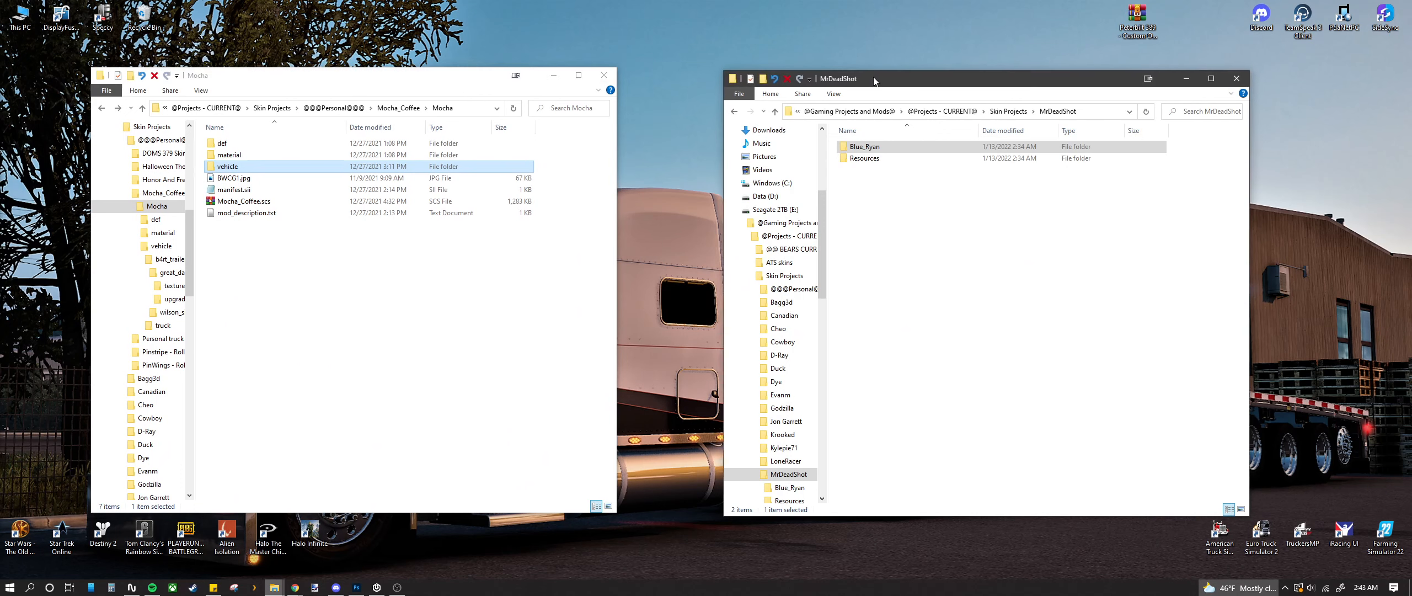
Step: Arrange the MrDeadShot and Mocha Explorer windows side by side on screen
left_click_drag(469, 72, 426, 86)
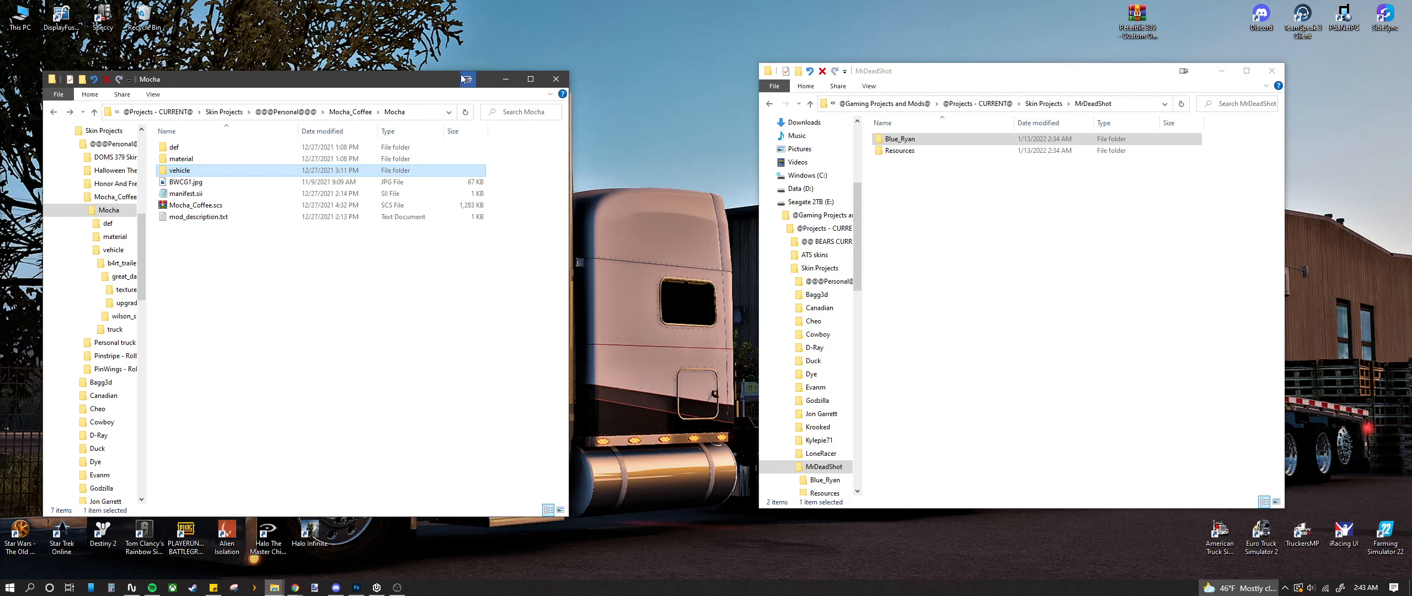
left_click_drag(445, 84, 466, 84)
left_click_drag(988, 77, 951, 74)
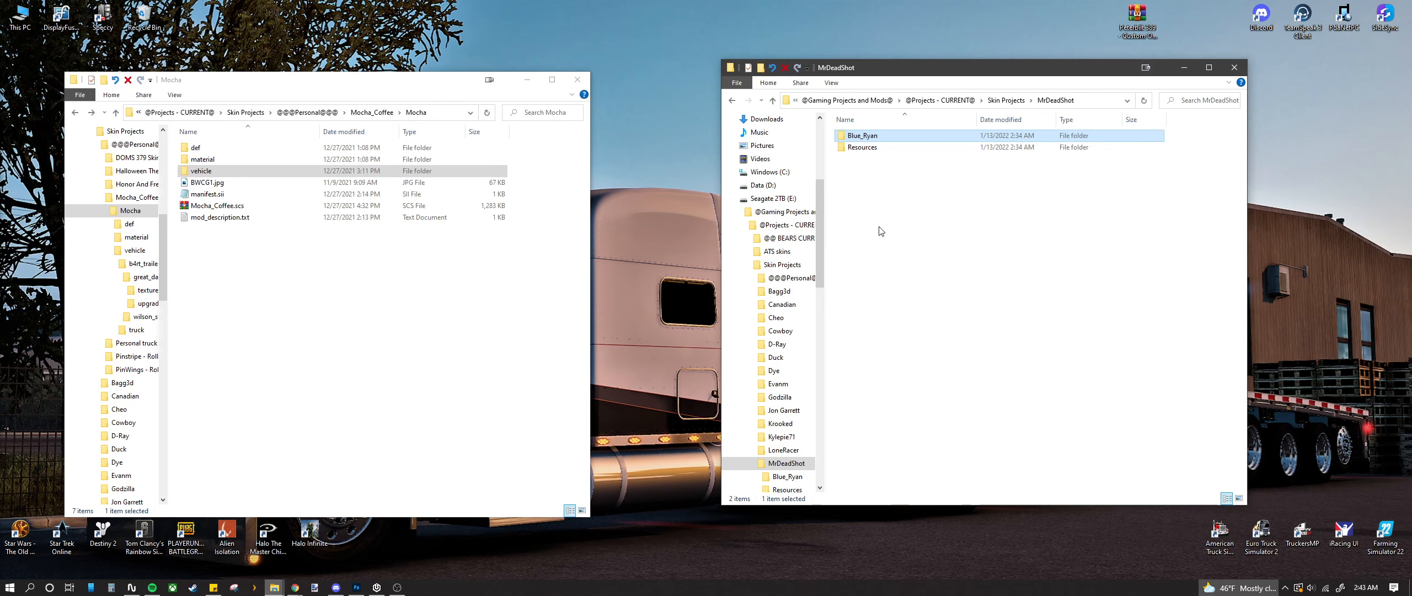
left_click_drag(456, 82, 459, 68)
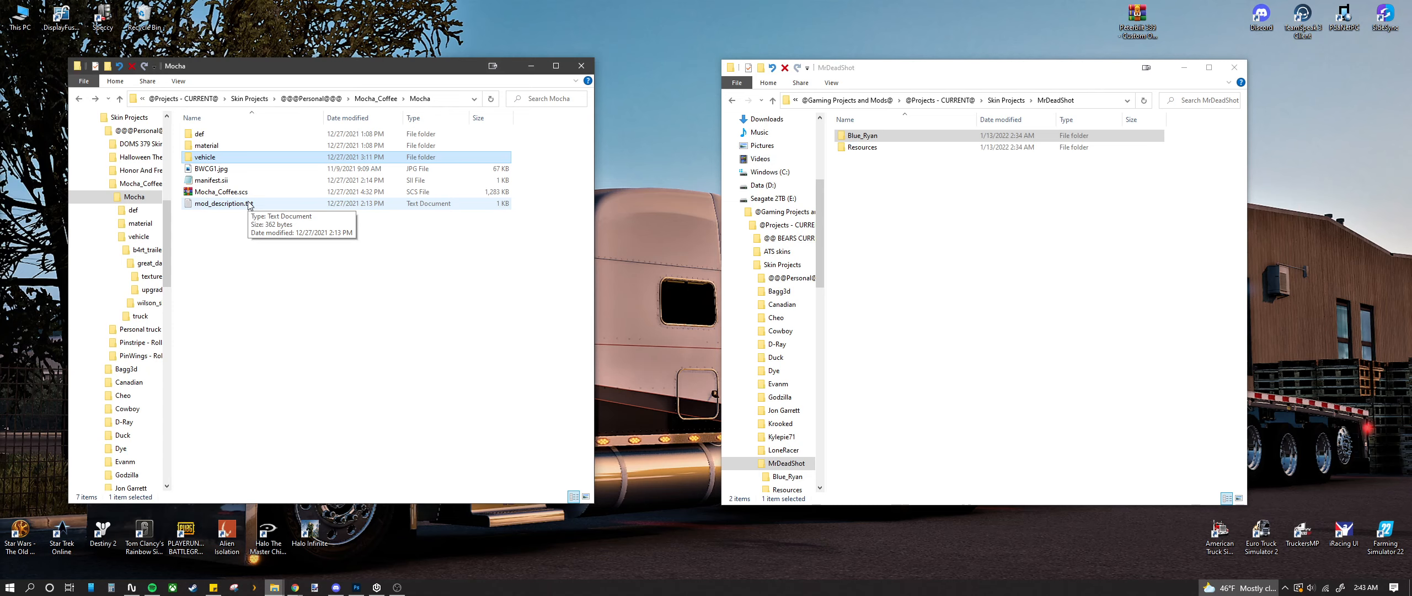
left_click(220, 193)
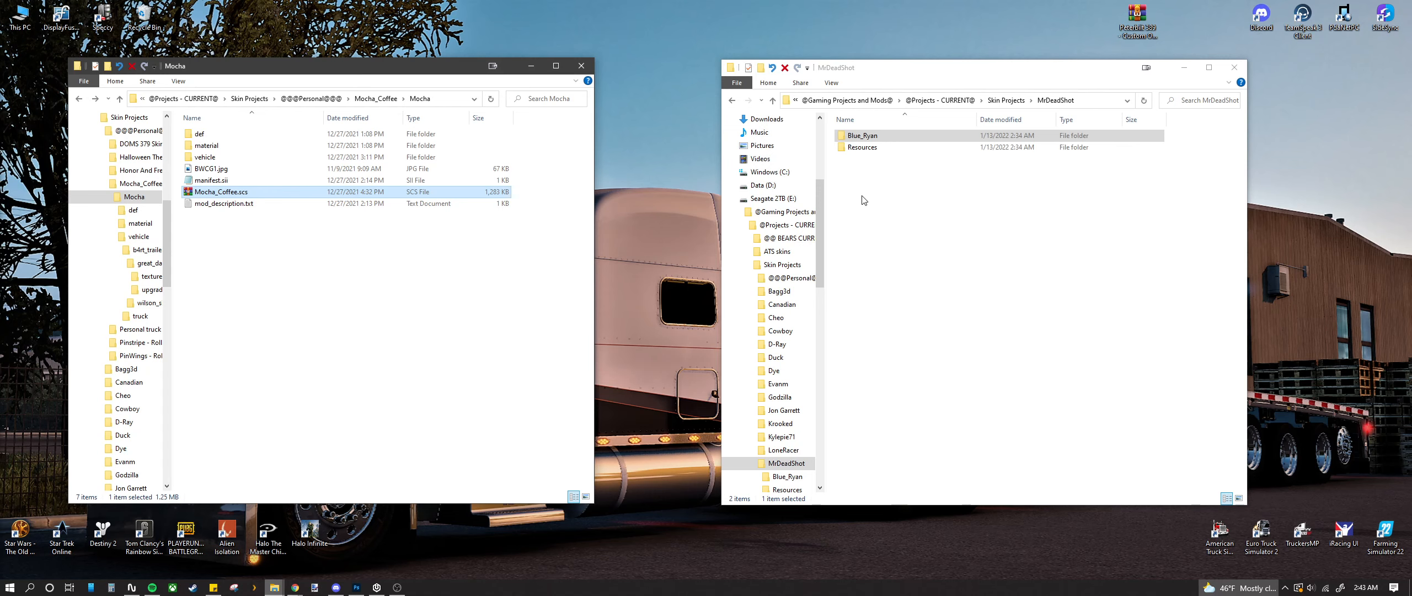
Step: Peek into Blue_Ryan, return to MrDeadShot, and open its Resources folder
left_click(862, 227)
left_click_drag(932, 67, 861, 65)
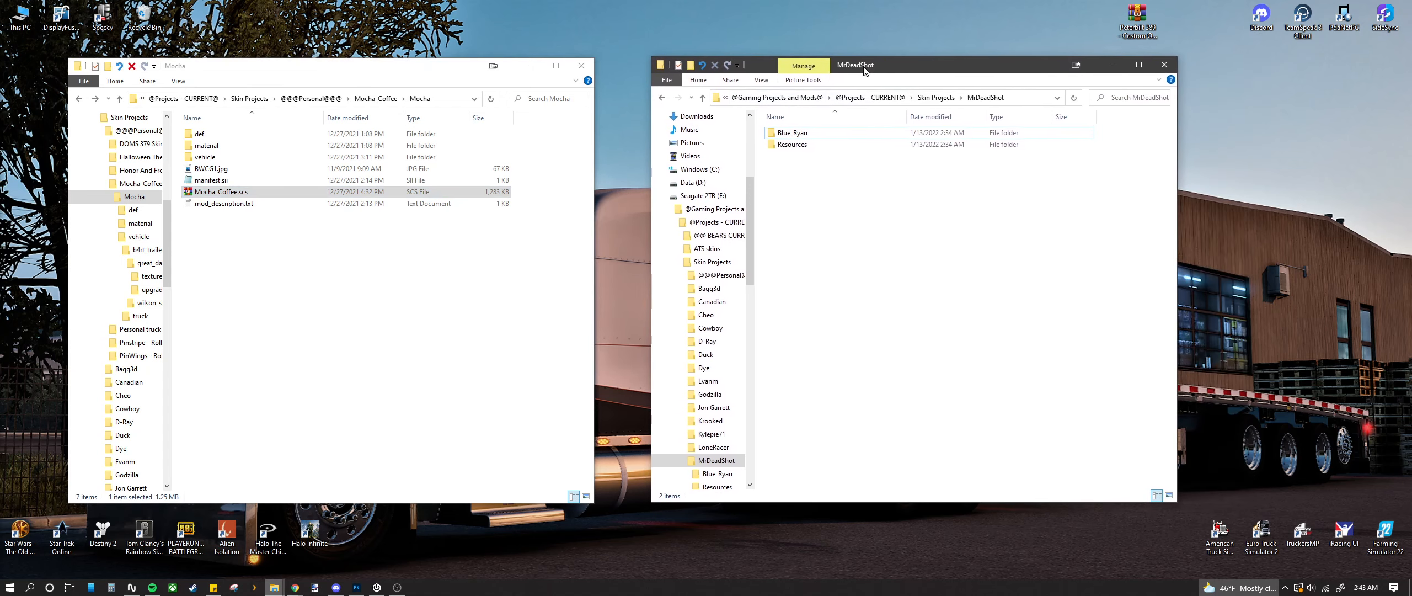
double_click(811, 133)
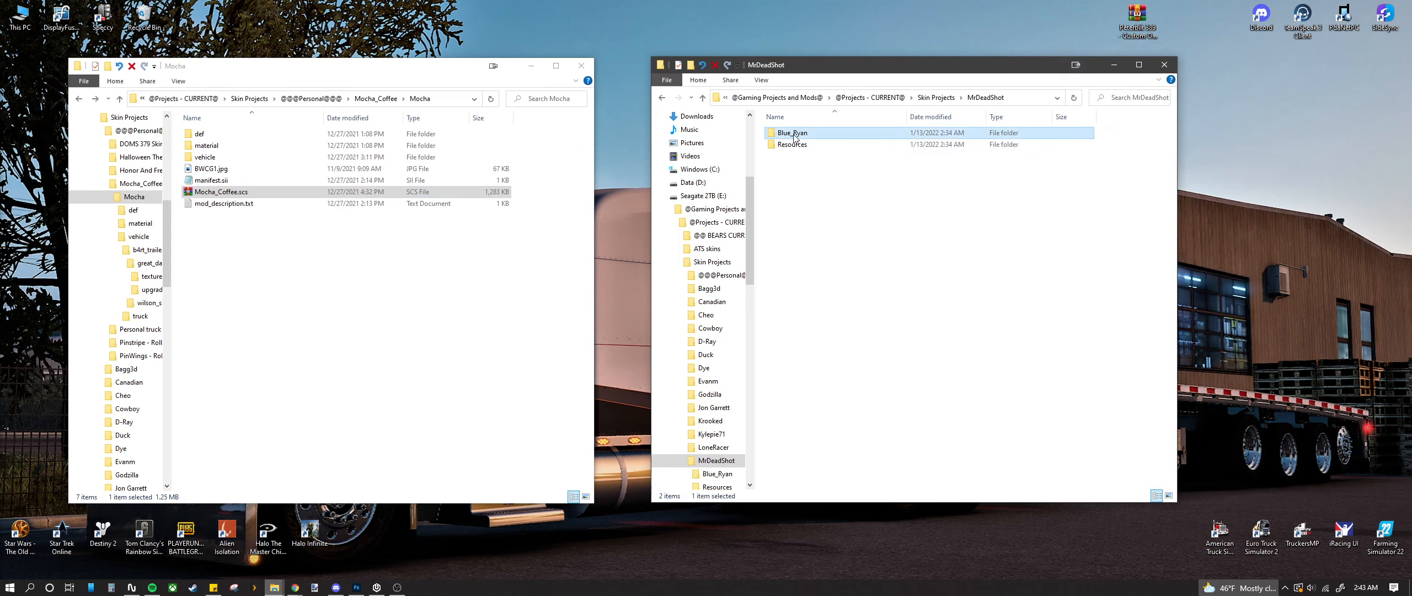
key("alt+Left")
left_click_drag(810, 71, 816, 75)
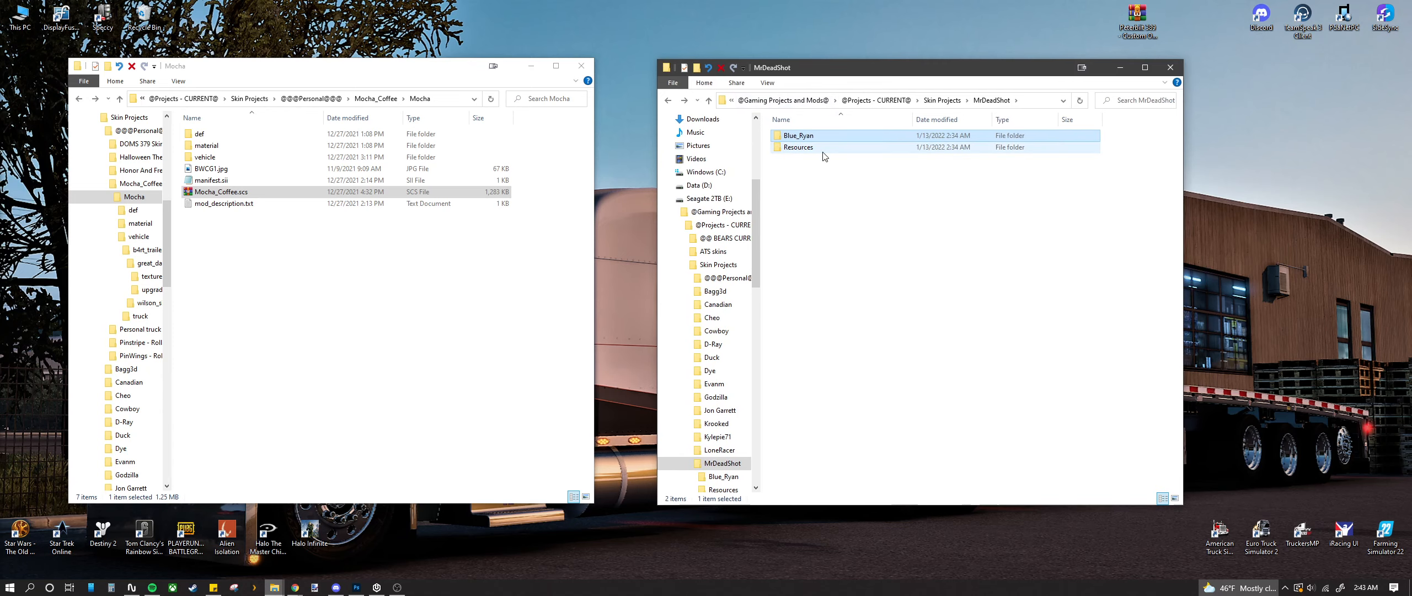
double_click(802, 149)
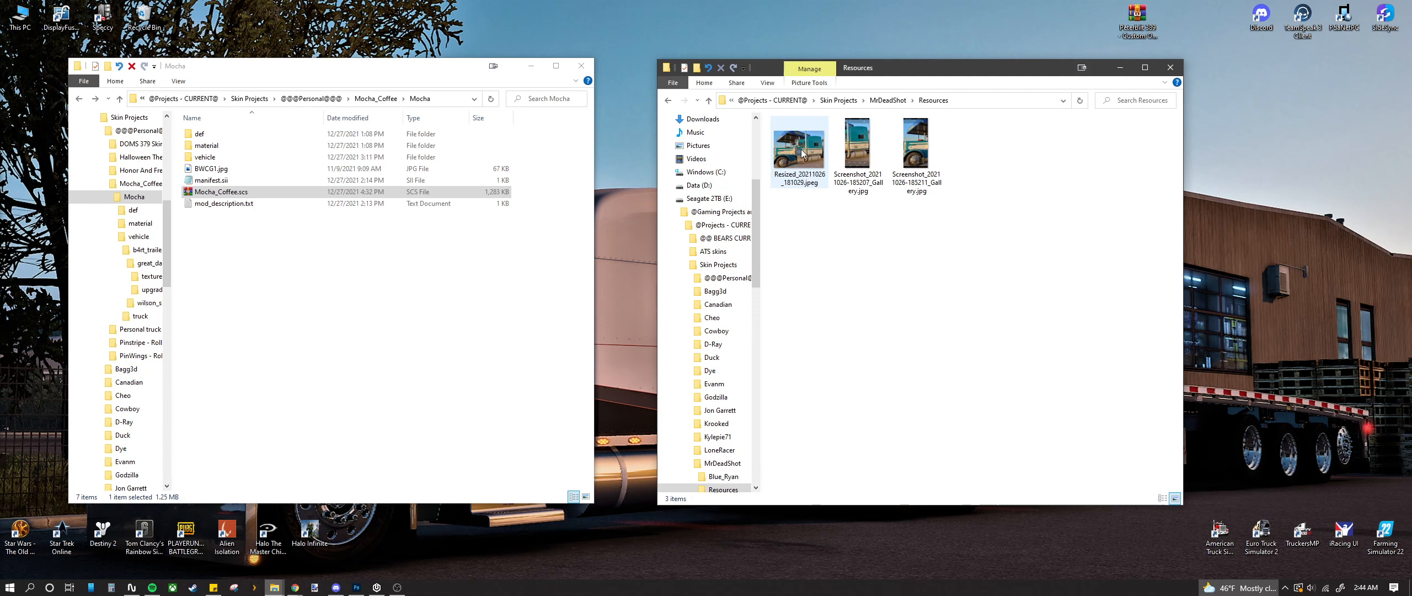
double_click(801, 150)
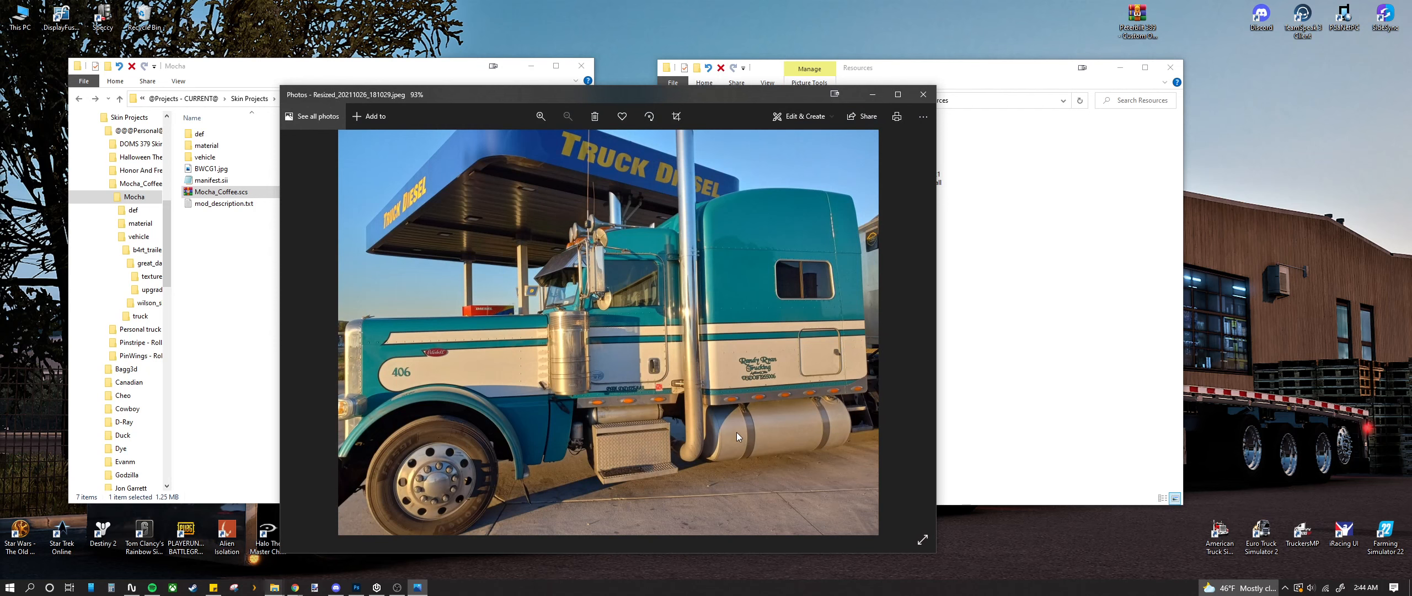
scroll(737, 432, "up", 4)
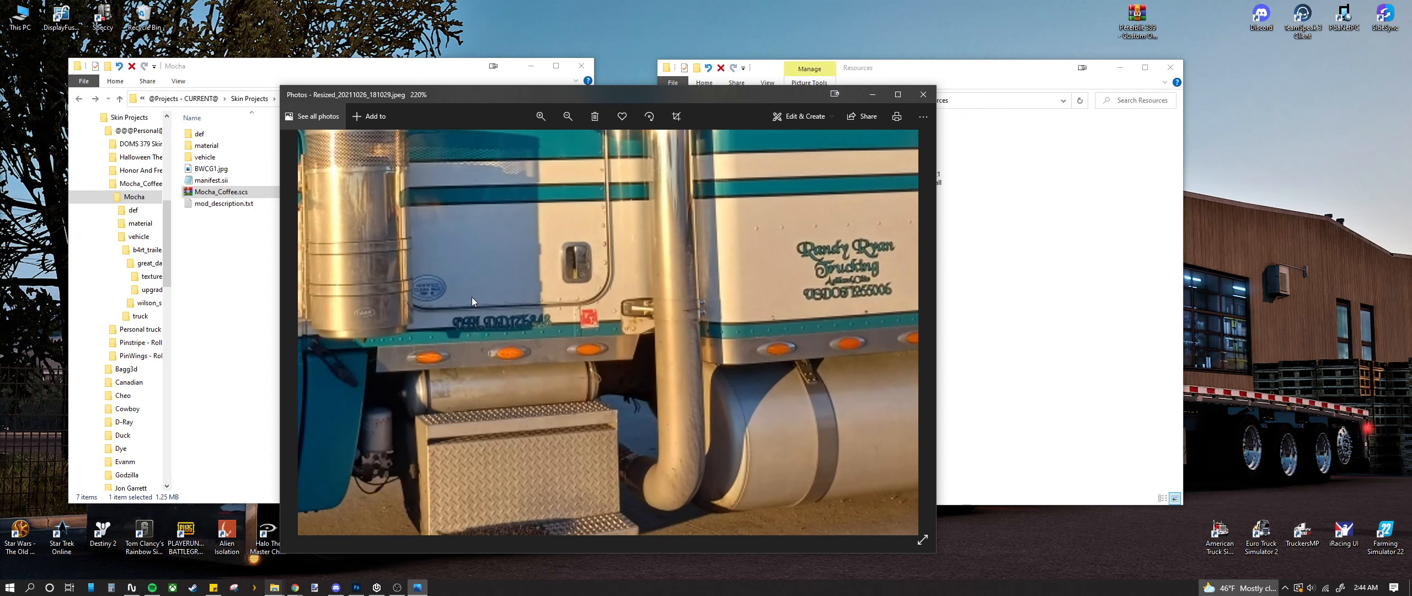
left_click(923, 95)
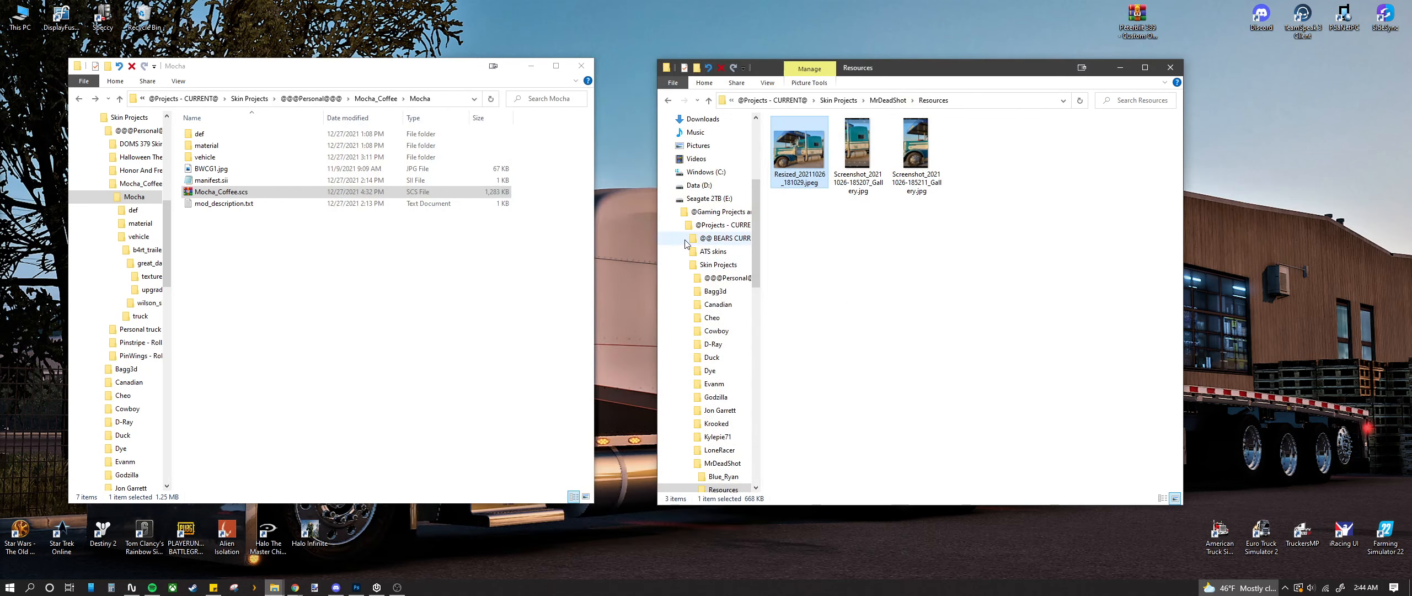
double_click(853, 163)
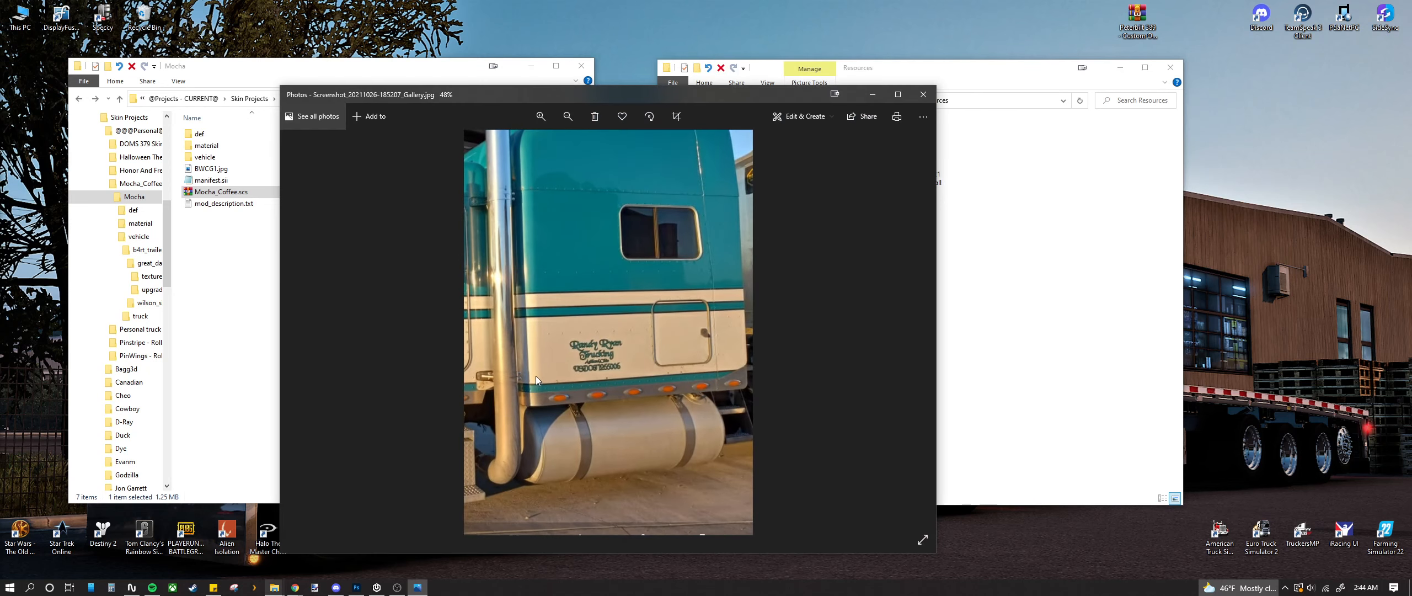
scroll(536, 375, "up", 3)
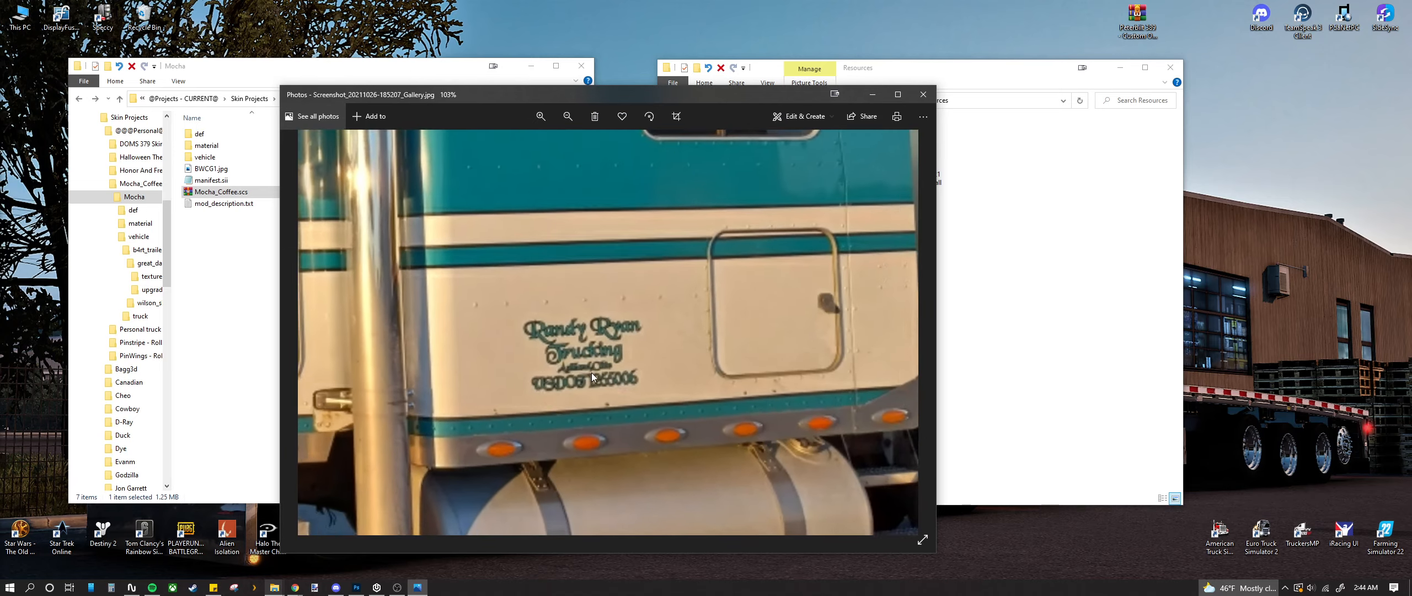
scroll(592, 373, "down", 2)
scroll(591, 383, "down", 1)
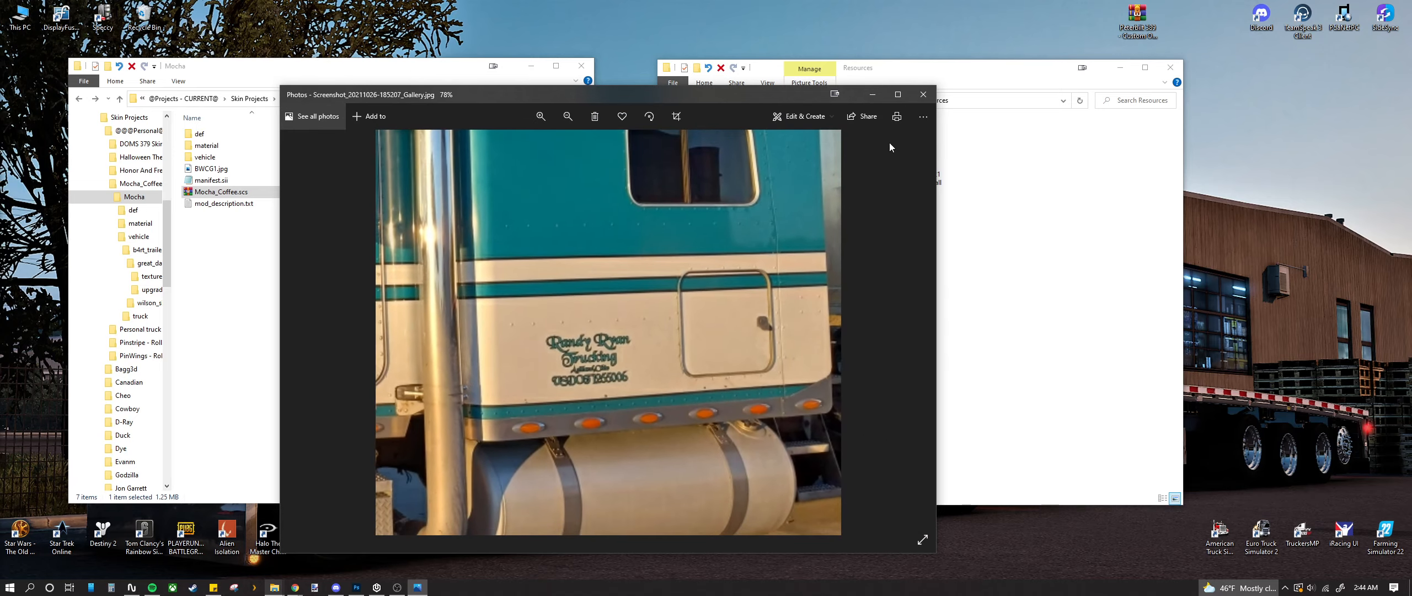
left_click(923, 97)
double_click(773, 147)
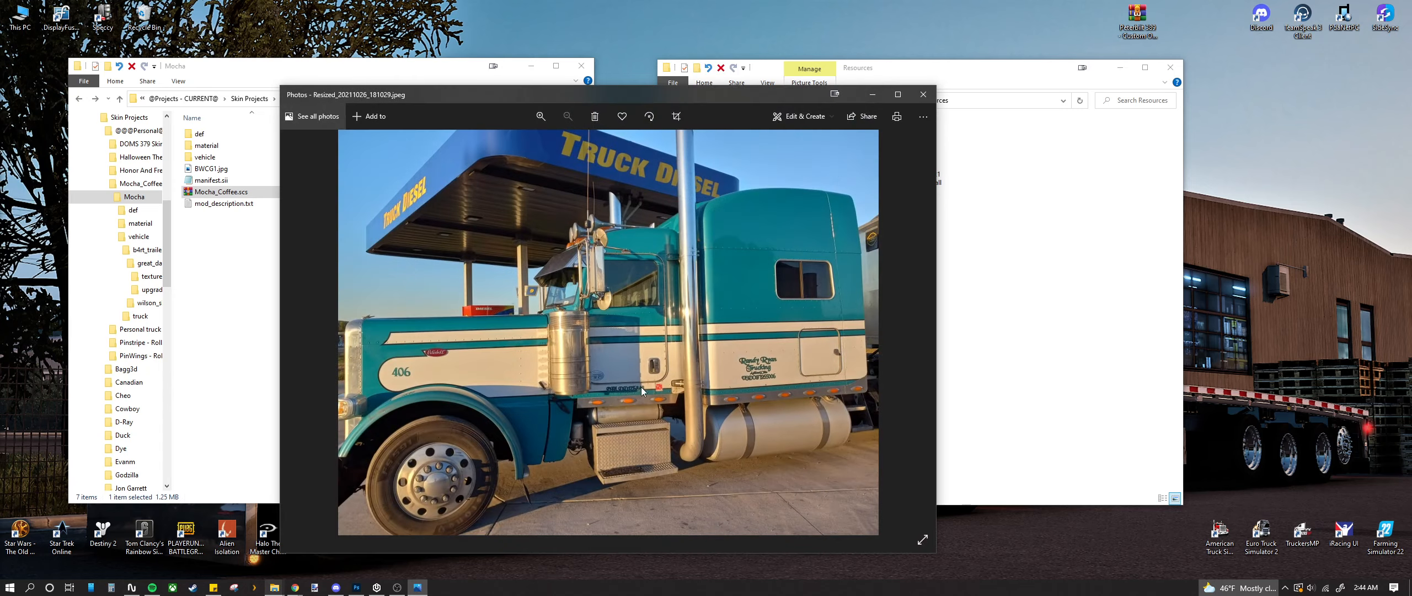
scroll(778, 377, "up", 5)
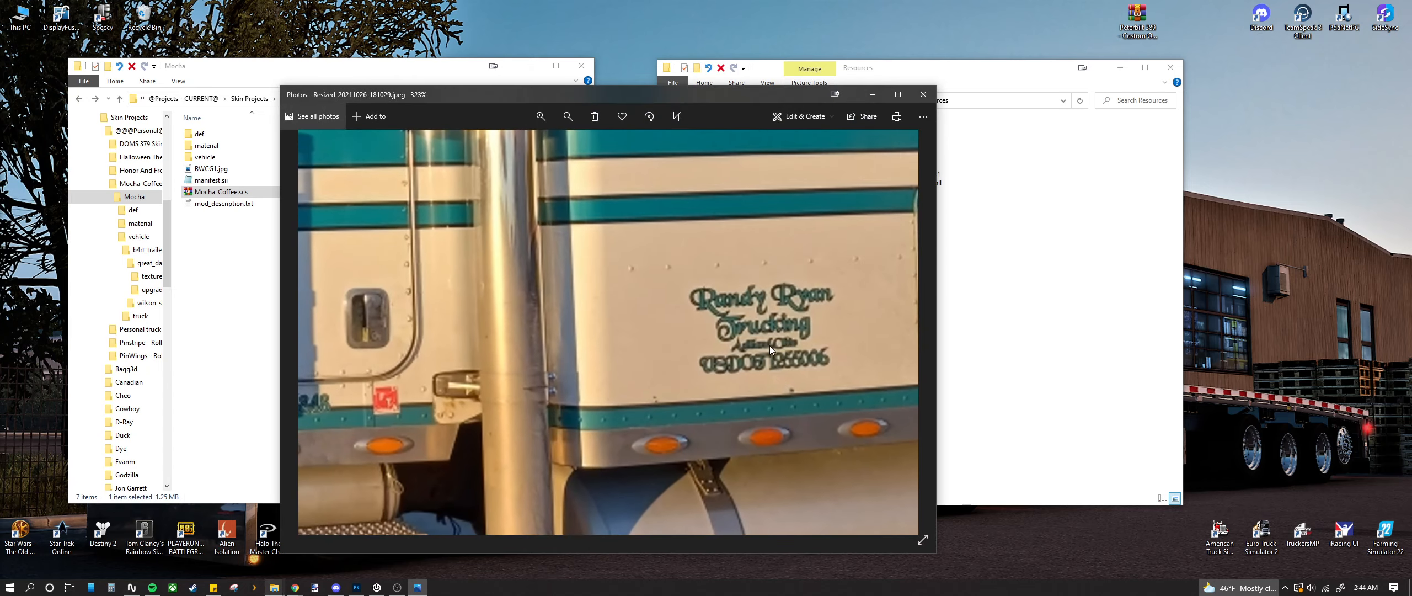
scroll(732, 388, "down", 5)
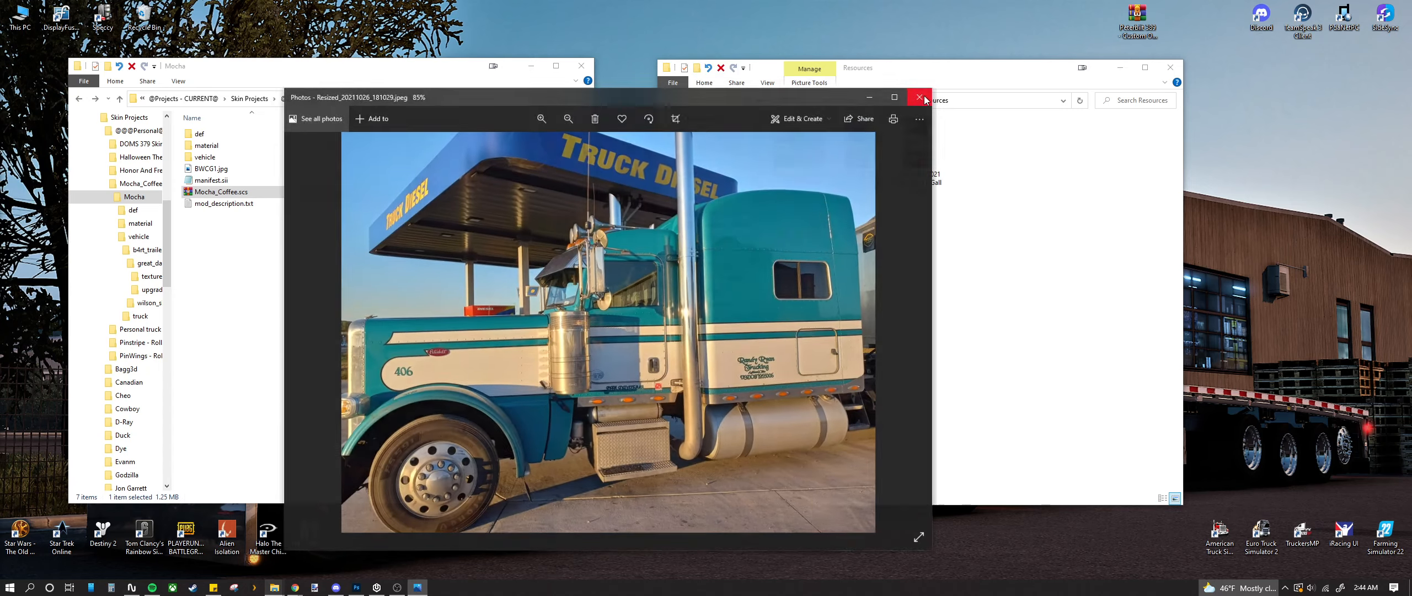
left_click(925, 99)
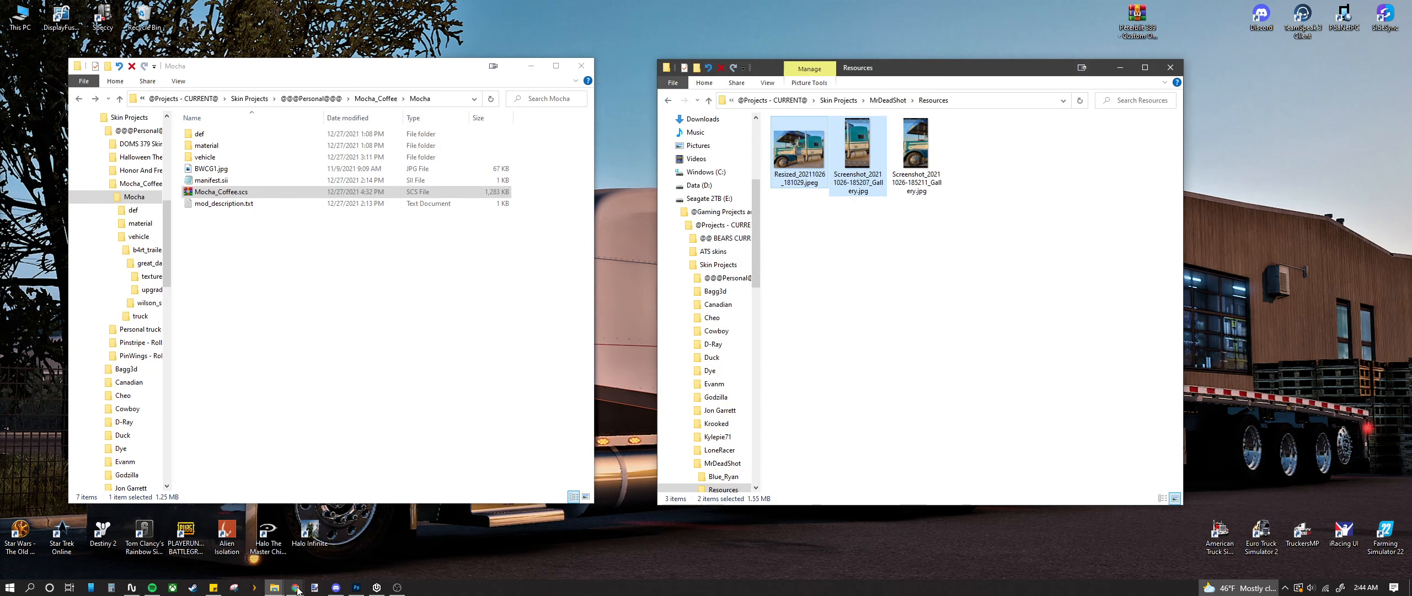
Step: In Chrome, enlarge the Resized_20211026_181029.jpeg truck photo to full size
mouse_move(297, 589)
left_click(327, 540)
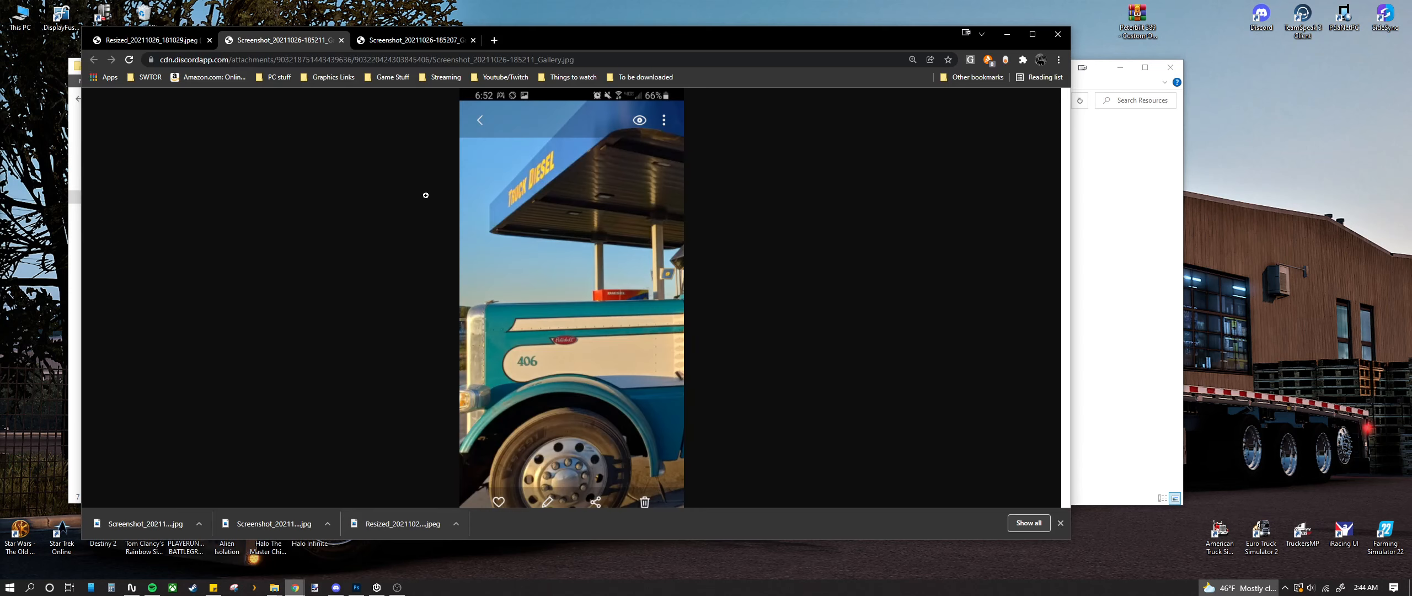
left_click(177, 45)
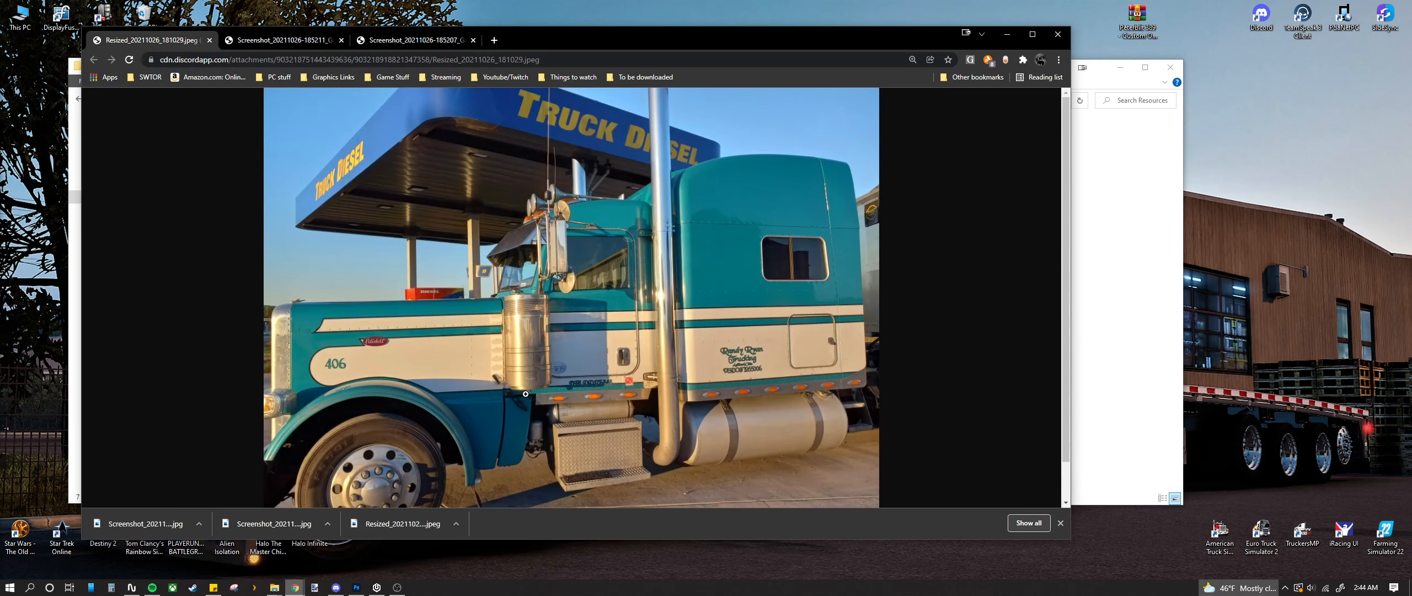
left_click(679, 397)
scroll(679, 396, "down", 1)
right_click(709, 358)
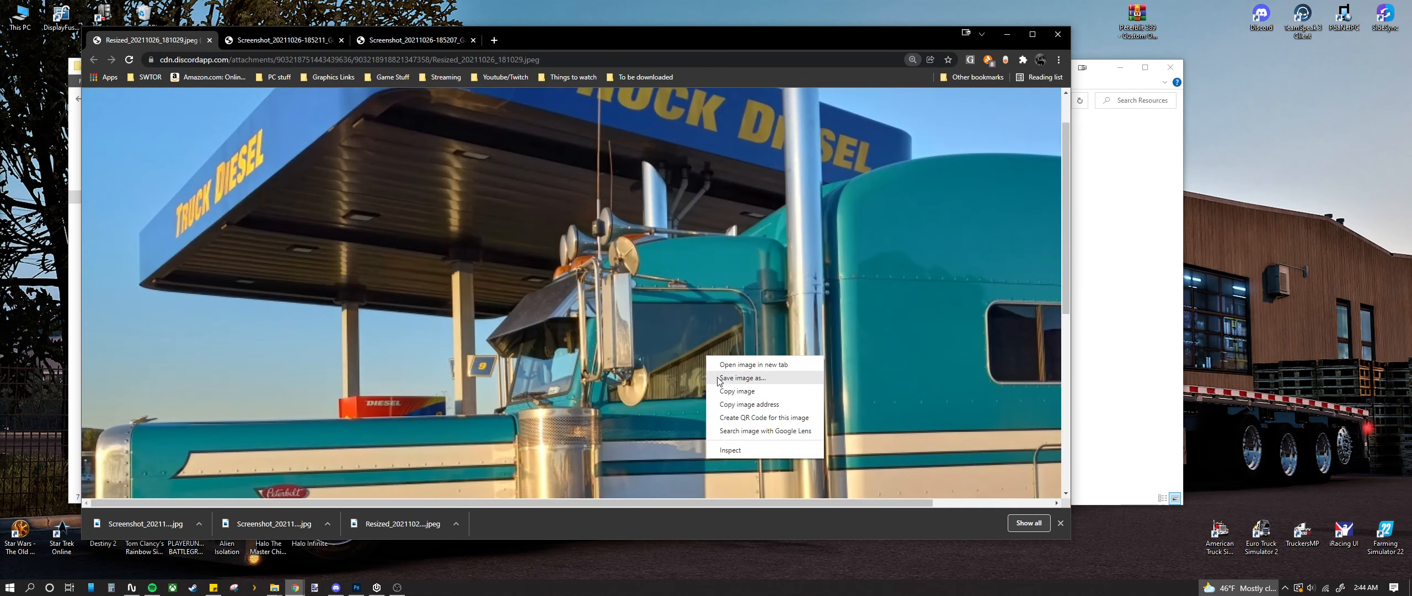
left_click(678, 447)
scroll(678, 447, "down", 10)
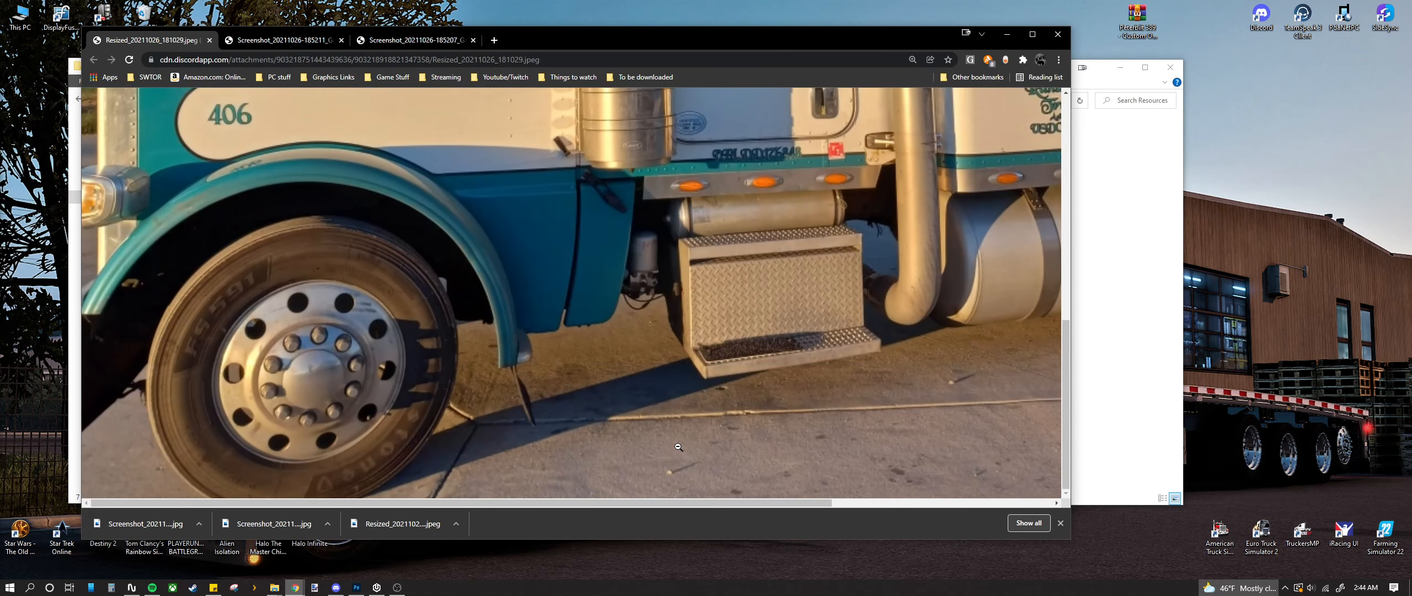
scroll(678, 447, "up", 2)
left_click_drag(606, 501, 650, 501)
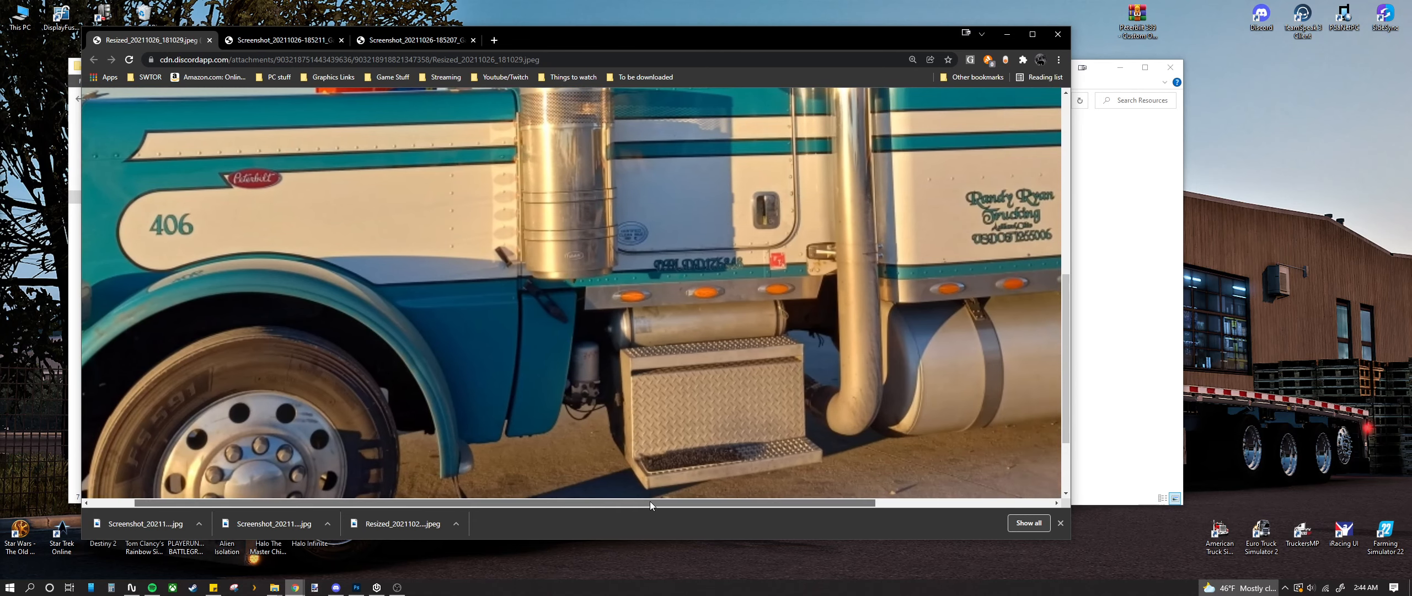
scroll(541, 331, "up", 2)
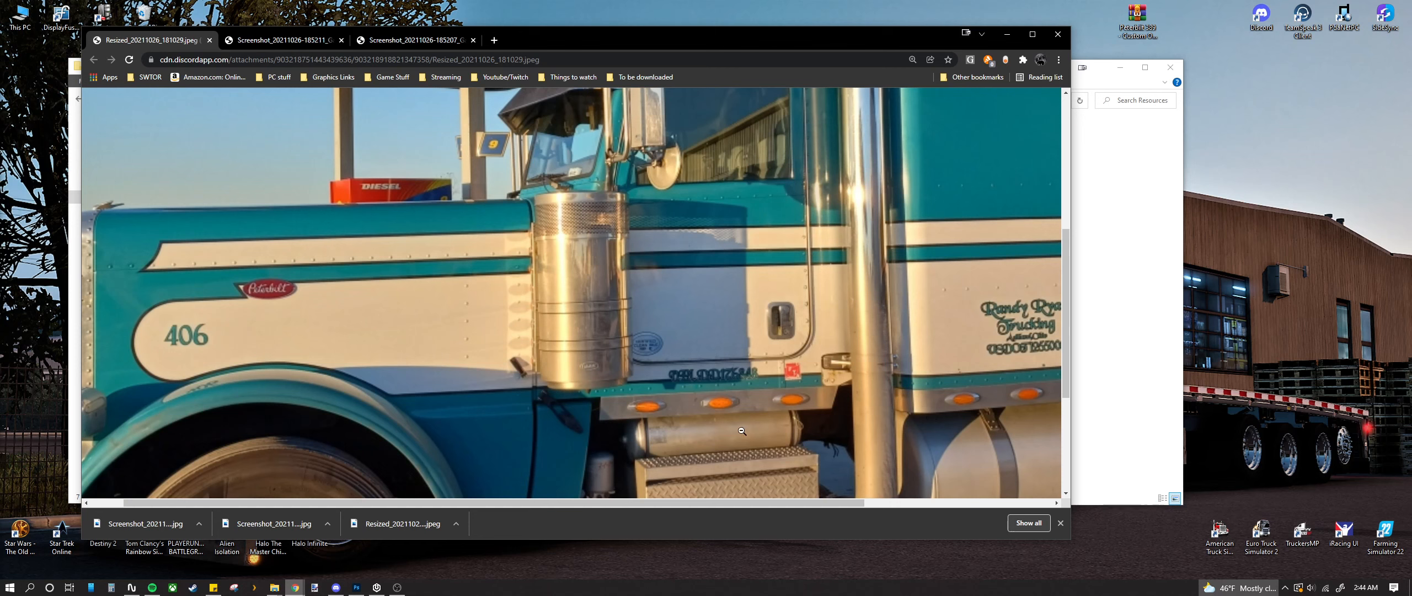
scroll(696, 389, "up", 1, "ctrl")
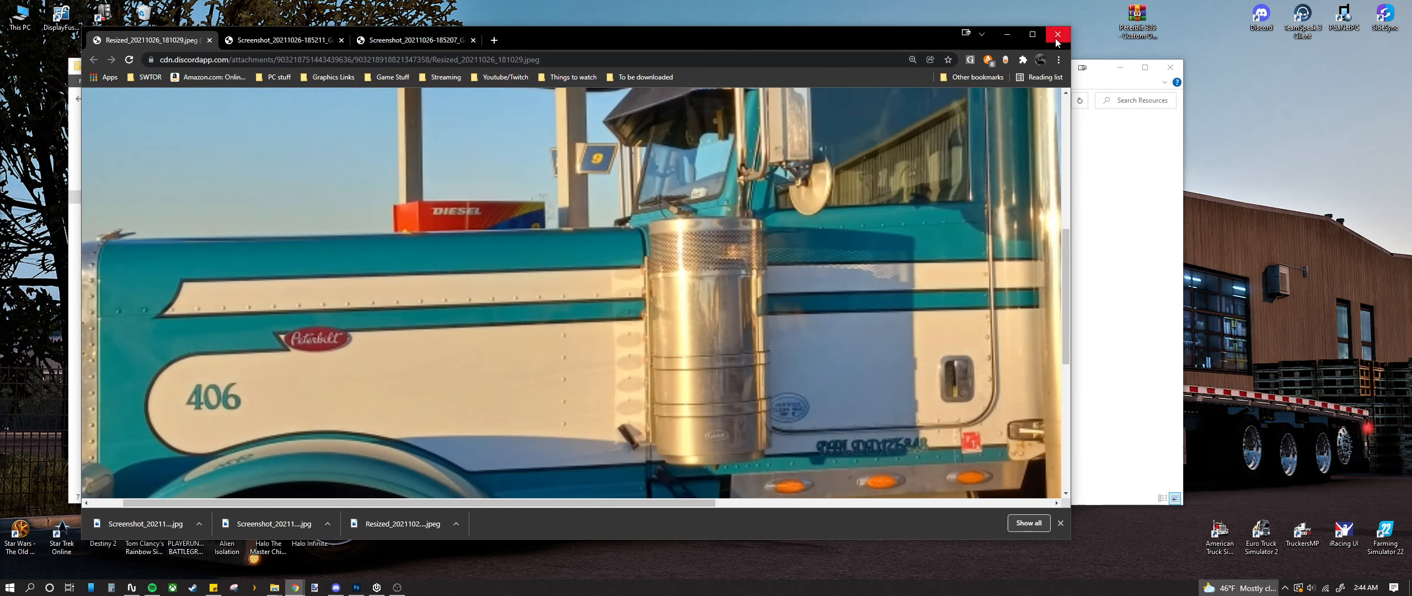
left_click(429, 41)
scroll(665, 336, "down", 10)
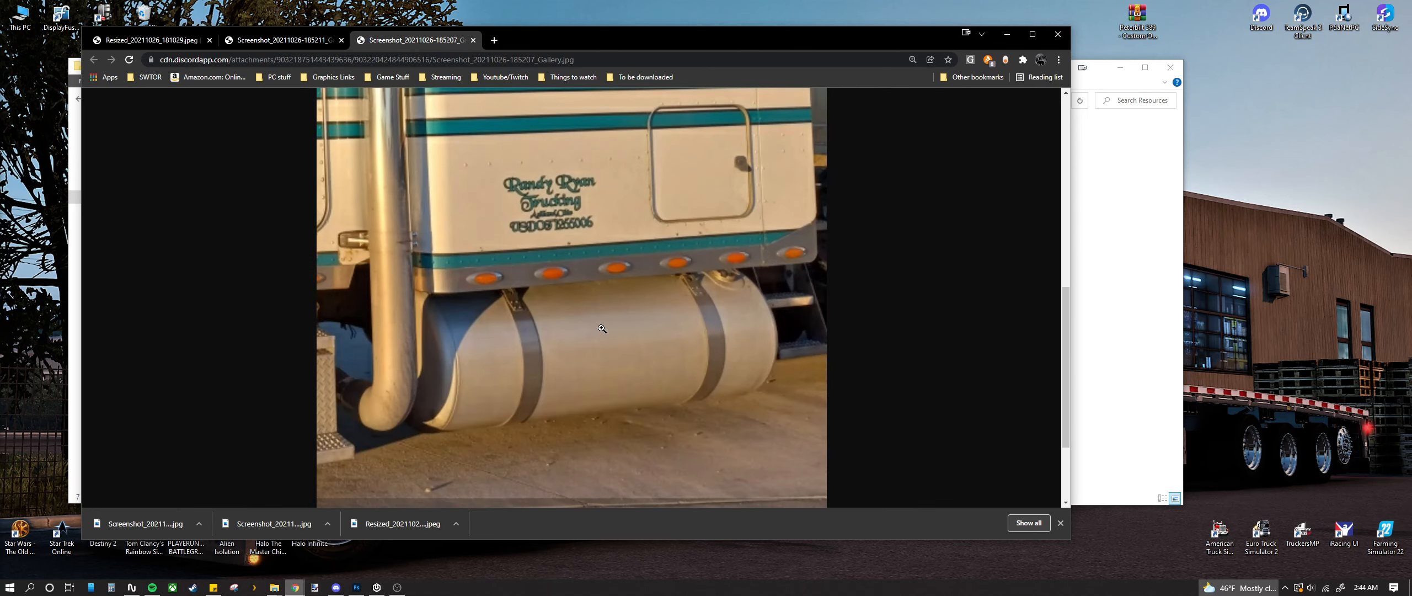
left_click(267, 41)
scroll(627, 305, "down", 8)
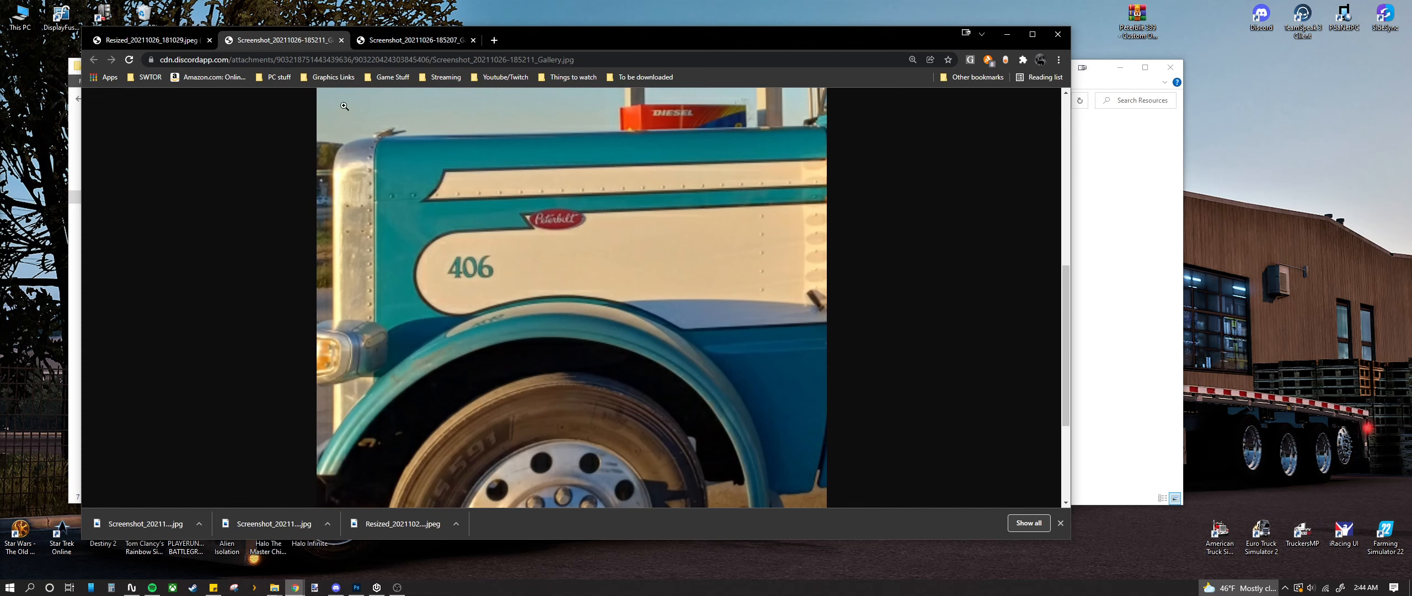
left_click(414, 40)
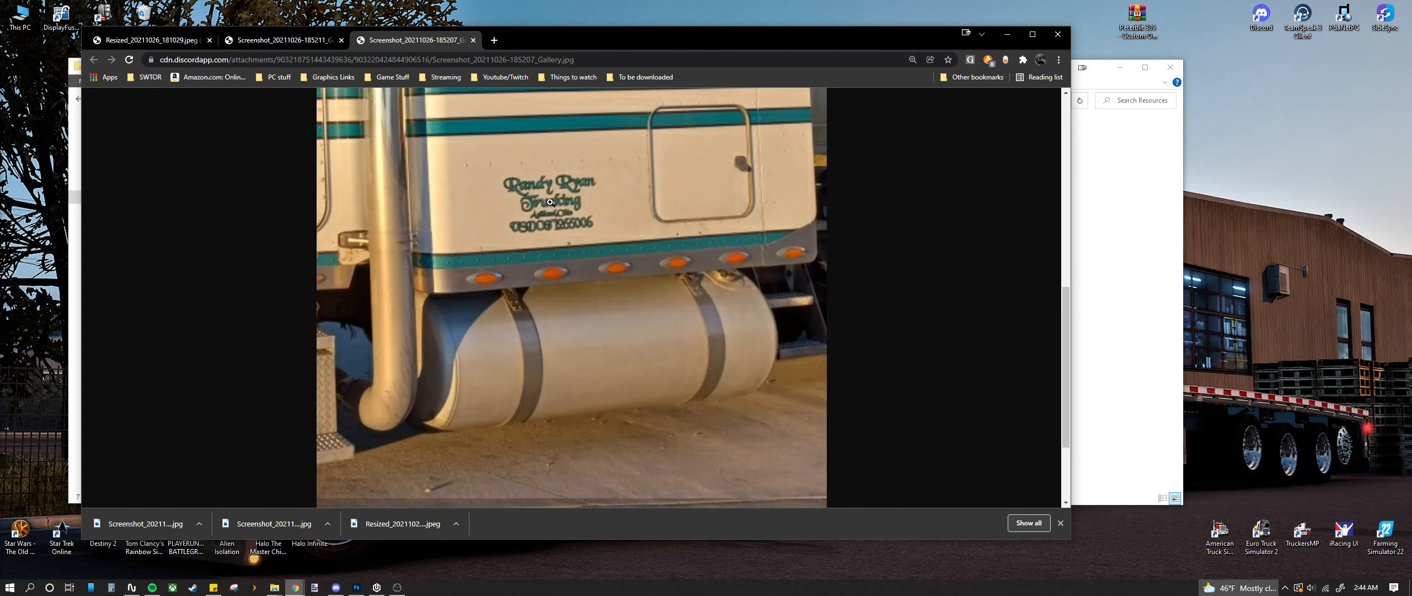
left_click(309, 41)
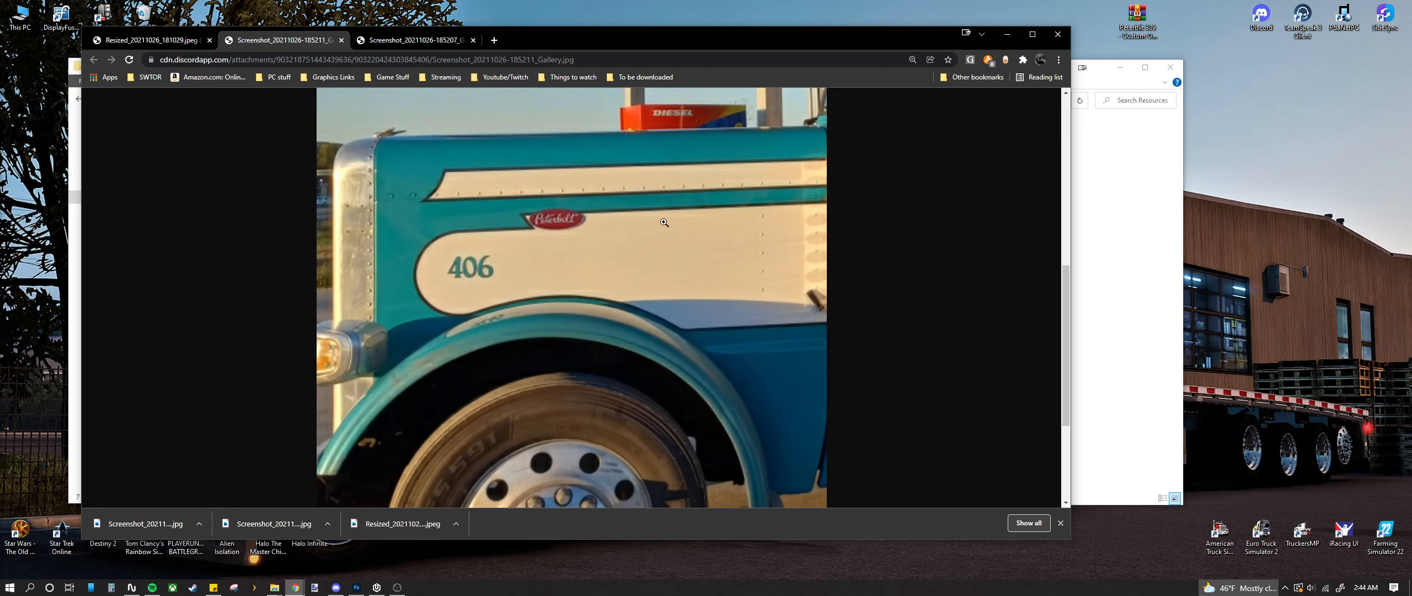
scroll(560, 258, "down", 2)
scroll(557, 257, "up", 2)
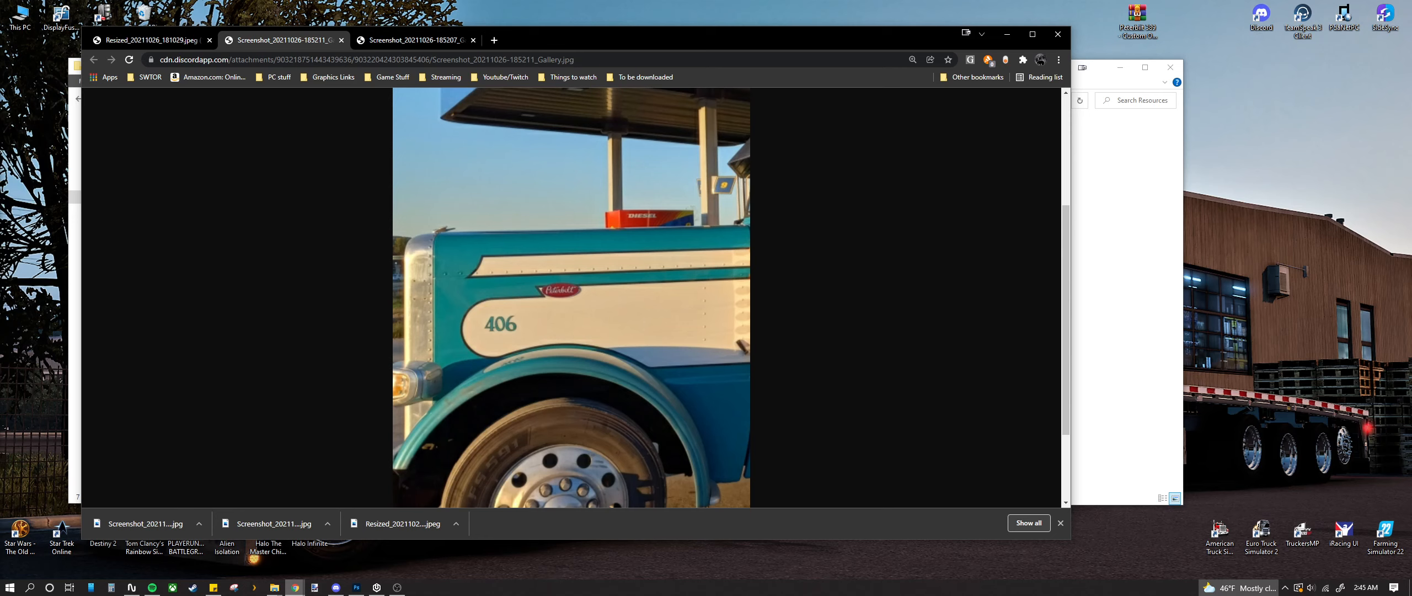
Step: After a quick look at Discord, revisit the gallery and side-shot tabs, then minimize Chrome
key("alt+Tab")
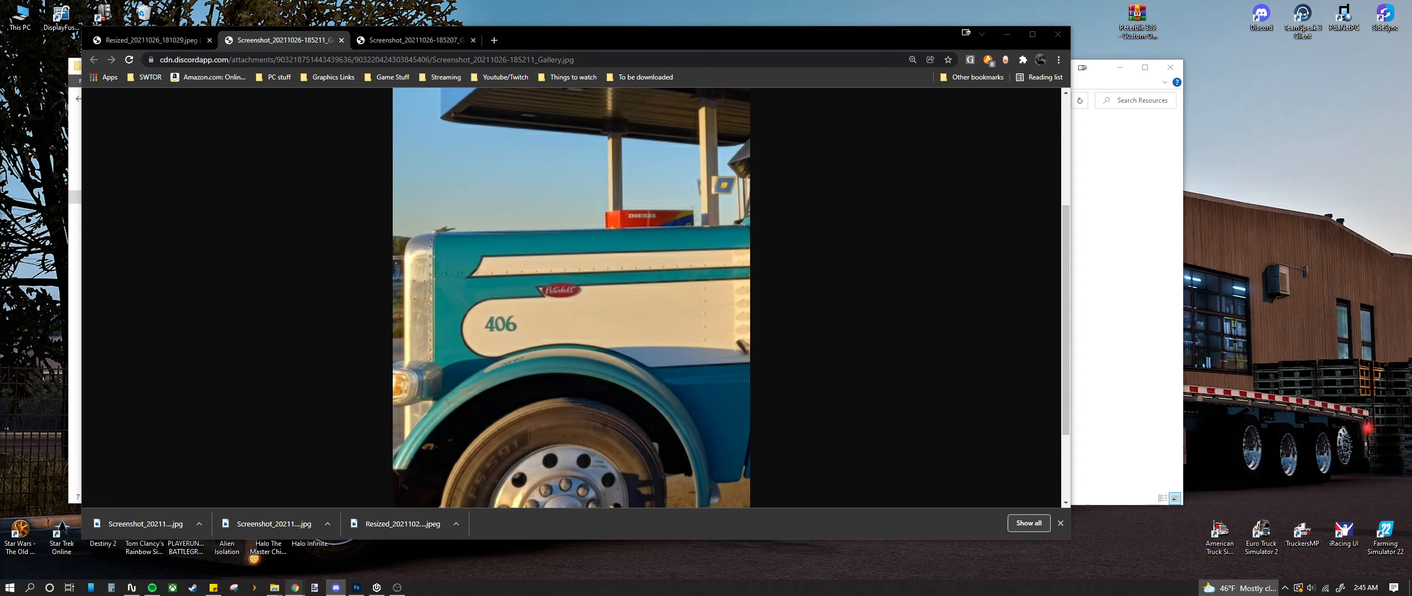
scroll(472, 338, "up", 1)
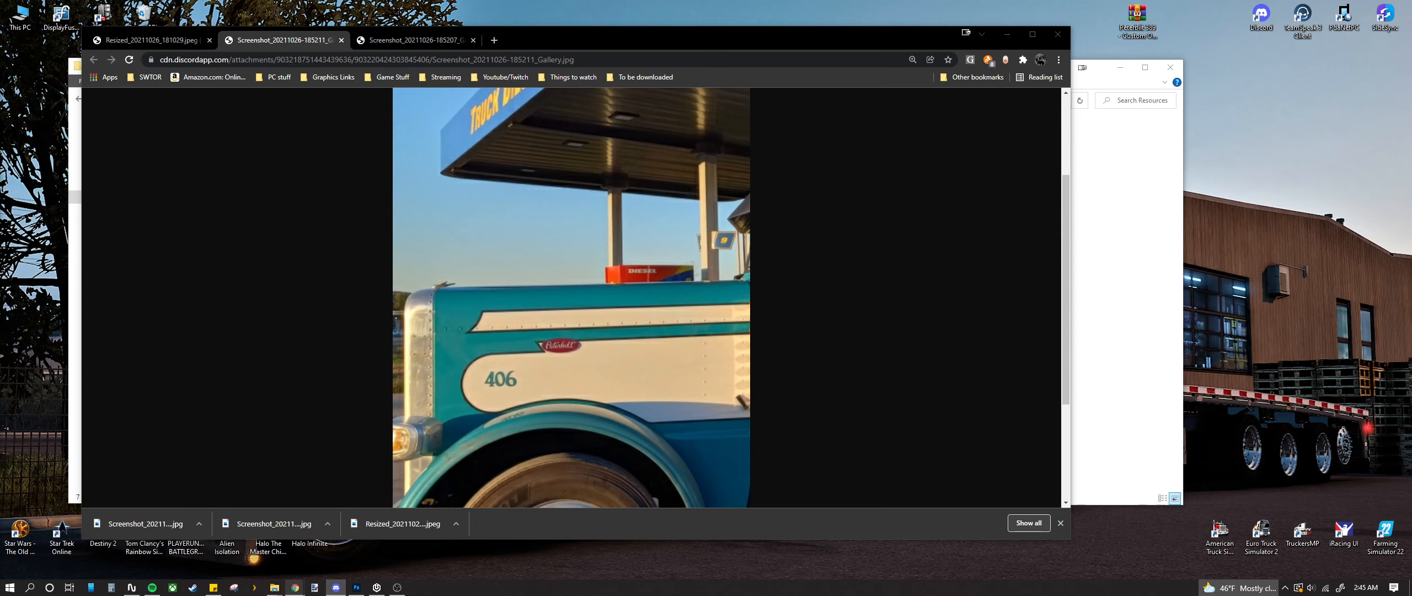
scroll(596, 312, "down", 2)
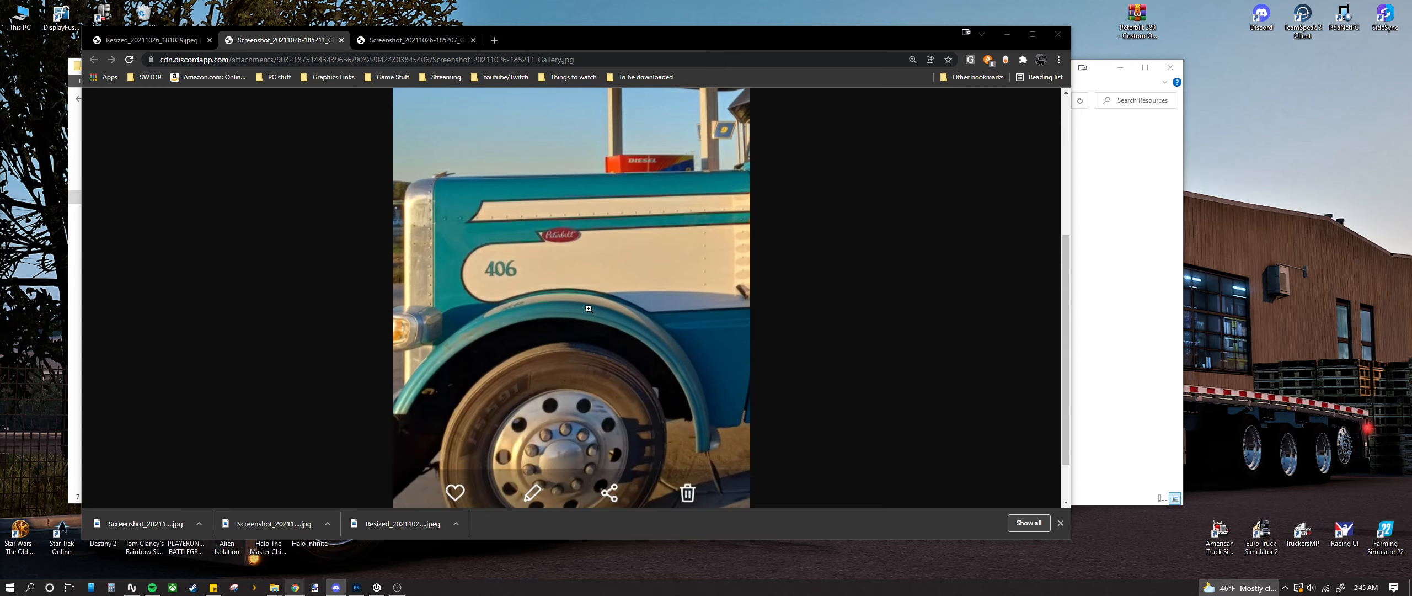
scroll(589, 310, "up", 4)
scroll(590, 309, "down", 1, "ctrl")
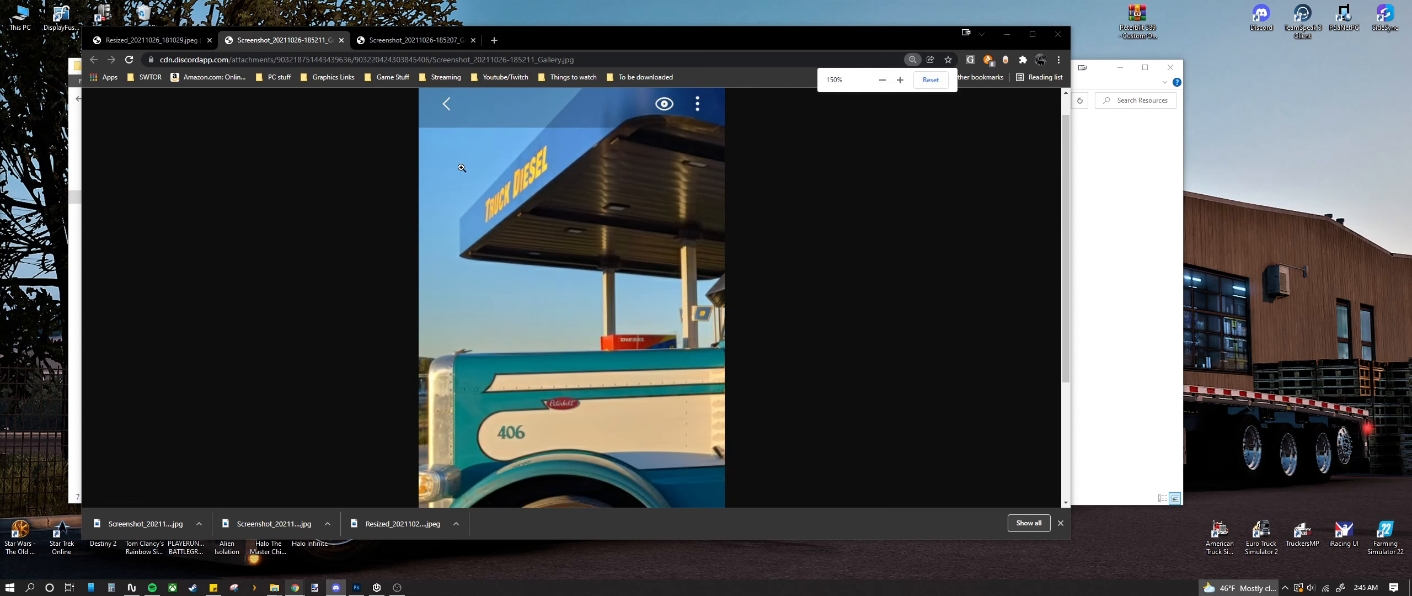
left_click(384, 39)
left_click(150, 40)
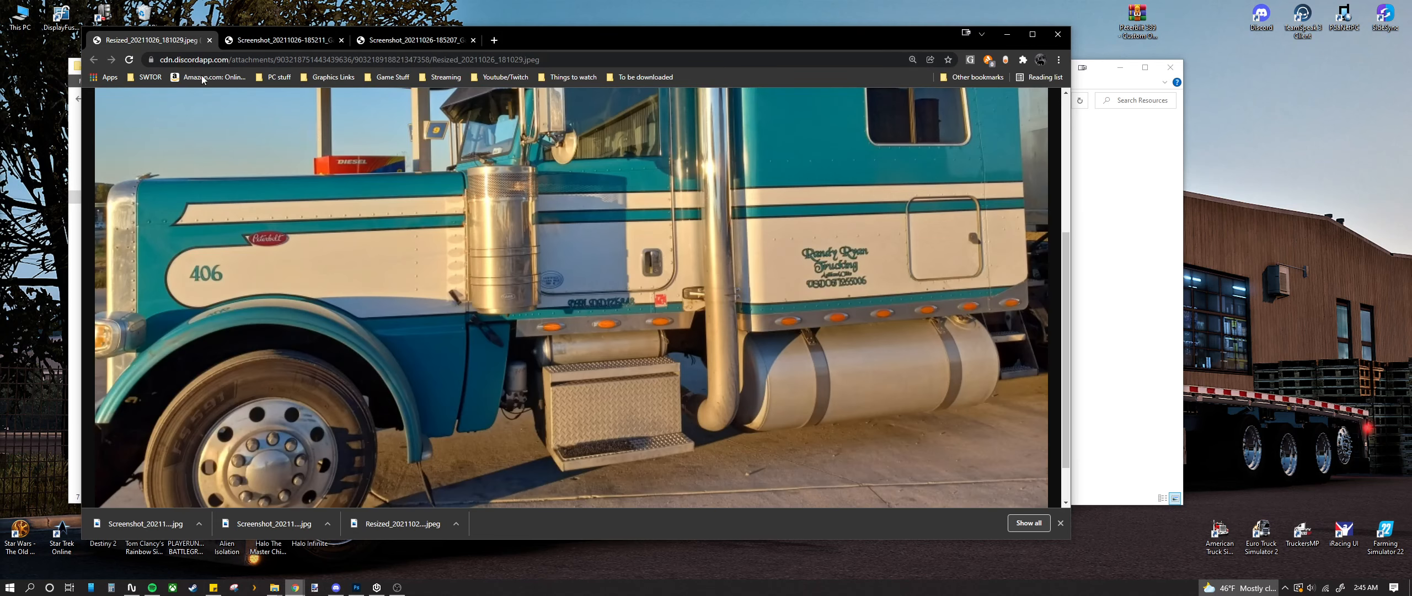
left_click(1131, 289)
left_click(1007, 35)
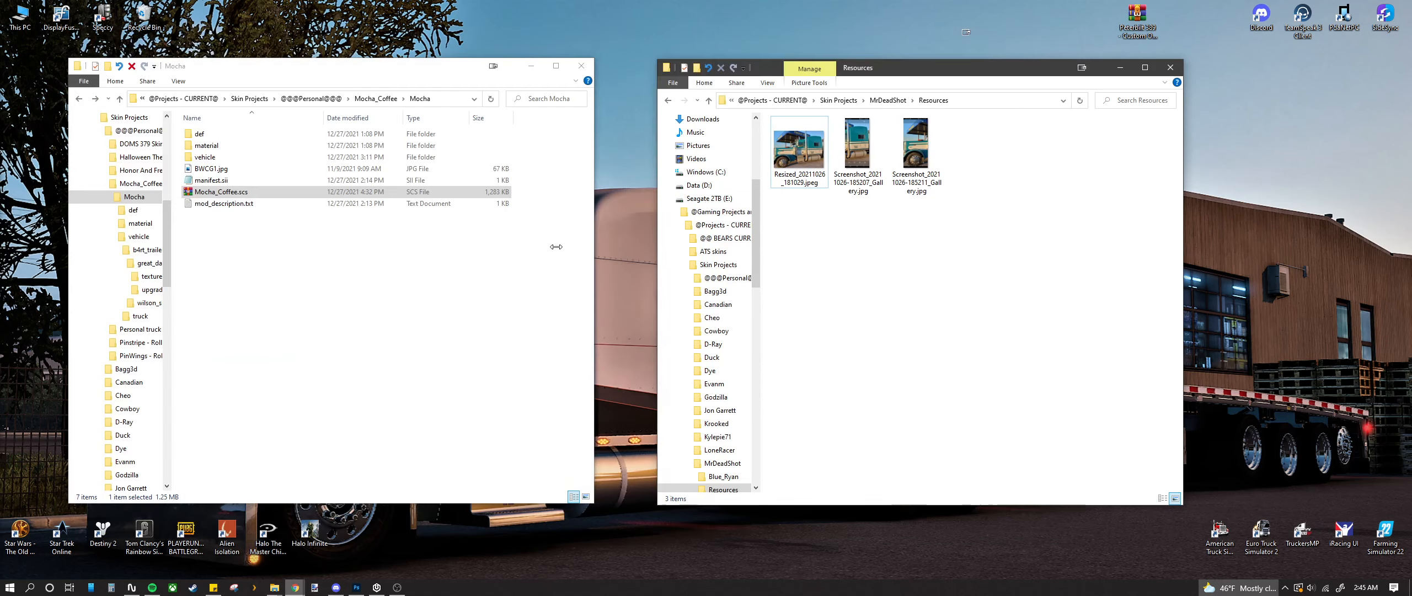
Step: Go up to MrDeadShot and open the empty Blue_Ryan folder
left_click(459, 76)
left_click_drag(459, 80, 471, 82)
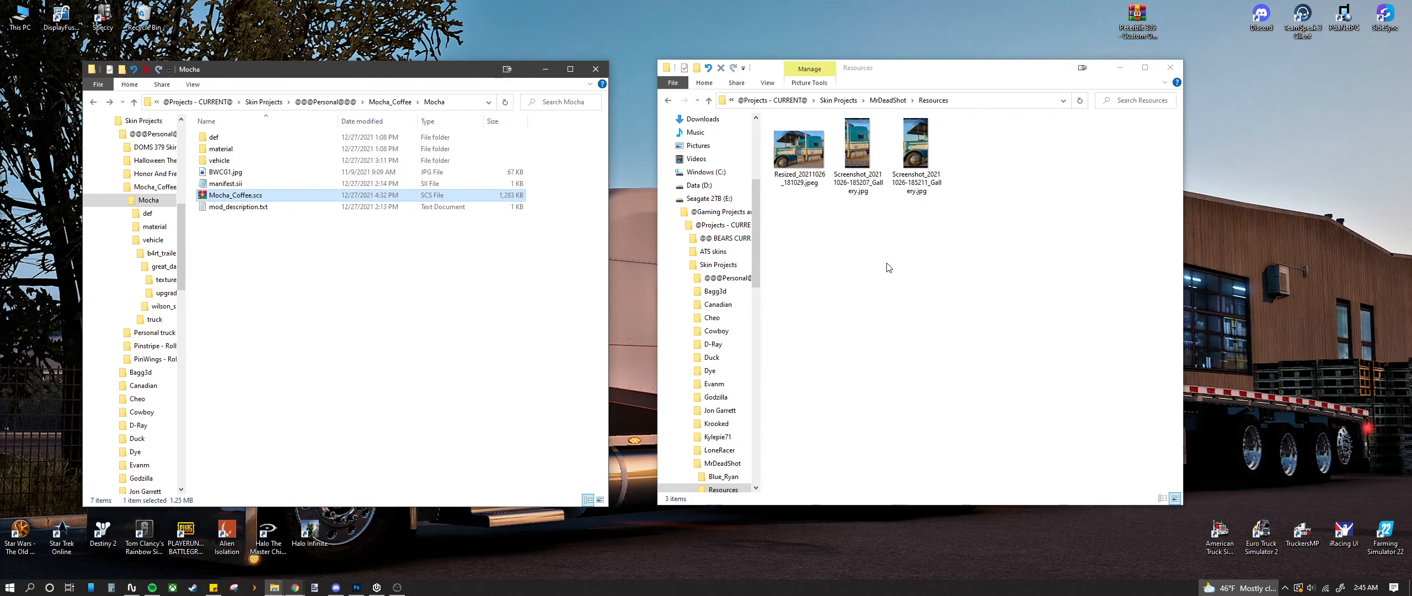
left_click(887, 100)
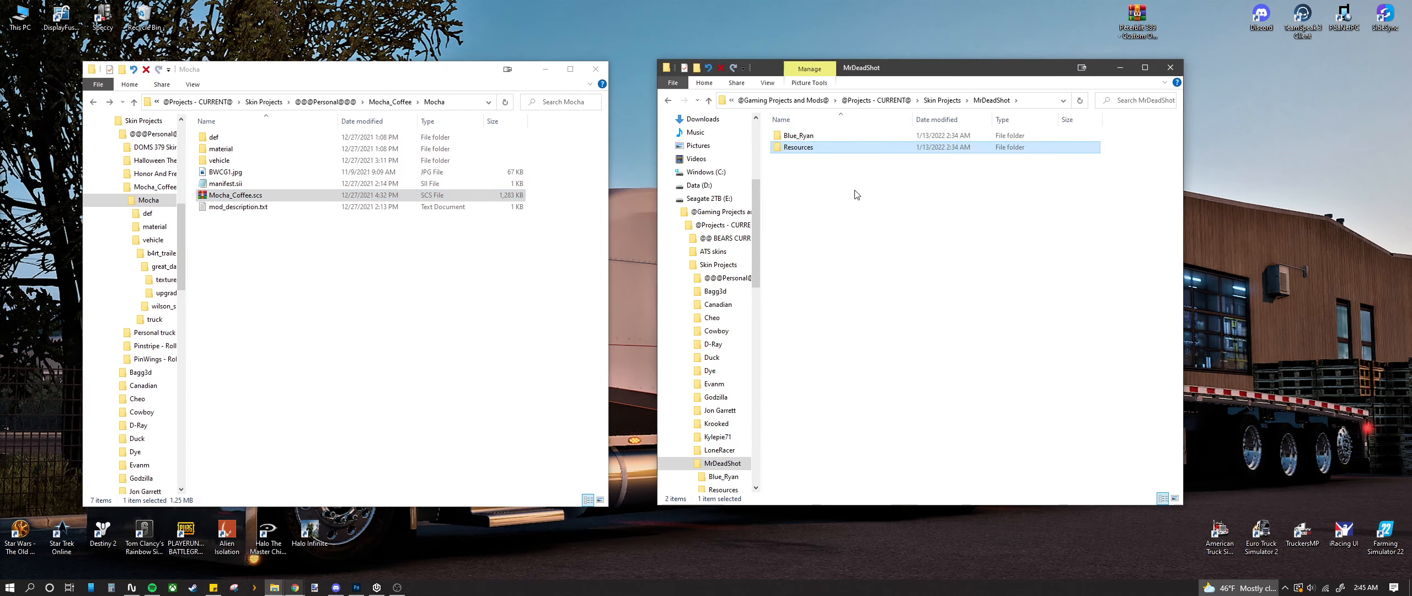
left_click(805, 138)
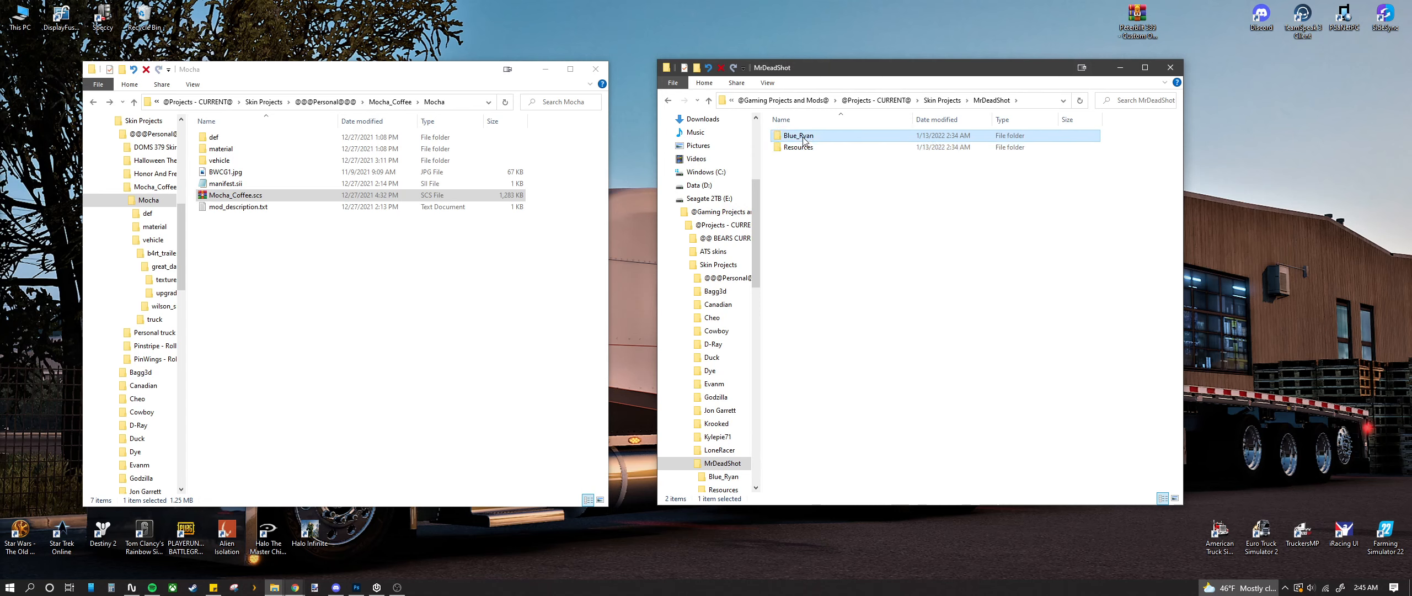
double_click(804, 140)
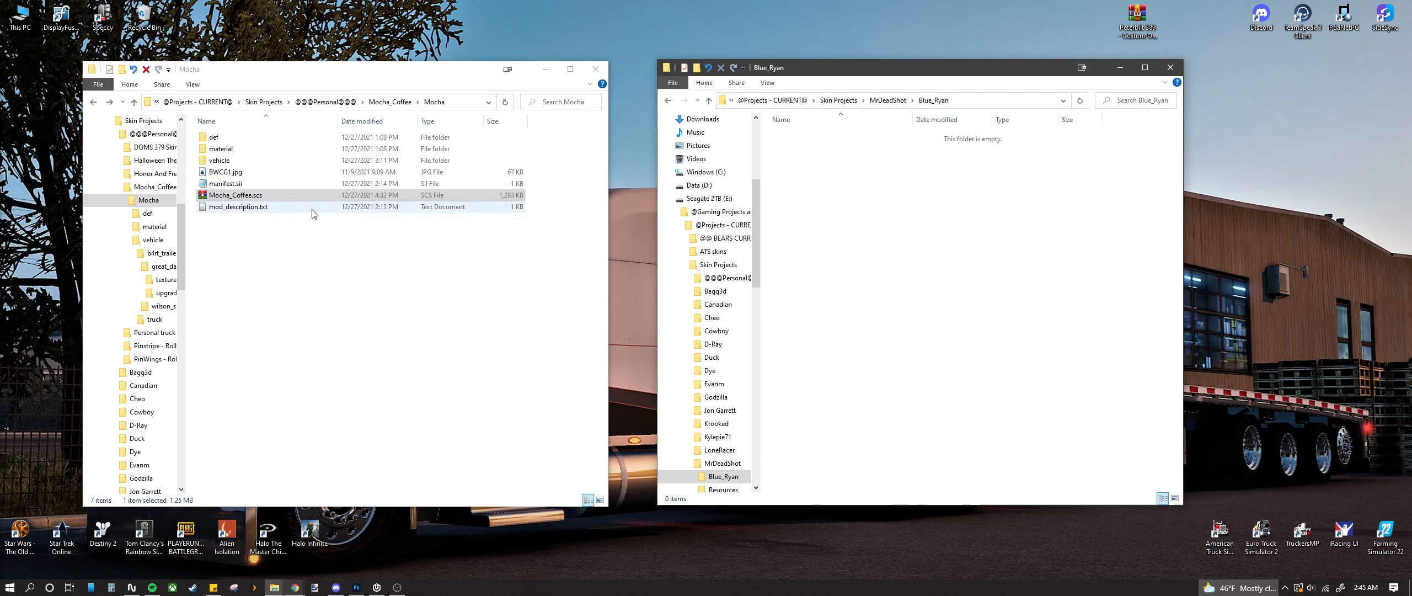
Step: Copy Mocha's material folder and paste it into Blue_Ryan
right_click(227, 149)
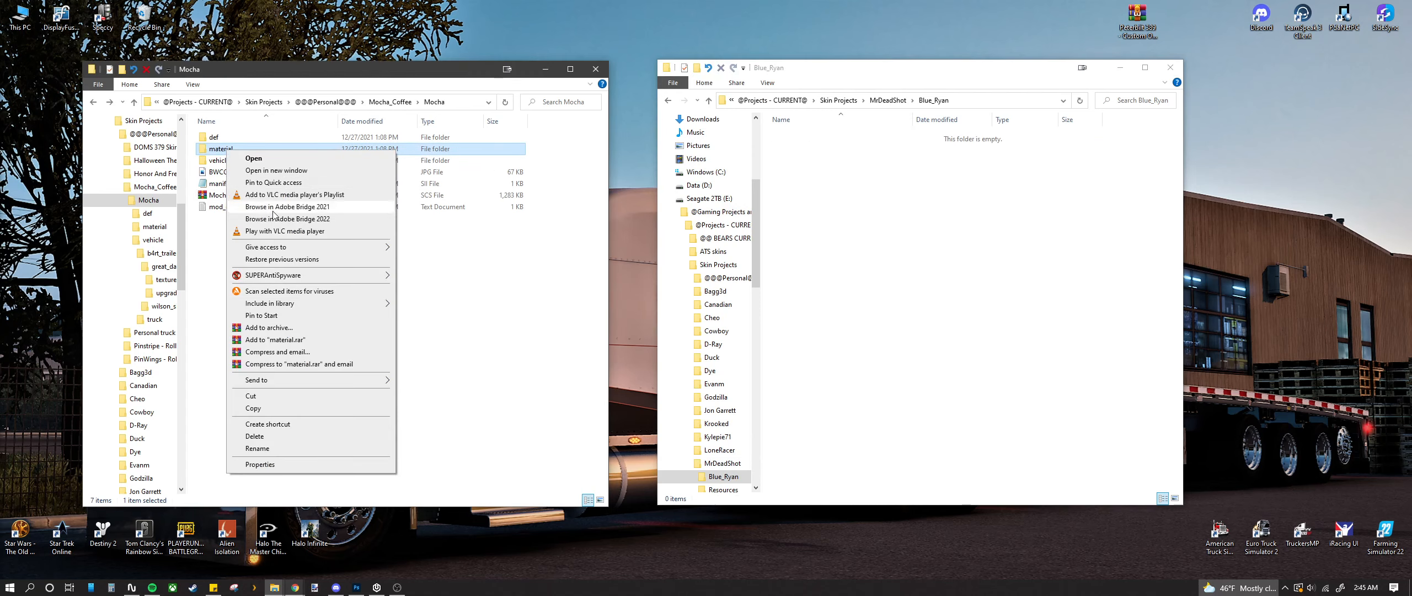
left_click(271, 408)
right_click(810, 173)
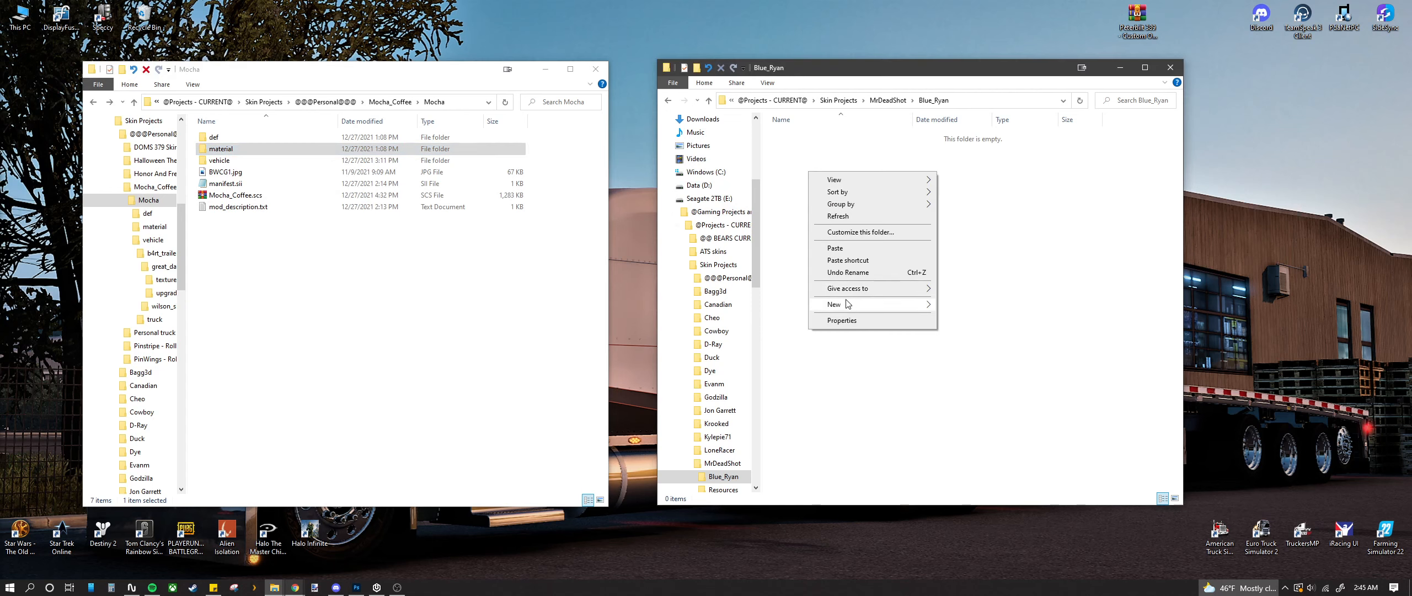
left_click(836, 248)
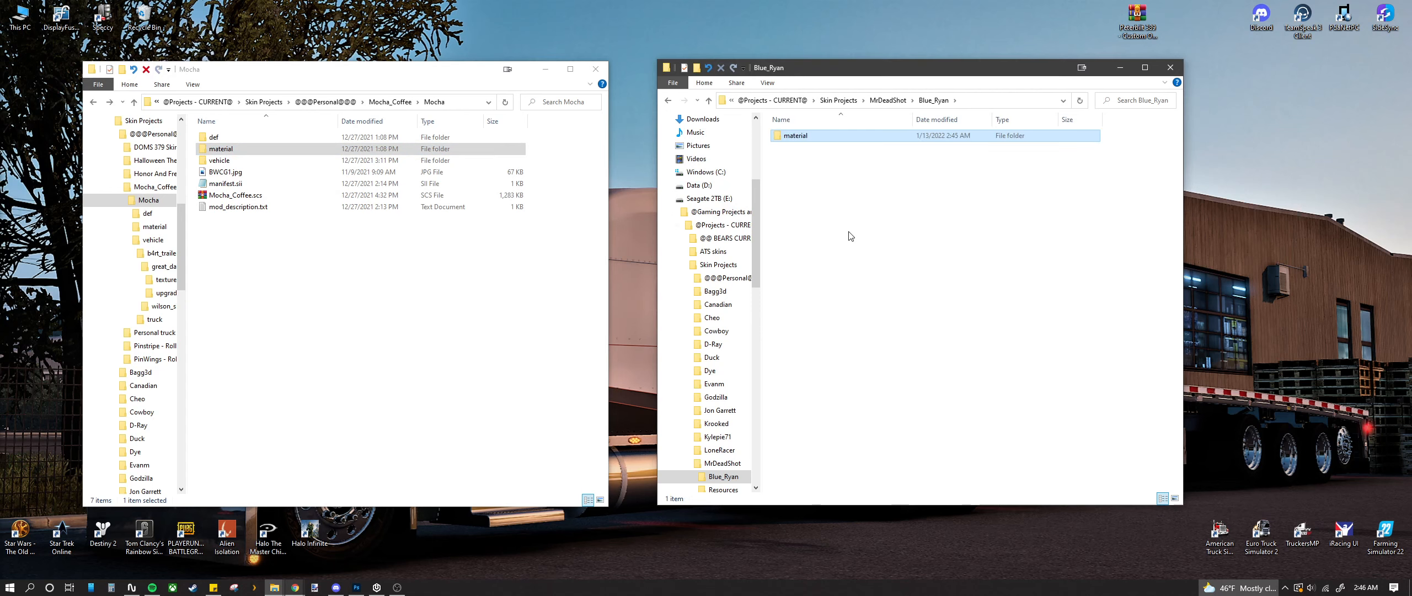
Step: Check the BWCG2 files in material\ui\accessory, then return to Blue_Ryan
double_click(807, 136)
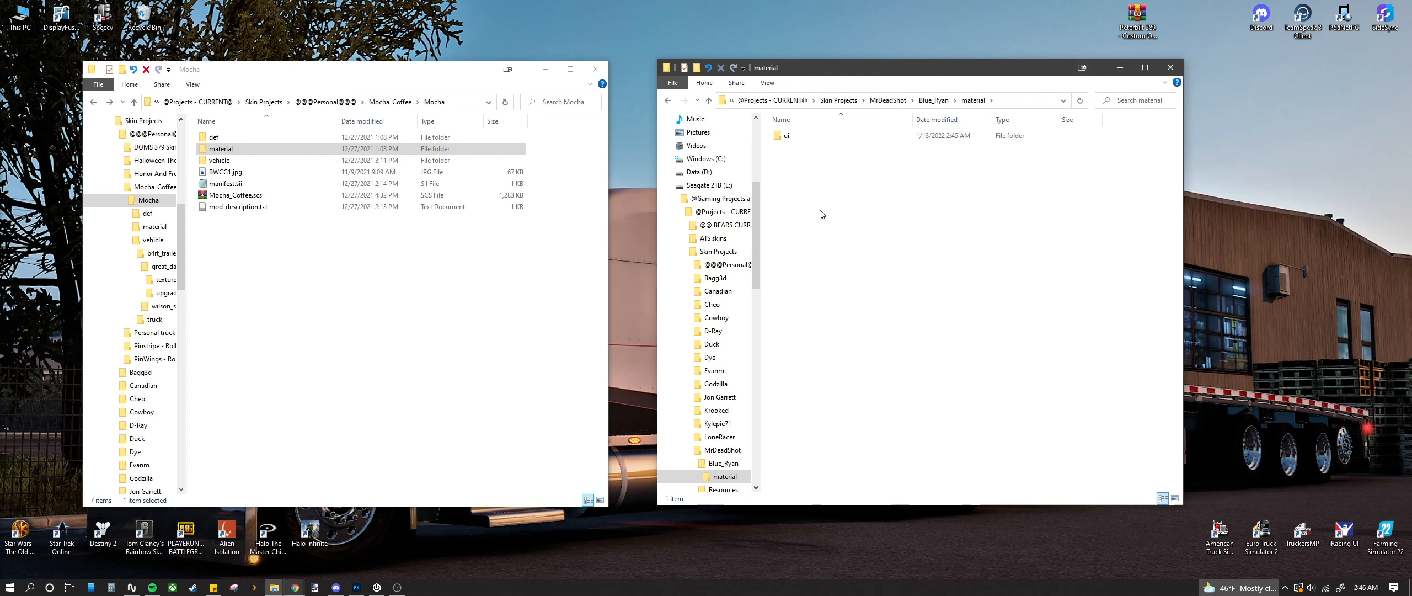
double_click(794, 136)
double_click(794, 136)
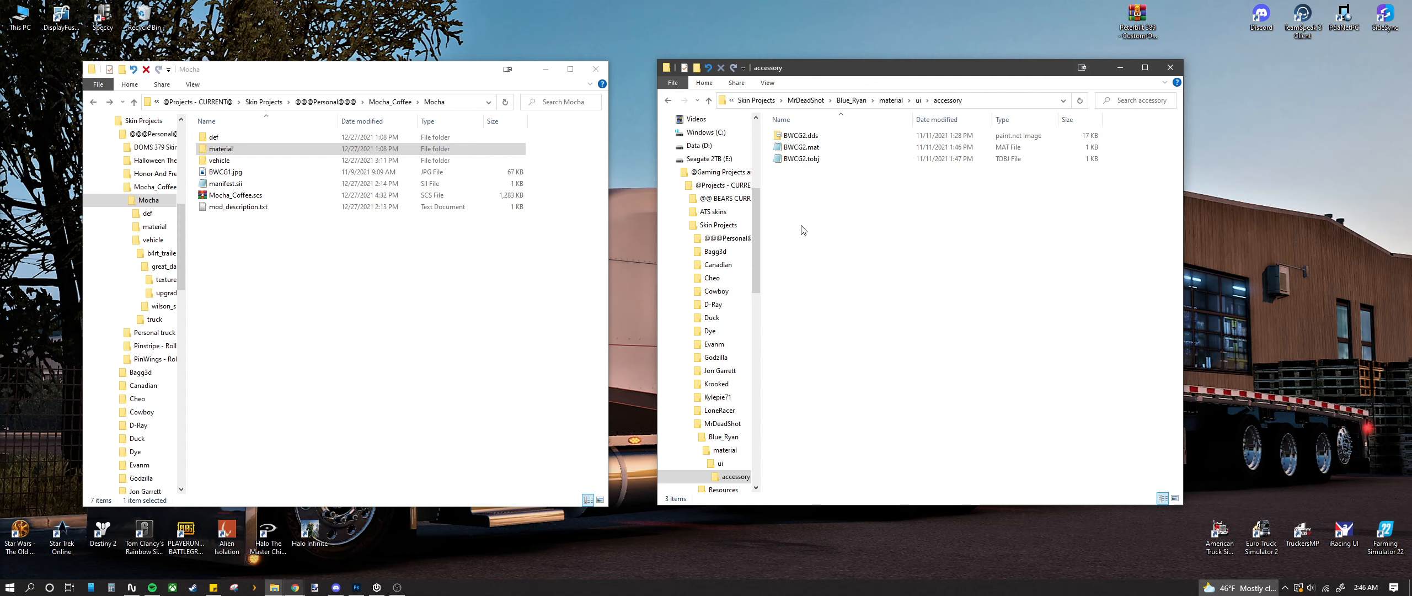
key("BackSpace")
key("BackSpace")
key("BackSpace")
key("BackSpace")
key("alt+Right")
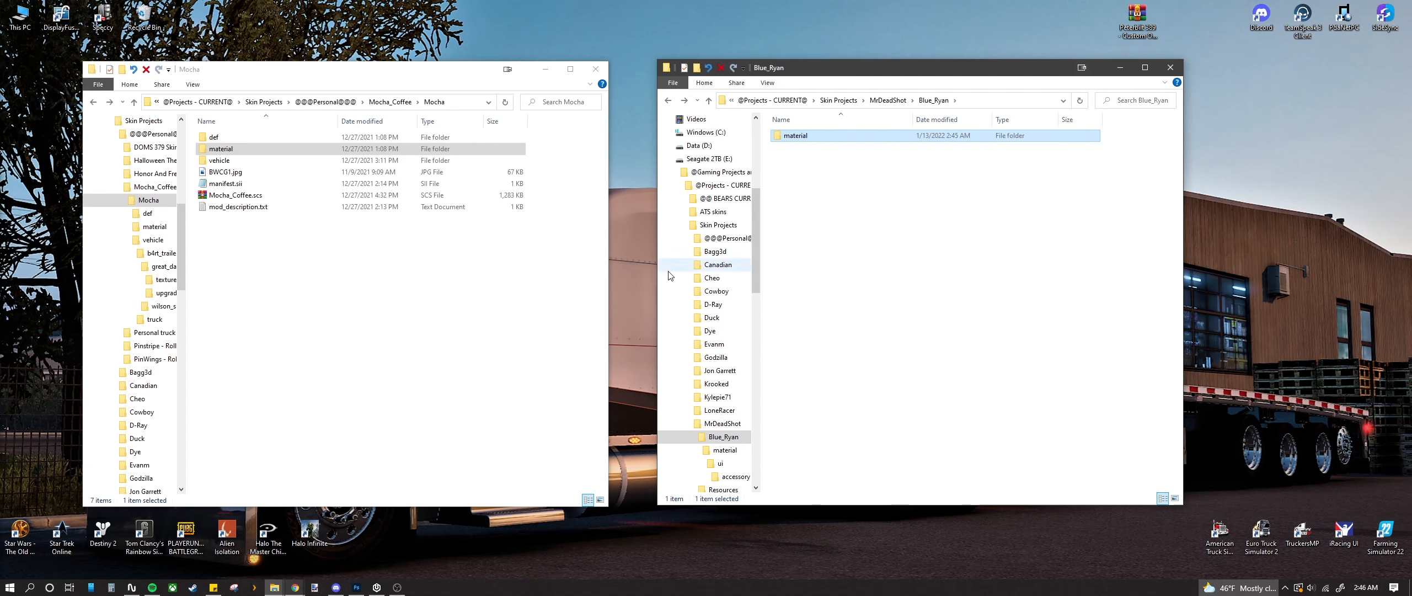
Step: Create folders named def and vehicle in Blue_Ryan, then select manifest.sii in Mocha
right_click(804, 195)
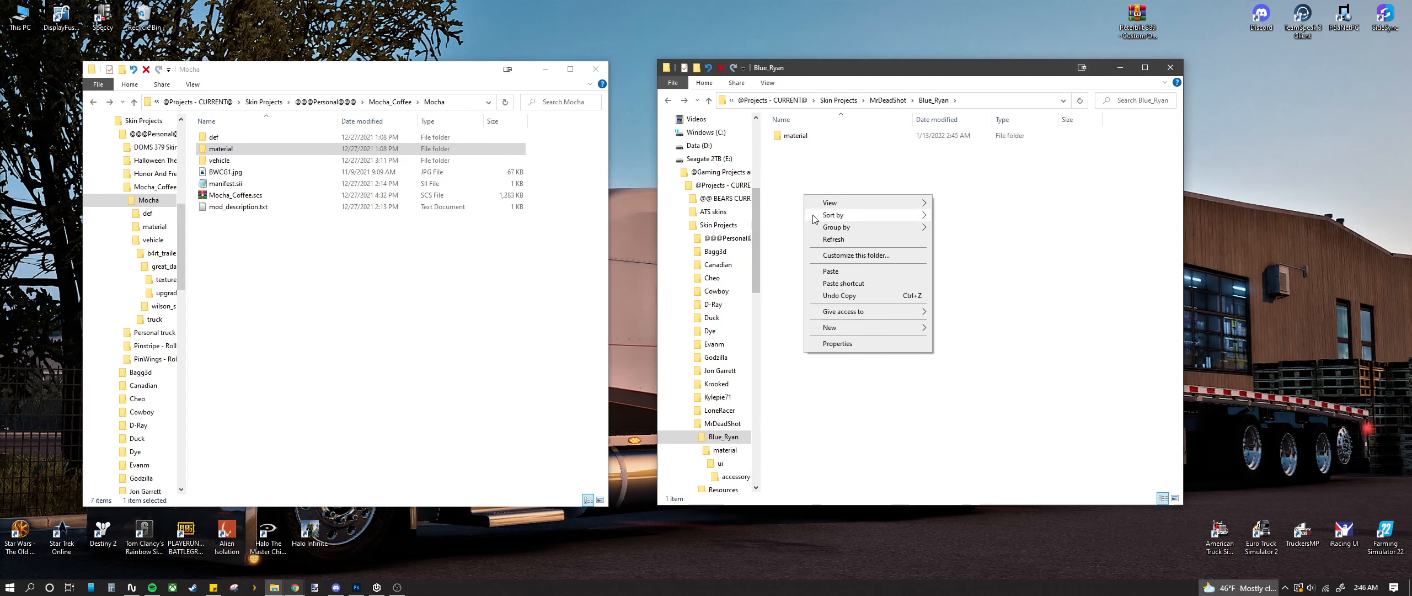
mouse_move(867, 328)
left_click(952, 328)
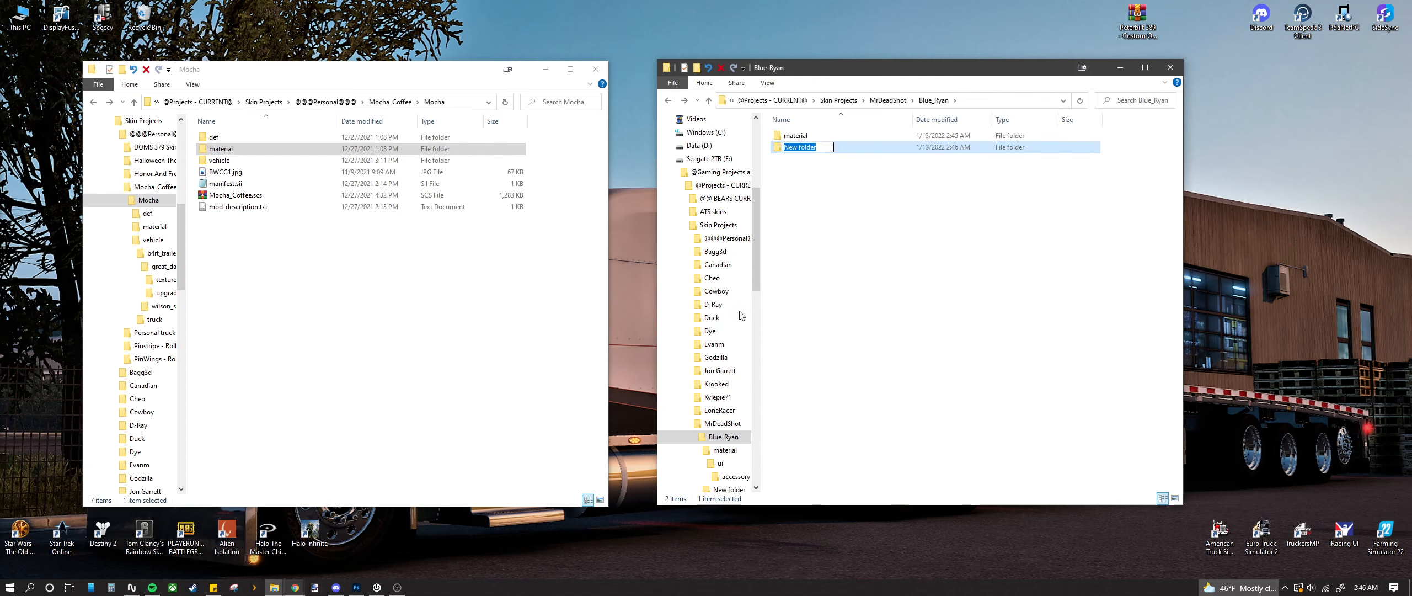
type("def")
key("Return")
right_click(832, 182)
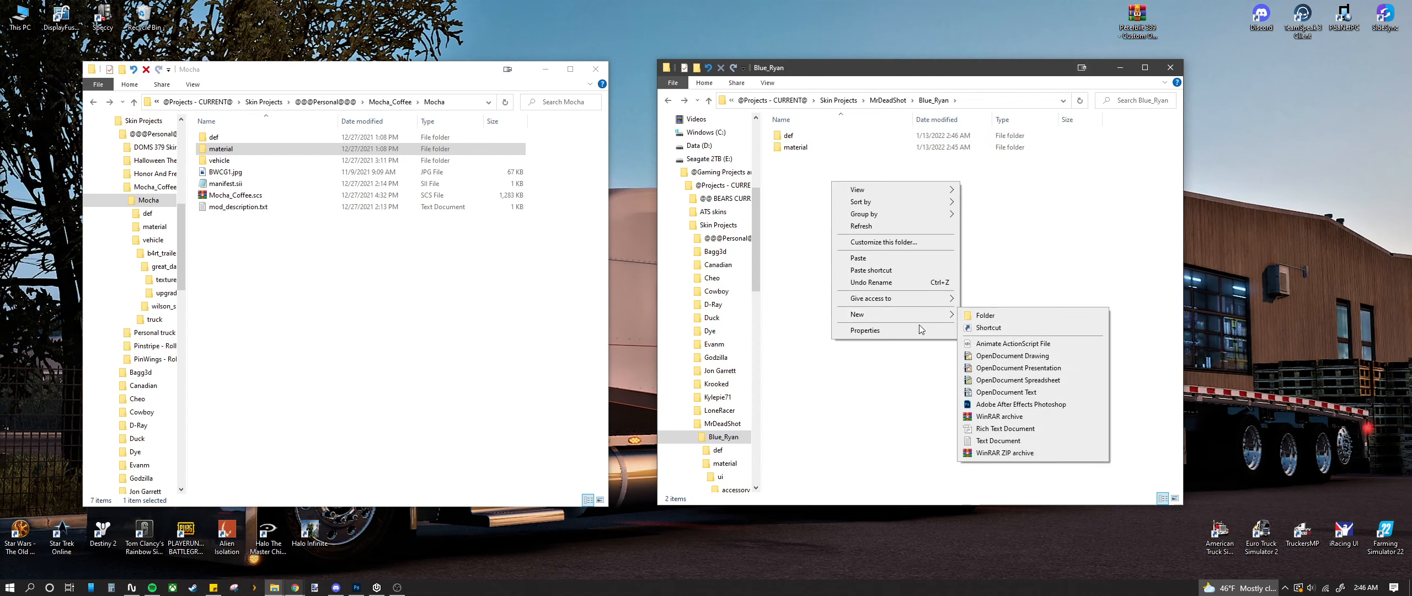
left_click(985, 315)
type("vehicle")
key("Return")
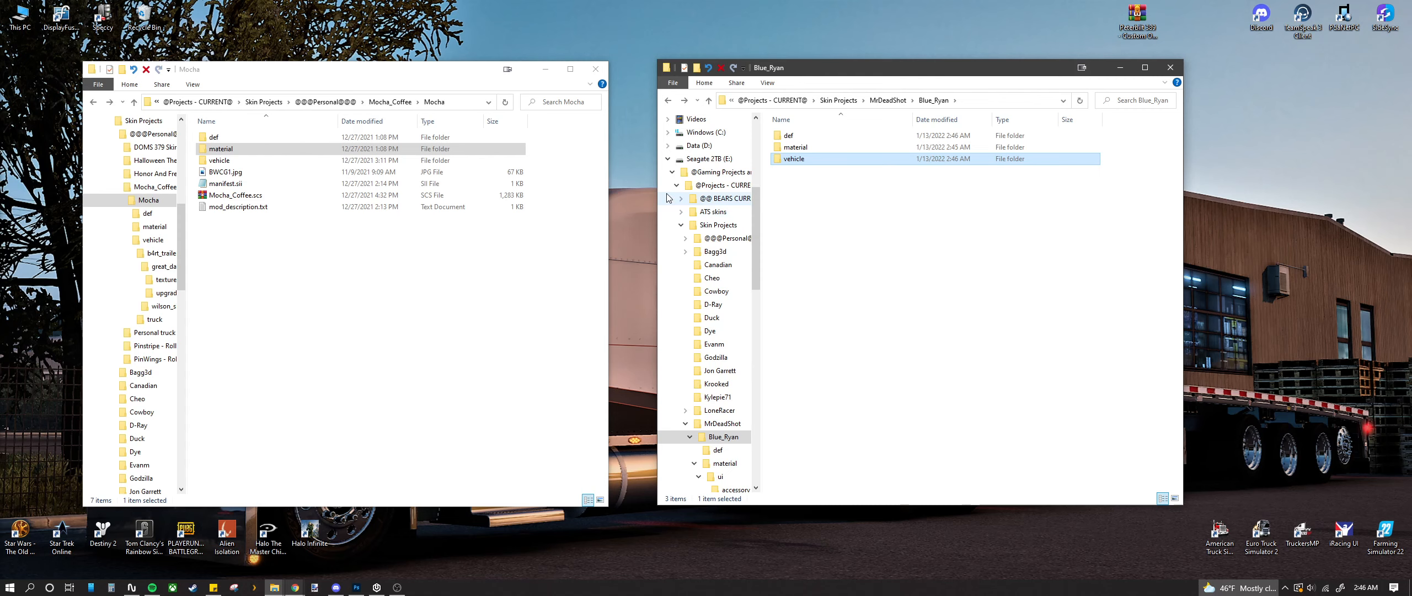
left_click(231, 183)
Step: Drag BWCG1.jpg and manifest.sii into Blue_Ryan, then restore them to Mocha
left_click(227, 172, "ctrl")
left_click_drag(232, 183, 838, 242)
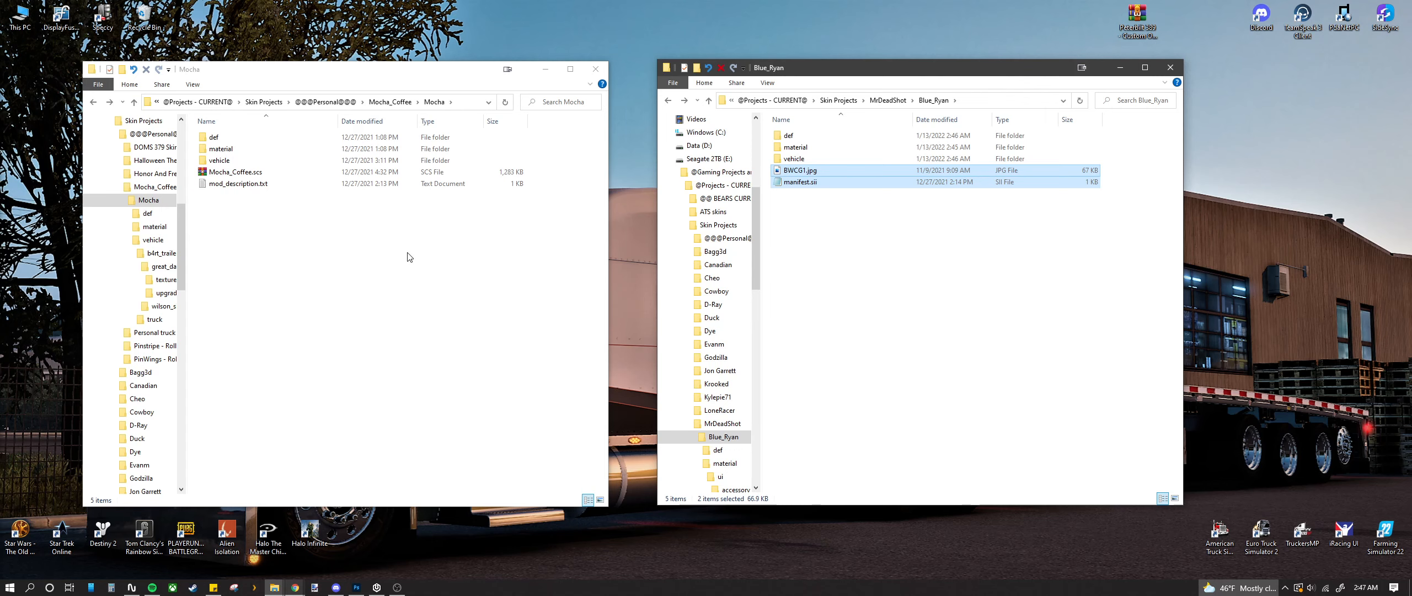
left_click(430, 291)
key("ctrl+v")
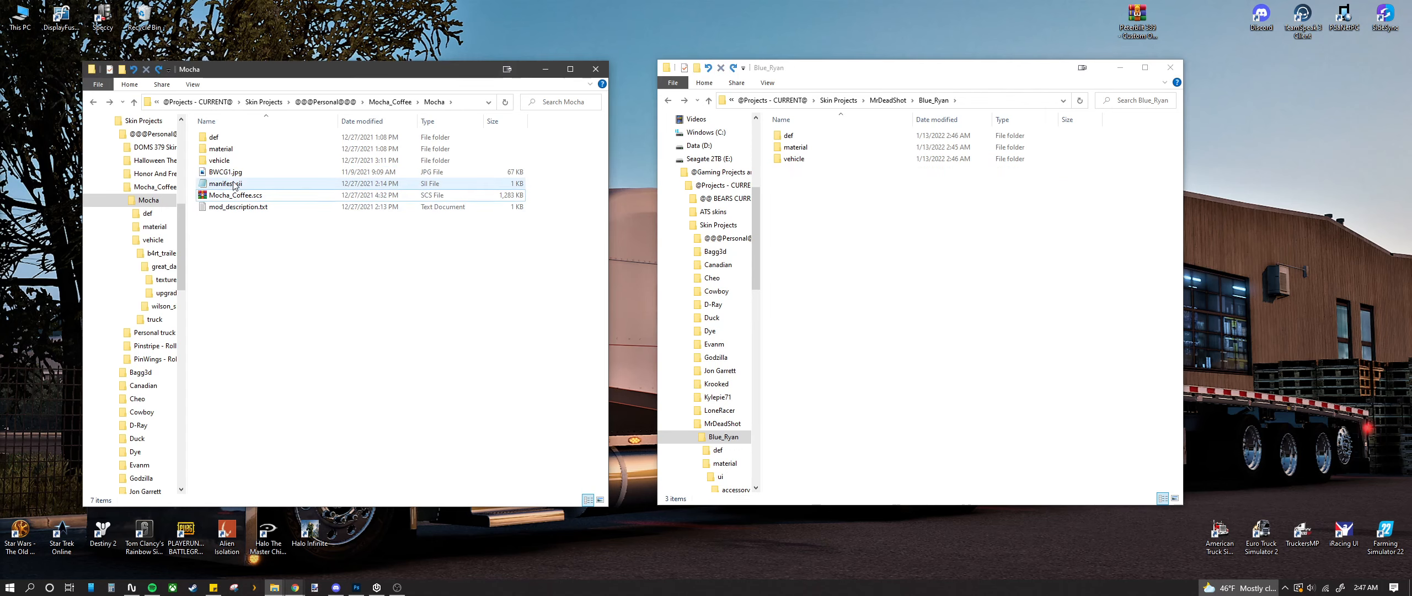
Step: Copy BWCG1.jpg, manifest.sii and mod_description.txt from Mocha and paste them into Blue_Ryan
left_click(236, 212, "ctrl")
right_click(227, 179)
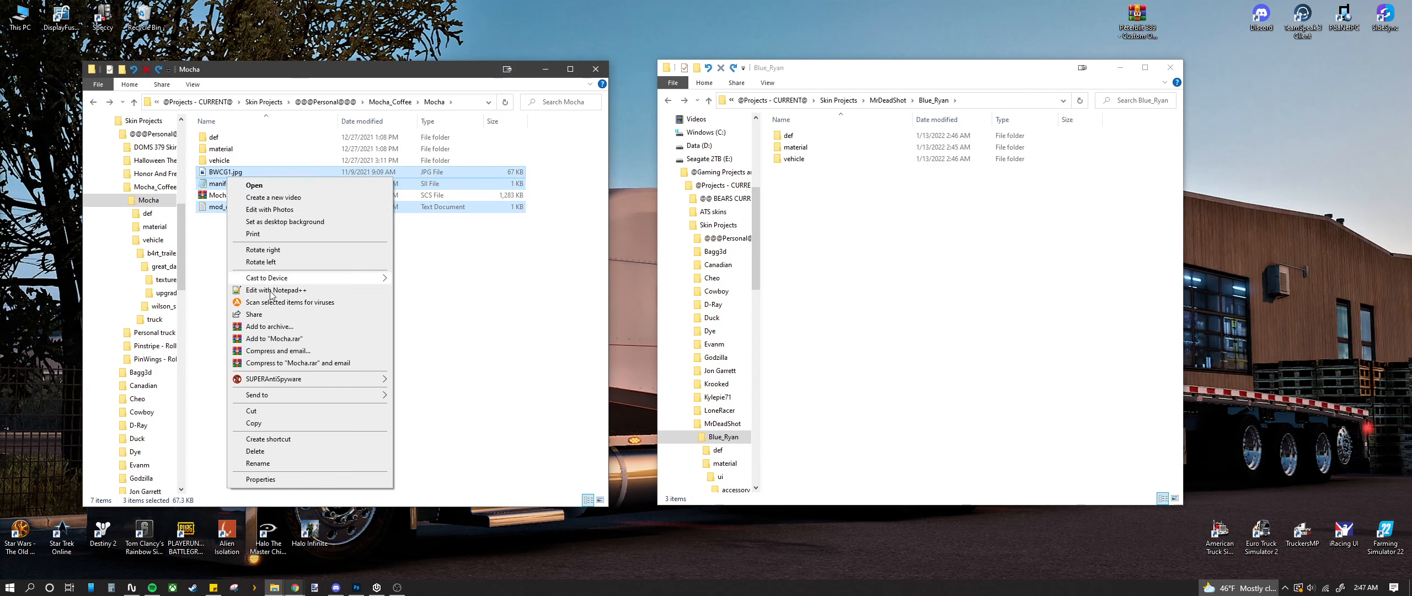
left_click(281, 423)
right_click(815, 293)
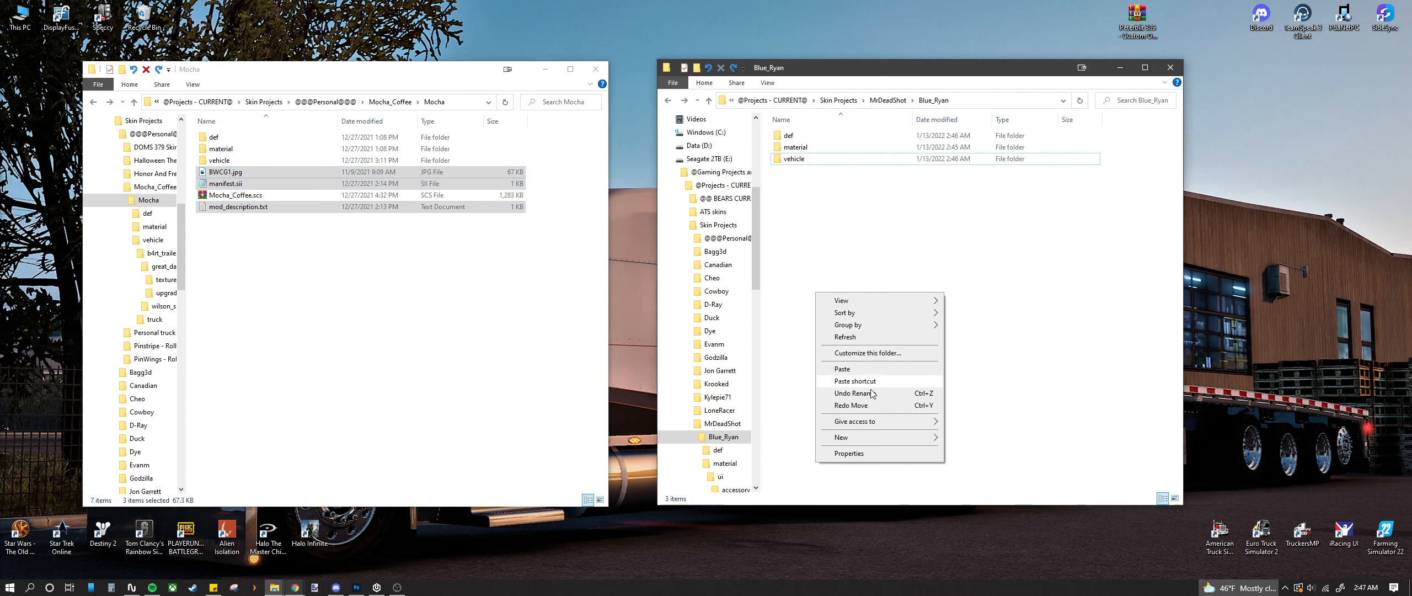
left_click(844, 369)
left_click(816, 242)
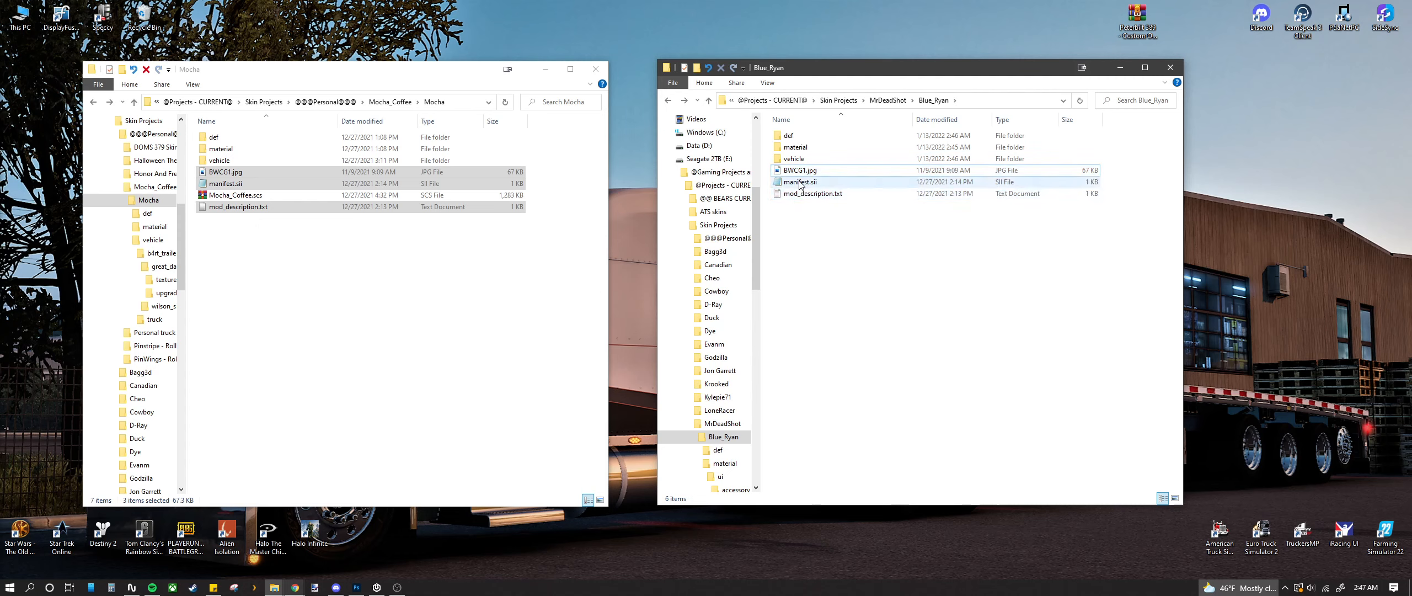
mouse_move(298, 585)
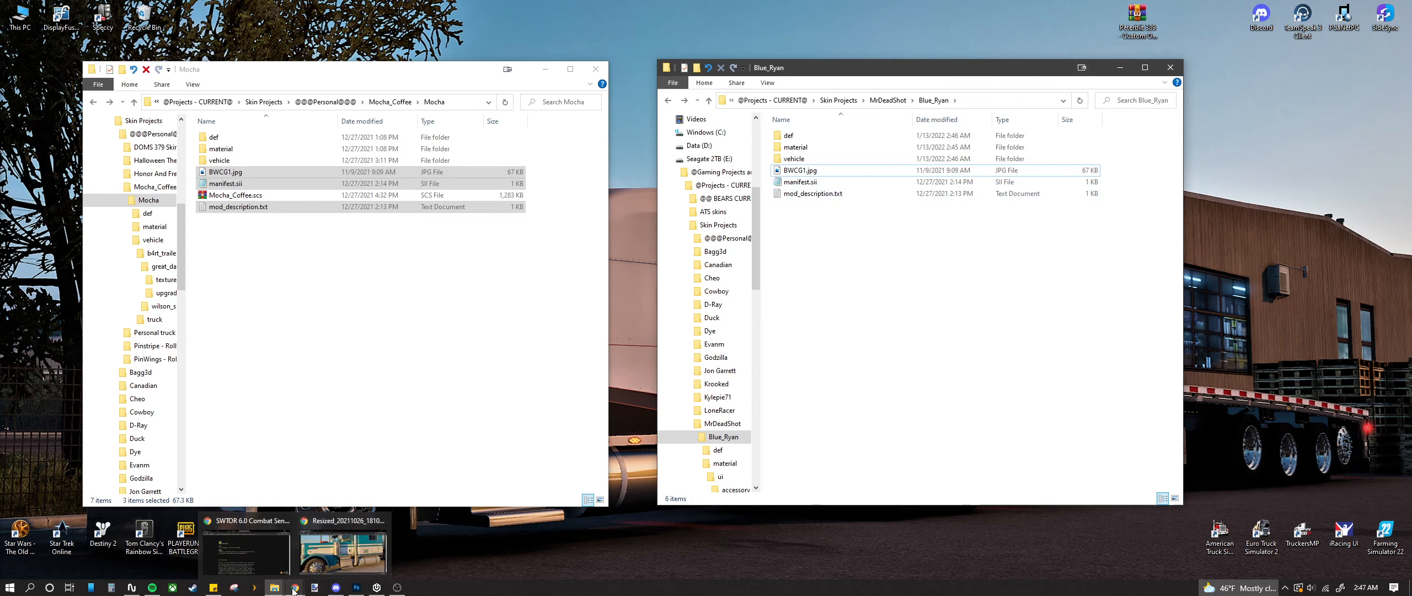
left_click(312, 541)
Step: In a new Chrome tab, go to My Drive > ATS > Rollin Tutorial Files, briefly checking ROLLIN .XML
key("ctrl+t")
left_click(444, 77)
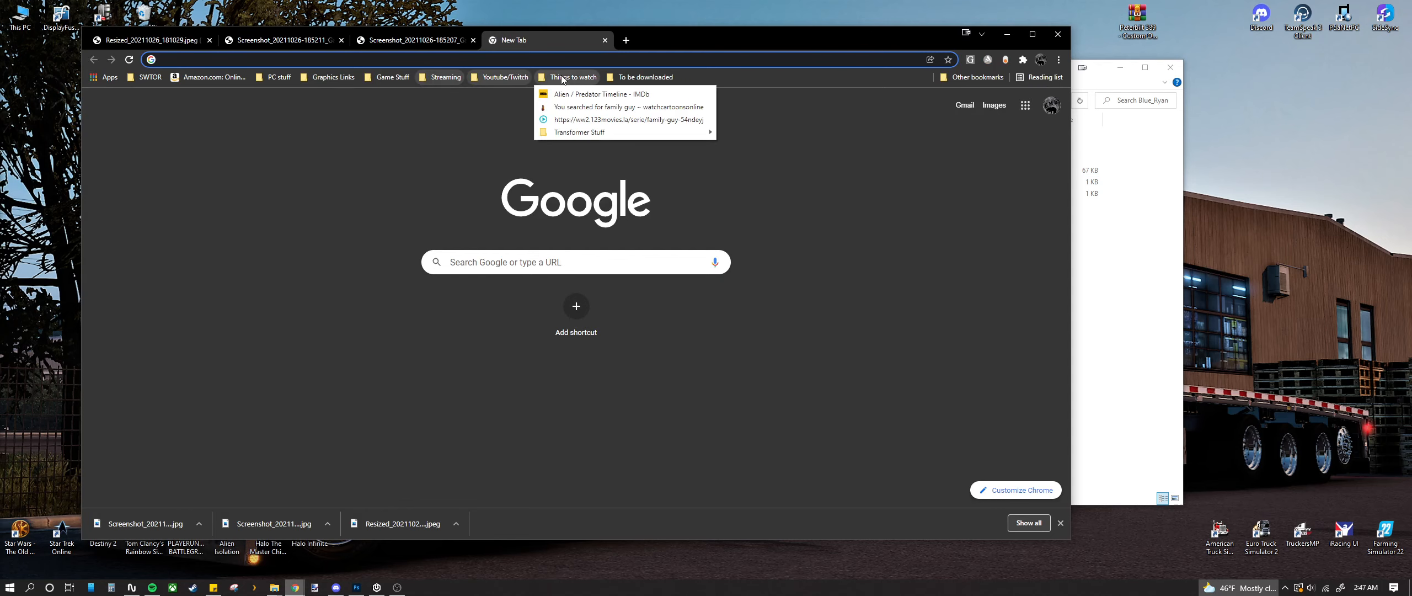
mouse_move(392, 77)
left_click(428, 171)
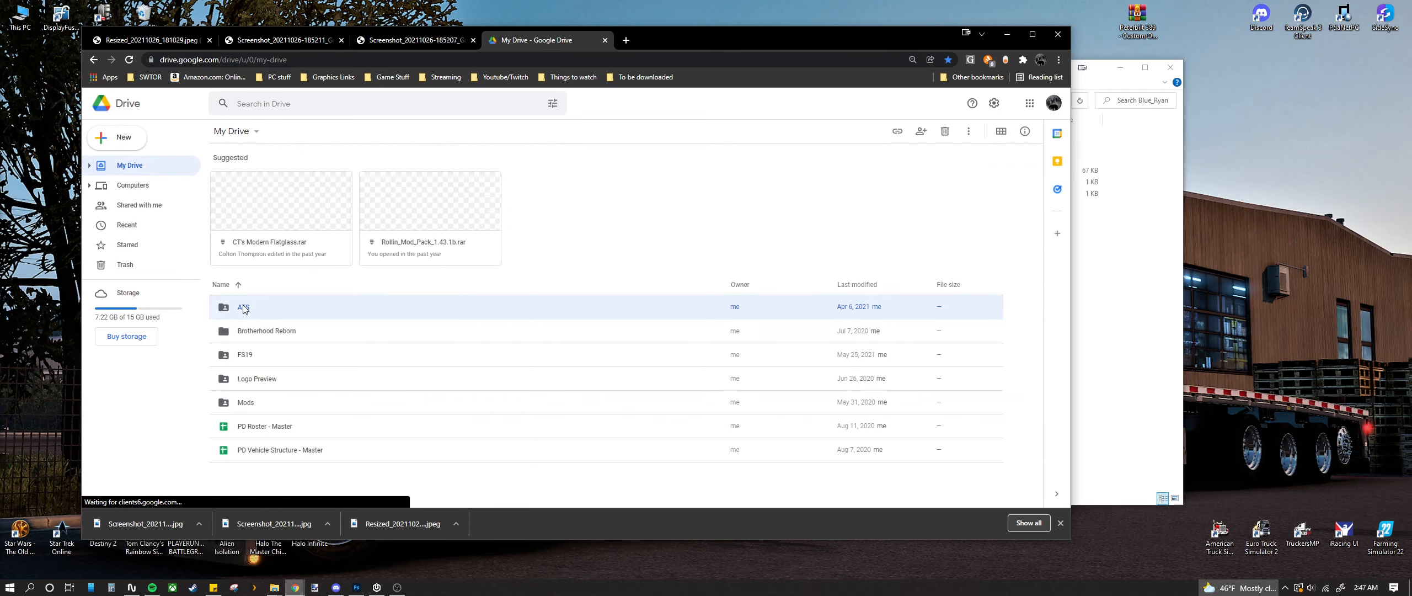
double_click(242, 306)
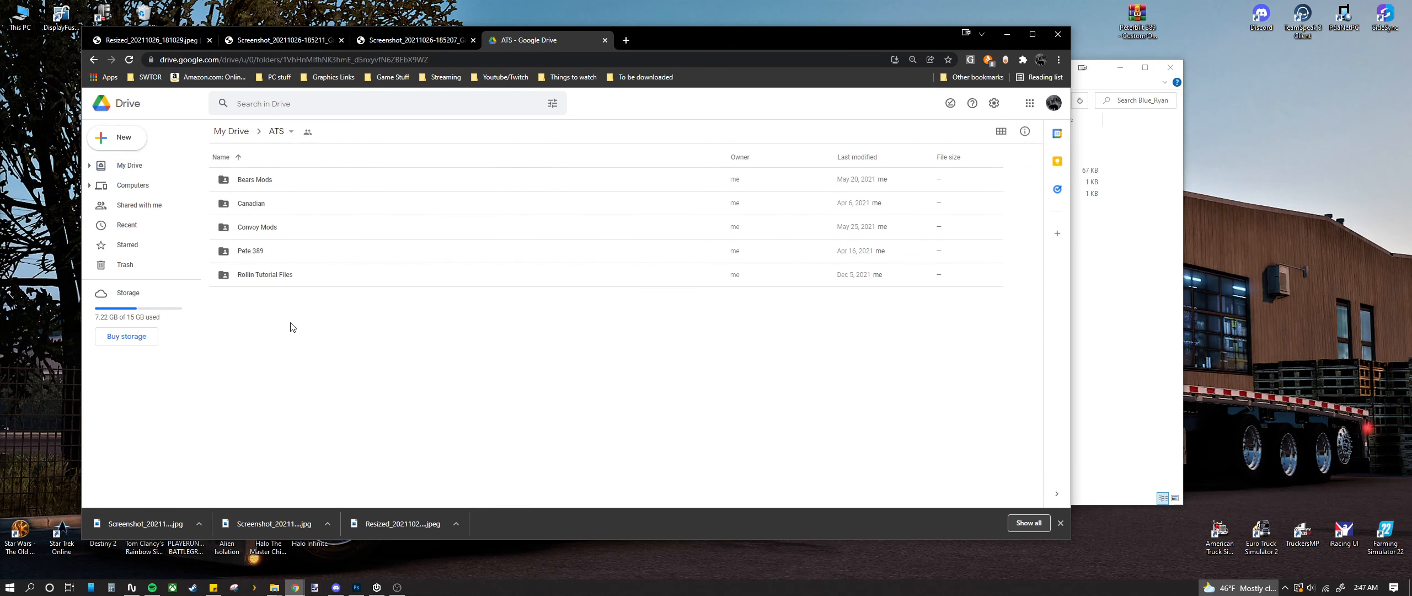
double_click(272, 276)
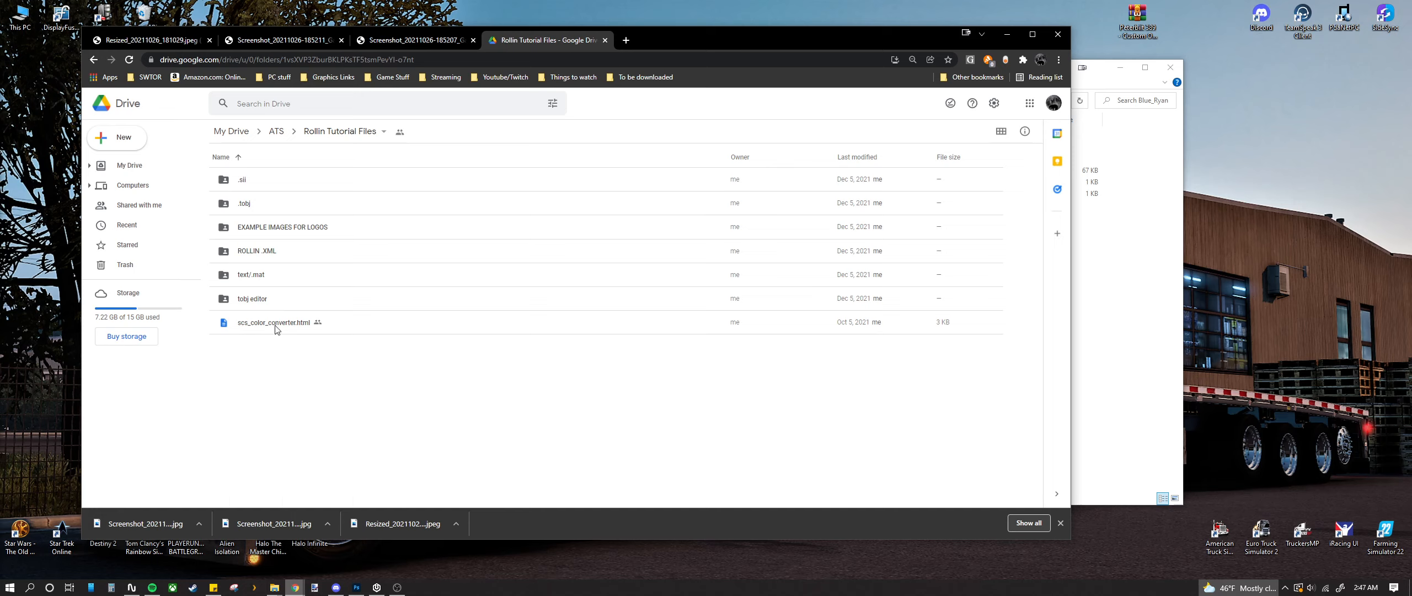
double_click(280, 253)
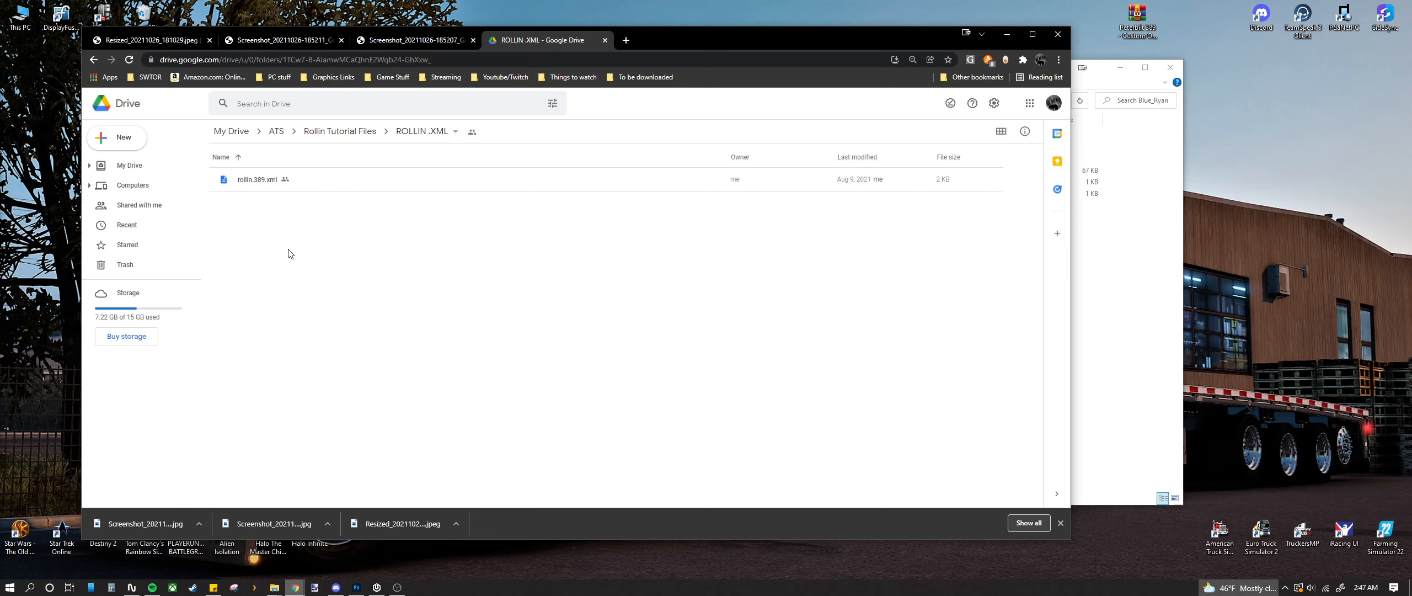
key("alt+Left")
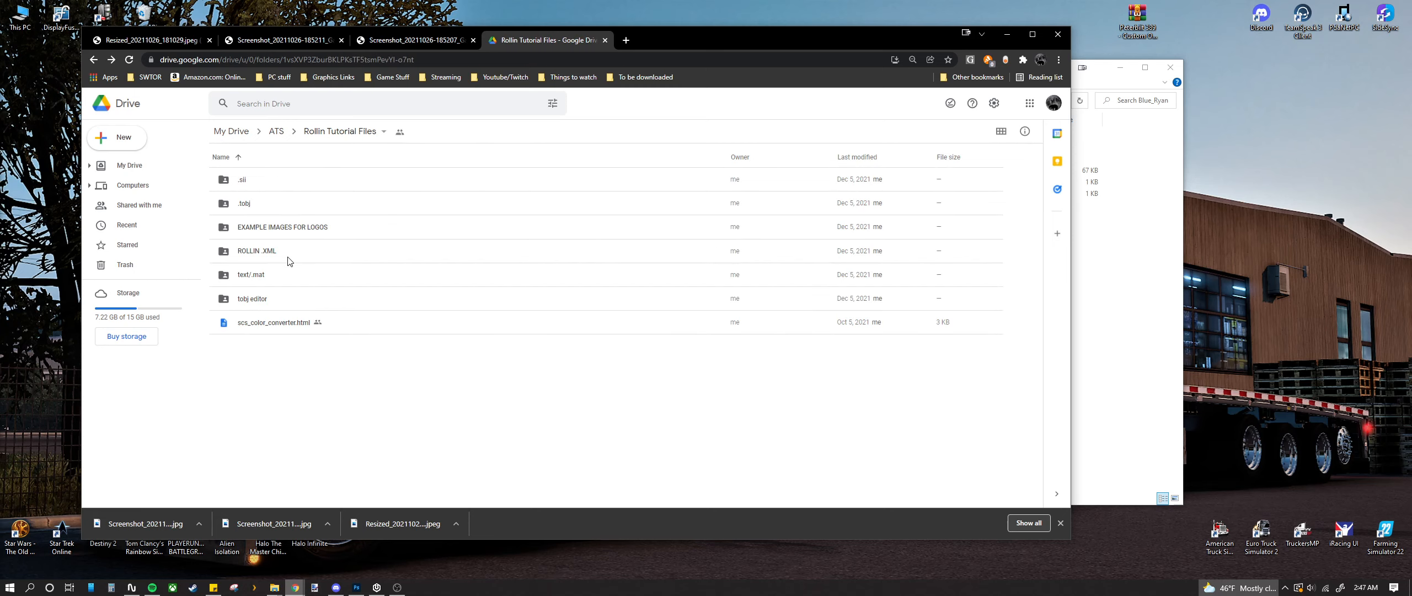
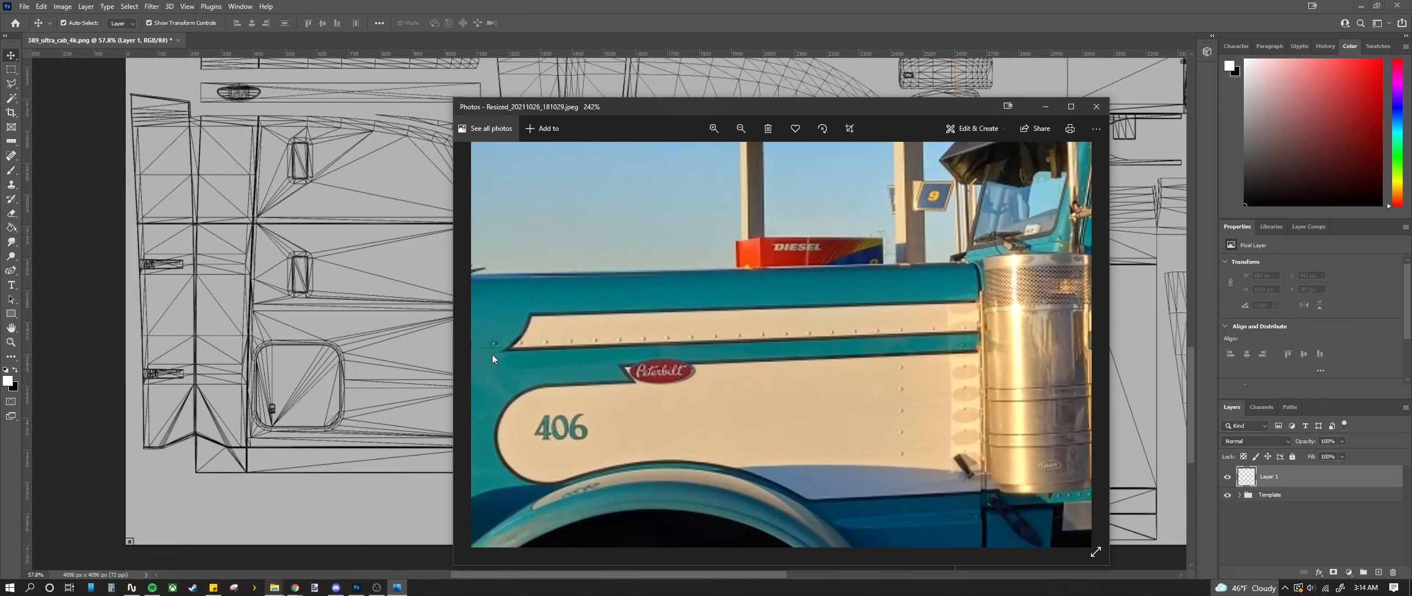
Step: Zoom into the stripe on the Peterbilt reference photo, move the photo off-screen, and return to Photoshop
left_click_drag(496, 354, 581, 358)
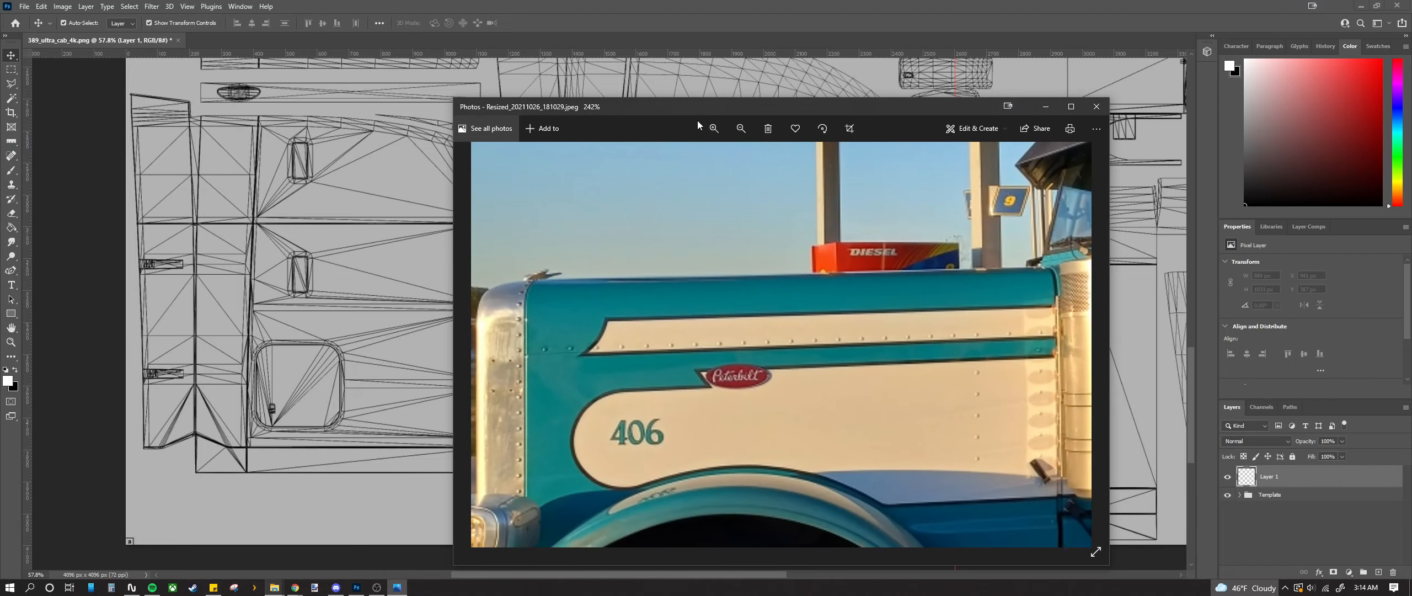
left_click_drag(698, 112, 0, 135)
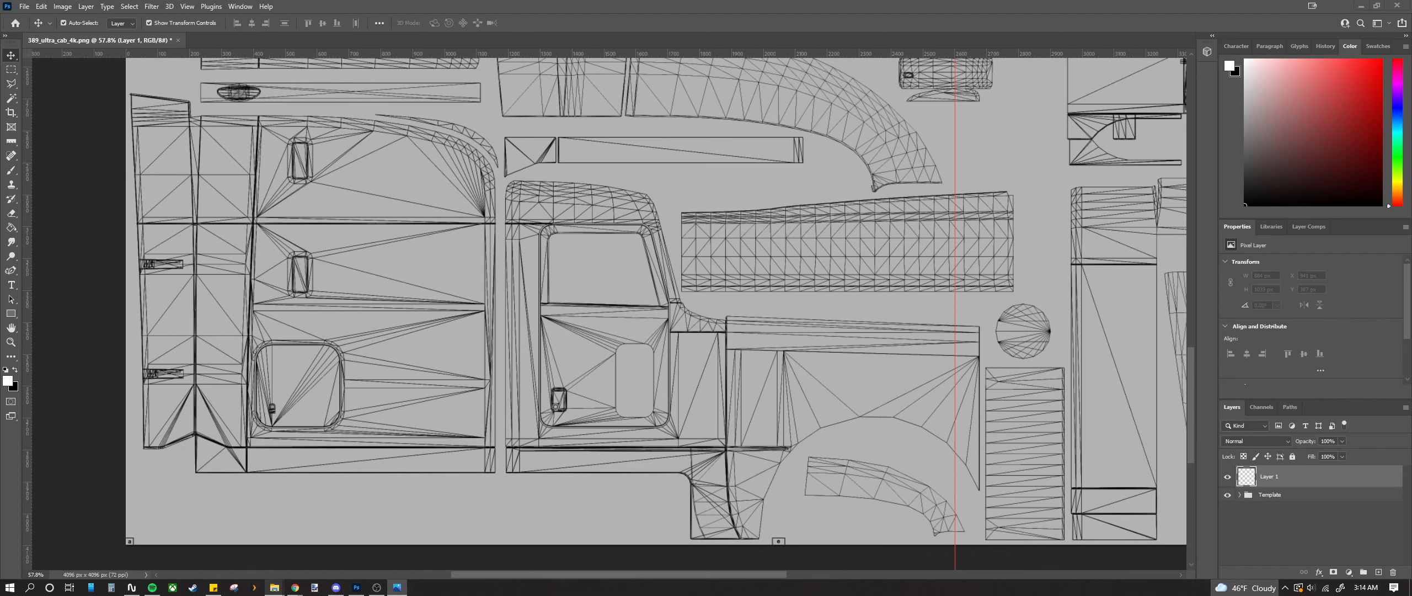
left_click_drag(0, 61, 808, 83)
scroll(596, 384, "up", 4)
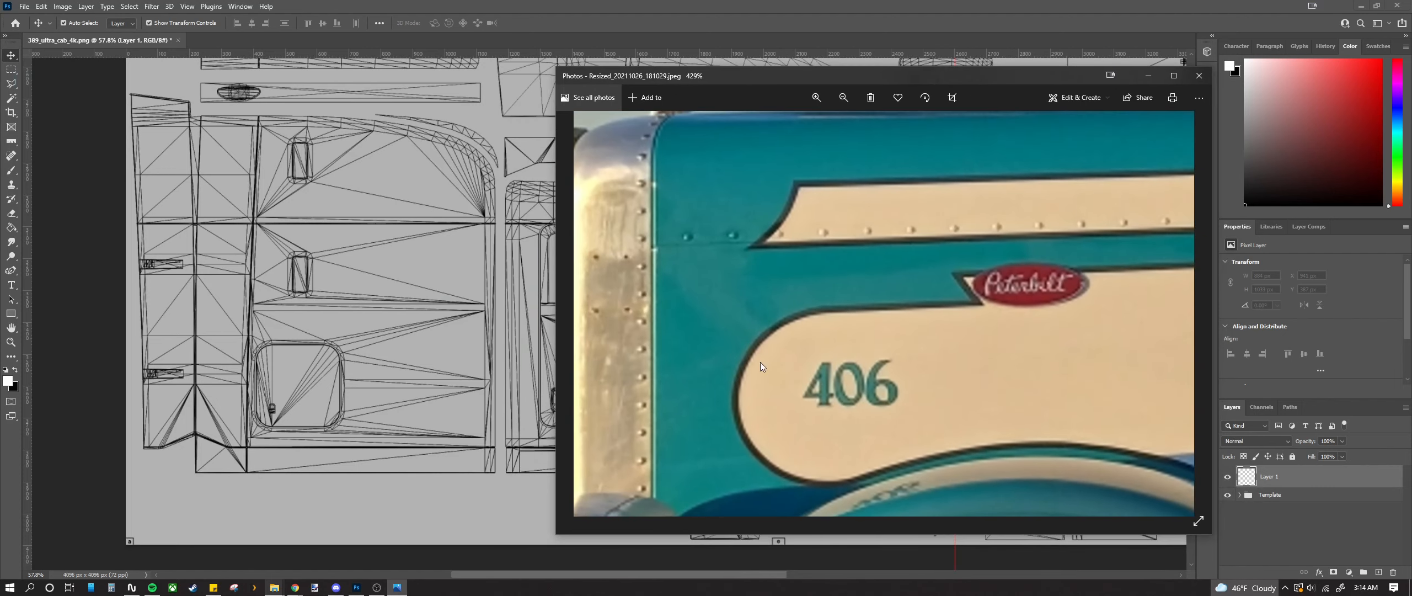
left_click_drag(795, 80, 0, 111)
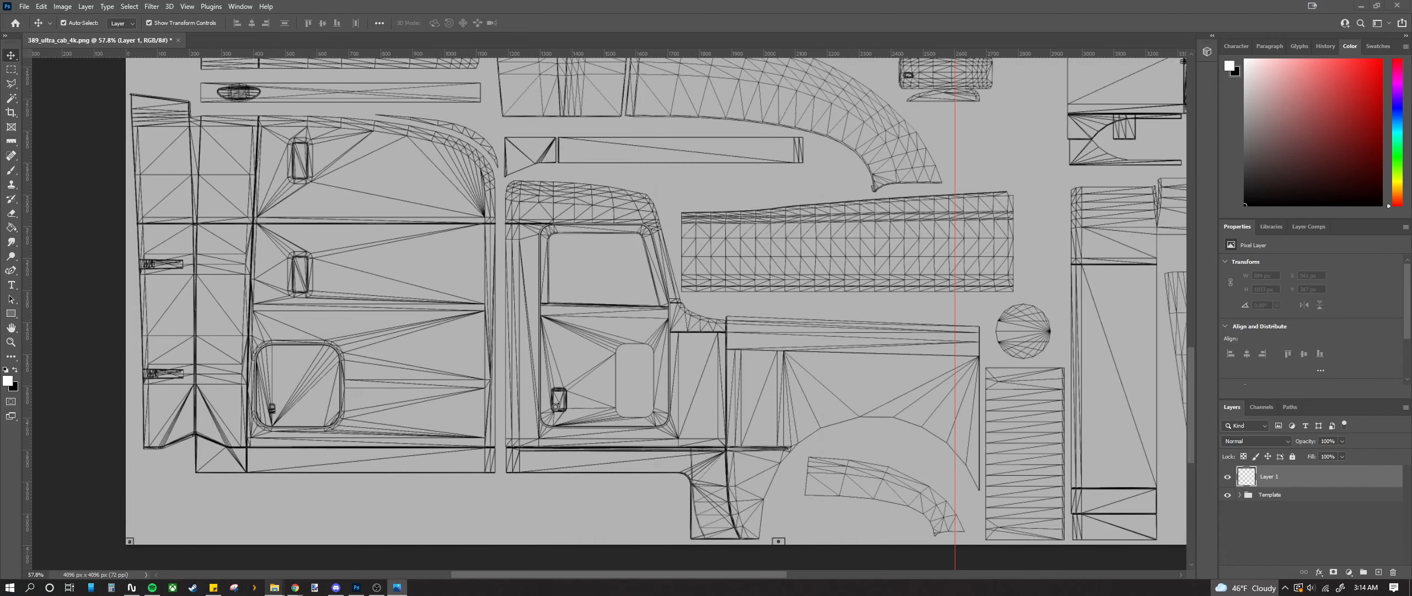
left_click(38, 408)
Step: Add a vertical guide at X 2620 px
left_click_drag(24, 444, 961, 448)
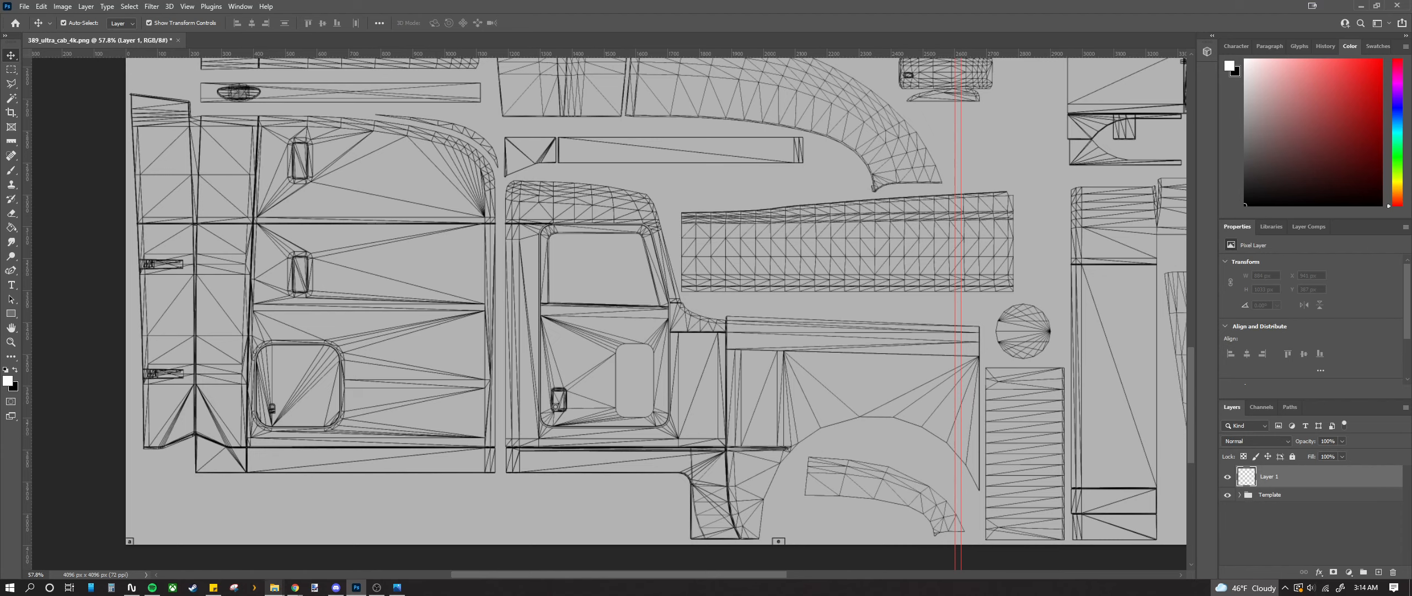
key("alt+Tab")
scroll(536, 496, "up", 3)
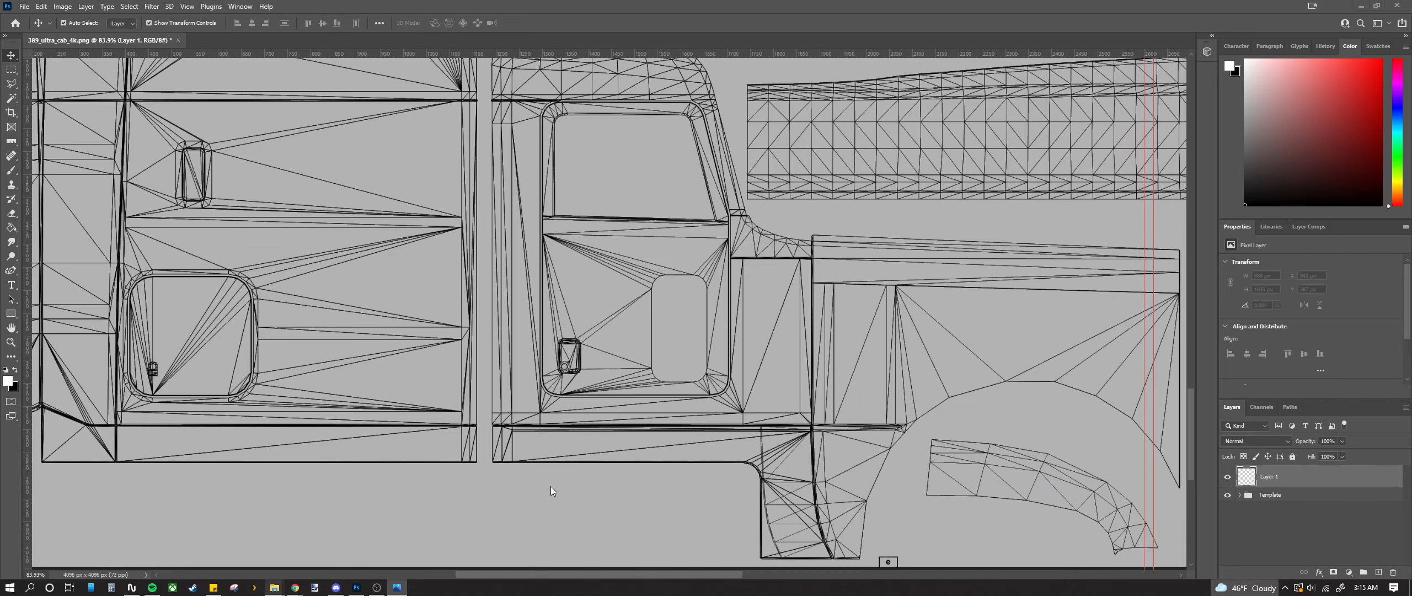
scroll(550, 485, "up", 12)
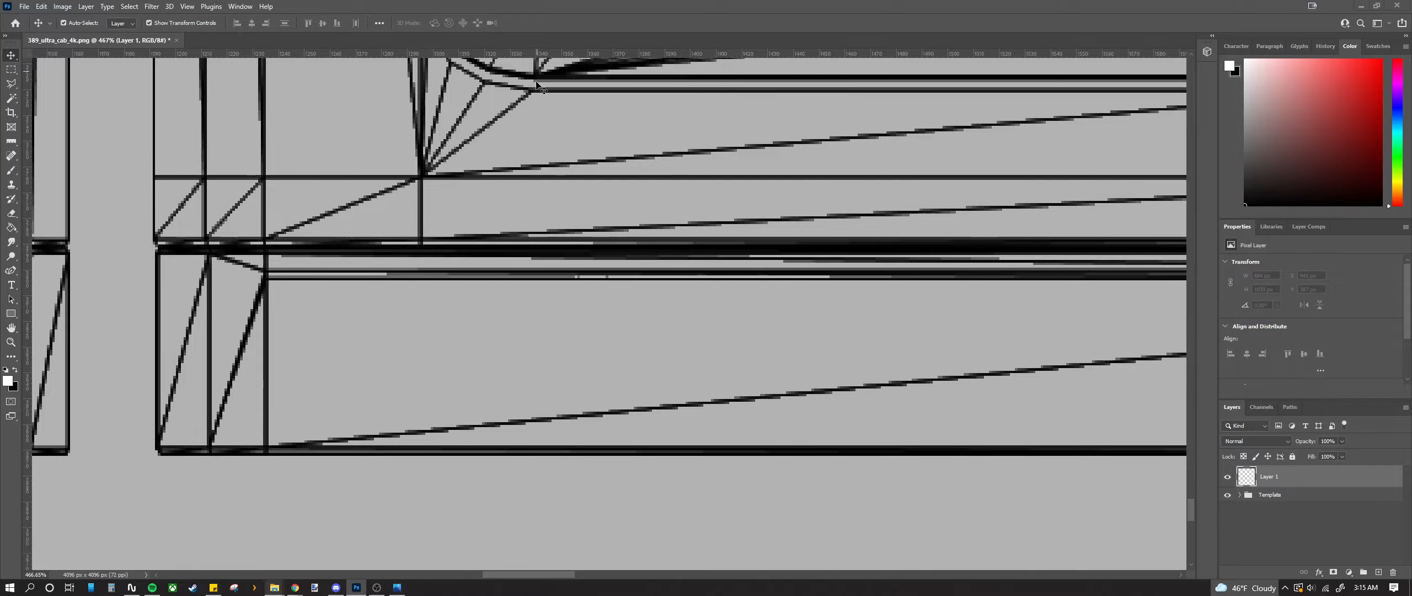
Step: Add a horizontal guide snapped to the line intersection below the cab door, around Y 1763 px
left_click_drag(503, 55, 497, 177)
scroll(444, 178, "up", 3)
scroll(400, 180, "up", 6)
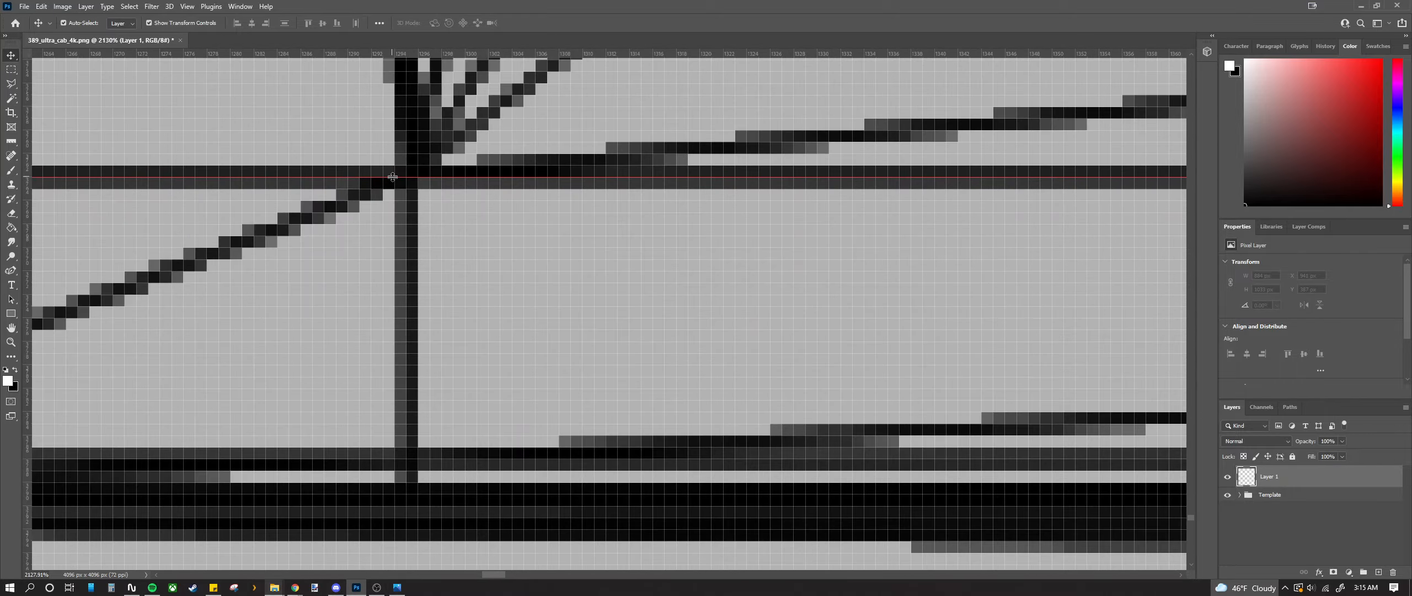
left_click_drag(394, 177, 394, 167)
scroll(396, 179, "down", 5)
scroll(387, 173, "down", 15)
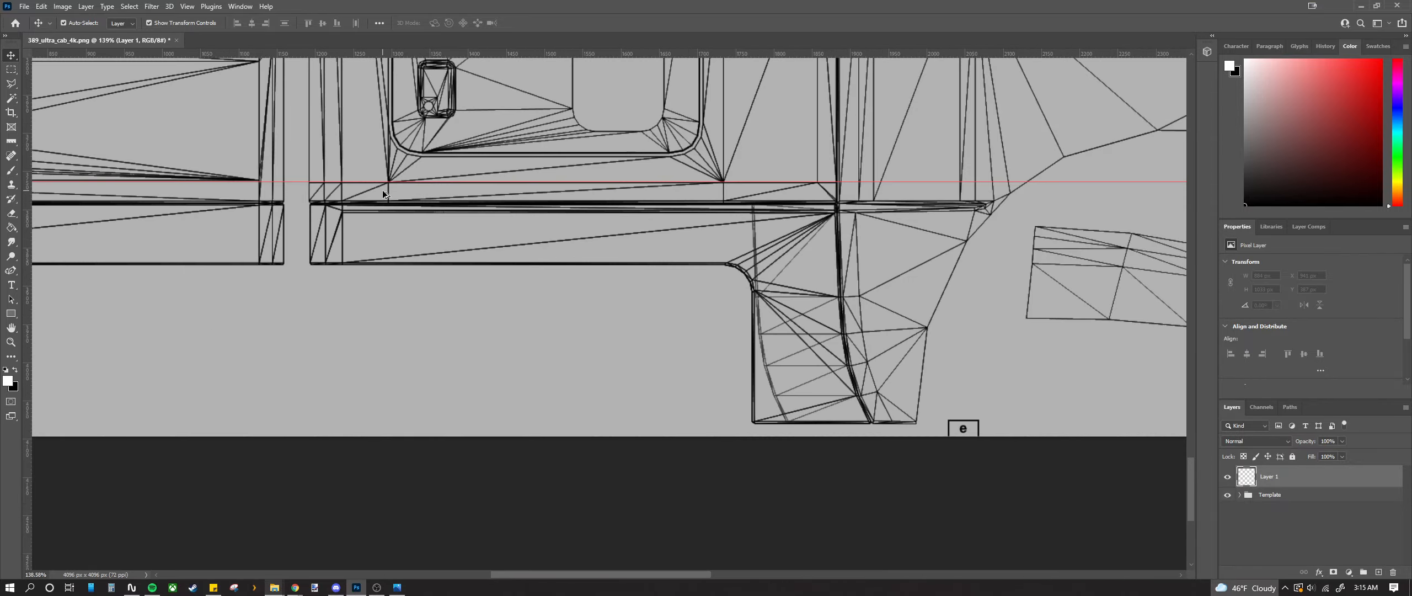
scroll(369, 221, "up", 2)
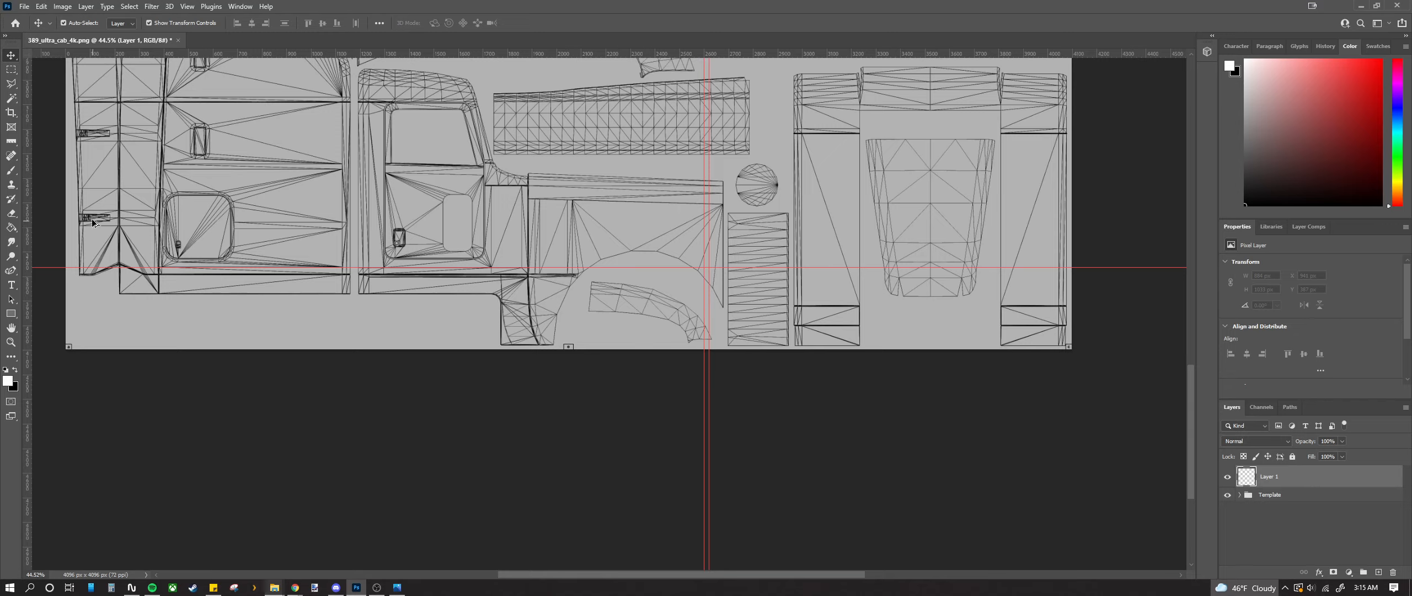
Step: Place a horizontal guide at Y 3475 px on the rounded window outline's top
scroll(92, 222, "up", 10)
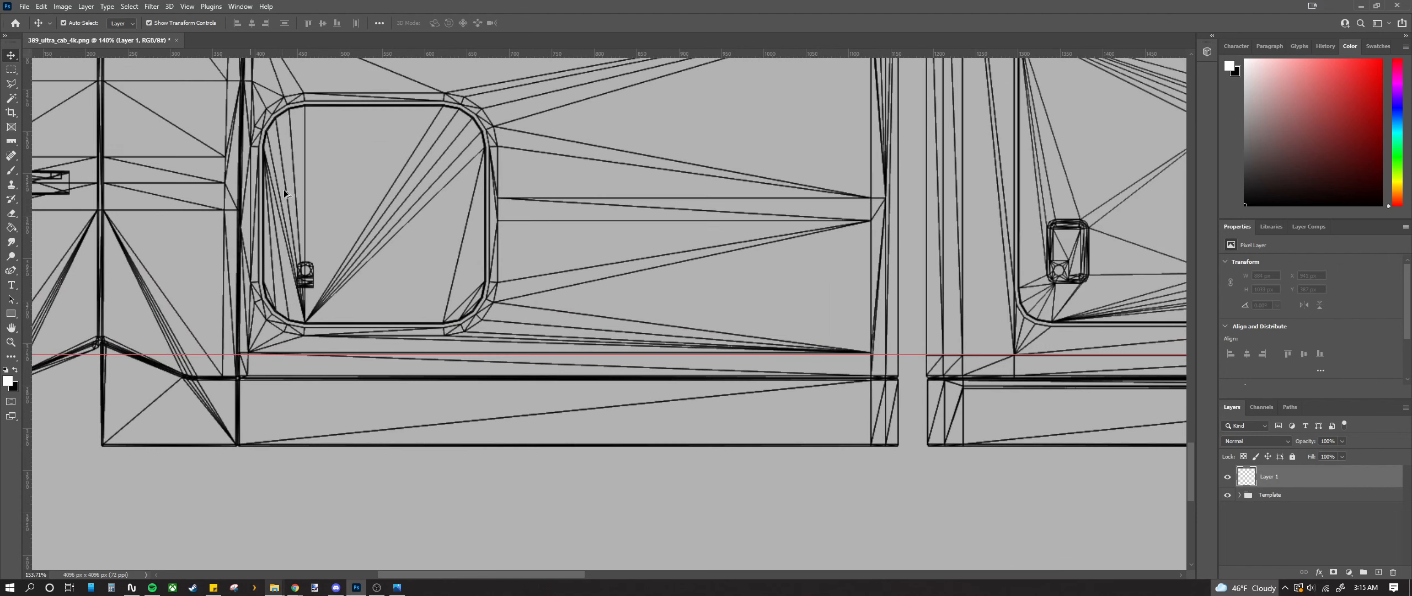
scroll(279, 201, "up", 2)
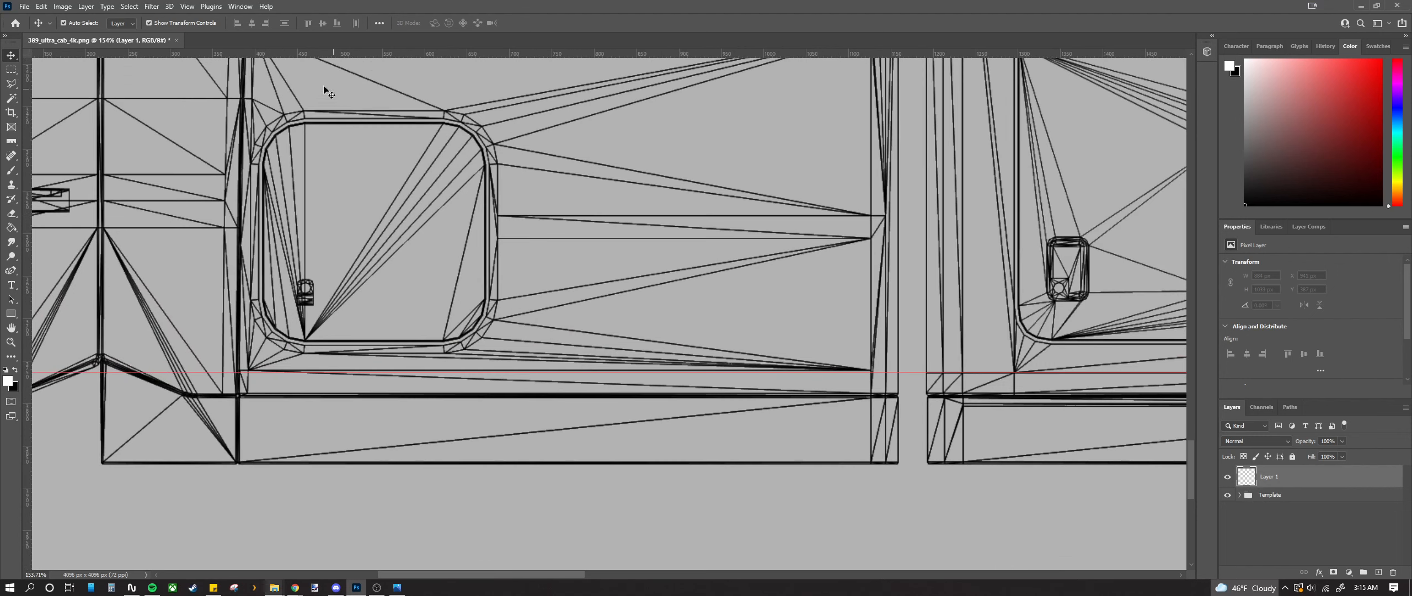
left_click_drag(364, 55, 354, 127)
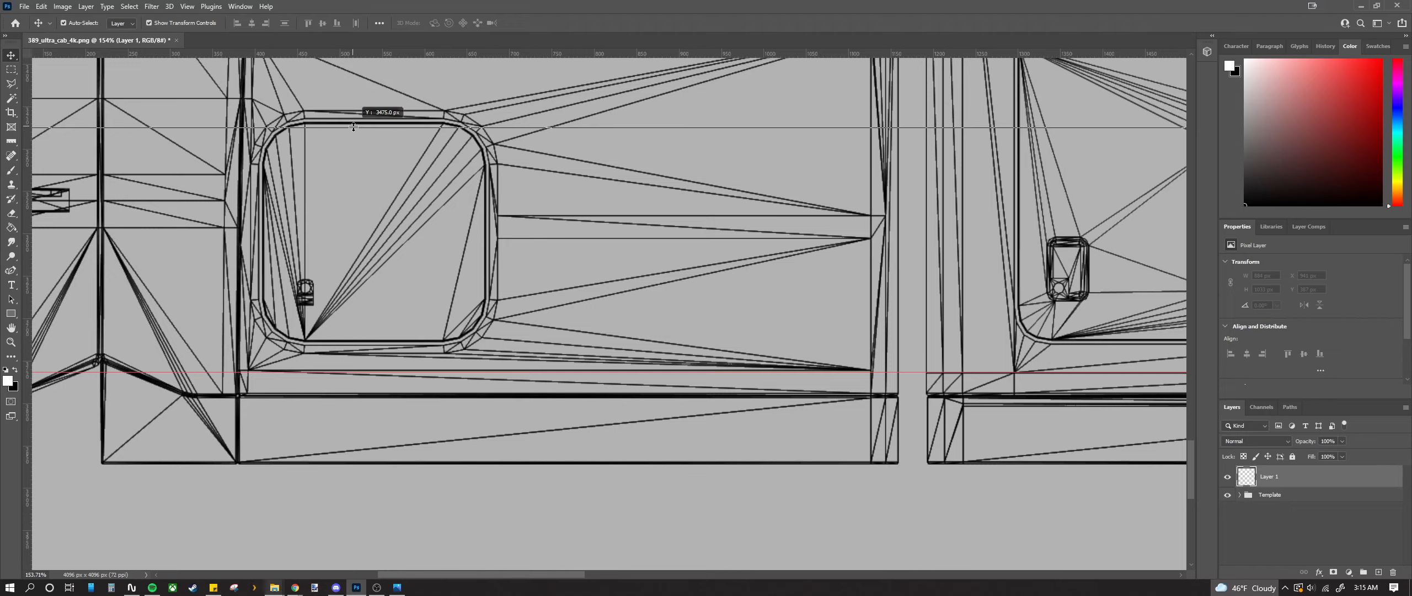
left_click_drag(354, 127, 305, 159)
scroll(369, 109, "up", 3)
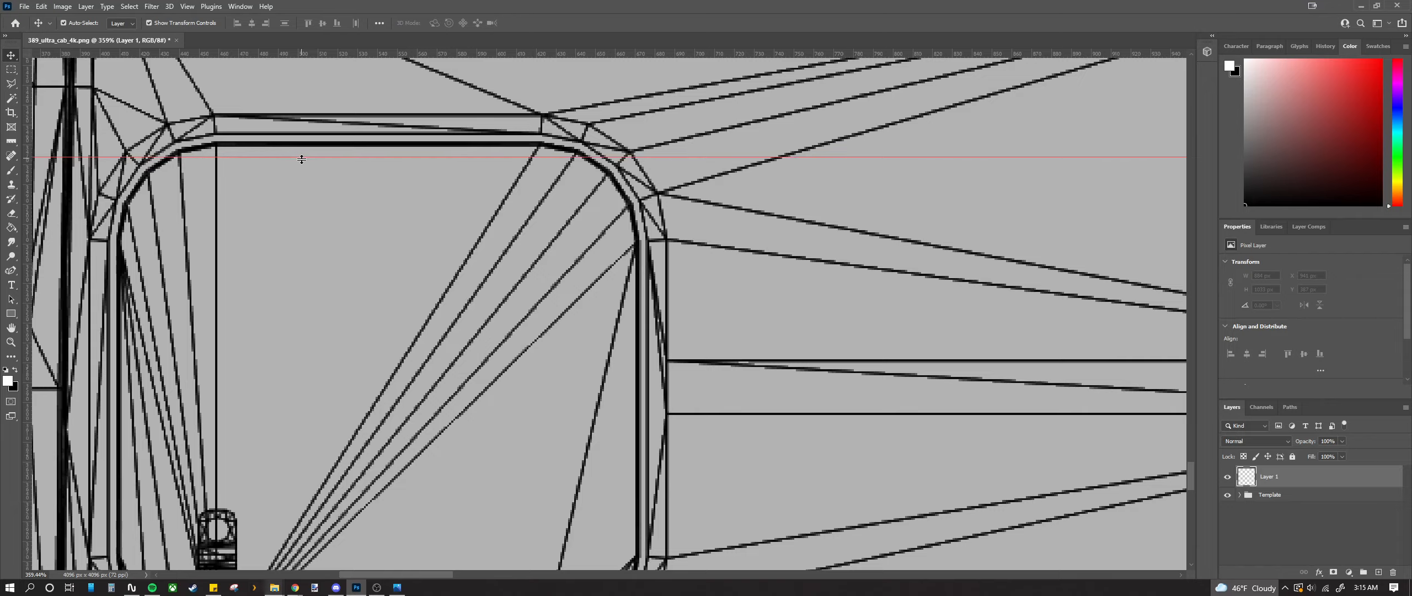
scroll(294, 187, "down", 5)
scroll(293, 187, "down", 2)
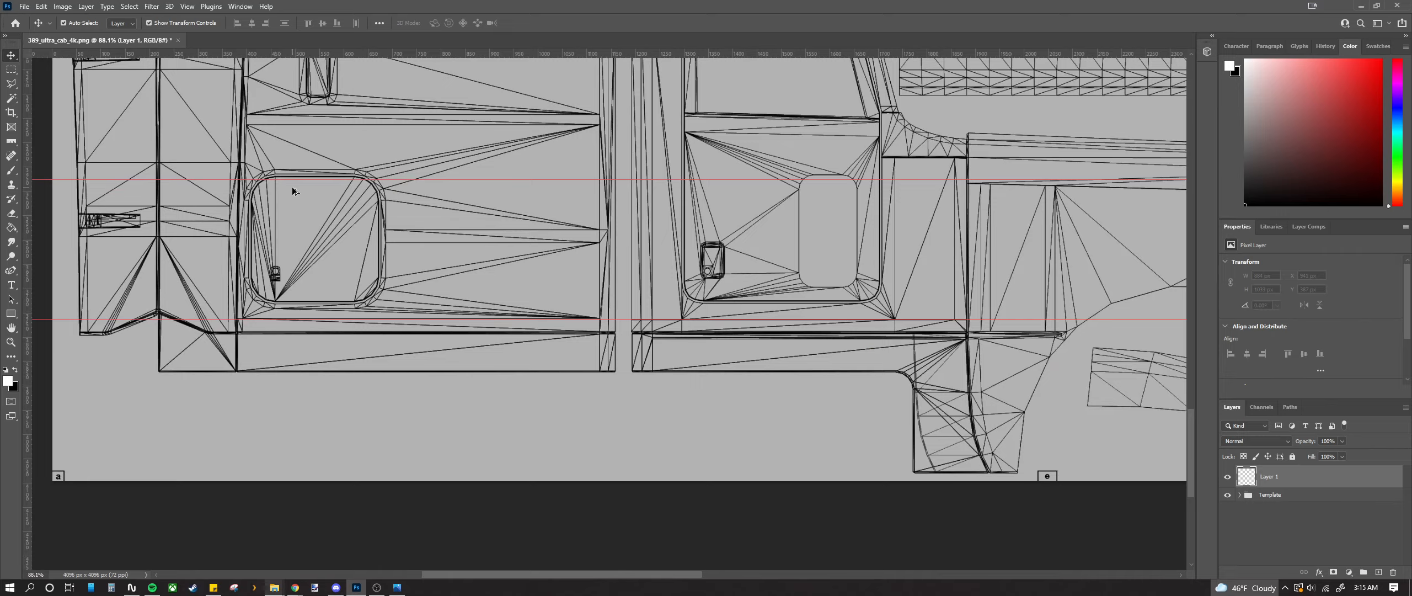
scroll(291, 186, "up", 8)
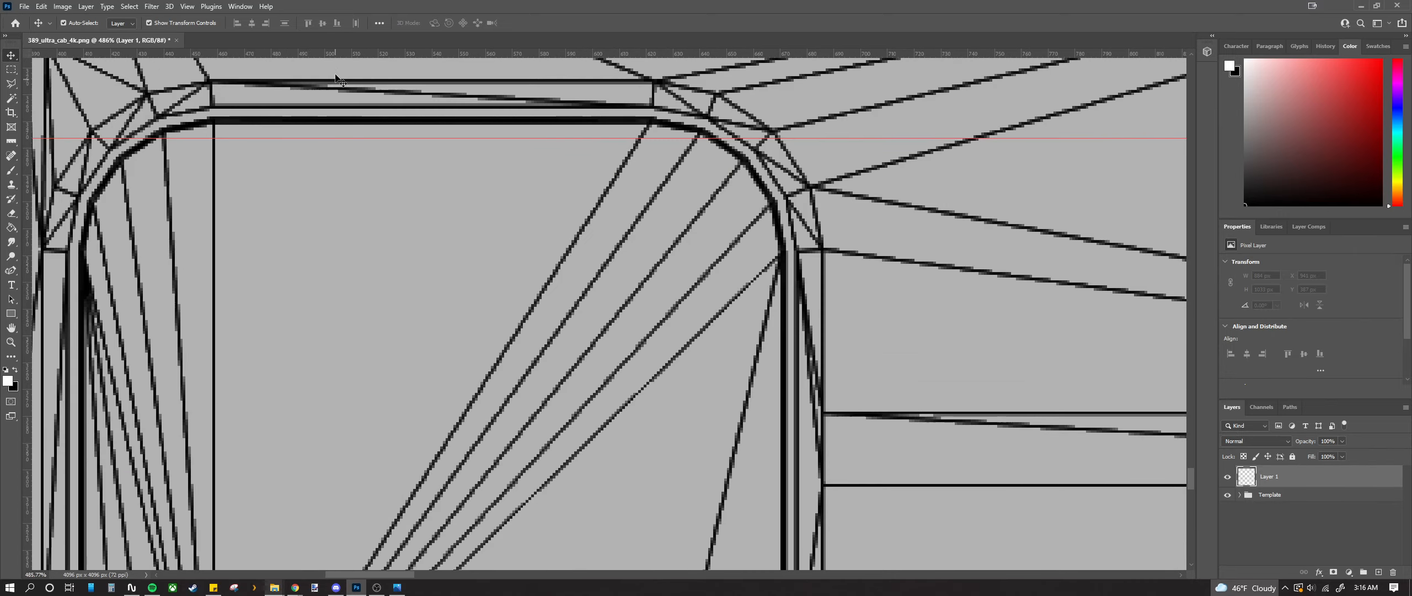
Step: Add a second horizontal guide on the window's corner curve, fine-tuned at pixel level to Y 3518 px
left_click_drag(331, 55, 316, 255)
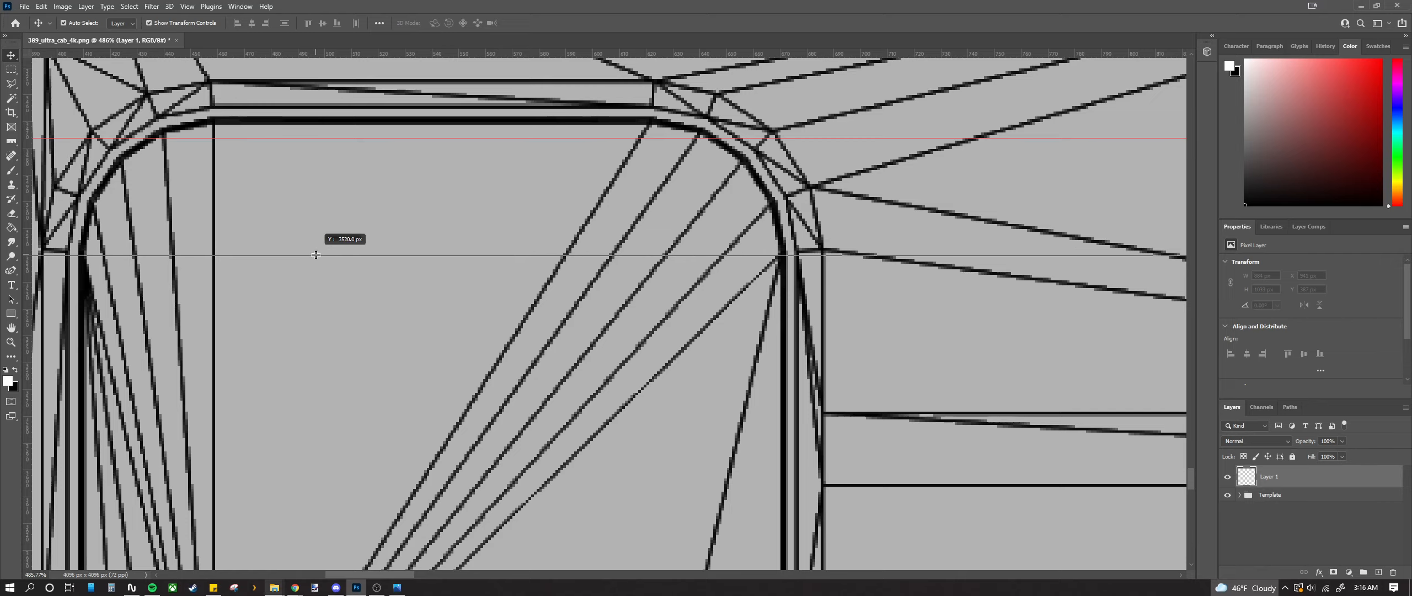
left_click_drag(316, 255, 314, 263)
scroll(47, 269, "up", 12)
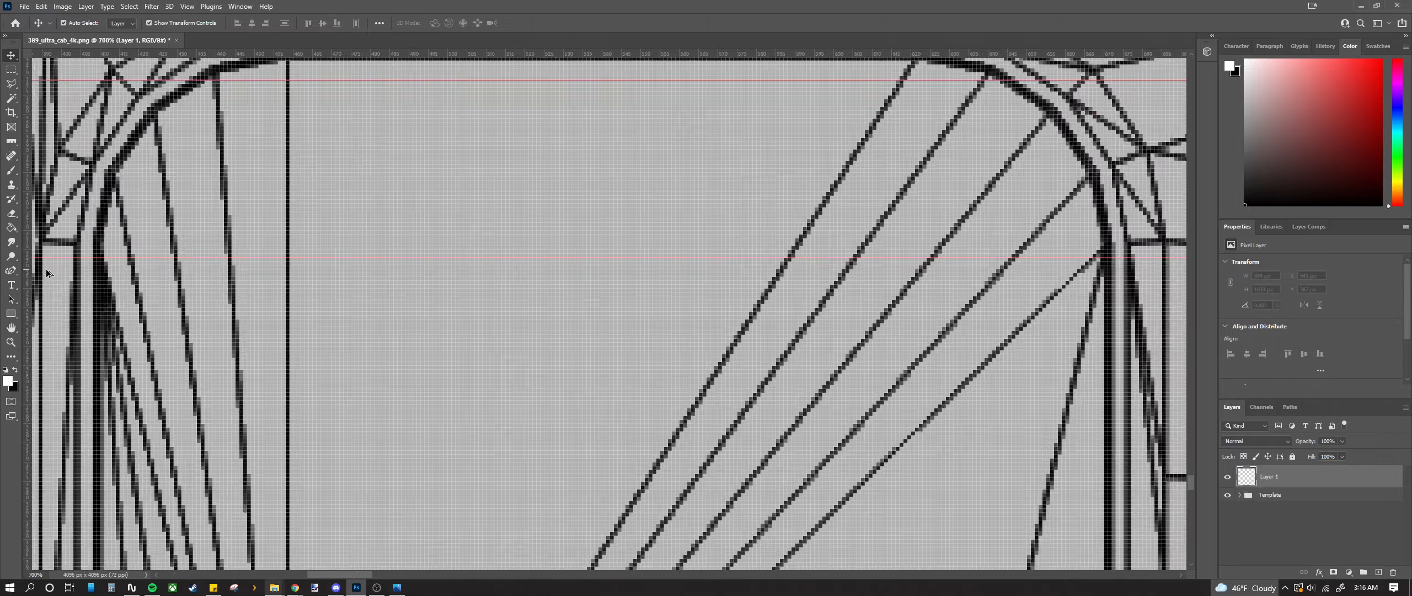
scroll(276, 268, "down", 3)
left_click_drag(430, 256, 429, 293)
scroll(428, 293, "down", 12)
scroll(290, 313, "down", 3)
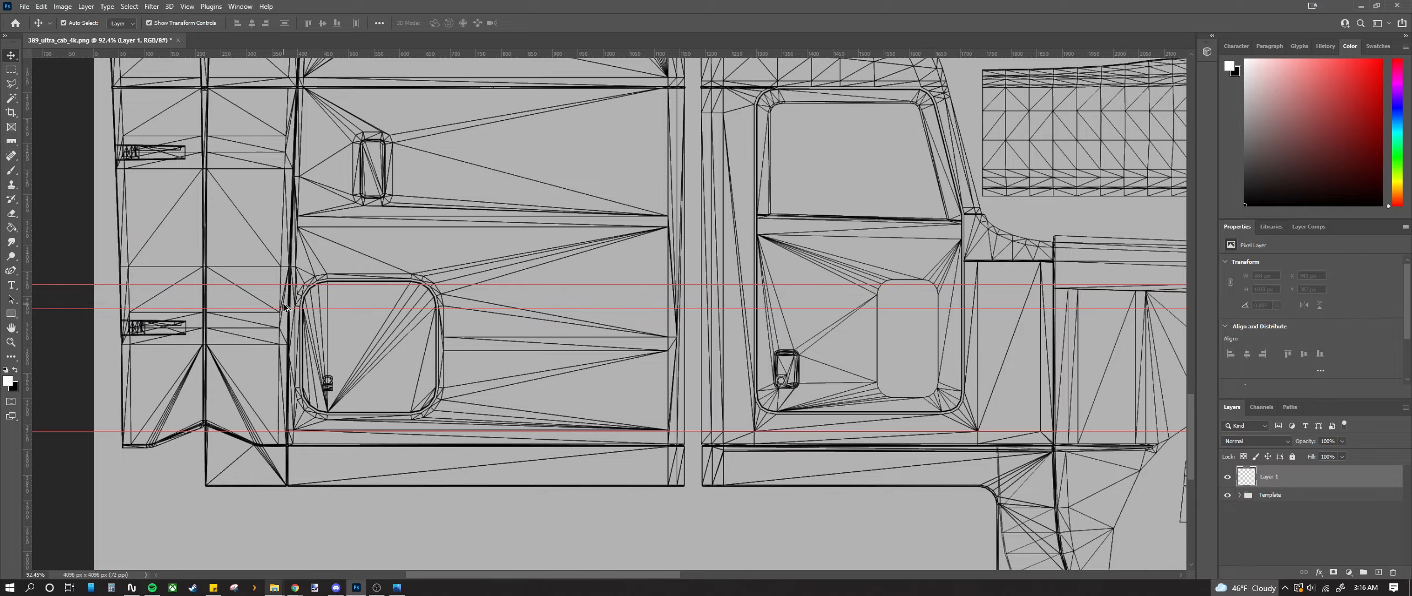
scroll(285, 308, "up", 10)
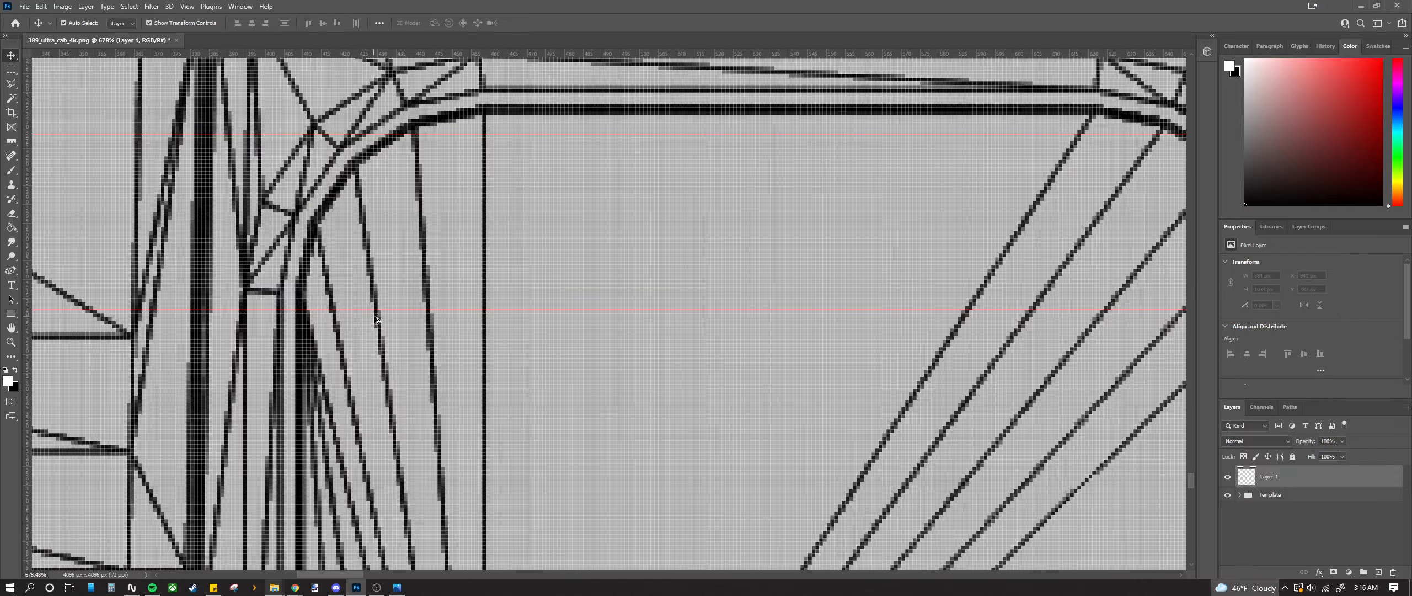
scroll(336, 319, "up", 3)
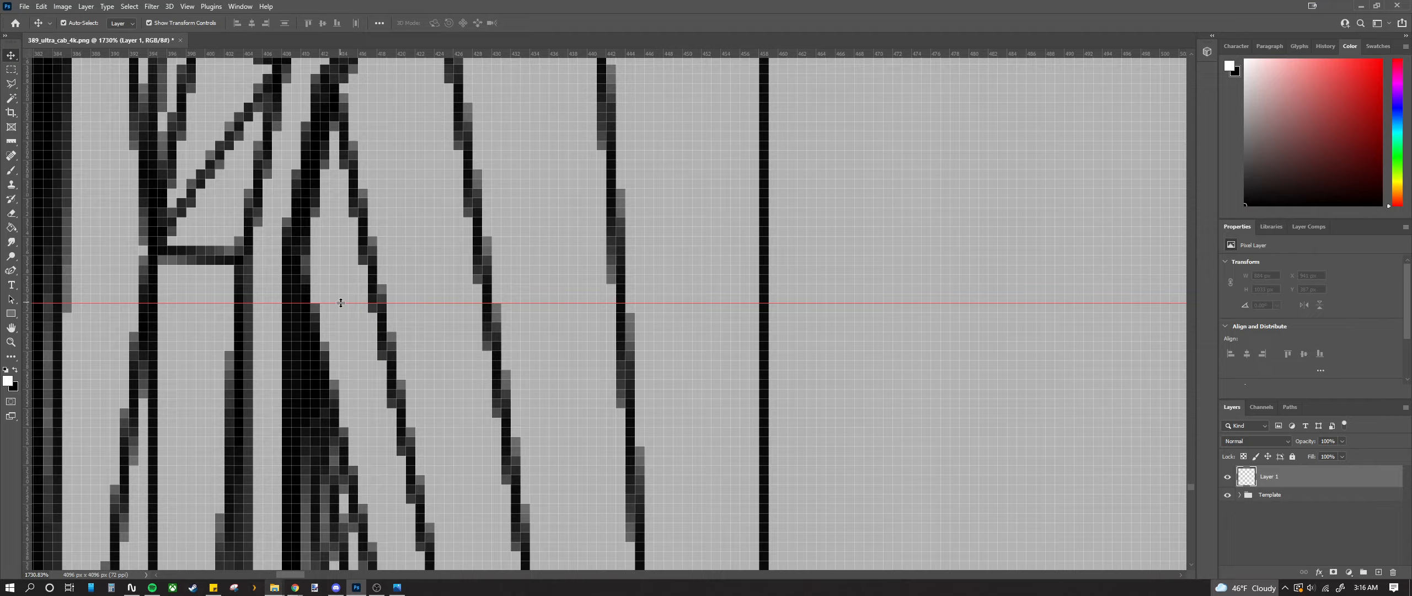
left_click_drag(340, 304, 345, 275)
scroll(344, 283, "down", 10)
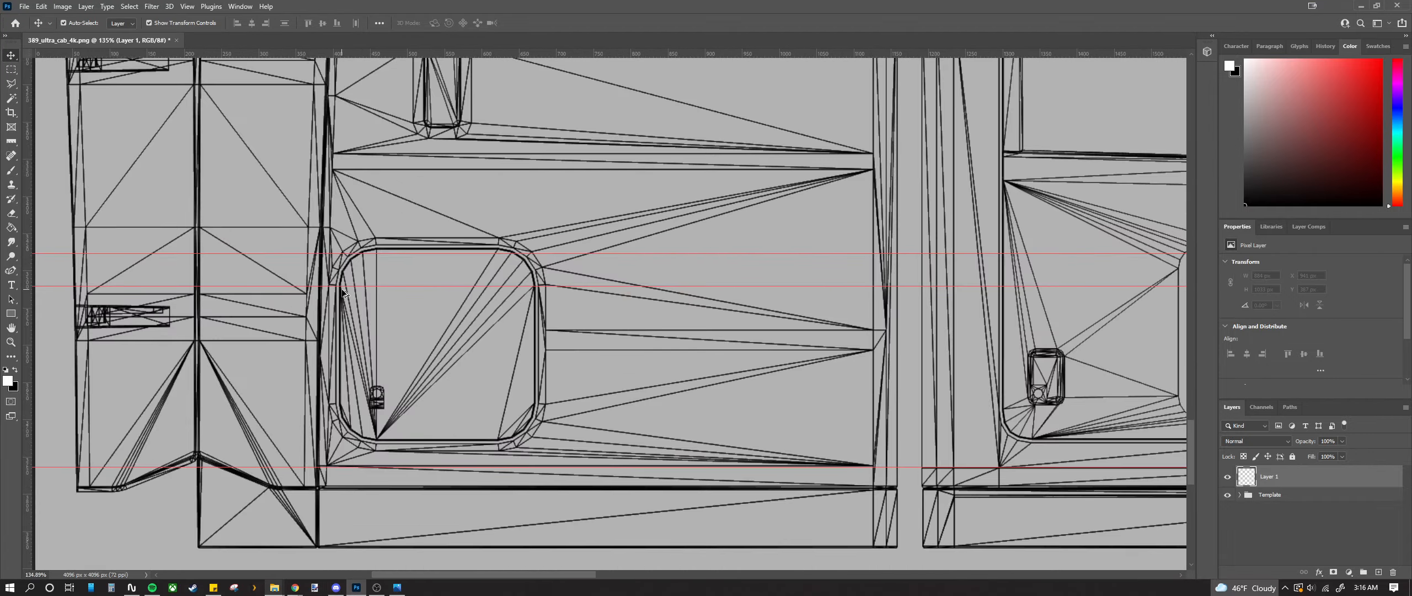
scroll(342, 292, "up", 12)
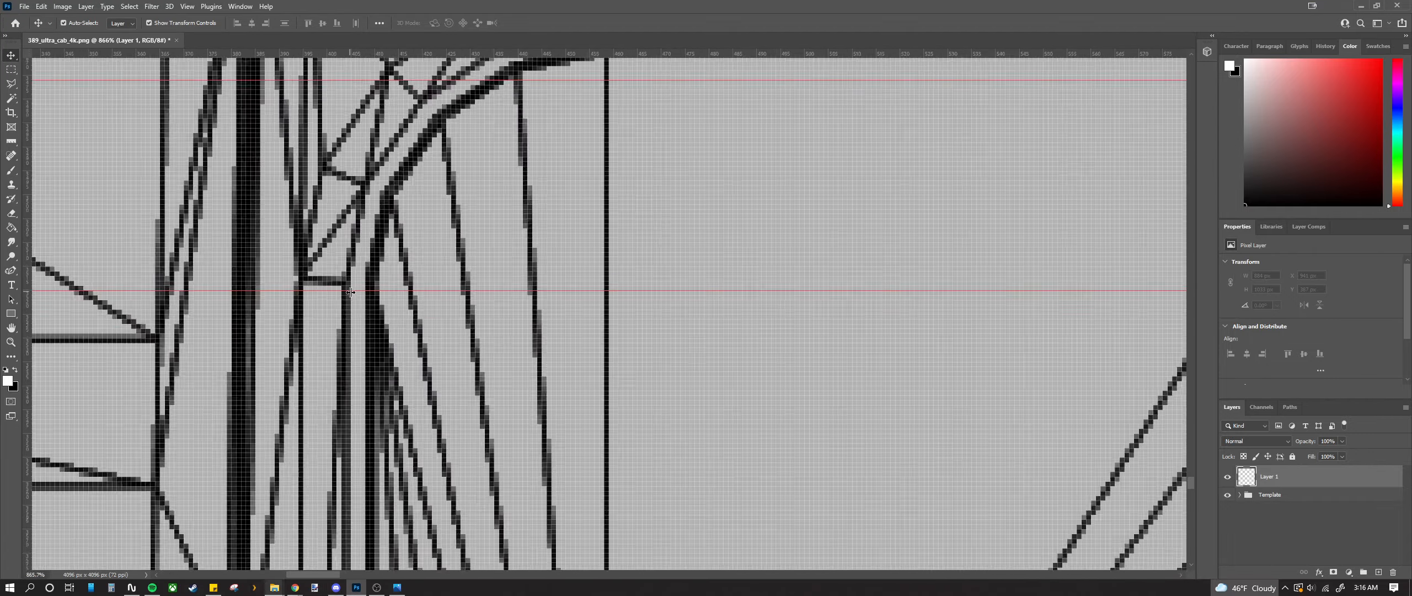
left_click_drag(377, 283, 381, 246)
scroll(381, 246, "down", 8)
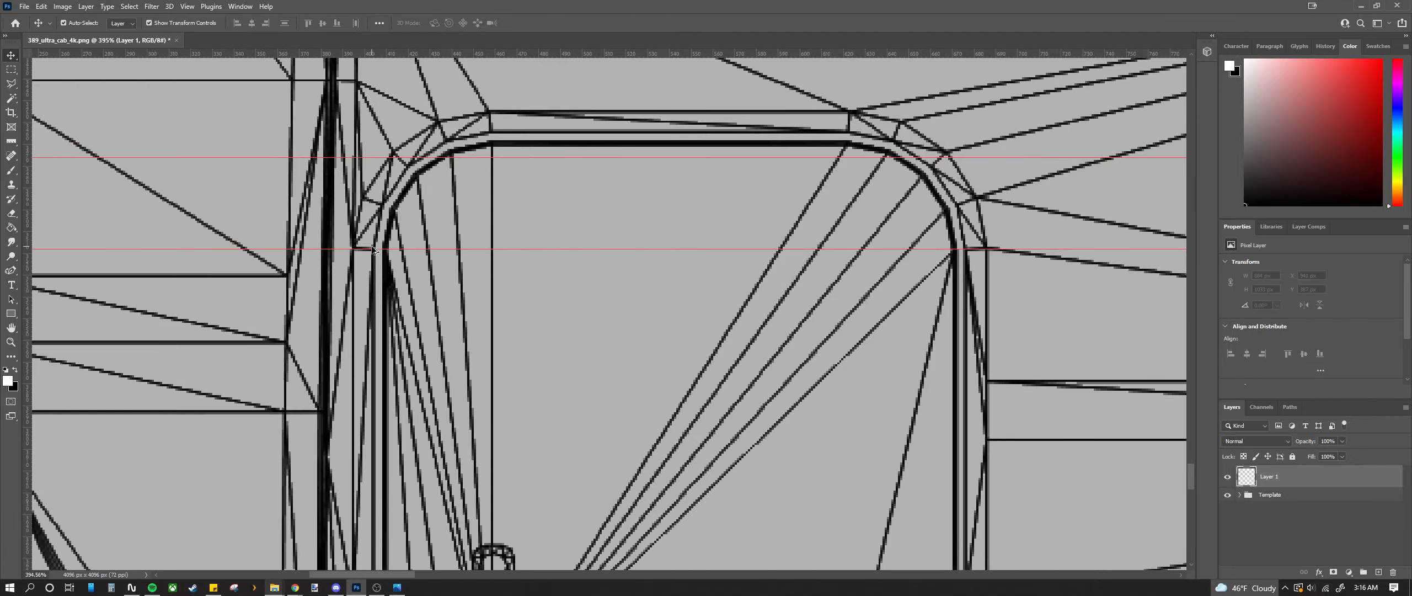
scroll(374, 250, "down", 8)
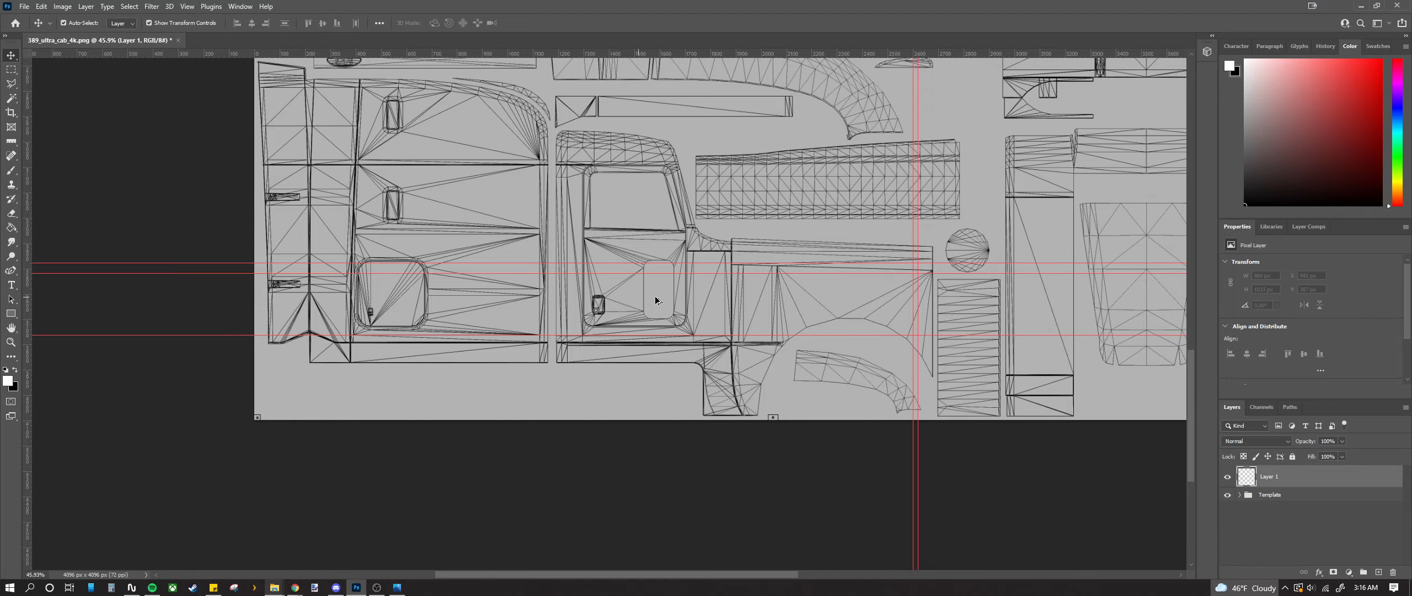
Step: Place a horizontal guide at Y 3432 px on the long strip's top edge beside the round piece
scroll(794, 276, "up", 5, "alt")
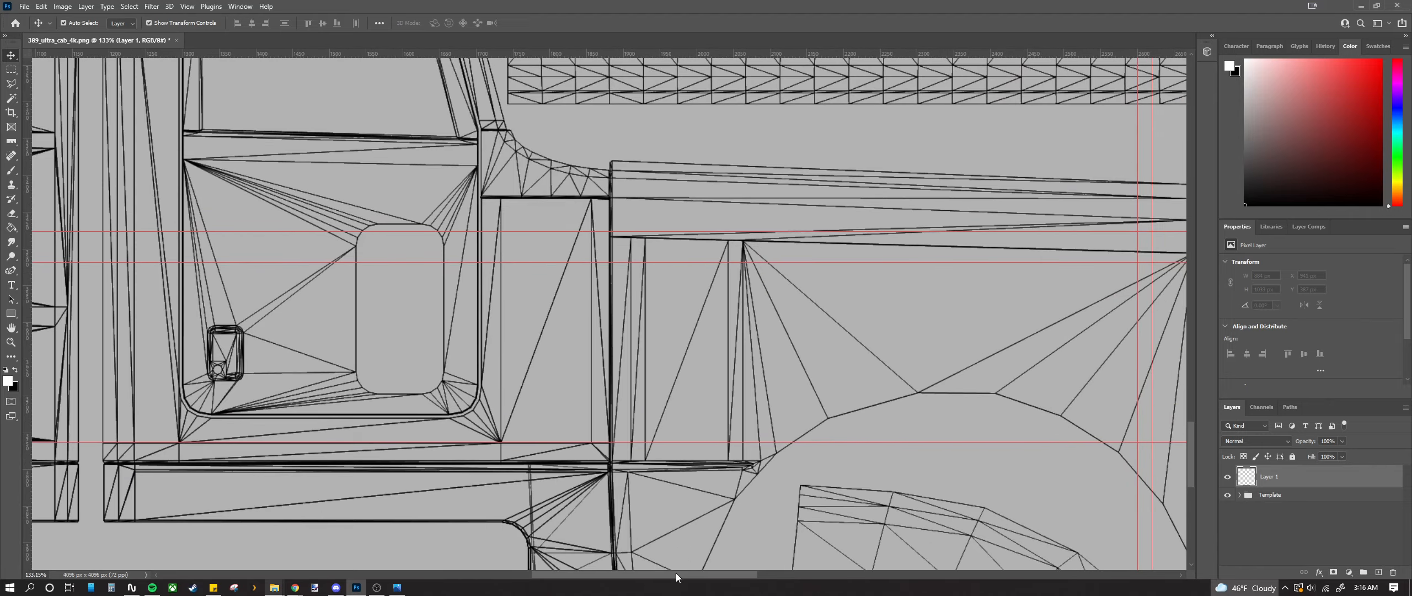
scroll(887, 170, "up", 3, "alt")
scroll(888, 174, "down", 3, "alt")
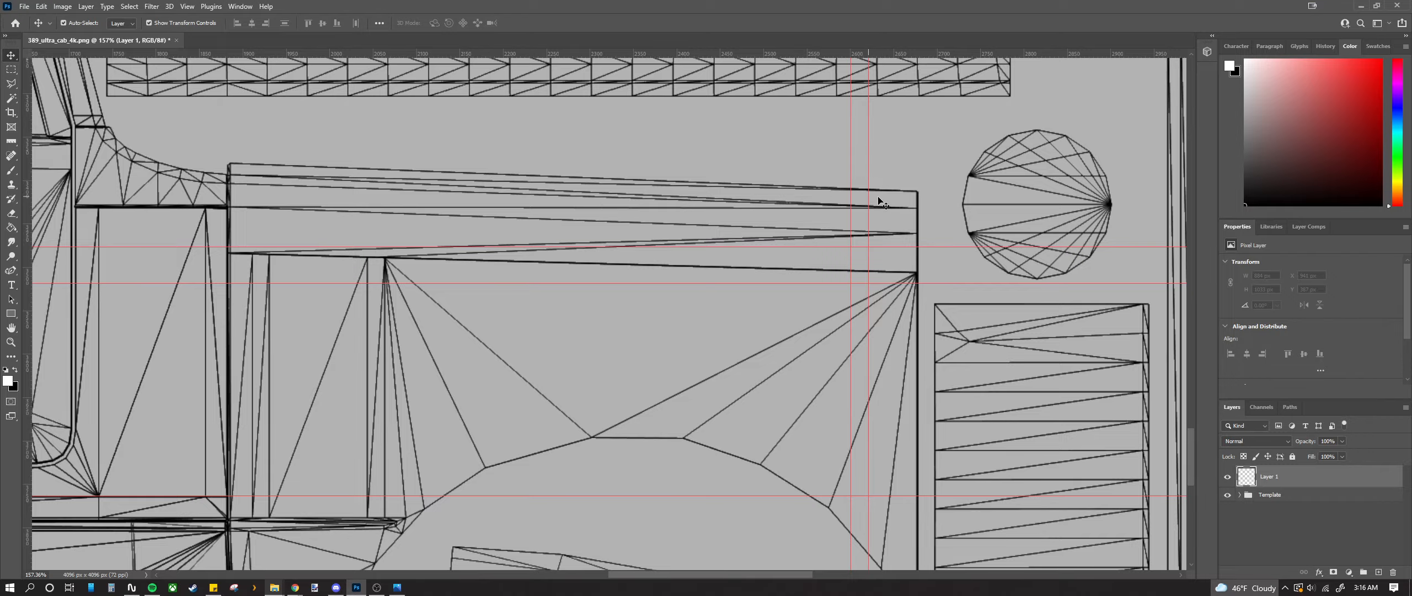
left_click_drag(722, 53, 706, 208)
scroll(923, 212, "up", 10)
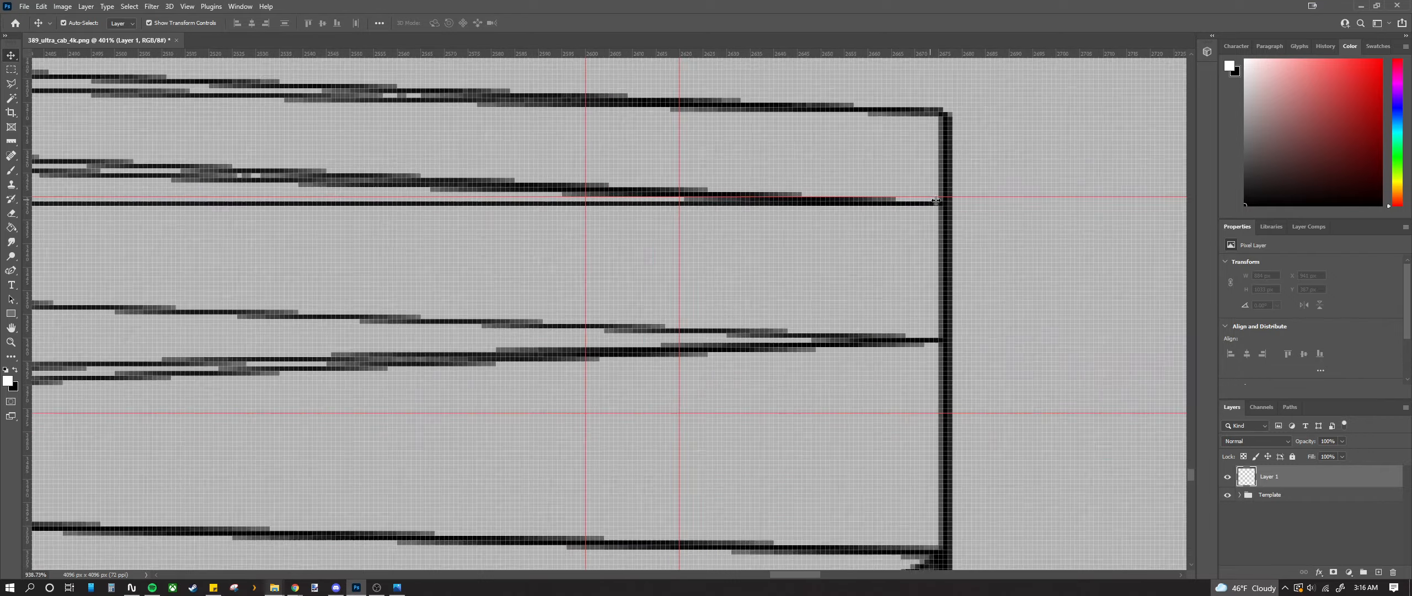
left_click_drag(937, 197, 931, 209)
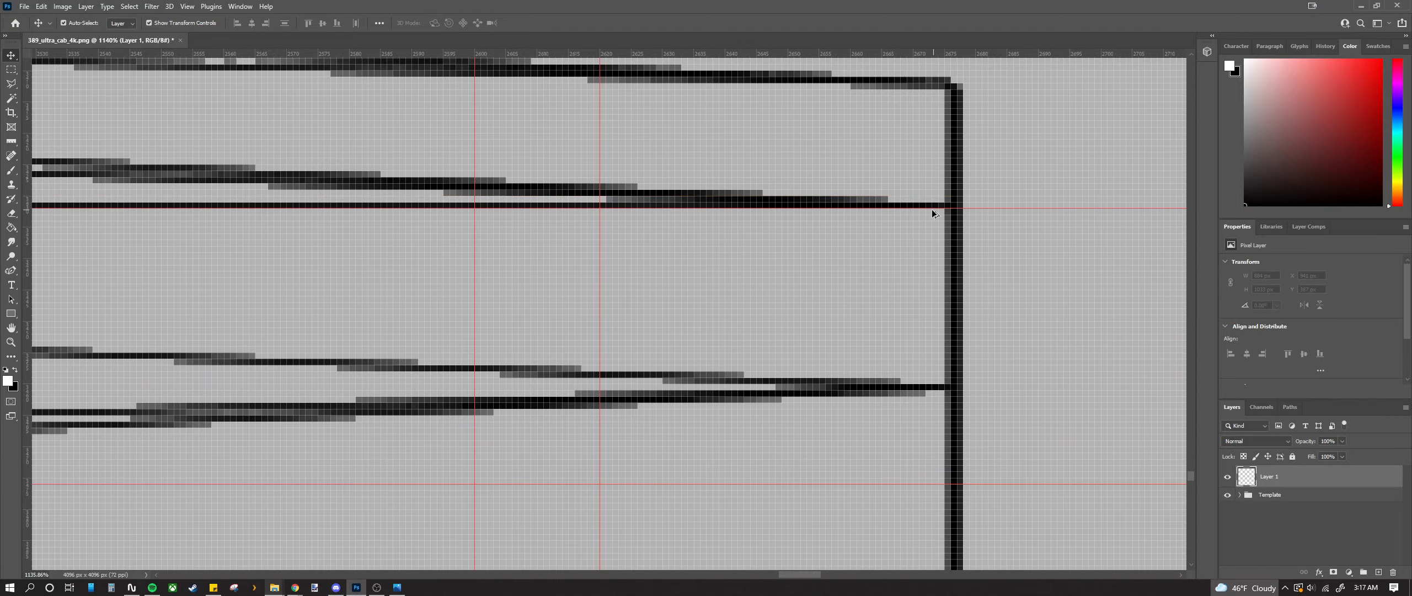
scroll(902, 223, "down", 10)
scroll(894, 220, "down", 1)
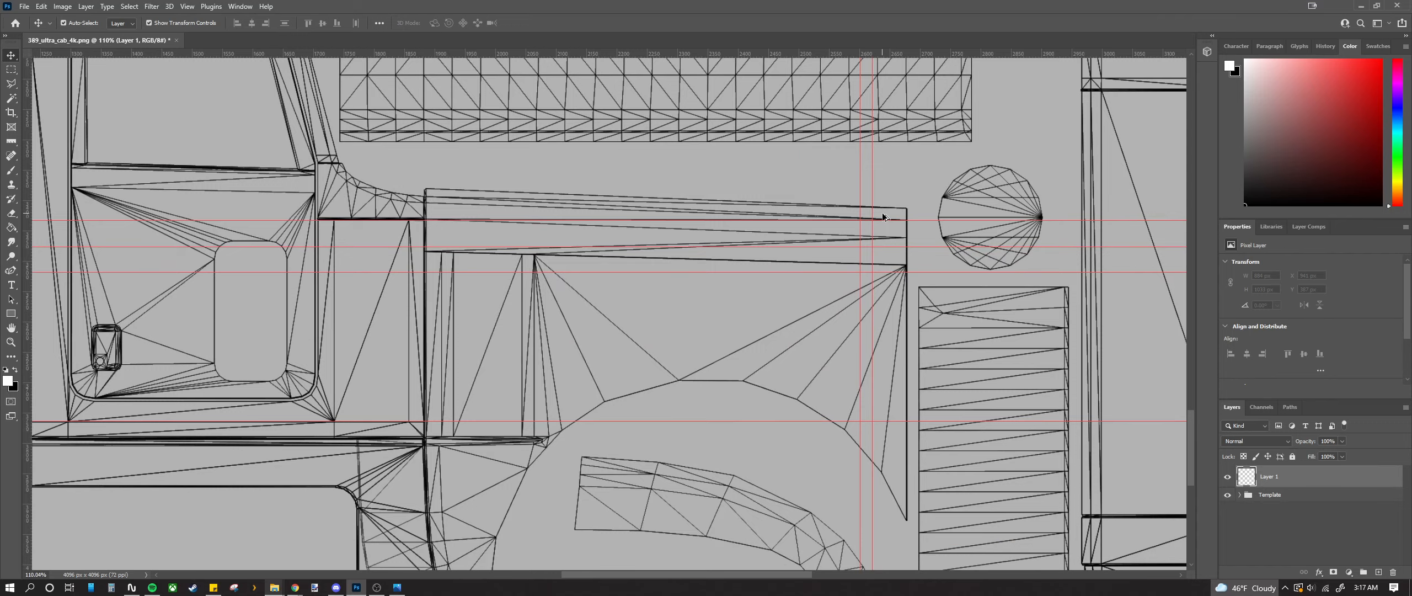
scroll(883, 215, "down", 4)
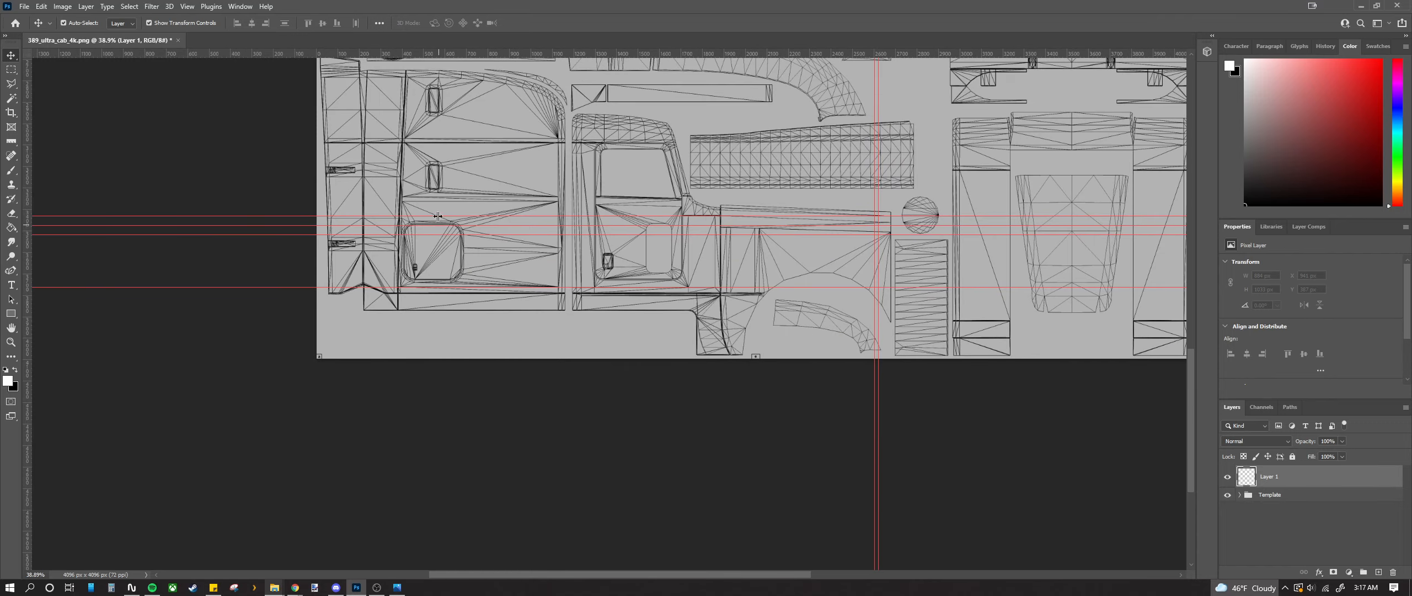
Step: Nudge the upper horizontal guide up, then back down, to sit just above the rounded window corner
scroll(440, 244, "up", 5)
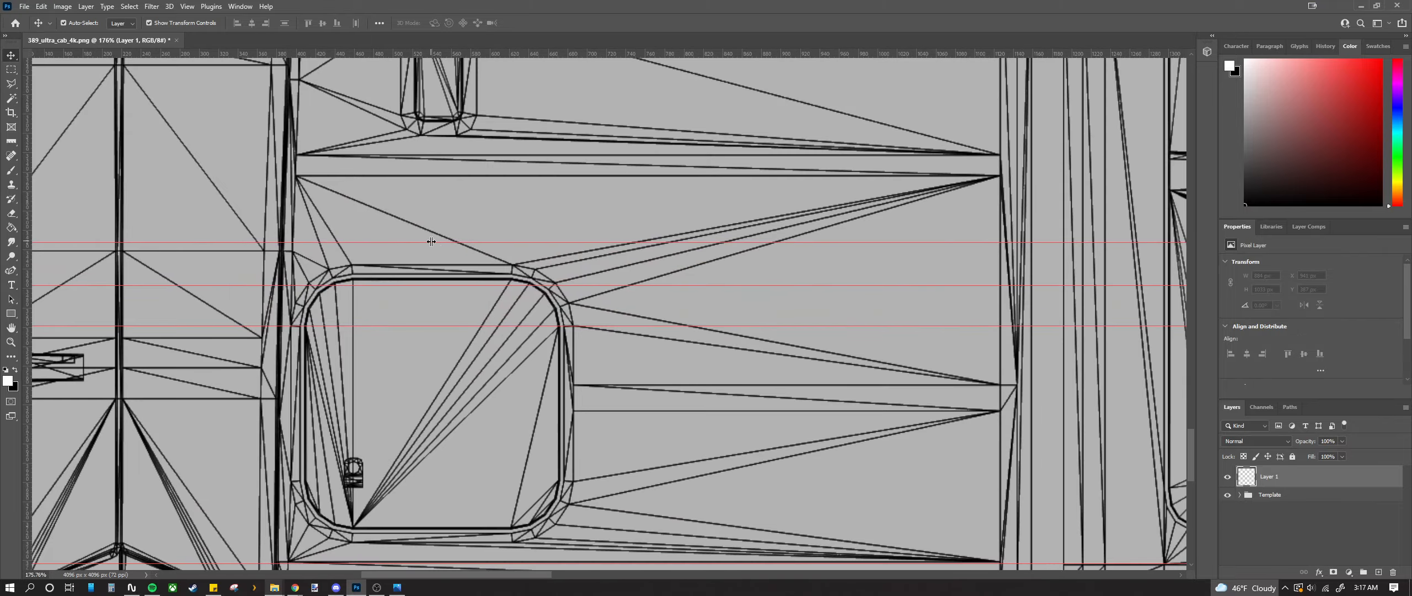
scroll(433, 242, "up", 4)
left_click_drag(403, 237, 401, 219)
scroll(400, 220, "down", 7)
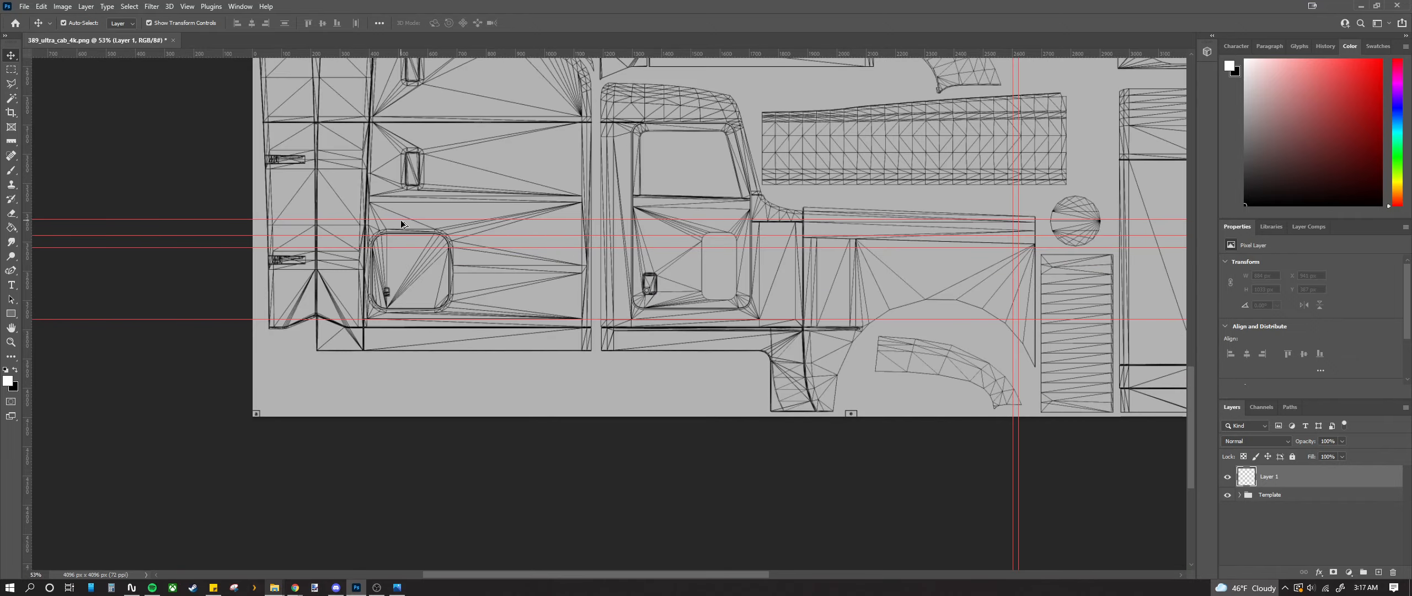
scroll(400, 219, "up", 8)
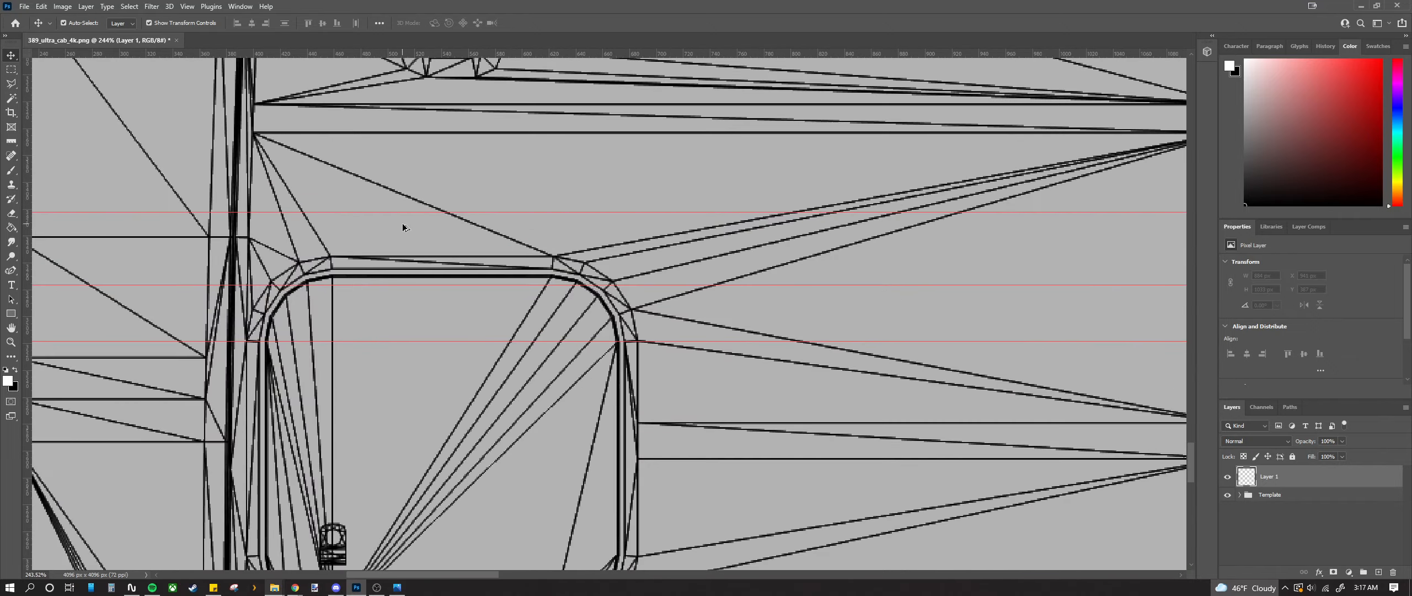
left_click_drag(407, 212, 407, 228)
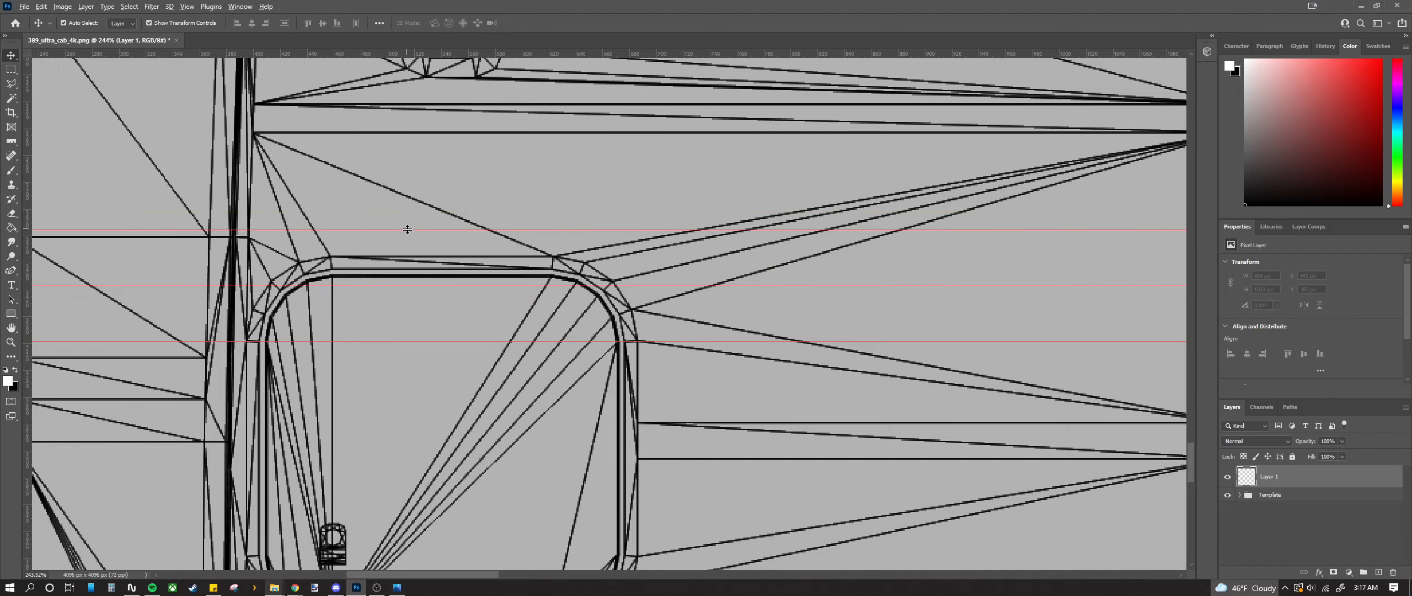
scroll(407, 229, "down", 5)
scroll(407, 228, "up", 7)
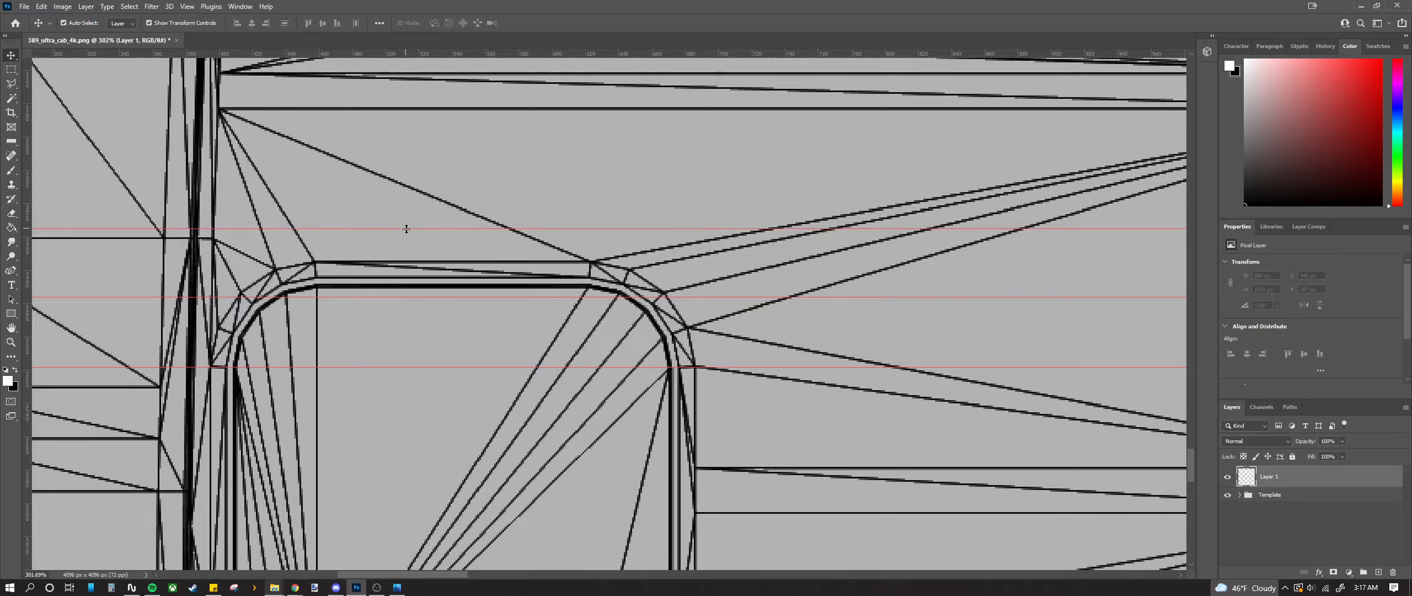
left_click_drag(407, 228, 406, 227)
scroll(407, 227, "down", 2)
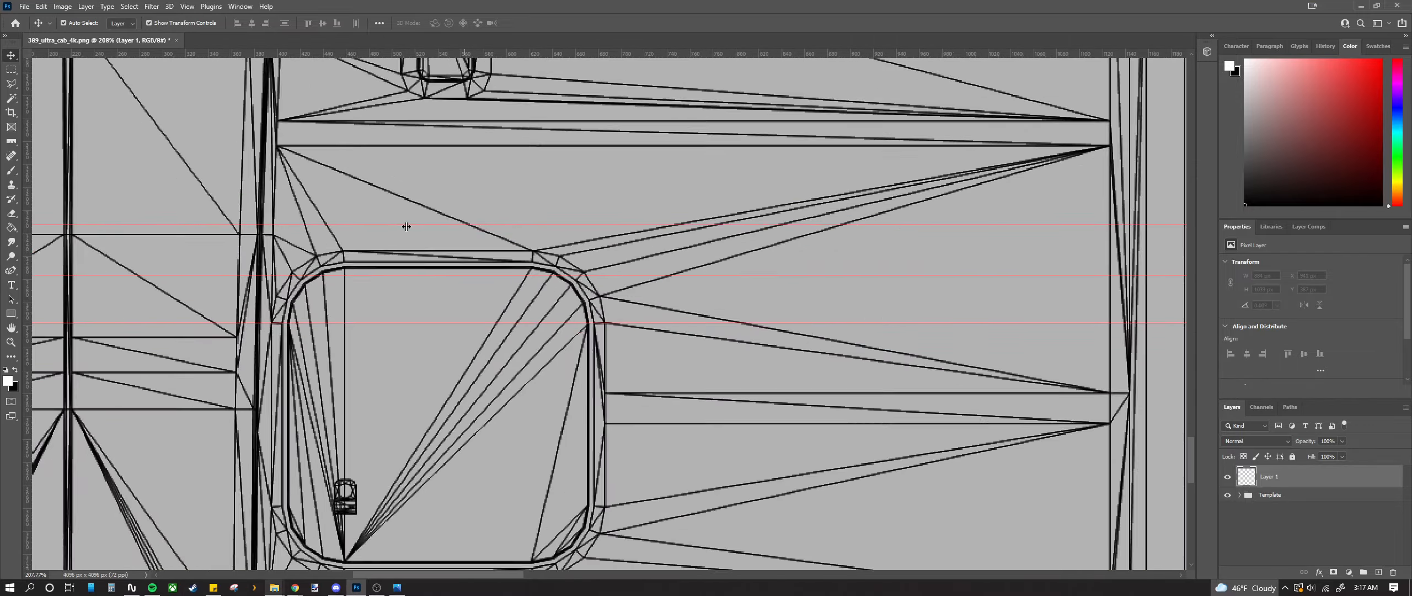
scroll(407, 227, "down", 6)
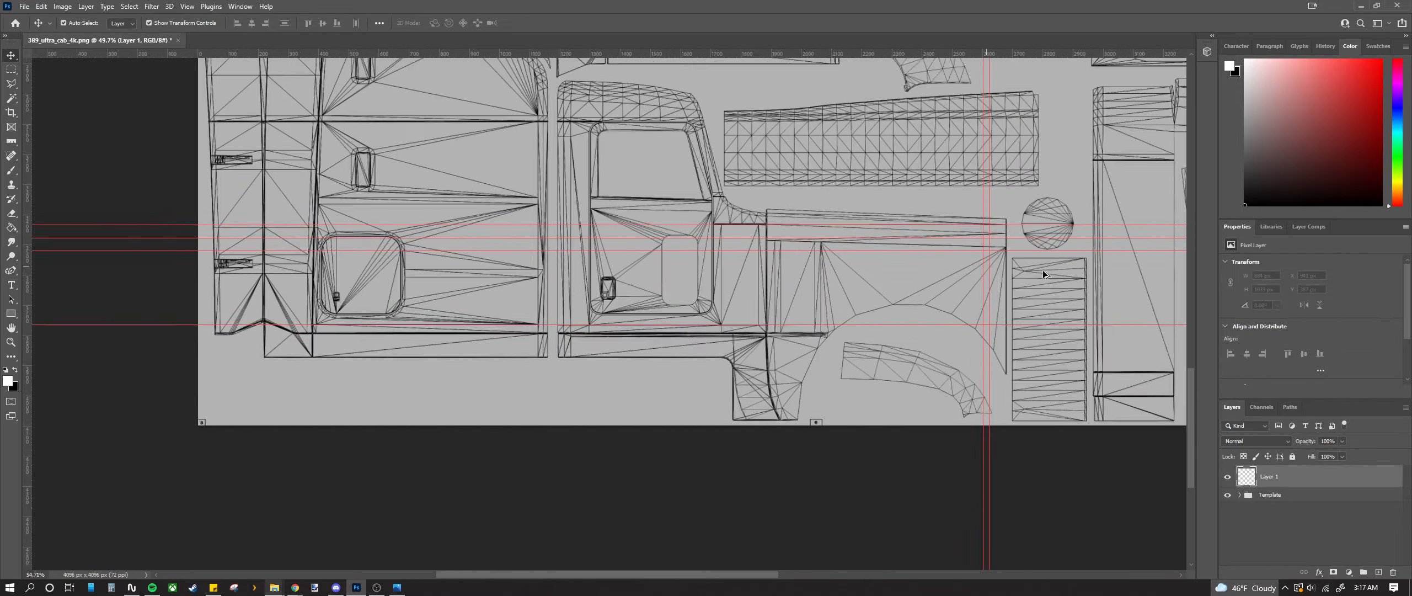
scroll(1043, 269, "up", 10)
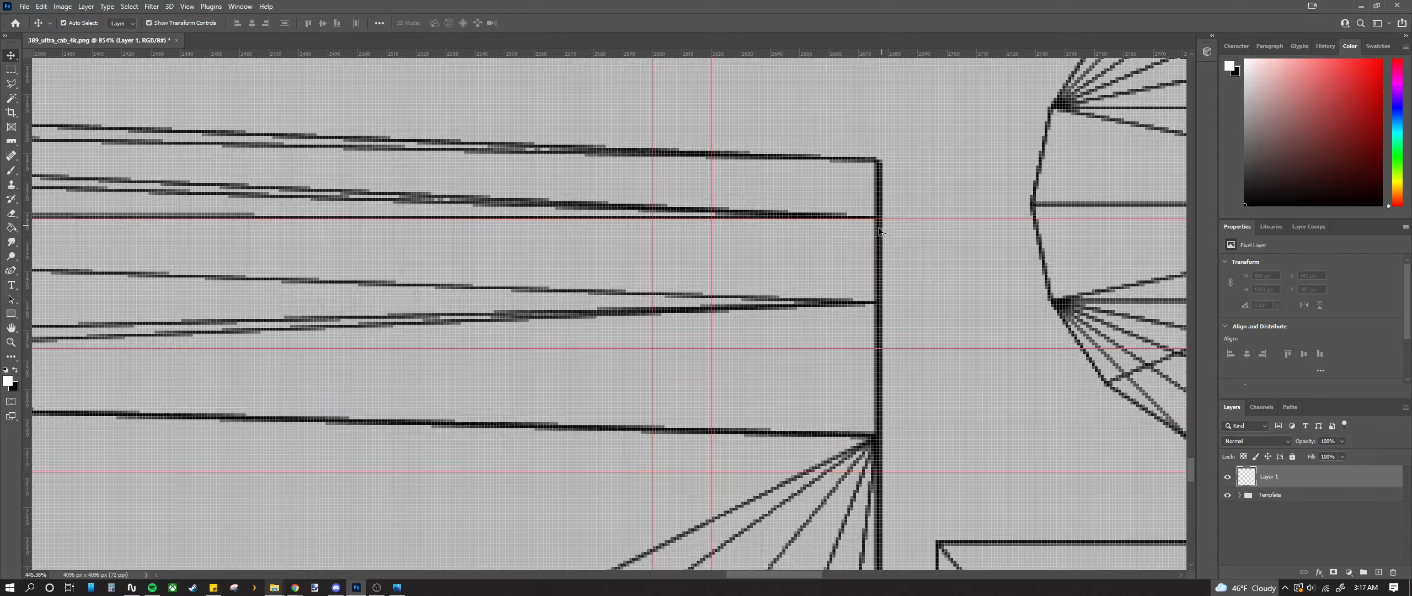
scroll(879, 230, "down", 11)
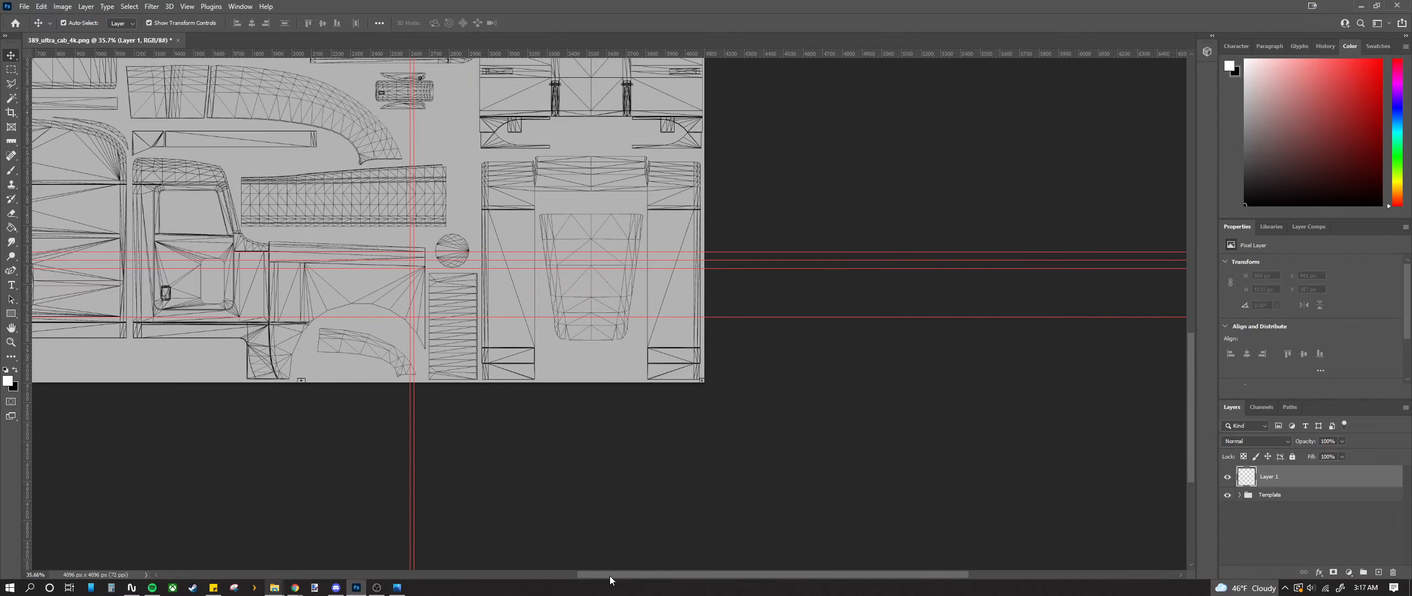
scroll(507, 565, "up", 6)
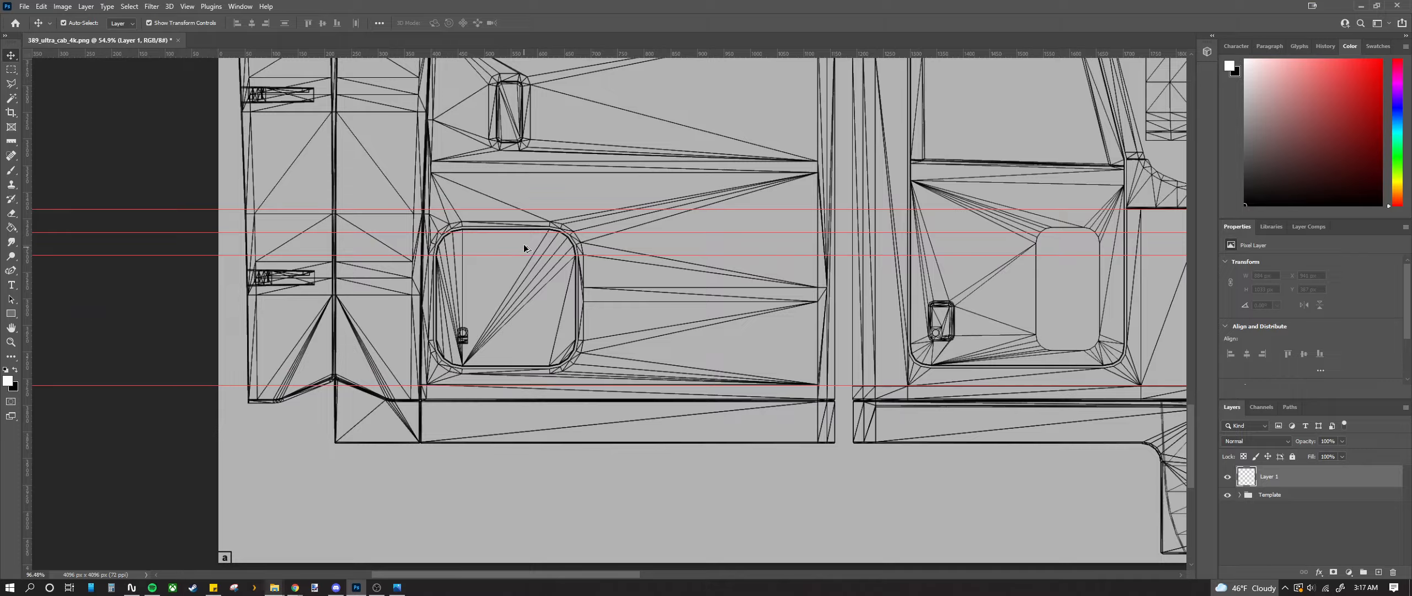
scroll(524, 248, "up", 15)
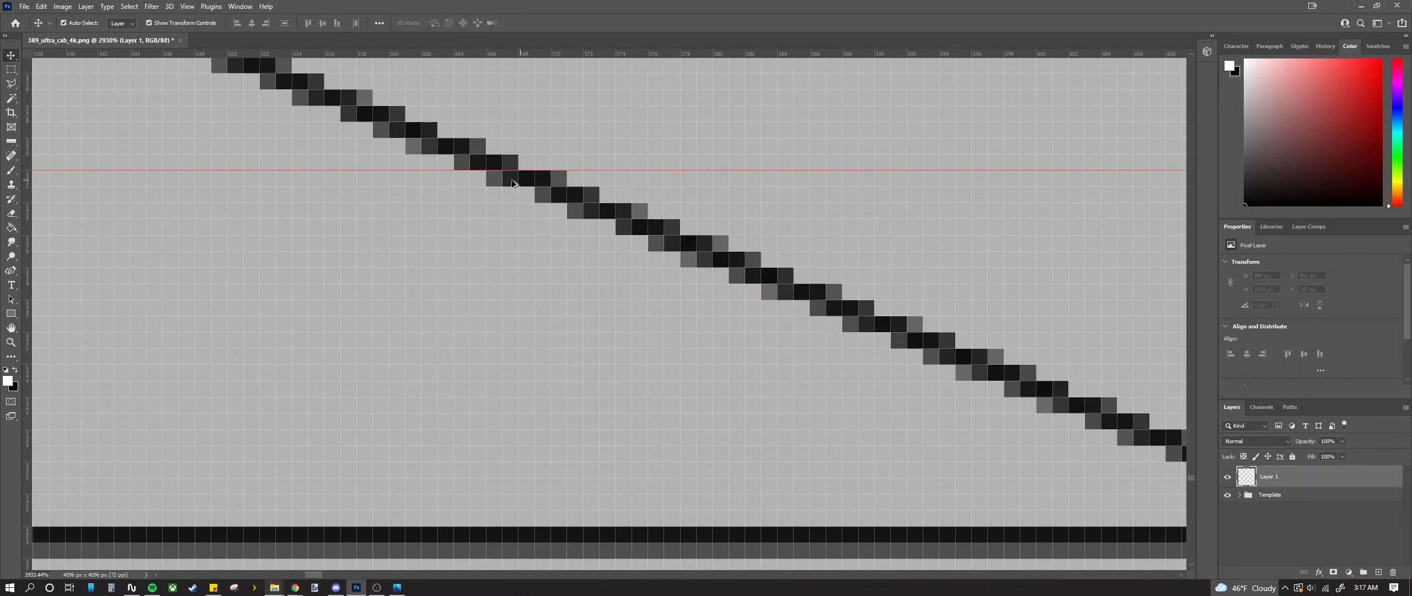
scroll(492, 233, "down", 6)
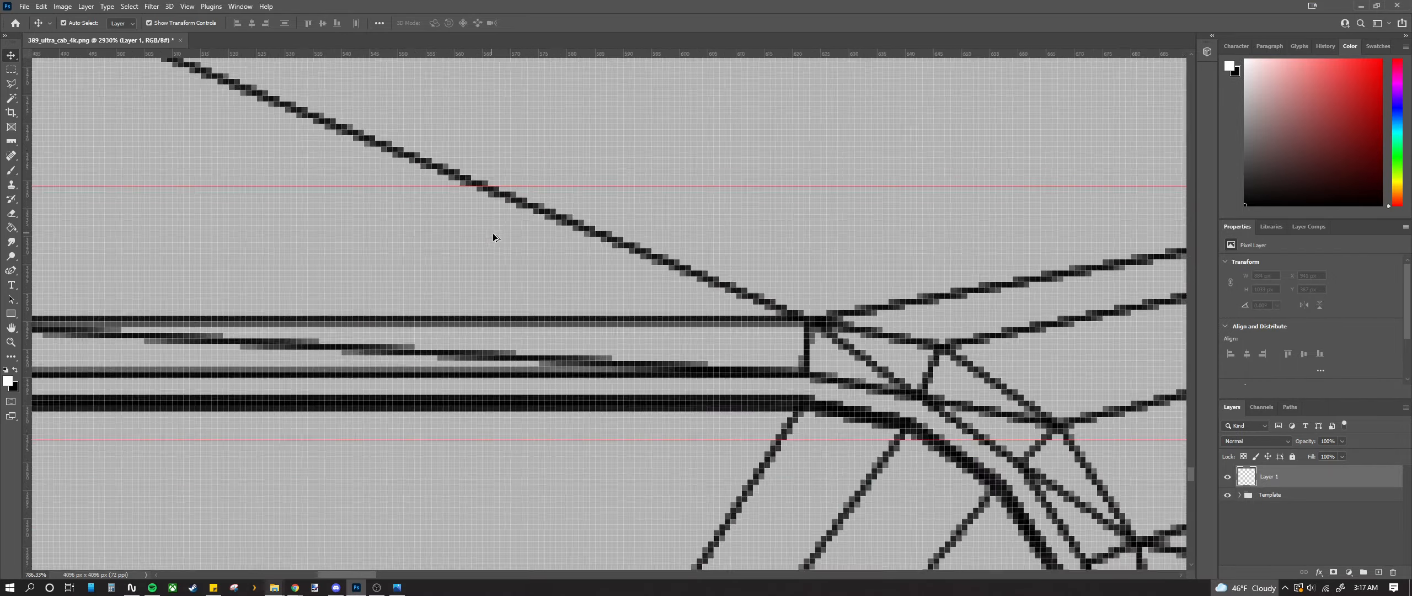
scroll(494, 237, "down", 5)
scroll(494, 239, "down", 2)
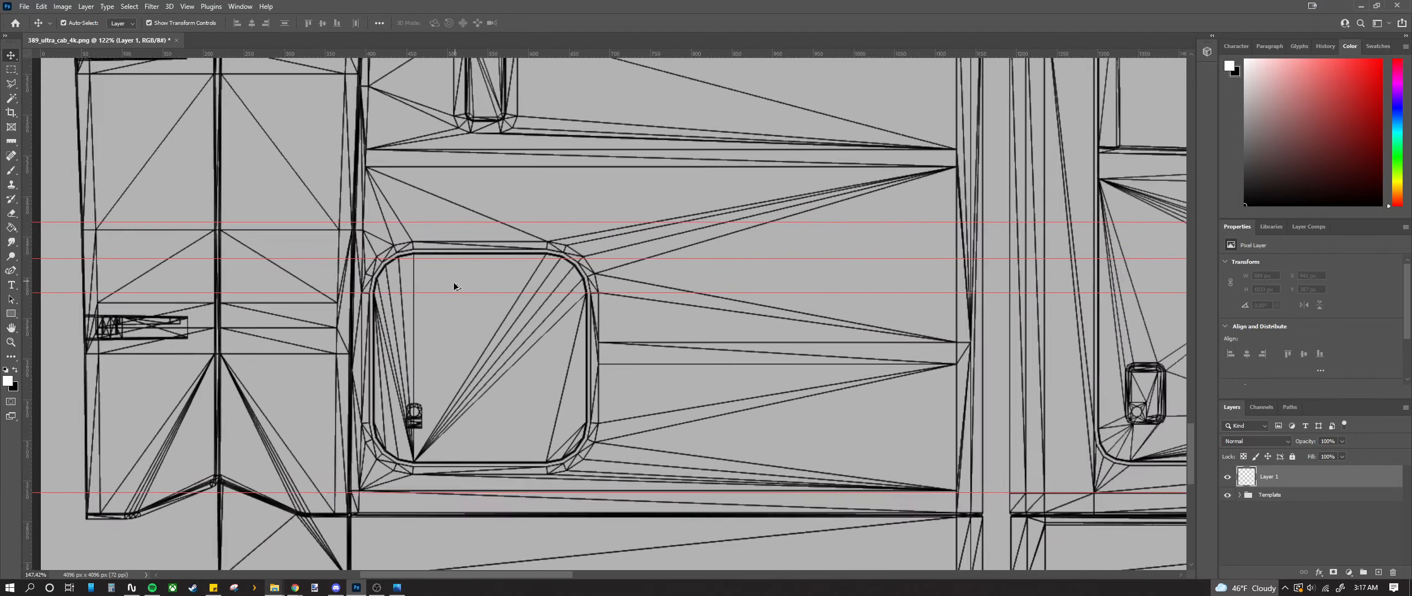
Step: Zoom out, pan across the template, and zoom in on the wheel-arch curve
scroll(453, 285, "down", 3)
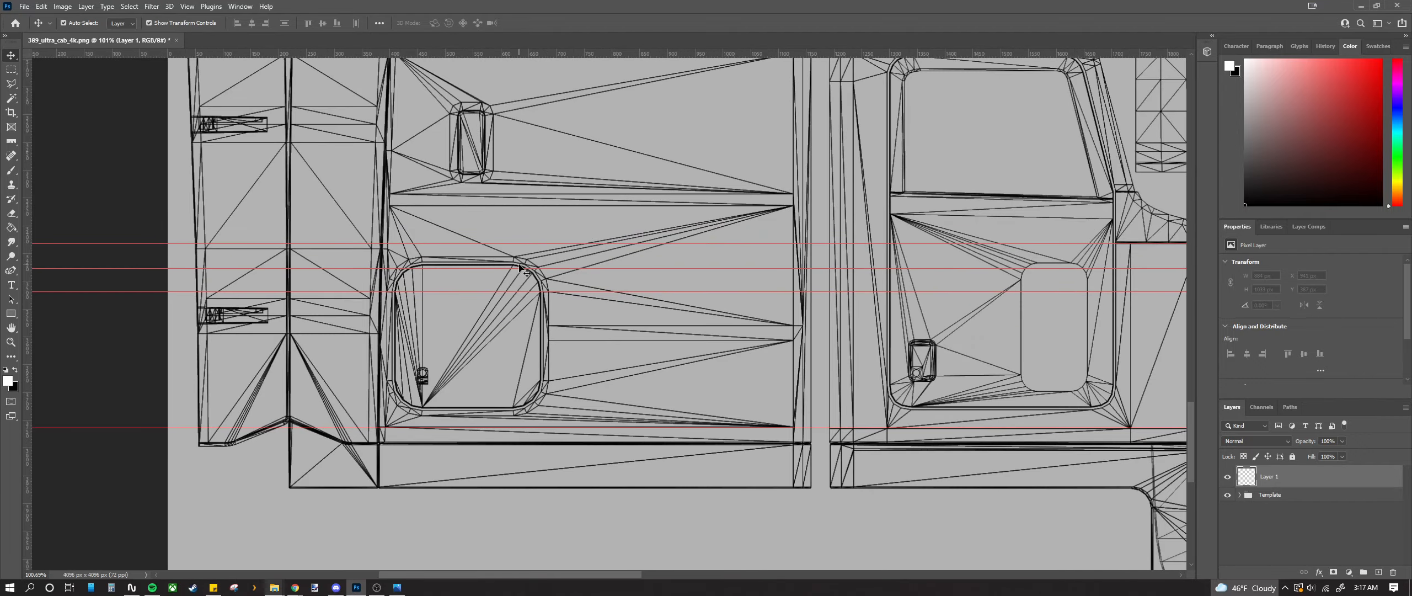
scroll(577, 385, "down", 3)
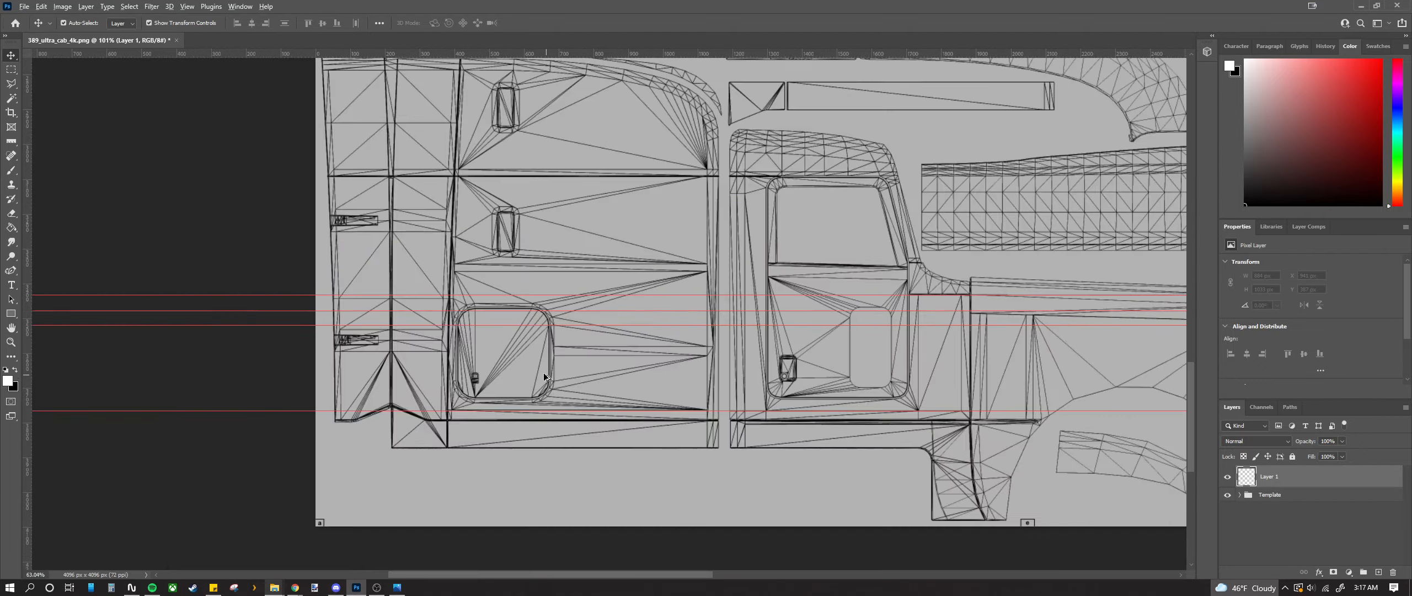
left_click_drag(550, 574, 580, 572)
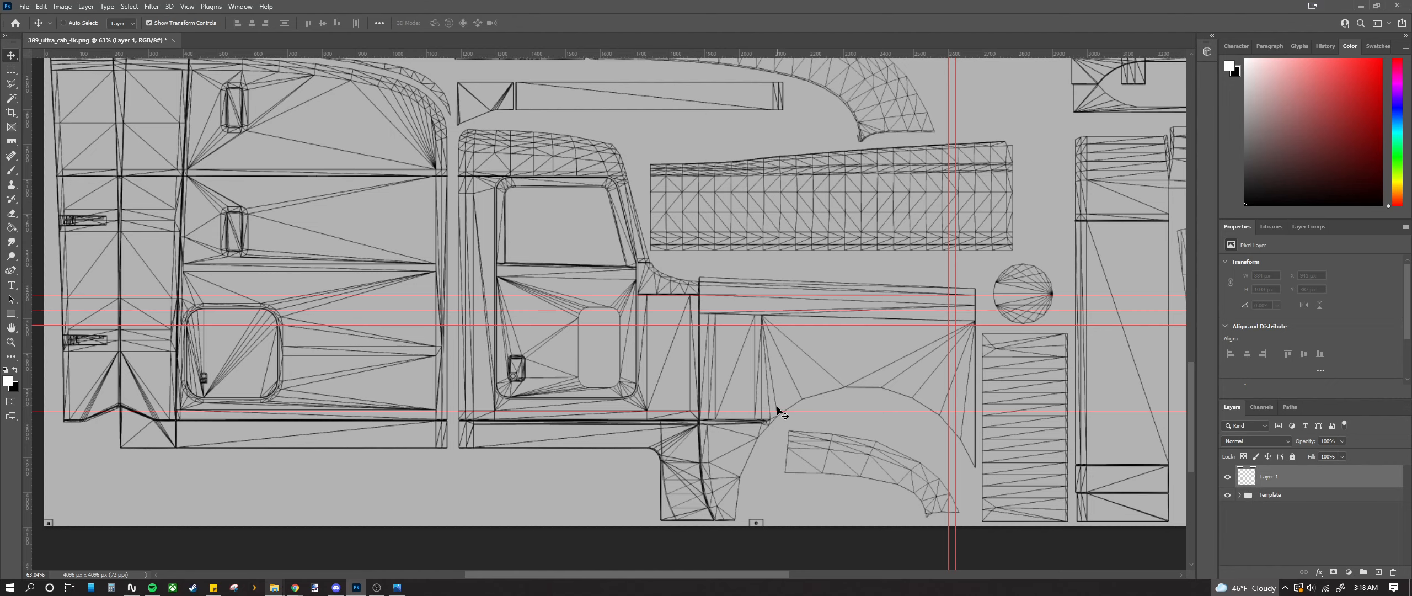
scroll(780, 411, "right", 1)
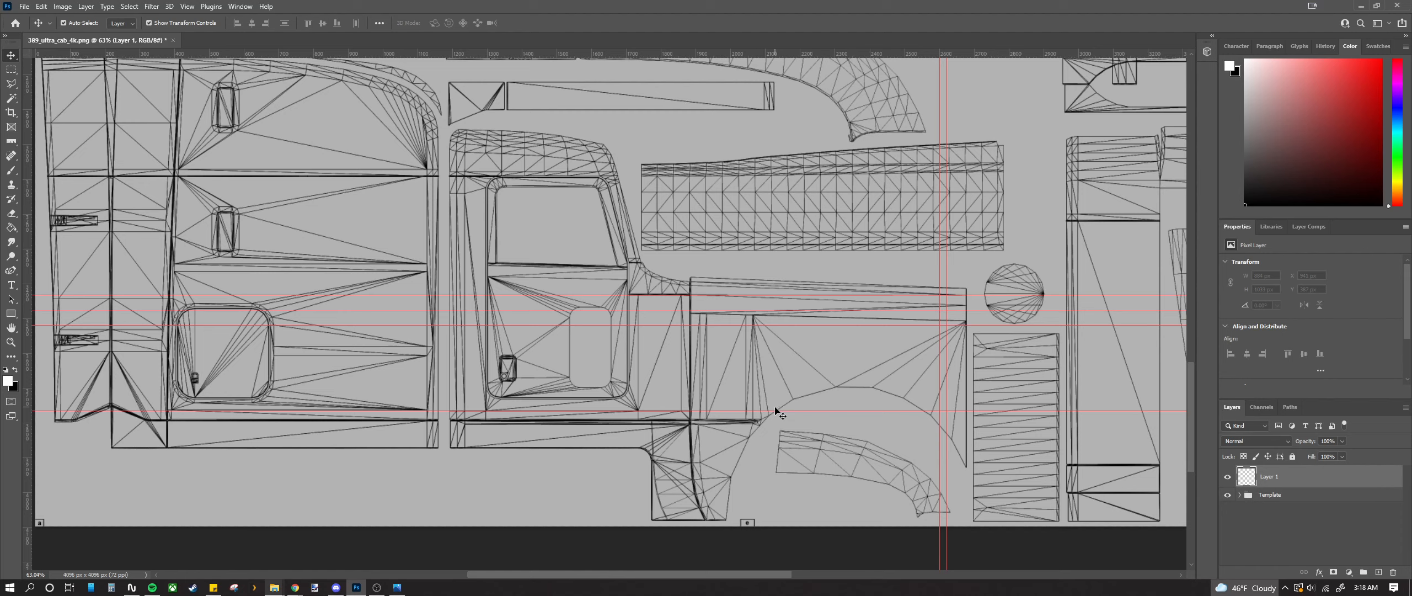
scroll(819, 403, "up", 5)
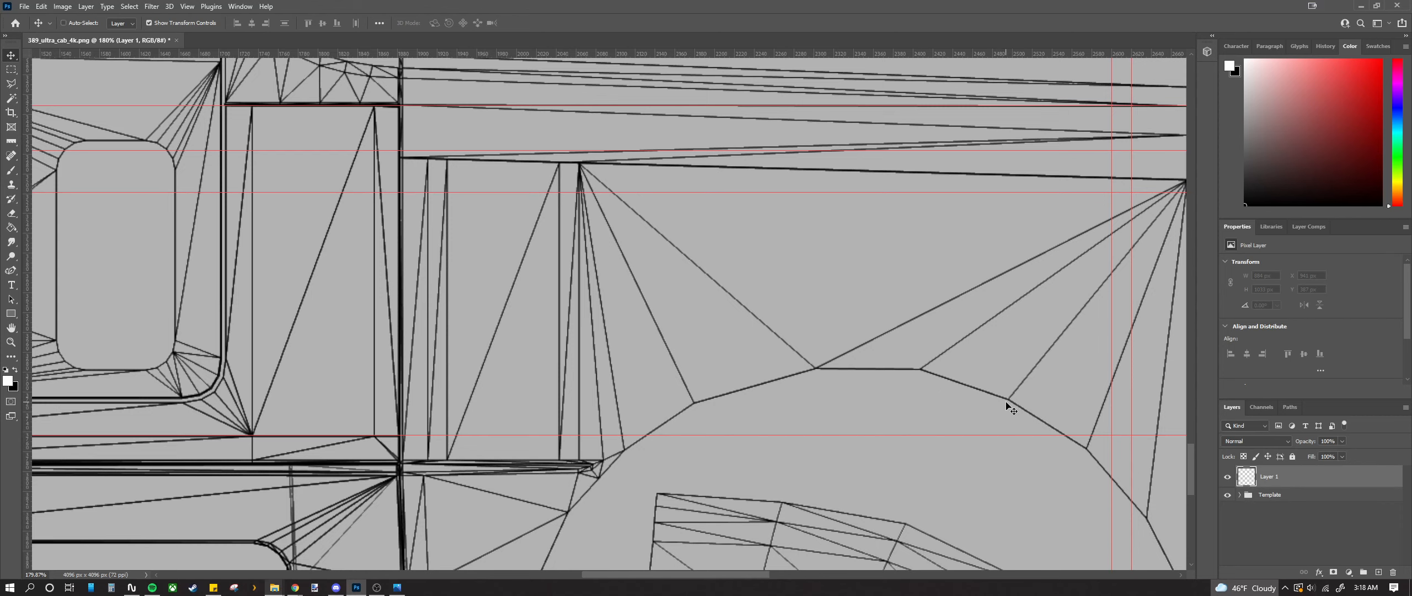
scroll(814, 578, "right", 5)
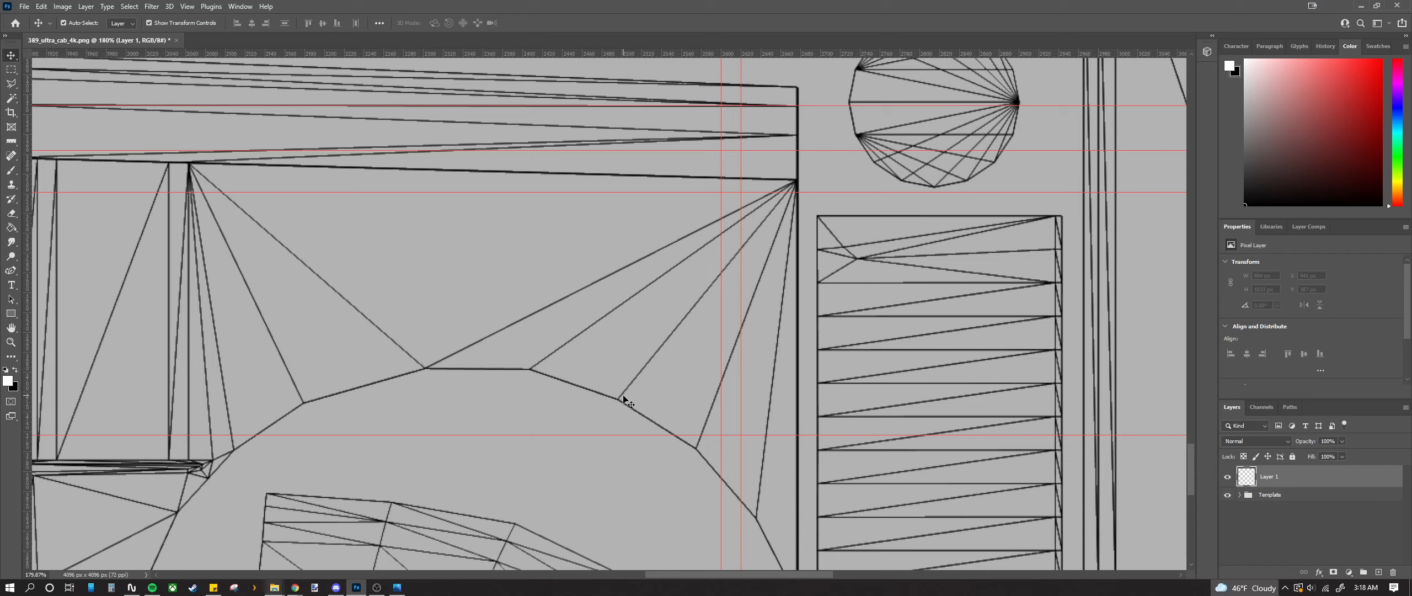
scroll(552, 530, "left", 1)
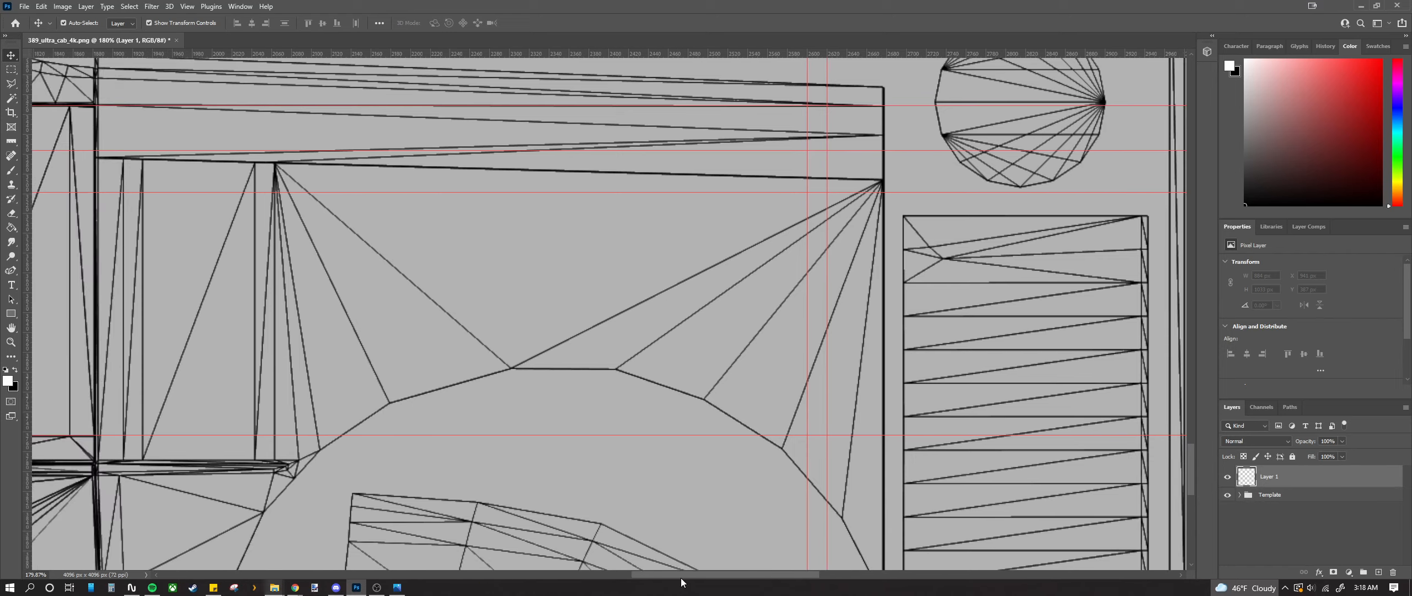
Step: Make black the foreground colour and set the Pen tool to a black stroke with no fill
left_click(15, 370)
left_click(8, 270)
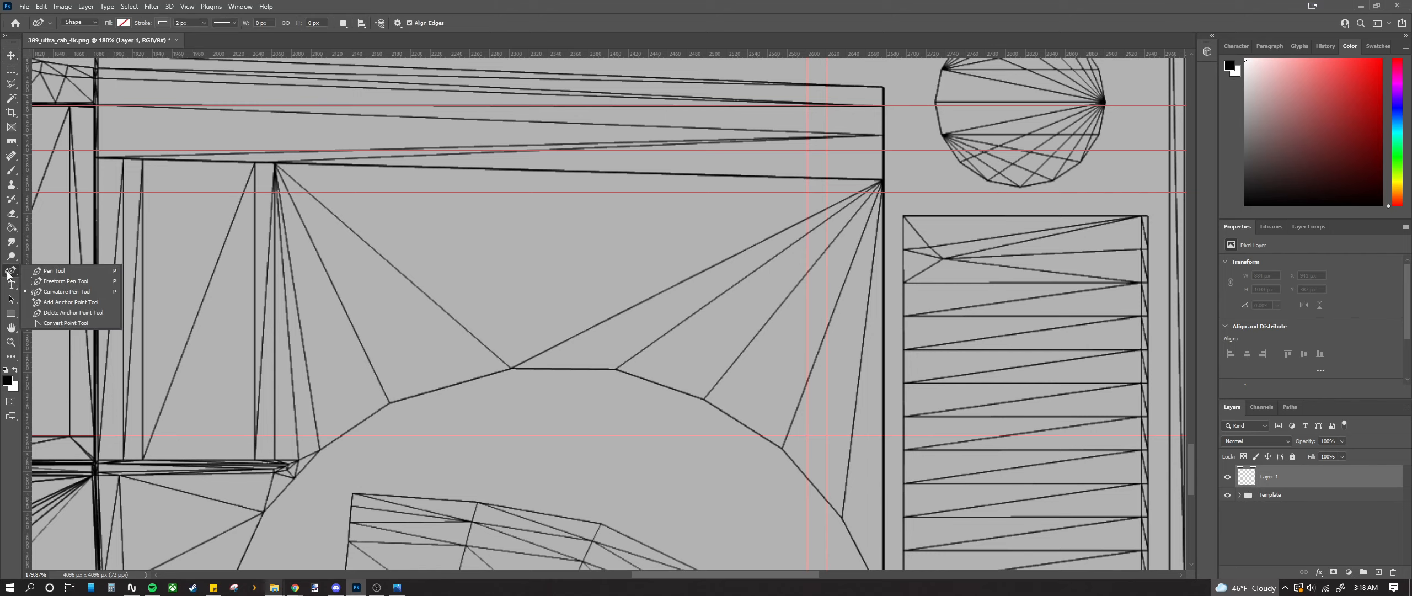
left_click(162, 24)
left_click(93, 81)
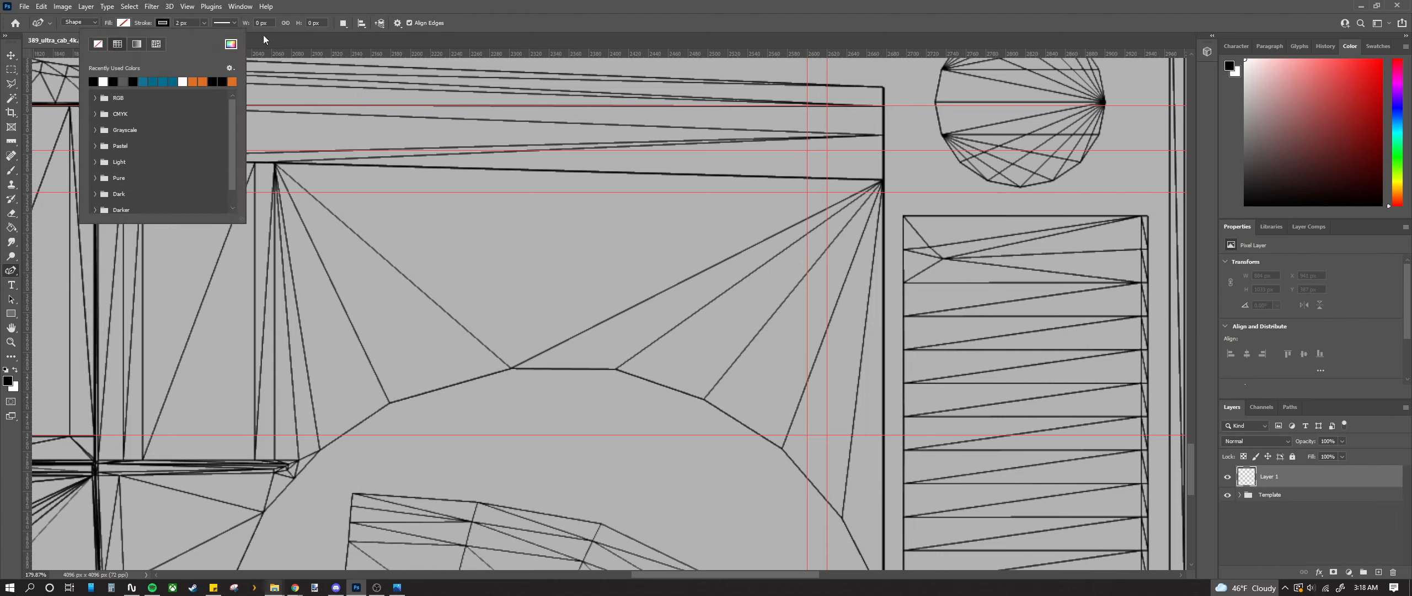
left_click(263, 35)
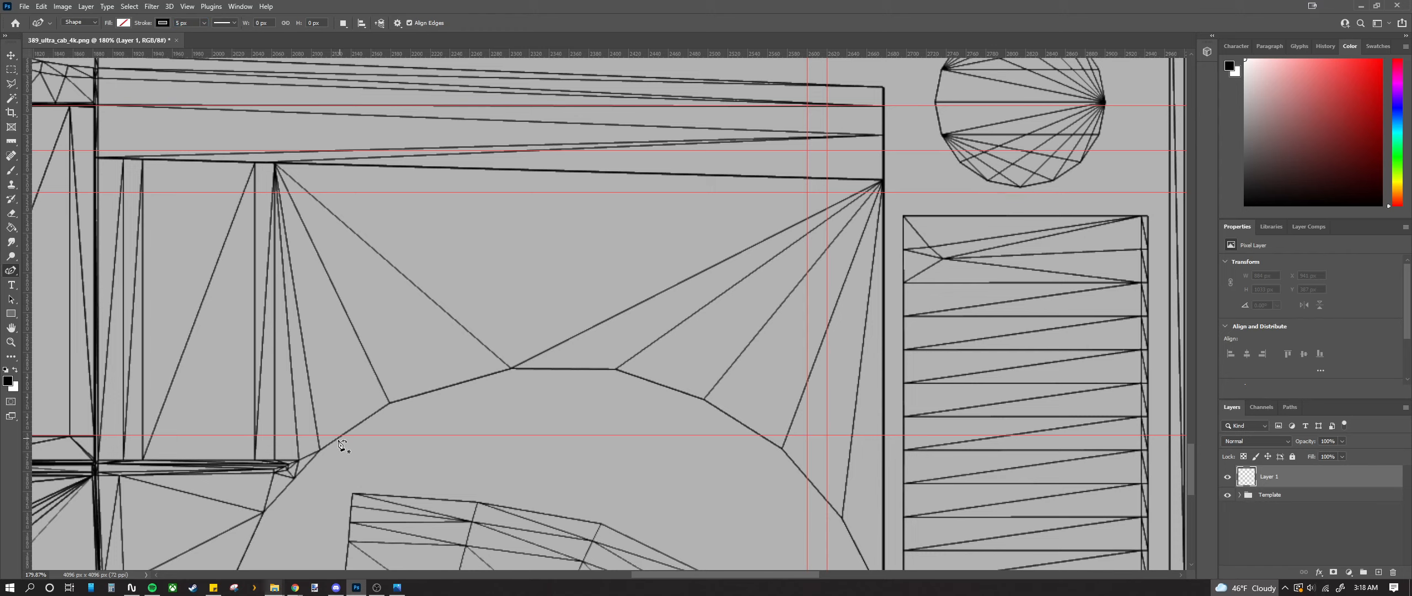
scroll(352, 441, "up", 2)
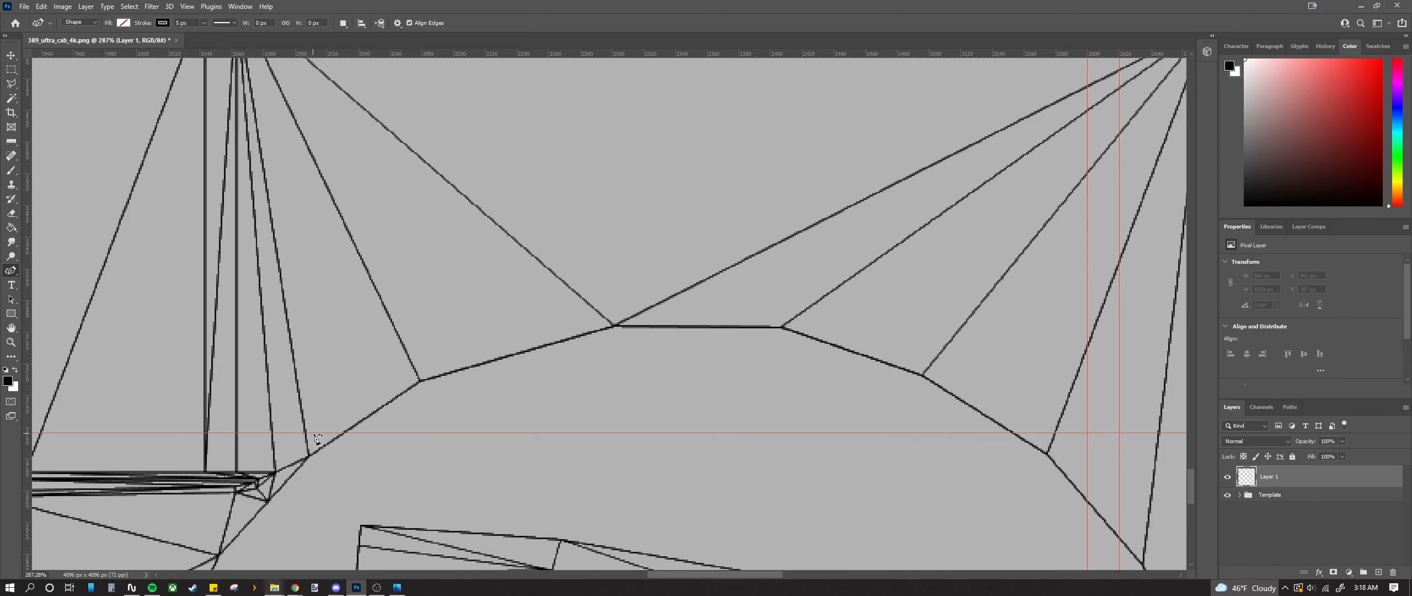
Step: Draw a five-point black-stroked curve along the wheel arch, then zoom in on its left end
left_click(322, 433)
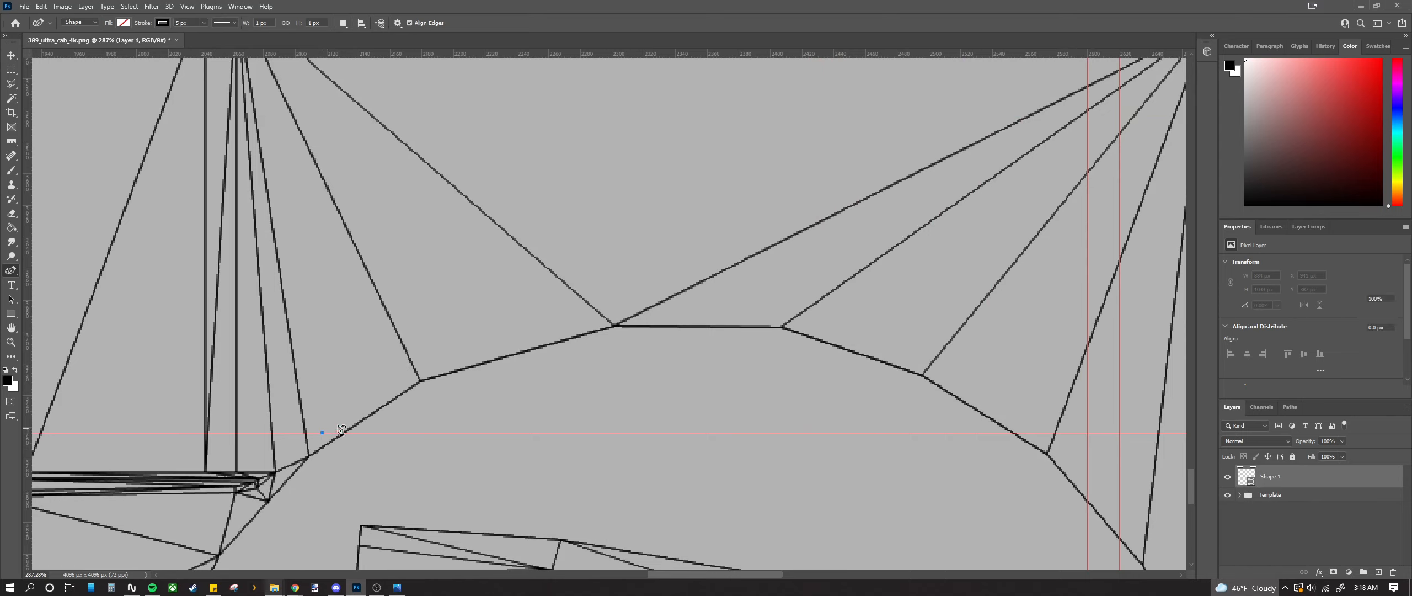
left_click(412, 366)
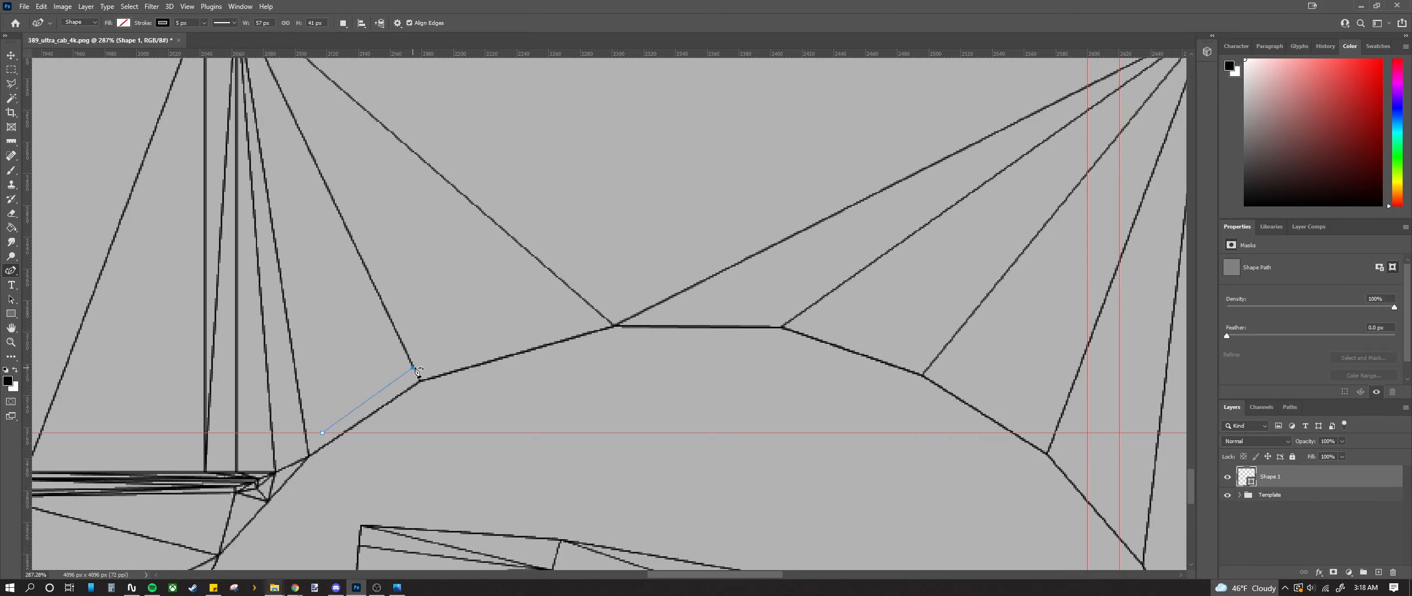
left_click(599, 316)
left_click(800, 314)
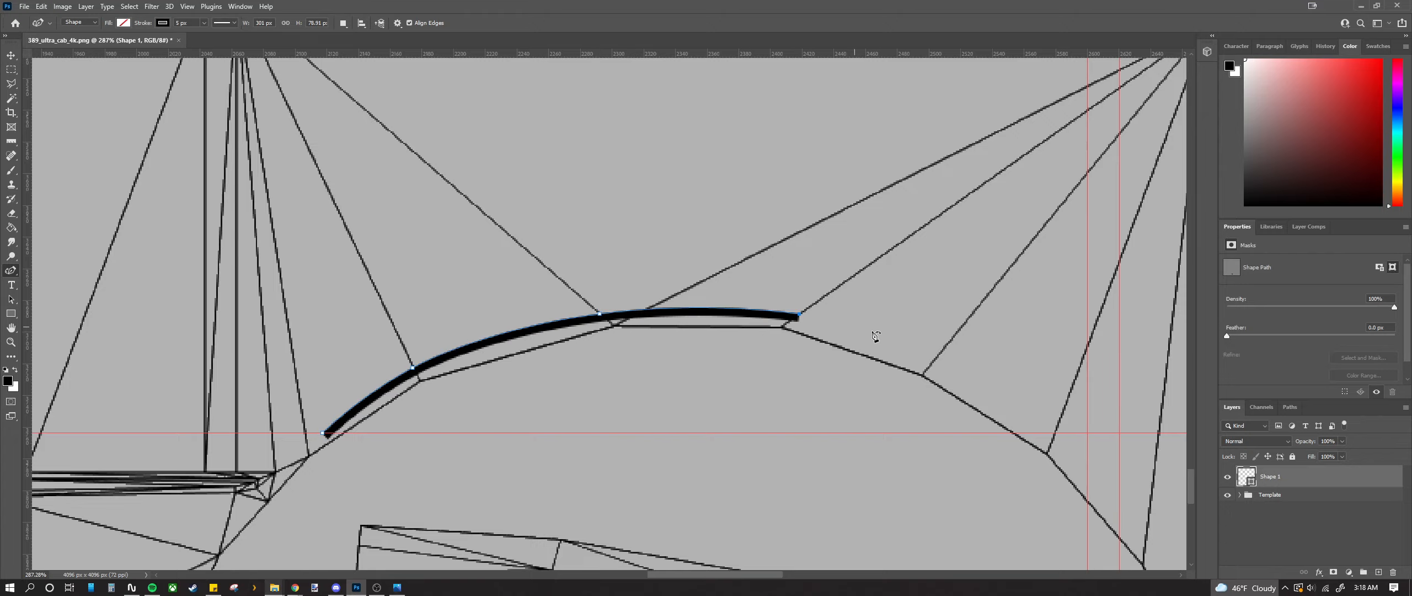
left_click(933, 362)
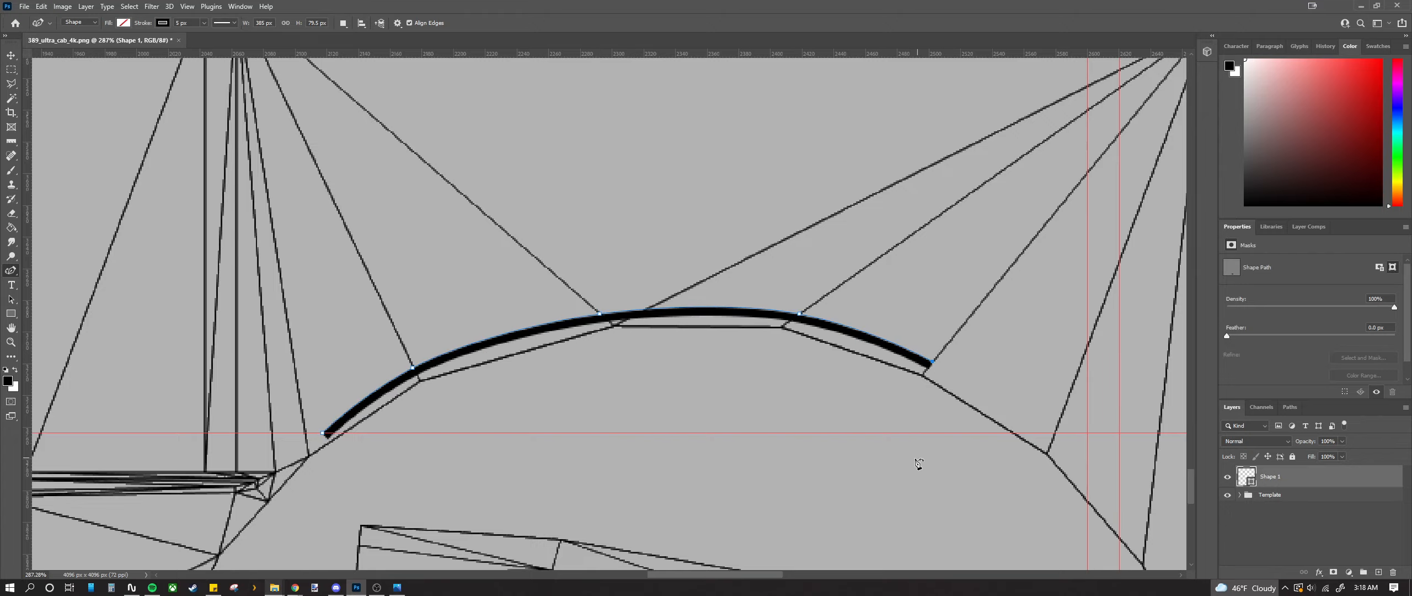
scroll(870, 447, "down", 5)
scroll(862, 445, "up", 6)
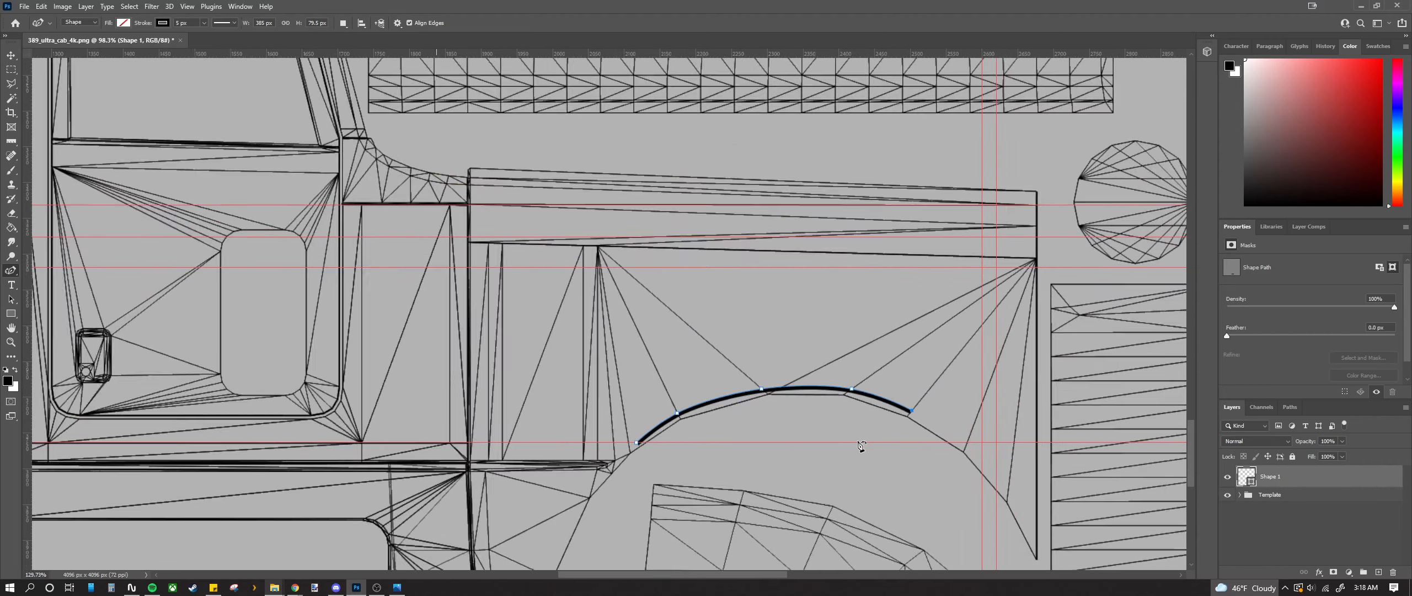
scroll(671, 400, "down", 3)
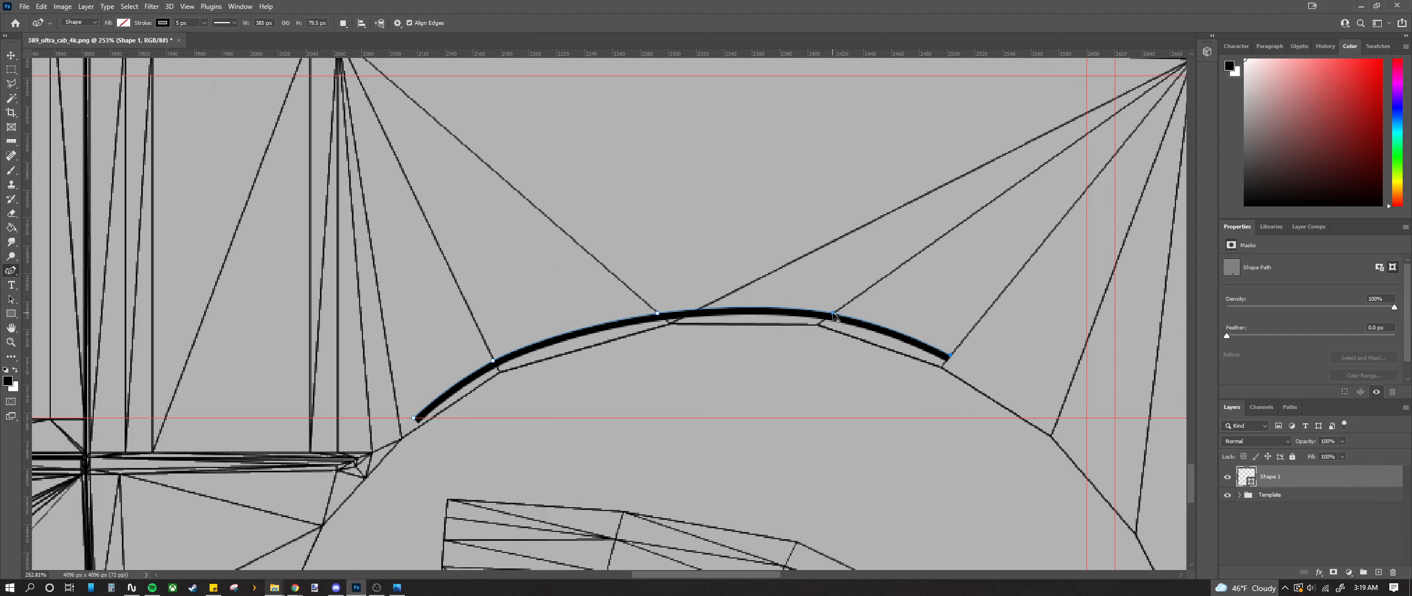
scroll(646, 371, "down", 4)
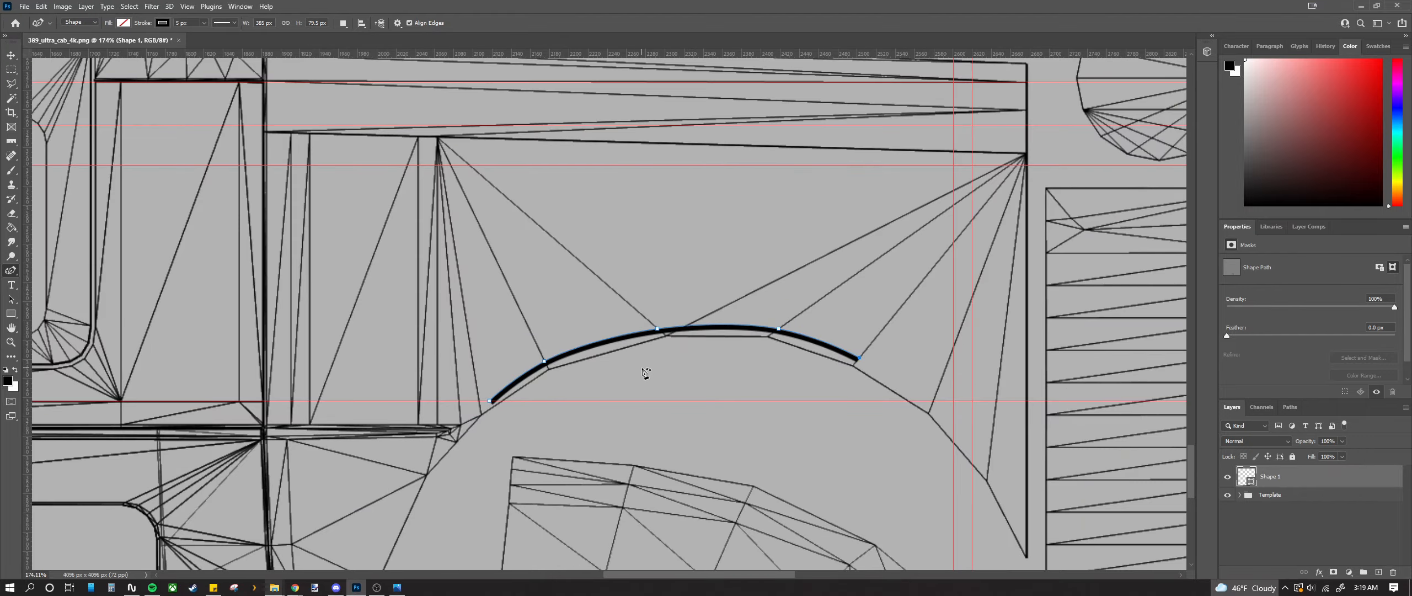
scroll(537, 391, "up", 6)
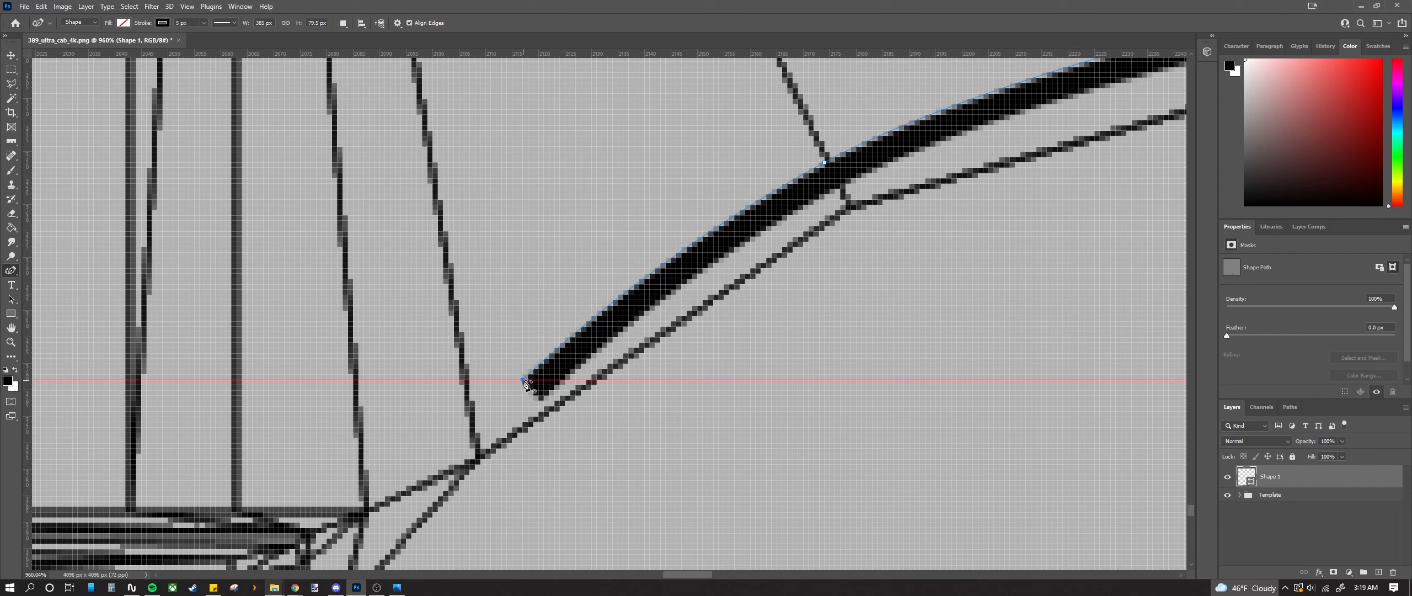
Step: Drag Shape 1's left end anchor left and up onto the wheel-arch line, undoing an accidental close
left_click(523, 381)
key("ctrl+z")
left_click_drag(523, 380, 513, 379)
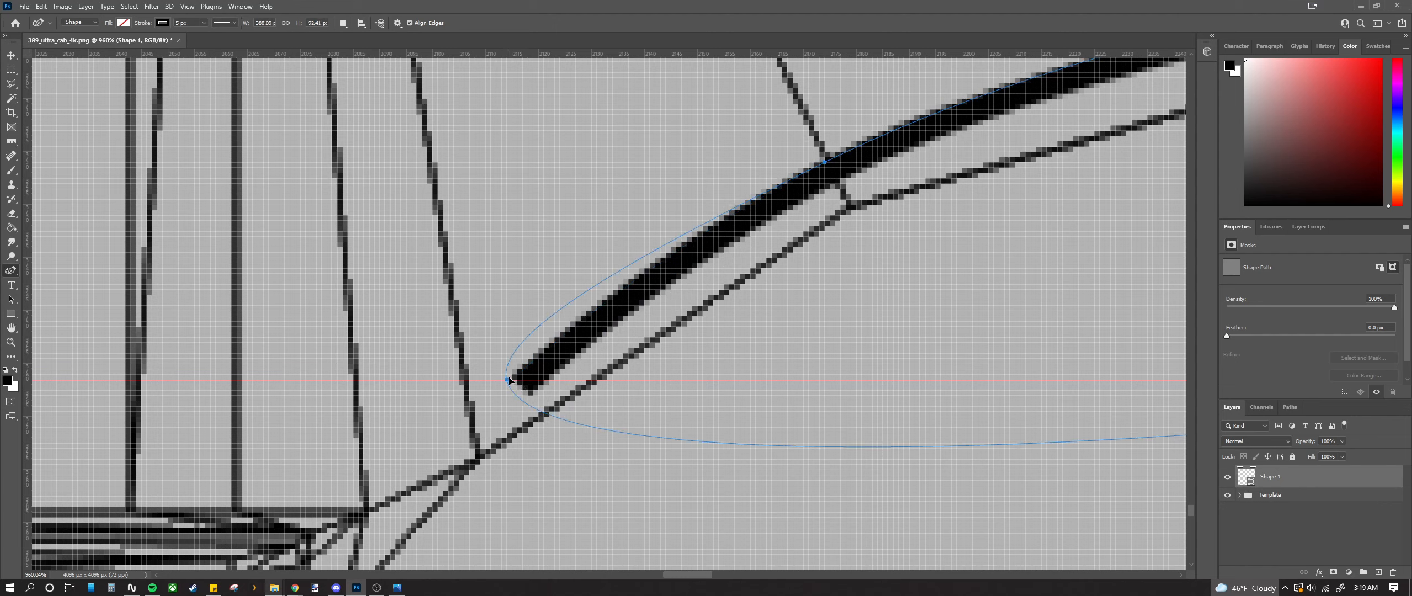
left_click_drag(513, 380, 503, 380)
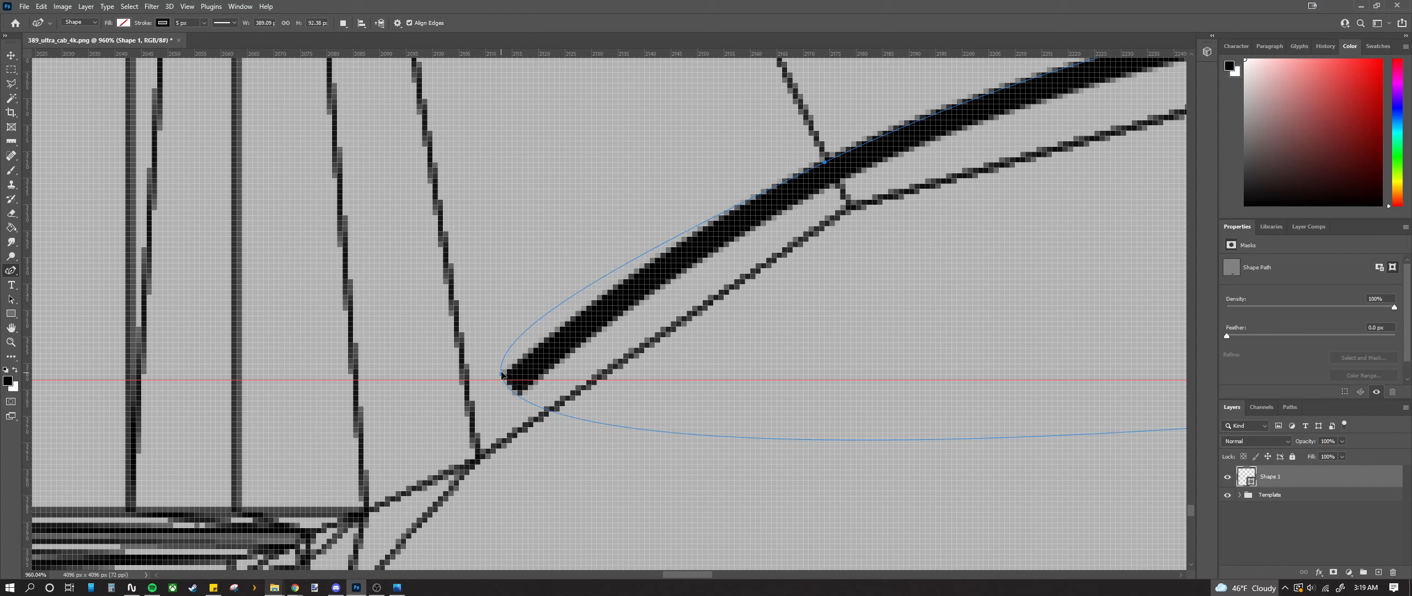
left_click_drag(502, 380, 503, 374)
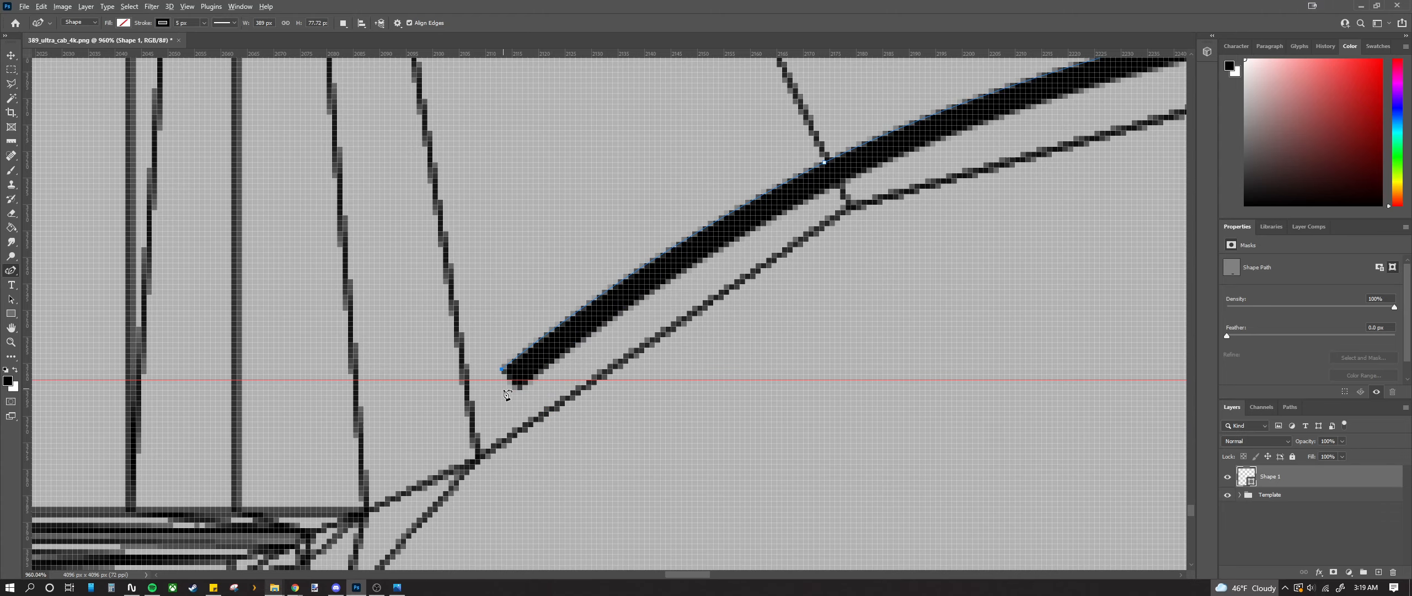
scroll(507, 394, "up", 5)
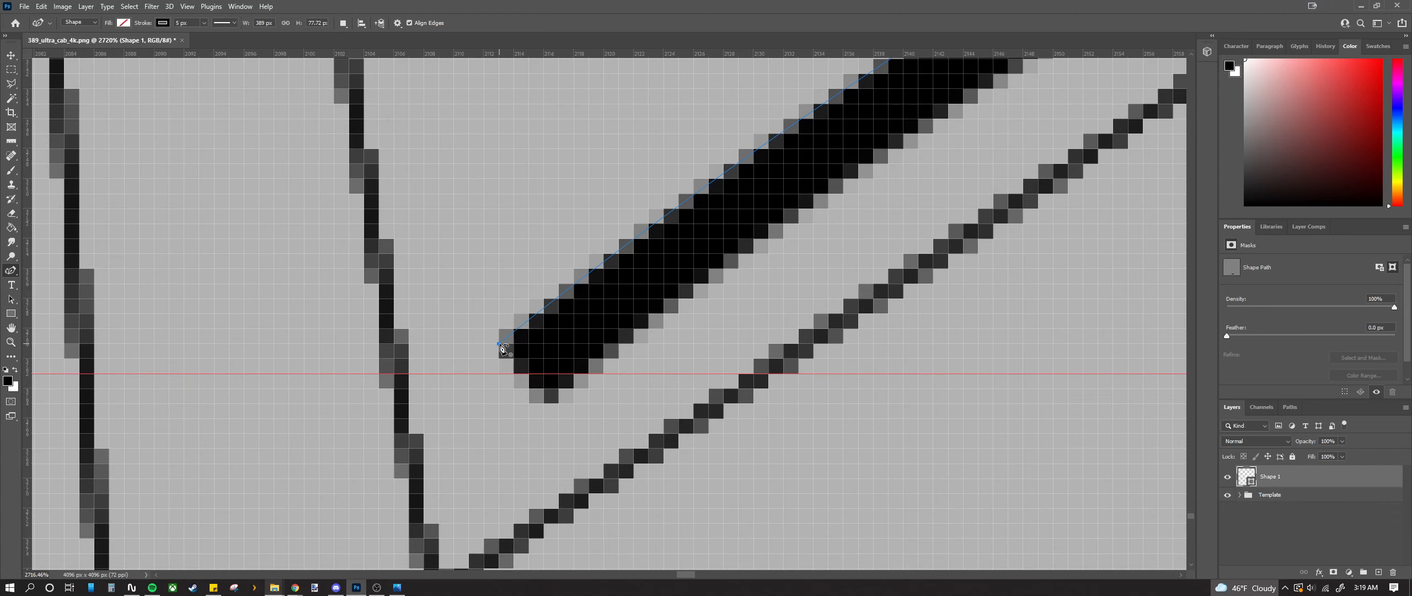
Step: Remove the left end anchor's curve handle and shift the point down and right along the arch
left_click_drag(500, 345, 530, 350)
key("ctrl+z")
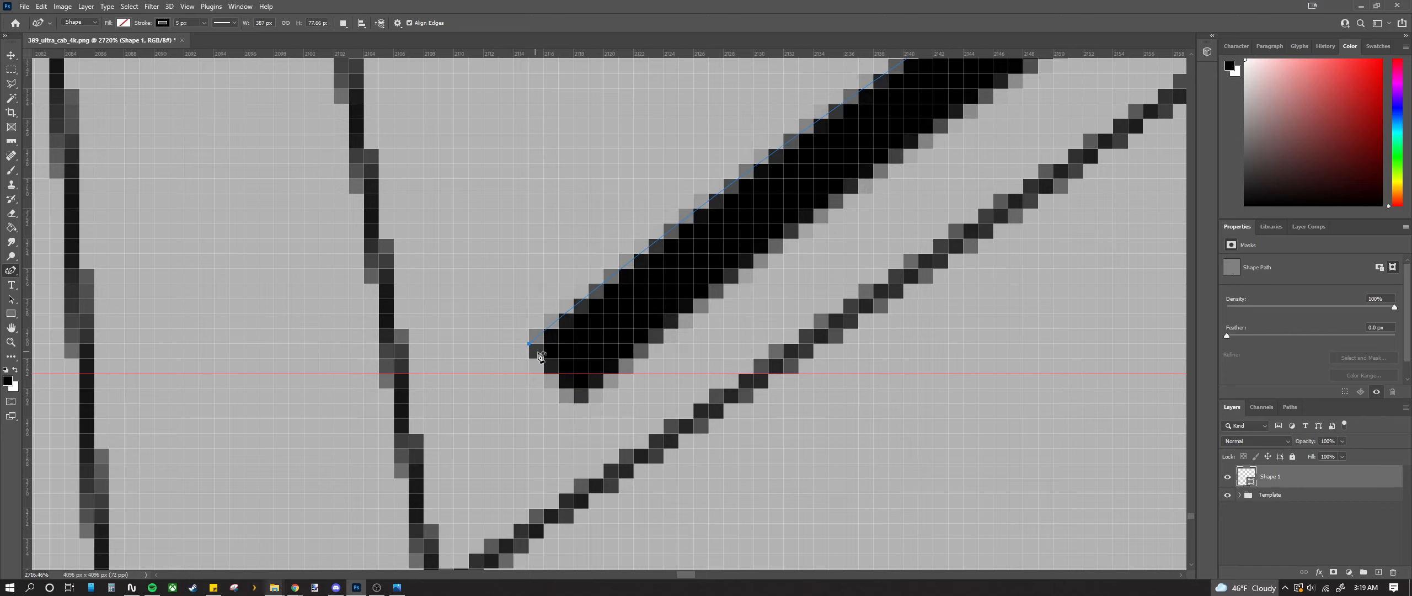
left_click(529, 345)
left_click(530, 345, "alt")
left_click_drag(529, 344, 531, 358)
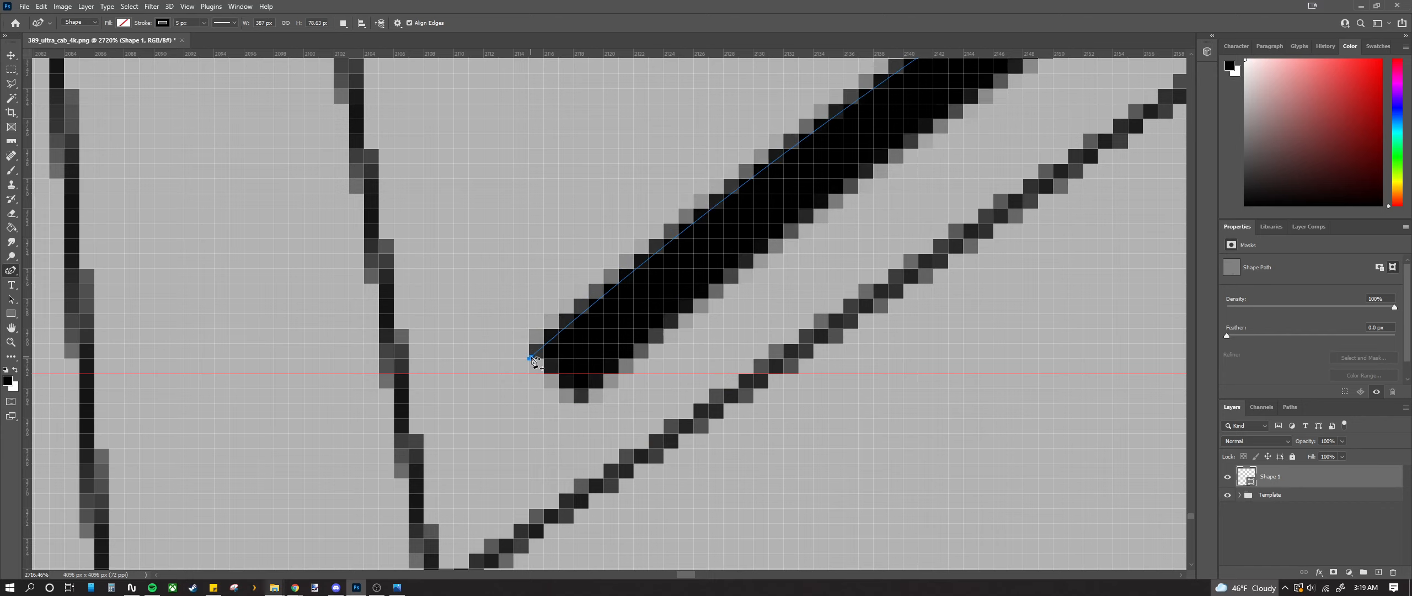
left_click(529, 359)
key("ctrl+z")
left_click_drag(529, 360, 558, 360)
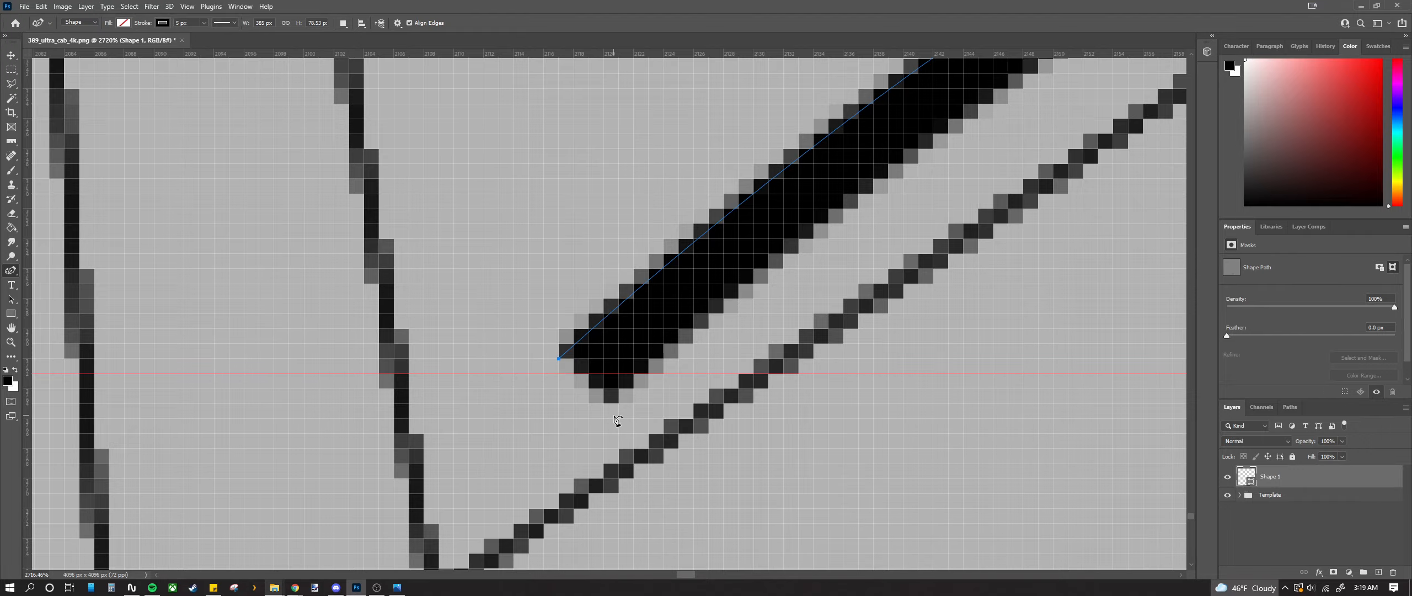
Step: Reselect the curve's left end anchor at closer zoom, undoing another accidental close
scroll(616, 420, "down", 8)
scroll(693, 400, "up", 3)
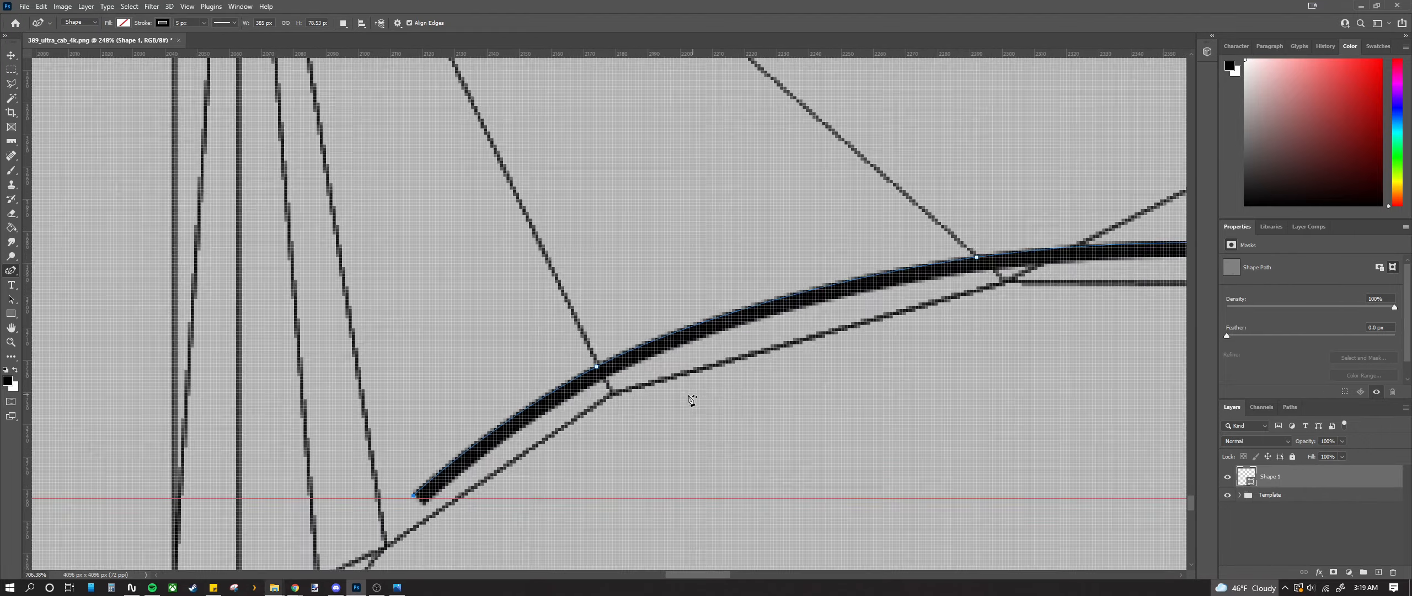
scroll(693, 400, "up", 5)
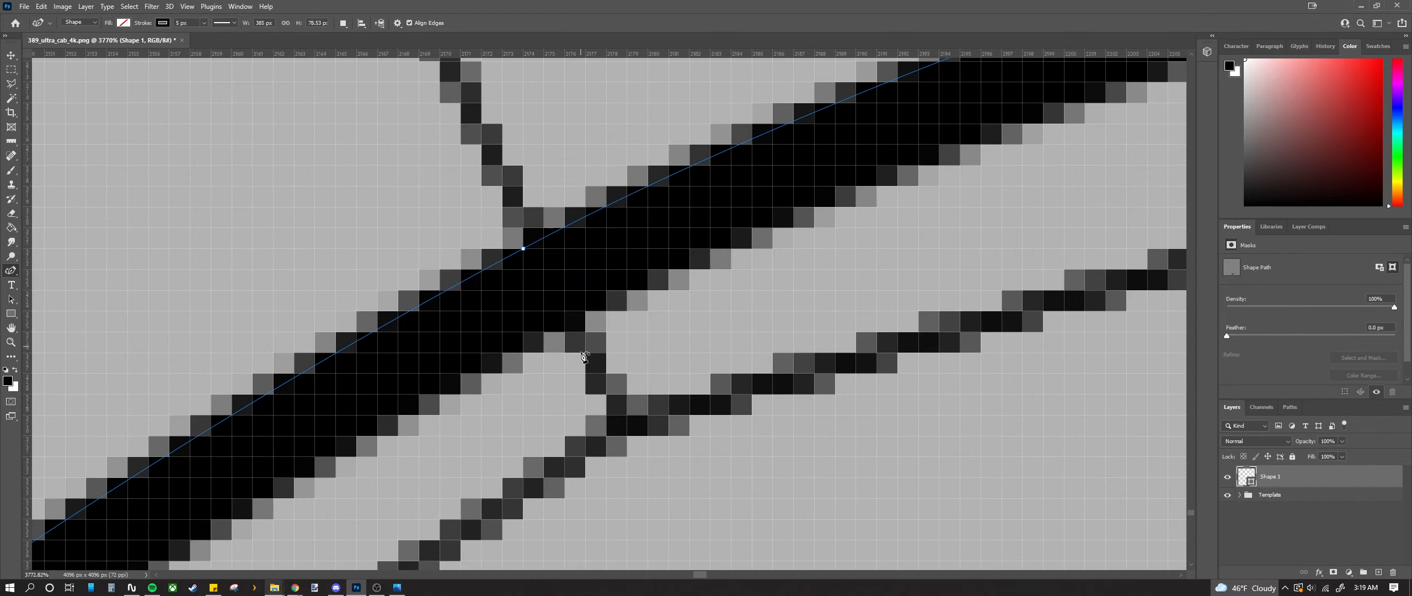
mouse_move(698, 574)
left_mouse_down()
mouse_move(651, 575)
mouse_move(685, 575)
left_mouse_up()
scroll(650, 549, "down", 6)
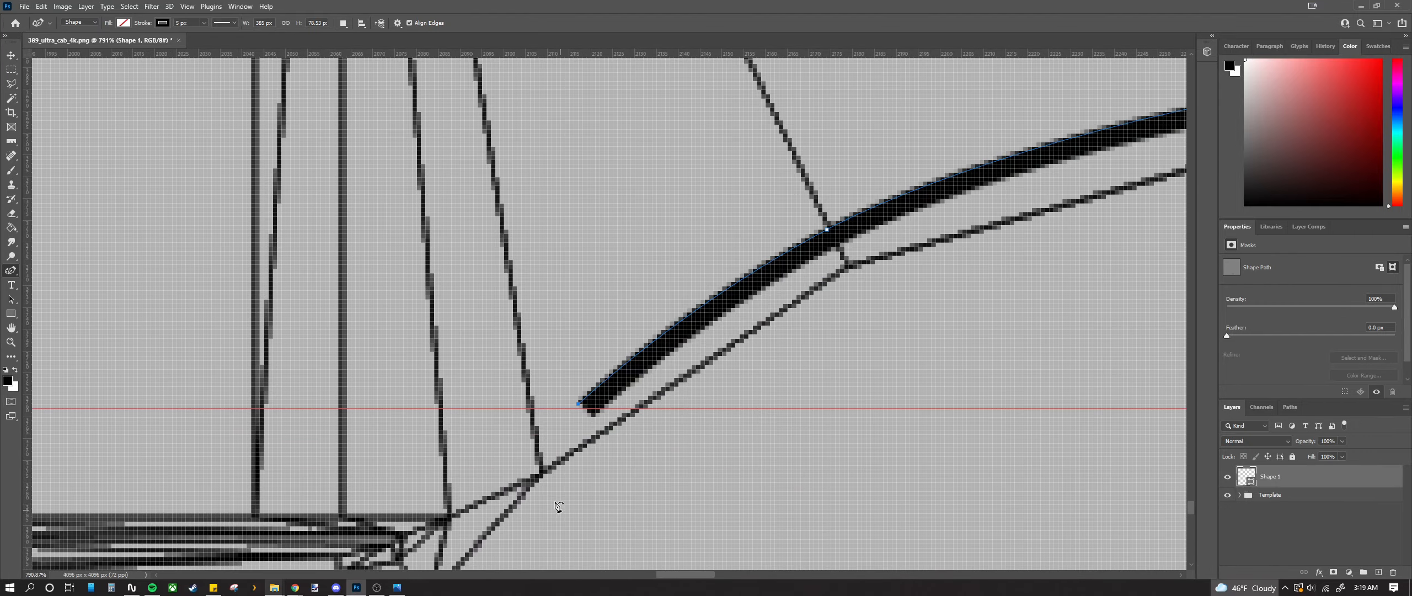
scroll(579, 406, "up", 6)
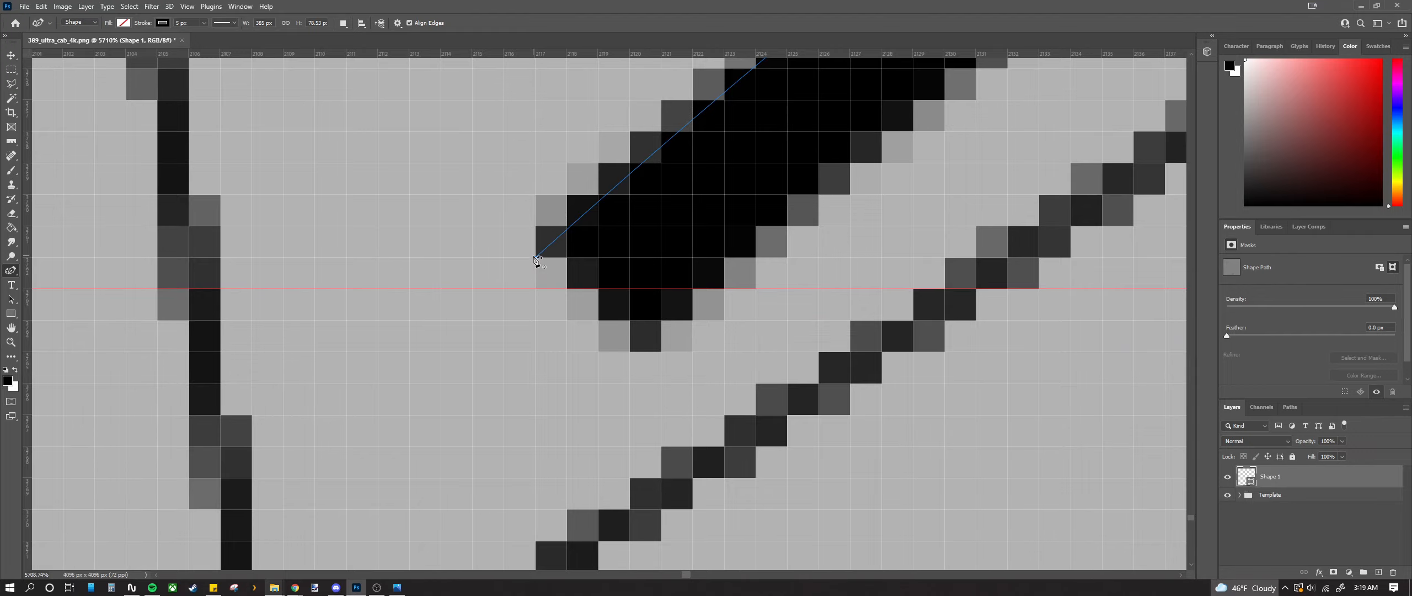
left_click(534, 257)
key("ctrl+z")
left_click(538, 255)
Step: Drag the arch curve's left end point up and right onto the template line
scroll(539, 259, "down", 8)
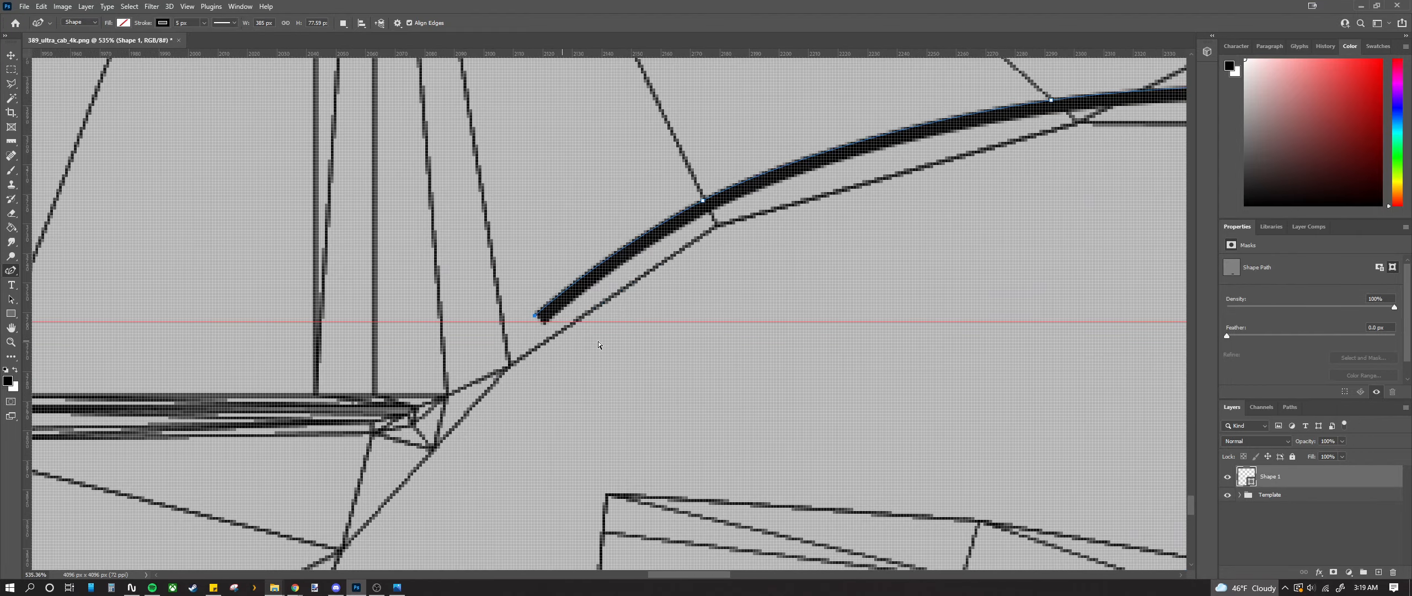
scroll(599, 343, "right", 20)
scroll(870, 262, "down", 5)
scroll(842, 284, "right", 7)
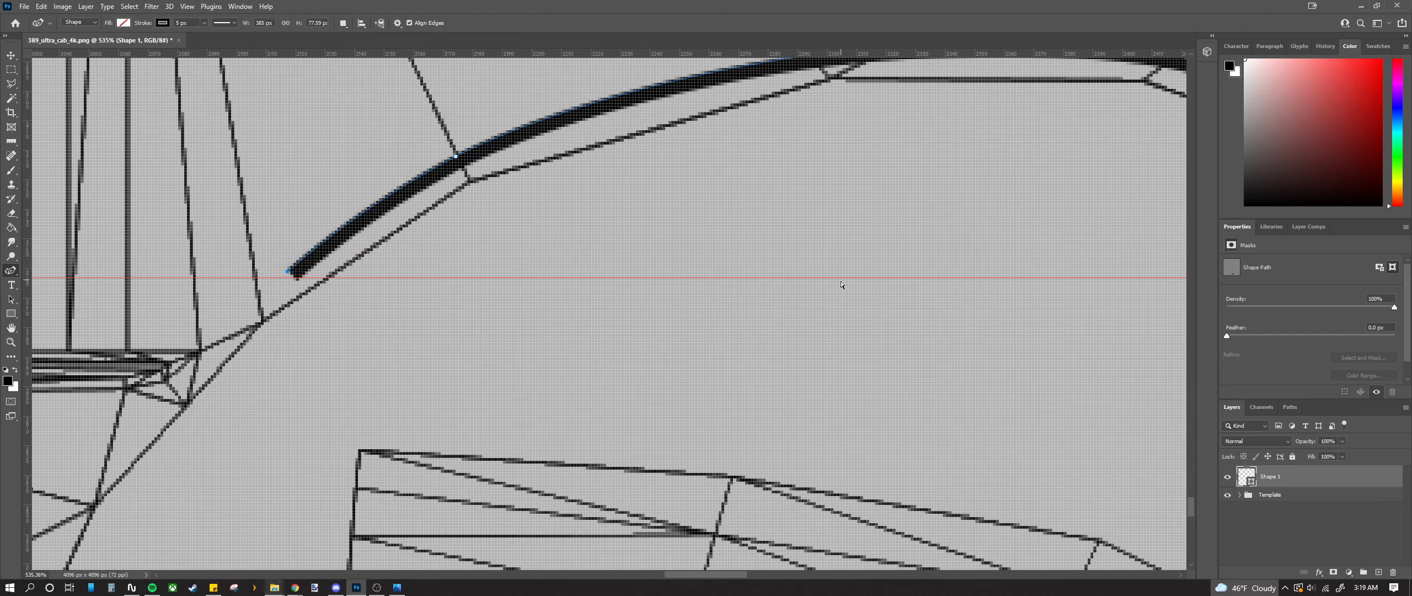
scroll(800, 541, "right", 5)
scroll(850, 482, "up", 20)
scroll(786, 424, "right", 7)
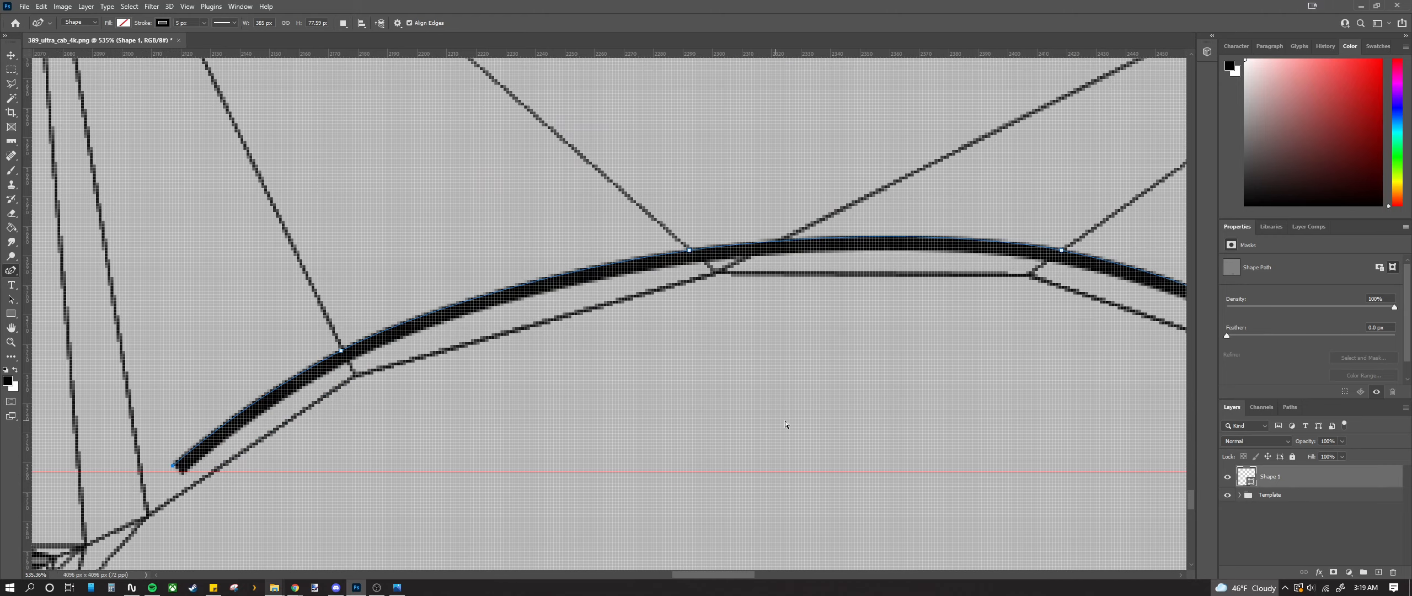
scroll(786, 424, "left", 6)
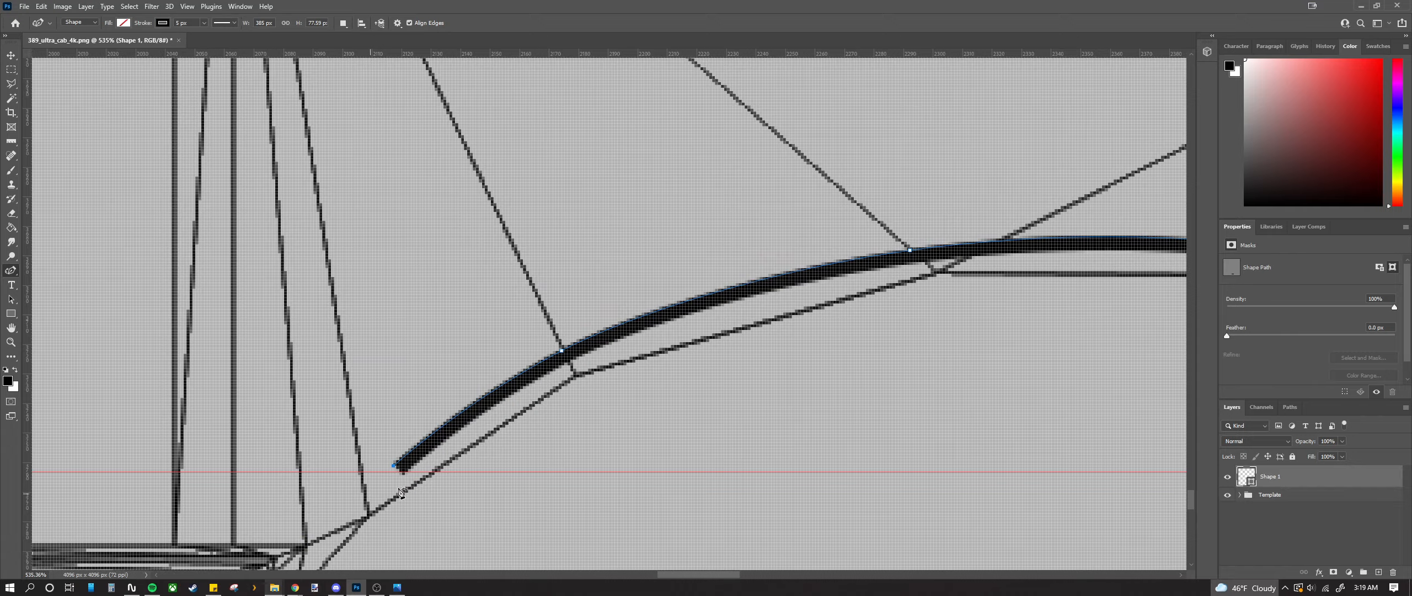
scroll(401, 491, "up", 10)
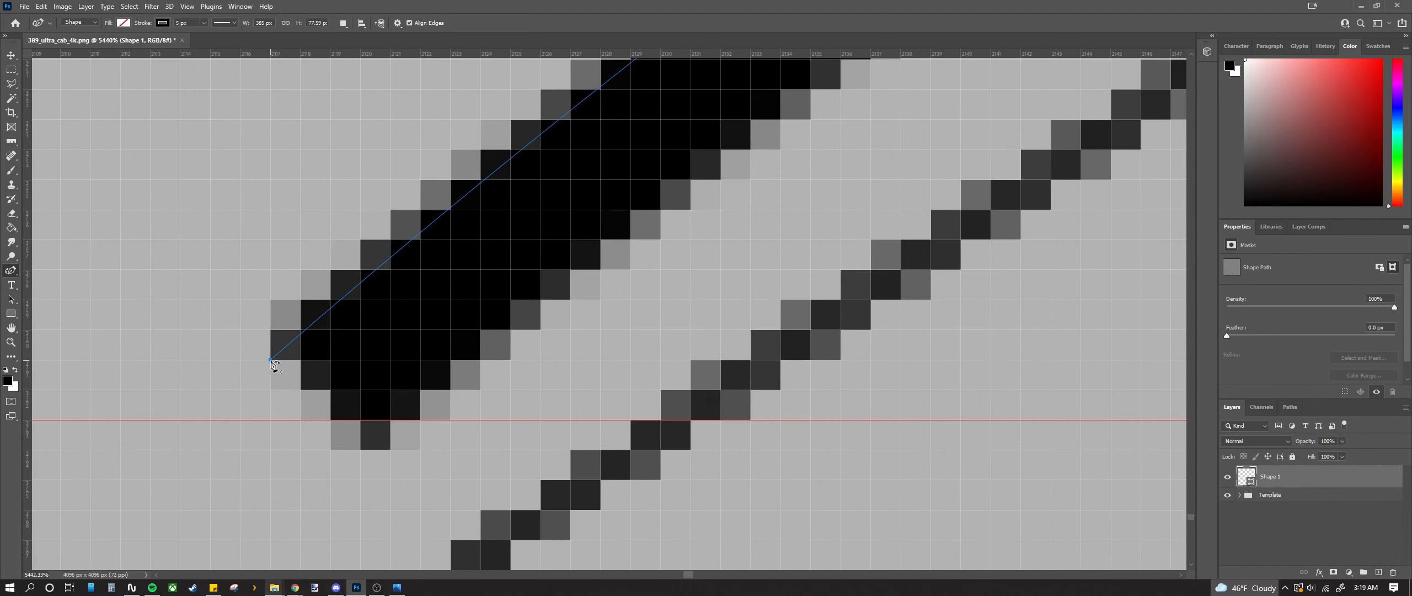
left_click(270, 361)
key("ctrl+z")
left_click_drag(271, 361, 291, 336)
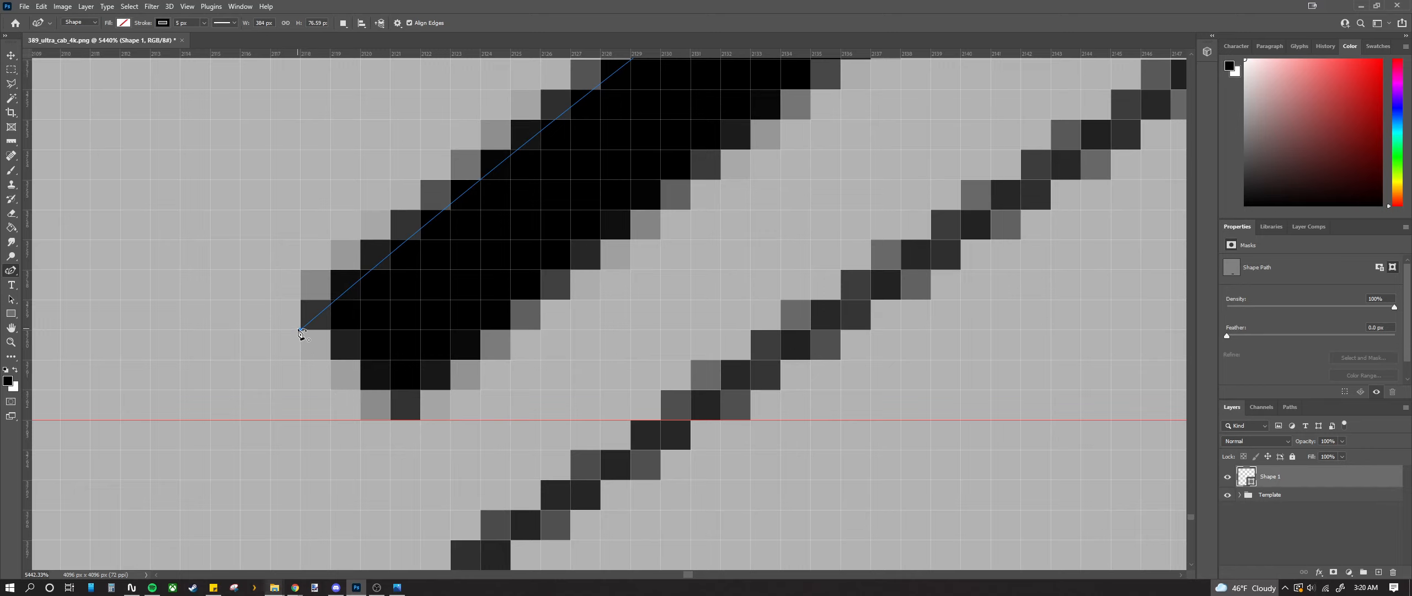
left_click(299, 330)
key("ctrl+z")
left_click_drag(301, 330, 322, 331)
Step: Nudge the curve's left end down a pixel with the arrow keys, checking at high zoom
scroll(553, 534, "down", 15)
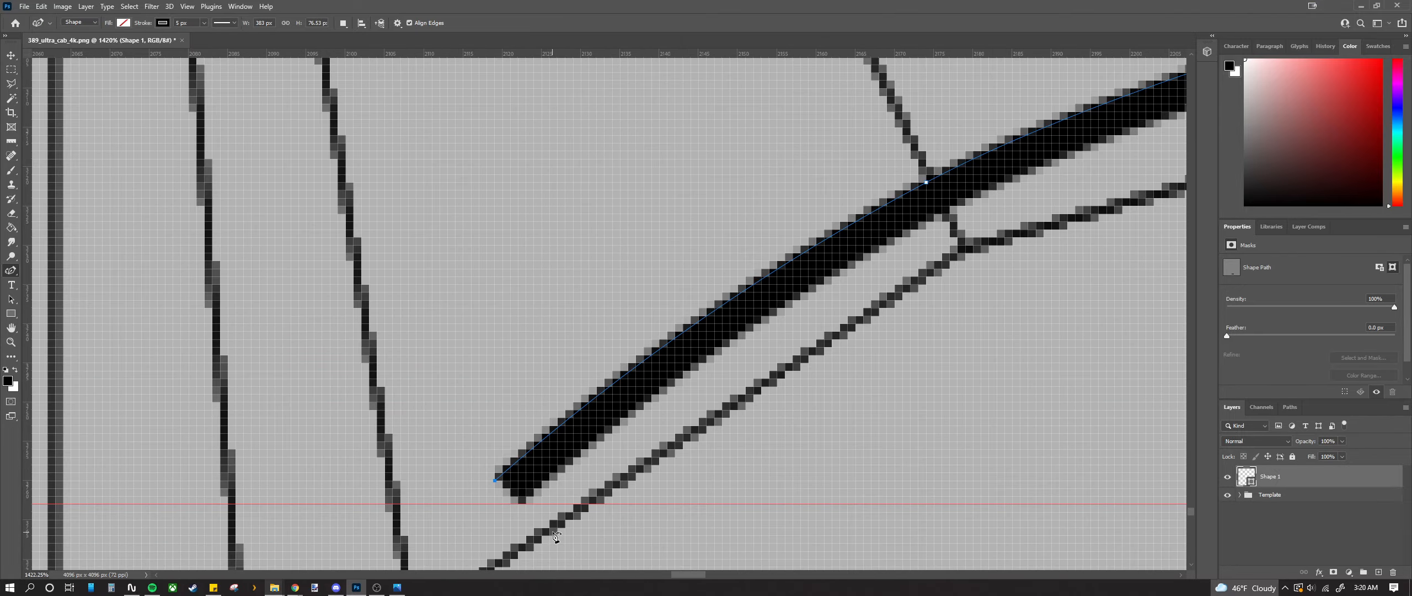
scroll(554, 534, "up", 3)
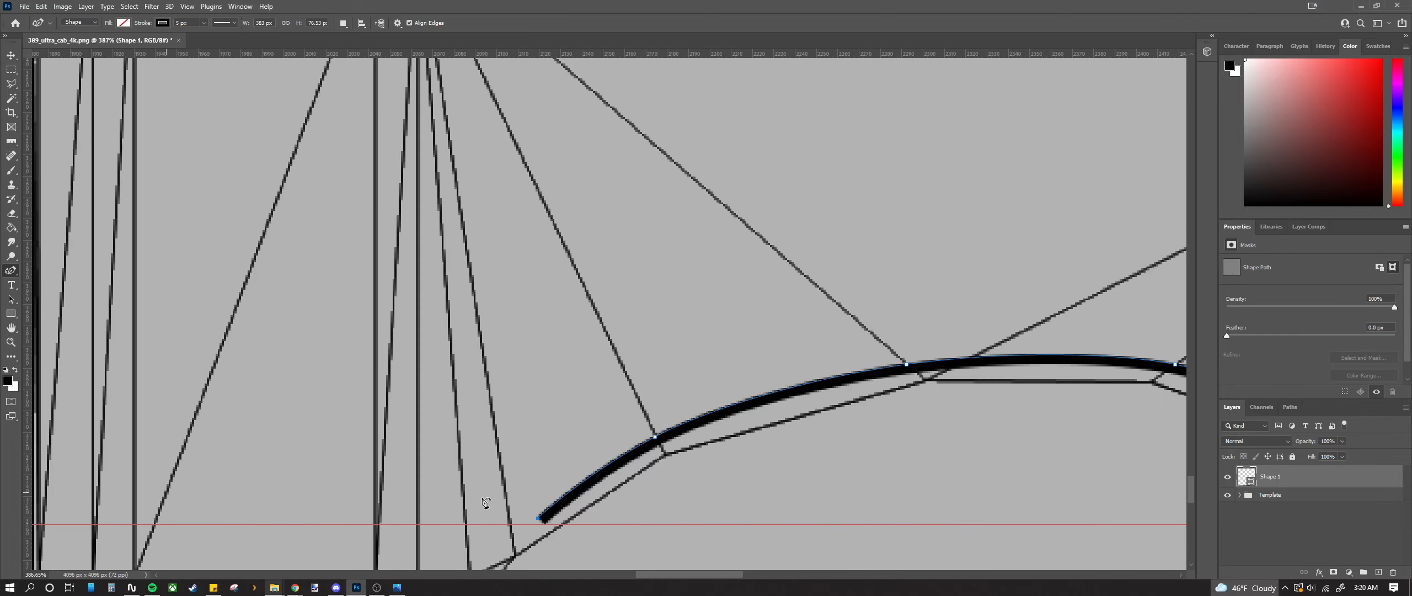
scroll(576, 466, "up", 8)
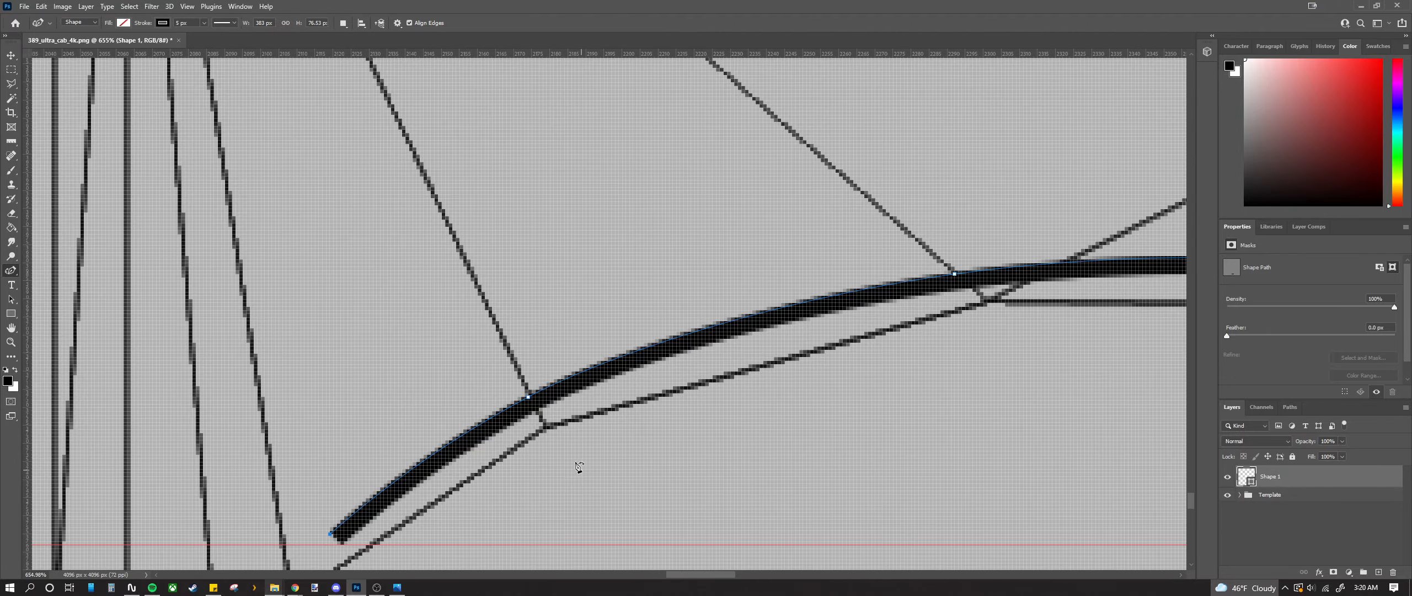
scroll(545, 404, "up", 2)
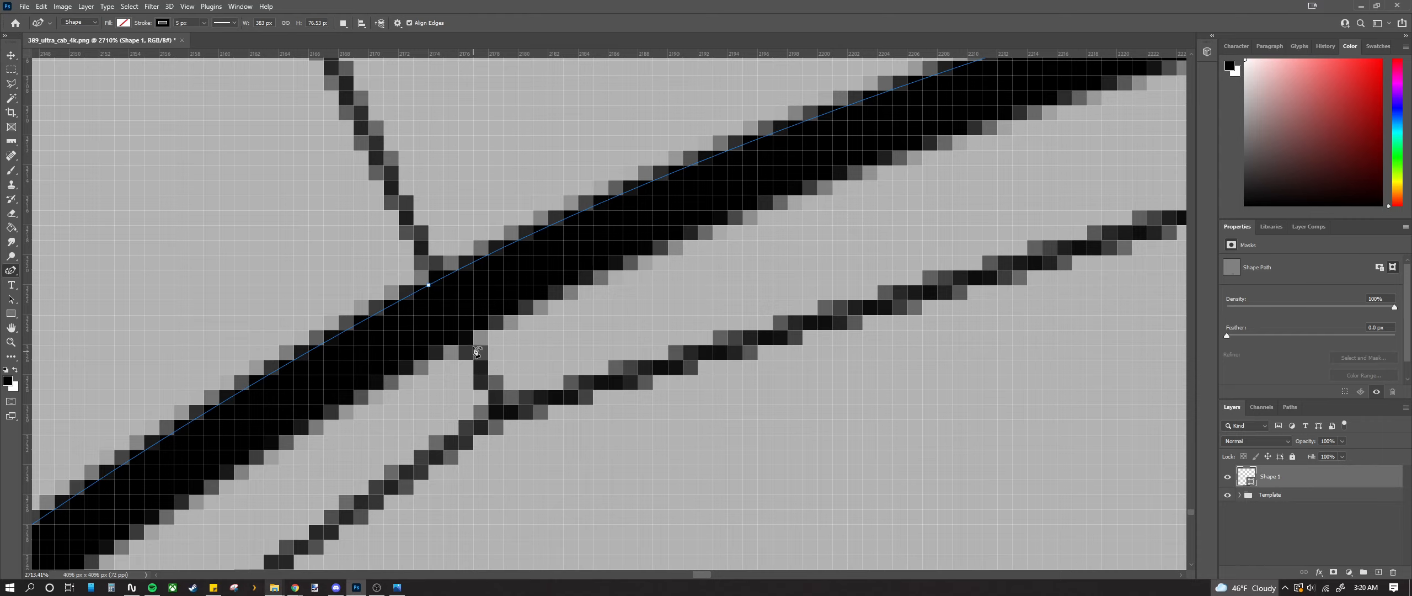
scroll(477, 351, "up", 3)
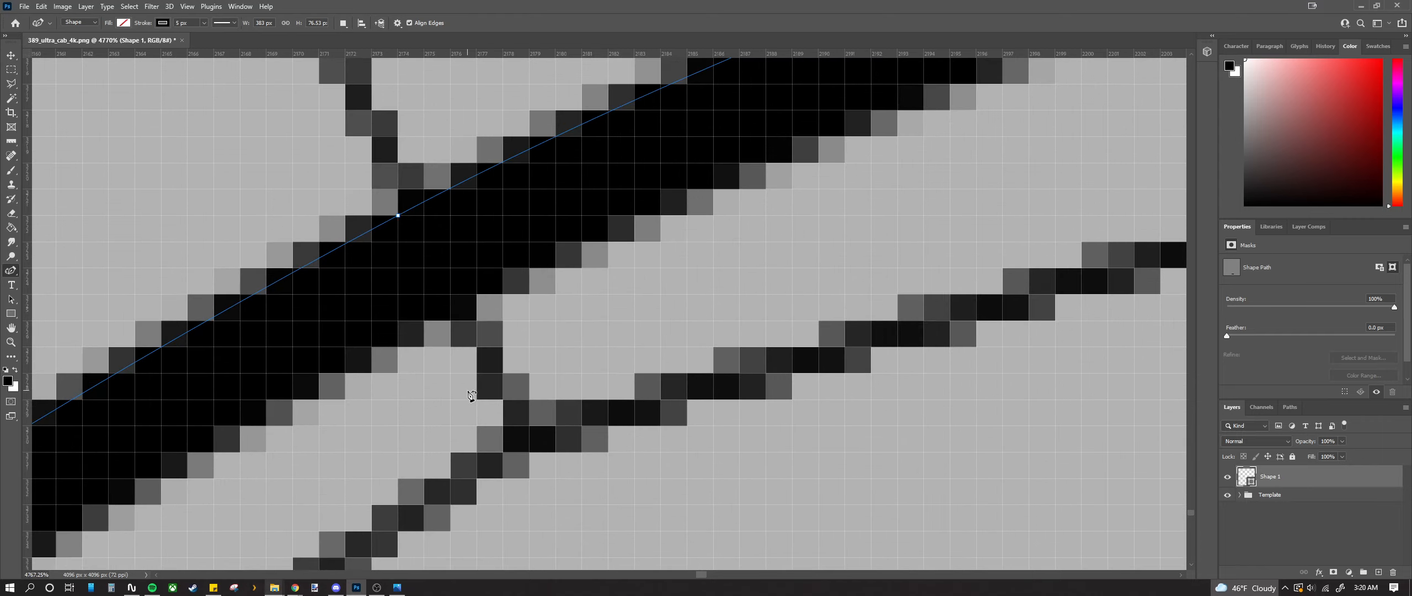
scroll(468, 425, "down", 10)
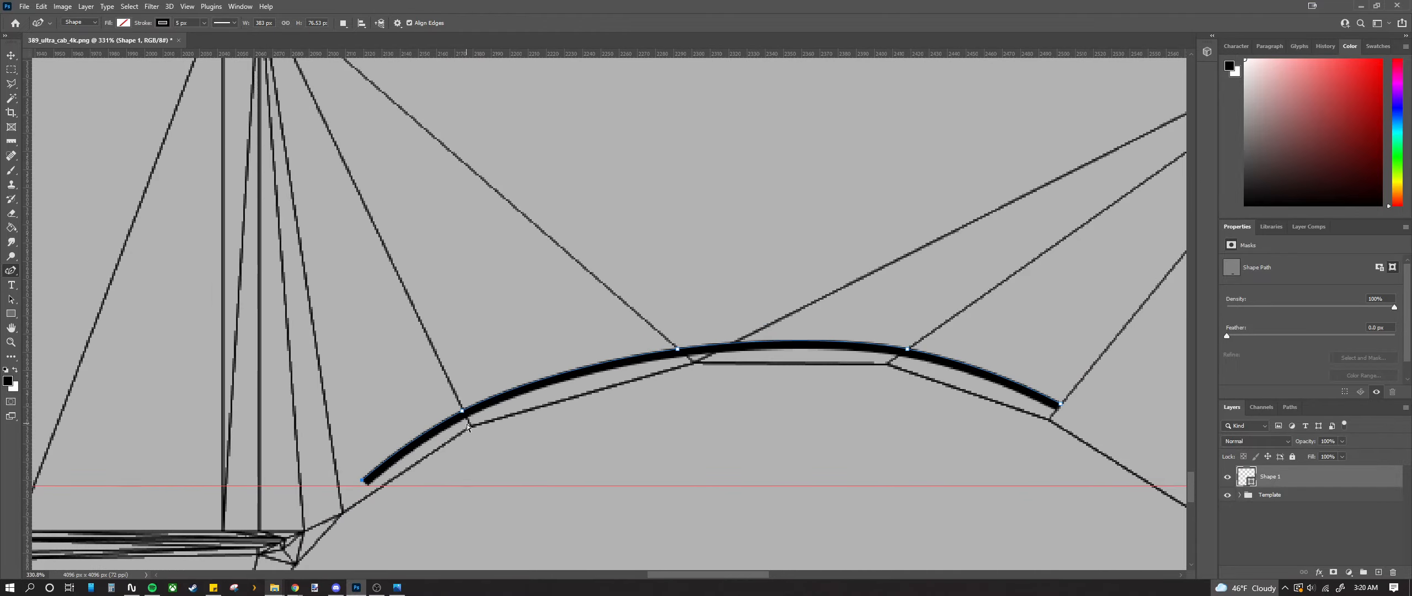
scroll(468, 426, "right", 2)
scroll(570, 401, "up", 10)
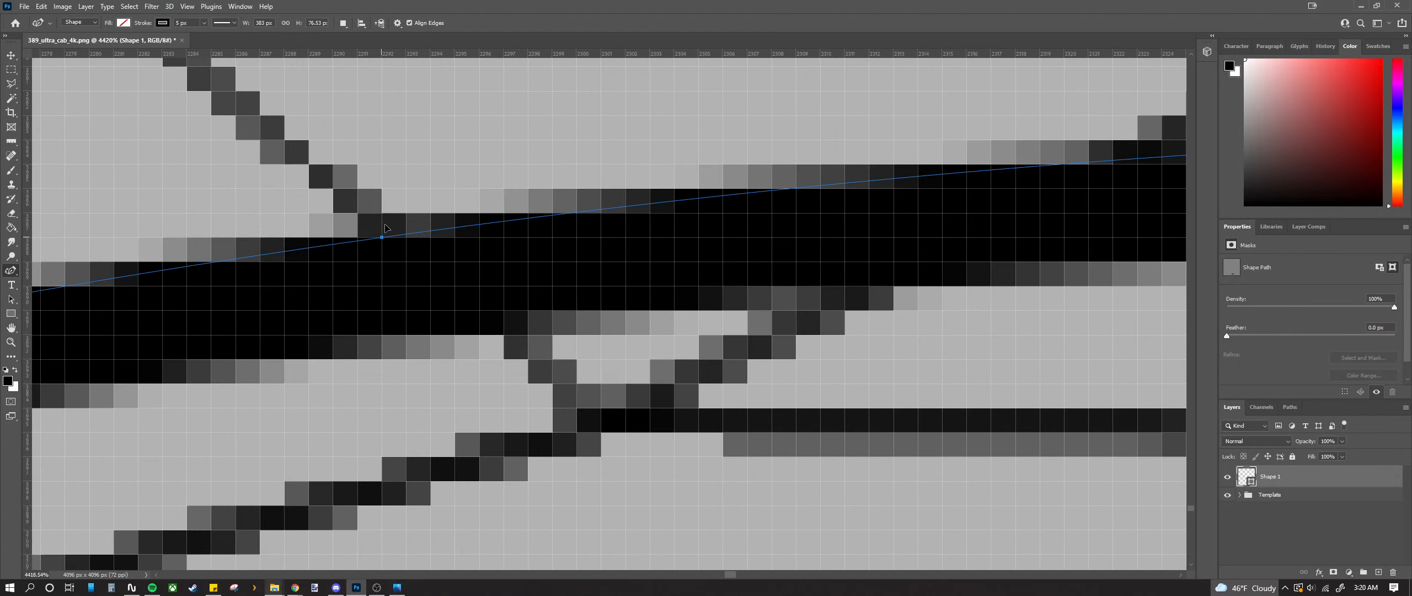
scroll(397, 265, "down", 5)
scroll(463, 374, "up", 7)
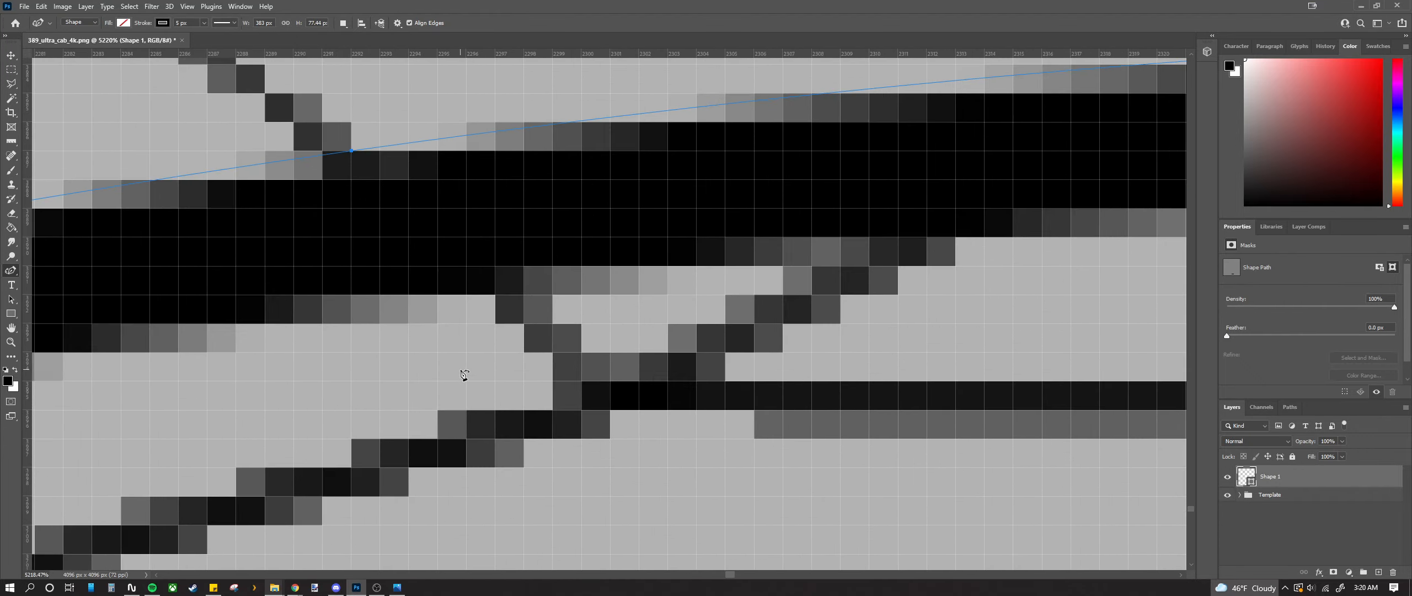
scroll(449, 396, "down", 5)
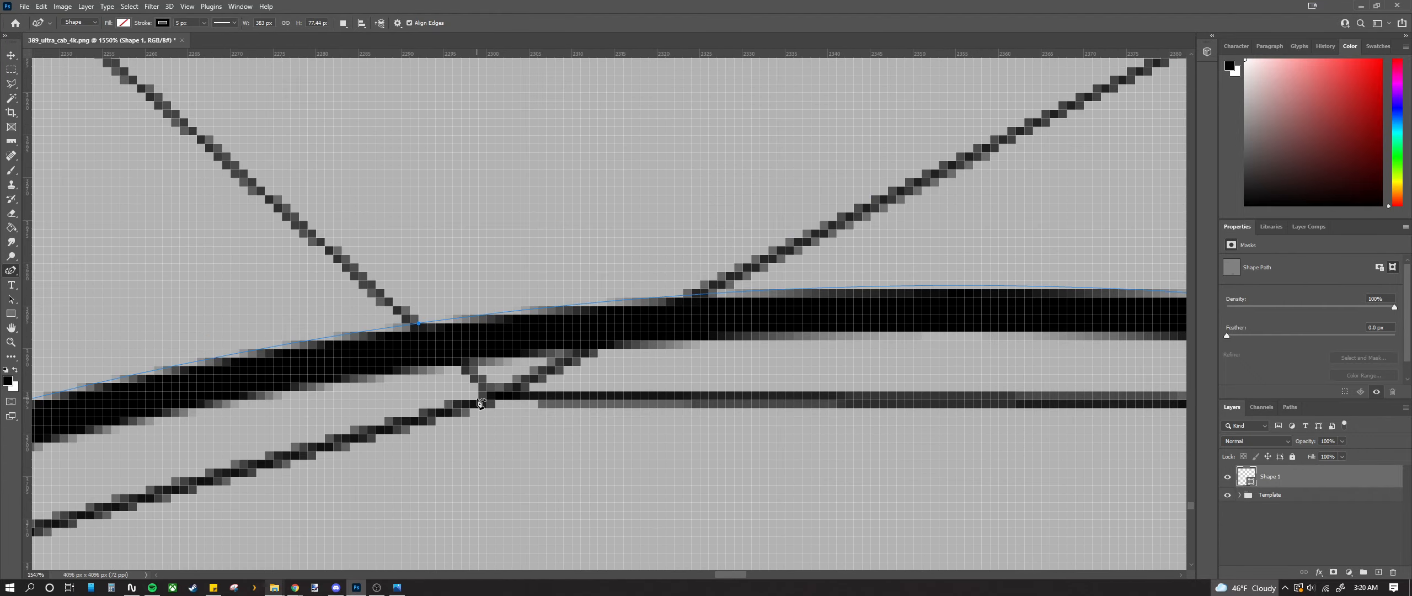
scroll(483, 399, "up", 4)
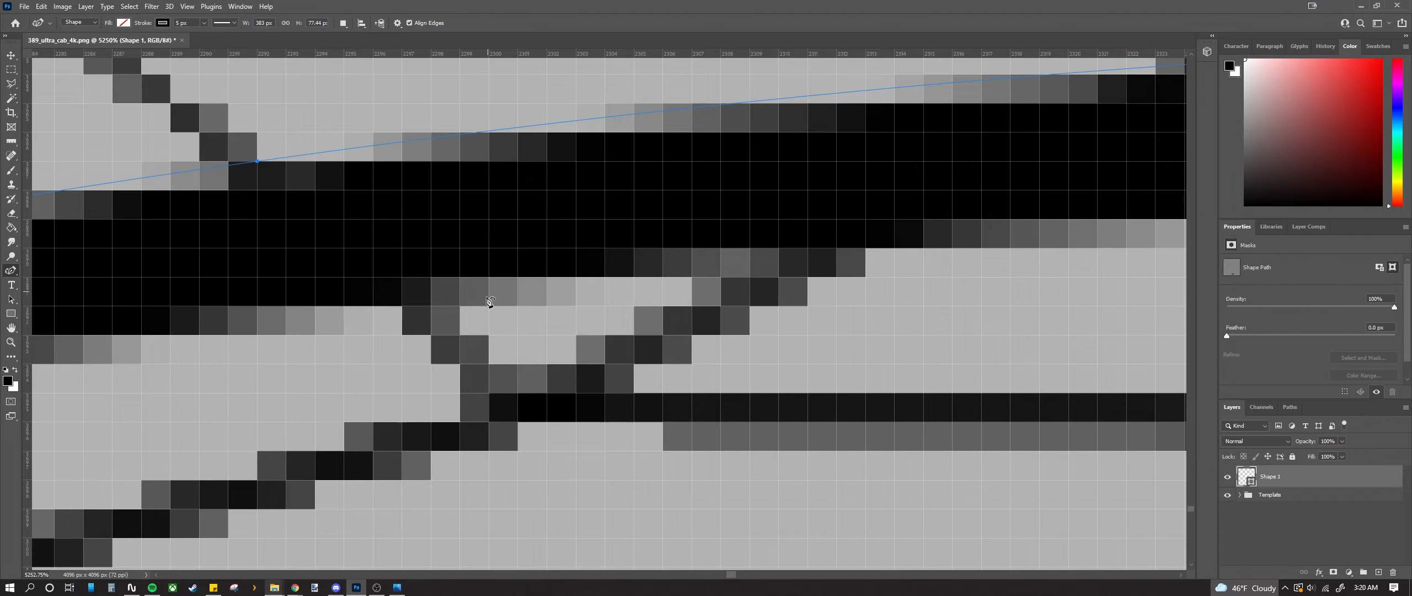
scroll(488, 386, "down", 3)
scroll(477, 350, "down", 3)
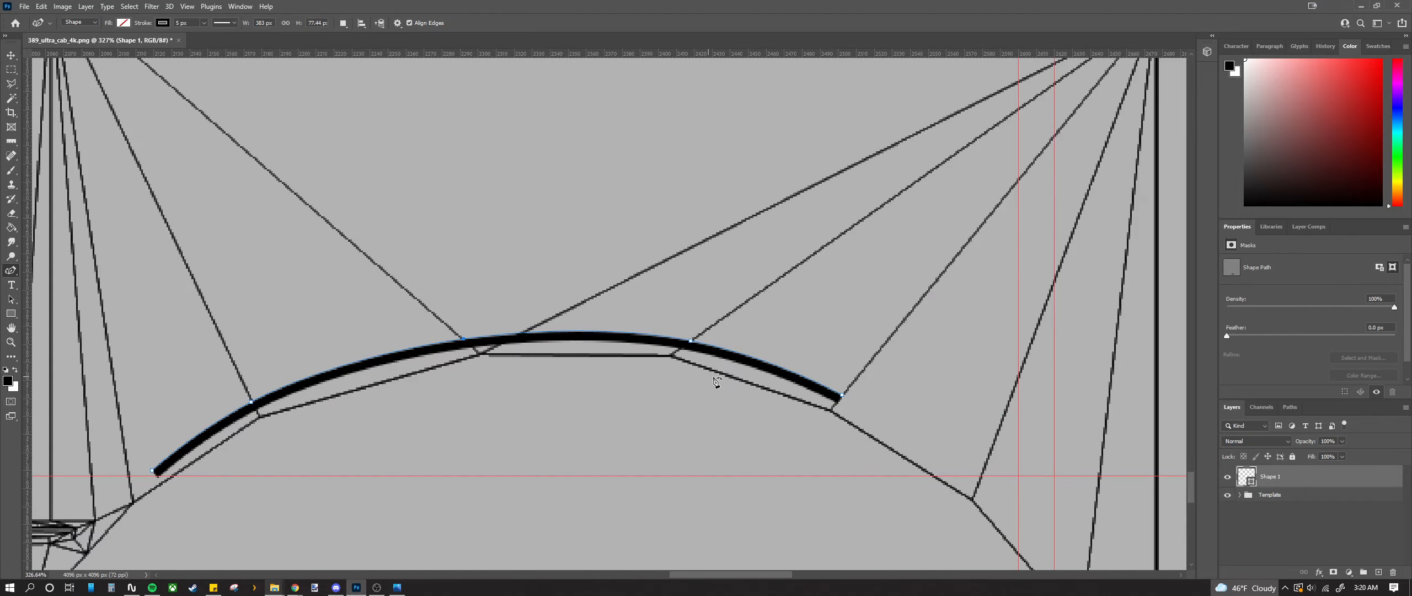
scroll(715, 381, "up", 10)
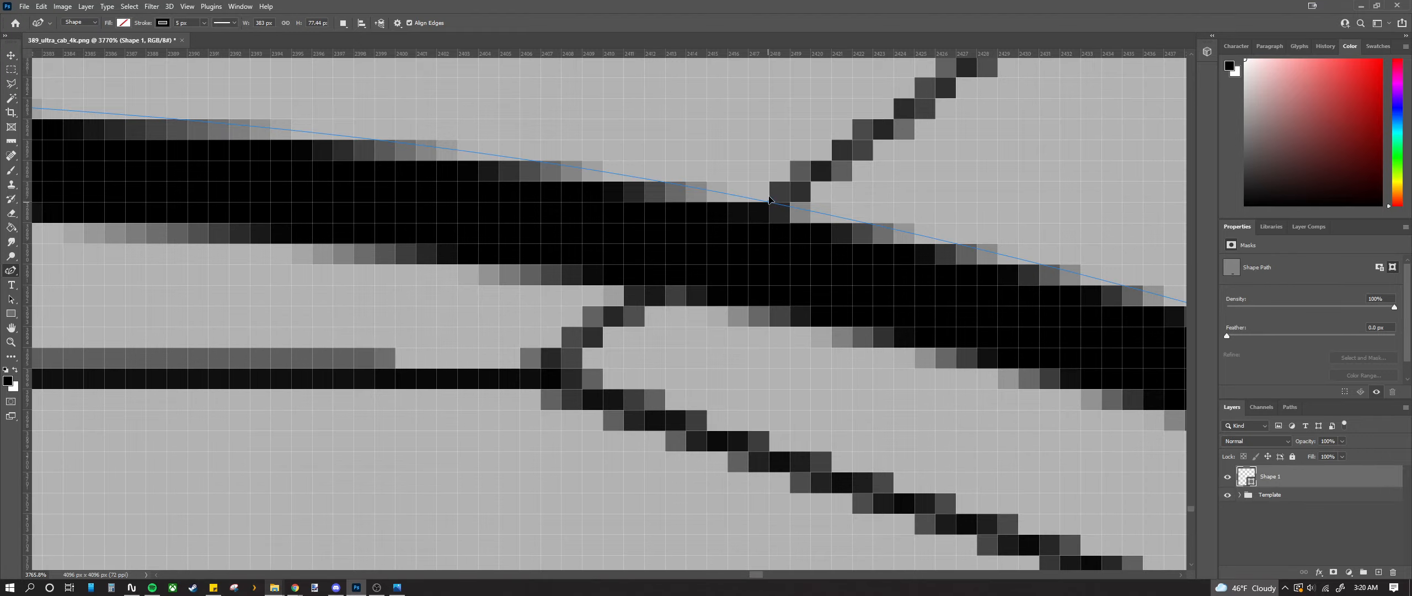
scroll(761, 234, "down", 1)
scroll(761, 234, "down", 8)
scroll(324, 312, "up", 7)
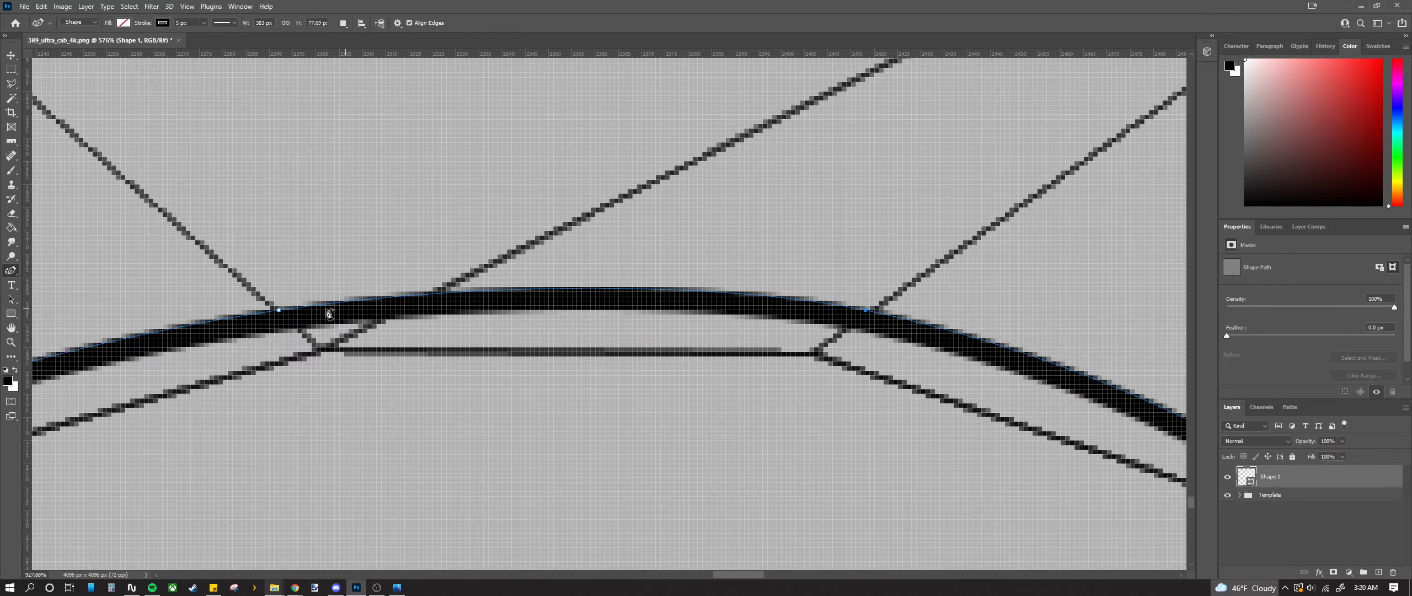
scroll(212, 324, "up", 3)
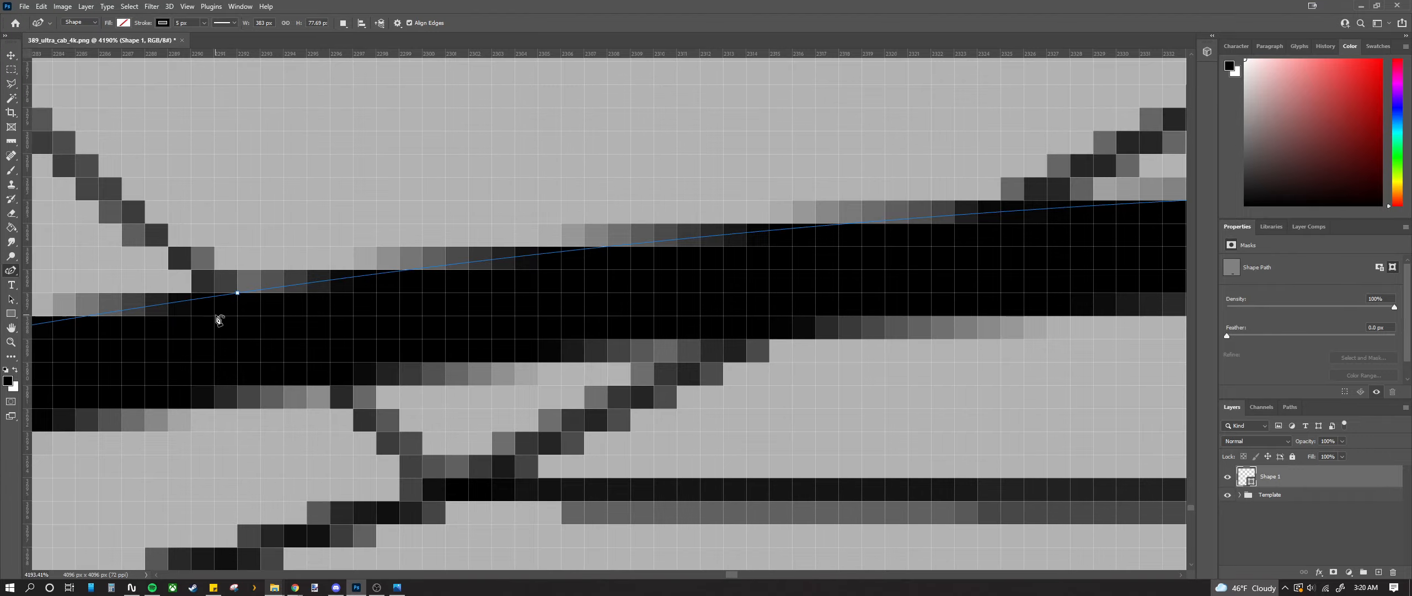
scroll(218, 320, "down", 3)
scroll(246, 290, "down", 1)
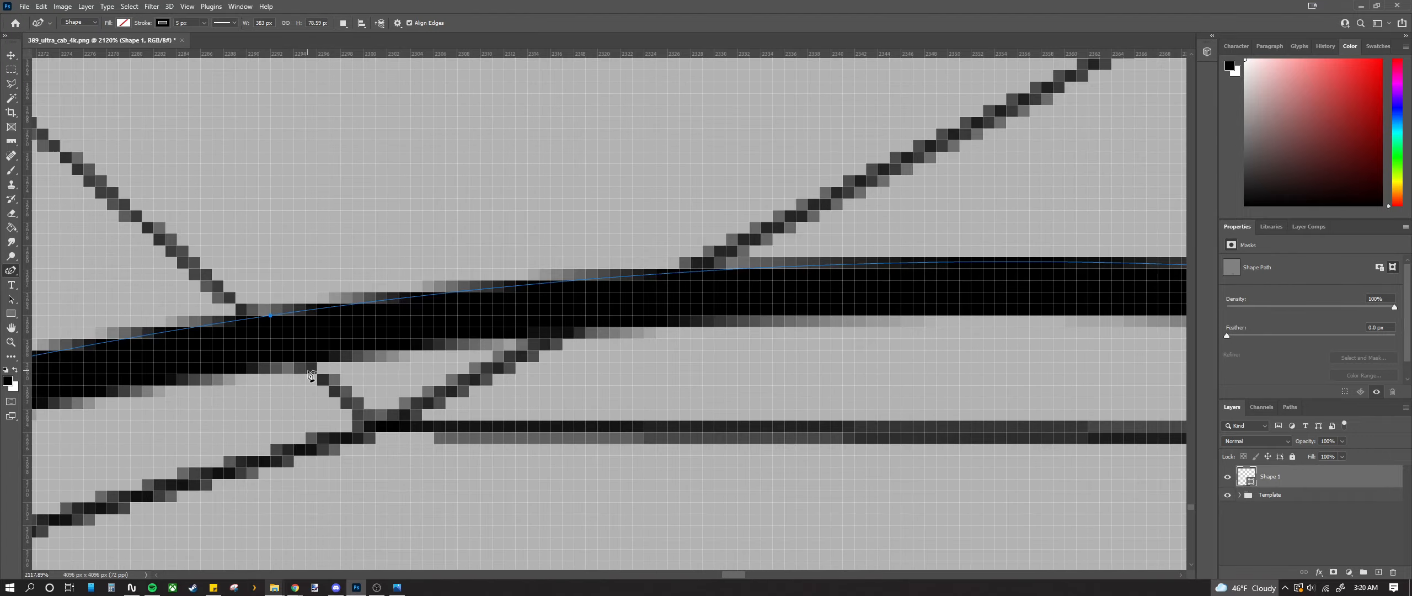
scroll(311, 378, "down", 3)
scroll(313, 386, "up", 3)
scroll(318, 390, "down", 4)
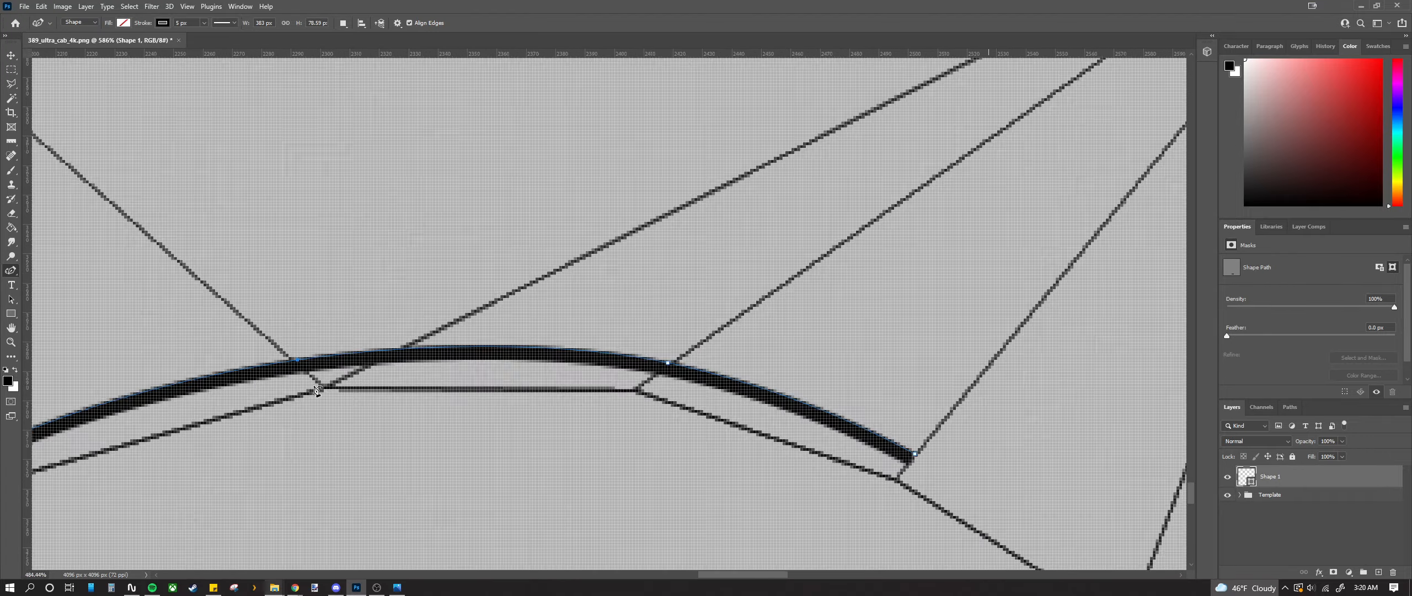
scroll(319, 398, "down", 9)
scroll(320, 410, "up", 2)
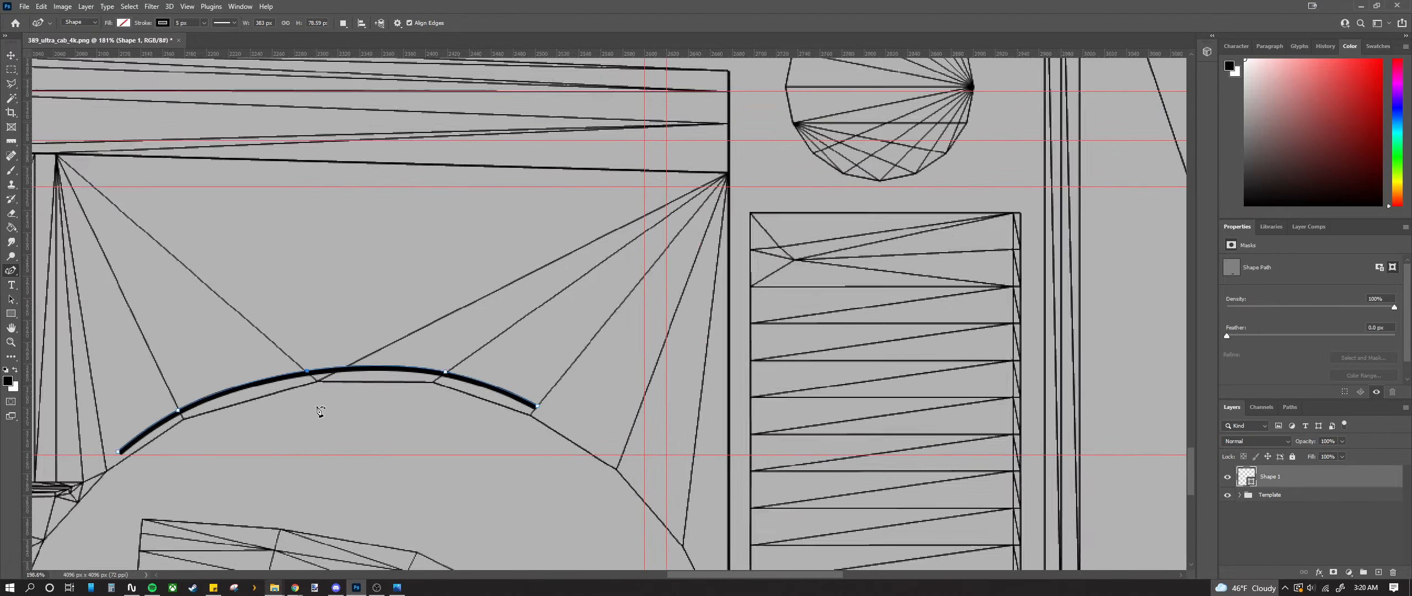
scroll(317, 387, "up", 12)
key("Down")
key("Down")
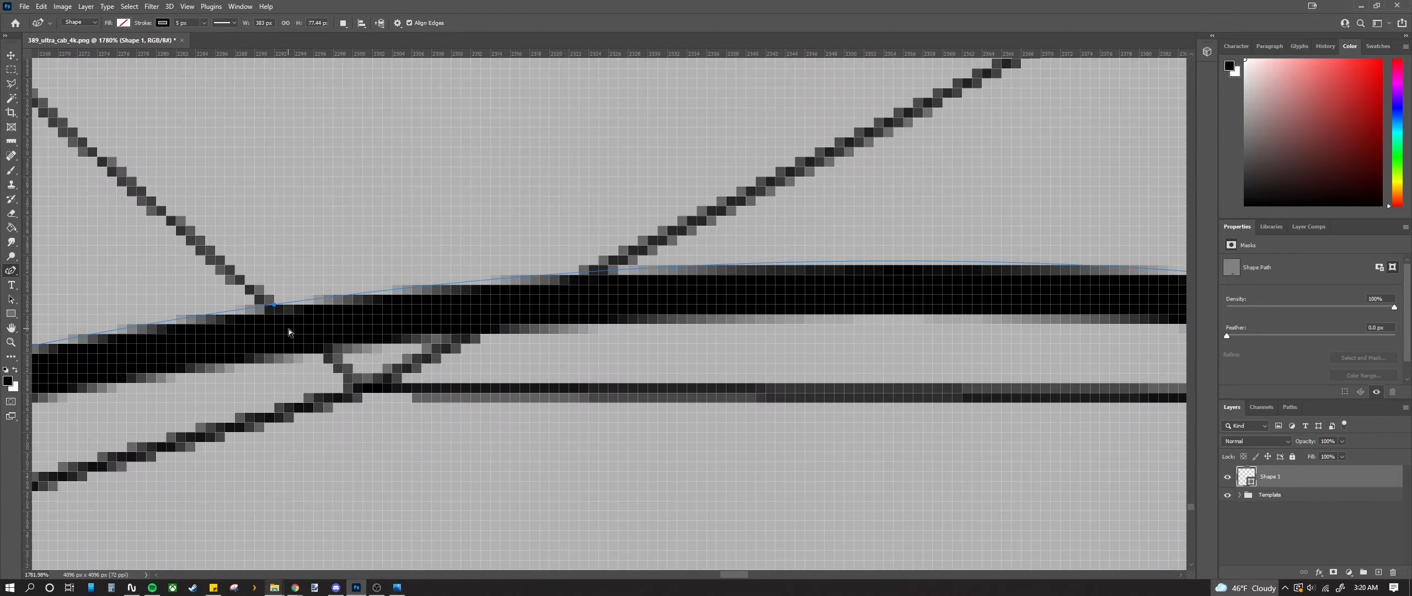
scroll(289, 332, "down", 4)
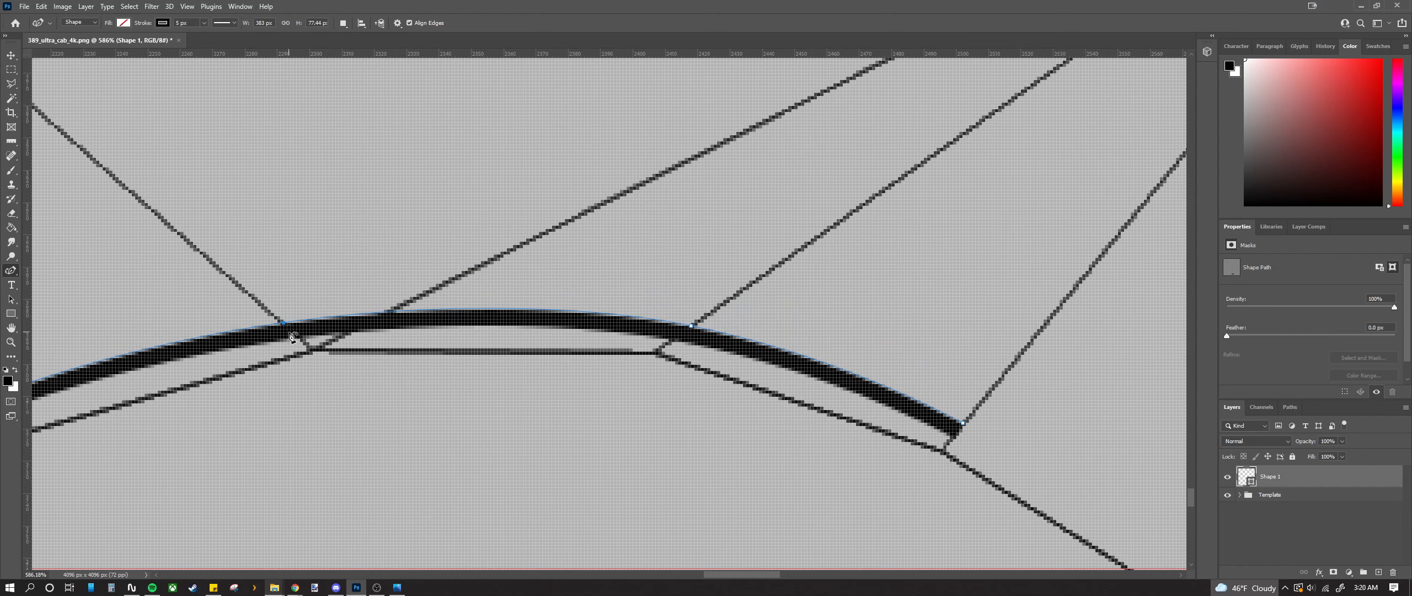
key("Up")
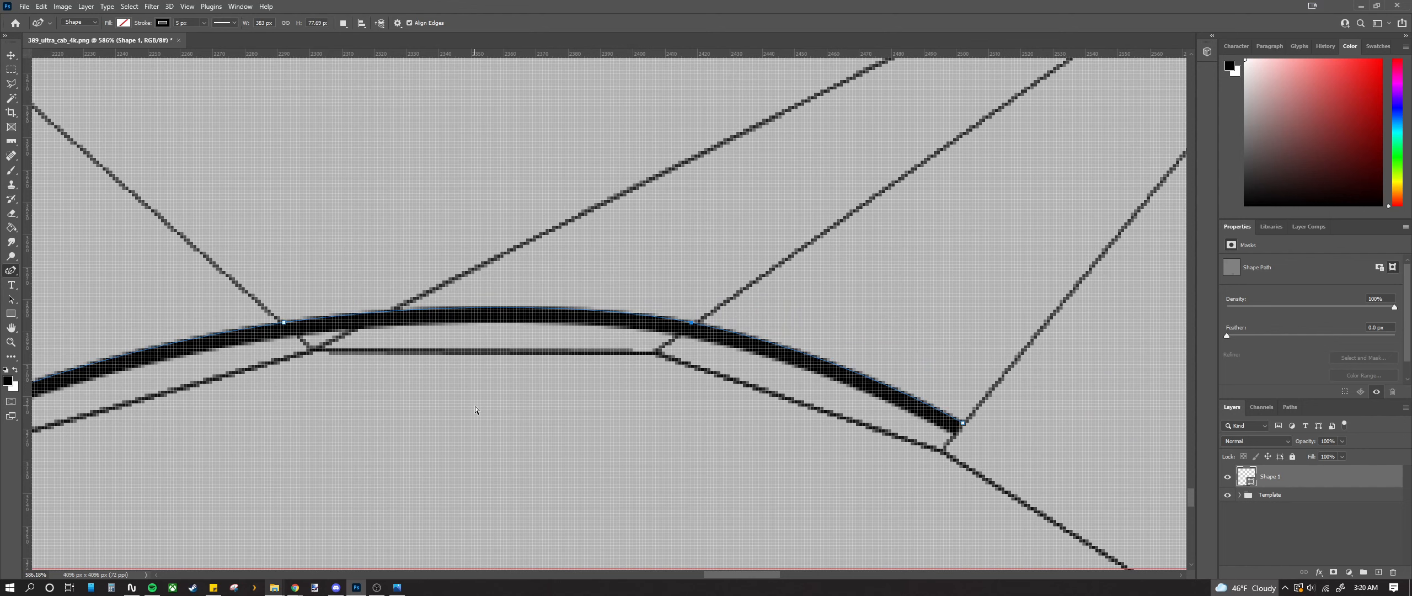
key("Down")
scroll(883, 441, "up", 10)
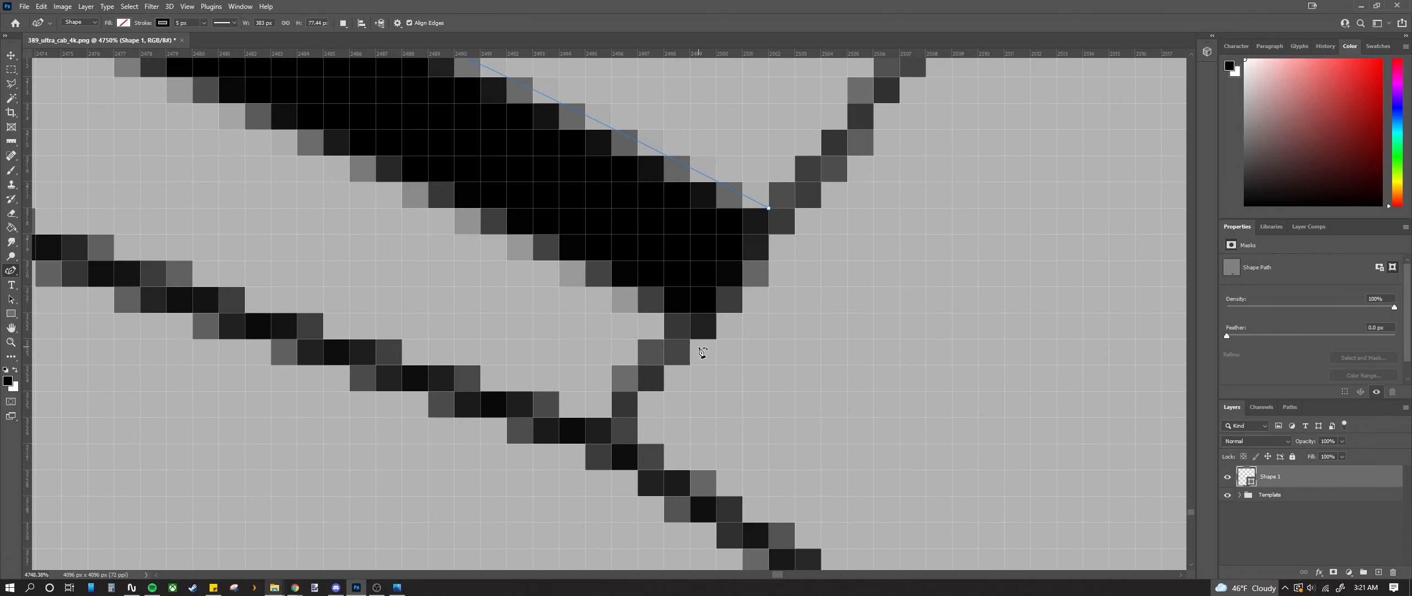
scroll(699, 353, "down", 10)
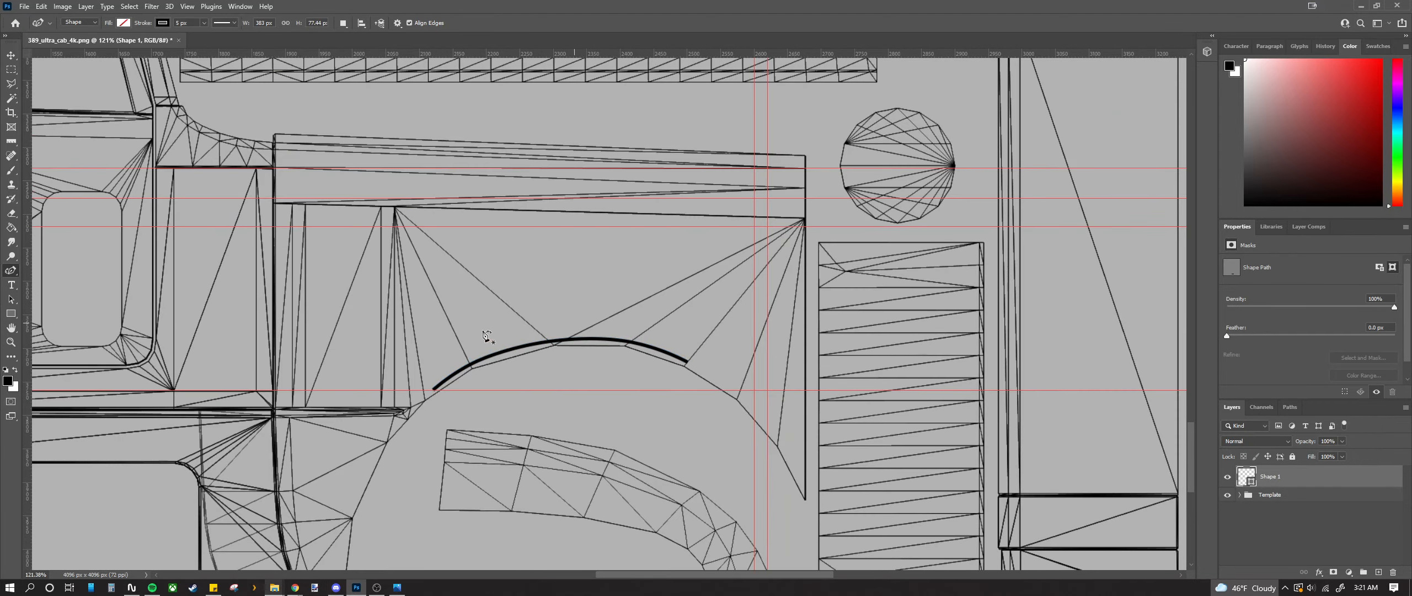
scroll(682, 392, "down", 3)
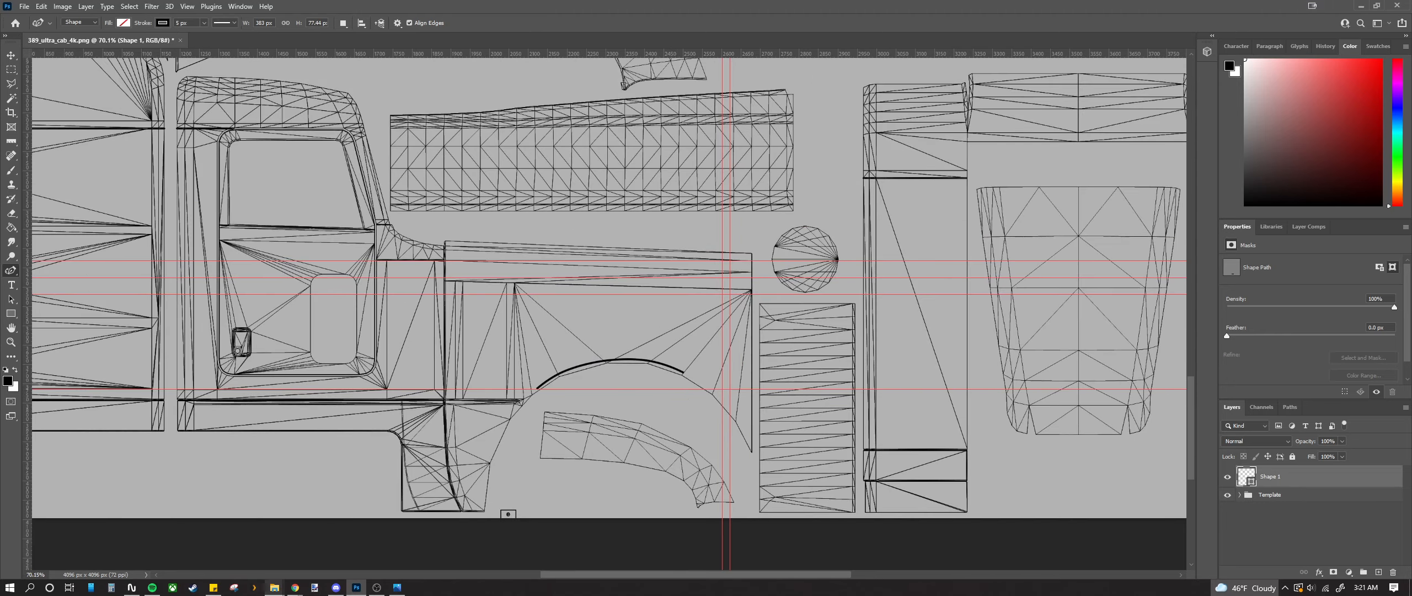
key("alt+Tab")
scroll(244, 411, "up", 2)
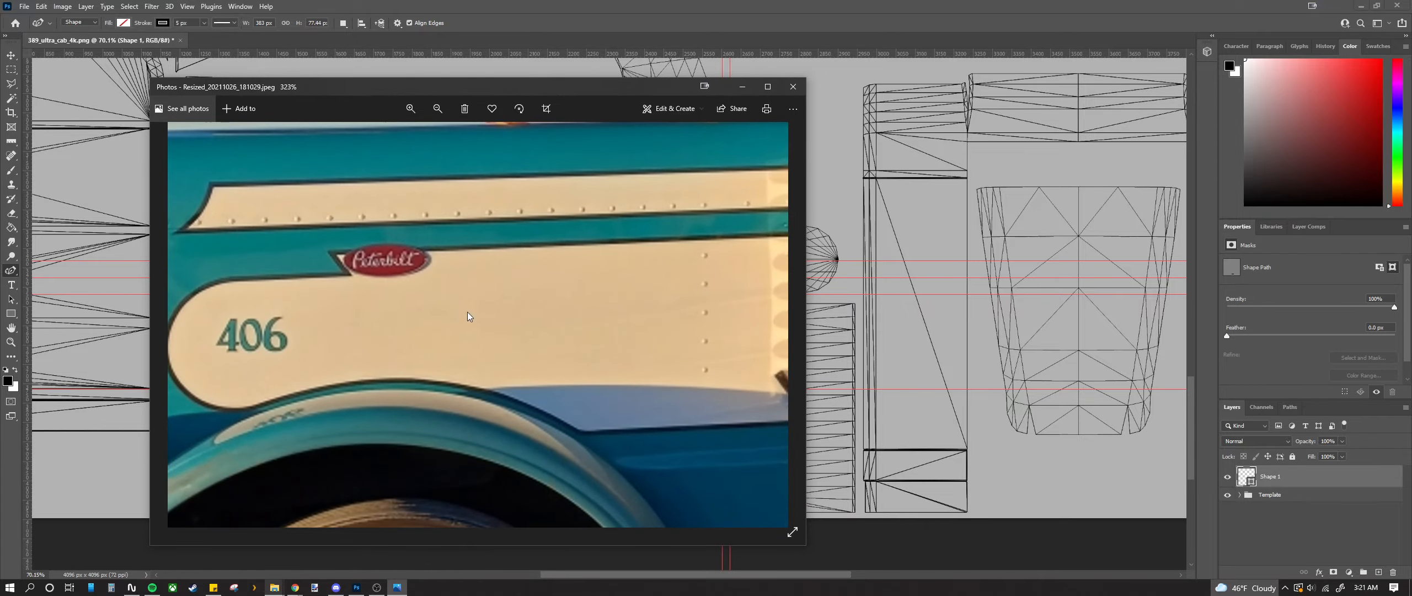
left_click(793, 87)
scroll(708, 385, "up", 3)
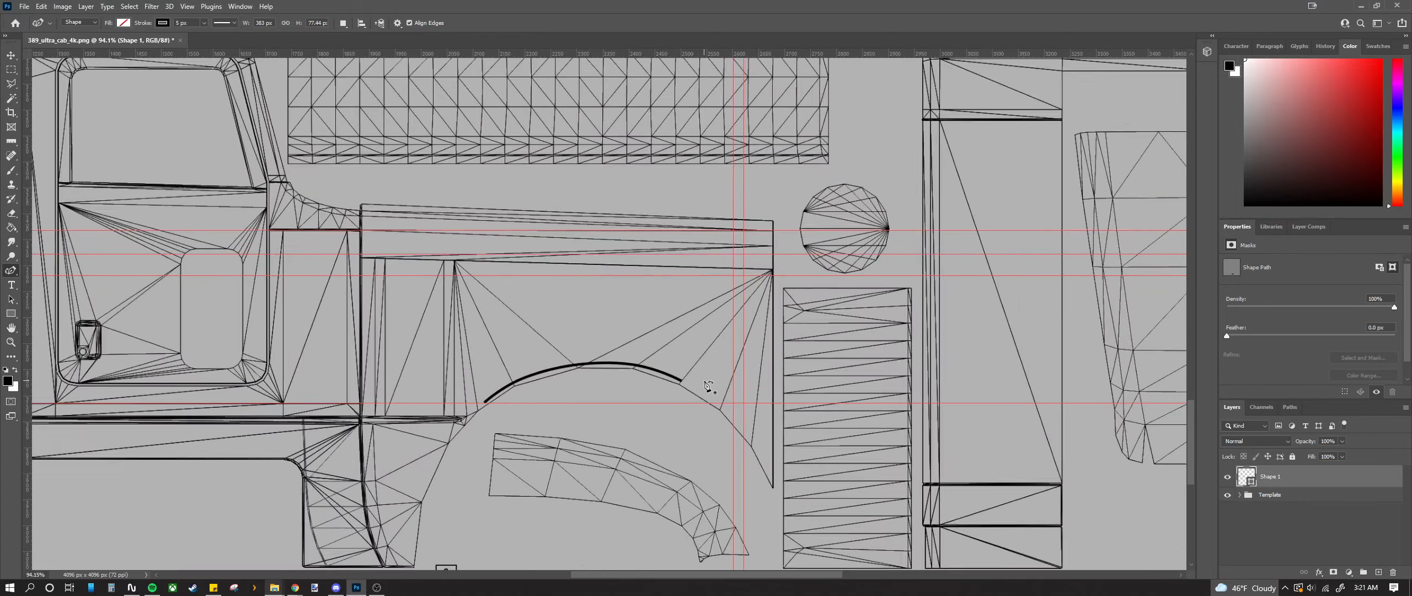
scroll(708, 385, "up", 12)
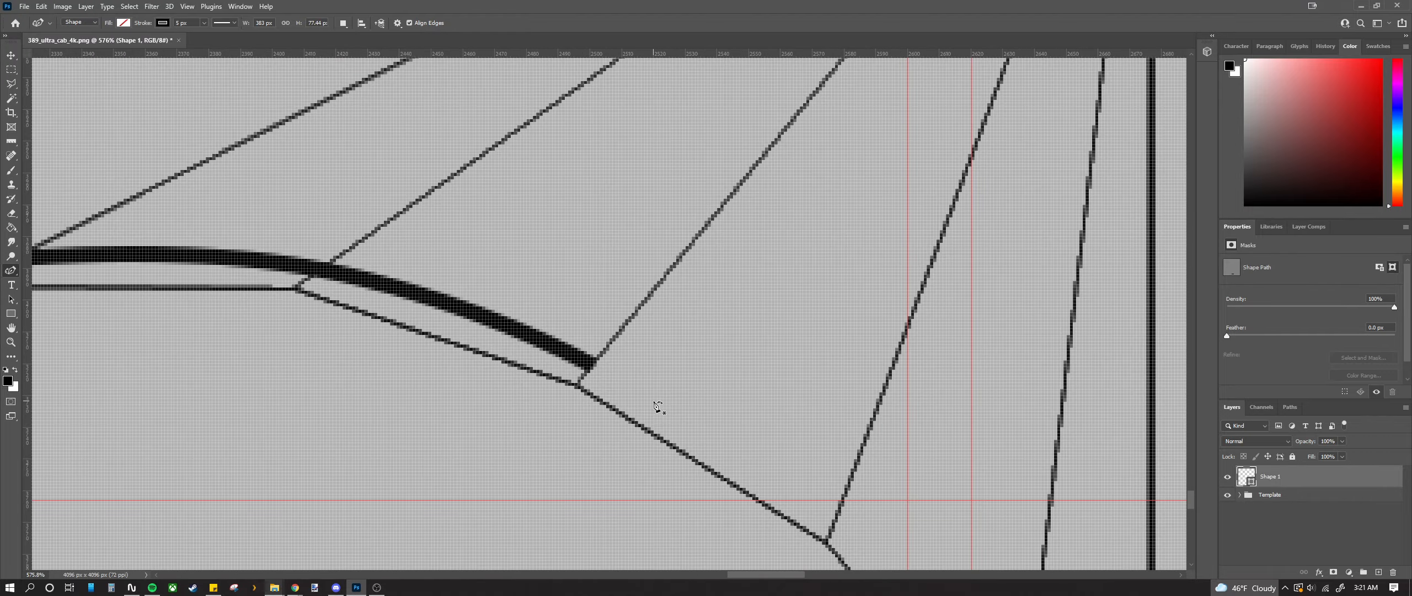
scroll(657, 407, "down", 4)
scroll(660, 393, "down", 8)
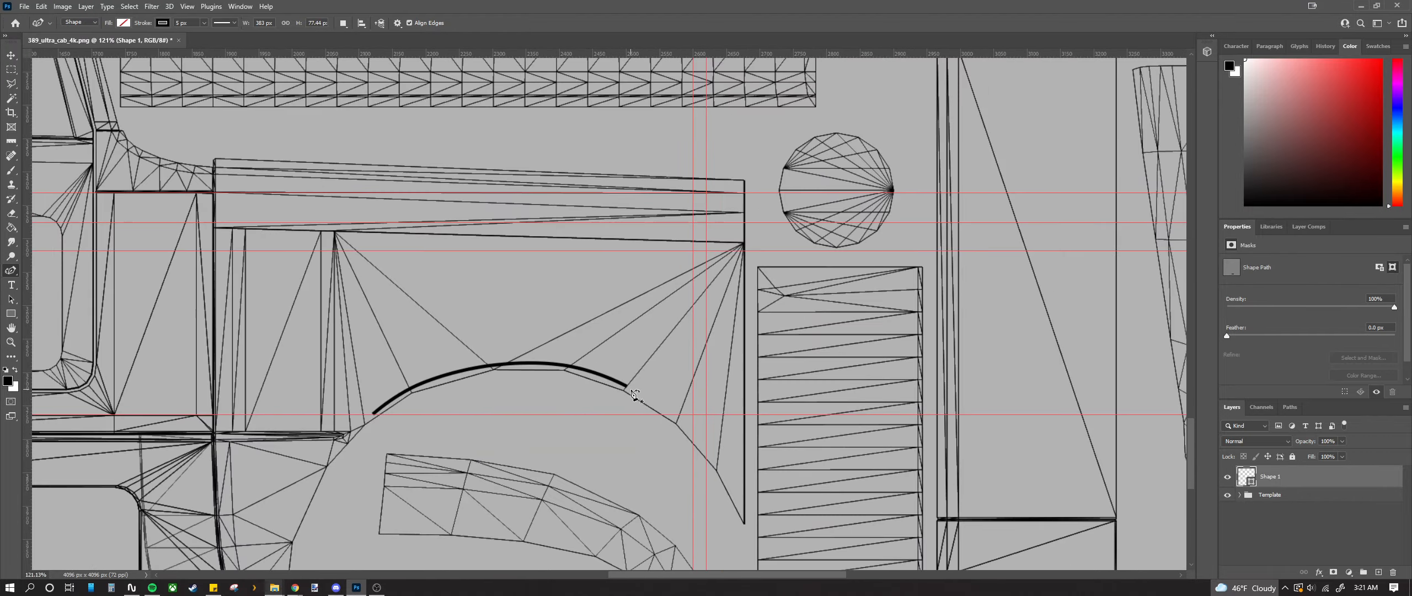
scroll(654, 401, "up", 10)
scroll(651, 398, "up", 3)
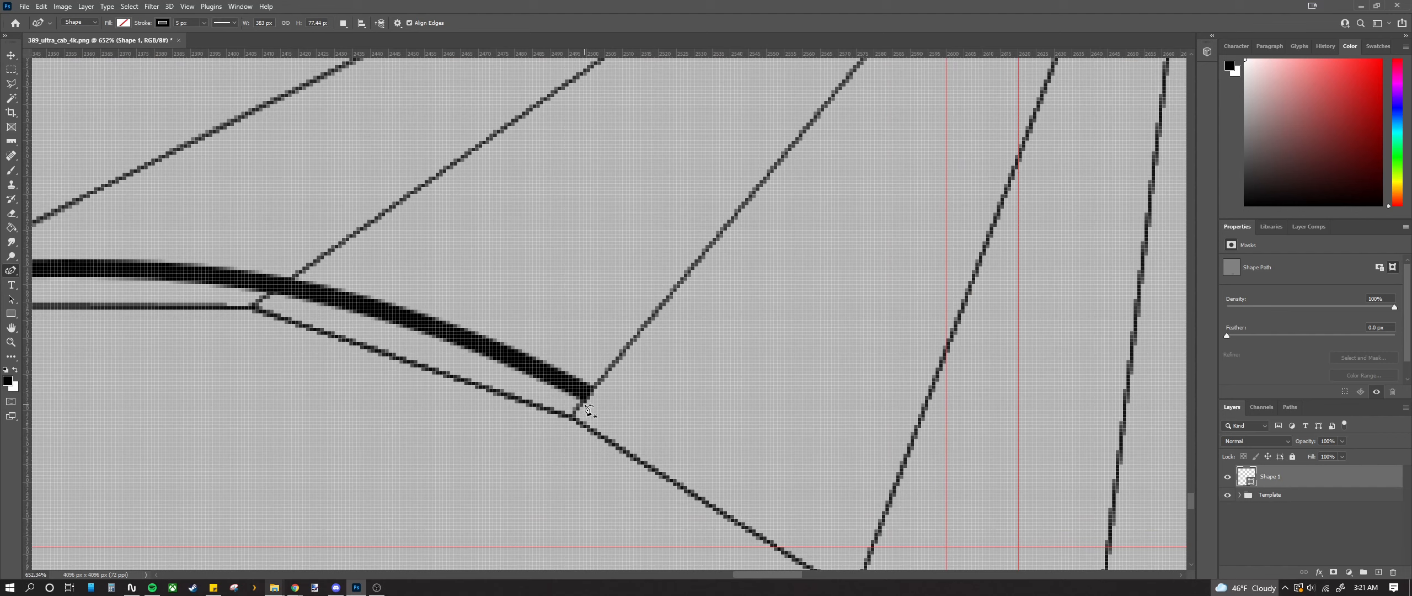
Step: Start Shape 2 at the arch curve's right end and draw a stroke hooking up toward the upper corner
left_click(584, 403)
scroll(926, 362, "down", 3)
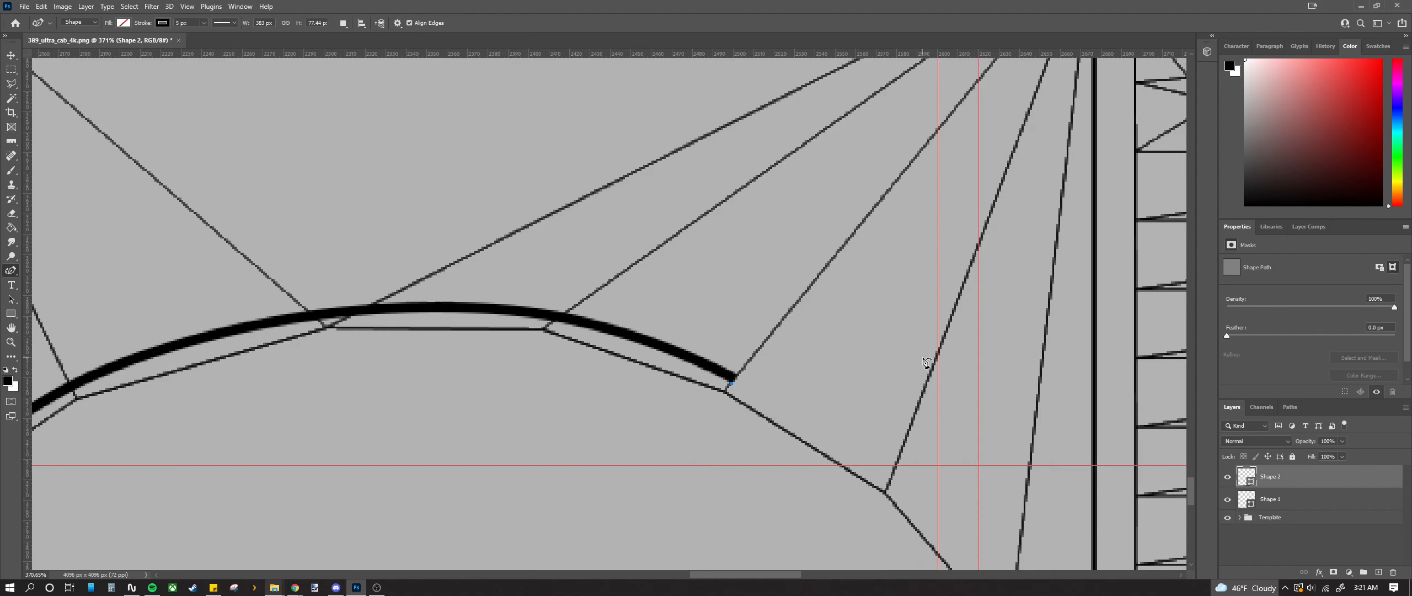
left_click(979, 326)
scroll(886, 315, "up", 3)
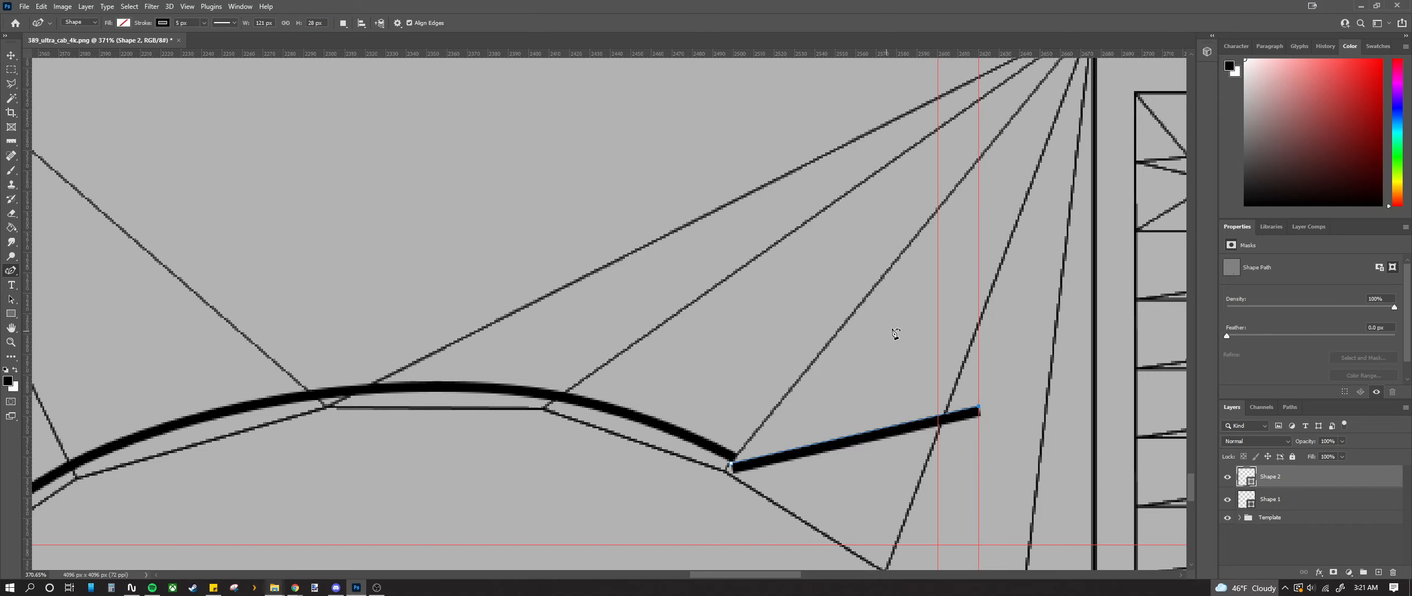
scroll(897, 339, "down", 3)
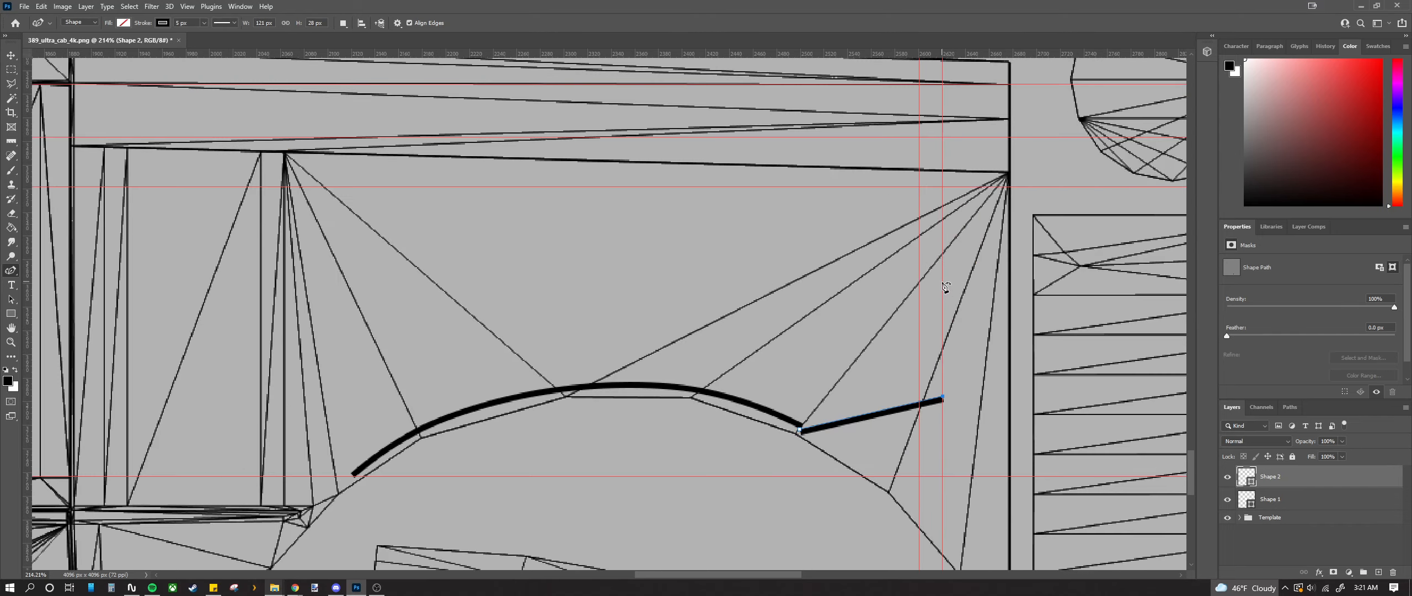
left_click_drag(943, 282, 903, 210)
left_click(851, 188)
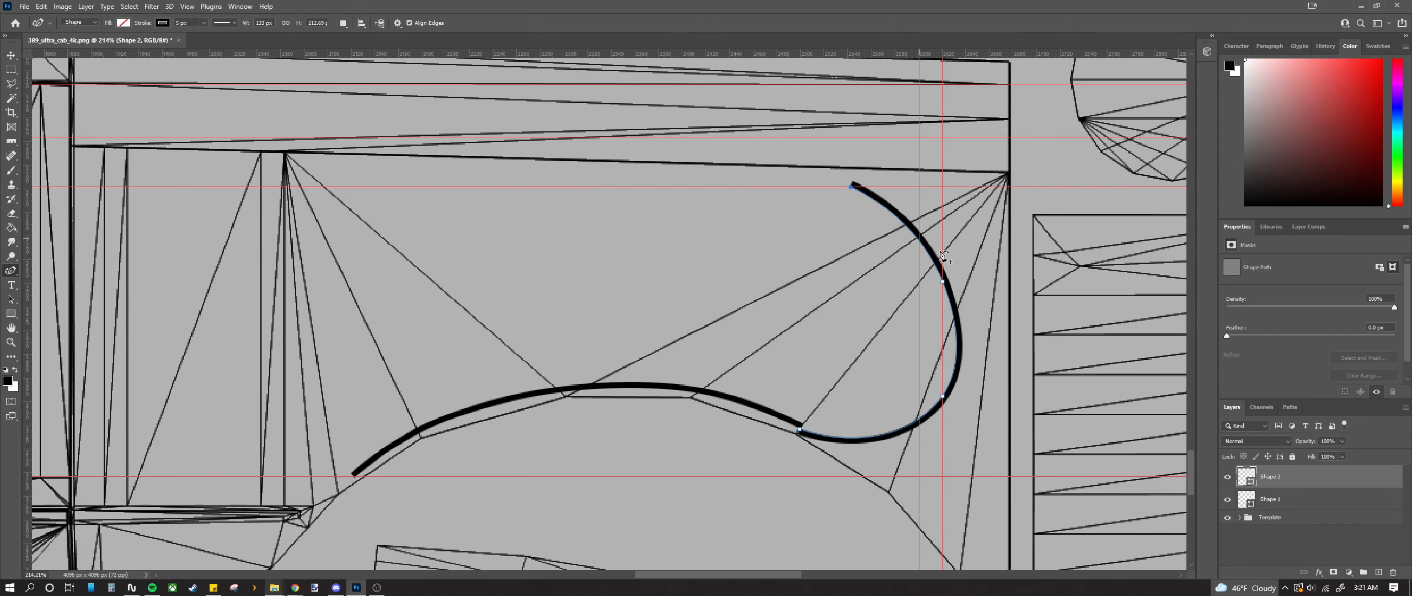
scroll(855, 196, "up", 2)
scroll(841, 167, "up", 1)
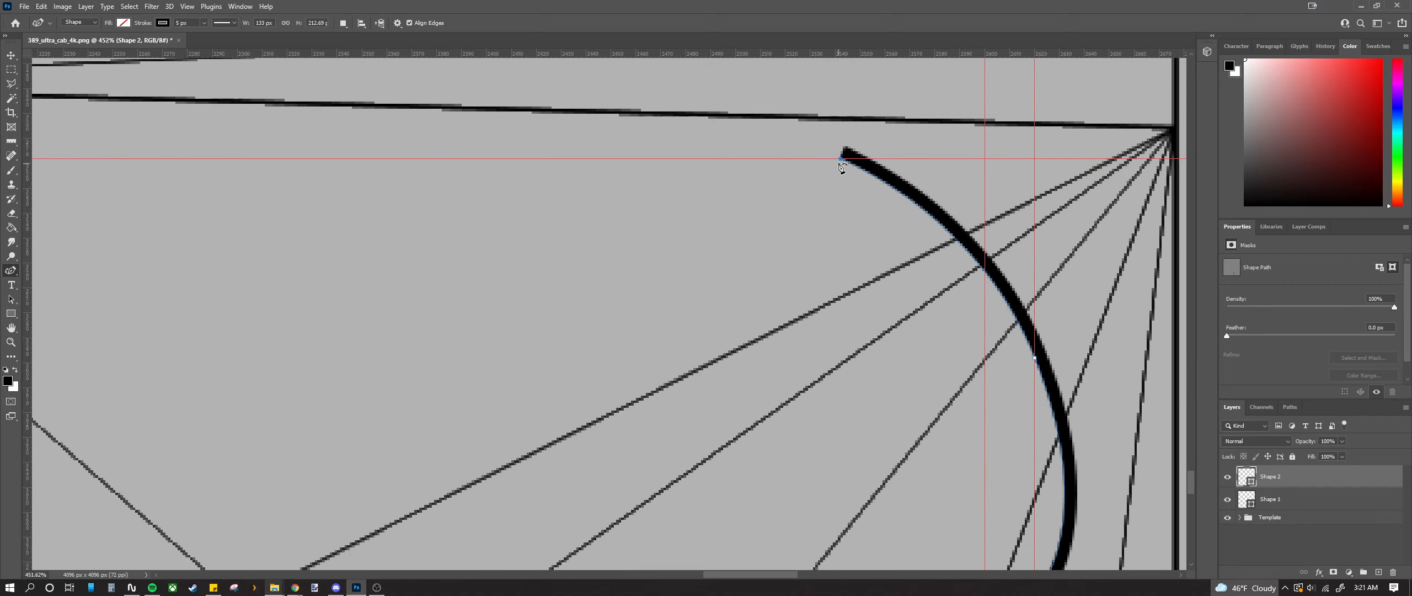
Step: Adjust Shape 2's anchors: lower the hook's start, raise its middle, tighten the lower bulge
left_click_drag(840, 158, 825, 174)
scroll(810, 176, "up", 3)
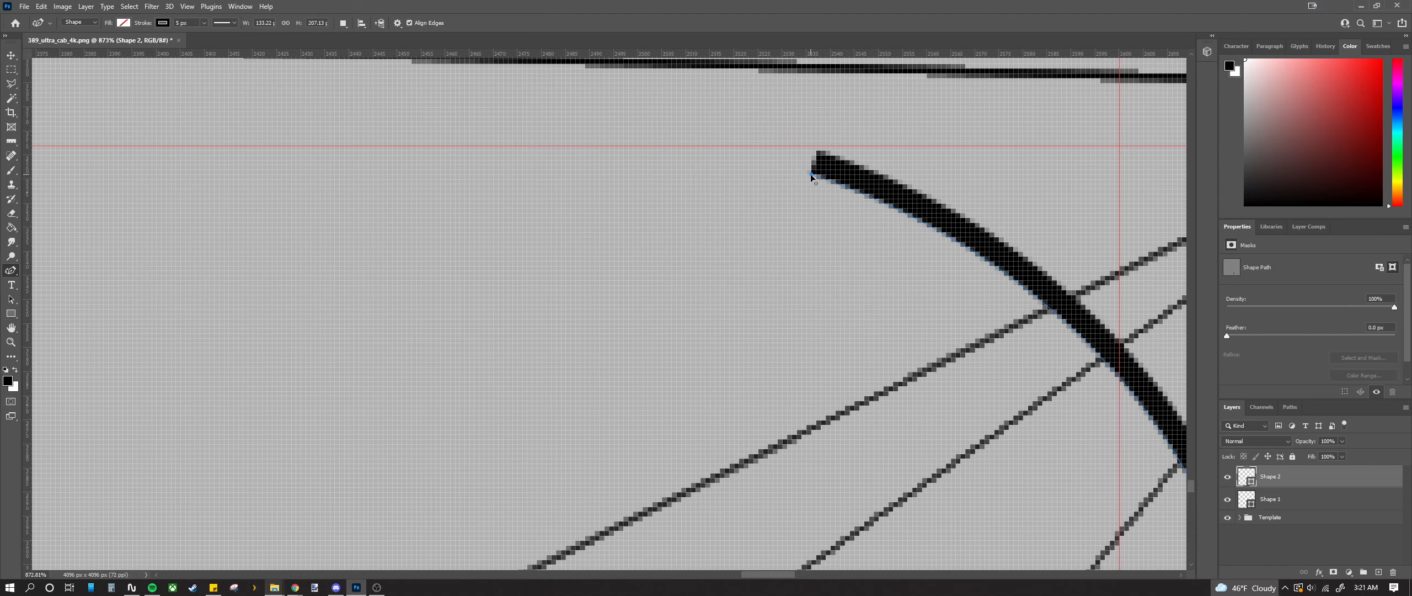
scroll(917, 221, "down", 5)
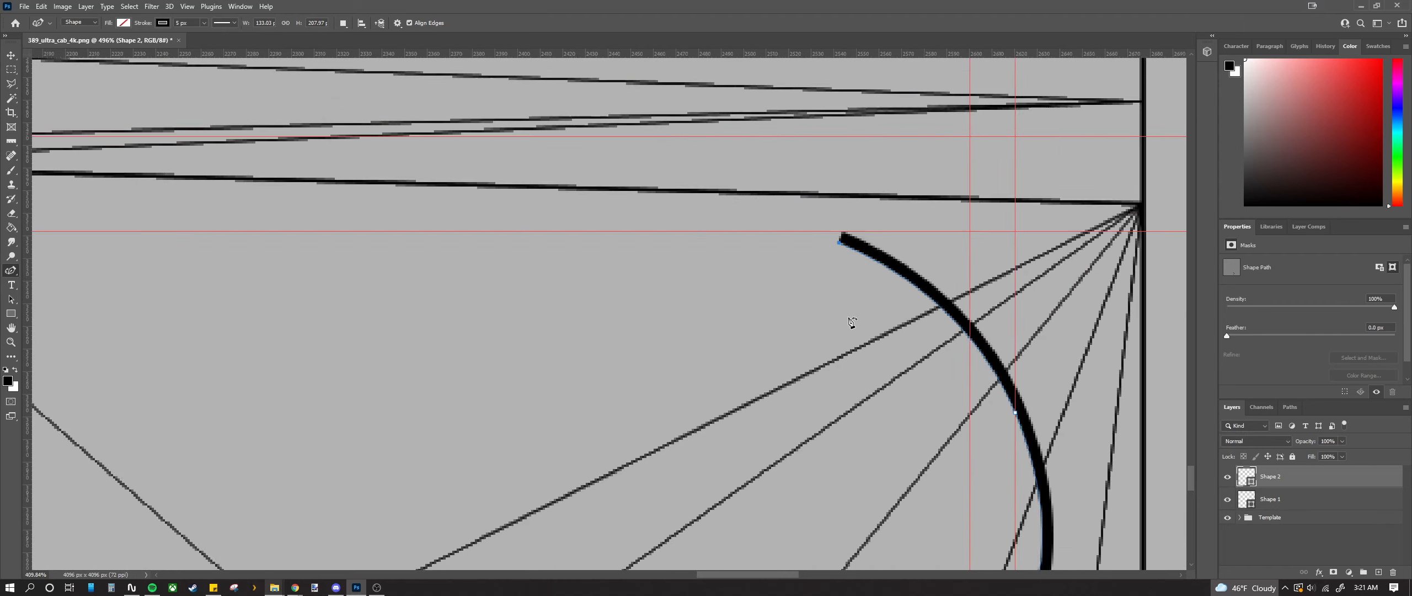
left_click_drag(954, 379, 927, 322)
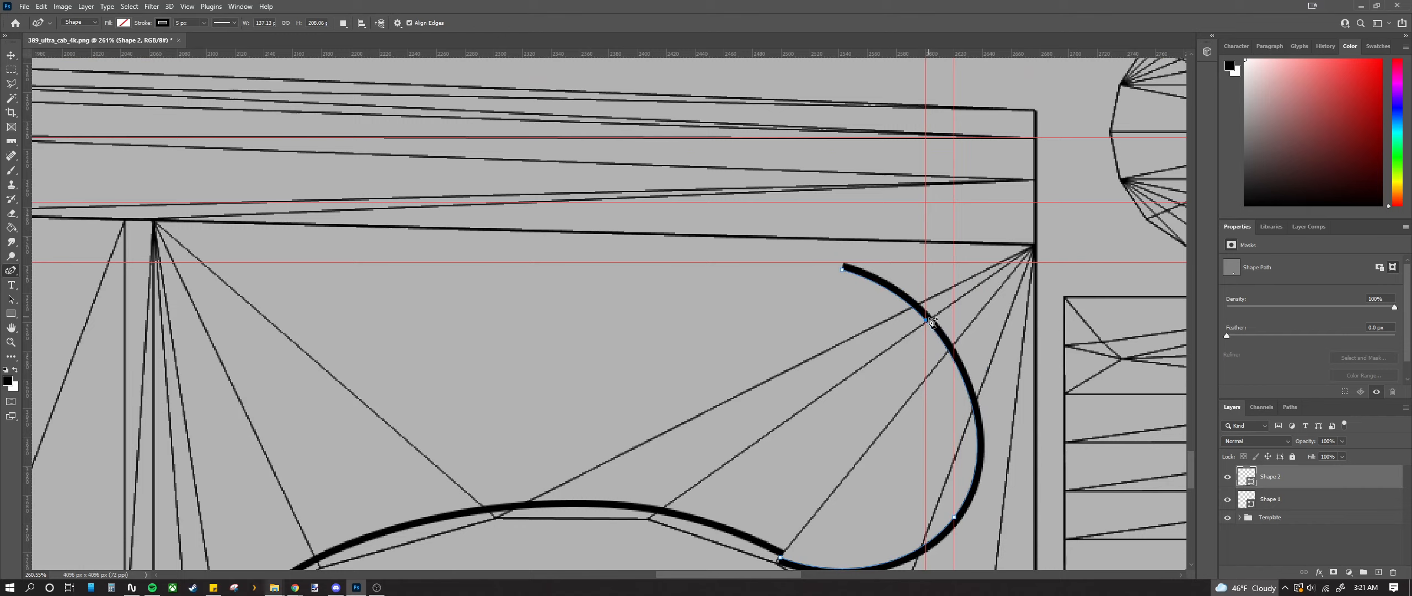
left_click_drag(954, 517, 907, 533)
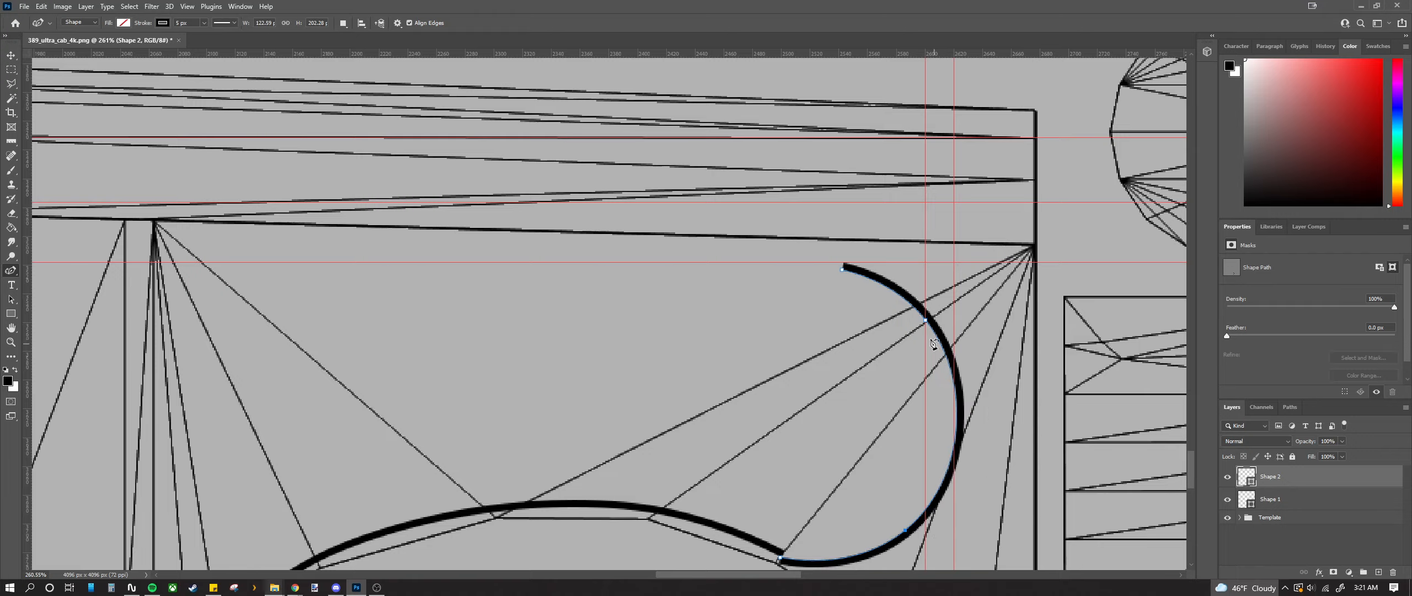
left_click_drag(925, 320, 908, 314)
scroll(834, 521, "up", 3)
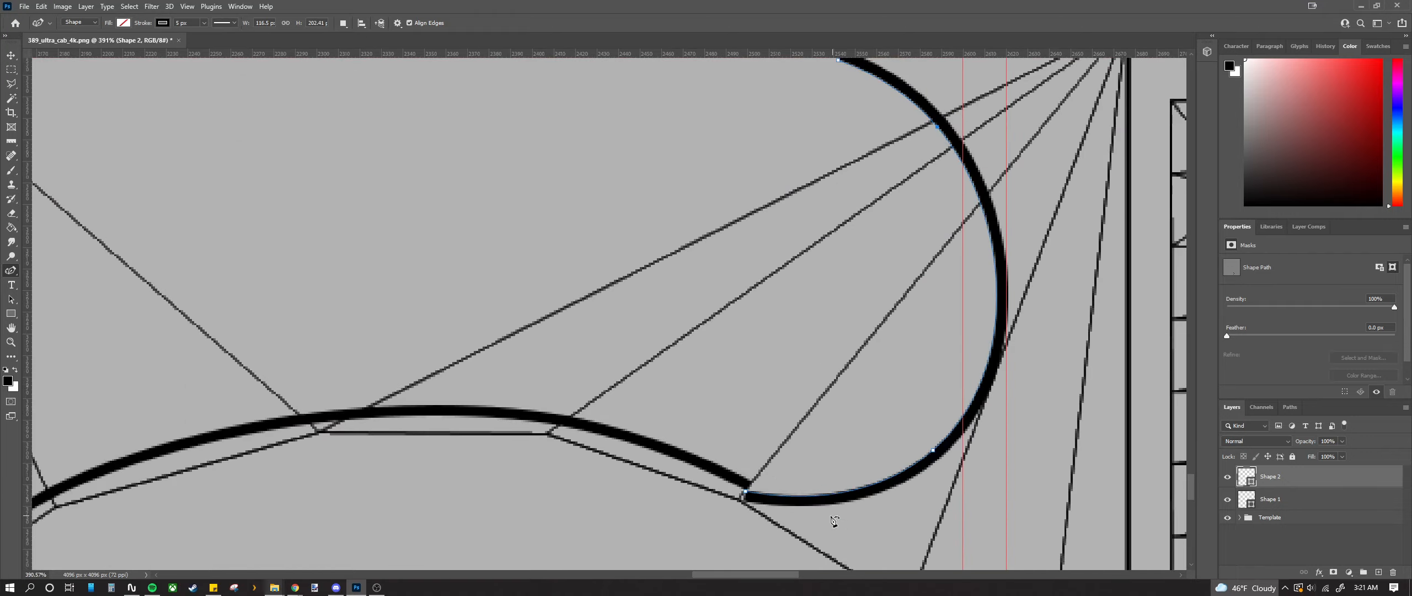
scroll(742, 486, "up", 6)
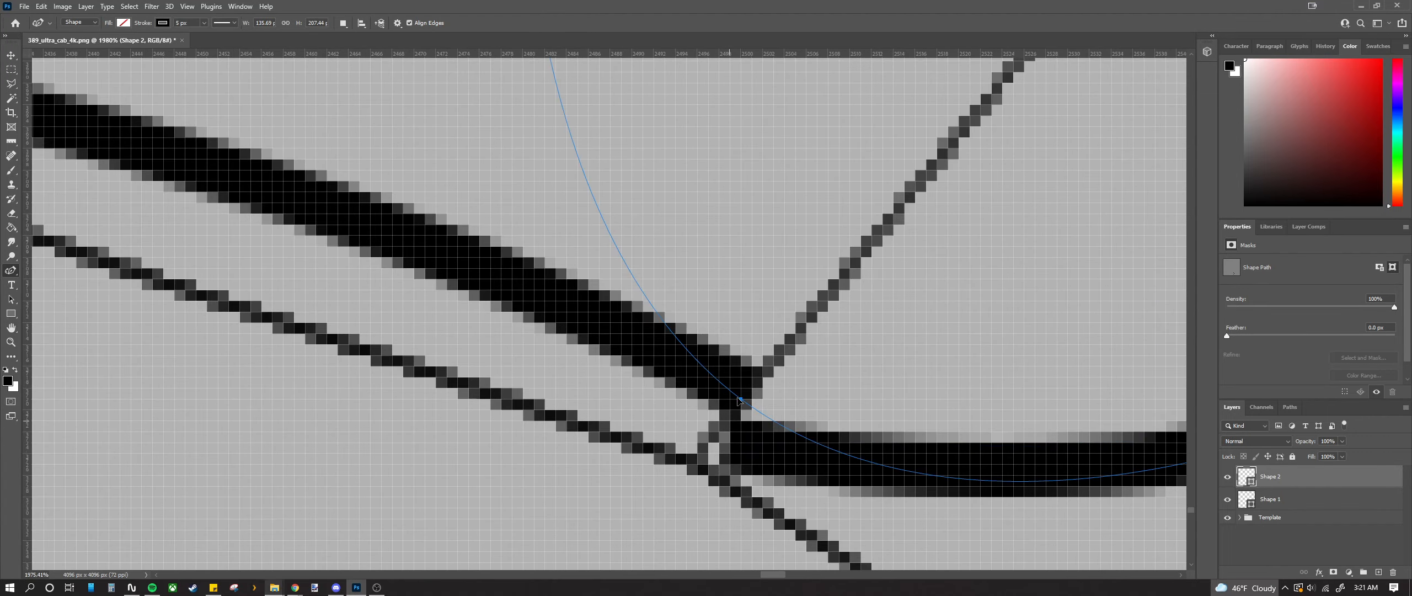
Step: Move the hook's end point slightly down where it meets the arch, undoing accidental path closings
left_click_drag(740, 401, 752, 367)
key("ctrl+z")
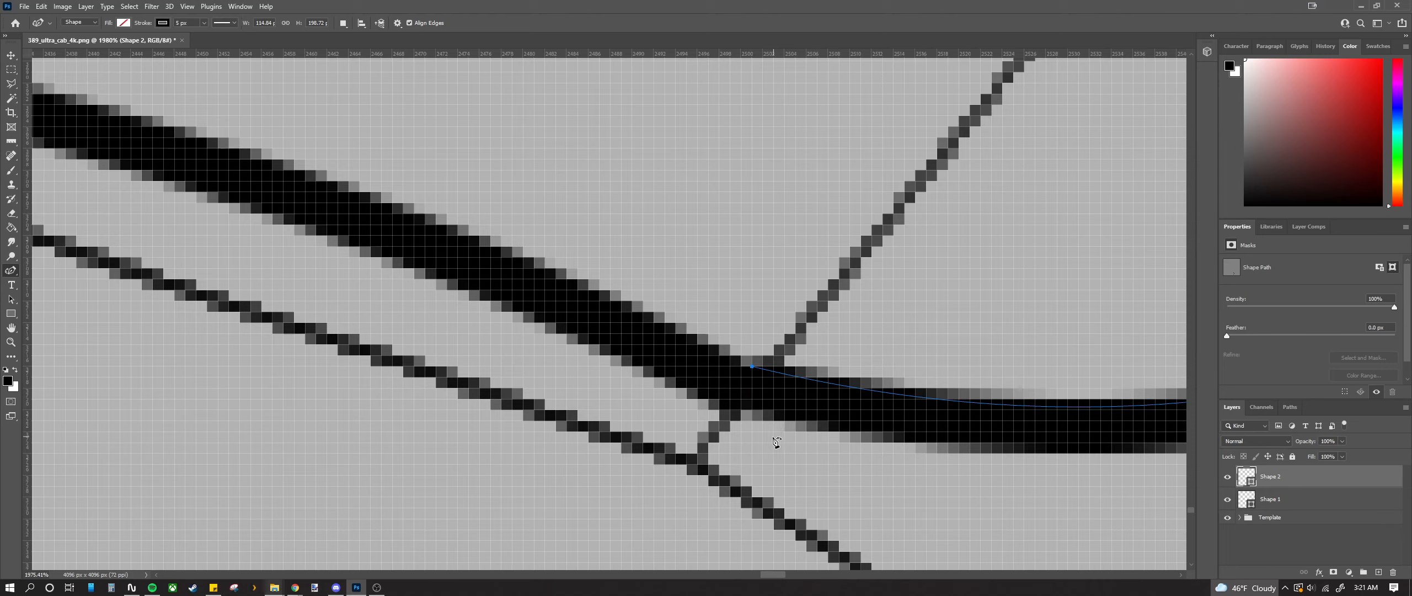
left_click(753, 368)
key("ctrl+z")
left_click_drag(752, 367, 753, 381)
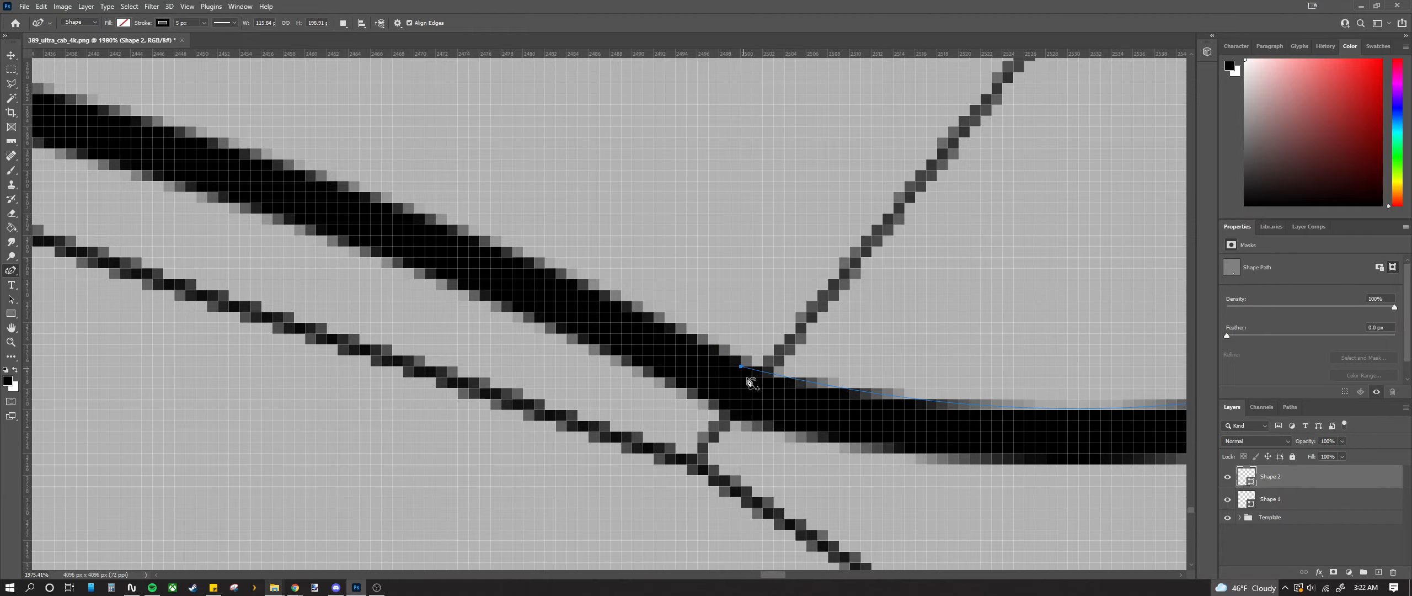
scroll(754, 381, "down", 5)
scroll(743, 428, "up", 5)
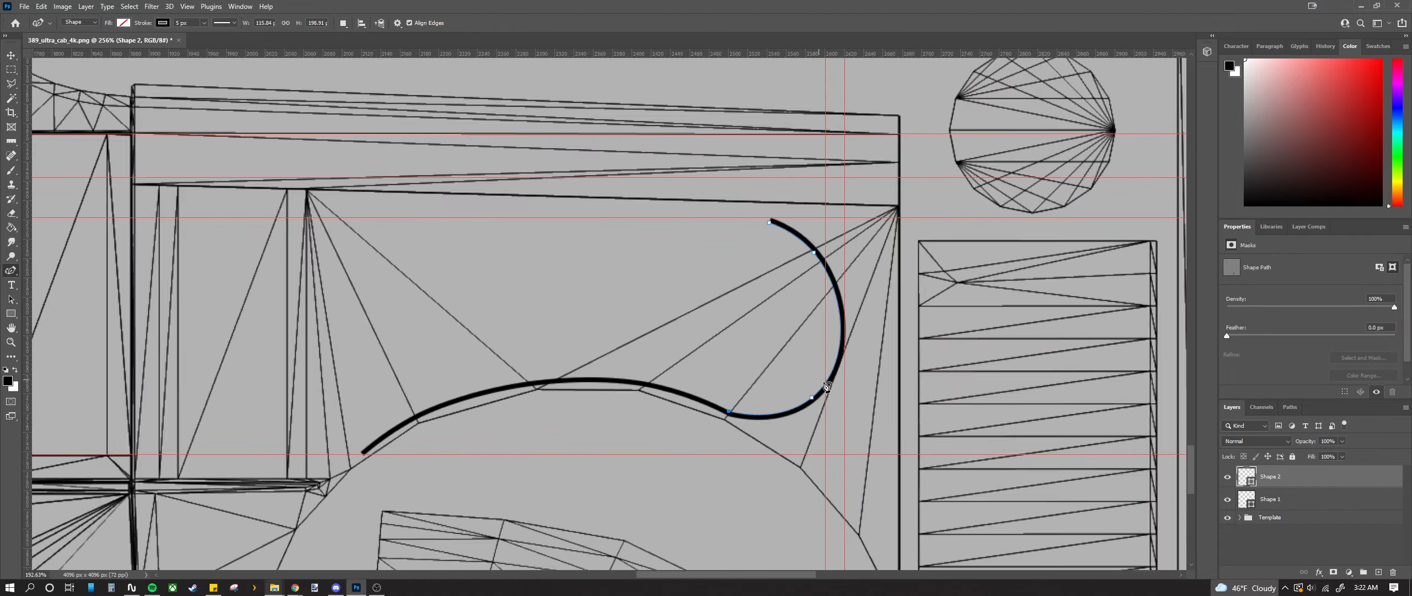
scroll(833, 218, "down", 2)
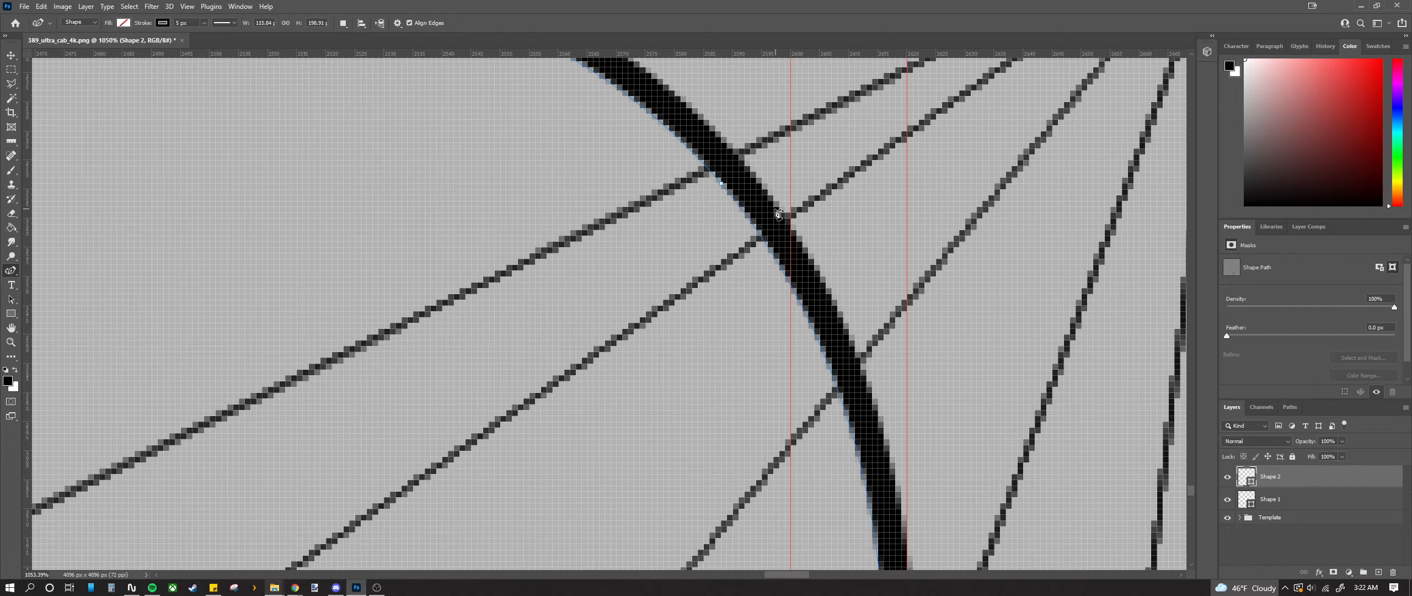
Step: Pull the hook's top point higher and draw its lower and top parts inward
mouse_move(755, 218)
left_mouse_down()
mouse_move(756, 189)
mouse_move(734, 168)
left_mouse_up()
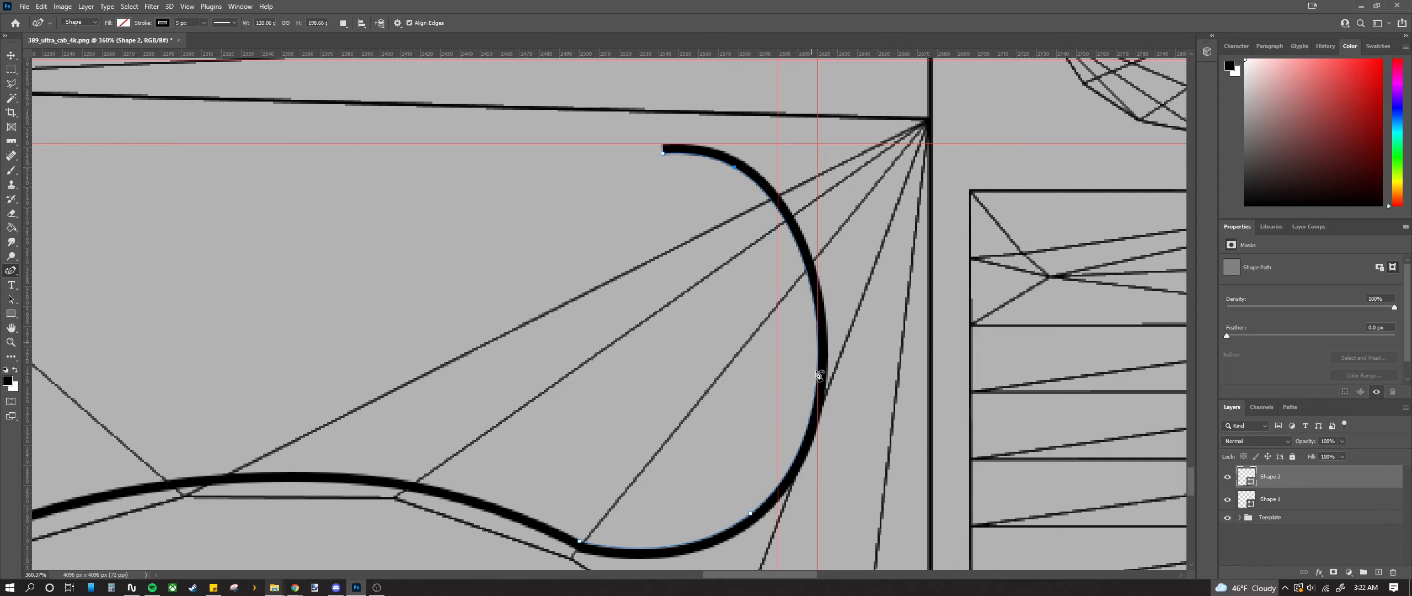
scroll(815, 380, "down", 1)
scroll(804, 485, "up", 2)
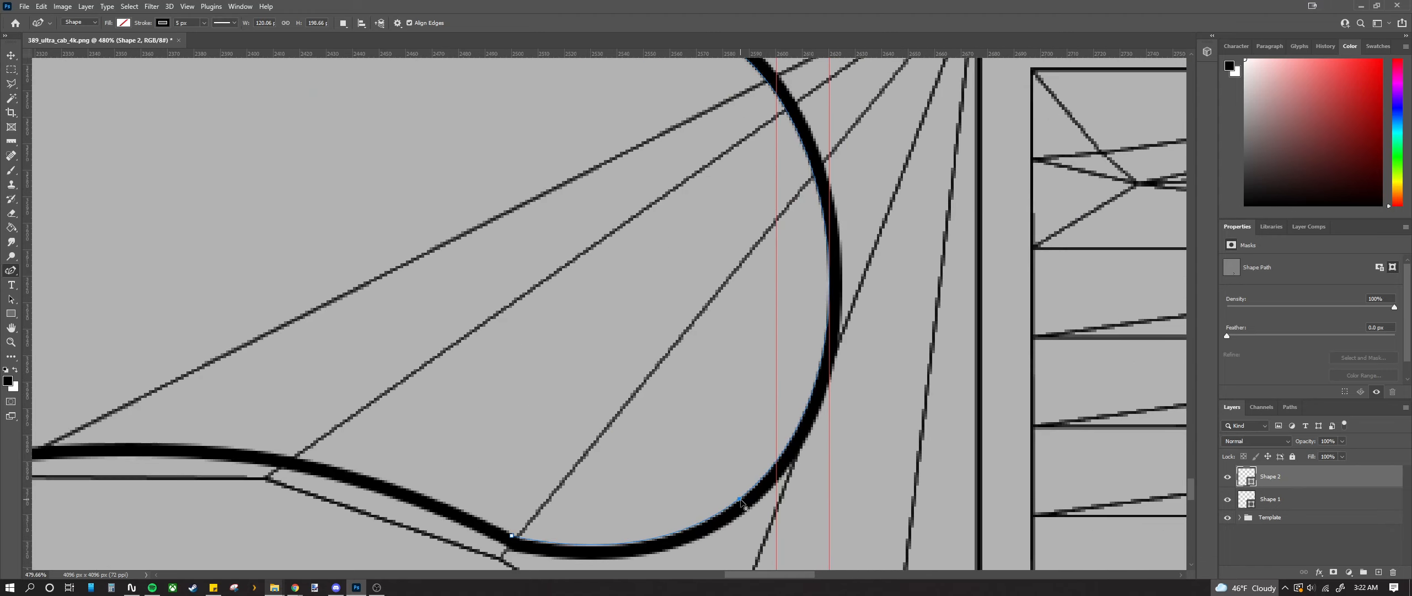
left_click_drag(741, 502, 734, 502)
scroll(744, 426, "up", 3)
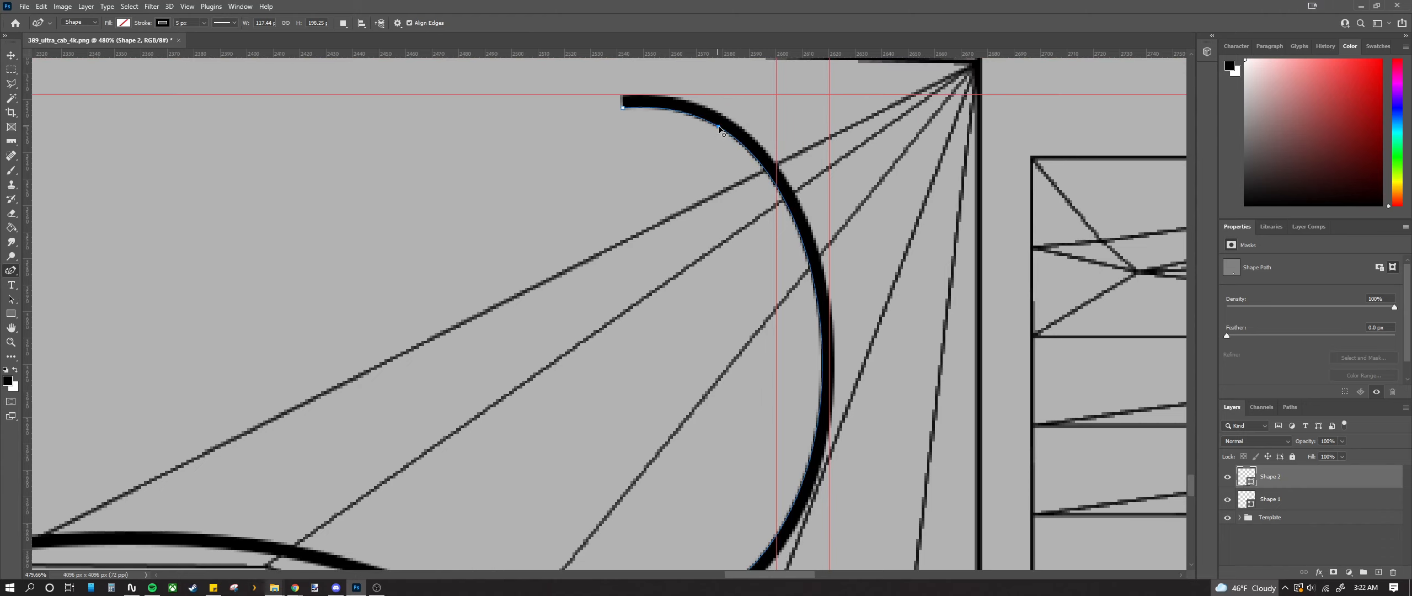
left_click_drag(717, 127, 705, 129)
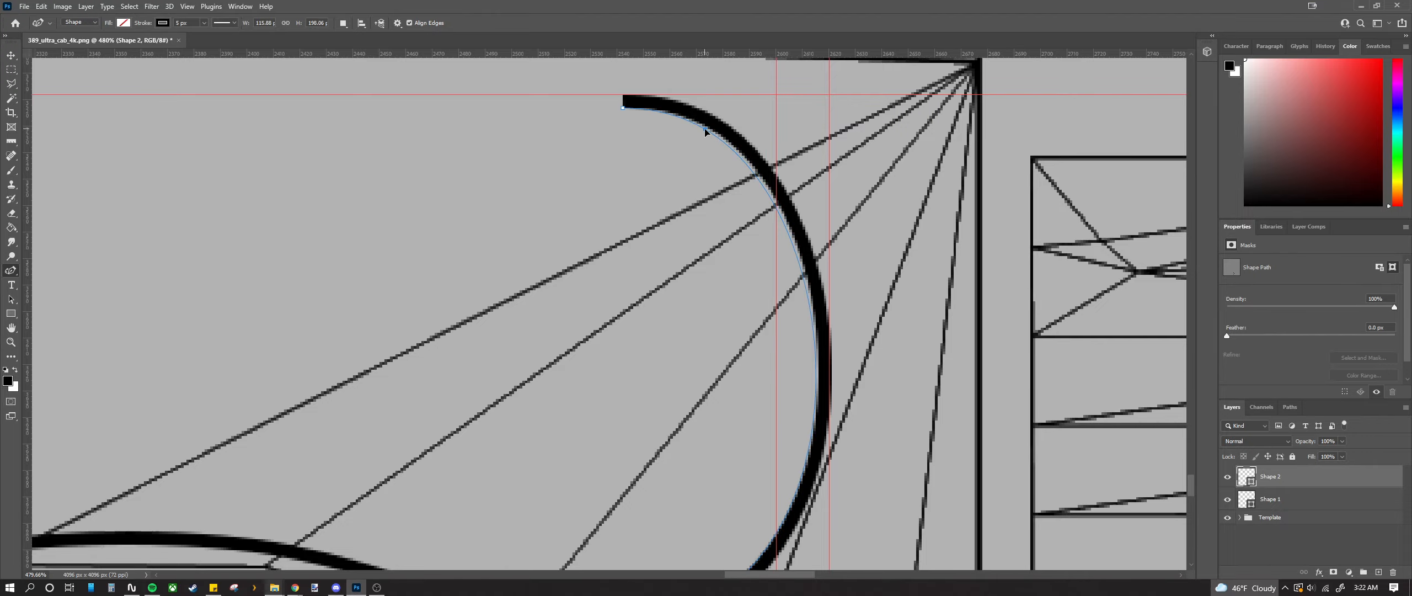
scroll(845, 467, "down", 5)
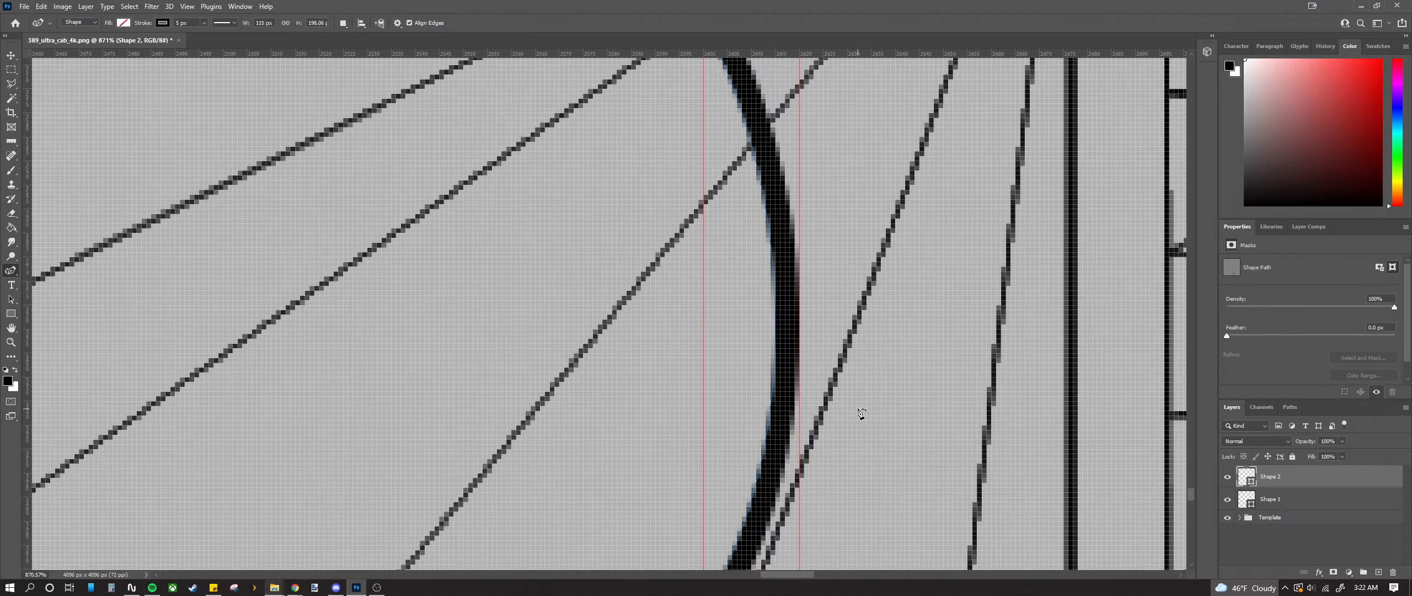
scroll(831, 428, "down", 3)
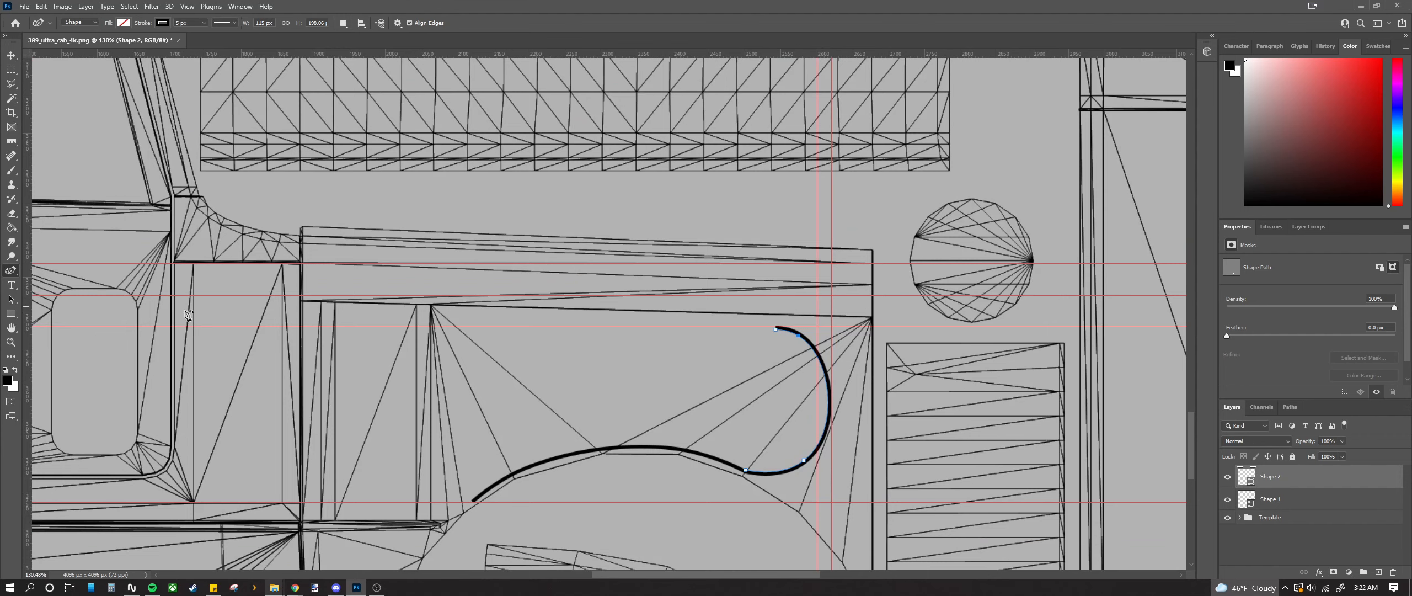
scroll(694, 466, "up", 4)
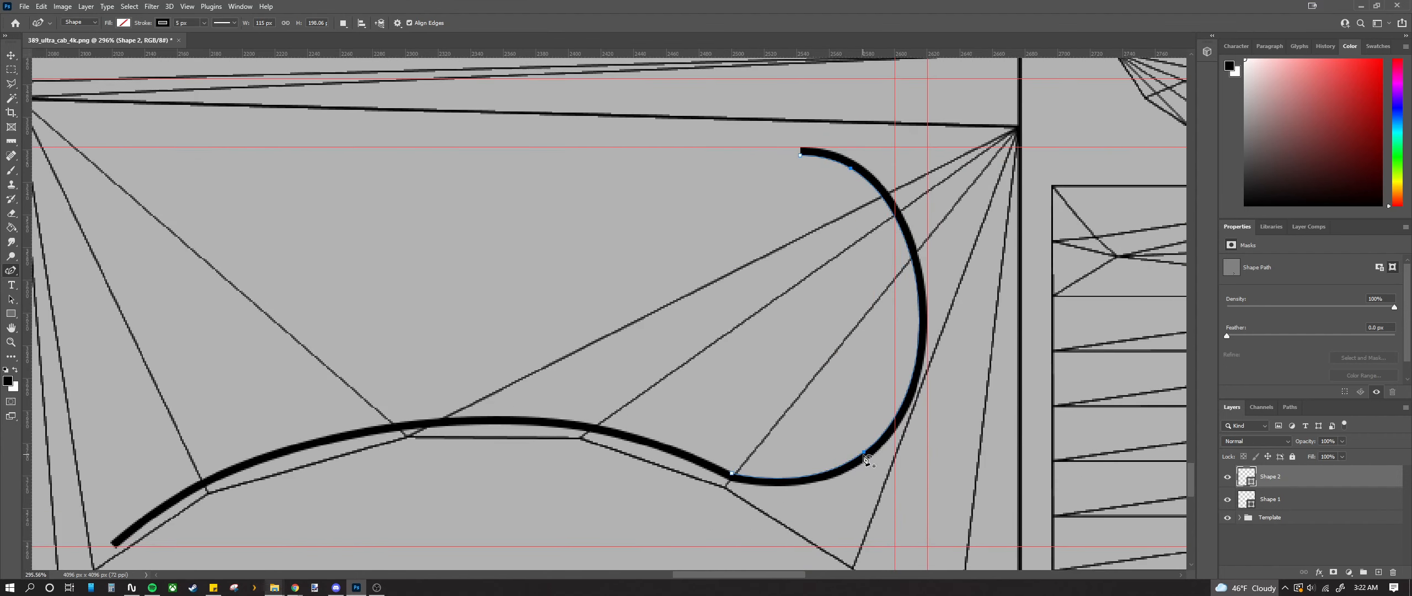
Step: Reshape the curve where the two strokes meet, undoing stray distortions
left_click_drag(863, 454, 855, 478)
key("ctrl+z")
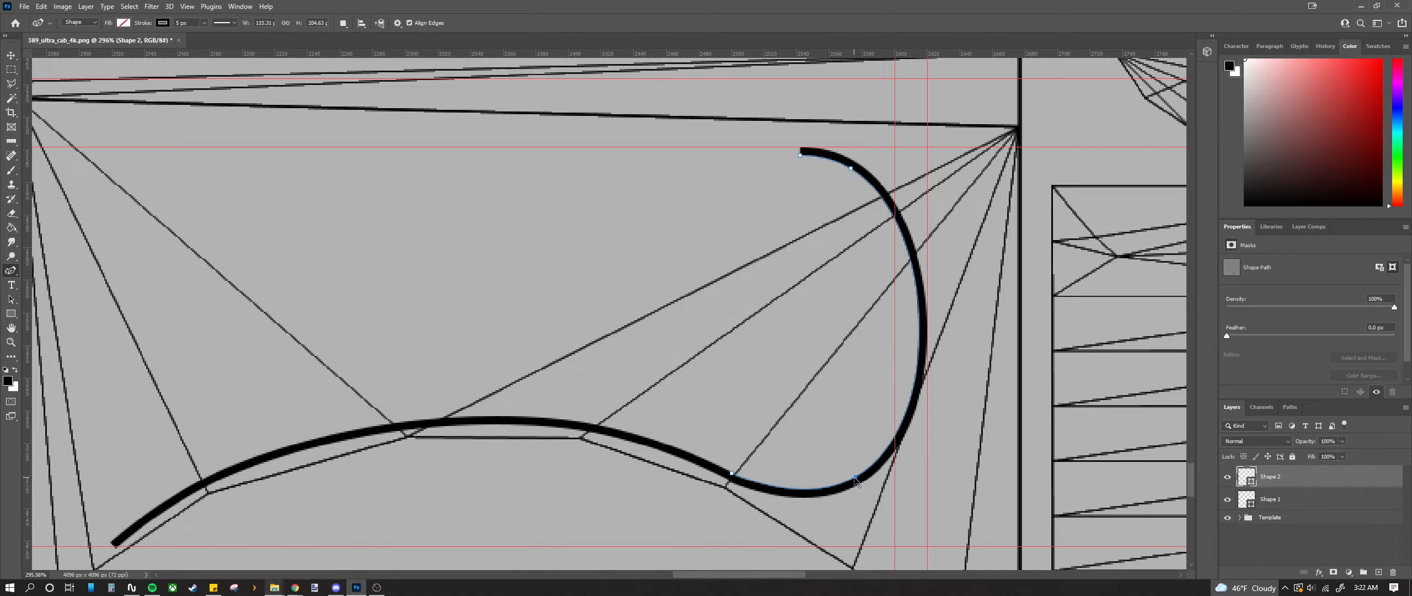
scroll(728, 487, "up", 8)
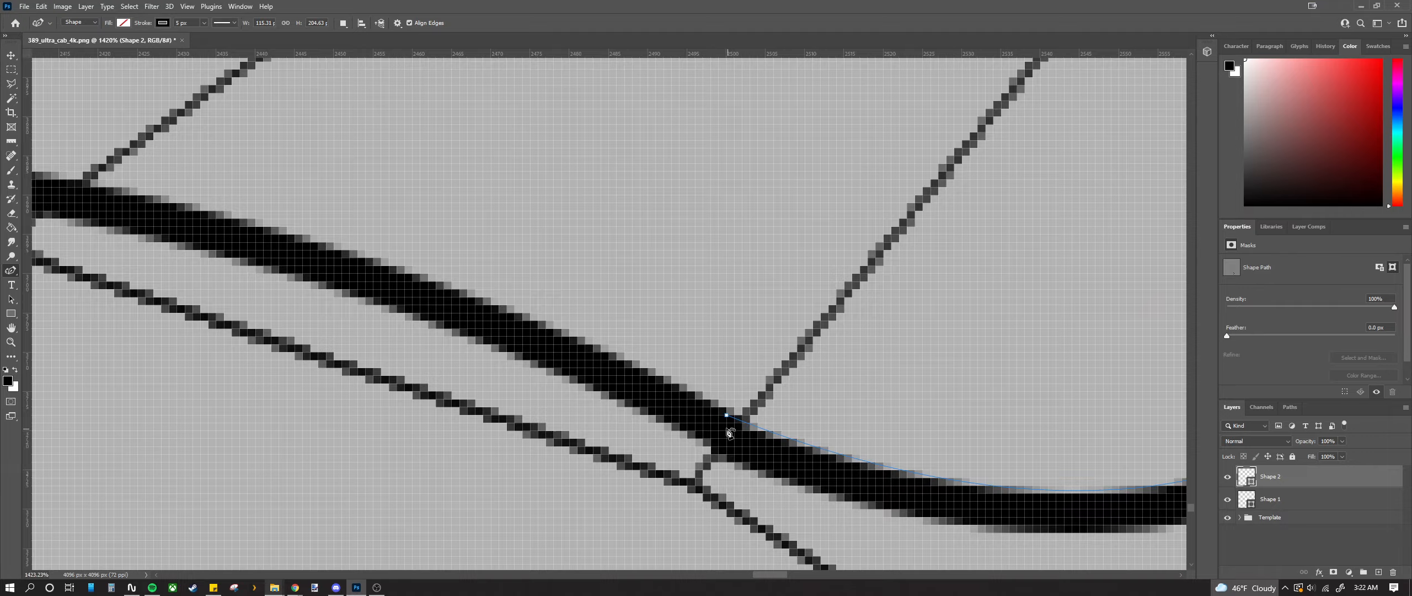
left_click_drag(725, 409, 734, 440)
scroll(734, 439, "down", 5)
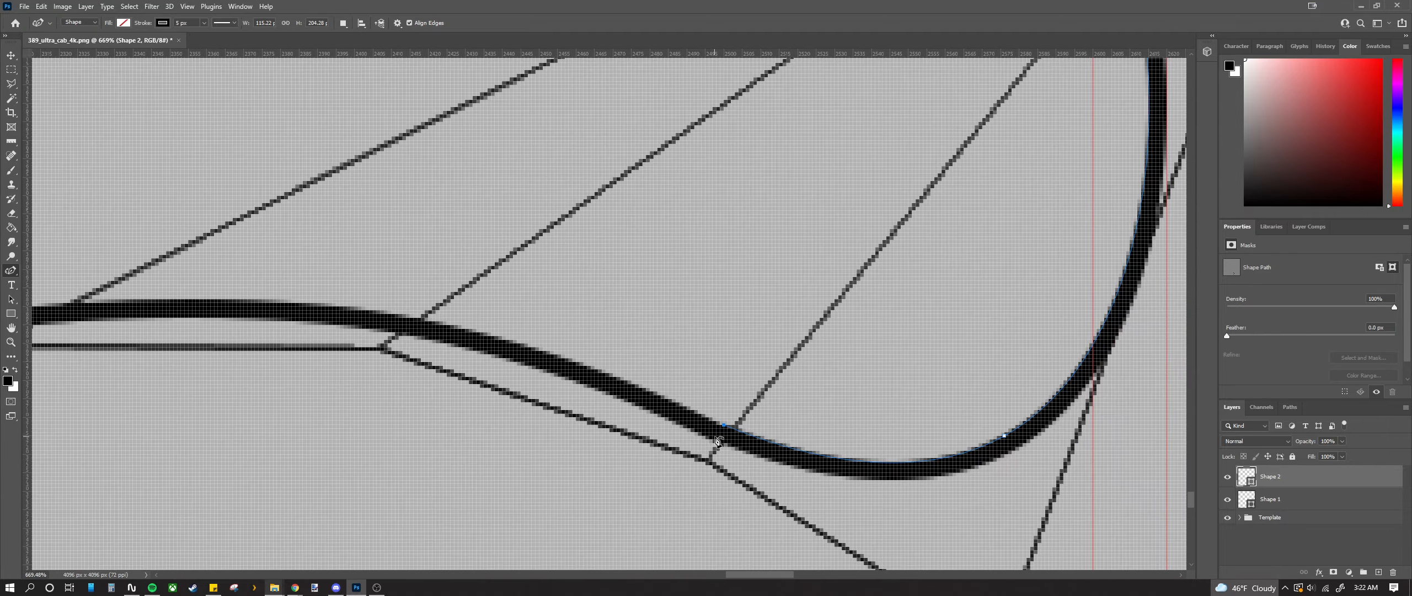
scroll(739, 420, "up", 6)
left_click_drag(737, 404, 737, 407)
key("ctrl+z")
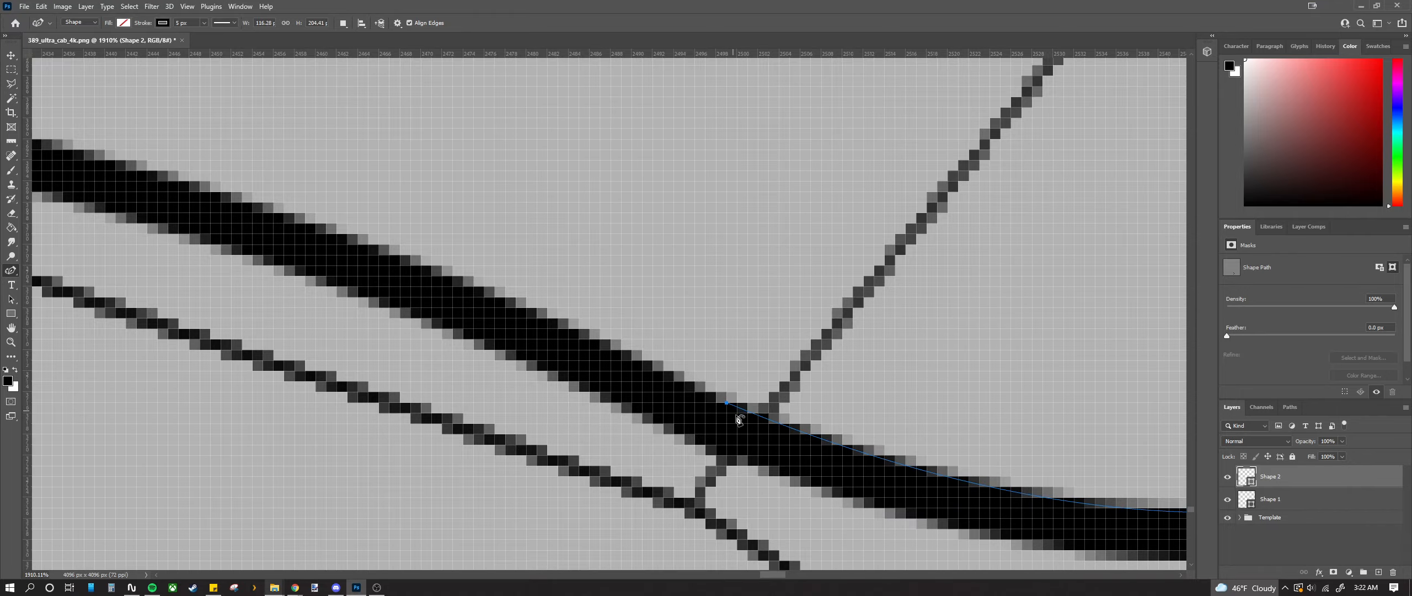
scroll(712, 429, "down", 6)
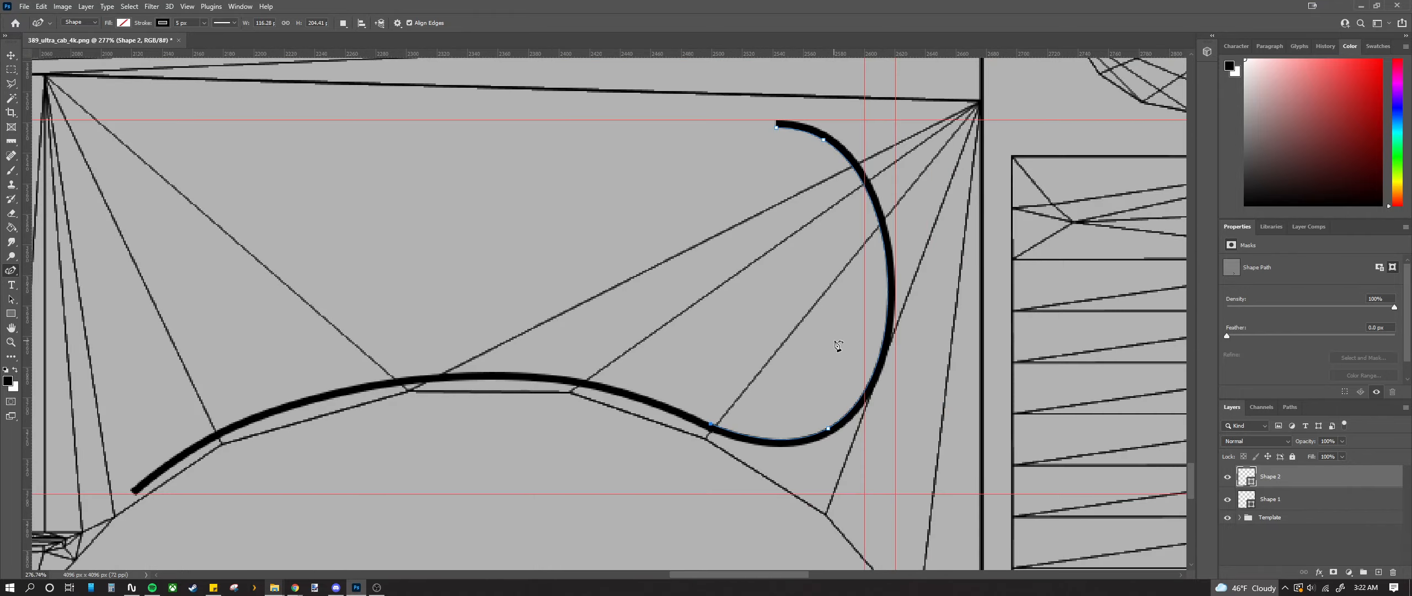
scroll(832, 339, "down", 3)
Step: Extend the hook's top end further left and pull its upper right section down and outward
scroll(802, 246, "up", 2)
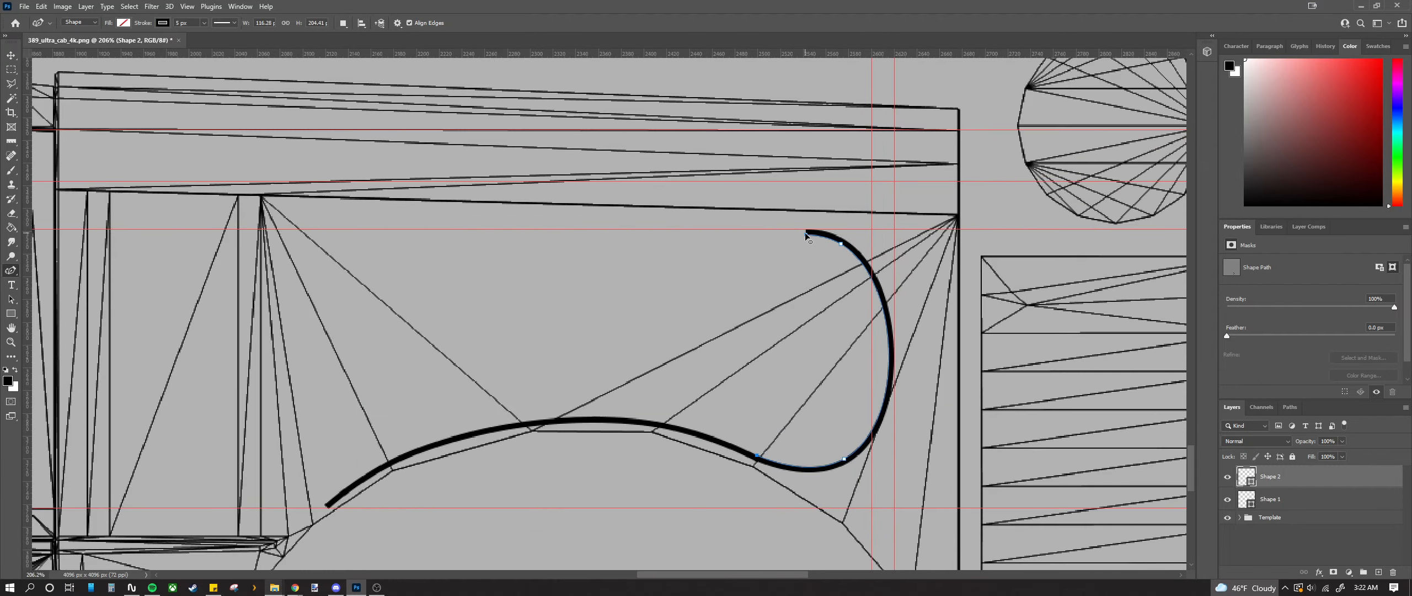
left_click(747, 236)
mouse_move(840, 243)
left_mouse_down()
mouse_move(835, 257)
mouse_move(852, 258)
left_mouse_up()
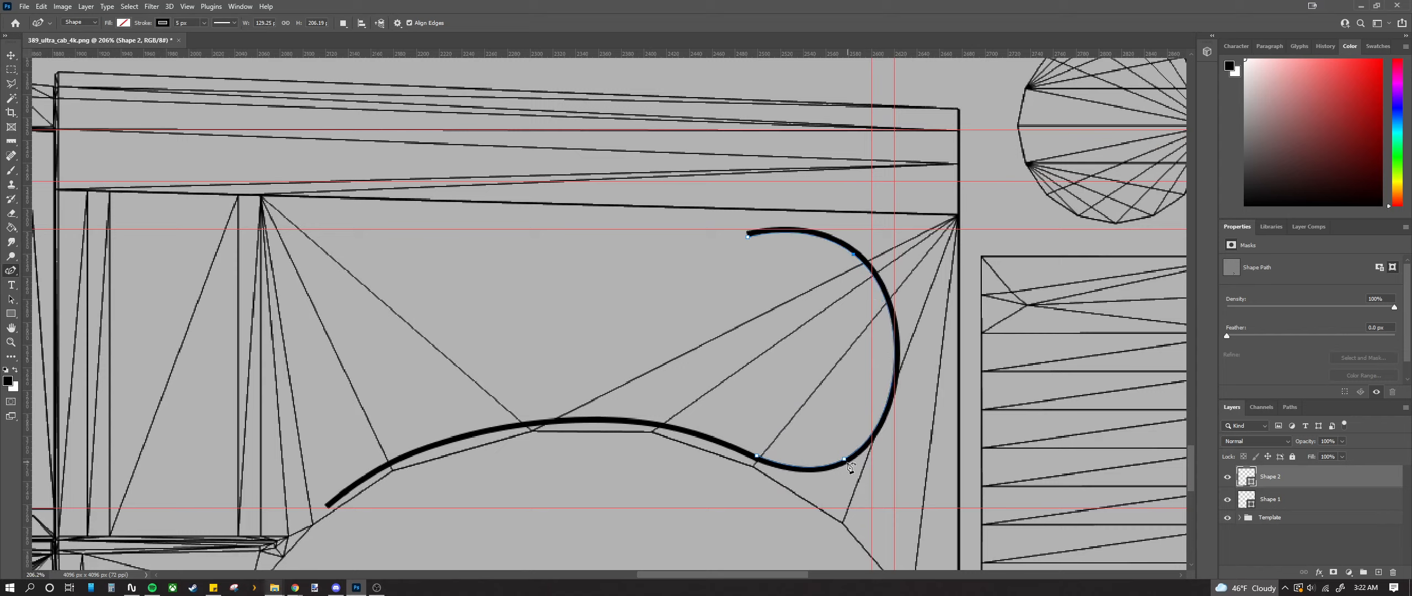
left_click_drag(845, 459, 853, 458)
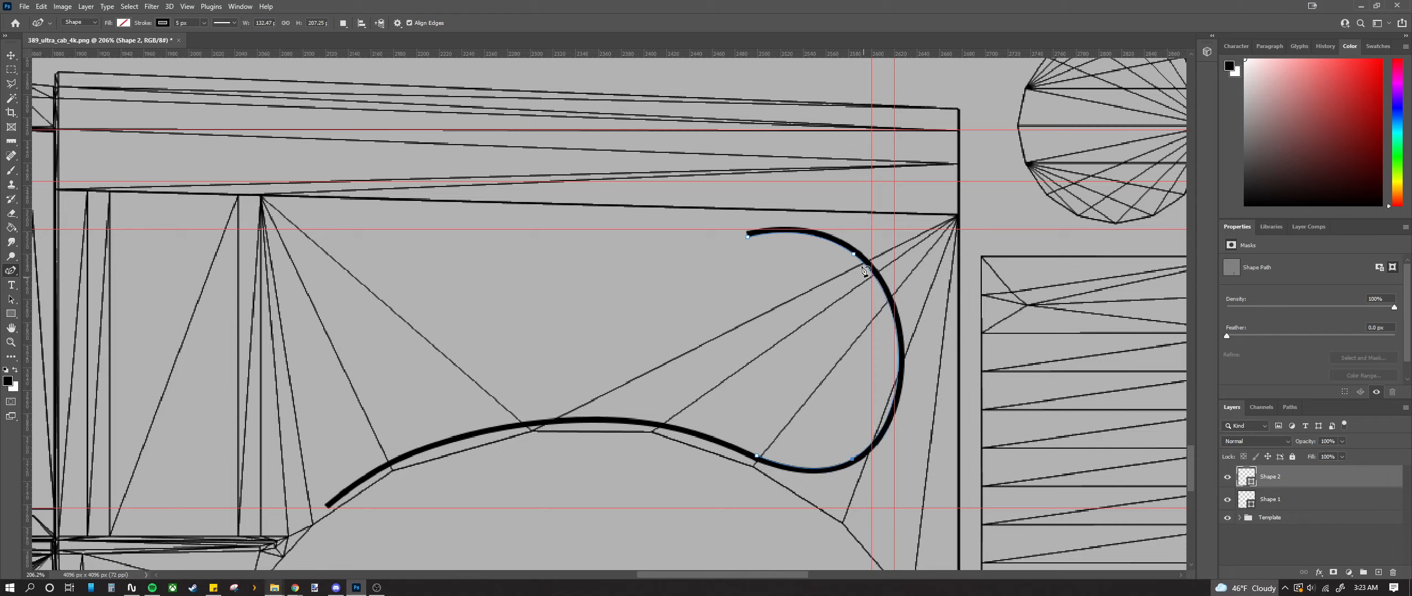
left_click_drag(853, 254, 885, 288)
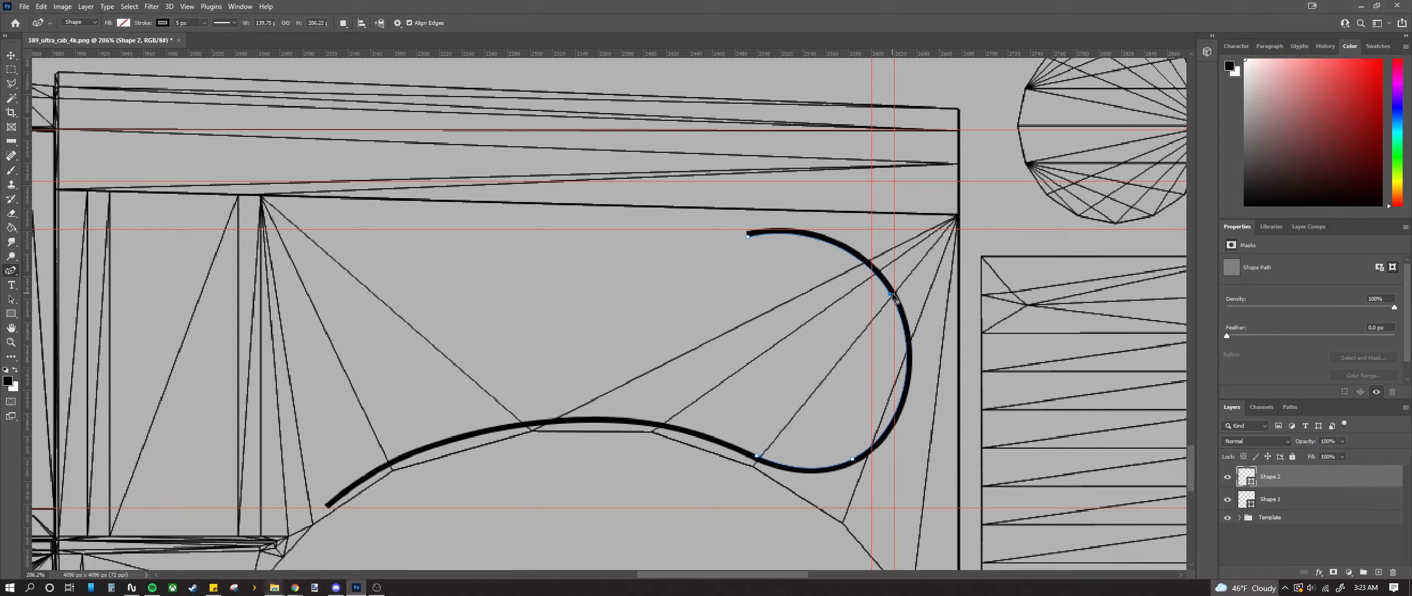
left_click(889, 320)
key("ctrl+z")
Step: Round out the hook's right side, removing an extra upper curve point
left_click_drag(889, 294, 890, 312)
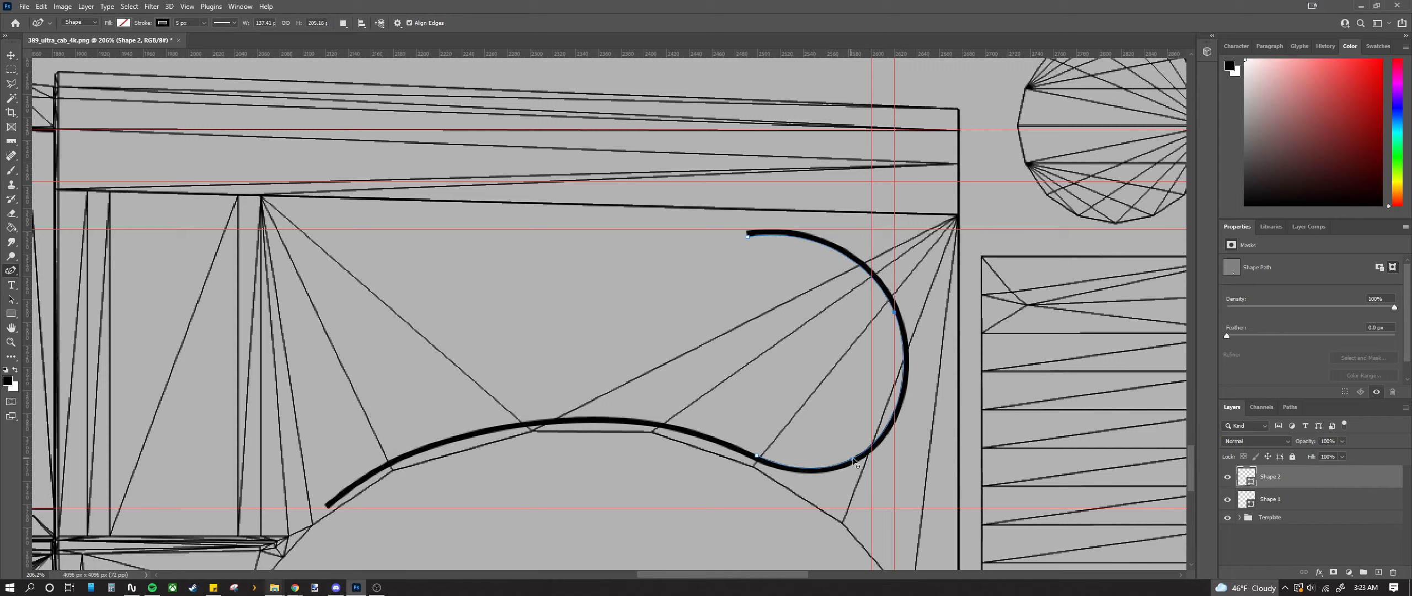
left_click_drag(852, 457, 863, 442)
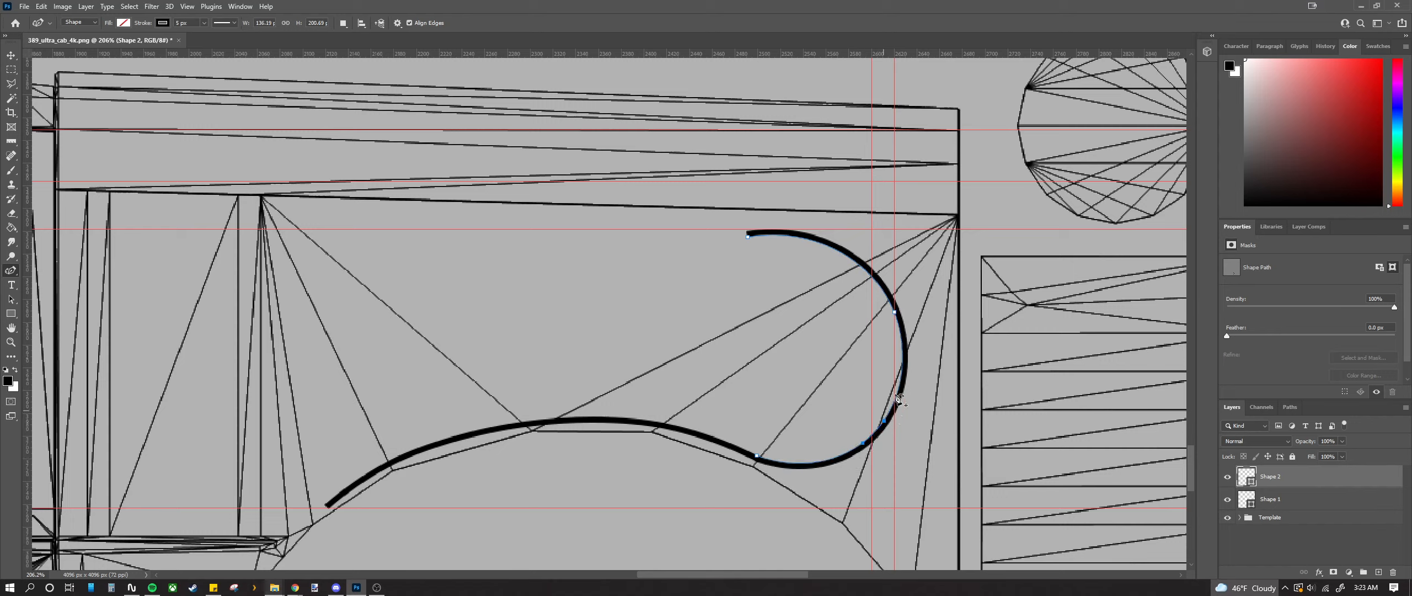
left_click_drag(894, 313, 895, 316)
key("ctrl+z")
left_click_drag(854, 261, 829, 247)
key("ctrl+z")
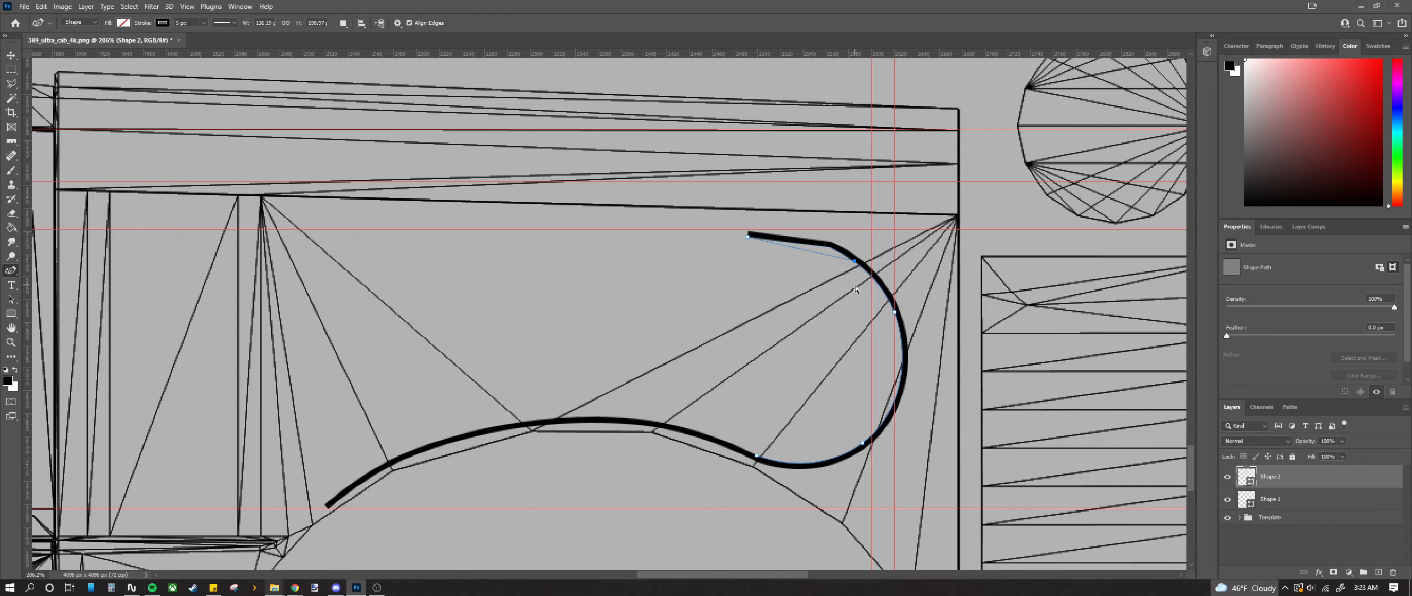
key("ctrl+z")
left_click_drag(894, 313, 847, 252)
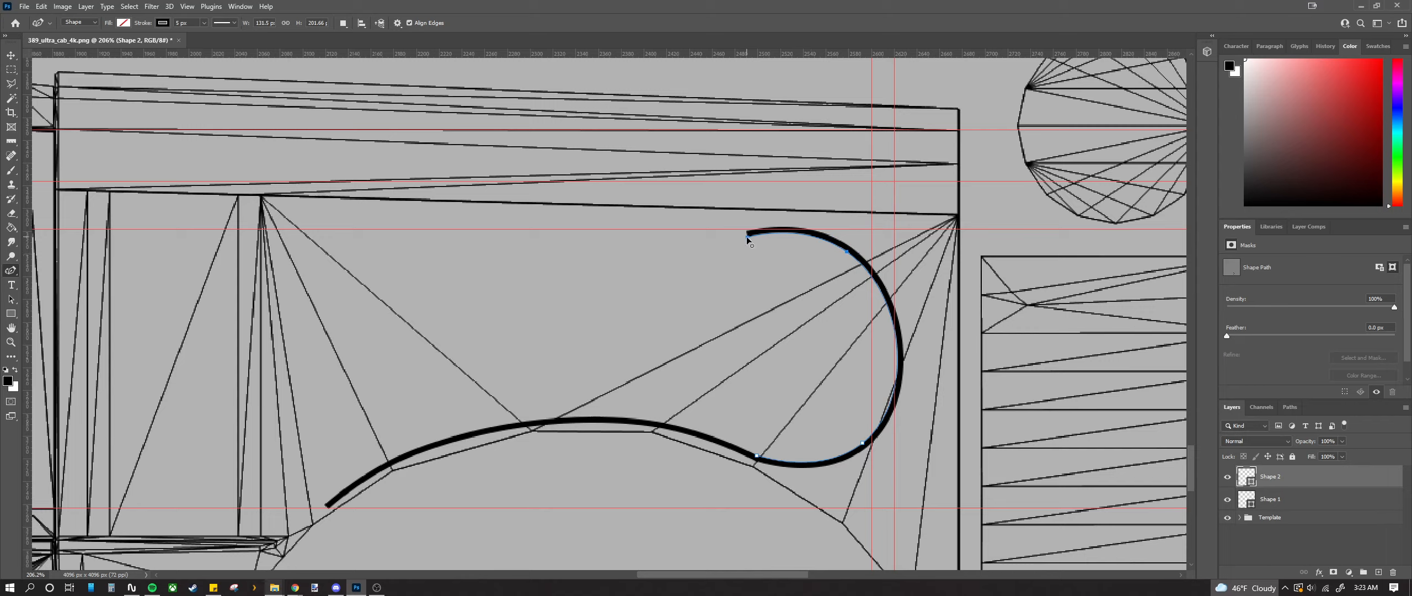
Step: Refine the hook's left end and top, and shift the lower curve point
mouse_move(747, 236)
left_mouse_down()
mouse_move(731, 233)
mouse_move(788, 234)
left_mouse_up()
scroll(872, 315, "up", 2)
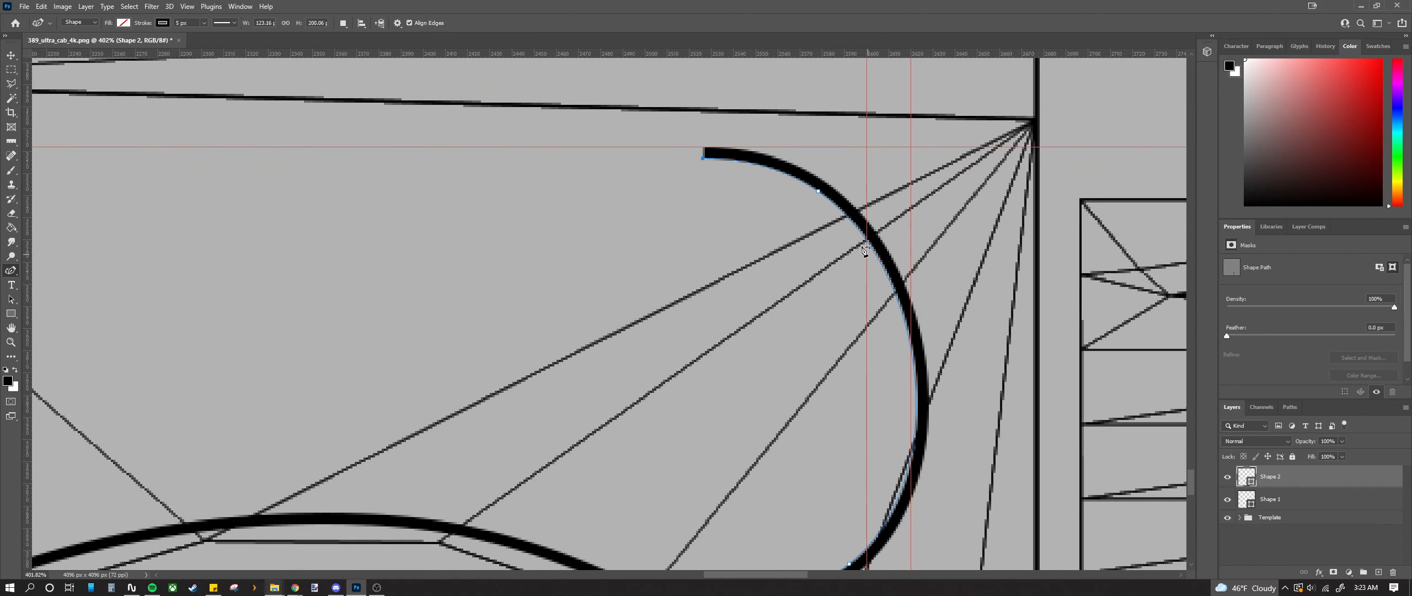
left_click_drag(817, 190, 796, 176)
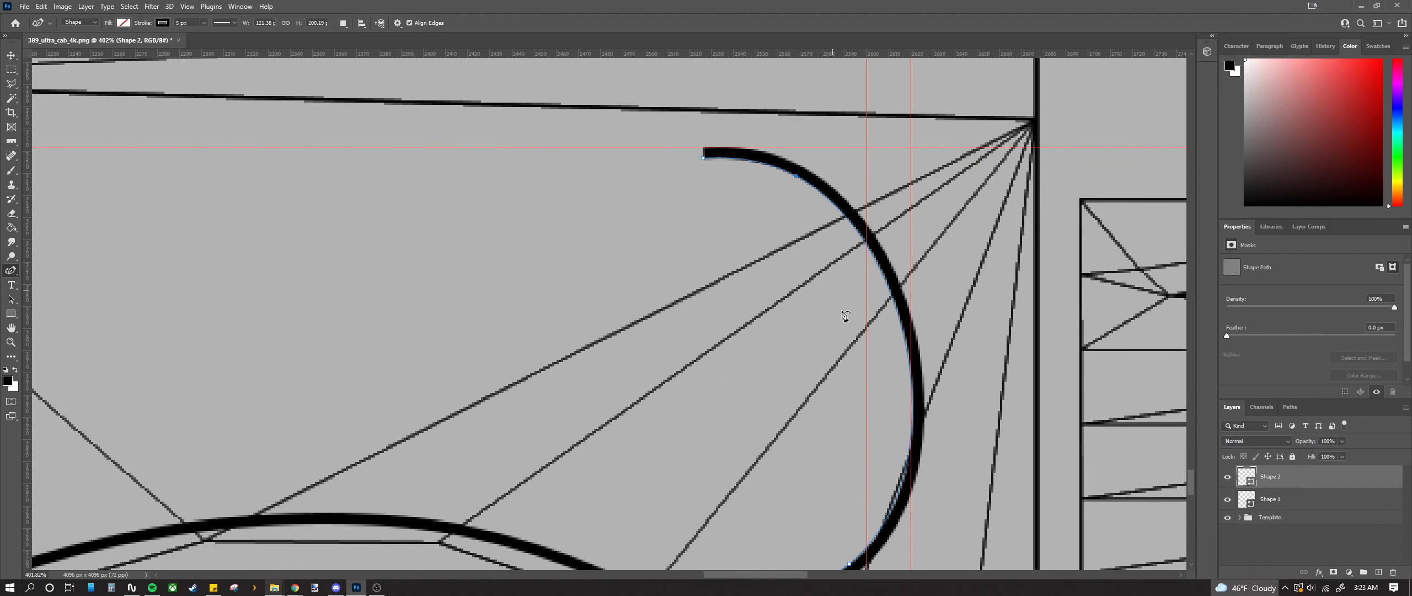
scroll(843, 325, "down", 1)
scroll(844, 327, "down", 1)
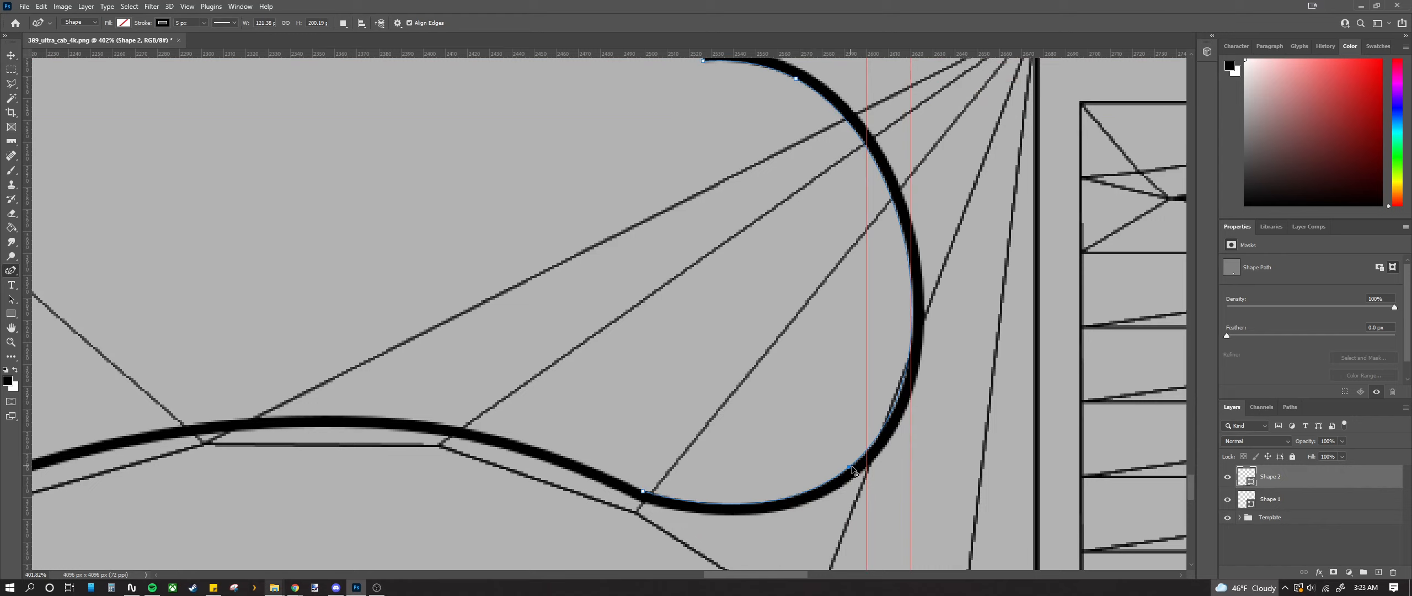
left_click_drag(851, 466, 822, 476)
scroll(779, 283, "up", 2)
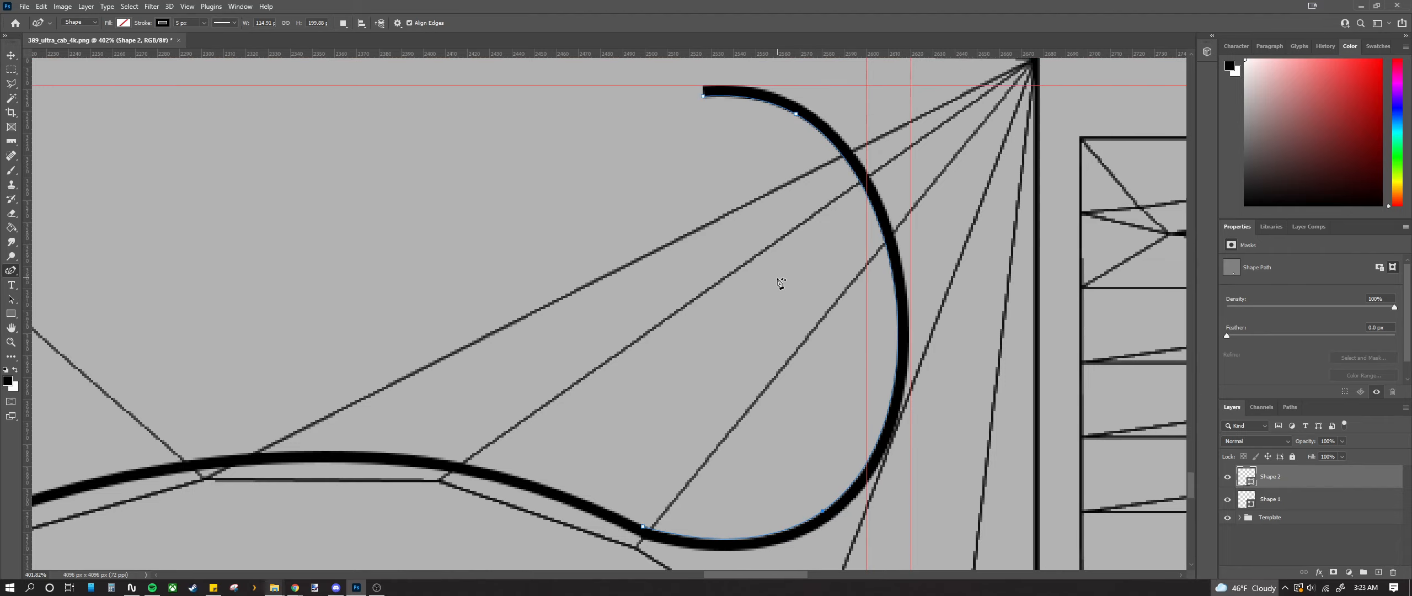
scroll(803, 318, "down", 5)
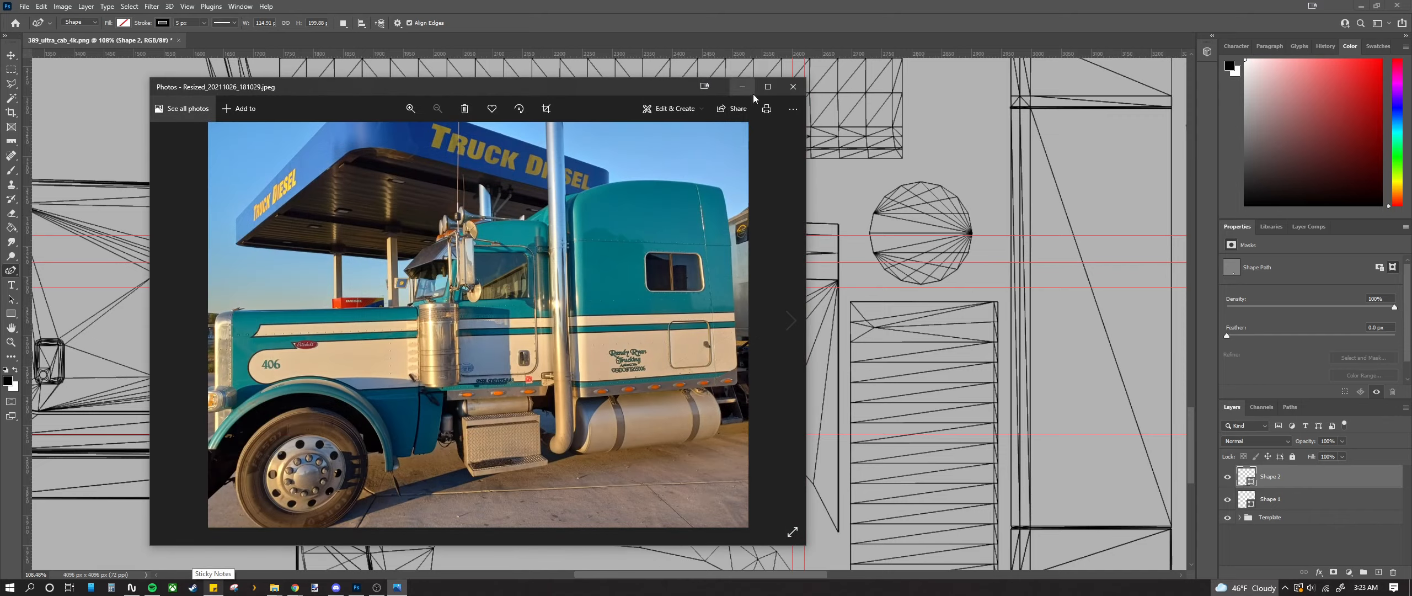
Step: Zoom the truck reference photo onto the hood stripe near the 406, then drag the viewer off-screen
left_click(792, 87)
left_click(397, 587)
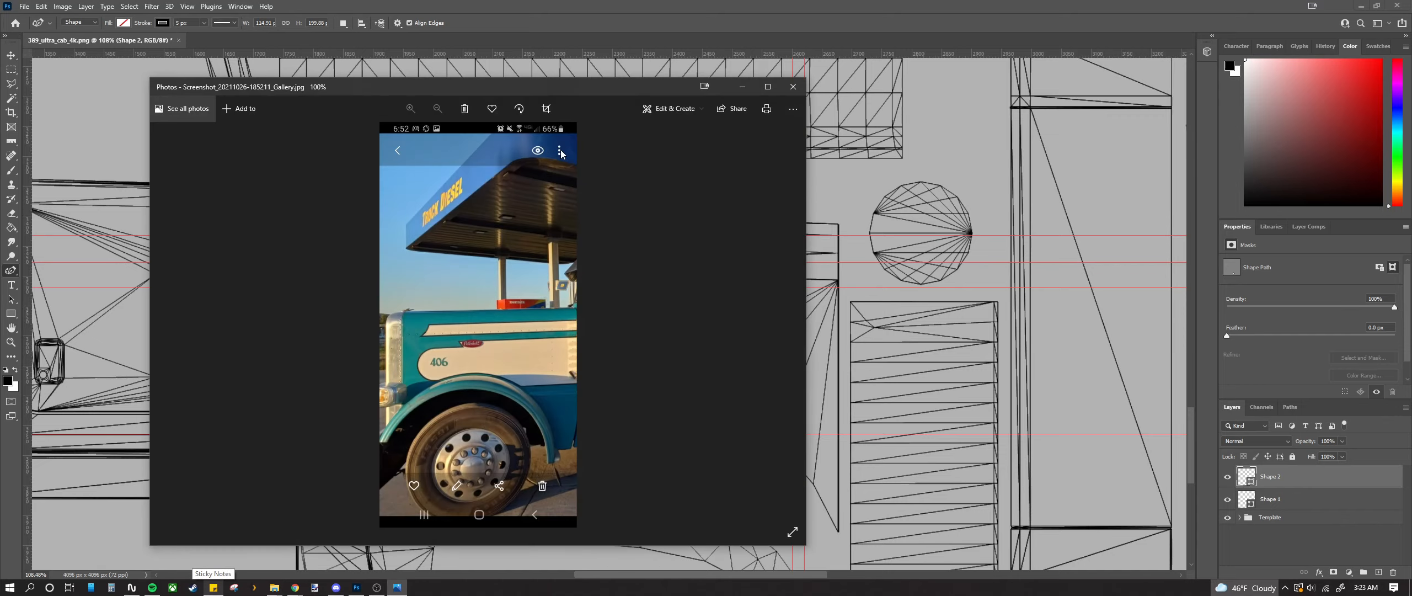
scroll(499, 346, "up", 5)
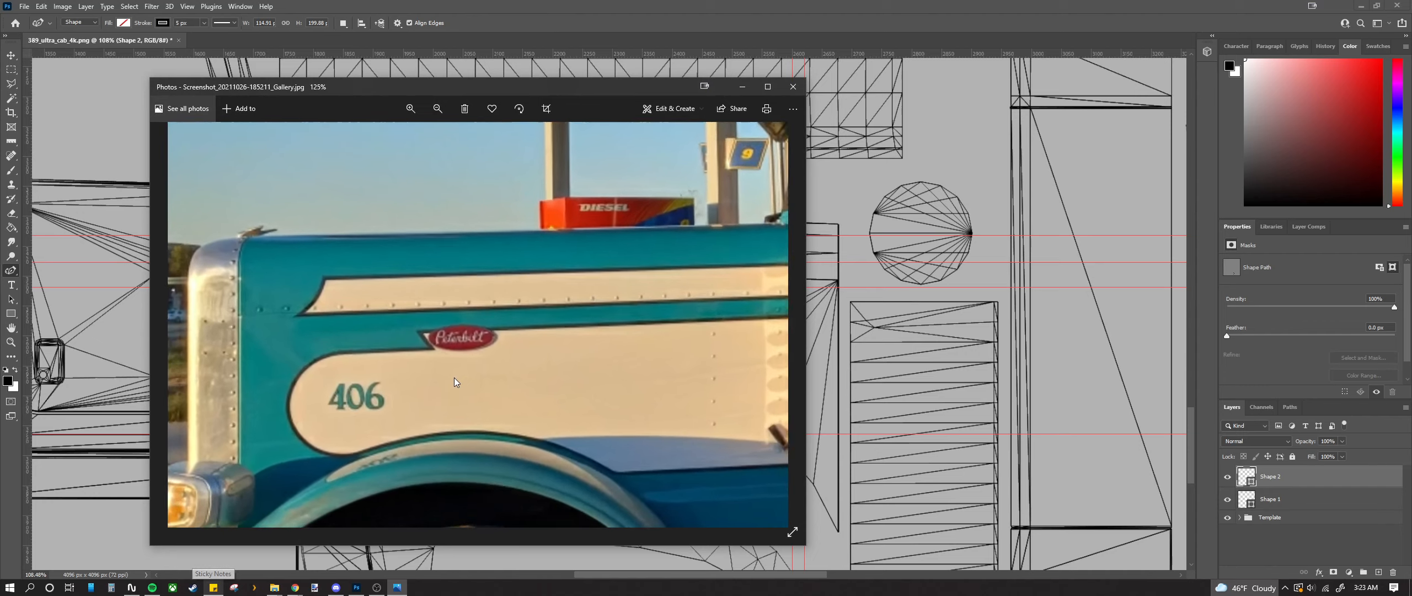
left_click_drag(491, 83, 0, 81)
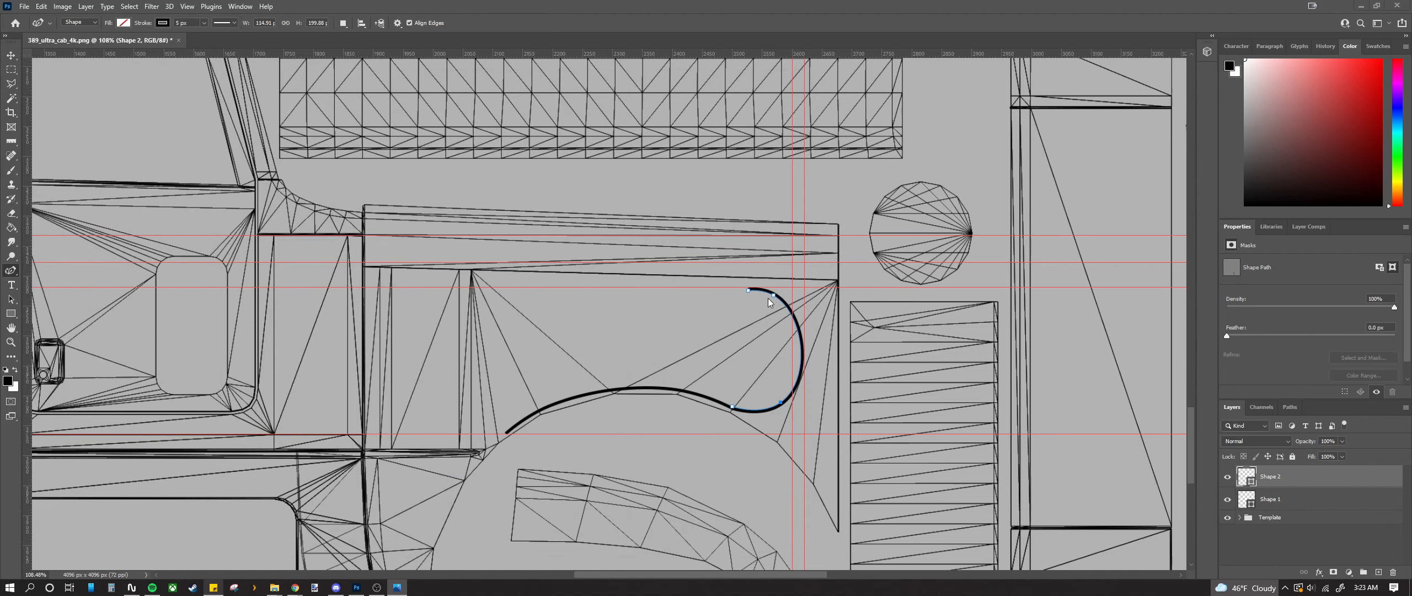
Step: Reshape the hook's top end, bulging its middle outward and lowering the top anchor
scroll(775, 331, "up", 2)
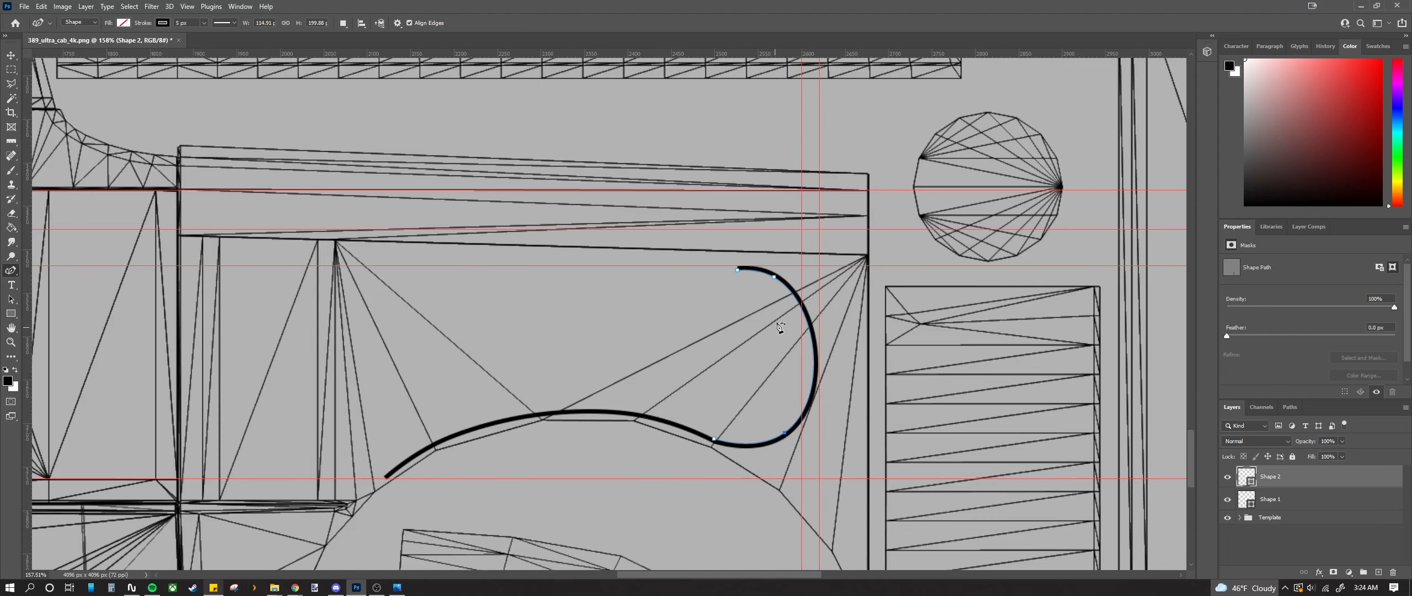
left_click_drag(774, 278, 772, 305)
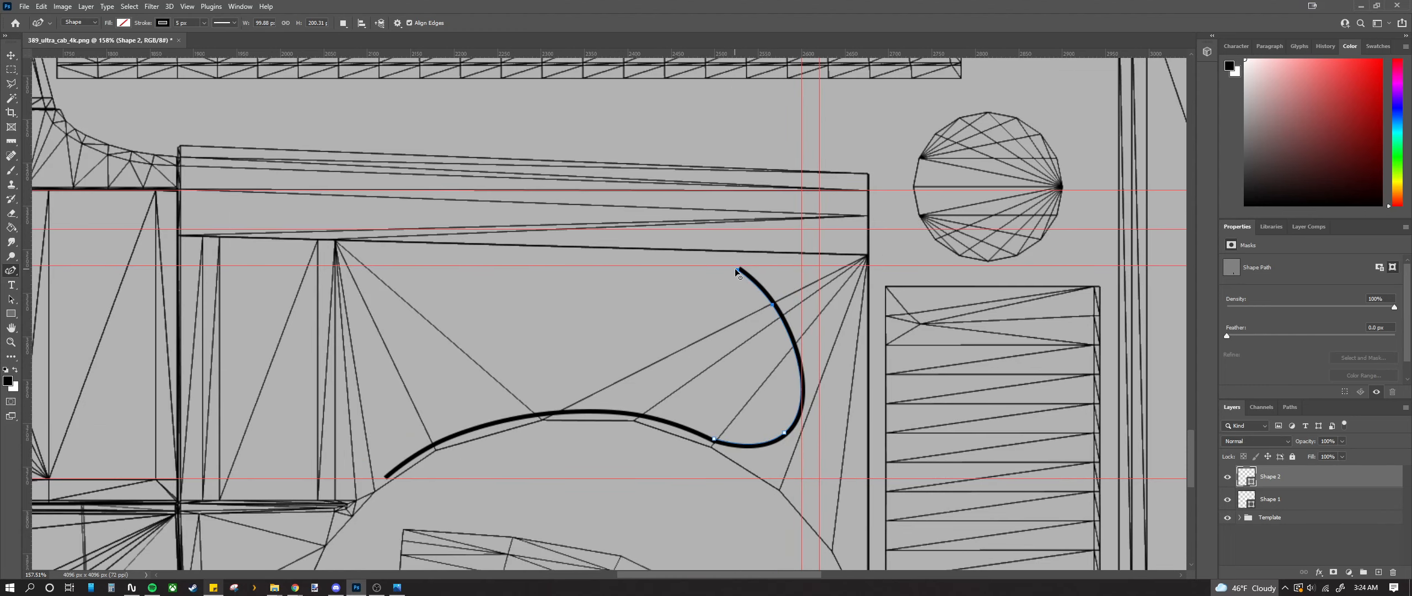
mouse_move(737, 270)
left_mouse_down()
mouse_move(728, 315)
mouse_move(697, 284)
left_mouse_up()
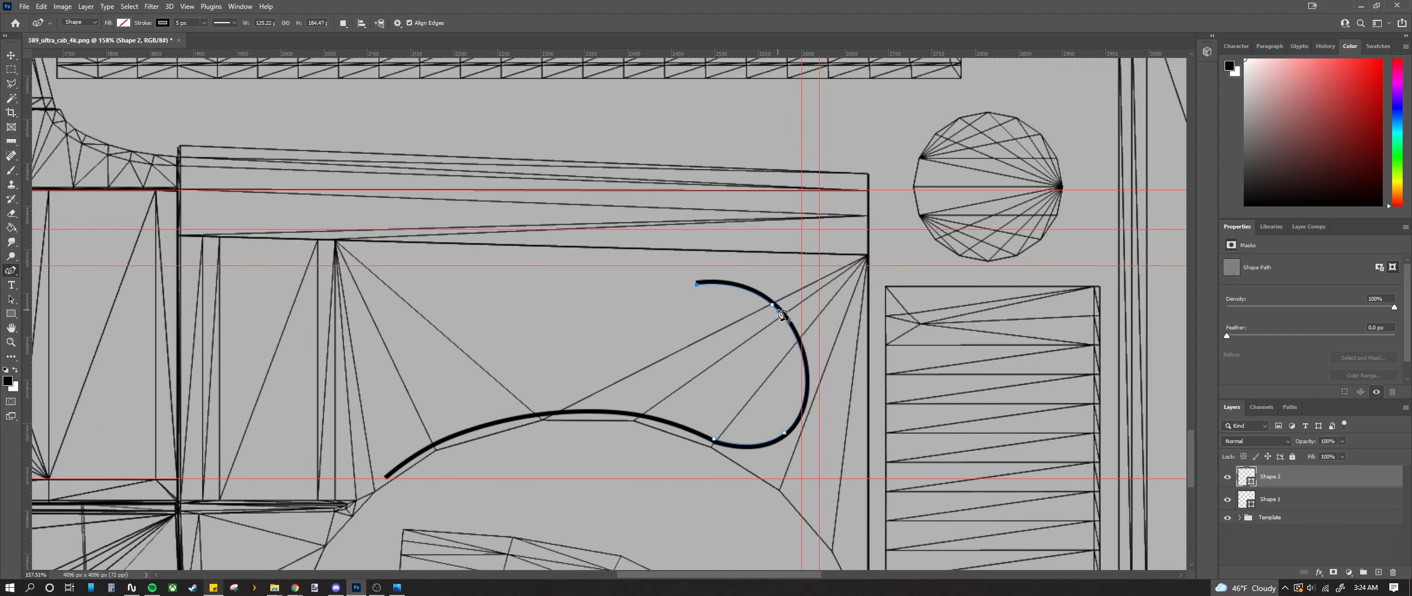
left_click_drag(772, 304, 802, 329)
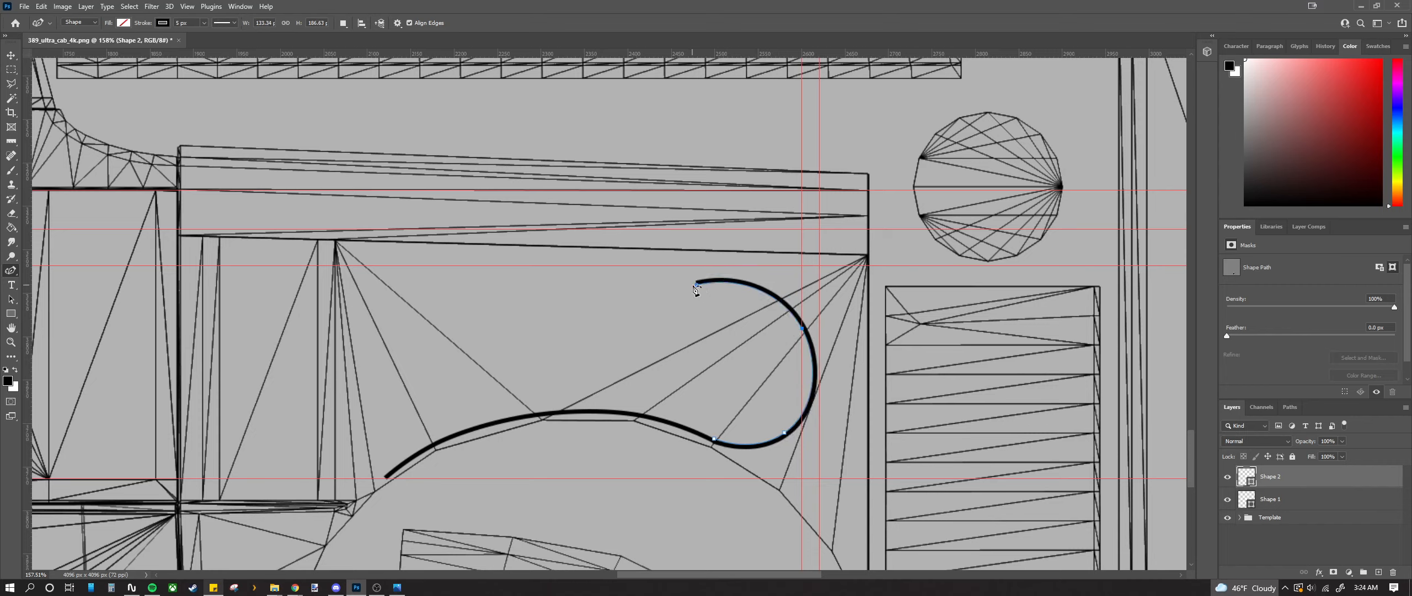
left_click_drag(701, 282, 754, 299)
scroll(802, 366, "up", 2)
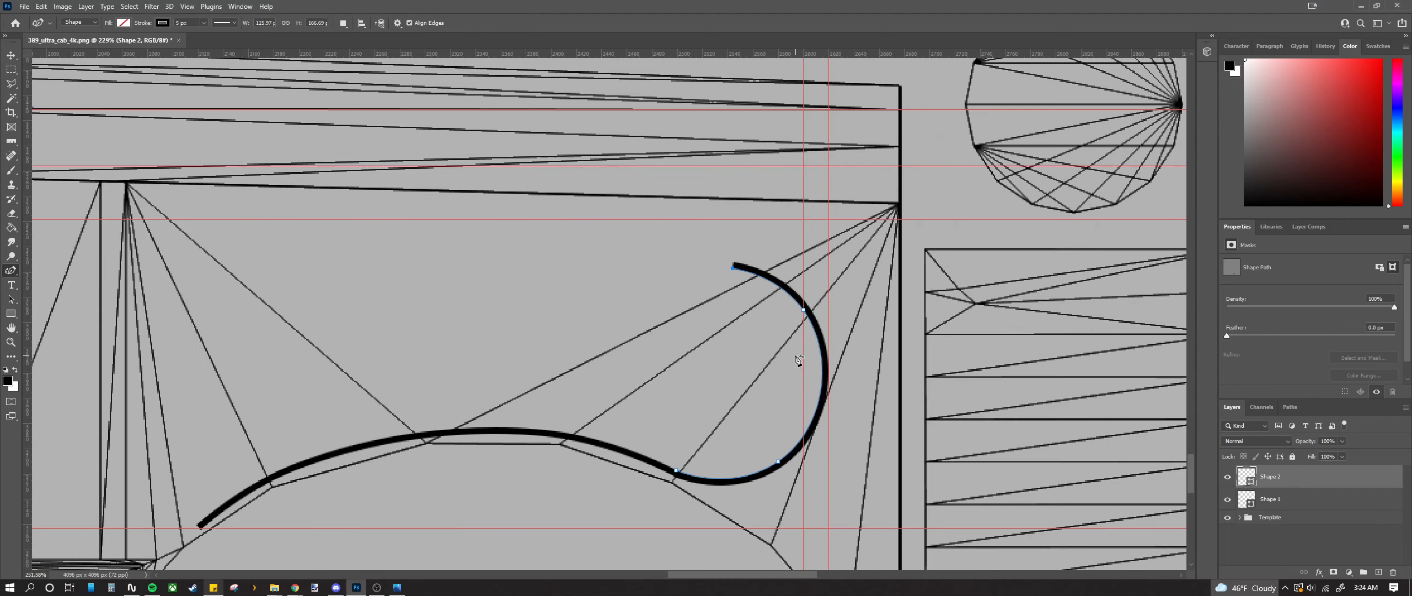
left_click_drag(719, 249, 721, 257)
Step: Add a vertical guide from the left ruler at about X 2409 px
scroll(766, 356, "down", 4)
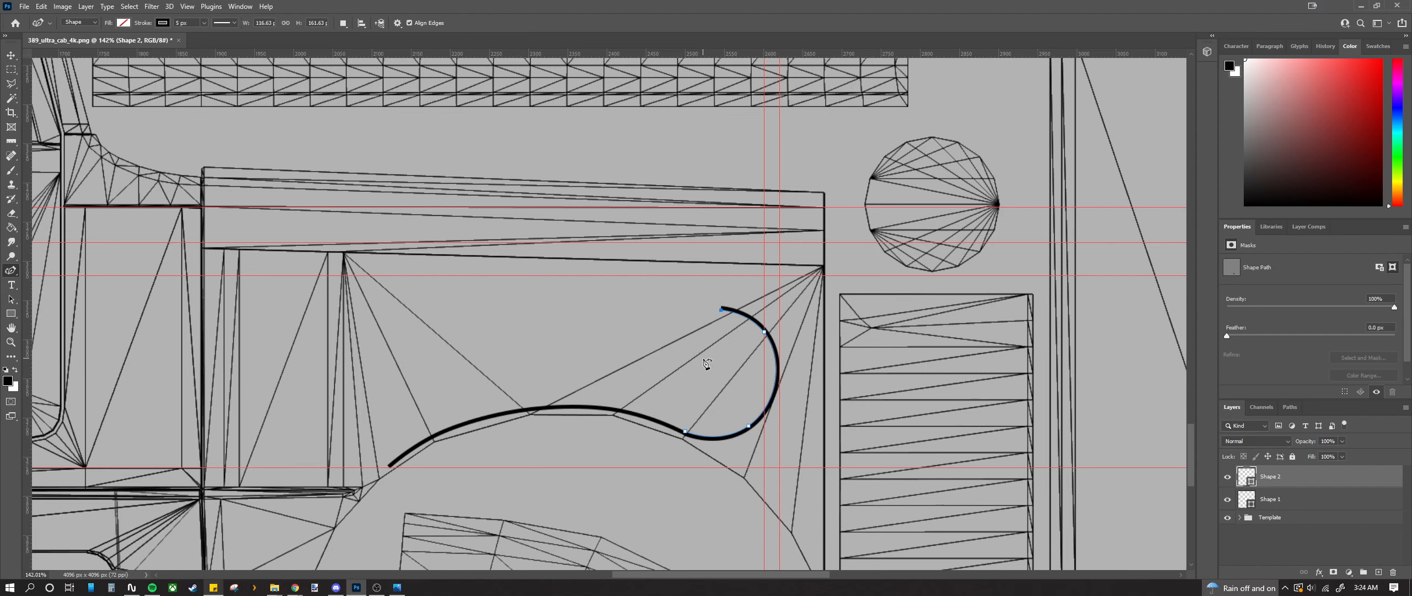
scroll(583, 460, "up", 2)
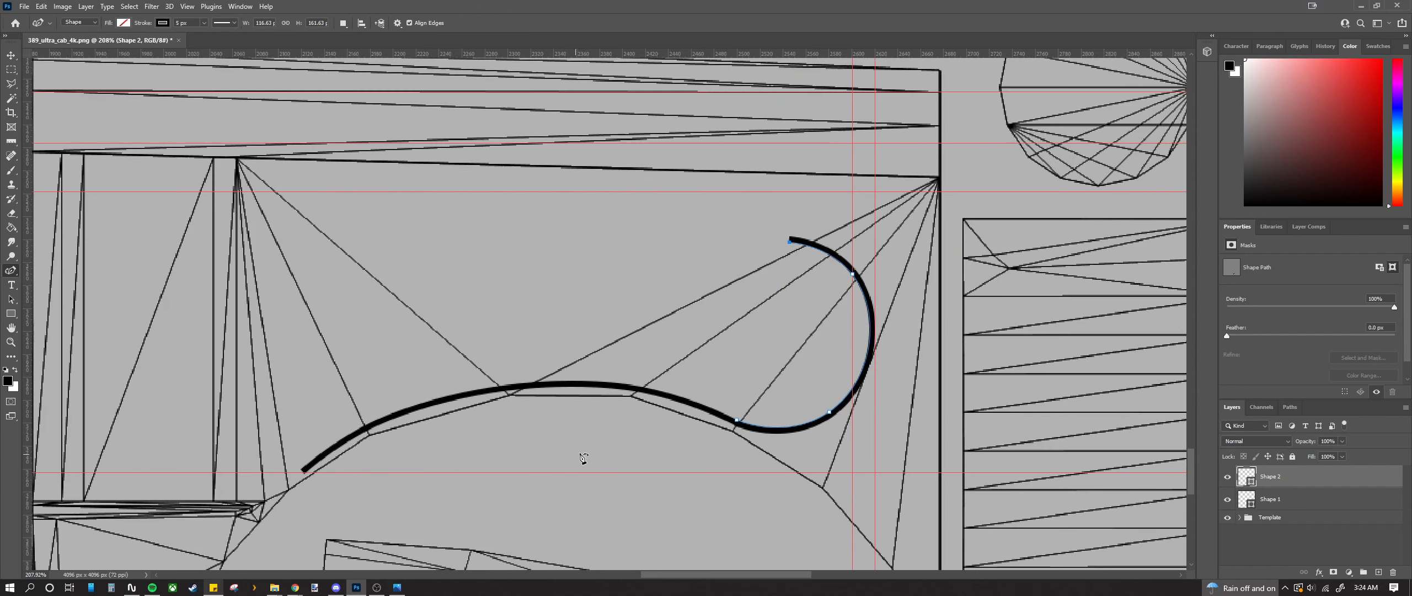
left_click_drag(42, 375, 640, 394)
scroll(640, 393, "up", 8)
Step: Position vertical guides at about X 2407 px and X 2422 px
key("v")
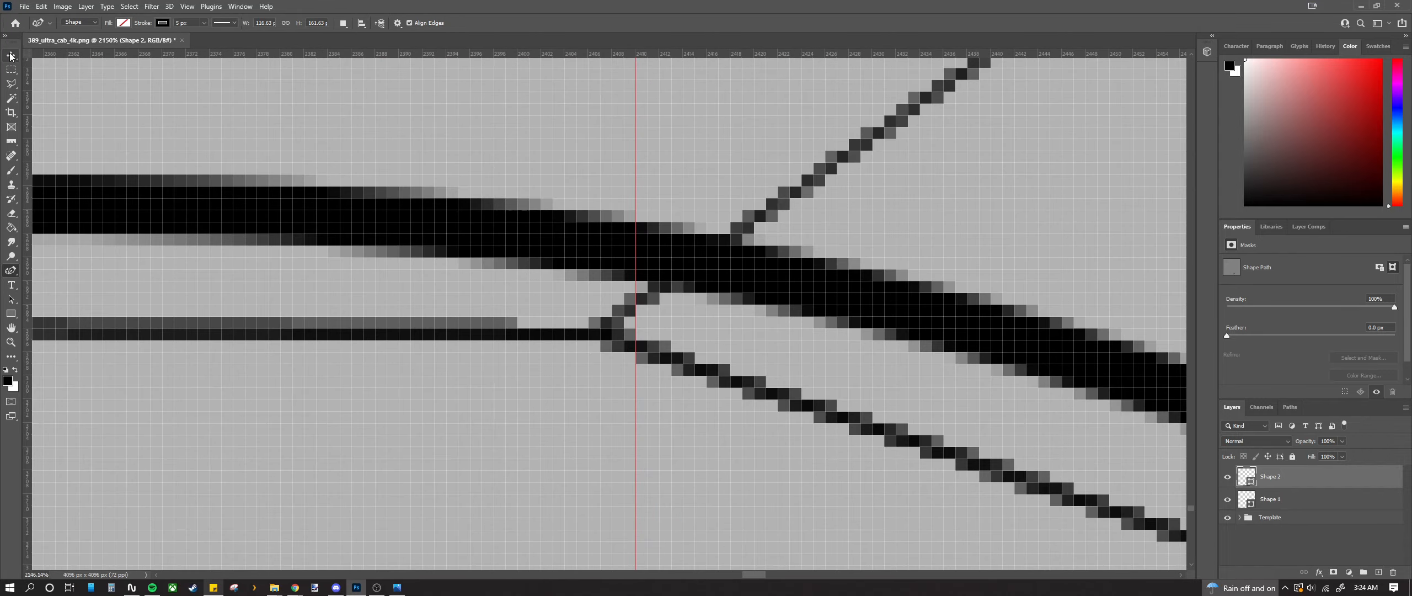
left_click_drag(635, 356, 609, 357)
scroll(609, 357, "down", 3)
scroll(613, 358, "down", 6)
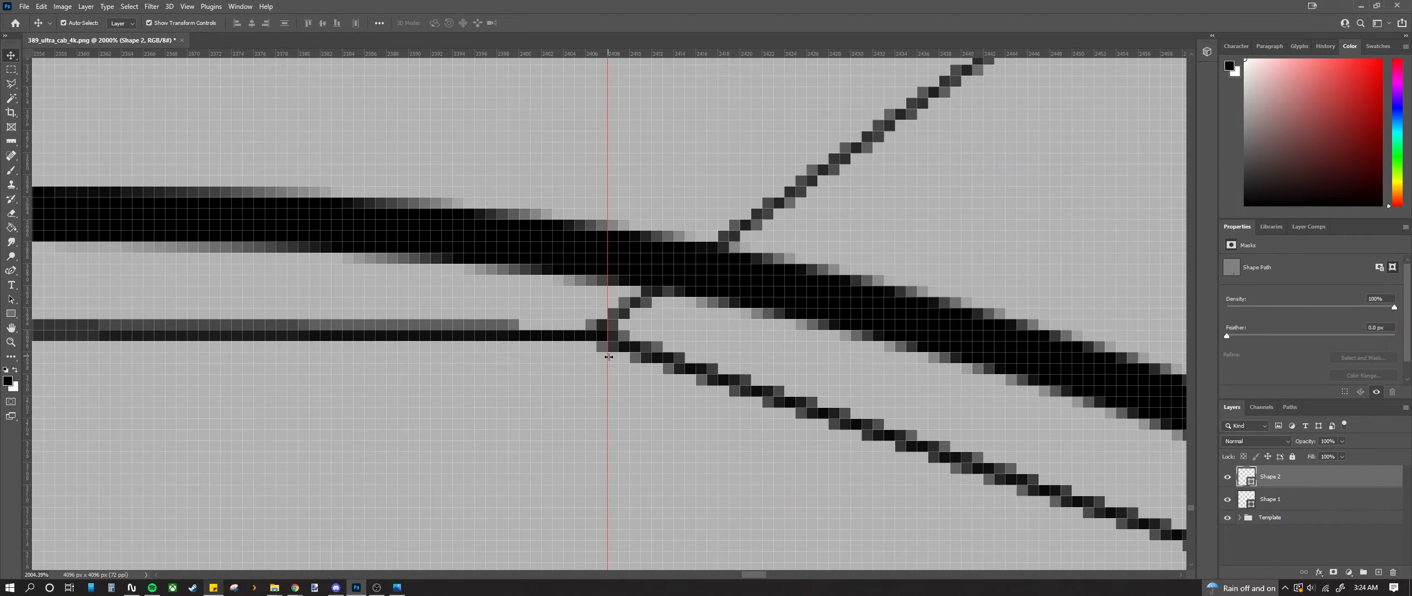
scroll(609, 364, "down", 4)
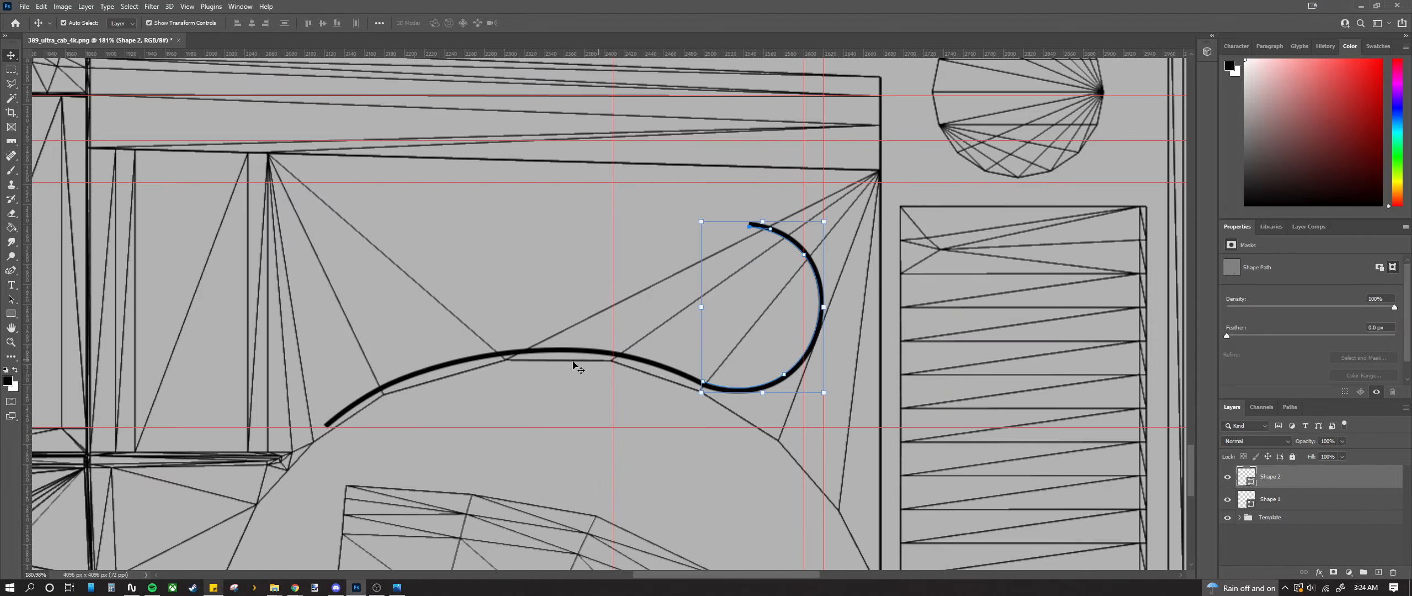
scroll(579, 358, "up", 2)
scroll(702, 298, "up", 4)
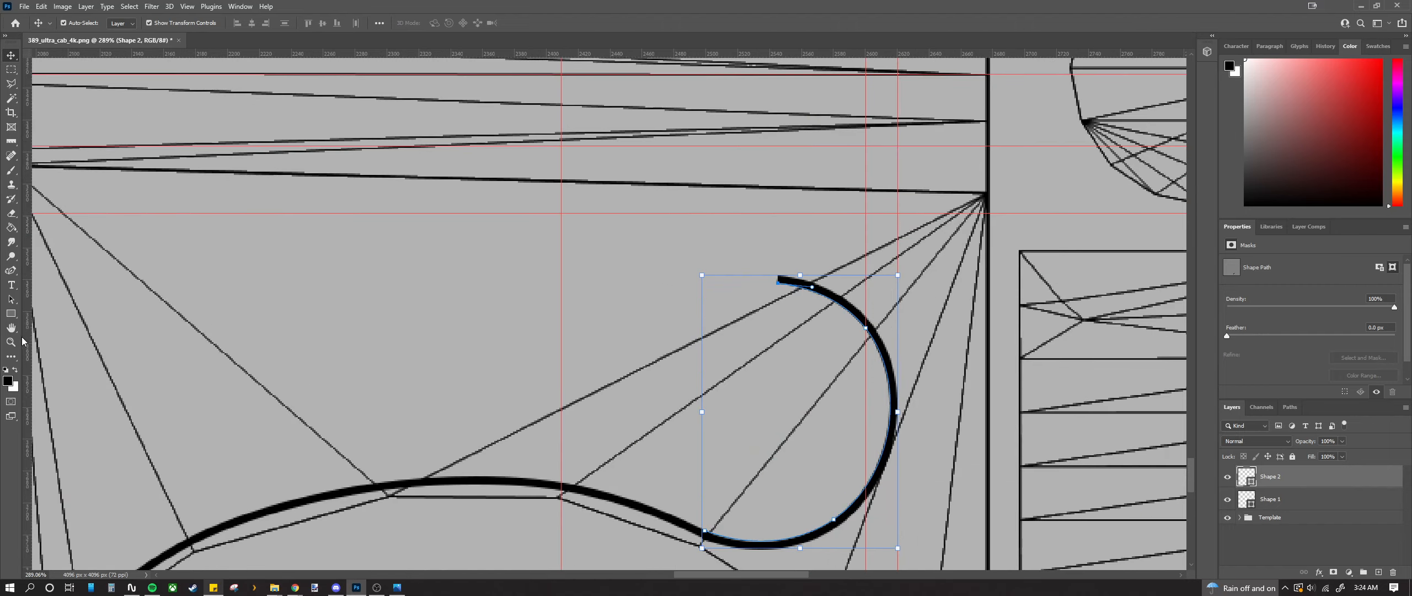
left_click_drag(30, 342, 581, 390)
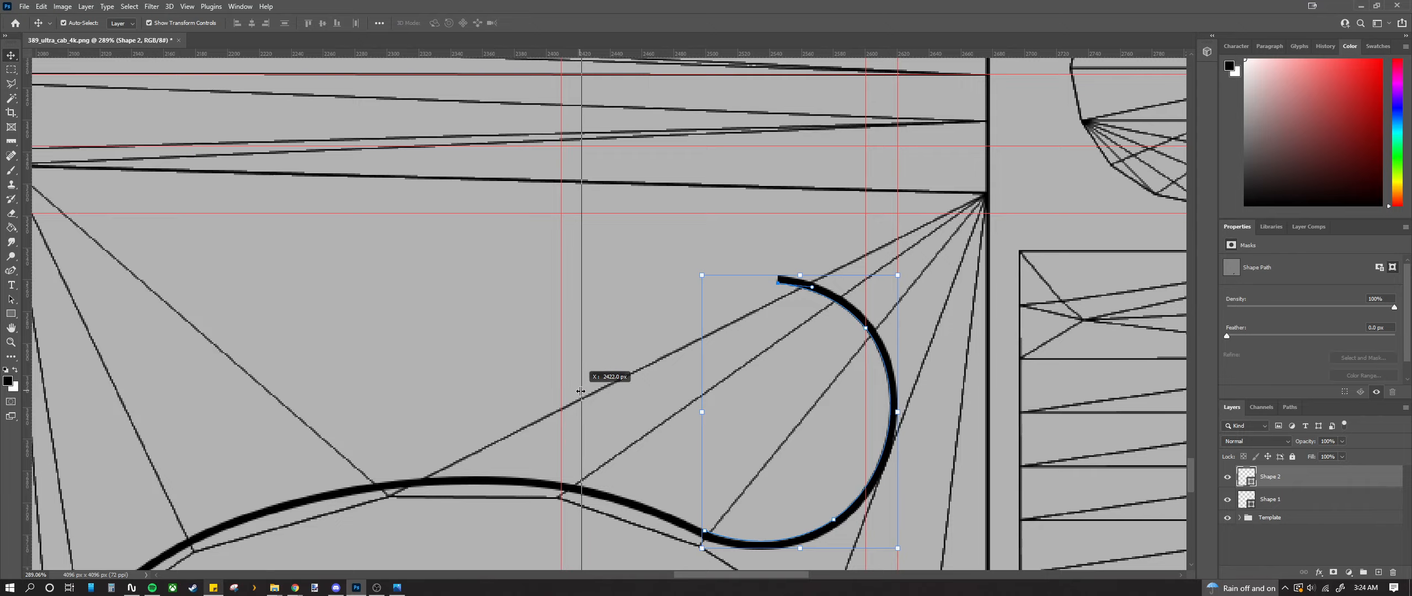
left_click_drag(581, 391, 582, 390)
scroll(592, 189, "up", 12)
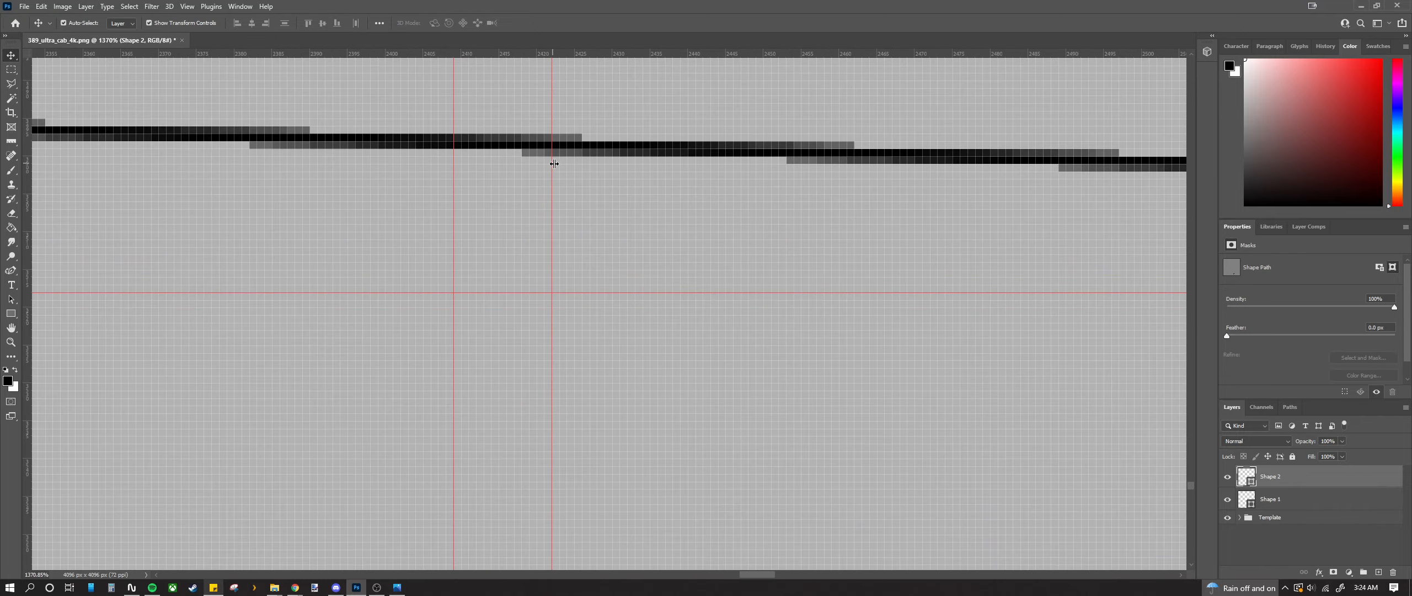
left_click_drag(554, 164, 577, 163)
Step: Add a horizontal guide aligned with the top edge of the hook curve
scroll(576, 201, "down", 15)
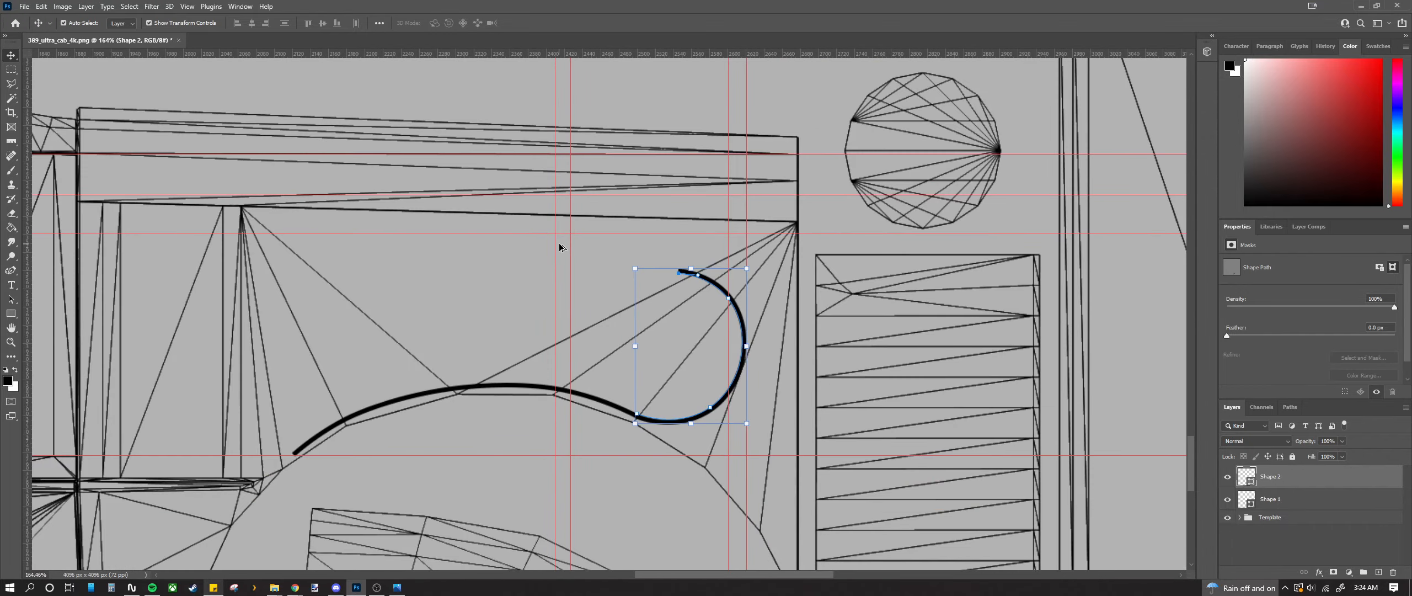
scroll(559, 247, "up", 4)
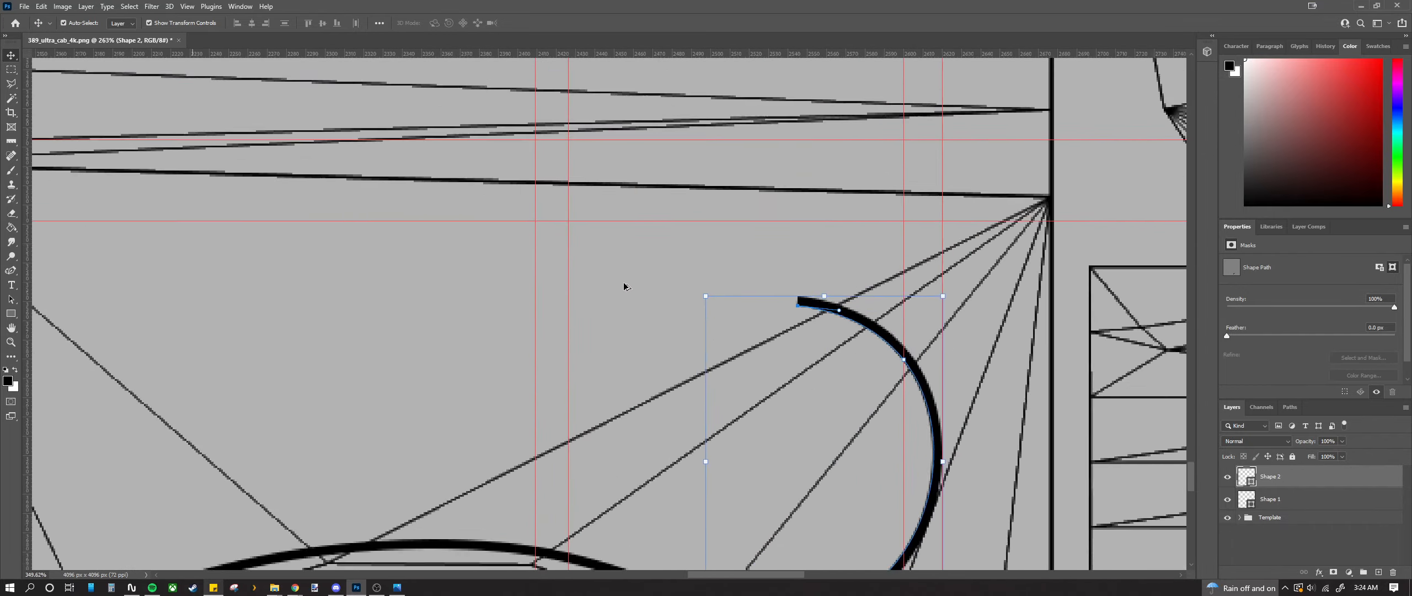
scroll(624, 285, "up", 3)
left_click_drag(765, 53, 795, 298)
scroll(781, 312, "up", 3)
scroll(750, 308, "up", 4)
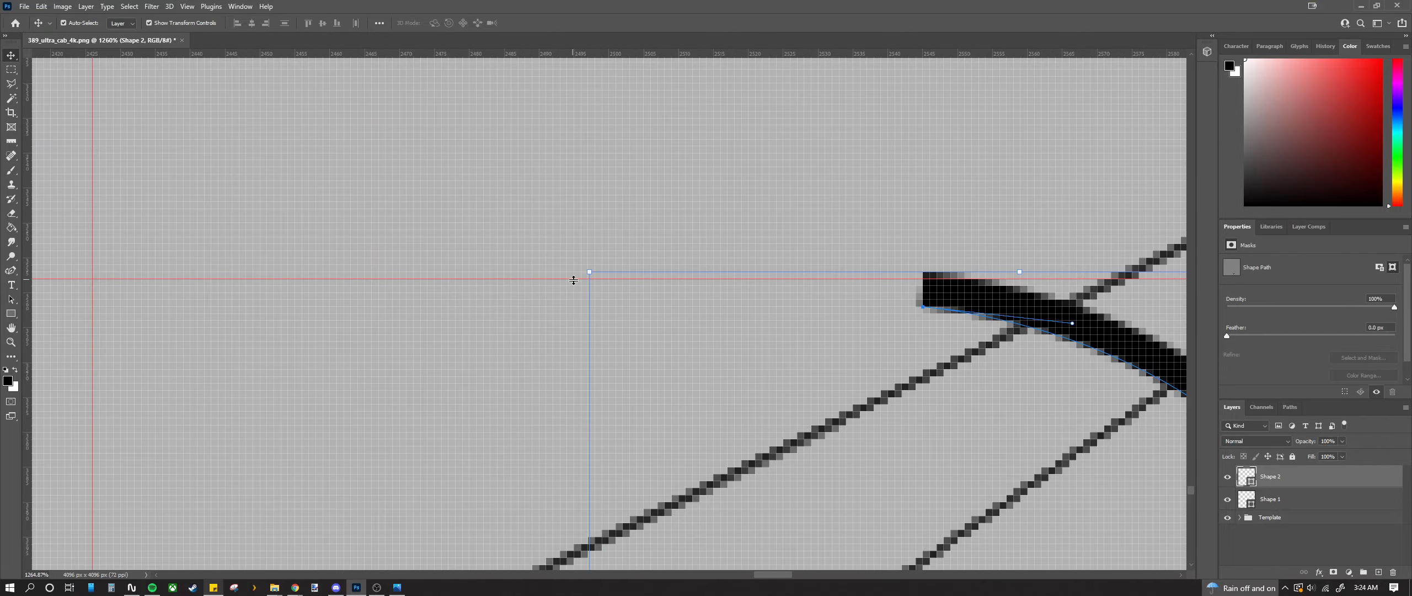
left_click_drag(573, 280, 574, 272)
scroll(576, 281, "down", 4)
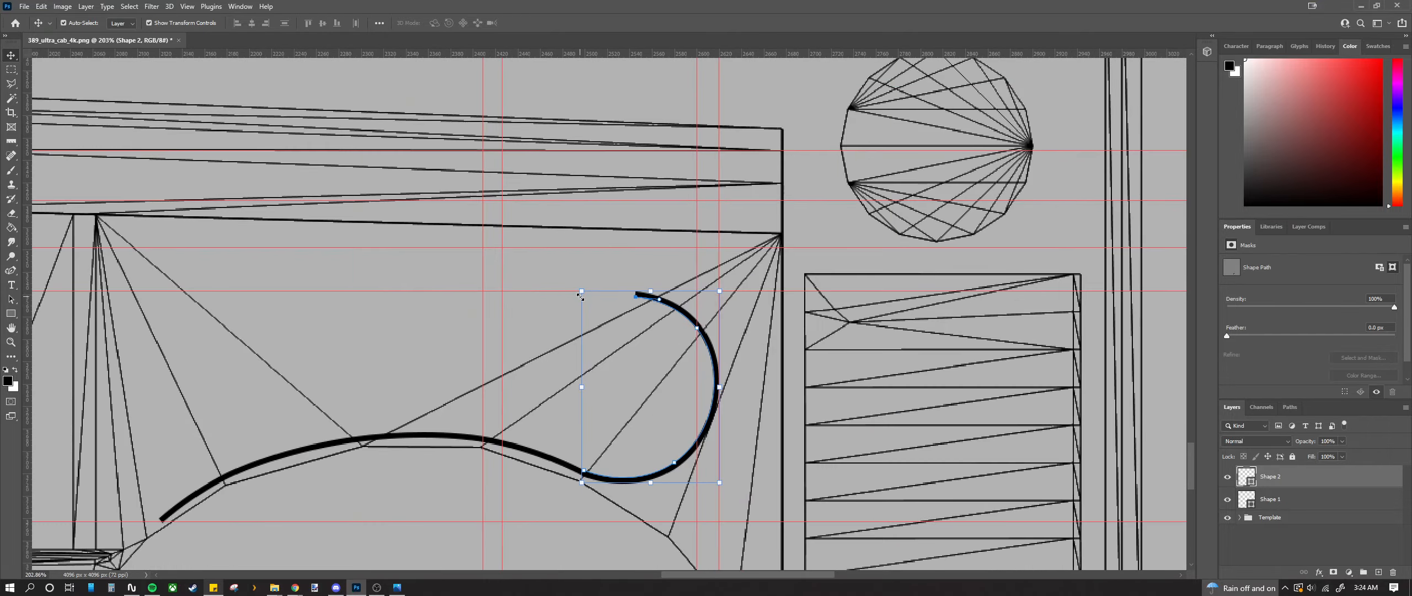
scroll(580, 297, "down", 1)
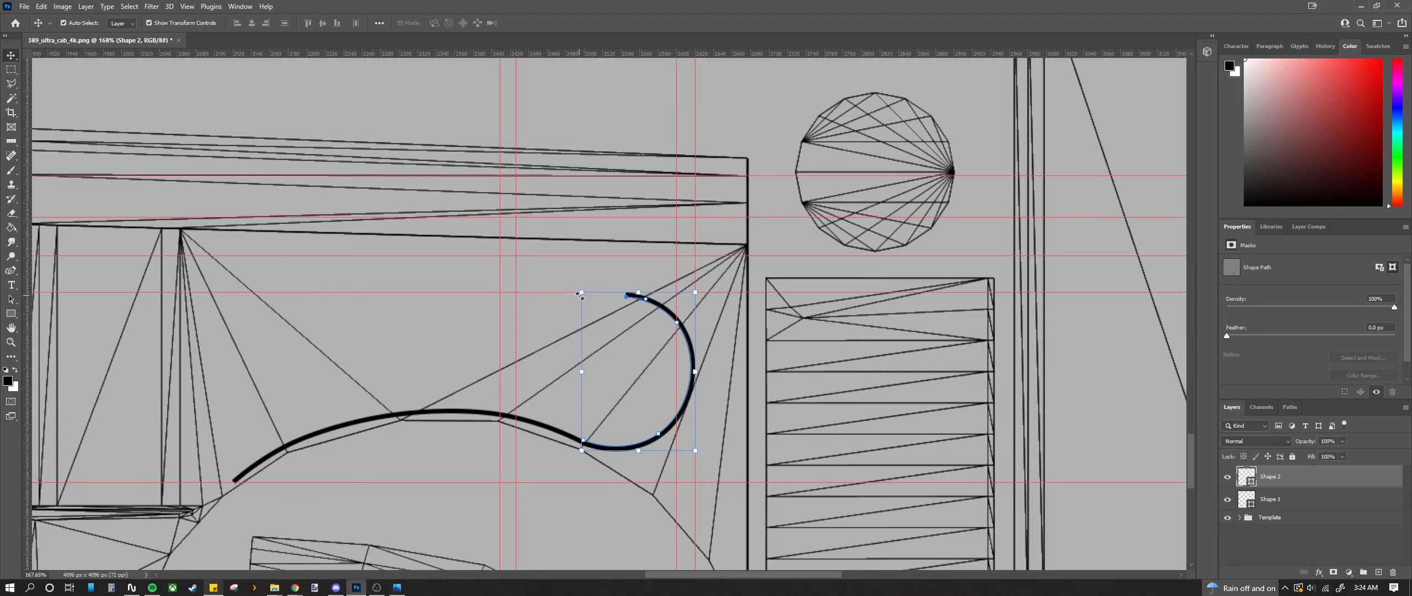
scroll(701, 339, "down", 3)
scroll(640, 320, "up", 3)
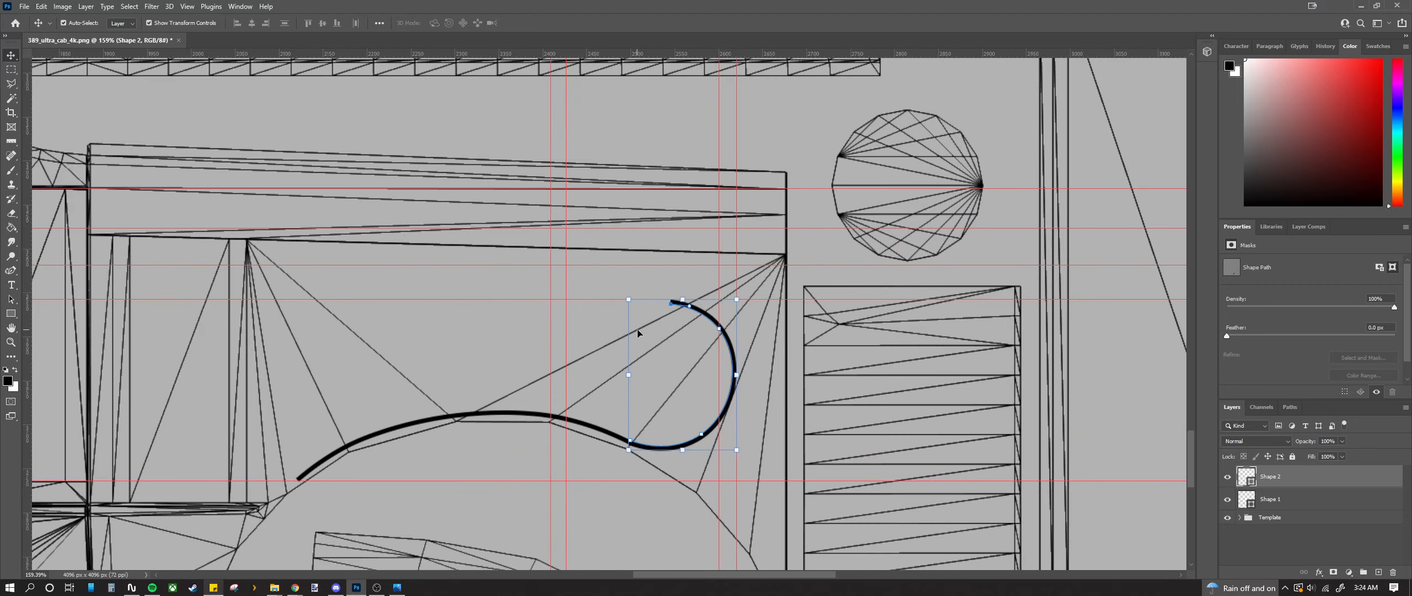
left_click(11, 270)
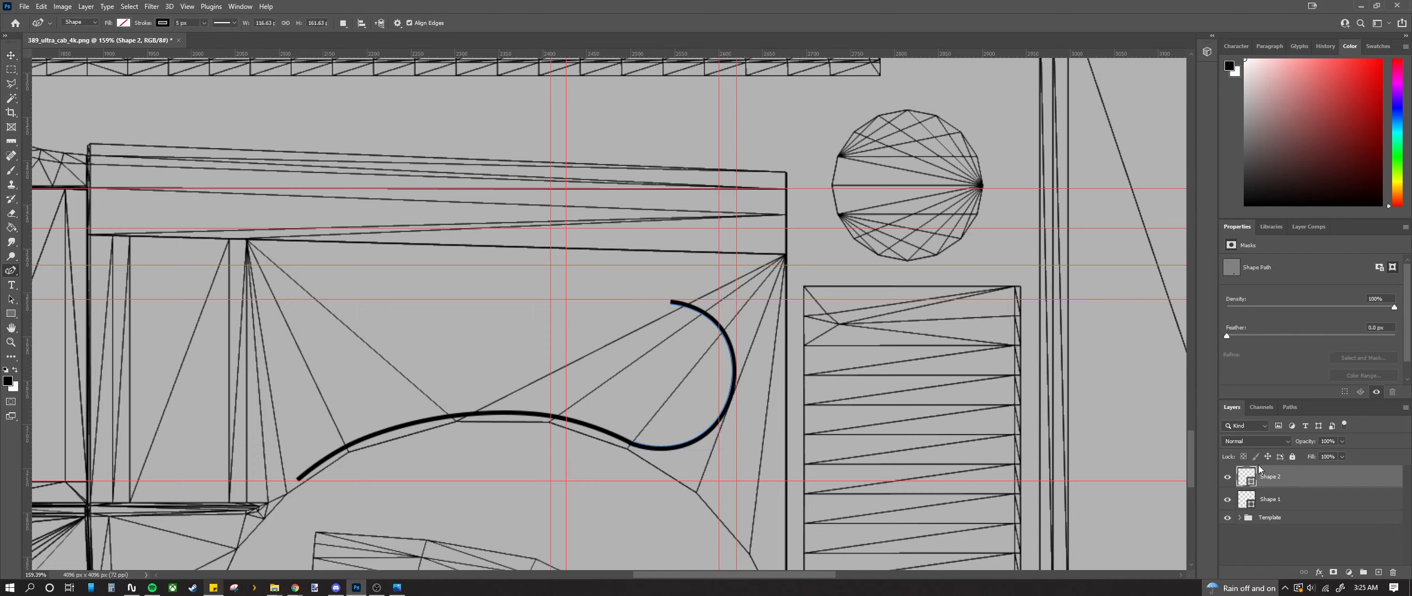
Step: Deselect the hook path, then hide and reshow the Template layer to inspect the strokes
key("Escape")
scroll(648, 474, "up", 6)
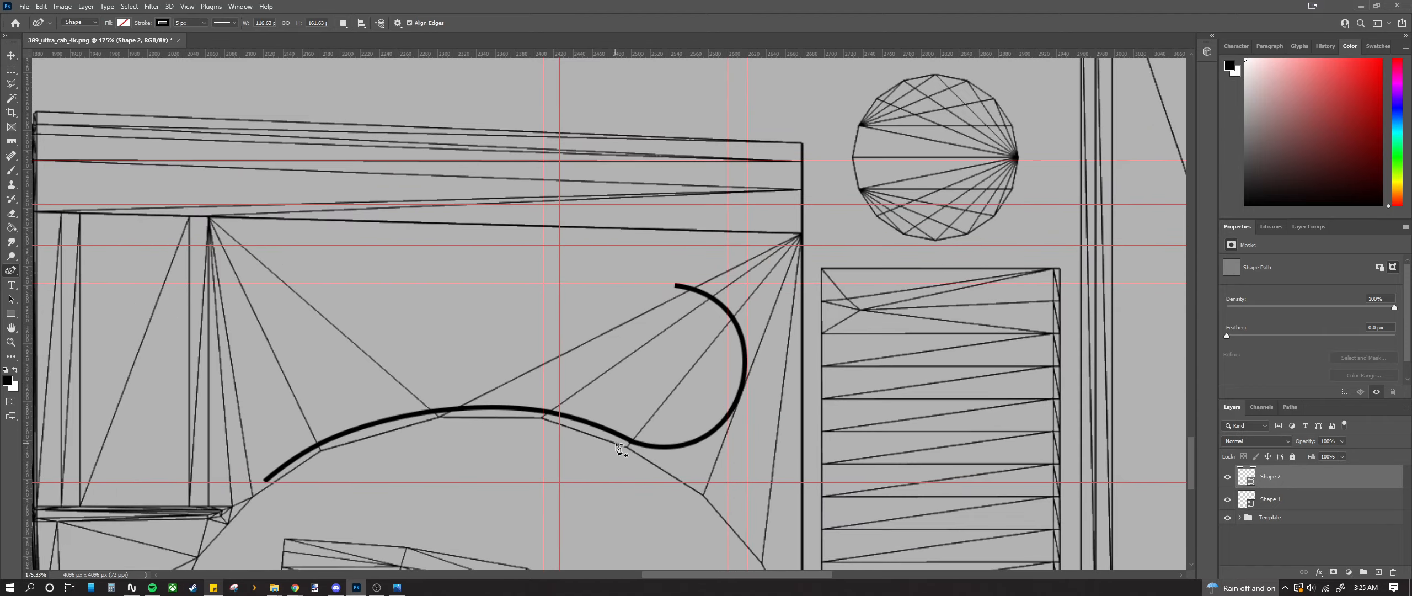
left_click(1228, 518)
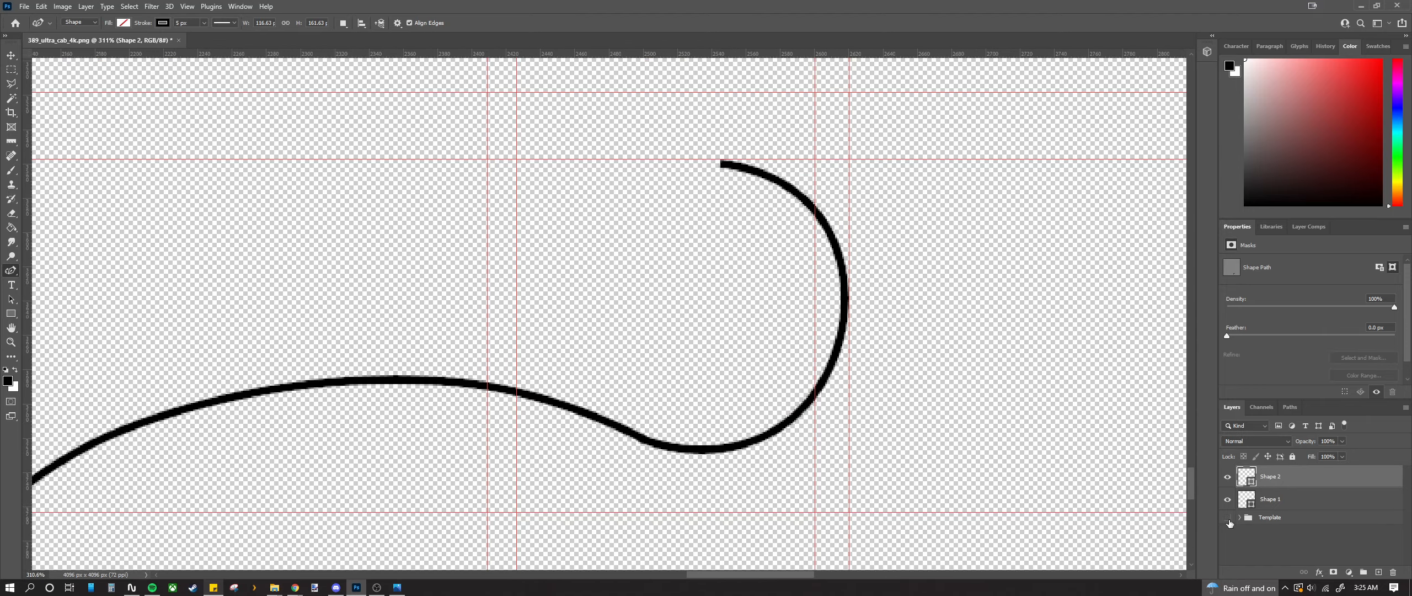
left_click(1229, 520)
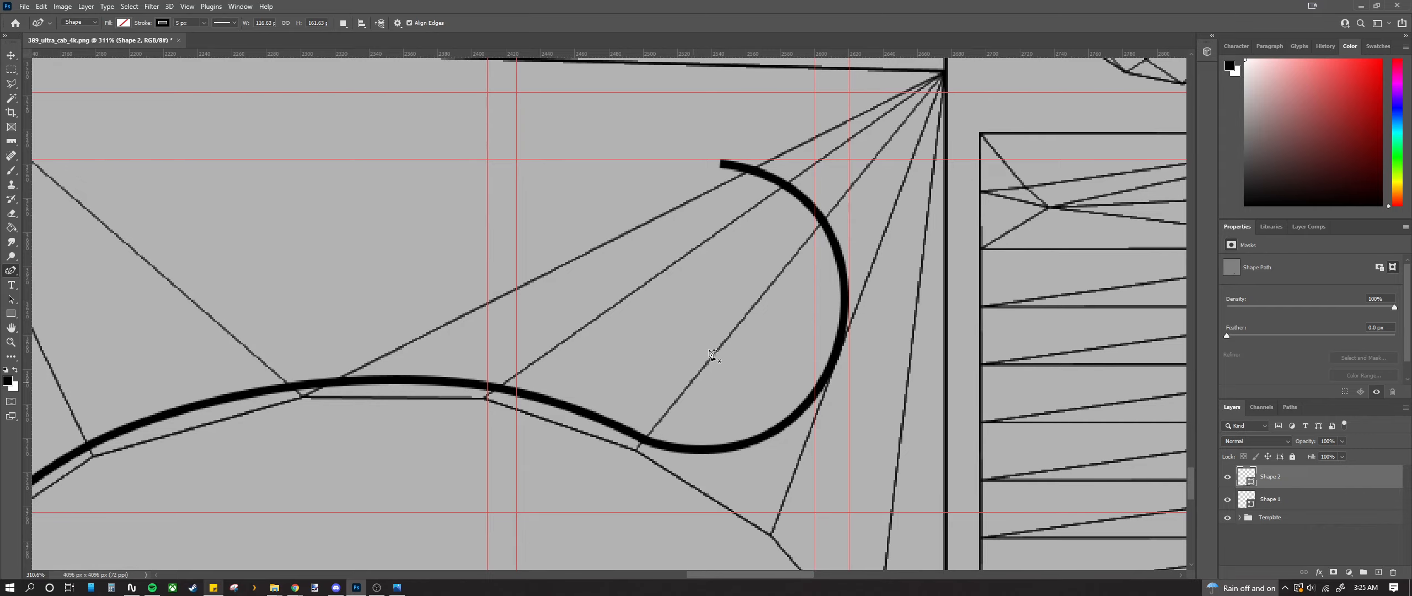
scroll(682, 244, "down", 2)
scroll(681, 241, "up", 1)
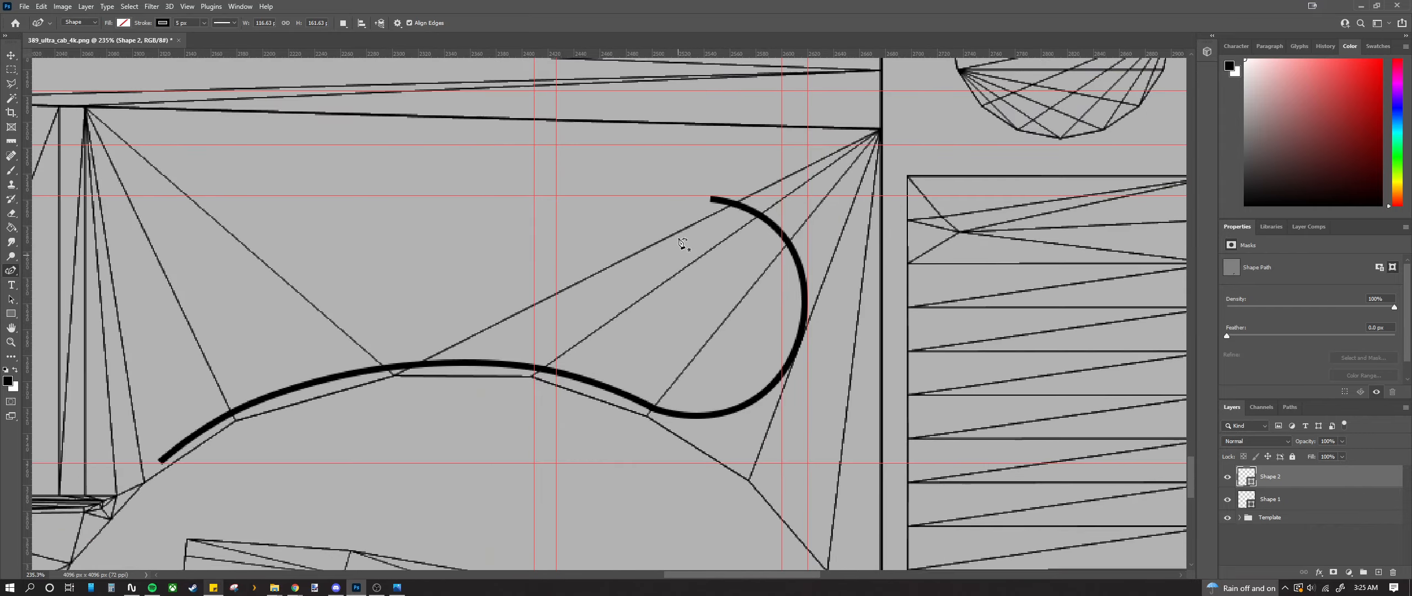
scroll(662, 201, "up", 5)
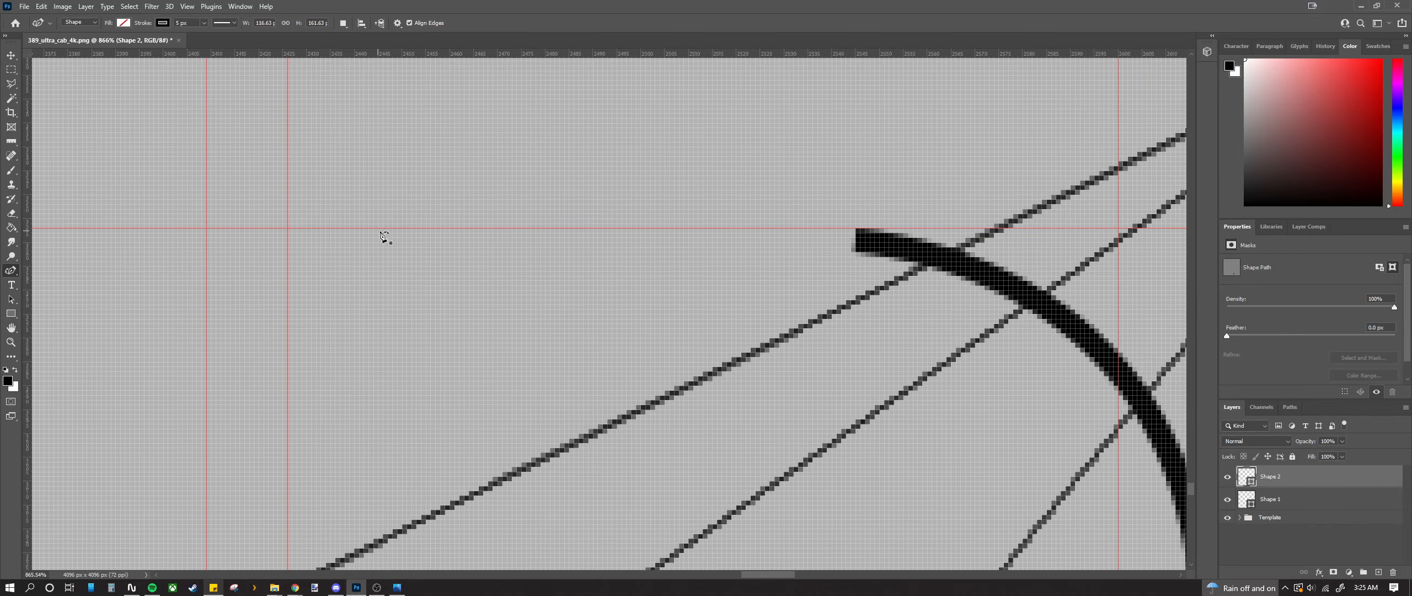
Step: Draw a straight black stroke from the guide intersection to the hook's top end as Shape 3
scroll(386, 235, "up", 1)
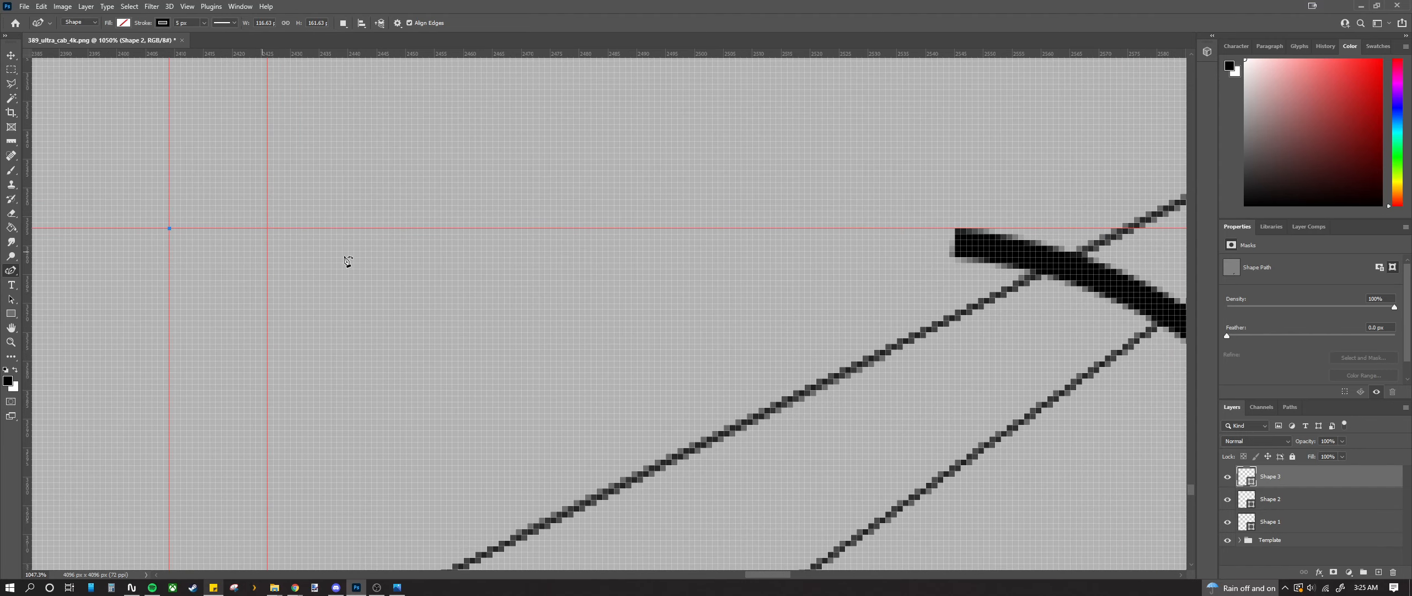
left_click(170, 228)
left_click(955, 228)
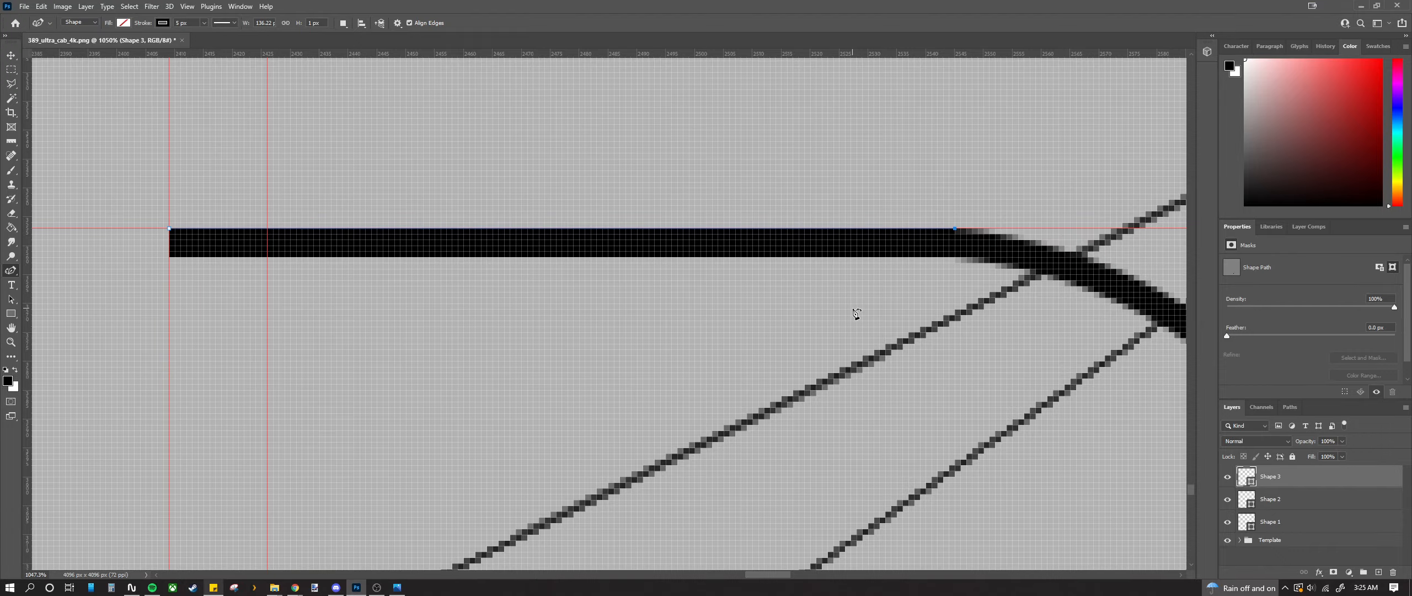
scroll(869, 268, "down", 8)
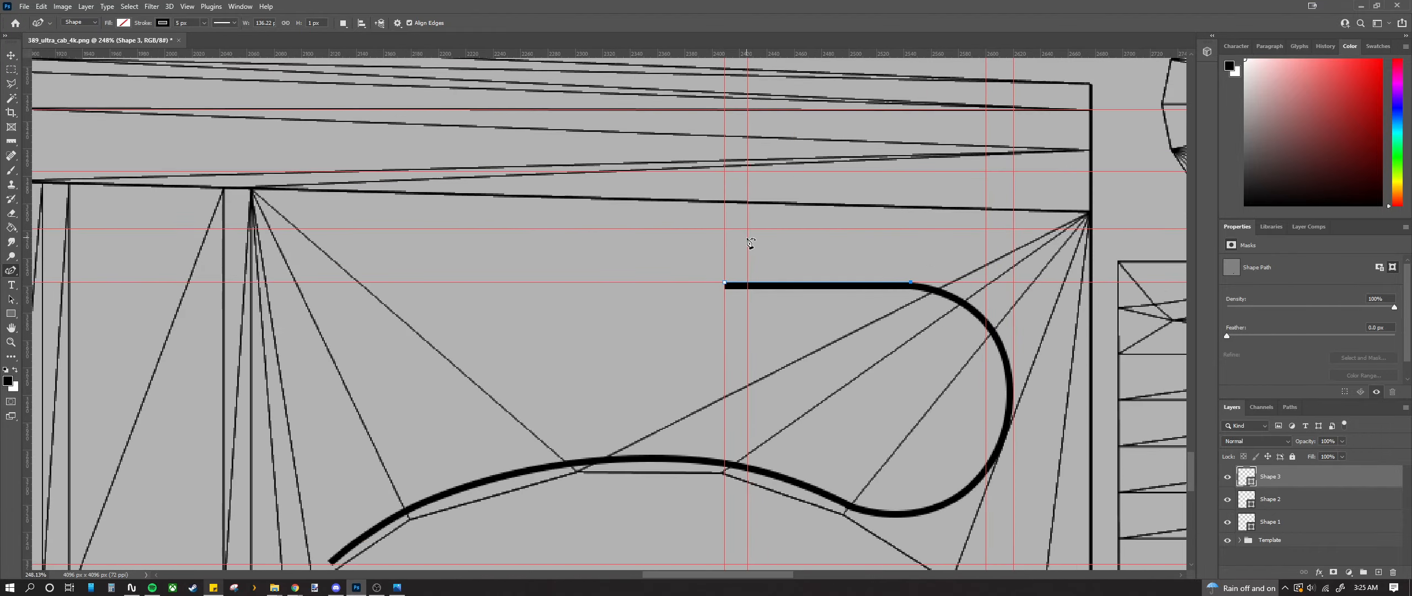
scroll(750, 243, "up", 4)
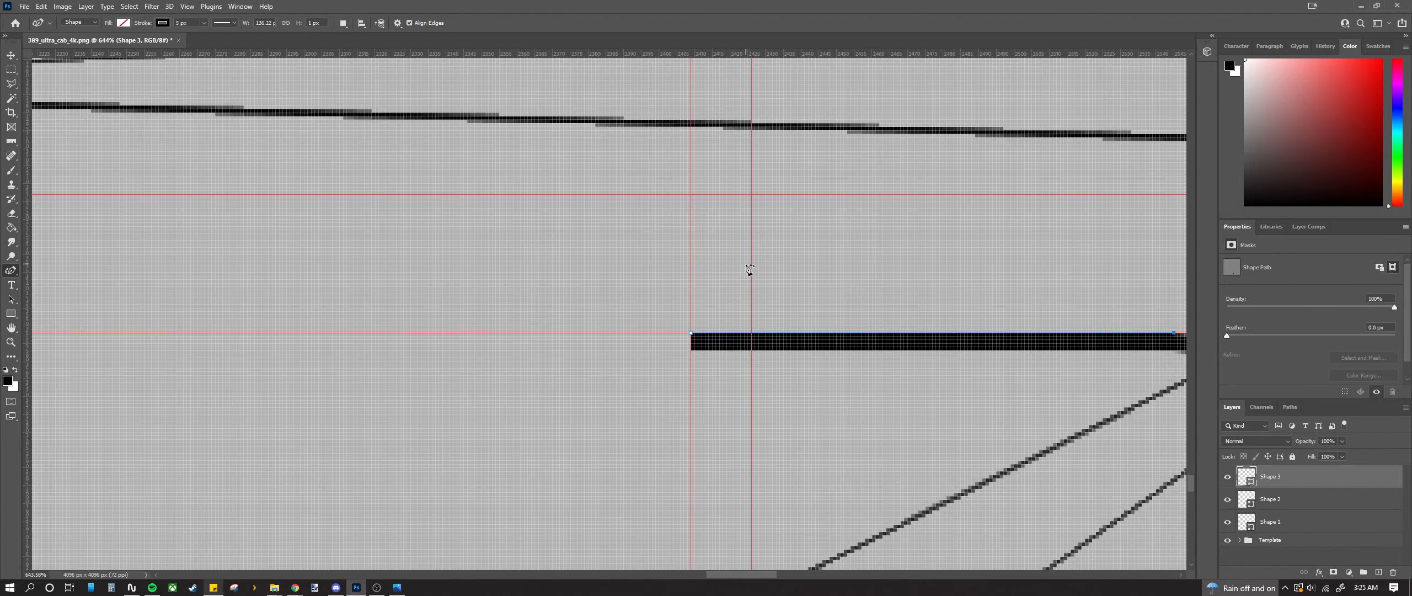
Step: Draw a diagonal stroke (Shape 4) up from Shape 3's left end and move its lower anchor down-left
left_click(691, 333)
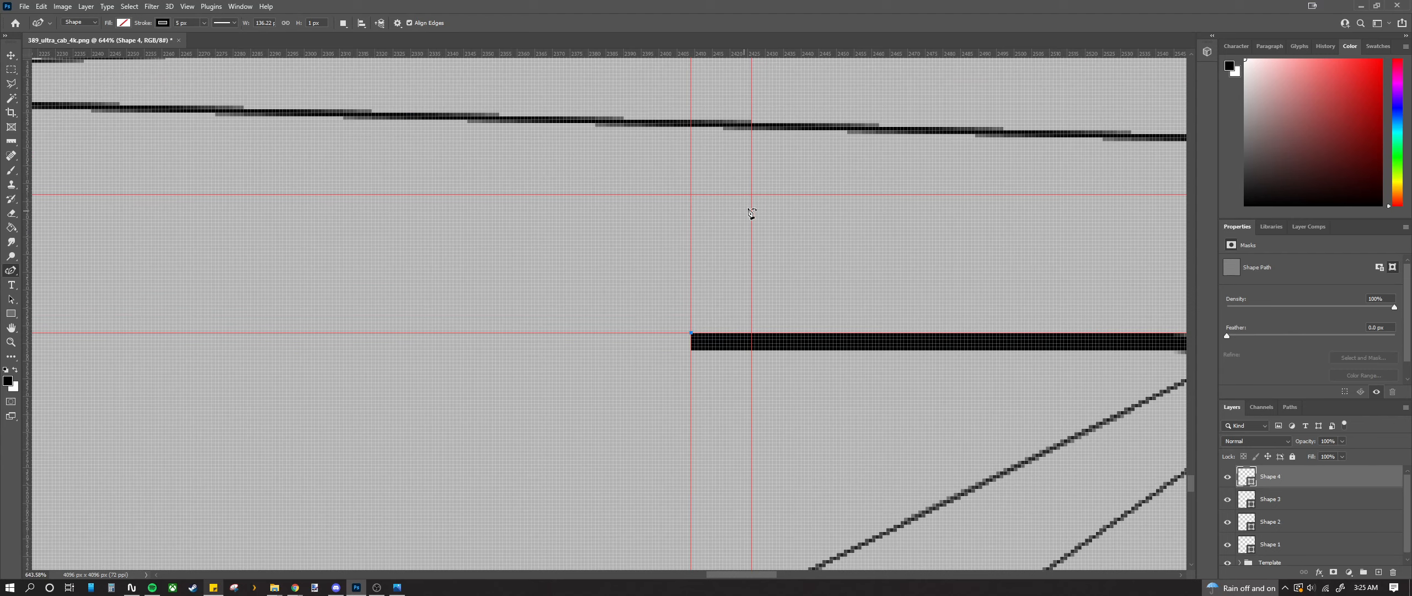
left_click(752, 194)
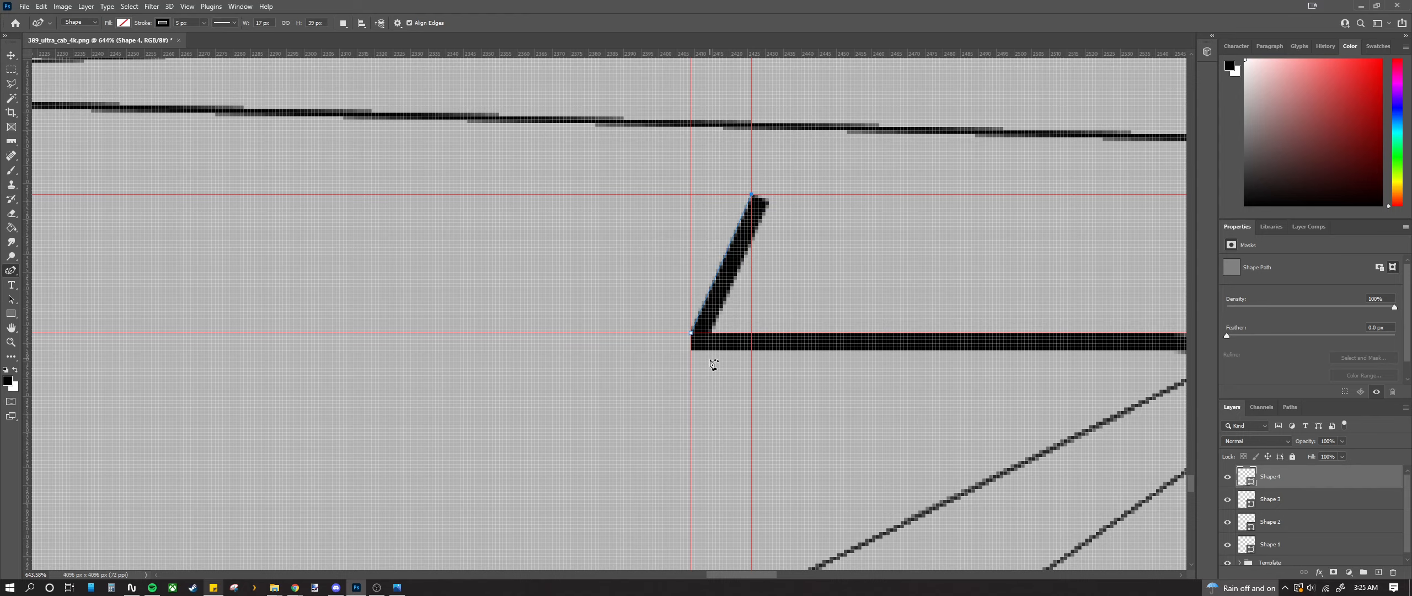
scroll(691, 343, "up", 7)
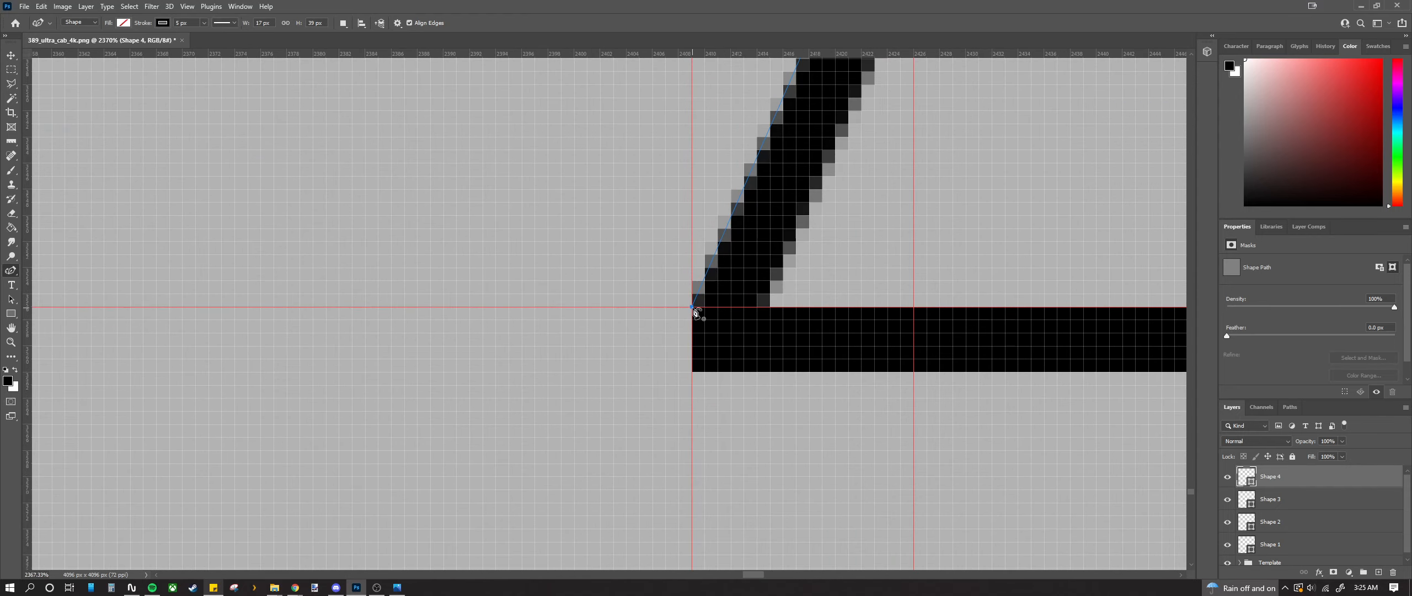
left_click_drag(692, 308, 656, 375)
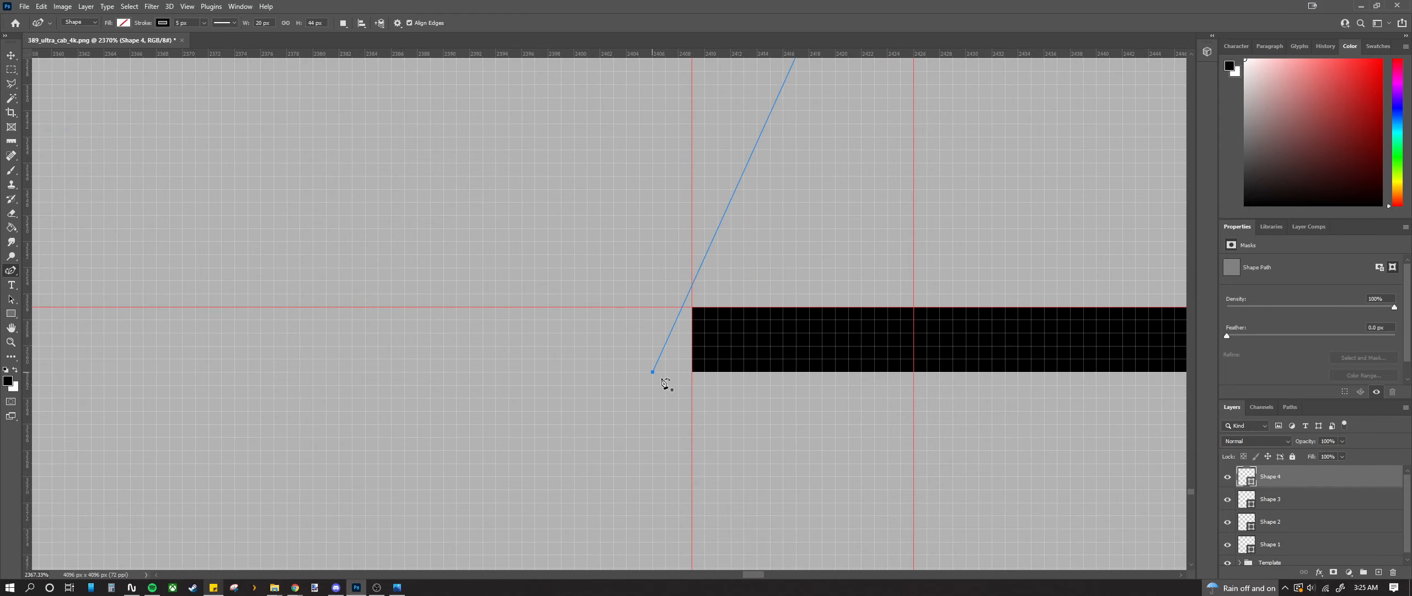
key("ctrl+z")
left_click_drag(692, 307, 653, 373)
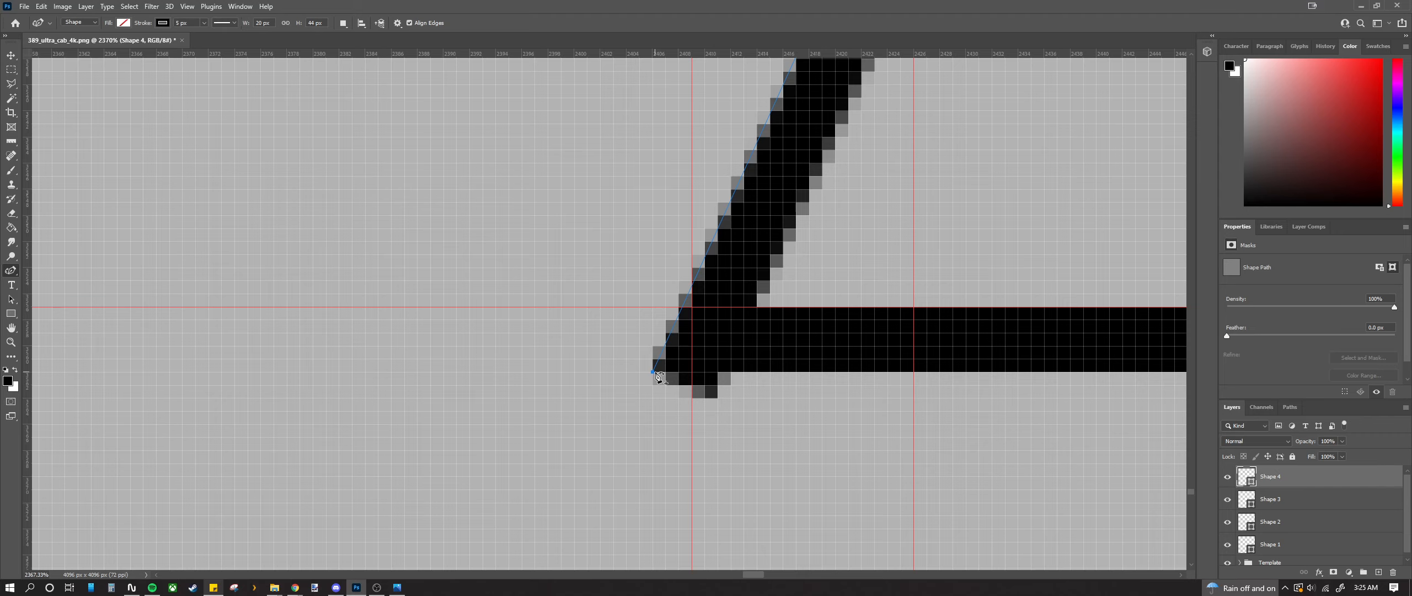
left_click_drag(653, 373, 665, 373)
Step: Nudge the diagonal's lower anchor pixel by pixel until it meets the bar's corner
scroll(704, 373, "down", 2)
scroll(705, 372, "down", 2)
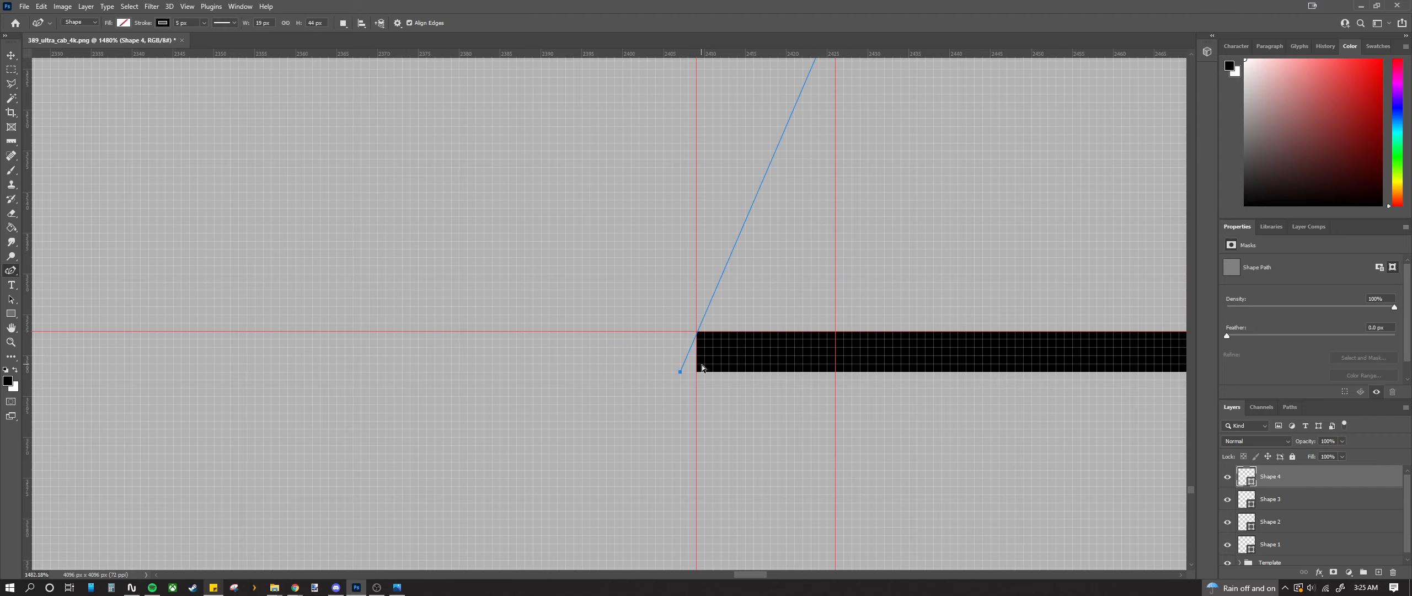
key("ctrl+z")
left_click_drag(672, 371, 680, 372)
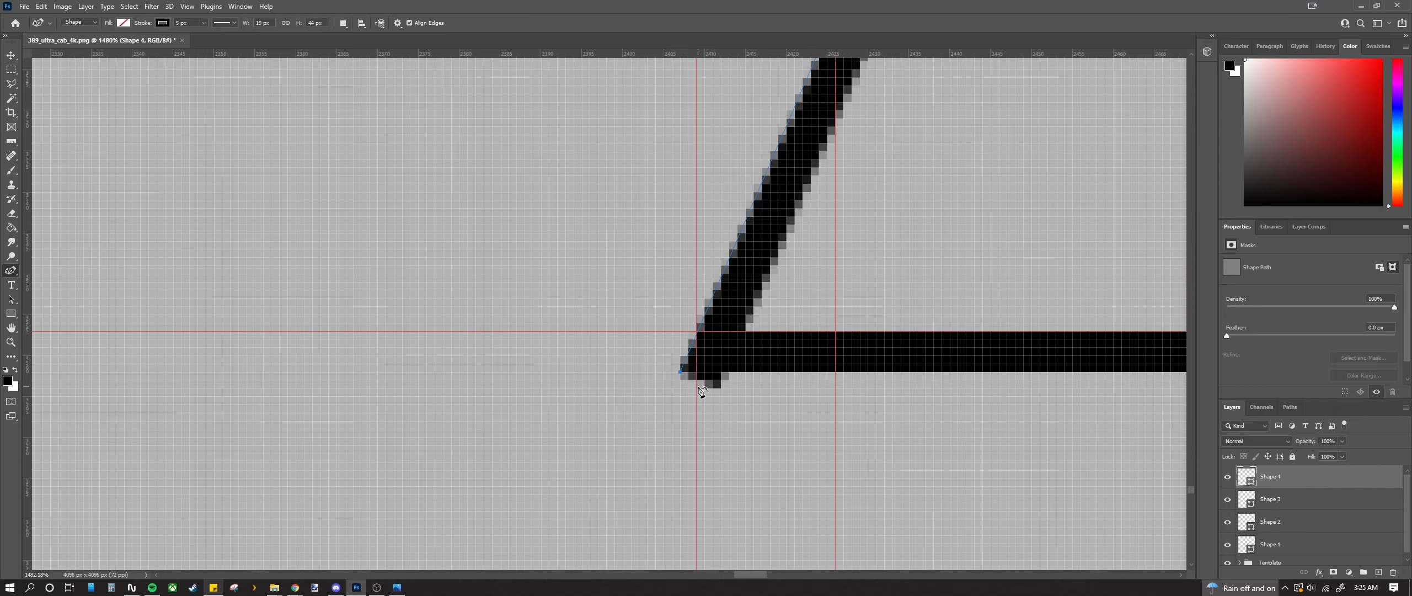
scroll(699, 389, "up", 3)
scroll(708, 392, "down", 1)
scroll(712, 396, "up", 6)
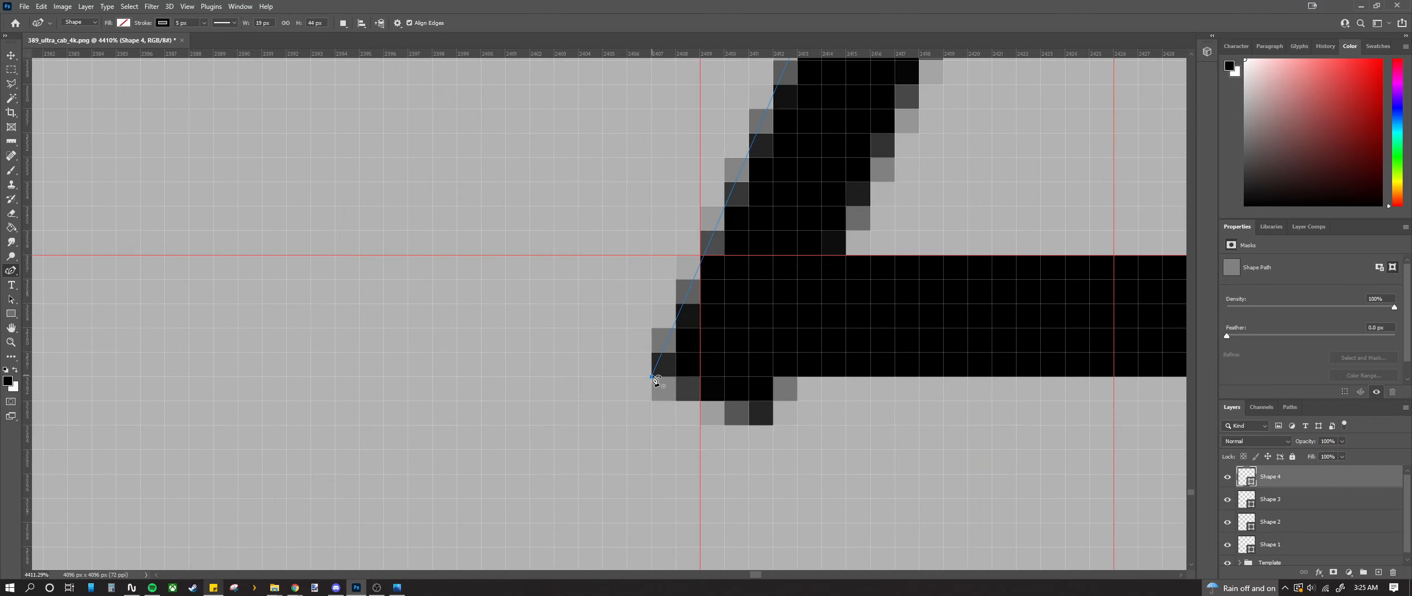
left_click_drag(653, 379, 613, 378)
scroll(611, 381, "down", 5)
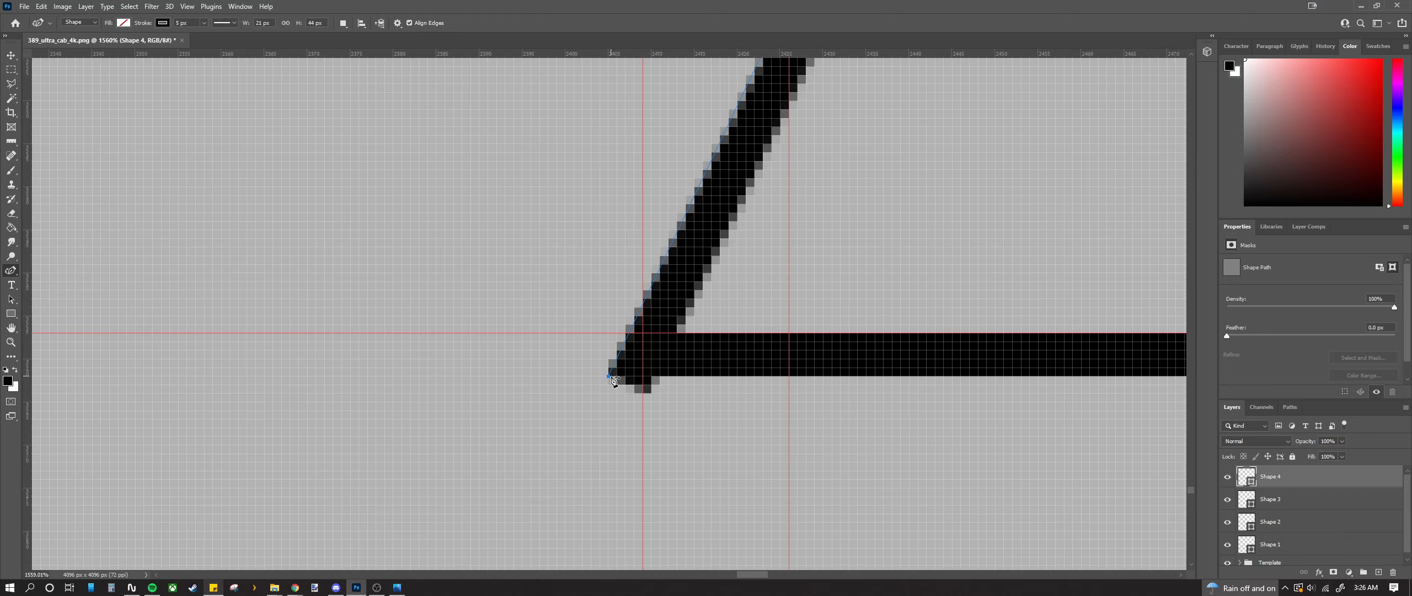
scroll(613, 378, "up", 3)
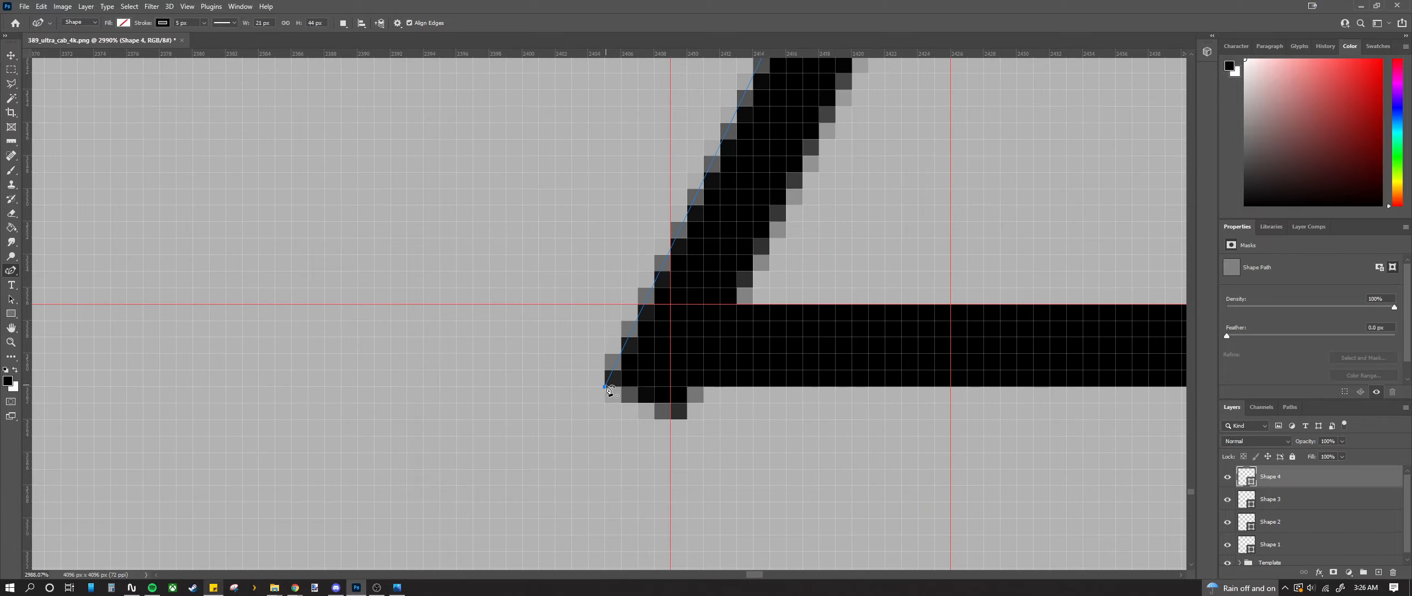
left_click_drag(606, 385, 619, 390)
key("ctrl+z")
scroll(607, 386, "down", 9)
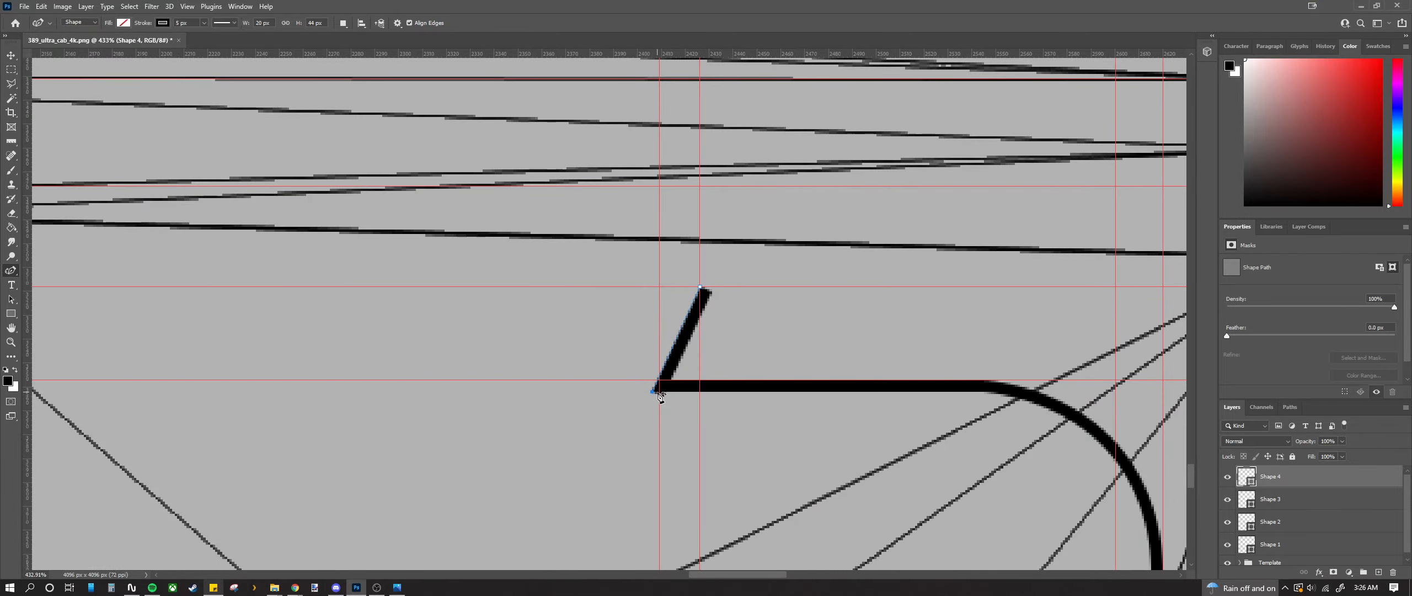
scroll(659, 395, "up", 10)
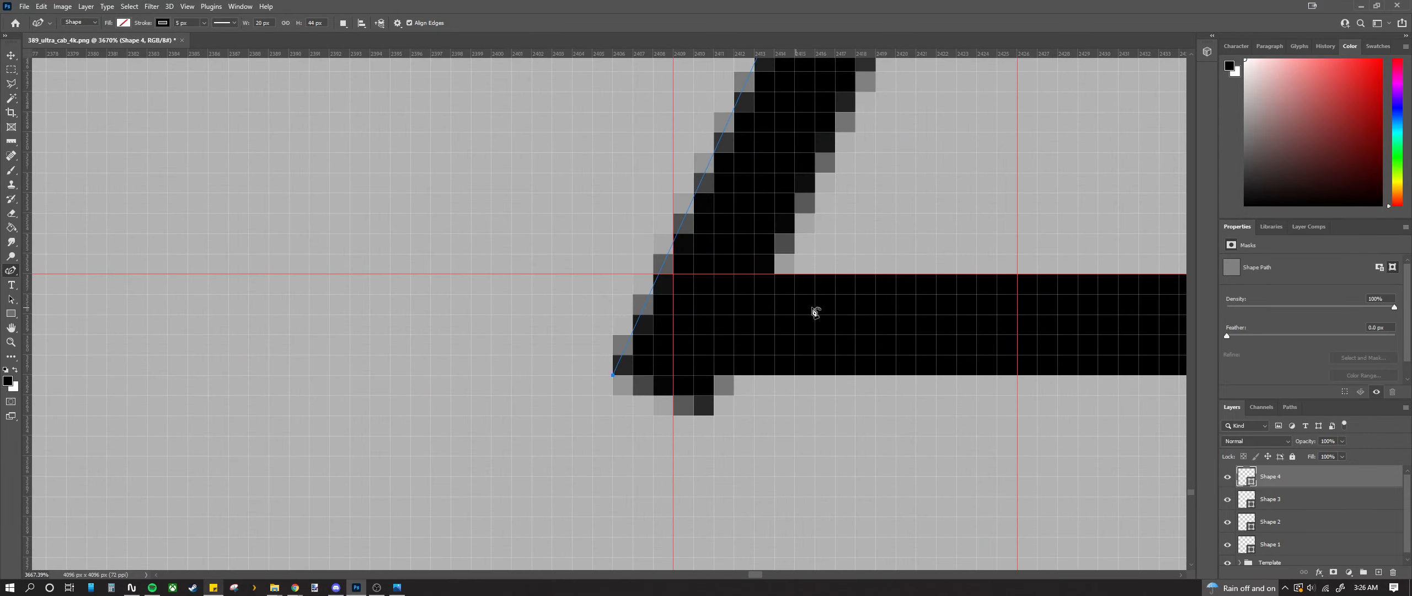
scroll(791, 410, "down", 3)
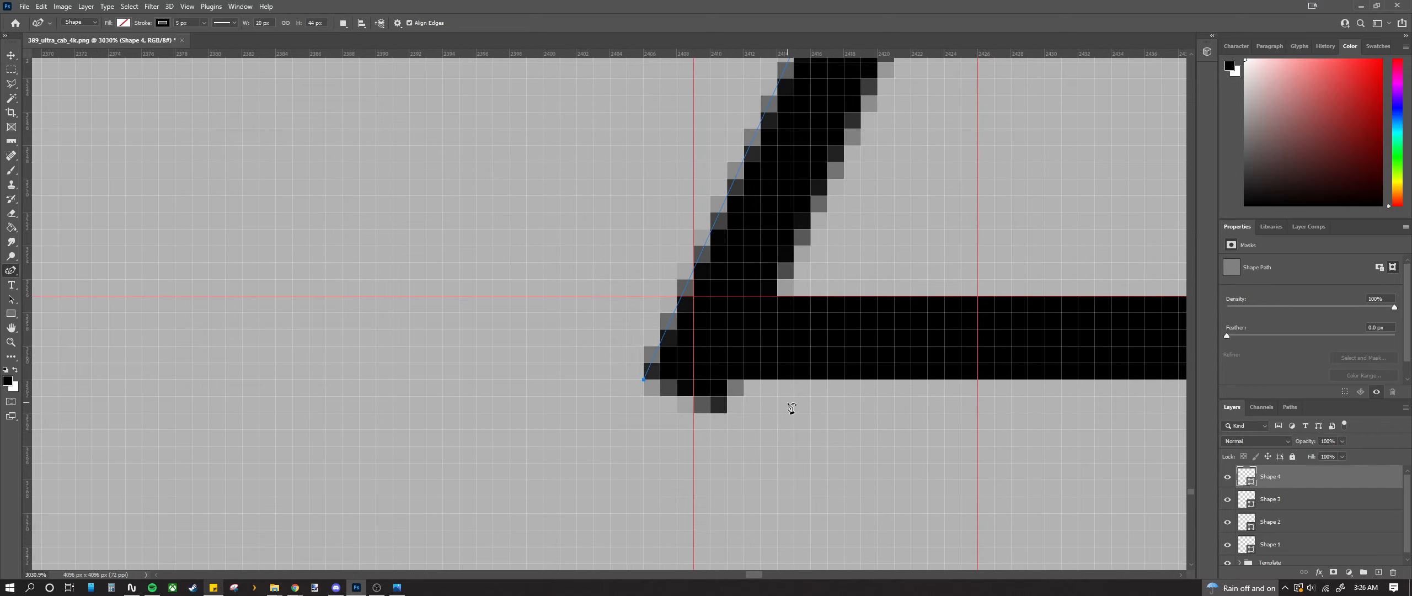
scroll(787, 389, "up", 5)
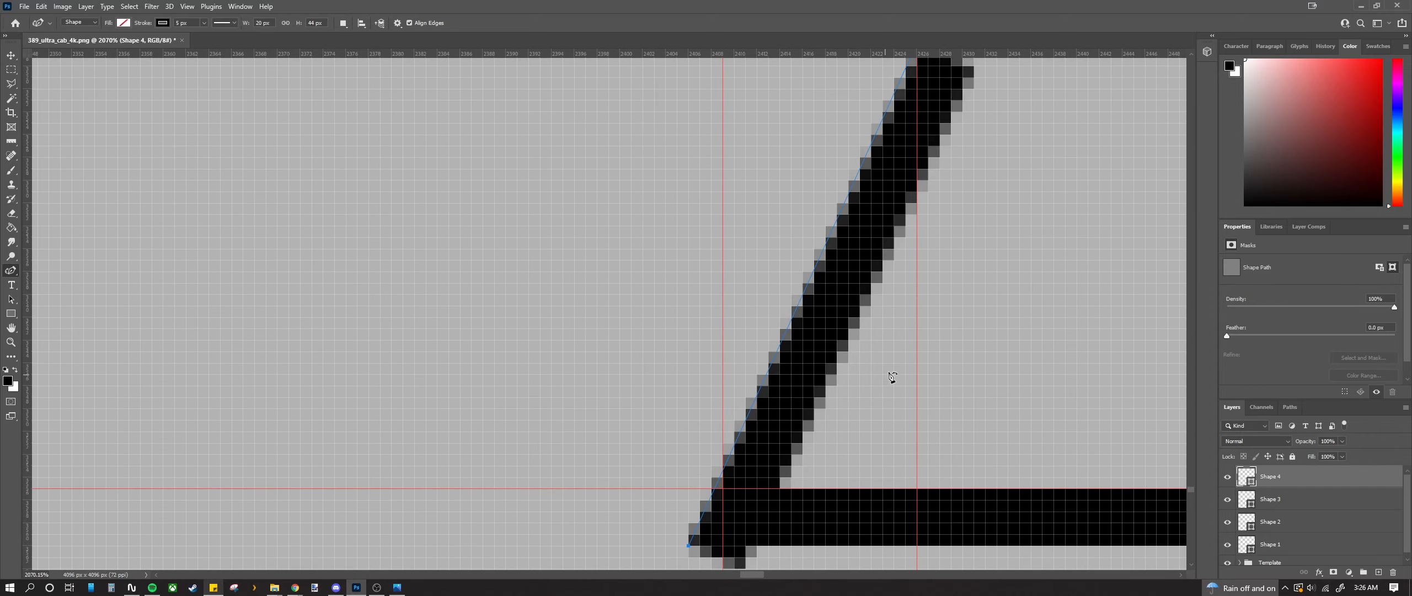
scroll(988, 254, "up", 4)
scroll(977, 246, "down", 4)
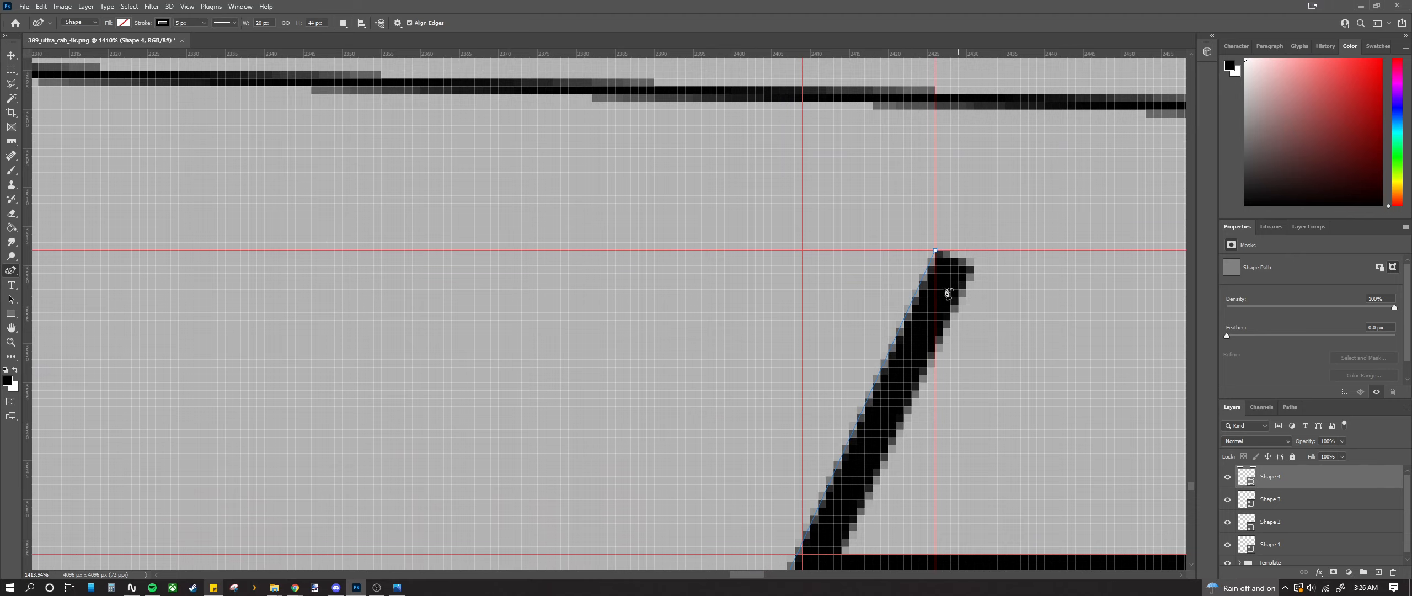
scroll(933, 309, "down", 1)
scroll(888, 371, "down", 1)
scroll(889, 375, "down", 1)
scroll(987, 271, "up", 4)
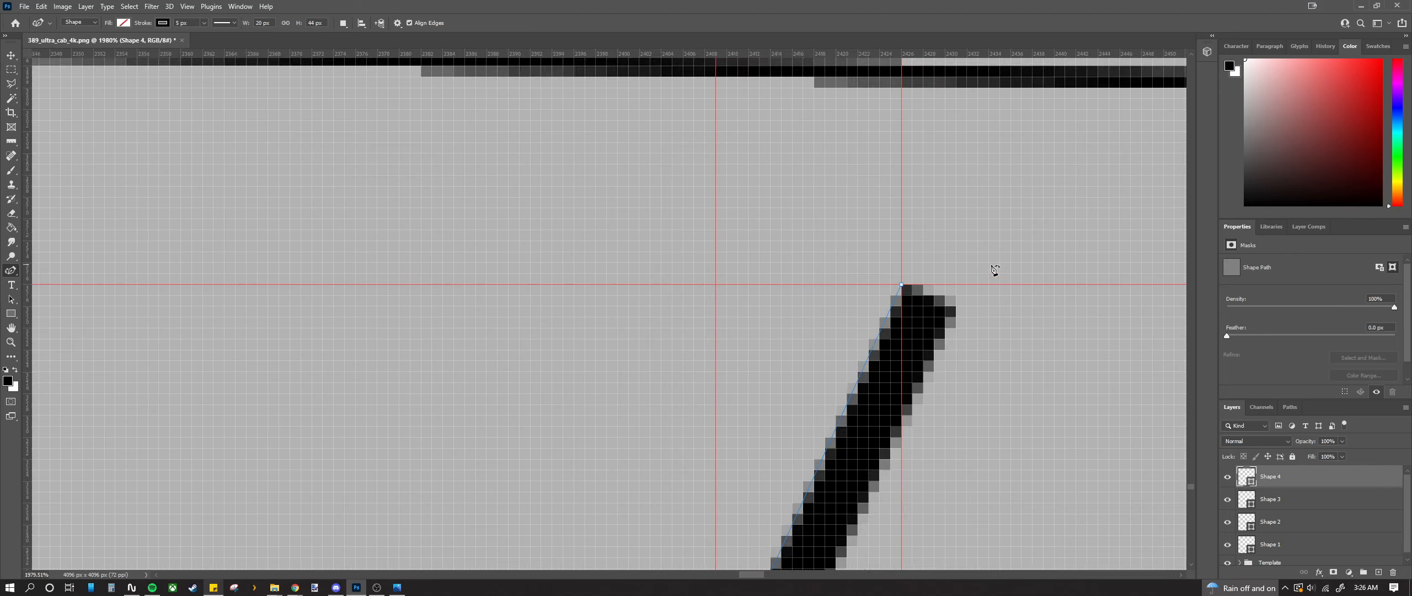
scroll(812, 302, "up", 2)
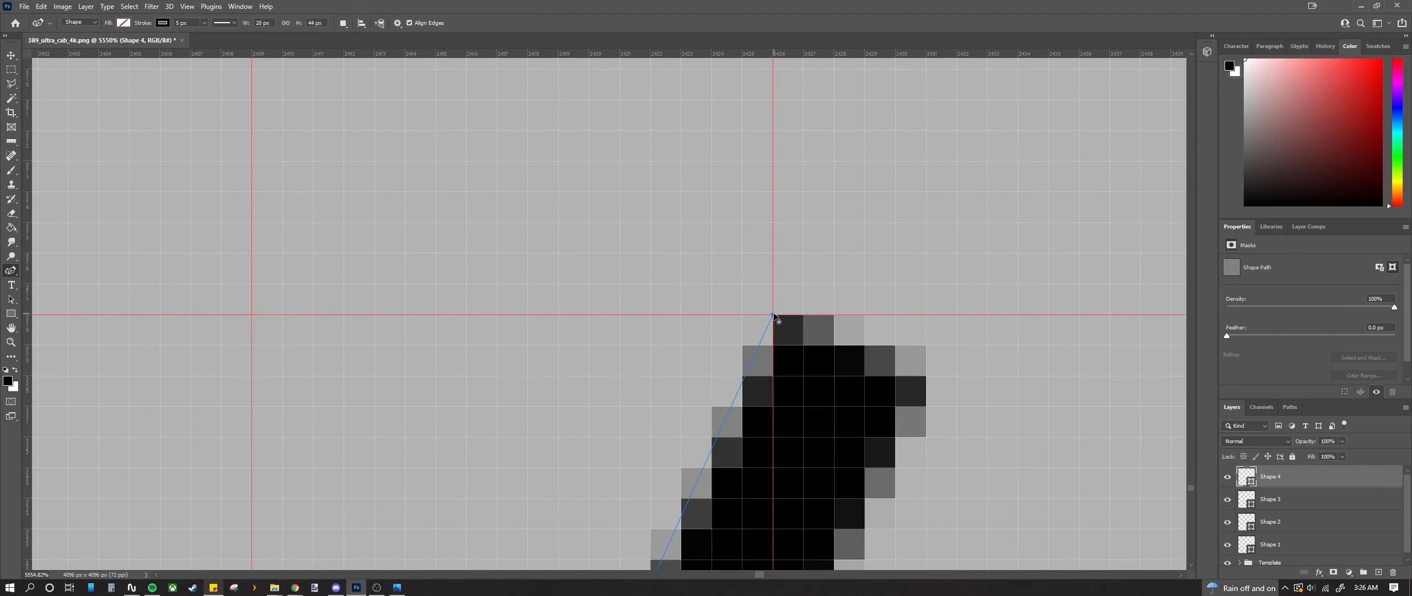
Step: Drag the diagonal's upper anchor onto the top guide
mouse_move(773, 315)
left_mouse_down()
mouse_move(863, 314)
mouse_move(868, 184)
left_mouse_up()
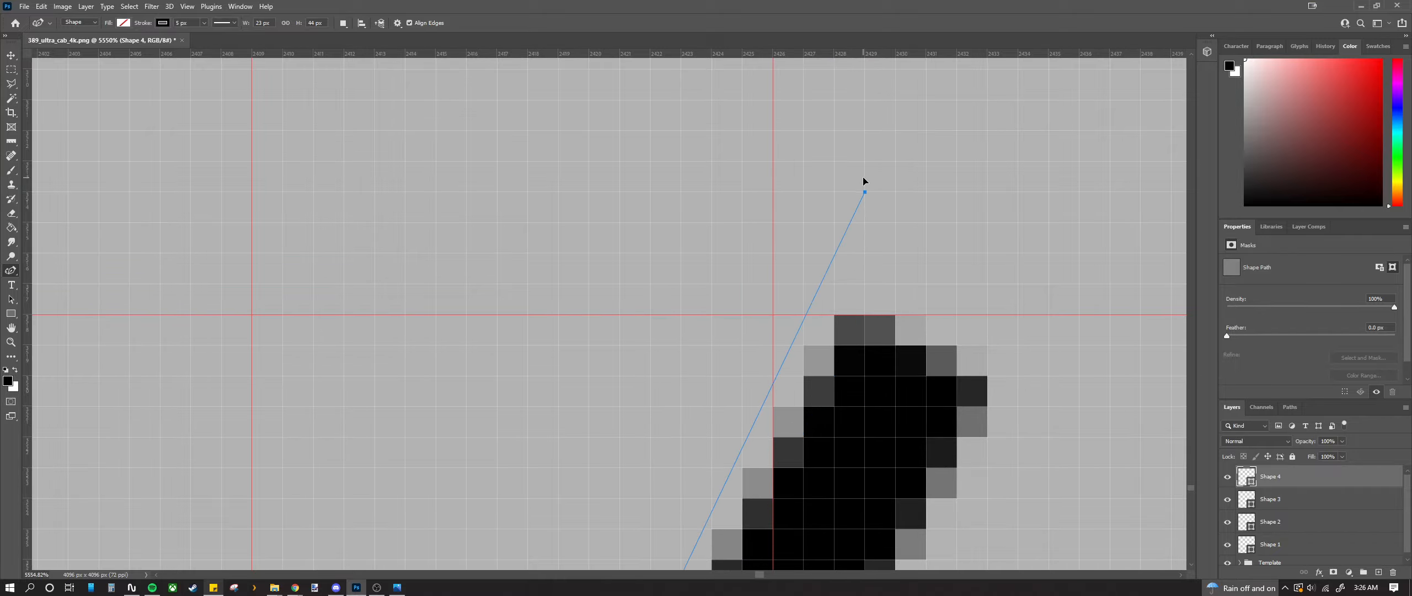
scroll(826, 281, "down", 5)
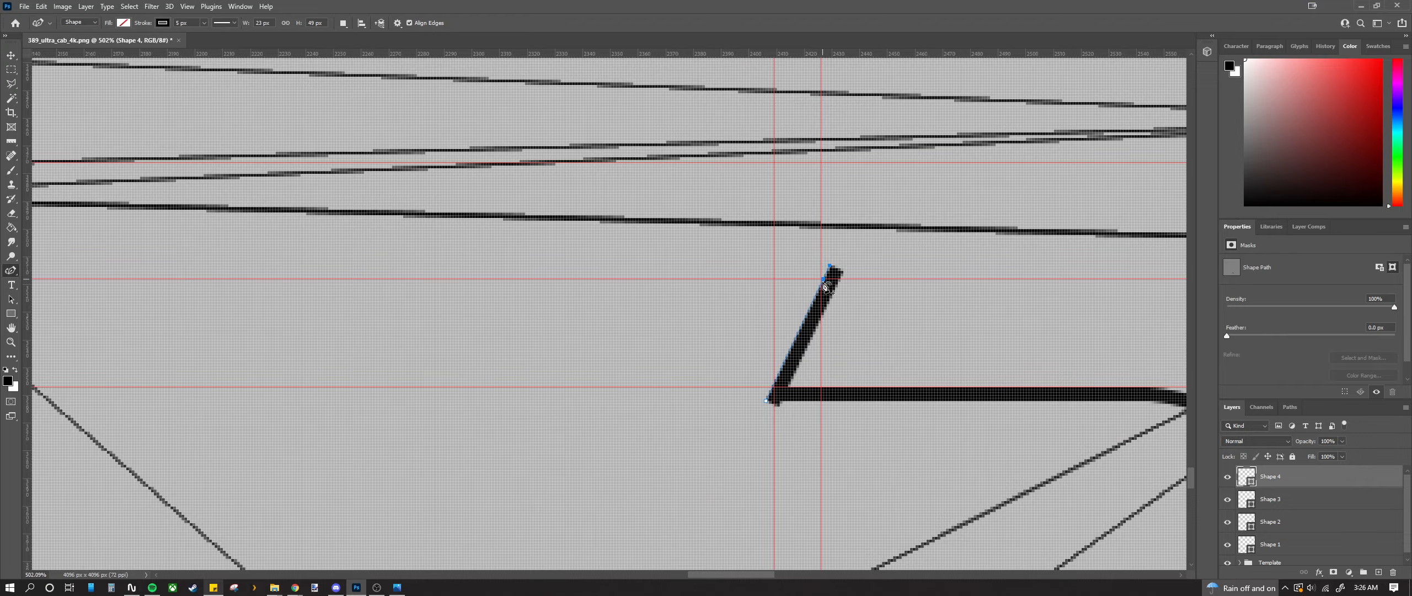
scroll(826, 275, "up", 5)
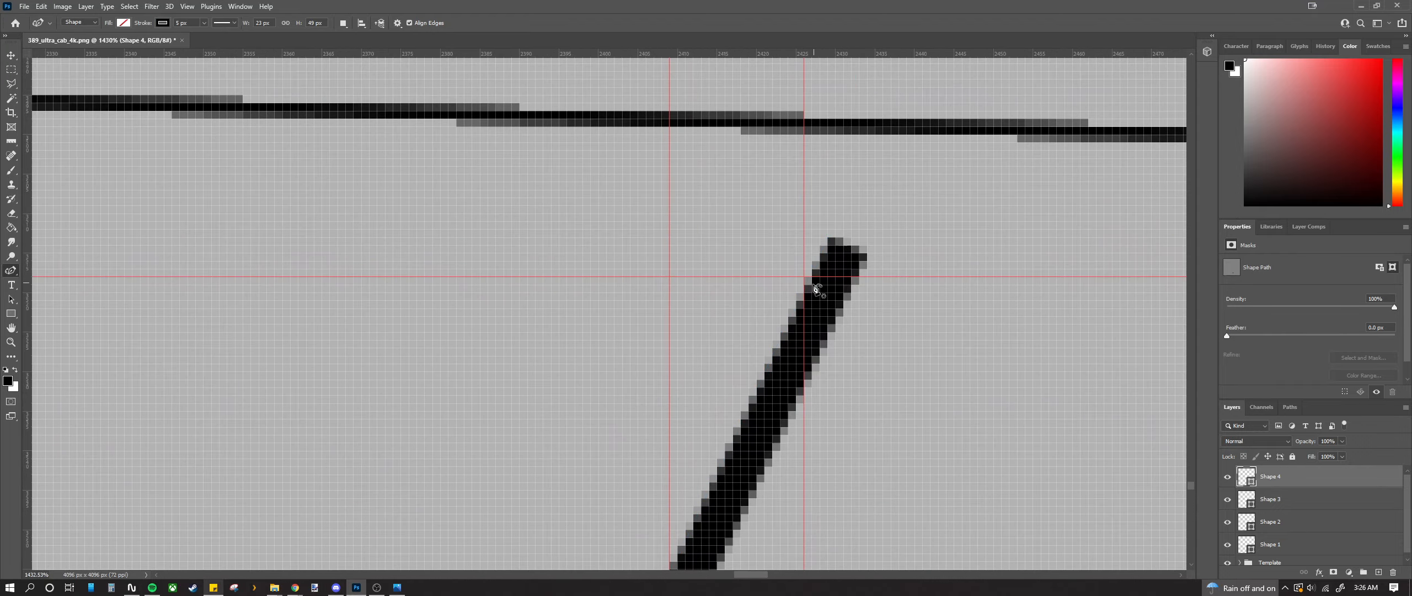
scroll(816, 279, "down", 2)
scroll(807, 283, "up", 2)
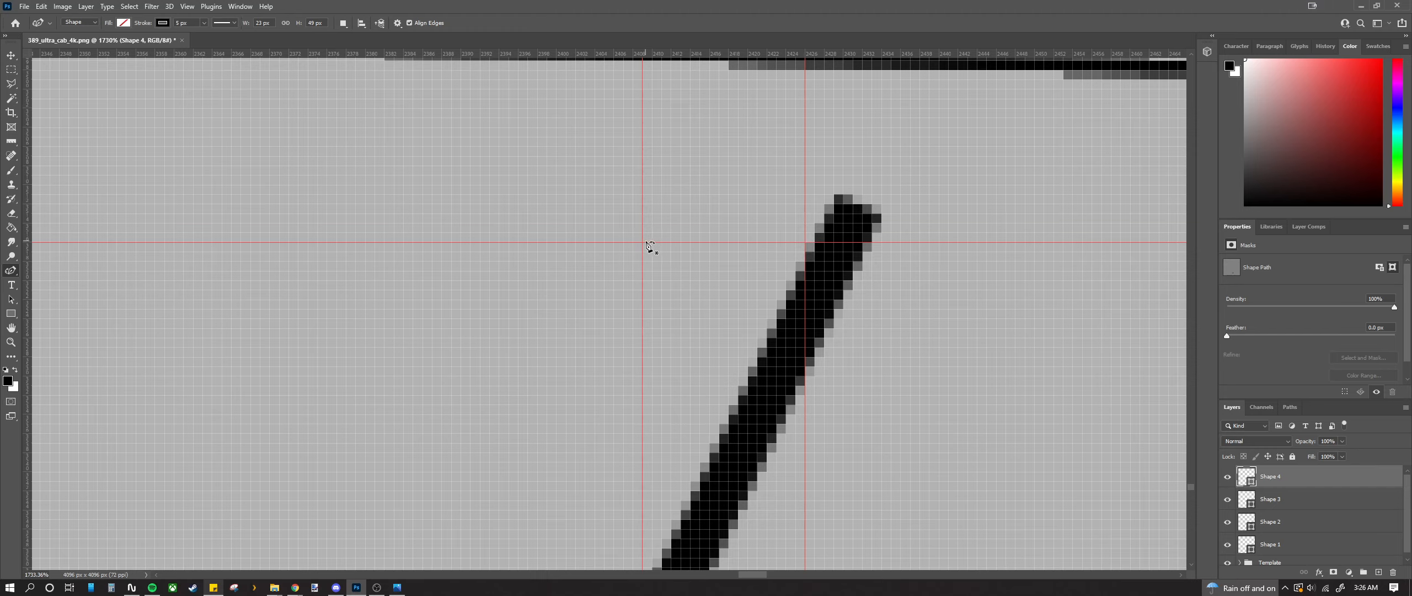
Step: Draw Shape 5, a short stroke along the upper guide extended right to meet the diagonal
left_click(643, 242)
left_click(806, 242)
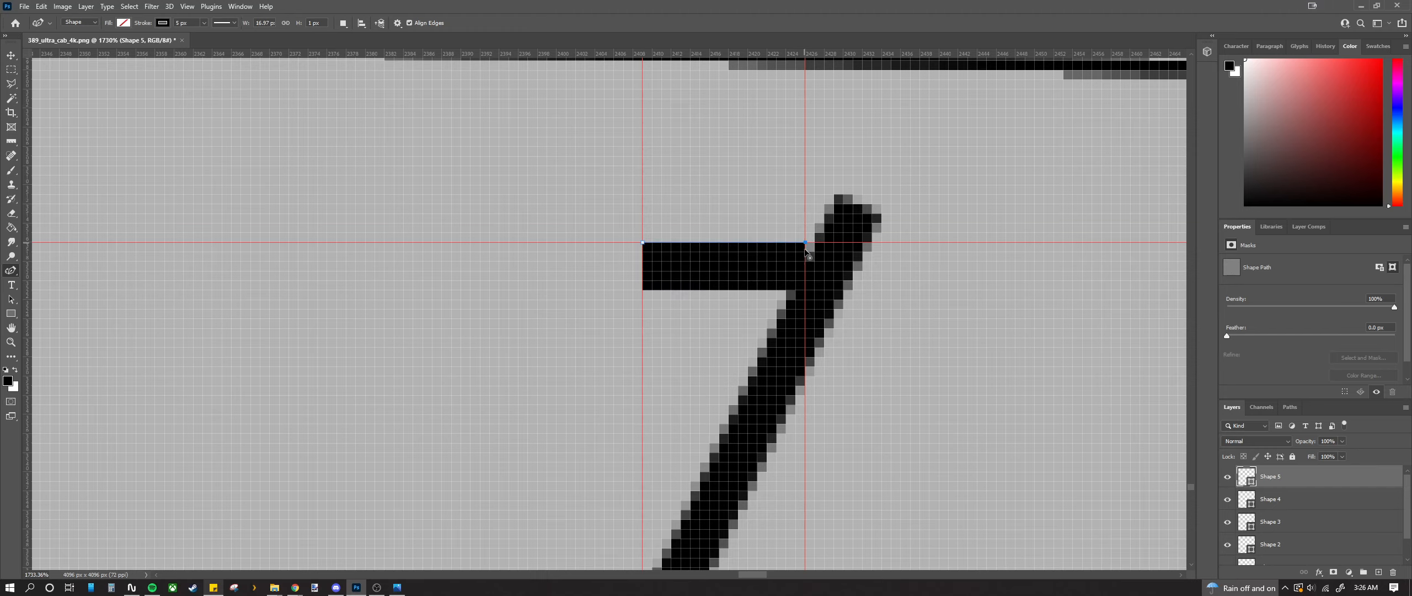
left_click_drag(805, 242, 824, 242)
scroll(814, 305, "down", 4)
scroll(776, 423, "up", 4)
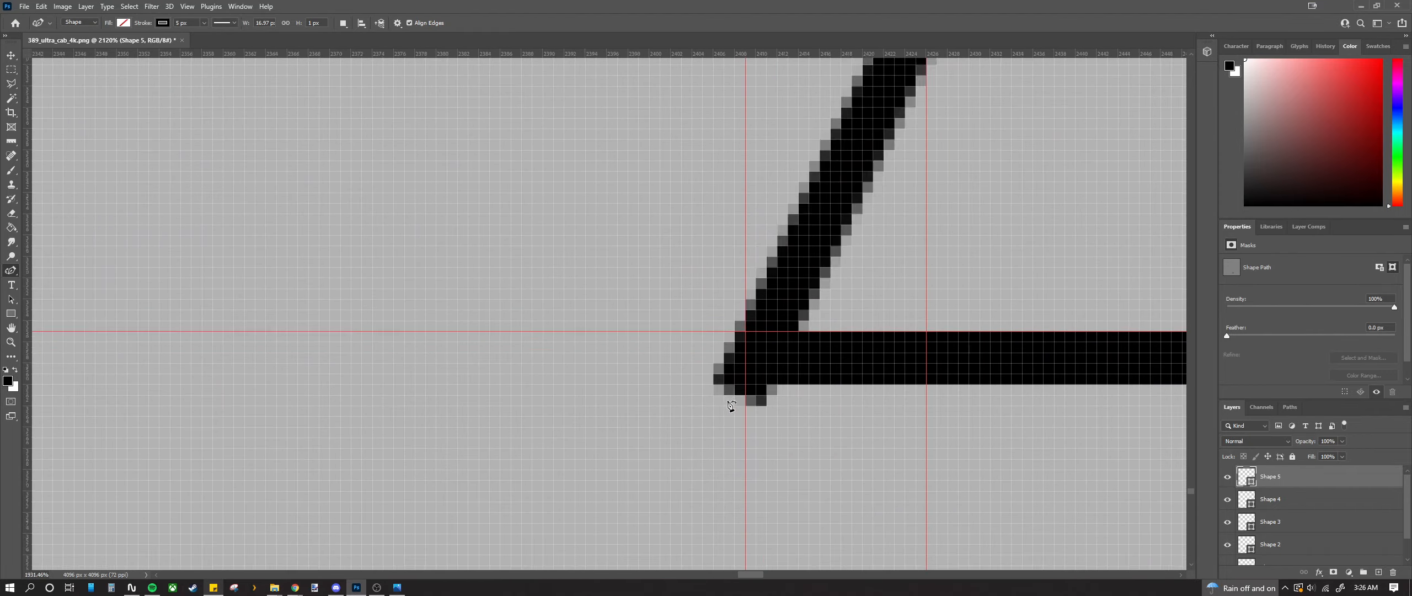
scroll(727, 395, "down", 3)
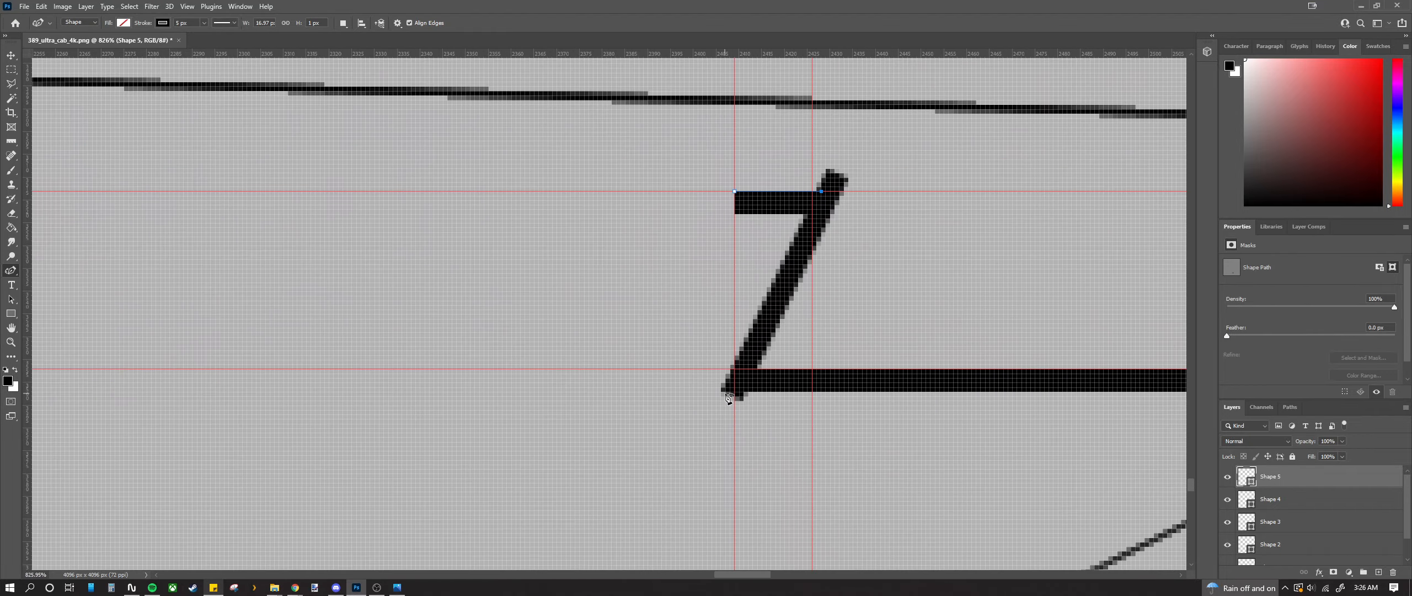
left_click(1288, 506)
Step: Rasterize the Shape 4 layer and erase the diagonal's tip poking above the top bar
right_click(1289, 506)
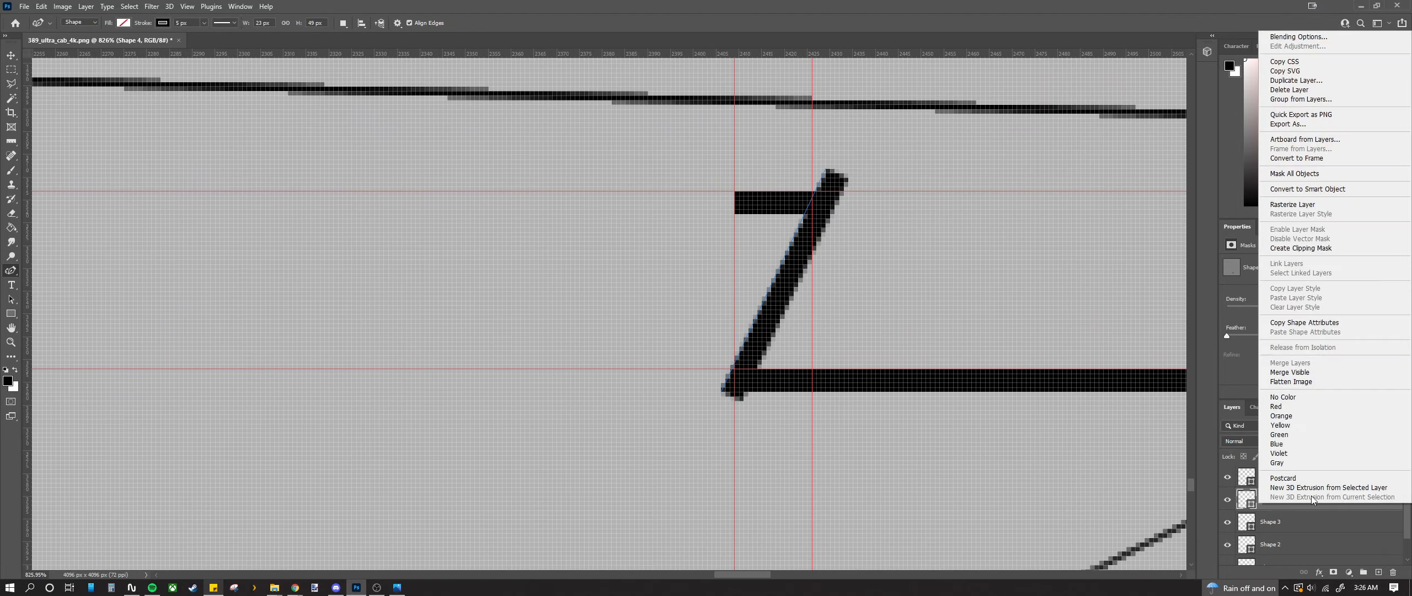
left_click(1305, 209)
left_click(11, 212)
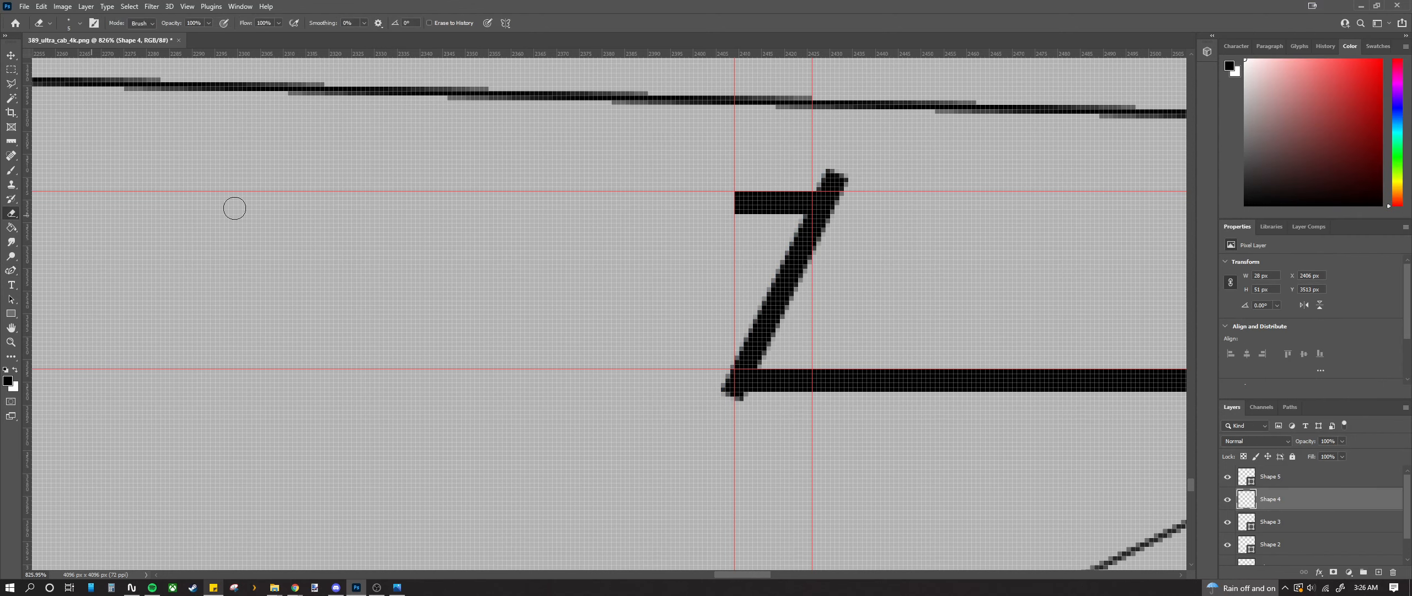
scroll(819, 163, "up", 3)
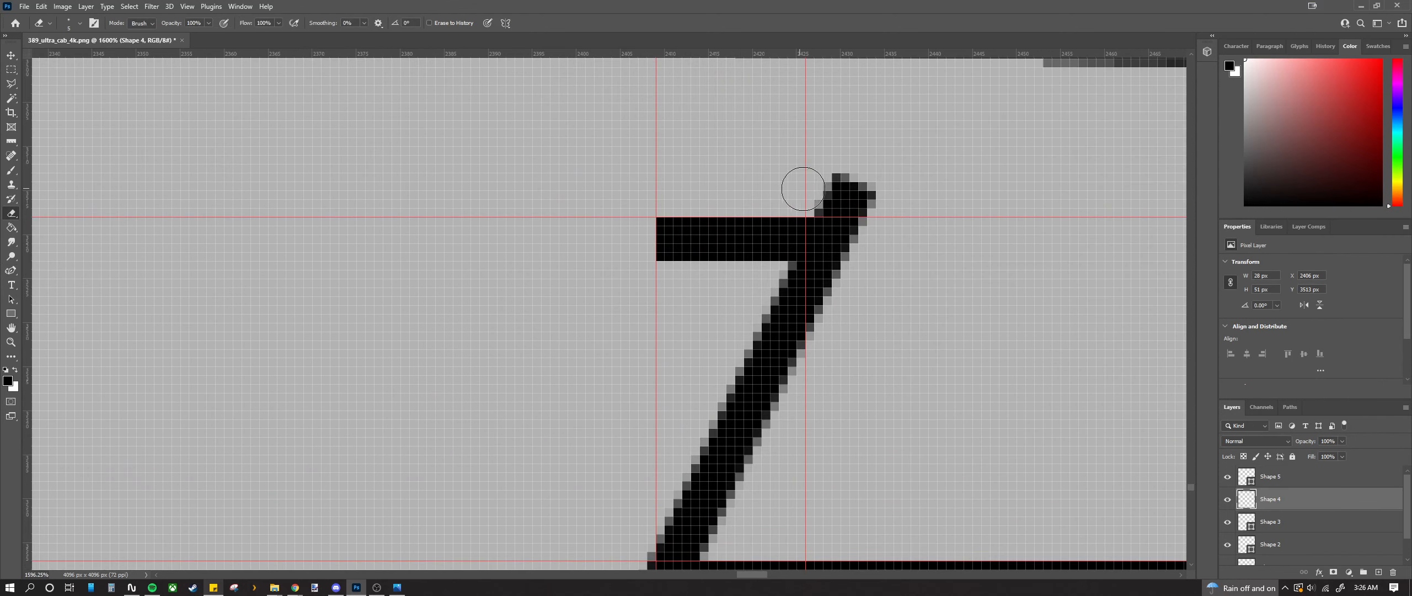
mouse_move(803, 189)
left_mouse_down()
mouse_move(855, 185)
mouse_move(826, 180)
left_mouse_up()
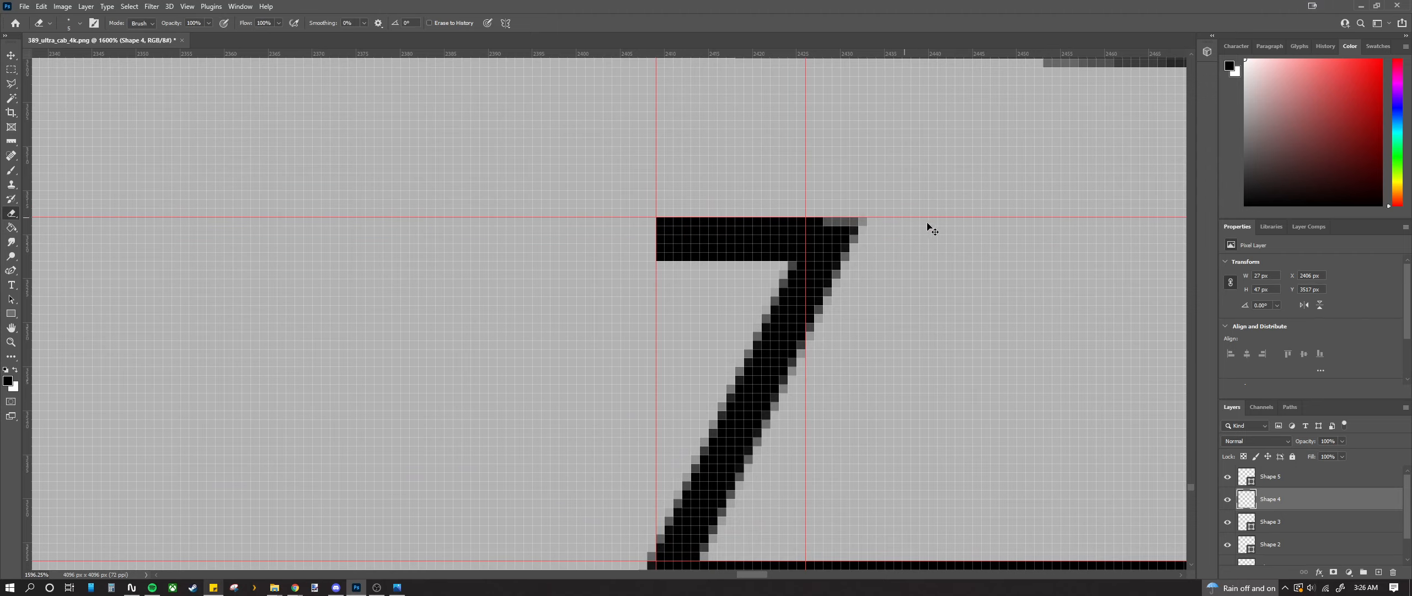
key("ctrl+z")
key("ctrl+z")
key("ctrl+shift+z")
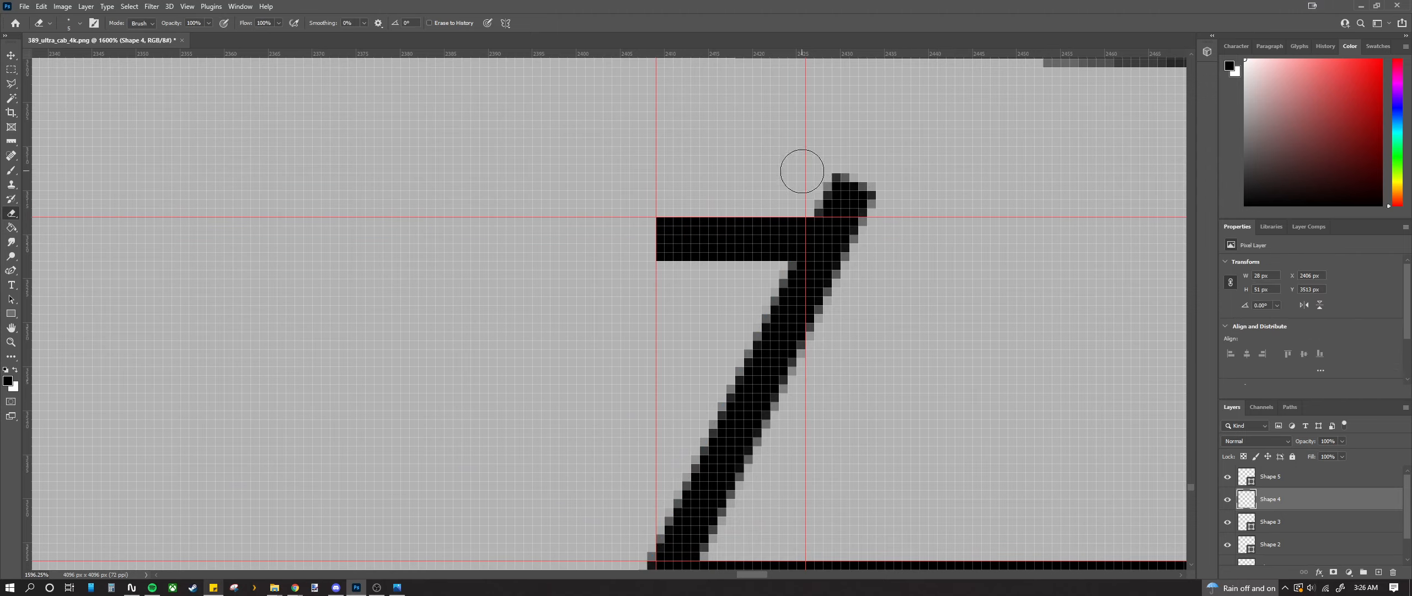
mouse_move(799, 182)
left_mouse_down()
mouse_move(906, 183)
mouse_move(762, 178)
mouse_move(898, 181)
mouse_move(840, 176)
left_mouse_up()
Step: Marquee-select the small leftover areas at the Z's top-right and bottom-left corners
left_click(11, 70)
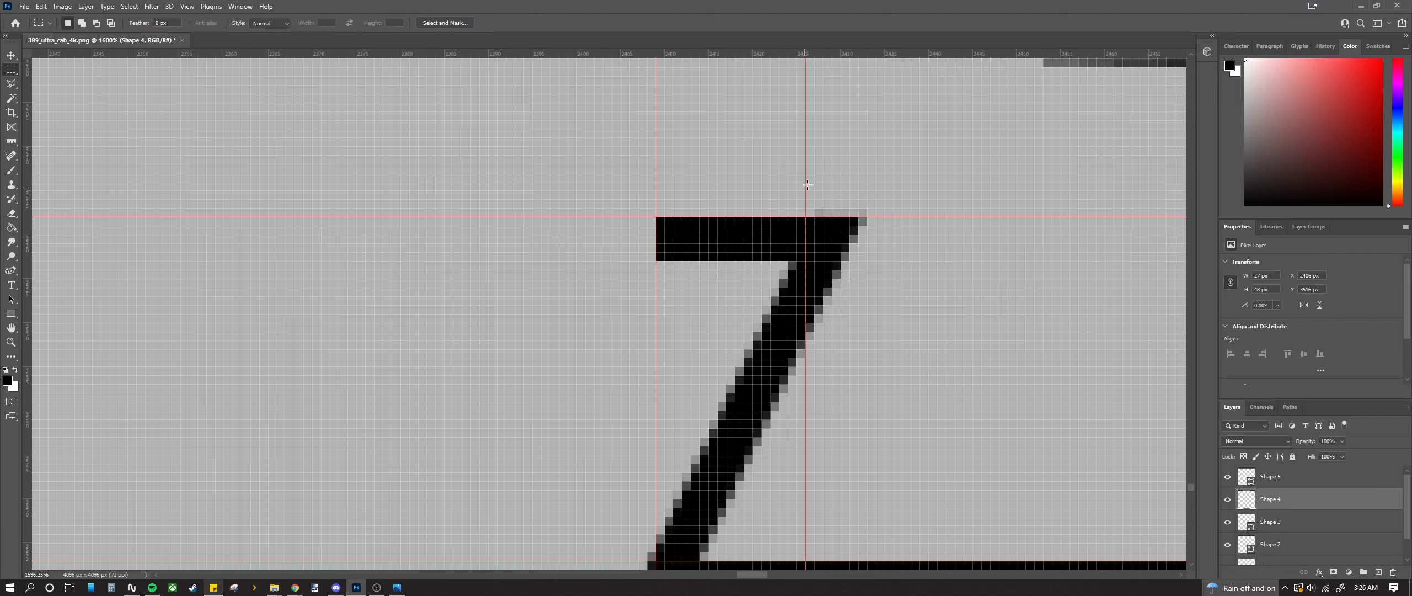
left_click_drag(806, 217, 938, 172)
scroll(673, 290, "down", 3)
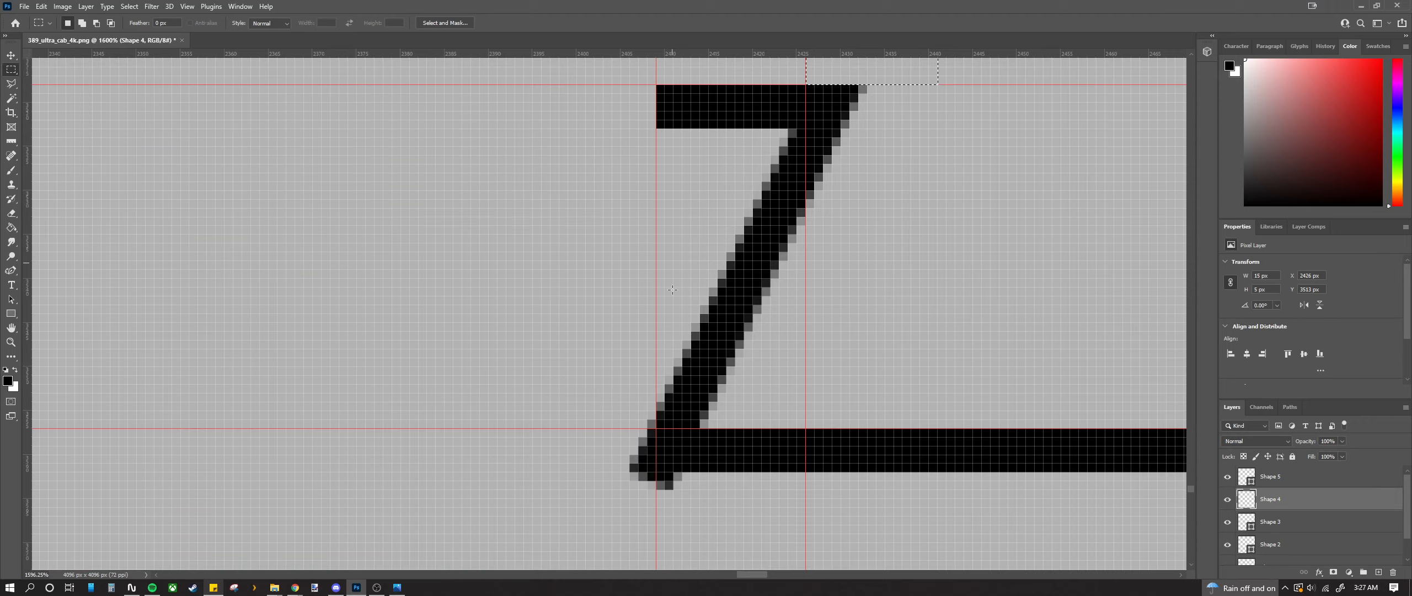
scroll(673, 290, "down", 1)
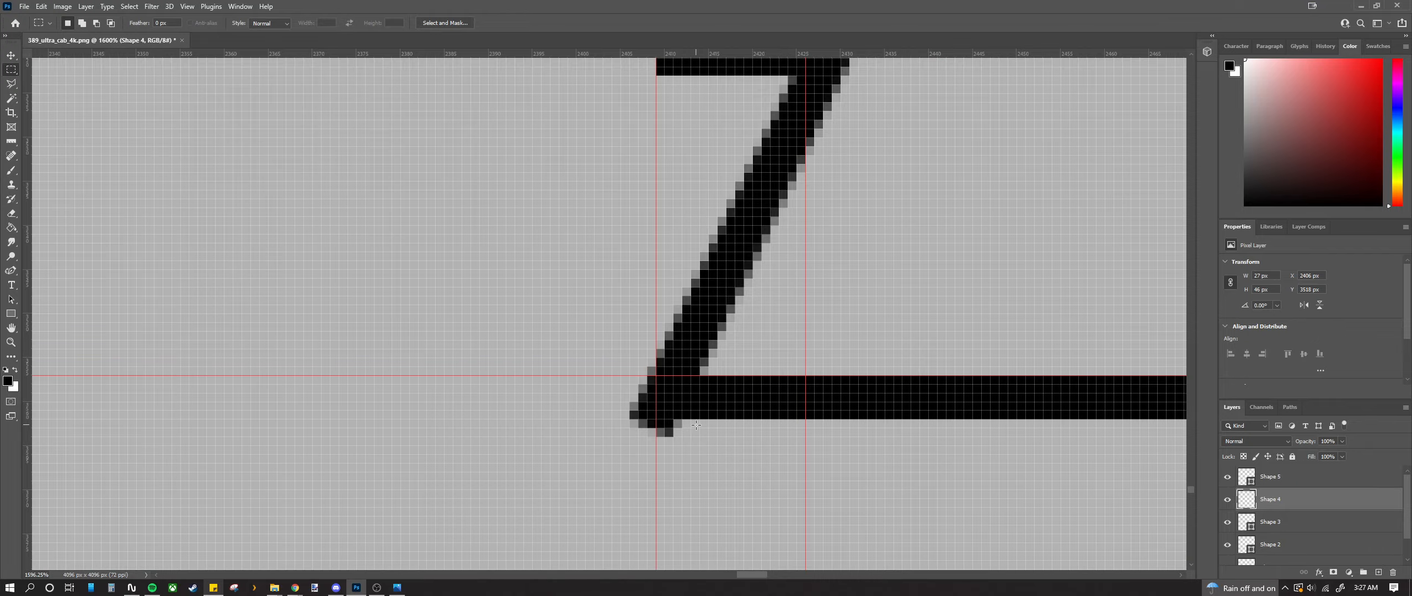
left_click_drag(700, 419, 606, 451)
scroll(606, 451, "down", 2)
scroll(597, 435, "down", 2)
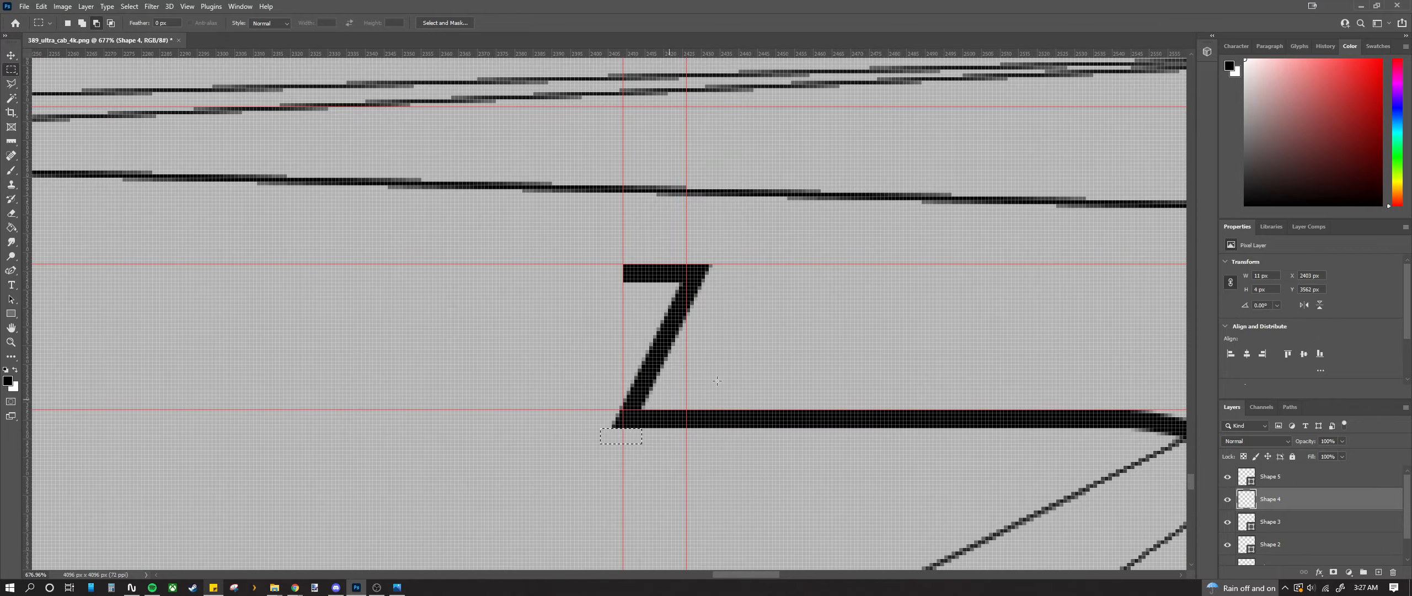
Step: Zoom out and scroll left to view the full UV layout with the wheel-arch stroke and Z end
scroll(537, 388, "down", 9)
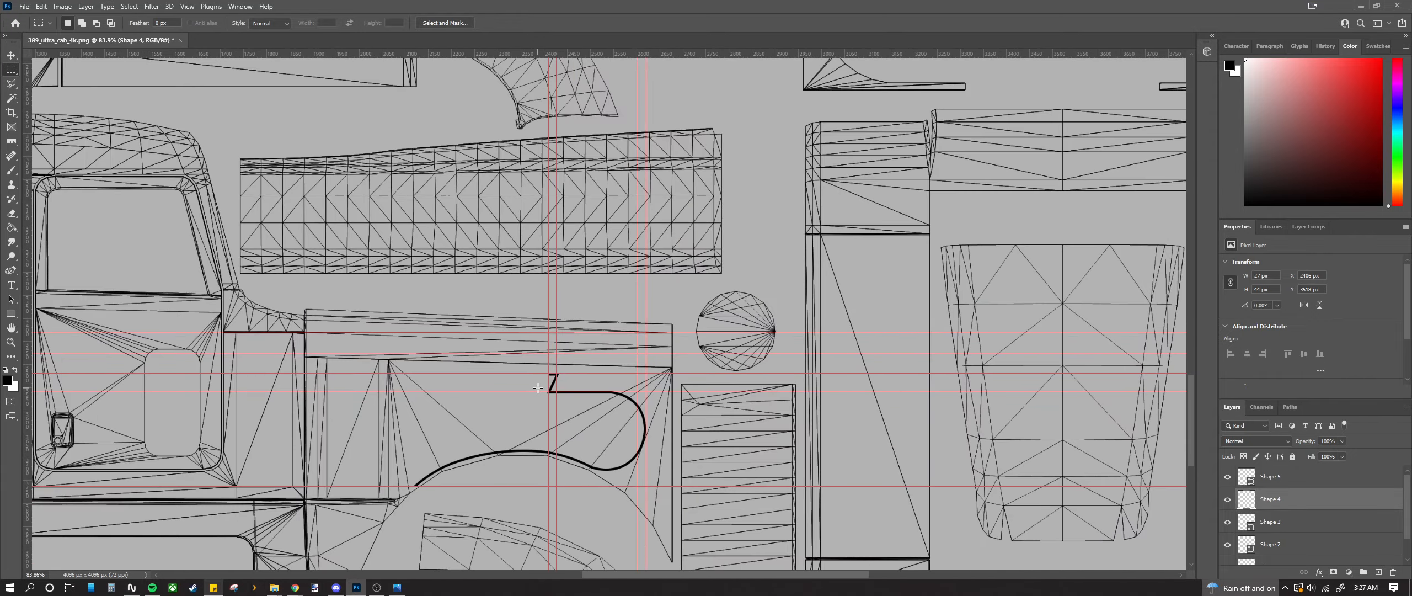
left_click_drag(660, 578, 564, 567)
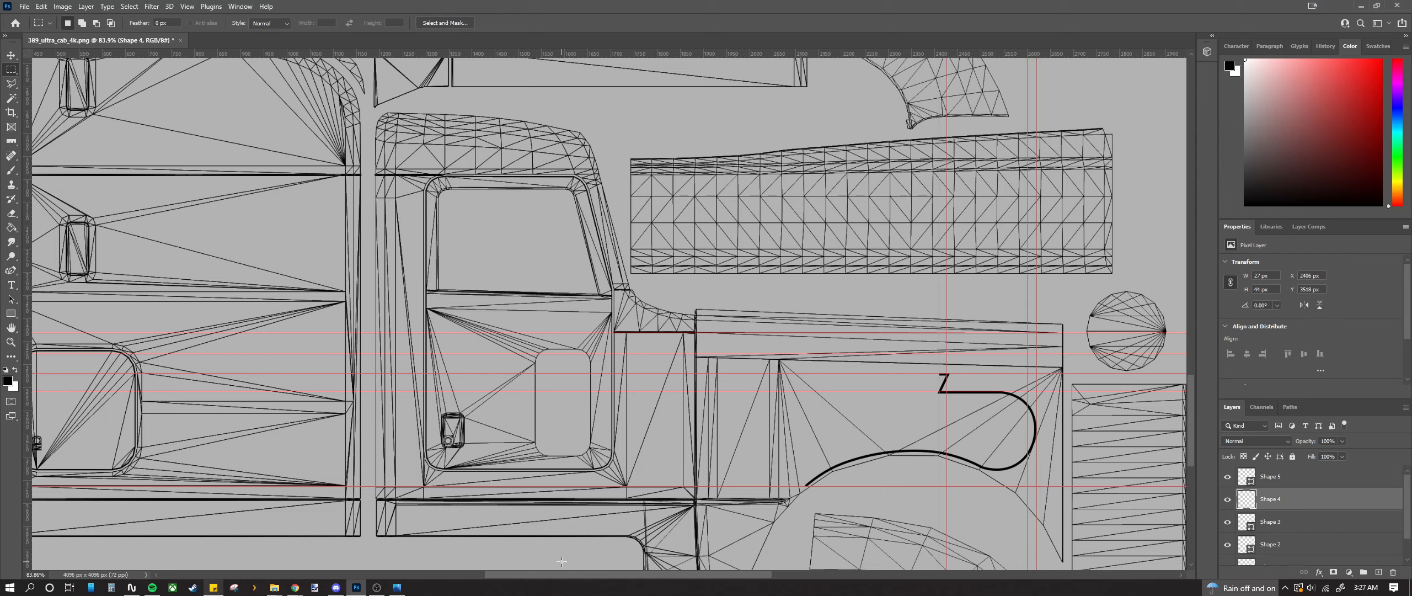
Step: Zoom in on the 7 and drag the vertical guide toward it with the Move tool
scroll(941, 361, "up", 10)
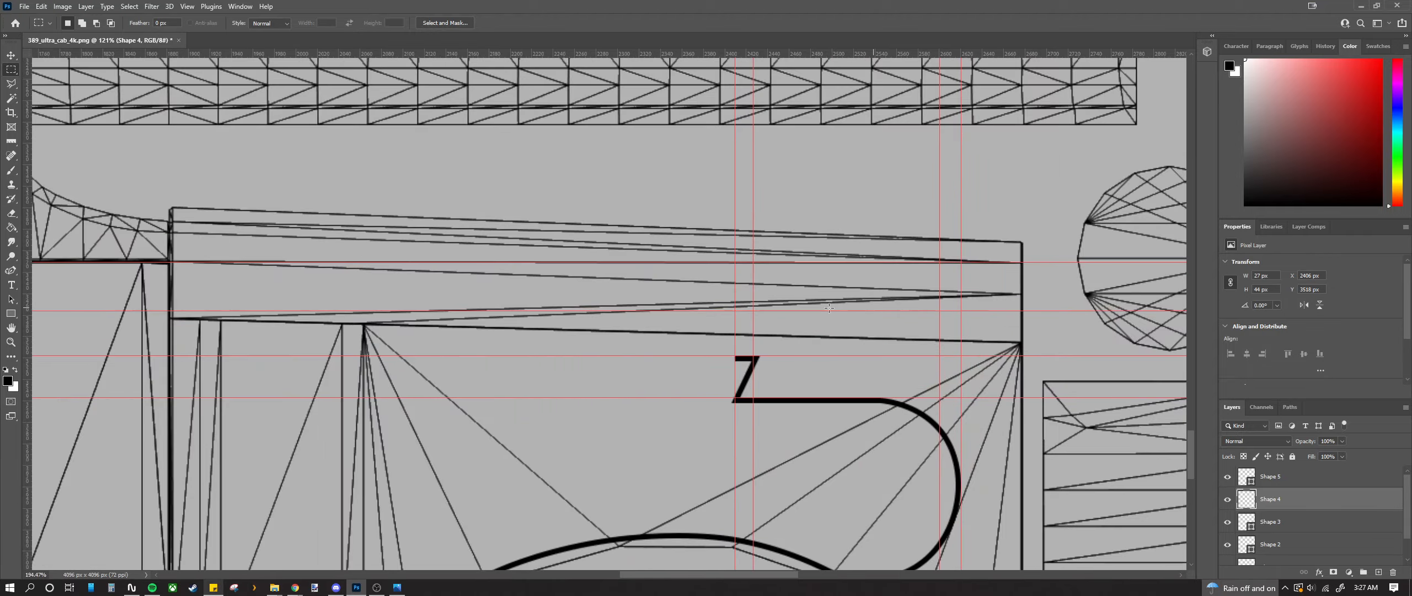
scroll(731, 353, "up", 3)
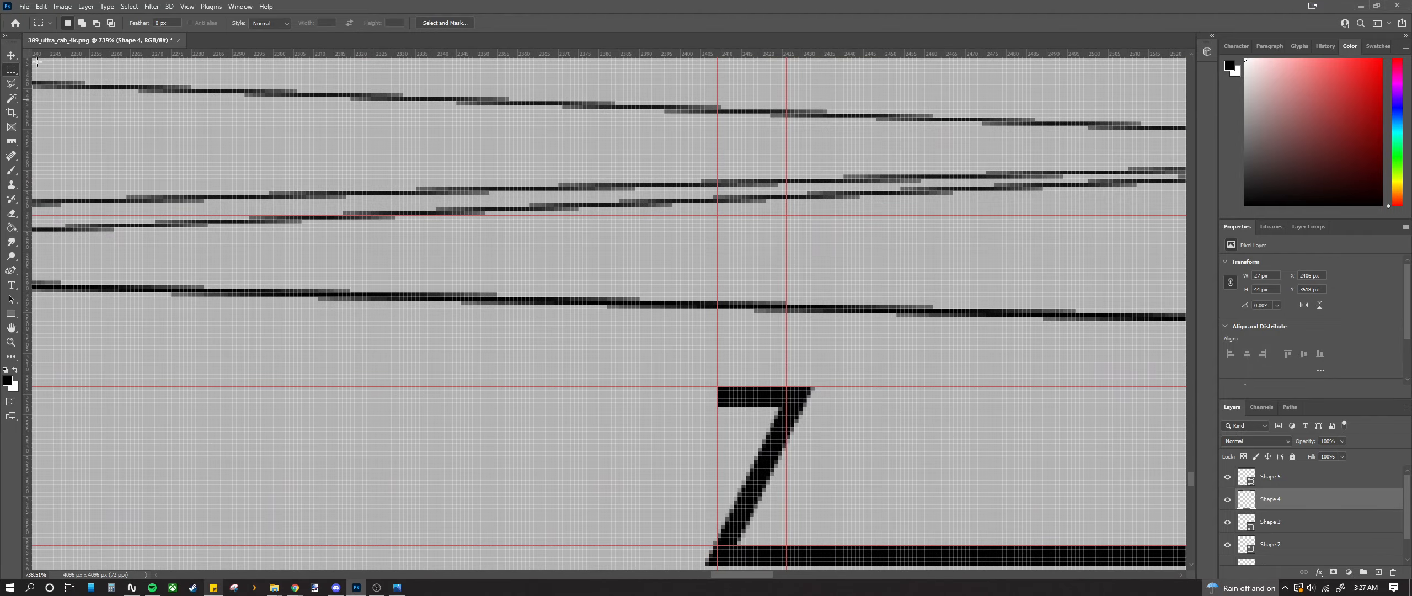
key("v")
scroll(718, 367, "down", 1)
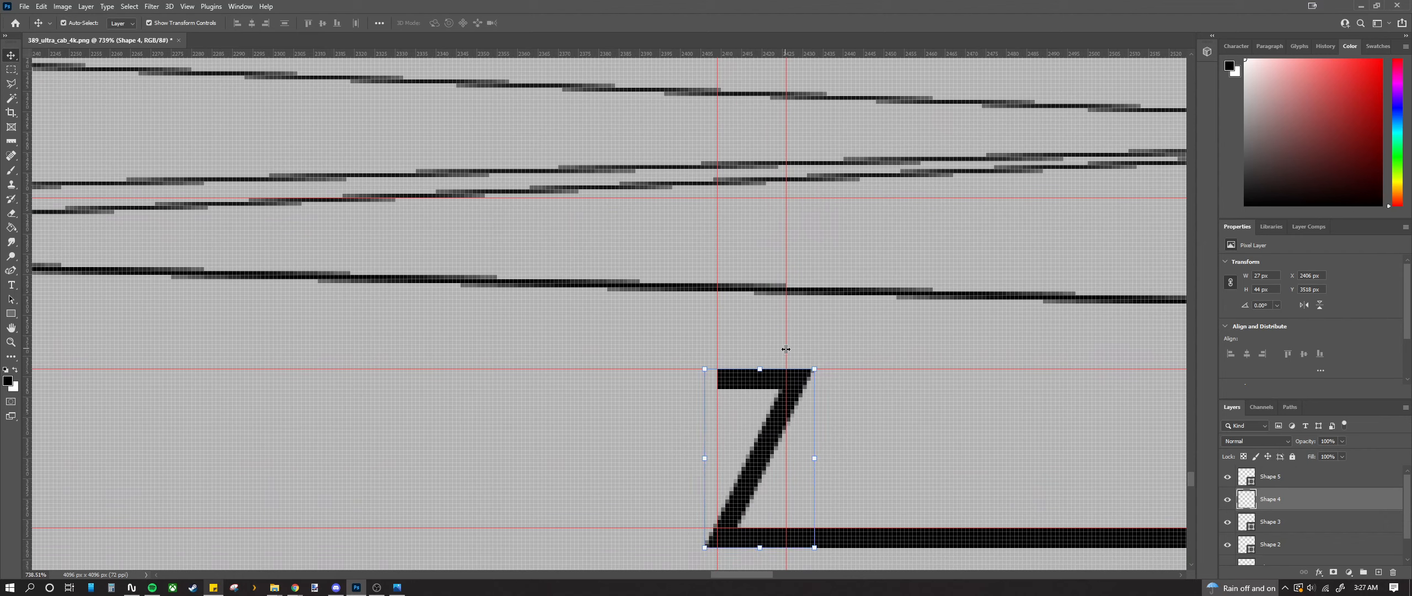
left_click_drag(786, 349, 814, 349)
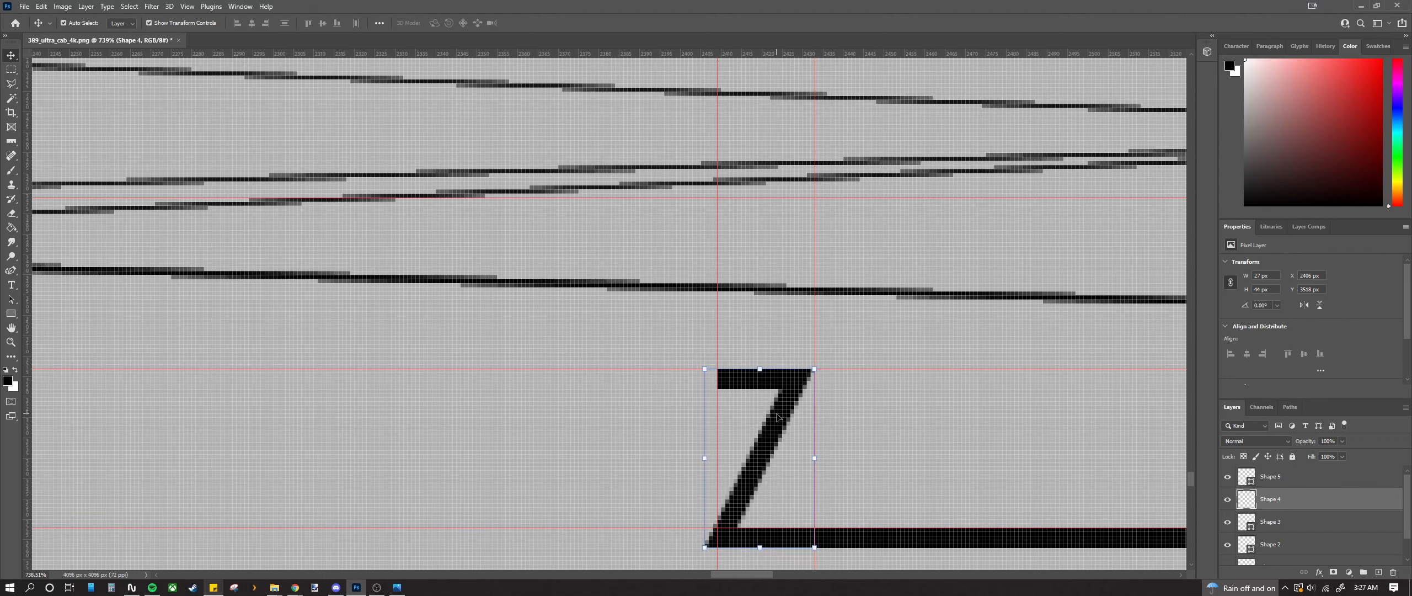
Step: Undo back past the guide and erase edits until the 7's top bar is gone
scroll(778, 416, "down", 3)
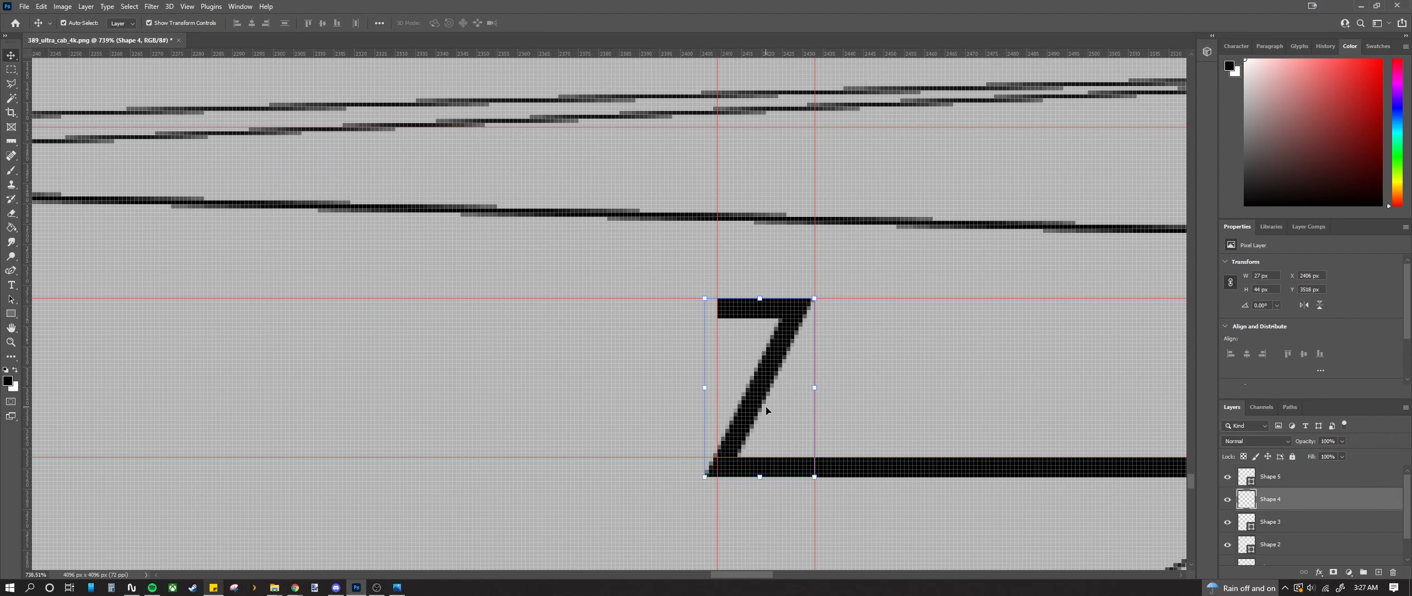
key("ctrl+z")
key("ctrl+z")
key("ctrl+z")
key("ctrl+z")
key("ctrl+z")
key("ctrl+z")
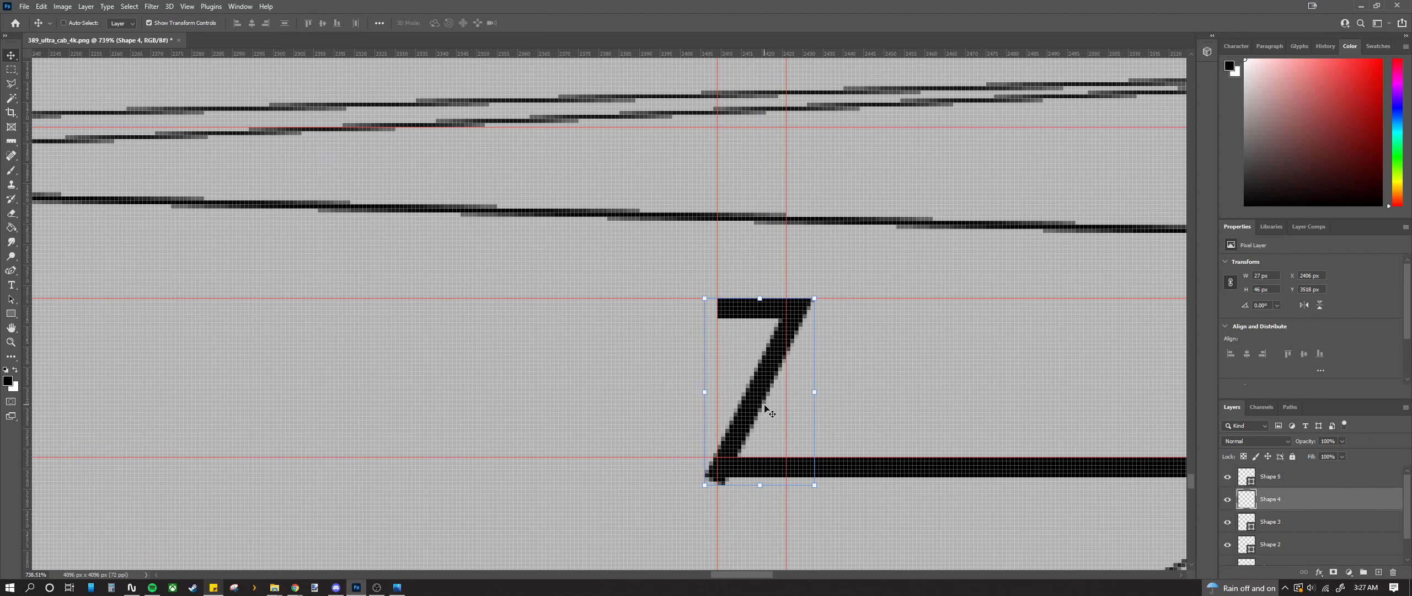
key("ctrl+z")
key("ctrl+z")
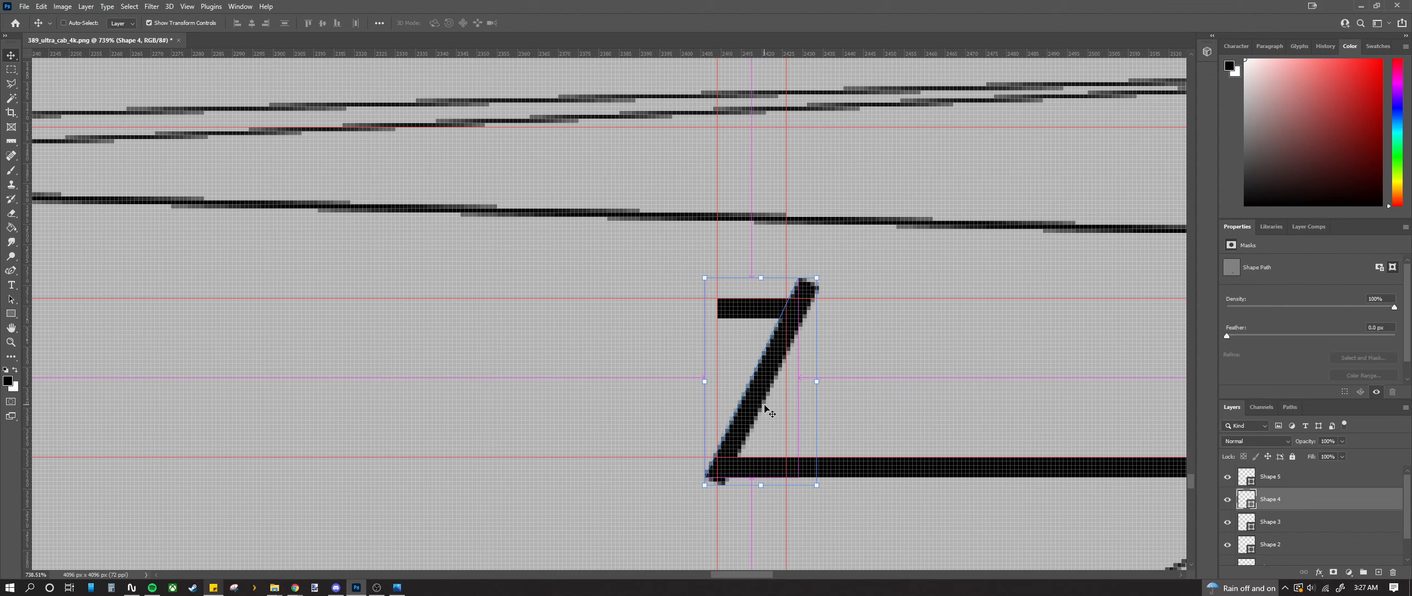
key("ctrl+shift+z")
key("ctrl+shift+z")
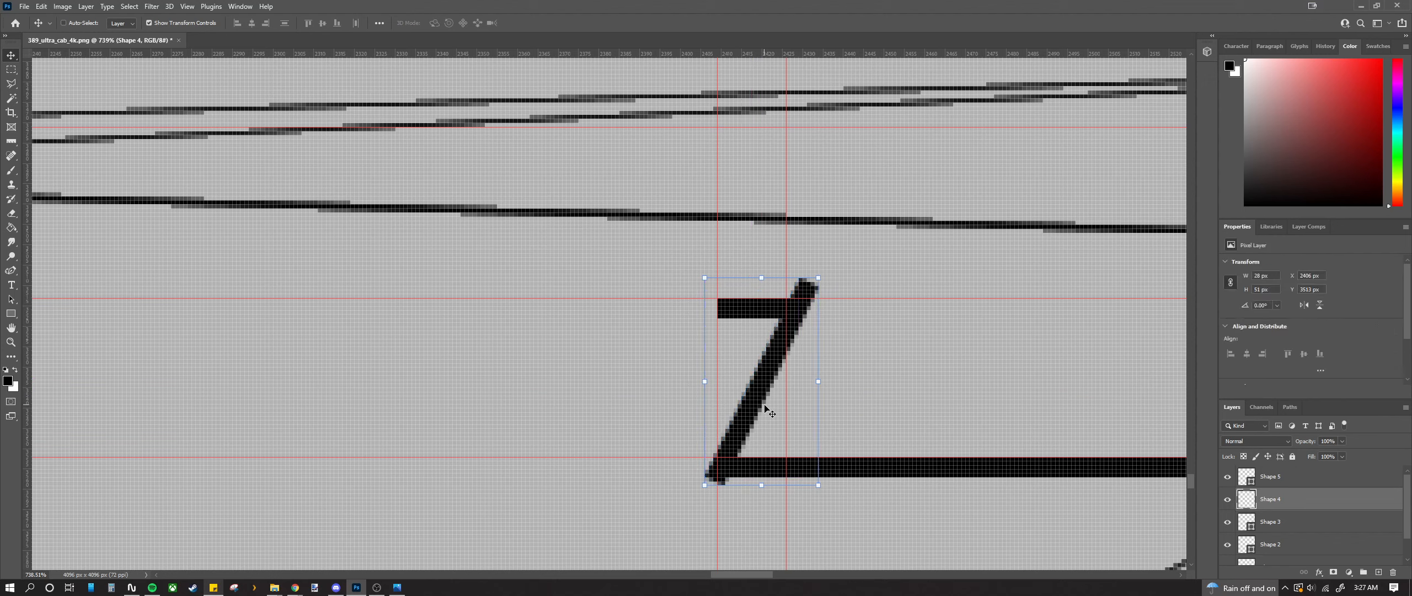
key("ctrl+z")
key("ctrl+z")
key("ctrl+z")
key("ctrl+z")
key("ctrl+z")
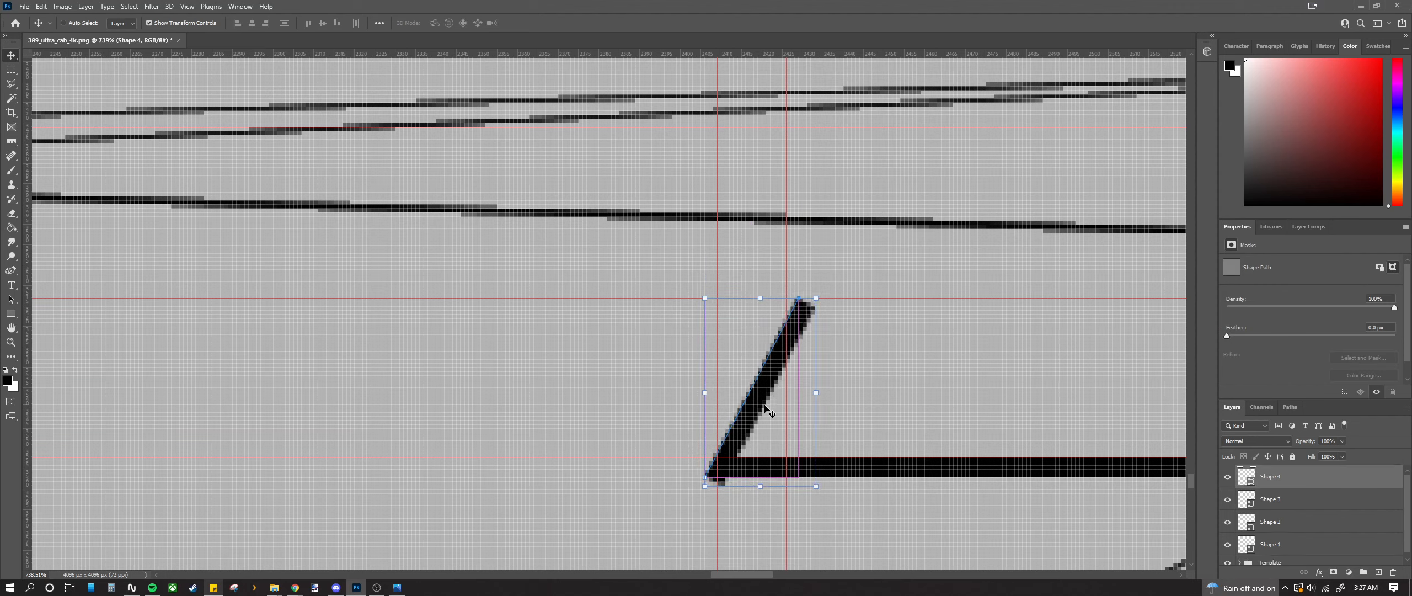
key("ctrl+z")
key("ctrl+z")
key("ctrl+z")
key("ctrl+z")
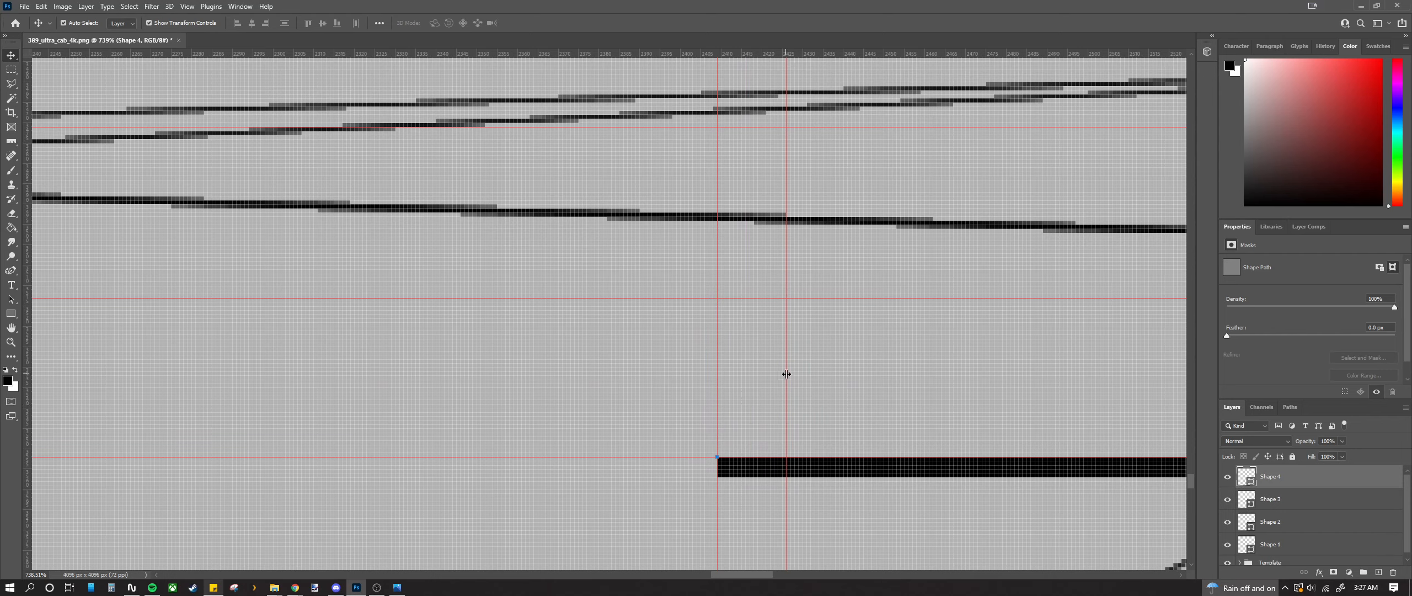
Step: Align the vertical guide at 2435 px with the bar's left end and raise the horizontal guide to its top edge
left_click_drag(792, 374, 813, 374)
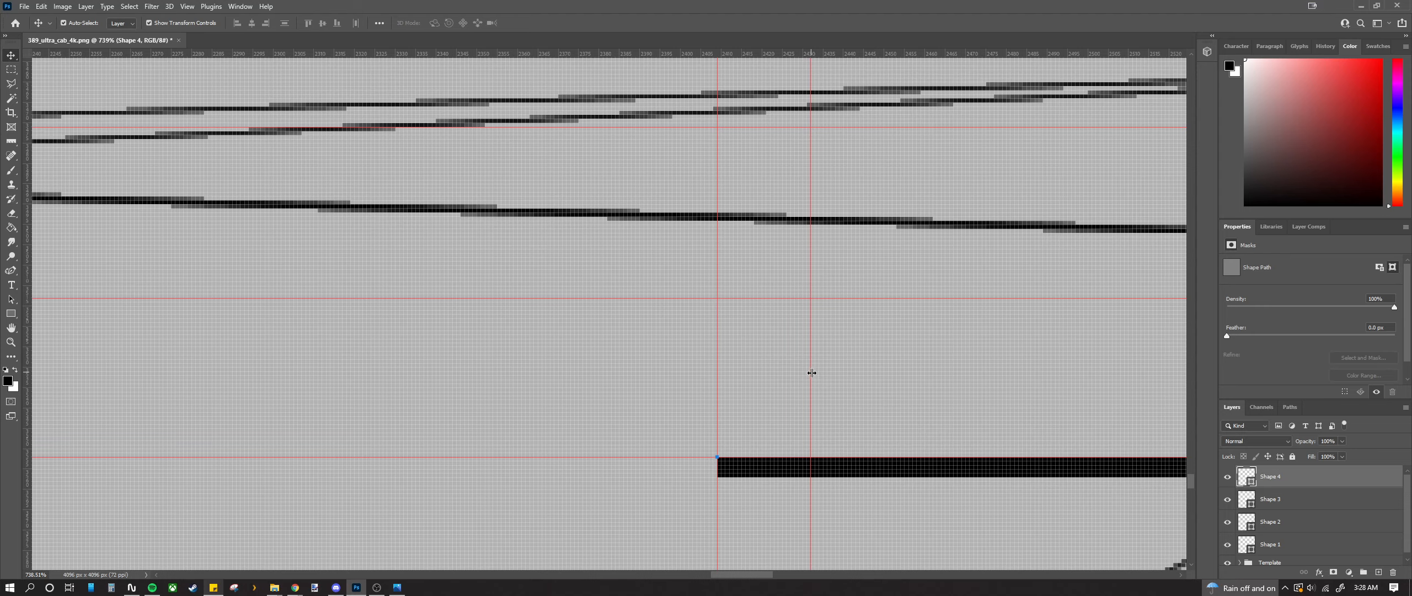
left_click_drag(811, 373, 826, 373)
scroll(825, 377, "down", 5)
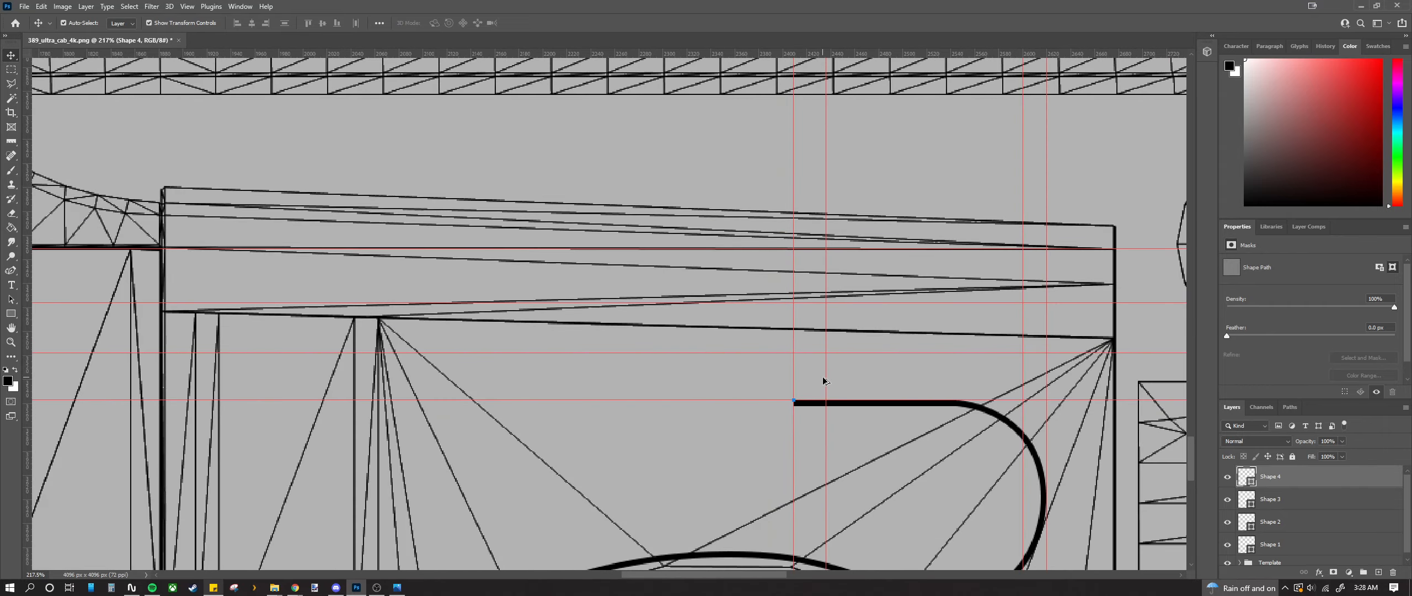
scroll(822, 381, "down", 3)
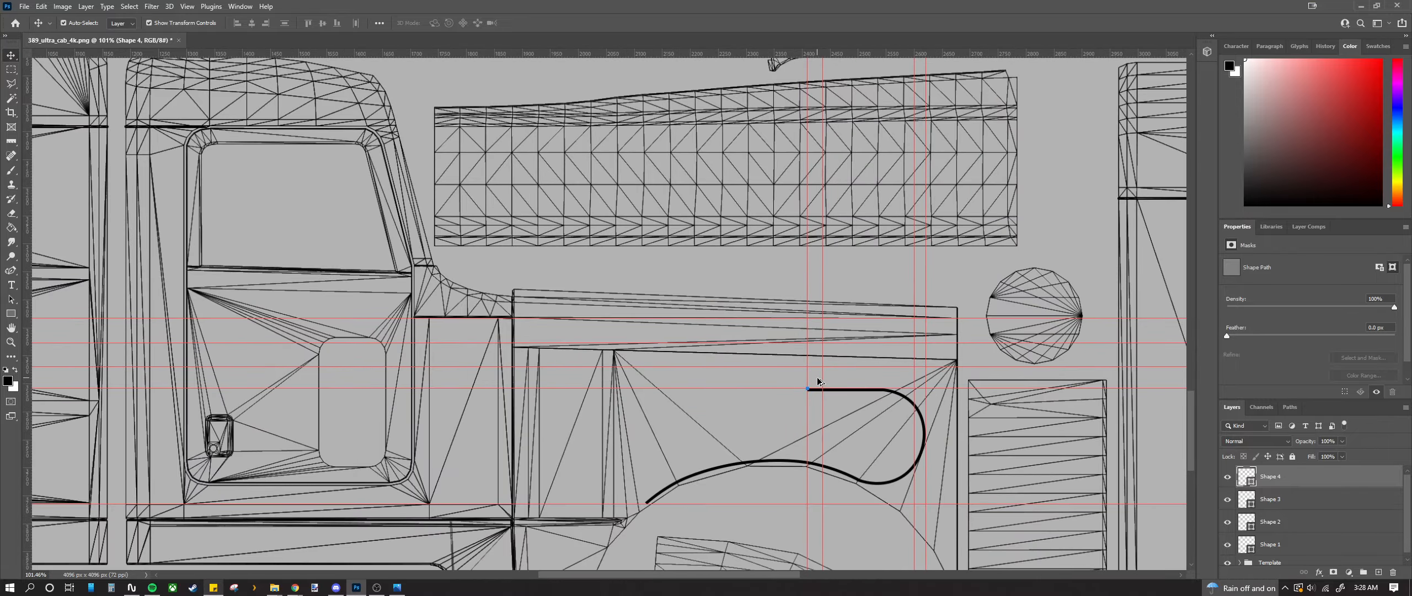
scroll(819, 381, "up", 6)
scroll(815, 409, "up", 1)
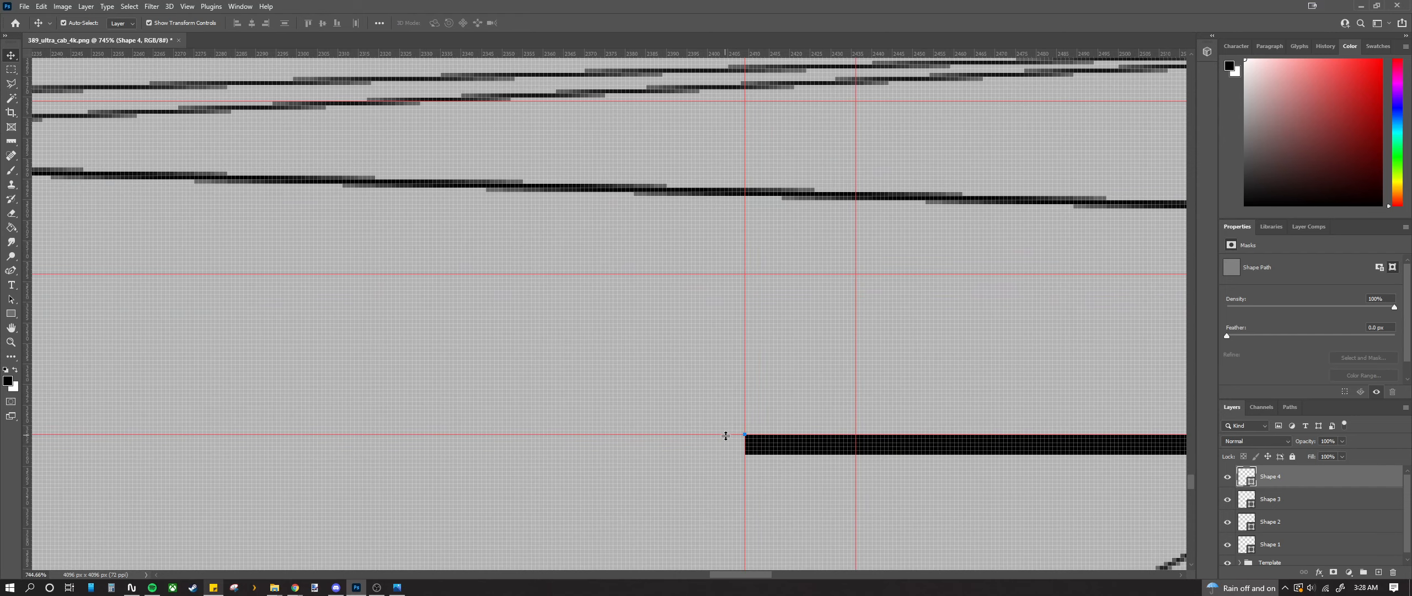
left_click_drag(726, 436, 730, 393)
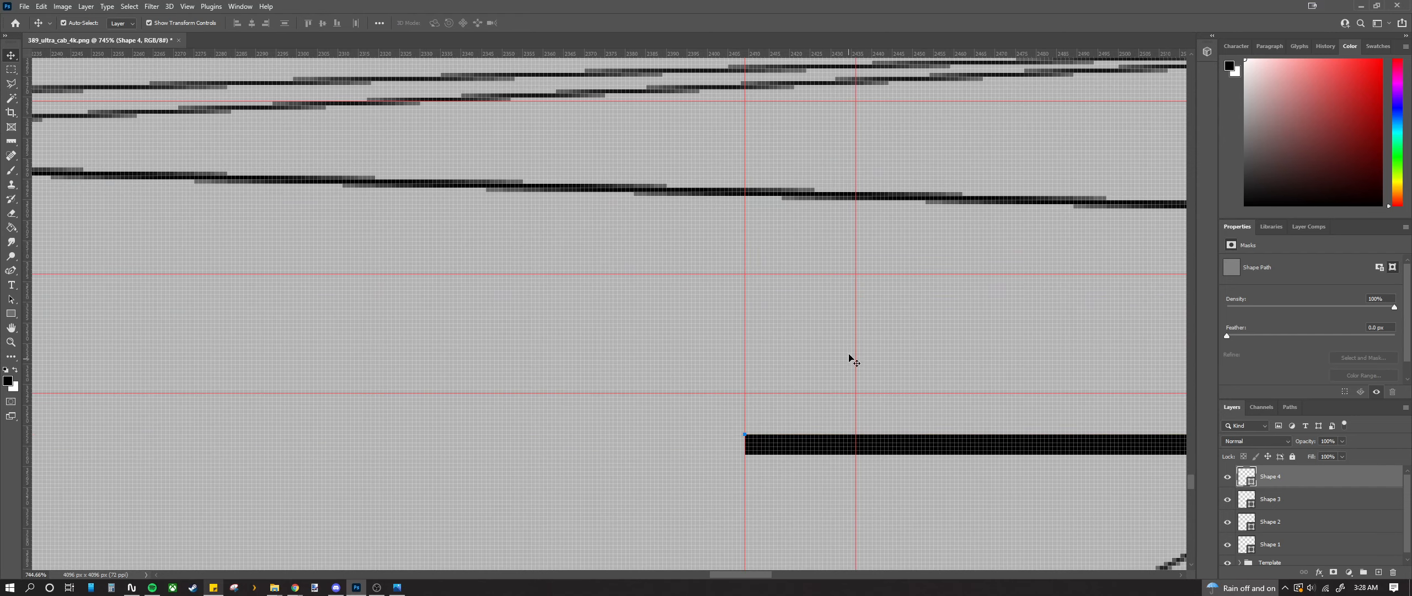
left_click_drag(855, 348, 852, 353)
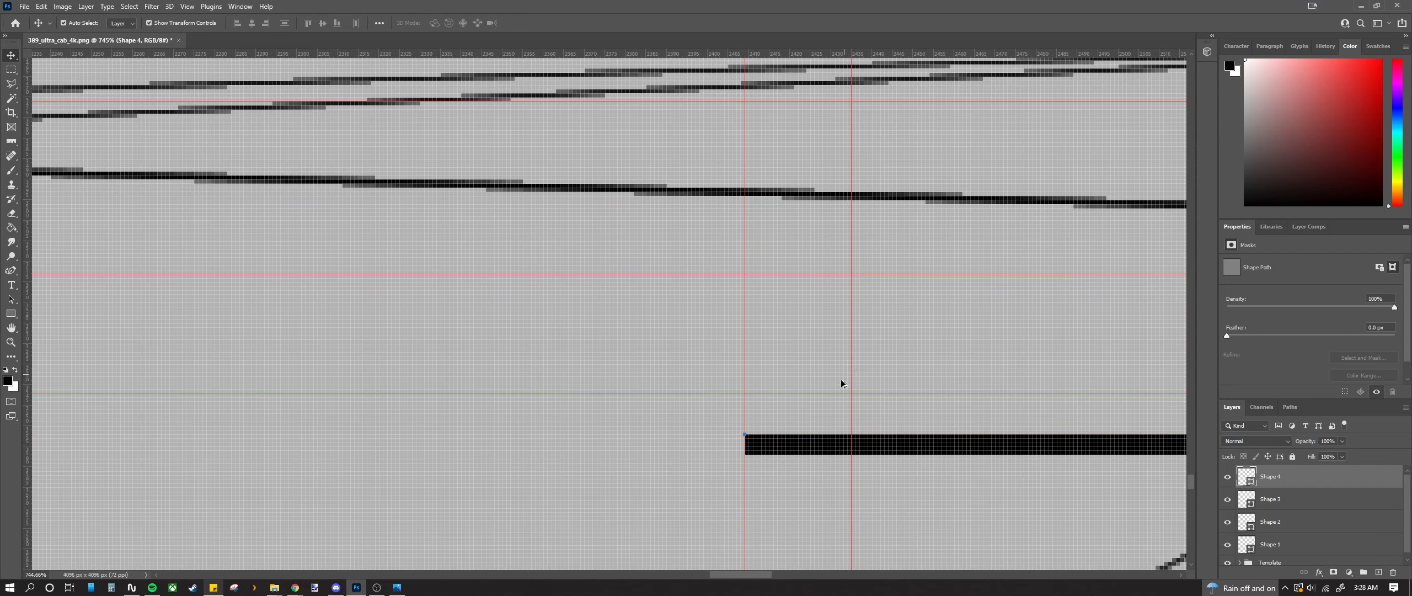
scroll(841, 381, "down", 3)
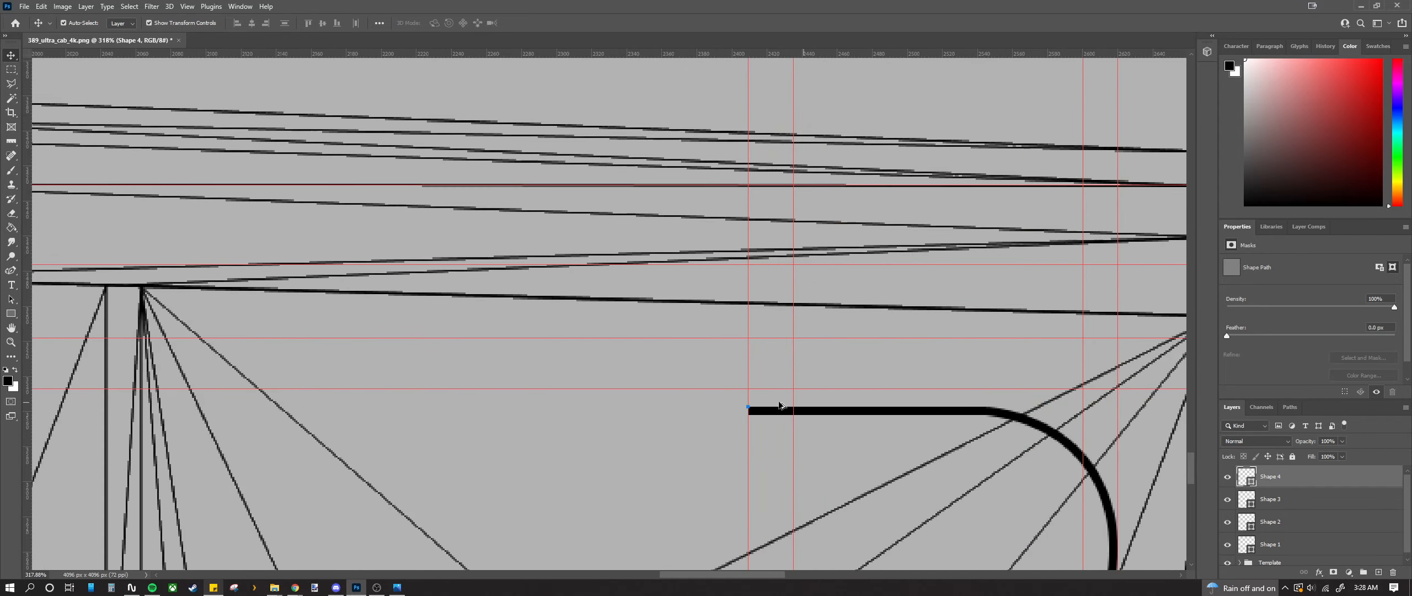
Step: Marquee-select the area around the curved stripe end
left_click(11, 69)
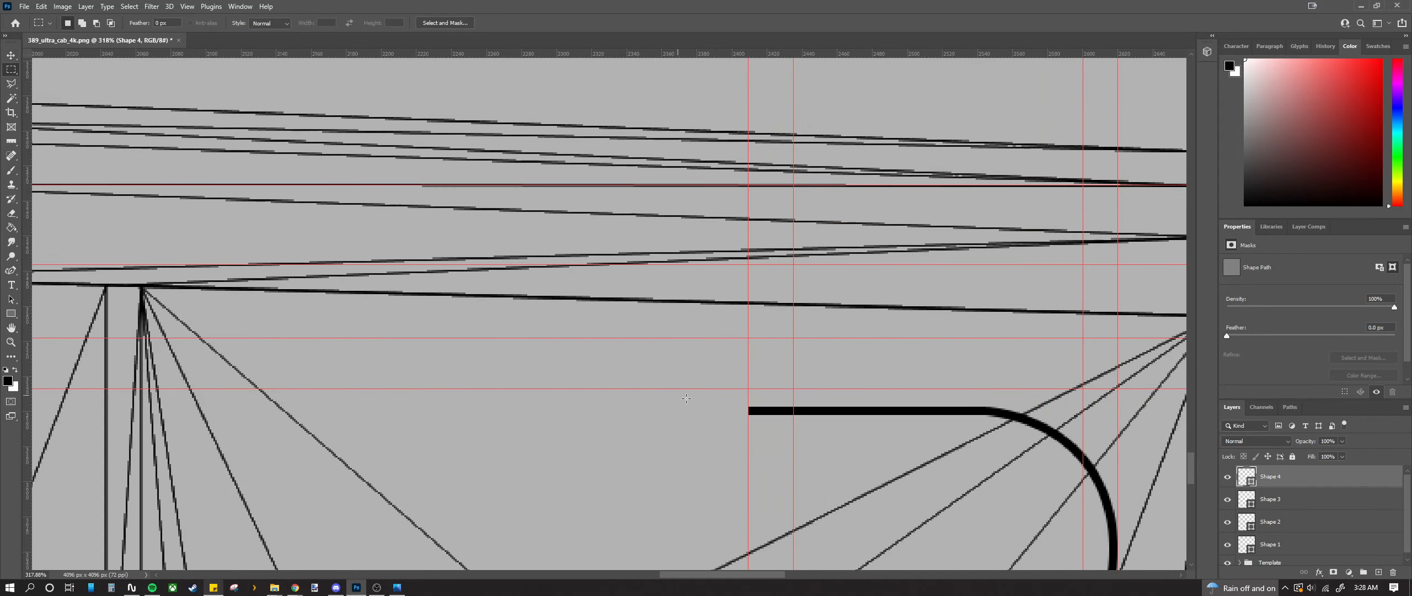
left_click_drag(714, 386, 1132, 498)
scroll(1132, 499, "down", 2)
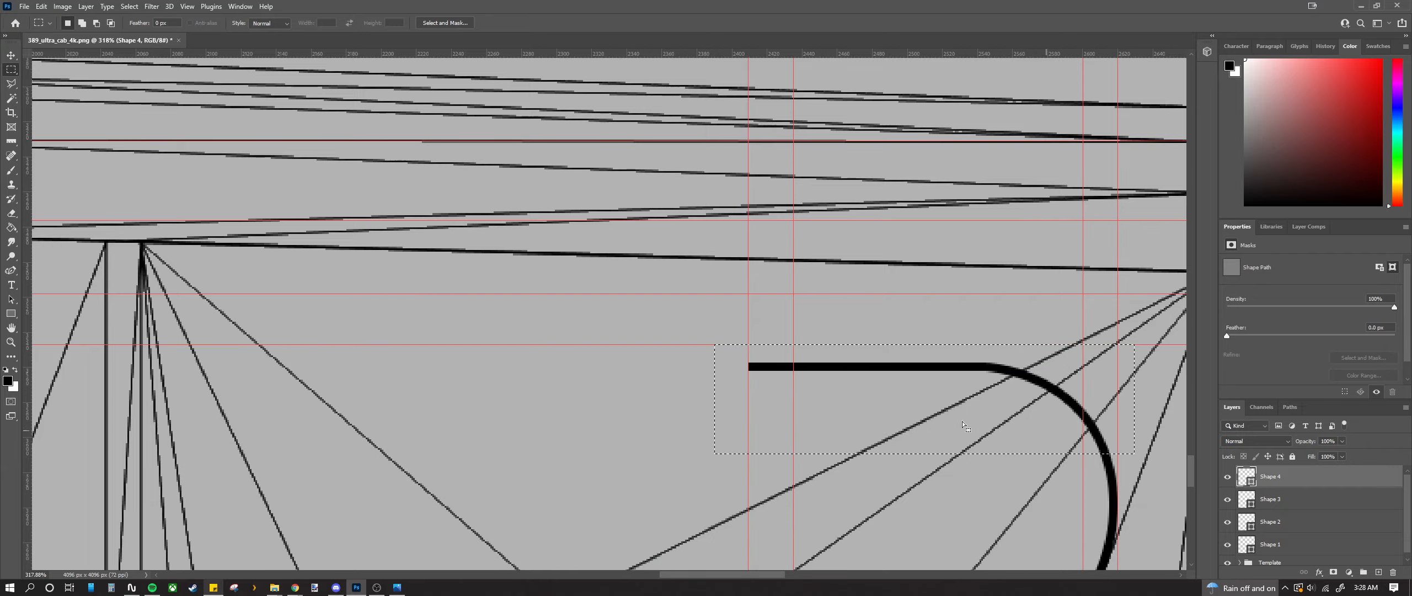
scroll(821, 418, "down", 5)
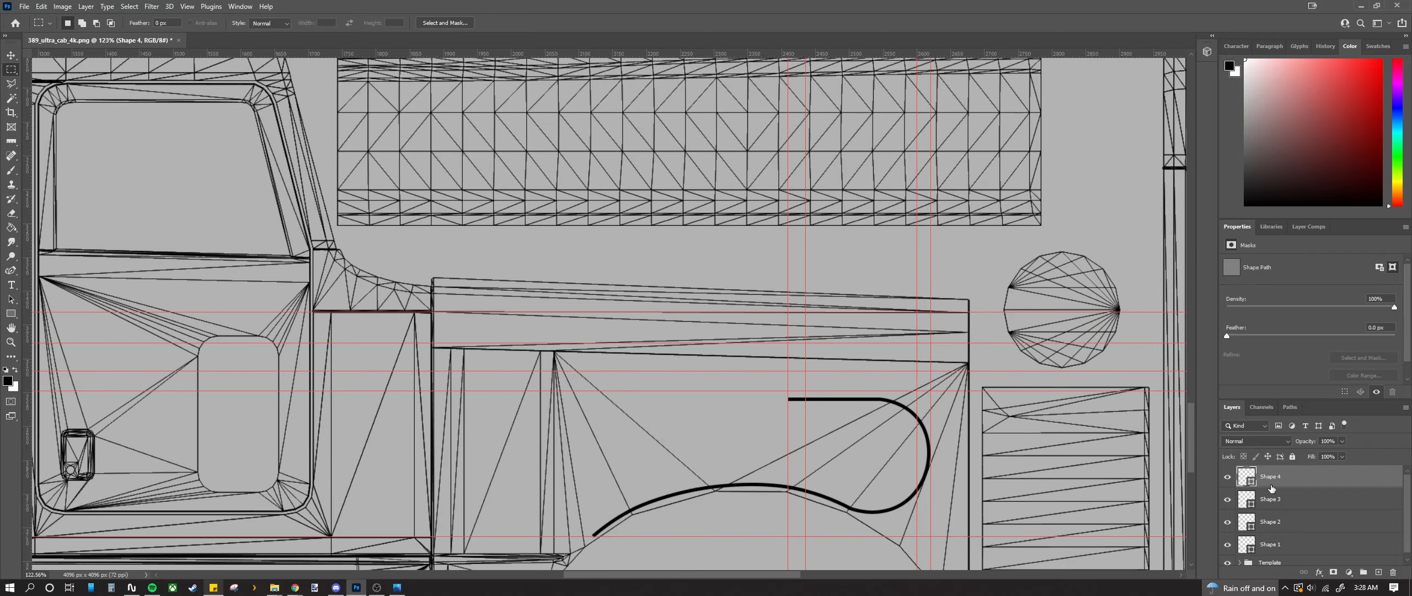
Step: Rasterize the four shape layers and merge them into one layer
left_click(1294, 541, "shift")
right_click(1273, 502)
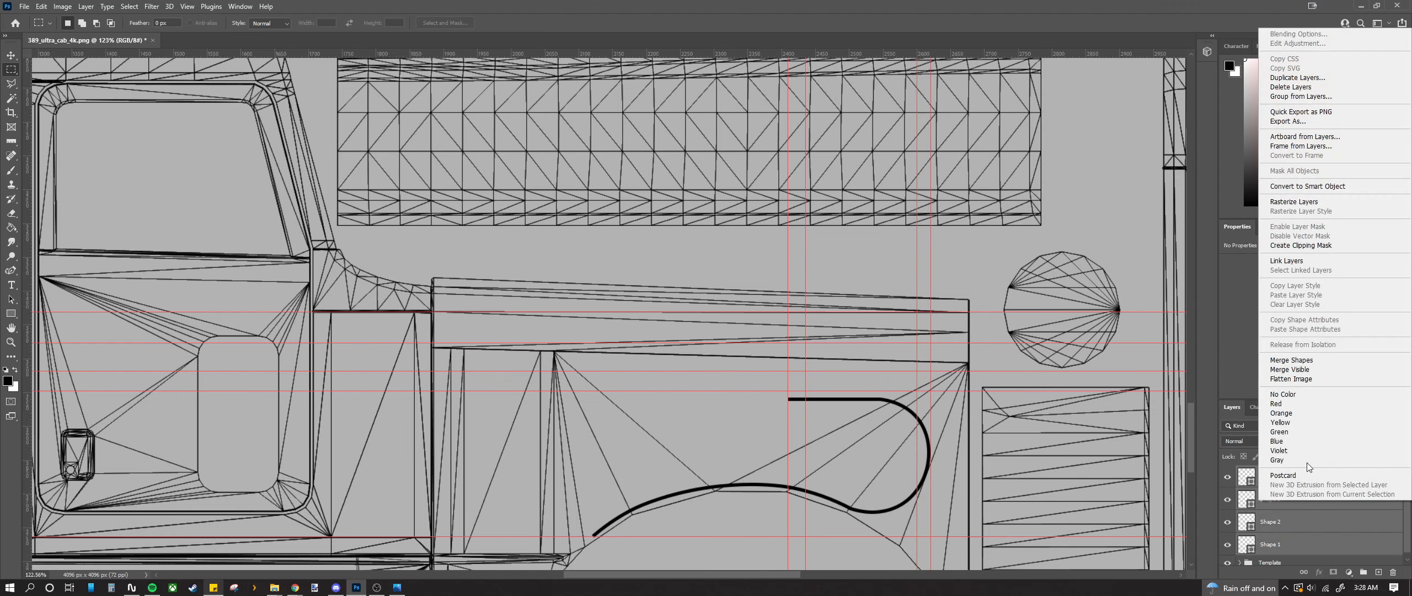
left_click(1289, 202)
right_click(1274, 500)
left_click(1295, 352)
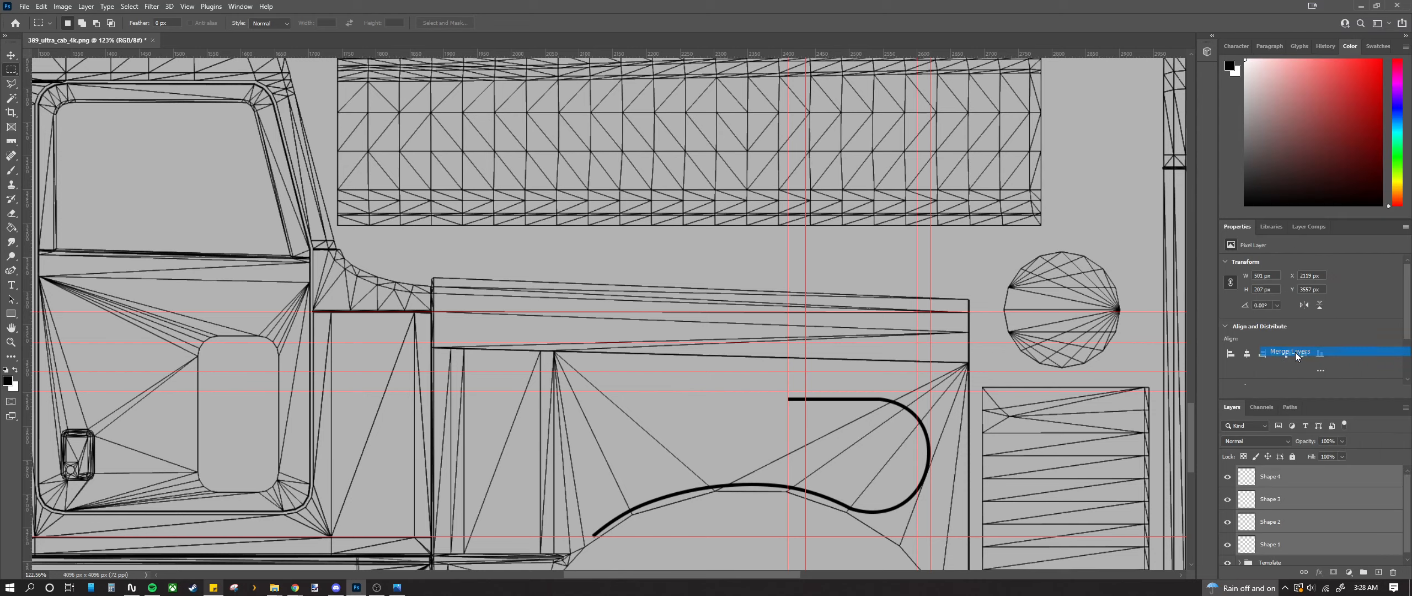
Step: Select the top part of the curved stripe and transform it taller
scroll(771, 379, "down", 1)
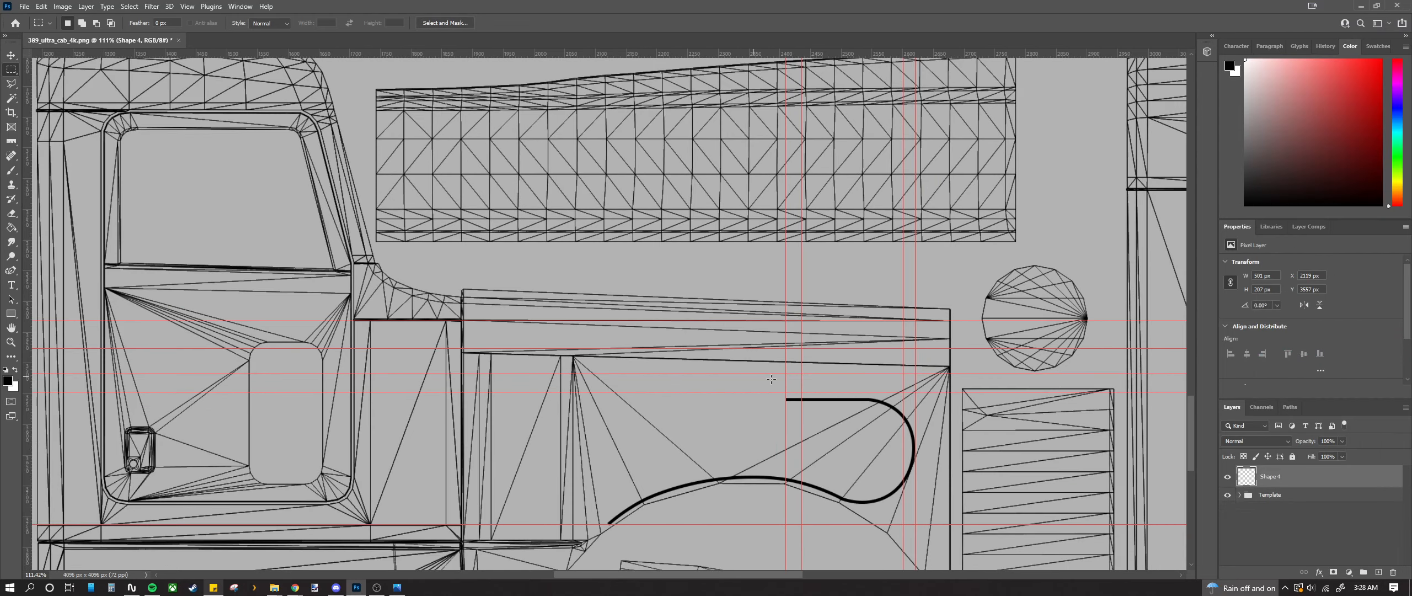
scroll(771, 379, "up", 3)
mouse_move(748, 391)
left_mouse_down()
mouse_move(1041, 458)
mouse_move(1036, 477)
left_mouse_up()
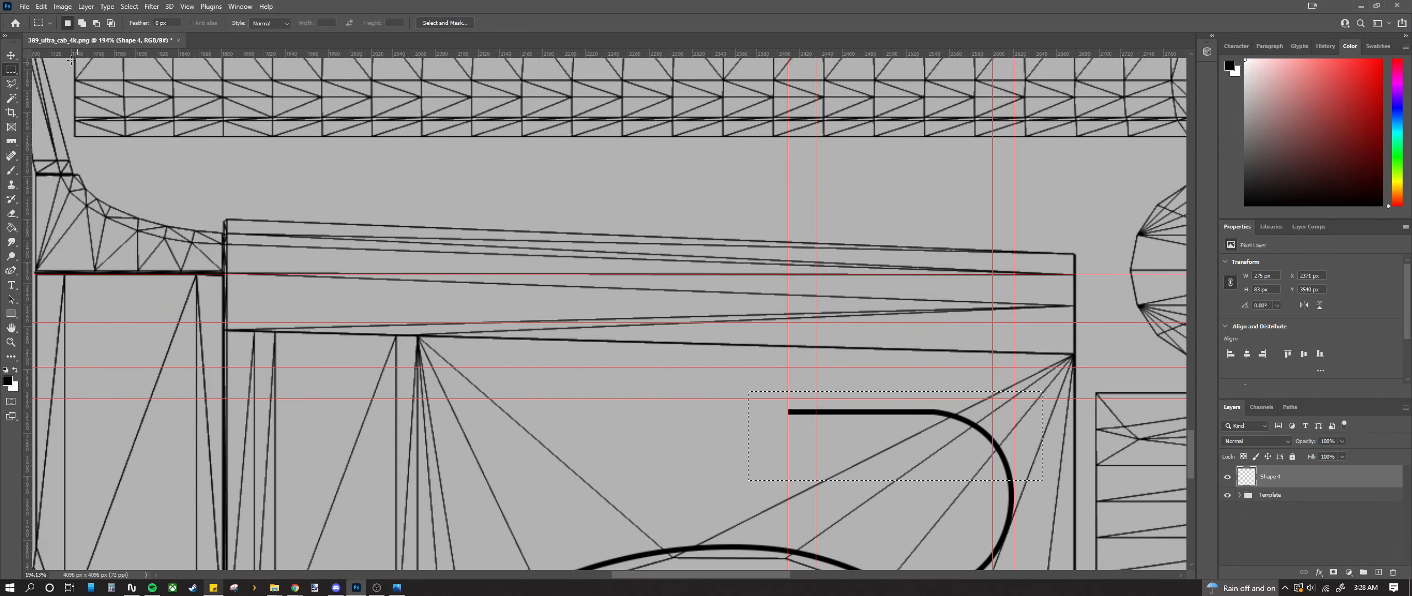
left_click(11, 56)
left_click_drag(893, 397, 898, 378)
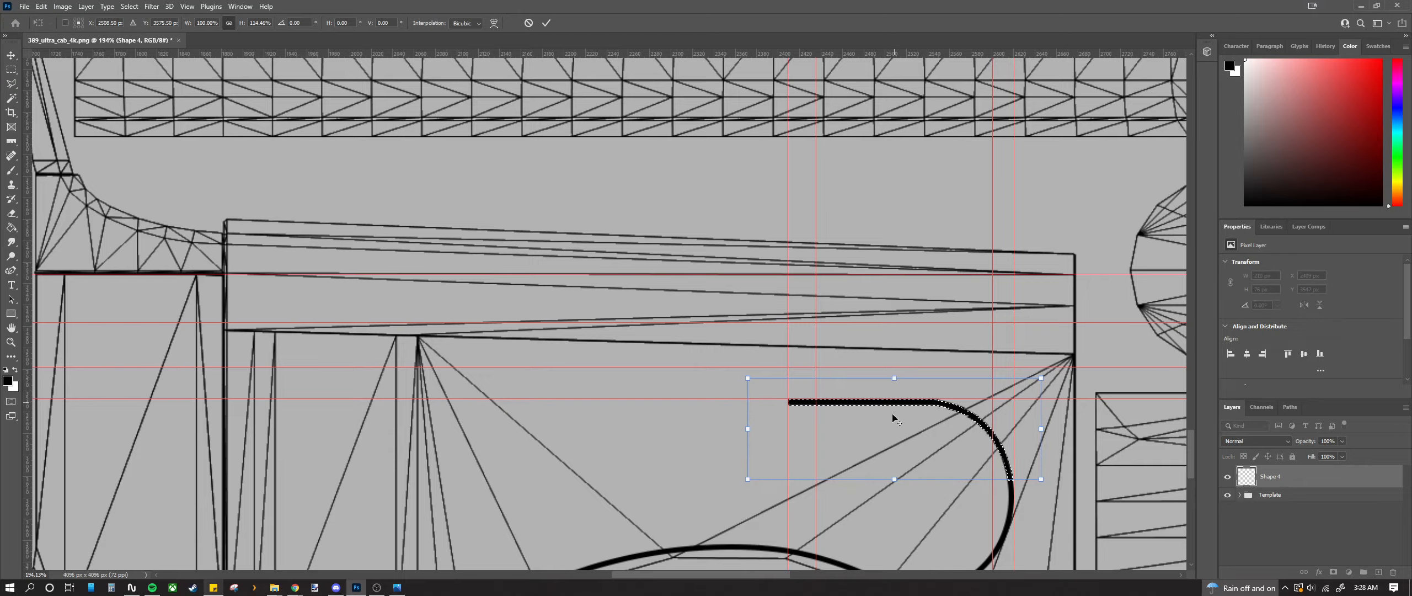
scroll(888, 420, "up", 3)
scroll(760, 440, "down", 3)
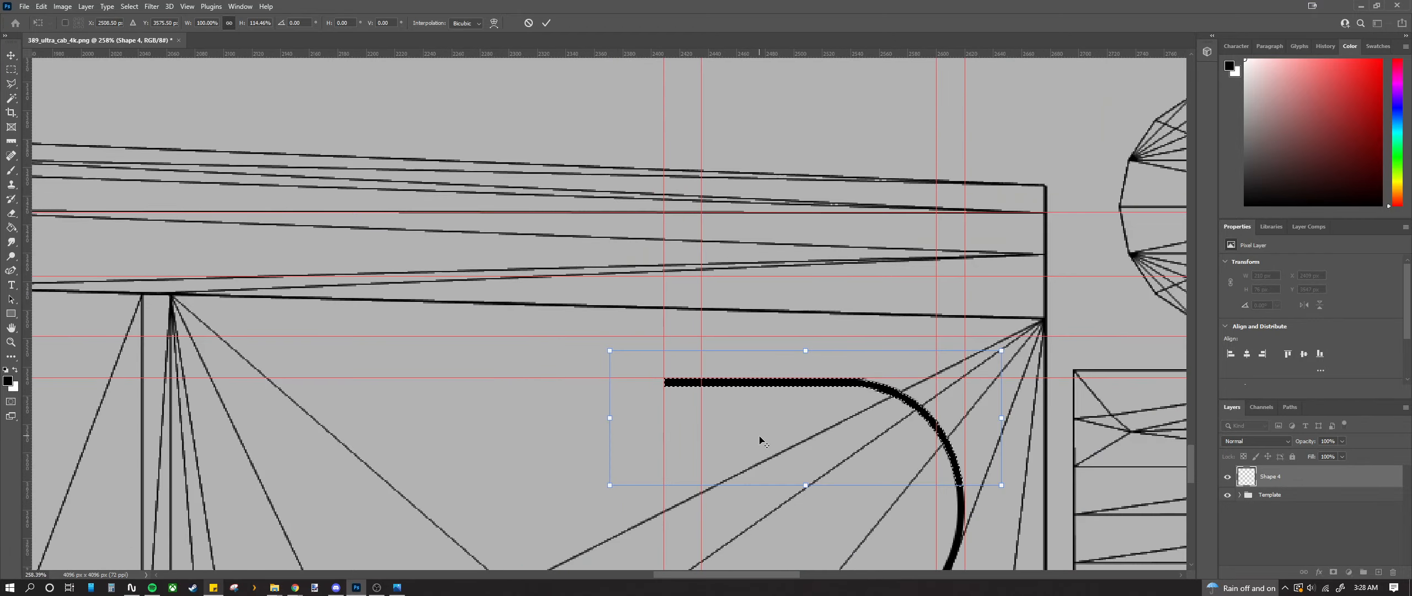
key("Return")
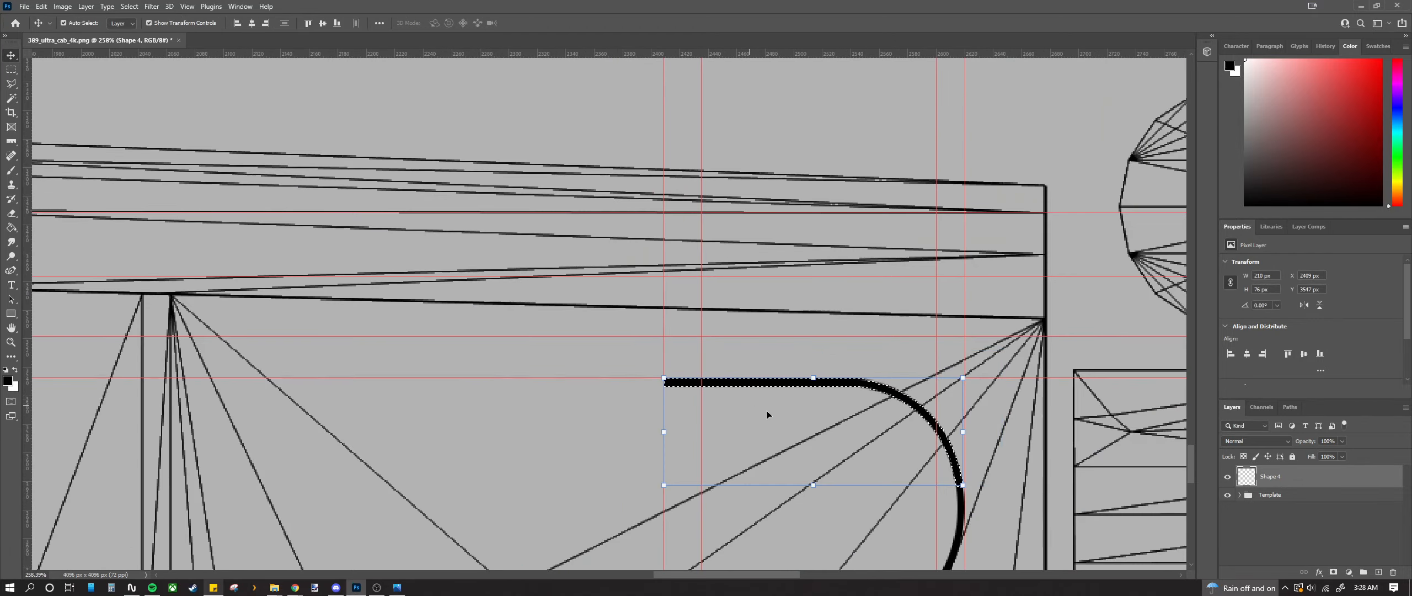
Step: Marquee-select a small area at the bar's left end
left_click(805, 441)
scroll(783, 436, "down", 3)
left_click(11, 70)
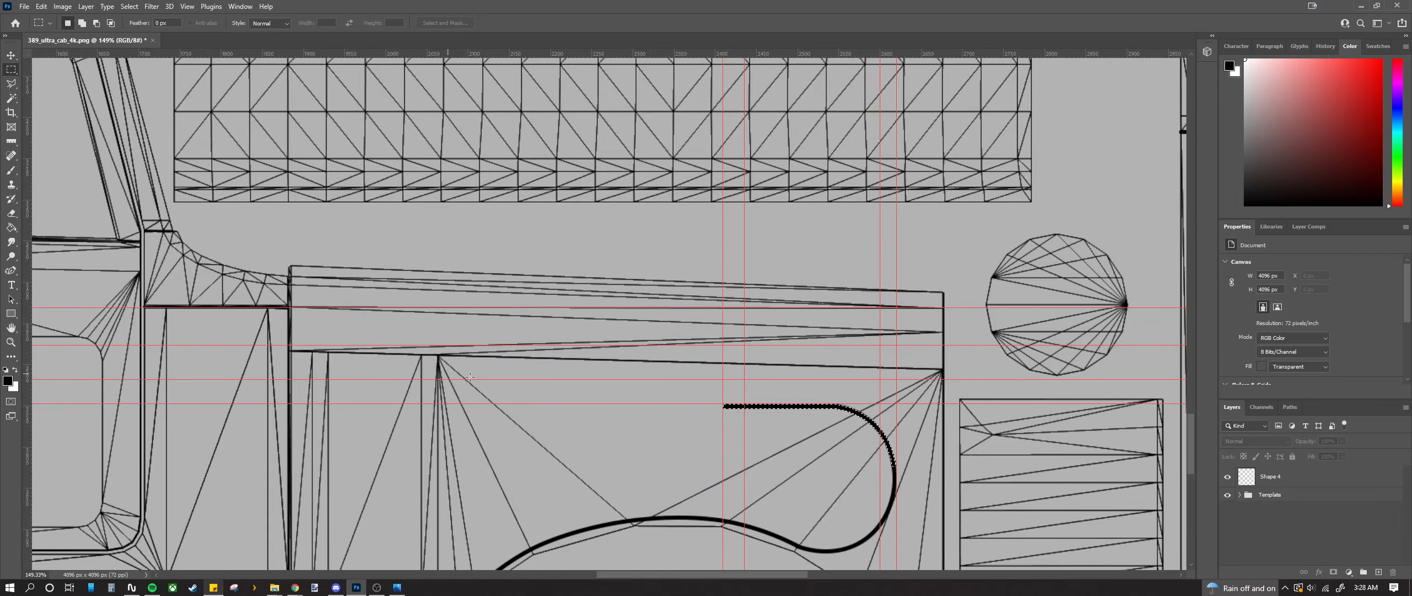
scroll(592, 410, "down", 2)
scroll(716, 442, "up", 5)
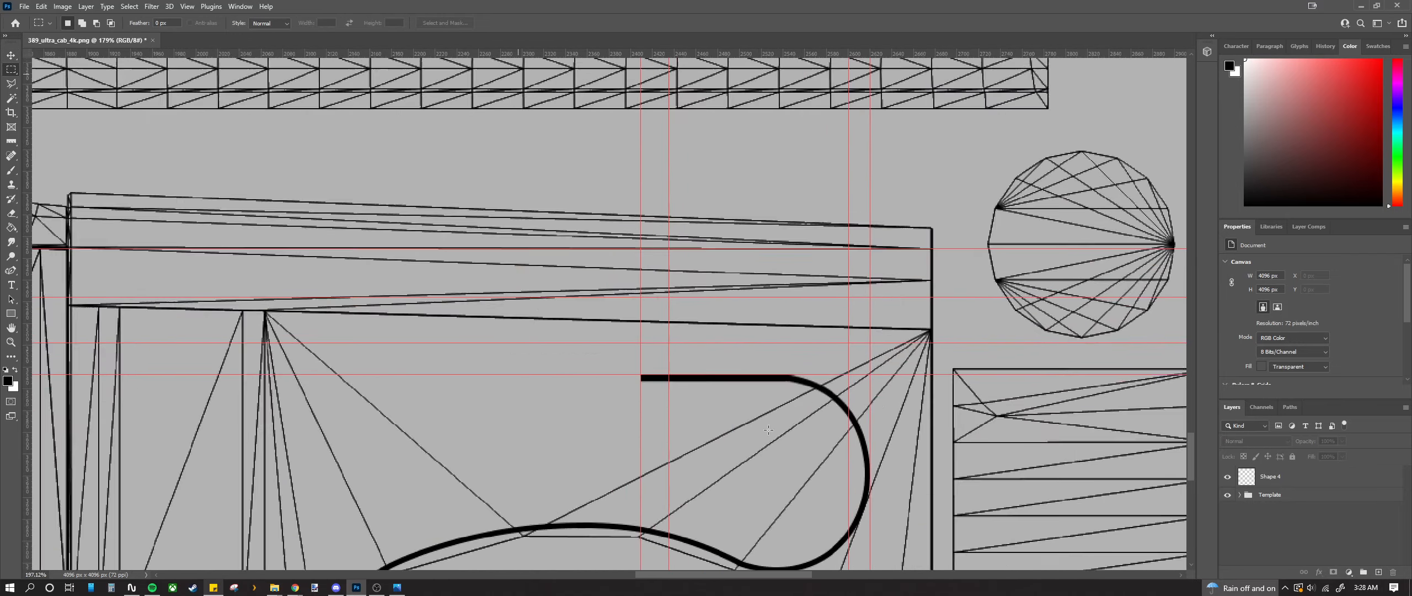
scroll(785, 409, "down", 3)
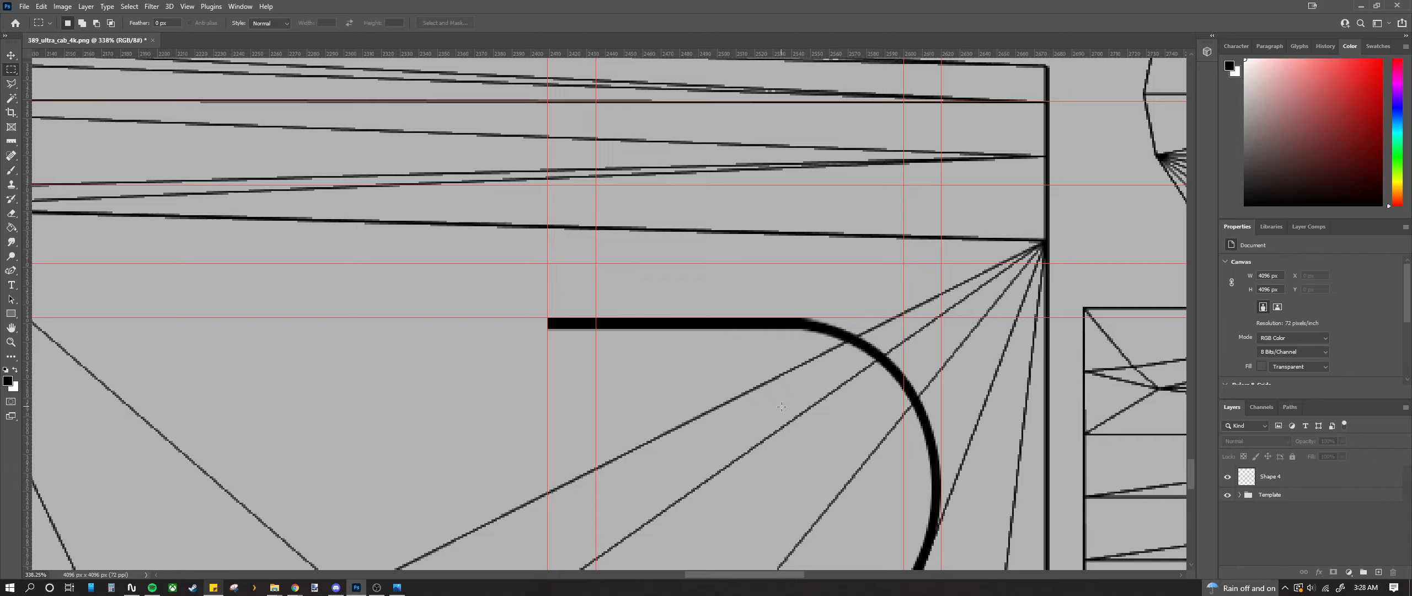
scroll(589, 342, "up", 5)
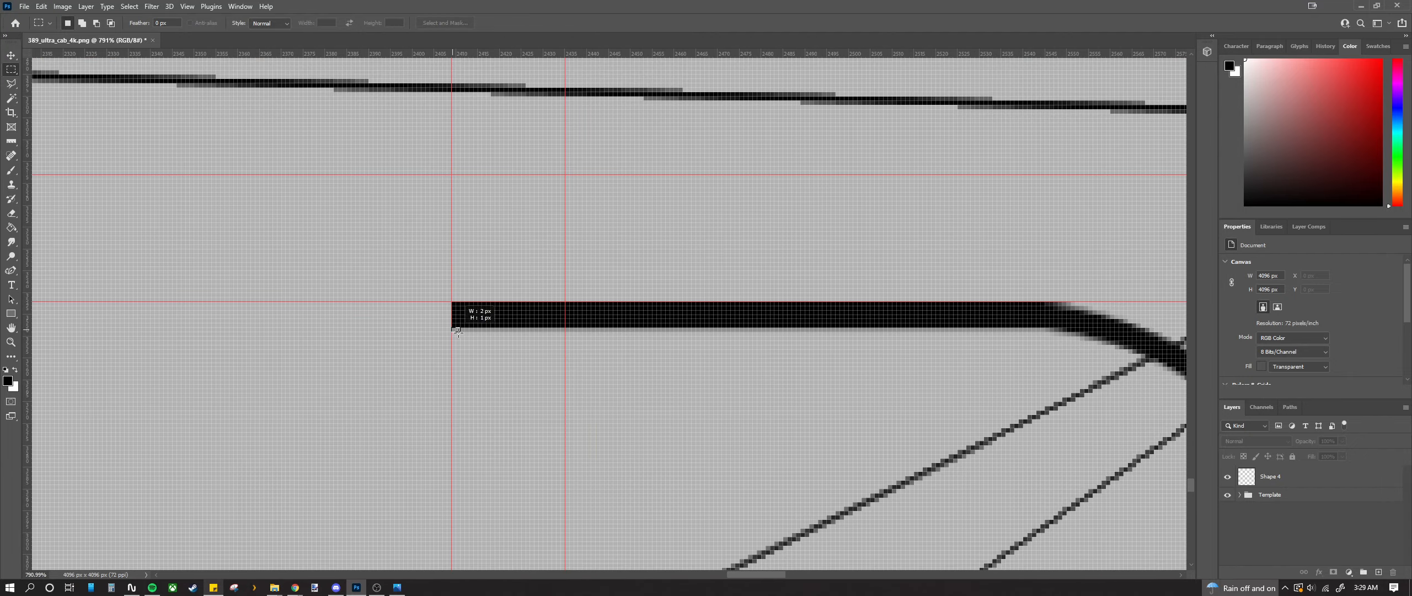
left_click_drag(453, 329, 1041, 389)
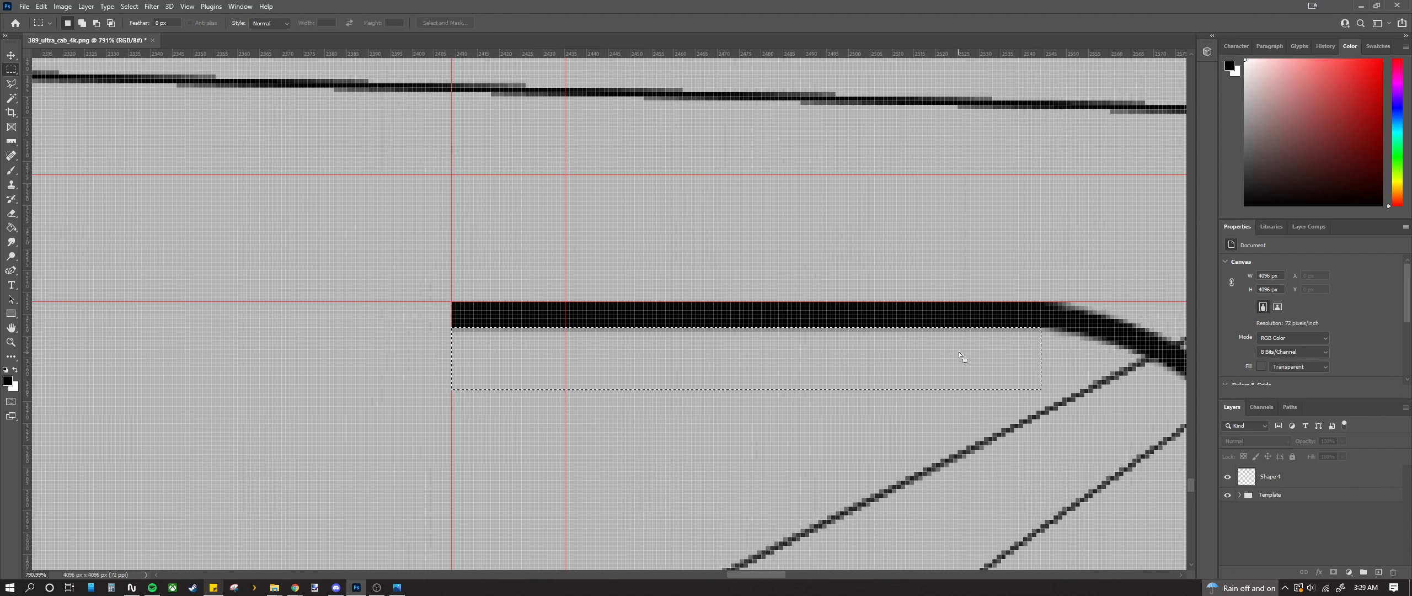
Step: Rename the Shape 4 layer to 'Line Borders'
left_click(1260, 486)
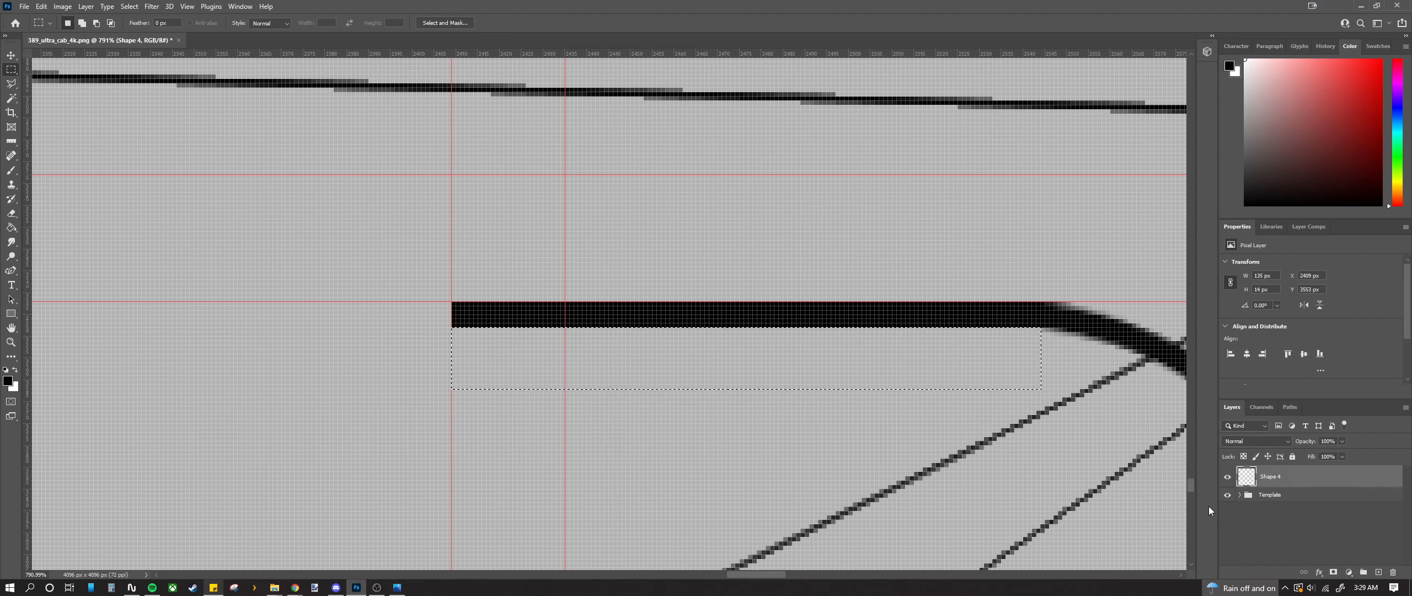
double_click(1278, 476)
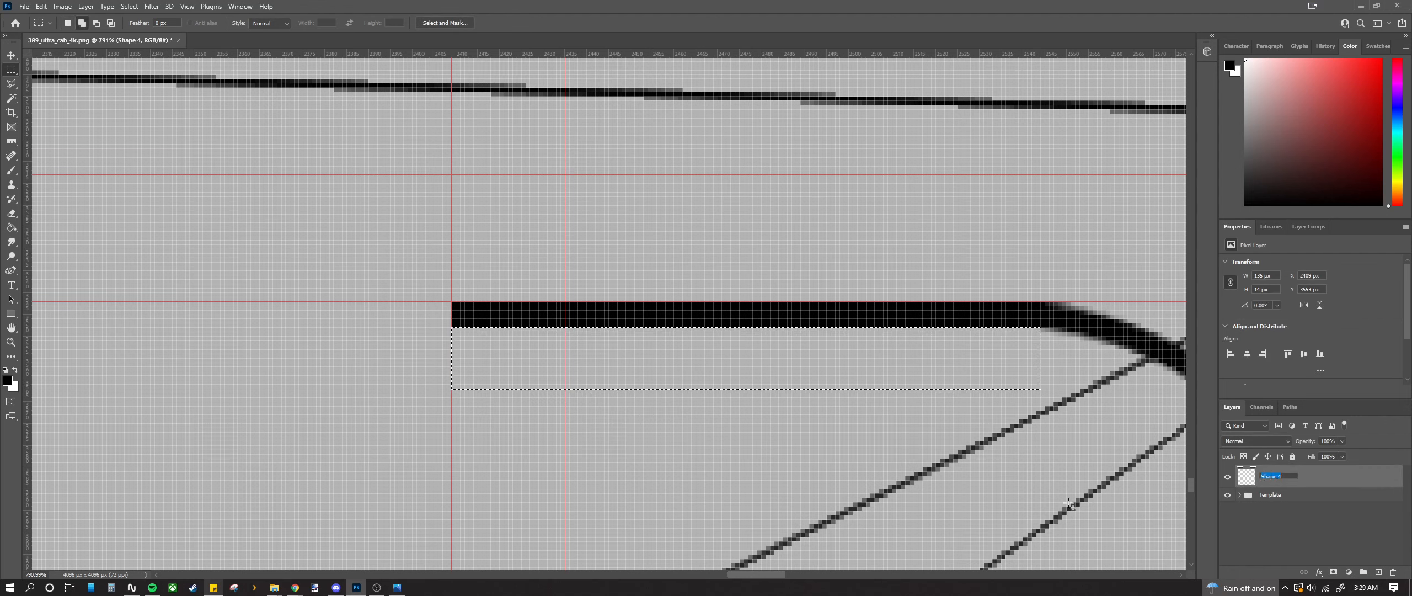
type("Line Borders")
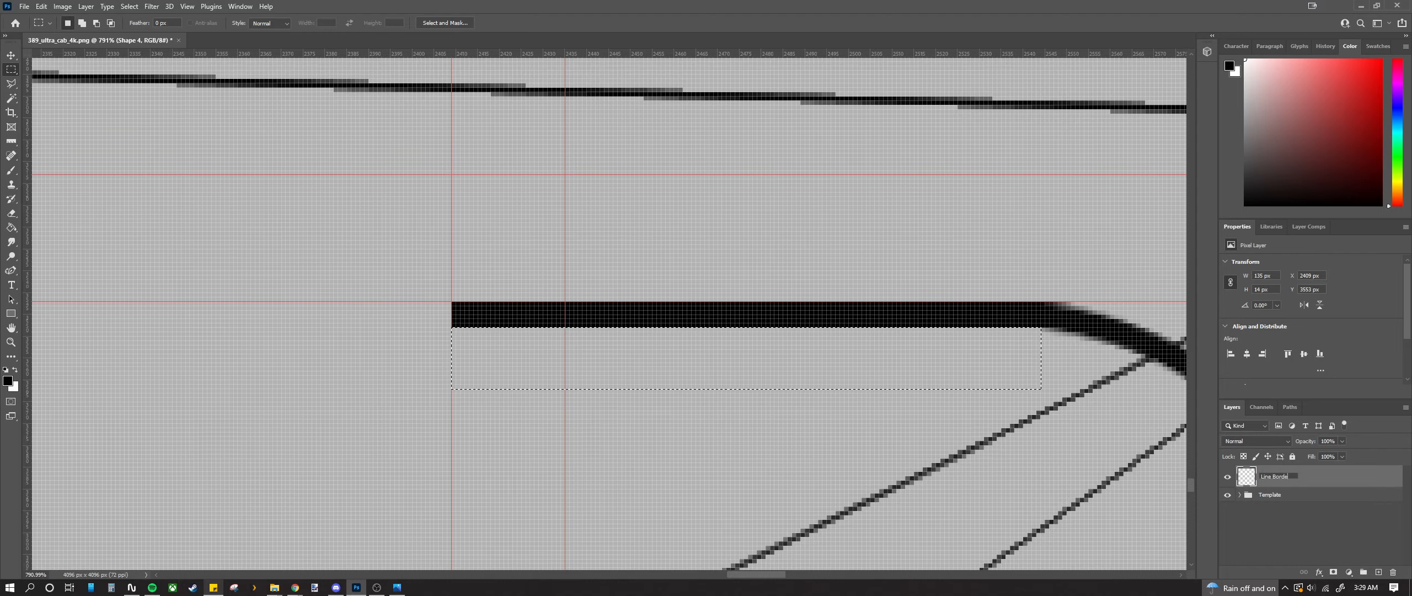
key("Return")
Step: Marquee a thin strip above the thick stripe, then clear the selection entirely
scroll(514, 336, "down", 8)
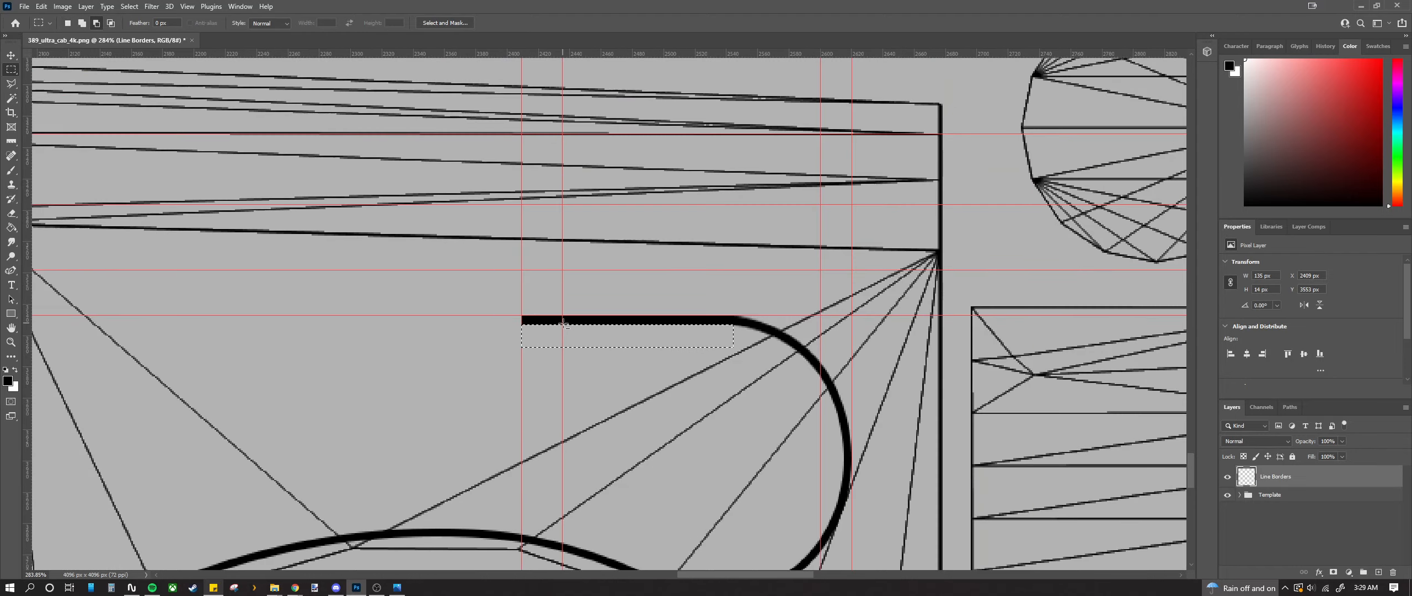
left_click(403, 332)
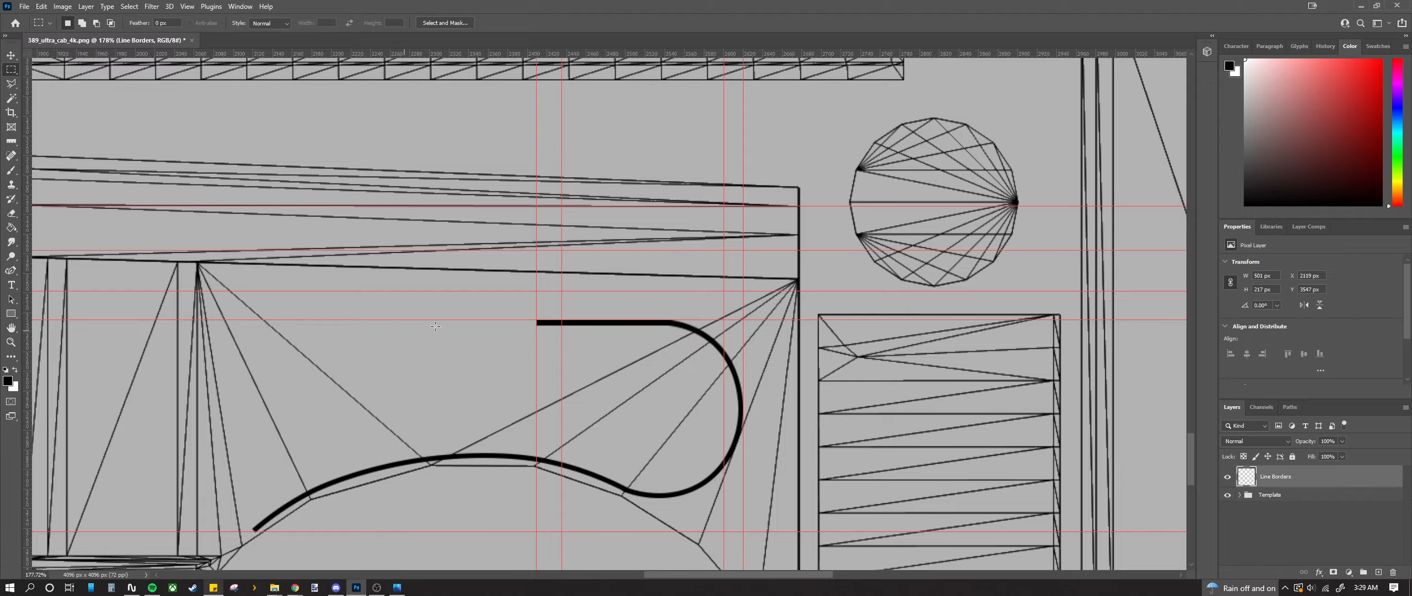
scroll(705, 314, "up", 8)
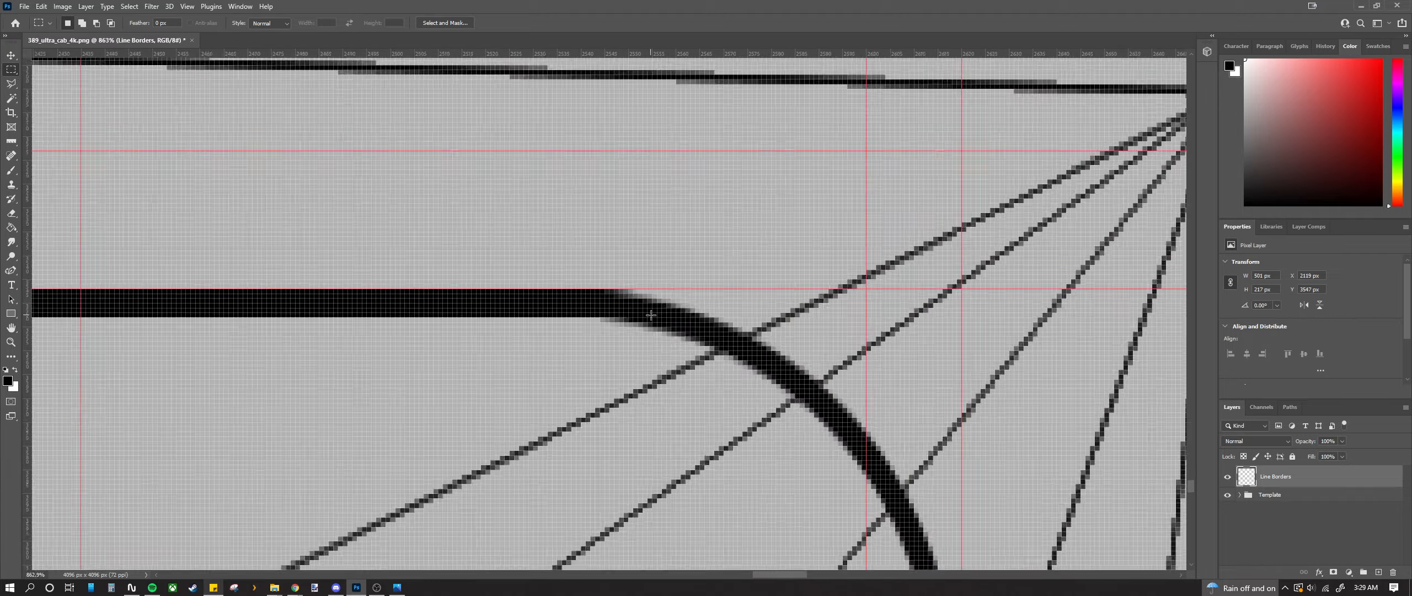
scroll(648, 305, "down", 3)
scroll(648, 305, "down", 4)
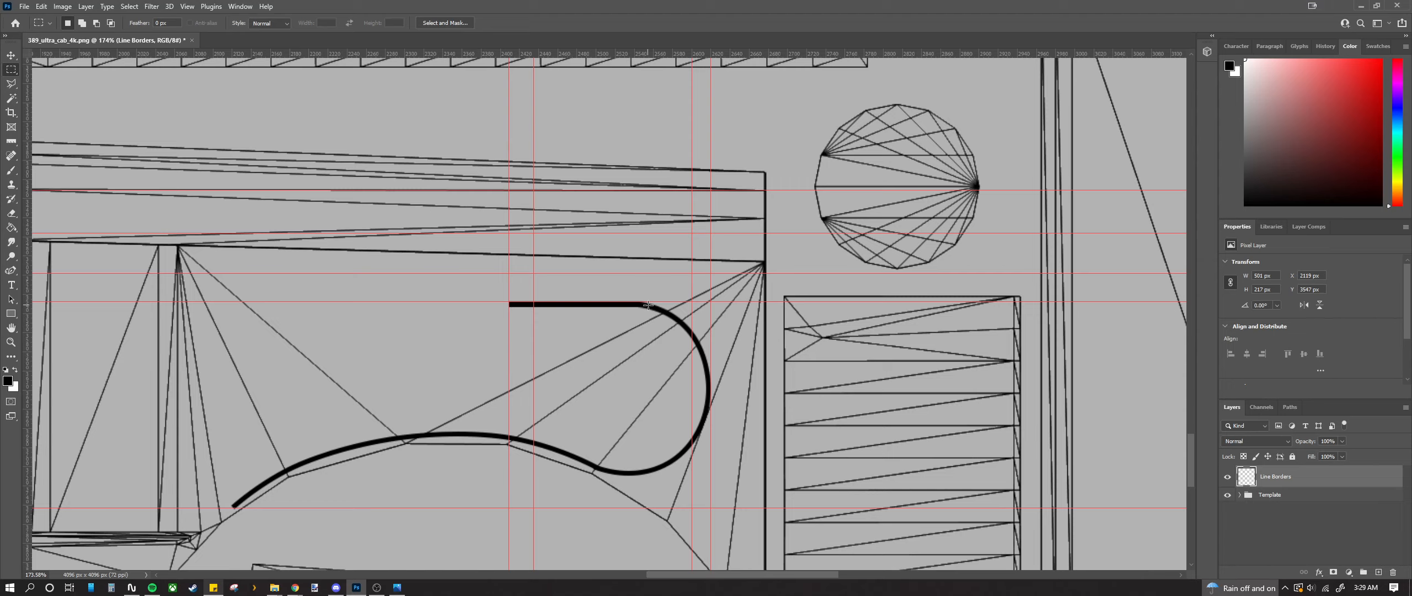
scroll(636, 305, "up", 8)
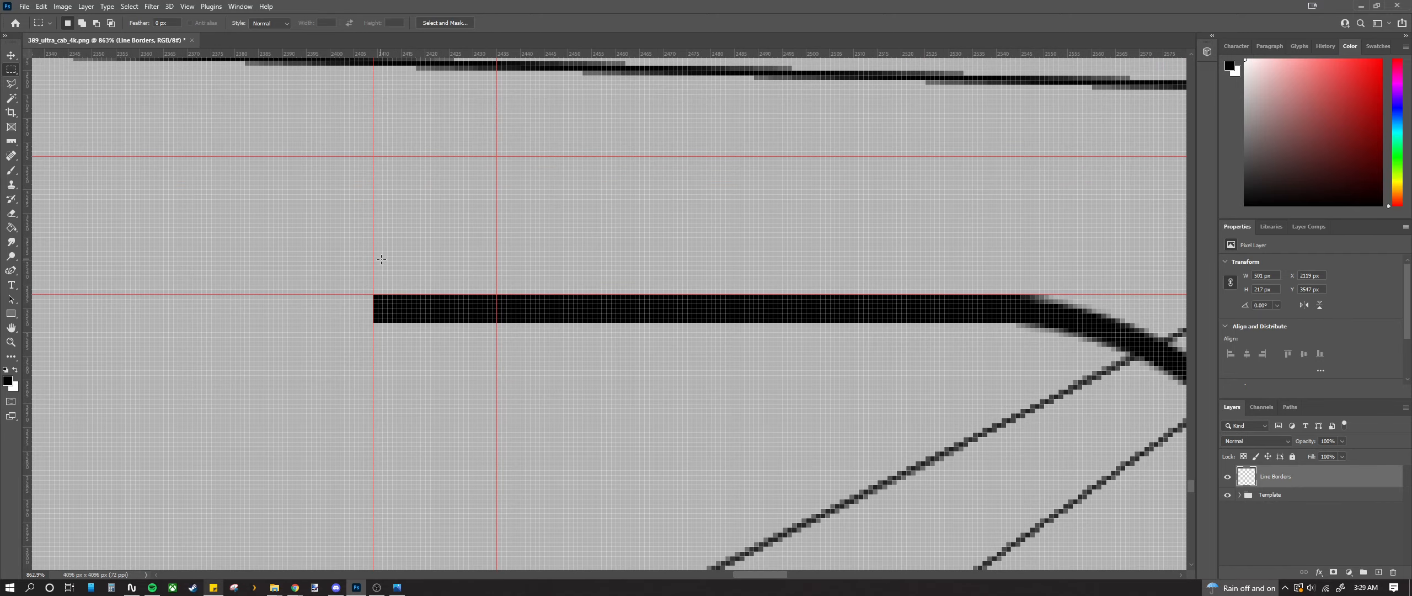
left_click_drag(381, 259, 1111, 294)
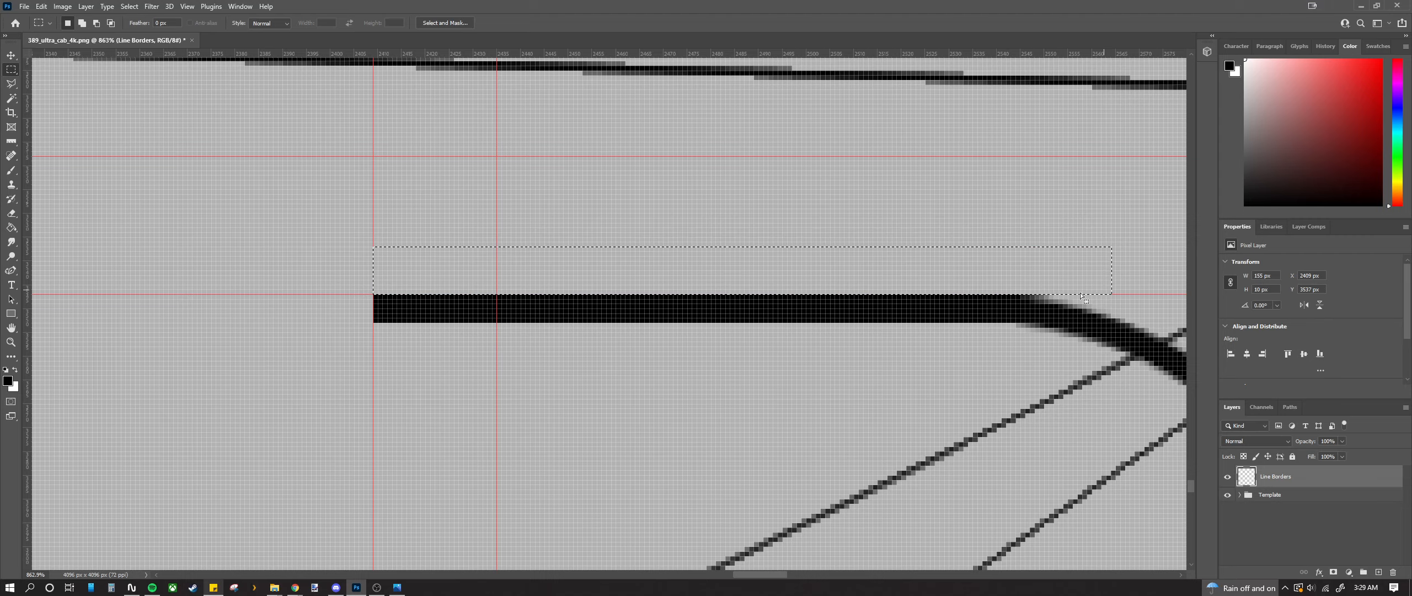
left_click(531, 443)
scroll(524, 278, "down", 5)
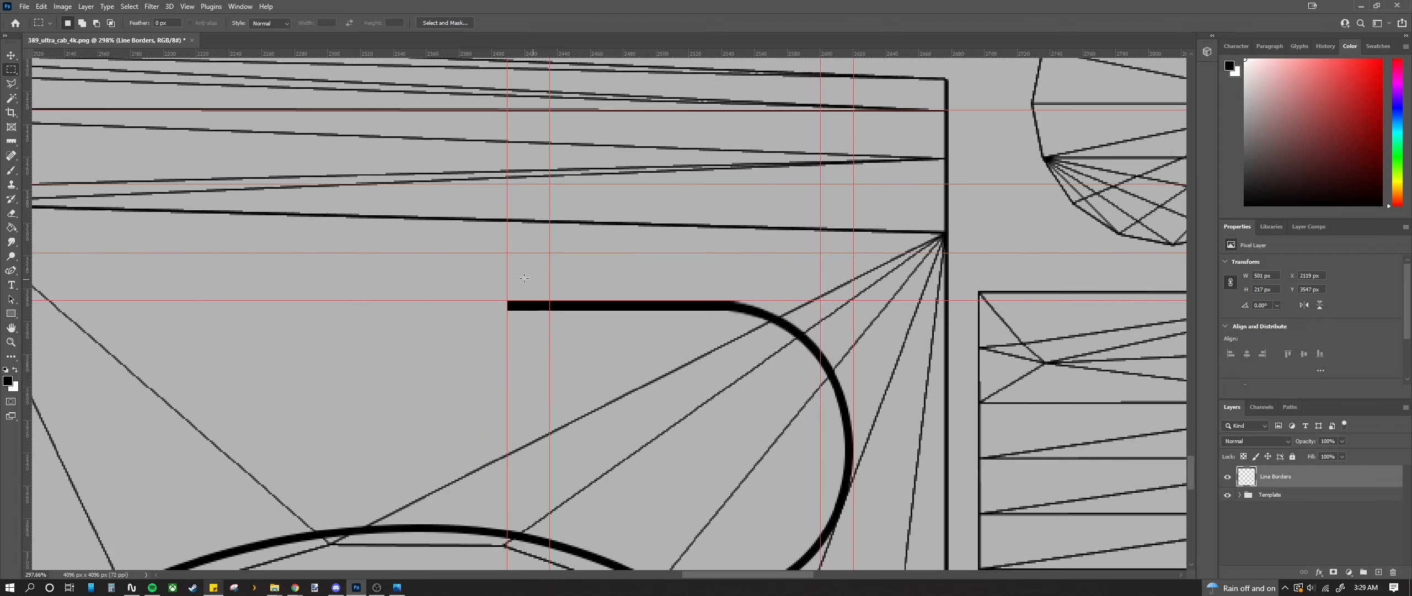
scroll(474, 276, "up", 3)
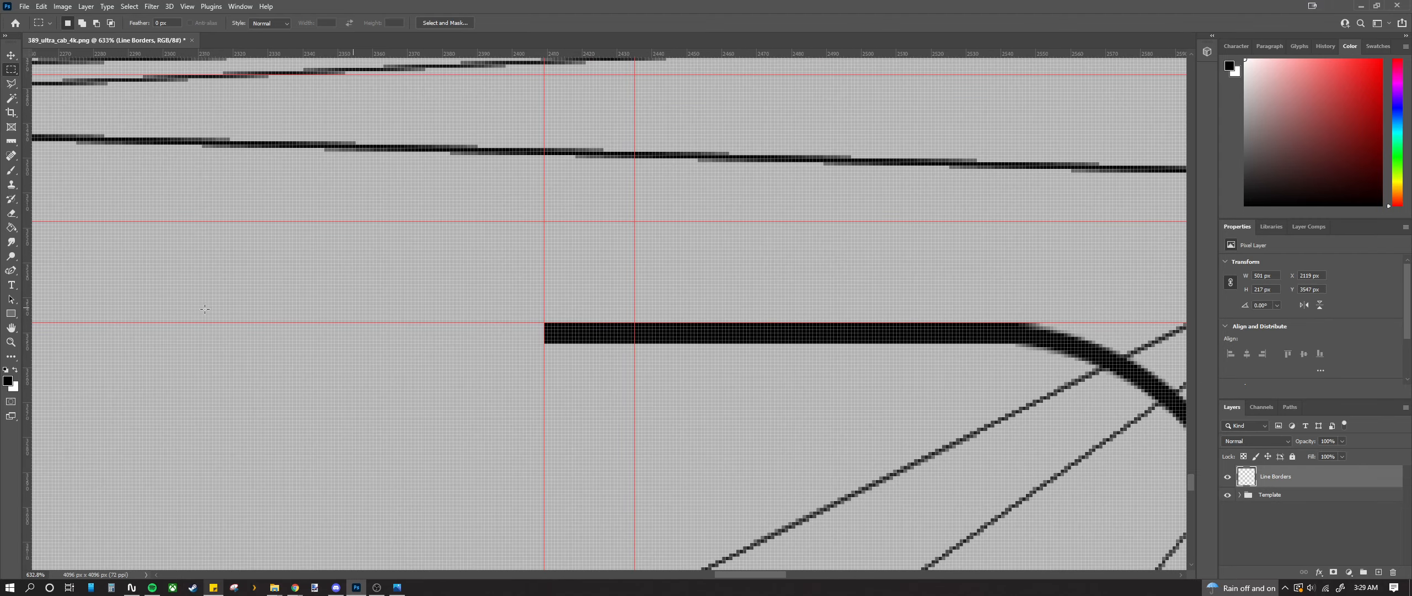
Step: Draw a closed Pen shape path from the stripe's left end rising up-right
left_click(12, 270)
scroll(543, 353, "up", 3)
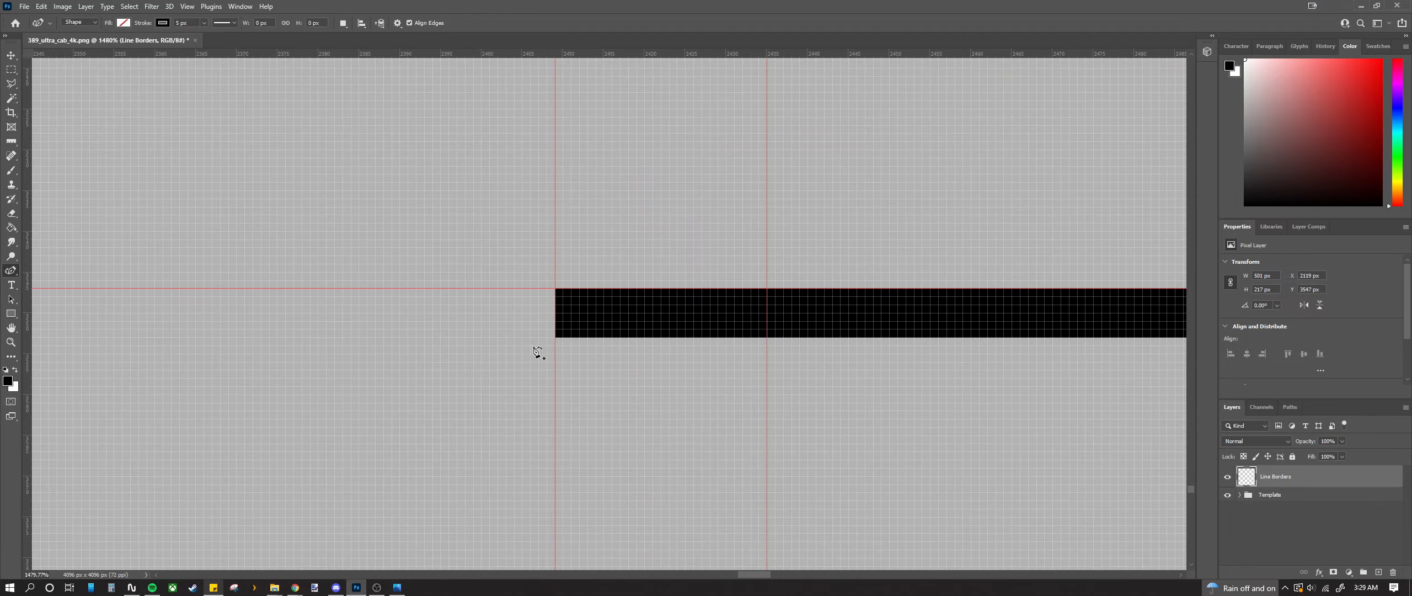
left_click(532, 338)
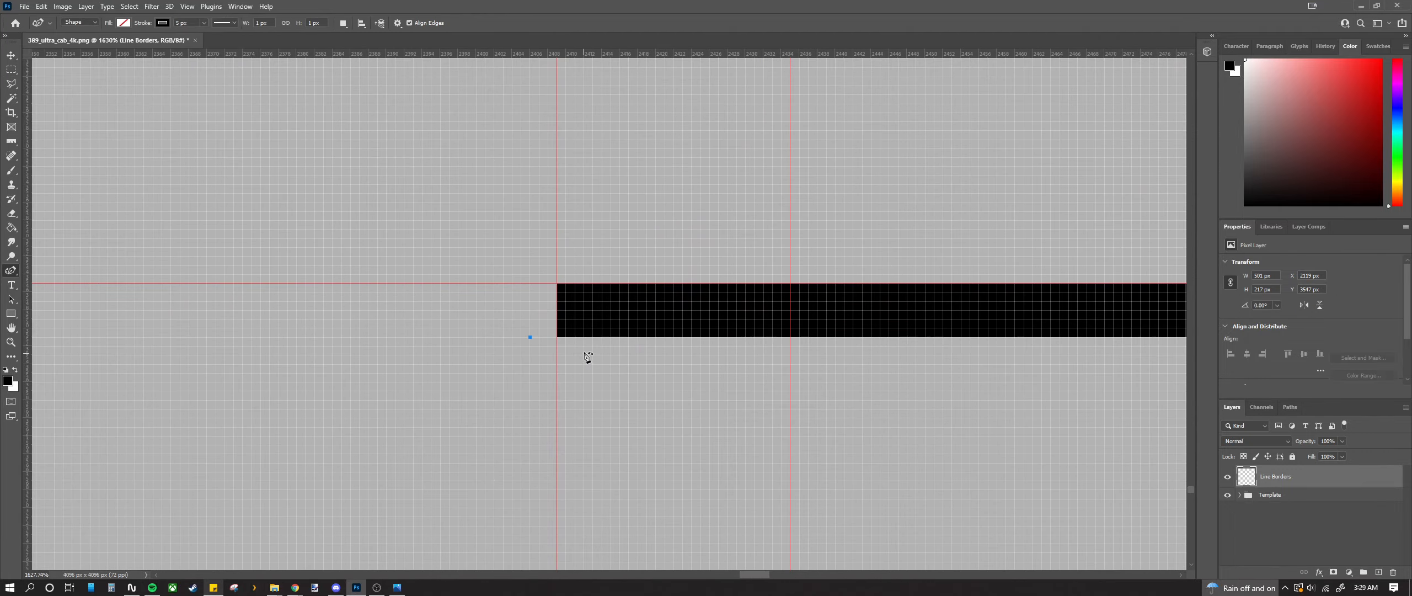
scroll(584, 355, "down", 3)
scroll(623, 317, "up", 3)
scroll(674, 306, "up", 3)
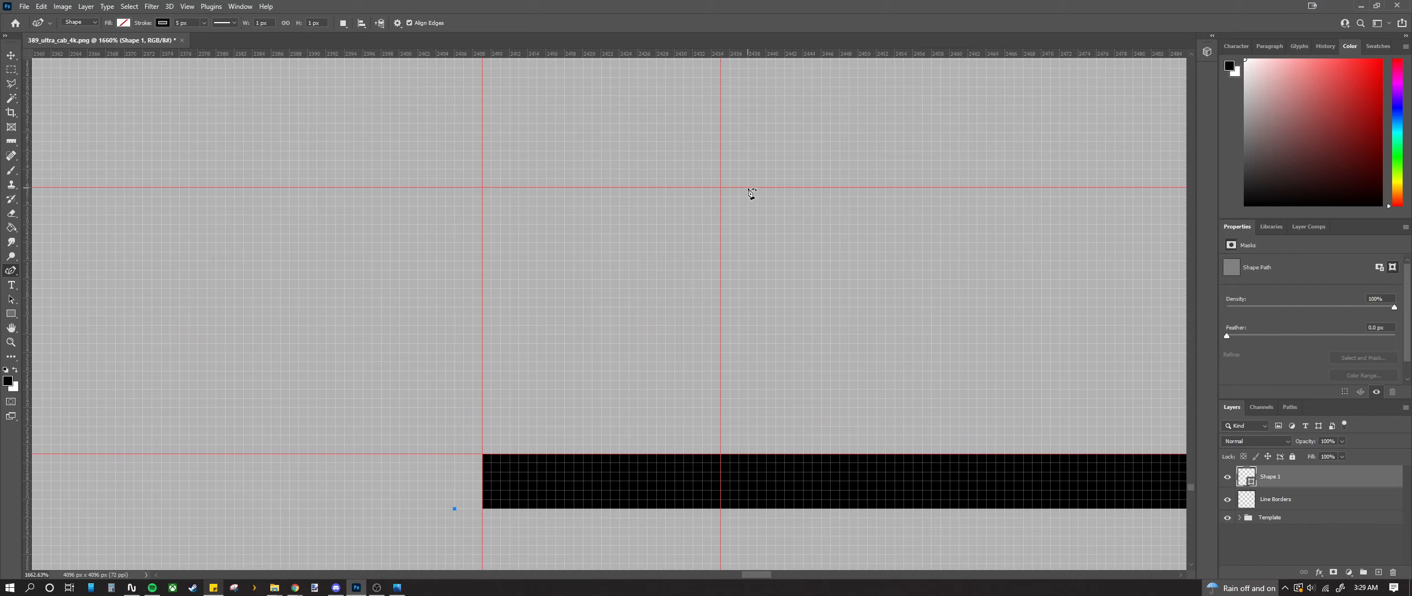
left_click(752, 150)
scroll(733, 274, "down", 3)
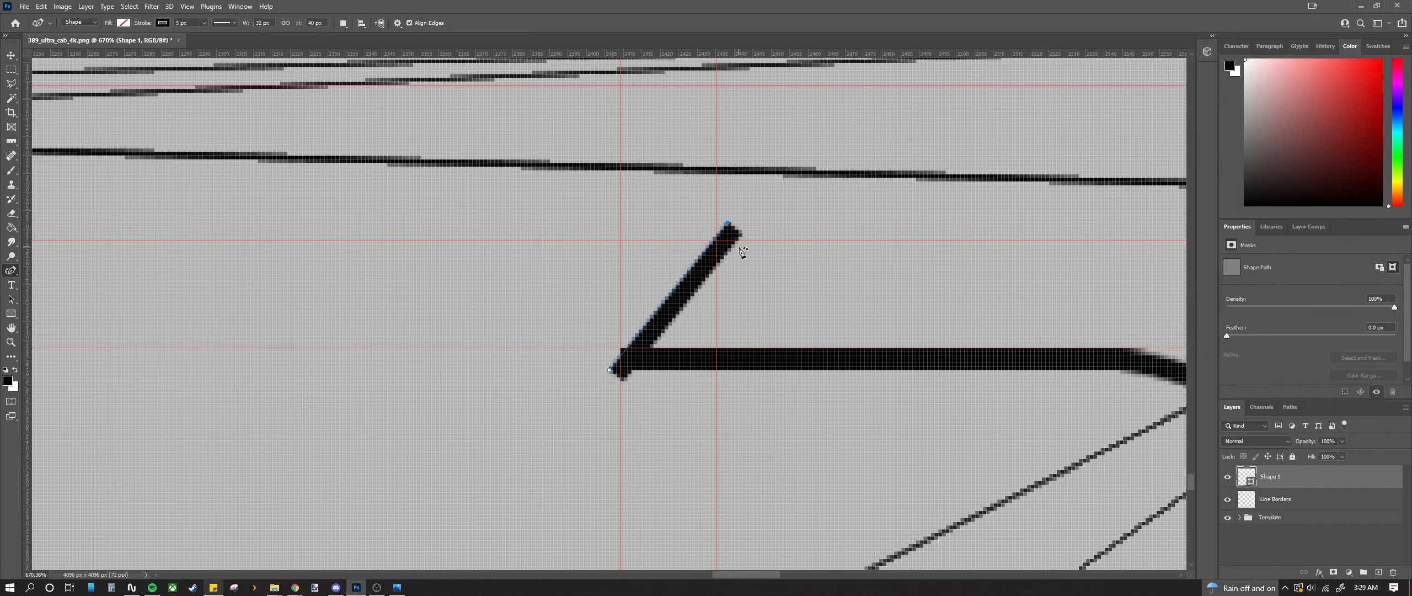
scroll(606, 400, "up", 3)
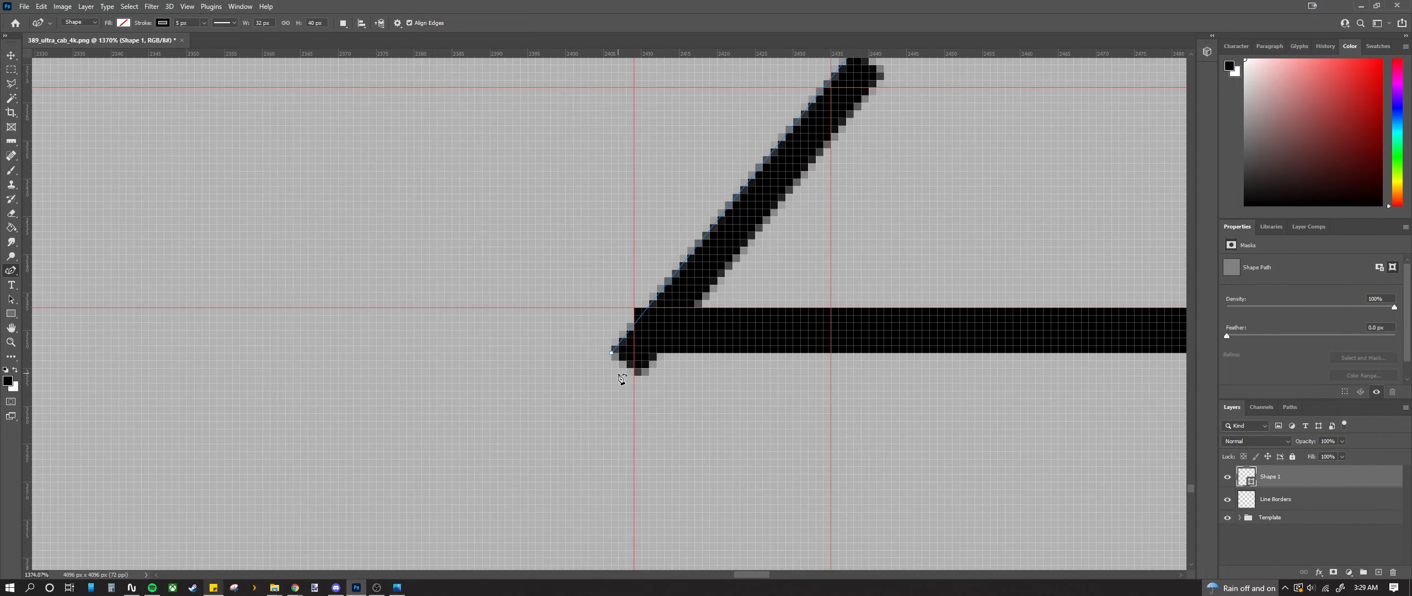
left_click(607, 349)
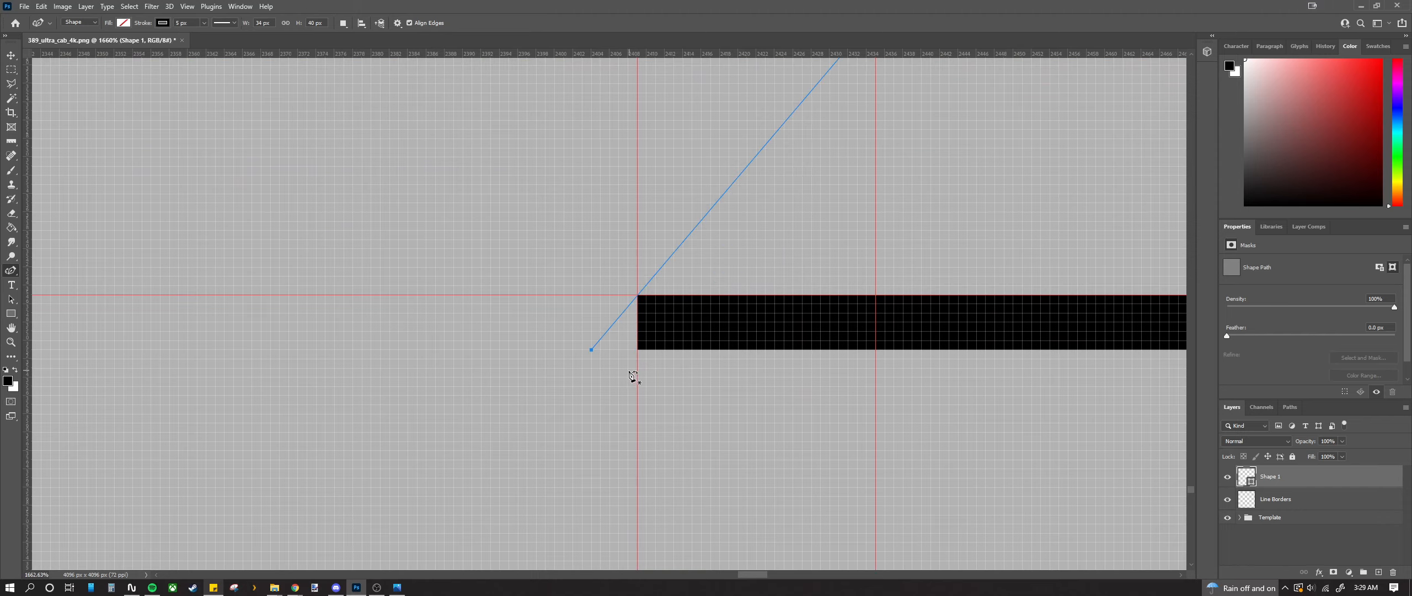
Step: Adjust the diagonal's anchors, shifting its lower end left and its top end right
left_click_drag(608, 349, 591, 350)
scroll(673, 385, "up", 2)
scroll(701, 389, "up", 2)
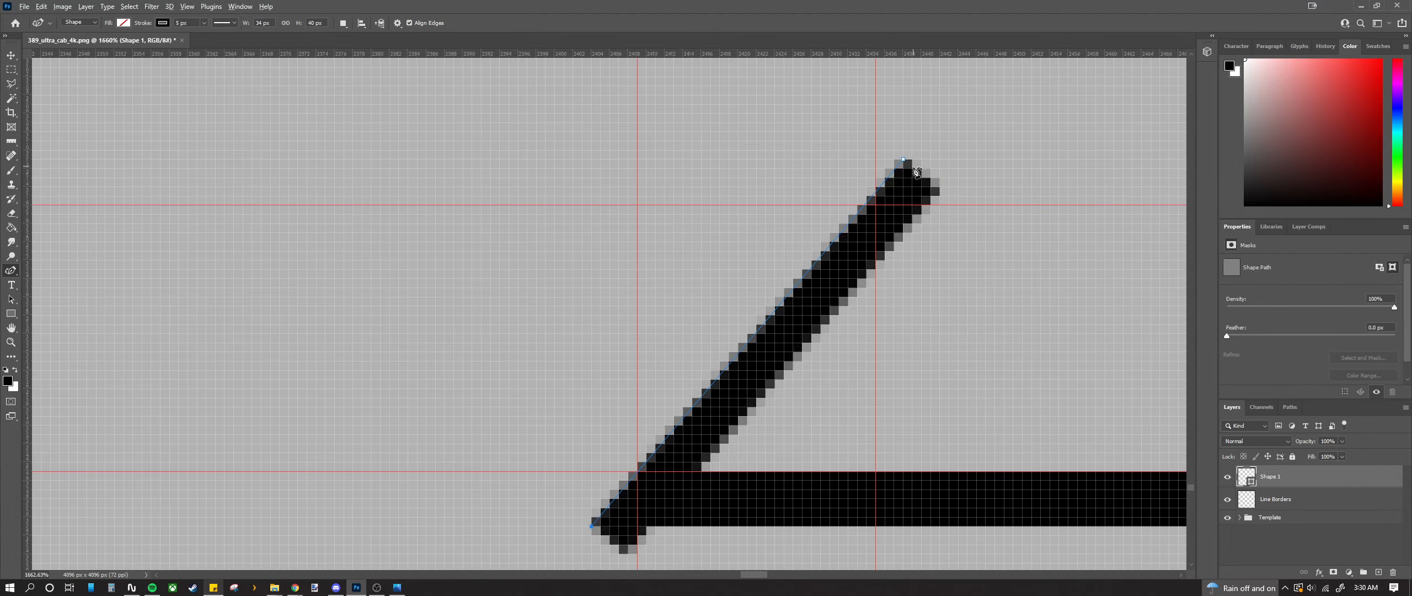
scroll(899, 160, "up", 3)
mouse_move(898, 156)
left_mouse_down()
mouse_move(926, 157)
mouse_move(912, 156)
left_mouse_up()
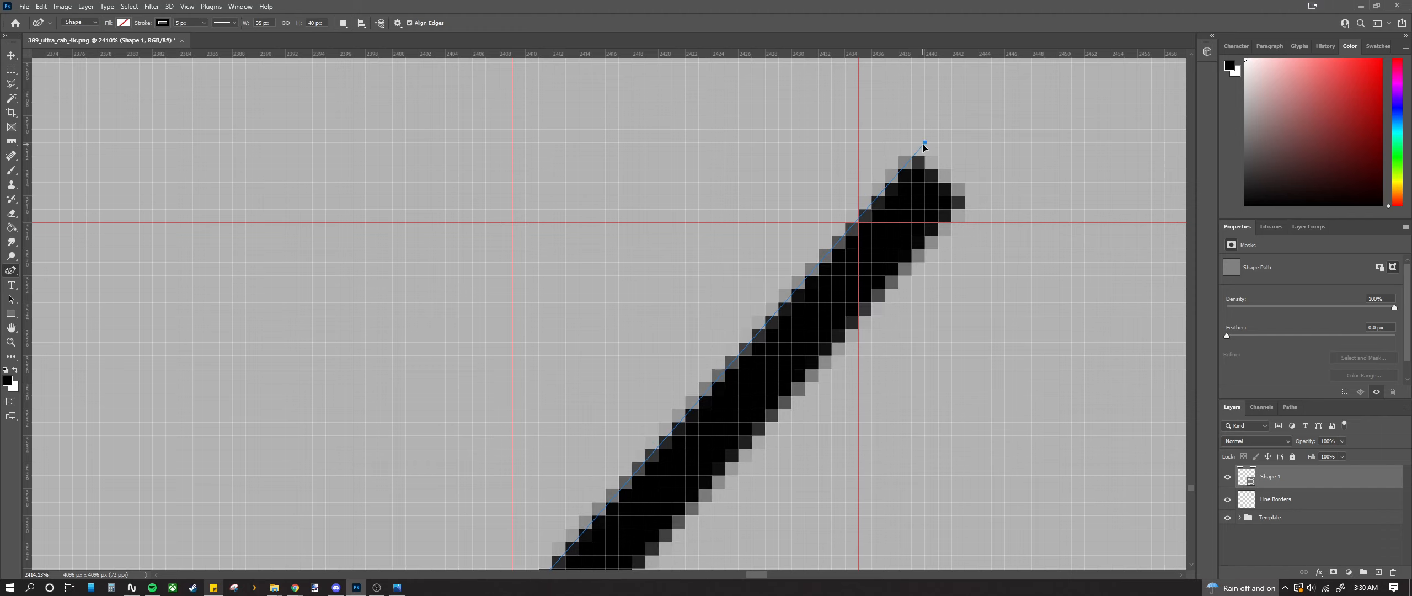
mouse_move(930, 145)
left_mouse_down()
mouse_move(905, 165)
mouse_move(951, 116)
left_mouse_up()
scroll(951, 121, "down", 8)
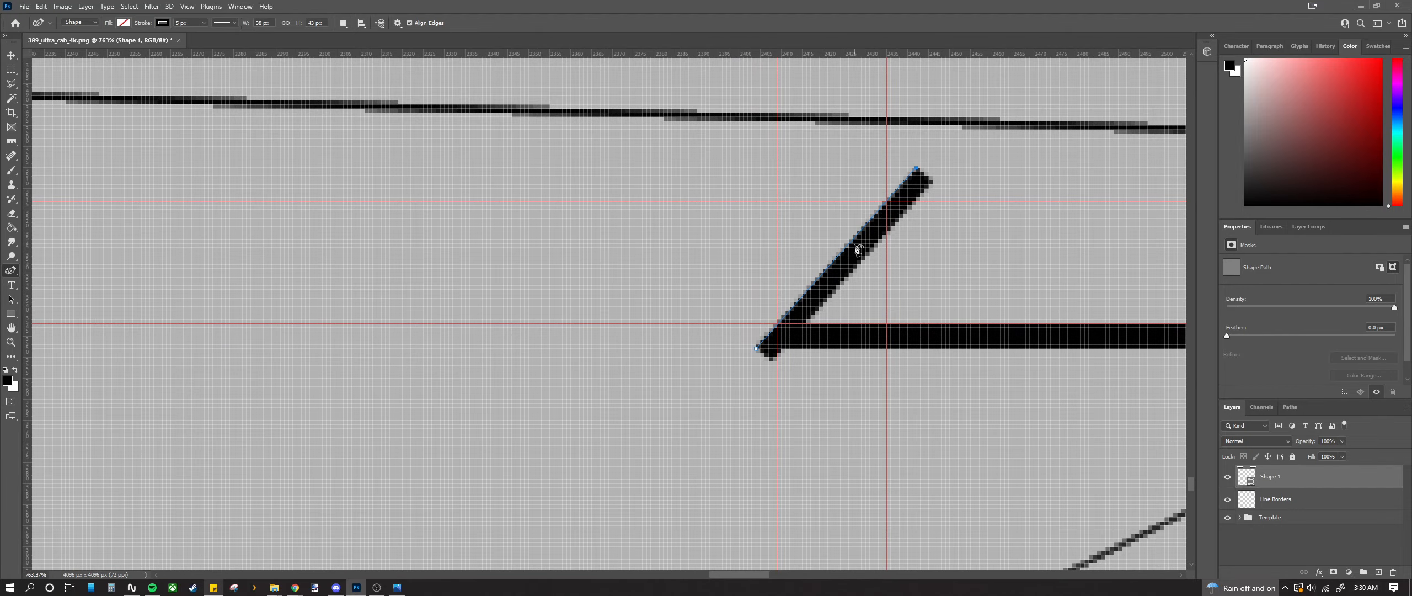
scroll(853, 250, "down", 3)
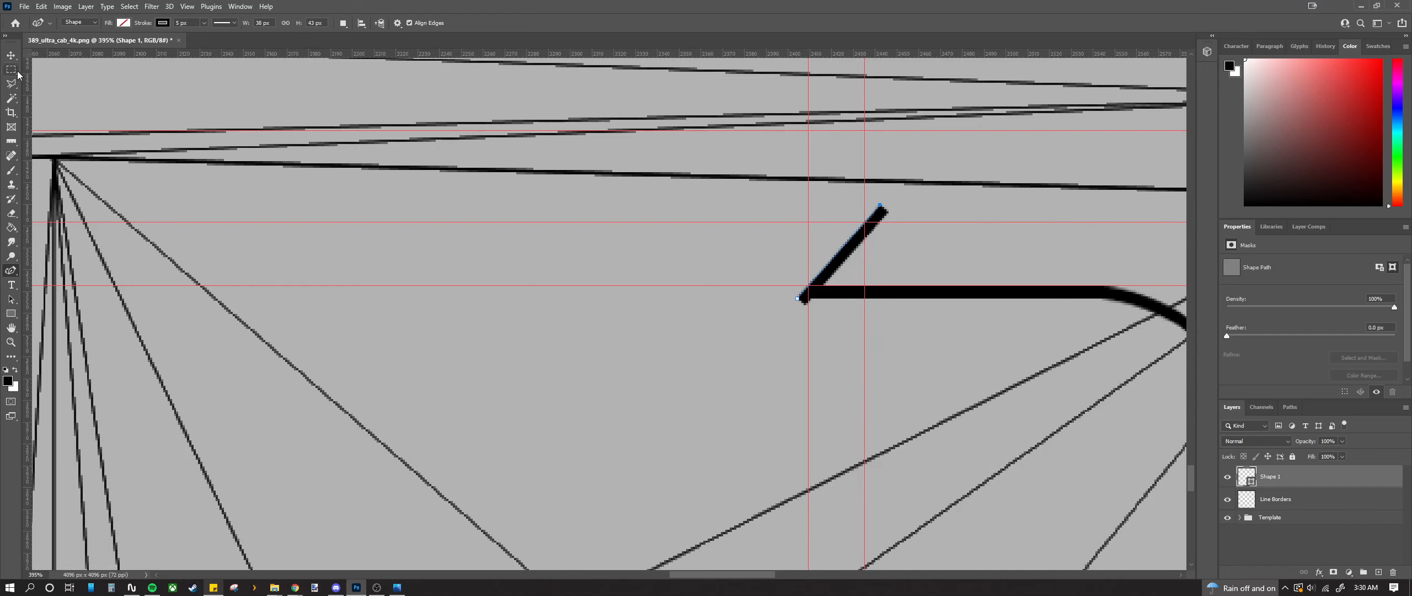
Step: Rasterize the Shape 1 diagonal layer
right_click(1296, 492)
left_click(1268, 513)
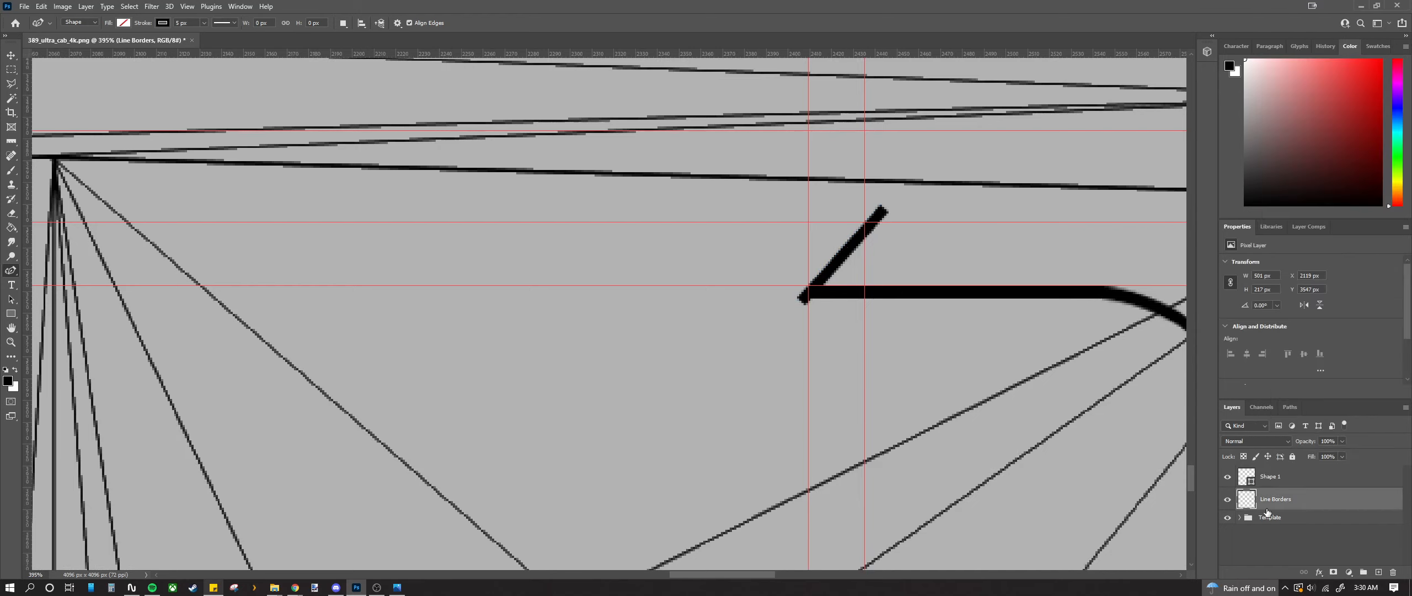
left_click(1306, 480)
right_click(1305, 480)
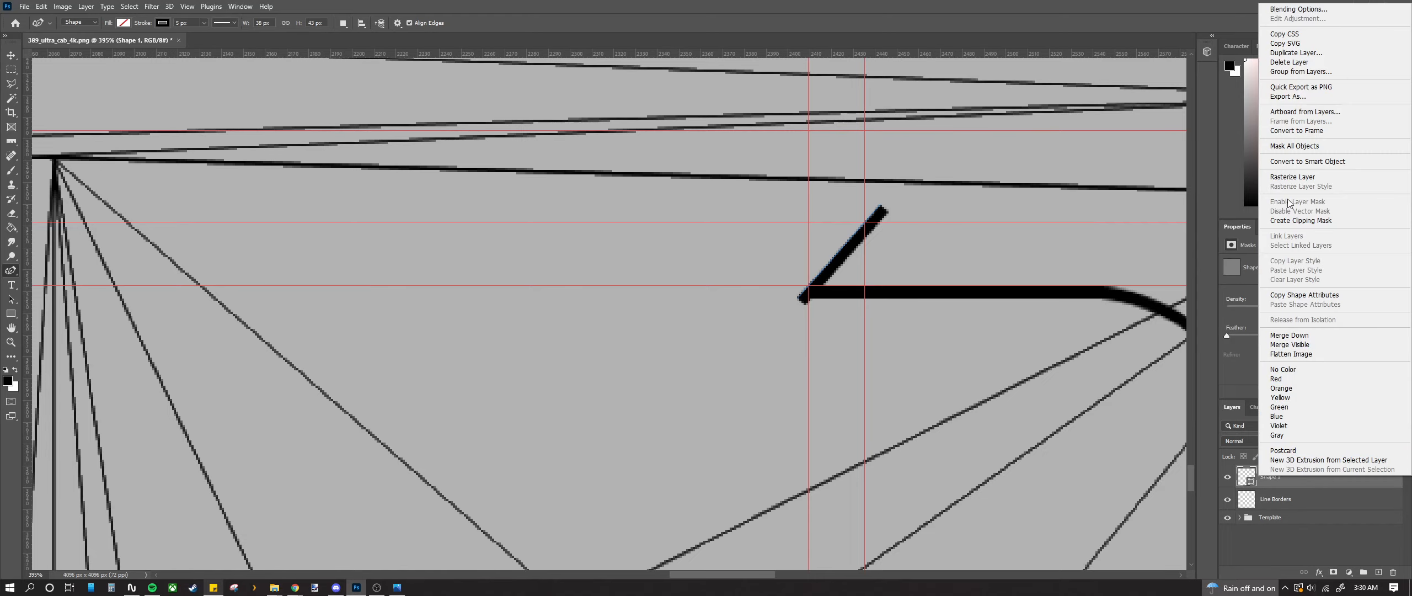
left_click(1288, 177)
scroll(932, 259, "up", 3)
scroll(751, 243, "up", 1)
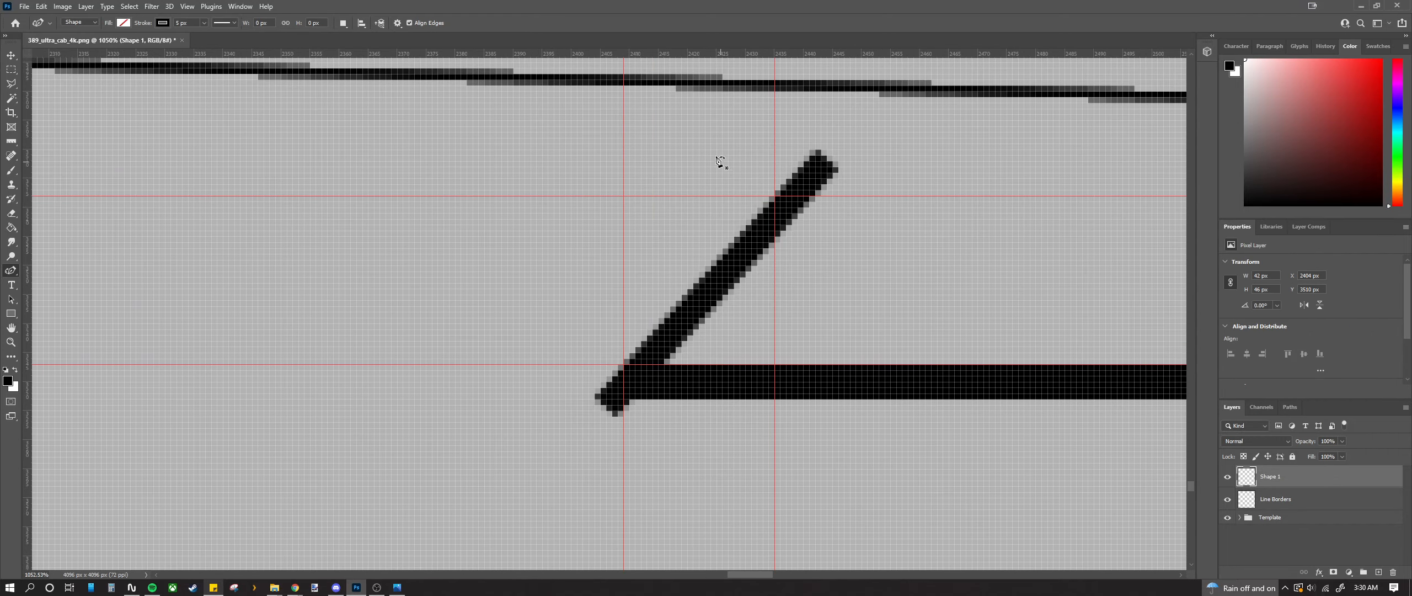
Step: Delete the diagonal's top and bottom tips so both ends are cut flat
left_click(8, 70)
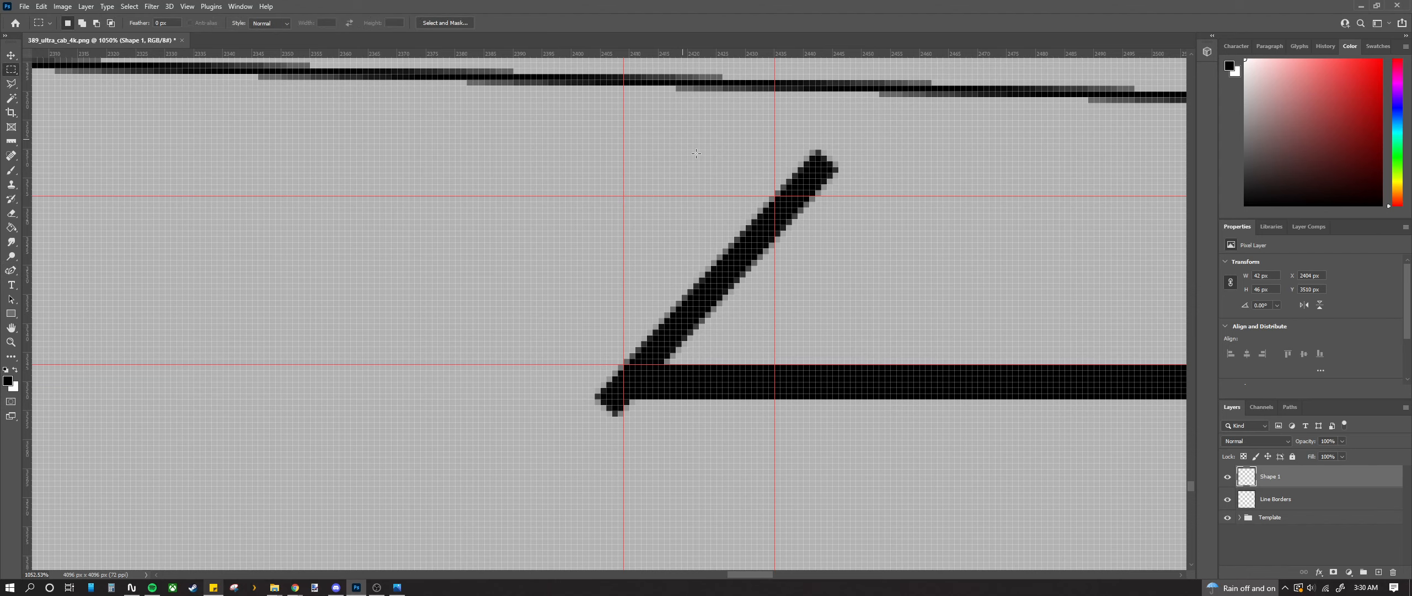
left_click_drag(682, 132, 909, 196)
key("Delete")
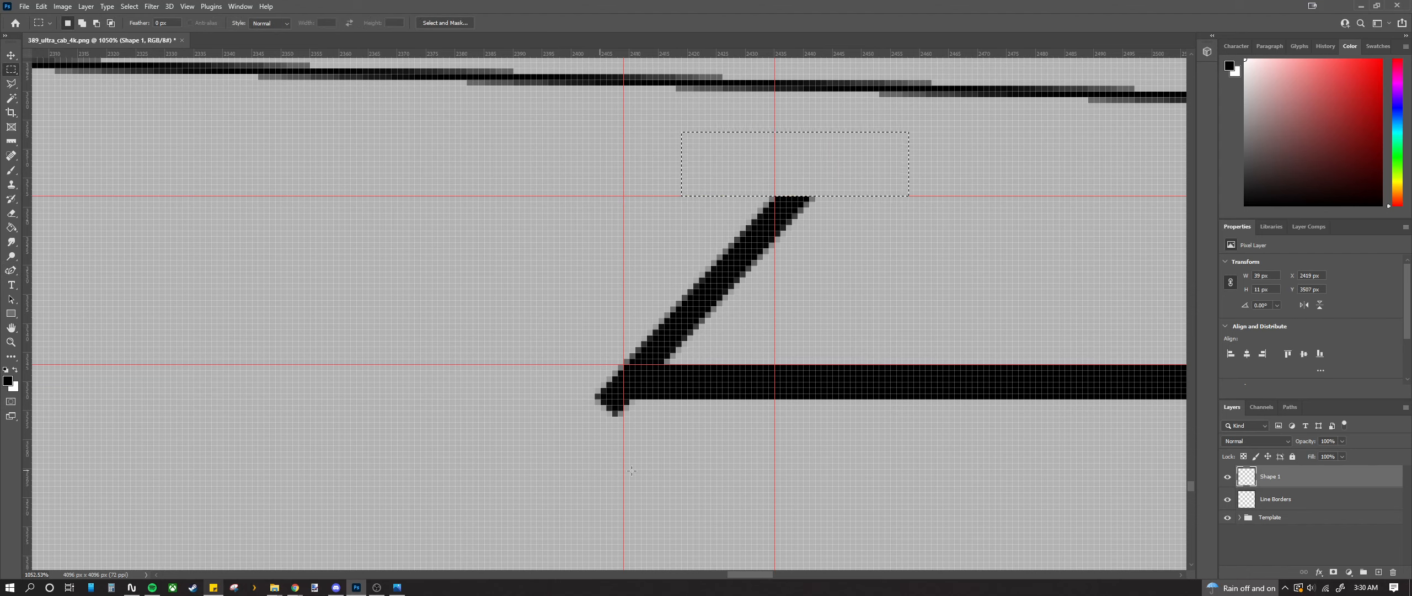
key("ctrl+d")
mouse_move(641, 399)
left_mouse_down()
mouse_move(557, 407)
mouse_move(543, 423)
left_mouse_up()
key("Delete")
key("ctrl+d")
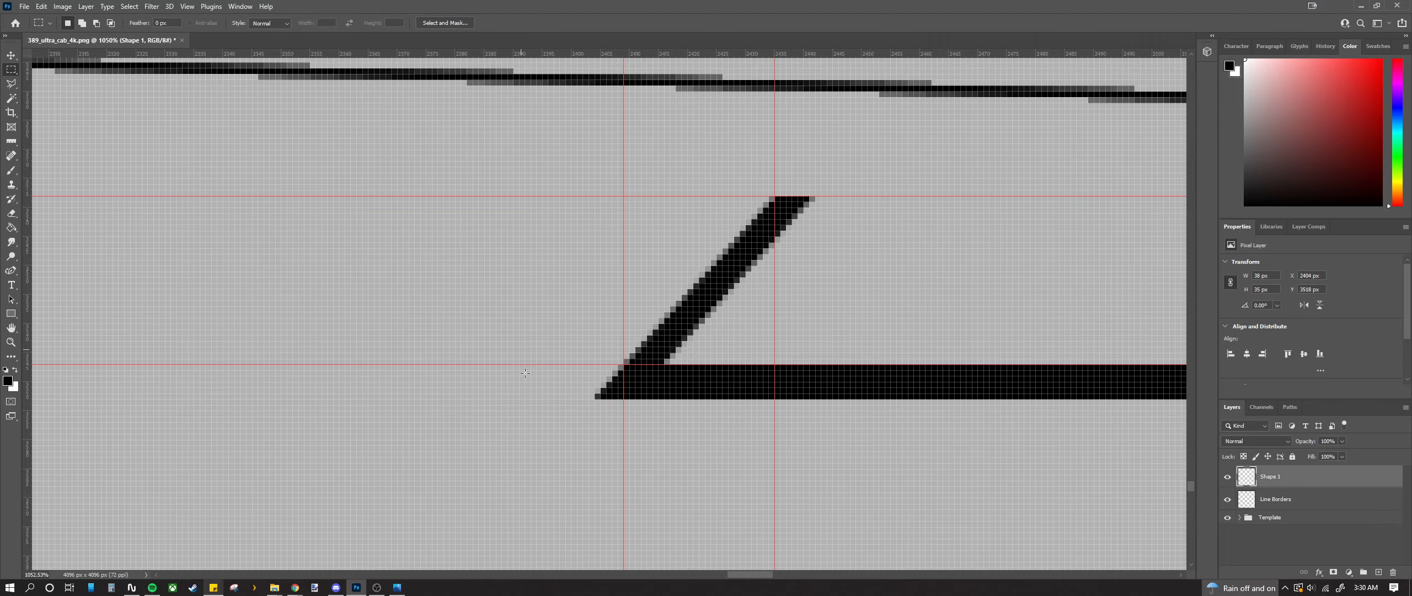
scroll(525, 373, "down", 5)
scroll(604, 339, "up", 5)
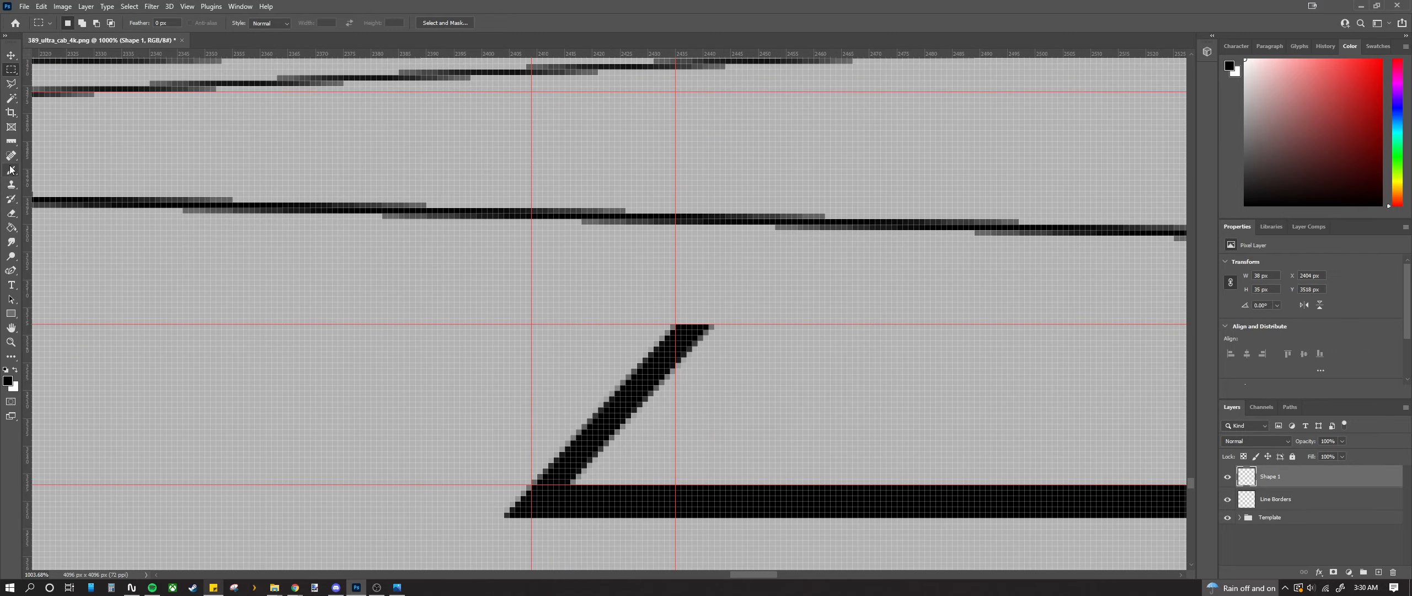
left_click(11, 271)
scroll(673, 364, "up", 4)
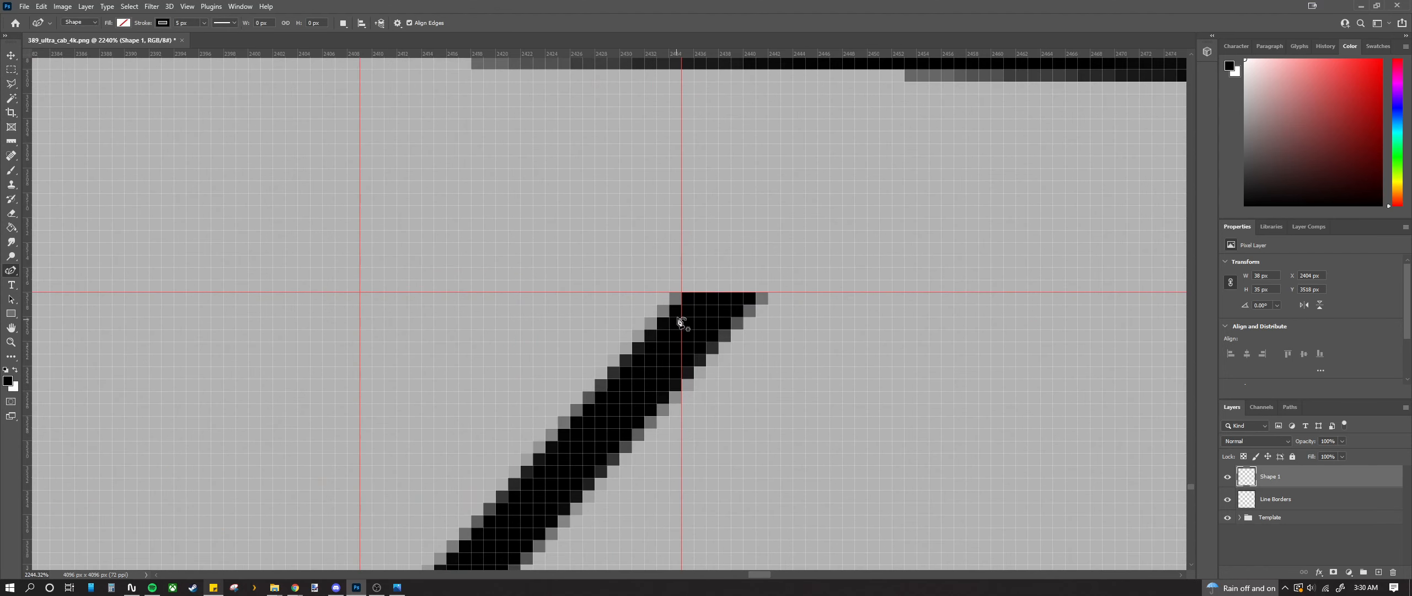
Step: Draw the thick horizontal Z top bar along the guide leftward from the diagonal's top
left_click(693, 293)
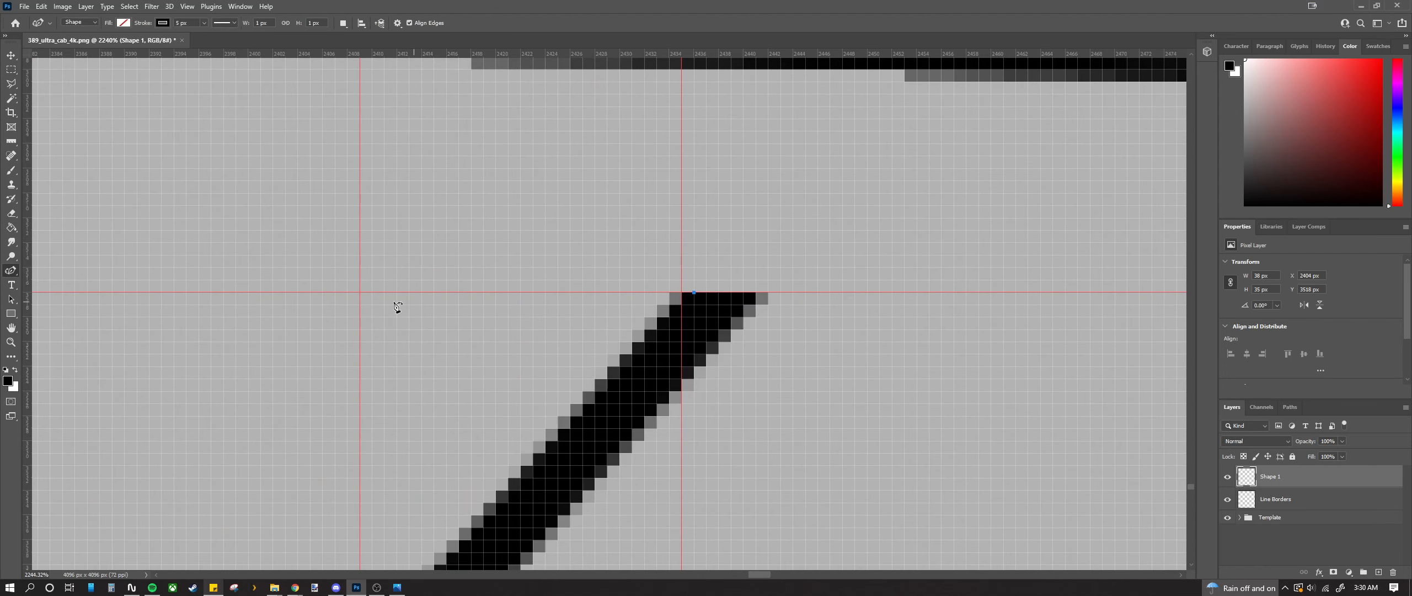
left_click(361, 292)
scroll(529, 403, "up", 1)
key("ctrl+z")
key("ctrl+z")
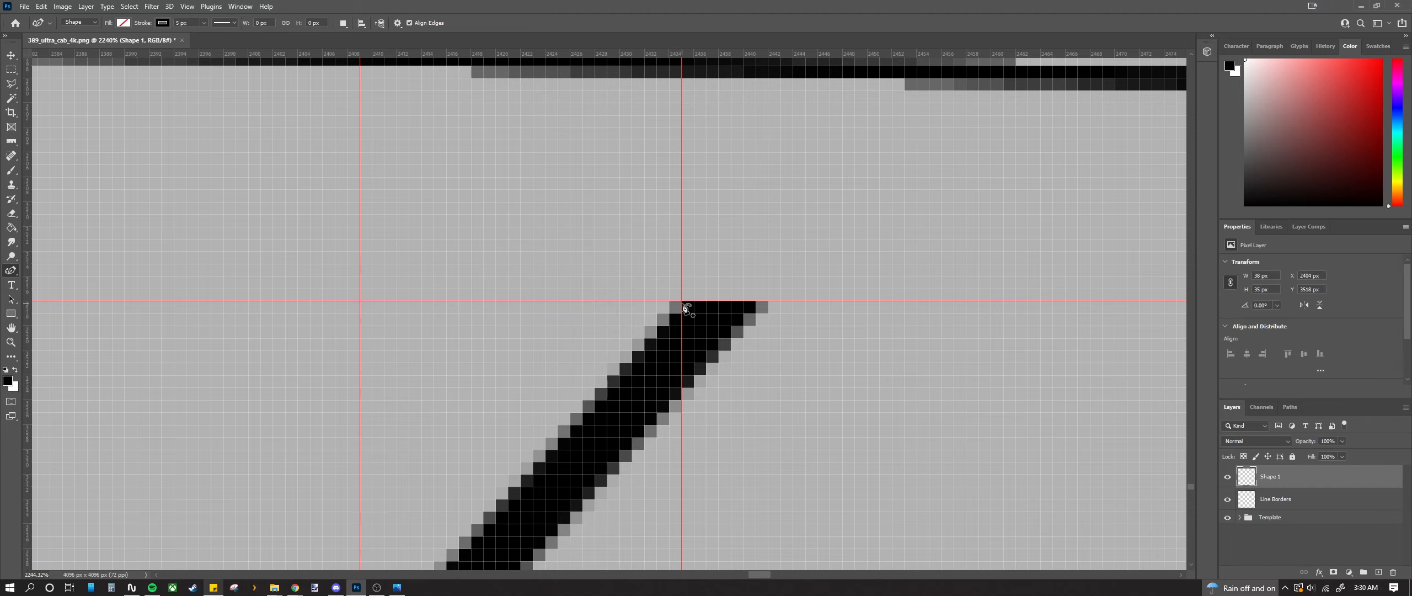
left_click(694, 301)
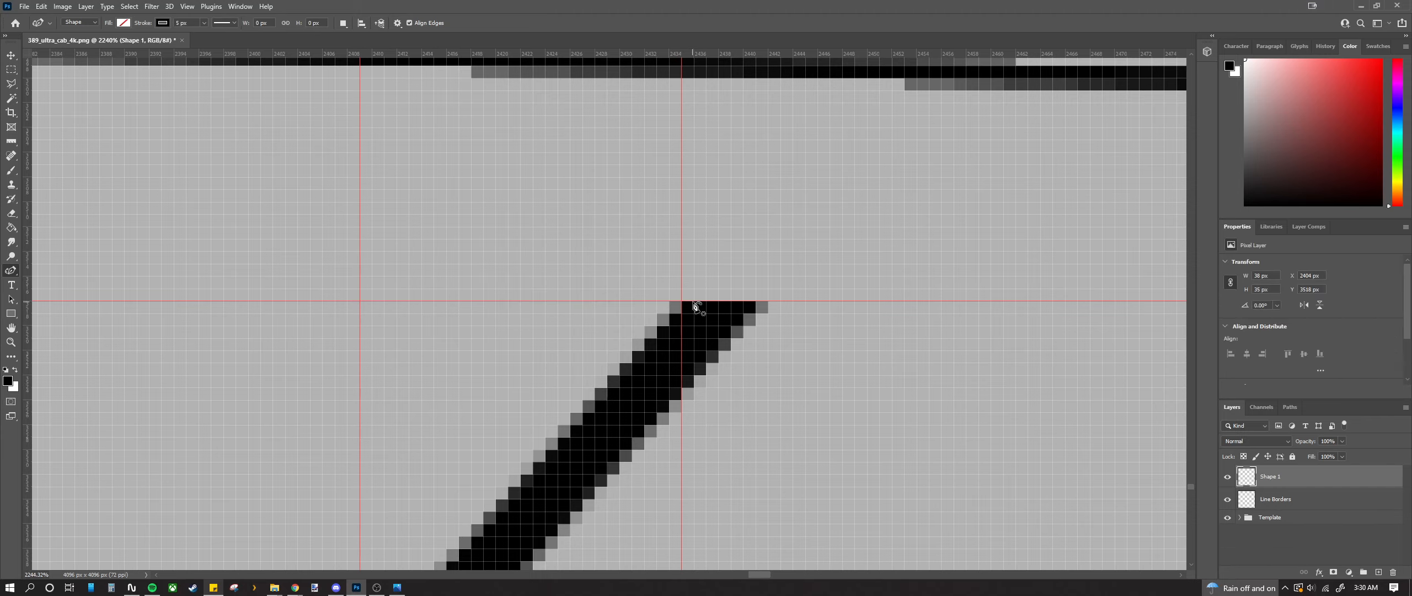
left_click(359, 301)
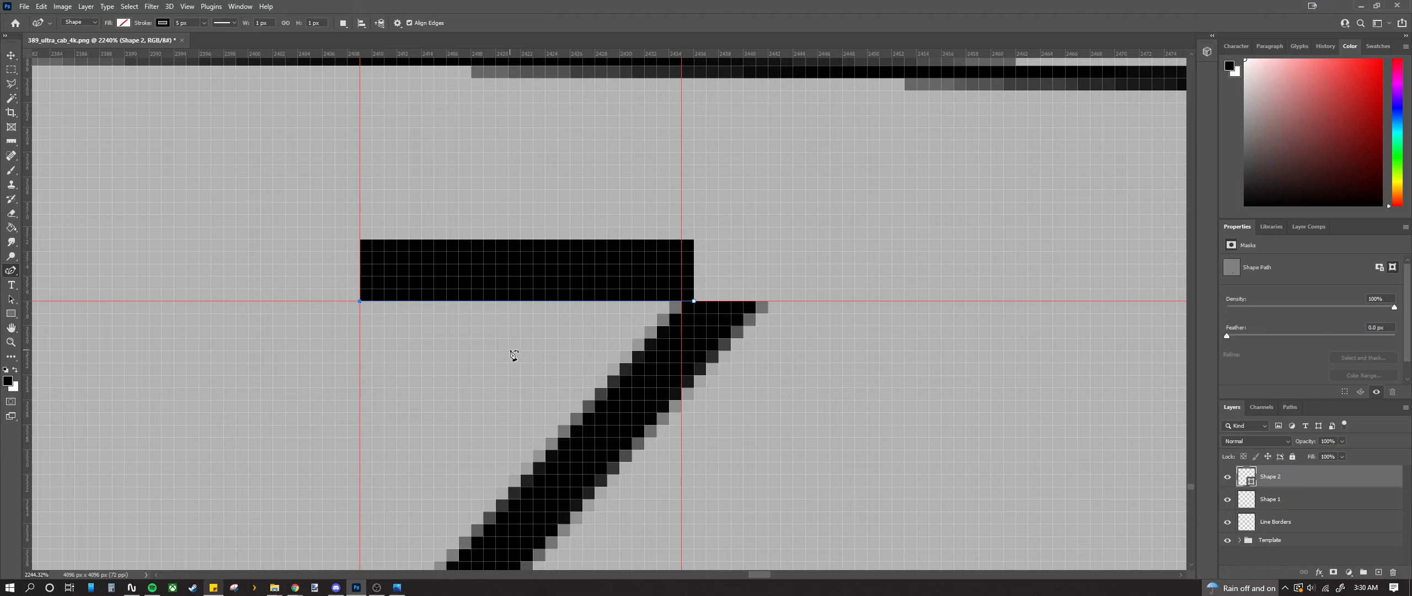
key("ctrl+z")
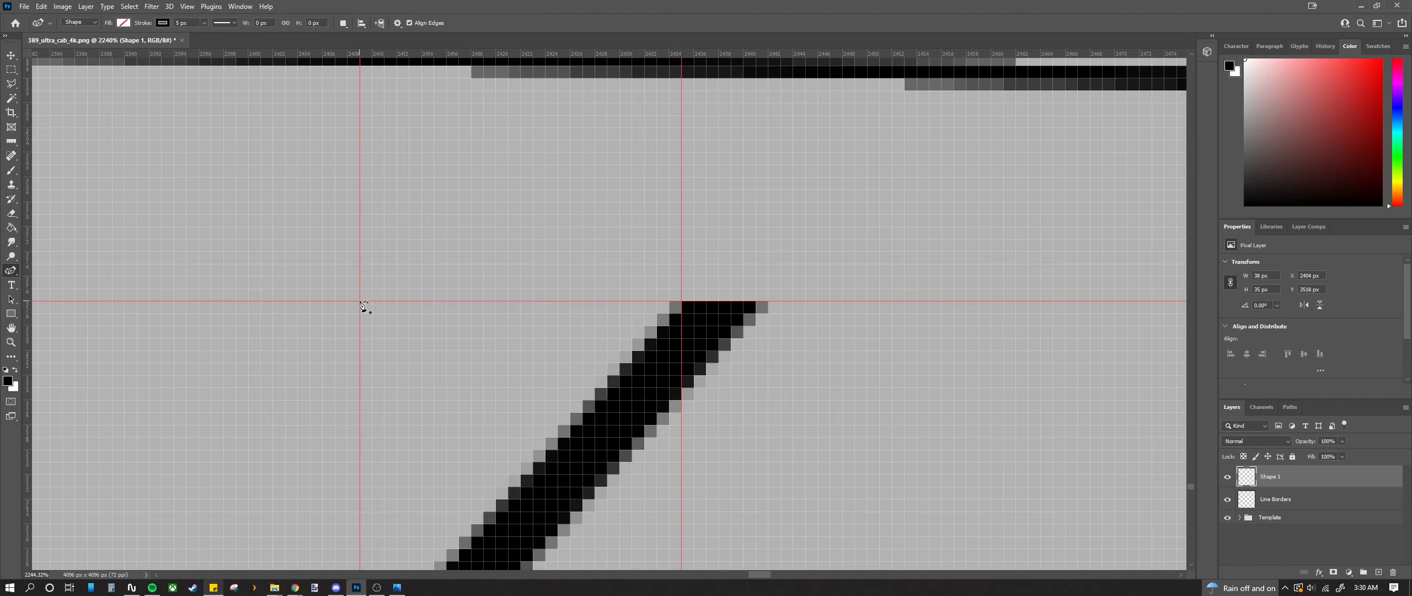
left_click(360, 301)
left_click(694, 301)
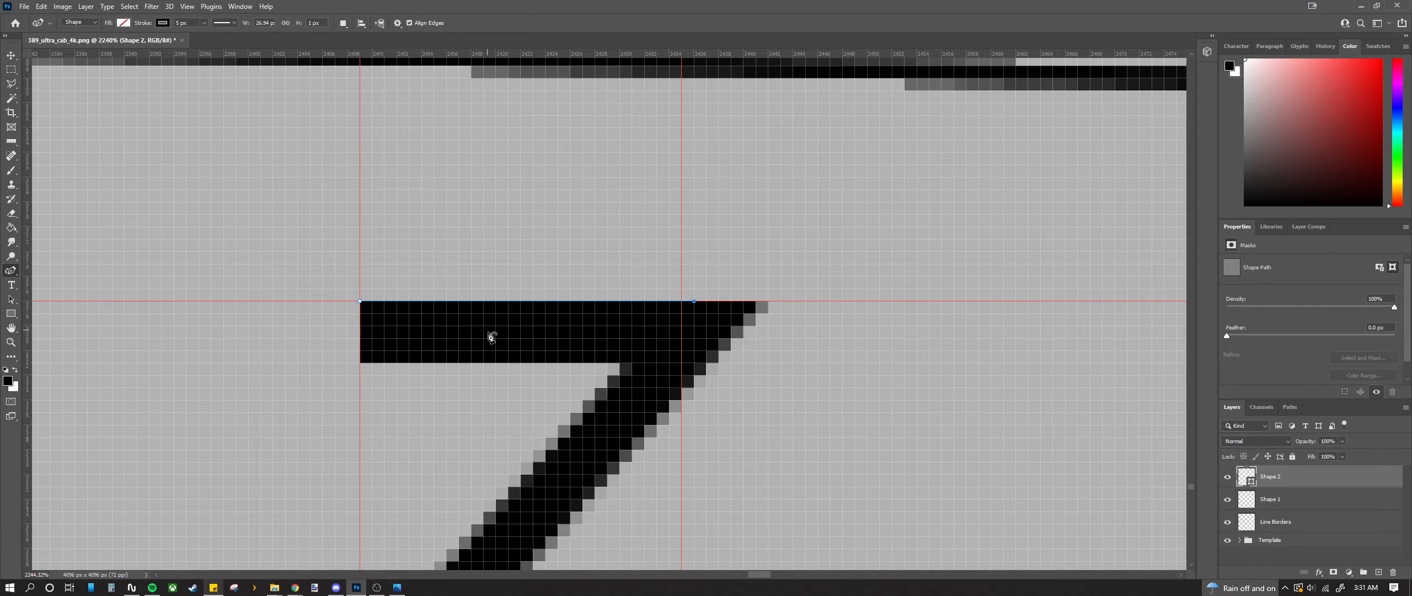
scroll(491, 337, "down", 10)
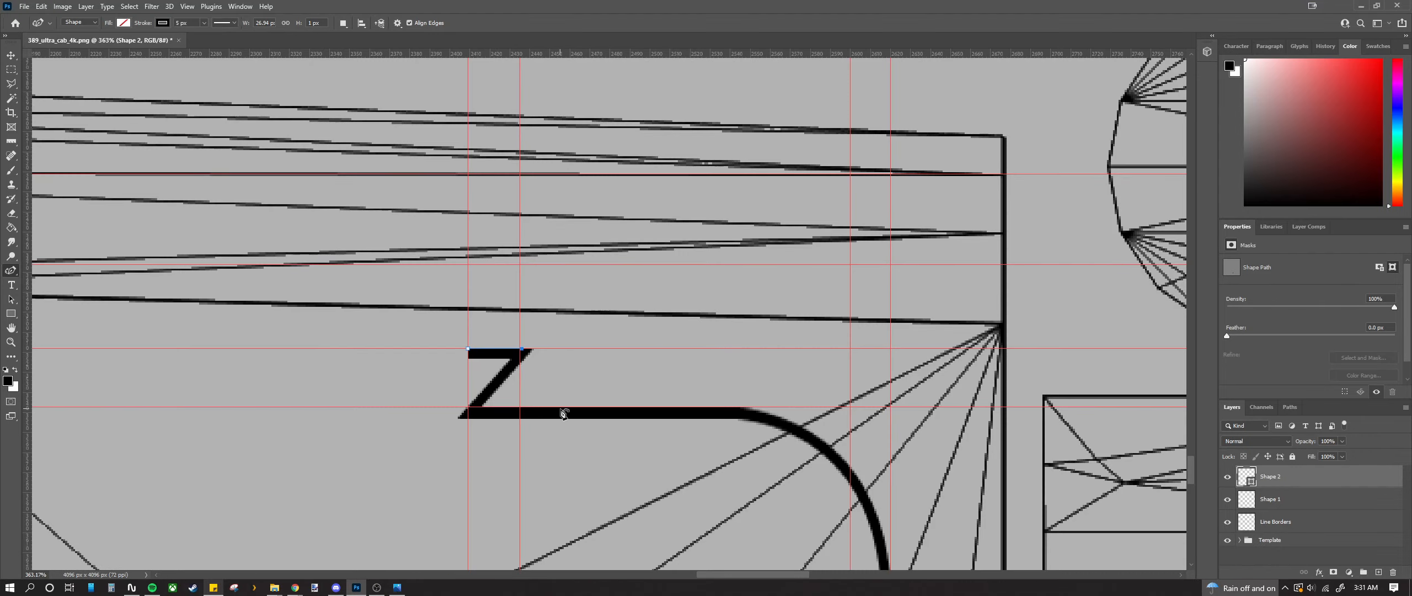
left_click_drag(719, 580, 681, 576)
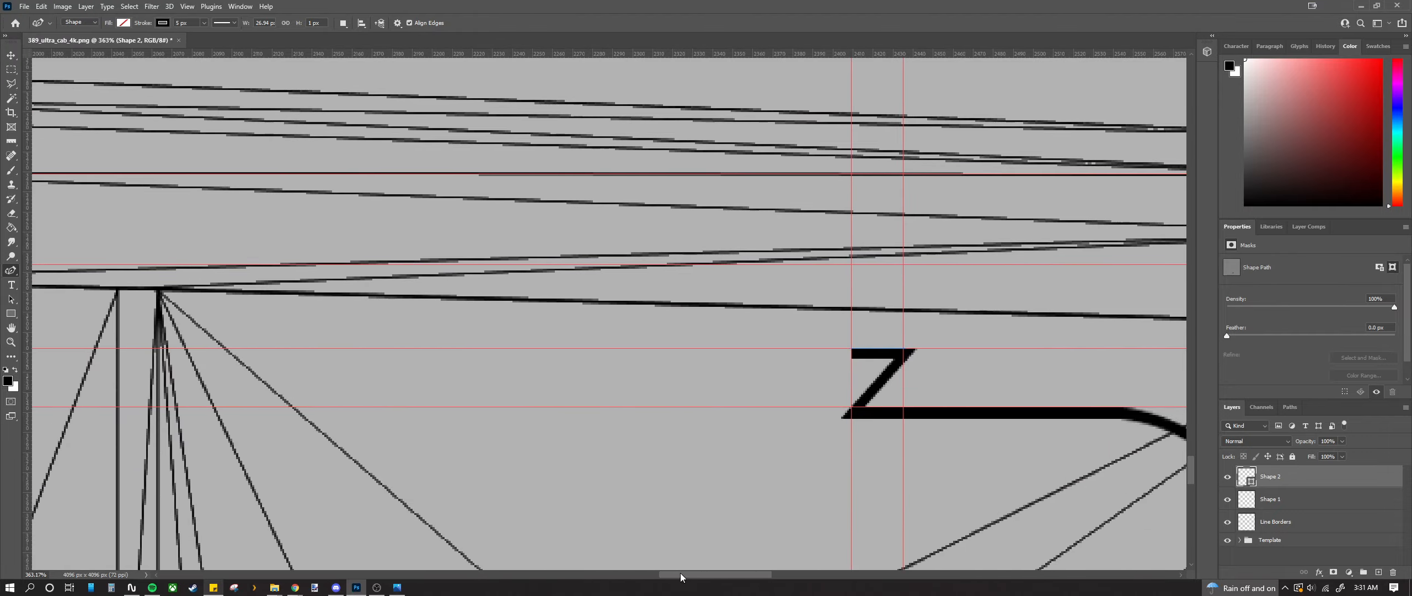
scroll(806, 430, "down", 5)
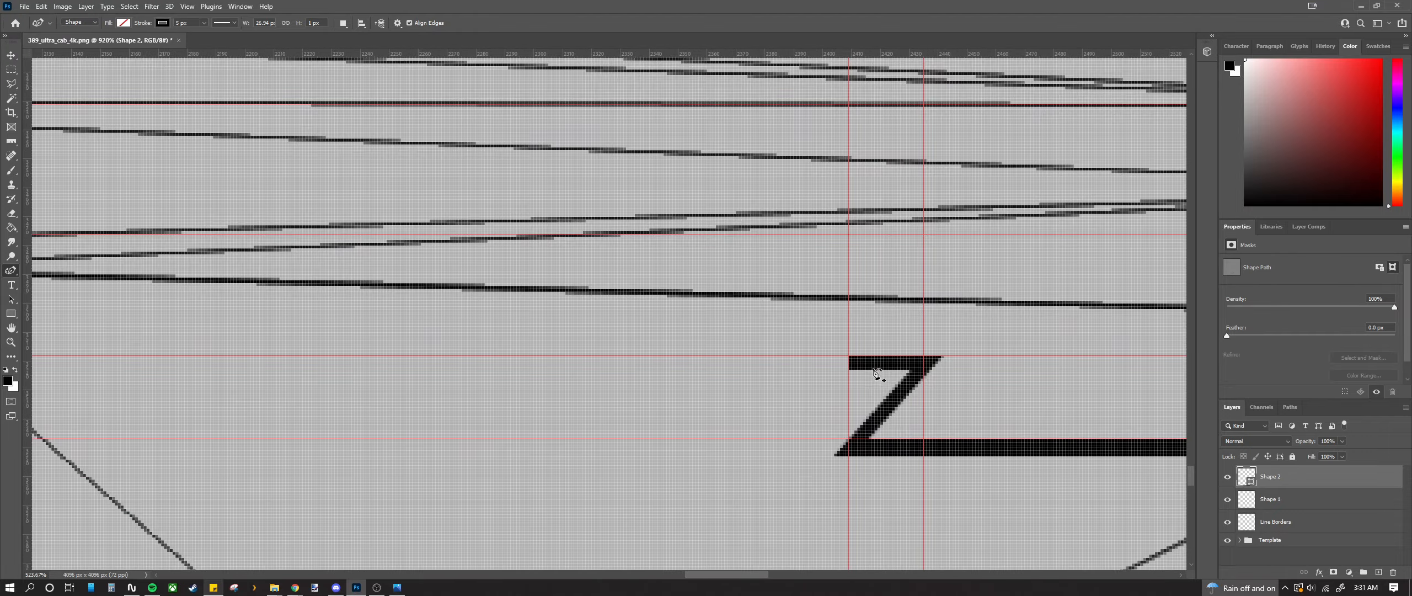
scroll(734, 412, "down", 5)
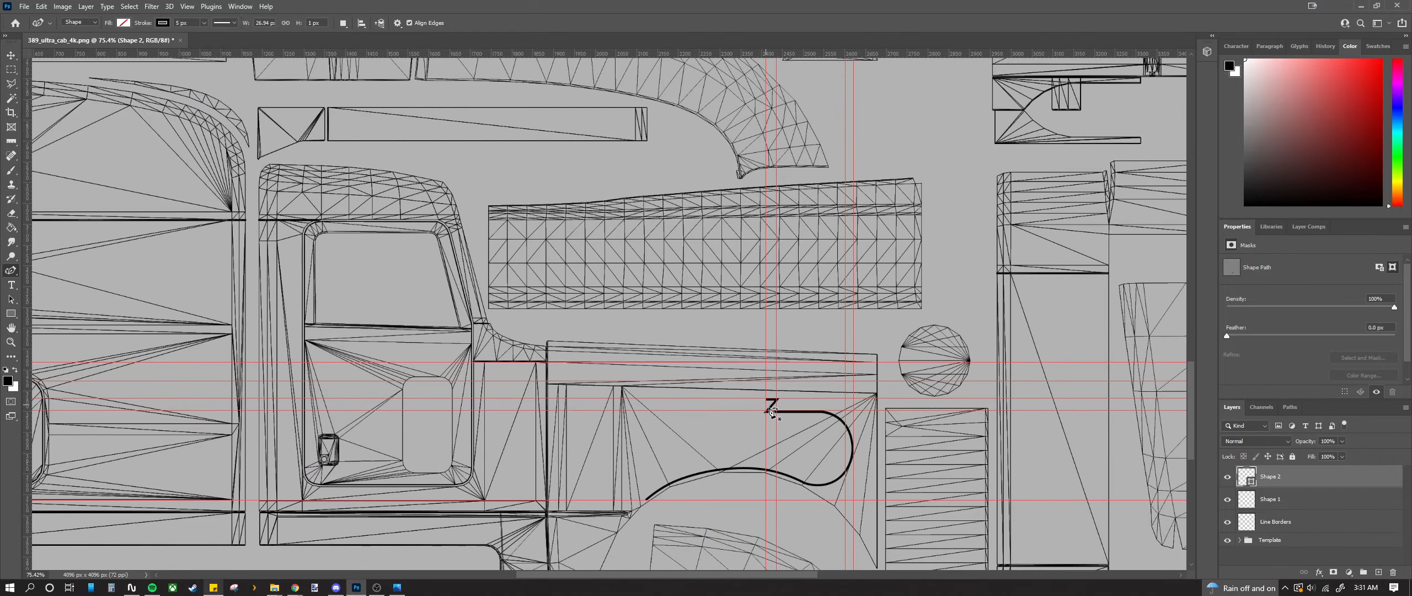
scroll(788, 414, "up", 5)
scroll(804, 377, "up", 3)
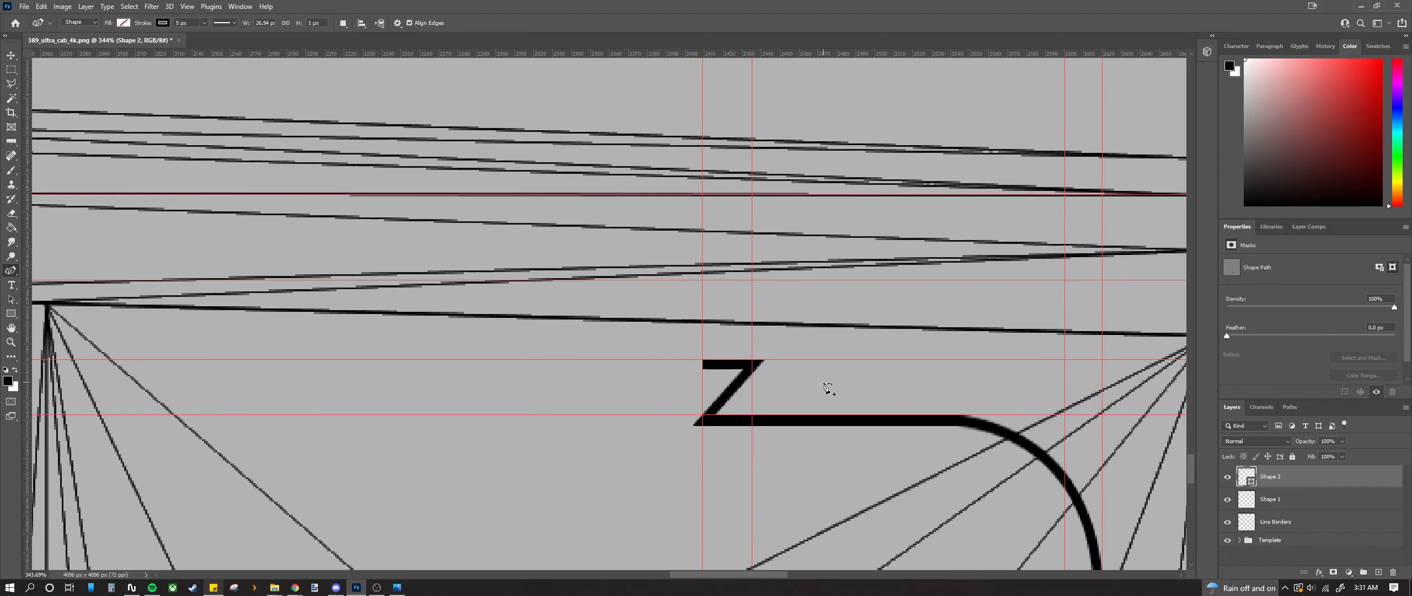
scroll(753, 381, "down", 1)
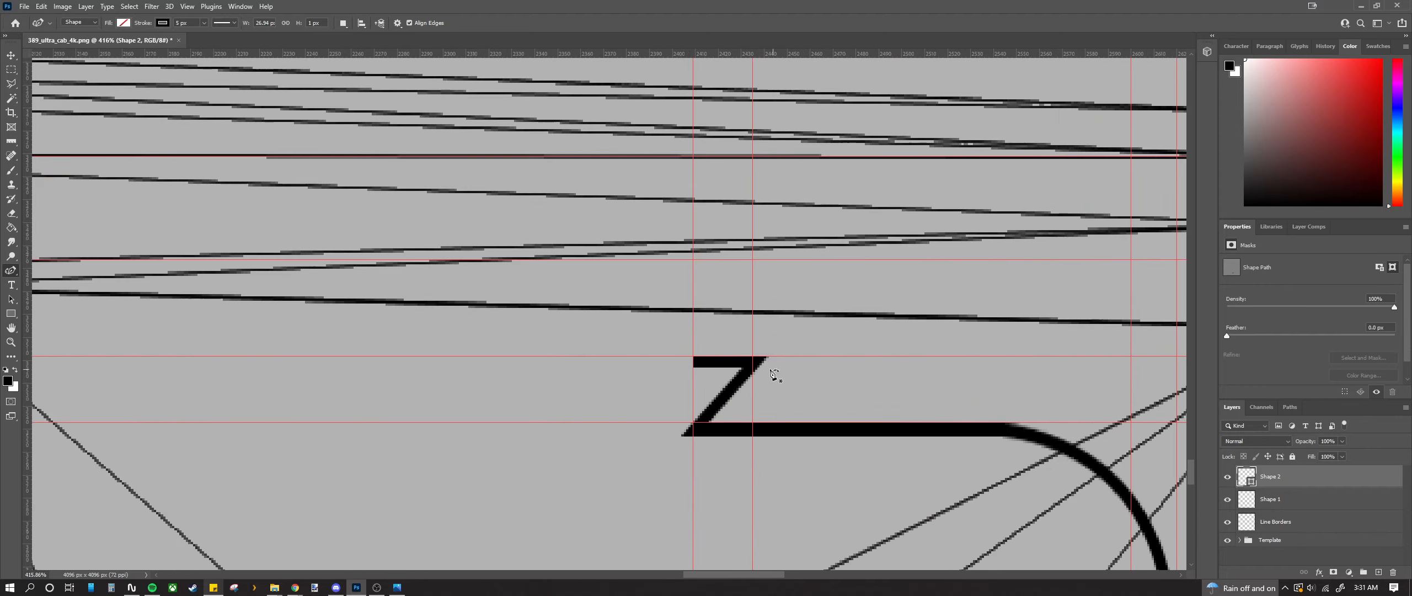
scroll(746, 399, "down", 1)
scroll(746, 400, "down", 2)
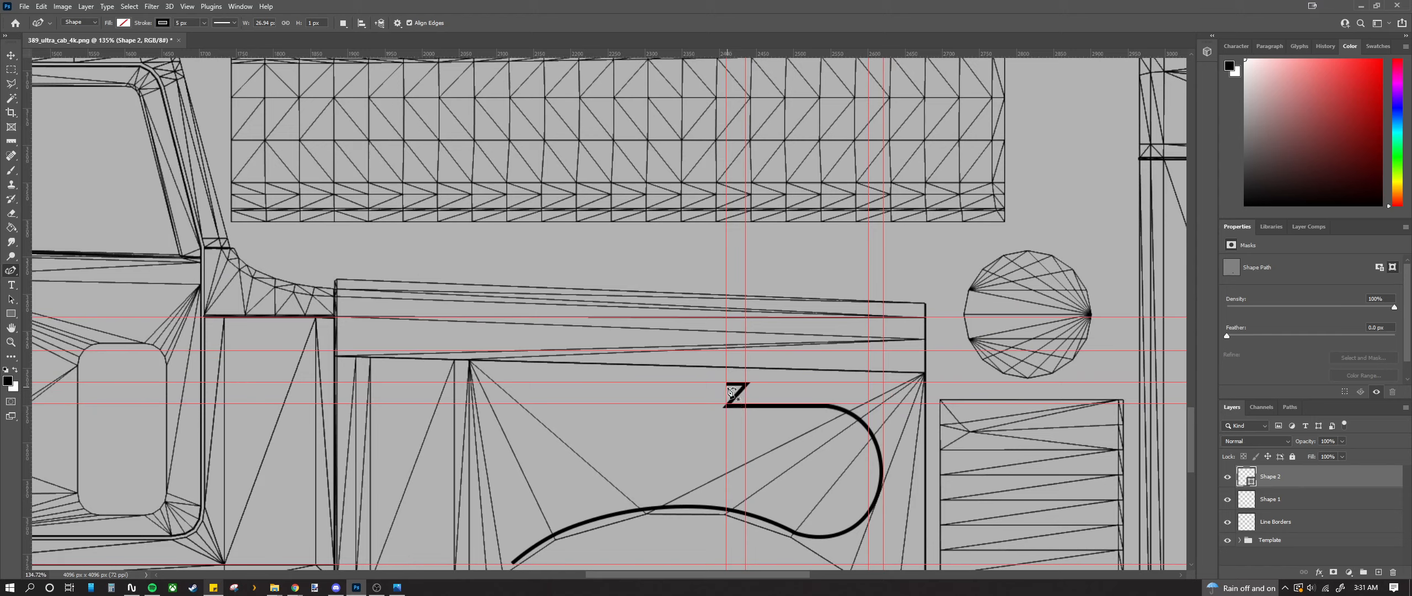
scroll(731, 392, "up", 3)
scroll(729, 392, "down", 4)
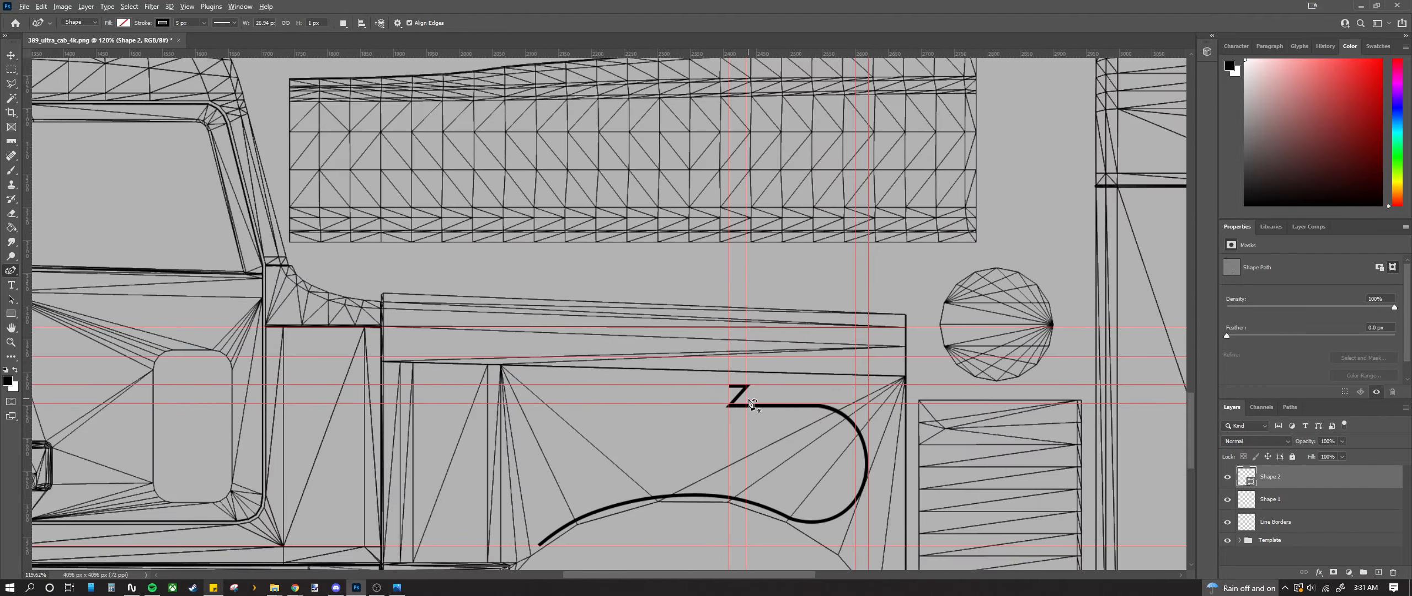
scroll(752, 403, "down", 3)
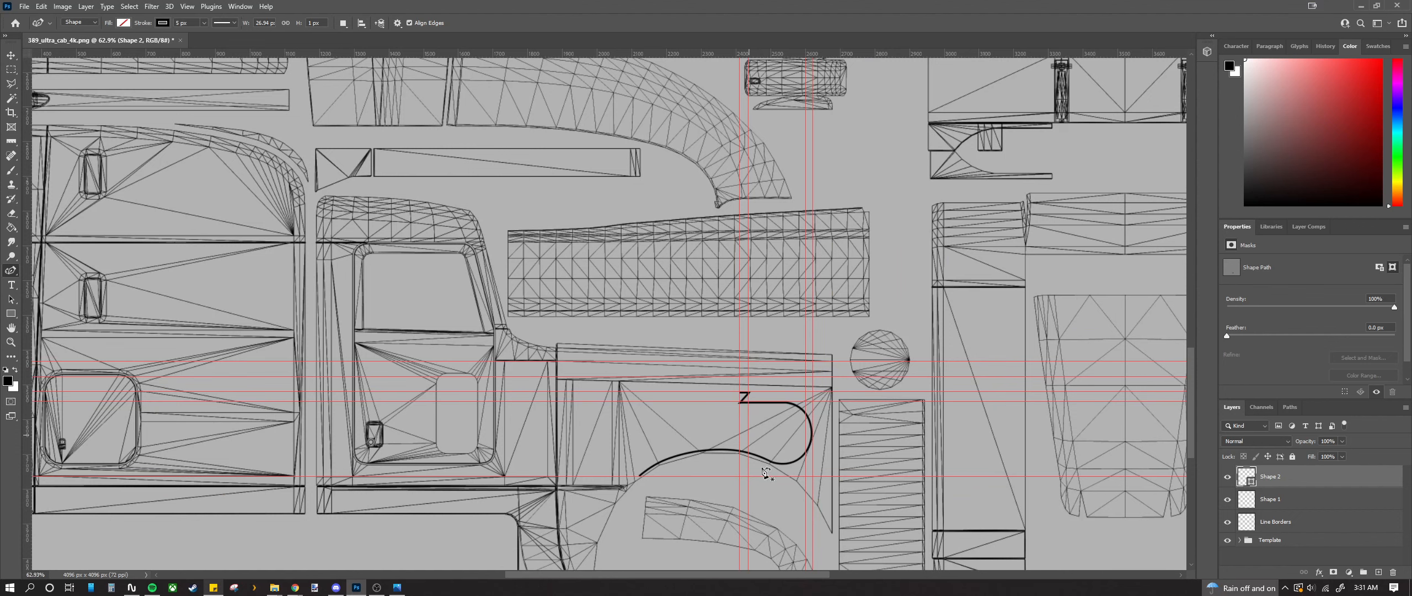
left_click_drag(771, 574, 687, 558)
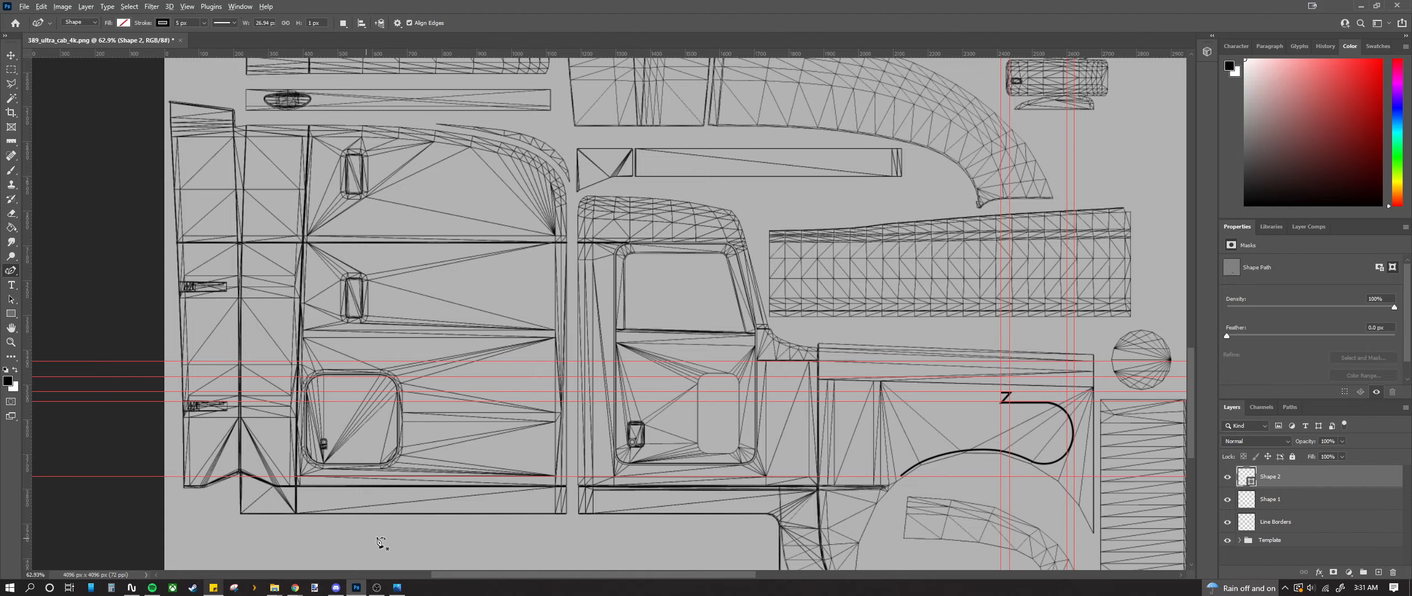
scroll(910, 474, "up", 10)
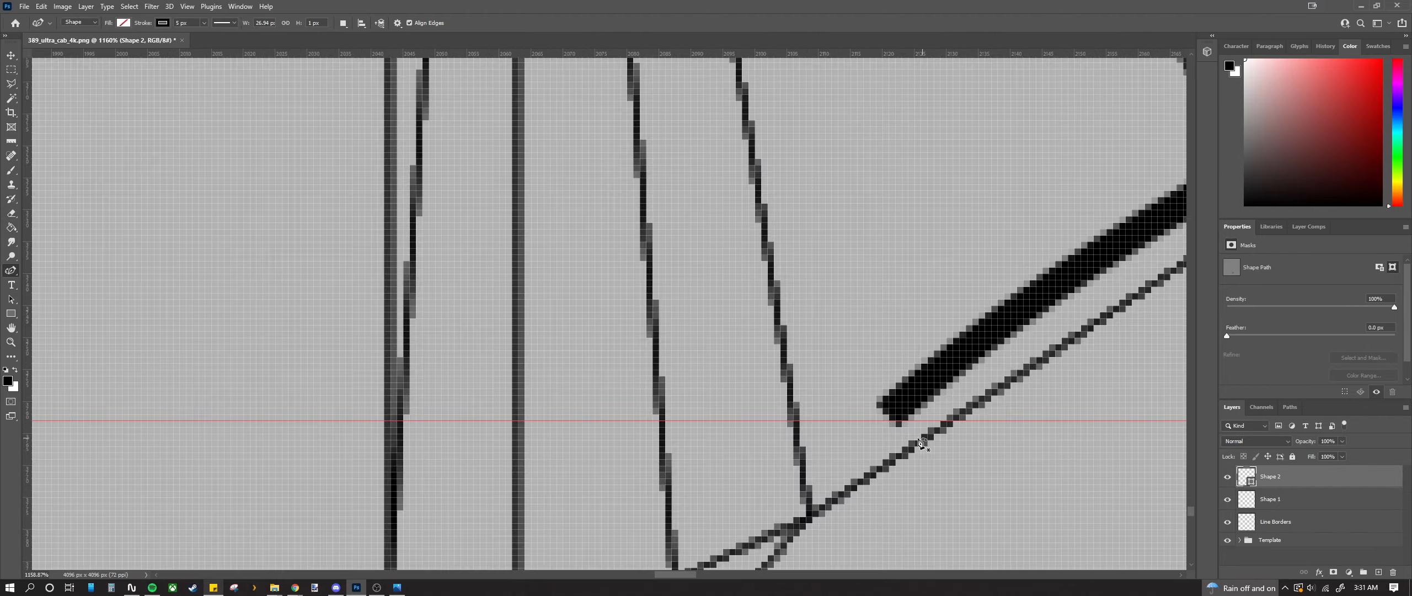
Step: Erase the stray pixels below the curve's end on the Line Borders layer
scroll(921, 441, "up", 3)
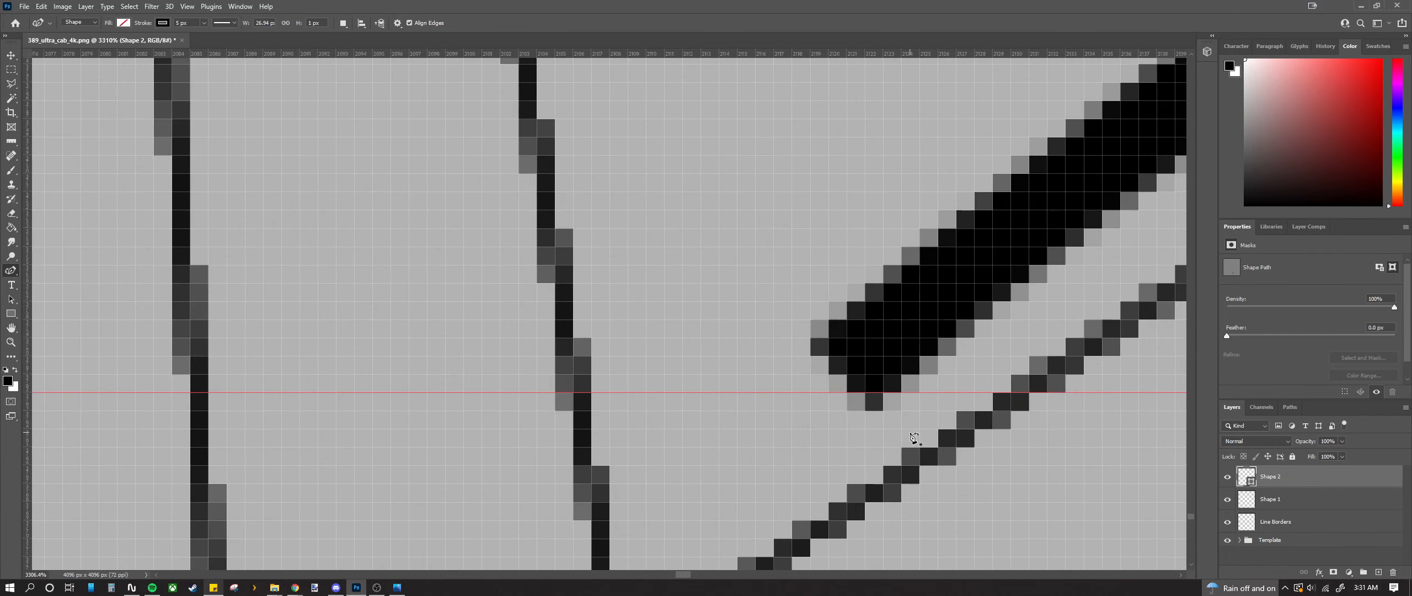
left_click(9, 71)
left_click_drag(832, 401, 956, 464)
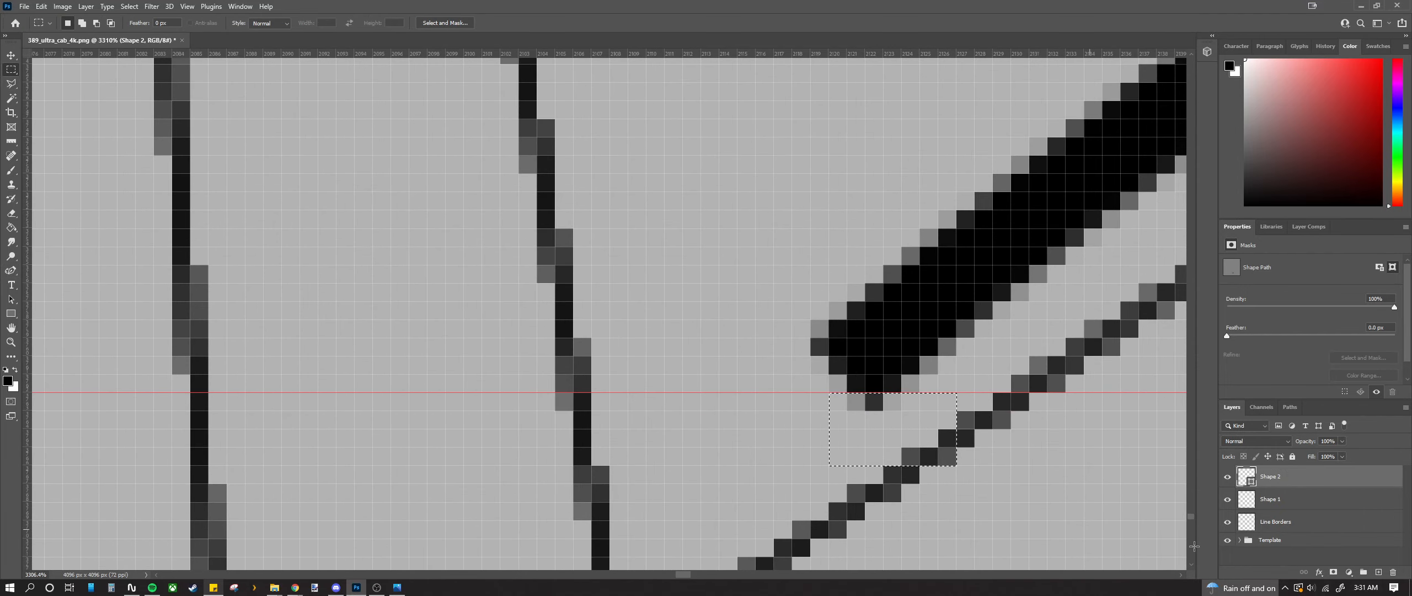
left_click(1270, 499)
left_click(1270, 522)
key("Delete")
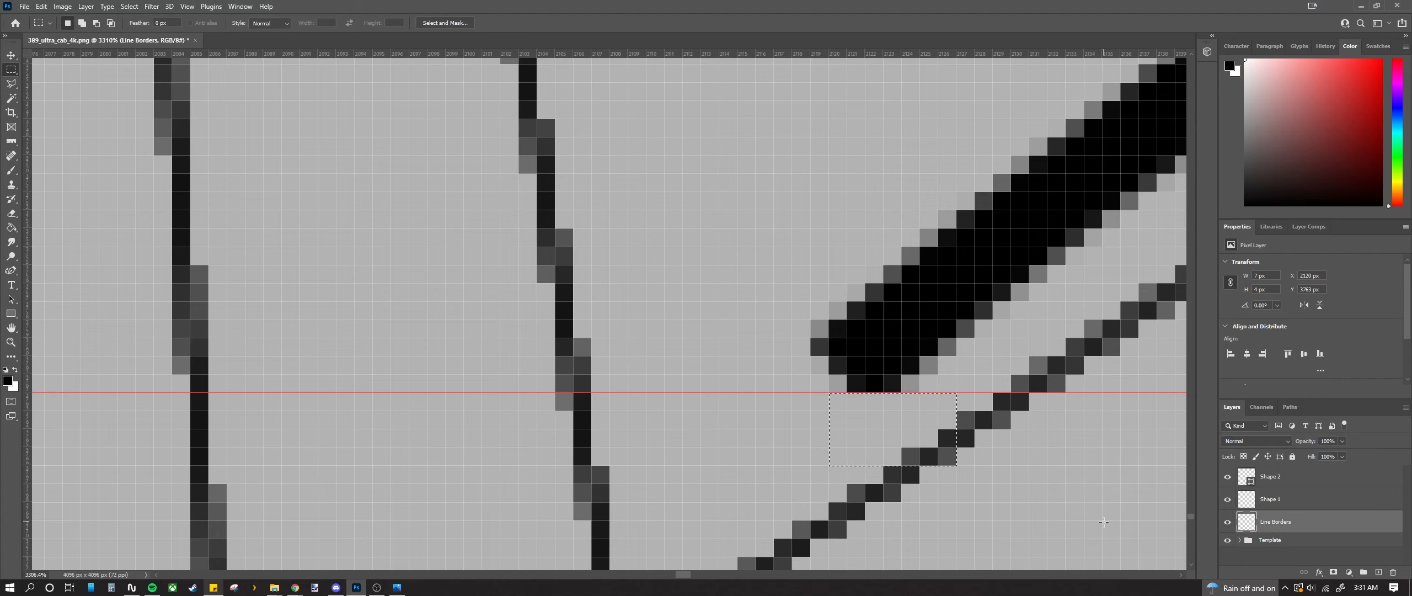
key("ctrl+d")
scroll(772, 467, "down", 2)
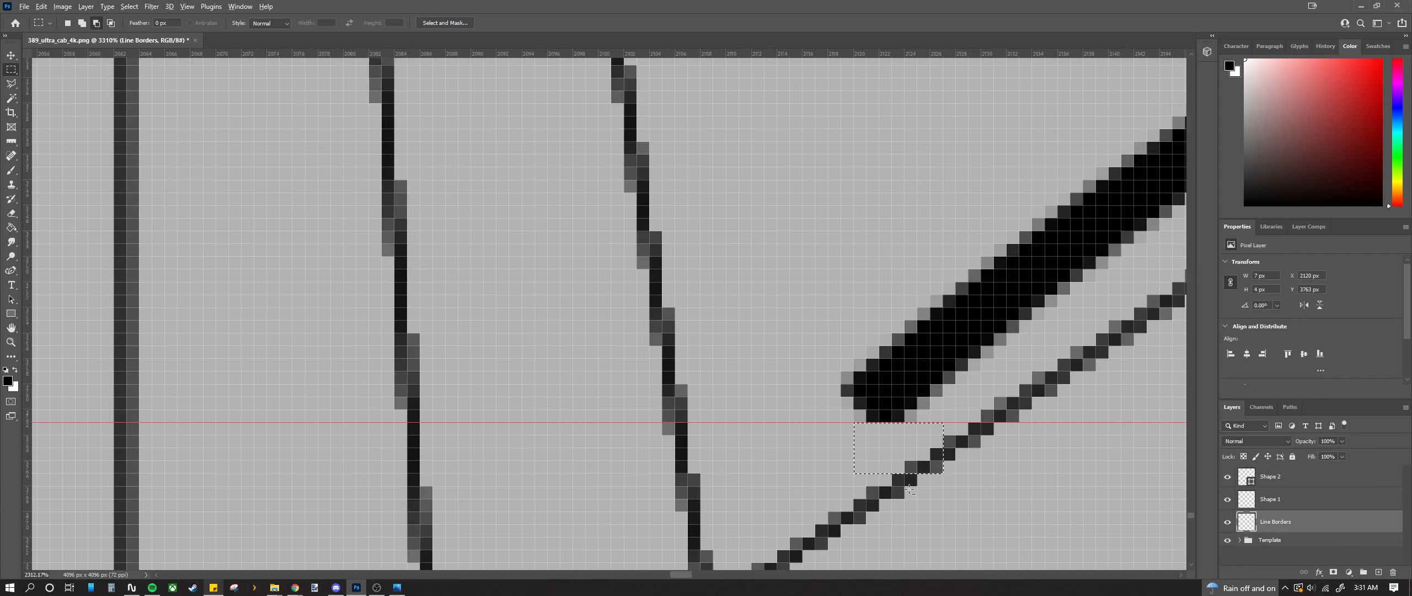
scroll(773, 467, "down", 1)
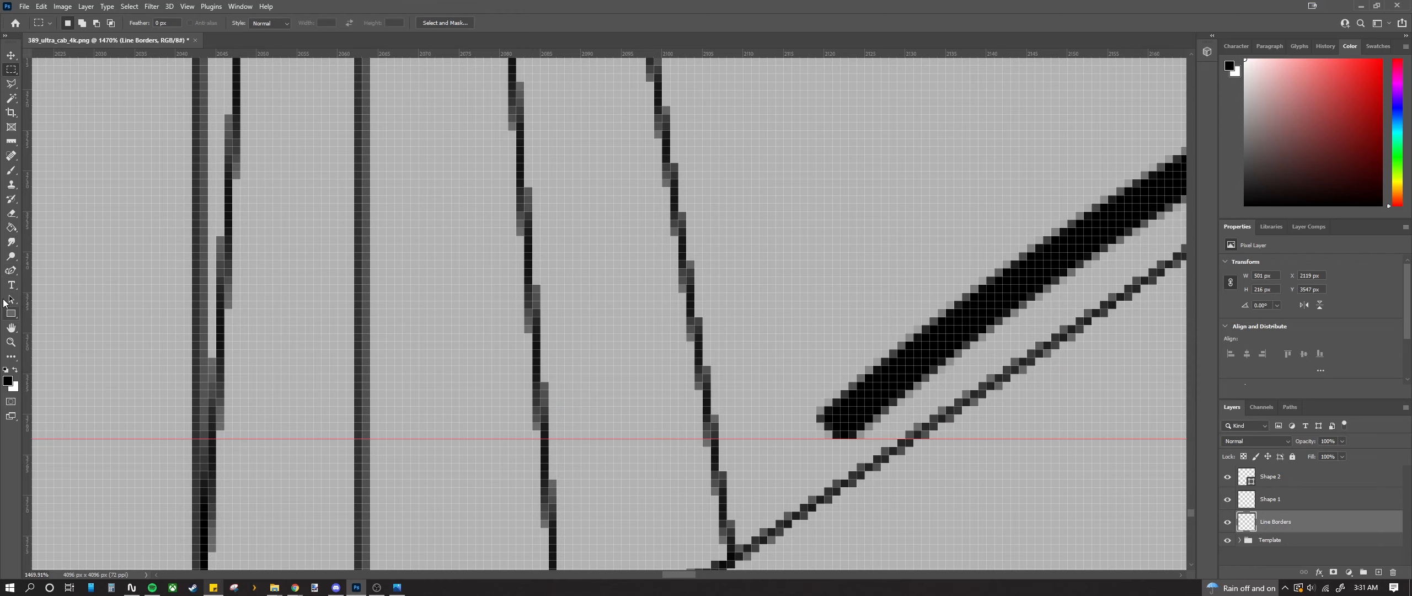
Step: Switch to the Curvature Pen tool from the pen tools flyout
left_click(11, 271)
scroll(839, 435, "up", 1)
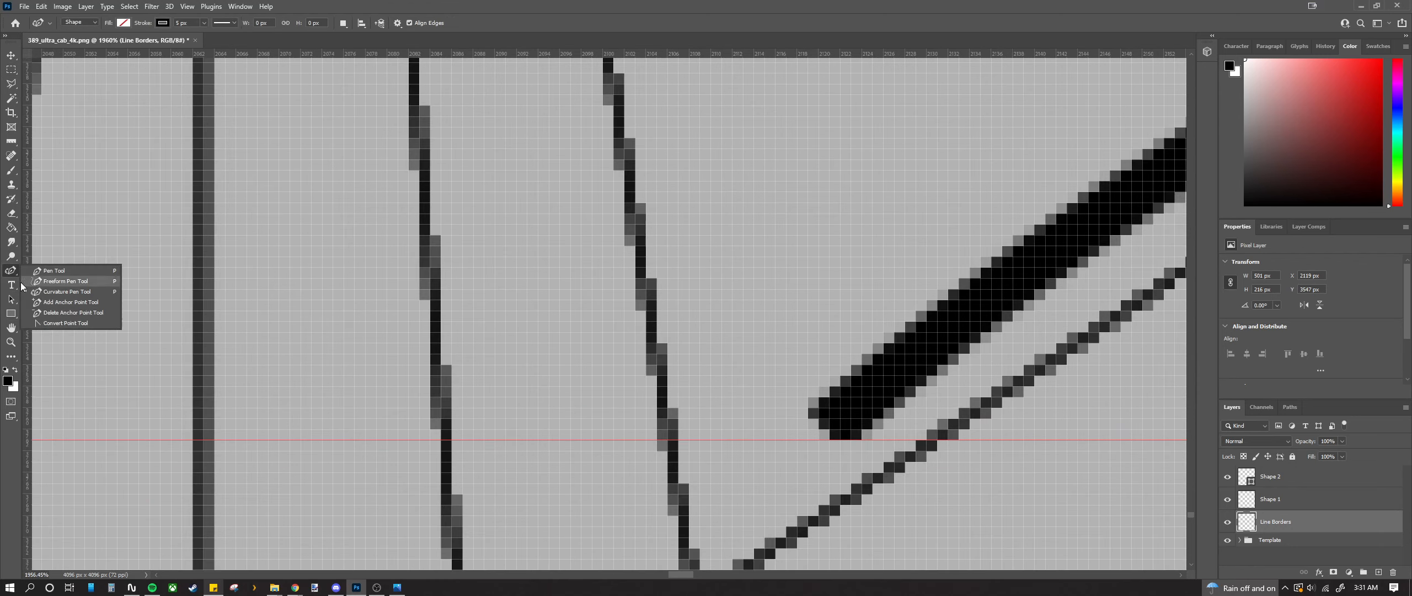
left_click(53, 293)
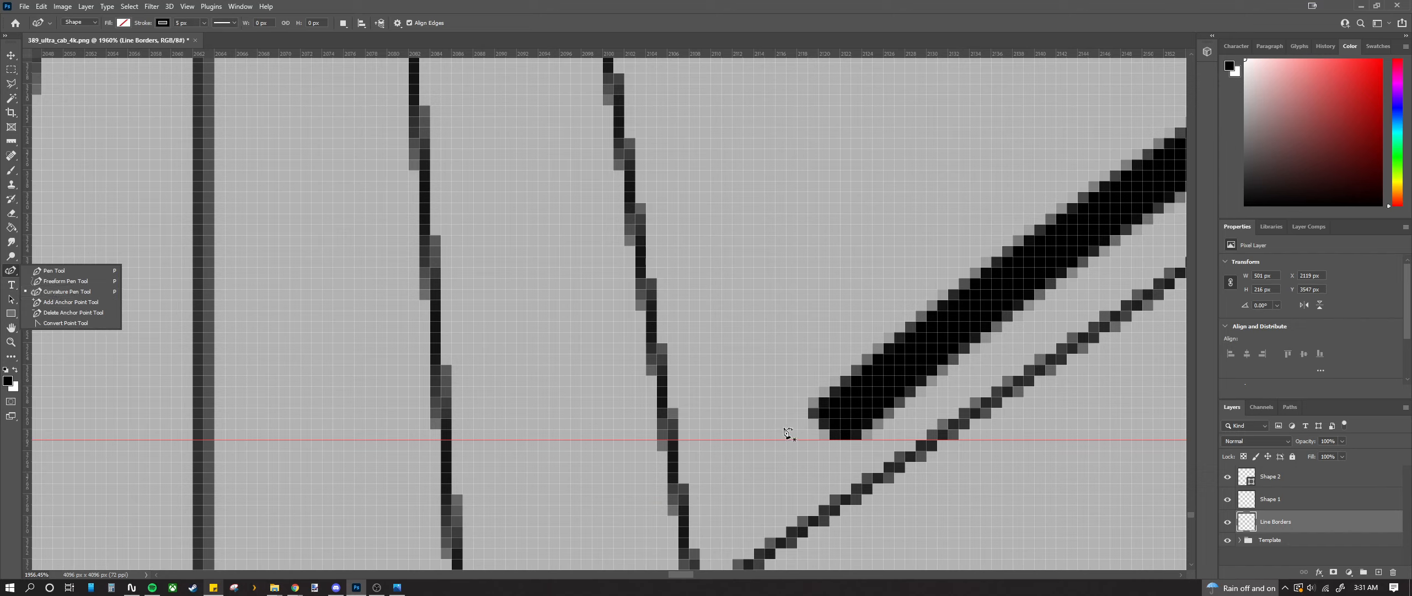
left_click(821, 454)
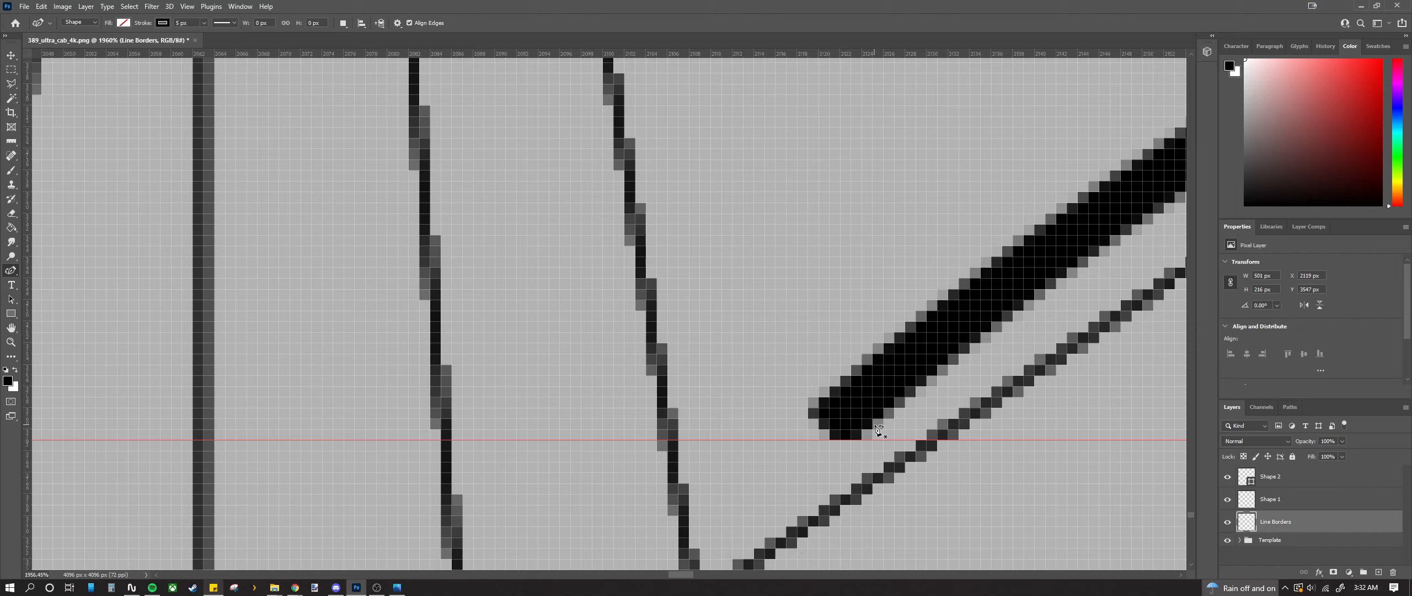
Step: Restart a path at the thick curve's end, undoing the stray Shape 3 anchor
left_click(843, 443)
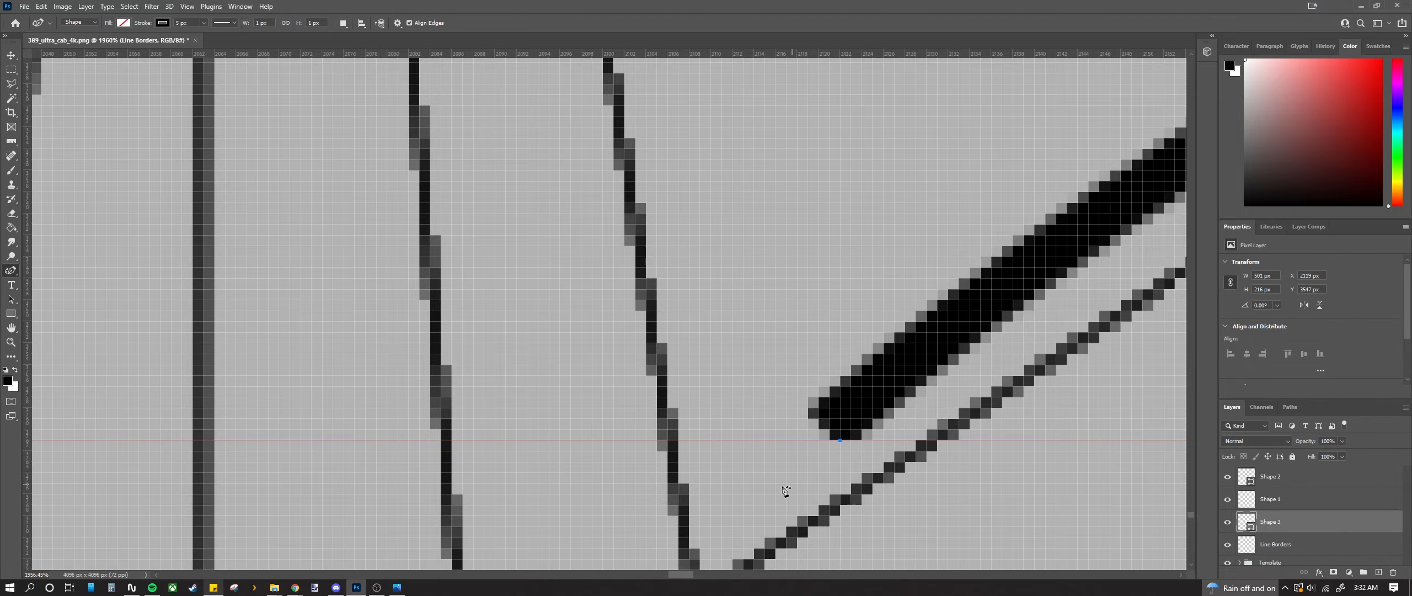
scroll(842, 444, "down", 10)
key("ctrl+z")
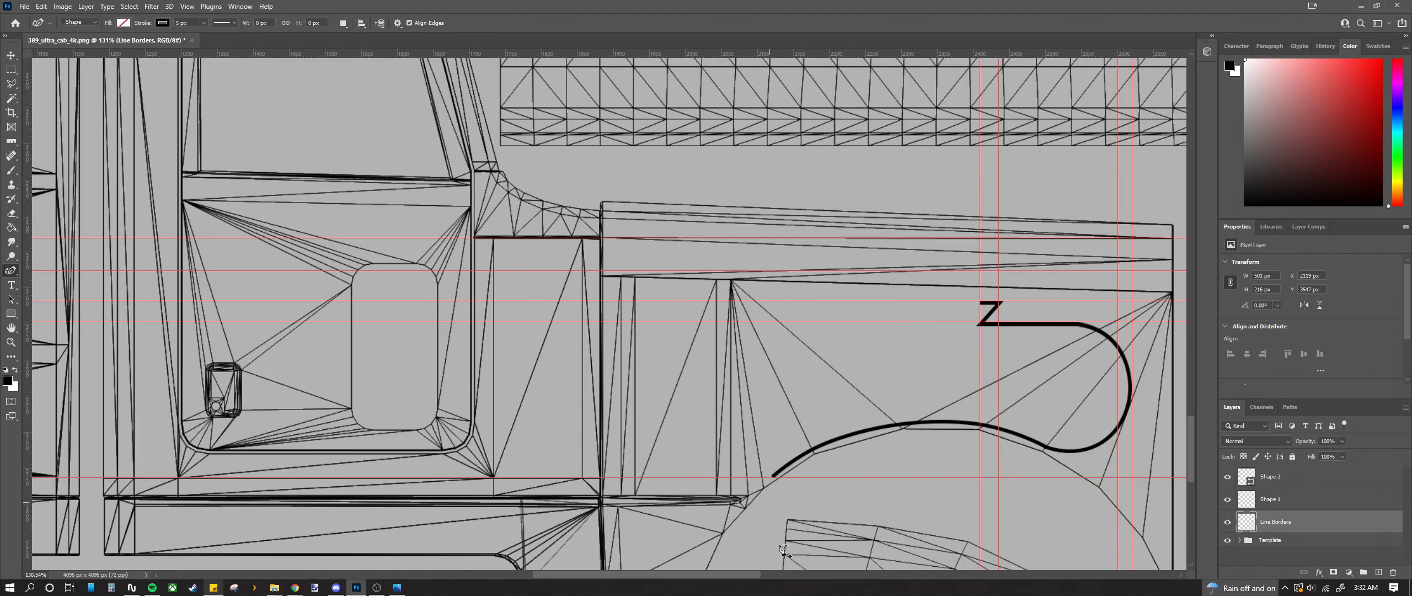
mouse_move(739, 577)
left_mouse_down()
mouse_move(579, 562)
mouse_move(764, 574)
left_mouse_up()
scroll(640, 476, "up", 10)
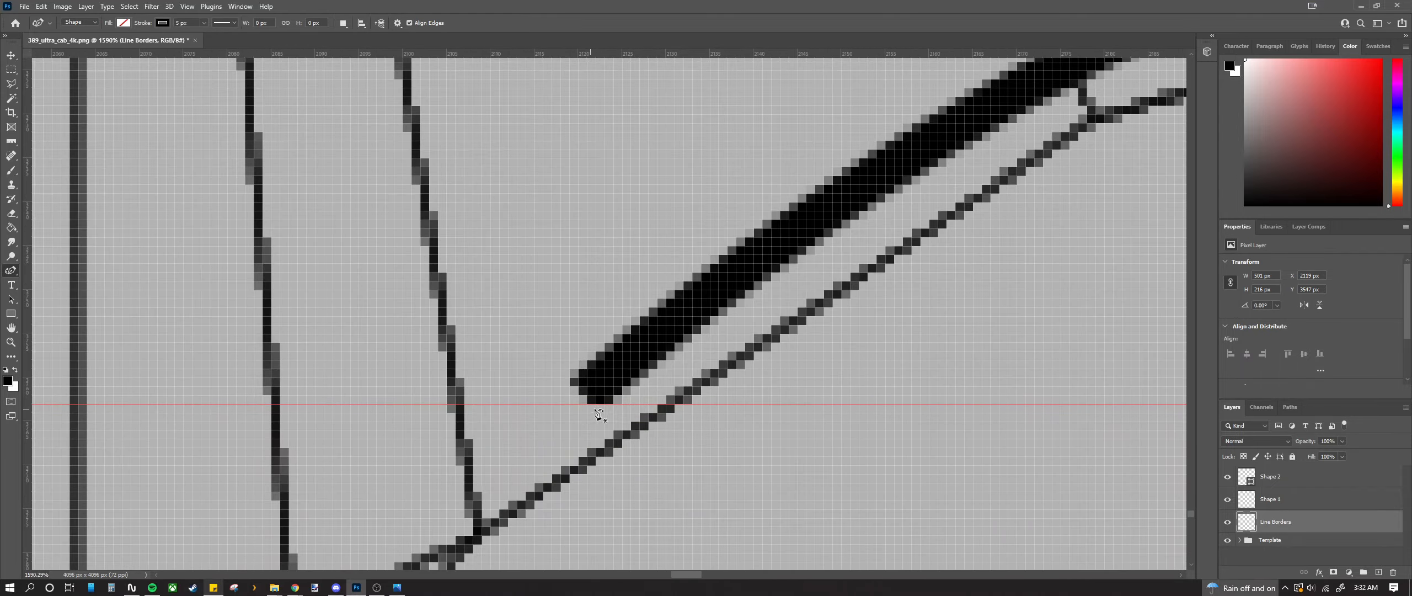
left_click(604, 406)
scroll(611, 454, "down", 10)
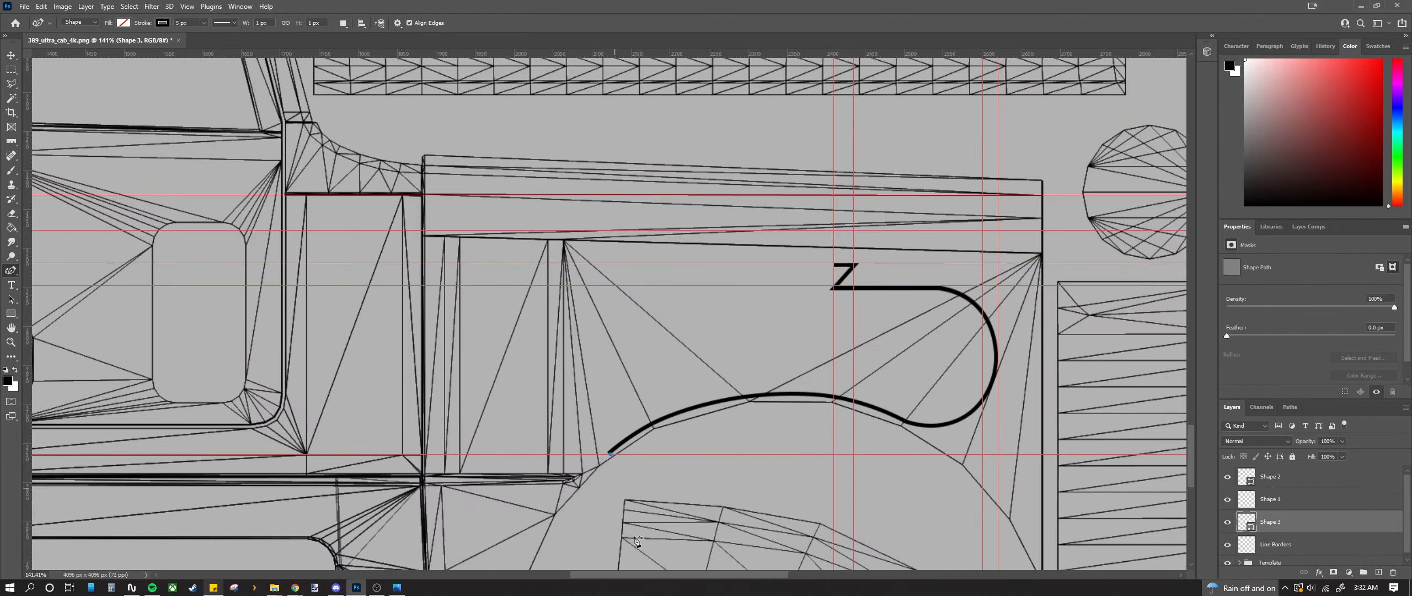
left_click_drag(622, 573, 475, 564)
scroll(358, 543, "up", 6)
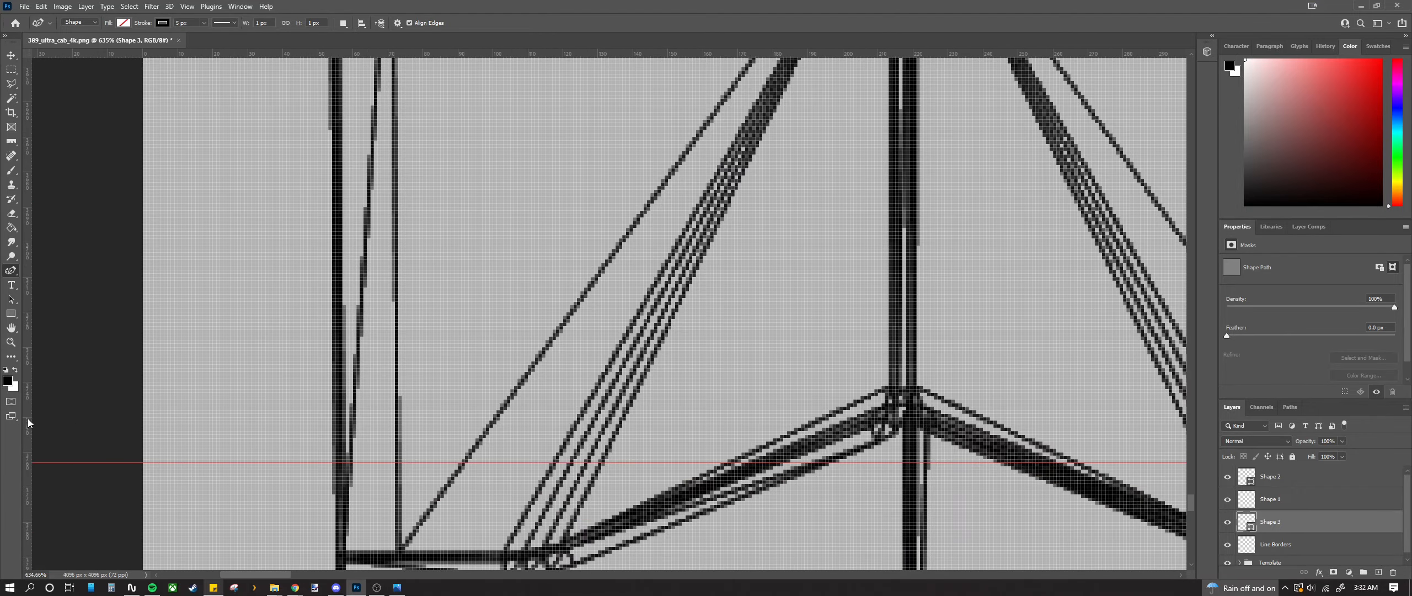
Step: Add a vertical guide at 50 px, draw a bar to it, and align the guide to the bar
left_click_drag(28, 418, 318, 443)
scroll(321, 444, "up", 4)
left_click(327, 447)
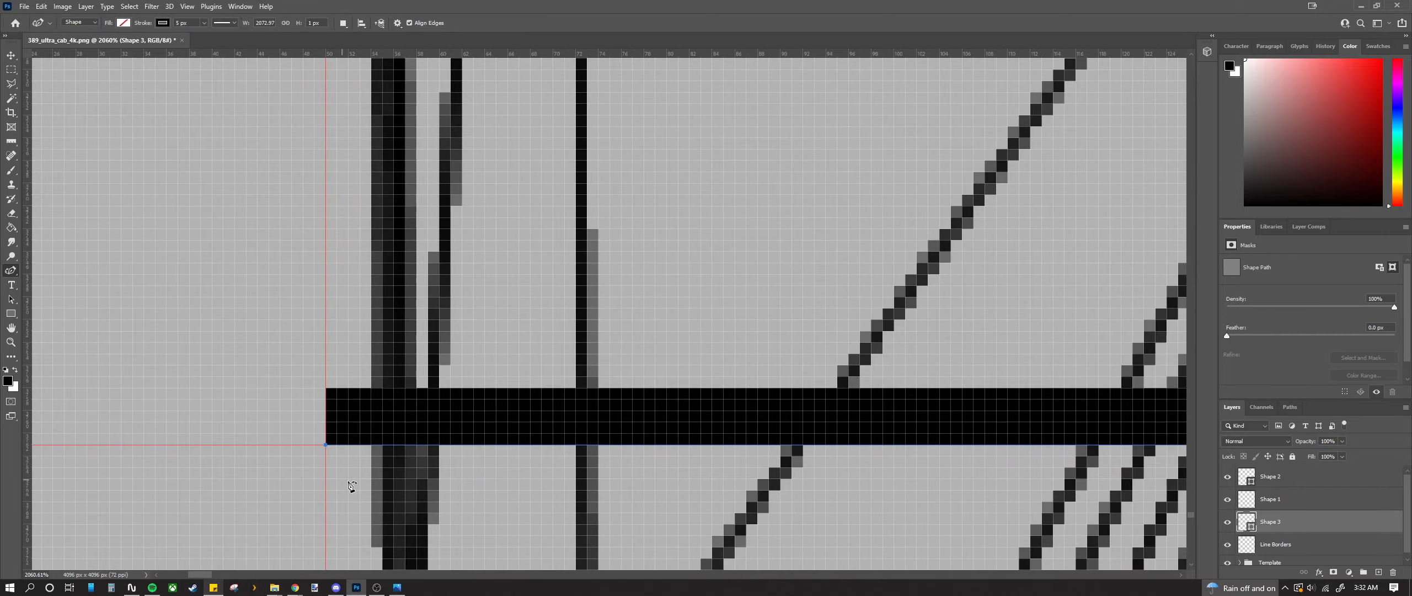
scroll(326, 446, "down", 10)
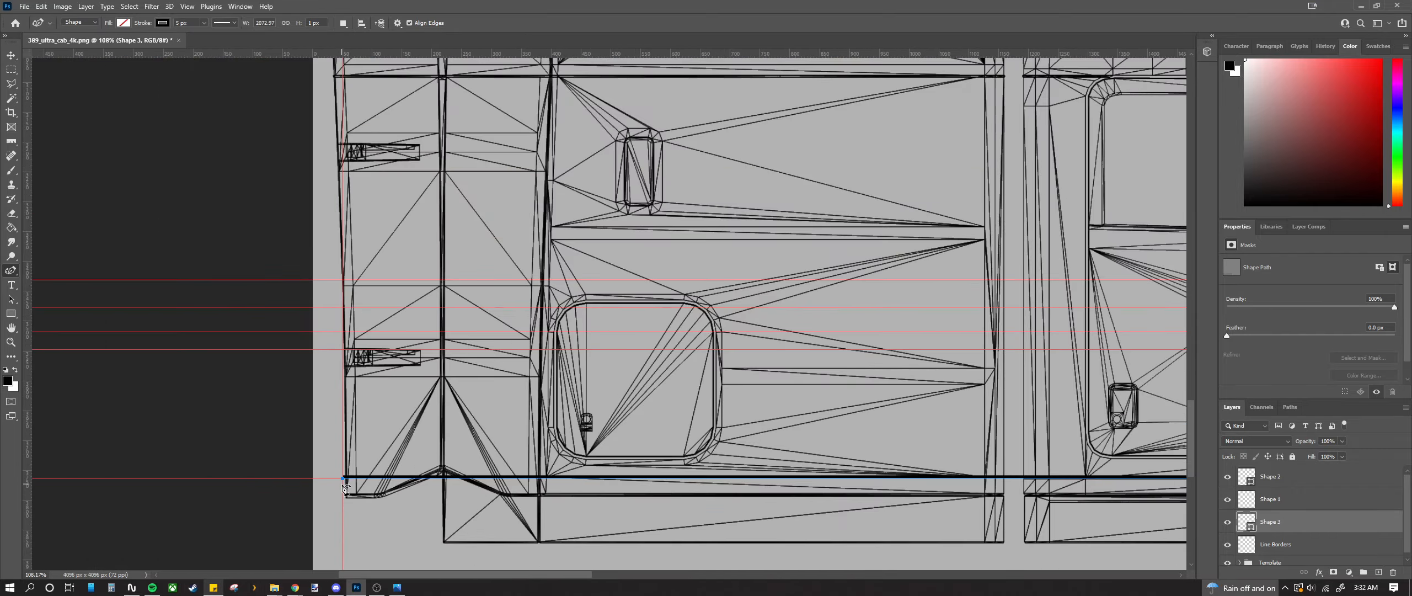
scroll(346, 487, "up", 10)
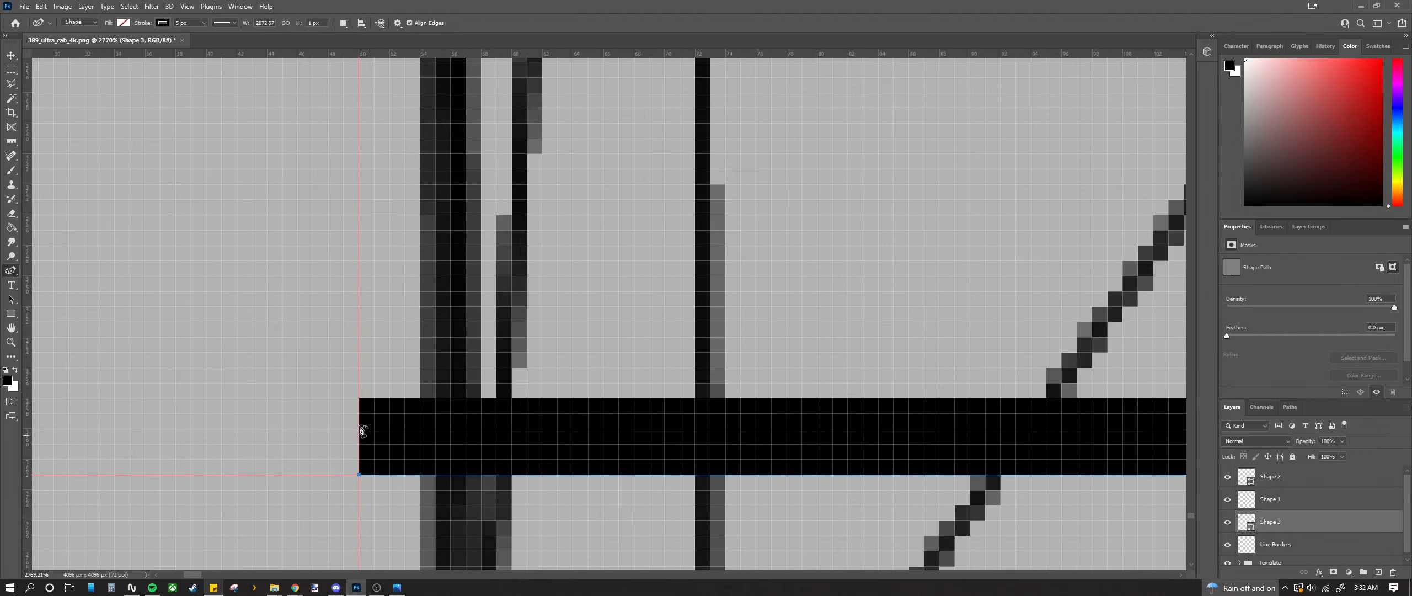
left_click_drag(359, 474, 345, 474)
key("v")
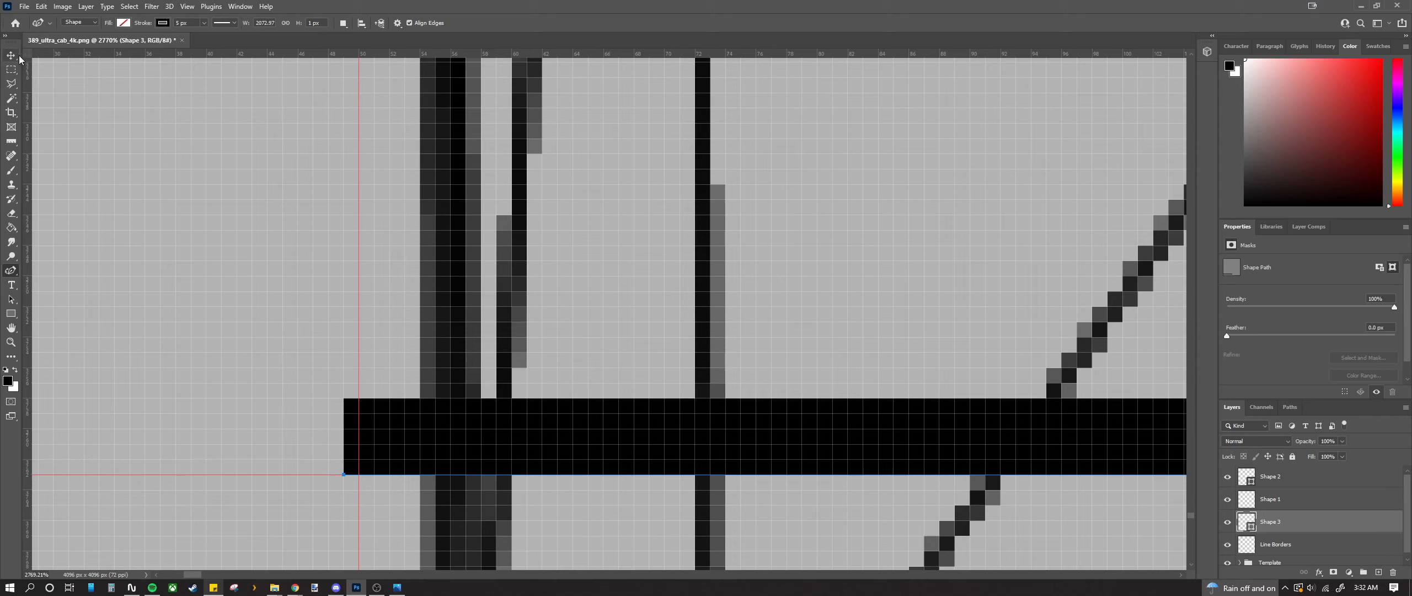
left_click_drag(356, 346, 314, 359)
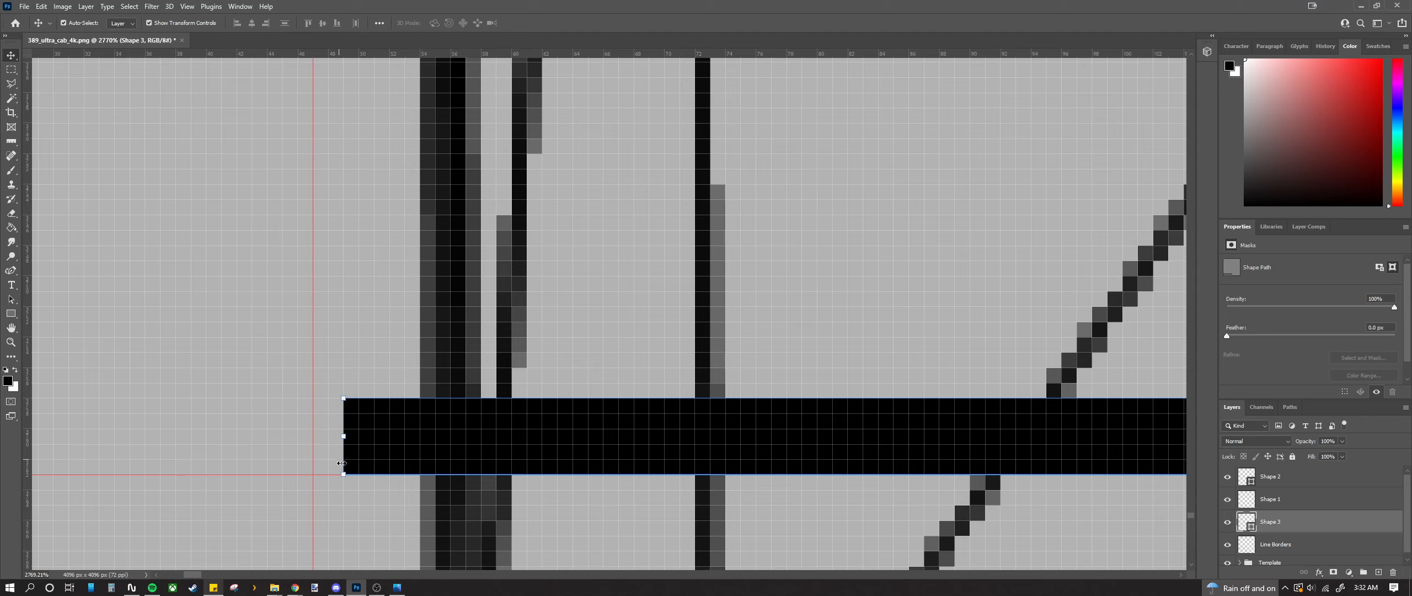
Step: Begin a new path outline at the black band's left corner
left_click(11, 270)
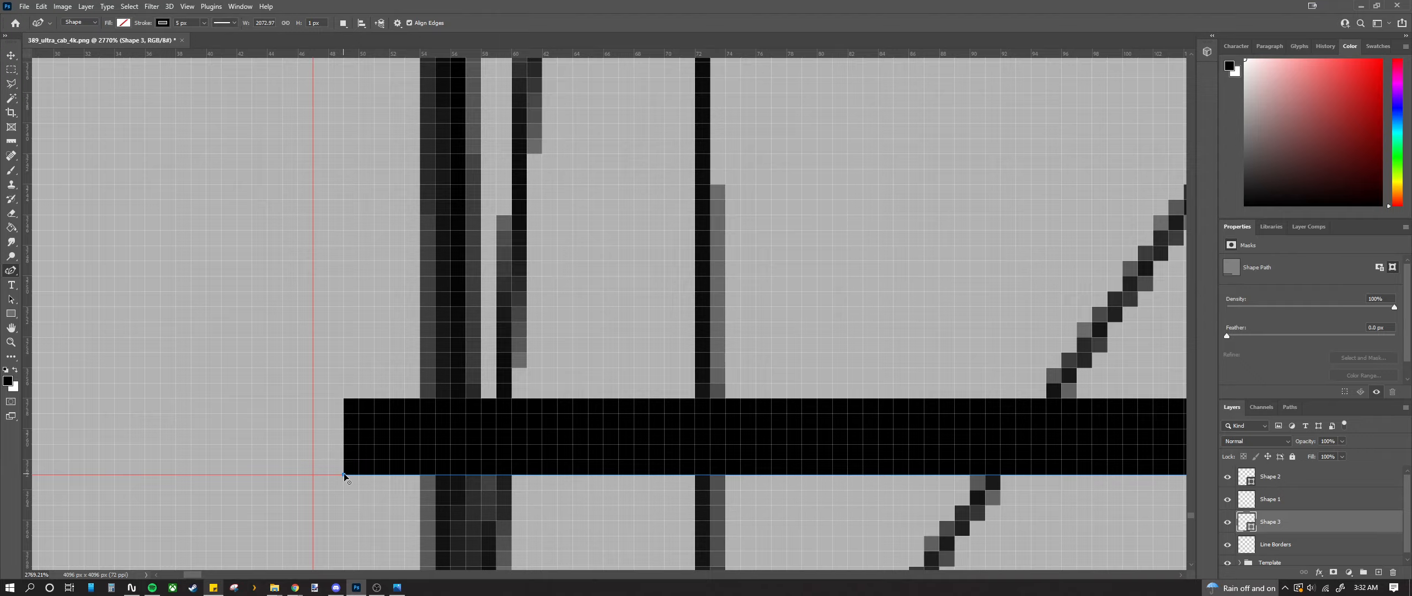
scroll(326, 475, "down", 15)
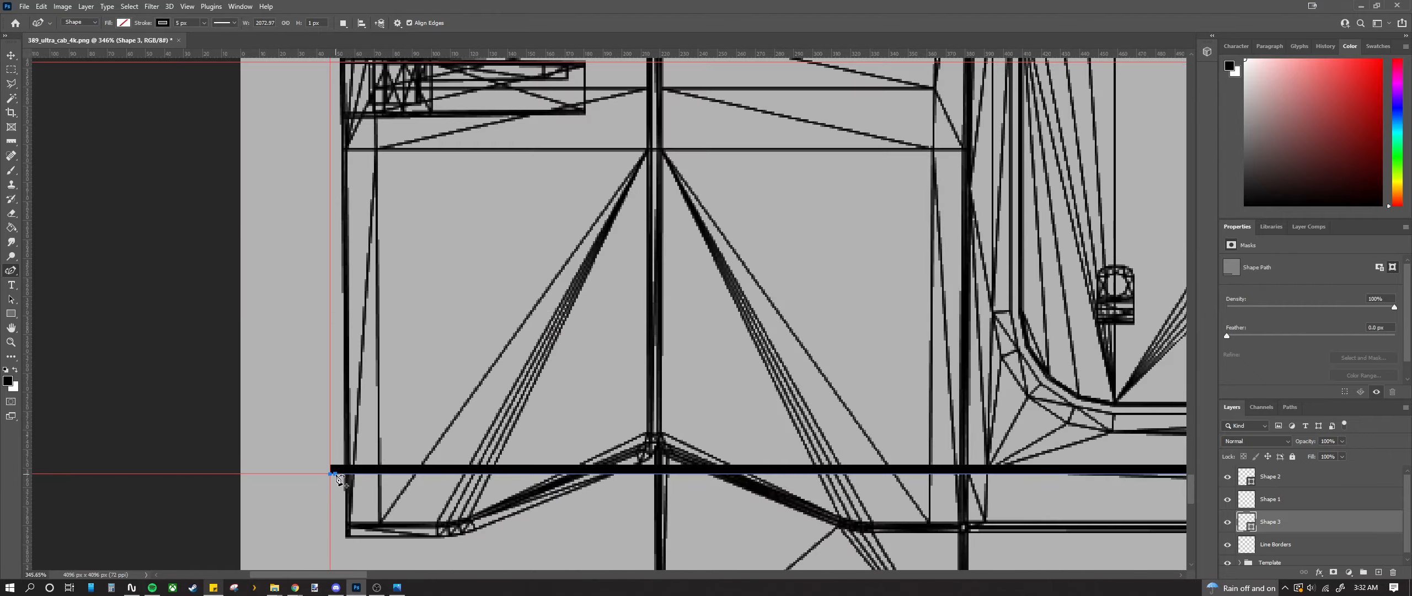
scroll(453, 500, "down", 10)
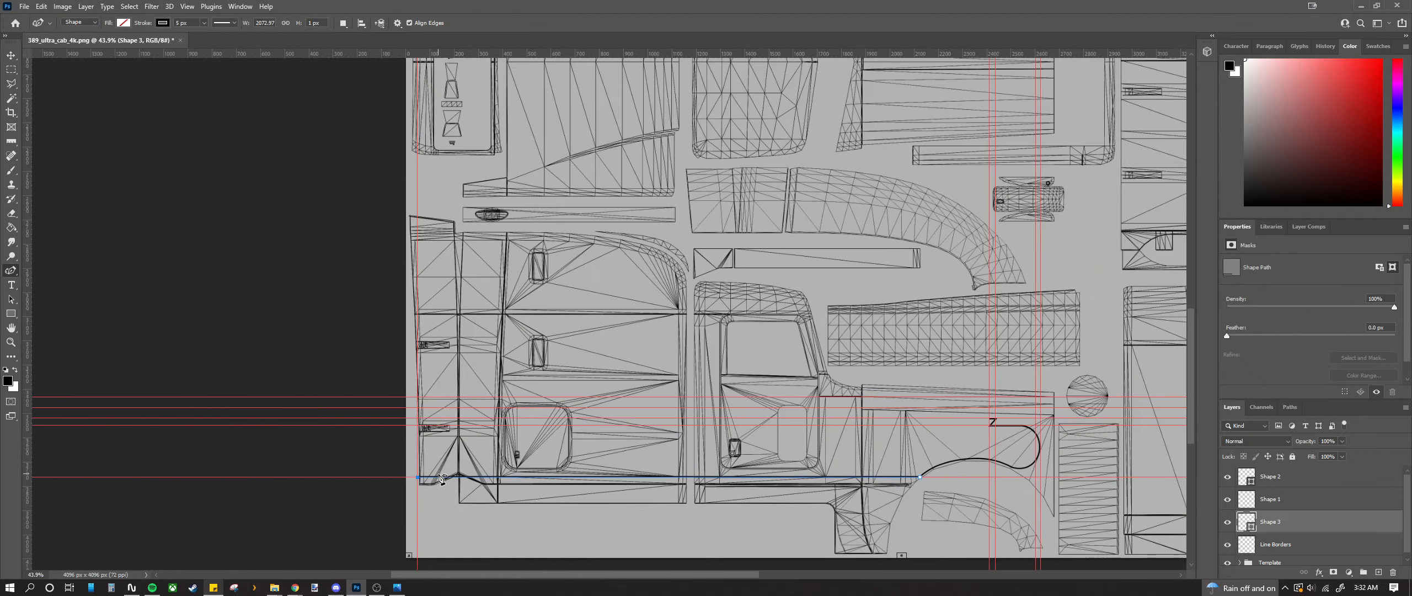
scroll(966, 438, "up", 7)
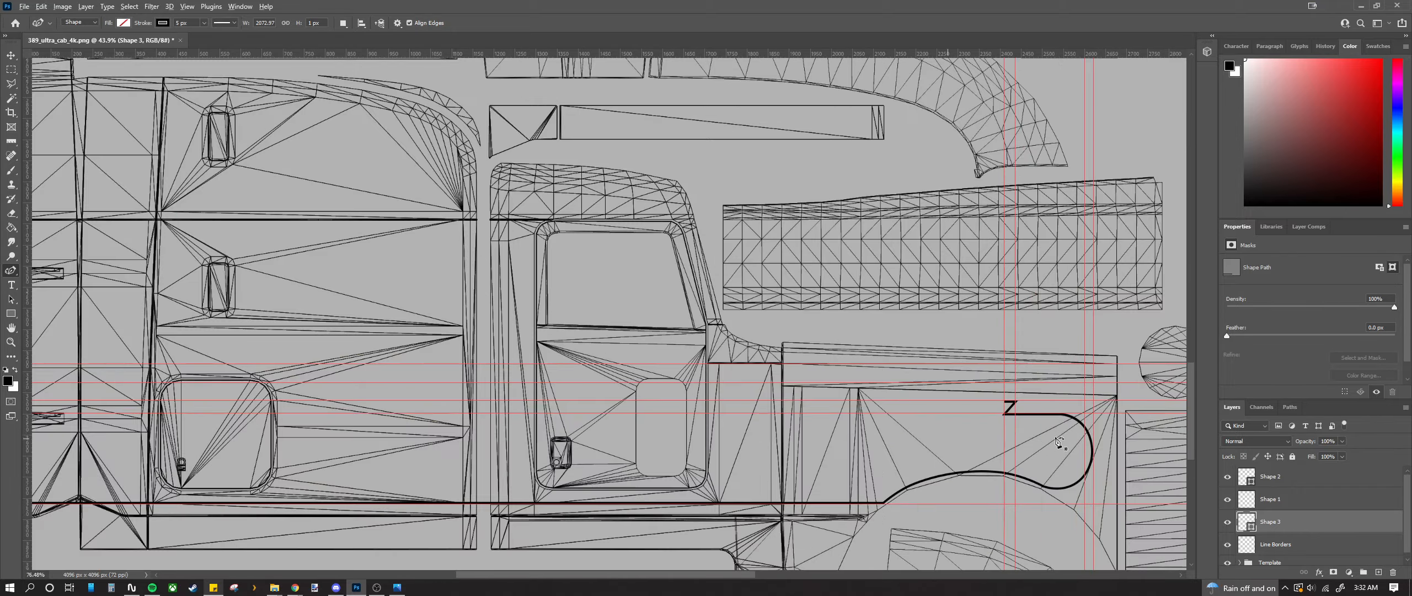
scroll(647, 473, "down", 5)
left_click_drag(631, 573, 628, 573)
scroll(350, 535, "up", 18)
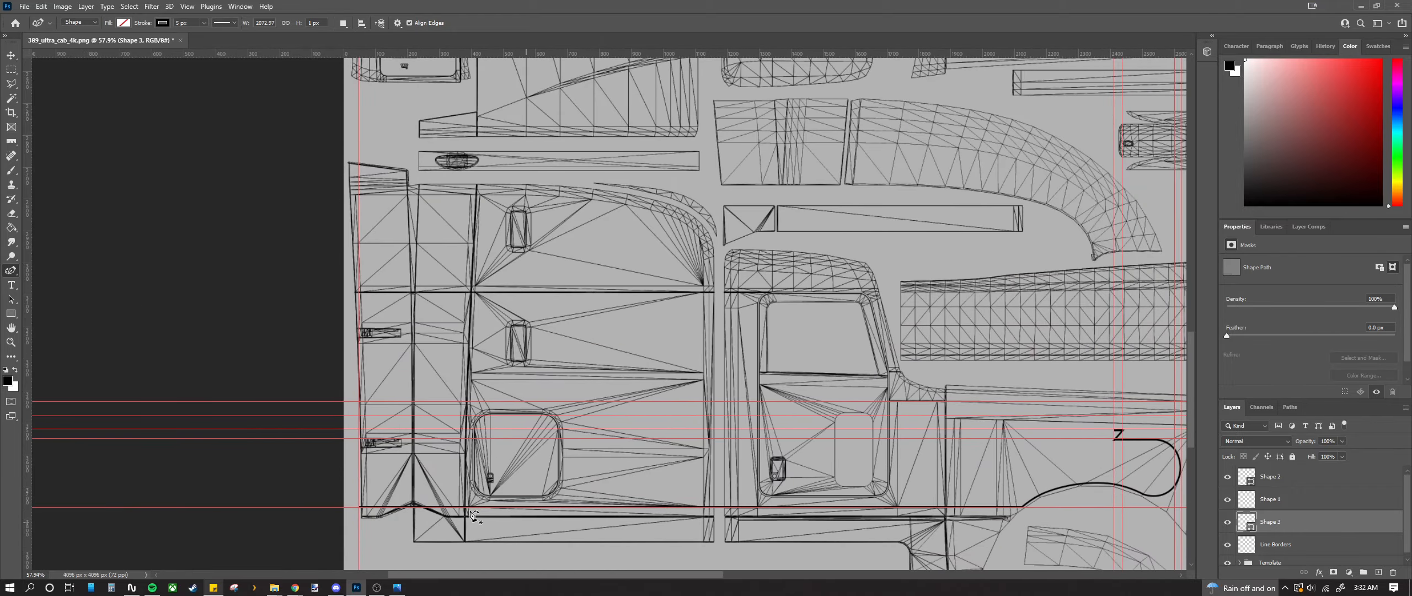
scroll(349, 535, "up", 10)
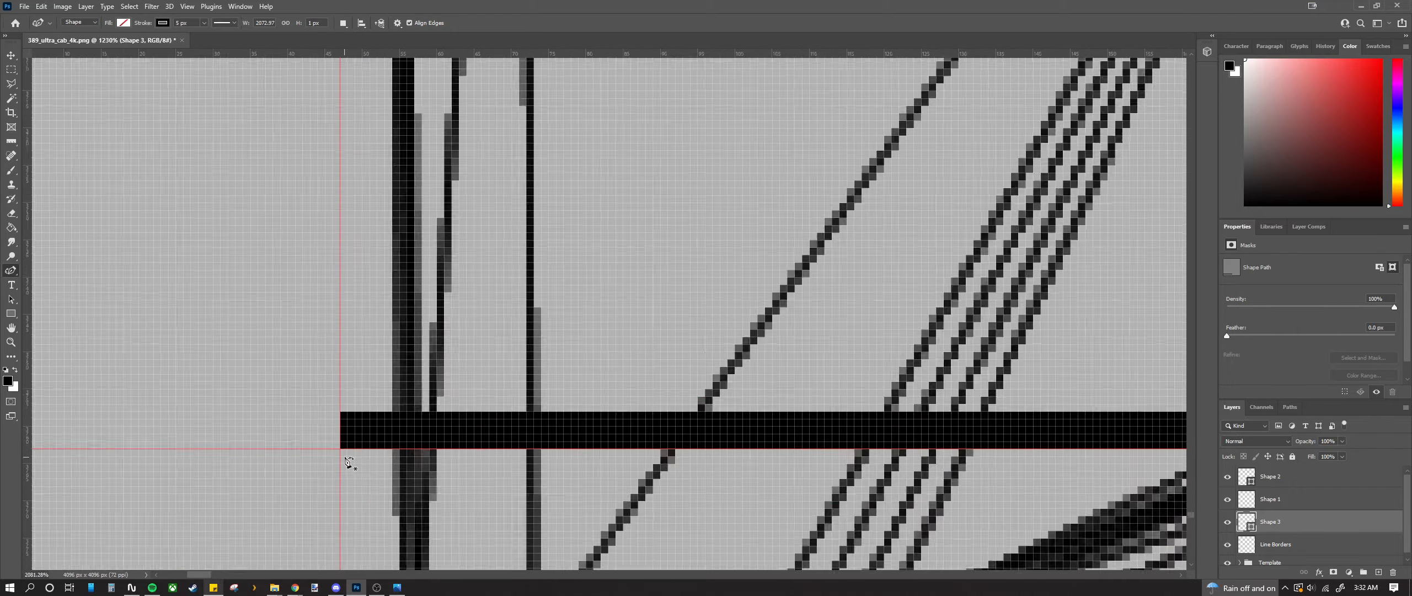
left_click(333, 436)
Step: Add a vertical segment up to the guide intersection on the panel's left edge
scroll(372, 464, "down", 20)
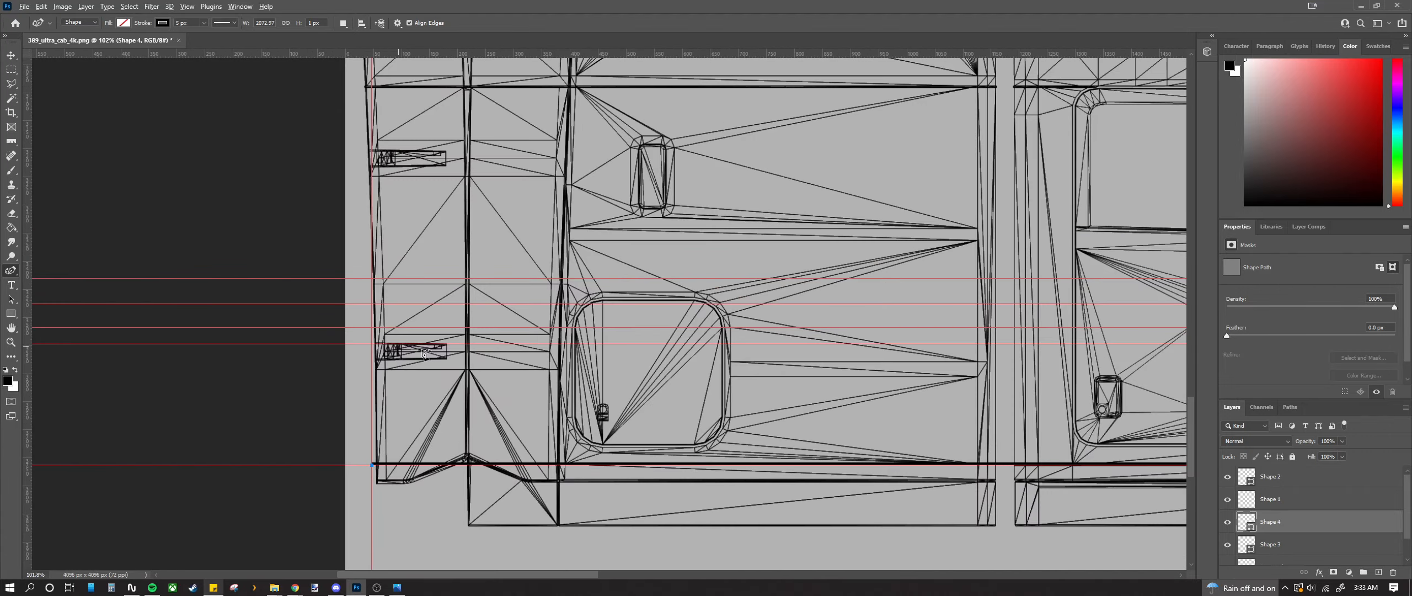
scroll(453, 357, "down", 4)
scroll(411, 334, "up", 20)
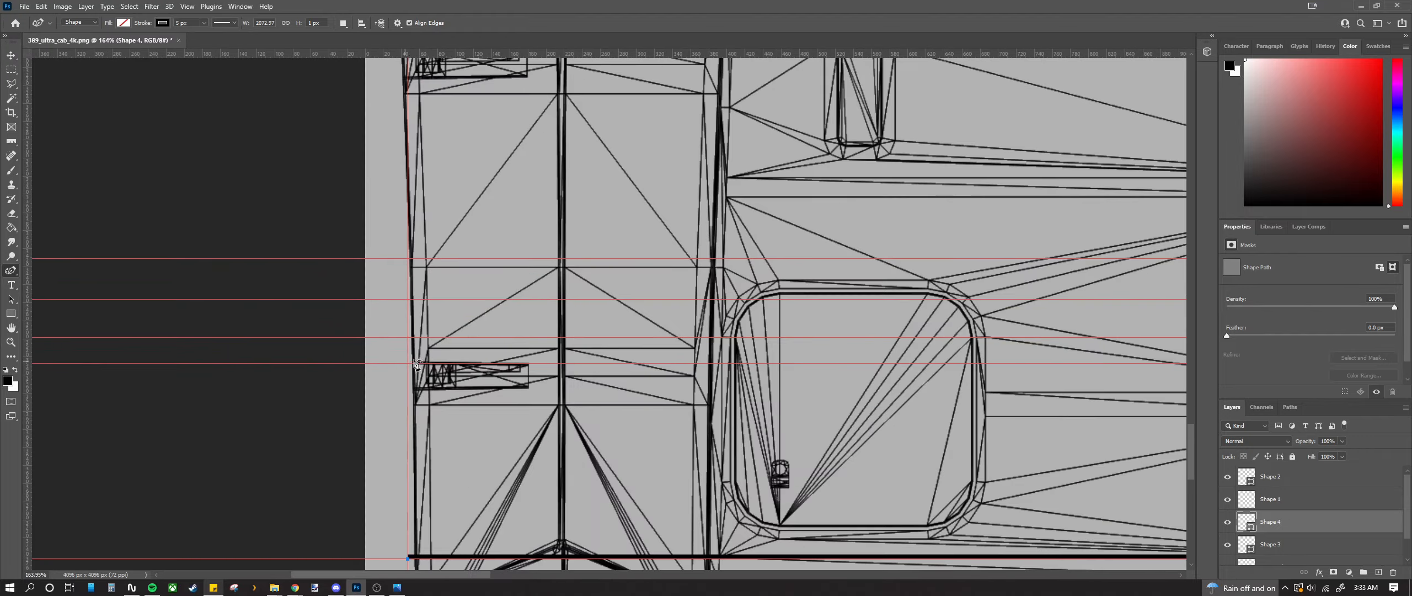
scroll(416, 335, "up", 2)
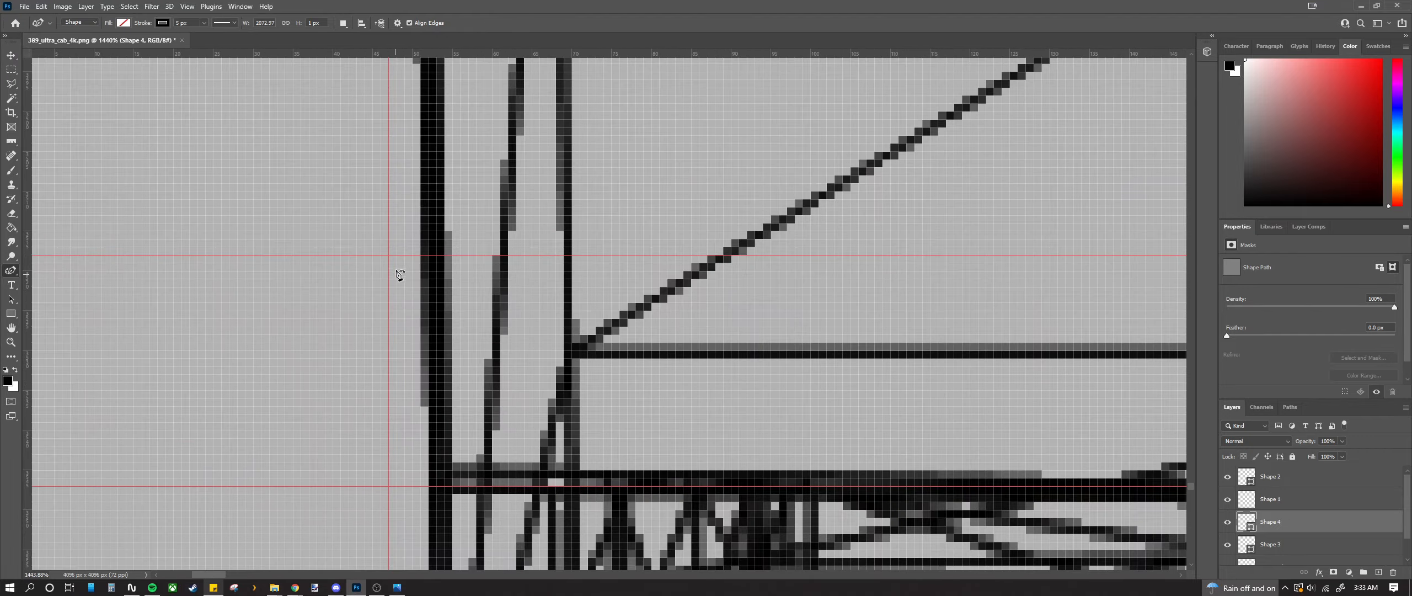
left_click(392, 258)
Step: Start the Shape 5 outline from the existing anchor point
scroll(393, 260, "down", 15)
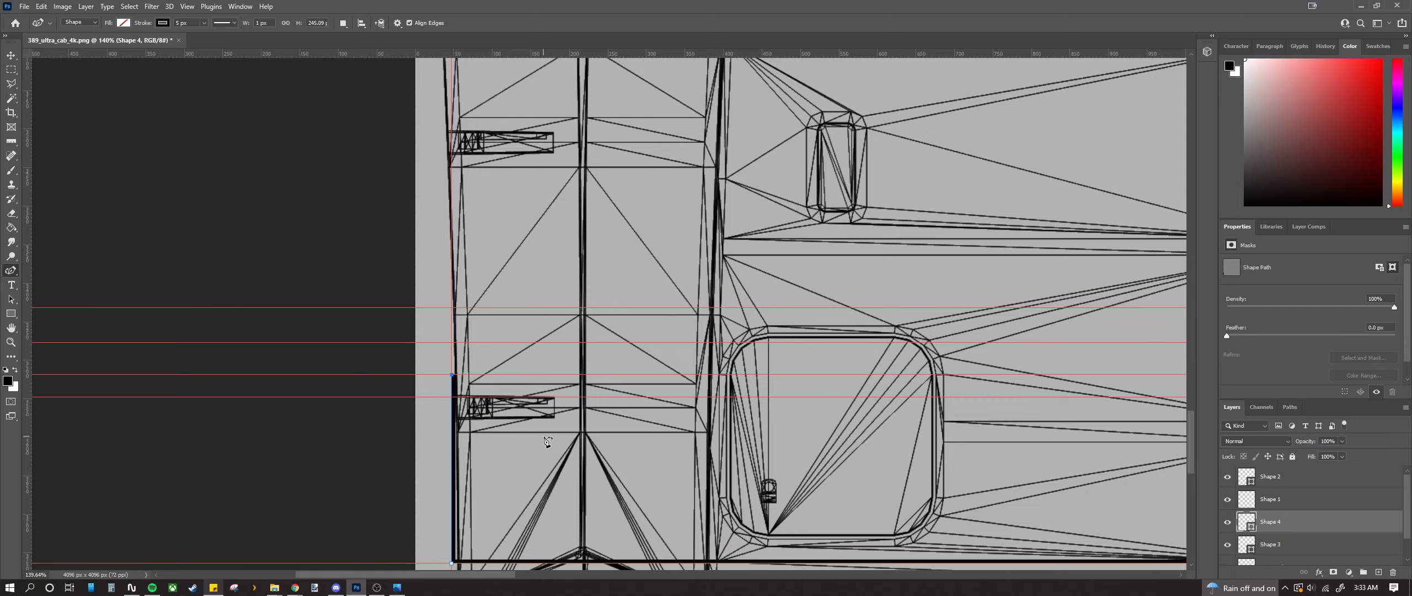
scroll(465, 382, "up", 5)
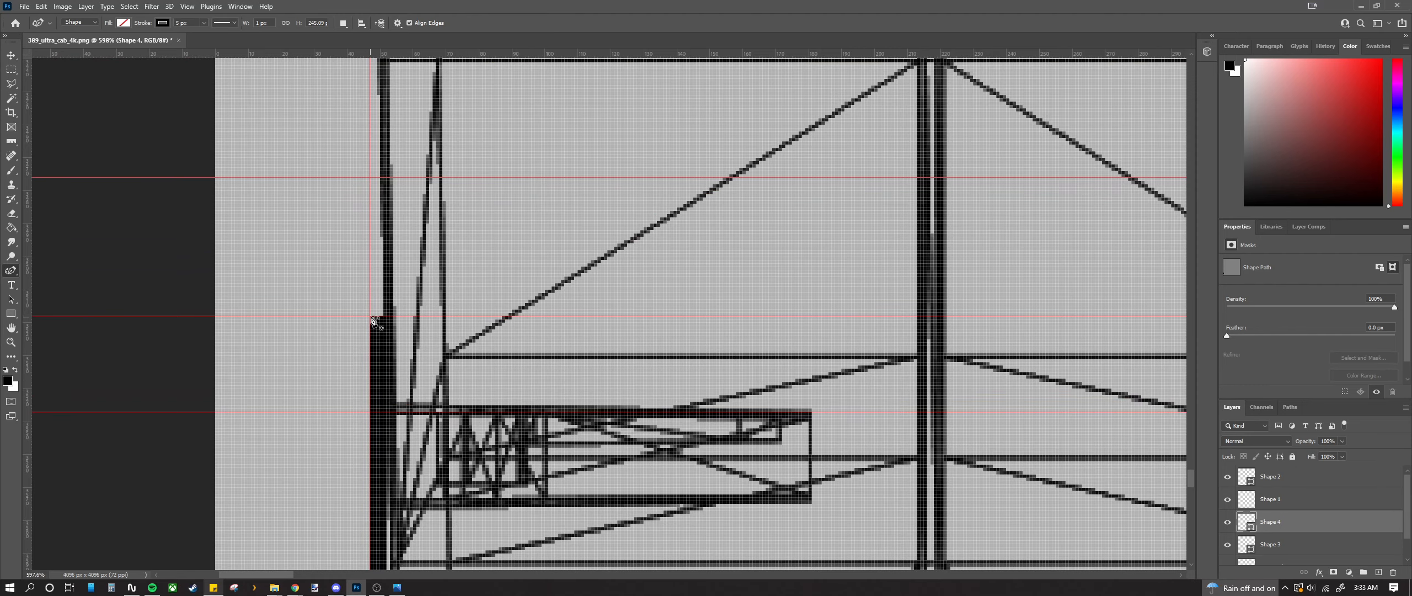
left_click(371, 318)
scroll(373, 320, "down", 7)
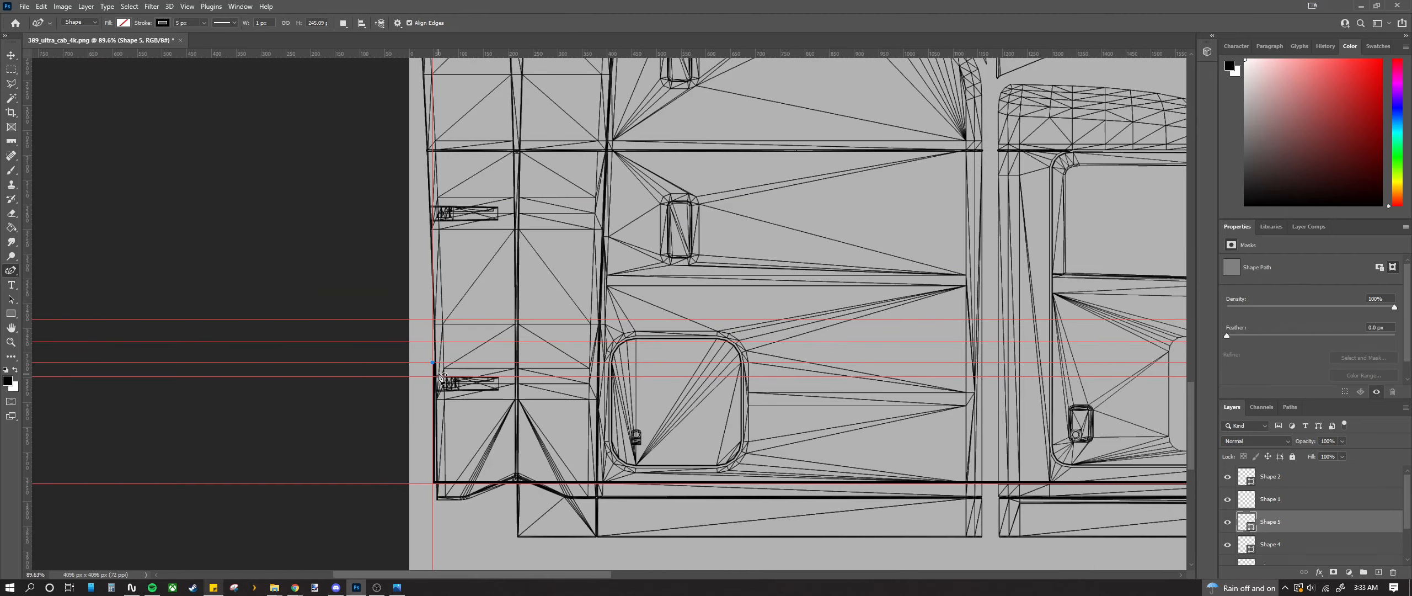
Step: Extend a long horizontal line from the left edge to the Z notch's top-left corner
scroll(466, 433, "down", 4)
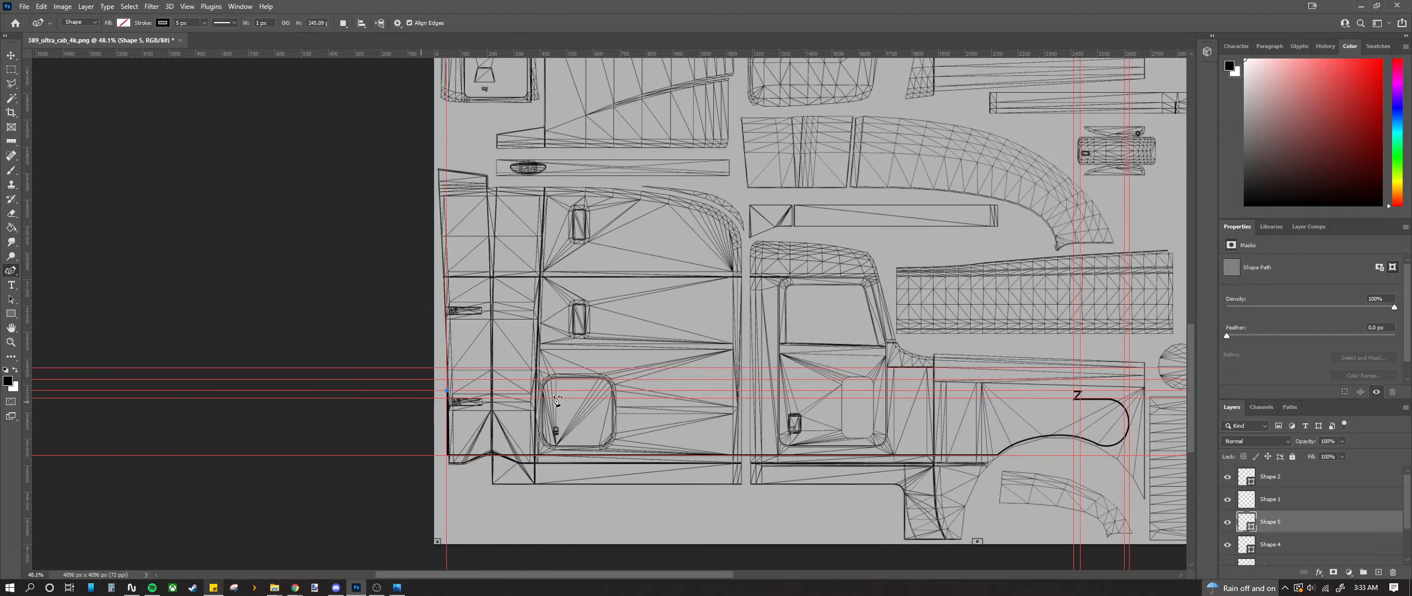
scroll(595, 406, "right", 4)
scroll(993, 393, "up", 5)
scroll(944, 359, "up", 8)
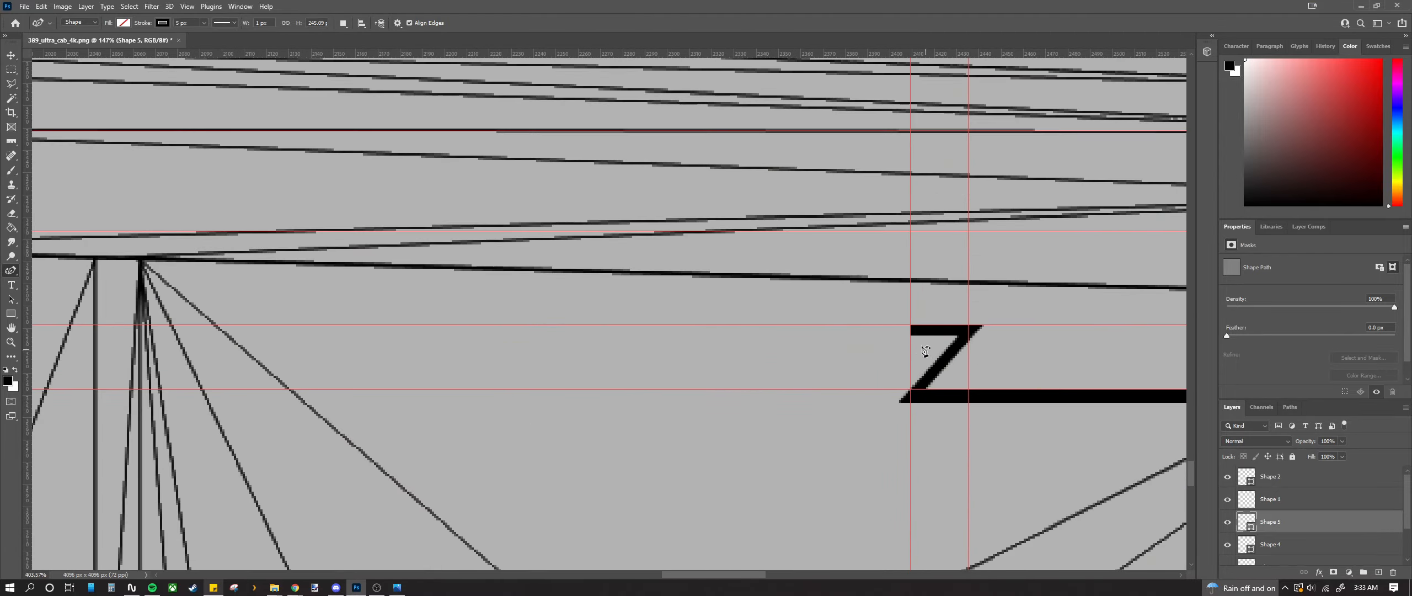
left_click(919, 282)
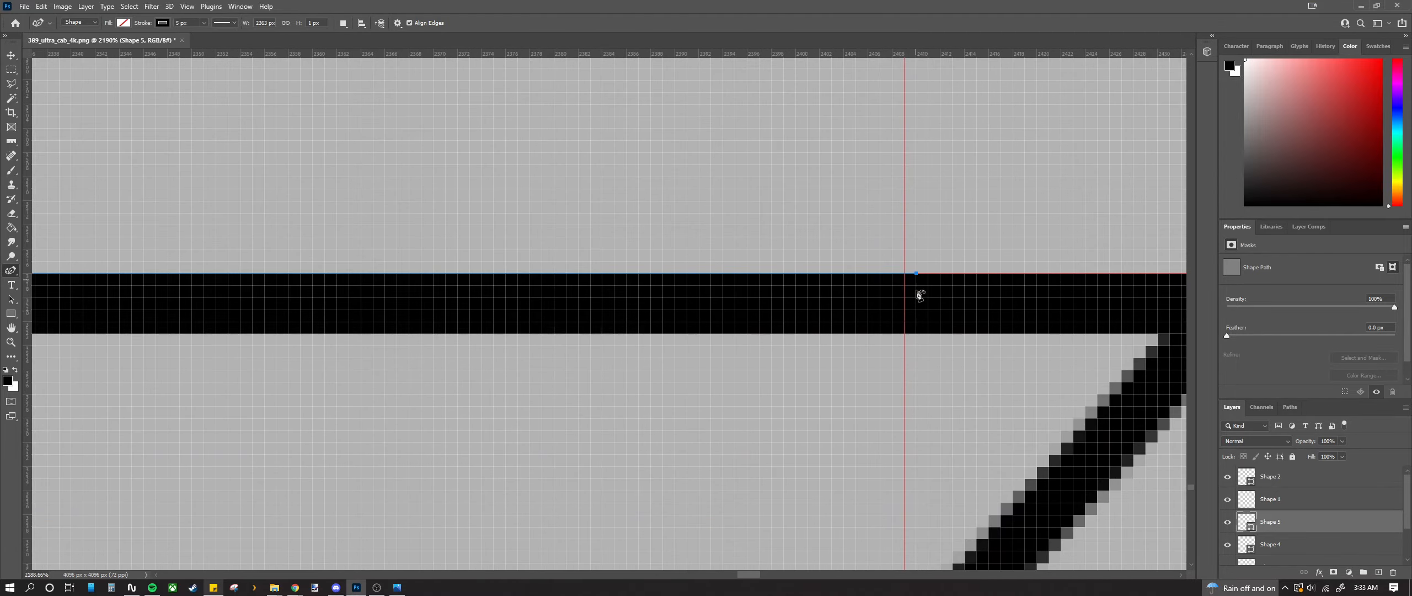
scroll(919, 287, "down", 9)
scroll(931, 356, "down", 2)
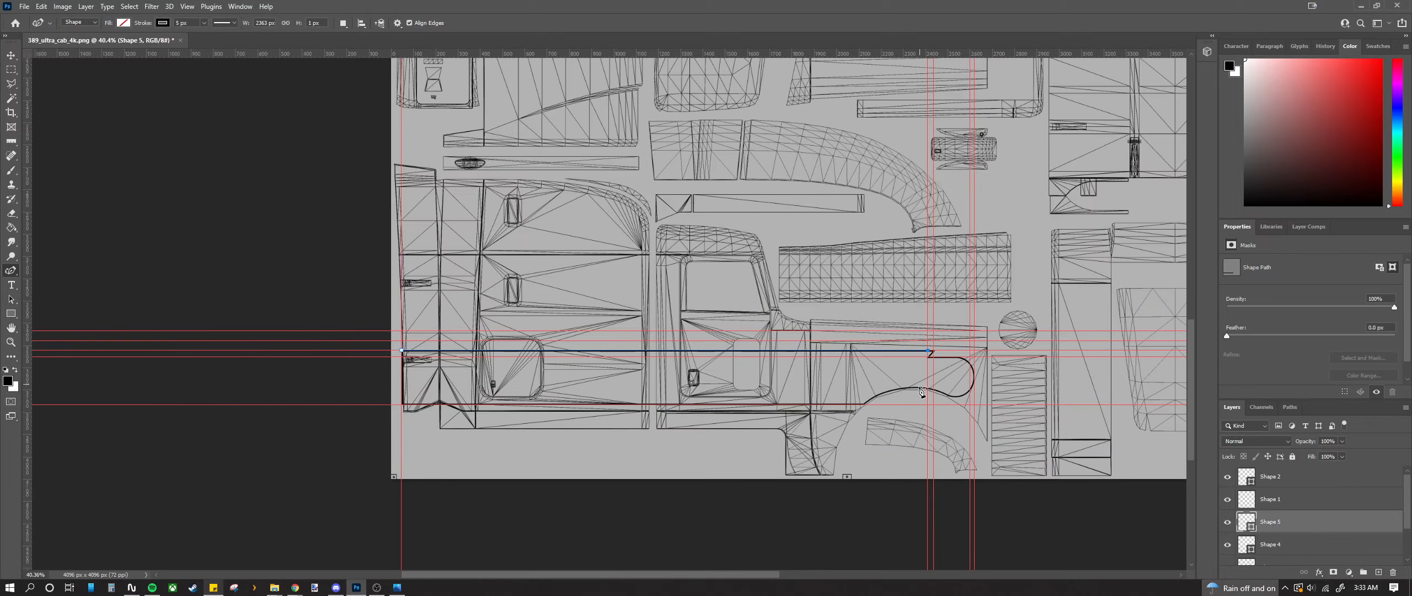
scroll(1237, 522, "down", 2)
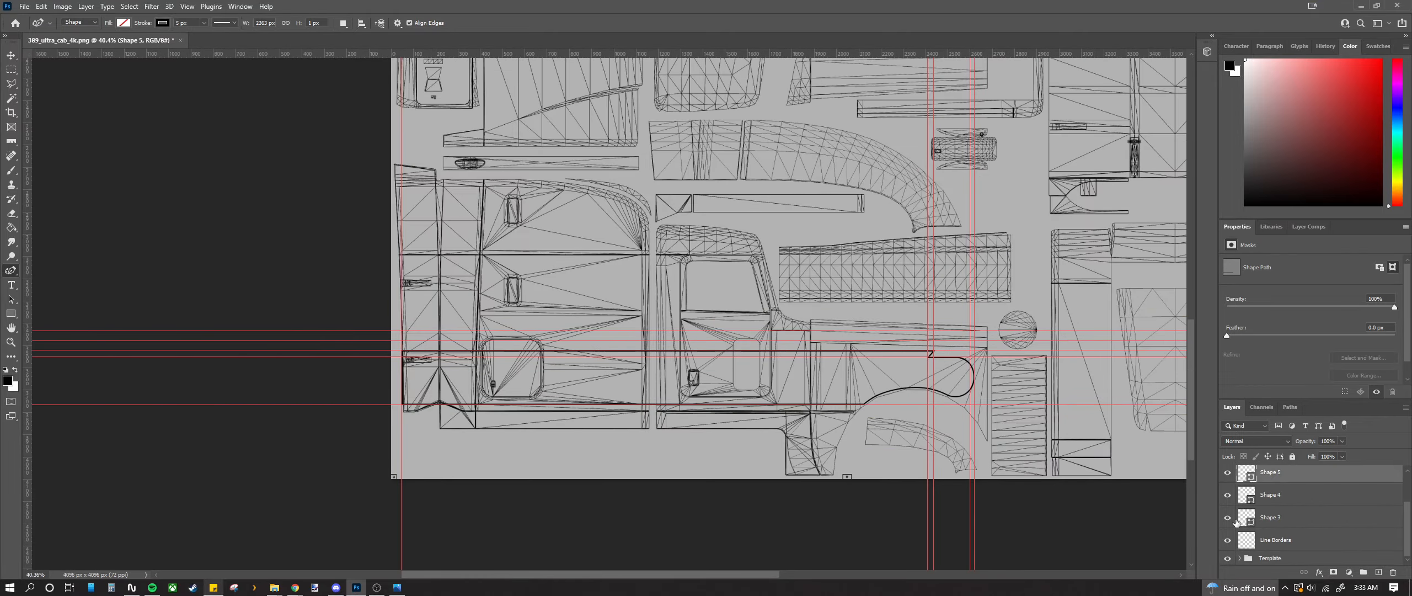
Step: Hide the Template group to check the outline's curved right end alone
left_click(1228, 559)
scroll(668, 388, "up", 2)
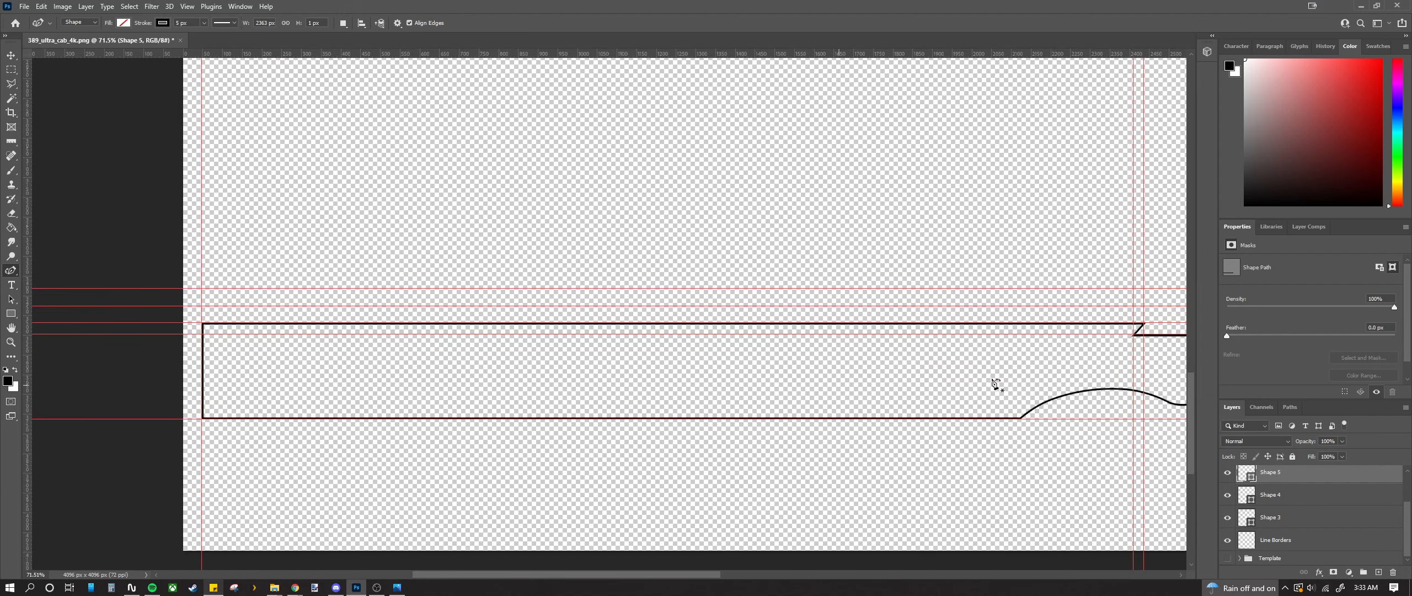
left_click_drag(485, 574, 516, 575)
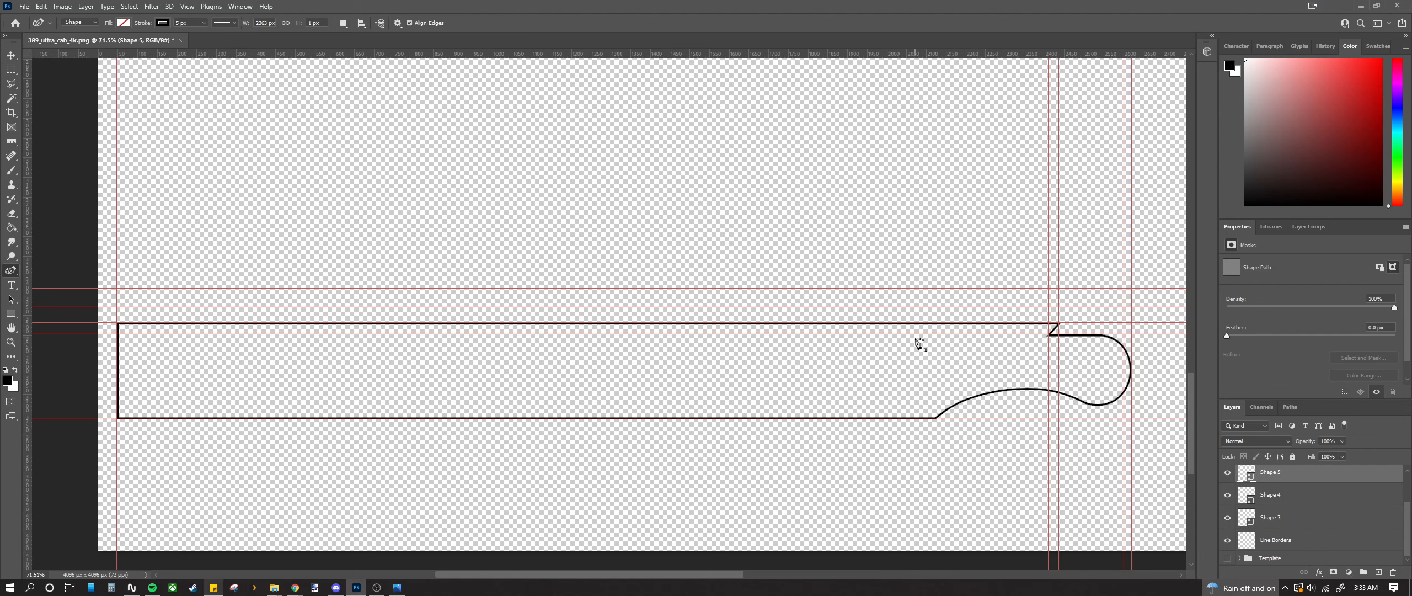
scroll(889, 341, "down", 8)
scroll(637, 496, "up", 3)
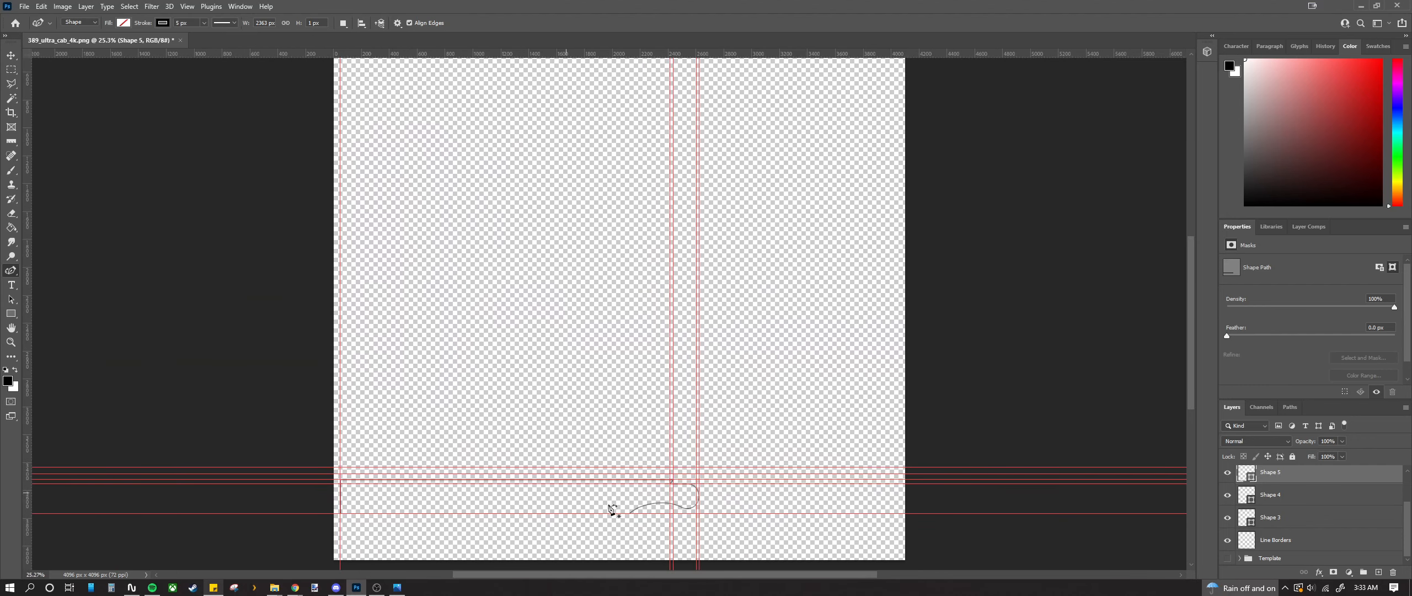
Step: Show the template again, then rasterize Shapes 3 to 5 and merge them into one layer
left_click(1228, 559)
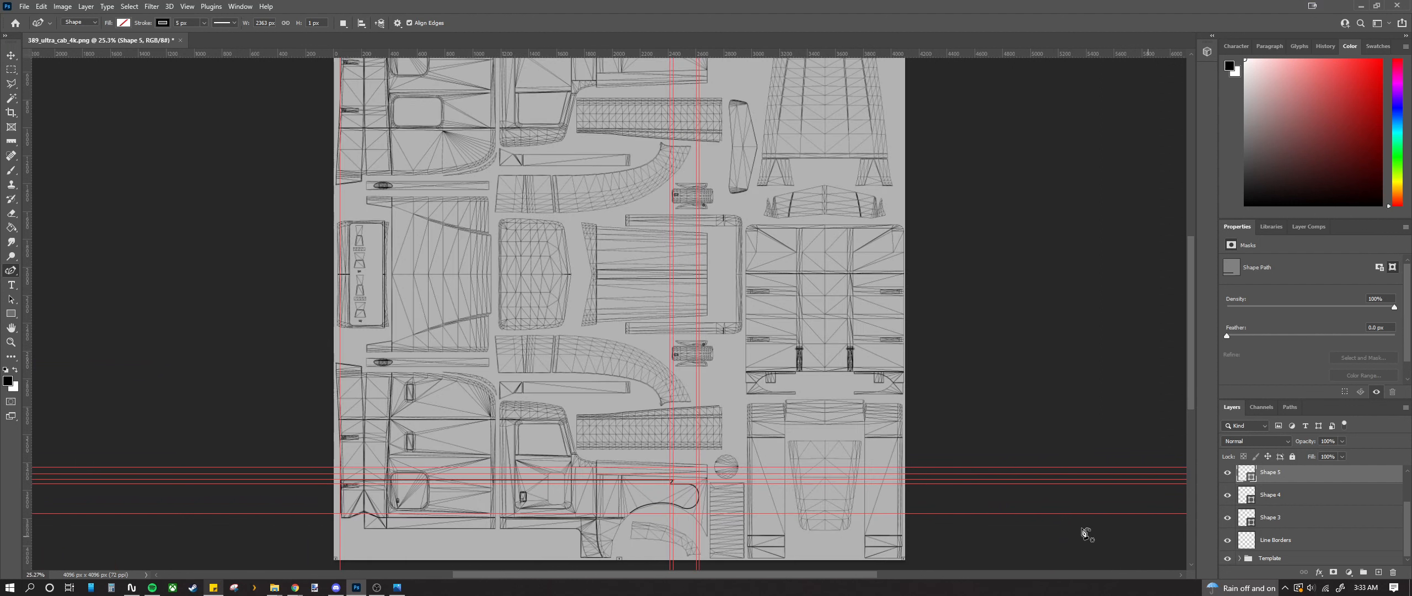
left_click(1299, 523, "shift")
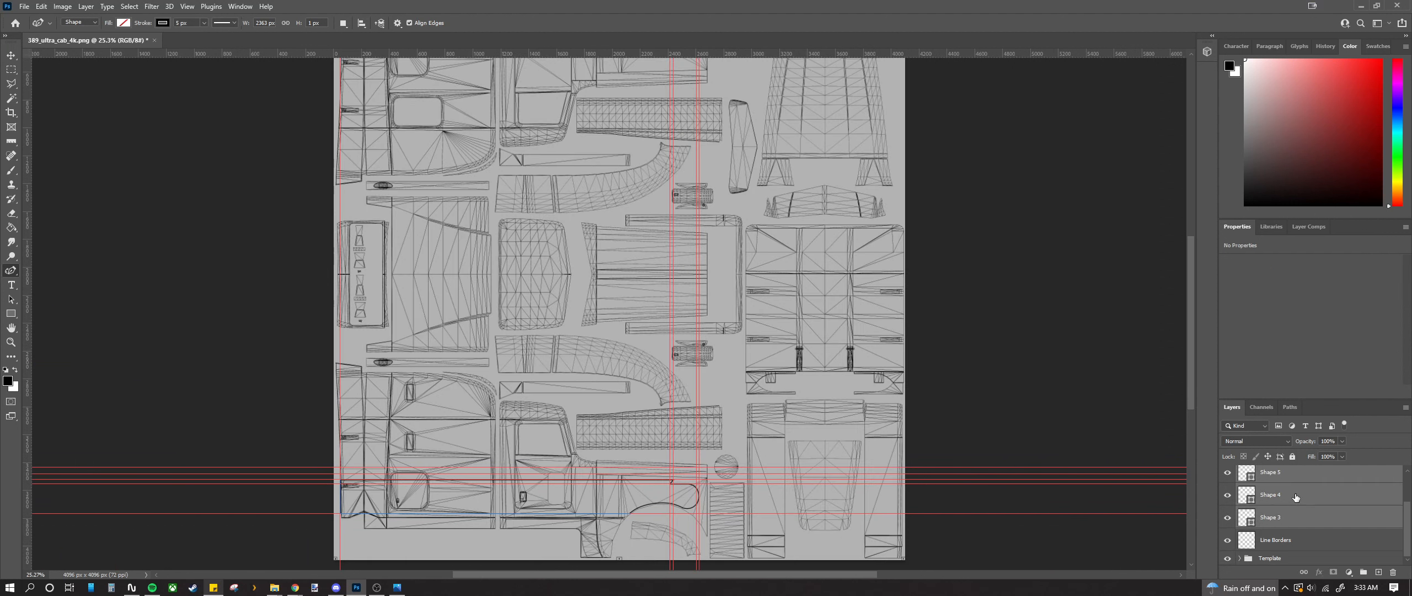
right_click(1297, 497)
left_click(1293, 195)
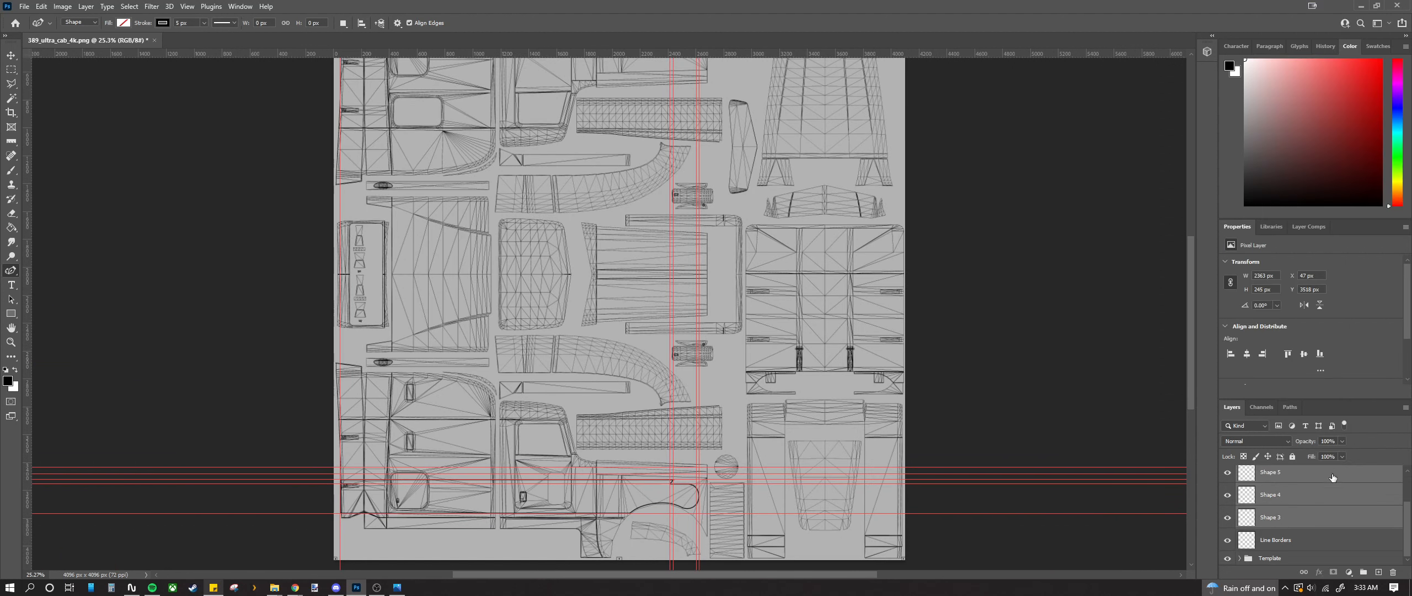
right_click(1296, 497)
left_click(1291, 352)
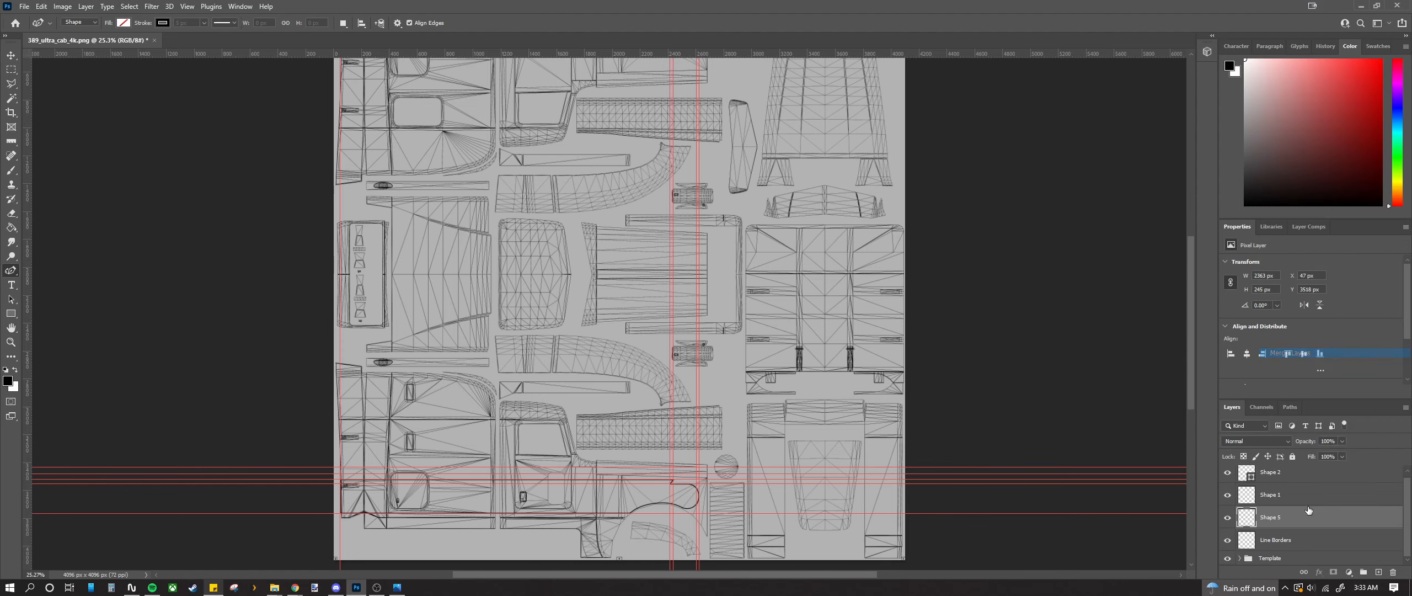
Step: Rasterize Shape 2, merge it with Shapes 1 and 5, and merge down into Line Borders
left_click(1288, 483, "shift")
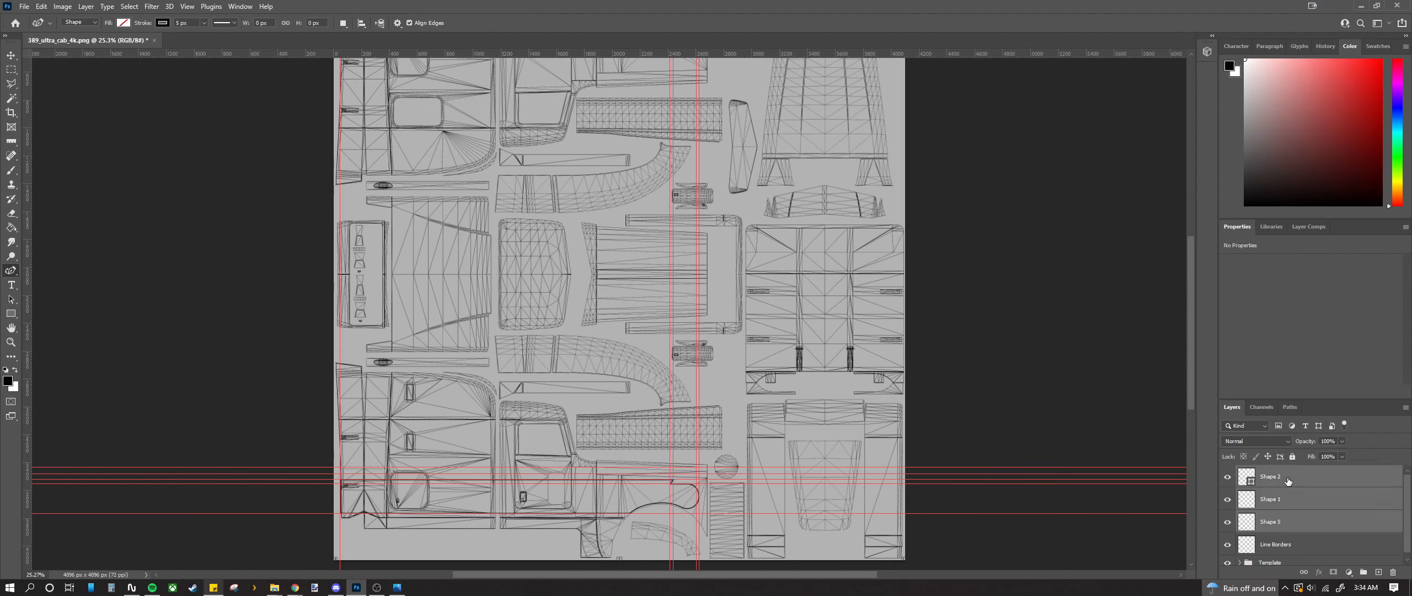
left_click(1288, 478)
right_click(1288, 477)
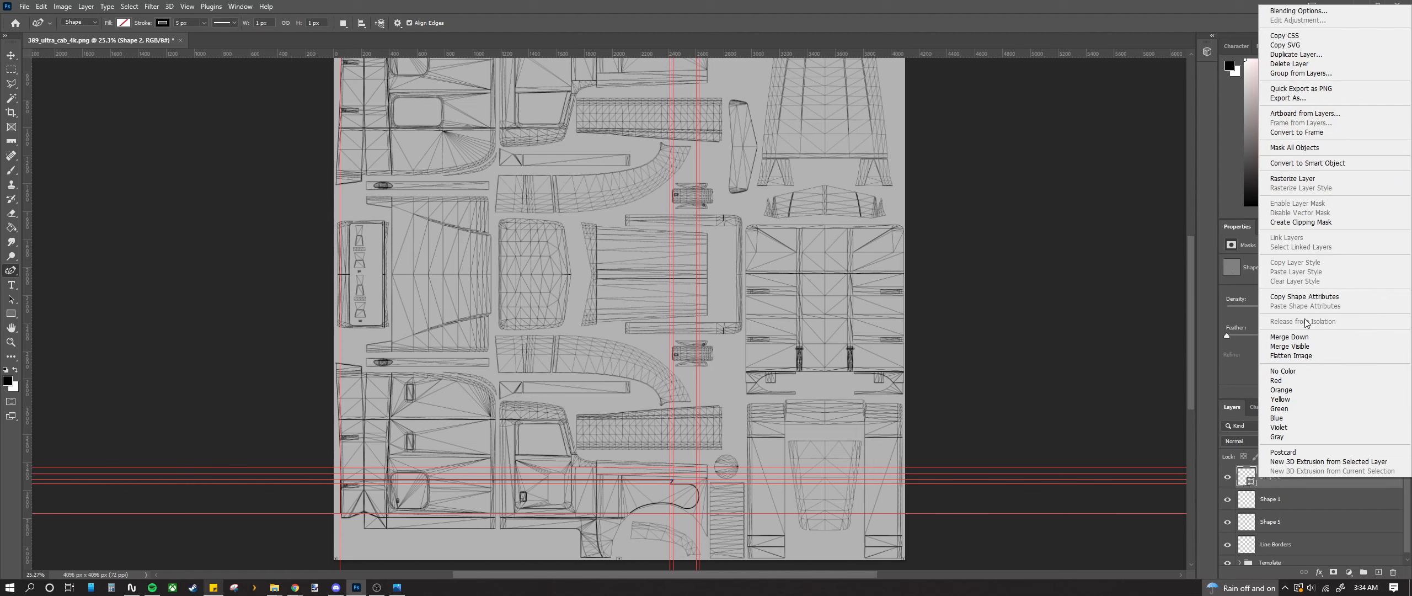
left_click(1292, 179)
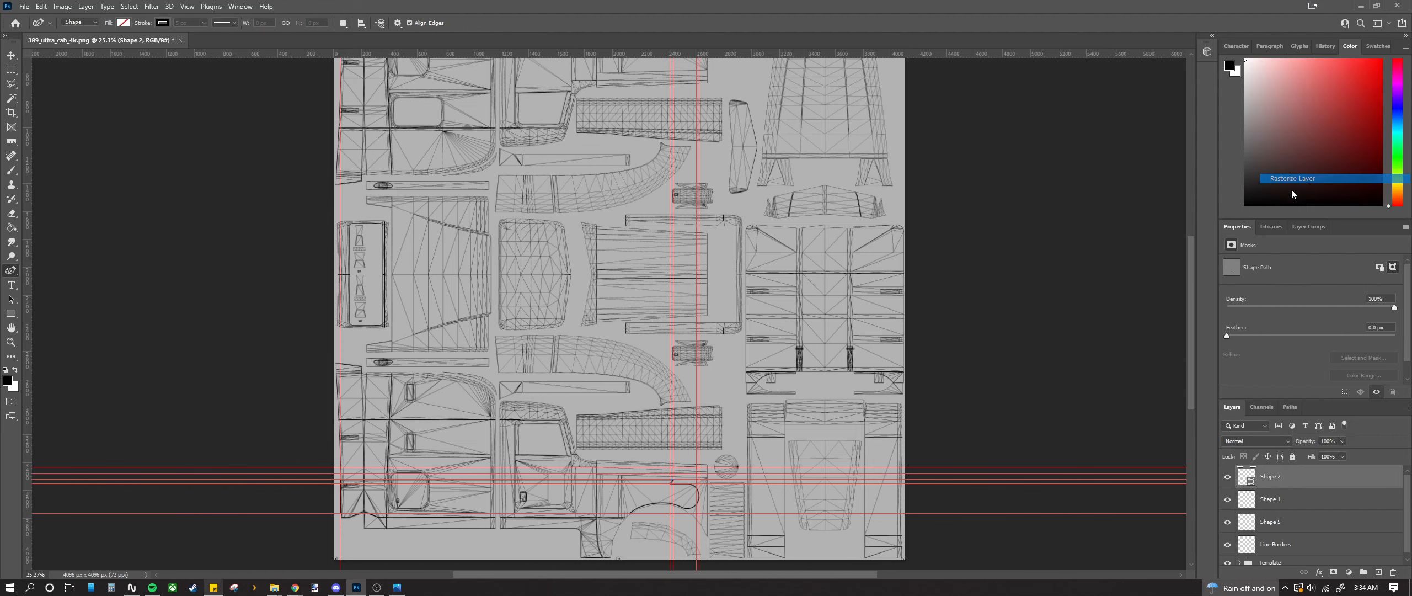
left_click(1300, 521, "shift")
right_click(1298, 500)
left_click(1291, 357)
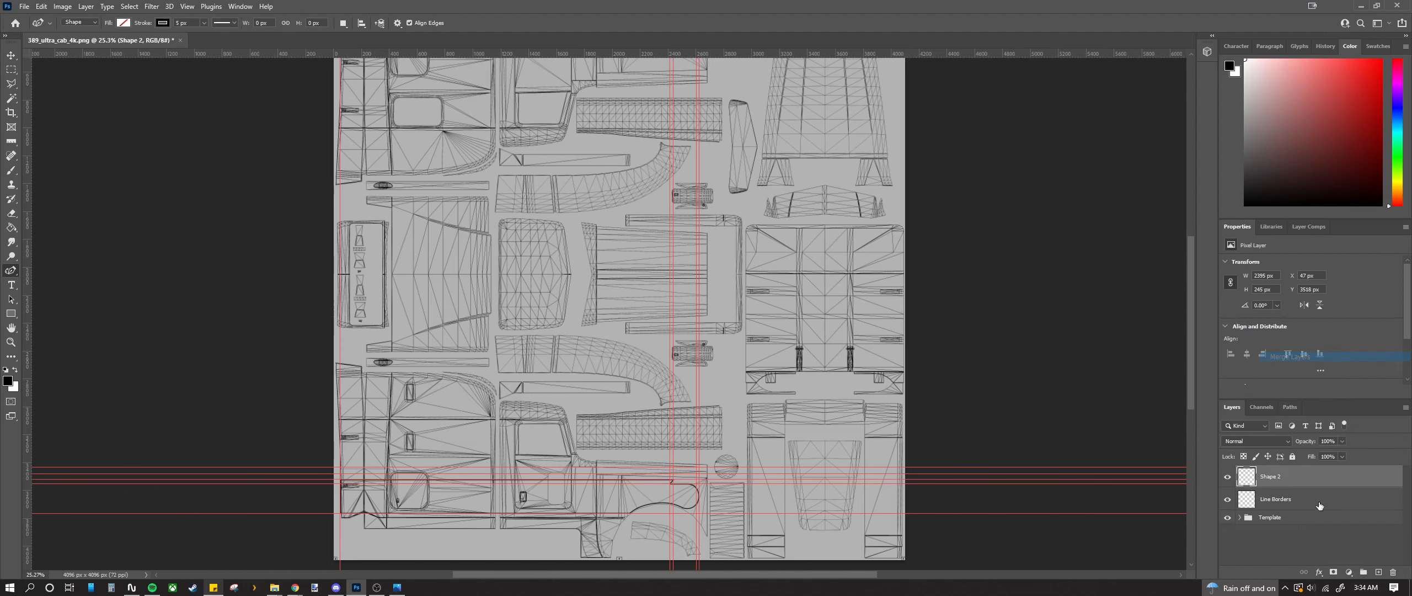
right_click(1284, 481)
left_click(1291, 348)
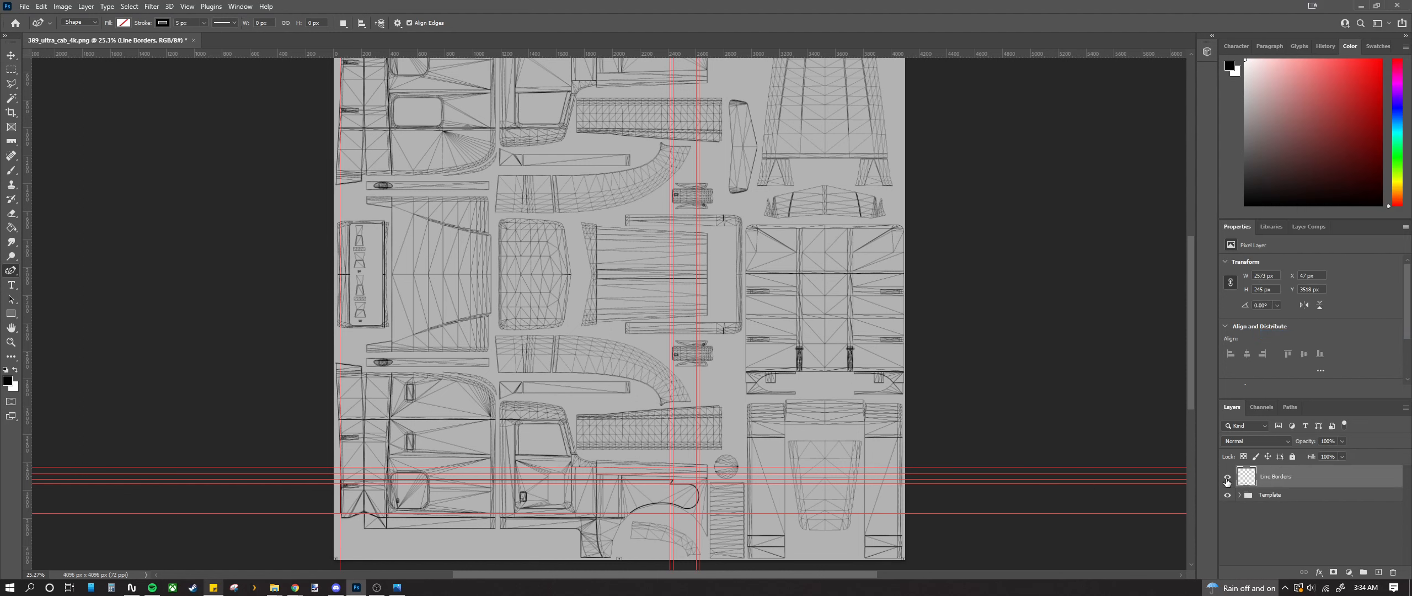
Step: Toggle Line Borders visibility to compare, then zoom to the stripe's left end
left_click(1227, 479)
left_click(1227, 479)
left_click(1227, 479)
left_click(1226, 479)
scroll(609, 538, "up", 5)
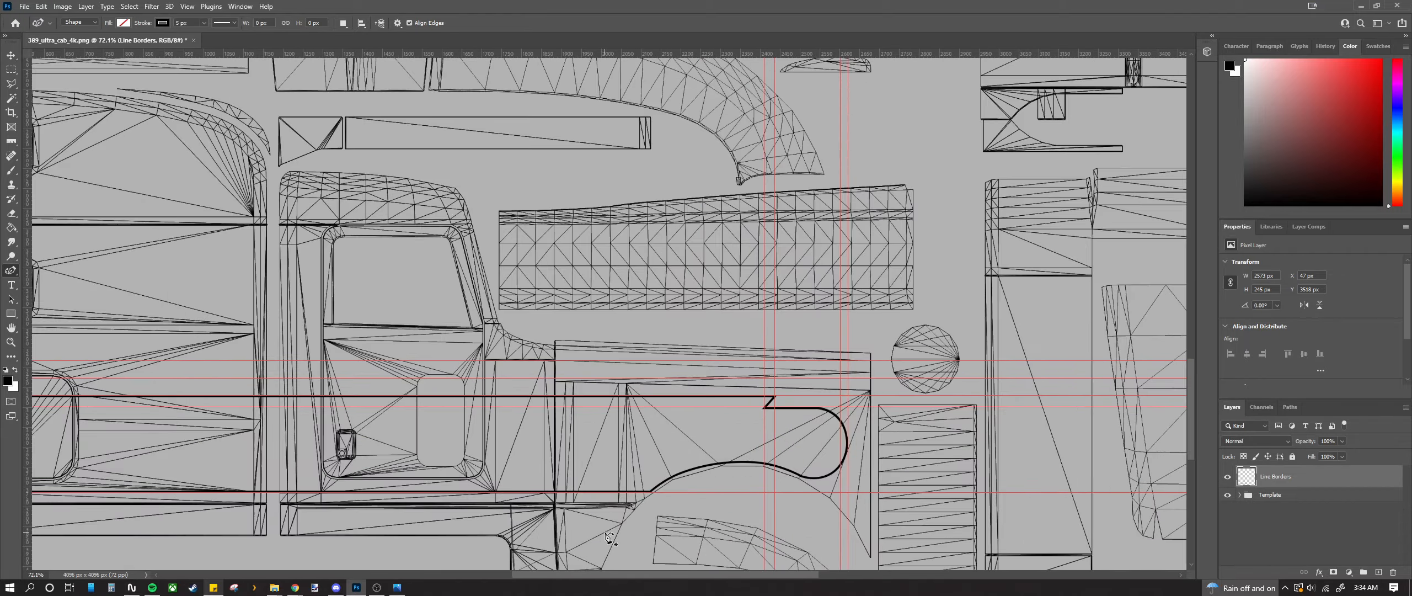
scroll(609, 538, "down", 4)
scroll(528, 522, "up", 4)
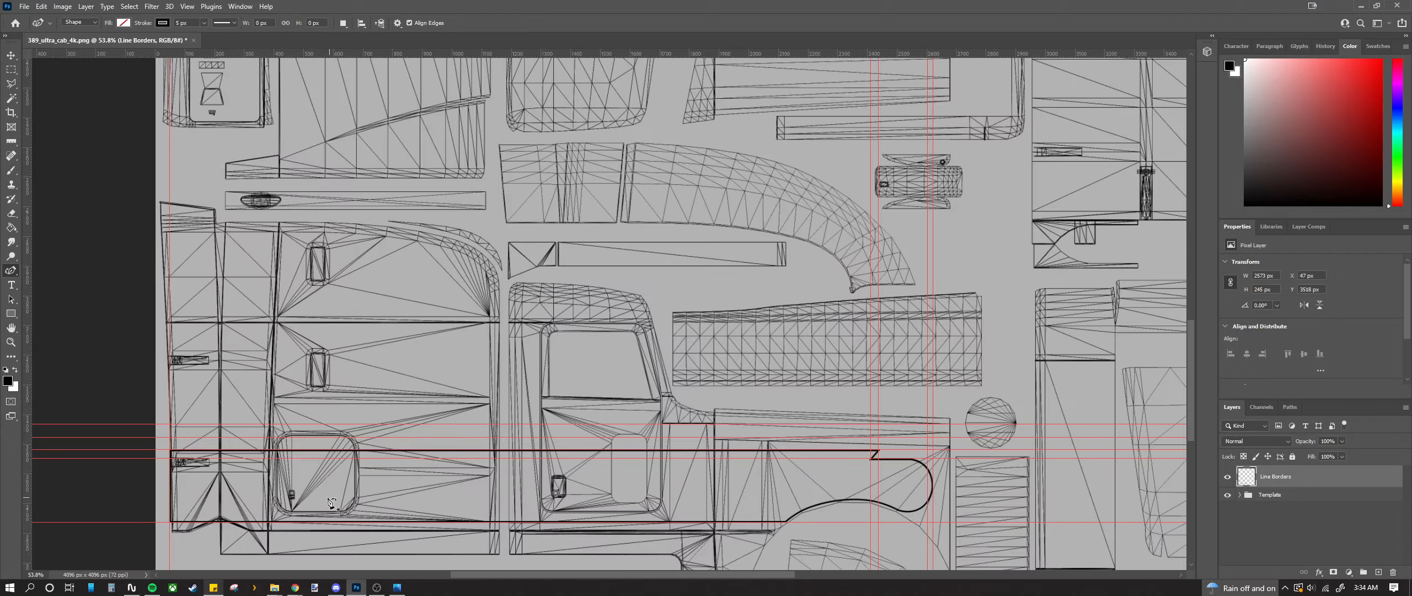
left_click_drag(572, 575, 535, 578)
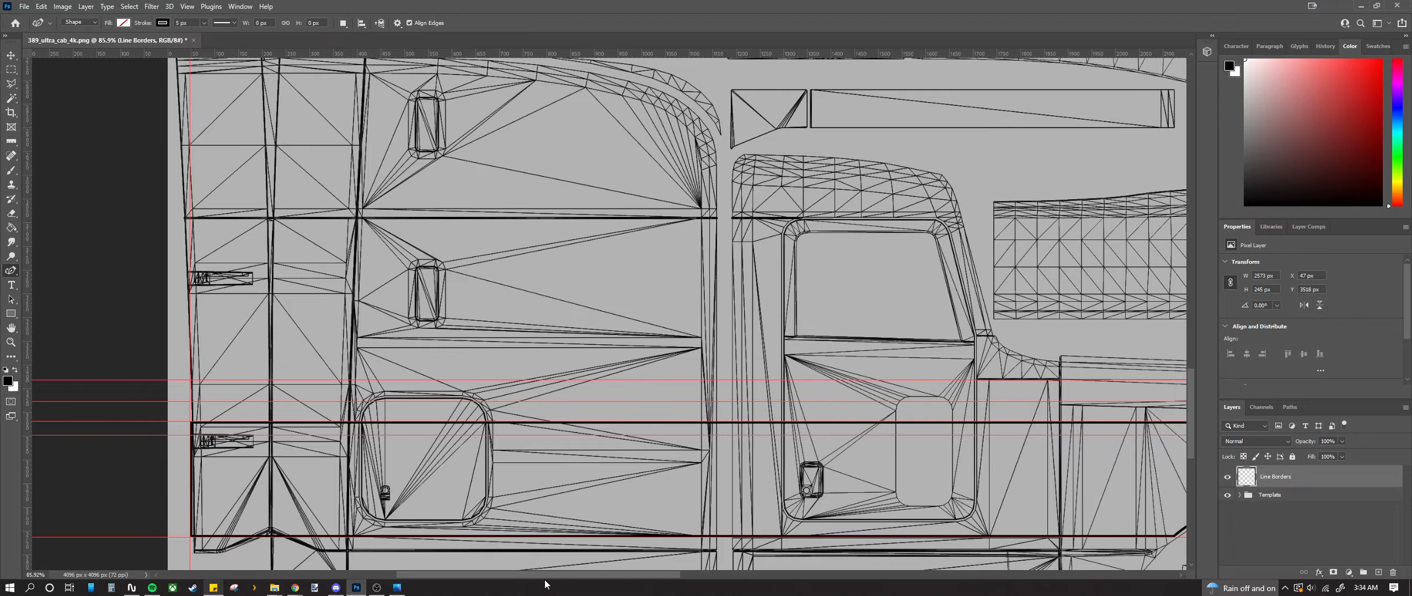
scroll(274, 491, "up", 5)
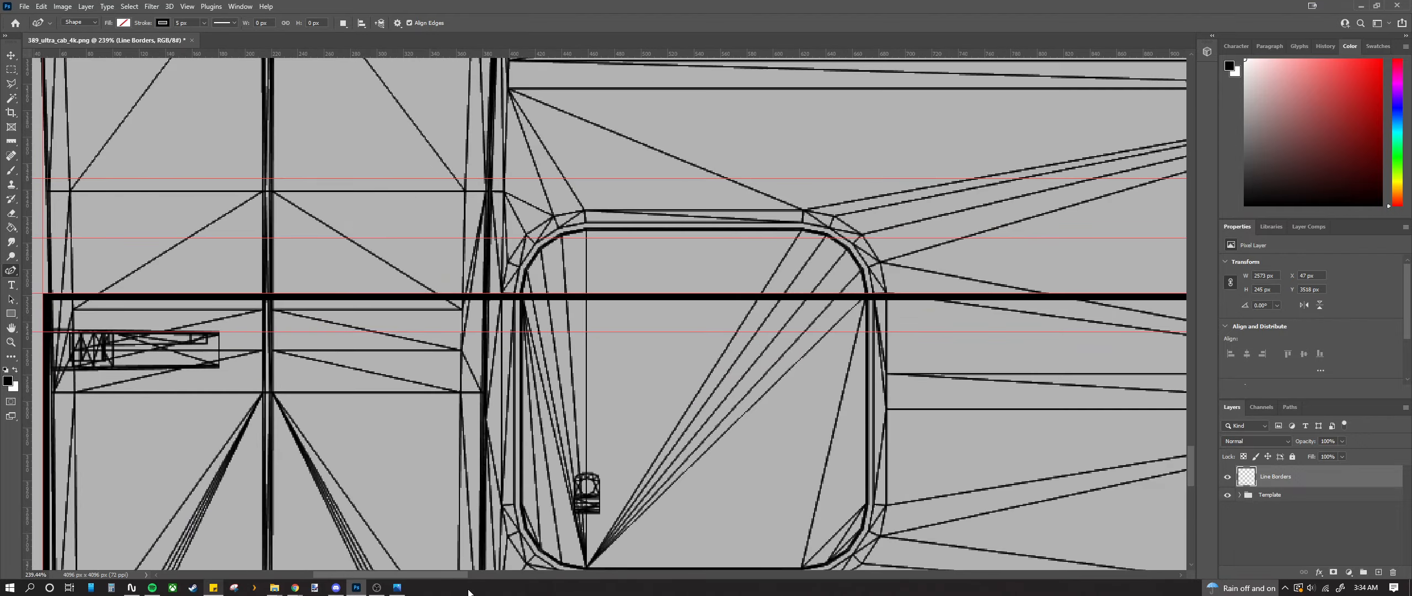
Step: Move the vertical guide onto the stripe's left edge at X 44 px
left_click_drag(459, 576, 400, 573)
scroll(450, 419, "up", 3)
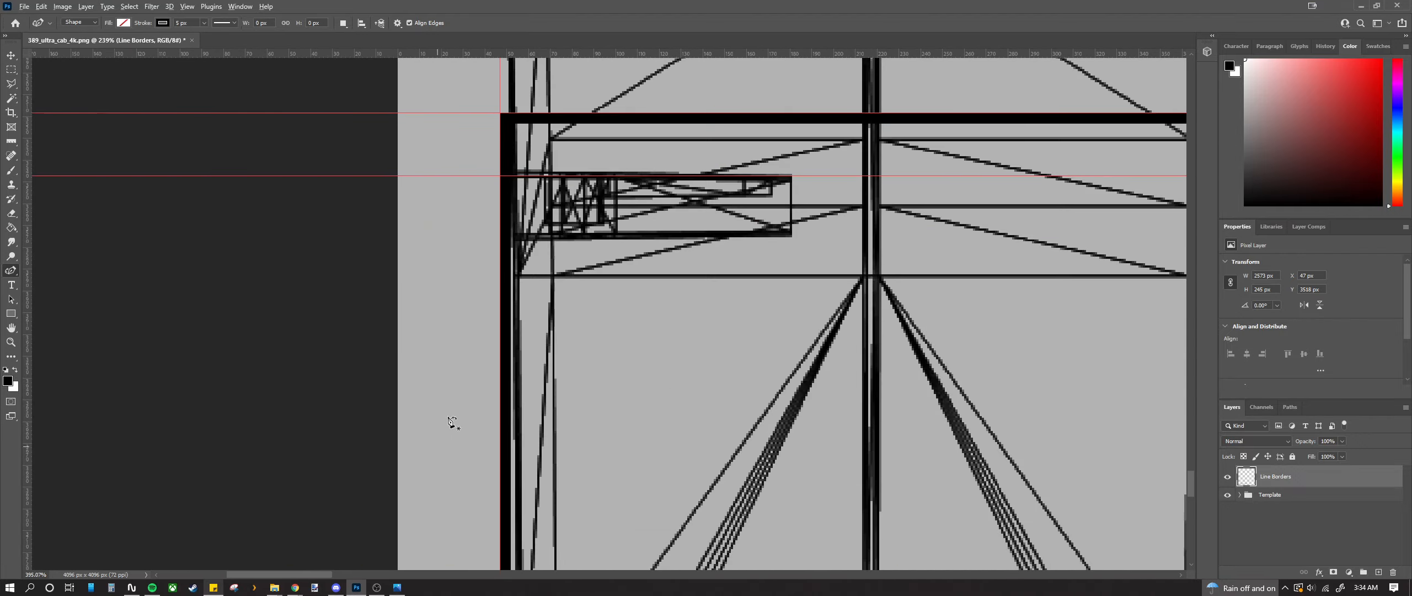
scroll(511, 330, "up", 2)
scroll(540, 213, "up", 4)
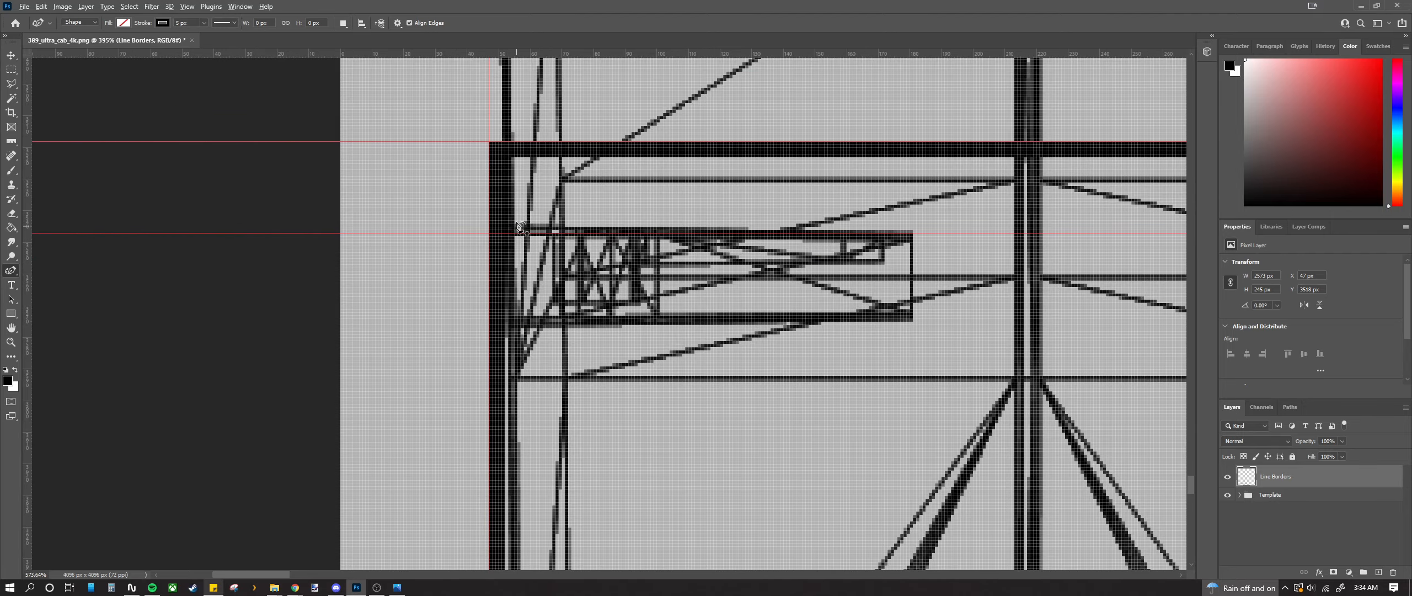
scroll(497, 257, "up", 2)
left_click(11, 55)
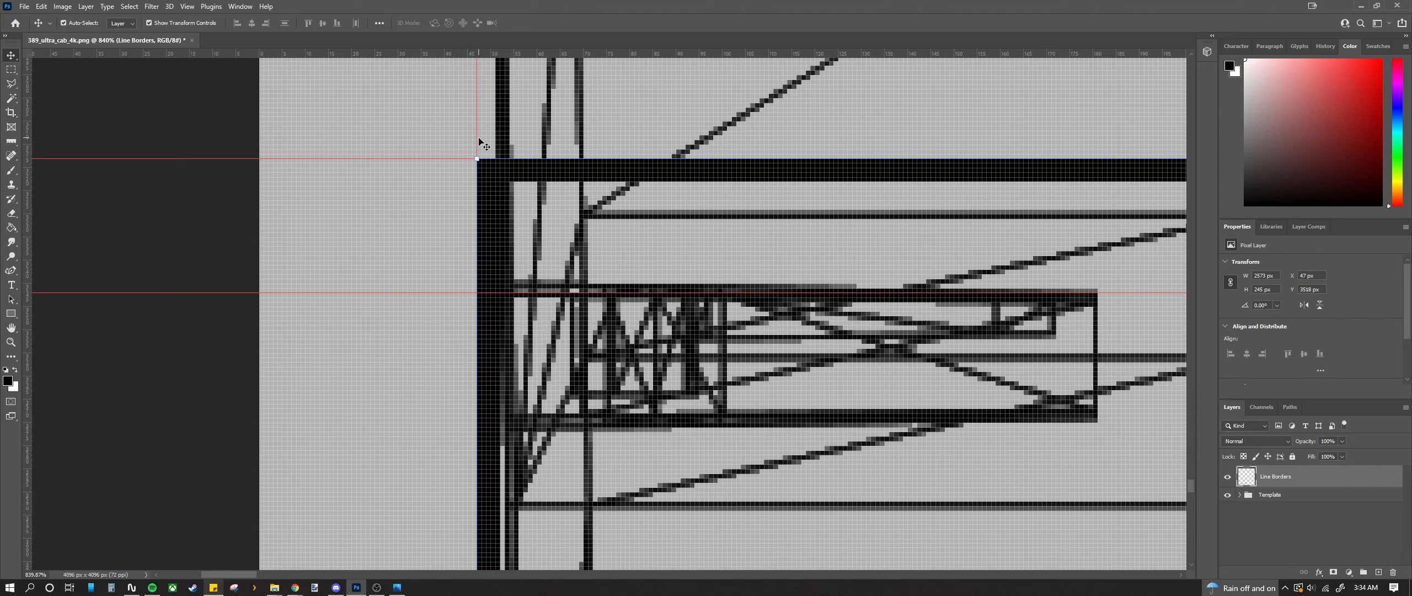
left_click_drag(478, 141, 462, 136)
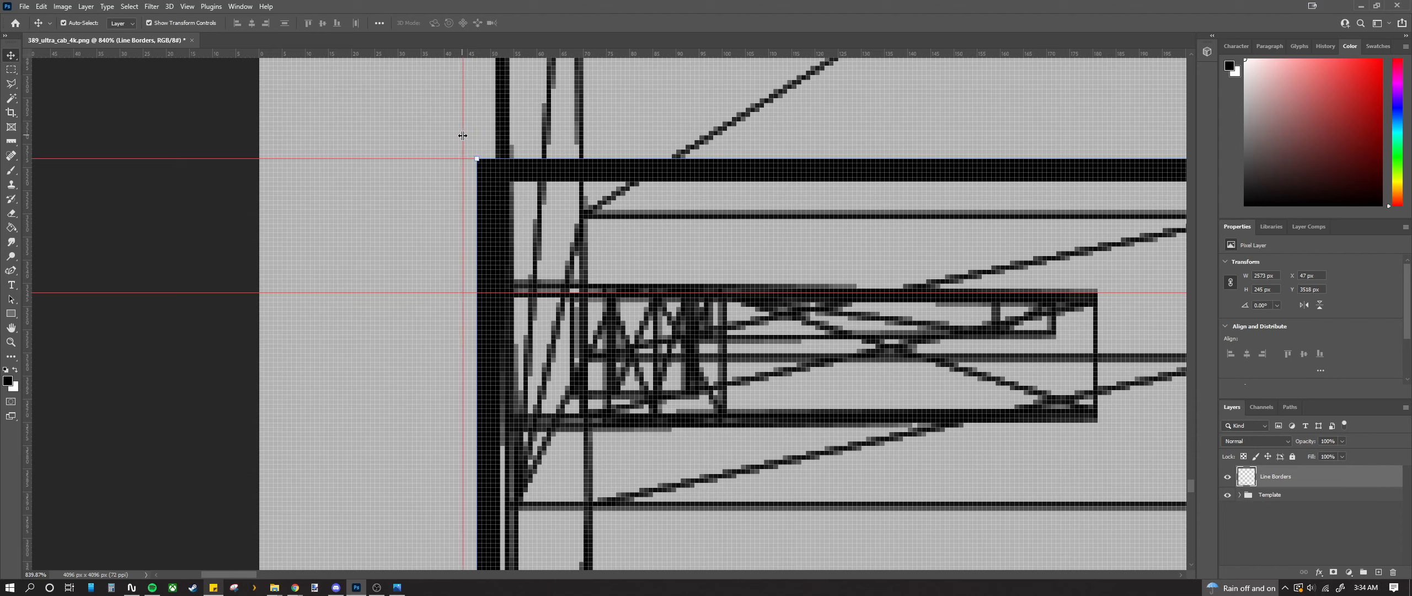
Step: Select the outline's L-shaped end strip and nudge it left onto the guide
key("m")
left_click_drag(420, 125, 550, 508)
scroll(443, 394, "up", 2)
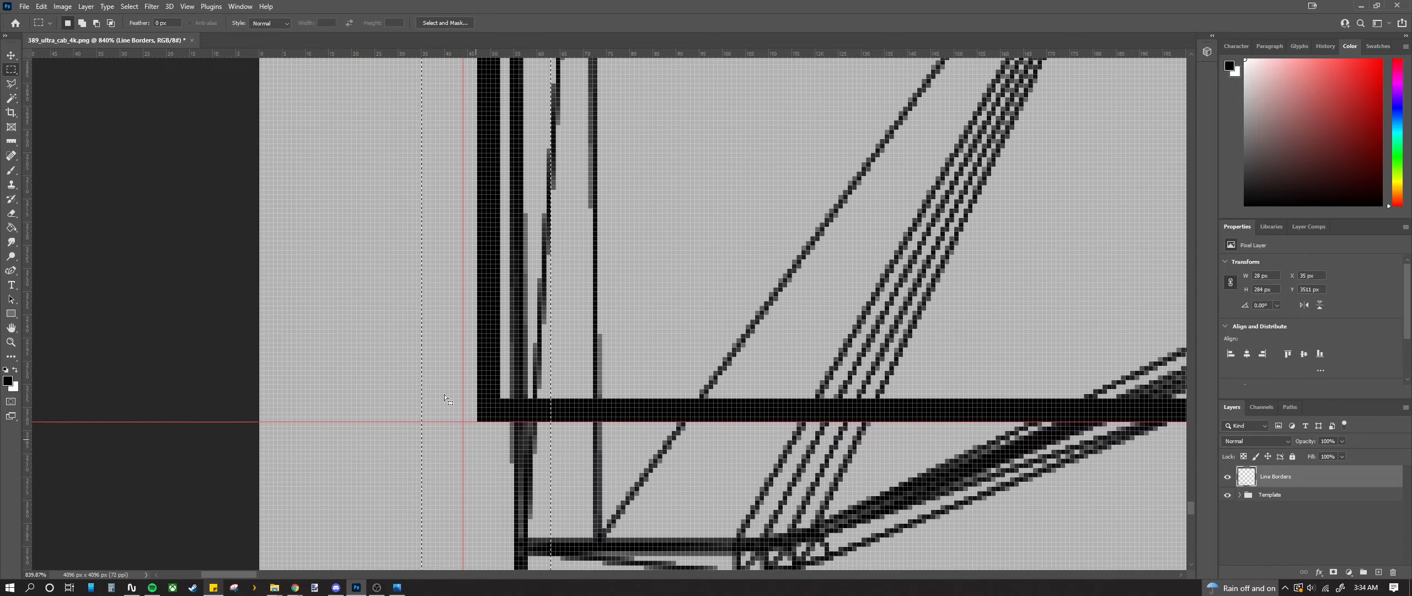
key("v")
scroll(183, 176, "down", 8)
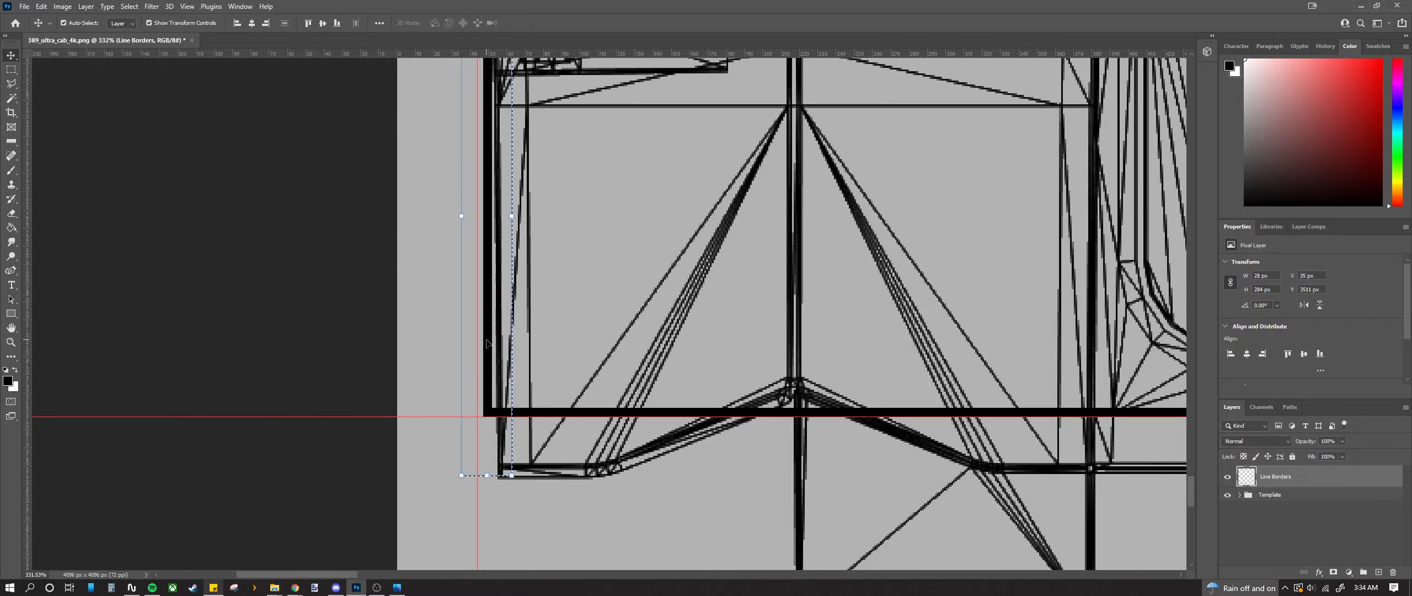
scroll(404, 316, "up", 6)
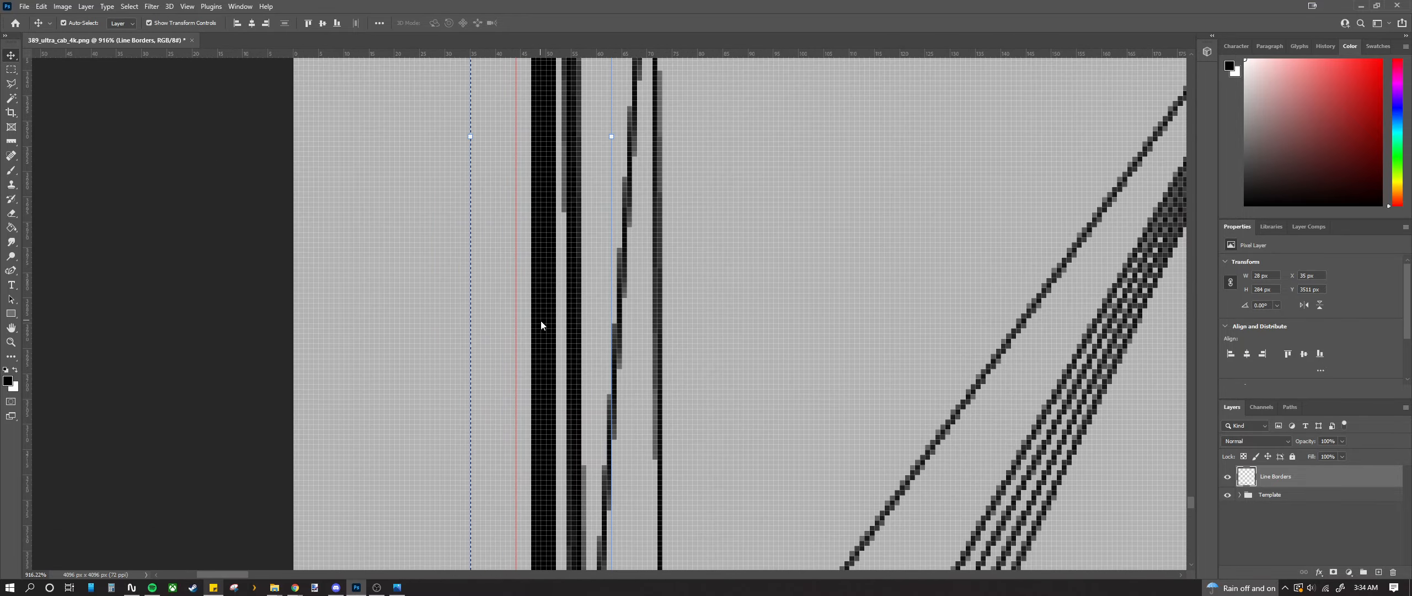
left_click_drag(542, 321, 527, 319)
scroll(542, 346, "down", 2)
scroll(544, 348, "down", 4)
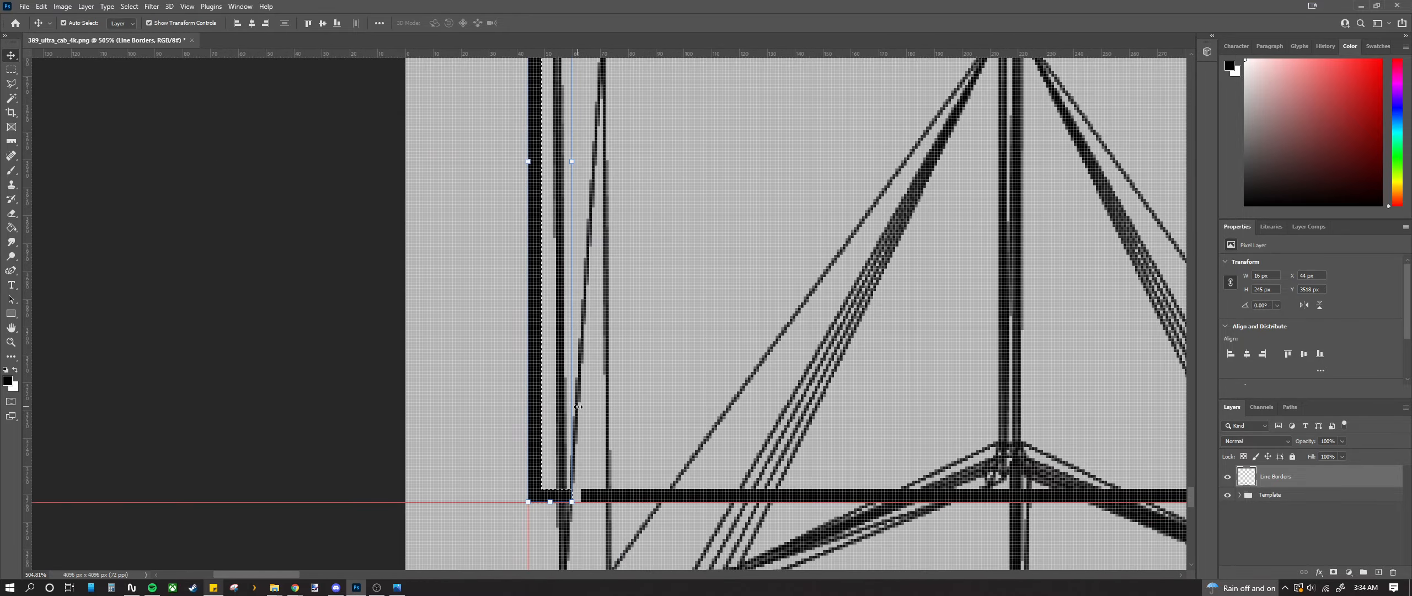
scroll(598, 505, "up", 5)
scroll(598, 515, "up", 4)
Step: Copy a 10x5 px block of the bar to Layer 1 and slide it left to close the gap
key("m")
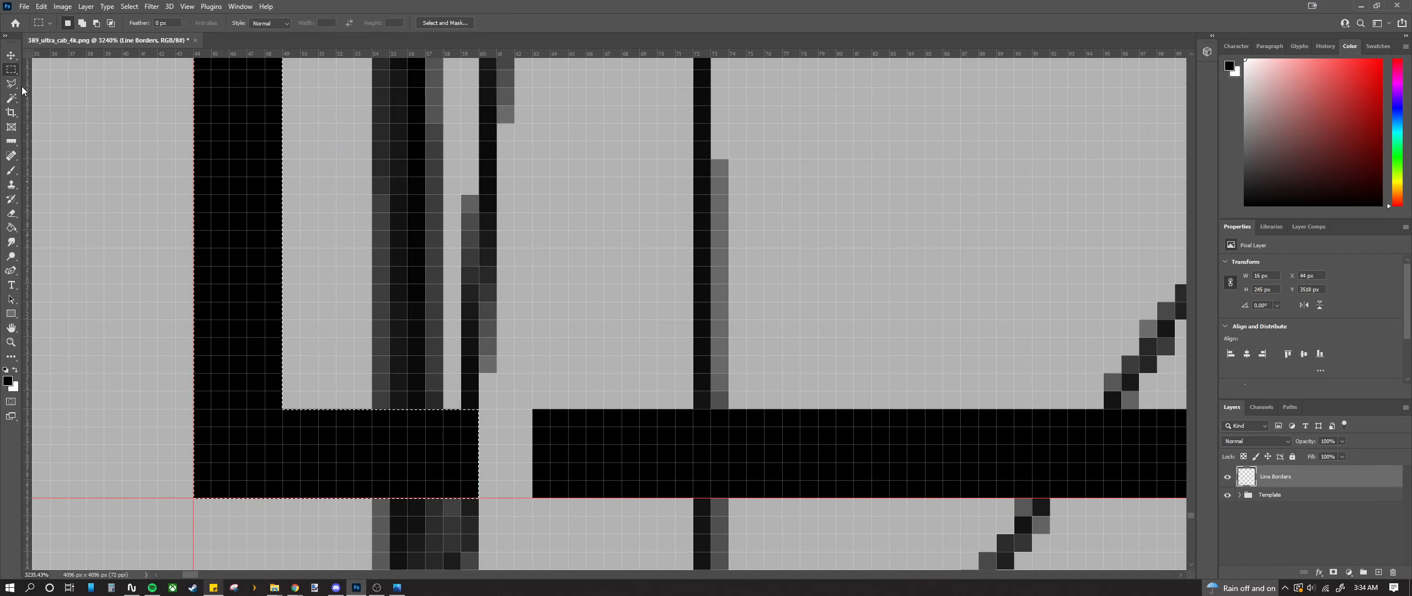
left_click_drag(545, 423, 705, 485)
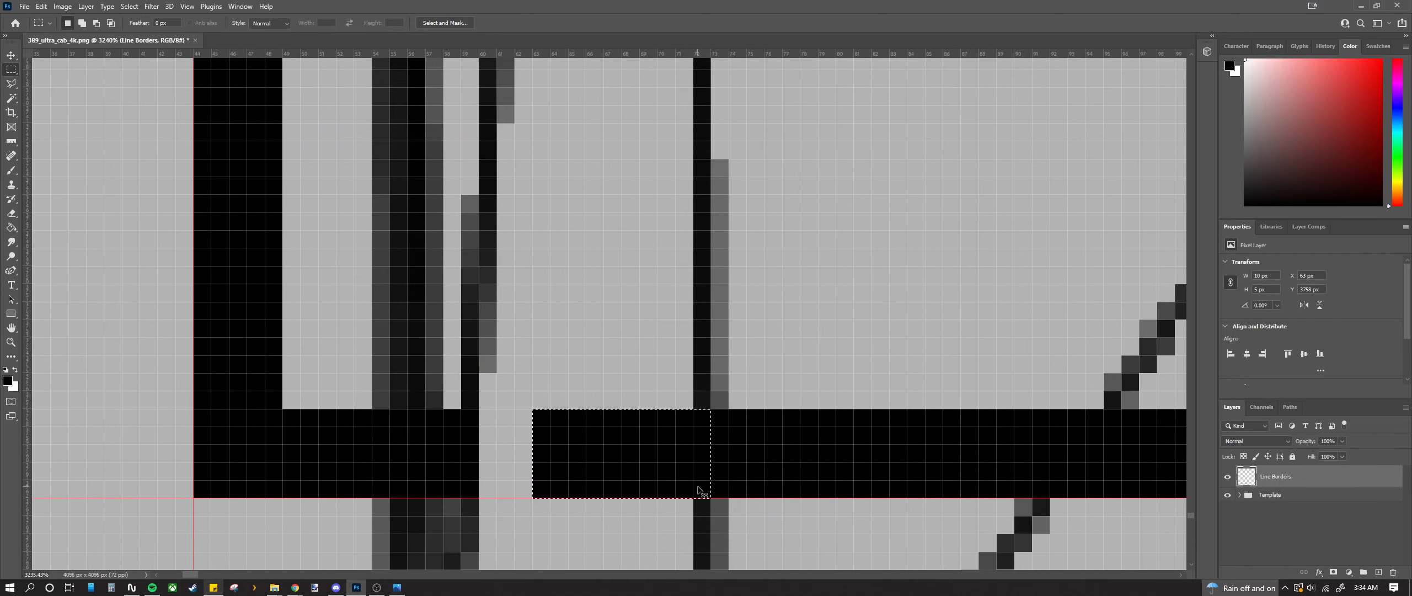
key("ctrl+j")
left_click(10, 56)
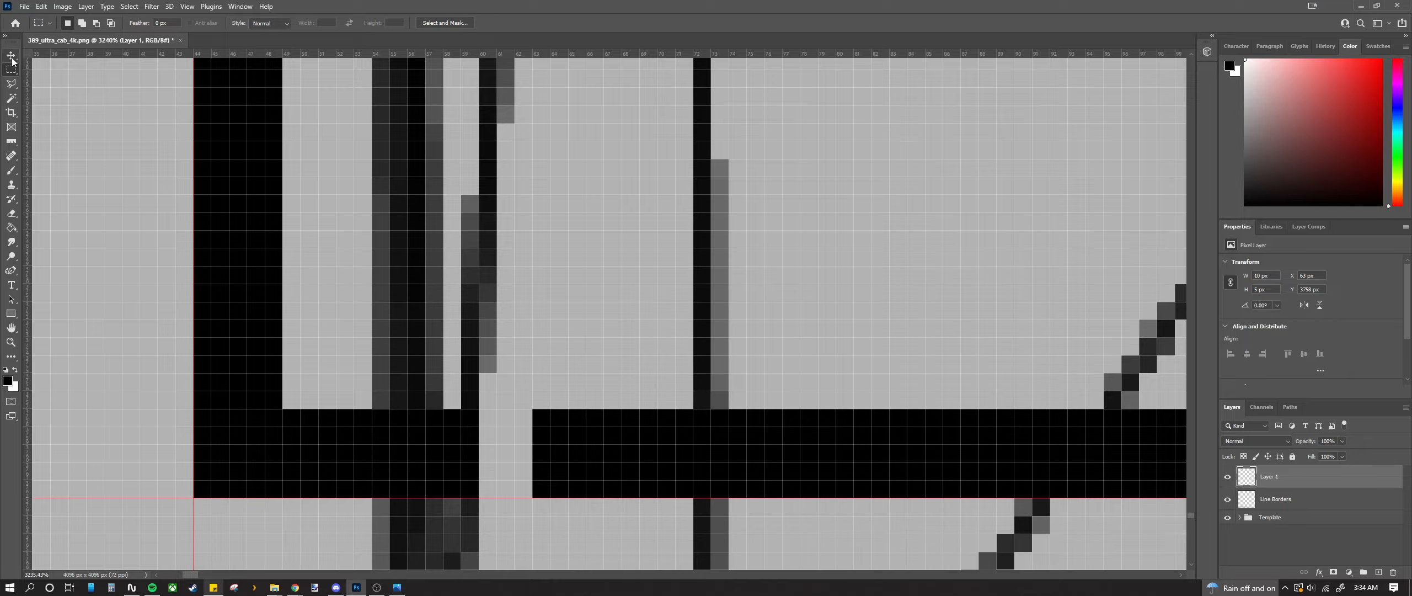
left_click_drag(580, 458, 456, 453)
Step: Duplicate the block as Layer 2 and place it into the upper bar's gap
scroll(471, 447, "down", 1)
scroll(471, 448, "down", 10)
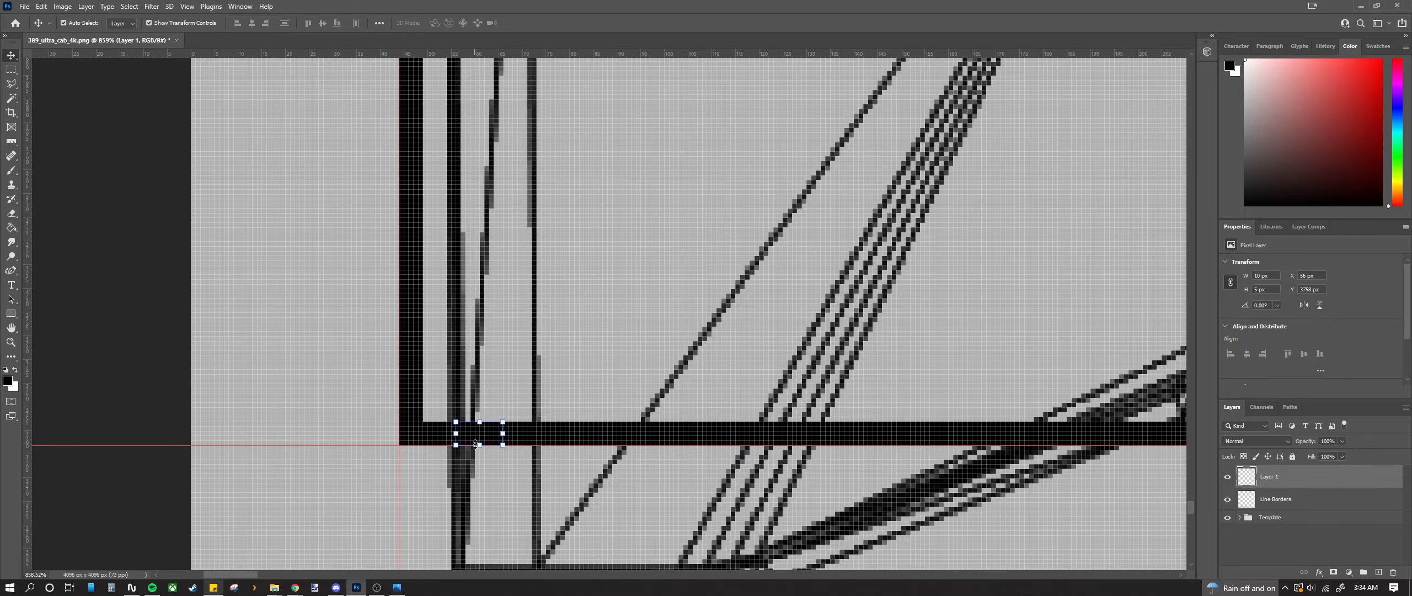
scroll(472, 441, "up", 6)
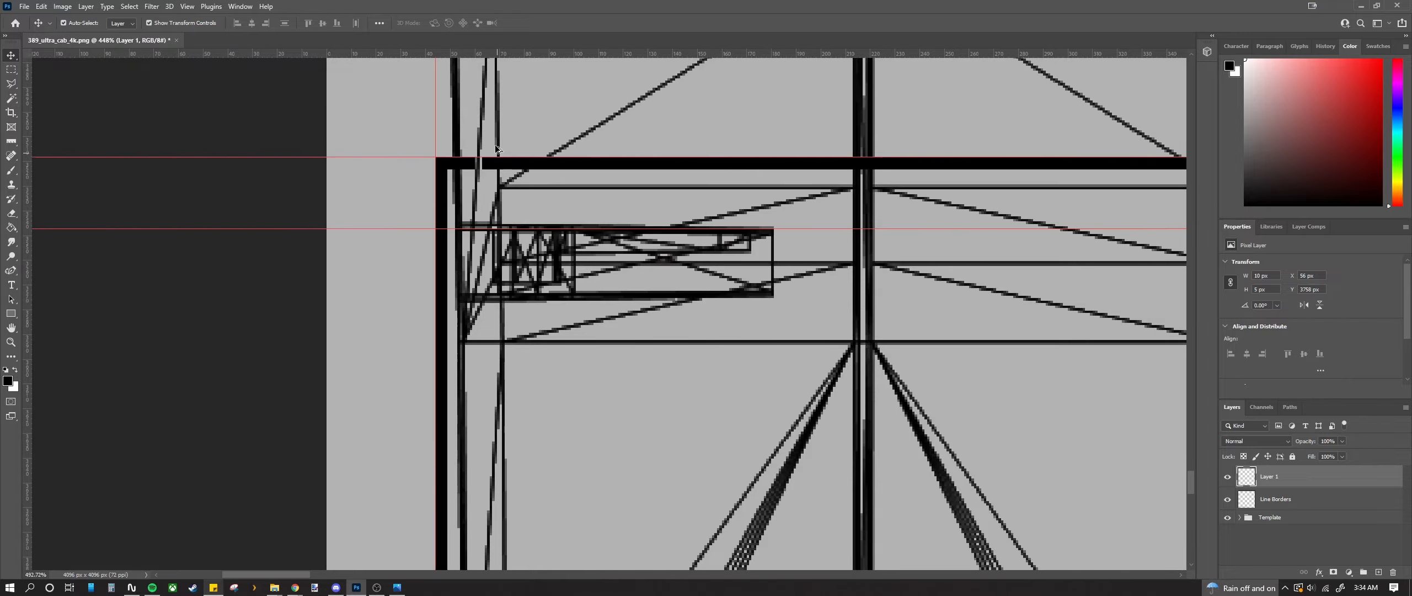
scroll(457, 163, "up", 10)
left_click_drag(482, 208, 395, 225)
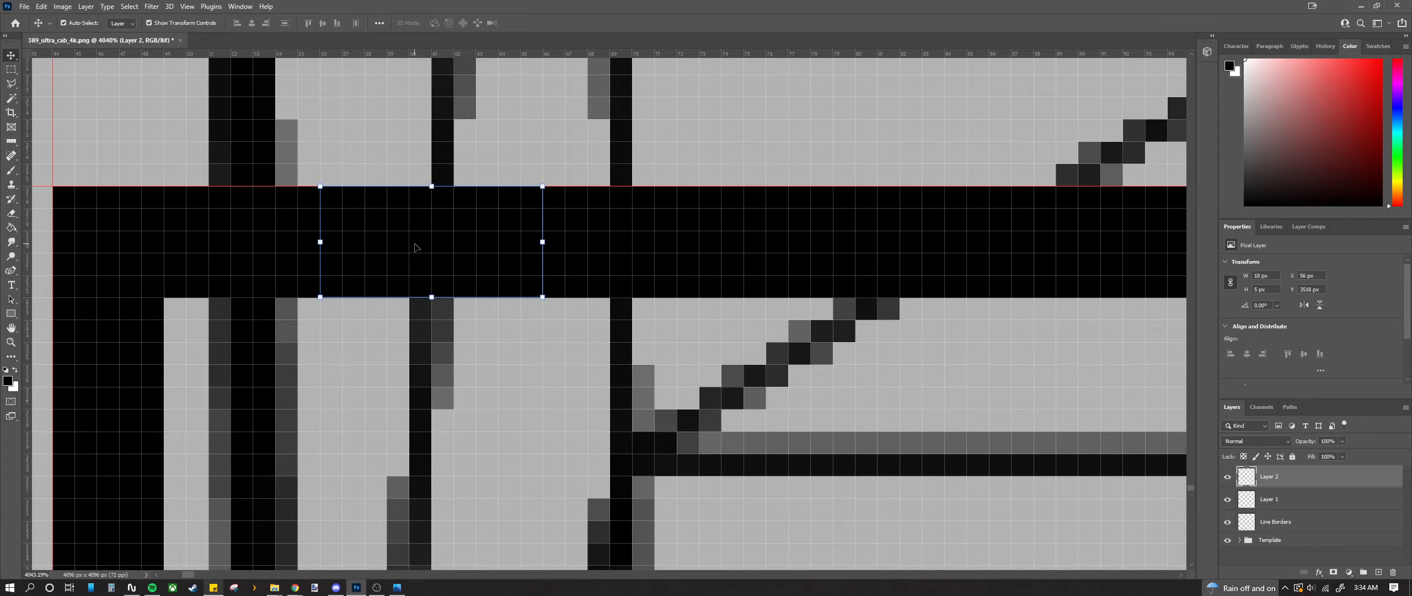
scroll(395, 226, "down", 8)
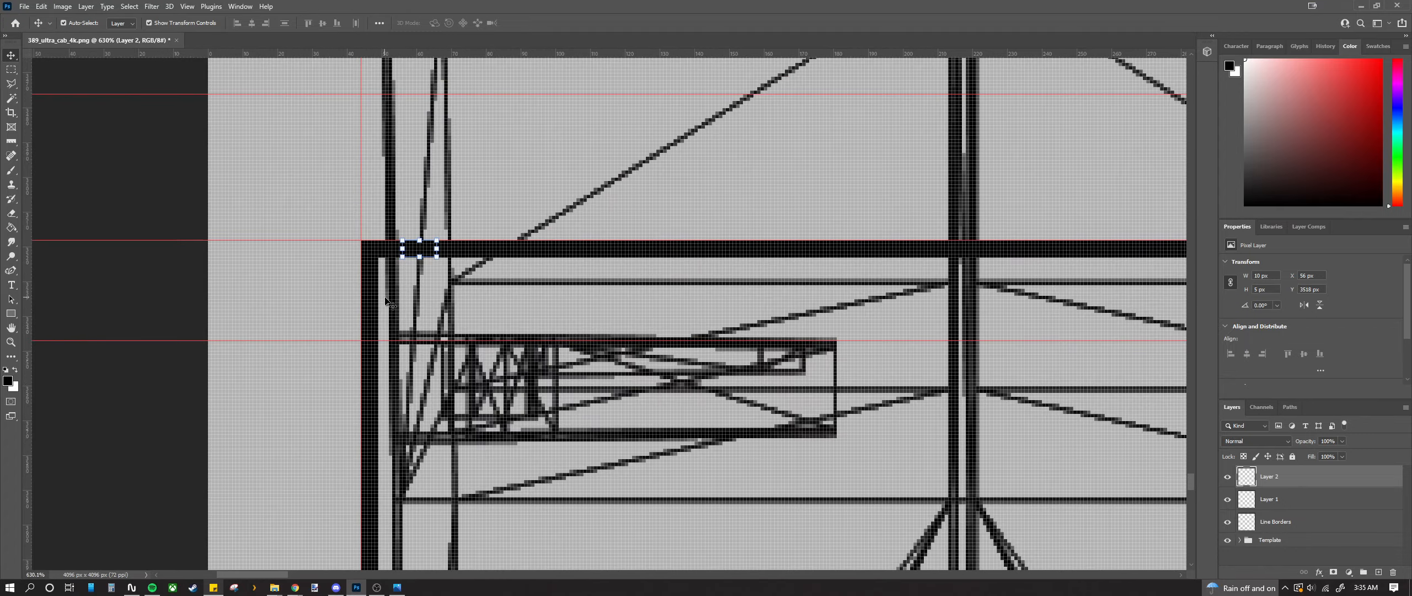
scroll(390, 319, "down", 6)
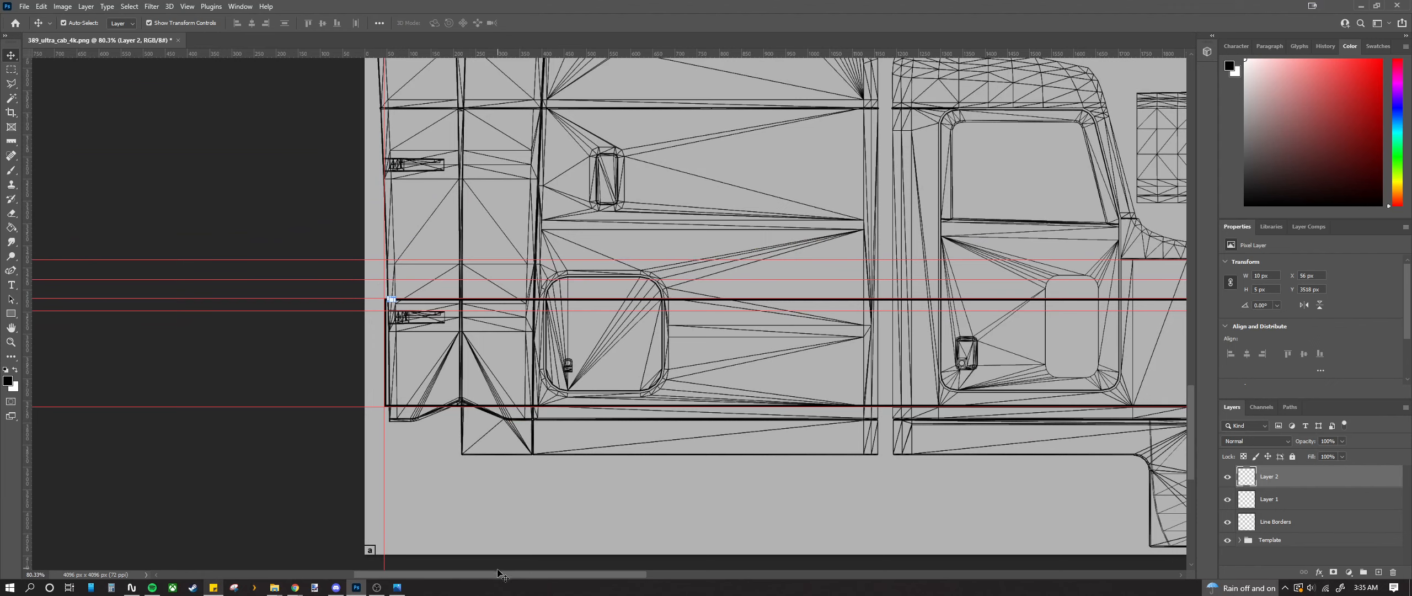
Step: Shift the left vertical guide further left
scroll(530, 439, "down", 3)
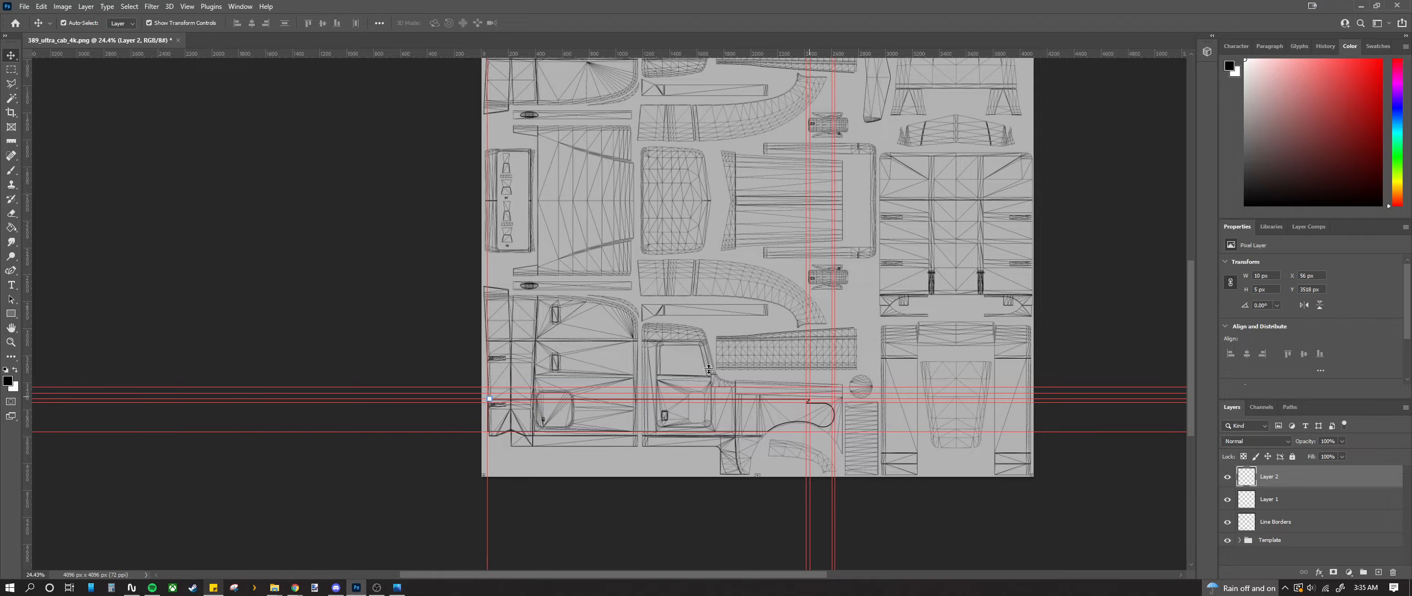
scroll(592, 413, "up", 10)
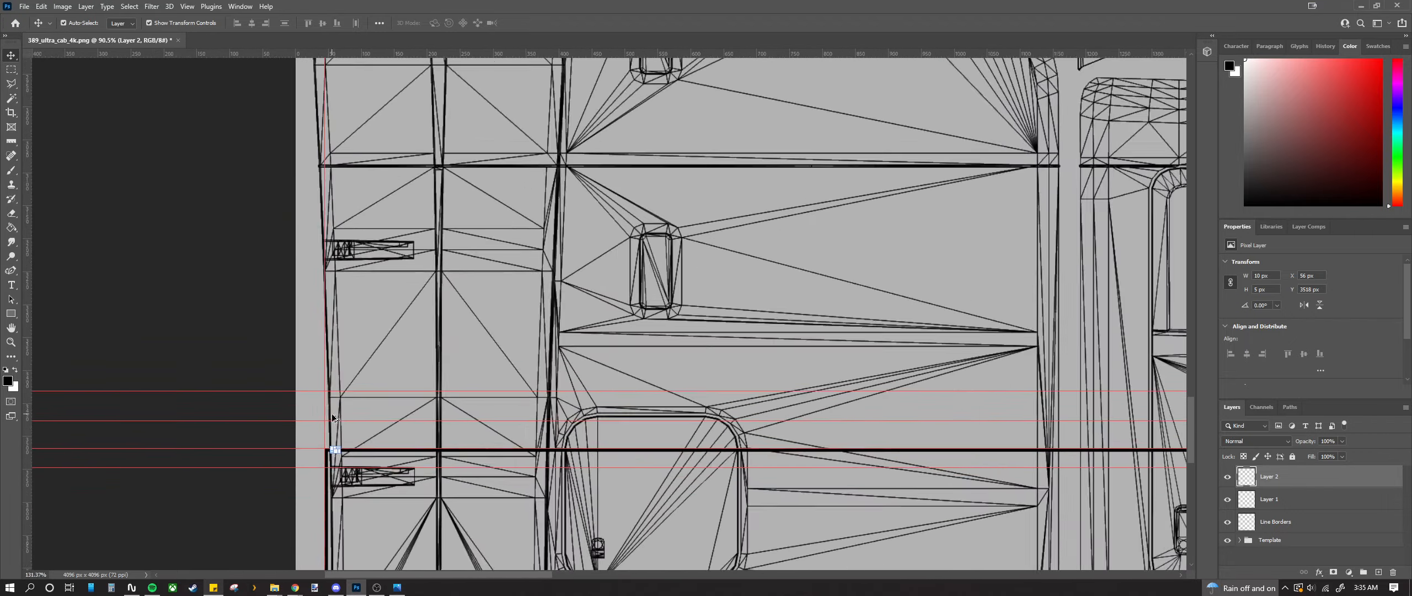
scroll(329, 402, "up", 10)
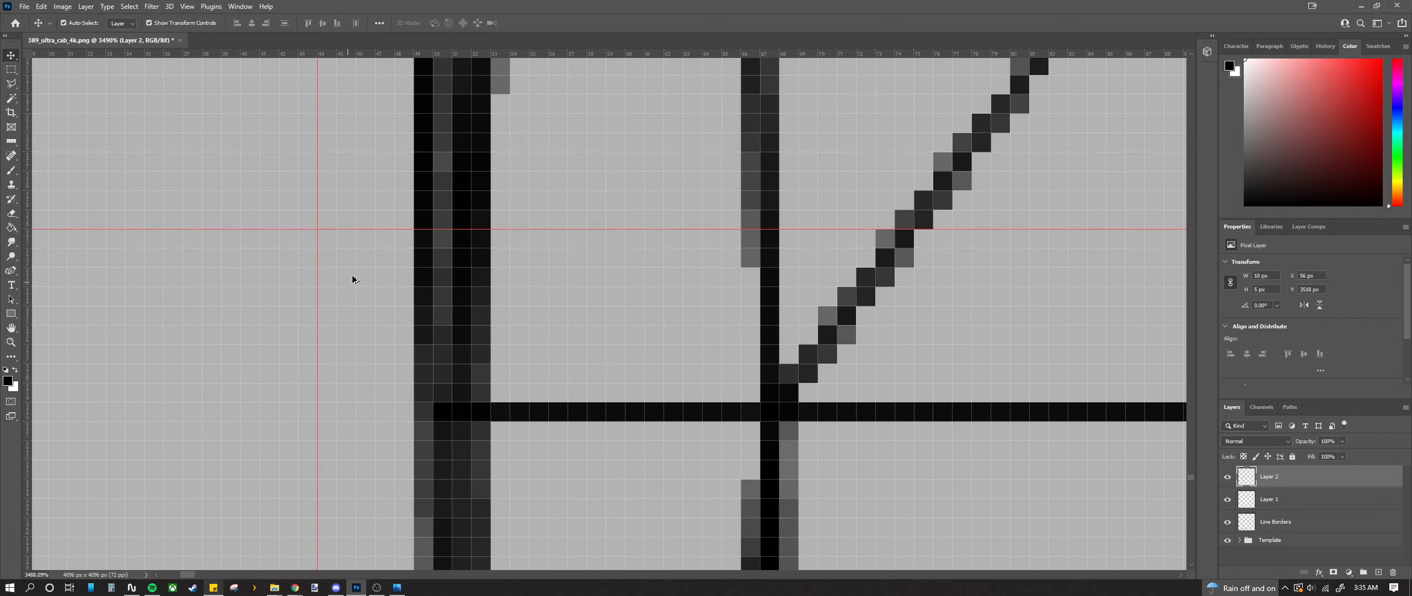
left_click_drag(319, 267, 243, 268)
Step: Add a new vertical guide at X 2554 px beside the stripe's step near the truck bed
scroll(263, 297, "down", 3)
scroll(264, 296, "down", 15)
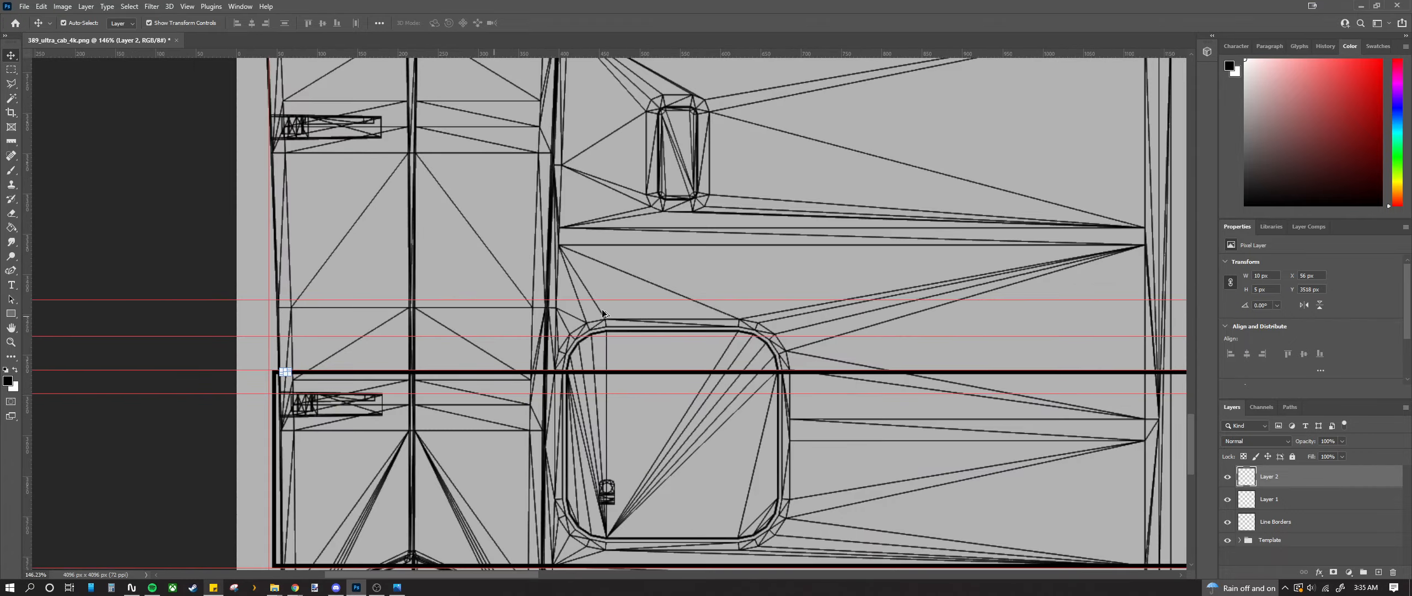
scroll(710, 317, "right", 2)
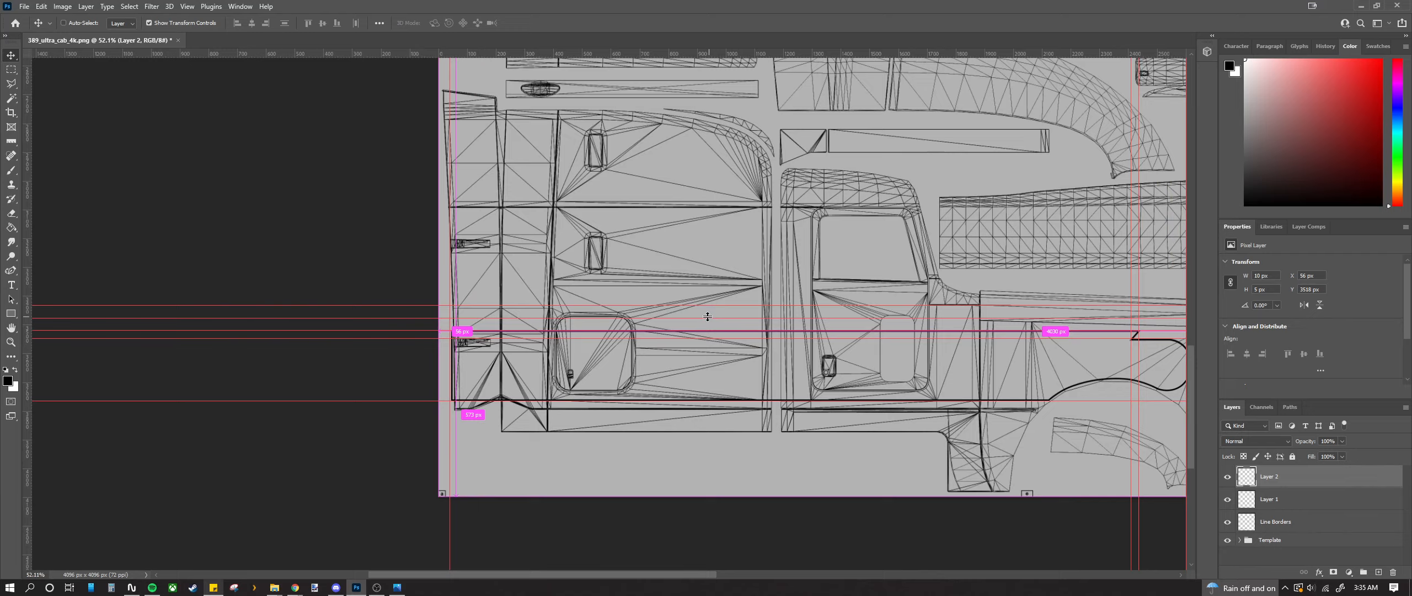
left_click_drag(672, 574, 767, 570)
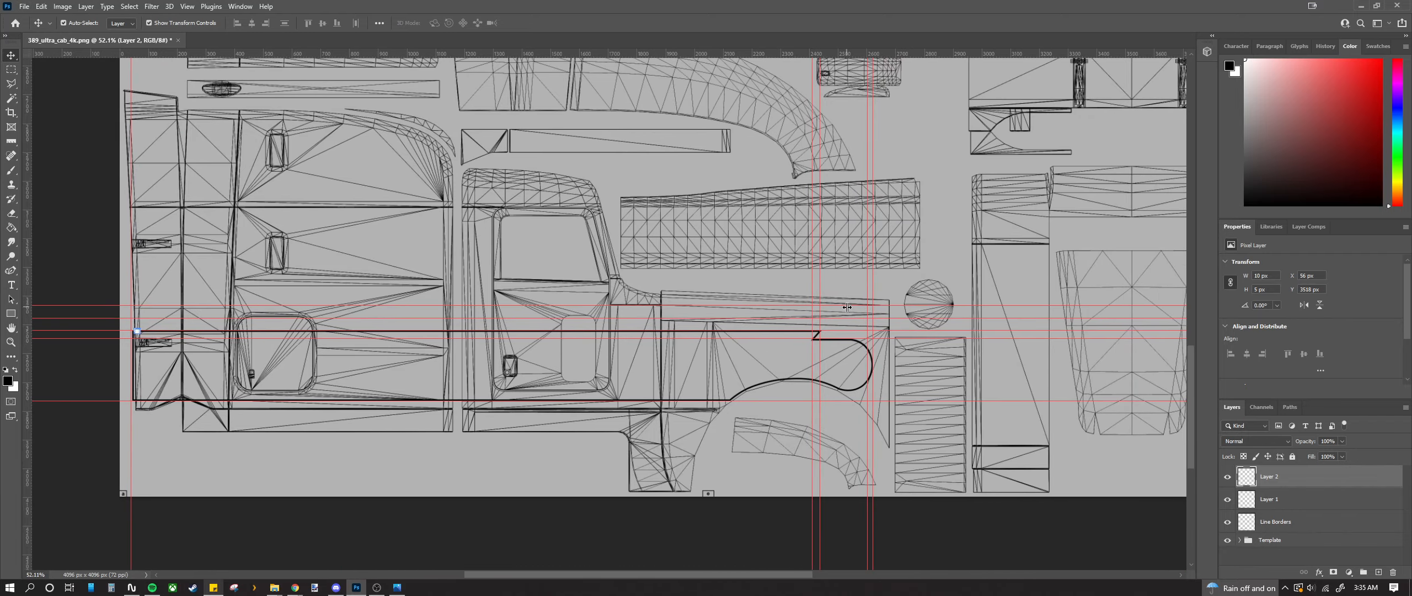
scroll(831, 331, "up", 8)
scroll(831, 333, "up", 3)
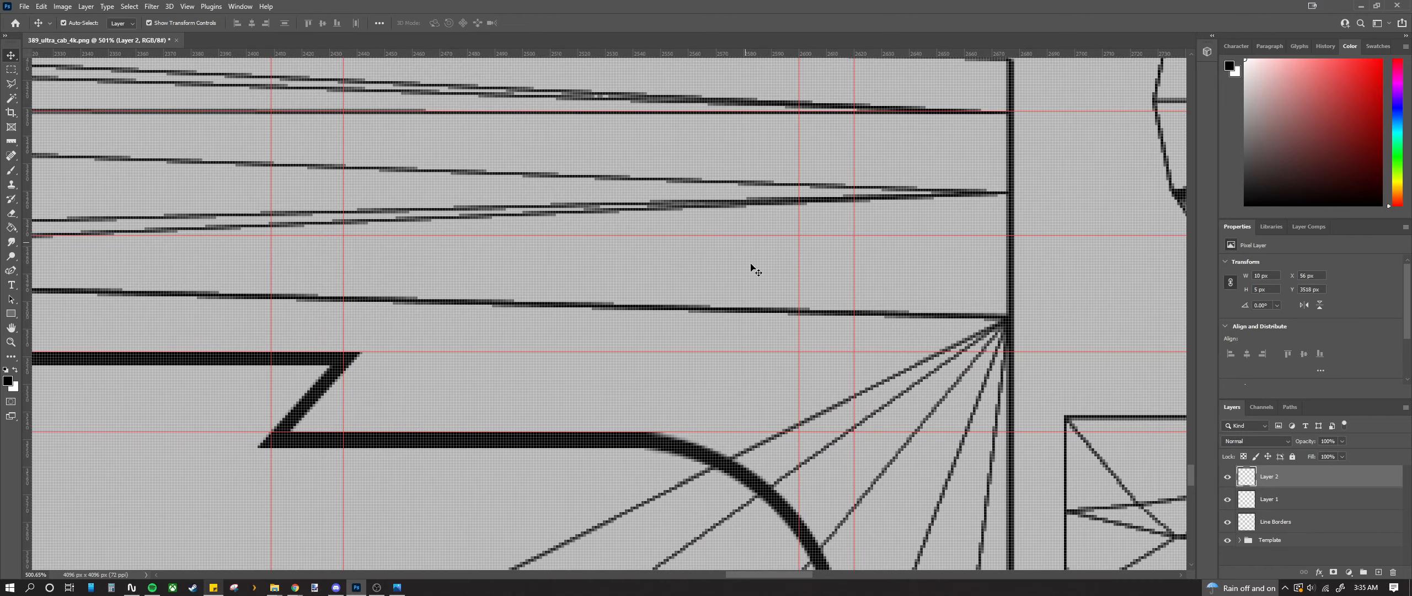
scroll(799, 333, "up", 1)
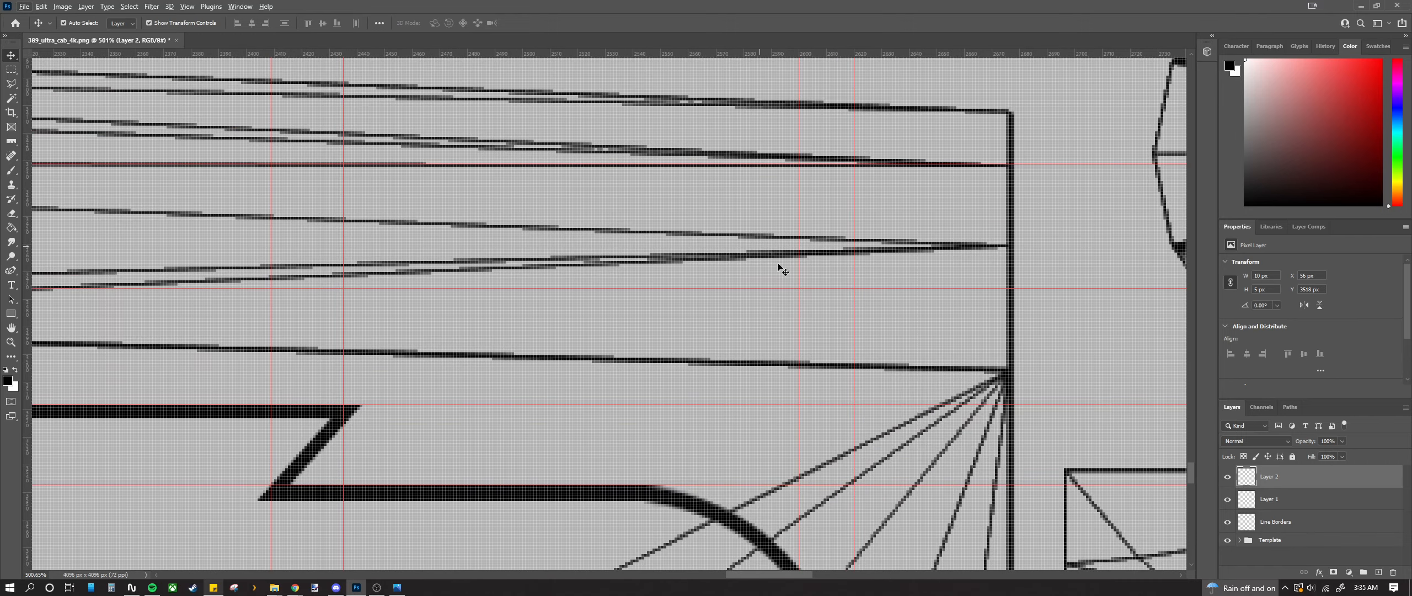
scroll(731, 282, "up", 1)
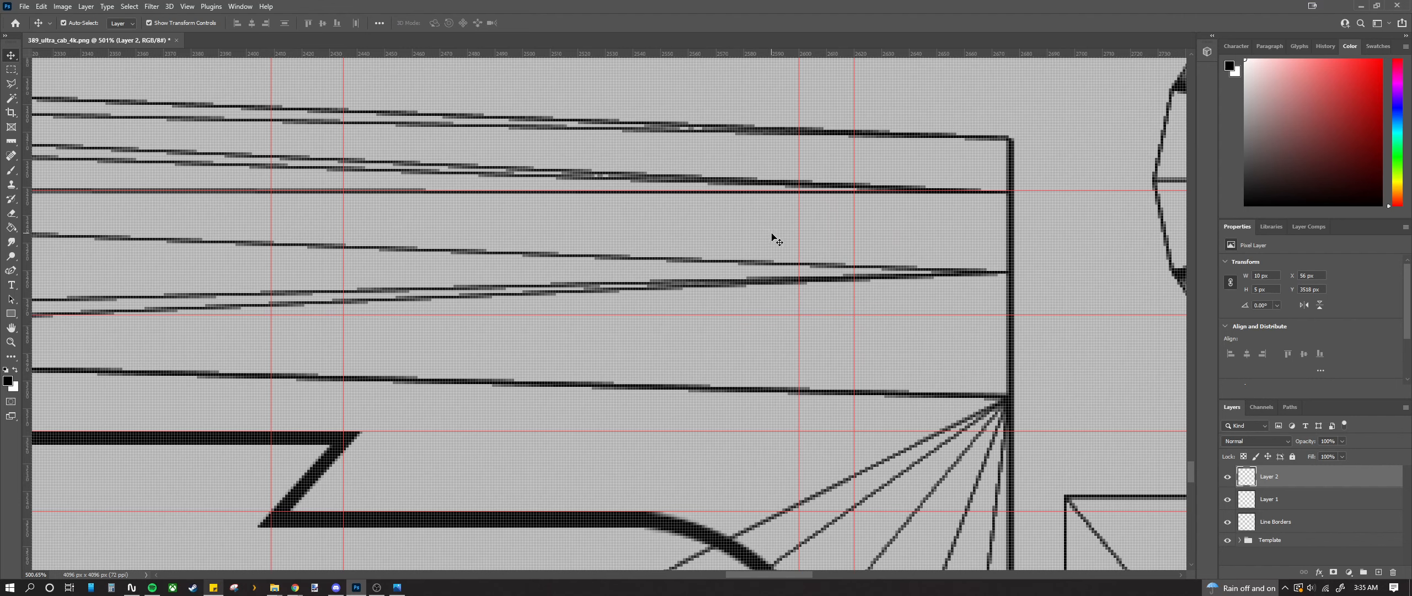
scroll(775, 240, "up", 1)
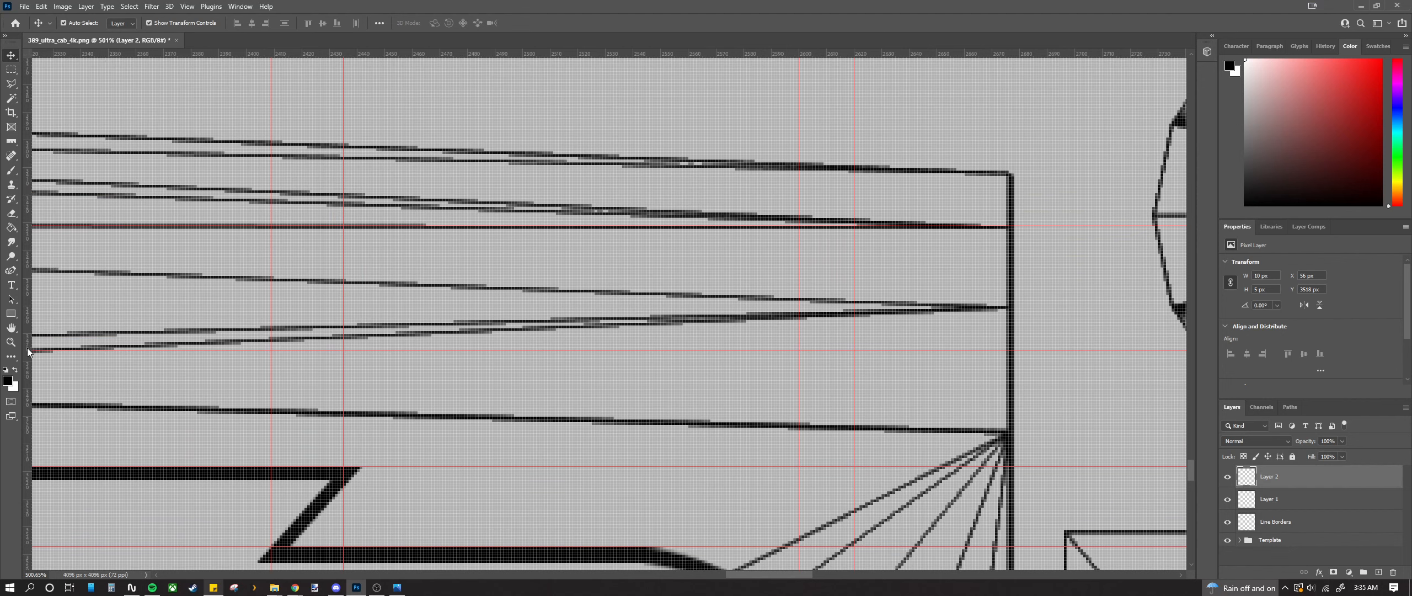
left_click_drag(29, 352, 669, 385)
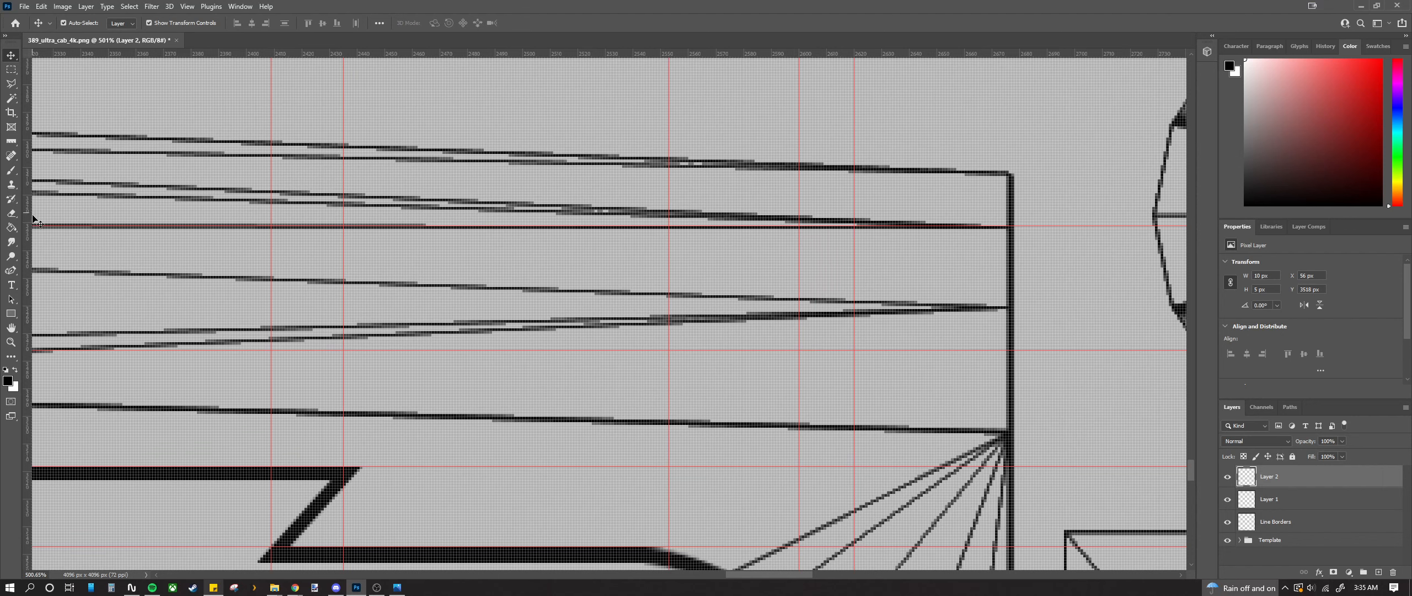
left_click(11, 270)
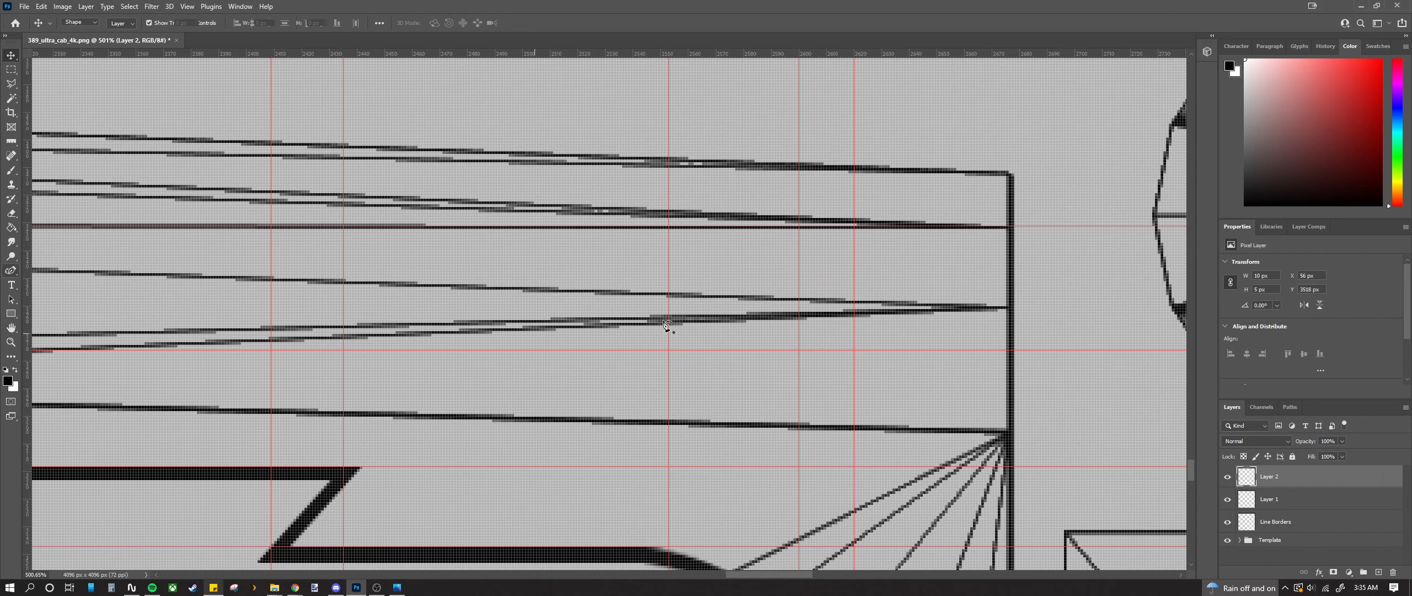
Step: Draw a three-point diagonal stripe path from the guide intersection and bend it into a curve
left_click(669, 226)
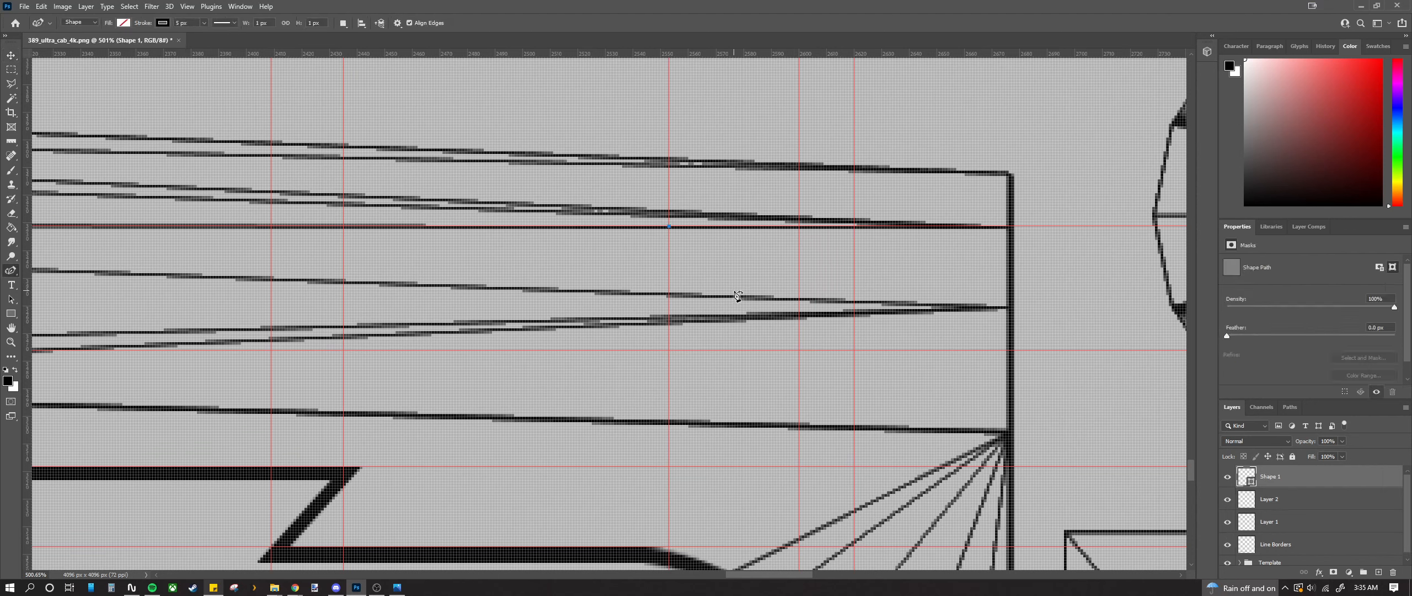
left_click(733, 290)
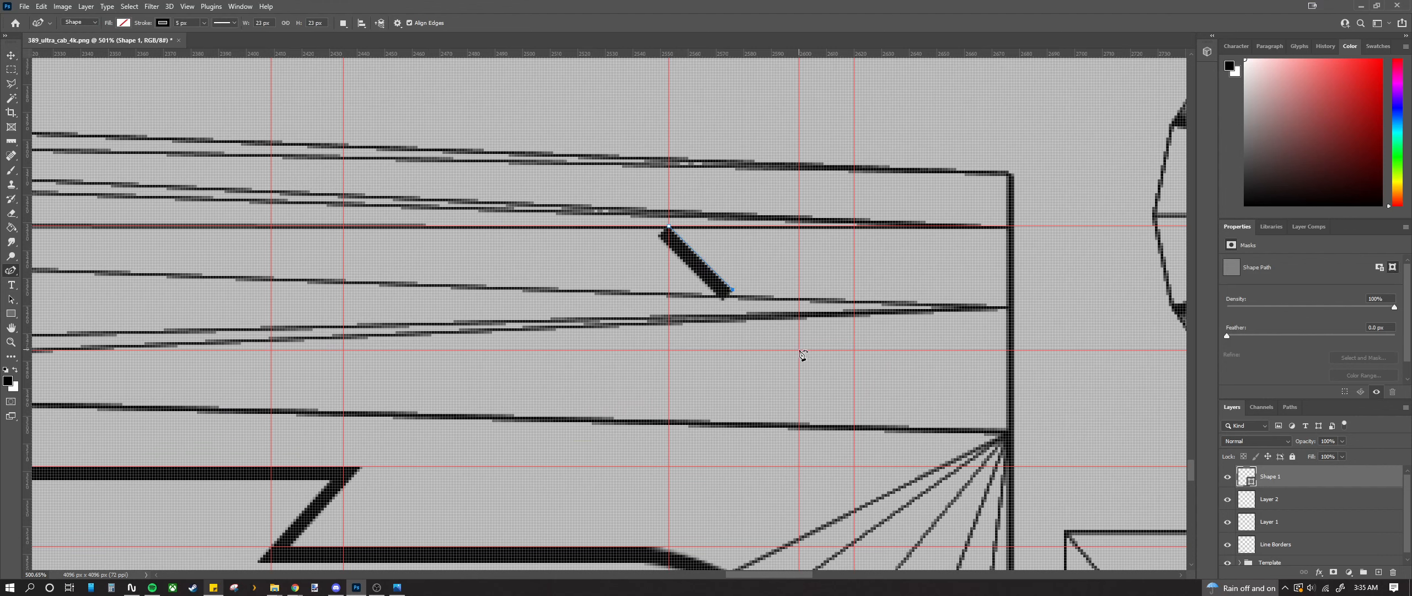
left_click(799, 350)
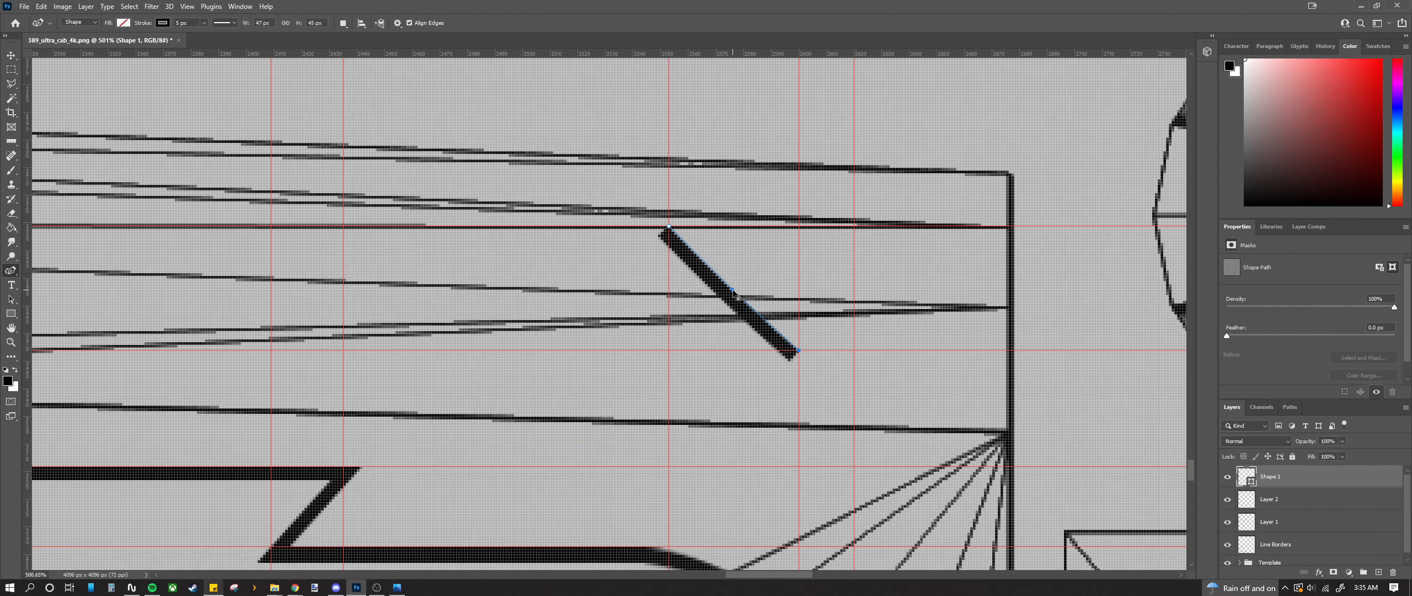
mouse_move(738, 297)
left_mouse_down()
mouse_move(719, 305)
mouse_move(708, 290)
left_mouse_up()
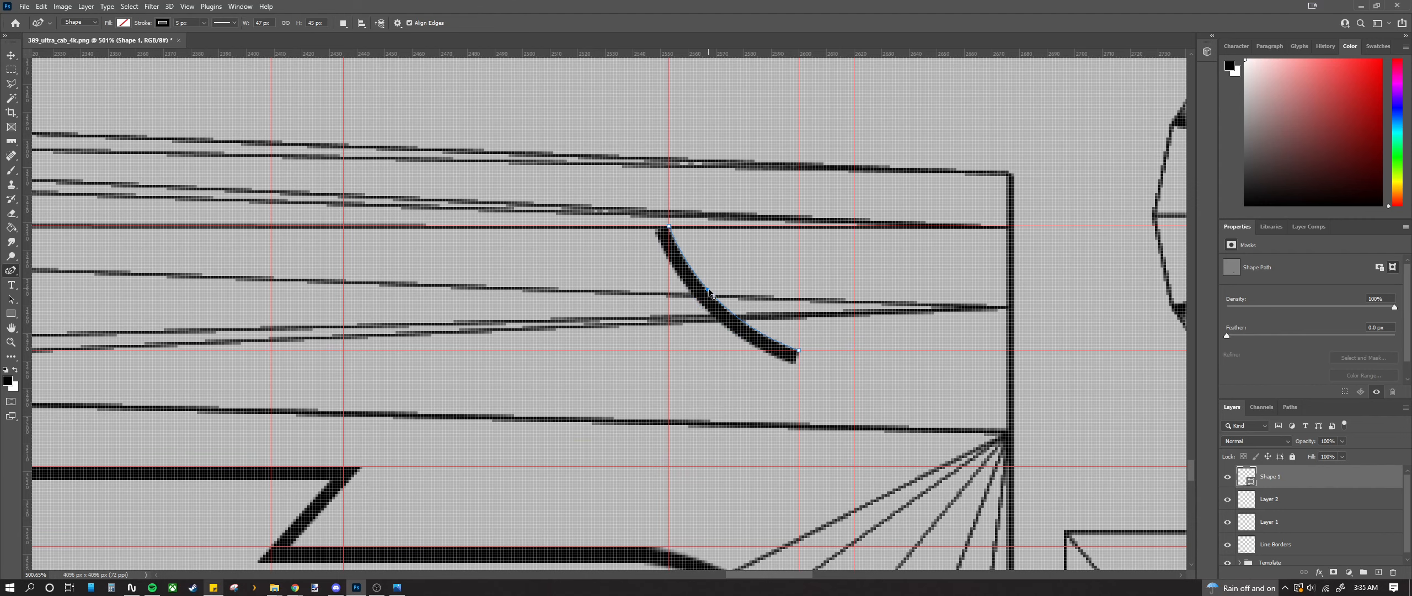
left_click_drag(800, 352, 804, 302)
Step: Shift the curve's top point slightly left and pull its middle down and right
scroll(799, 345, "up", 5)
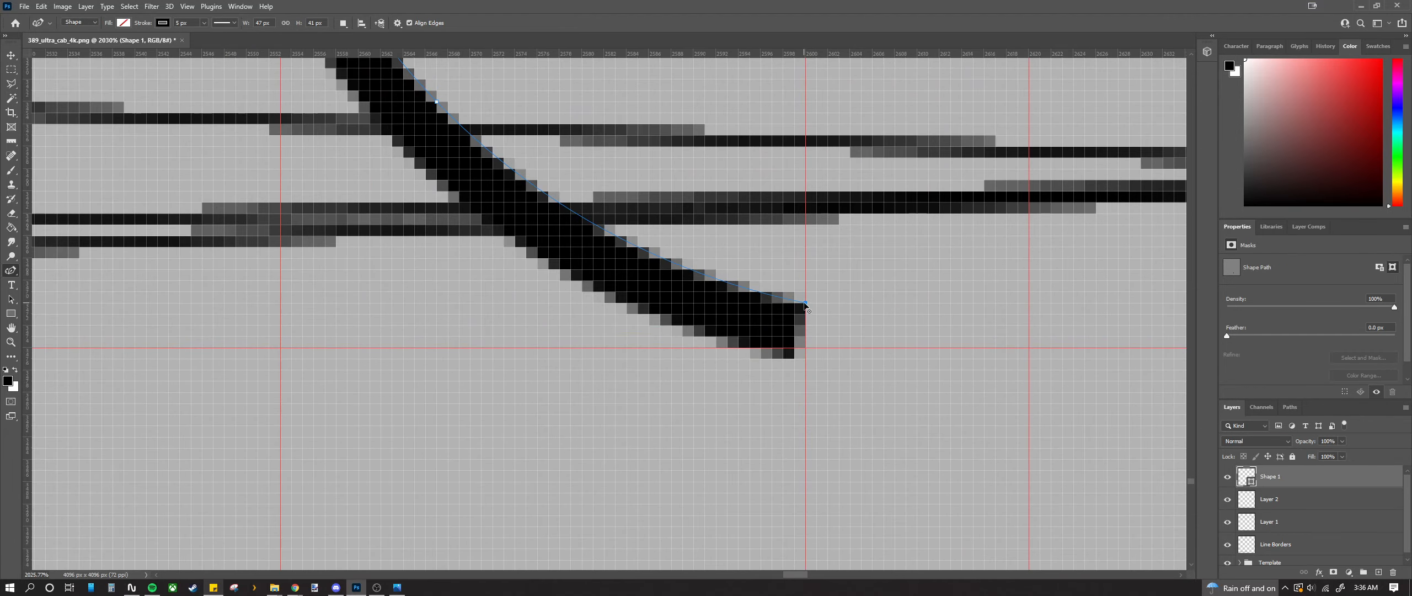
scroll(717, 294, "down", 5)
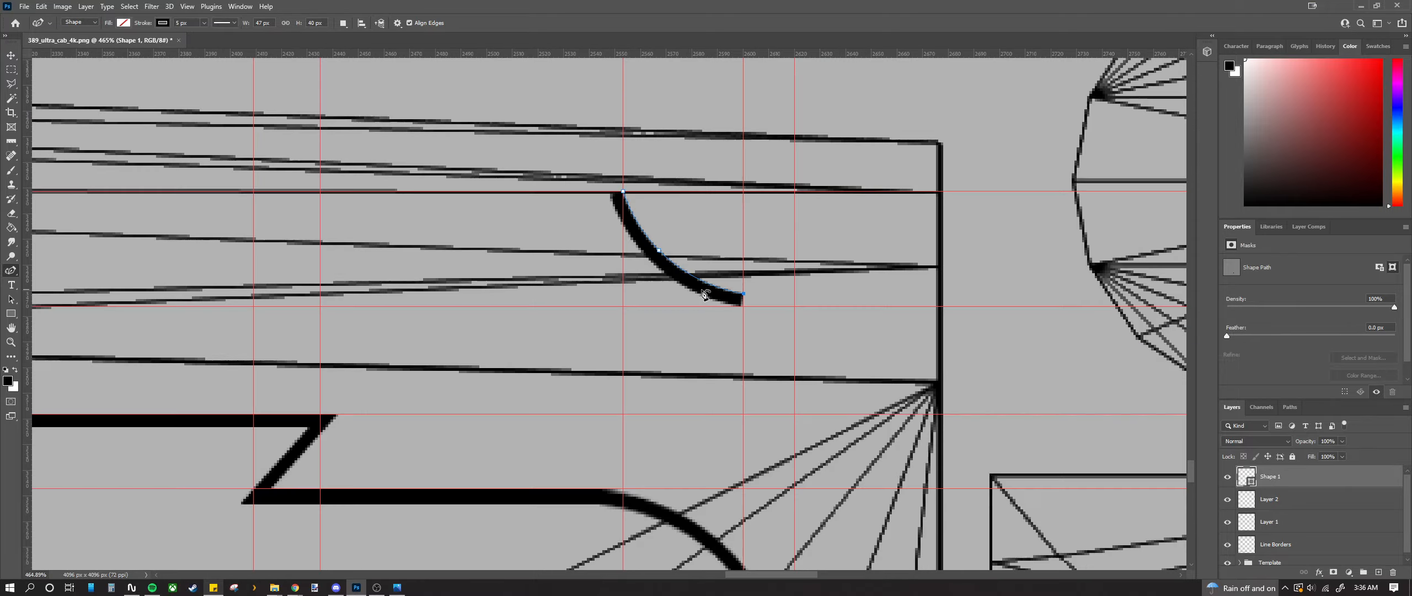
scroll(666, 274, "up", 5)
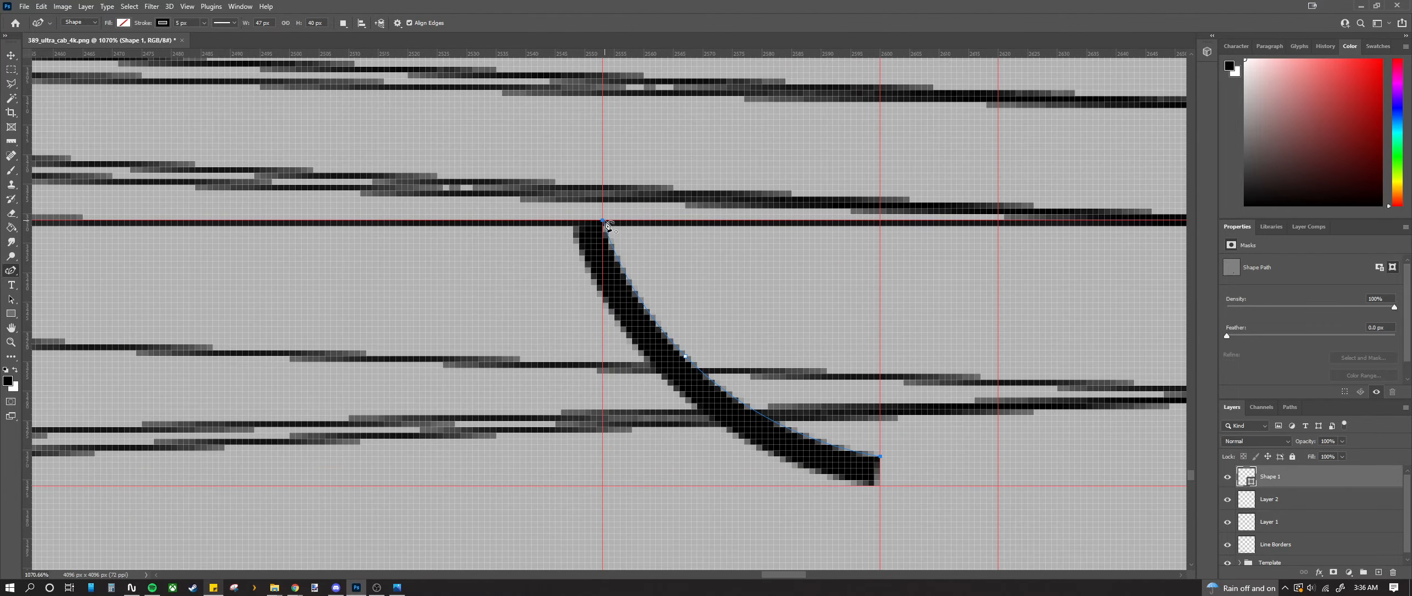
left_click(604, 221)
key("ctrl+z")
left_click_drag(598, 222, 591, 222)
scroll(657, 302, "down", 5)
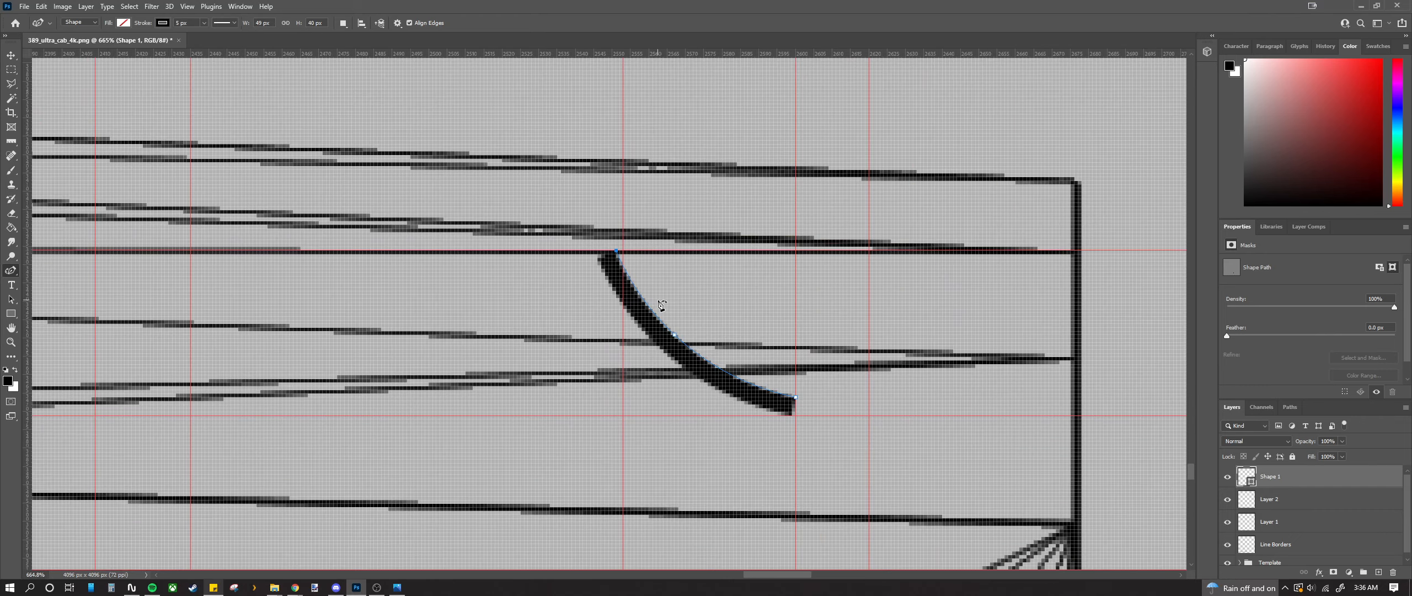
left_click_drag(674, 335, 697, 348)
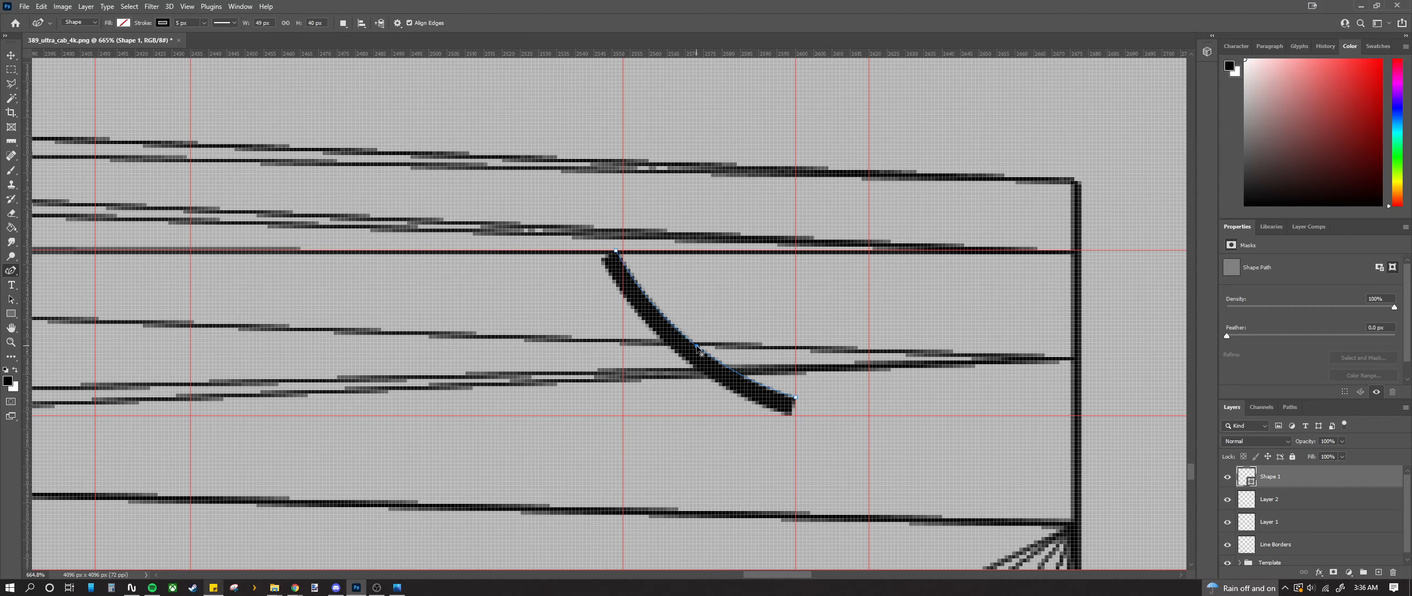
scroll(700, 353, "down", 10)
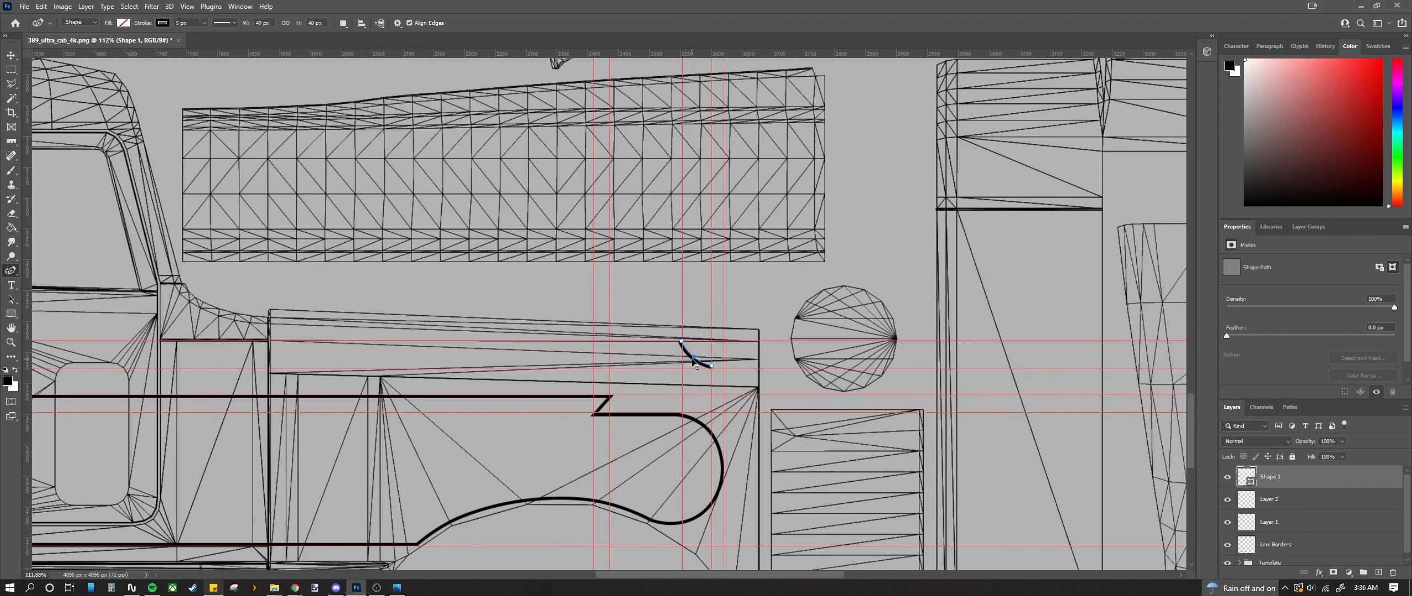
scroll(719, 379, "up", 12)
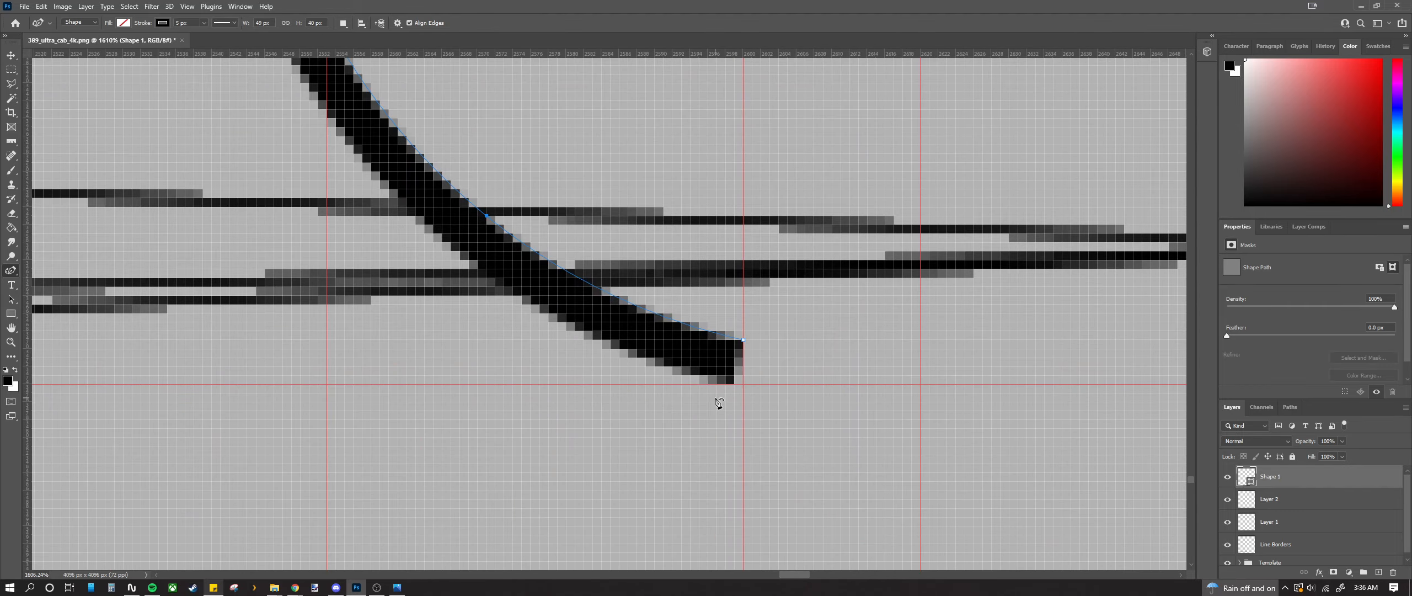
key("Escape")
Step: Extend the stroke's end down-right with an extra anchor stretched along the lower guide
scroll(758, 382, "down", 3)
scroll(756, 370, "up", 3)
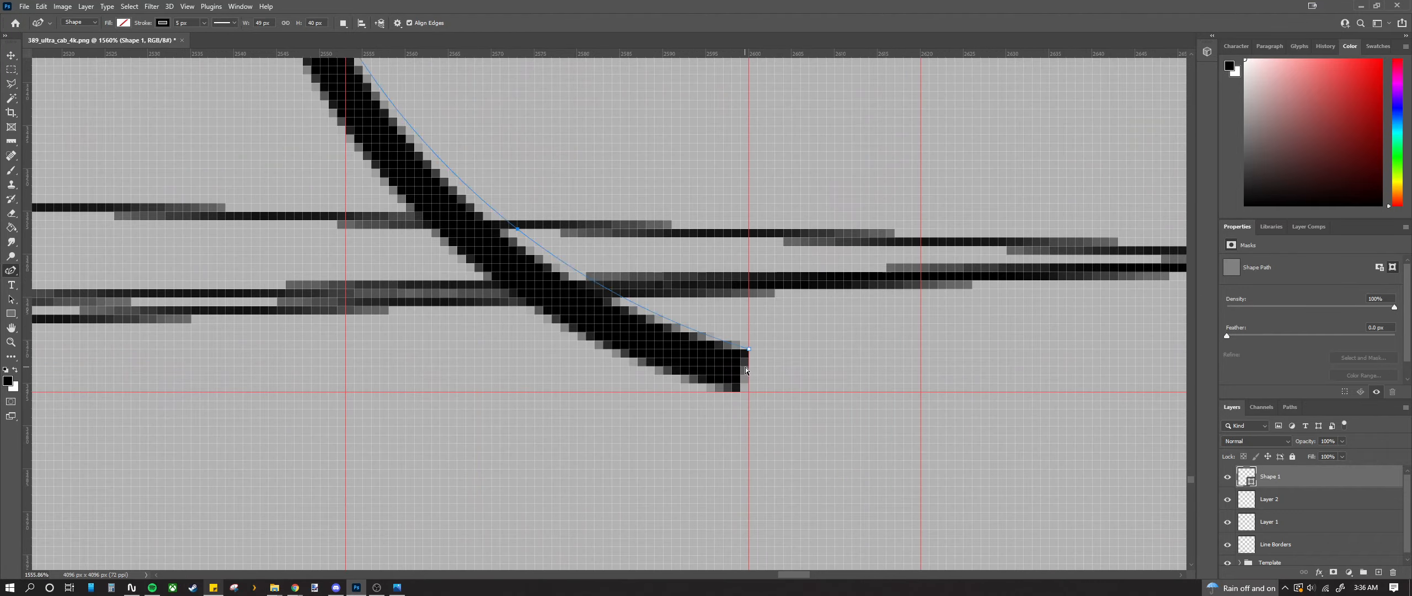
left_click_drag(750, 351, 792, 391)
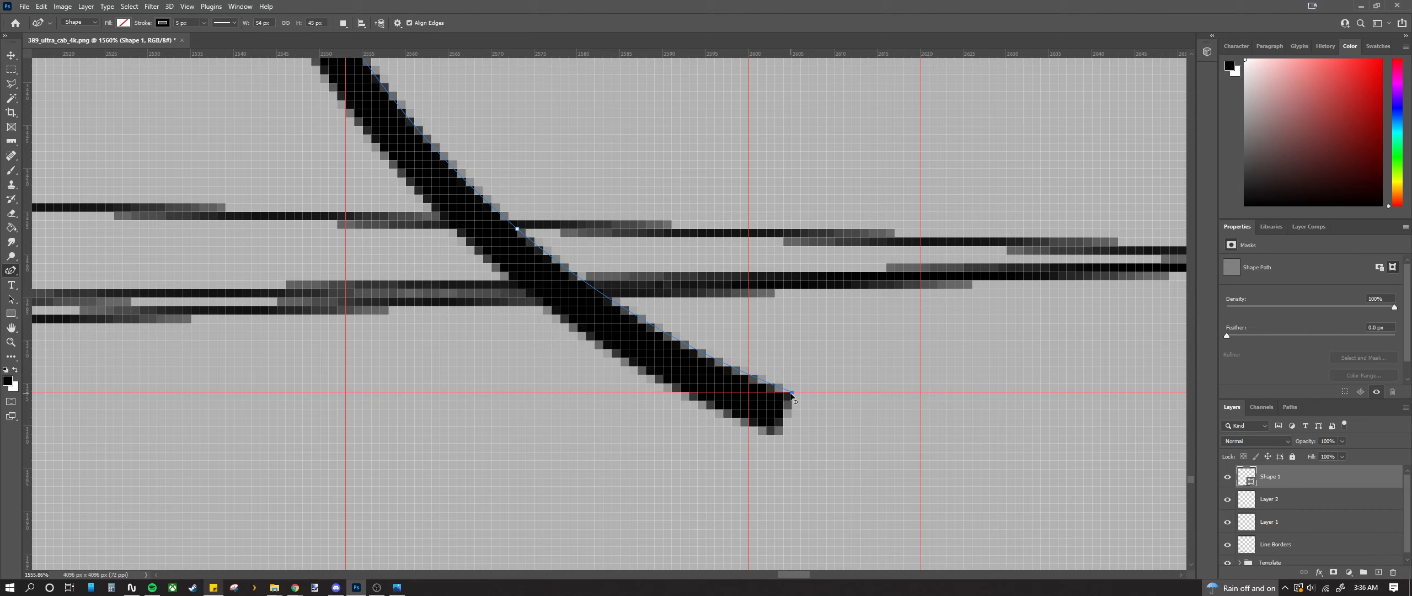
left_click_drag(791, 390, 791, 374)
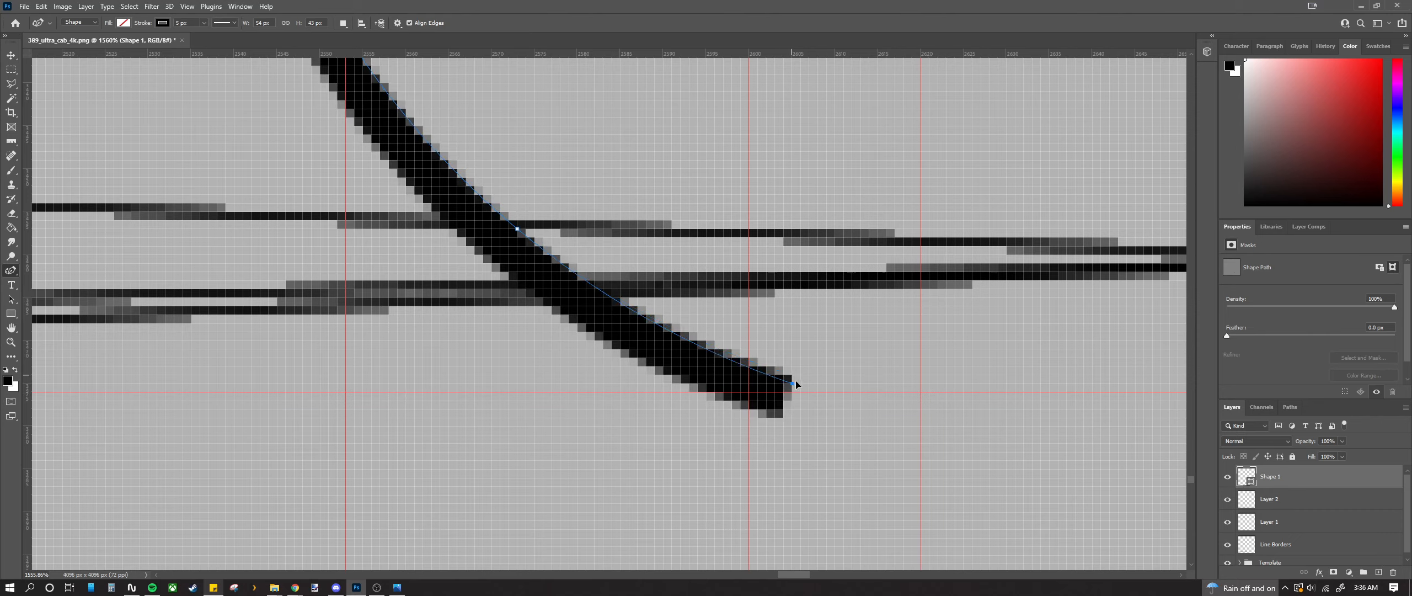
left_click(818, 382)
left_click_drag(826, 387, 852, 393)
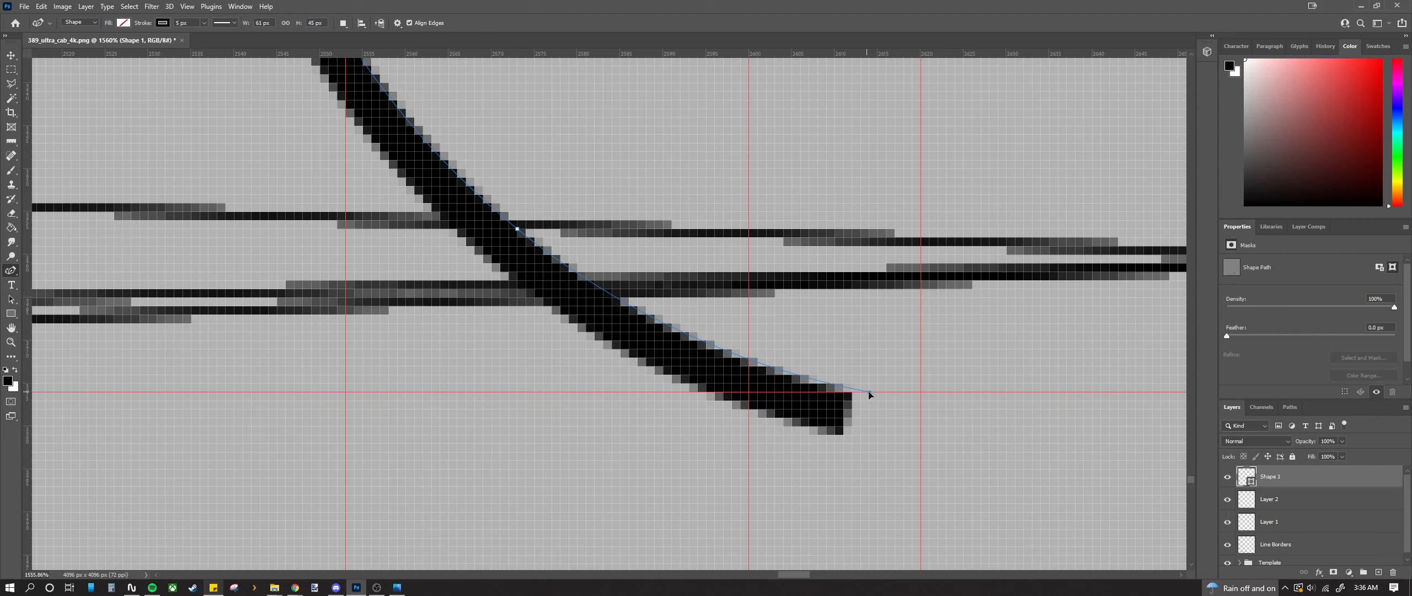
left_click_drag(875, 395, 876, 394)
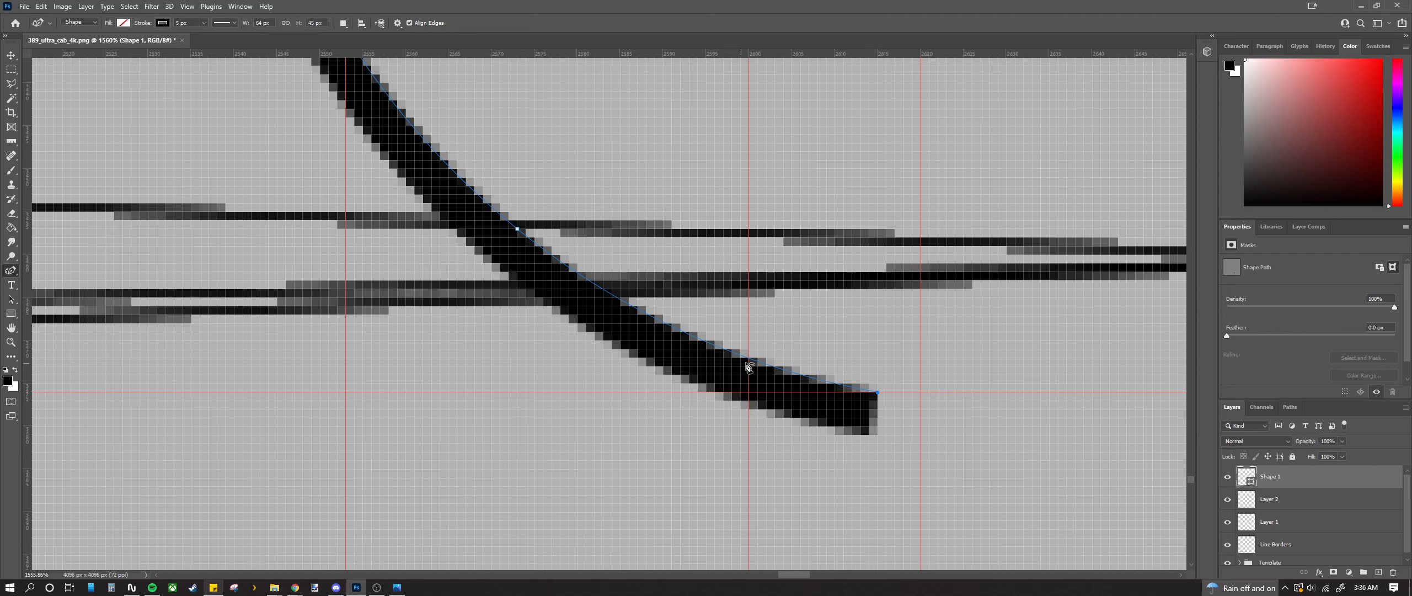
scroll(734, 373, "down", 3)
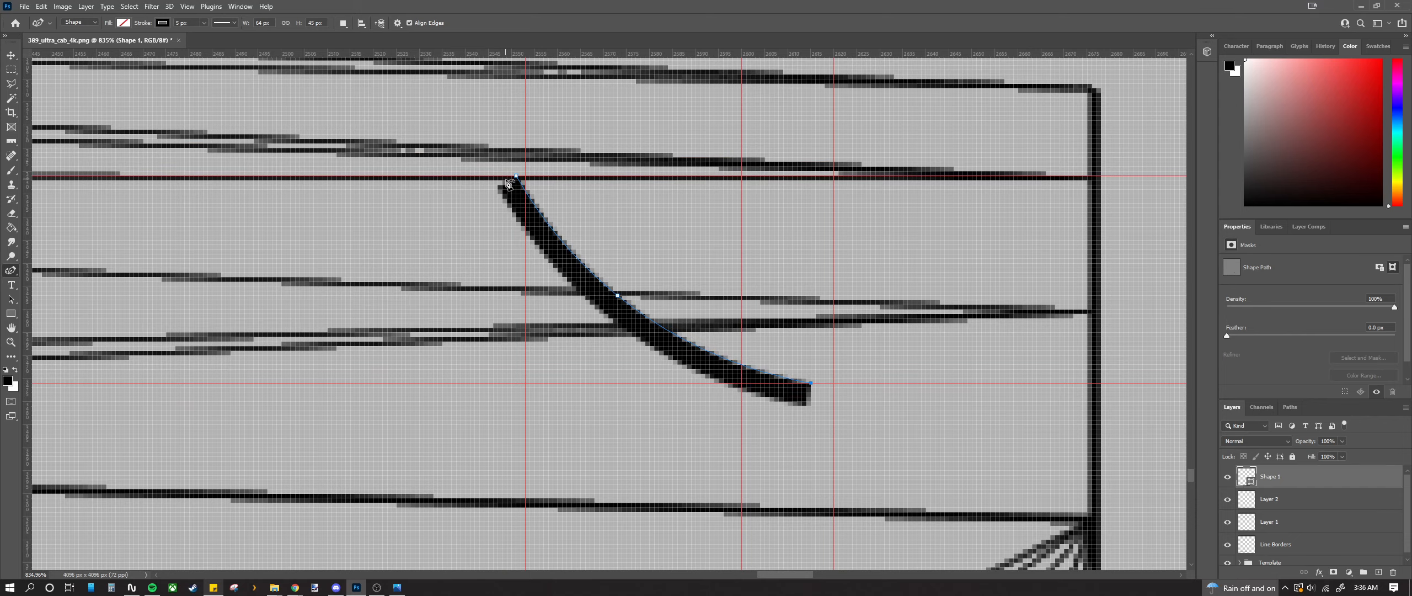
scroll(510, 177, "up", 4)
Step: Nudge the curve's top start point to the right
mouse_move(522, 175)
left_mouse_down()
mouse_move(545, 176)
mouse_move(532, 182)
mouse_move(630, 288)
left_mouse_up()
scroll(631, 288, "down", 3)
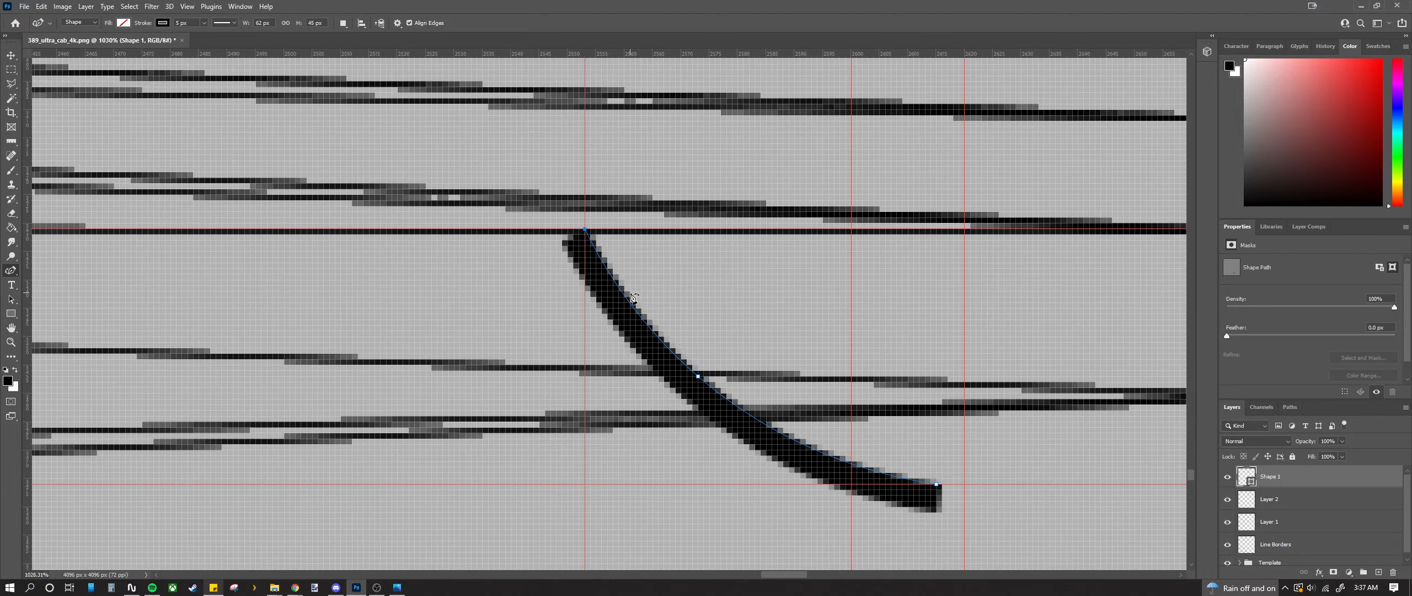
scroll(633, 297, "down", 2)
scroll(629, 297, "down", 2)
scroll(692, 361, "down", 2)
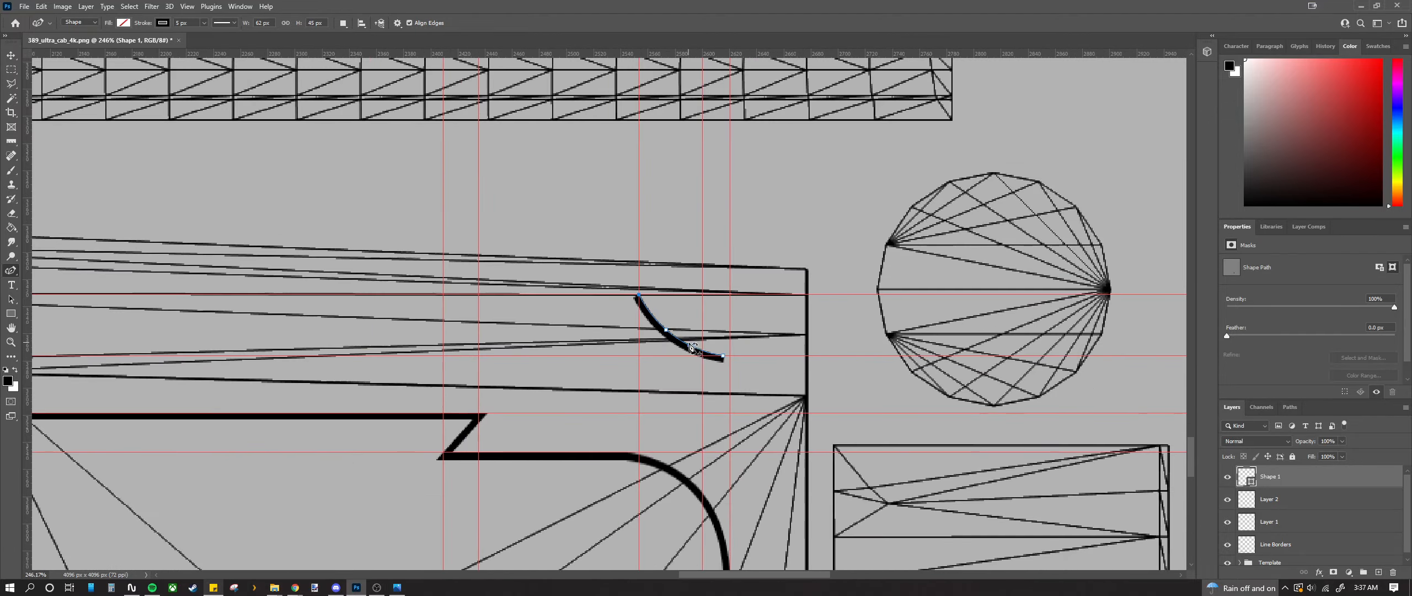
scroll(693, 361, "up", 2)
scroll(692, 361, "up", 2)
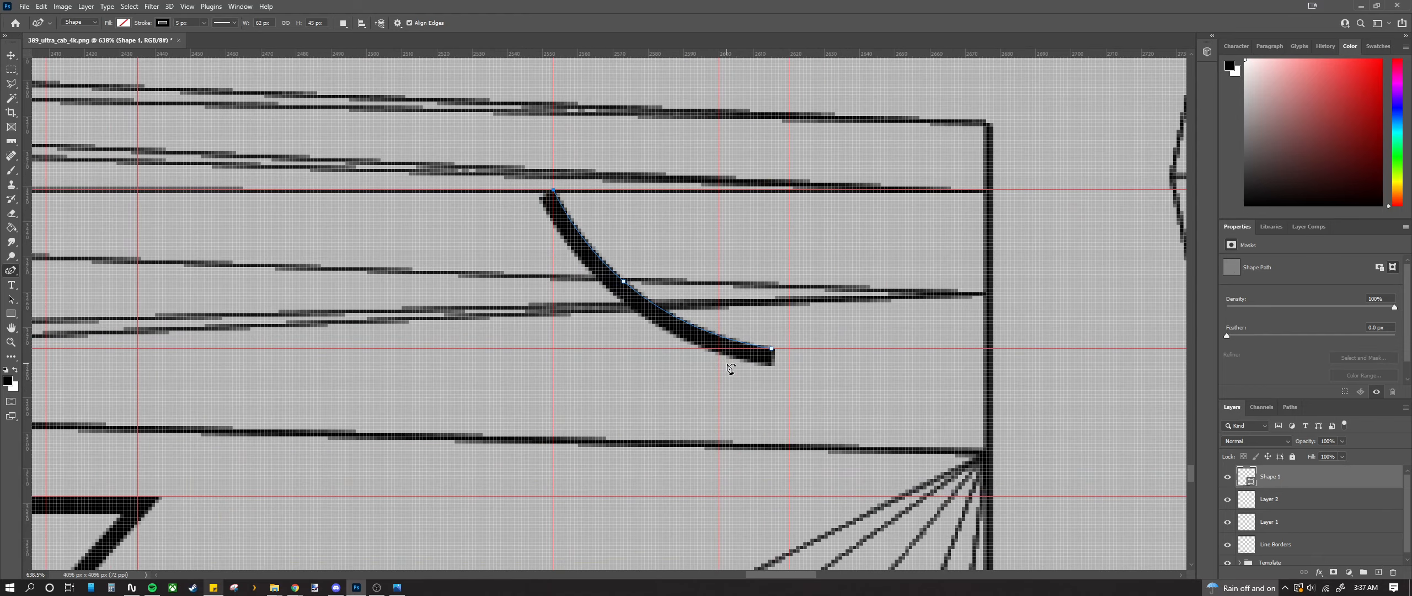
Step: Make Layer 2 visible and delete Layer 1
right_click(1292, 486)
left_click(1278, 503)
left_click(1299, 504)
scroll(1287, 507, "down", 1)
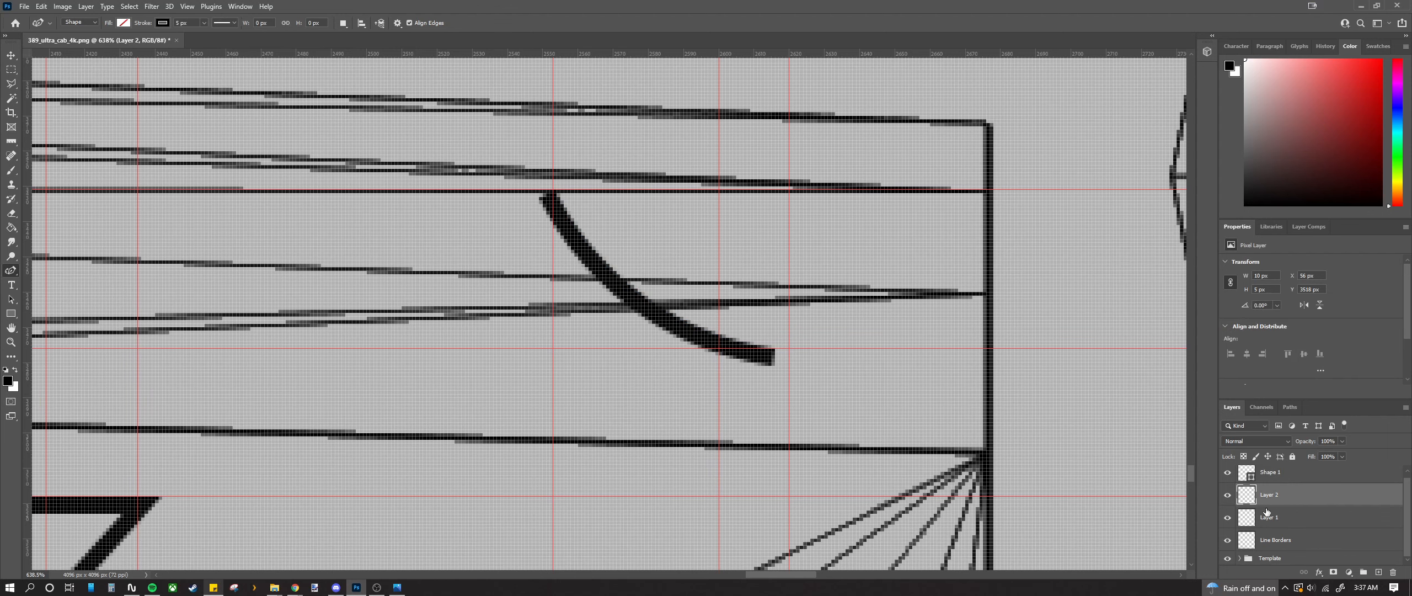
left_click(1228, 495)
right_click(1299, 521)
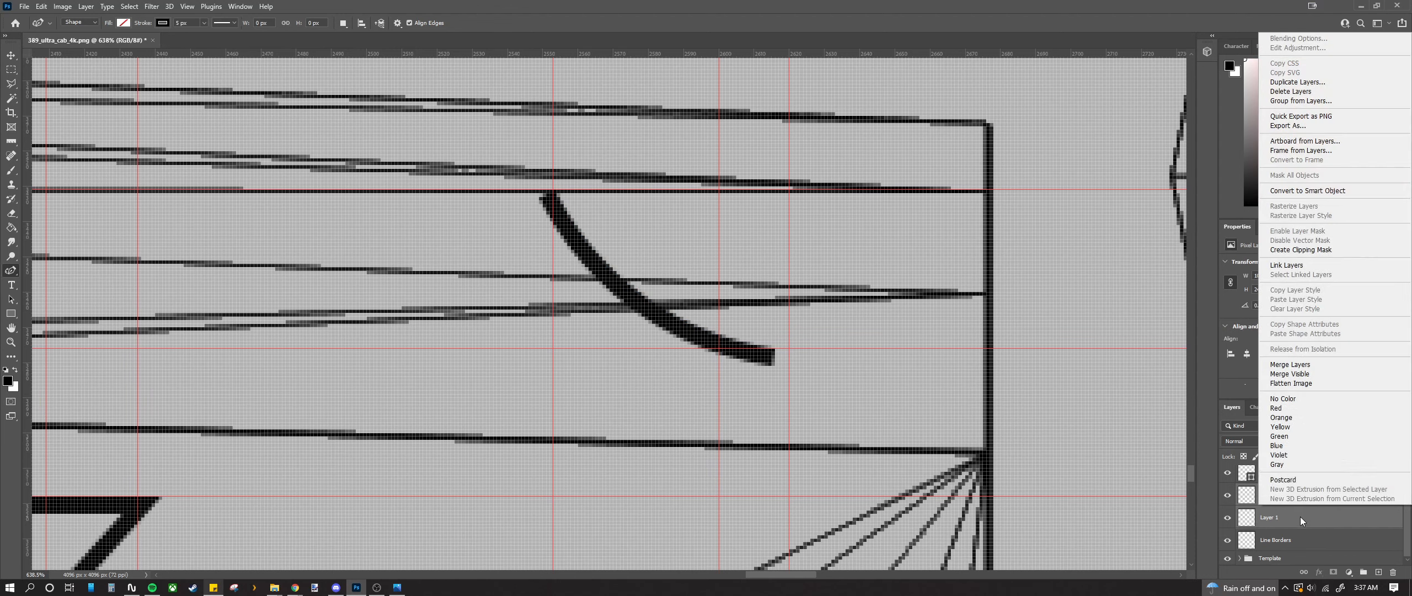
left_click(1291, 368)
Step: Merge Layer 2 down into Line Borders and rasterize the Shape 1 layer
right_click(1284, 498)
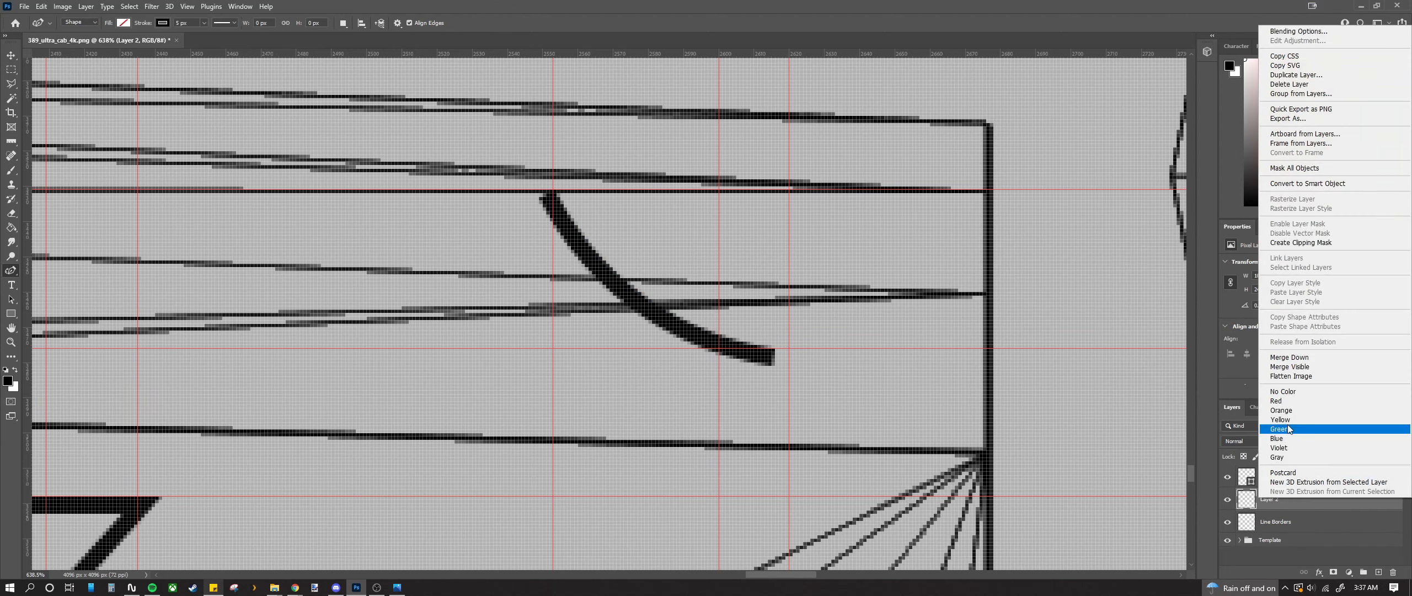
left_click(1291, 365)
scroll(772, 409, "down", 8)
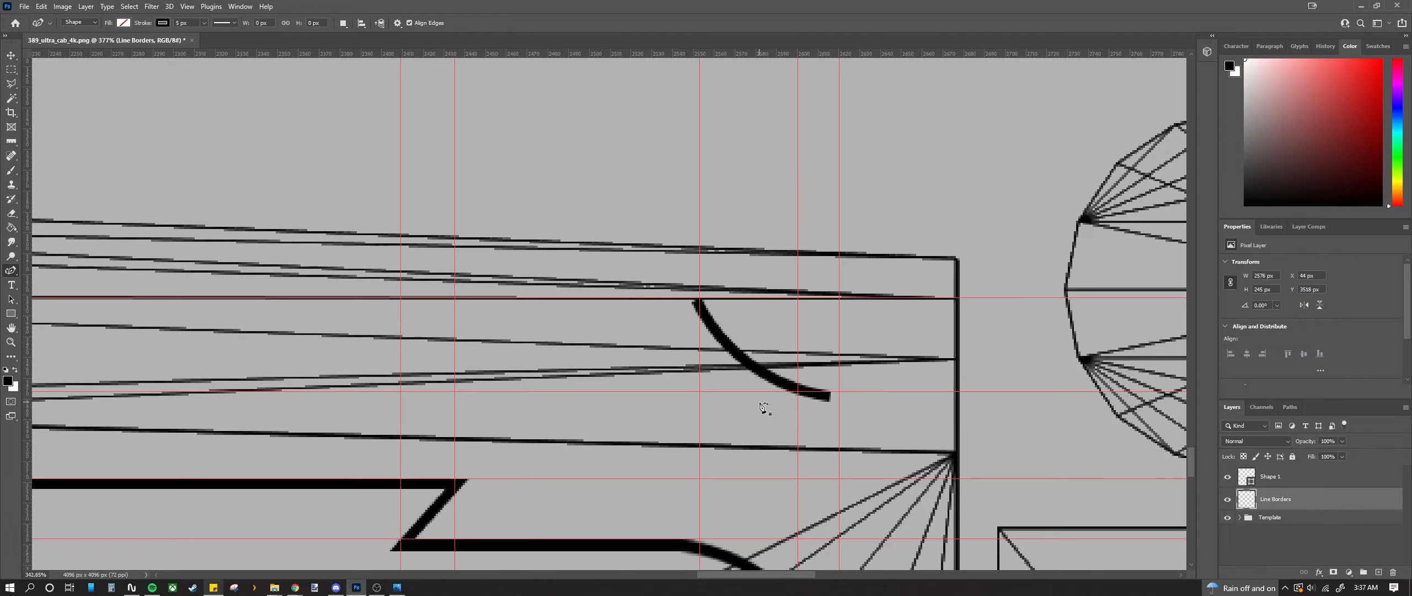
left_click(1228, 500)
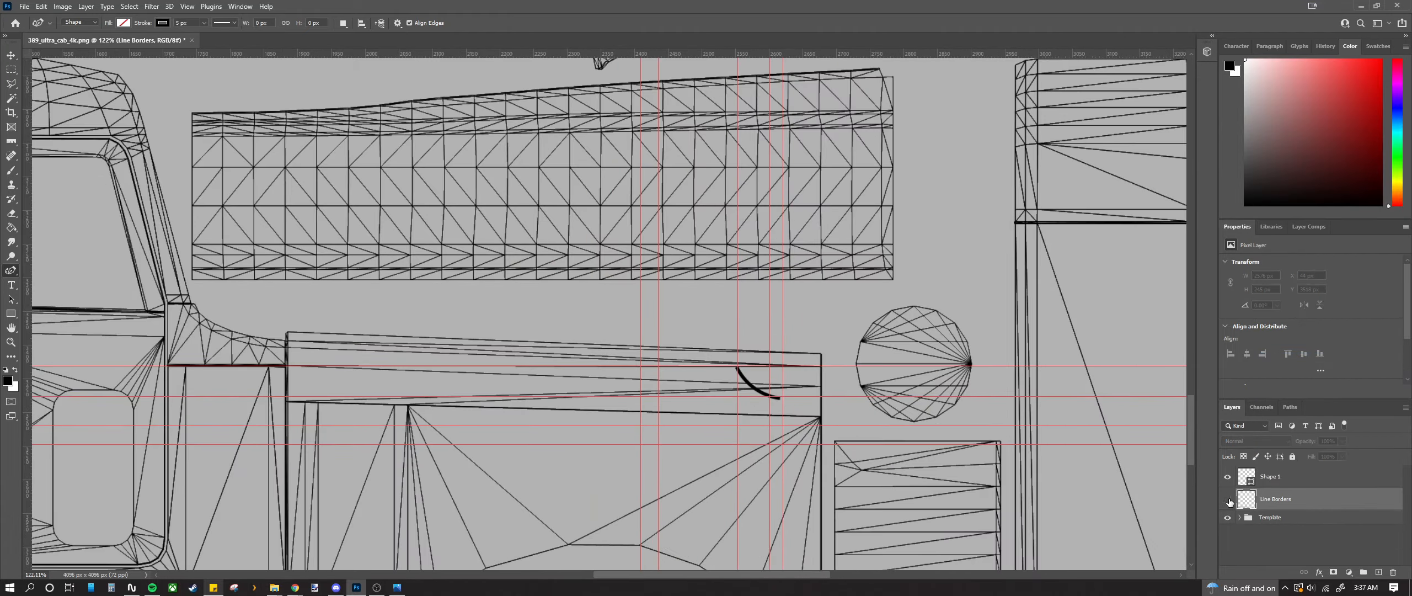
left_click(1228, 500)
scroll(606, 322, "up", 5)
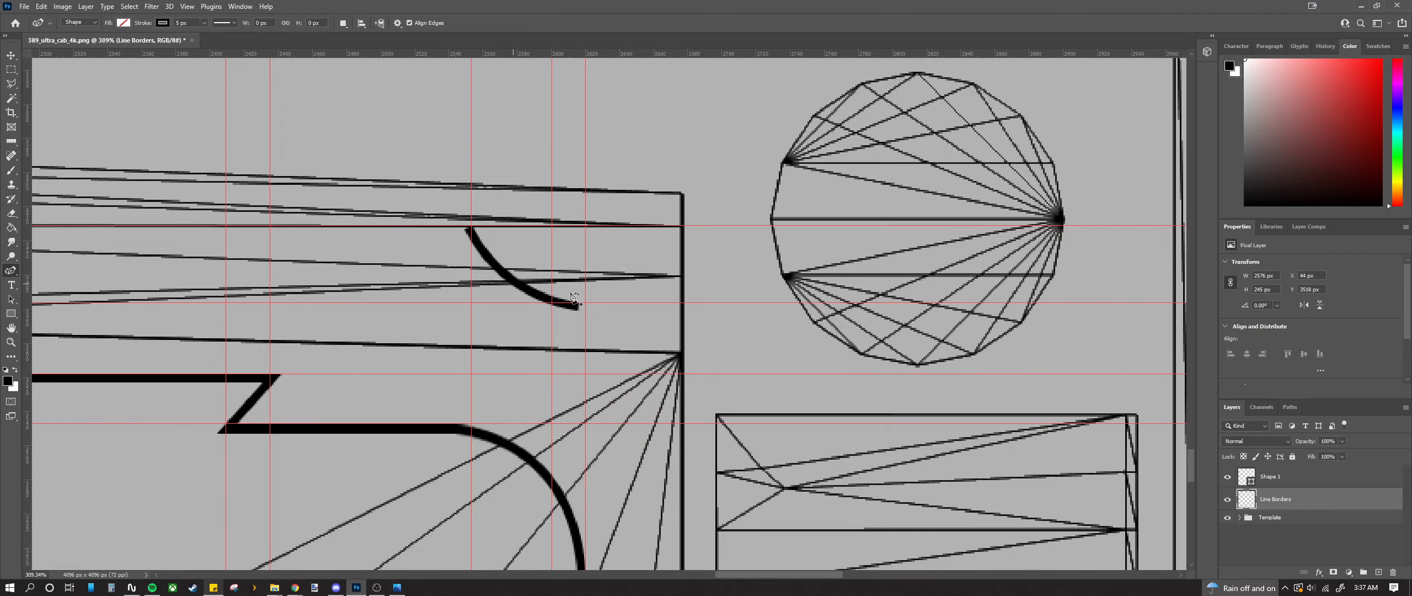
scroll(497, 273, "up", 4)
right_click(1303, 477)
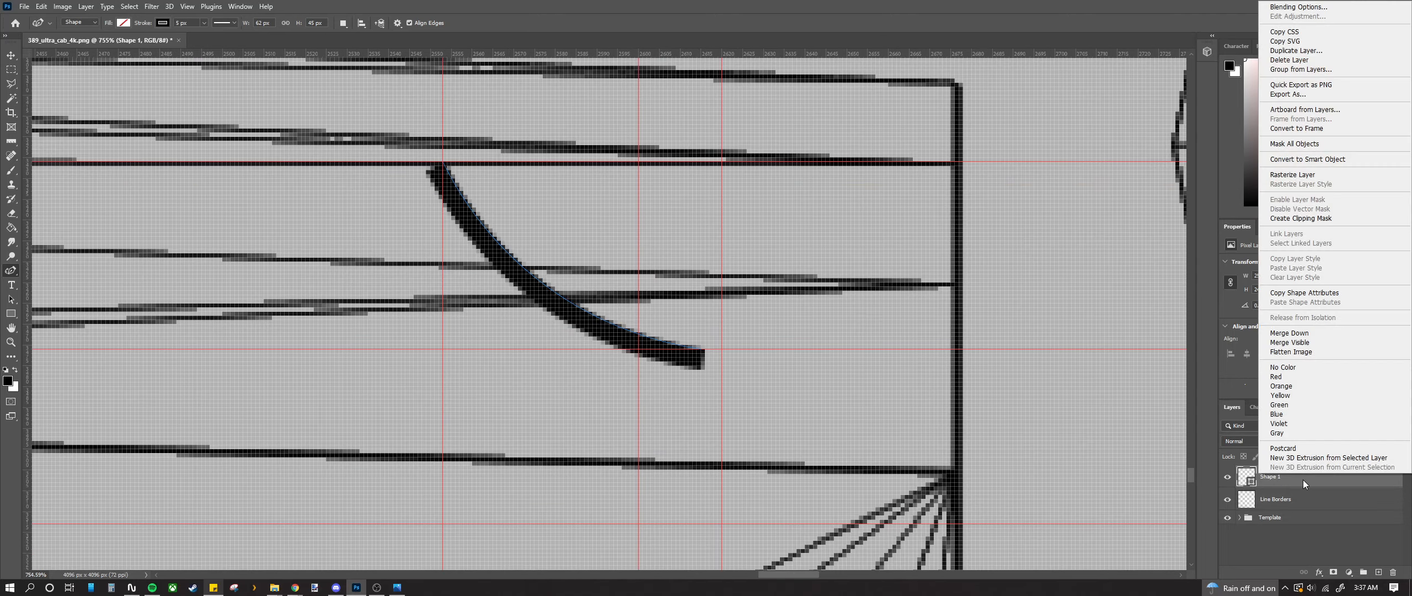
left_click(1294, 175)
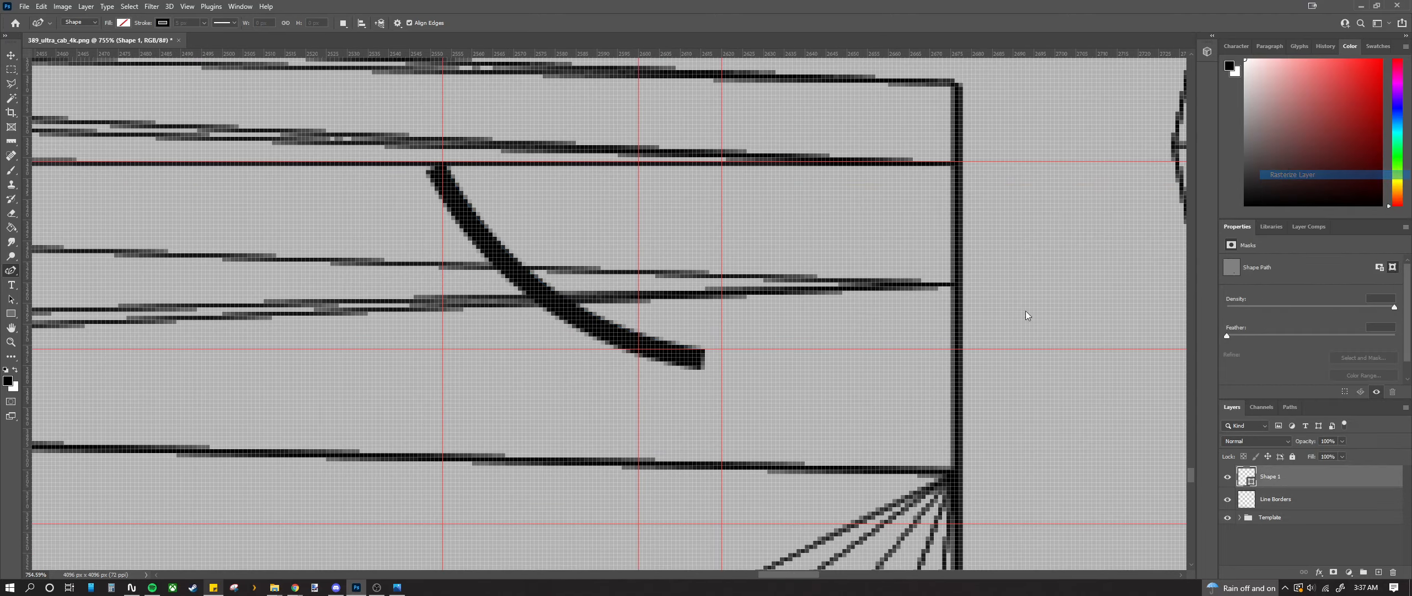
Step: Marquee-select the stray pixels past the guide at the curve's lower end
left_click(11, 70)
scroll(720, 430, "up", 3)
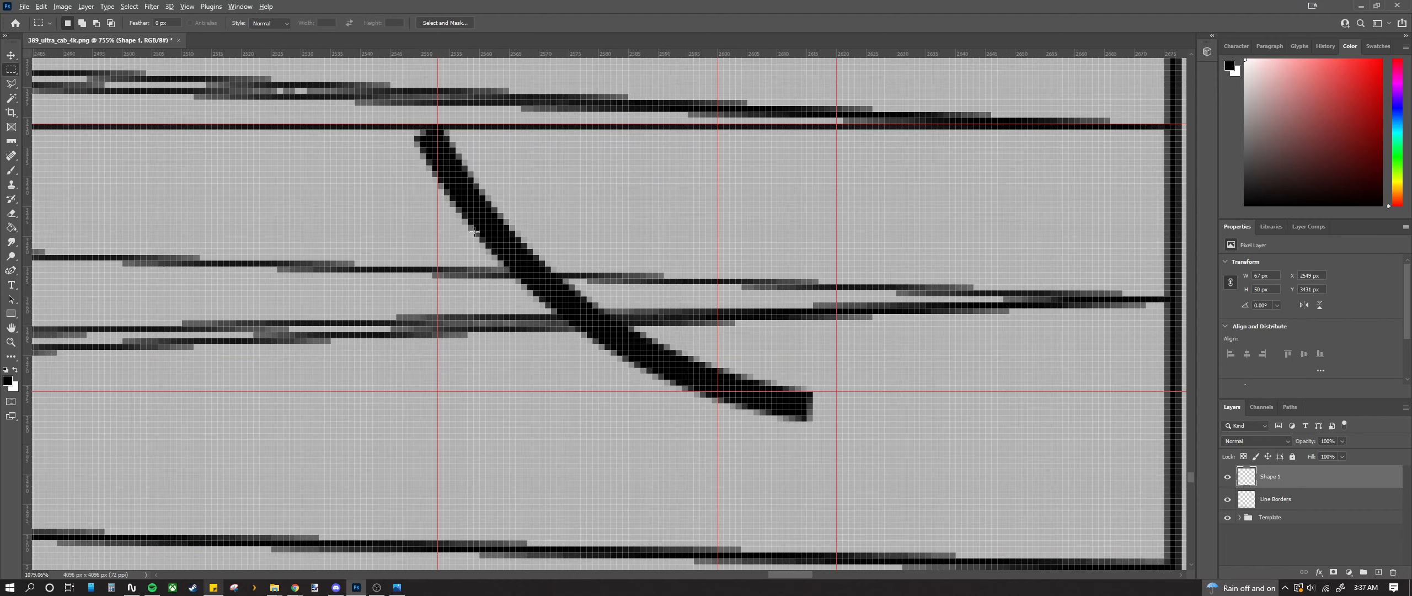
left_click_drag(687, 386, 952, 445)
scroll(662, 388, "down", 5)
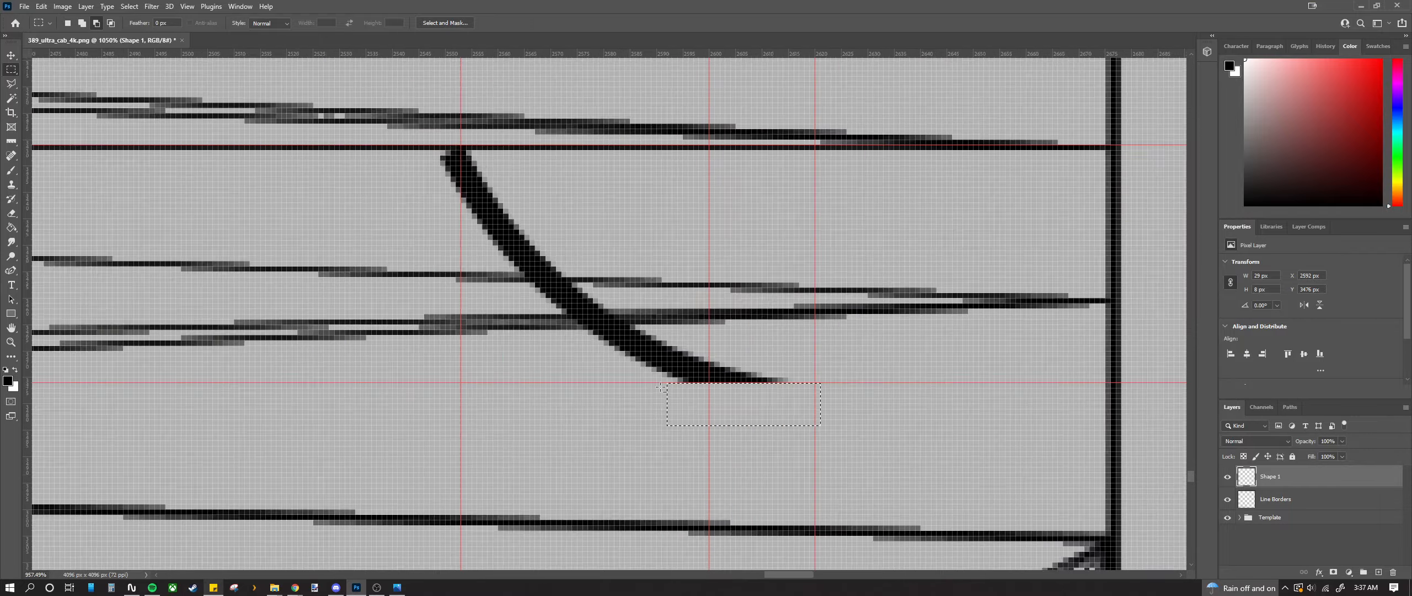
scroll(583, 287, "up", 5)
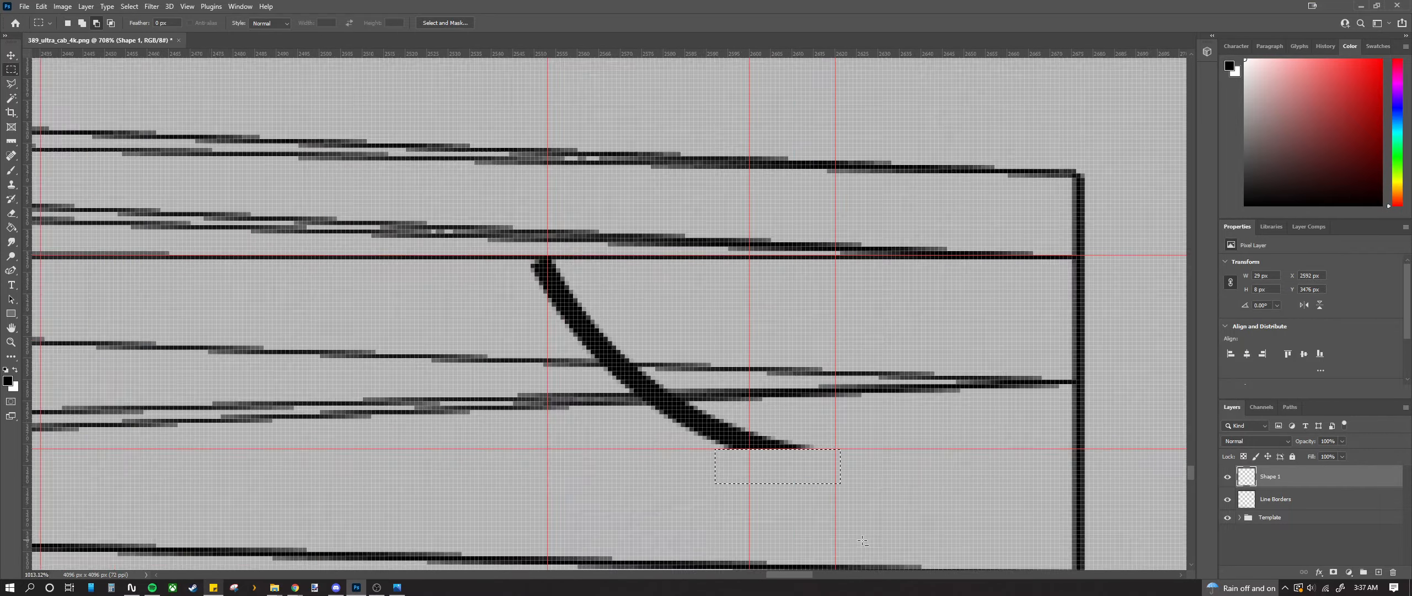
left_click_drag(728, 312, 798, 427)
scroll(740, 393, "down", 2)
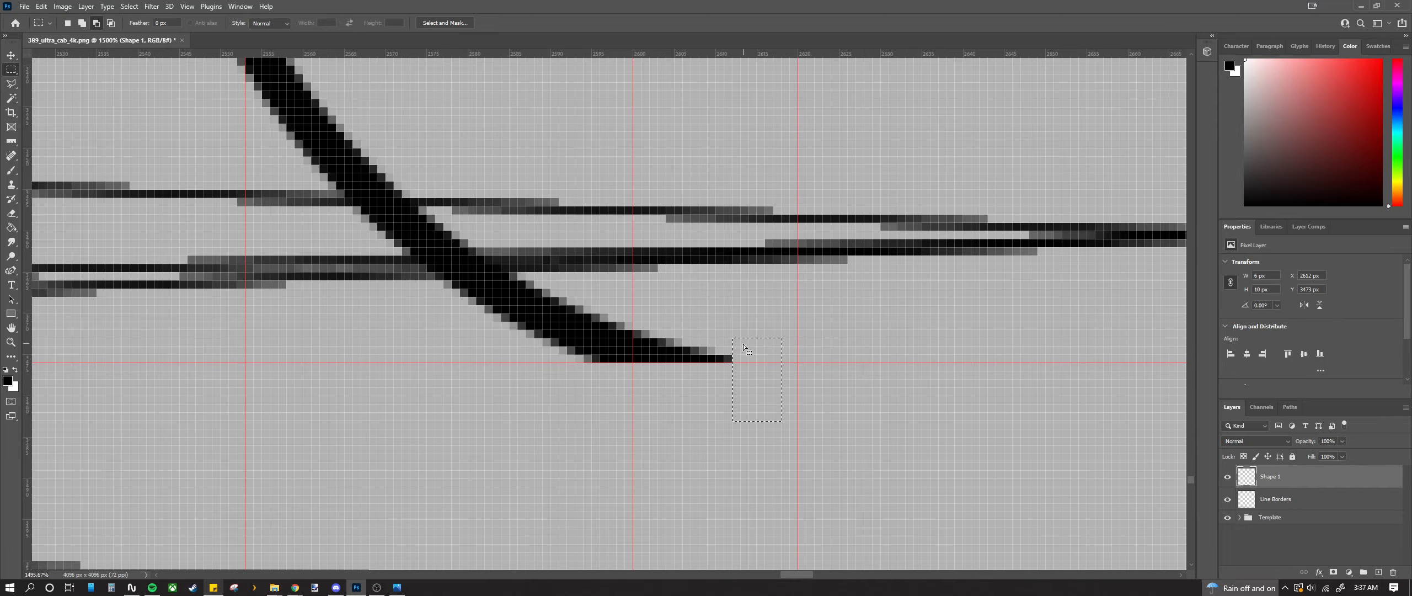
left_click(725, 345)
left_click_drag(725, 344, 759, 427)
scroll(708, 411, "down", 2)
scroll(708, 411, "down", 3)
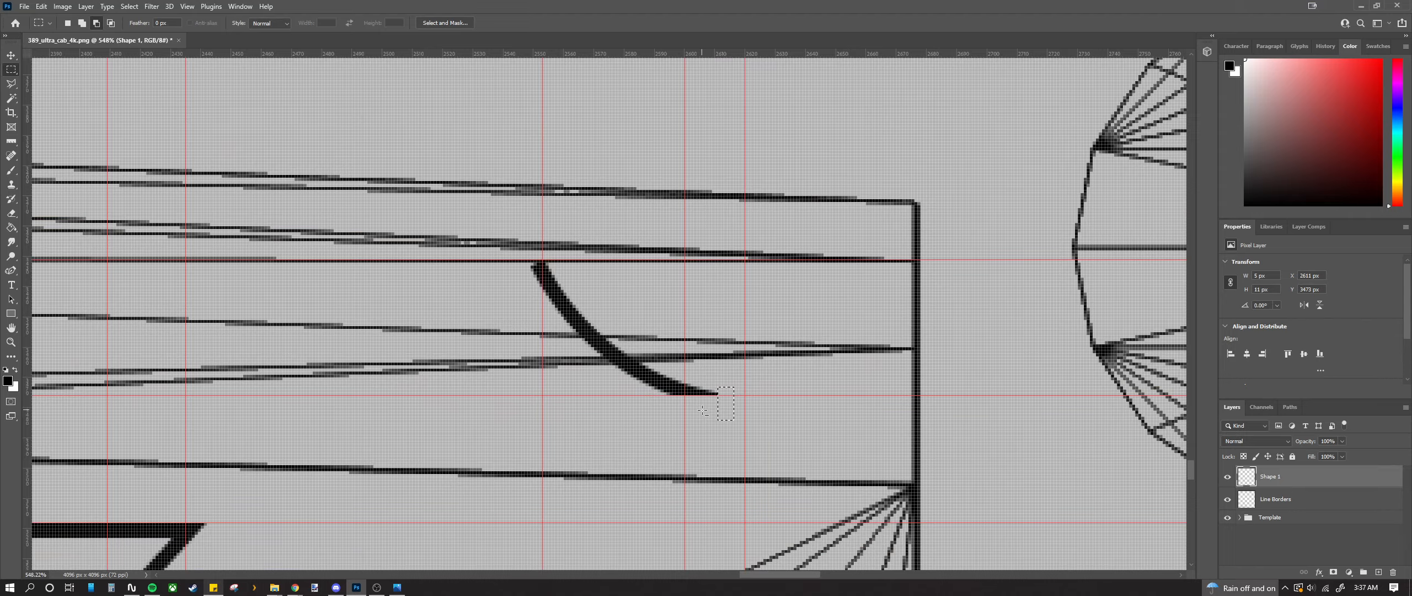
scroll(704, 405, "down", 2)
scroll(567, 292, "up", 5)
scroll(566, 292, "up", 3)
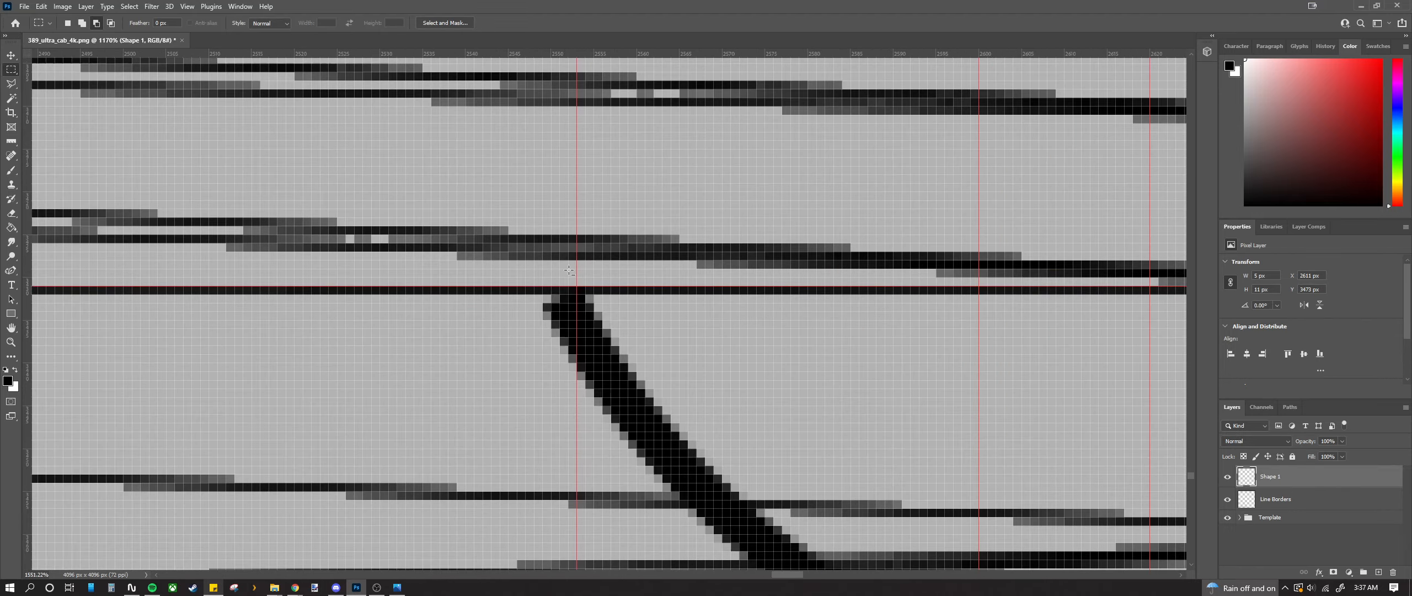
Step: Trim a small area at the curve's top end, deselect, and return to the Pen tool
left_click_drag(486, 241, 627, 294)
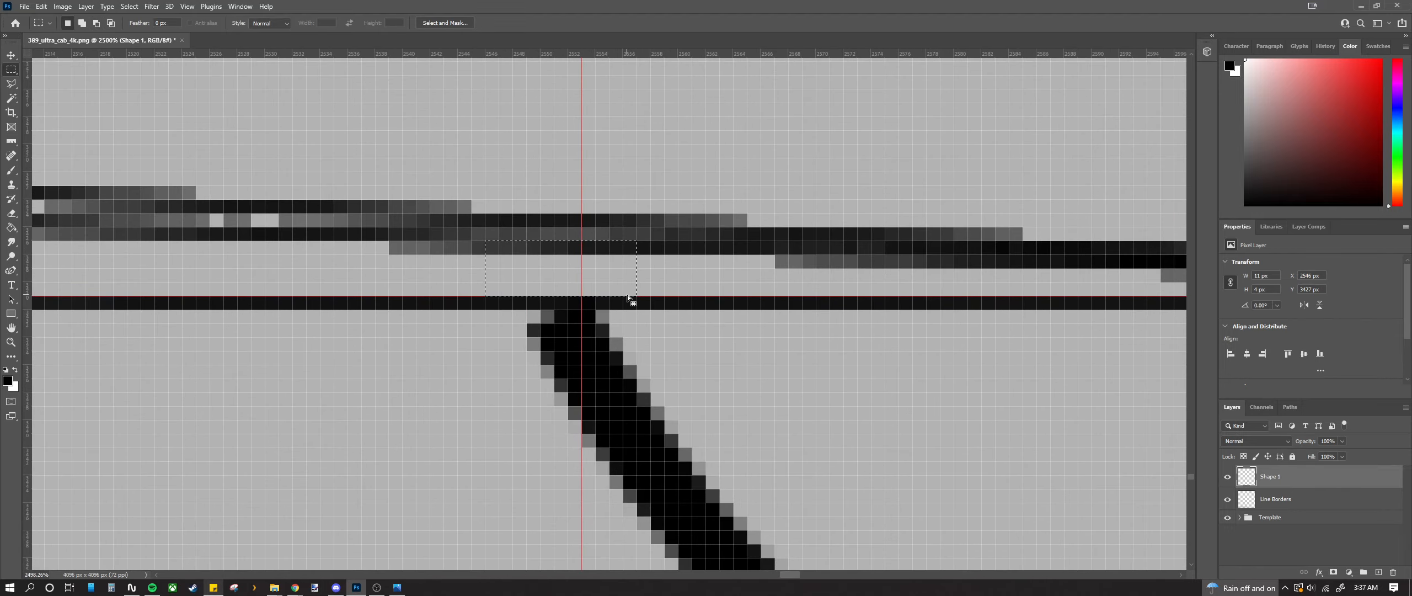
scroll(629, 294, "down", 2)
scroll(711, 343, "down", 2)
key("ctrl+d")
scroll(669, 376, "down", 2)
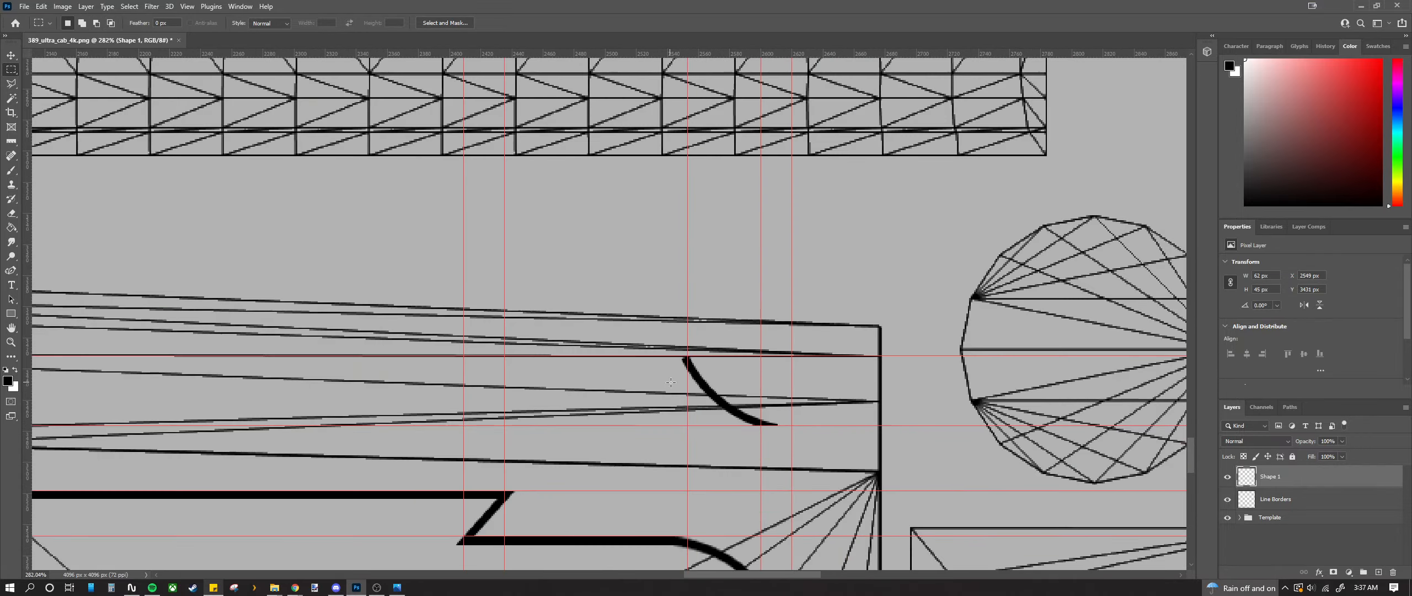
left_click(10, 270)
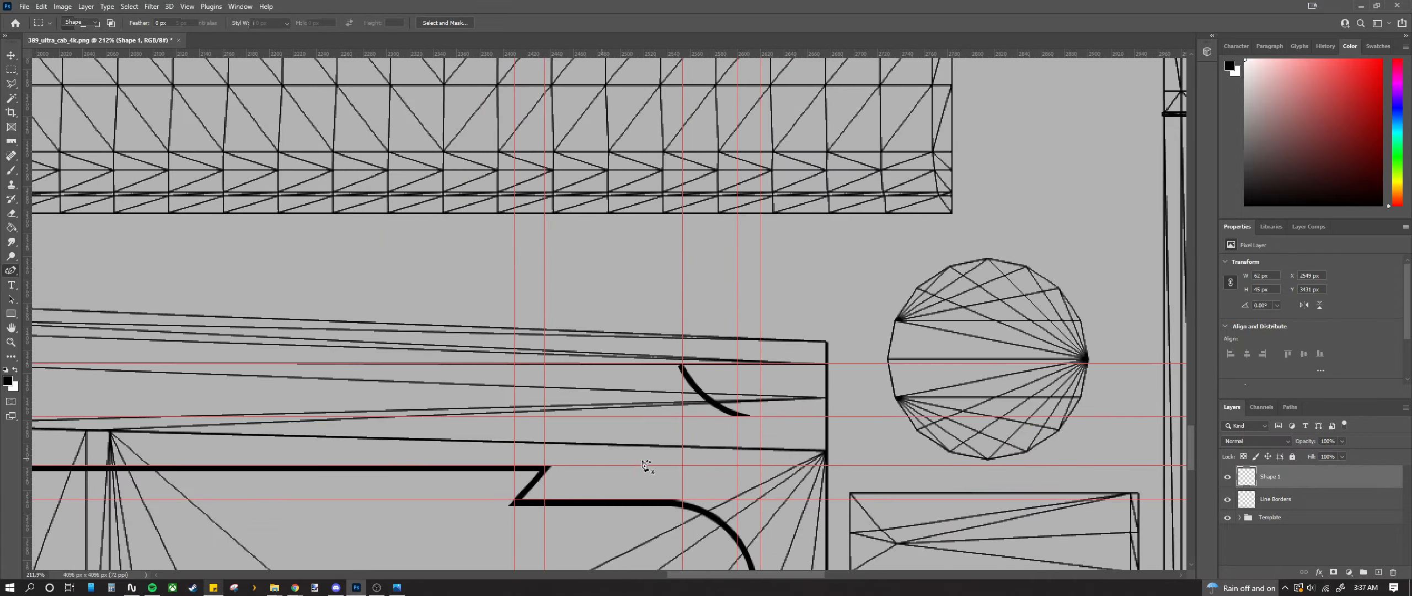
scroll(805, 381, "up", 5)
scroll(832, 305, "up", 2)
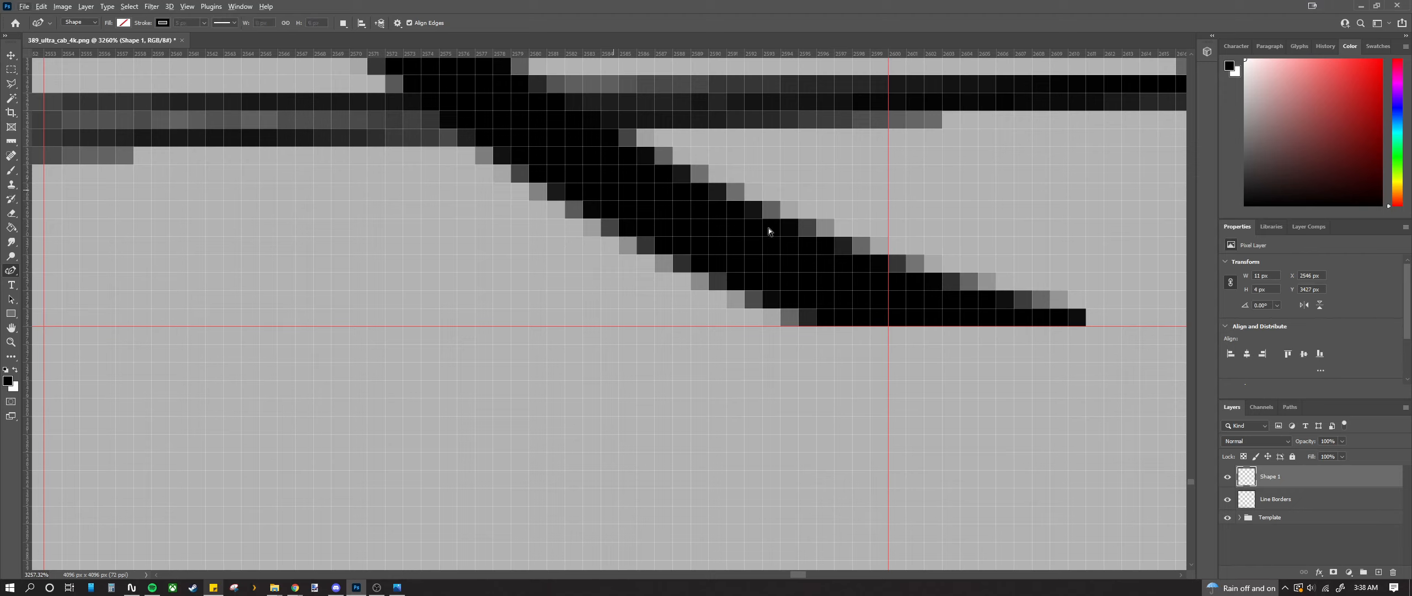
Step: Undo the pixel trims to restore Shape 1 as an editable vector shape
key("ctrl+z")
key("ctrl+z")
key("ctrl+z")
key("ctrl+z")
key("ctrl+z")
key("ctrl+z")
key("ctrl+z")
key("ctrl+z")
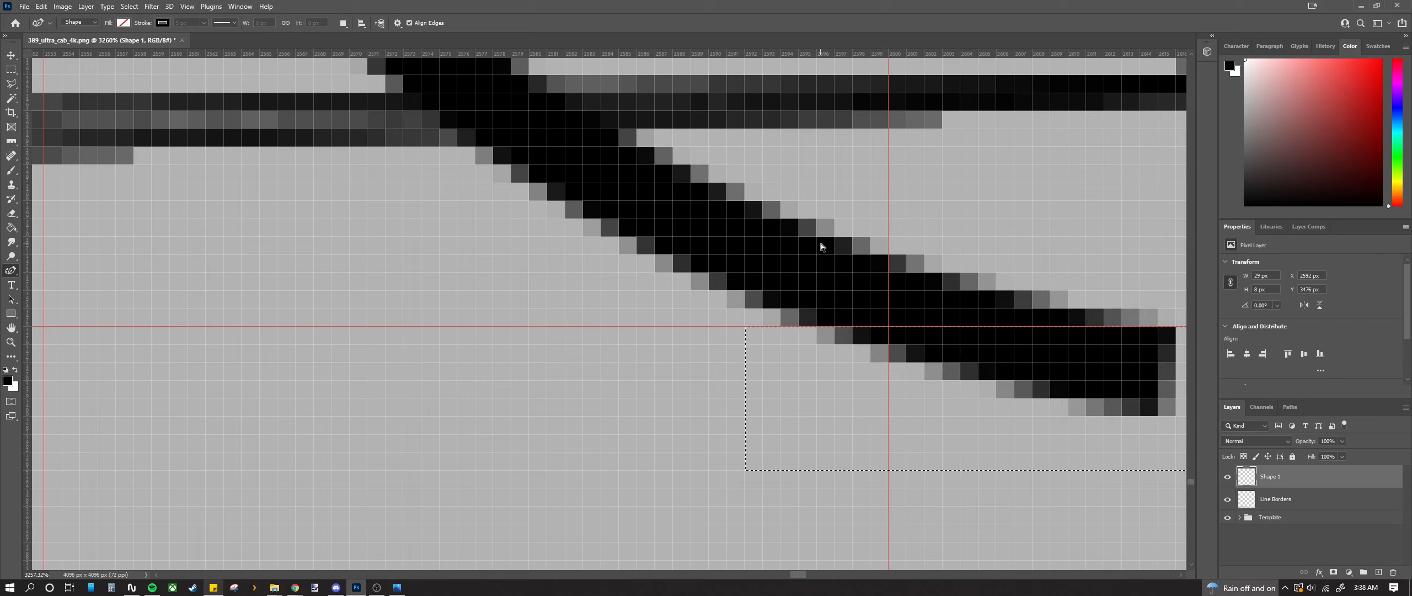
key("ctrl+z")
key("ctrl+z")
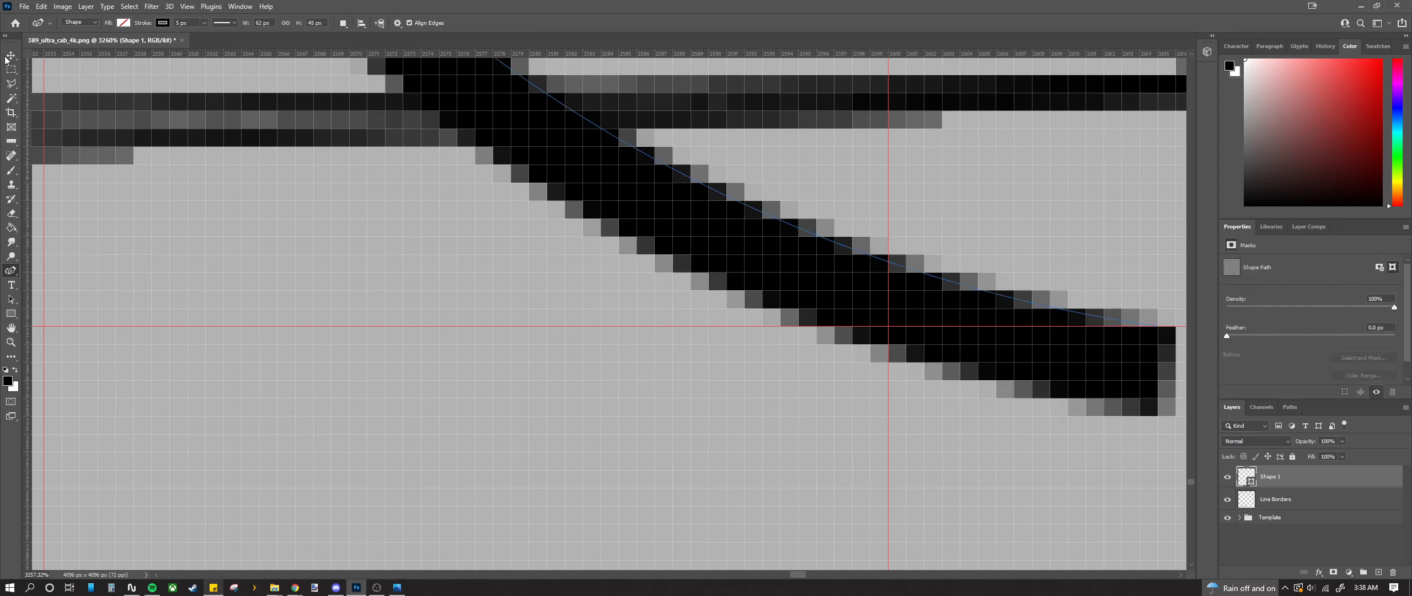
left_click(6, 58)
scroll(993, 337, "down", 3)
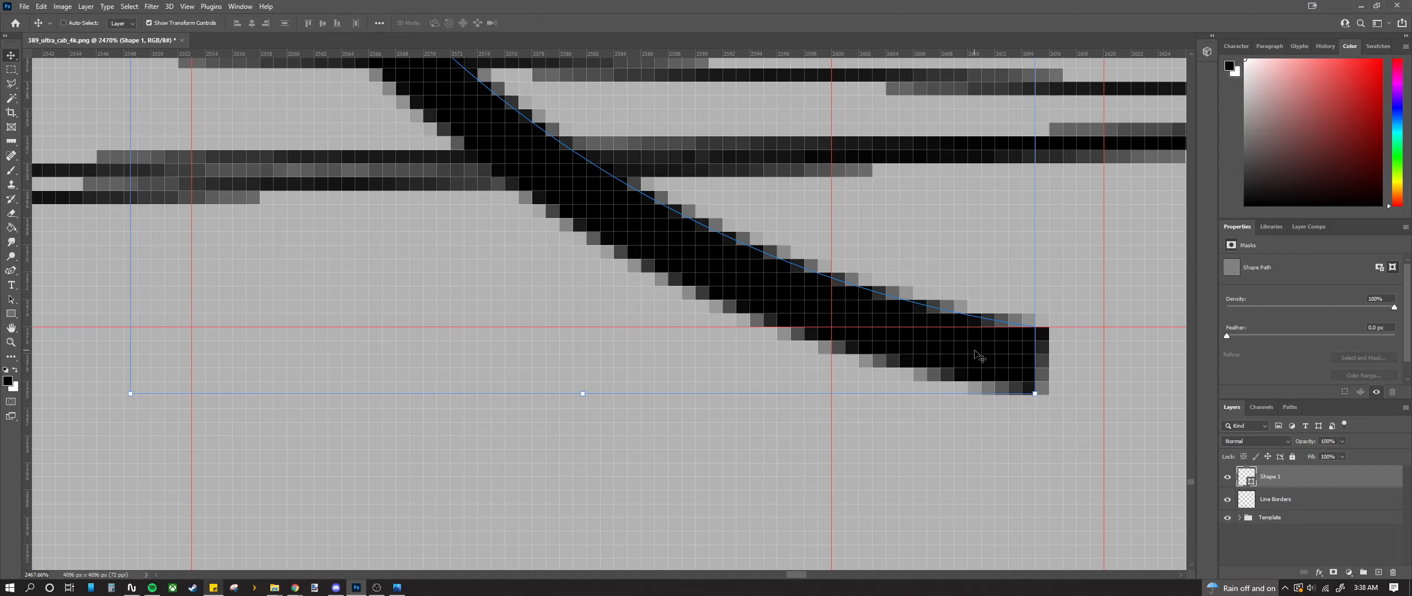
Step: Pull the curve's end anchor up onto the guide and fine-tune it by a pixel
left_click(11, 270)
scroll(971, 347, "up", 3)
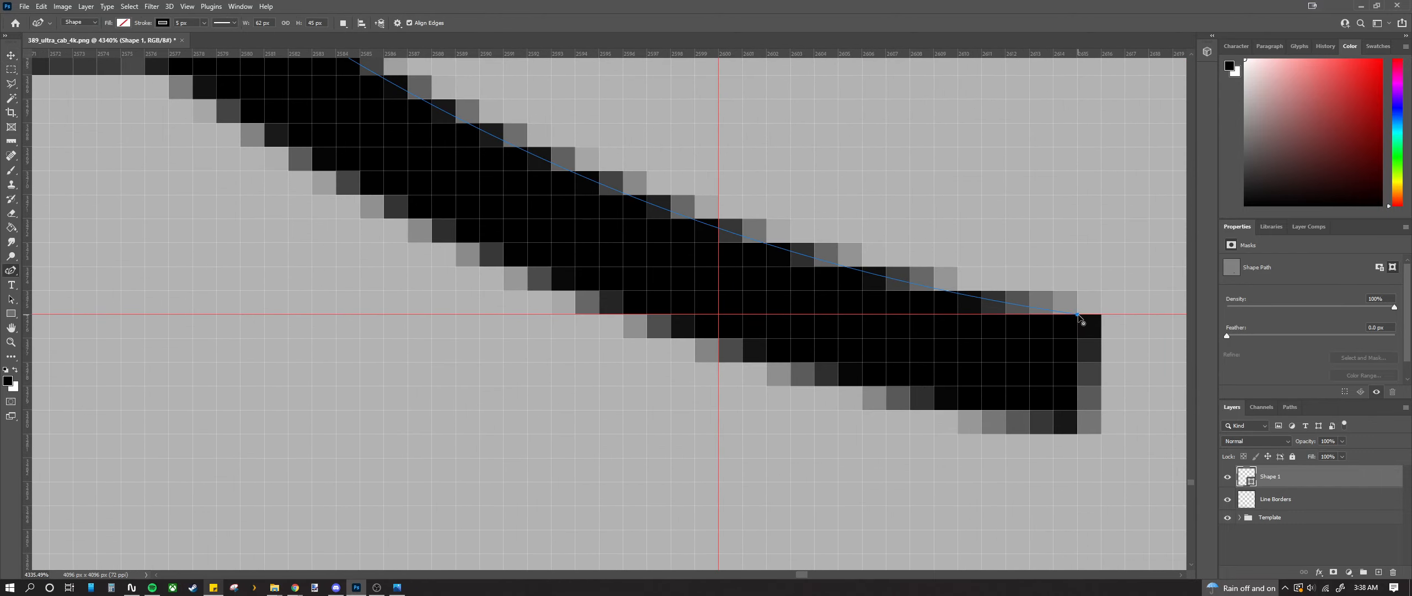
left_click_drag(1080, 317, 1122, 293)
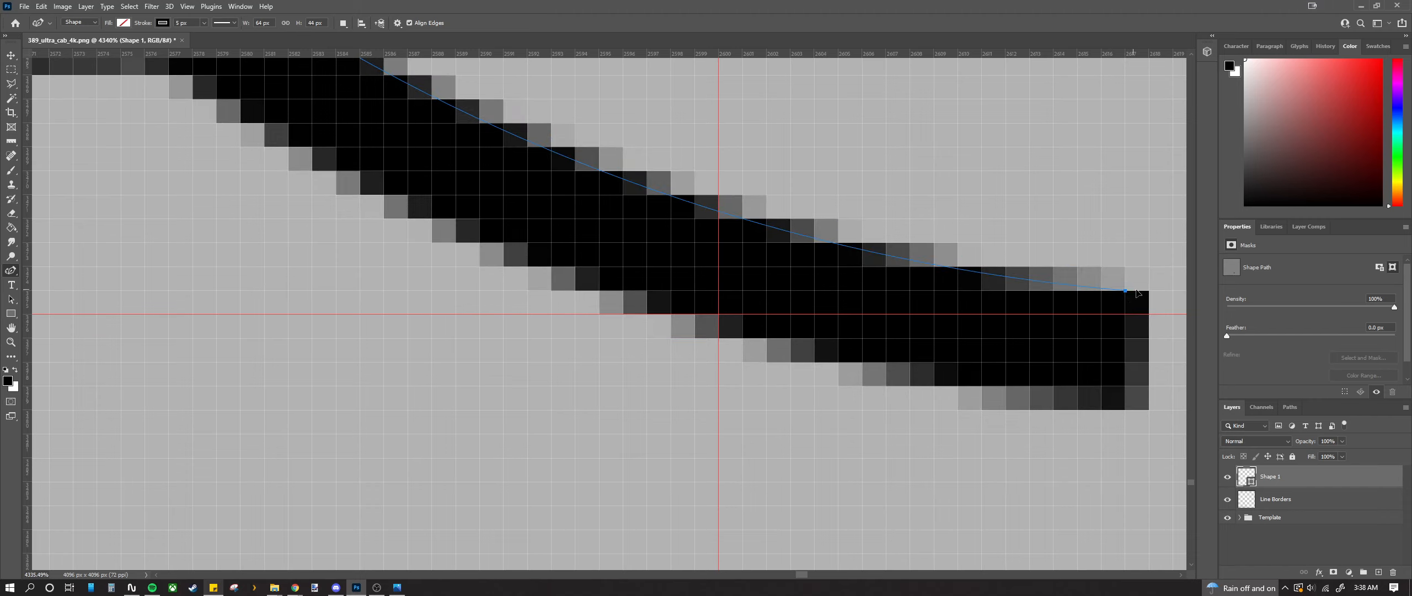
left_click_drag(1145, 294, 1168, 296)
scroll(1045, 302, "down", 3)
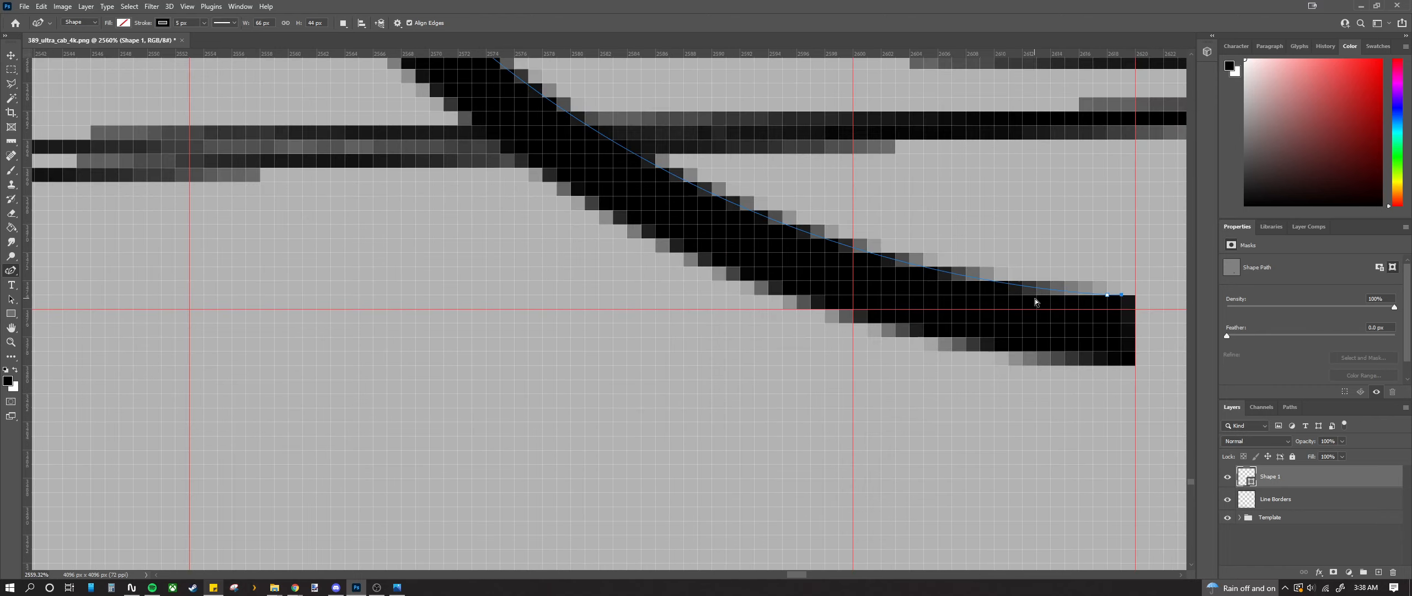
key("ctrl+z")
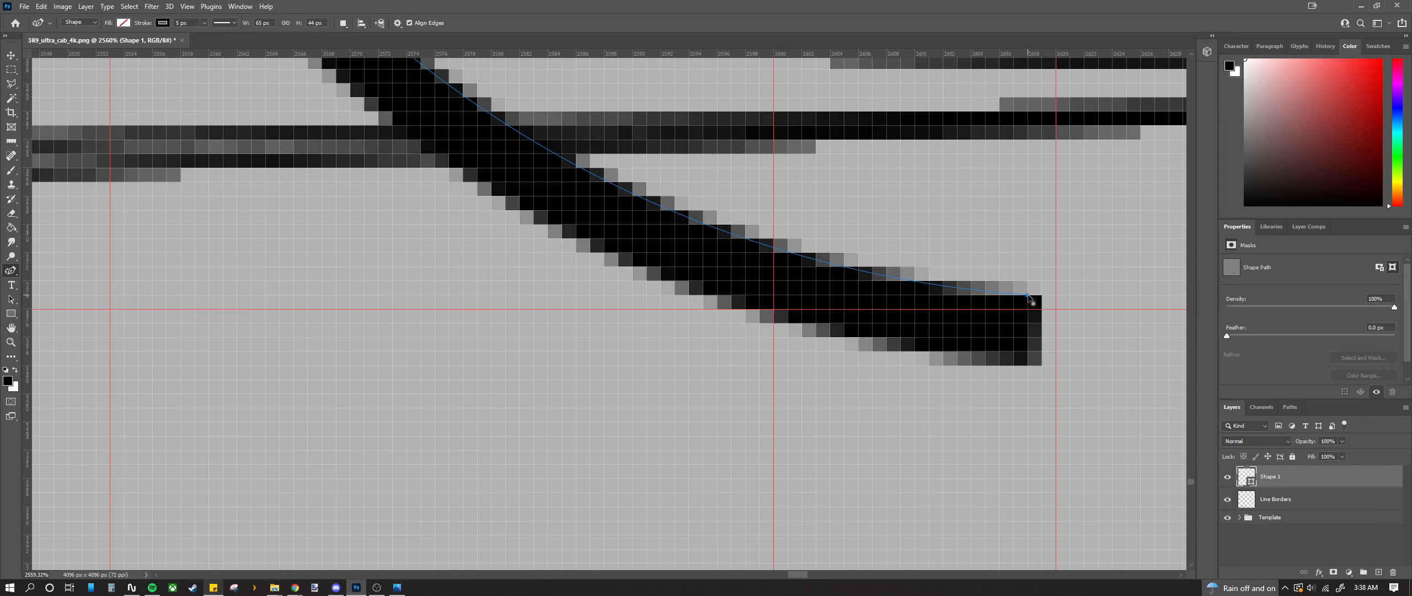
left_click_drag(1039, 297, 1040, 299)
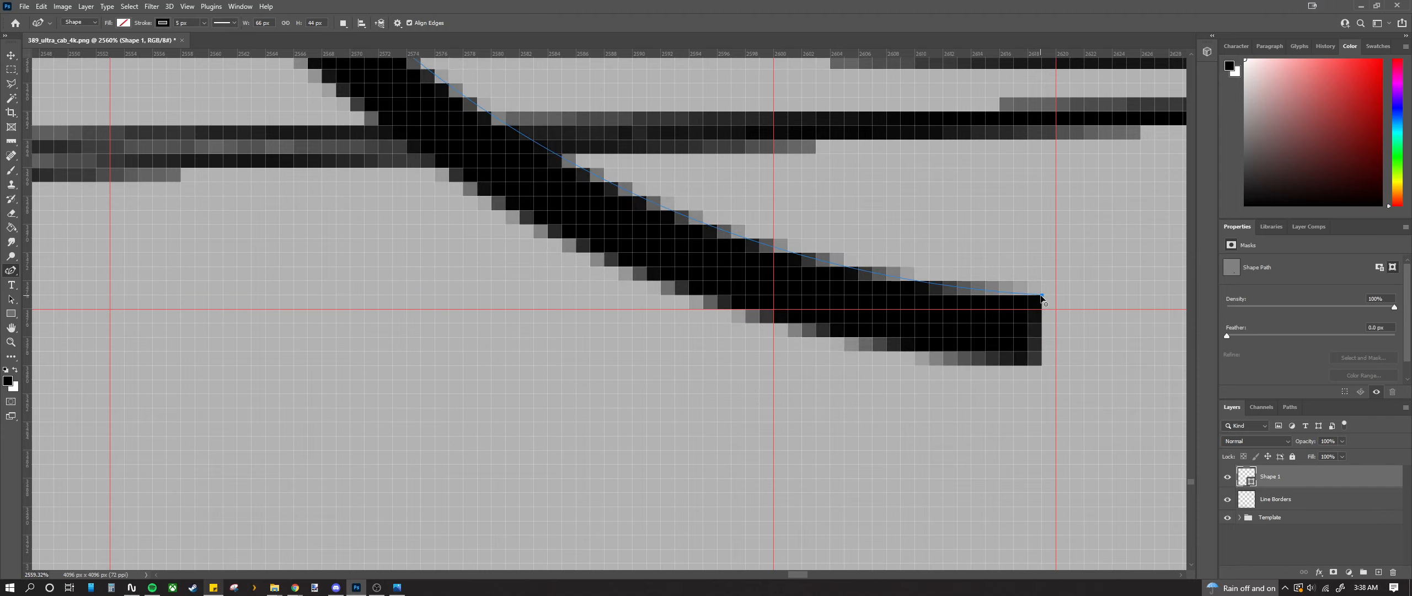
Step: Revert the last end-point adjustment and go back to the Move tool
scroll(635, 232, "up", 2)
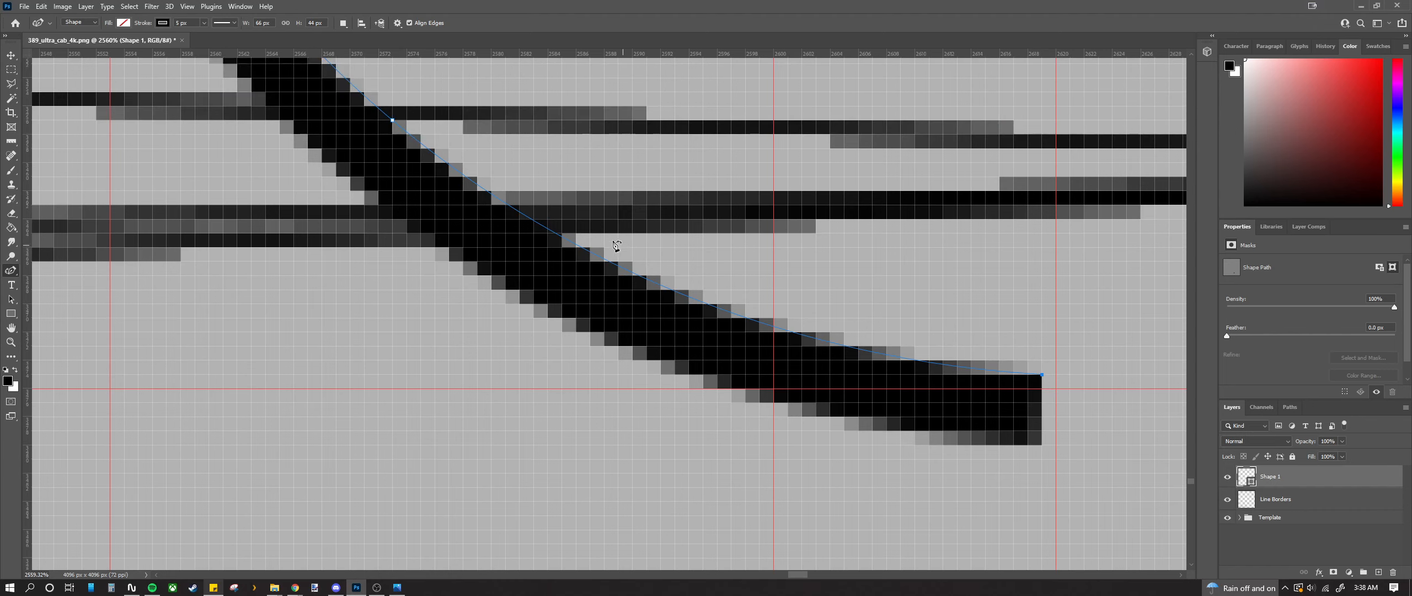
key("ctrl+z")
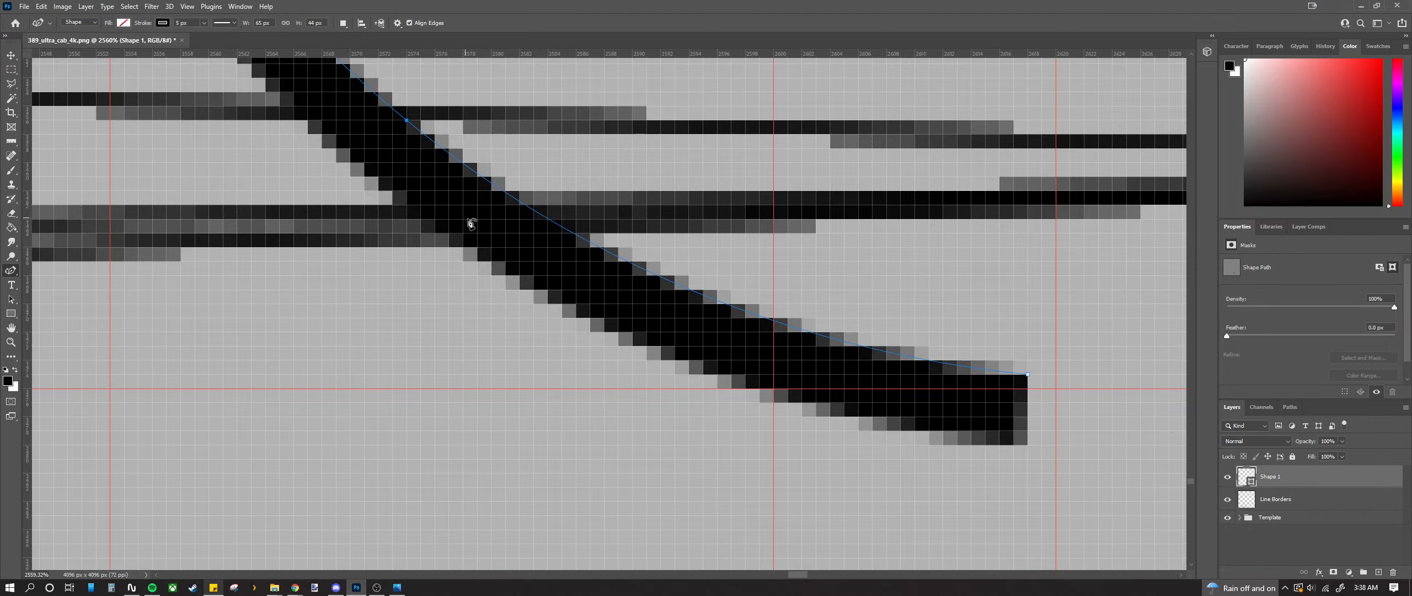
scroll(754, 300, "down", 3)
scroll(941, 353, "up", 4)
scroll(913, 363, "down", 6)
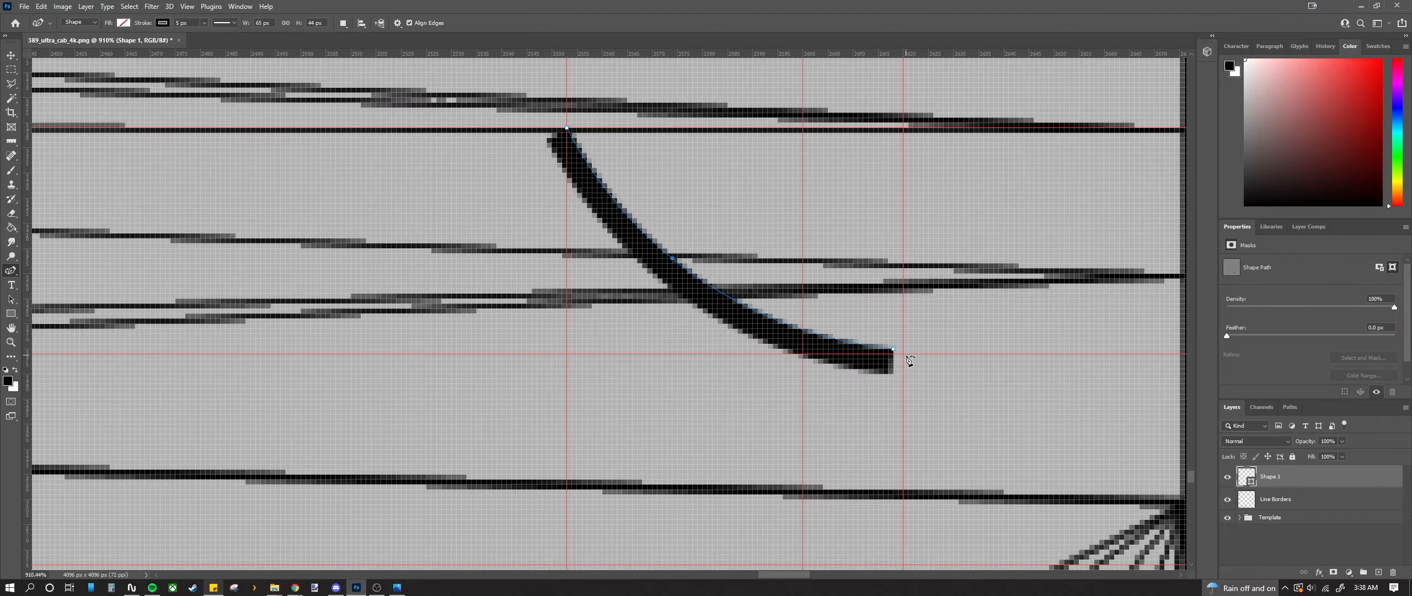
scroll(912, 374, "up", 1)
scroll(913, 374, "up", 3)
scroll(906, 369, "down", 10)
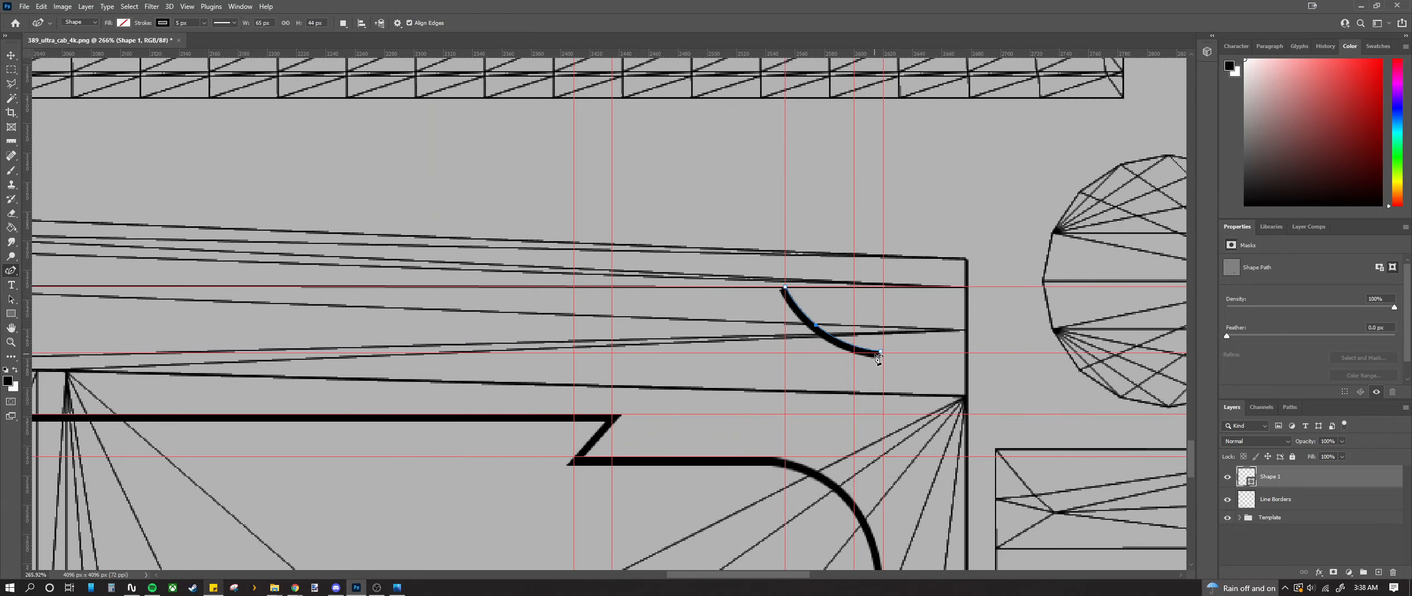
scroll(877, 357, "up", 5)
left_click(14, 58)
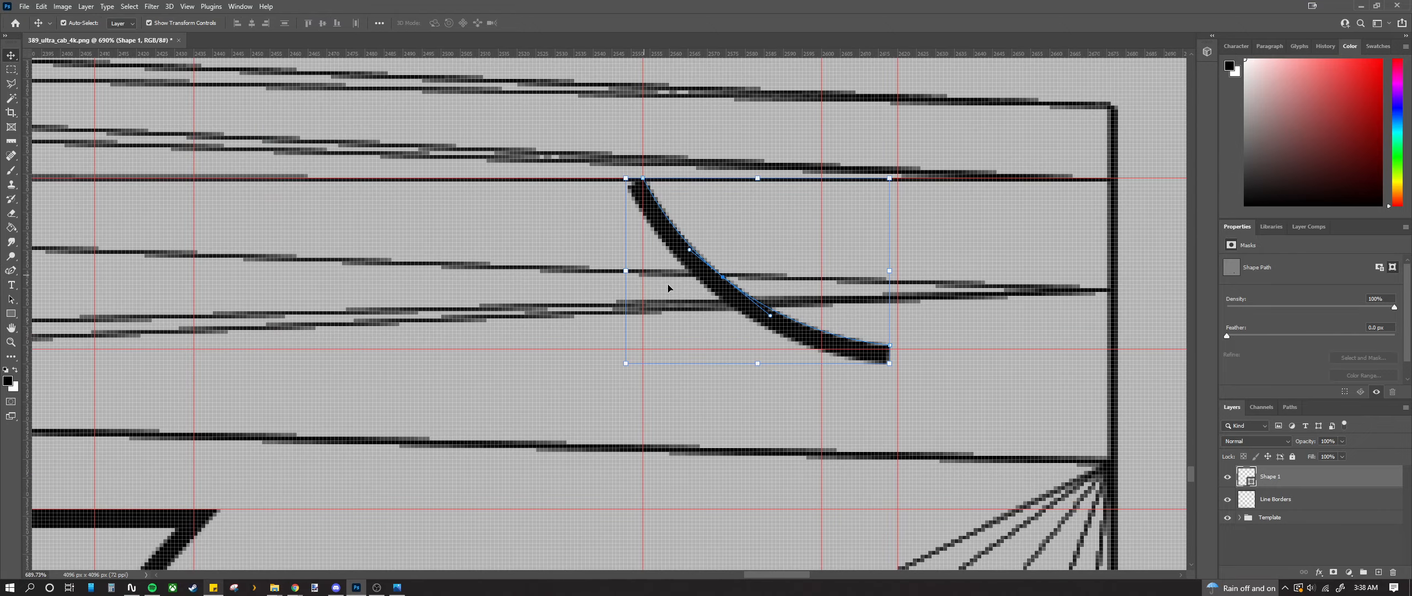
Step: Shift the curved stroke about 3 px left and fine-tune its position
left_click_drag(734, 300, 722, 298)
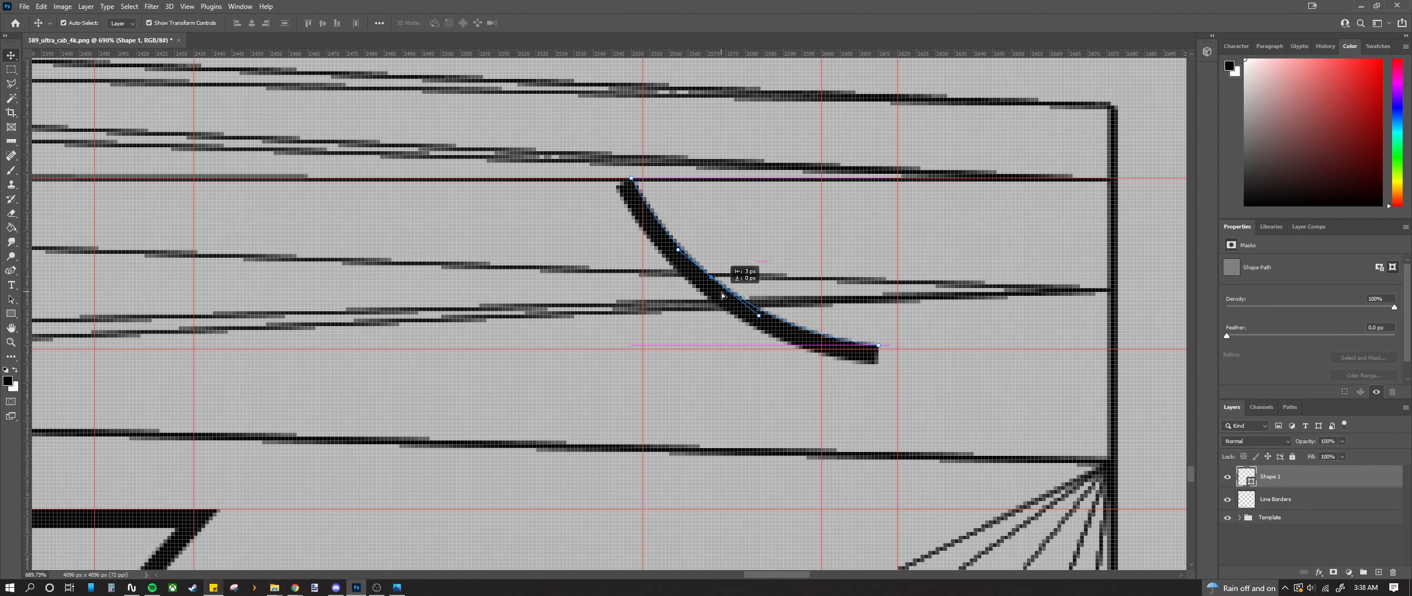
left_click_drag(722, 296, 748, 309)
scroll(728, 302, "up", 3)
scroll(728, 302, "up", 2)
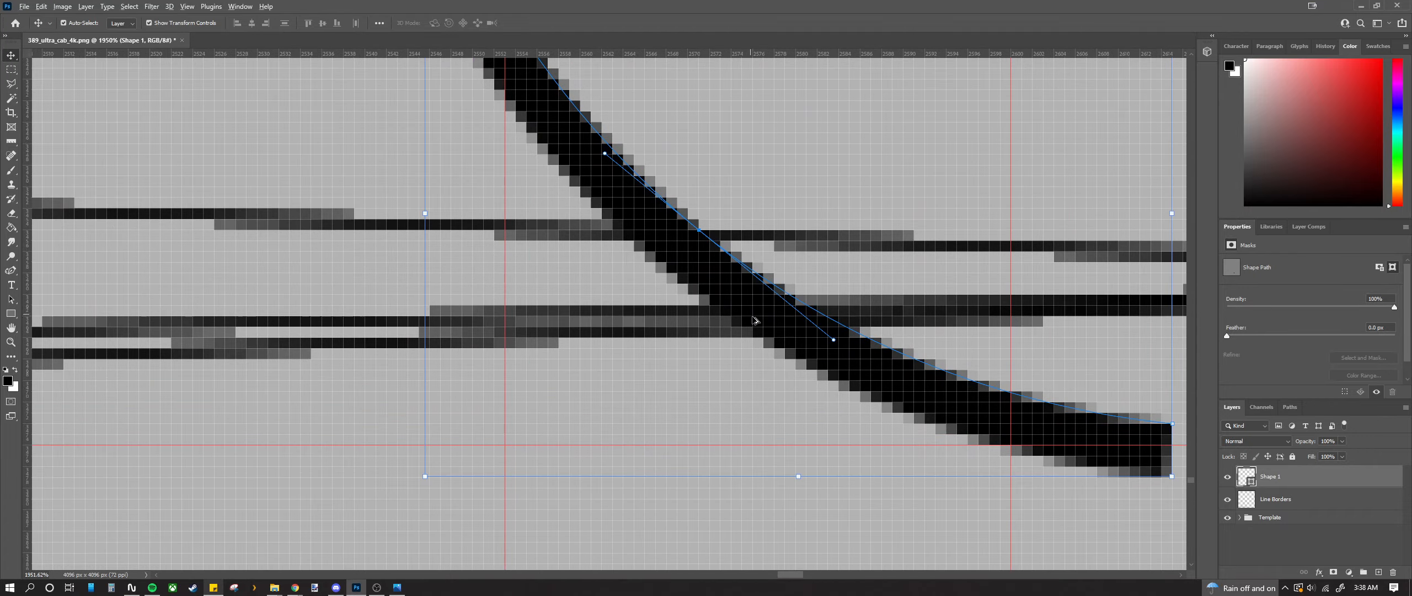
scroll(749, 311, "down", 10)
scroll(759, 340, "down", 1)
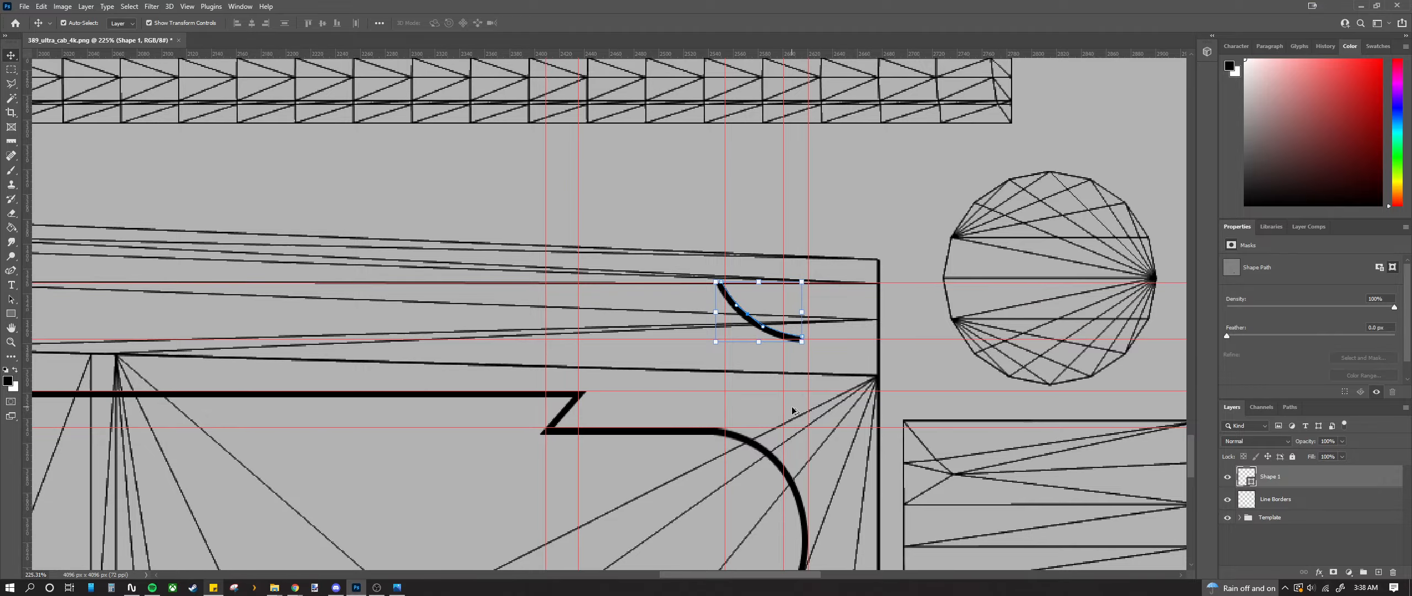
scroll(777, 340, "up", 15)
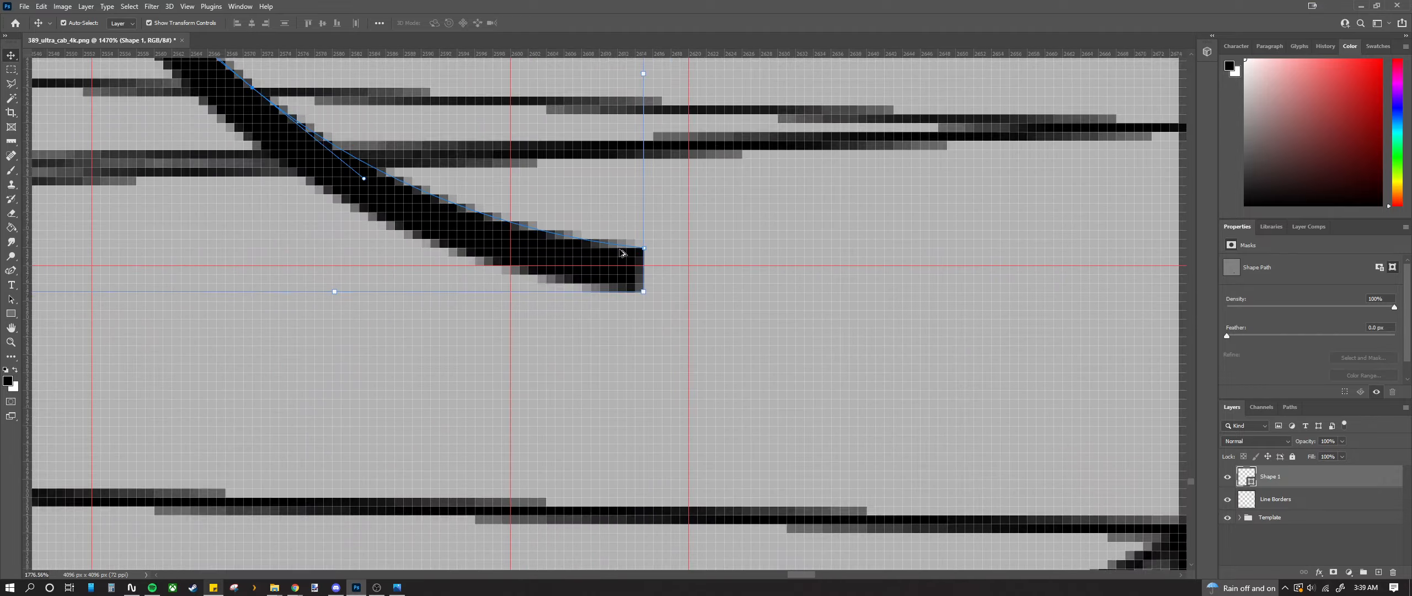
left_click_drag(621, 260, 606, 278)
scroll(606, 280, "down", 8)
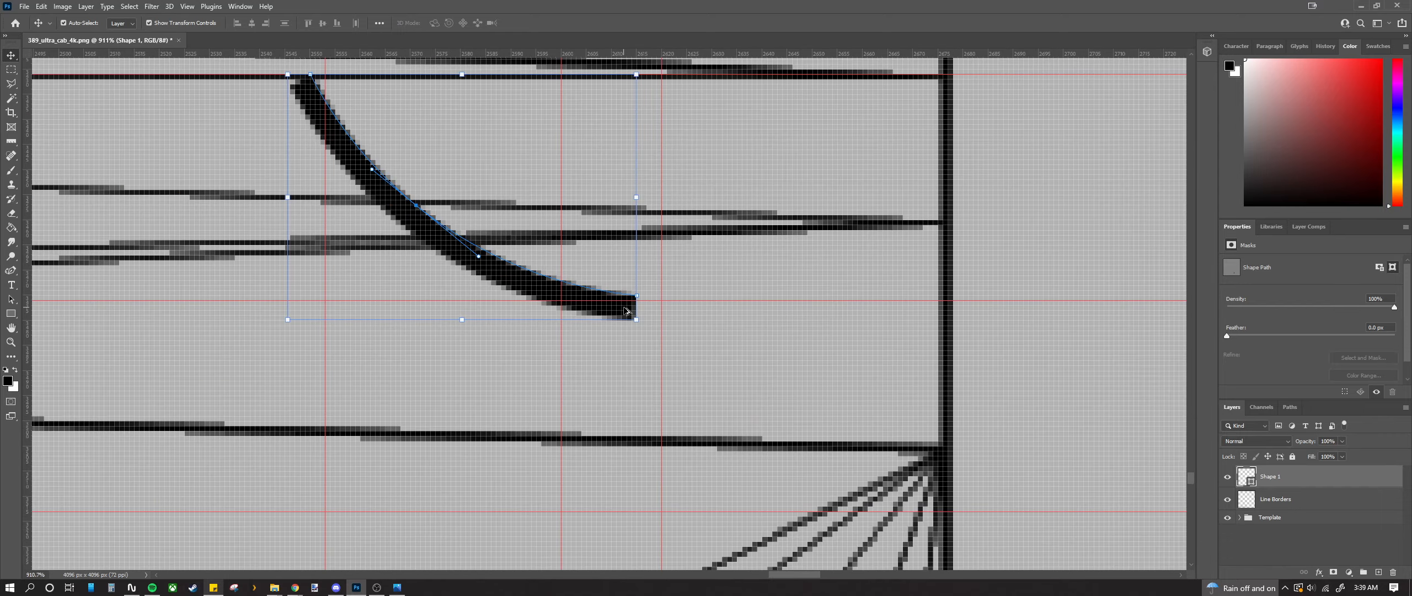
Step: Rasterize Shape 1 and marquee-select the area just below the stroke's end
left_click(11, 69)
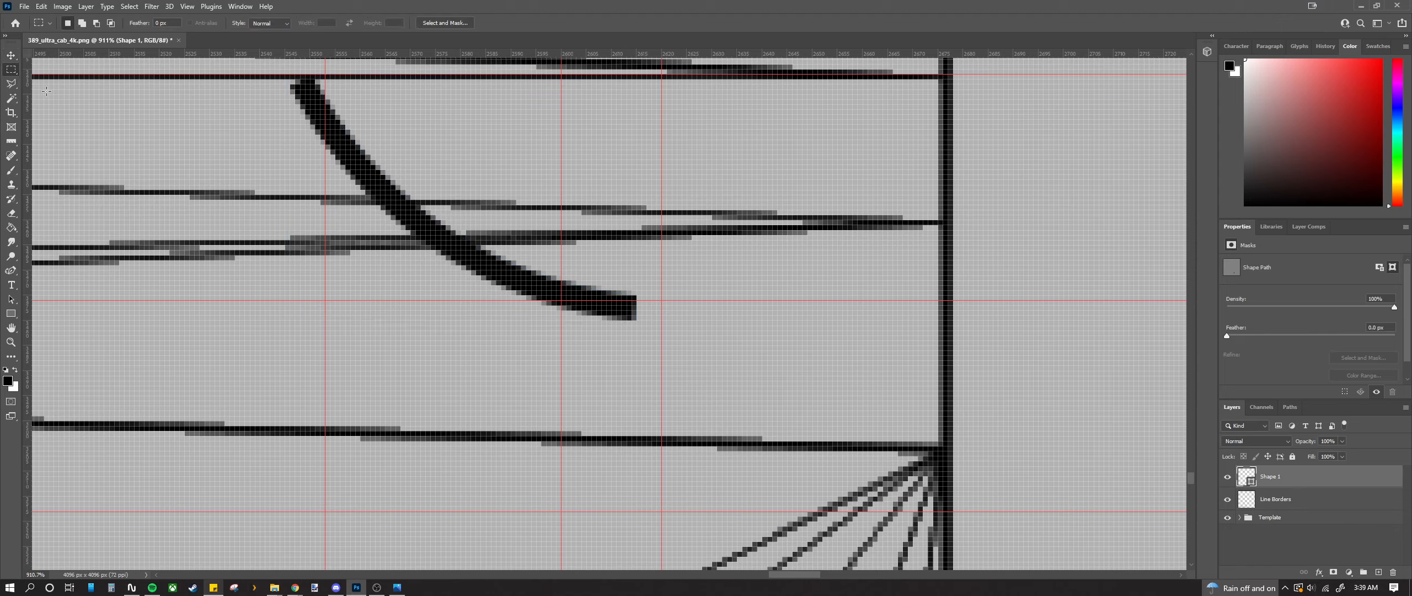
right_click(1278, 482)
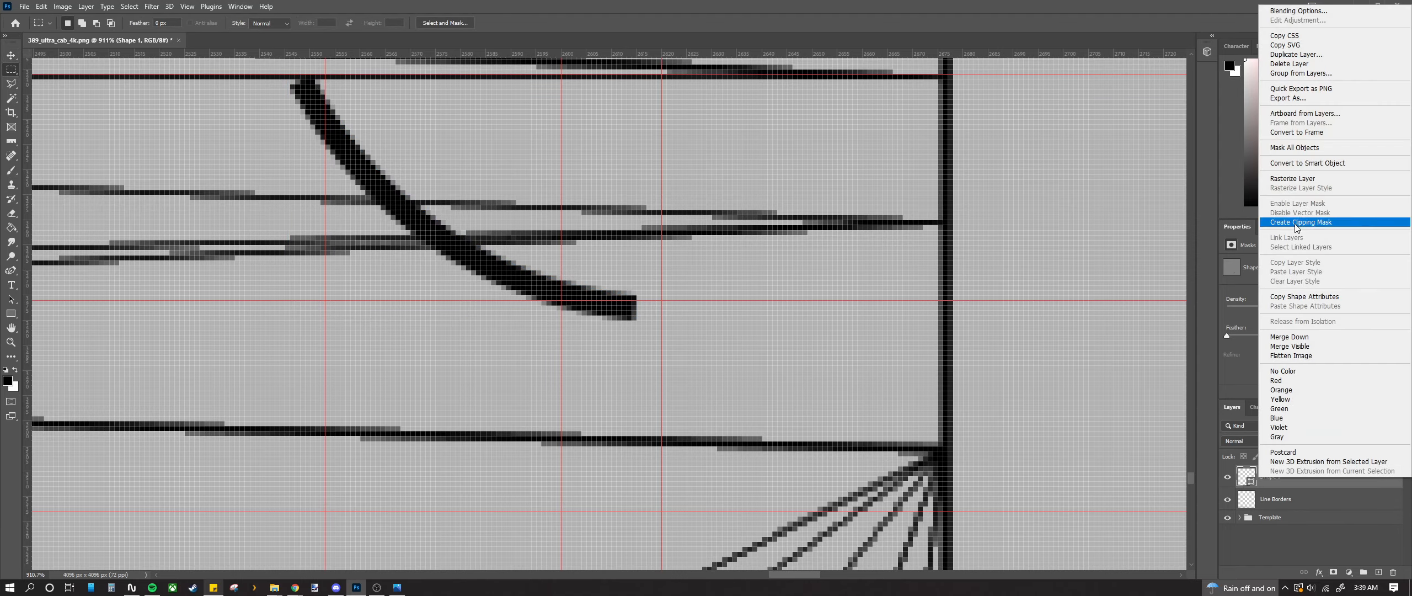
left_click(1285, 179)
scroll(571, 329, "up", 4)
left_click_drag(756, 263, 336, 368)
scroll(457, 364, "down", 6)
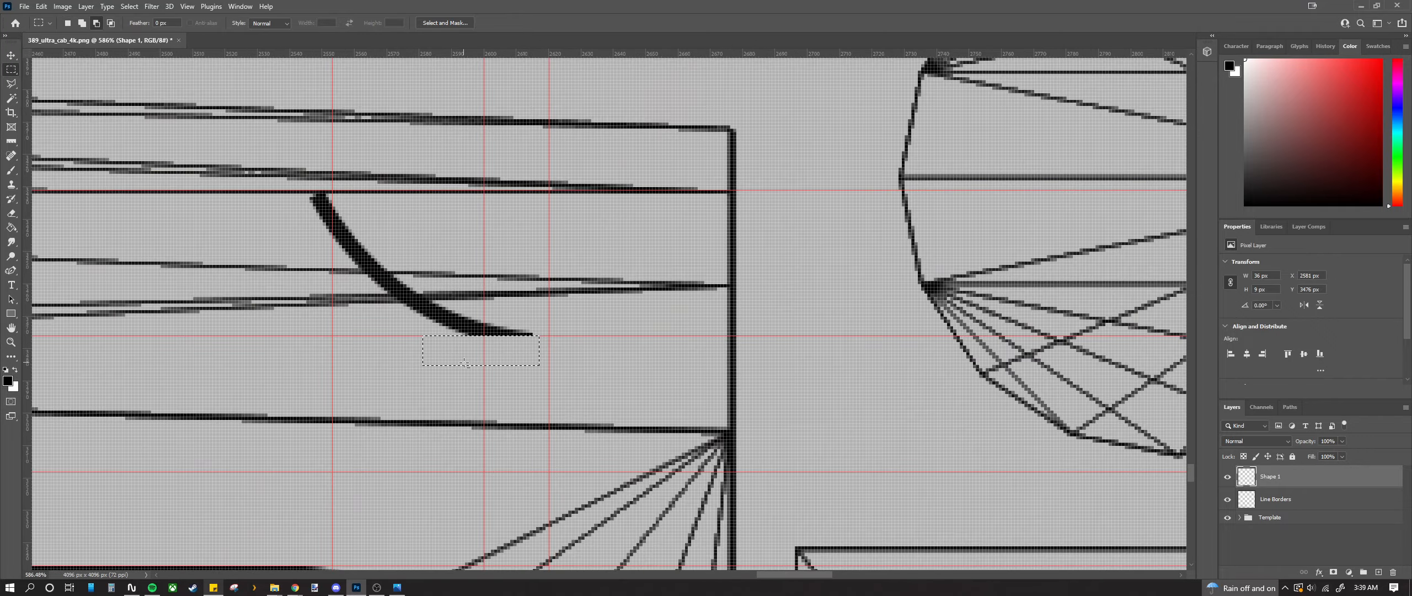
scroll(355, 128, "up", 6)
scroll(340, 307, "down", 3)
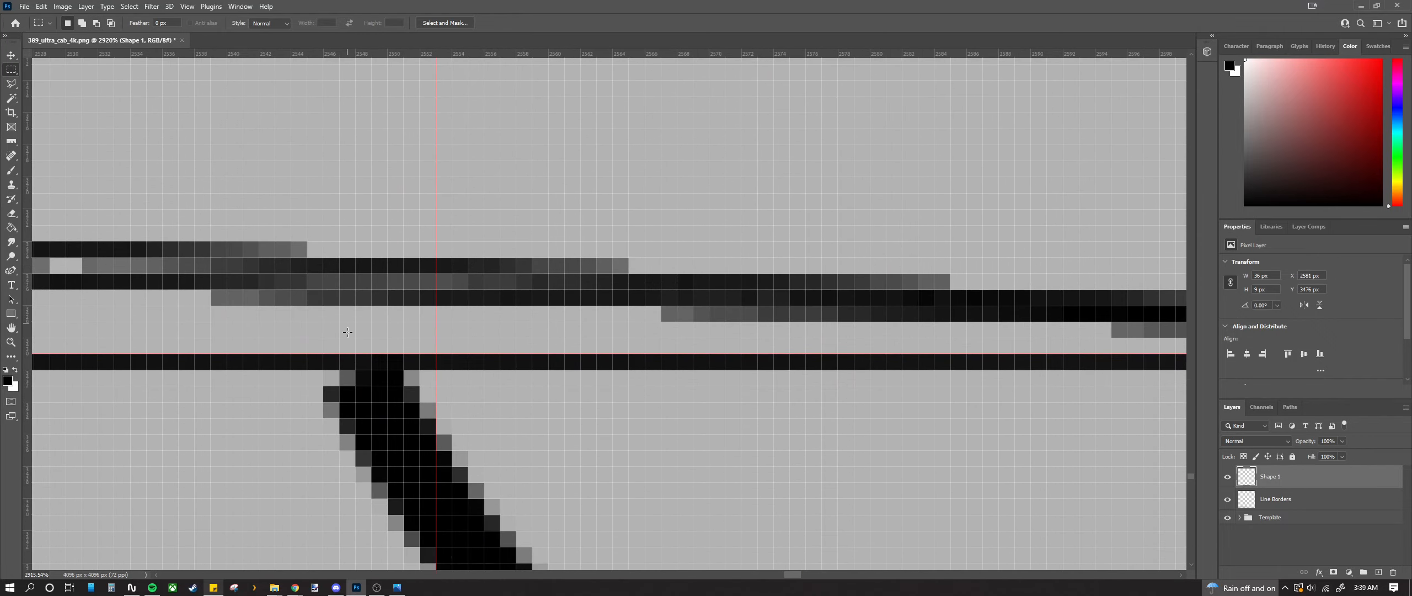
Step: Move the selected pixels below the stroke's end, then clear the selection
key("v")
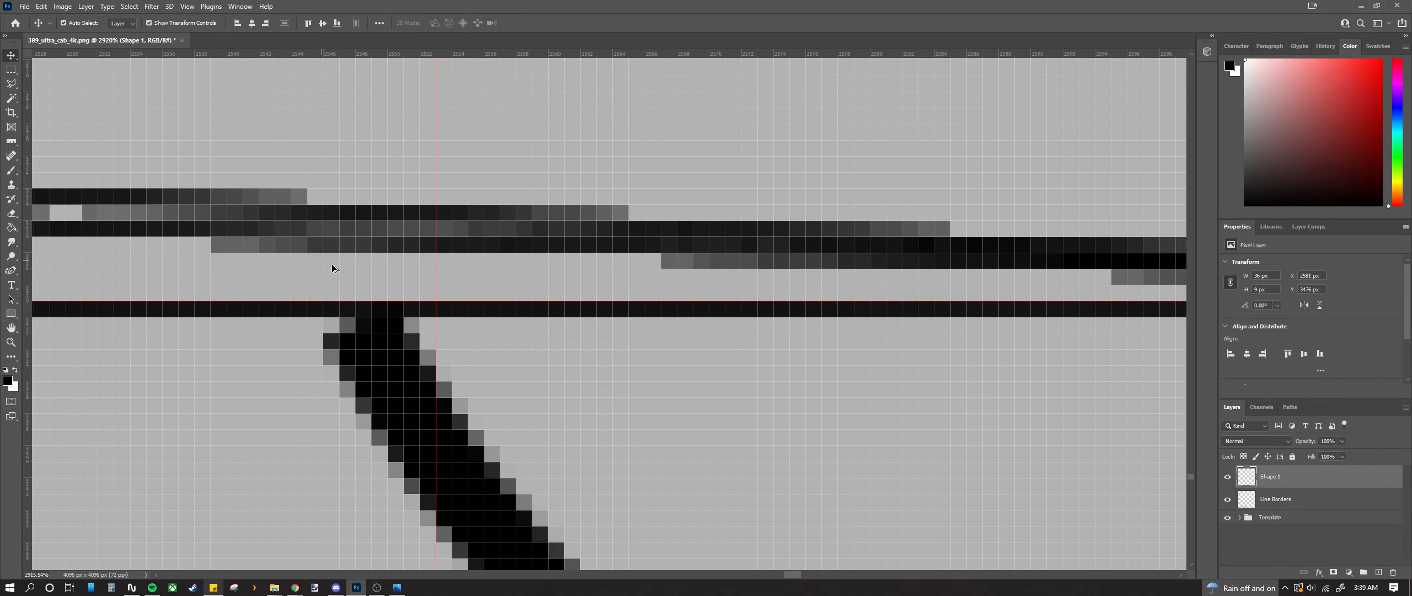
scroll(331, 263, "down", 3)
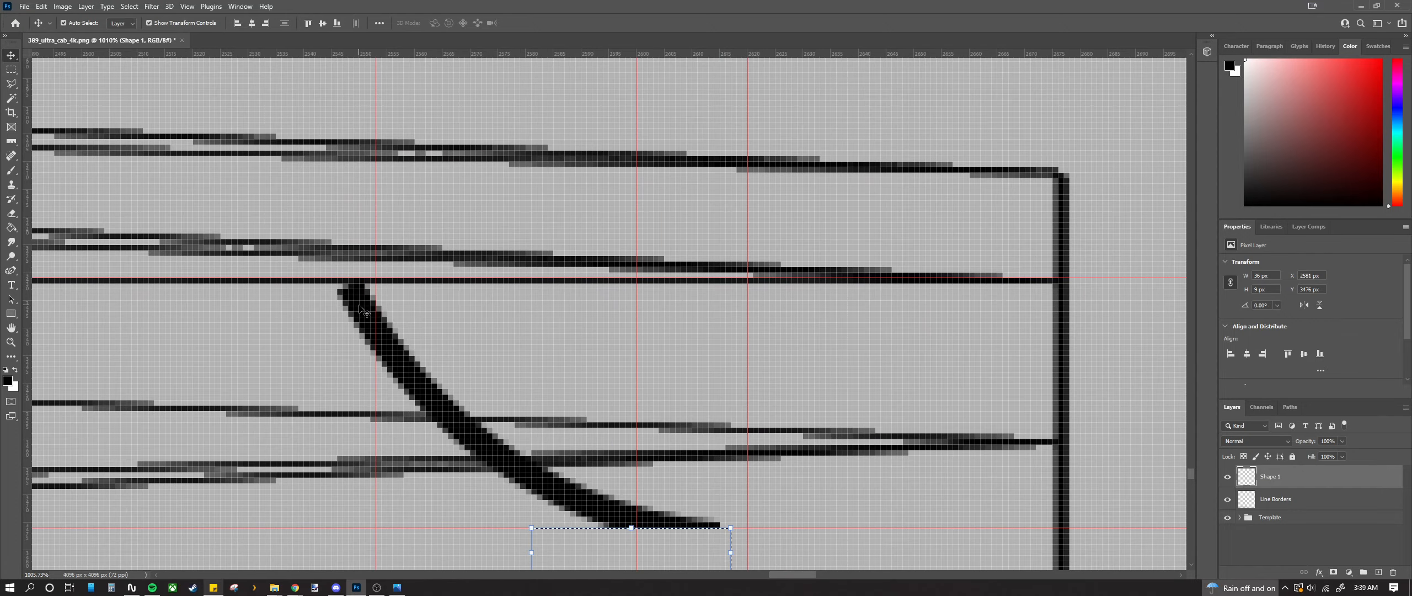
scroll(364, 312, "down", 1)
scroll(395, 366, "down", 1)
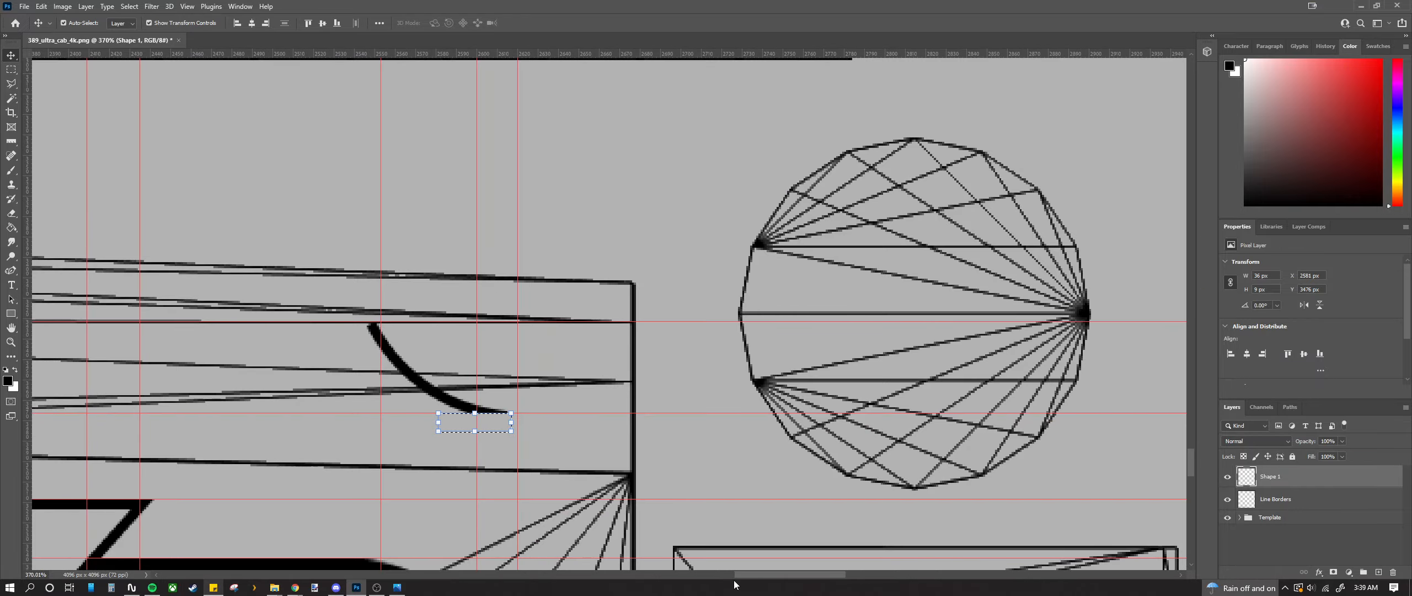
left_click_drag(741, 575, 706, 577)
scroll(303, 275, "down", 1)
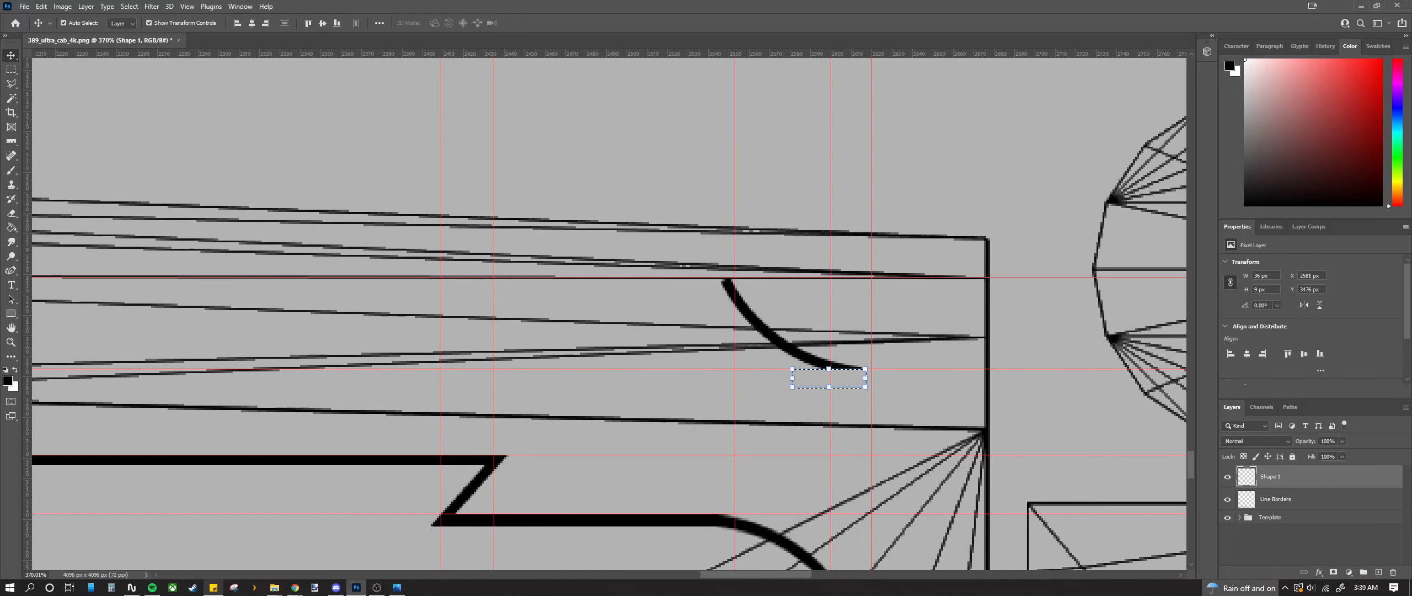
left_click(11, 270)
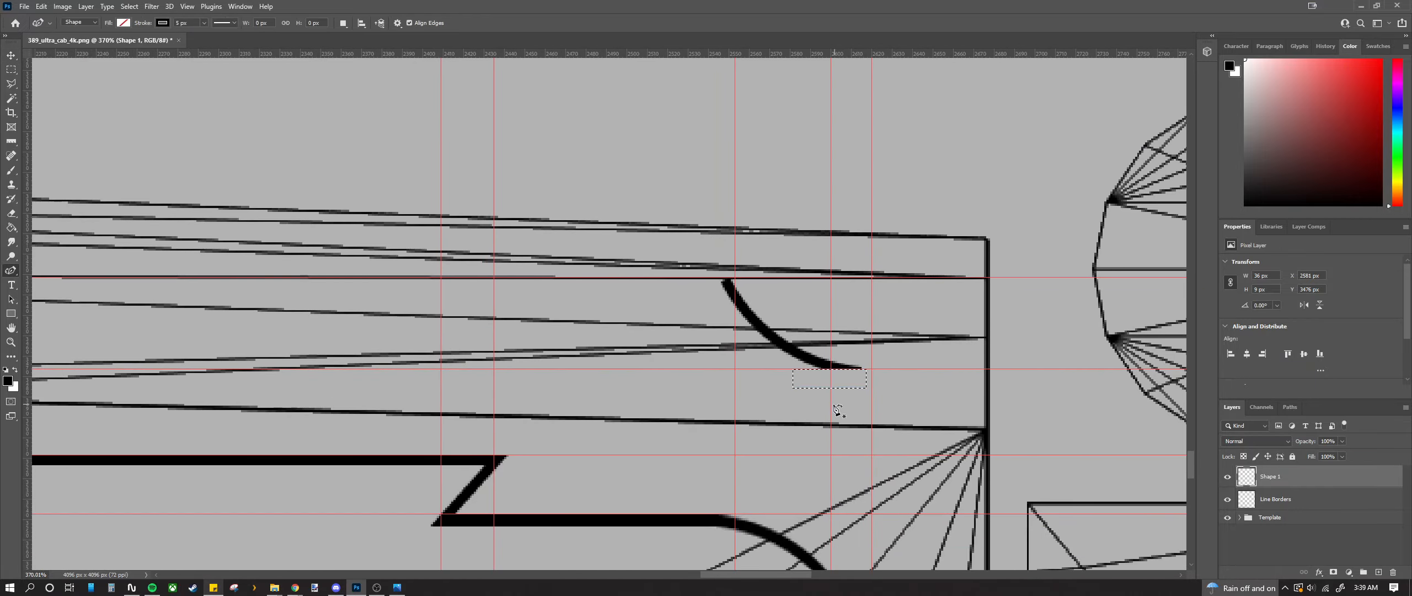
key("m")
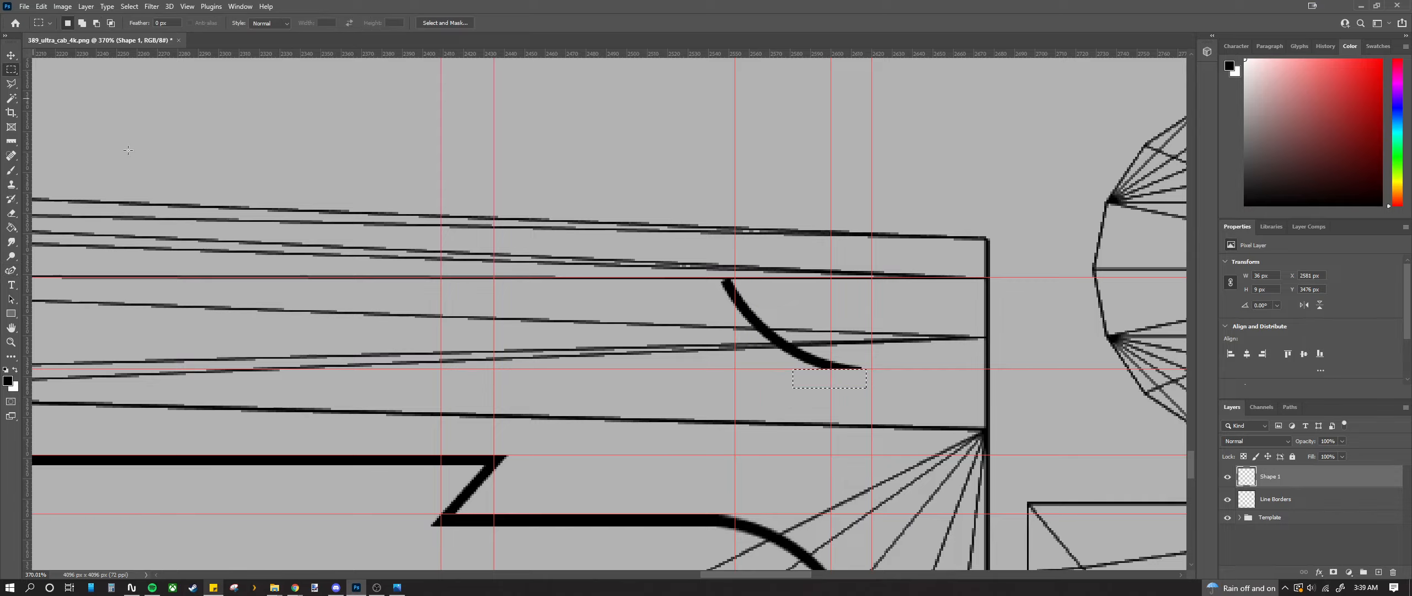
key("ctrl+d")
Step: Begin a new Curvature Pen shape with its first anchor at the curve's lower tip
left_click(13, 271)
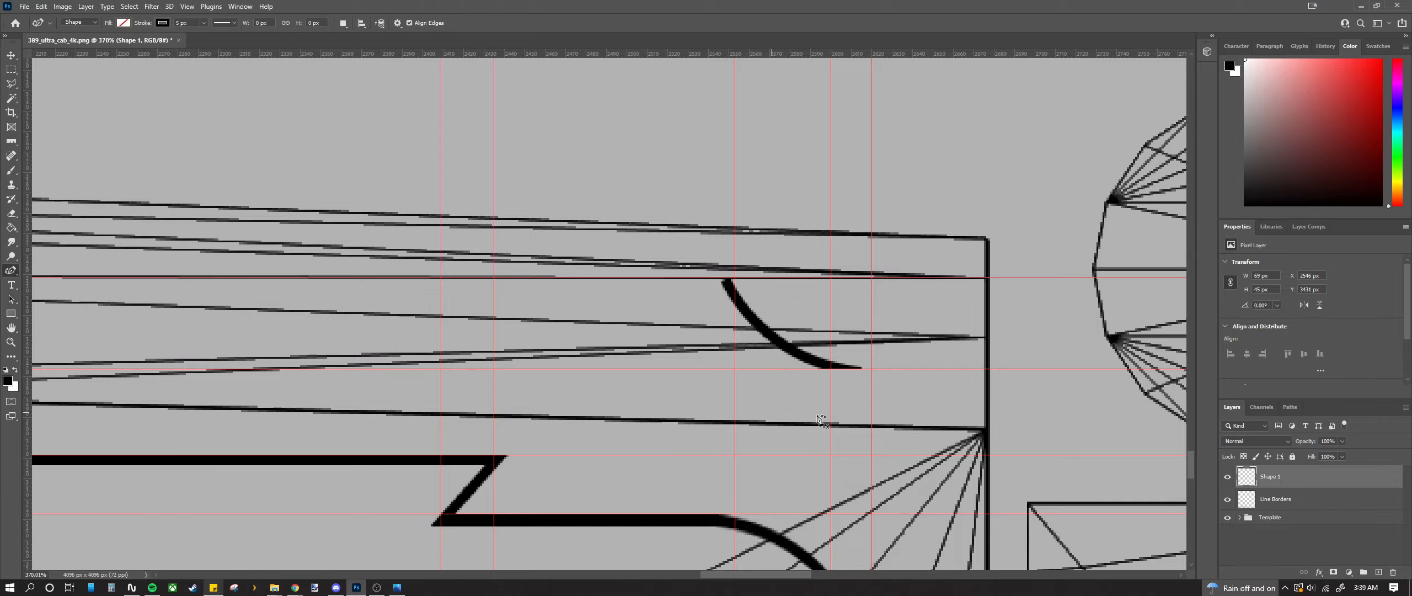
scroll(823, 420, "up", 2)
scroll(823, 413, "up", 7)
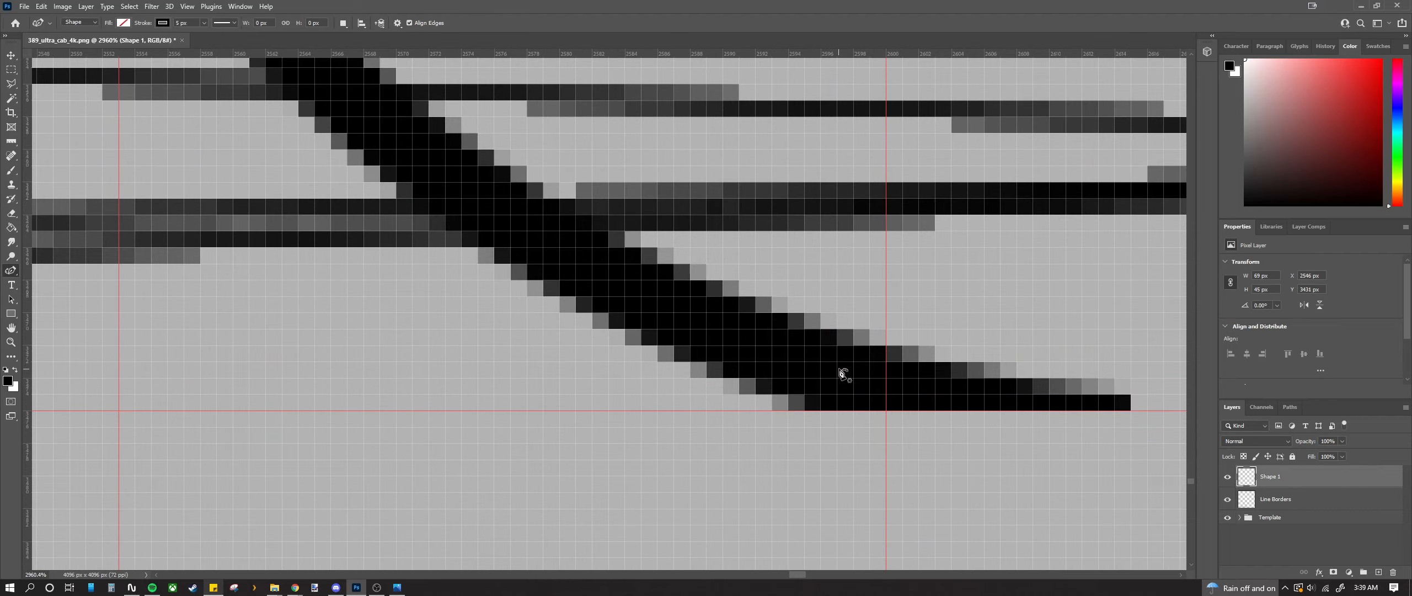
scroll(841, 373, "up", 1)
left_click(817, 339)
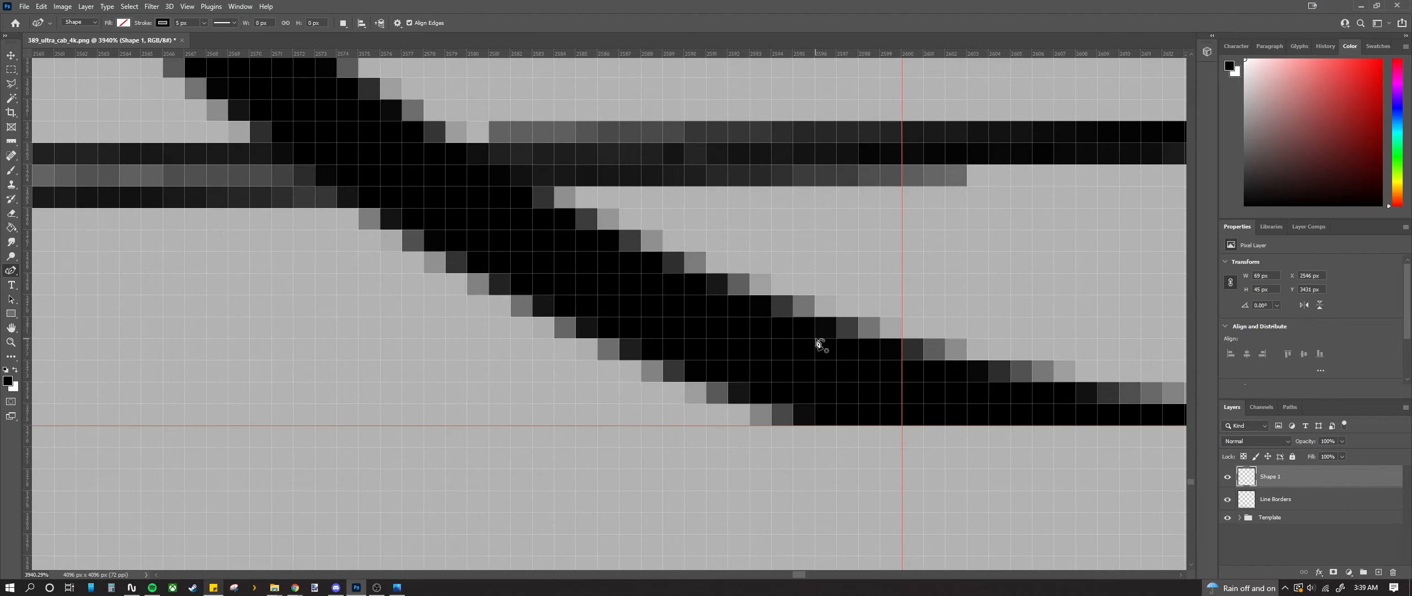
scroll(821, 394, "down", 3)
scroll(821, 394, "up", 4)
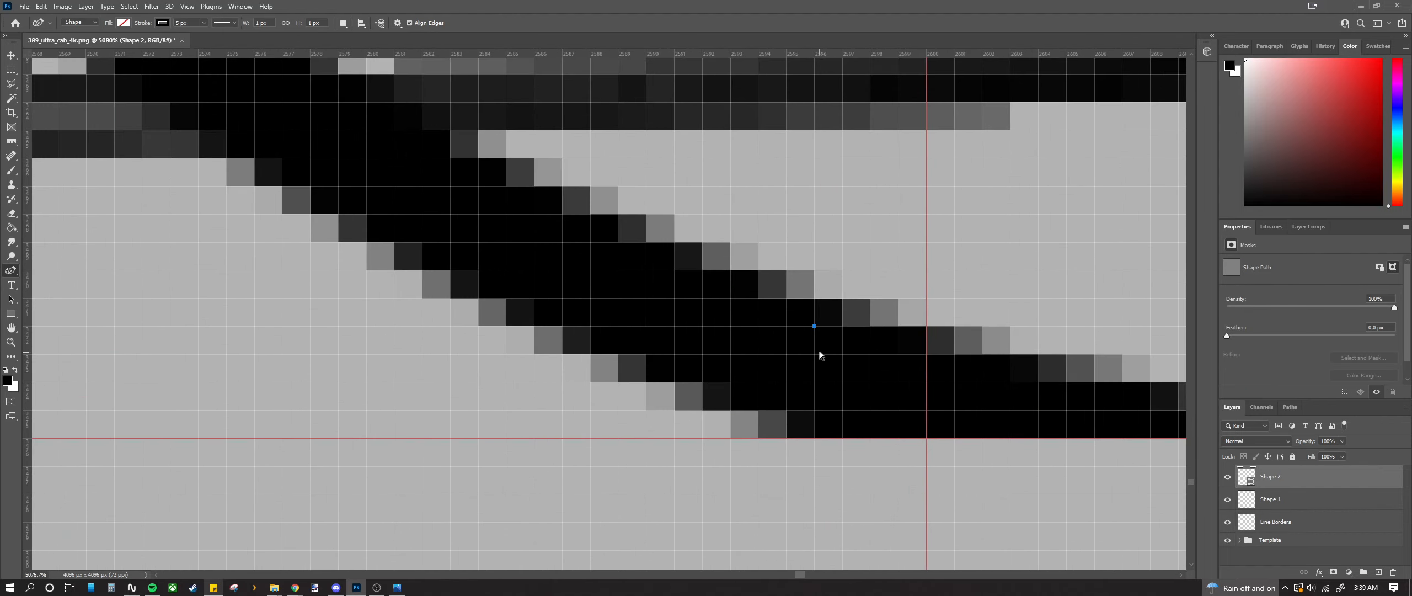
Step: Undo the stray anchor, try a stripe line from the curve's end leftward, then undo it
key("ctrl+z")
left_click(813, 389)
scroll(814, 389, "down", 15)
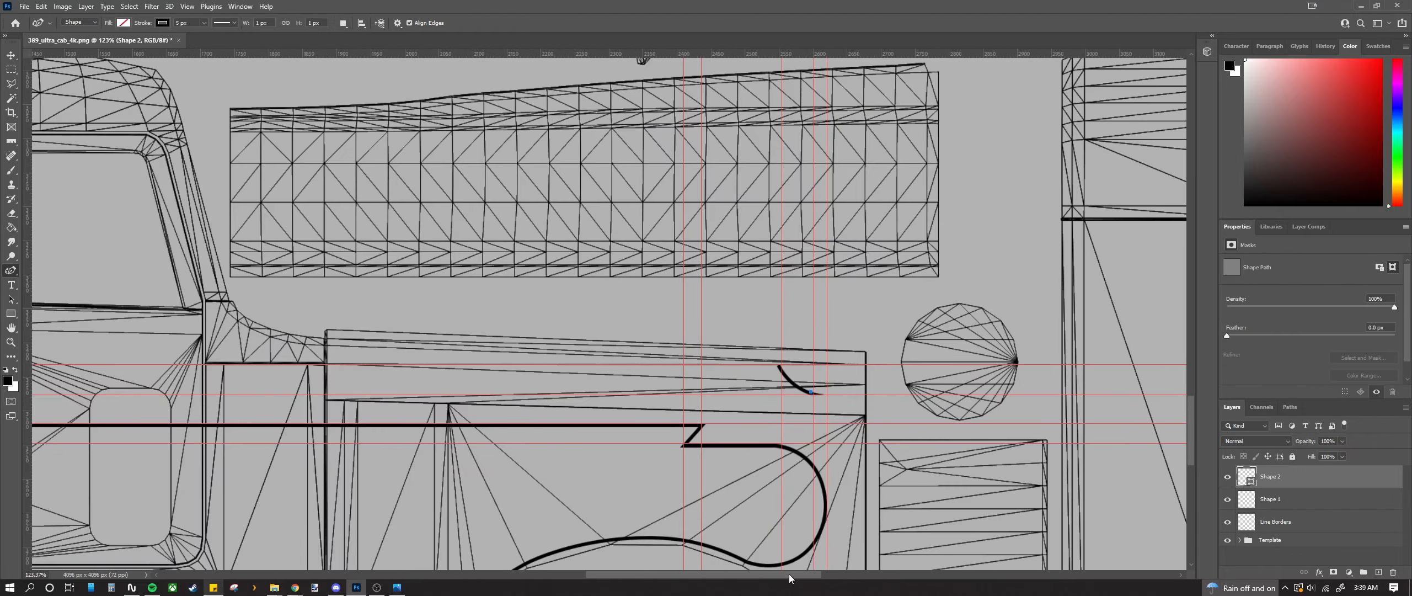
left_click_drag(789, 578, 512, 534)
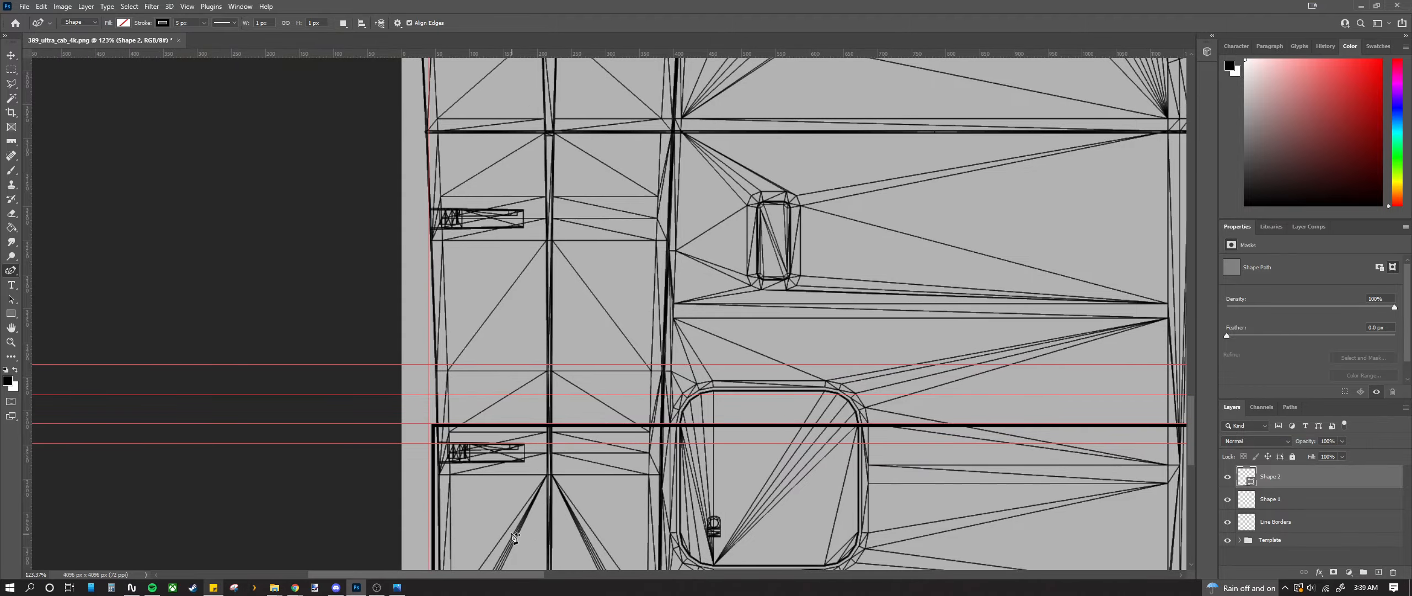
scroll(426, 413, "up", 12)
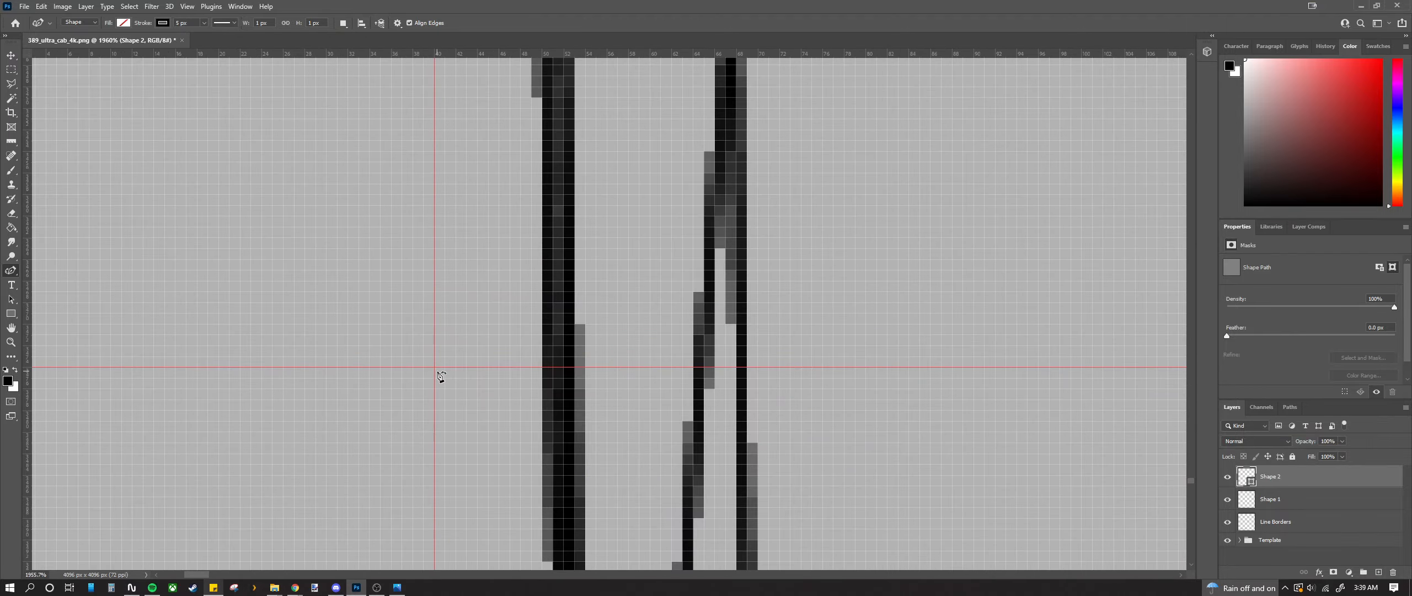
left_click(438, 372)
scroll(437, 373, "down", 17)
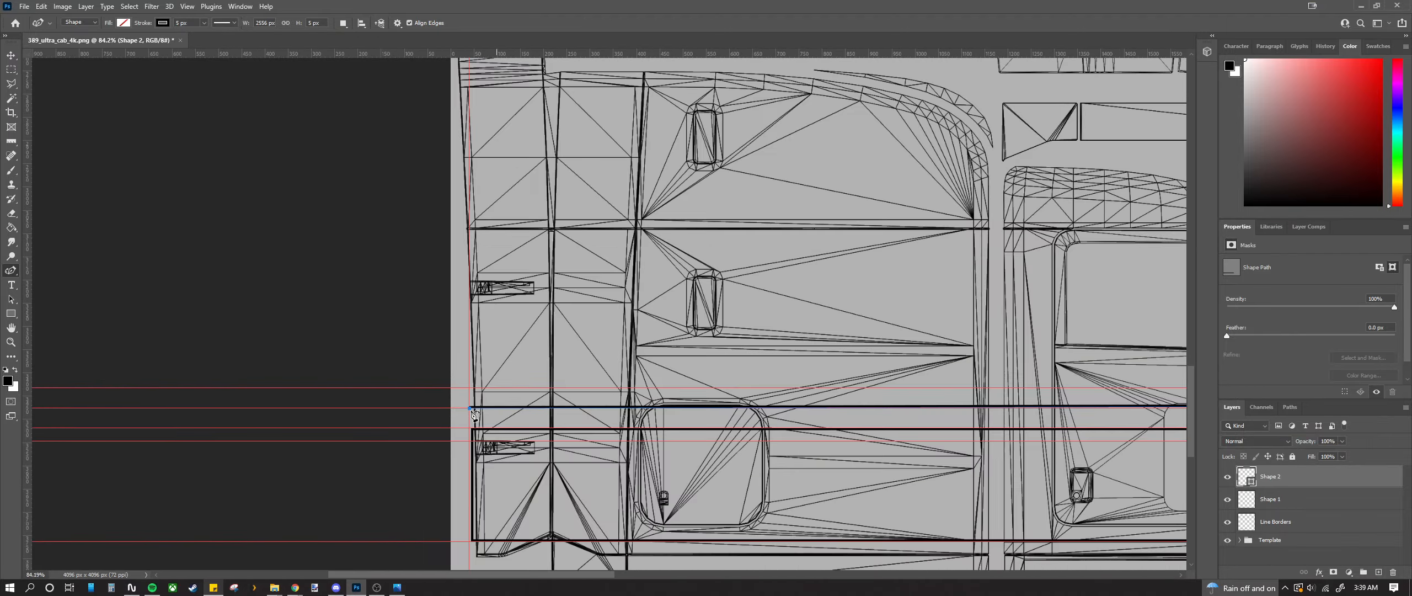
scroll(715, 508, "up", 6)
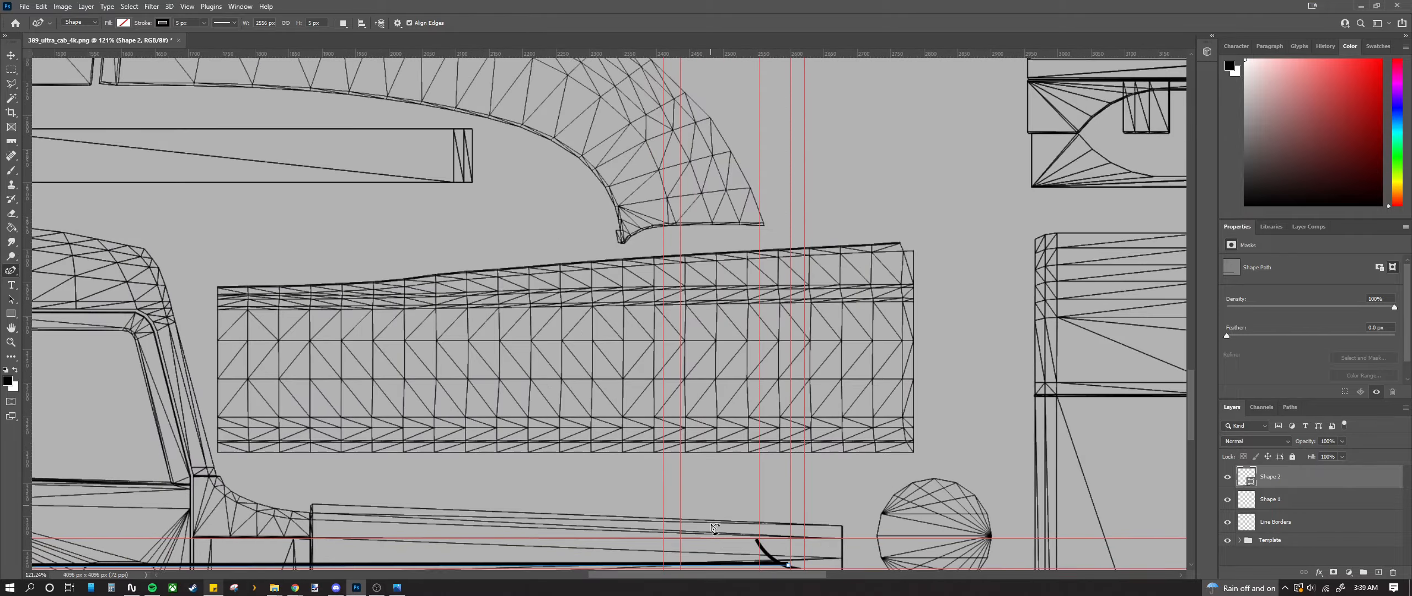
scroll(715, 508, "up", 6)
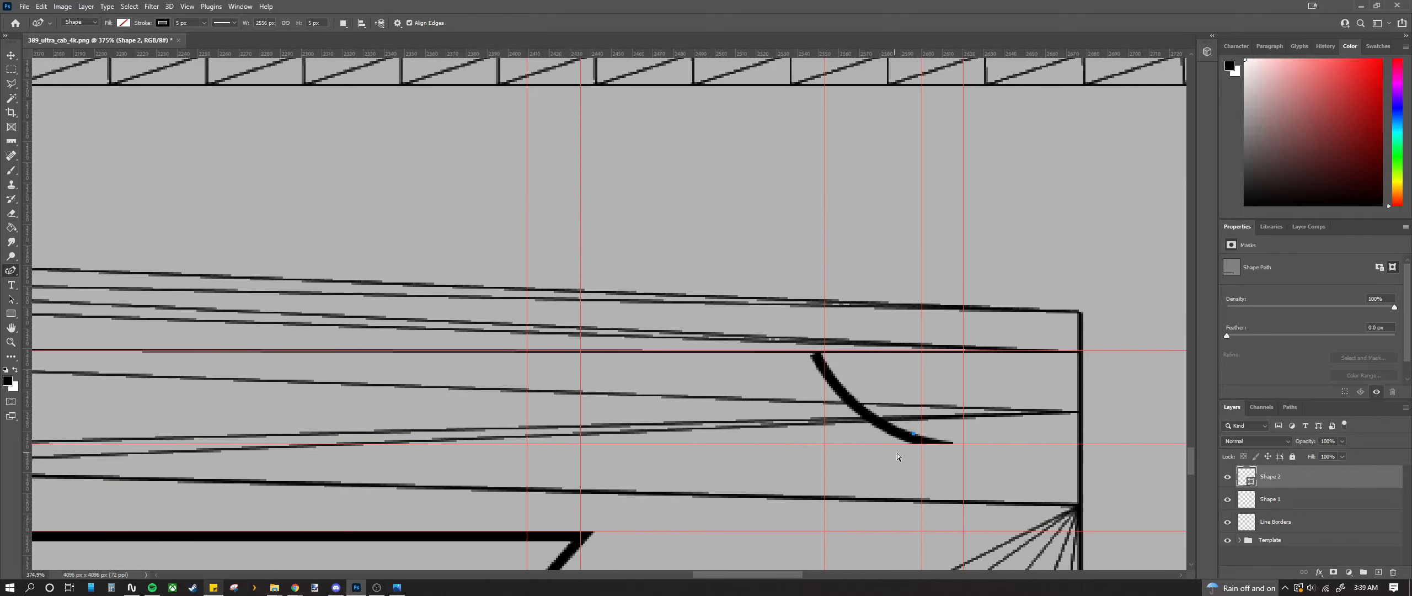
key("ctrl+z")
scroll(897, 452, "up", 14)
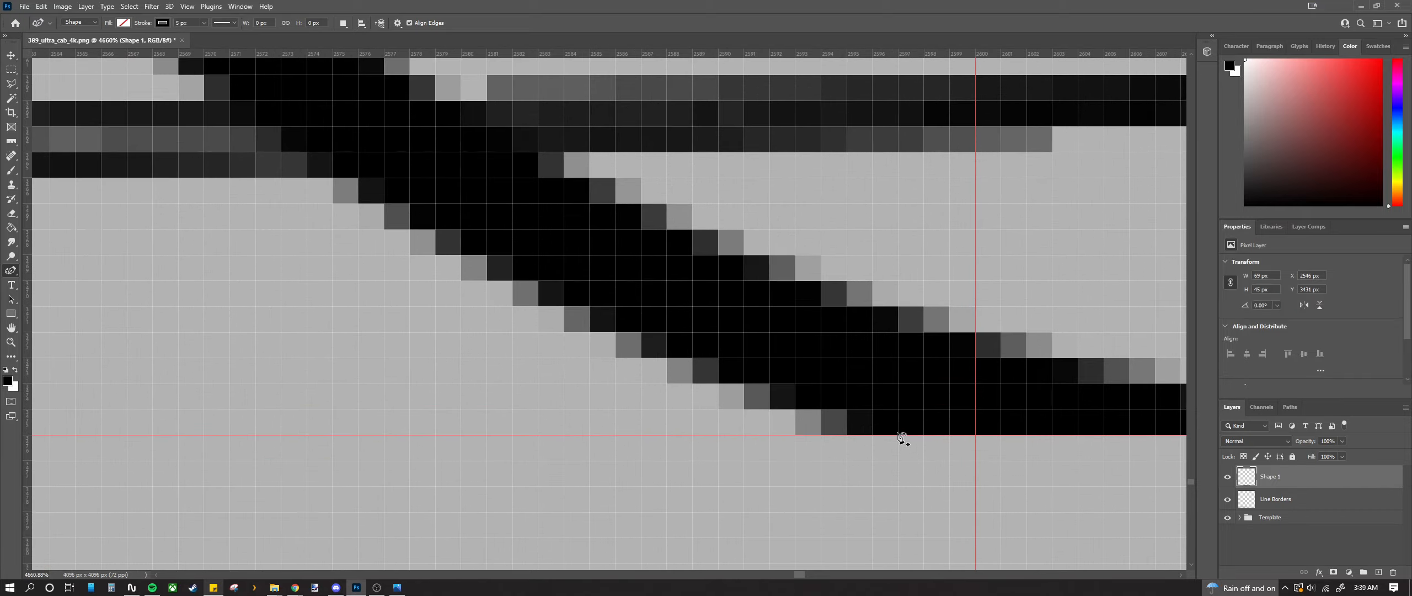
Step: Trace the horizontal stripe line from the curve's lower end to the left guide intersection
left_click(901, 438)
scroll(899, 458, "down", 20)
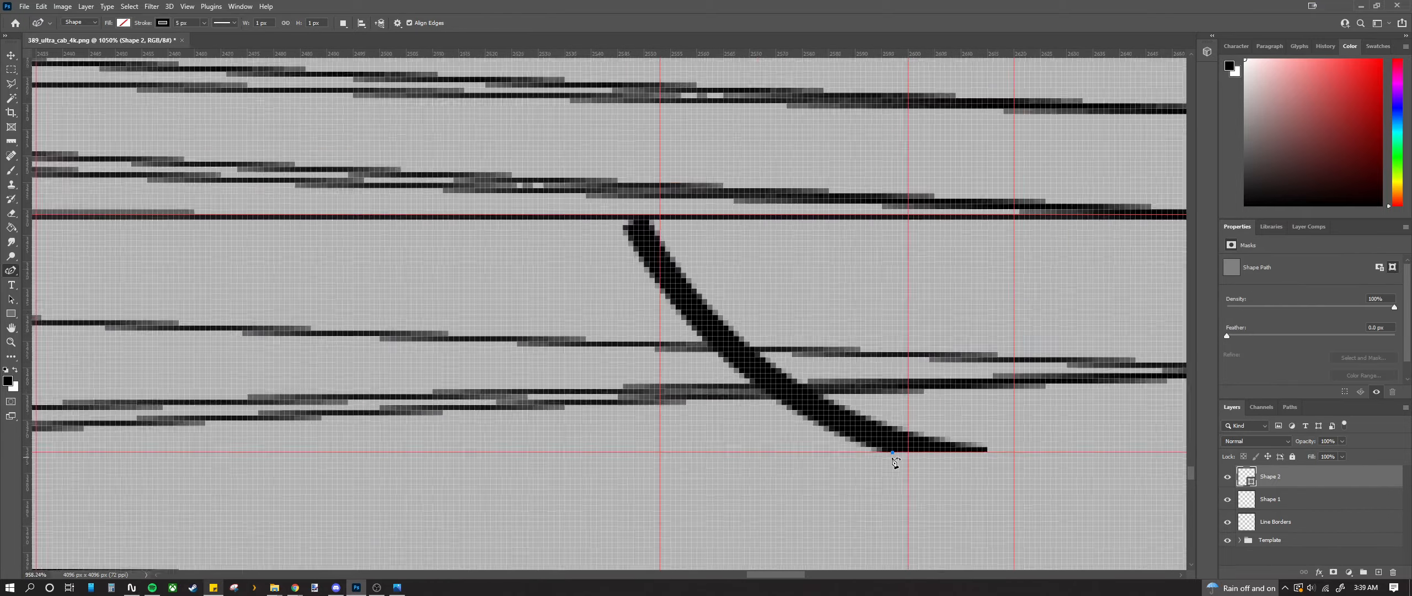
scroll(673, 477, "down", 2)
scroll(367, 461, "up", 6)
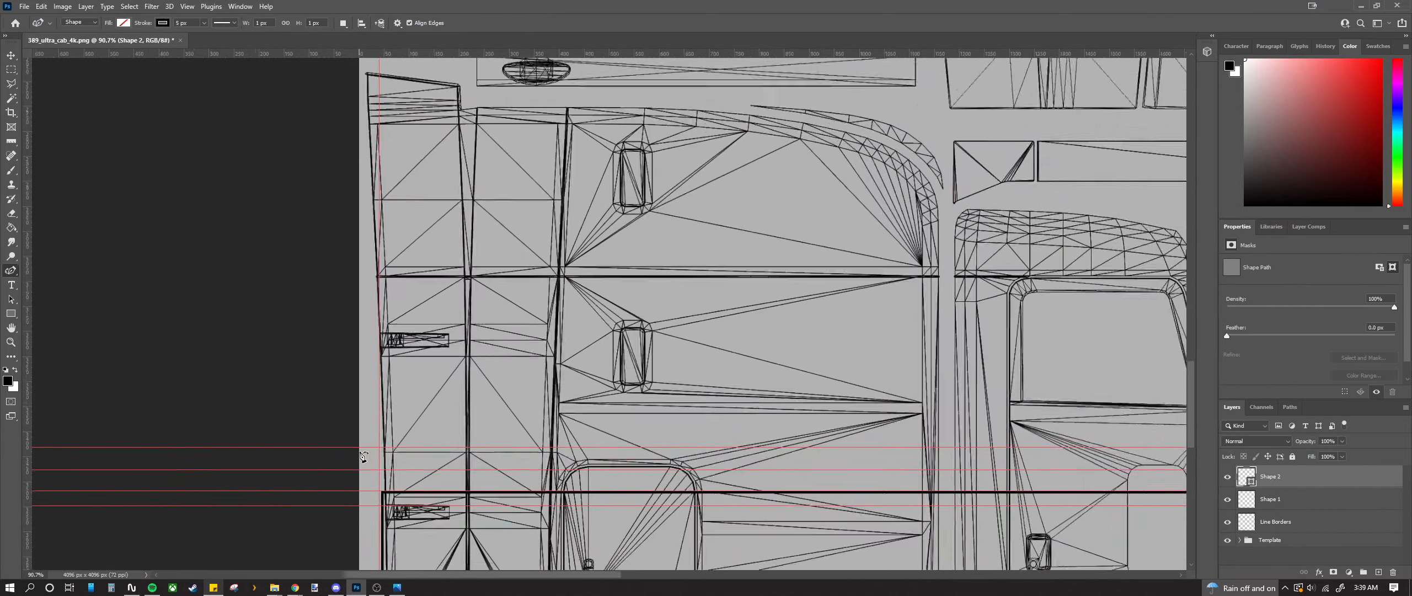
scroll(403, 456, "down", 3)
scroll(403, 455, "down", 1)
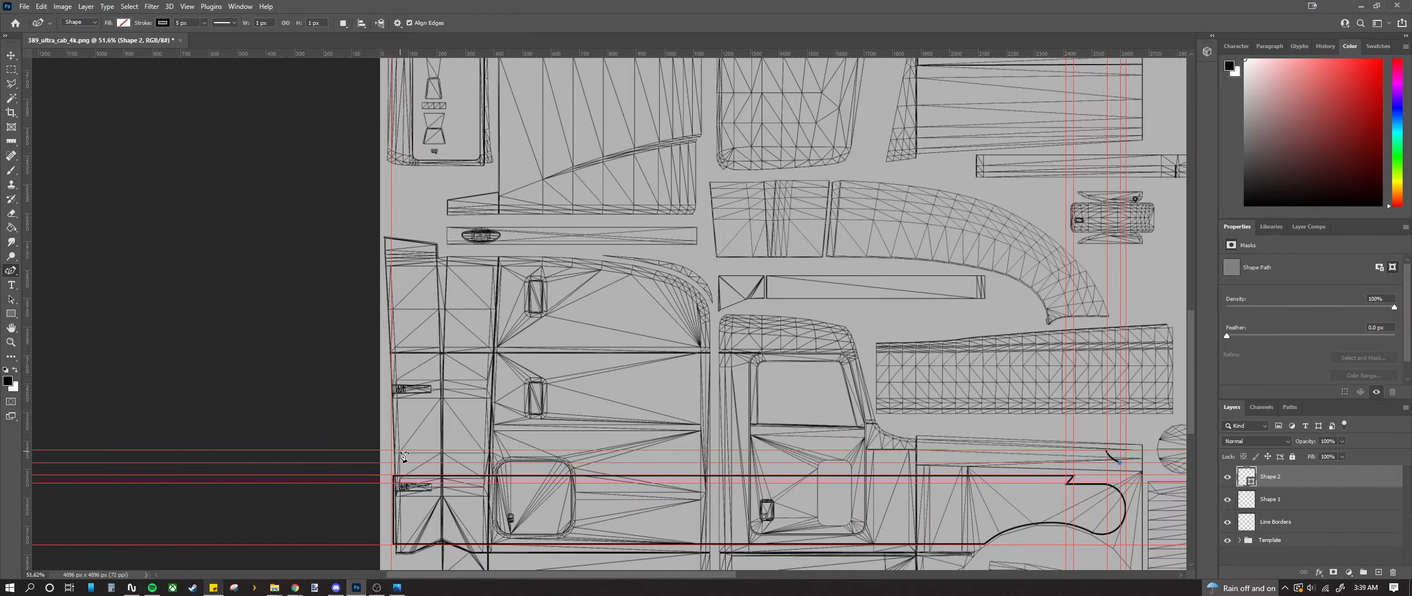
scroll(403, 456, "up", 15)
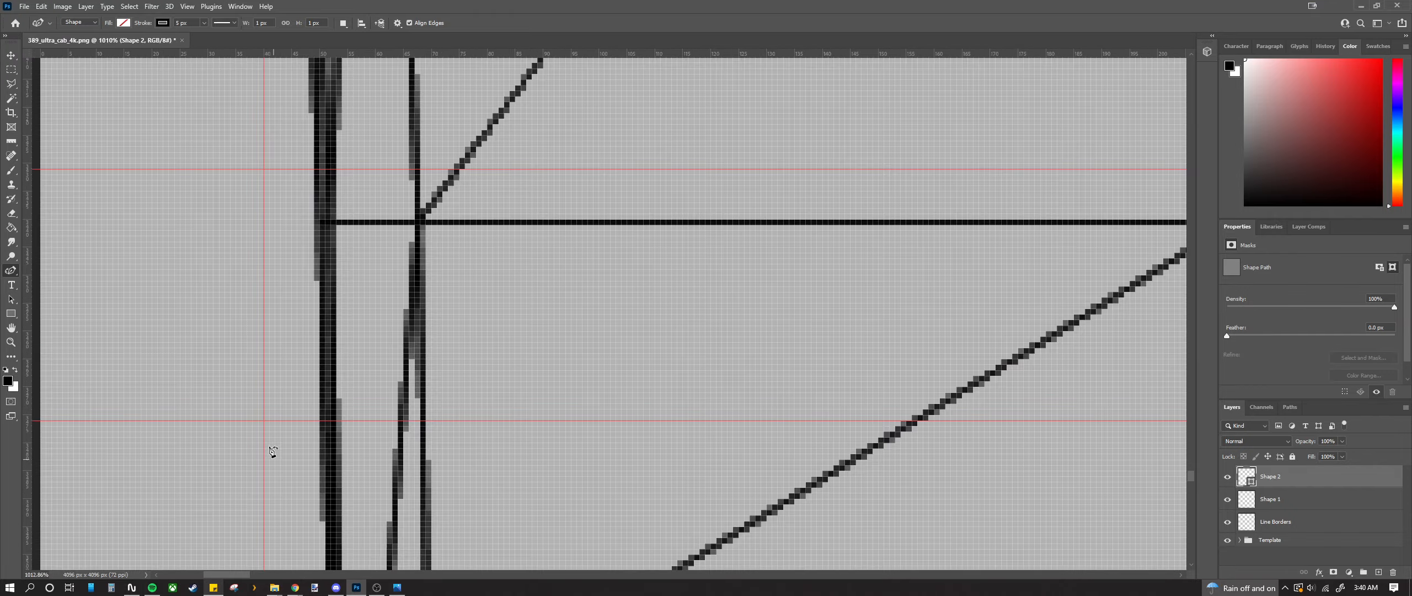
scroll(273, 451, "up", 5)
left_click(267, 394)
scroll(270, 397, "down", 9)
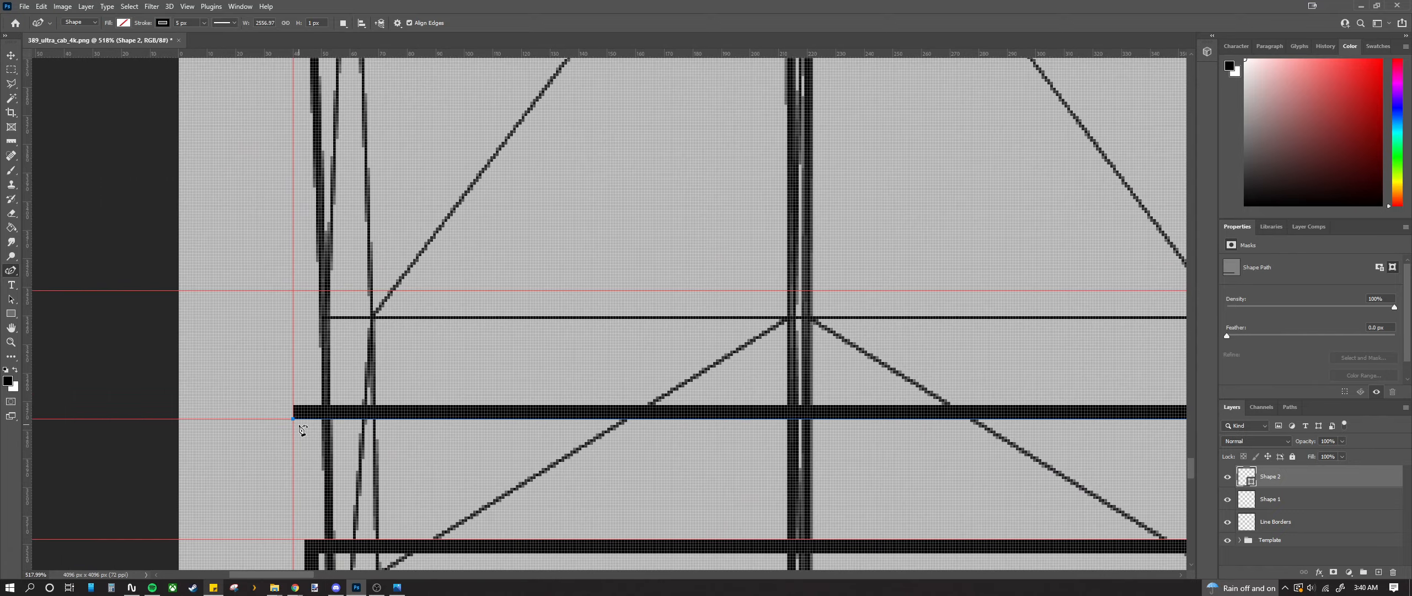
scroll(301, 426, "up", 5)
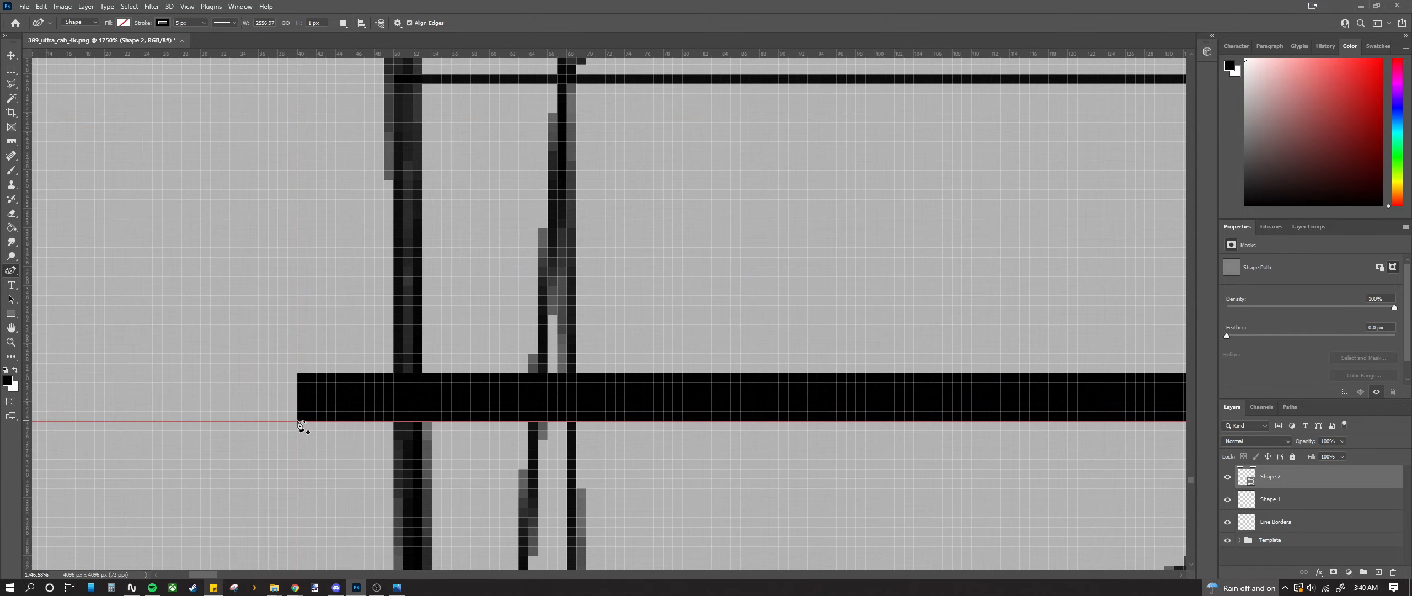
Step: Draw a vertical stripe shape from the left guide corner up to the upper guide
left_click(297, 422)
scroll(310, 434, "up", 3)
scroll(312, 433, "down", 4)
scroll(316, 353, "up", 3)
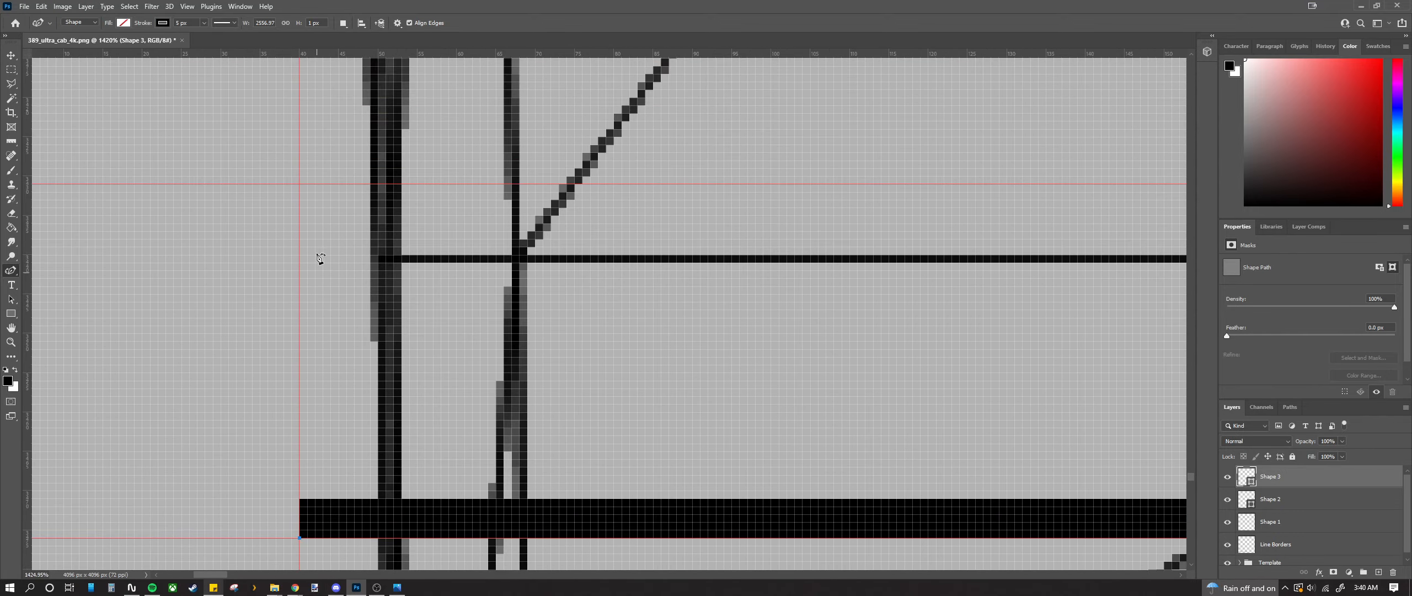
left_click(300, 185)
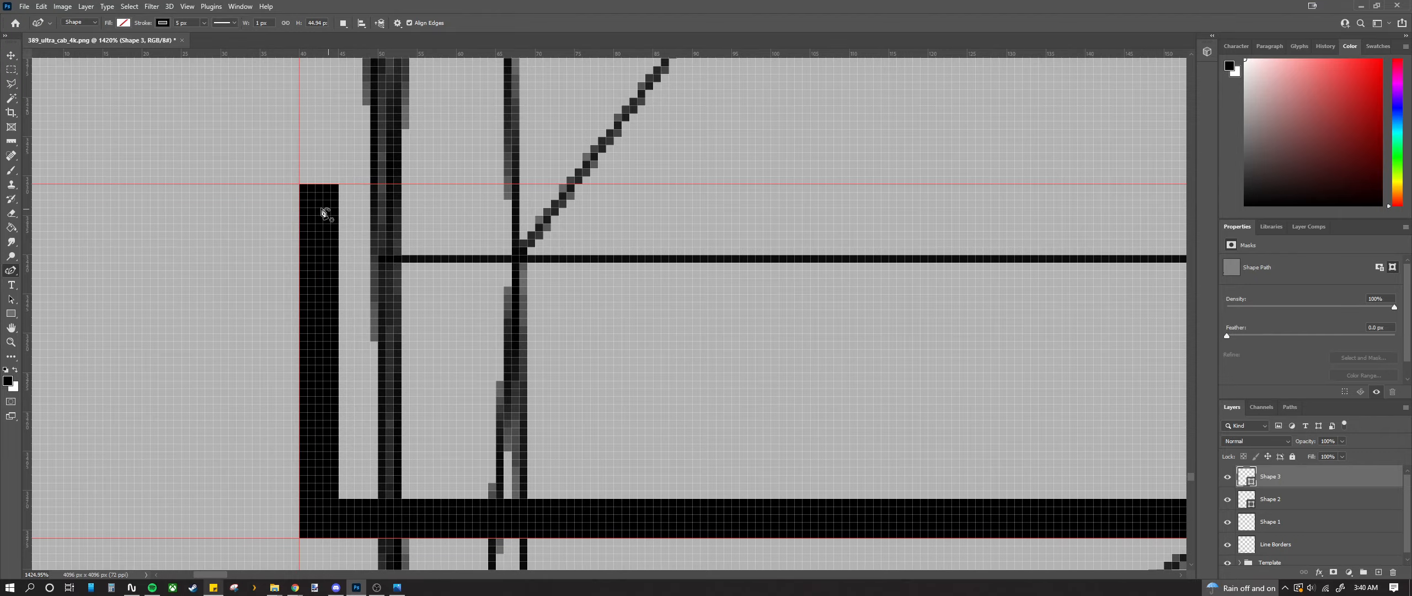
Step: Start another stripe path at the upper-left corner, anchoring it on the dark line's top edge
left_click(301, 186)
scroll(418, 342, "down", 8)
scroll(423, 359, "down", 5)
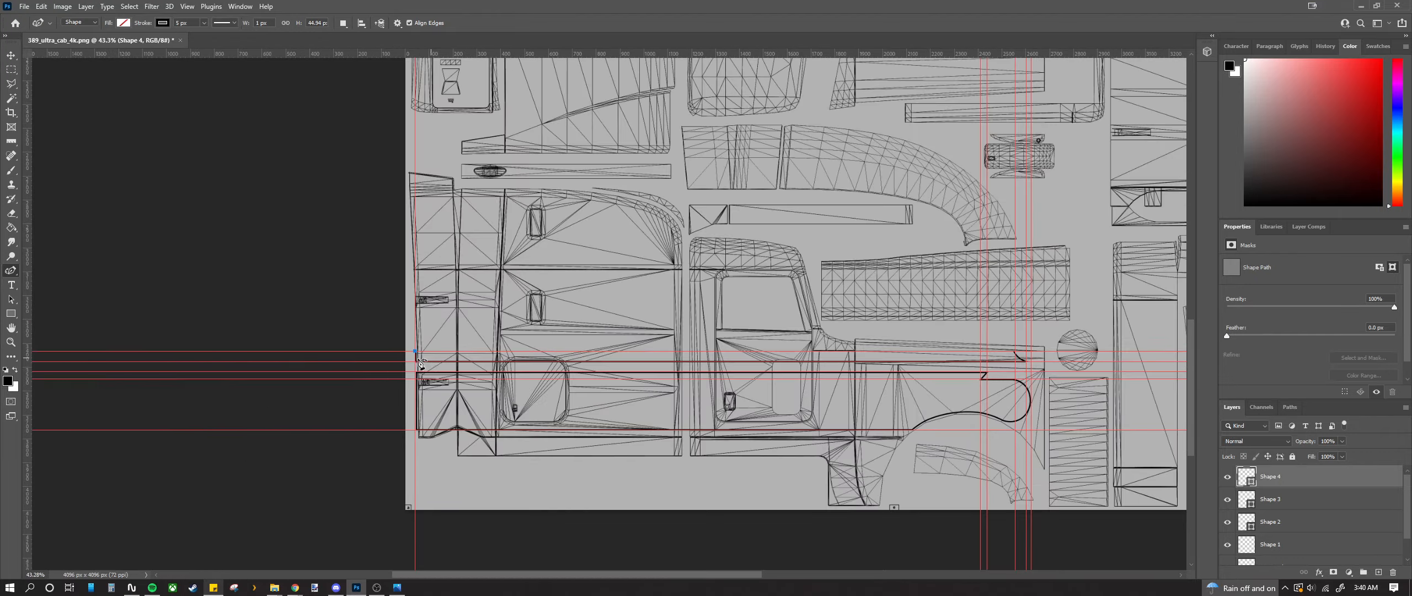
scroll(1017, 348, "up", 15)
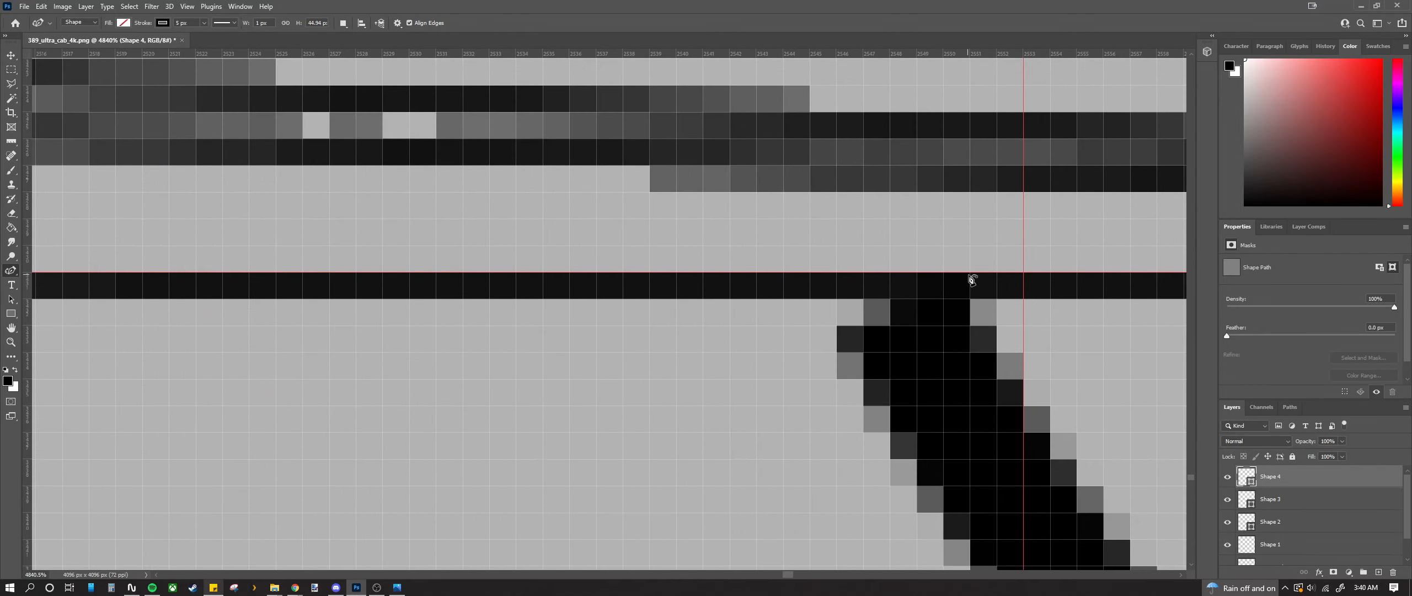
left_click(970, 272)
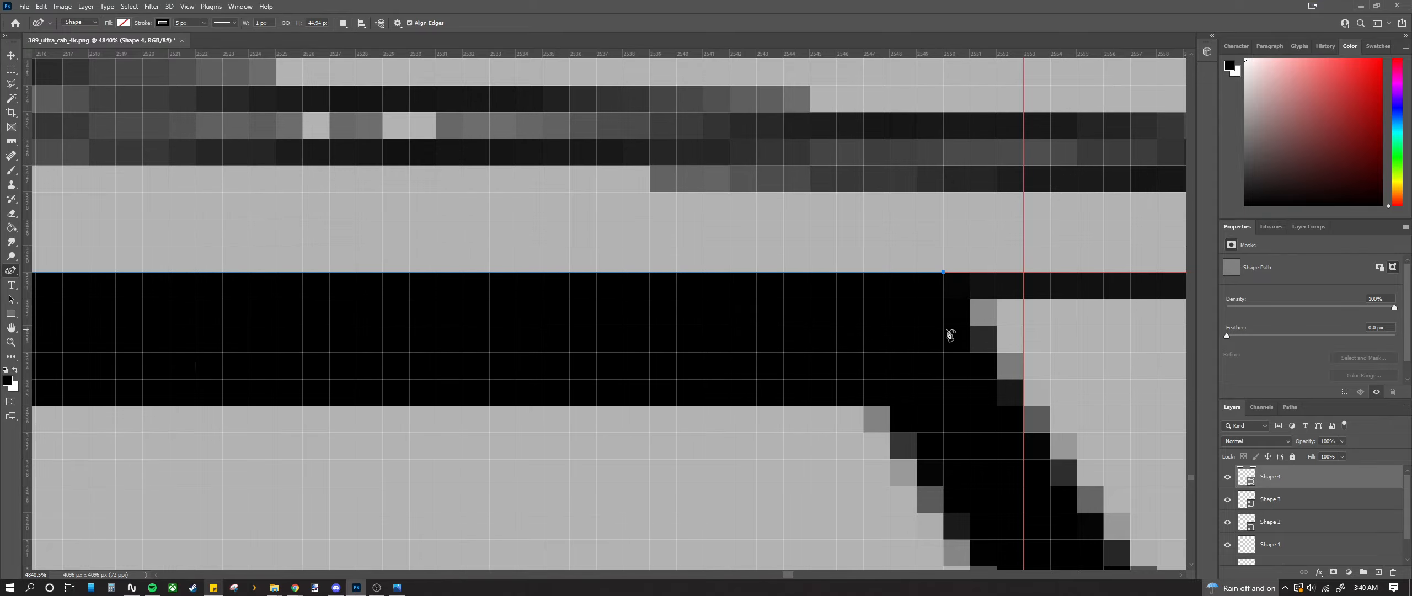
scroll(950, 334, "down", 15)
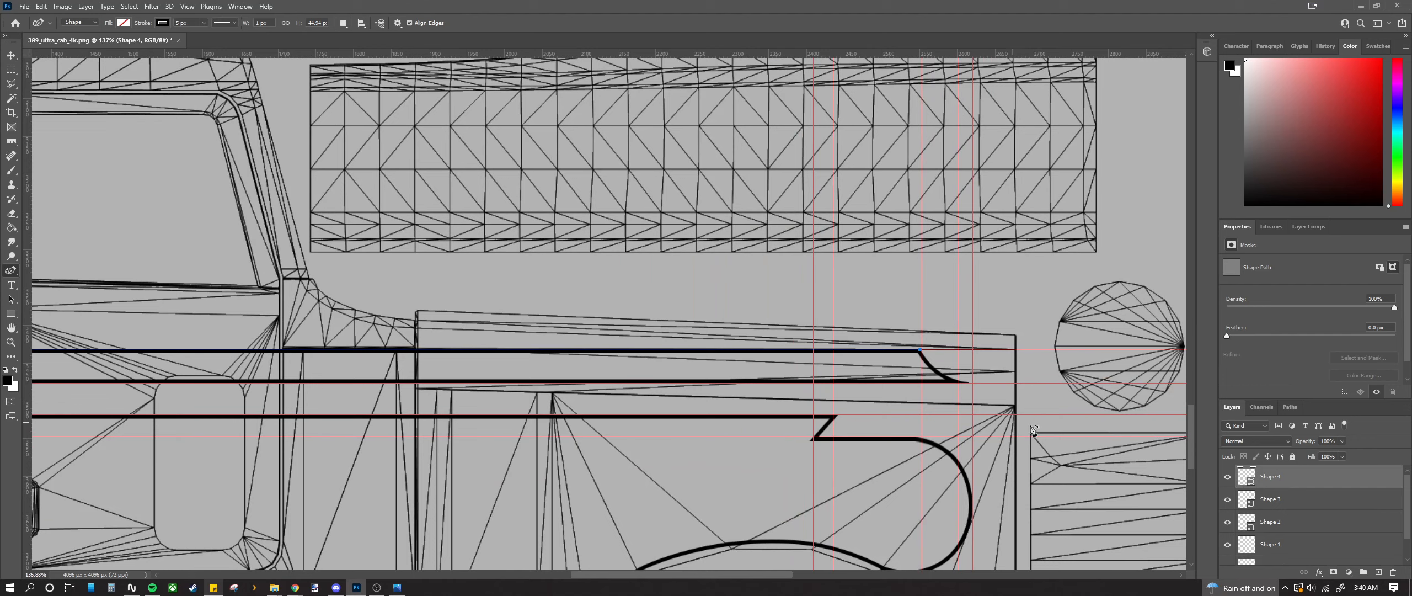
scroll(1266, 528, "down", 1)
Step: Hide the Template group, clear all guides with View > Clear Guides, and deselect with the Rectangular Marquee
left_click(1228, 558)
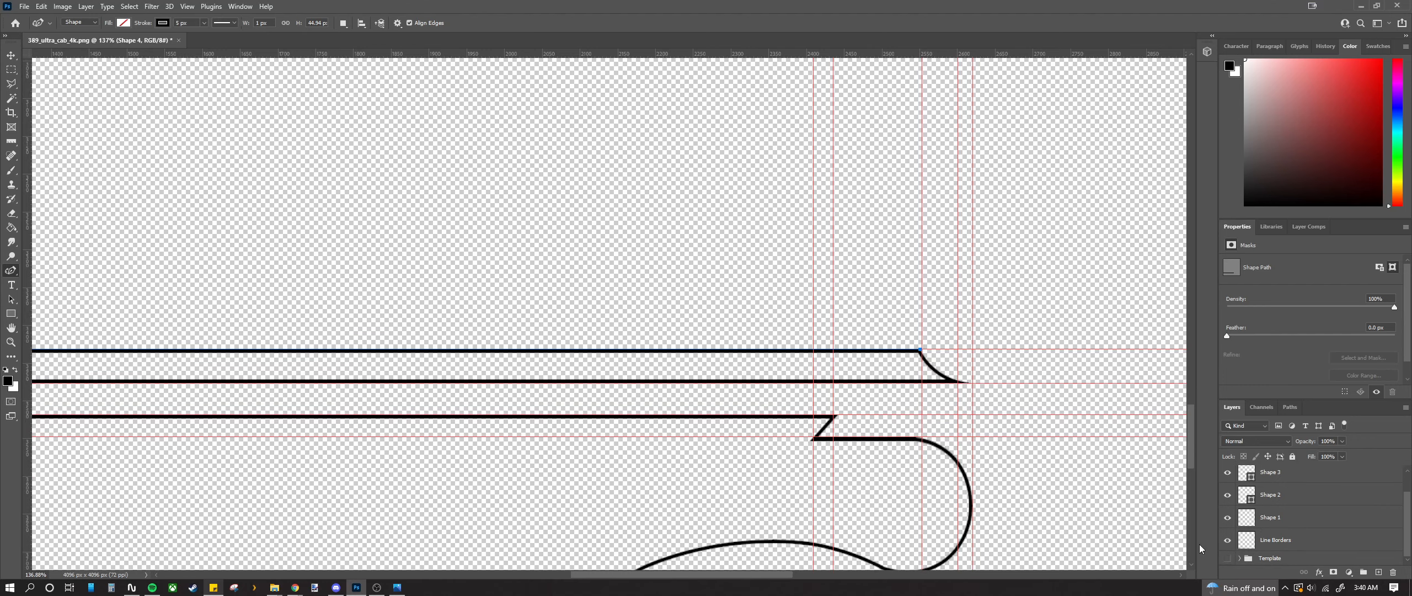
scroll(950, 437, "down", 2)
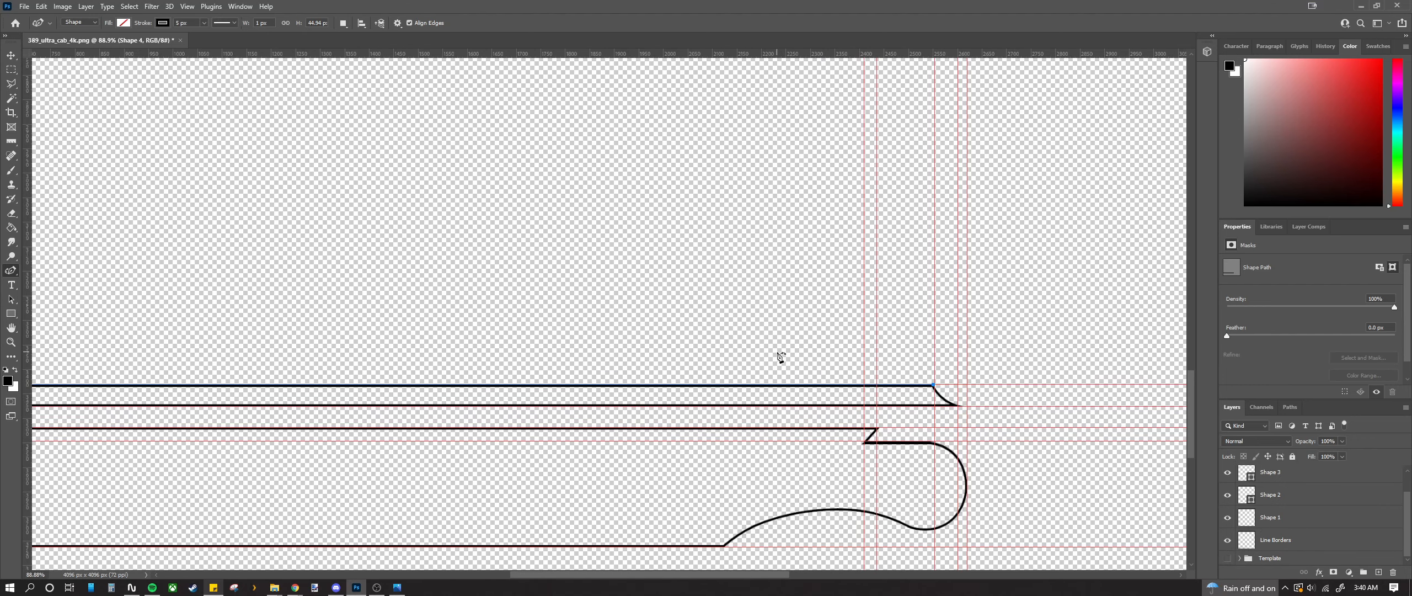
scroll(935, 405, "down", 4)
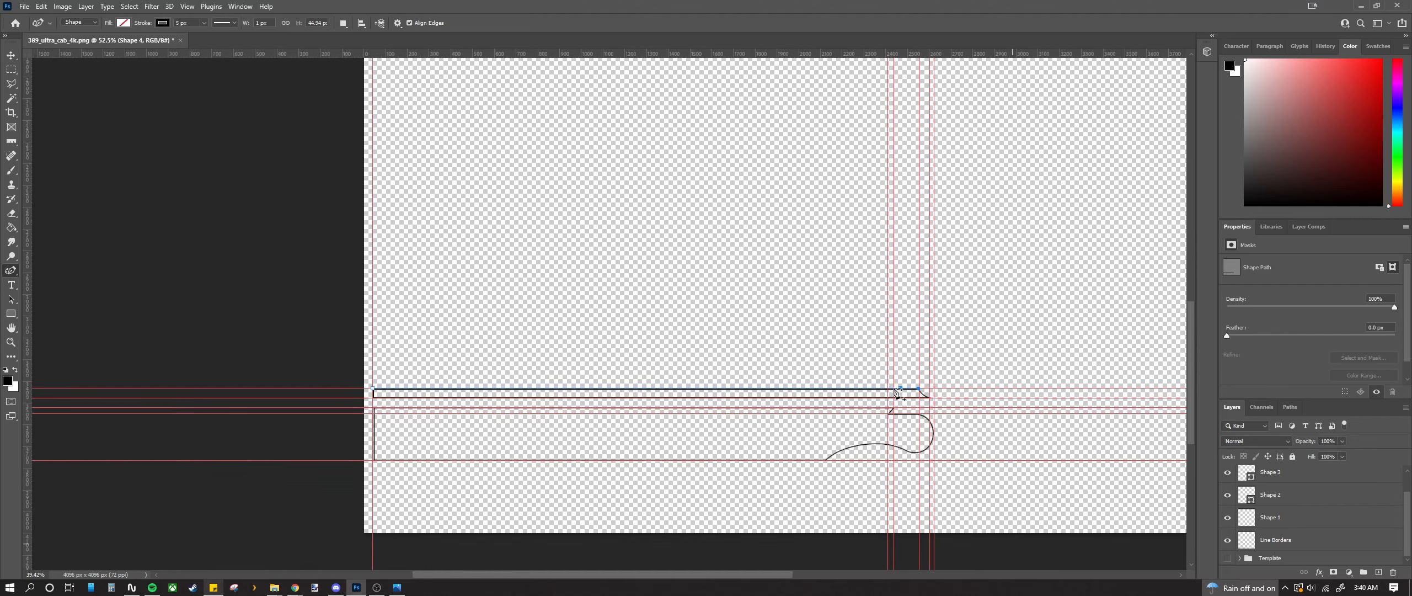
left_click(191, 8)
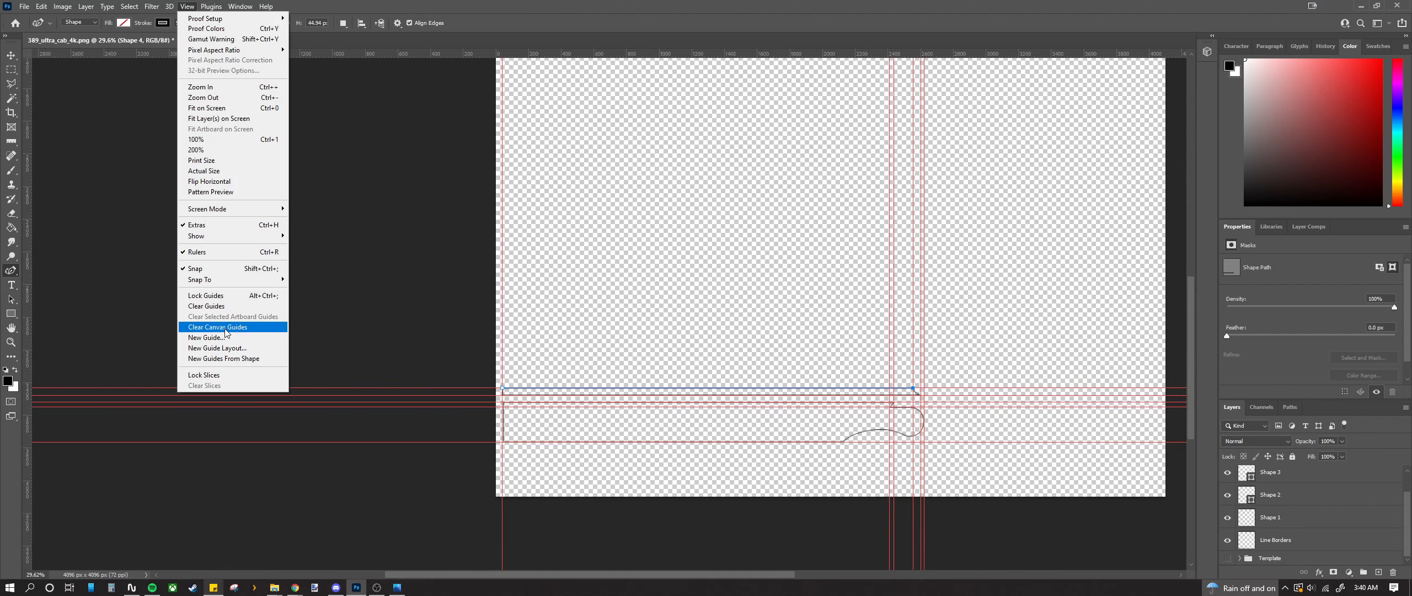
left_click(216, 306)
scroll(946, 445, "up", 3)
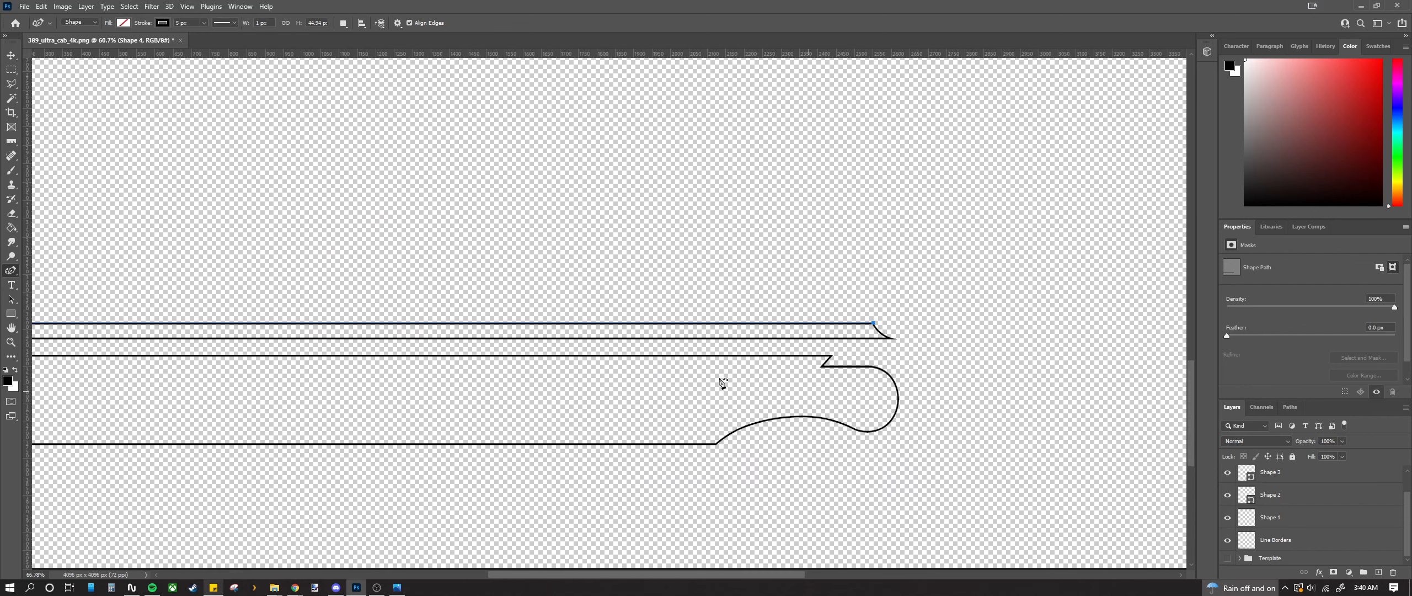
left_click(11, 70)
left_click_drag(372, 232, 398, 238)
scroll(644, 410, "down", 3)
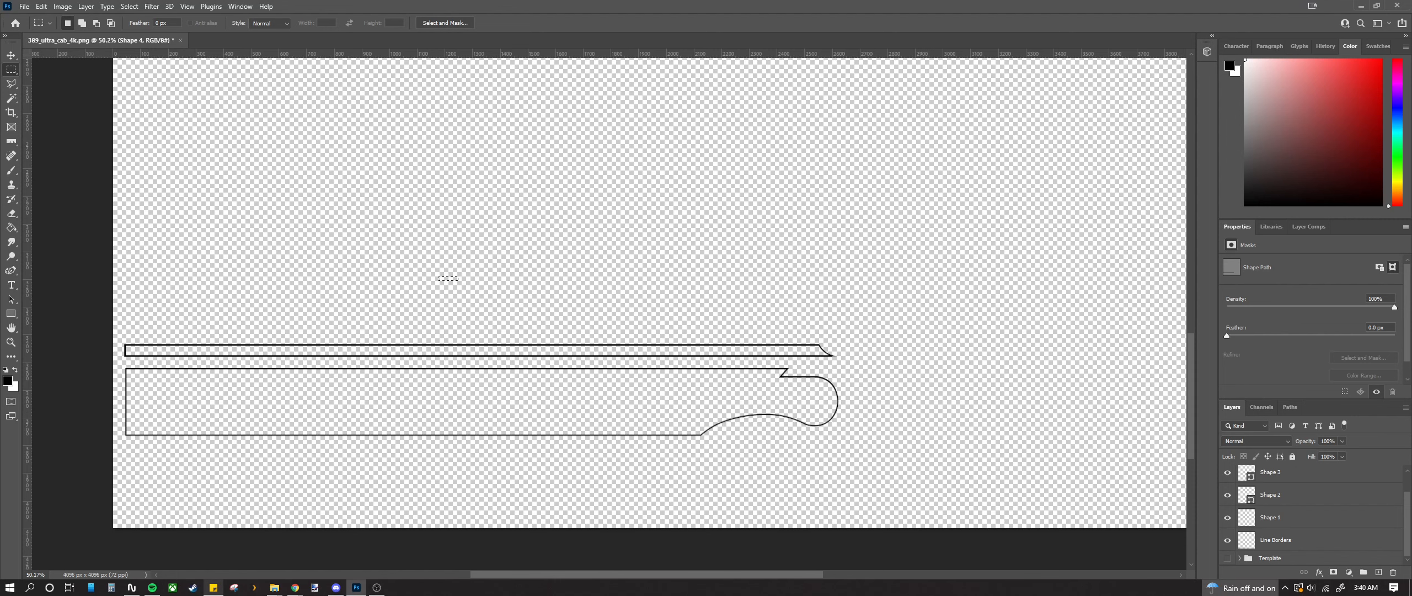
left_click(397, 587)
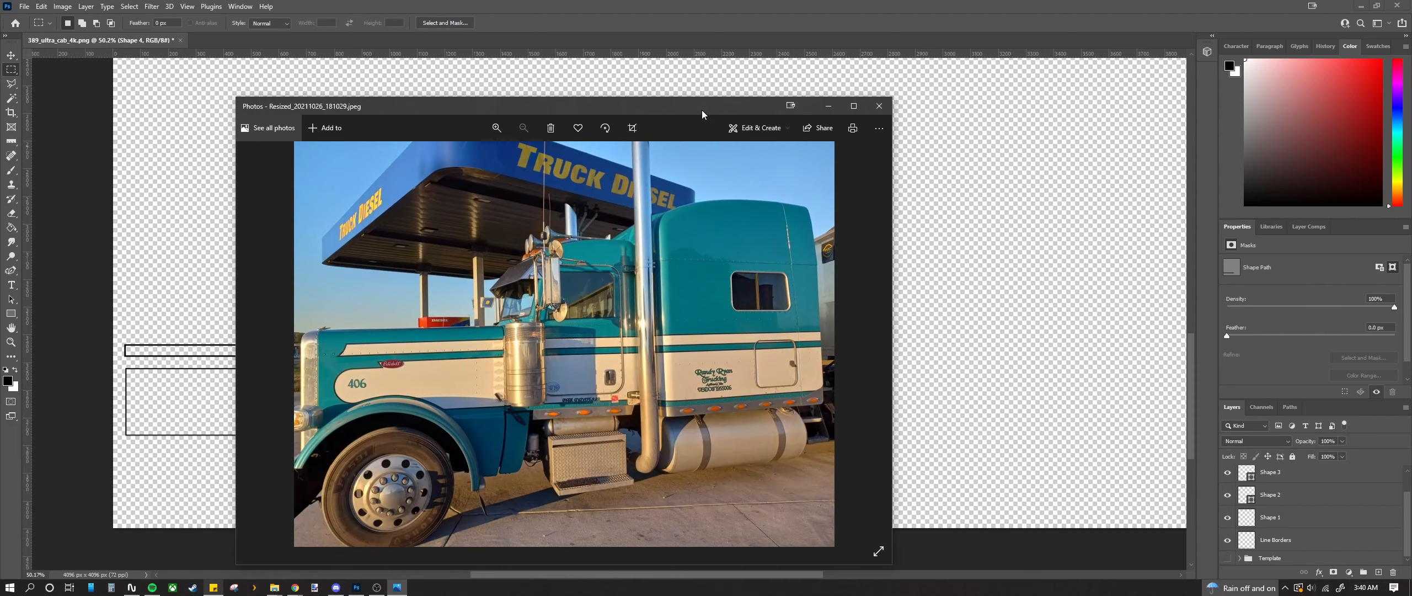
left_click_drag(696, 106, 1307, 57)
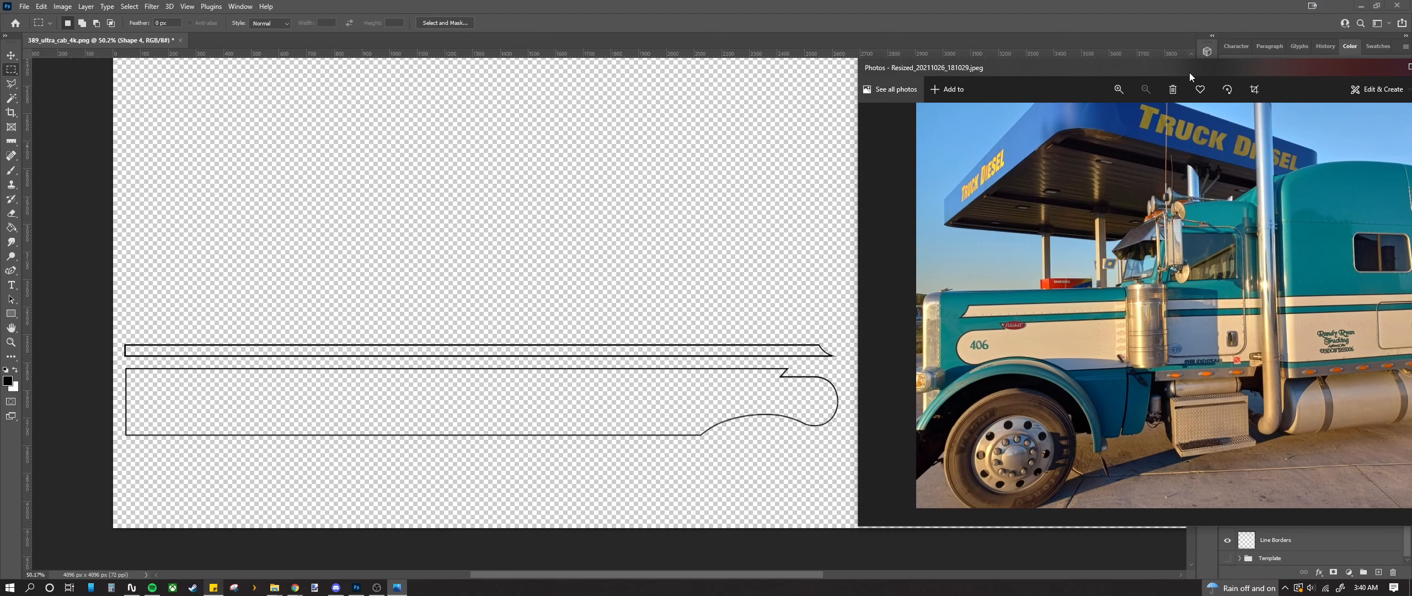
left_click_drag(1189, 73, 0, 91)
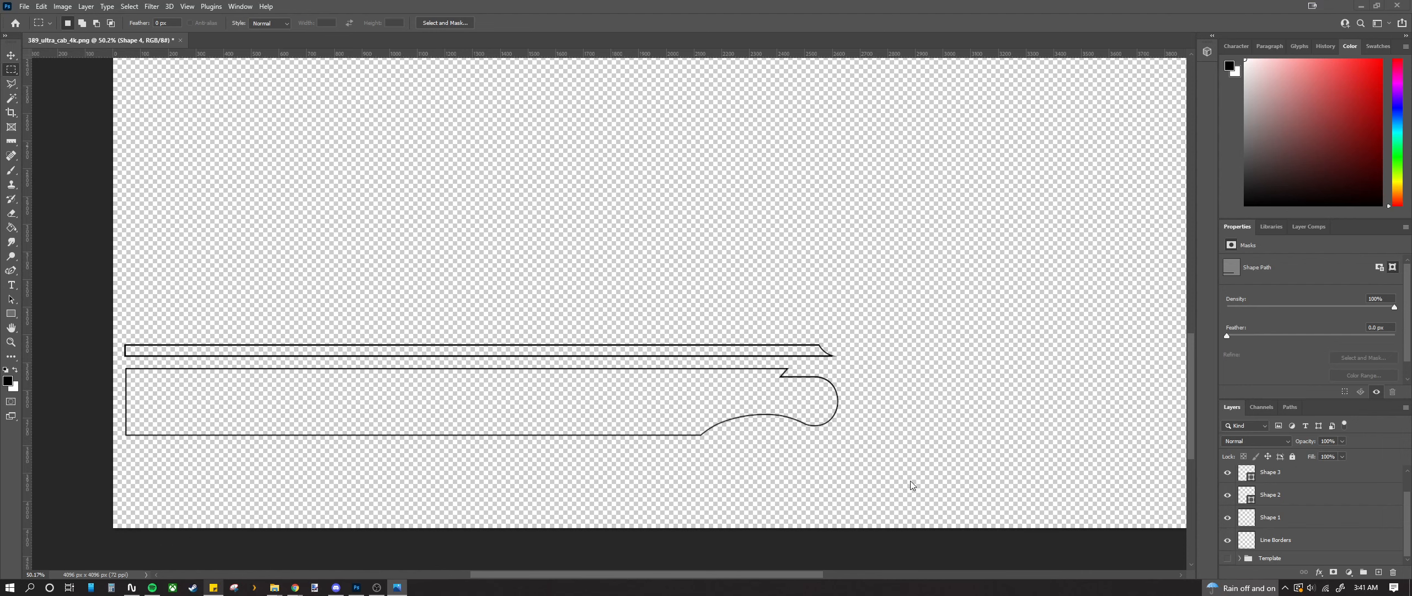
Step: Show the Template group so the UV wireframe sits behind the stripes
left_click(1227, 558)
scroll(822, 414, "down", 2)
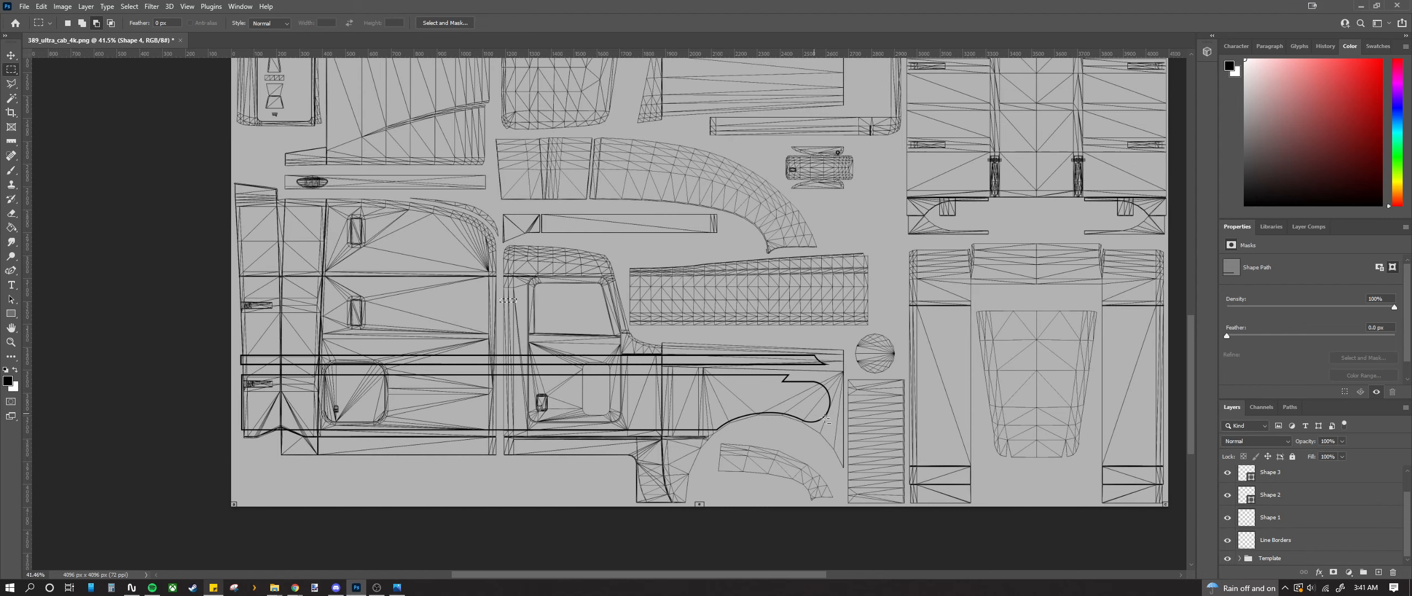
scroll(1312, 475, "up", 2)
Step: Rasterize and merge Shape 2–4, then merge down twice into the Line Borders layer
left_click(1302, 527, "shift")
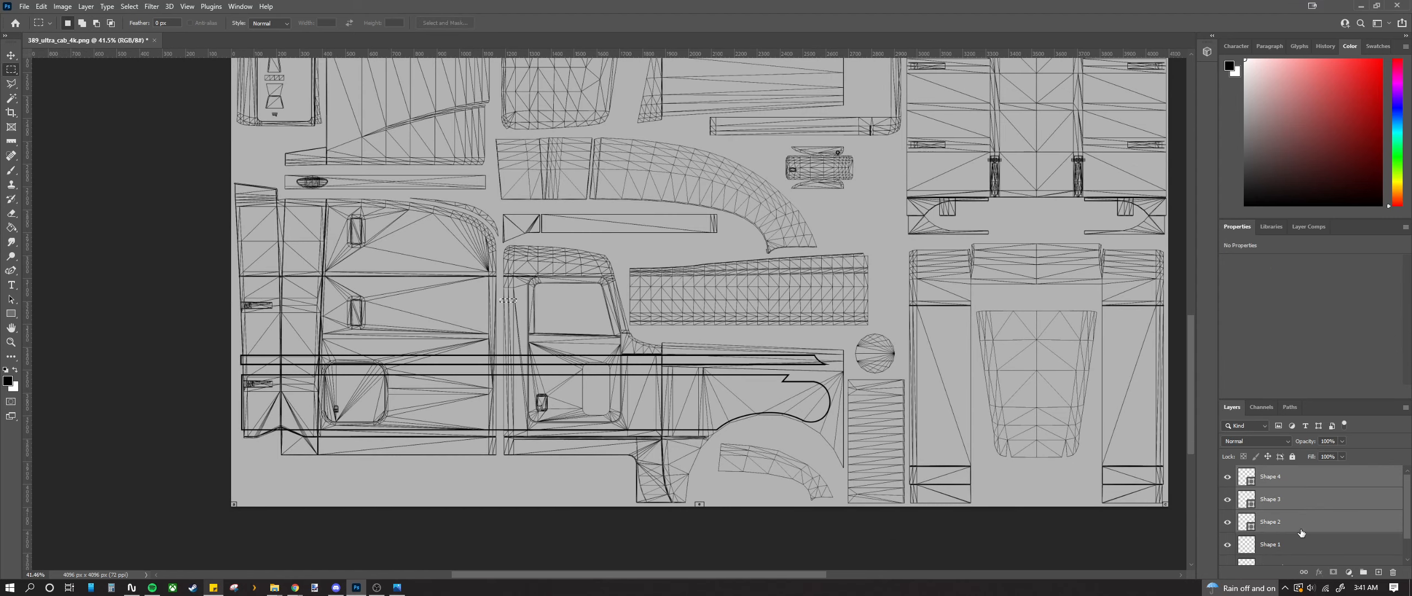
right_click(1301, 506)
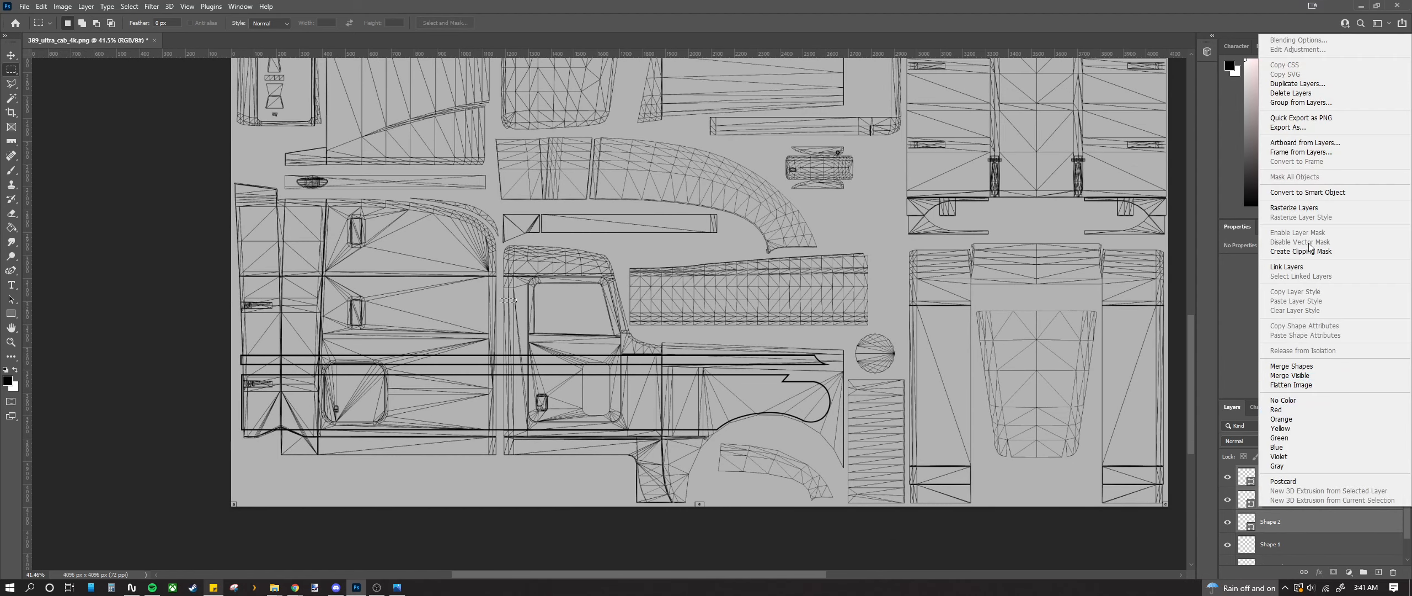
left_click(1294, 209)
right_click(1299, 488)
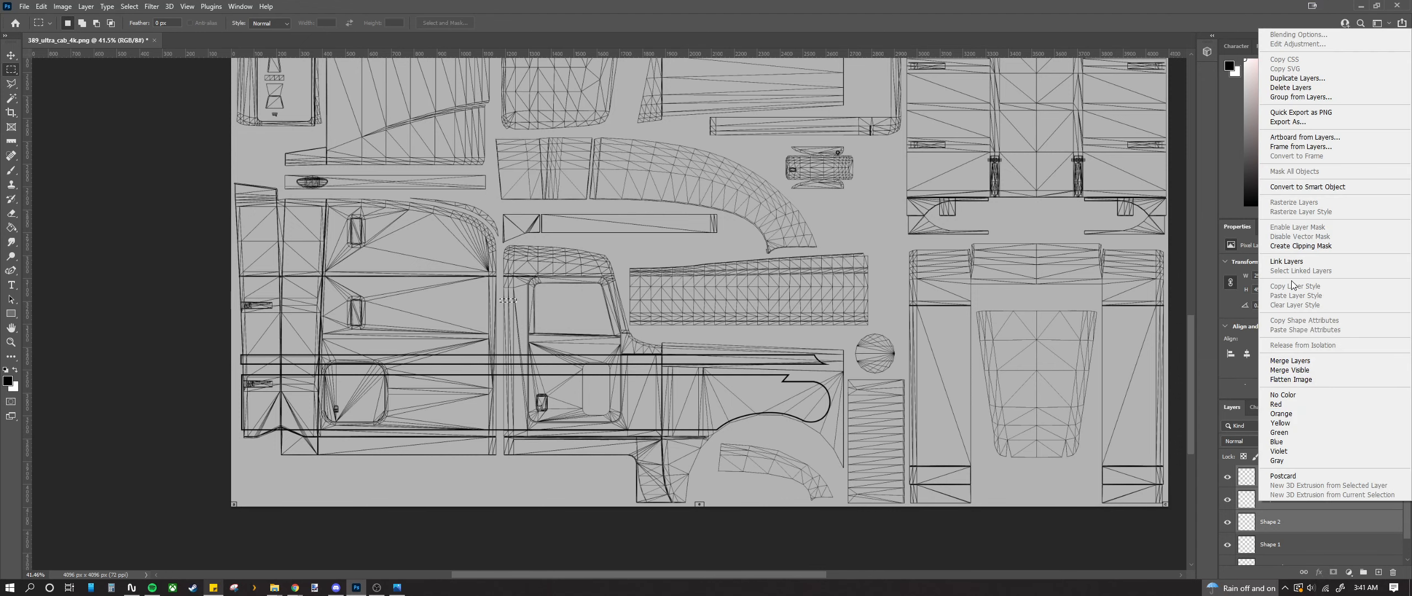
left_click(1290, 360)
right_click(1291, 476)
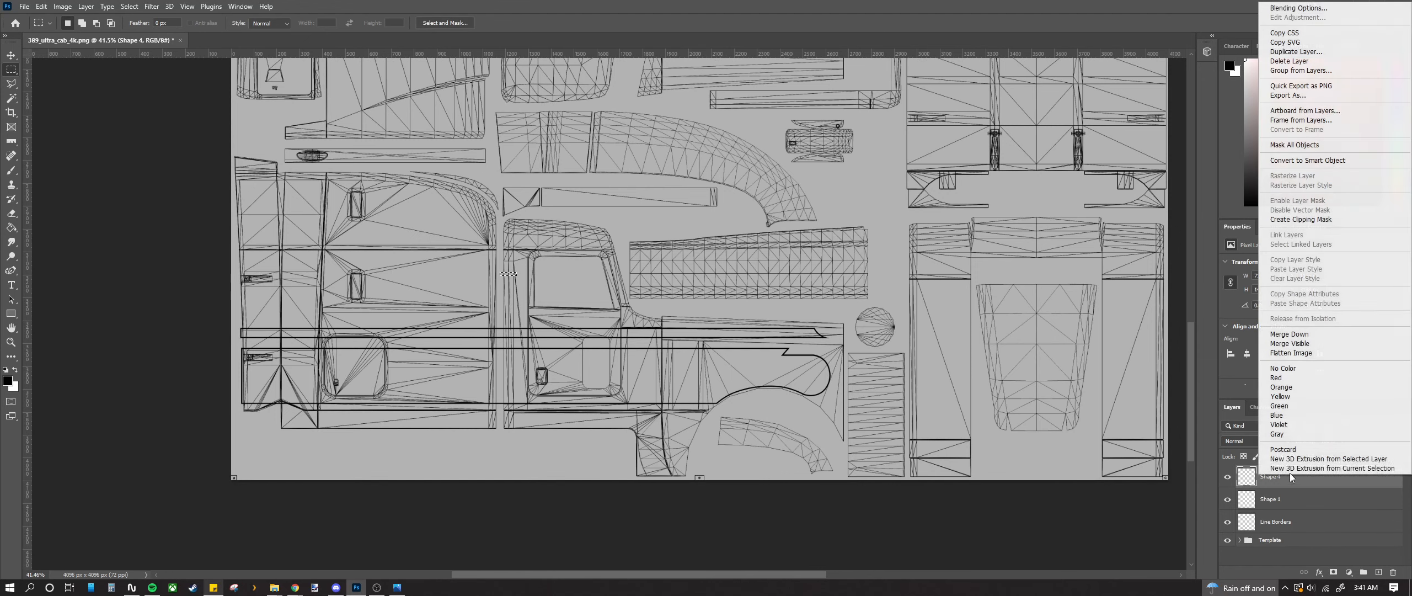
left_click(1290, 334)
right_click(1301, 471)
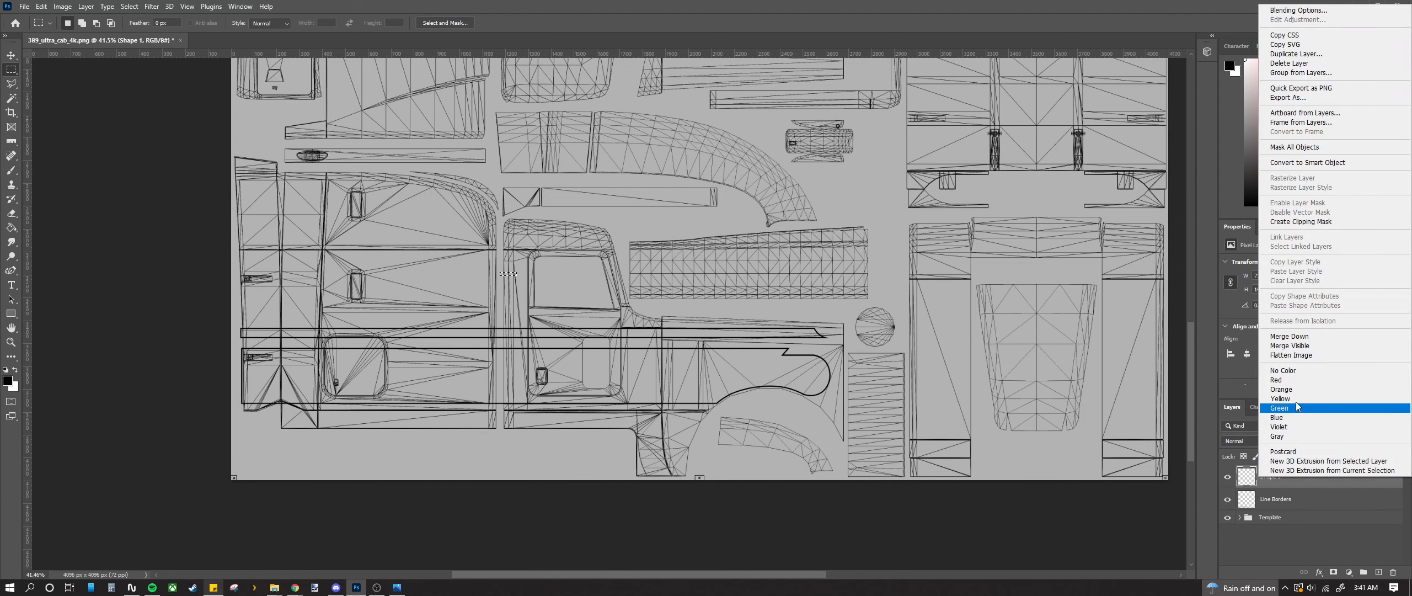
left_click(1289, 336)
left_click(1230, 476)
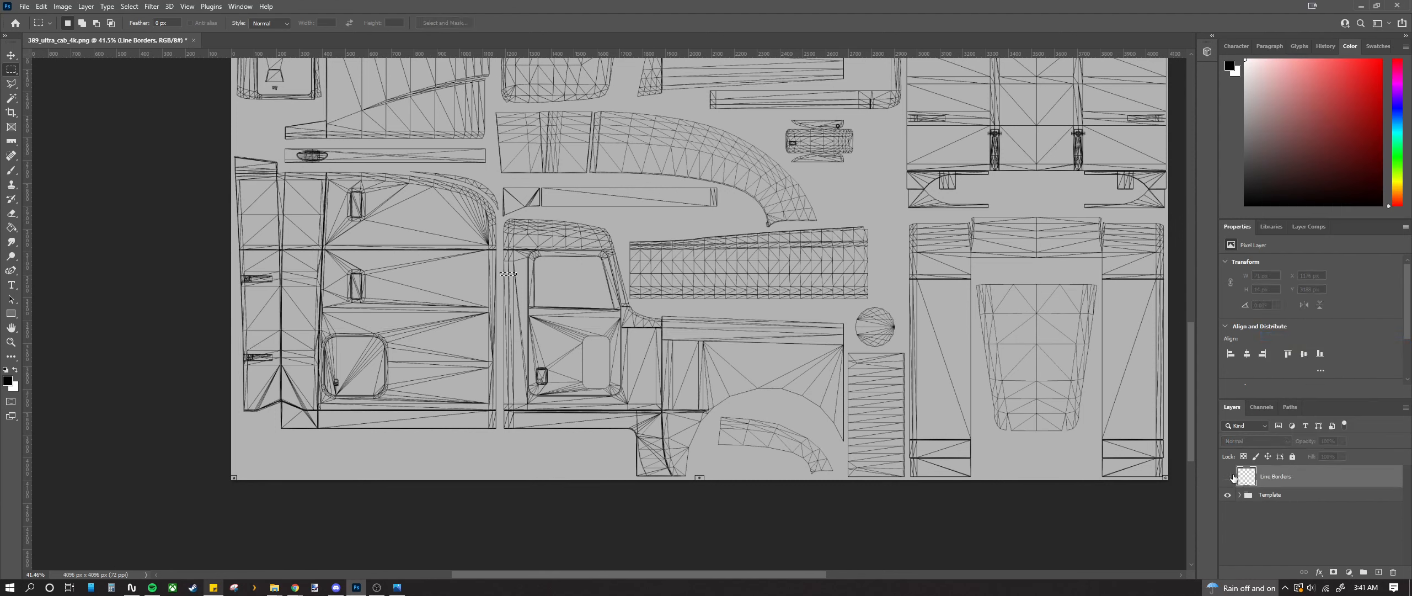
left_click(1230, 477)
Step: Toggle the Line Borders layer off and on to compare it against the template
left_click(1230, 476)
left_click(1230, 477)
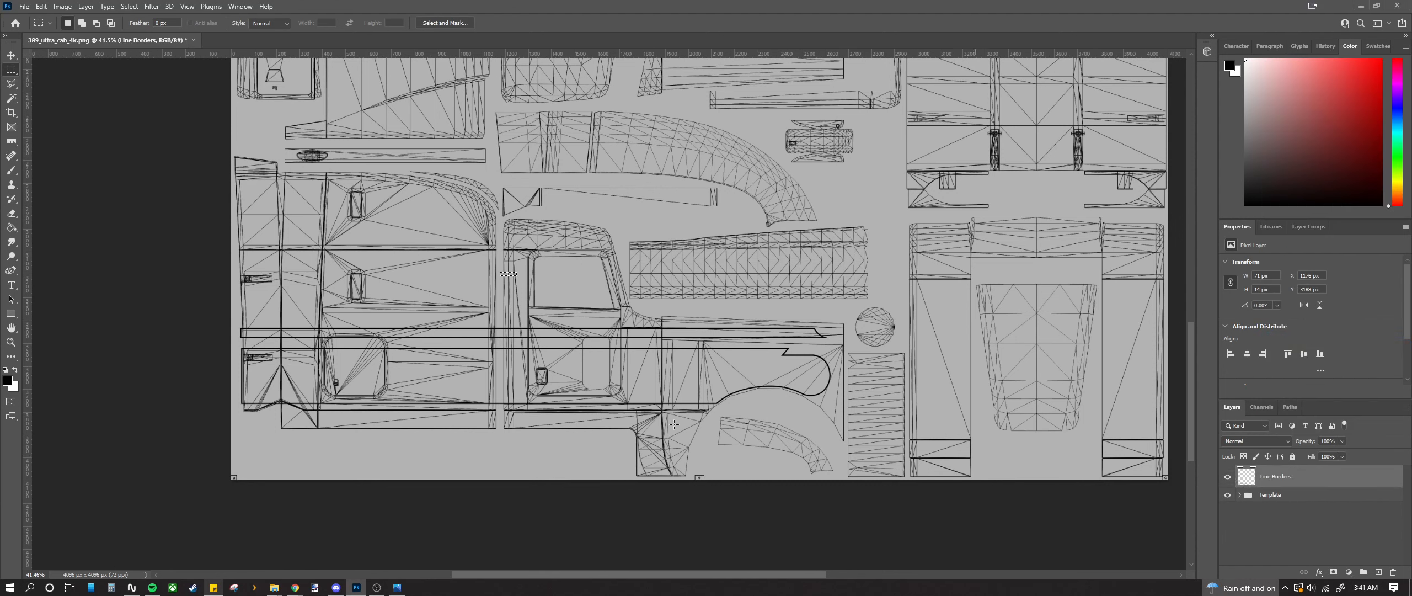
left_click(1230, 476)
left_click(1227, 476)
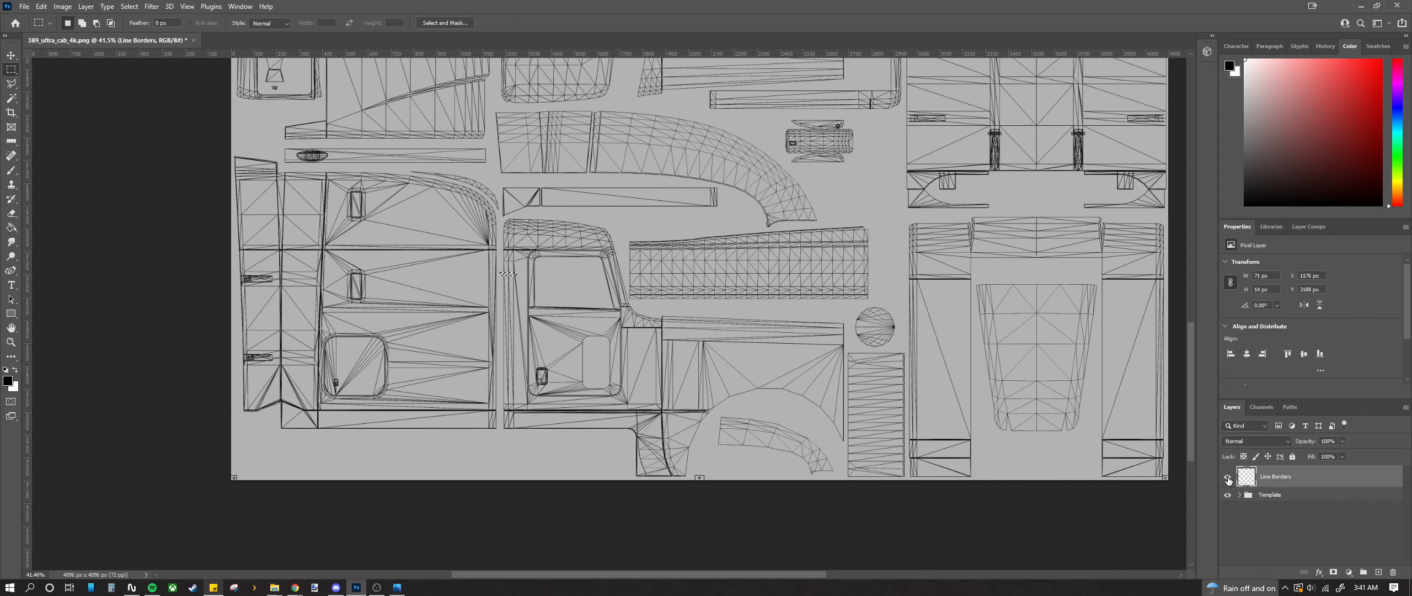
scroll(432, 366, "up", 1)
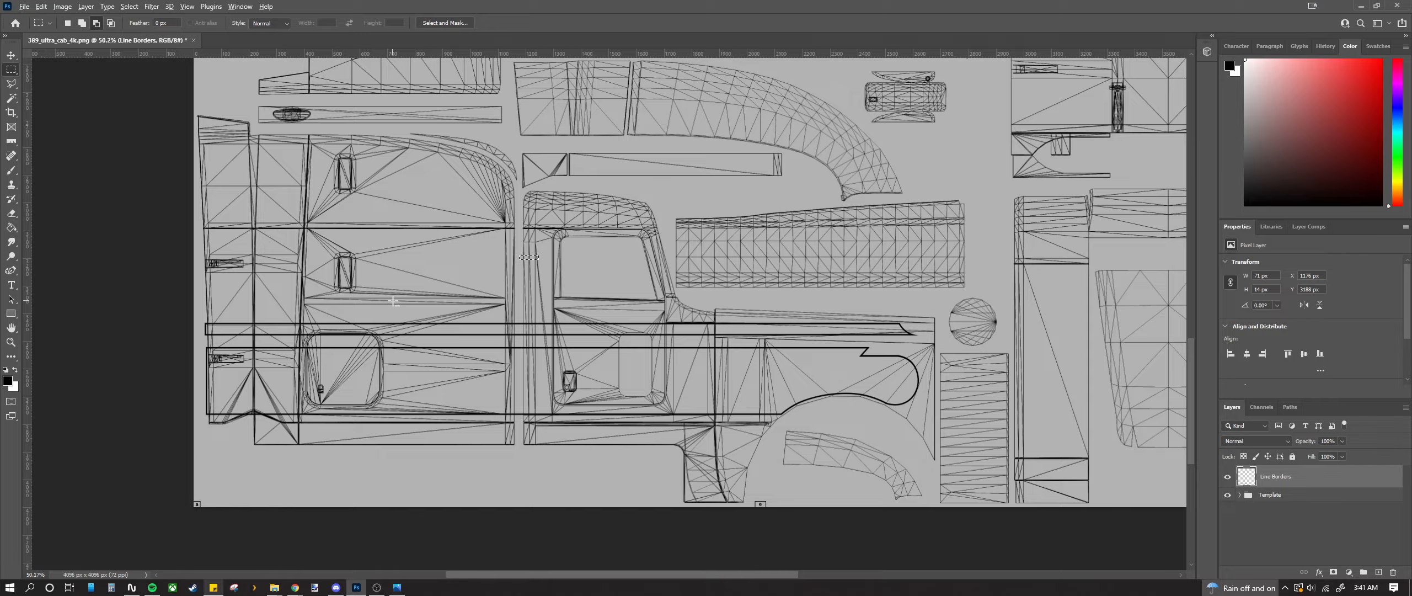
scroll(380, 311, "up", 7)
scroll(363, 322, "down", 8)
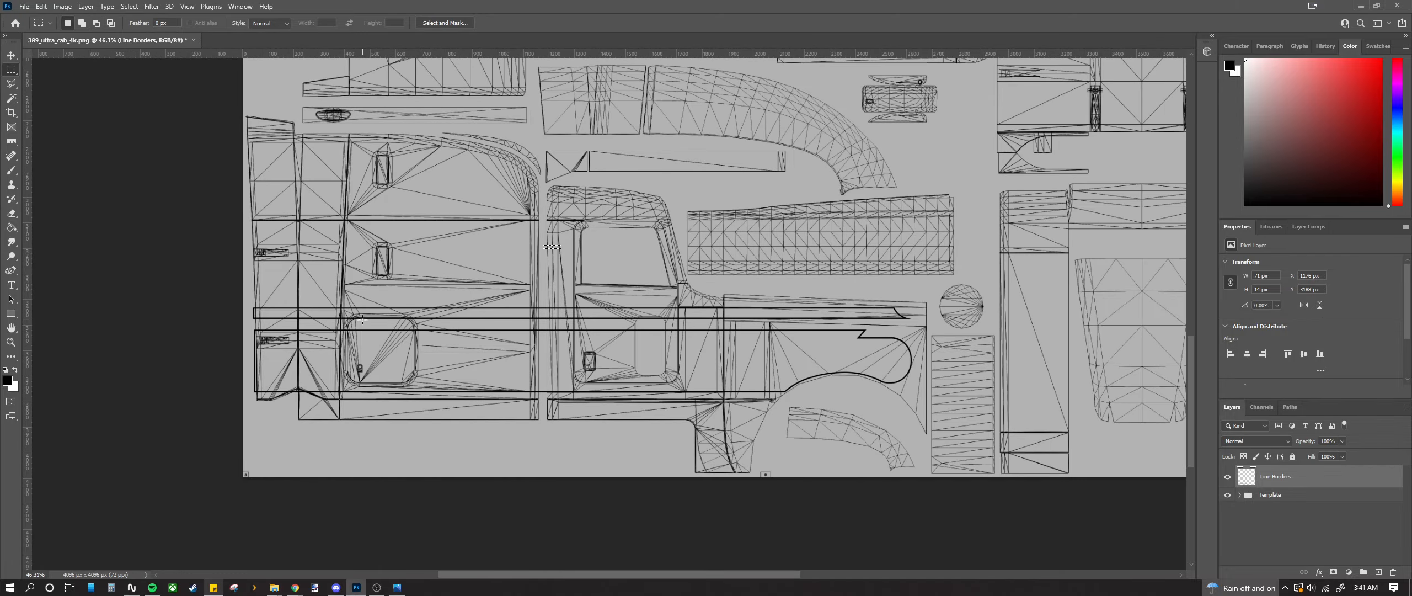
scroll(362, 320, "up", 4)
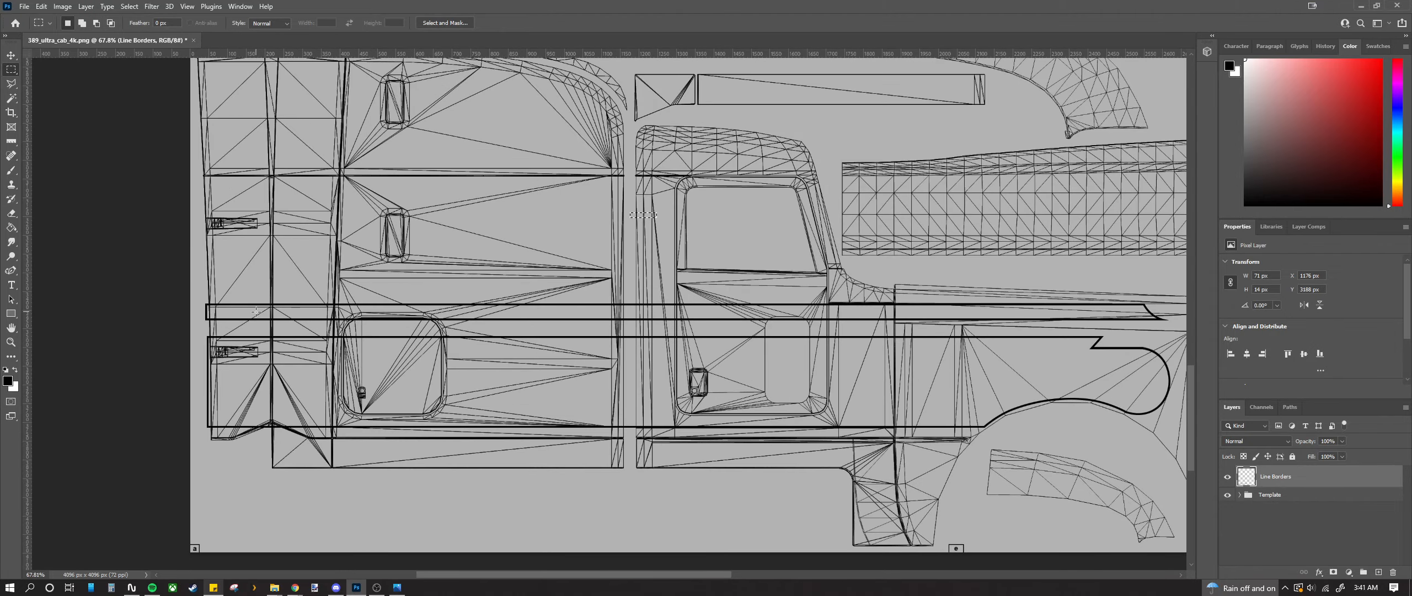
Step: Marquee-select the long roof stripe and nudge it down one pixel with the Move tool
left_click_drag(194, 299, 1178, 327)
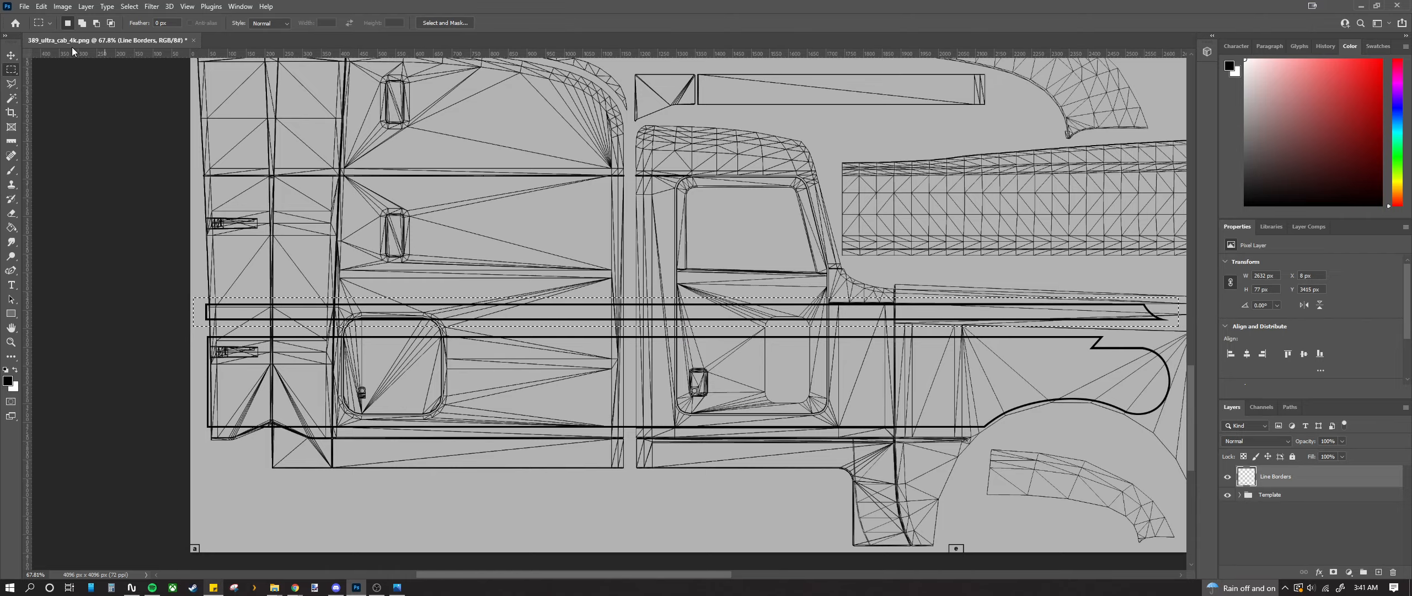
key("v")
scroll(209, 331, "up", 10)
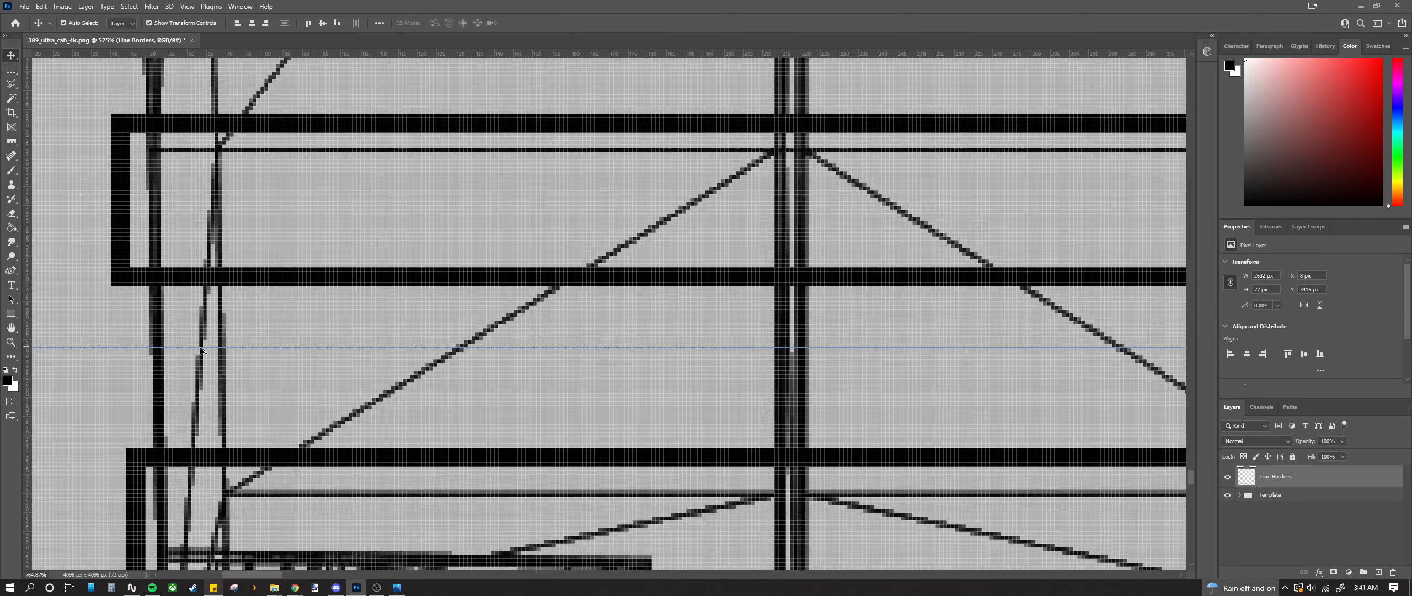
scroll(201, 351, "up", 2)
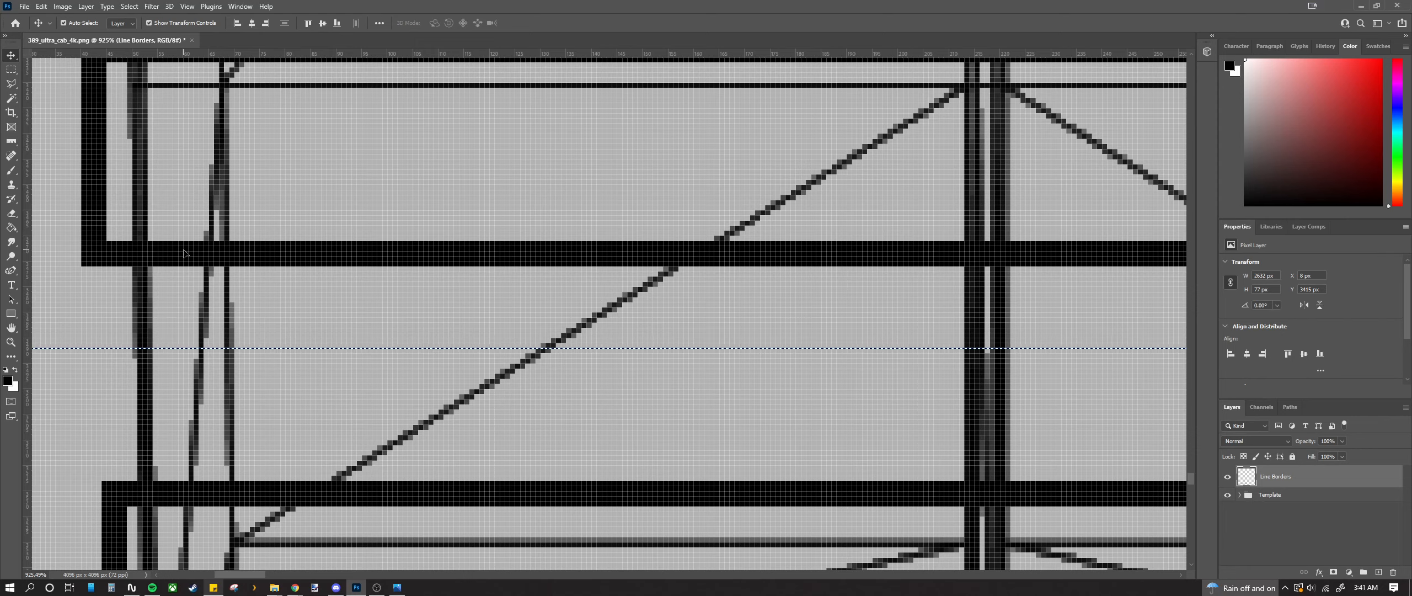
left_click_drag(185, 251, 186, 294)
scroll(186, 294, "down", 10)
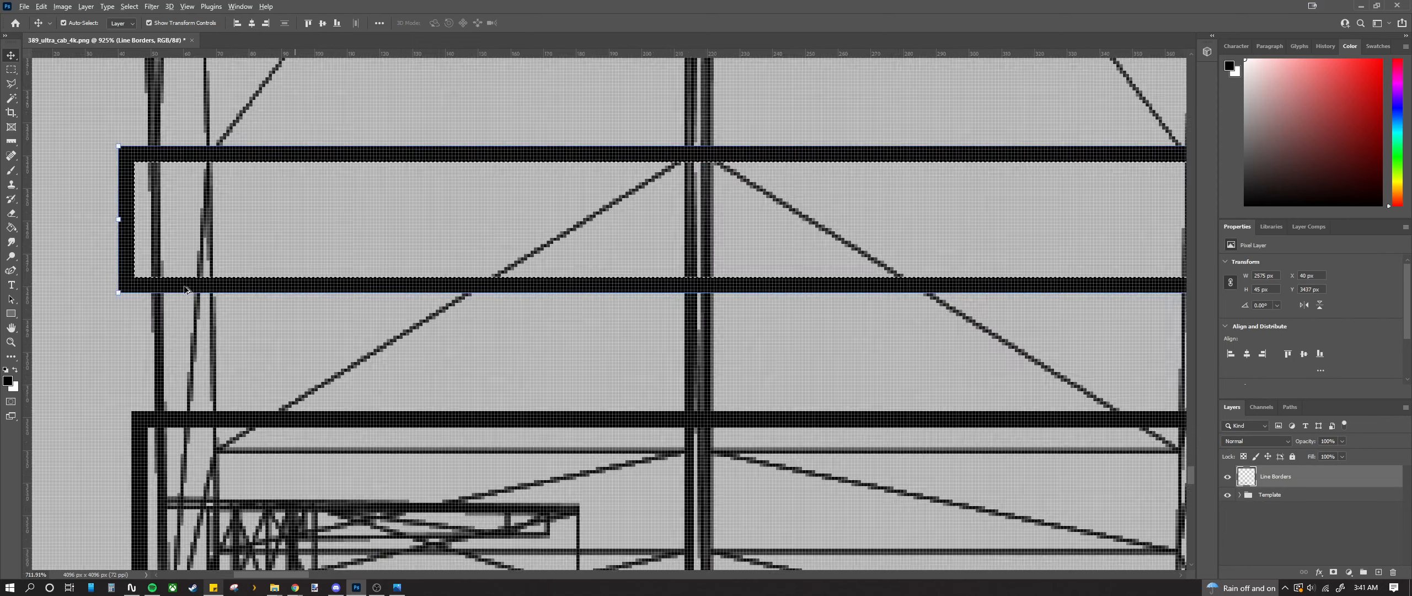
scroll(185, 294, "down", 2)
scroll(360, 314, "up", 6)
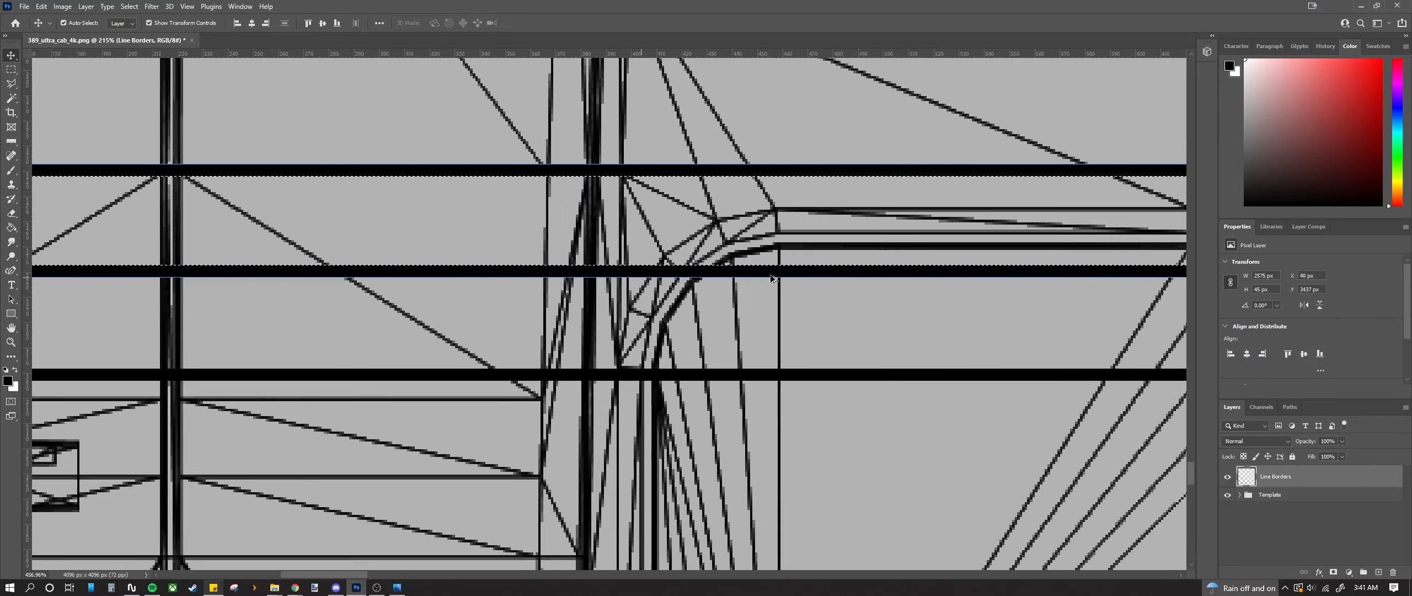
scroll(770, 273, "up", 1)
scroll(666, 401, "right", 1)
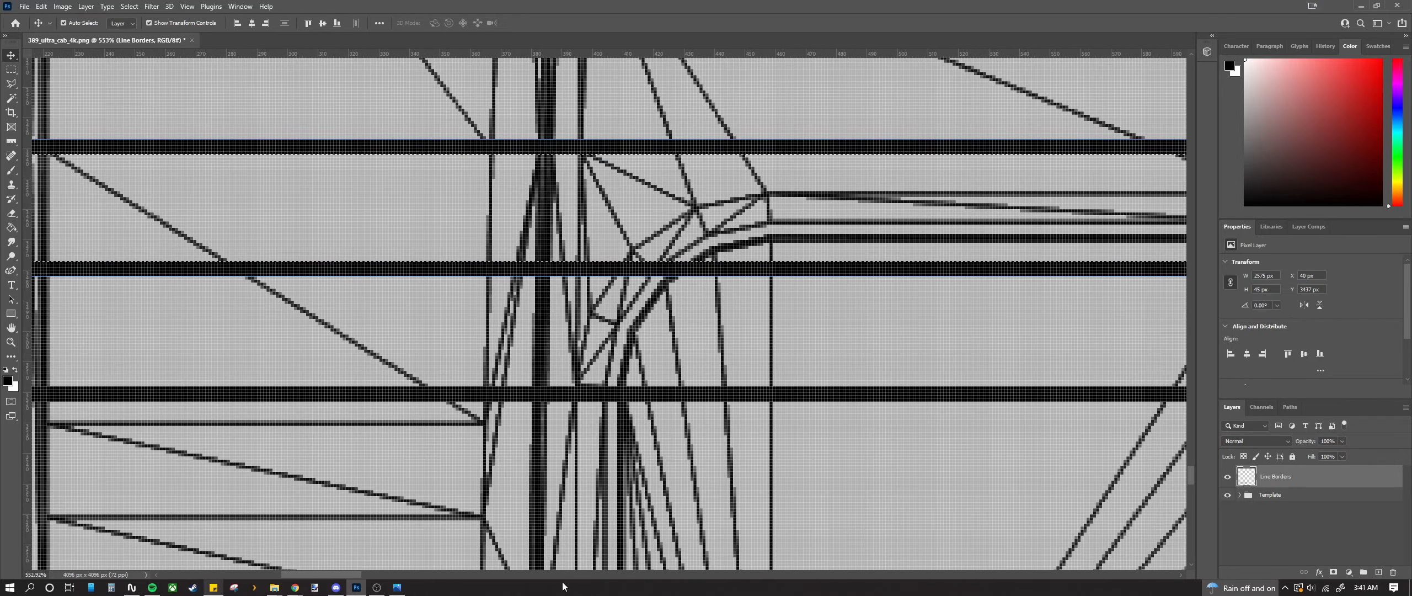
left_click_drag(328, 575, 358, 575)
Step: Nudge the black stripe band back up one pixel onto the panel edge
scroll(411, 271, "up", 4)
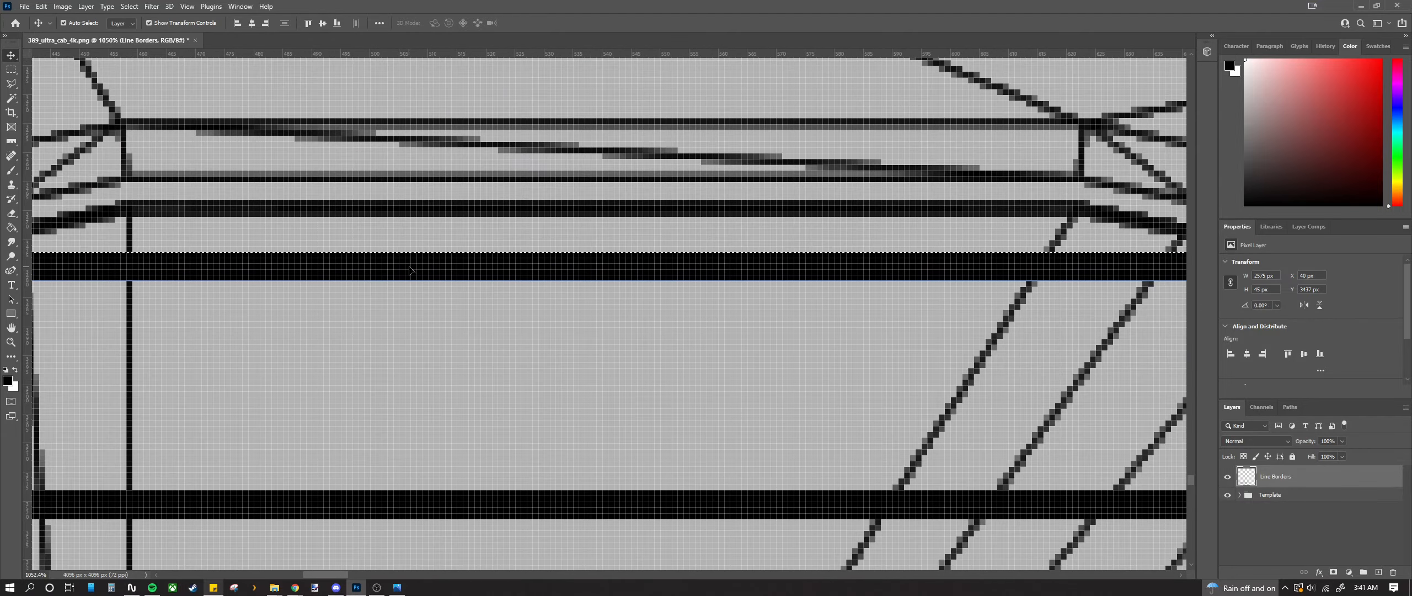
scroll(258, 235, "up", 5)
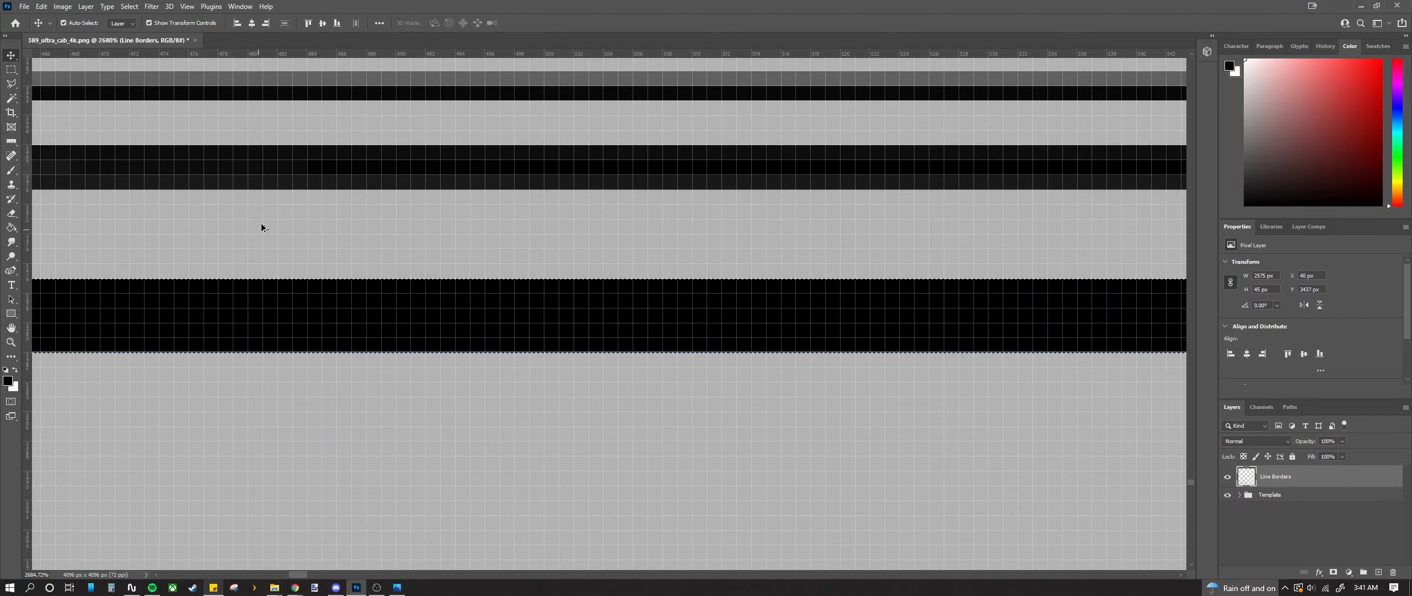
left_click_drag(262, 298, 263, 283)
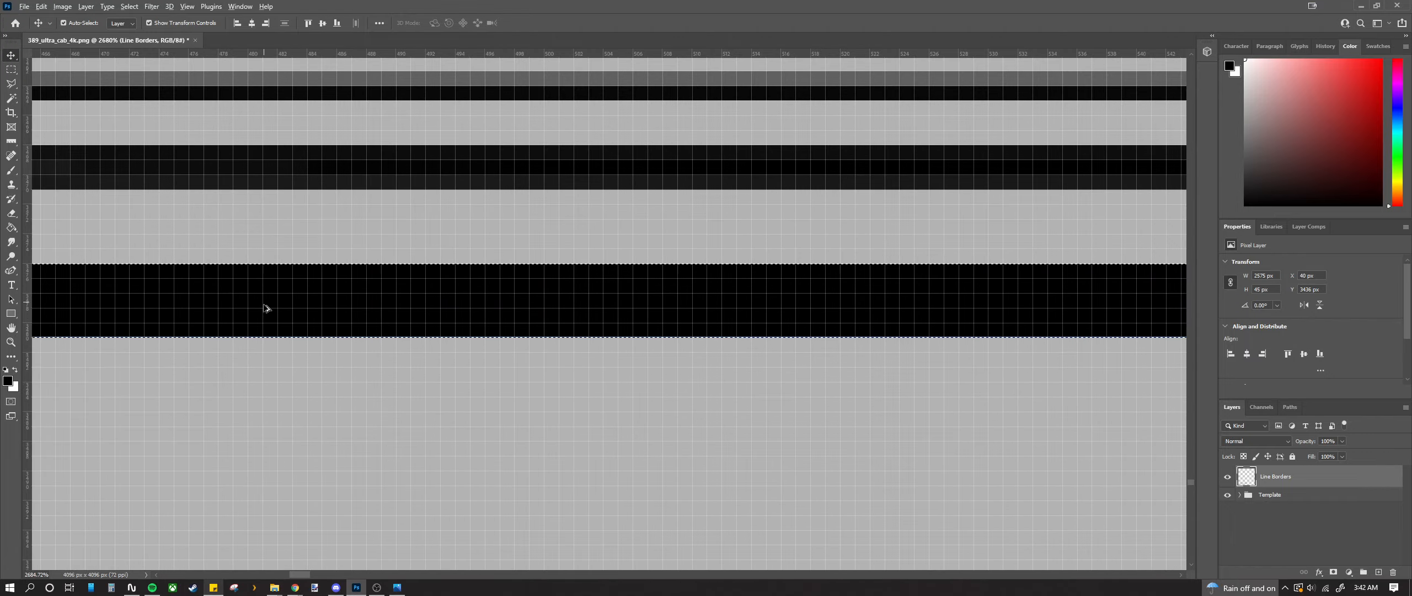
scroll(267, 306, "down", 15)
scroll(267, 308, "down", 8)
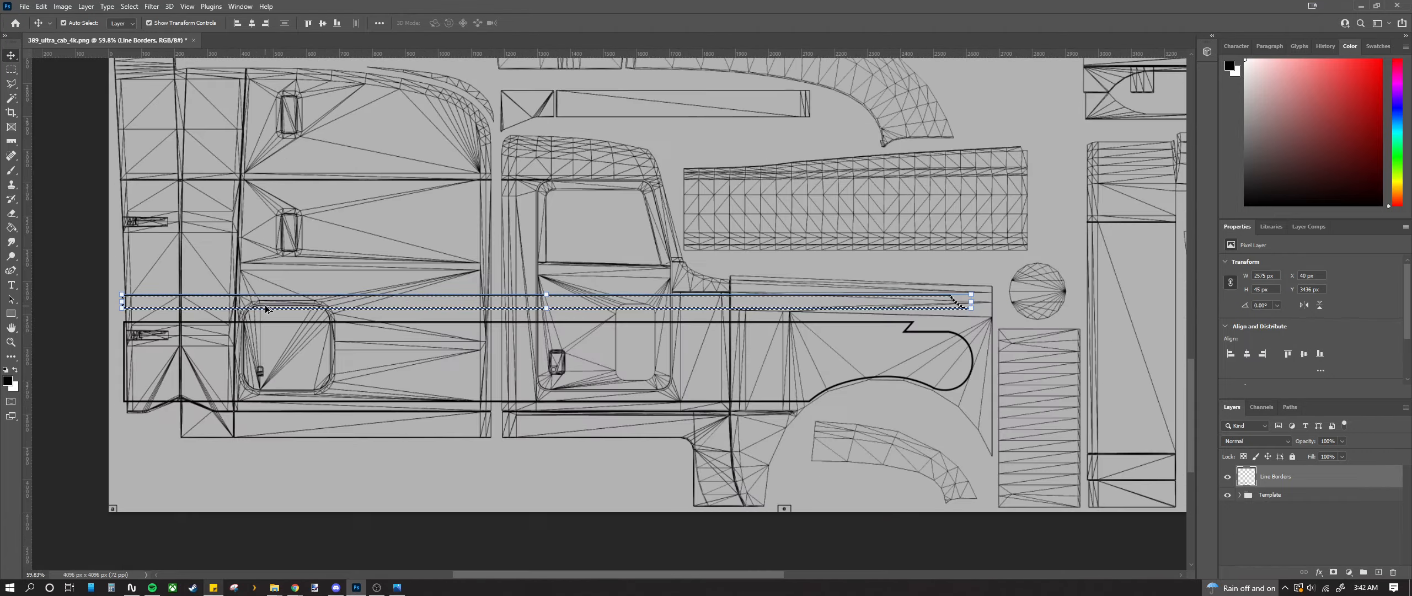
scroll(786, 288, "up", 2)
scroll(786, 288, "up", 2)
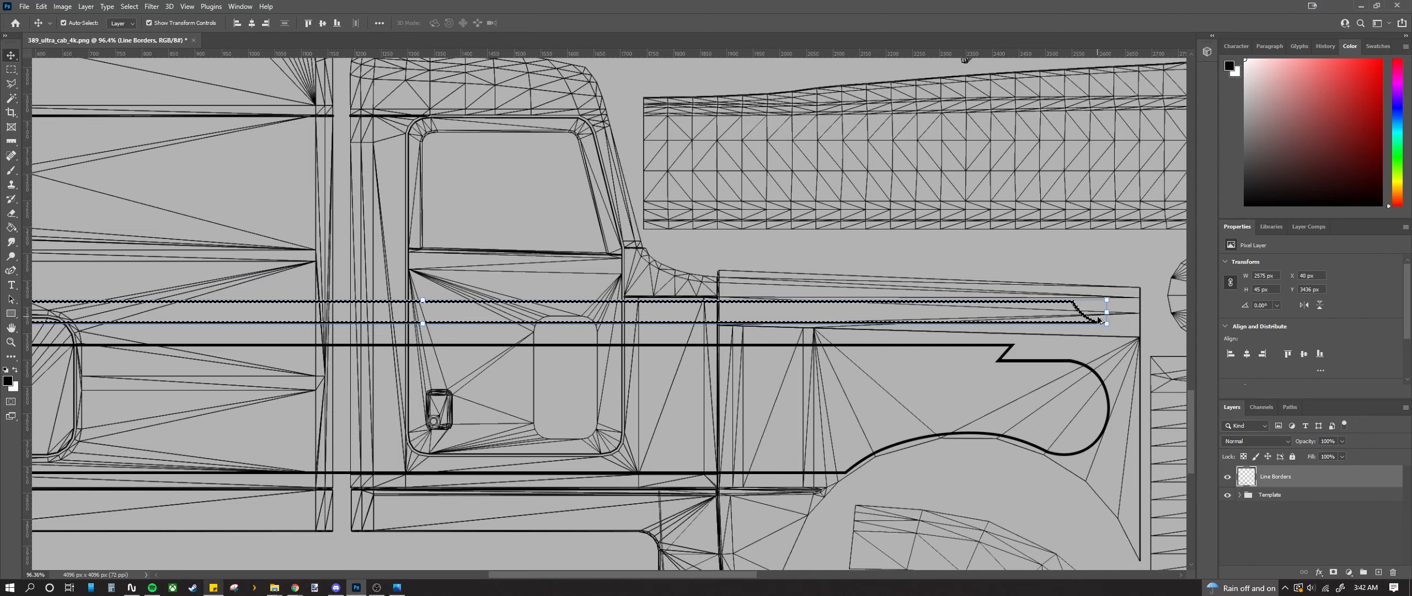
scroll(591, 355, "down", 2)
Step: Return to the Rectangular Marquee and deselect the stripe with Ctrl+D
key("m")
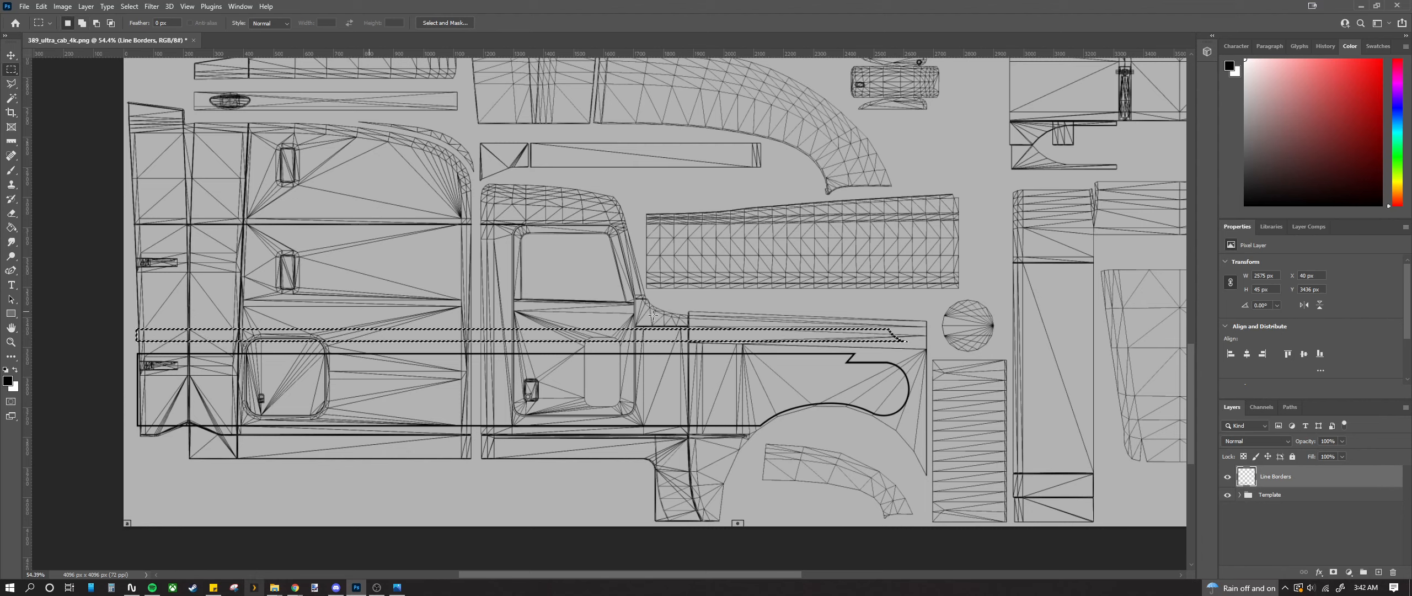
key("shift")
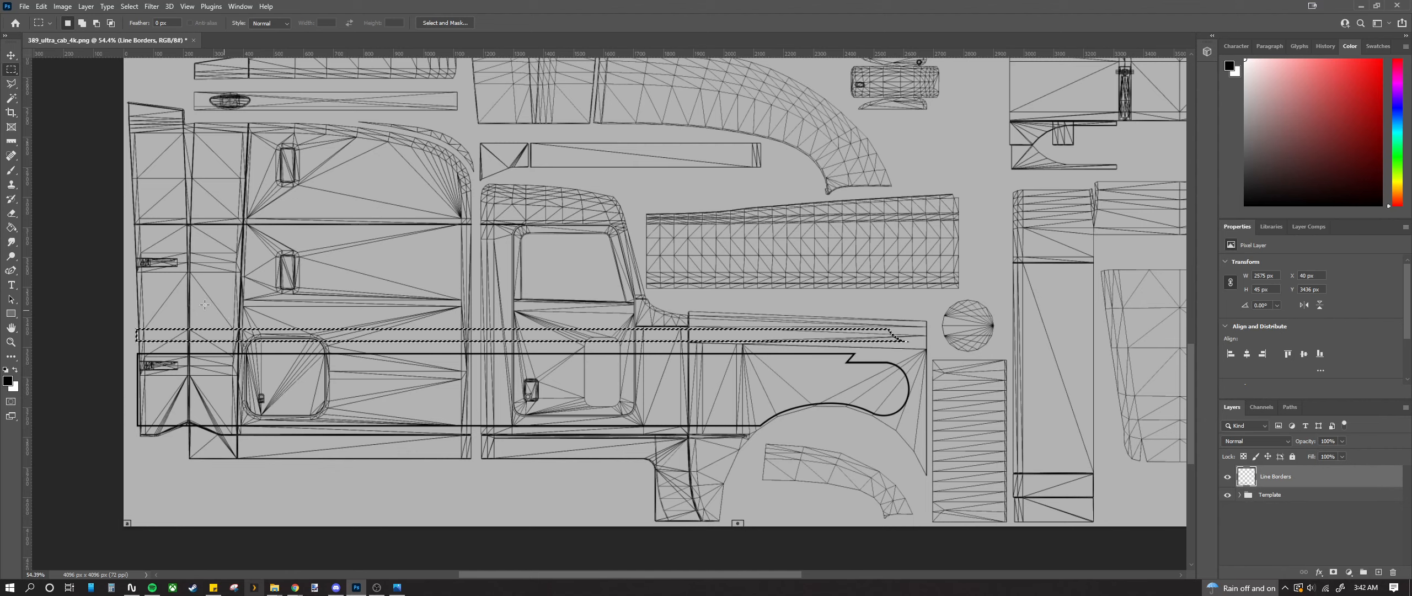
key("ctrl+d")
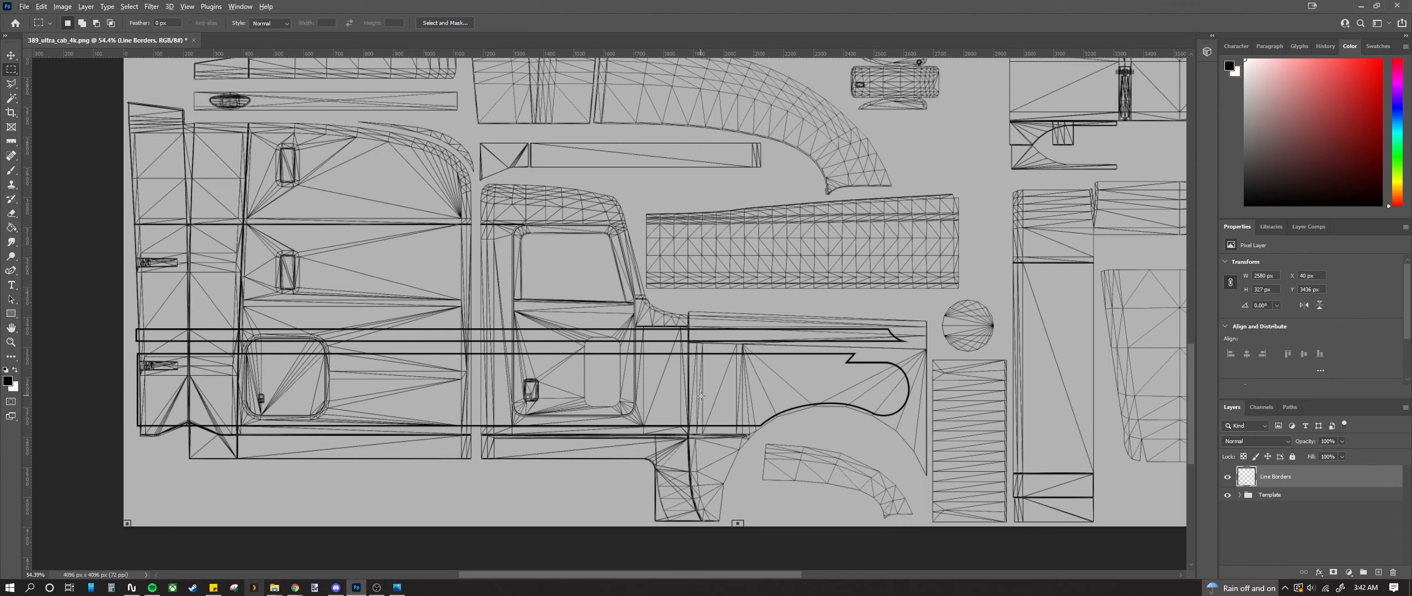
left_click_drag(686, 577, 664, 576)
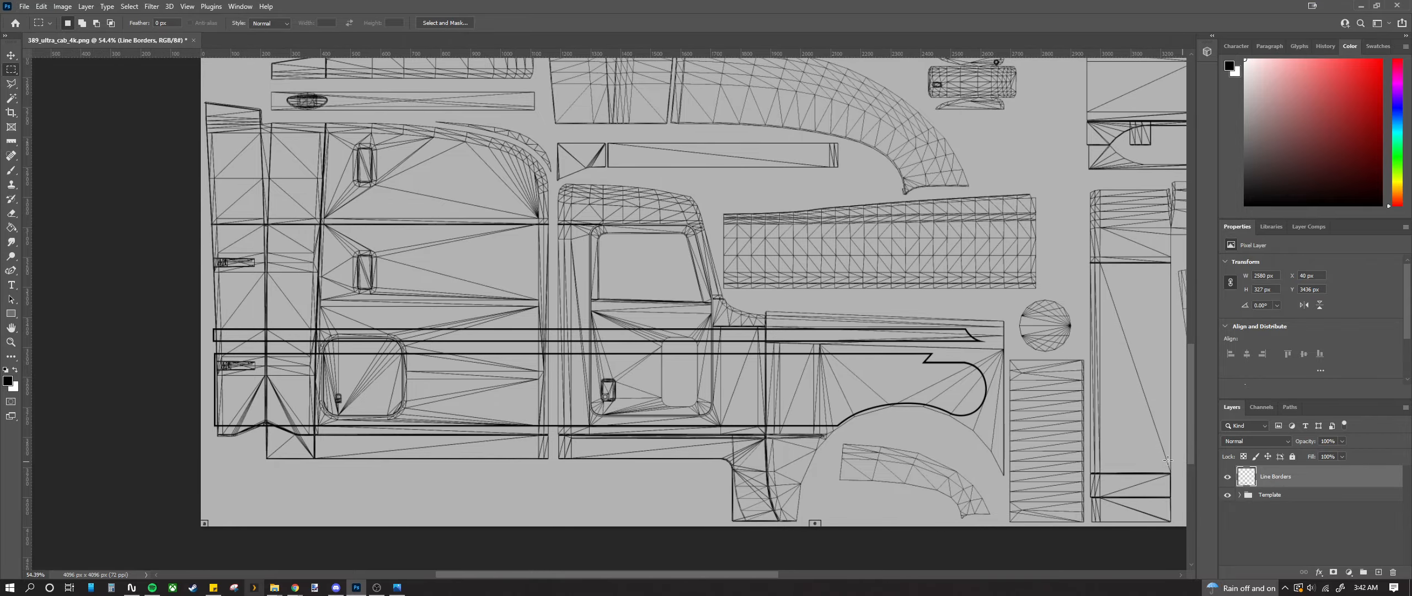
scroll(475, 340, "up", 1)
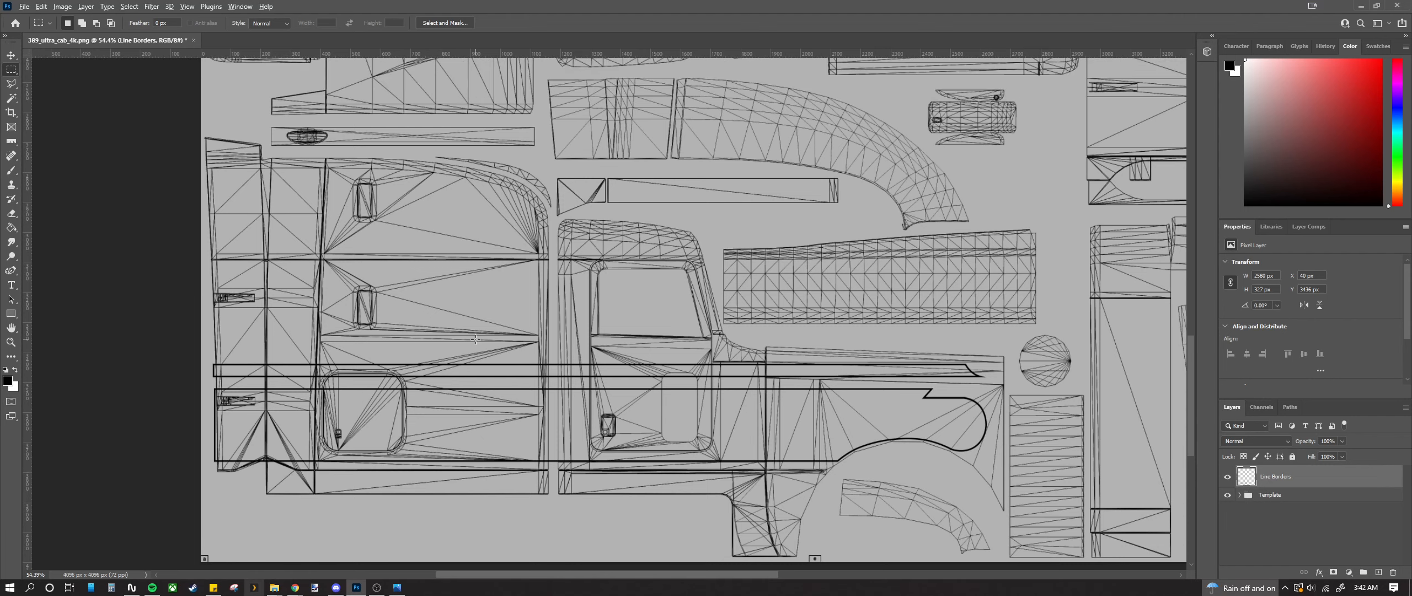
scroll(474, 341, "down", 5)
Step: Place vertical guides at the left and right ends of the stripe lines
scroll(471, 340, "up", 1)
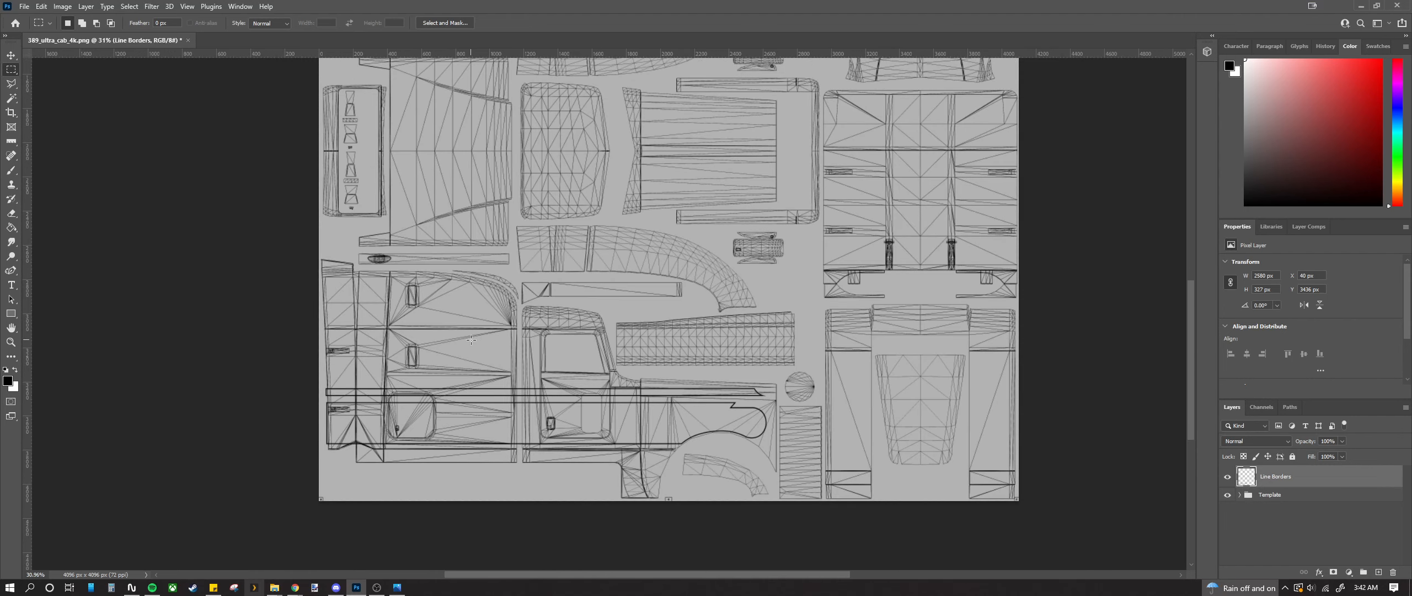
key("v")
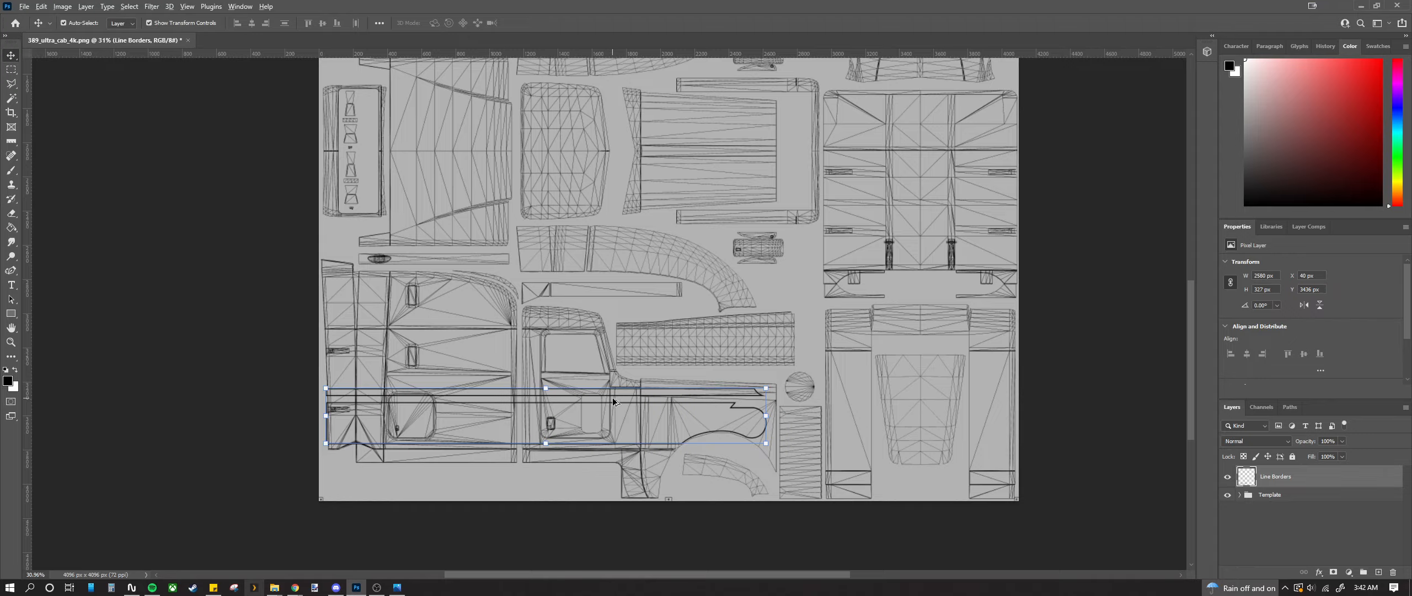
scroll(614, 402, "up", 15)
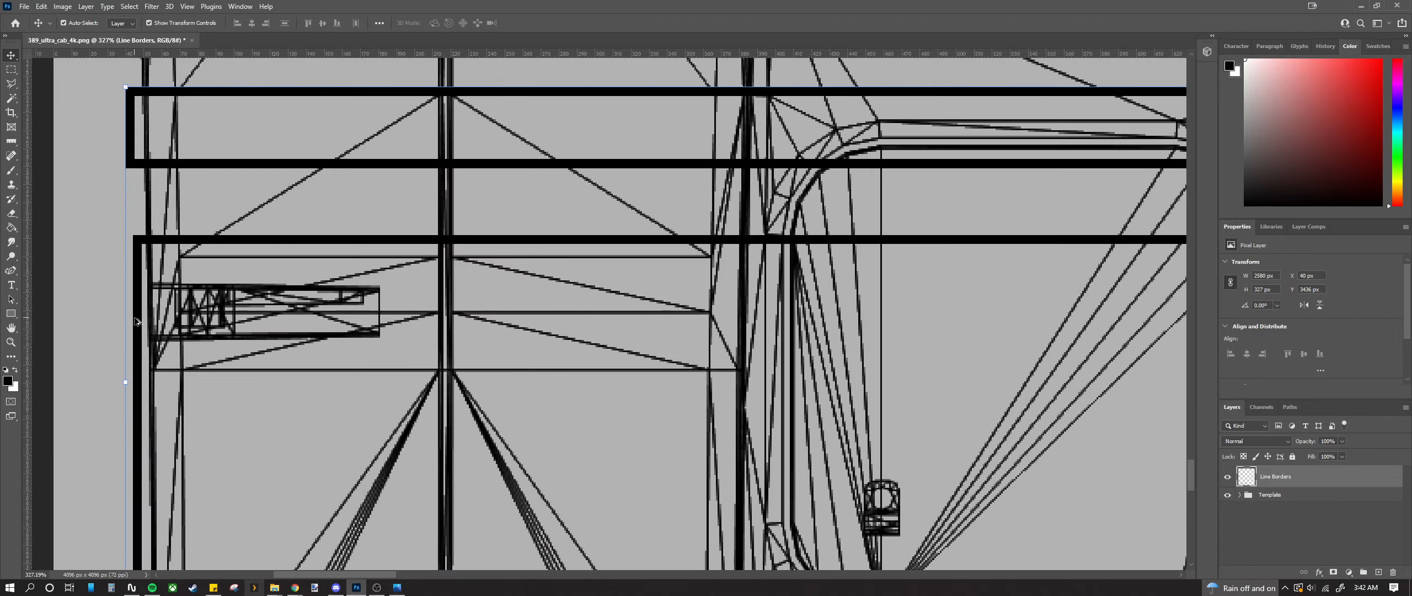
scroll(137, 321, "down", 6)
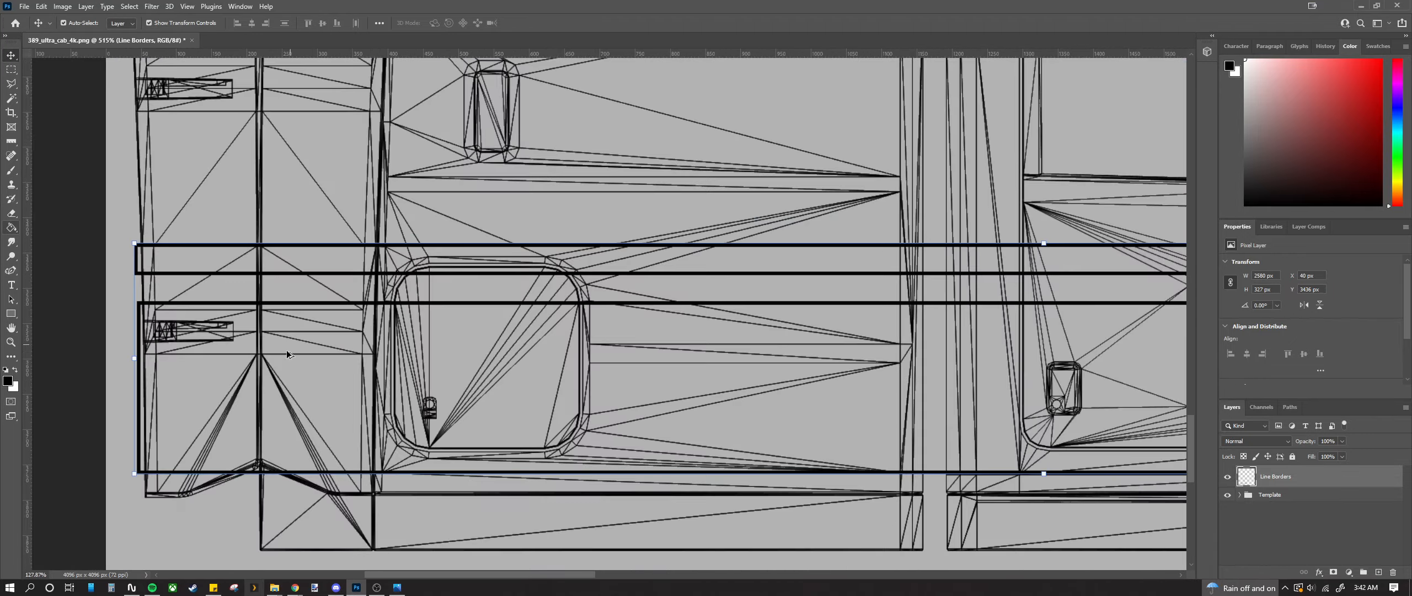
left_click_drag(441, 574, 416, 577)
scroll(36, 364, "up", 2)
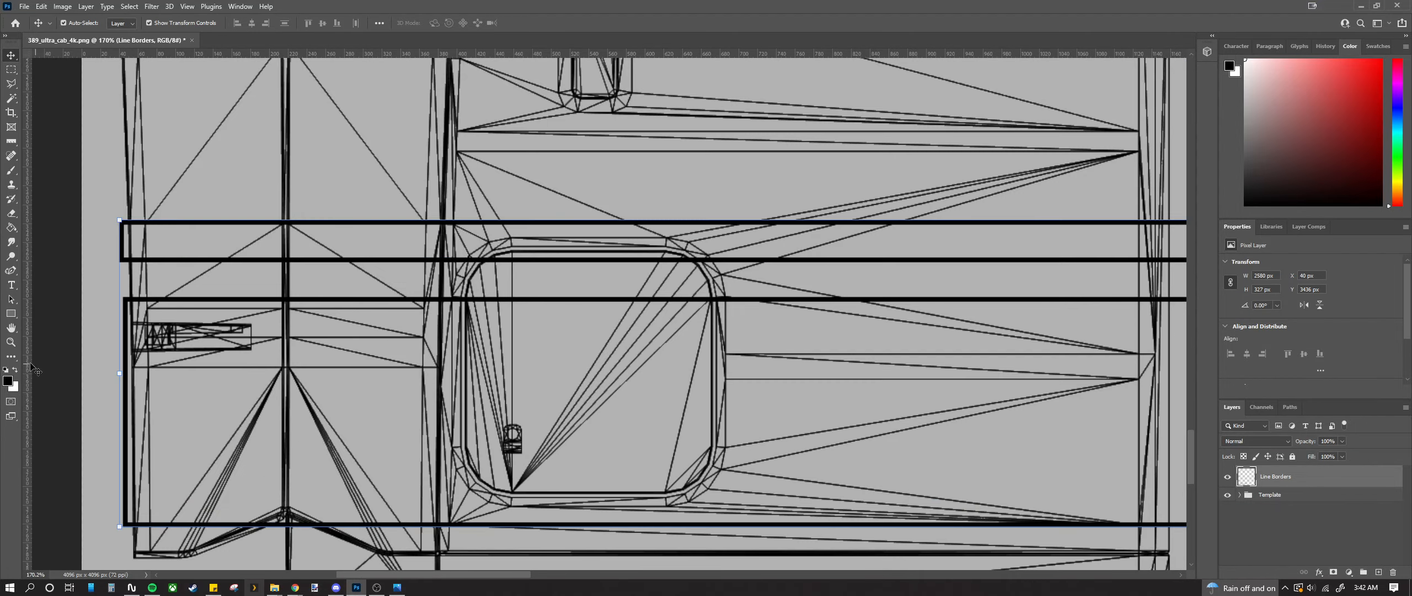
left_click_drag(25, 361, 119, 365)
scroll(117, 353, "down", 6)
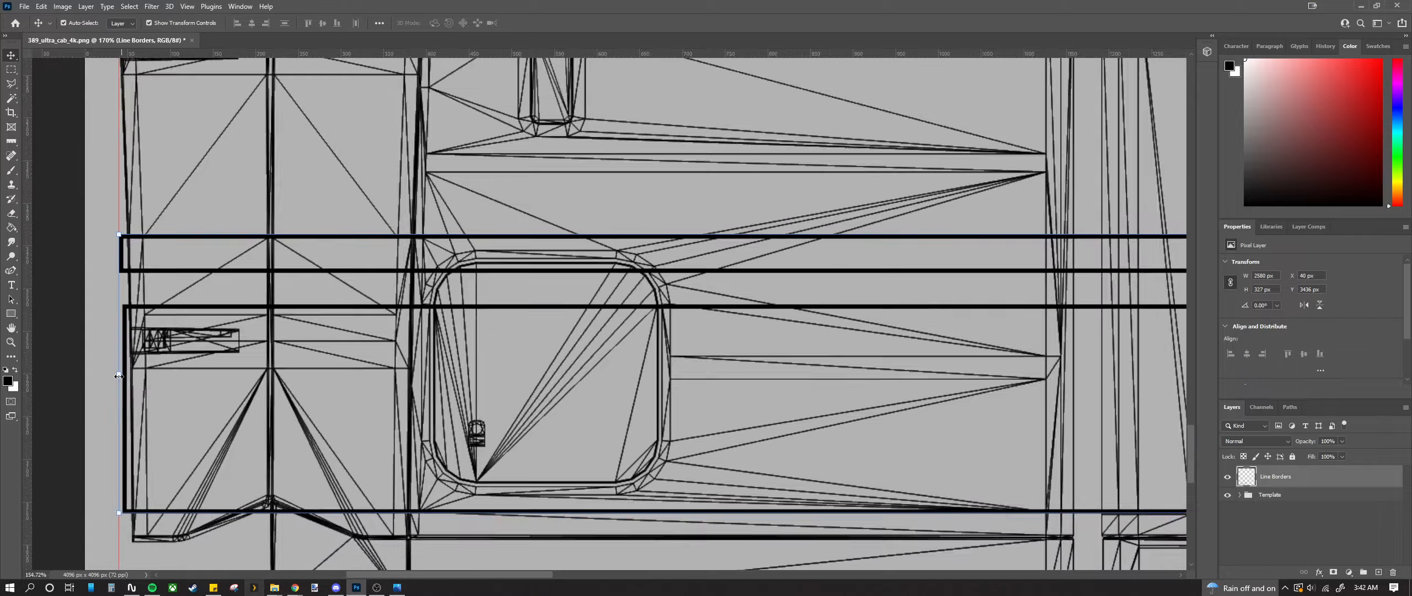
left_click_drag(27, 394, 601, 435)
Step: Zoom out and copy the Line Borders stripe lines with Ctrl+C
scroll(600, 434, "up", 10)
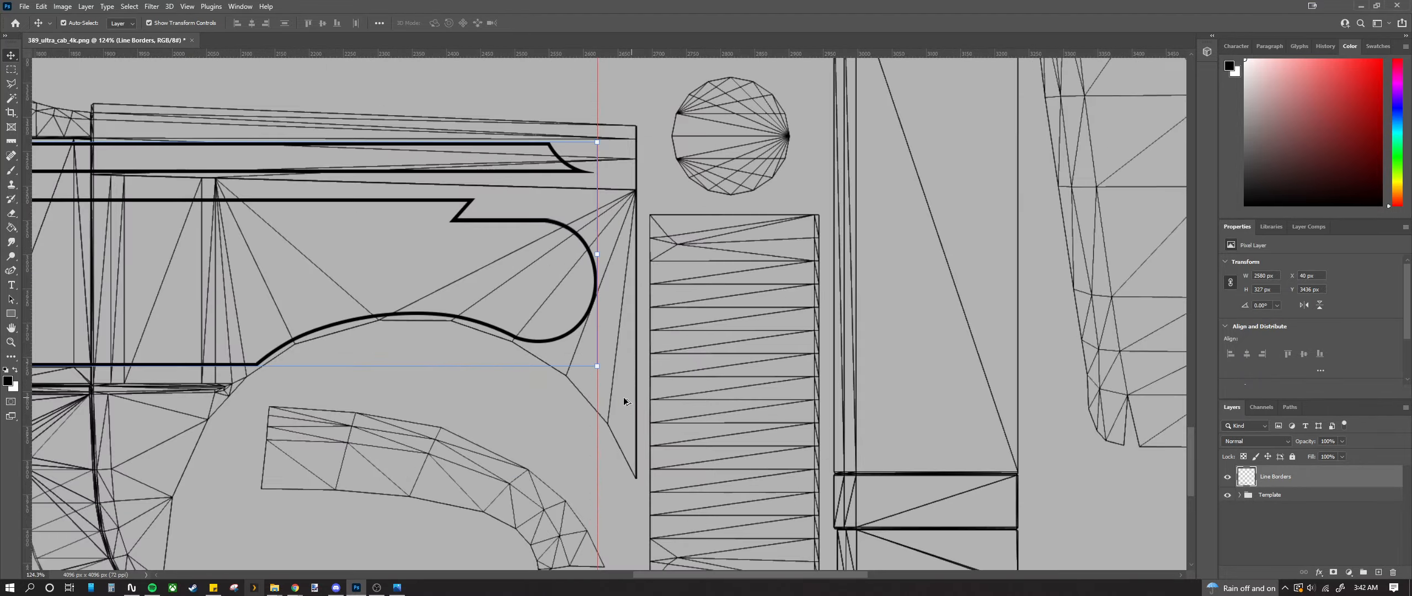
scroll(559, 349, "down", 10)
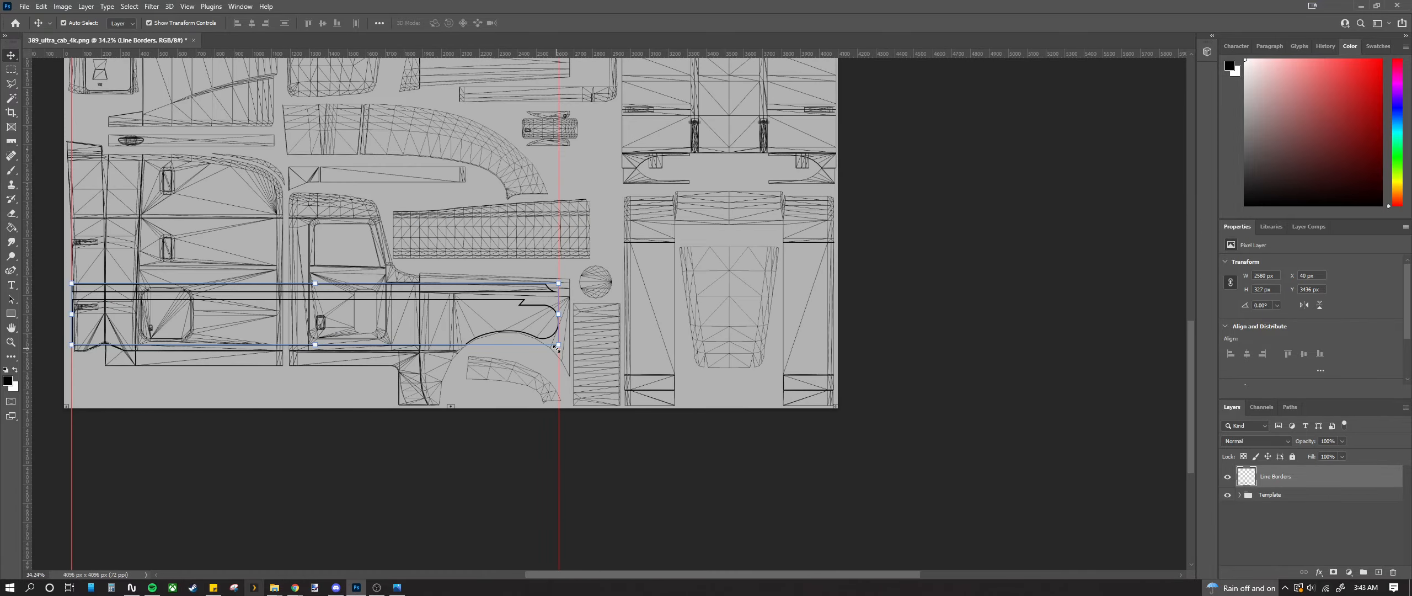
scroll(429, 347, "down", 1)
scroll(413, 337, "up", 3)
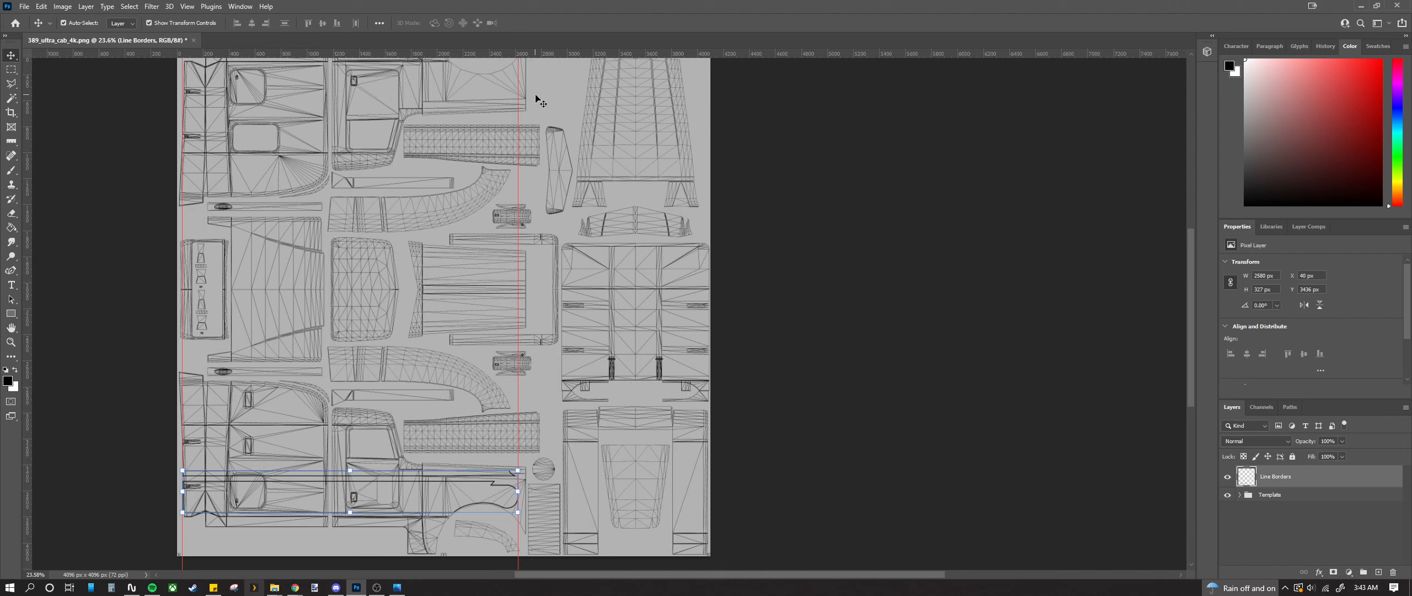
key("ctrl+c")
Step: Paste a copy of the stripe lines and flip it vertically
key("ctrl+v")
left_click_drag(292, 300, 204, 284)
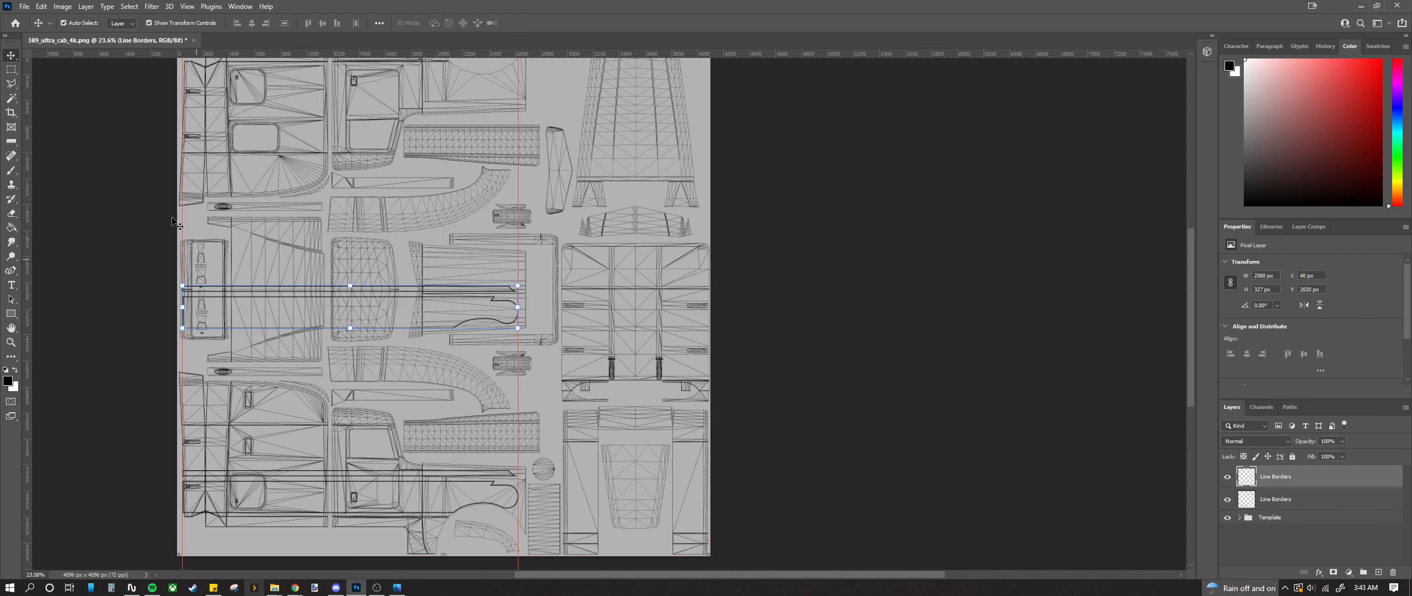
left_click(41, 6)
mouse_move(80, 258)
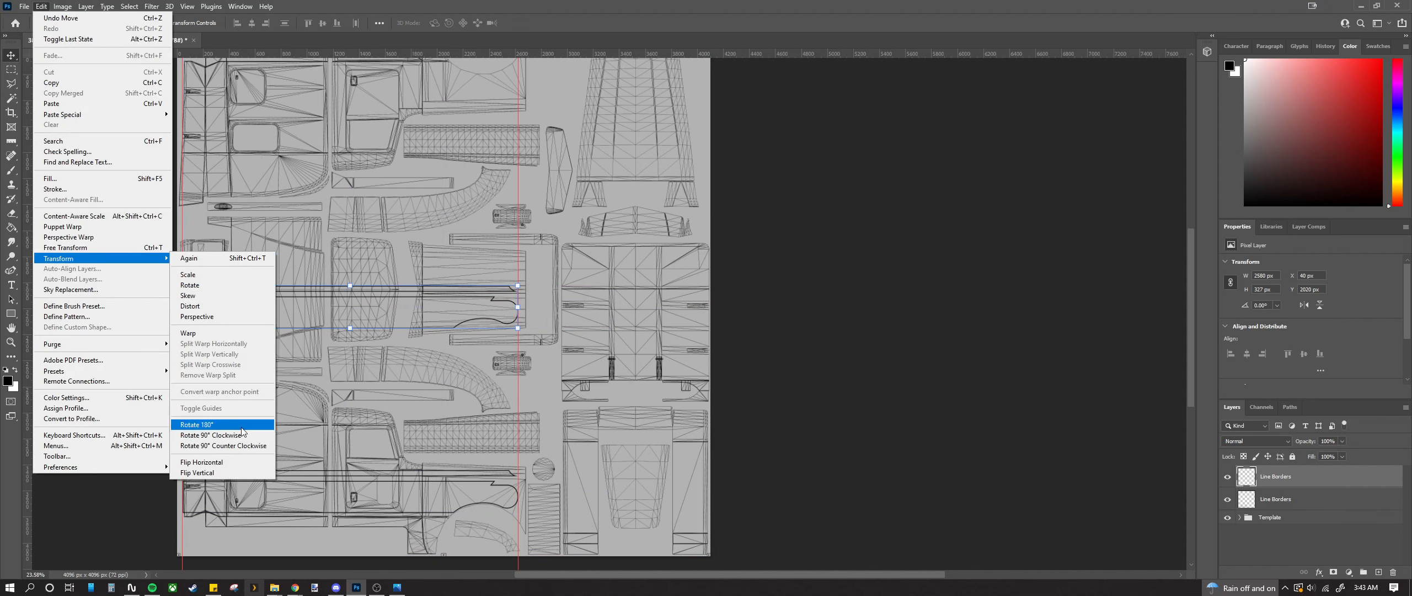
left_click(221, 472)
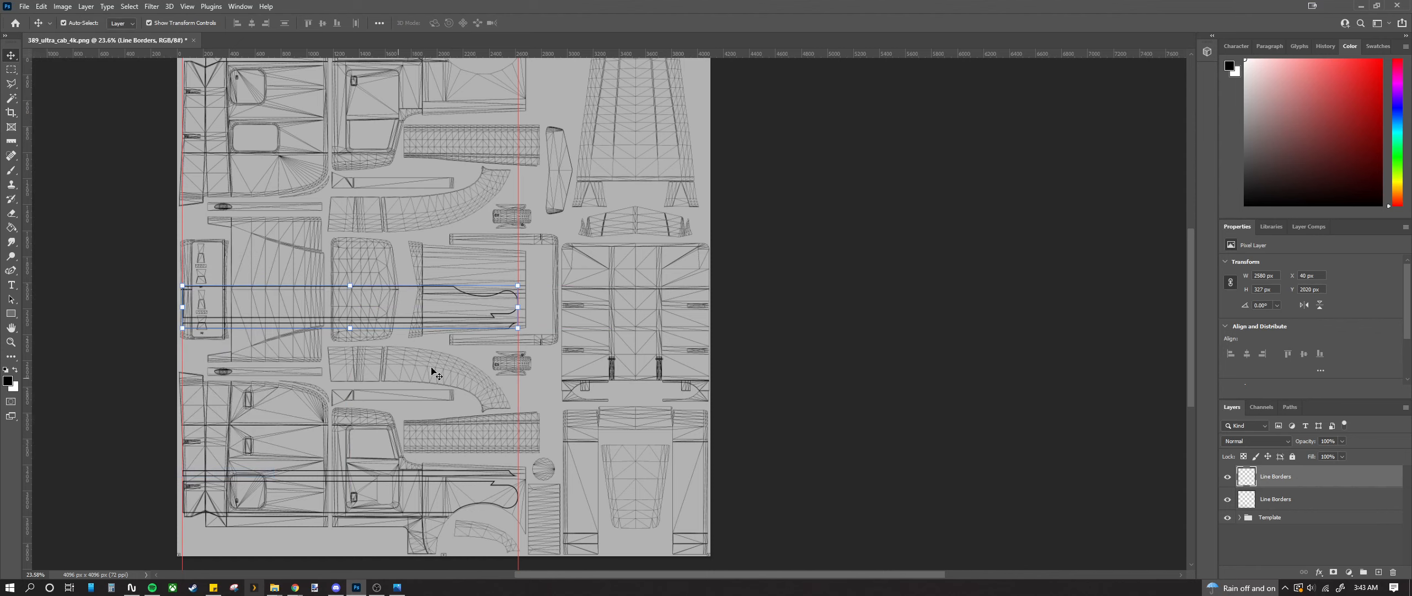
Step: Move the flipped stripe copy up to the upper cab side panel at about Y 336 px
scroll(251, 290, "up", 5)
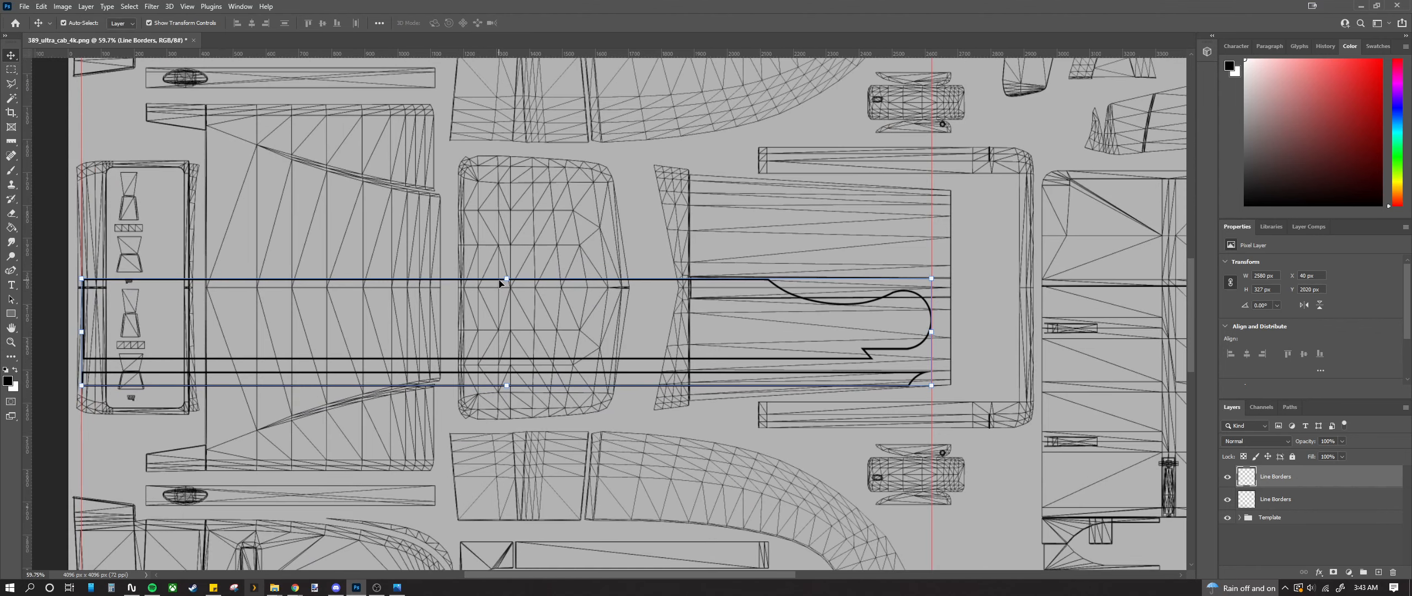
left_click(499, 283)
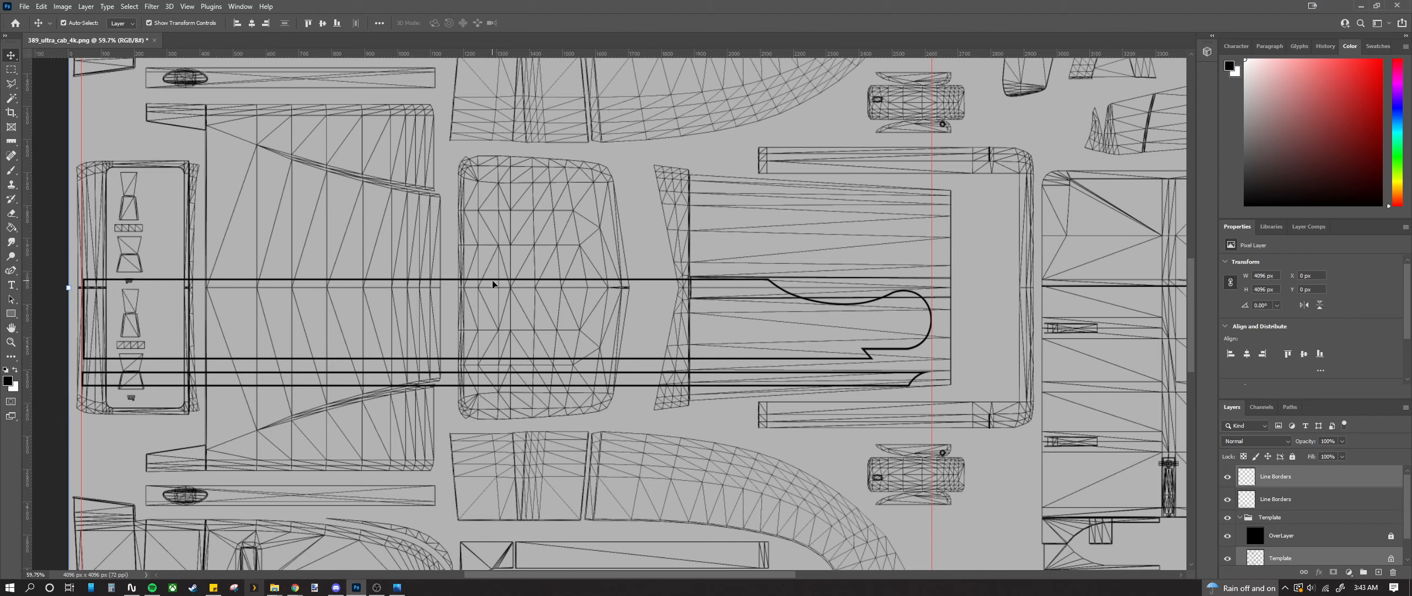
scroll(579, 321, "down", 1)
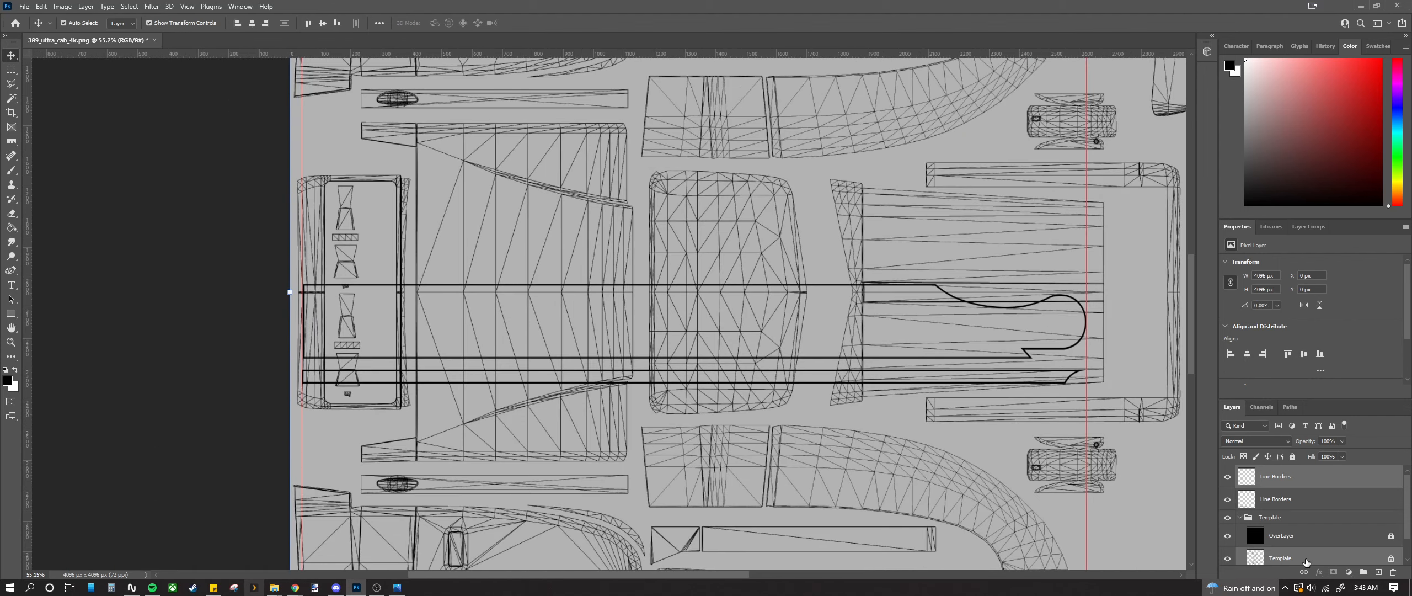
left_click(541, 327)
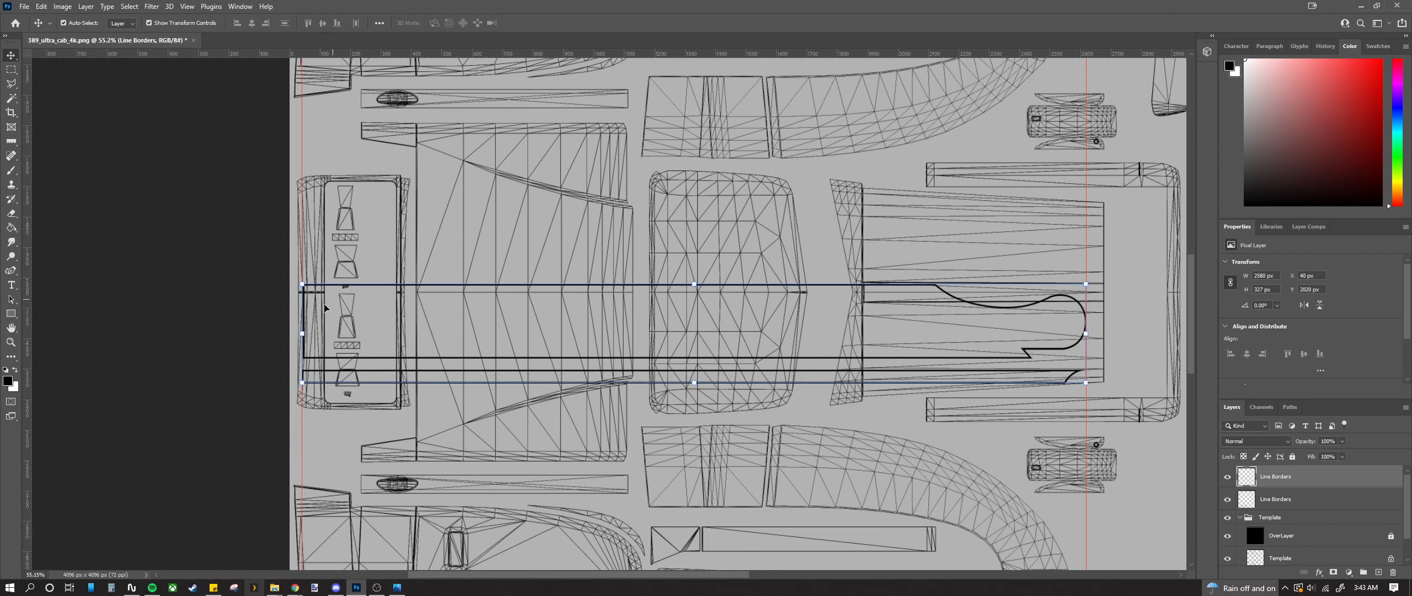
left_click_drag(319, 361, 323, 275)
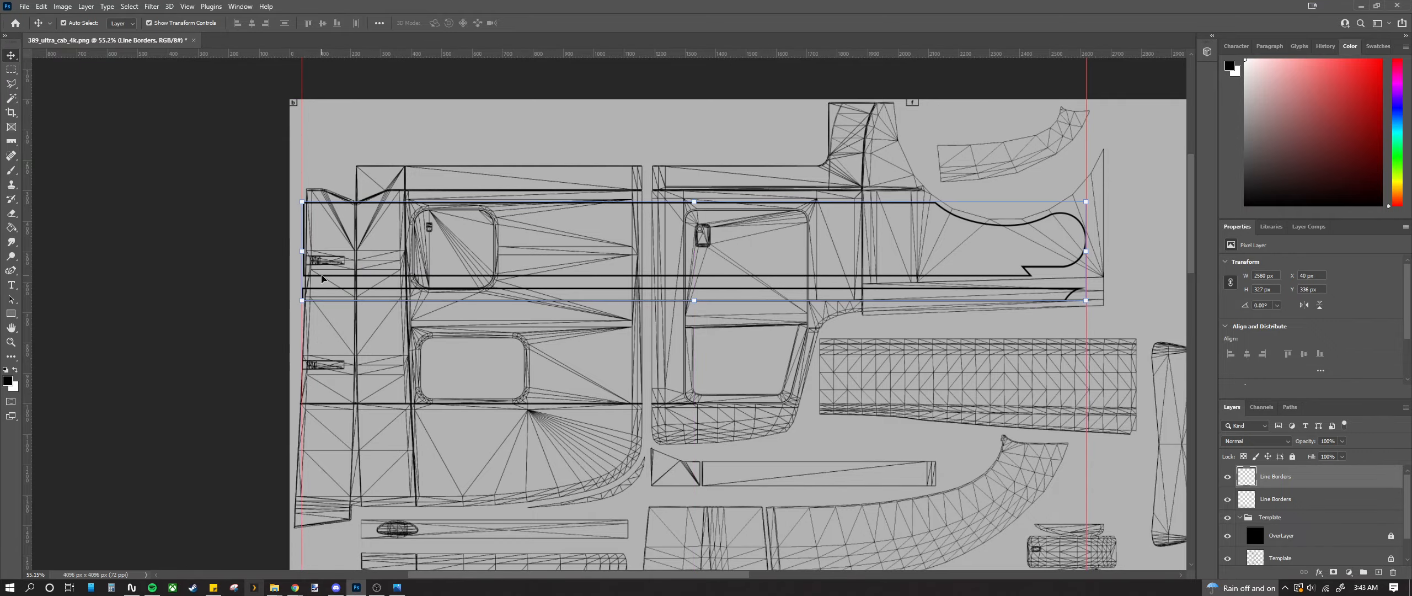
scroll(490, 359, "down", 7)
scroll(534, 396, "up", 15)
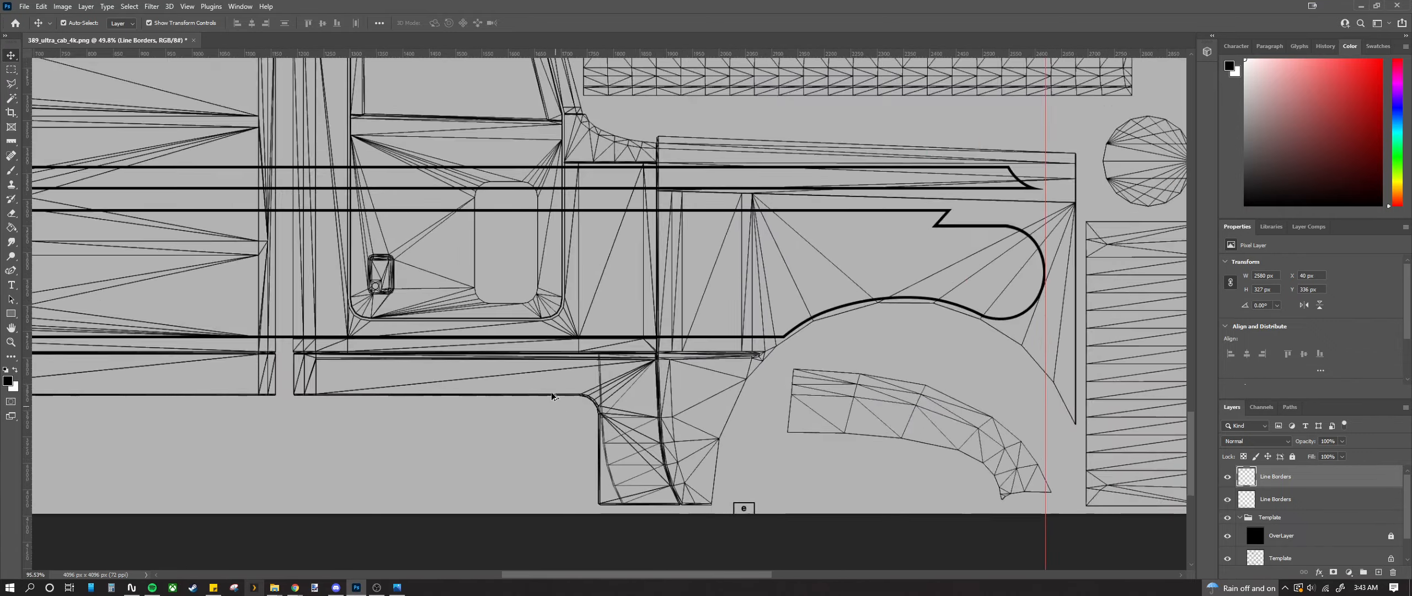
scroll(678, 276, "down", 2)
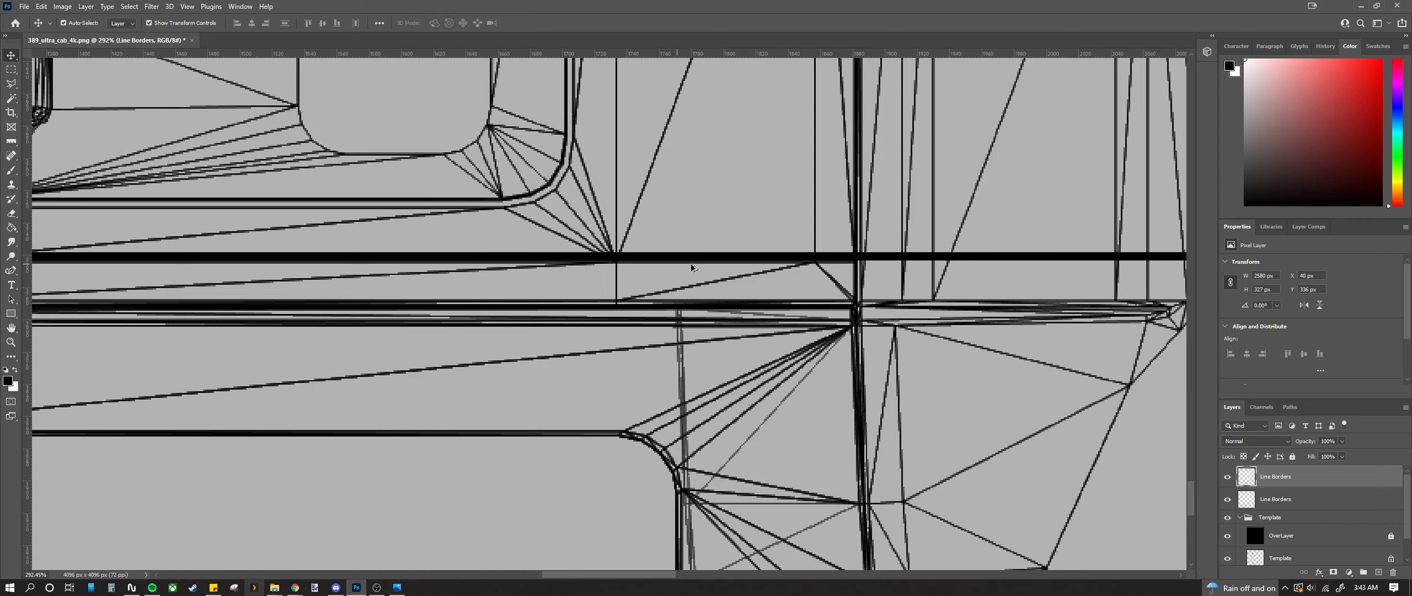
Step: Test-nudge the original stripe lines upward, then undo to keep their position
scroll(693, 267, "up", 2)
left_click(695, 258)
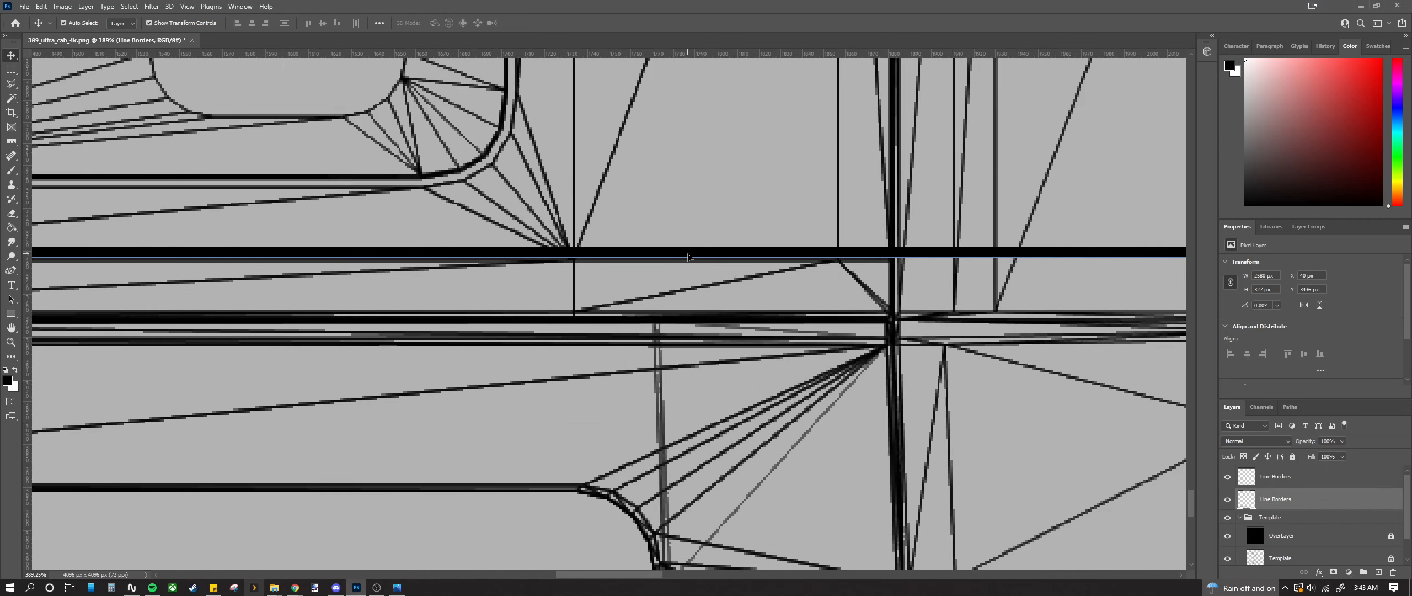
left_click_drag(688, 257, 687, 249)
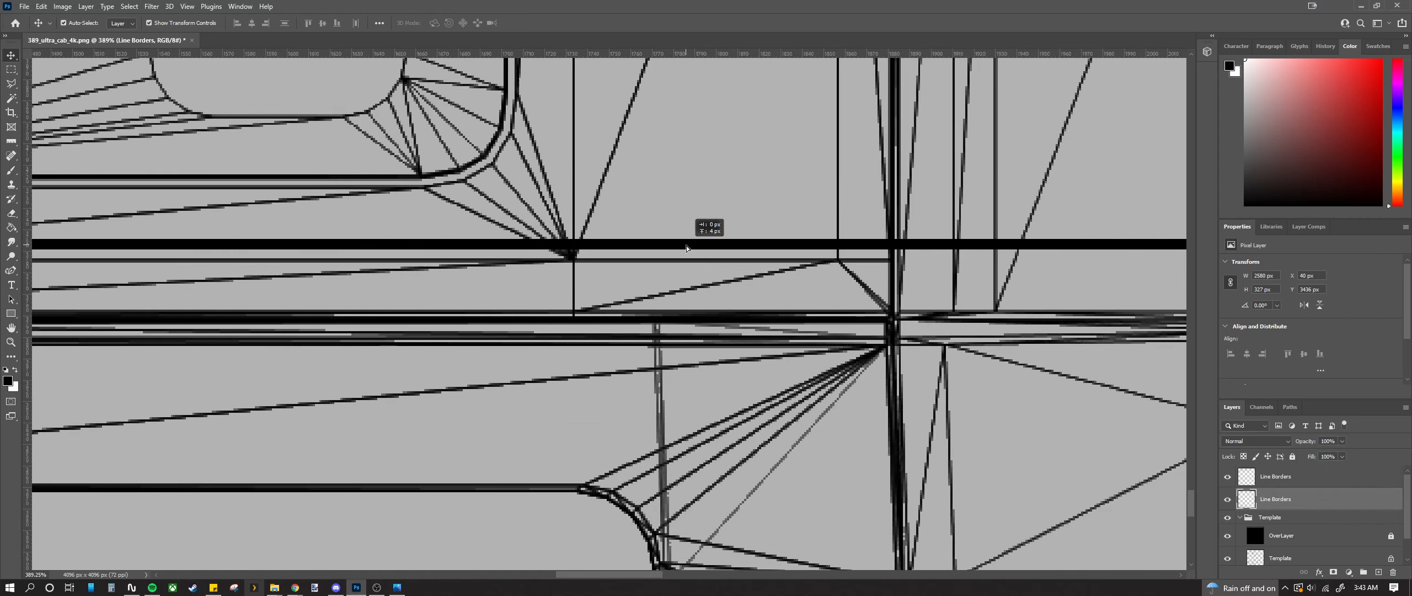
scroll(659, 265, "up", 6)
key("ctrl+z")
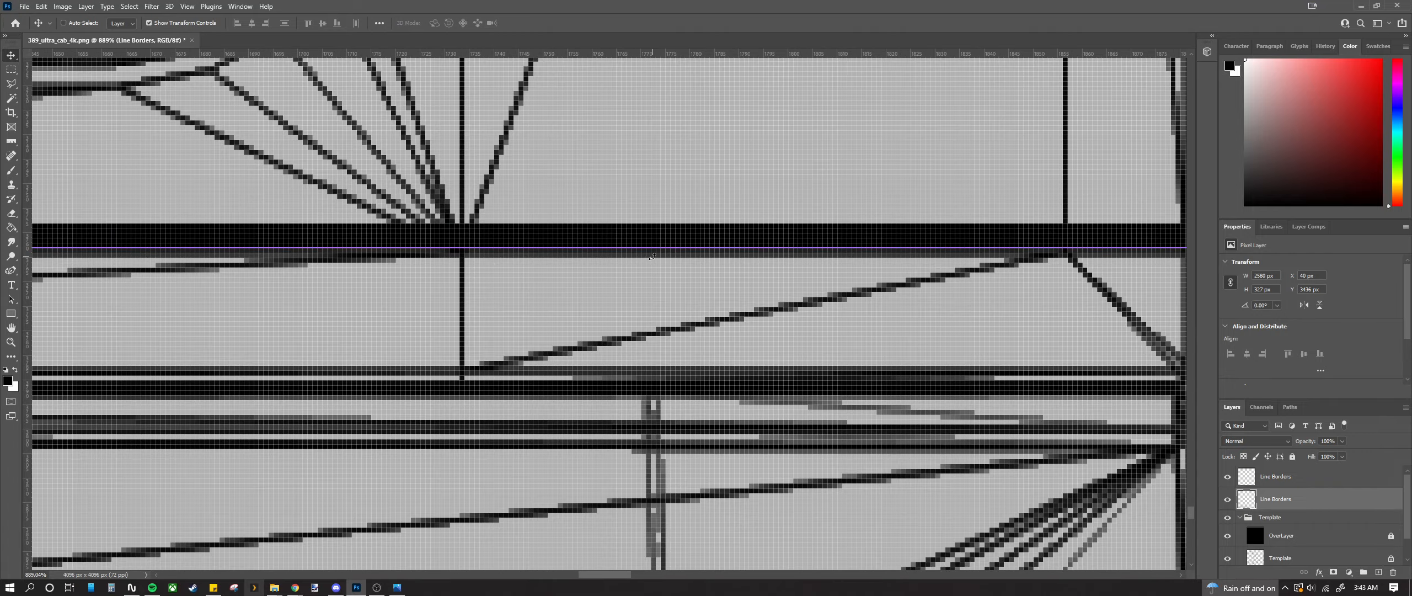
scroll(577, 257, "up", 5)
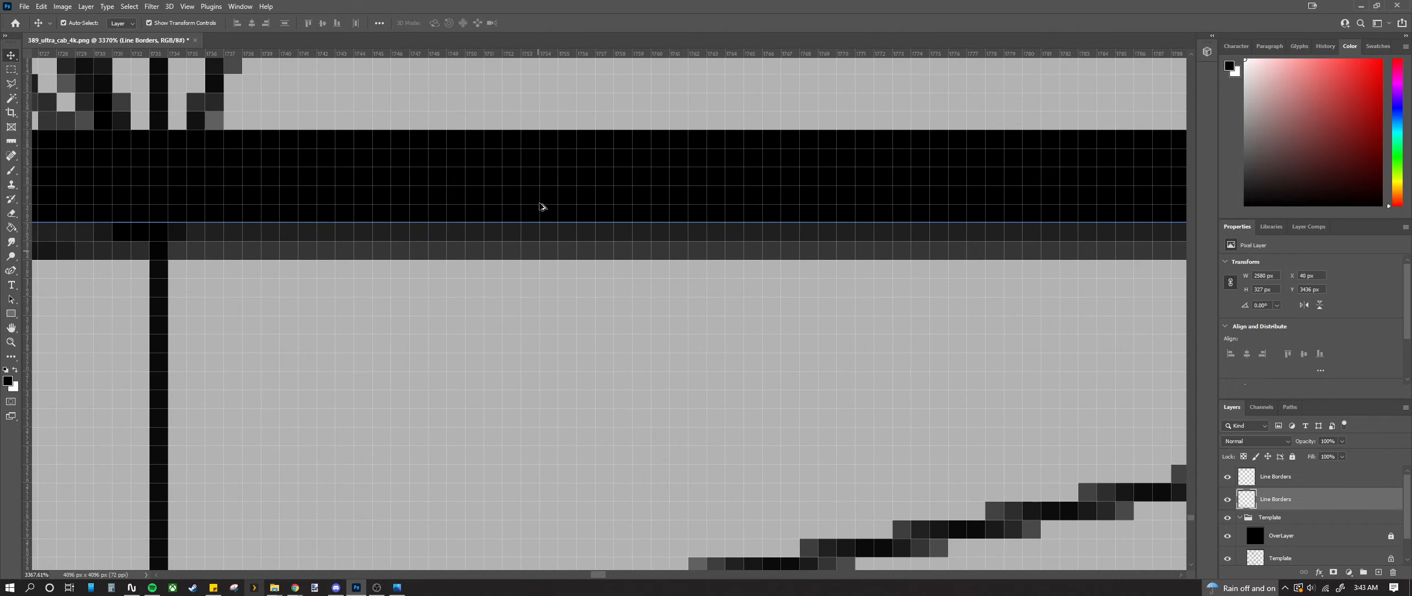
key("ctrl+shift+z")
key("ctrl+z")
scroll(556, 307, "down", 4)
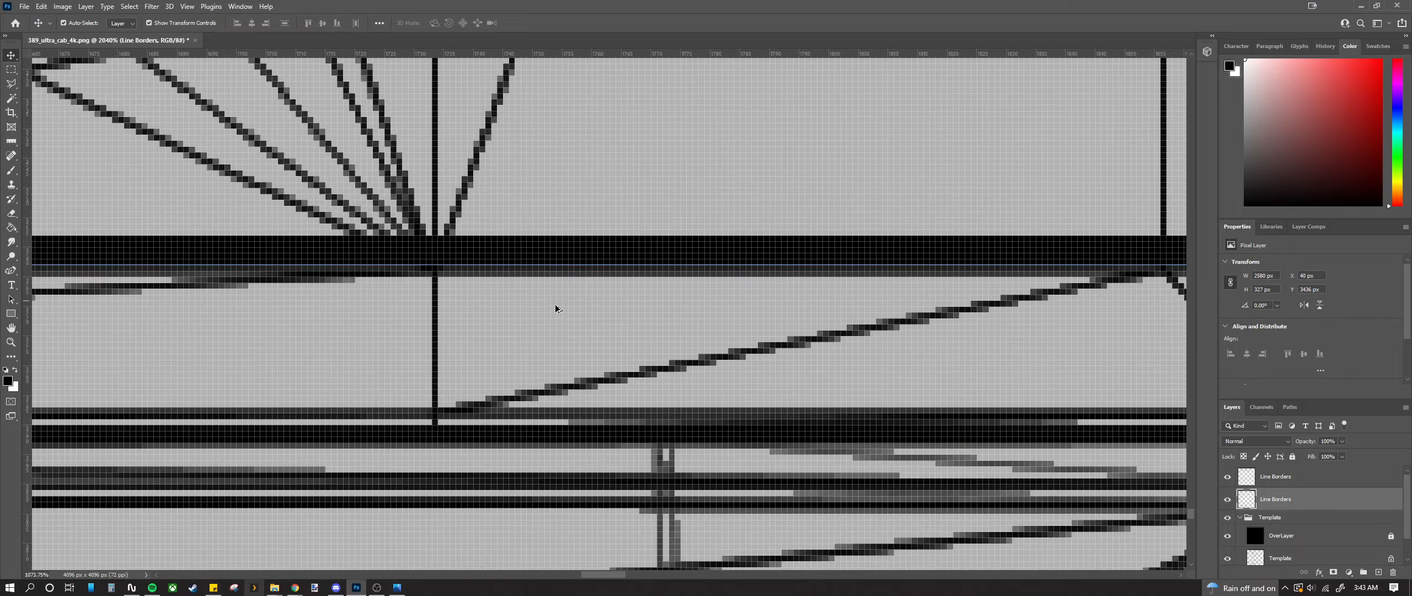
scroll(556, 308, "down", 6)
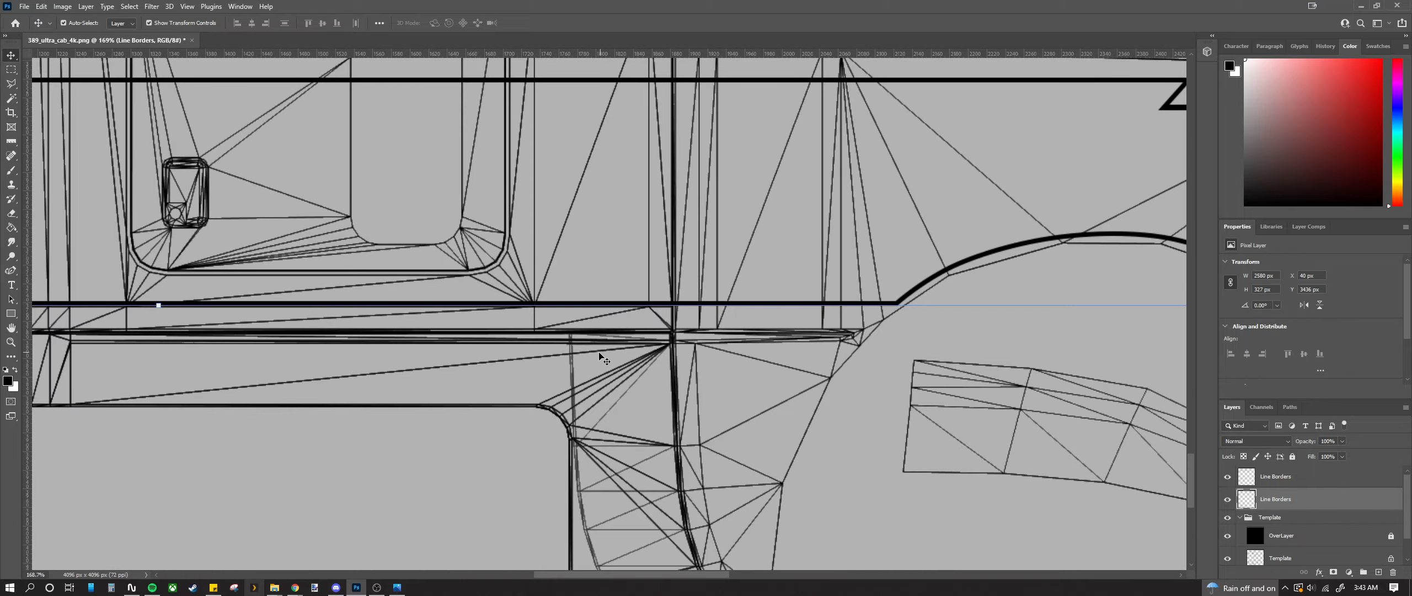
scroll(603, 357, "up", 7)
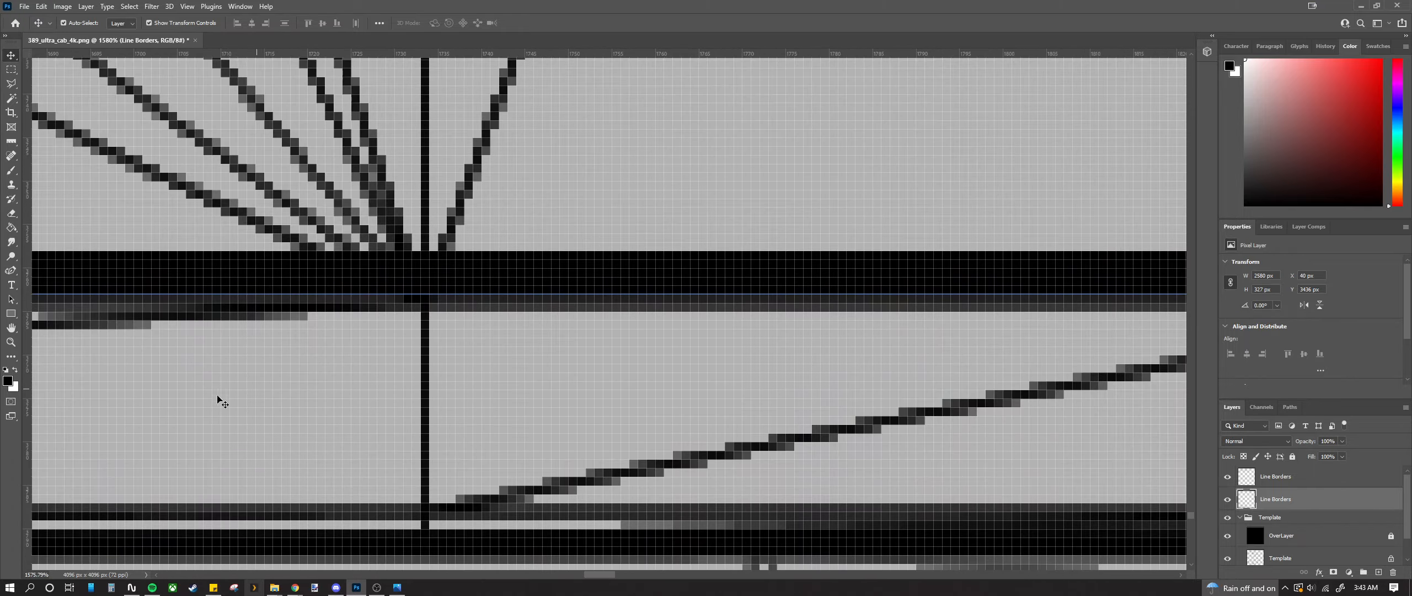
Step: Add a vertical guide at a wireframe corner and nudge the copied stripes to Y 327 px
left_click_drag(31, 416, 430, 422)
scroll(435, 422, "down", 10)
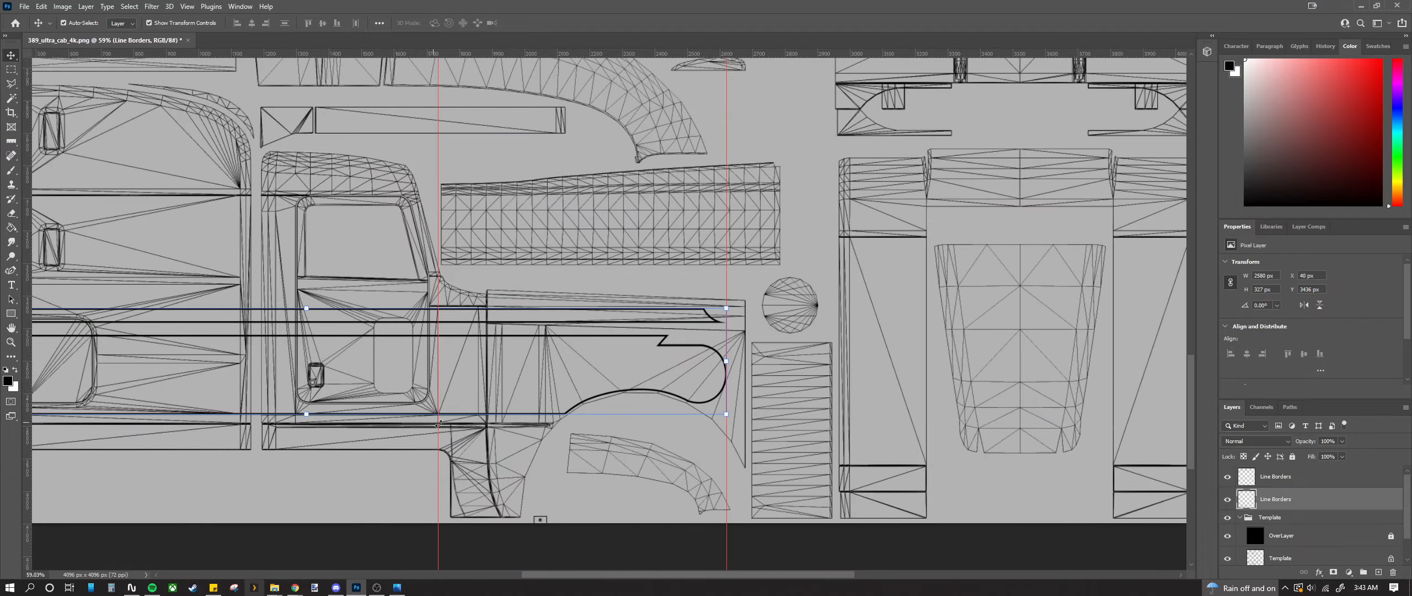
left_click_drag(1191, 398, 1191, 179)
scroll(507, 233, "up", 3)
scroll(400, 276, "up", 10)
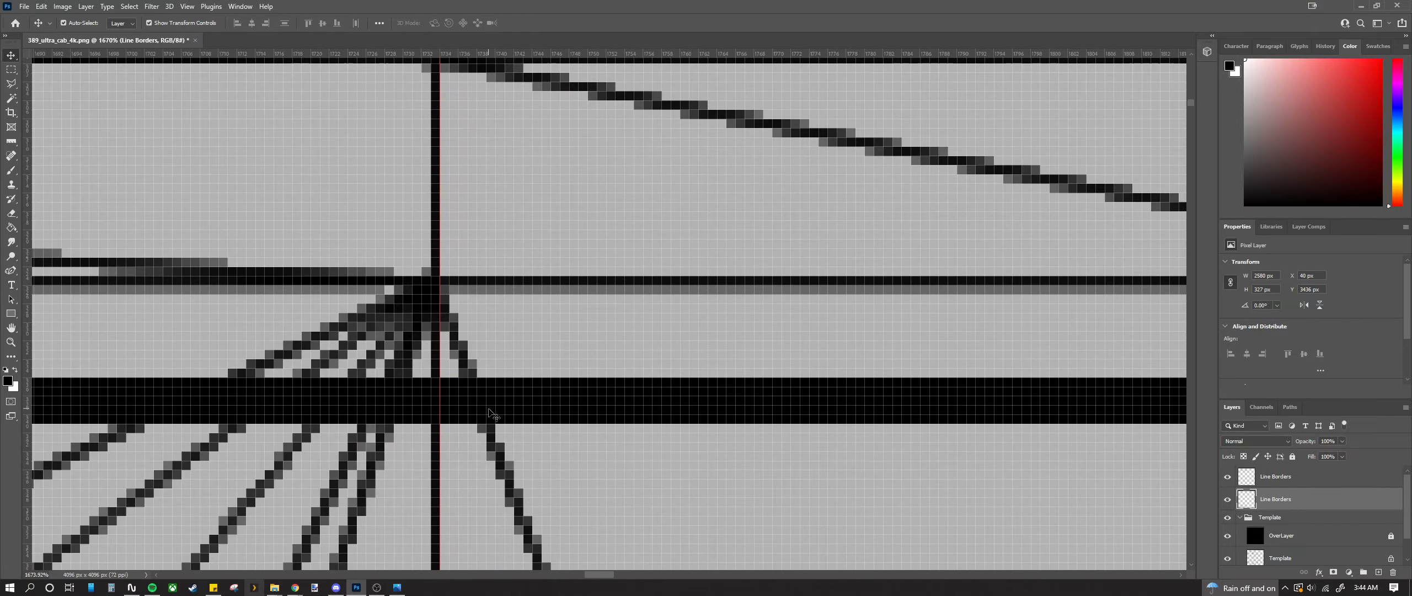
left_click_drag(493, 414, 523, 324)
scroll(523, 323, "down", 8)
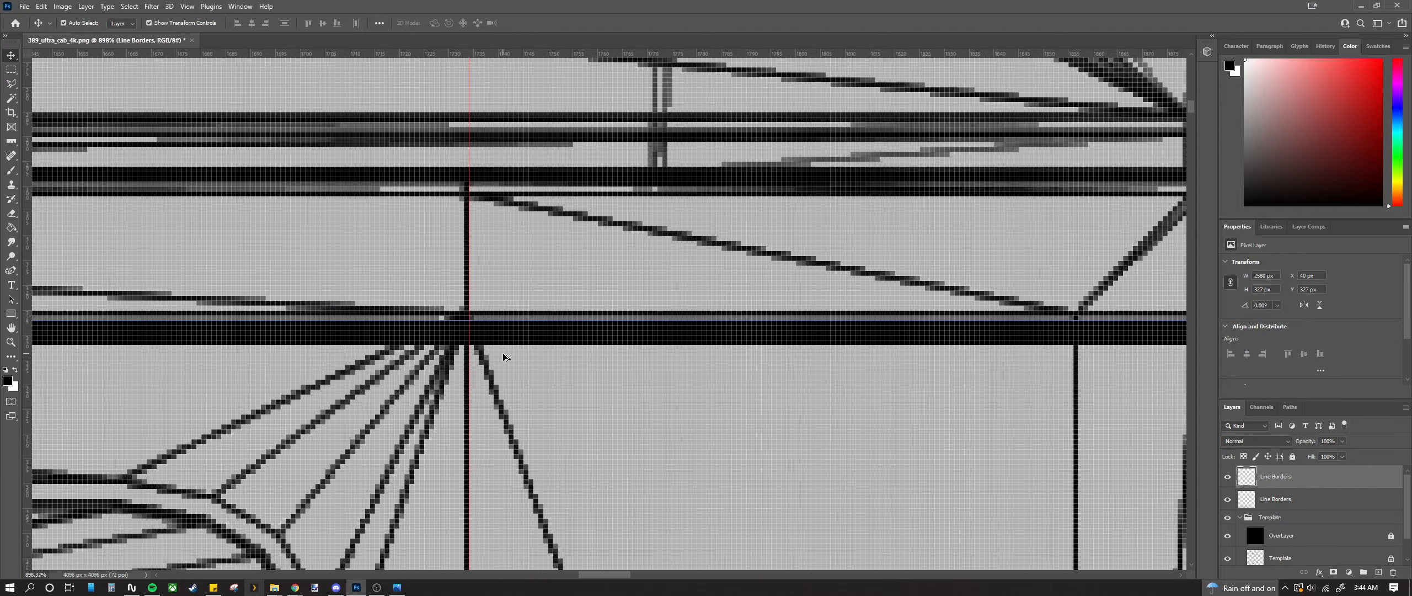
scroll(779, 363, "down", 6)
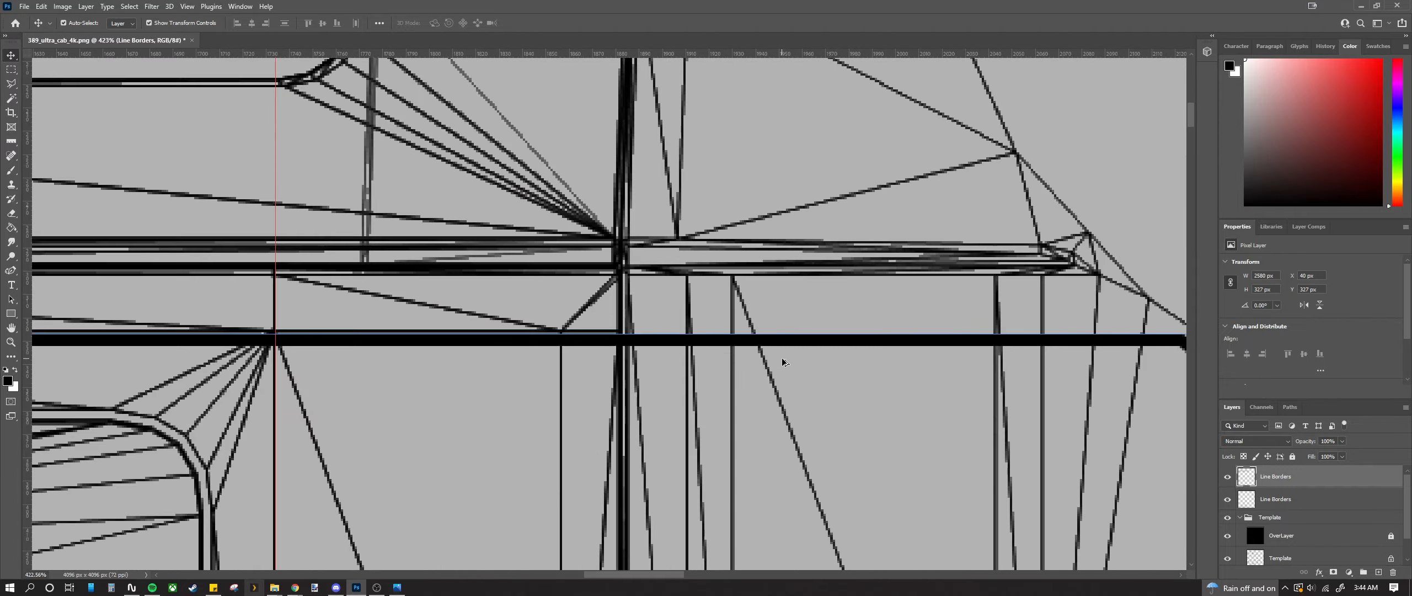
scroll(996, 367, "up", 3)
scroll(772, 342, "up", 10)
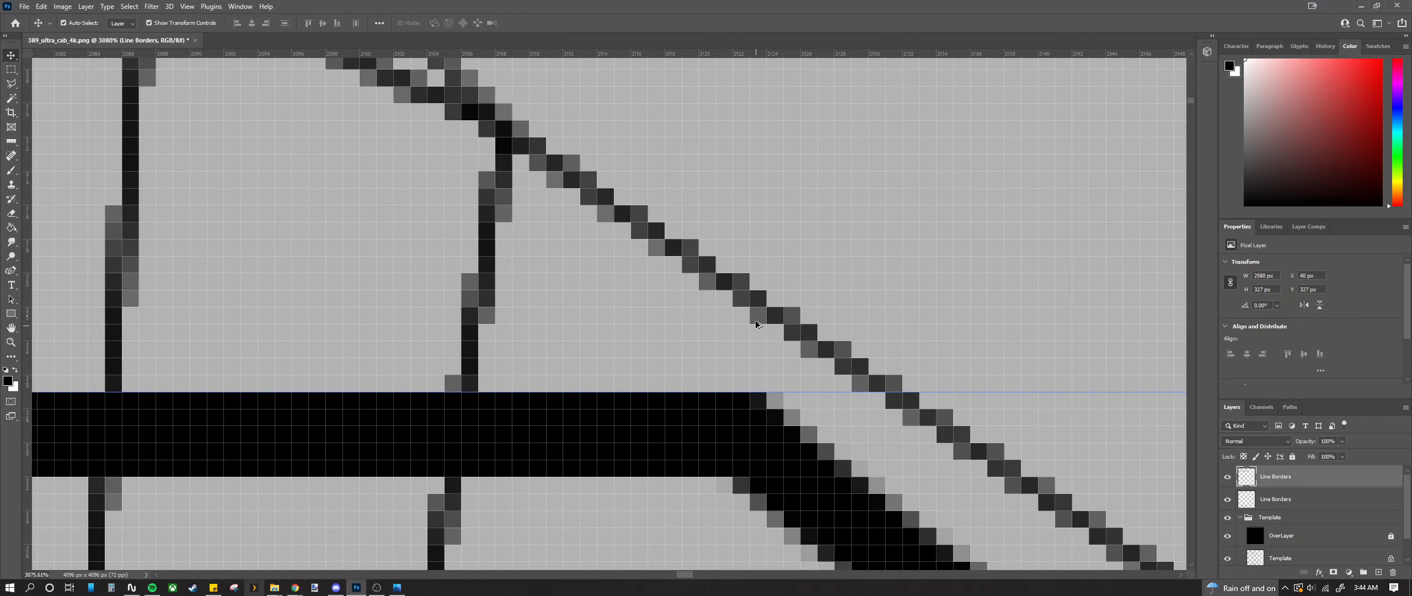
scroll(851, 402, "down", 10)
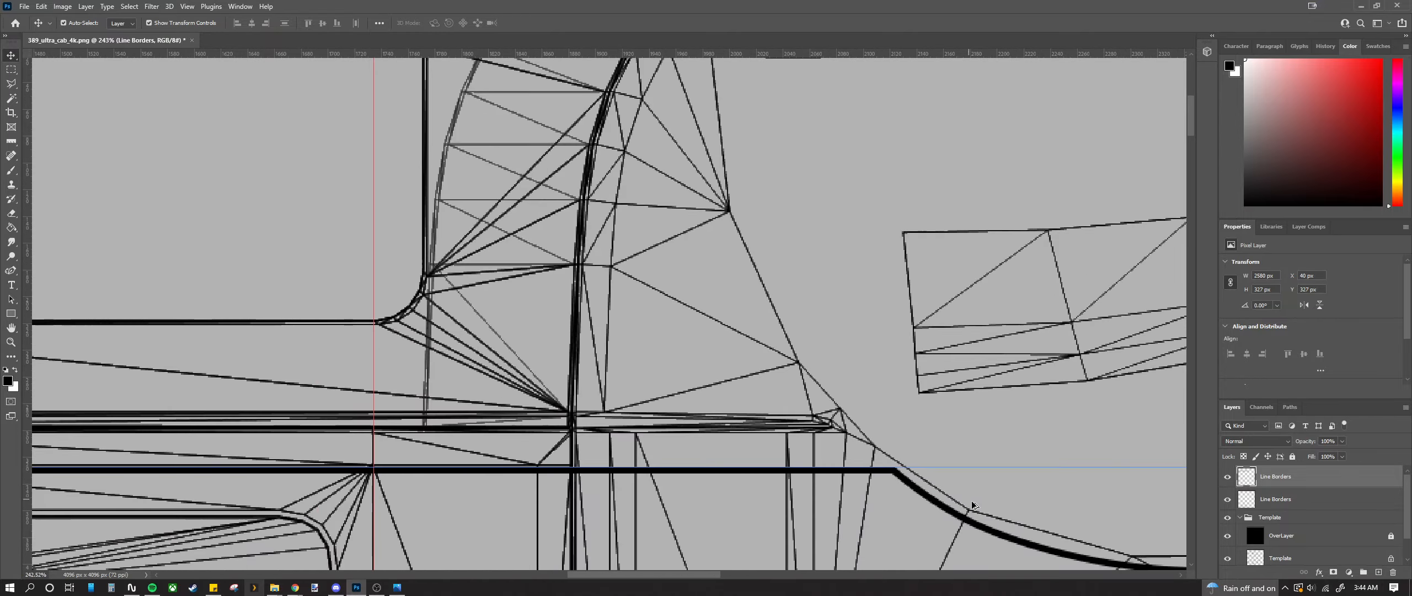
scroll(689, 438, "down", 8)
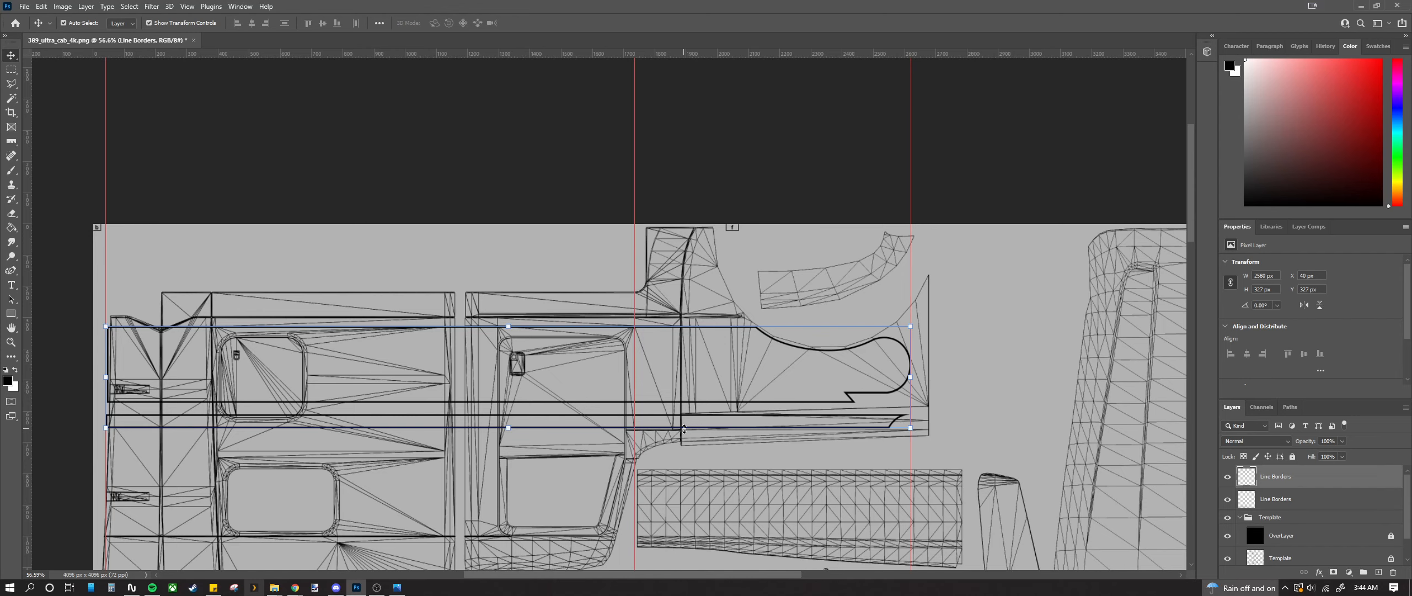
Step: Merge the top Line Borders layer down into the lower Line Borders layer
scroll(673, 429, "down", 4)
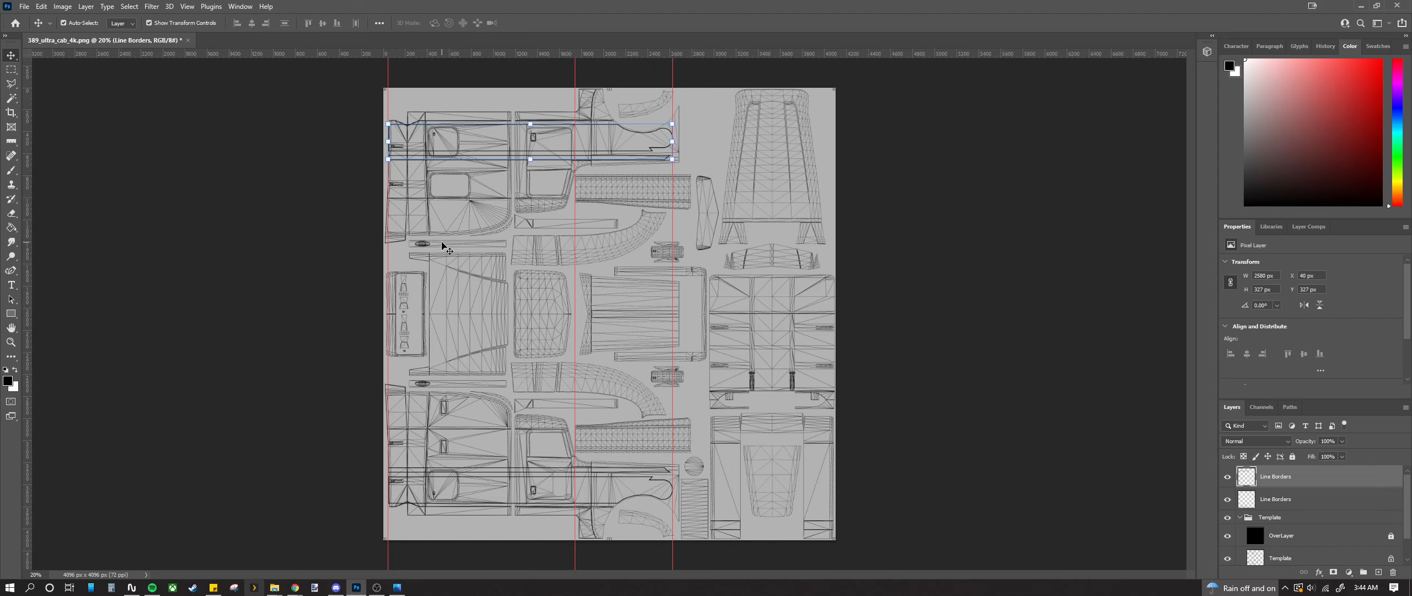
left_click(1098, 338)
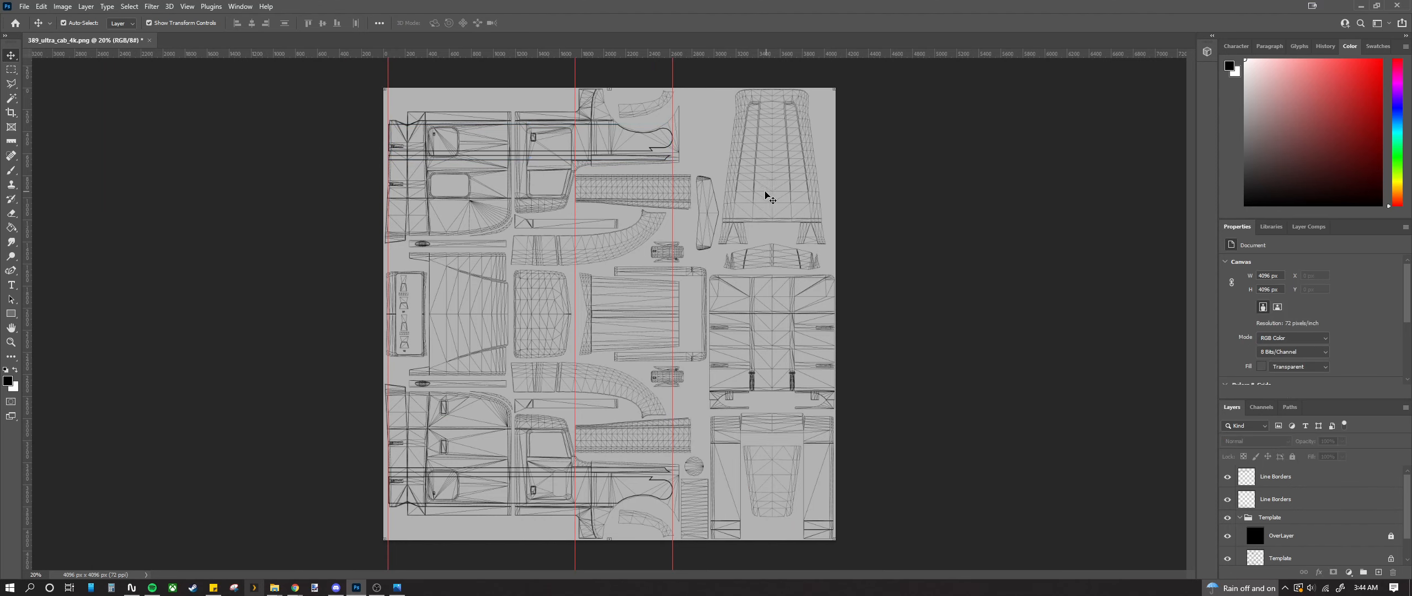
scroll(501, 122, "up", 3)
scroll(490, 180, "down", 4)
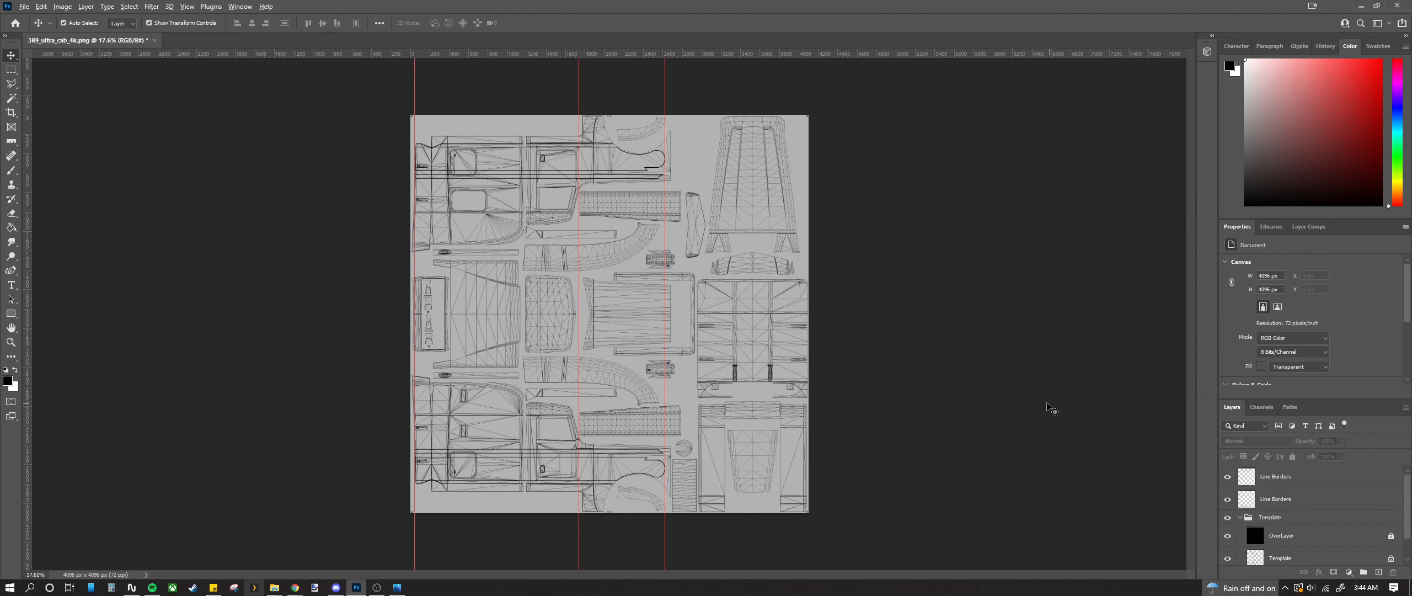
scroll(1053, 411, "up", 1)
left_click(1306, 483)
right_click(1305, 475)
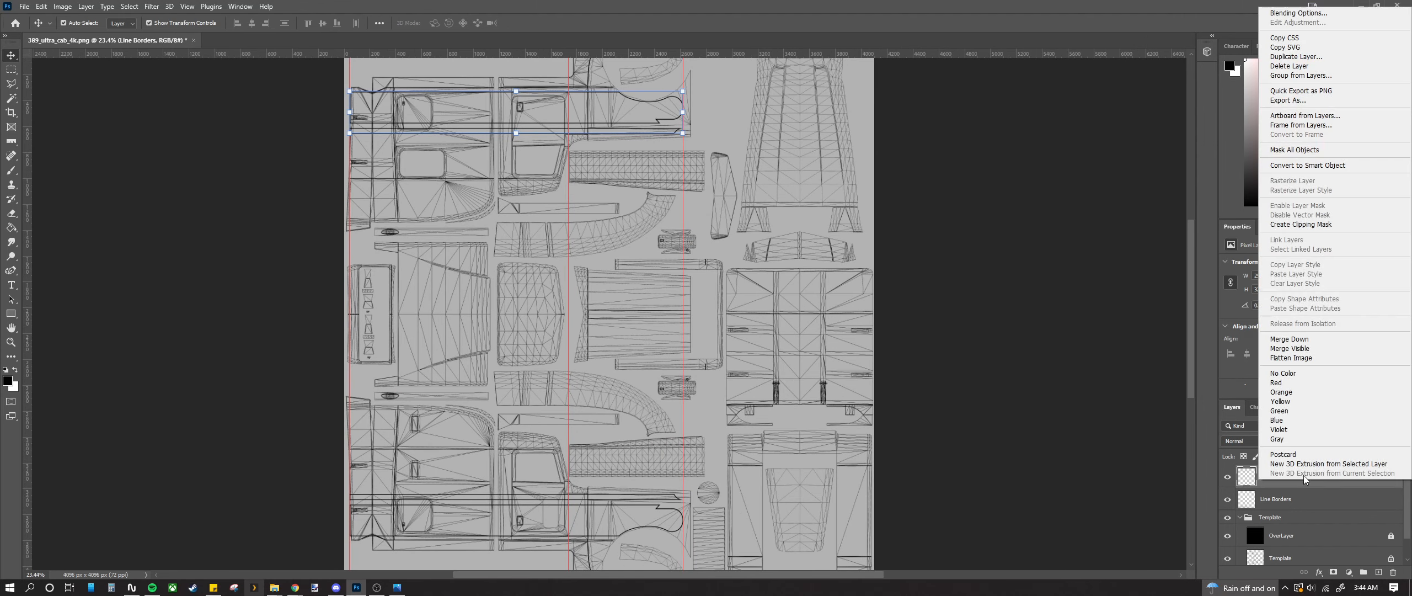
left_click(1275, 342)
scroll(631, 272, "down", 2)
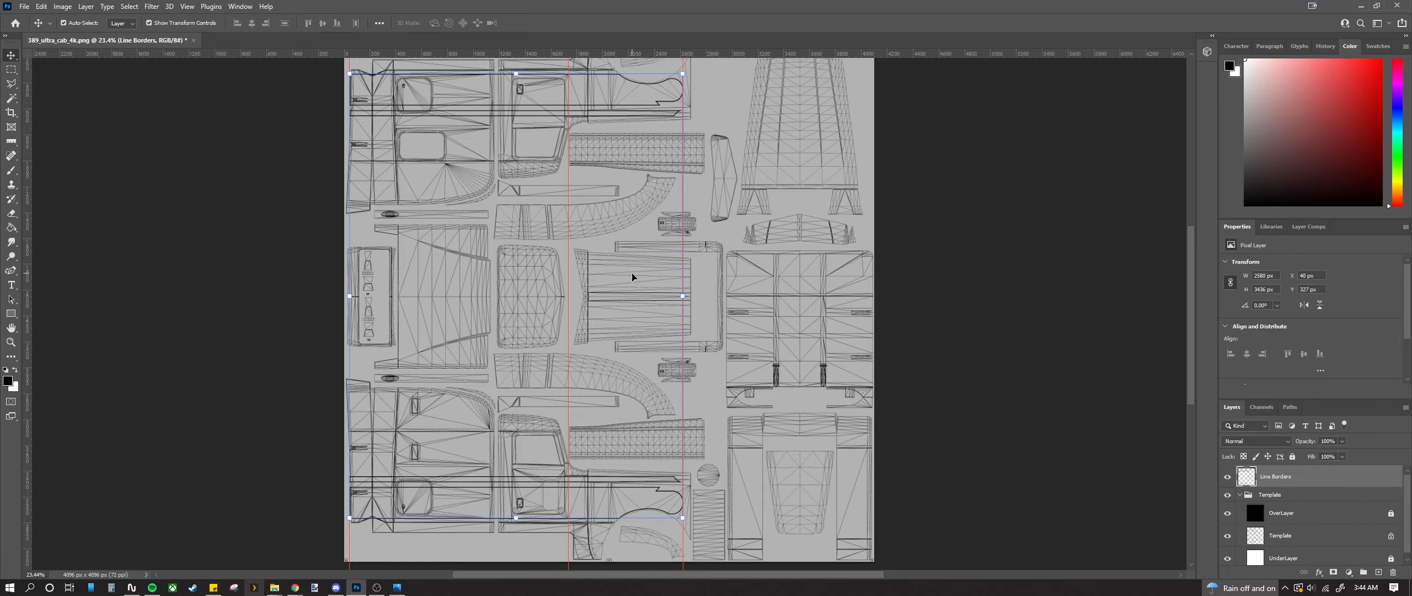
Step: Zoom in and drag a horizontal guide onto the lower stripe line's edge at about 3779 px
scroll(510, 483, "up", 5)
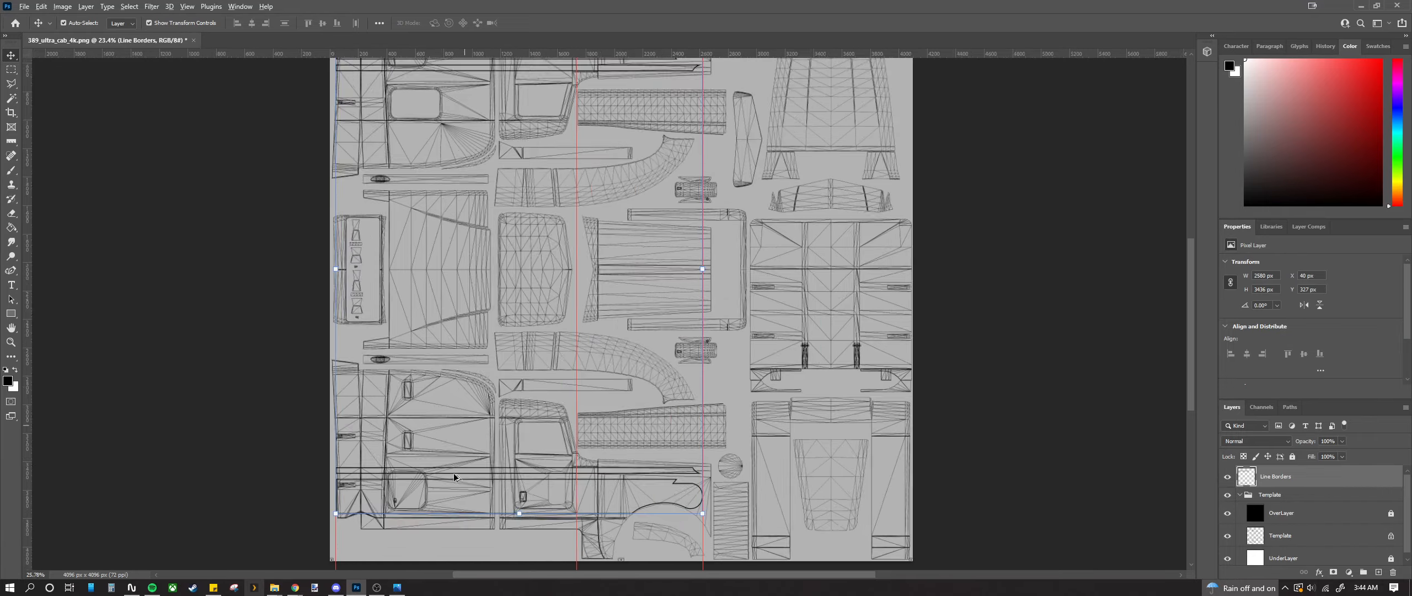
scroll(473, 400, "down", 2)
scroll(472, 392, "down", 1)
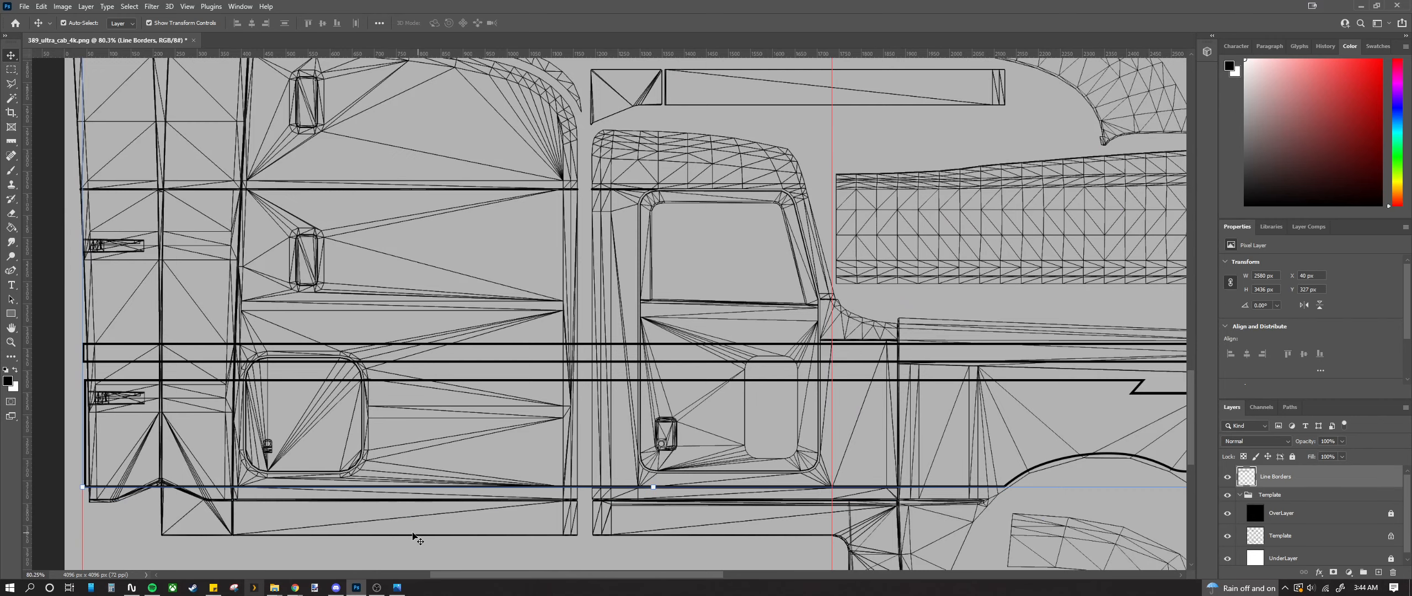
scroll(567, 521, "up", 3)
scroll(584, 497, "up", 6)
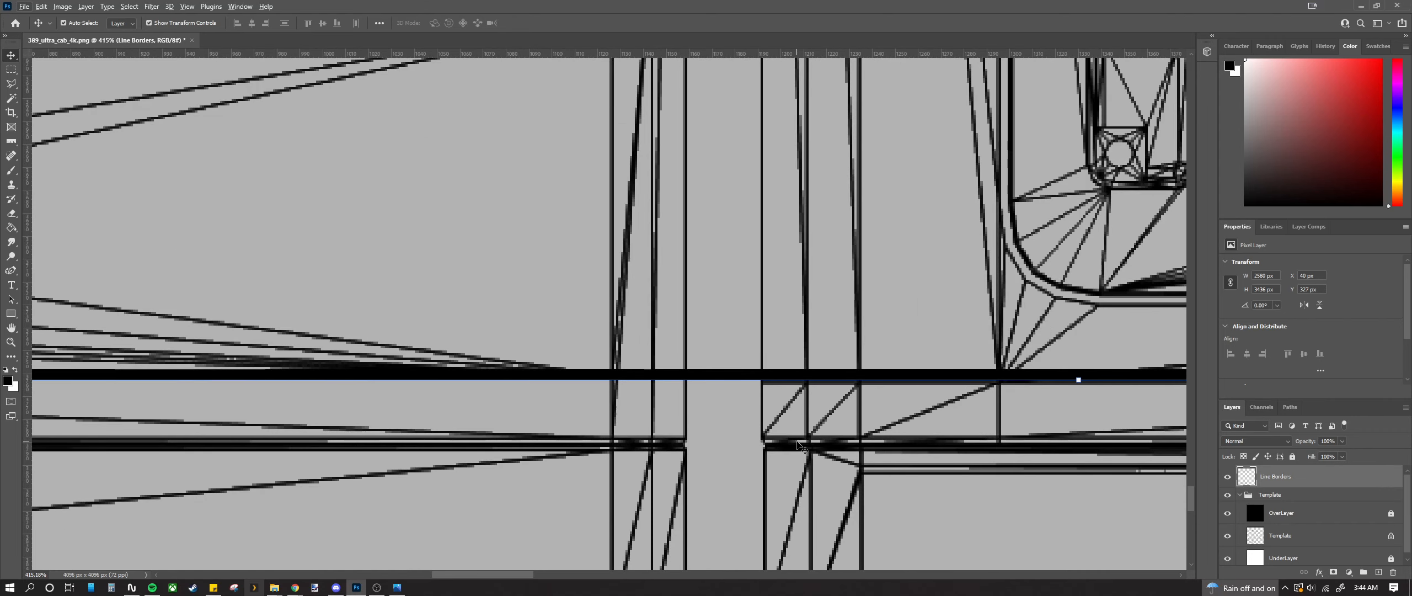
scroll(825, 449, "up", 2)
scroll(675, 425, "up", 5)
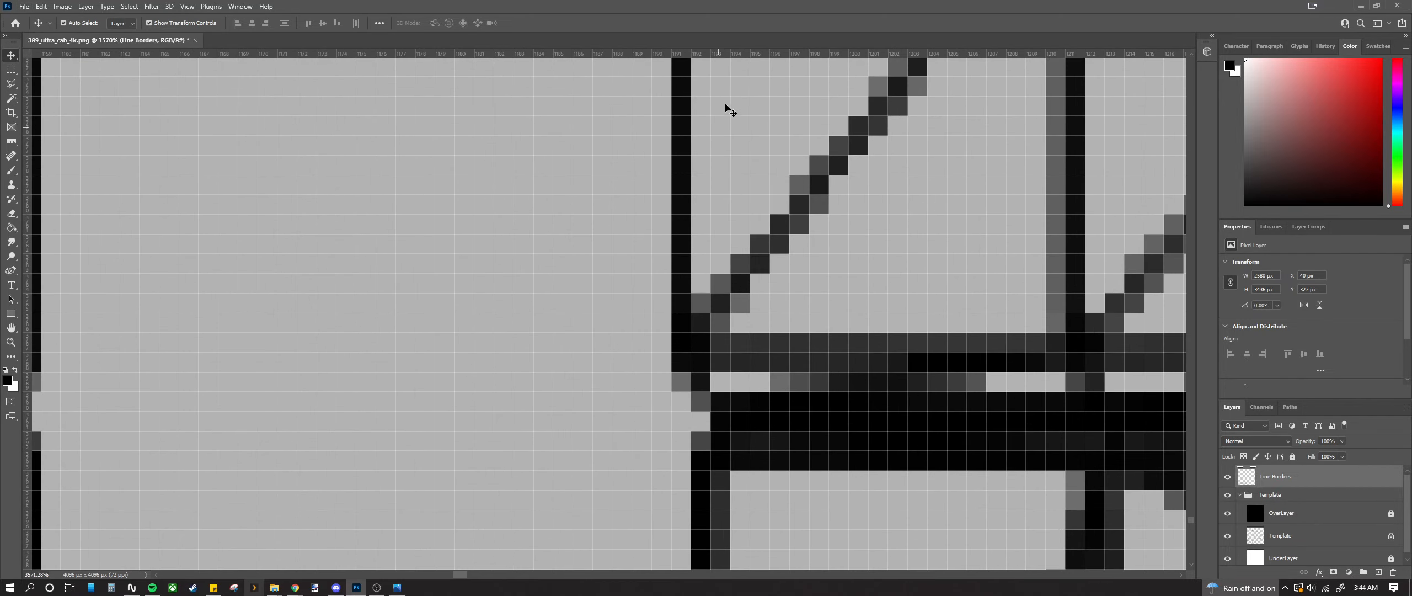
left_click_drag(726, 55, 727, 392)
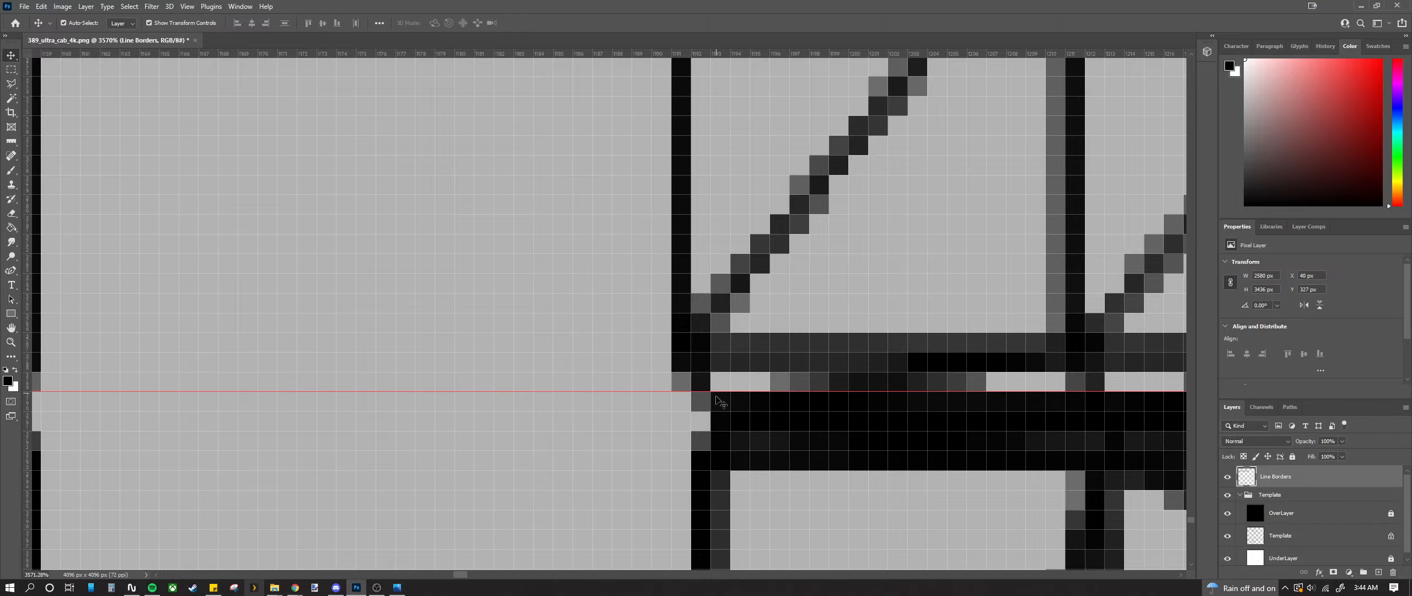
scroll(727, 393, "down", 10)
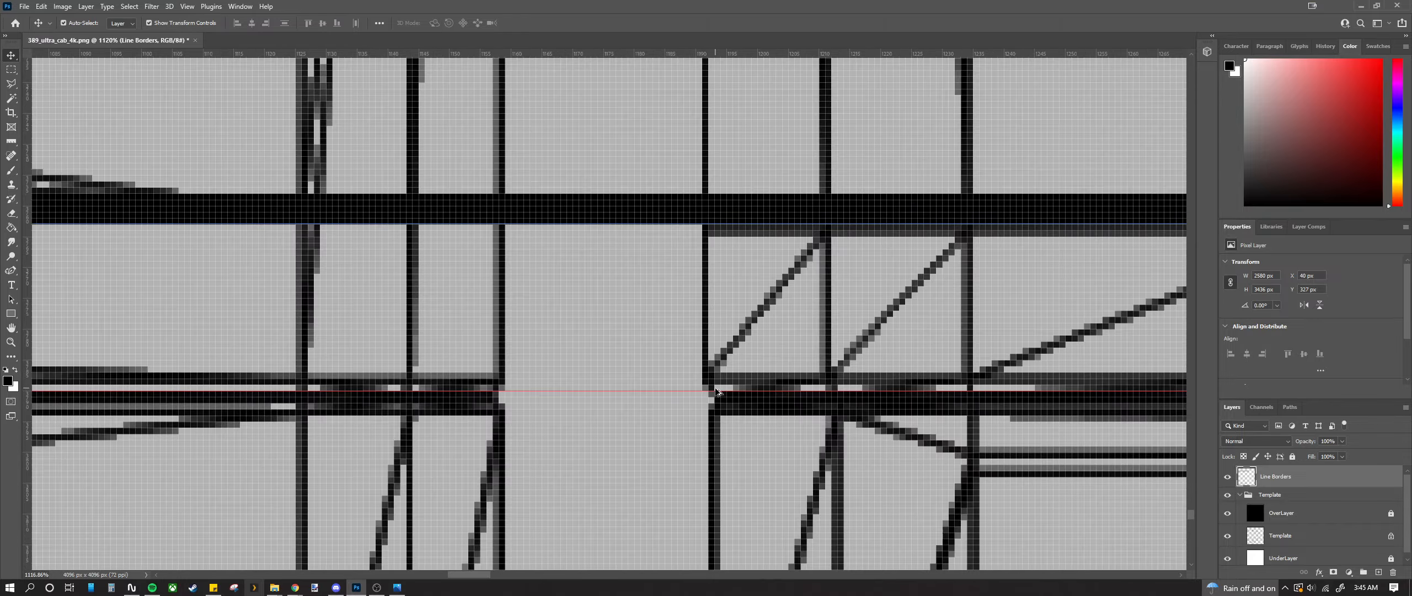
scroll(702, 390, "down", 1)
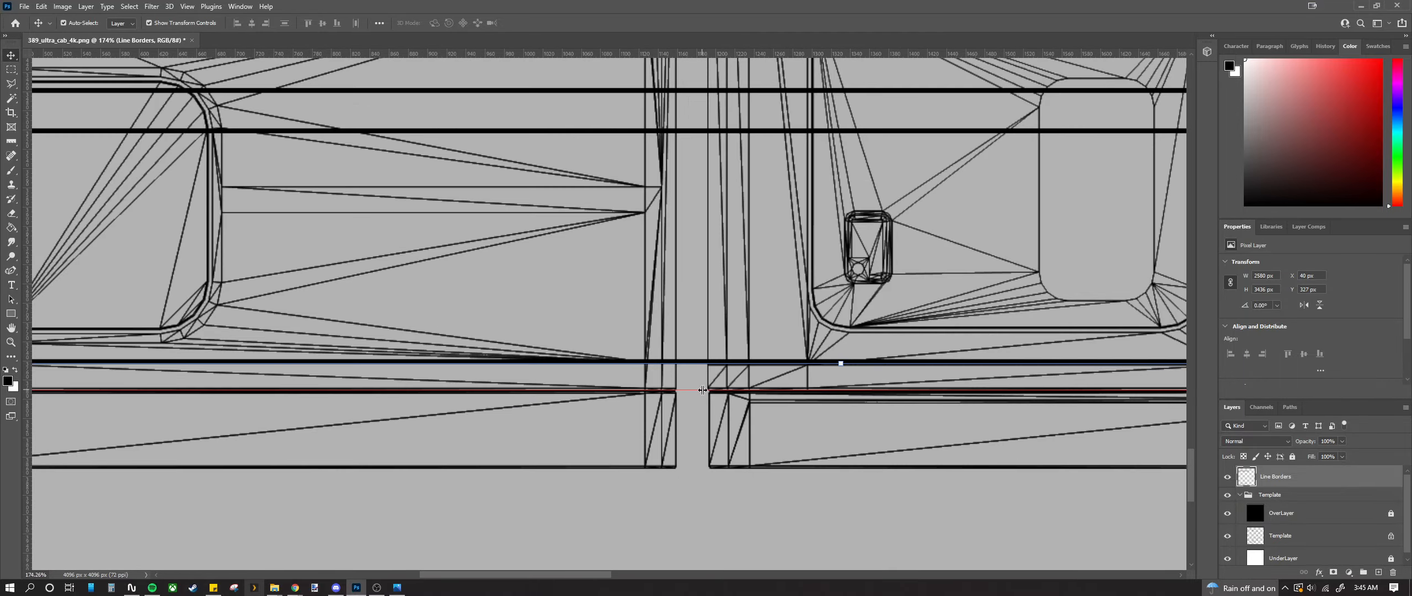
scroll(702, 390, "down", 3)
scroll(595, 413, "up", 2)
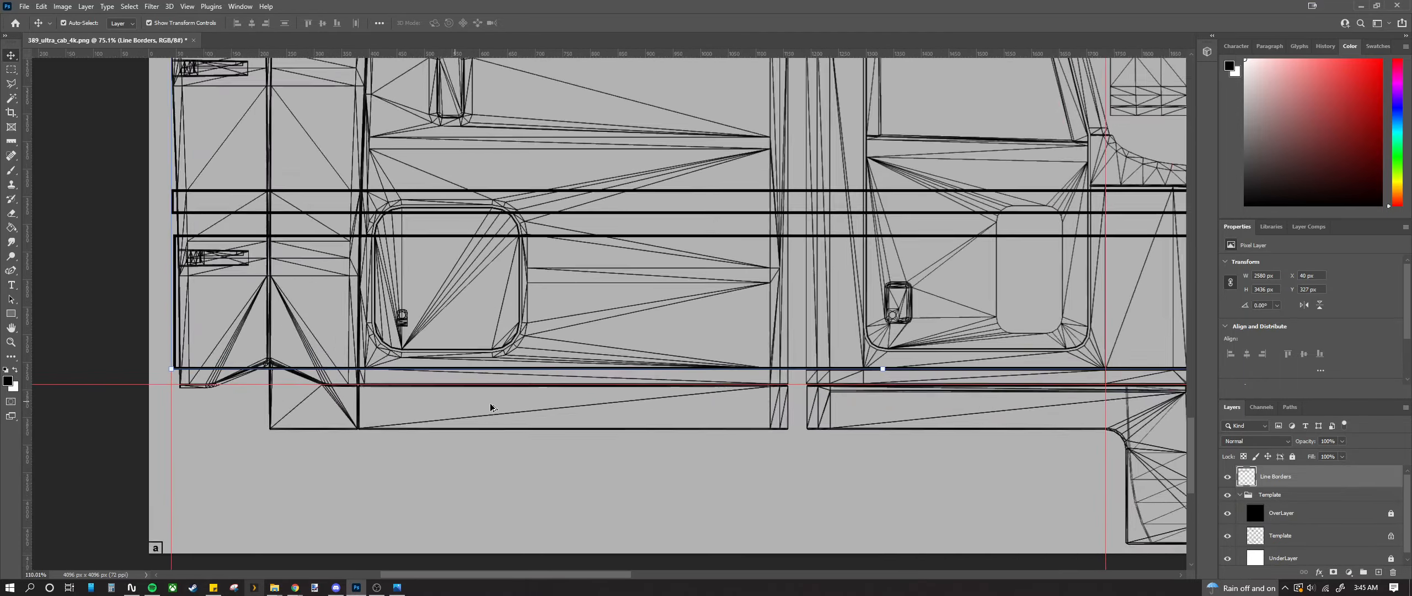
scroll(596, 413, "up", 3)
Step: Raise the horizontal guide to sit just under the thick line across the upper cab side
left_click(640, 497)
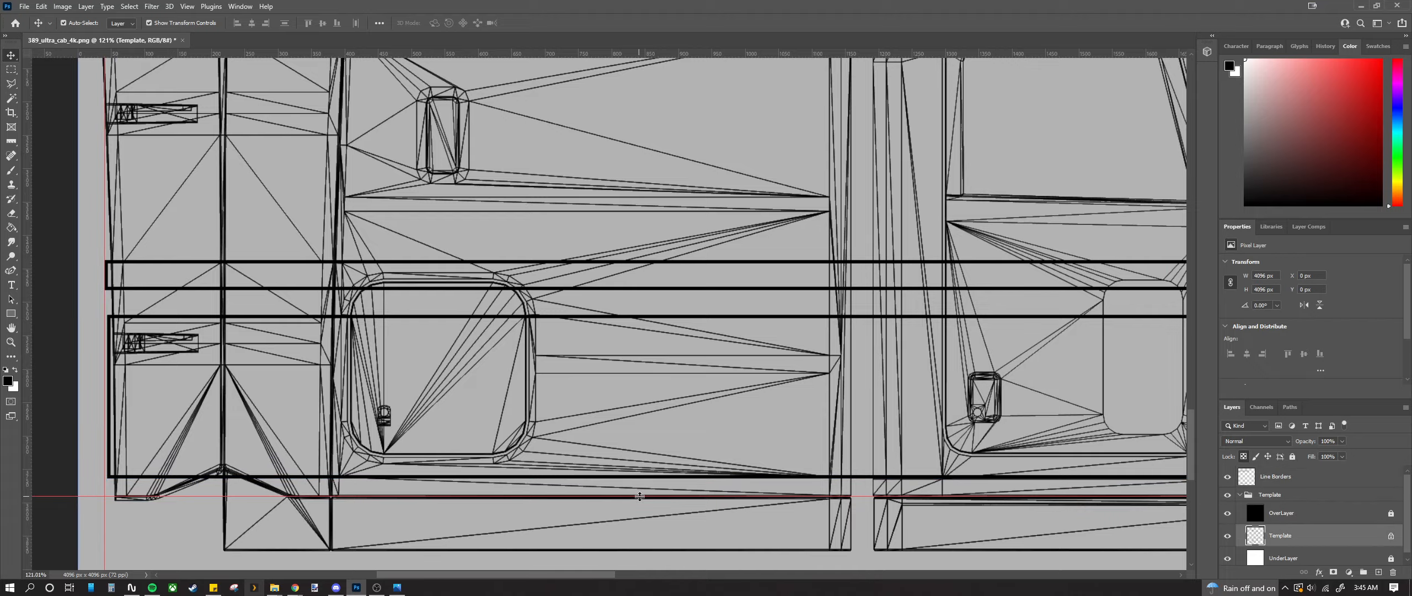
left_click_drag(640, 496, 639, 118)
scroll(624, 315, "up", 9)
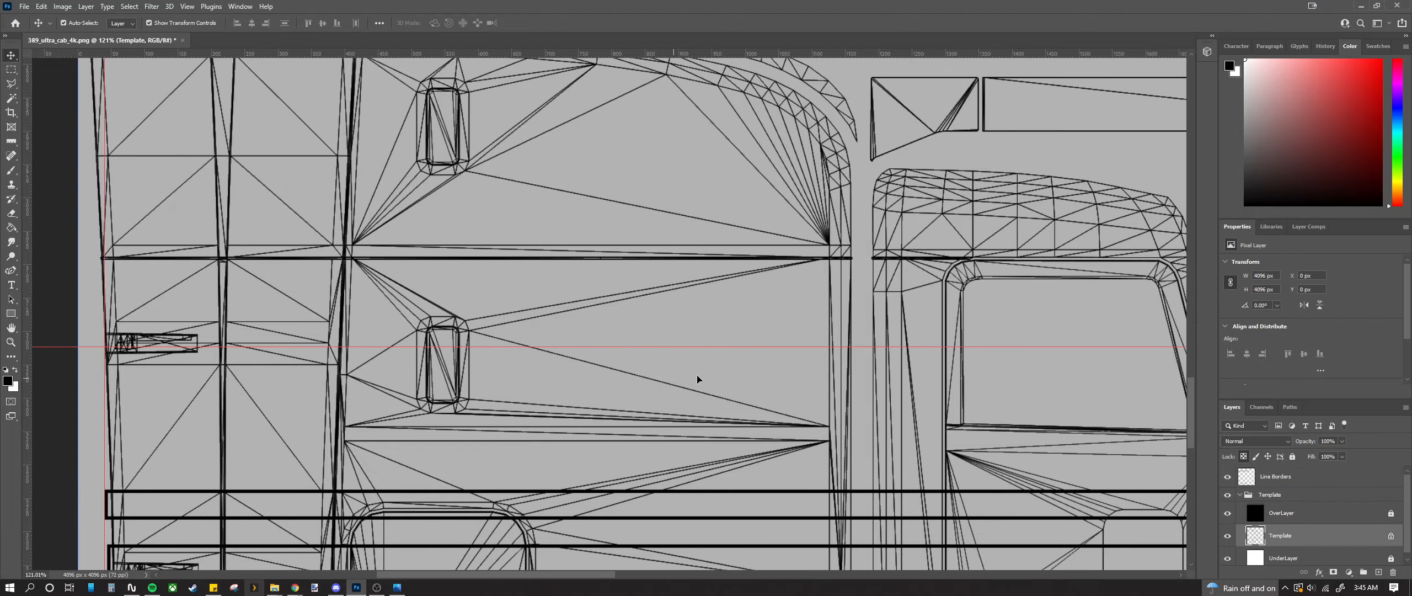
left_click_drag(732, 347, 733, 267)
scroll(732, 273, "up", 5)
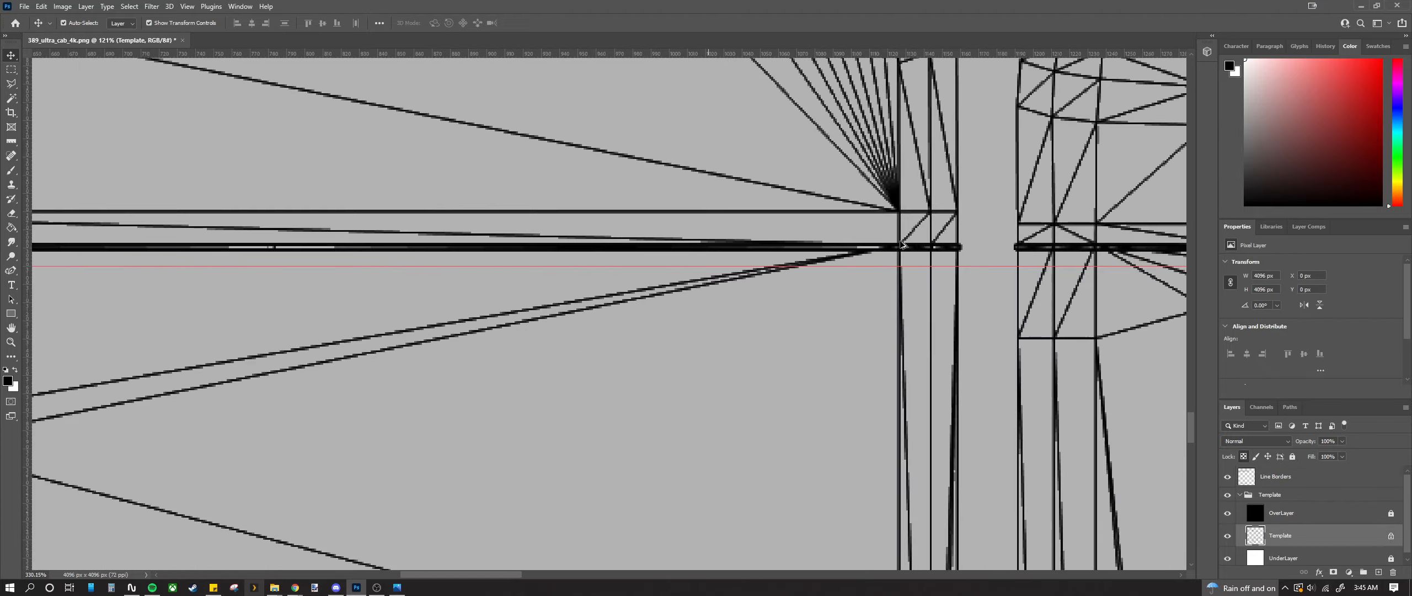
left_click_drag(917, 289, 916, 253)
Step: Pull the teal truck reference photo window over the canvas
scroll(900, 262, "down", 6)
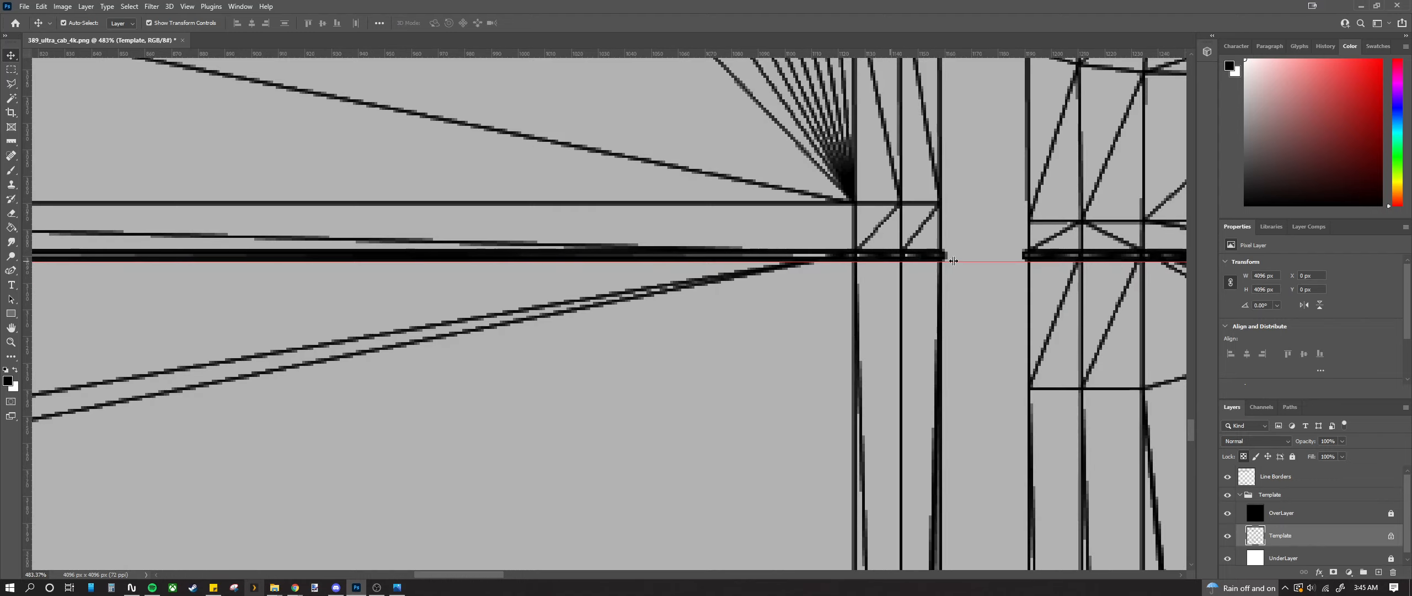
scroll(837, 340, "up", 3)
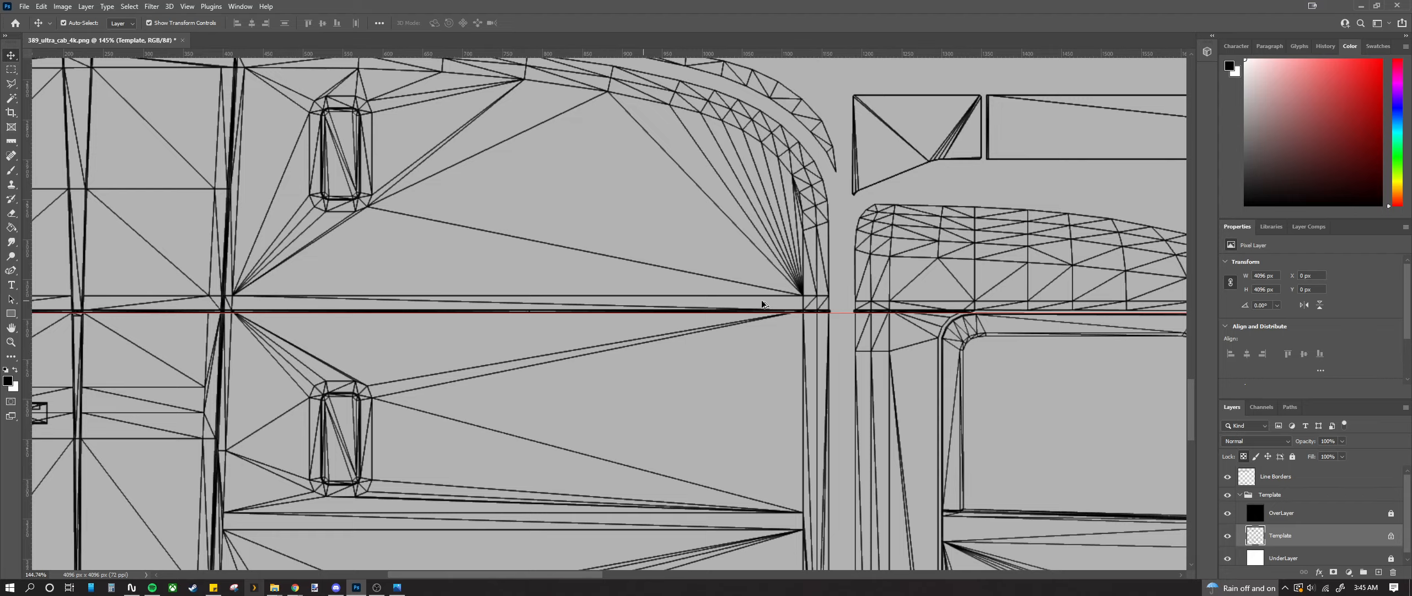
scroll(766, 297, "down", 4)
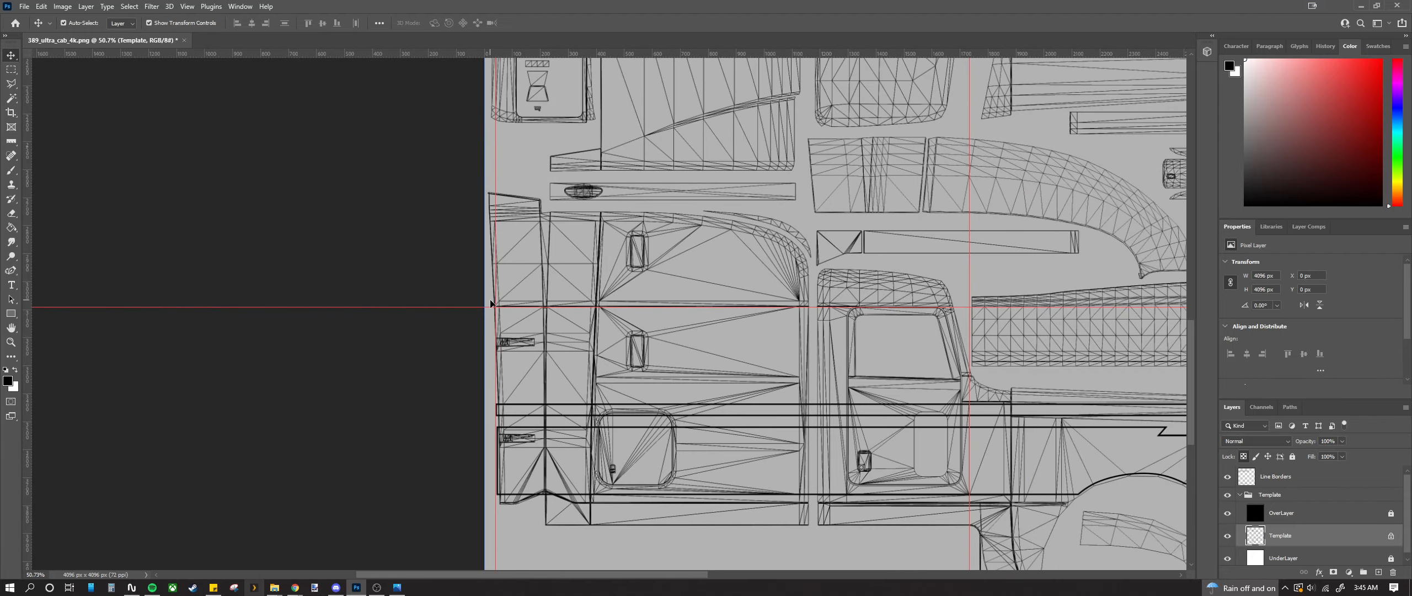
left_click_drag(0, 144, 839, 92)
Step: Reposition the truck photo, zoom to check the stripe layout, then close Photos
scroll(809, 234, "up", 3)
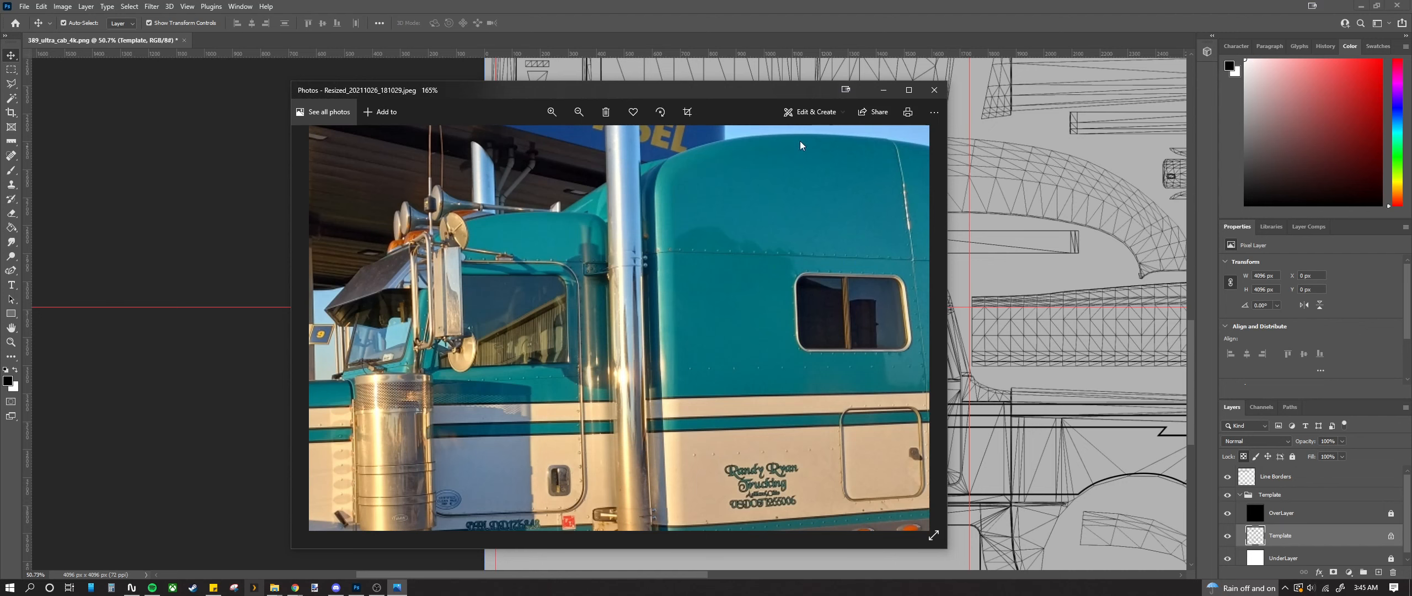
left_click_drag(760, 89, 629, 49)
scroll(605, 249, "down", 2)
scroll(510, 457, "up", 2)
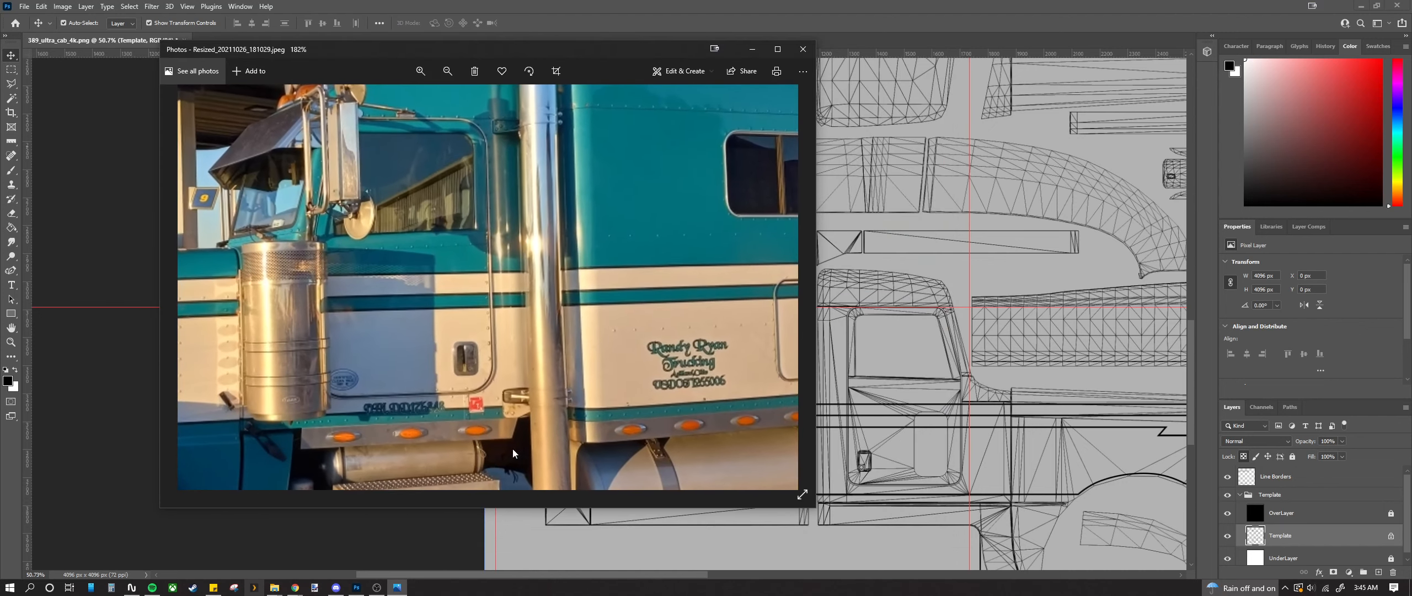
scroll(647, 322, "down", 2)
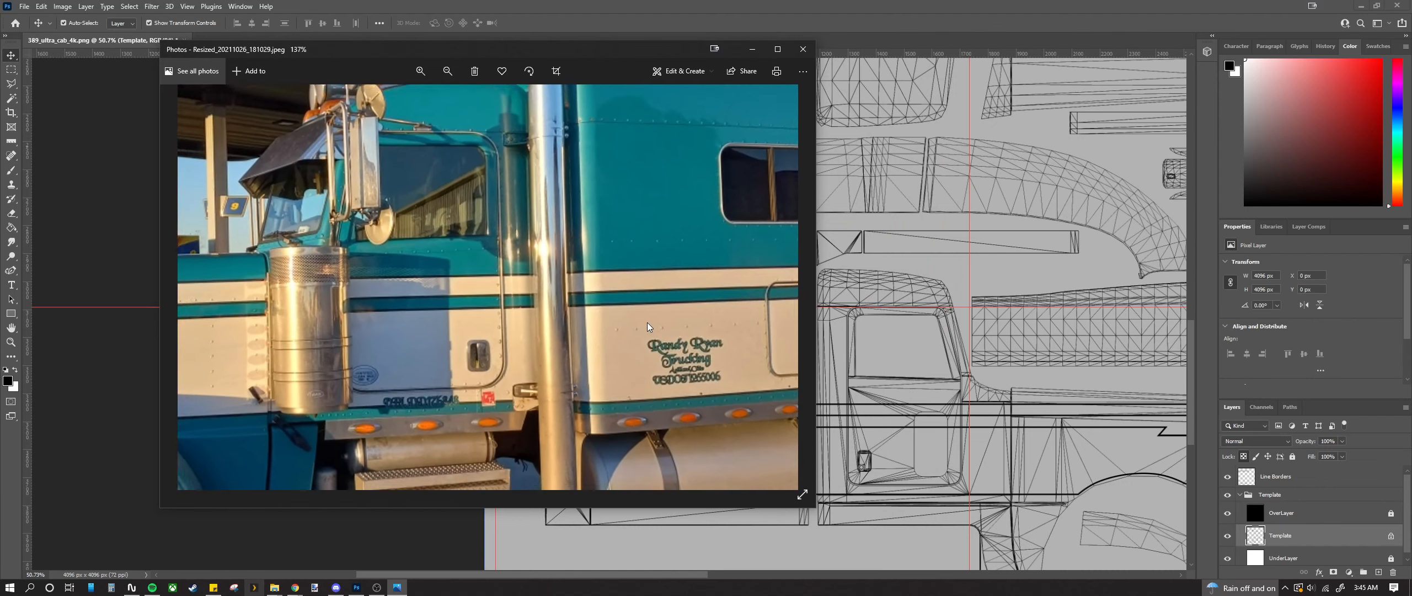
left_click(803, 50)
scroll(713, 323, "down", 8)
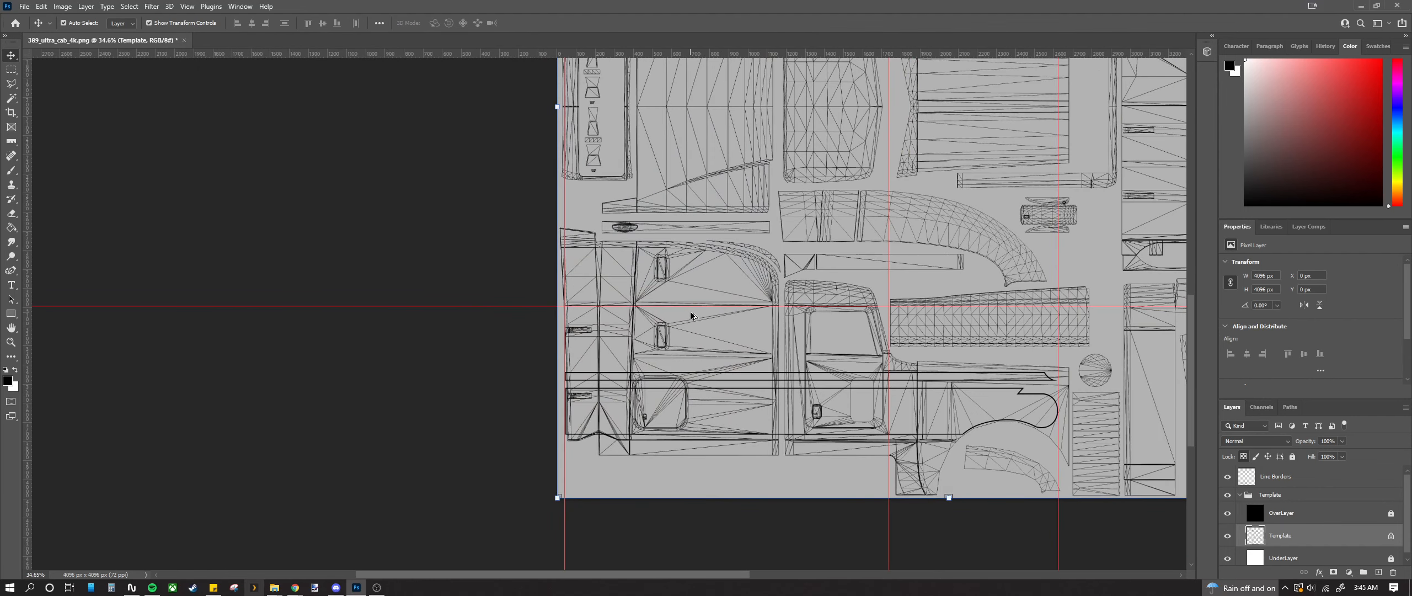
Step: Clear all guides from the canvas with View > Clear Canvas Guides
scroll(663, 309, "up", 2)
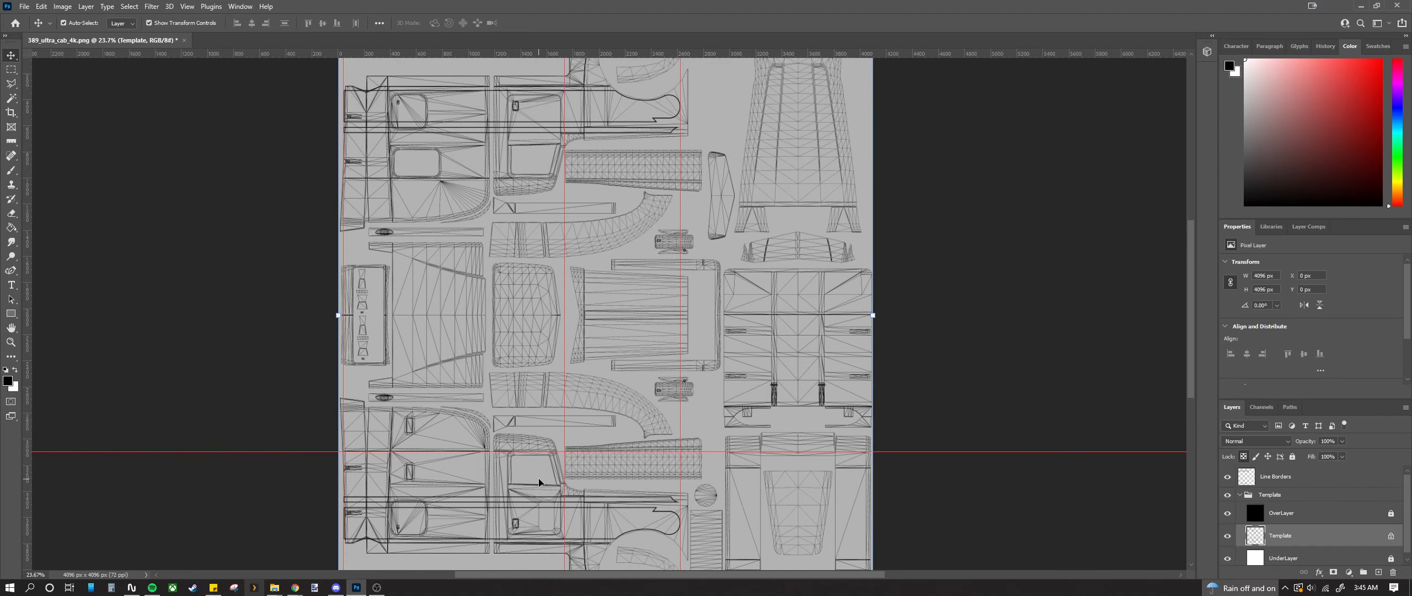
left_click(187, 6)
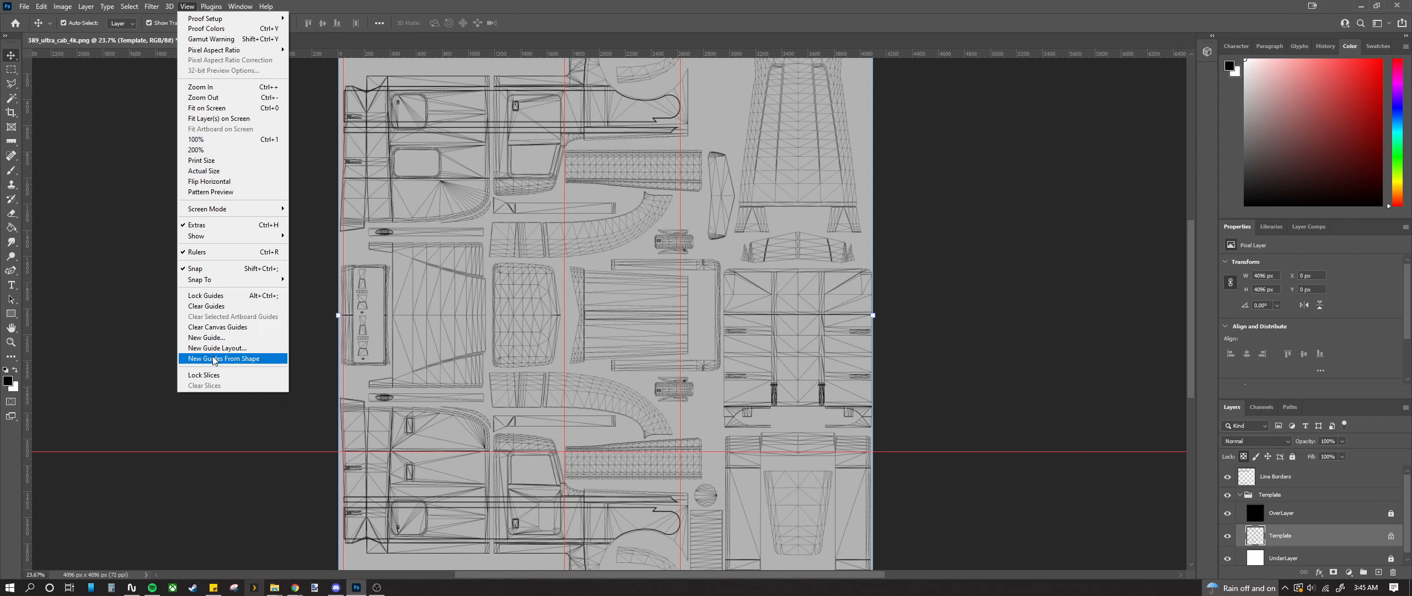
left_click(215, 326)
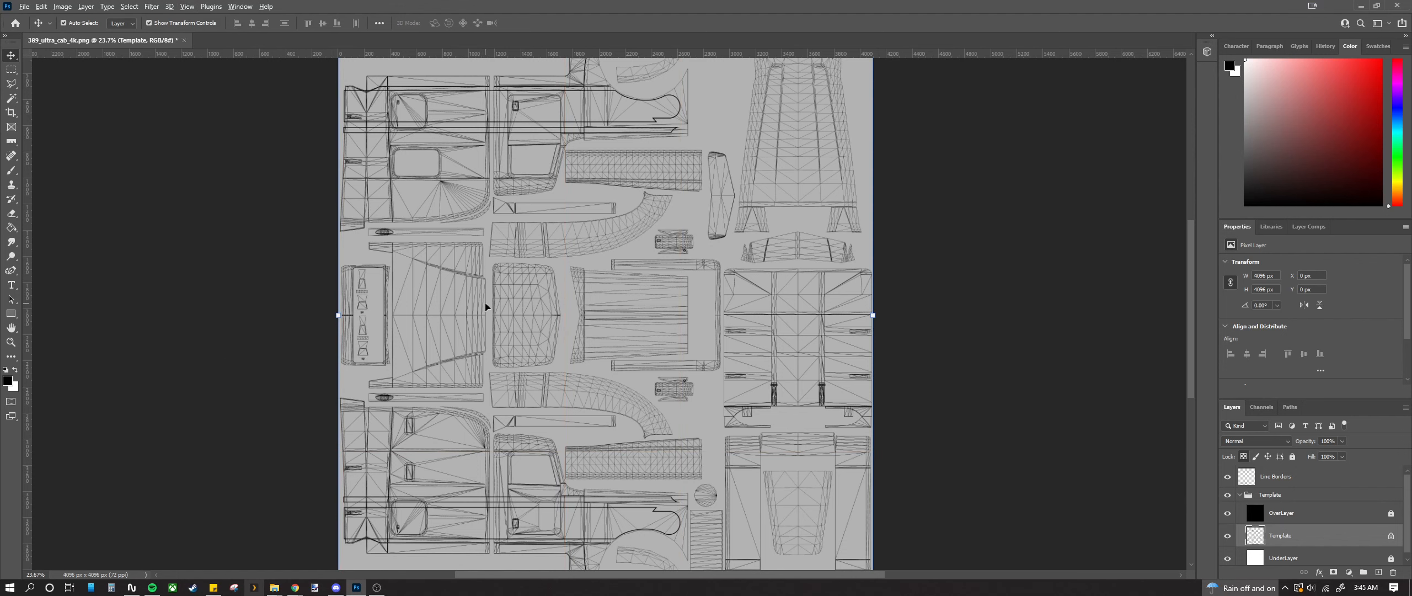
scroll(485, 307, "down", 1)
Step: Draw a few test Rectangular Marquee selections on the template panels, then deselect
key("m")
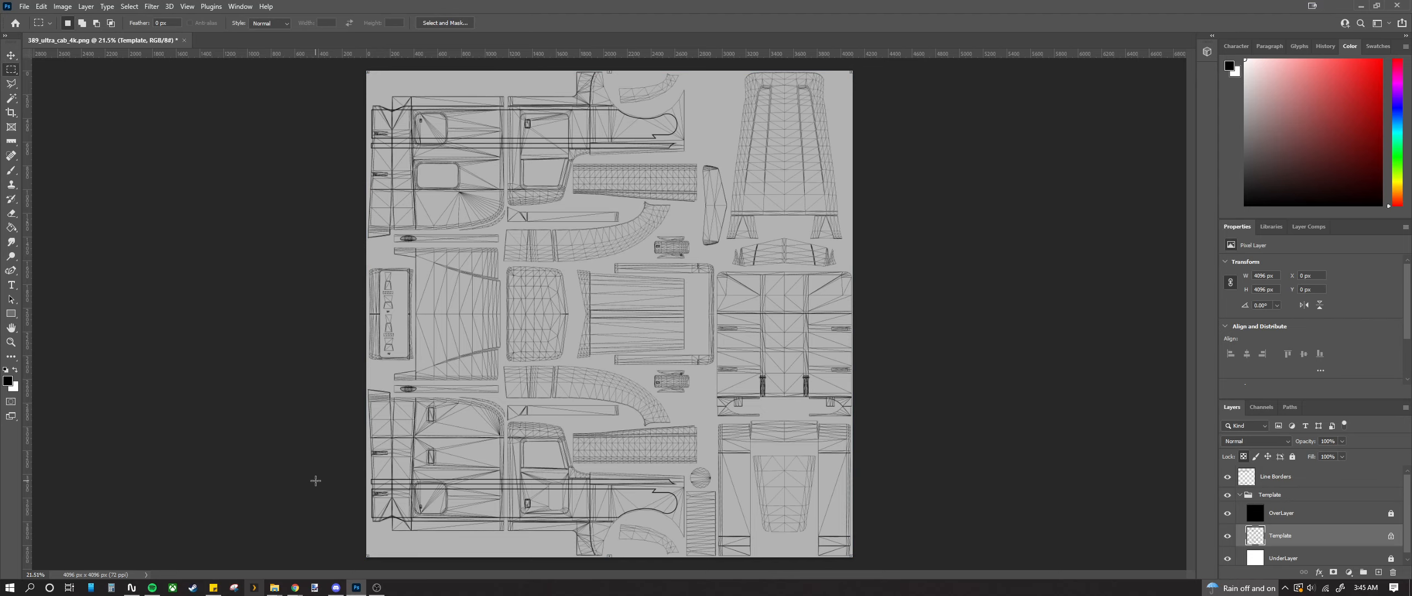
scroll(386, 467, "up", 1)
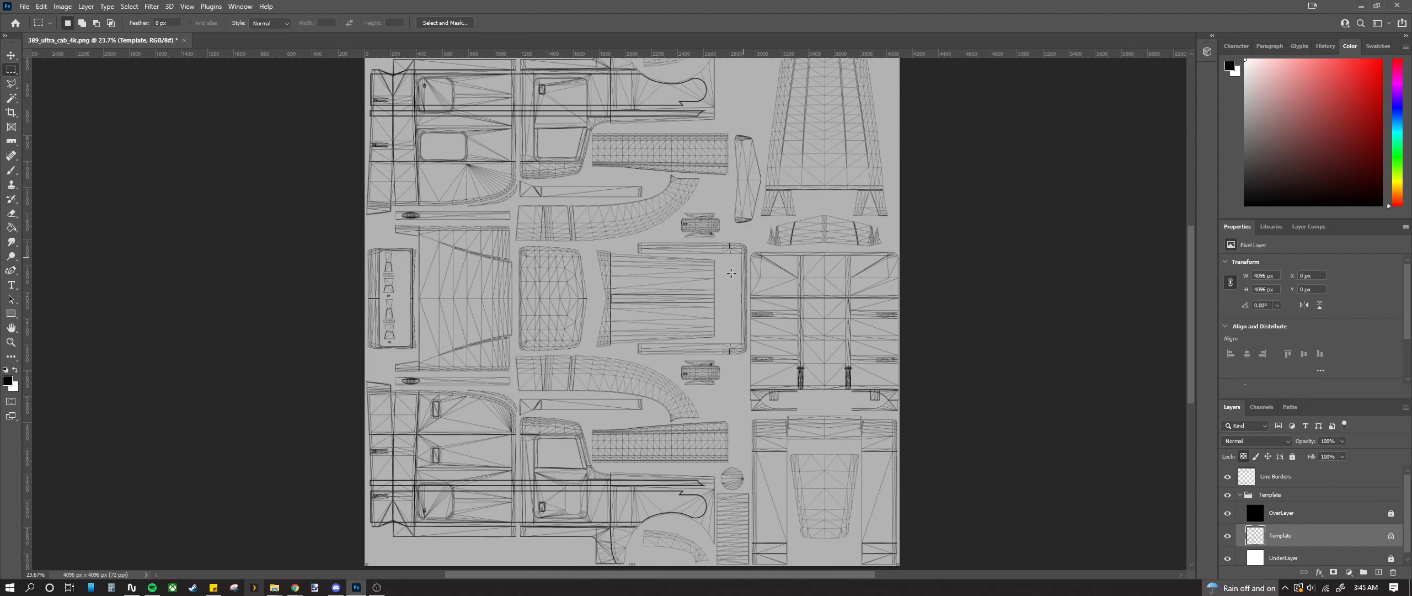
mouse_move(669, 246)
left_mouse_down()
mouse_move(722, 362)
mouse_move(750, 386)
left_mouse_up()
left_click_drag(752, 433, 882, 573)
left_click_drag(756, 247, 887, 367)
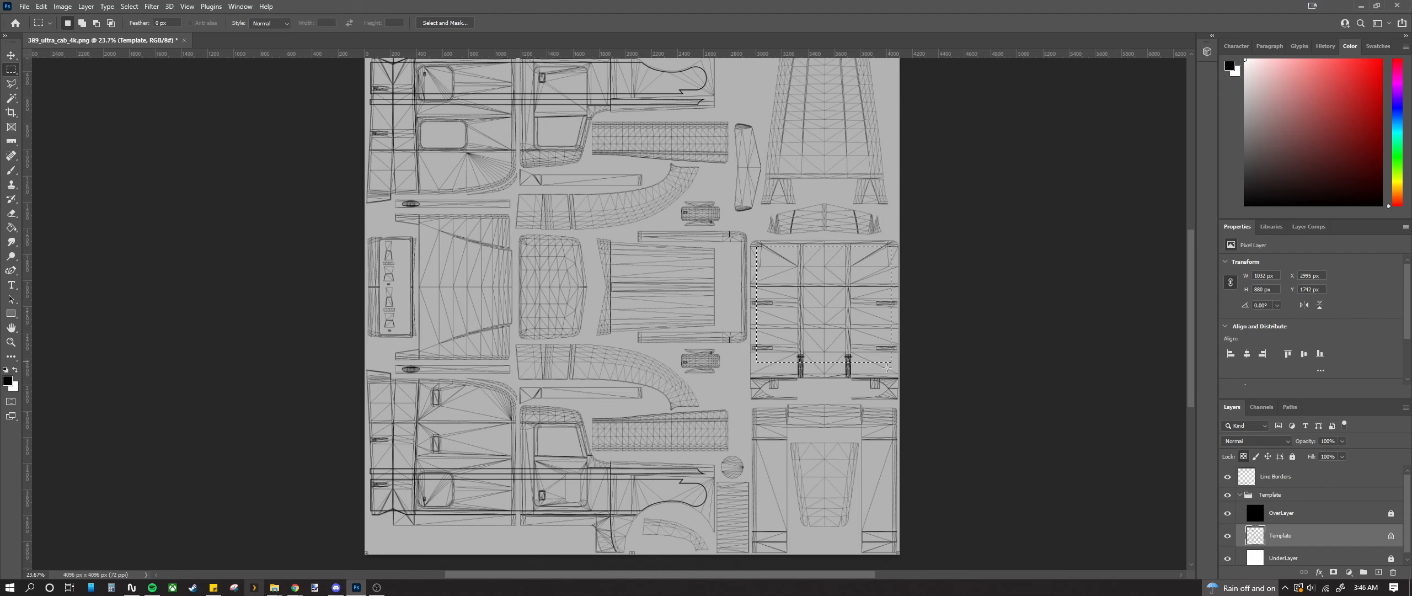
left_click(808, 315)
scroll(598, 345, "down", 1)
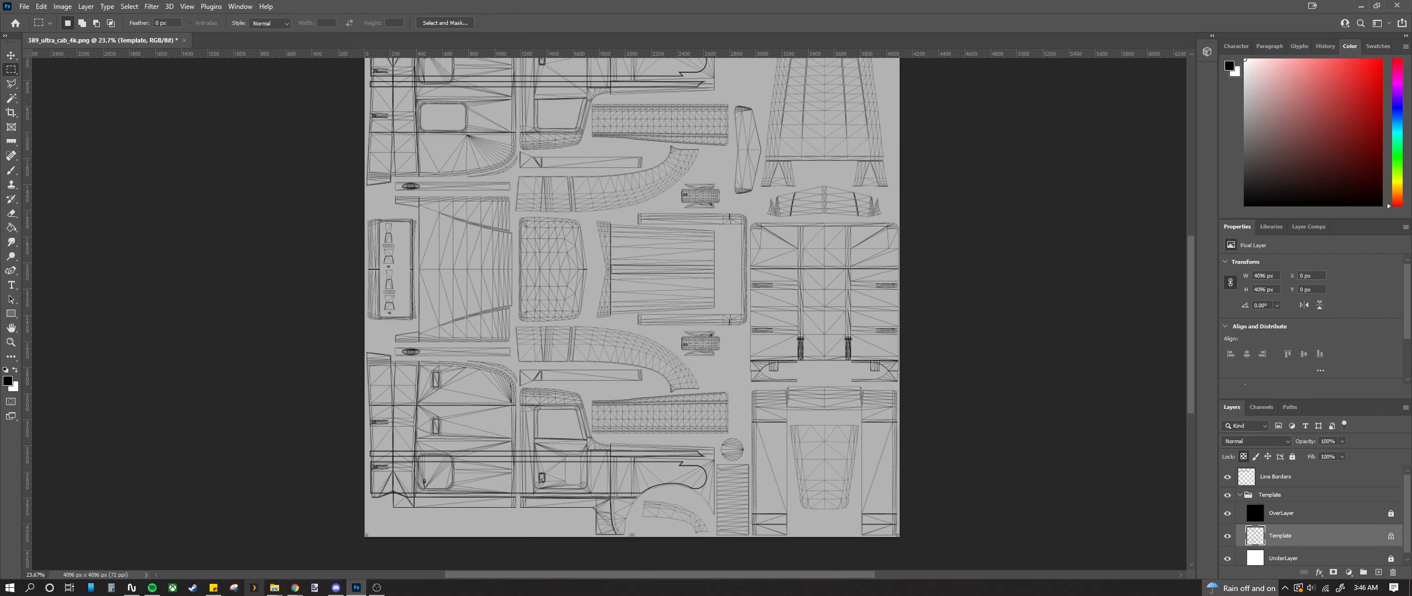
key("alt+Tab")
key("alt+Tab")
key("alt+Tab")
key("alt+Tab")
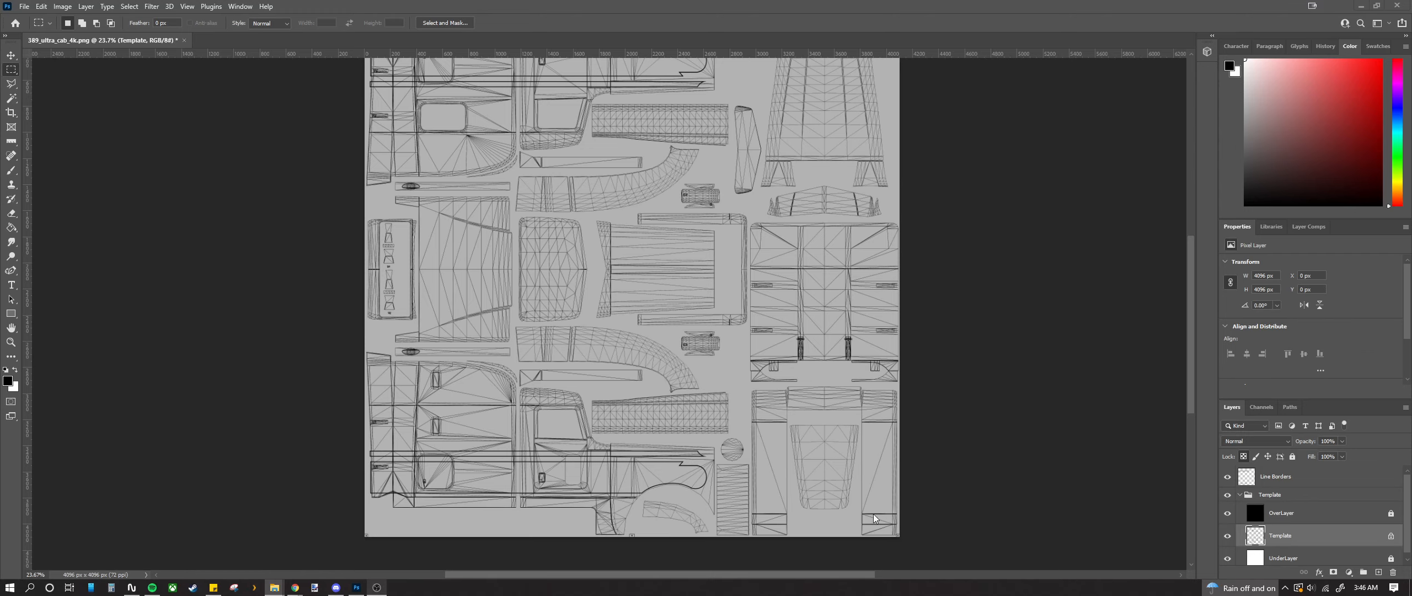
scroll(874, 514, "up", 4)
scroll(662, 493, "down", 1)
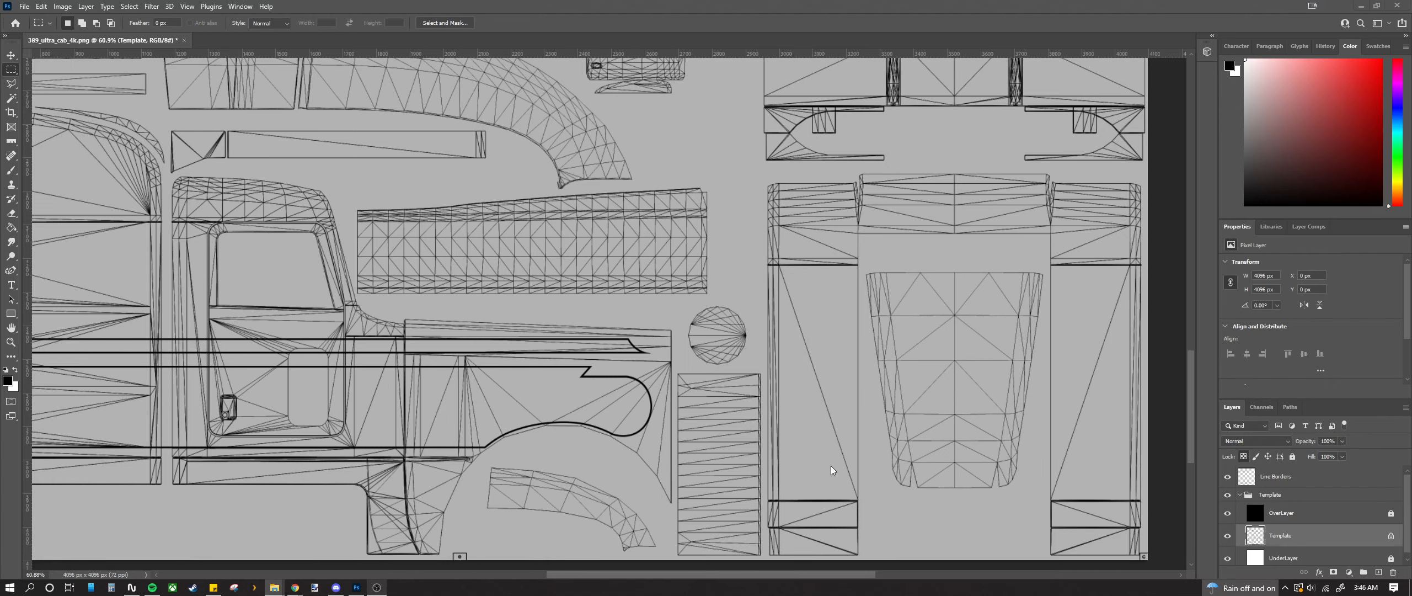
scroll(779, 364, "down", 3)
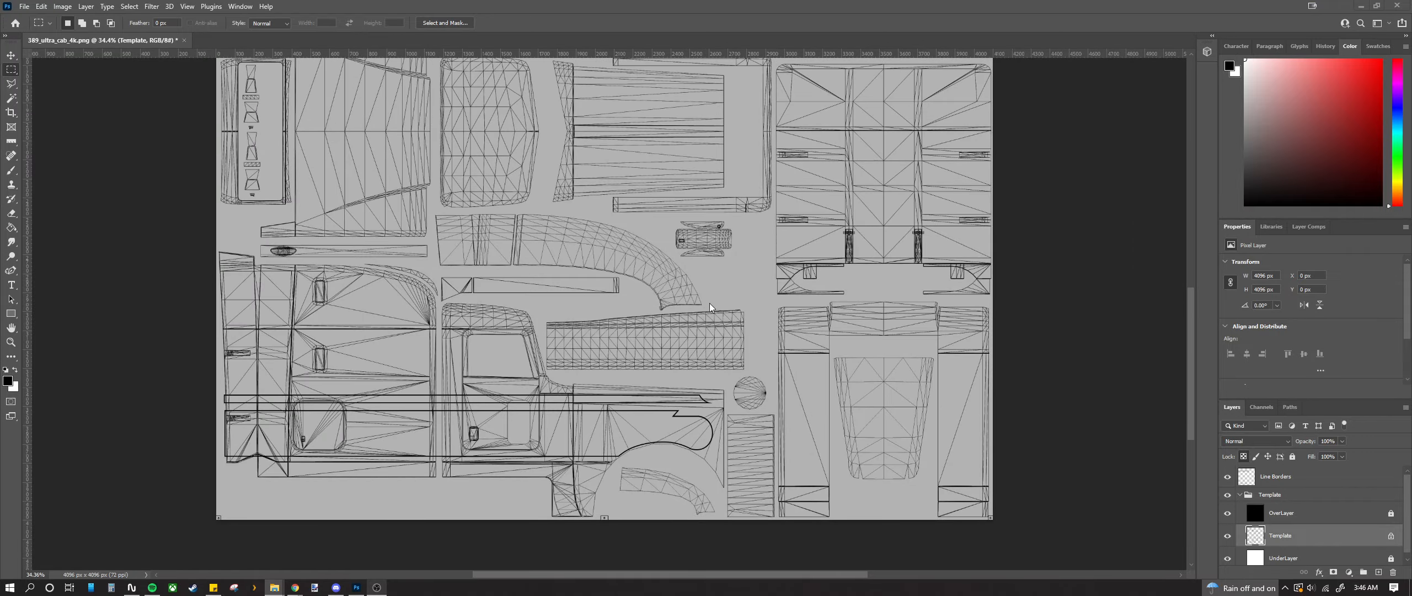
scroll(710, 304, "up", 15)
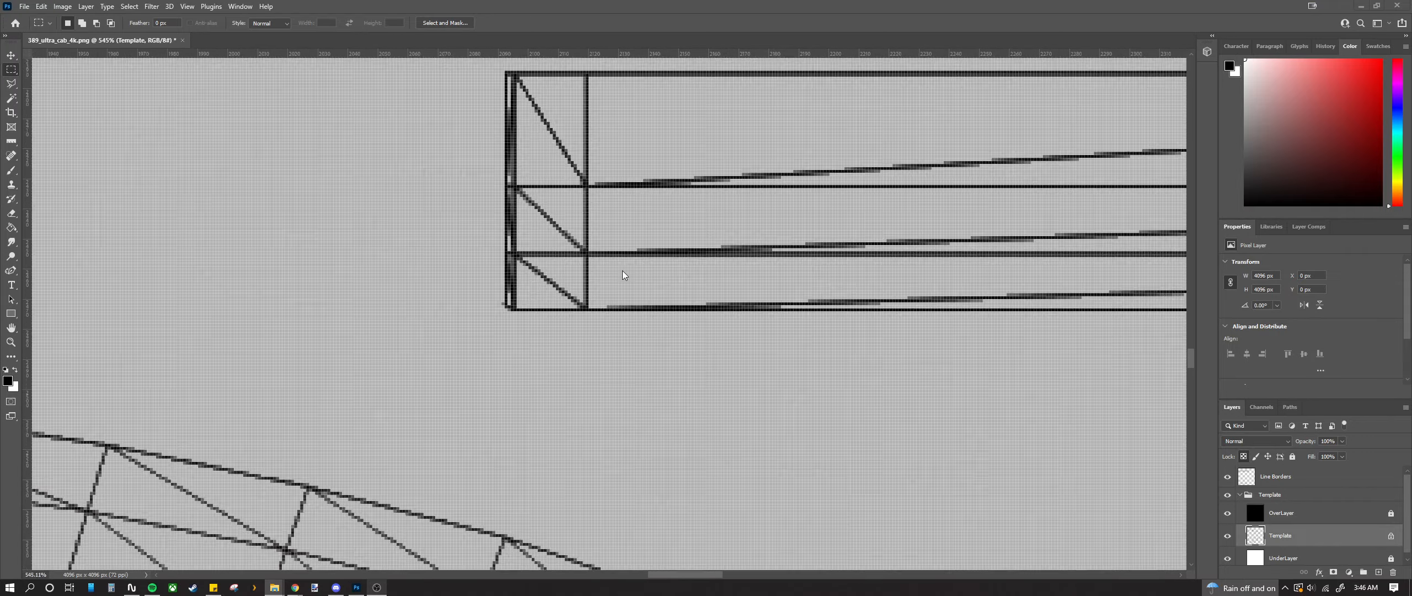
scroll(623, 275, "up", 2)
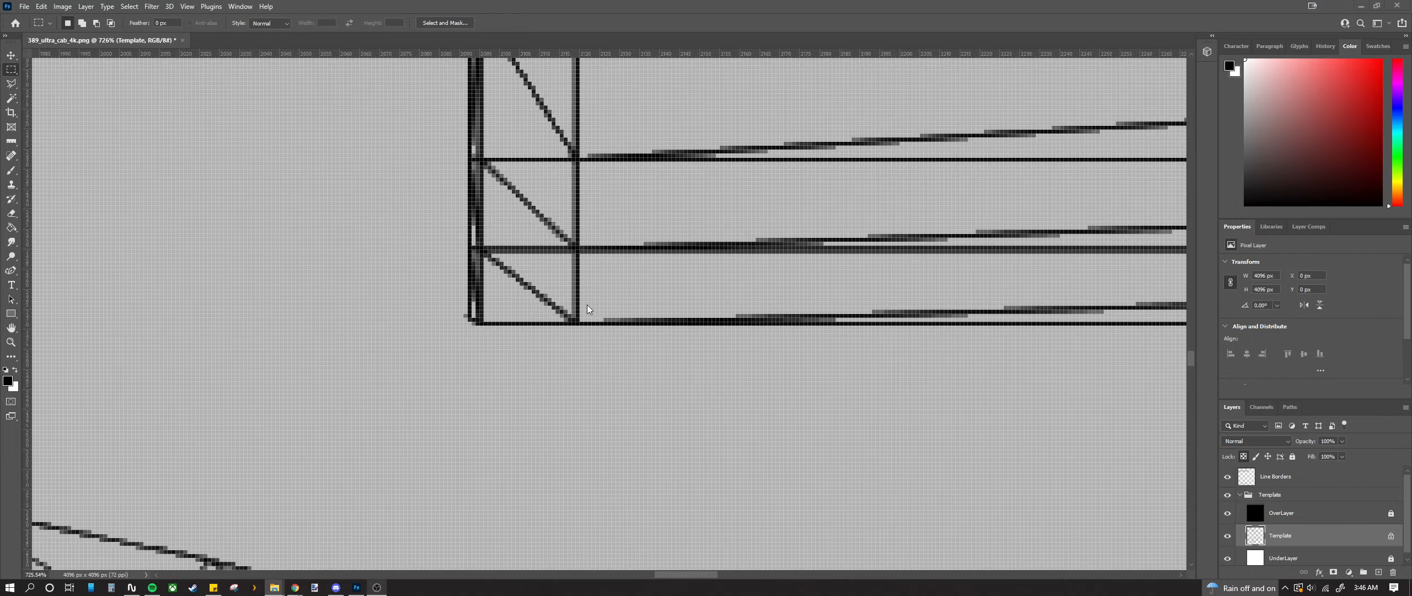
scroll(587, 305, "down", 10)
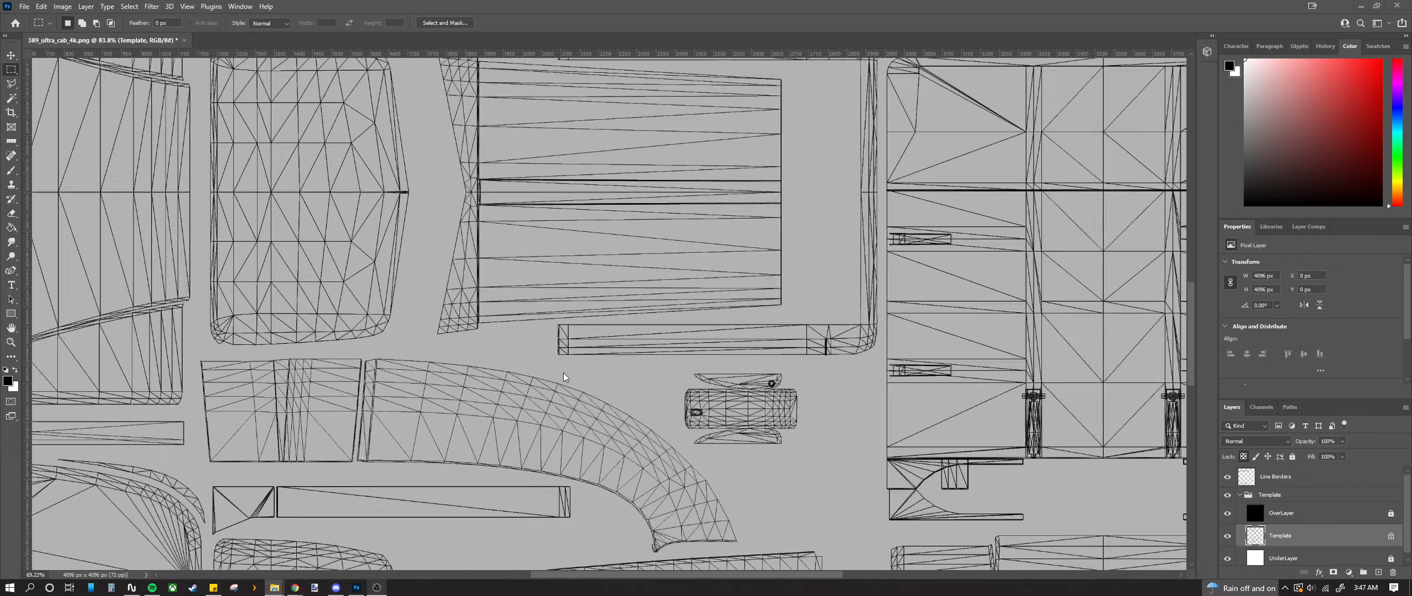
scroll(603, 435, "down", 5)
scroll(896, 502, "up", 3)
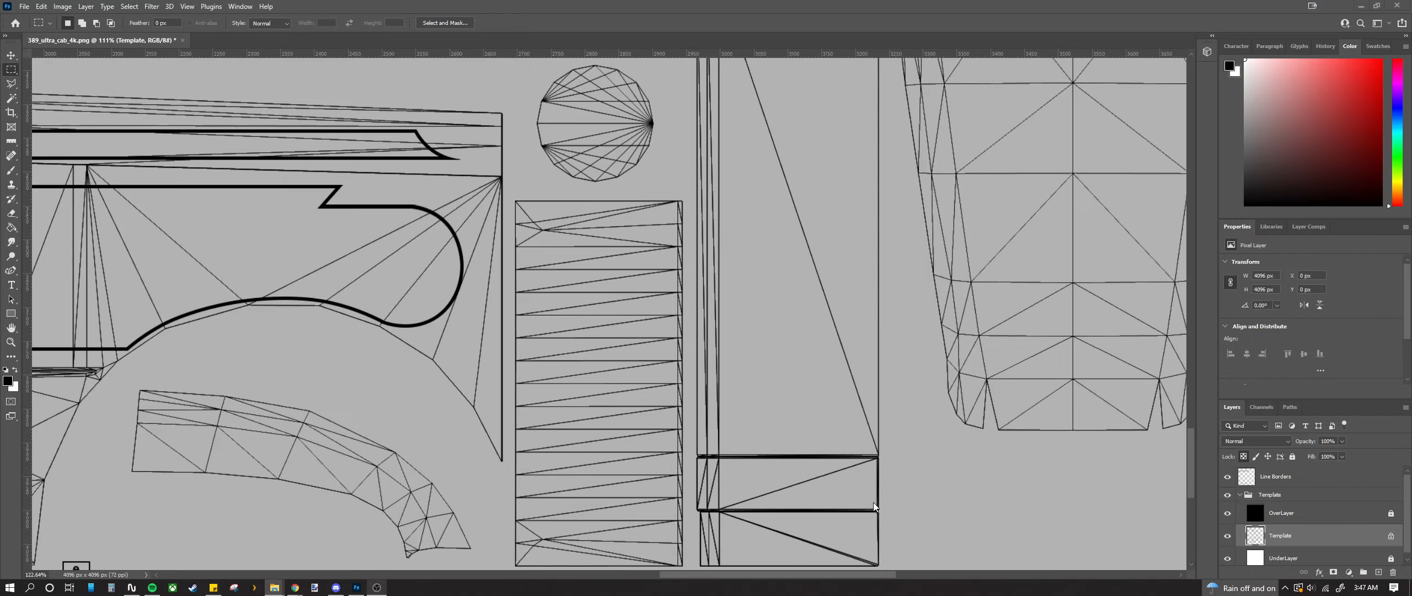
scroll(861, 495, "up", 1)
scroll(856, 481, "down", 3)
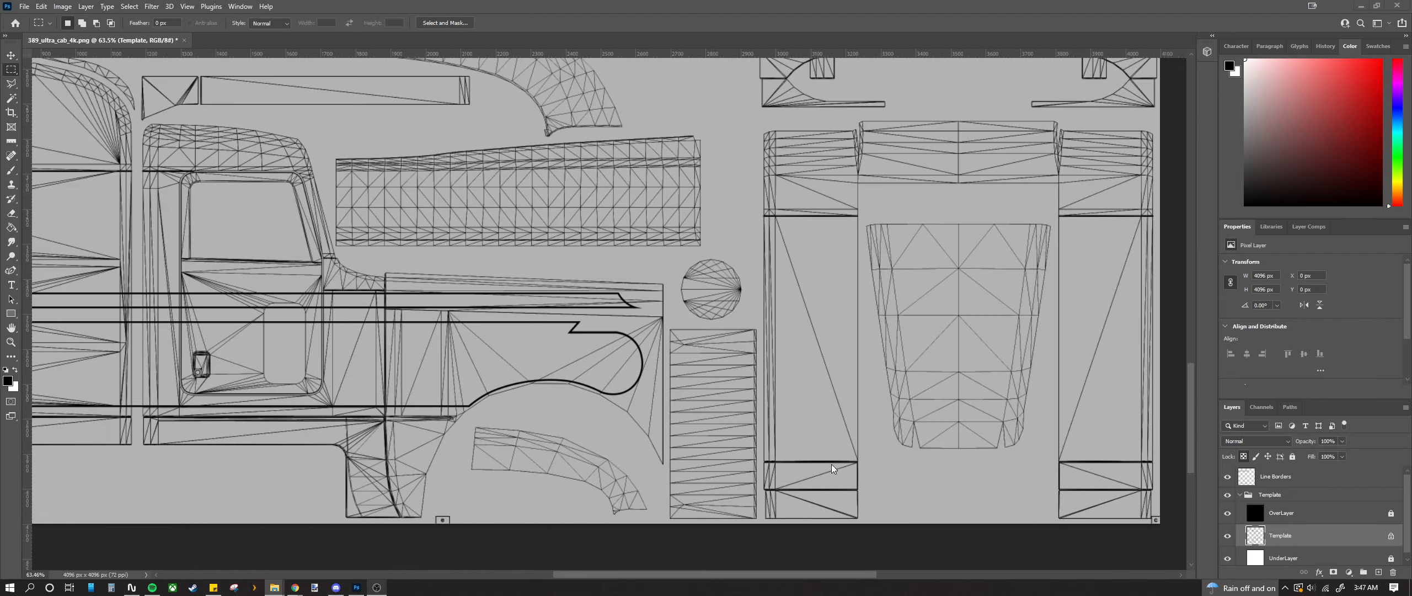
scroll(833, 468, "down", 1)
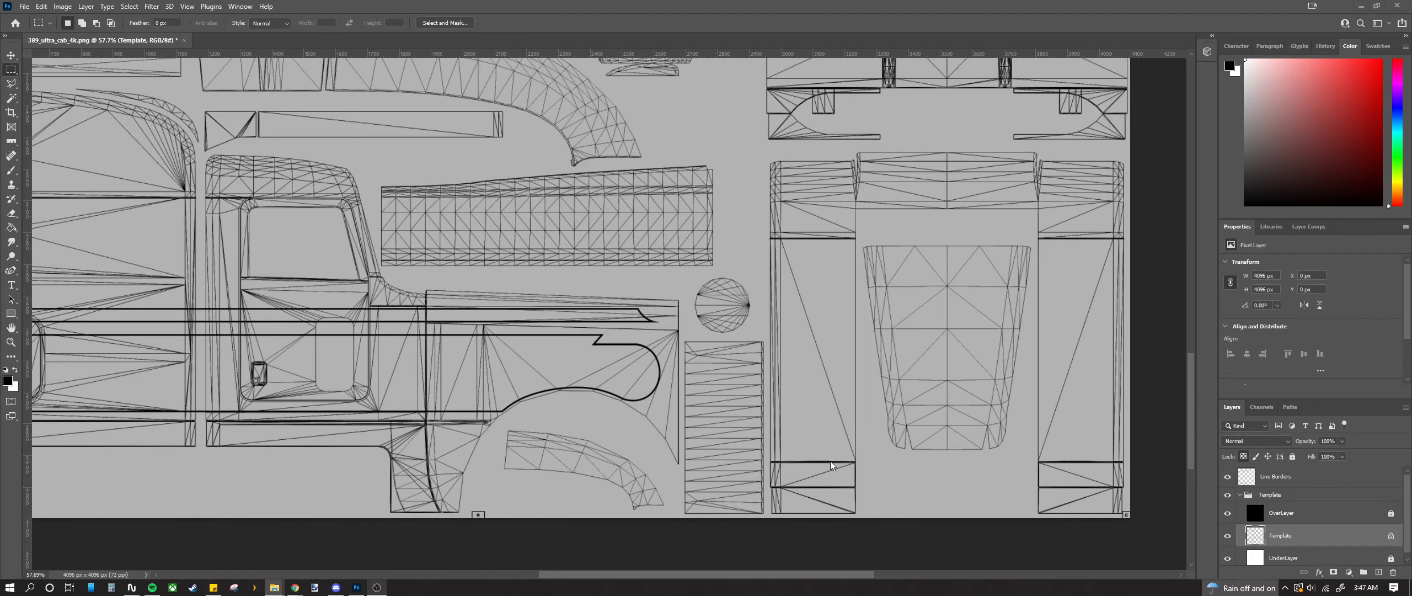
scroll(856, 441, "up", 15)
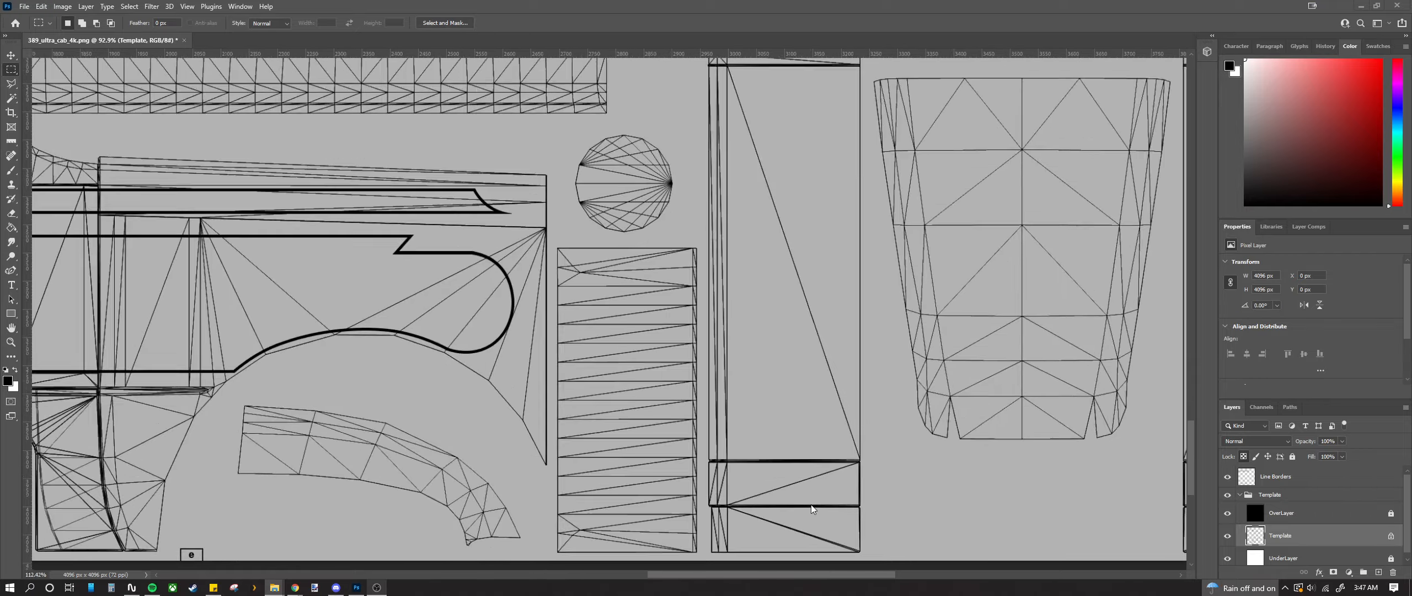
scroll(662, 442, "down", 12)
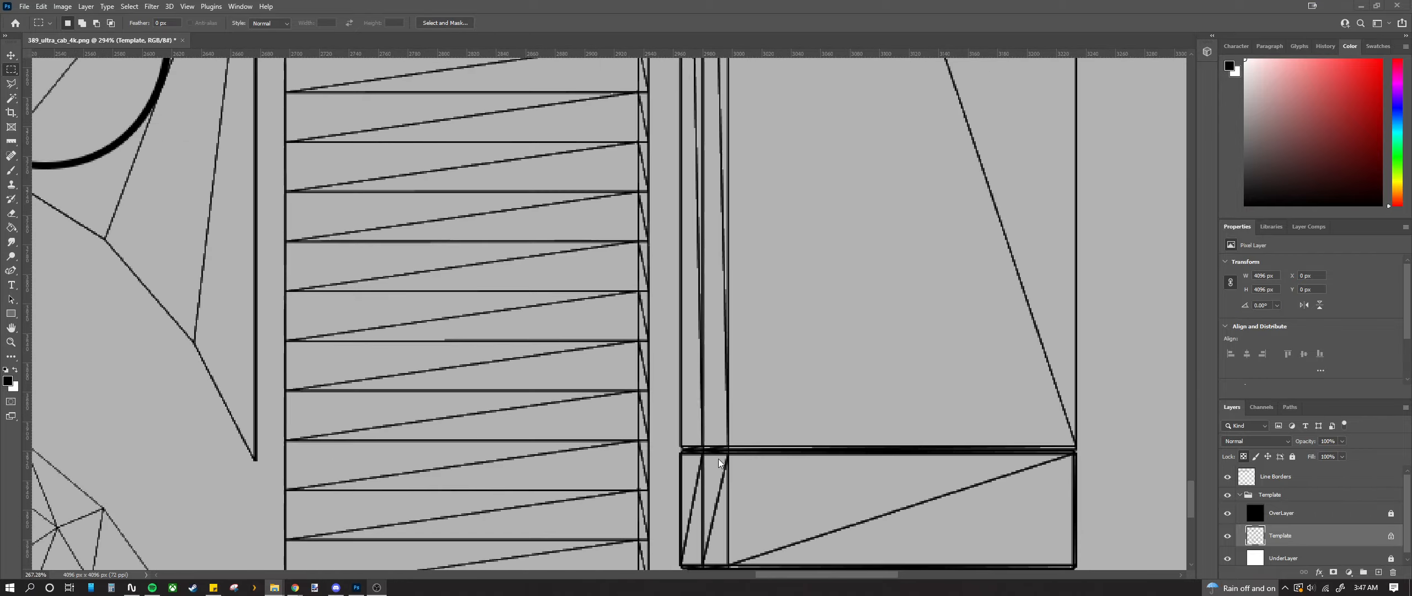
scroll(201, 386, "up", 4)
scroll(280, 461, "up", 3)
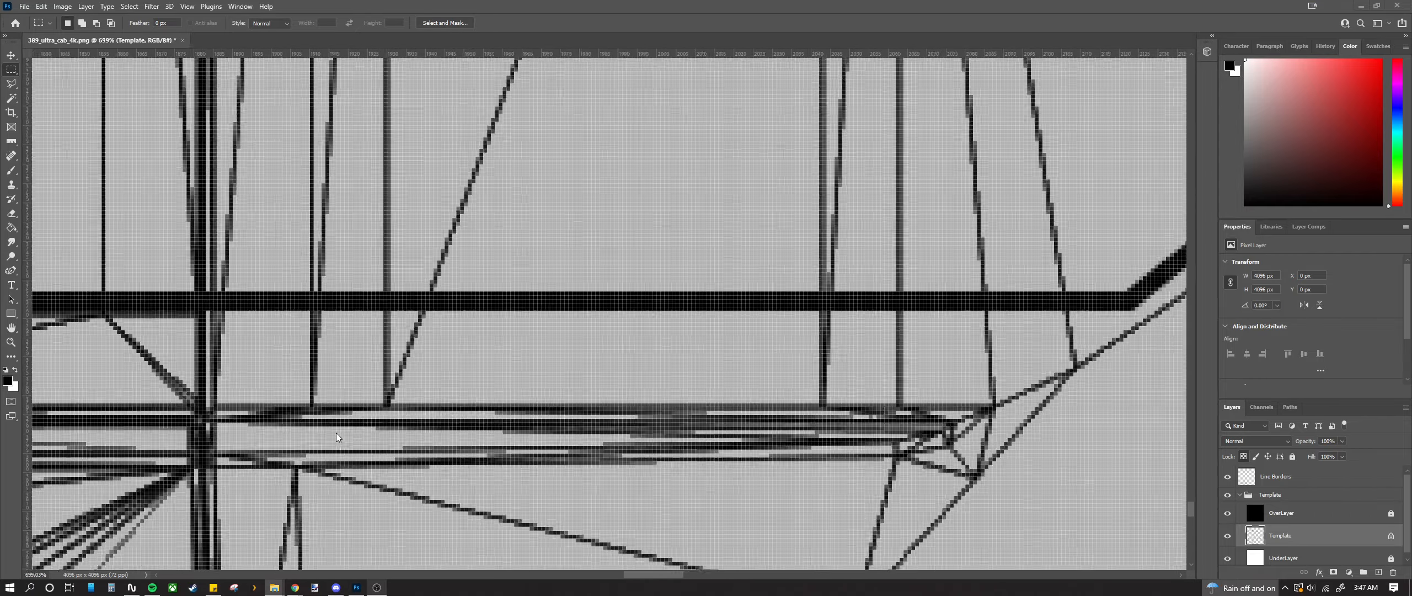
scroll(335, 433, "down", 6)
scroll(429, 499, "up", 10)
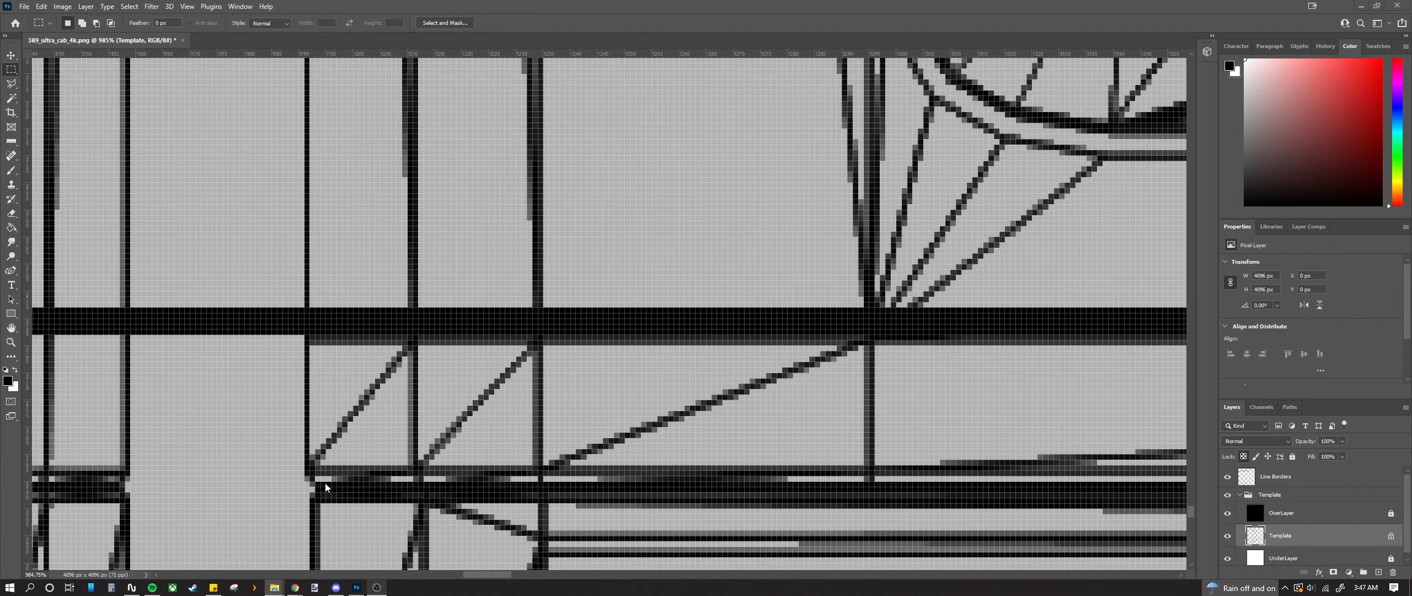
scroll(300, 335, "down", 12)
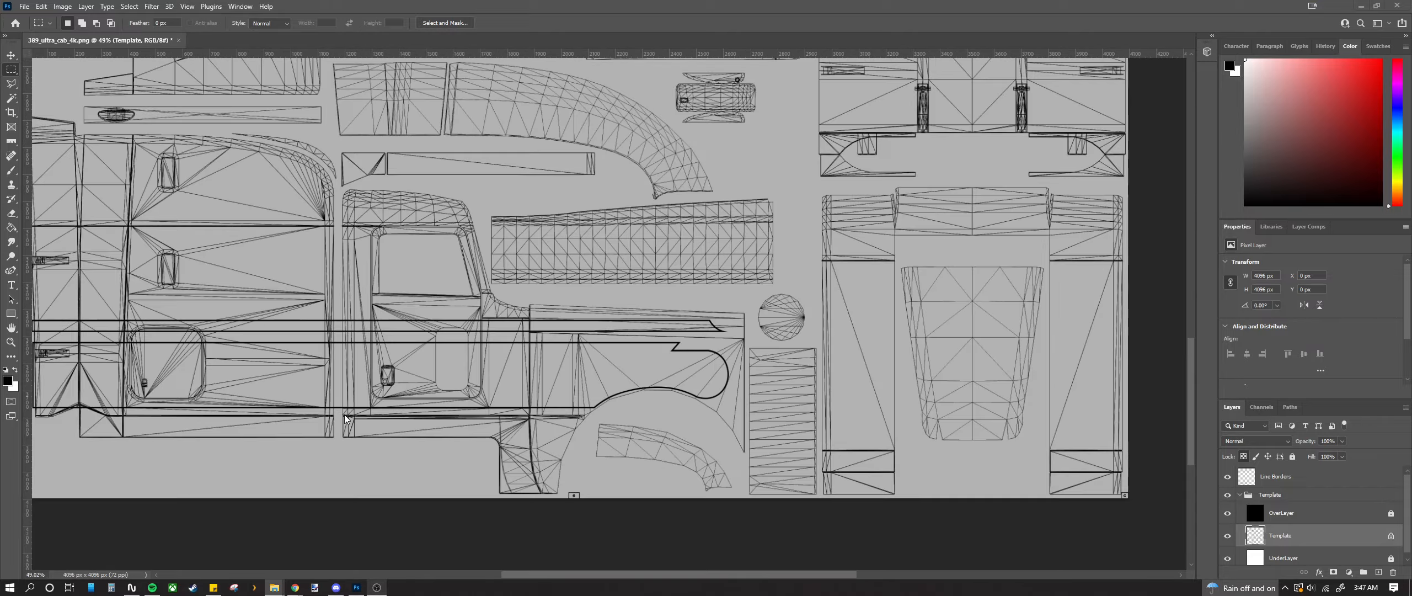
scroll(344, 415, "up", 2)
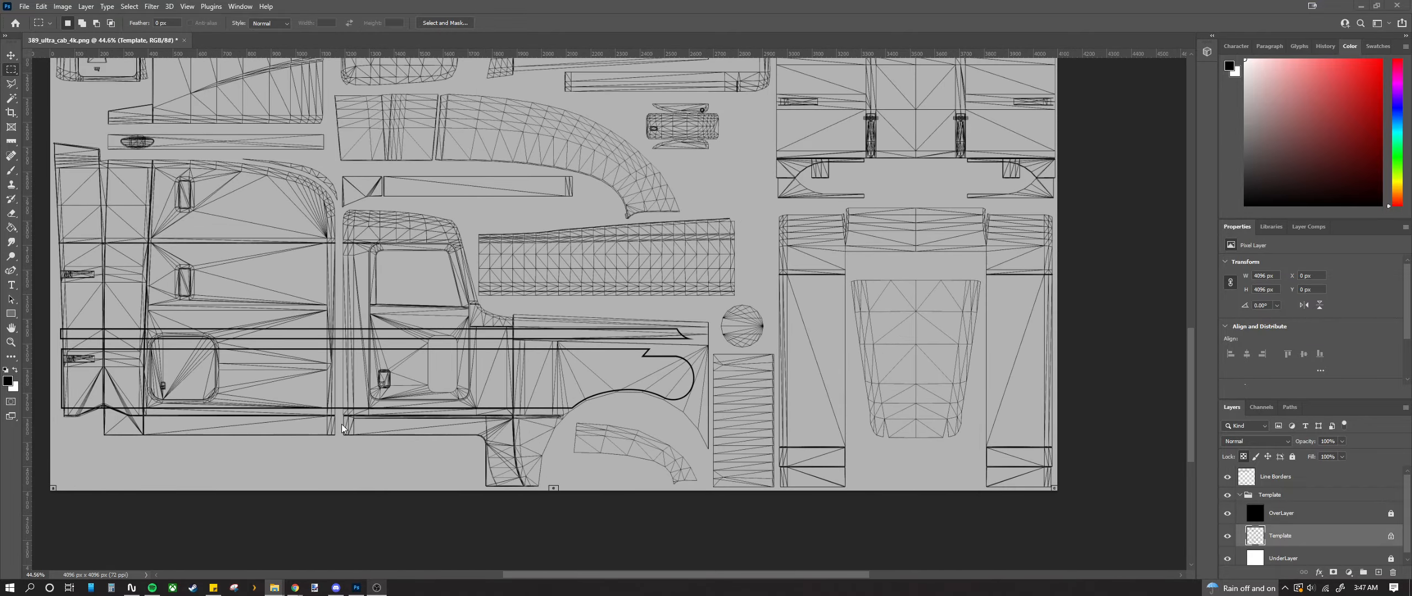
scroll(342, 424, "up", 10)
scroll(365, 397, "down", 6)
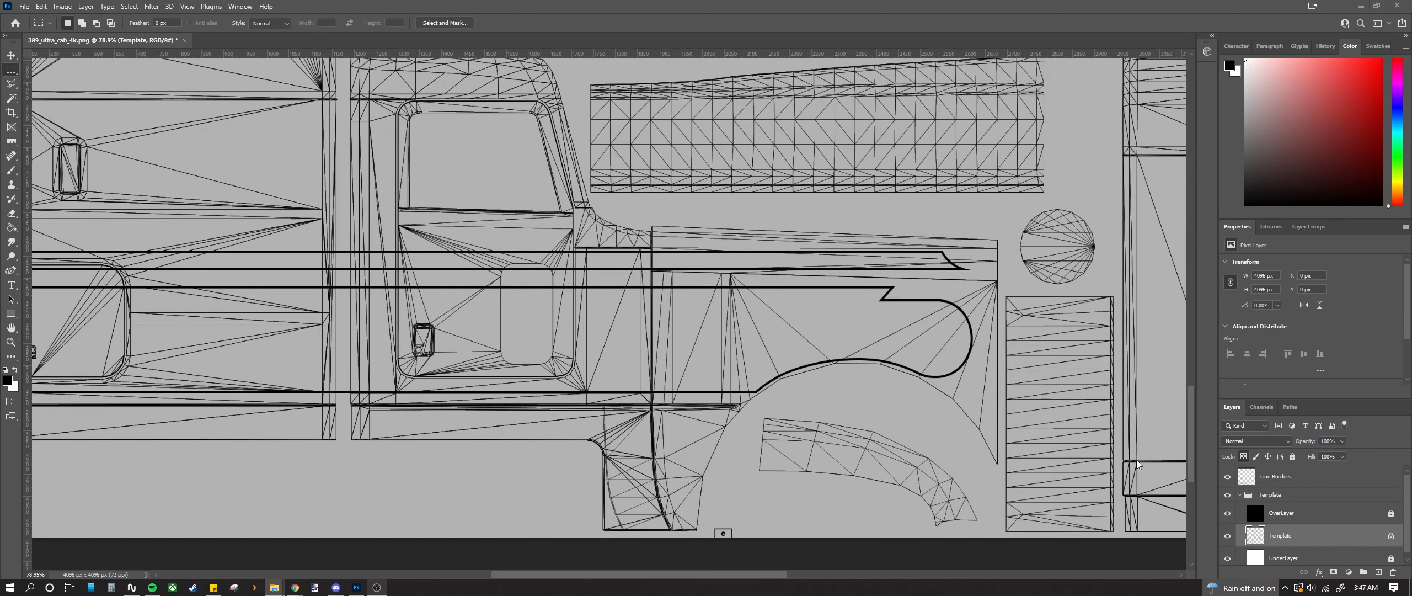
scroll(472, 439, "down", 2)
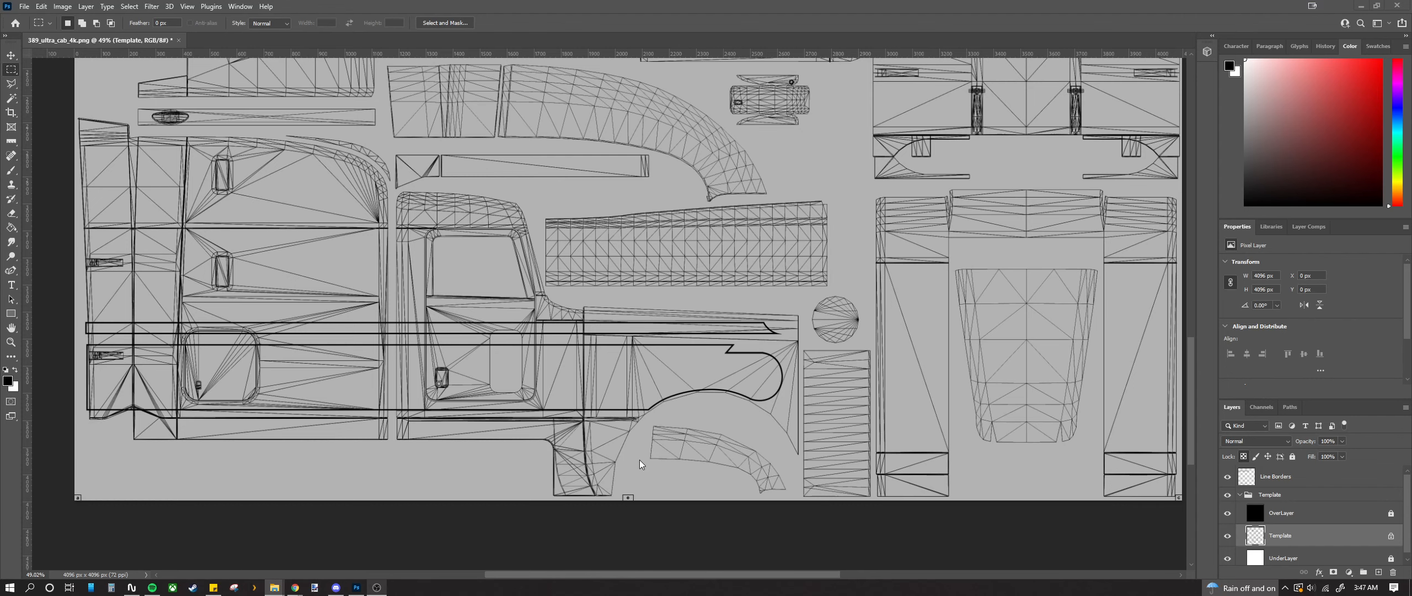
scroll(587, 437, "down", 2)
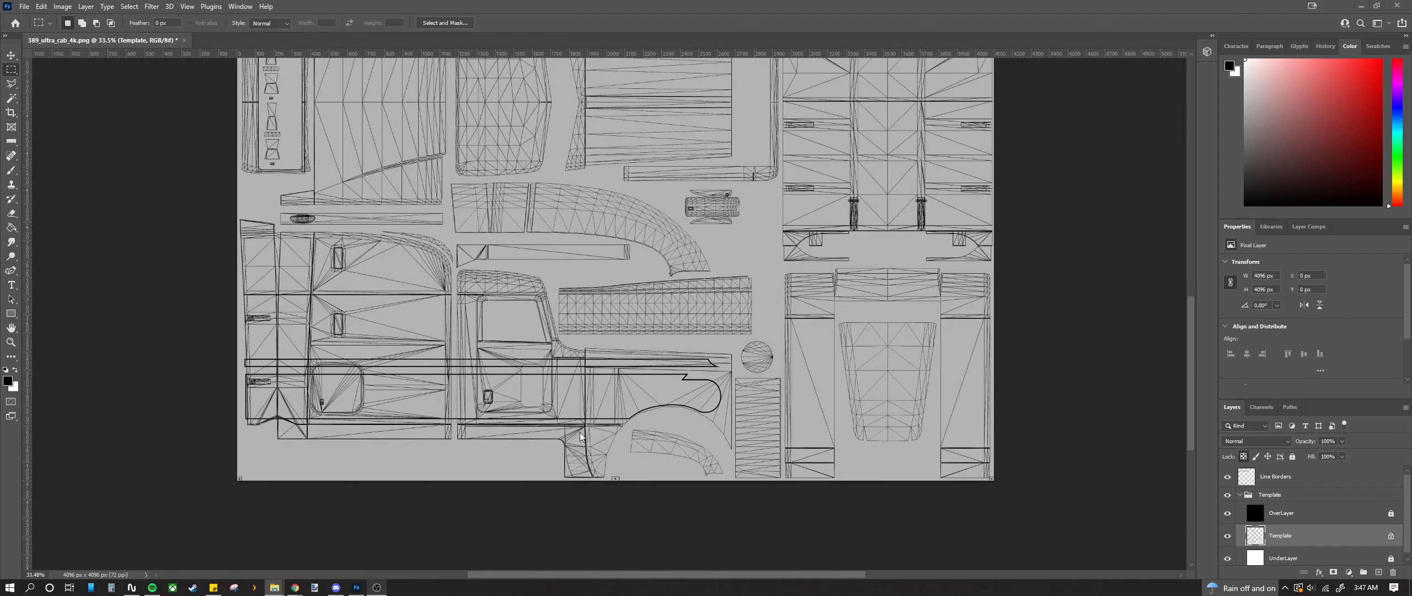
scroll(801, 433, "up", 2)
scroll(554, 382, "up", 3)
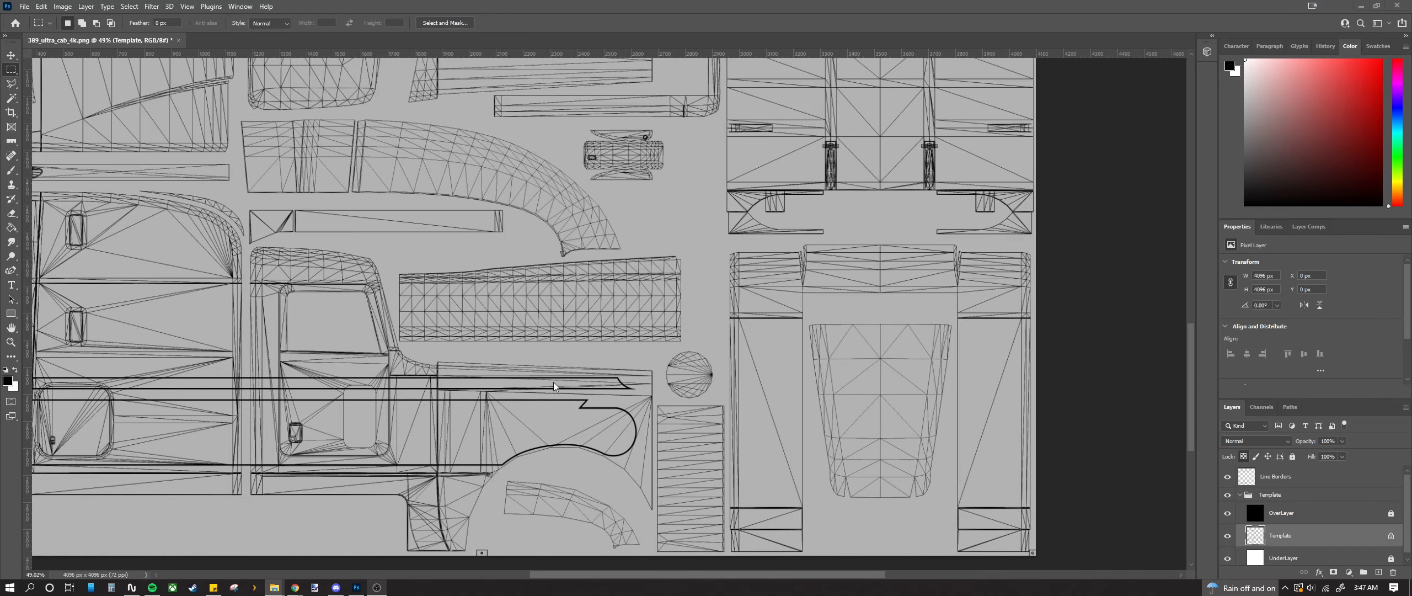
scroll(523, 447, "down", 2)
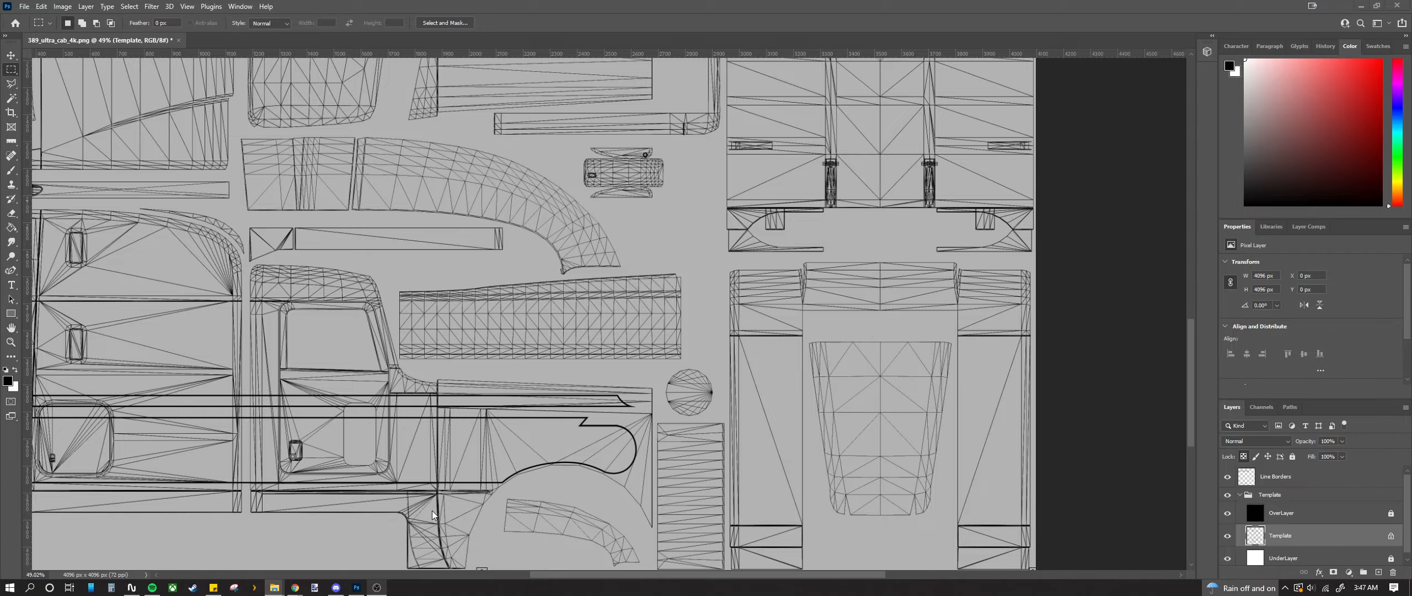
scroll(432, 509, "up", 8)
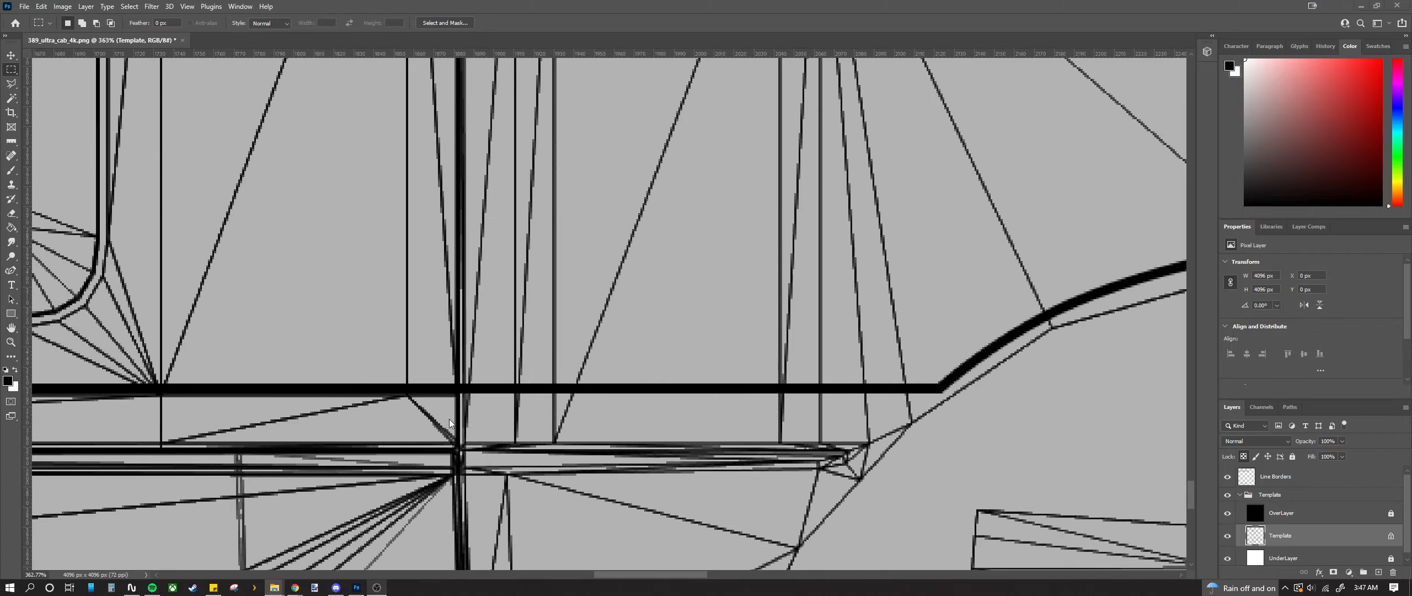
scroll(450, 423, "down", 5)
scroll(450, 418, "down", 5)
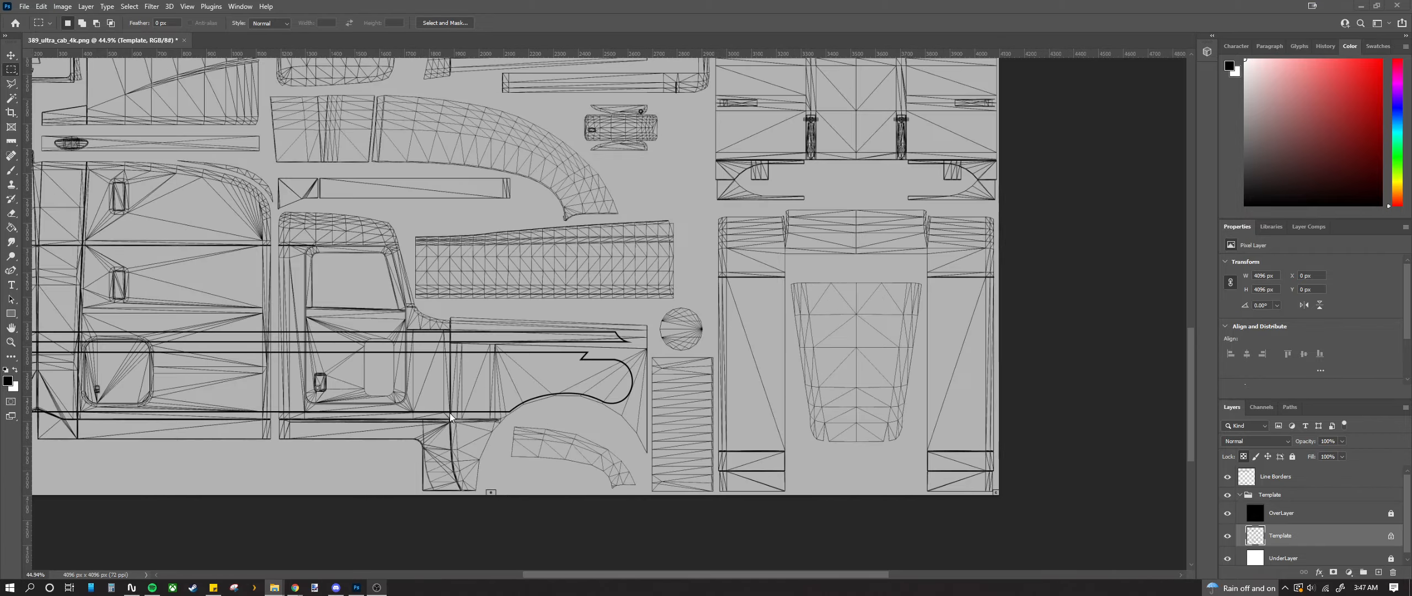
scroll(329, 413, "up", 18)
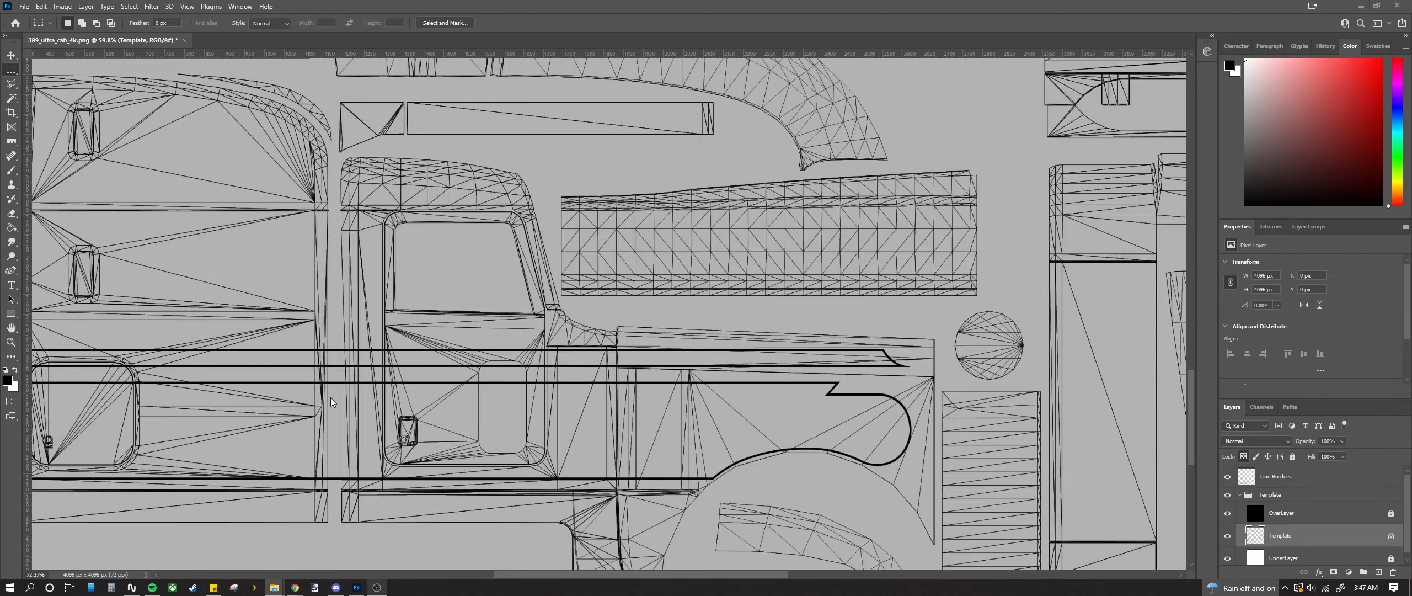
scroll(305, 260, "down", 2)
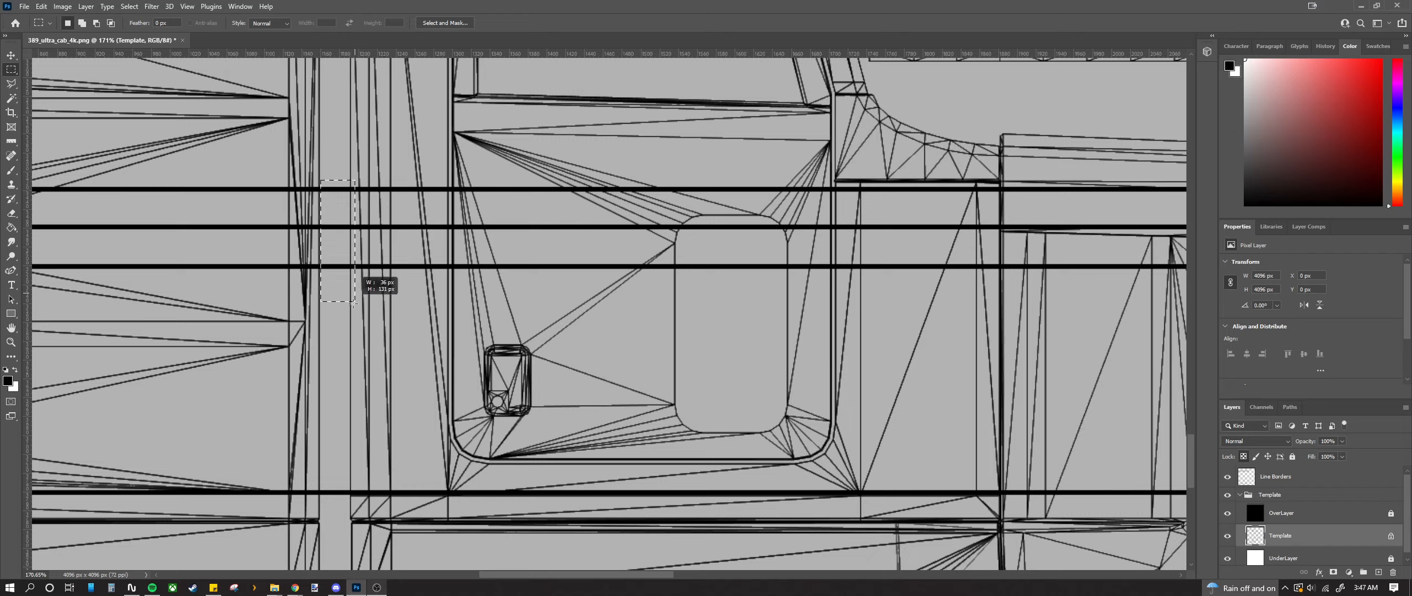
Step: Marquee a thin vertical strip across the stripe lines and copy it from Line Borders to Layer 1
left_click_drag(353, 303, 355, 303)
key("ctrl+d")
scroll(320, 214, "up", 7)
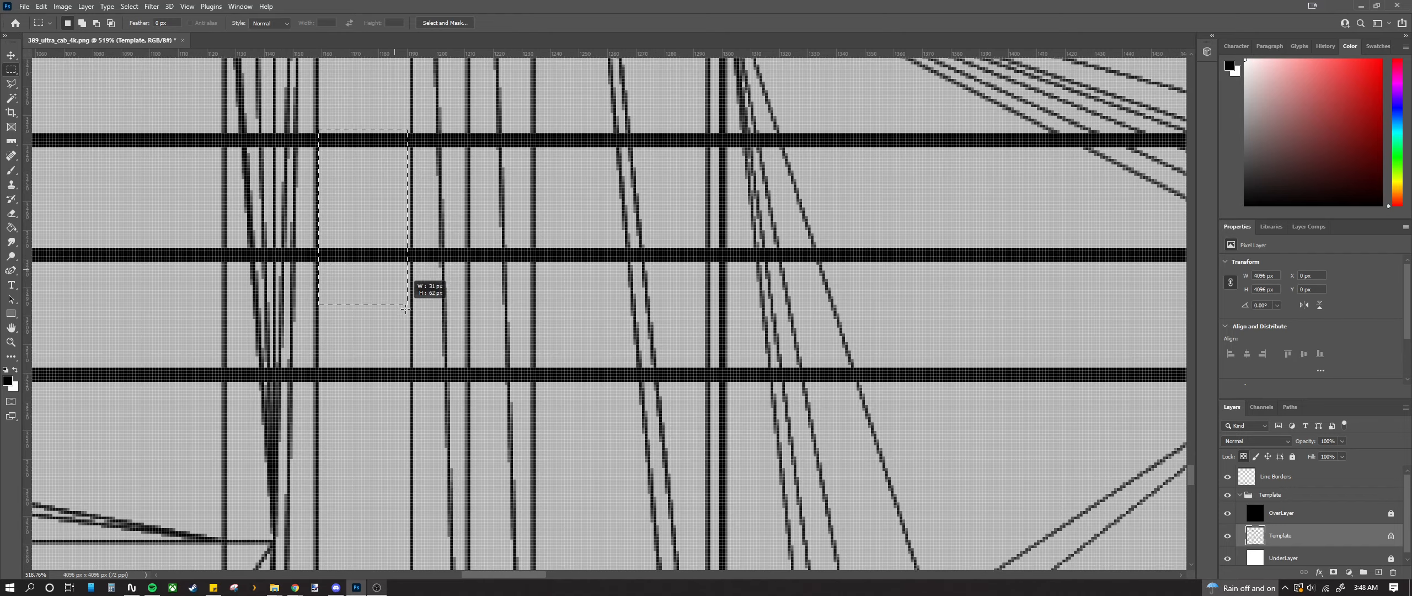
mouse_move(413, 431)
left_mouse_down()
mouse_move(408, 585)
mouse_move(408, 440)
left_mouse_up()
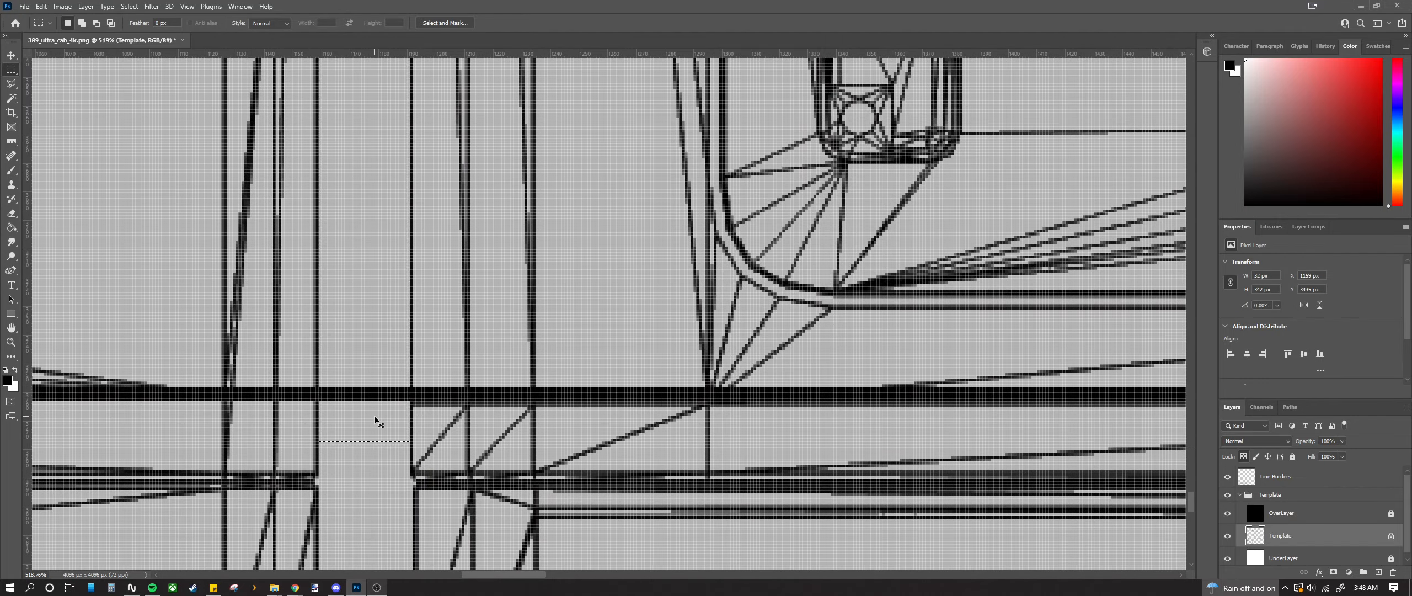
key("ctrl+c")
key("Return")
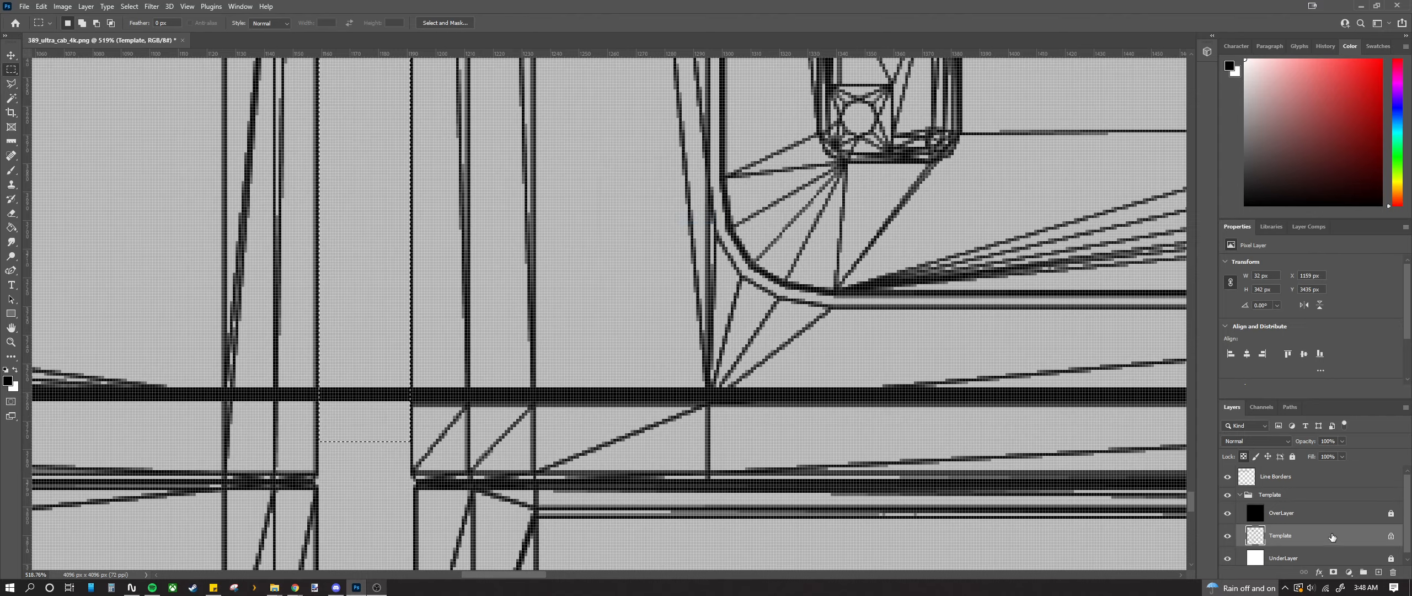
left_click(1296, 474)
scroll(758, 381, "down", 8)
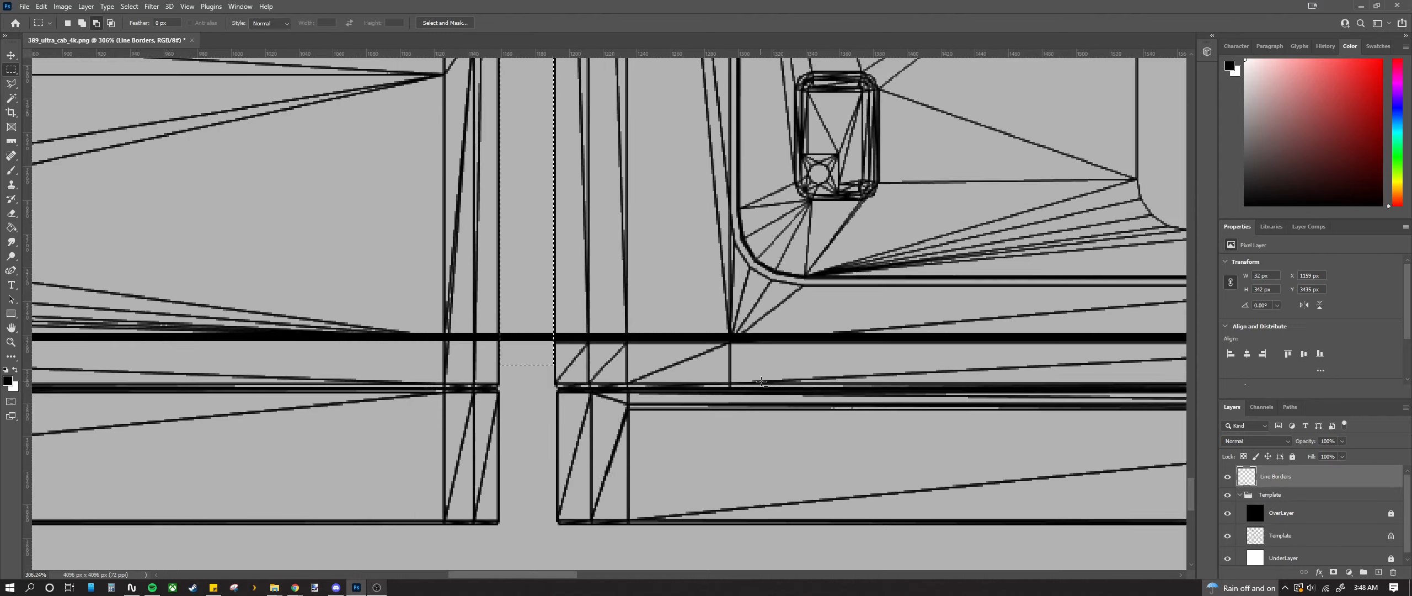
scroll(758, 380, "down", 3)
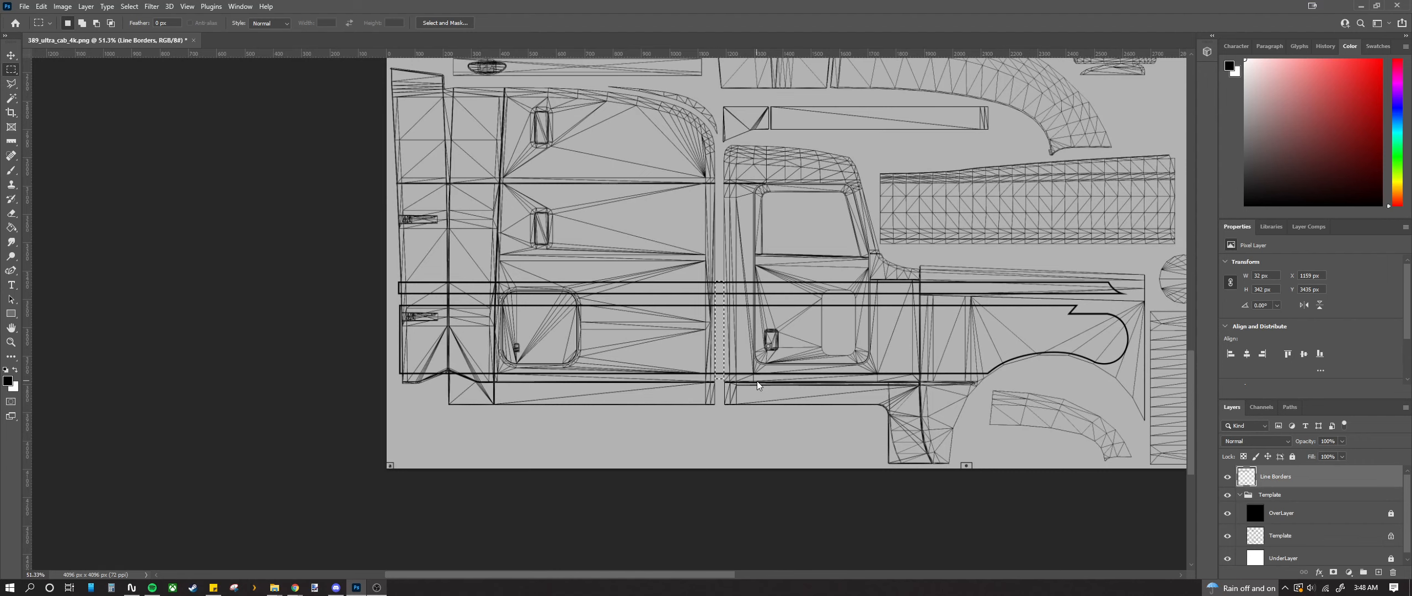
key("ctrl+j")
Step: Free-transform Layer 1's stripe bars, moving them toward the roof panels and rotating them 90°
left_click(11, 55)
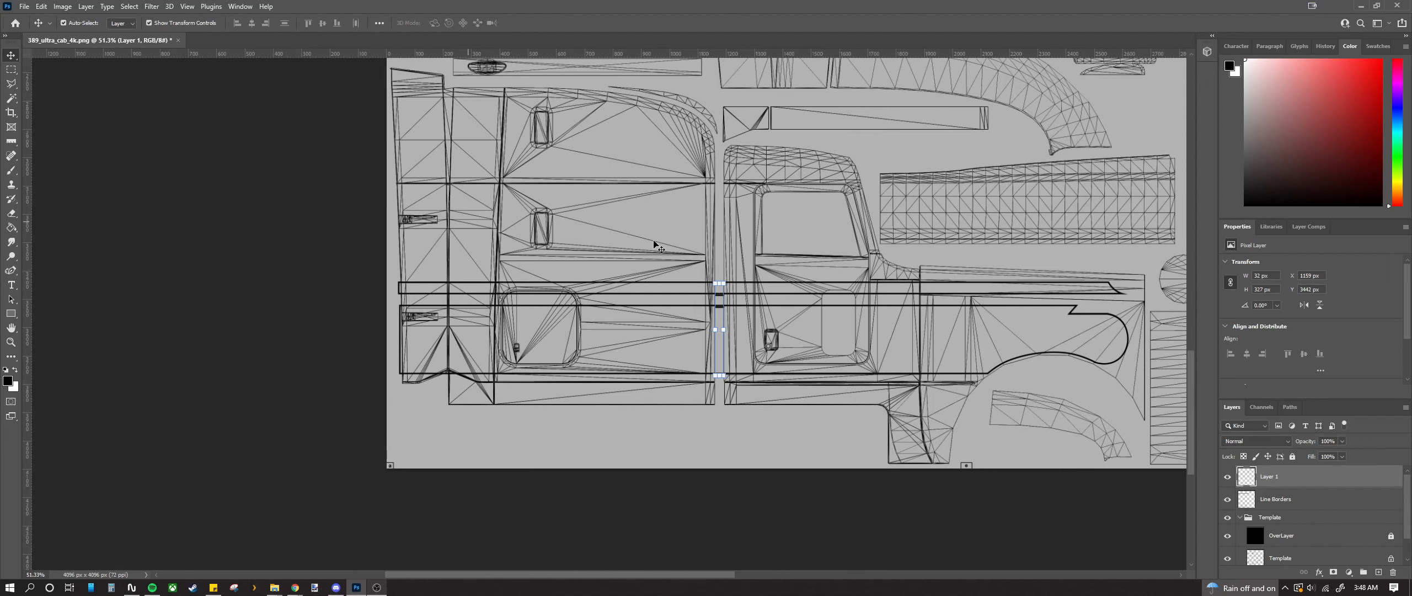
scroll(772, 226, "up", 3)
left_click_drag(684, 356, 906, 102)
scroll(910, 366, "up", 5)
scroll(910, 367, "right", 2)
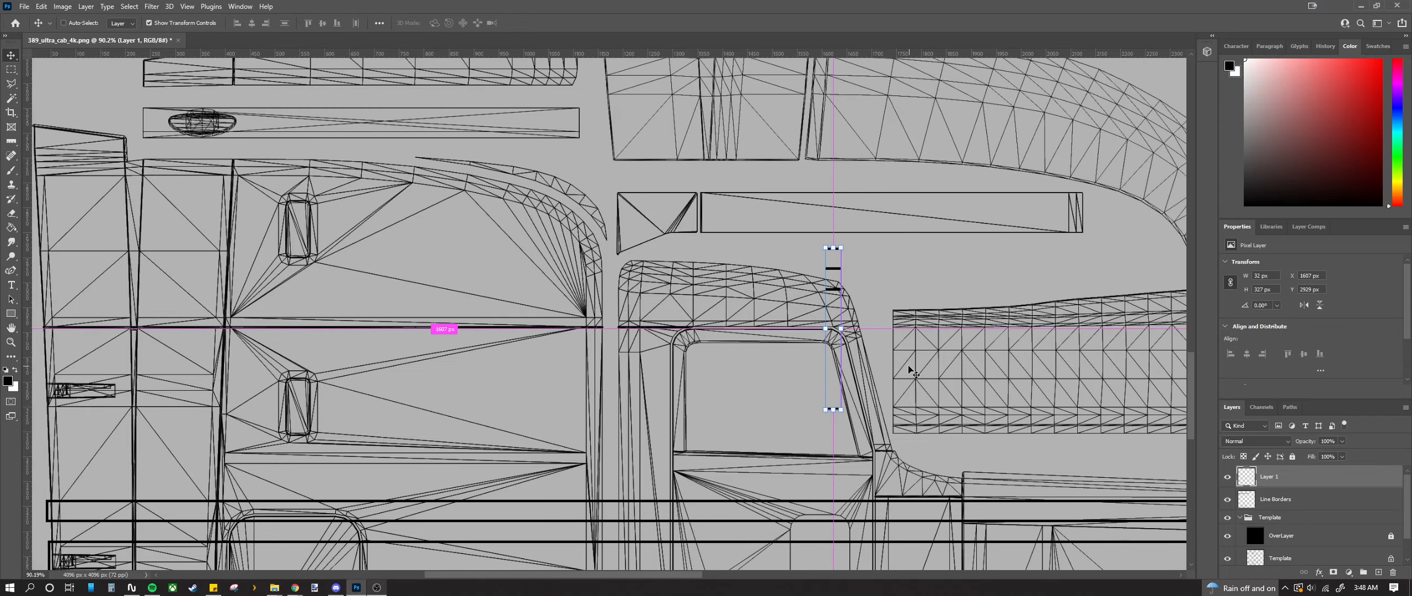
scroll(911, 372, "up", 1)
scroll(904, 386, "left", 2)
scroll(734, 582, "up", 1)
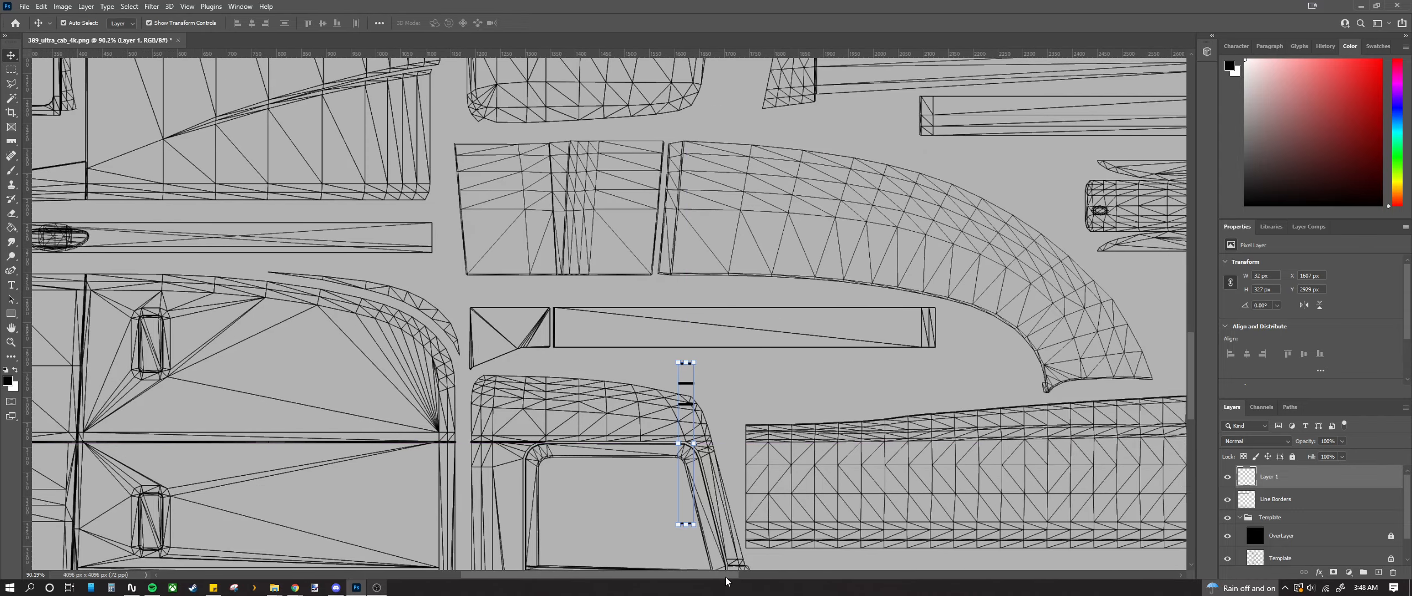
scroll(772, 580, "right", 4)
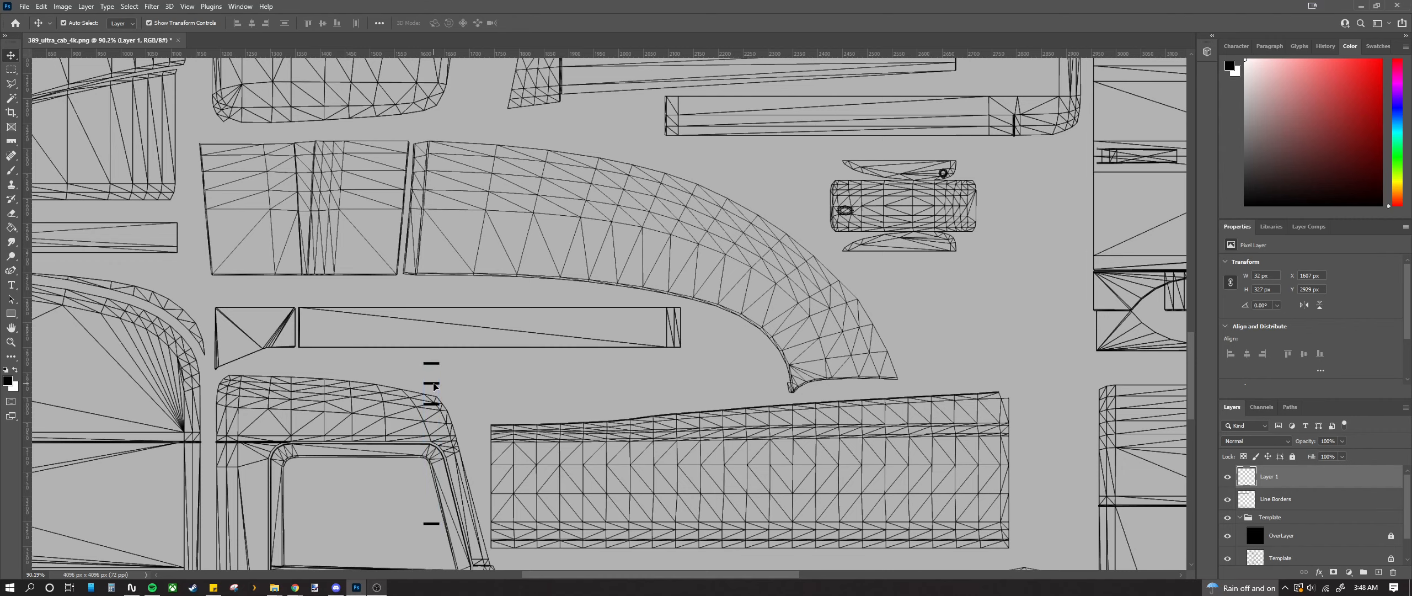
left_click_drag(435, 389, 799, 137)
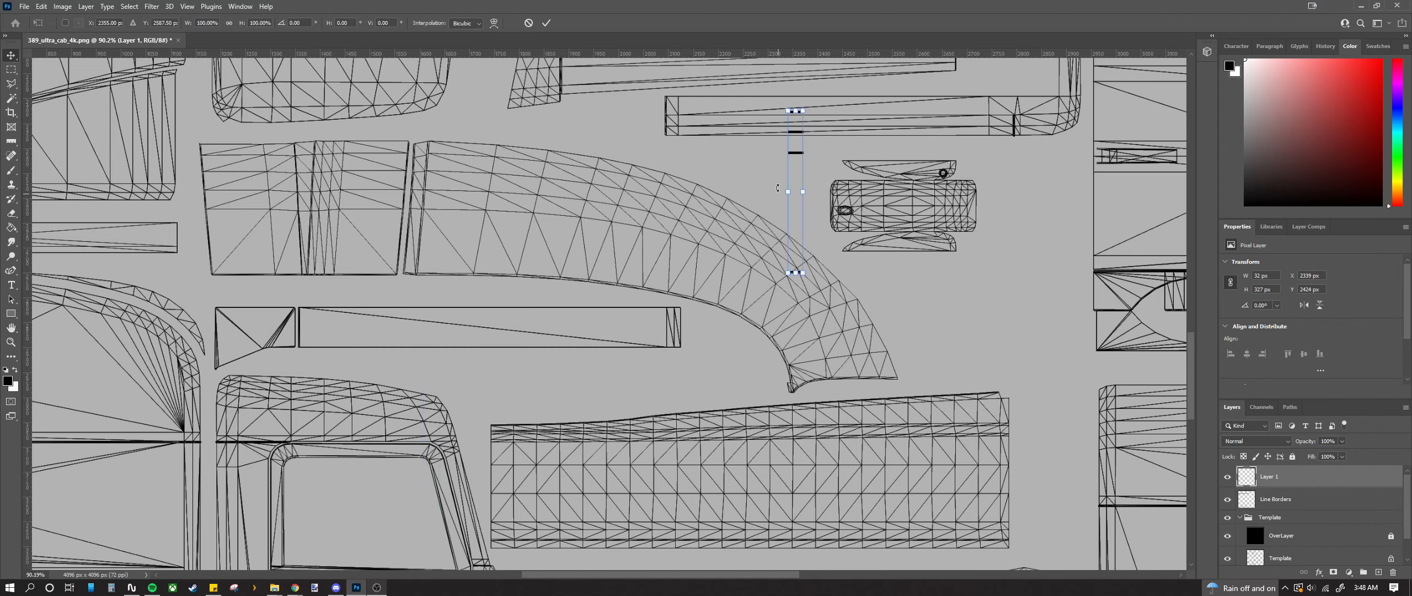
left_click_drag(789, 278, 685, 189)
Step: Place the rotated bars at the left end of the roof strip and commit the transform
scroll(685, 189, "up", 6)
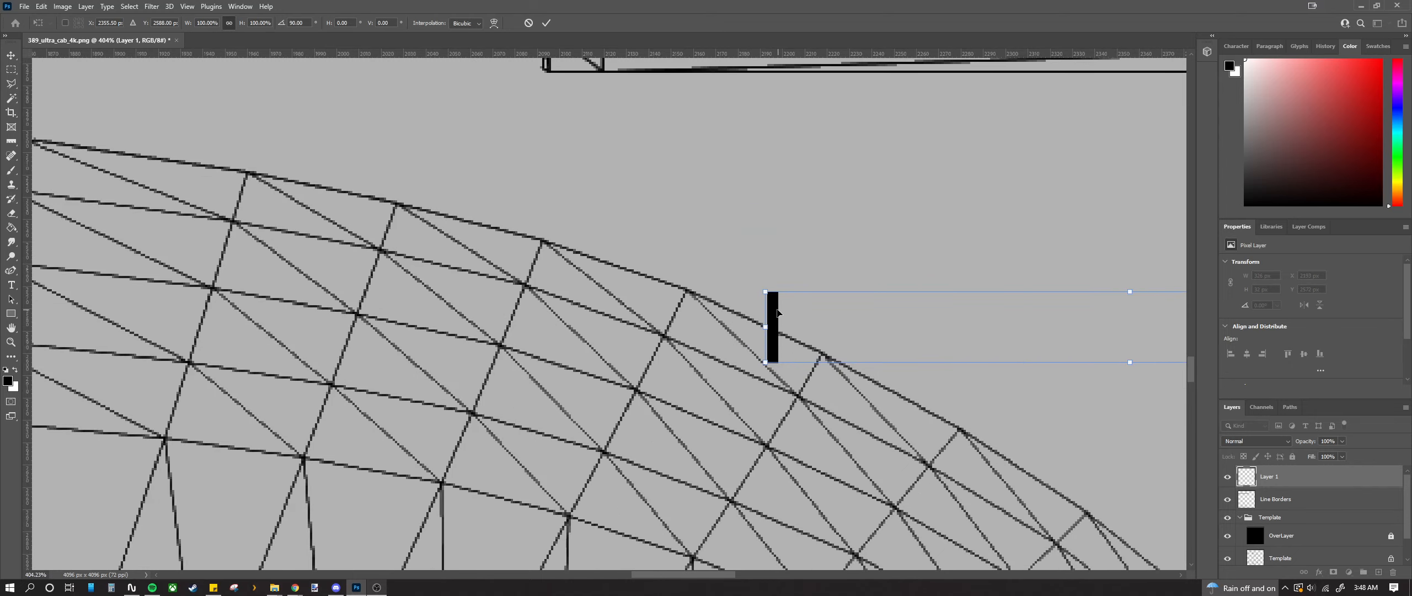
left_click_drag(777, 312, 682, 169)
scroll(617, 160, "up", 4)
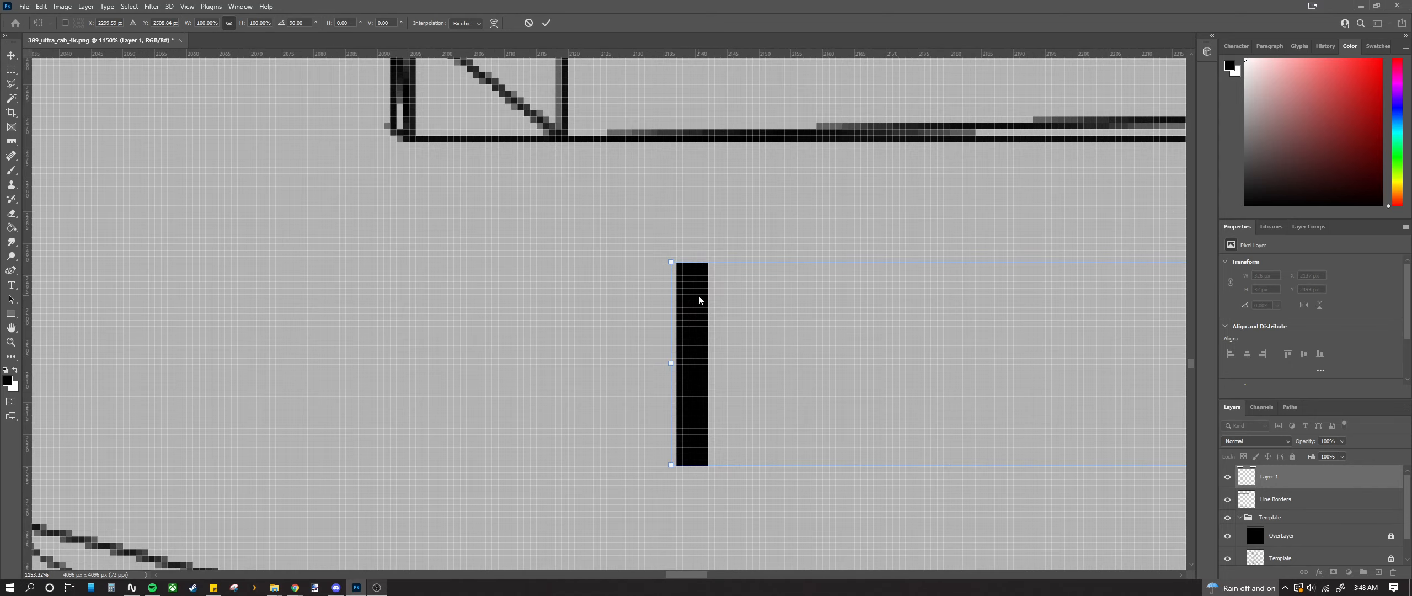
left_click_drag(692, 441, 594, 259)
scroll(595, 258, "up", 3)
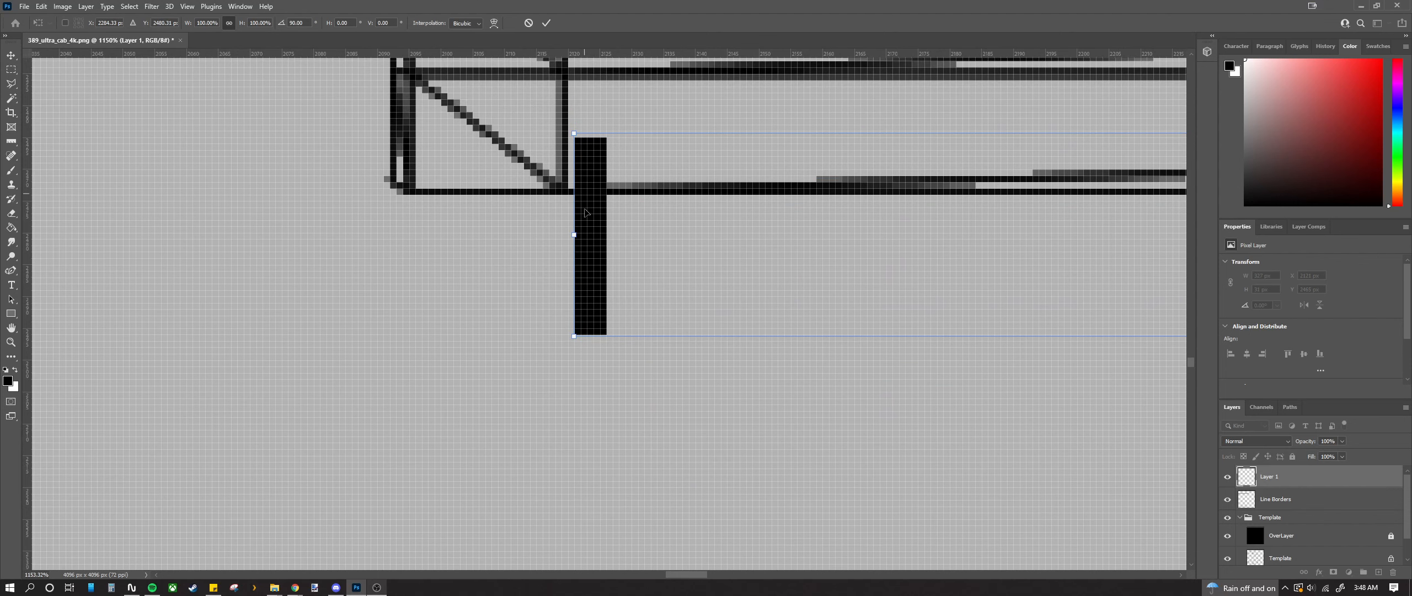
scroll(595, 258, "up", 2)
left_click_drag(596, 330, 593, 235)
scroll(594, 237, "up", 2)
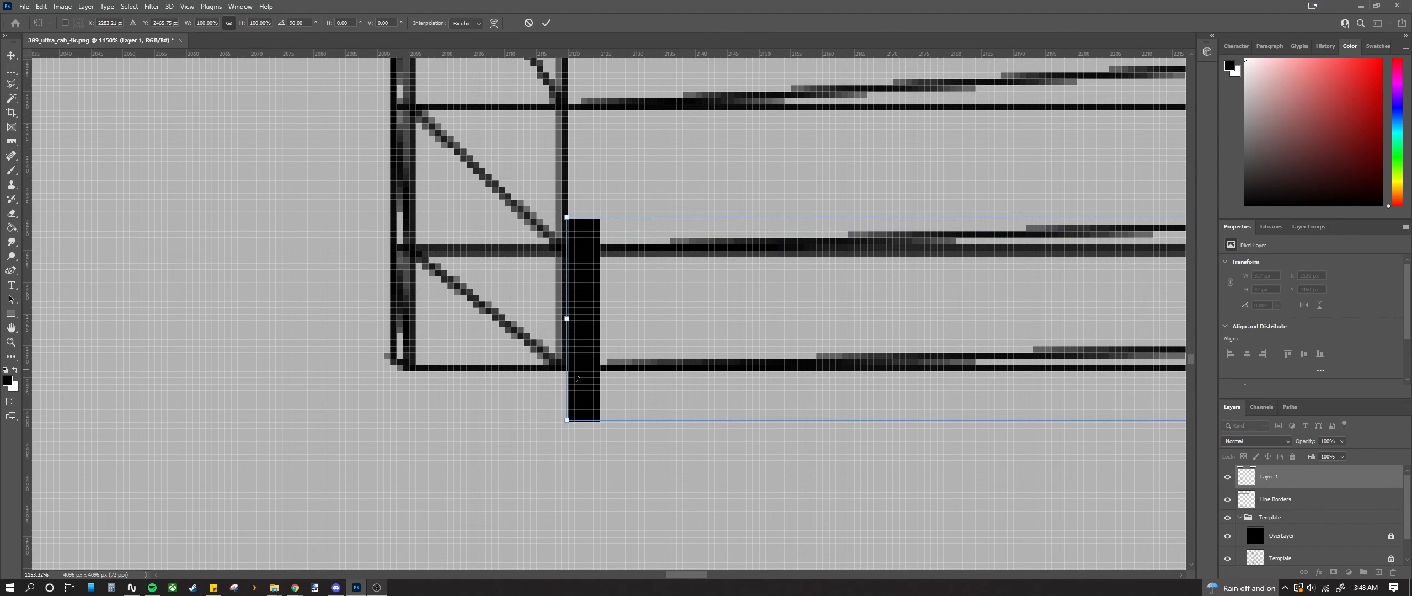
left_click_drag(578, 383, 585, 345)
scroll(579, 356, "up", 4)
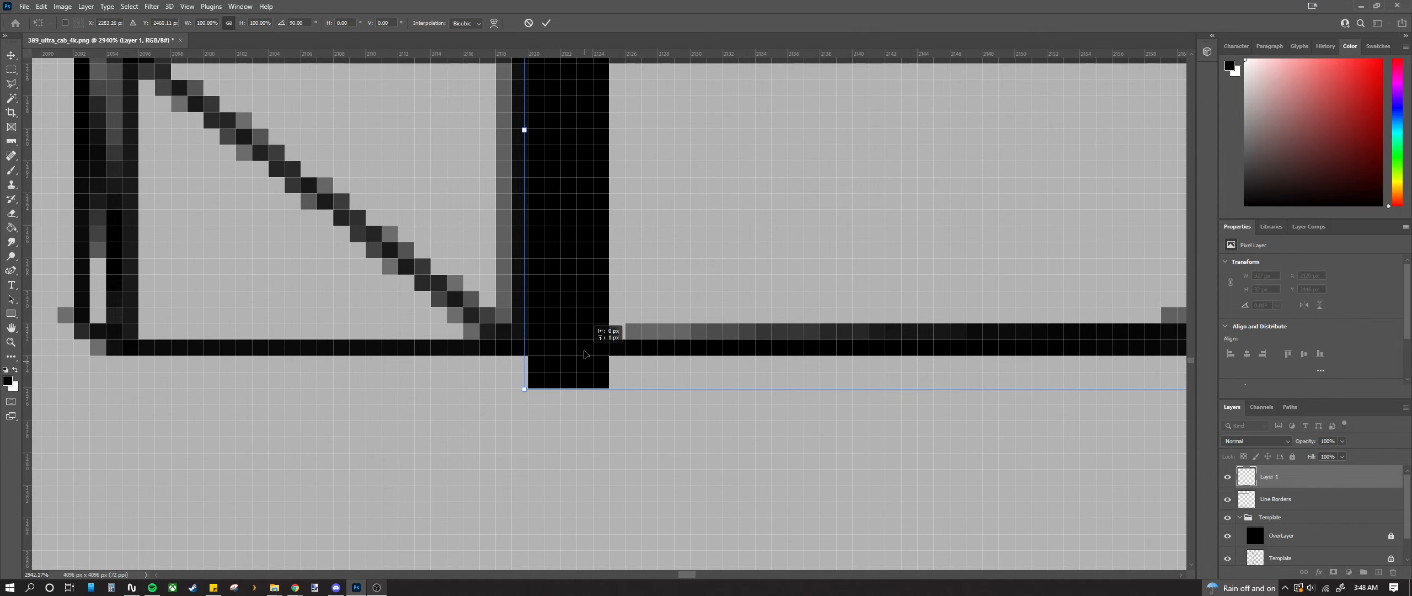
scroll(601, 375, "down", 10)
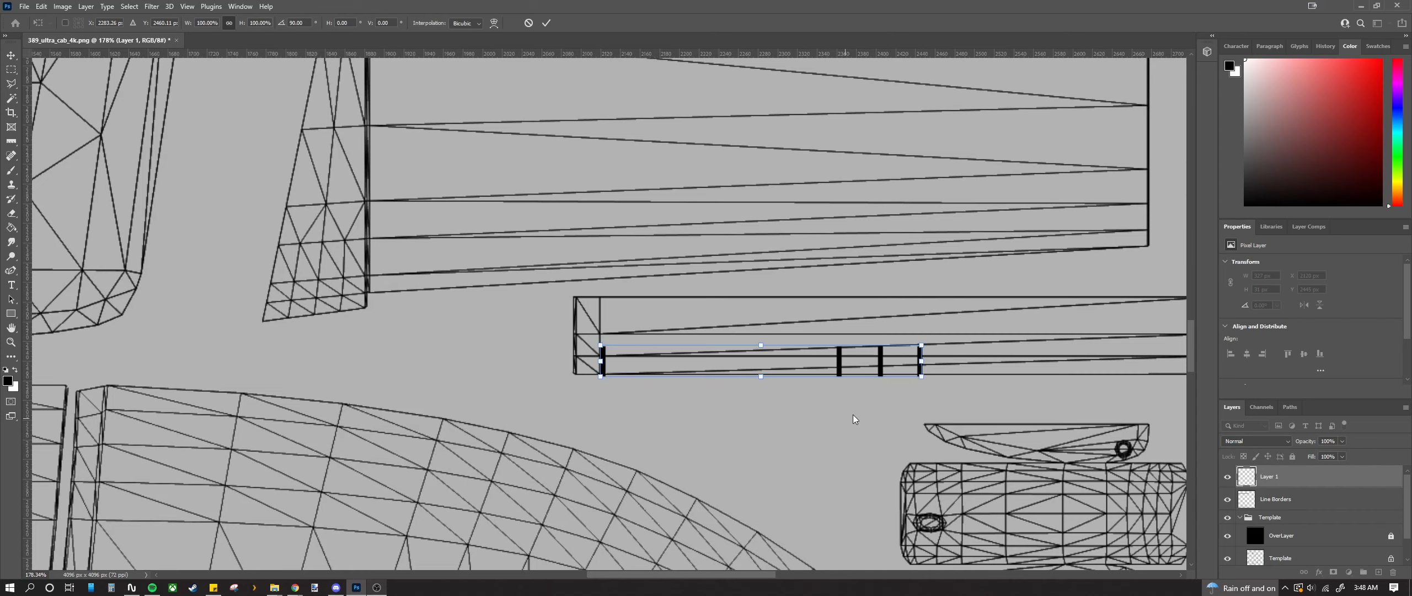
left_click(12, 68)
scroll(705, 290, "up", 3)
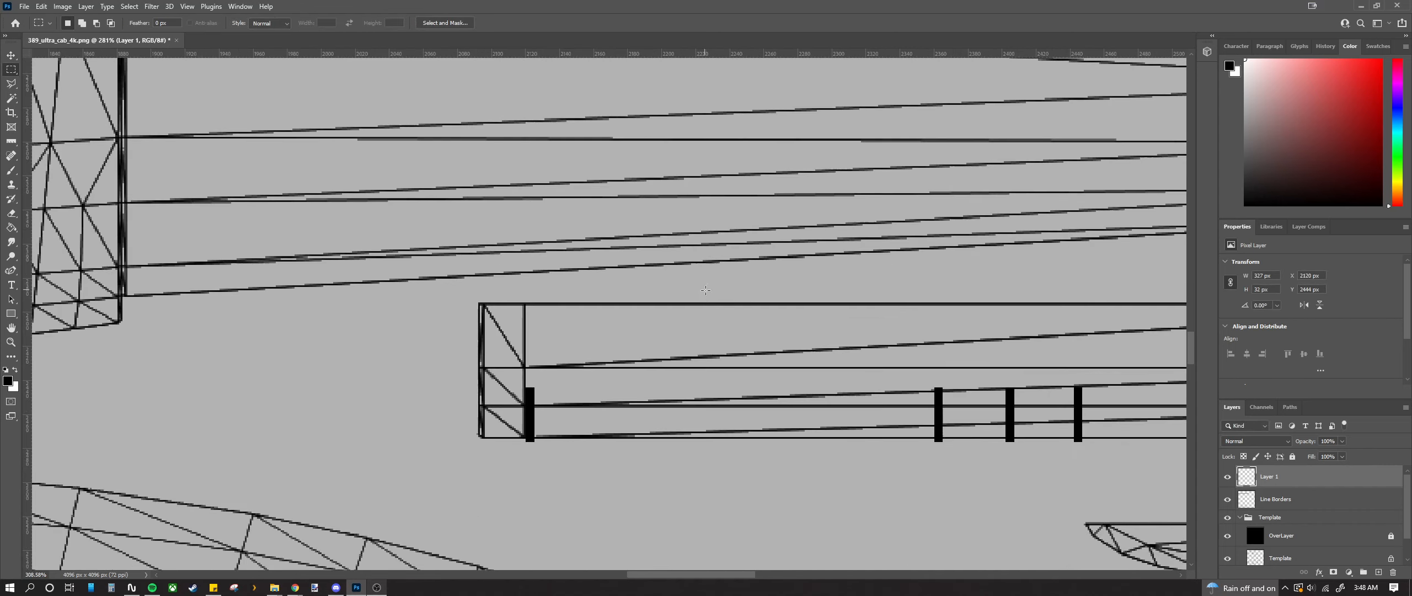
scroll(709, 303, "up", 1)
scroll(691, 375, "down", 2)
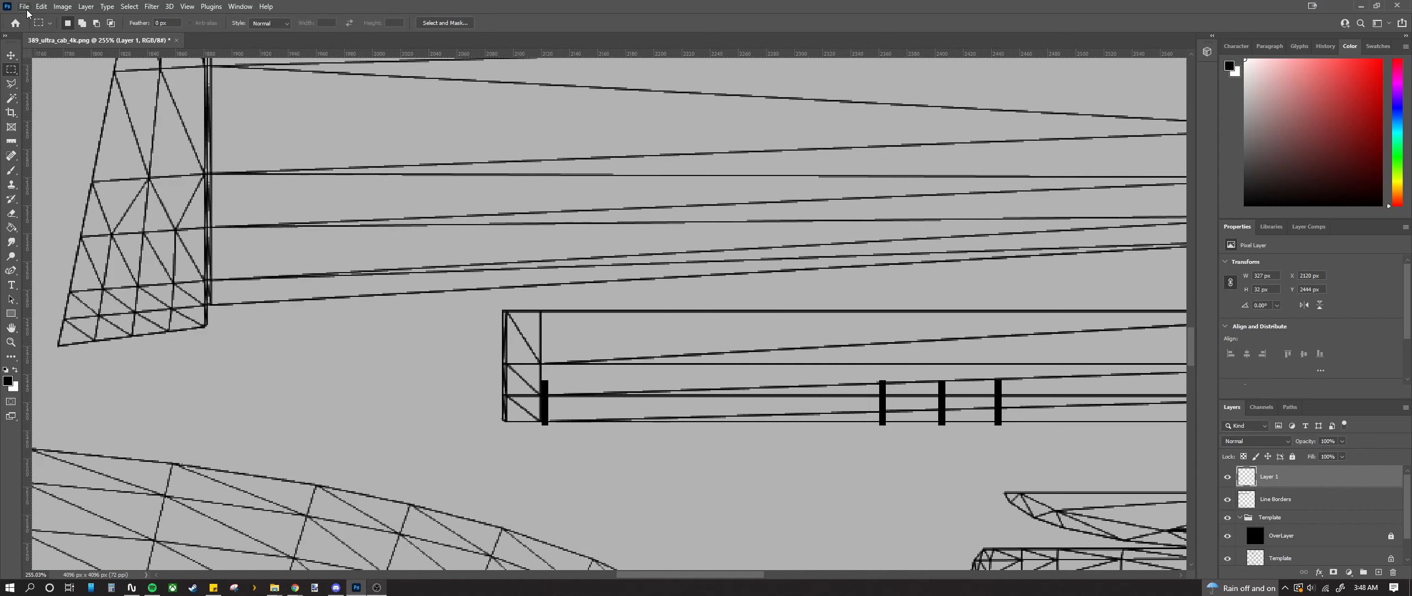
left_click(11, 55)
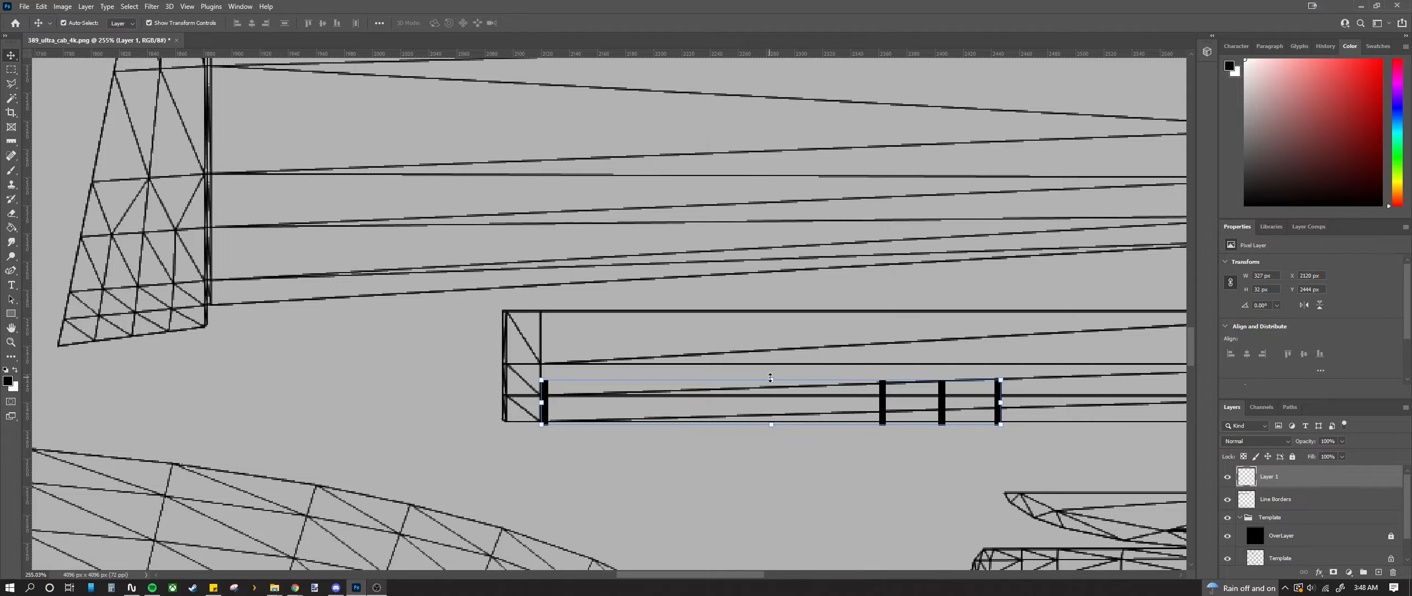
Step: Stretch the stripe bars from 32 px to 84 px tall and commit the transform
left_click_drag(771, 378, 767, 304)
scroll(447, 298, "up", 2)
scroll(447, 298, "down", 3)
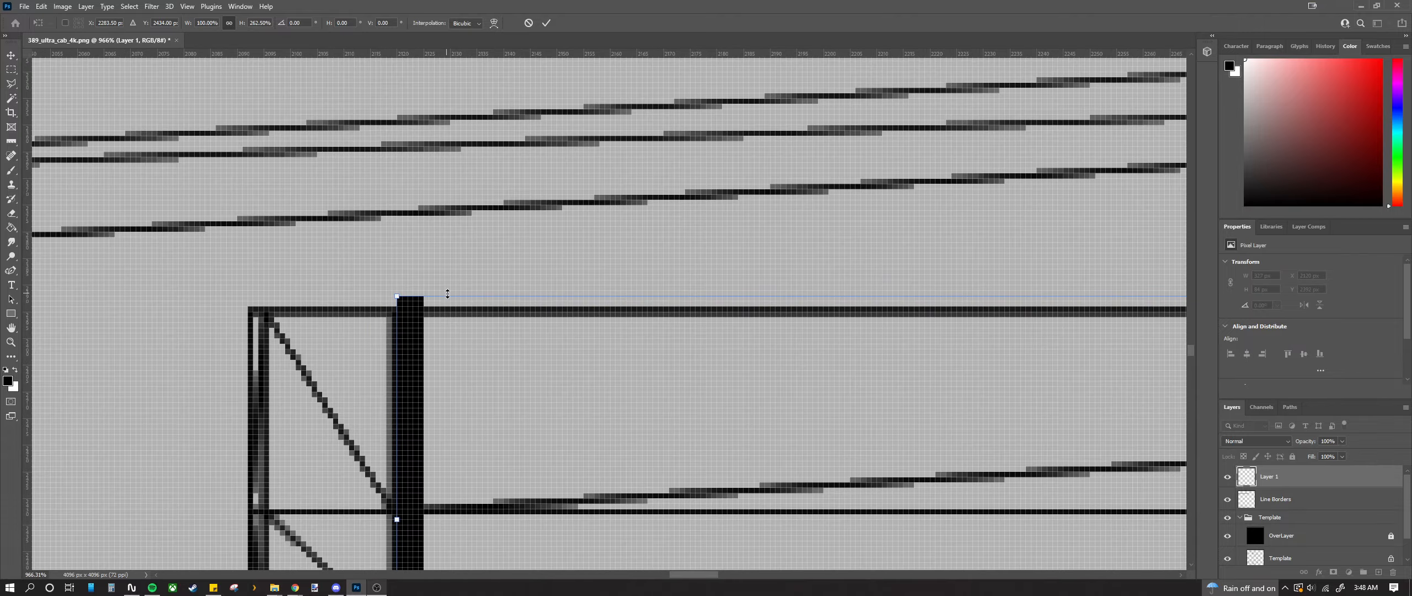
scroll(583, 331, "down", 3)
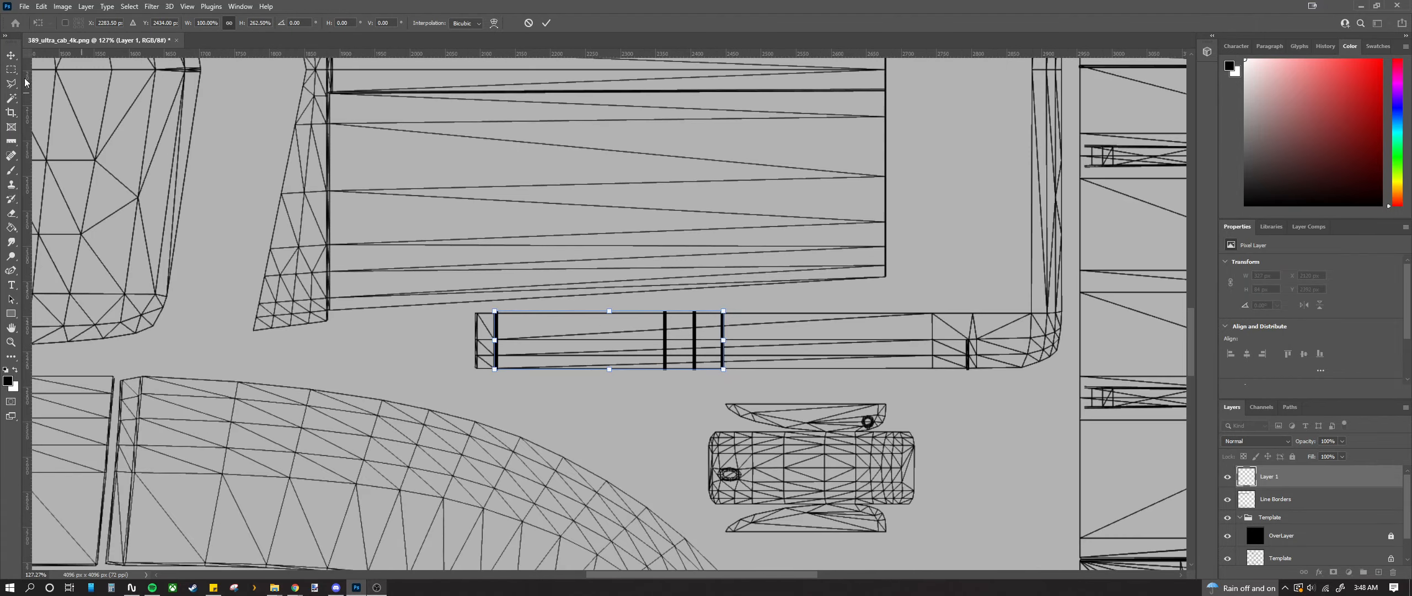
key("Return")
Step: Alt-drag the bars upward to duplicate them onto a new Layer 2
scroll(497, 338, "down", 2)
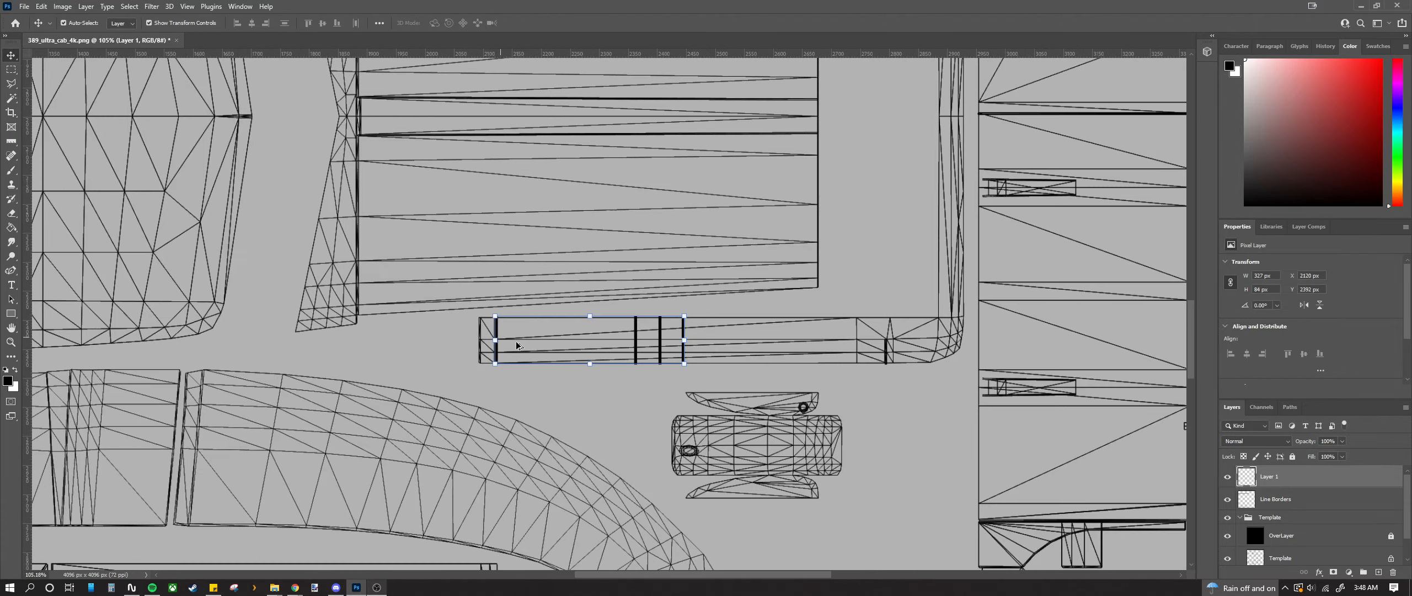
scroll(629, 362, "up", 1)
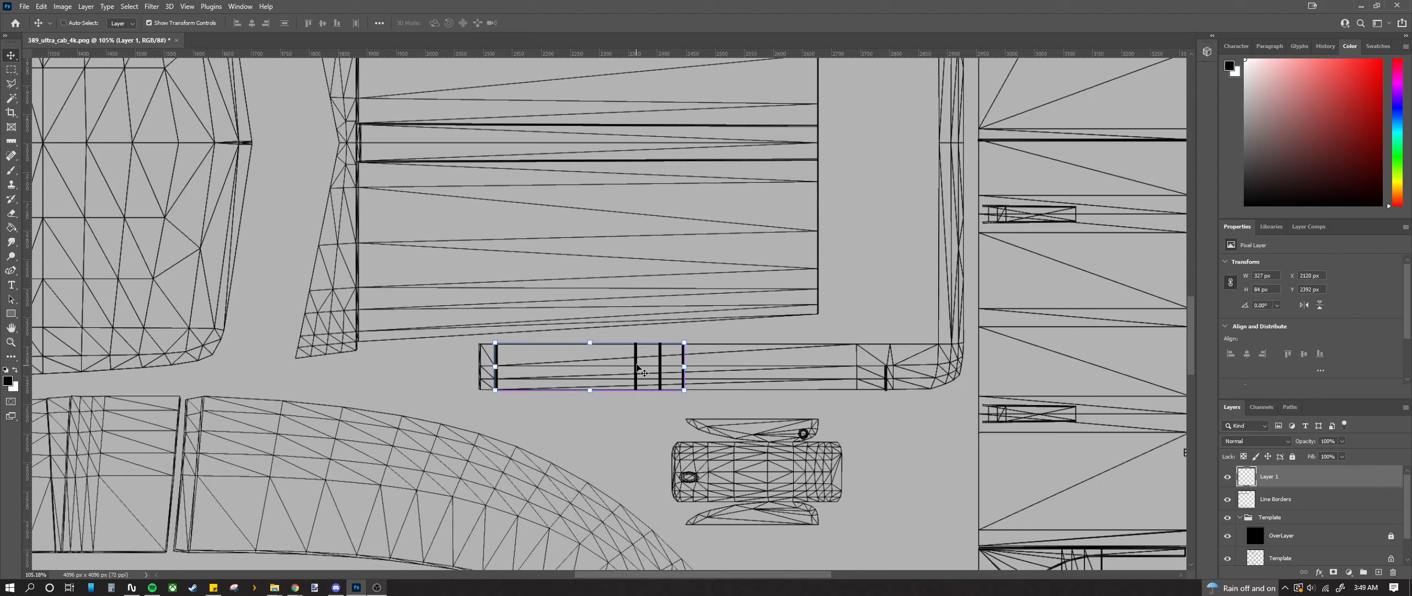
left_click_drag(638, 370, 637, 301, "alt")
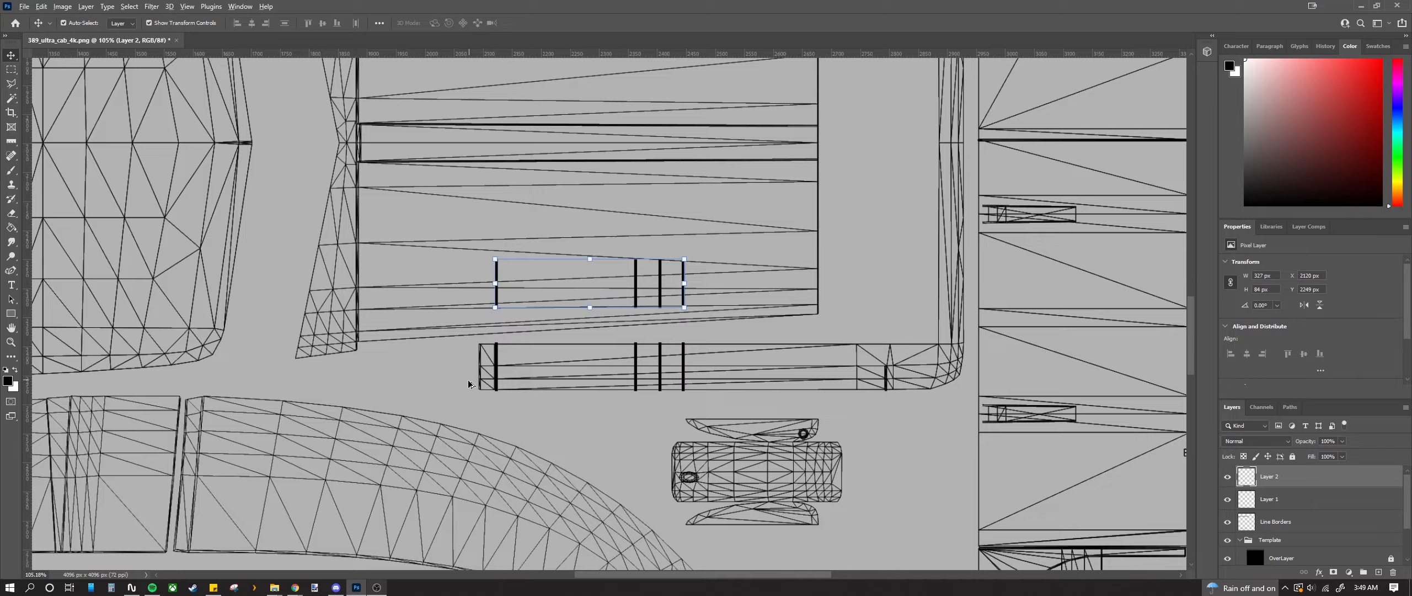
Step: Add vertical guides at the left and right edges of the bars
scroll(469, 383, "up", 5)
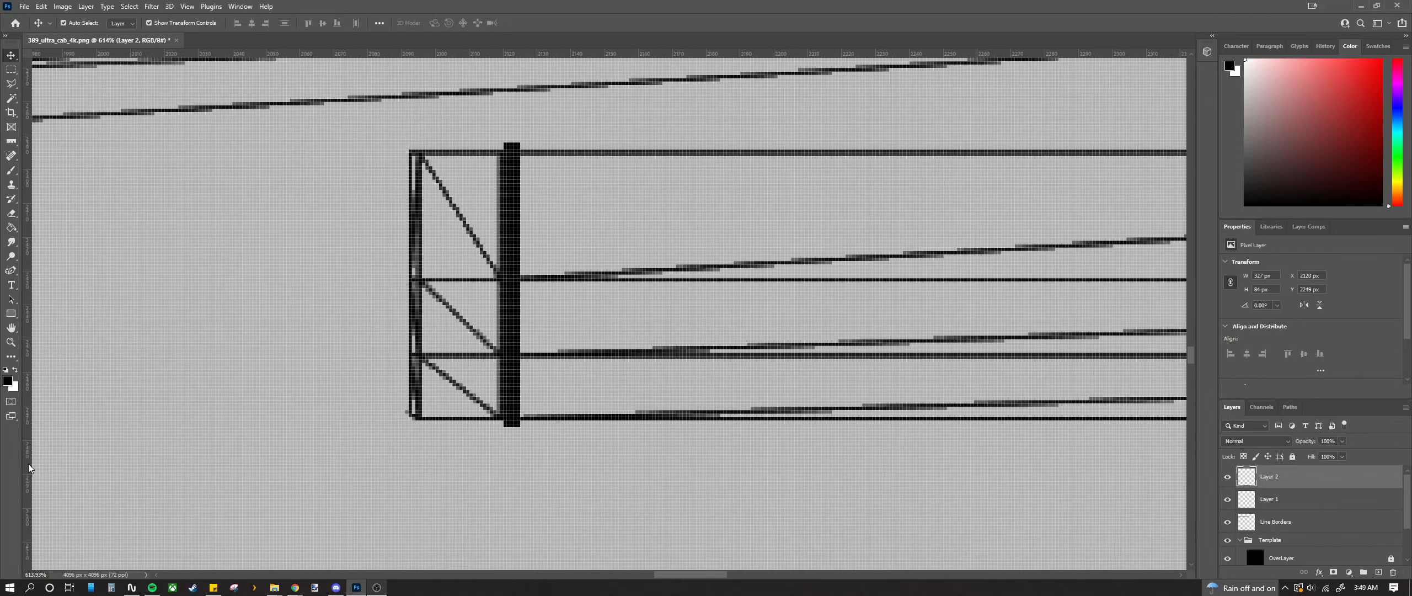
left_click_drag(29, 468, 503, 441)
scroll(503, 314, "down", 5)
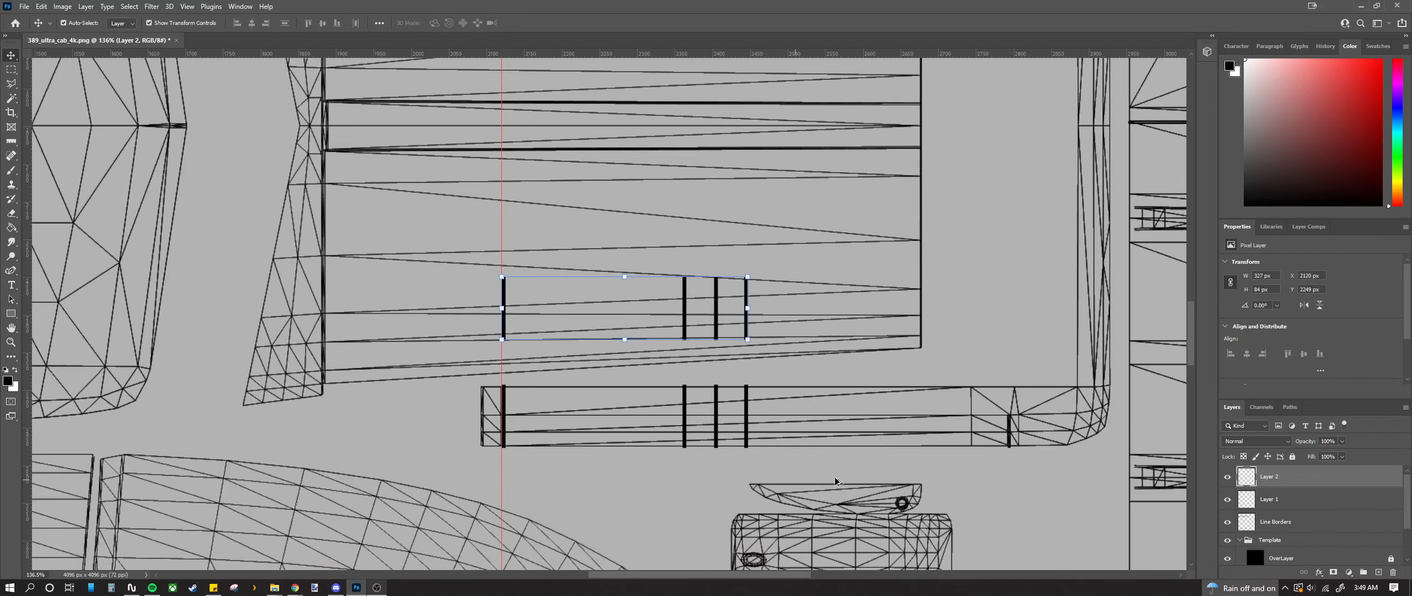
scroll(836, 481, "up", 4)
left_click_drag(29, 406, 561, 433)
Step: Move the Layer 2 bar copy up onto the upper strip
scroll(566, 409, "up", 2)
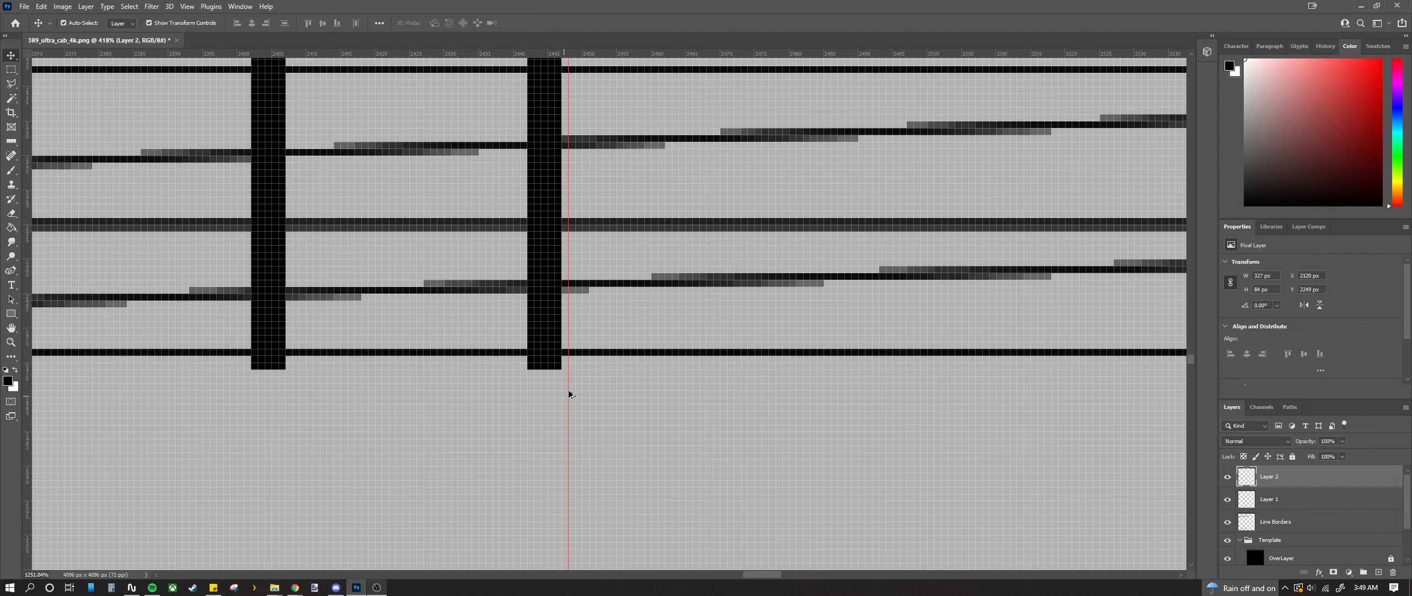
scroll(567, 384, "down", 3)
scroll(552, 395, "down", 5)
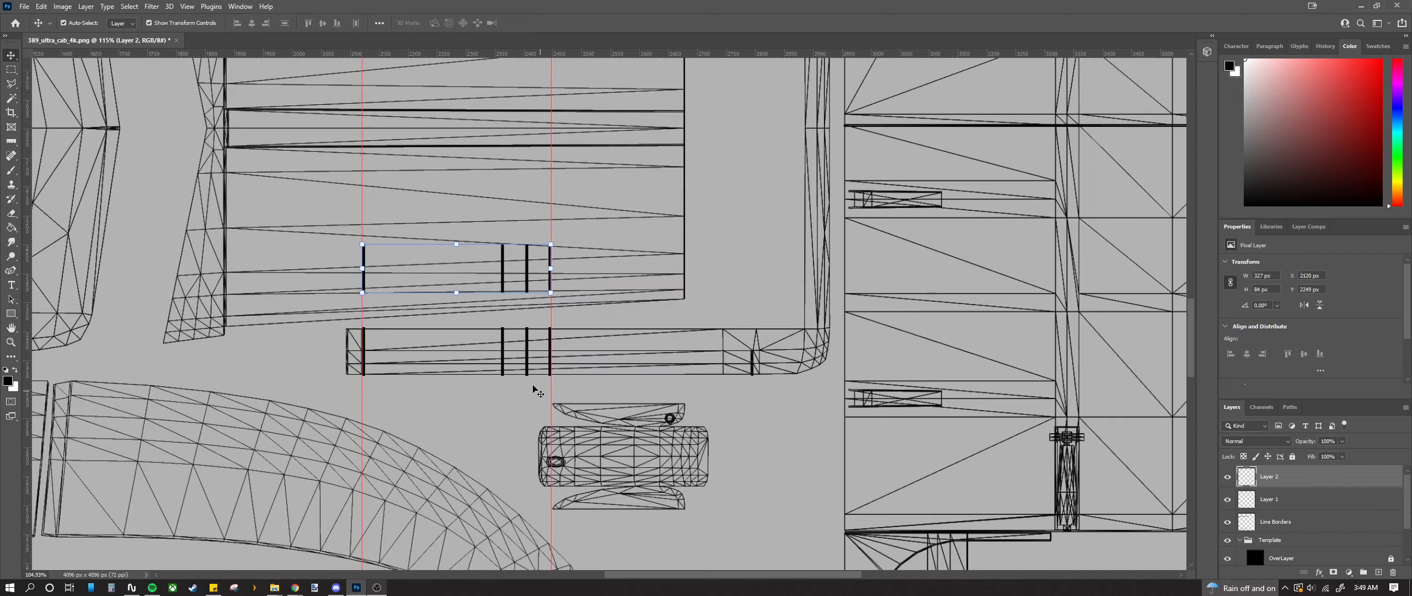
scroll(538, 389, "up", 3)
left_click_drag(503, 394, 504, 158)
scroll(489, 331, "up", 5)
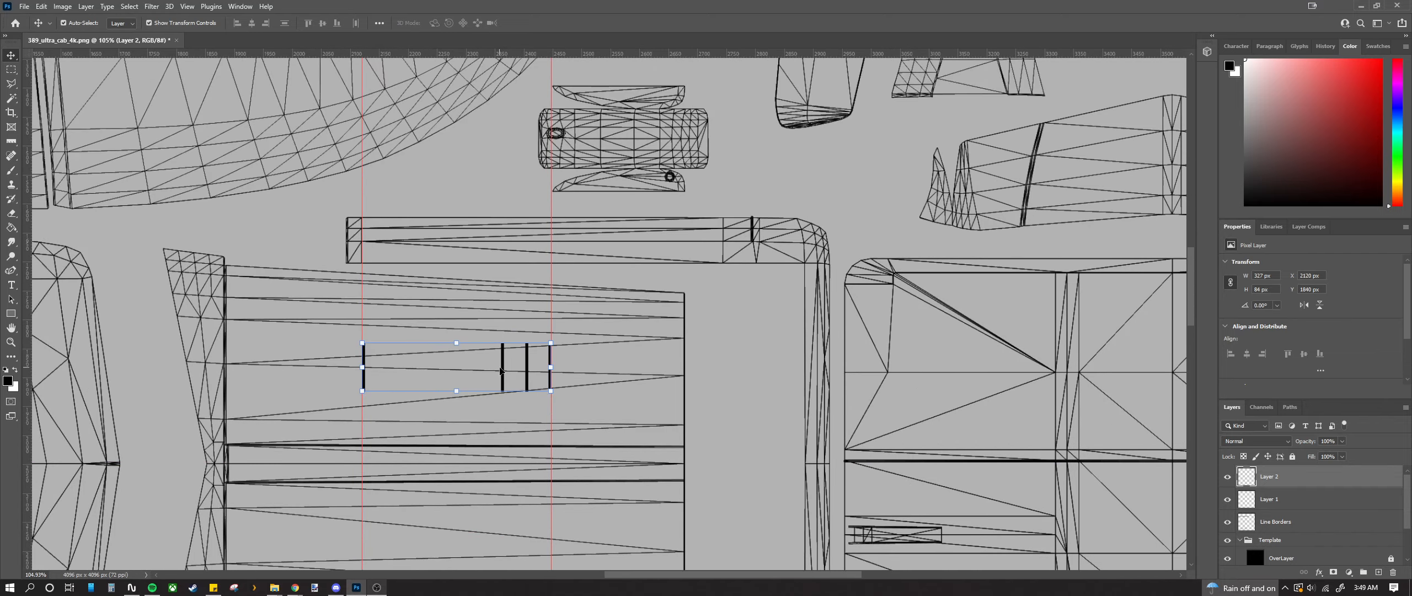
left_click_drag(504, 372, 479, 211)
Step: Compare against Line Borders with undo/redo, then move the Layer 2 bars down to about Y 1620 px
left_click(473, 217, "shift")
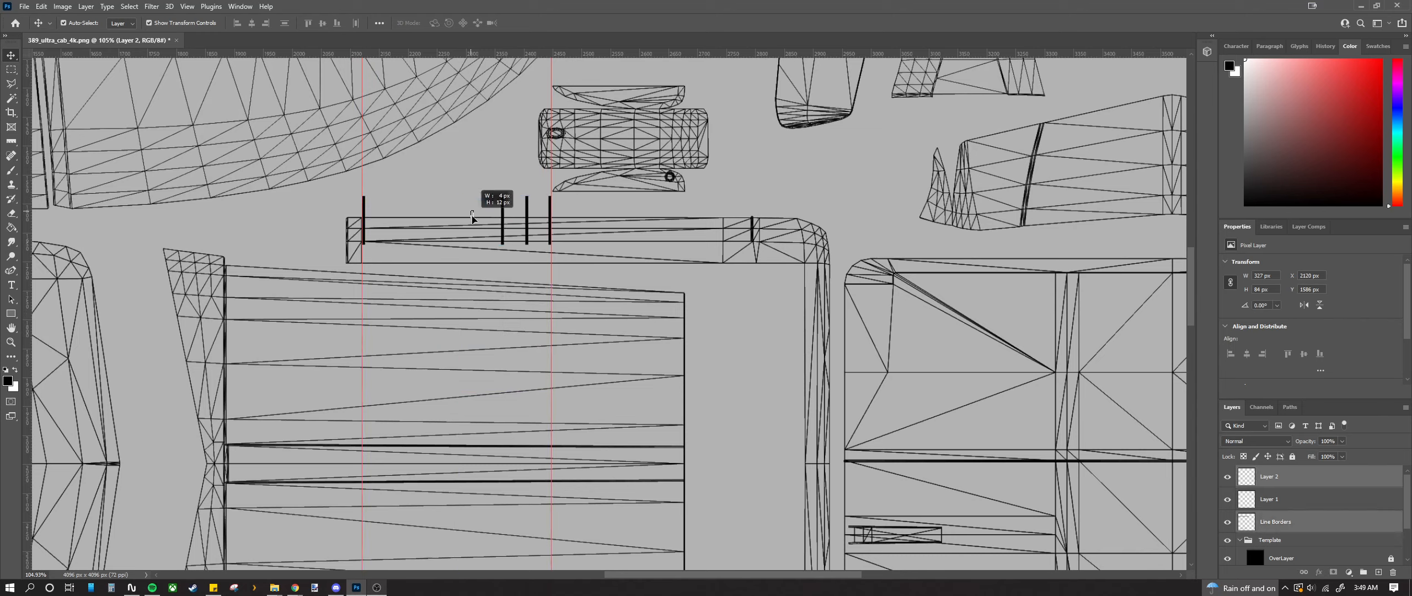
left_click(1271, 525)
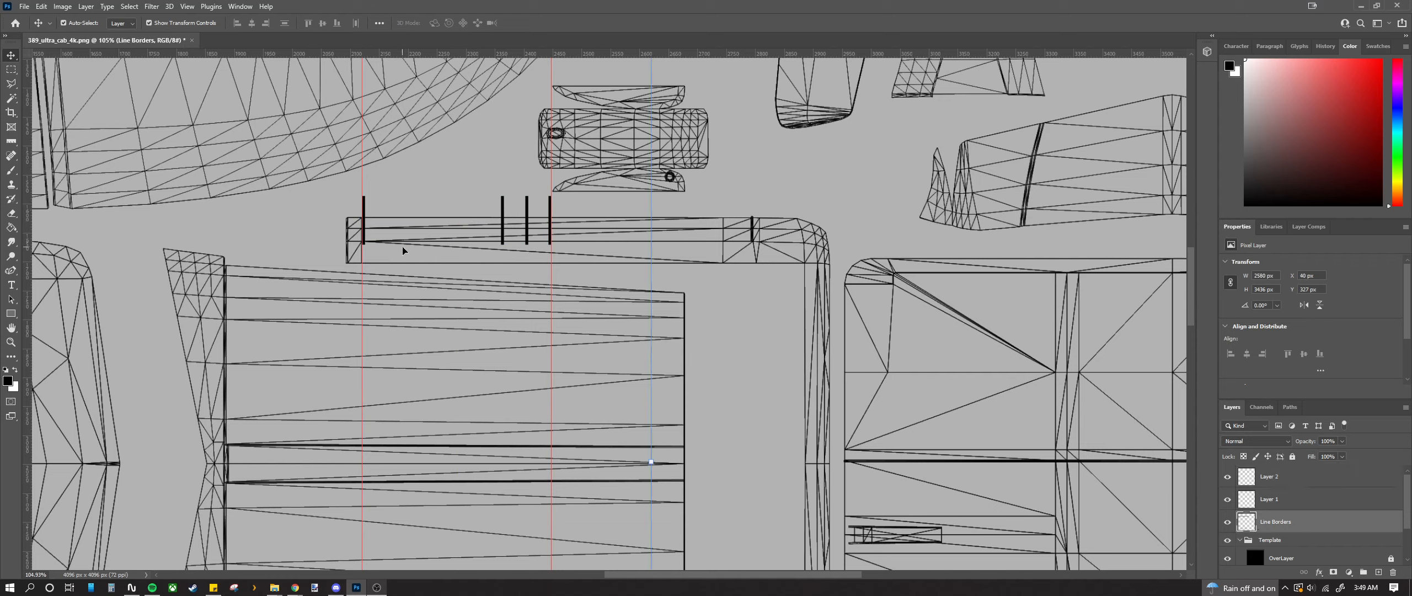
key("ctrl+z")
key("ctrl+space")
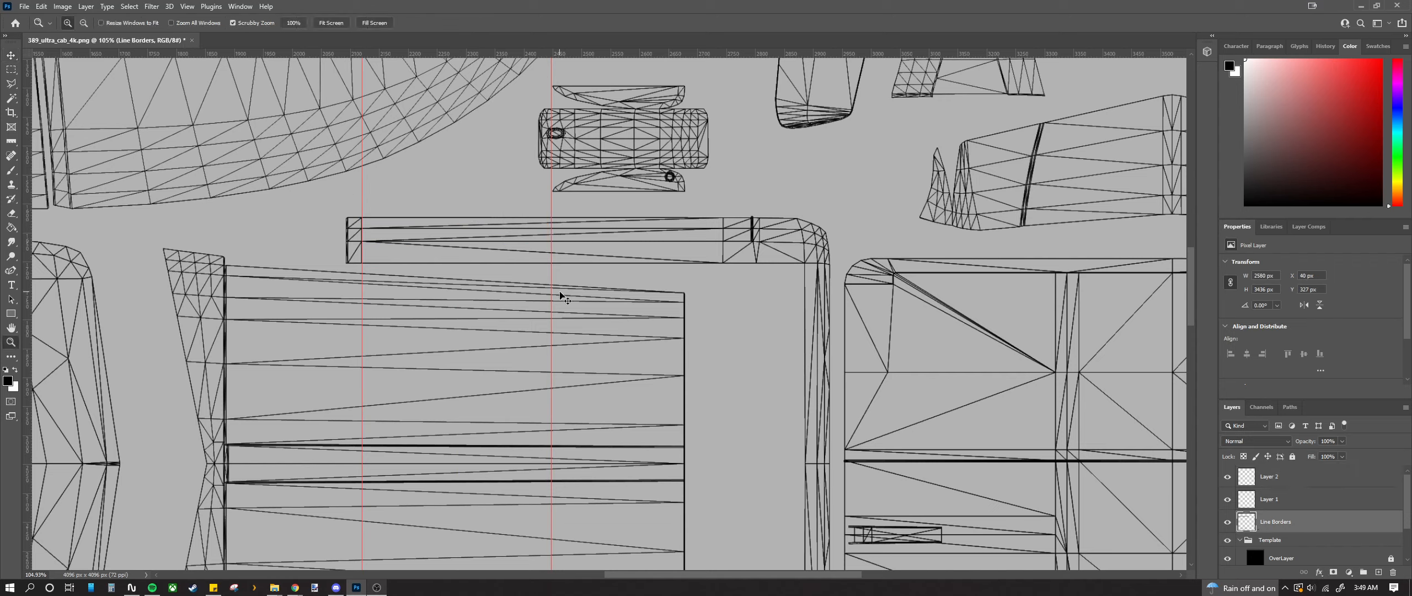
key("ctrl+shift+z")
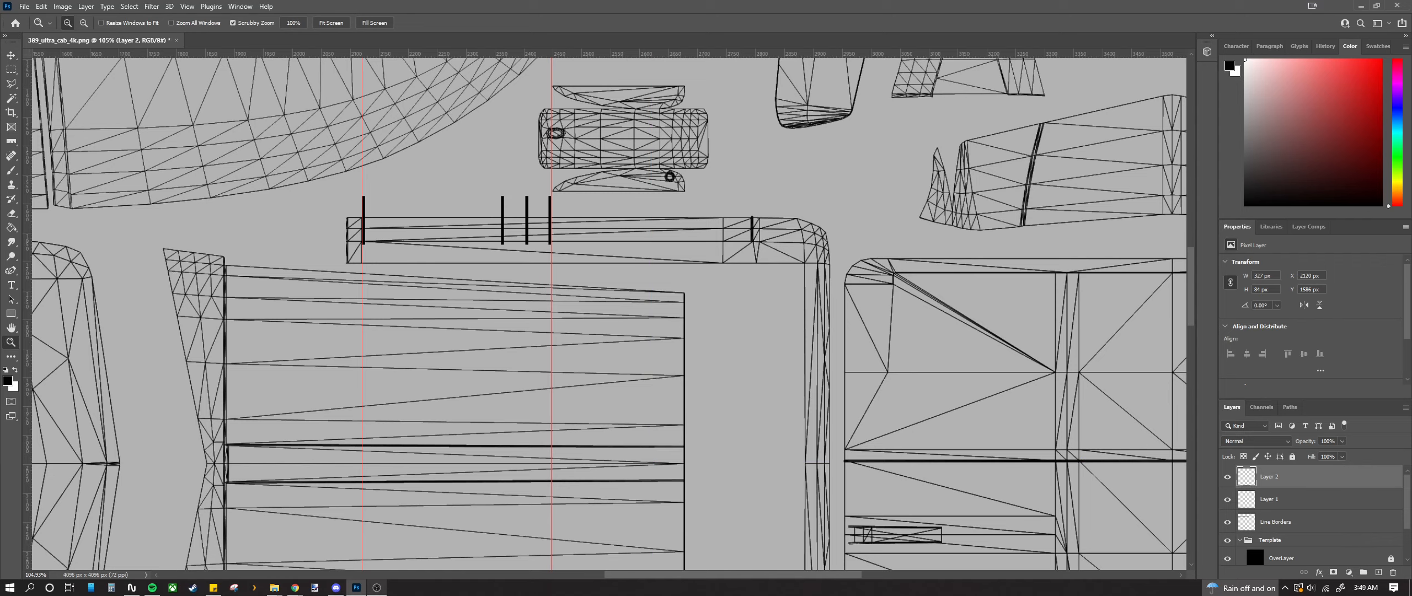
left_click(12, 58)
scroll(362, 242, "up", 8)
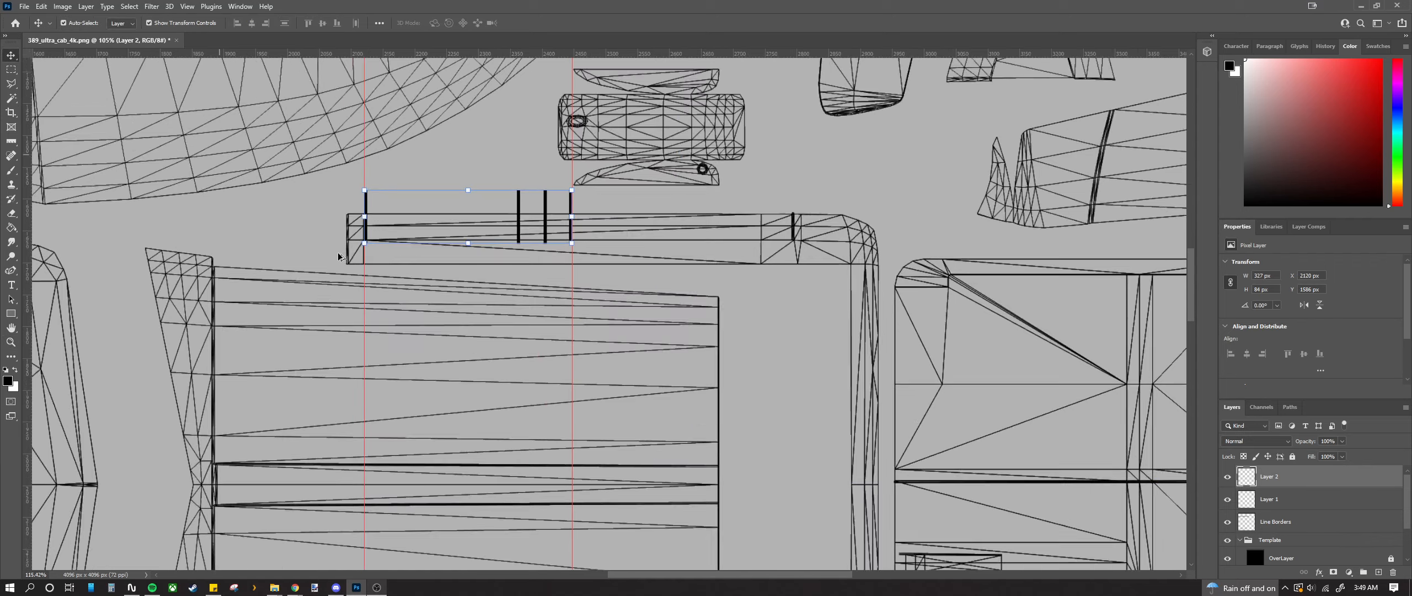
left_click_drag(407, 221, 414, 322)
scroll(398, 306, "up", 5)
scroll(414, 323, "down", 5)
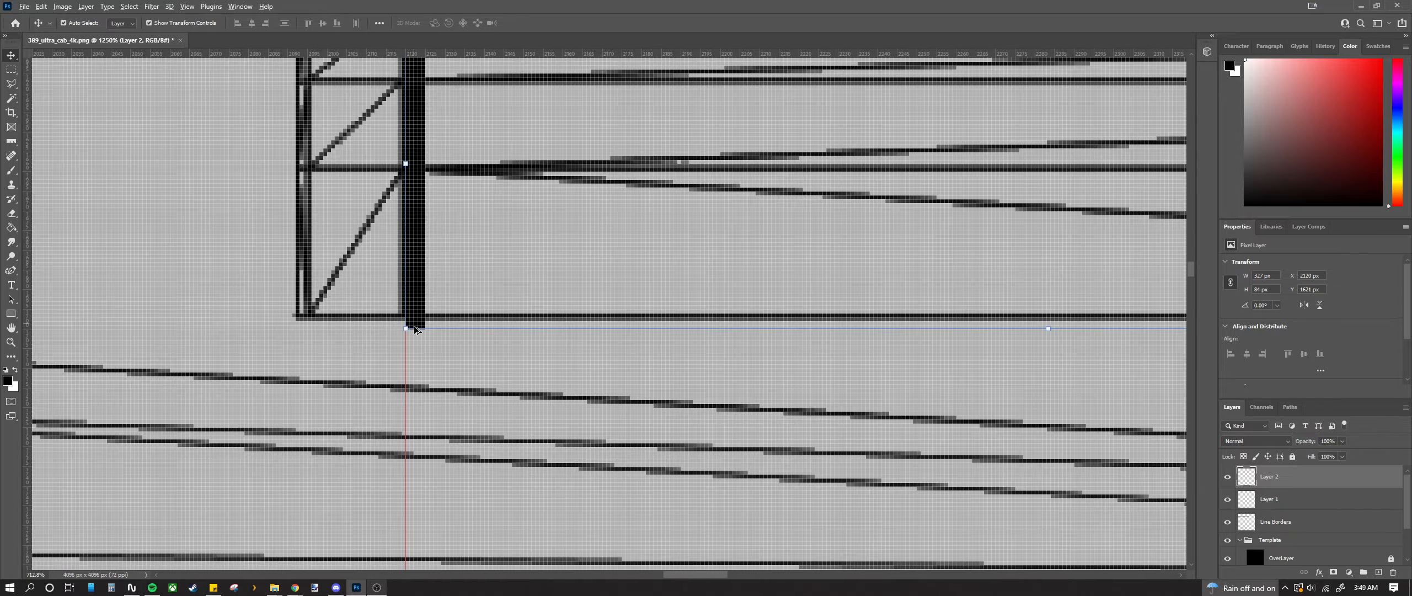
scroll(422, 187, "up", 3)
scroll(422, 190, "up", 3)
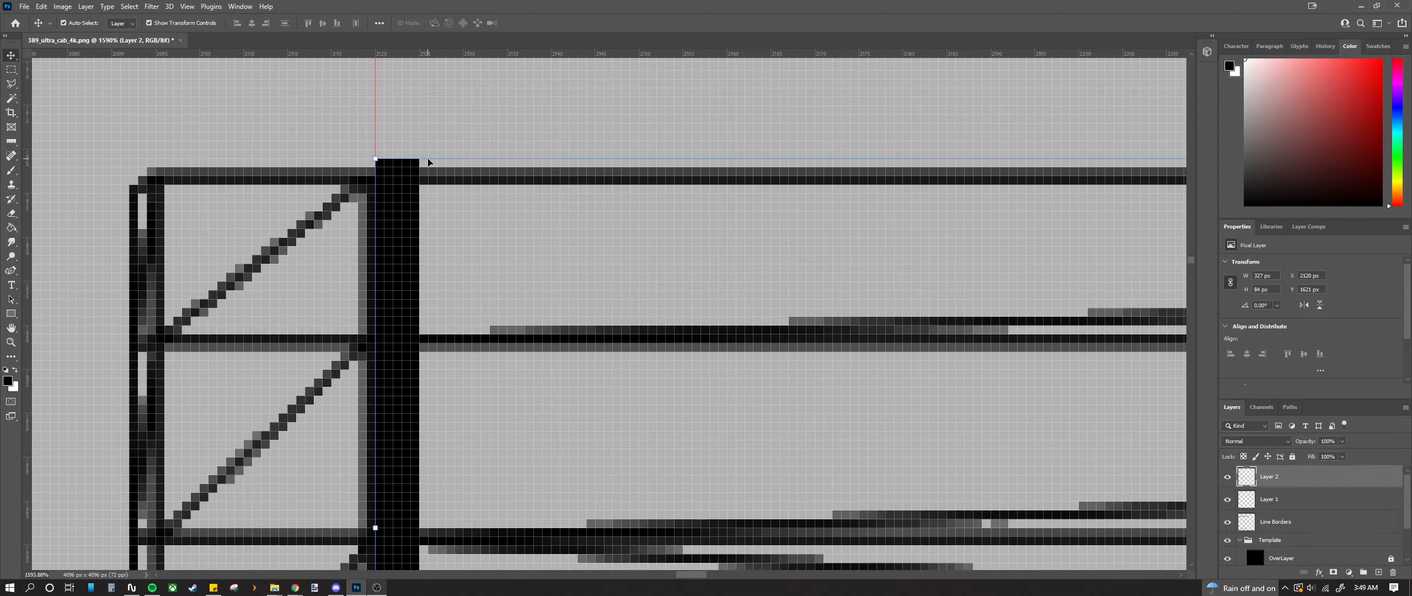
left_click_drag(430, 157, 430, 137)
scroll(429, 202, "down", 5)
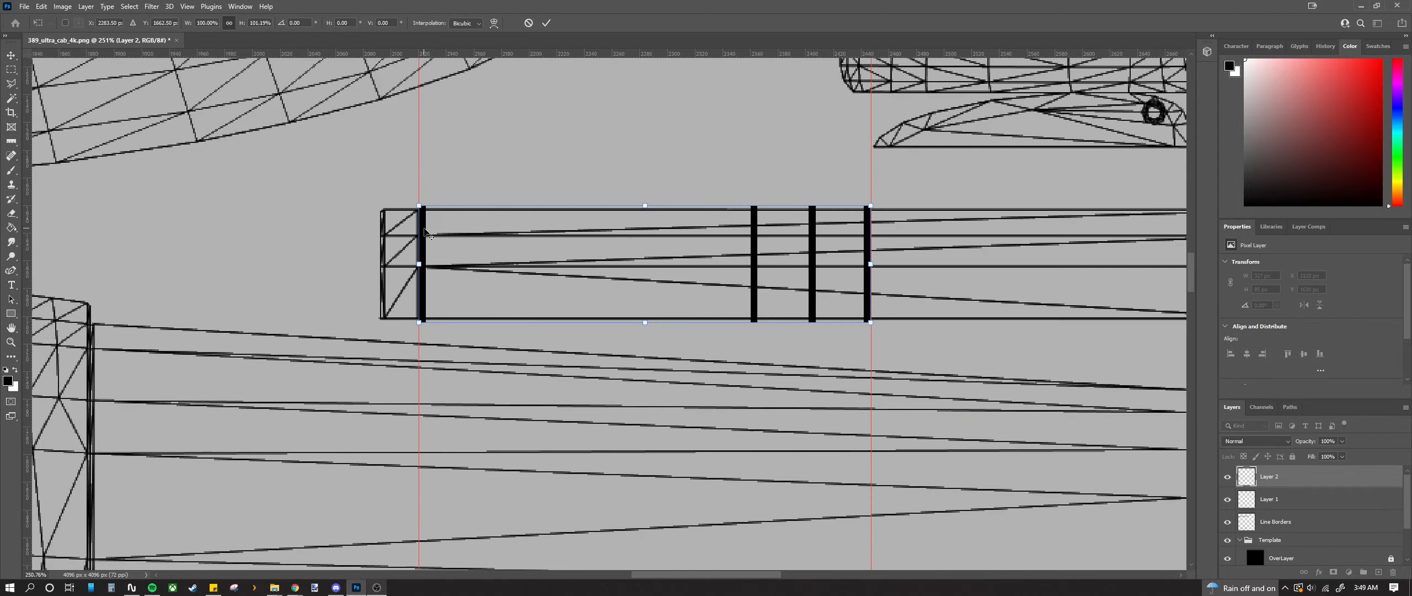
scroll(871, 353, "up", 2)
scroll(883, 353, "down", 8)
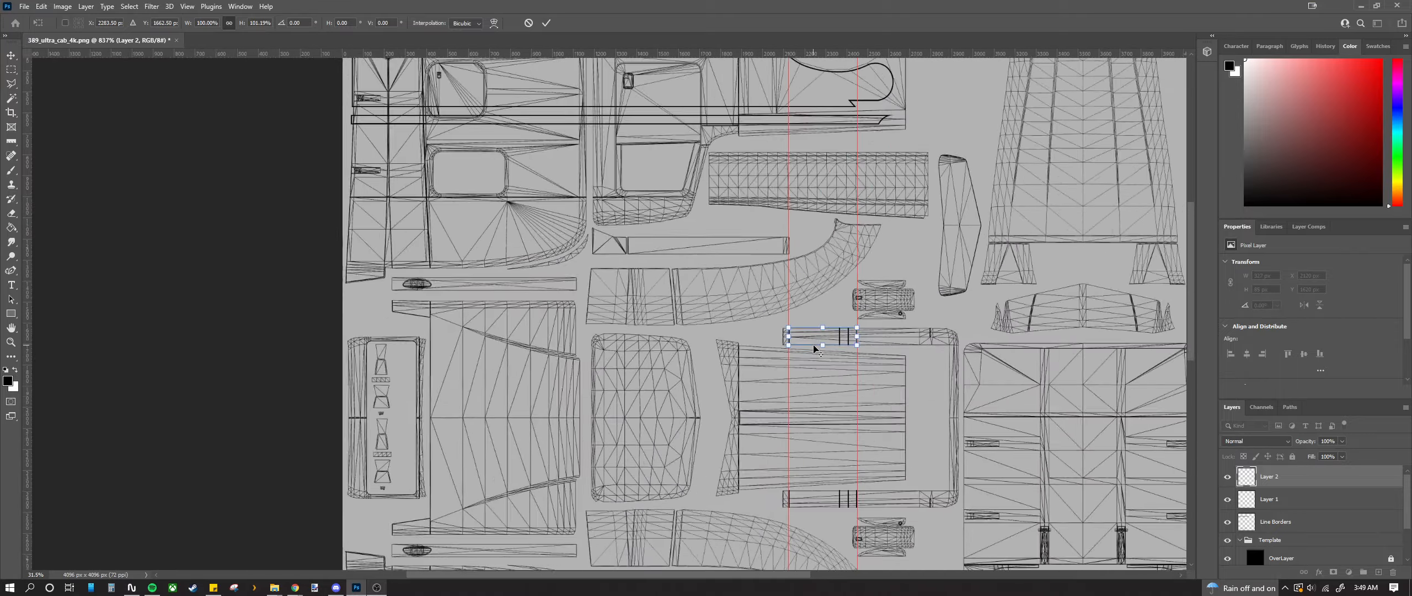
scroll(811, 349, "up", 2)
scroll(737, 378, "down", 1)
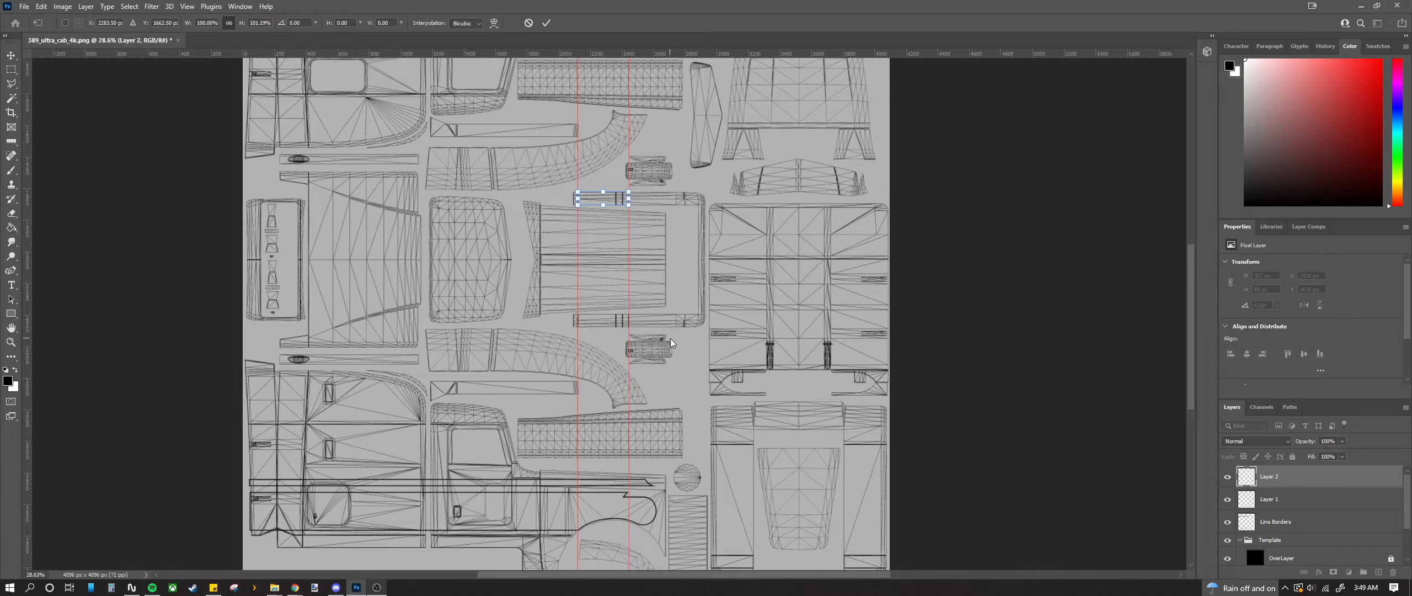
scroll(687, 204, "up", 8)
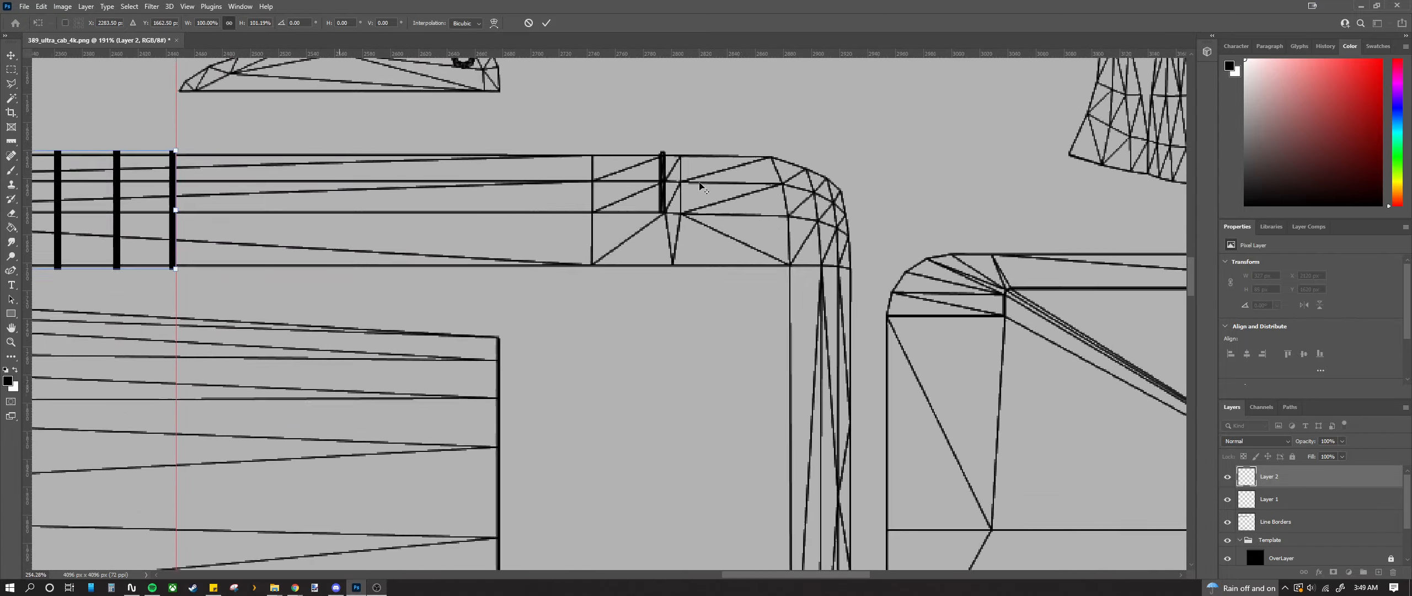
scroll(689, 176, "down", 3)
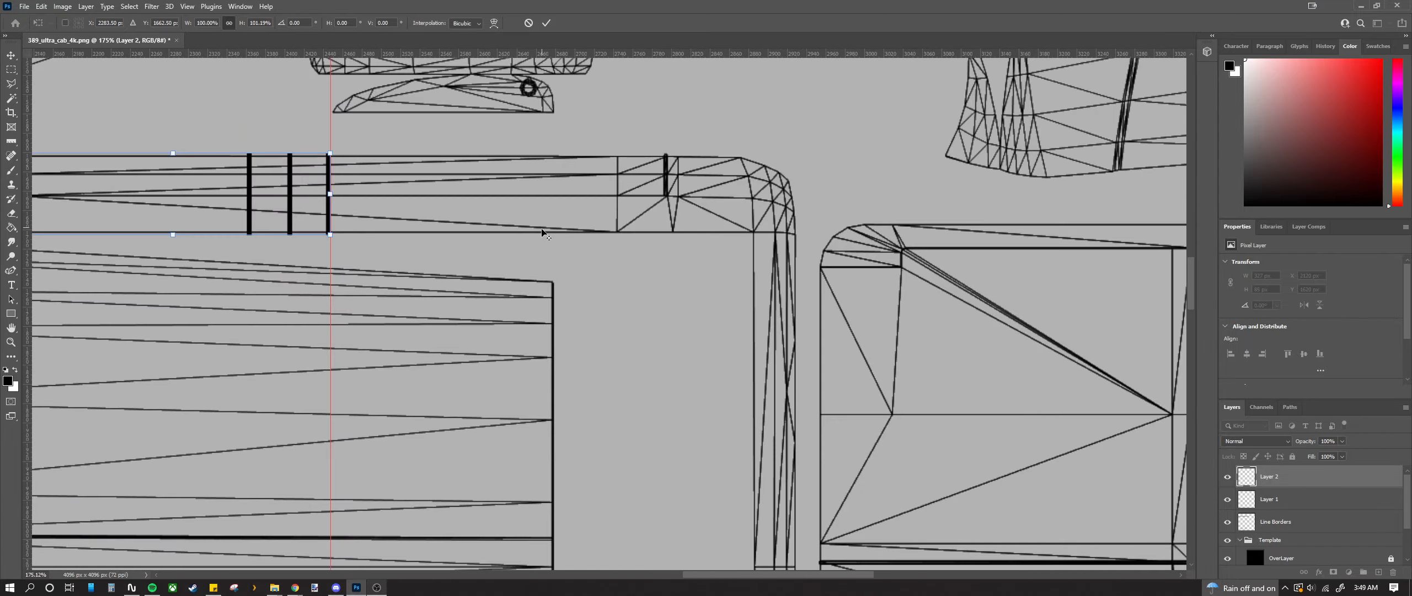
scroll(538, 234, "down", 3)
scroll(506, 295, "down", 5)
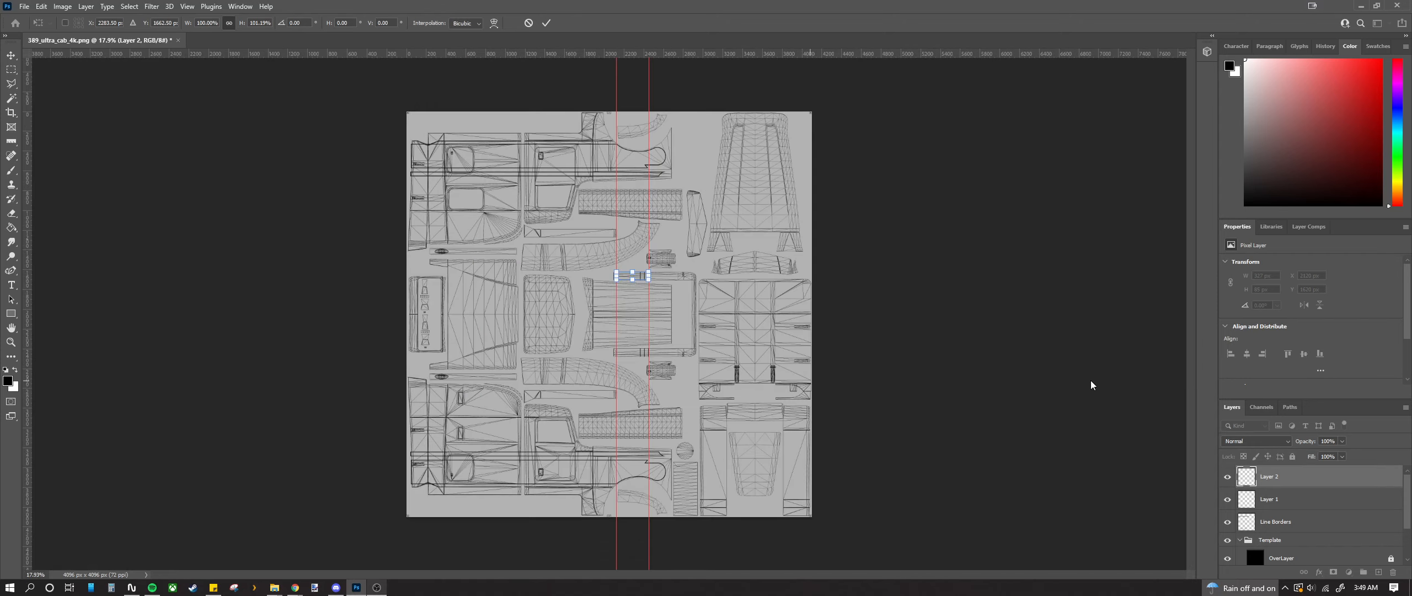
scroll(626, 501, "up", 2)
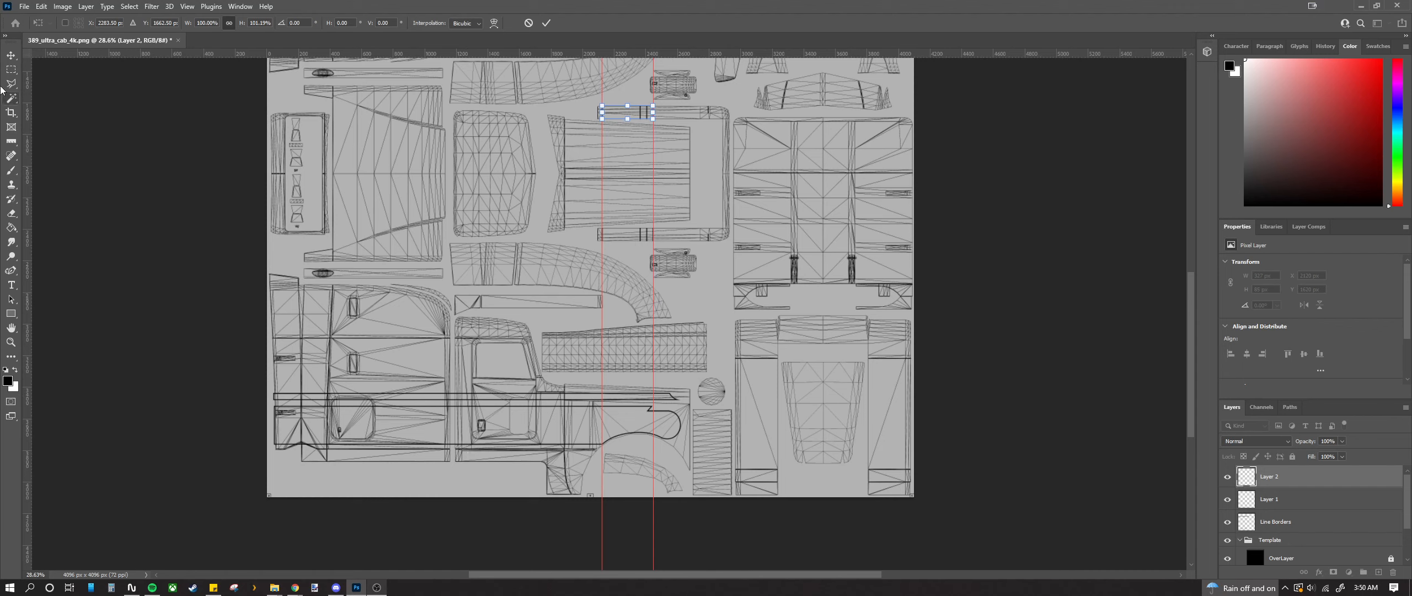
Step: Commit the bar strip transform and drag a horizontal guide below the thick line to 3092 px
left_click(7, 68)
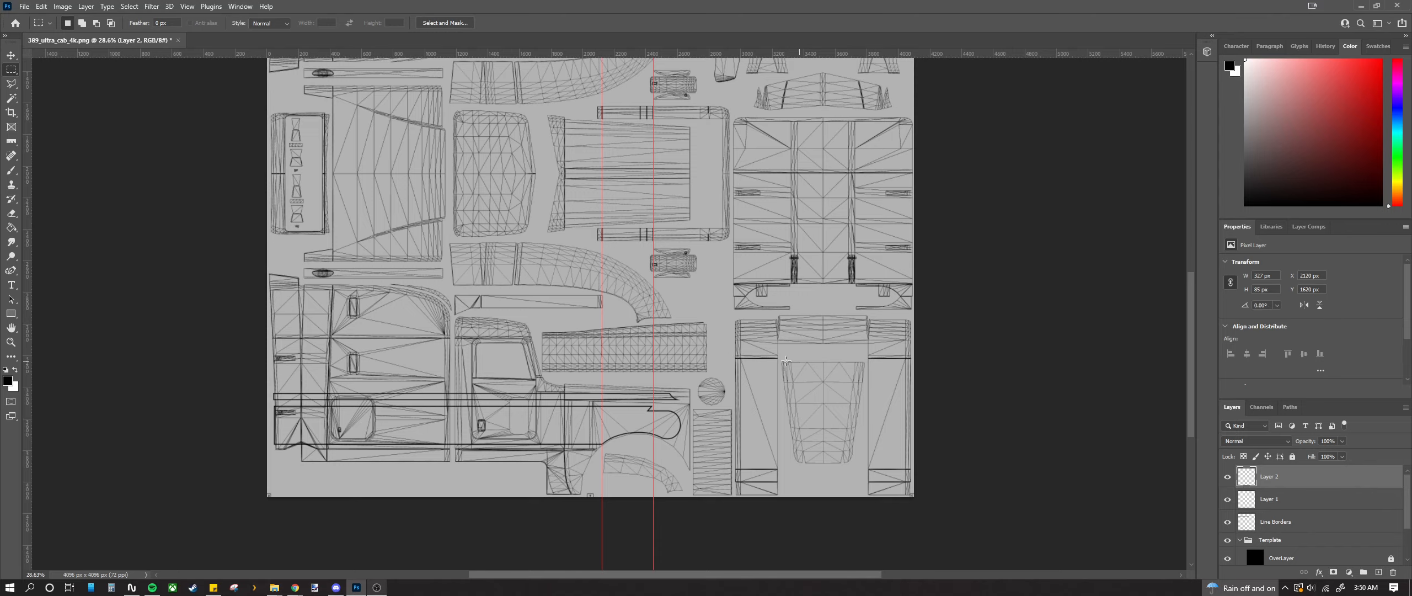
scroll(762, 358, "up", 12)
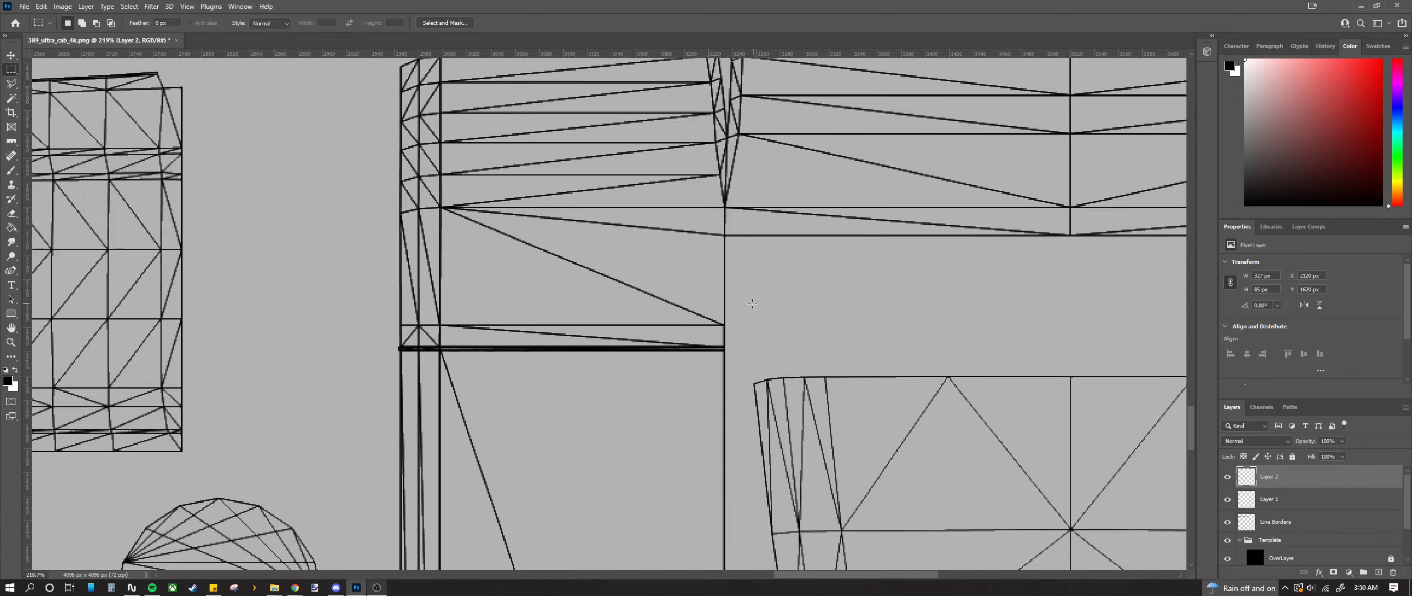
scroll(751, 302, "down", 10)
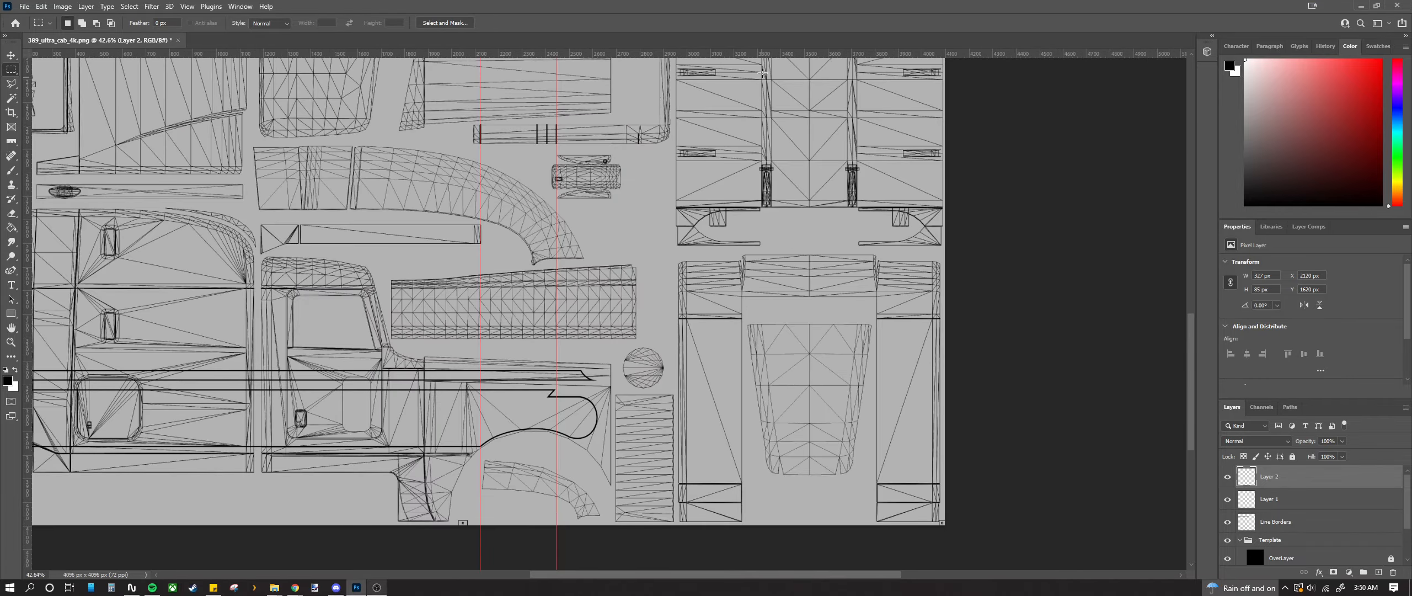
scroll(203, 283, "up", 10)
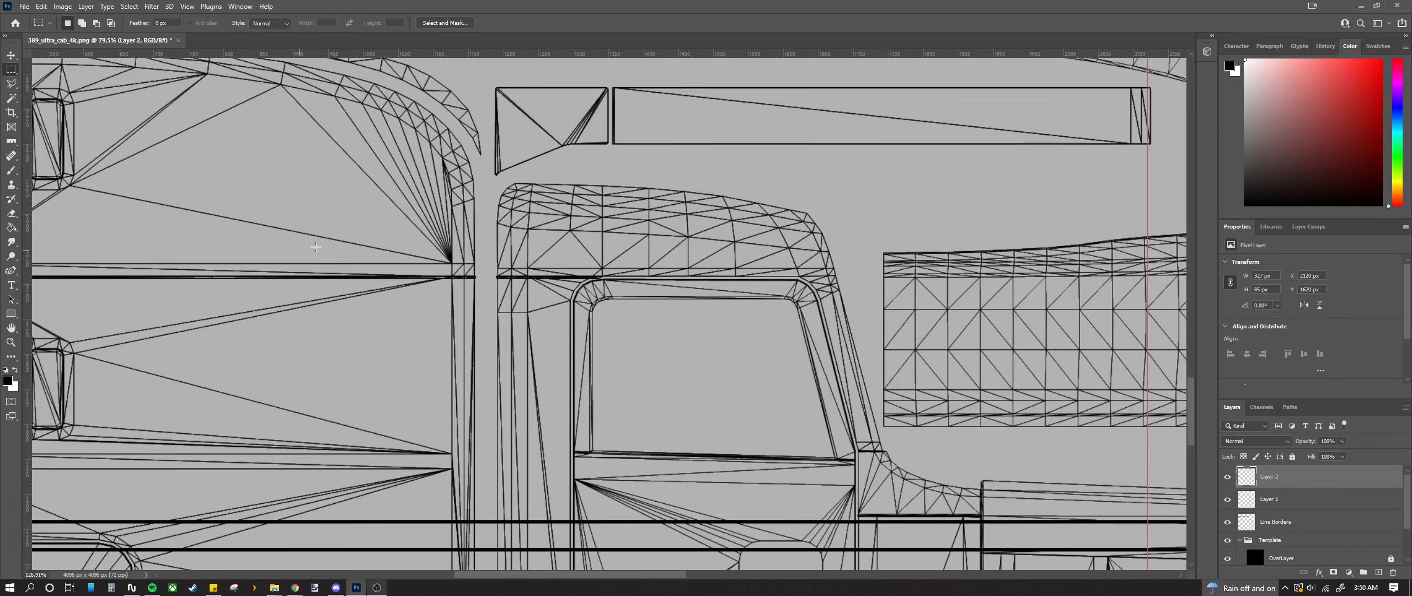
left_click_drag(513, 57, 551, 322)
scroll(607, 340, "up", 2)
scroll(608, 341, "up", 2)
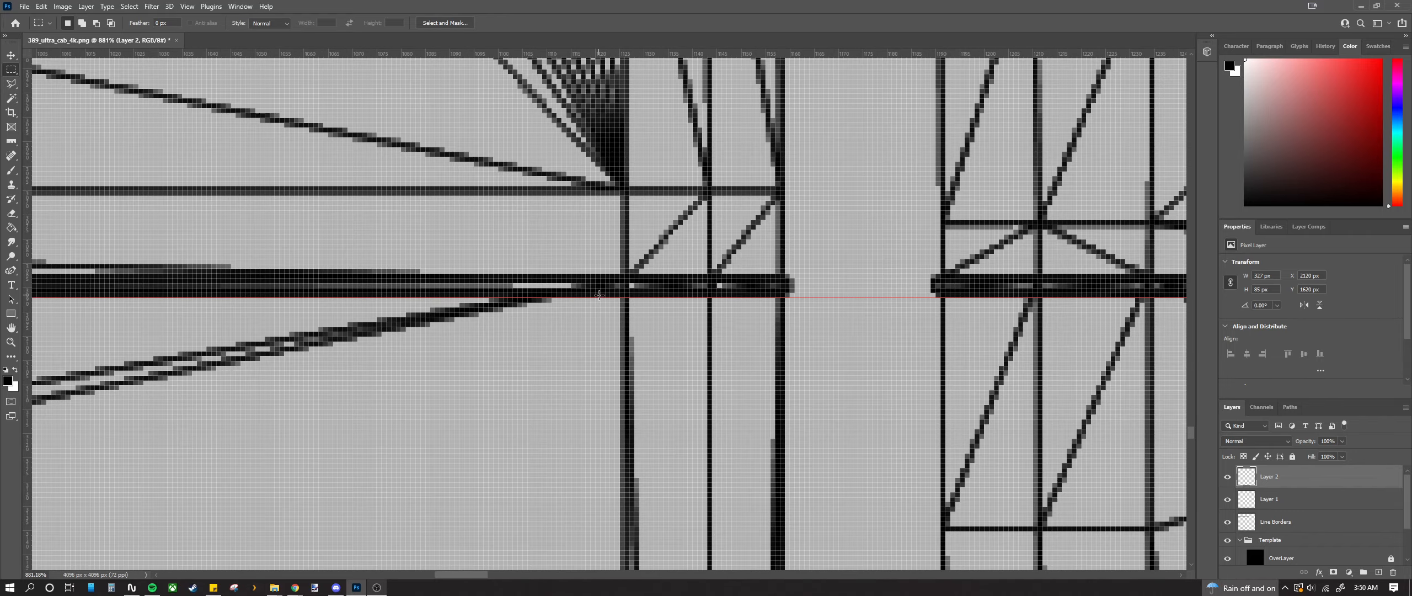
left_click(14, 54)
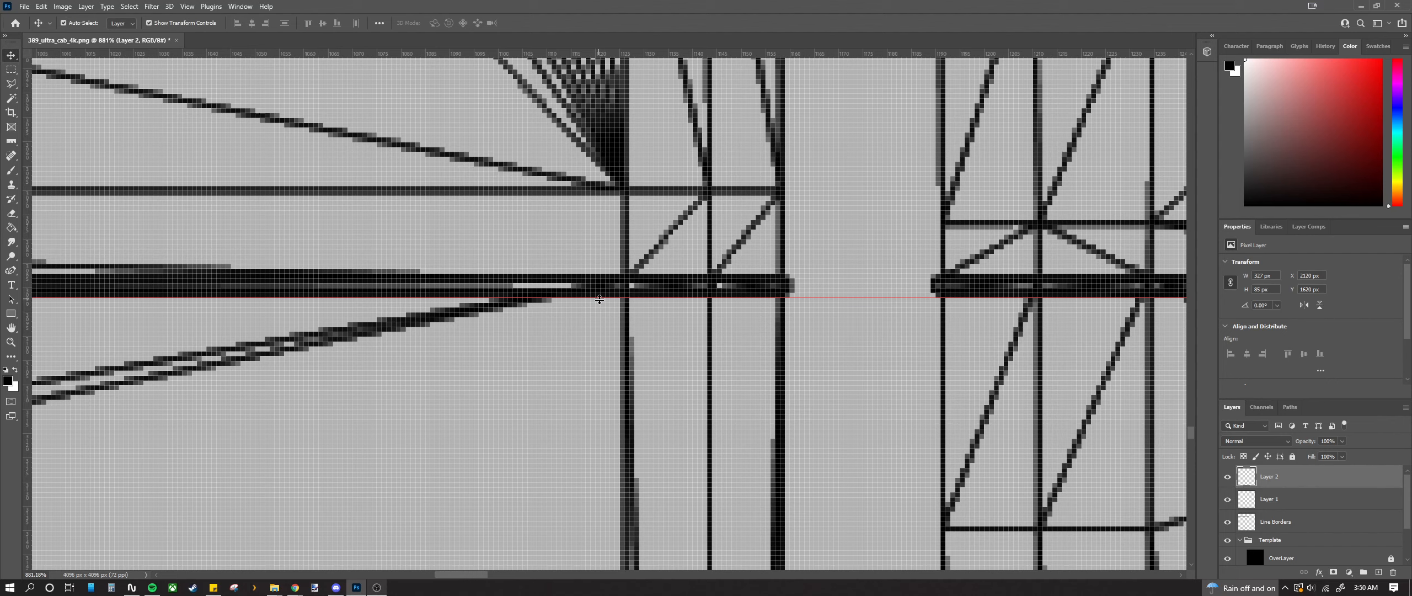
mouse_move(600, 299)
left_mouse_down()
mouse_move(576, 298)
mouse_move(572, 322)
mouse_move(575, 299)
left_mouse_up()
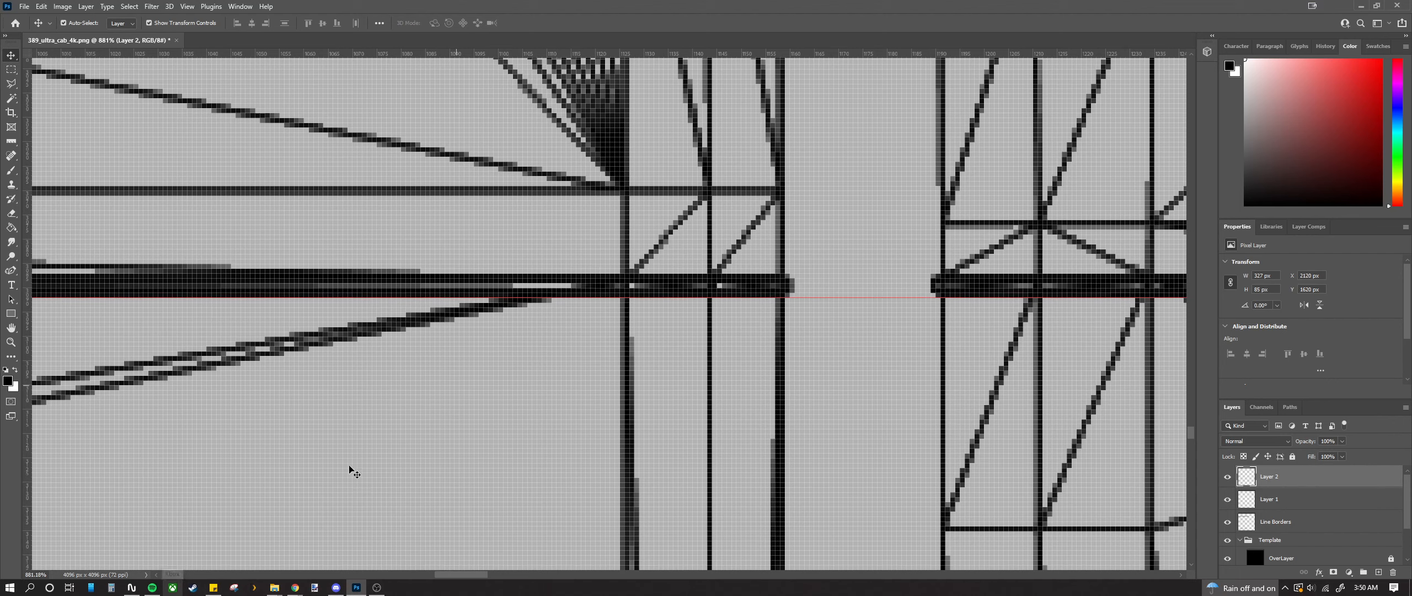
Step: Work out the 344 px spacing in Calculator and add a second horizontal guide at 3436 px
left_click(112, 588)
left_click_drag(1060, 131, 0, 105)
scroll(430, 320, "down", 7)
scroll(431, 323, "down", 4)
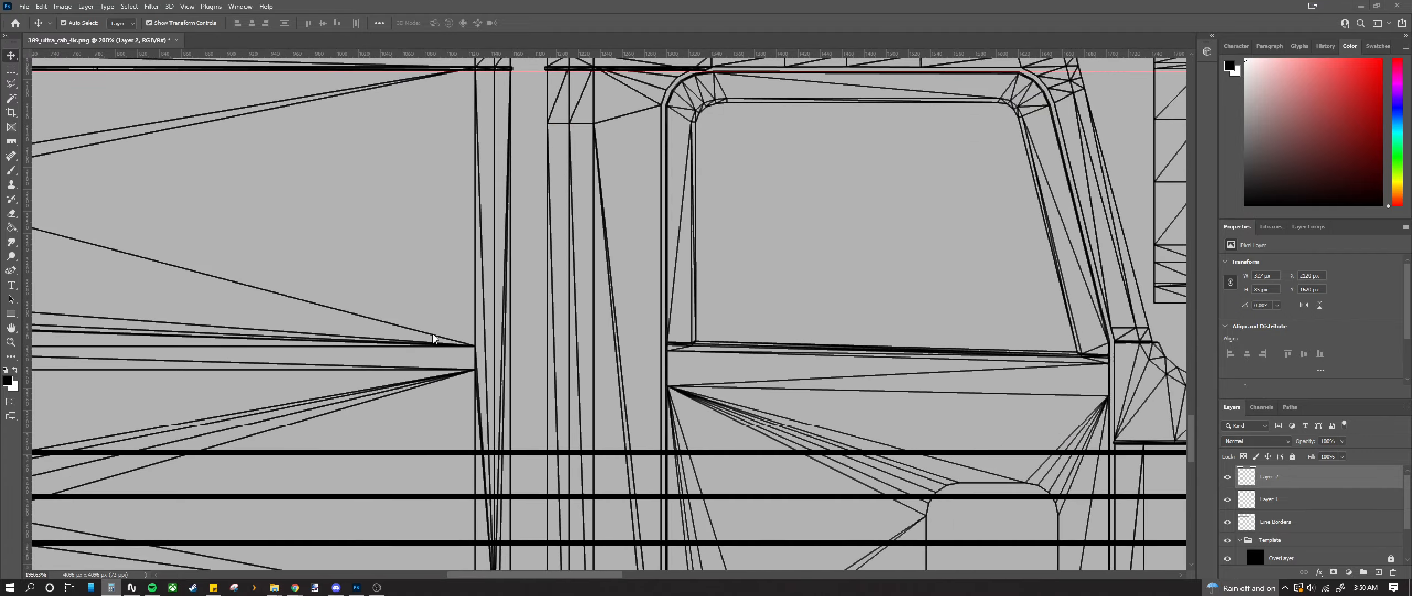
scroll(461, 370, "down", 4)
scroll(469, 430, "up", 12)
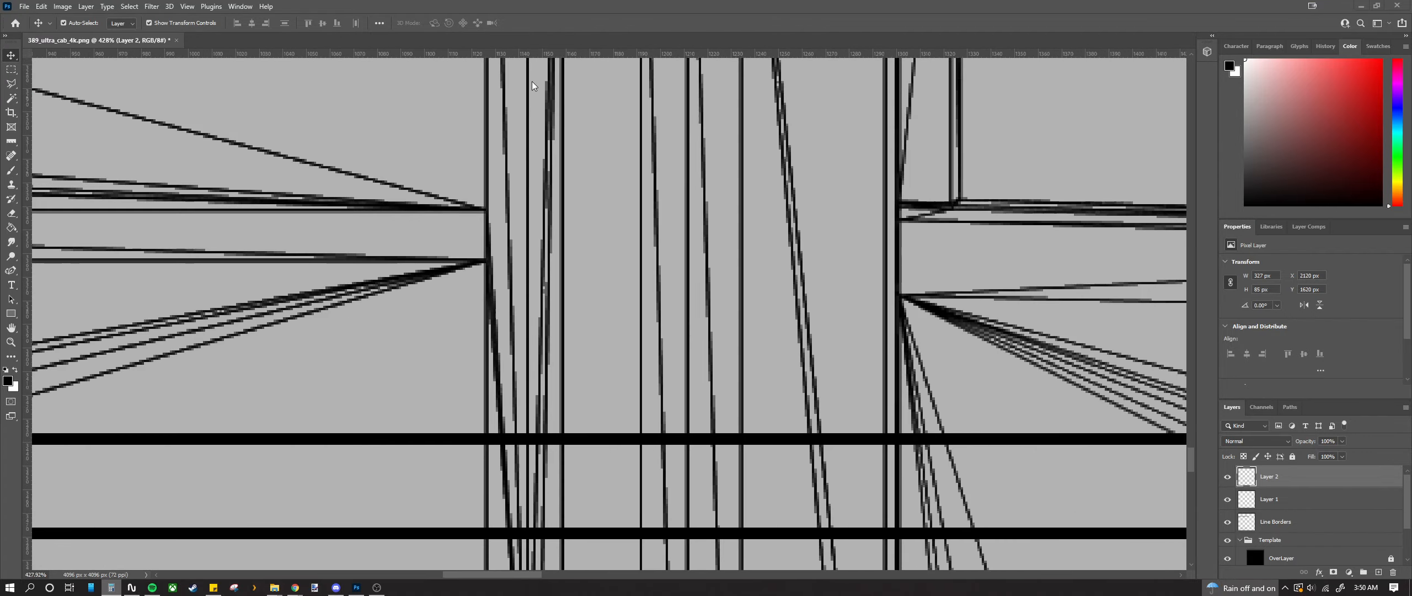
left_click(513, 350)
left_click_drag(512, 54, 501, 434)
key("alt+Tab")
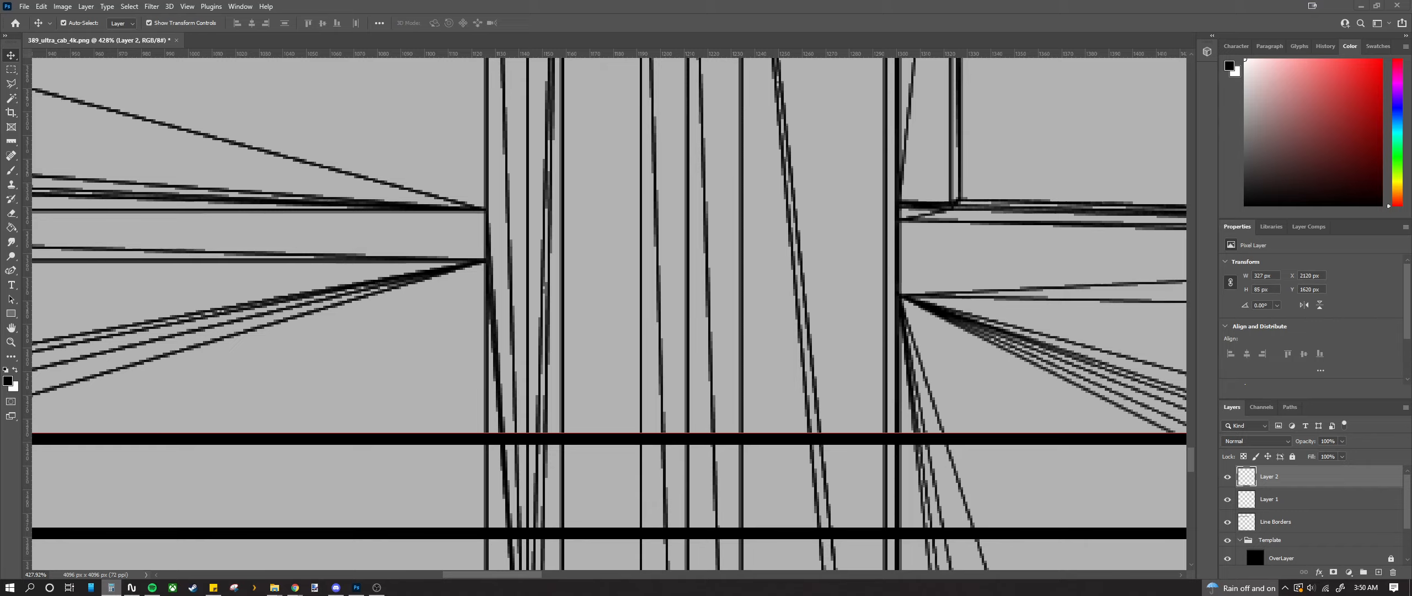
left_click_drag(0, 105, 0, 205)
scroll(474, 383, "down", 6)
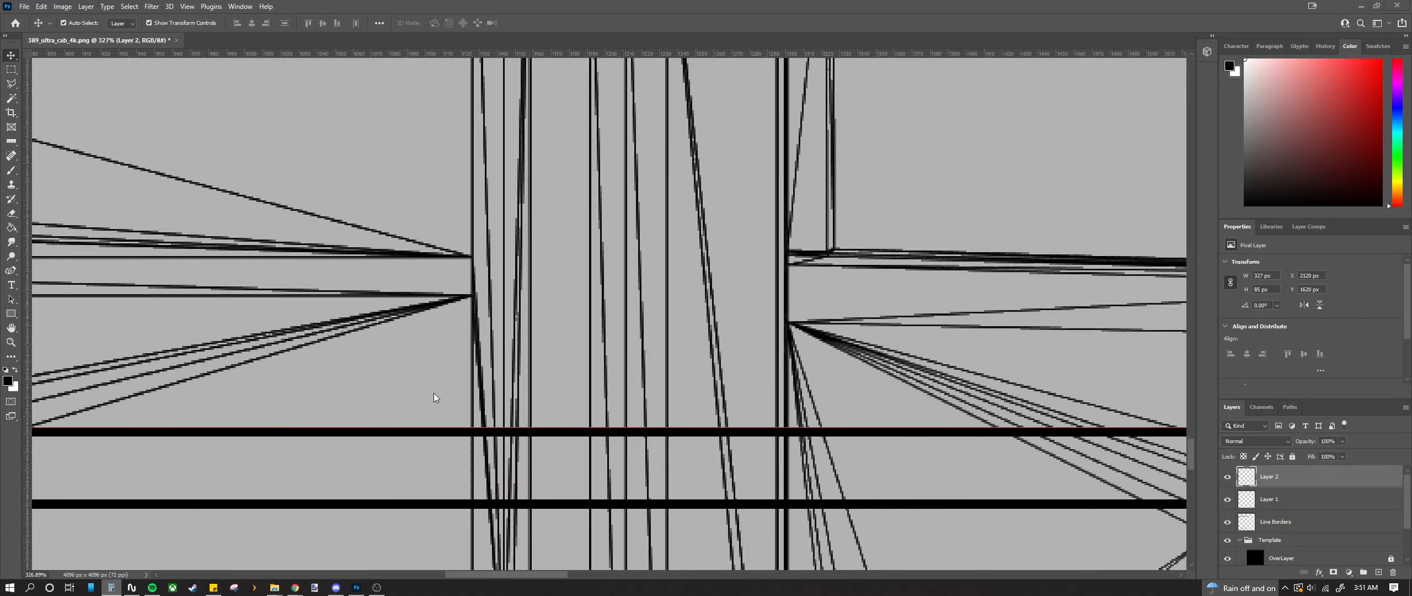
scroll(403, 382, "up", 4)
scroll(523, 282, "up", 3)
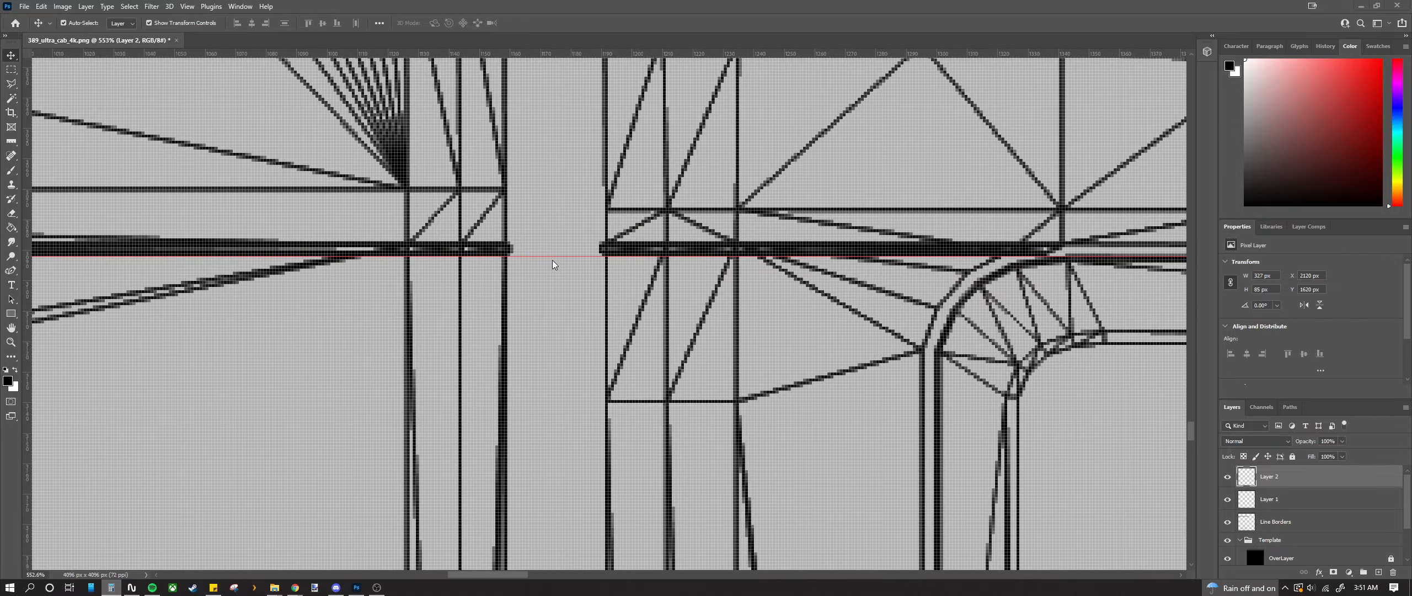
left_click_drag(549, 258, 549, 257)
scroll(126, 356, "down", 15)
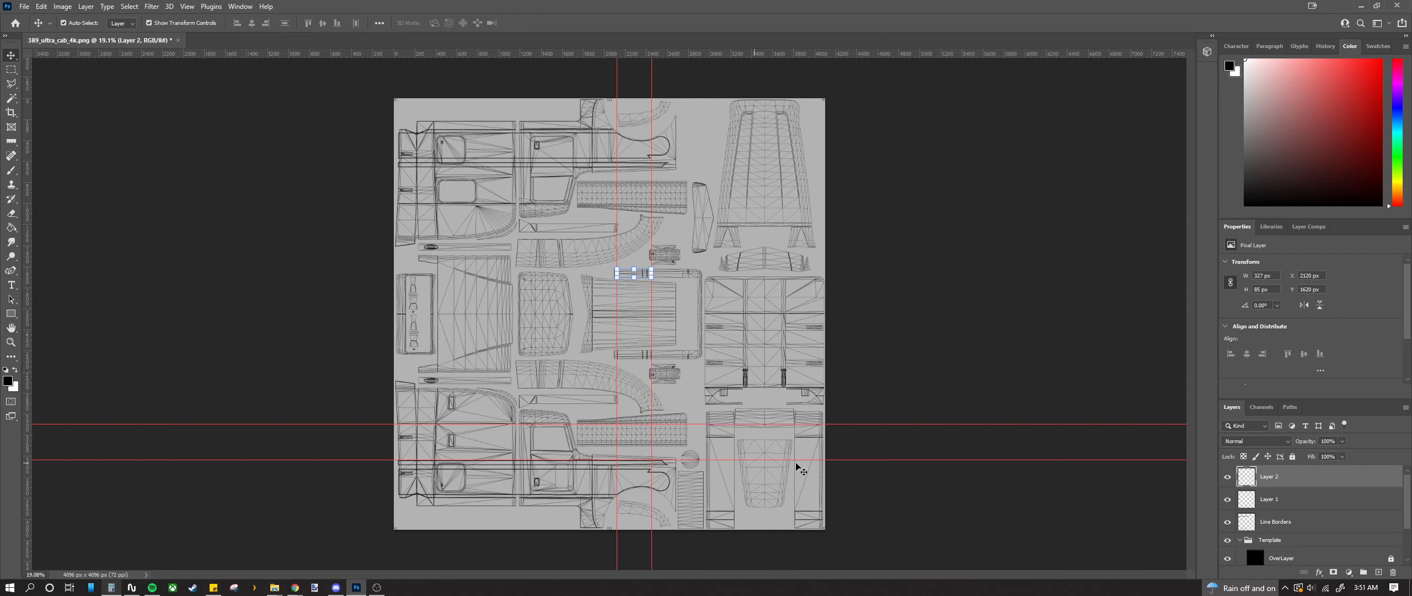
Step: Move one horizontal guide down to about 3220 px on the thick edge line
scroll(739, 474, "up", 10)
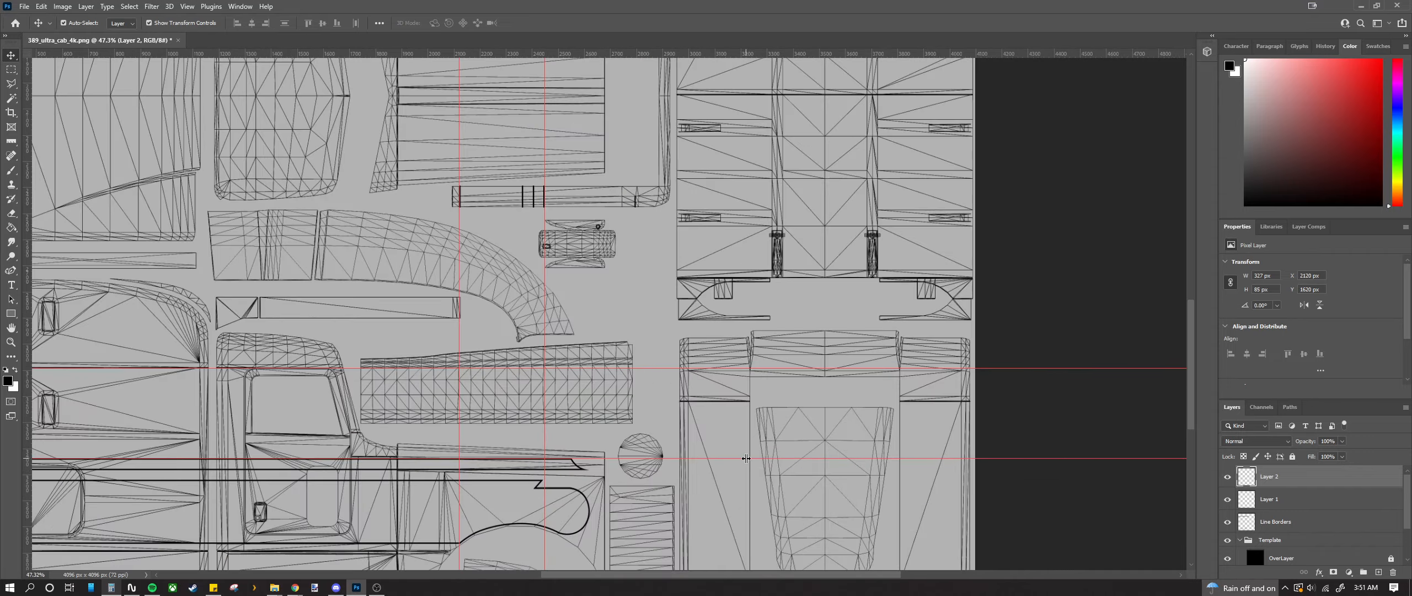
scroll(754, 258, "up", 4)
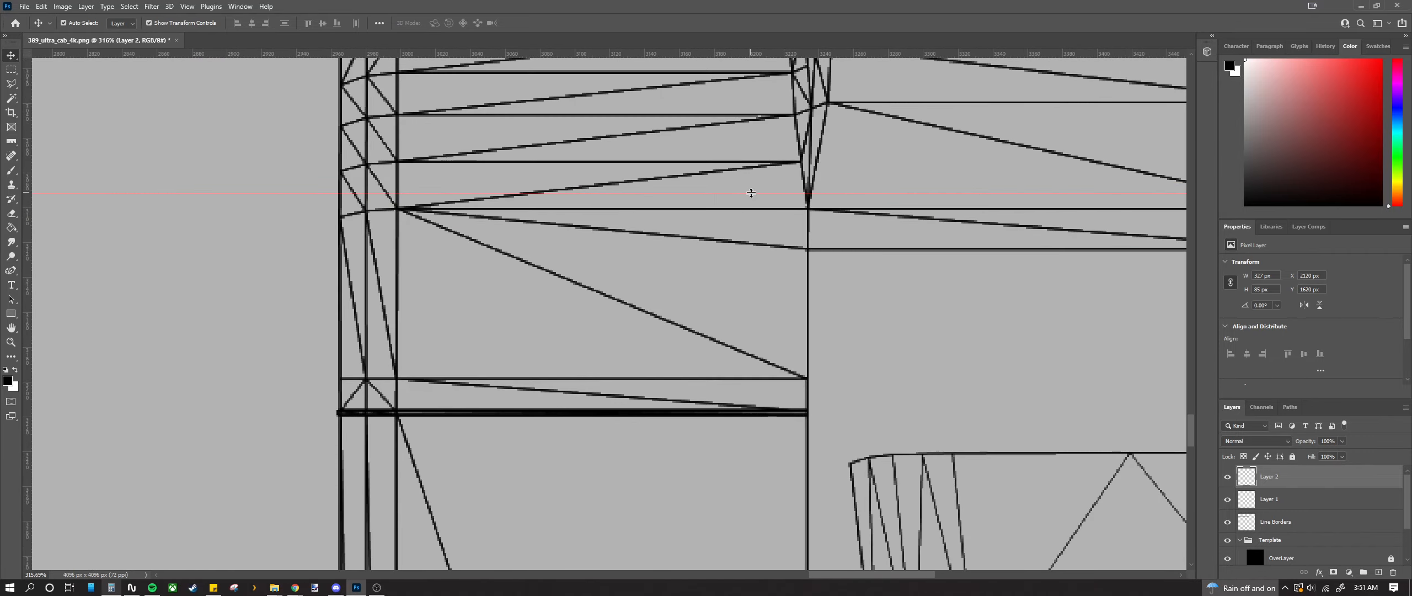
left_click_drag(751, 193, 766, 417)
scroll(448, 436, "up", 3)
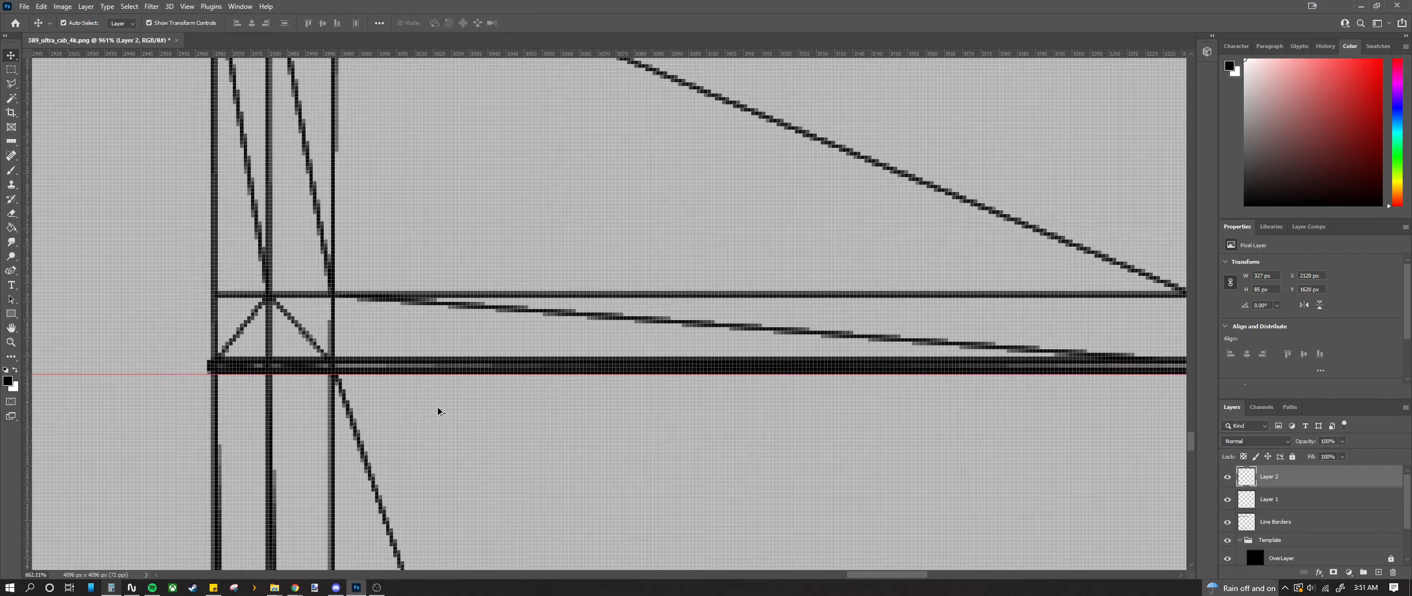
left_click_drag(452, 387, 454, 385)
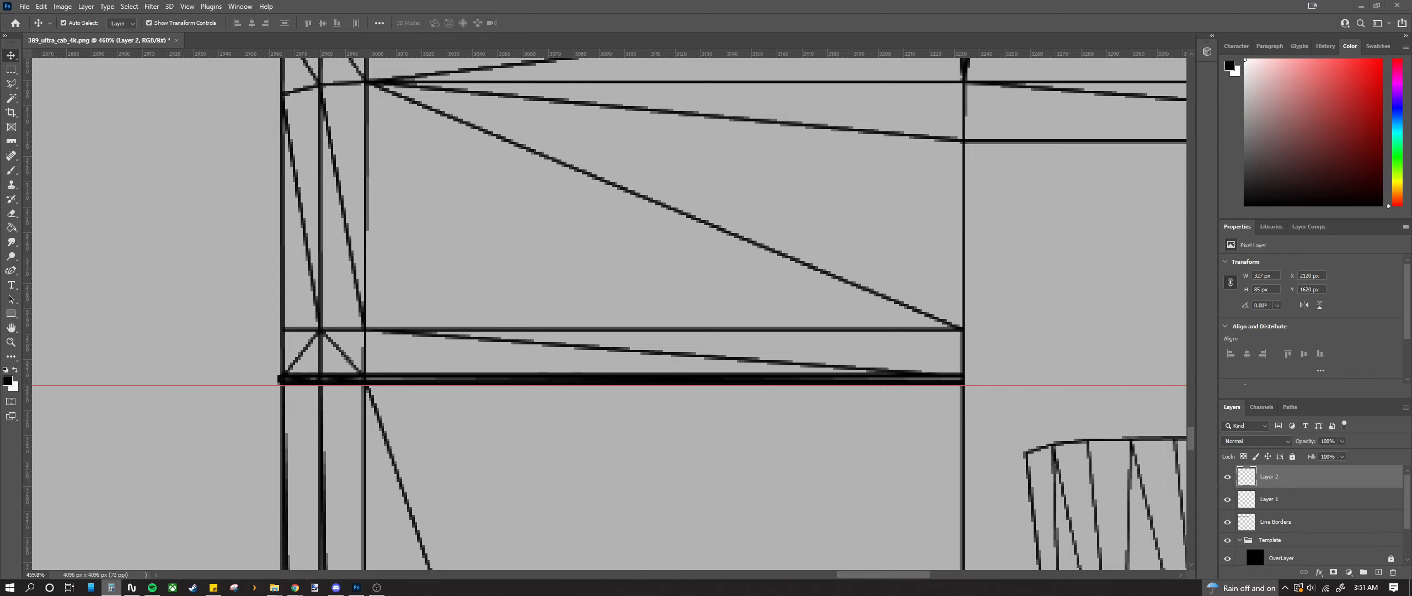
Step: Move the other horizontal guide to about 3515 px, aligned with the panel edge
scroll(441, 375, "down", 5)
scroll(436, 386, "down", 3)
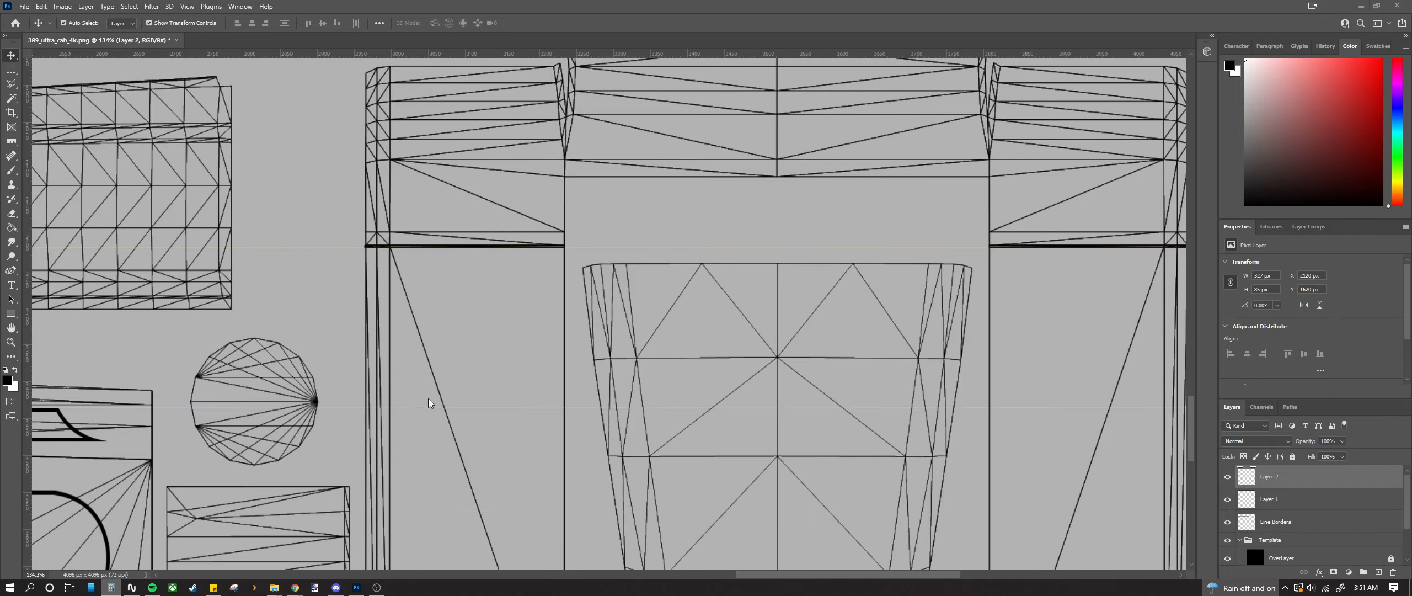
left_click_drag(421, 408, 429, 504)
scroll(437, 515, "up", 12)
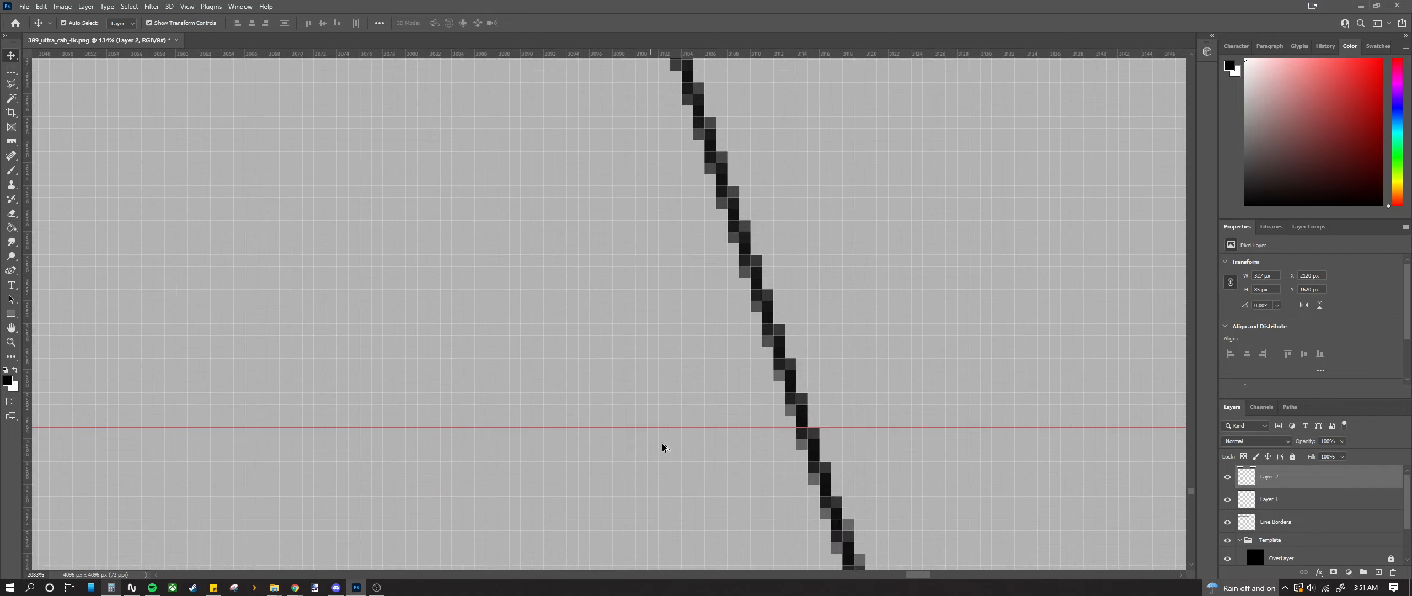
left_click_drag(691, 414, 687, 399)
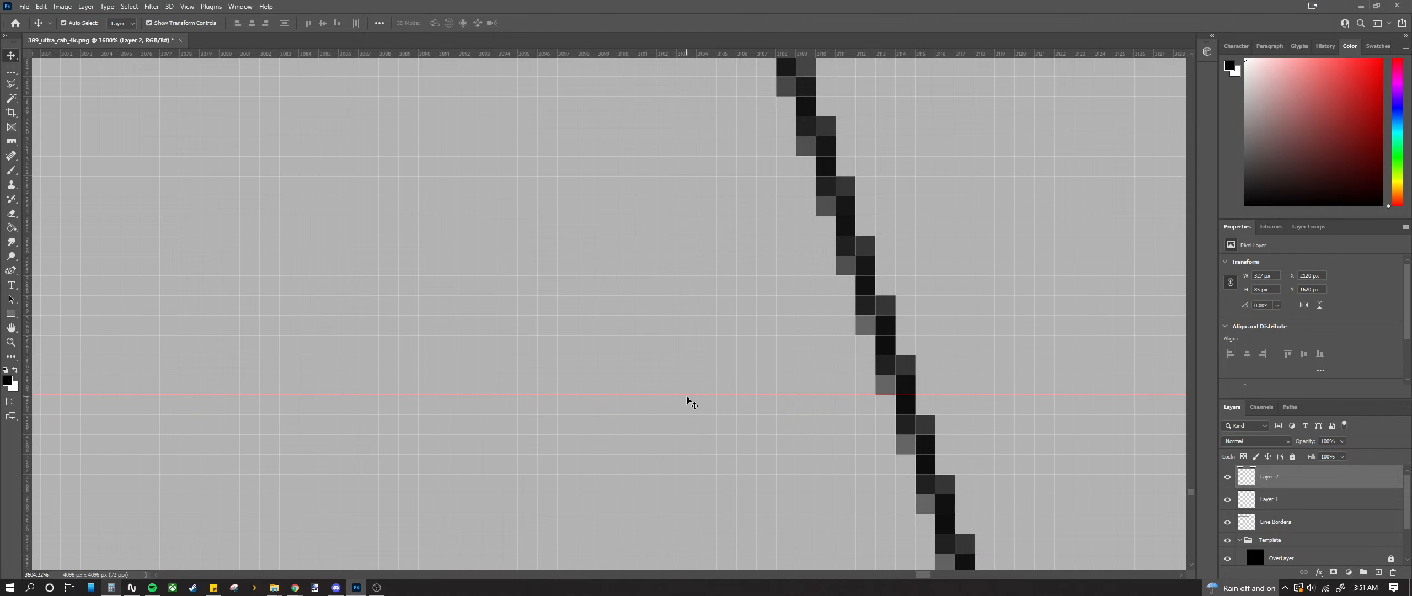
scroll(687, 399, "down", 9)
scroll(675, 398, "down", 6)
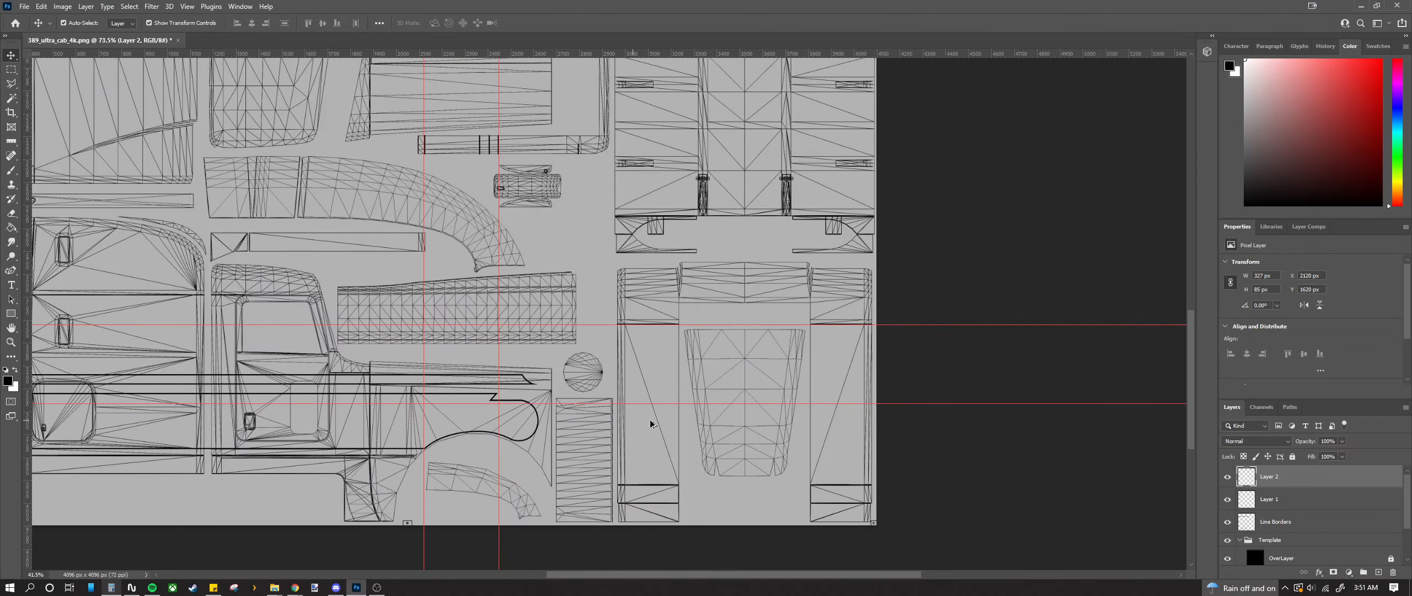
scroll(645, 410, "down", 2)
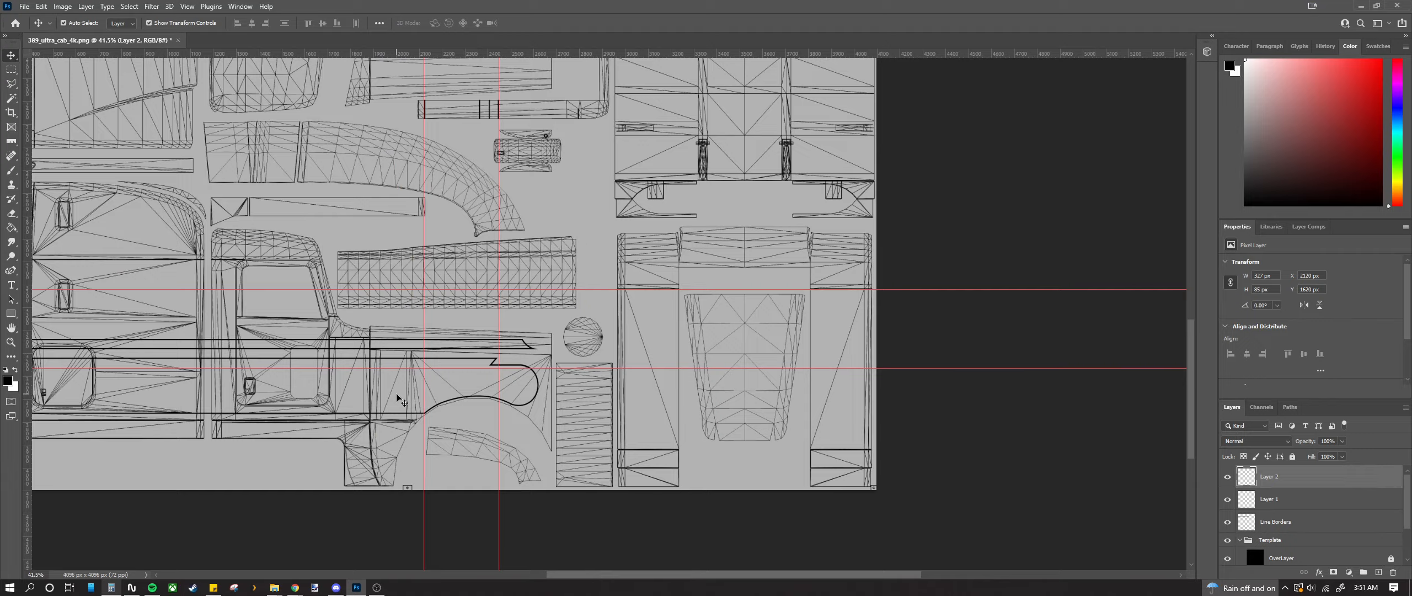
scroll(186, 373, "up", 3)
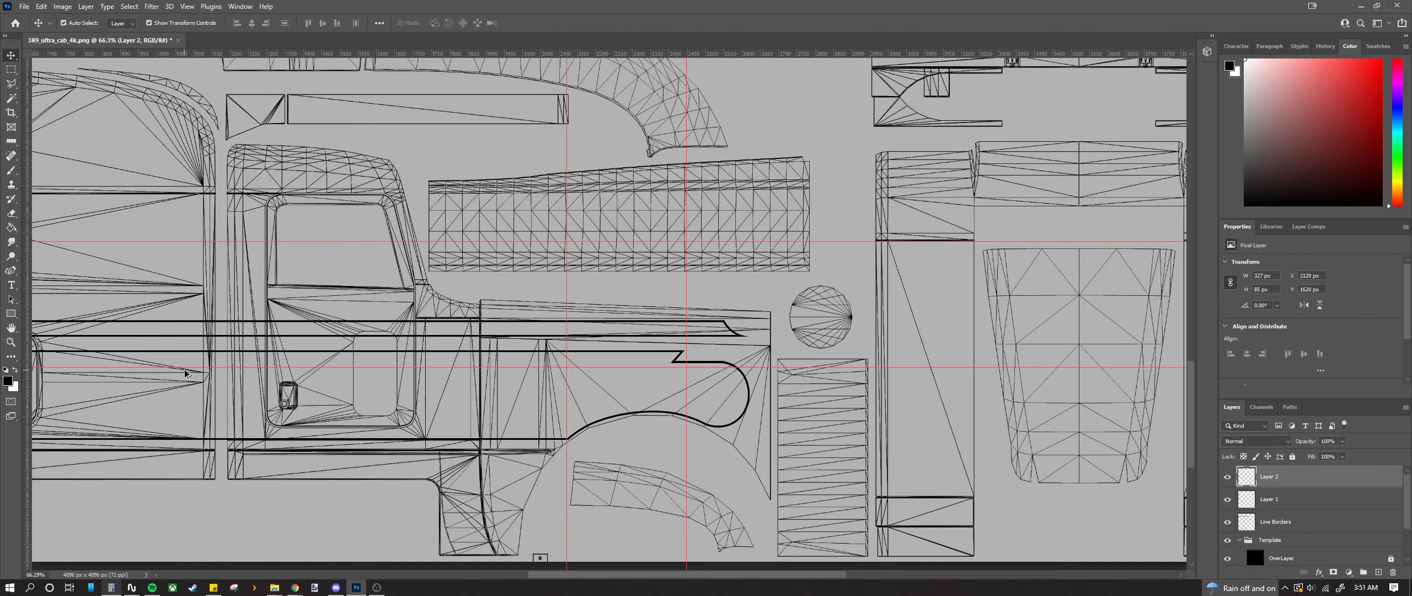
scroll(213, 375, "down", 2)
scroll(882, 403, "up", 7)
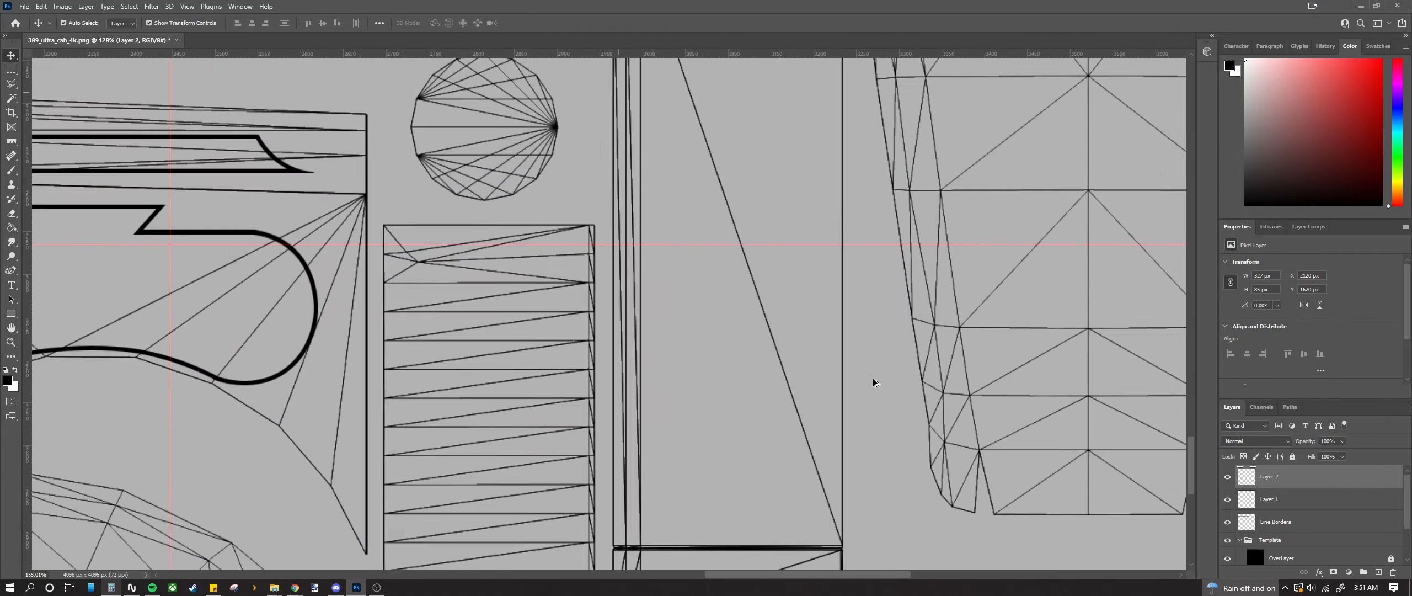
Step: Paste the black bars, rotate them horizontal, snap them onto the guide and scale to about 107%
key("ctrl+v")
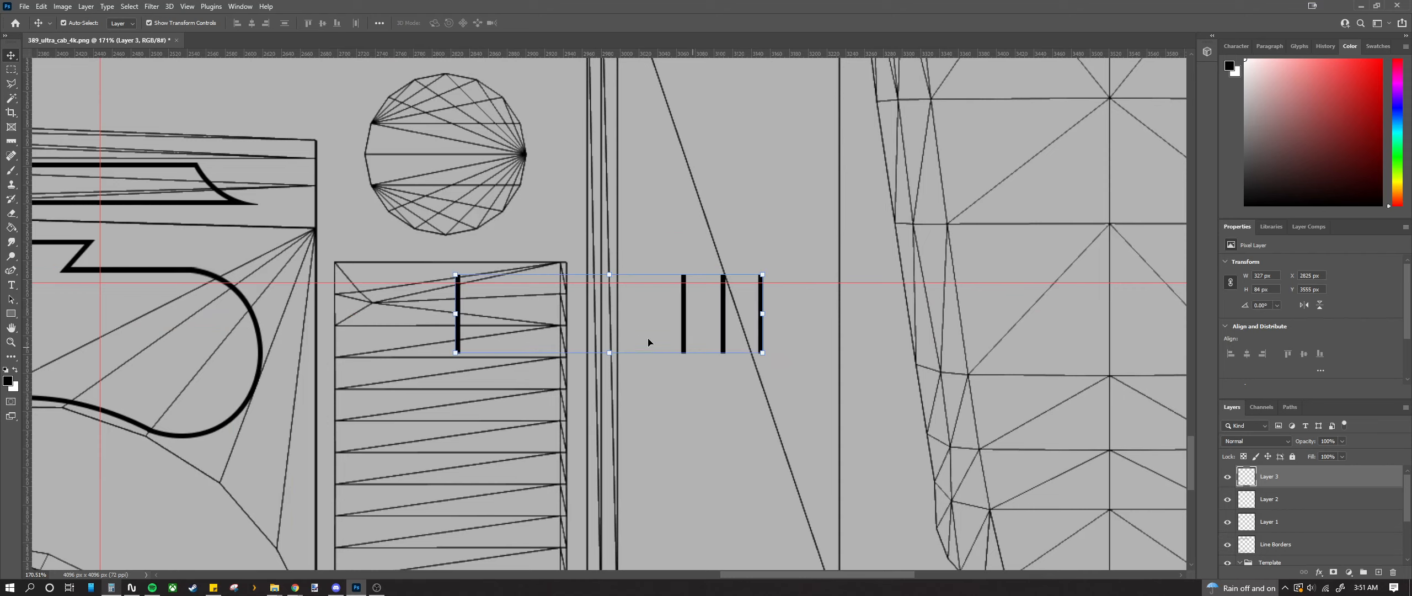
left_click_drag(686, 329, 766, 355)
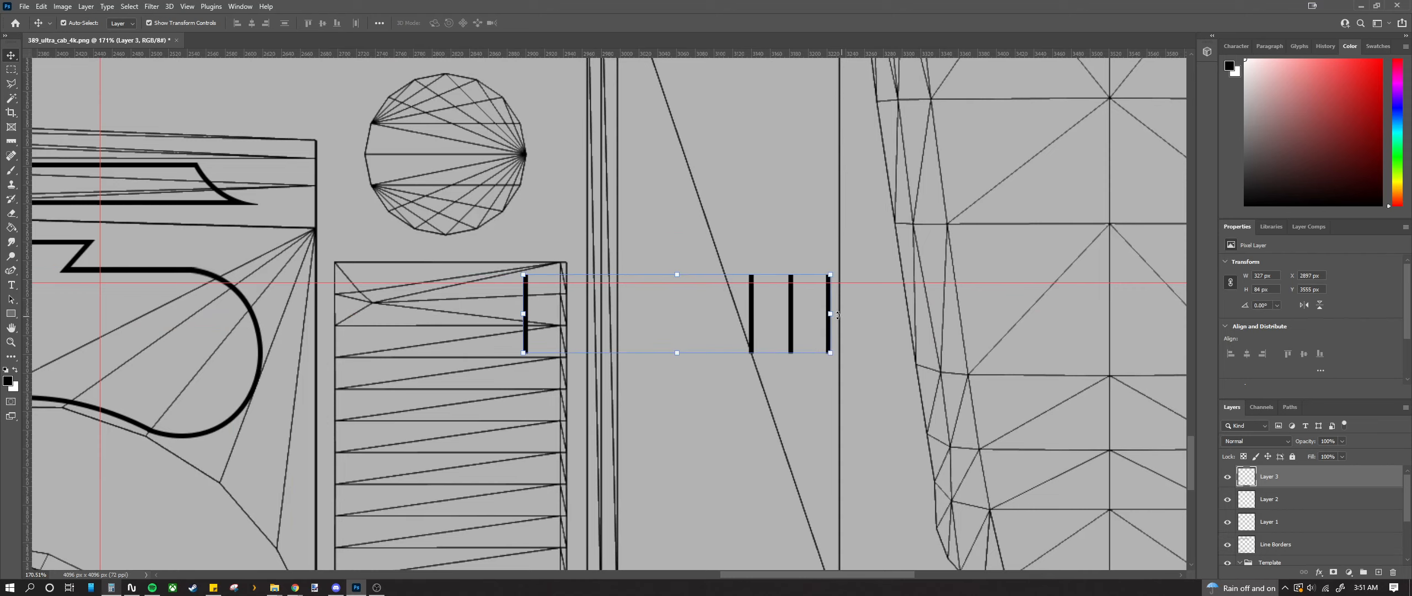
left_click_drag(838, 316, 680, 166)
left_click_drag(663, 246, 633, 258)
scroll(594, 295, "up", 5)
scroll(596, 270, "up", 7)
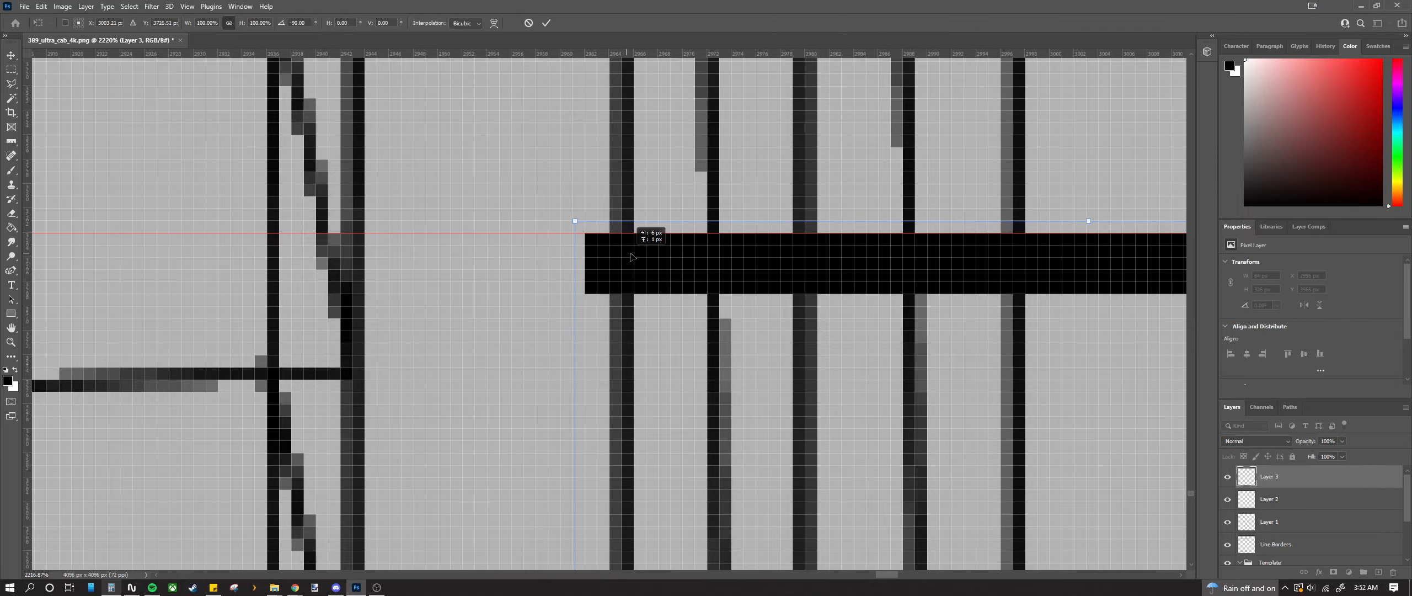
scroll(626, 280, "down", 3)
scroll(626, 280, "down", 9)
scroll(677, 341, "up", 4)
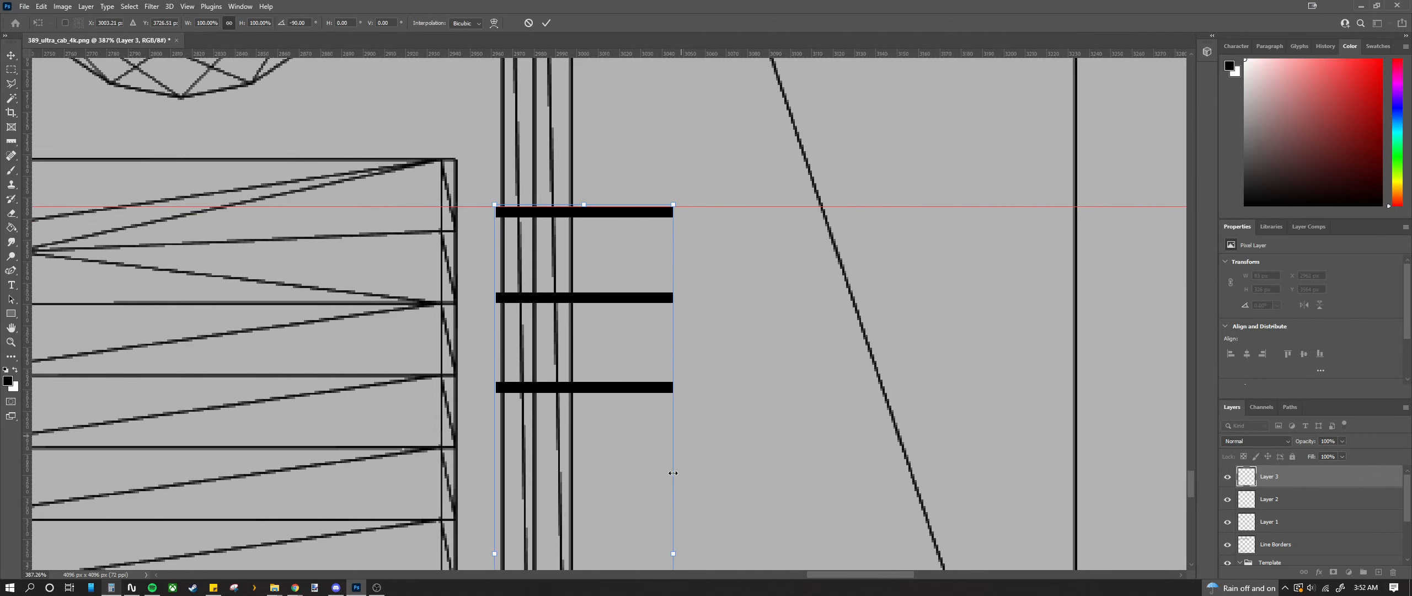
left_click_drag(675, 487, 1085, 488)
scroll(1085, 488, "up", 3)
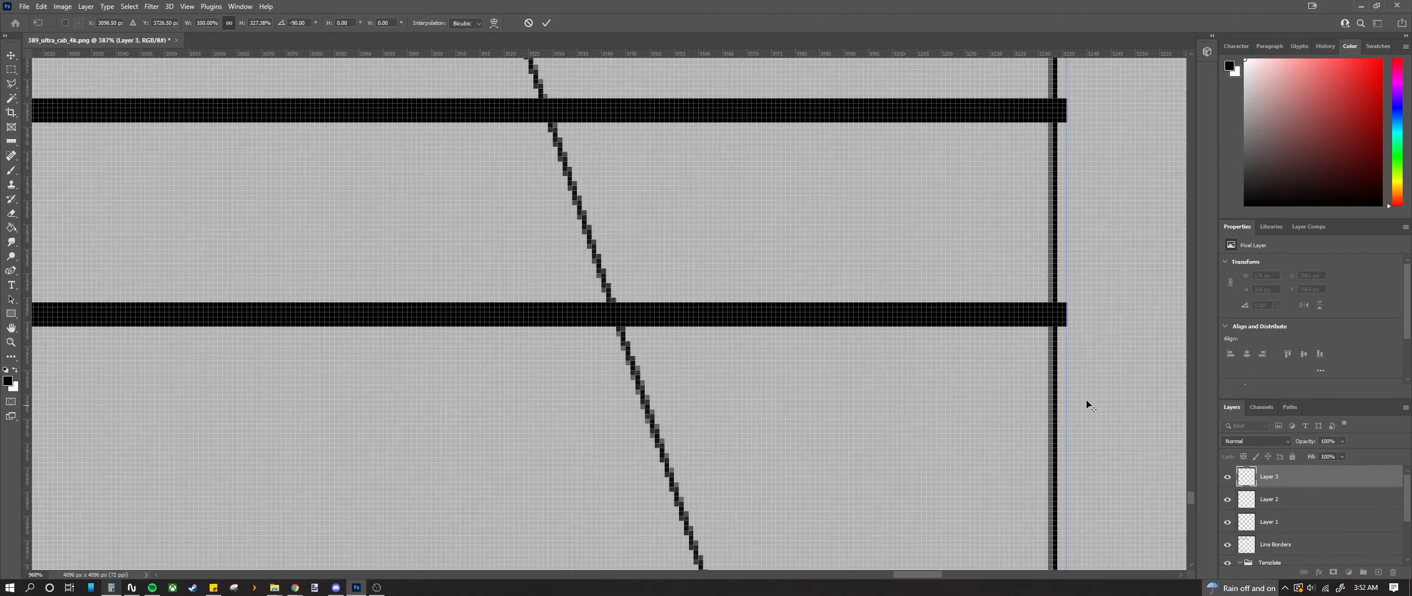
scroll(1030, 381, "down", 6)
scroll(905, 408, "down", 5)
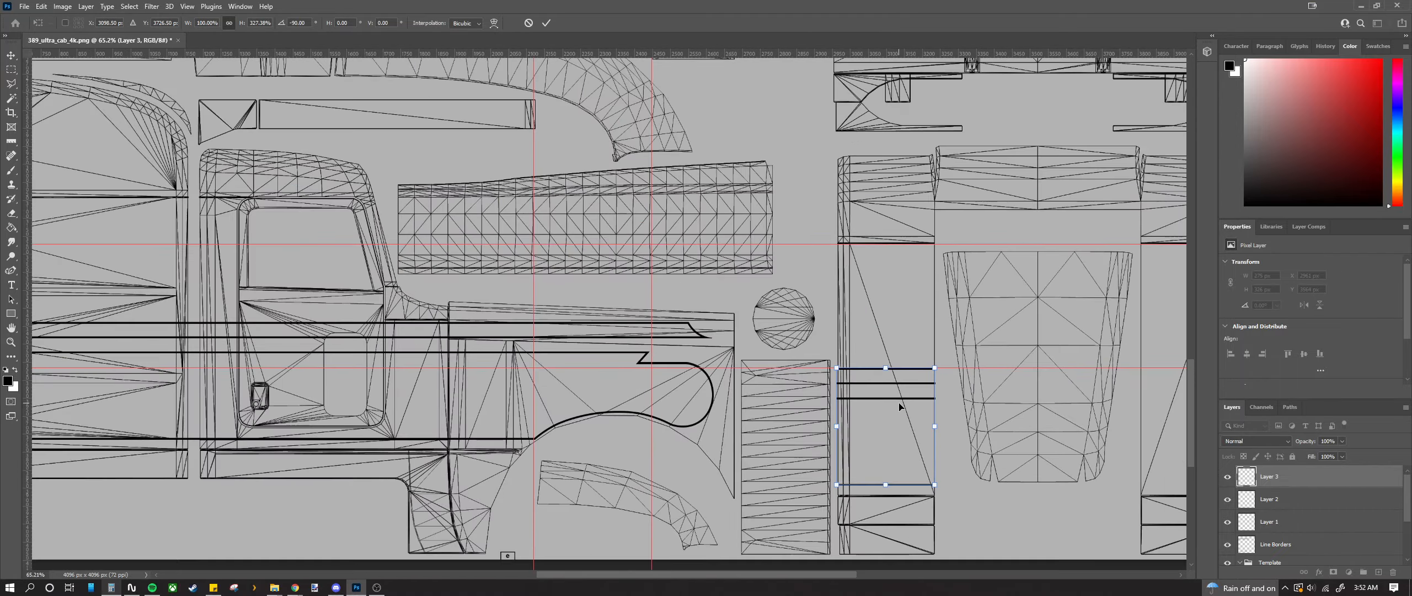
scroll(941, 353, "down", 2)
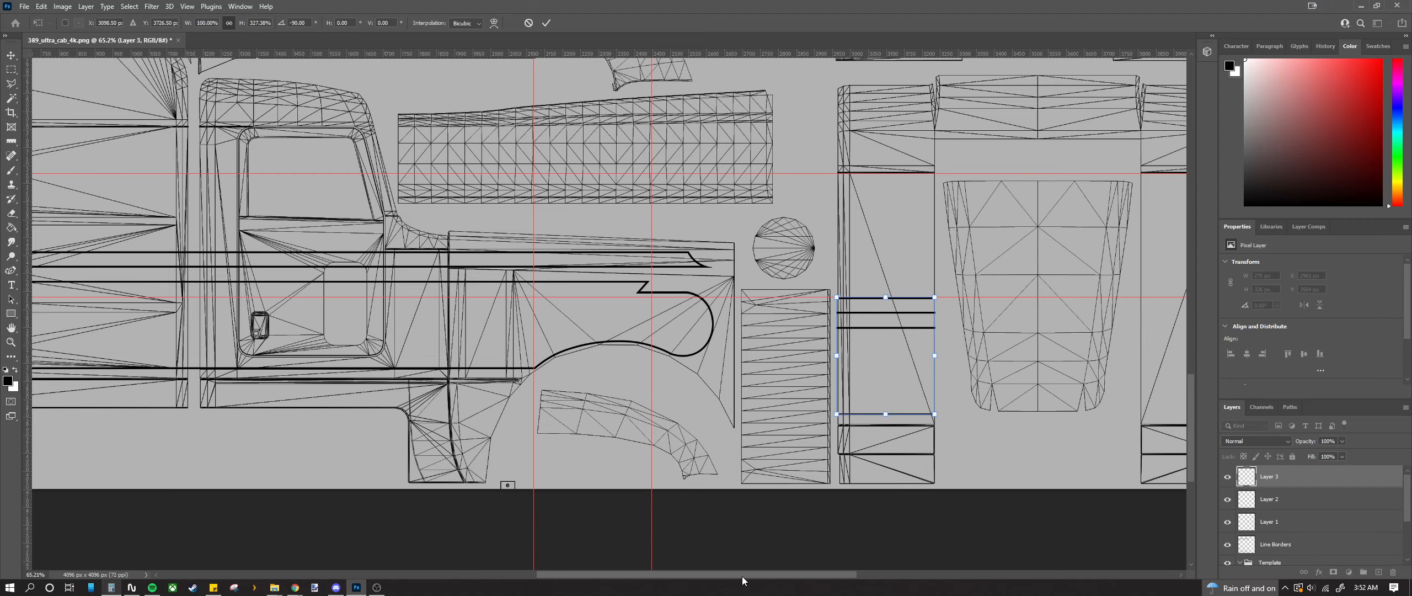
left_click_drag(743, 575, 820, 573)
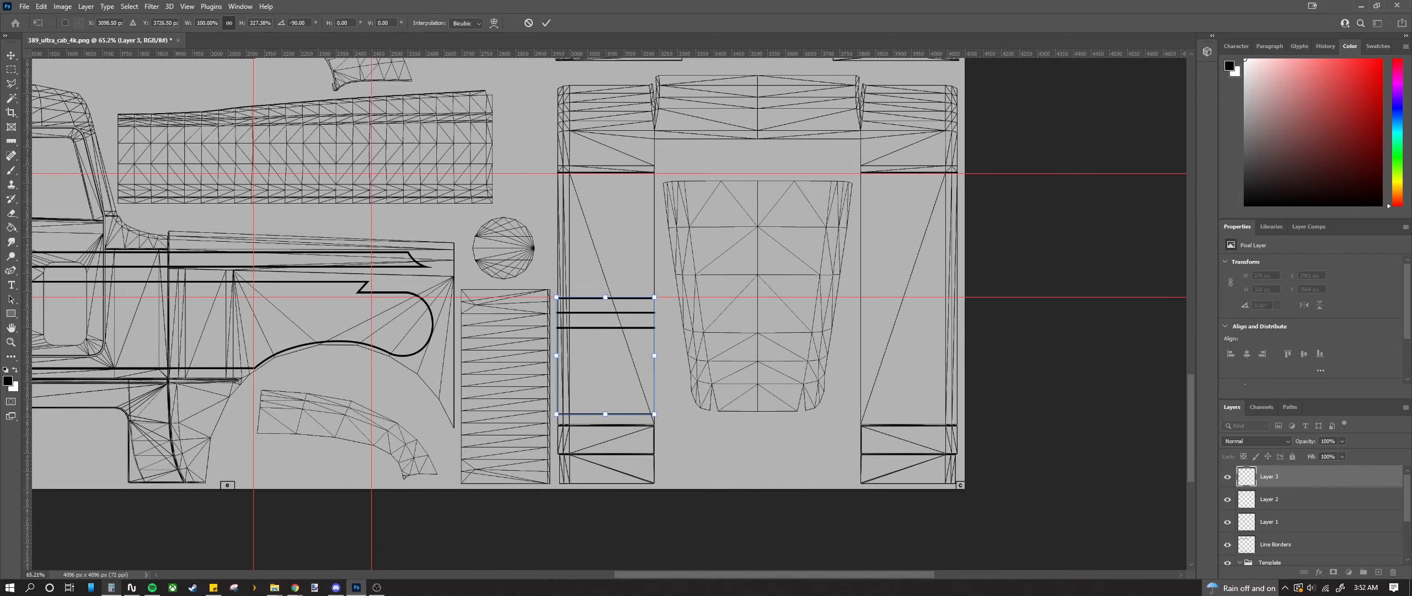
key("Return")
Step: Trim the stripes' left end in by one pixel so it sits flush with the panel line
scroll(644, 328, "up", 4)
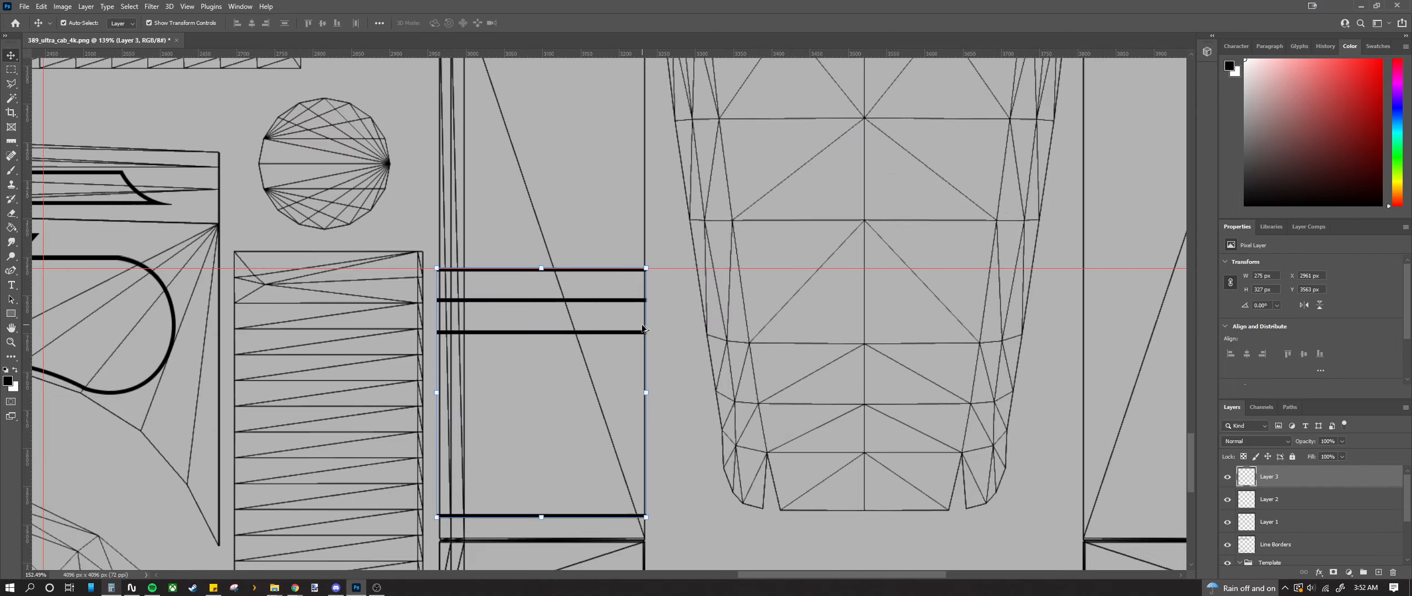
scroll(643, 329, "up", 3)
scroll(641, 322, "down", 3)
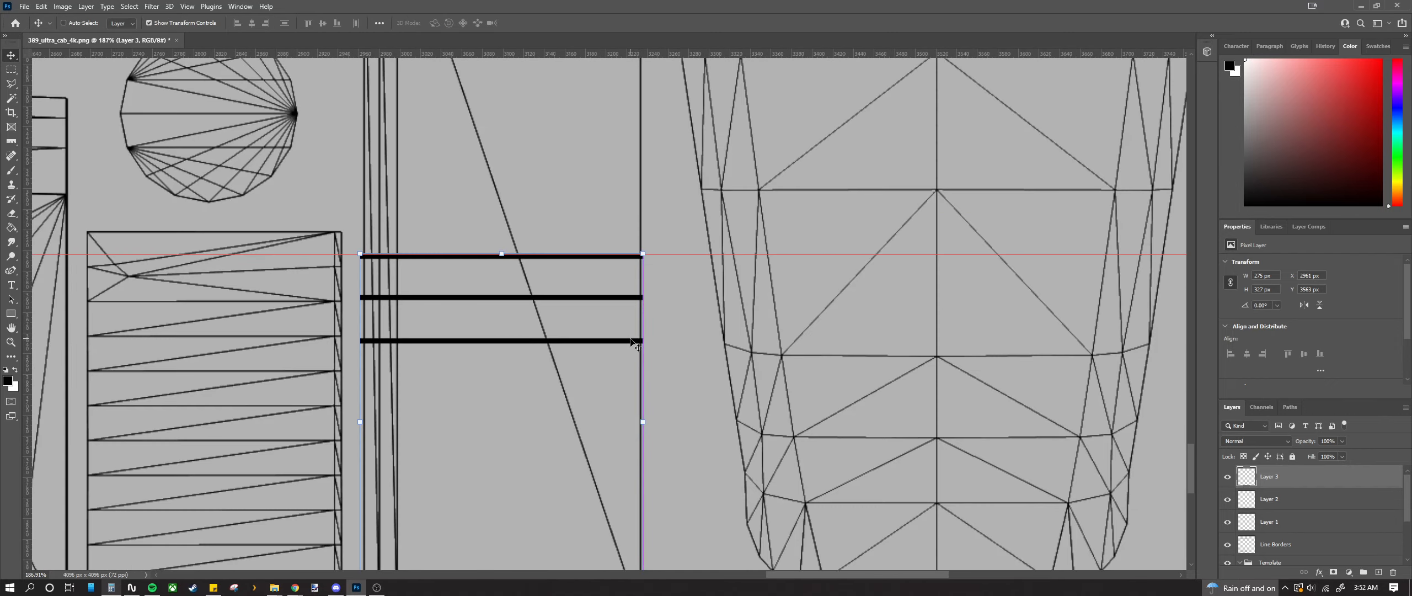
scroll(338, 337, "up", 5)
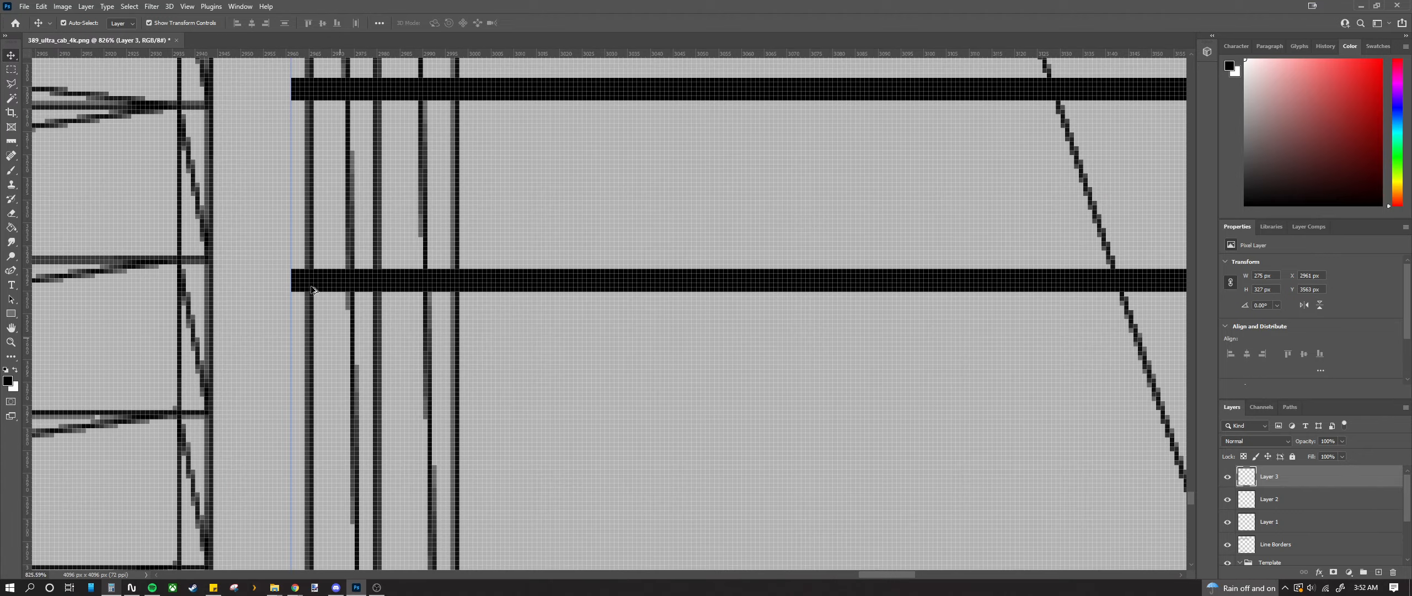
scroll(305, 294, "up", 1)
scroll(327, 352, "down", 2)
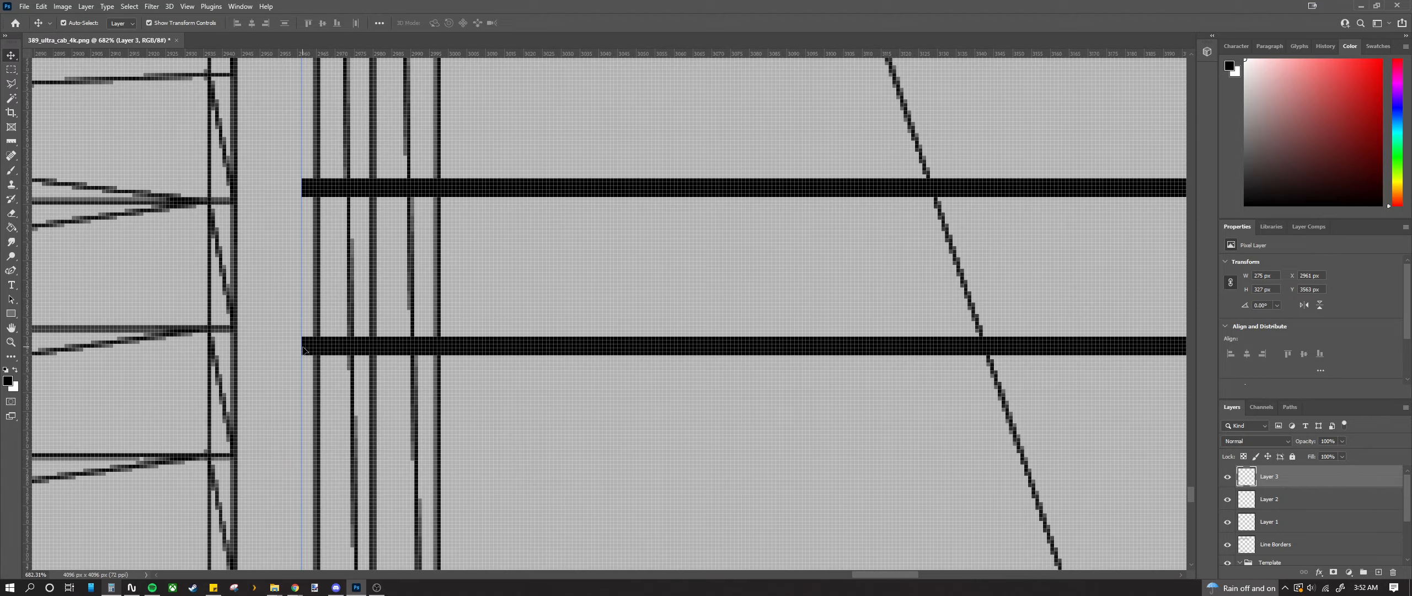
left_click_drag(303, 347, 307, 347)
scroll(306, 347, "down", 2)
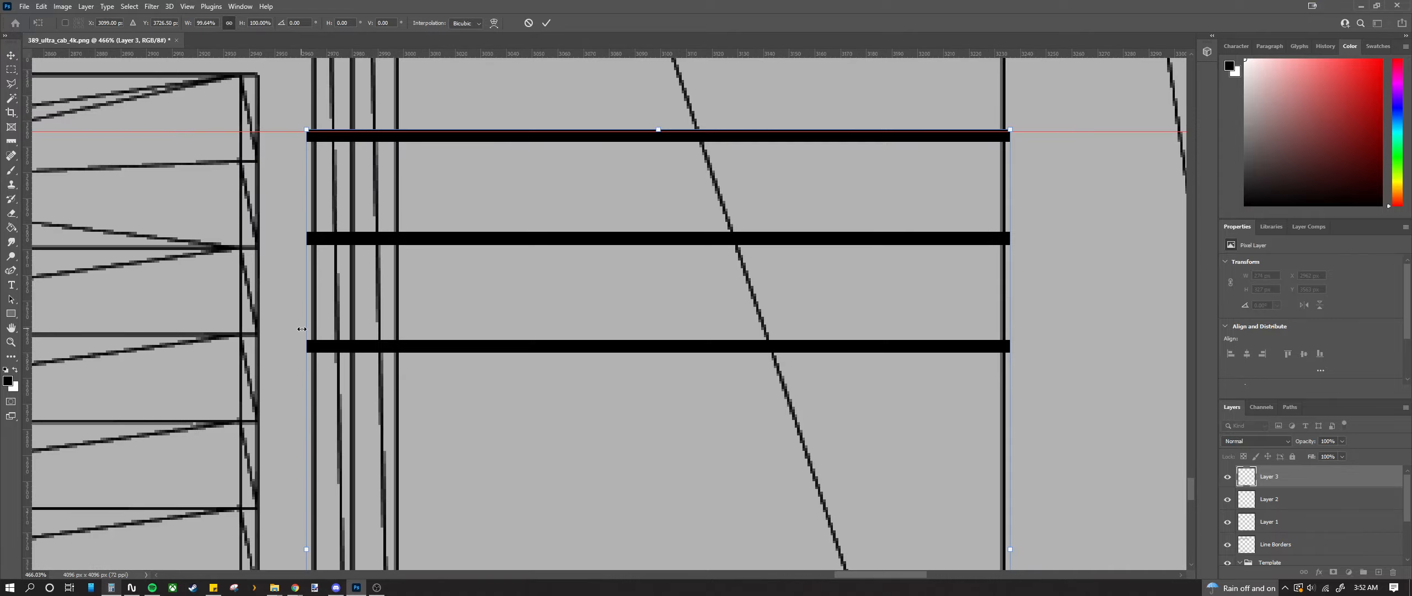
key("Return")
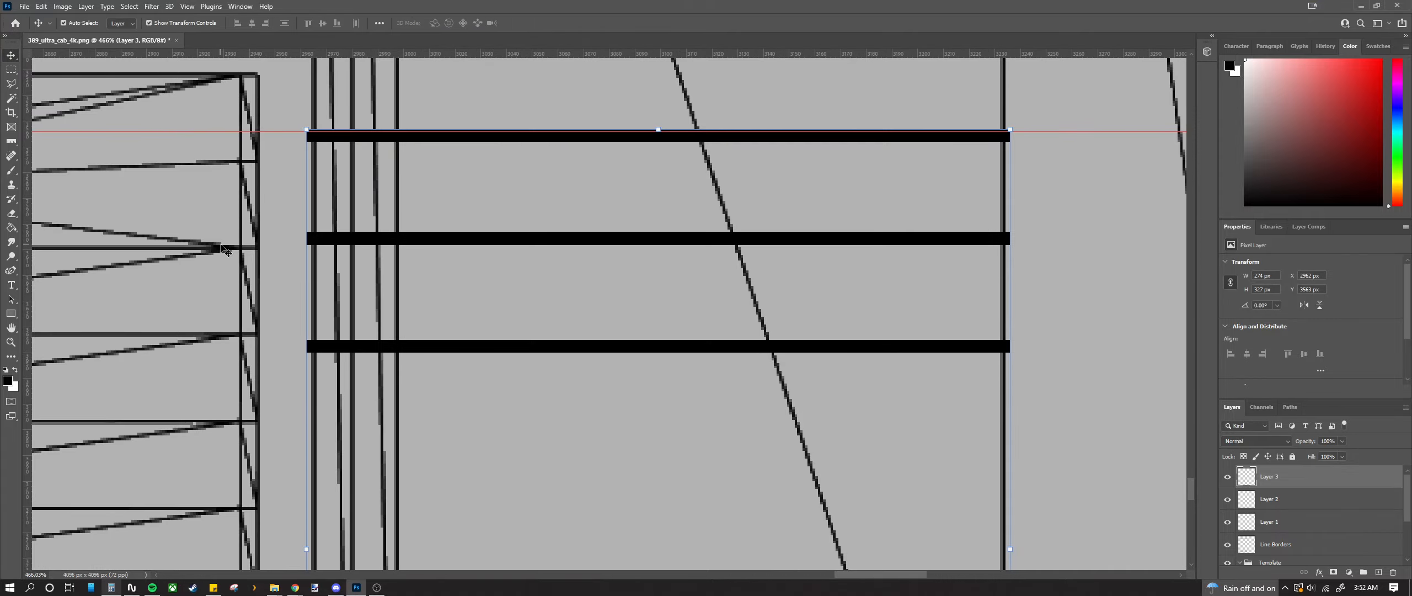
Step: Paste a duplicate of the three stripes onto a new layer
scroll(228, 252, "down", 2)
scroll(219, 248, "down", 5)
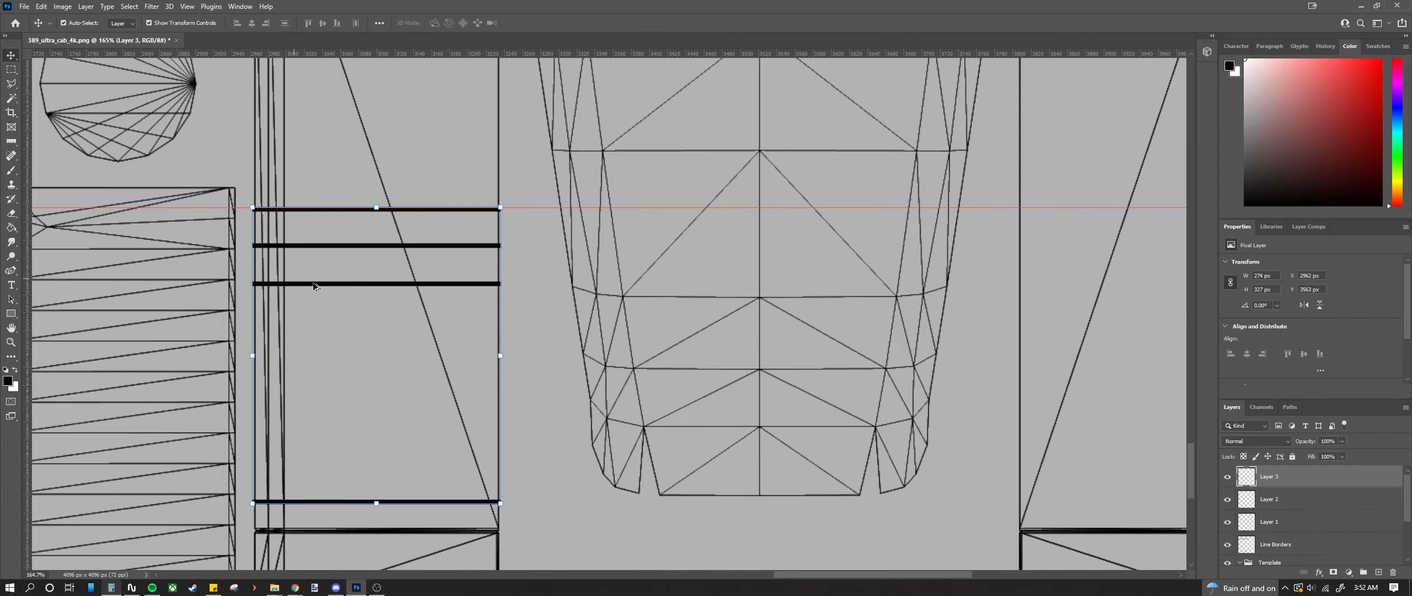
scroll(364, 283, "up", 11)
scroll(551, 284, "down", 5)
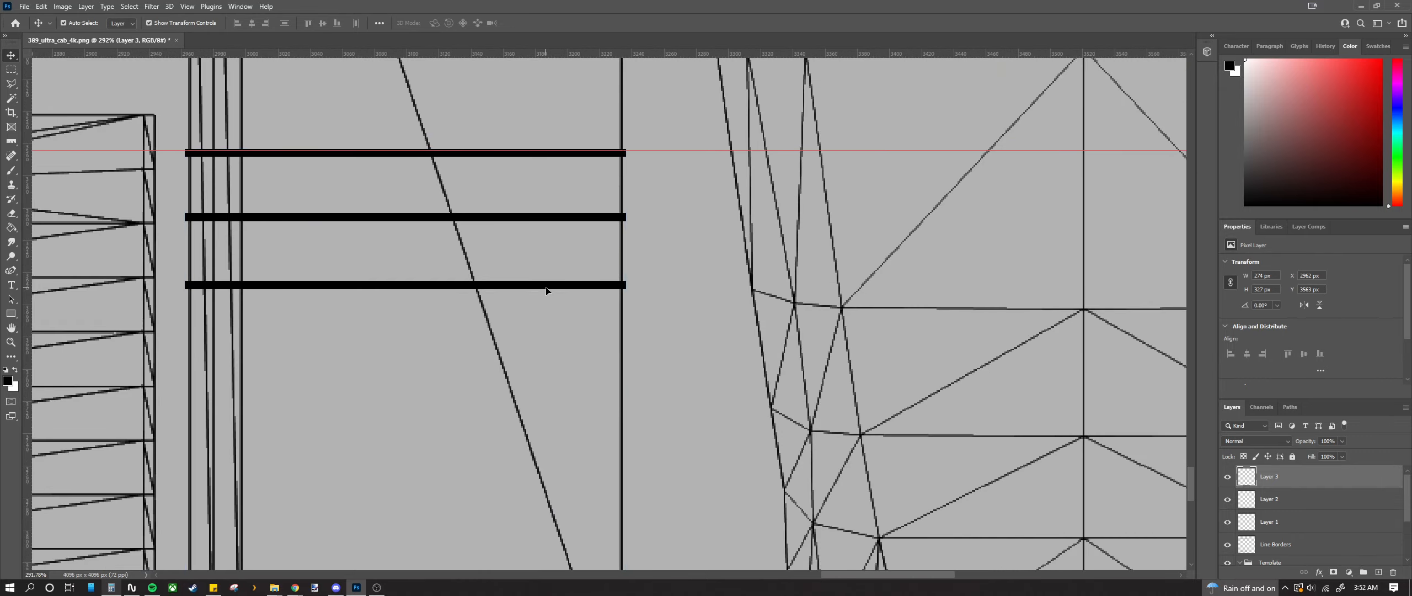
key("ctrl+v")
Step: Move Layer 4's stripes right and 62 px down, snapping to the right panel's line at X 3884 px
scroll(592, 329, "down", 5)
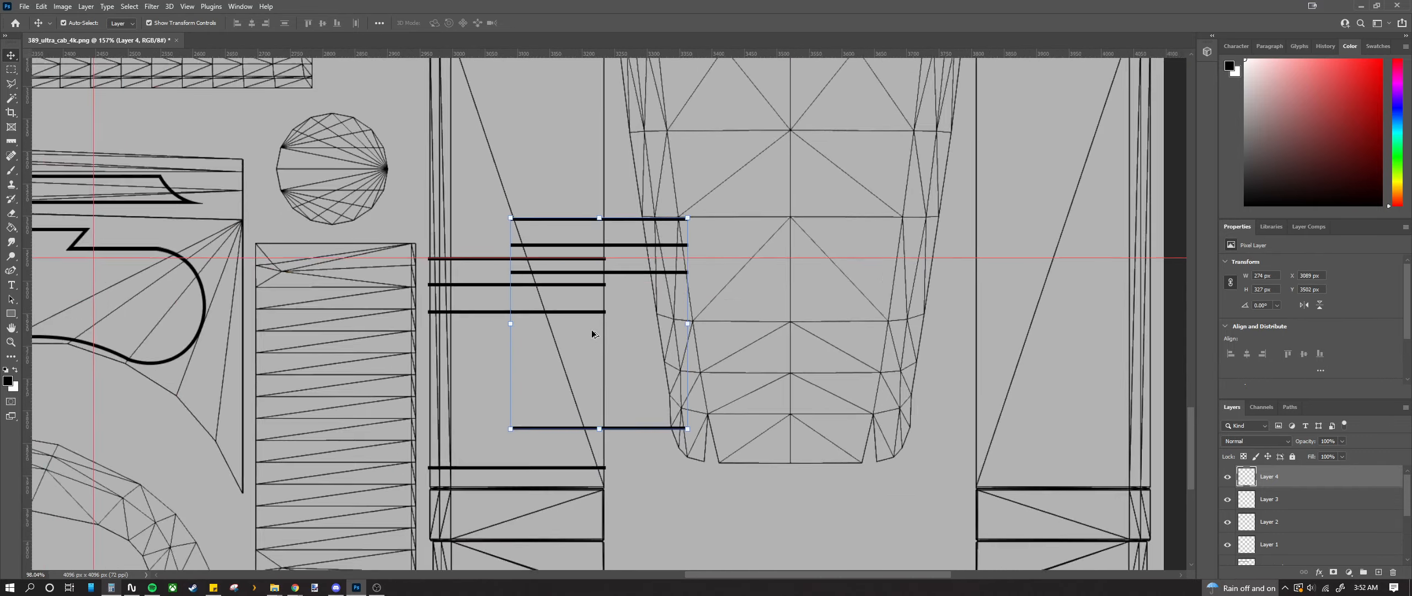
key("ctrl+z")
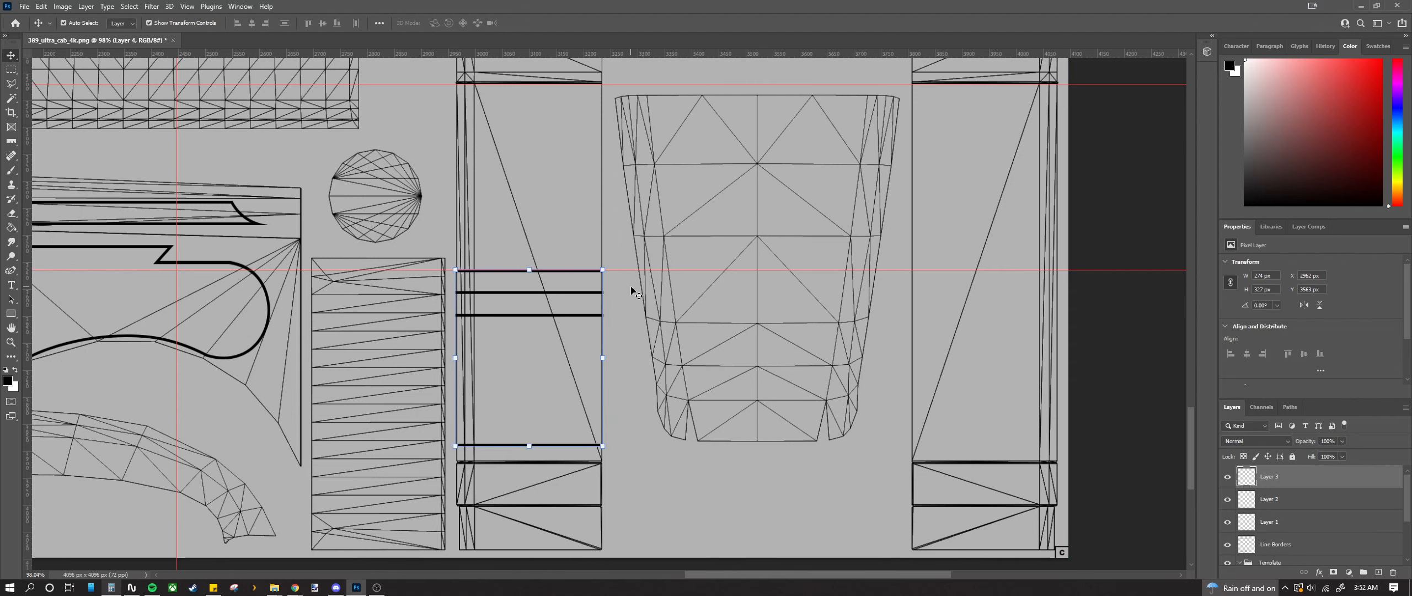
key("ctrl+shift+z")
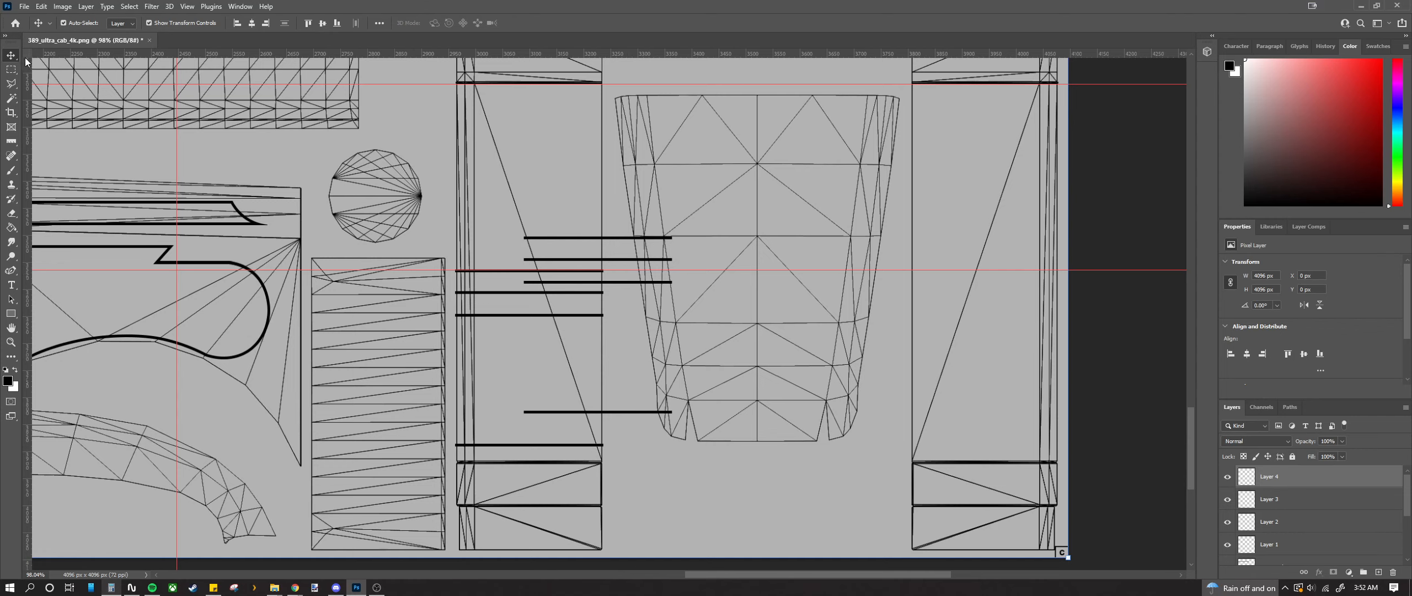
left_click(616, 248)
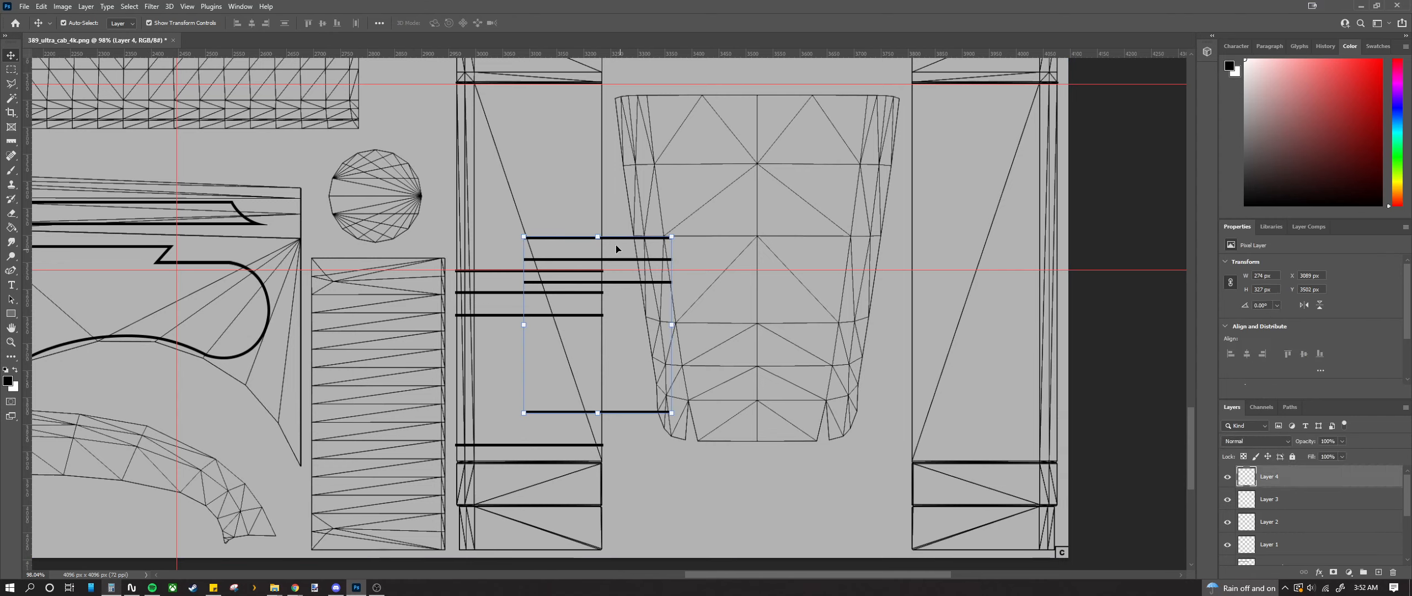
left_click_drag(612, 240, 975, 375)
scroll(970, 298, "up", 5)
left_click_drag(899, 150, 900, 239)
scroll(901, 238, "up", 7)
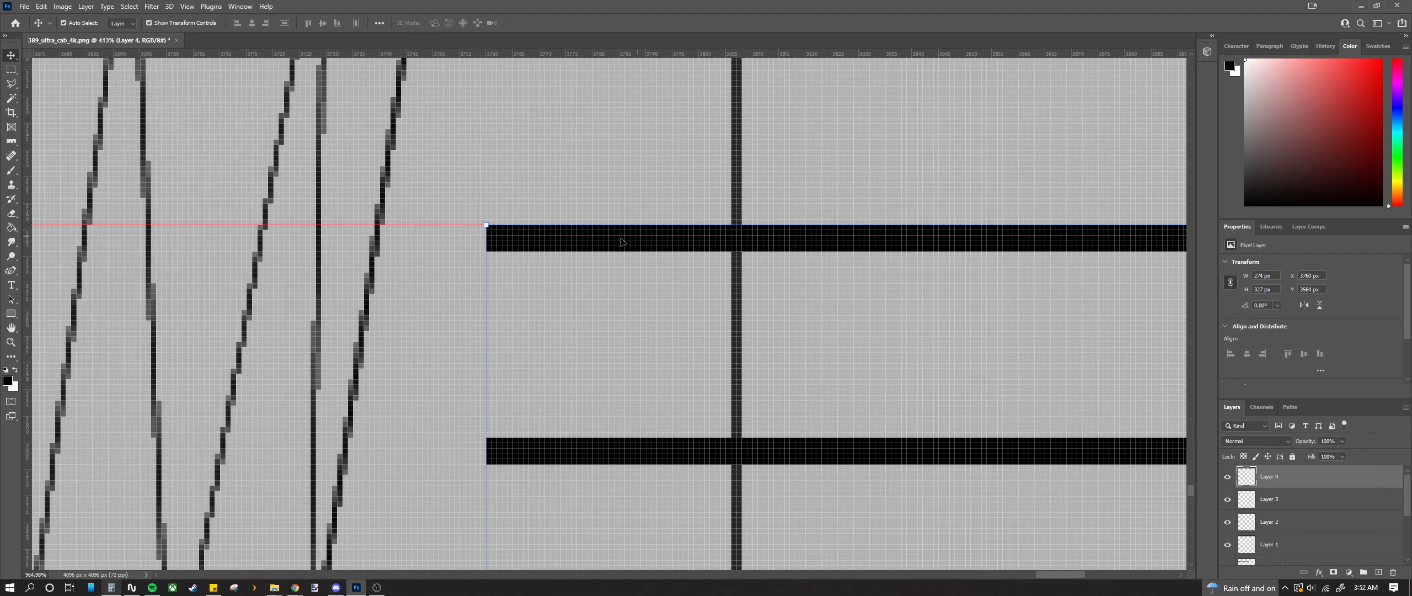
left_click_drag(514, 243, 748, 259)
scroll(940, 252, "down", 4)
scroll(1034, 300, "up", 3)
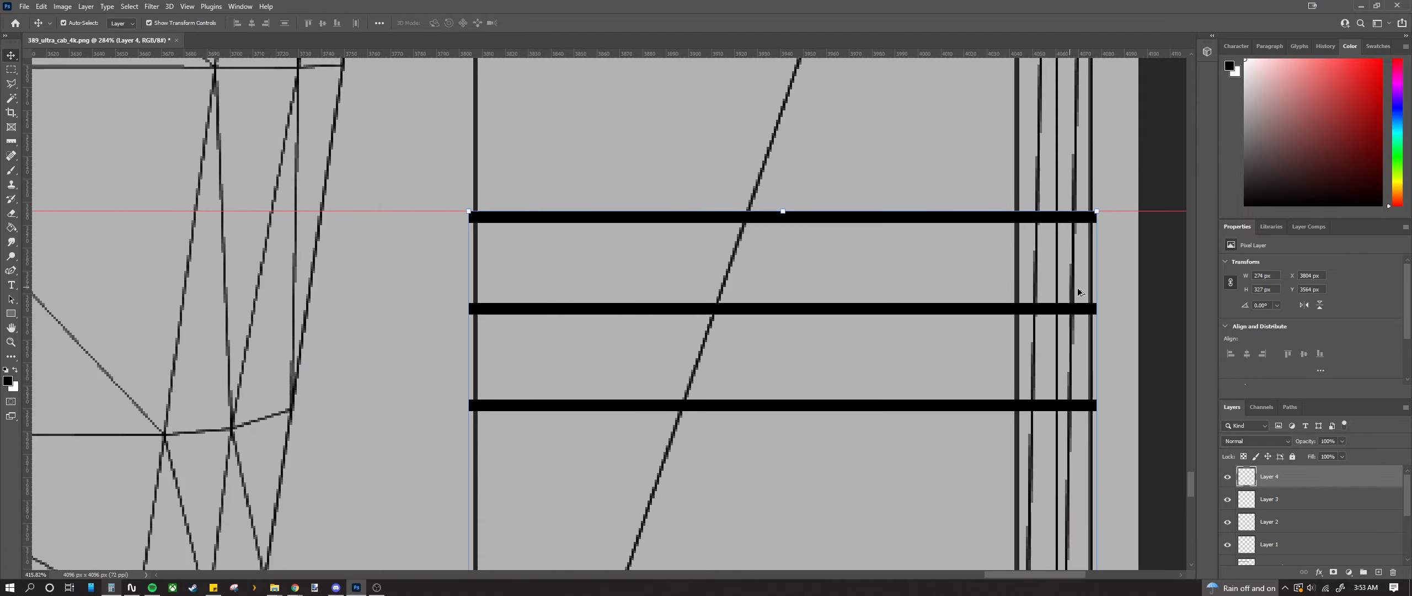
scroll(1096, 293, "down", 14)
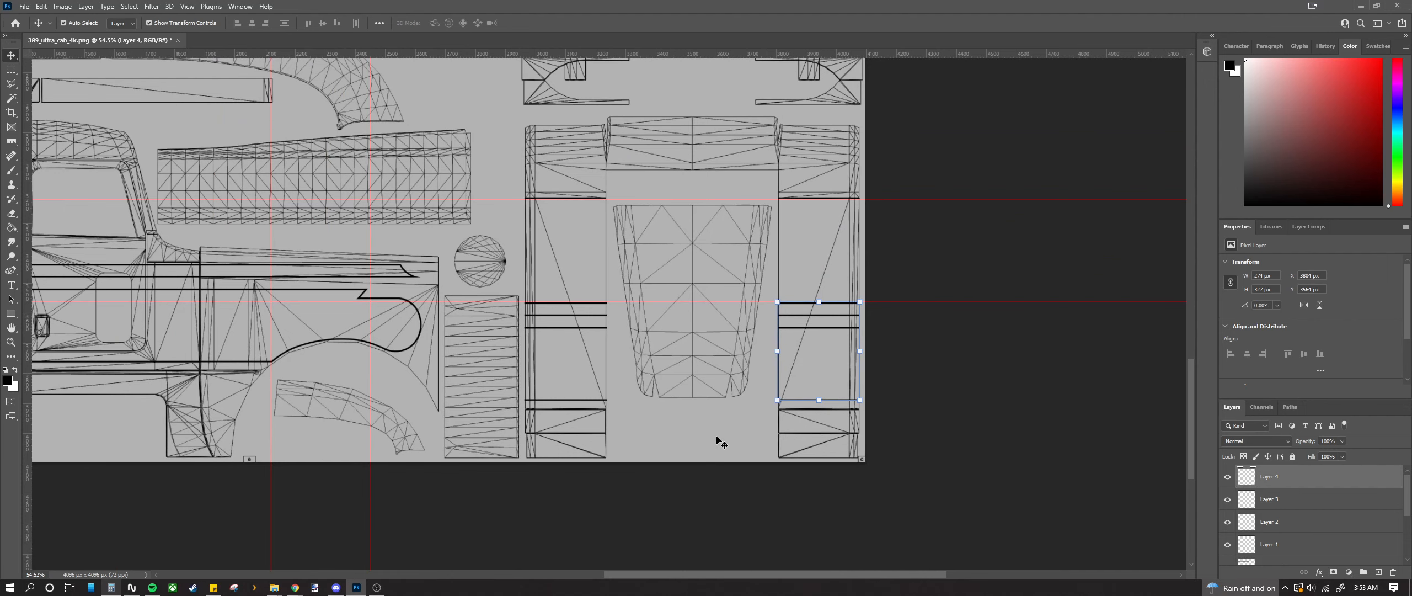
left_click(721, 443)
scroll(898, 426, "down", 6)
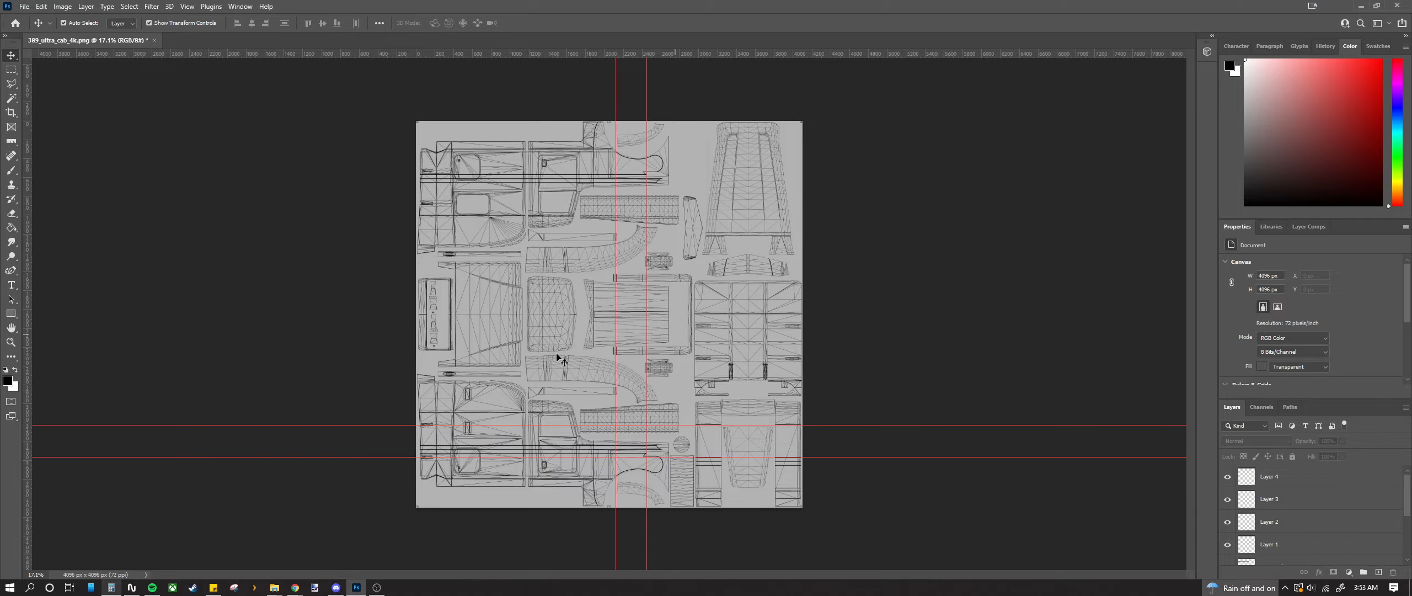
Step: Place a horizontal guide at Y 2390 px over the roof panel, checking the position with the calculator
scroll(834, 289, "up", 18)
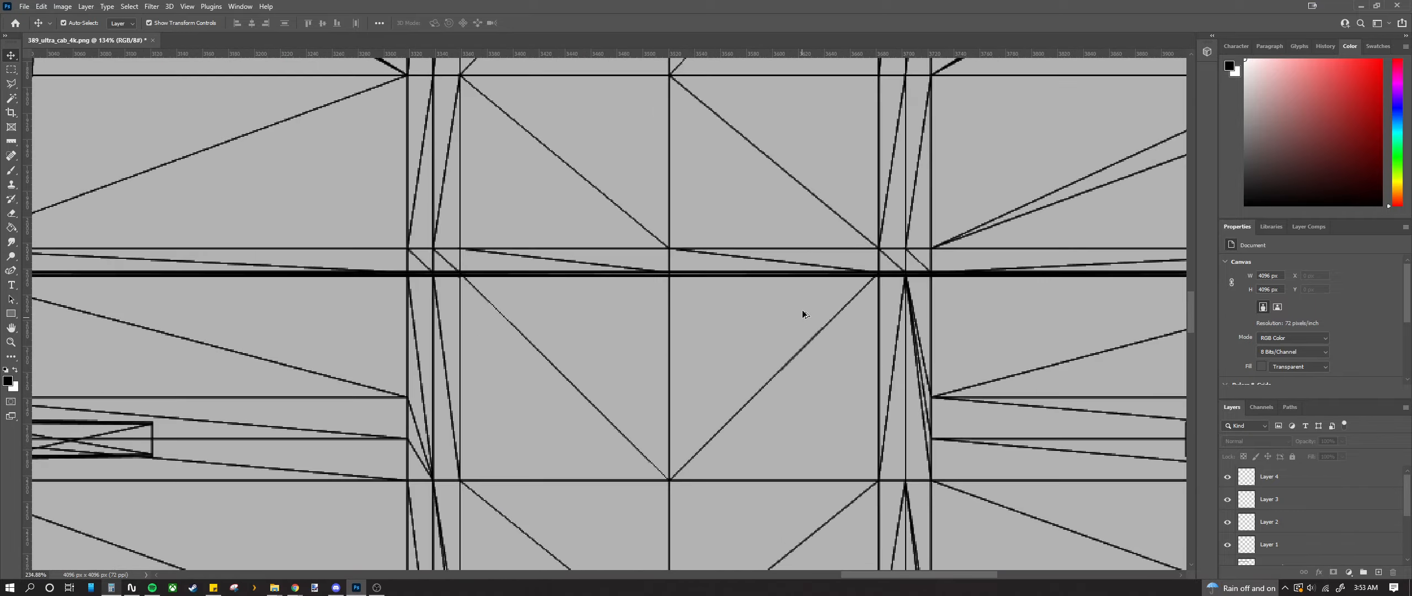
scroll(795, 292, "up", 3)
left_click_drag(783, 55, 822, 253)
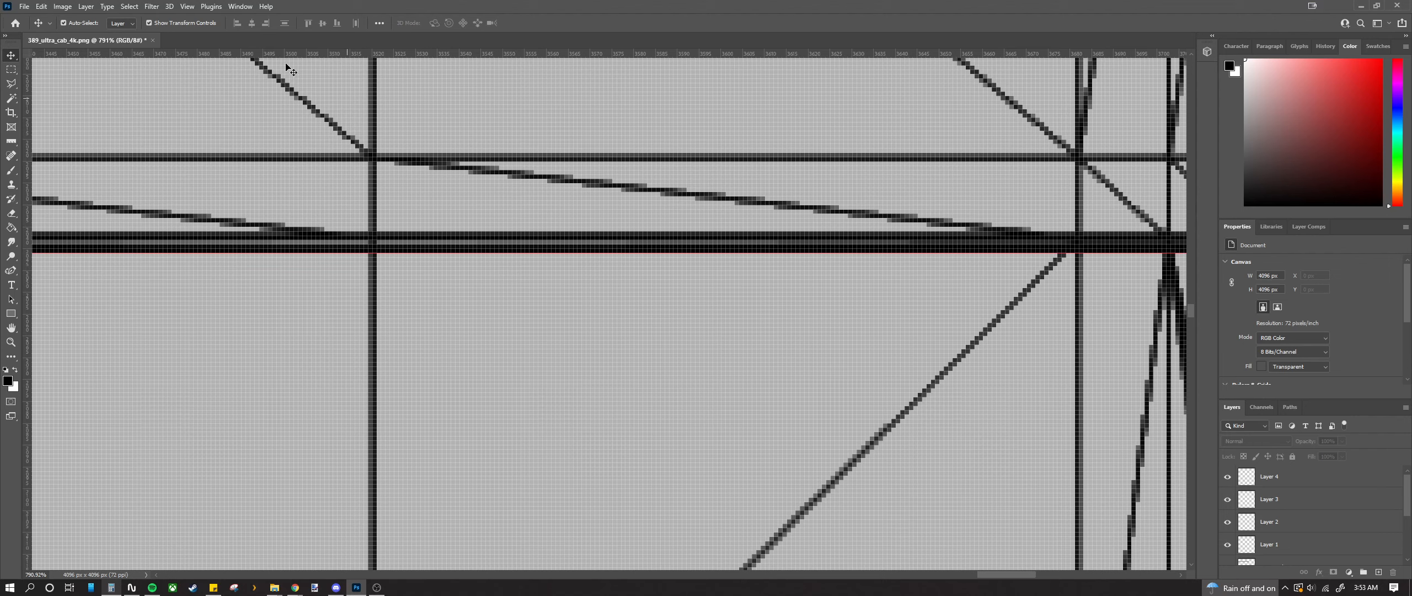
left_click(112, 587)
scroll(348, 325, "down", 10)
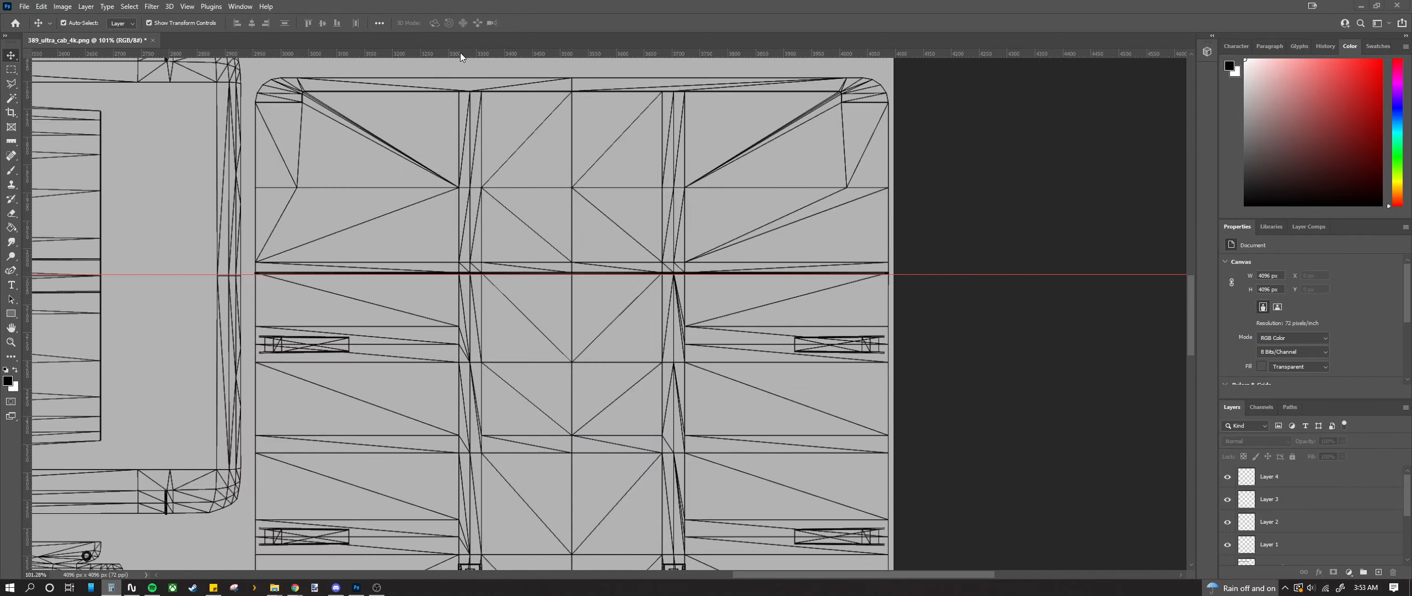
left_click(460, 53)
left_click_drag(450, 51, 468, 467)
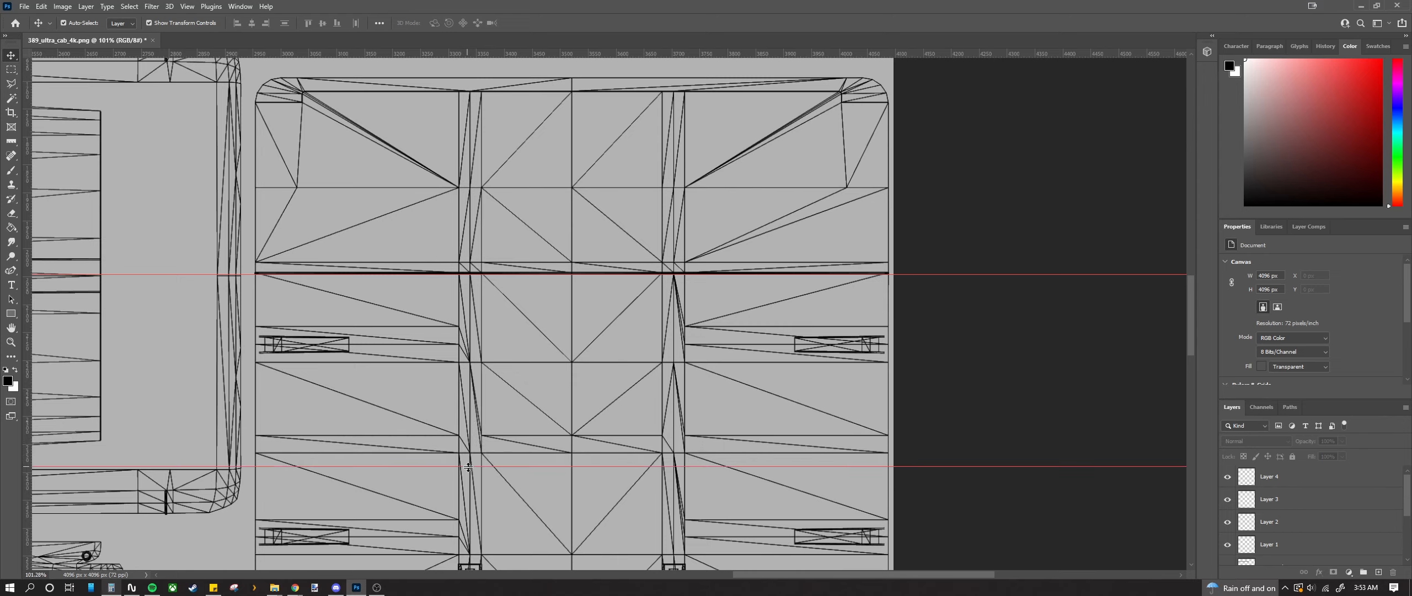
scroll(358, 270, "down", 5)
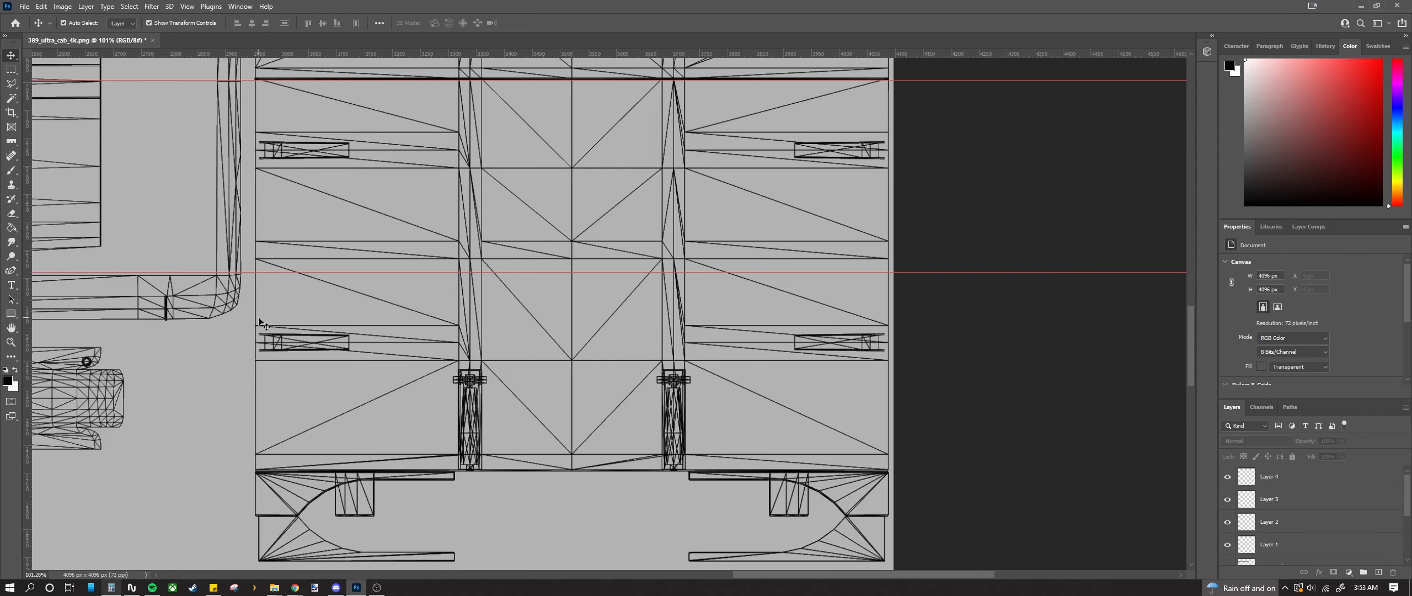
Step: Paste another stripe copy as a new layer and position it on the guide at the roof panel's left side
key("ctrl+v")
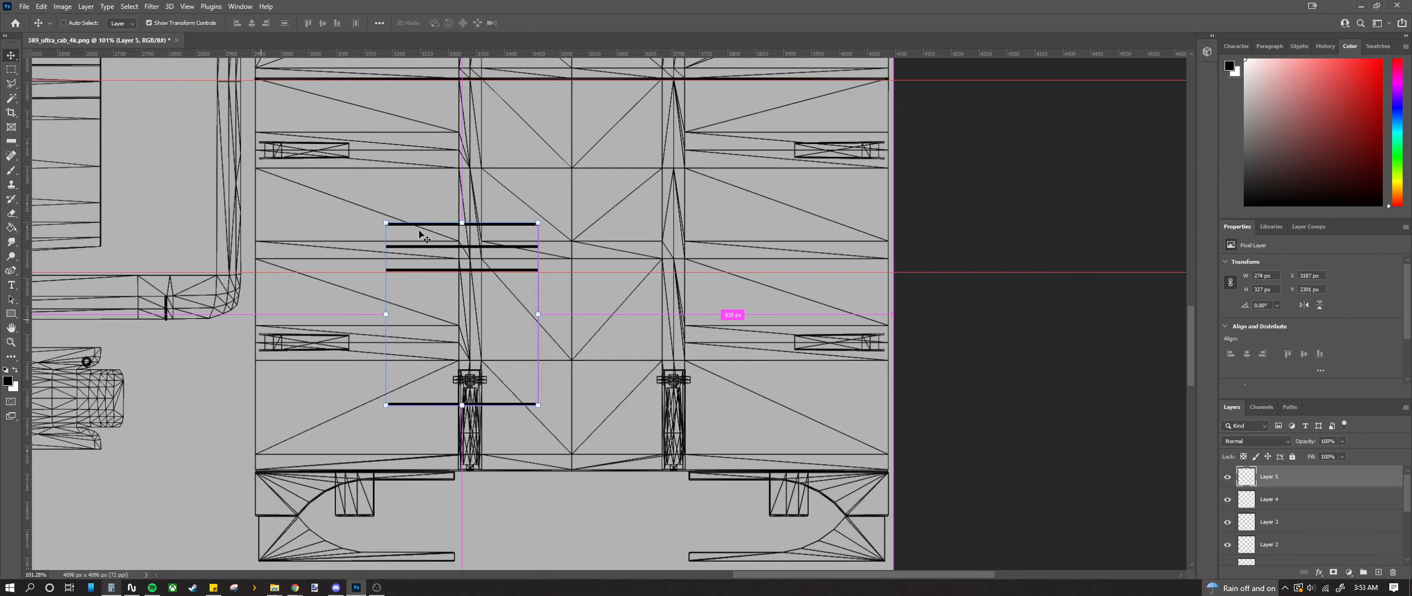
scroll(413, 275, "up", 5)
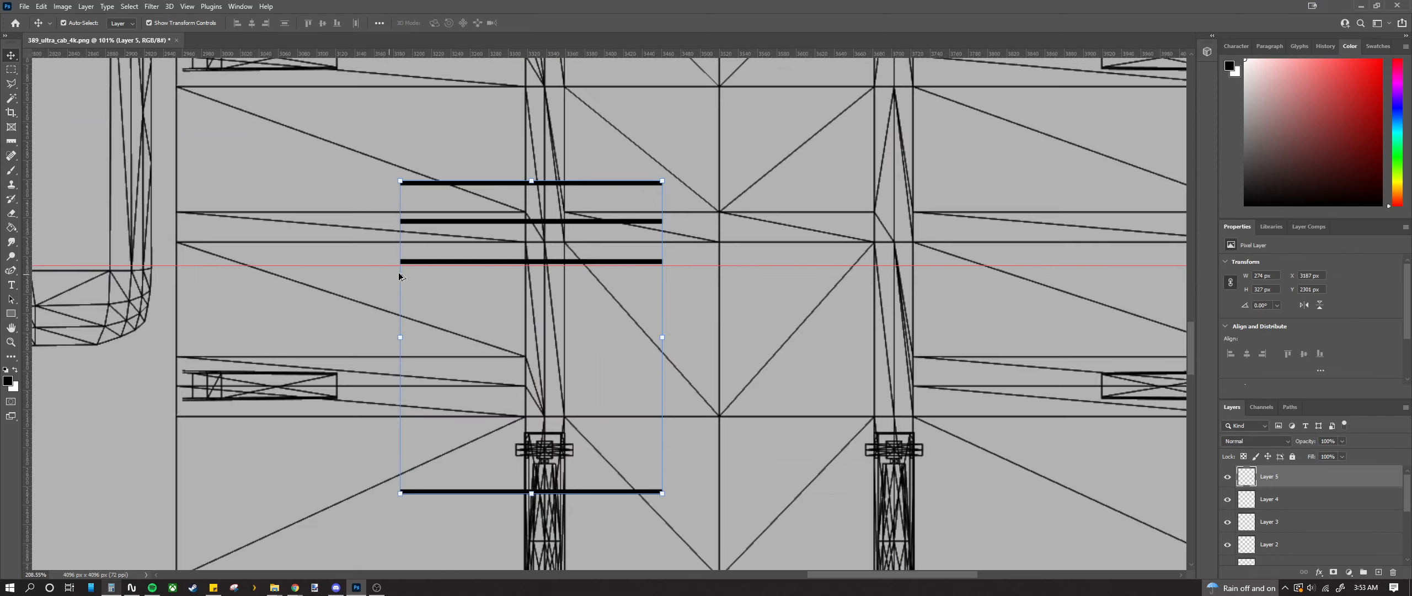
left_click_drag(400, 255, 64, 382)
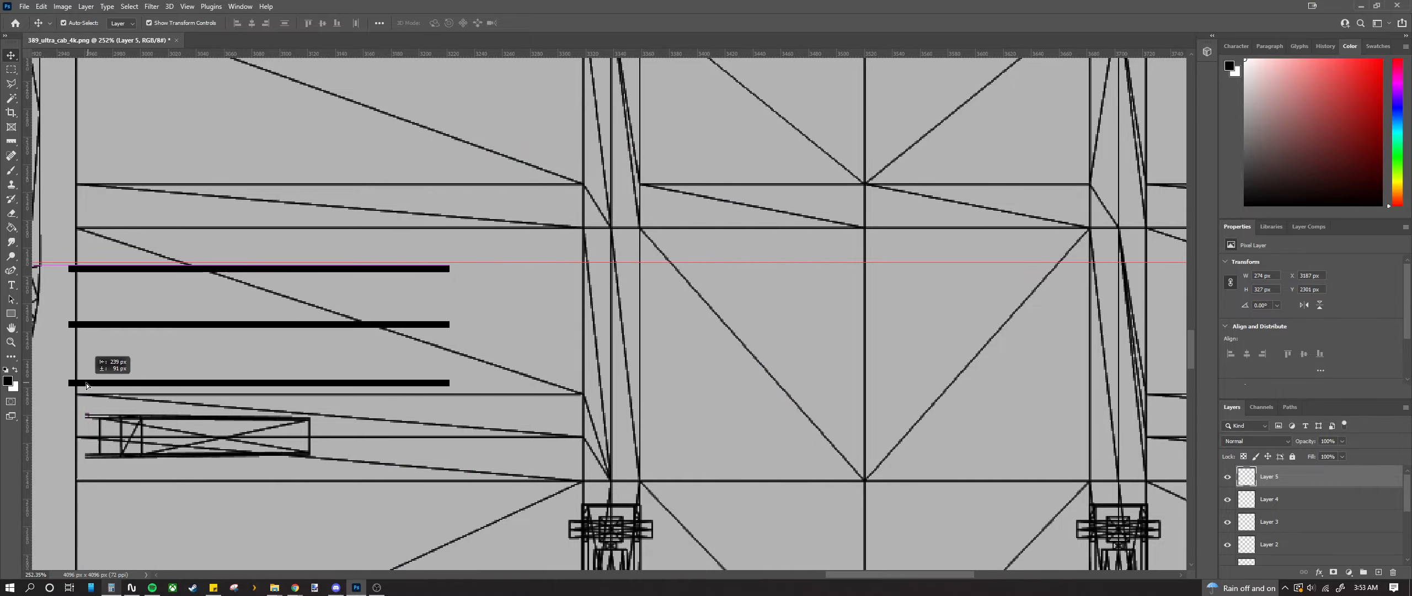
scroll(75, 271, "up", 10)
left_click_drag(110, 194, 150, 174)
scroll(151, 198, "down", 6)
scroll(151, 220, "down", 4)
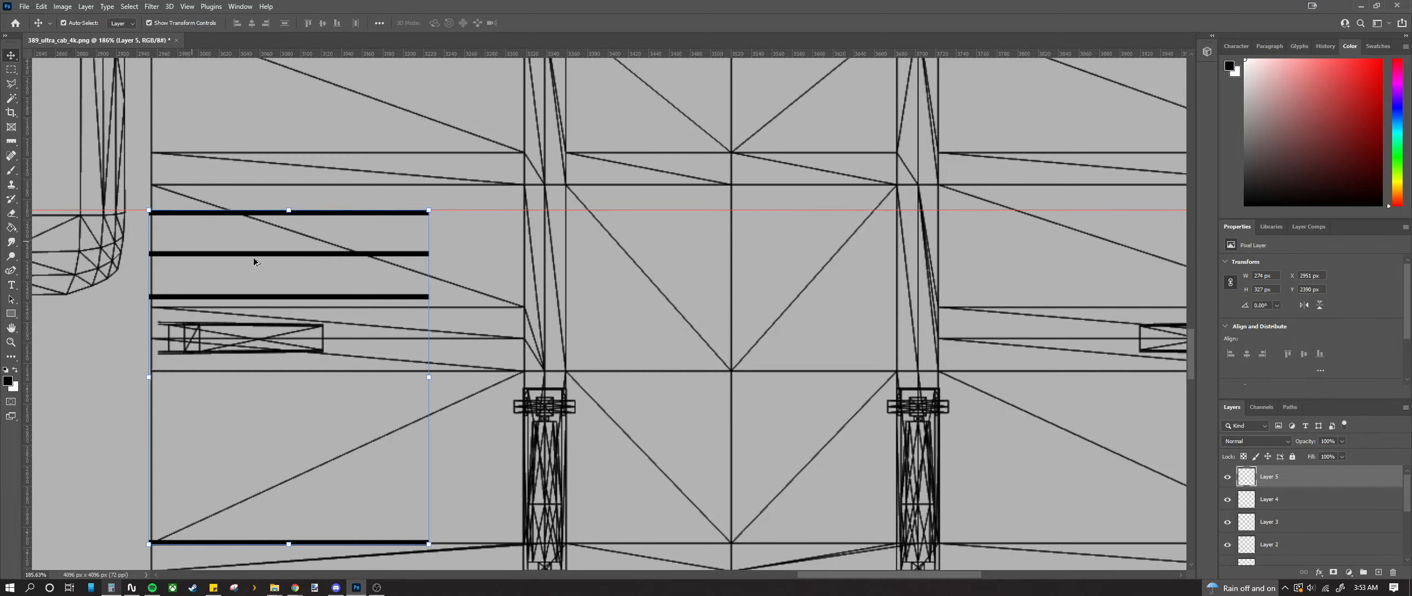
Step: Stretch the stripes about 1138 px wide to the roof panel's right edge and apply the transform
left_click_drag(430, 305, 1161, 309)
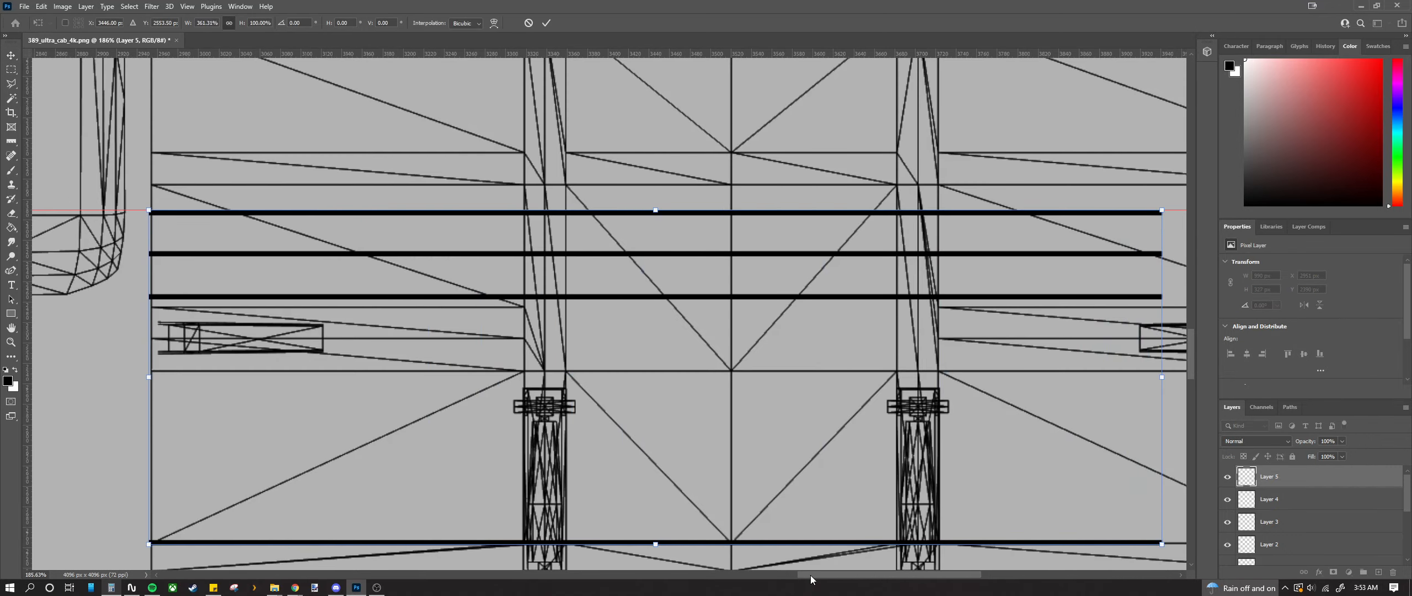
left_click_drag(810, 574, 863, 571)
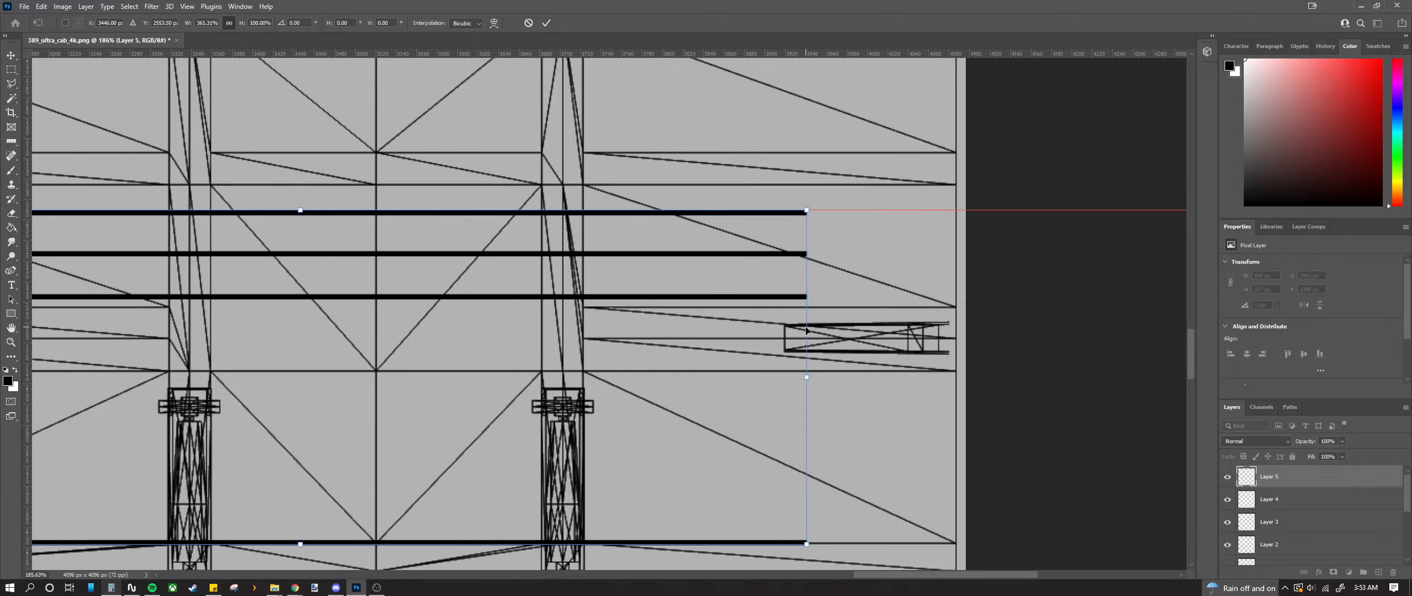
left_click_drag(808, 327, 982, 307)
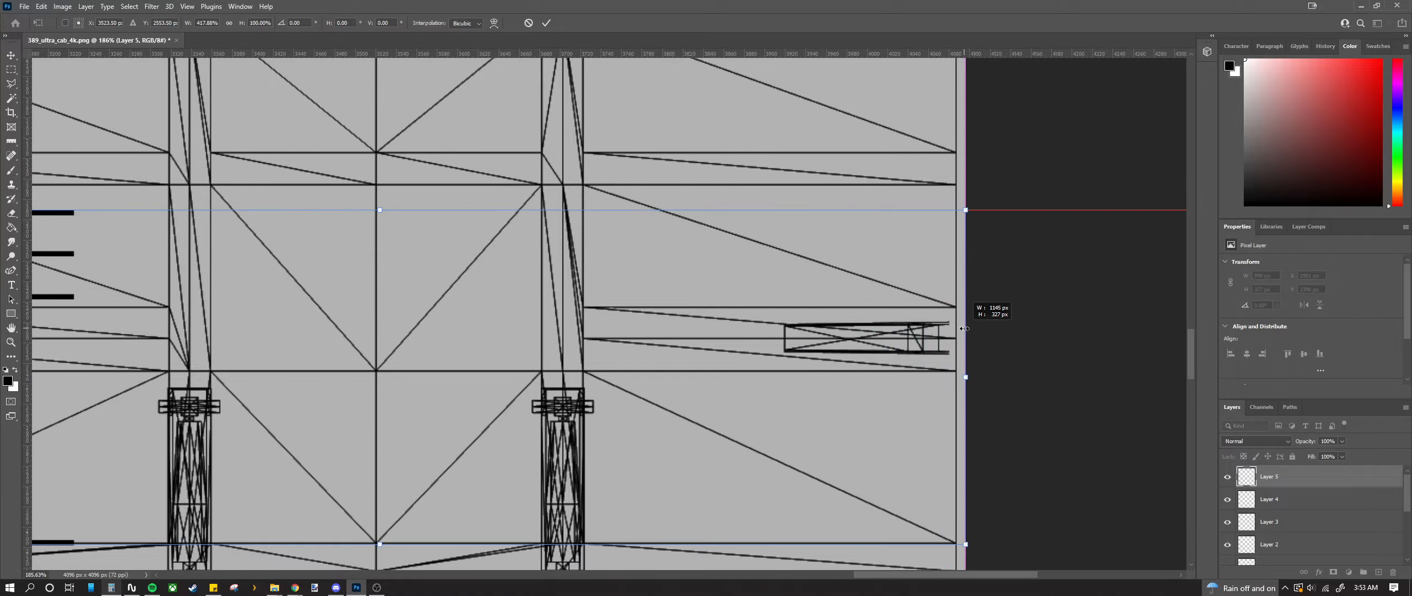
scroll(978, 263, "up", 7)
left_click_drag(1082, 247, 1058, 247)
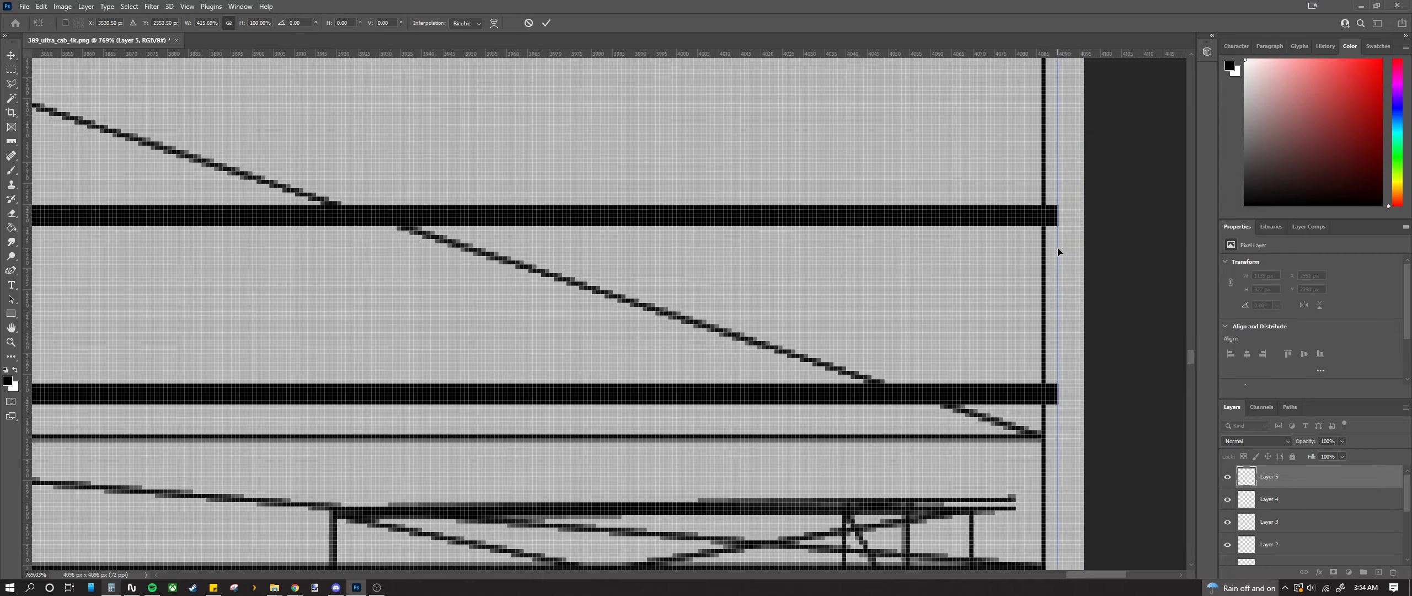
scroll(1058, 252, "up", 4)
left_click_drag(1053, 235, 1043, 252)
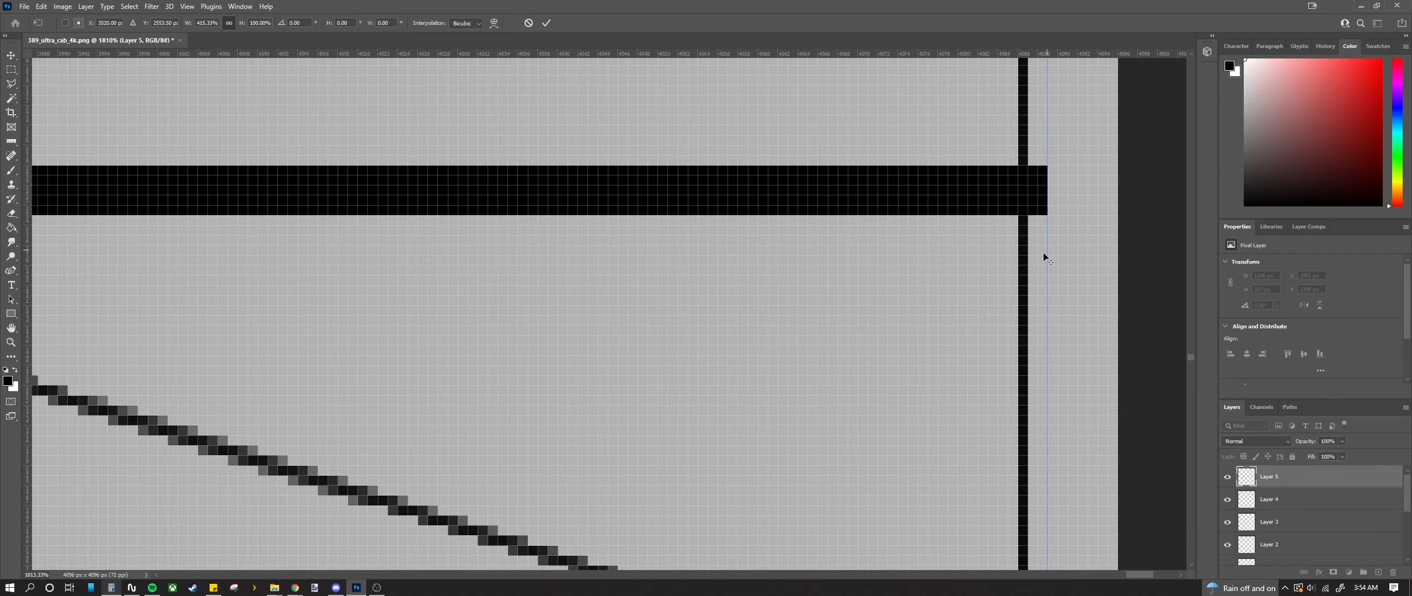
scroll(1043, 252, "down", 5)
key("Return")
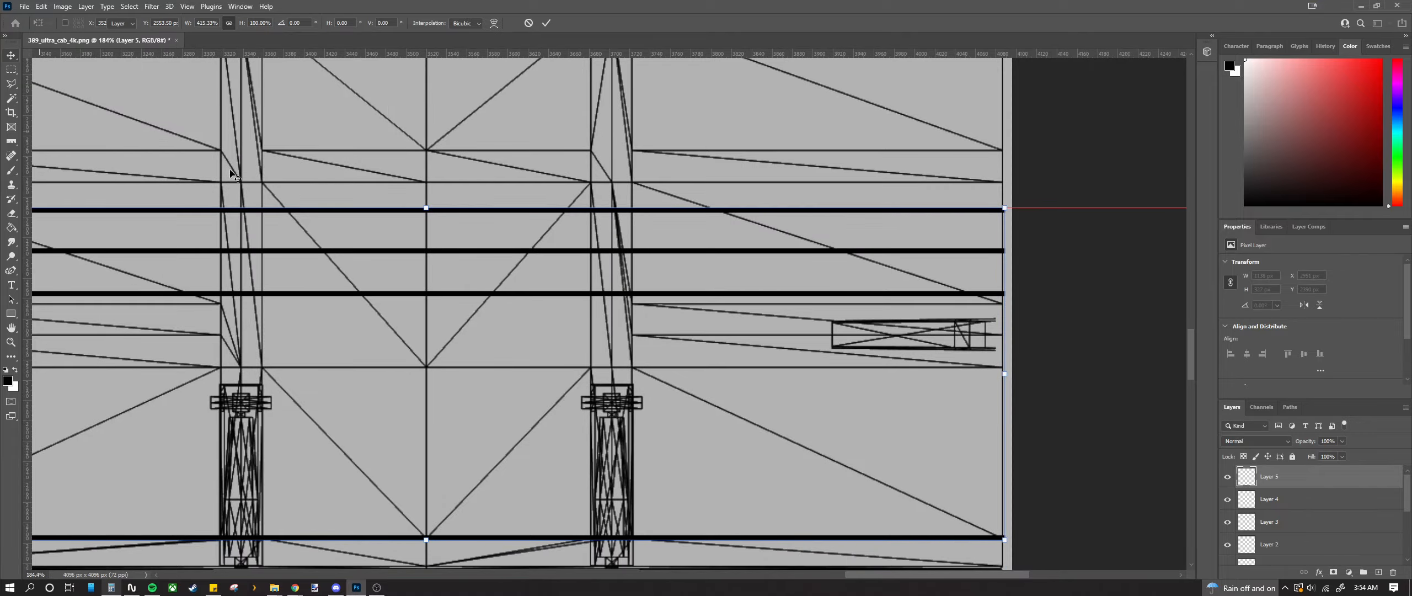
scroll(522, 292, "down", 4)
scroll(361, 302, "up", 3)
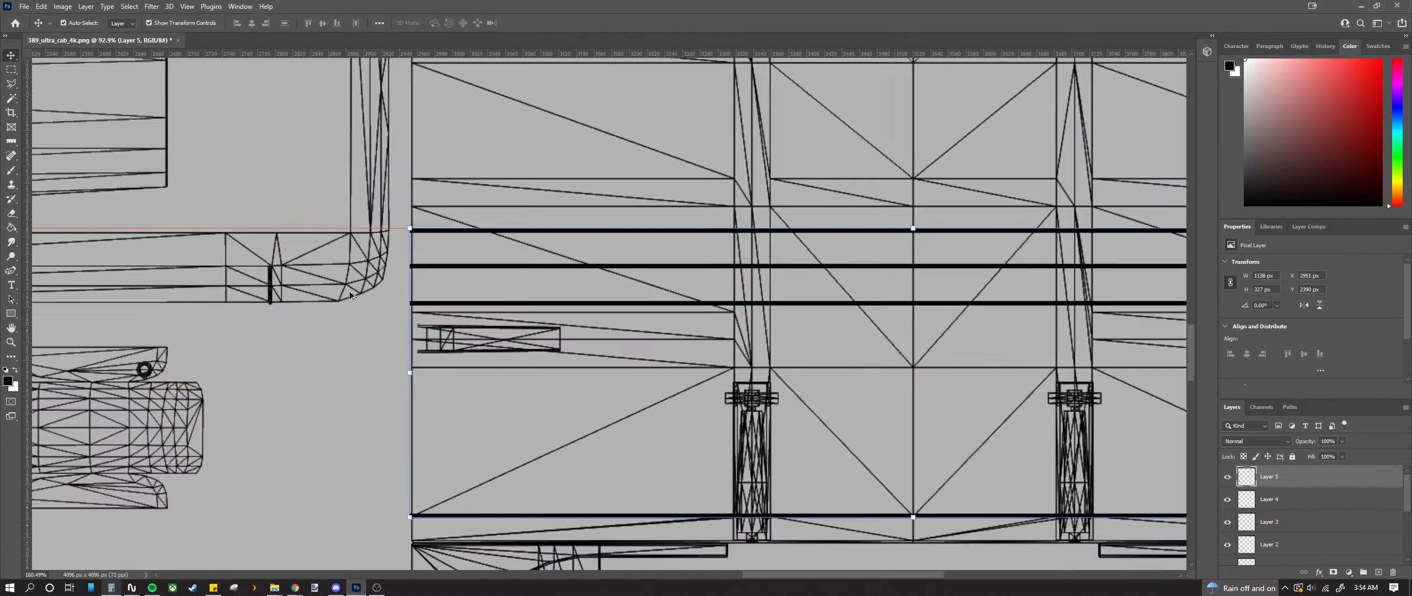
scroll(360, 301, "down", 3)
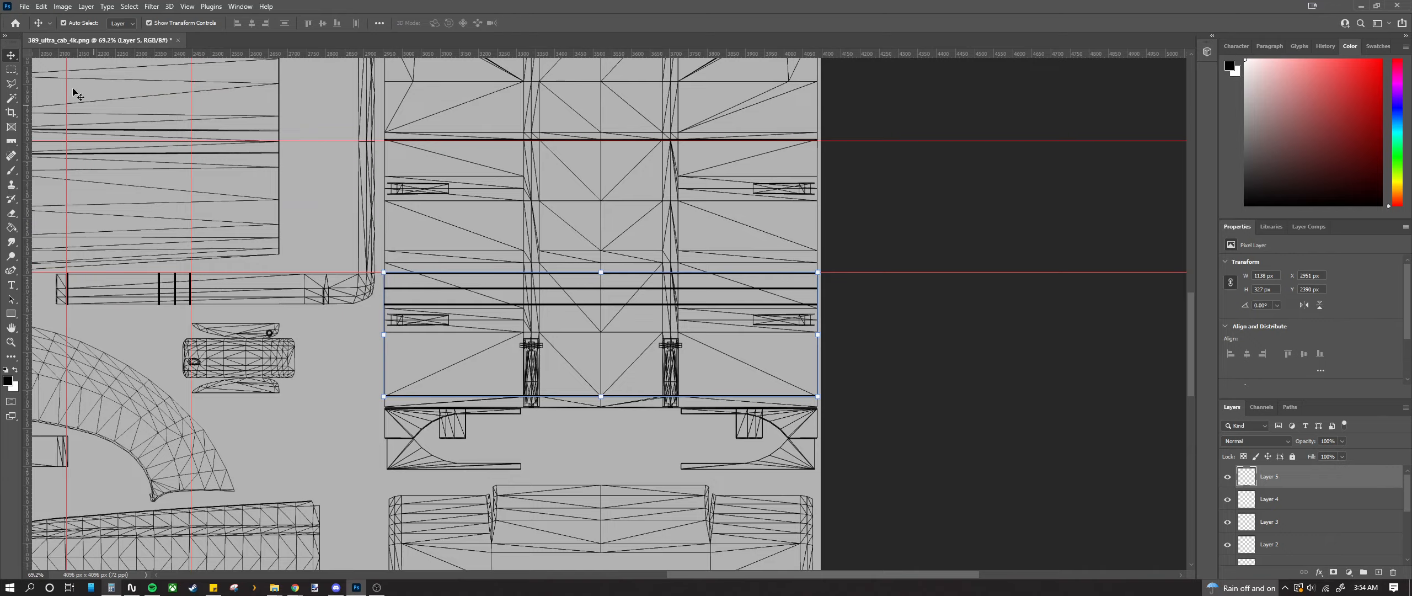
Step: Fill a thin black strip joining the stripes' left ends at the panel edge
key("m")
scroll(380, 285, "up", 6)
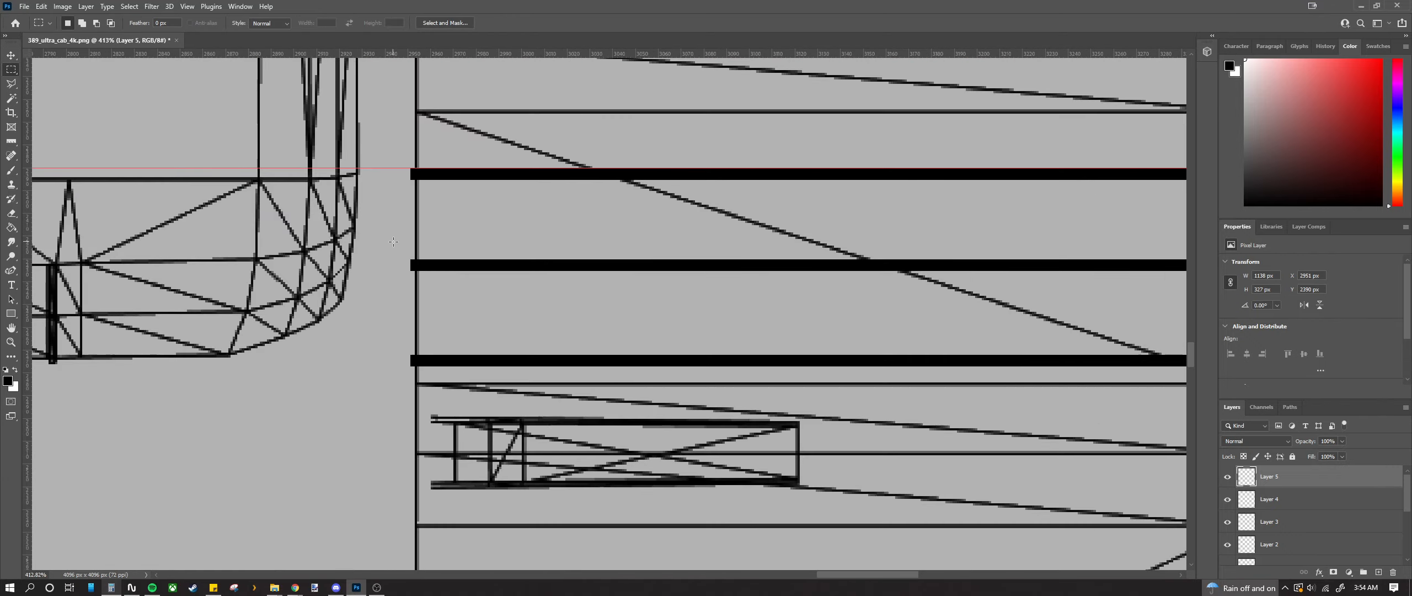
scroll(393, 241, "up", 3)
scroll(420, 146, "up", 1)
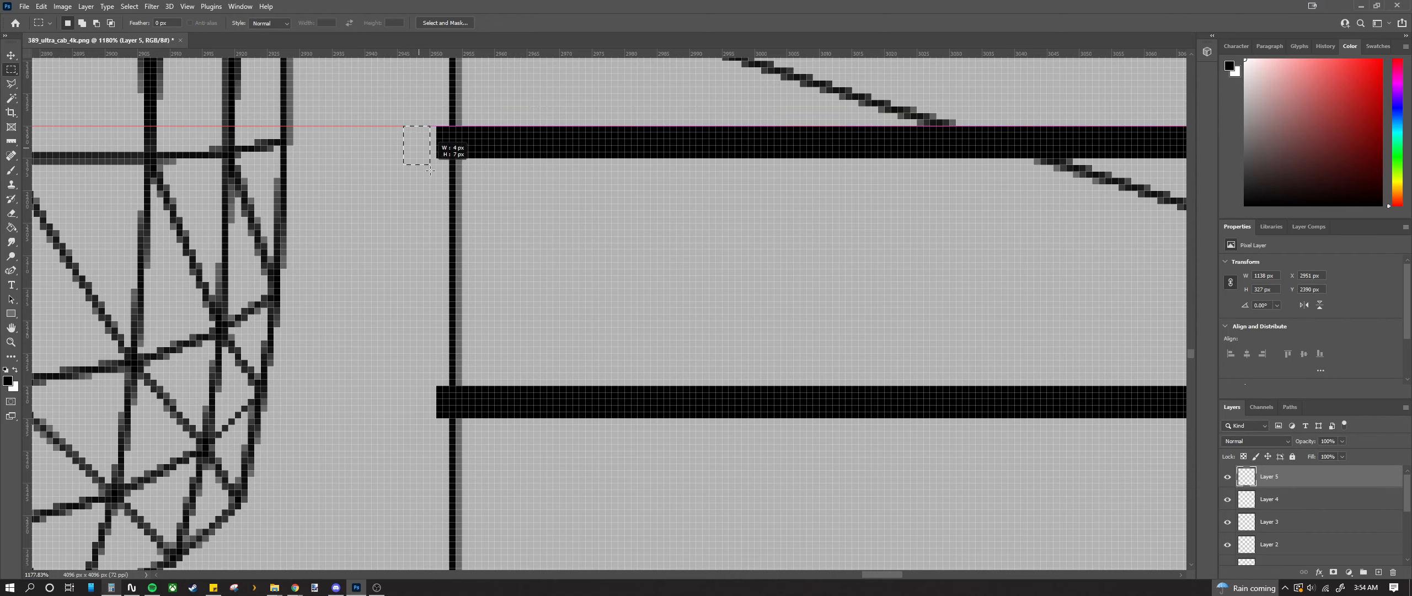
left_click_drag(430, 170, 416, 216)
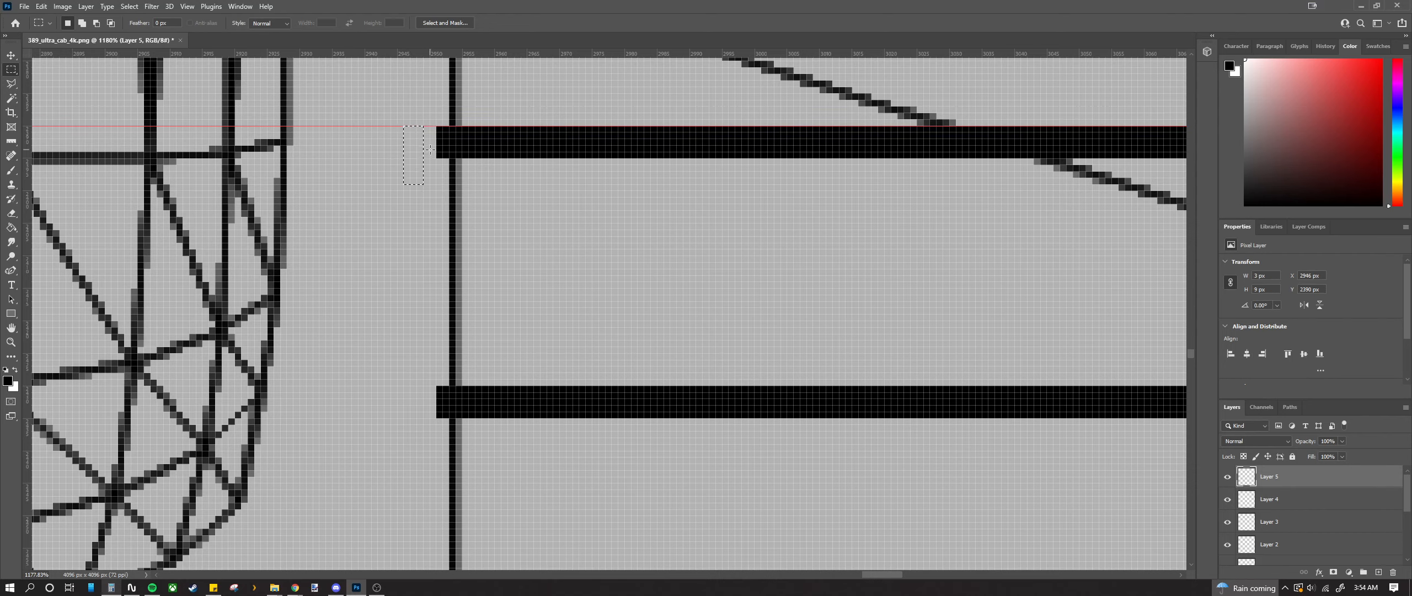
left_click_drag(432, 129, 433, 375)
left_click_drag(425, 319, 402, 442)
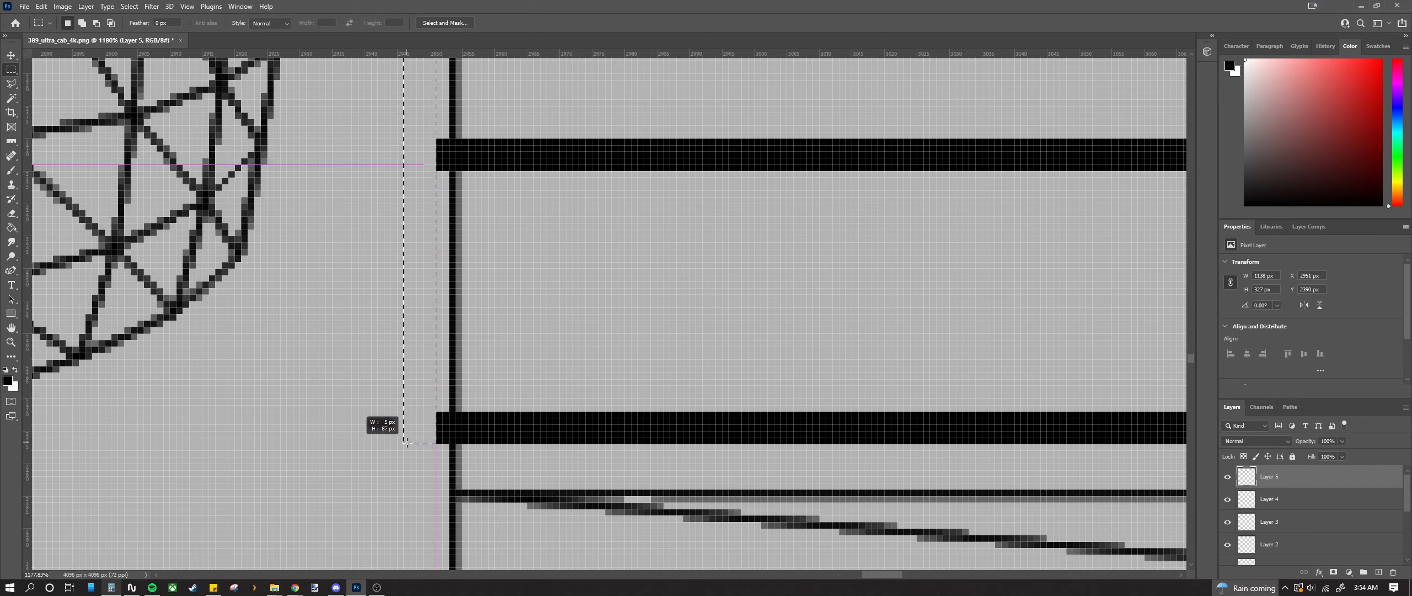
left_click_drag(407, 443, 407, 443)
scroll(406, 443, "down", 10)
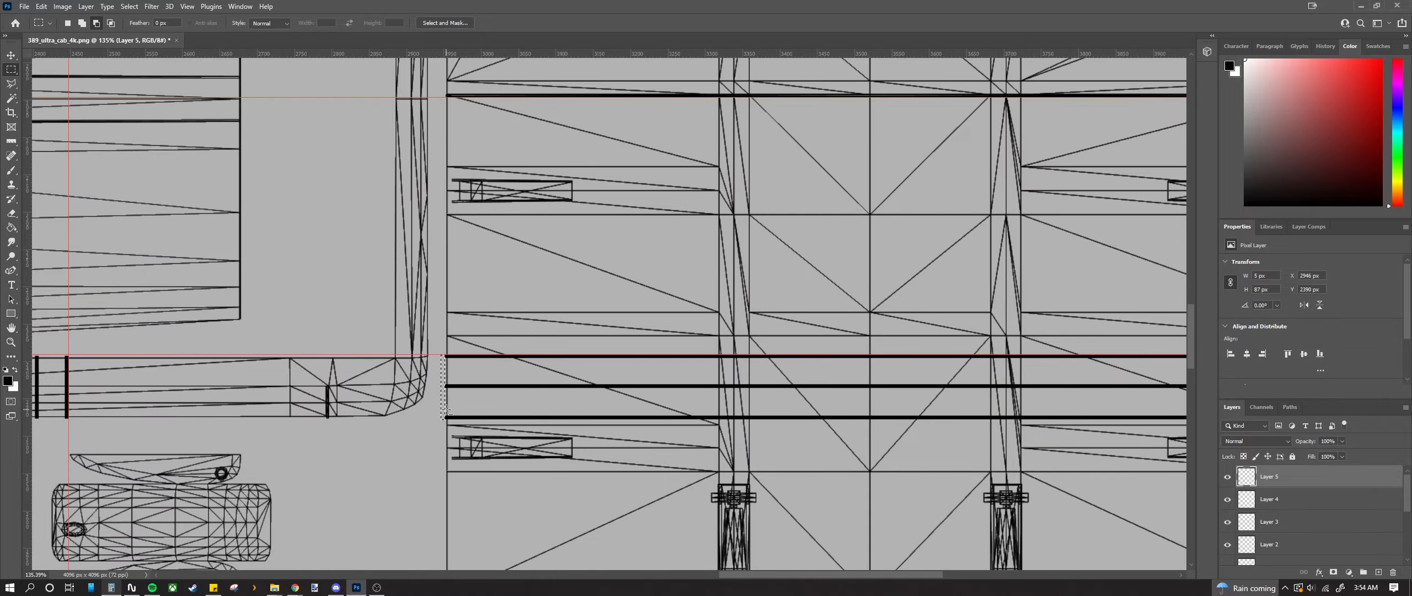
scroll(448, 411, "down", 3)
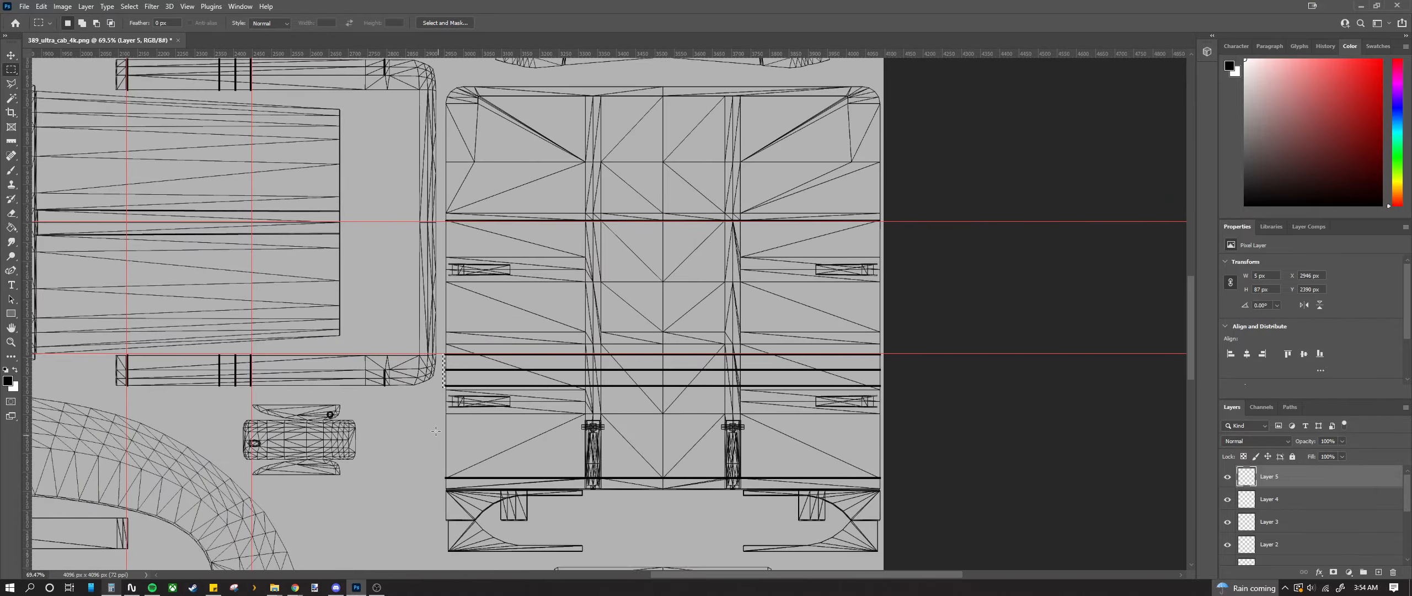
scroll(444, 411, "up", 5)
scroll(442, 318, "up", 2)
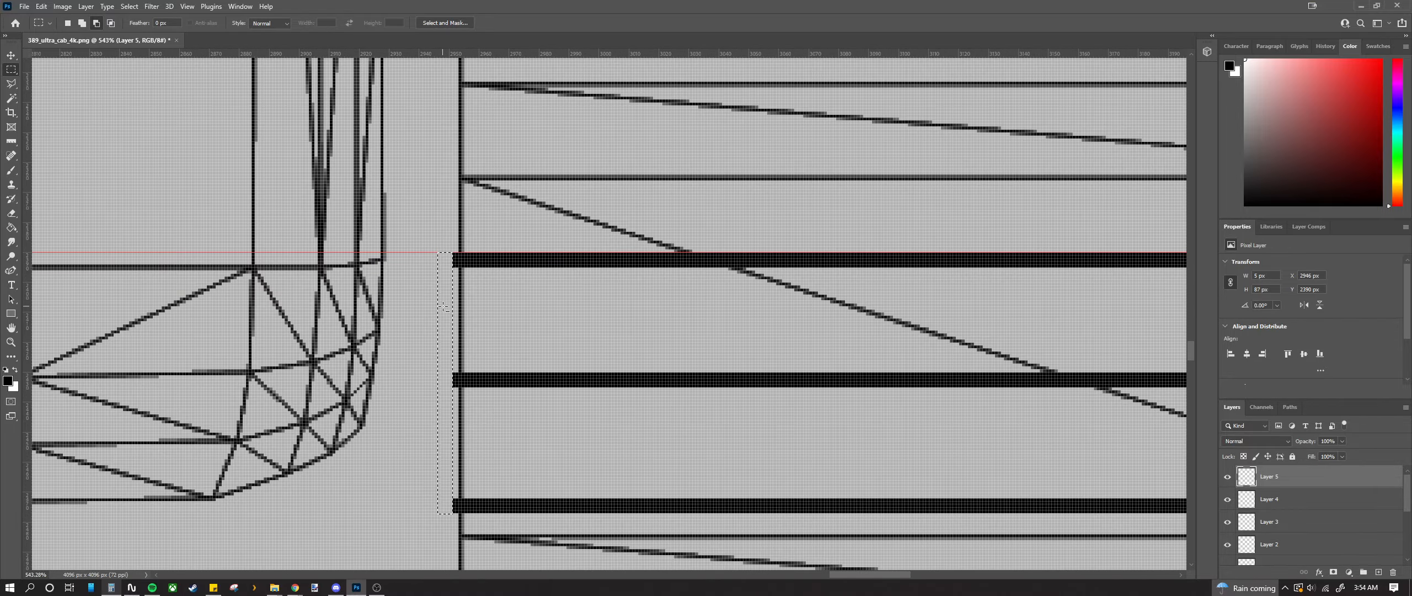
scroll(448, 322, "up", 2)
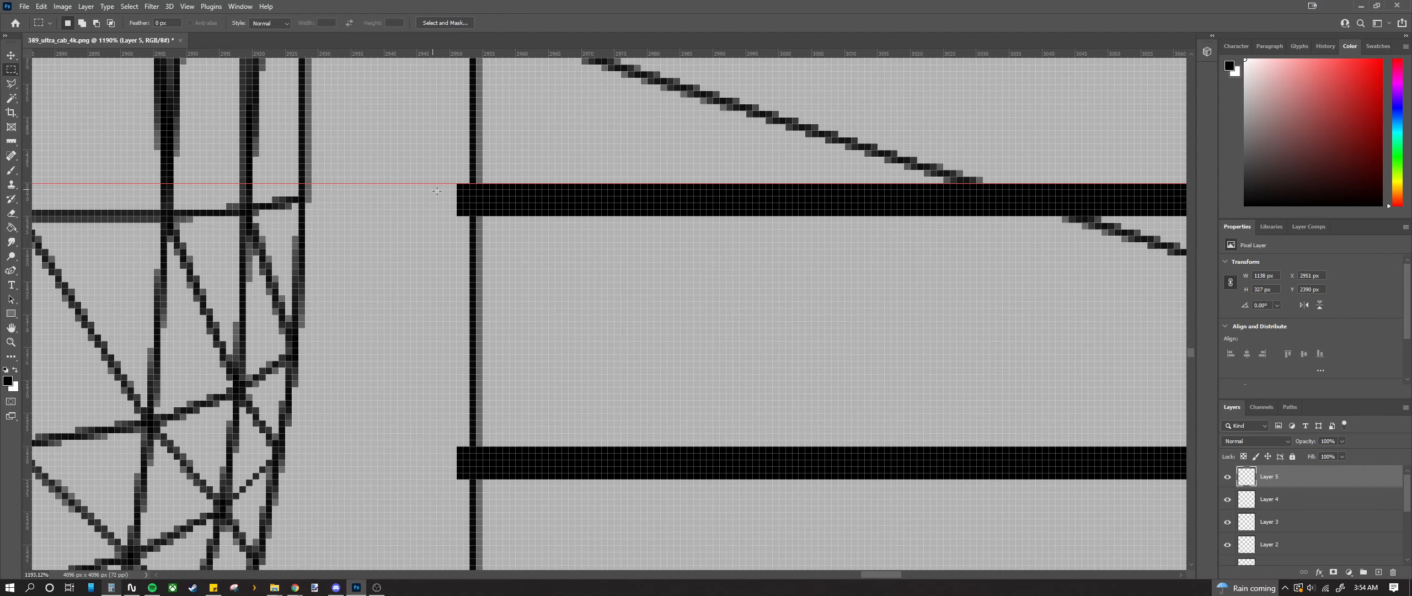
left_click_drag(418, 341, 442, 476)
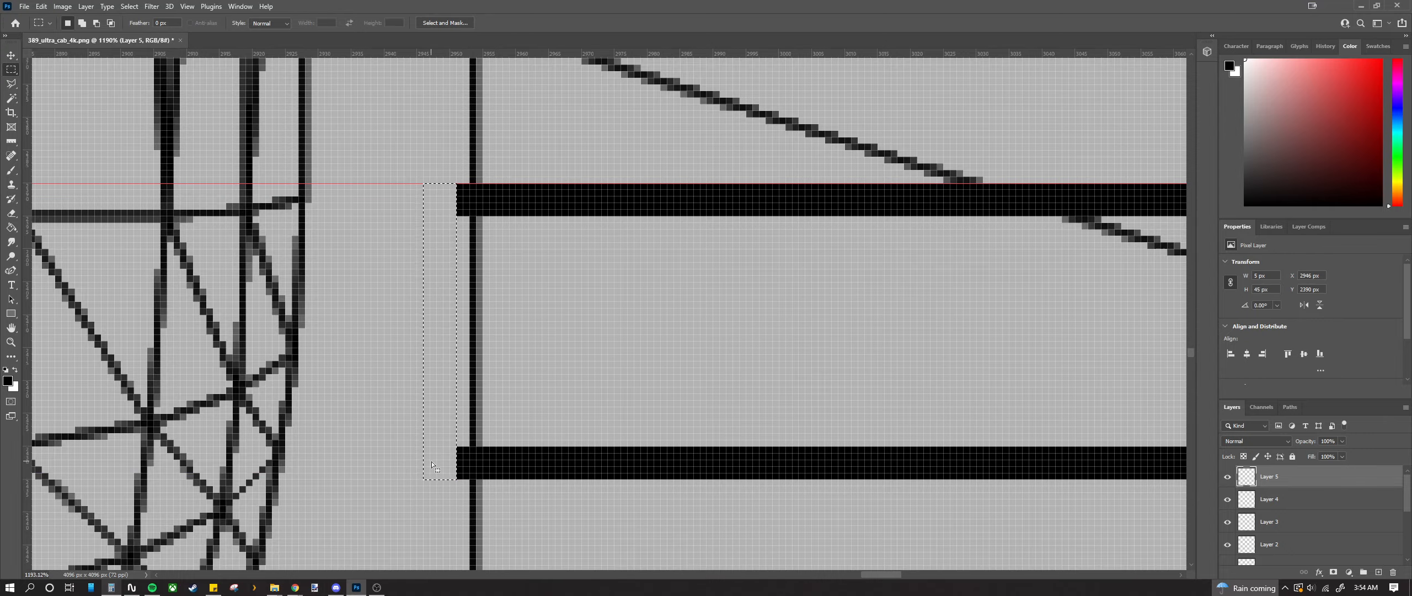
key("alt+BackSpace")
Step: Fill the gap between the two stripes' right ends with black
scroll(432, 461, "down", 4)
scroll(452, 449, "down", 3)
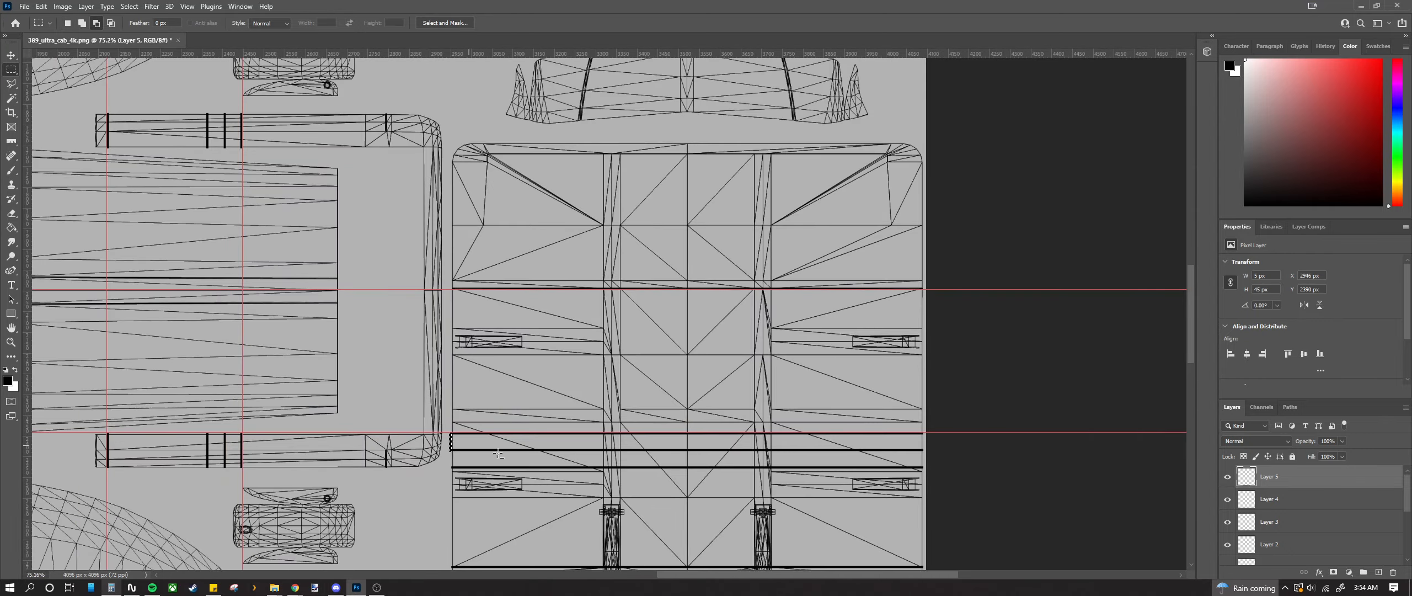
scroll(1011, 431, "up", 2)
scroll(1019, 272, "up", 4)
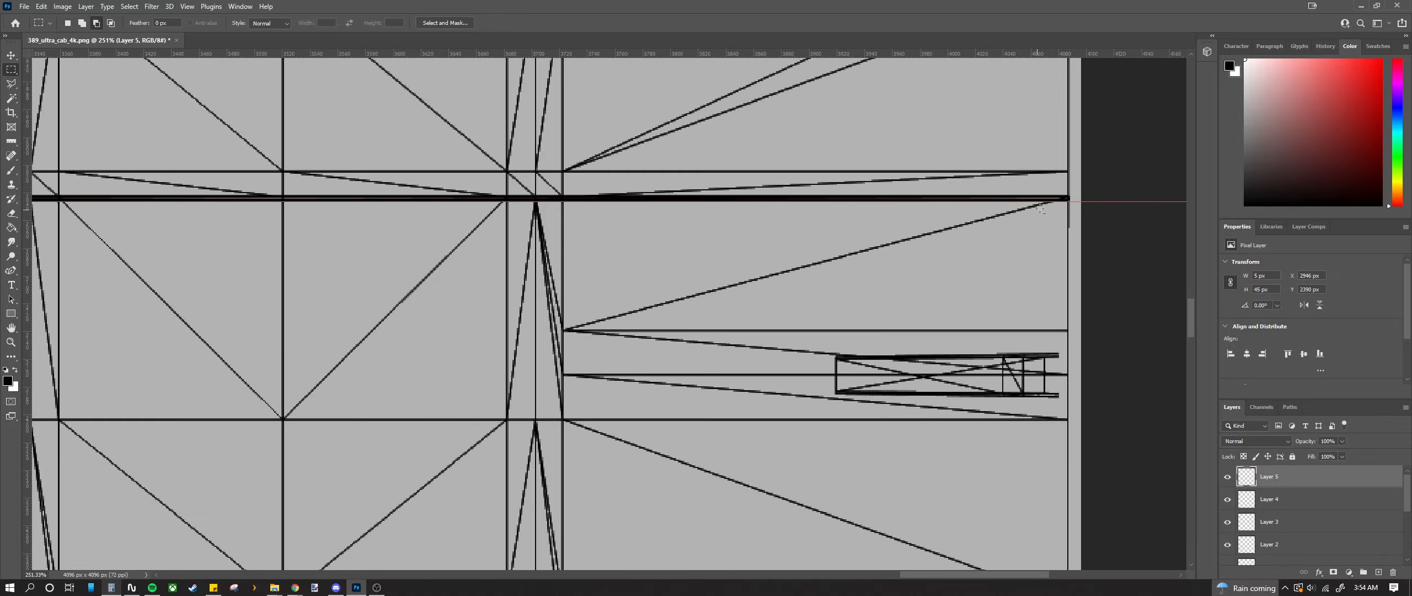
scroll(1012, 329, "down", 4)
scroll(1012, 328, "down", 3)
scroll(1026, 442, "up", 5)
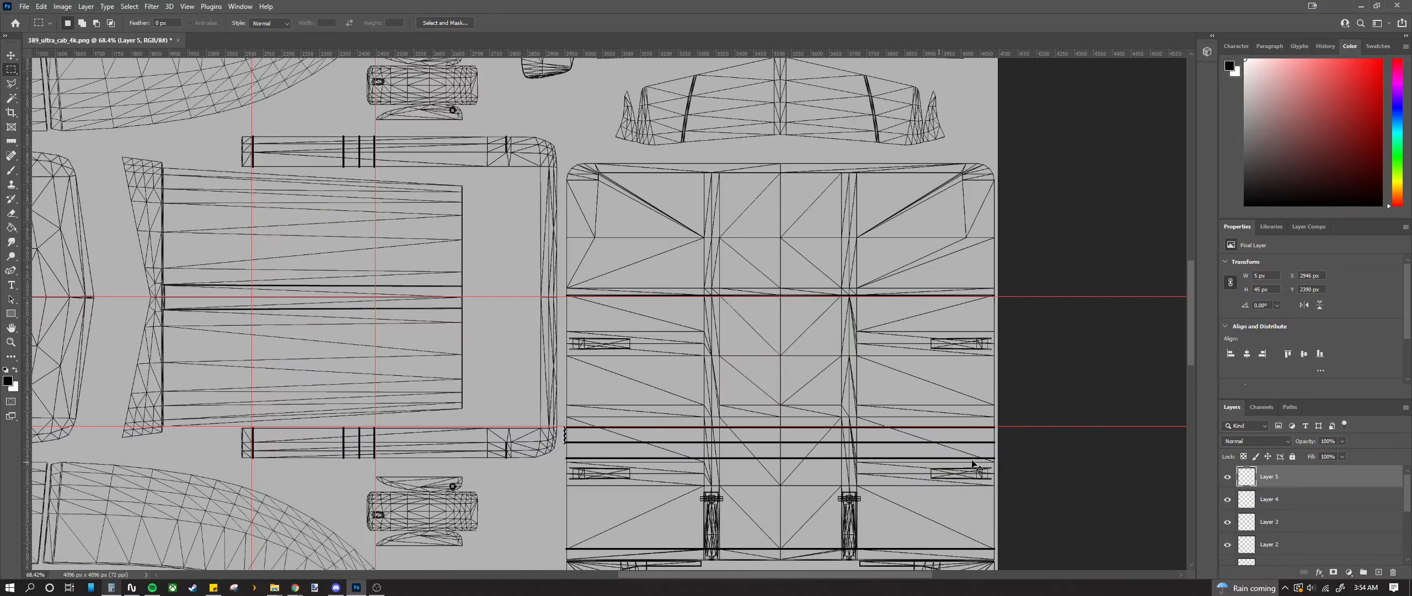
scroll(1027, 453, "up", 6)
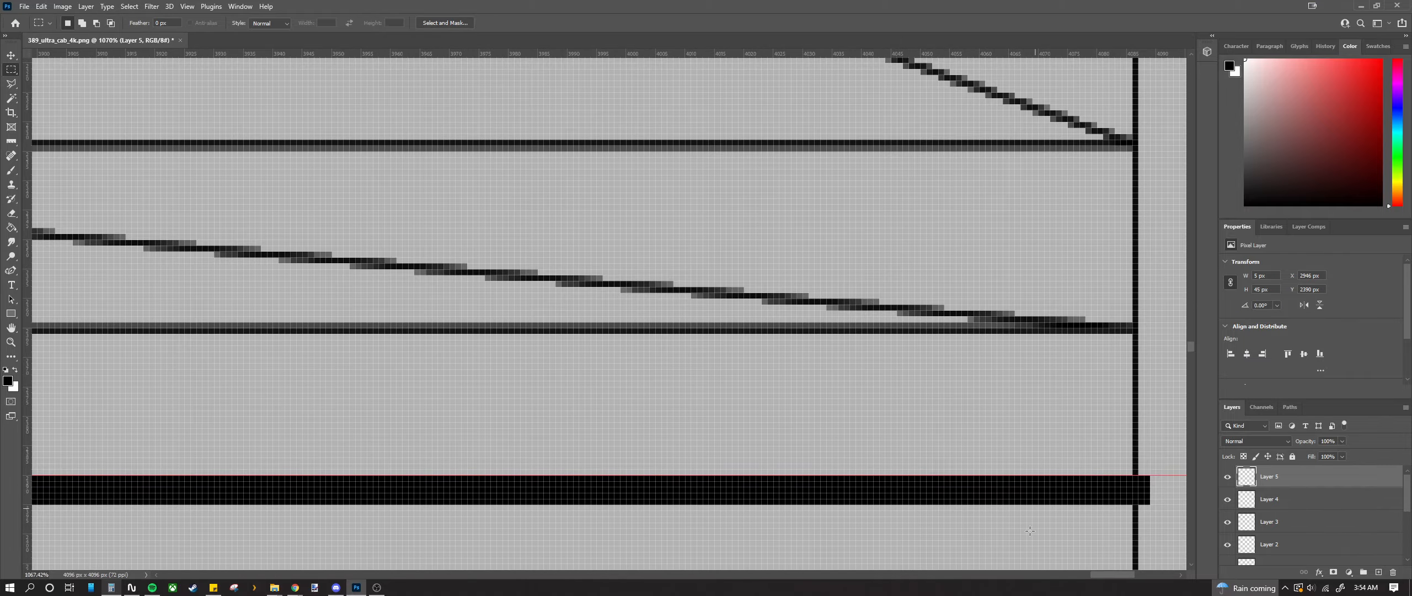
left_click_drag(1101, 576, 1113, 576)
scroll(910, 466, "down", 5)
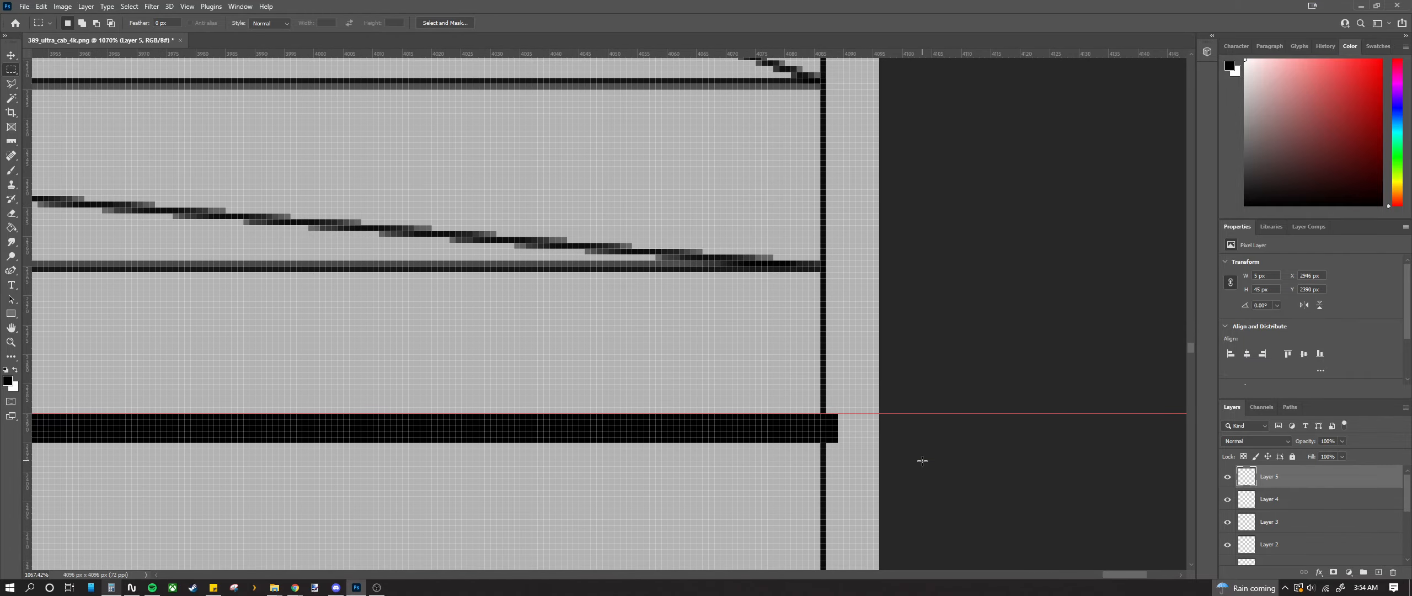
scroll(883, 458, "up", 2)
scroll(860, 276, "down", 3)
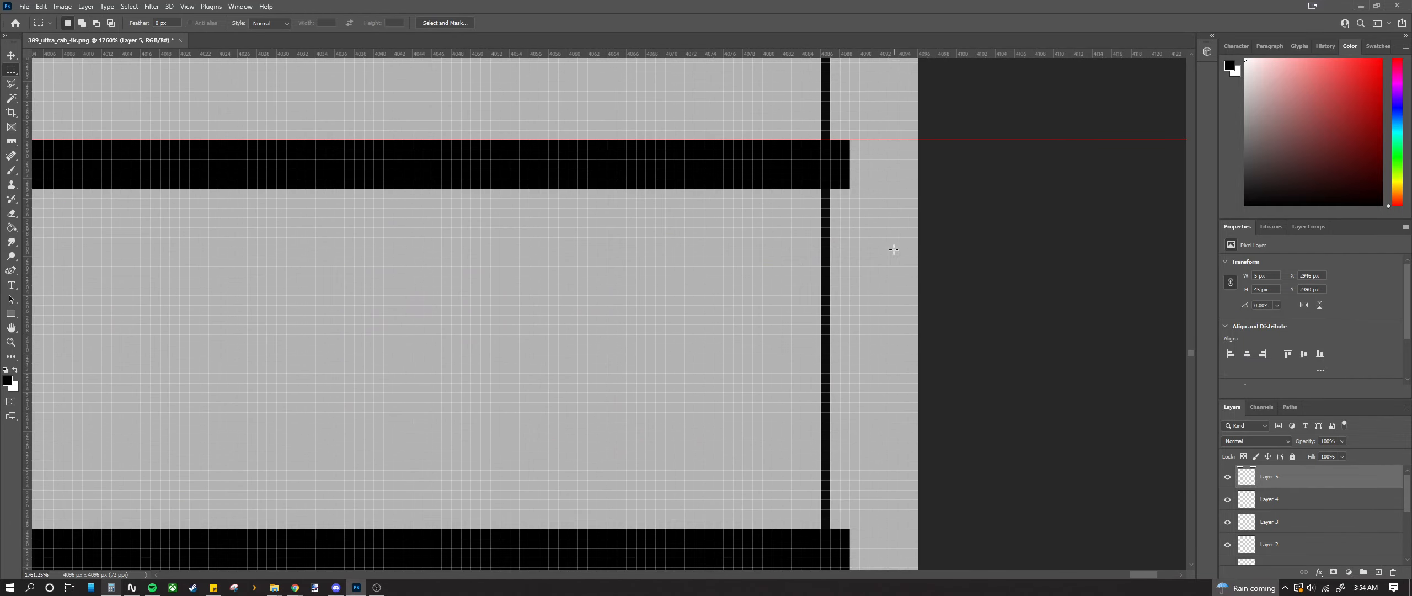
left_click_drag(857, 130, 894, 557)
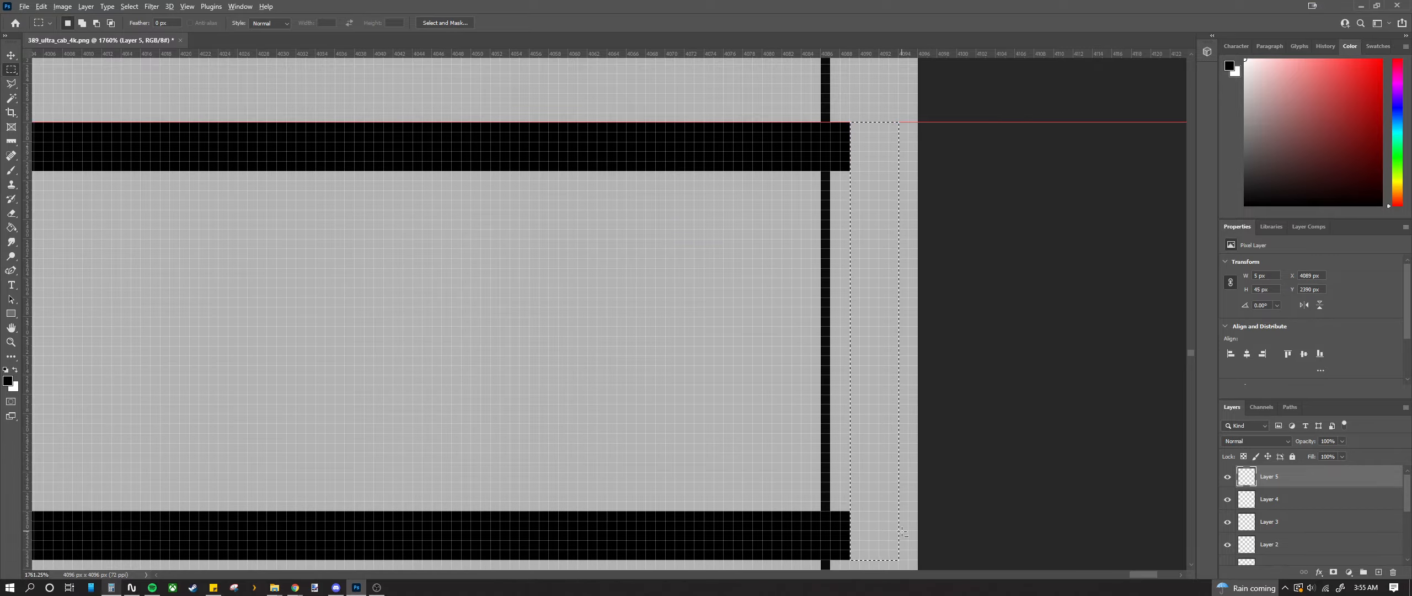
key("alt+BackSpace")
Step: Begin selecting the next stripe end with the Rectangular Marquee
scroll(903, 532, "down", 8)
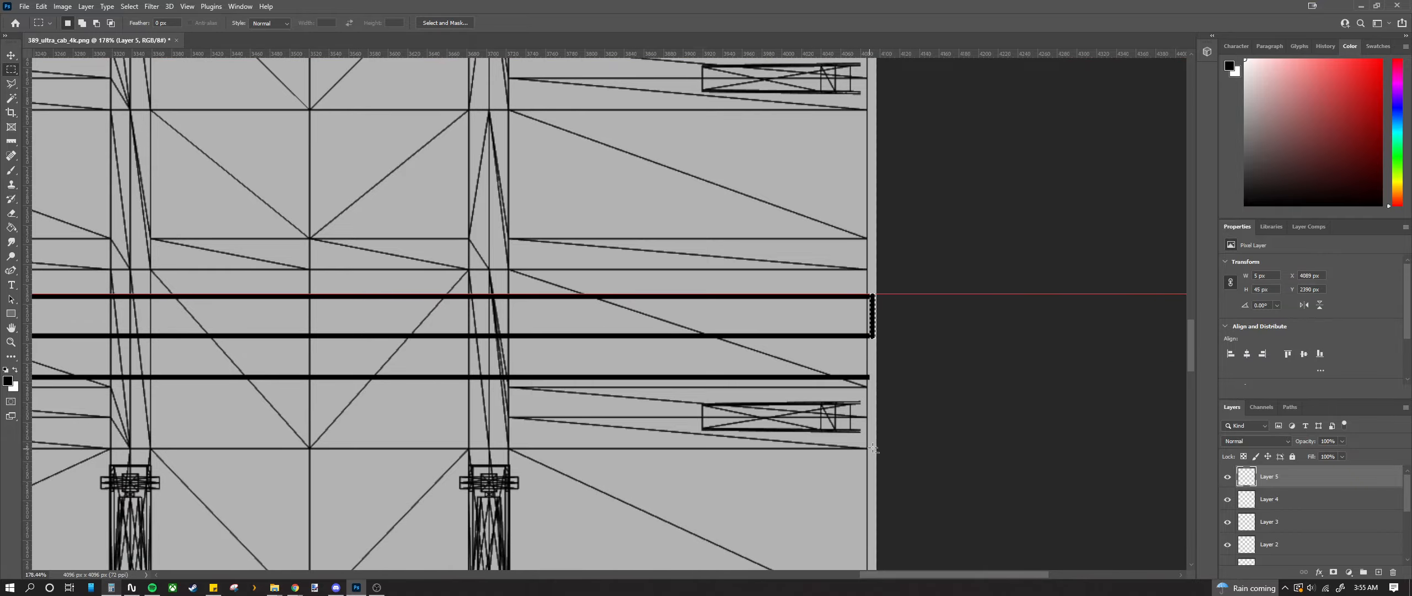
scroll(874, 424, "up", 5)
scroll(880, 369, "down", 3)
scroll(826, 372, "down", 2)
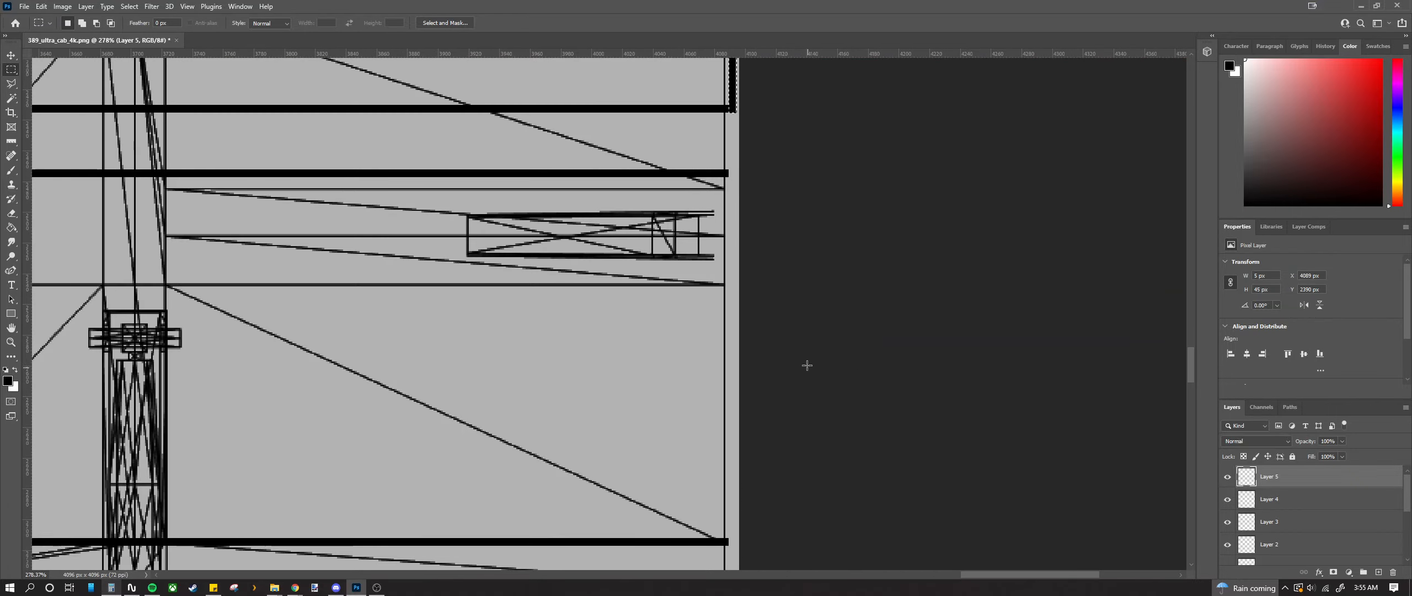
scroll(731, 170, "up", 4)
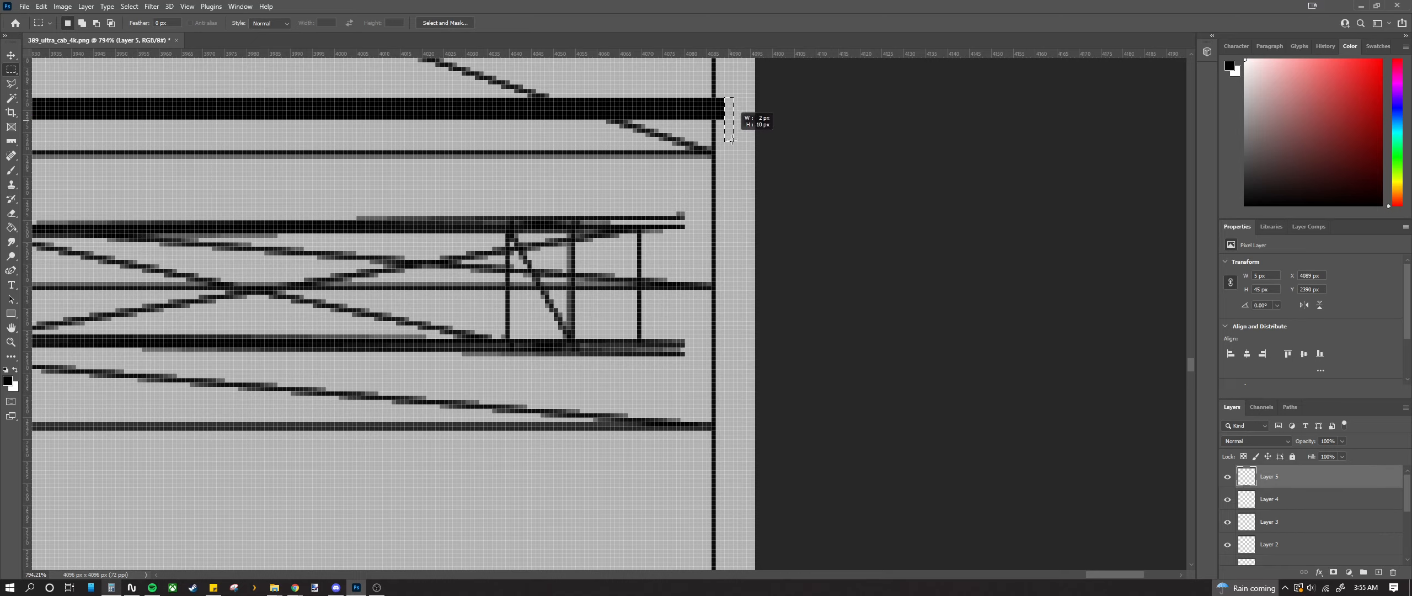
left_click_drag(723, 508, 726, 480)
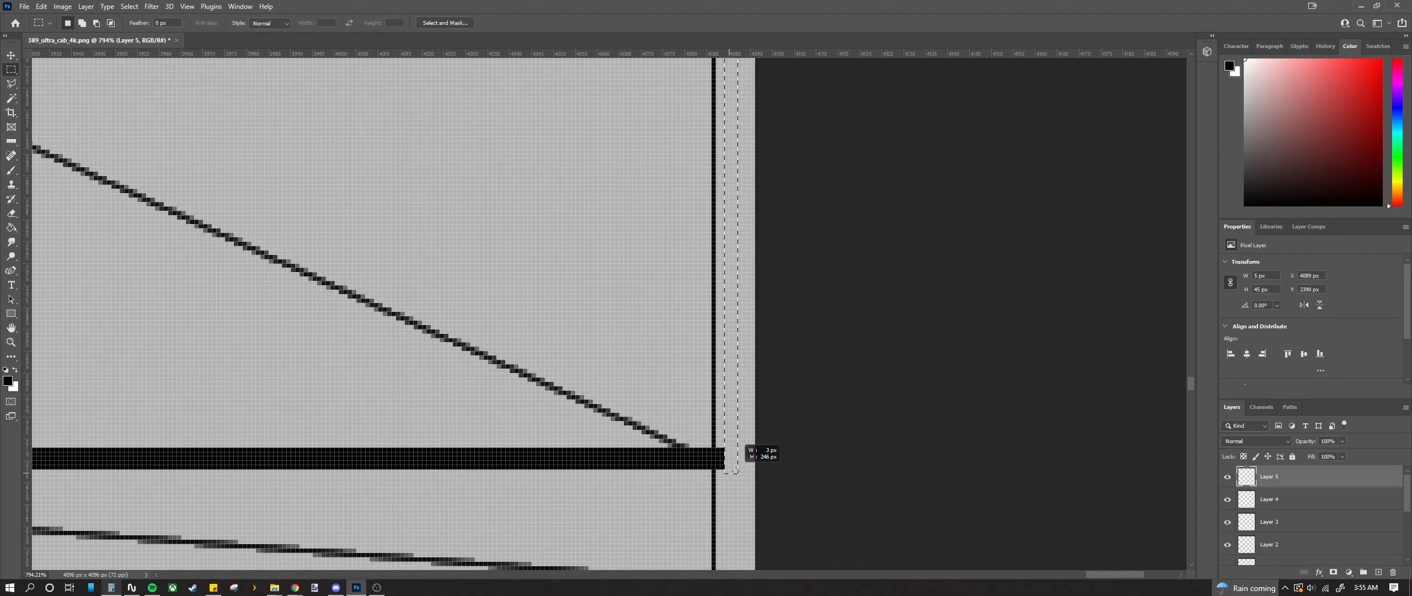
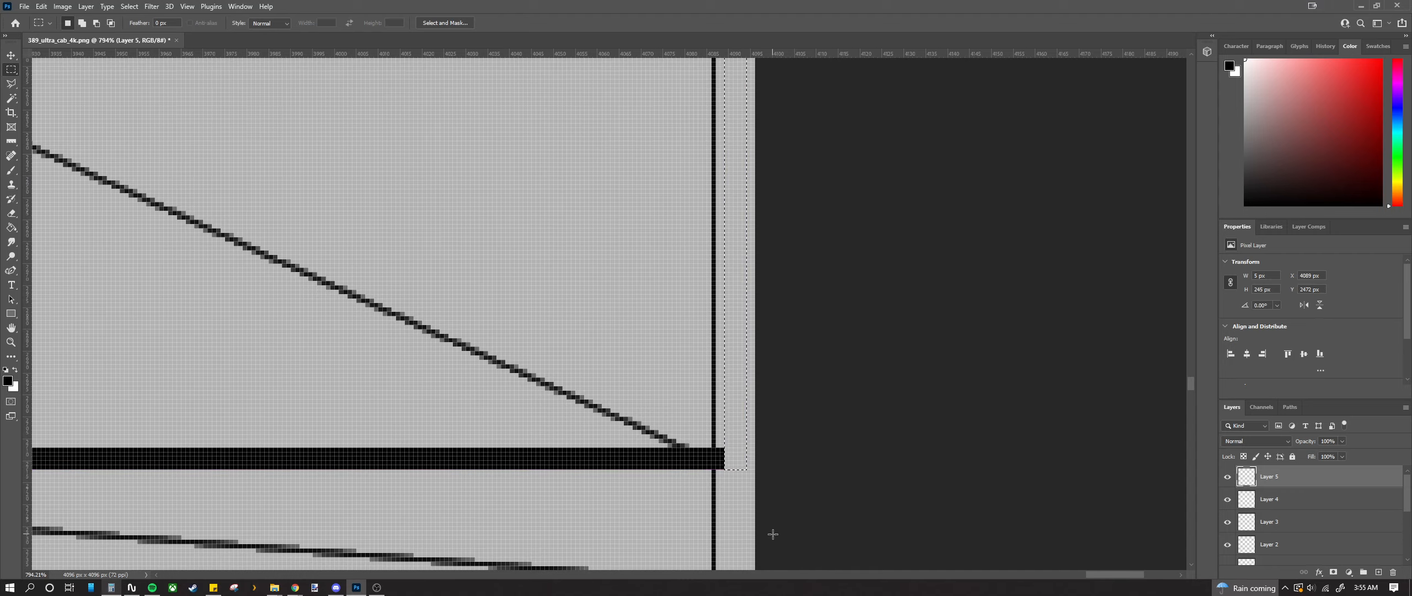
Step: Zoom in on the stripe ends and marquee a narrow strip at the stripe's left end
scroll(773, 534, "up", 5)
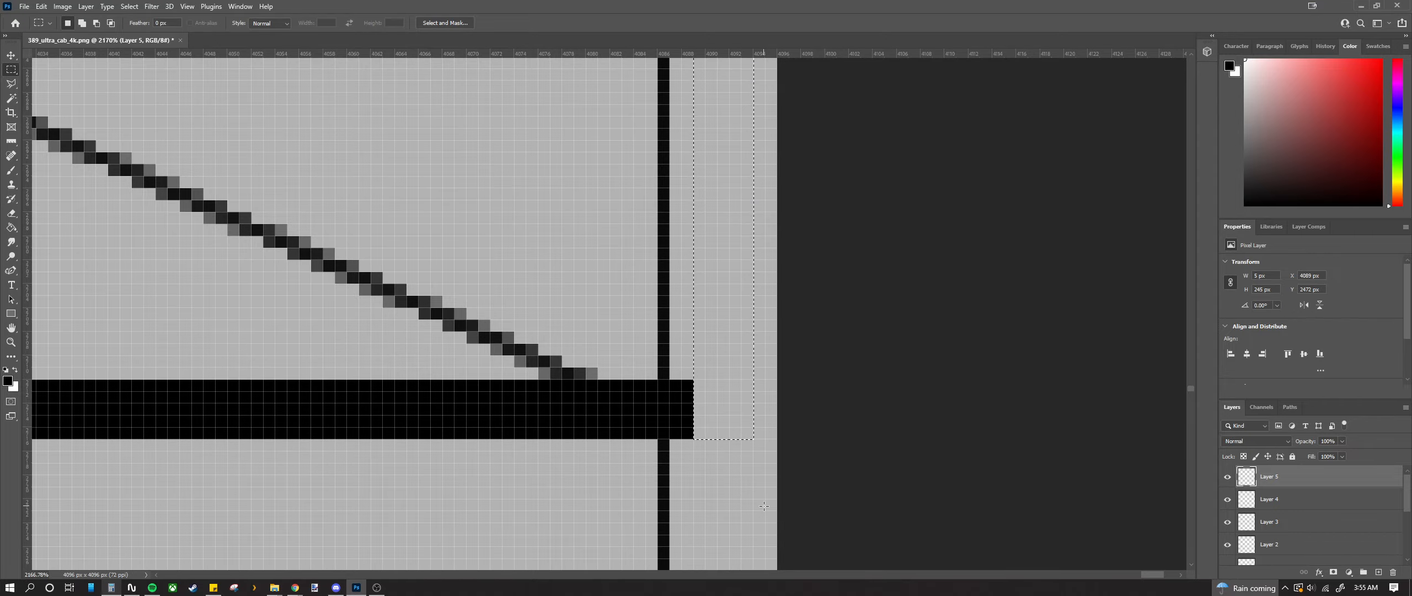
scroll(642, 424, "down", 15)
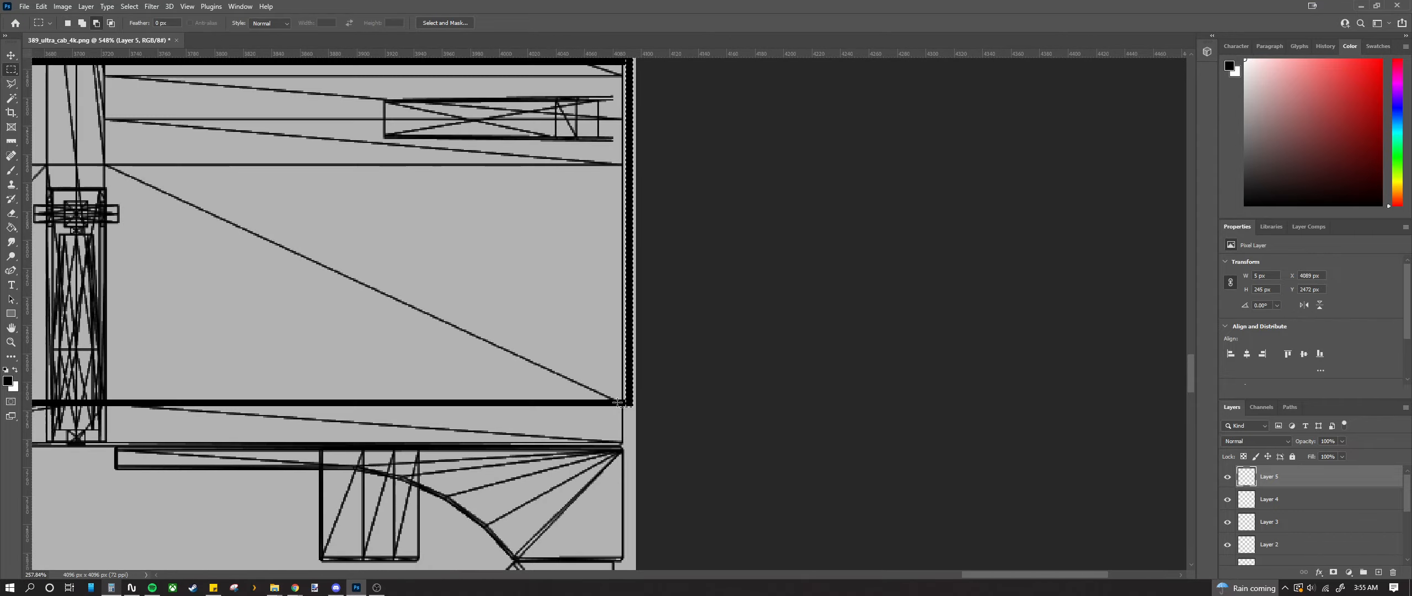
scroll(509, 417, "up", 15)
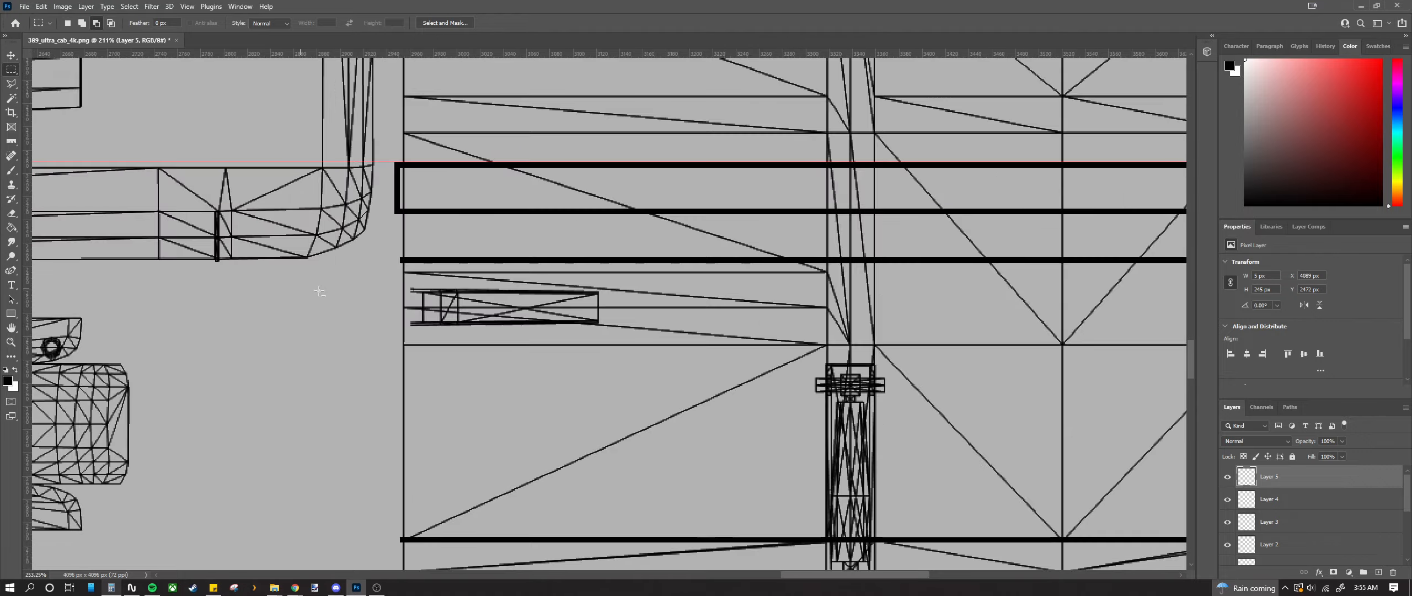
scroll(623, 194, "up", 2)
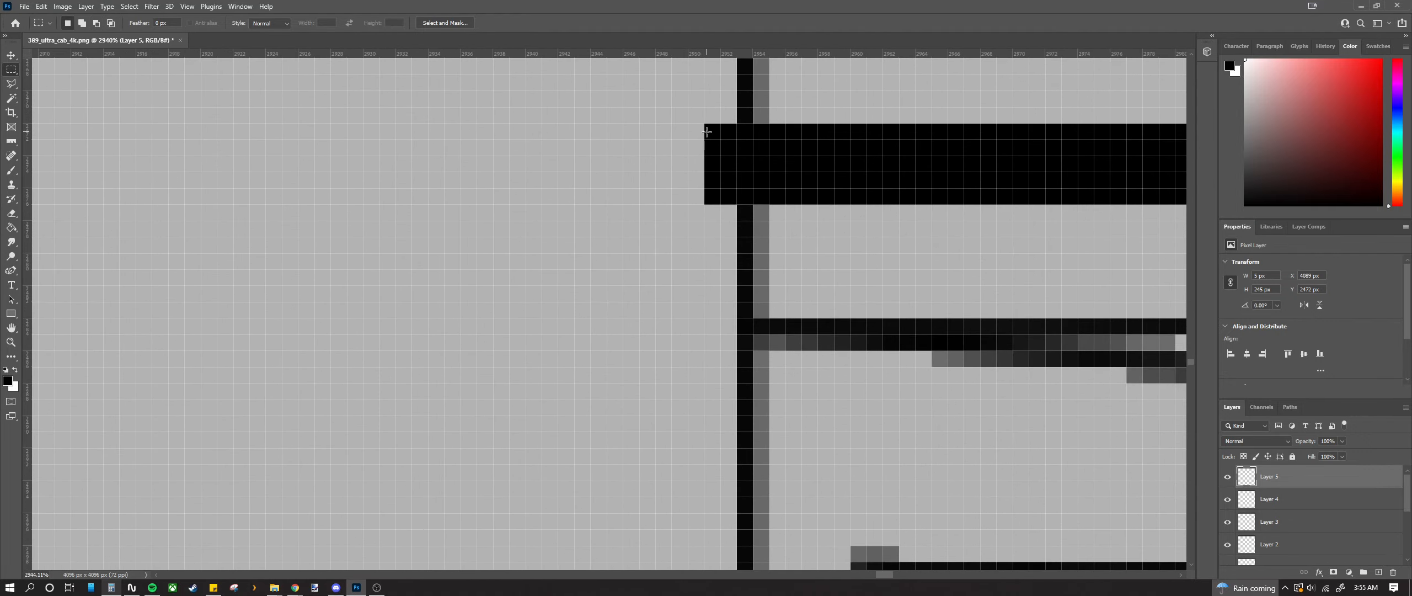
left_click_drag(661, 231, 621, 492)
left_click(621, 500)
scroll(622, 500, "down", 9)
scroll(621, 497, "down", 3)
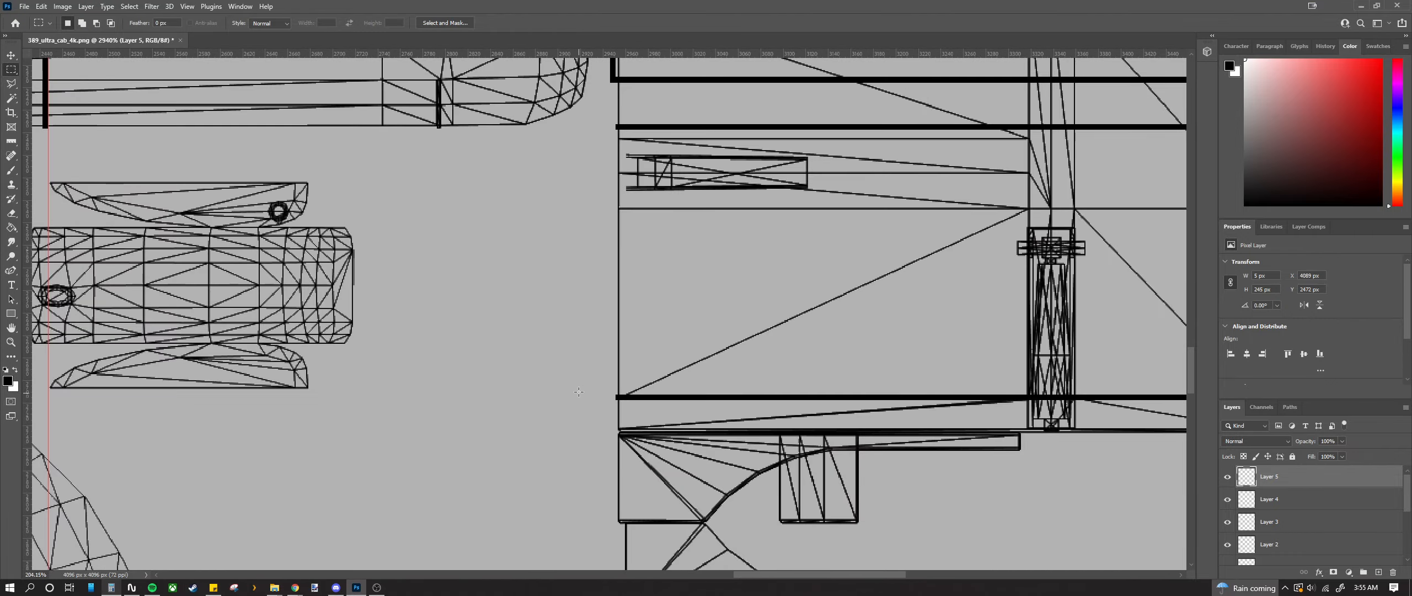
scroll(628, 119, "up", 6)
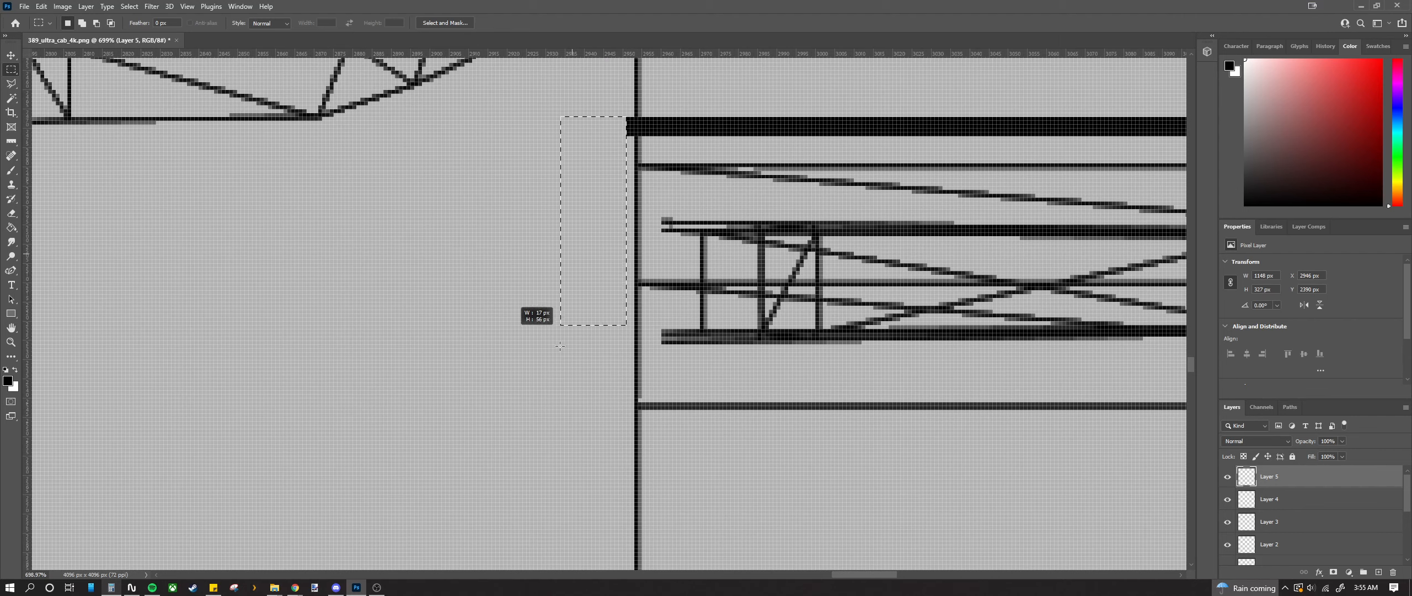
left_click_drag(560, 346, 573, 503)
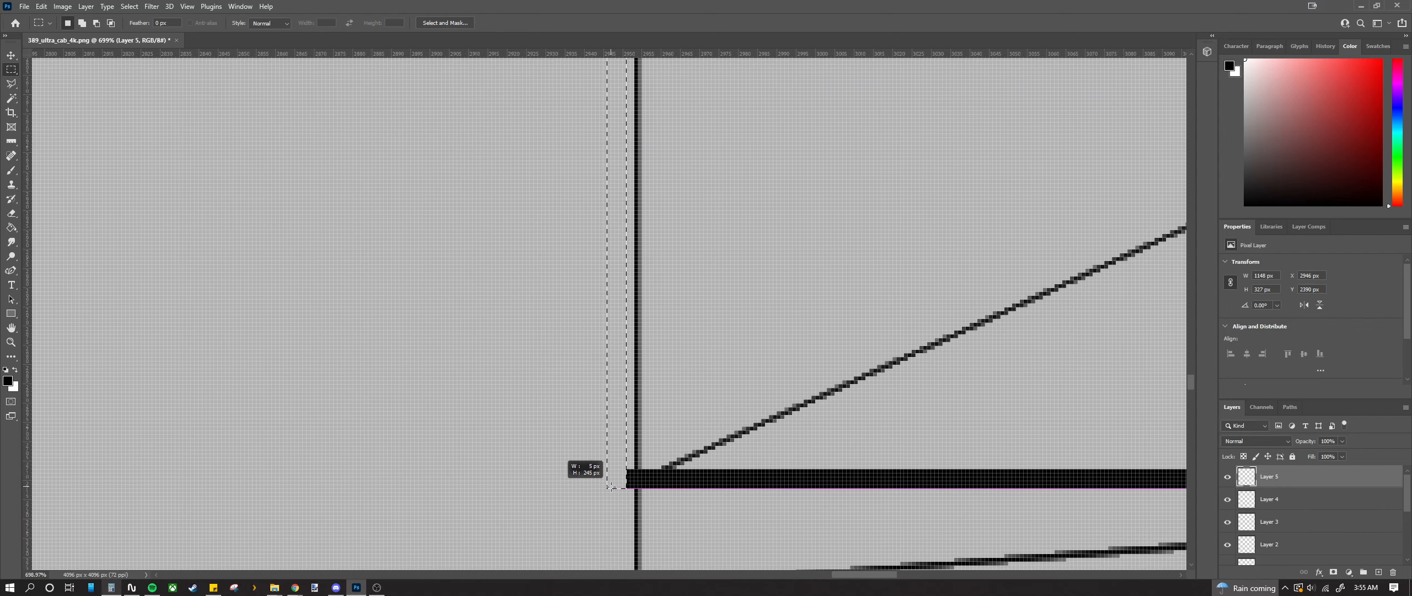
Step: With the Move Tool (V), auto-select Layer 3 by clicking the black stripe bar
scroll(613, 484, "down", 12)
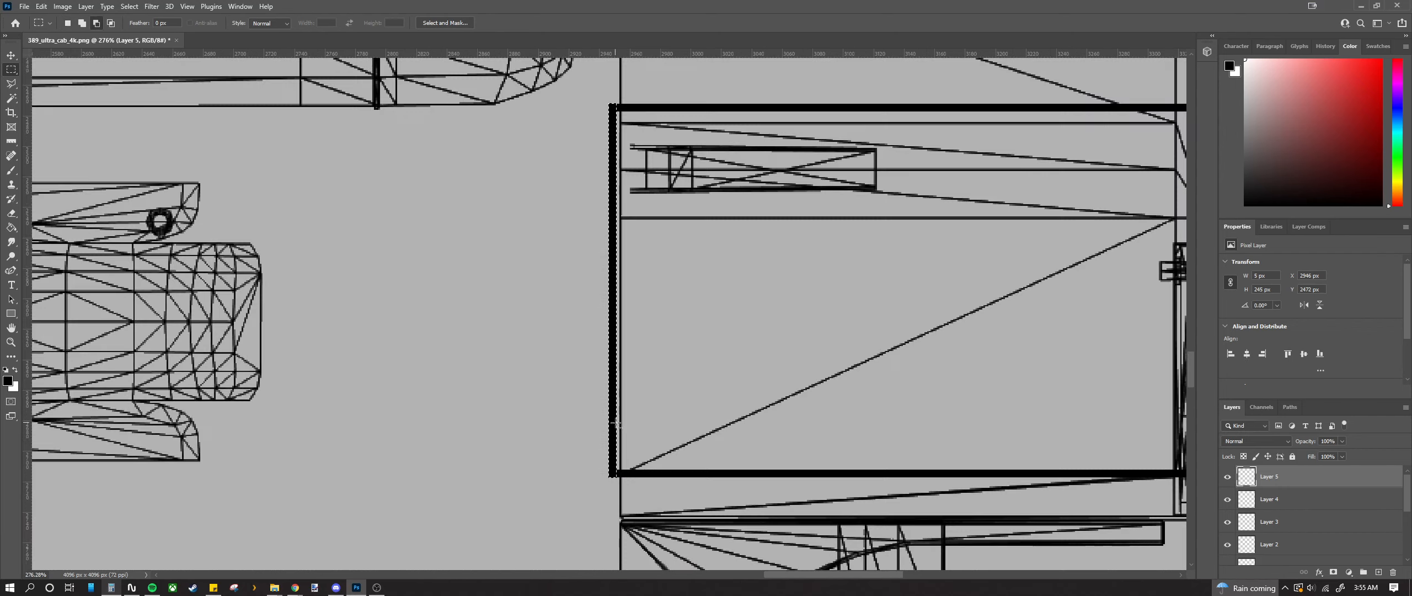
scroll(655, 380, "down", 4)
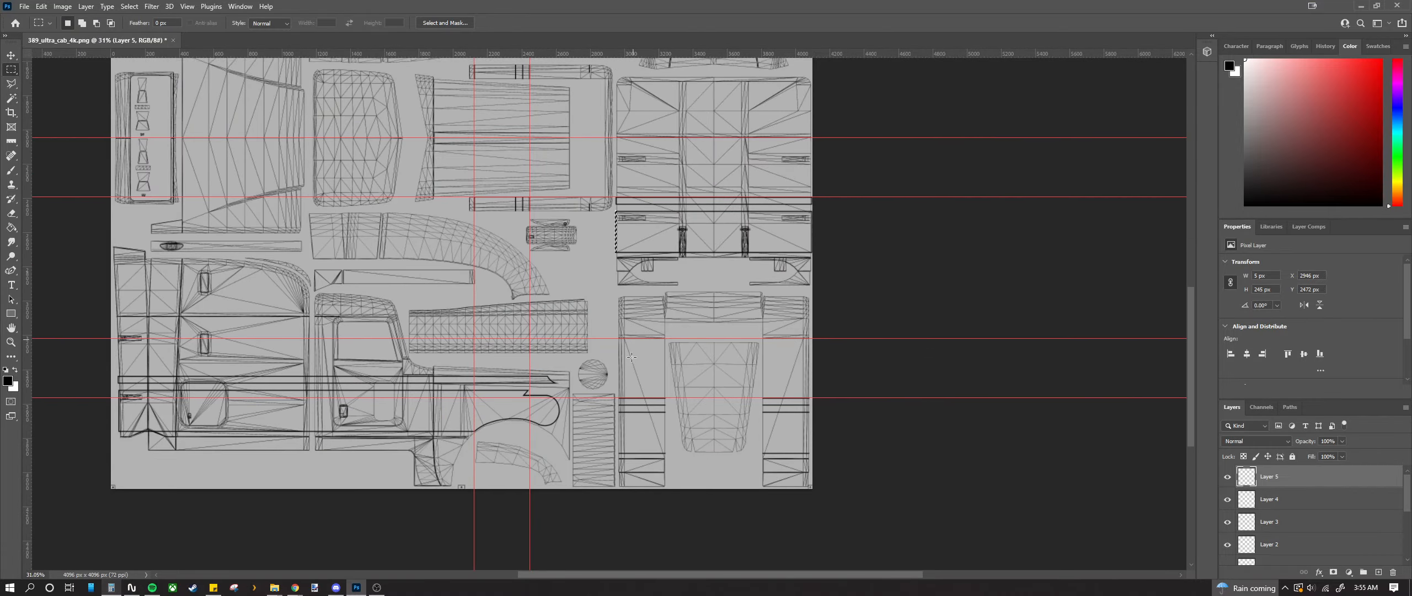
scroll(603, 353, "up", 8)
scroll(603, 354, "down", 3)
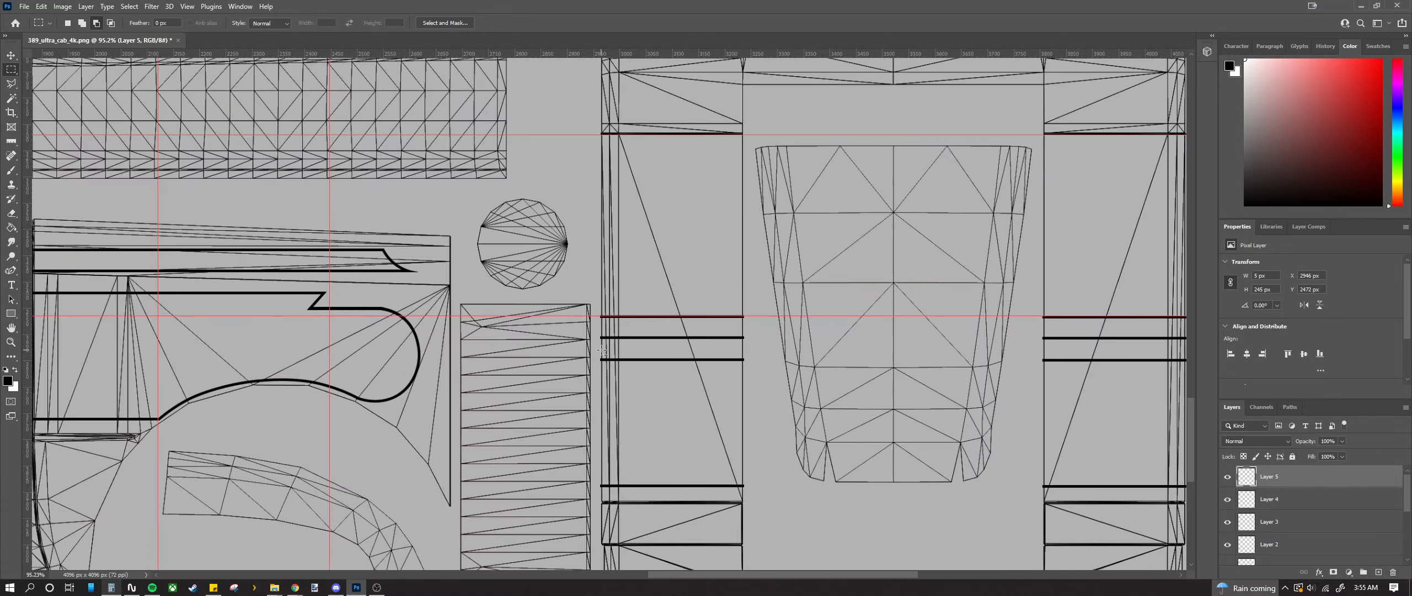
scroll(602, 354, "up", 9)
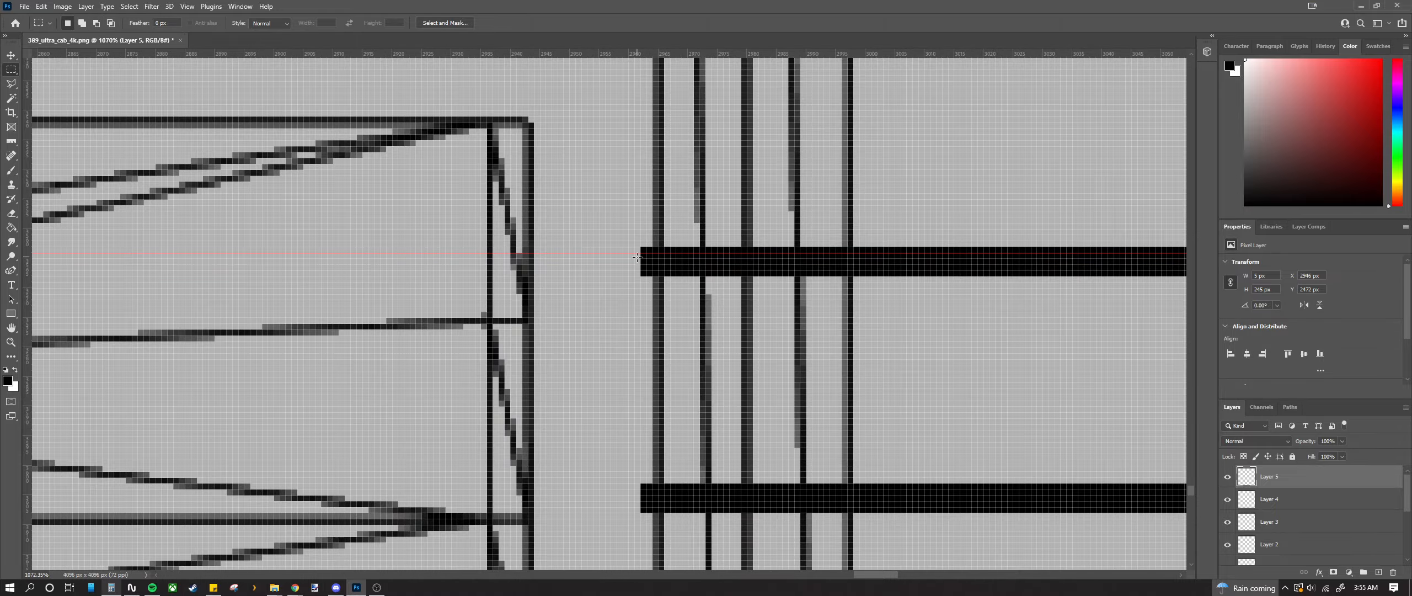
scroll(634, 269, "down", 2)
scroll(633, 269, "up", 4)
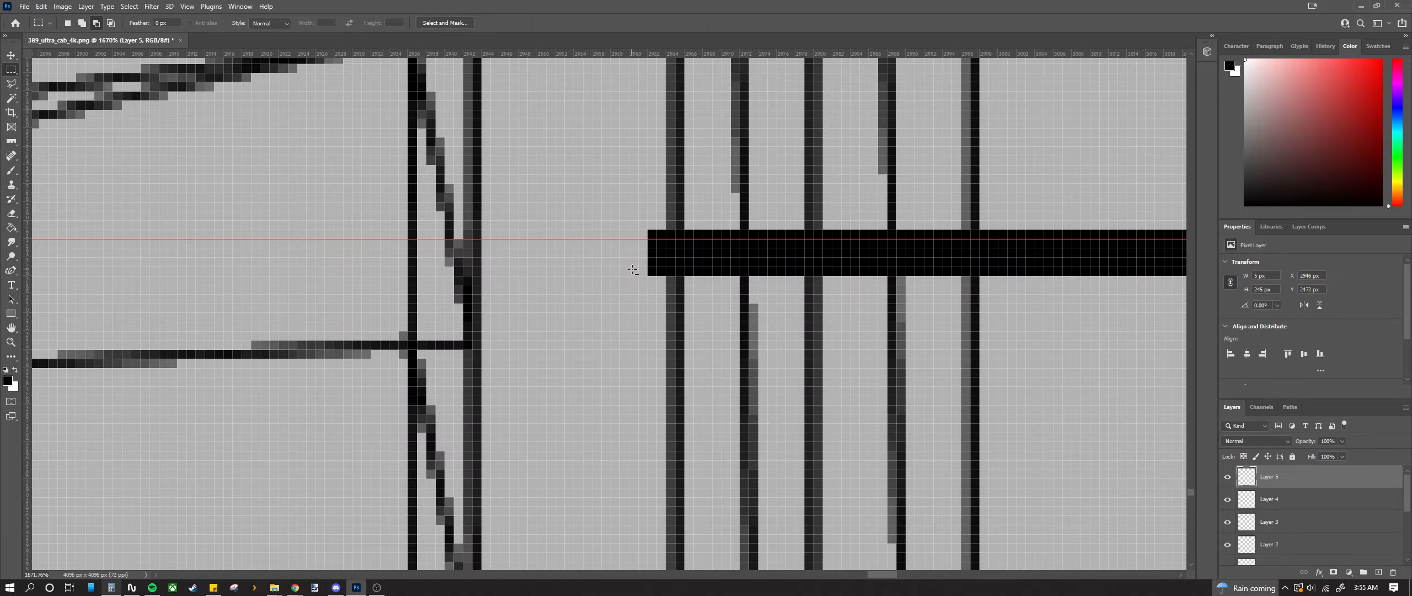
scroll(633, 269, "down", 12)
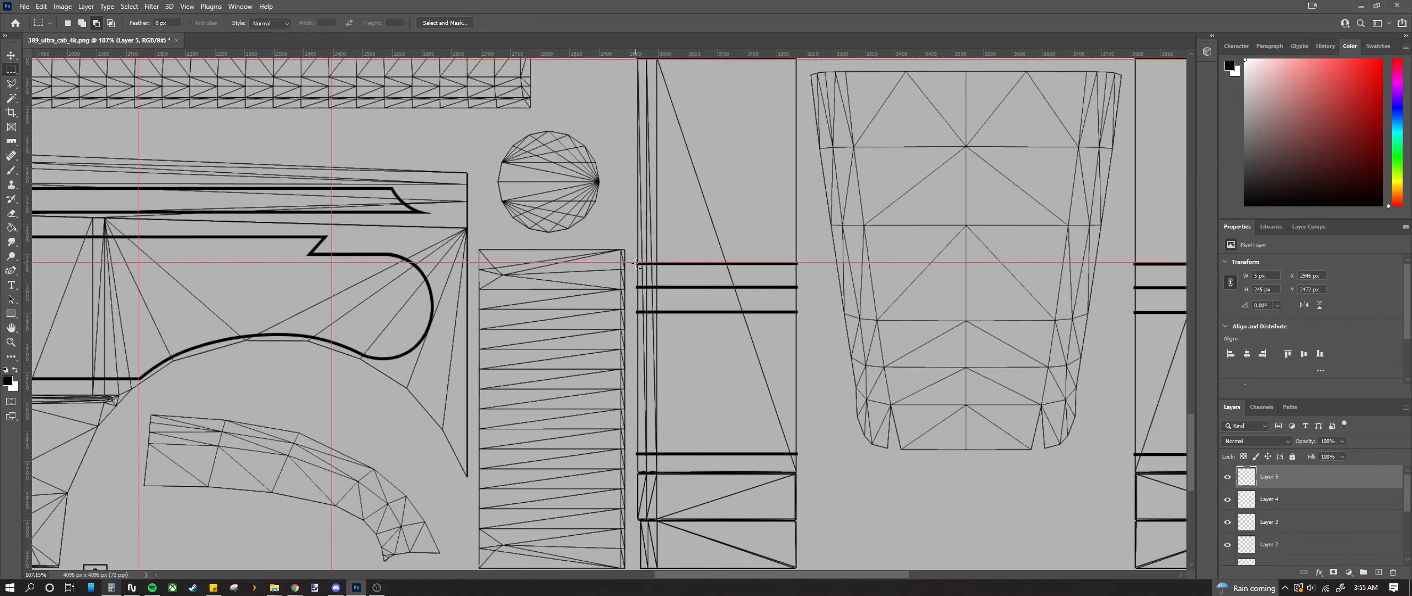
scroll(636, 263, "up", 8)
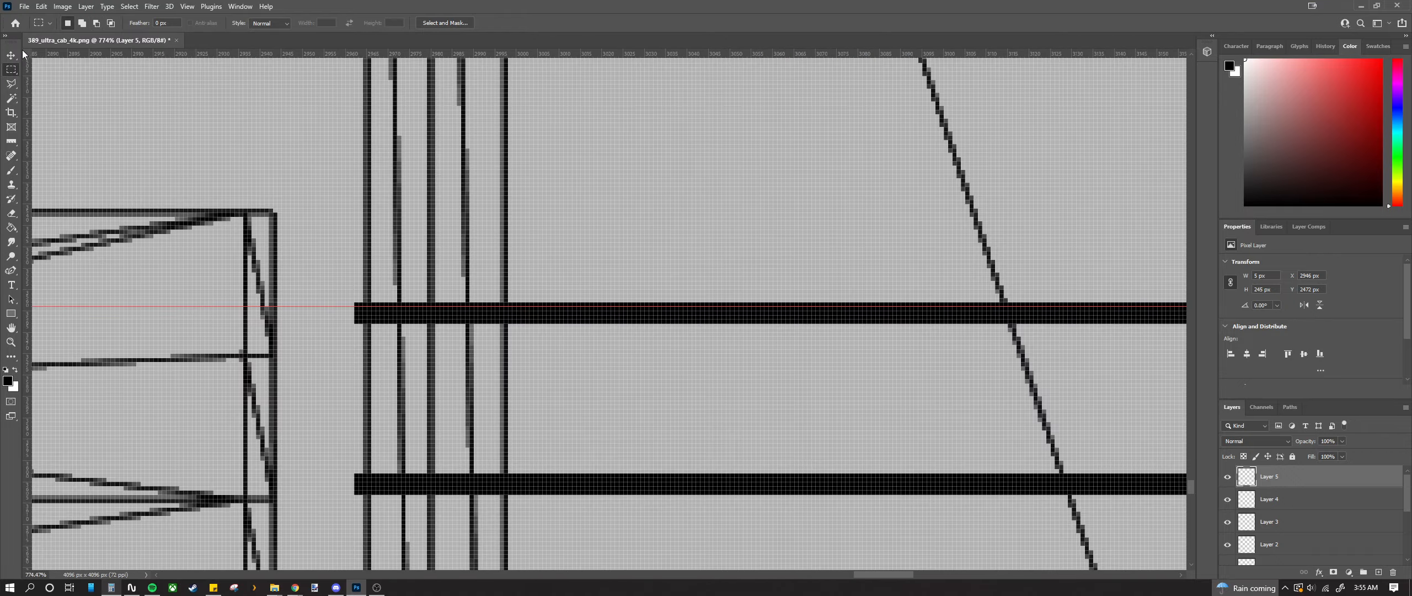
key("v")
left_click(374, 311)
scroll(370, 319, "up", 5)
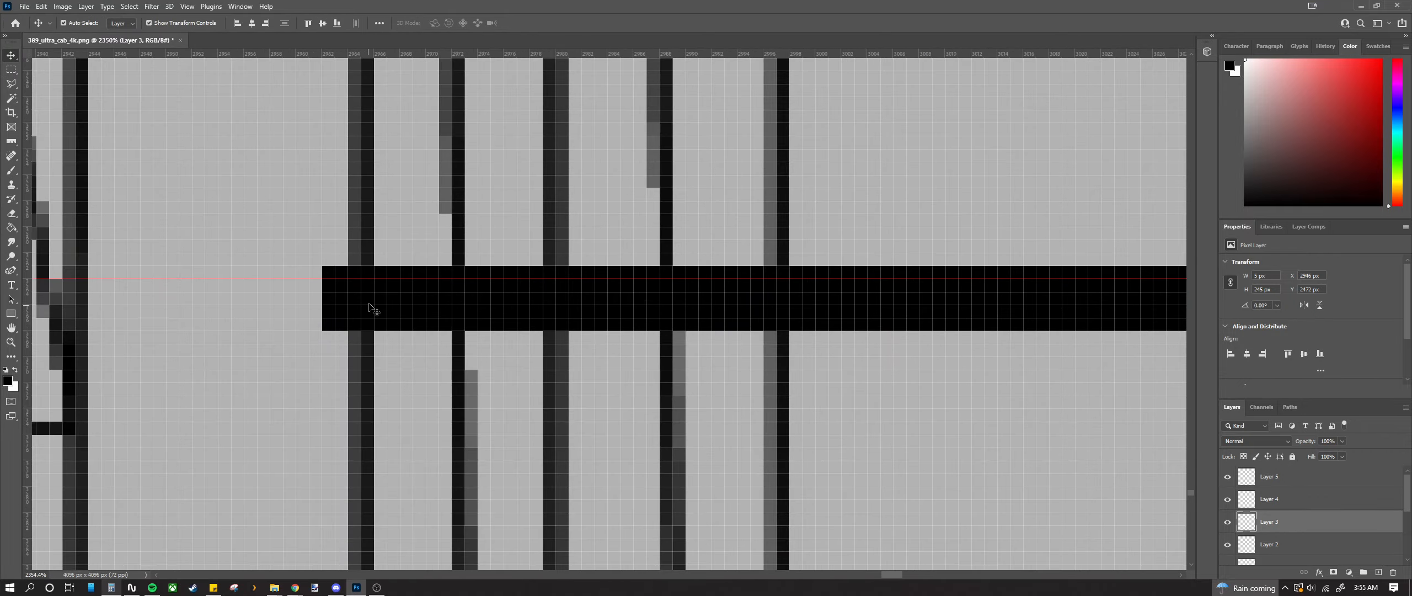
Step: Nudge the stripe bar 1 px down onto the guide, then fill a strip beside it black
left_click_drag(371, 307, 369, 314)
scroll(368, 314, "down", 2)
left_click(11, 71)
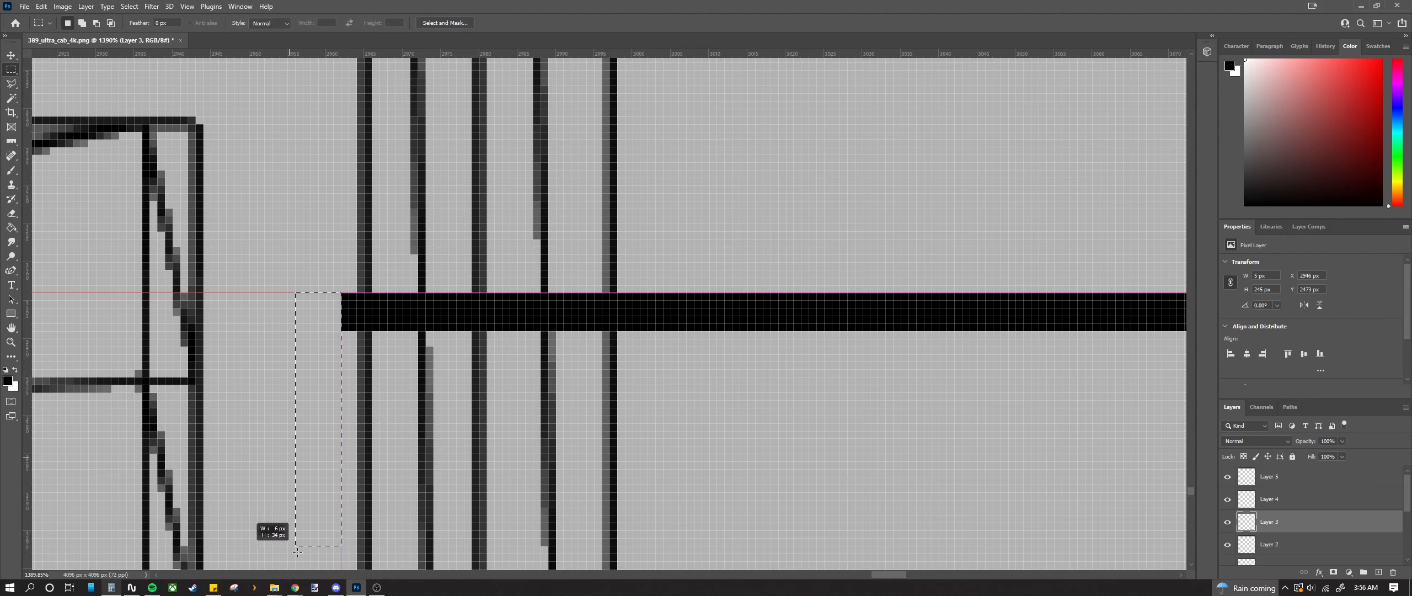
left_click_drag(297, 552, 317, 416)
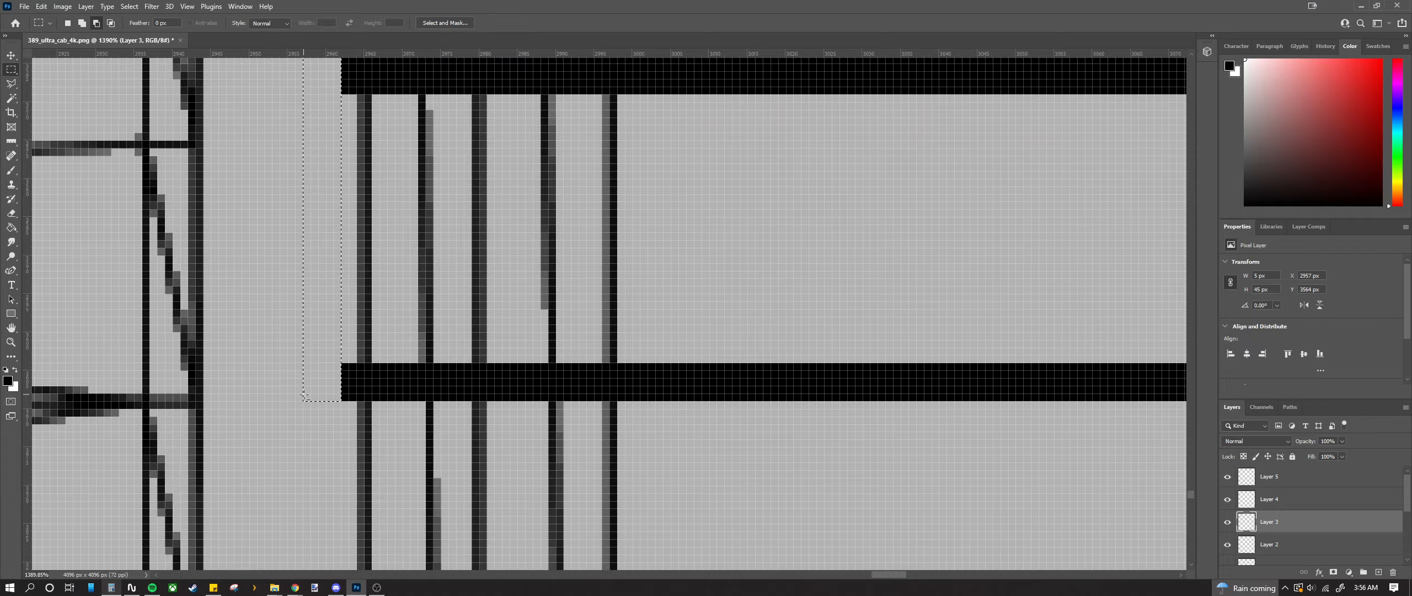
key("alt+BackSpace")
scroll(305, 397, "down", 10)
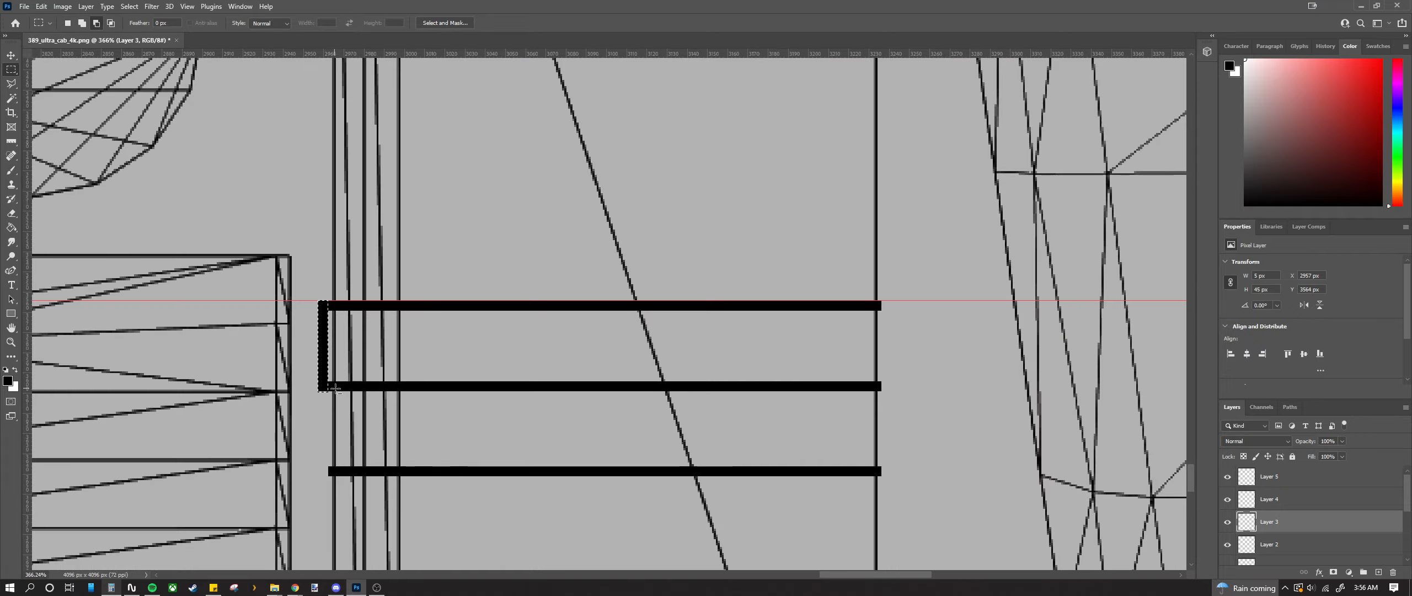
scroll(616, 327, "up", 10)
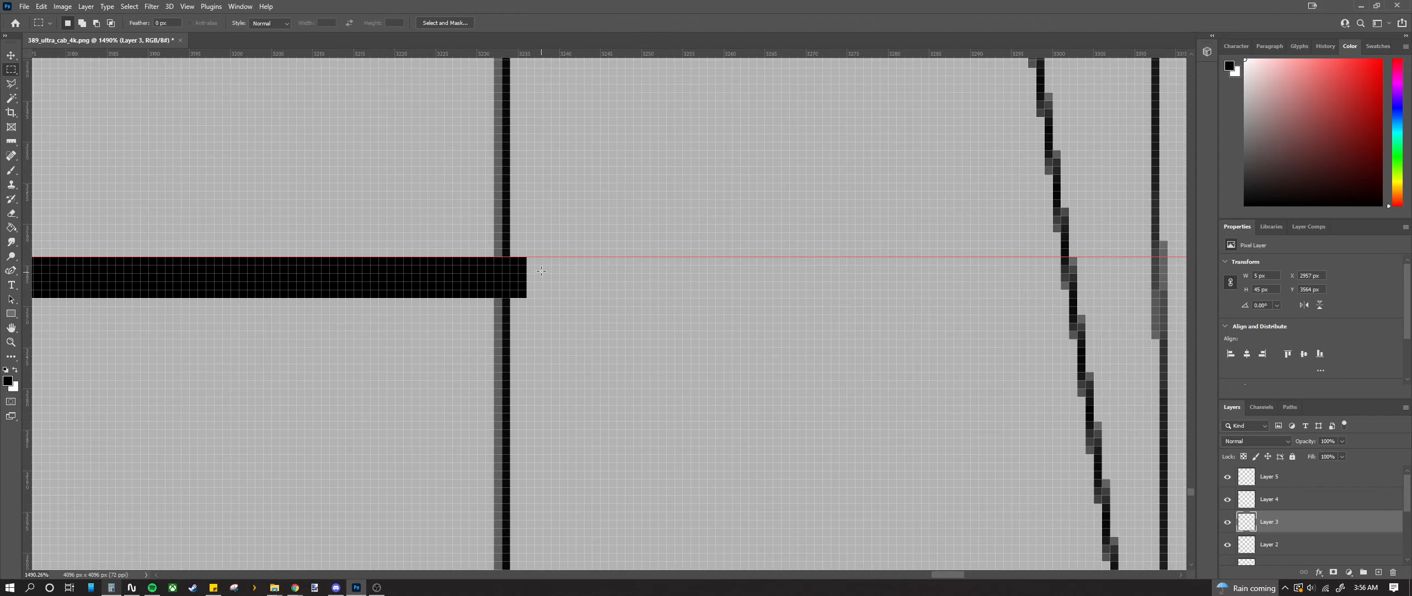
Step: Fill the gaps joining the two bars' ends with black
left_click_drag(533, 277, 564, 445)
key("alt+BackSpace")
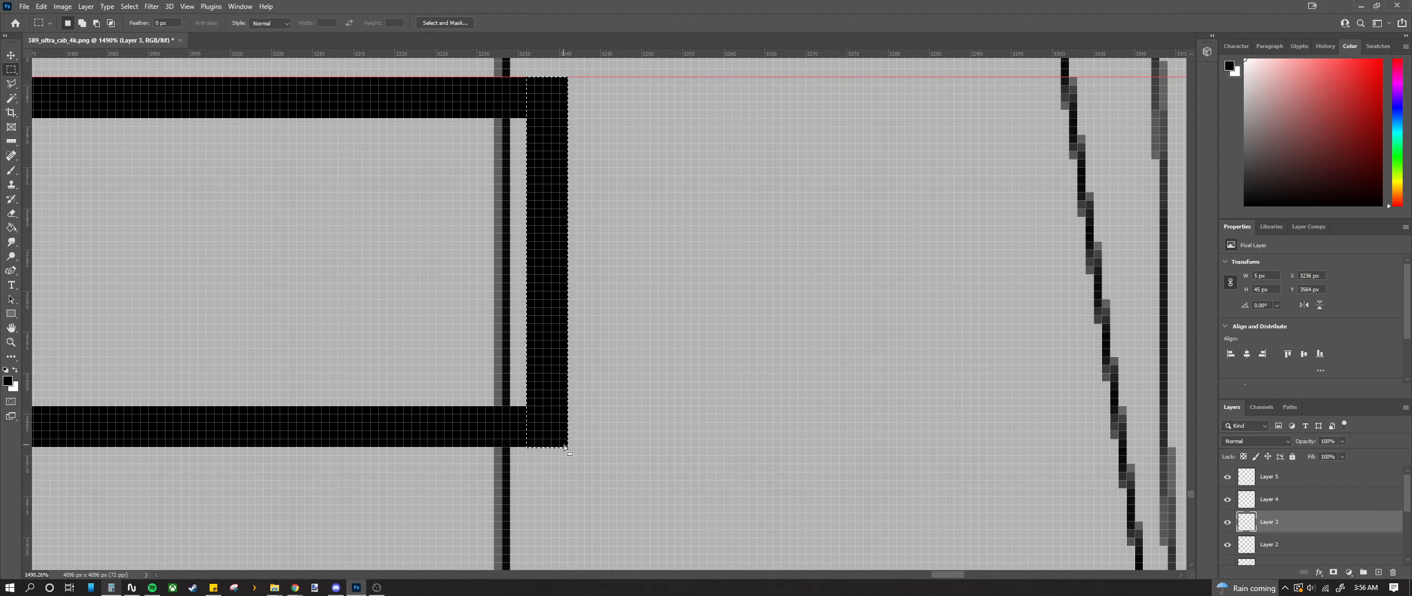
scroll(557, 409, "down", 10)
scroll(778, 436, "up", 10)
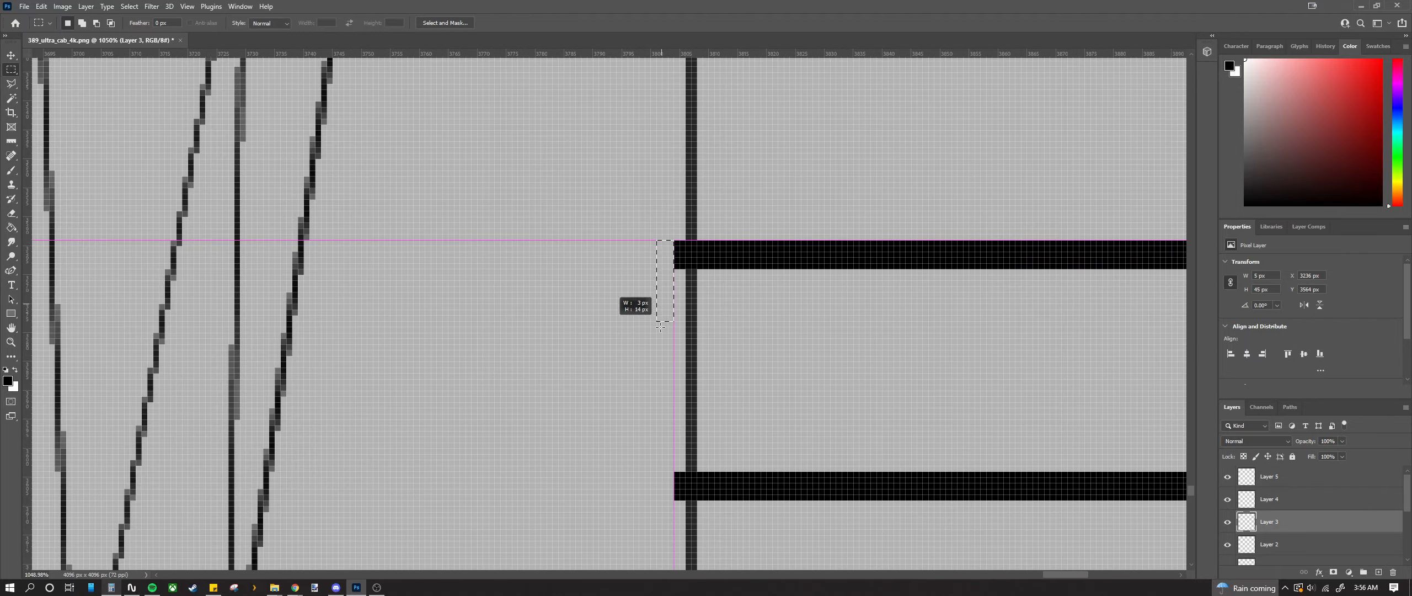
left_click_drag(660, 327, 635, 500)
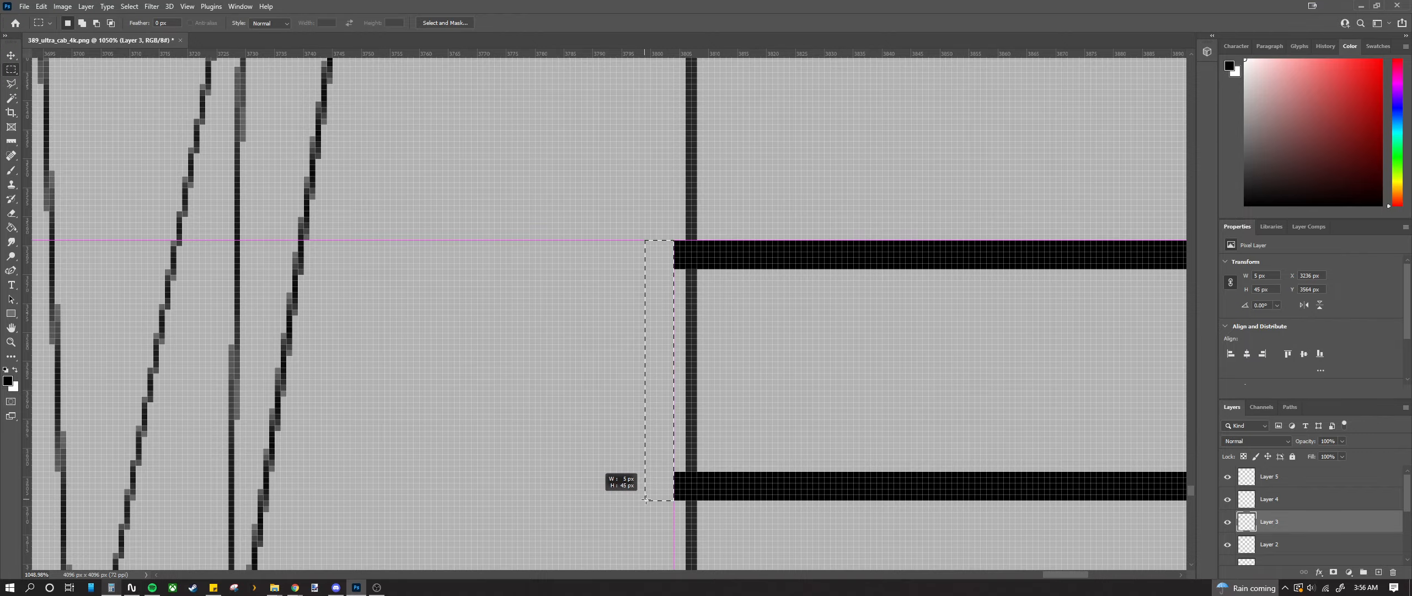
key("alt+BackSpace")
Step: Fill a thin vertical strip further along the stripes with black
scroll(651, 473, "down", 9)
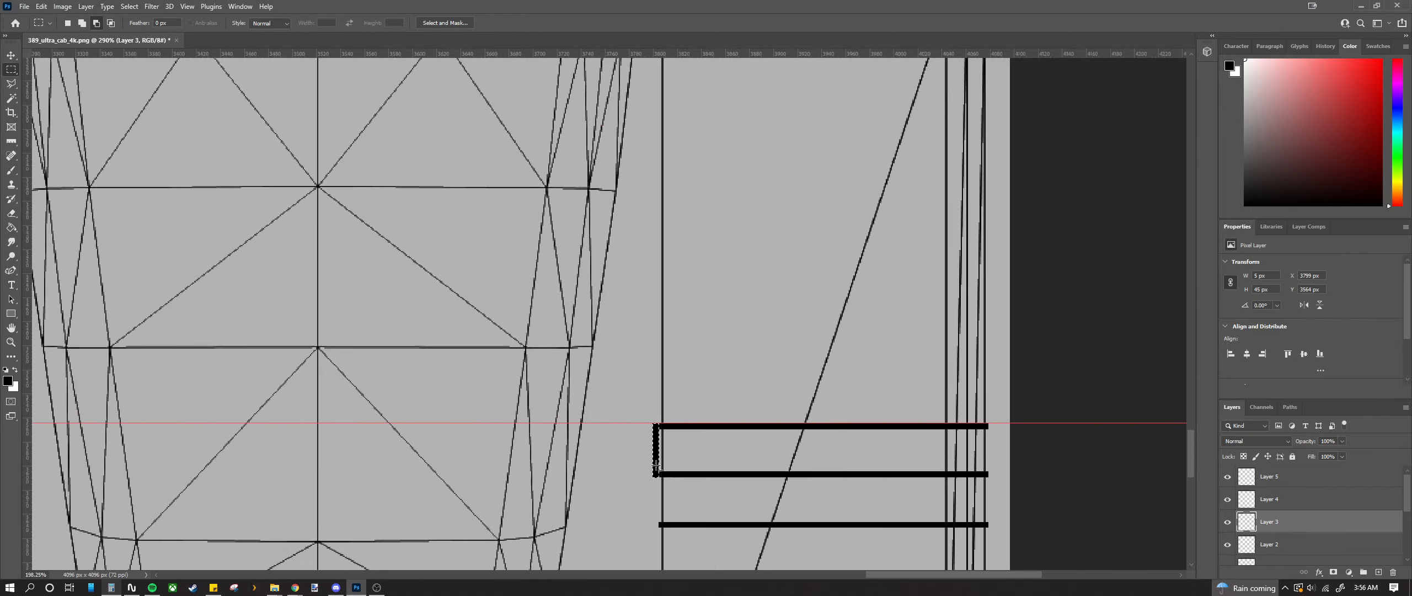
scroll(969, 494, "up", 6)
scroll(993, 493, "down", 2)
scroll(1003, 494, "up", 5)
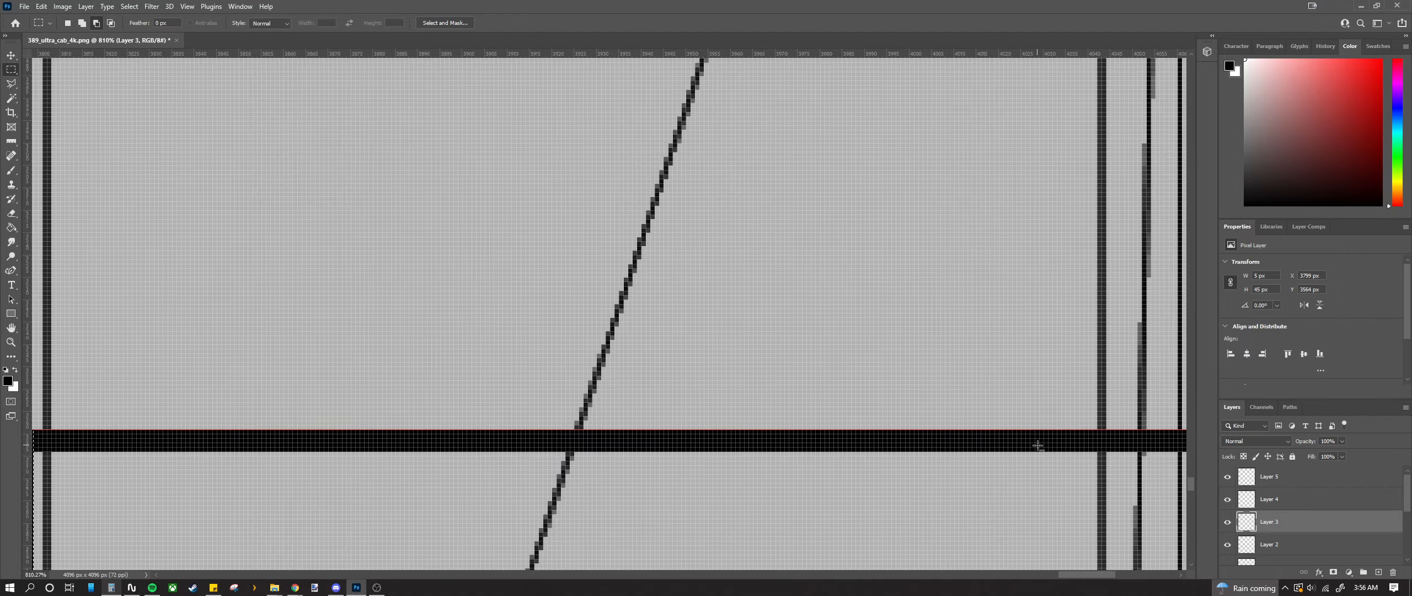
scroll(938, 535, "down", 1)
left_click_drag(1074, 575, 1089, 576)
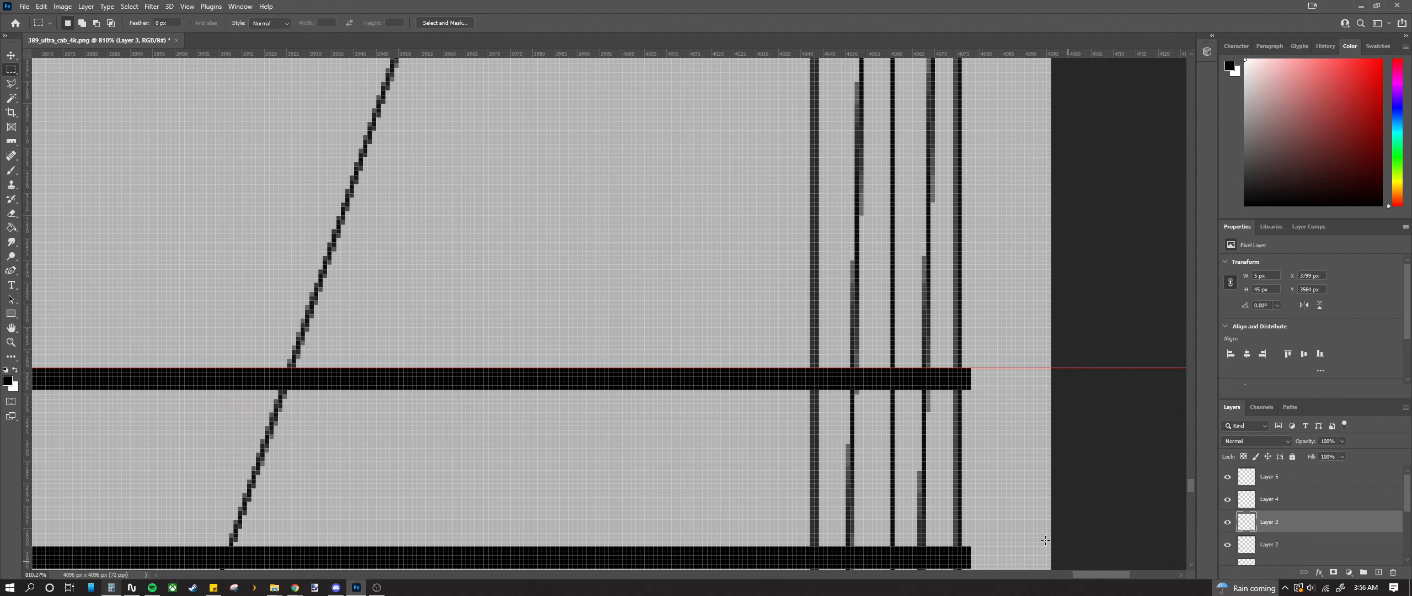
scroll(998, 353, "down", 1)
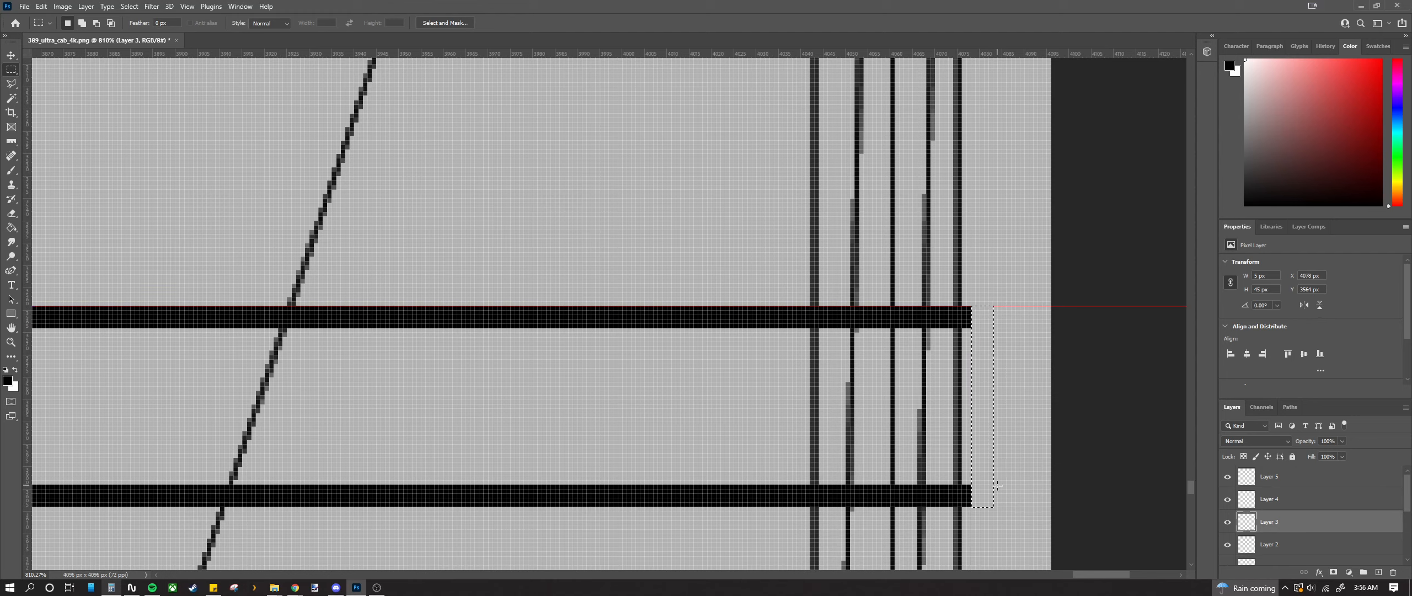
scroll(998, 486, "down", 5)
scroll(594, 383, "down", 4)
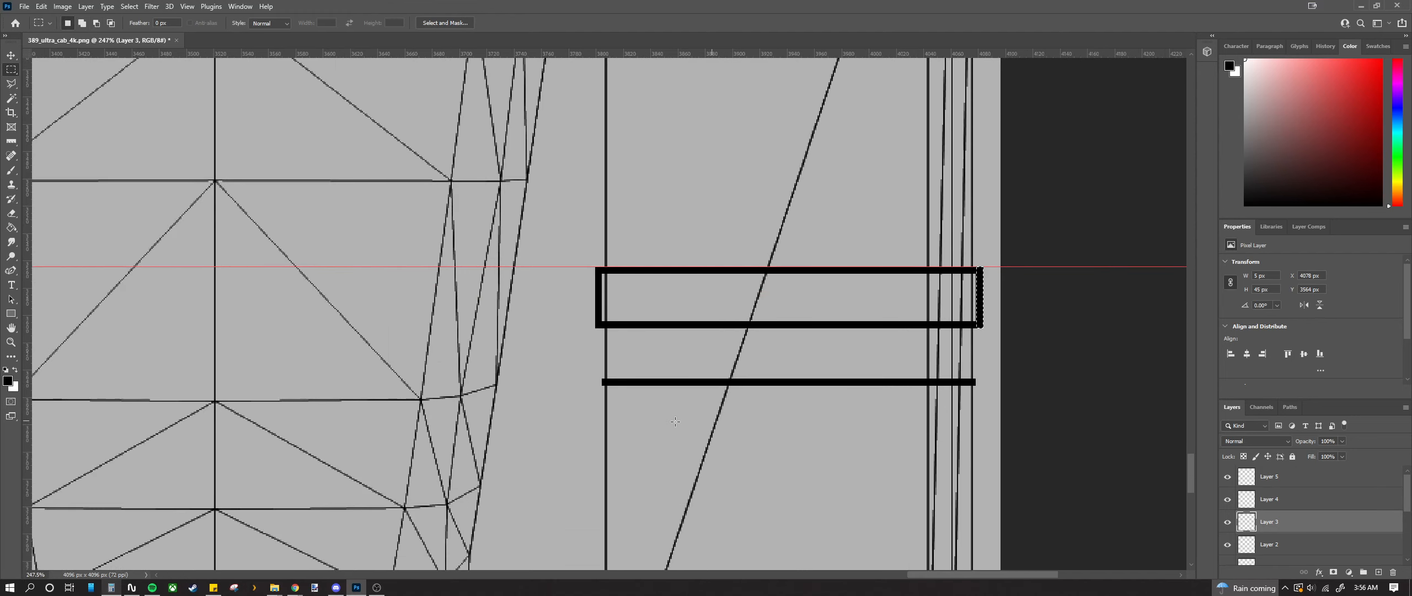
scroll(595, 381, "down", 1)
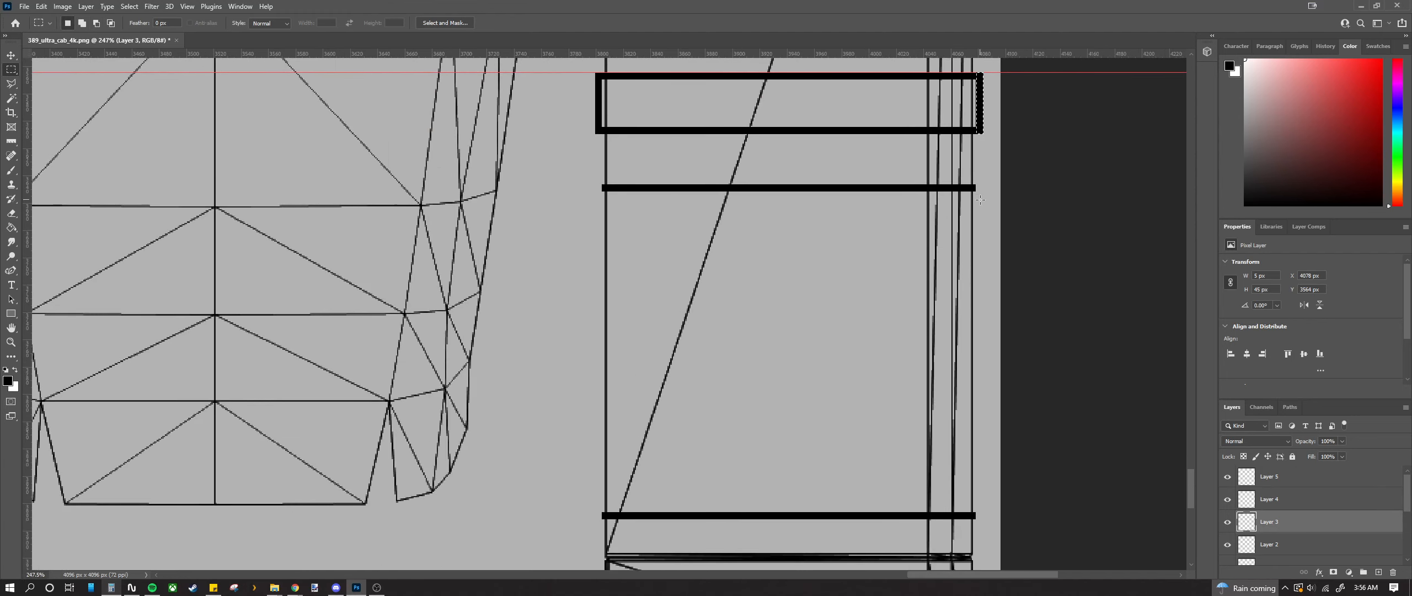
scroll(978, 189, "up", 2)
scroll(984, 209, "up", 4)
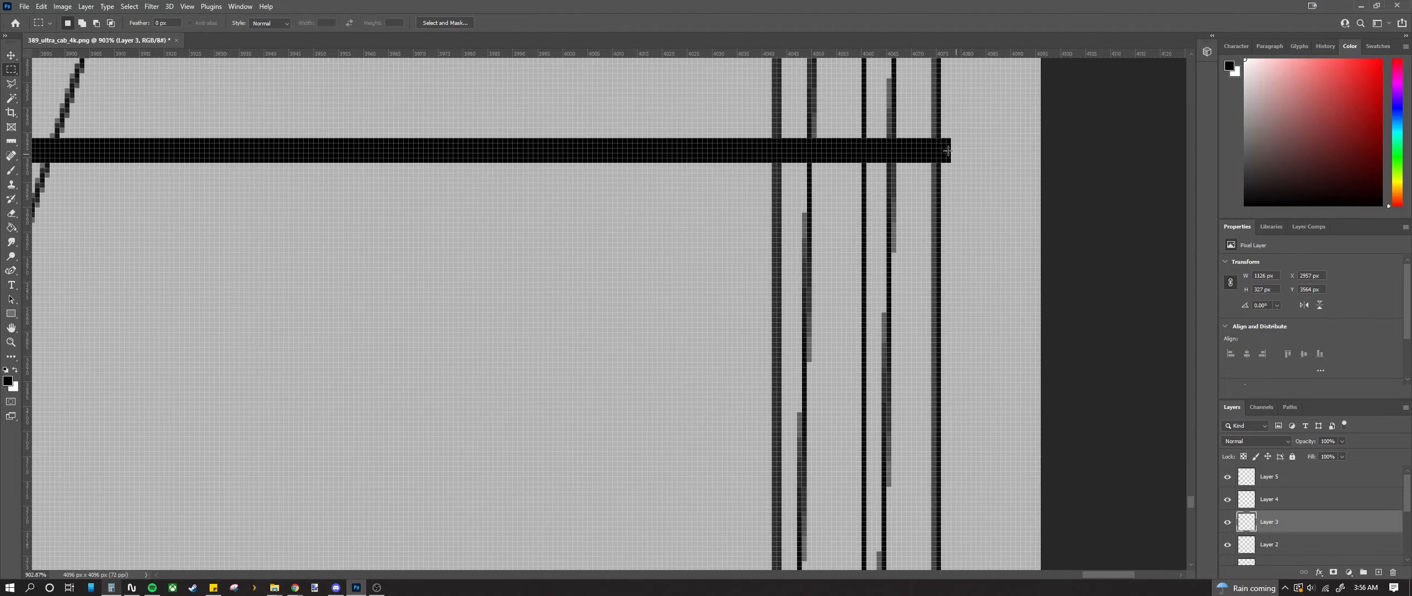
left_click_drag(965, 244, 976, 523)
key("alt+BackSpace")
Step: Fill a narrow vertical strip at the bar's end with black
scroll(974, 519, "down", 16)
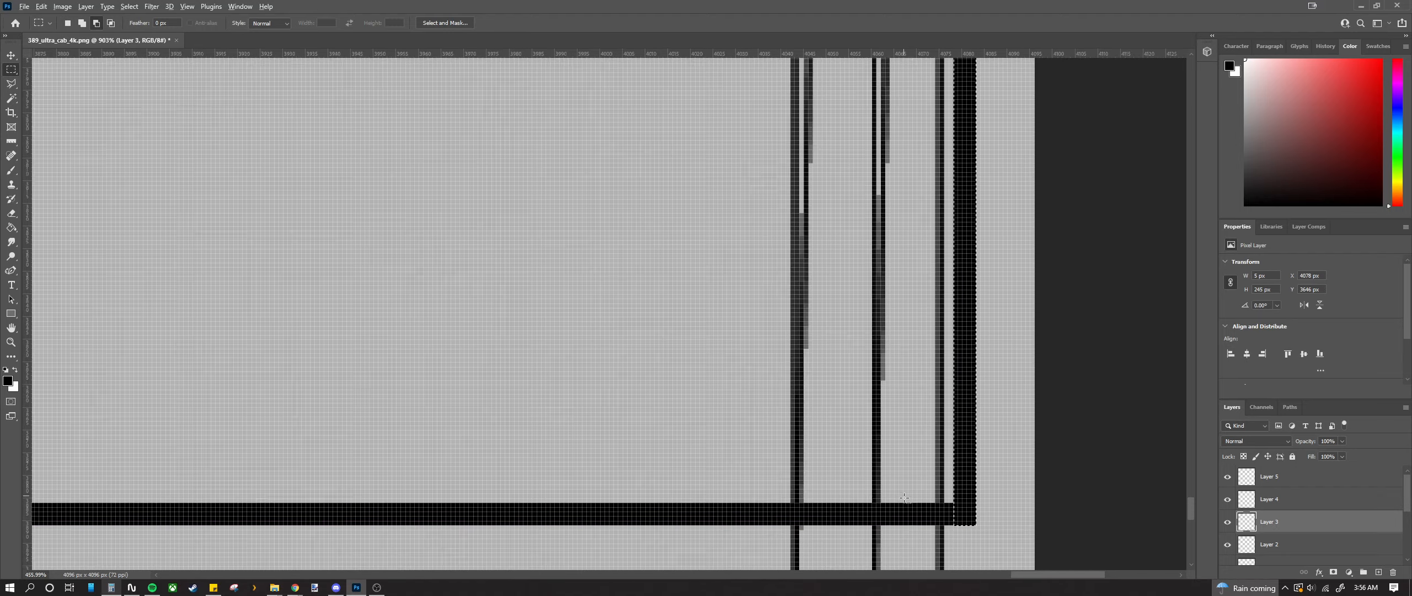
scroll(511, 339, "up", 5)
scroll(608, 193, "up", 15)
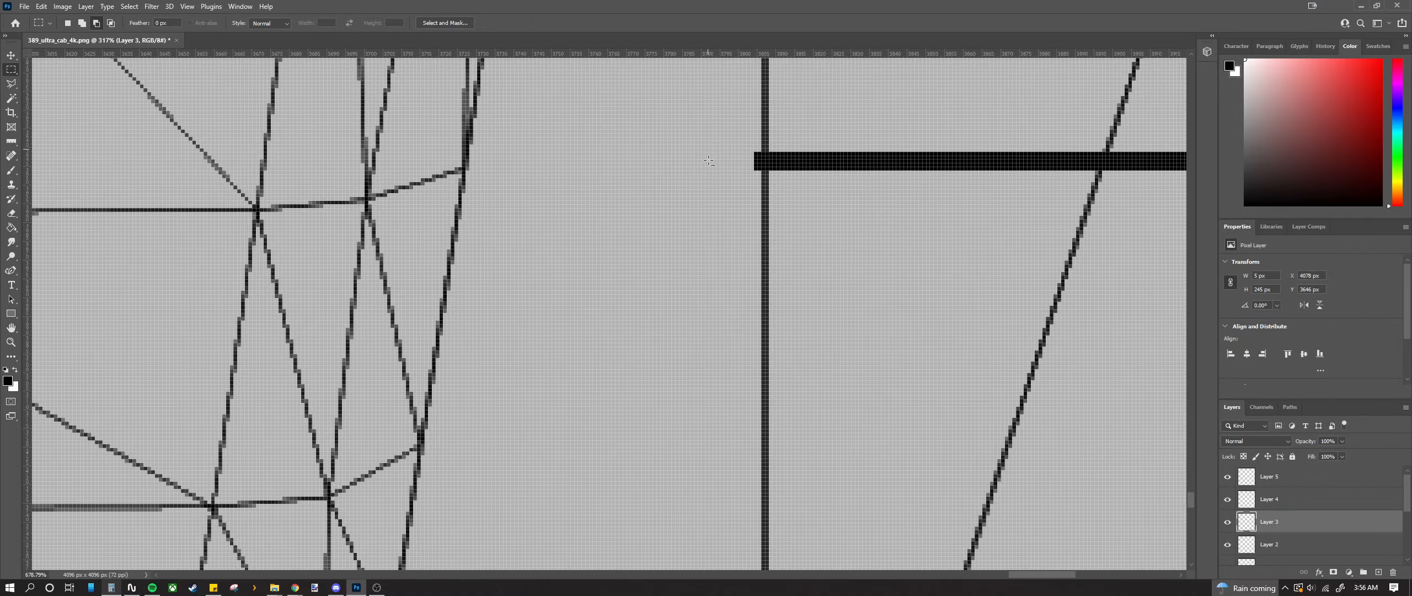
left_click_drag(711, 397, 752, 485)
scroll(751, 486, "down", 10)
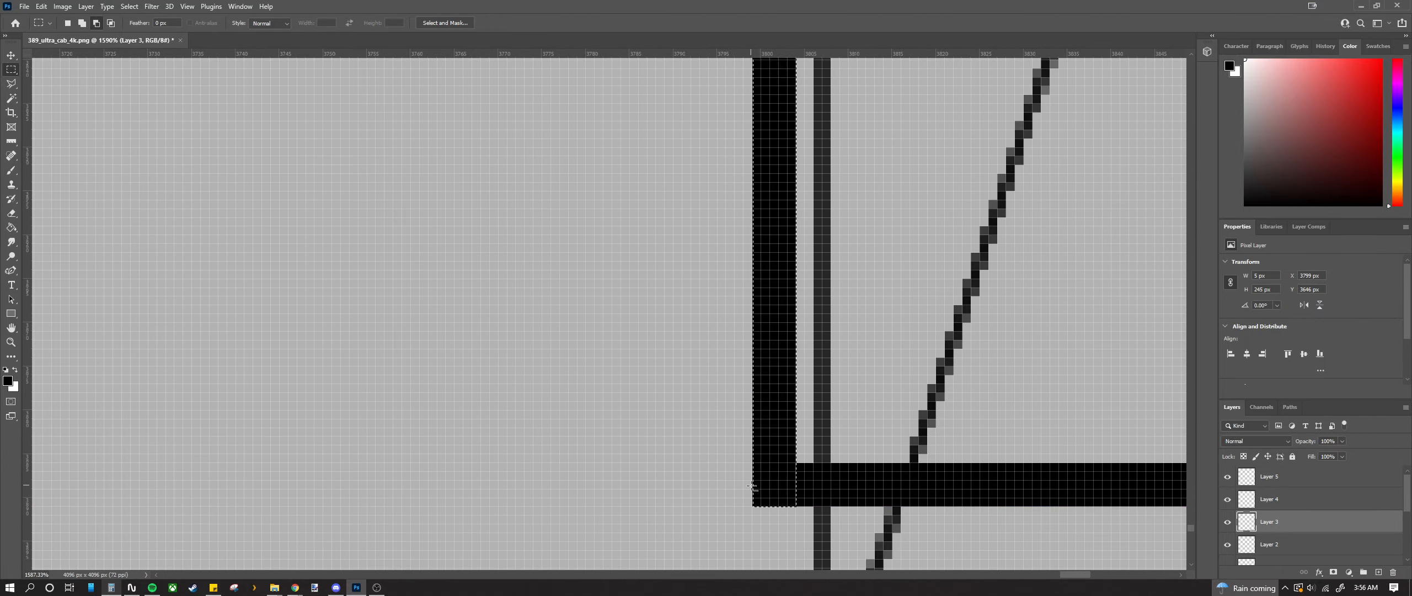
scroll(509, 314, "up", 12)
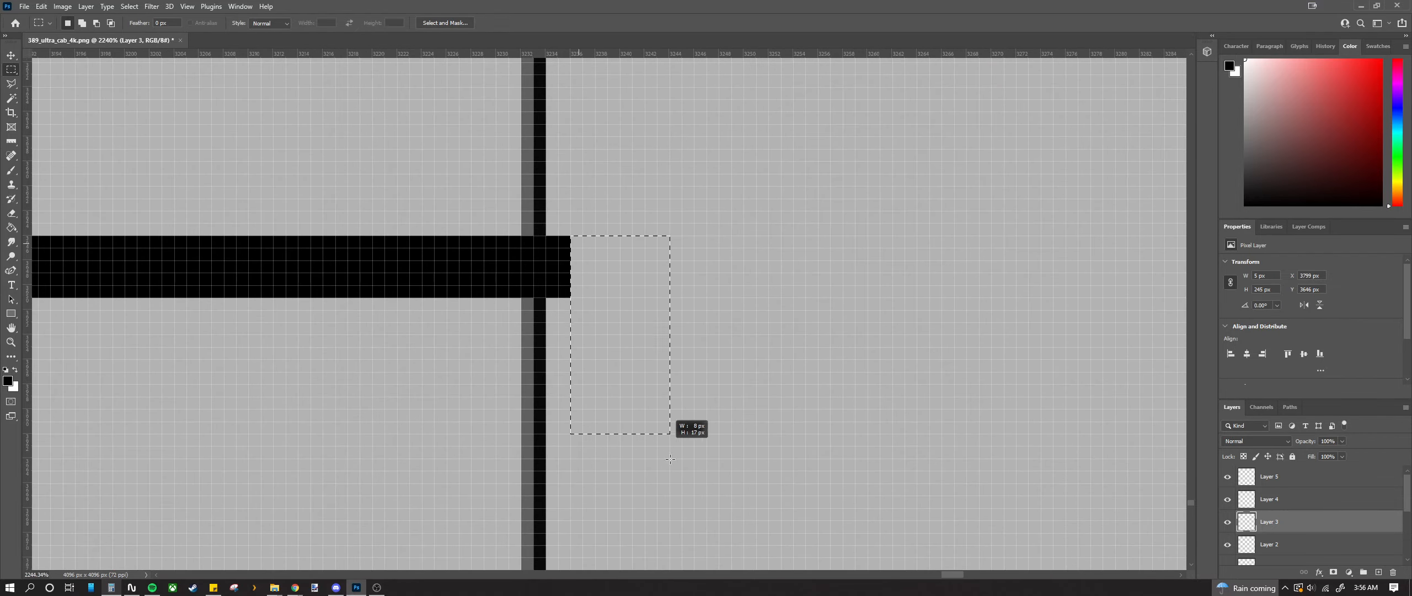
left_click_drag(670, 459, 631, 410)
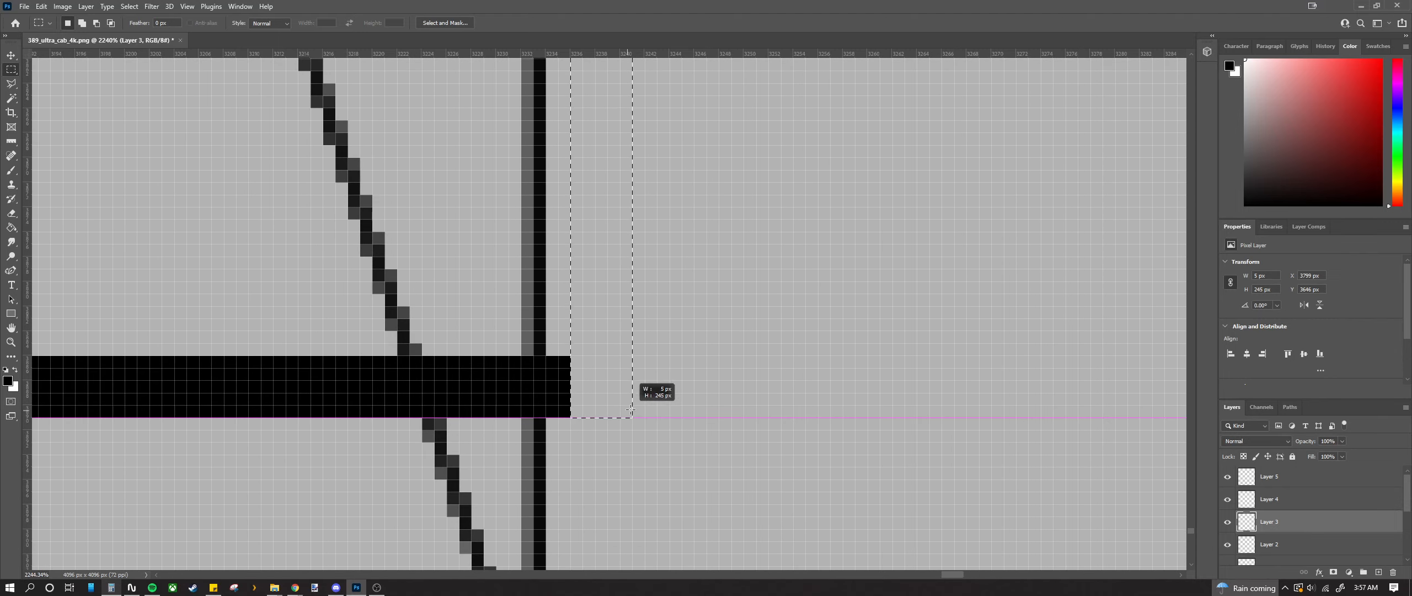
key("alt+BackSpace")
Step: Fill a thin horizontal strip along the guide spanning both posts with black
scroll(709, 398, "down", 6)
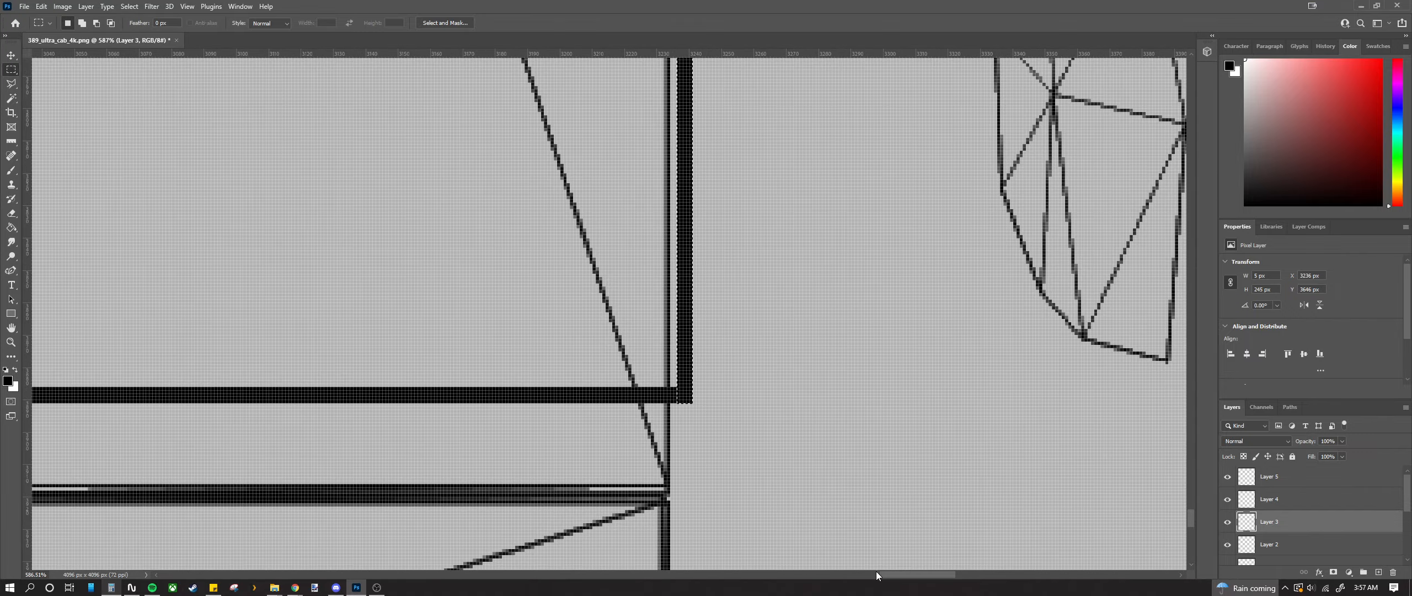
left_click_drag(883, 575, 810, 562)
scroll(769, 516, "down", 4)
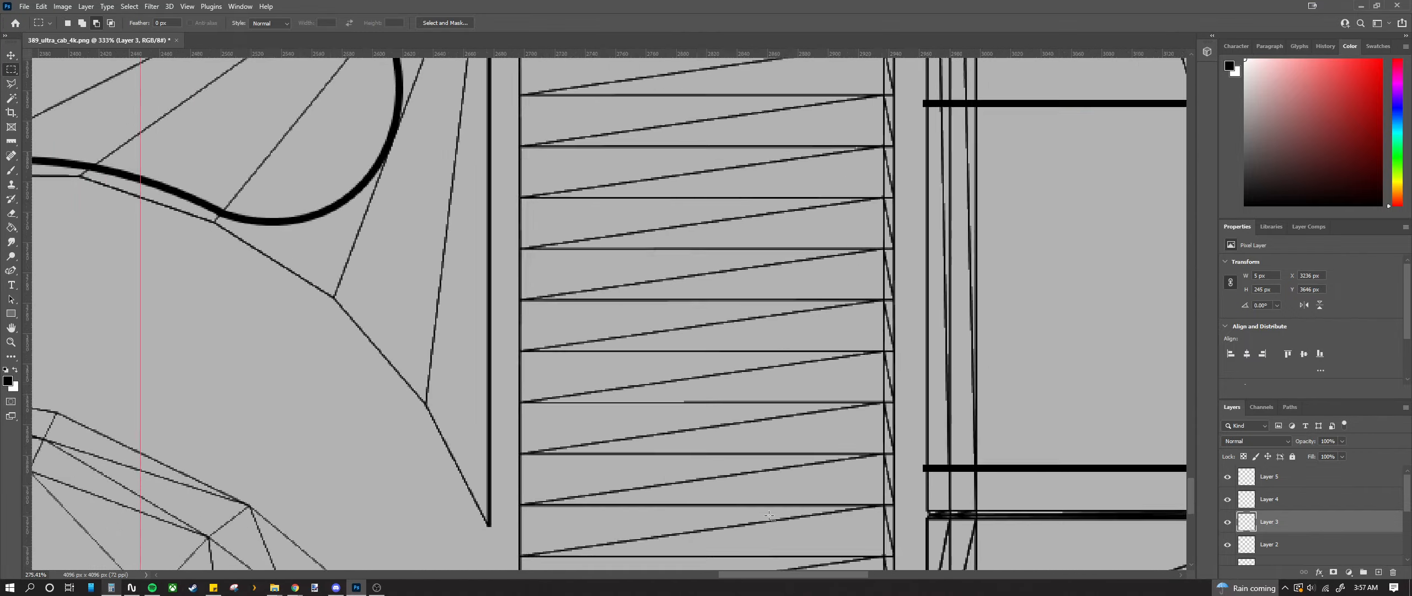
scroll(769, 516, "down", 3)
scroll(876, 144, "up", 8)
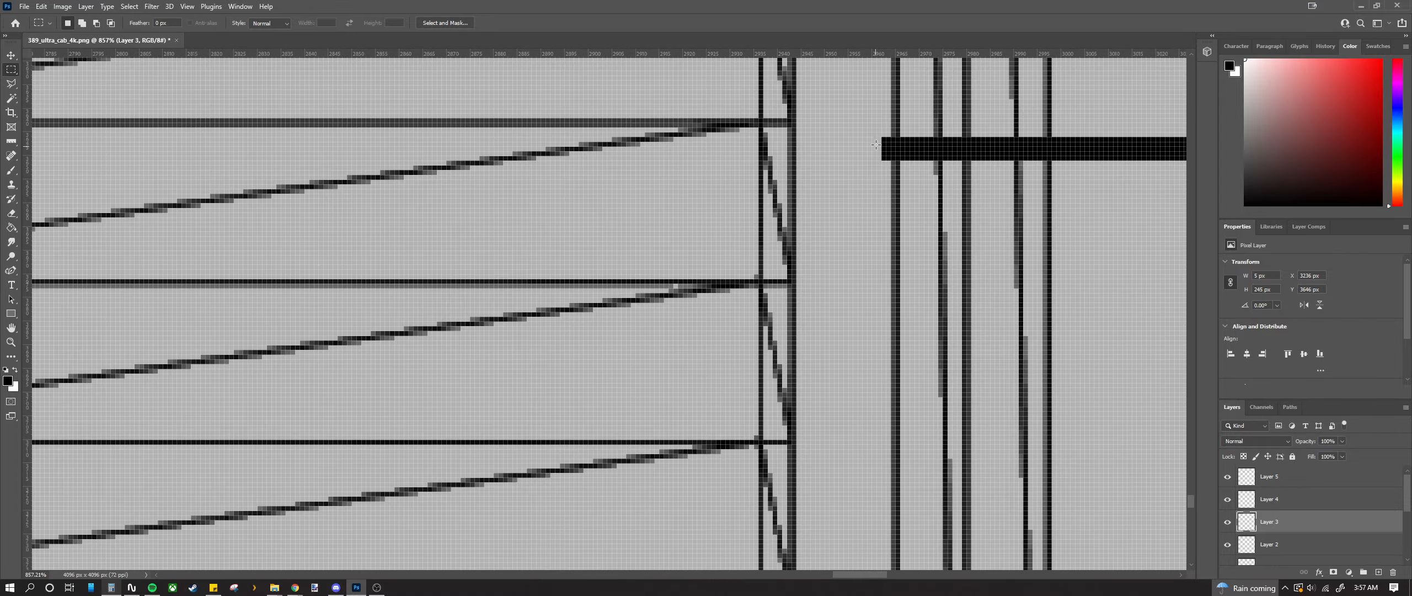
scroll(848, 472, "down", 10)
left_click_drag(848, 472, 839, 468)
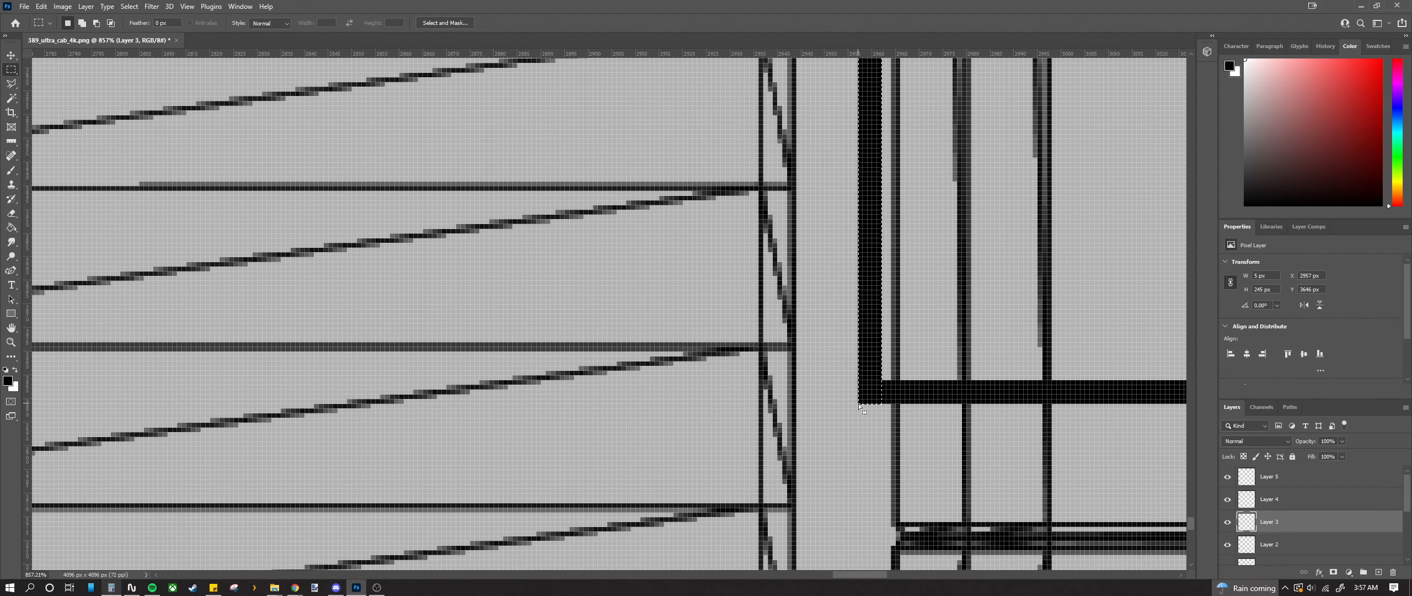
scroll(860, 407, "down", 6)
scroll(791, 223, "up", 4)
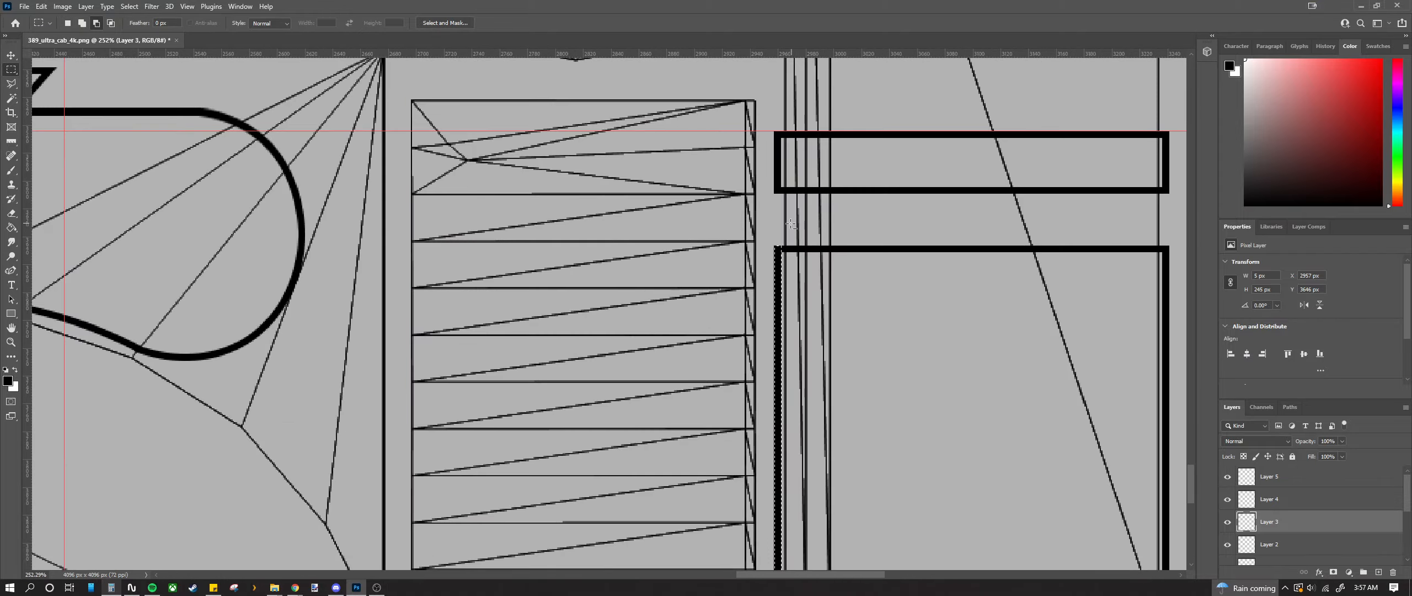
scroll(791, 223, "down", 6)
scroll(755, 206, "up", 3)
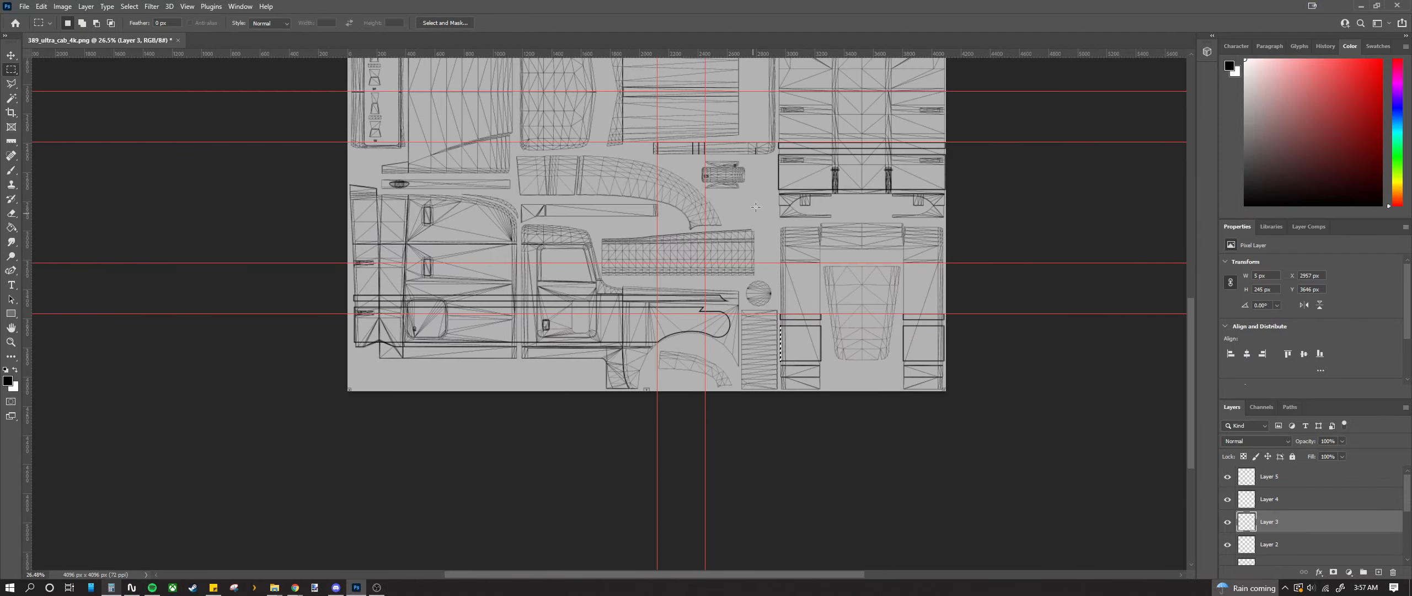
scroll(755, 207, "up", 2)
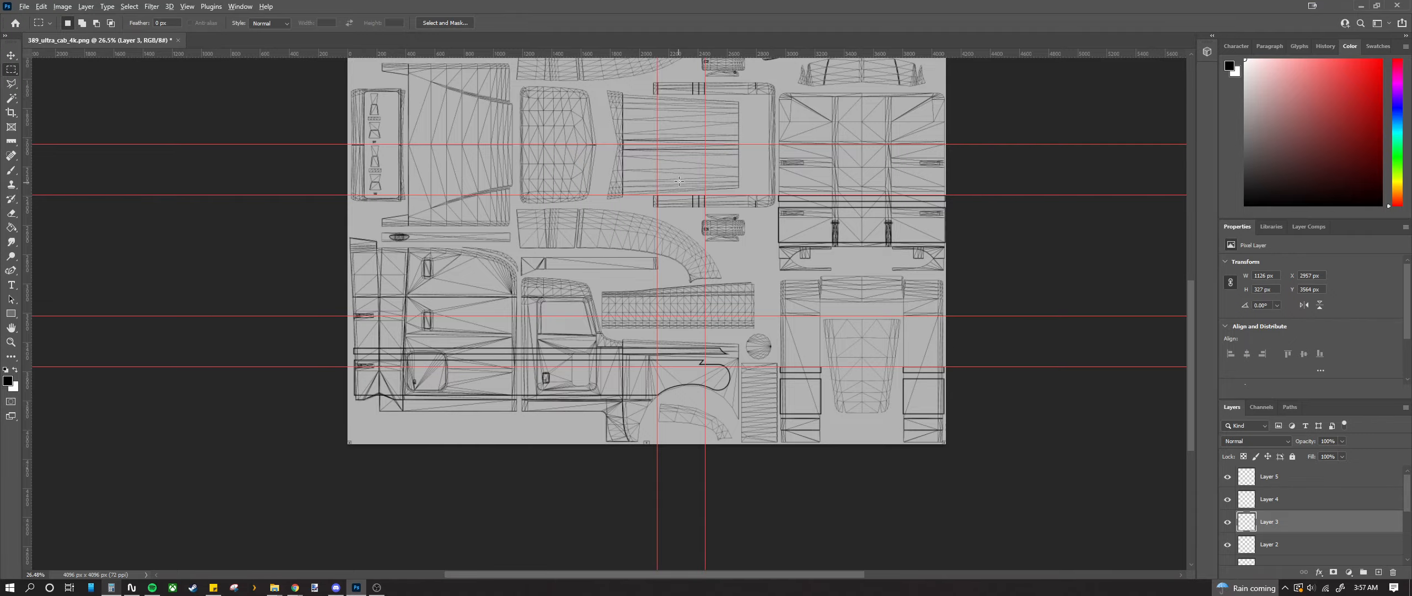
scroll(680, 181, "up", 8)
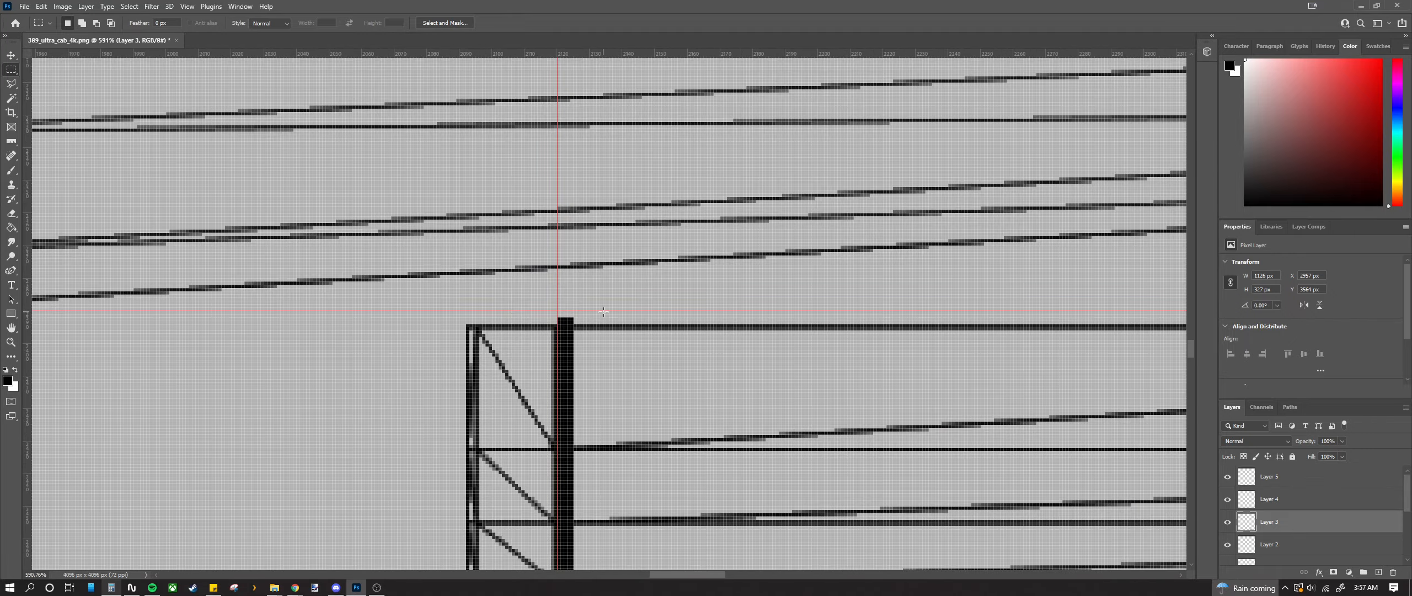
scroll(603, 311, "down", 1)
left_click_drag(662, 314, 565, 315)
scroll(565, 316, "up", 1)
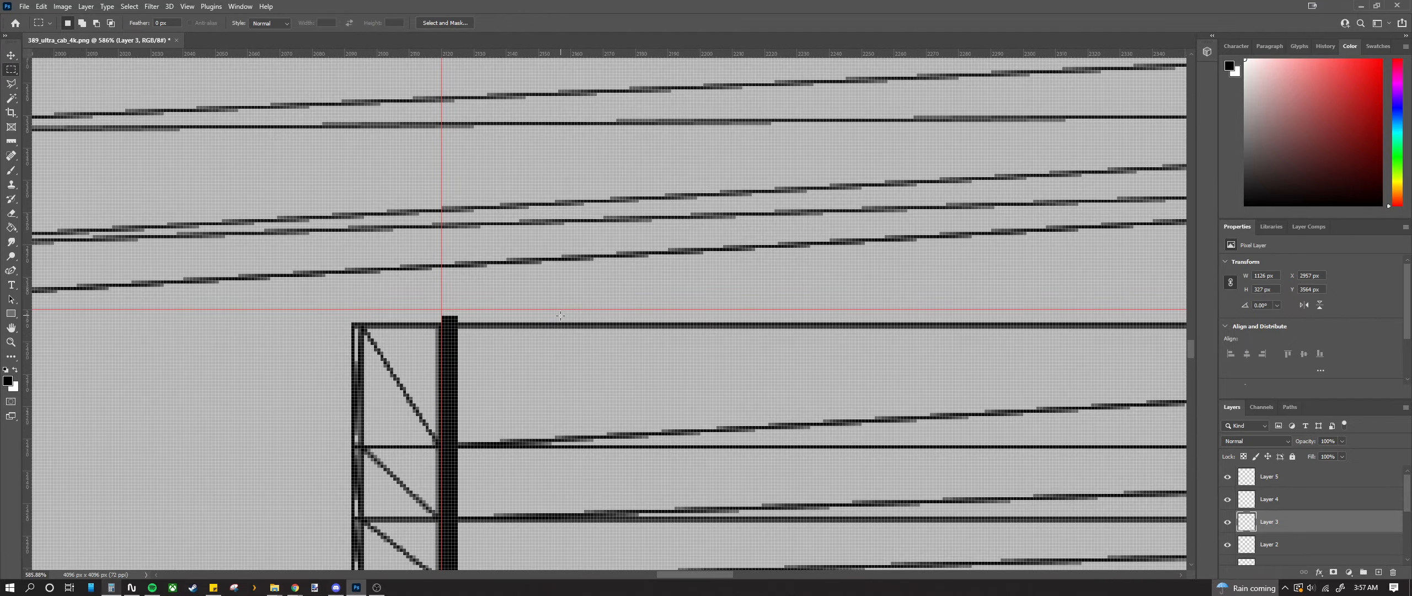
scroll(561, 315, "down", 2)
scroll(482, 312, "up", 3)
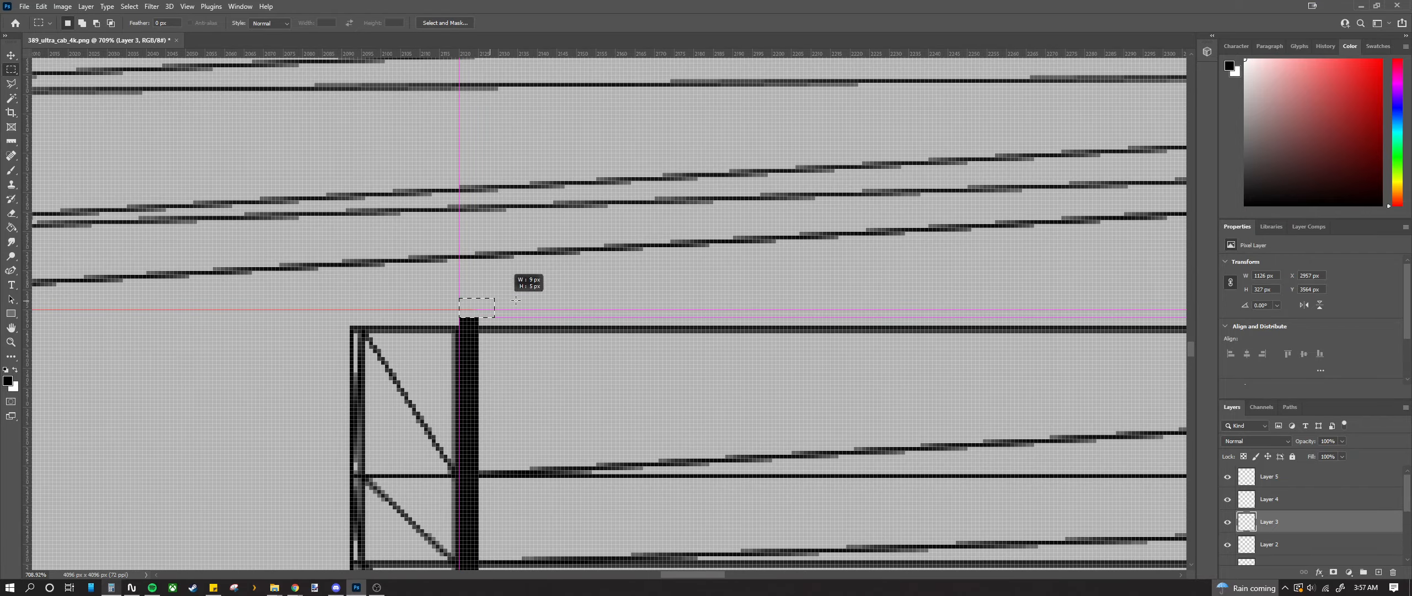
left_click_drag(944, 295, 1102, 302)
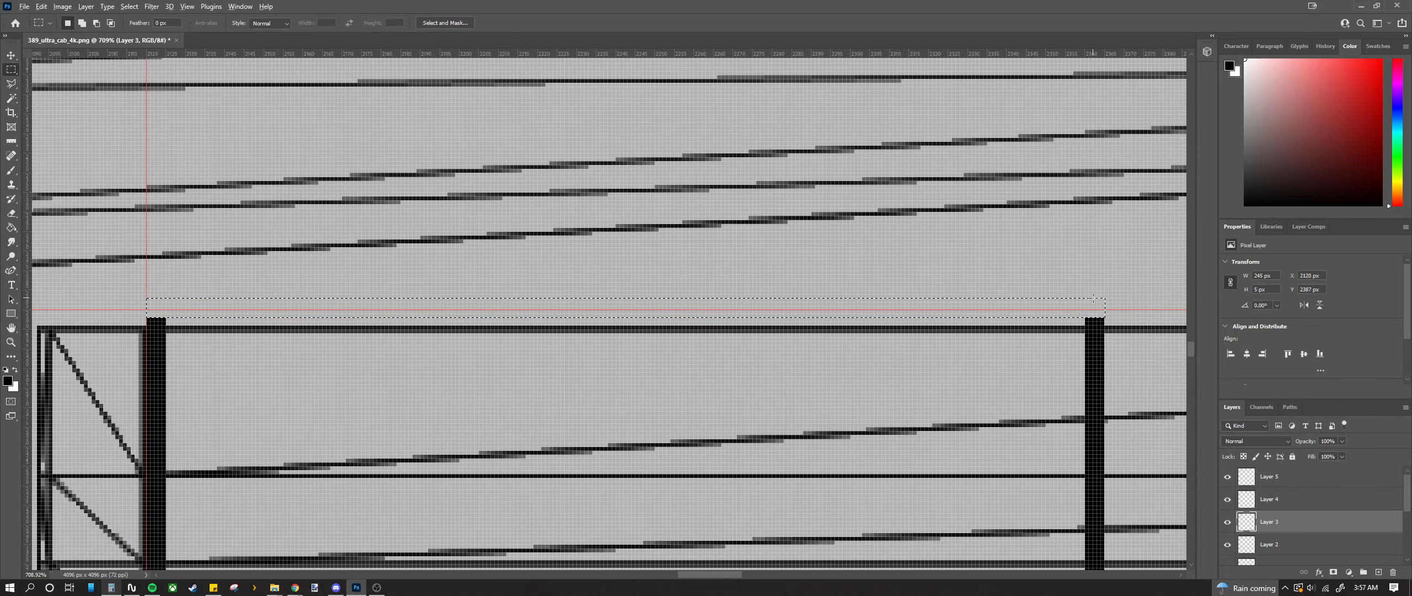
key("alt+BackSpace")
Step: Cap the first pair of thin posts with black strips at top and bottom
scroll(1104, 323, "down", 2)
scroll(975, 276, "down", 1)
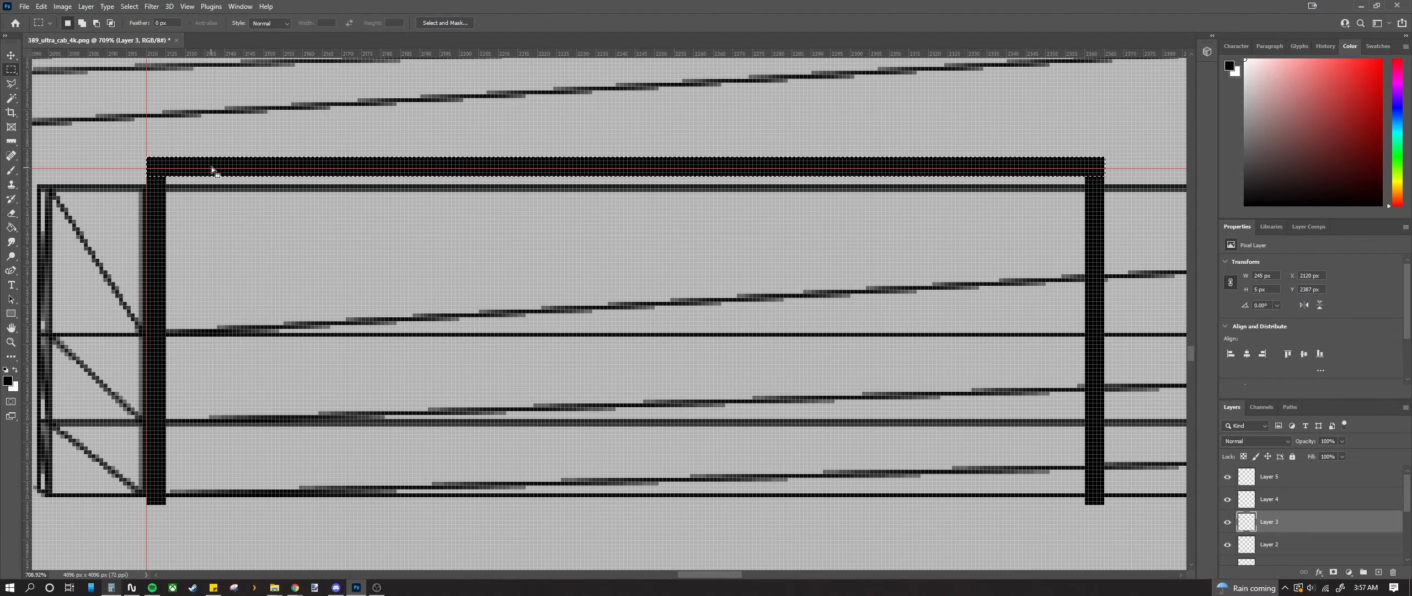
left_click_drag(211, 167, 227, 509)
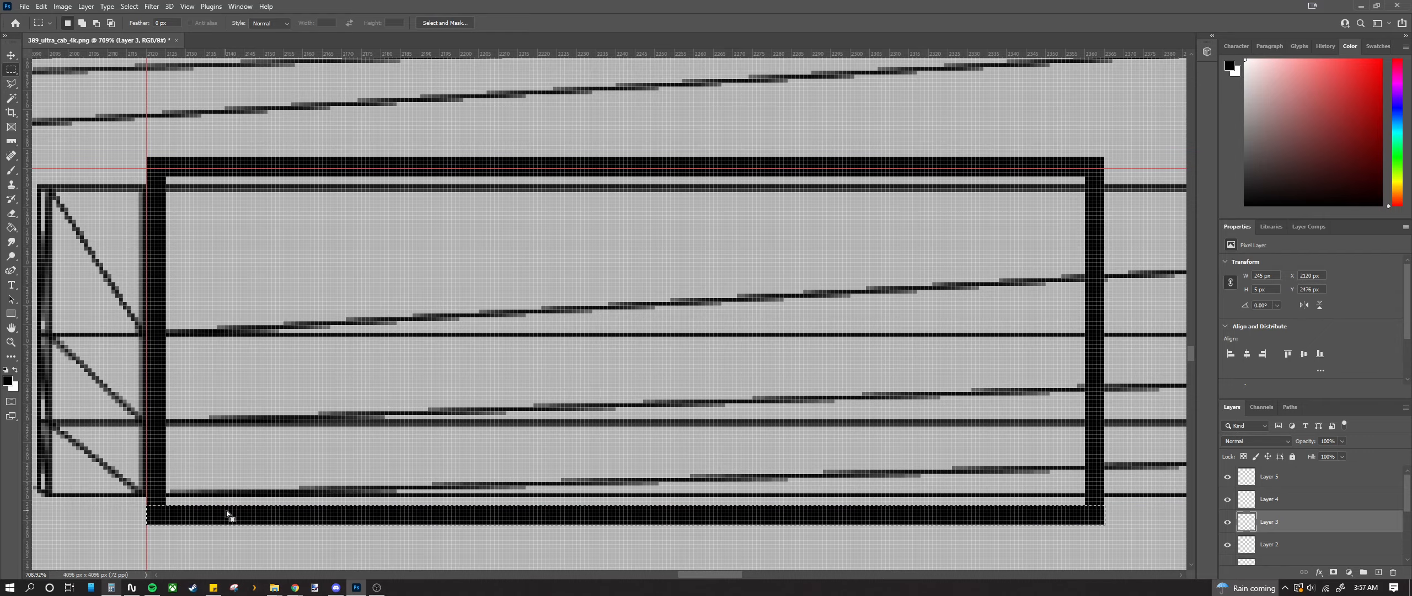
scroll(227, 510, "down", 5)
scroll(503, 457, "up", 6)
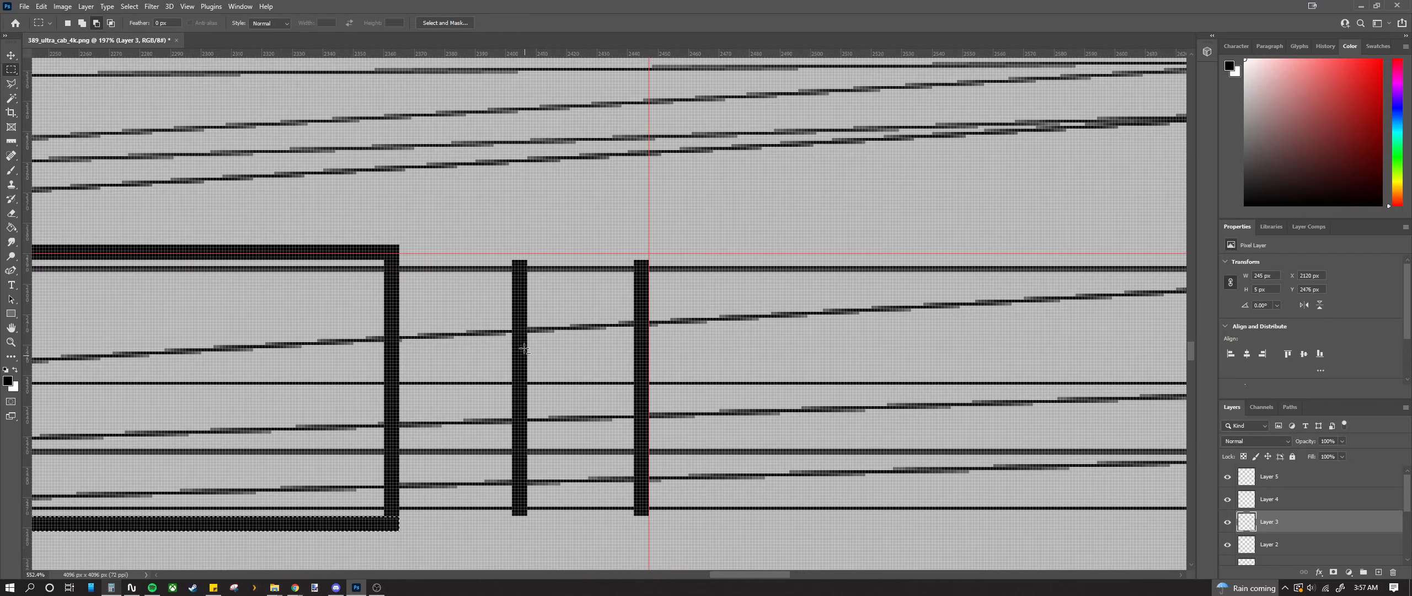
left_click_drag(510, 236, 690, 218)
key("alt+BackSpace")
scroll(646, 227, "down", 2)
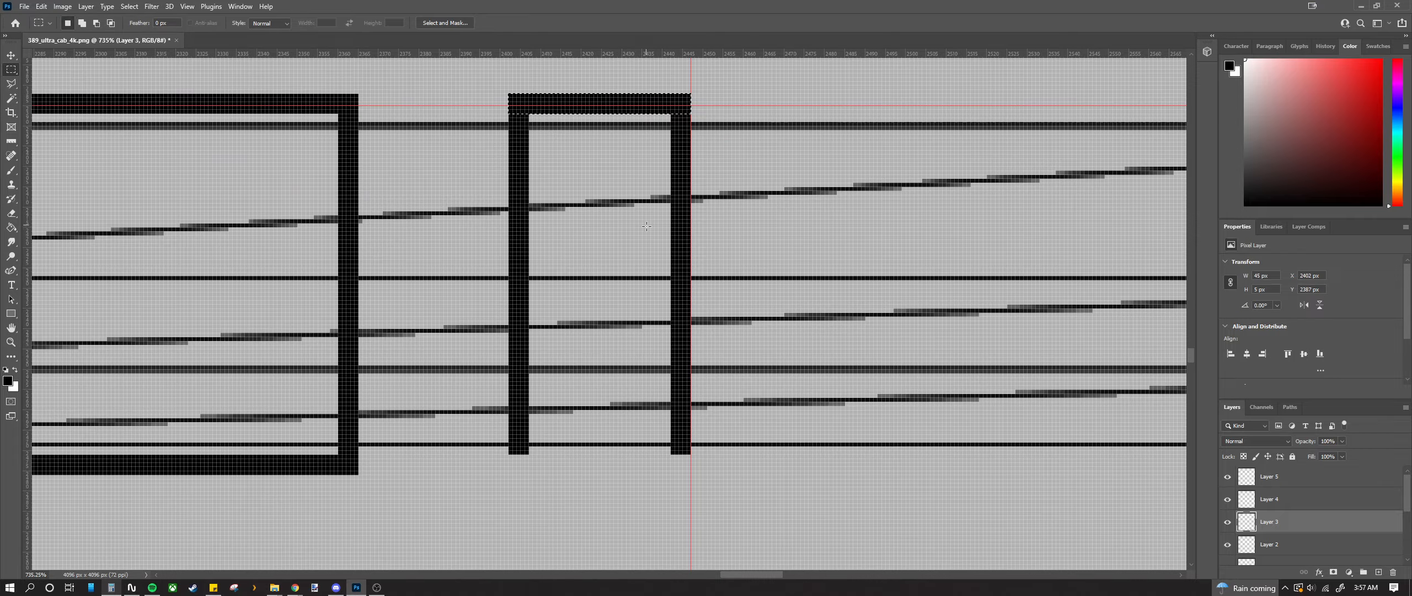
left_click_drag(511, 456, 690, 475)
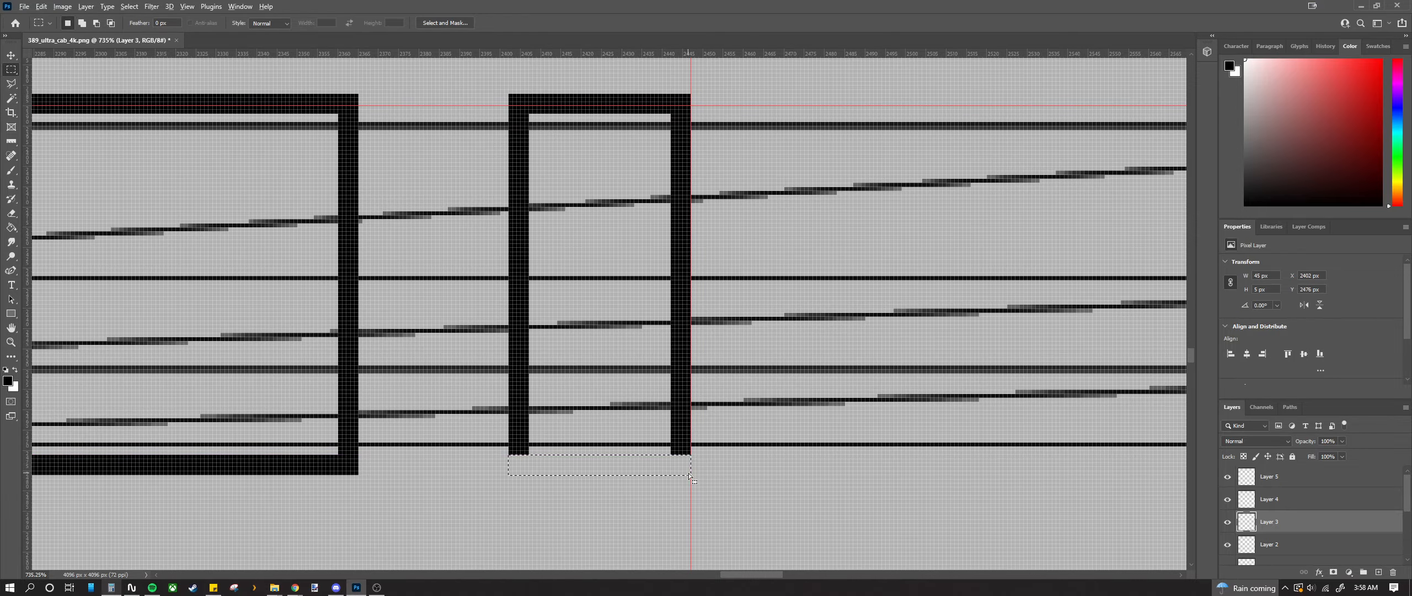
key("alt+BackSpace")
Step: Cap the next pair of posts with black strips at top and bottom
scroll(709, 439, "down", 5)
scroll(709, 439, "down", 5)
scroll(761, 322, "up", 5)
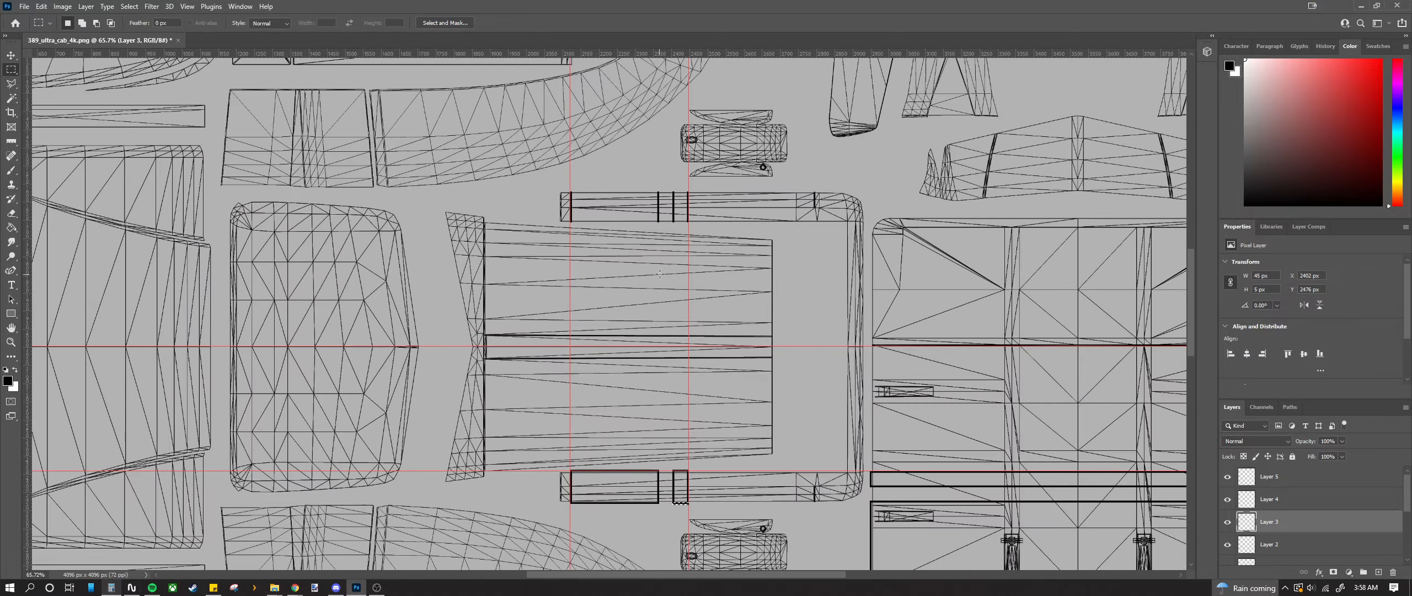
scroll(813, 273, "up", 4)
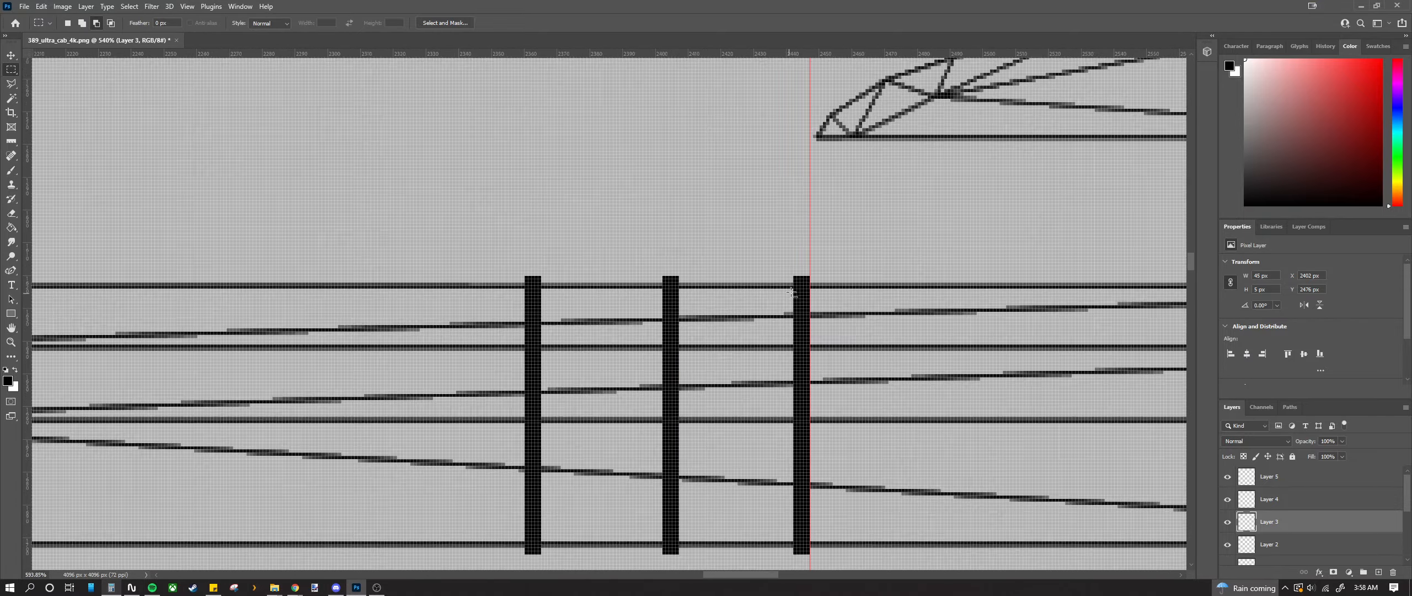
left_click_drag(808, 272, 650, 256)
key("alt+BackSpace")
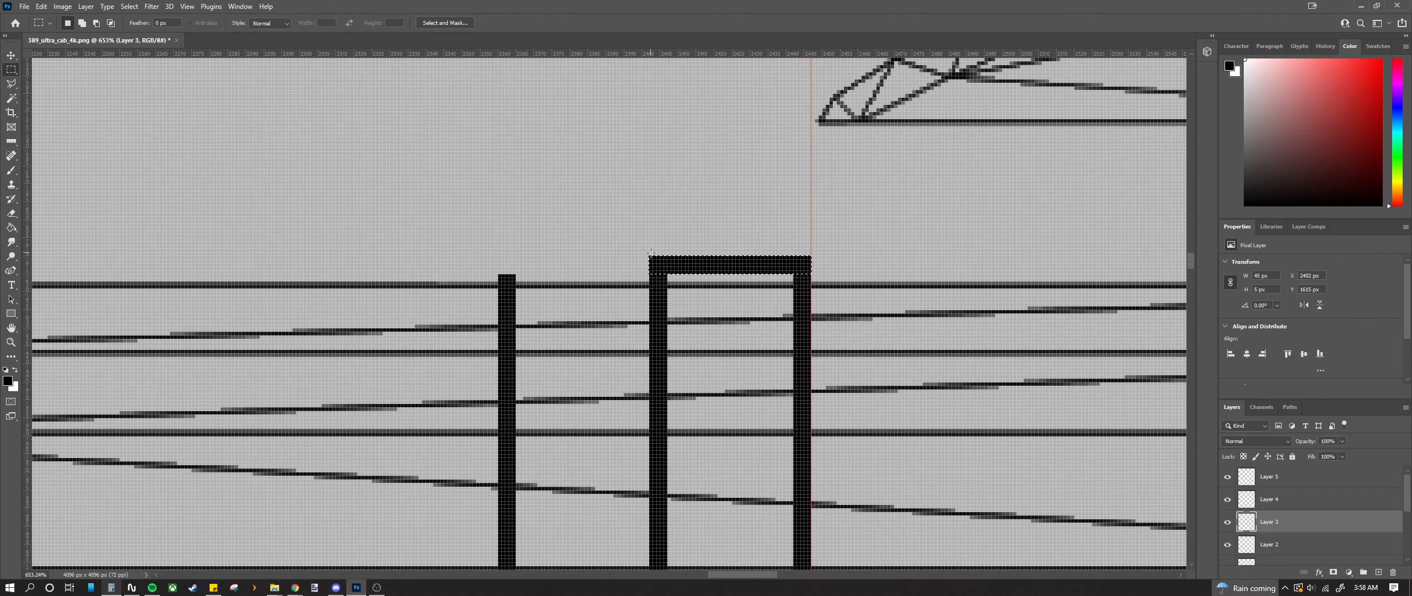
scroll(738, 504, "down", 3)
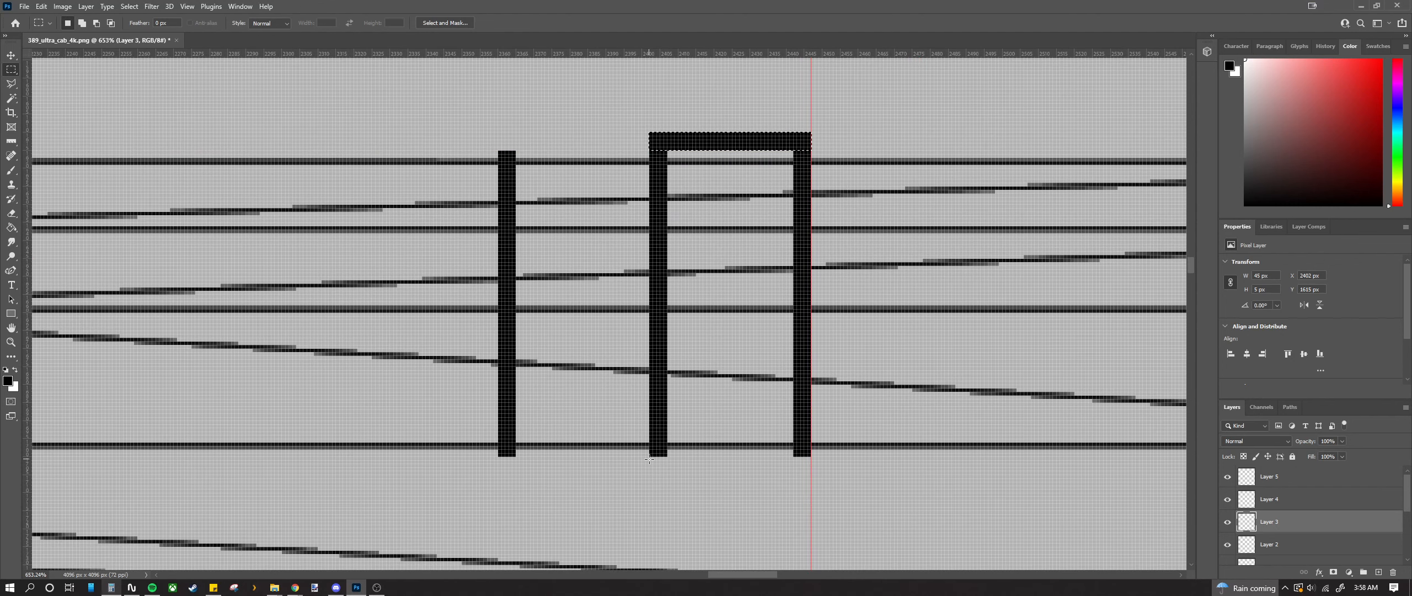
left_click_drag(650, 457, 809, 473)
key("alt+BackSpace")
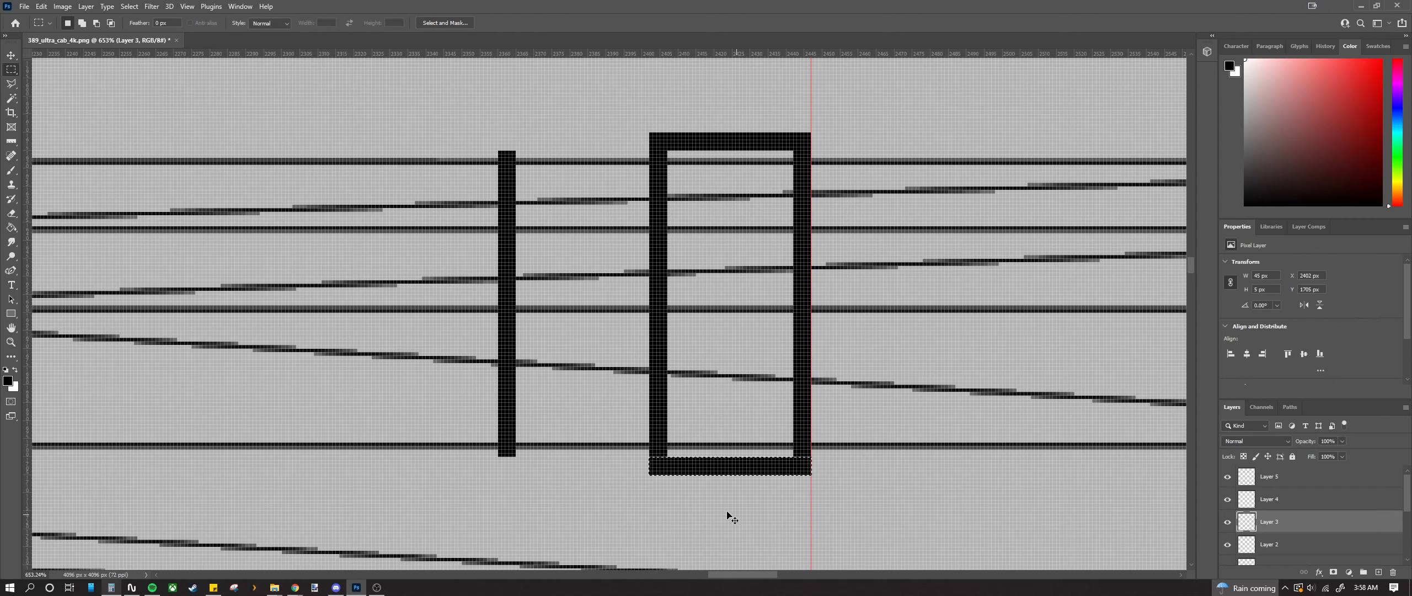
Step: Fill thin black strips along the full top and bottom edges of the box
scroll(656, 409, "left", 5)
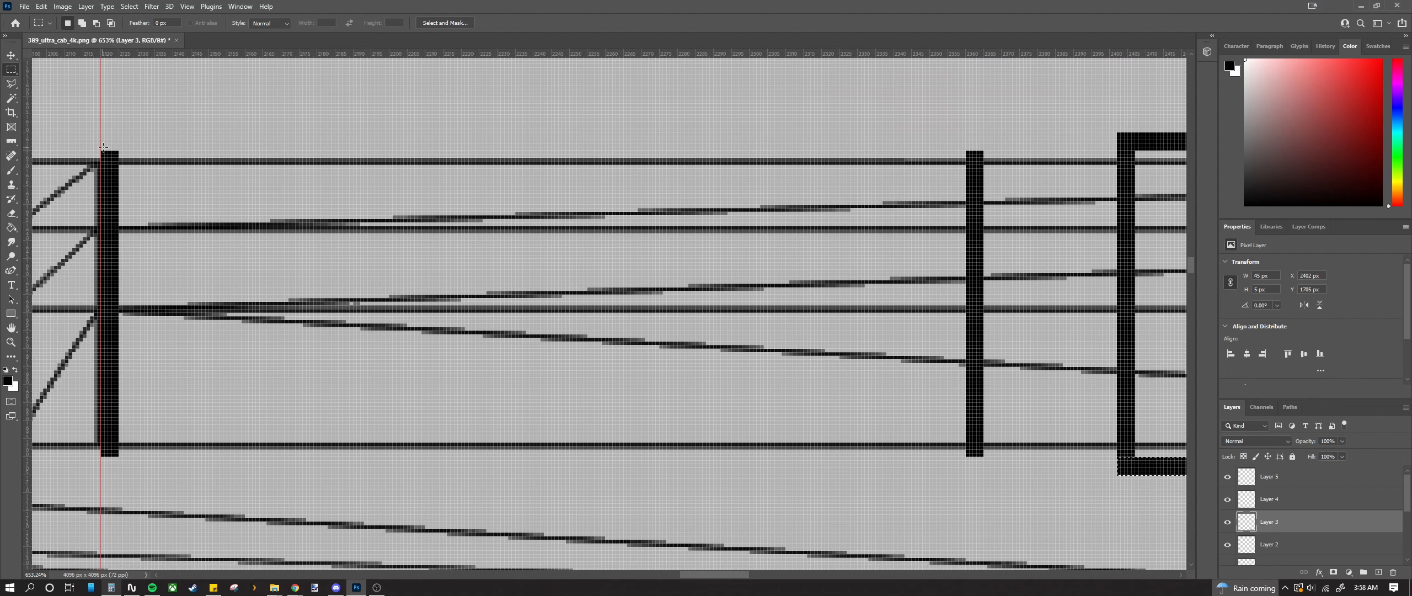
left_click_drag(101, 149, 981, 136)
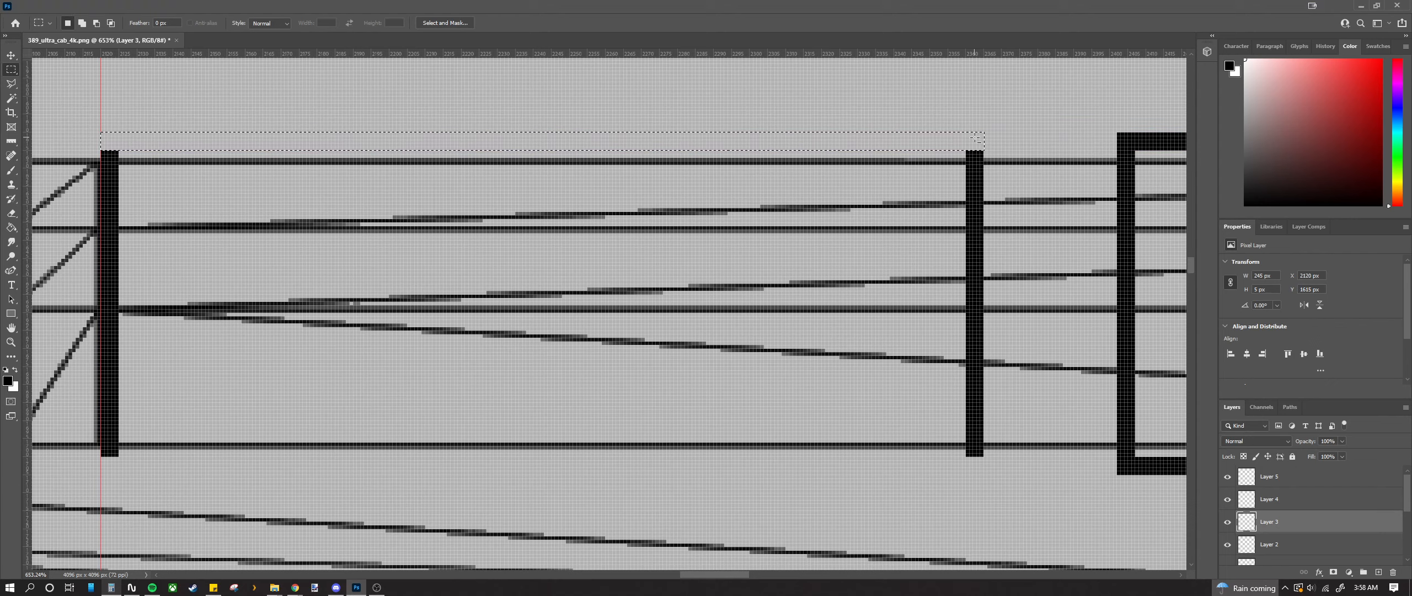
key("alt+BackSpace")
scroll(972, 145, "down", 1)
scroll(308, 317, "down", 4)
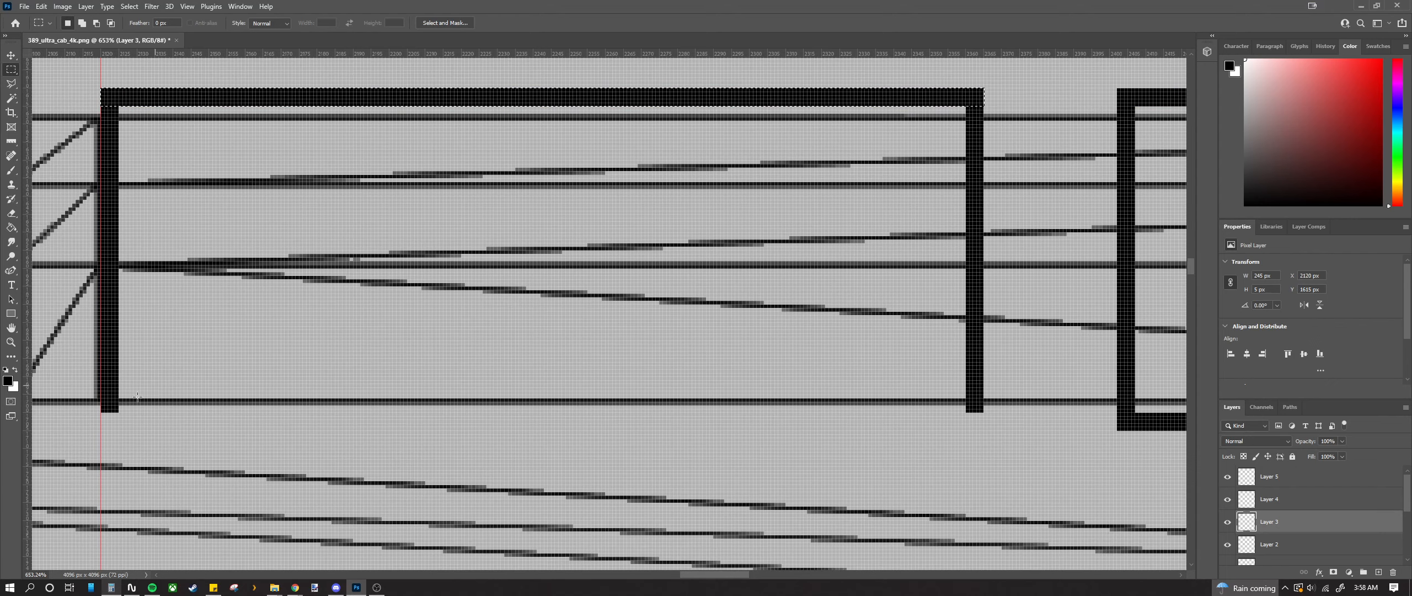
left_click_drag(103, 414, 983, 430)
key("alt+BackSpace")
scroll(980, 428, "down", 10)
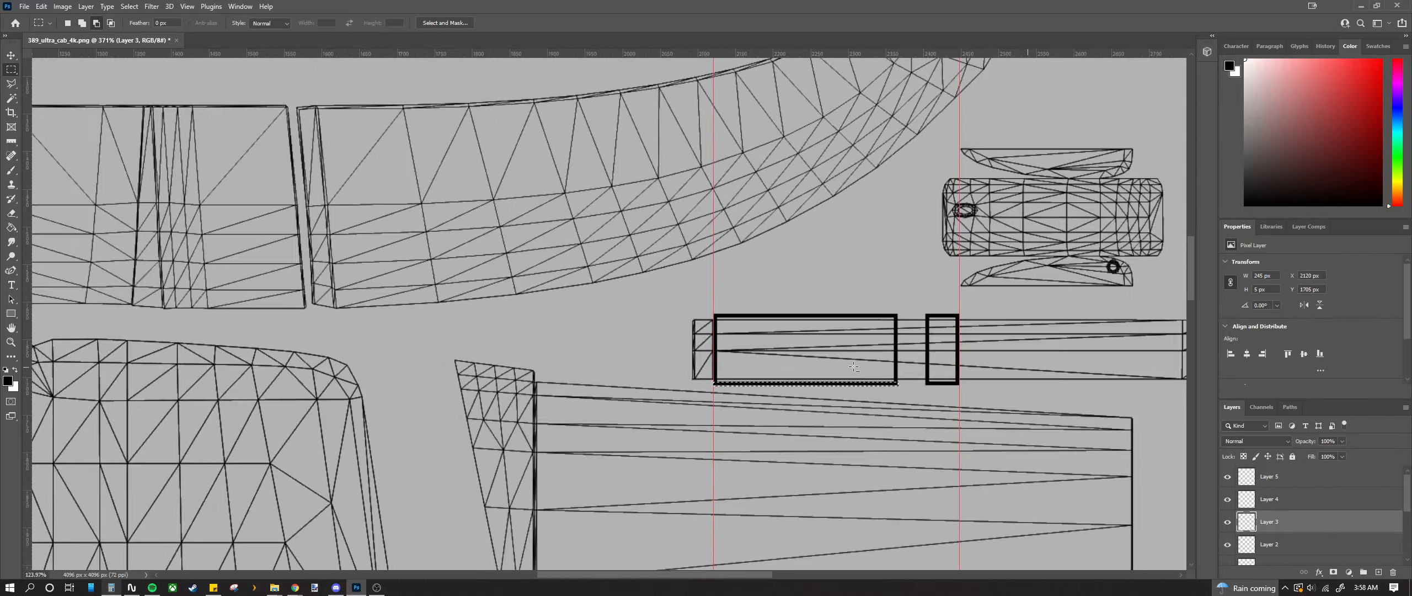
scroll(833, 352, "down", 3)
Step: Deselect, then zoom around the teal truck reference photo's cab lettering before closing it
key("ctrl+d")
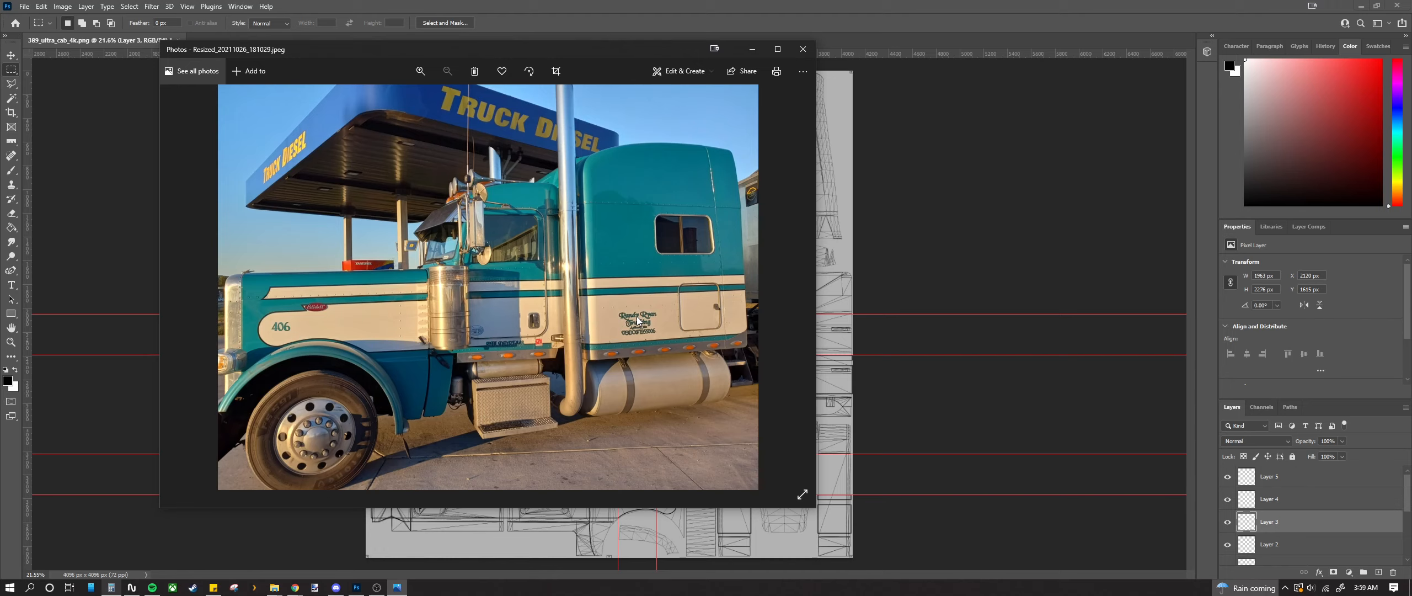
scroll(639, 321, "up", 5)
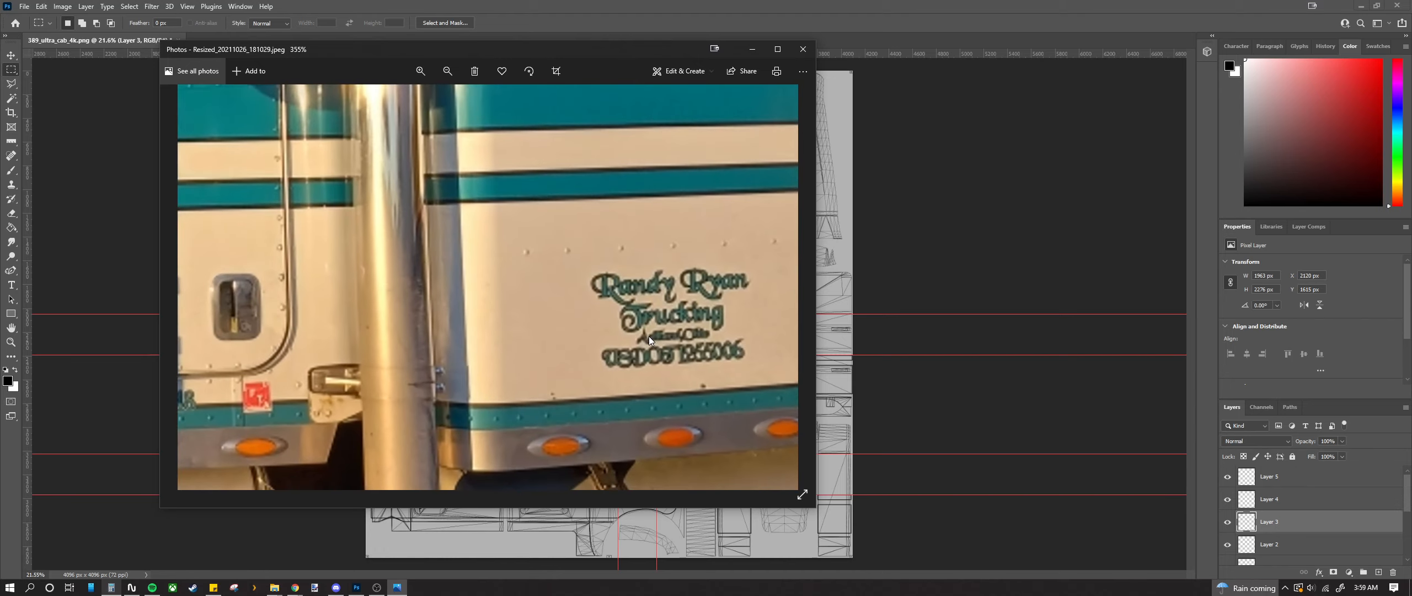
scroll(649, 335, "down", 5)
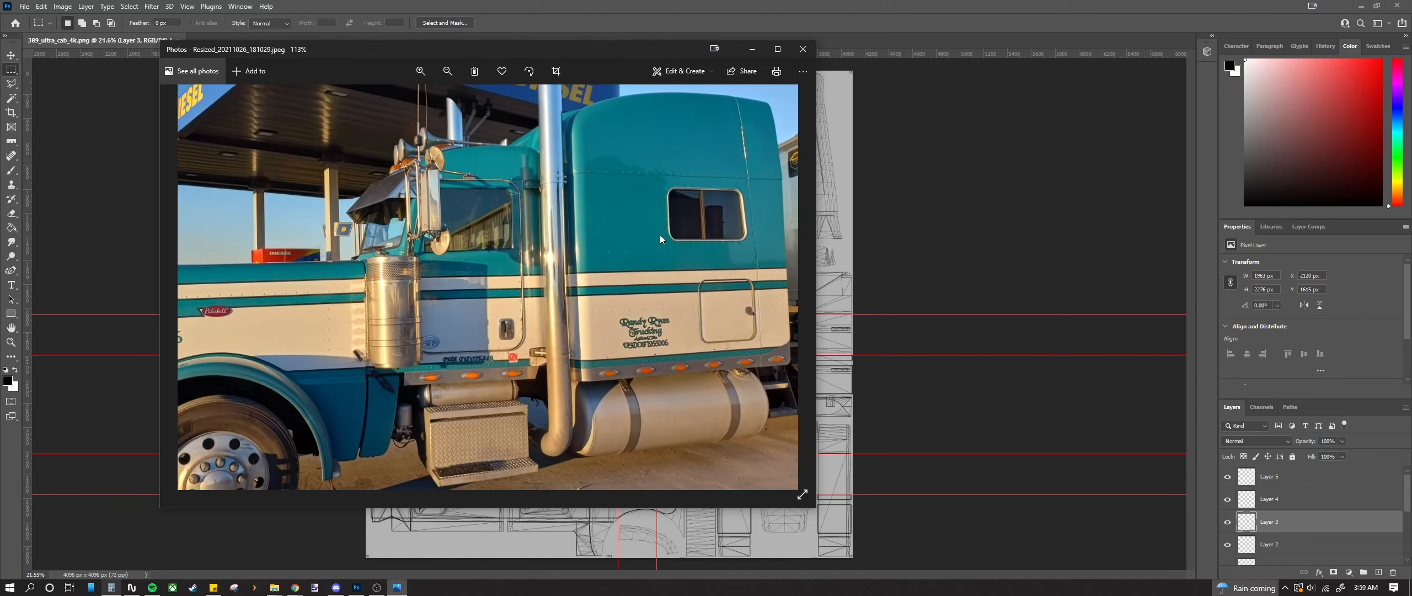
scroll(606, 340, "down", 1)
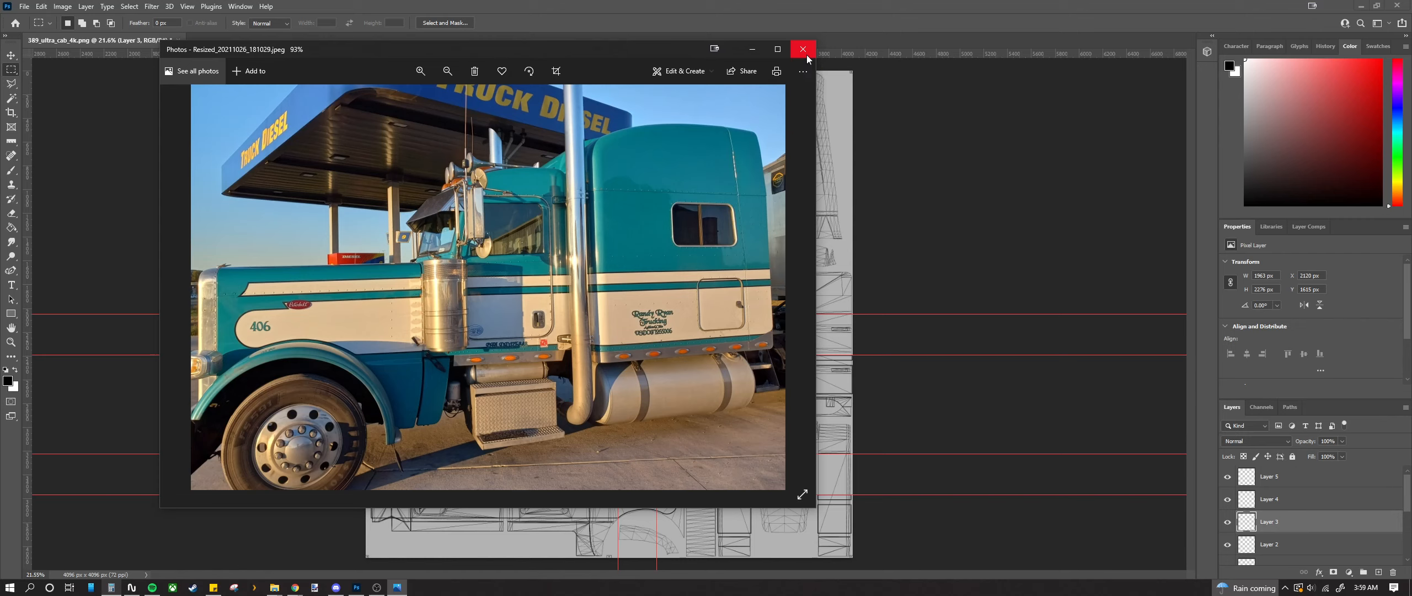
left_click(803, 71)
Step: Back in the texture document, merge Layer 5 and Layer 1 together
left_click(805, 51)
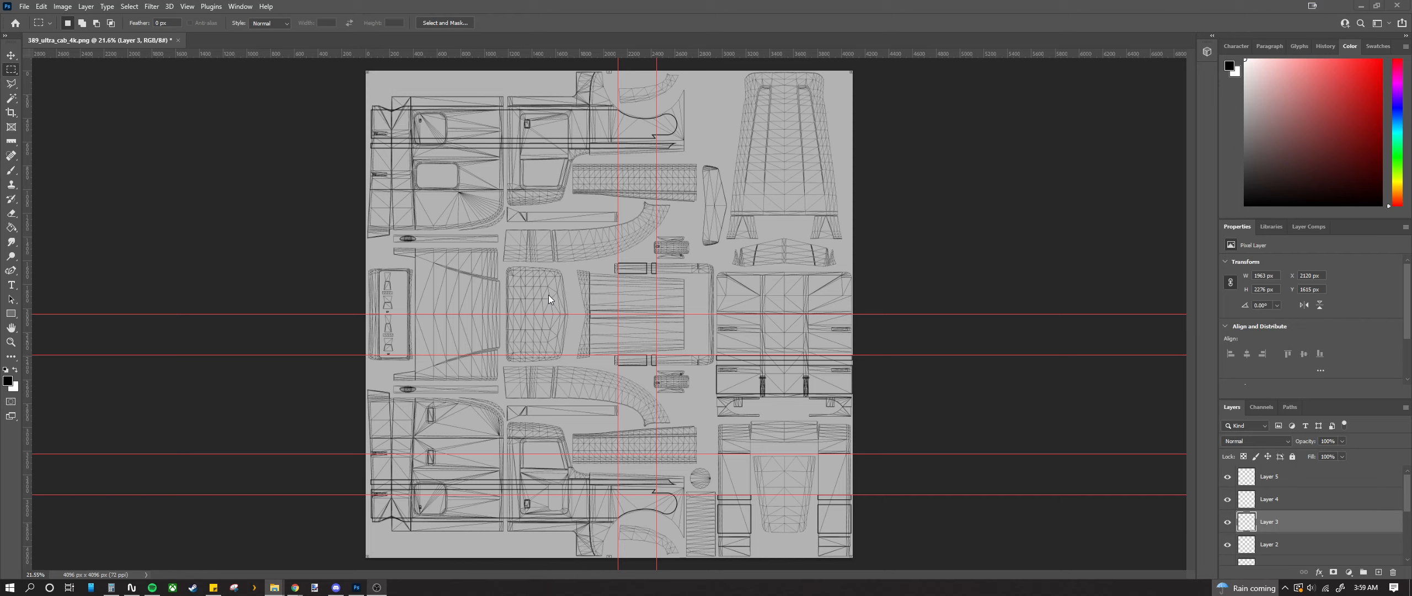
left_click(1312, 484)
scroll(1311, 485, "down", 3)
scroll(1310, 485, "up", 2)
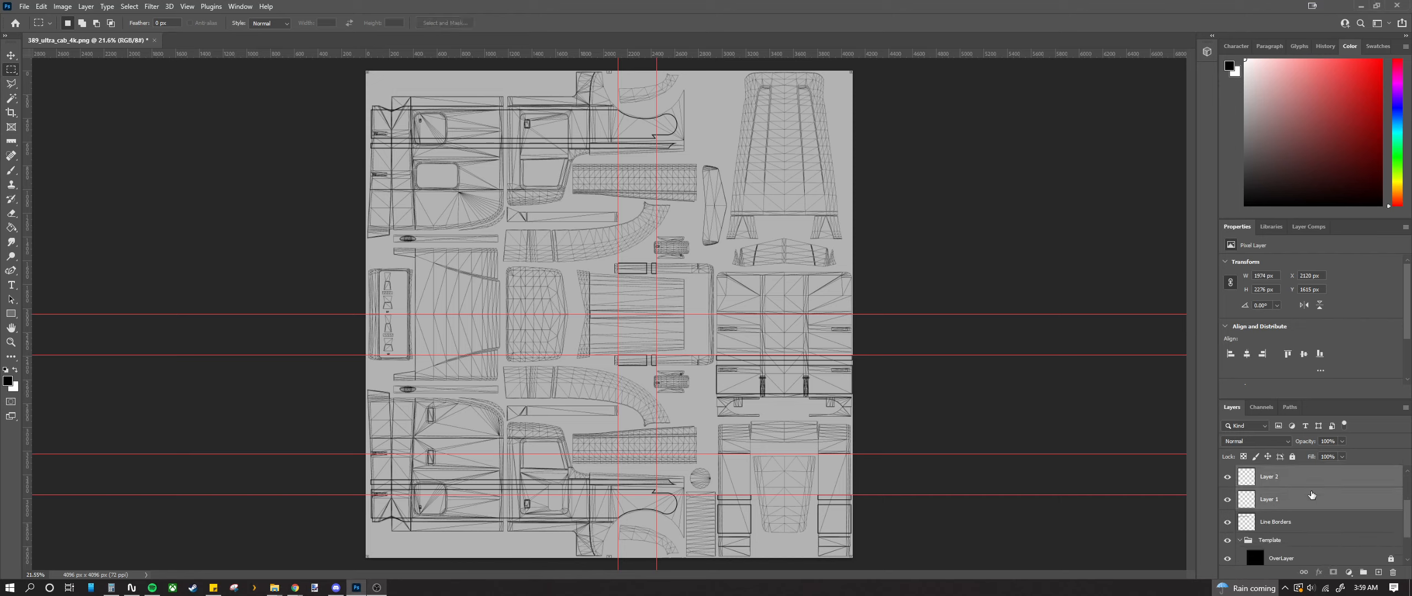
left_click(1312, 498, "shift")
right_click(1312, 498)
left_click(1290, 350)
Step: Collapse the Template group and merge Layer 5 down into Line Borders
right_click(1293, 475)
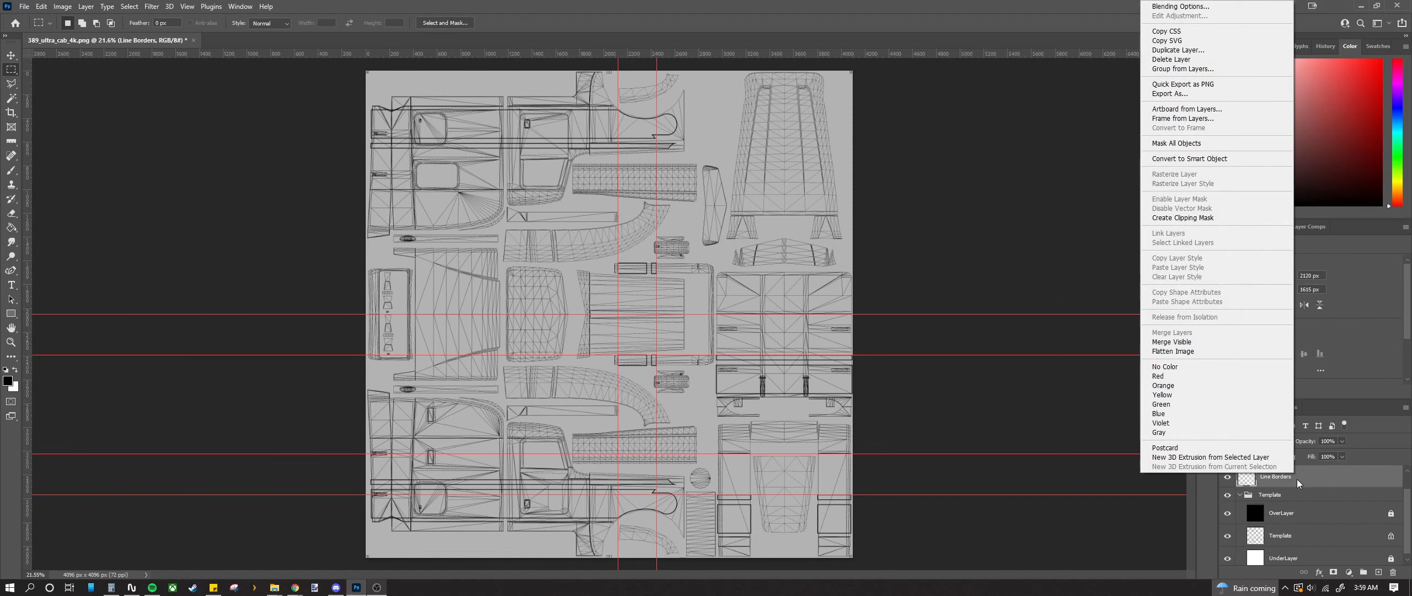
left_click(1404, 508)
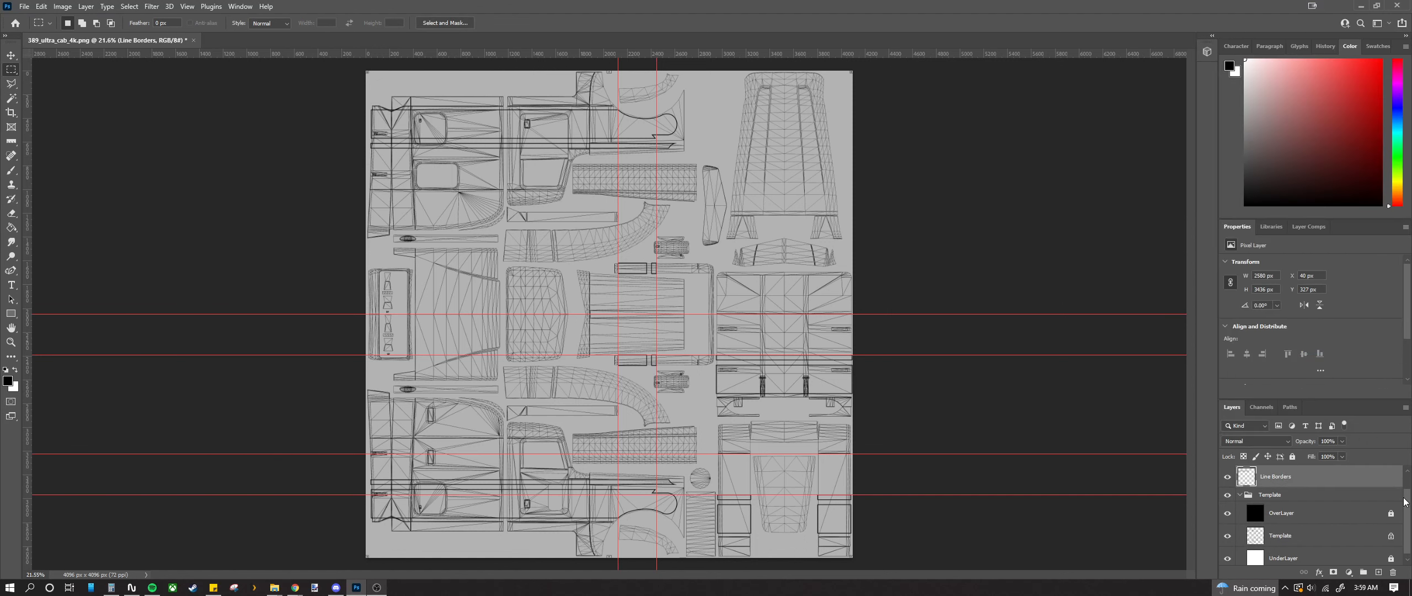
left_click(1240, 495)
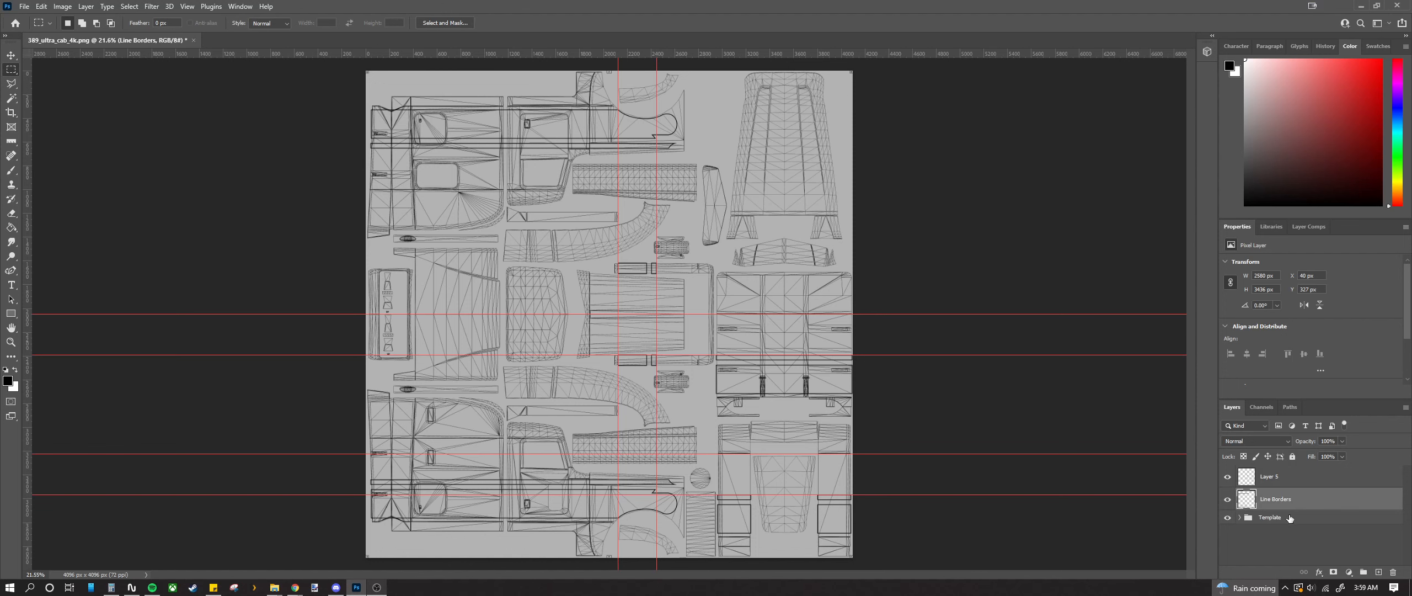
right_click(1292, 487)
left_click(1291, 349)
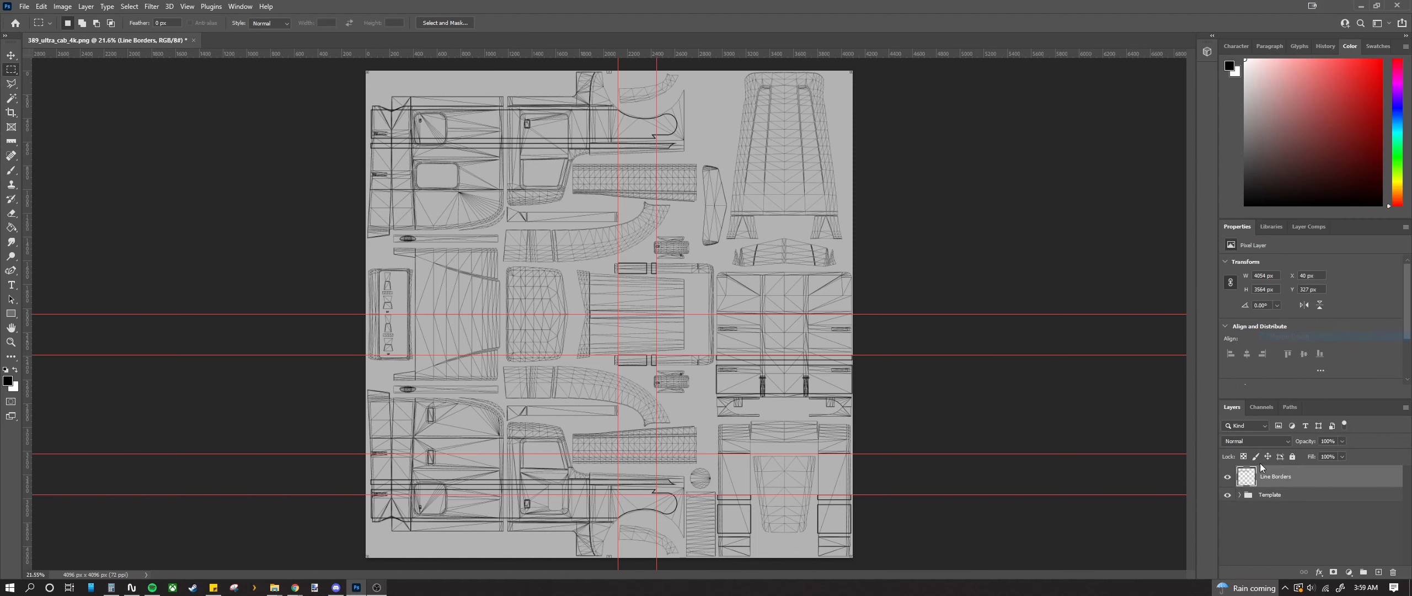
Step: Toggle the UV template and Line Borders visibility to check the borders
left_click(1228, 495)
left_click(1228, 479)
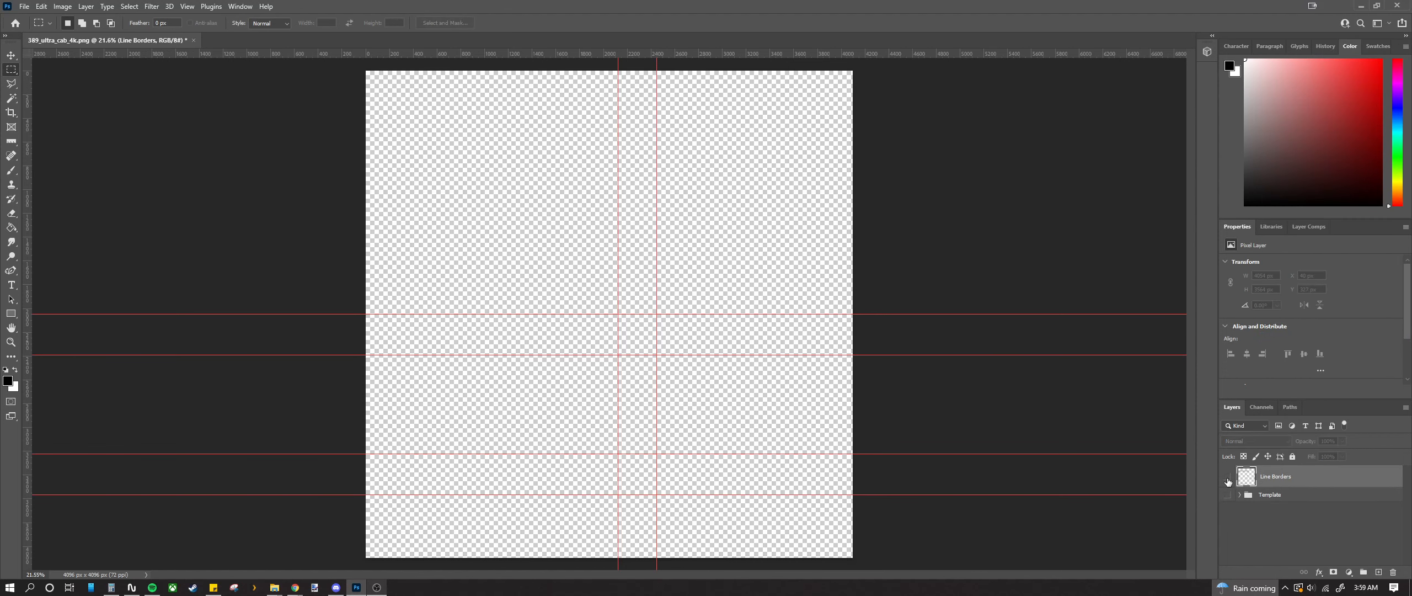
left_click(1228, 479)
left_click(1228, 479)
left_click(1228, 479)
left_click(1228, 479)
left_click(1227, 479)
left_click(1228, 479)
left_click(1228, 479)
left_click(1228, 495)
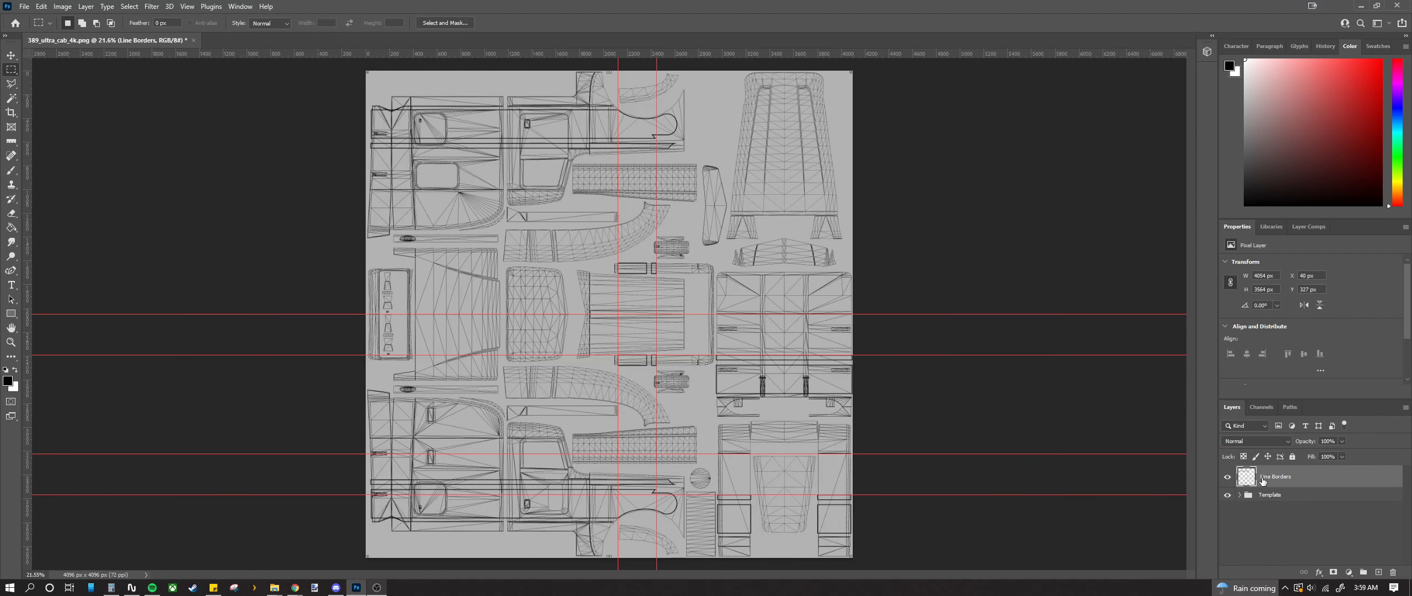
Step: Add a new Layer 1 below Line Borders and make it active
left_click(1379, 571)
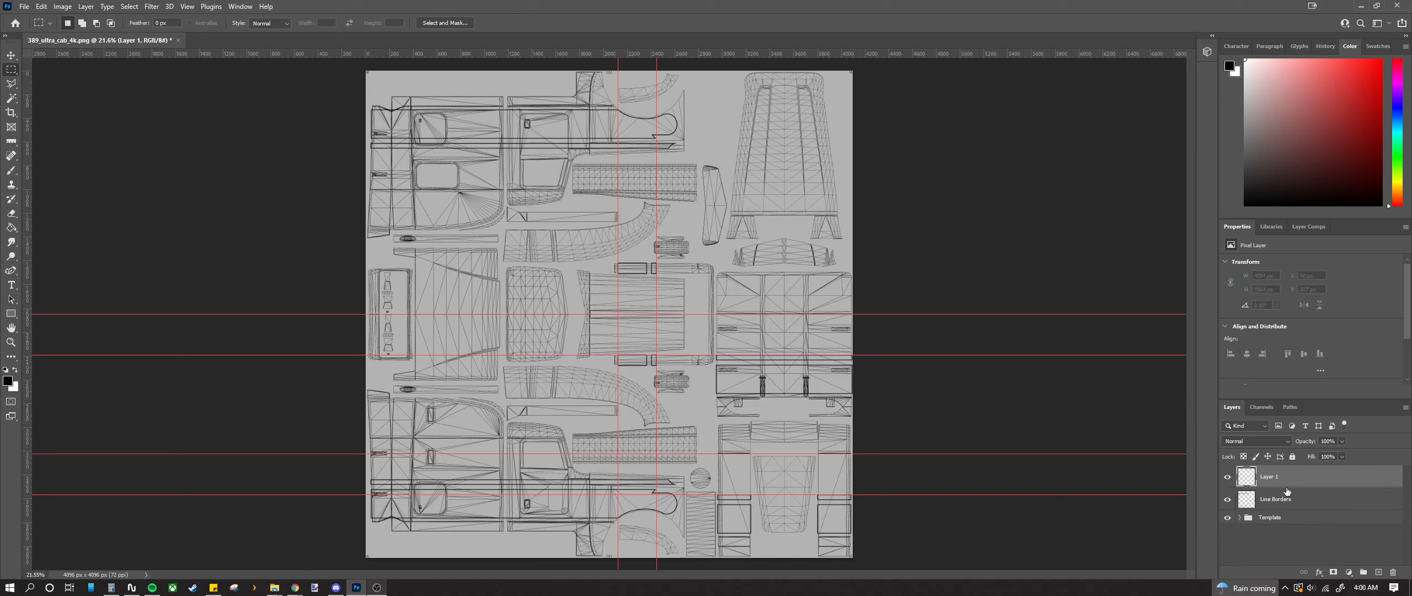
left_click_drag(1317, 501, 1309, 473)
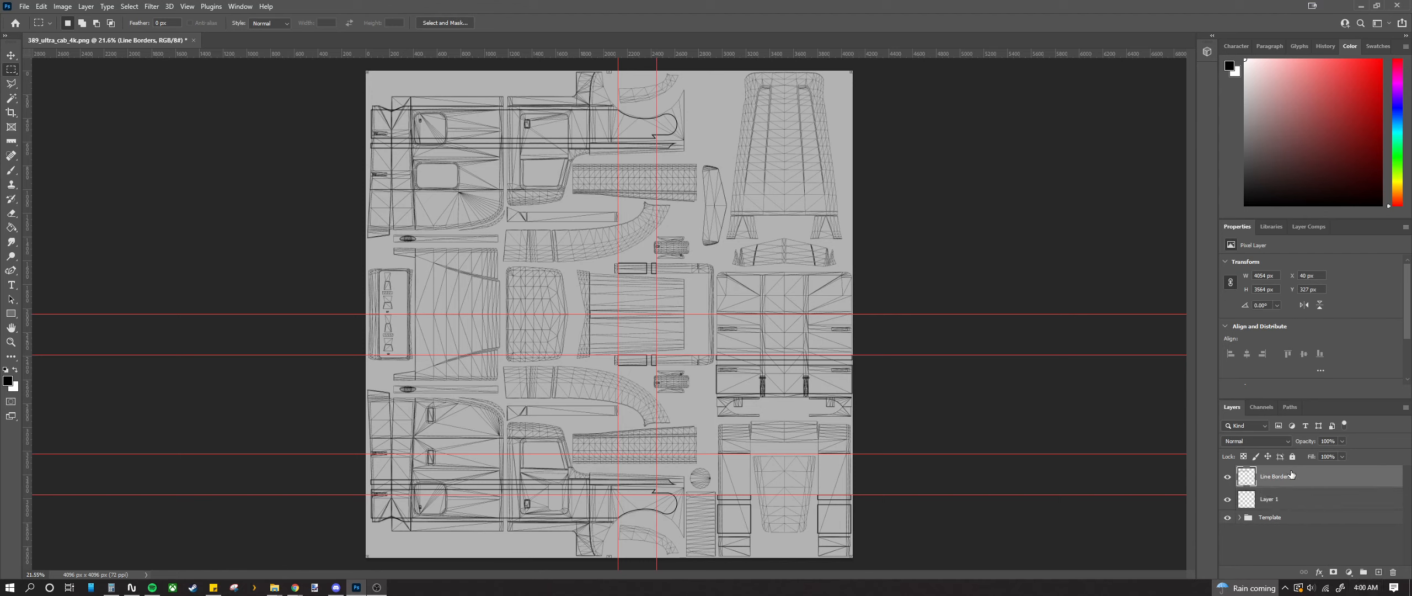
left_click(1267, 503)
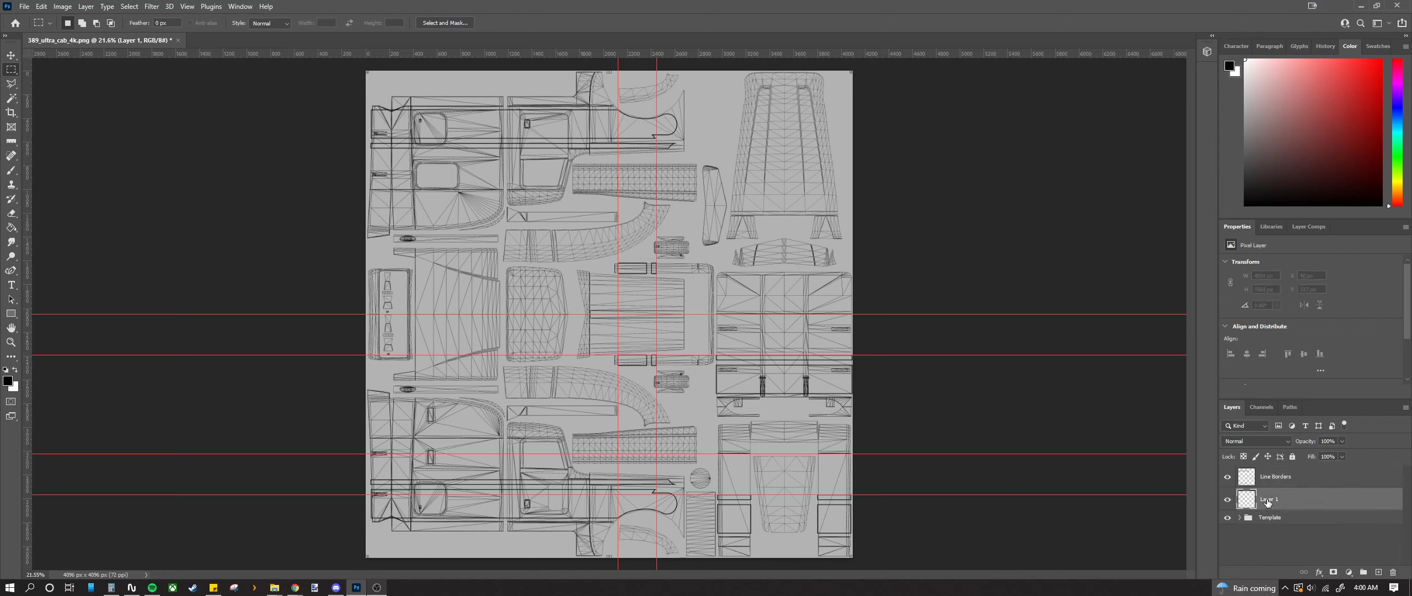
Step: Try renaming Layer 1 to 'Line Paint' and undo the stray text box the Type tool created
key("e")
key("p")
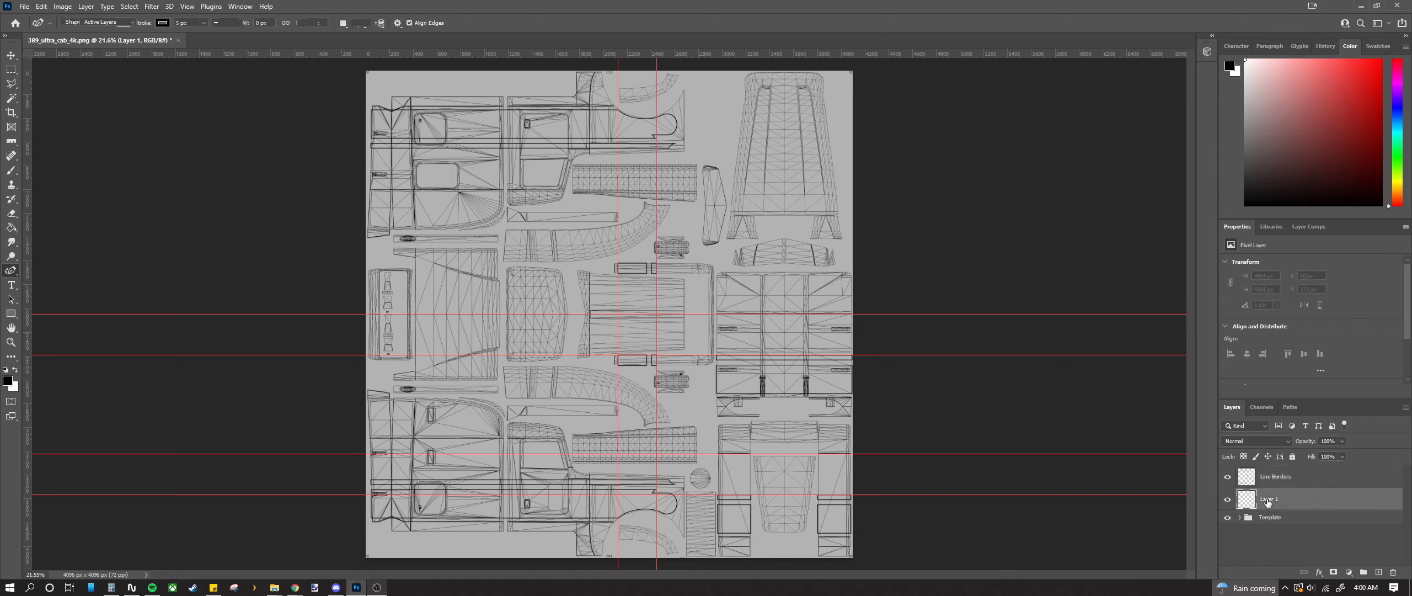
key("t")
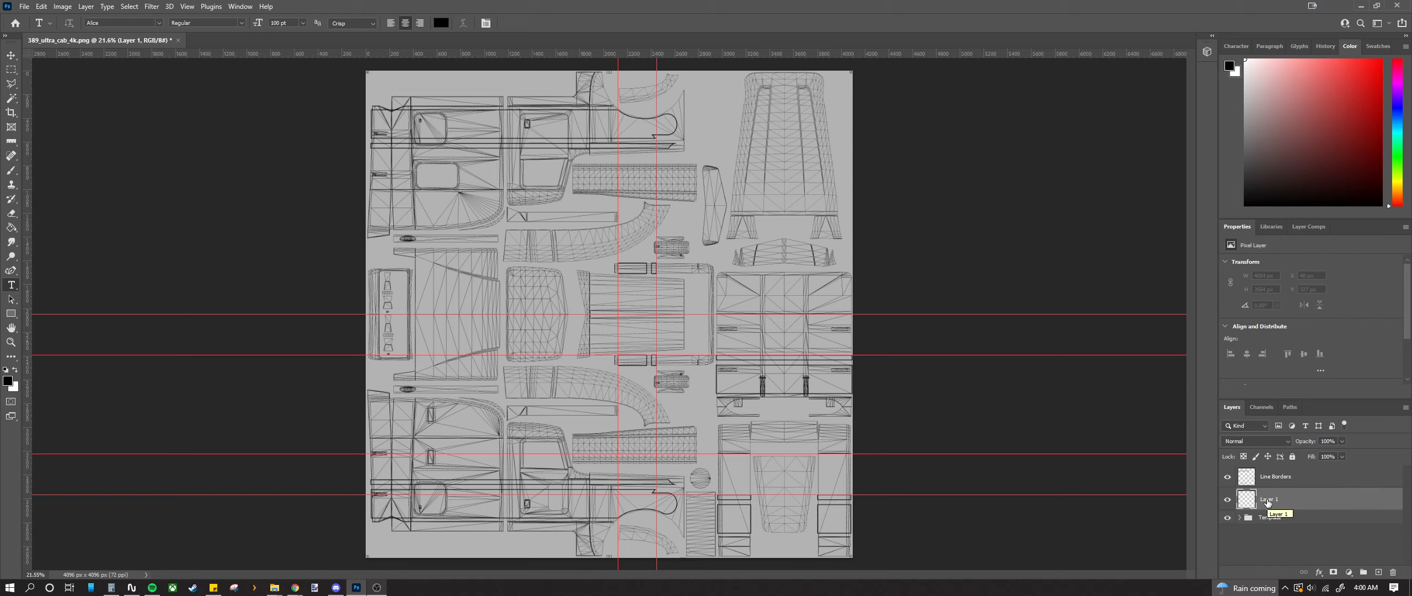
key("Return")
double_click(1268, 499)
type("Line Paint")
key("Return")
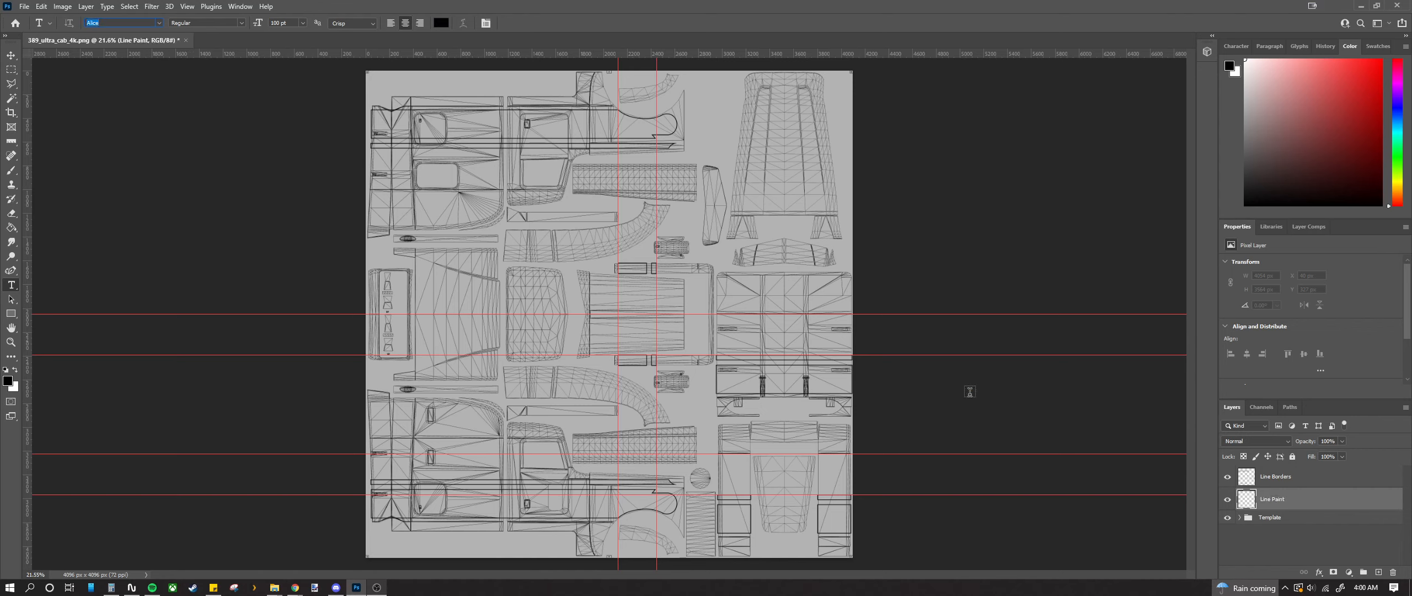
left_click(267, 181)
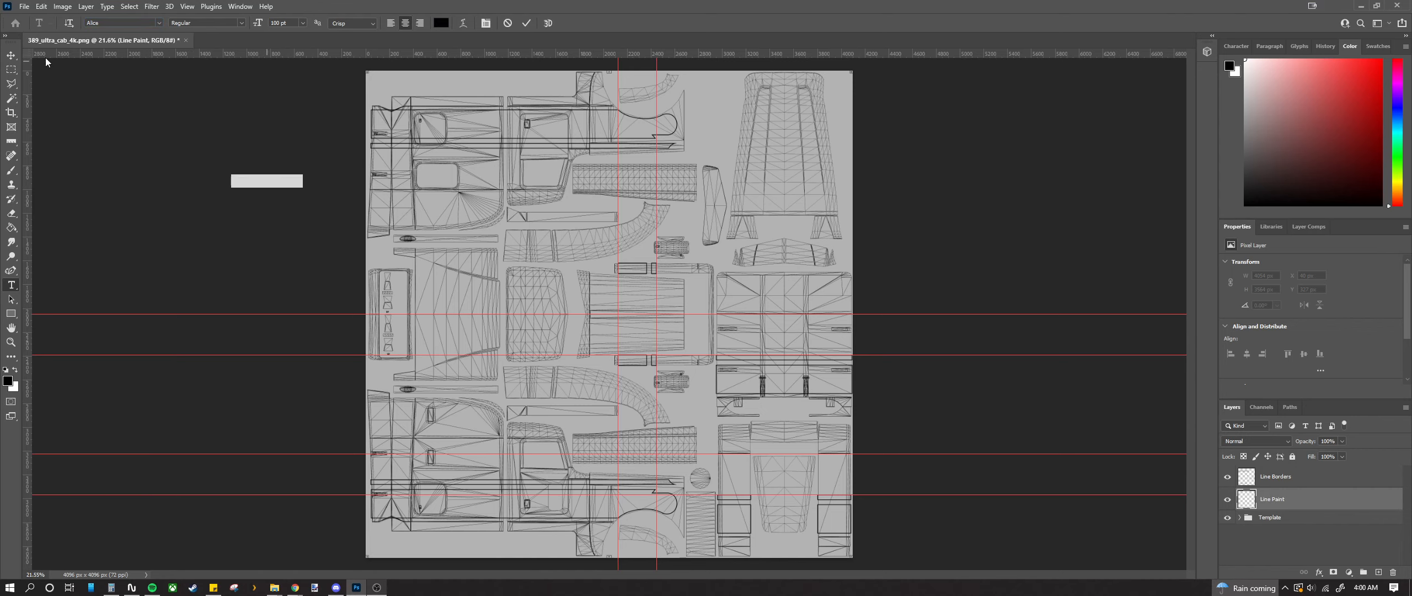
left_click(11, 55)
key("ctrl+z")
key("ctrl+z")
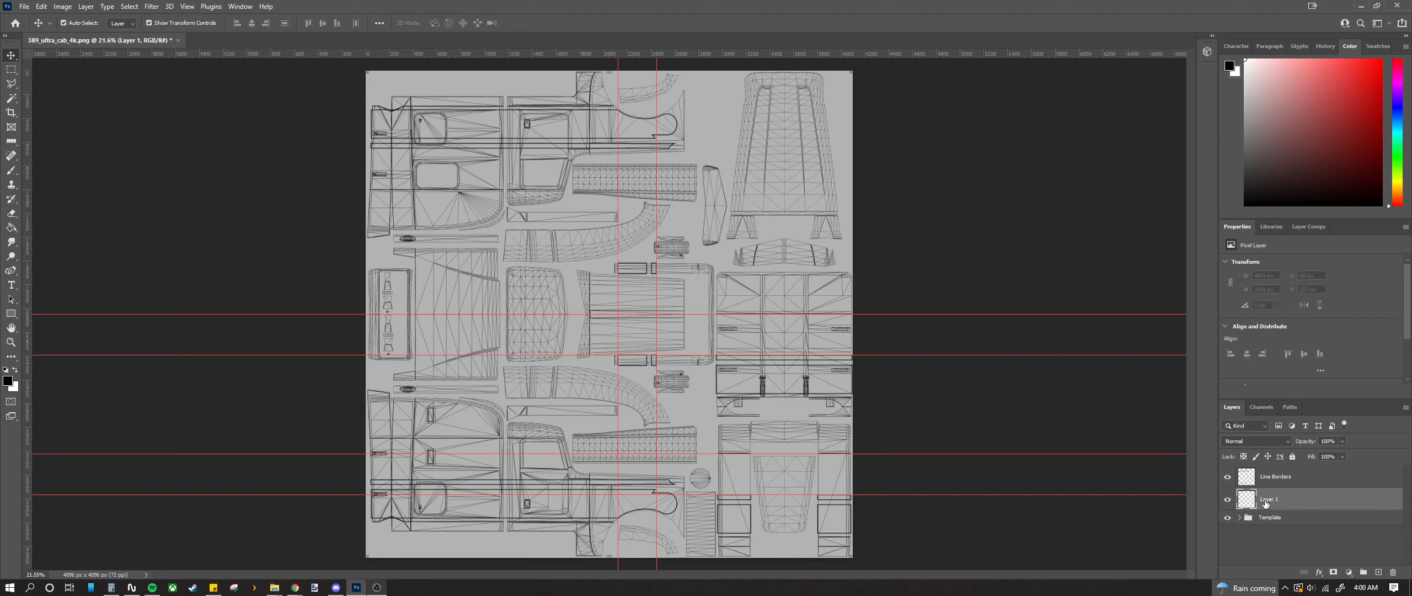
Step: Rename Layer 1 to 'Line Paint', make white the foreground colour, and pick the Brush tool
double_click(1269, 499)
type("Line Paint")
key("Return")
left_click(17, 368)
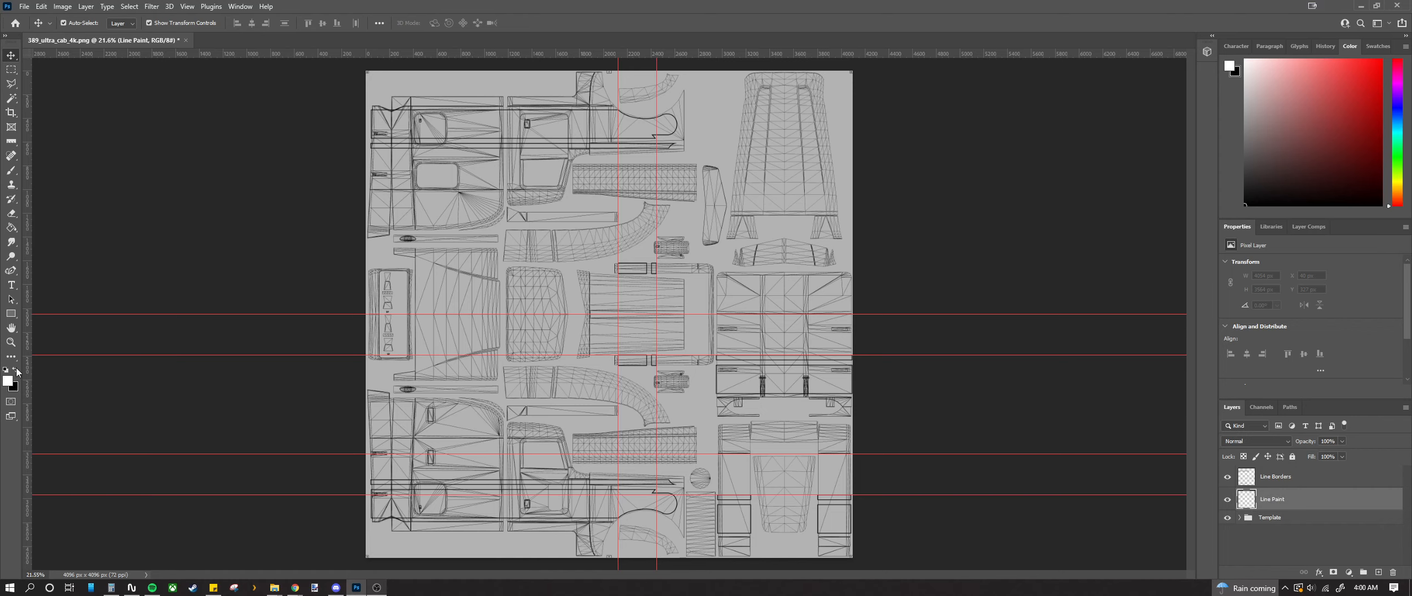
left_click(10, 173)
Step: Draw a rectangular marquee along the lower stripe line, then deselect it
scroll(541, 434, "up", 6)
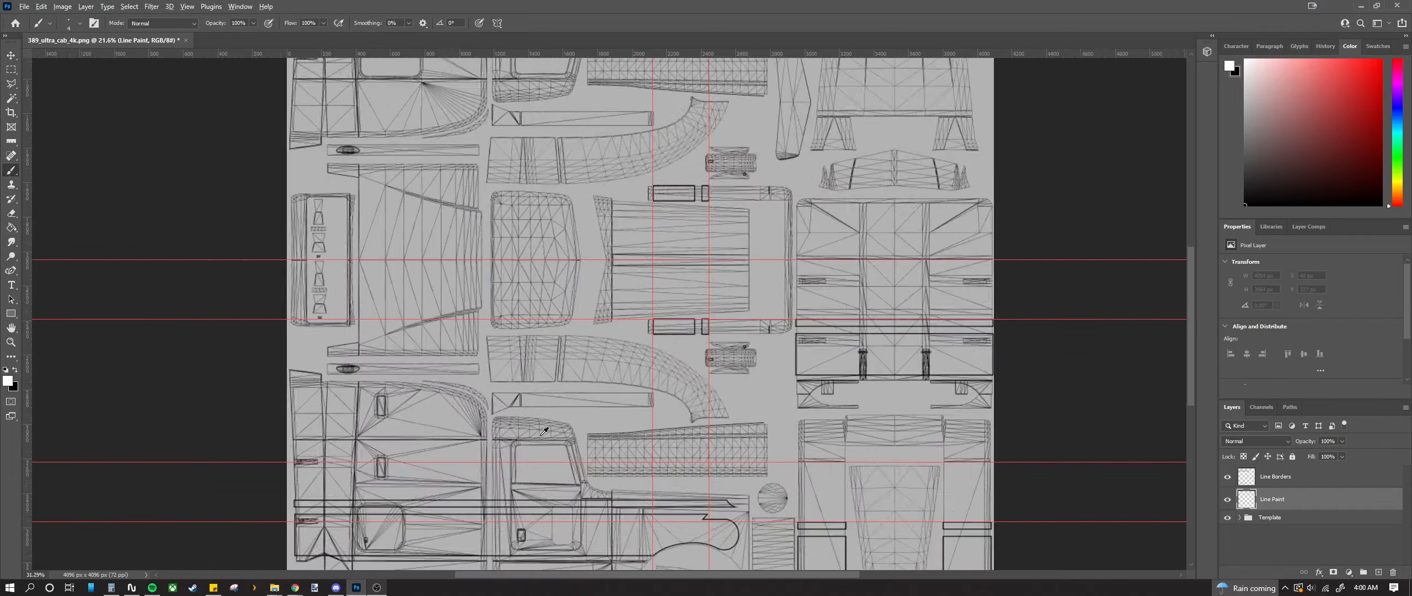
scroll(535, 444, "down", 3)
scroll(530, 448, "up", 7)
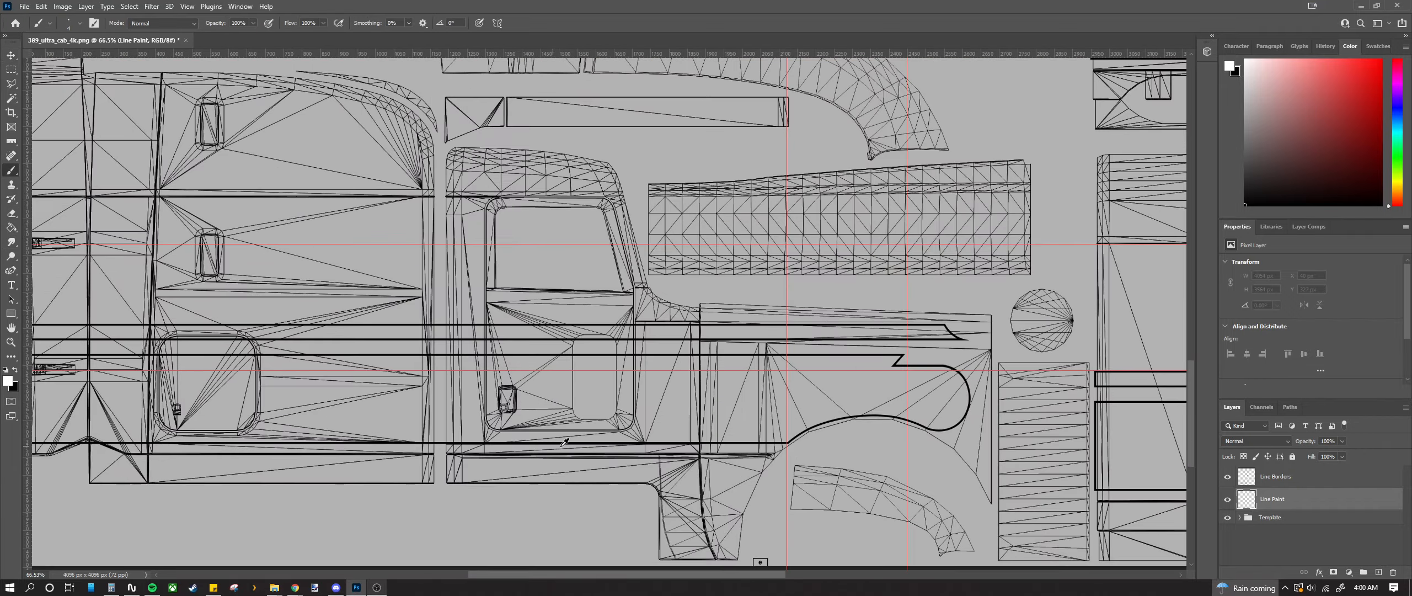
scroll(550, 433, "down", 5)
scroll(469, 436, "left", 2)
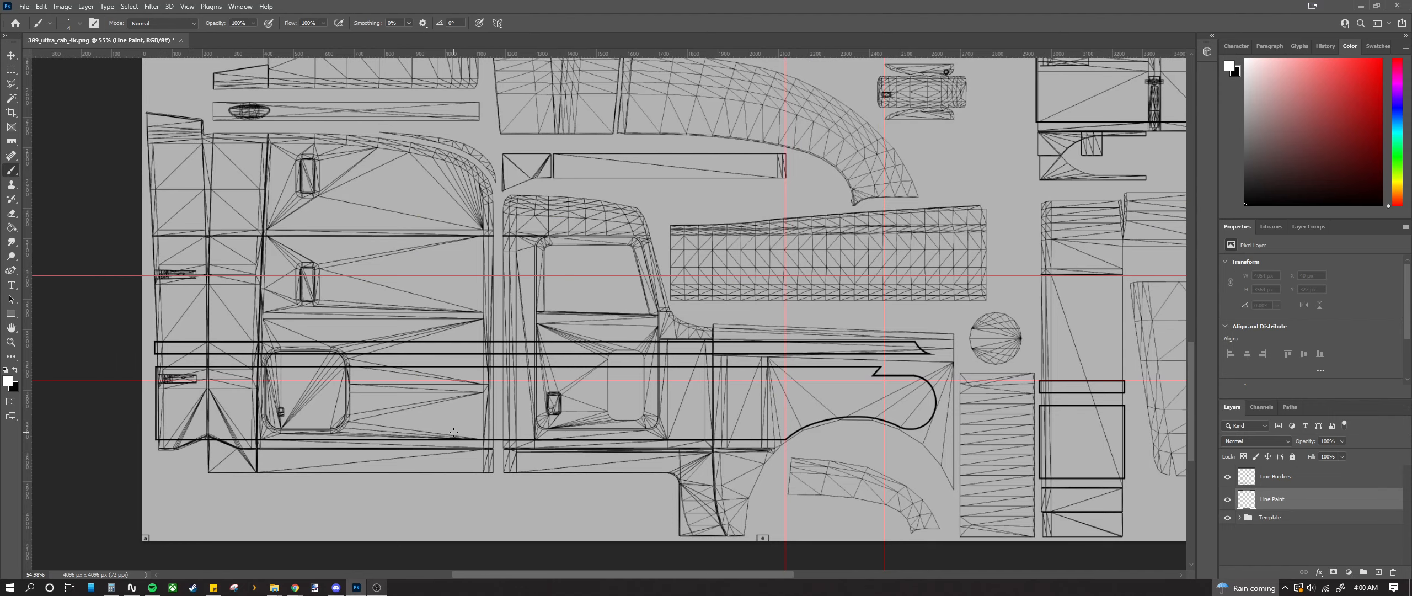
scroll(210, 383, "up", 8)
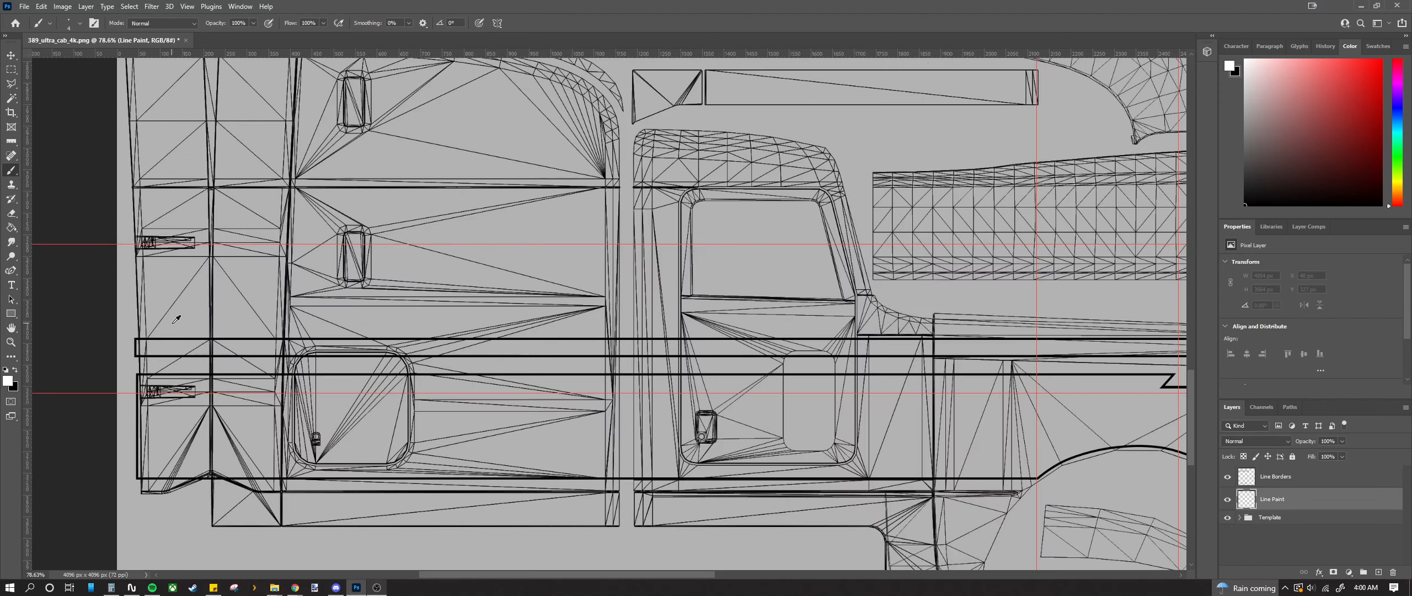
scroll(166, 422, "left", 3)
scroll(168, 414, "down", 2)
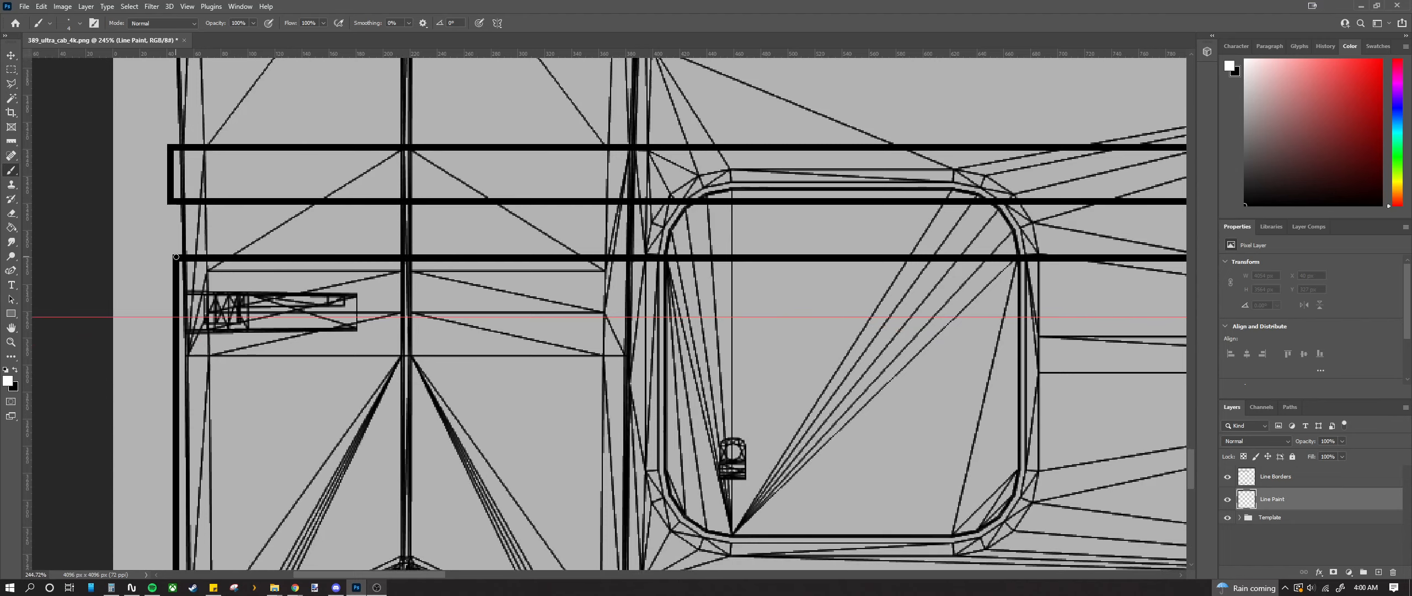
key("m")
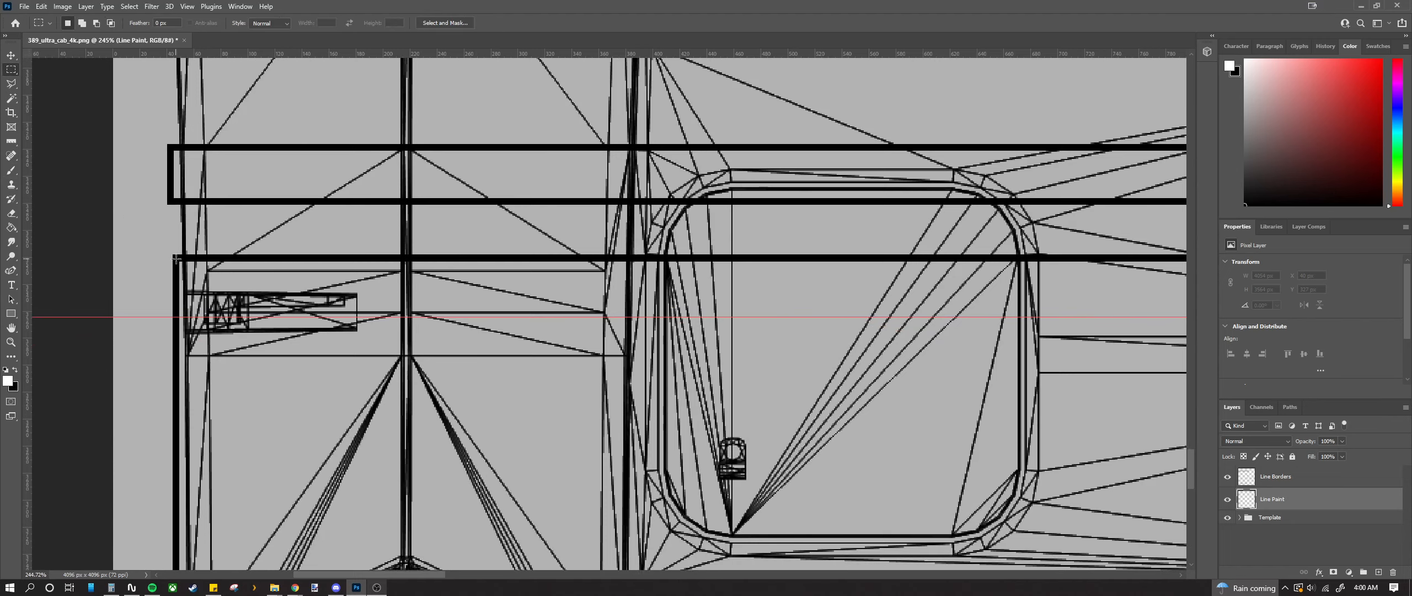
left_click_drag(176, 259, 833, 430)
scroll(967, 512, "down", 2)
scroll(967, 513, "down", 2)
key("ctrl+d")
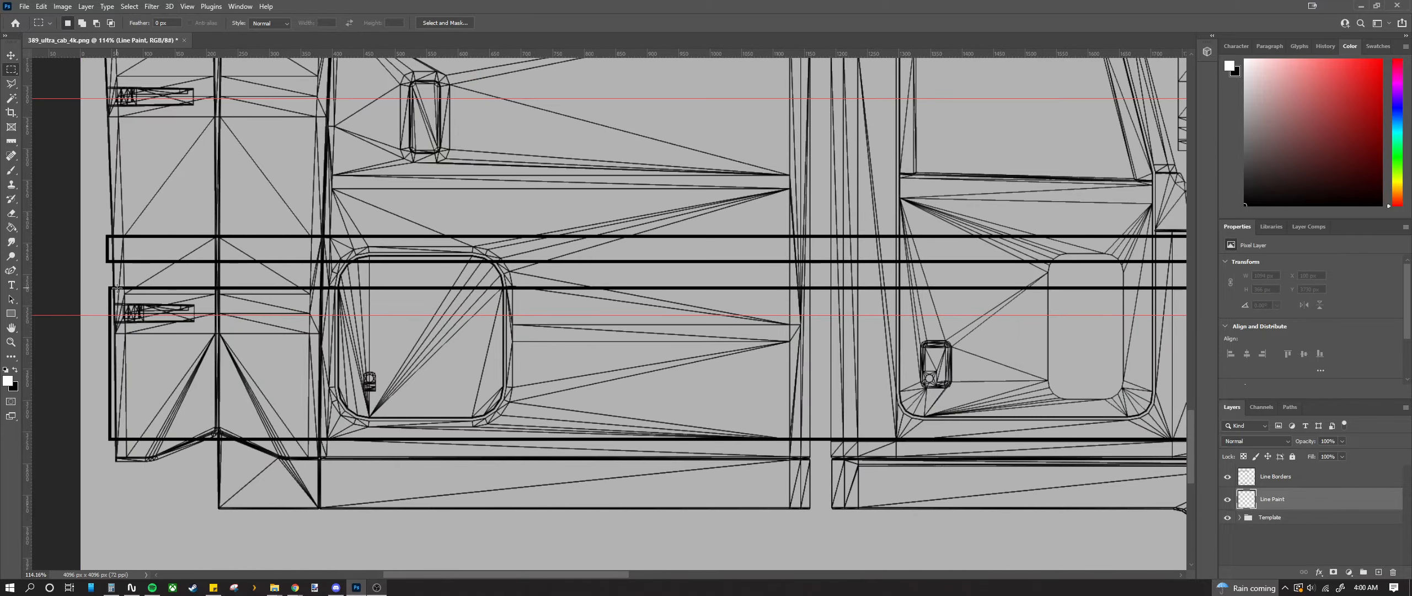
Step: Place a horizontal guide at the stripe's top edge, undoing an extra vertical guide
scroll(117, 287, "up", 8)
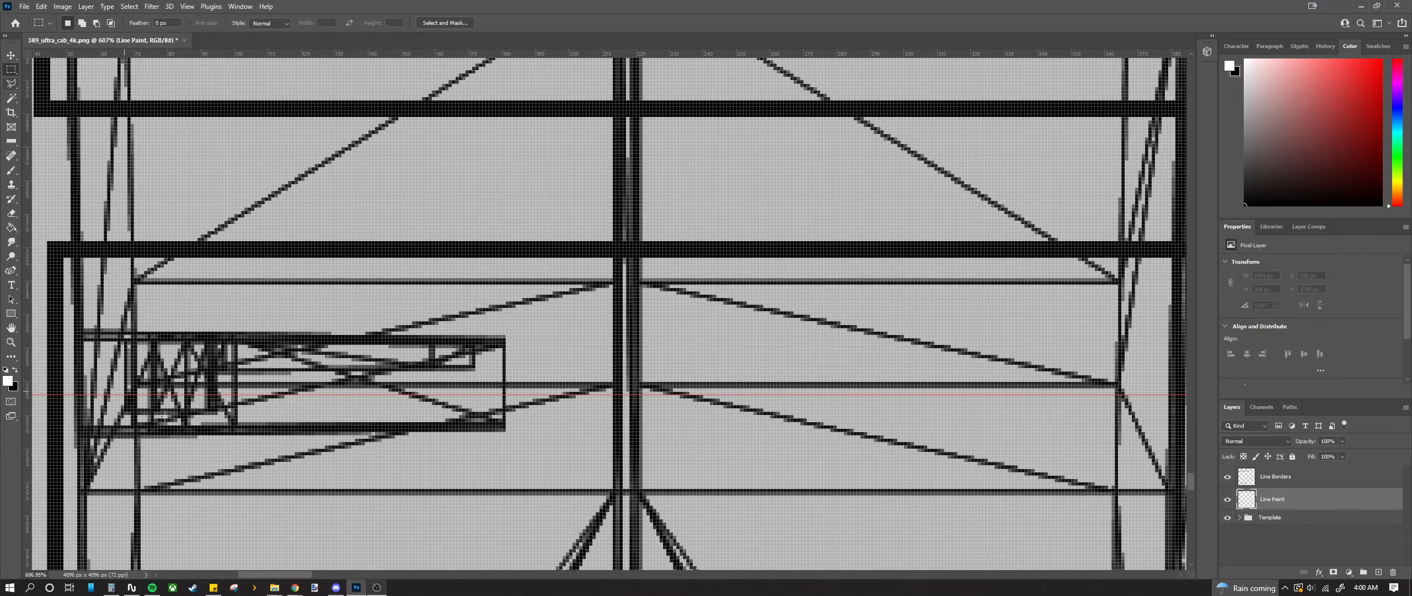
key("v")
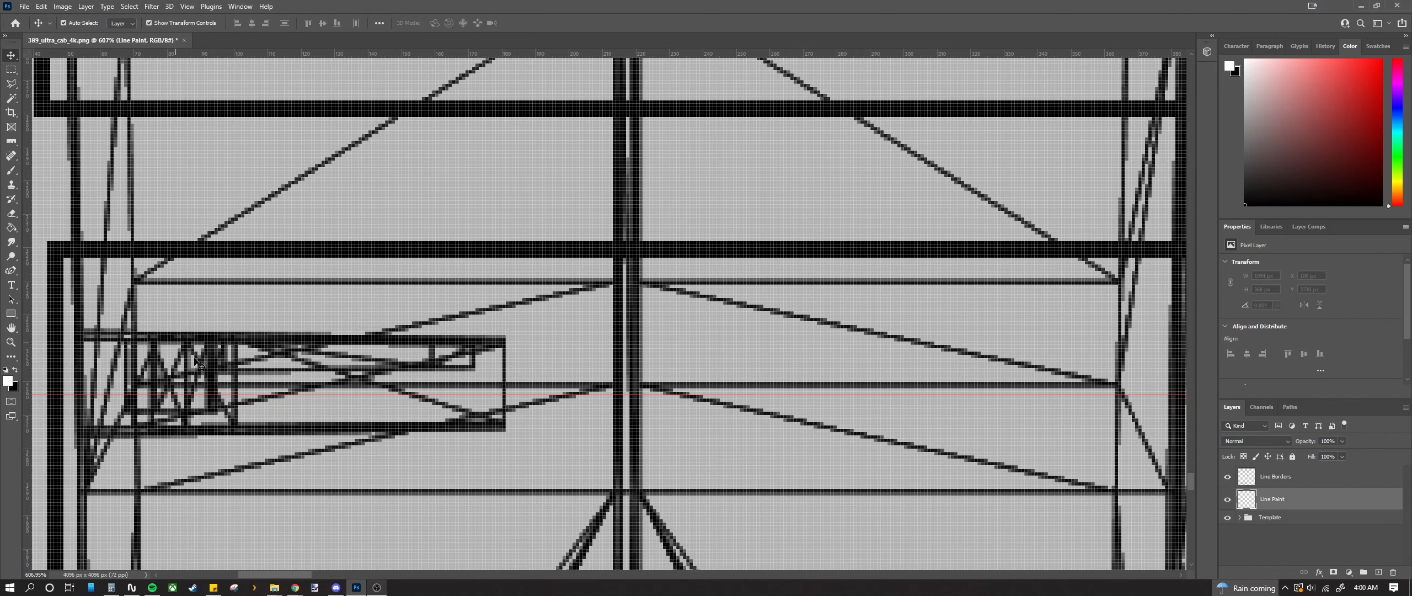
left_click_drag(190, 54, 204, 247)
scroll(220, 306, "down", 5)
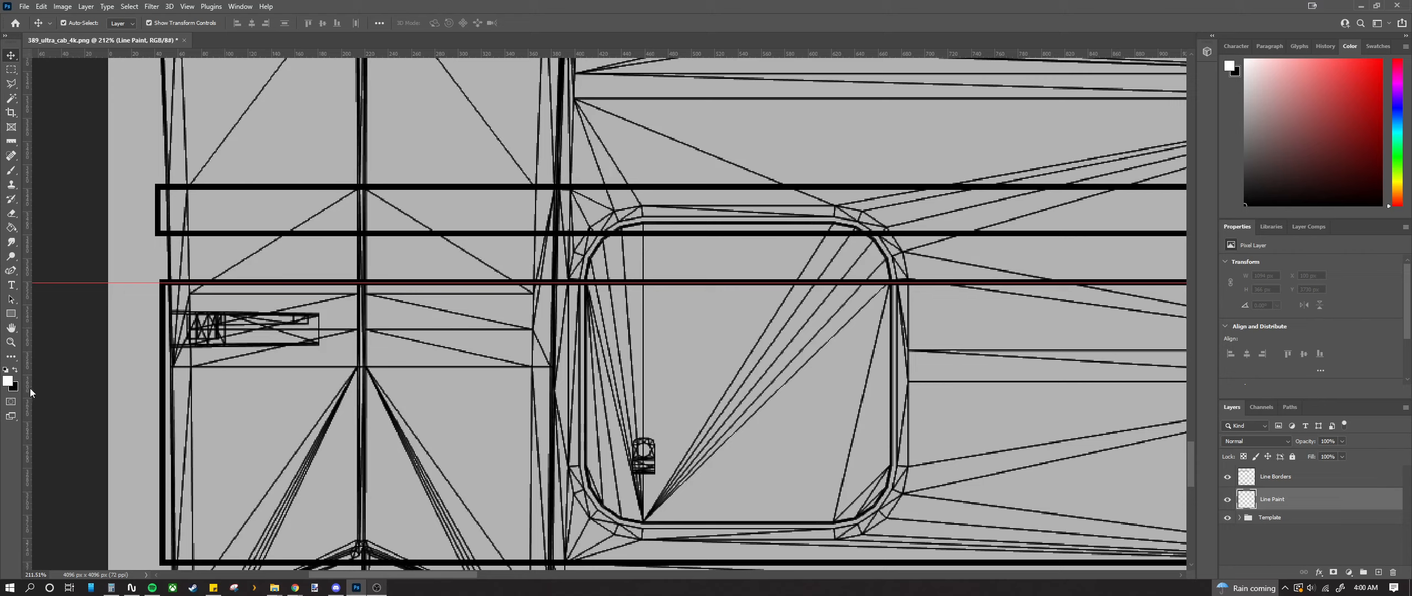
left_click_drag(27, 389, 49, 392)
key("ctrl+z")
left_click(188, 8)
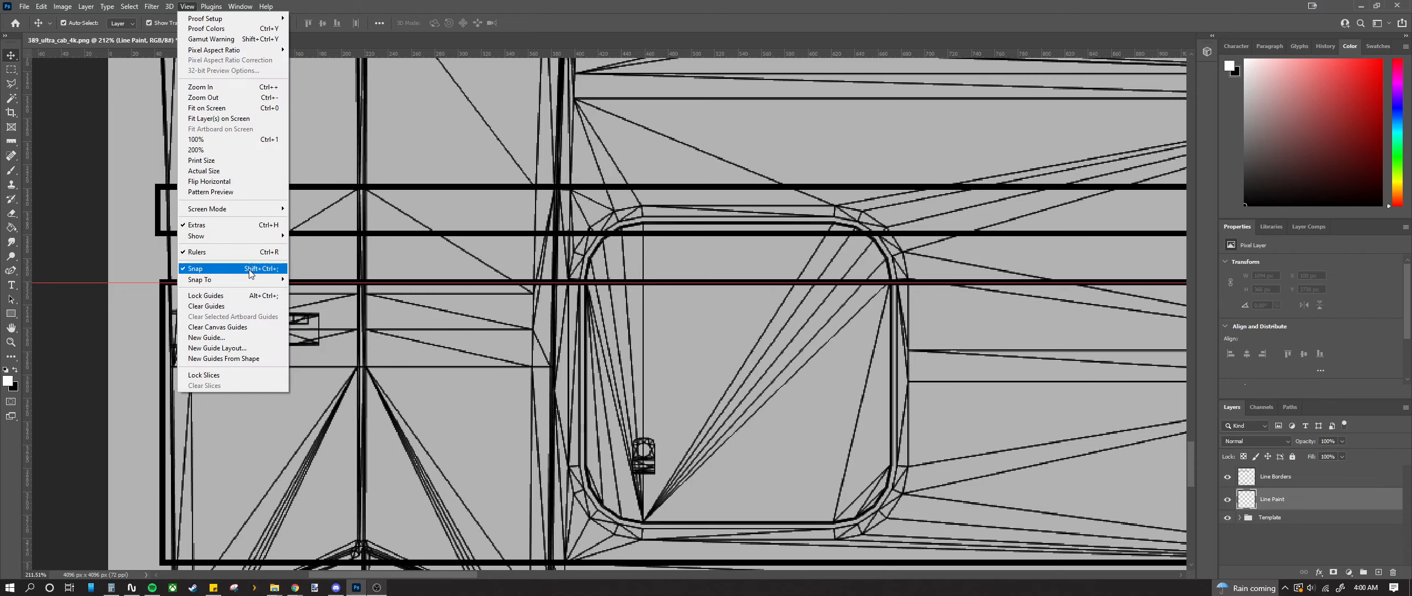
Step: Clear all guides from the canvas and hide the Template group
left_click(215, 303)
scroll(367, 391, "down", 5)
scroll(428, 413, "up", 5)
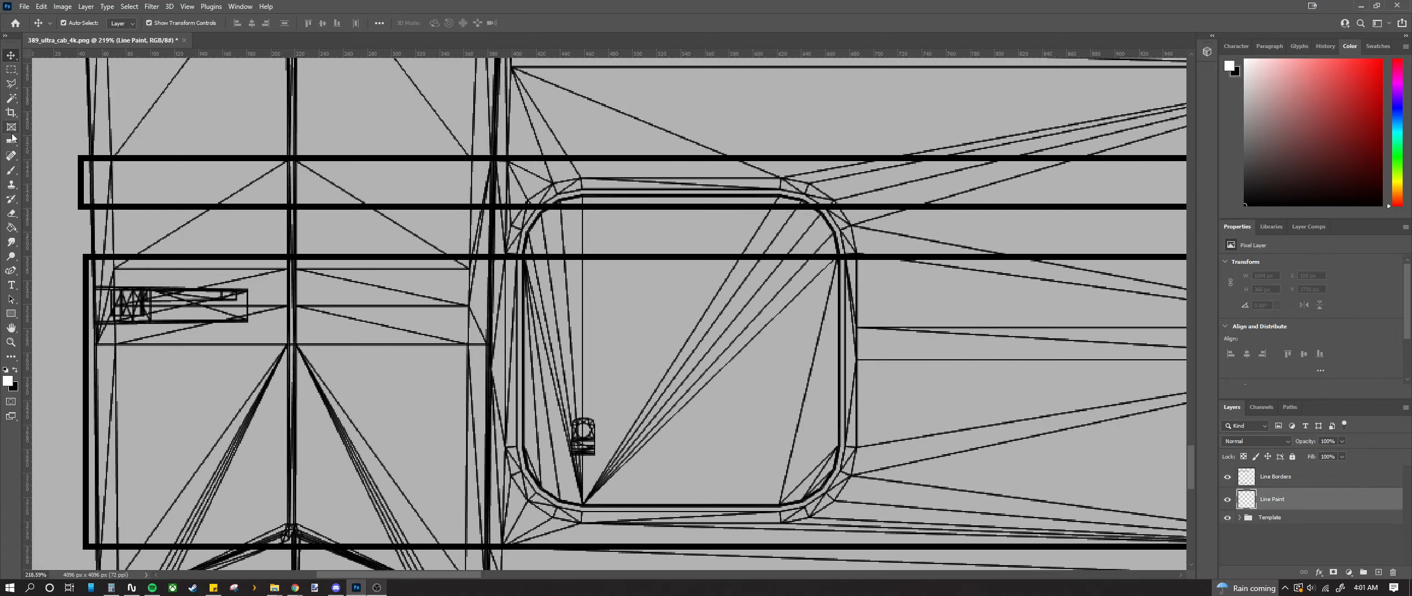
left_click(1227, 517)
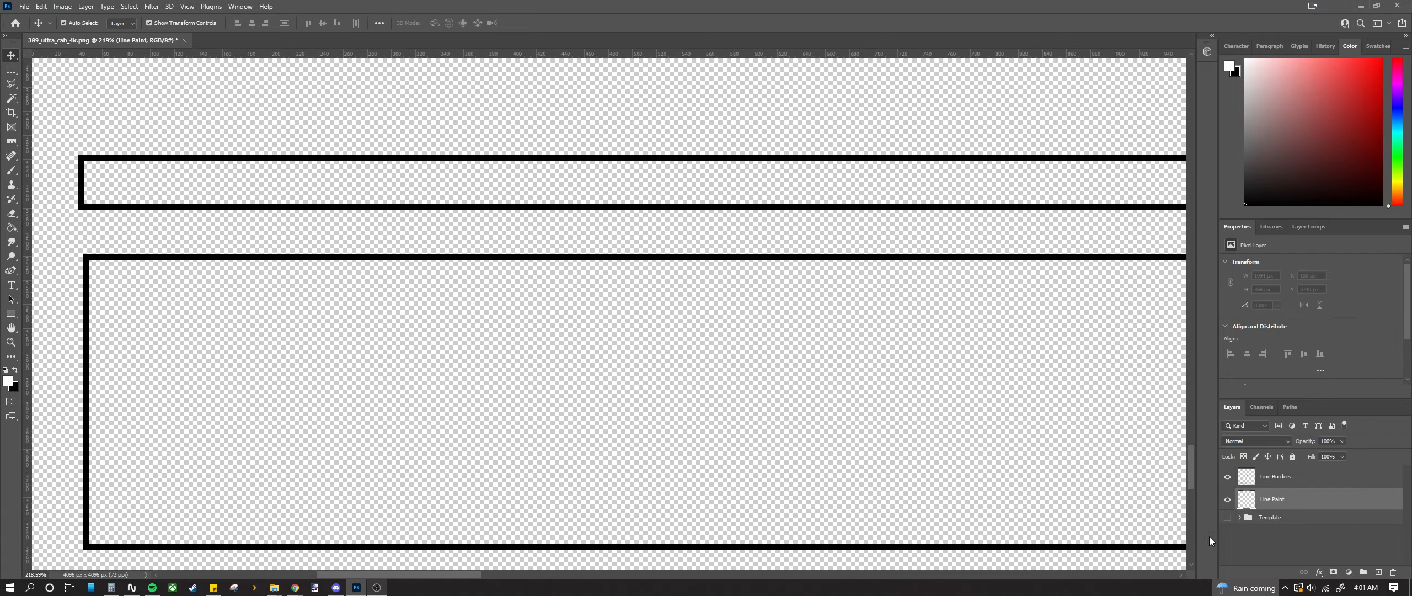
scroll(660, 477, "down", 8)
scroll(651, 479, "right", 2)
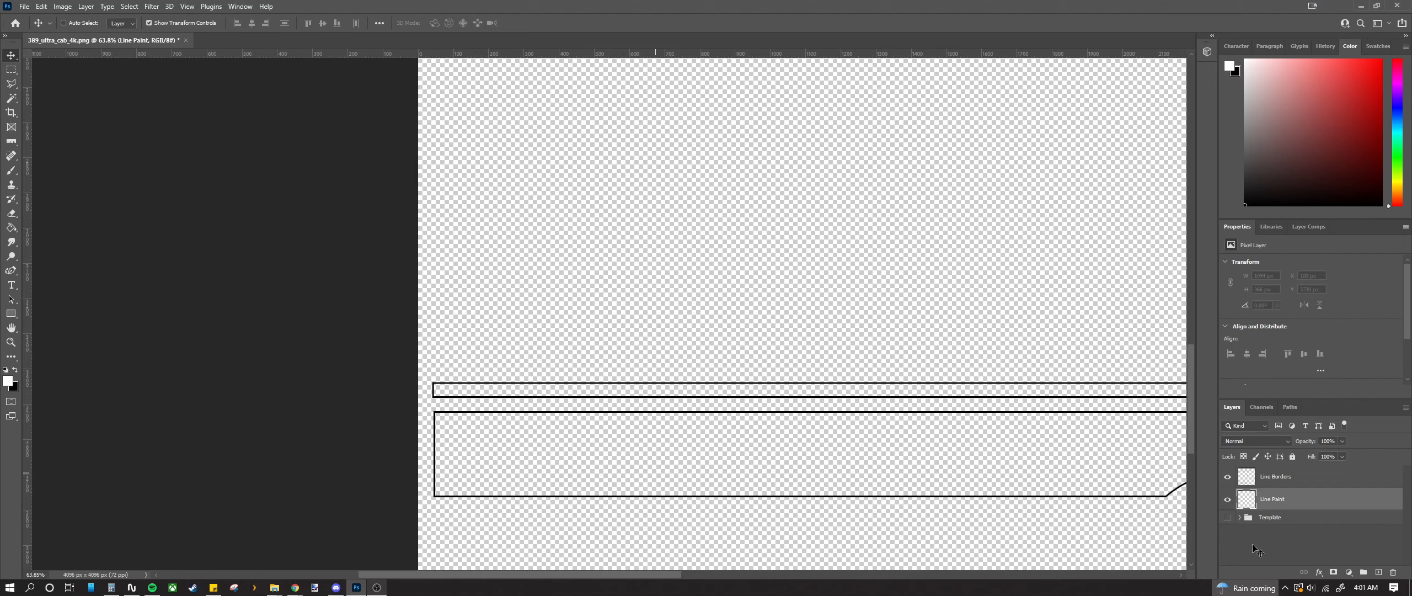
scroll(684, 494, "right", 3)
Step: Show the Template group again but hide only its Template wireframe layer, then zoom on the stripe boxes
left_click(1240, 518)
left_click(1227, 517)
scroll(1241, 530, "down", 1)
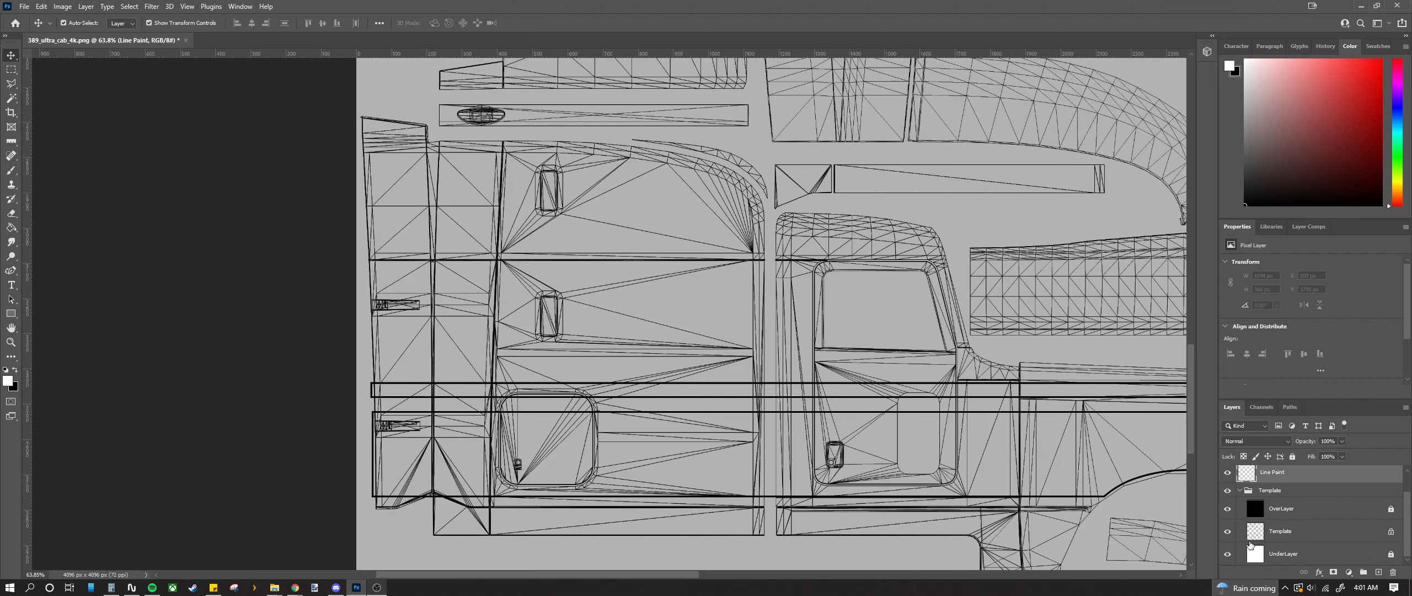
left_click(1227, 531)
scroll(861, 499, "right", 2)
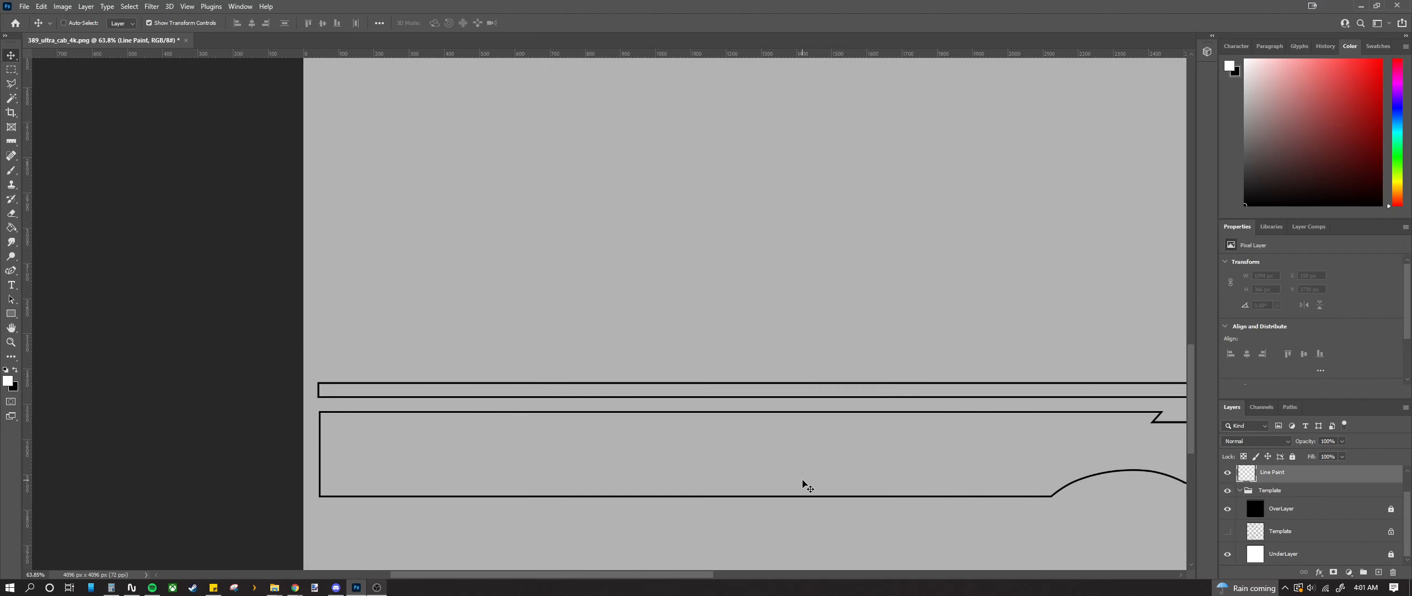
scroll(805, 485, "down", 8)
scroll(651, 386, "up", 6)
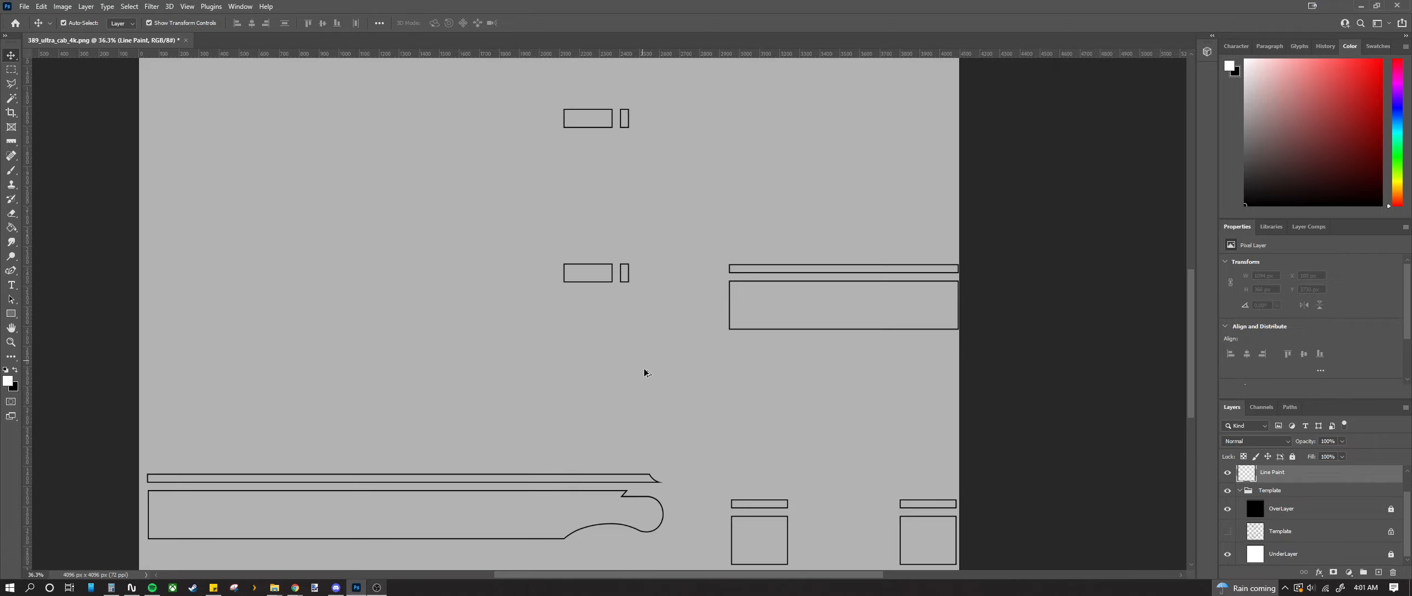
scroll(645, 372, "down", 3)
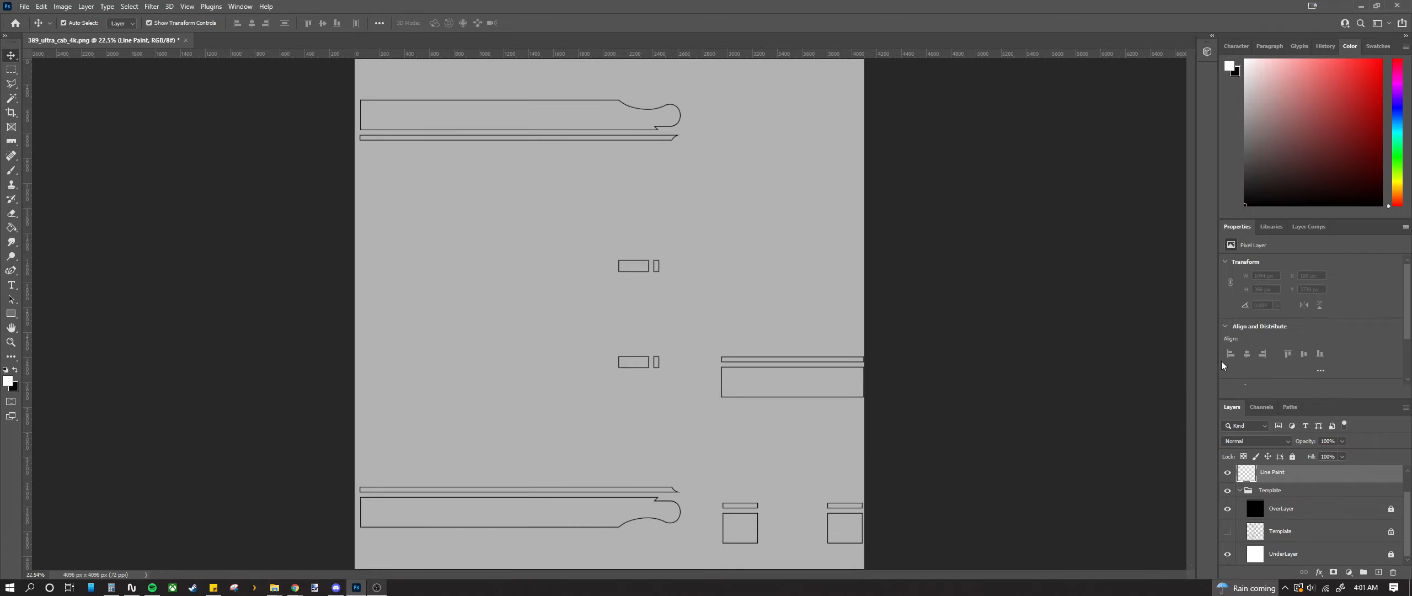
scroll(735, 368, "up", 1)
scroll(712, 518, "up", 4)
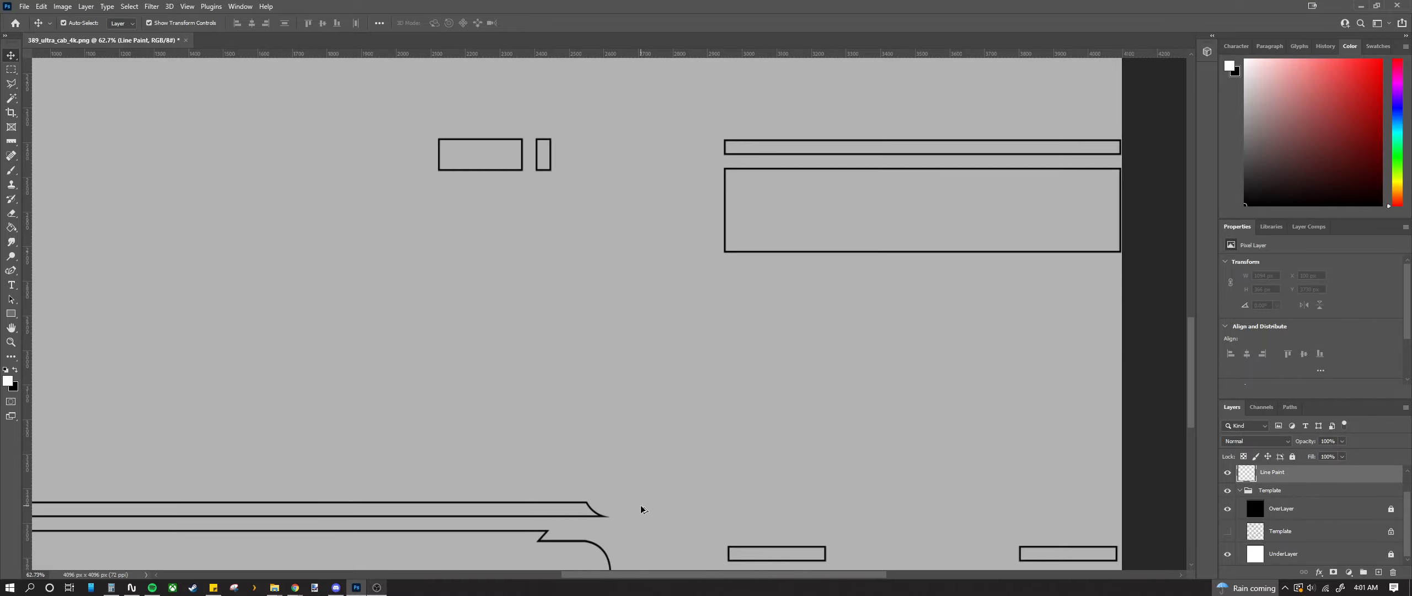
left_click_drag(1190, 354, 1189, 402)
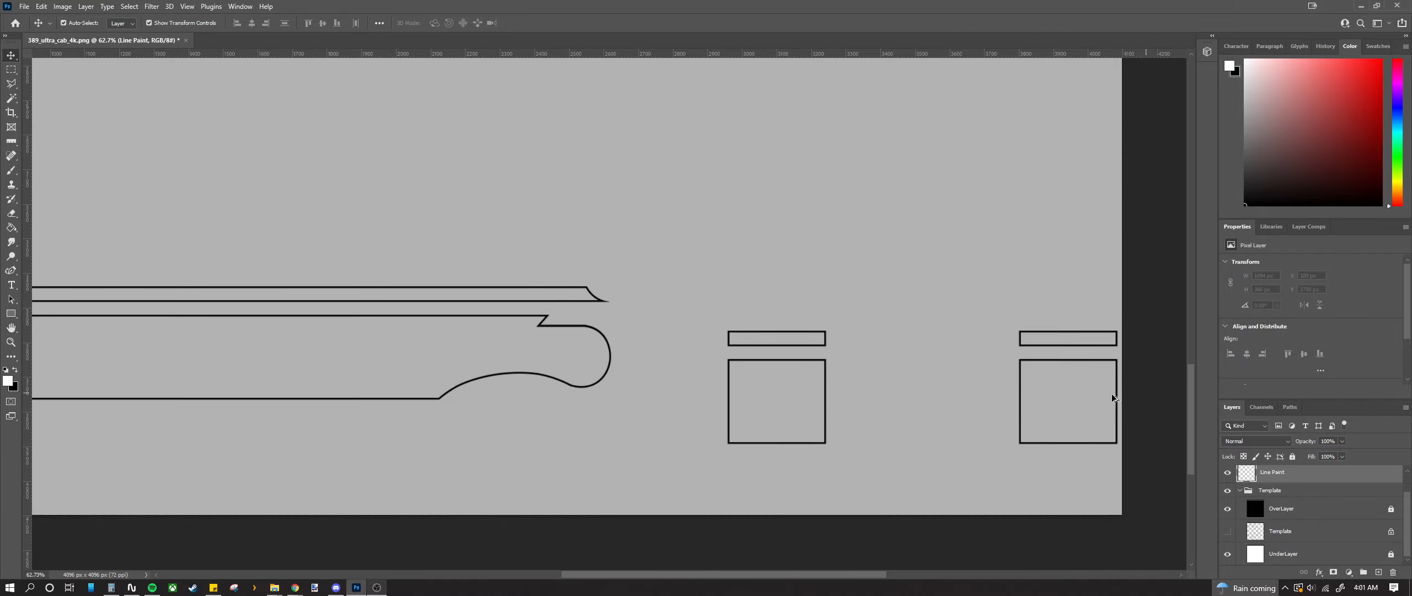
scroll(849, 361, "up", 8)
scroll(607, 281, "up", 4)
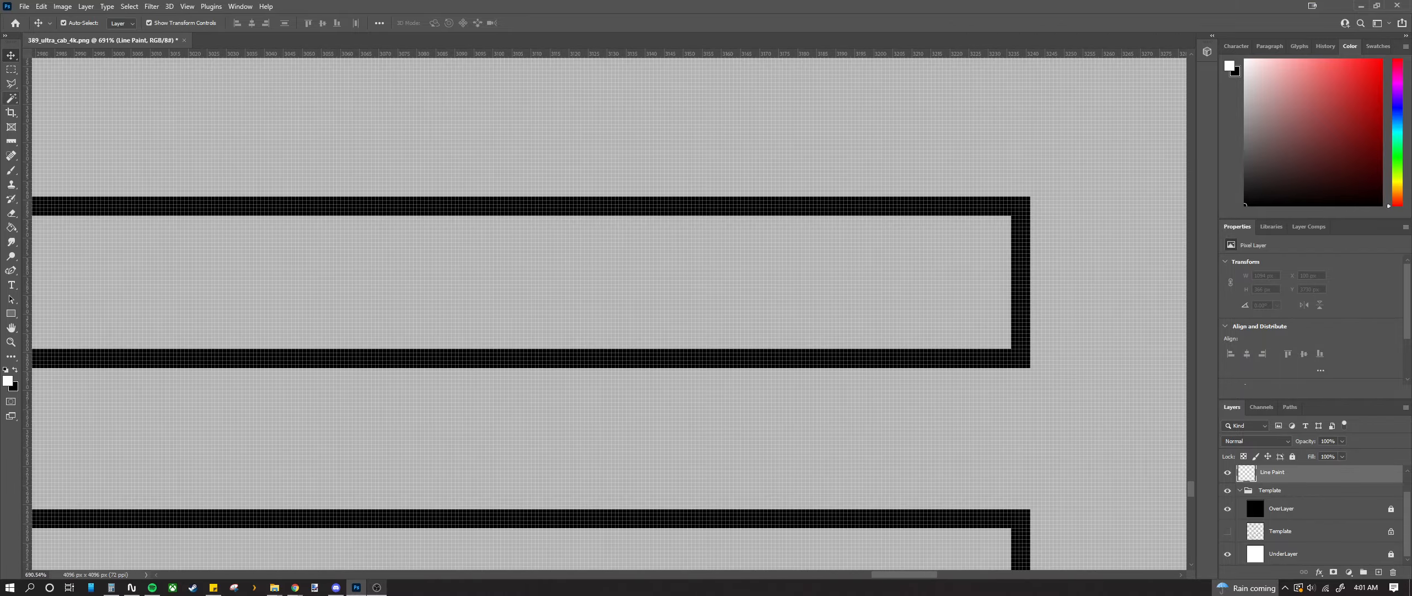
scroll(301, 247, "down", 2)
Step: Fill the insides of the upper-left and lower-left stripe boxes with white using marquee selections
left_click(11, 70)
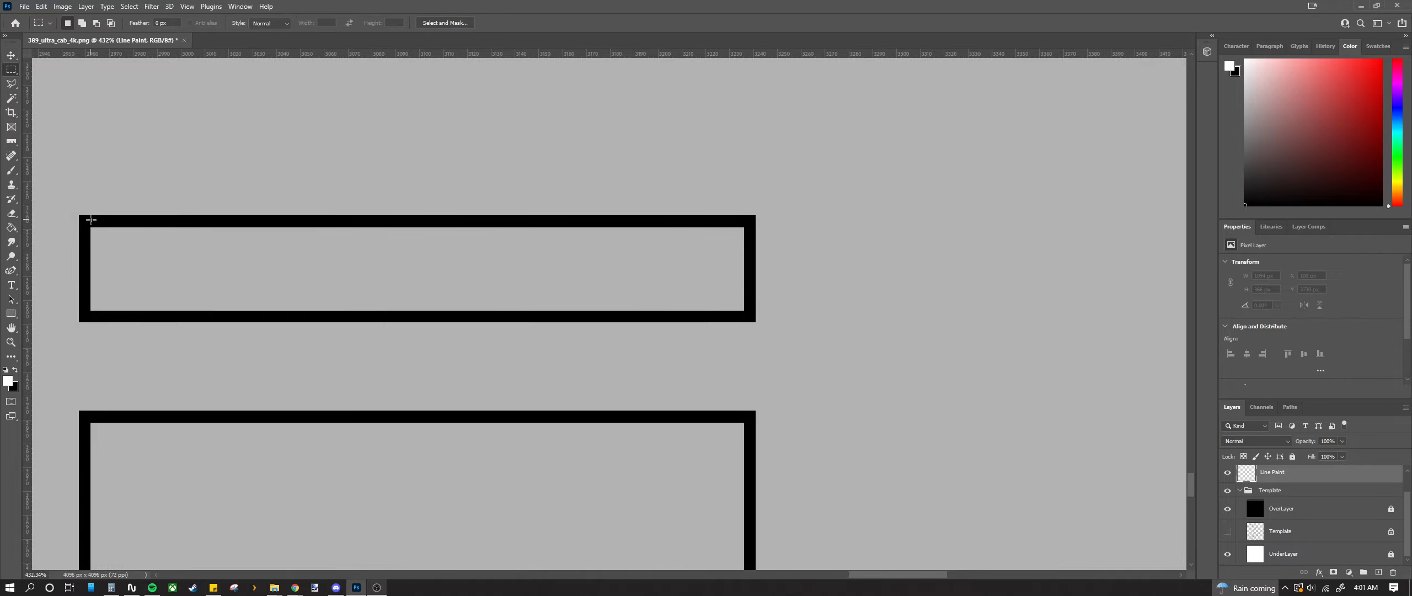
left_click_drag(88, 224, 748, 313)
key("alt+BackSpace")
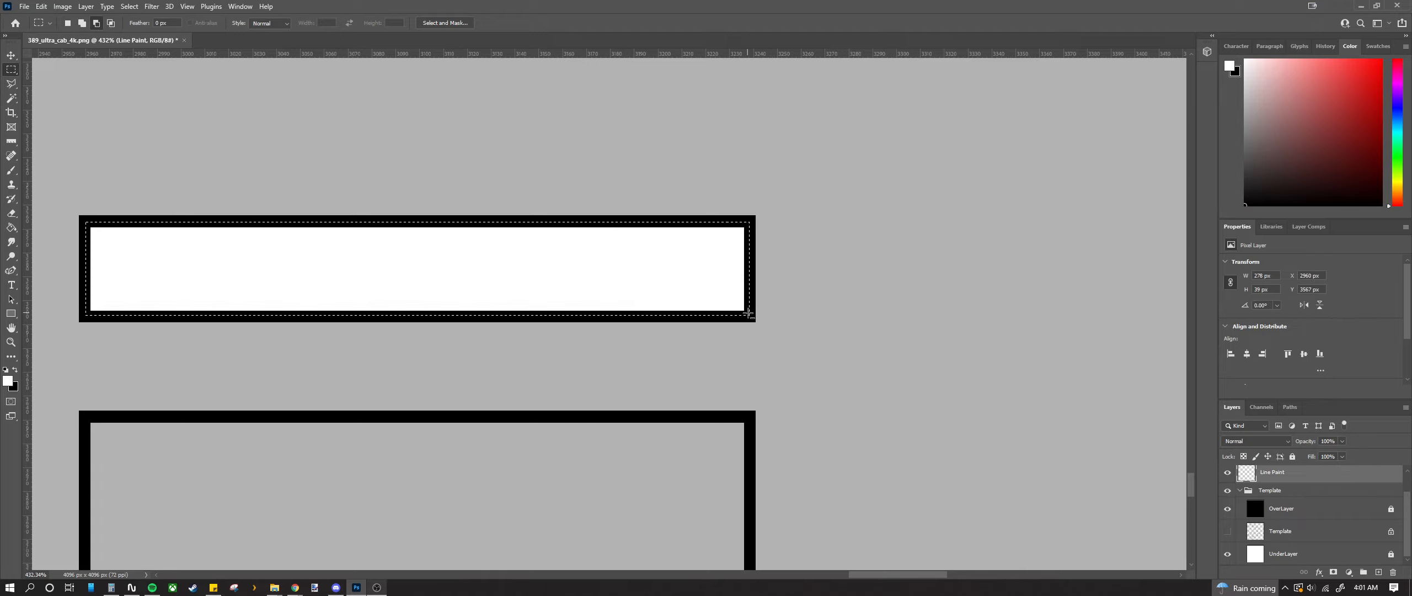
scroll(695, 324, "down", 5)
scroll(314, 314, "down", 5)
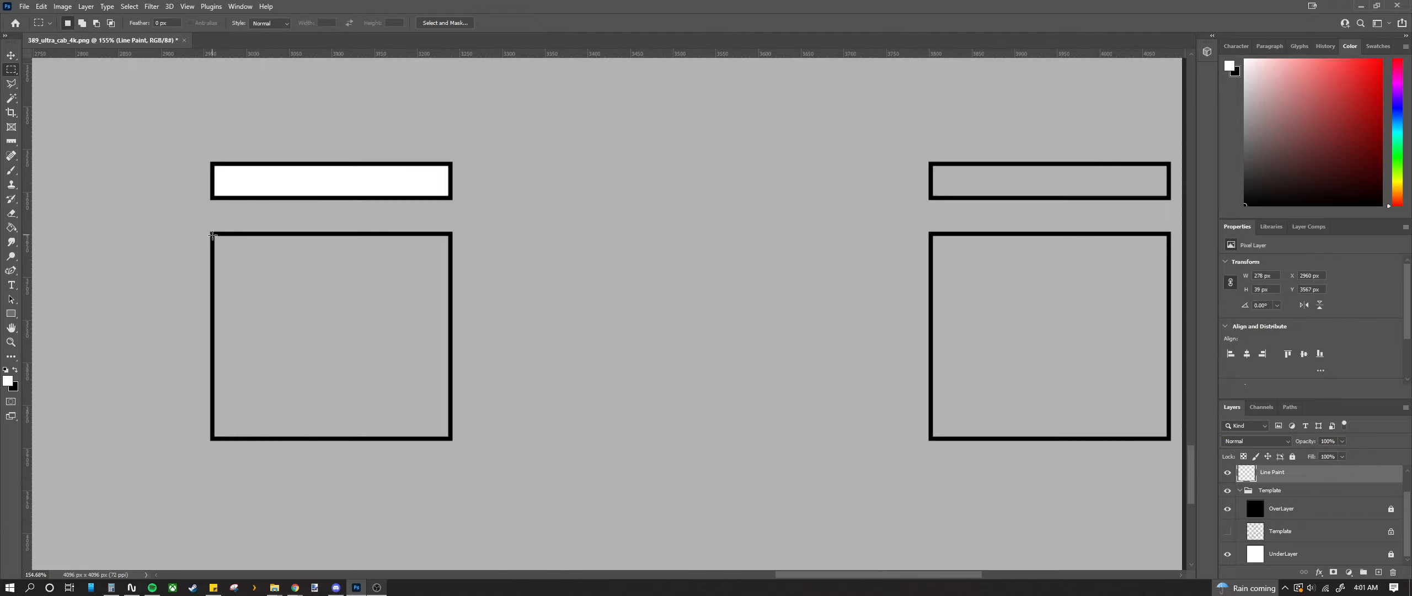
left_click_drag(212, 235, 452, 438)
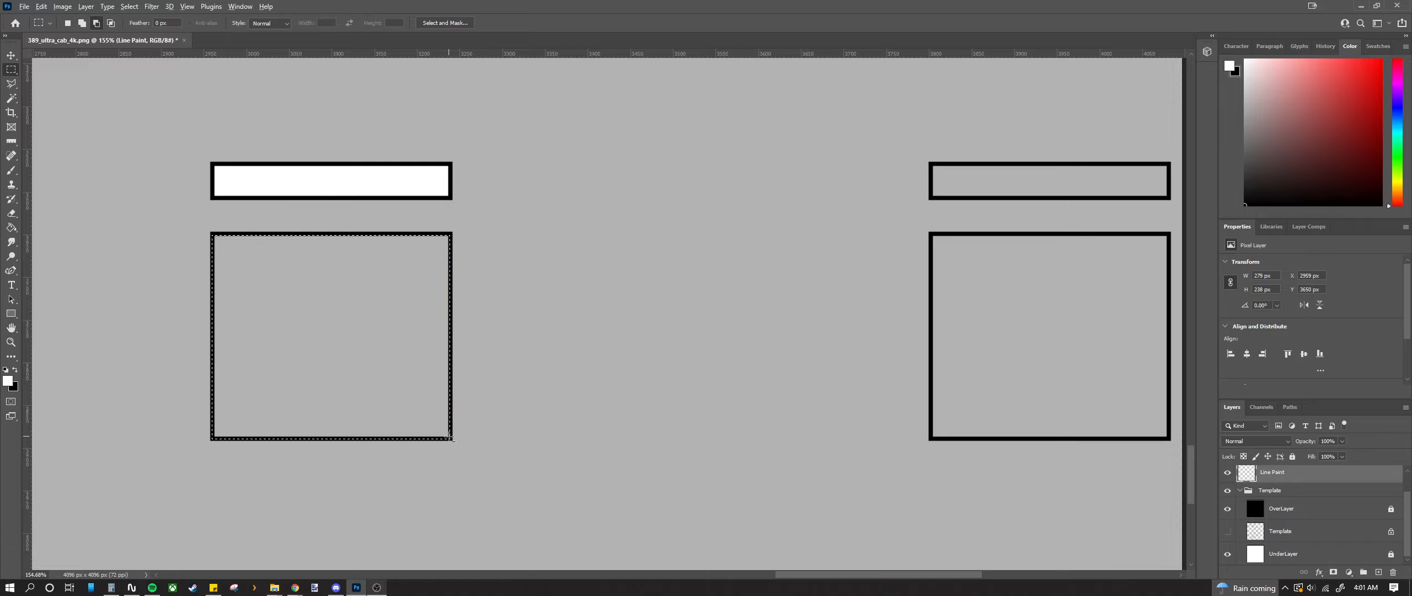
key("alt+BackSpace")
Step: Fill the lower-right box and the thin upper-right box with white
scroll(808, 285, "right", 3)
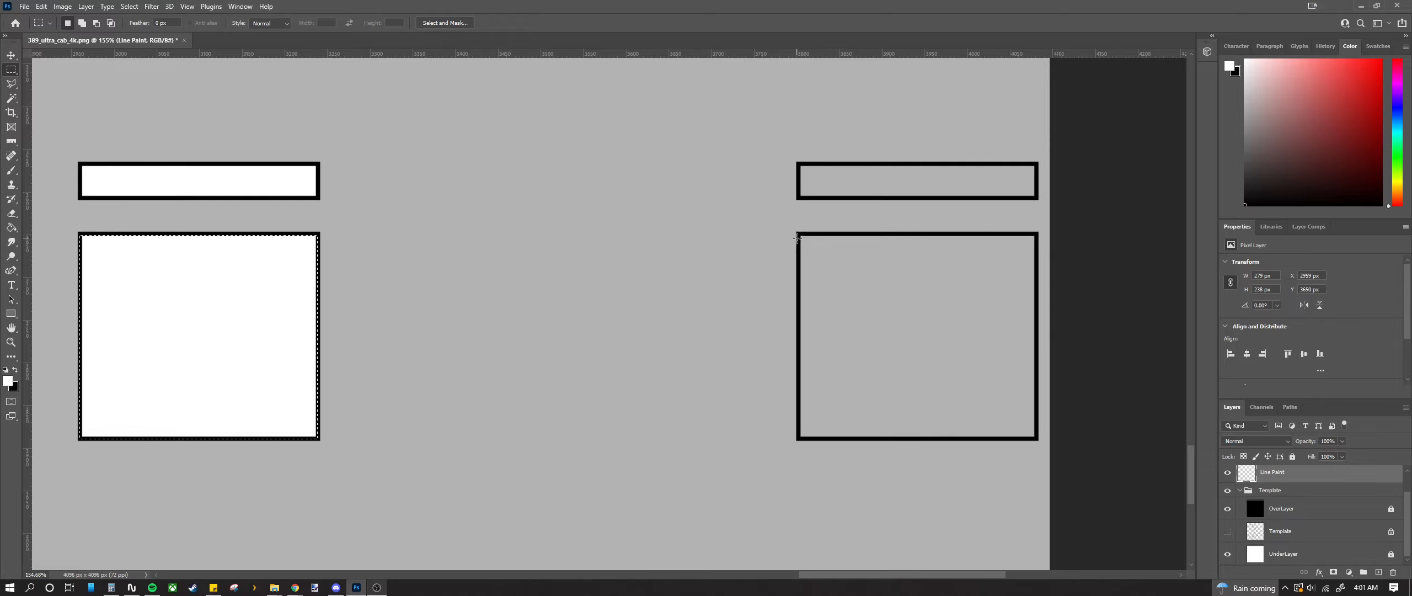
left_click_drag(799, 234, 1036, 438)
key("alt+BackSpace")
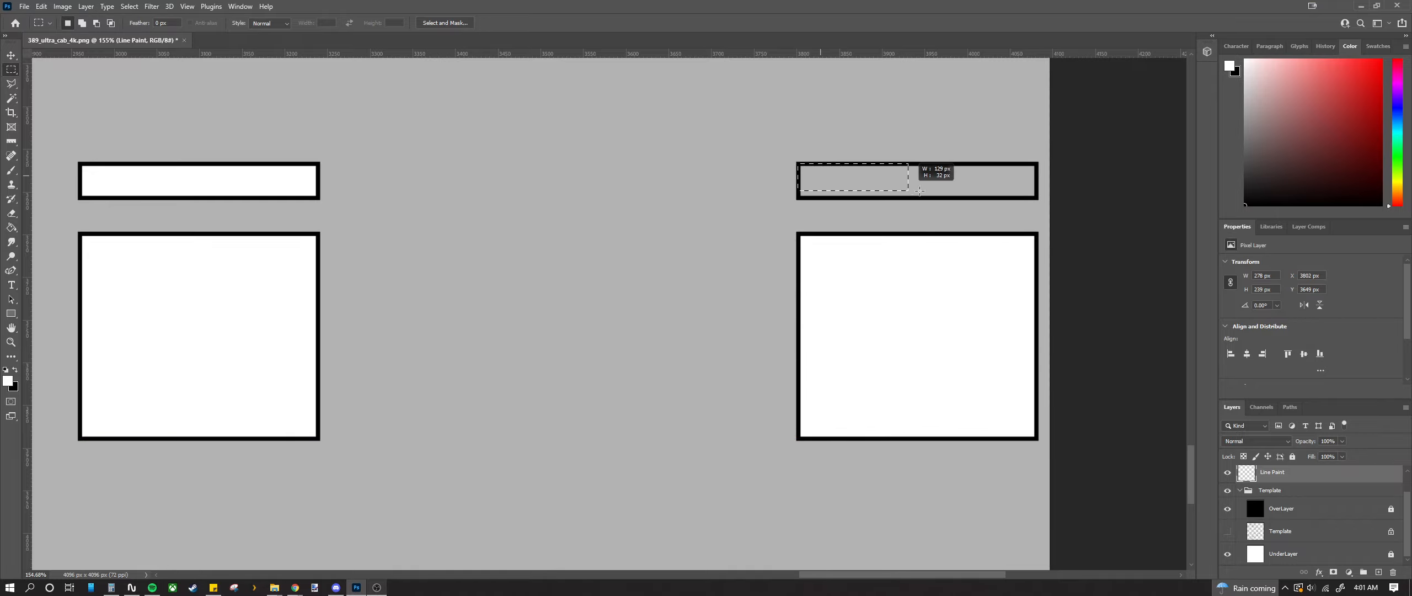
left_click_drag(920, 191, 1037, 198)
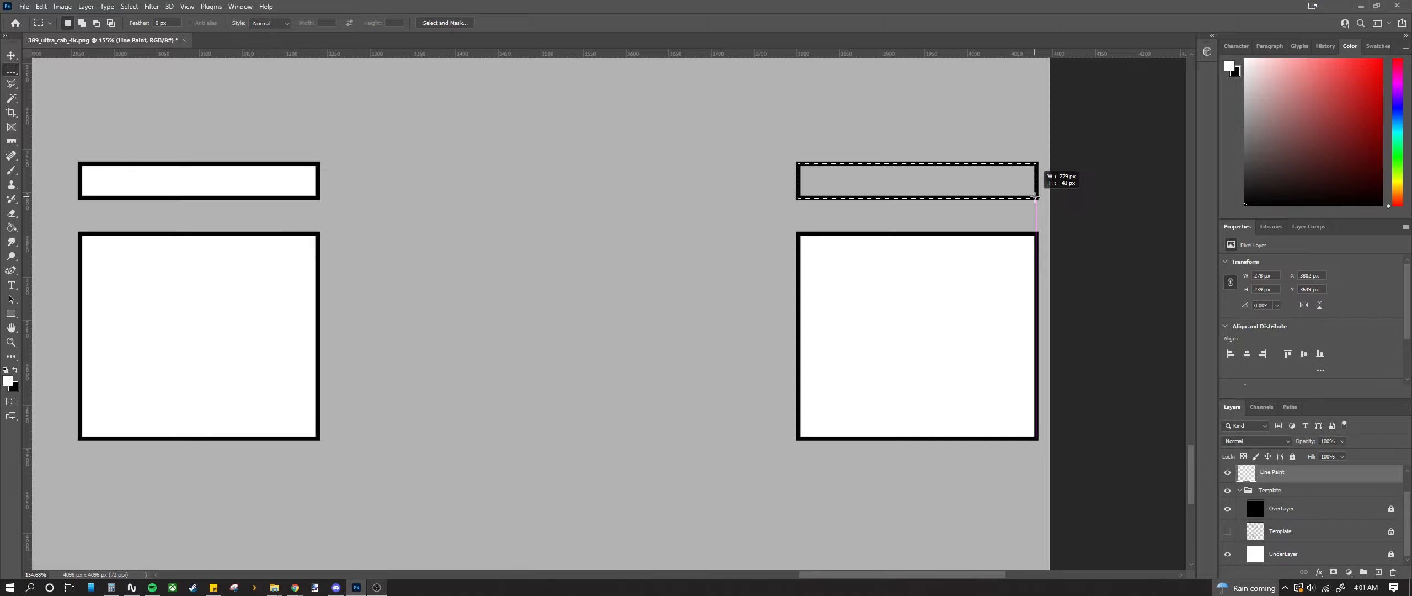
key("alt+BackSpace")
scroll(1002, 246, "down", 5)
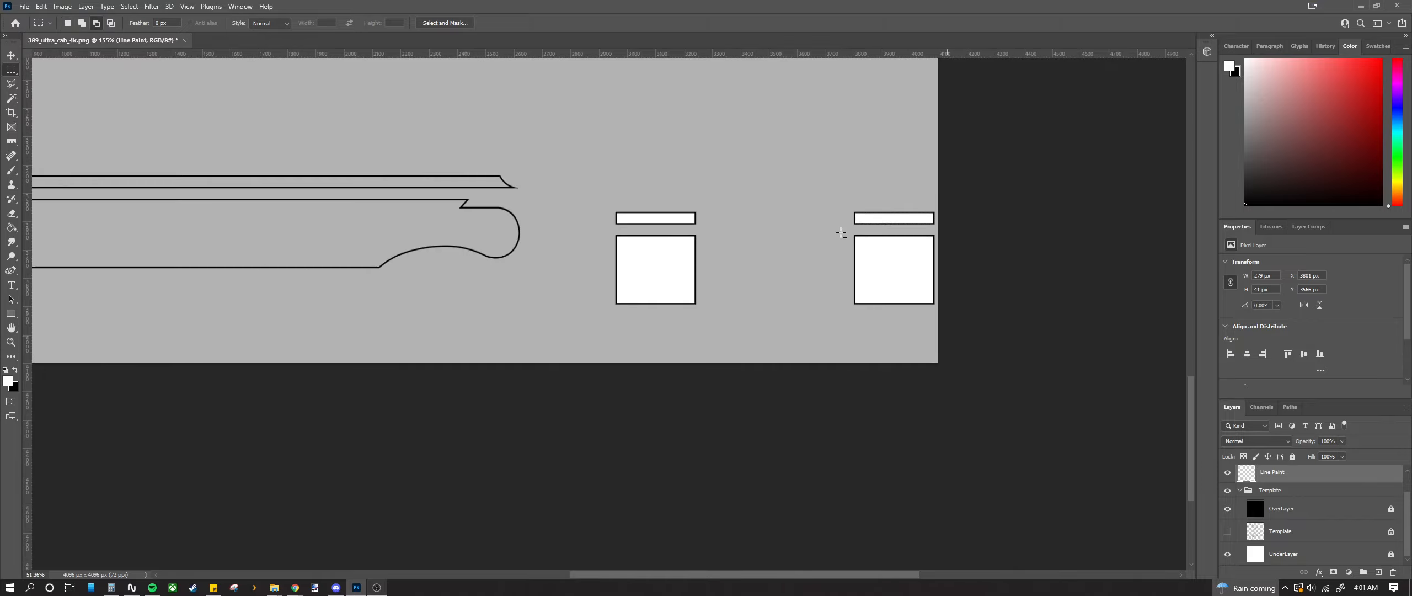
scroll(784, 238, "up", 5)
scroll(783, 238, "up", 2)
scroll(772, 210, "up", 3)
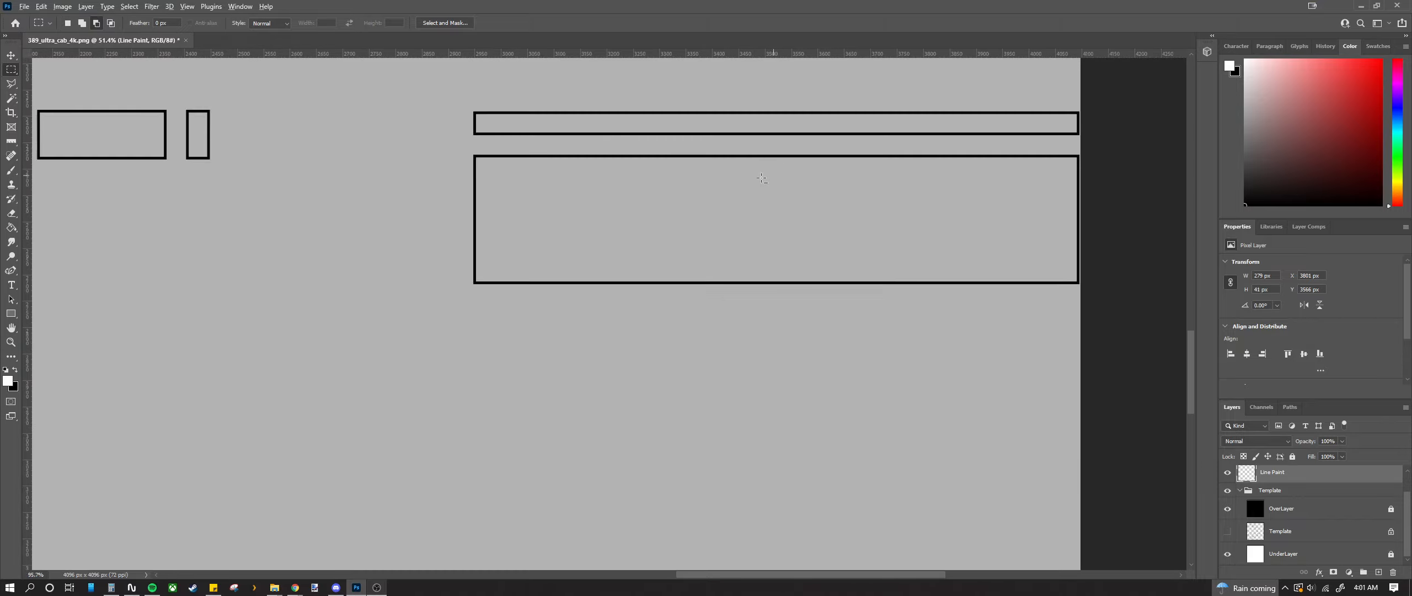
scroll(686, 199, "up", 1)
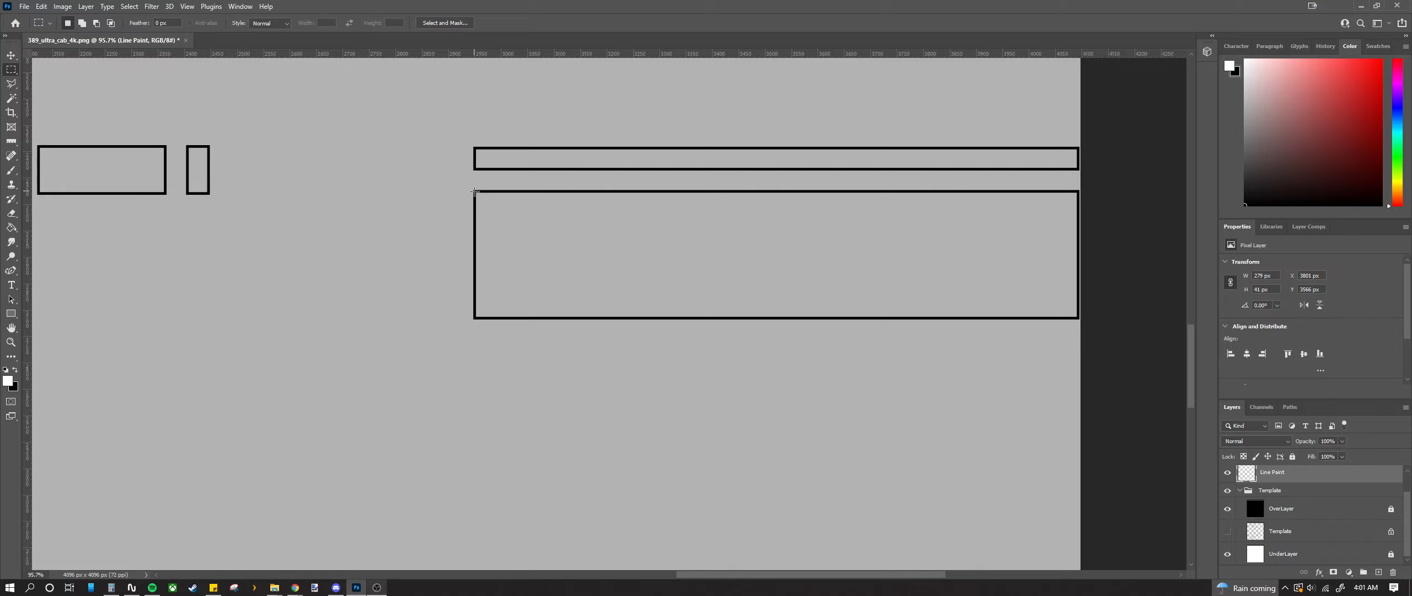
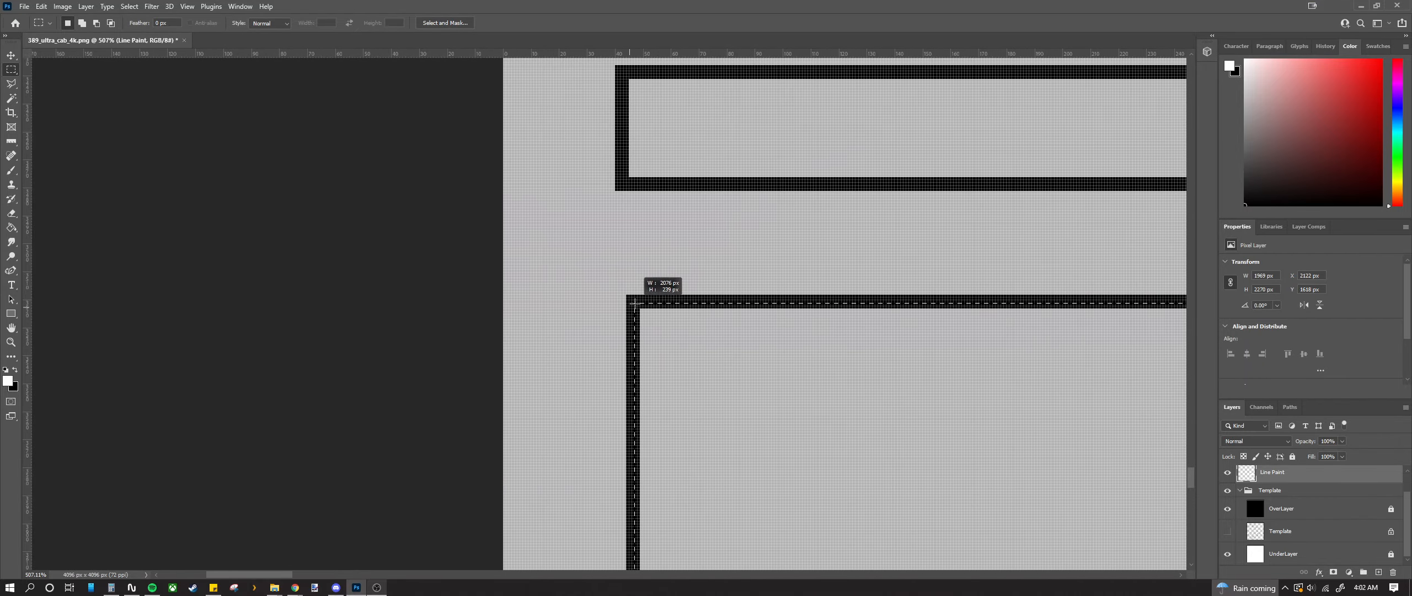
Step: Fill the grey strip beside the existing white fill in the long stripe with white
scroll(636, 302, "down", 12)
scroll(638, 301, "right", 5)
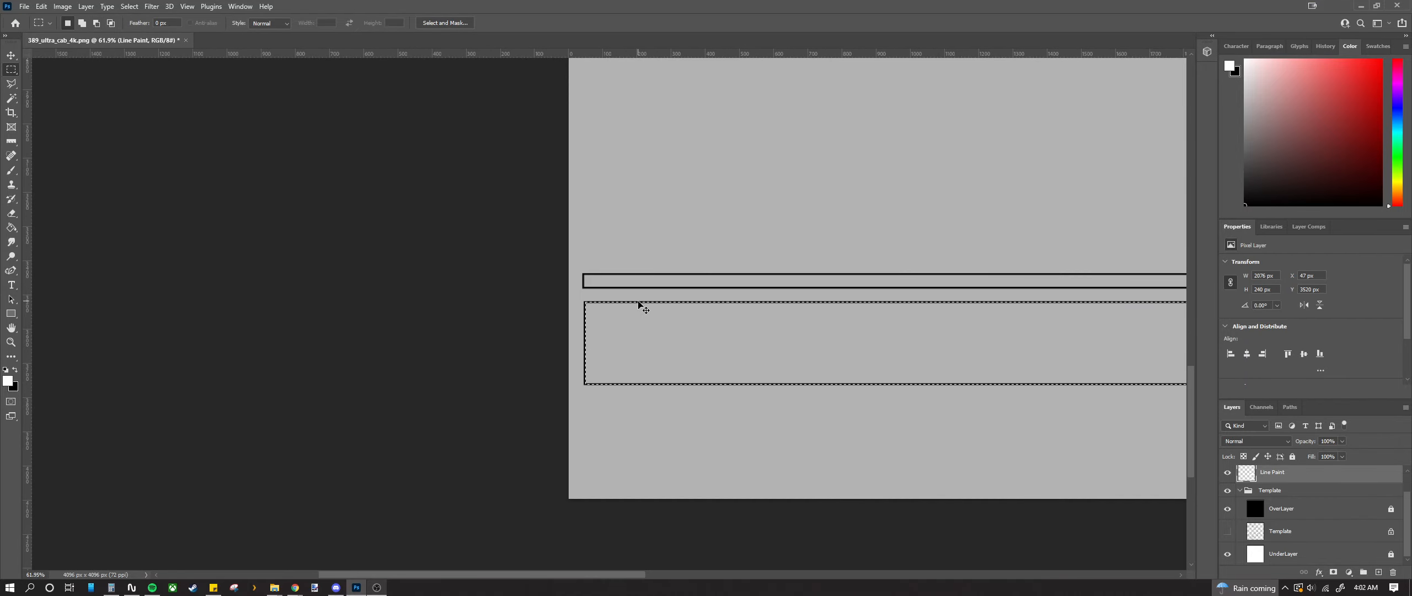
scroll(638, 302, "right", 2)
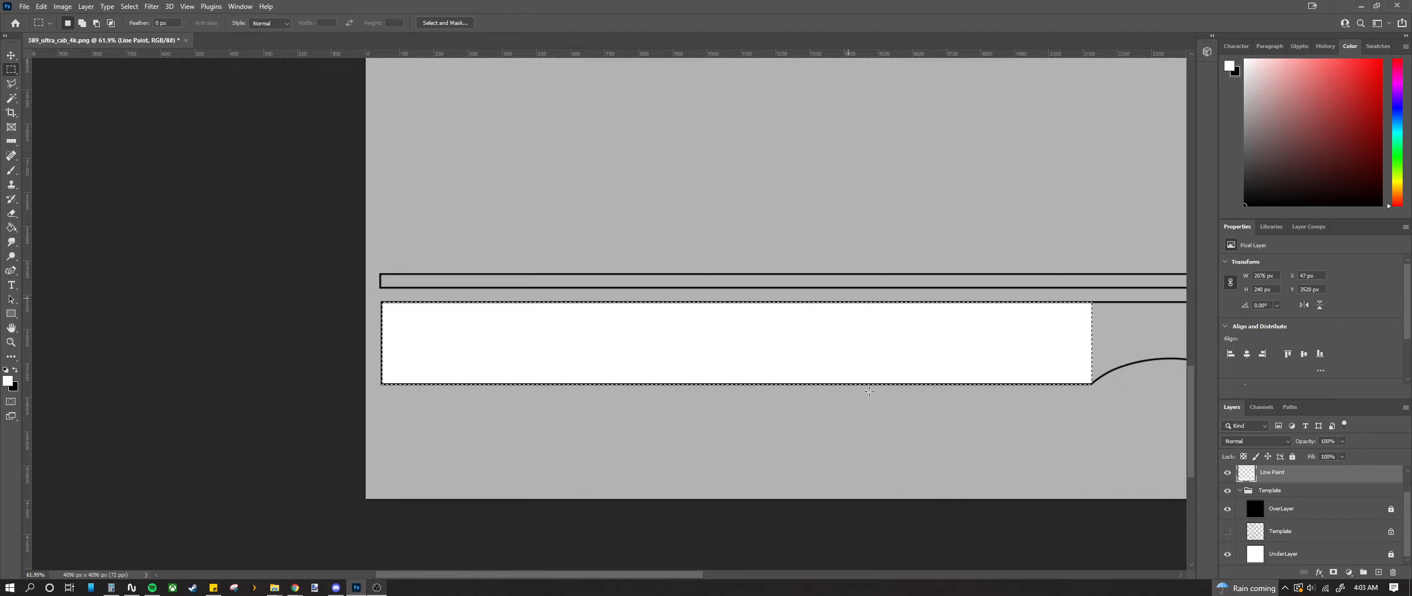
left_click_drag(564, 574, 690, 574)
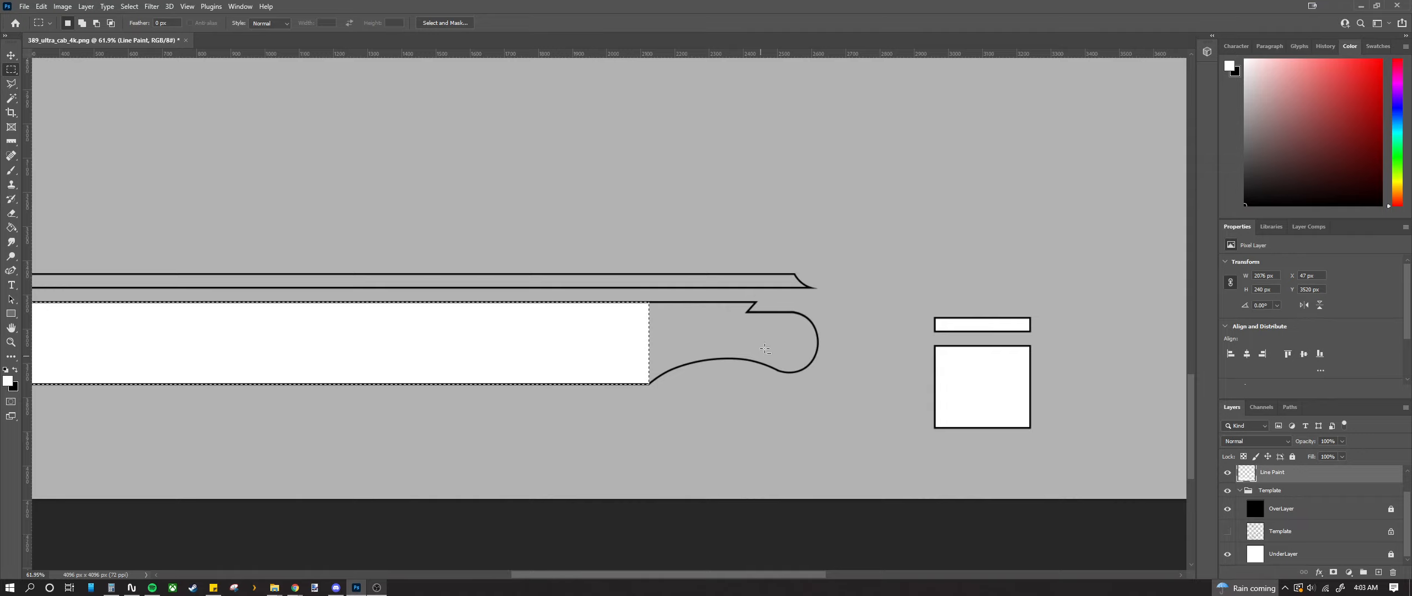
scroll(766, 335, "up", 5)
scroll(766, 335, "up", 2)
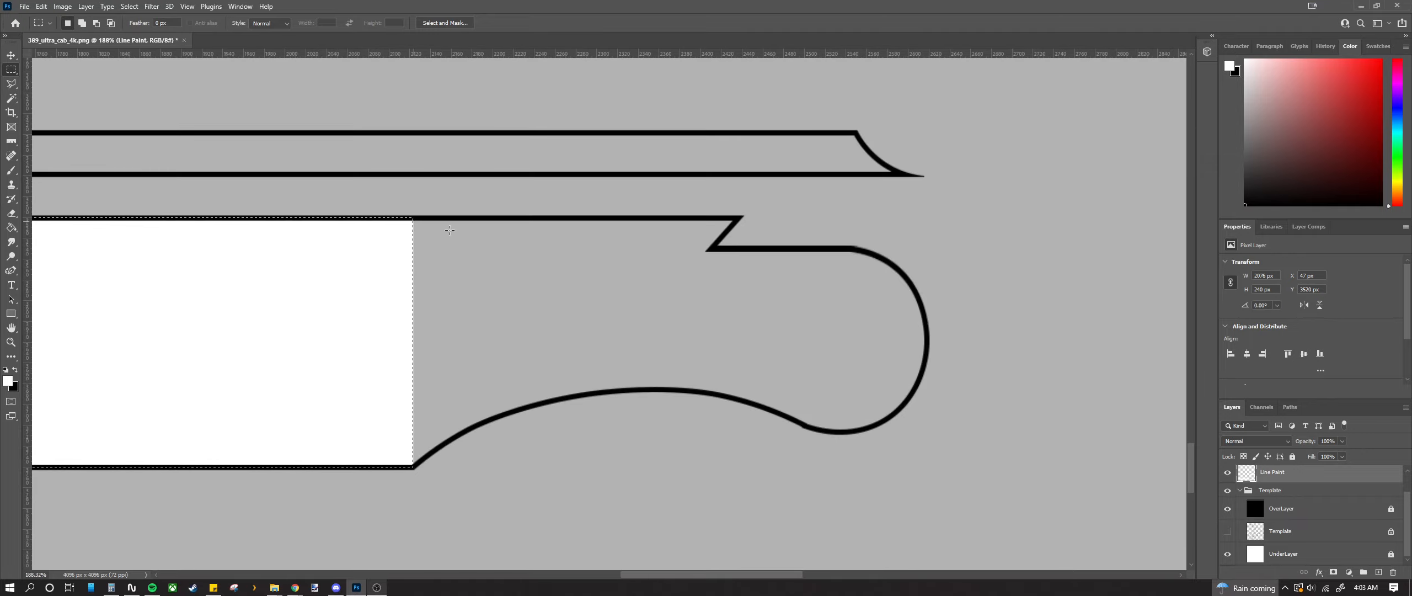
key("ctrl+d")
scroll(498, 233, "up", 3)
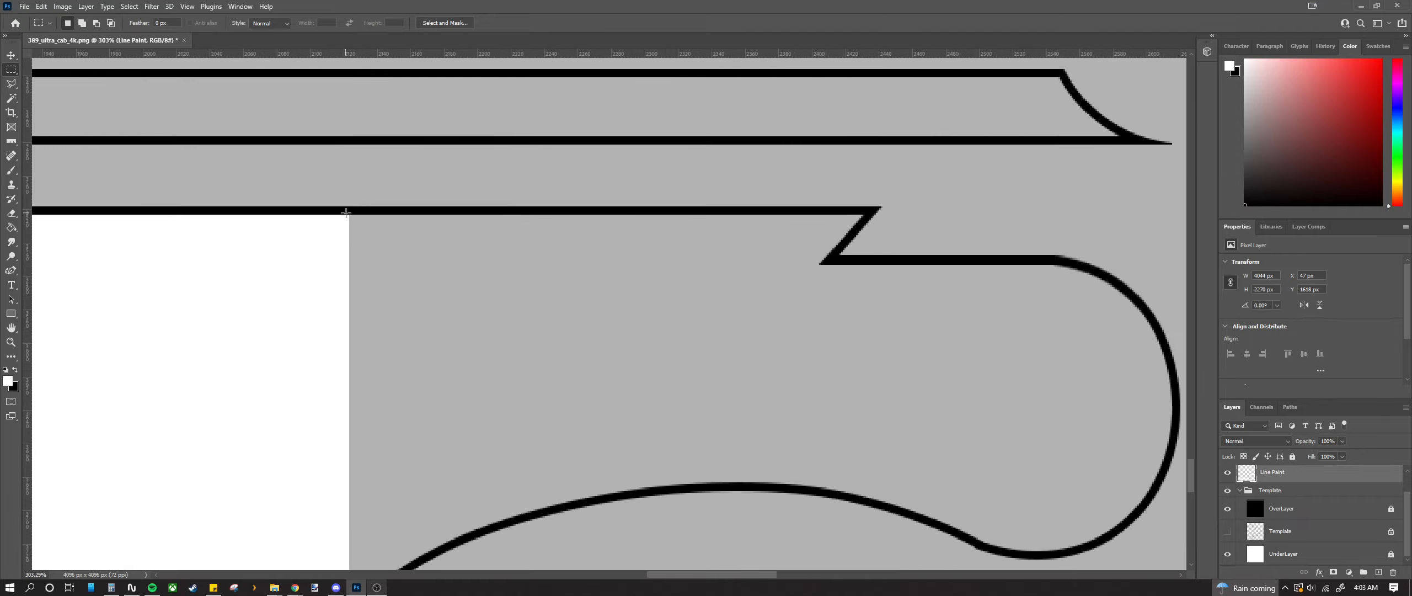
left_click_drag(346, 213, 819, 278)
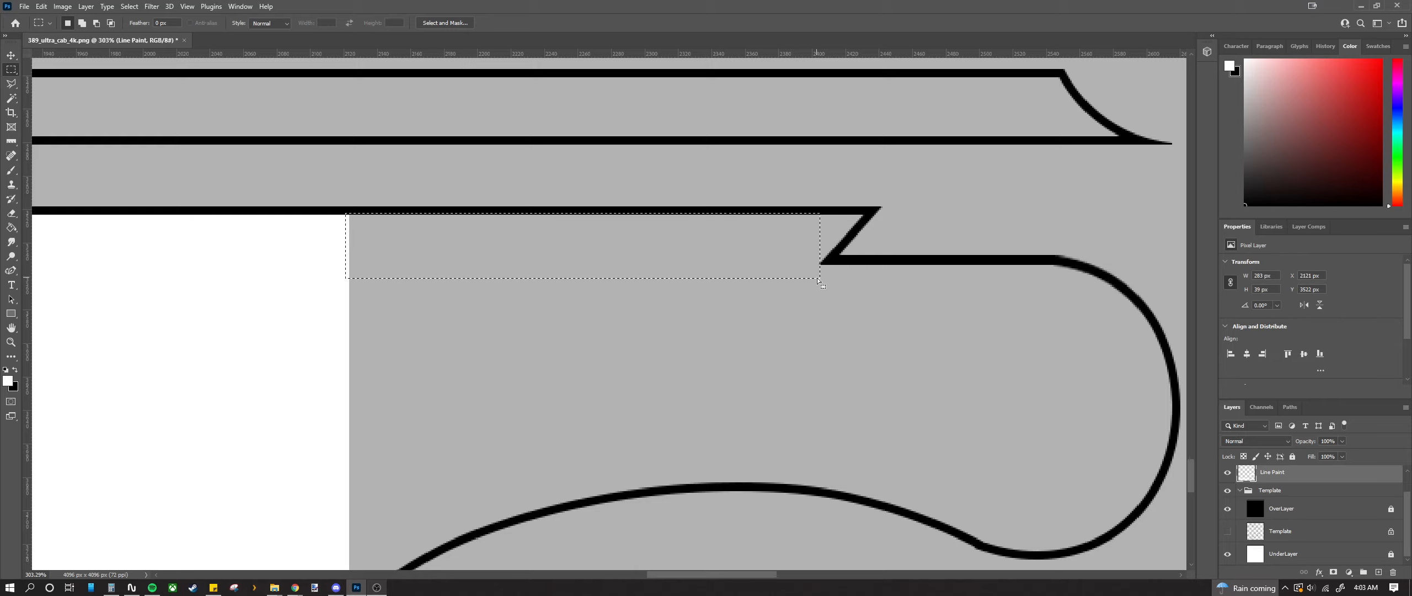
key("alt+BackSpace")
key("ctrl+d")
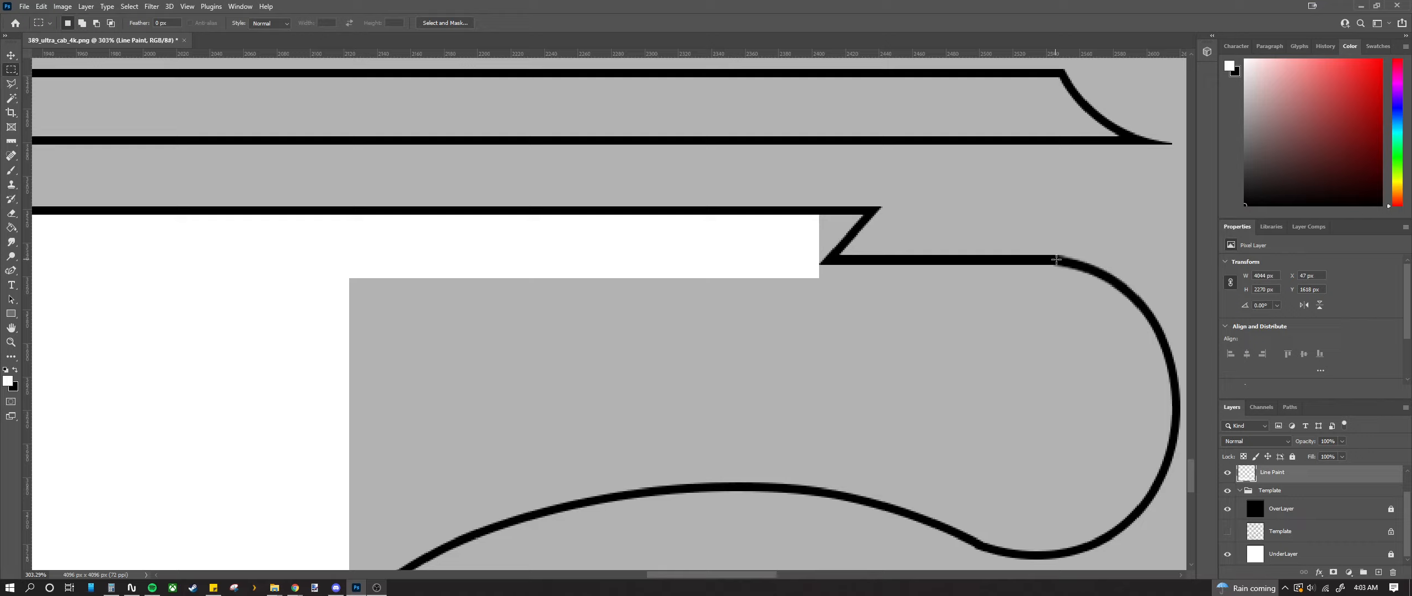
Step: Fill the grey areas inside the stripe's curved end with white
left_click_drag(879, 314, 287, 484)
key("alt+BackSpace")
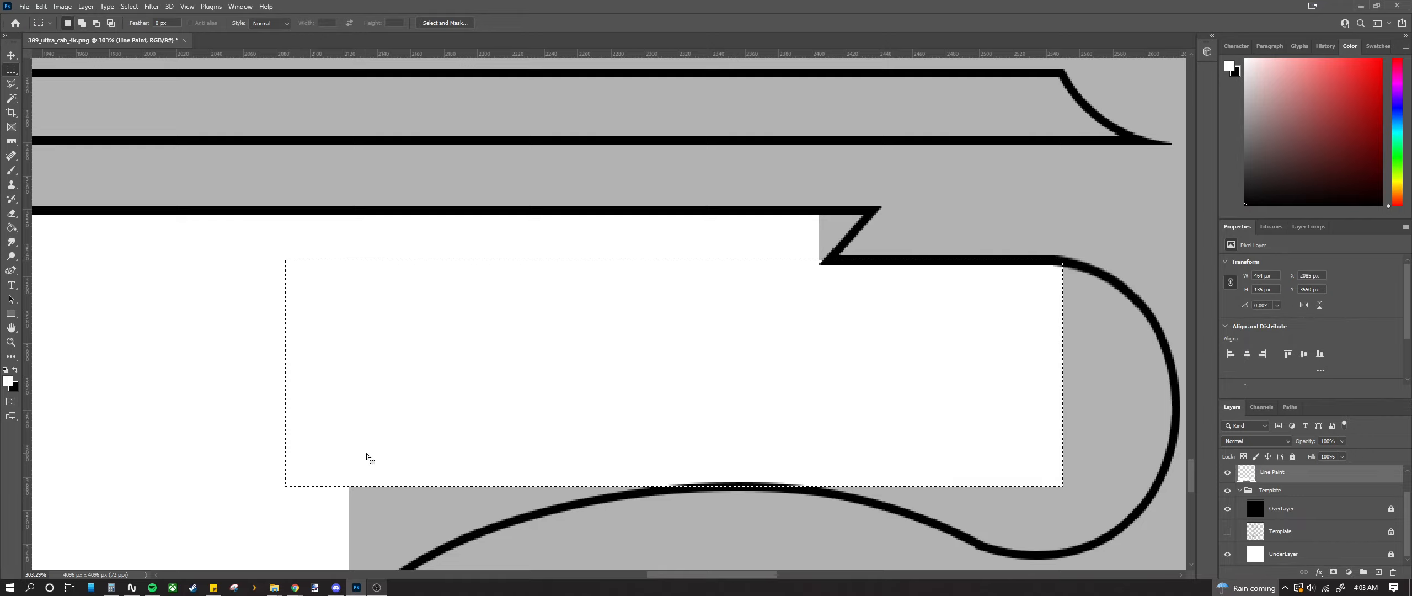
scroll(609, 444, "down", 1)
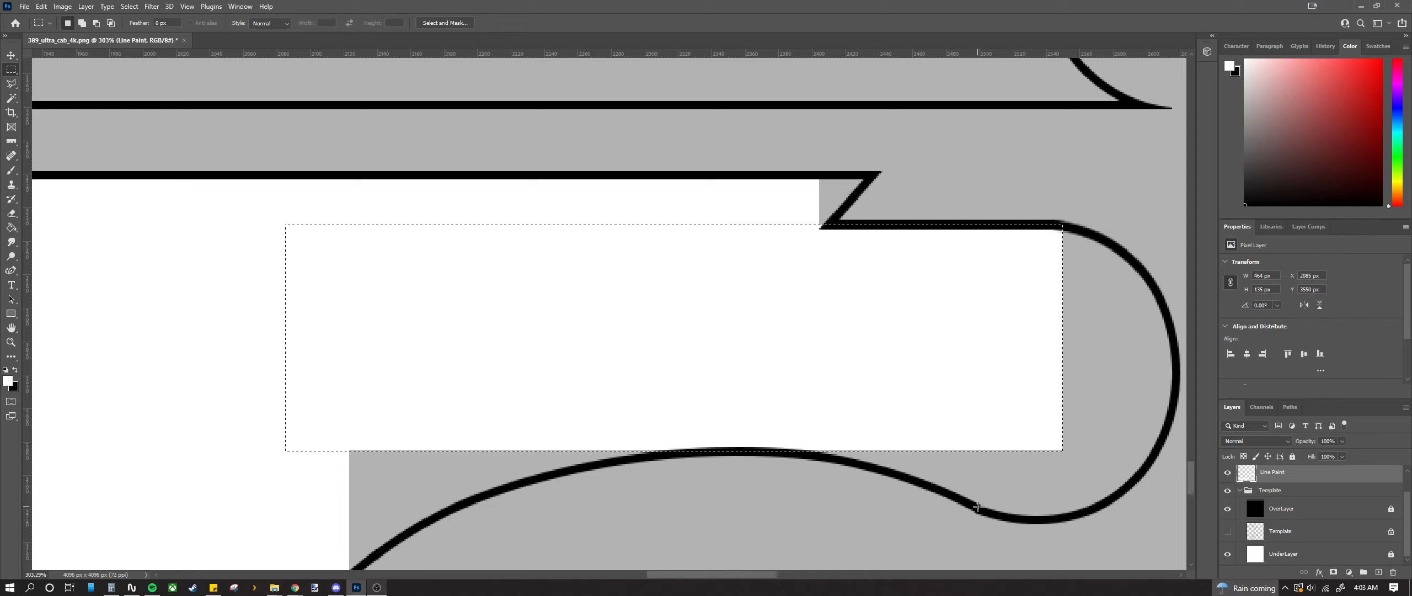
left_click_drag(975, 506, 1099, 237)
key("alt+BackSpace")
scroll(977, 290, "right", 2)
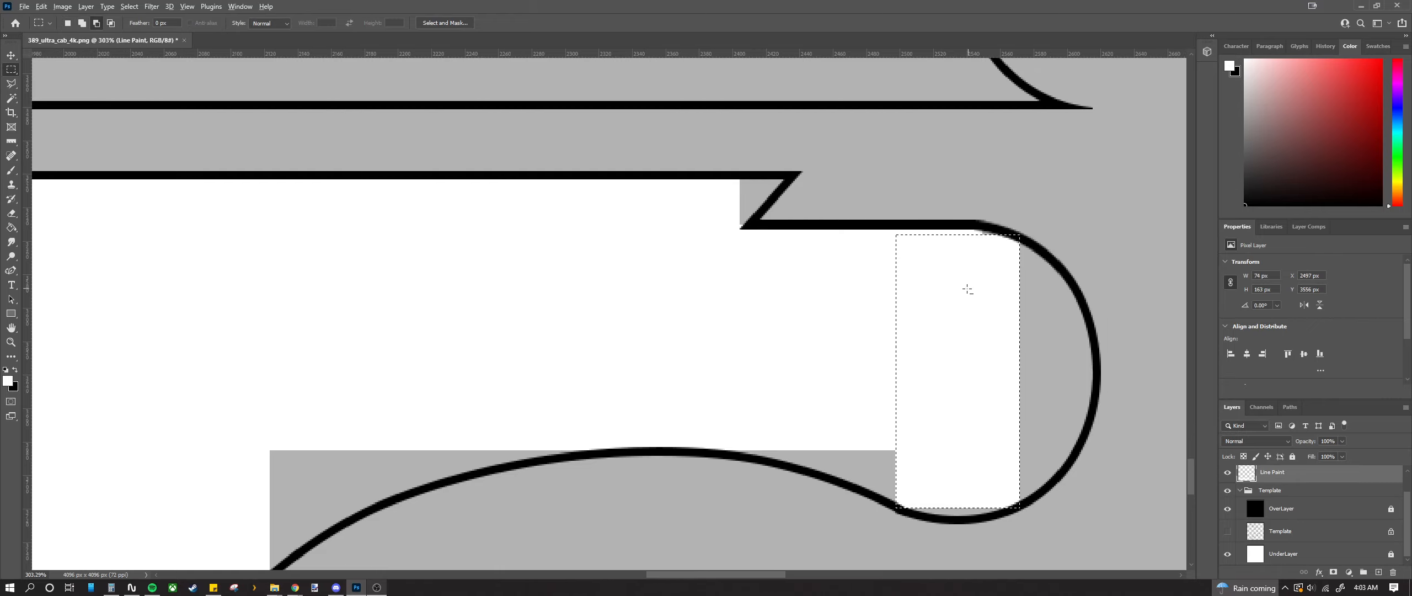
scroll(970, 289, "down", 2)
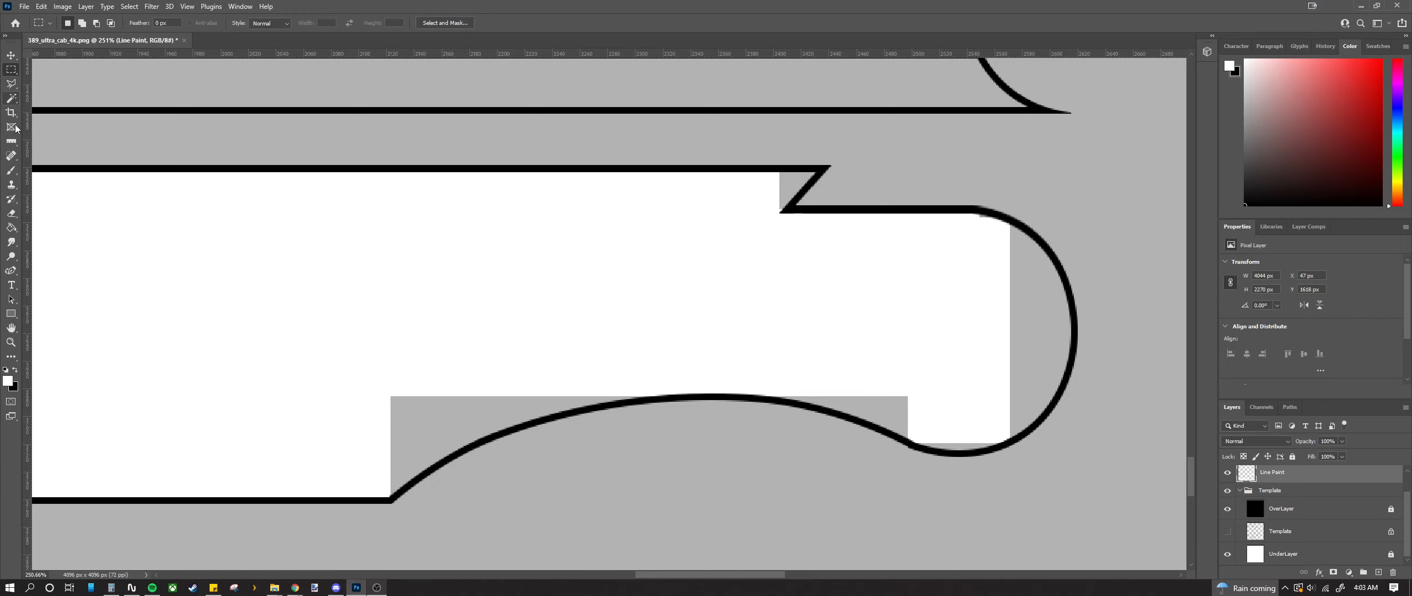
left_click(11, 170)
scroll(395, 484, "up", 5)
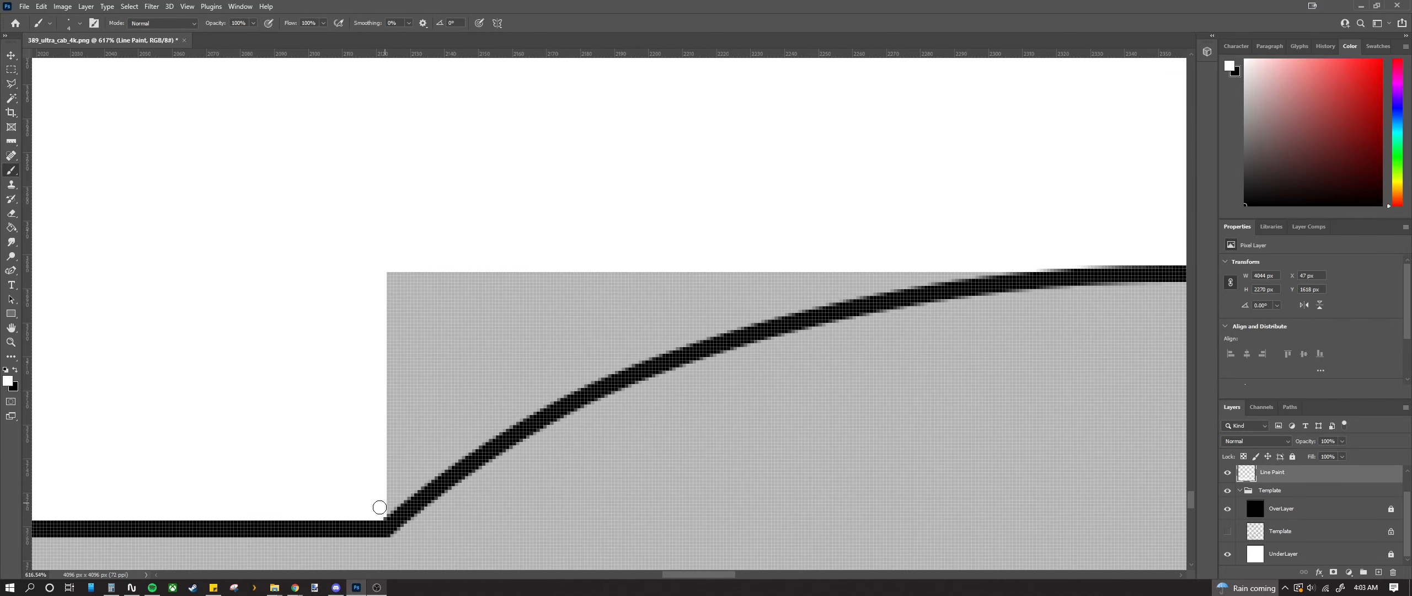
Step: Brush white over the remaining grey along the lower curve, then select the Line Borders layer
left_click(80, 23)
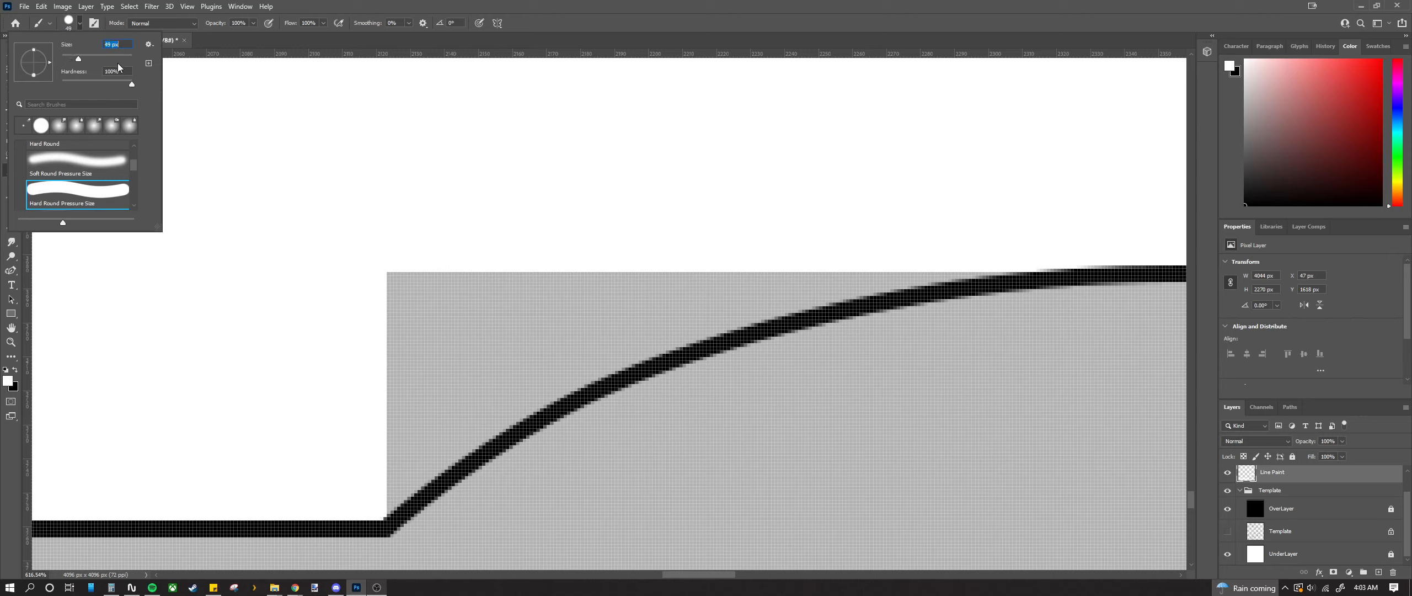
key("Down")
mouse_move(357, 441)
left_mouse_down()
mouse_move(393, 436)
mouse_move(474, 364)
mouse_move(626, 291)
mouse_move(848, 221)
mouse_move(997, 200)
left_mouse_up()
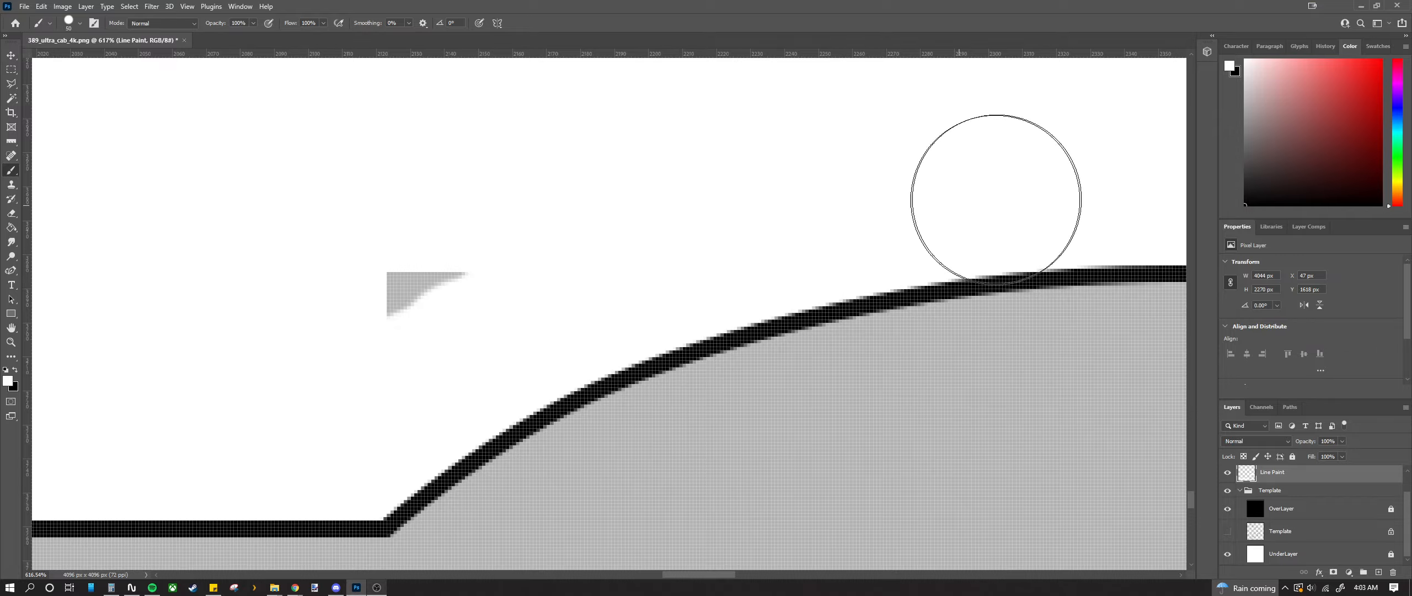
scroll(344, 275, "down", 5)
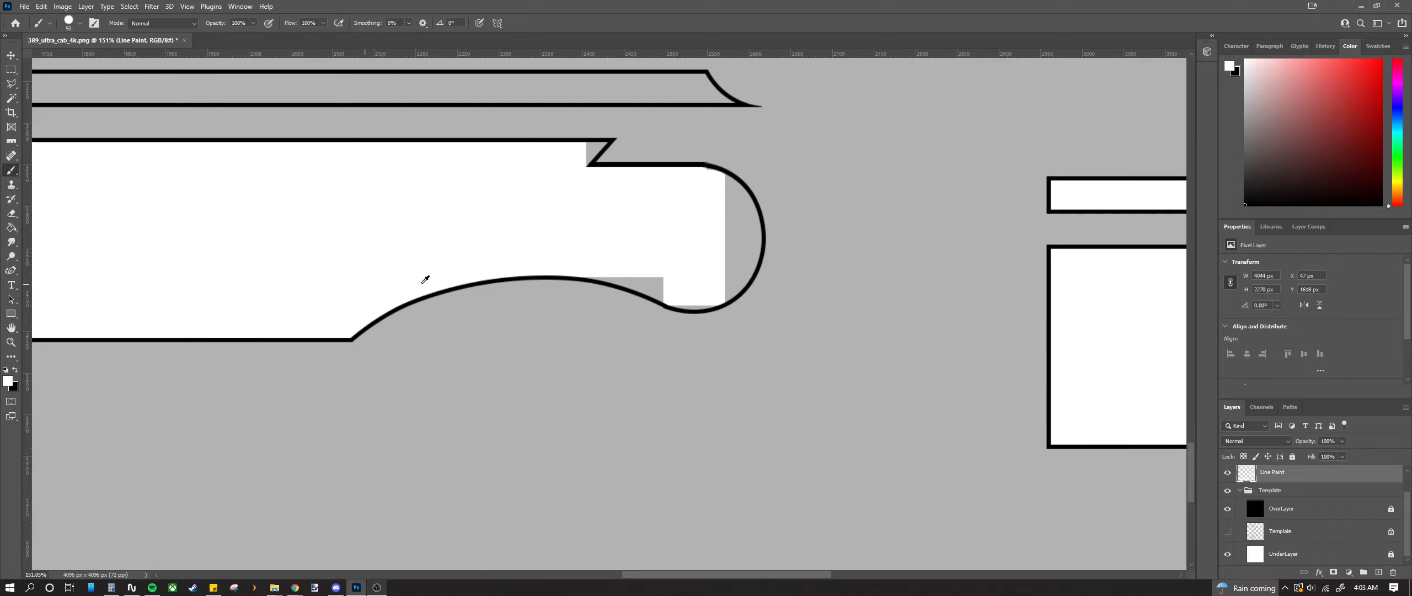
scroll(555, 171, "up", 6)
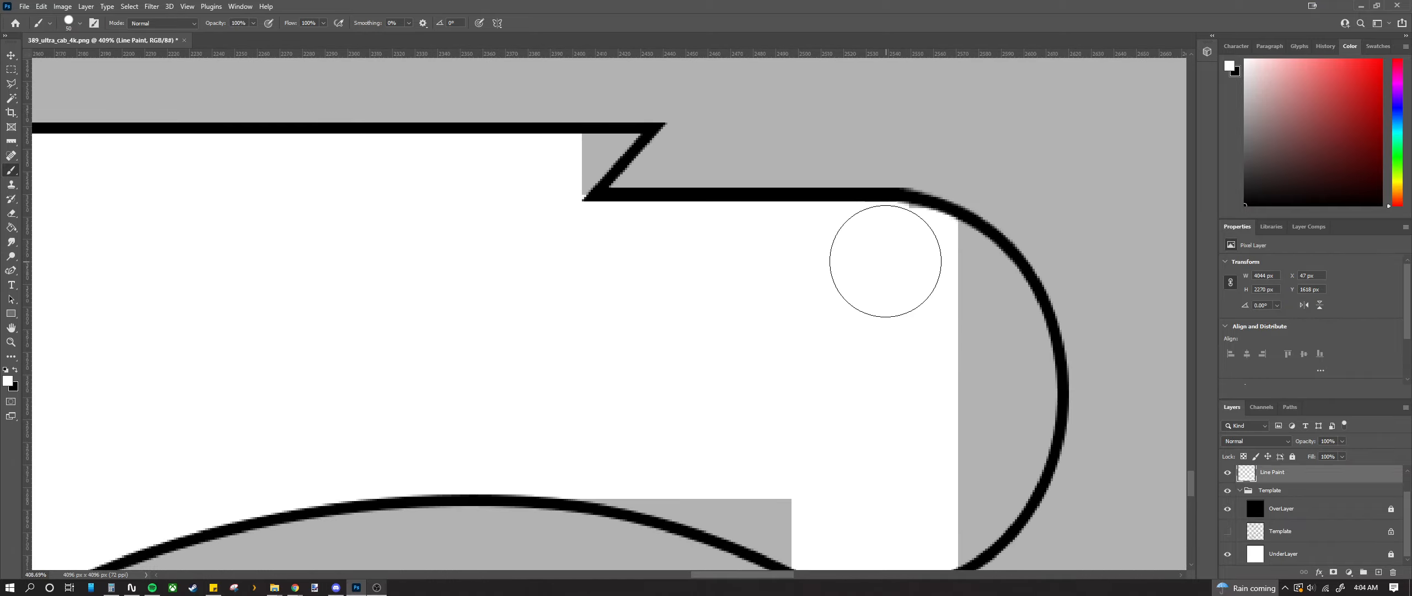
mouse_move(903, 253)
left_mouse_down()
mouse_move(968, 295)
mouse_move(965, 281)
mouse_move(997, 332)
left_mouse_up()
scroll(982, 340, "down", 4)
mouse_move(999, 279)
left_mouse_down()
mouse_move(978, 414)
mouse_move(896, 460)
mouse_move(830, 454)
mouse_move(849, 464)
mouse_move(860, 464)
mouse_move(731, 412)
mouse_move(586, 376)
left_mouse_up()
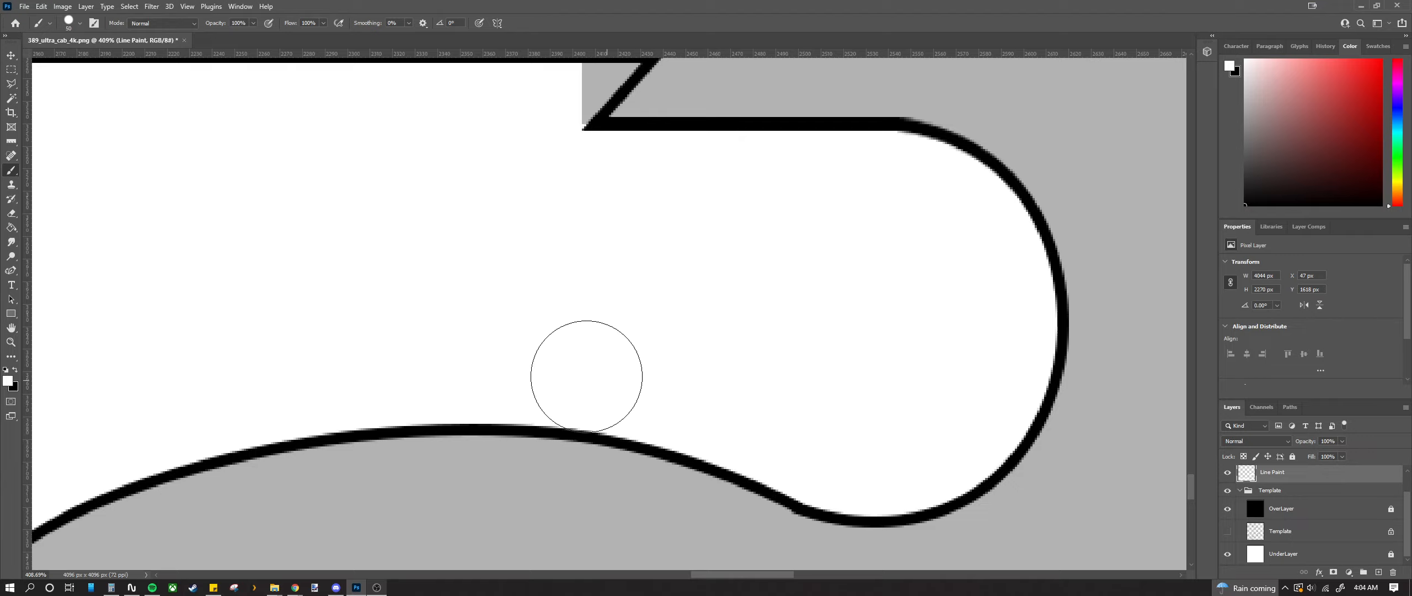
scroll(704, 447, "down", 2)
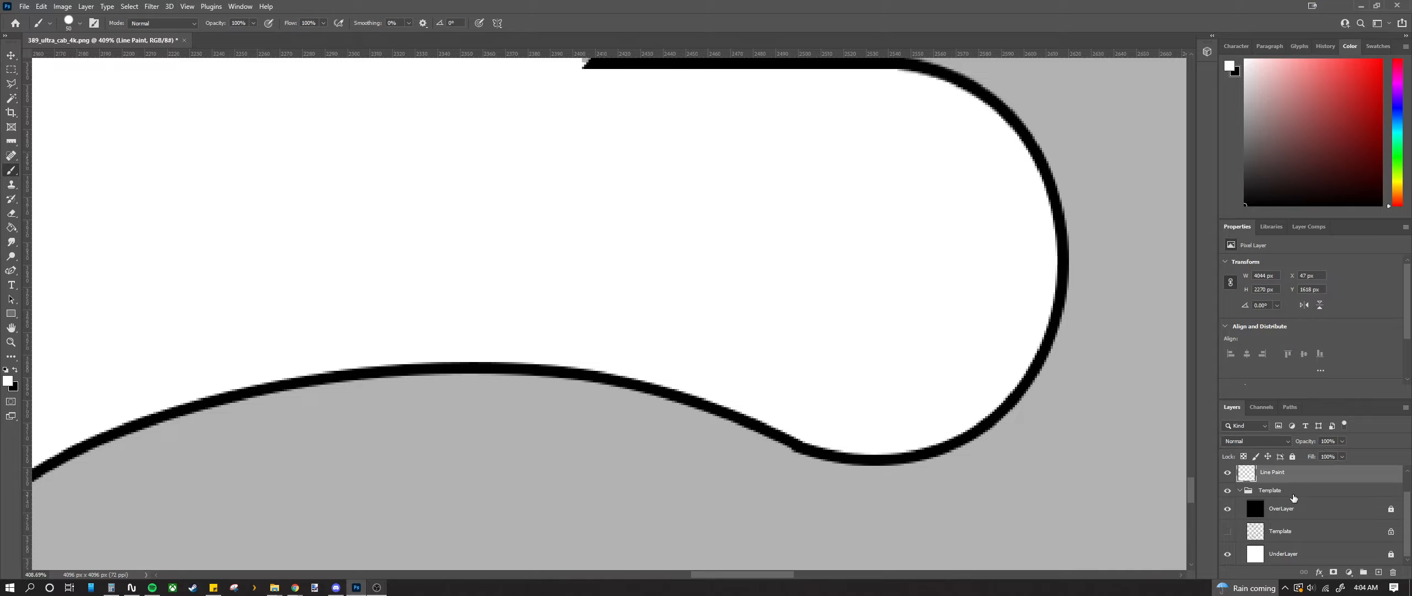
scroll(1298, 505, "up", 1)
left_click(1306, 479)
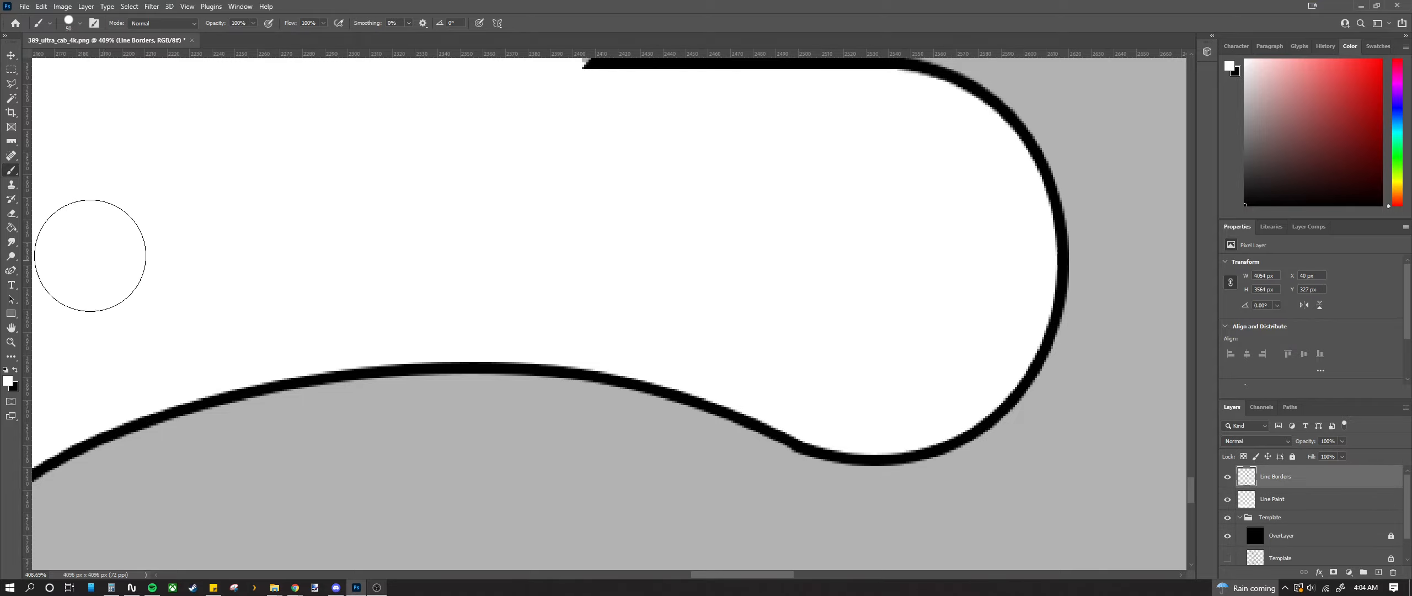
Step: Switch to the Eraser and inspect the black outlines on the Line Borders layer
left_click(10, 213)
scroll(782, 539, "up", 5)
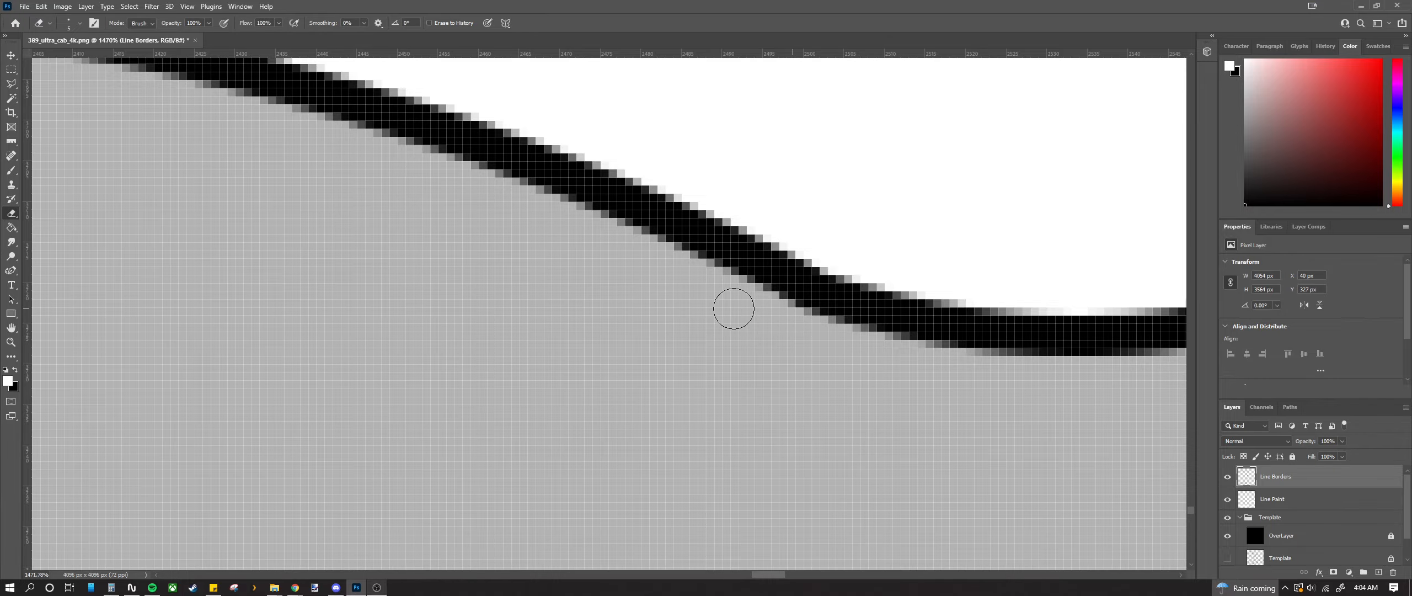
scroll(794, 353, "down", 6)
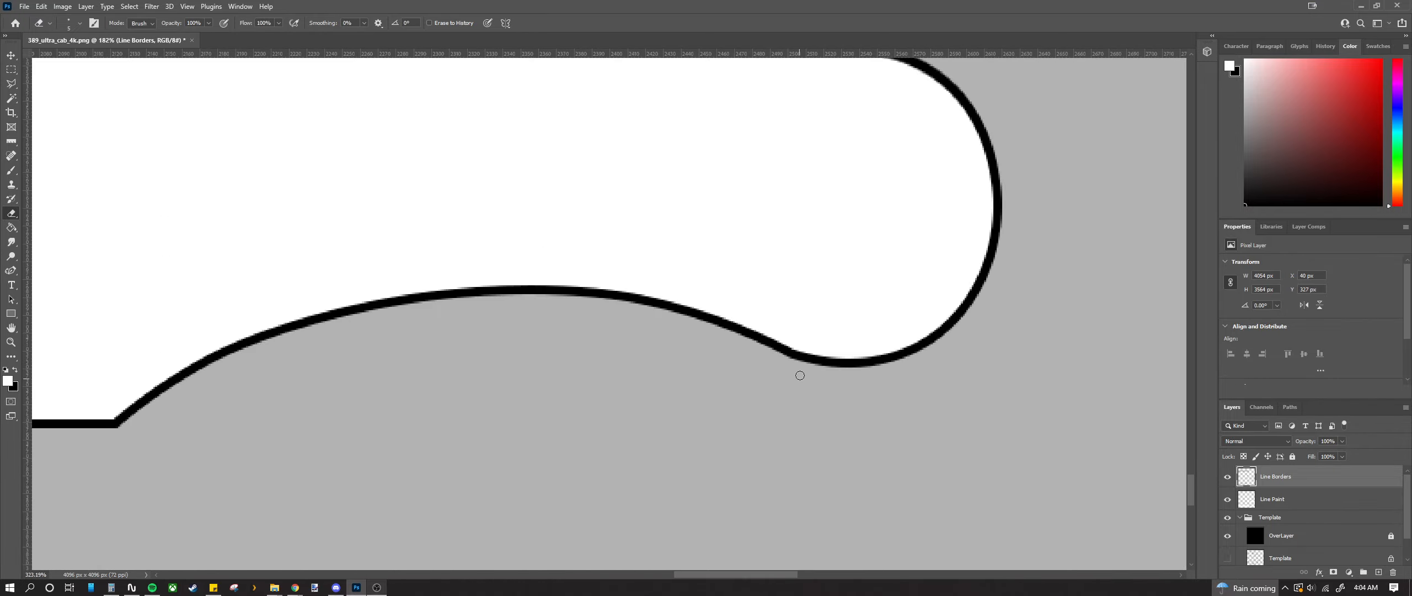
scroll(800, 376, "up", 8)
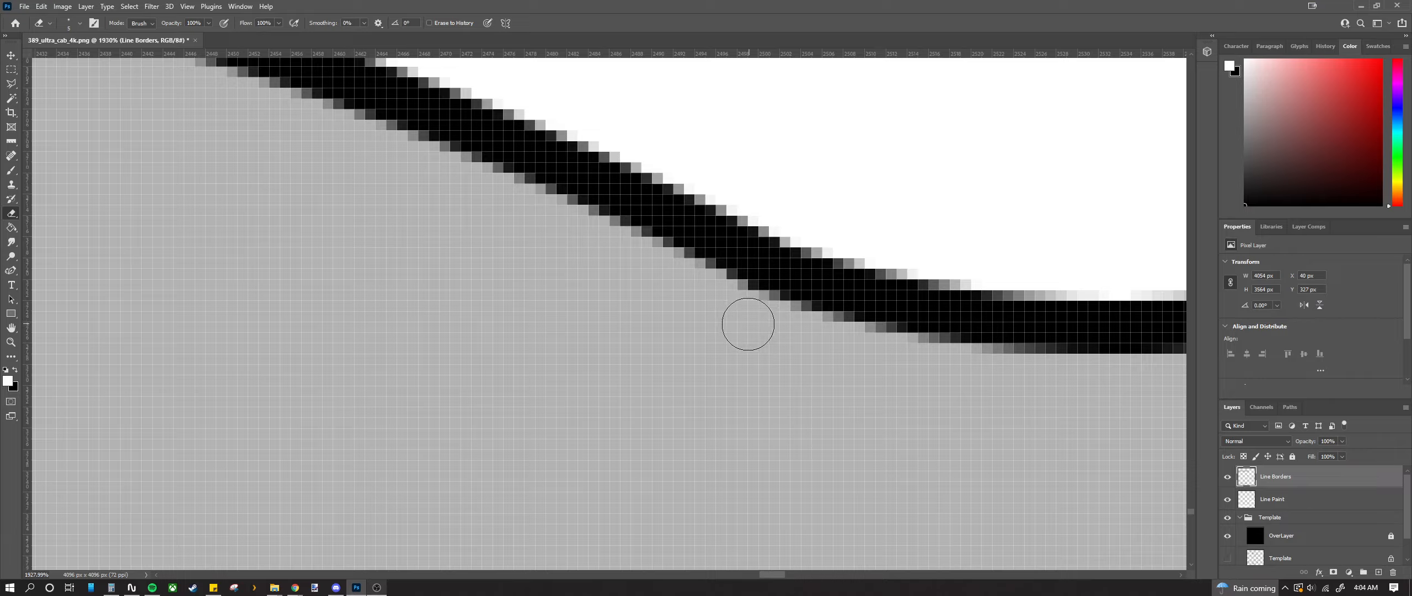
scroll(680, 337, "down", 12)
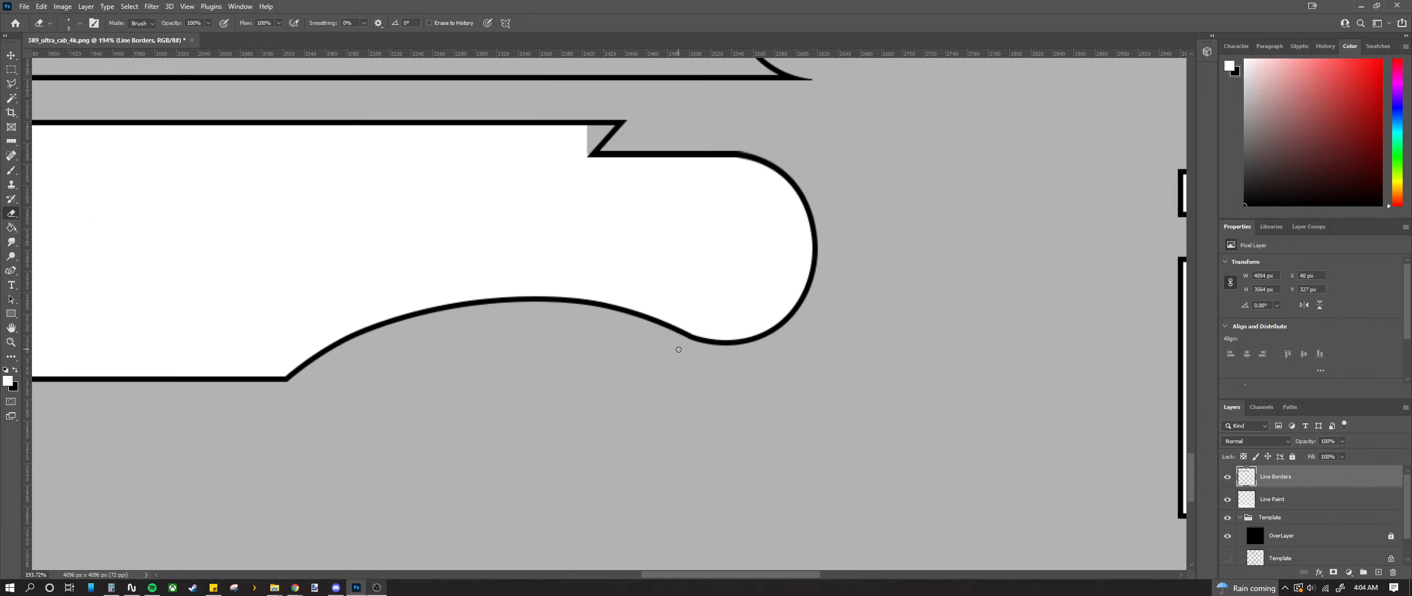
scroll(672, 358, "down", 3)
scroll(671, 353, "up", 6)
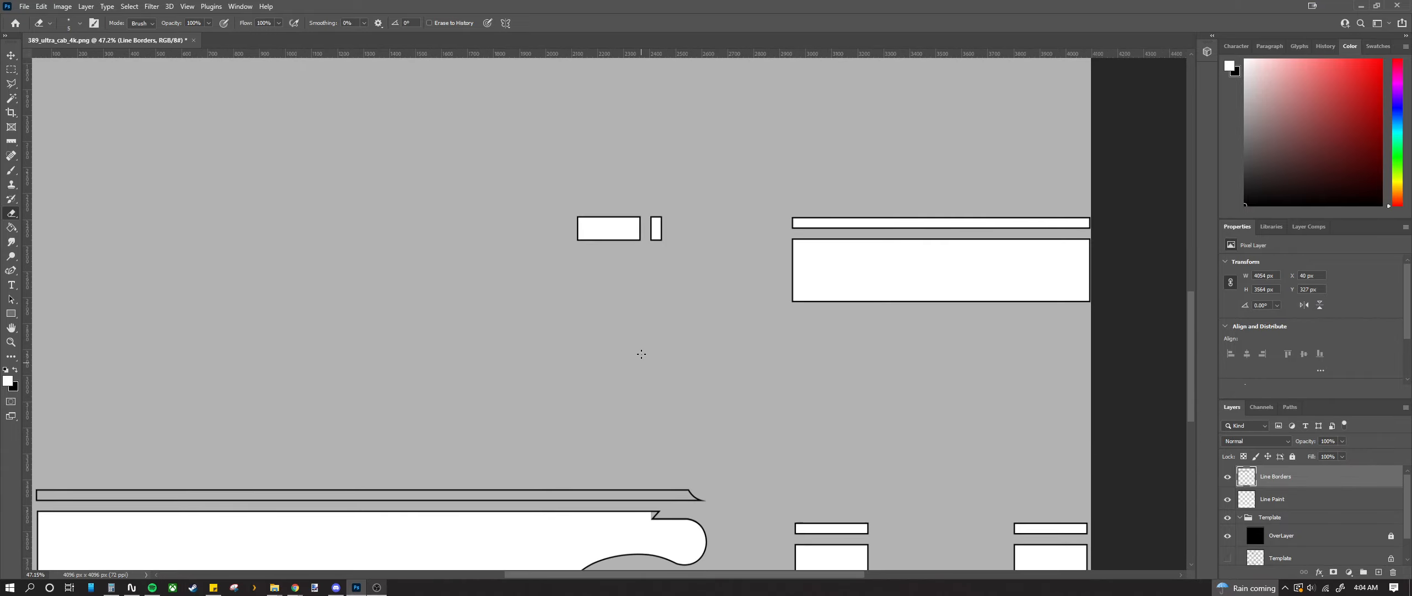
scroll(665, 350, "up", 10)
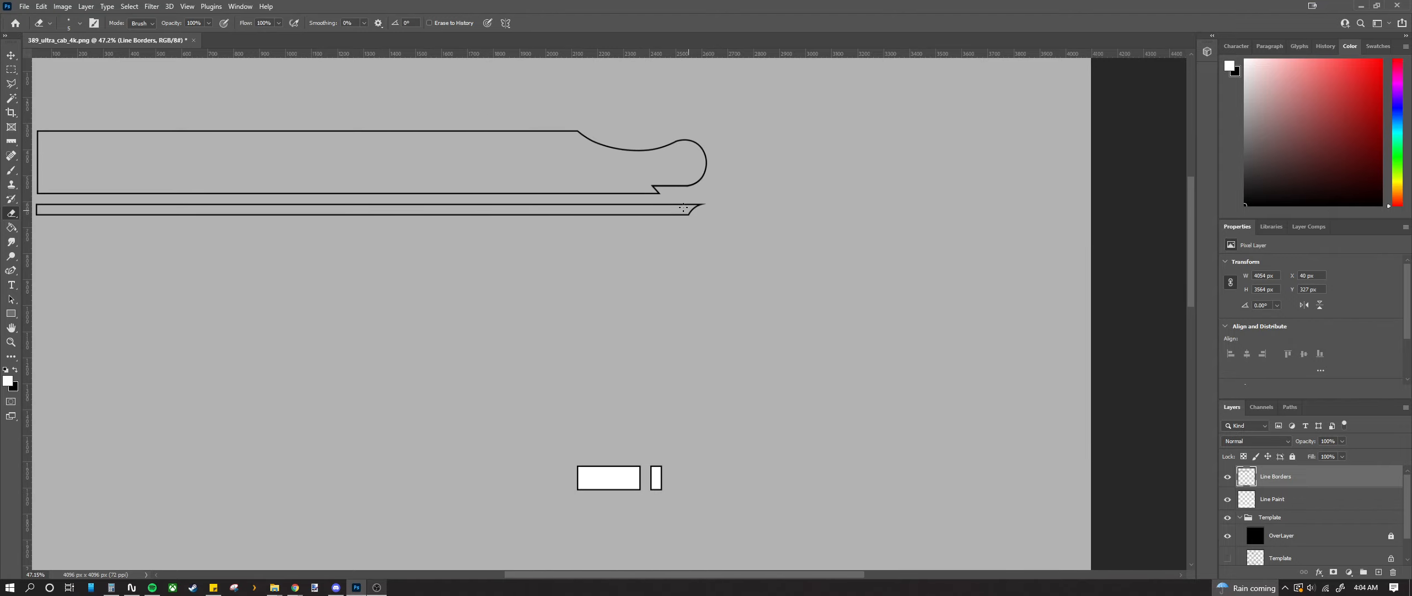
scroll(696, 168, "up", 3)
scroll(579, 292, "up", 14)
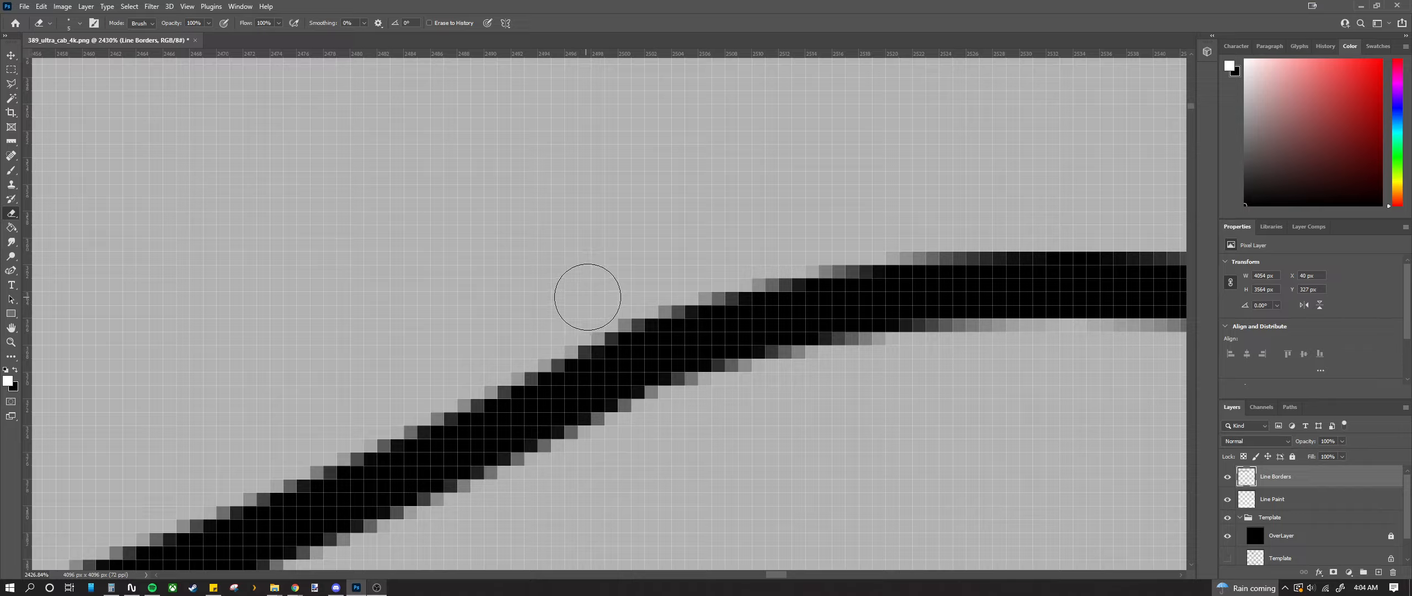
scroll(554, 309, "down", 20)
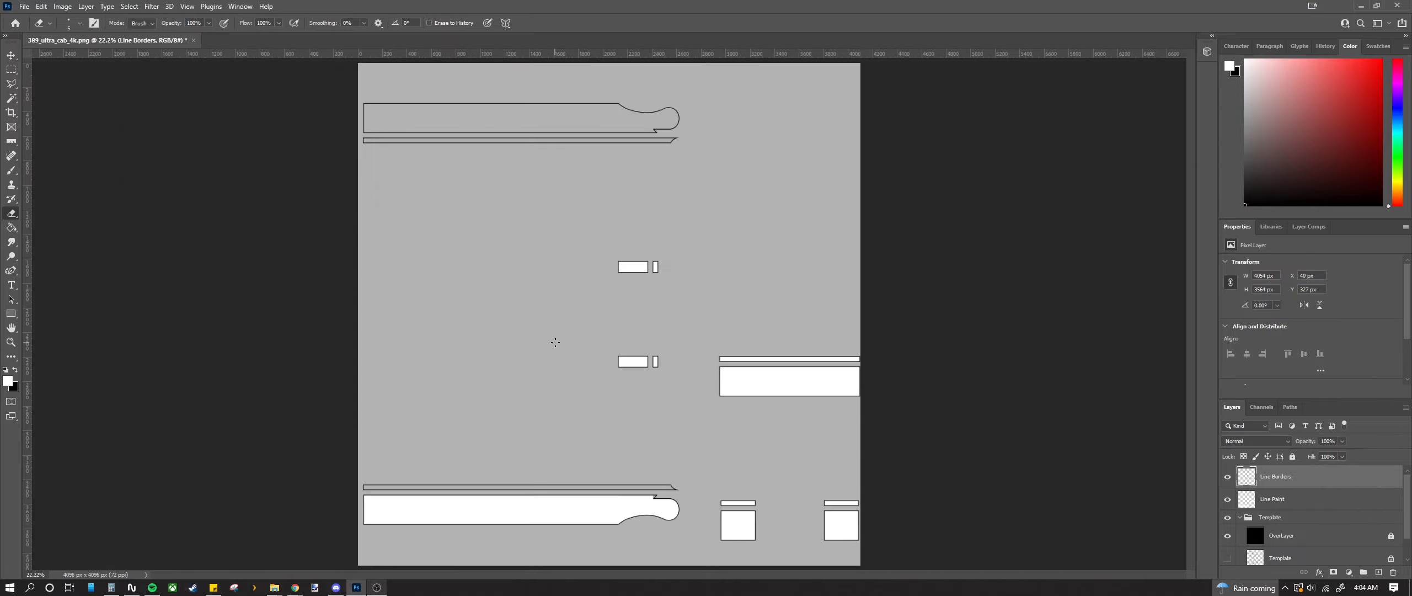
scroll(640, 421, "up", 12)
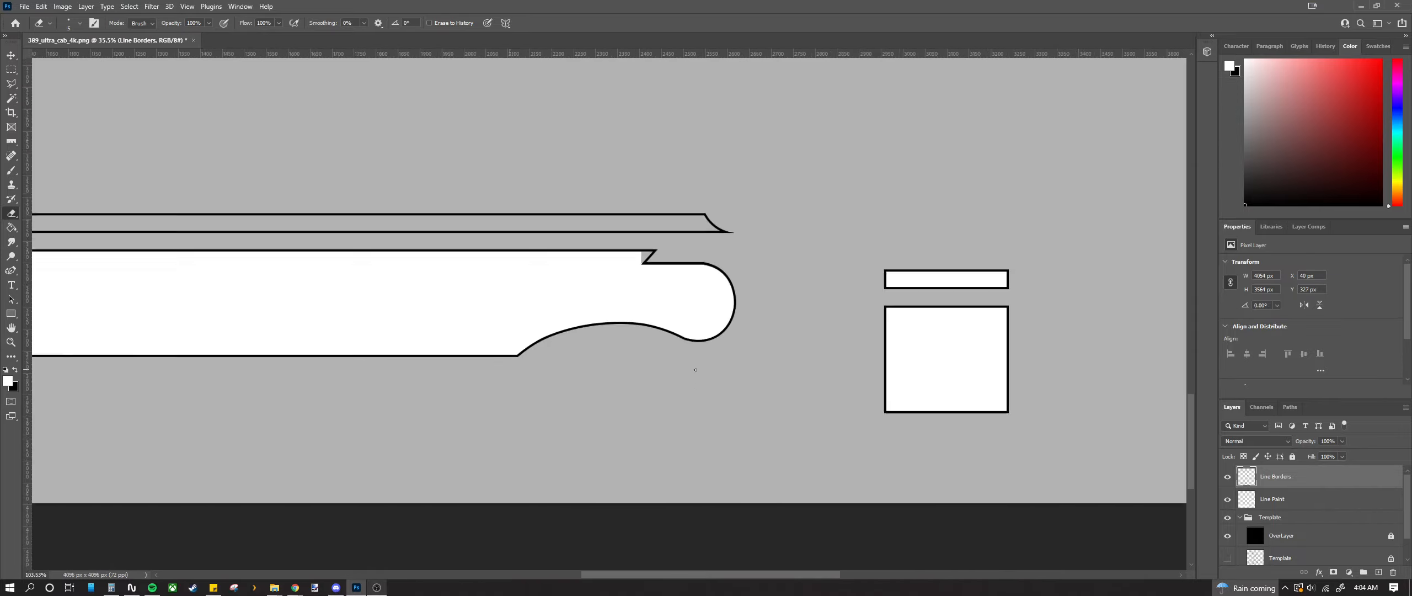
scroll(701, 318, "up", 2)
scroll(612, 337, "down", 5)
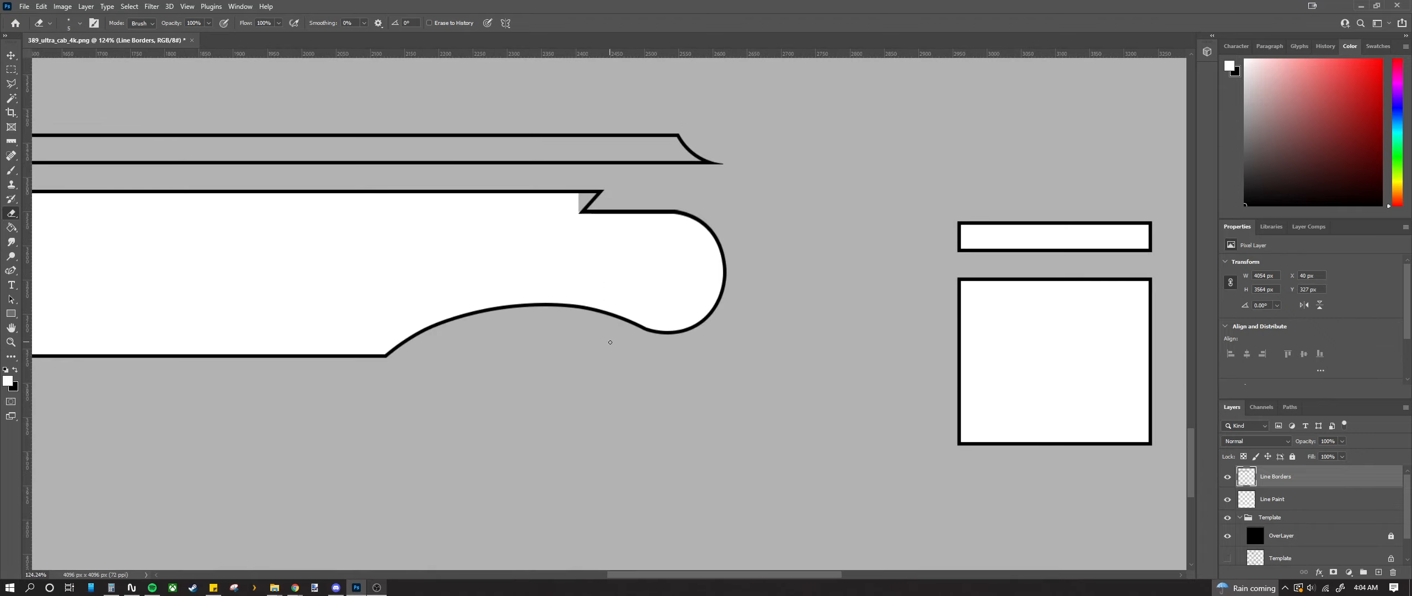
scroll(668, 247, "up", 6)
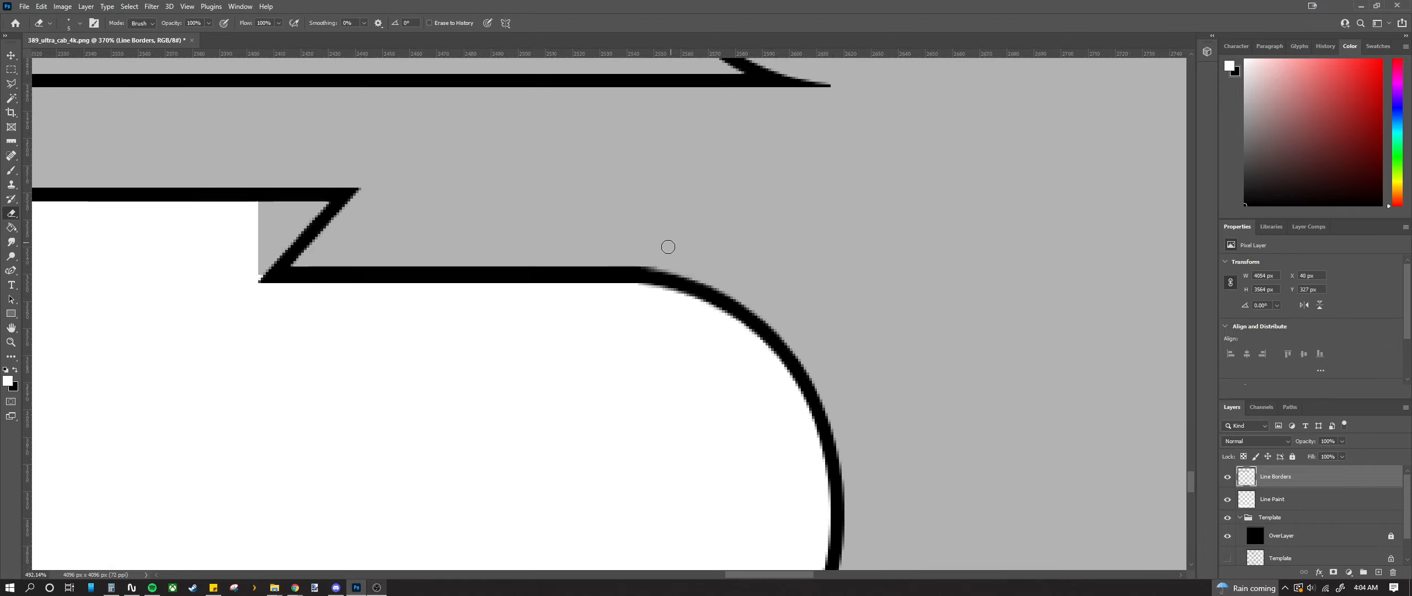
scroll(652, 261, "up", 3)
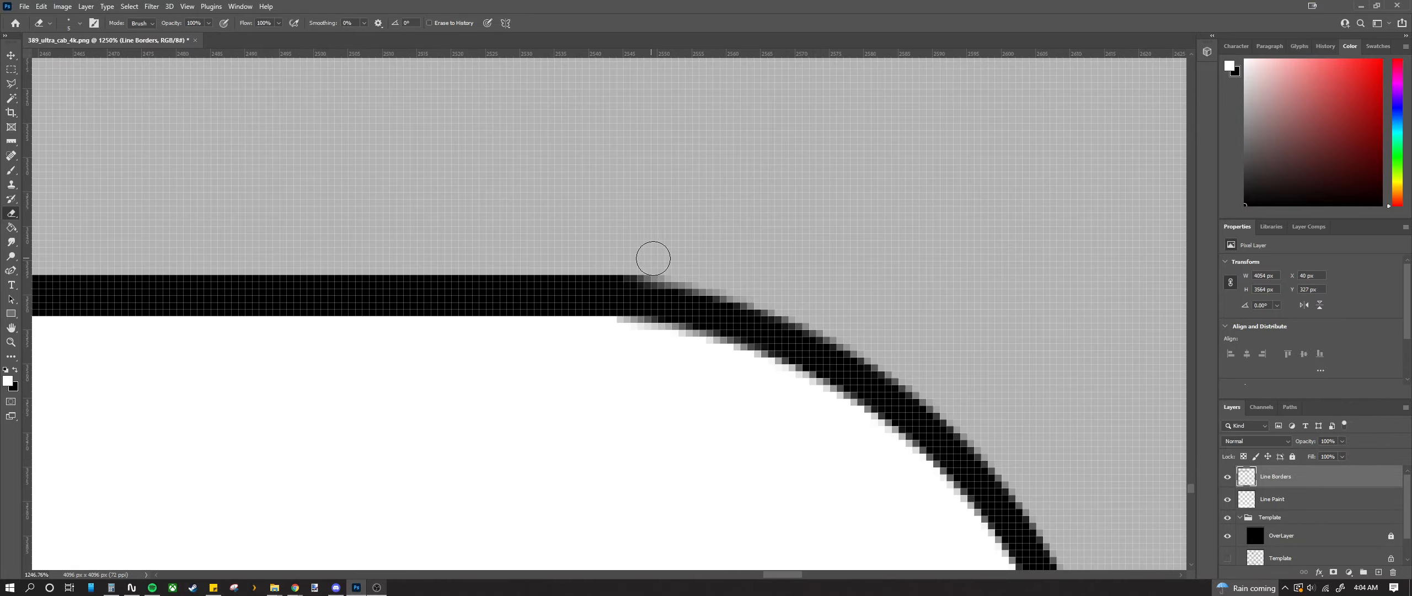
scroll(674, 263, "down", 10)
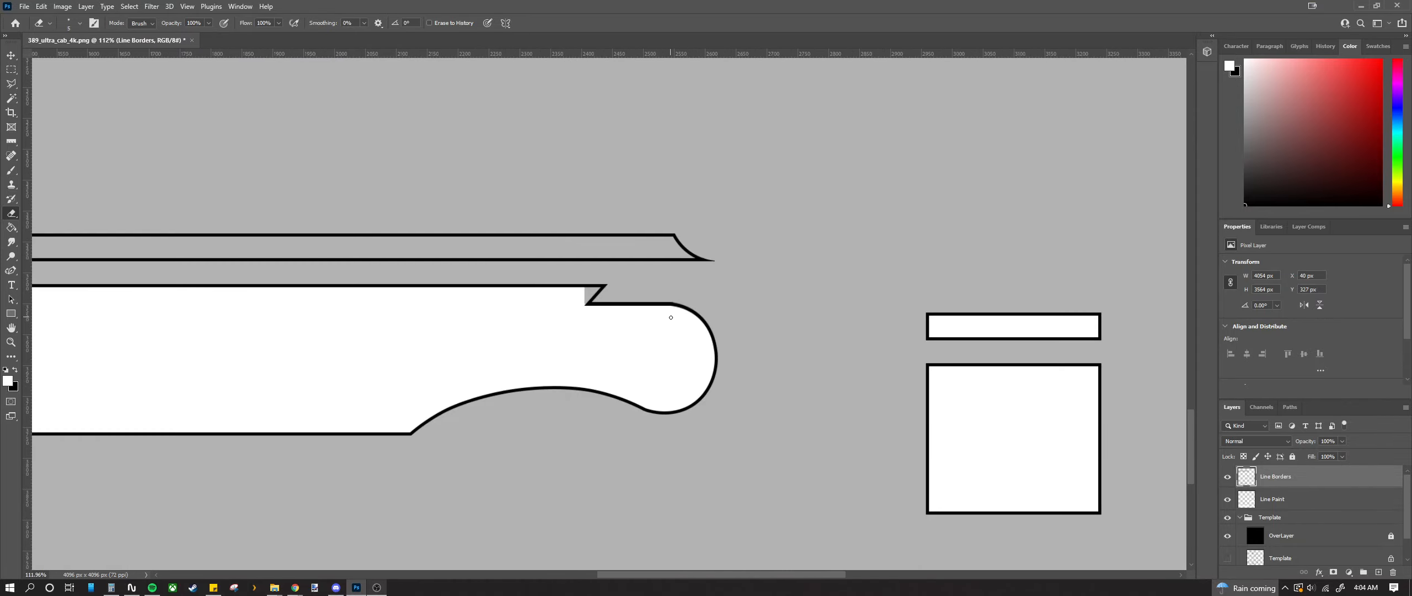
scroll(671, 317, "down", 4)
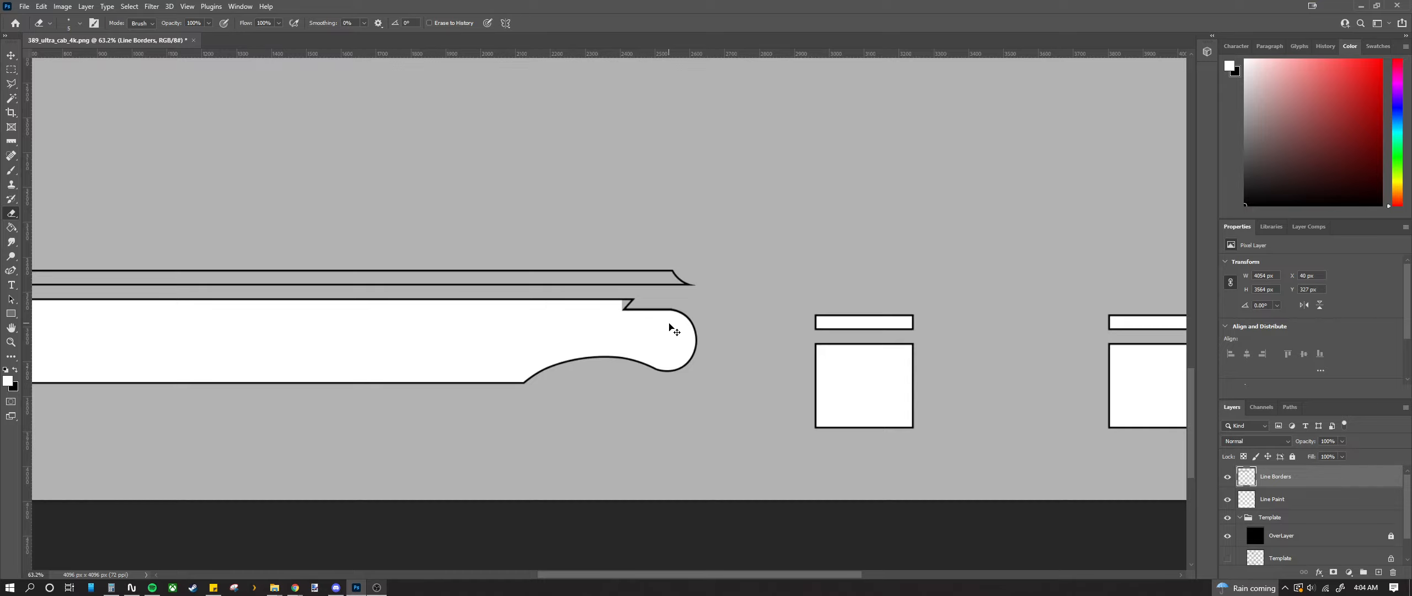
scroll(664, 324, "up", 8)
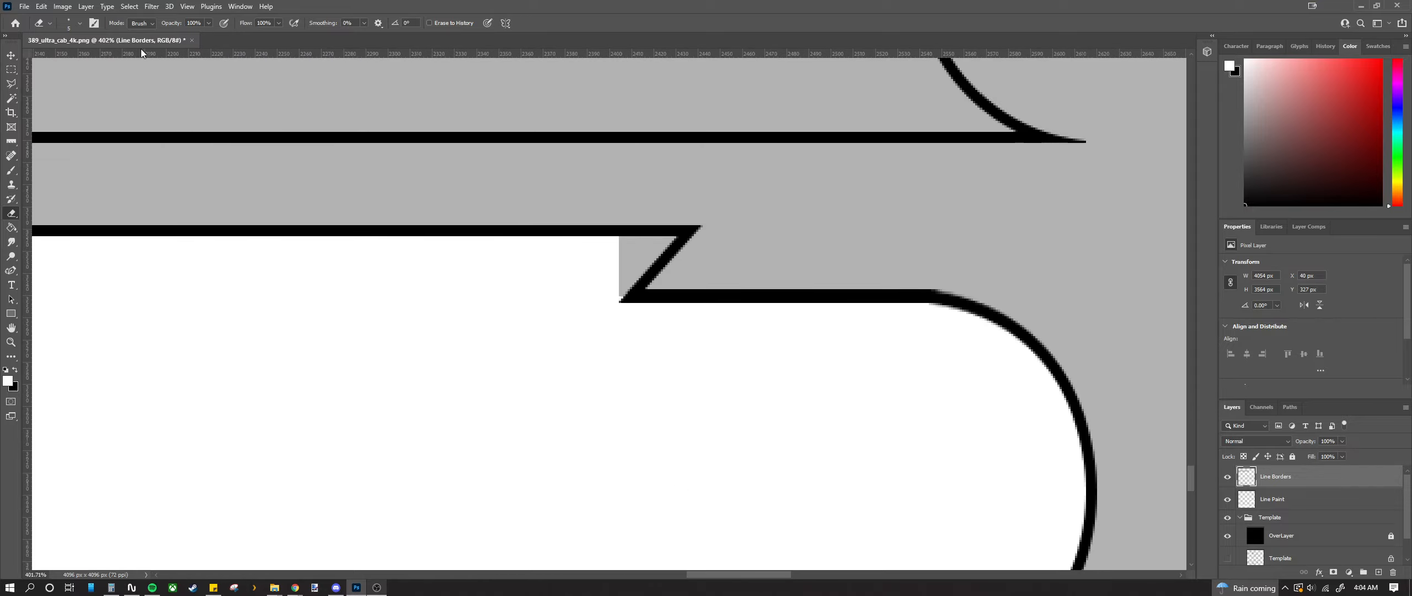
Step: Switch from erasing to painting with a 50 px Hard Round brush
left_click(73, 25)
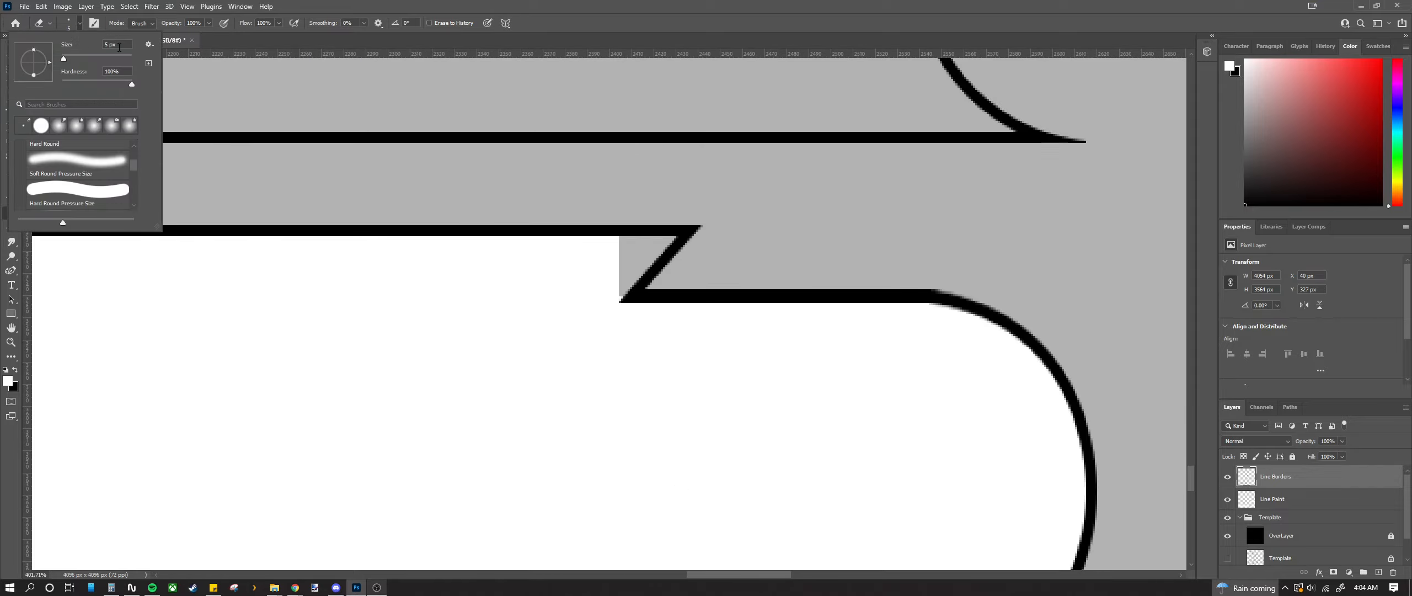
left_click(292, 49)
left_click(12, 171)
left_click(81, 25)
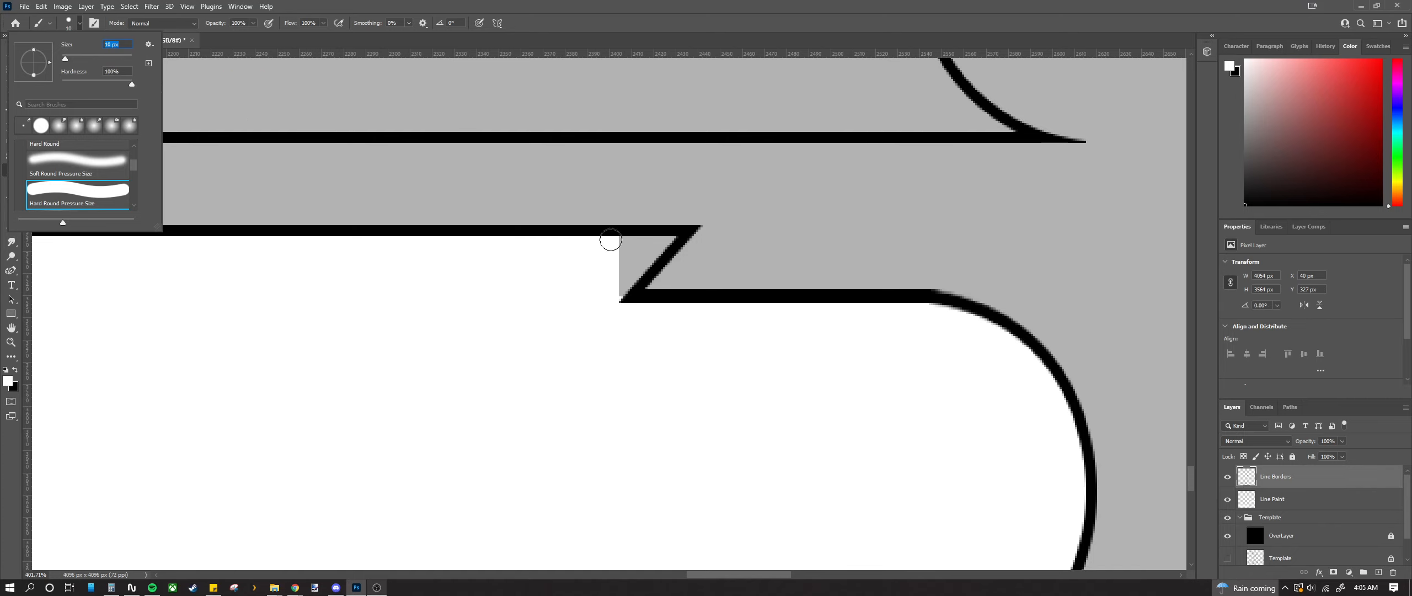
Step: On the Line Paint layer, paint white into the notch gap under the top line
left_click(611, 239)
scroll(645, 238, "up", 2)
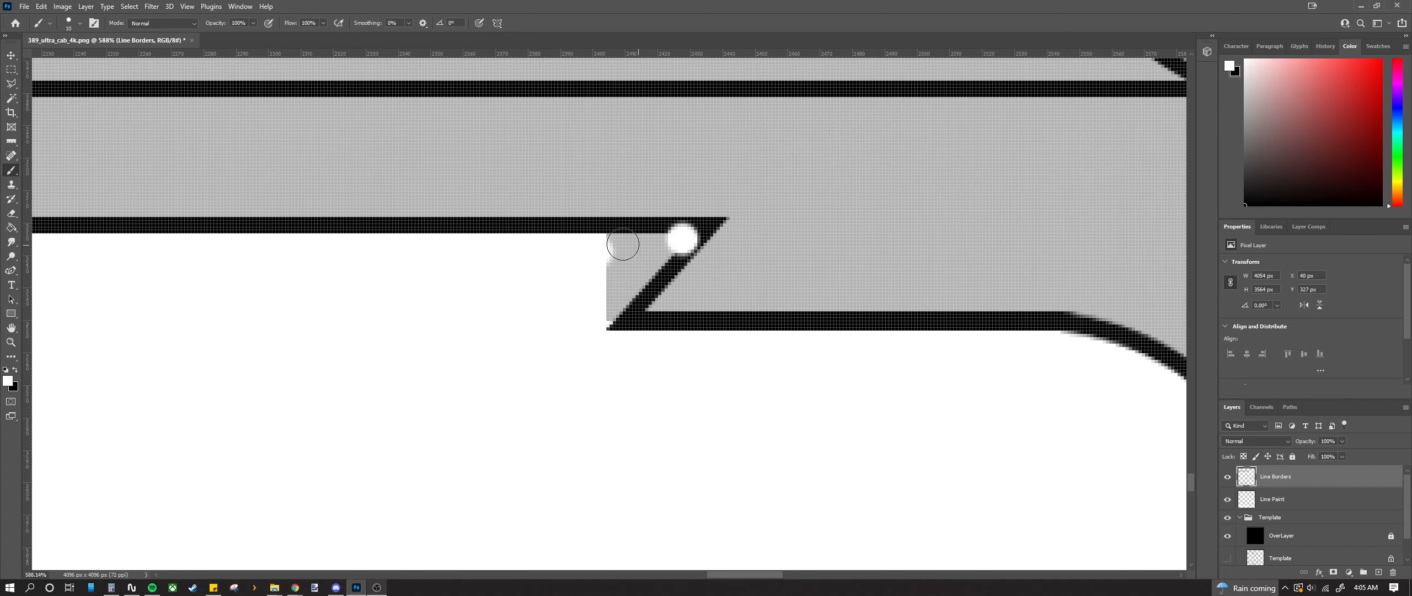
left_click(1268, 500)
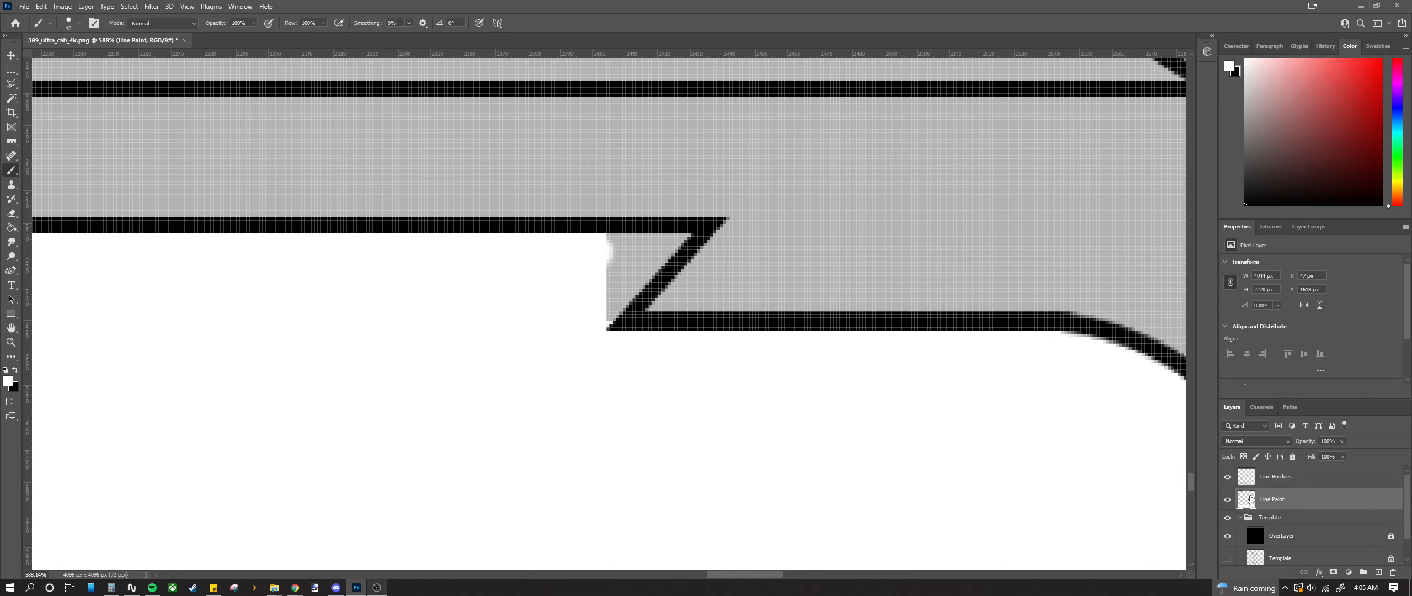
left_click_drag(626, 246, 621, 255)
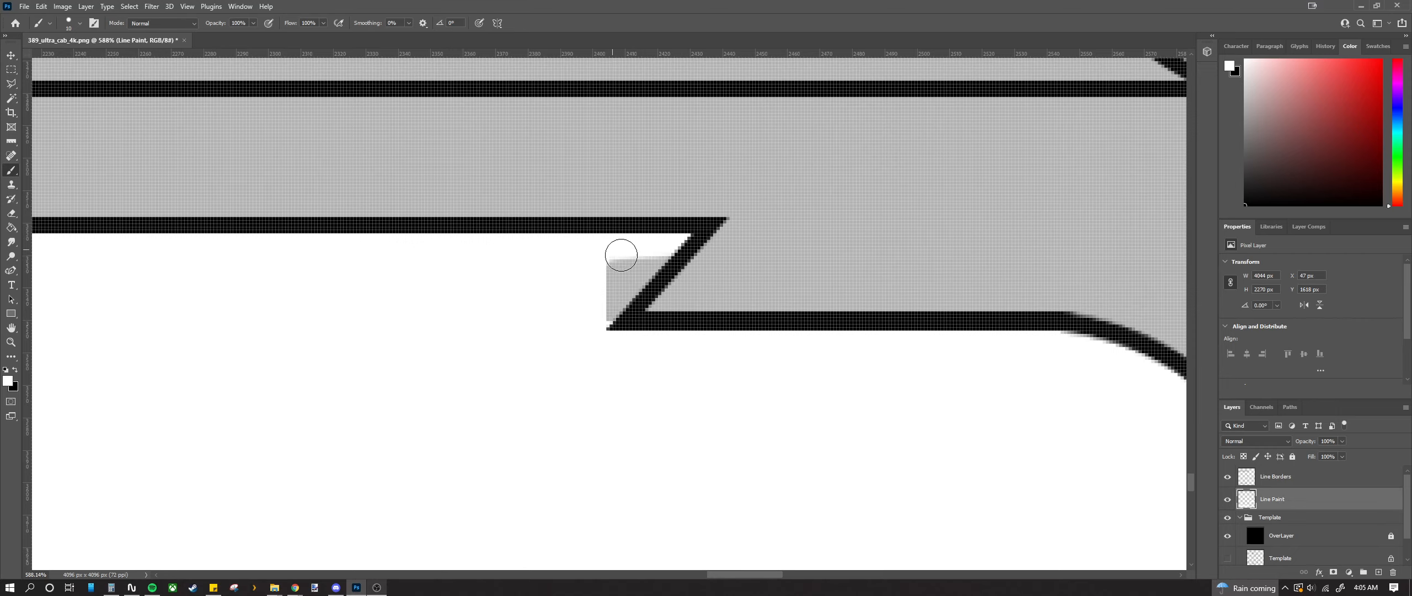
left_click_drag(613, 306, 611, 298)
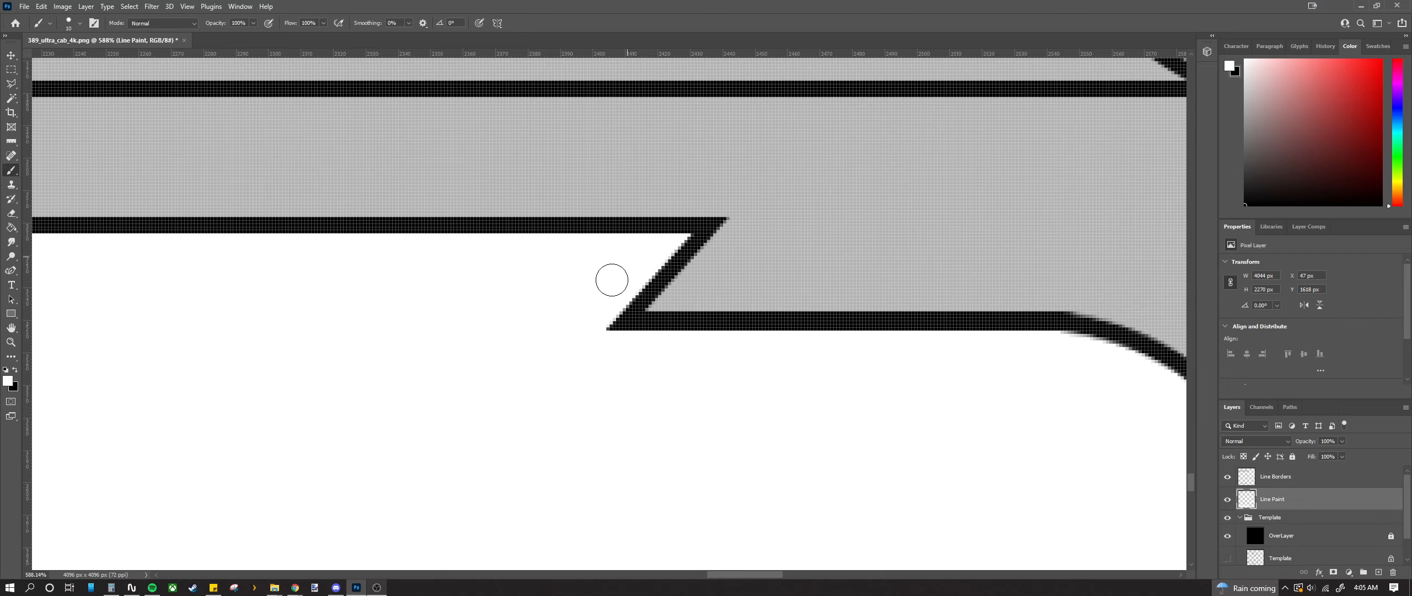
Step: Paint the thin stripe's pointed tip white along its diagonal border
scroll(612, 280, "down", 10)
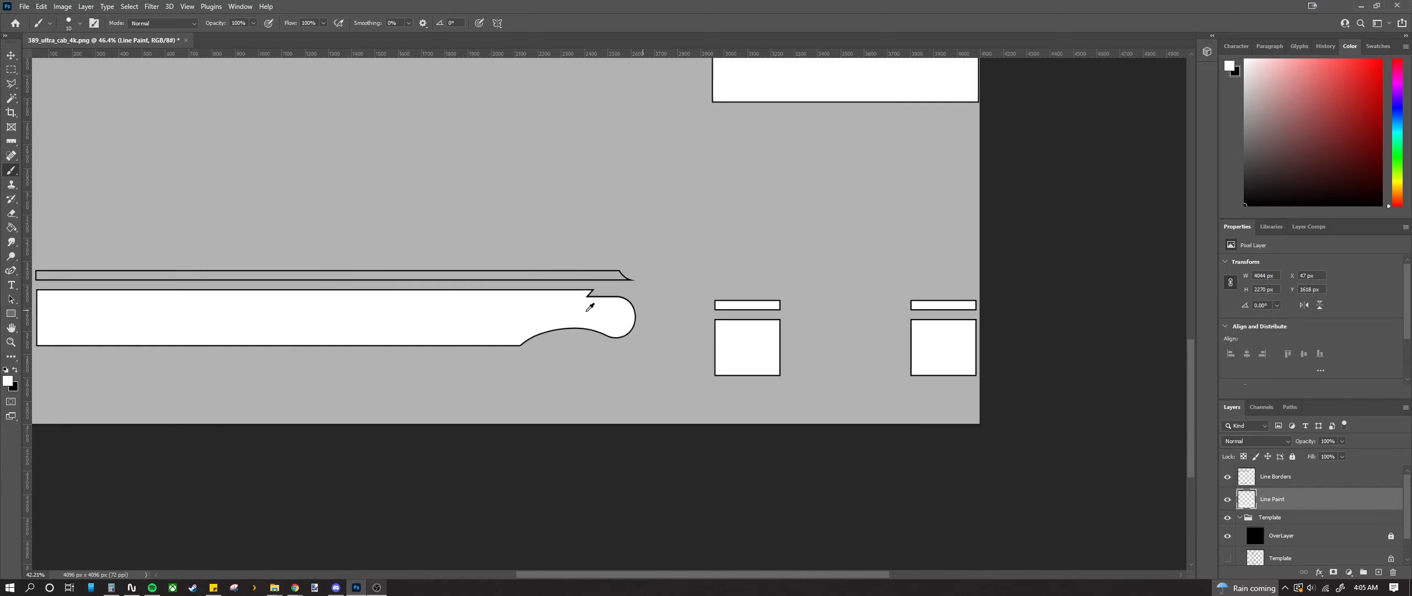
scroll(589, 307, "down", 2)
scroll(599, 274, "up", 15)
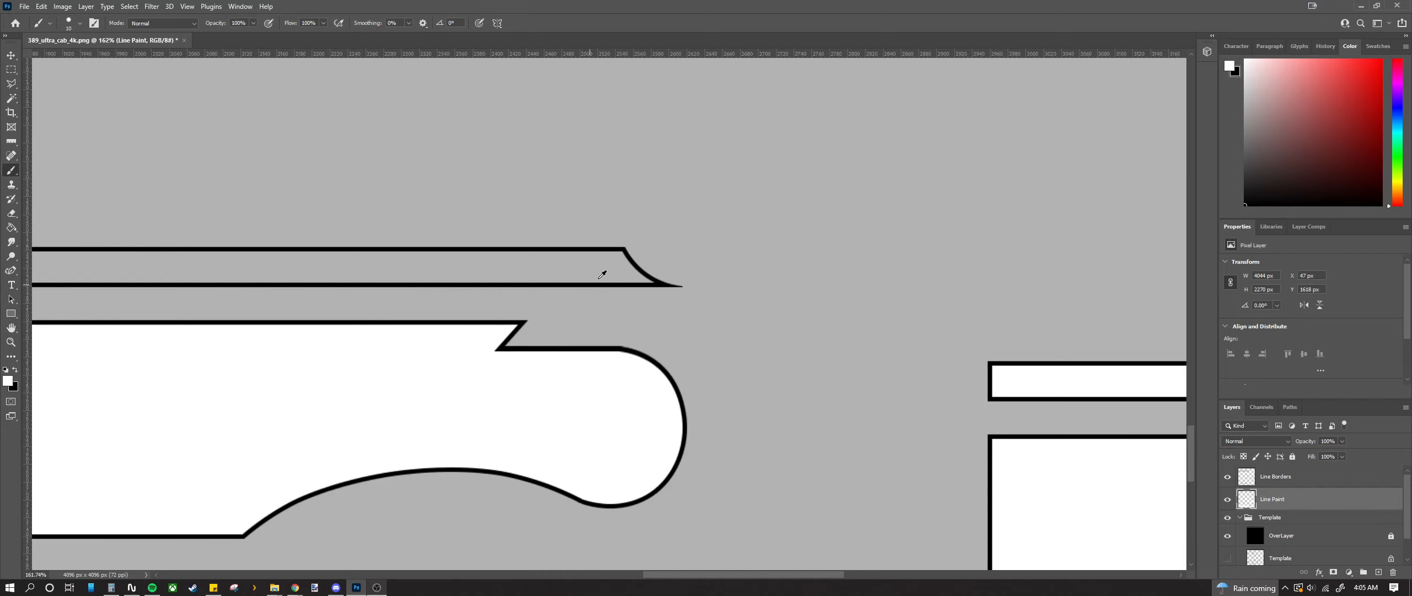
left_click(708, 147)
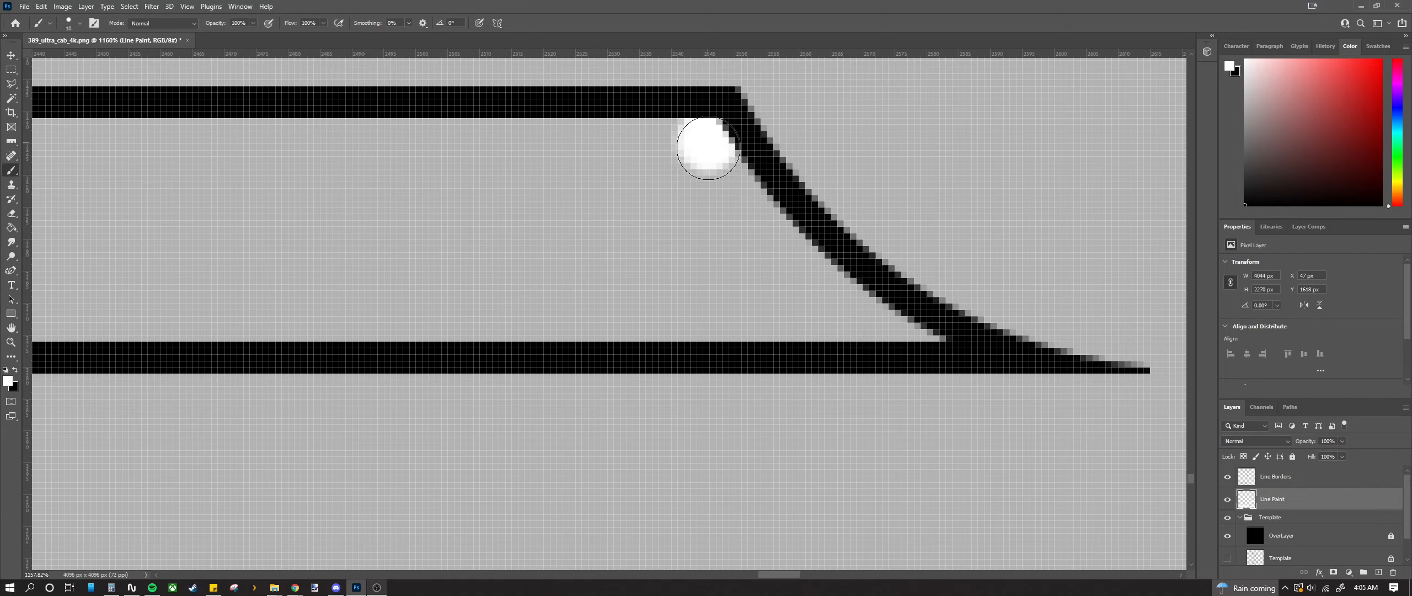
left_click(711, 328, "shift")
mouse_move(719, 195)
left_mouse_down()
mouse_move(830, 293)
mouse_move(891, 320)
mouse_move(747, 315)
mouse_move(789, 296)
mouse_move(738, 290)
left_mouse_up()
Step: Select the long rectangular band's interior and fill it with white
scroll(737, 290, "down", 6)
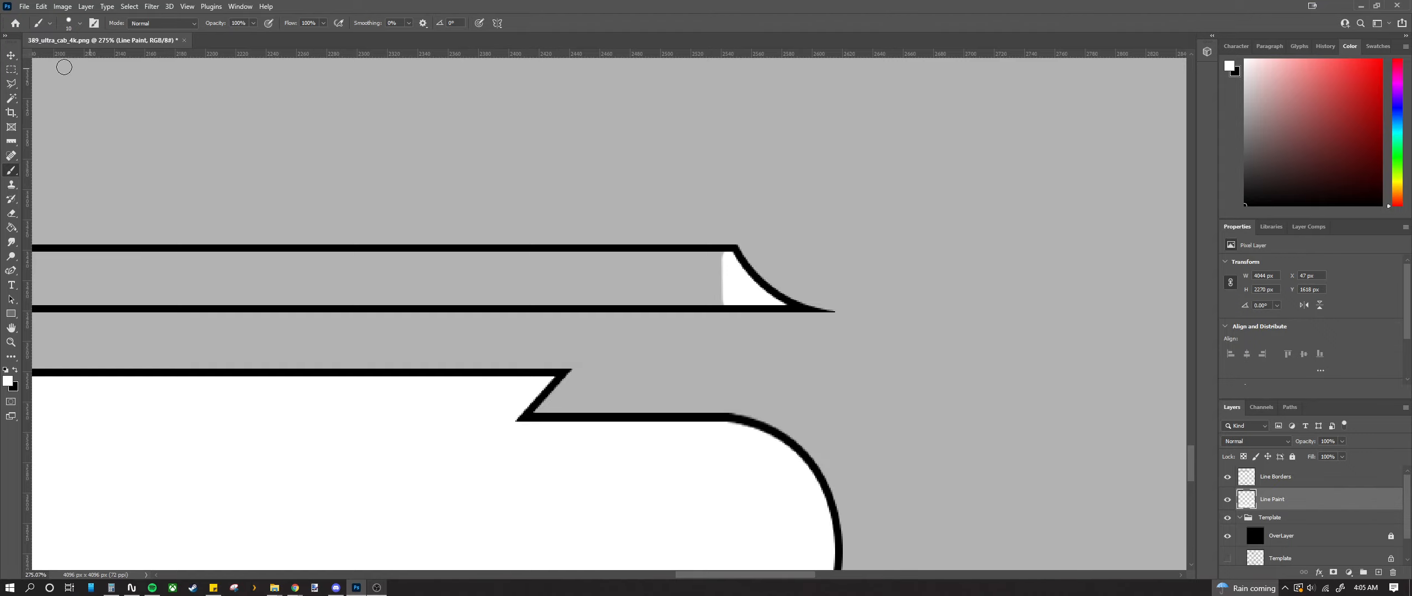
key("m")
scroll(569, 215, "up", 4)
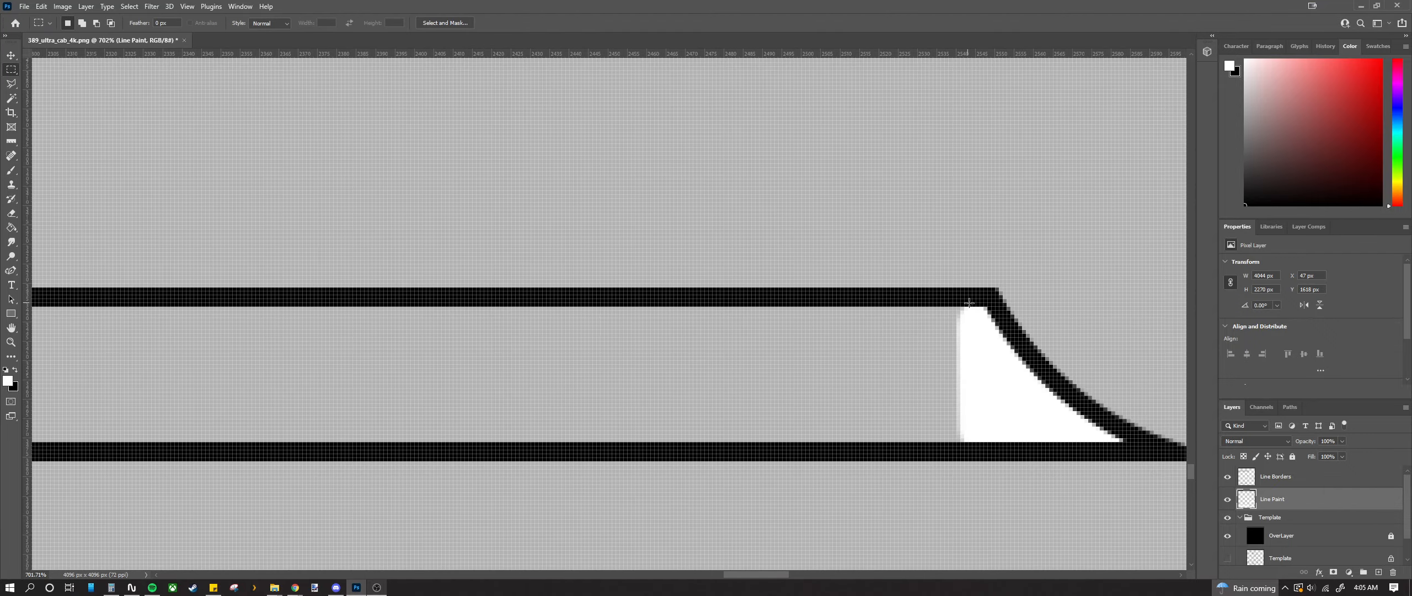
left_click_drag(775, 422, 25, 455)
mouse_move(810, 416)
left_mouse_down()
mouse_move(634, 386)
mouse_move(732, 433)
mouse_move(445, 448)
left_mouse_up()
key("alt+BackSpace")
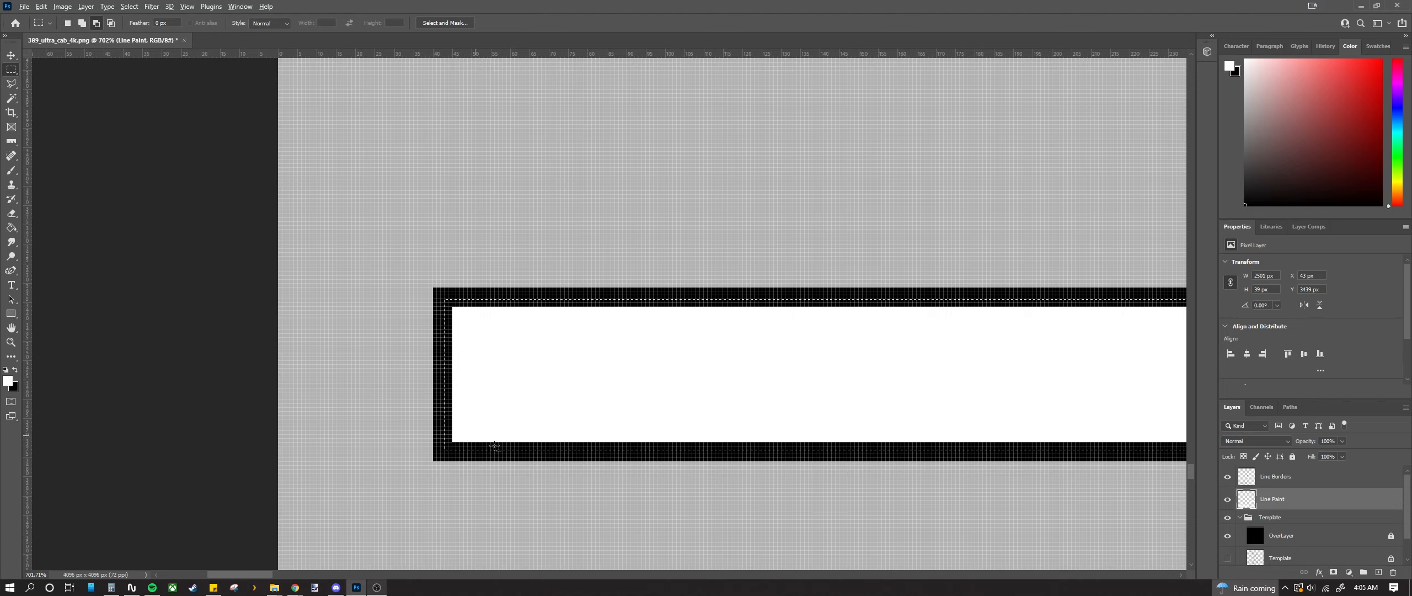
scroll(452, 434, "down", 10)
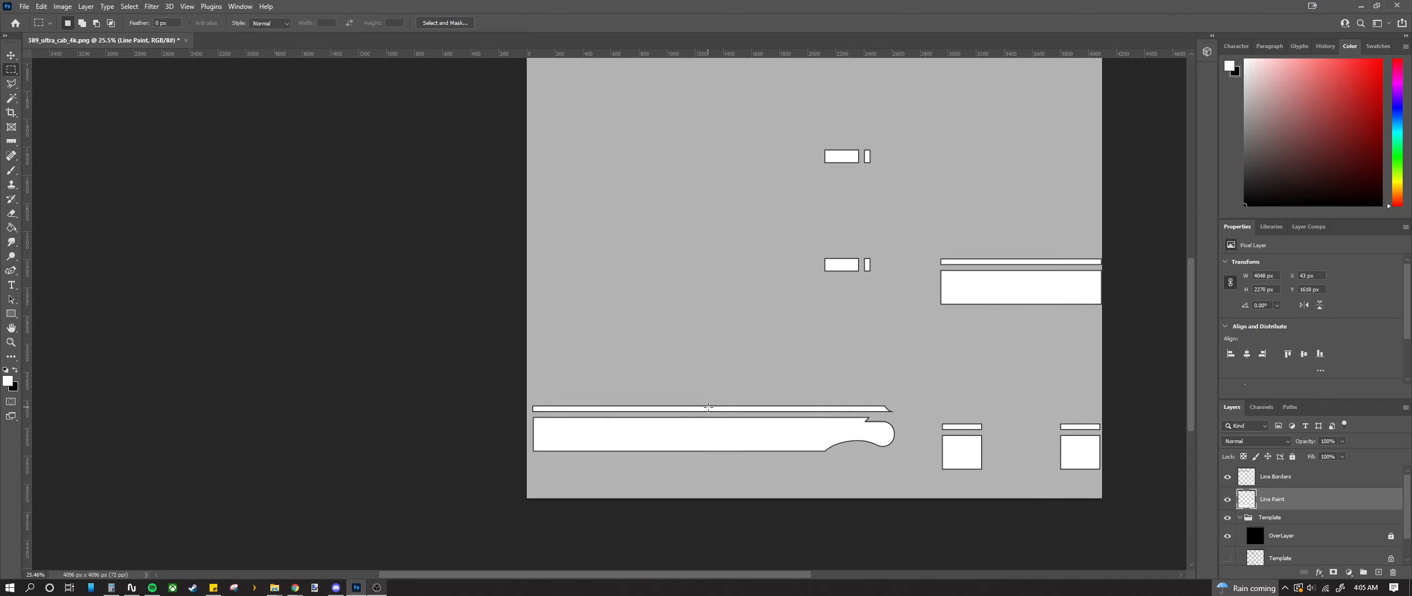
scroll(708, 407, "down", 2)
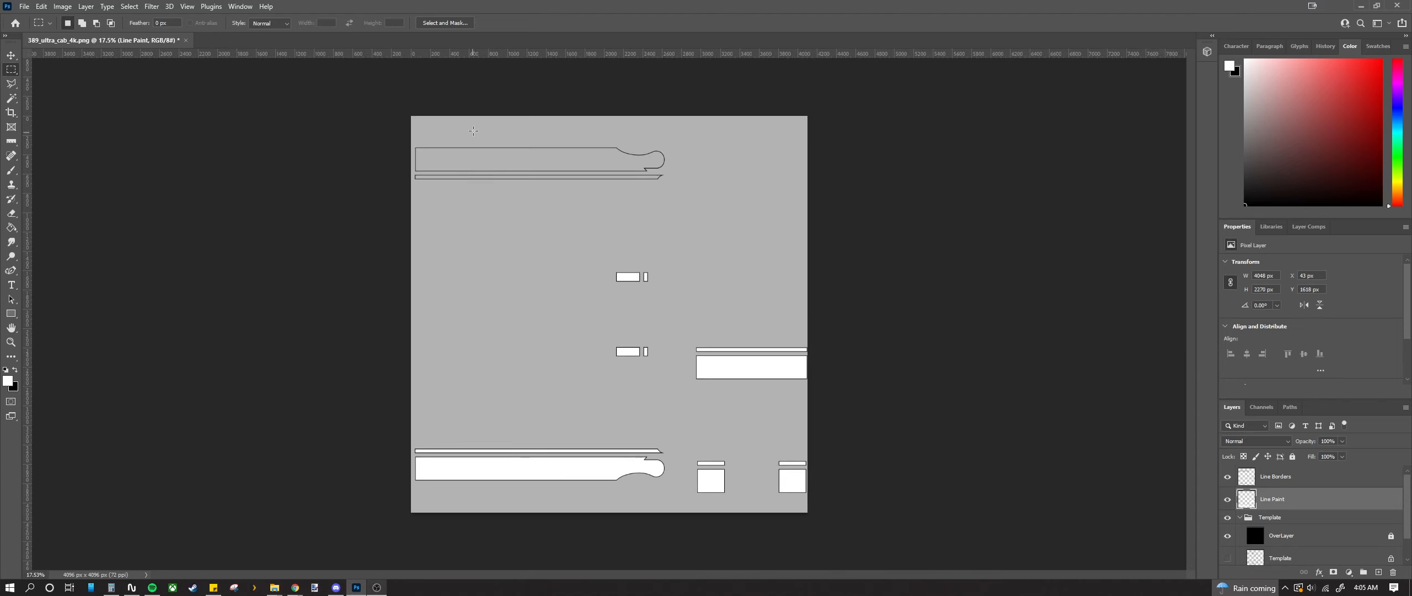
Step: Select the upper thin stripe's interior and fill it with white
scroll(493, 120, "up", 2)
scroll(432, 131, "up", 10)
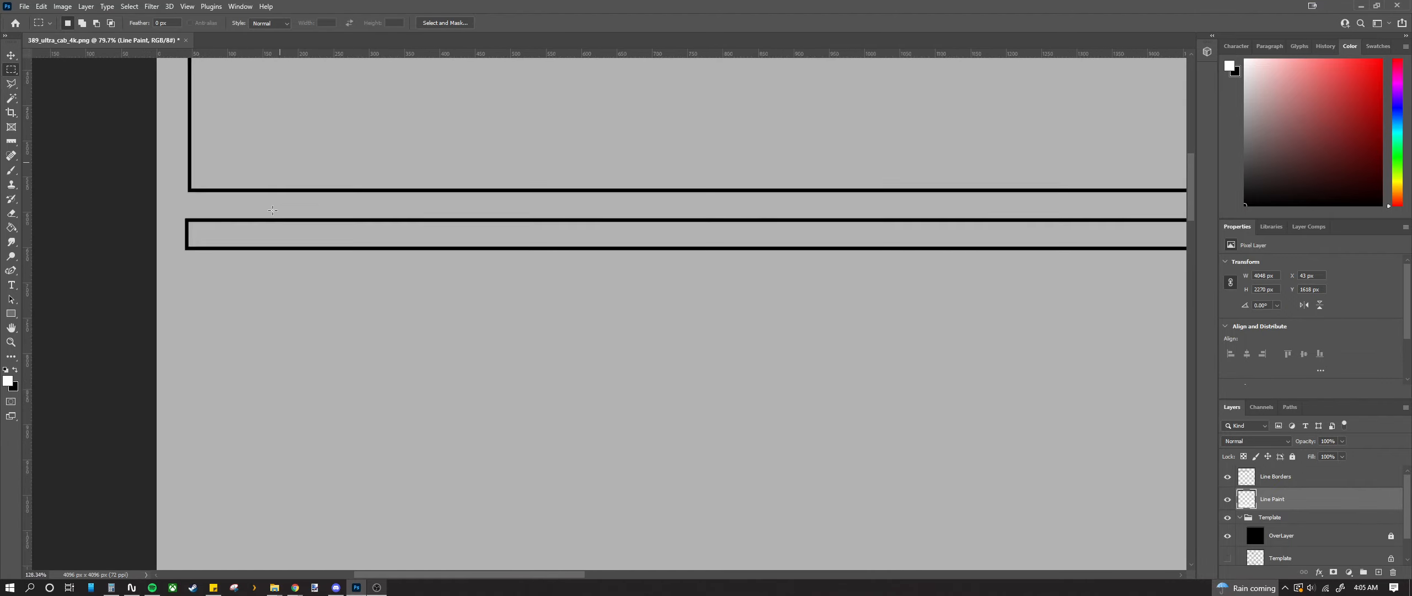
scroll(147, 244, "left", 2)
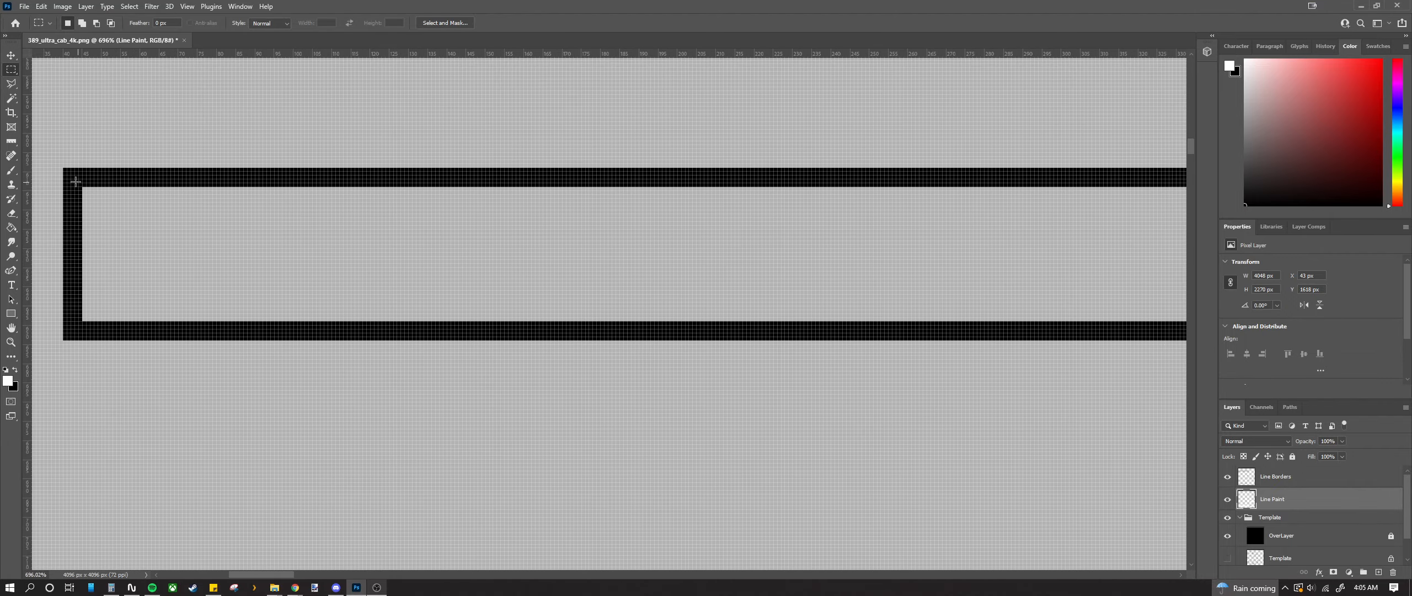
left_click_drag(229, 256, 862, 328)
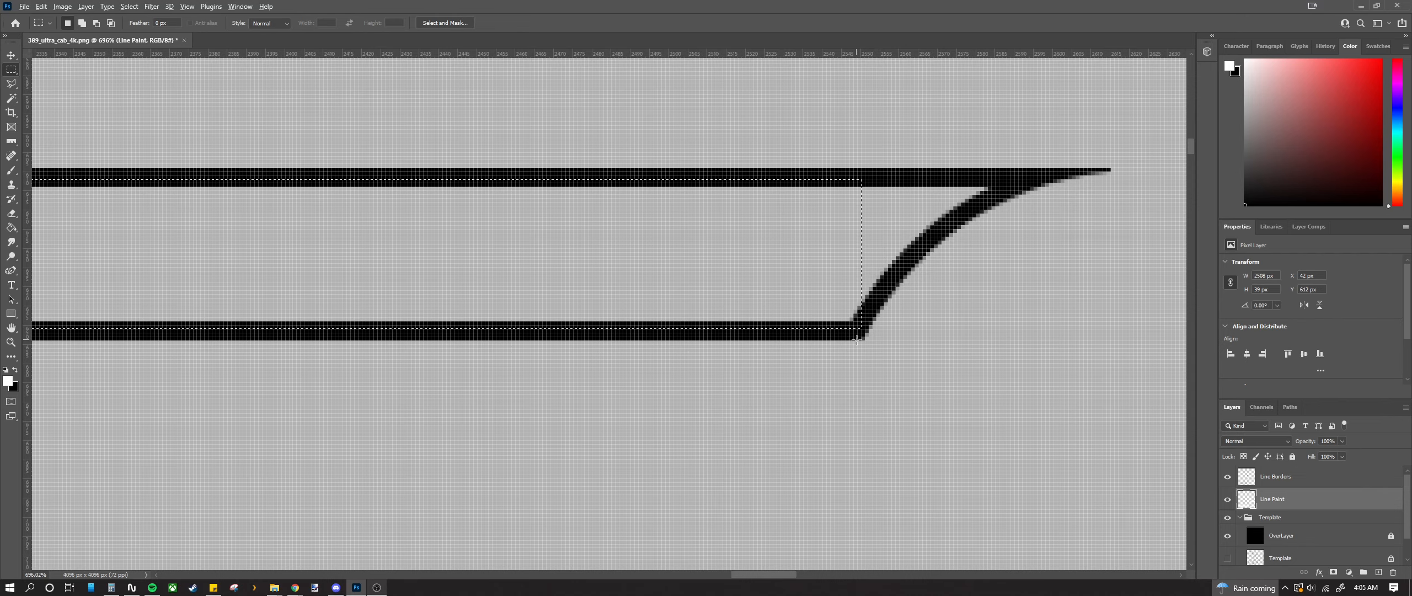
key("alt+BackSpace")
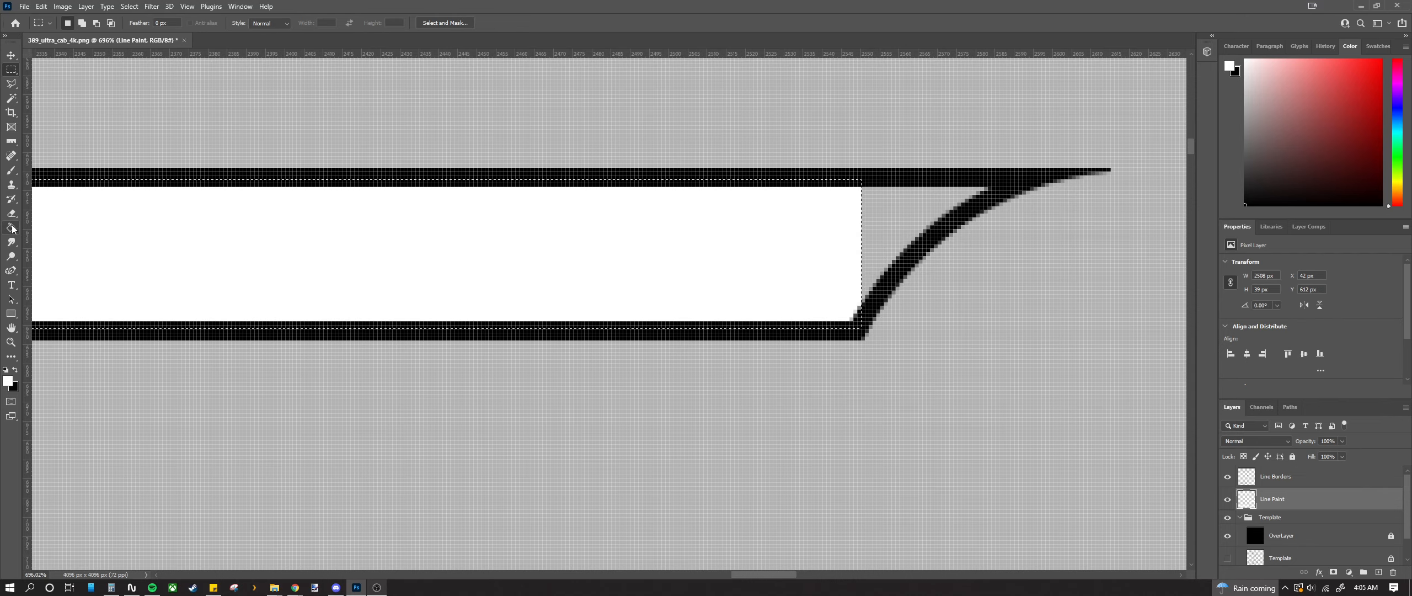
Step: Nudge and clear the selection, then brush white into the stripe's curved tip
key("b")
scroll(1015, 234, "up", 3)
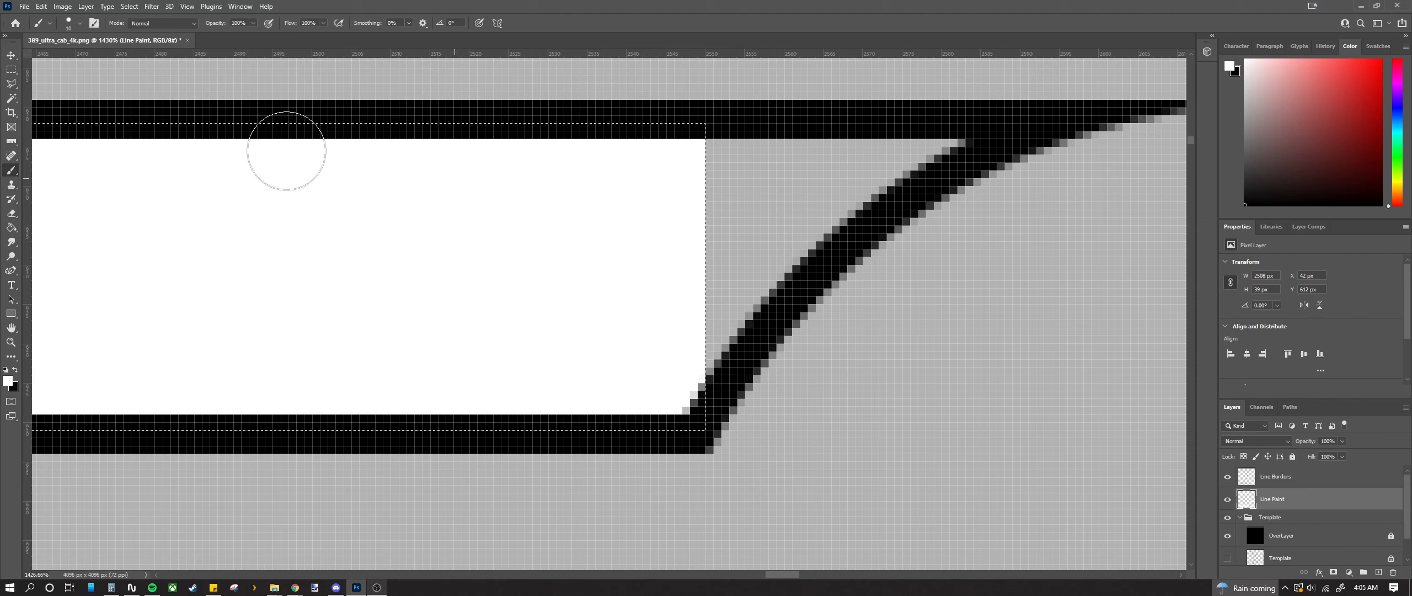
left_click(11, 70)
key("Up")
left_click(11, 170)
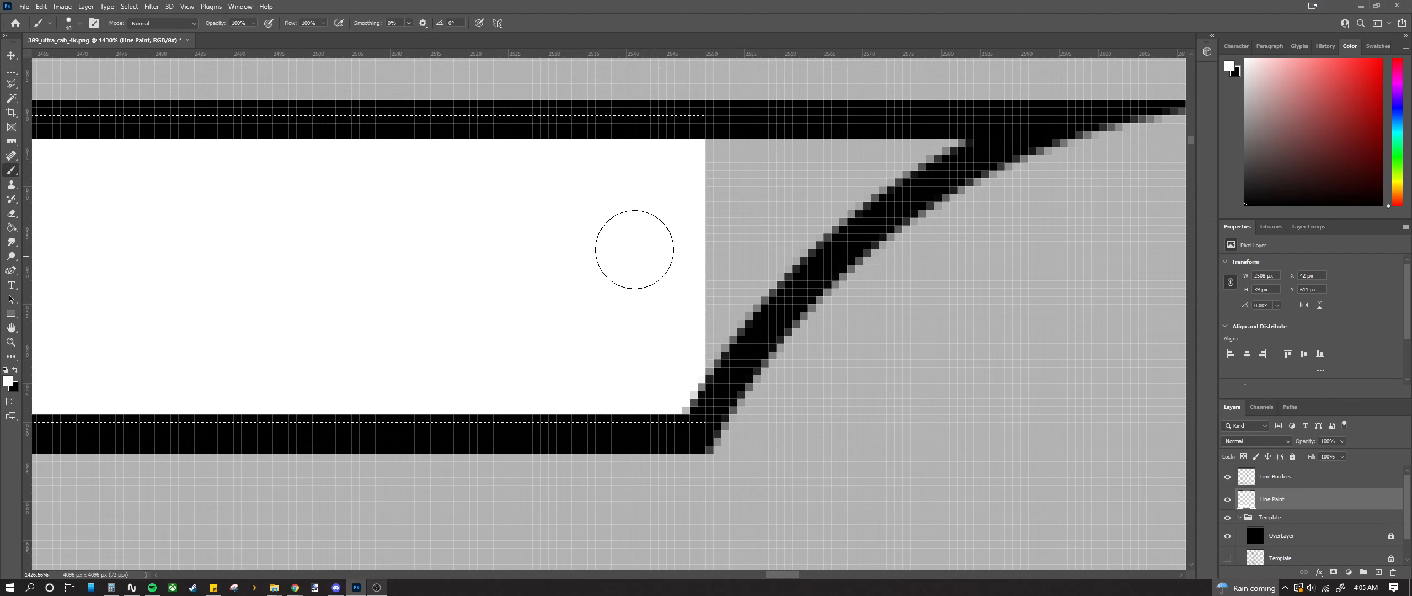
left_click(12, 70)
key("Right")
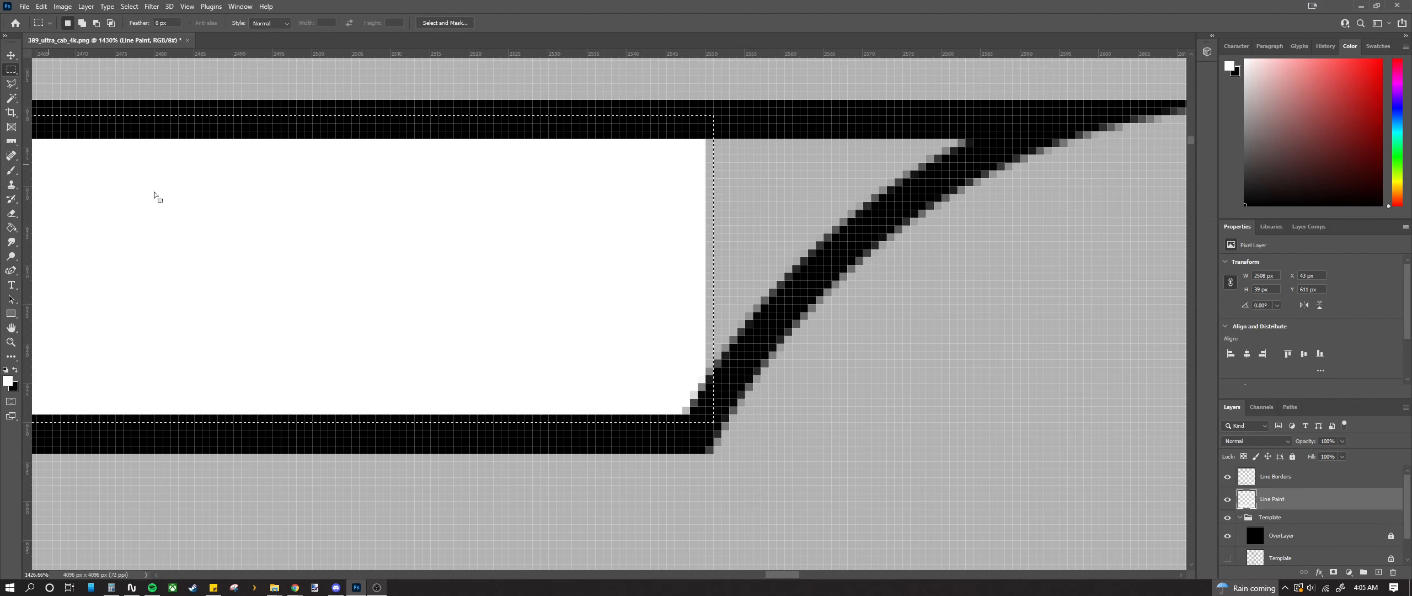
left_click(327, 245)
key("b")
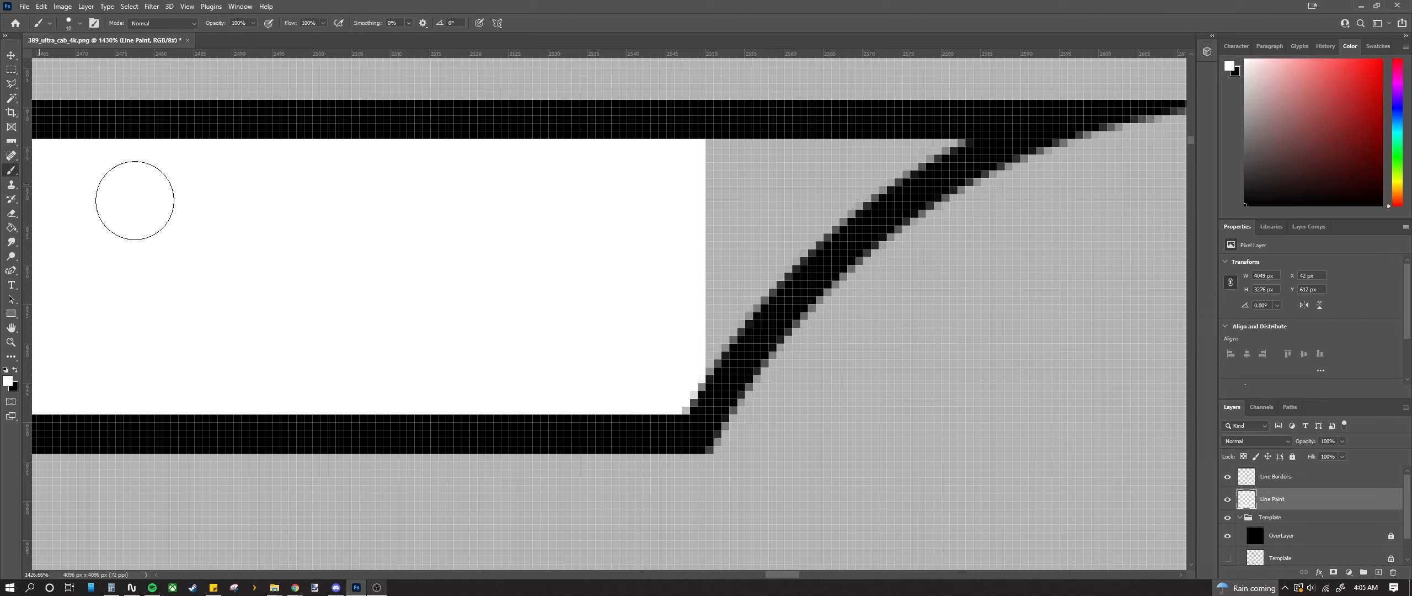
mouse_move(934, 155)
left_mouse_down()
mouse_move(683, 169)
mouse_move(854, 176)
mouse_move(791, 234)
mouse_move(703, 362)
mouse_move(759, 197)
mouse_move(737, 230)
left_mouse_up()
Step: Paint white down the notch's inner edge
scroll(737, 230, "down", 3)
scroll(734, 235, "down", 11)
scroll(652, 293, "up", 11)
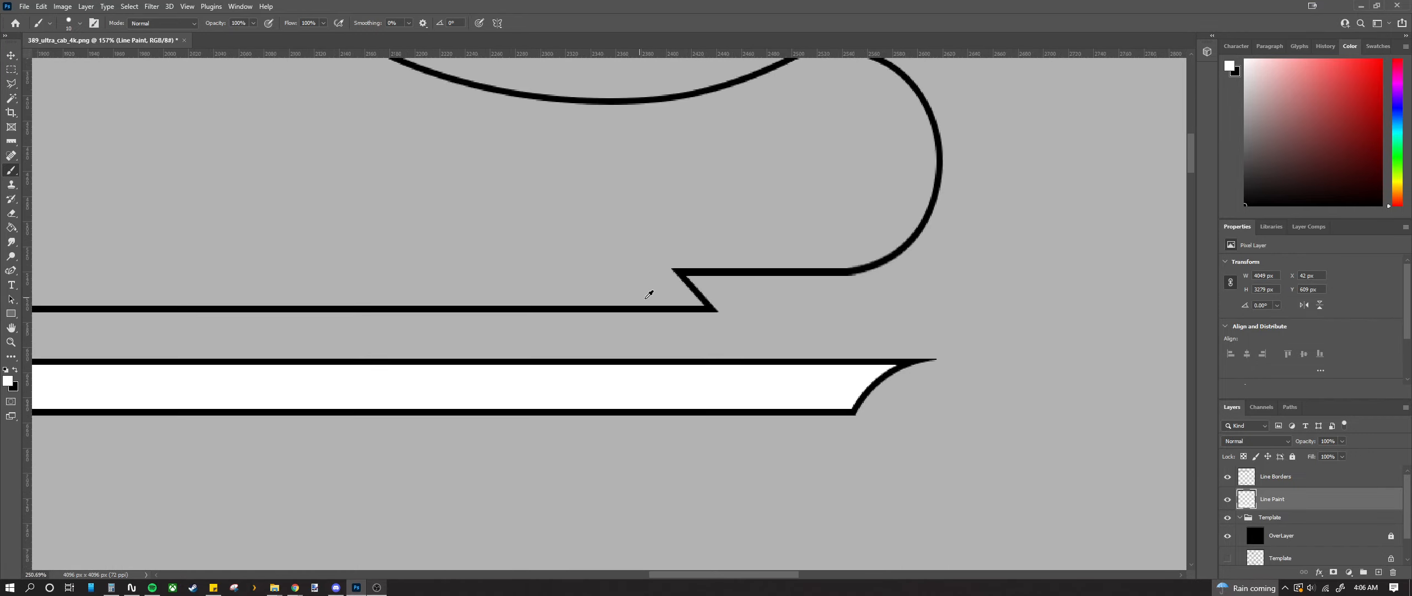
scroll(705, 307, "up", 2)
mouse_move(684, 186)
left_mouse_down()
mouse_move(679, 311)
mouse_move(800, 315)
left_mouse_up()
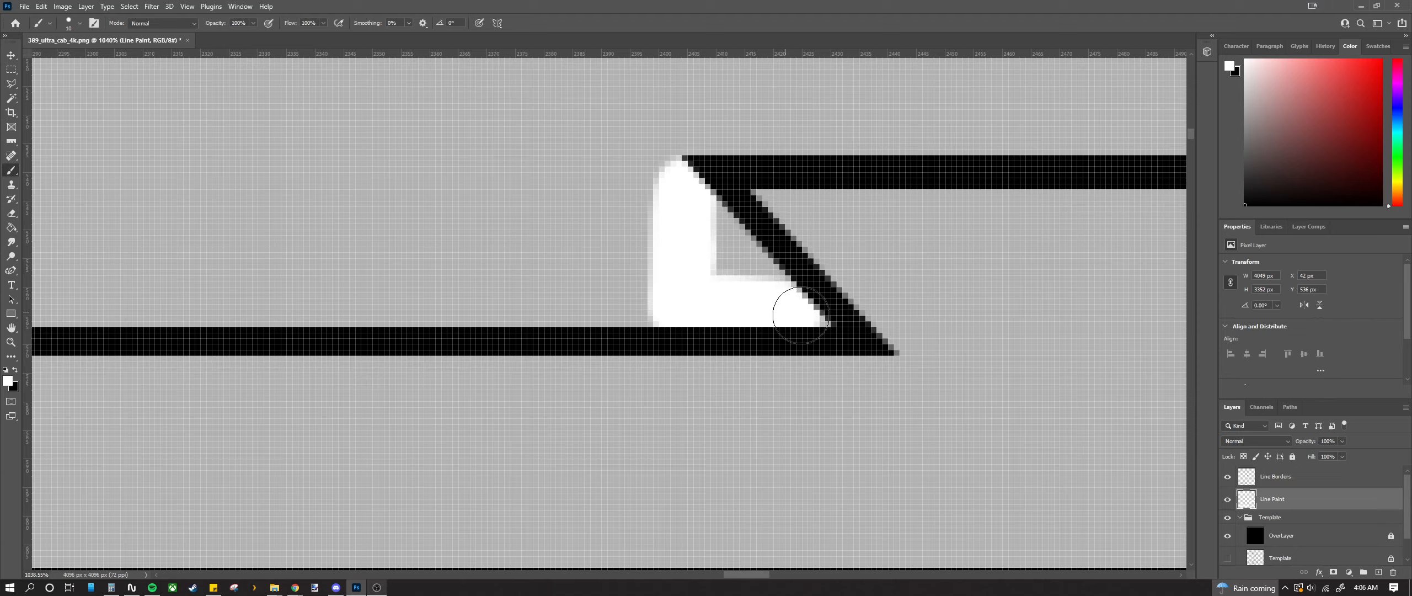
mouse_move(734, 241)
left_mouse_down()
mouse_move(720, 265)
mouse_move(733, 280)
left_mouse_up()
scroll(729, 266, "down", 11)
scroll(595, 180, "up", 2)
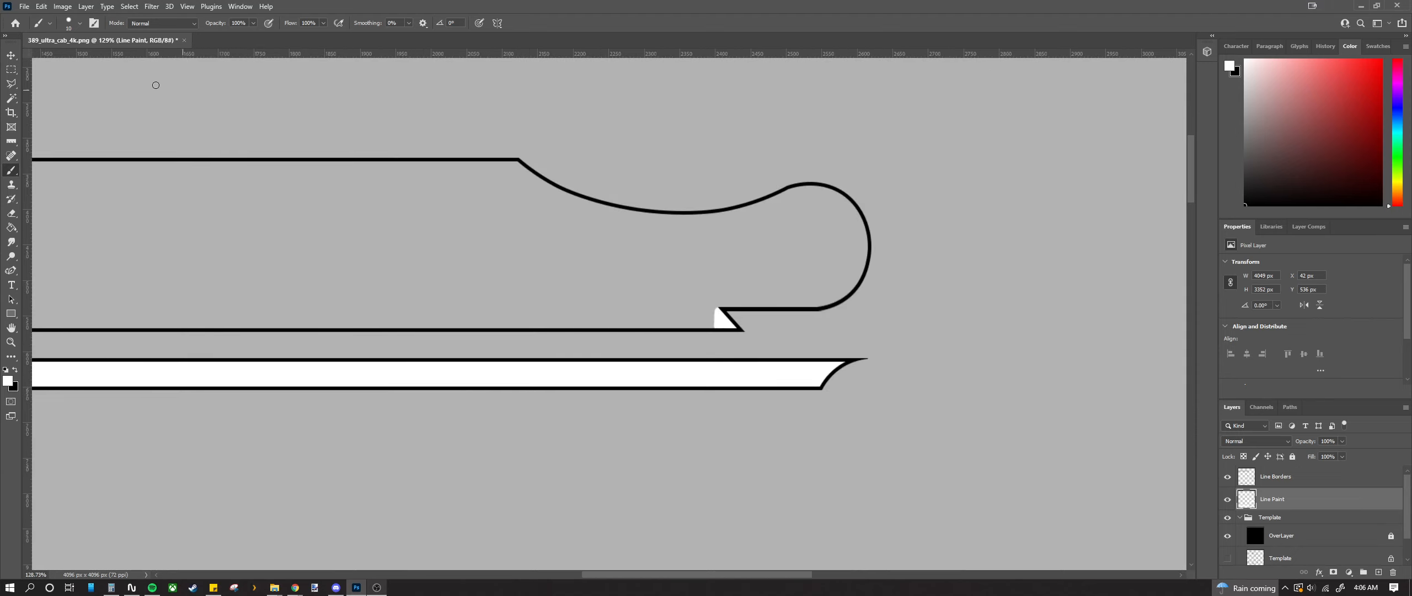
Step: Select the wide shape's interior up to its curve and fill it white
left_click(10, 72)
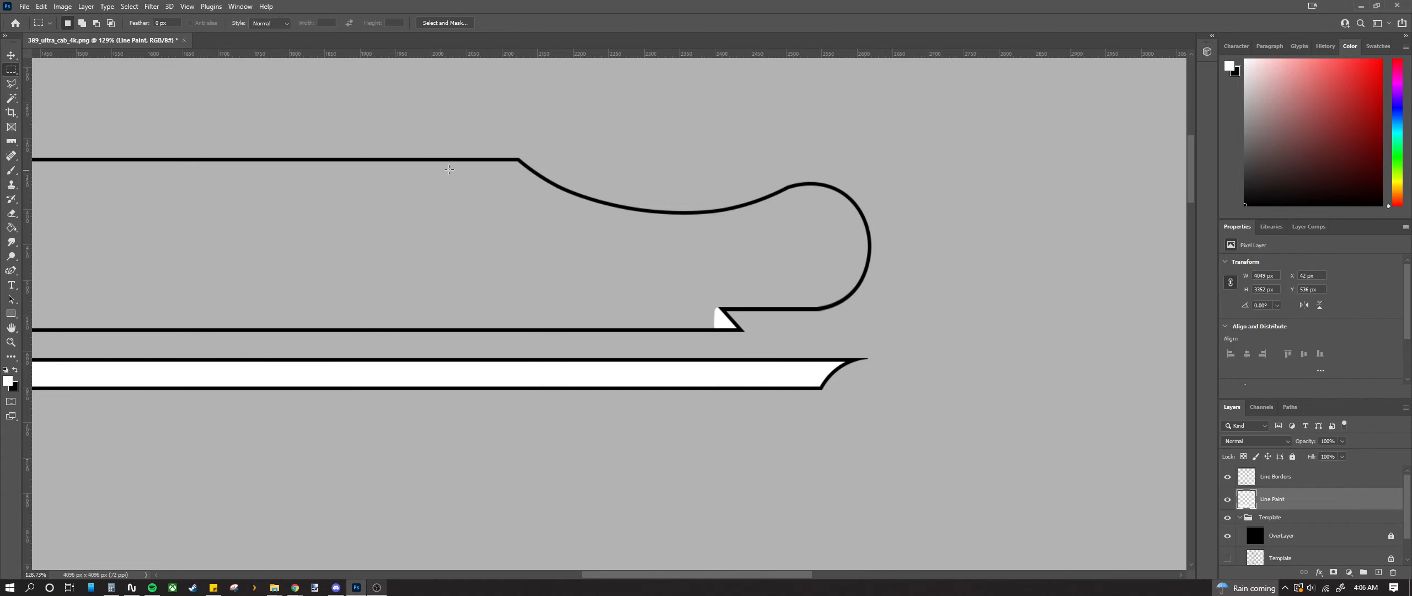
scroll(449, 170, "up", 8)
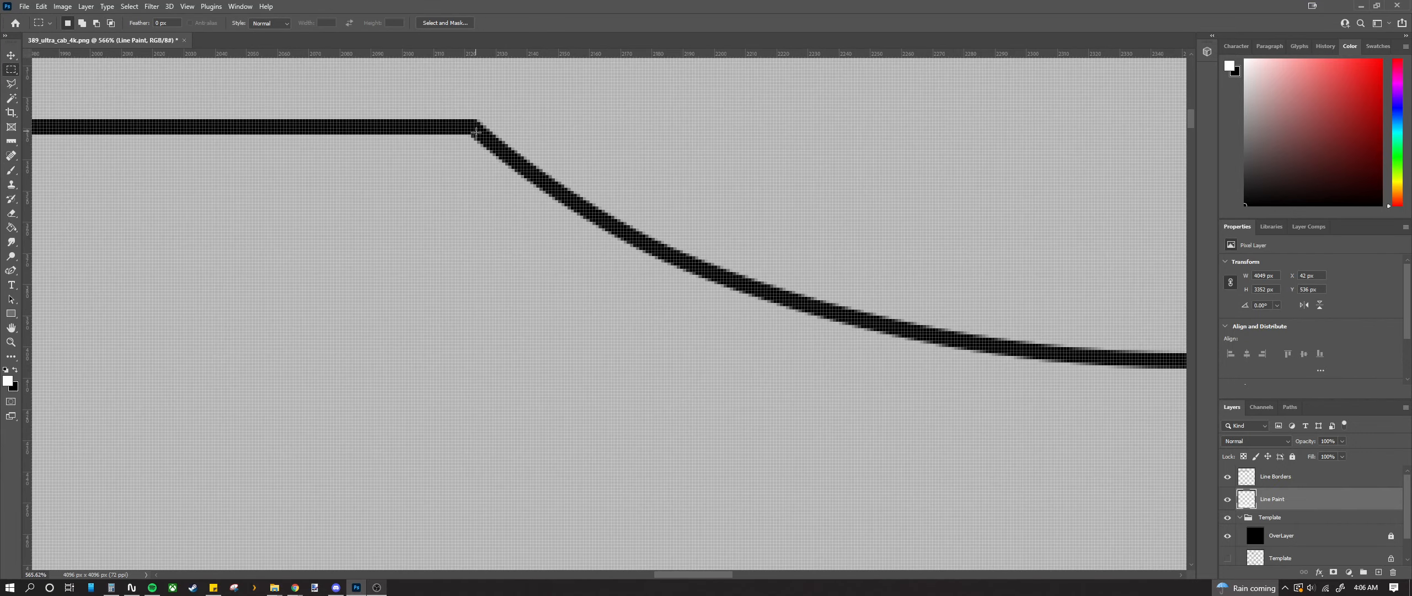
left_click_drag(476, 132, 548, 468)
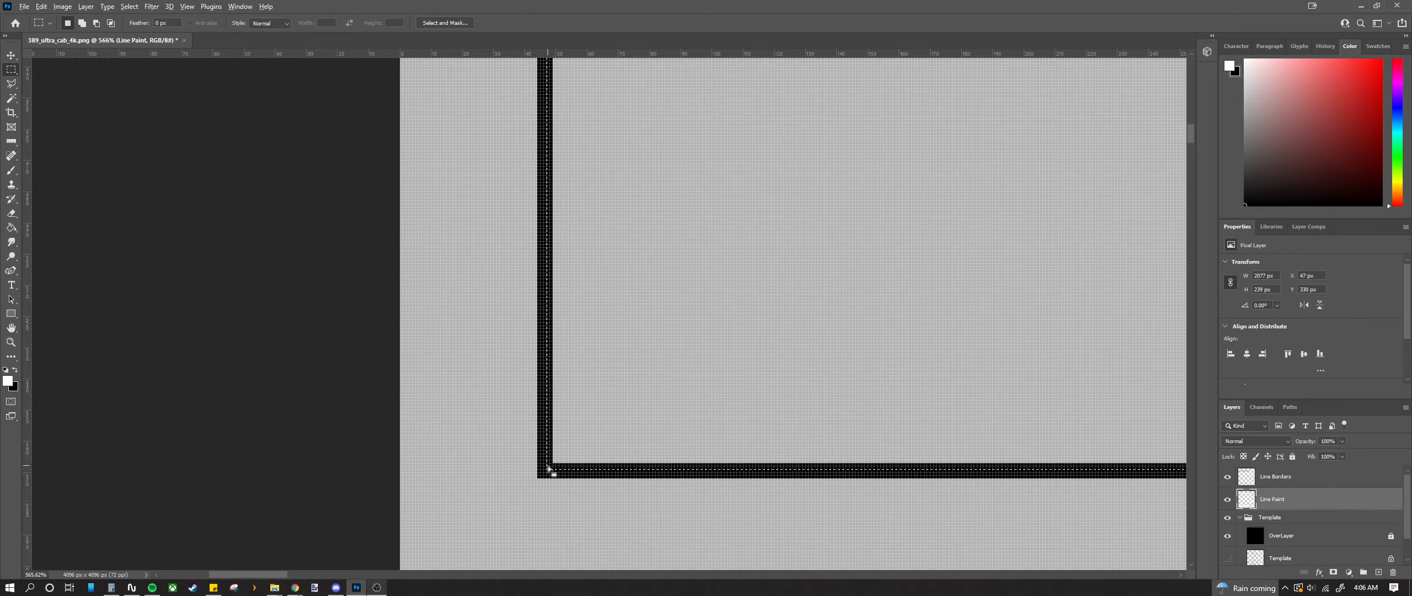
key("alt+BackSpace")
scroll(546, 467, "down", 10)
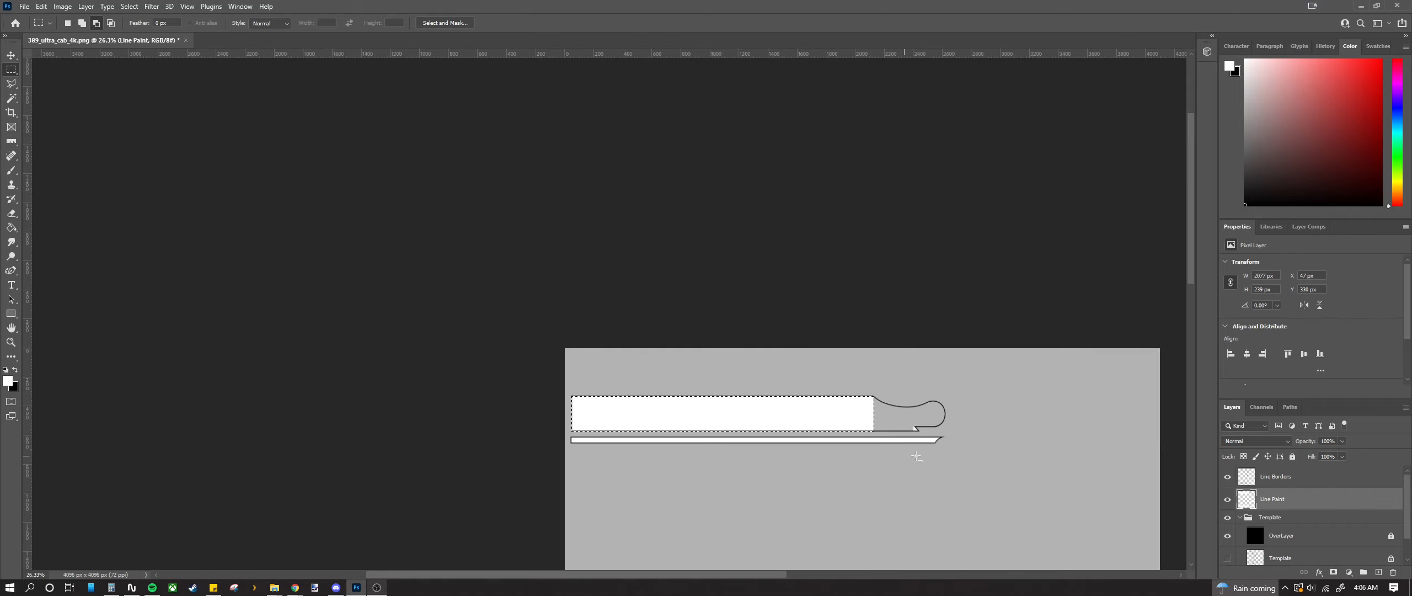
scroll(916, 455, "up", 6)
key("ctrl+d")
Step: Fill the two remaining grey blocks inside the stripe's end with white
scroll(747, 355, "down", 2)
scroll(774, 347, "left", 1)
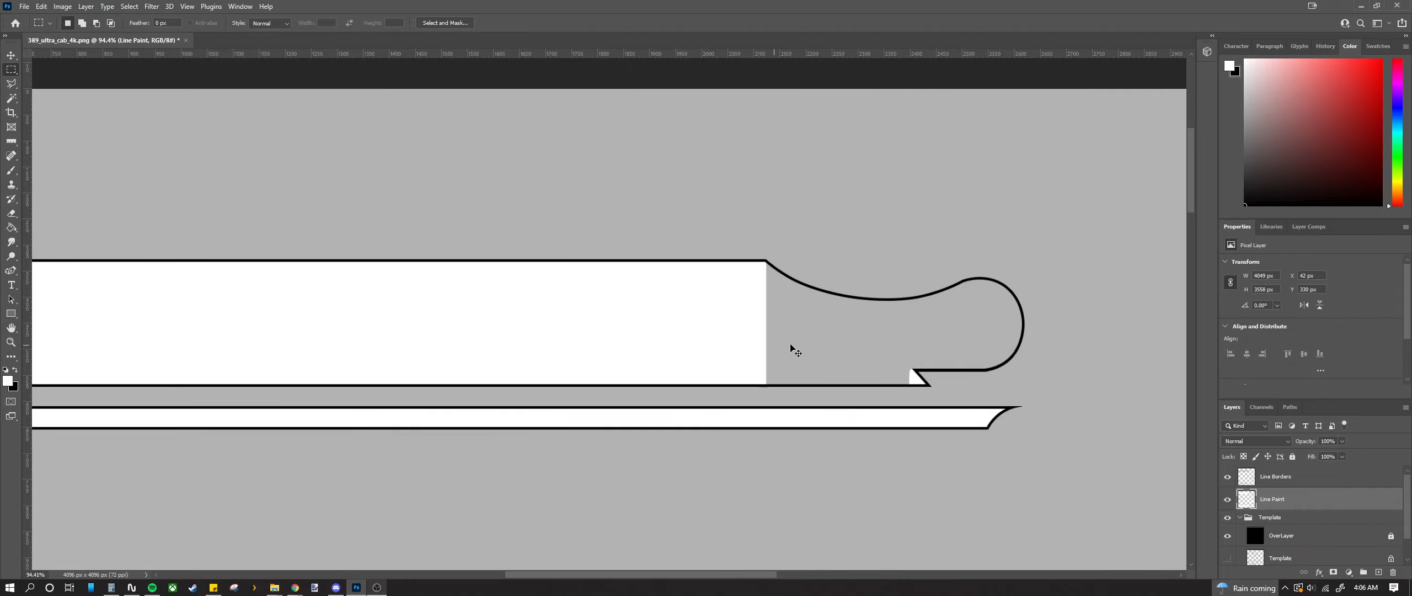
scroll(793, 347, "right", 3)
scroll(783, 375, "up", 4)
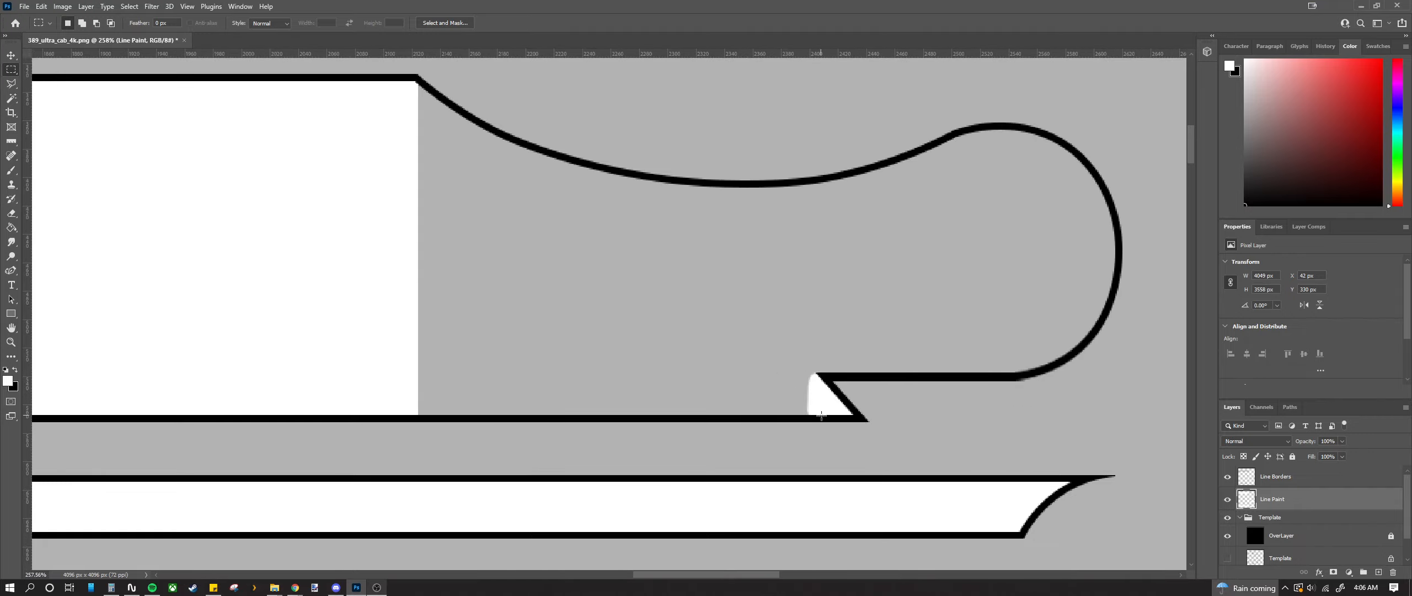
left_click_drag(821, 417, 352, 186)
key("alt+BackSpace")
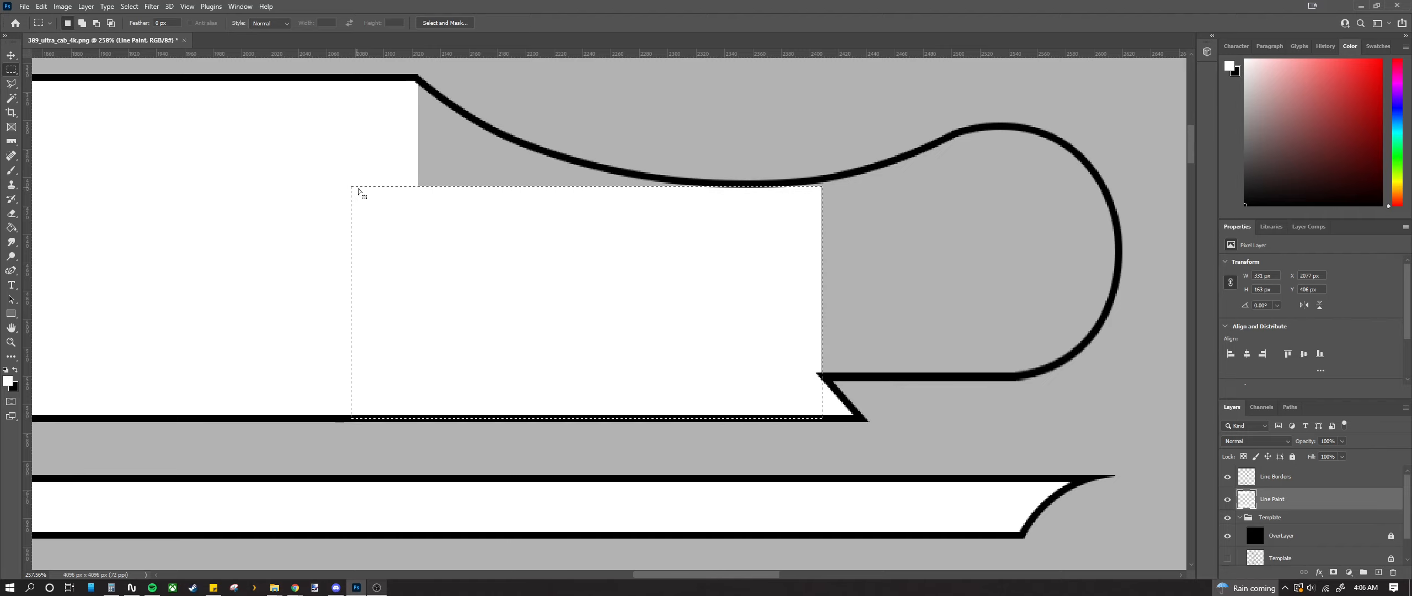
left_click_drag(1018, 373, 793, 184)
key("alt+BackSpace")
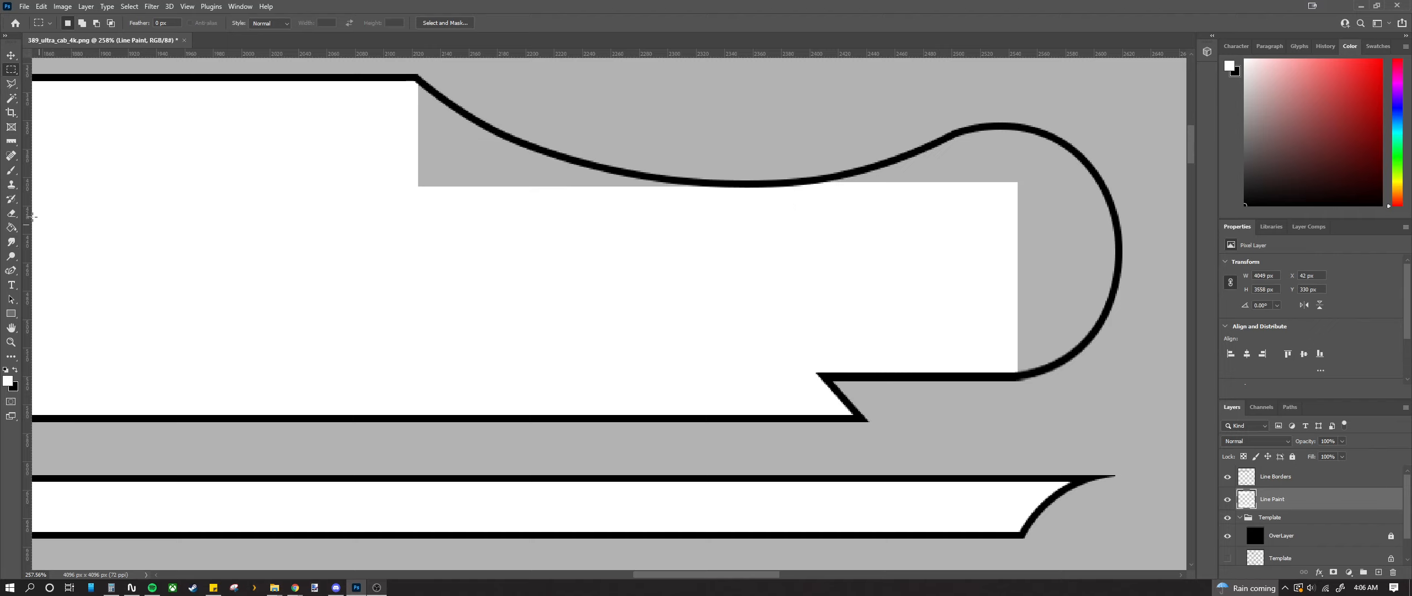
key("ctrl+d")
left_click(11, 170)
scroll(499, 144, "up", 4)
scroll(428, 191, "up", 2)
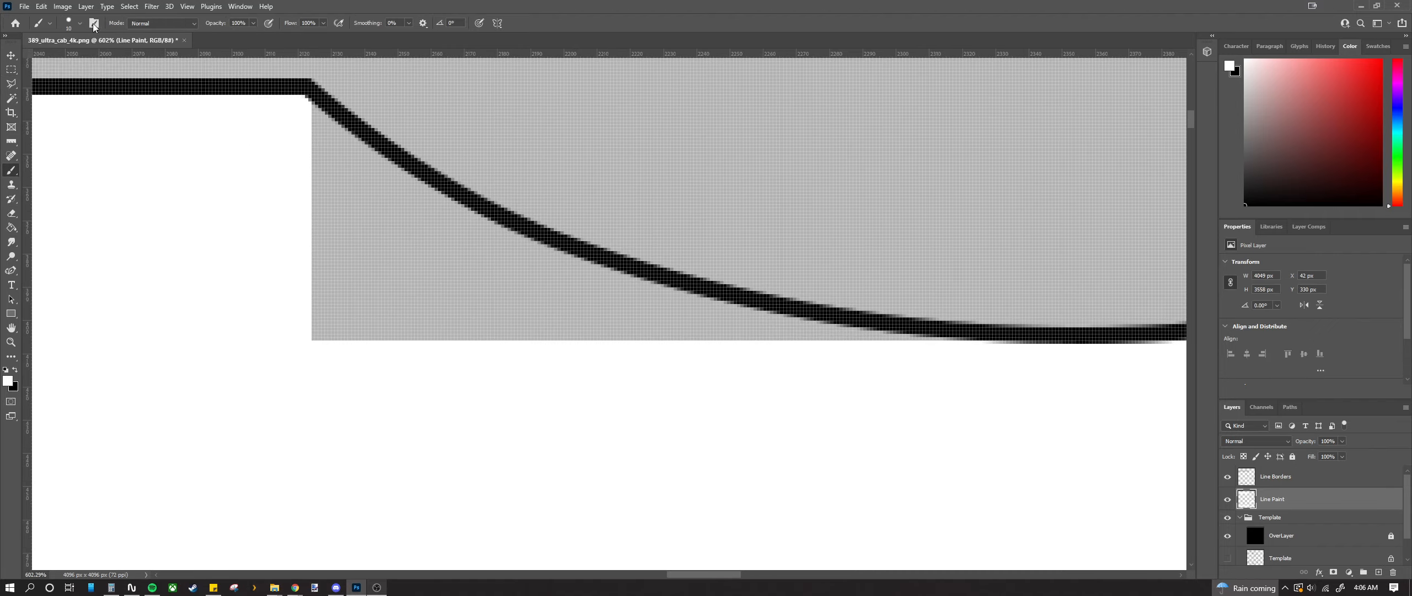
Step: With a 50 px brush, paint white over the grey below the diagonal line and upper curve
left_click(80, 24)
scroll(124, 48, "up", 3)
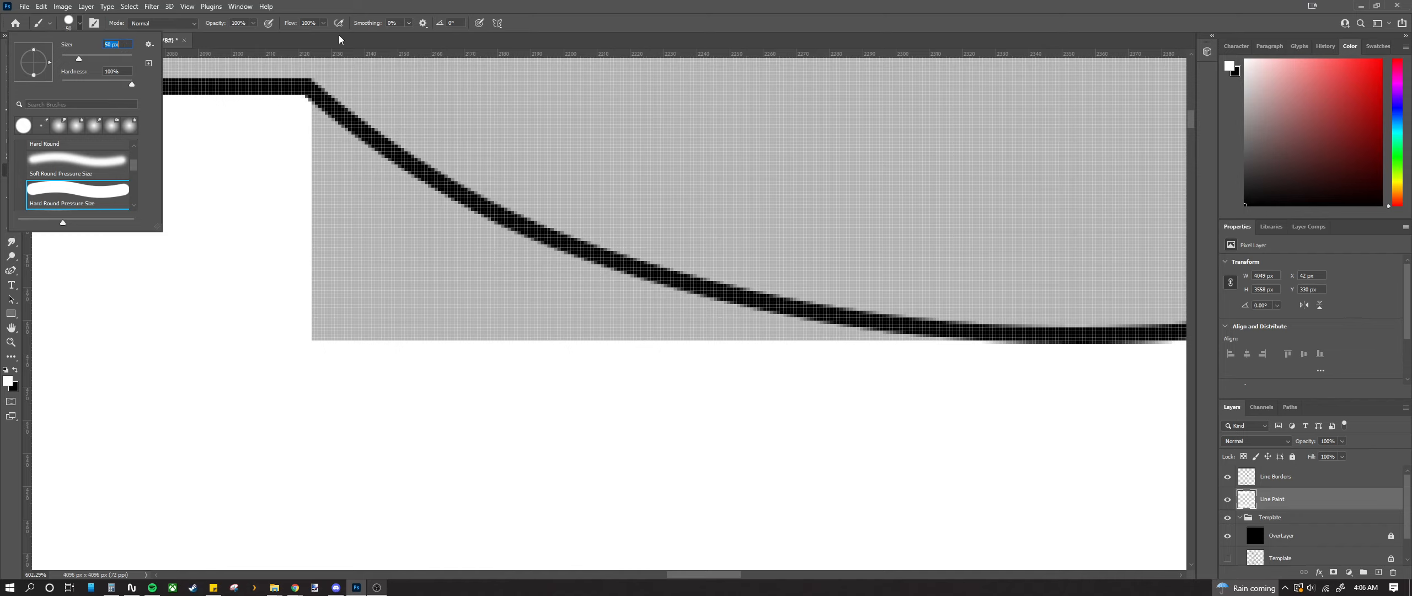
key("Return")
mouse_move(281, 175)
left_mouse_down()
mouse_move(328, 224)
mouse_move(423, 271)
mouse_move(490, 278)
mouse_move(543, 331)
mouse_move(865, 416)
mouse_move(1015, 429)
mouse_move(835, 410)
mouse_move(299, 305)
left_mouse_up()
scroll(447, 340, "down", 6)
scroll(733, 371, "up", 4)
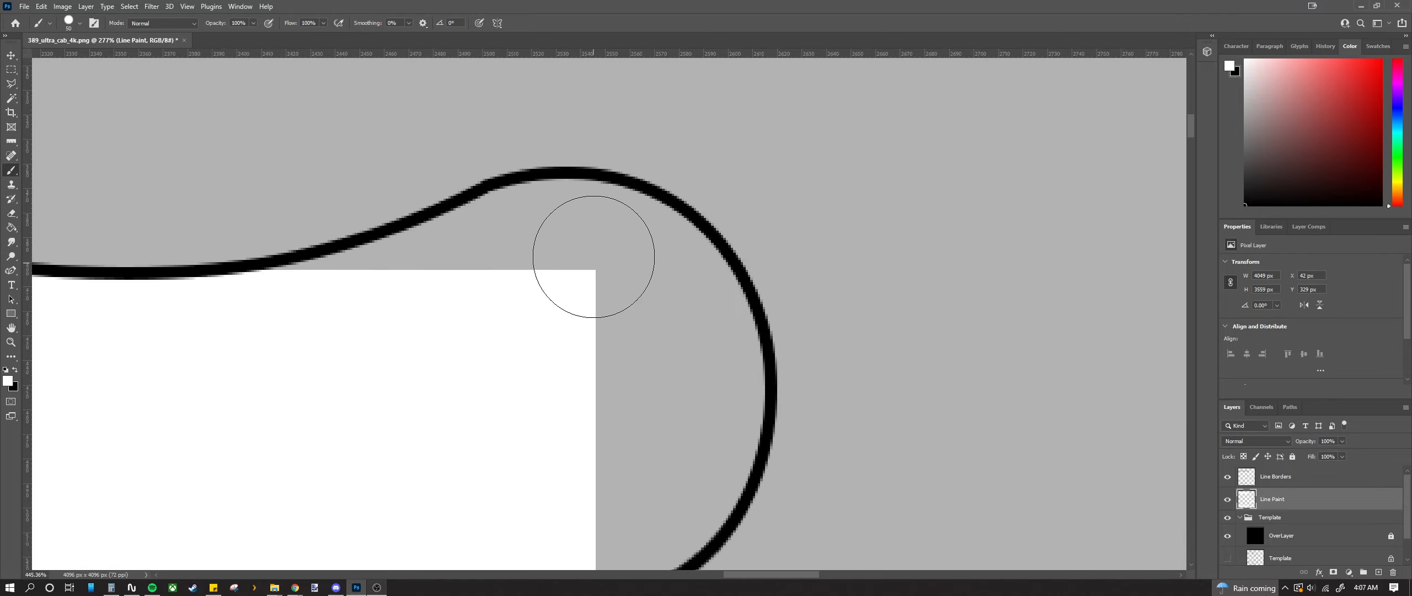
mouse_move(599, 246)
left_mouse_down()
mouse_move(489, 252)
mouse_move(268, 326)
left_mouse_up()
scroll(599, 306, "down", 3)
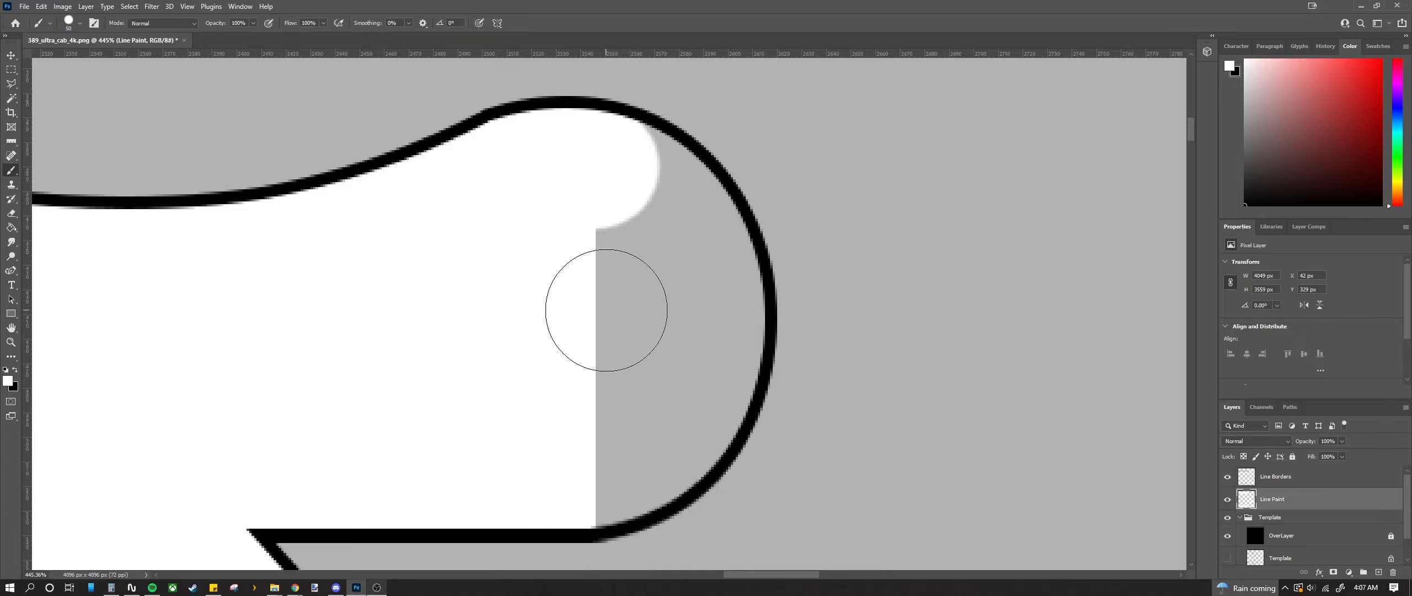
mouse_move(618, 186)
left_mouse_down()
mouse_move(670, 207)
mouse_move(705, 317)
left_mouse_up()
scroll(700, 312, "down", 4)
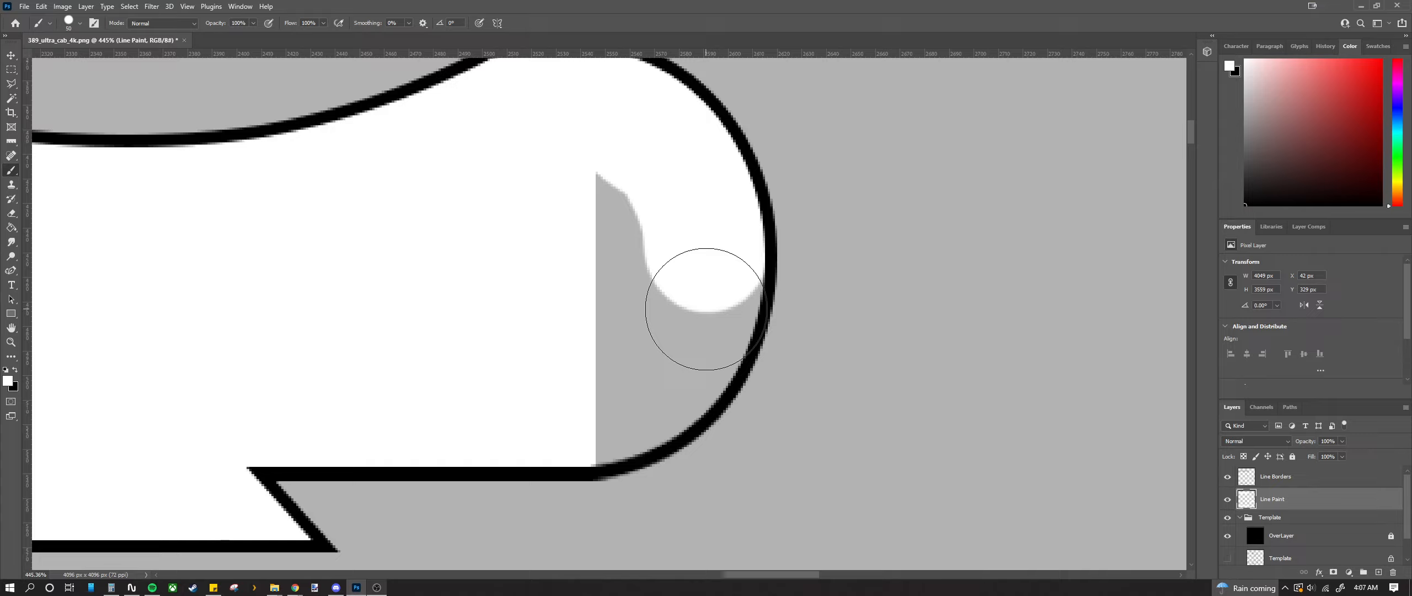
mouse_move(593, 356)
left_mouse_down()
mouse_move(590, 370)
mouse_move(624, 366)
mouse_move(694, 303)
mouse_move(705, 243)
mouse_move(649, 164)
mouse_move(621, 299)
left_mouse_up()
scroll(634, 287, "down", 10)
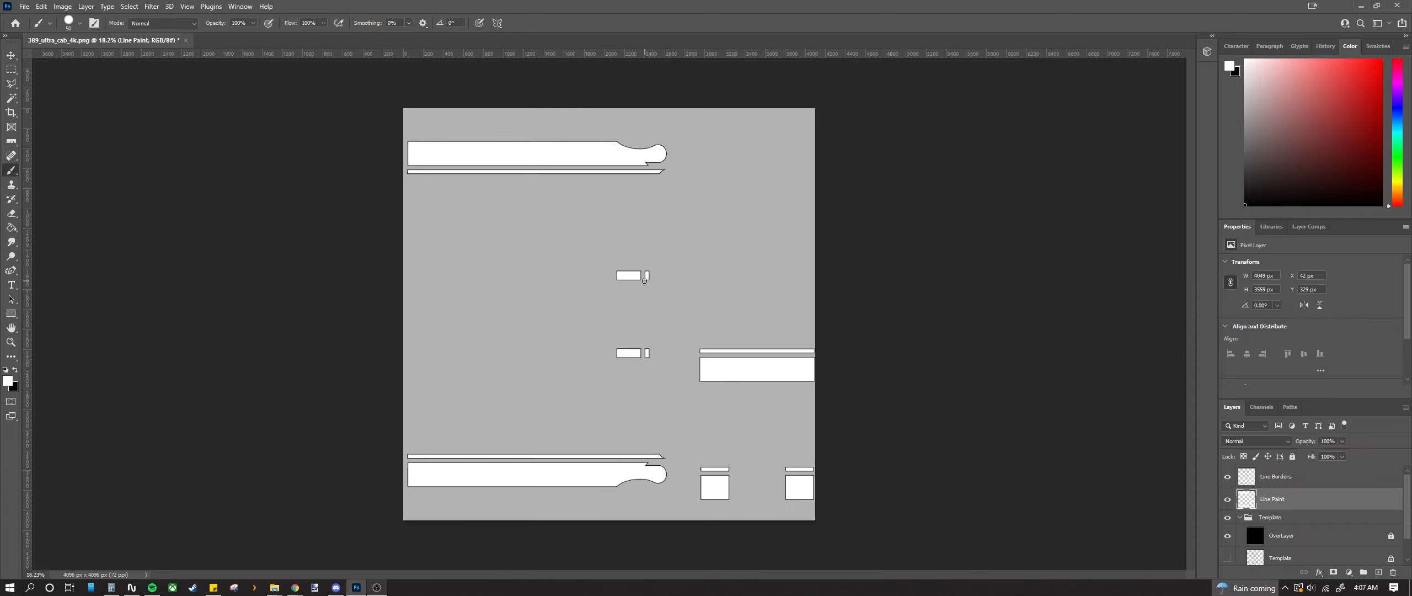
scroll(644, 281, "up", 1)
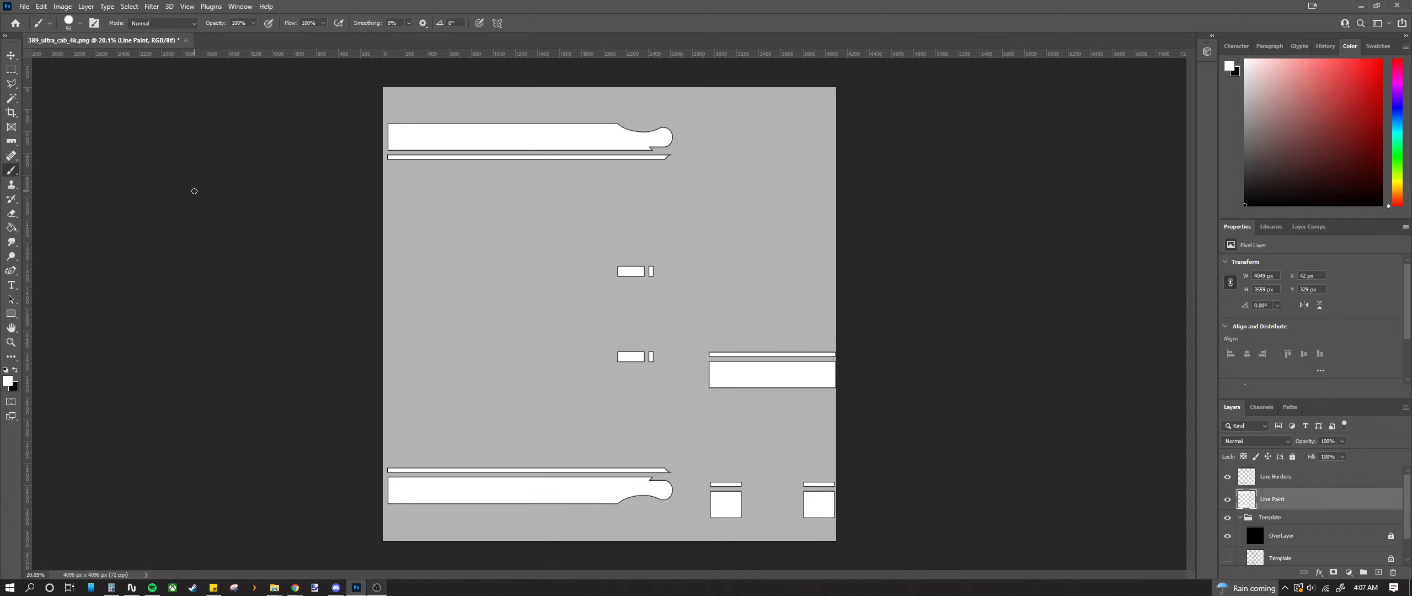
Step: Switch away from Photoshop and zoom the truck photo onto its door lettering
key("alt+Tab")
left_click_drag(0, 76, 0, 27)
scroll(494, 320, "up", 3)
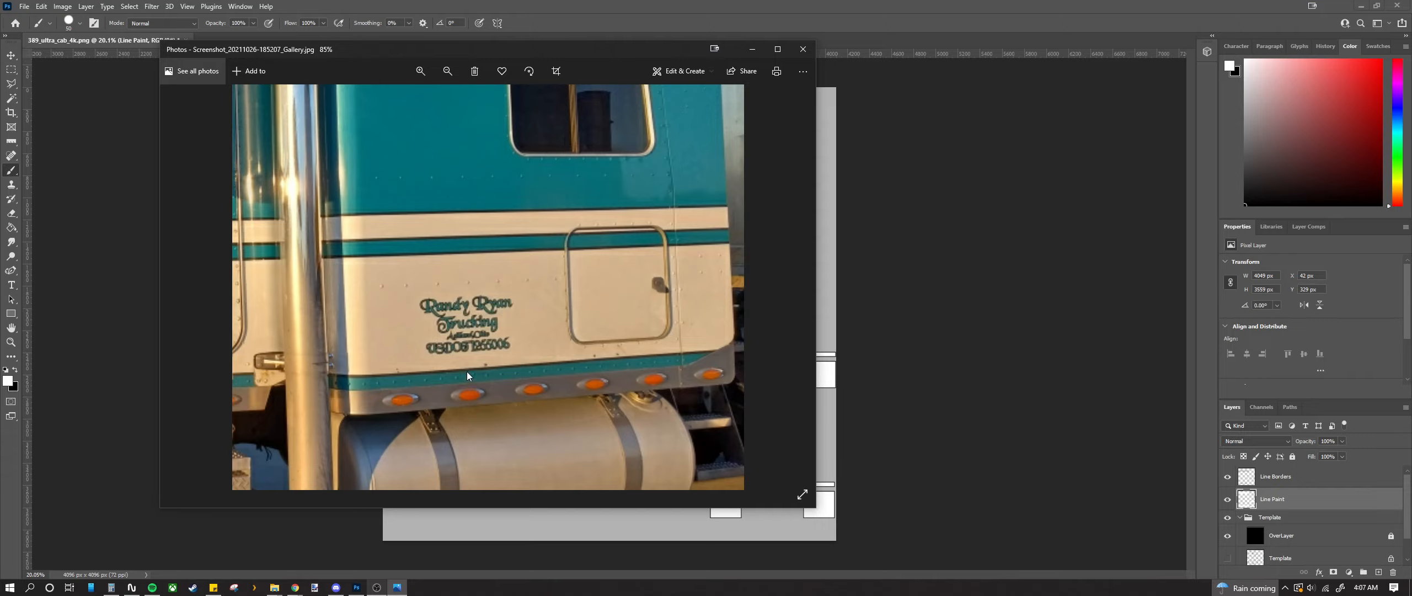
scroll(475, 333, "up", 5)
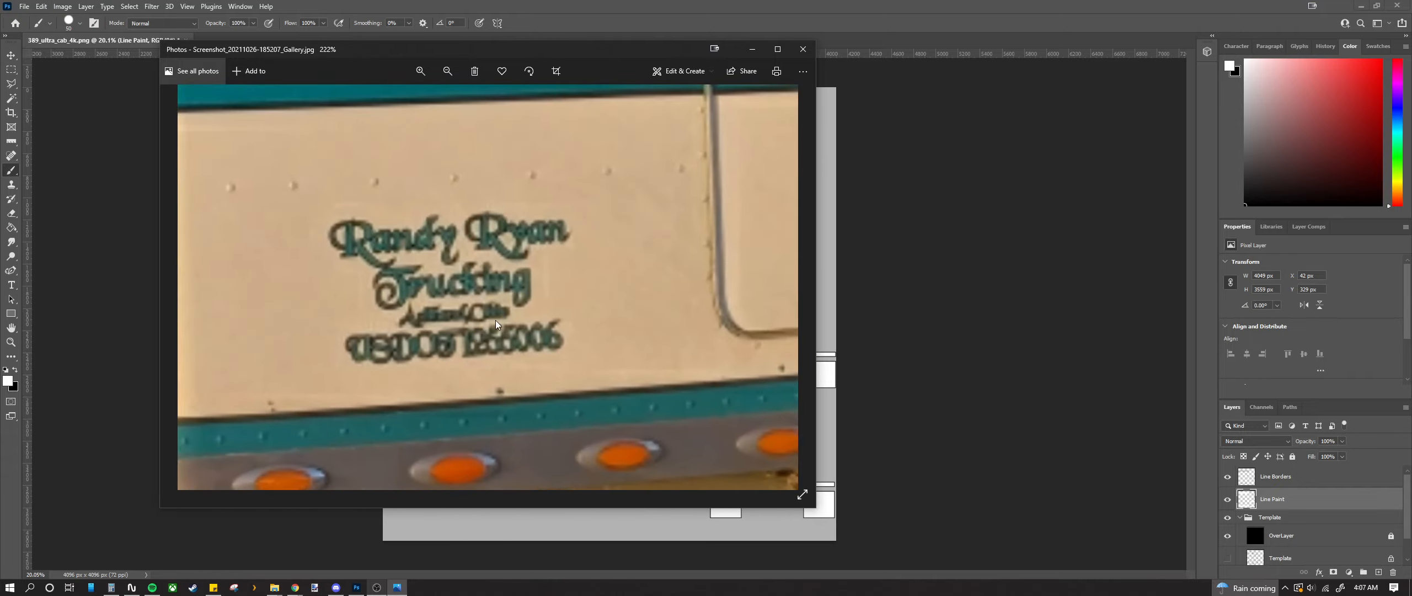
scroll(499, 315, "down", 5)
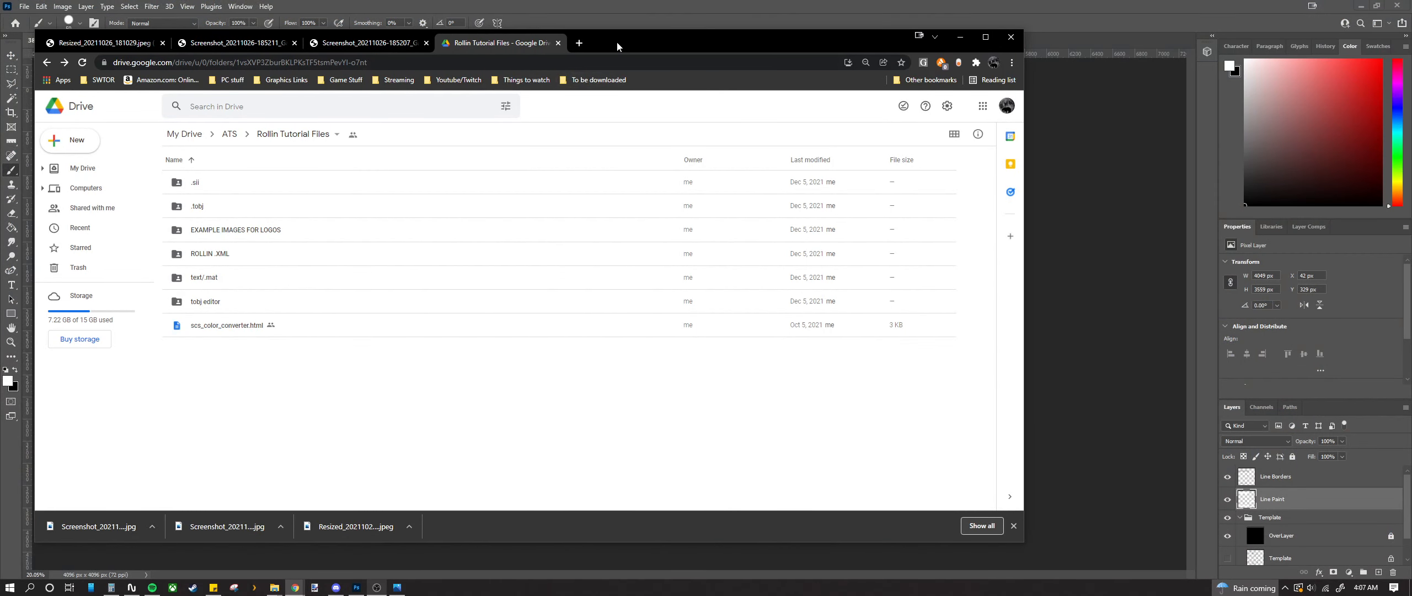
Step: Google the trucking company named on the door, in Ohio, and compare with the truck photo
left_click_drag(617, 42, 907, 48)
left_click(585, 269)
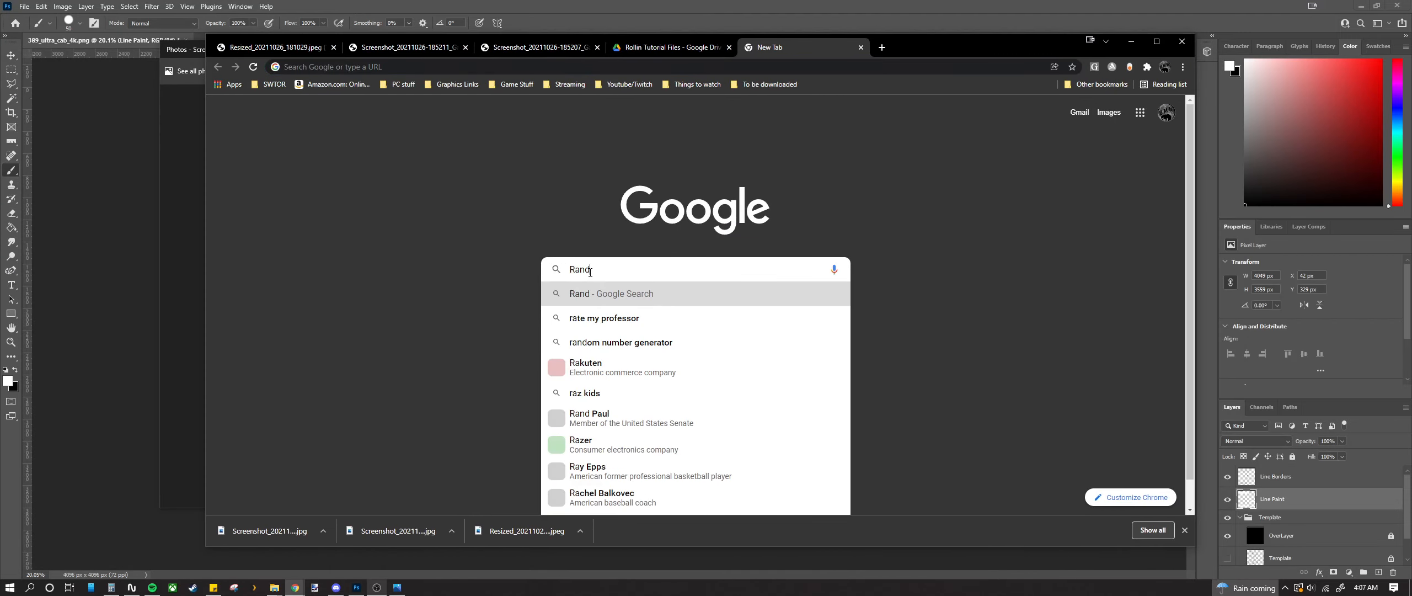
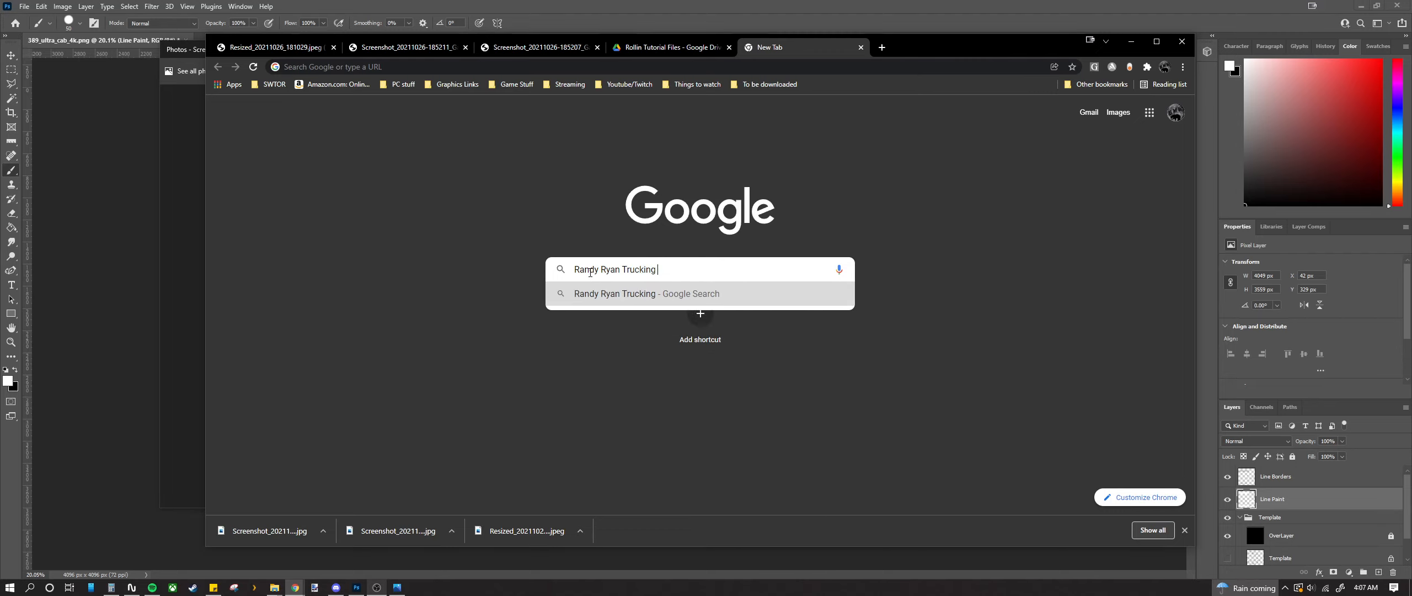
type(" ohip")
key("Return")
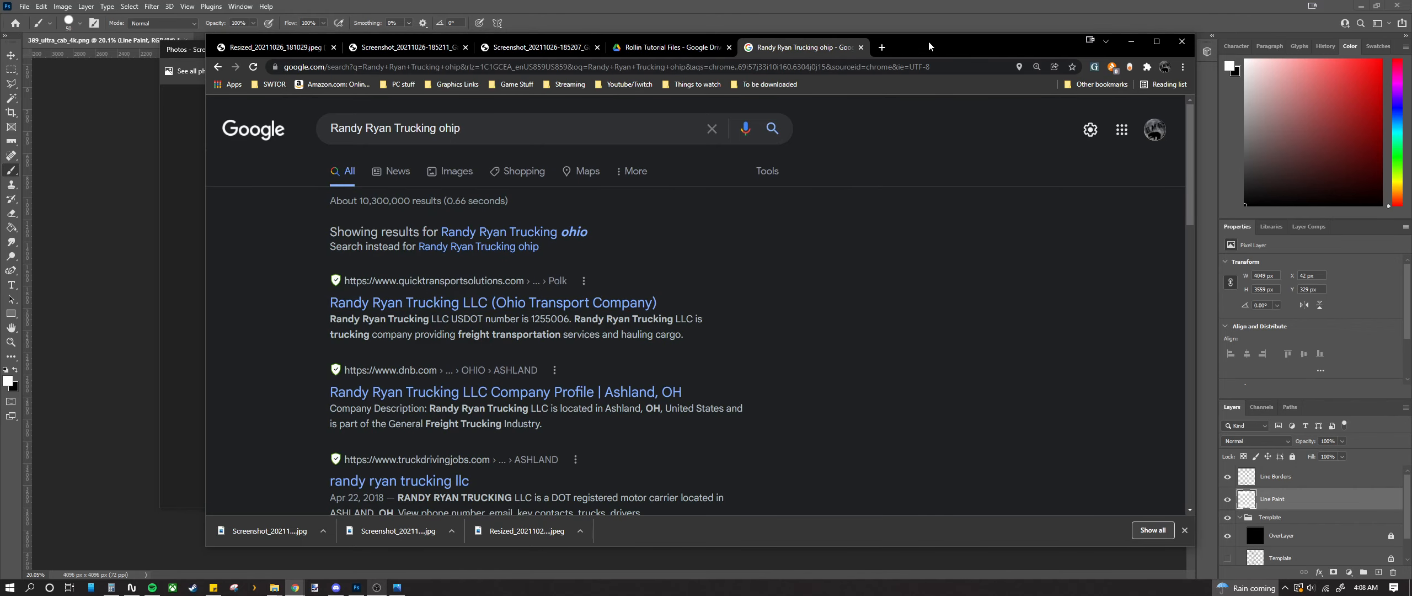
left_click_drag(929, 41, 733, 49)
Step: Open the quicktransportsolutions.com profile and read the Ohio firm's overview: 8 trucks, 8 drivers, produce and coal
left_click(309, 298)
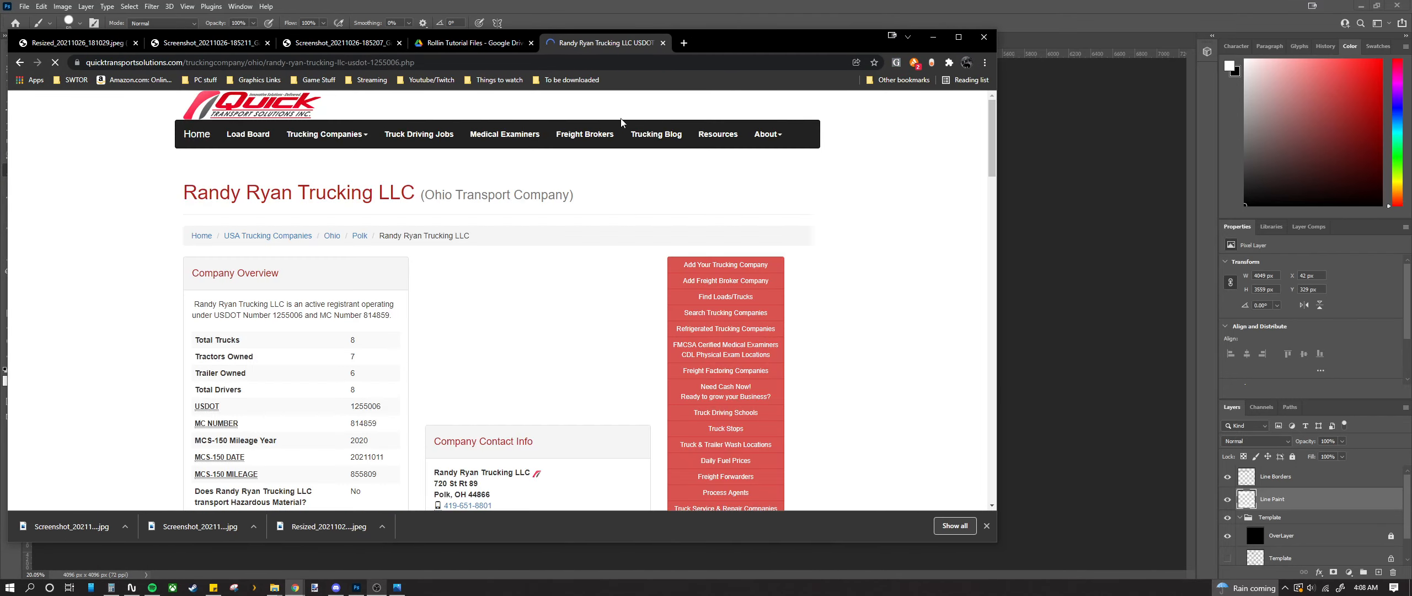
scroll(535, 216, "down", 2)
scroll(530, 210, "up", 1)
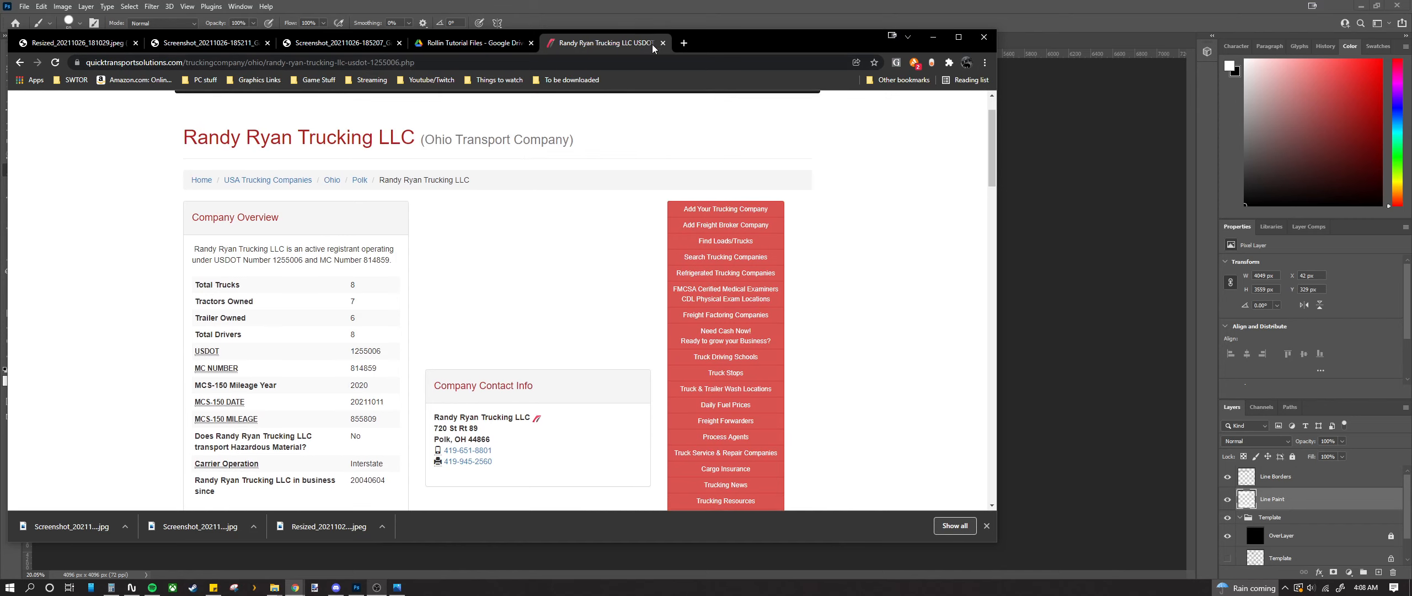
mouse_move(724, 45)
left_mouse_down()
mouse_move(777, 42)
mouse_move(0, 64)
mouse_move(248, 40)
mouse_move(749, 51)
left_mouse_up()
scroll(617, 283, "down", 1)
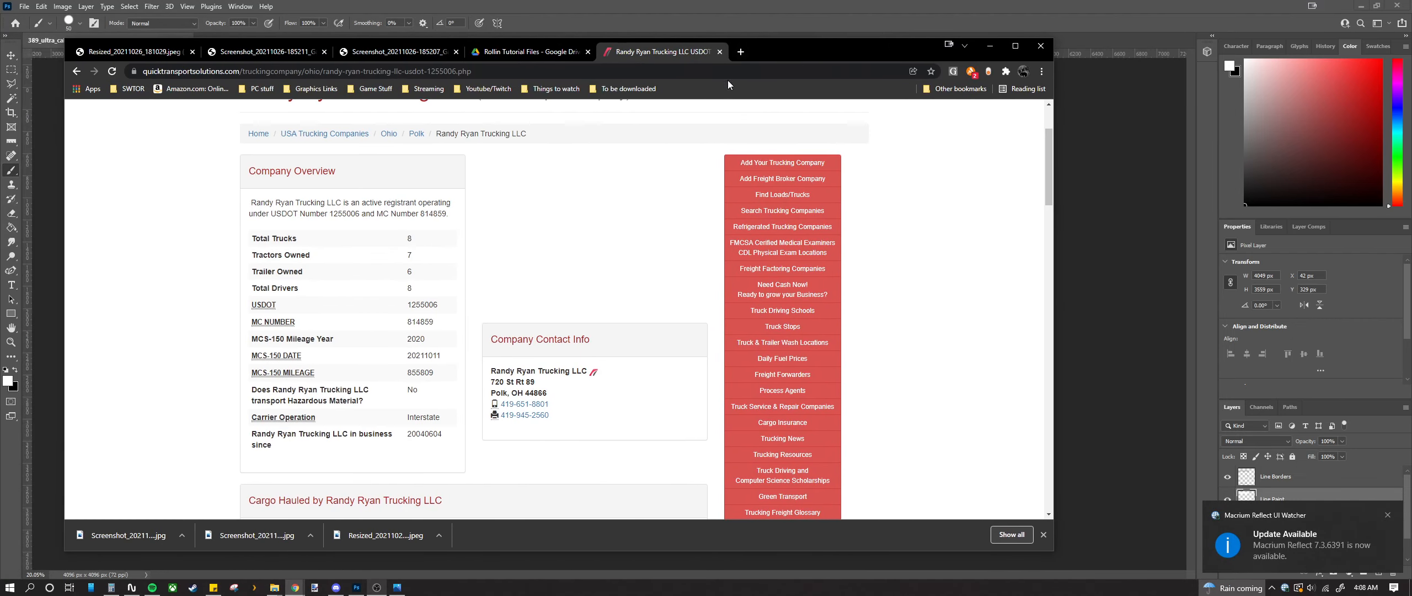
scroll(521, 362, "down", 1)
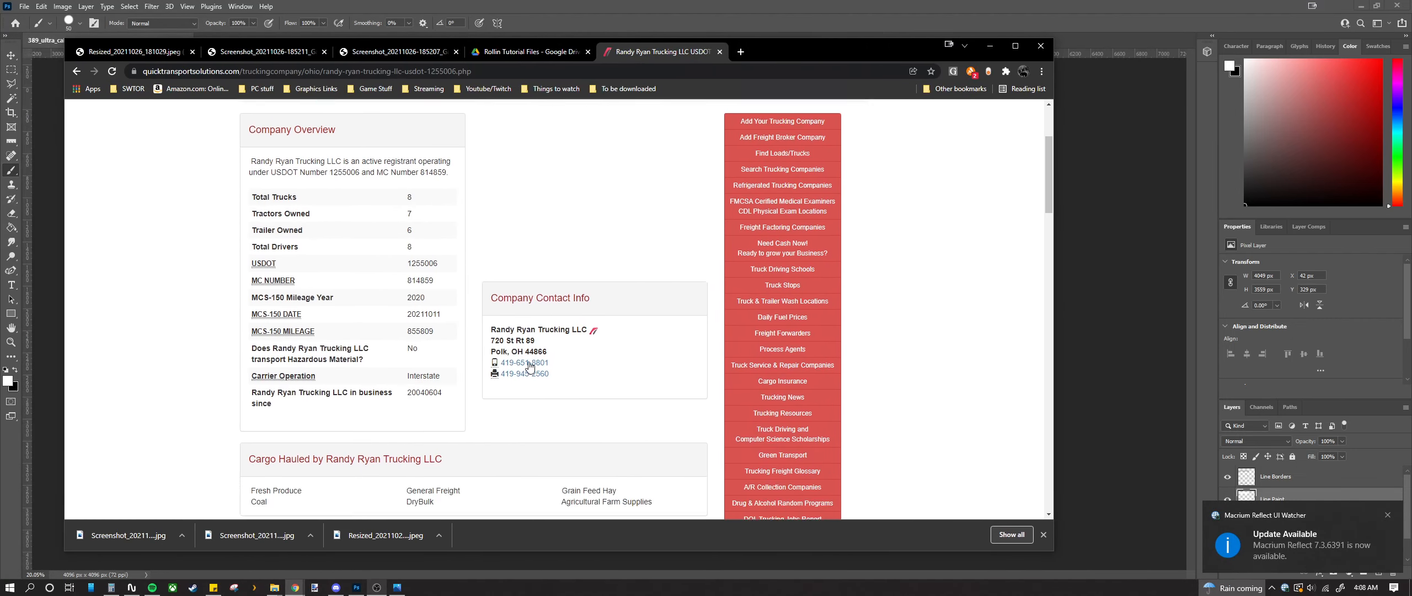
scroll(526, 363, "down", 2)
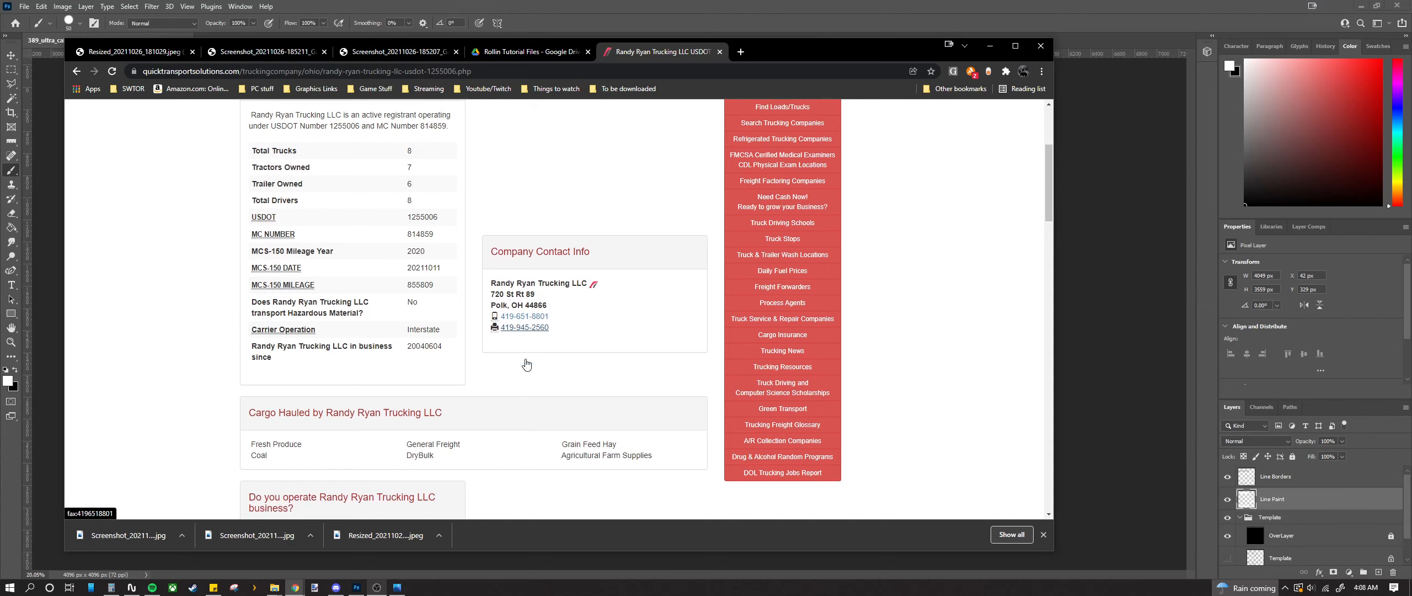
left_click_drag(739, 59, 770, 33)
scroll(336, 316, "down", 2)
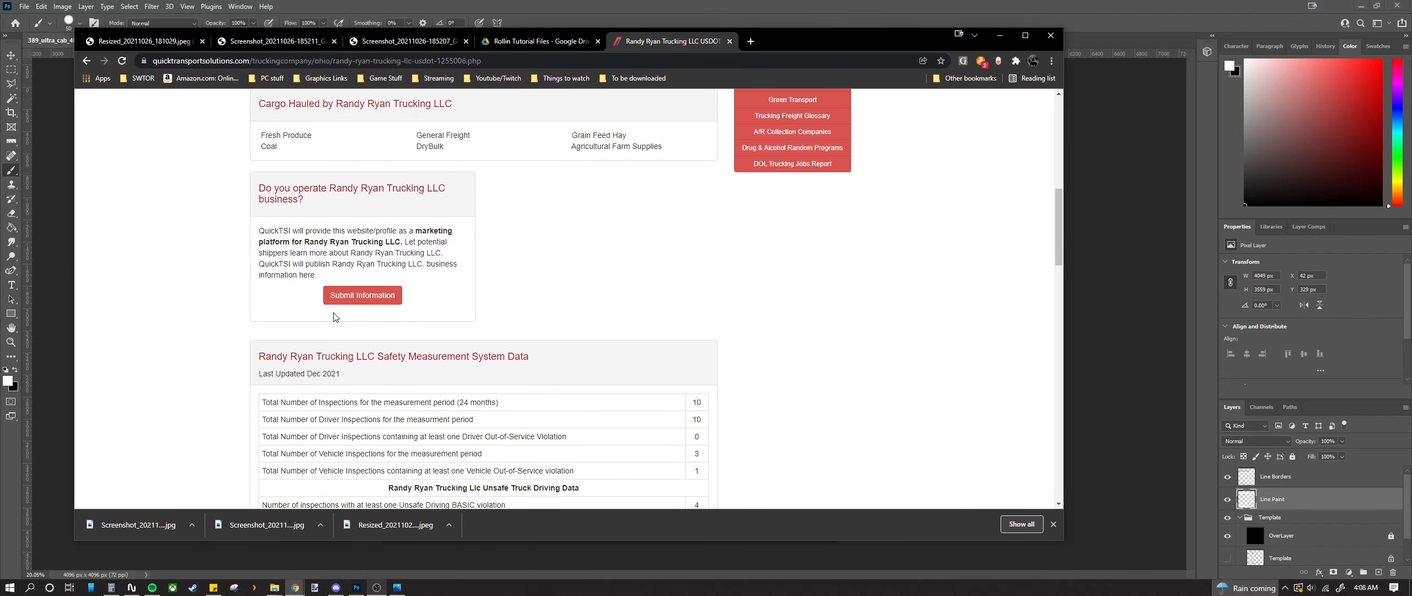
scroll(335, 315, "up", 8)
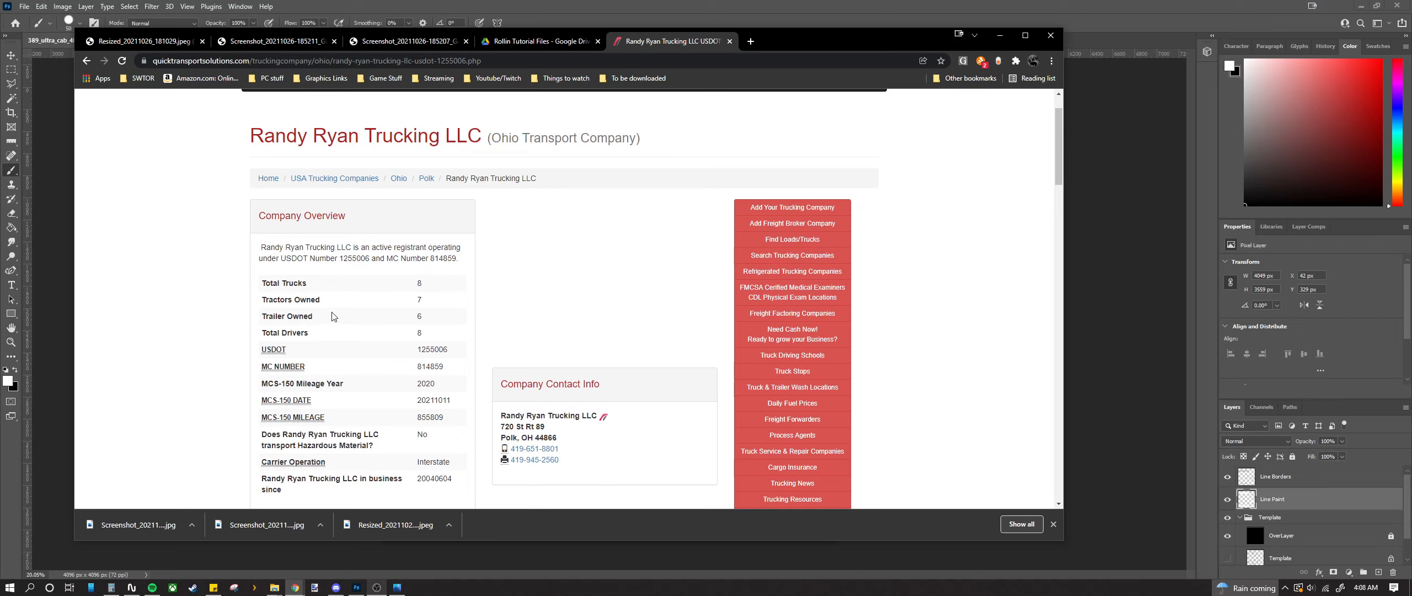
Step: Google 'ohio citys tjat start with a' in a new tab, then bring the truck door photo back in front
left_click(749, 41)
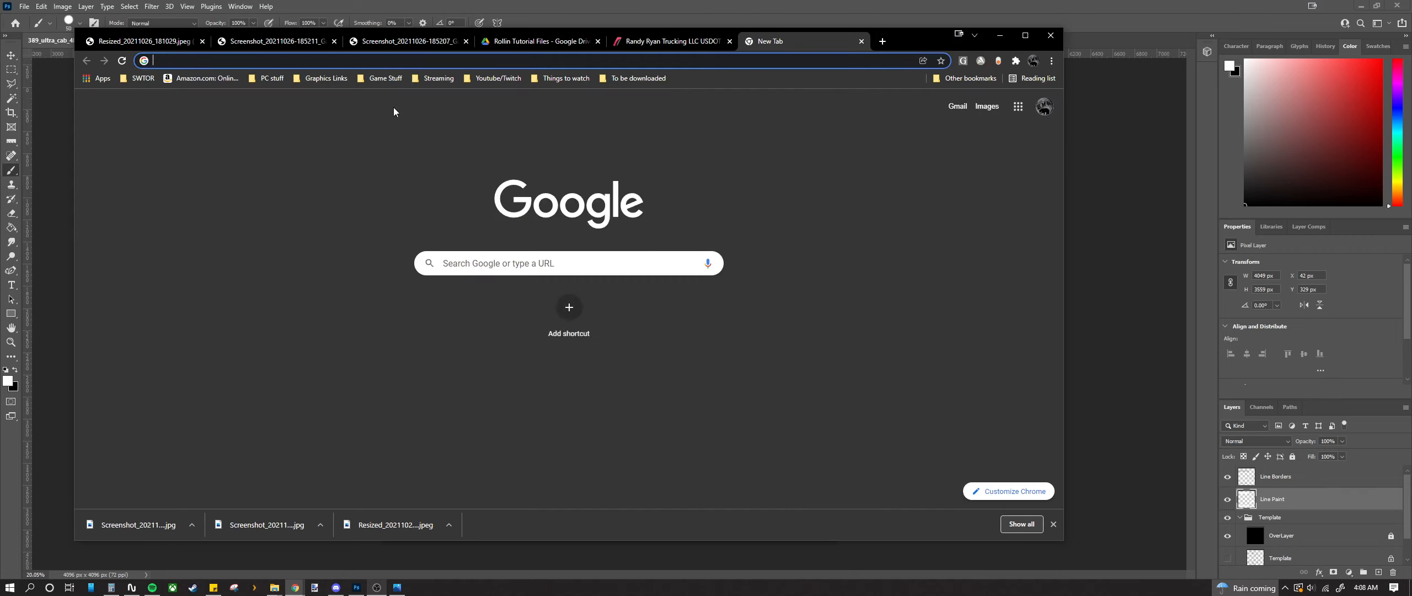
type("ohi")
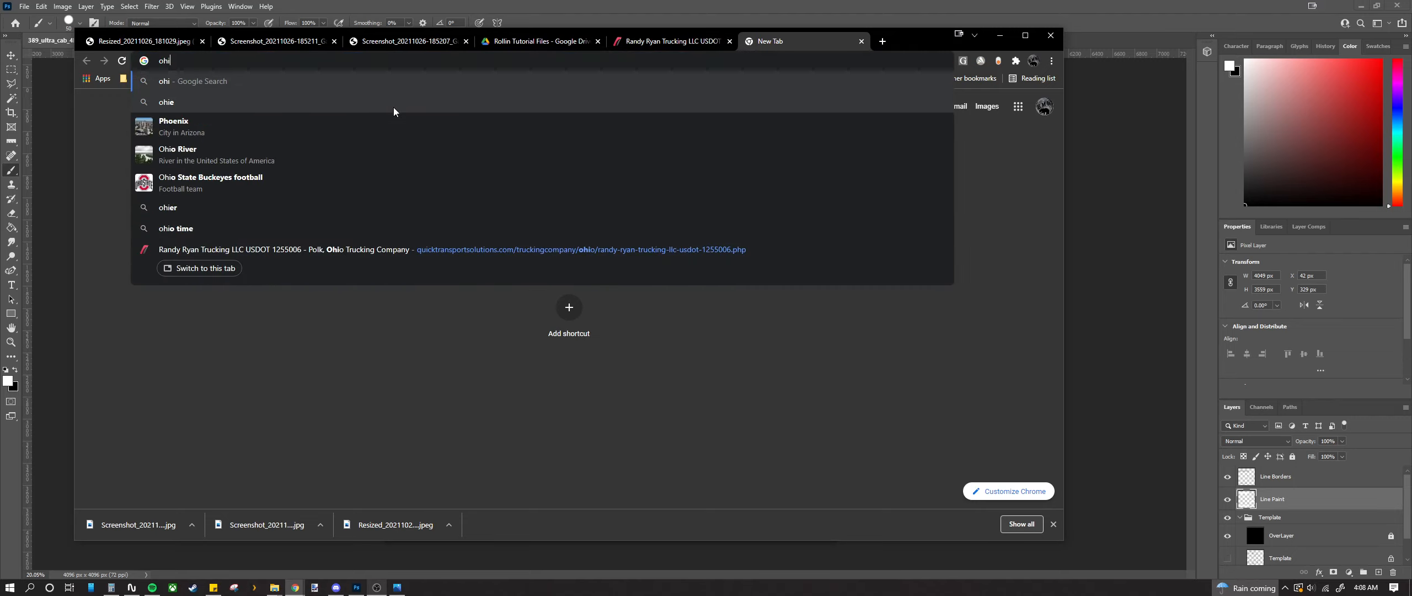
type("o citys ")
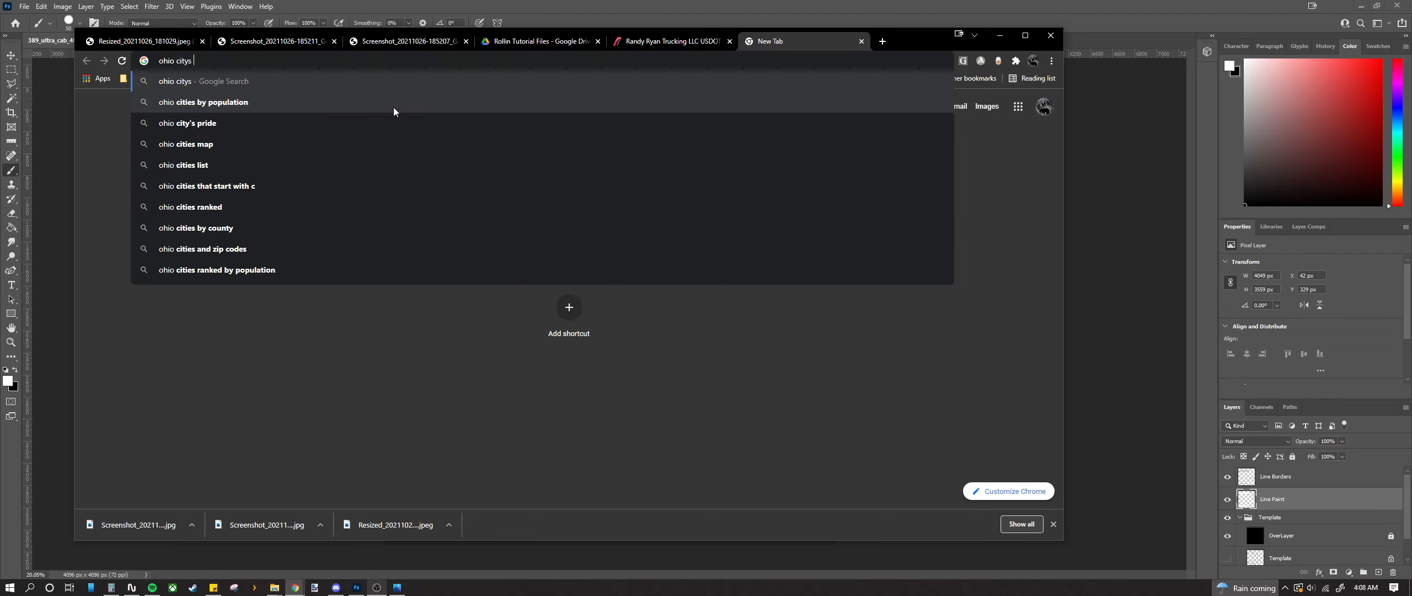
type("trhat")
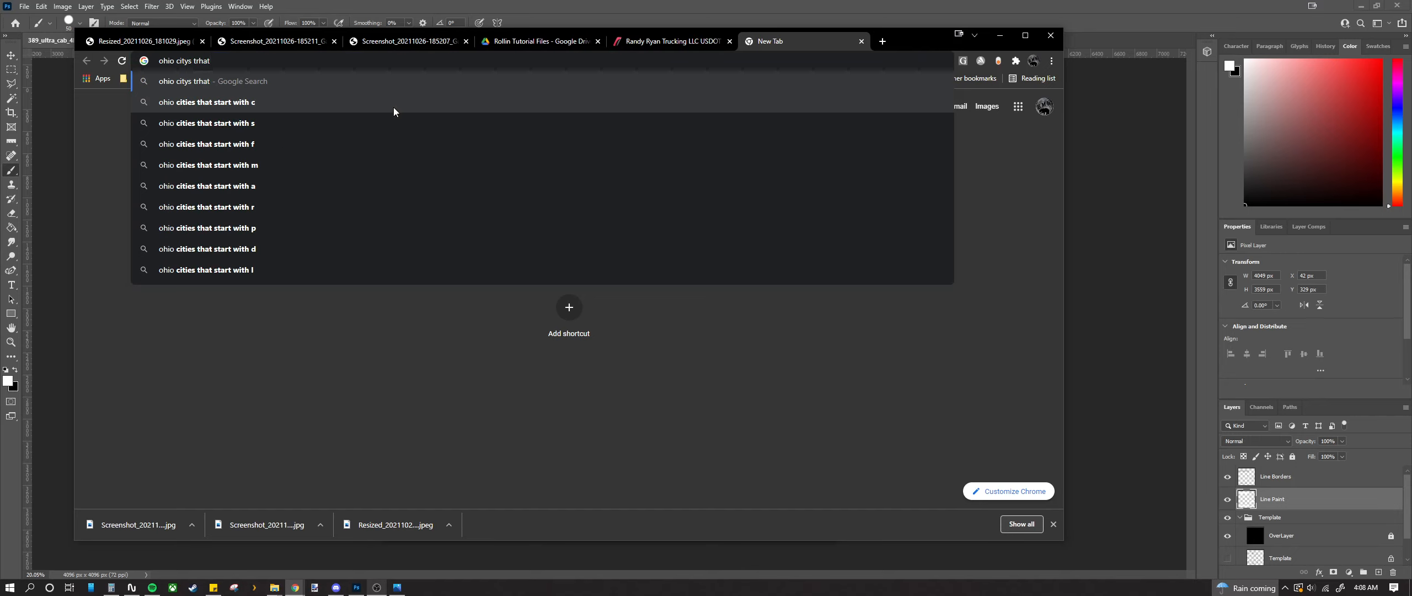
type("jat start with a")
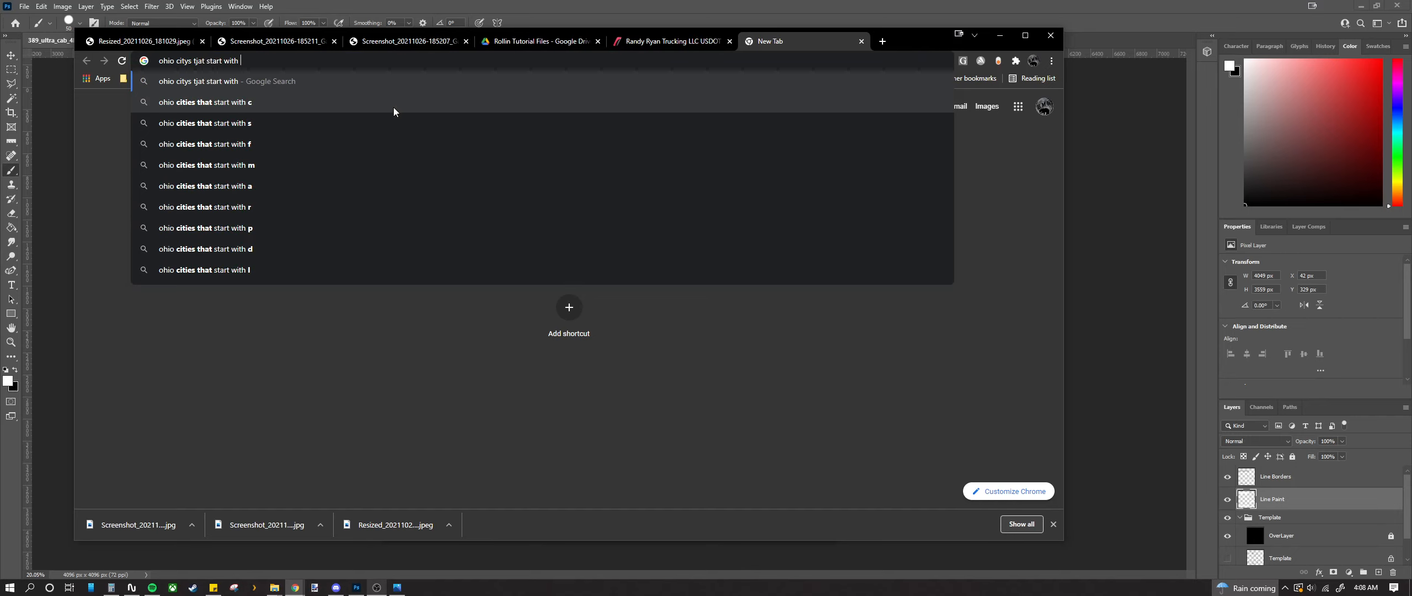
key("Return")
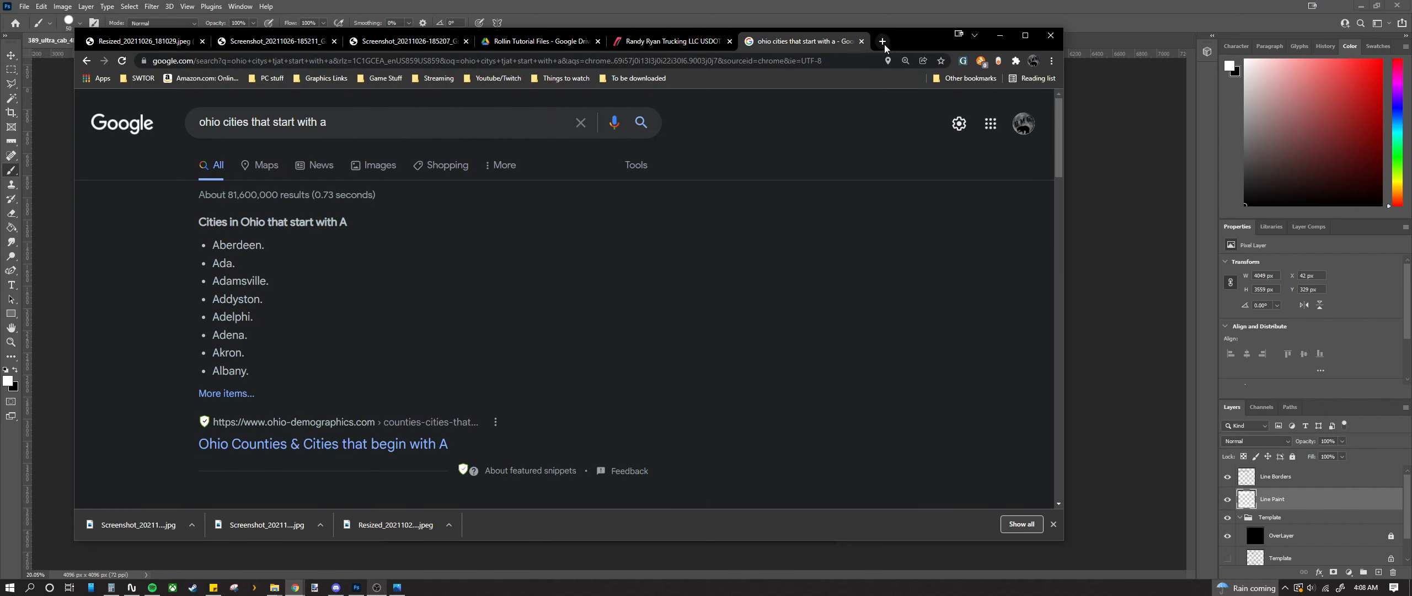
left_click_drag(933, 40, 0, 75)
scroll(466, 316, "up", 5)
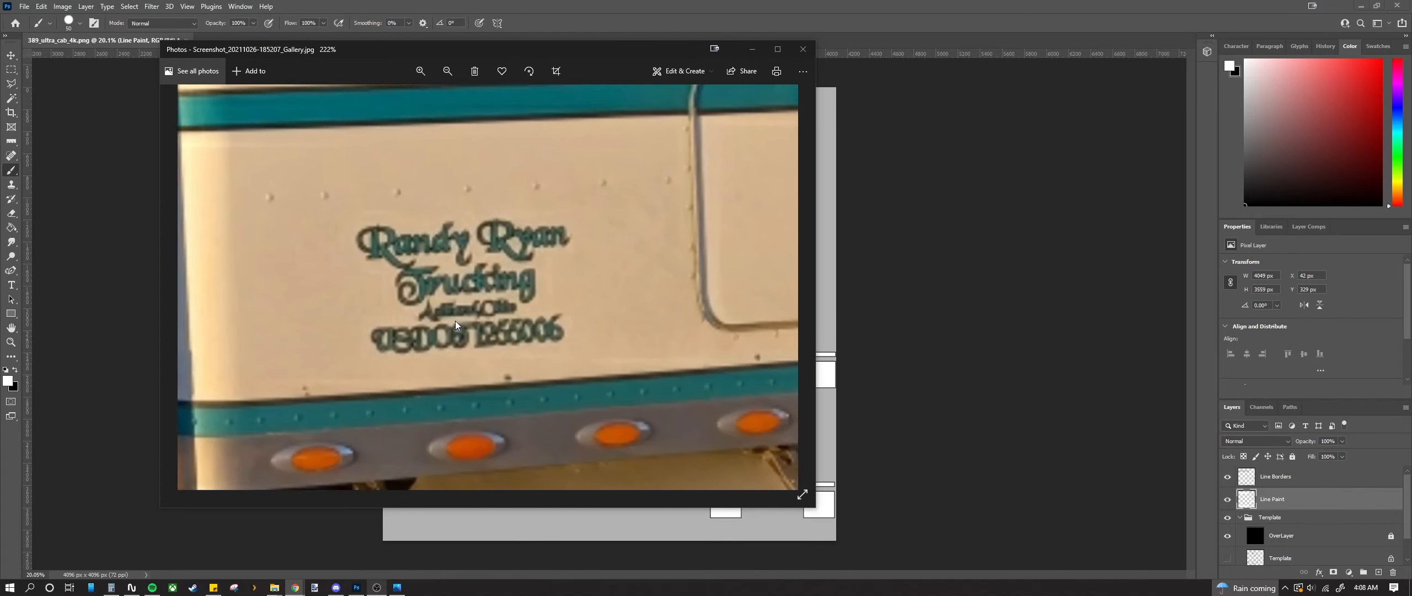
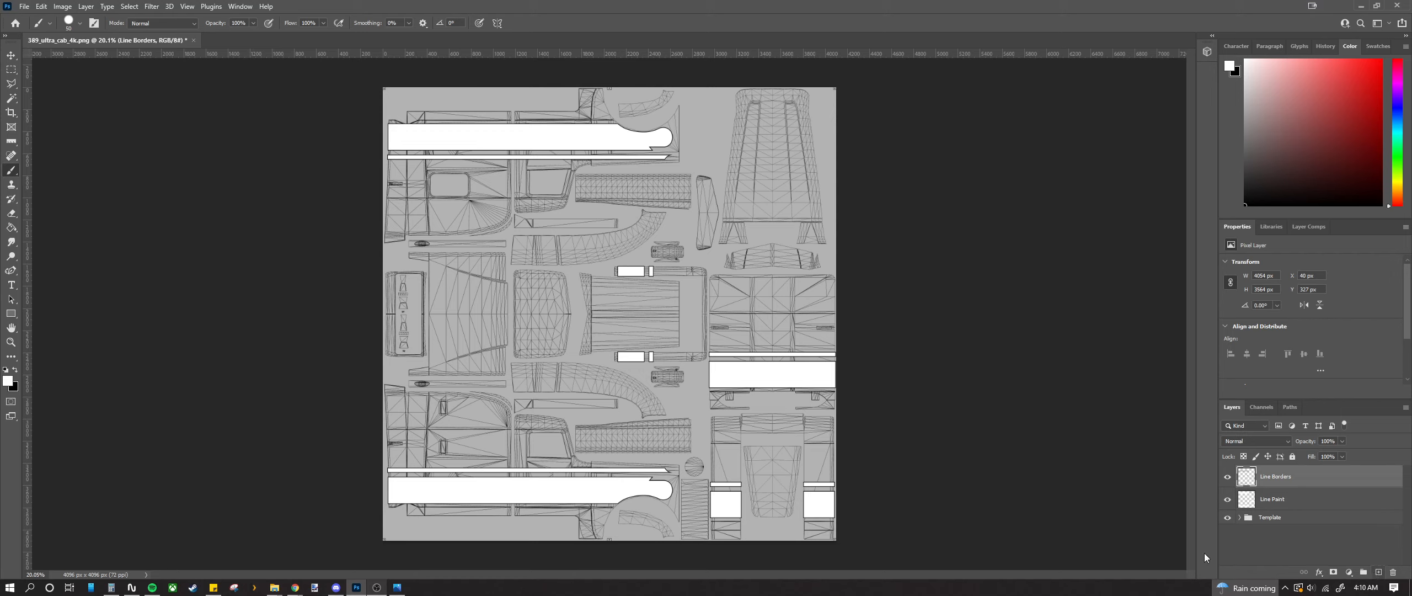
Step: With the Type tool active, set the foreground text colour to pure red ff0000
left_click(12, 286)
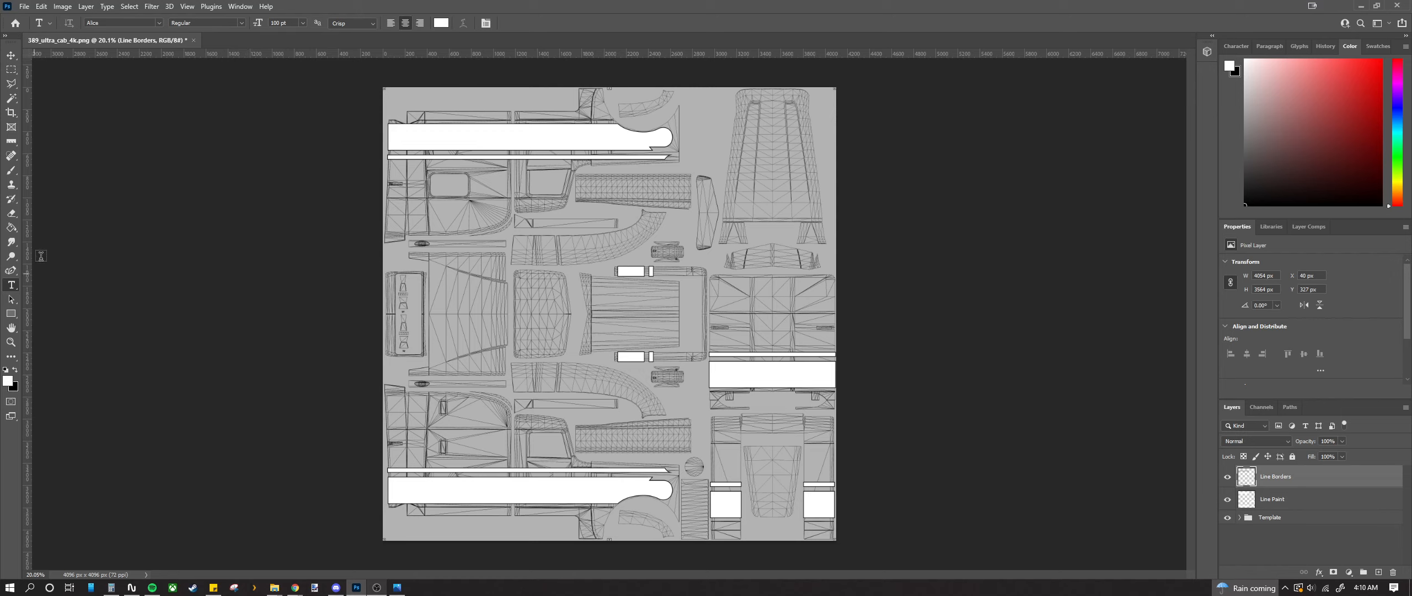
left_click(16, 370)
left_click(8, 380)
type("ff0000")
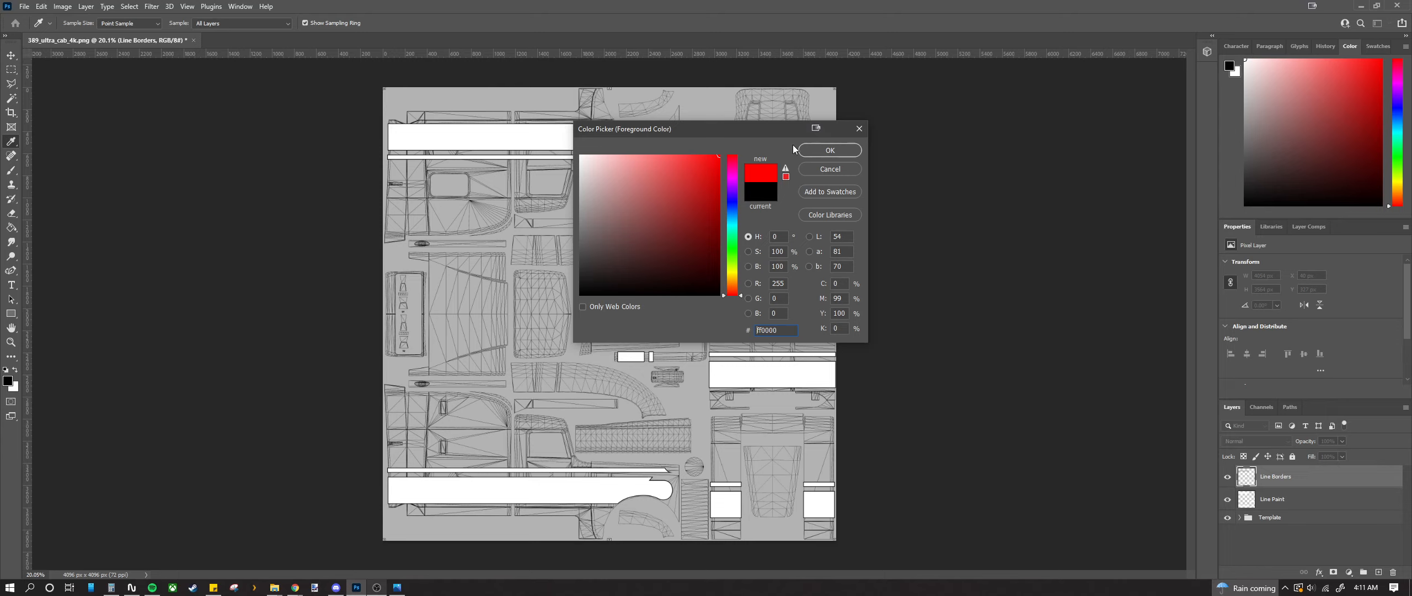
key("Return")
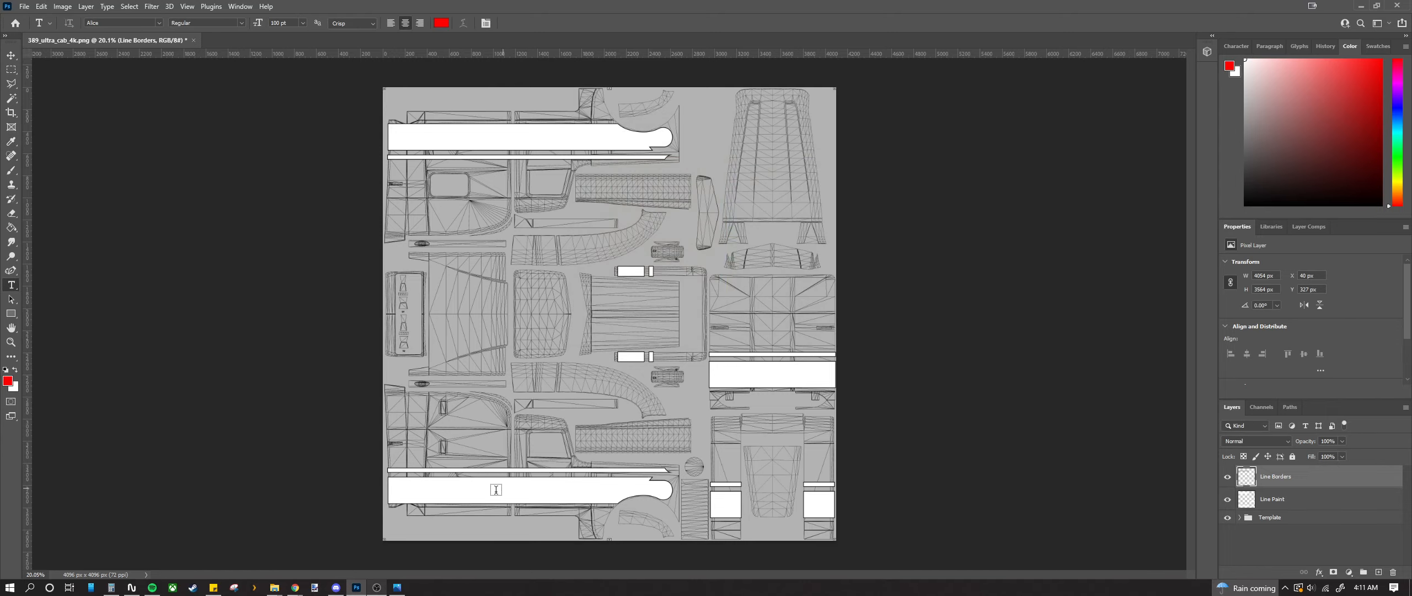
Step: Merge the Line Borders layer down into Line Paint
scroll(497, 491, "up", 3)
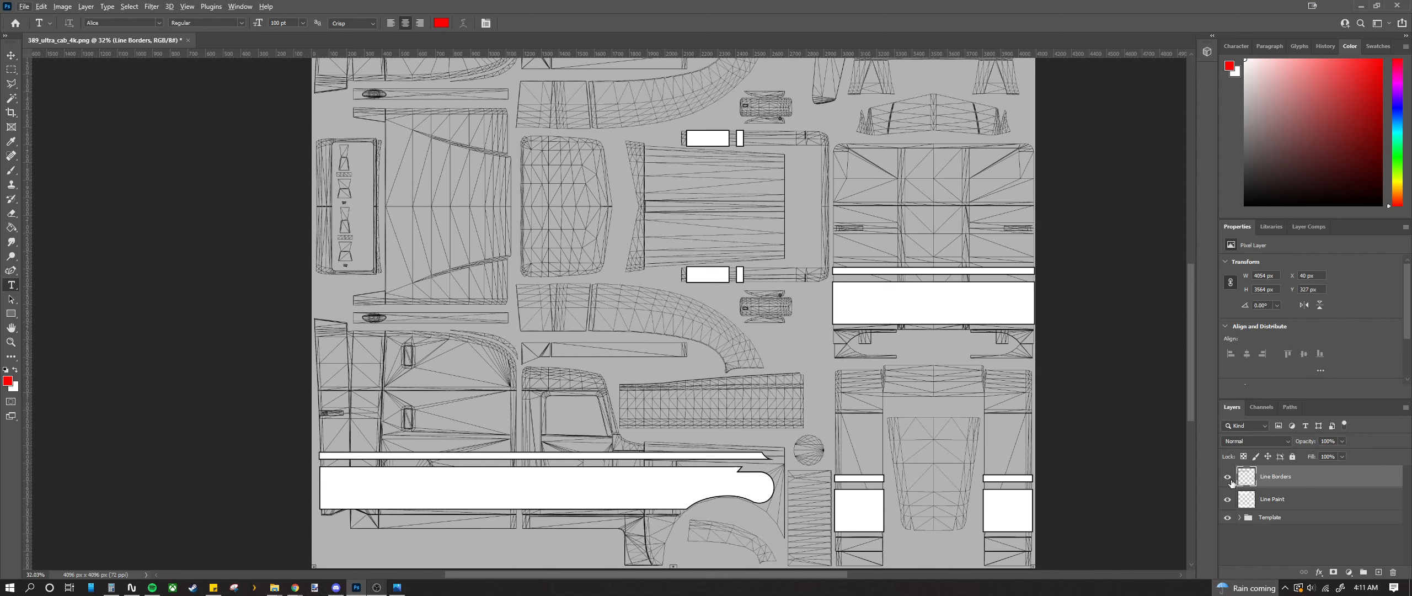
right_click(1295, 473)
left_click(1260, 439)
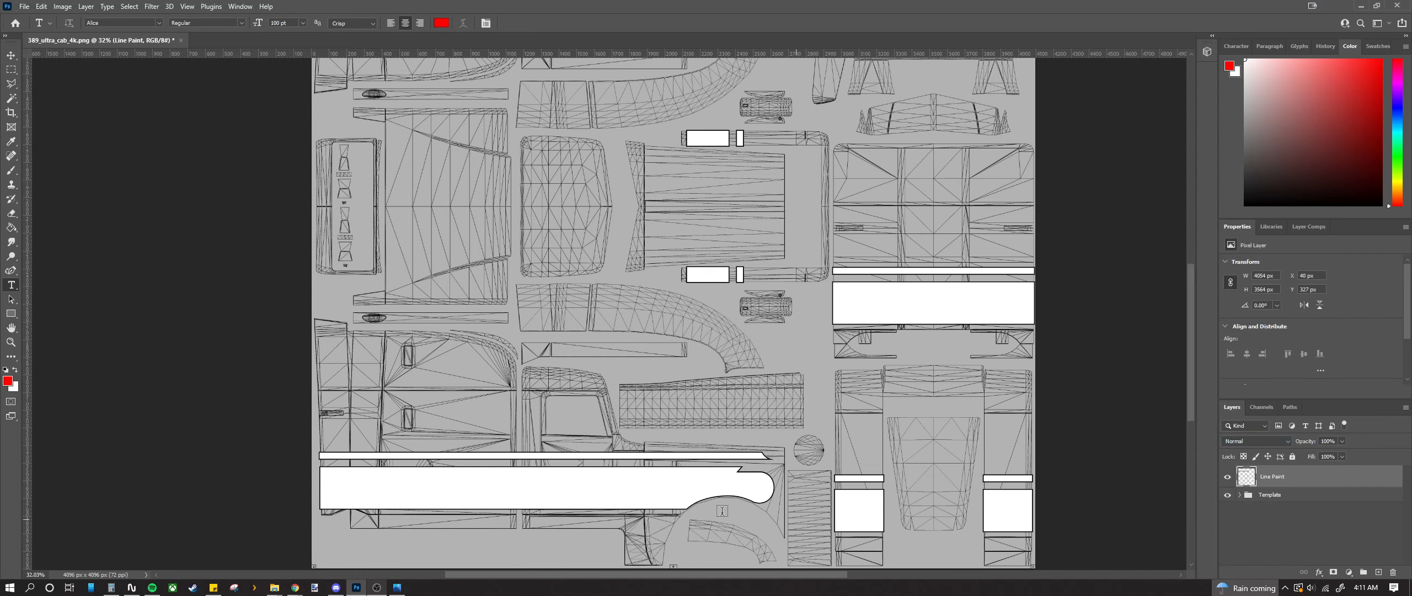
Step: Compare Line Paint on and off, then lower its opacity to 40% to reveal the wireframe
left_click(1227, 477)
left_click(1228, 478)
left_click(1228, 478)
left_click(1228, 478)
left_click(1228, 478)
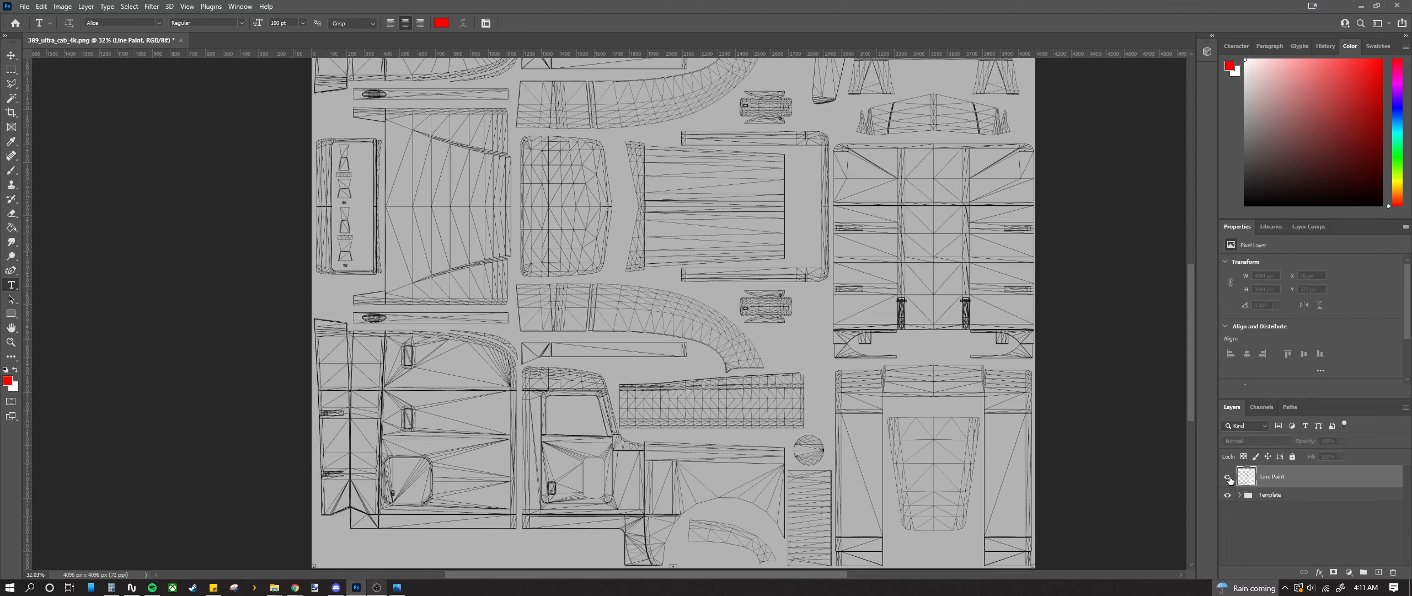
left_click(1228, 478)
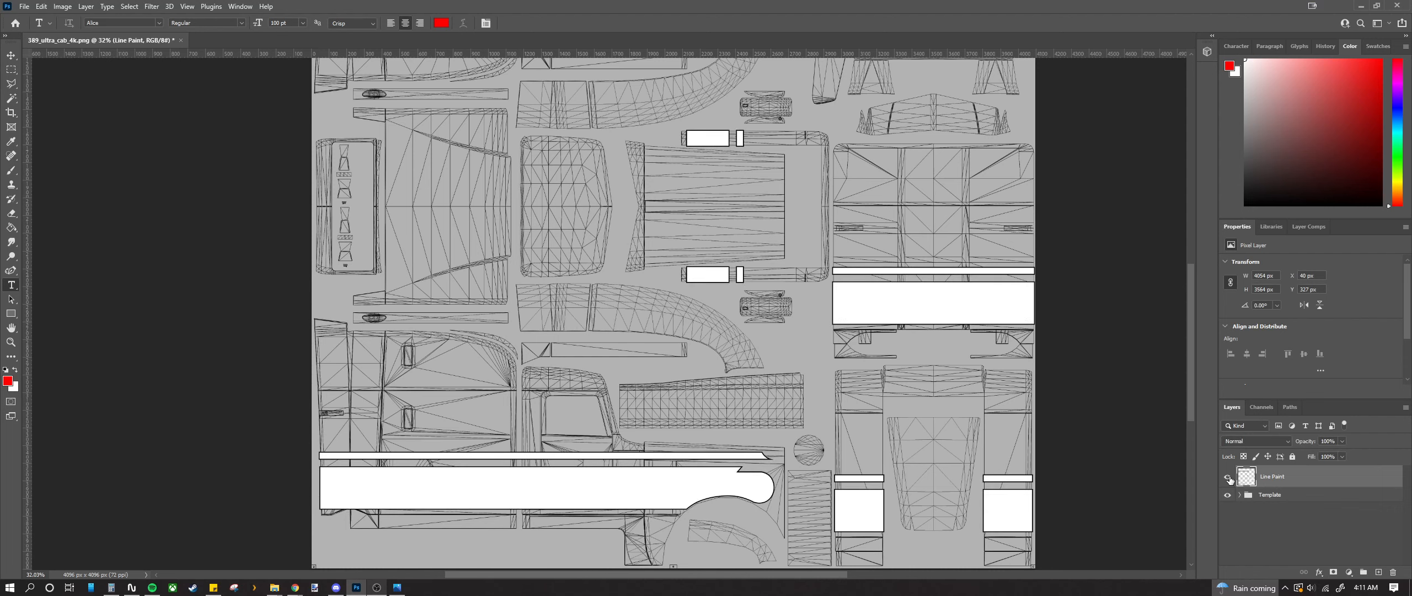
left_click(1342, 441)
left_click_drag(1329, 453, 1324, 453)
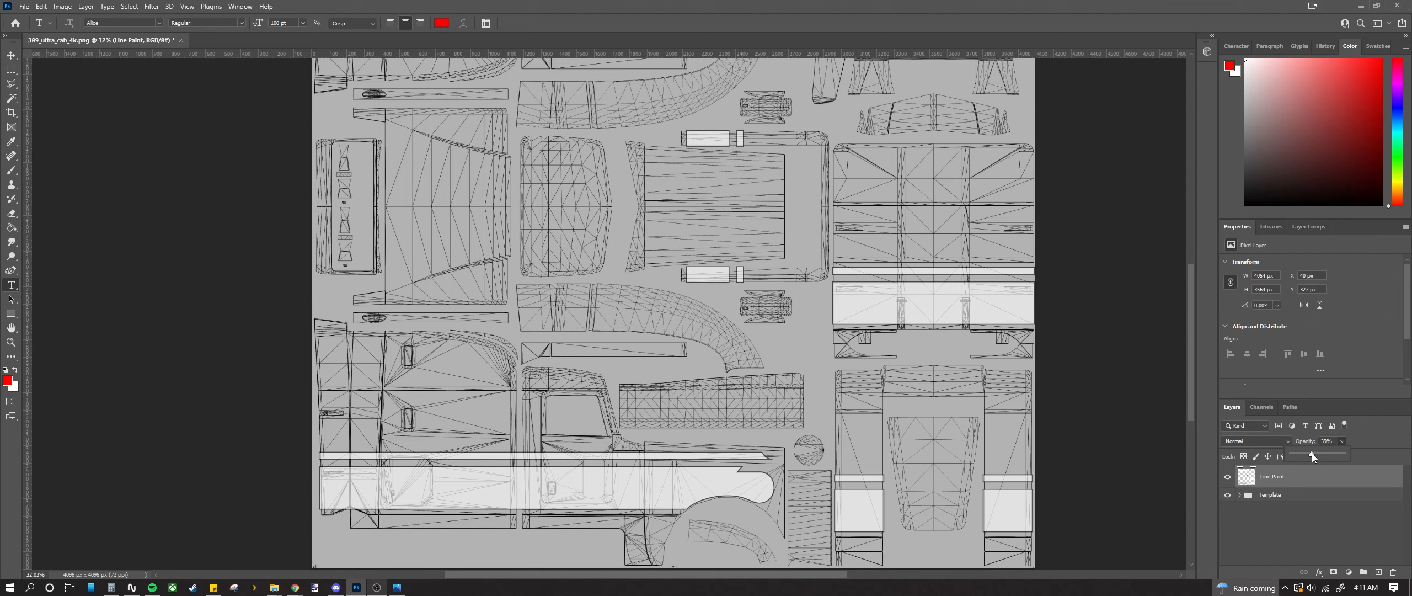
left_click_drag(1312, 452, 1313, 453)
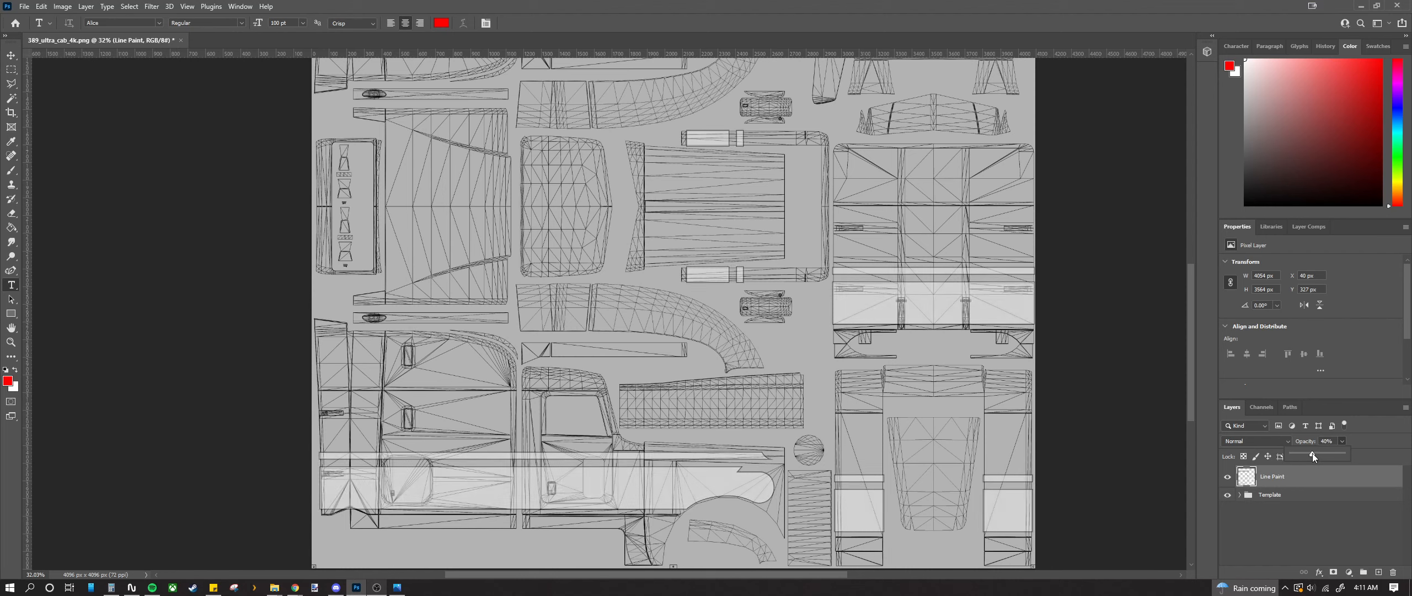
scroll(376, 518, "up", 5)
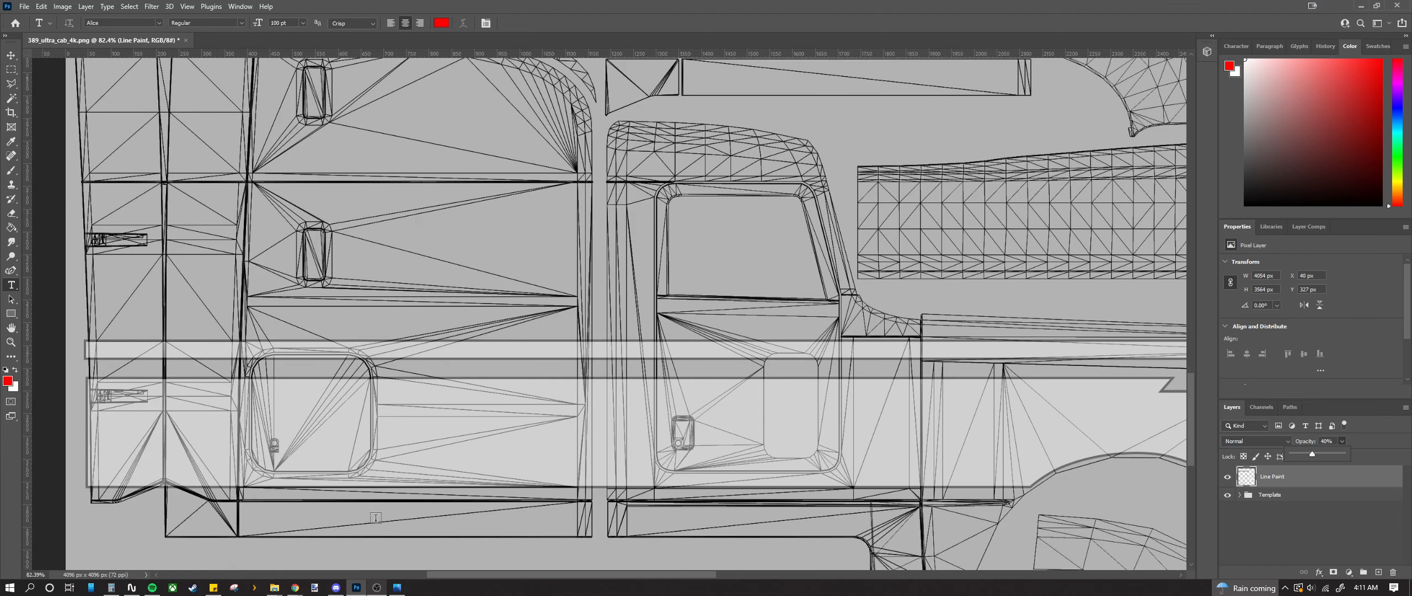
scroll(376, 518, "down", 1)
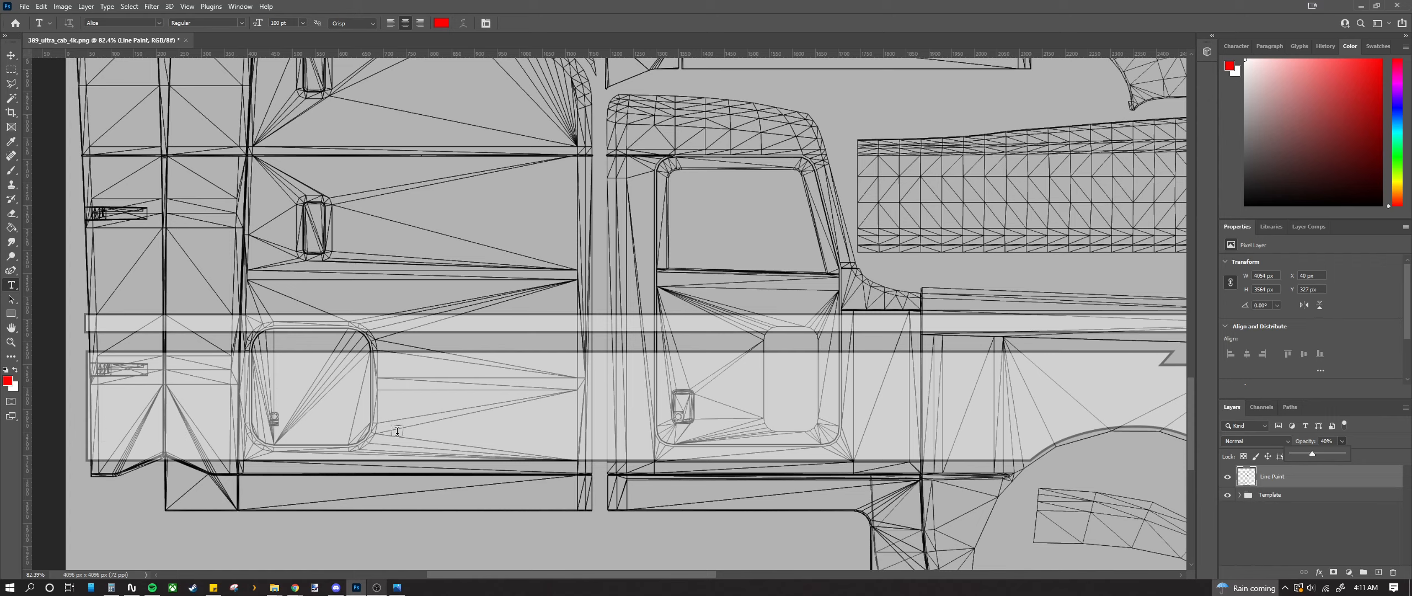
scroll(454, 436, "up", 5)
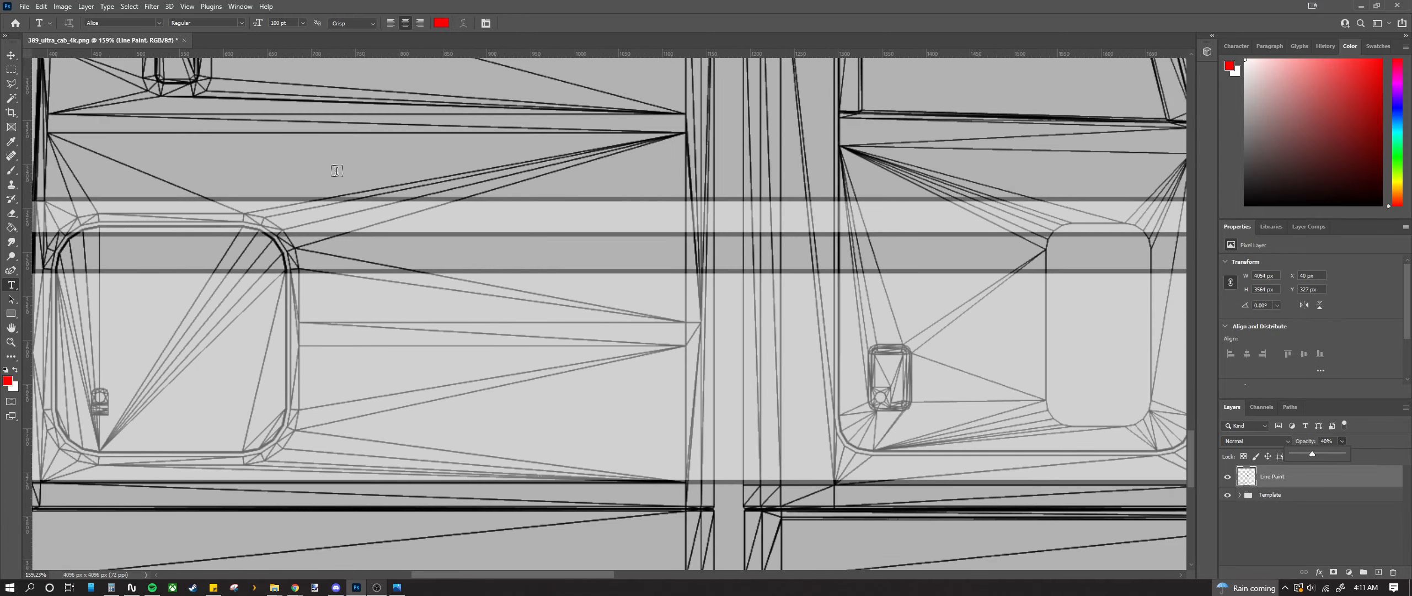
Step: Place horizontal guides at Y 3740 px and 3620 px across the lower side stripe
left_click_drag(342, 53, 372, 465)
scroll(226, 471, "up", 10)
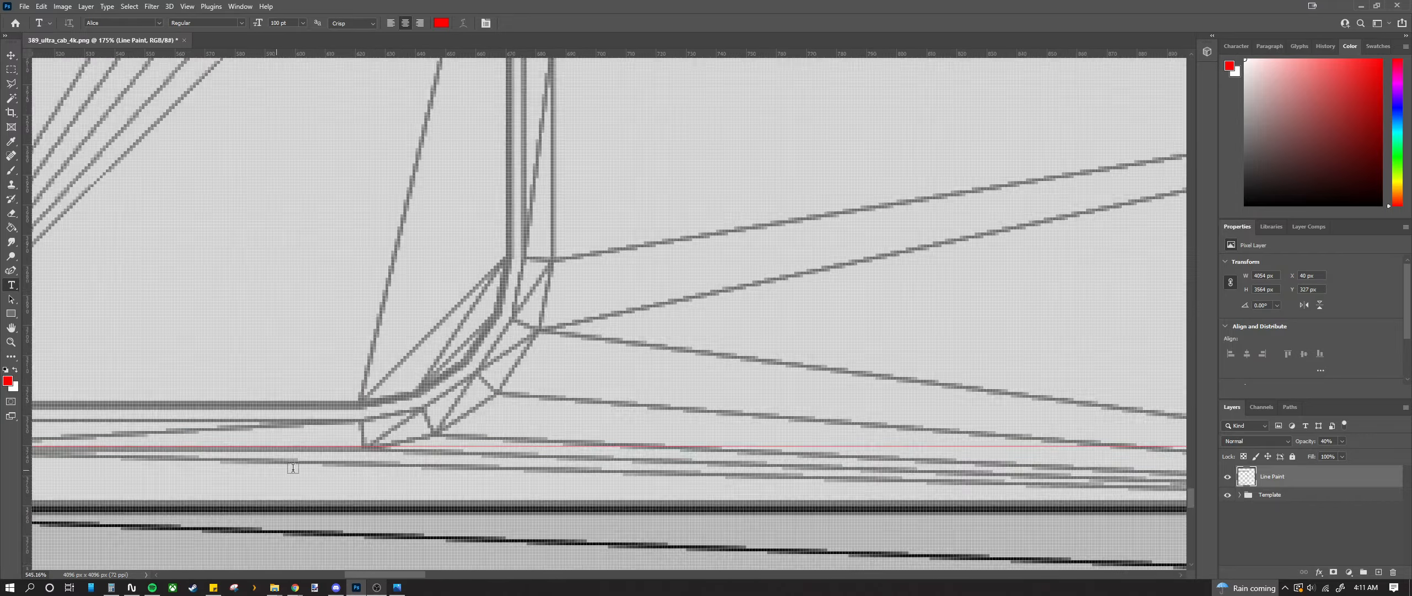
scroll(143, 165, "down", 10)
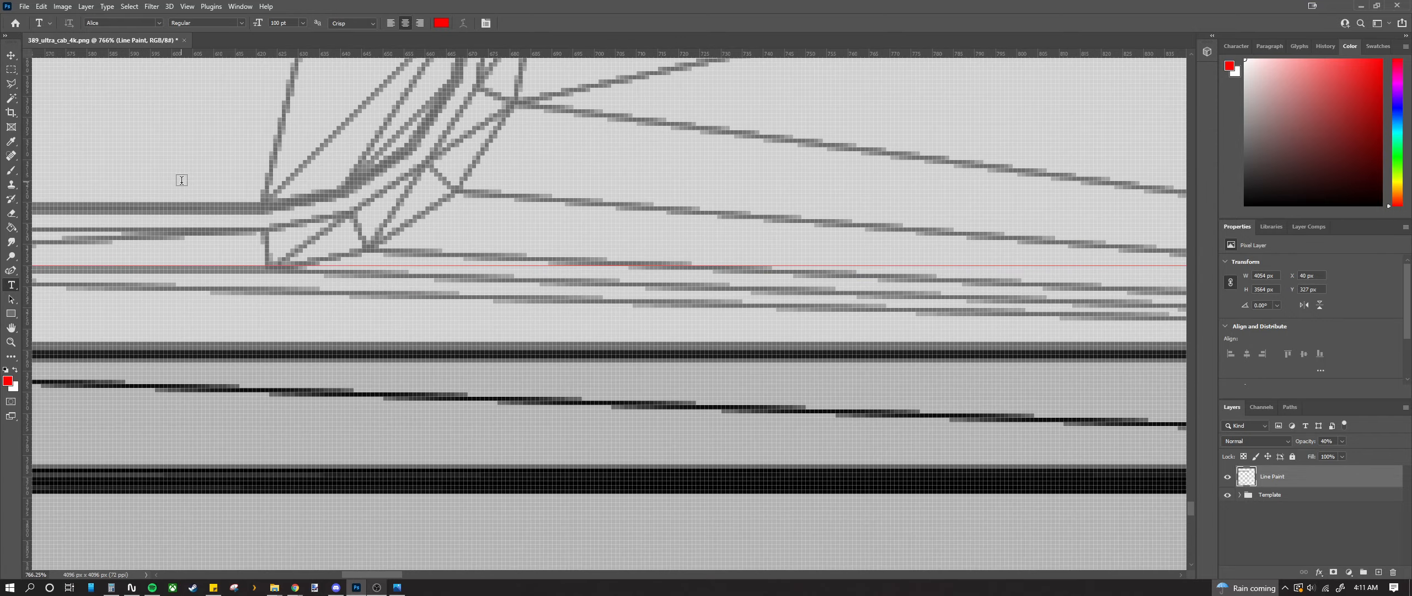
scroll(190, 199, "down", 5)
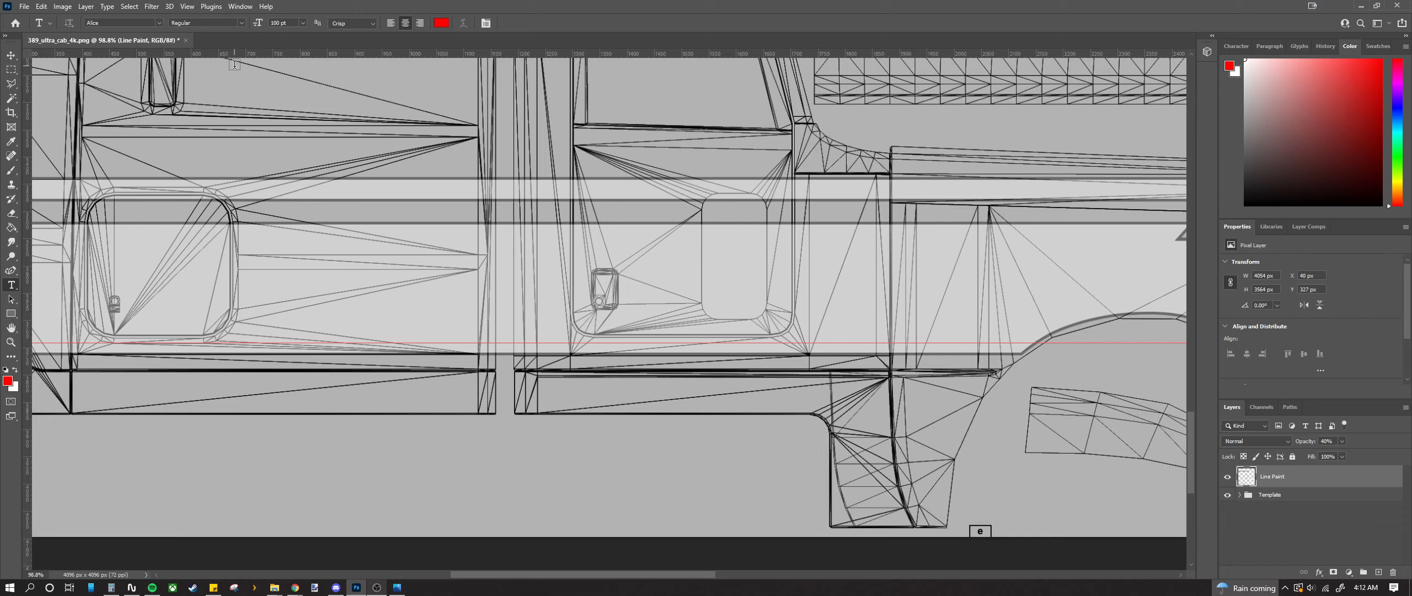
left_click_drag(236, 55, 236, 275)
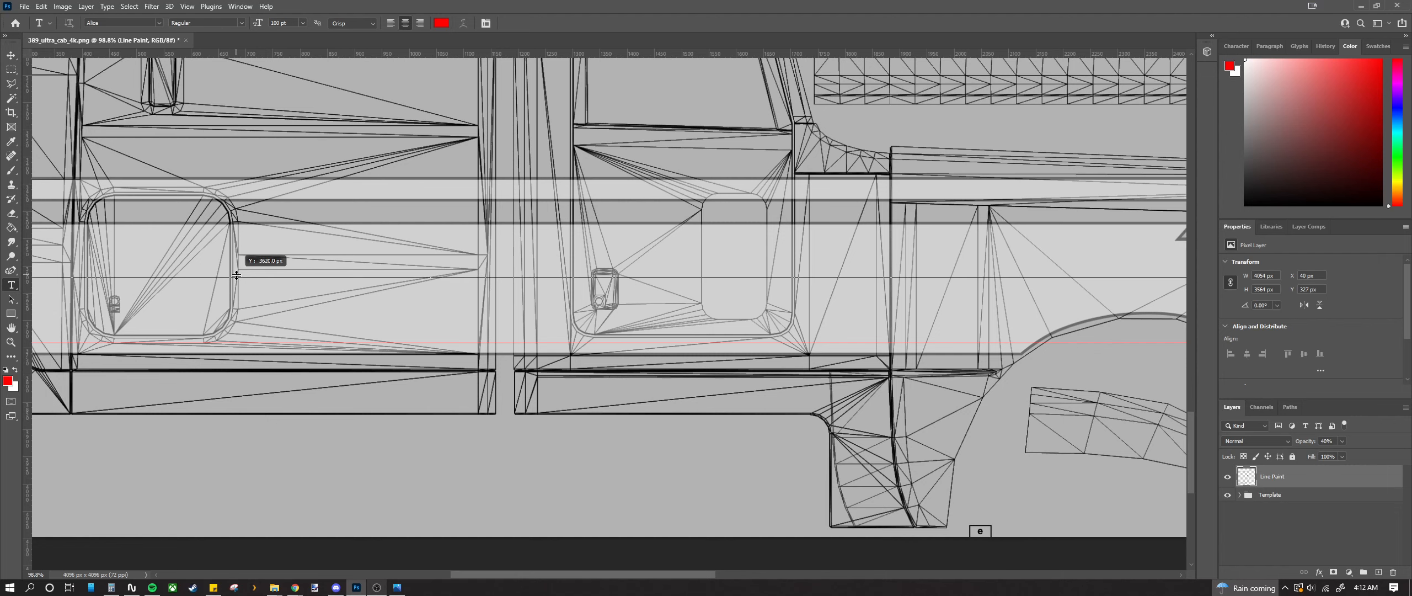
left_click_drag(237, 275, 237, 277)
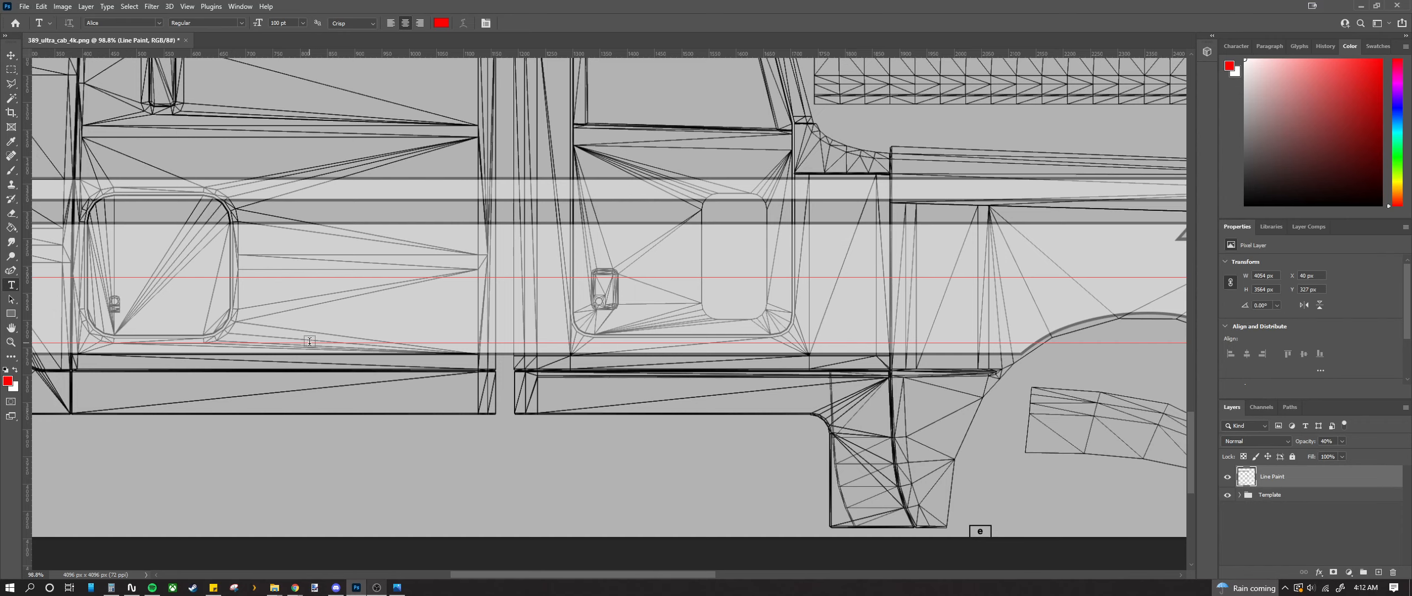
scroll(283, 301, "down", 1)
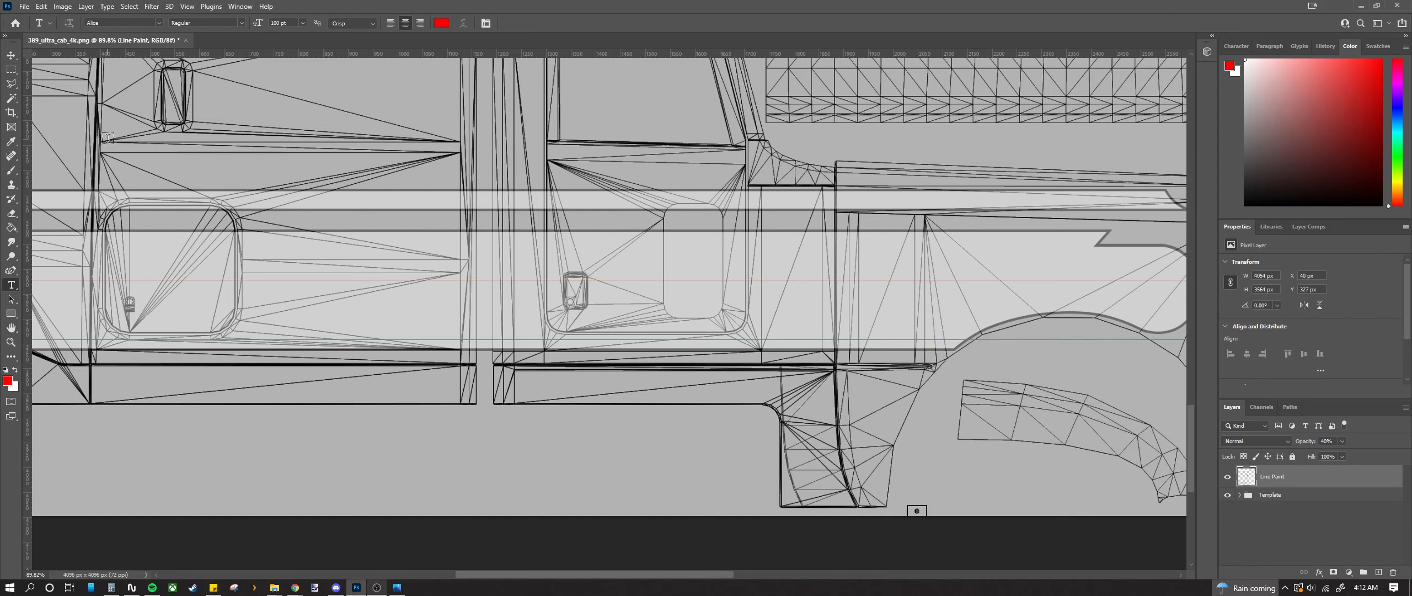
scroll(268, 292, "up", 3)
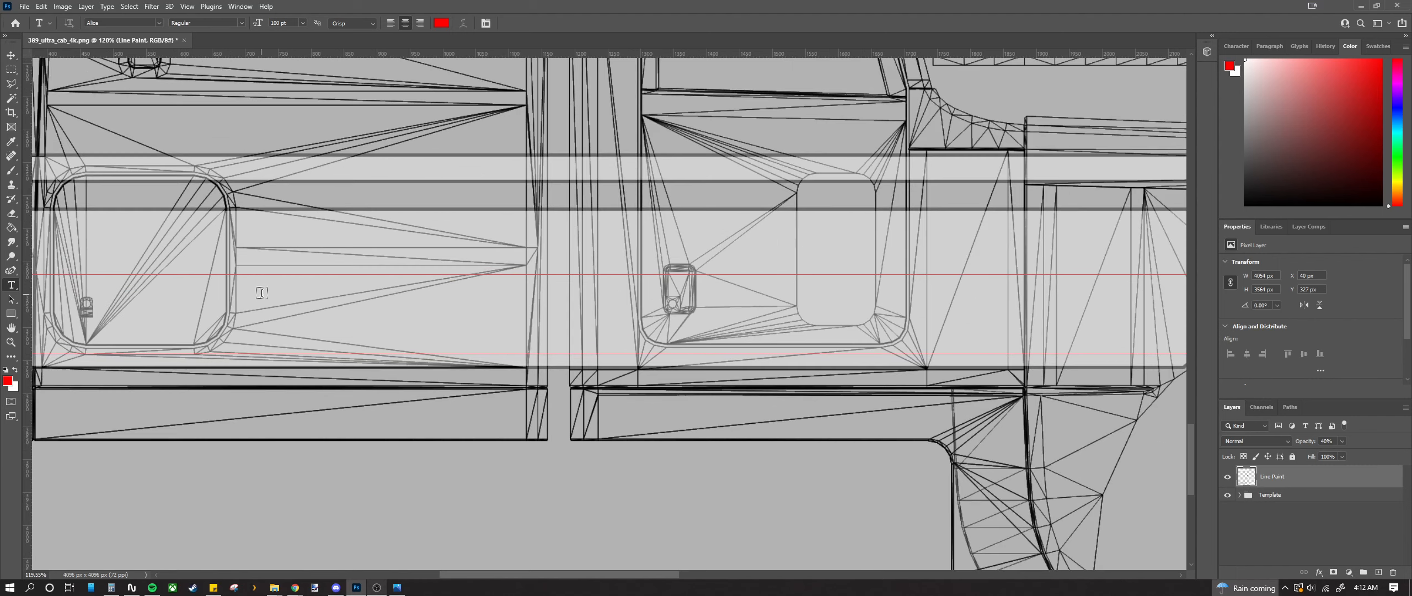
Step: Nudge one red guide slightly higher with the Move tool
left_click(11, 55)
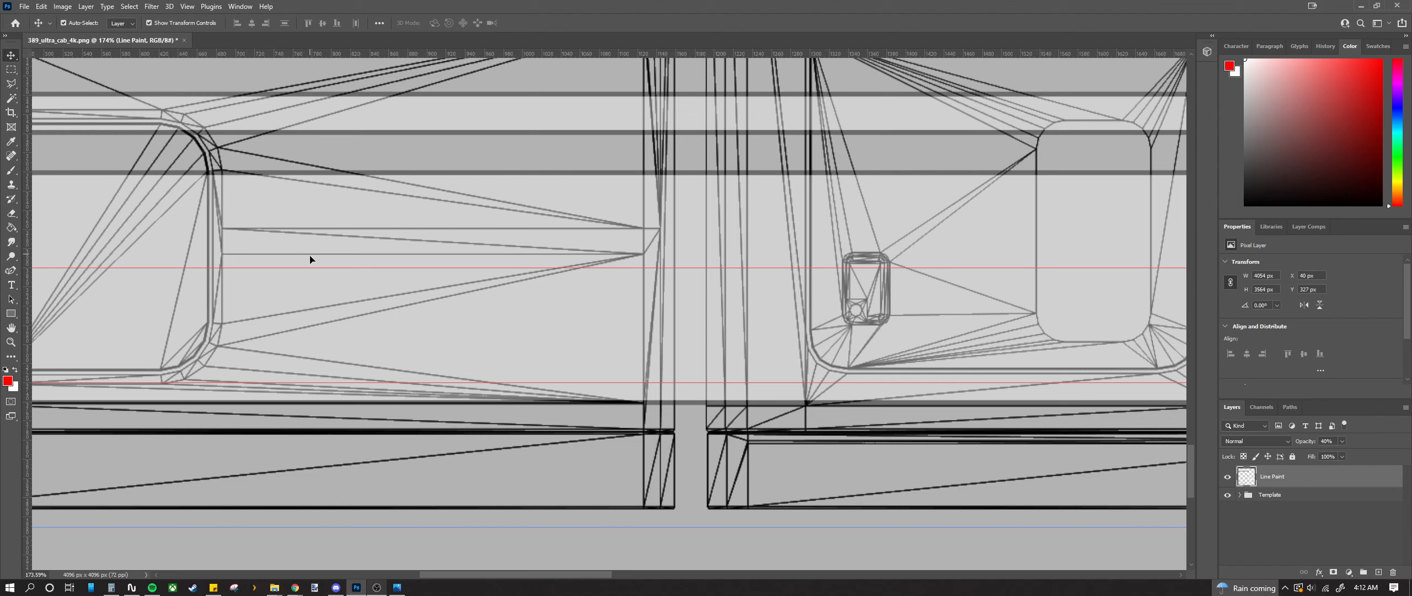
scroll(310, 259, "down", 2)
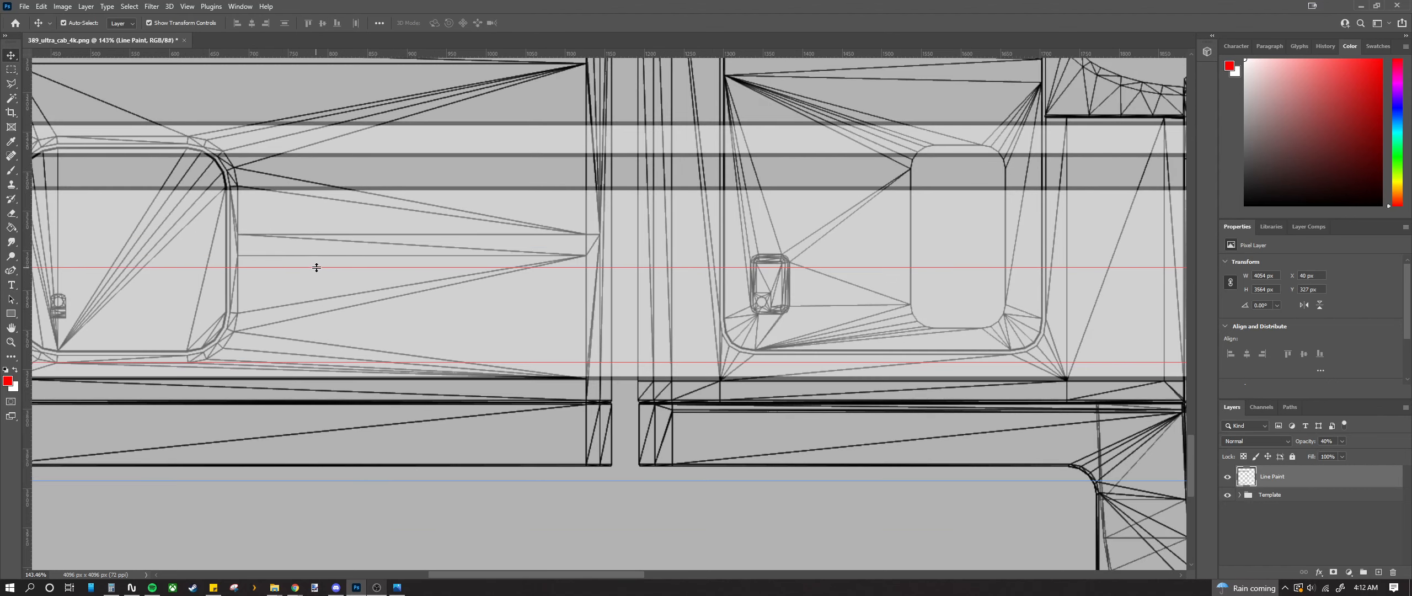
left_click_drag(316, 268, 317, 262)
scroll(331, 302, "down", 2)
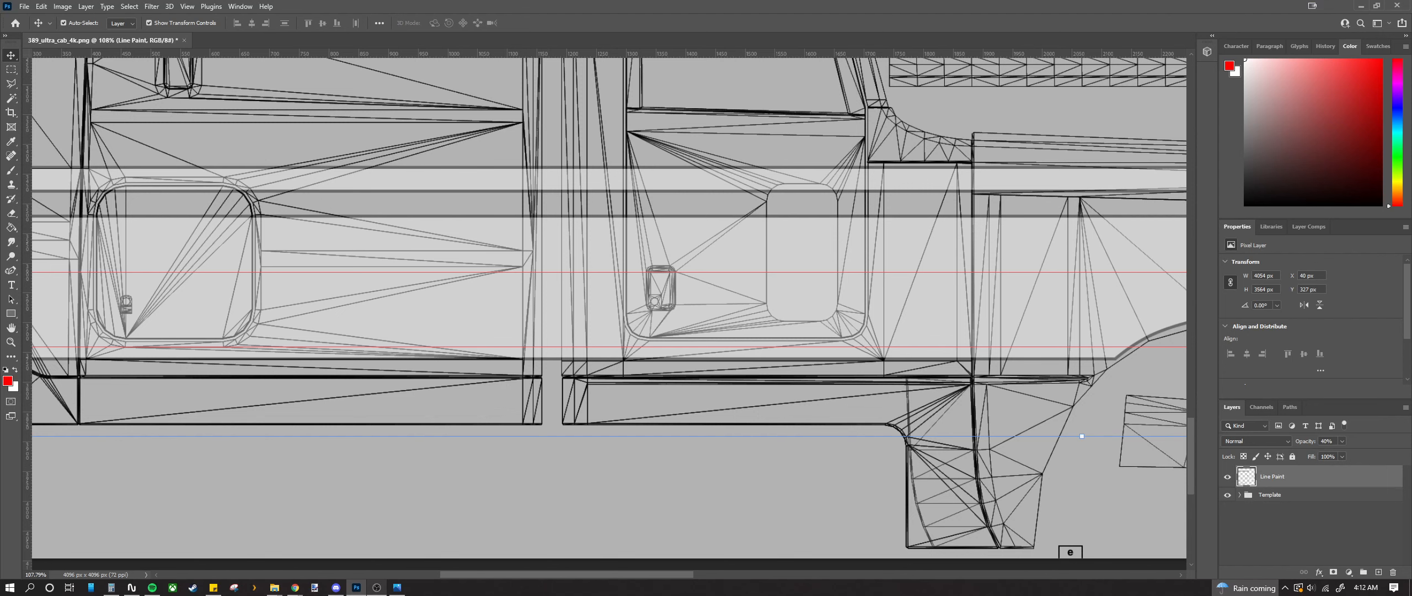
scroll(423, 285, "up", 3)
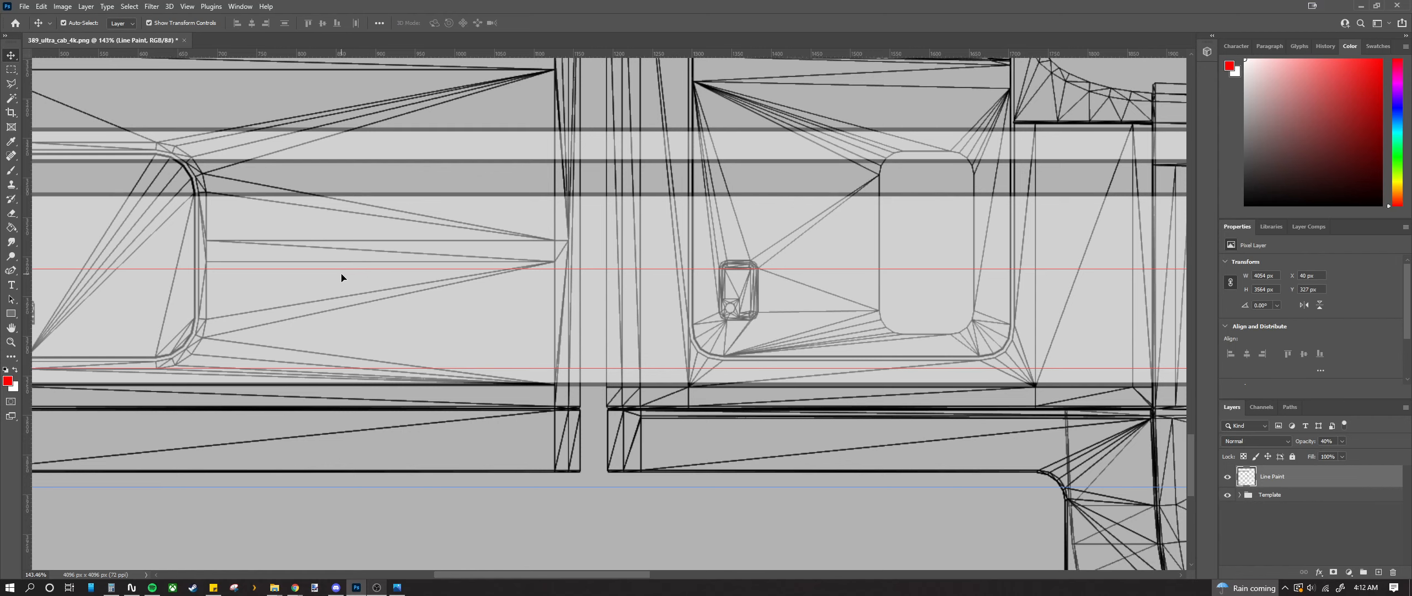
scroll(334, 290, "up", 2)
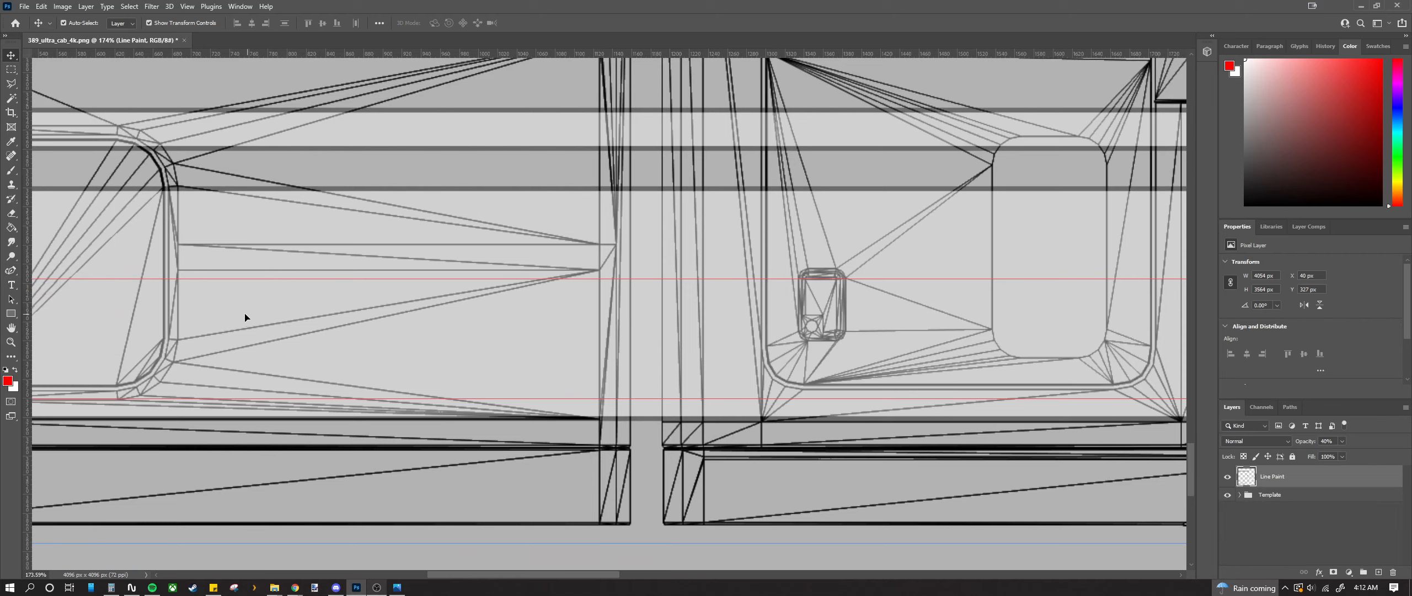
Step: Switch over to the Photos app showing the teal truck reference photo
key("alt+Tab")
scroll(237, 444, "down", 5)
scroll(236, 443, "up", 2)
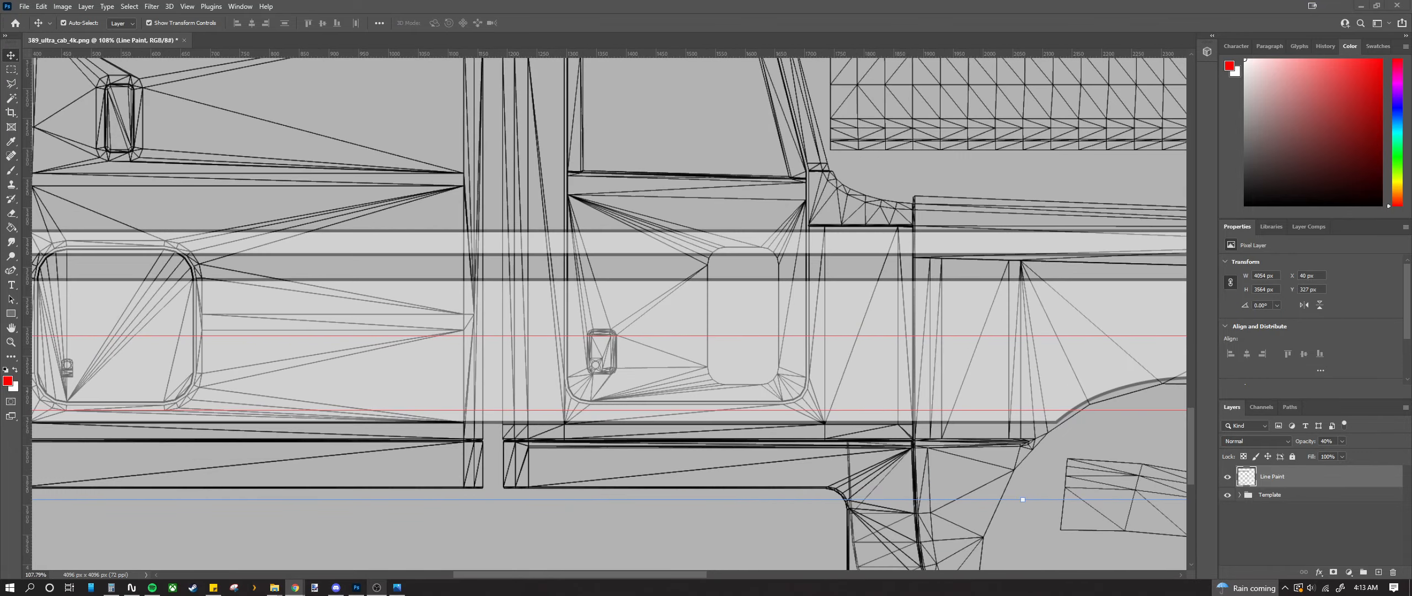
key("alt+Tab")
Step: Bring up the truck reference photo in Photos and zoom in on it
left_click(397, 588)
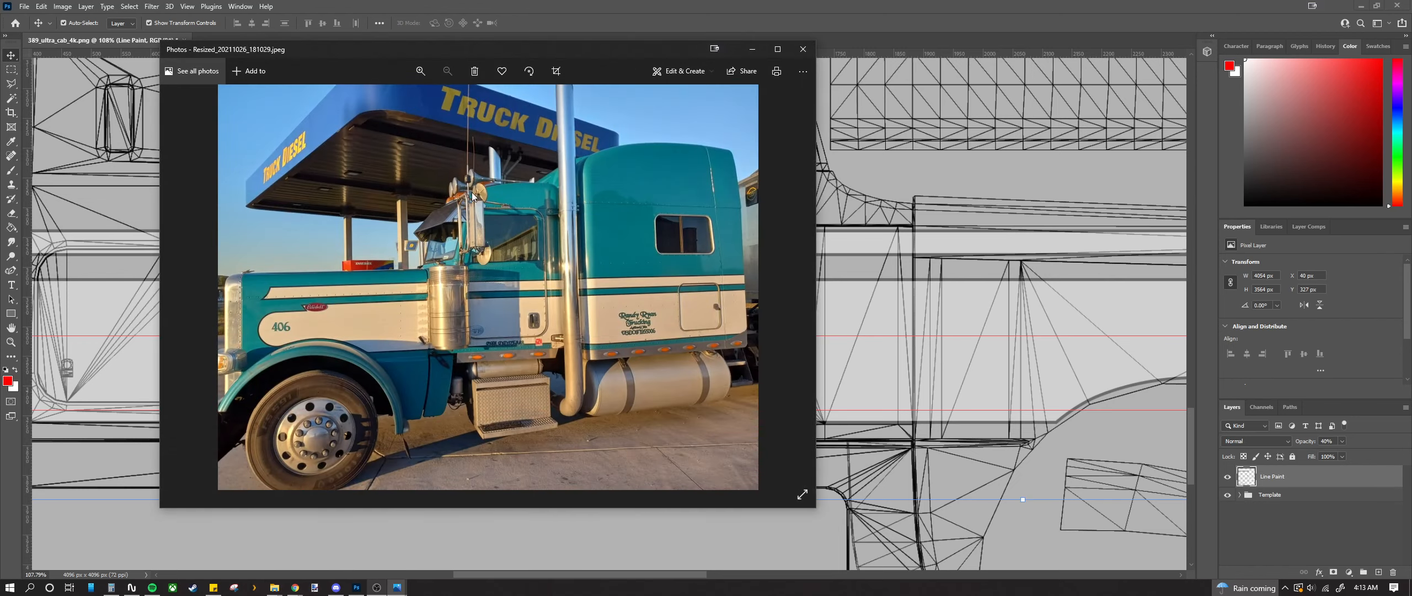
scroll(536, 347, "up", 3)
scroll(536, 347, "up", 4)
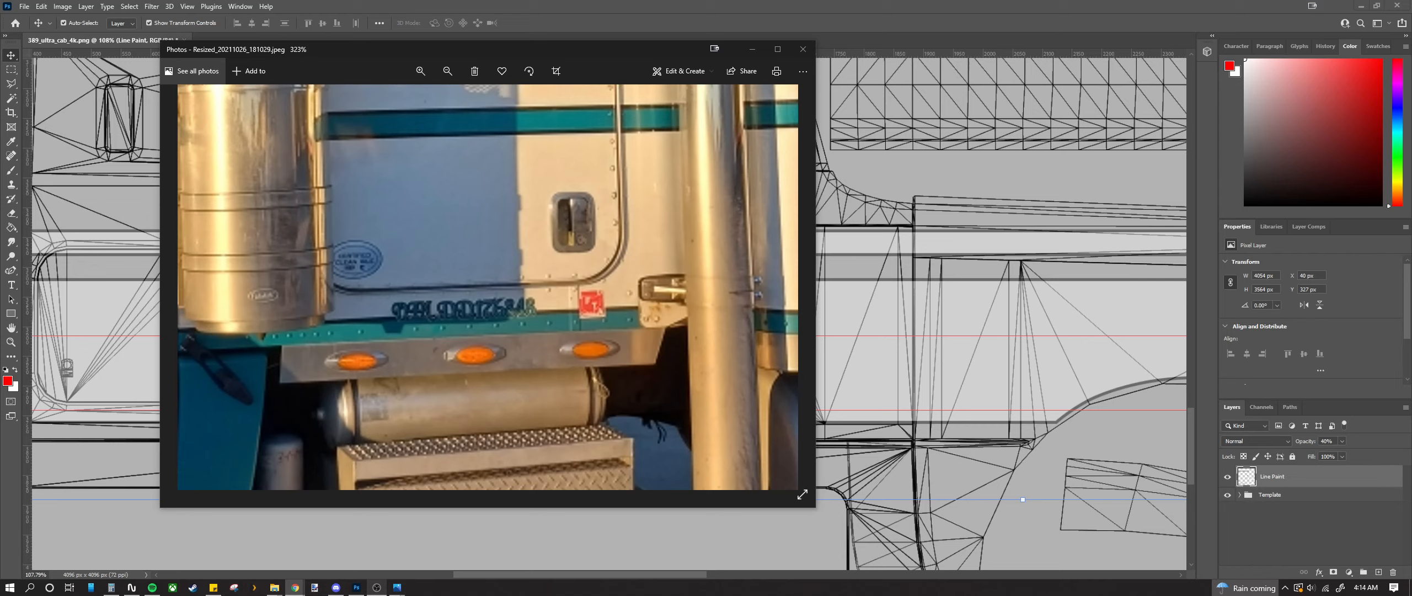
scroll(414, 337, "down", 3)
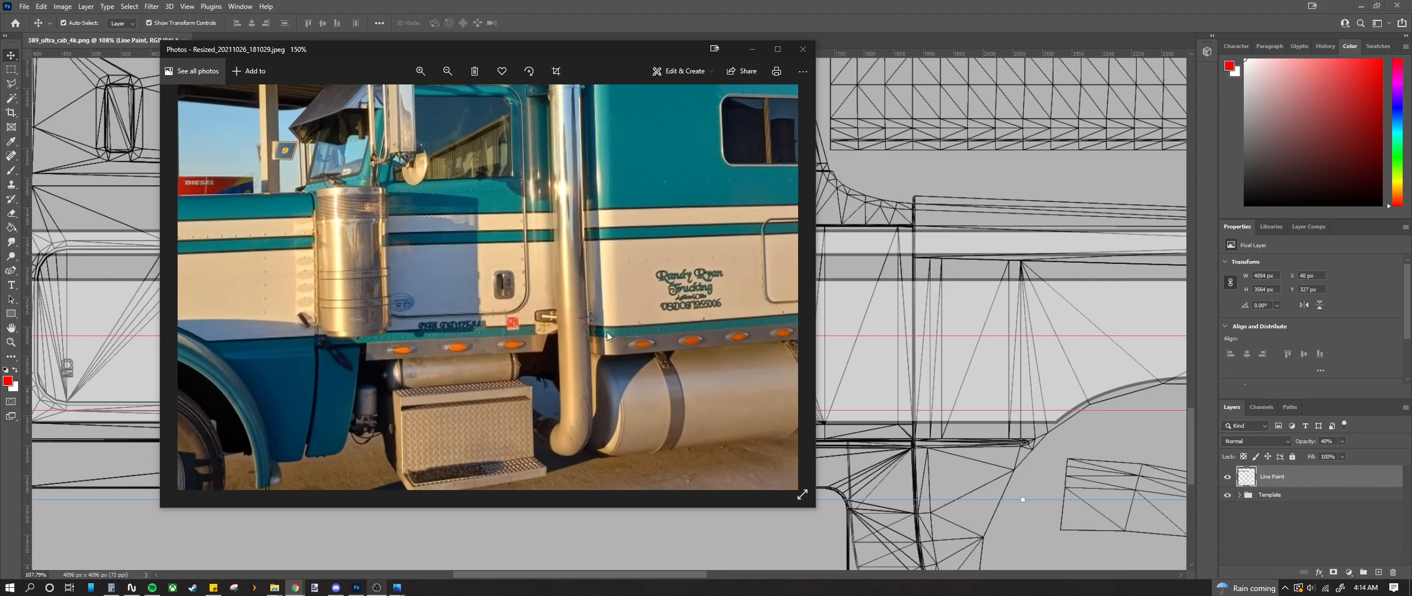
scroll(745, 307, "up", 5)
scroll(744, 304, "up", 2)
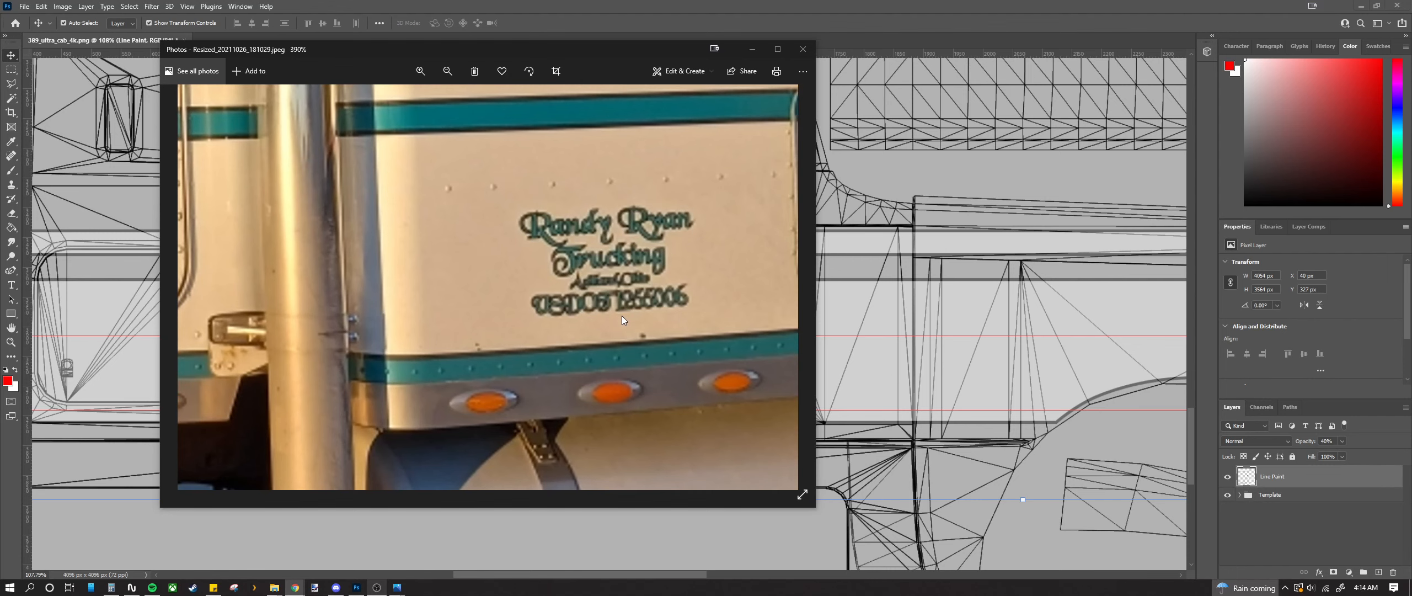
scroll(611, 318, "down", 5)
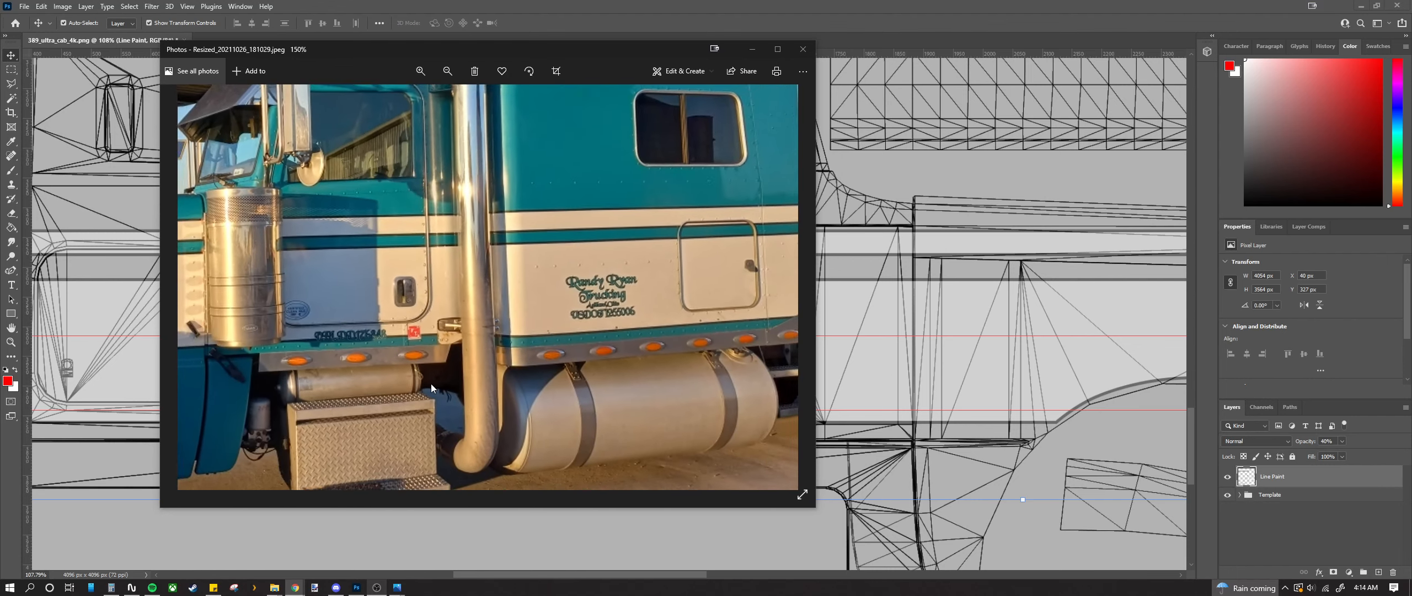
Step: Inspect the truck's front and door lettering, then move the viewer off screen
left_click_drag(481, 365, 671, 364)
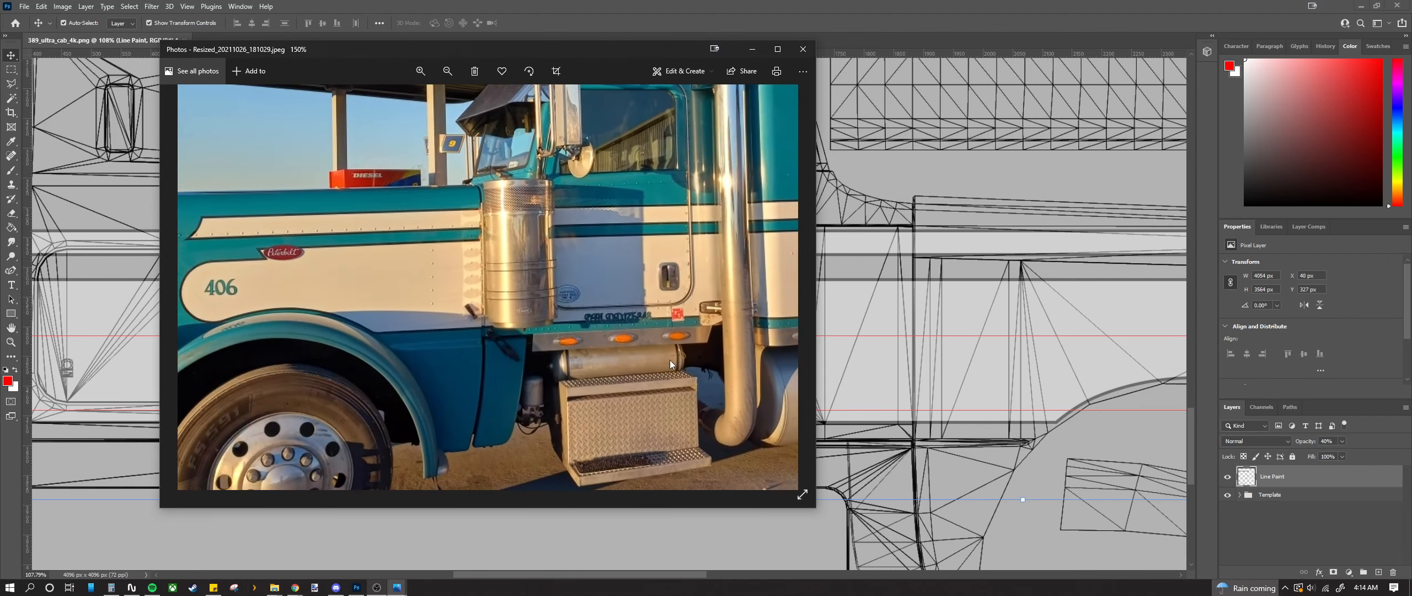
left_click_drag(649, 442, 492, 378)
scroll(467, 291, "up", 4)
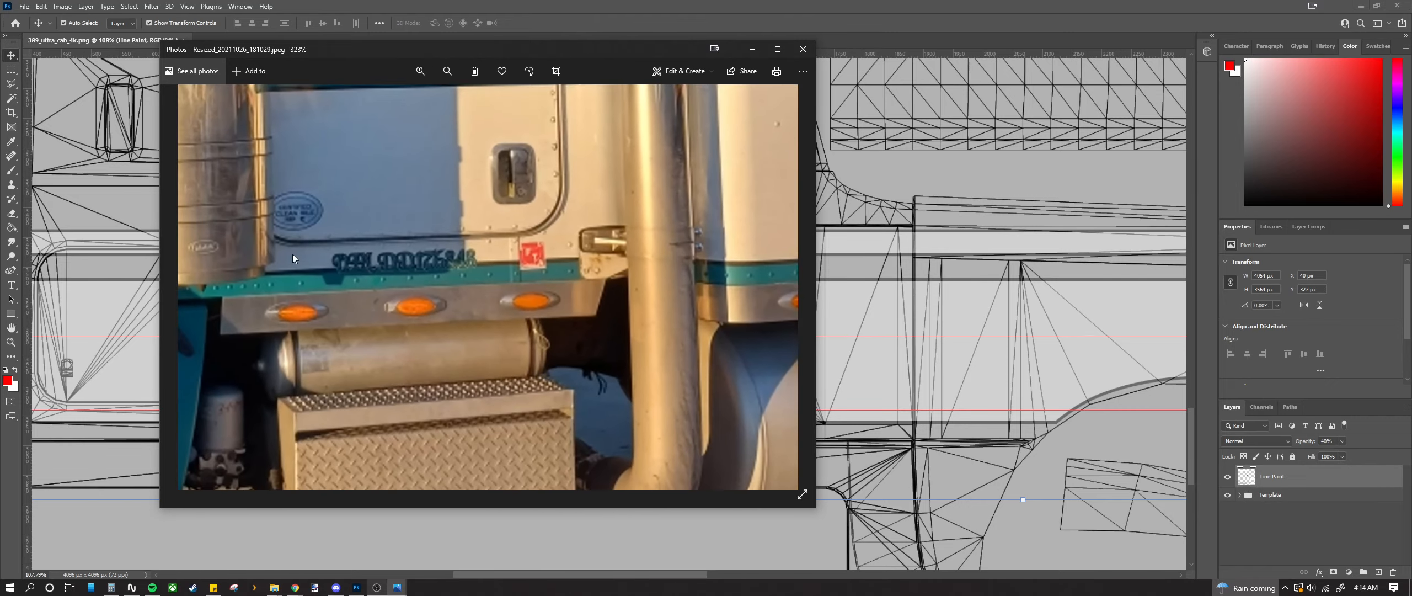
scroll(326, 314, "down", 4)
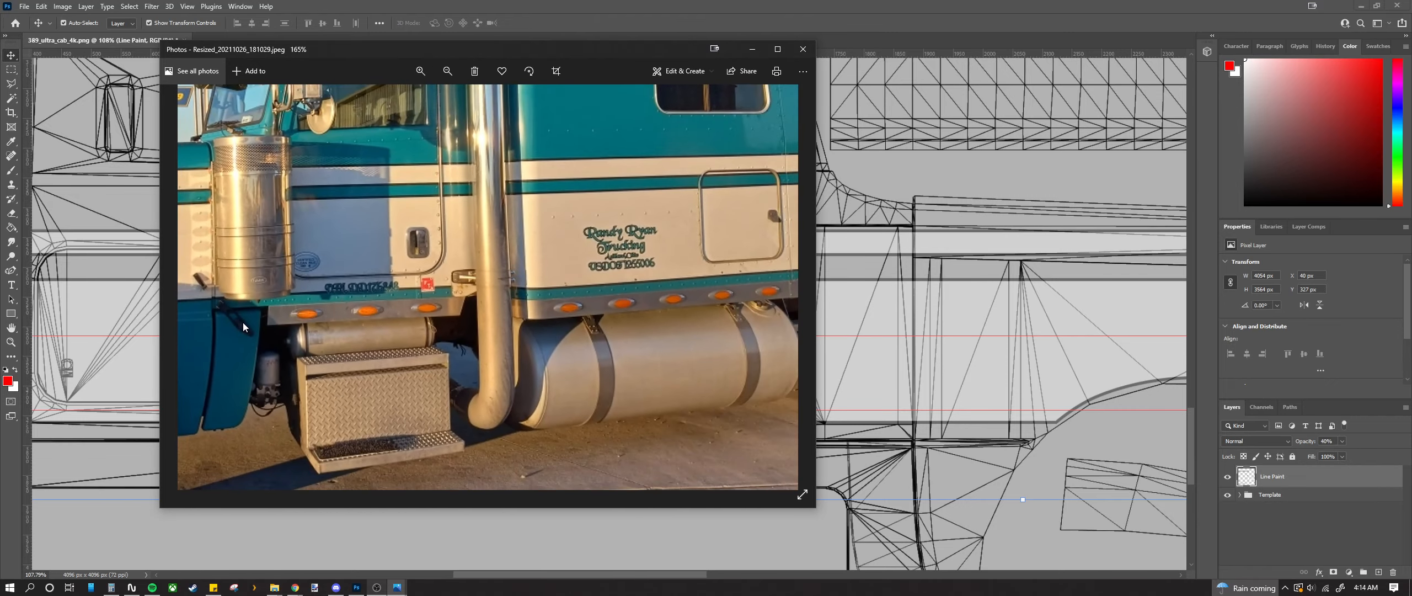
scroll(243, 322, "down", 2)
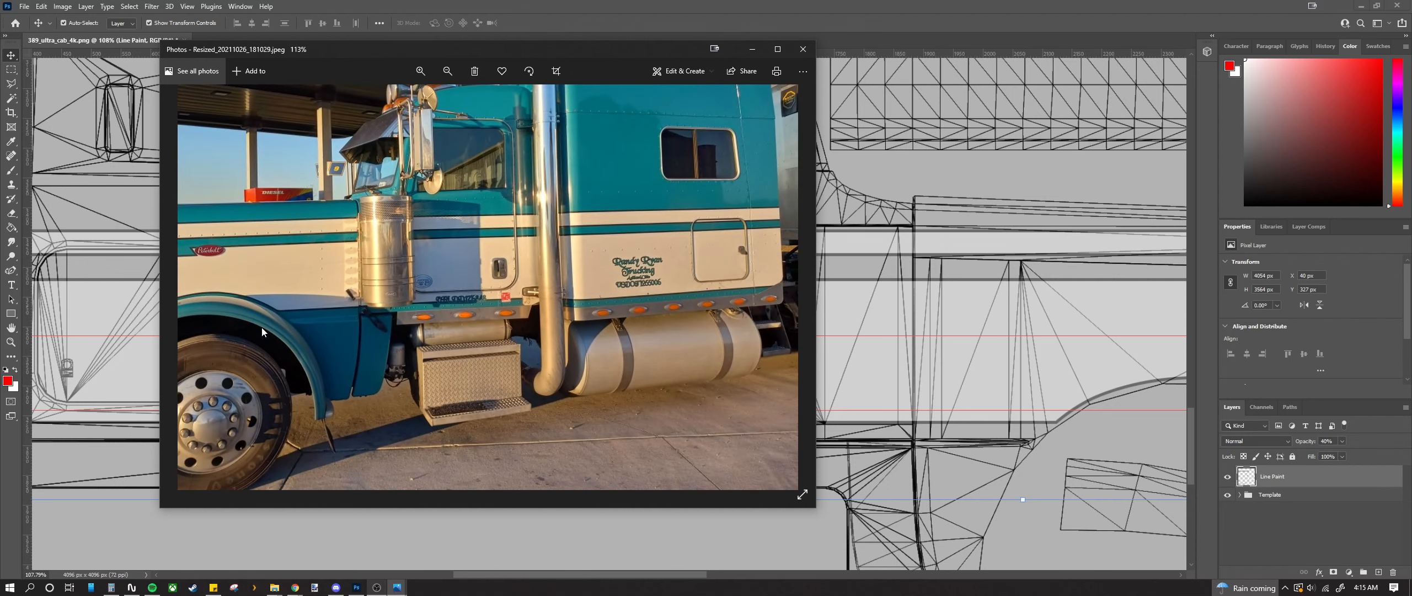
scroll(311, 331, "down", 1)
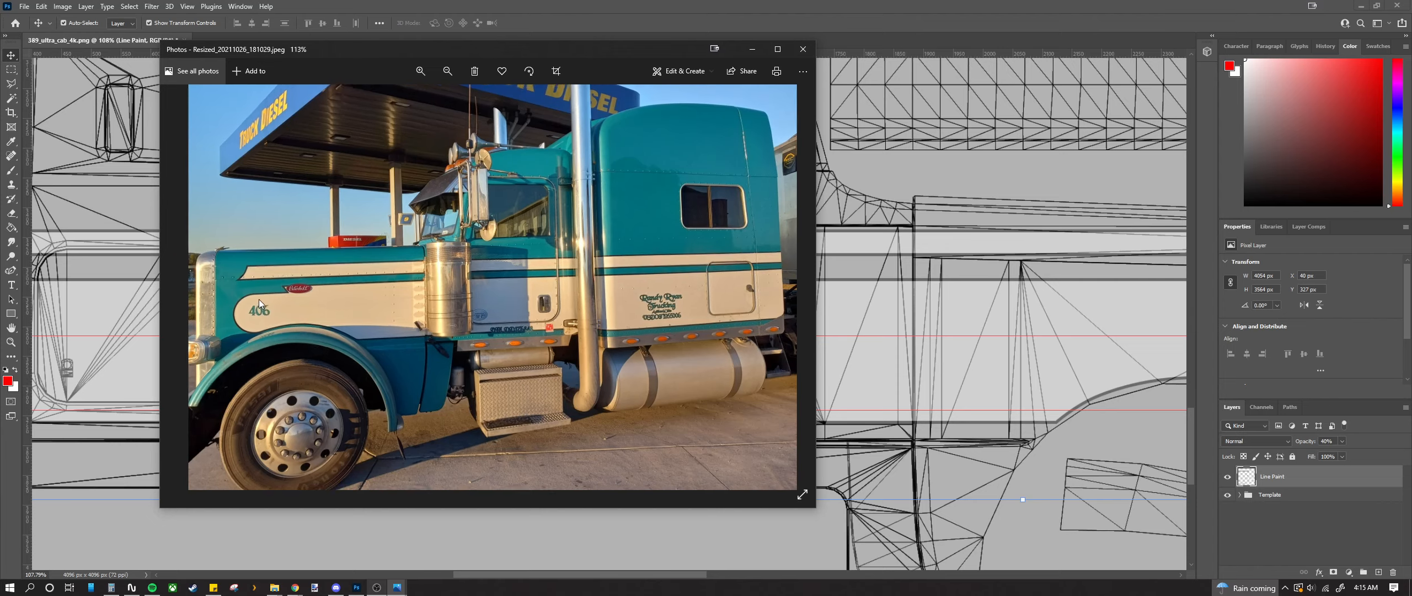
scroll(260, 321, "up", 5)
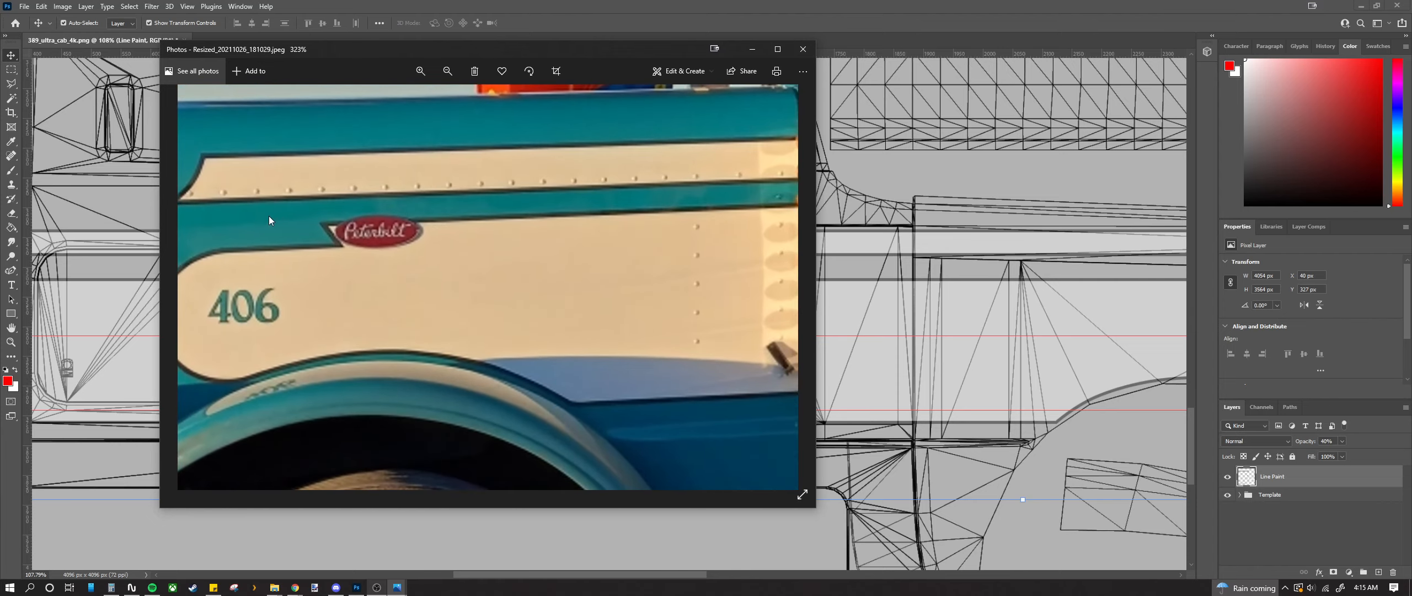
scroll(247, 317, "down", 4)
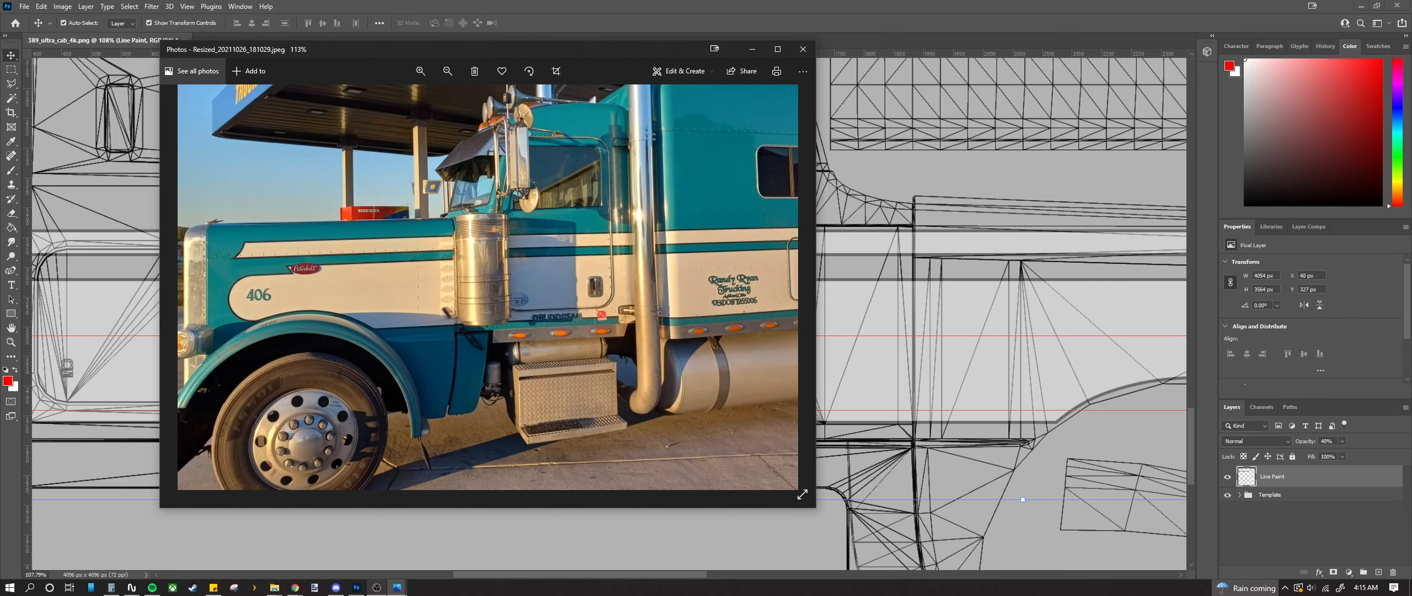
left_click_drag(459, 51, 0, 89)
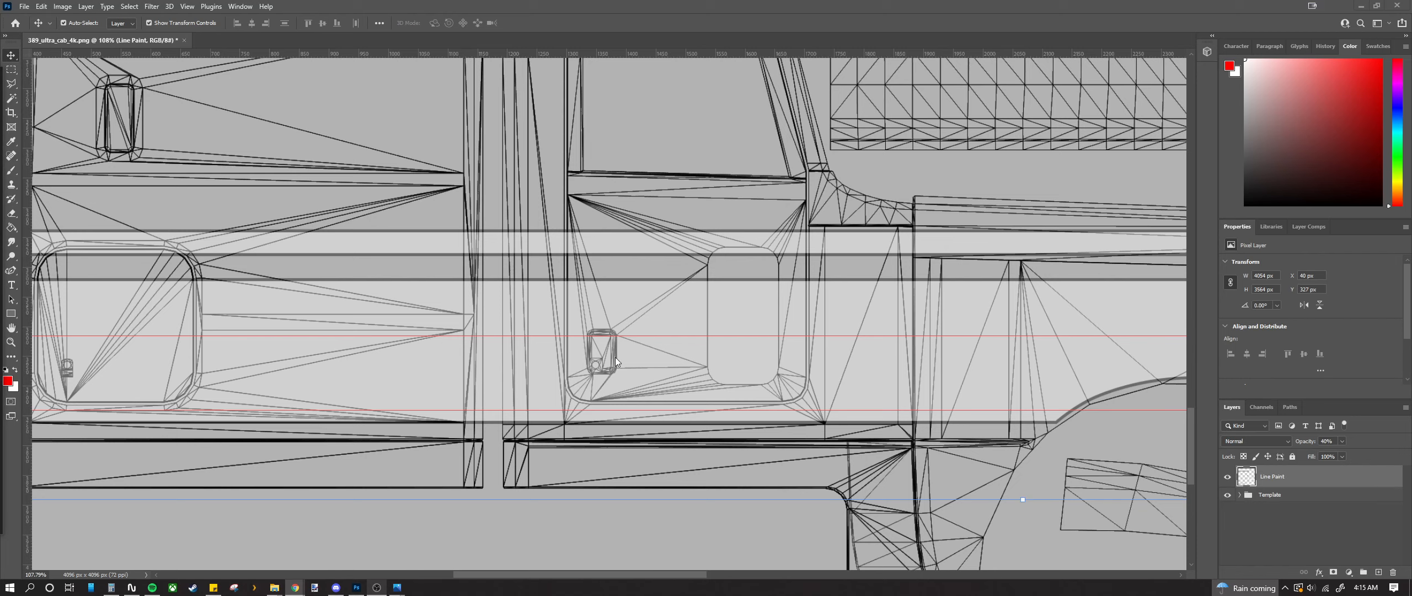
scroll(218, 337, "up", 2)
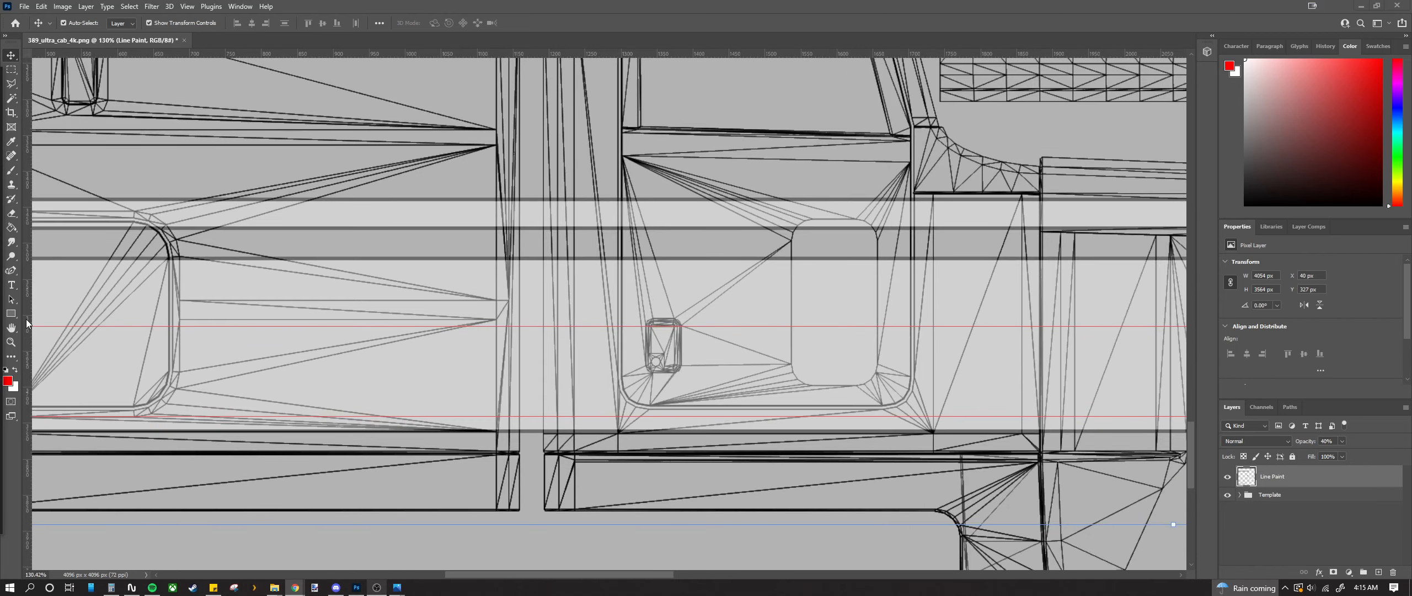
left_click(14, 289)
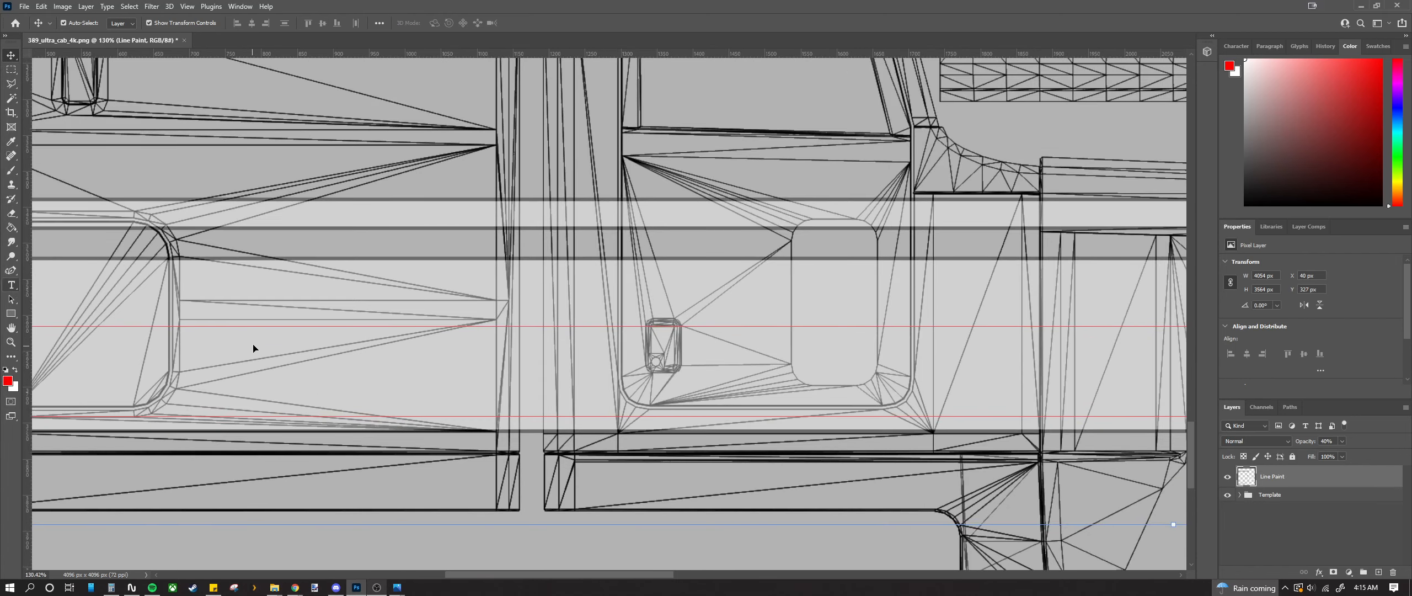
left_click(11, 285)
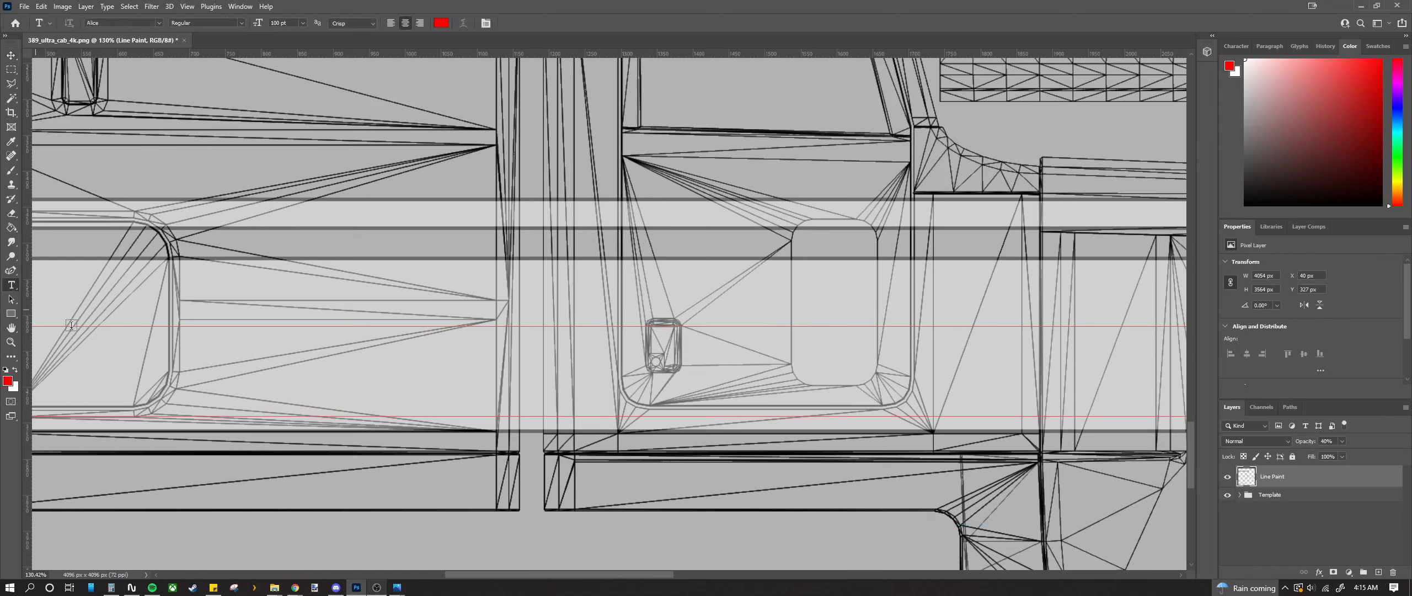
left_click(249, 345)
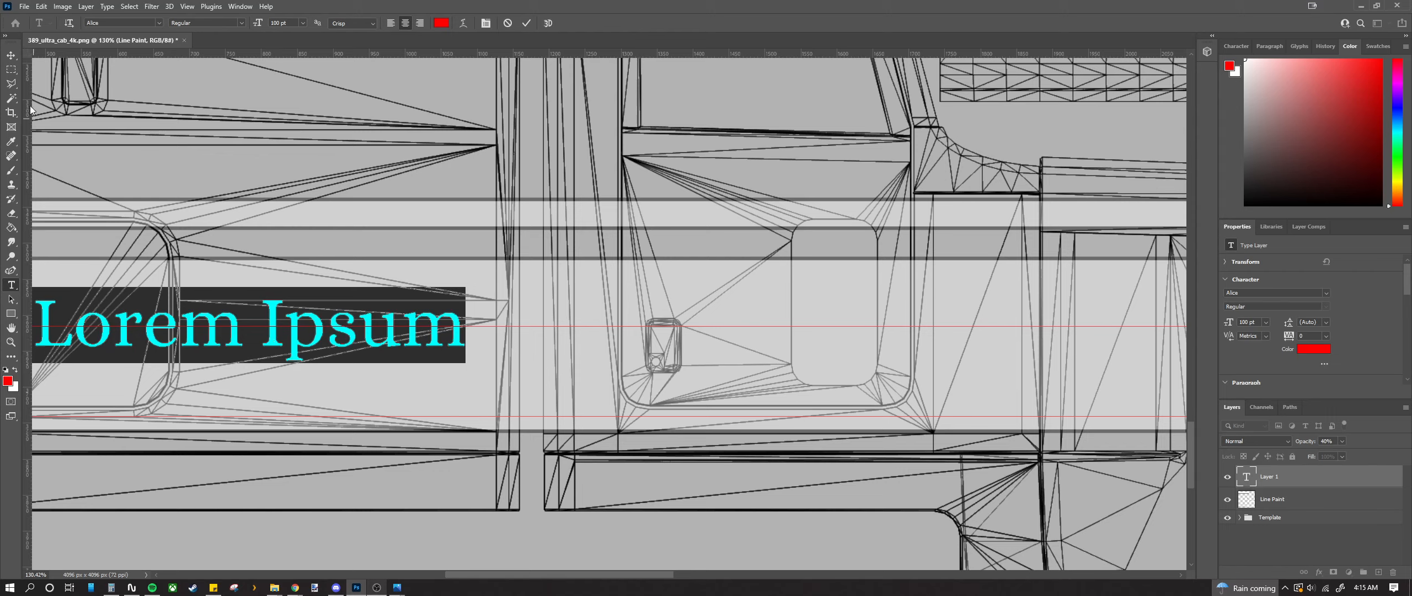
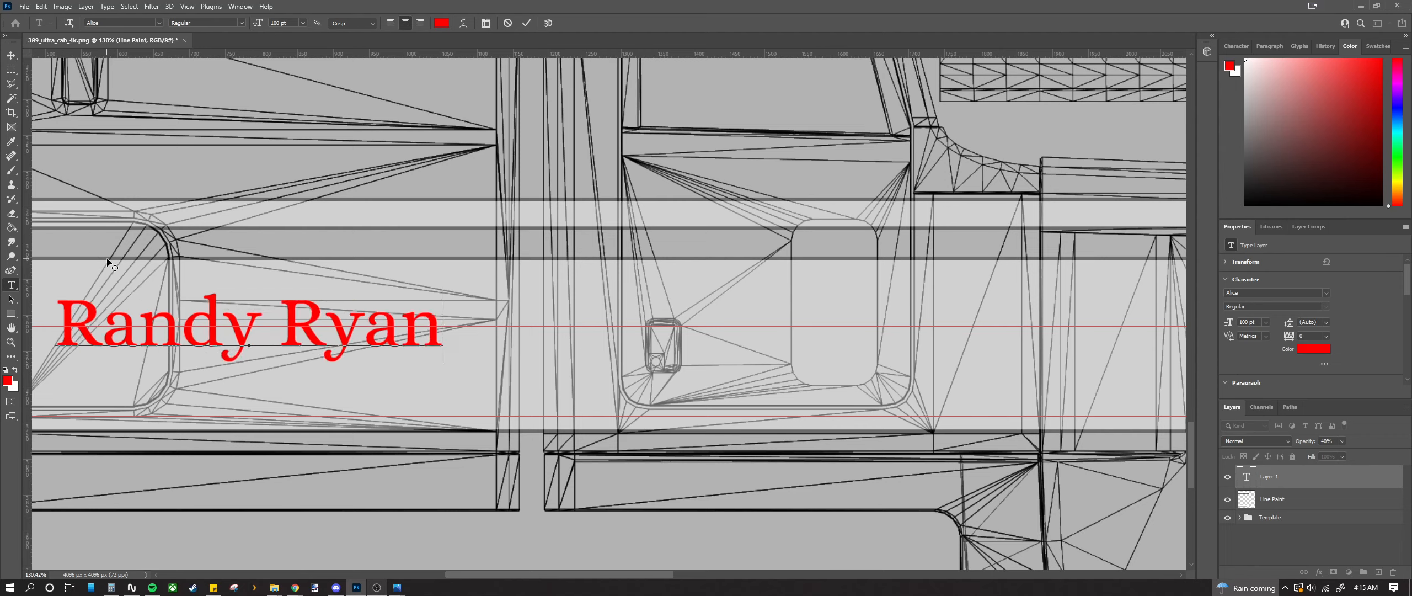
left_click(149, 21)
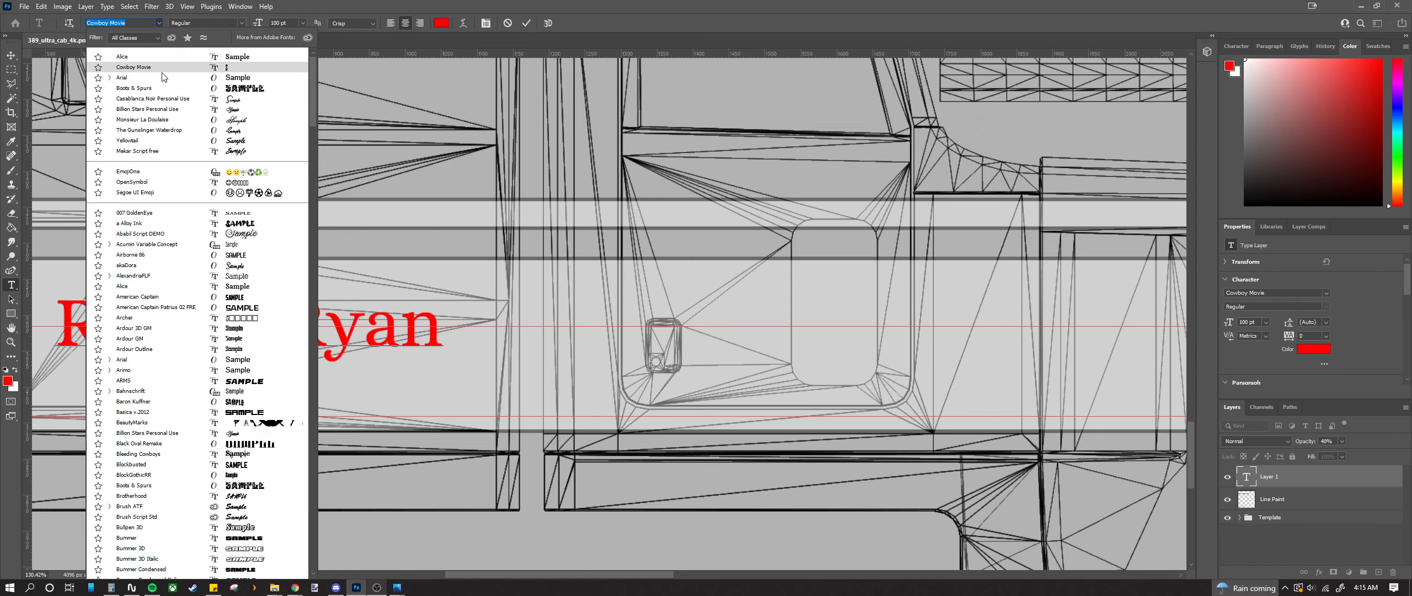
left_click(162, 72)
double_click(290, 314)
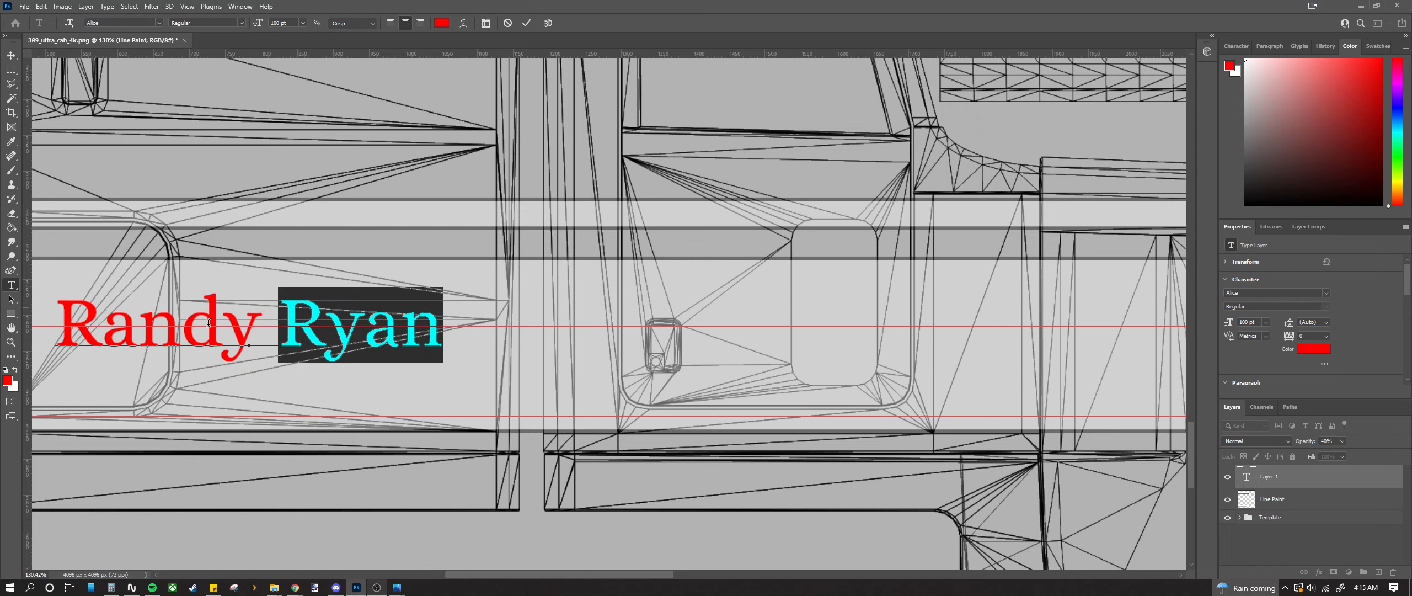
triple_click(221, 325)
key("ctrl+Return")
key("v")
left_click_drag(229, 326, 538, 250)
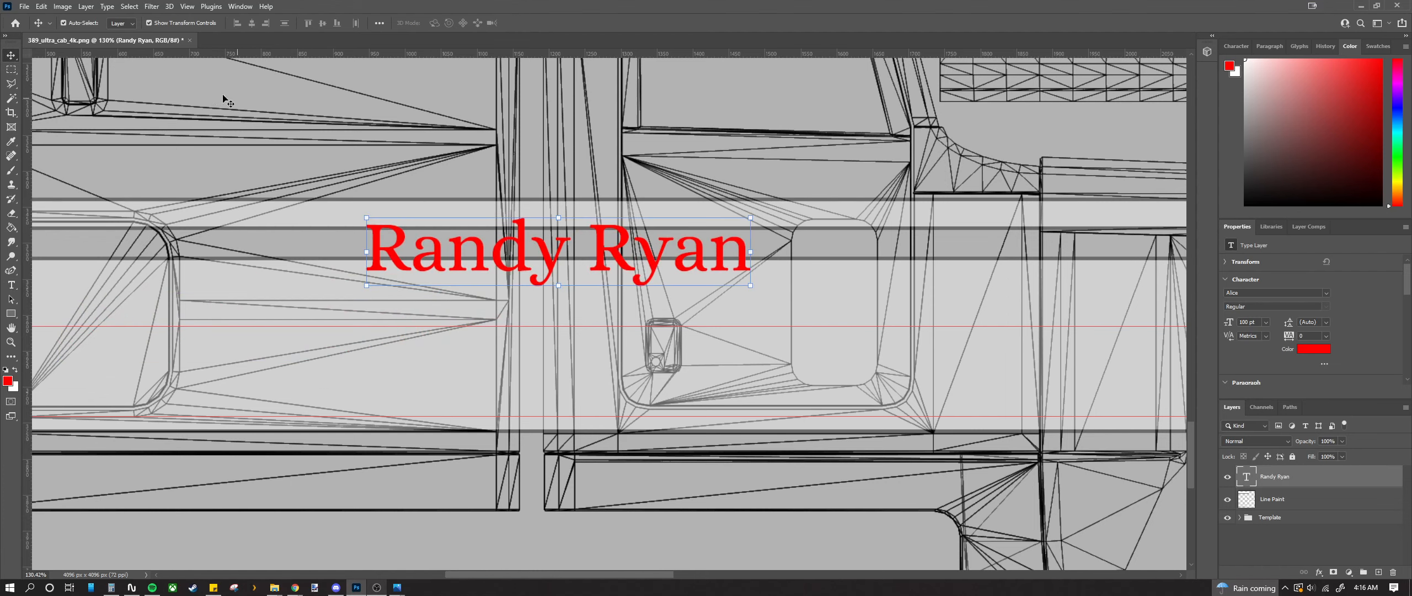
double_click(448, 222)
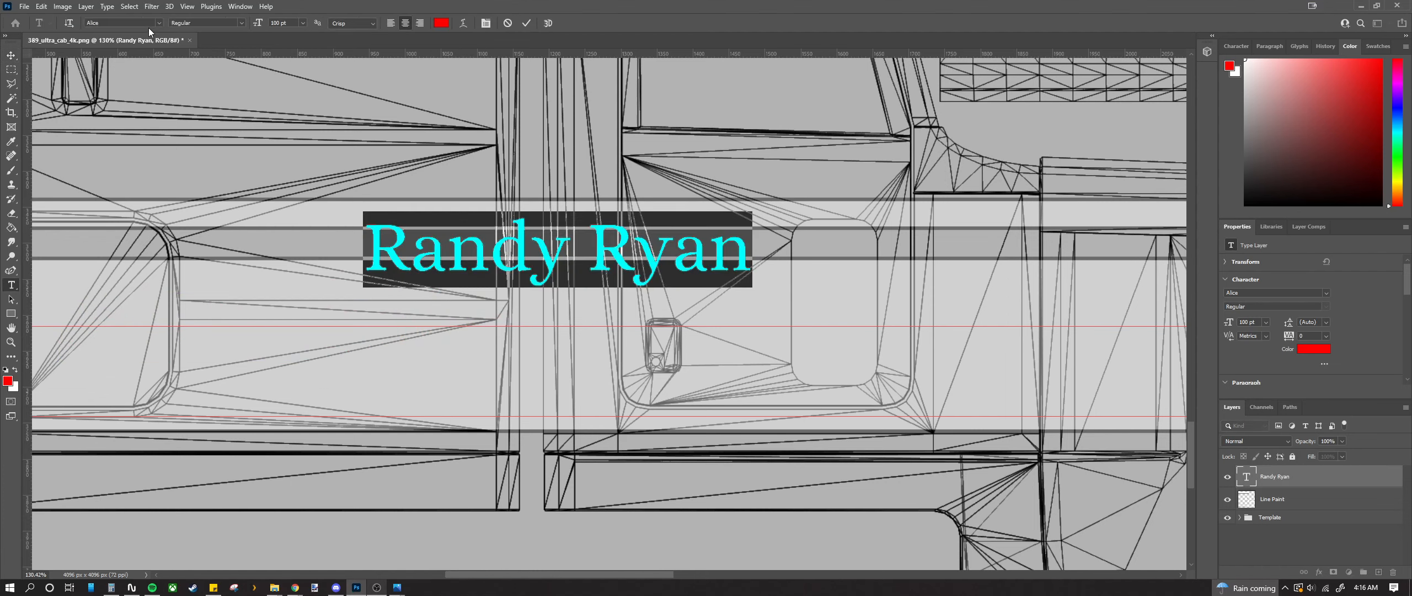
left_click(150, 24)
key("Down")
key("Down")
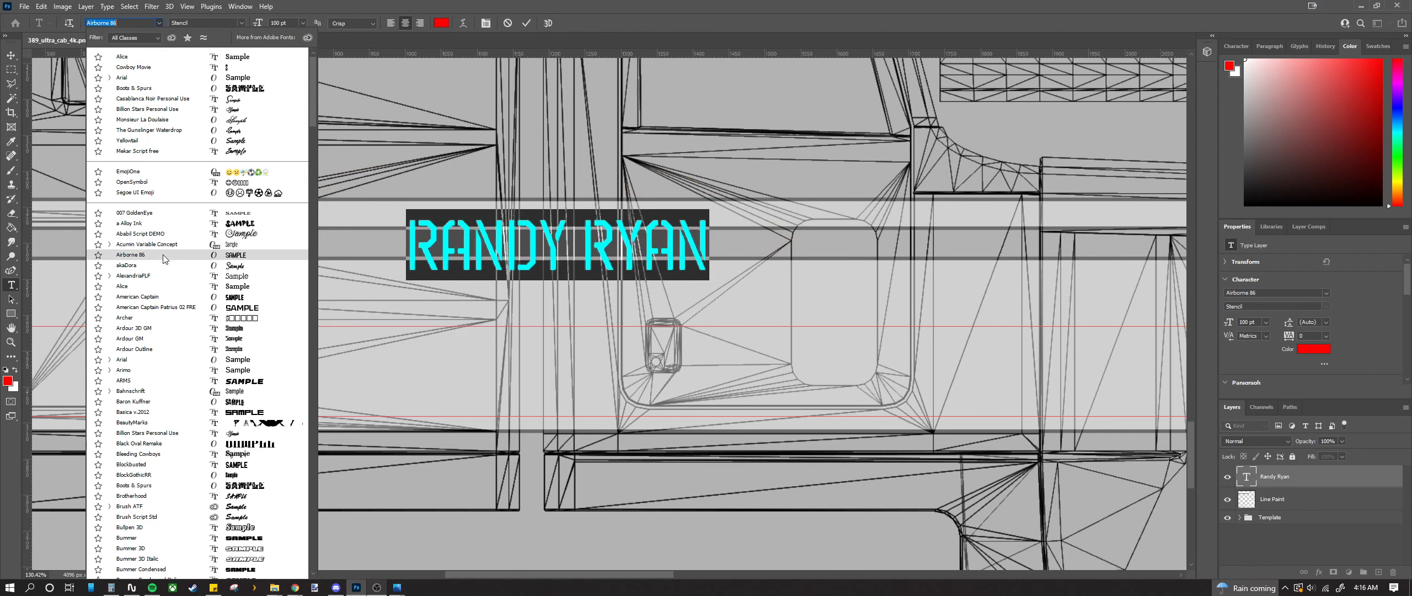
scroll(216, 364, "down", 2)
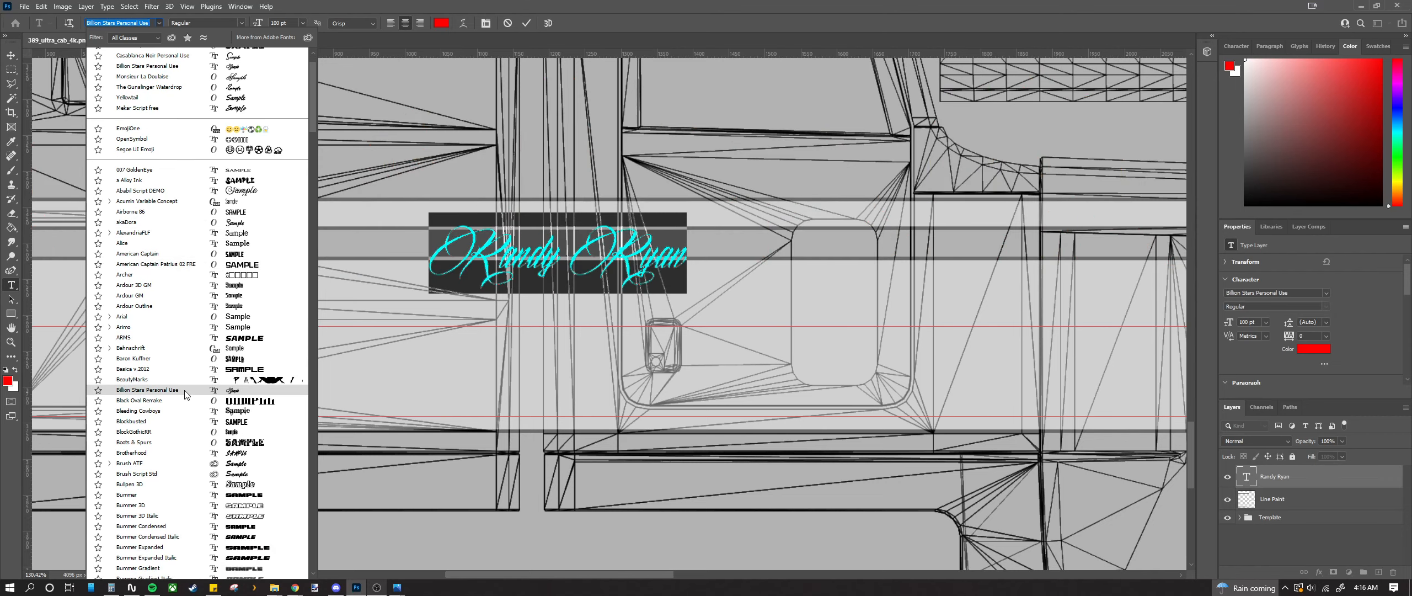
scroll(186, 394, "down", 5)
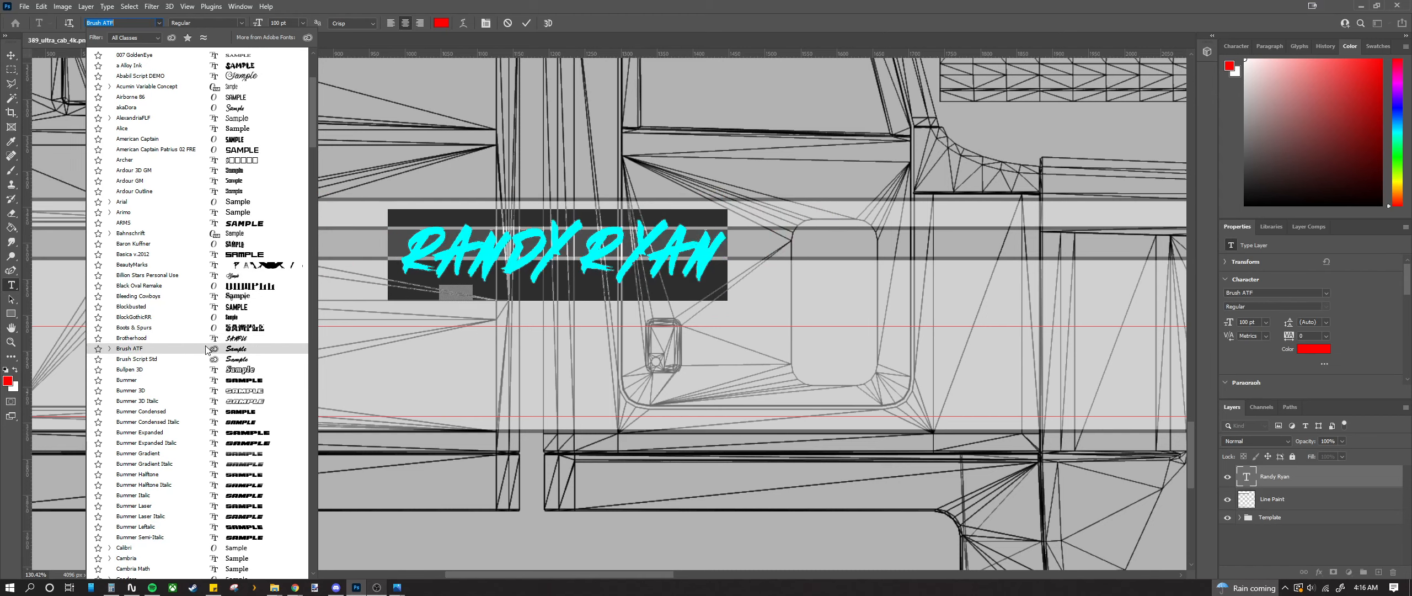
scroll(204, 306, "down", 5)
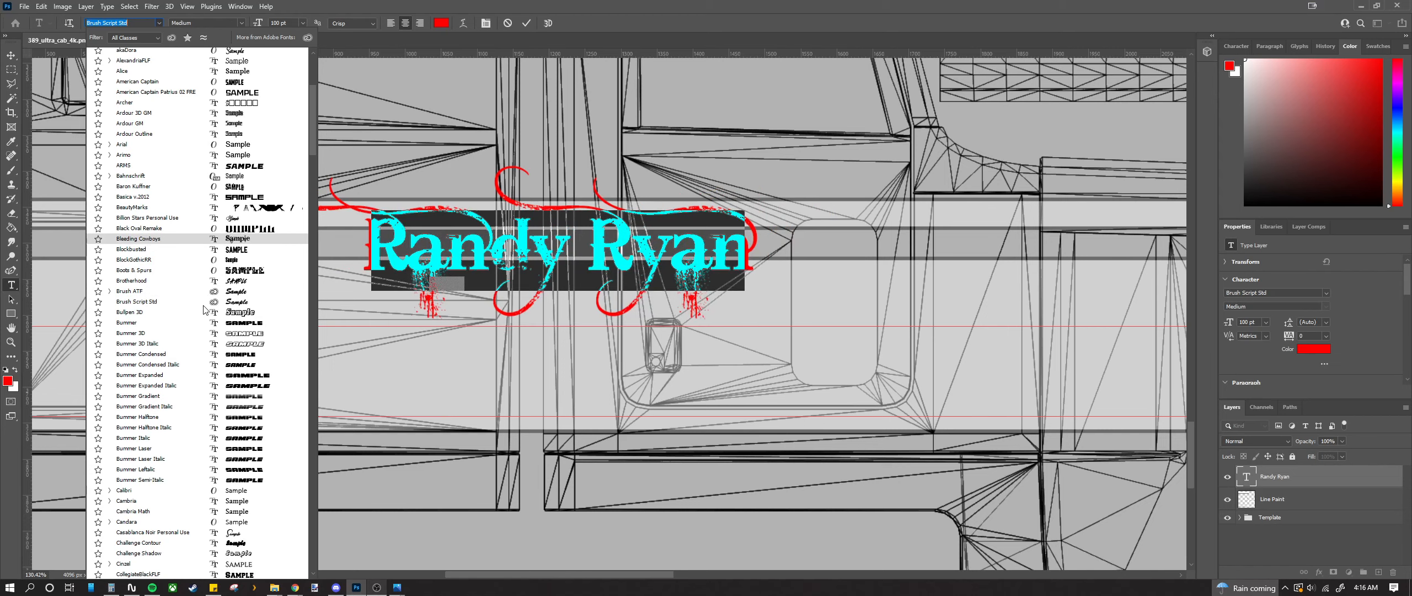
scroll(204, 312, "down", 2)
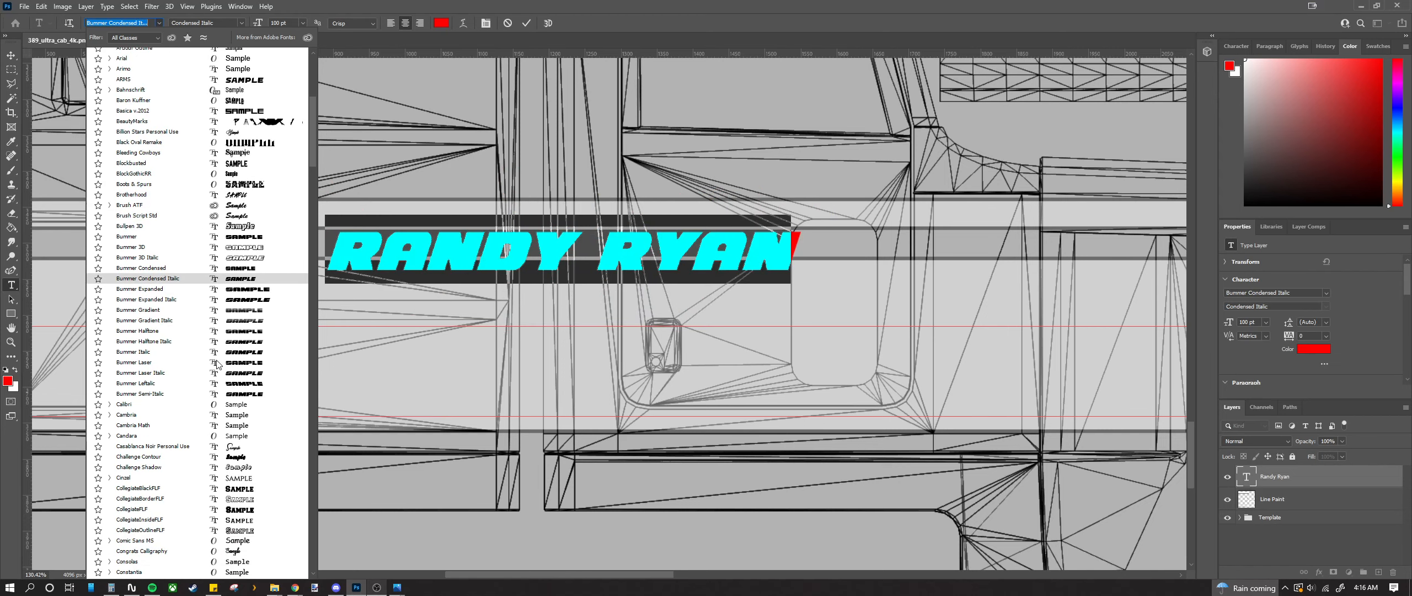
scroll(199, 451, "down", 3)
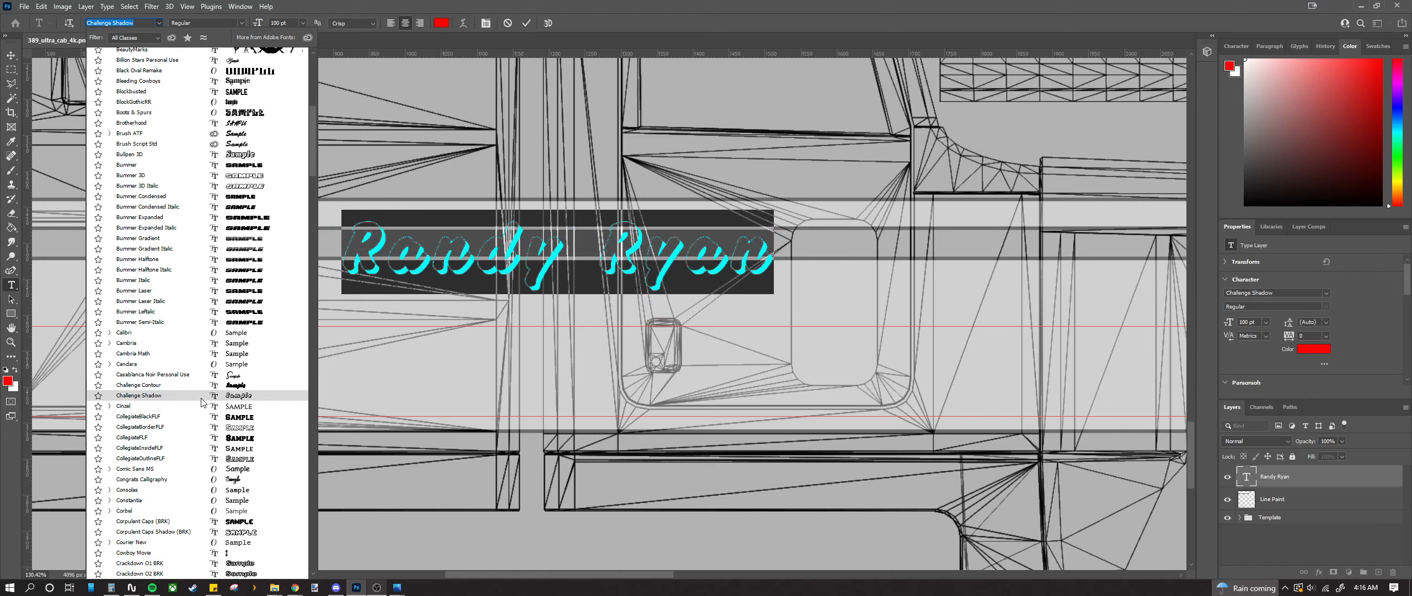
scroll(202, 402, "down", 4)
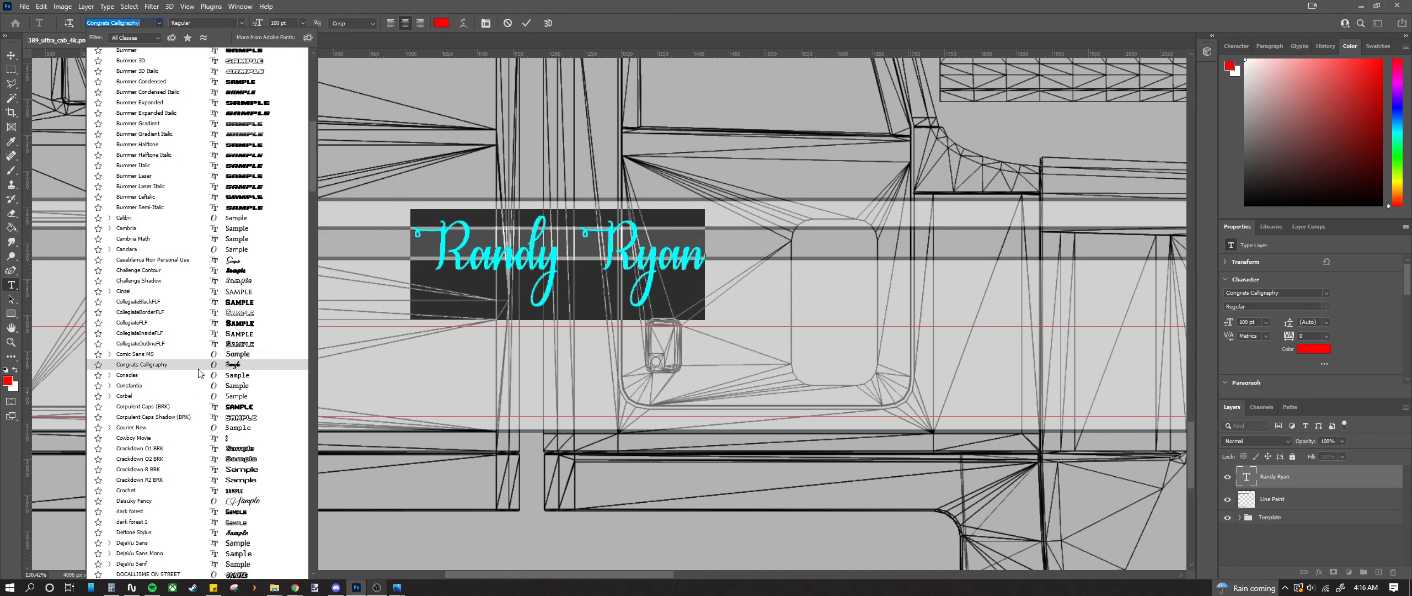
scroll(199, 430, "down", 1)
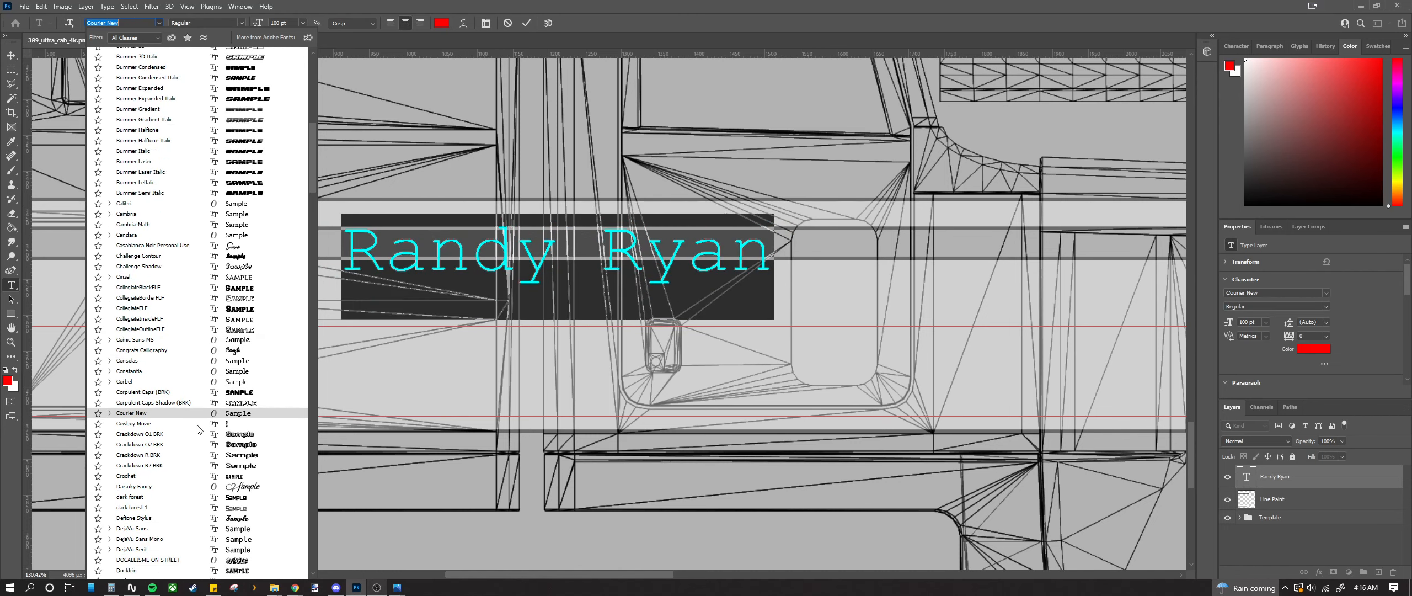
scroll(199, 429, "down", 2)
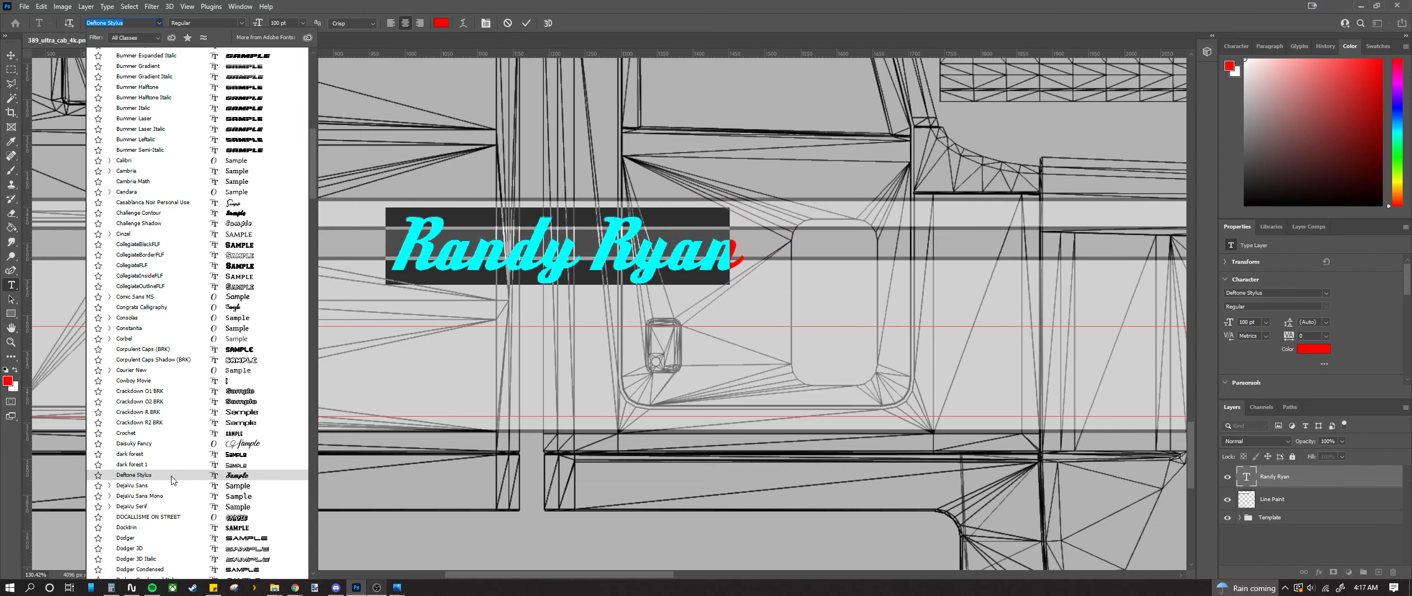
scroll(172, 479, "down", 3)
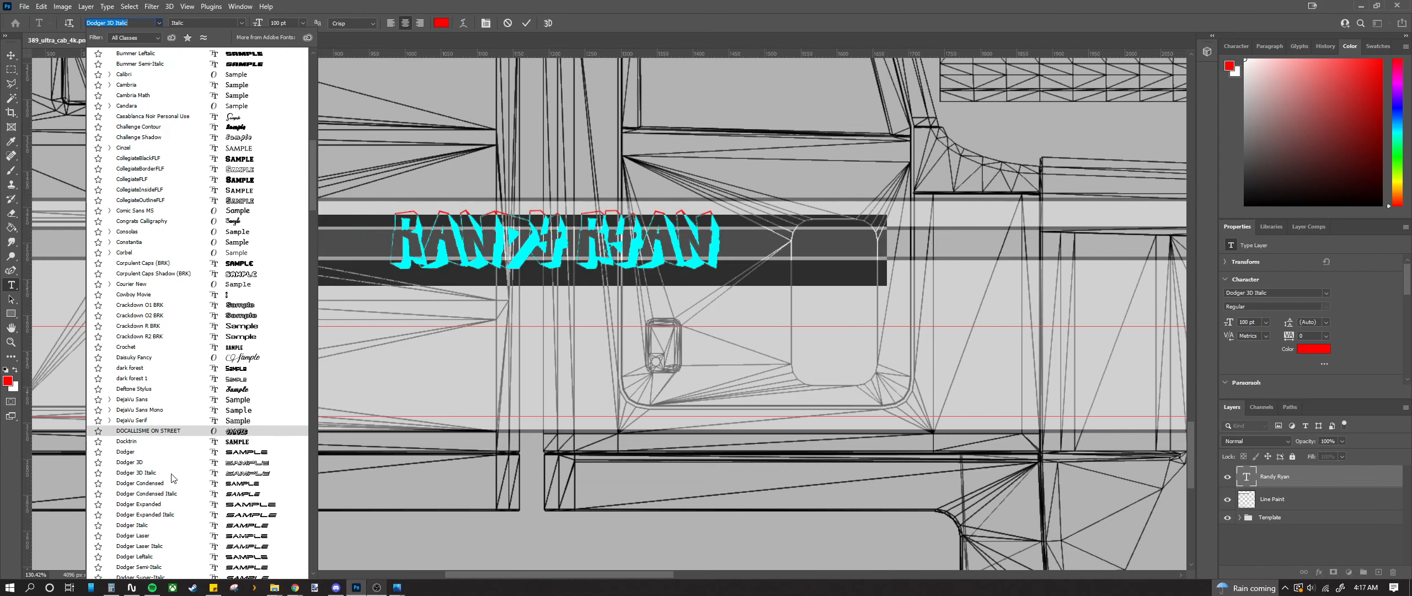
scroll(173, 477, "down", 2)
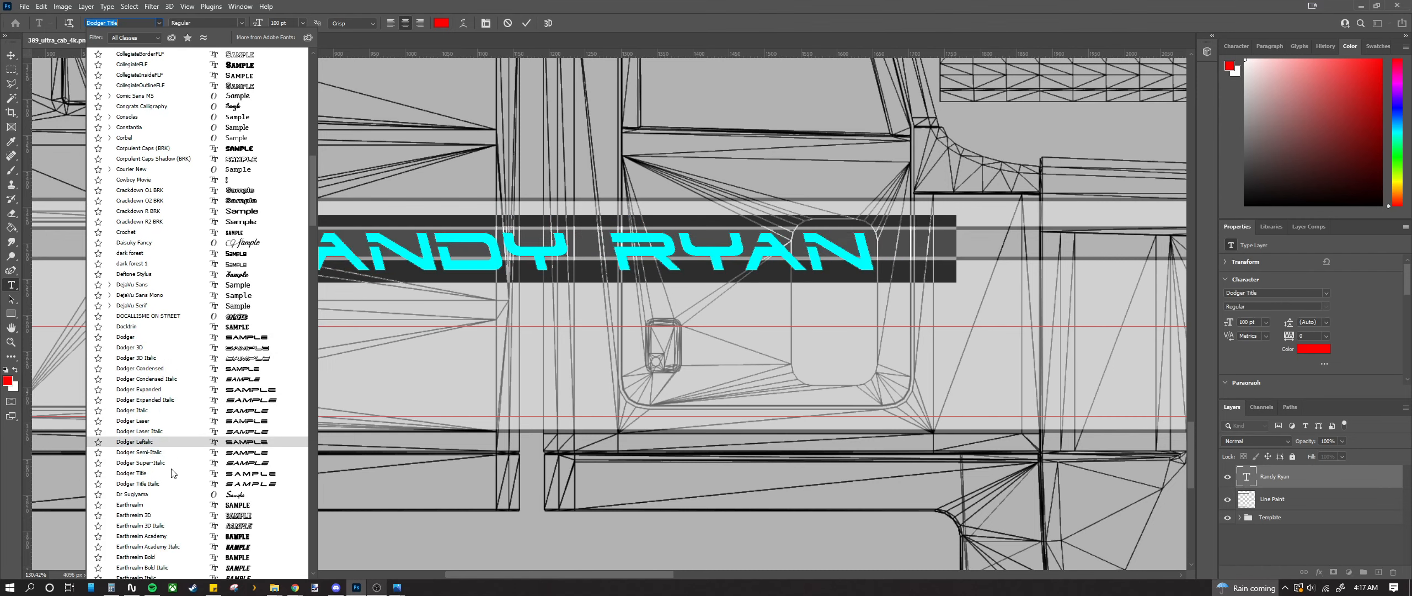
scroll(168, 492, "down", 4)
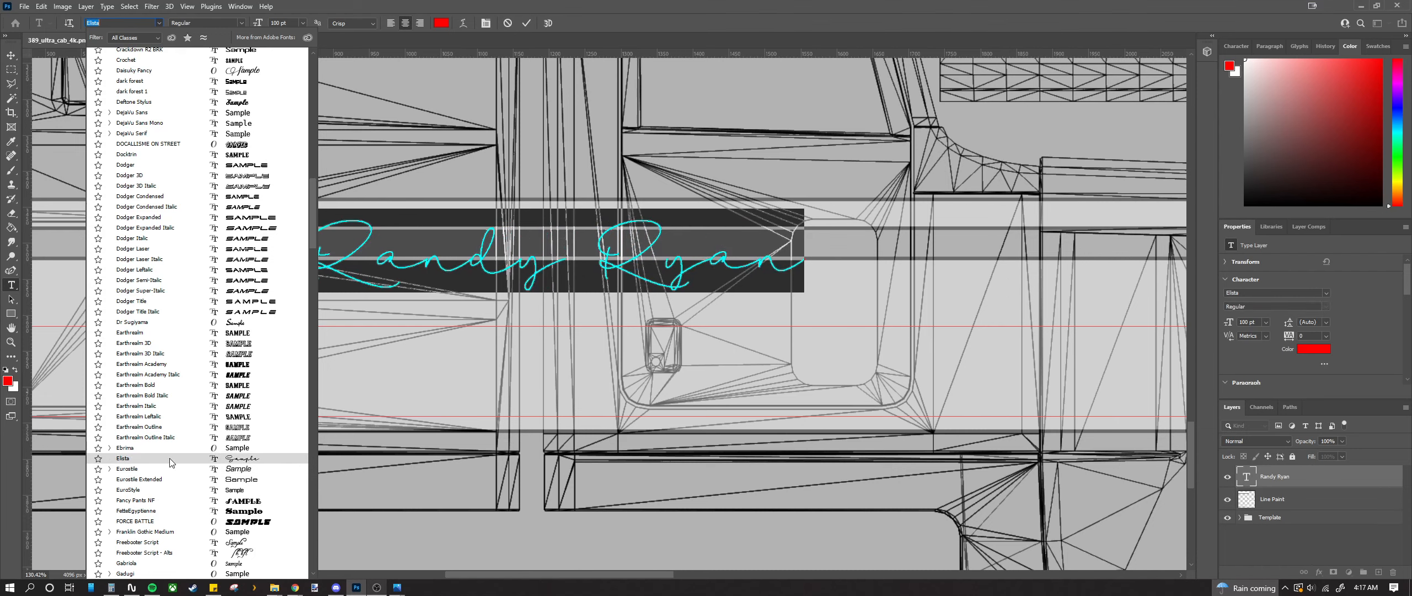
scroll(170, 458, "down", 5)
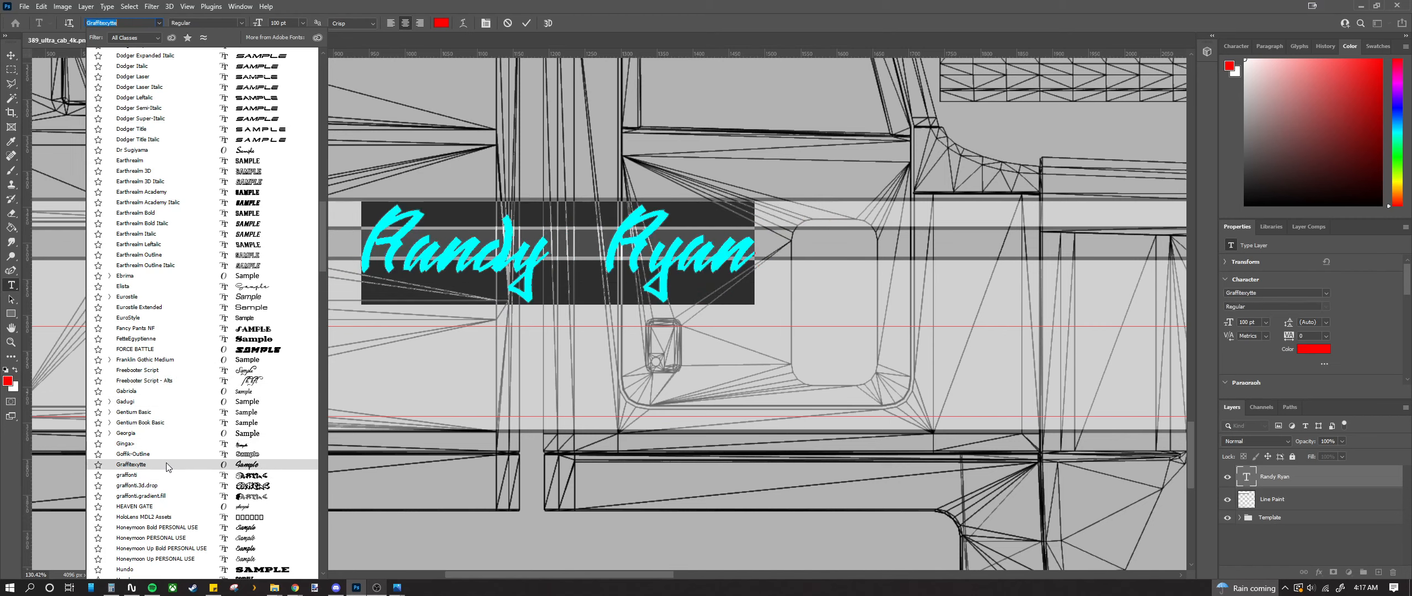
scroll(168, 510, "down", 5)
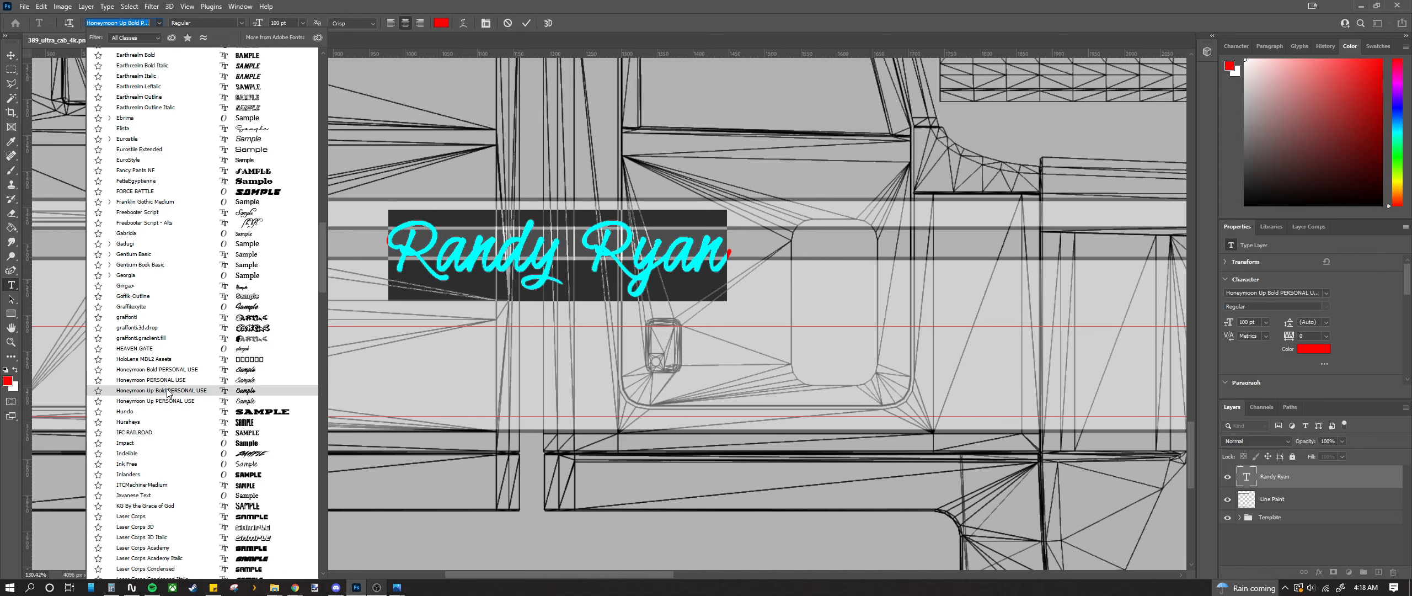
left_click(167, 390)
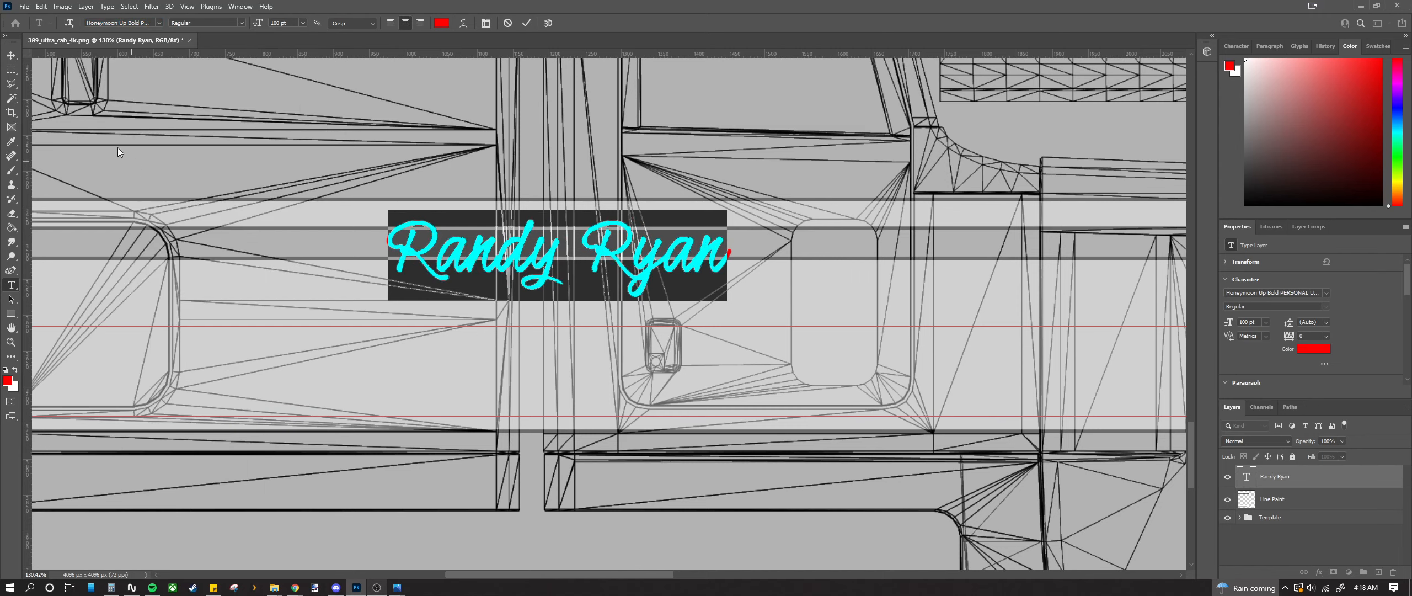
left_click(11, 56)
left_click_drag(419, 256, 305, 302)
left_click_drag(619, 220, 441, 308)
left_click_drag(333, 346, 364, 346)
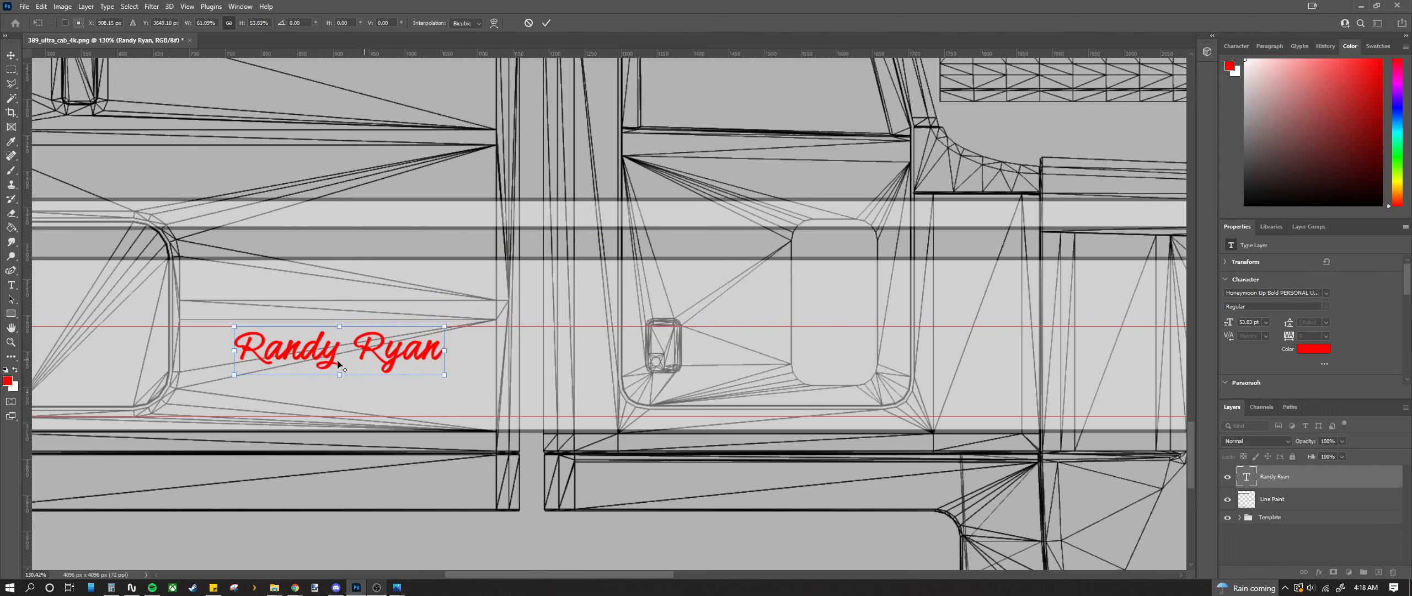
scroll(339, 366, "up", 3)
left_click_drag(339, 383, 338, 356)
scroll(324, 342, "up", 2)
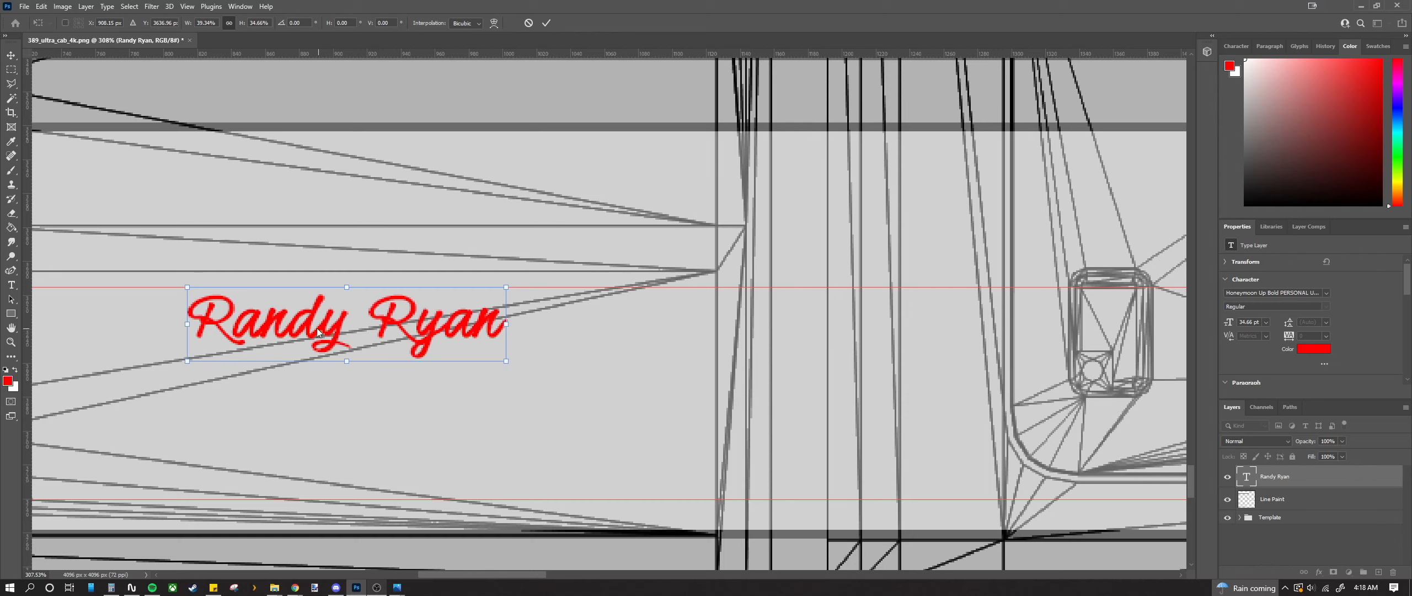
left_click_drag(307, 326, 308, 323)
scroll(307, 328, "down", 2)
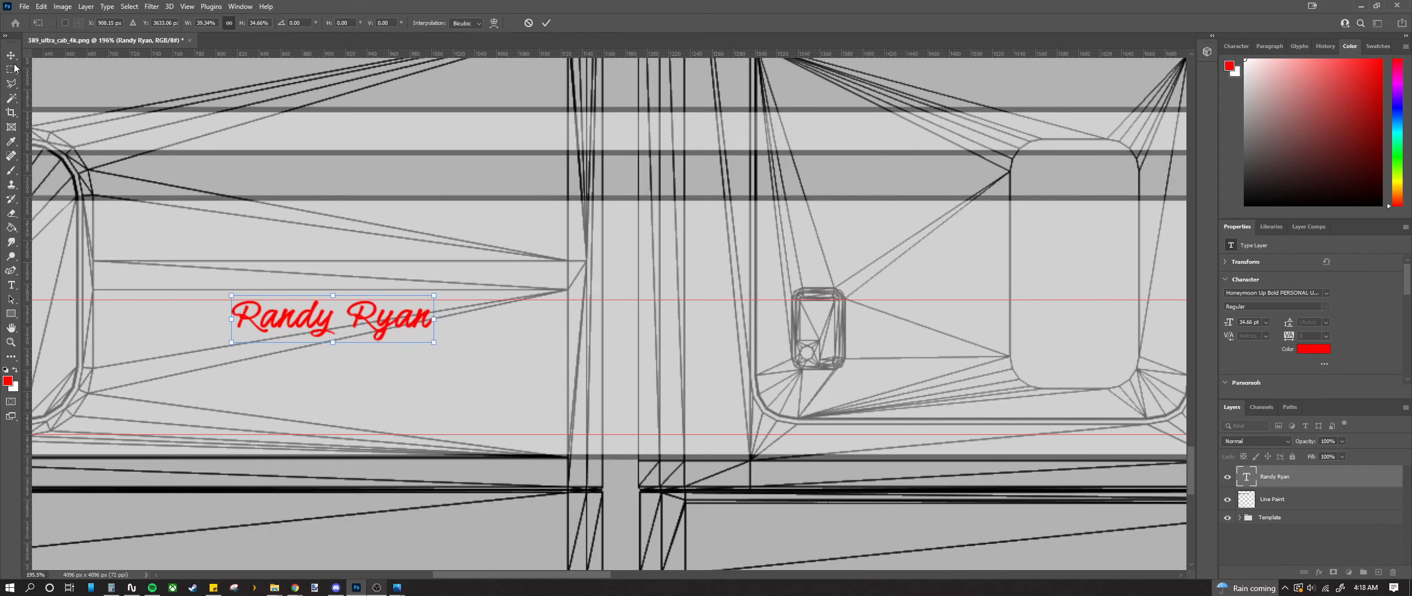
key("Return")
scroll(245, 315, "down", 2)
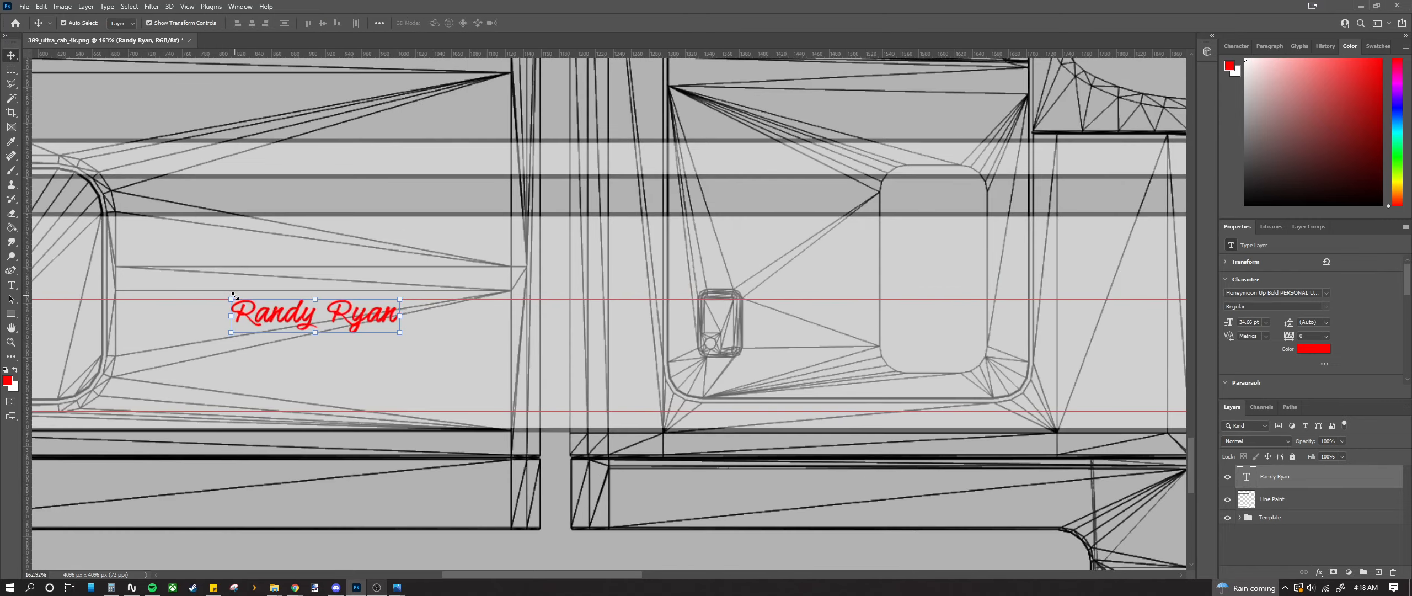
scroll(245, 316, "up", 2)
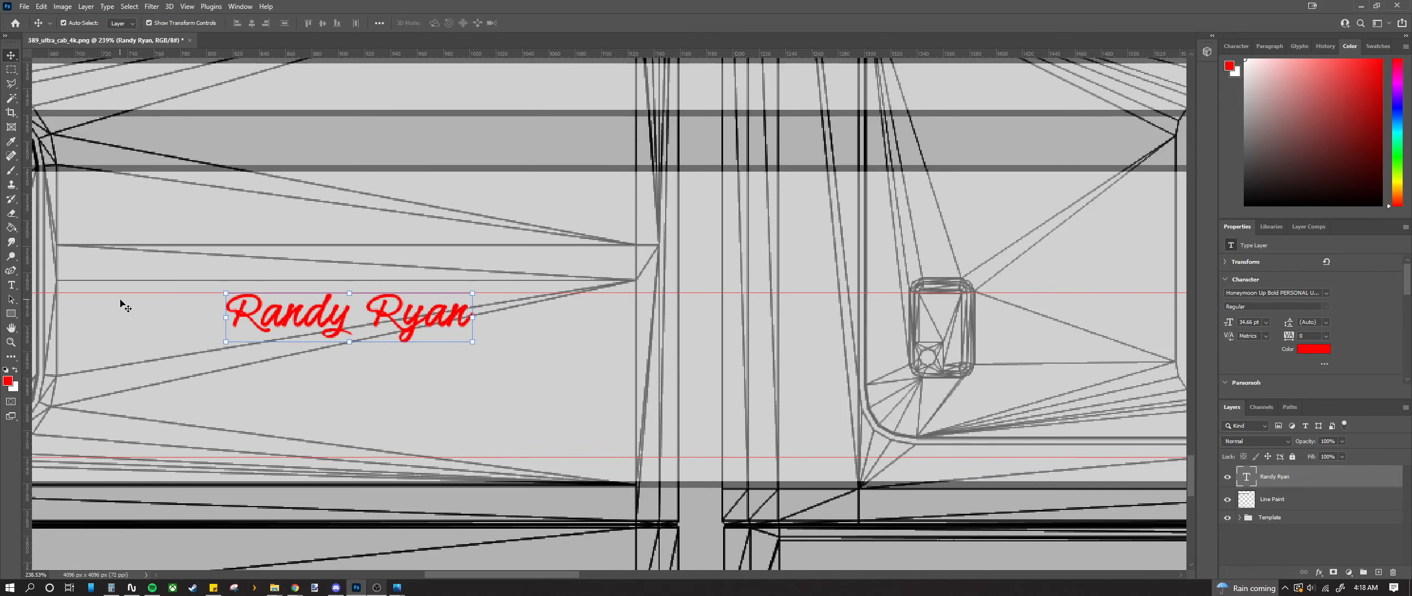
Step: Type 'Trucking' on a new red text layer
left_click(12, 284)
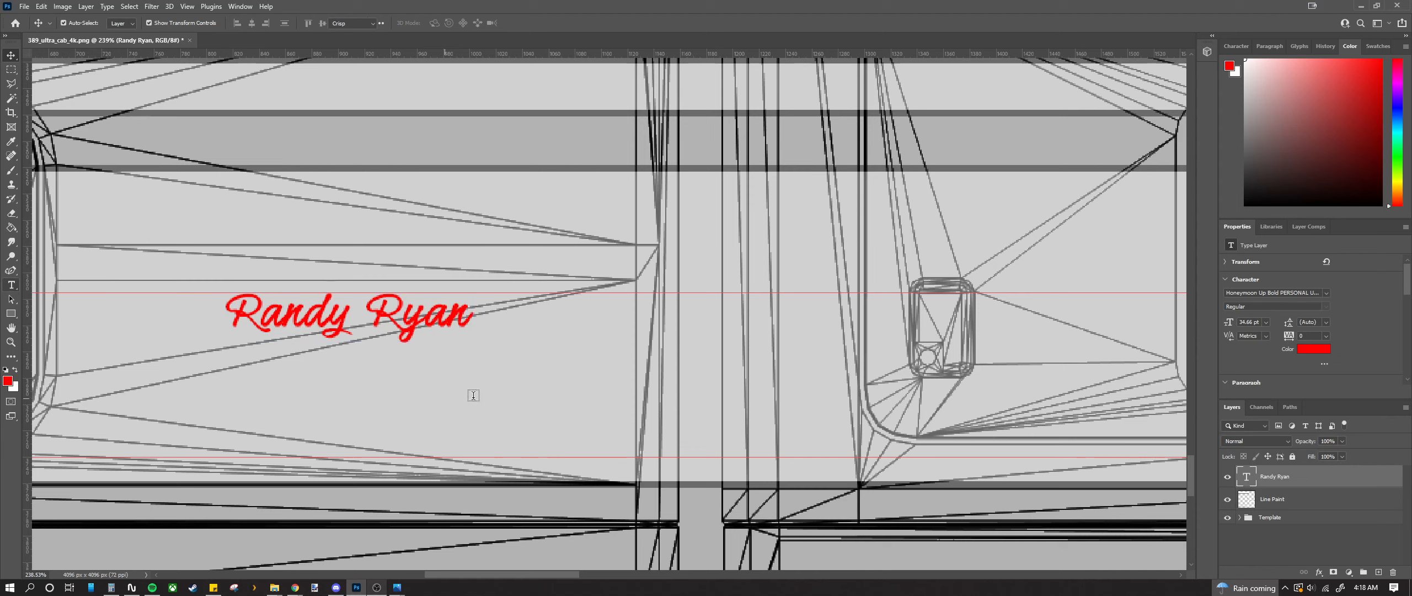
left_click(524, 367)
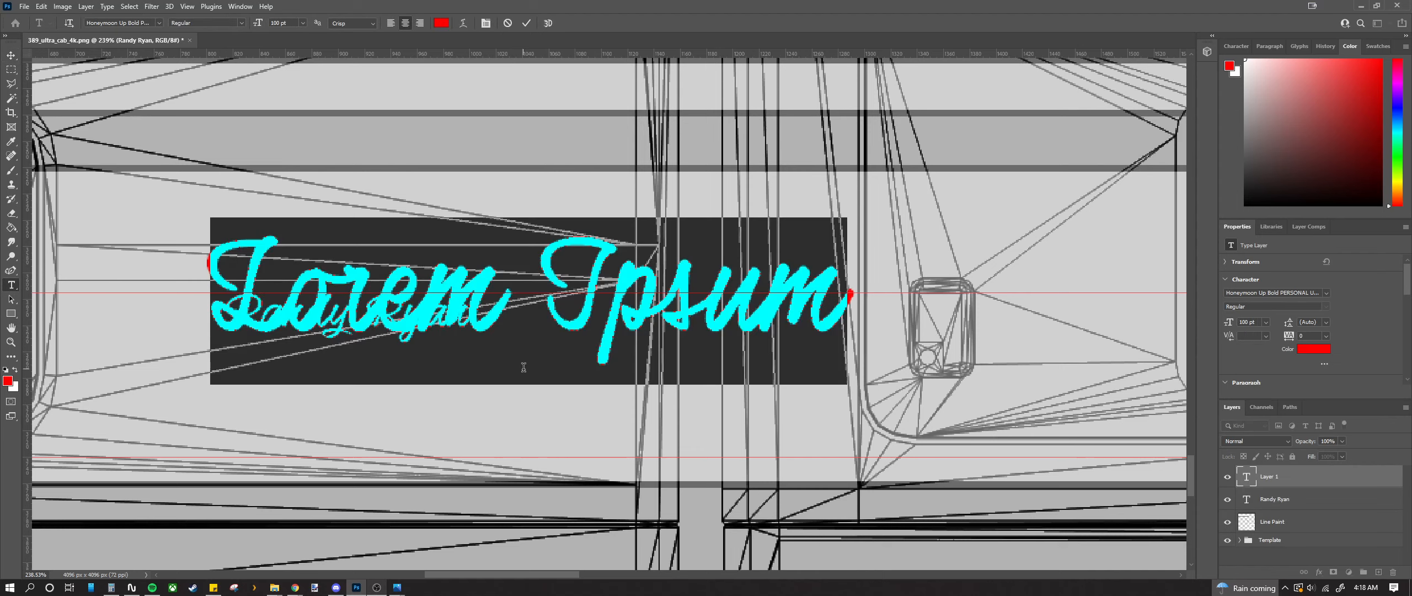
type("Trucking")
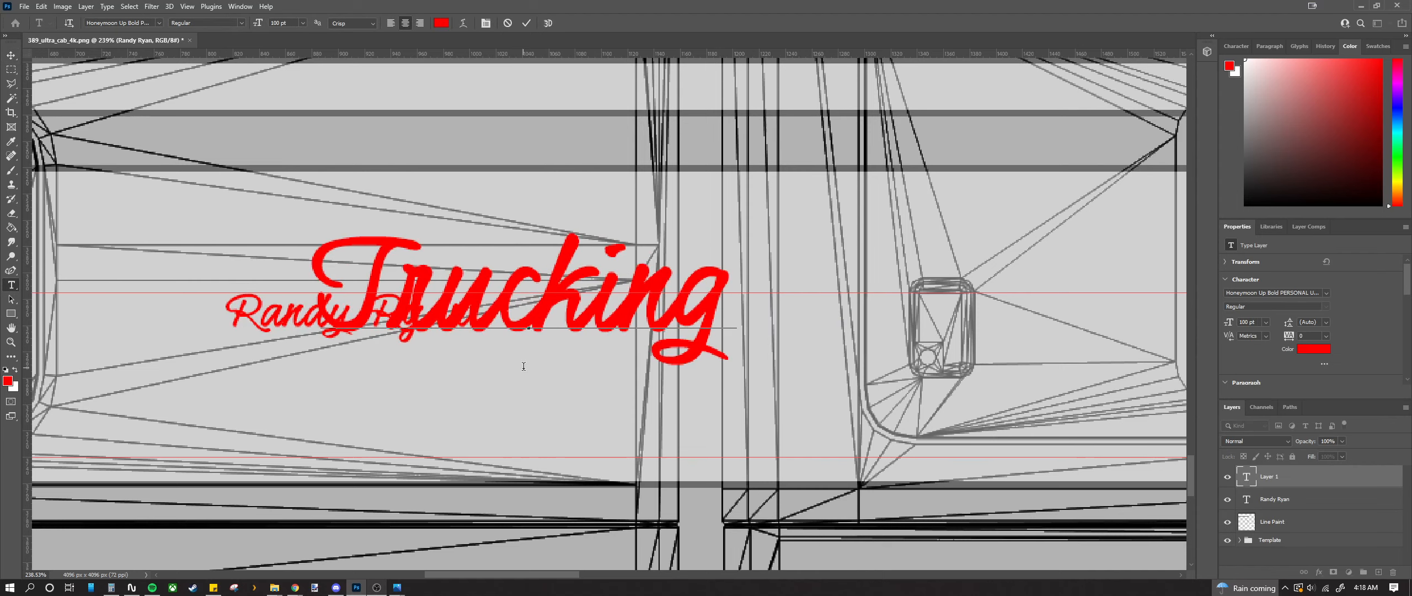
left_click(11, 55)
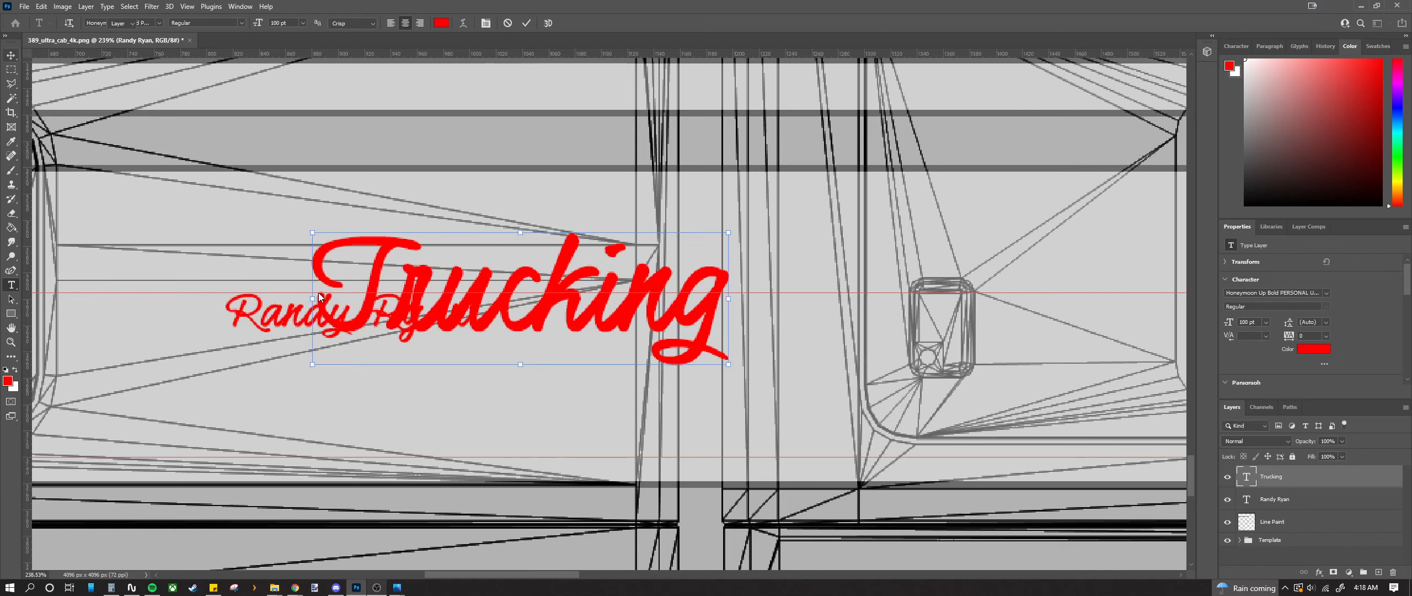
Step: Shrink Trucking to about 29.75 pt and place it just right of Ryan
left_click_drag(404, 292, 573, 347)
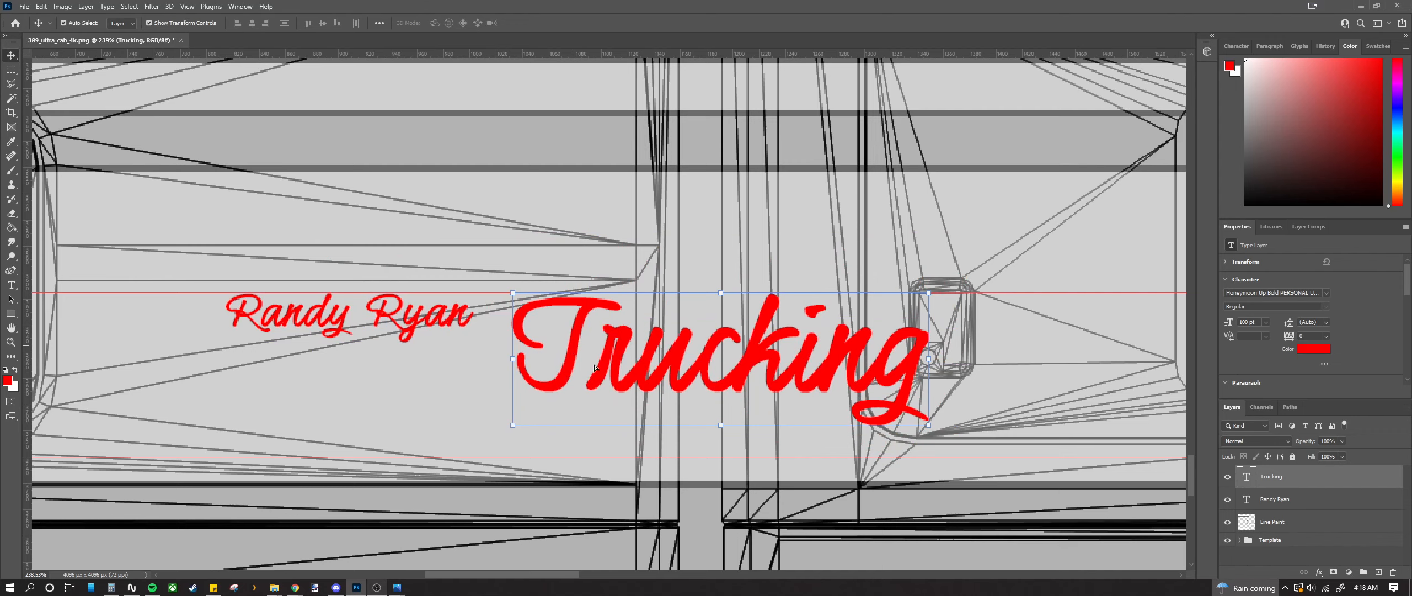
left_click_drag(720, 429, 722, 383)
left_click_drag(615, 316, 587, 335)
left_click_drag(696, 402, 693, 364)
left_click_drag(628, 338, 285, 381)
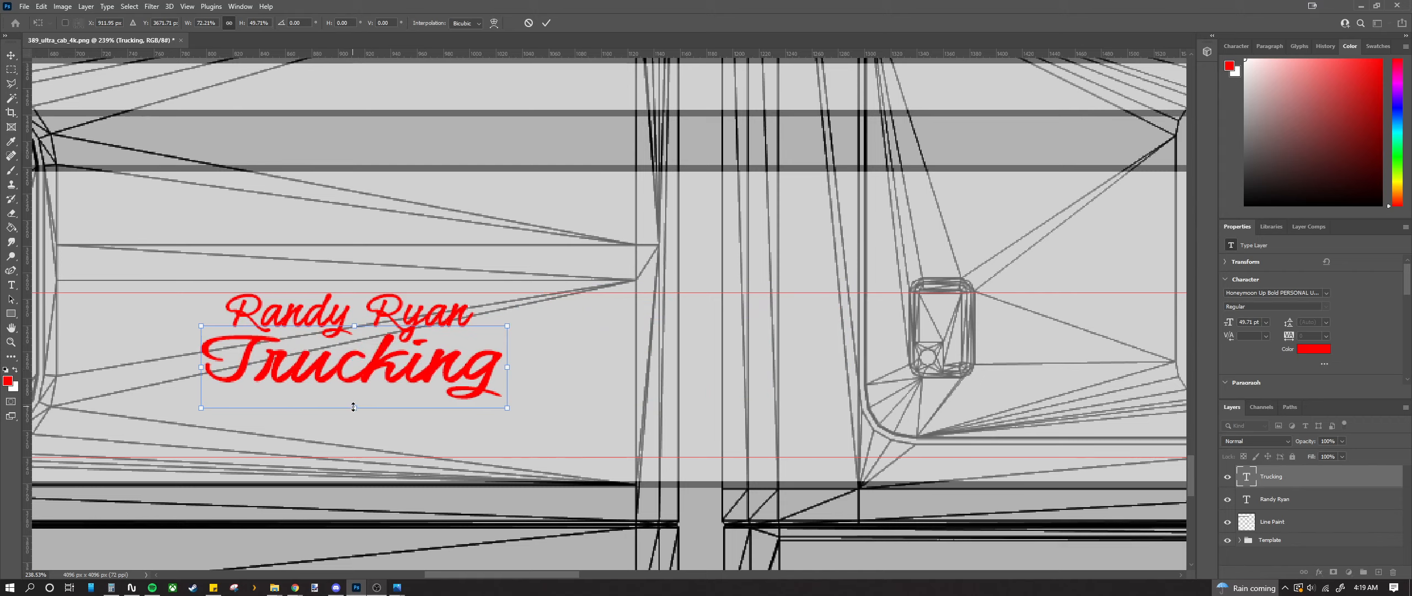
left_click_drag(354, 407, 624, 331)
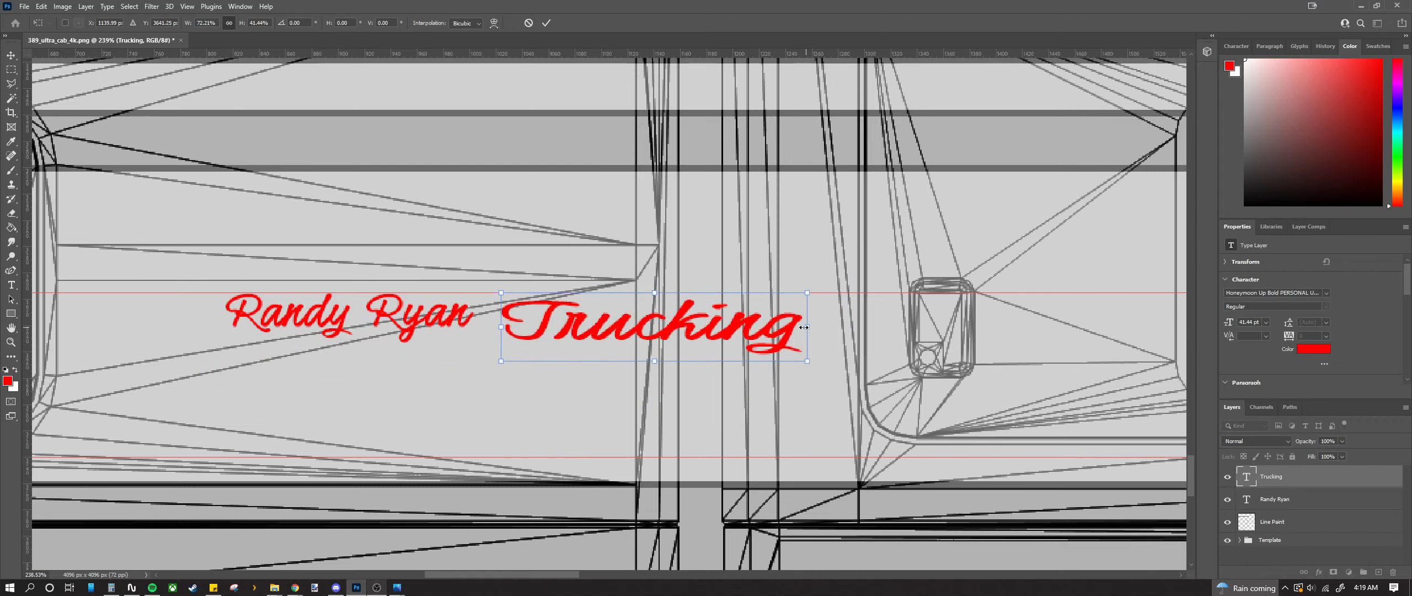
left_click_drag(807, 330, 736, 330)
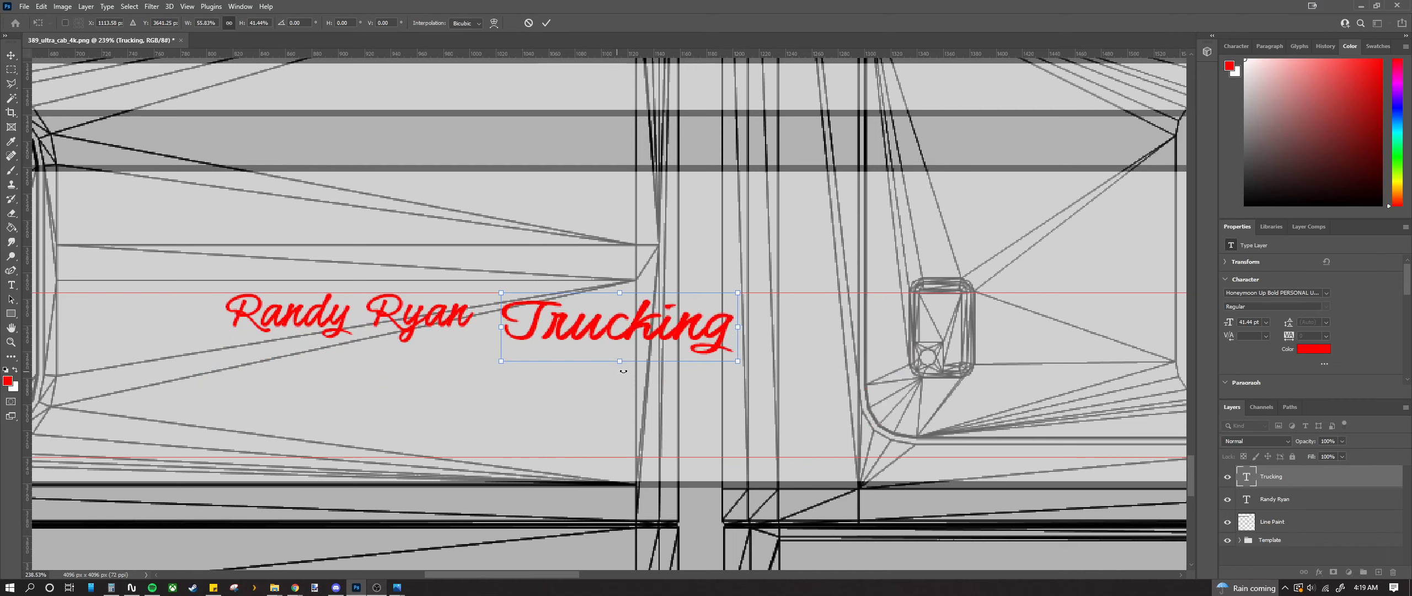
left_click_drag(618, 361, 616, 343)
left_click_drag(737, 317, 669, 313)
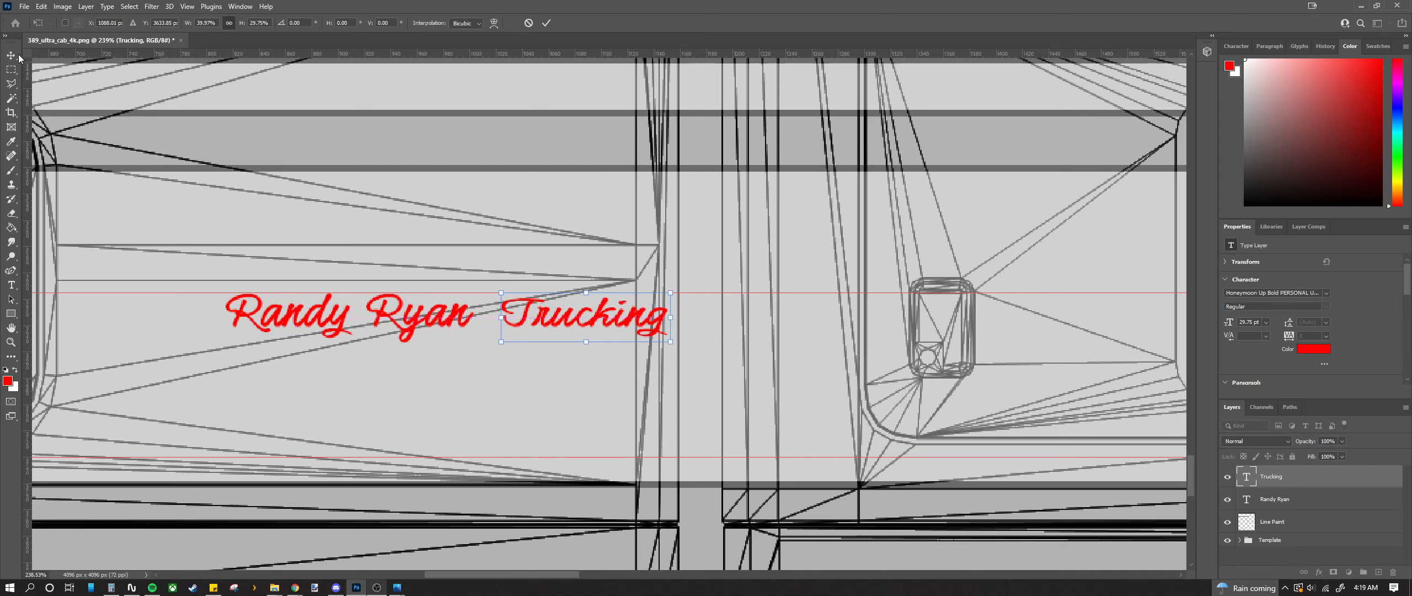
Step: Move Trucking centred beneath the driver's name line and fine-tune its width
key("Return")
left_click_drag(528, 320, 289, 364)
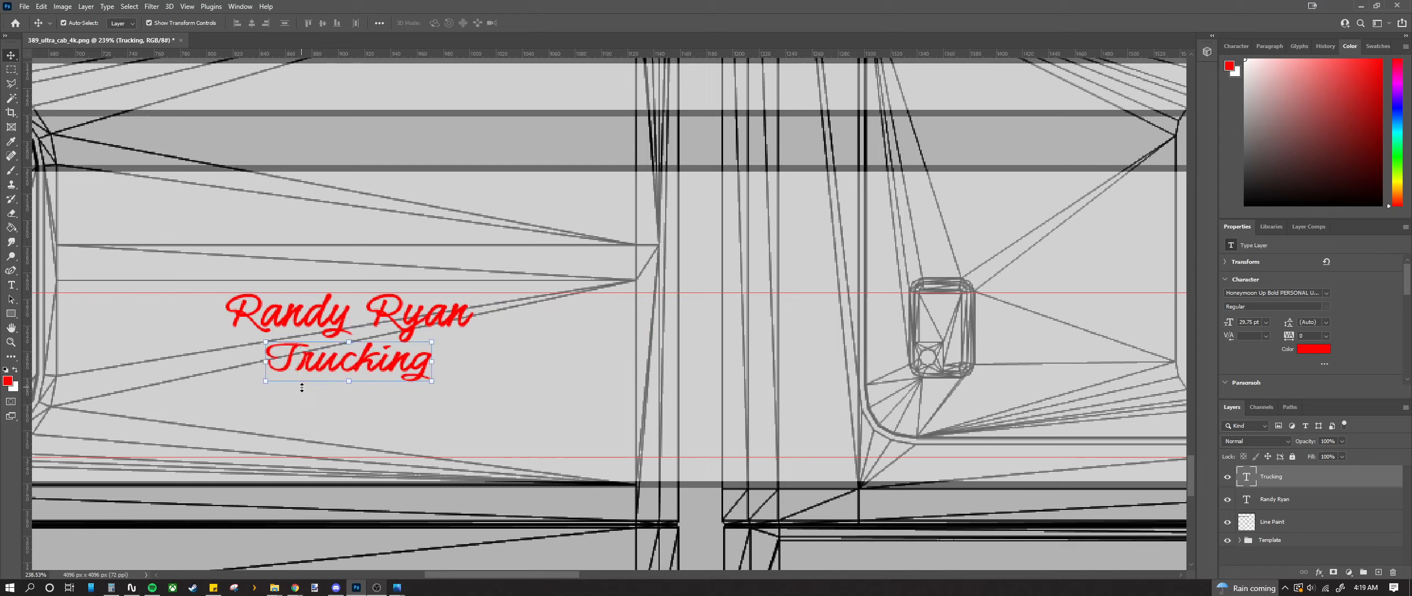
scroll(347, 368, "up", 3)
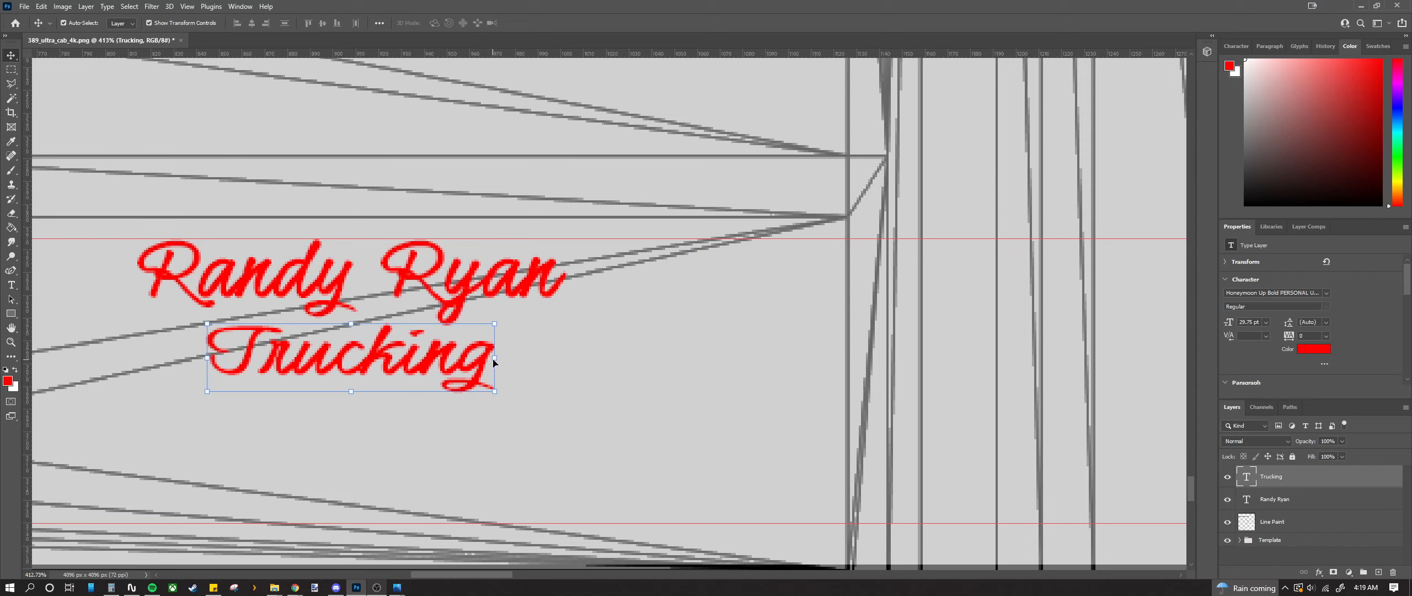
mouse_move(495, 356)
left_mouse_down()
mouse_move(484, 368)
mouse_move(483, 333)
mouse_move(483, 356)
left_mouse_up()
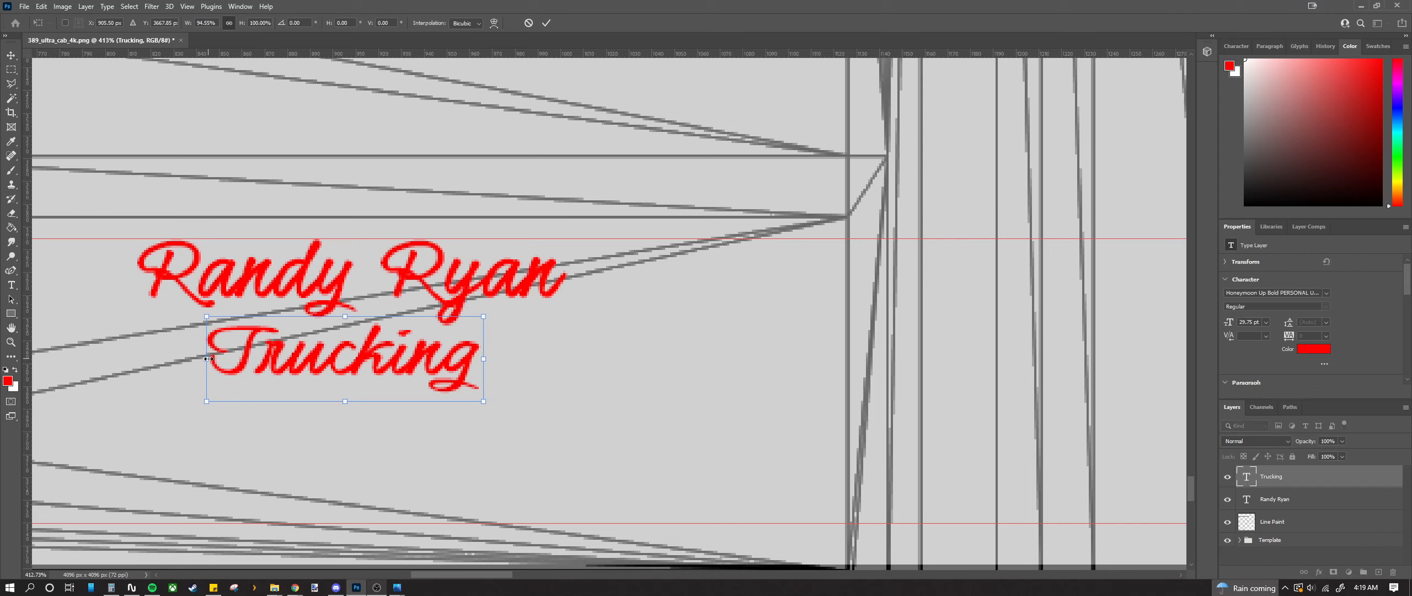
left_click_drag(206, 358, 198, 359)
scroll(255, 368, "down", 2)
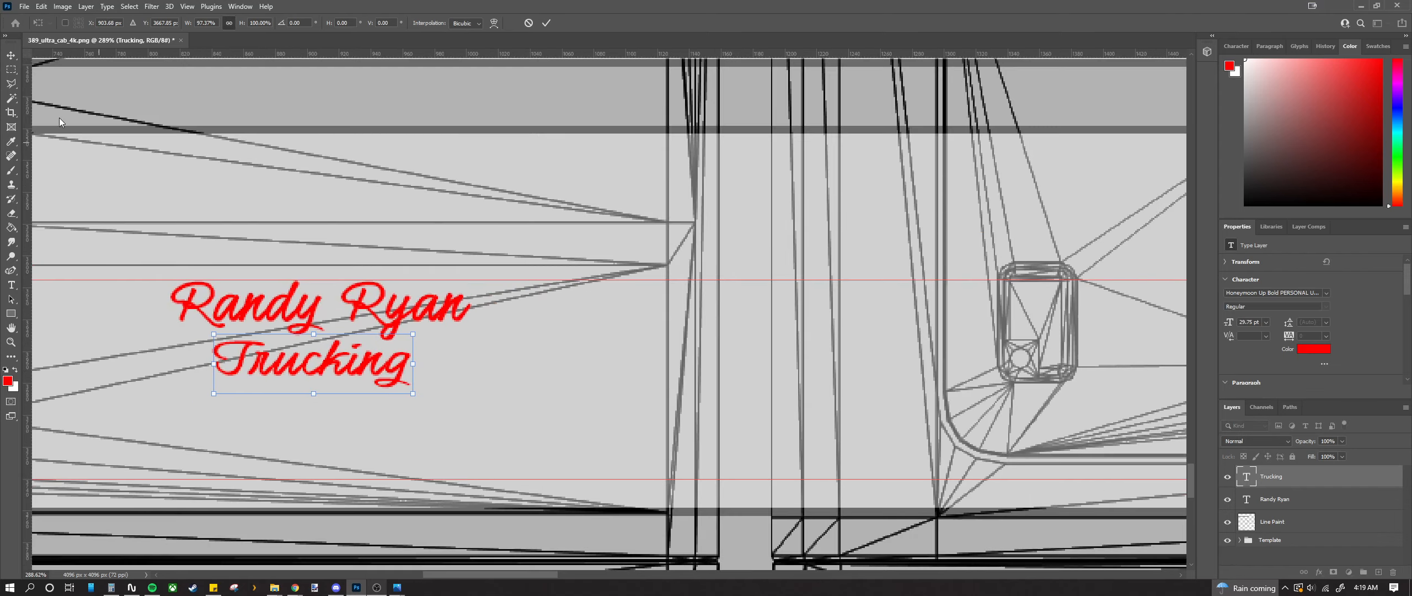
left_click(11, 56)
Step: Zoom out to view the whole truck template, then switch over to File Explorer
scroll(433, 428, "down", 2)
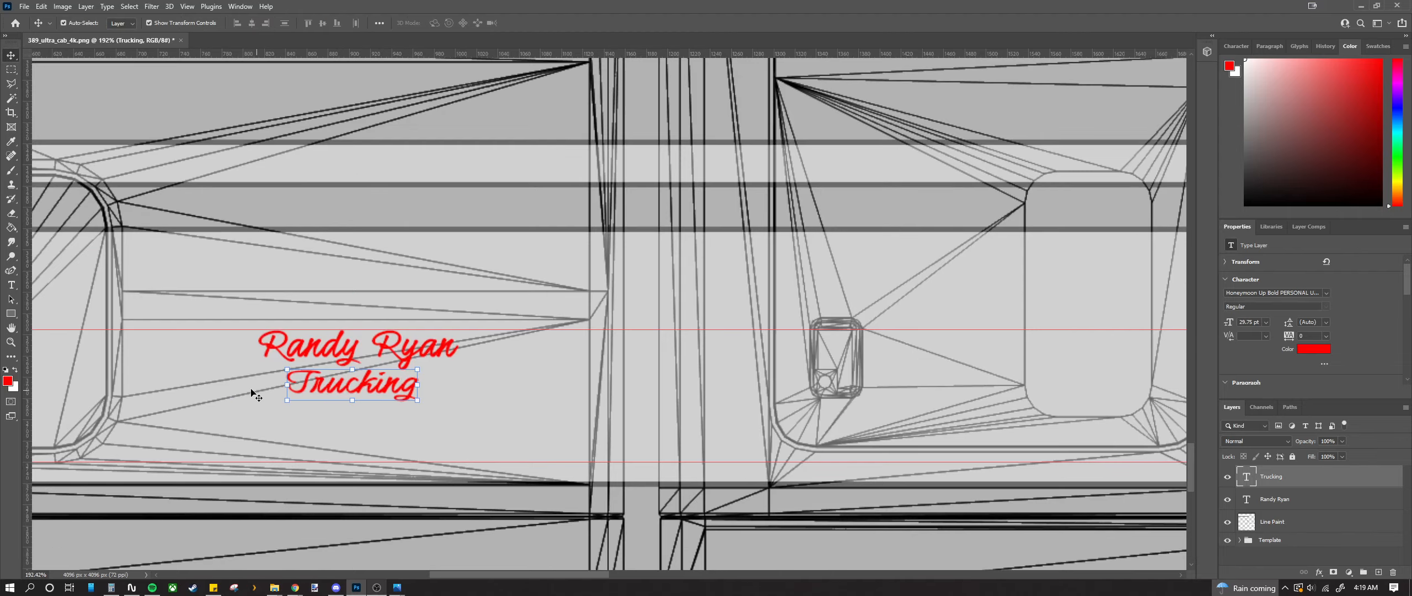
scroll(243, 387, "up", 5)
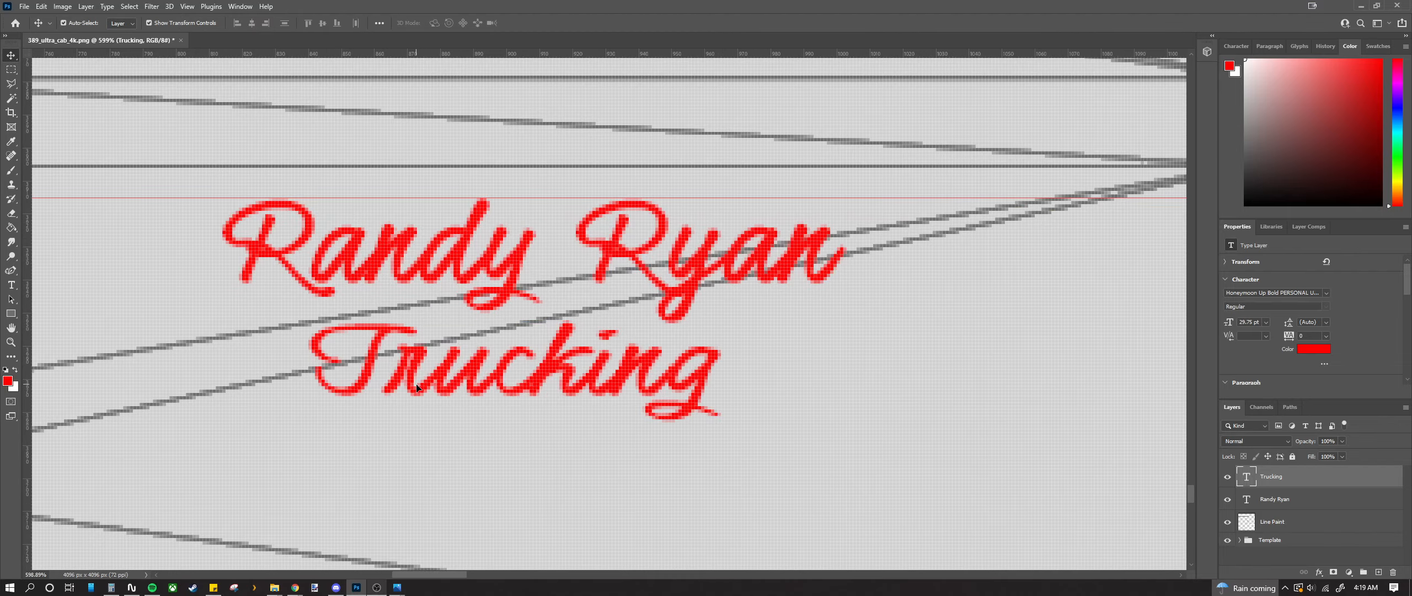
scroll(415, 386, "down", 9)
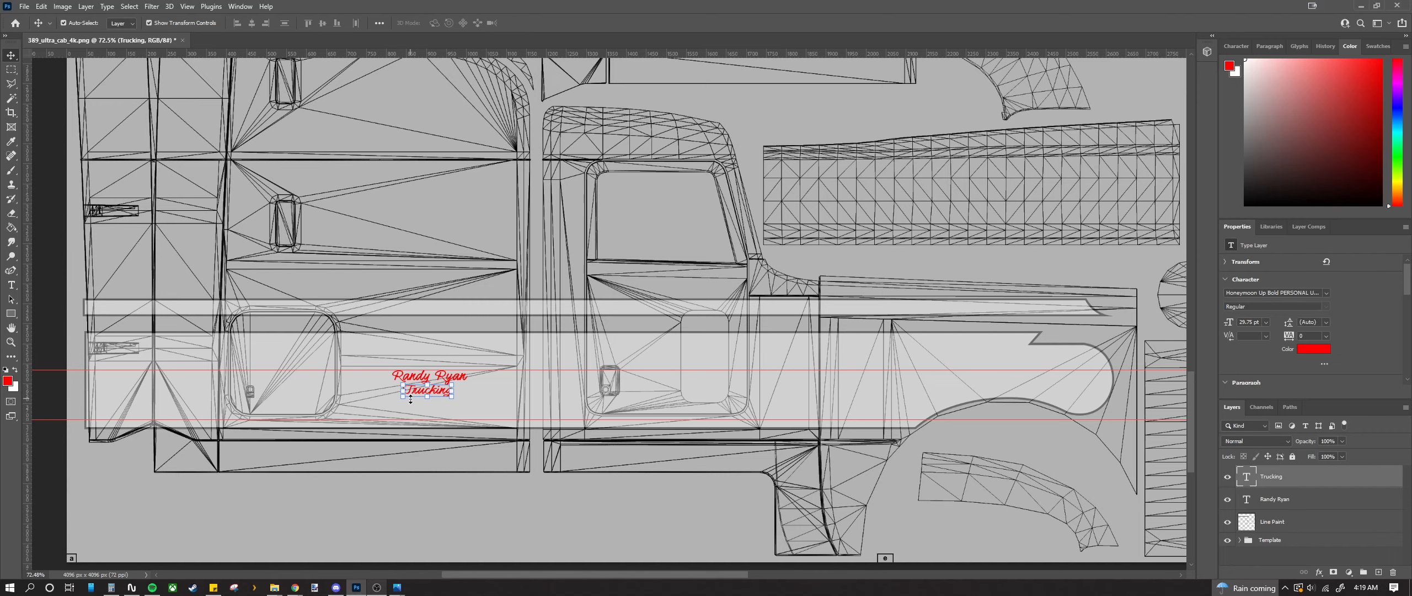
scroll(409, 400, "up", 3)
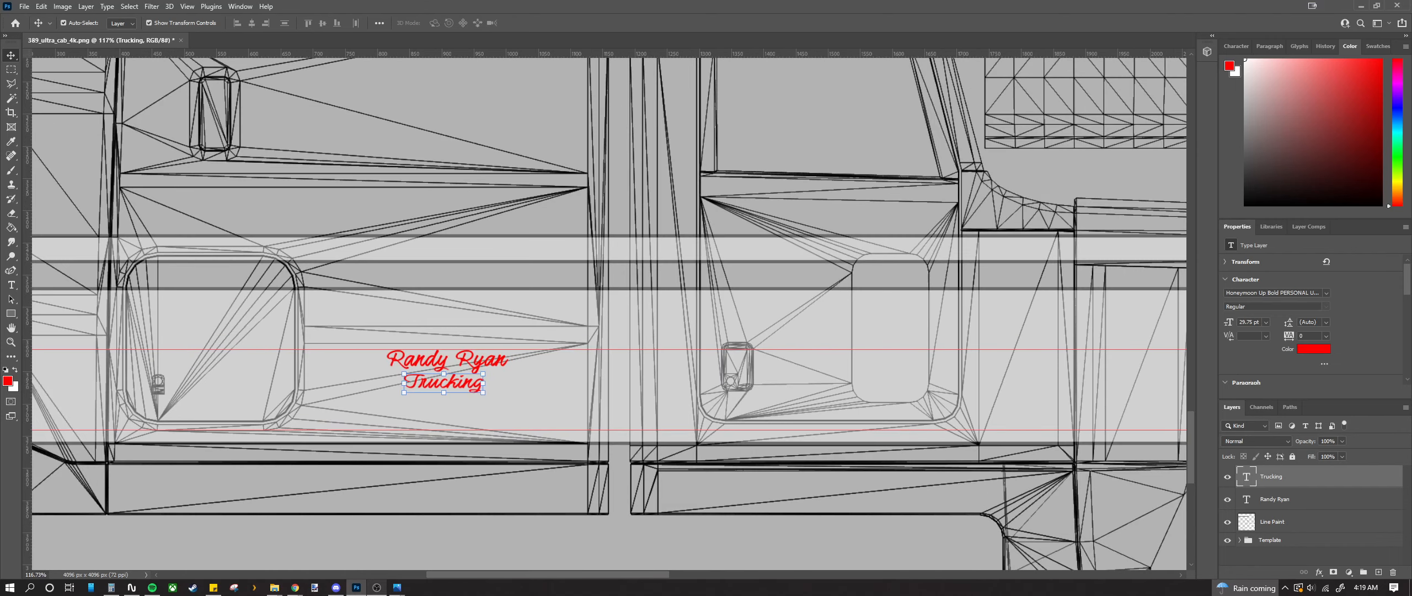
left_click(274, 587)
scroll(331, 366, "down", 8)
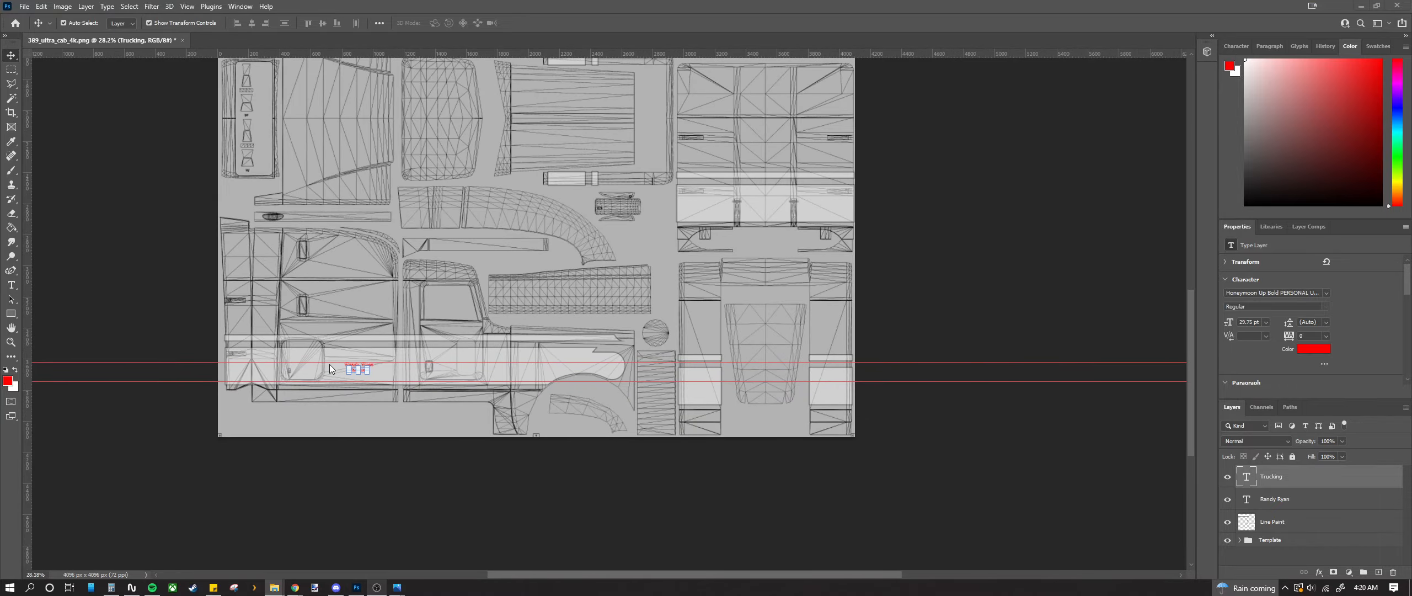
Step: Confirm the Trucking text colour is still pure red, zoom to the lettering, and select the Horizontal Type tool
scroll(328, 364, "up", 15)
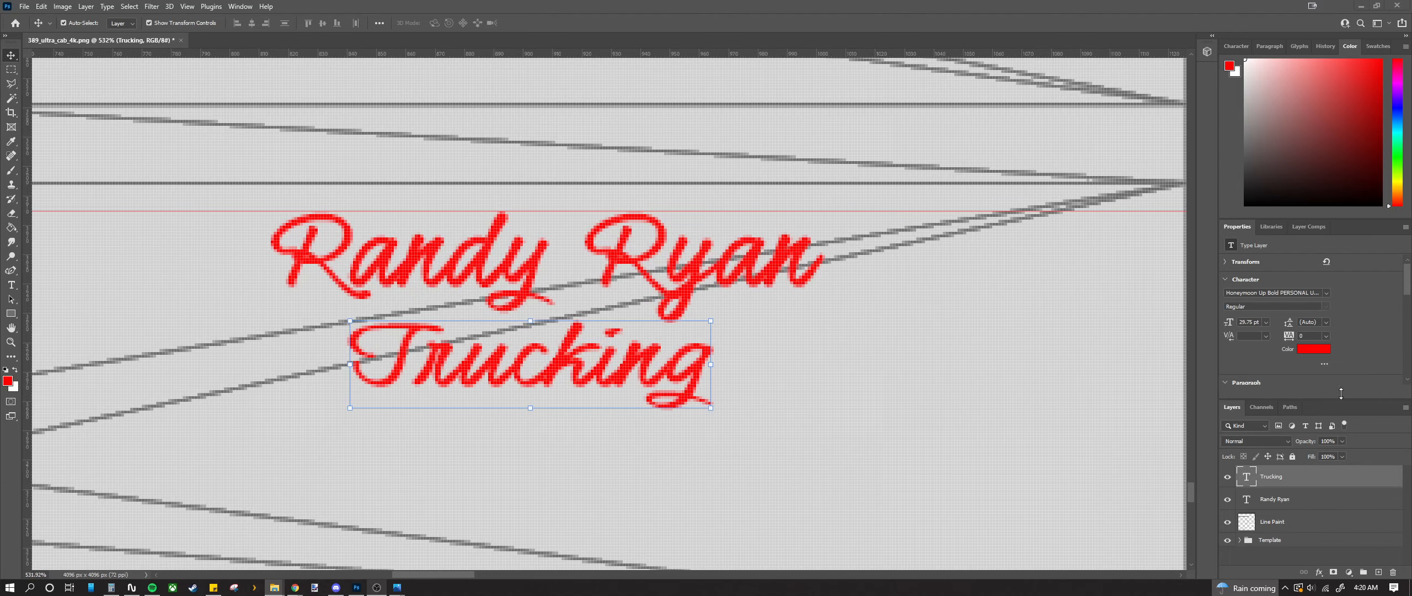
left_click(1312, 349)
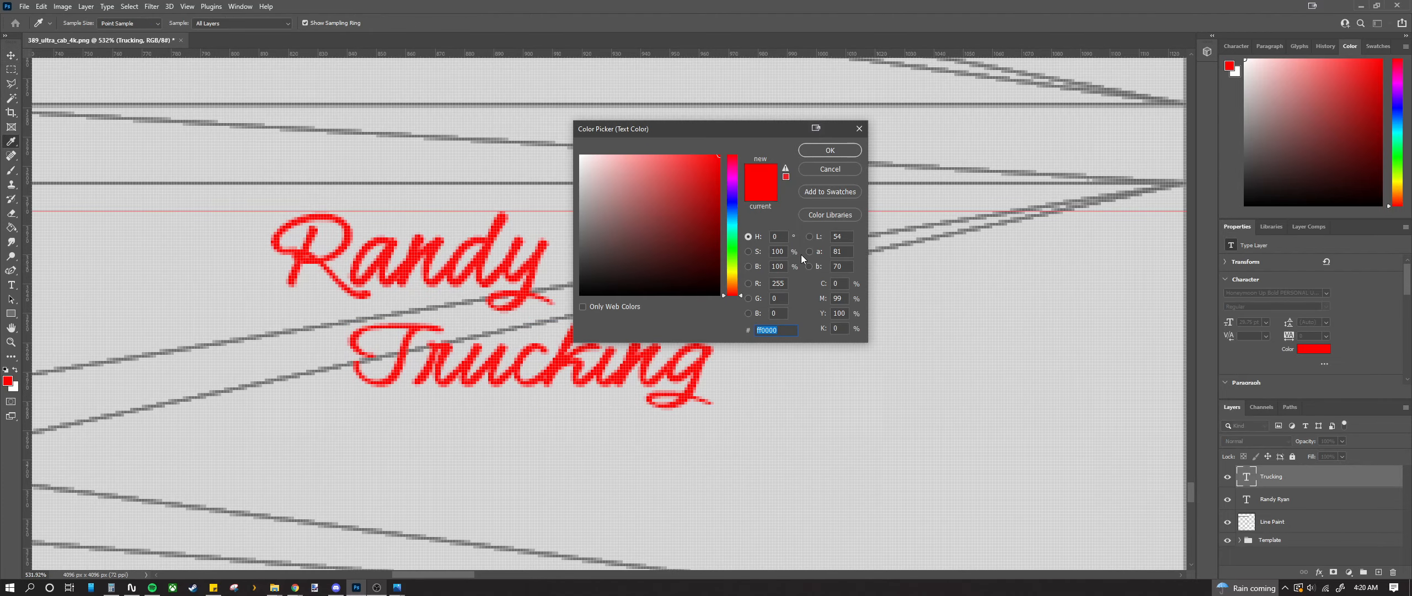
left_click(860, 129)
scroll(651, 375, "down", 6)
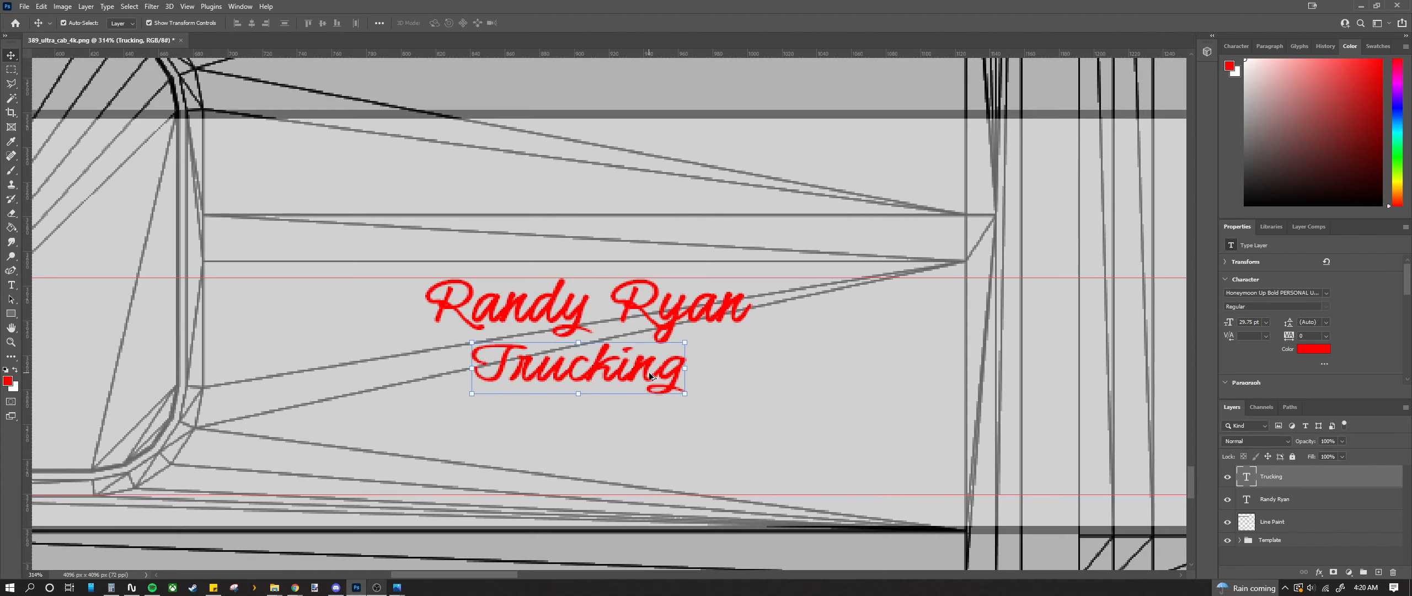
scroll(651, 375, "up", 2)
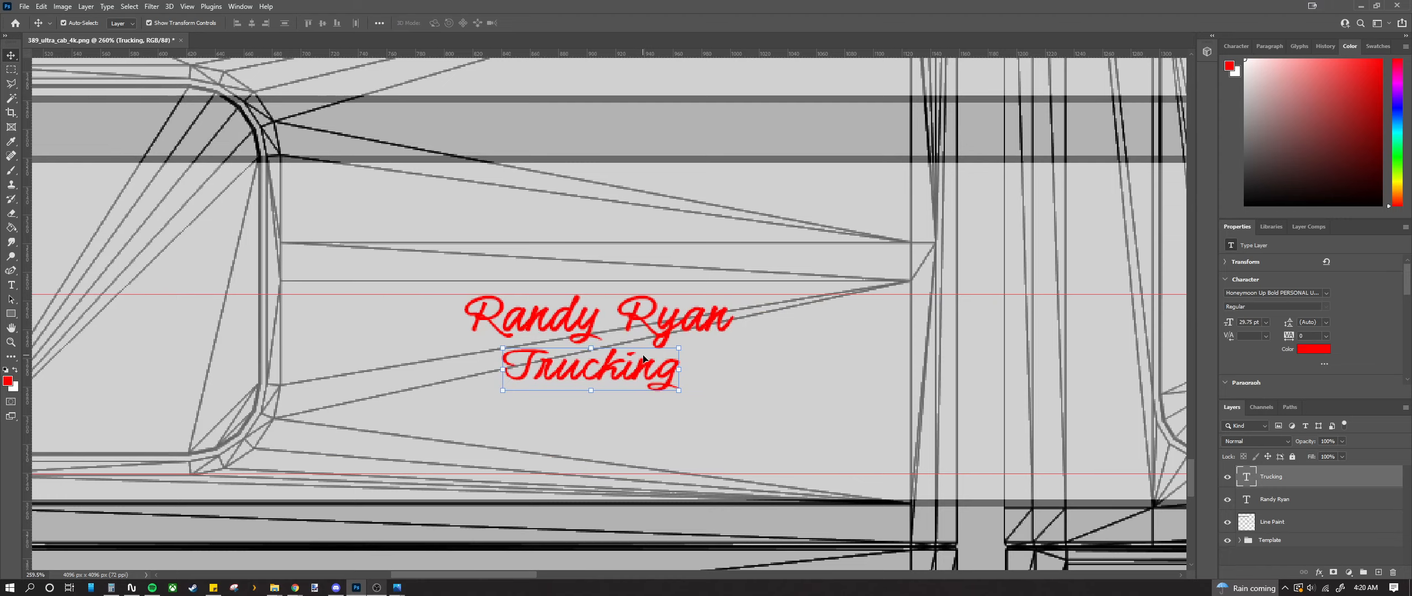
scroll(601, 406, "up", 3)
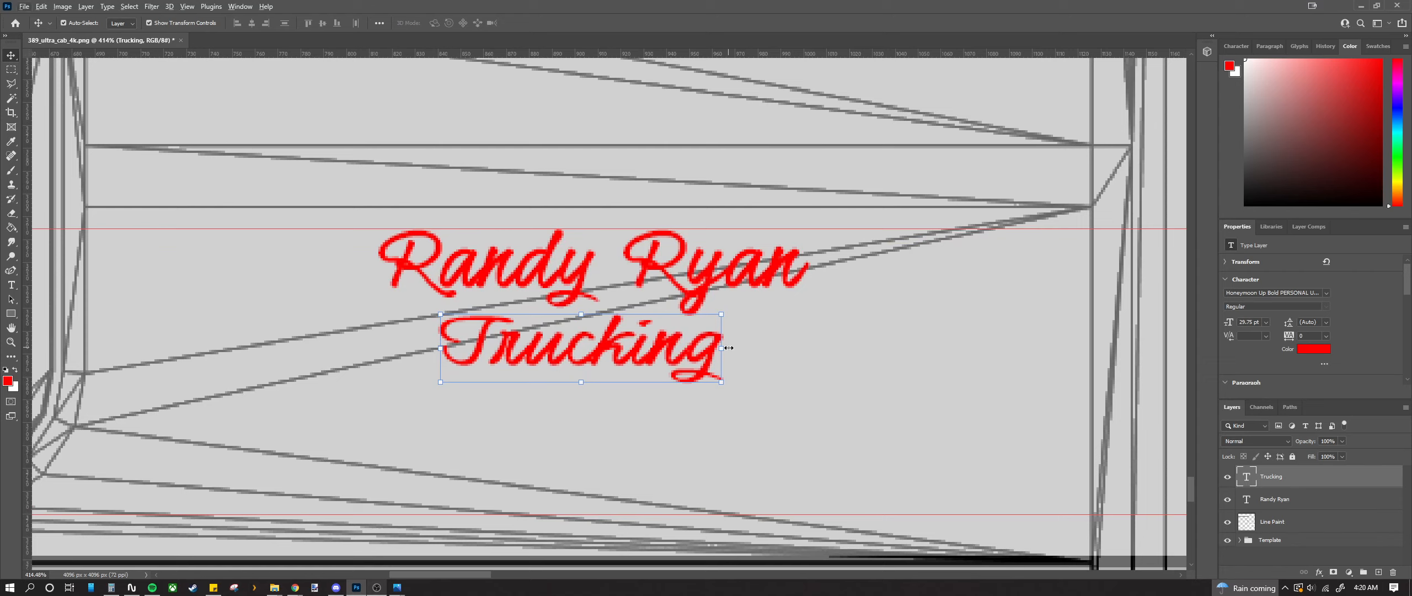
scroll(577, 367, "down", 5)
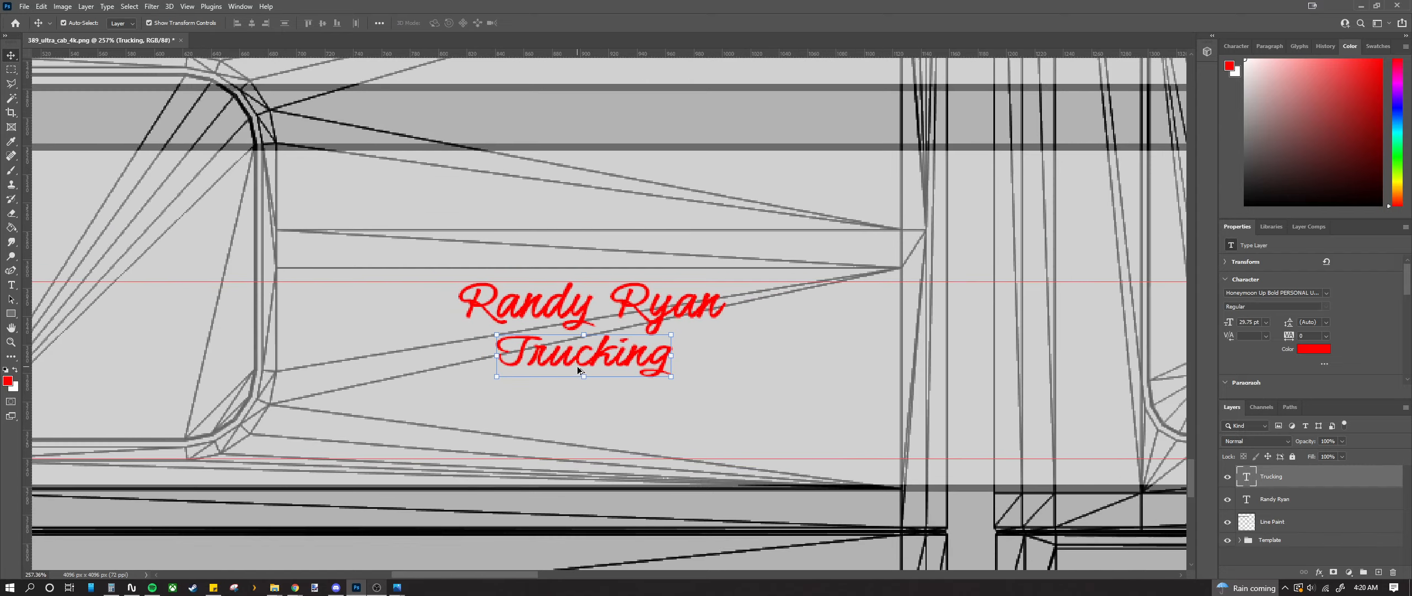
scroll(567, 370, "up", 3)
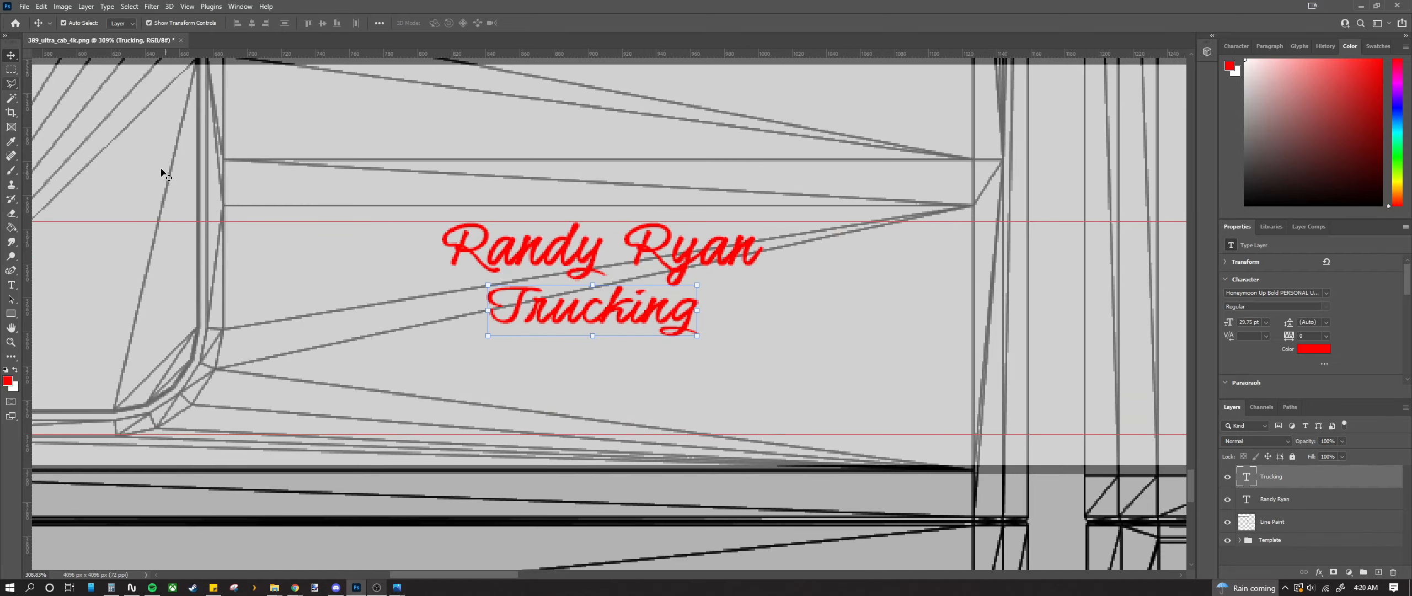
left_click(11, 285)
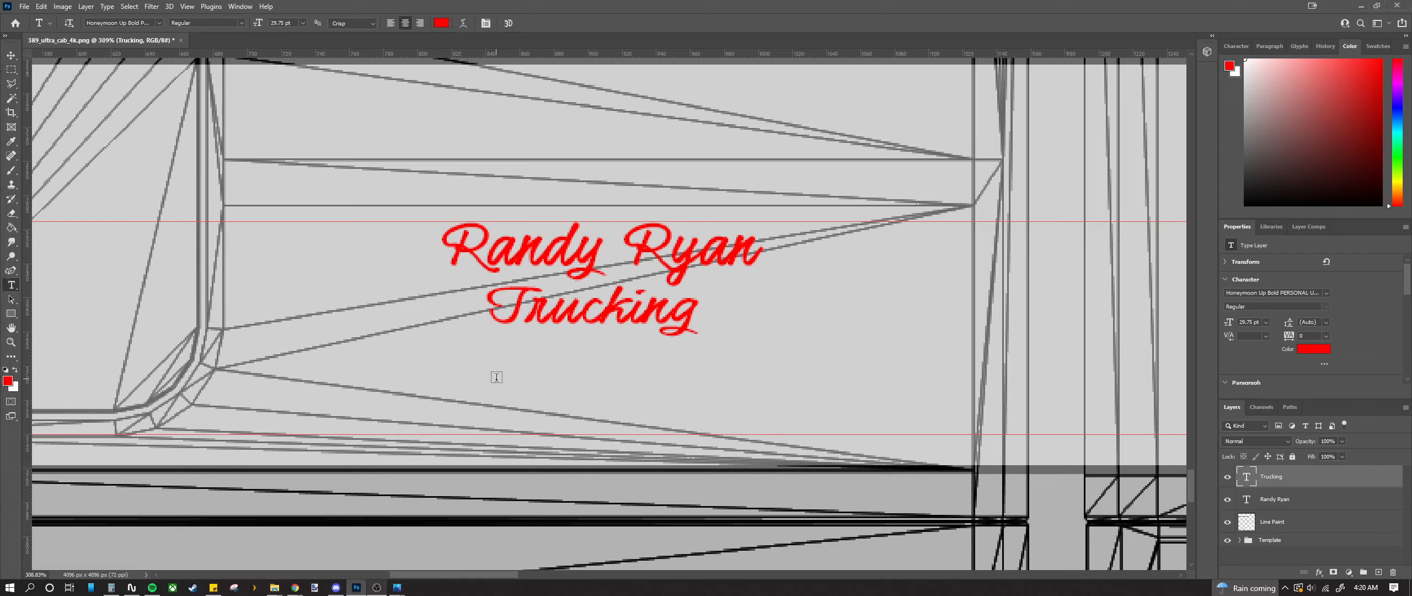
Step: Add a 'Polk, Ohio' text line and scale it down to about 71%
left_click(530, 351)
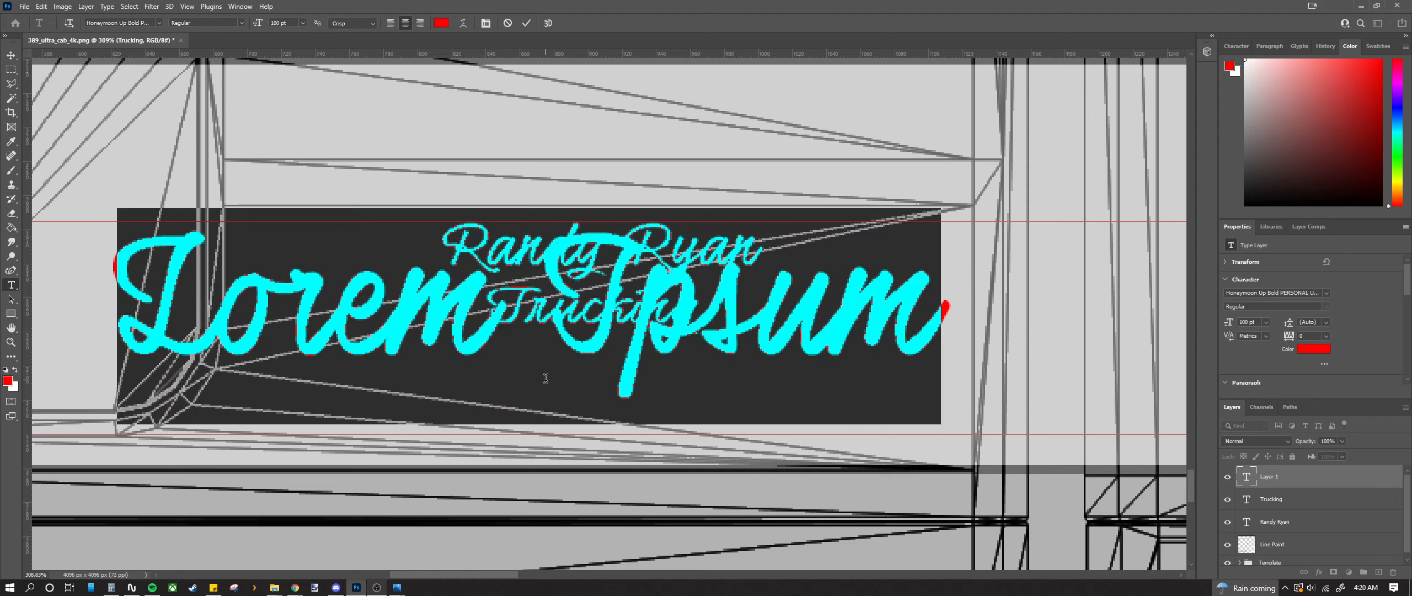
type("Pol")
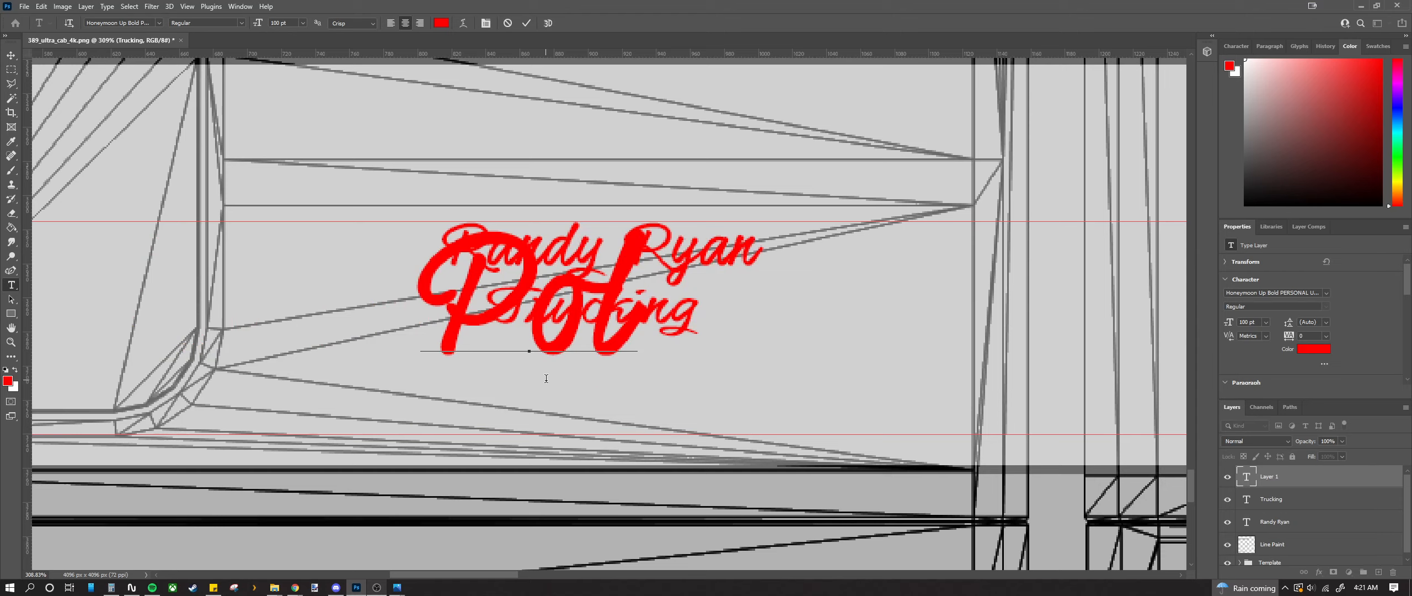
type("k,")
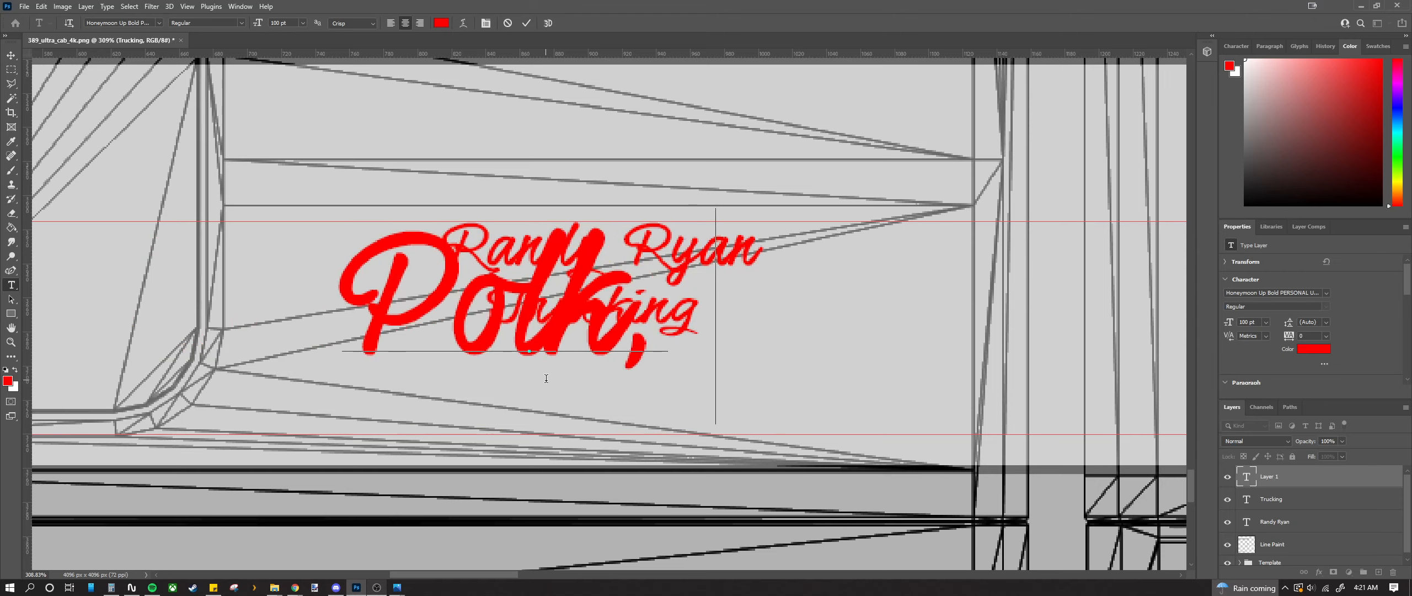
type(" Ohio")
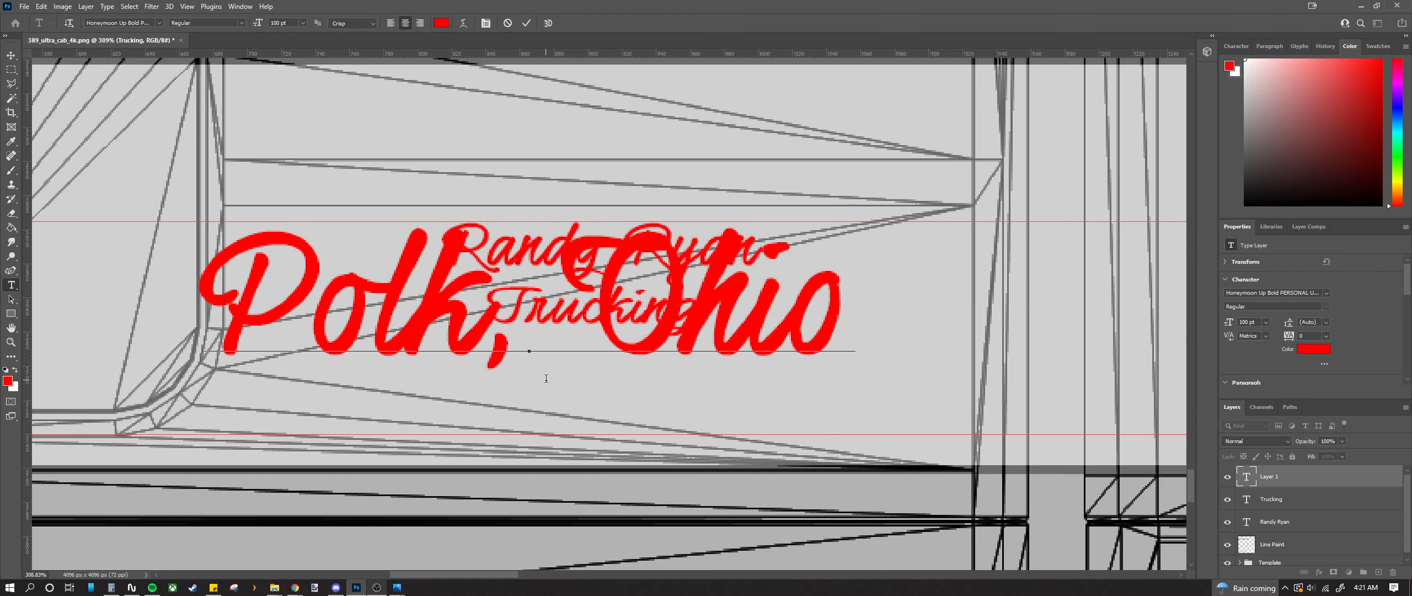
left_click(5, 55)
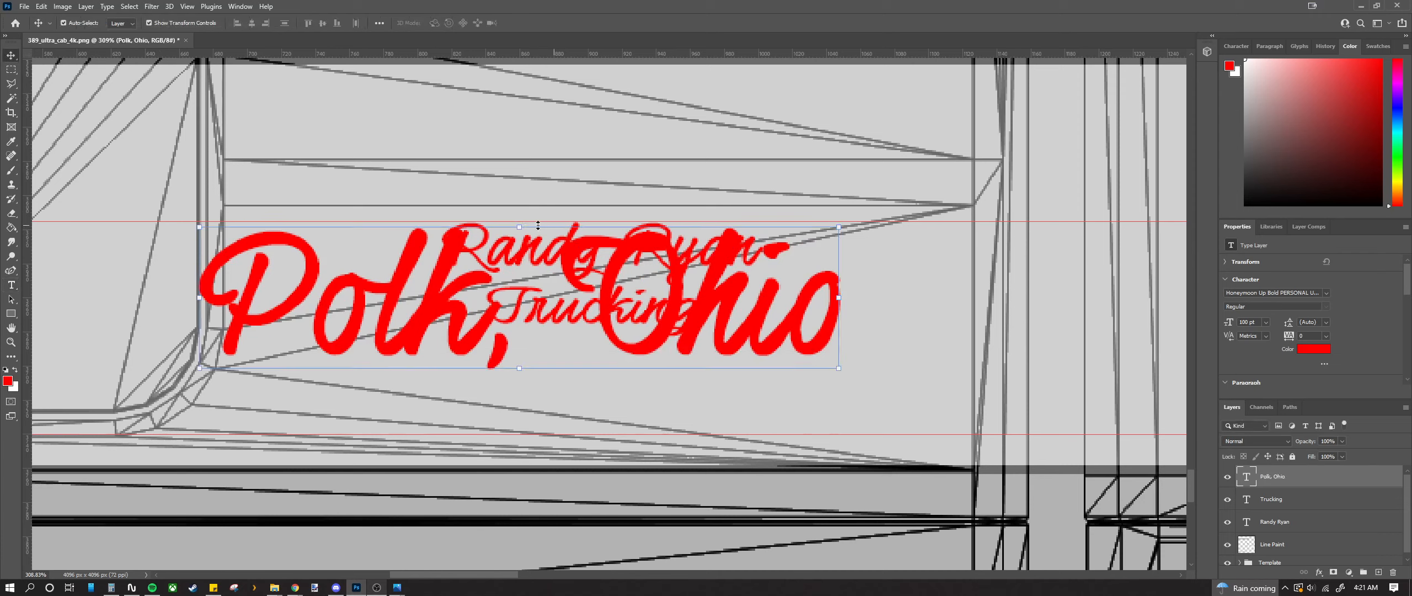
key("ctrl+t")
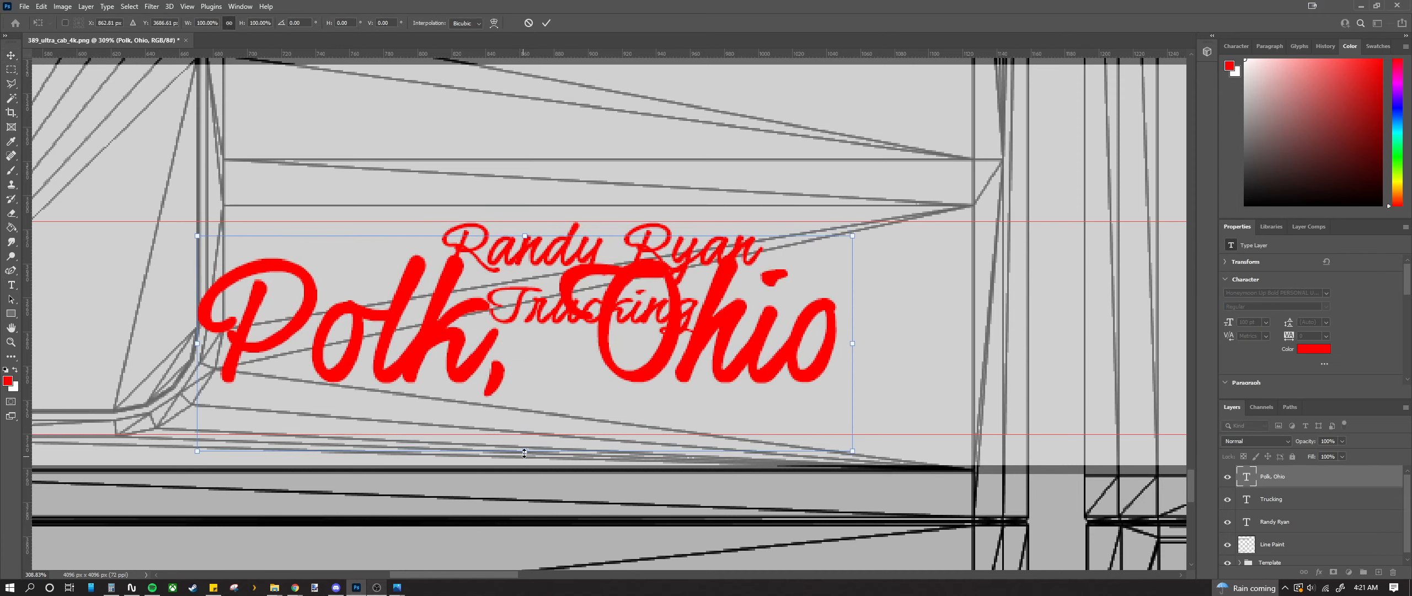
left_click_drag(527, 424, 570, 327)
key("Return")
Step: Position Polk, Ohio centred beneath Trucking, nudge it down 2 px, and make it slightly taller
scroll(587, 362, "up", 5)
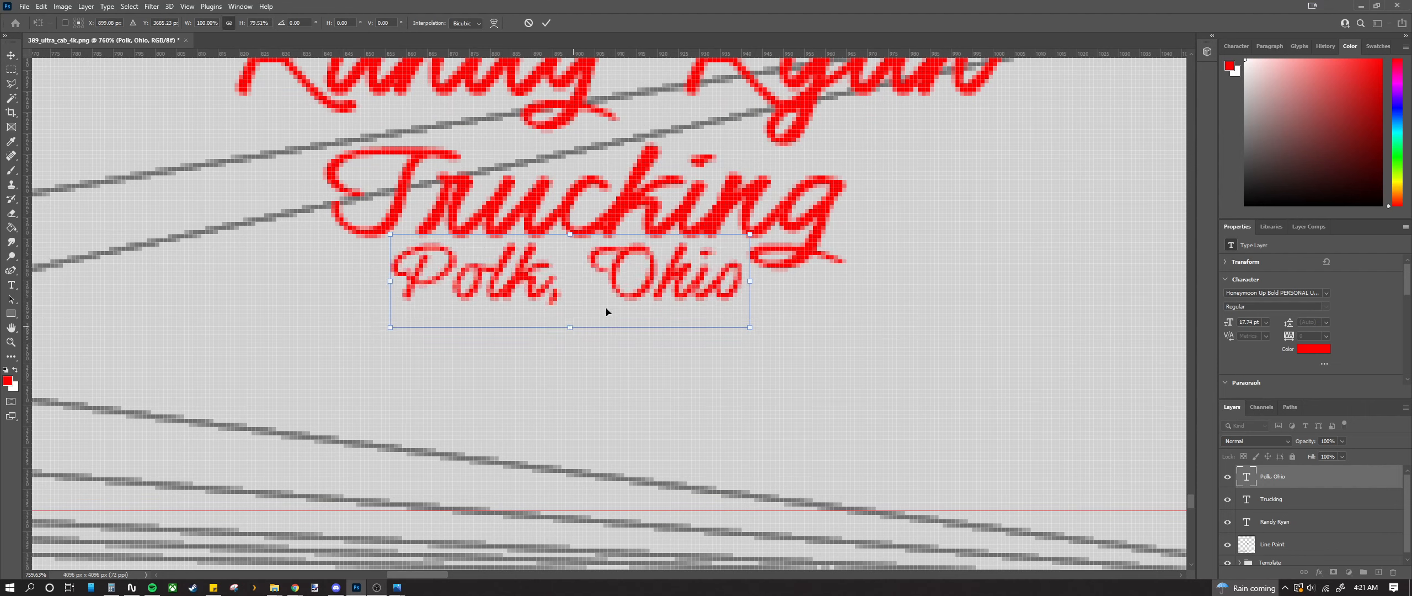
left_click_drag(619, 297, 629, 308)
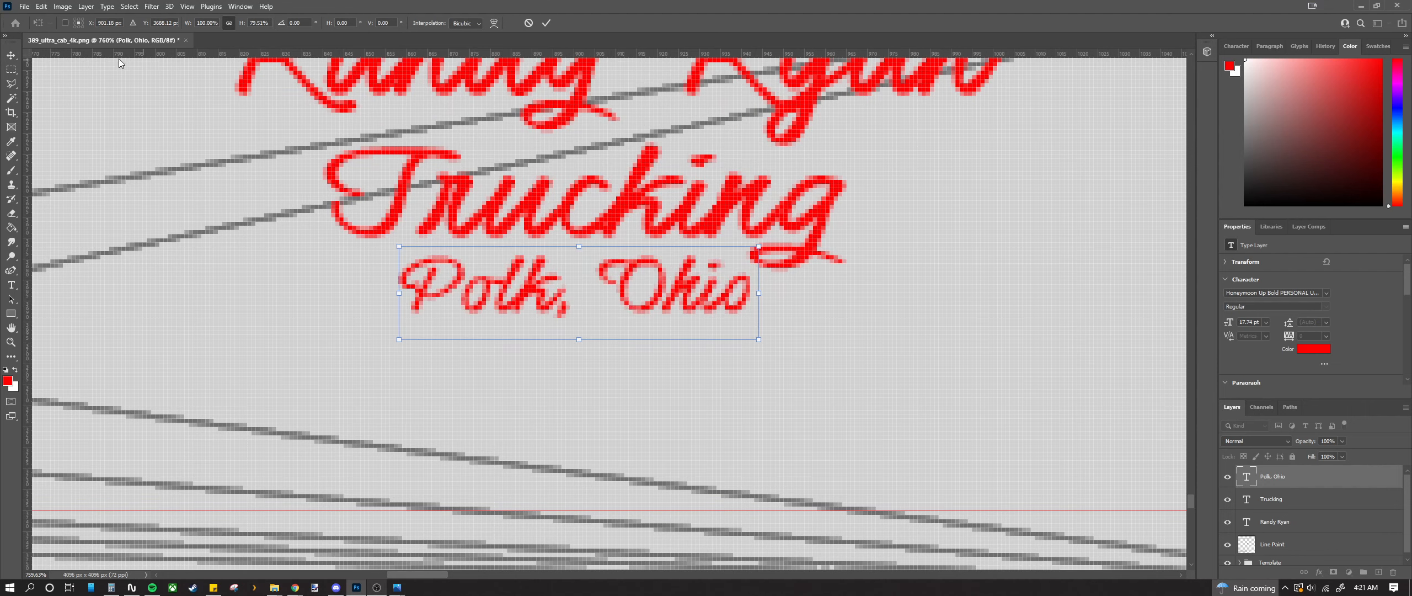
key("Return")
scroll(340, 326, "down", 5)
scroll(342, 329, "down", 2)
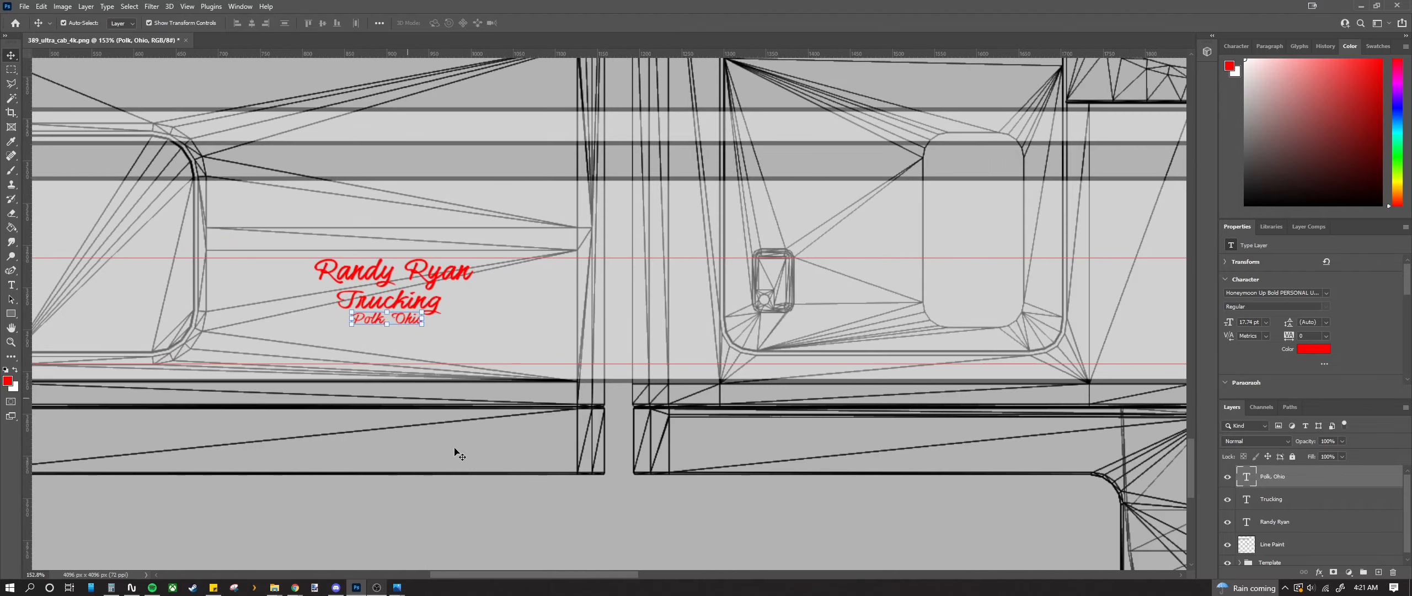
left_click_drag(567, 573, 556, 573)
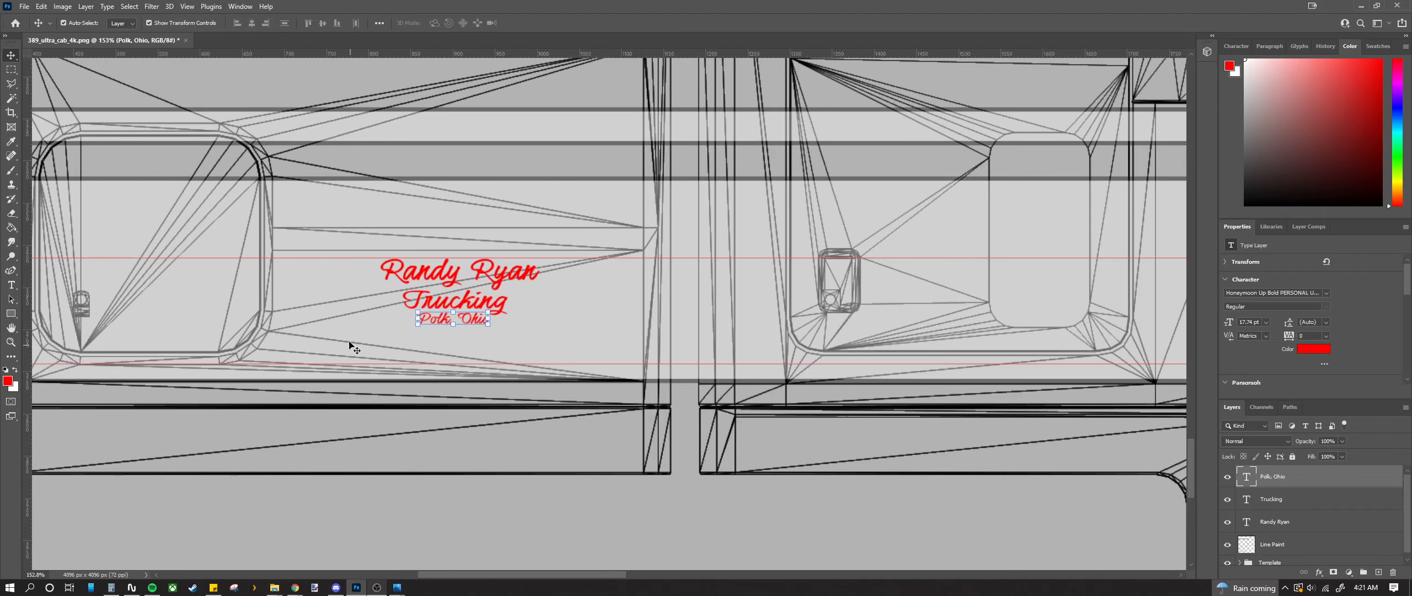
scroll(353, 342, "up", 2)
scroll(476, 311, "up", 5)
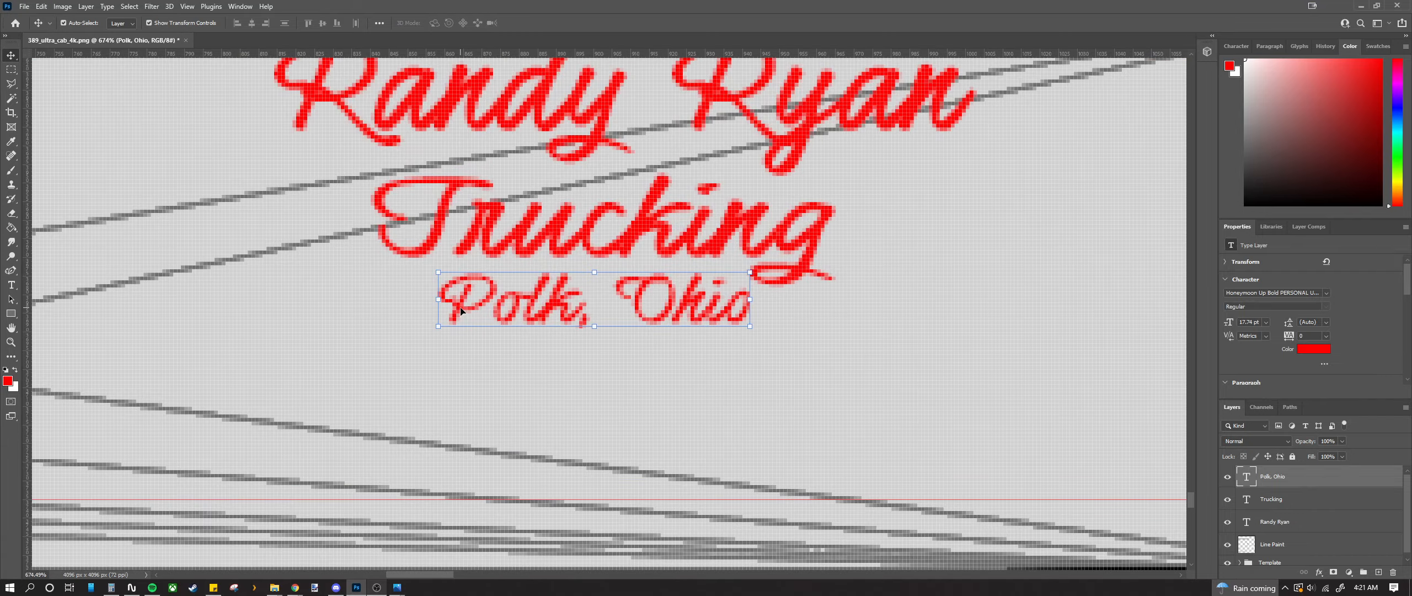
key("Down")
key("Down")
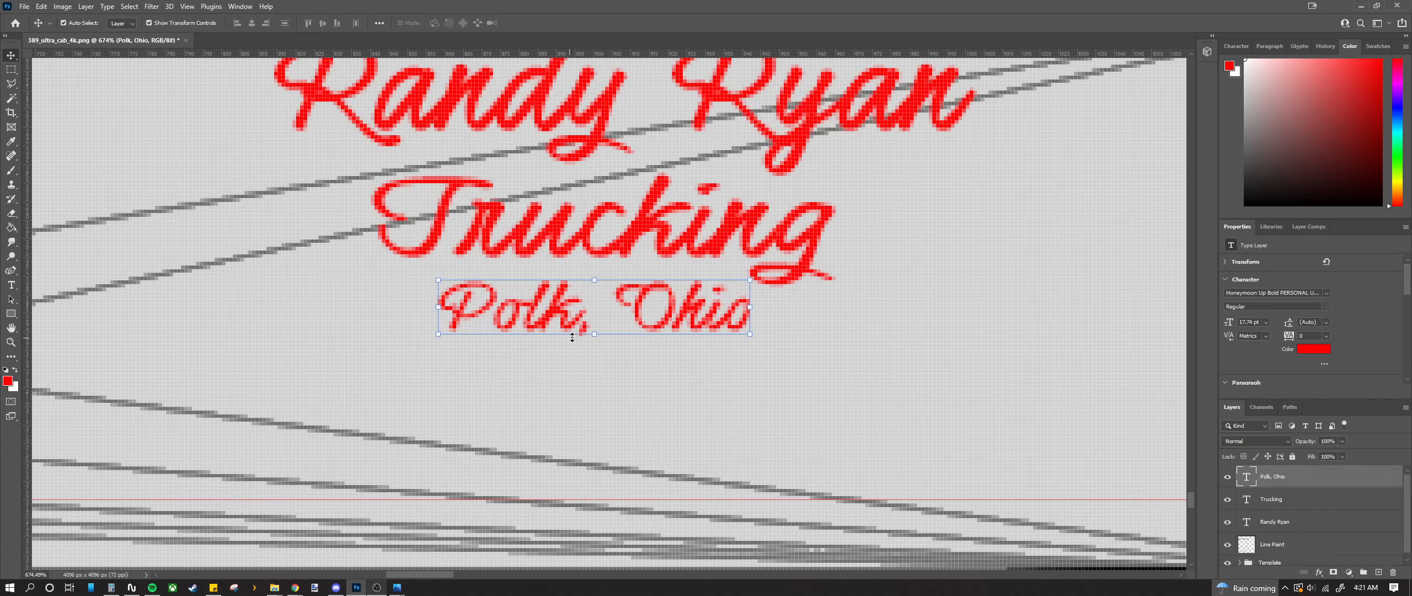
left_click(597, 335)
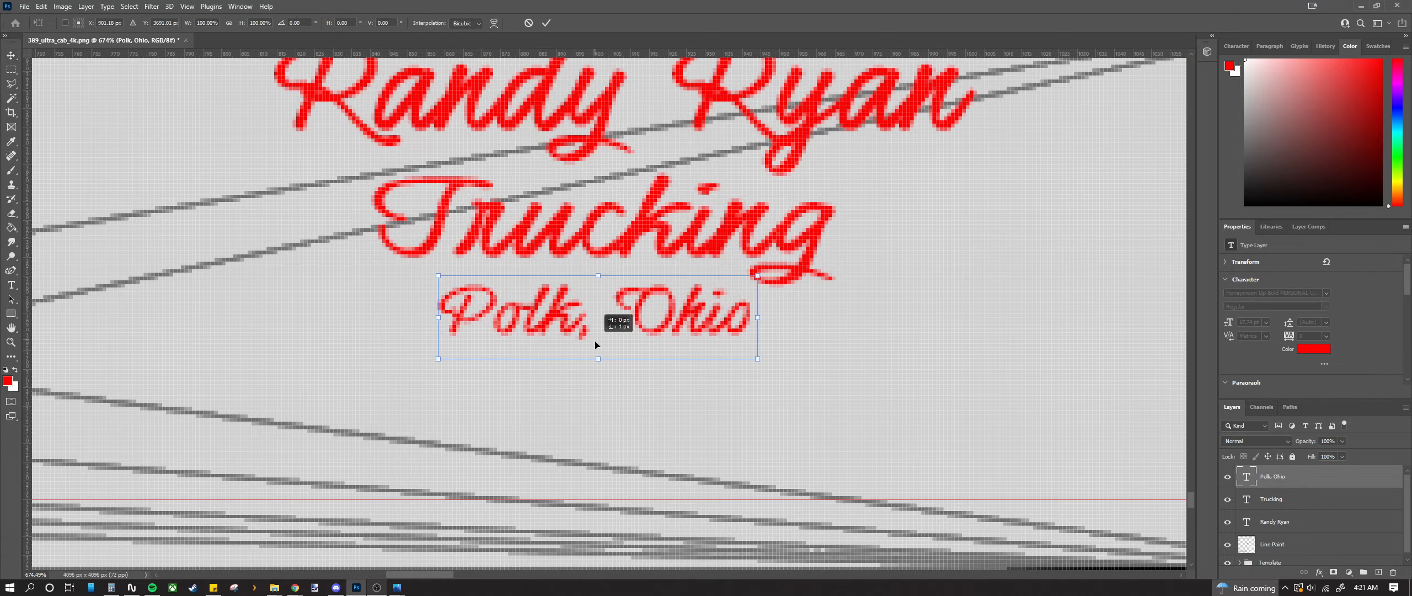
left_click_drag(599, 360, 598, 364)
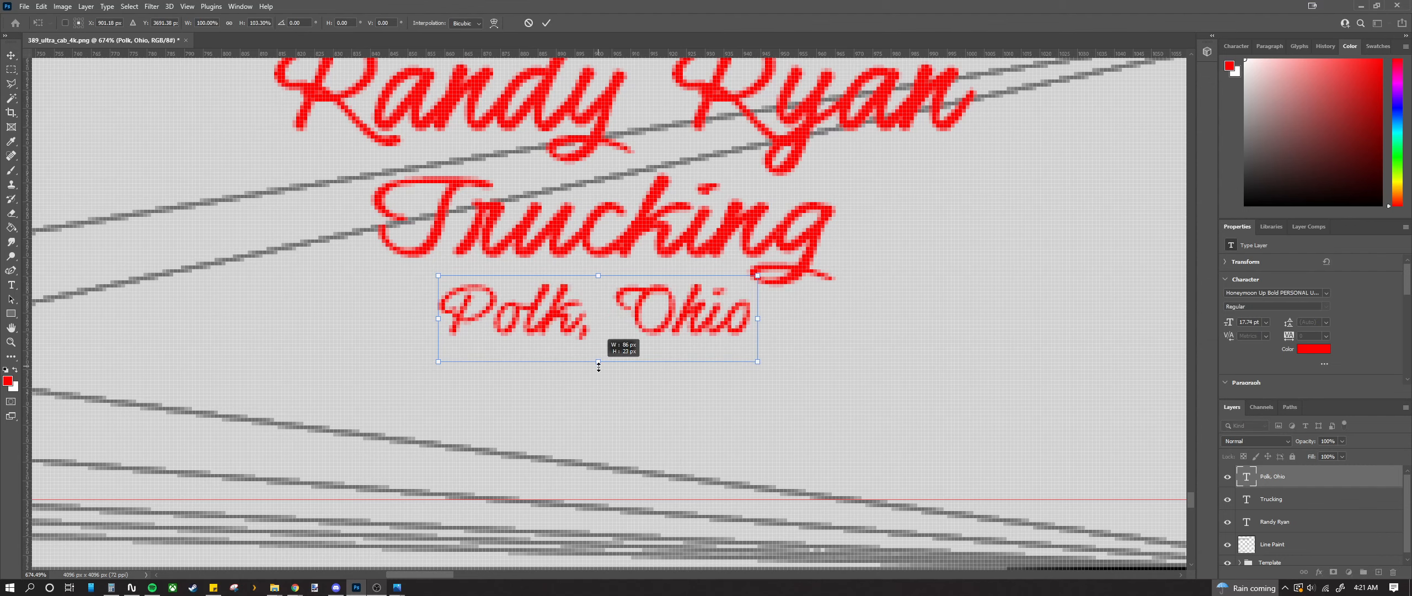
left_click(13, 56)
scroll(404, 335, "down", 5)
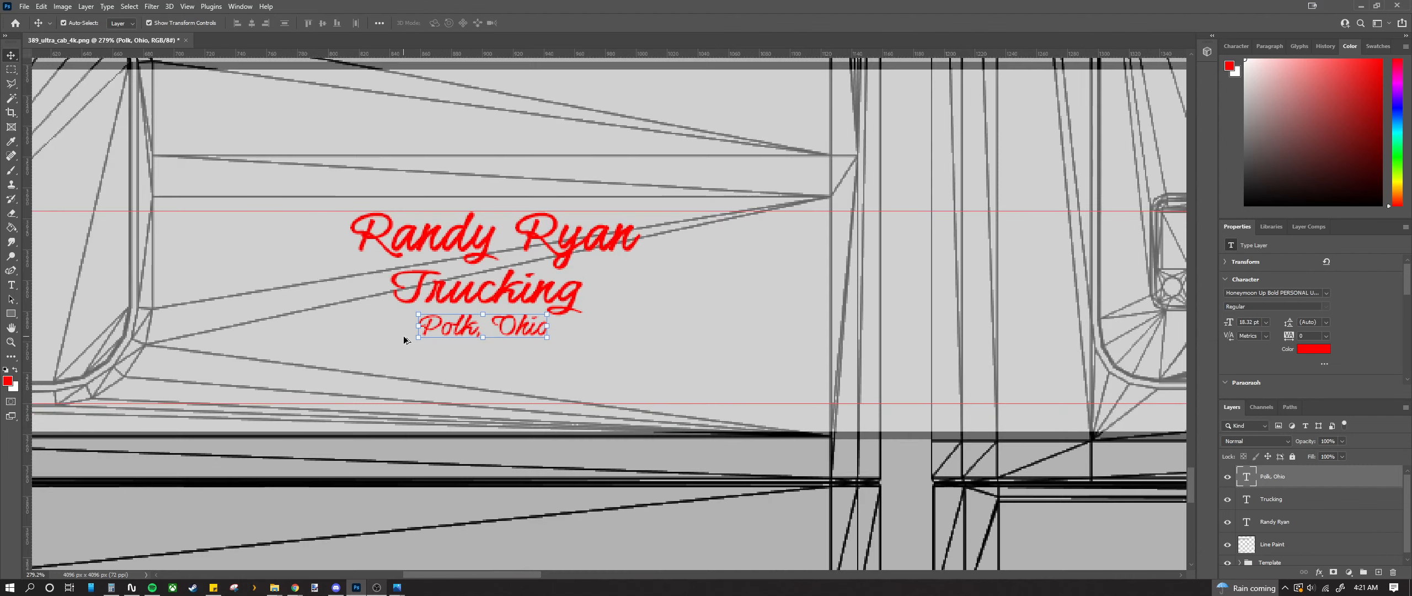
scroll(404, 335, "down", 2)
scroll(404, 335, "down", 1)
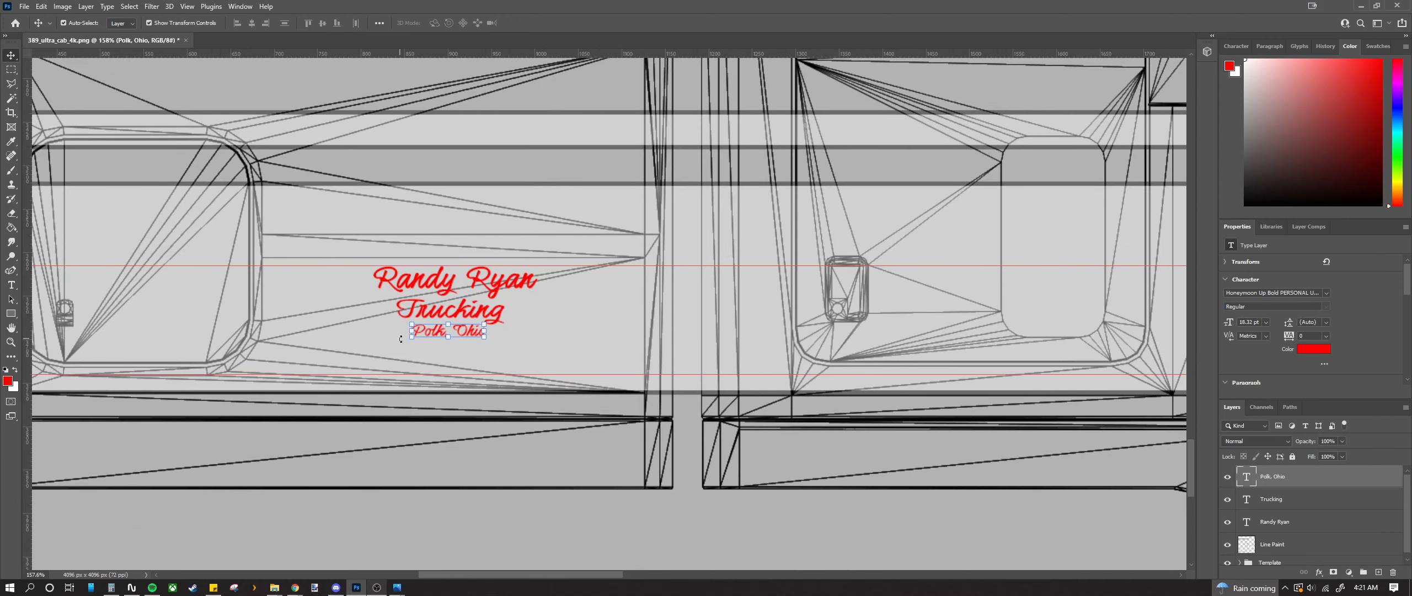
scroll(398, 282, "up", 5)
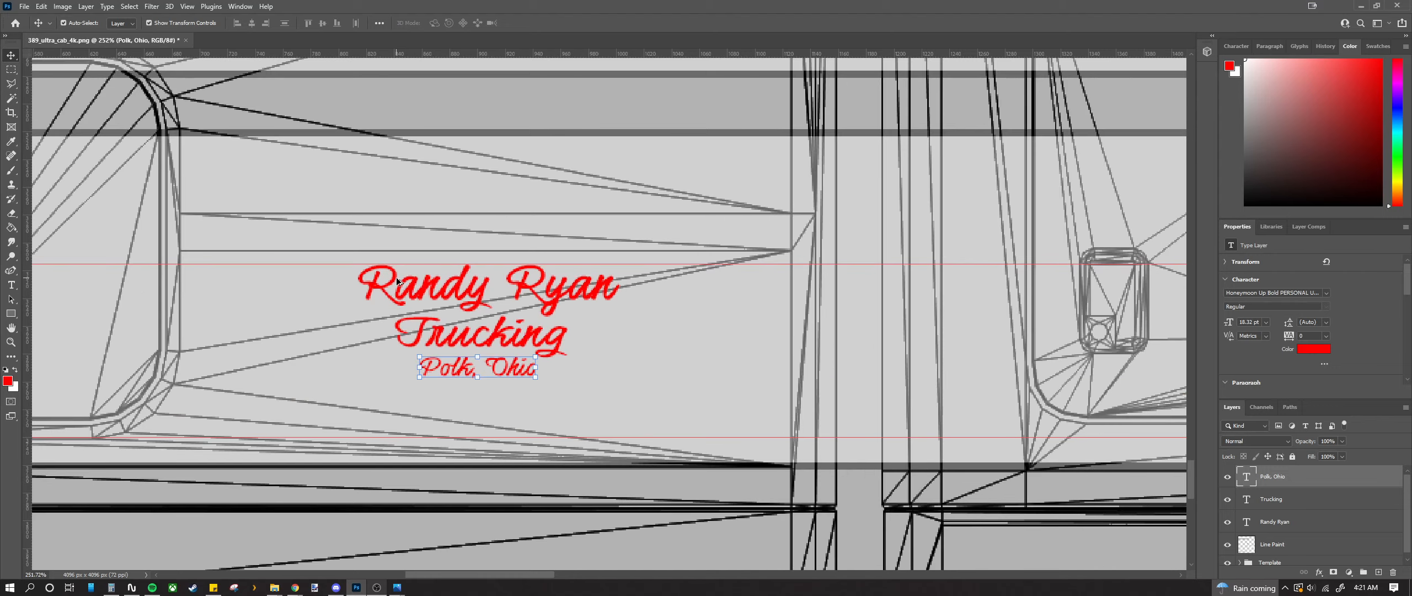
scroll(397, 281, "down", 2)
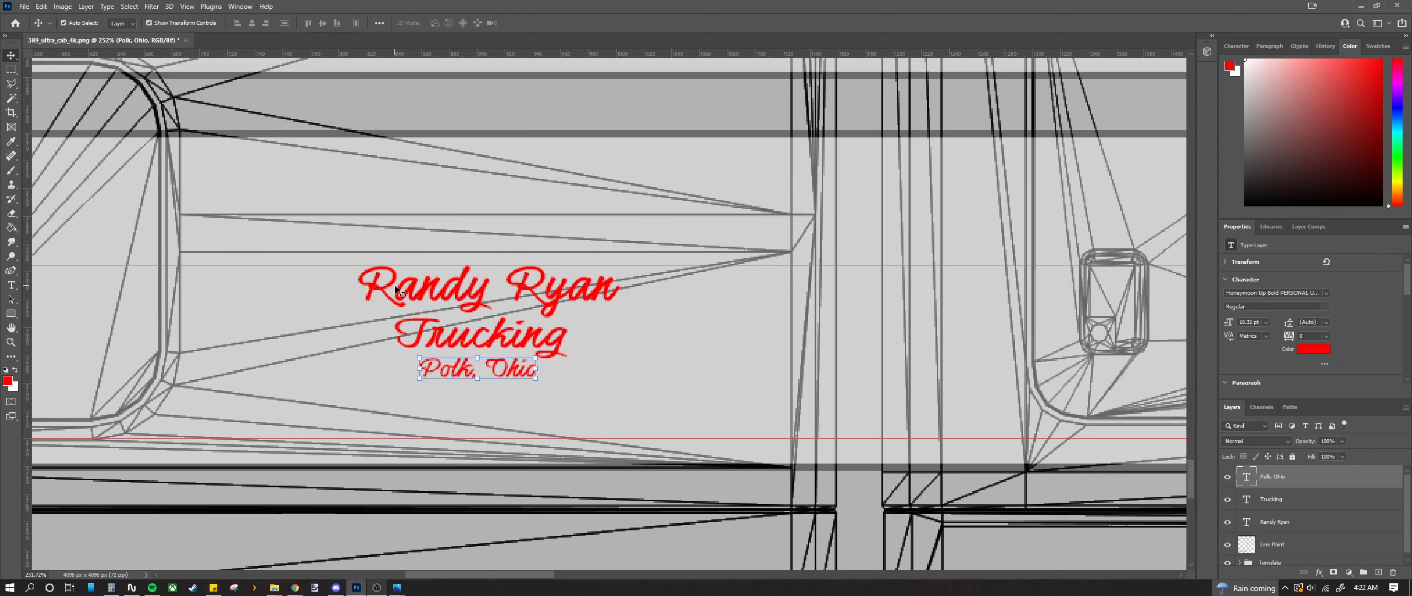
scroll(396, 289, "up", 2)
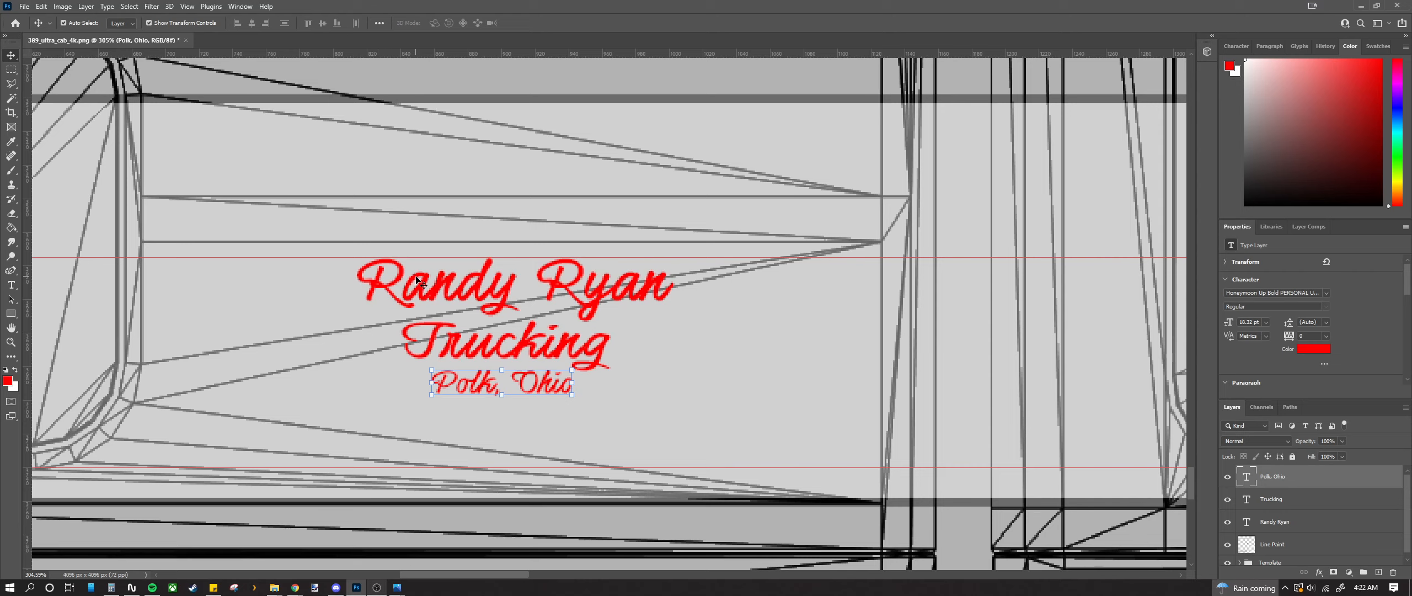
scroll(422, 283, "down", 5)
scroll(354, 315, "up", 2)
Step: Type a new line reading USDOT with the carrier's registration number, set in Yellowtail
left_click(11, 285)
left_click(433, 369)
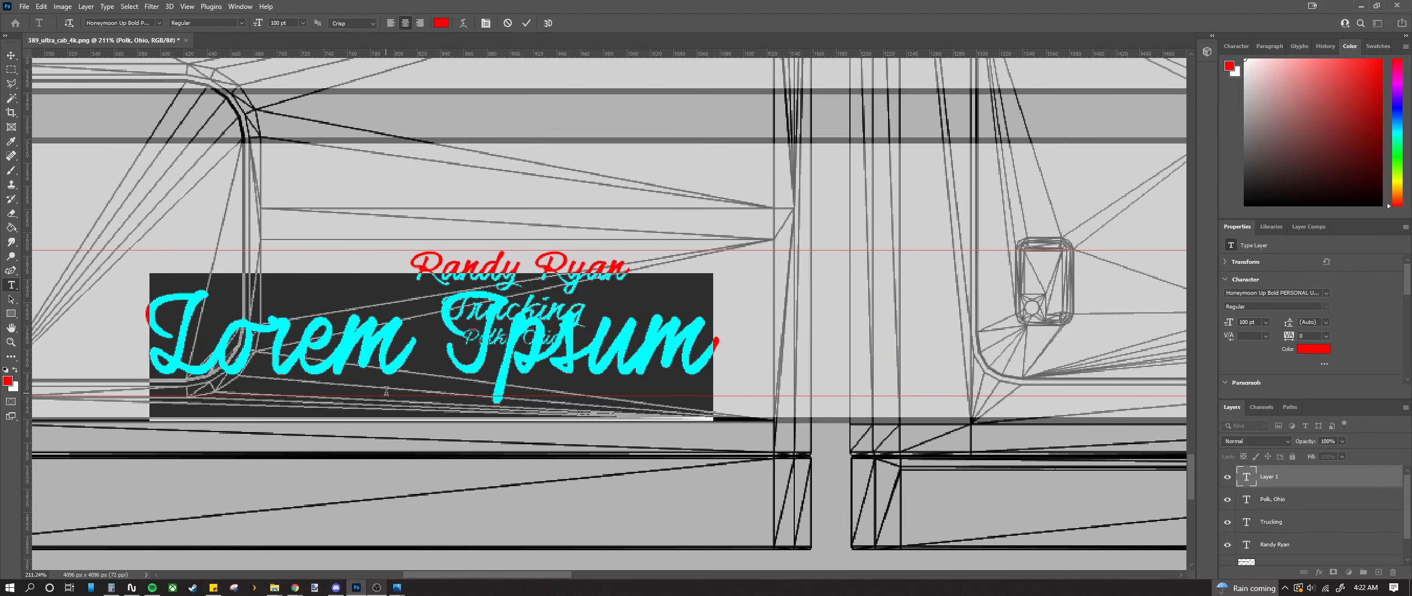
type("USD")
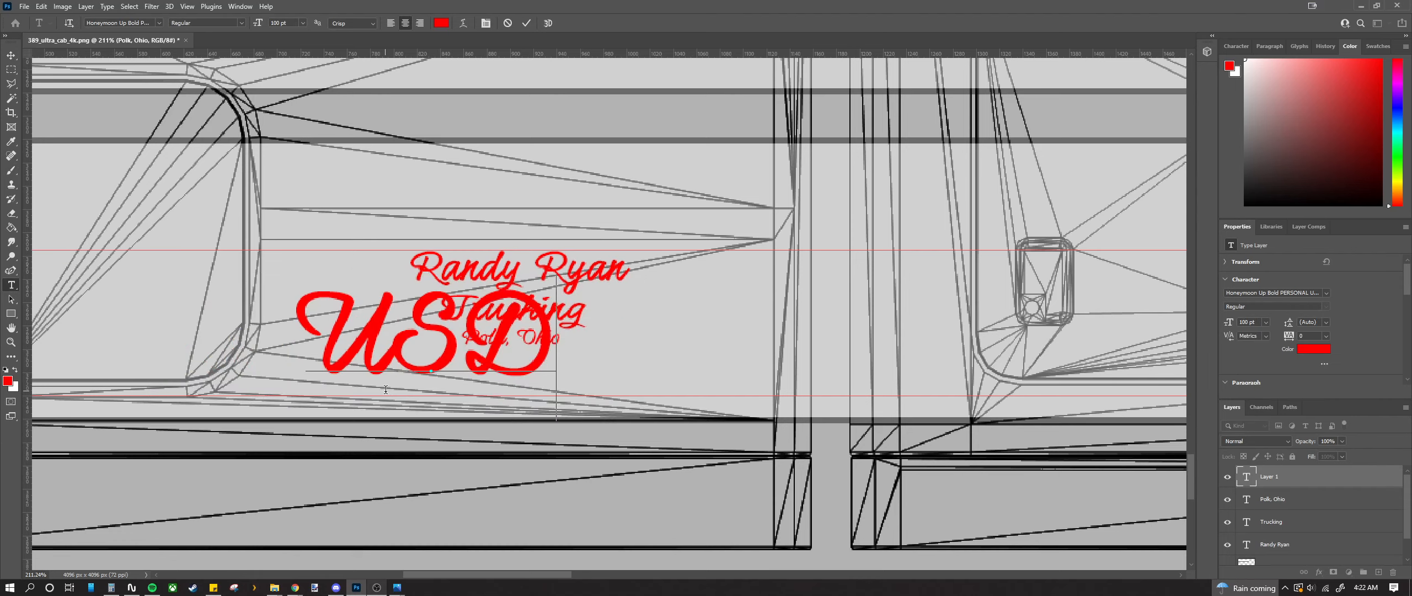
type("TOT")
key("BackSpace")
key("BackSpace")
key("BackSpace")
type("OT")
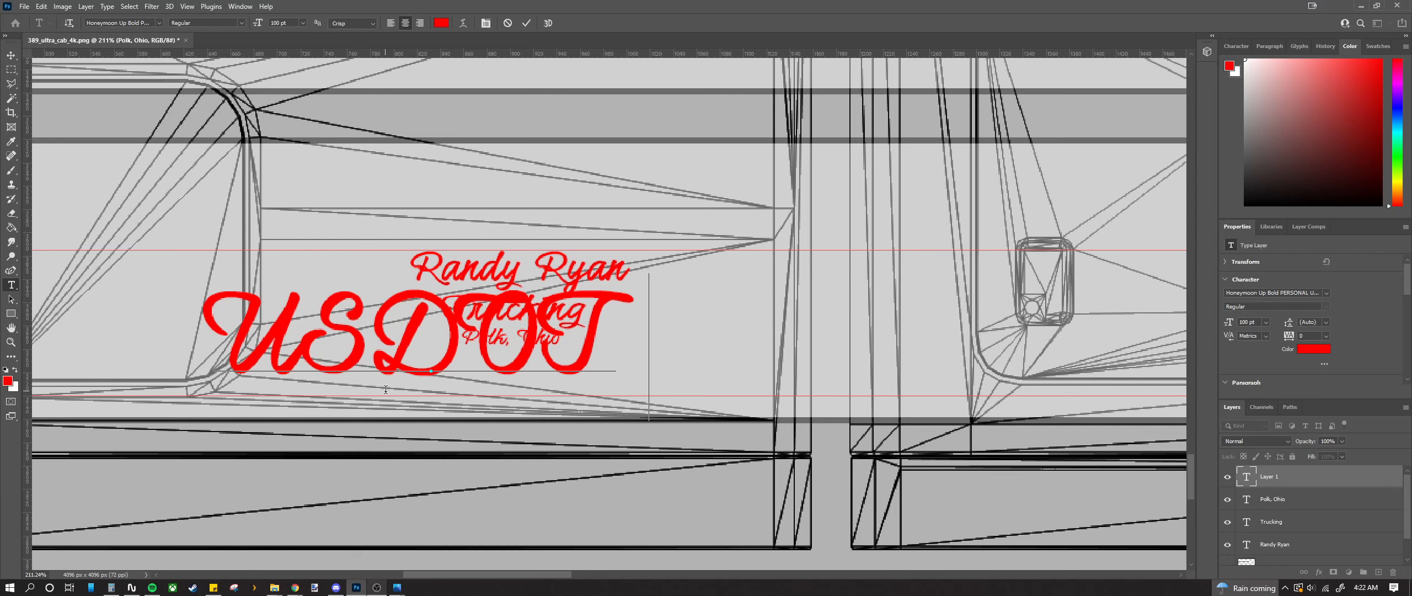
type(" 12")
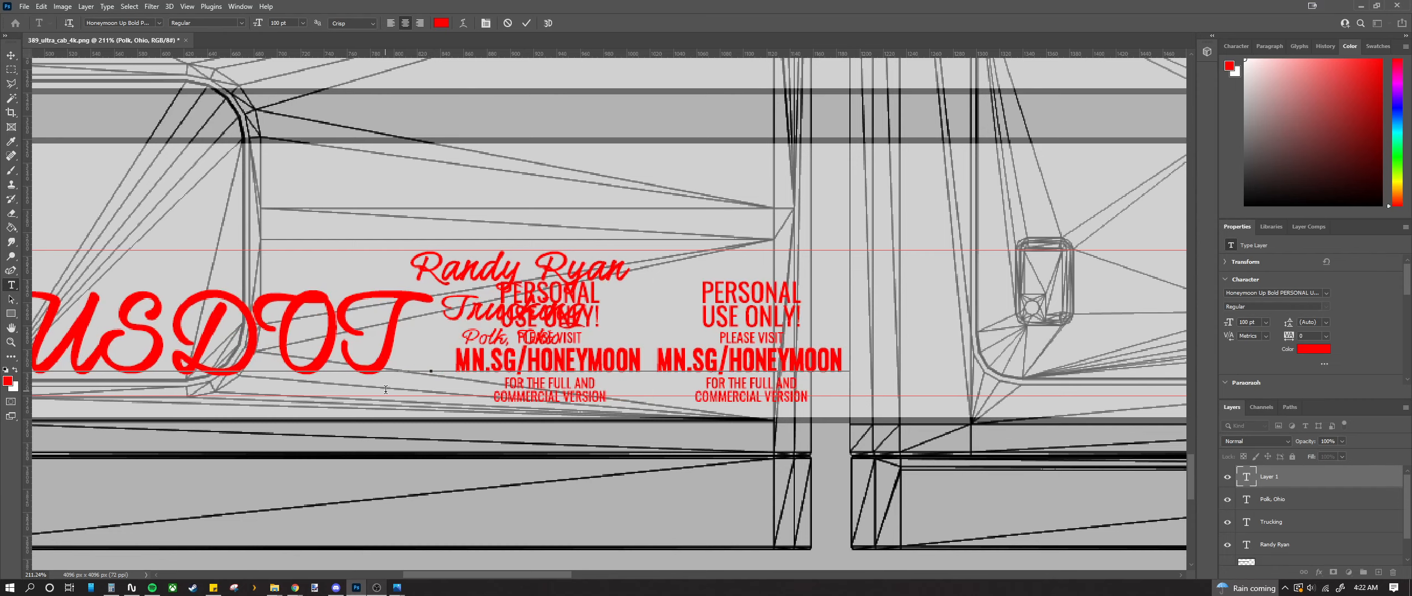
key("BackSpace")
key("BackSpace")
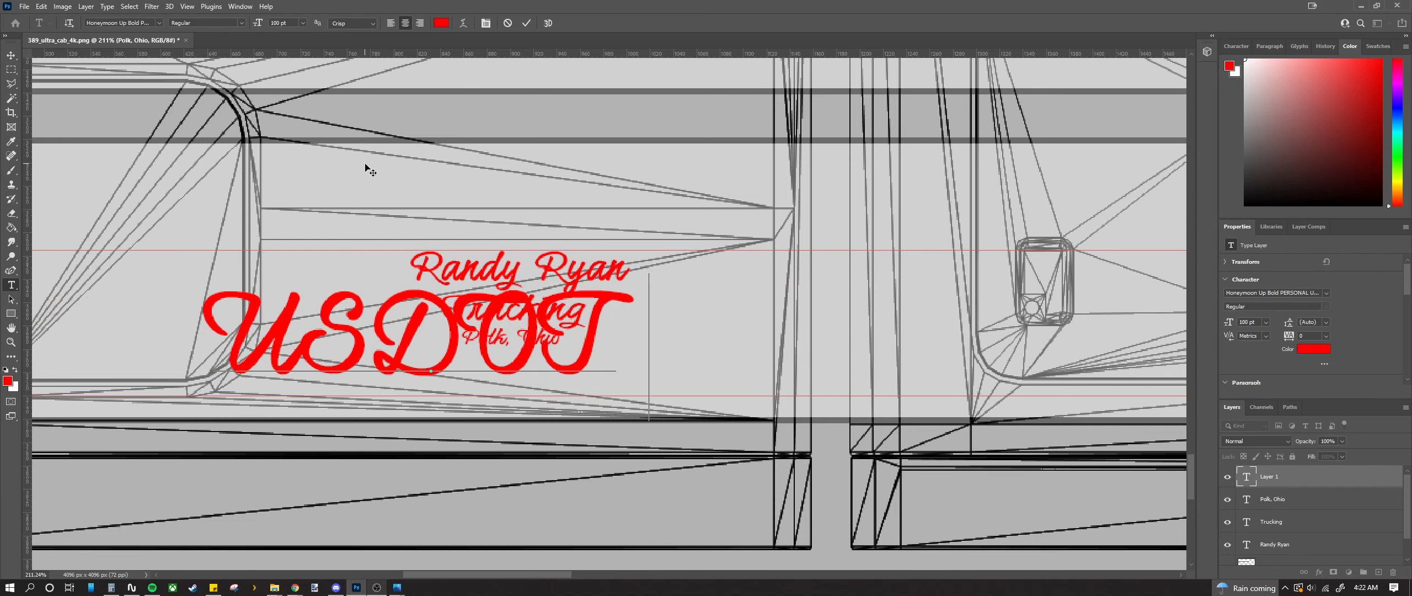
left_click(160, 23)
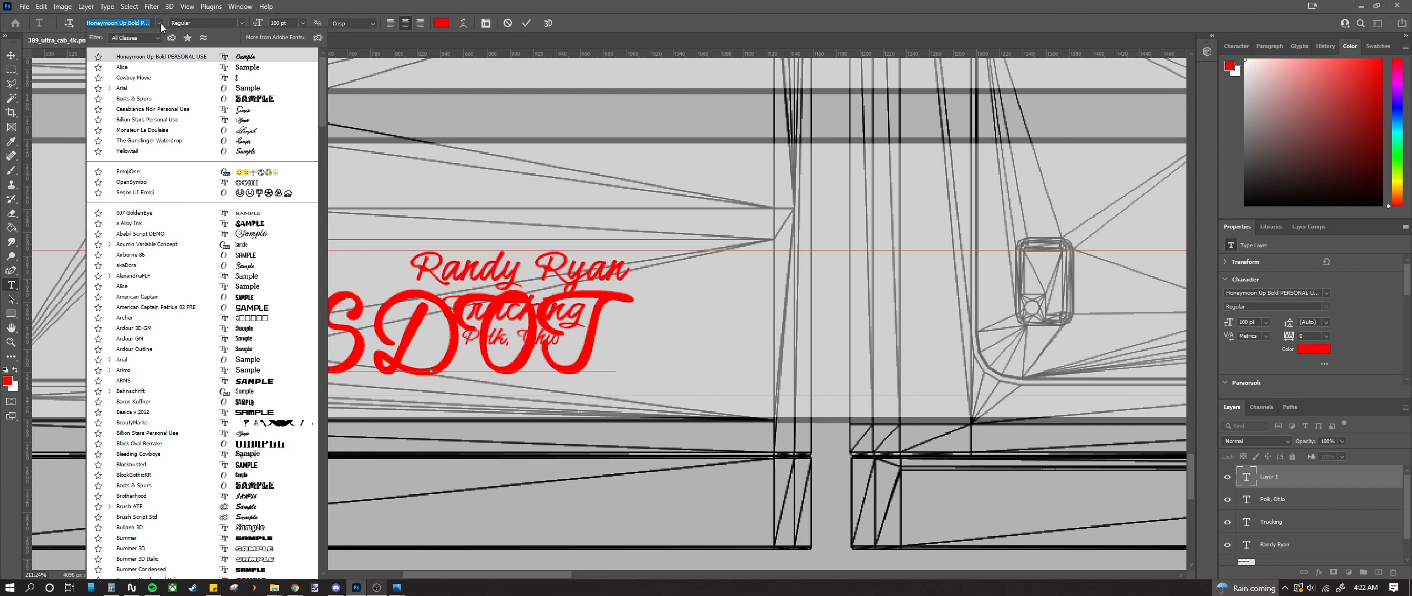
left_click(134, 151)
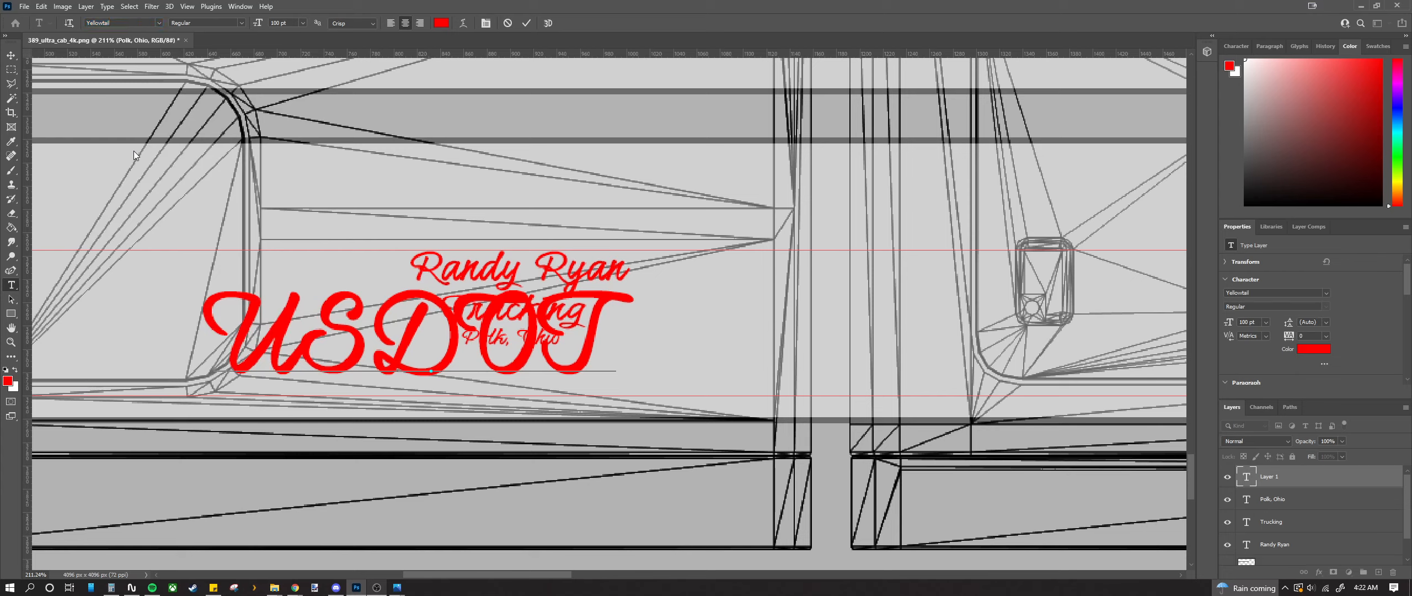
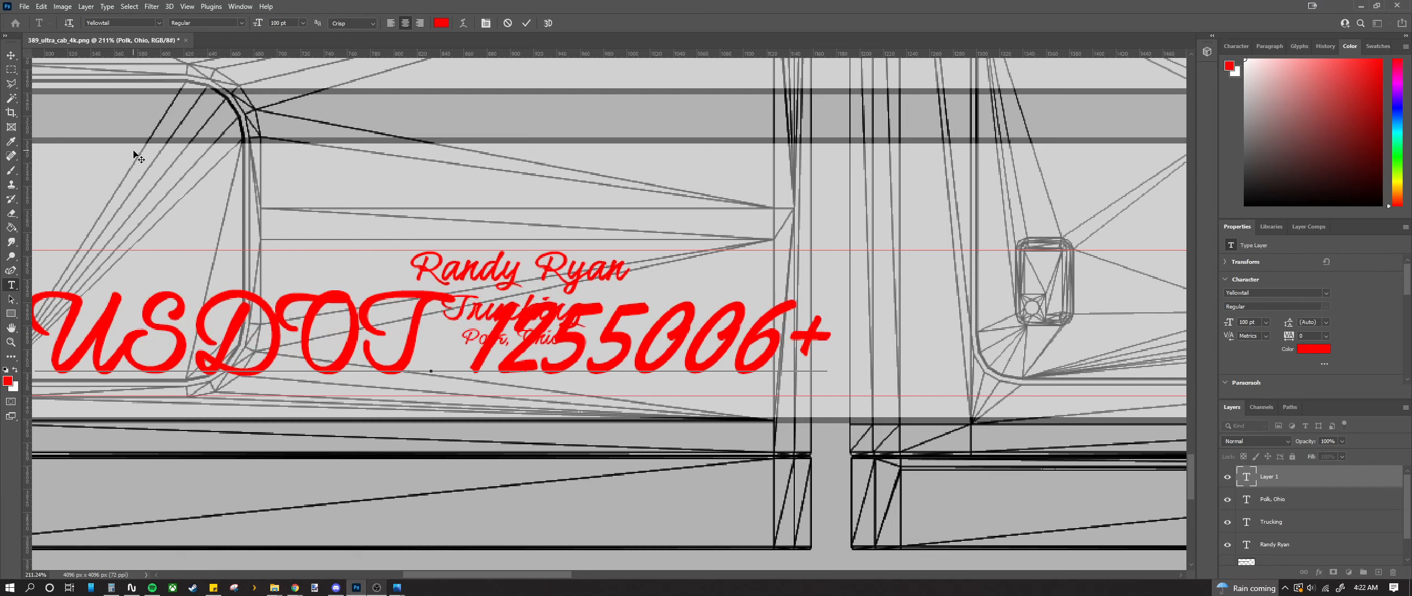
key("ctrl+t")
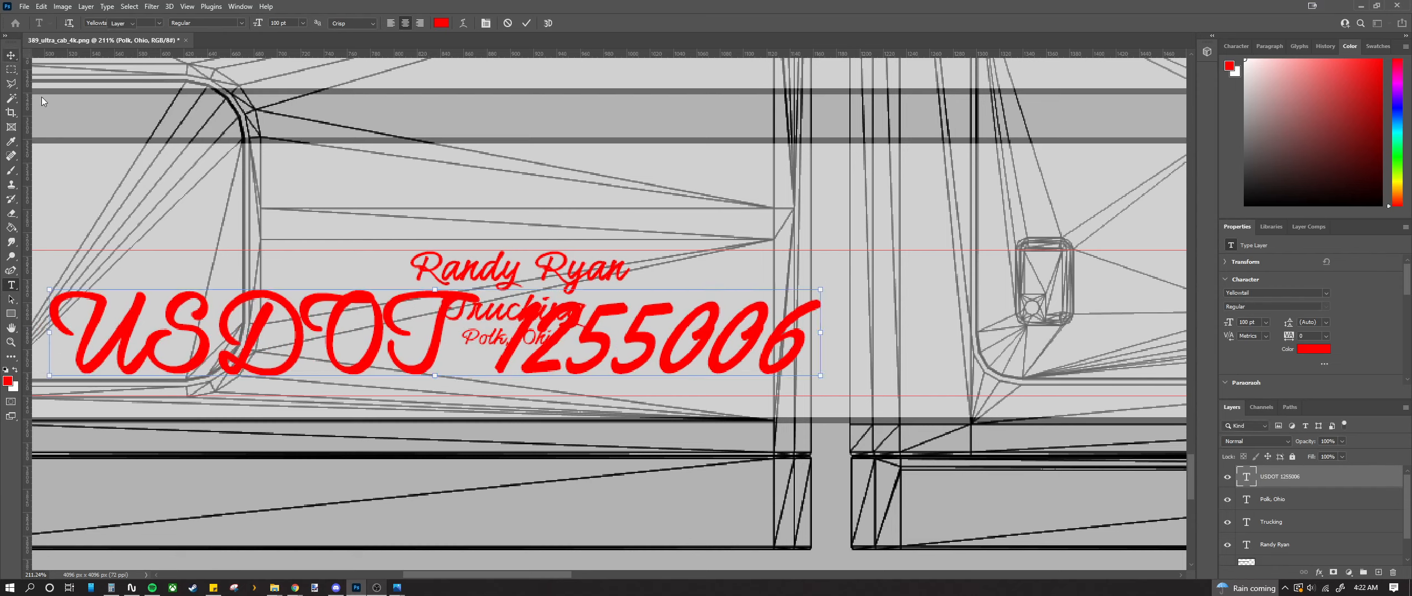
Step: Scale the USDOT text down to about 25 pt to suit the lettering
left_click_drag(435, 310, 436, 302)
left_click_drag(437, 368, 507, 377)
left_click_drag(705, 366, 624, 364)
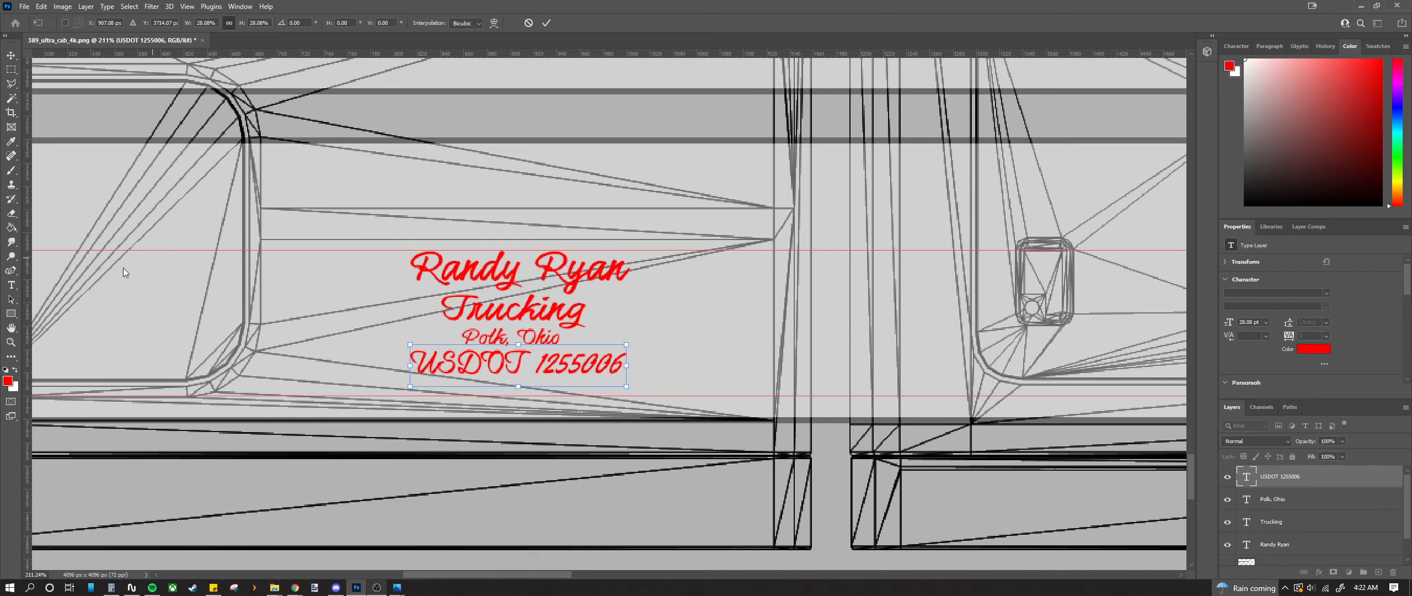
left_click_drag(519, 388, 520, 385)
left_click(11, 56)
Step: Narrow the USDOT line slightly and centre it beneath Polk, Ohio
scroll(419, 351, "up", 2)
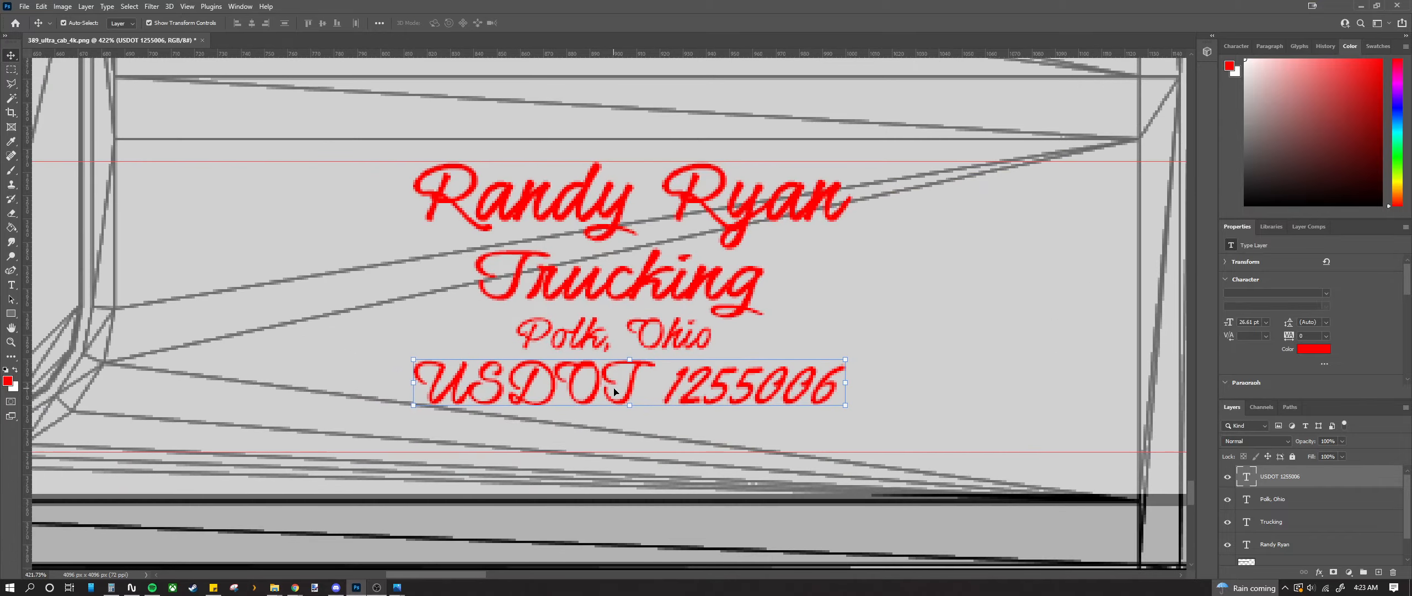
left_click_drag(847, 388, 837, 387)
left_click_drag(409, 381, 434, 381)
left_click_drag(561, 389, 551, 388)
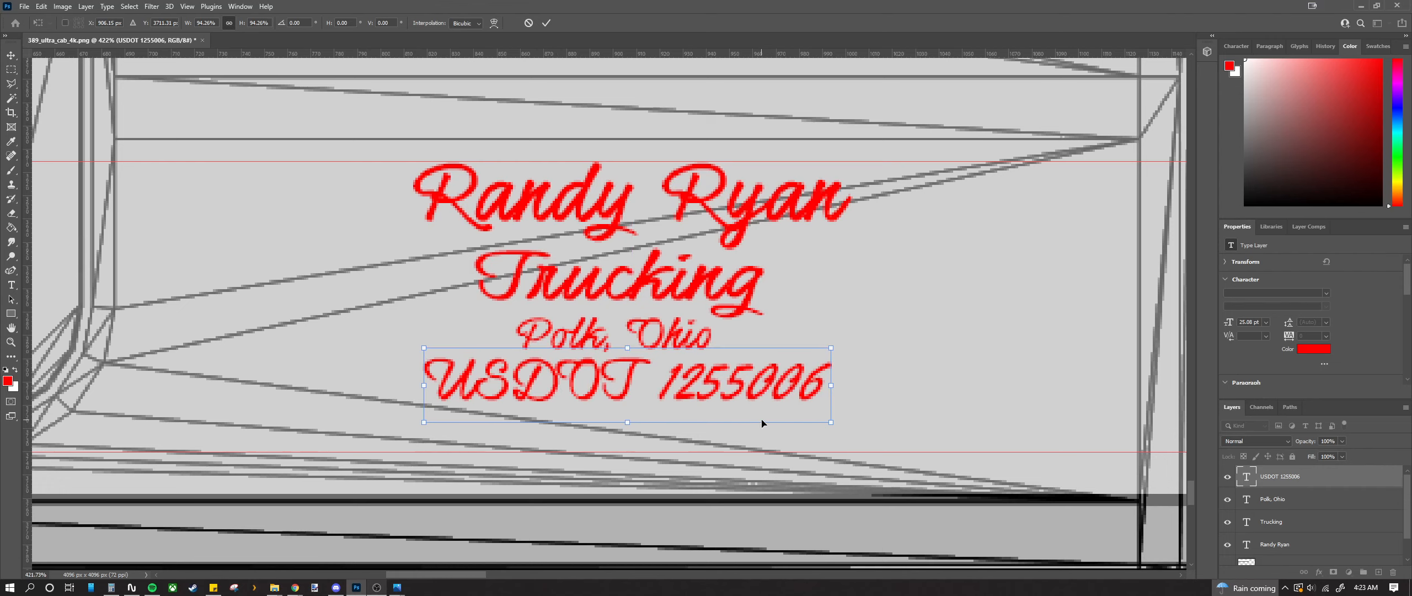
left_click_drag(830, 390, 821, 390)
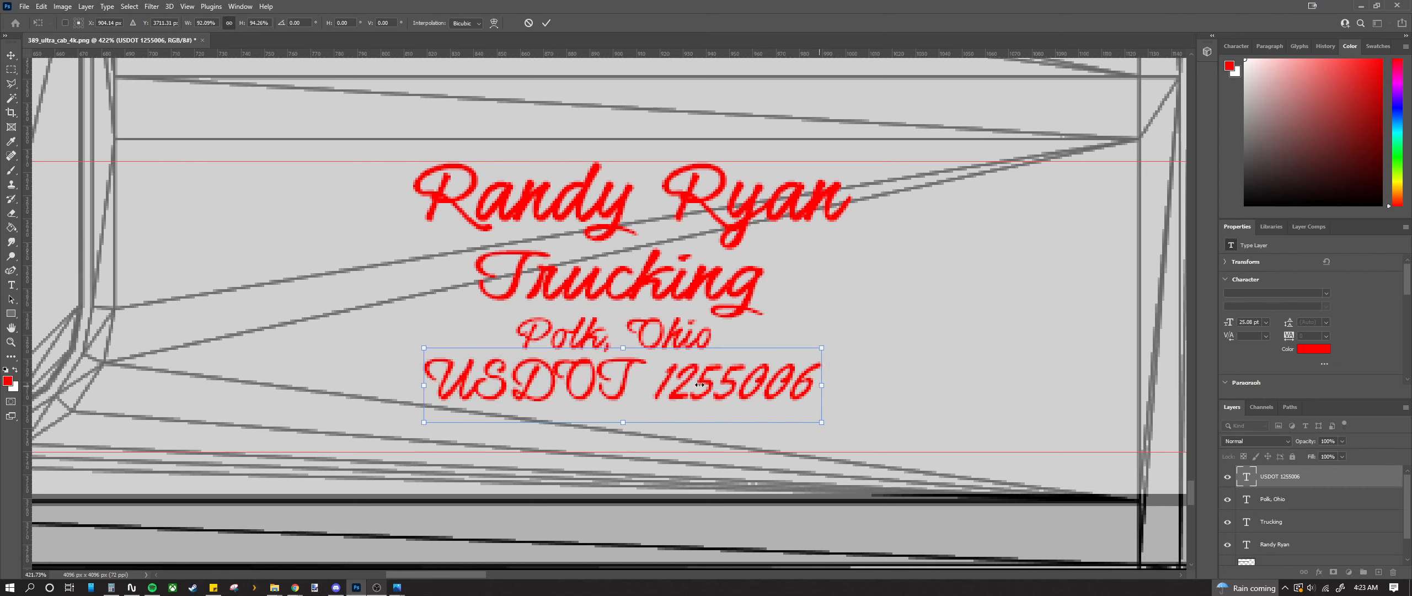
left_click_drag(627, 384, 631, 384)
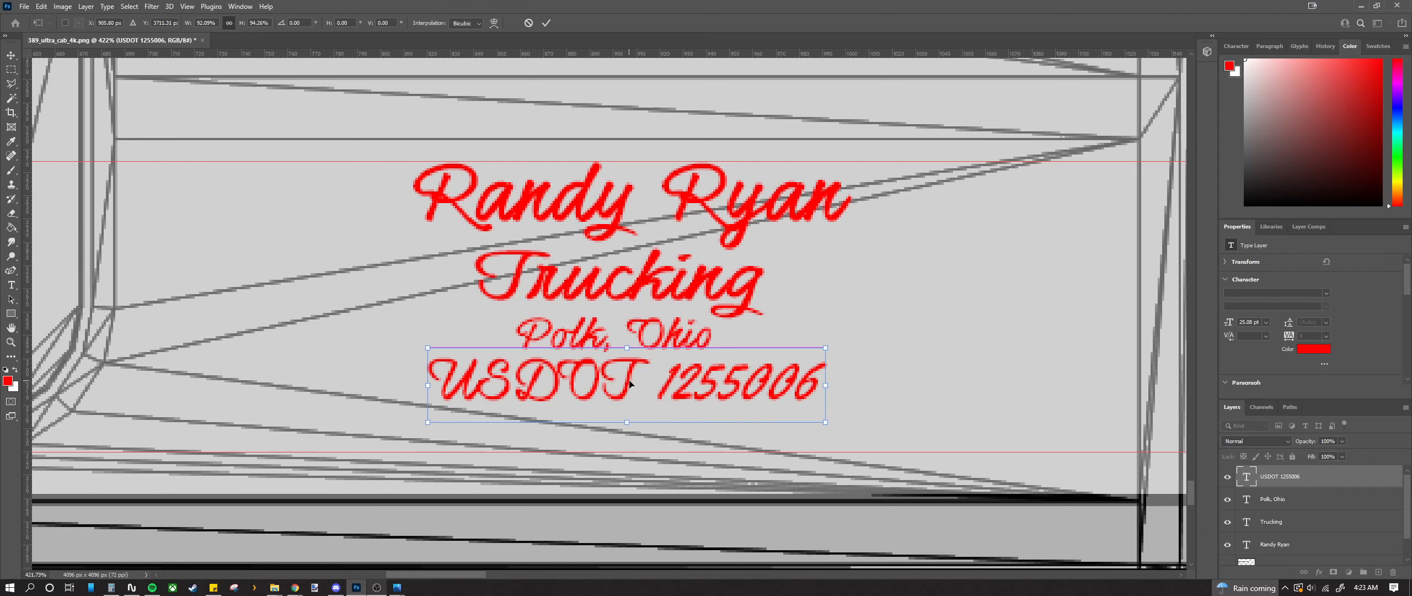
left_click(11, 55)
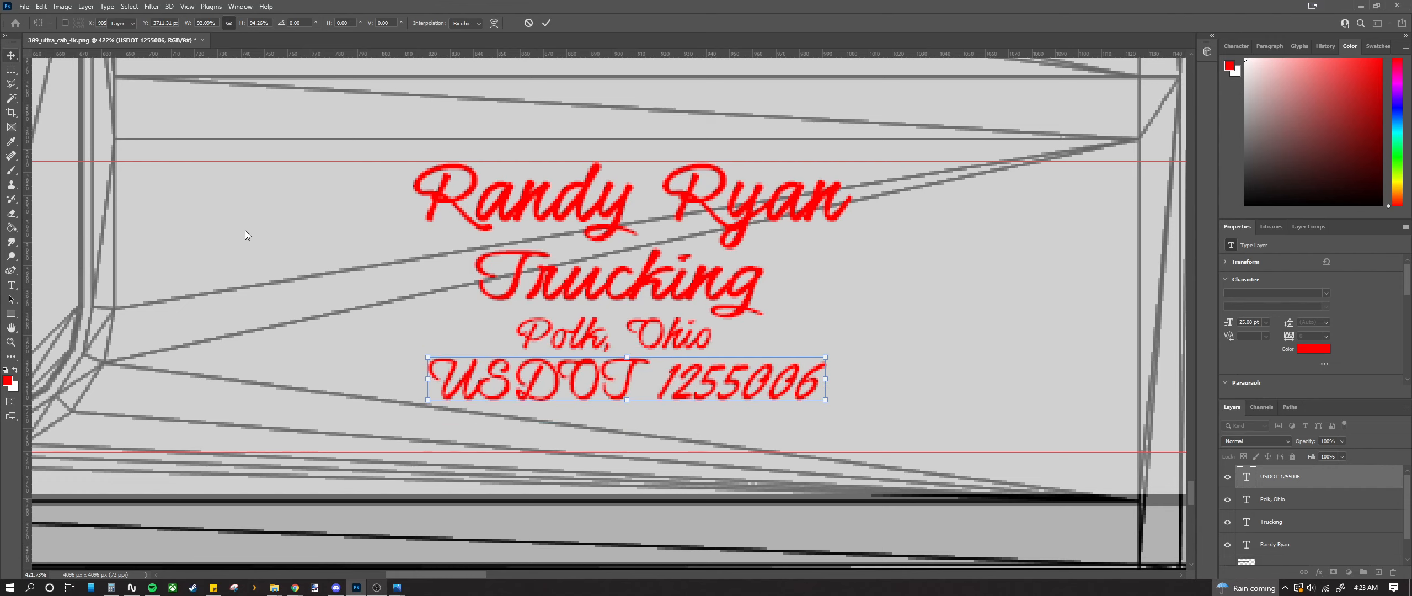
left_click(295, 257)
scroll(295, 259, "down", 10)
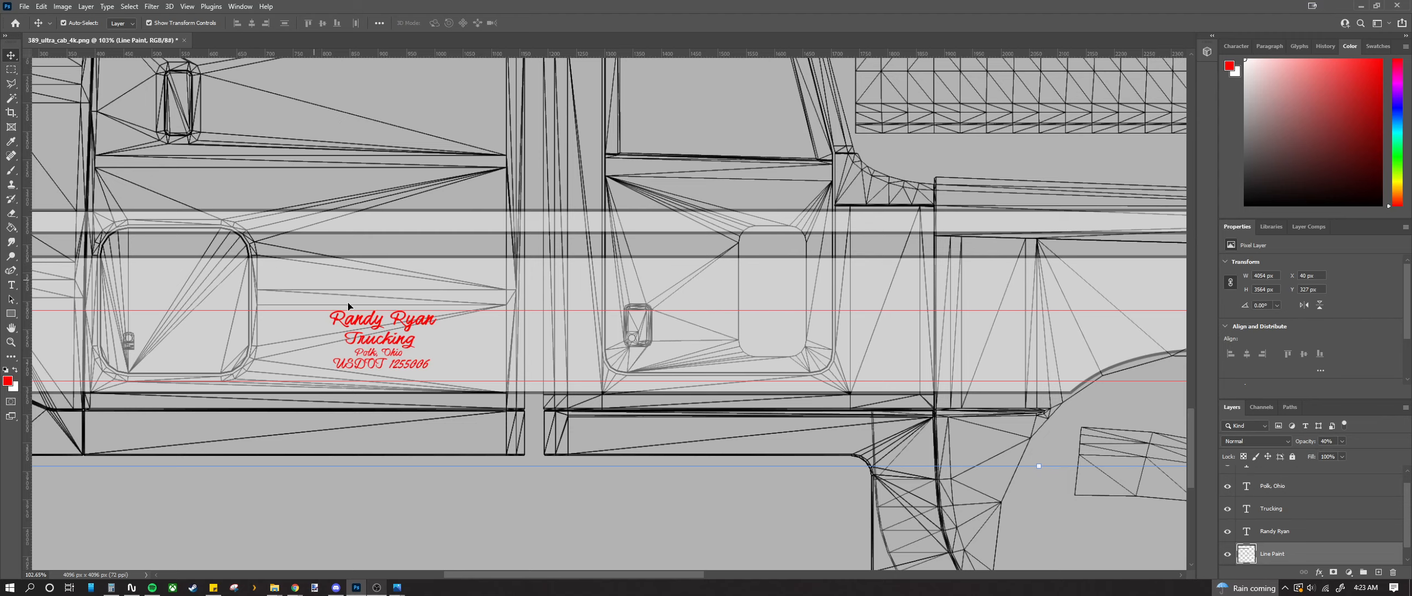
scroll(348, 306, "up", 7)
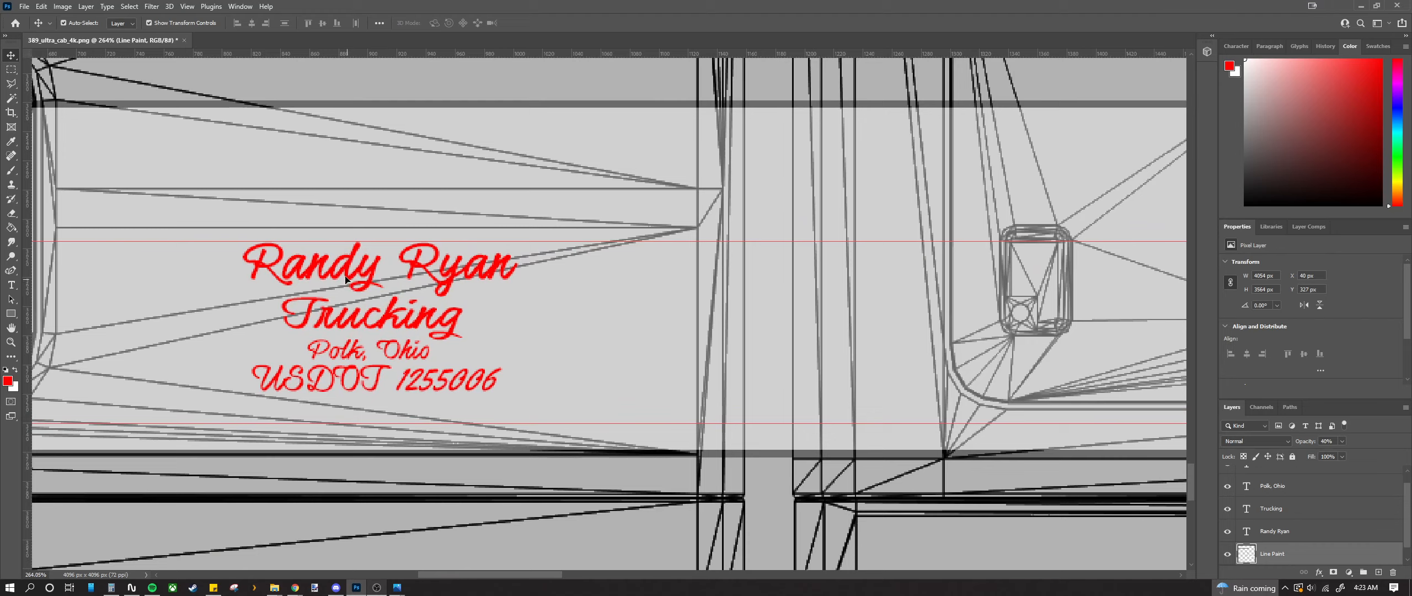
left_click(343, 276)
scroll(340, 279, "up", 6)
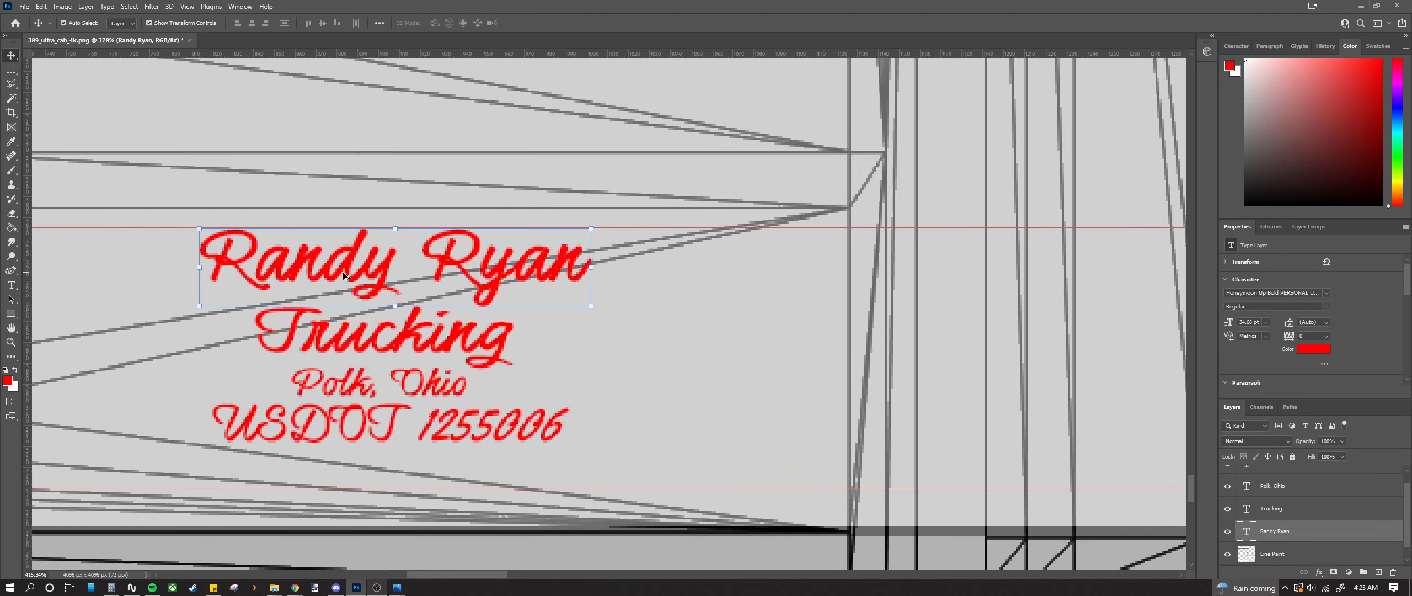
left_click_drag(309, 271, 312, 295)
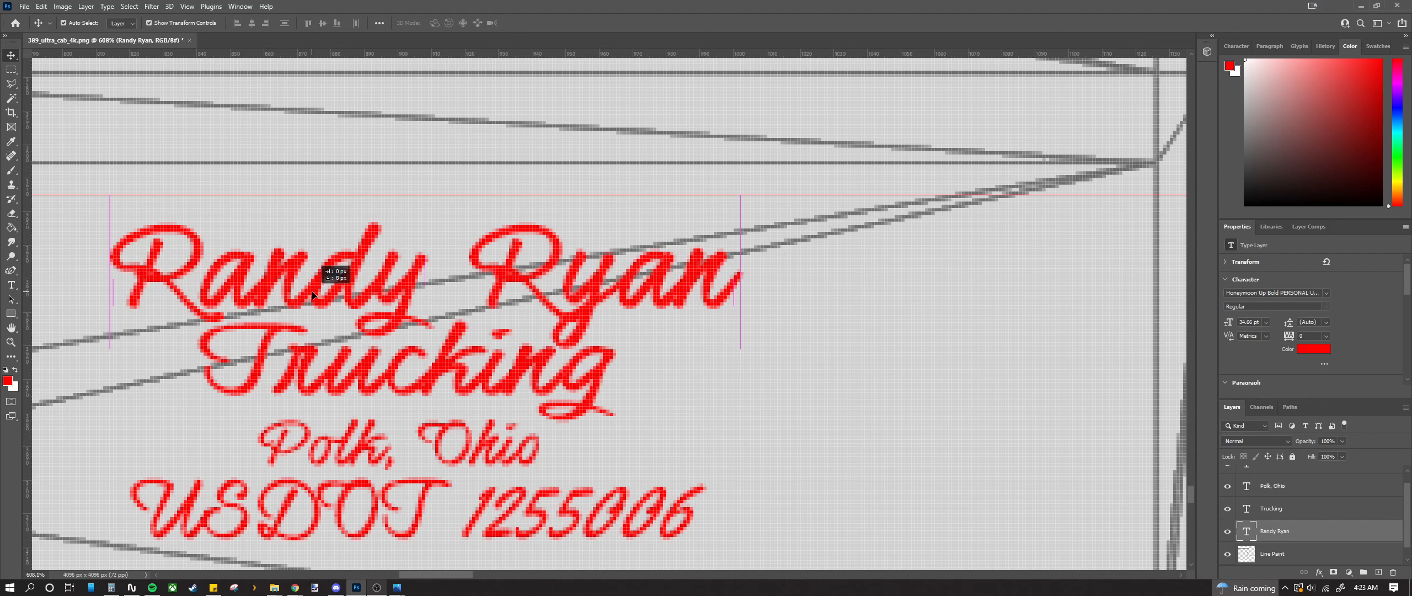
left_click_drag(312, 294, 312, 280)
scroll(298, 353, "down", 3)
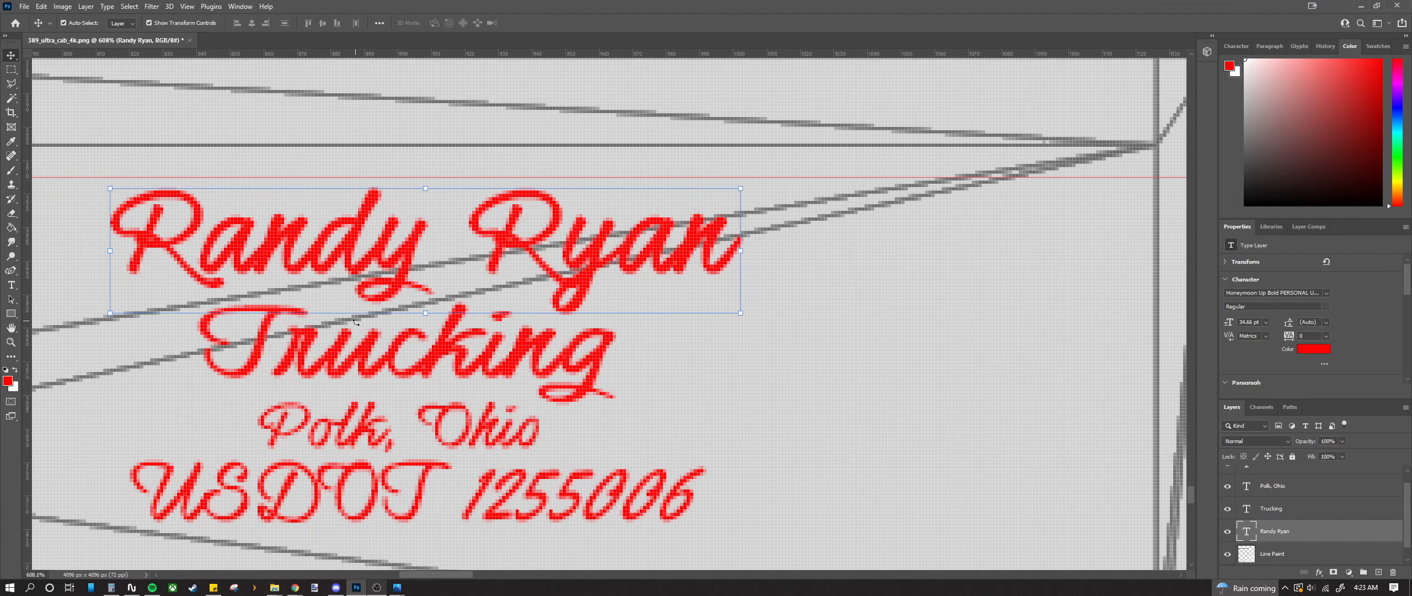
left_click(285, 413)
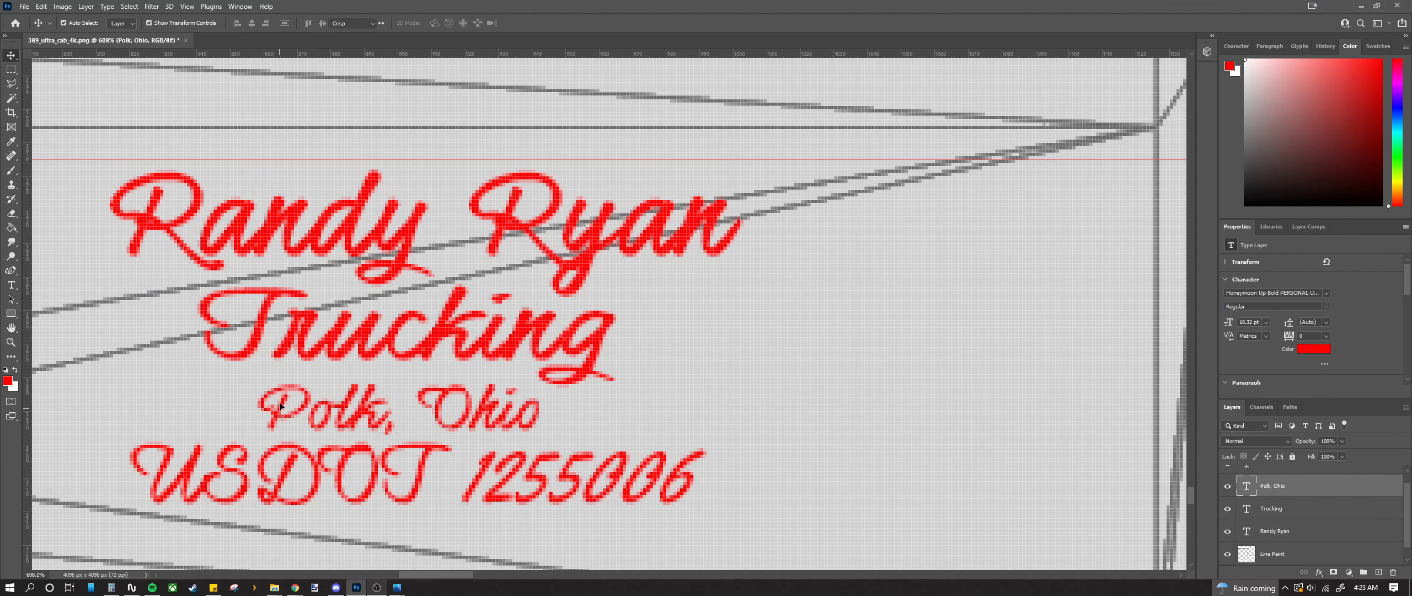
double_click(283, 410)
left_click(282, 409)
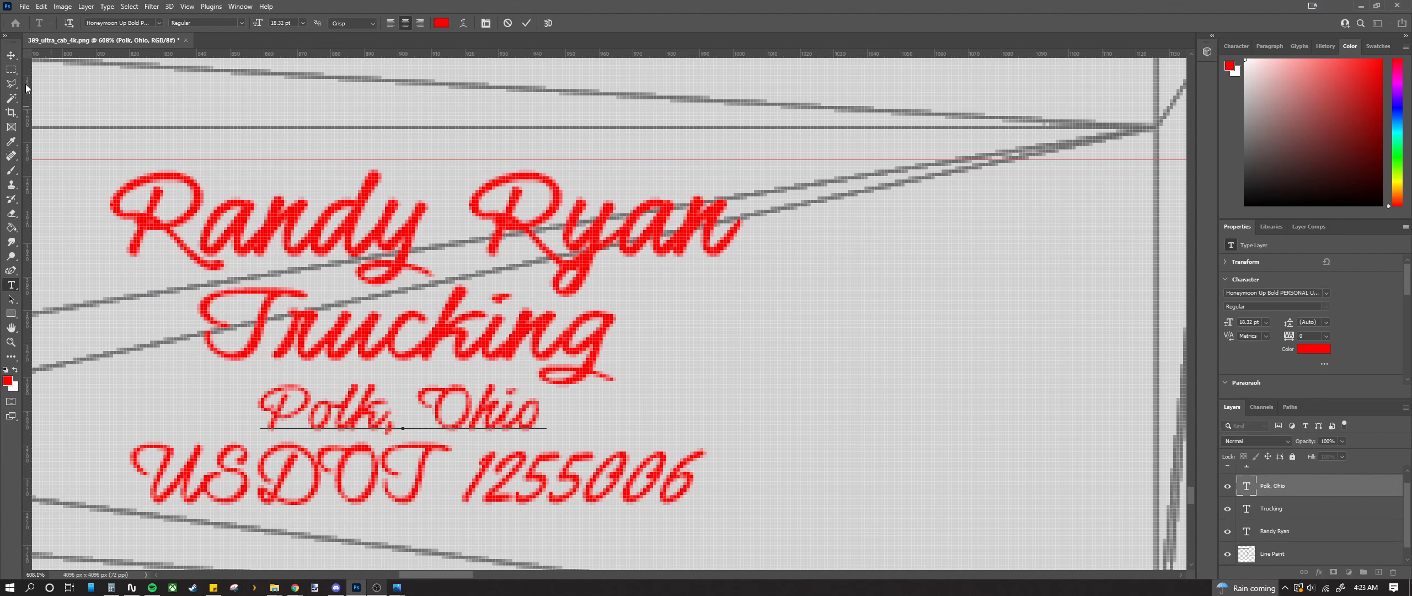
left_click(10, 55)
left_click_drag(281, 411, 280, 402)
left_click_drag(340, 472, 340, 459)
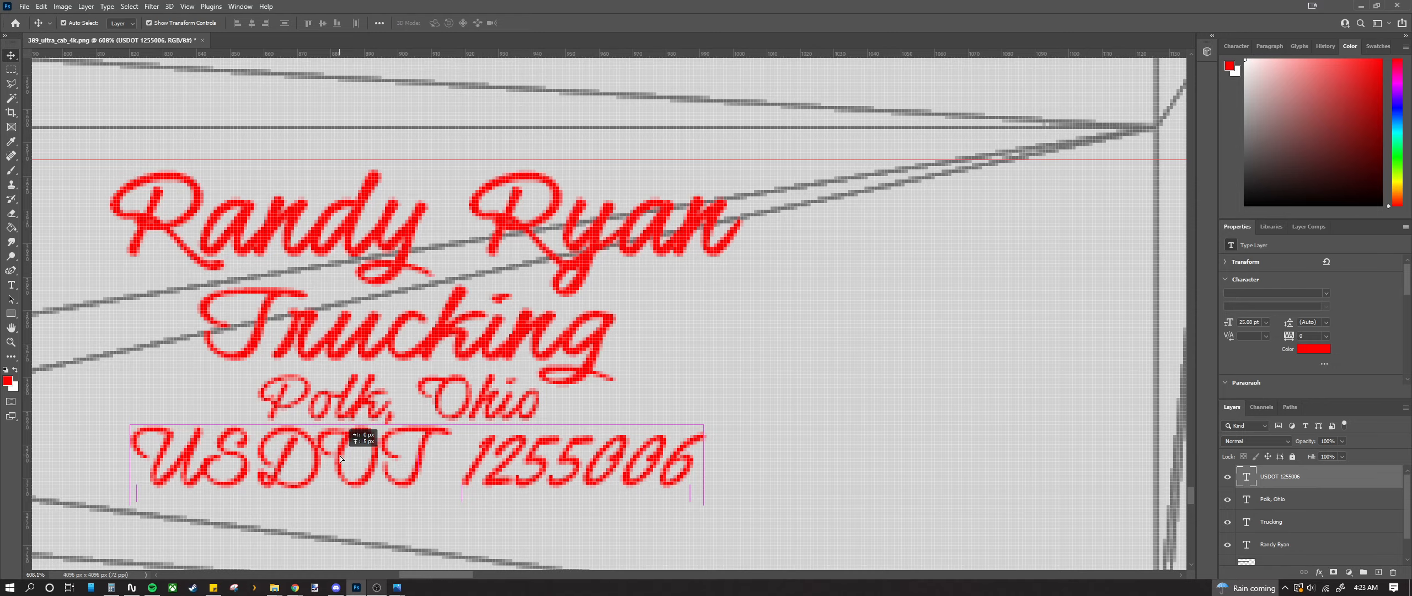
left_click_drag(341, 458, 341, 458)
scroll(340, 458, "down", 3)
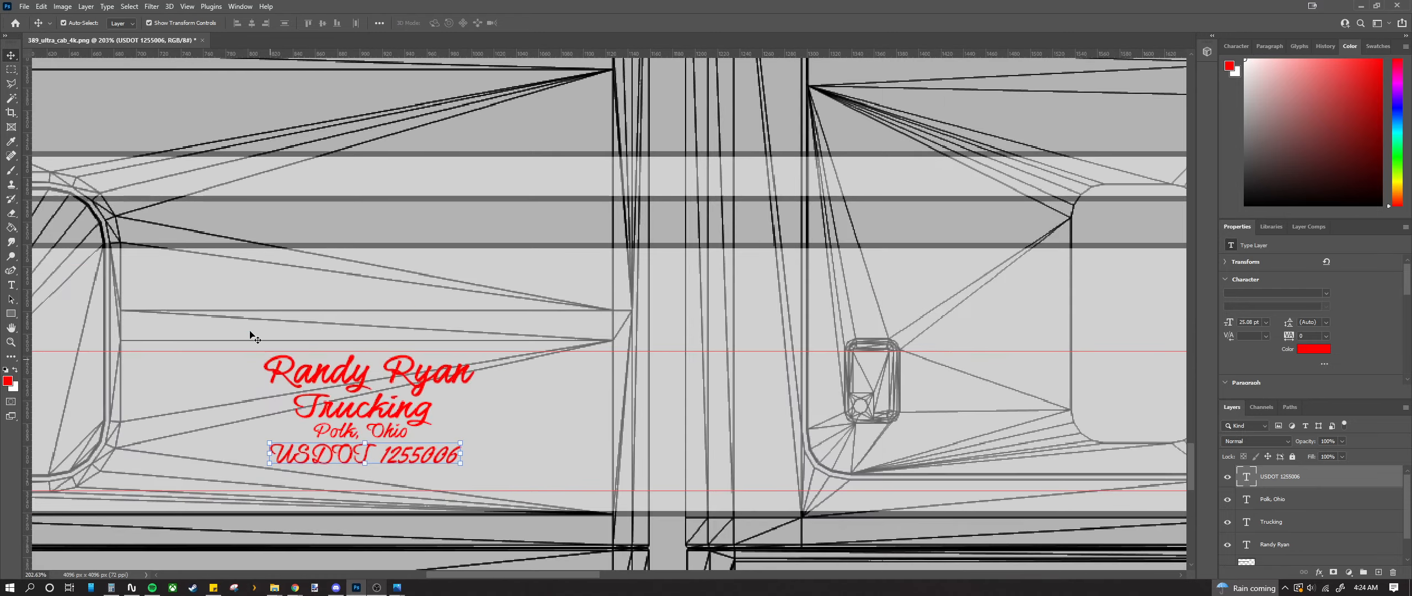
left_click(251, 335)
scroll(302, 389, "up", 2)
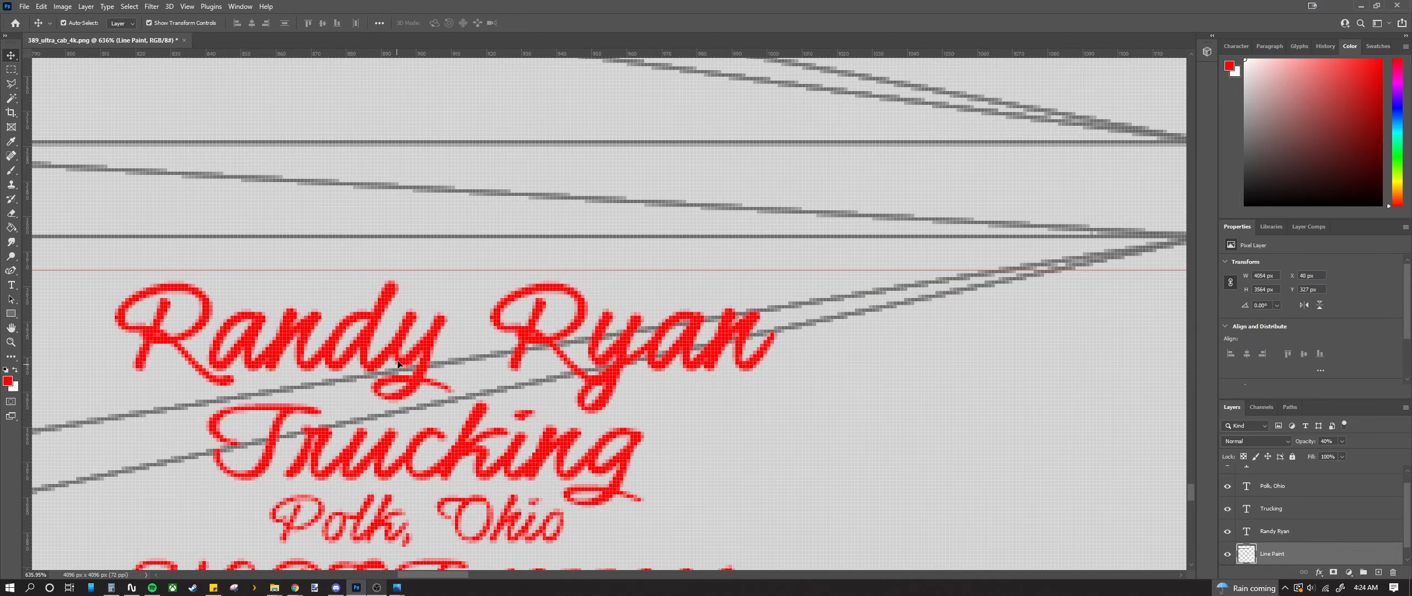
left_click(389, 386)
double_click(401, 364)
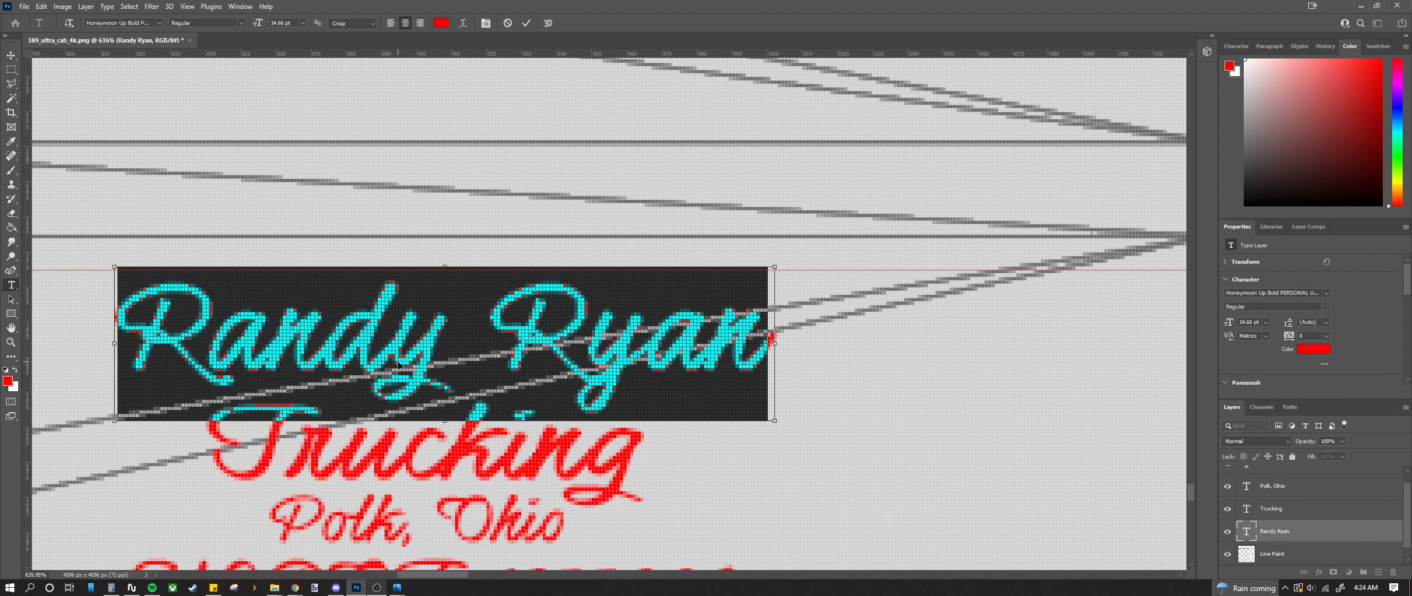
key("BackSpace")
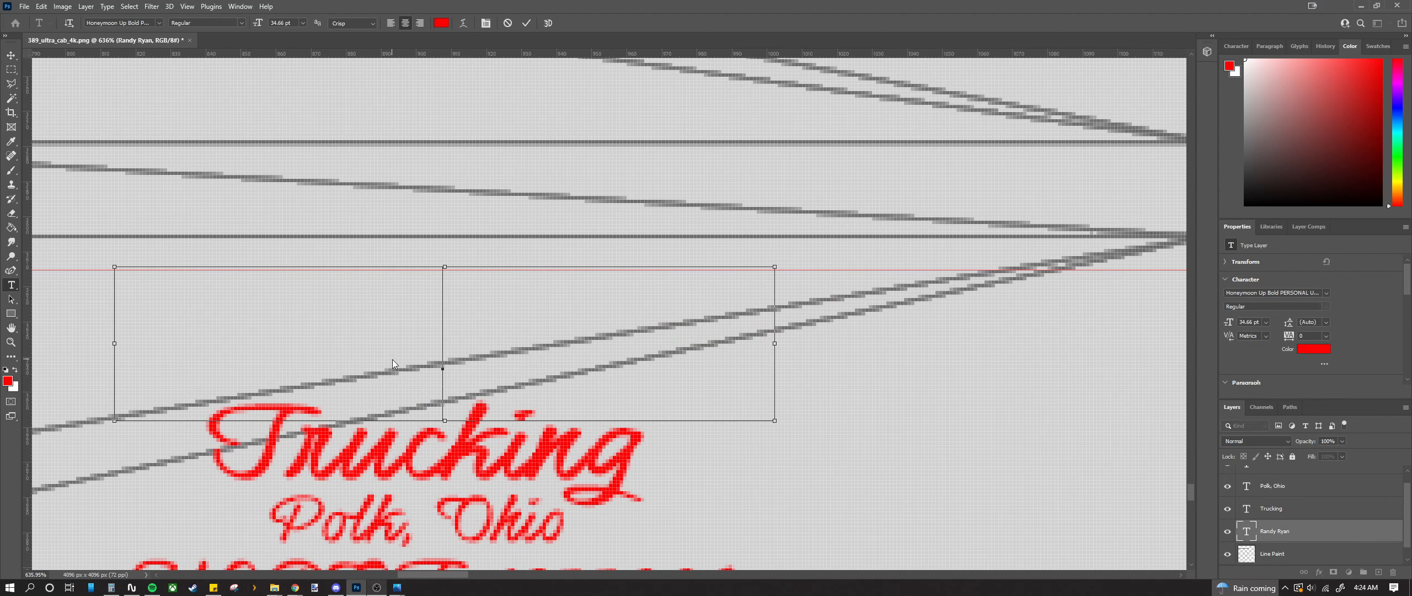
key("ctrl+z")
left_click(11, 69)
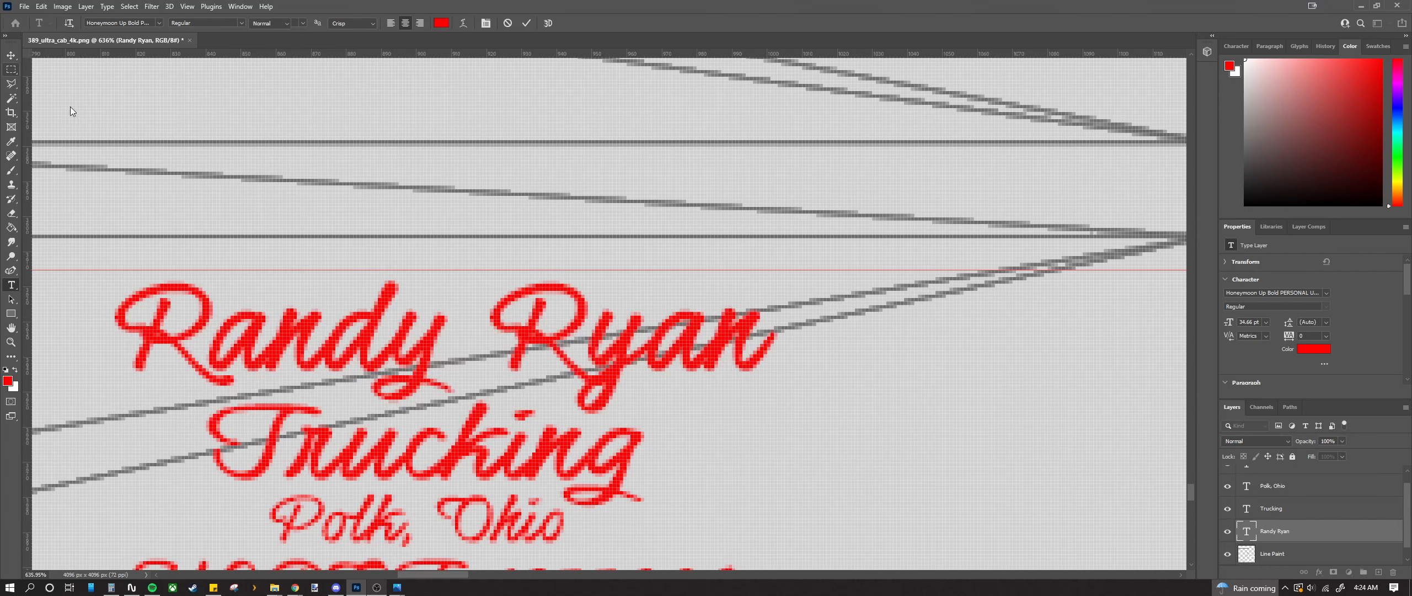
key("v")
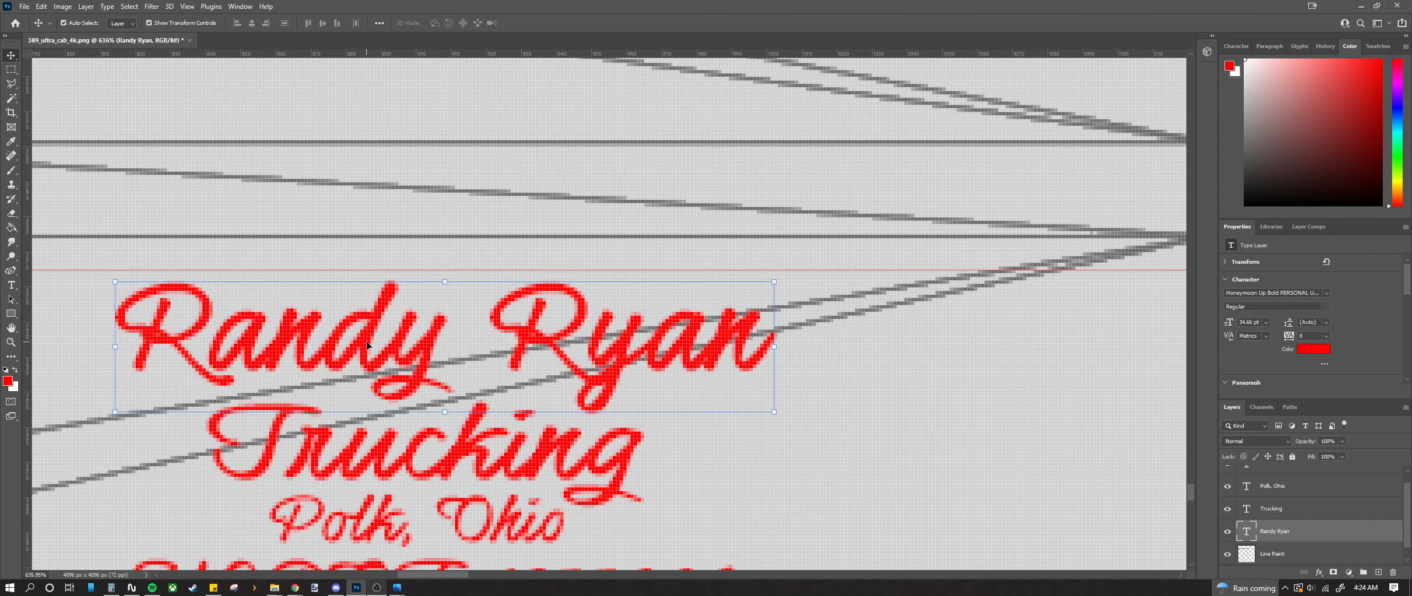
scroll(367, 345, "down", 5)
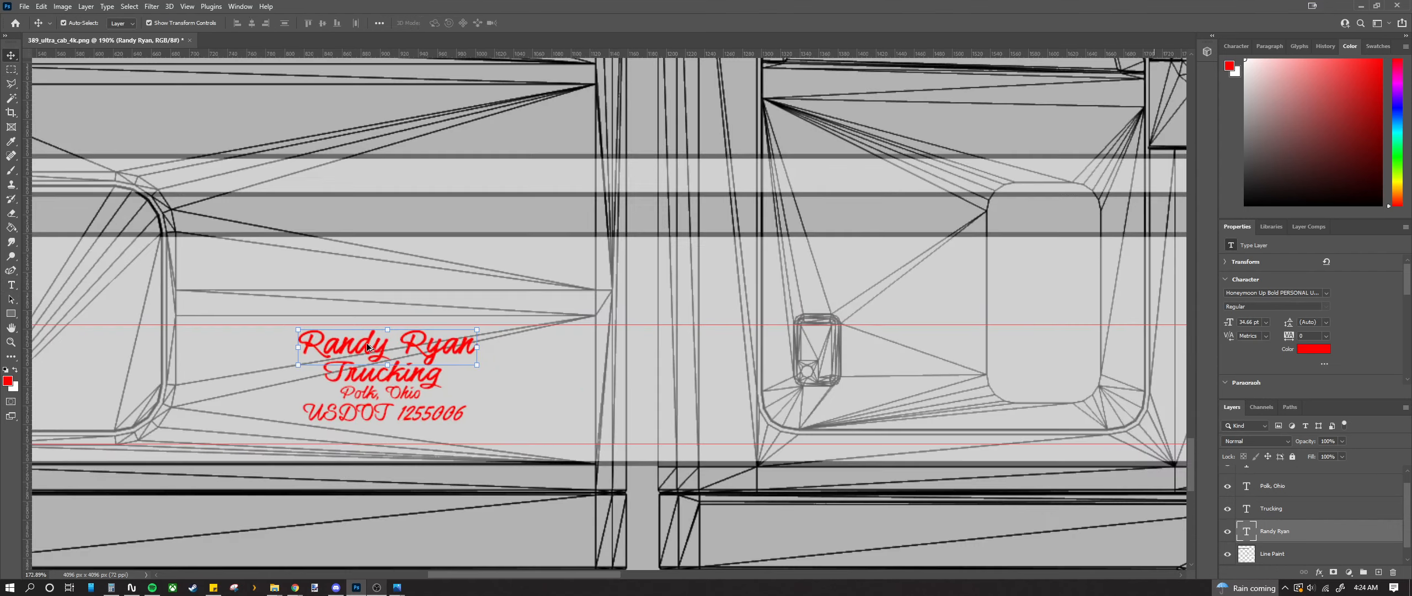
scroll(367, 345, "down", 1)
key("m")
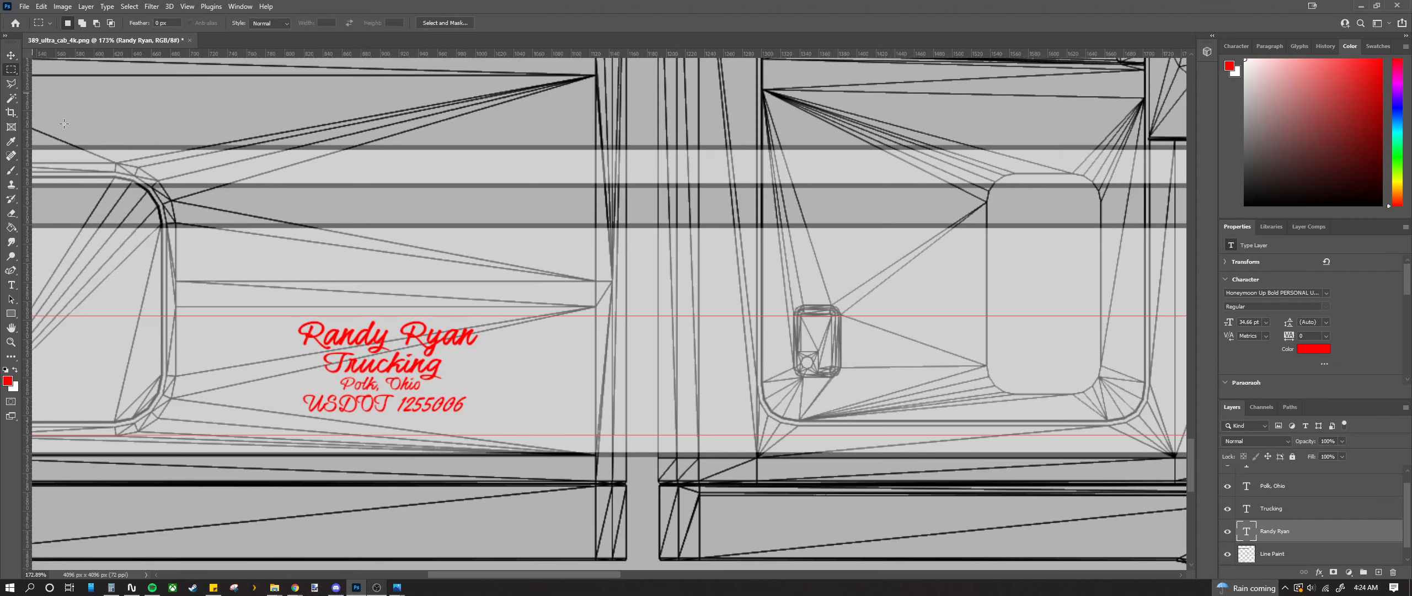
left_click_drag(270, 305, 502, 457)
key("v")
scroll(384, 332, "up", 3)
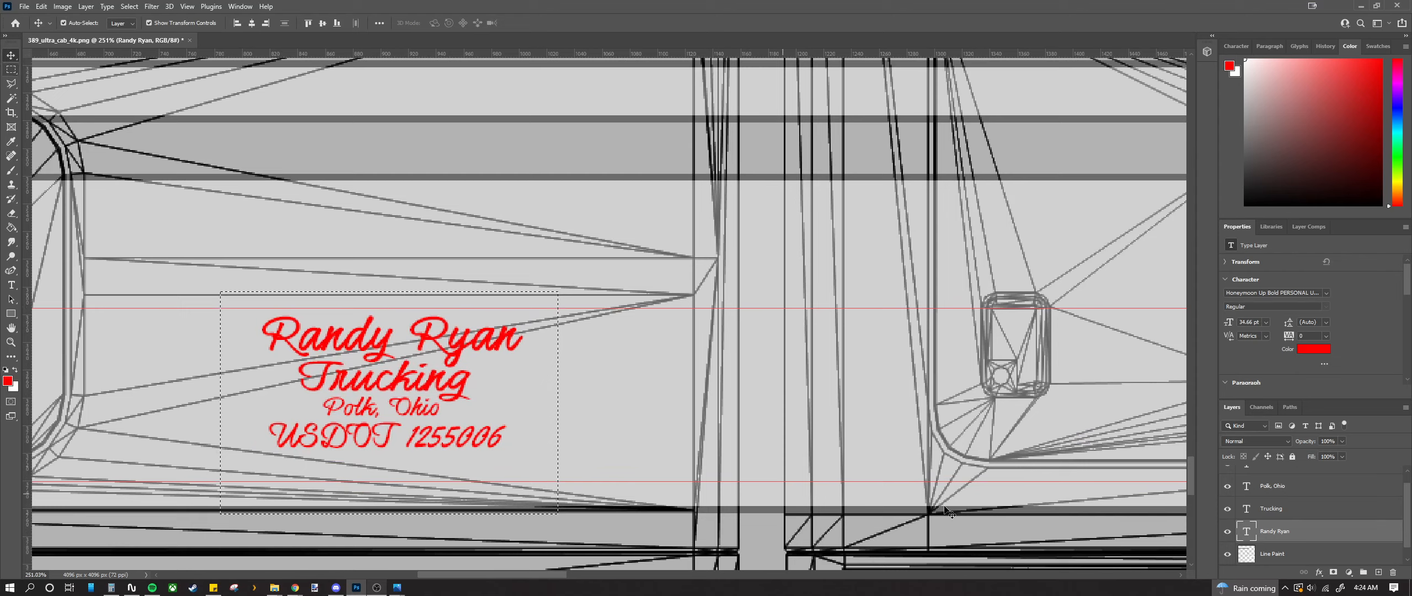
scroll(1310, 497, "up", 1)
left_click(1312, 481, "shift")
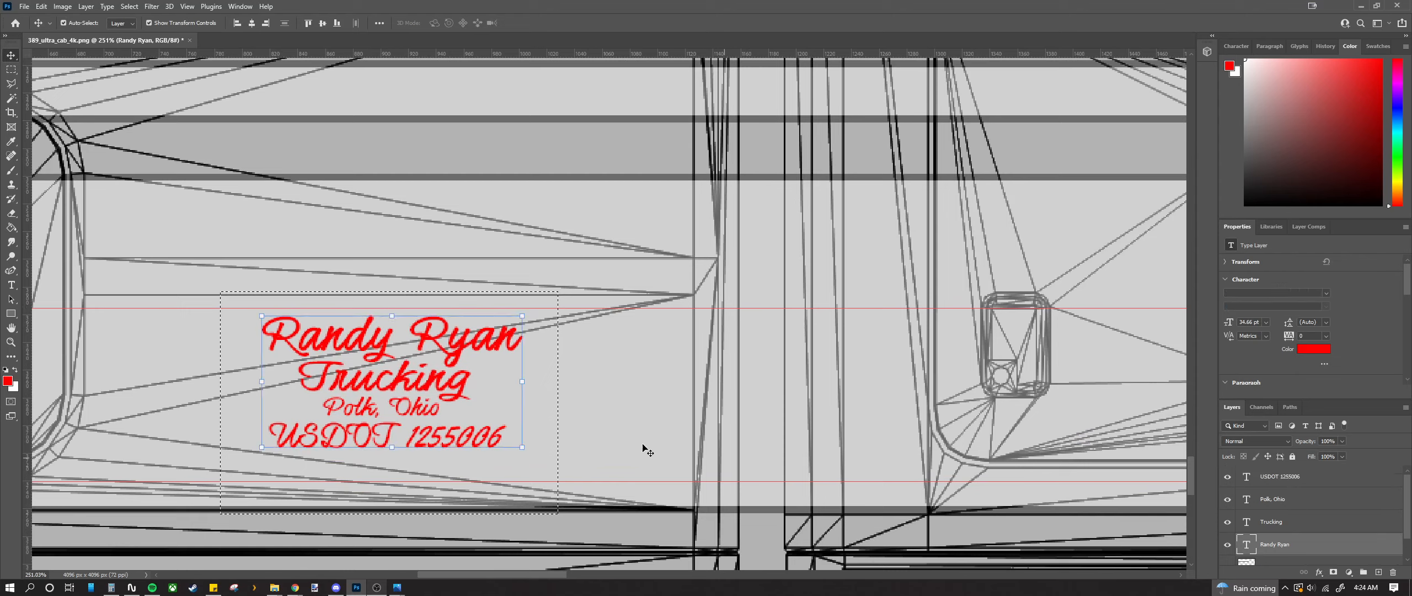
scroll(363, 357, "up", 1)
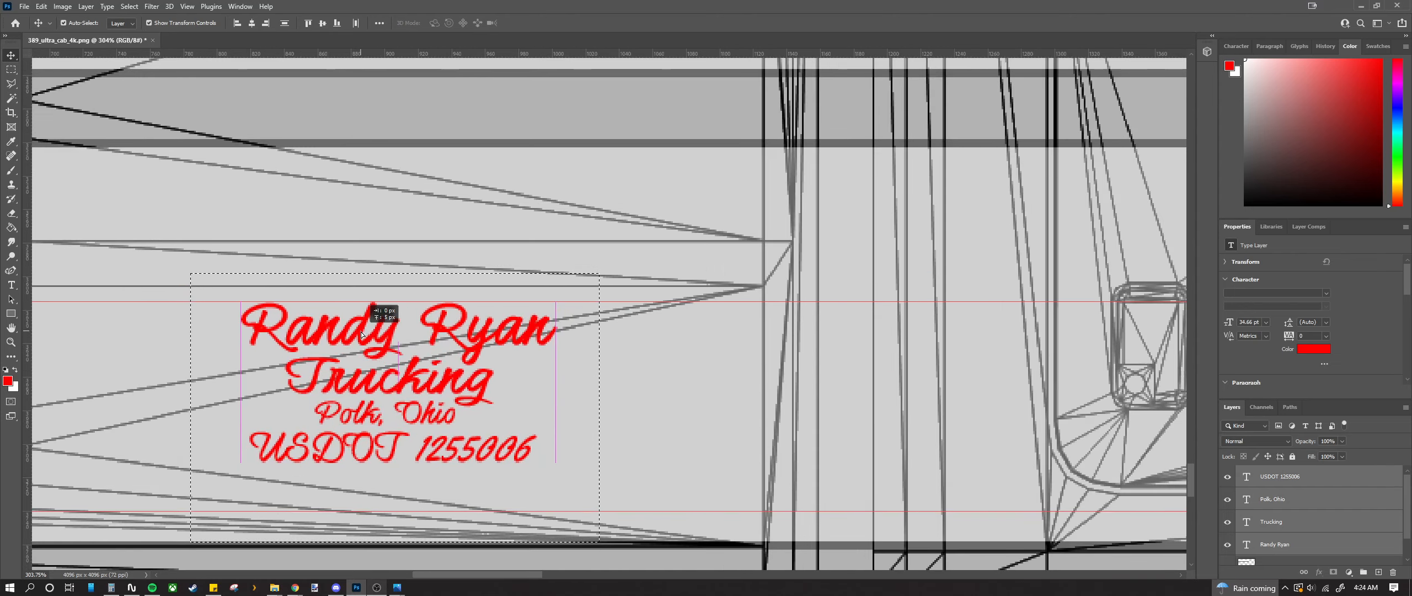
scroll(362, 334, "down", 5)
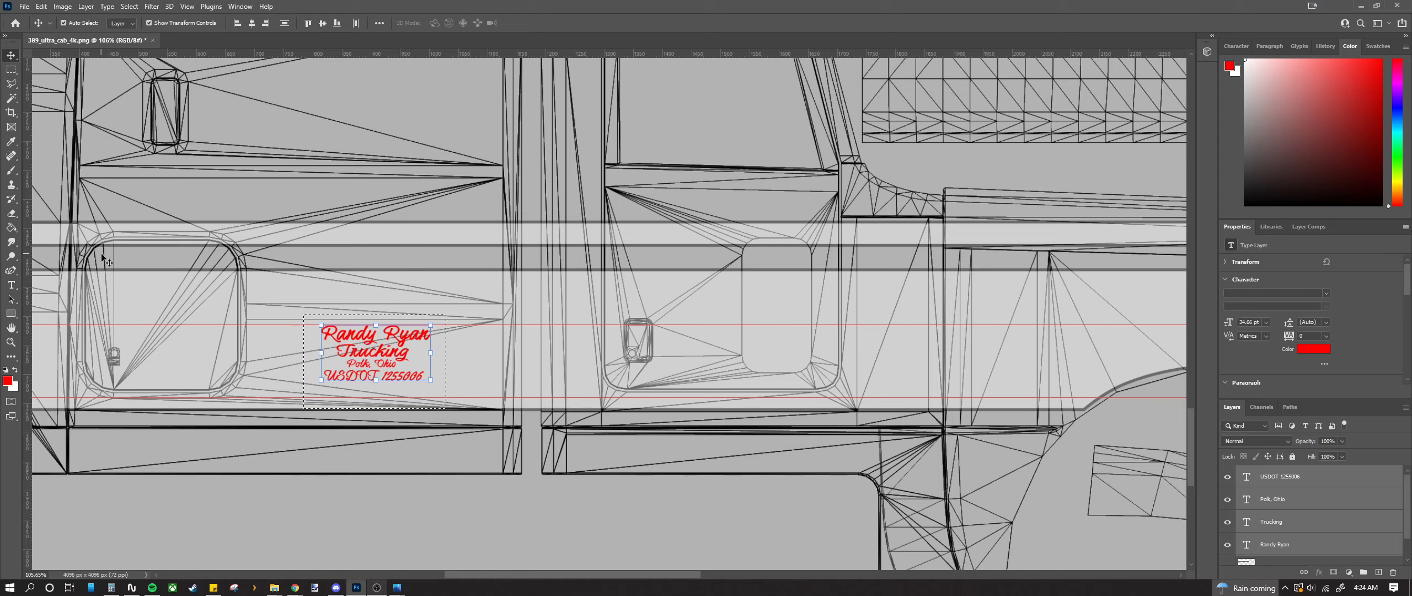
left_click(11, 69)
left_click(328, 268)
scroll(406, 295, "down", 2)
scroll(405, 296, "down", 6)
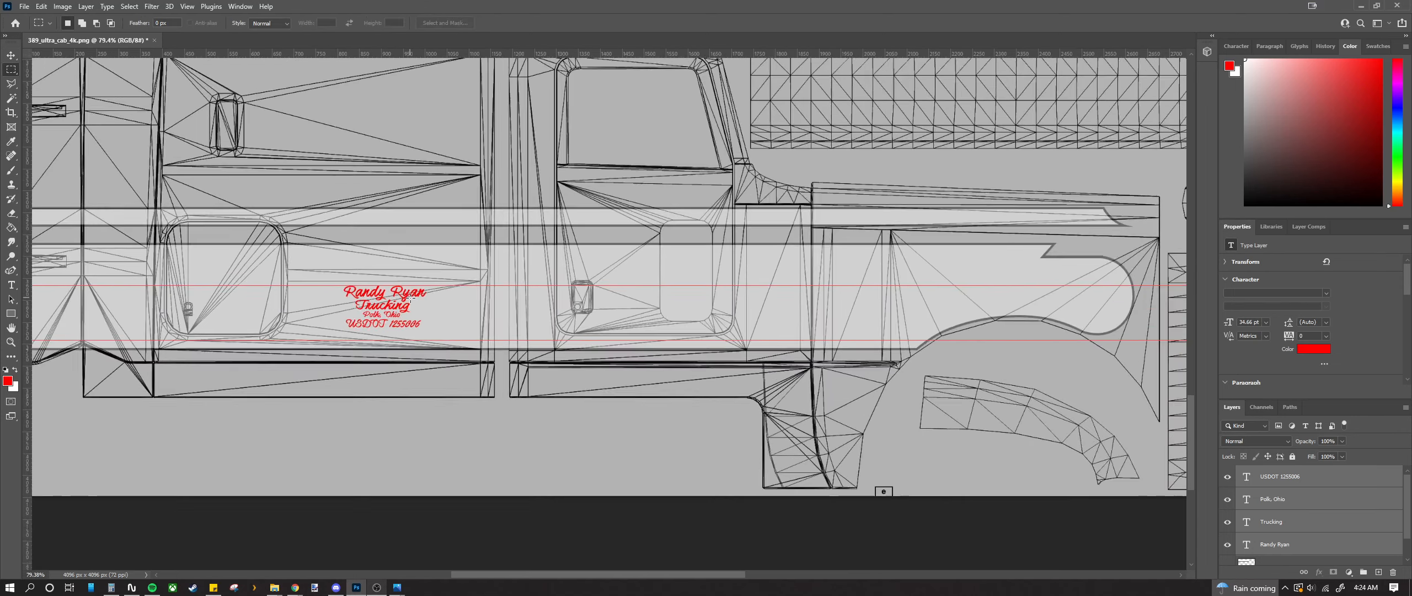
scroll(406, 296, "up", 1)
scroll(397, 306, "up", 12)
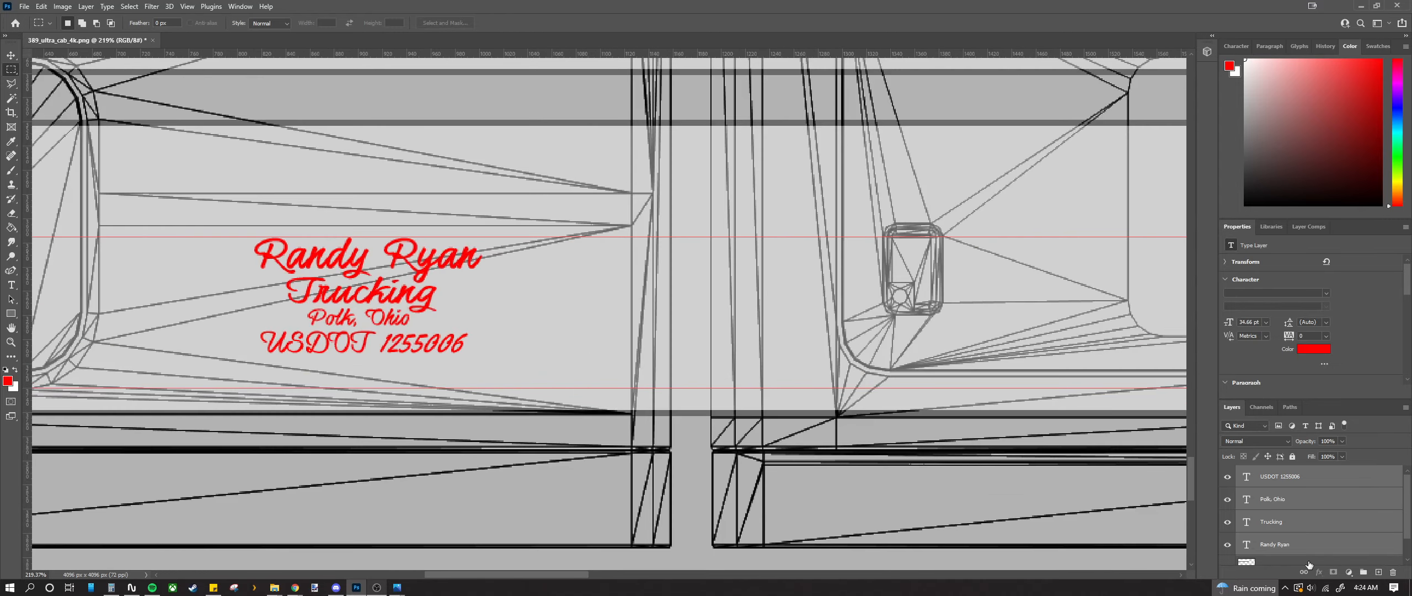
Step: Reorder the layers: driver's name line on top, Trucking just below it
left_click(1307, 543)
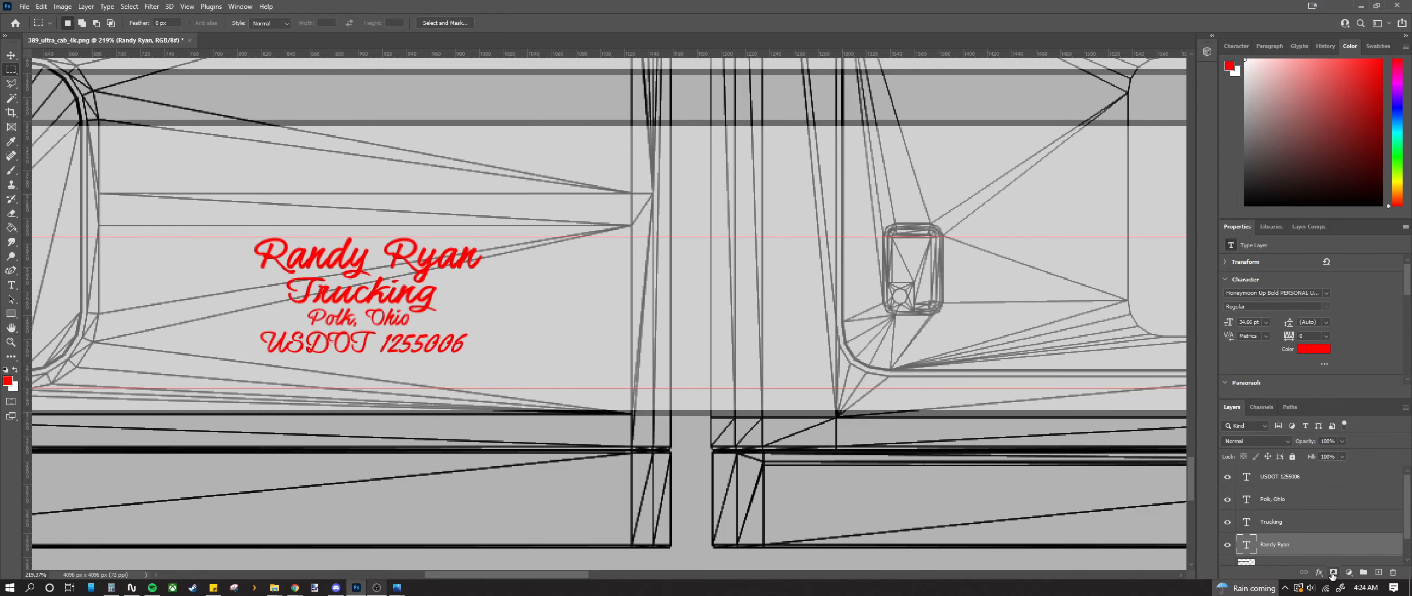
left_click_drag(1297, 544, 1291, 470)
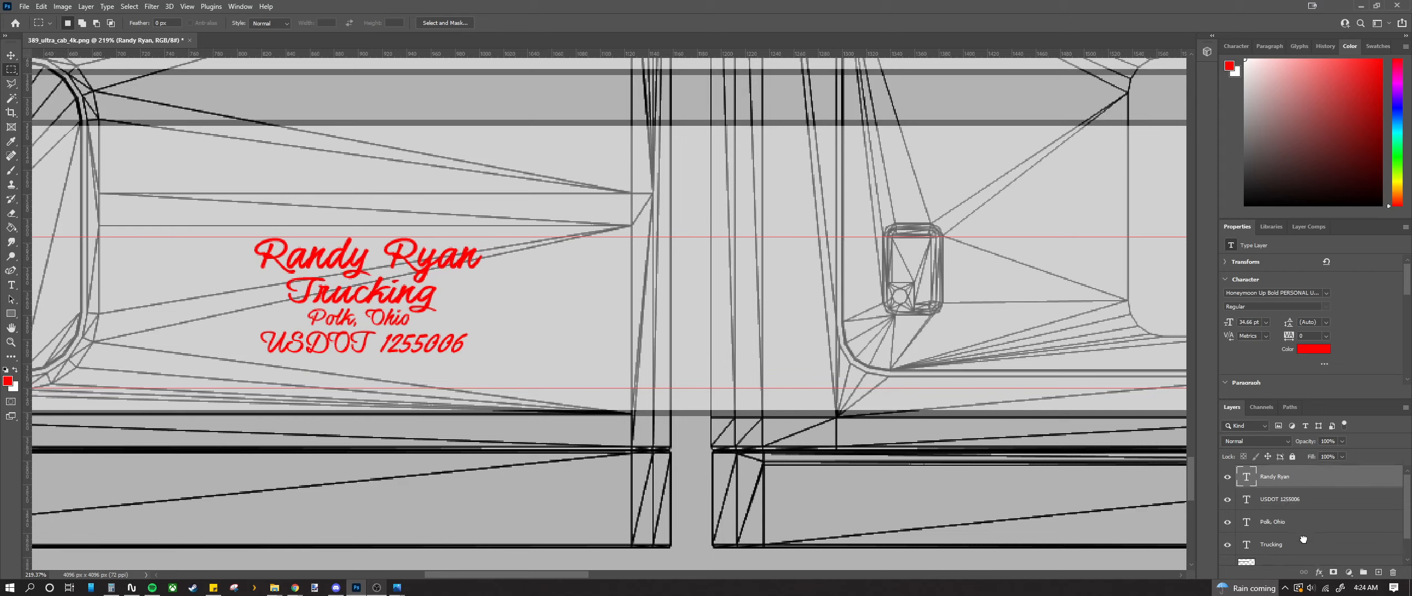
left_click_drag(1302, 541, 1302, 514)
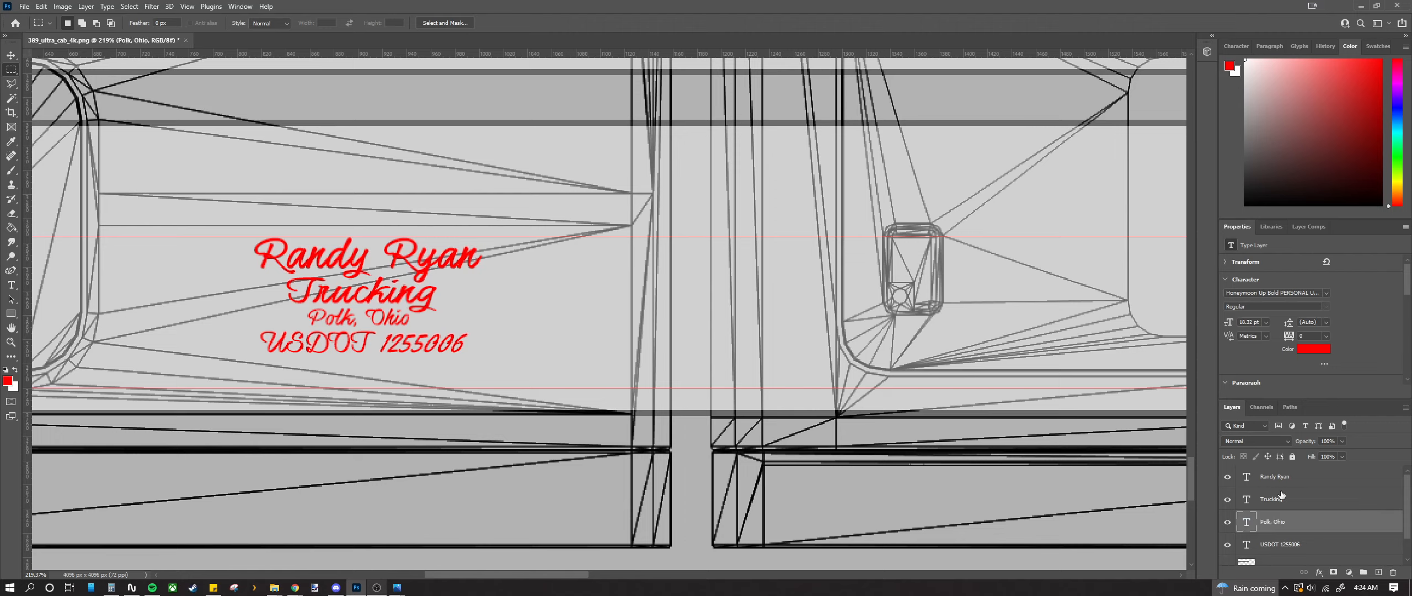
Step: Give the Polk, Ohio layer a 1 px black Outside stroke
left_click(1321, 572)
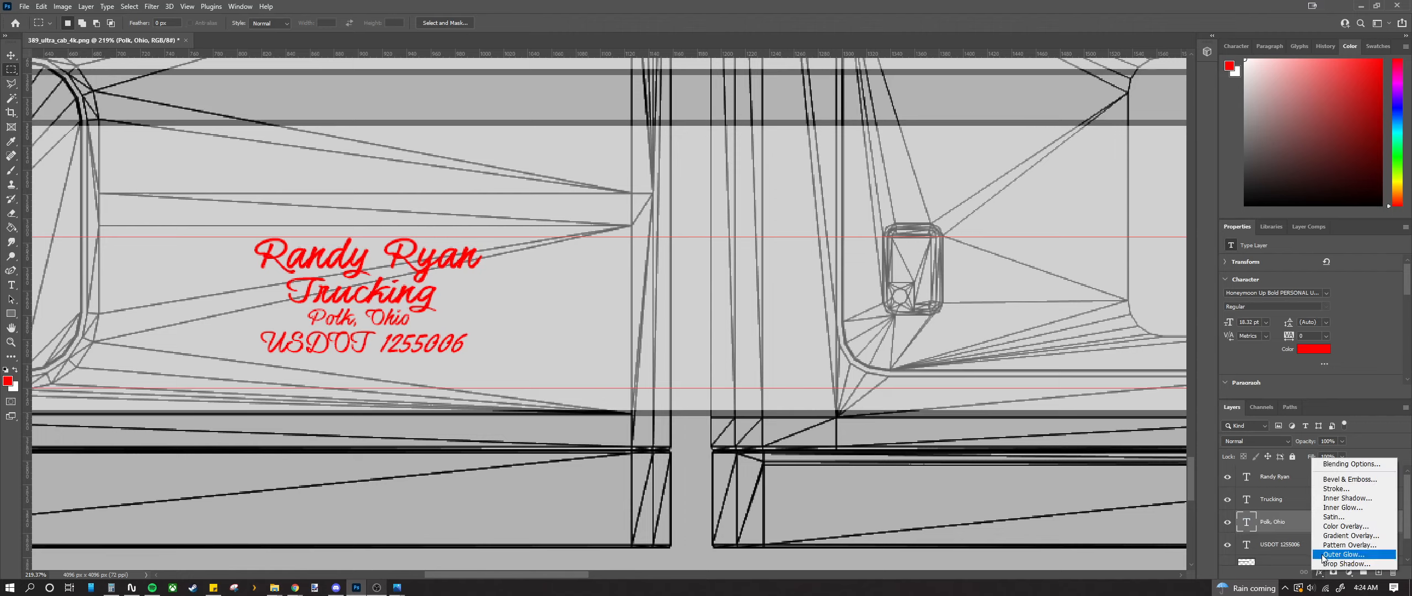
left_click(1333, 490)
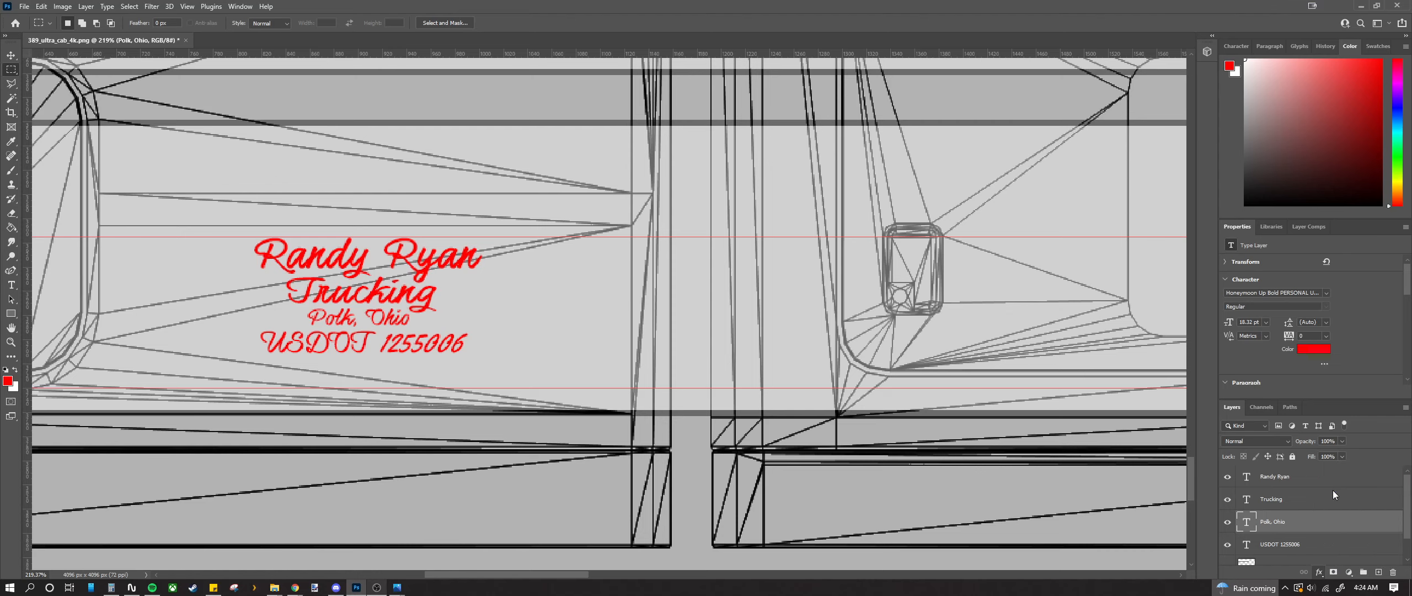
mouse_move(360, 64)
left_mouse_down()
mouse_move(911, 91)
mouse_move(800, 93)
left_mouse_up()
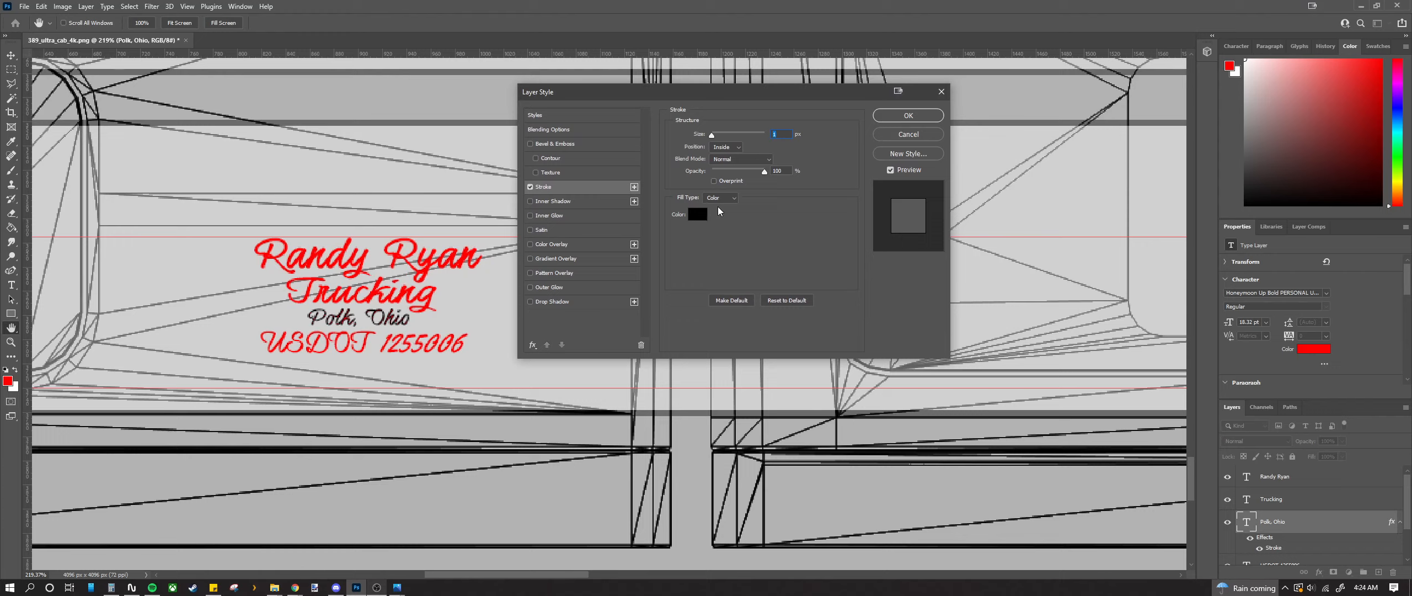
left_click(730, 156)
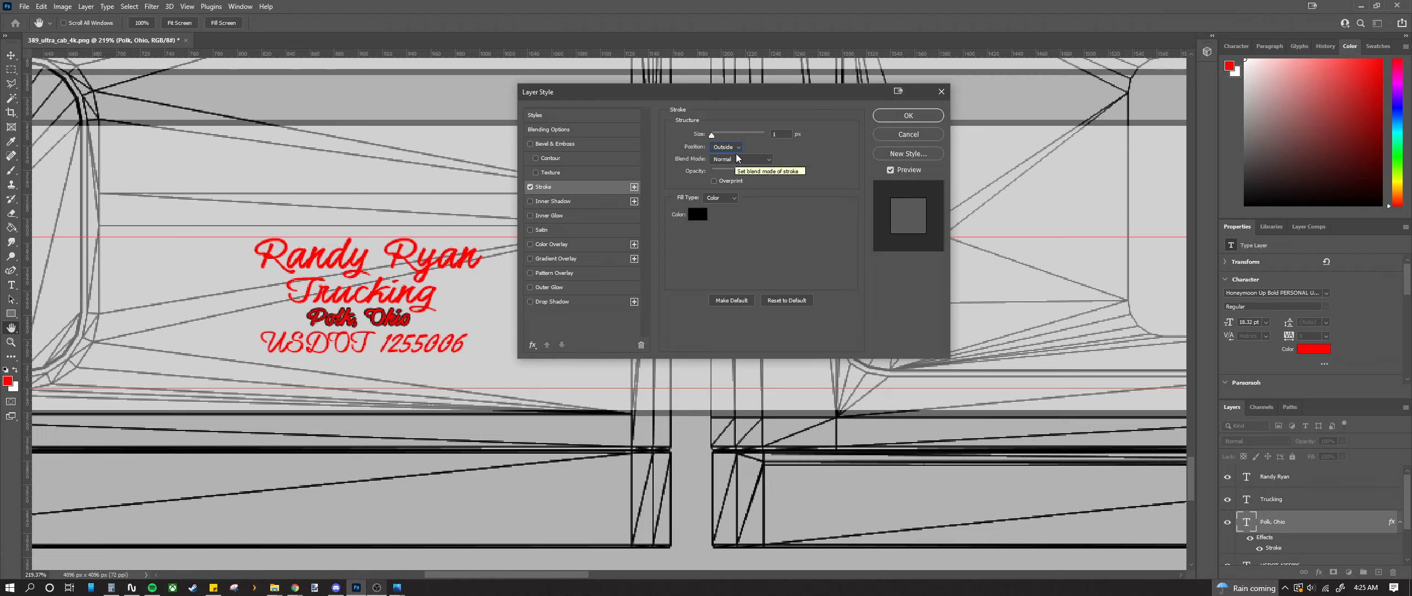
left_click(735, 147)
left_click(786, 199)
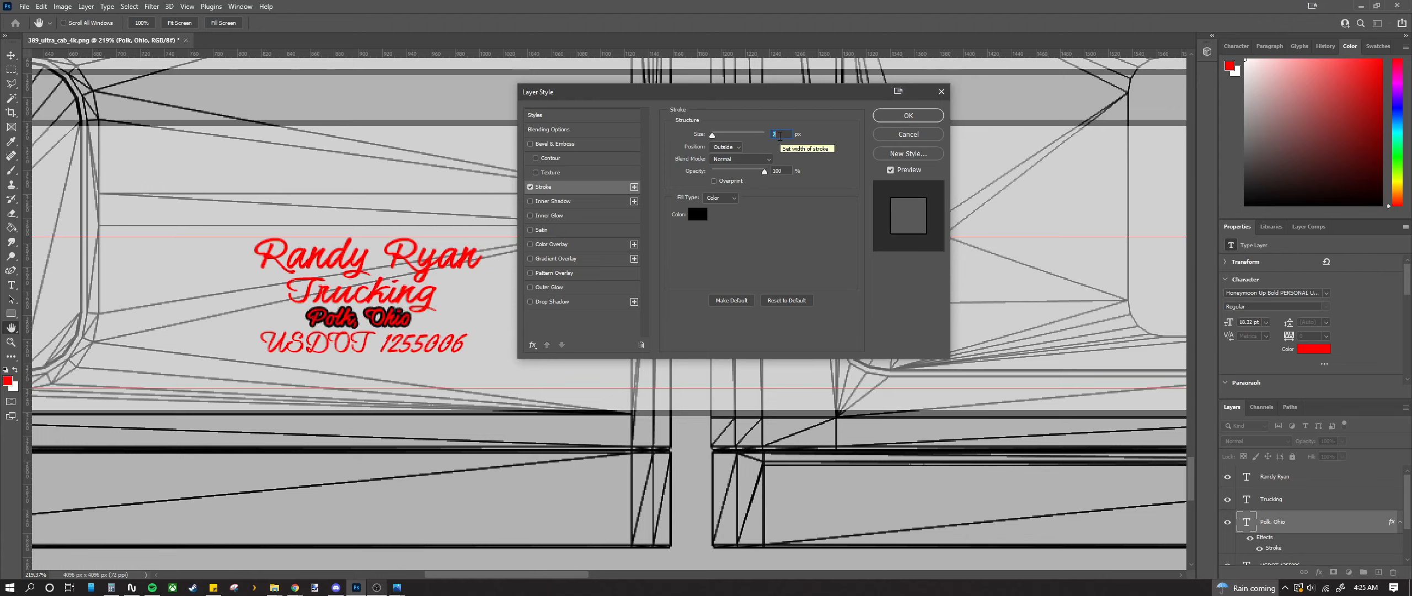
key("Down")
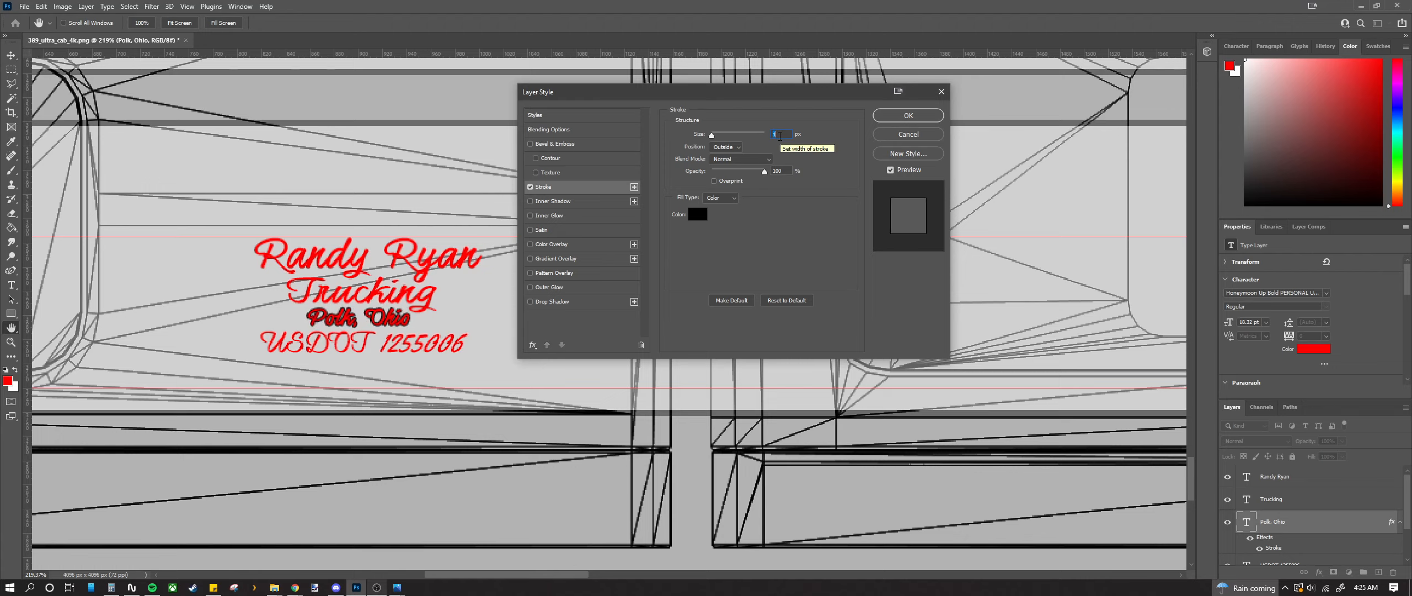
left_click(900, 116)
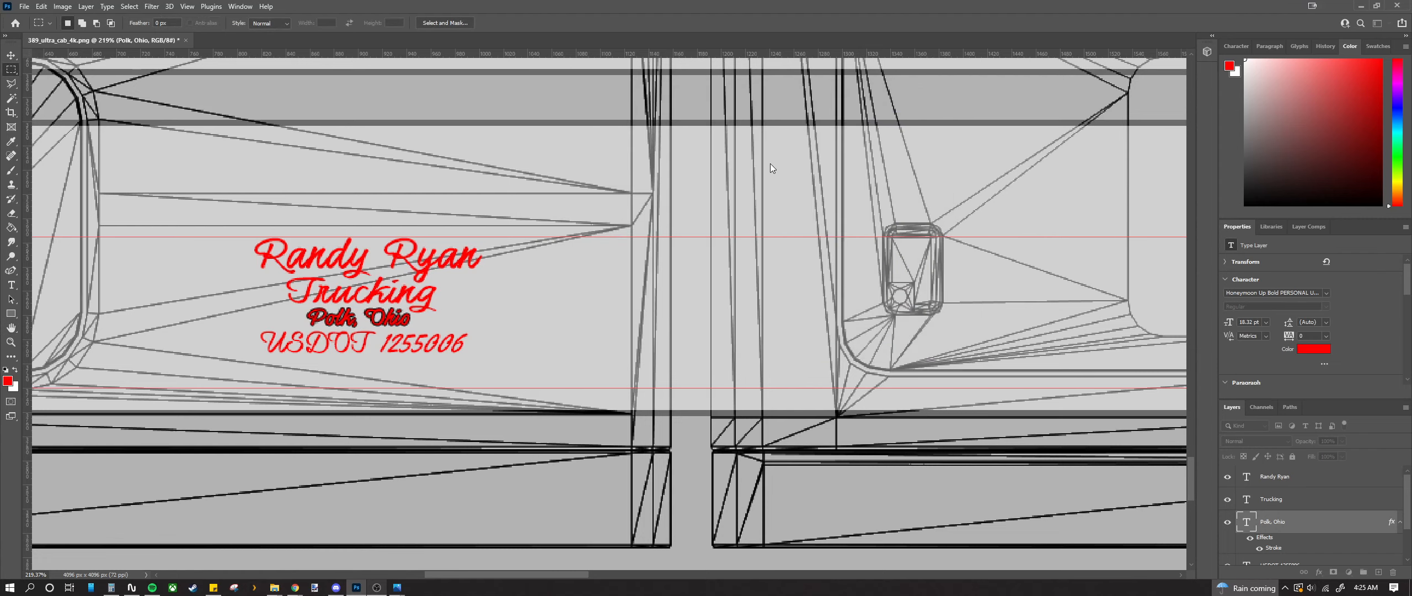
left_click(1296, 505)
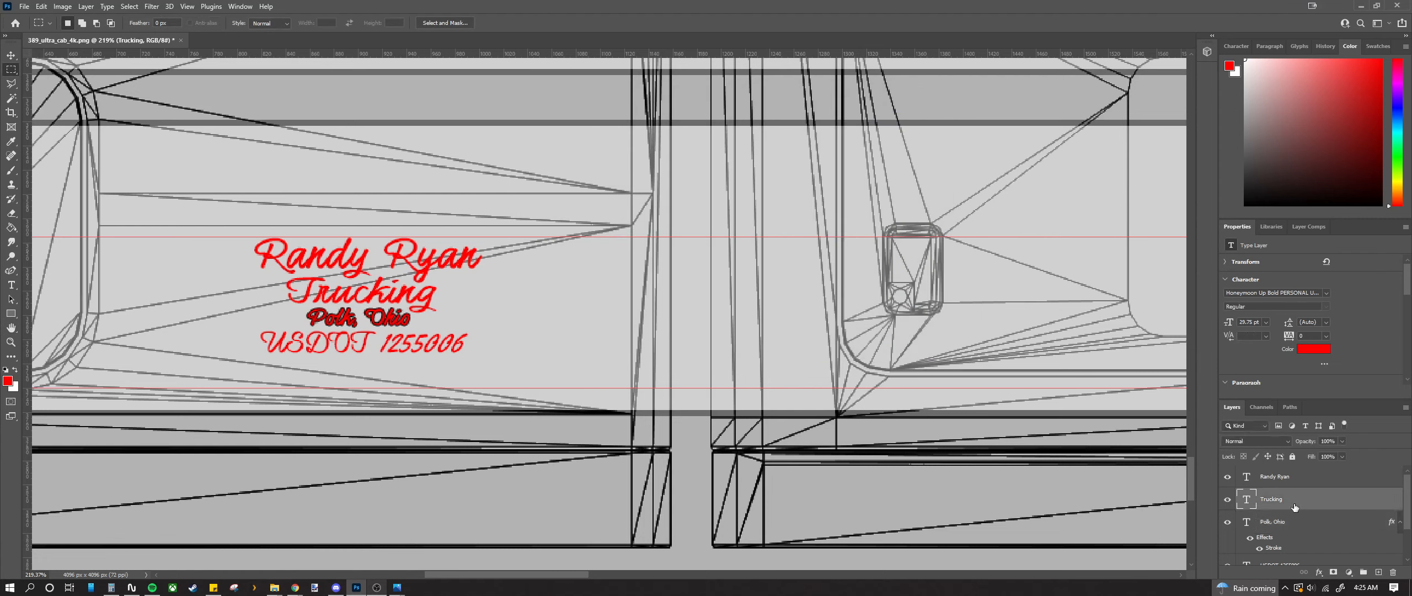
Step: Add a 1 px black outside stroke to the USDOT line
left_click(1400, 523)
left_click(1321, 548)
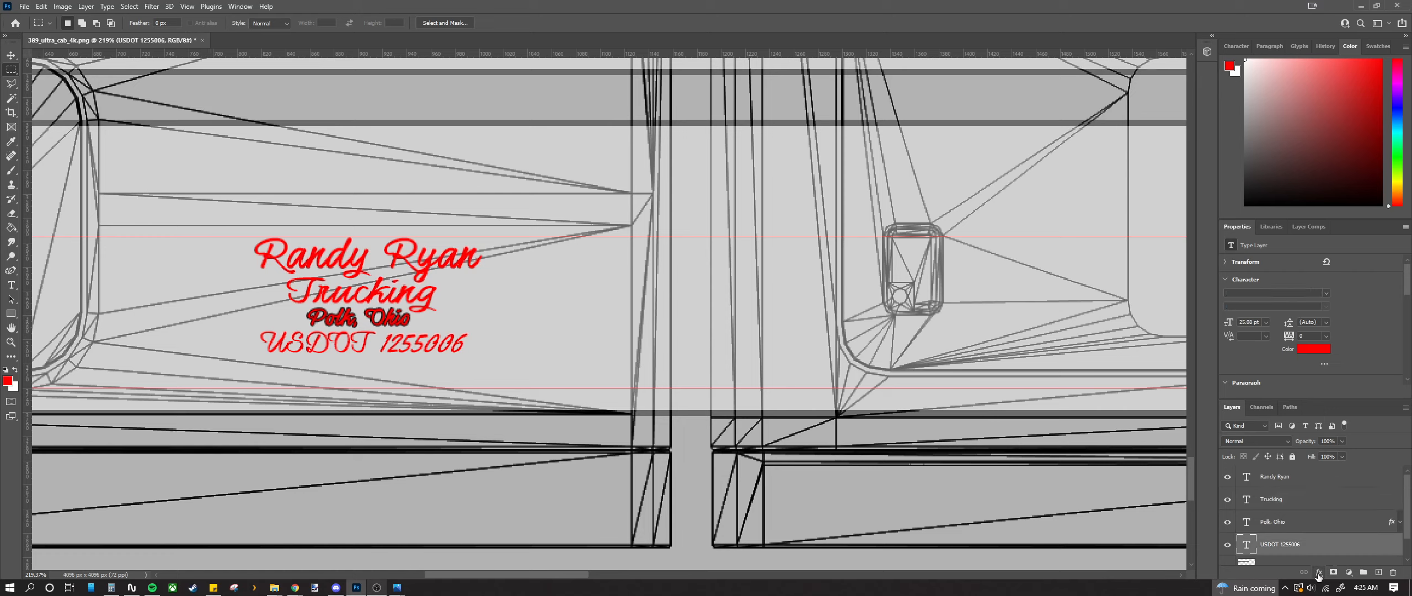
left_click(1319, 573)
left_click(1337, 491)
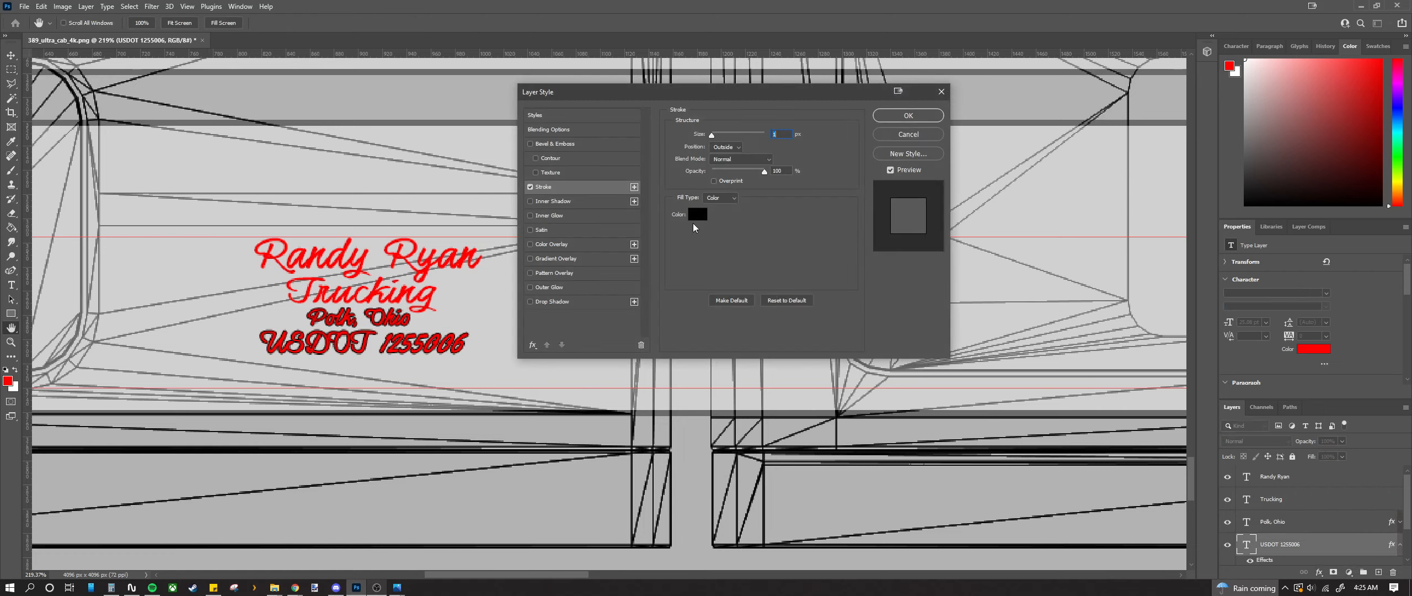
key("Up")
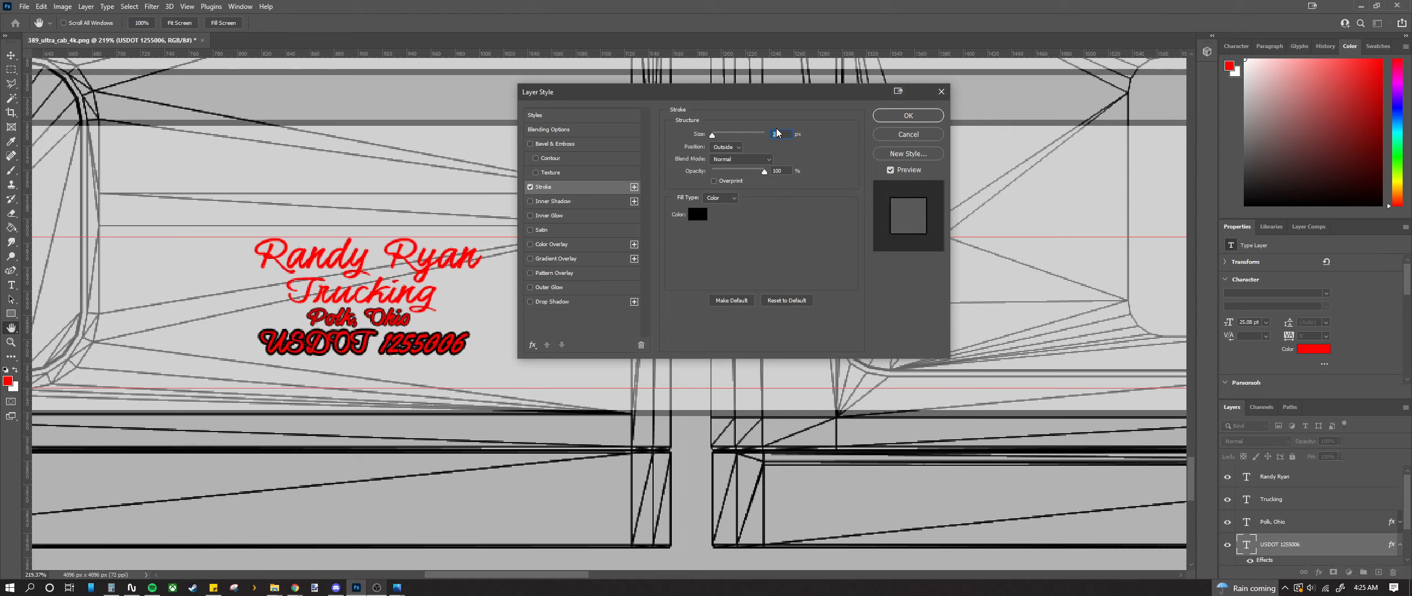
key("Down")
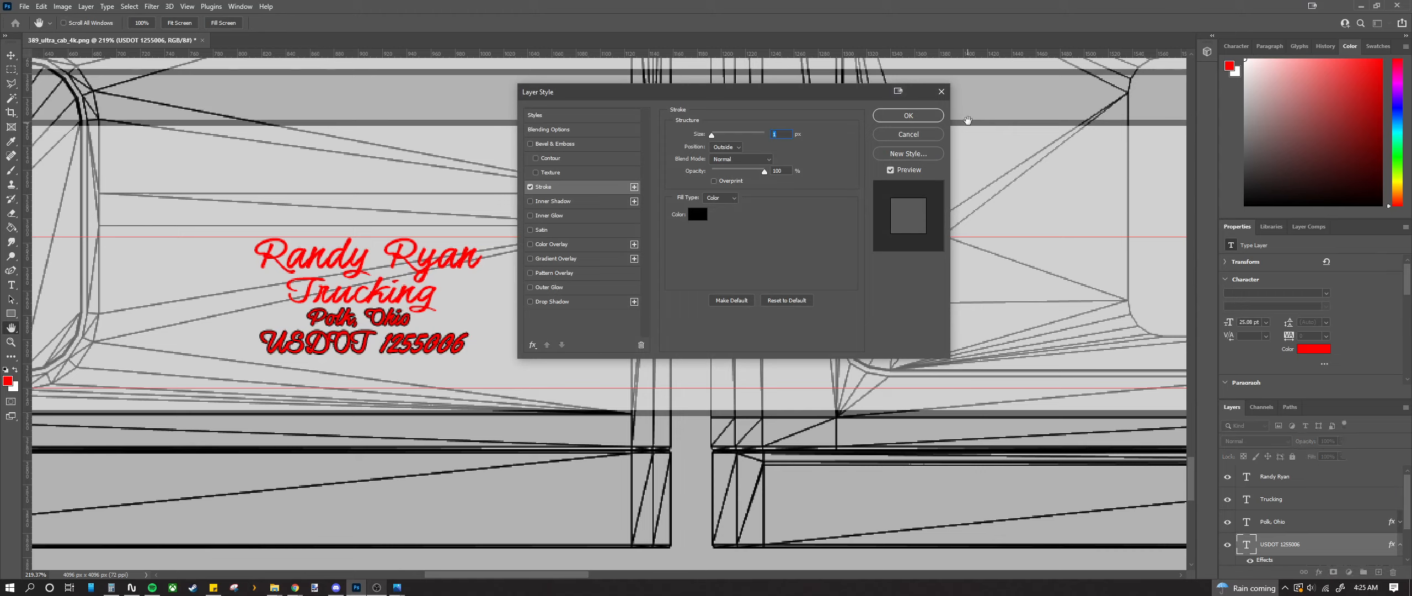
left_click(898, 118)
key("m")
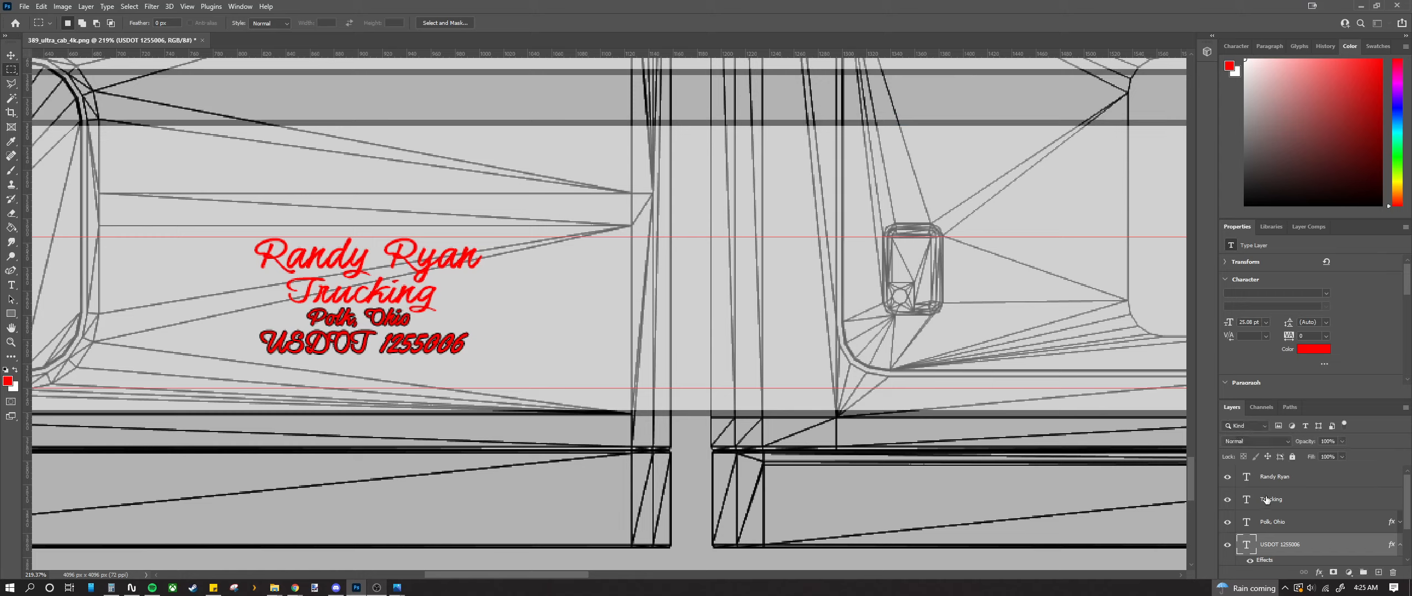
Step: Add the same 1 px outside stroke to the Trucking line
left_click(1400, 545)
left_click(1324, 499)
left_click(1324, 573)
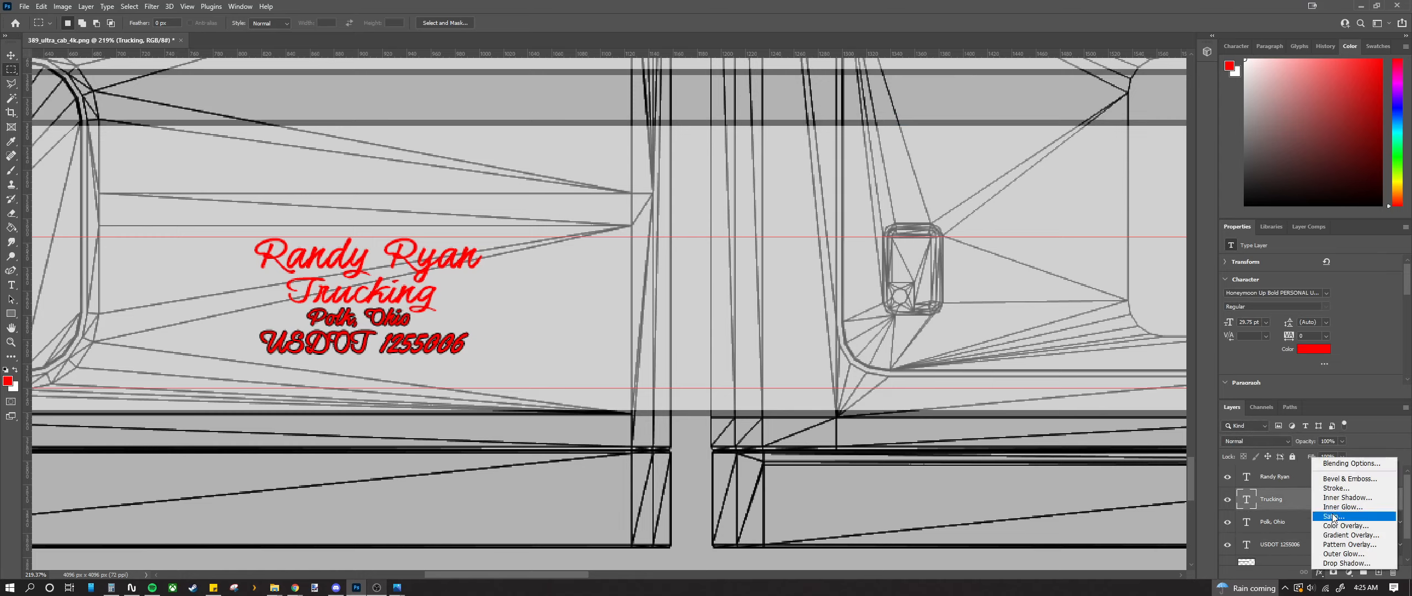
left_click(1338, 488)
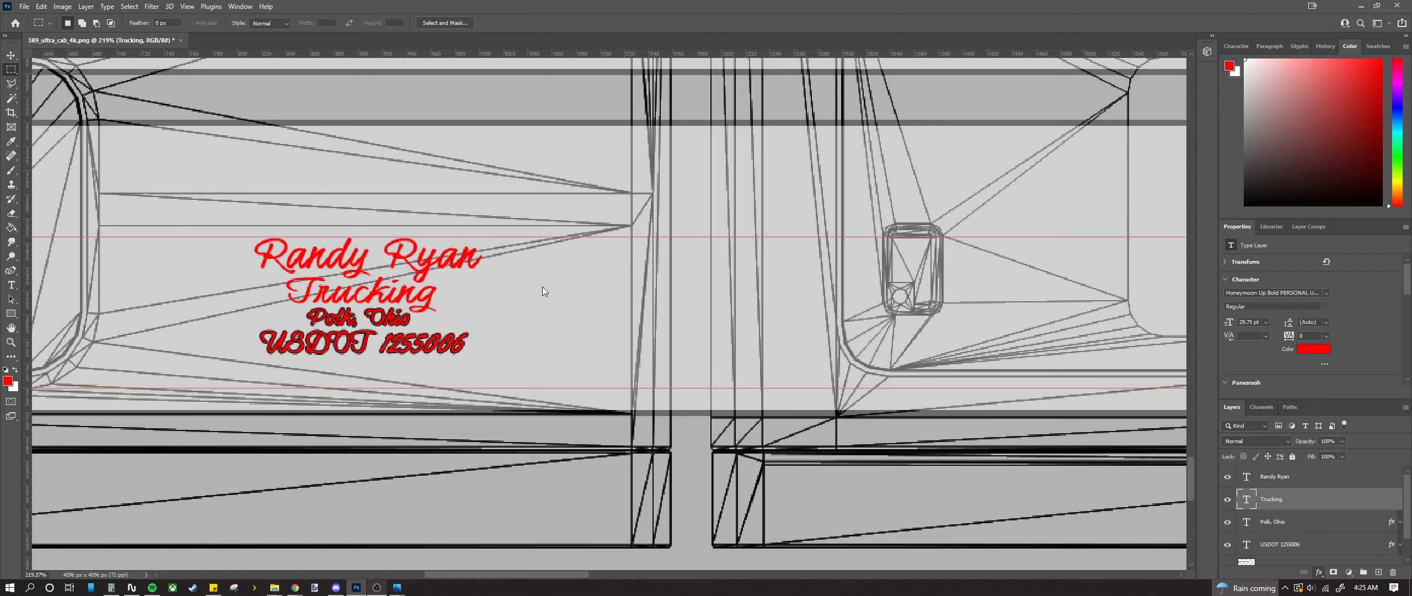
left_click(894, 117)
key("m")
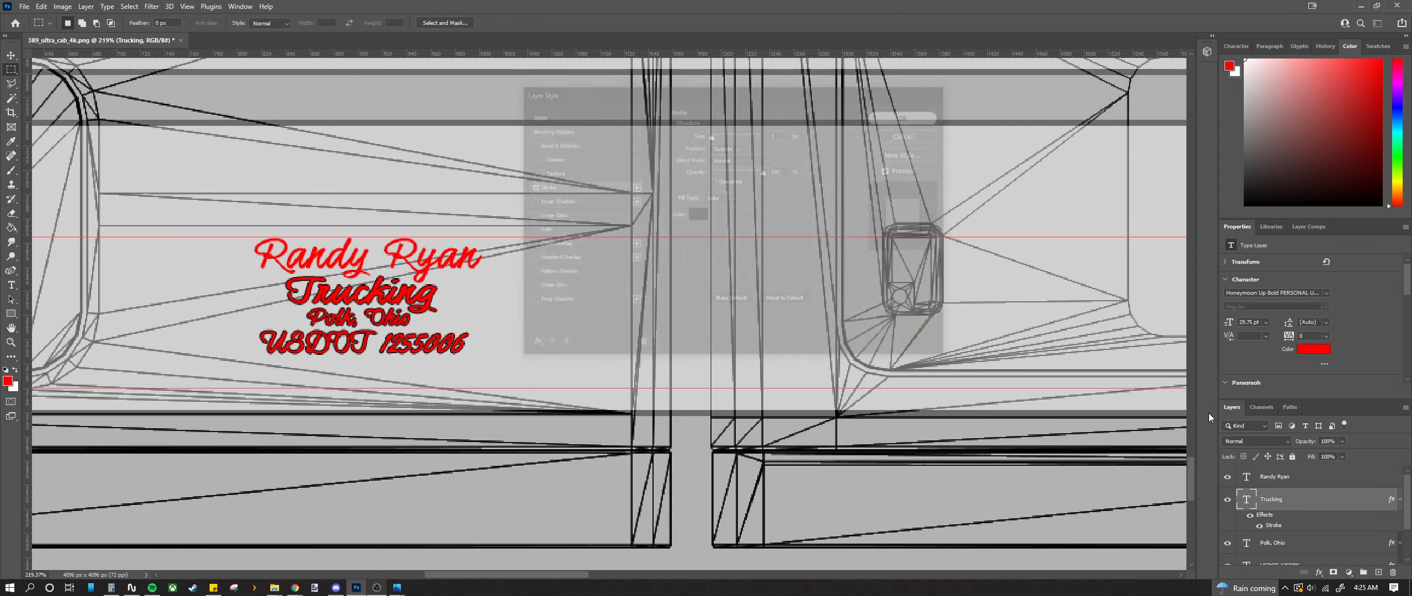
Step: Add the matching outline stroke to the driver's name line
left_click(1299, 478)
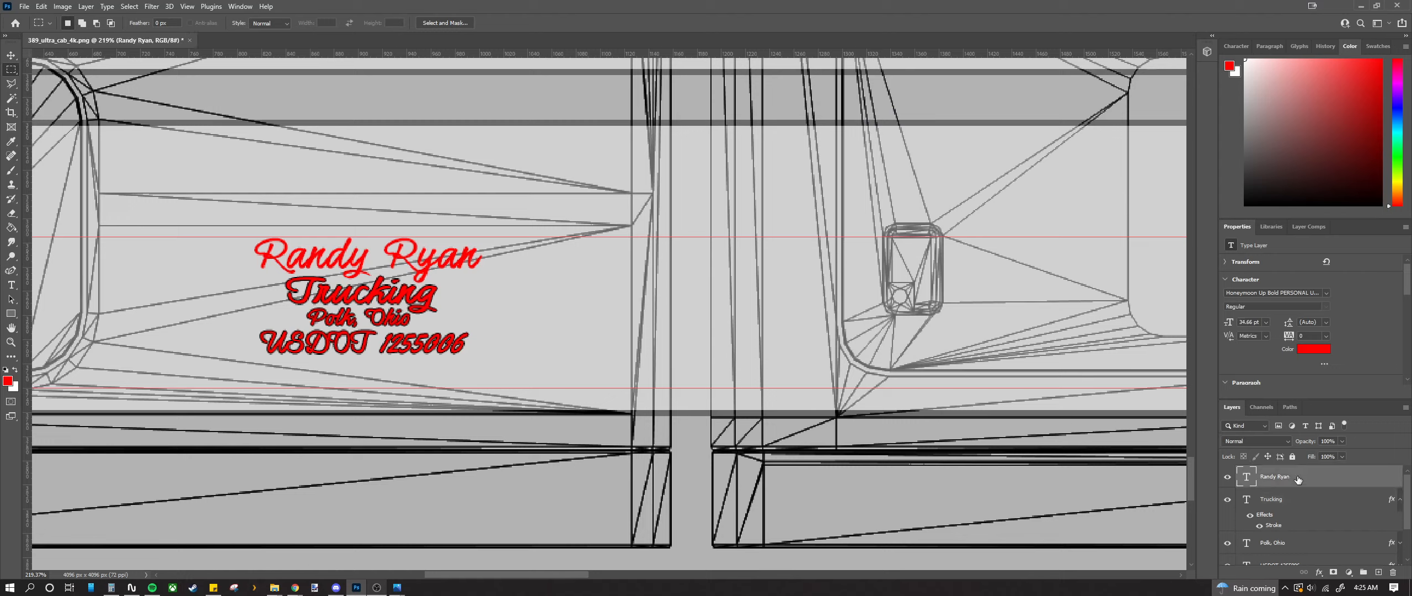
left_click(1400, 500)
left_click(1319, 572)
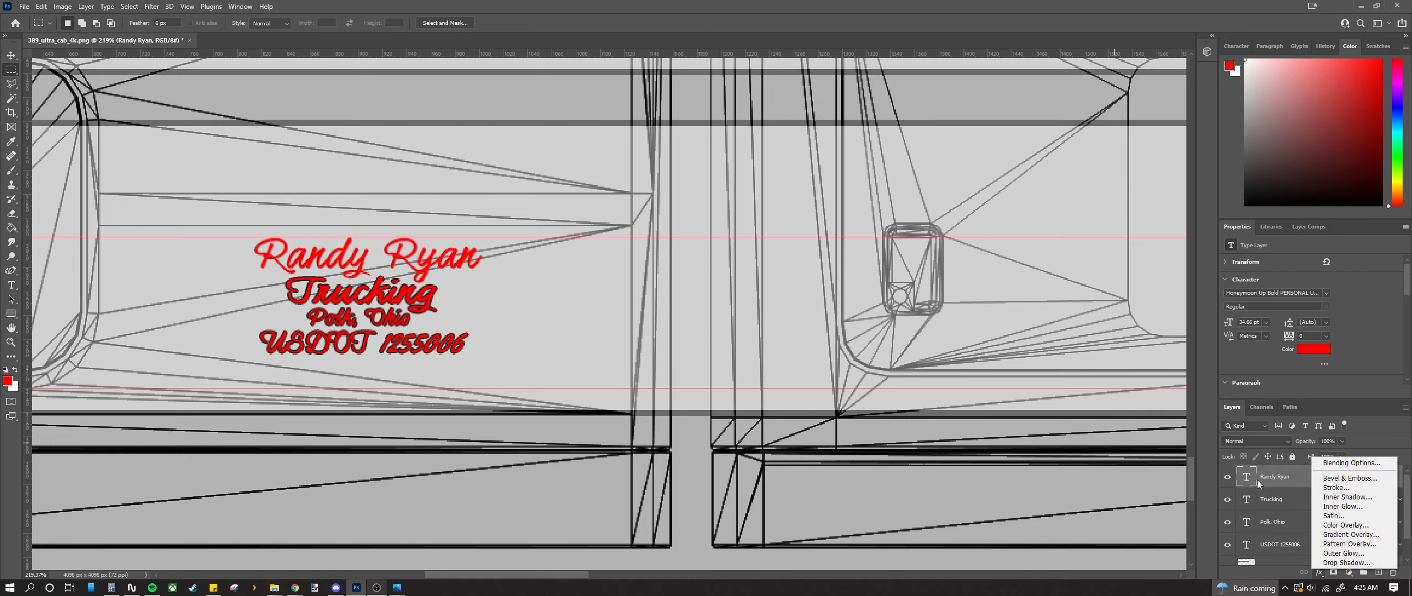
left_click(1326, 487)
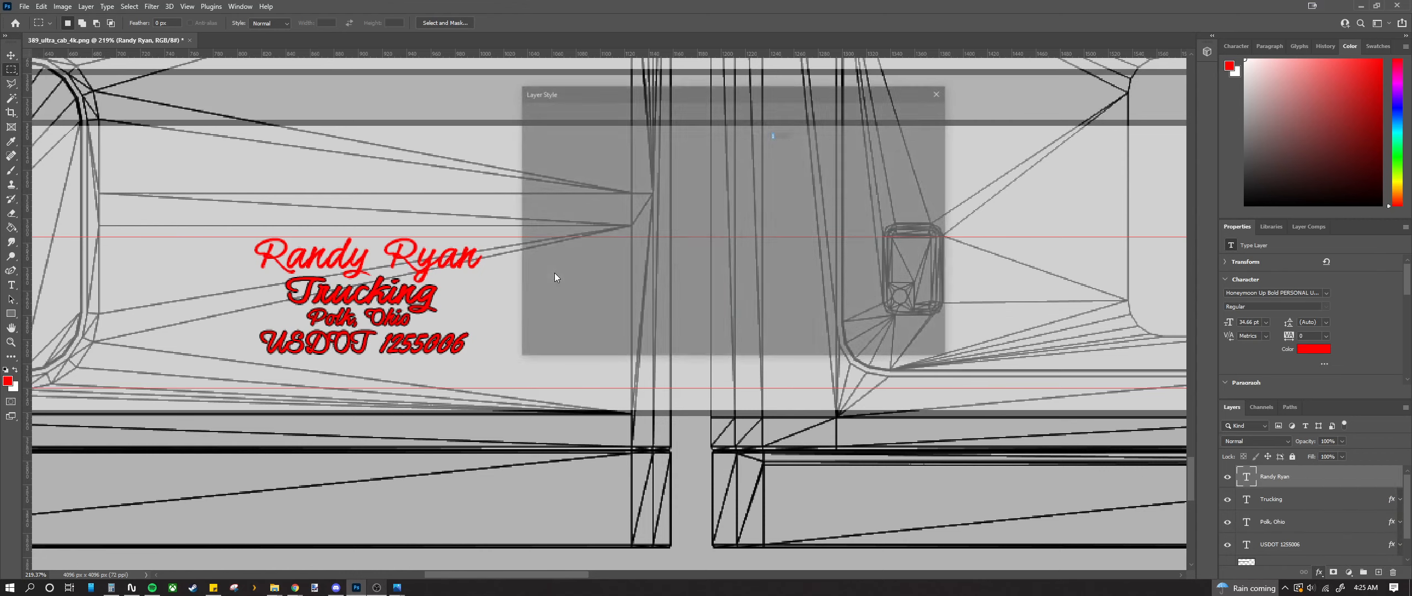
left_click(899, 116)
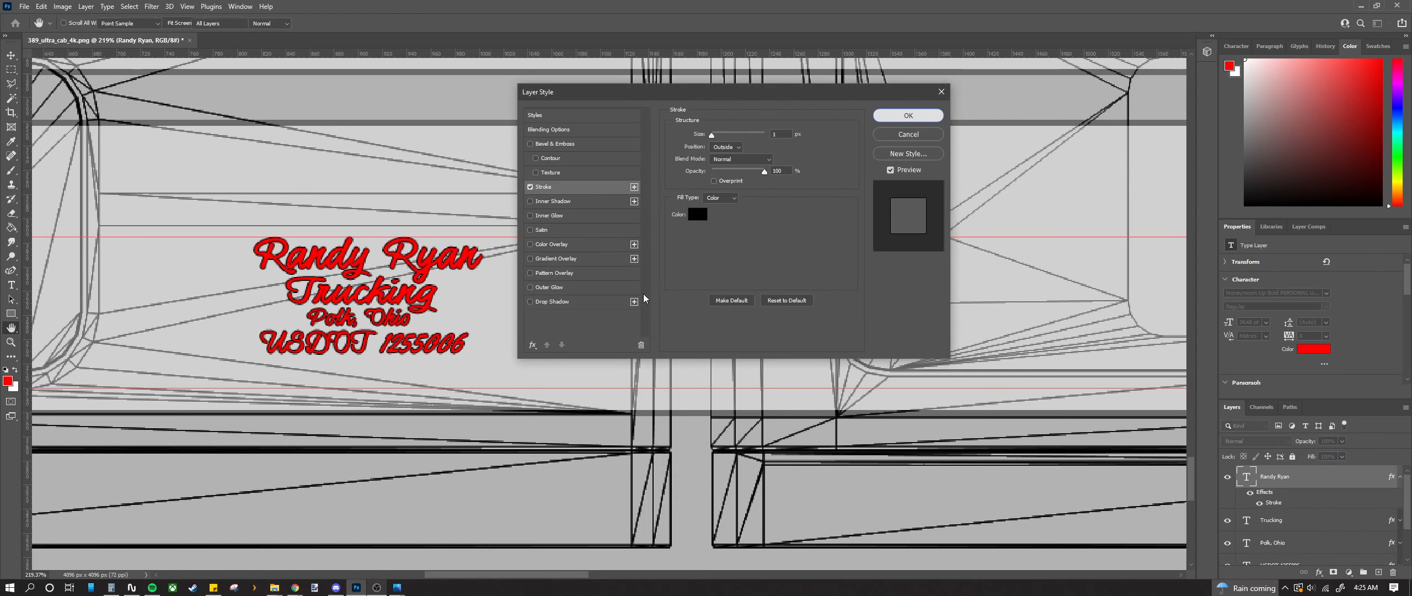
scroll(593, 287, "down", 3)
scroll(443, 218, "up", 3)
scroll(443, 218, "up", 2)
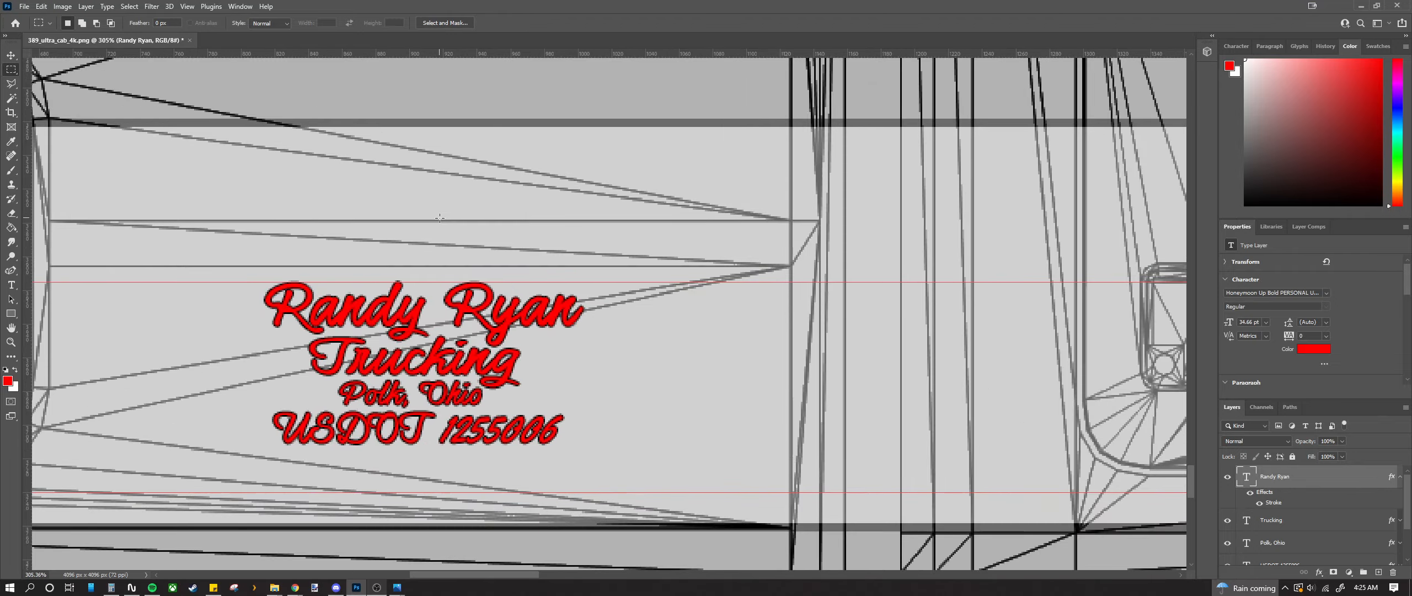
Step: Select all four lettering layers and rasterize their type
scroll(1328, 486, "down", 2)
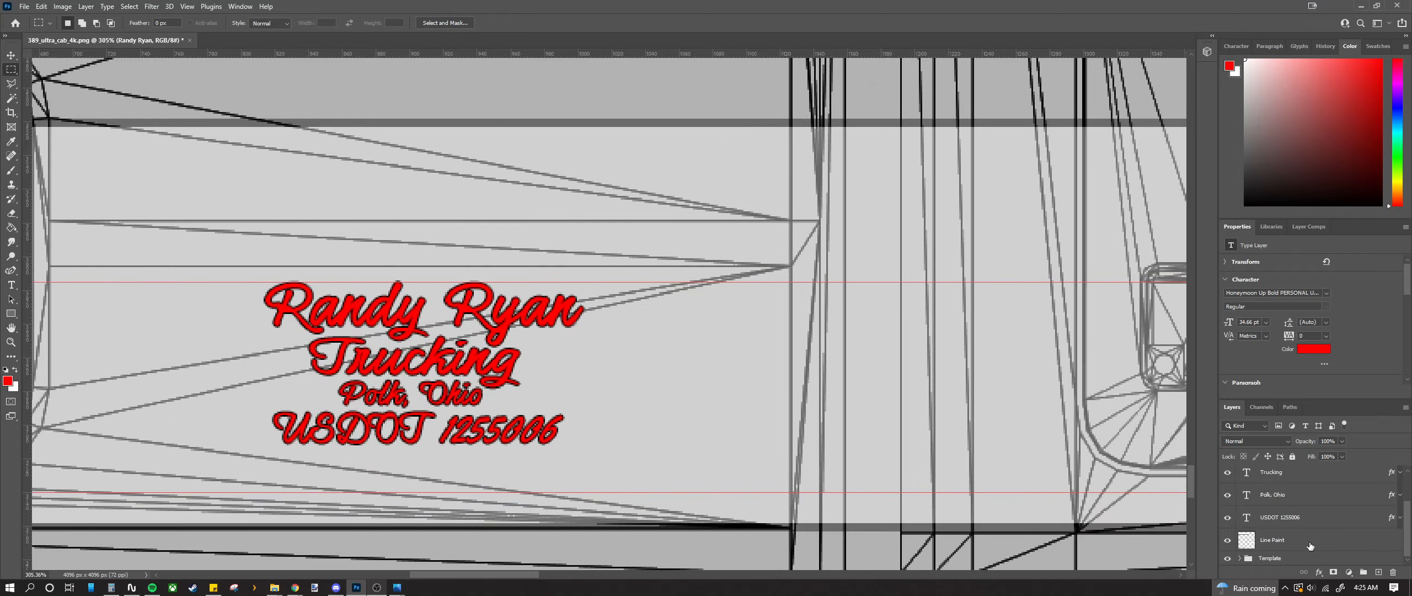
left_click(1314, 520, "shift")
scroll(1311, 517, "up", 2)
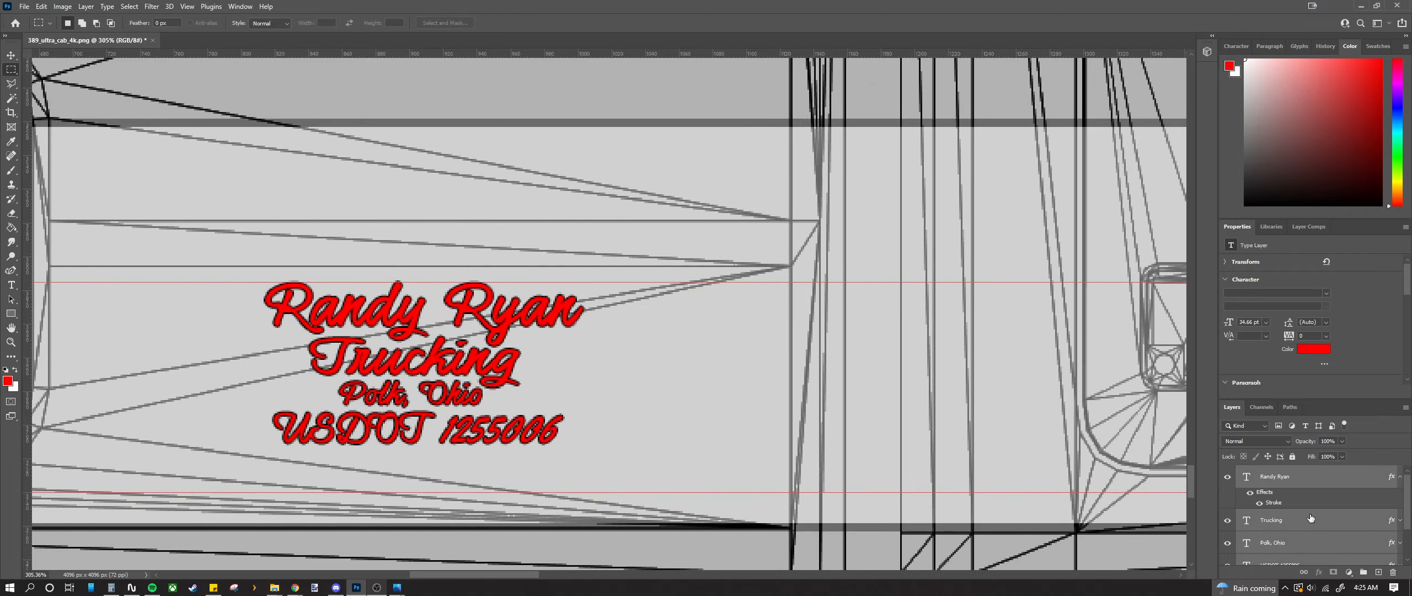
left_click(1400, 480)
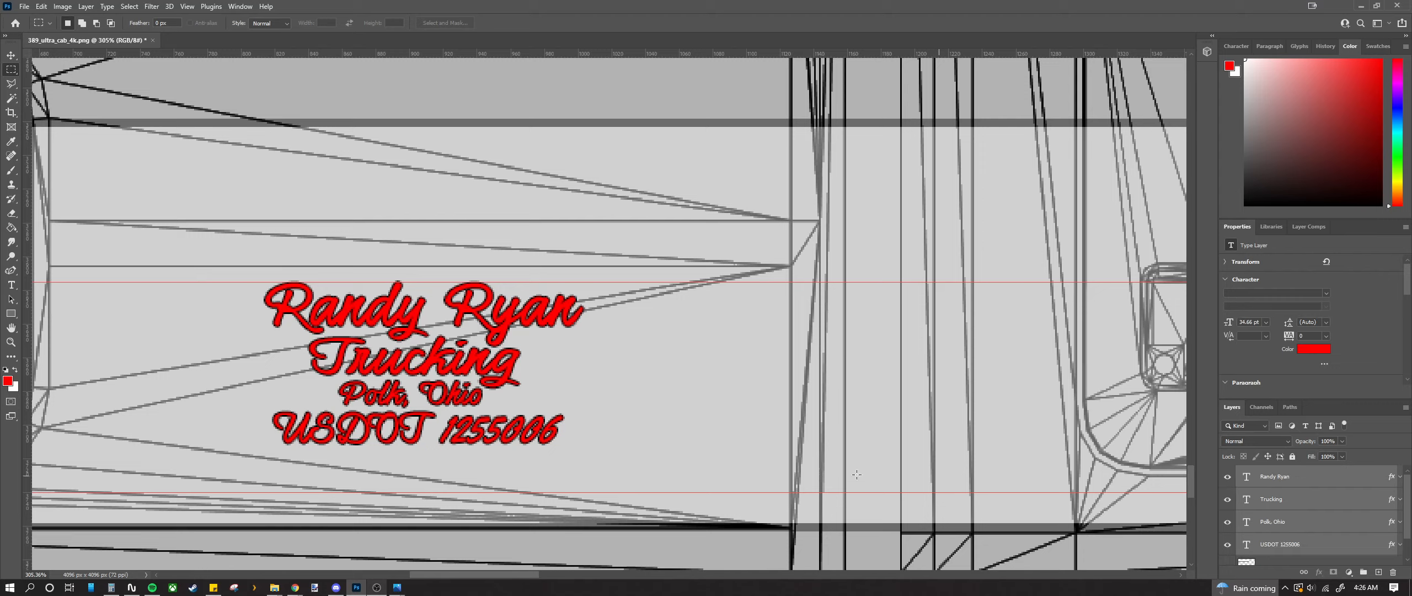
key("w")
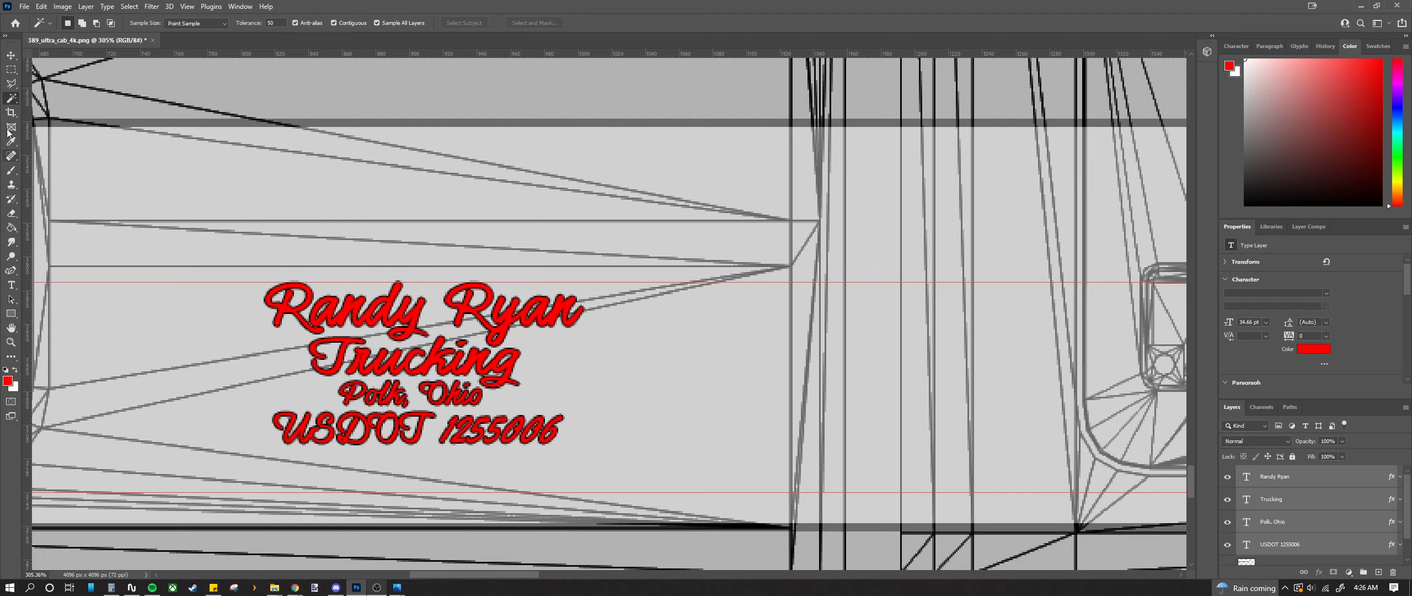
right_click(1308, 524)
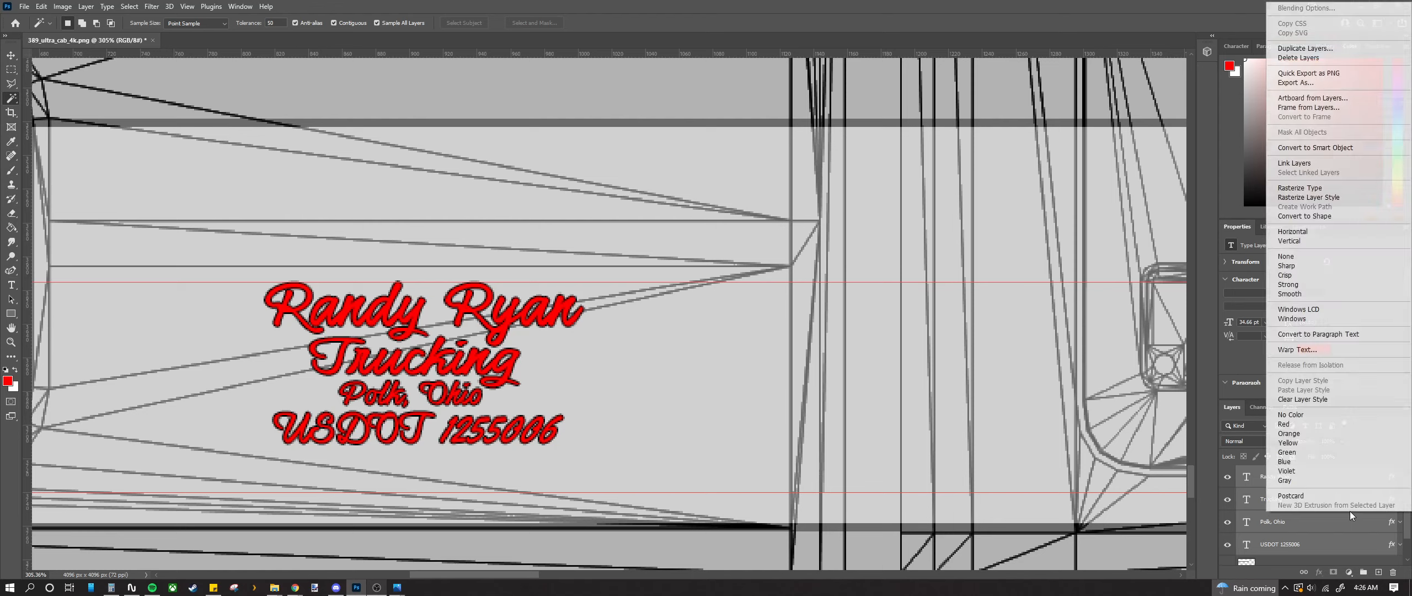
left_click(1313, 190)
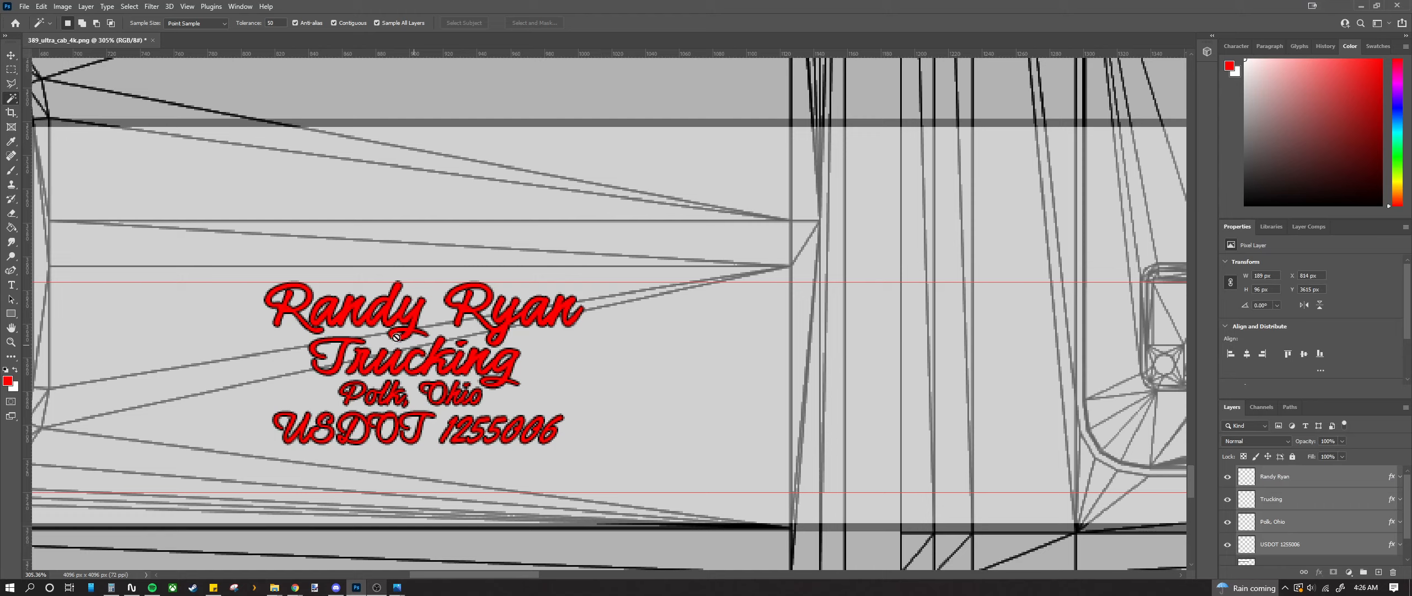
Step: Combine the lettering into one smart object, rasterize it to pixels, and pick the Magic Eraser
right_click(1299, 508)
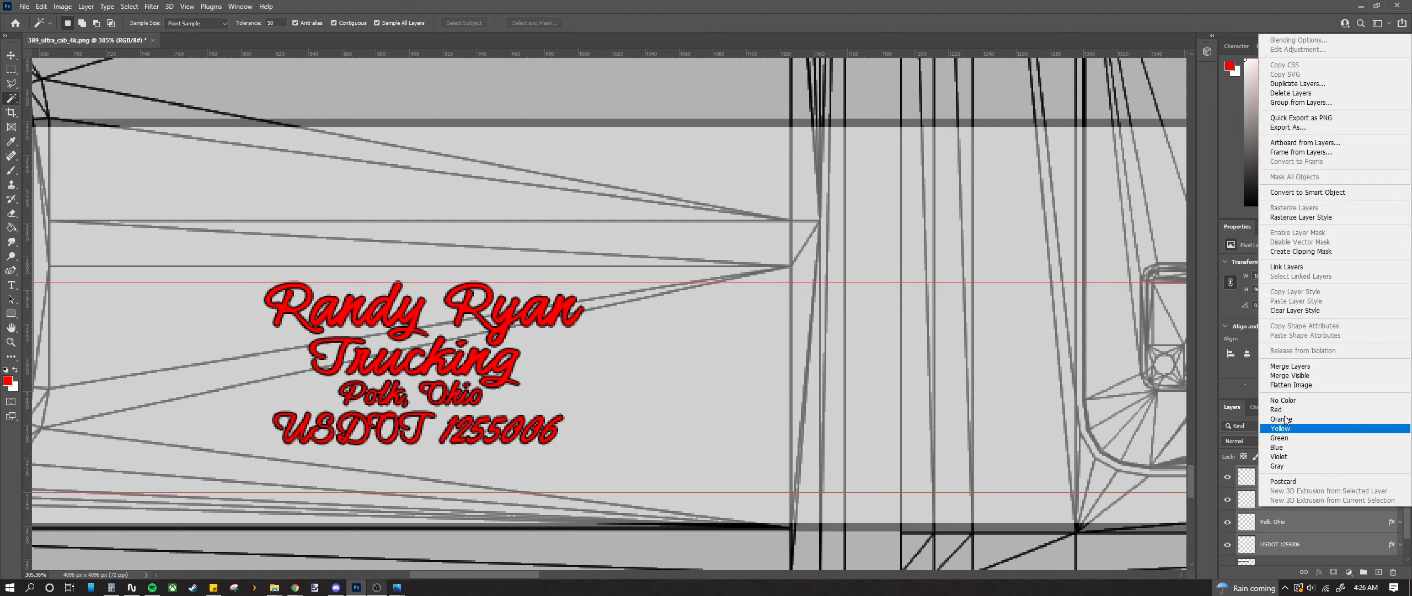
left_click(1306, 193)
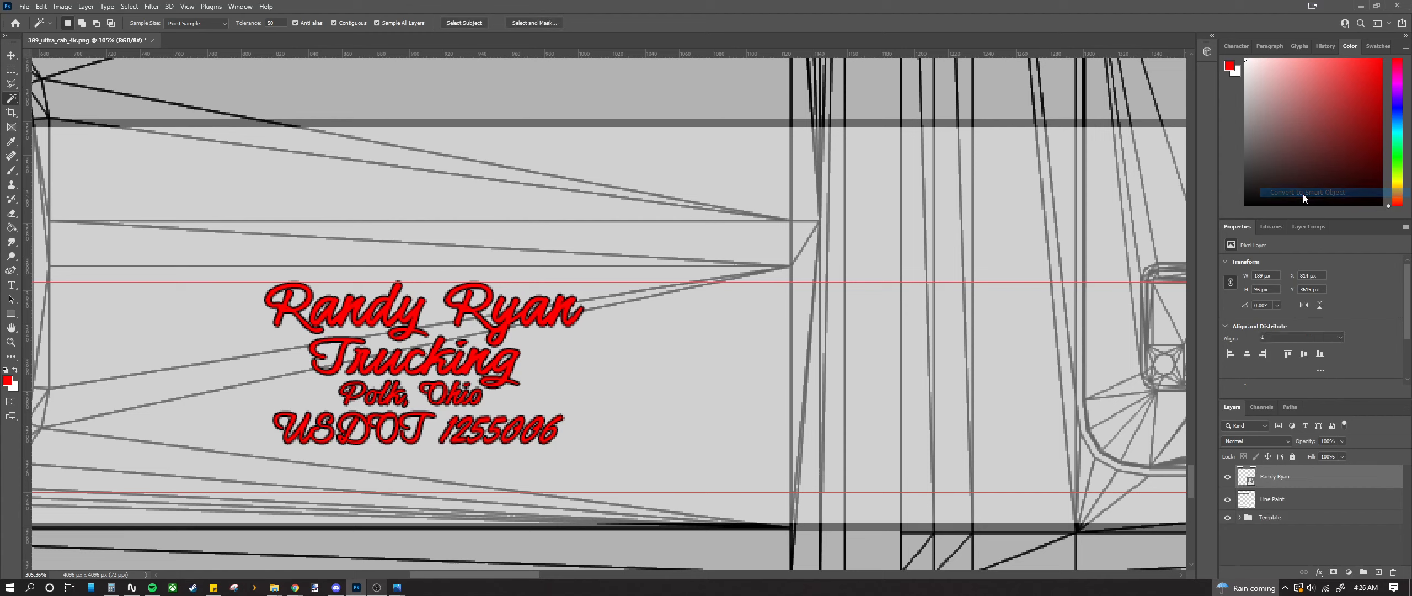
right_click(1311, 481)
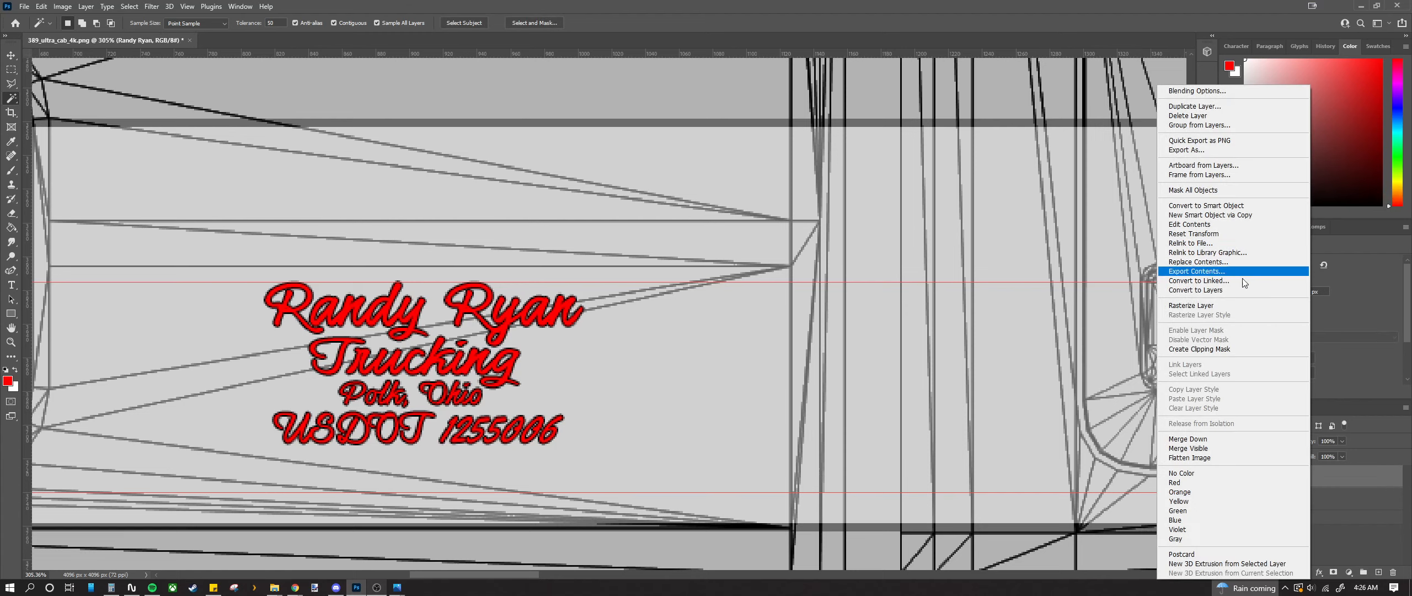
left_click(1205, 305)
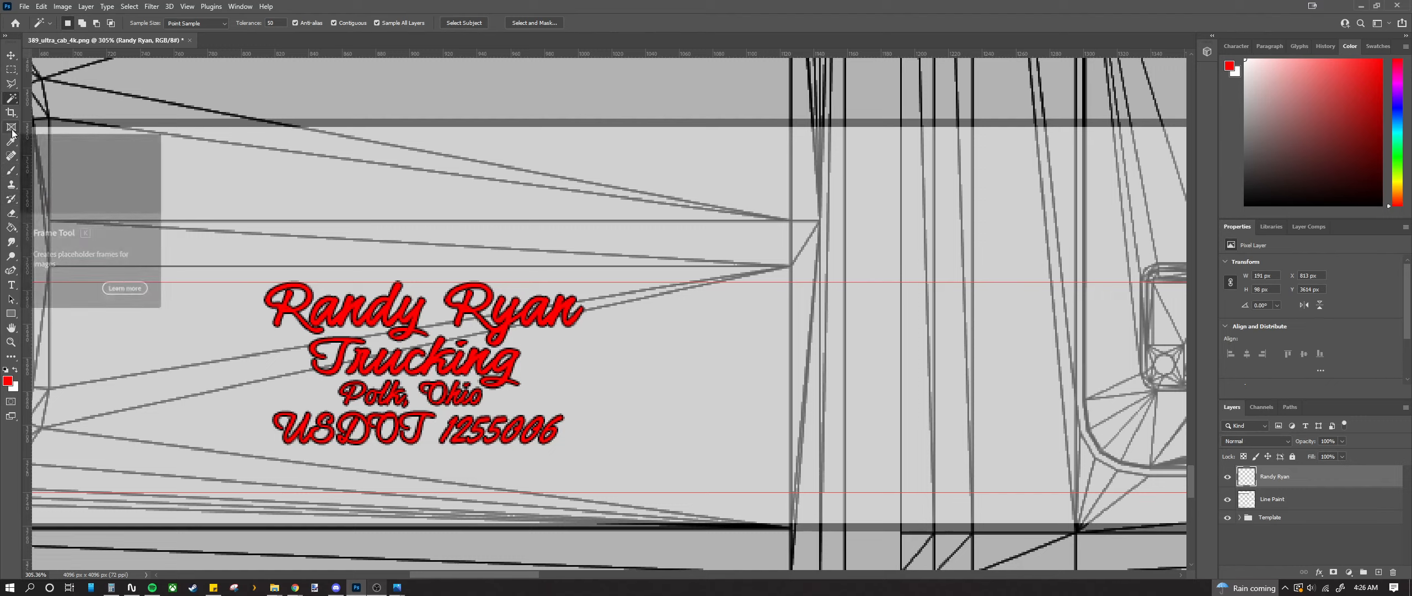
right_click(10, 213)
left_click(64, 238)
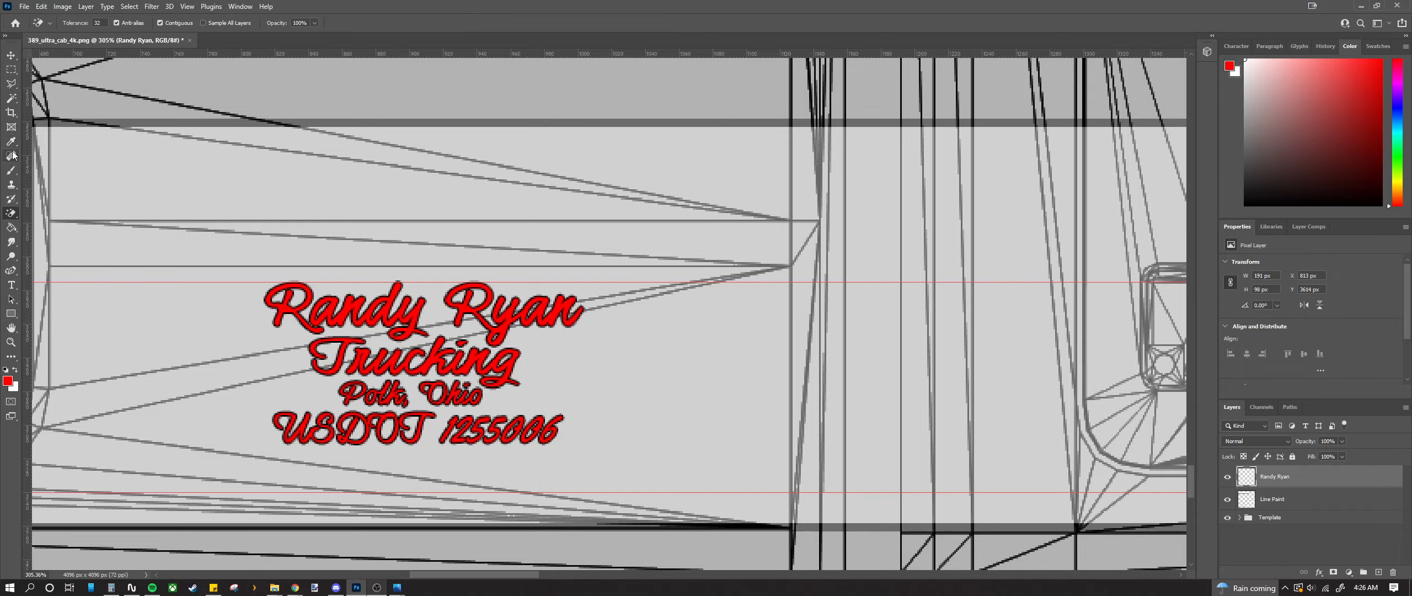
left_click(11, 98)
left_click(285, 307)
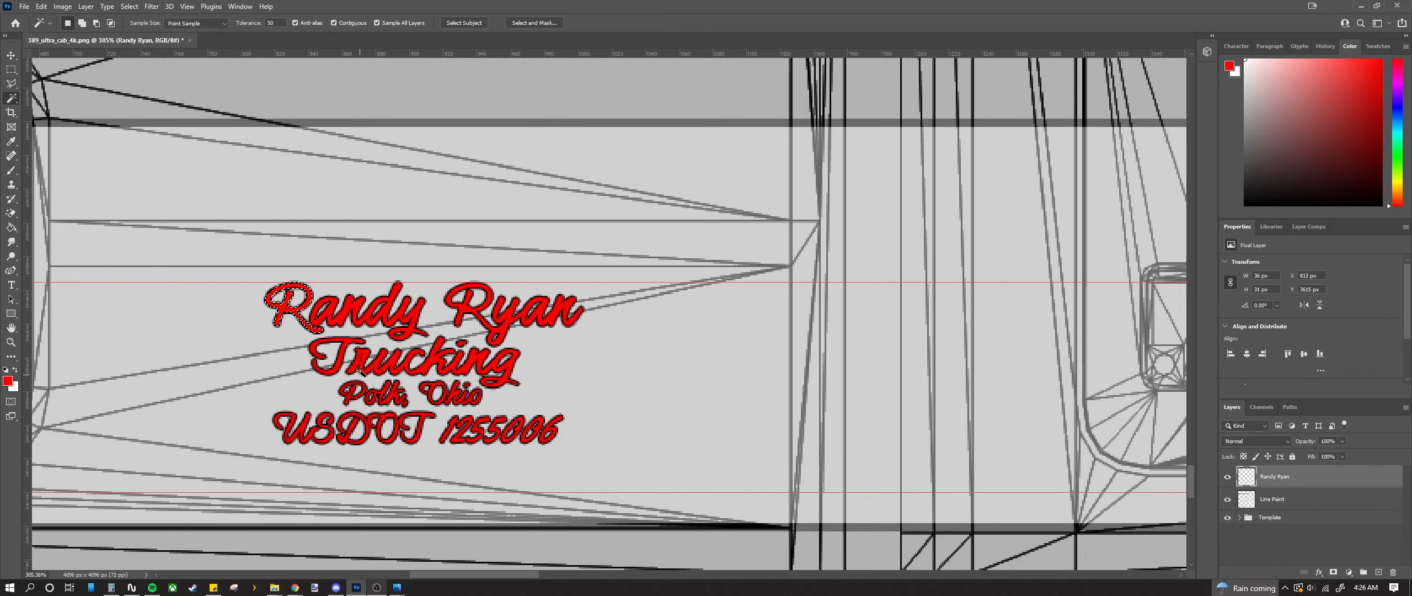
scroll(286, 305, "up", 7)
key("shift")
left_click(285, 301, "shift")
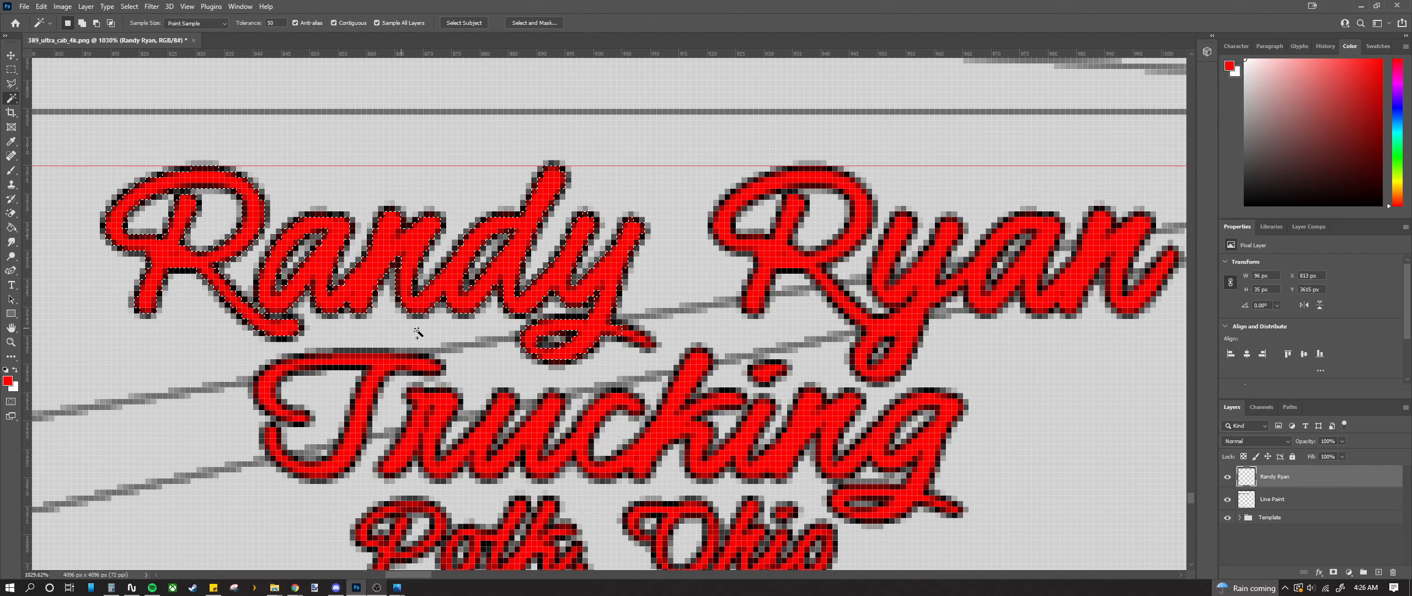
left_click(778, 280, "shift")
left_click(917, 302, "shift")
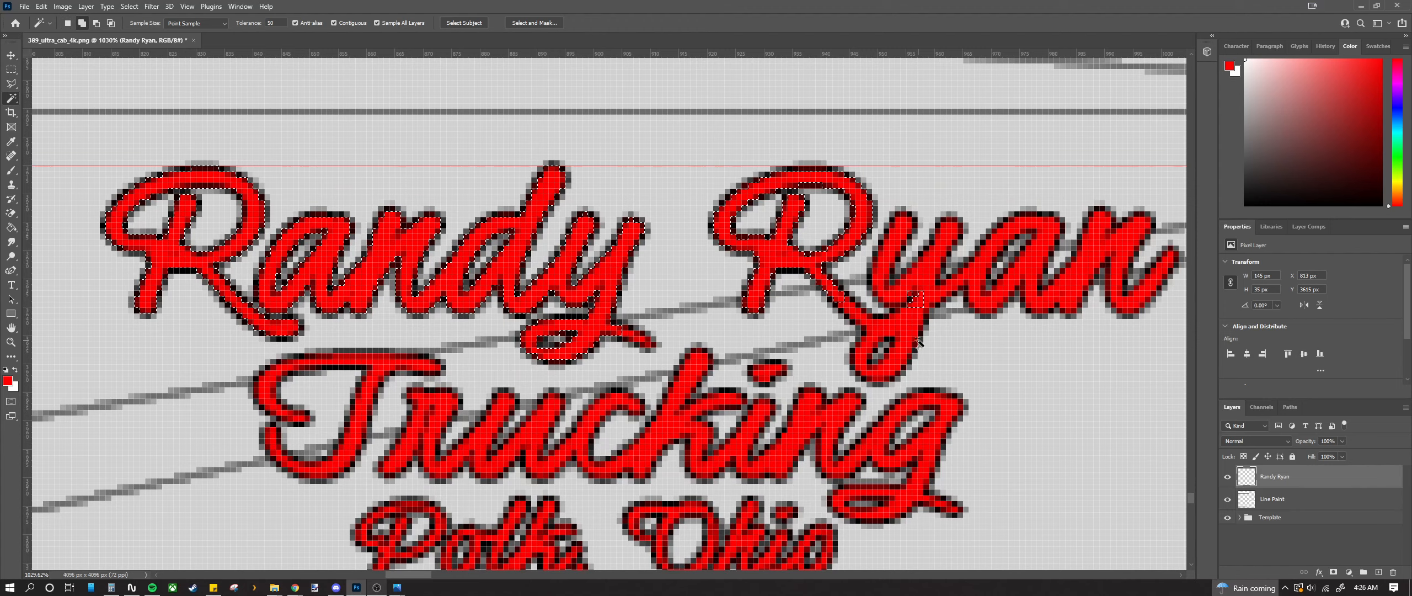
key("ctrl+z")
key("ctrl+z")
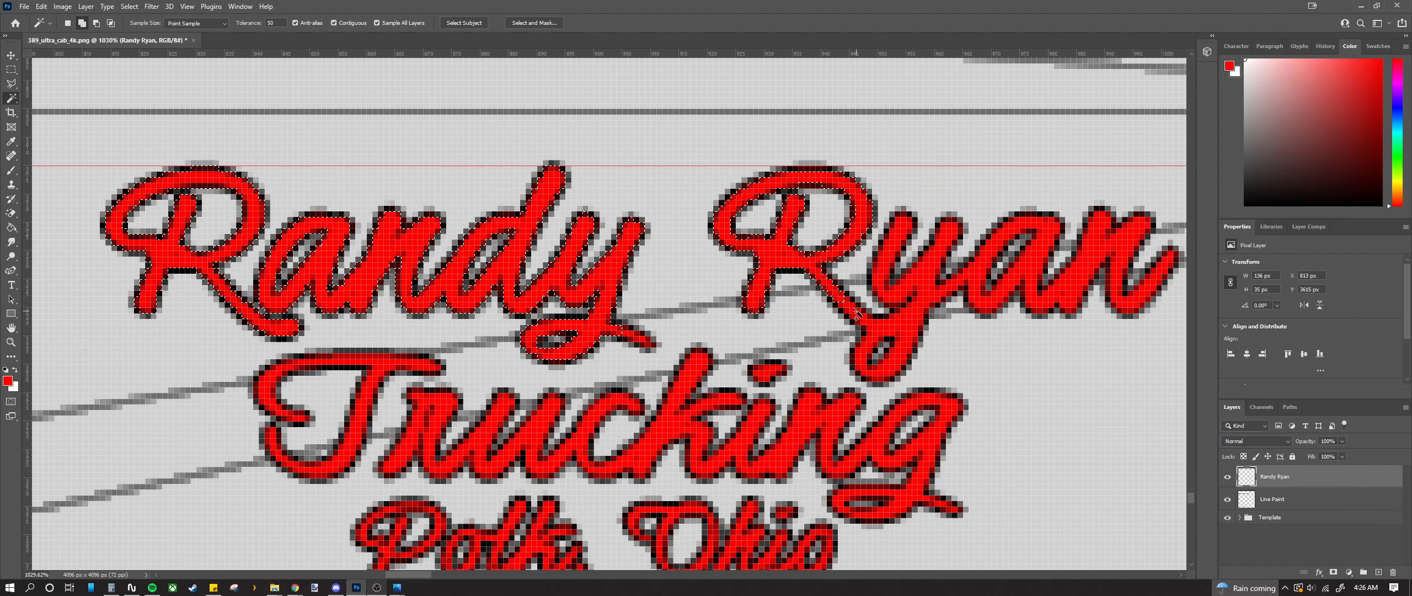
left_click(883, 329, "shift")
Step: Add the T of Trucking to the red lettering selection
scroll(852, 342, "down", 2)
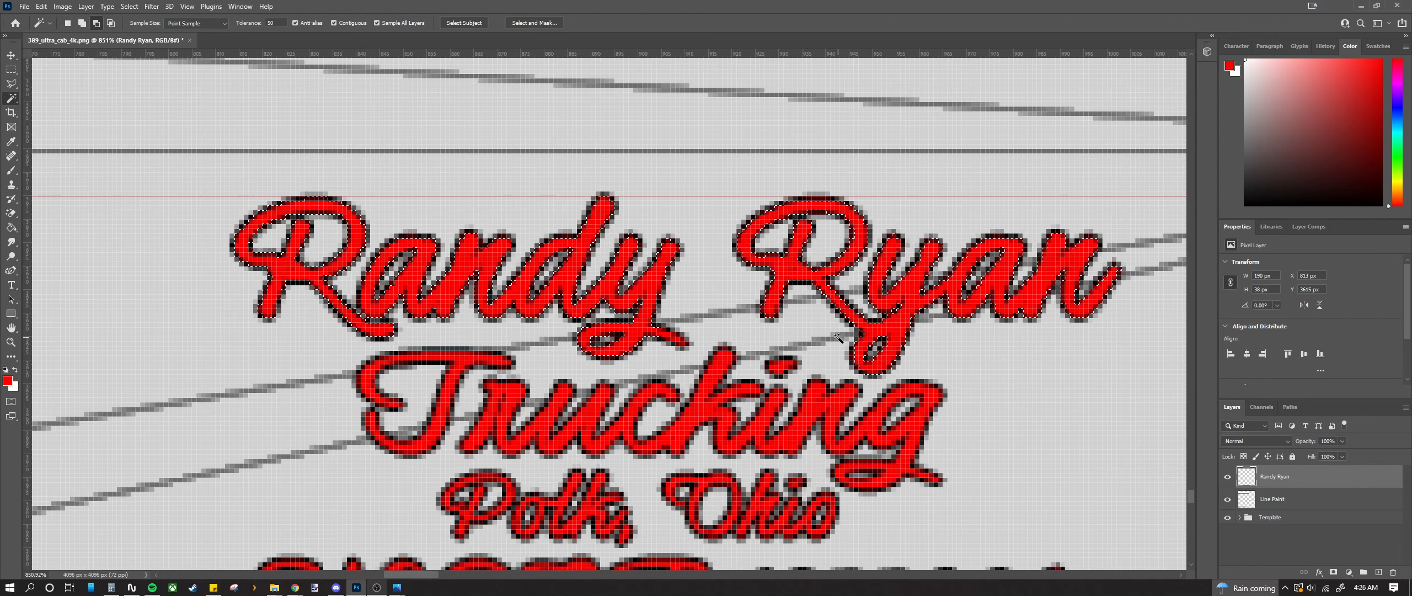
scroll(662, 342, "down", 2)
left_click(445, 347, "shift")
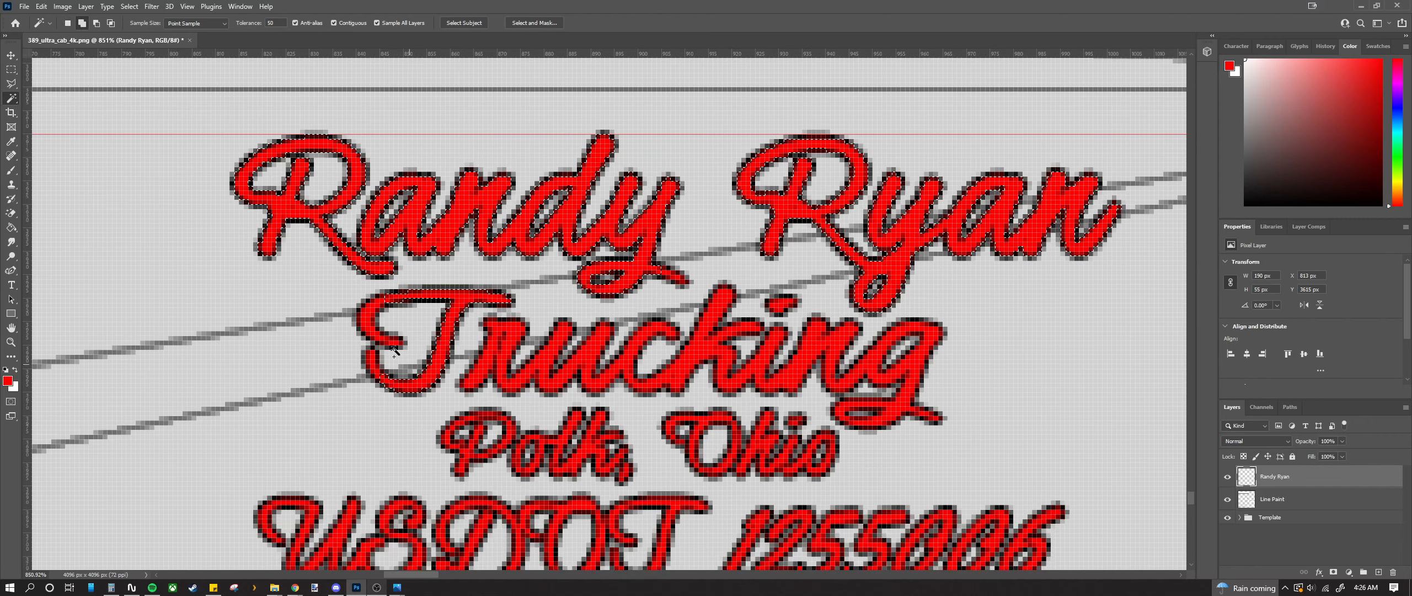
scroll(391, 356, "up", 2)
scroll(391, 356, "up", 2)
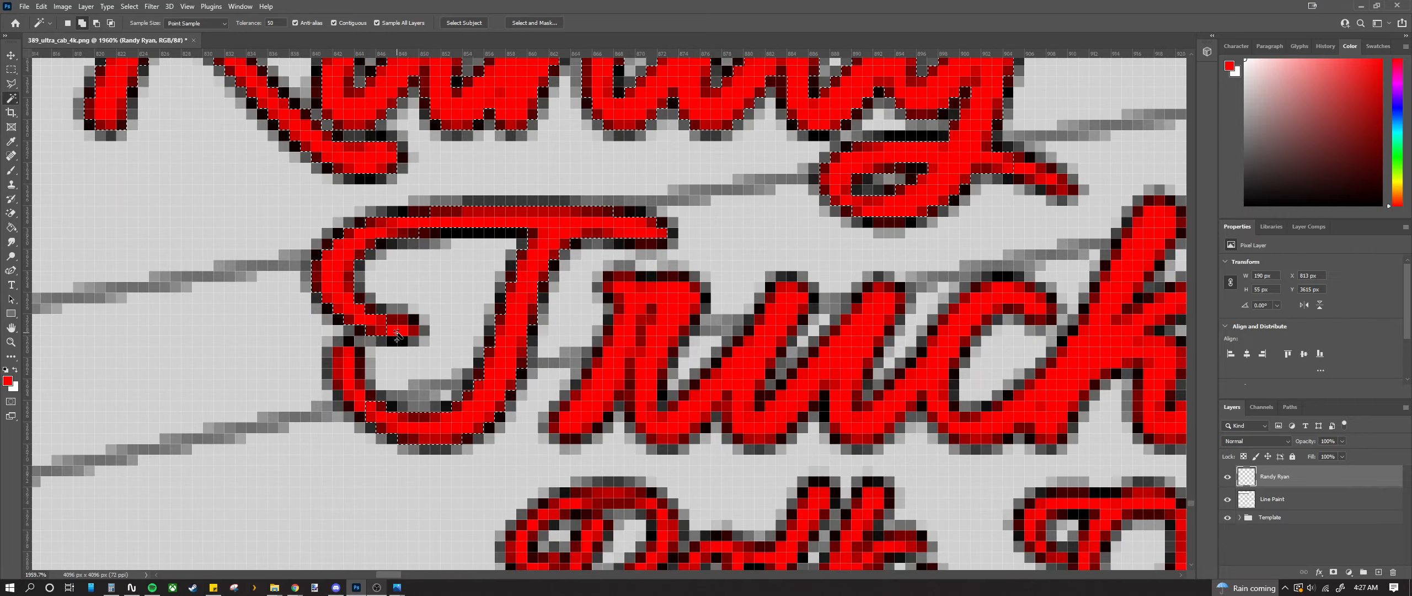
scroll(609, 380, "down", 5)
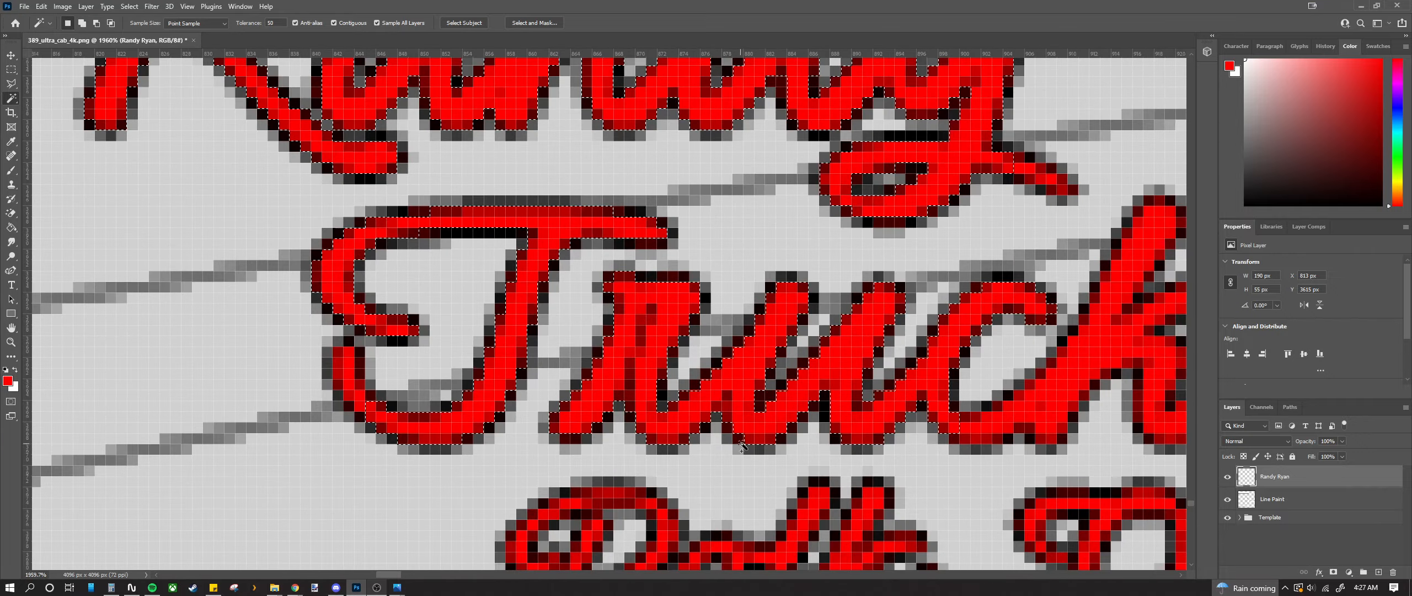
scroll(679, 413, "up", 2)
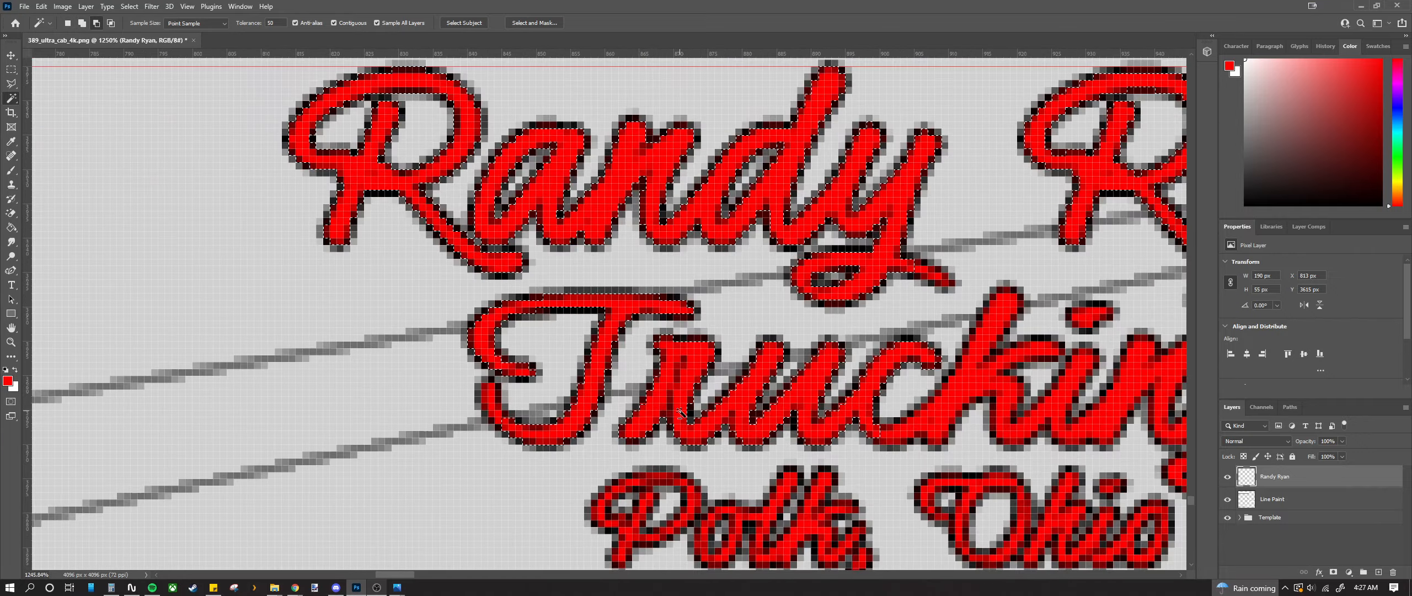
scroll(680, 413, "down", 2)
Step: Set the Magic Wand tolerance to 25
left_click(273, 23)
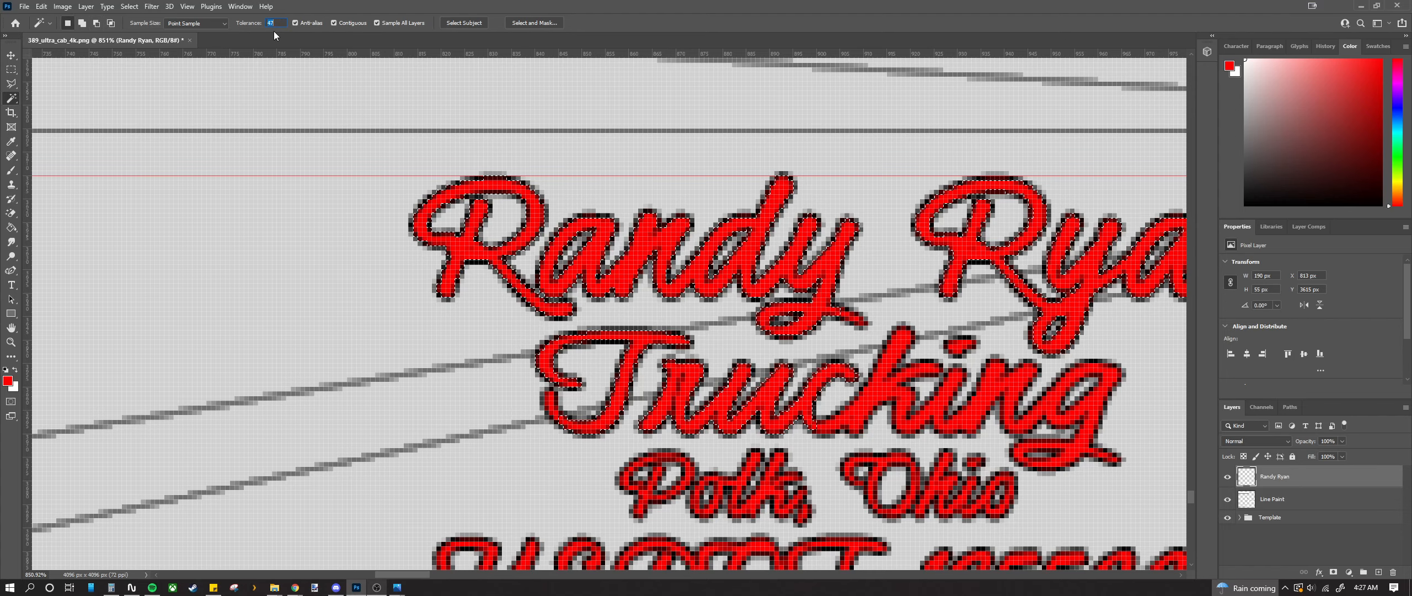
scroll(276, 35, "down", 5)
scroll(280, 27, "up", 12)
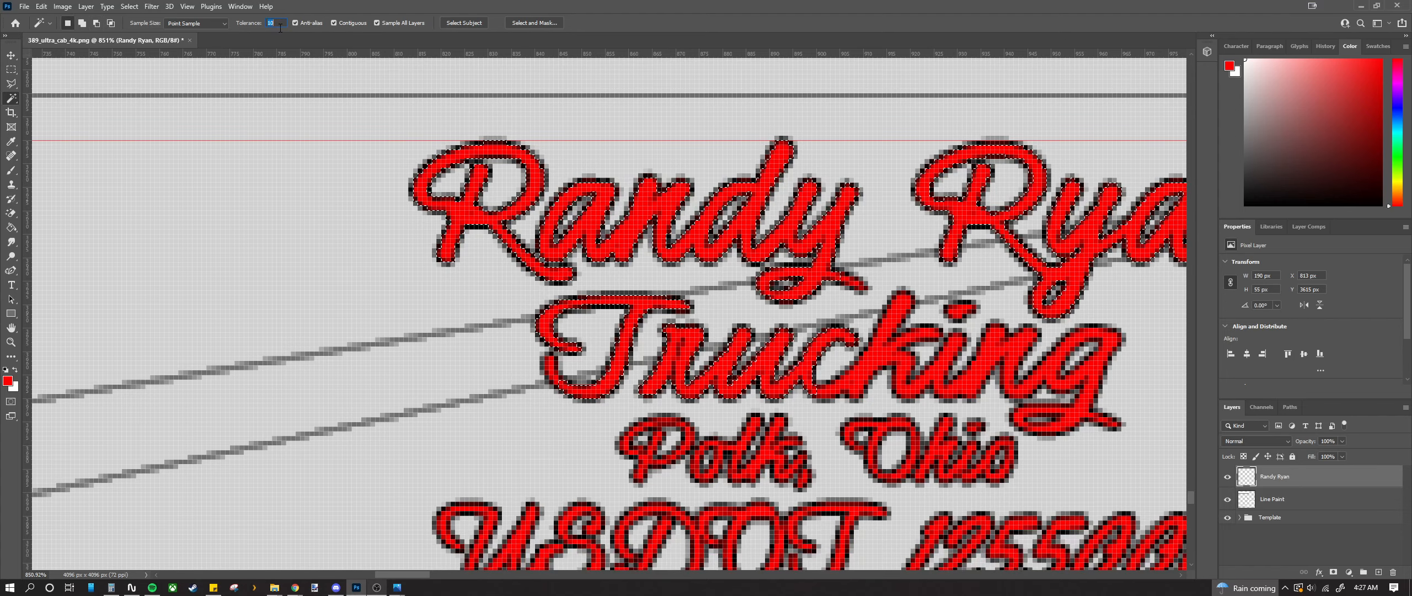
key("Return")
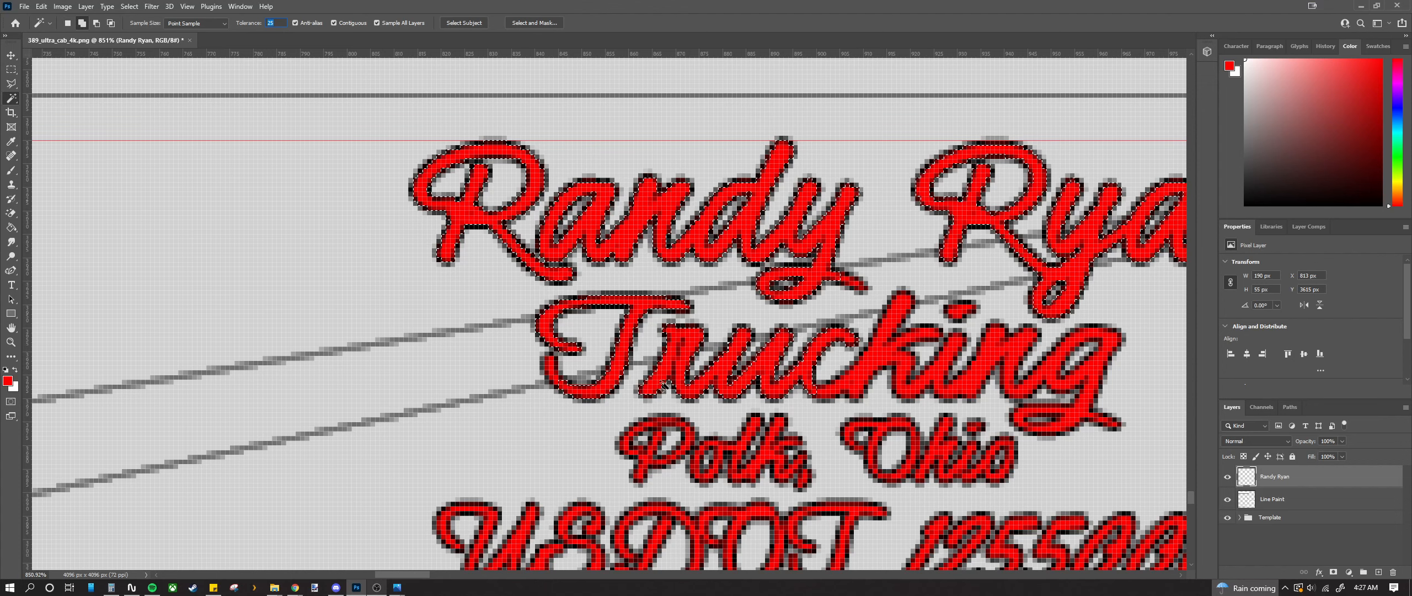
left_click(684, 358)
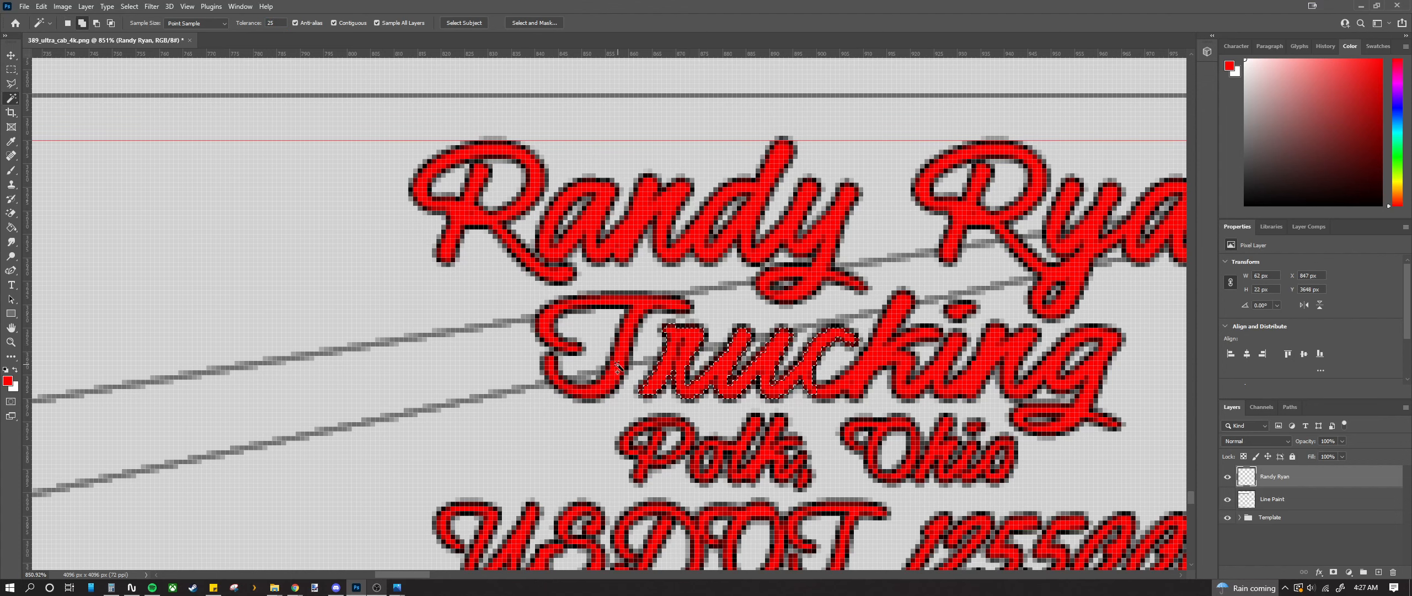
left_click(571, 353, "shift")
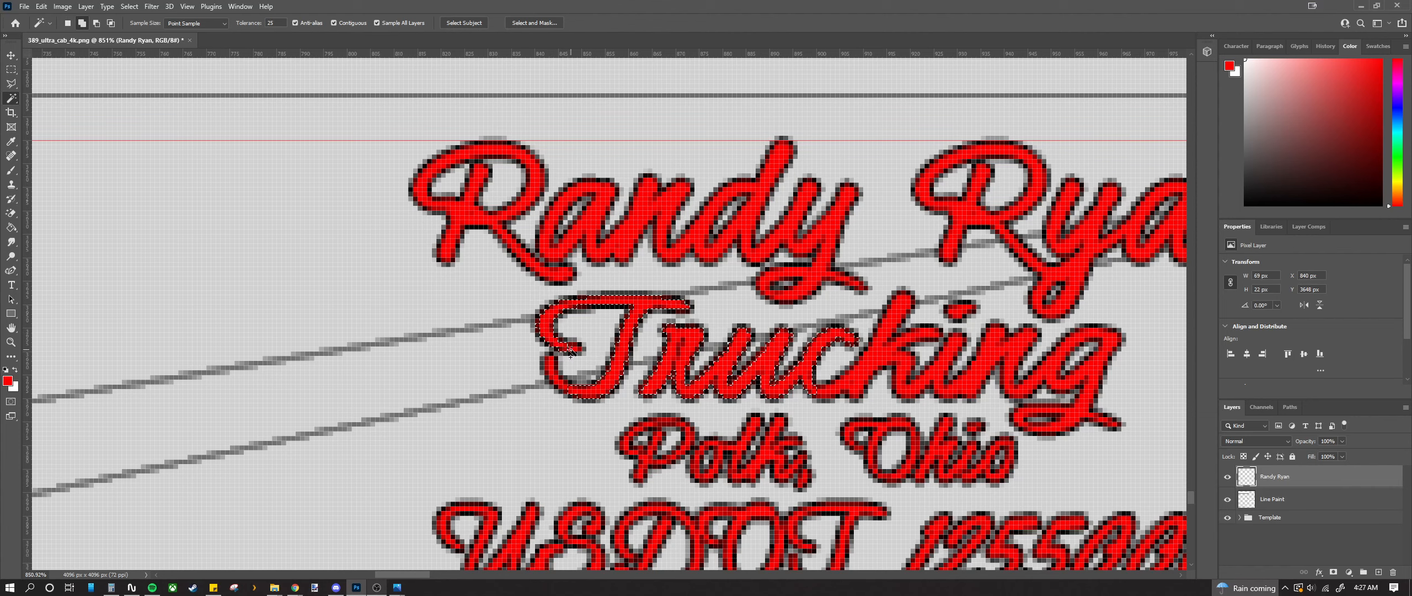
left_click(468, 218, "shift")
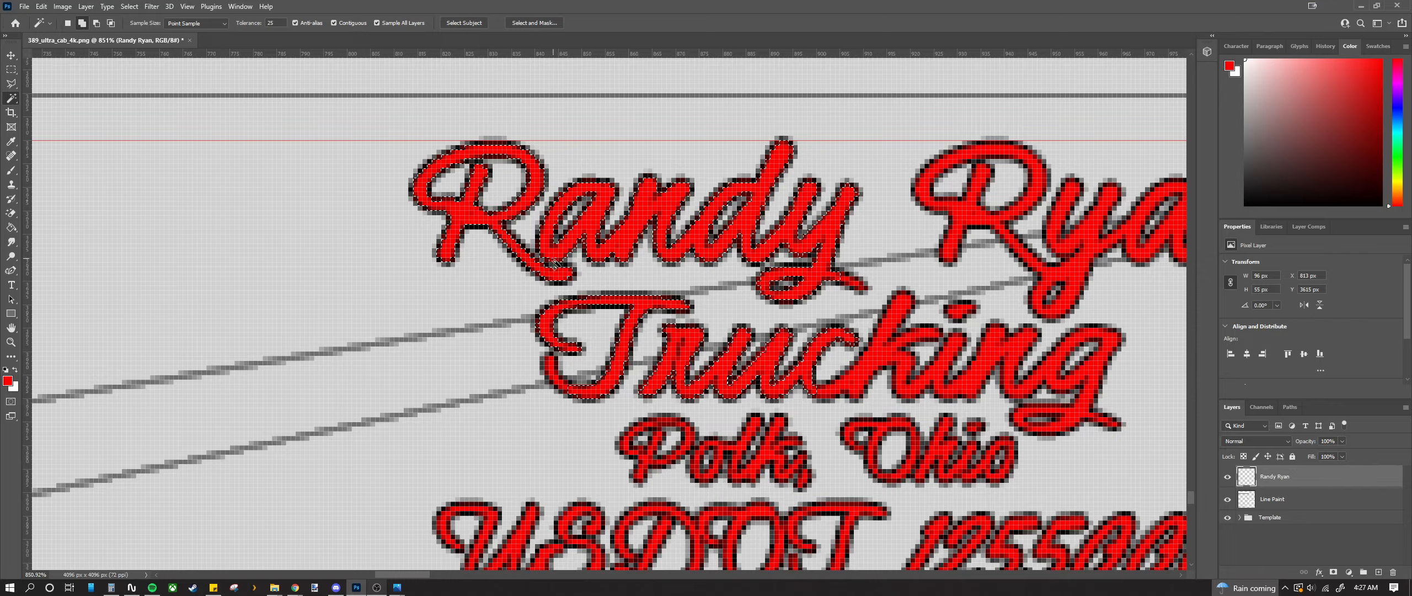
scroll(866, 293, "down", 2)
scroll(866, 293, "up", 2)
scroll(866, 292, "down", 2)
scroll(864, 291, "up", 1)
scroll(861, 289, "up", 6)
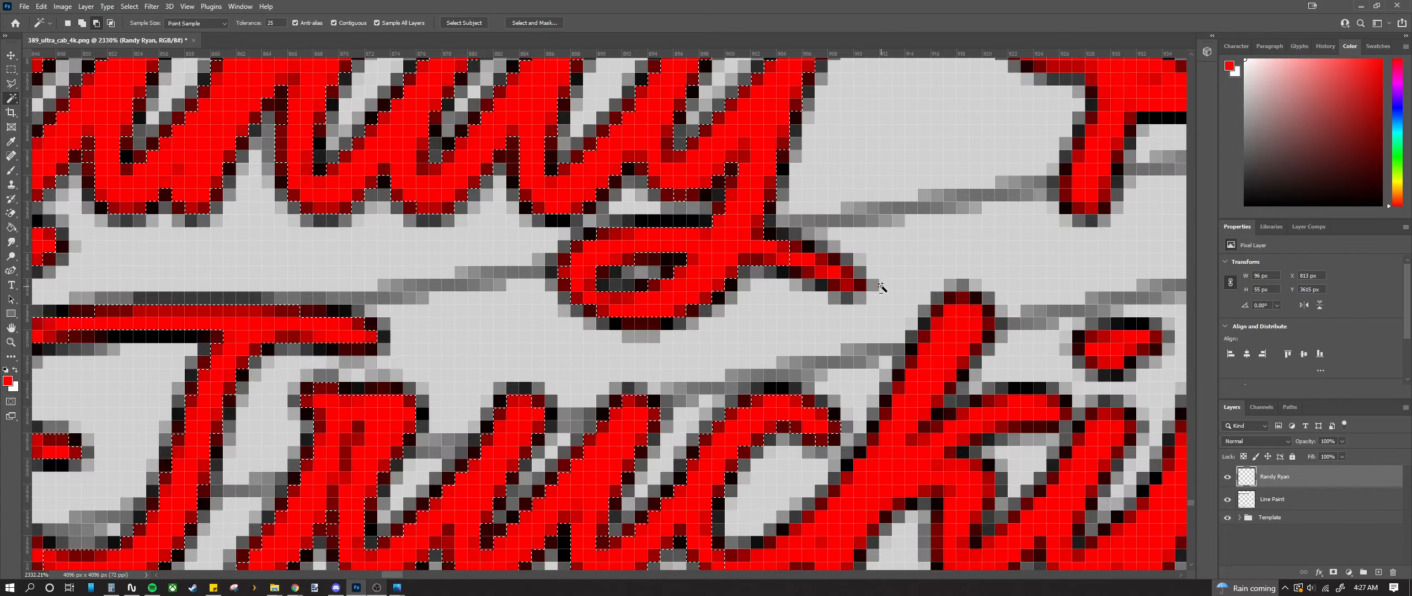
scroll(822, 270, "down", 4)
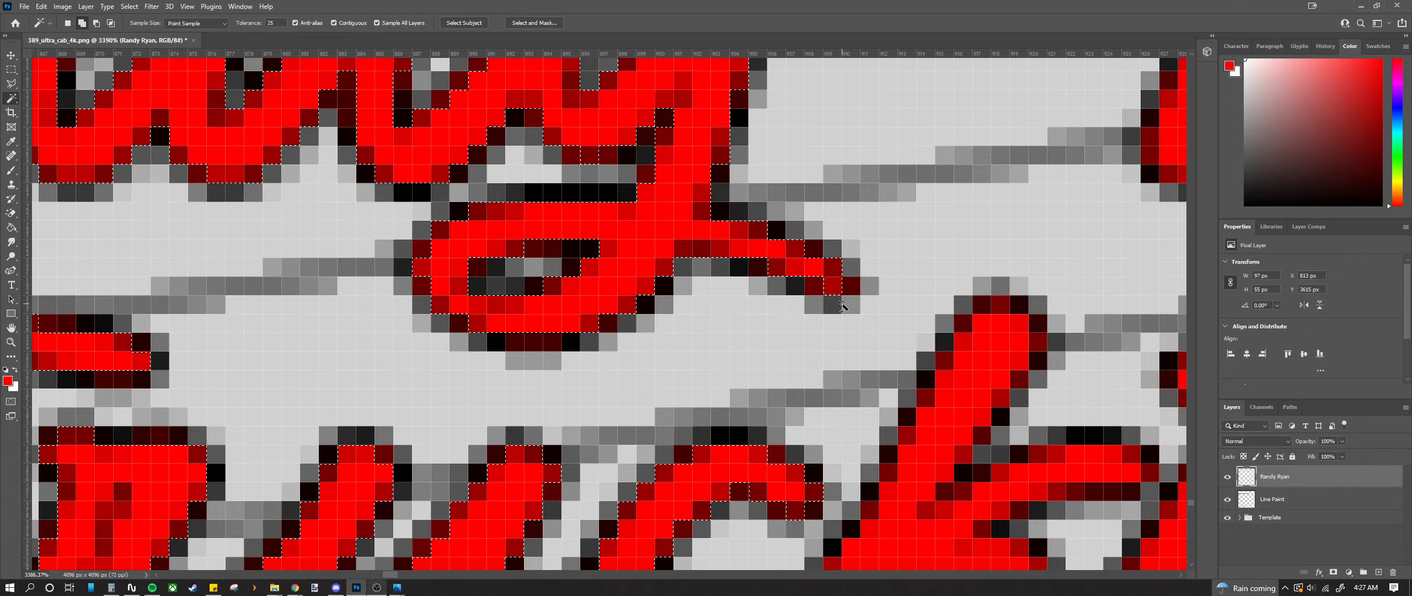
scroll(825, 284, "down", 4)
scroll(772, 276, "right", 3)
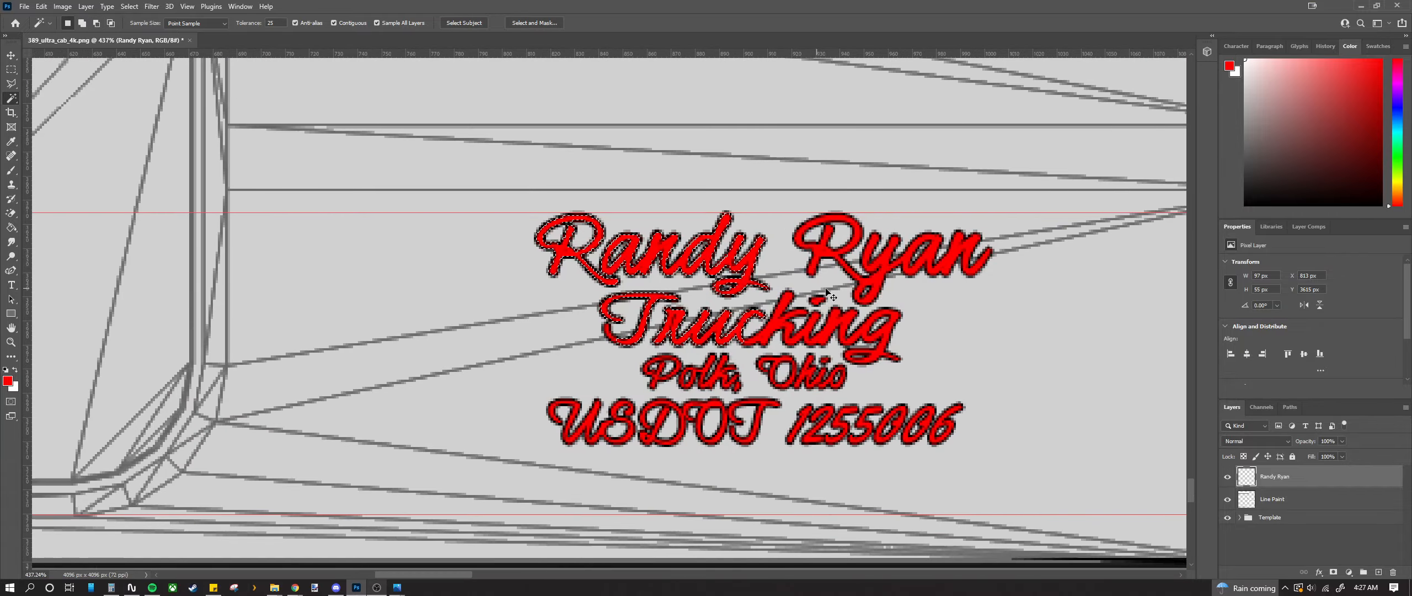
scroll(716, 253, "up", 4)
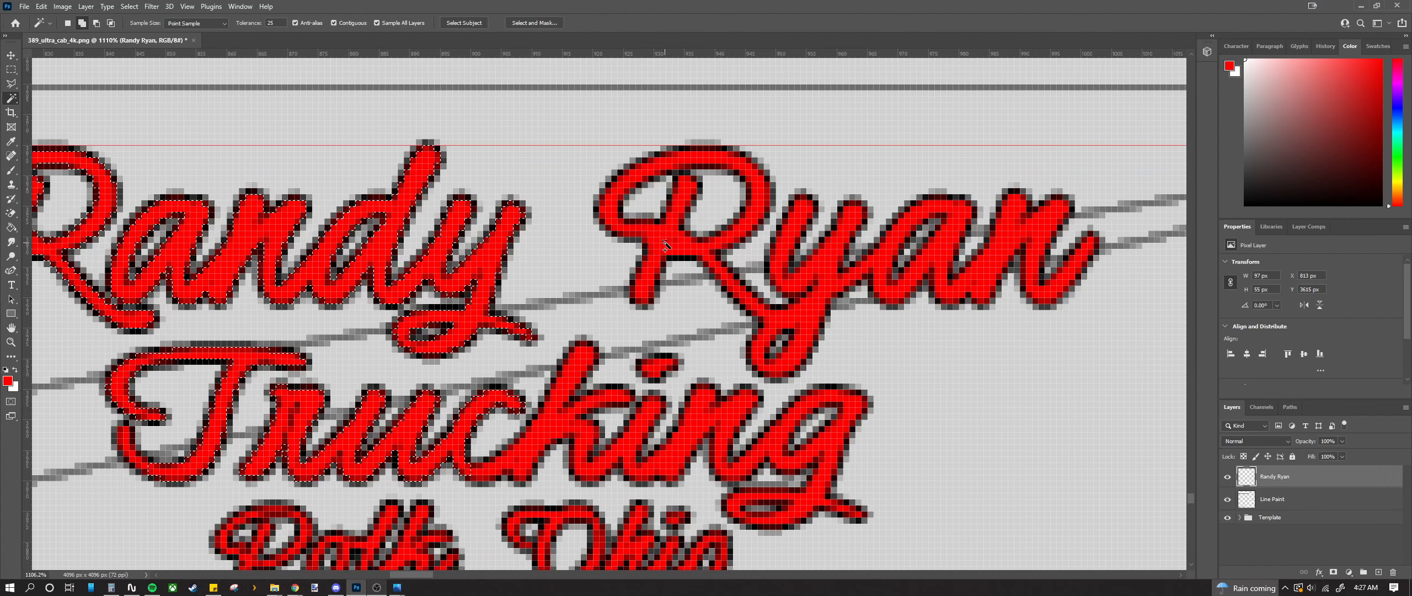
Step: Add the top line's second word and Trucking's g loop to the selection
left_click(750, 303, "shift")
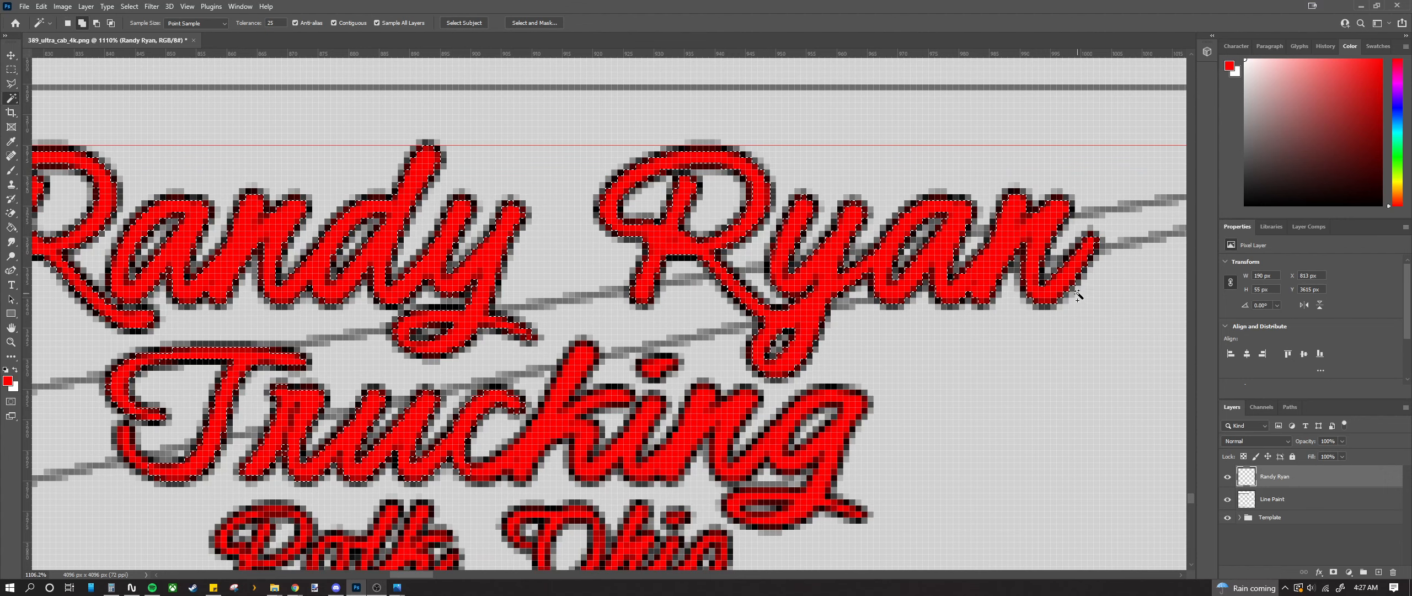
scroll(864, 315, "down", 3)
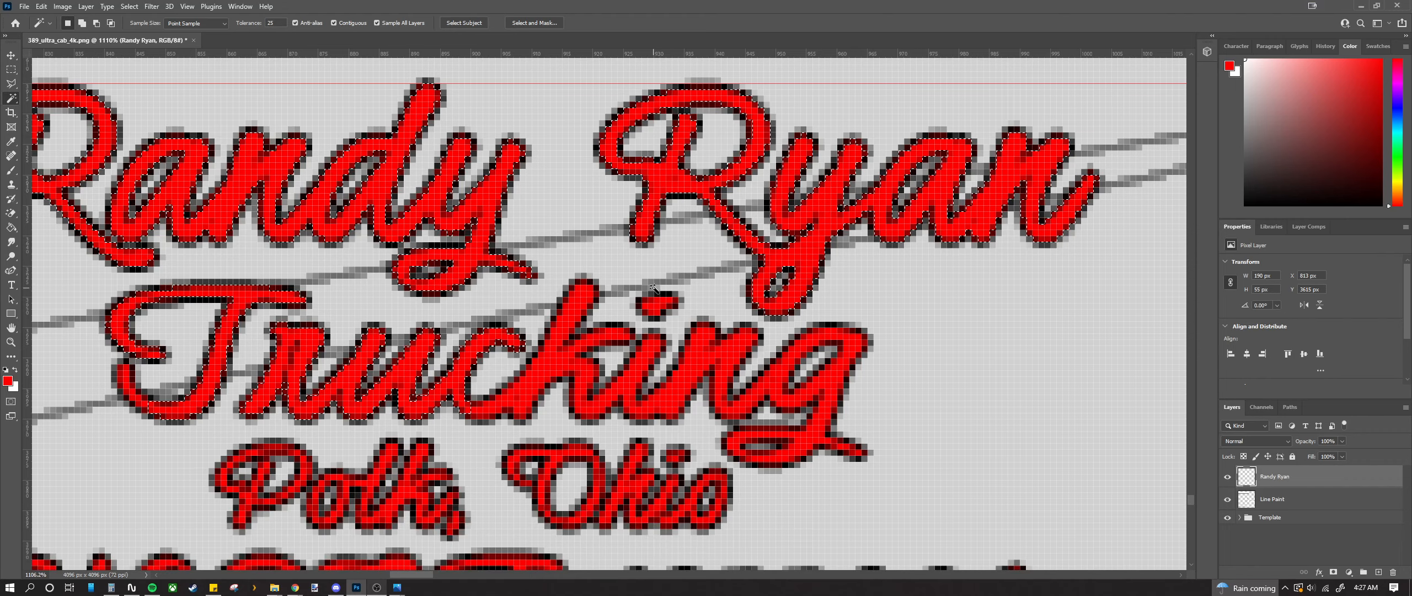
left_click(728, 389, "shift")
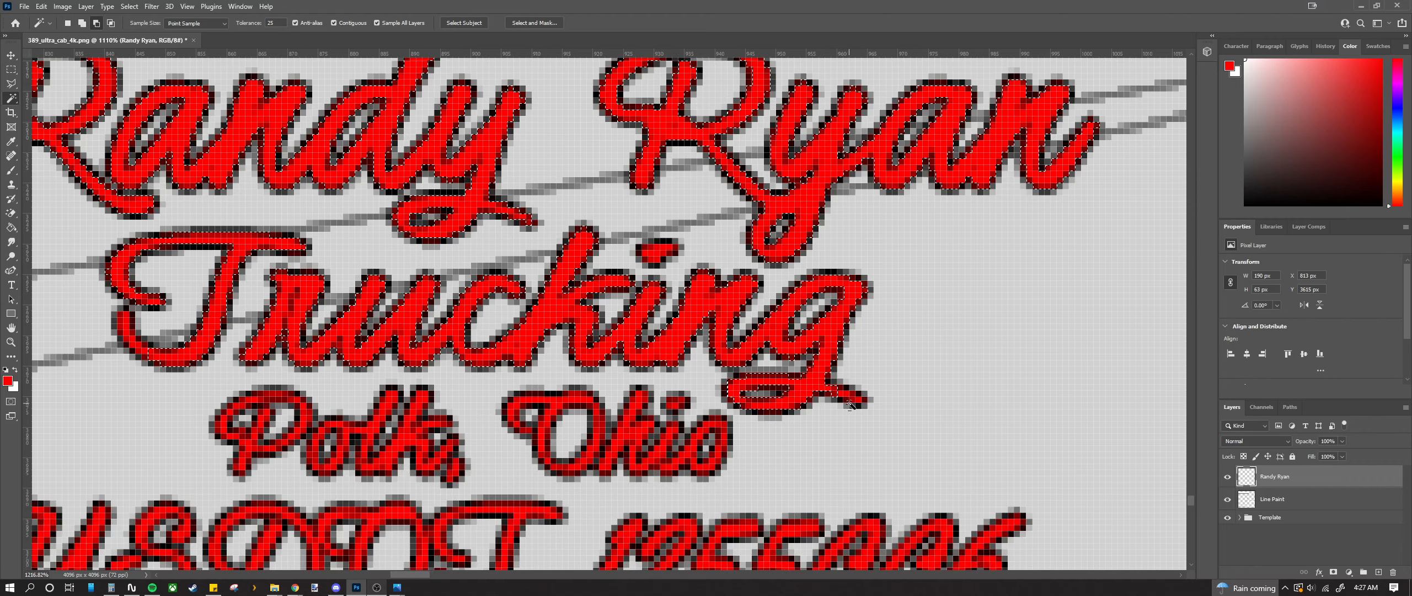
scroll(849, 406, "up", 3)
scroll(852, 430, "down", 4)
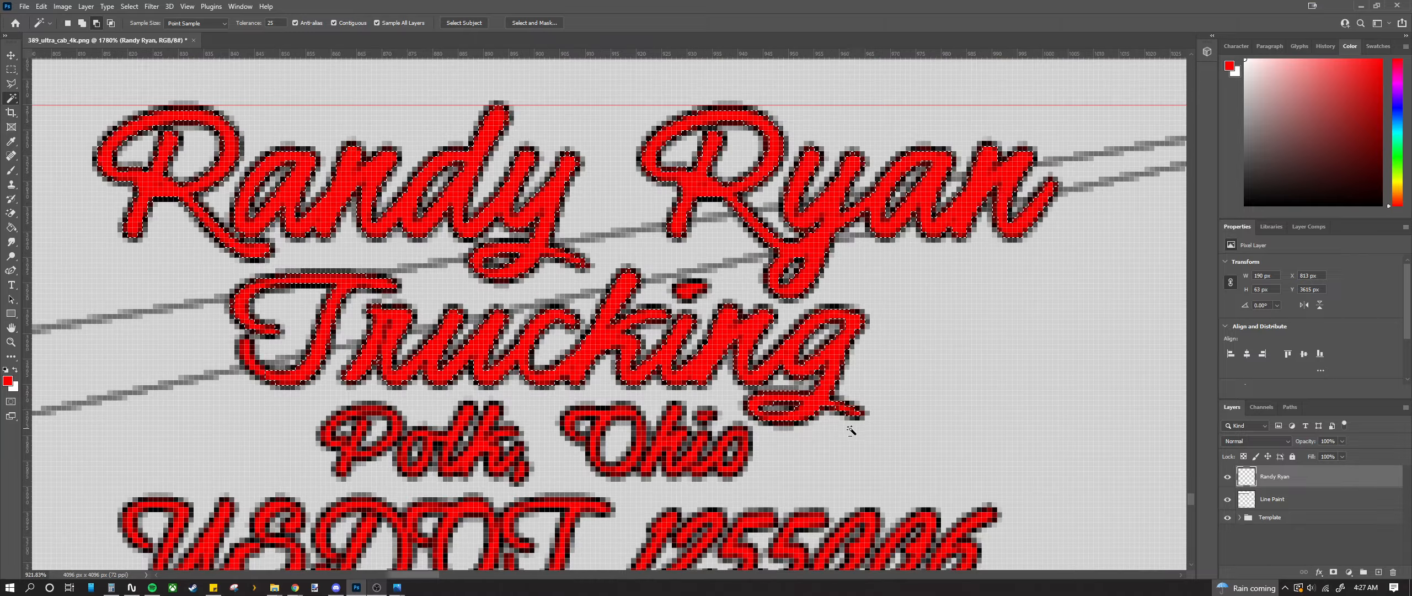
scroll(296, 361, "up", 2)
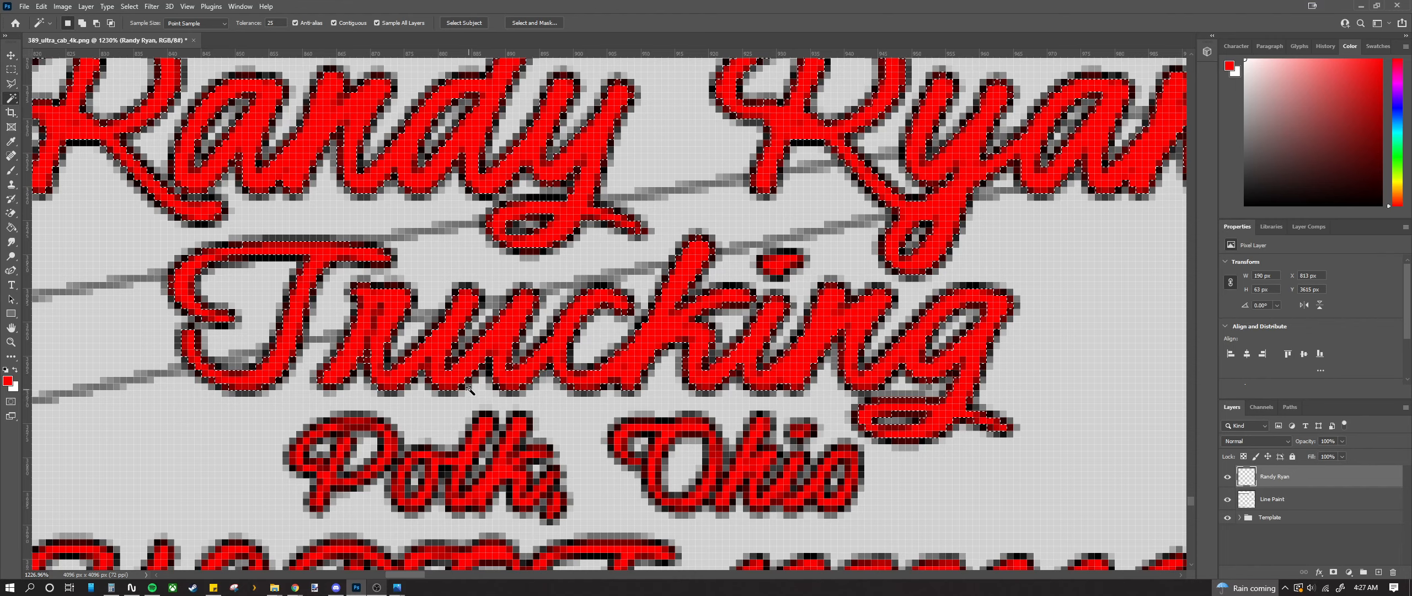
Step: Add every red part of the P in Polk: stem, top edge and bowl
scroll(386, 397, "down", 3)
scroll(317, 404, "up", 2)
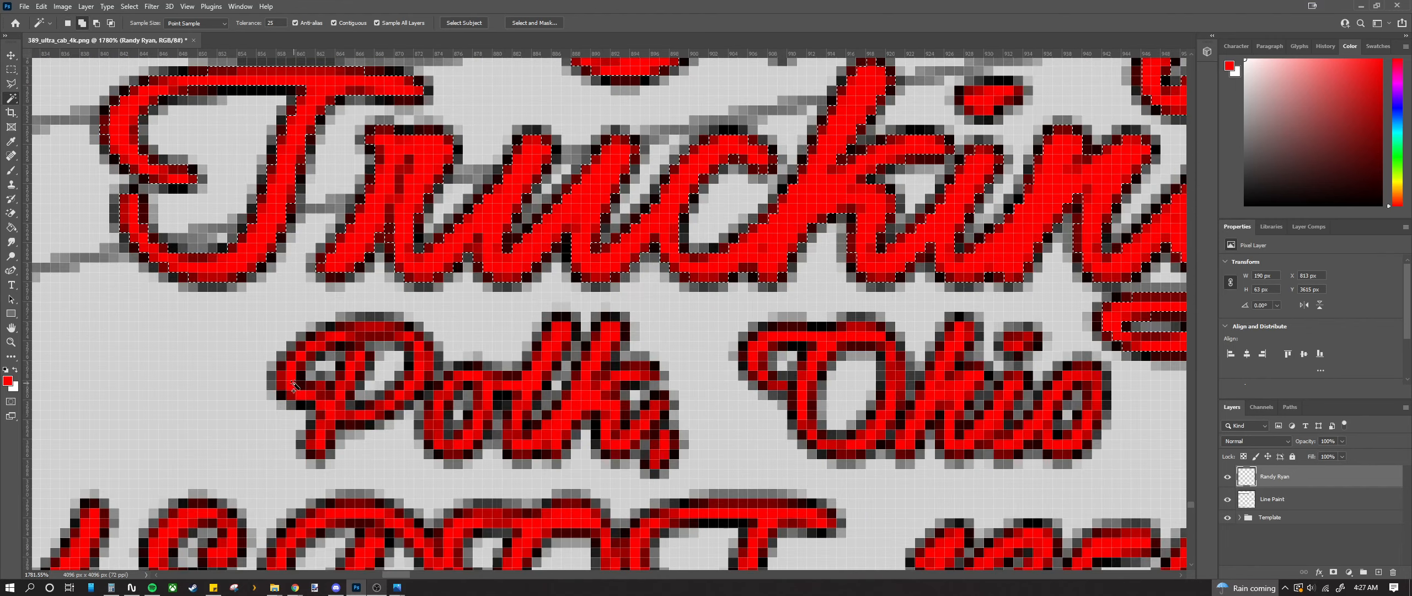
left_click(292, 392)
left_click(314, 348, "shift")
left_click(336, 336, "shift")
left_click(372, 327, "shift")
left_click(419, 362, "shift")
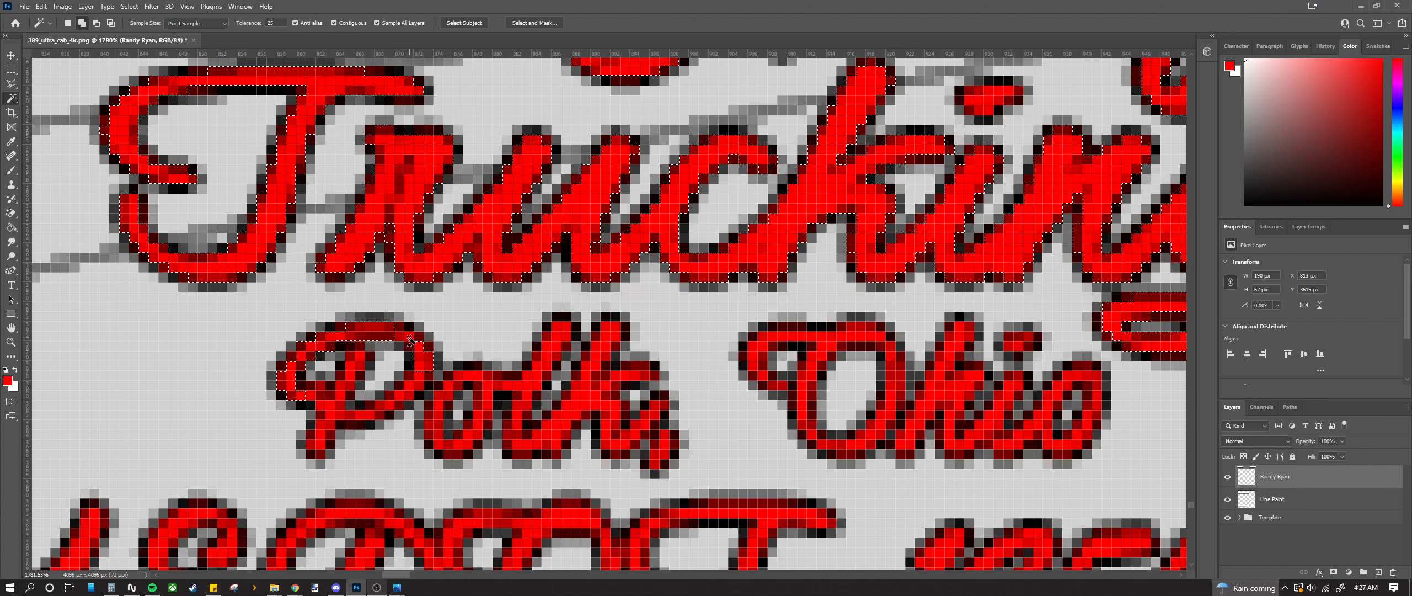
left_click(394, 411, "shift")
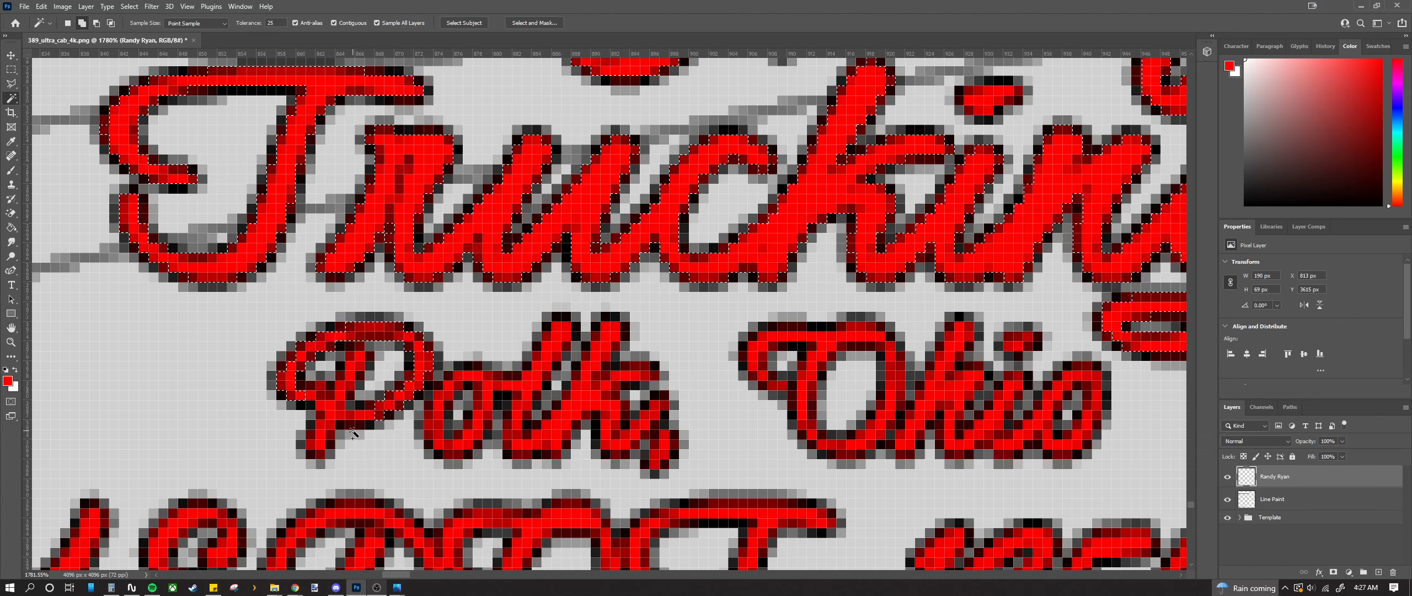
left_click(358, 414, "shift")
left_click(346, 423, "shift")
left_click(325, 414, "shift")
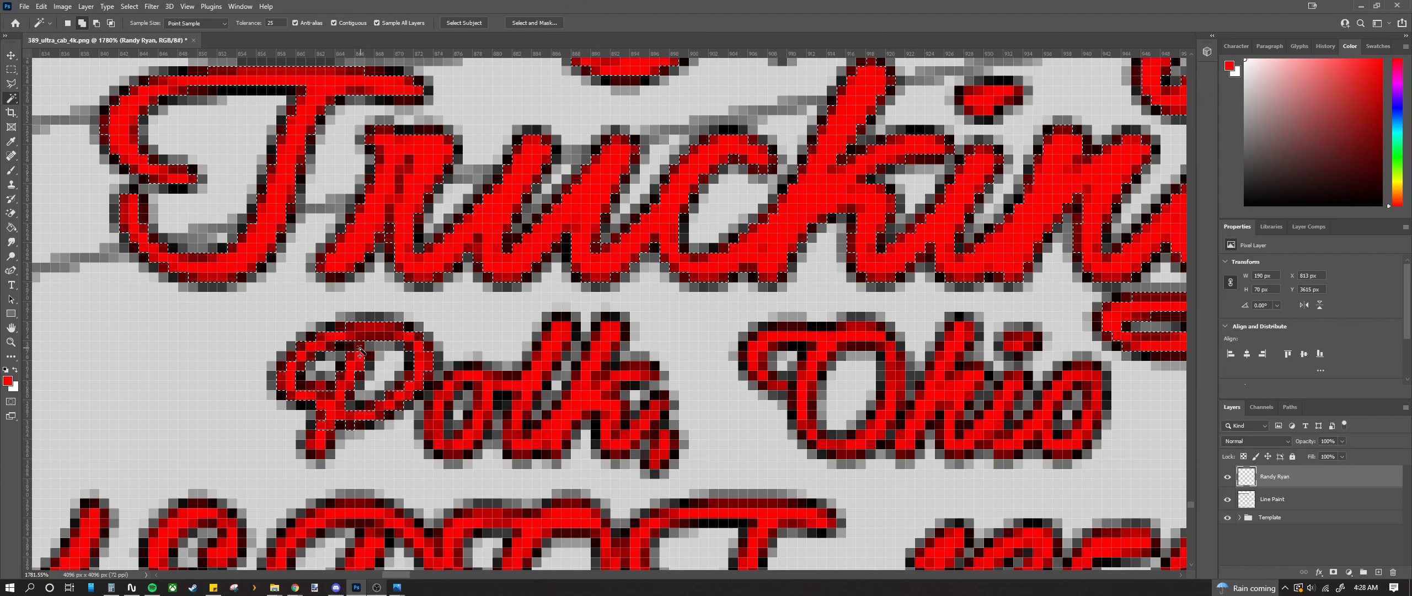
left_click(323, 452, "shift")
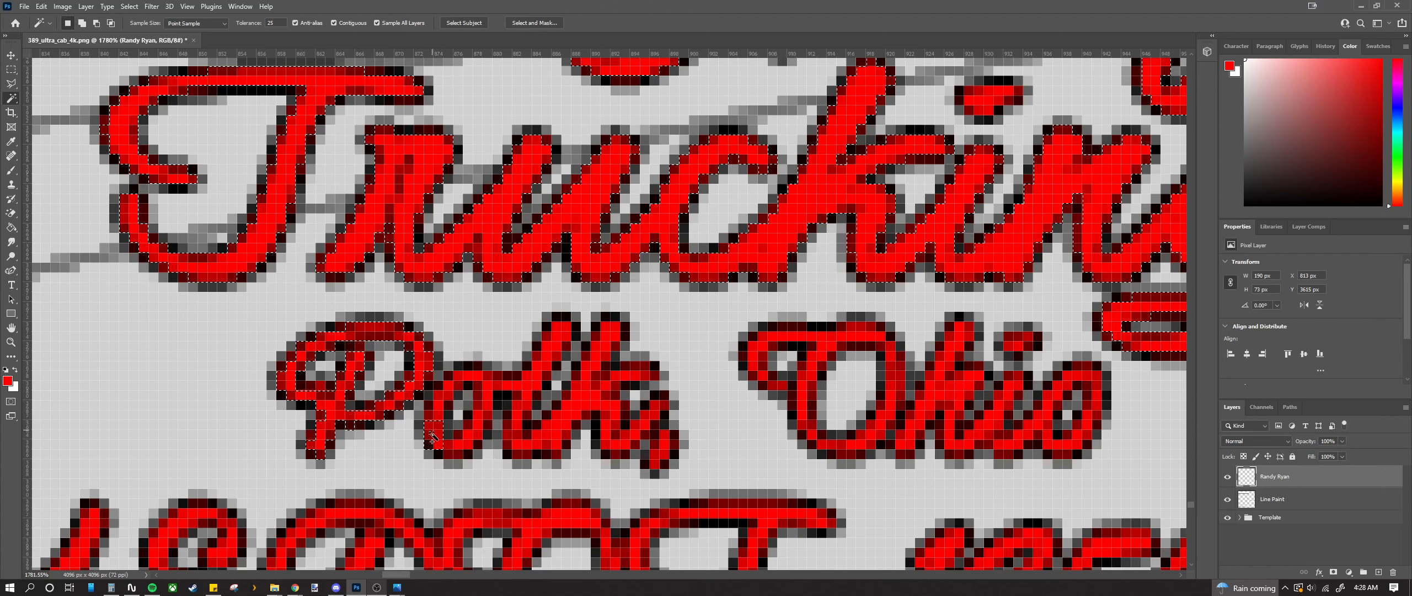
Step: Add the o, l and k strokes of Polk and its comma to the selection
left_click(490, 391, "shift")
left_click(462, 377, "shift")
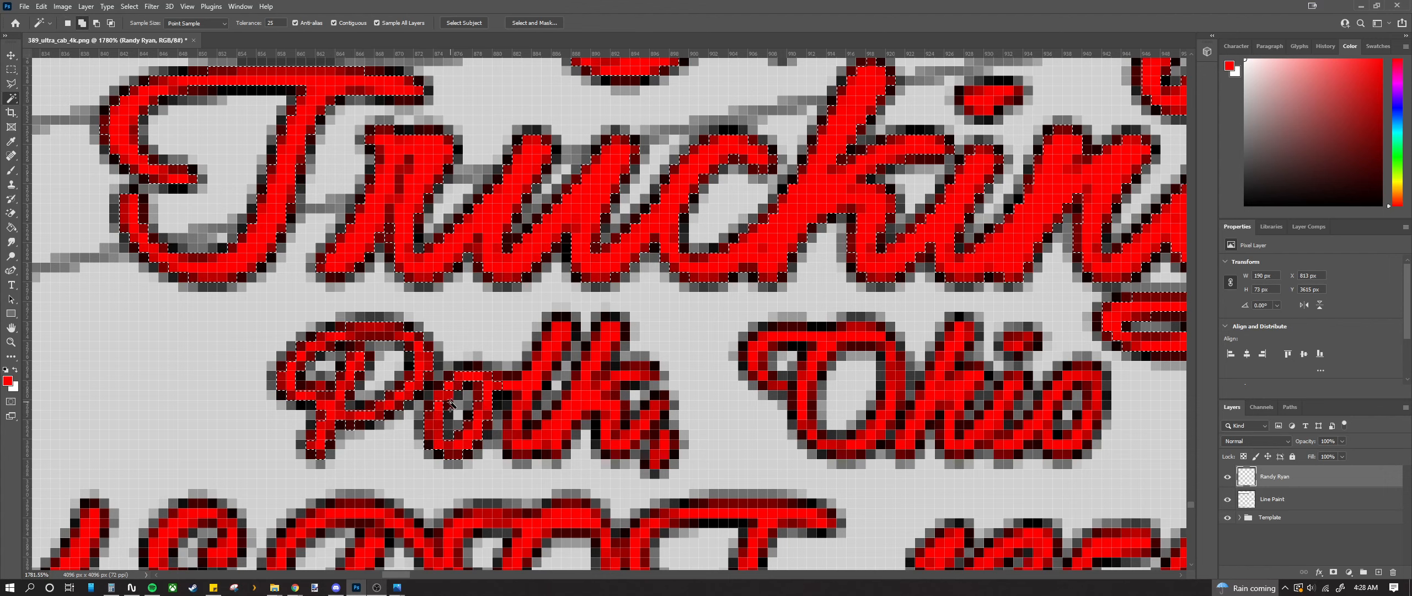
left_click(448, 397, "shift")
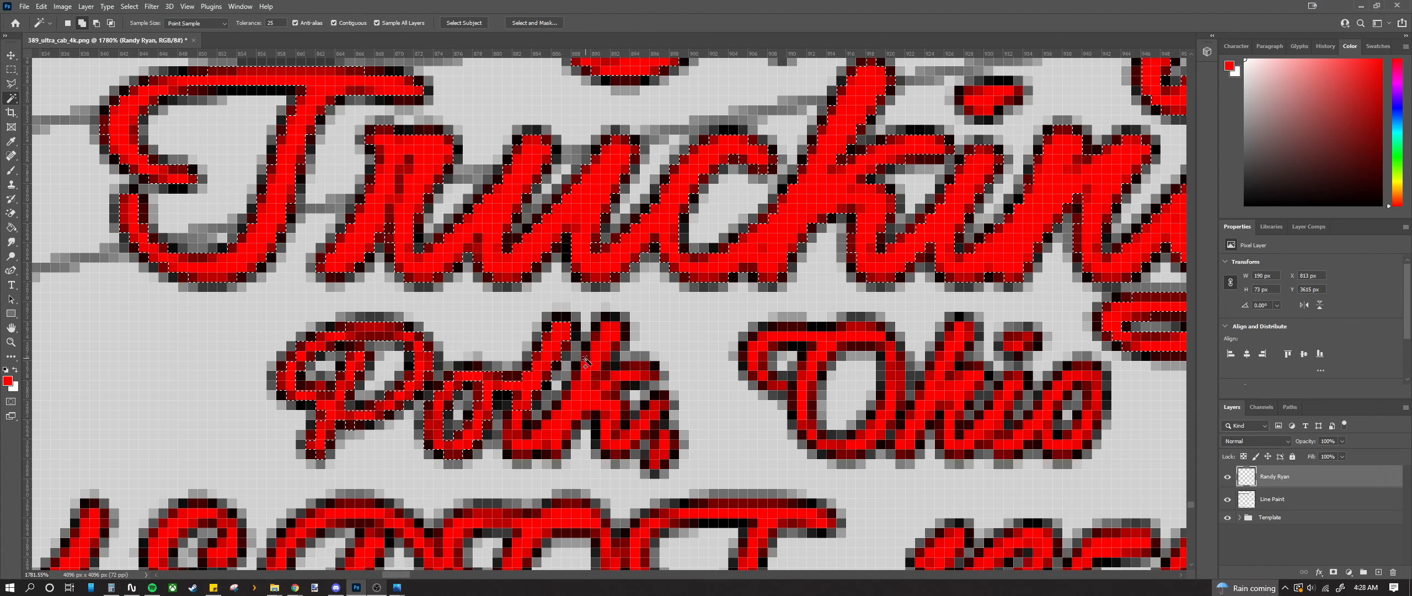
left_click(595, 363, "shift")
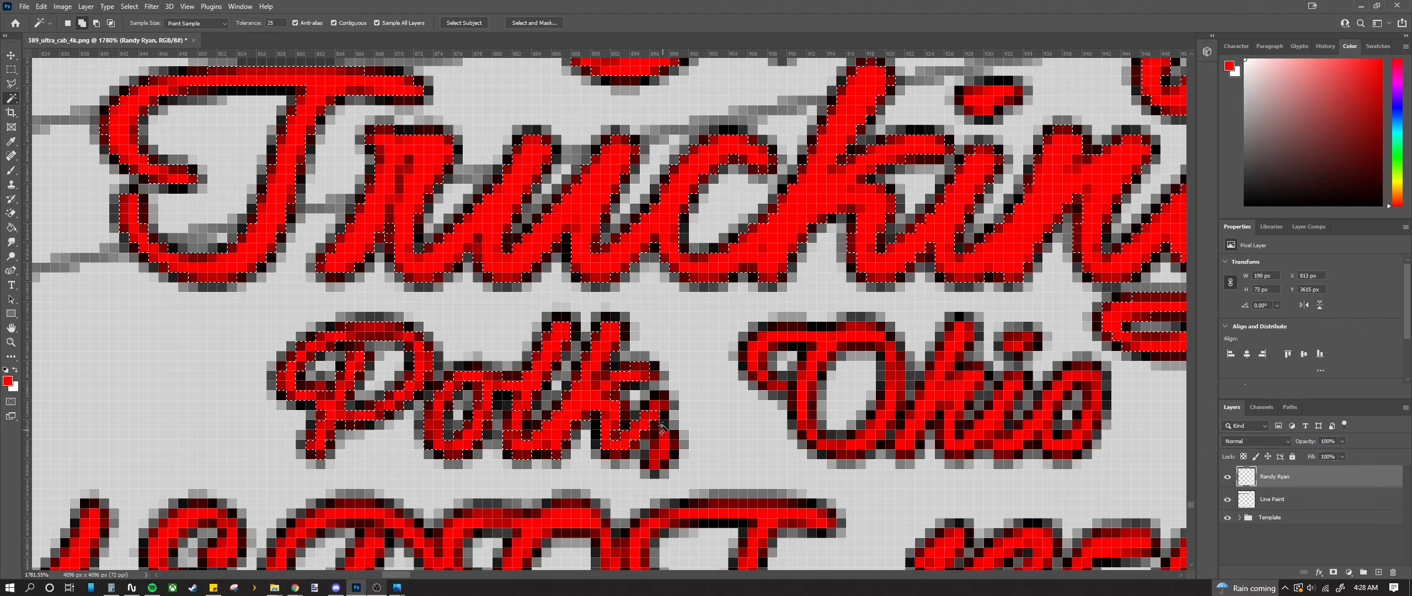
left_click(665, 441, "shift")
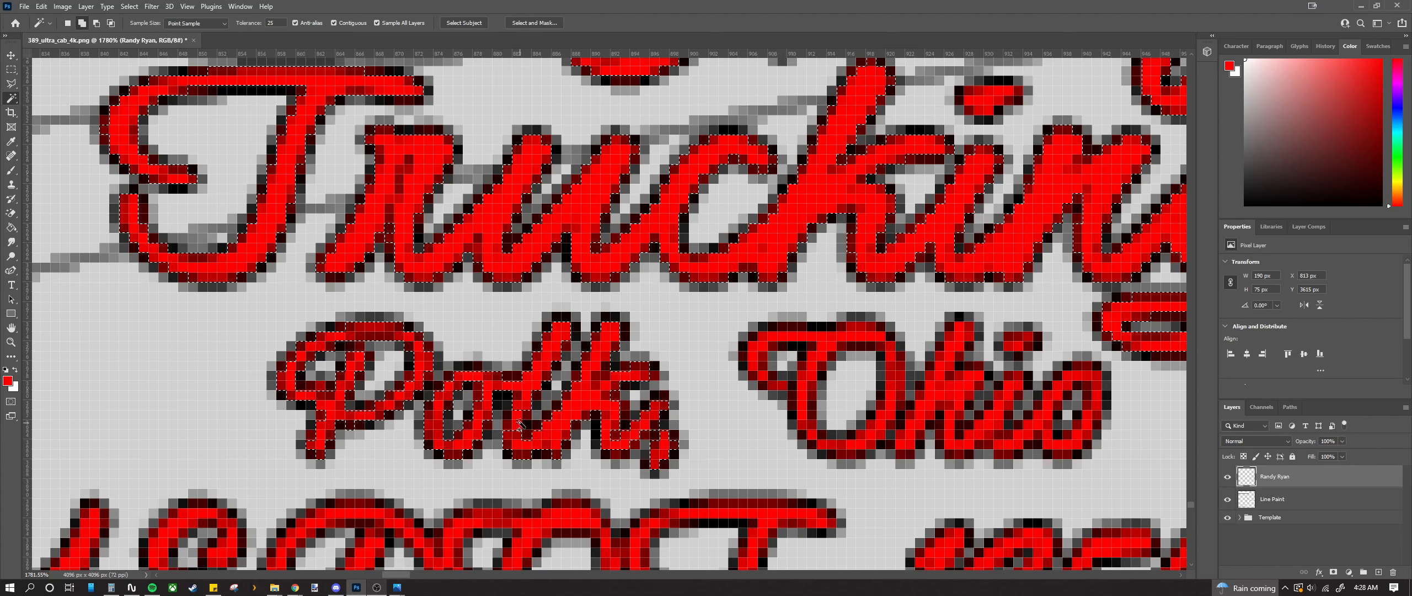
Step: Add the O of Ohio, including its curl and lower edges, plus the h
scroll(558, 464, "right", 2)
scroll(556, 458, "right", 7)
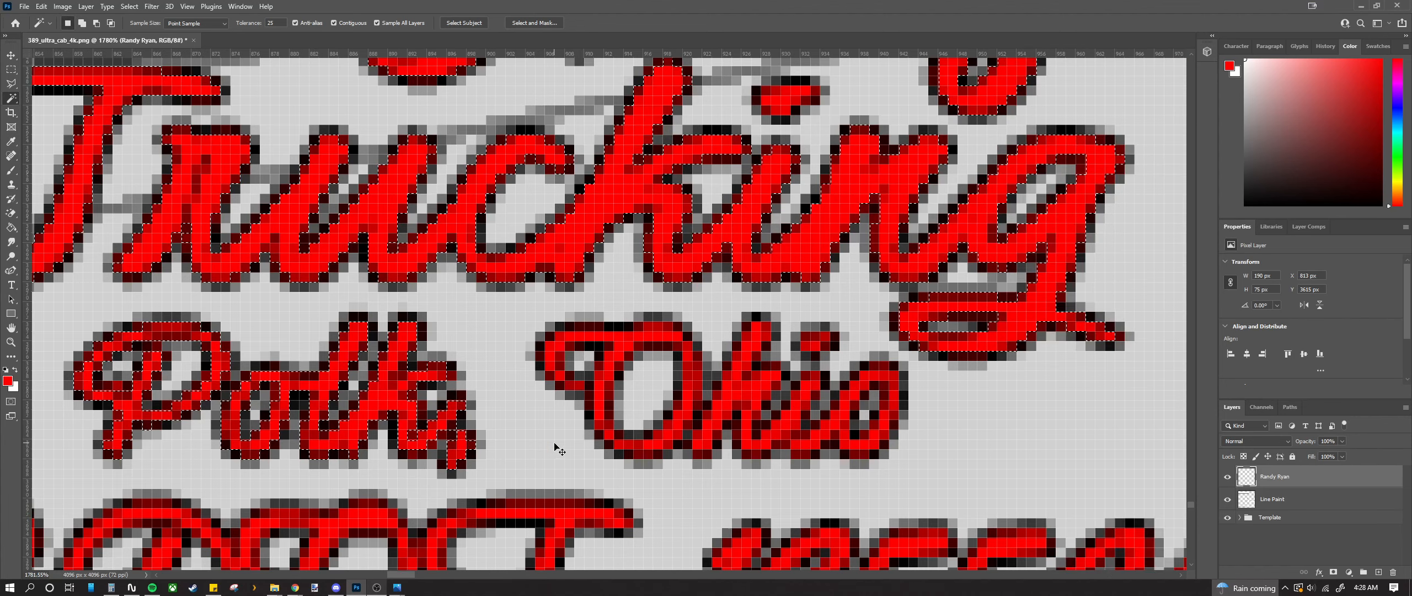
left_click(490, 354, "shift")
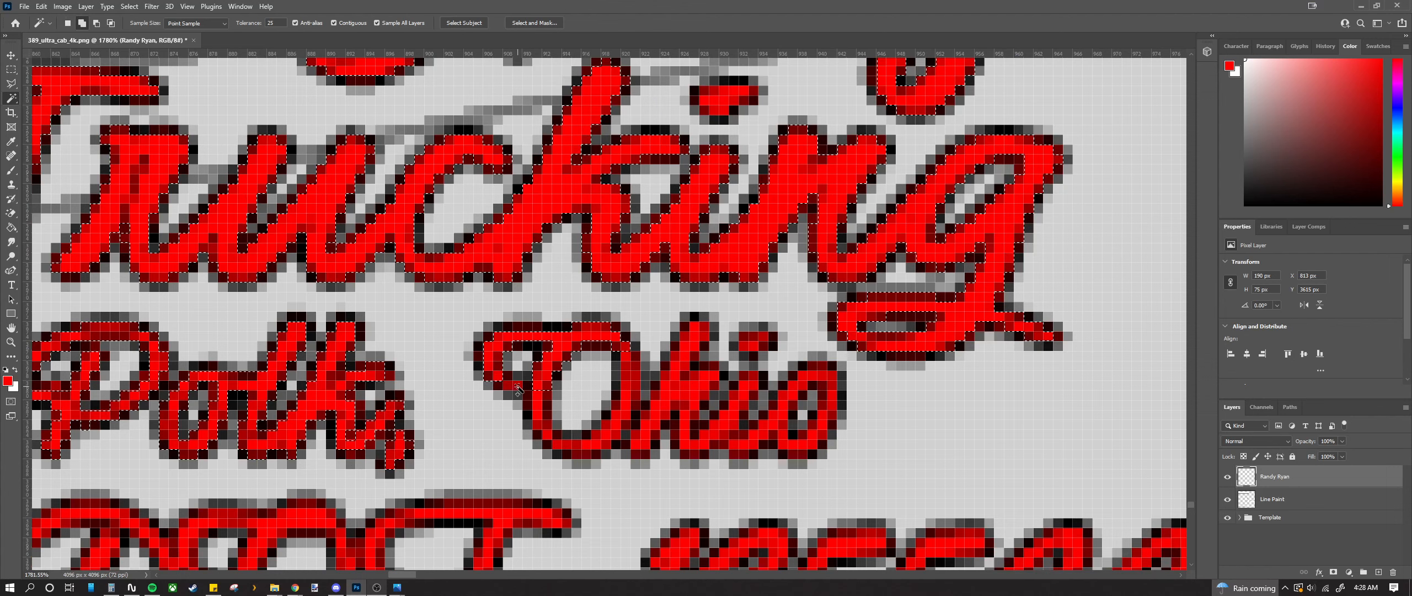
left_click(518, 386)
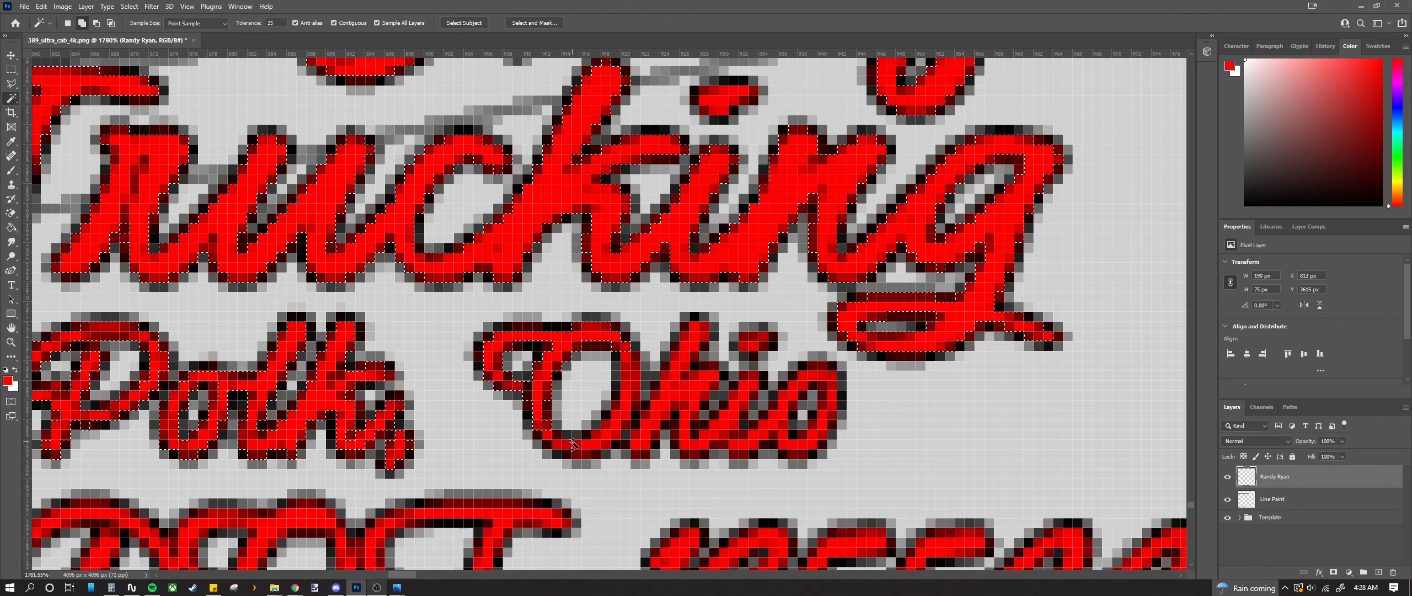
left_click(565, 452)
left_click(628, 436)
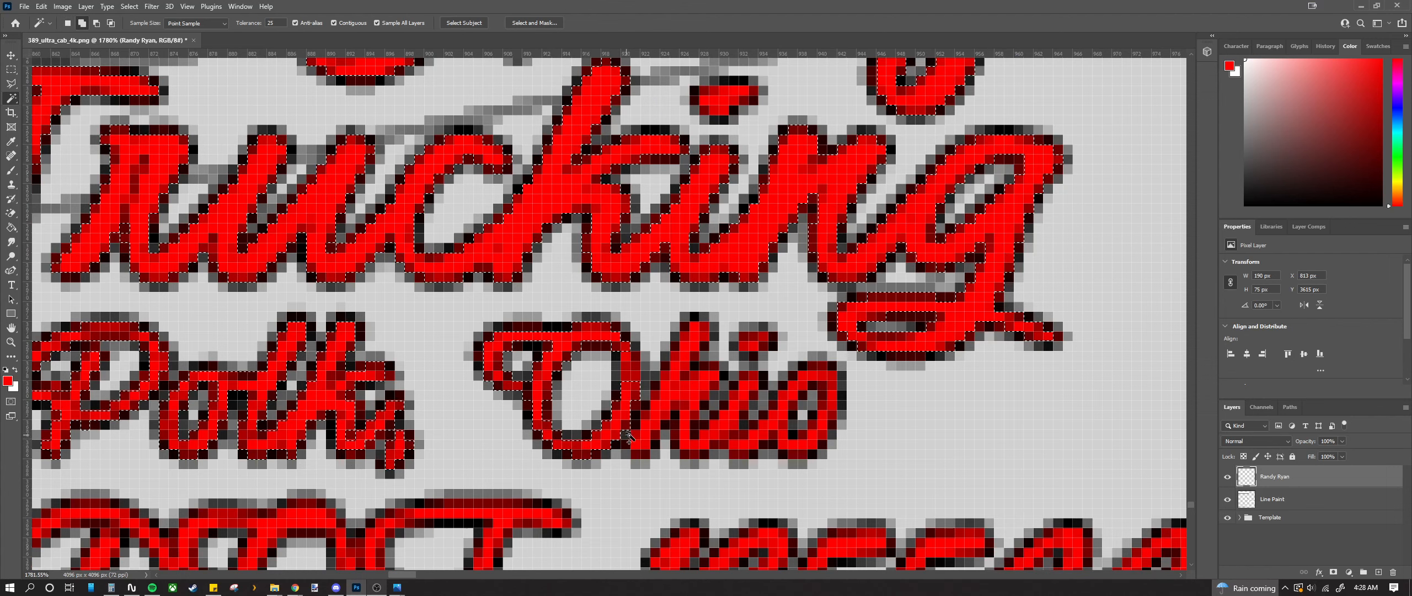
left_click(675, 386)
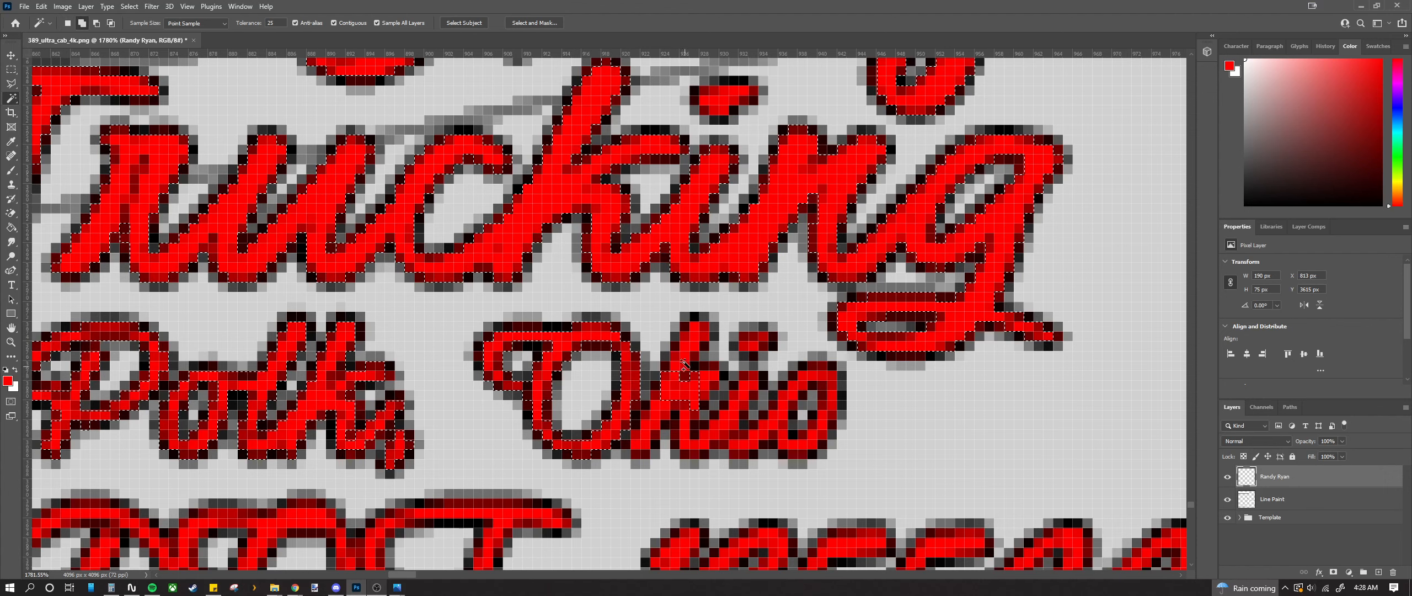
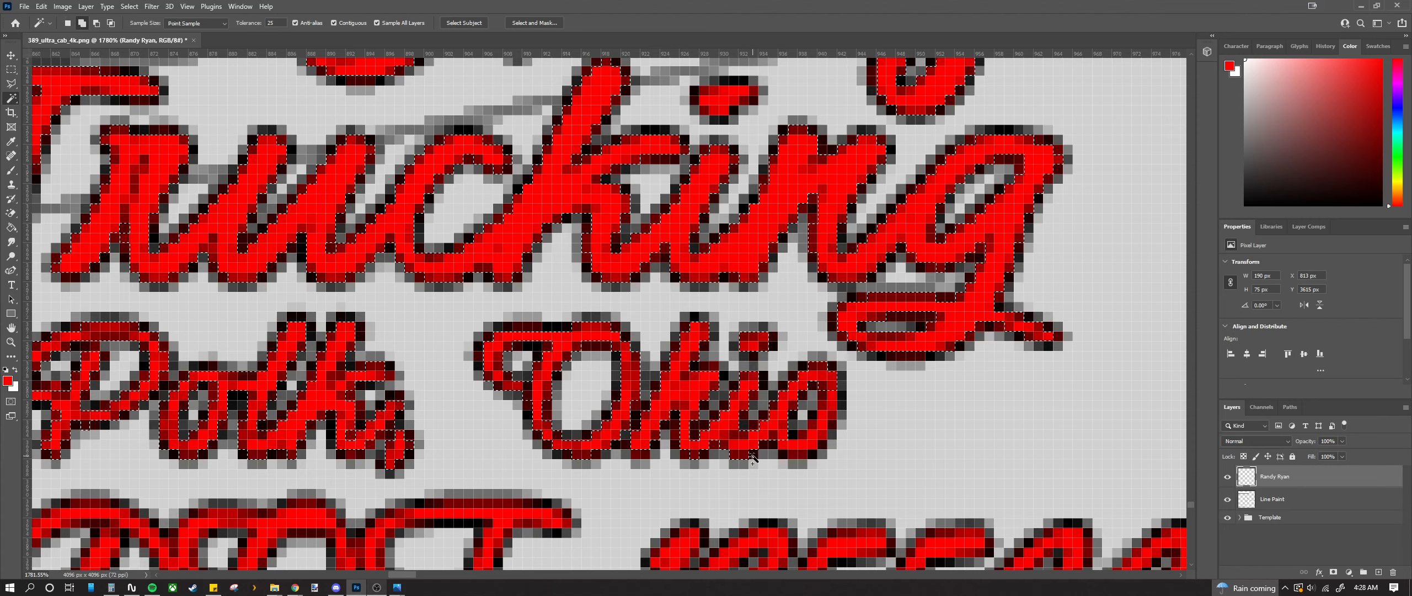
Step: Delete the red fill from the selected Trucking and Polk, Ohio lettering, leaving hollow outlines
scroll(792, 460, "down", 3, "alt")
scroll(716, 427, "down", 3)
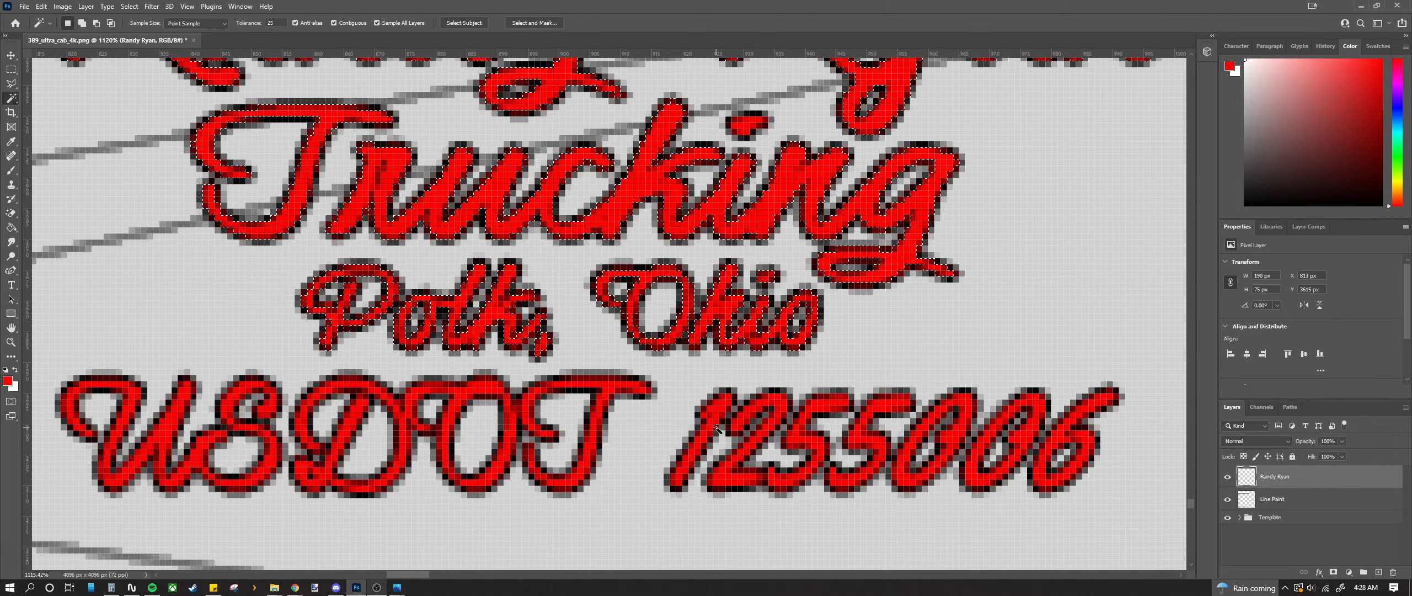
scroll(169, 409, "up", 2, "alt")
scroll(171, 414, "down", 3, "alt")
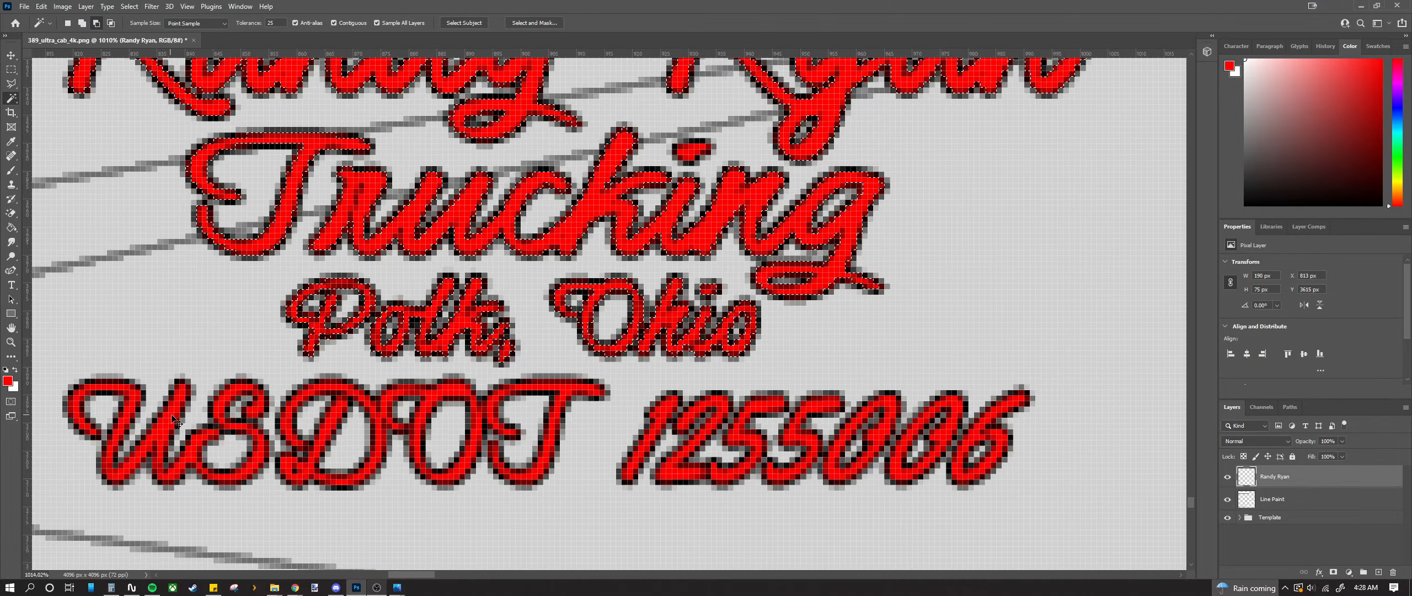
scroll(176, 420, "left", 3)
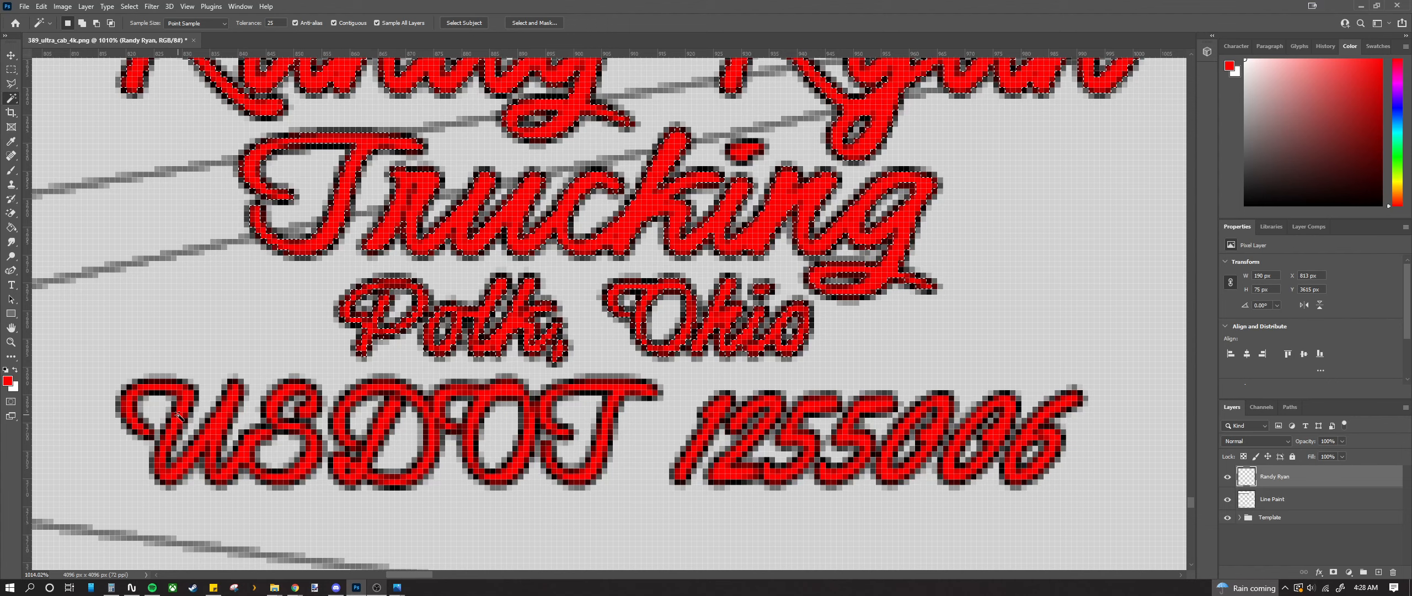
key("Delete")
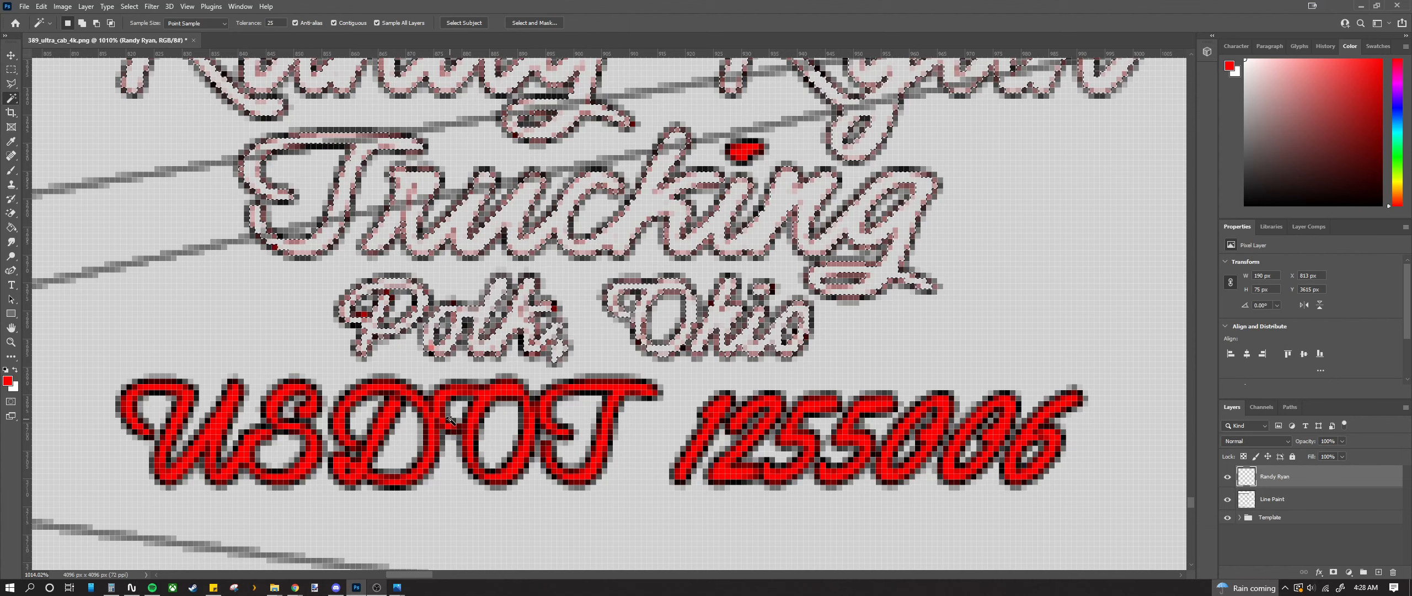
scroll(232, 408, "down", 1)
Step: Add the red strokes of the U in USDOT to the Magic Wand selection
scroll(138, 408, "up", 2, "alt")
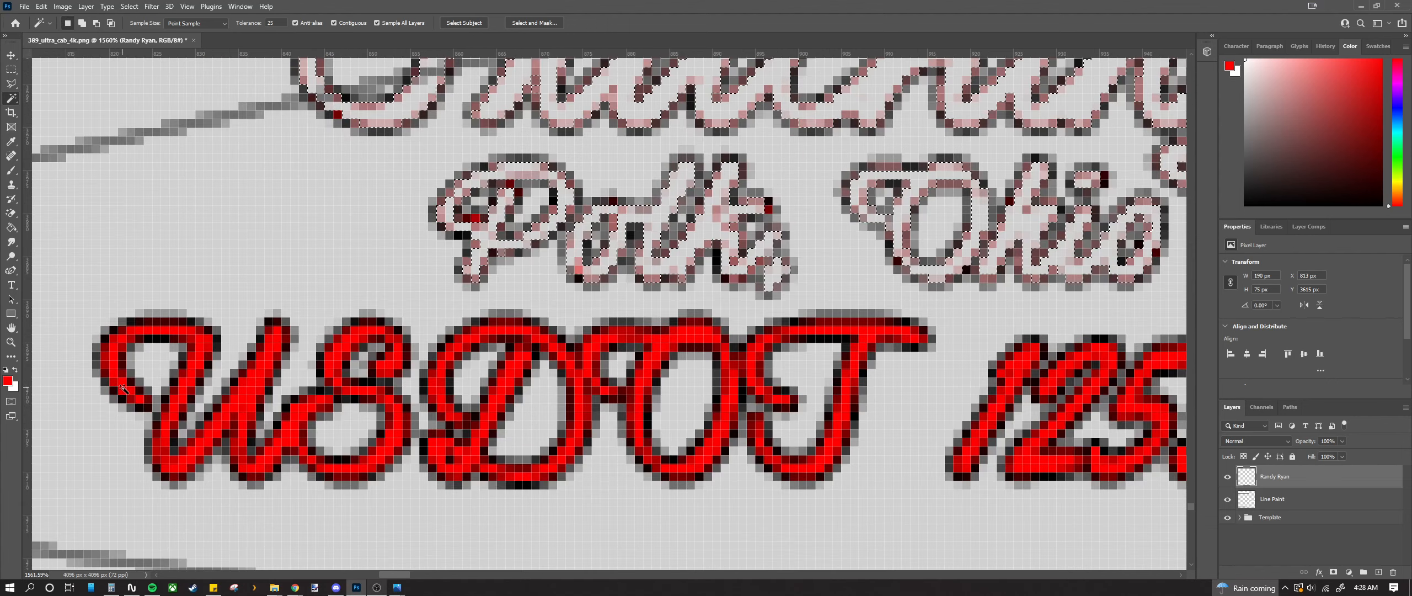
left_click(122, 368)
left_click(114, 346, "shift")
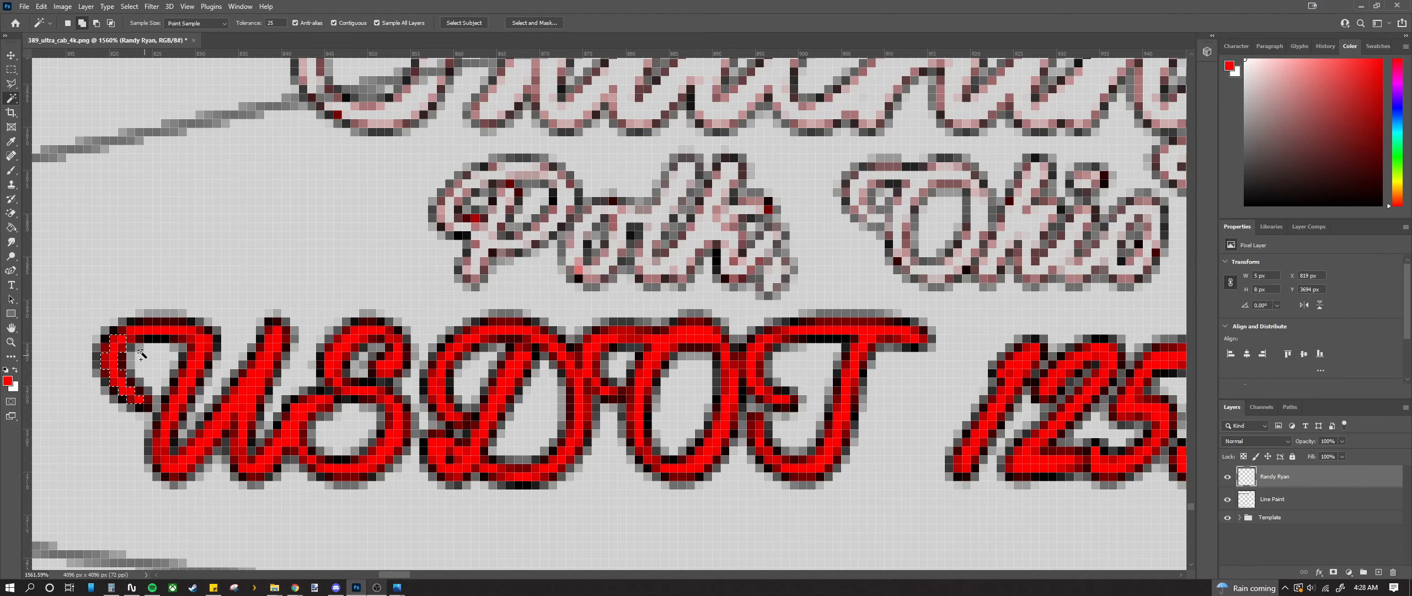
left_click(135, 334, "shift")
left_click(199, 353, "shift")
left_click(175, 416, "shift")
left_click(163, 457, "shift")
left_click(176, 476, "shift")
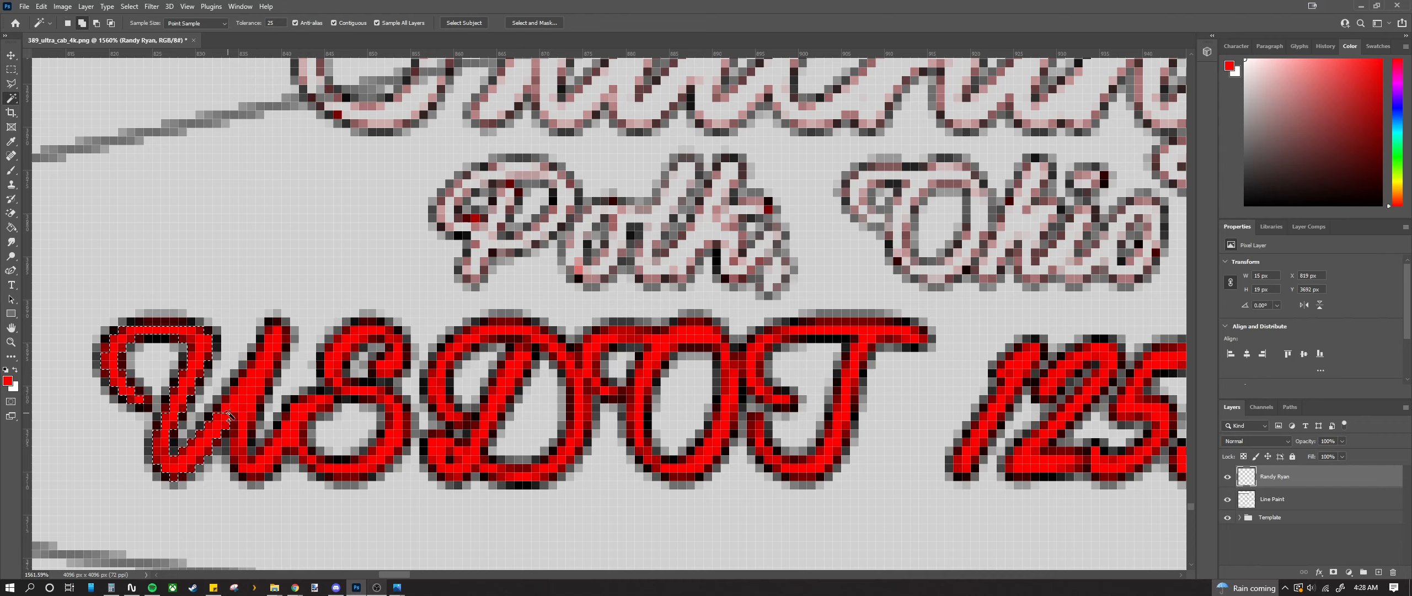
Step: Add the S's top, middle, lower and bottom red strokes to the selection
left_click(267, 477, "shift")
left_click(334, 380, "shift")
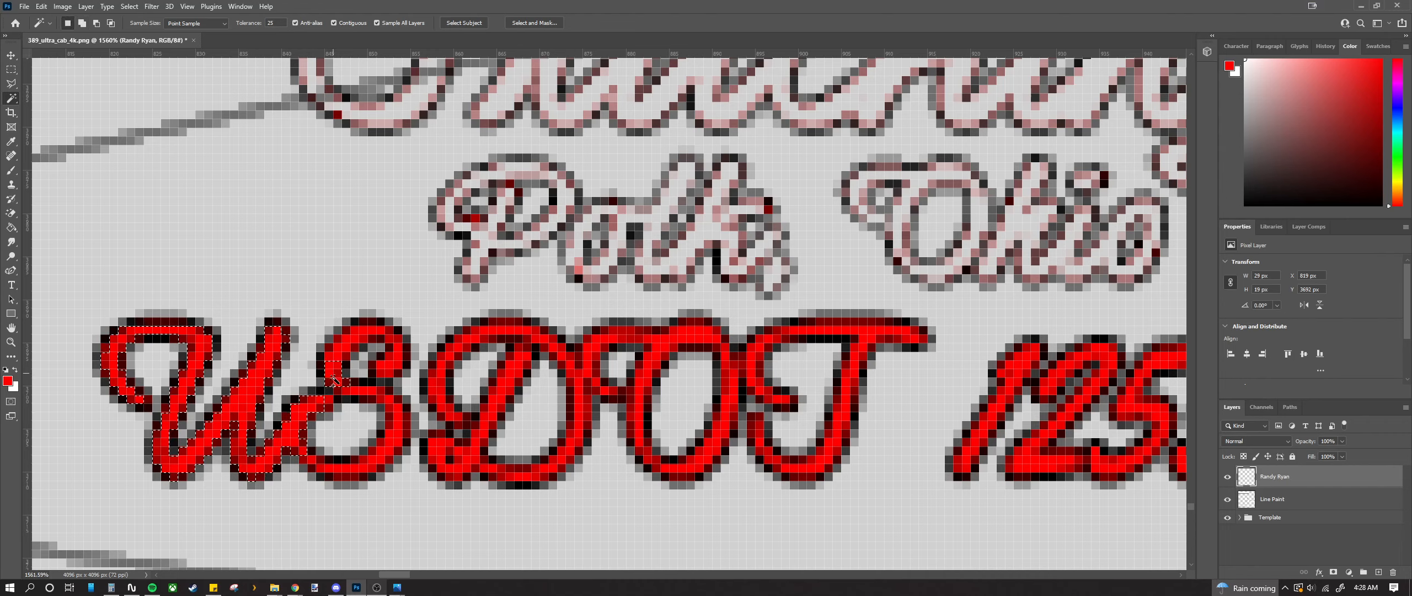
left_click(353, 354, "shift")
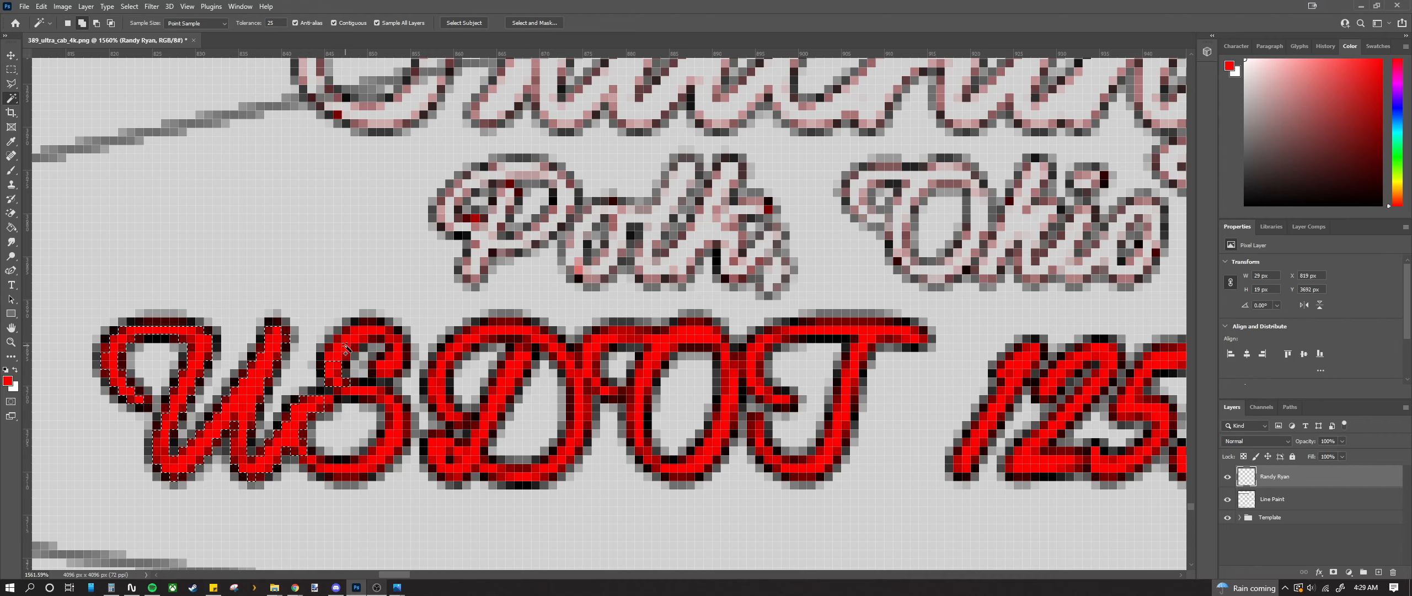
left_click(396, 361, "shift")
left_click(349, 392, "shift")
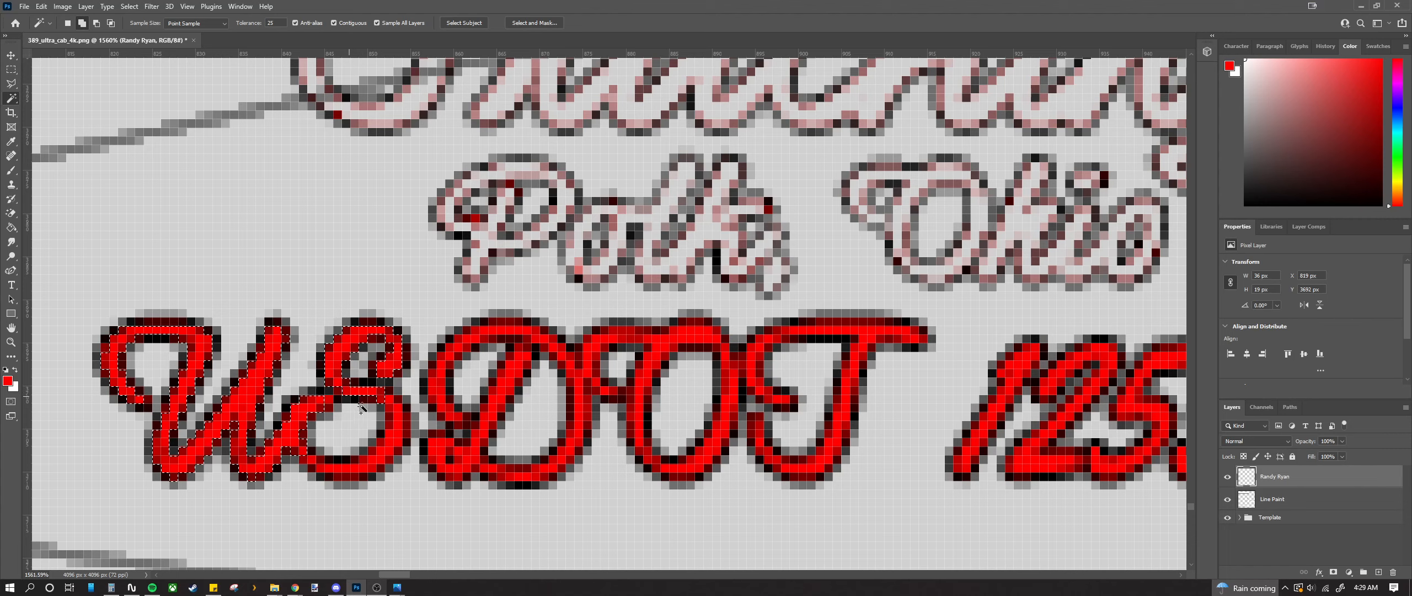
left_click(394, 449, "shift")
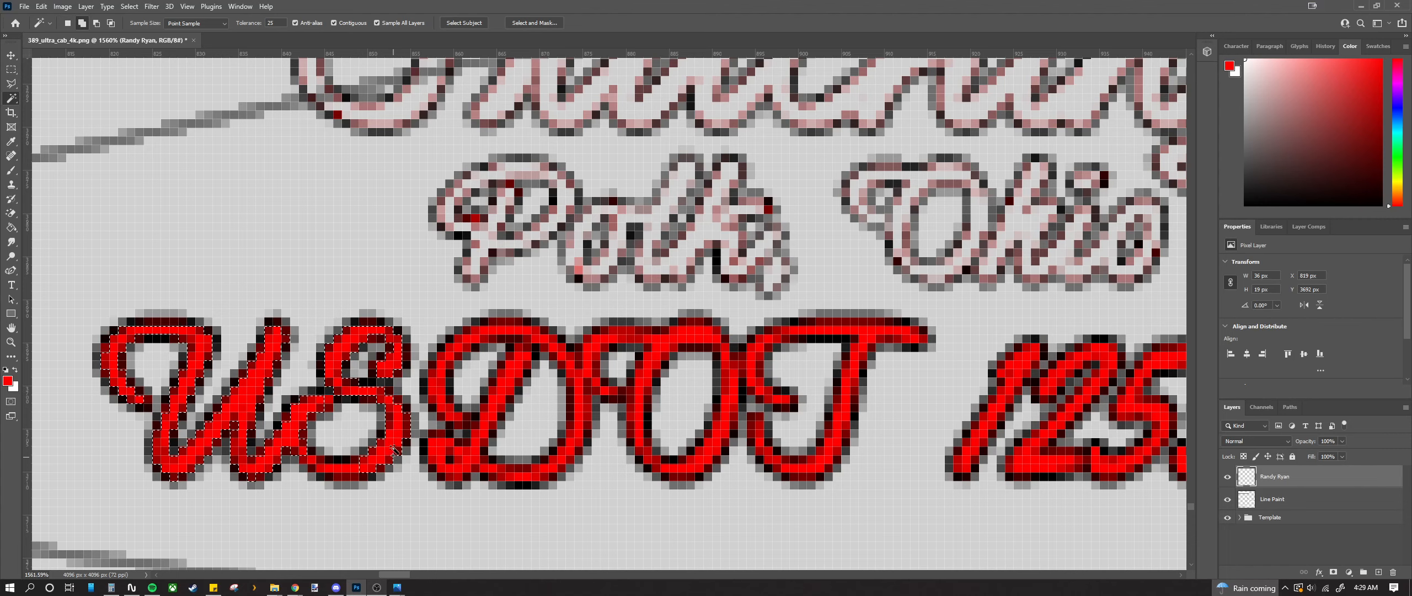
left_click(333, 479, "shift")
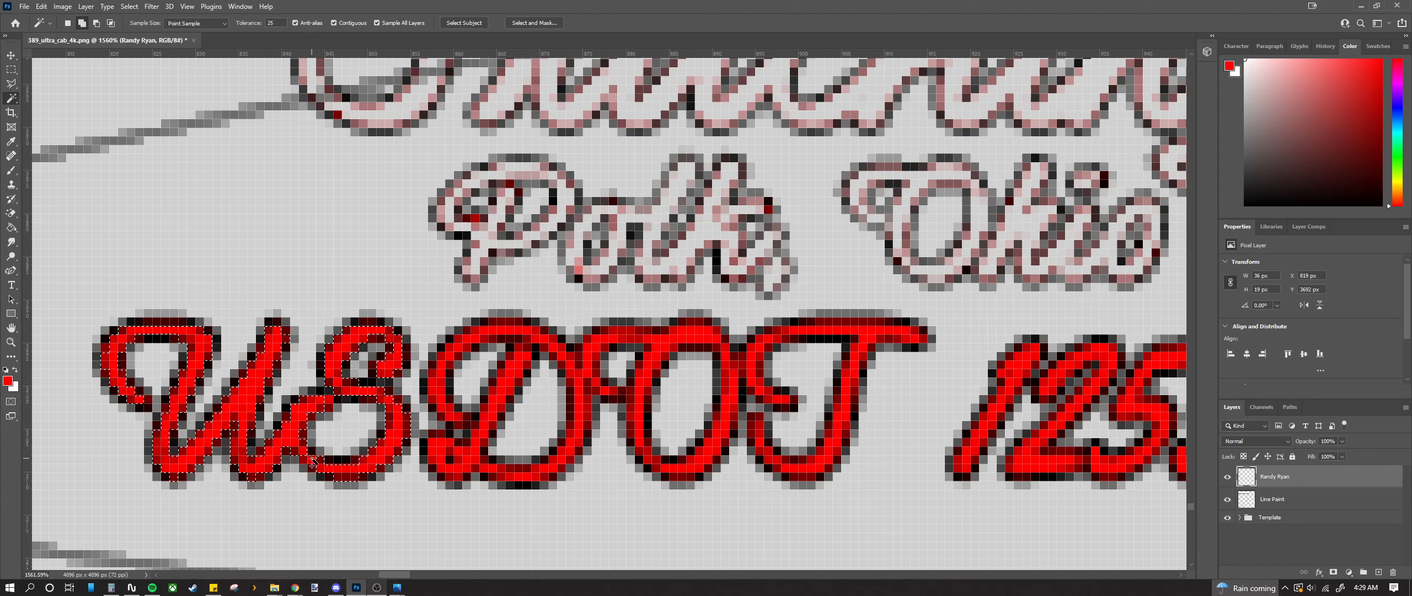
left_click(443, 412, "shift")
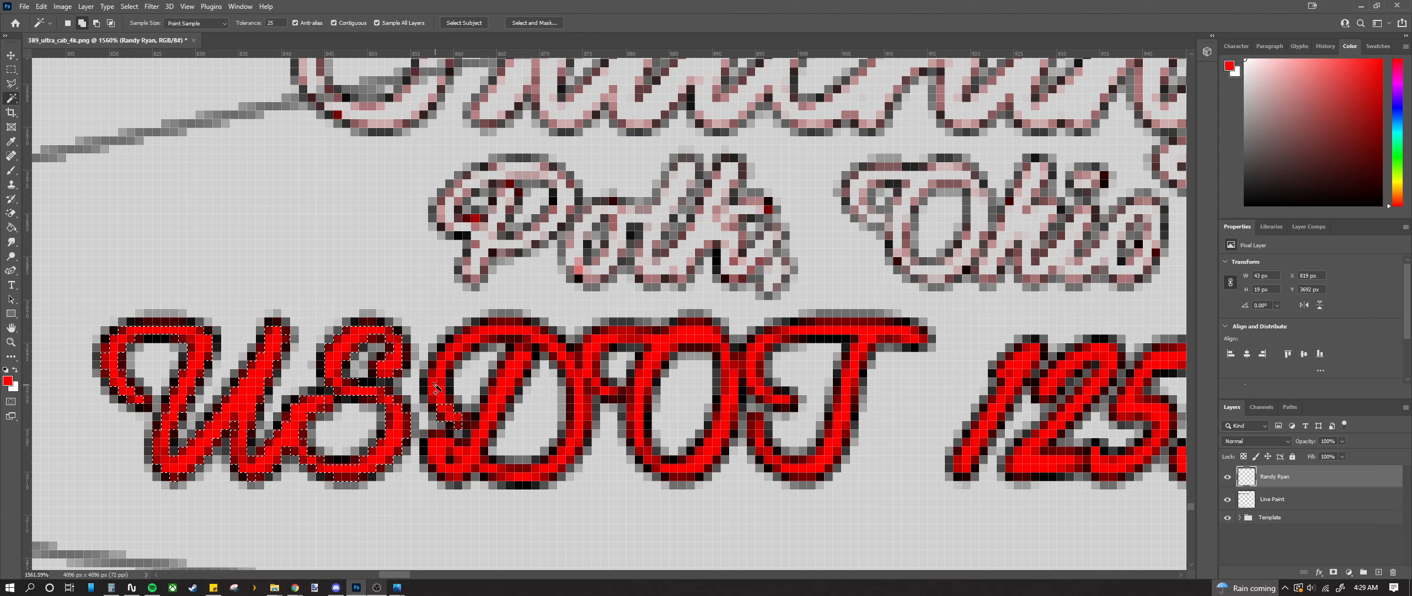
Step: Add the D's top, right and bottom strokes plus the dark pixels at its joins
left_click(512, 341, "shift")
left_click(569, 375, "shift")
left_click(583, 380, "shift")
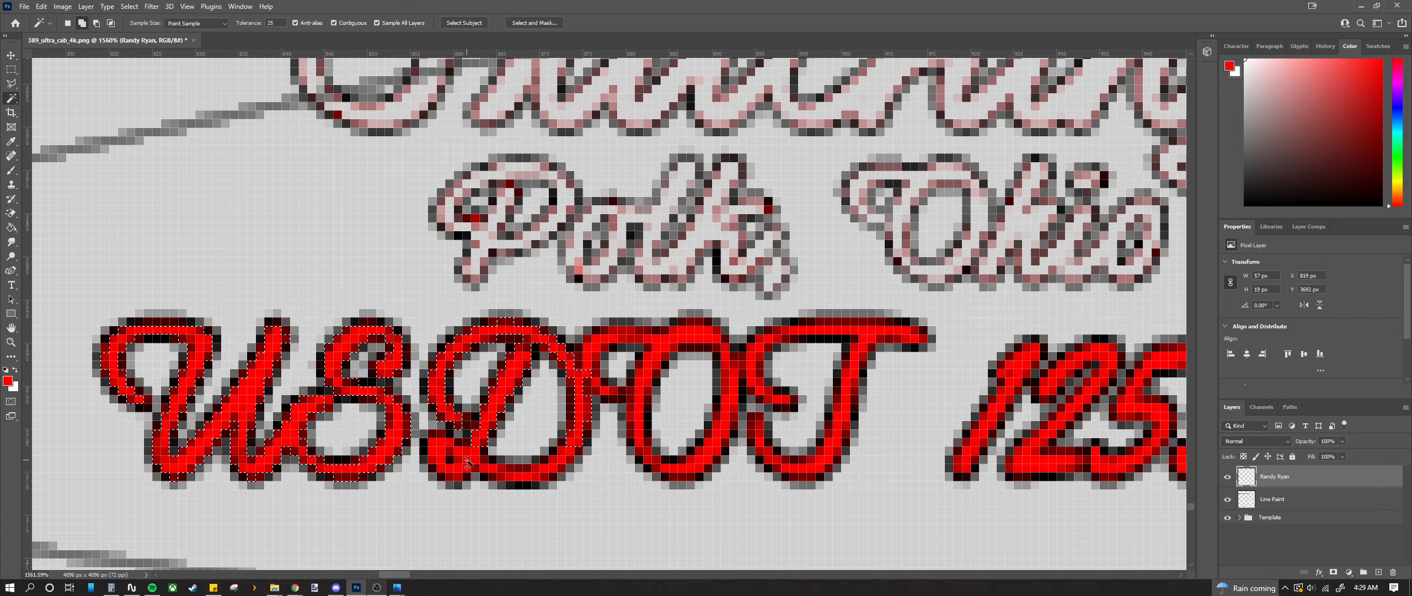
left_click(542, 488, "shift")
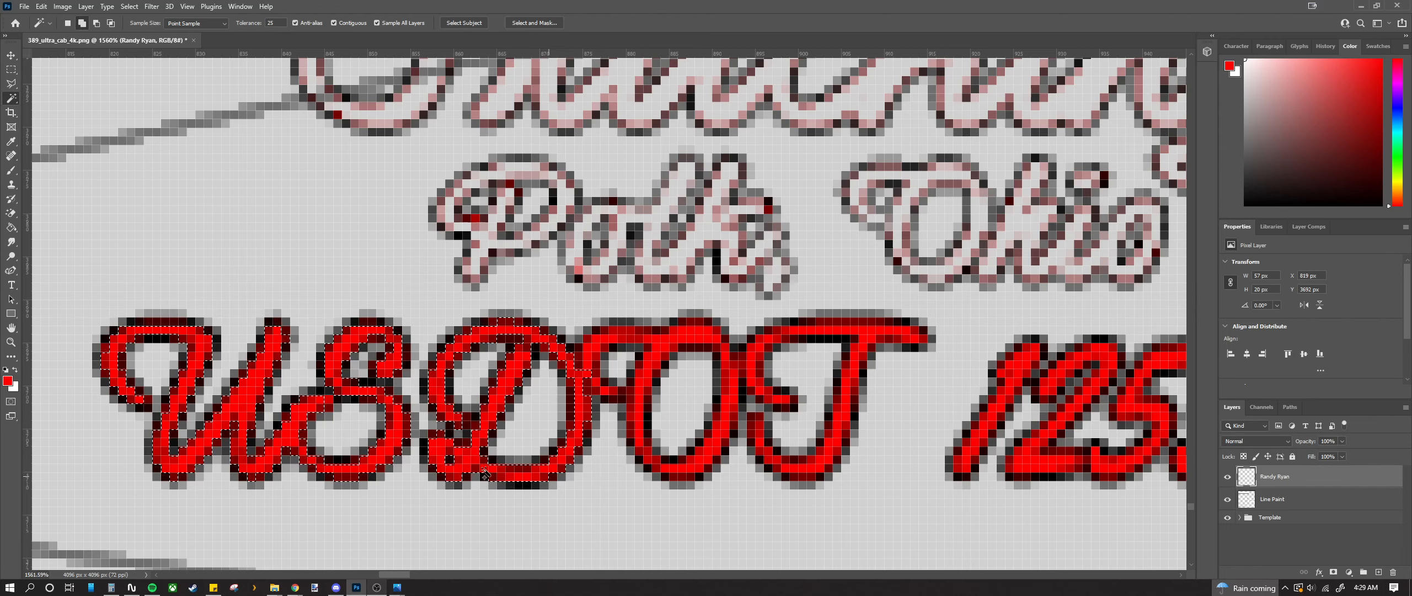
scroll(459, 411, "right", 6)
scroll(458, 408, "up", 3)
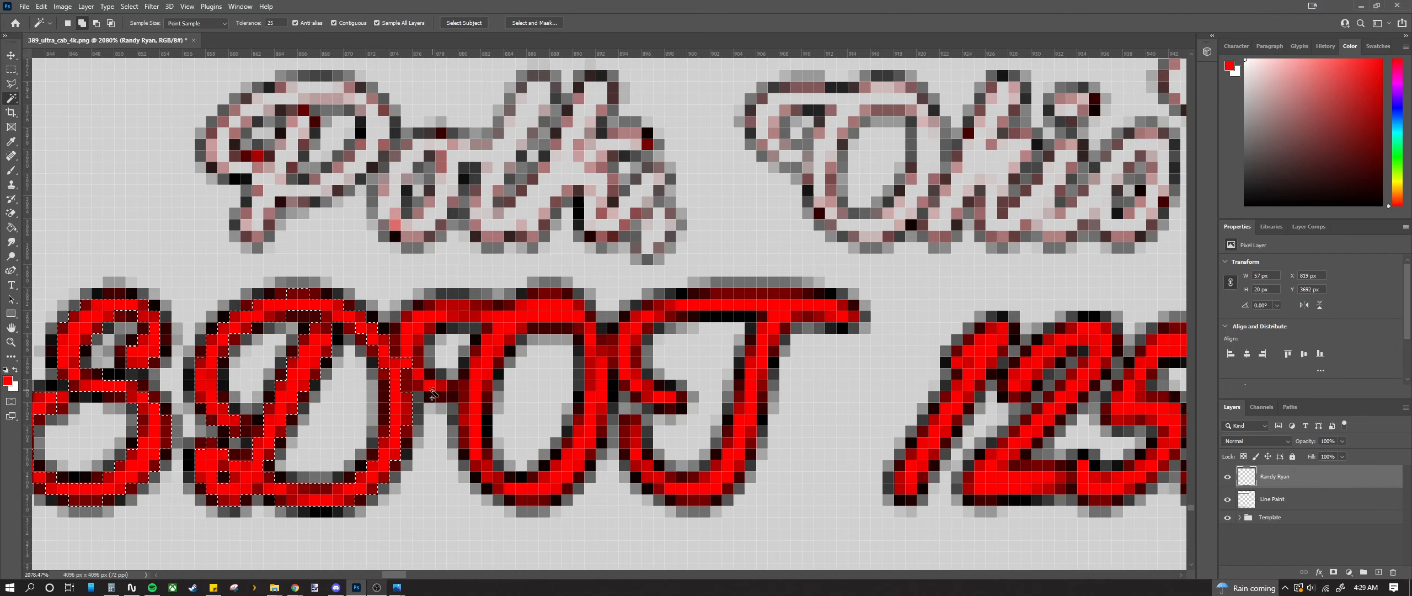
left_click(431, 385, "shift")
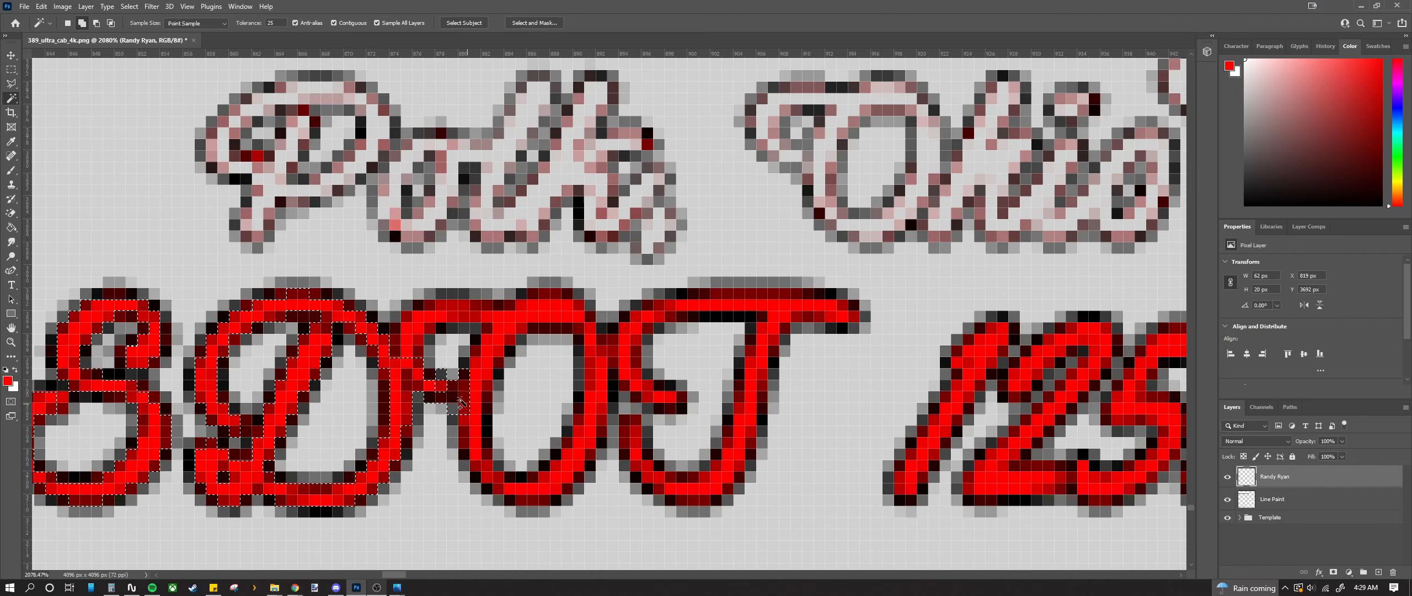
left_click(456, 333, "shift")
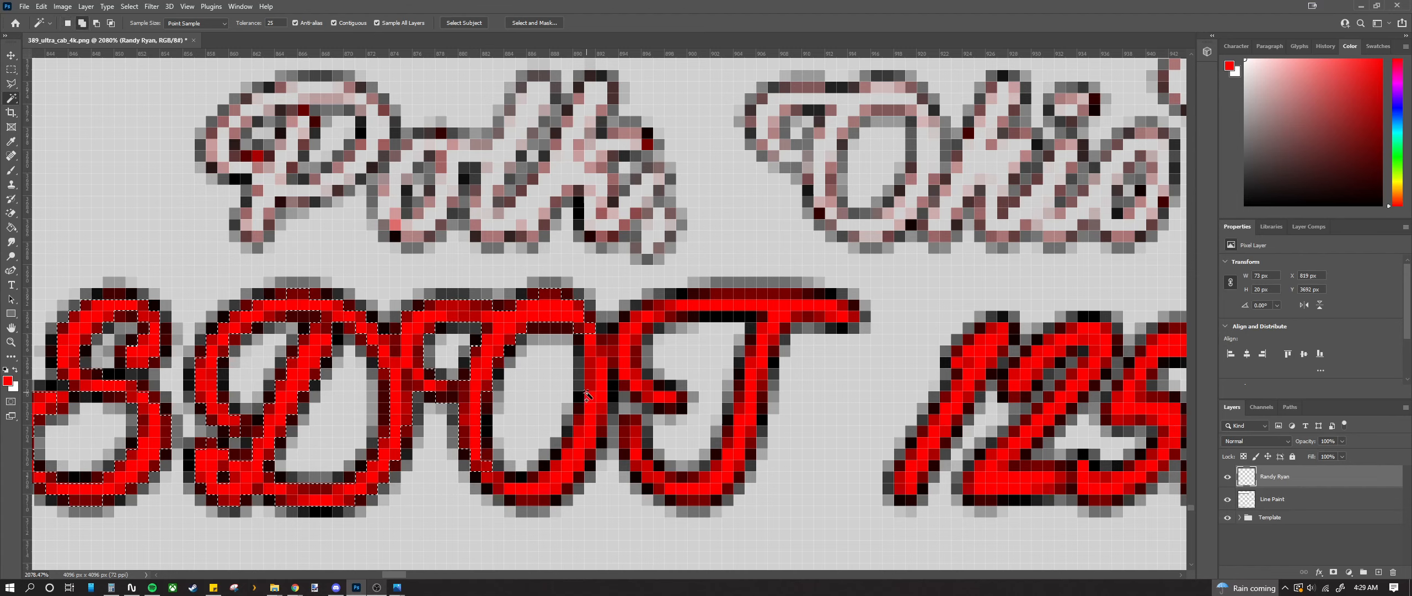
left_click(607, 349, "shift")
left_click(595, 410, "shift")
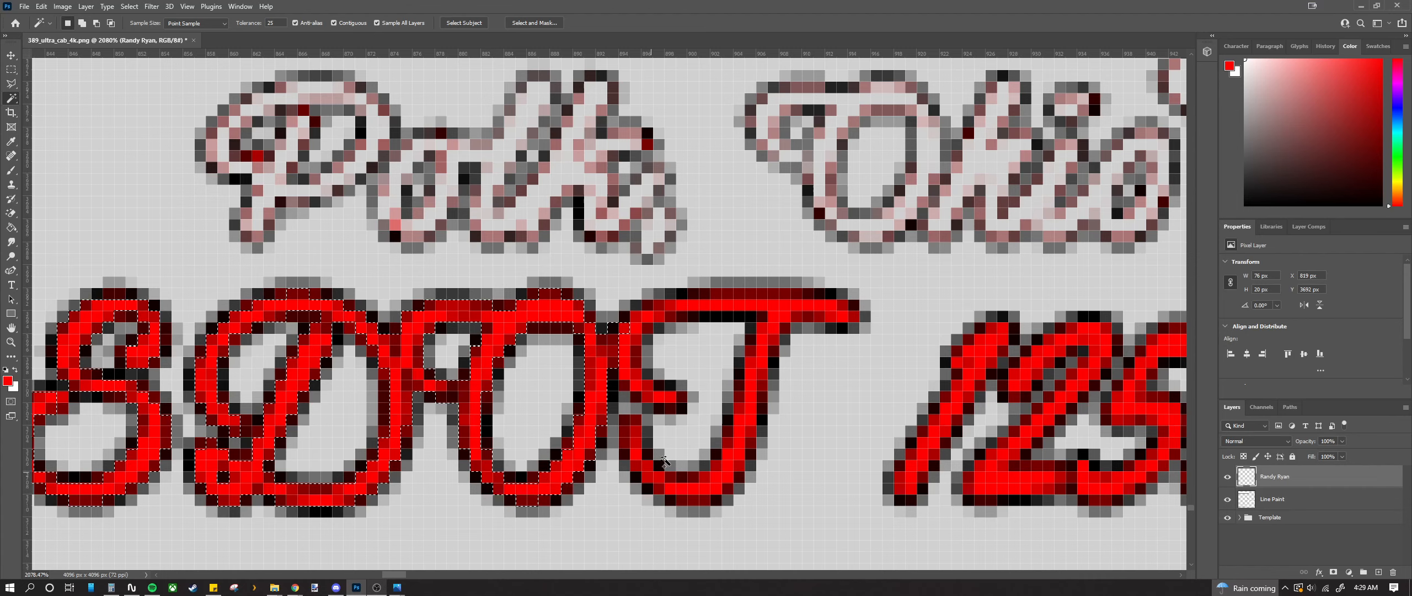
Step: Add the T's left arm, top bar and stem to the selection
left_click(630, 377, "shift")
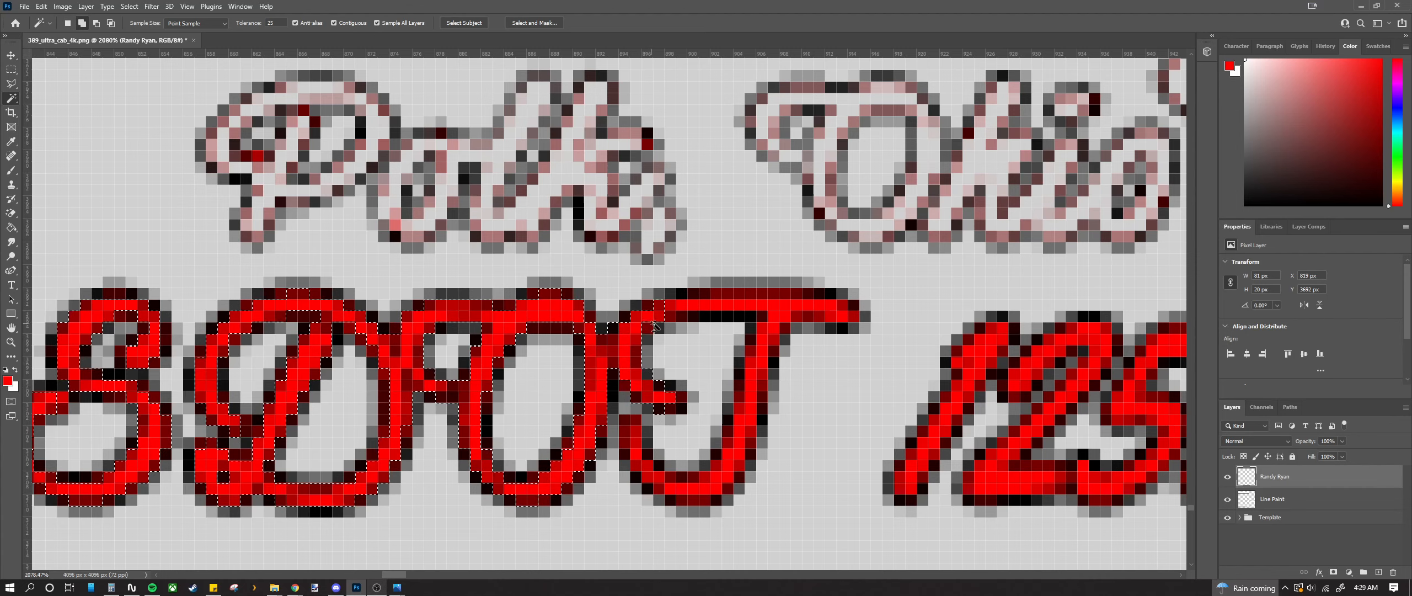
left_click(761, 321, "shift")
left_click(760, 375, "shift")
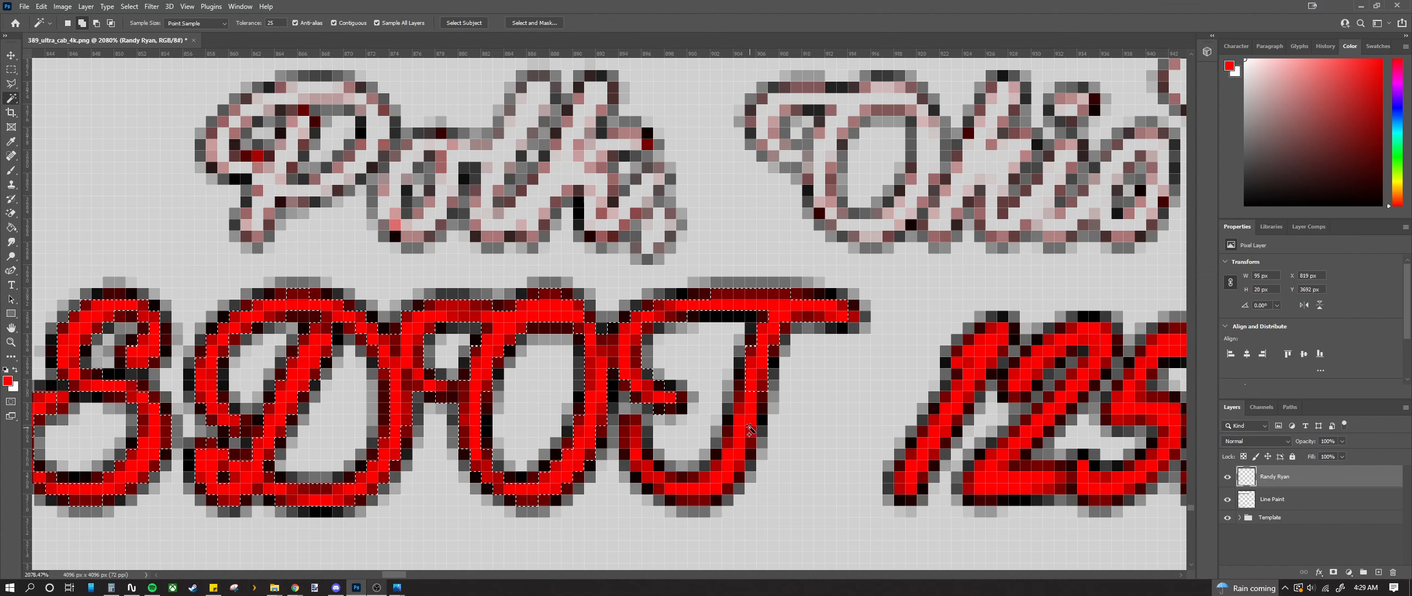
left_click(750, 428, "shift")
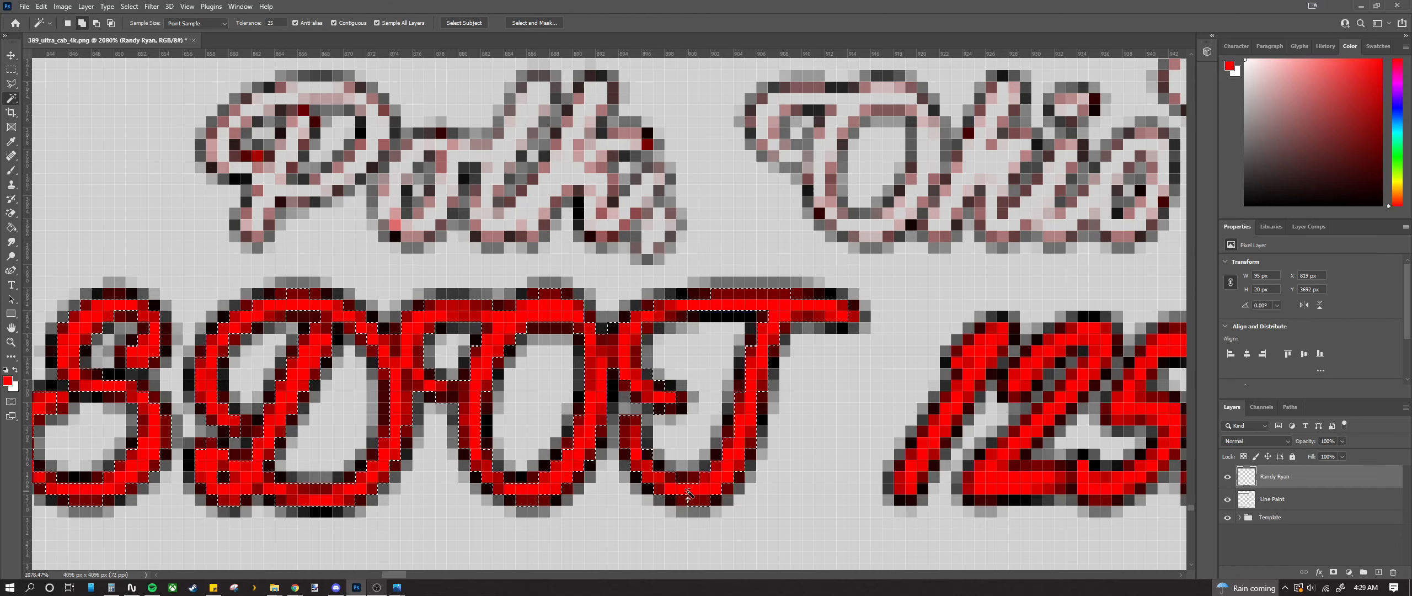
Step: Add the red fill of the 1 and 2 in the USDOT number
scroll(668, 504, "down", 2)
scroll(665, 499, "right", 2)
scroll(665, 498, "right", 10)
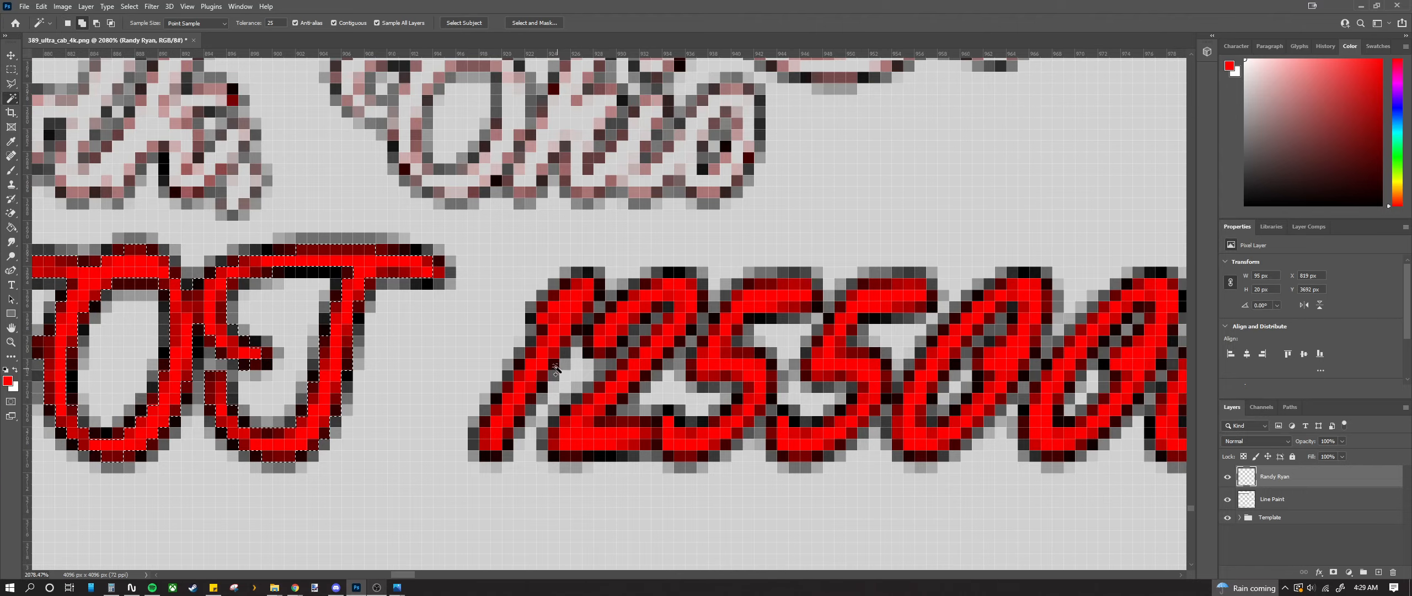
left_click(508, 442, "shift")
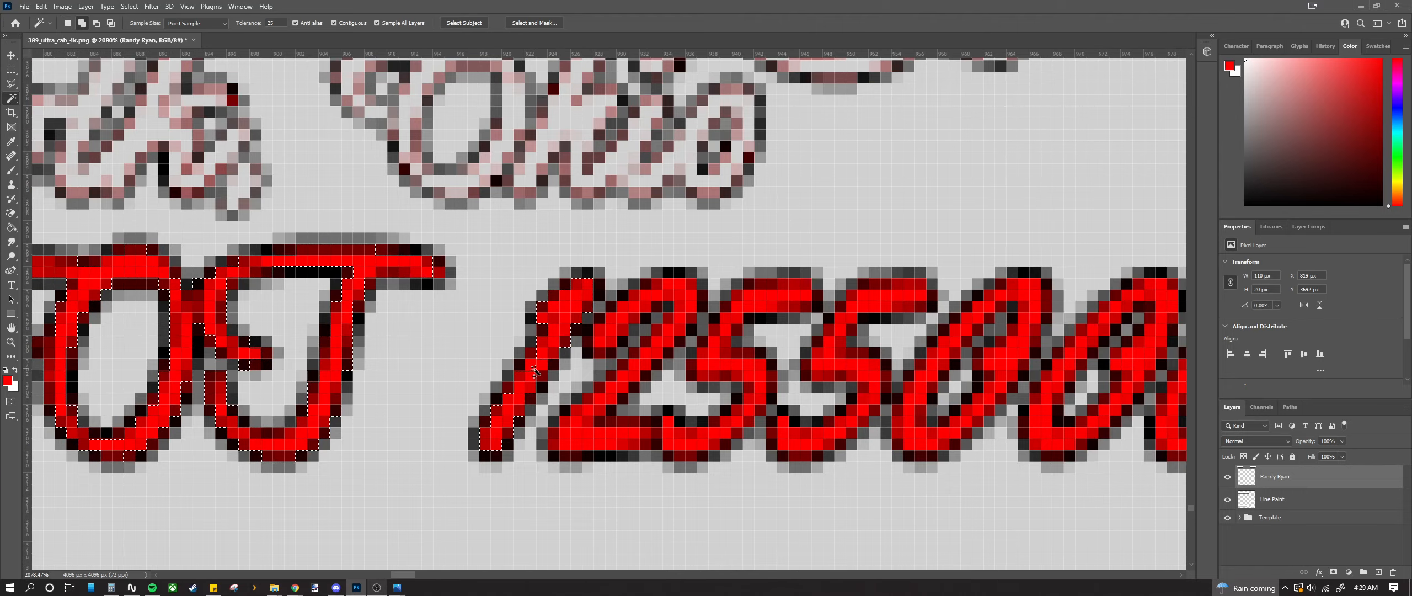
left_click(682, 323, "shift")
left_click(599, 428, "shift")
left_click(686, 450, "shift")
left_click(742, 422, "shift")
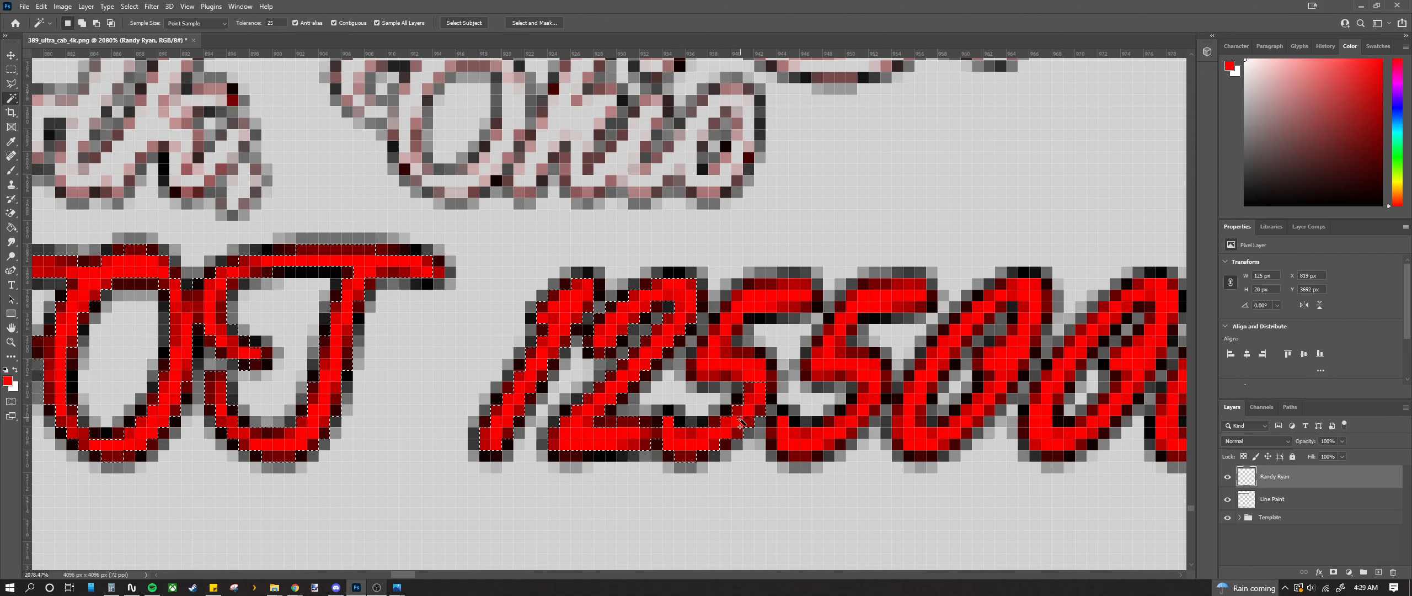
left_click(749, 367, "shift")
Step: Add the top bars, middle blocks and bottom strokes of both 5s
left_click(747, 305, "shift")
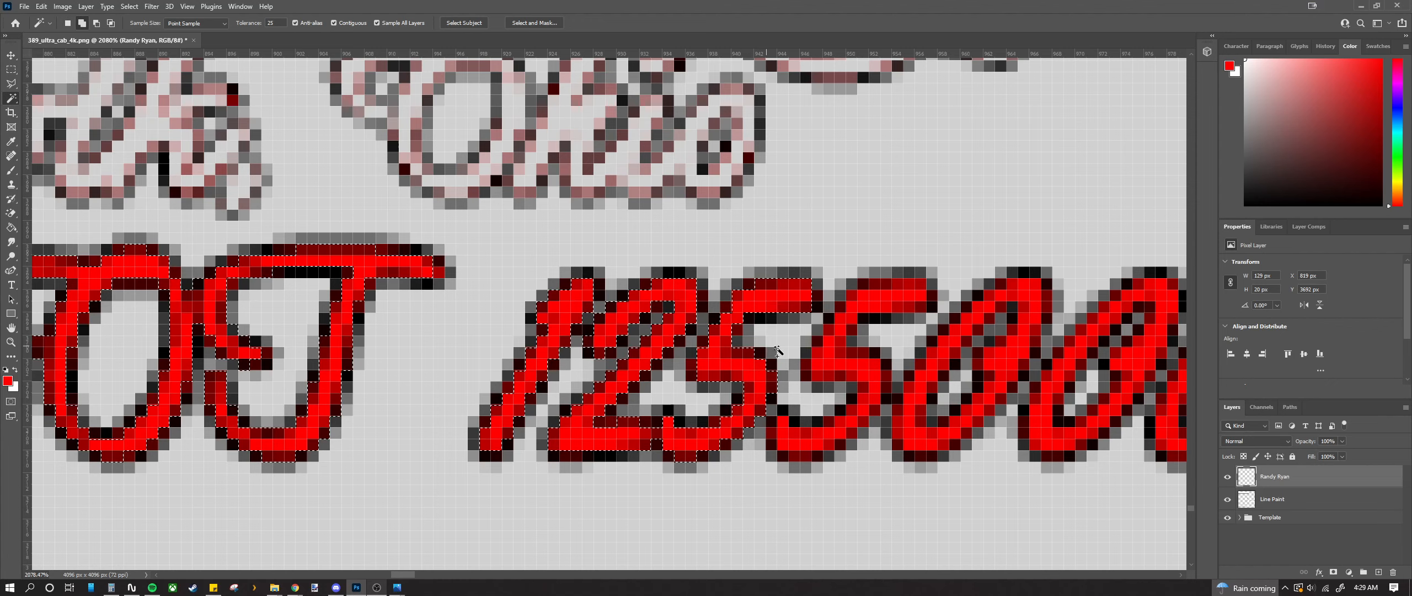
scroll(646, 335, "right", 5)
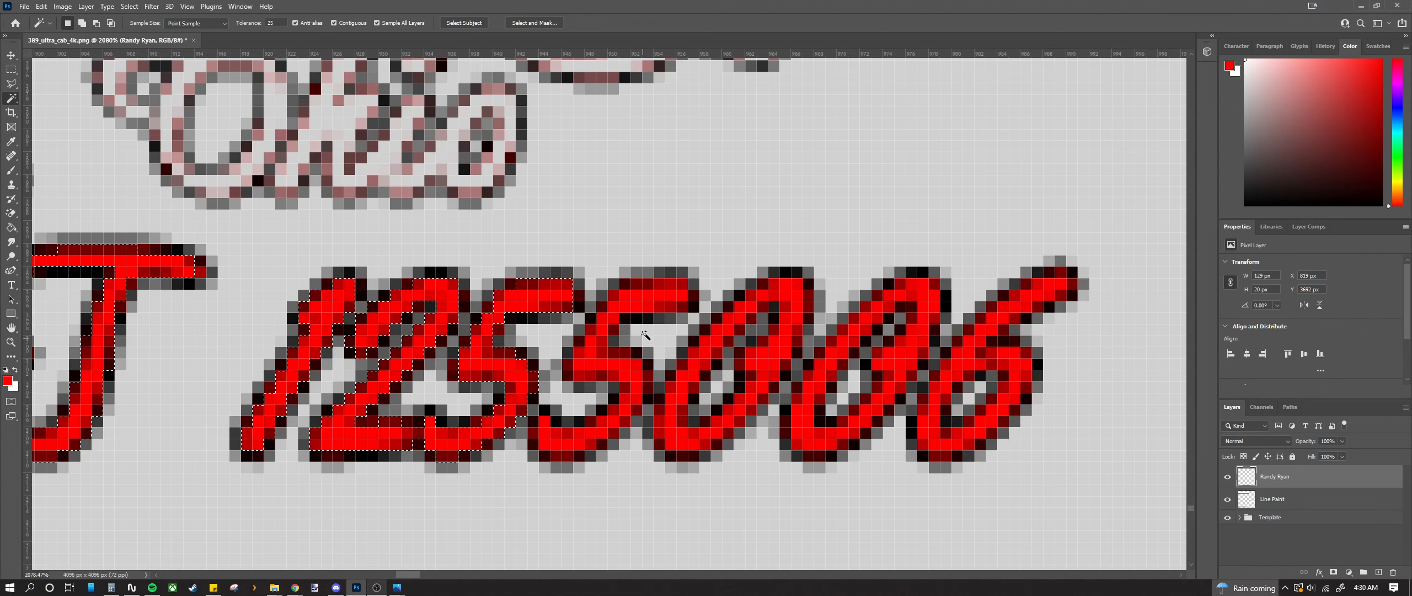
left_click(629, 337, "shift")
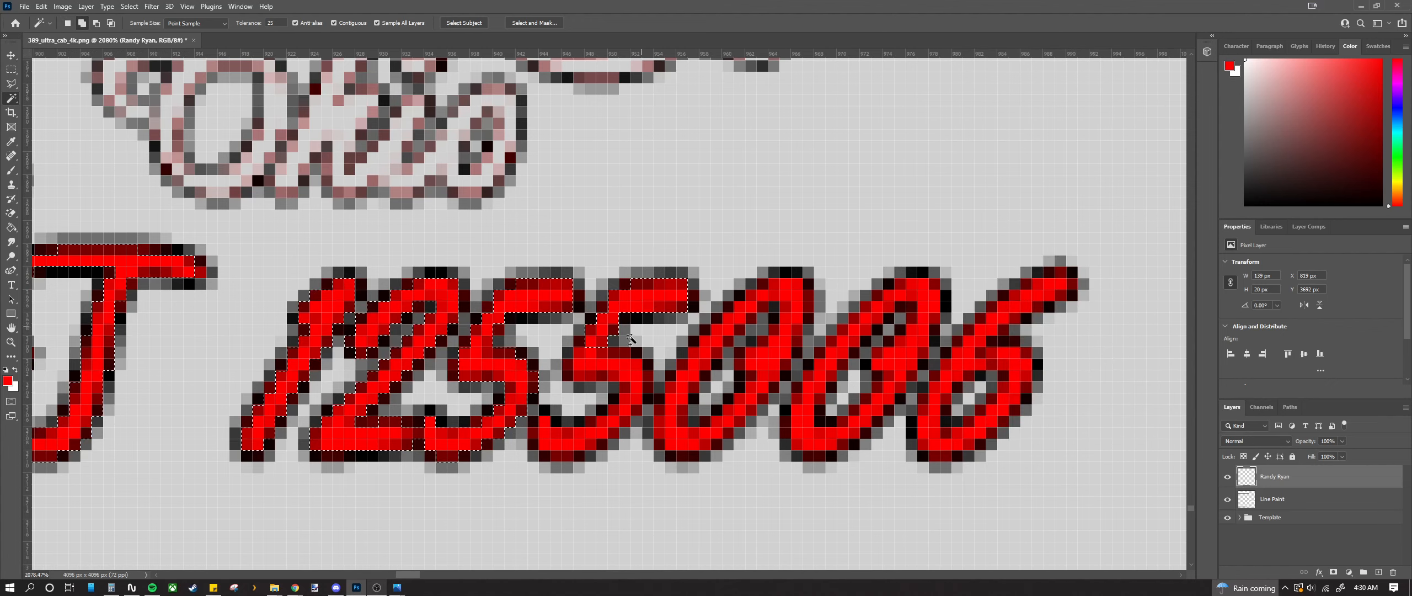
left_click(605, 365, "shift")
left_click(594, 443, "shift")
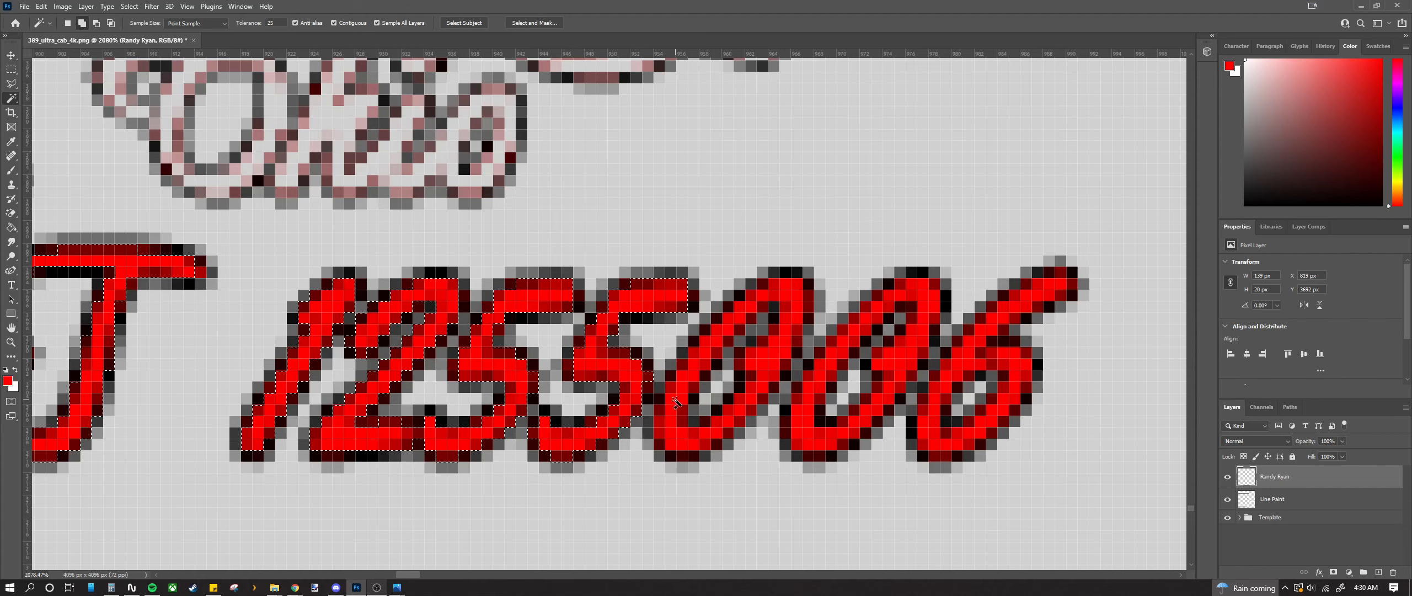
Step: Add the red fill of the two 0s and the 6 to the selection
left_click(750, 407, "shift")
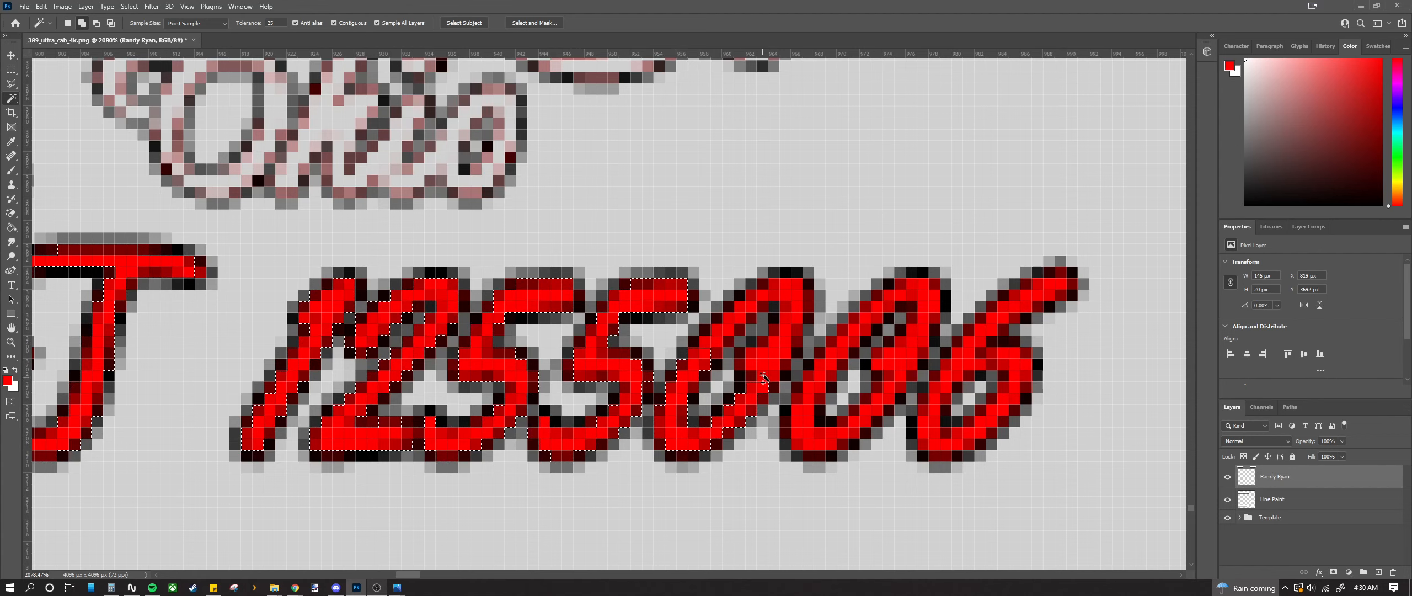
left_click(781, 344, "shift")
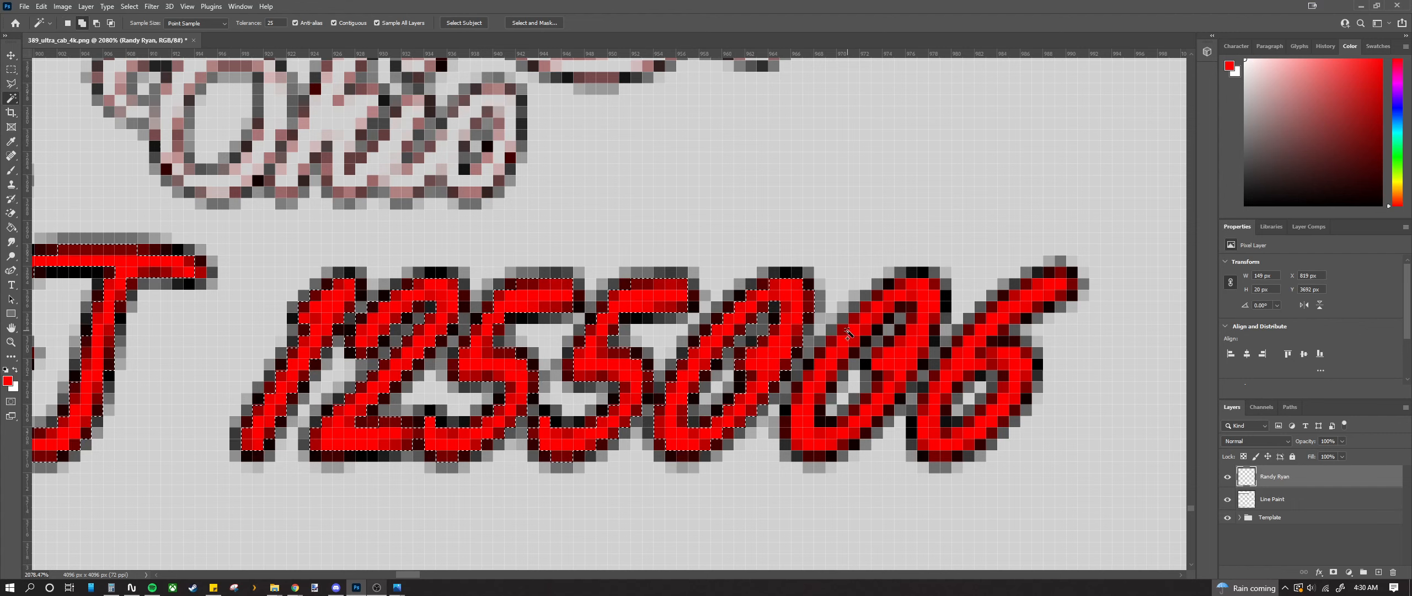
left_click(908, 313, "shift")
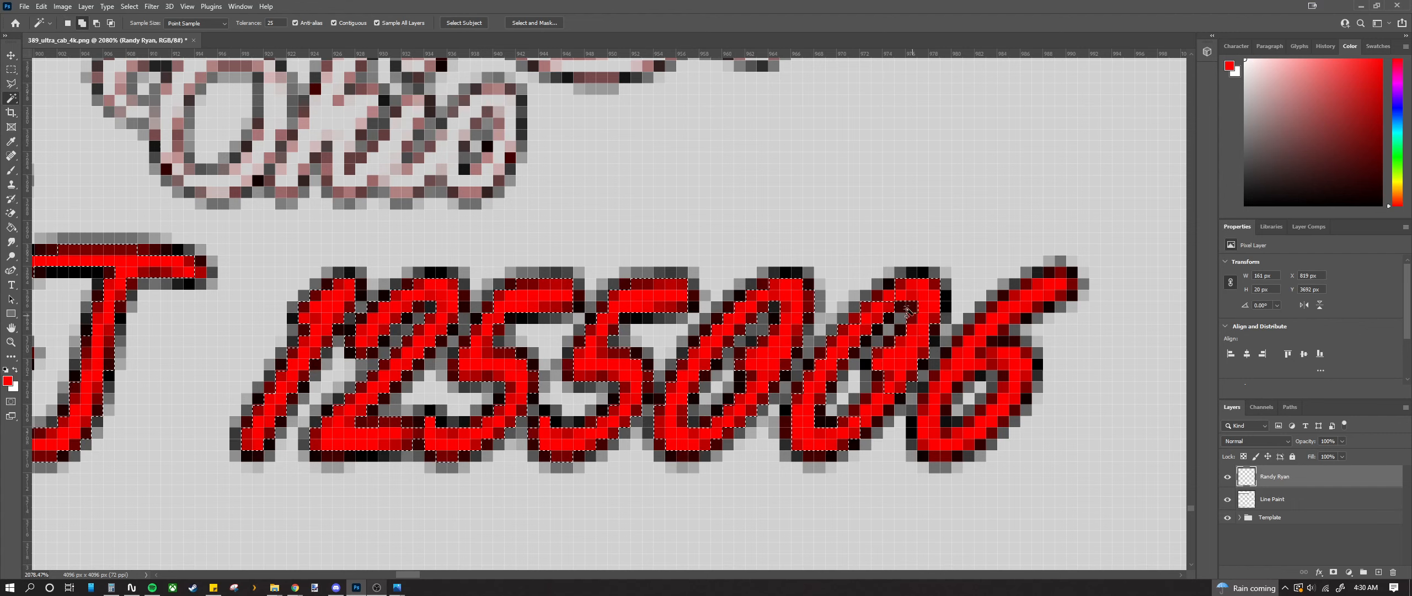
left_click(877, 411)
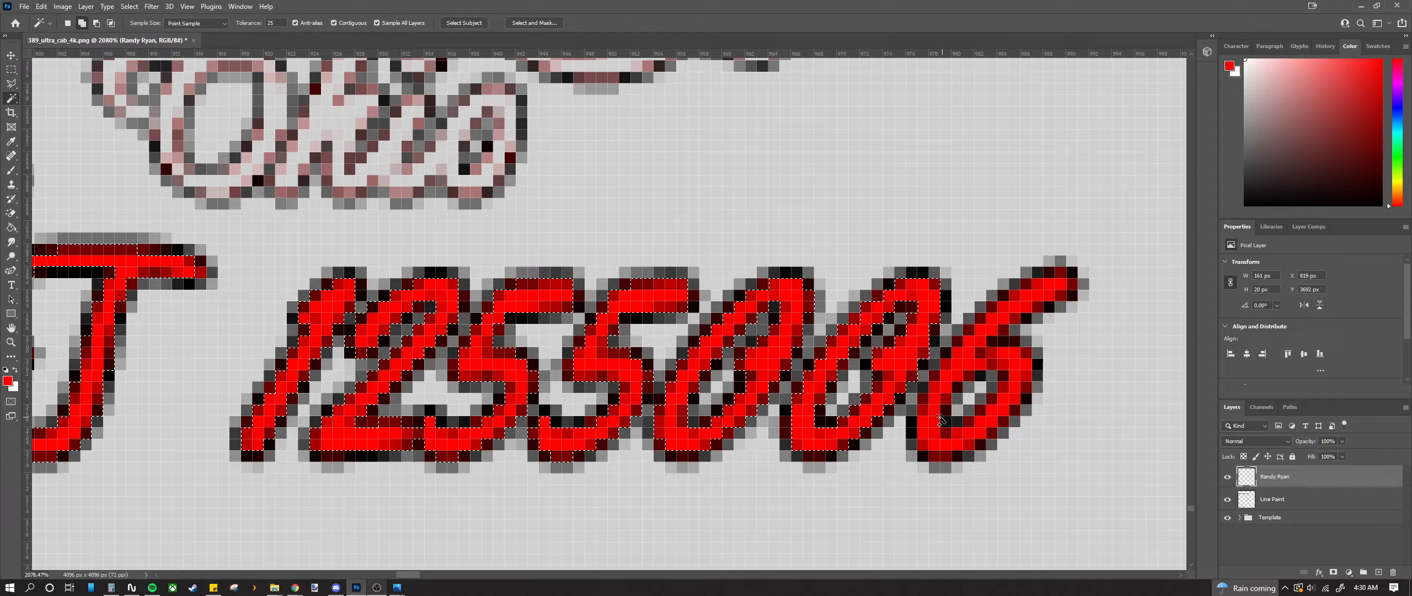
left_click(937, 413)
scroll(697, 382, "down", 3)
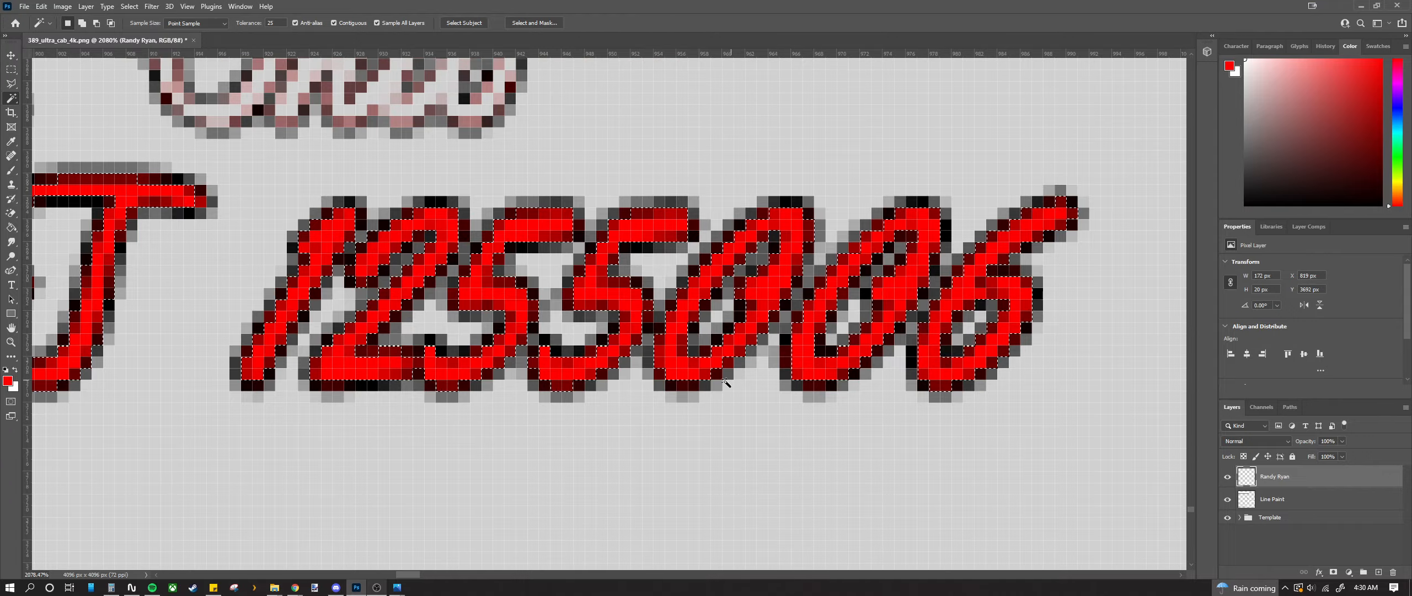
Step: Delete the selected red pixels, clearing the USDOT fill and the stray spot above Trucking
key("super")
key("super")
scroll(694, 382, "down", 3)
scroll(694, 382, "down", 7)
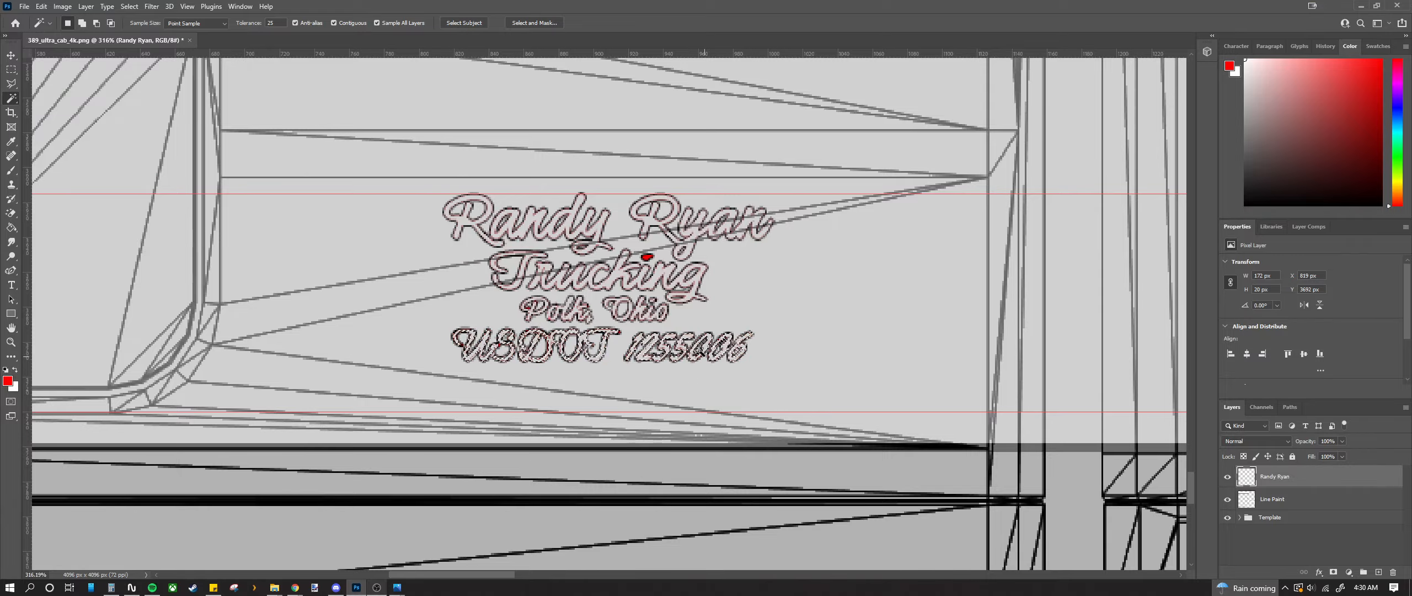
scroll(645, 256, "up", 9)
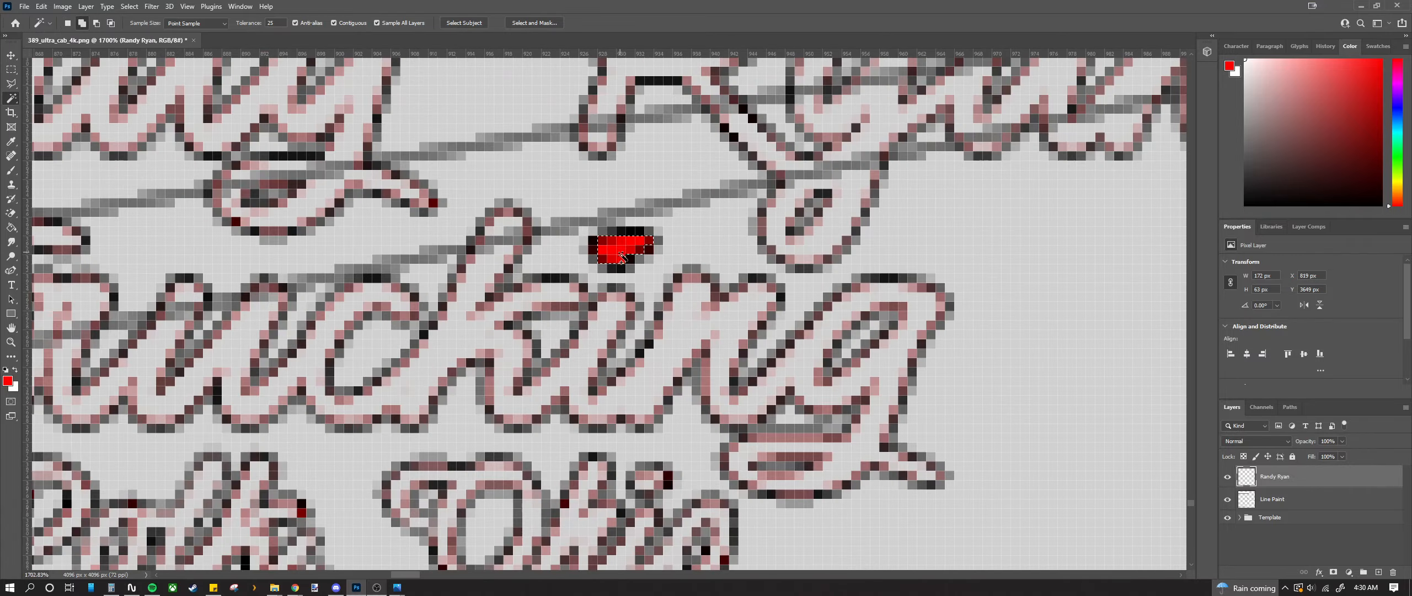
key("Delete")
scroll(630, 289, "down", 6)
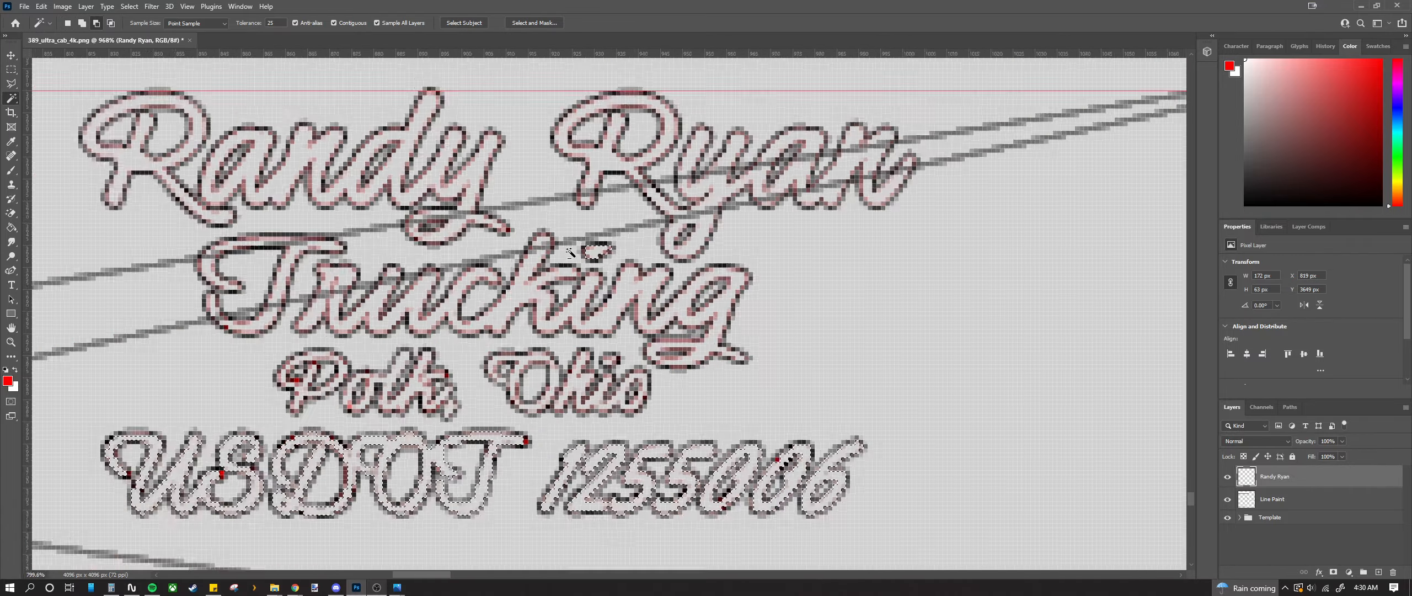
key("m")
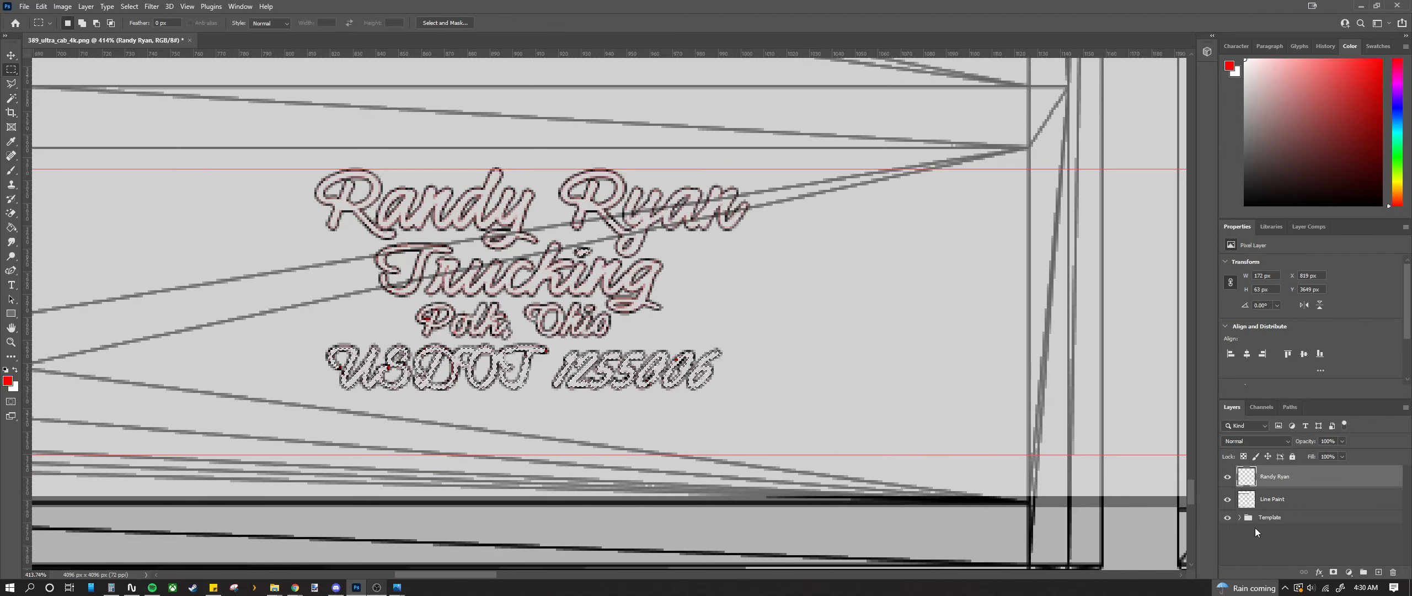
left_click(1244, 456)
left_click(228, 332)
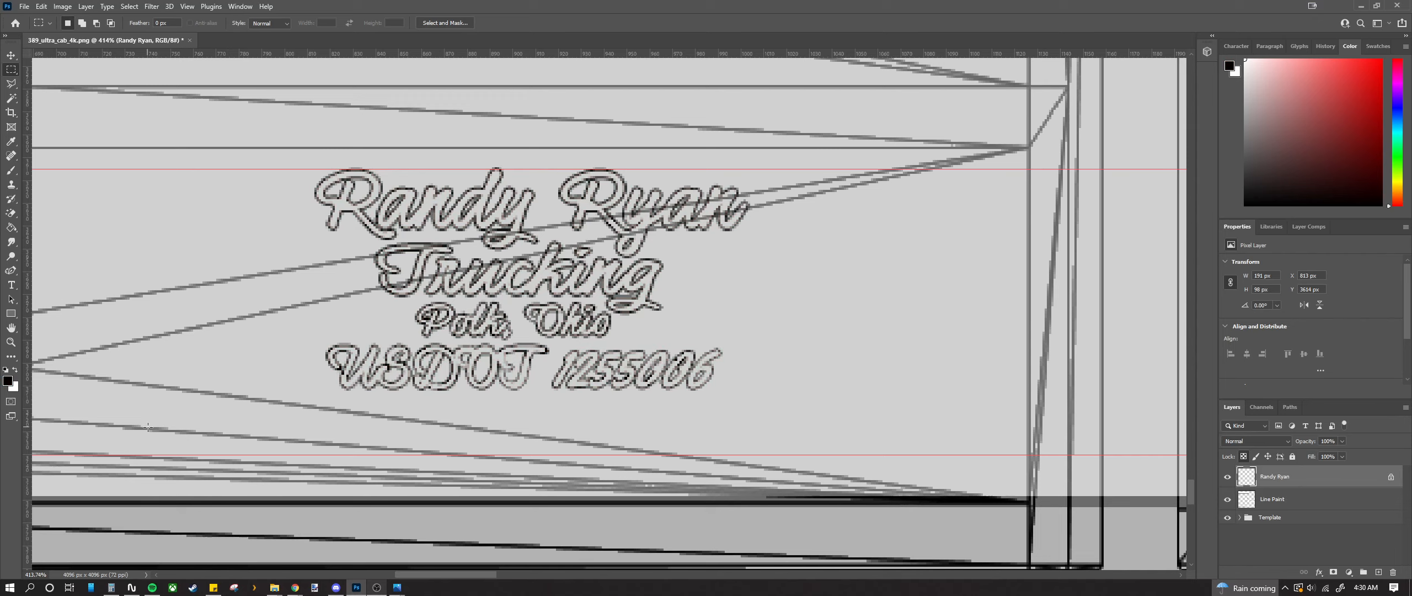
scroll(607, 328, "down", 6)
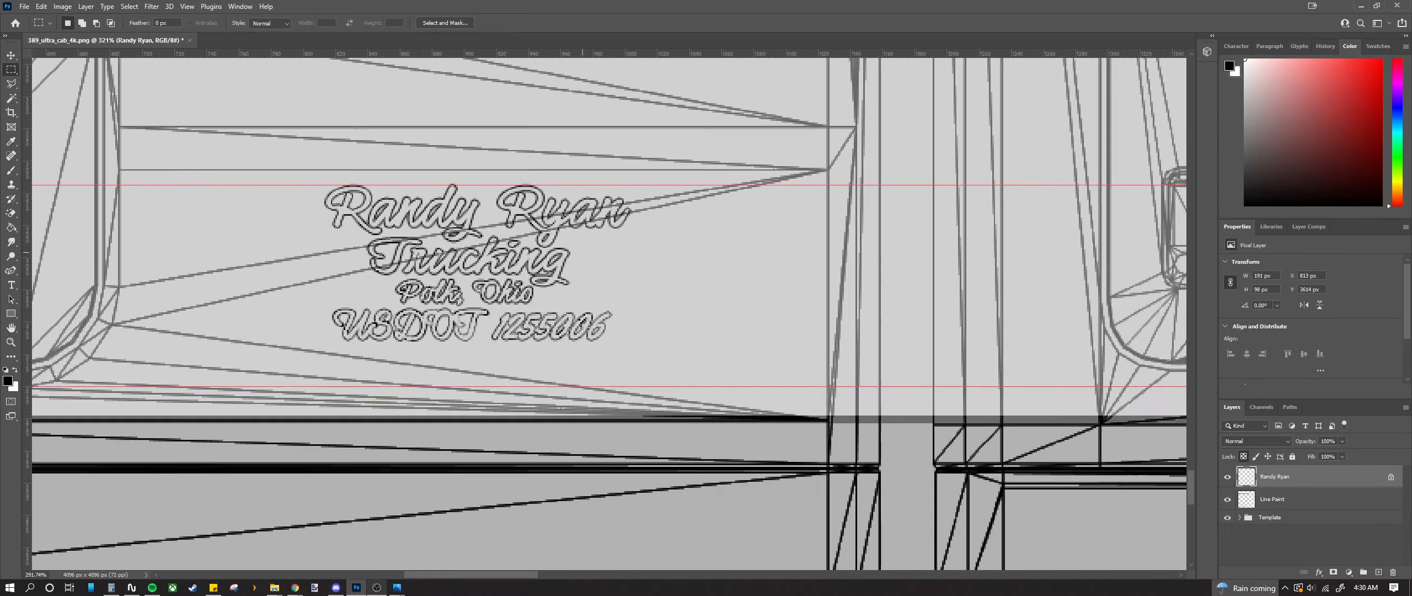
scroll(435, 263, "up", 3)
scroll(434, 266, "down", 1)
scroll(431, 277, "up", 2)
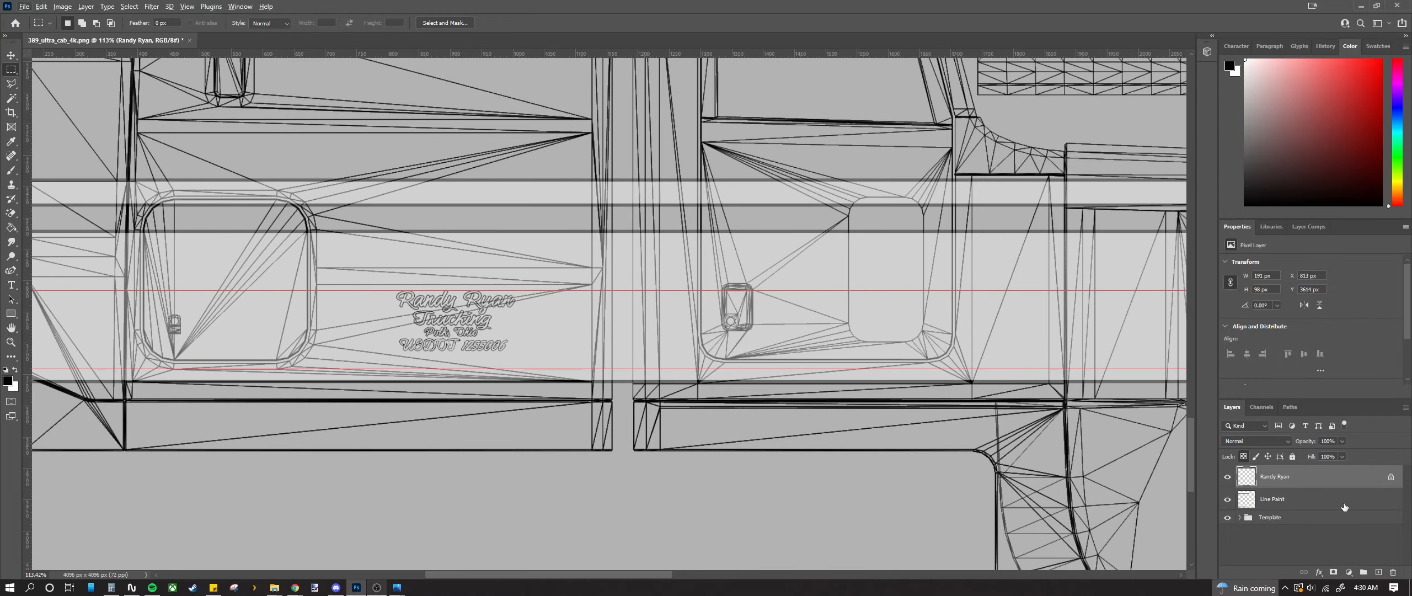
left_click(1329, 503)
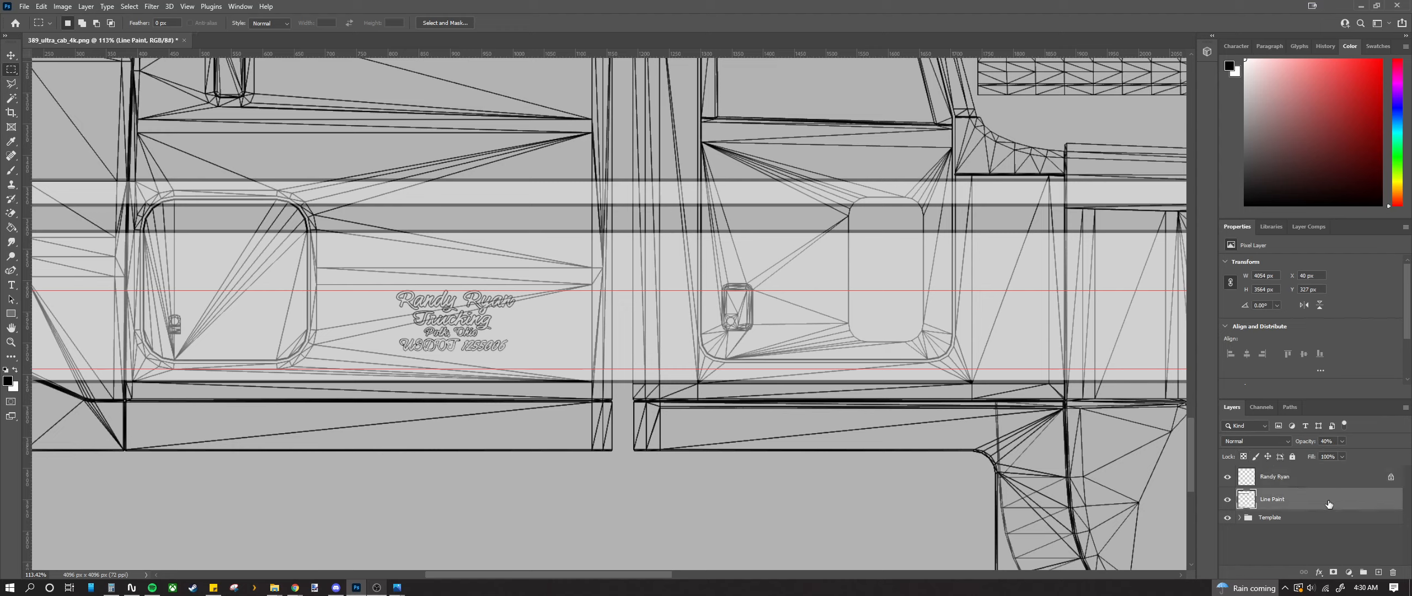
left_click(1304, 482)
left_click(11, 98)
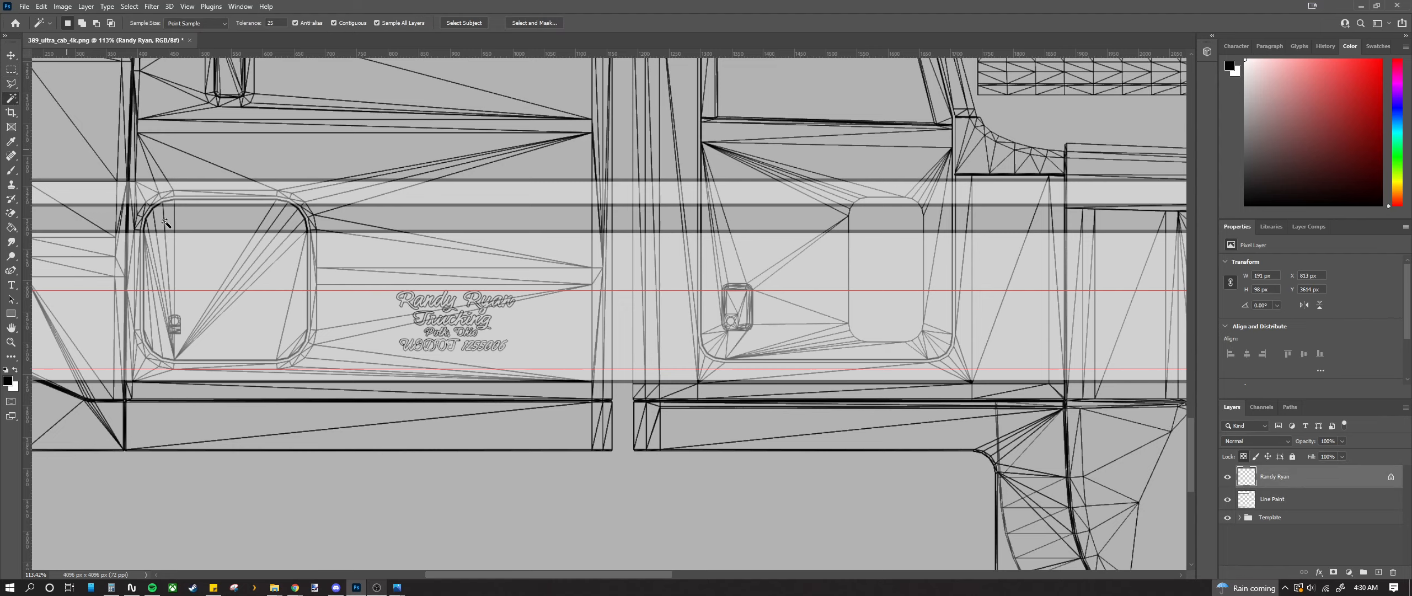
scroll(428, 342, "up", 5)
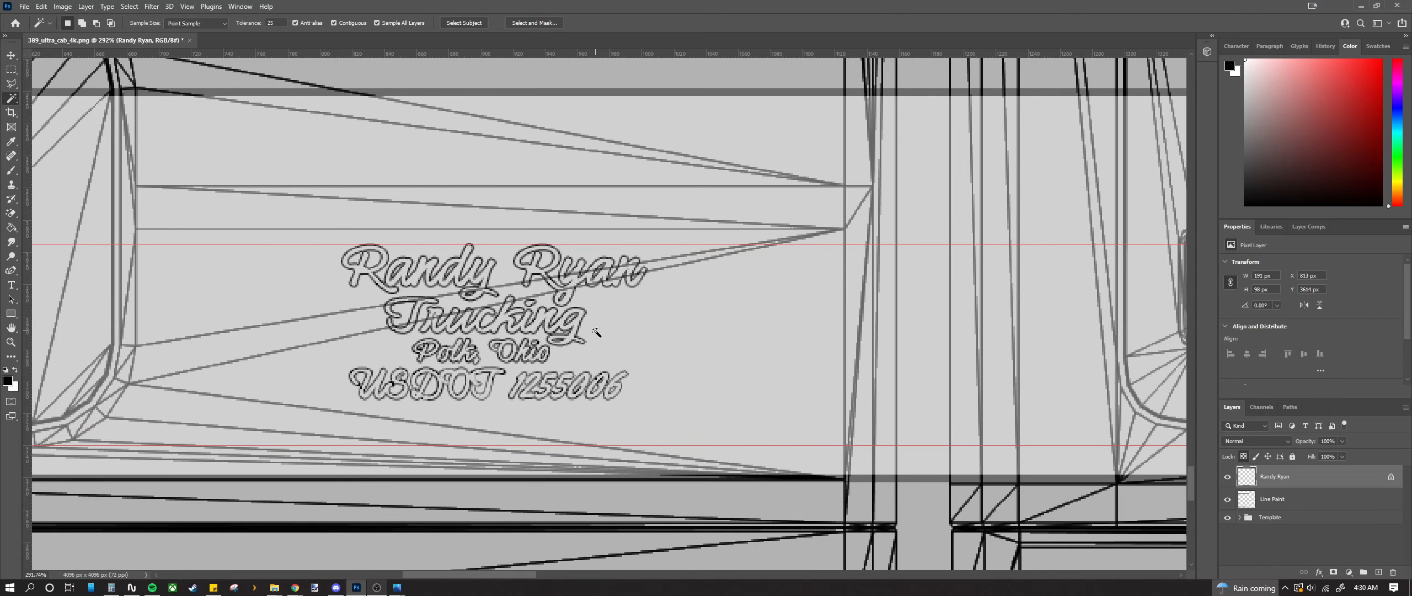
scroll(347, 277, "up", 6)
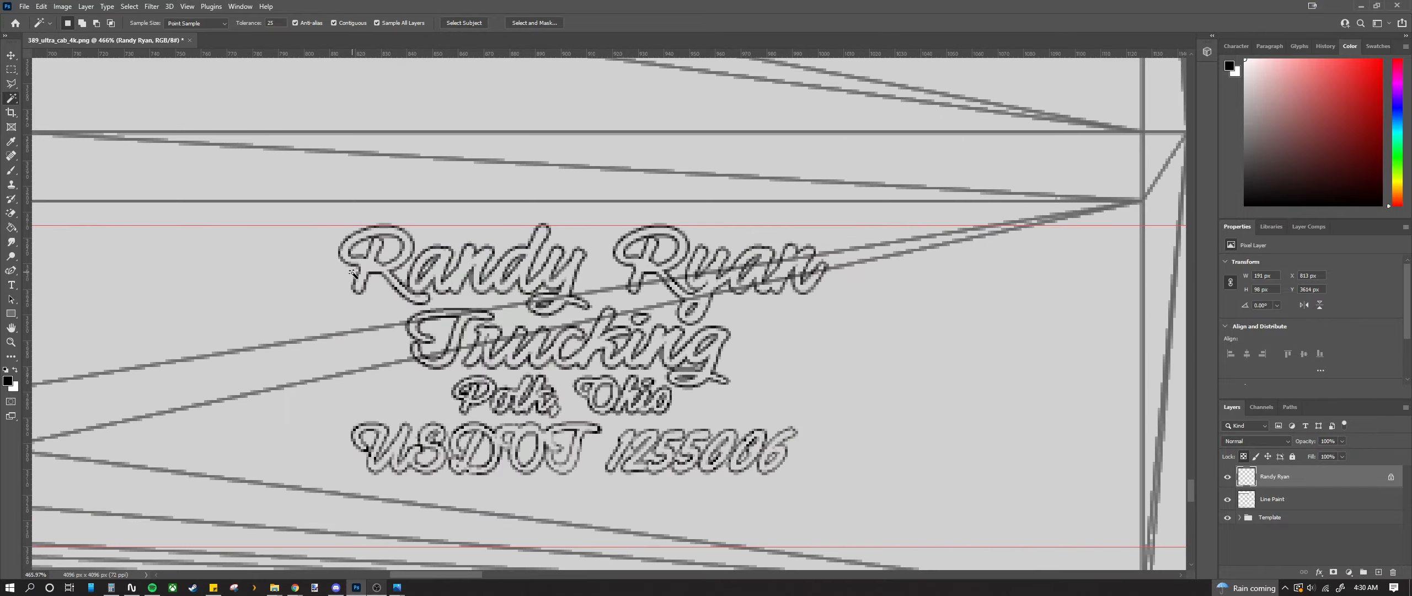
scroll(395, 260, "down", 6)
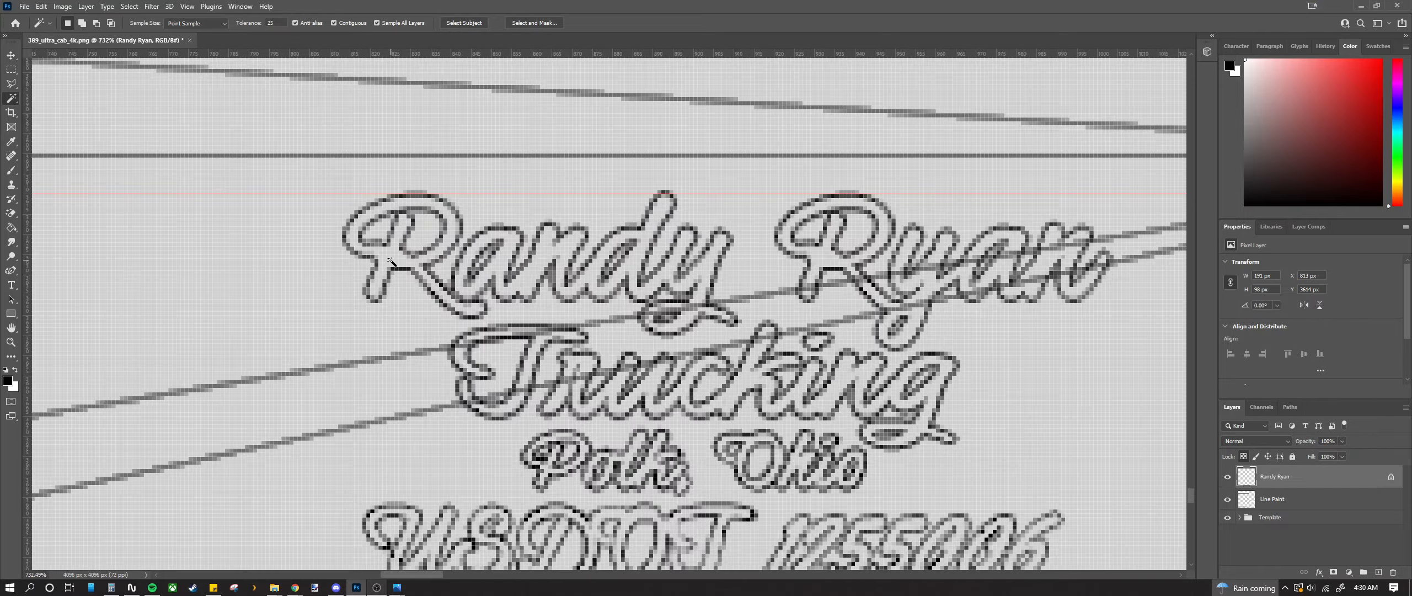
right_click(8, 98)
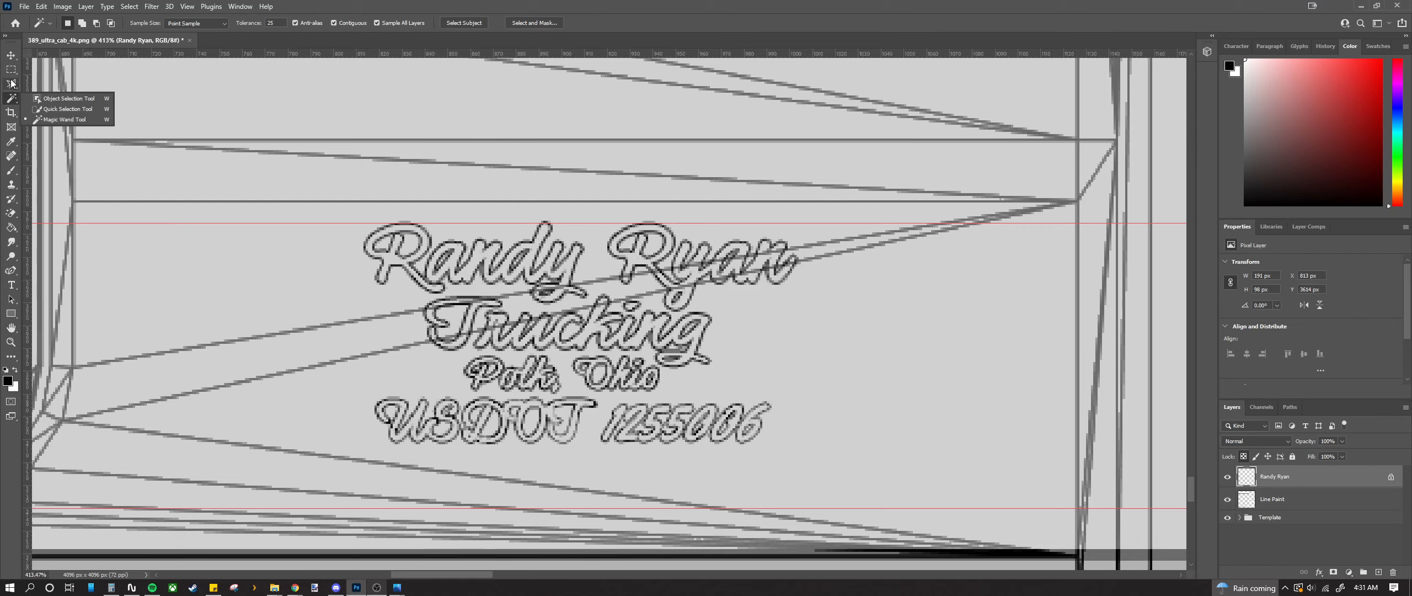
left_click(254, 42)
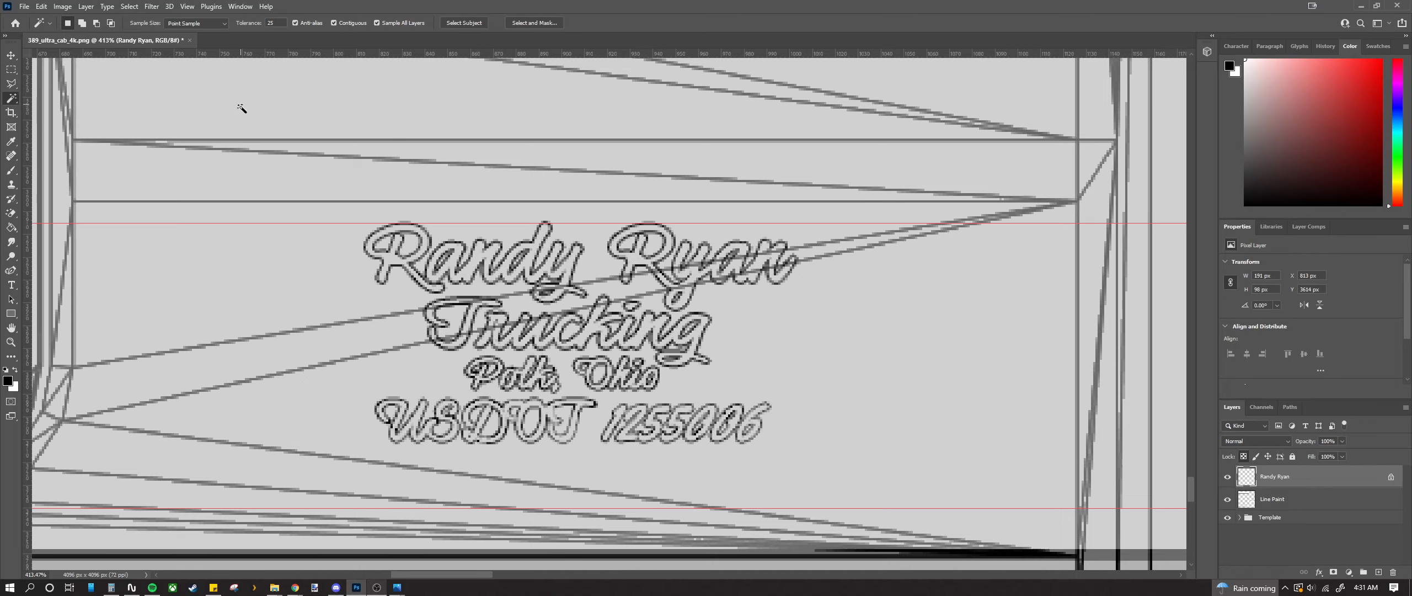
right_click(401, 262)
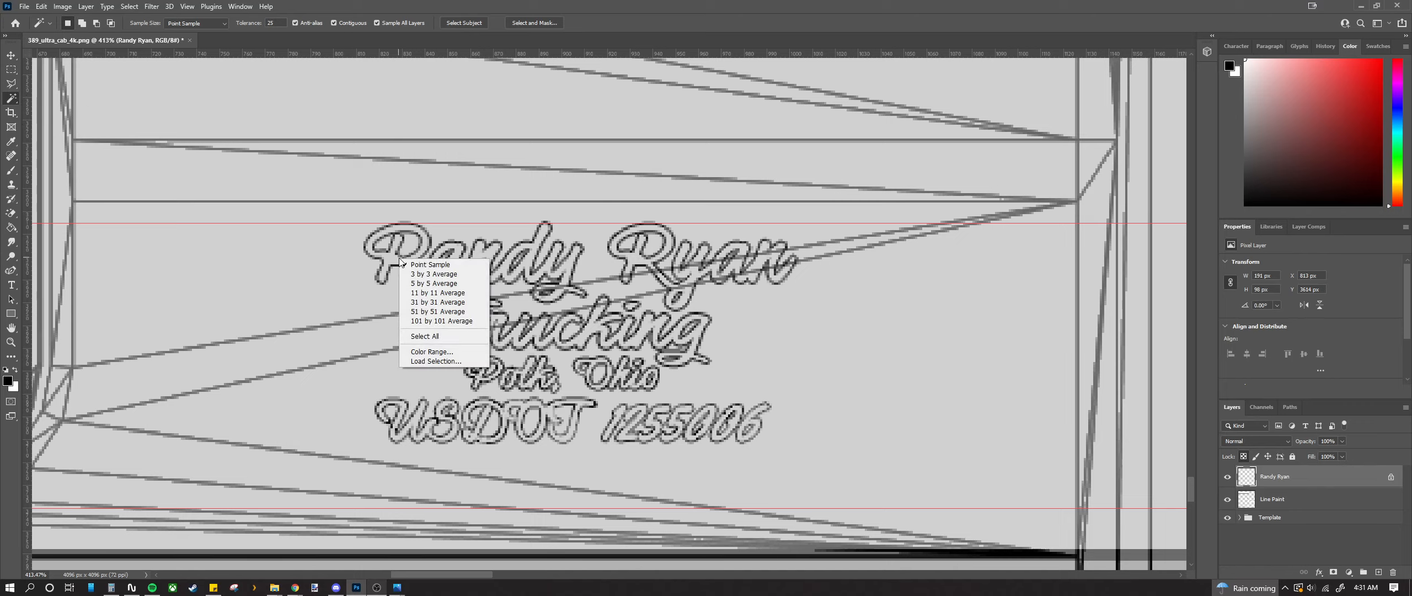
left_click(448, 336)
left_click(446, 346)
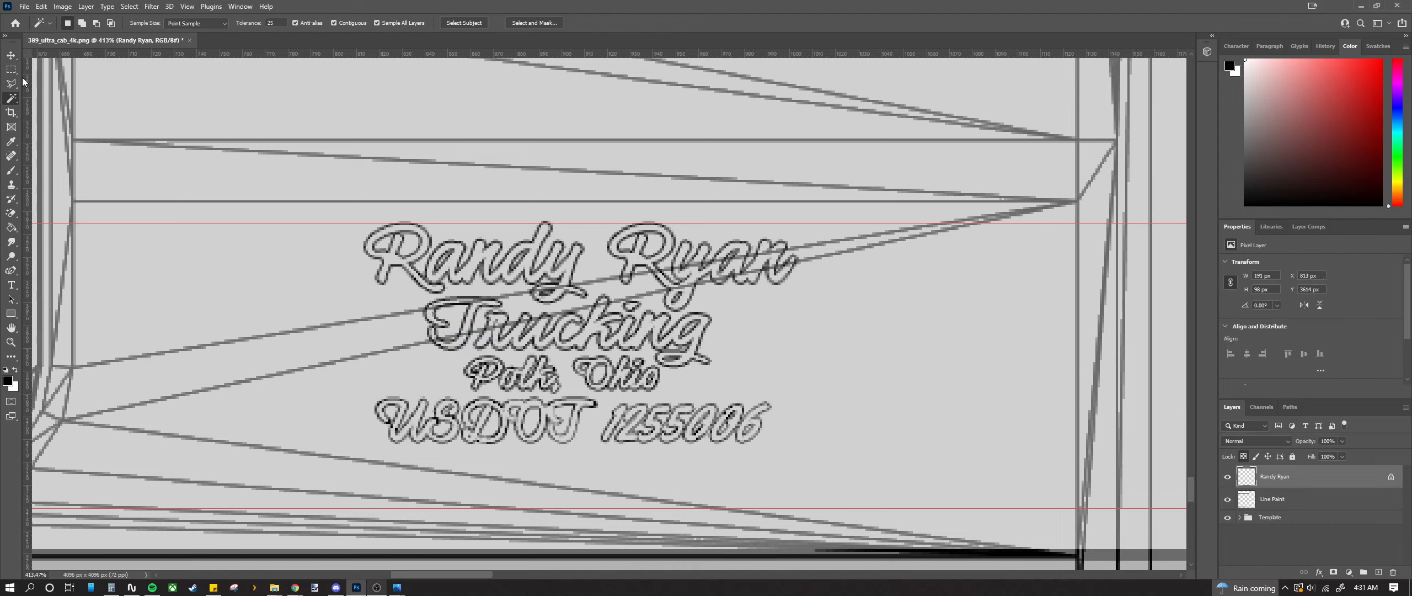
right_click(1313, 479)
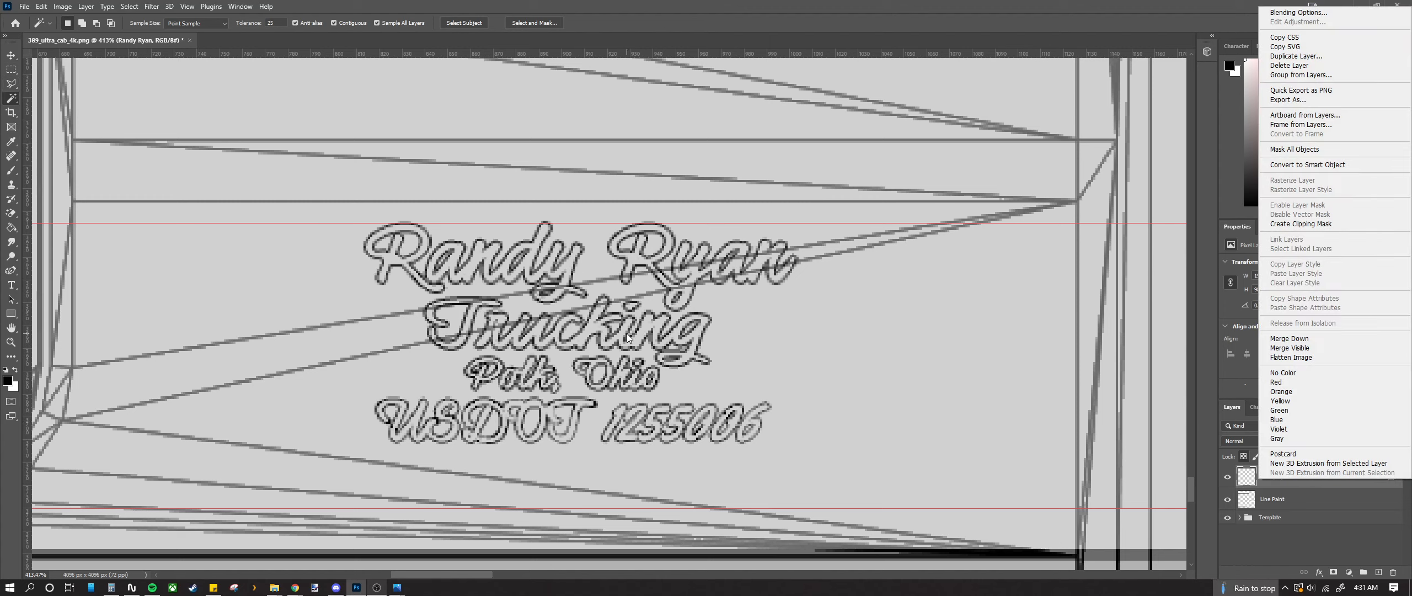
left_click(643, 342)
right_click(646, 343)
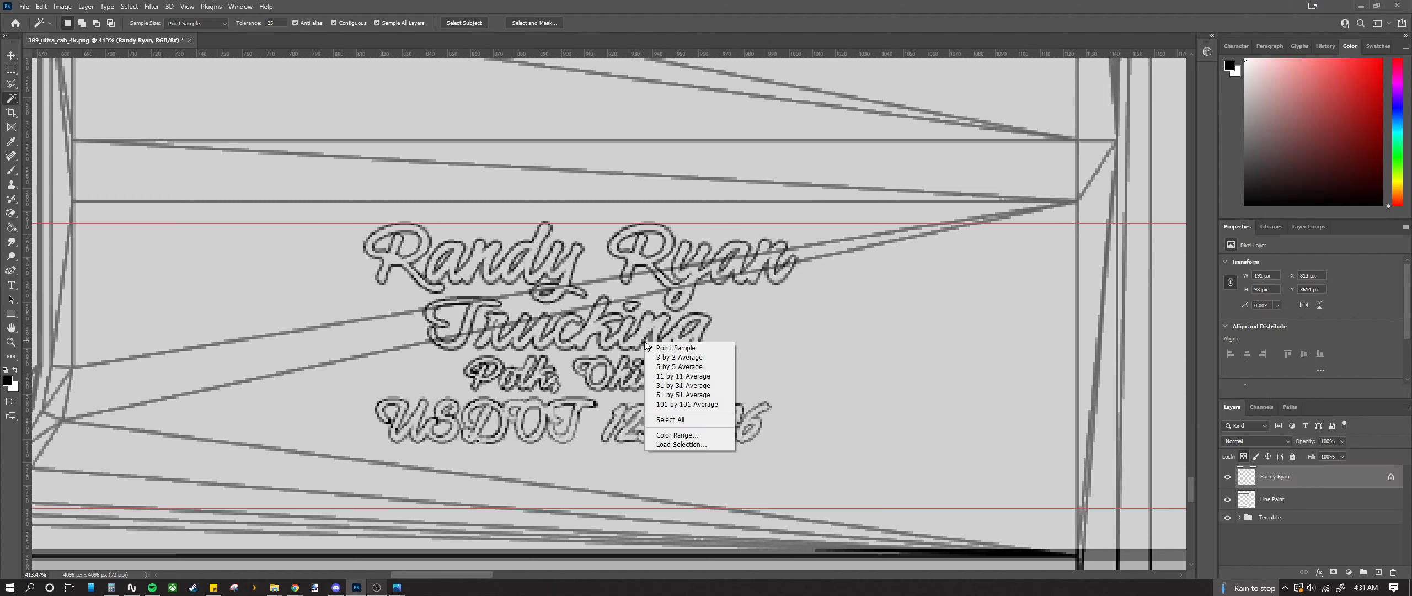
left_click(674, 420)
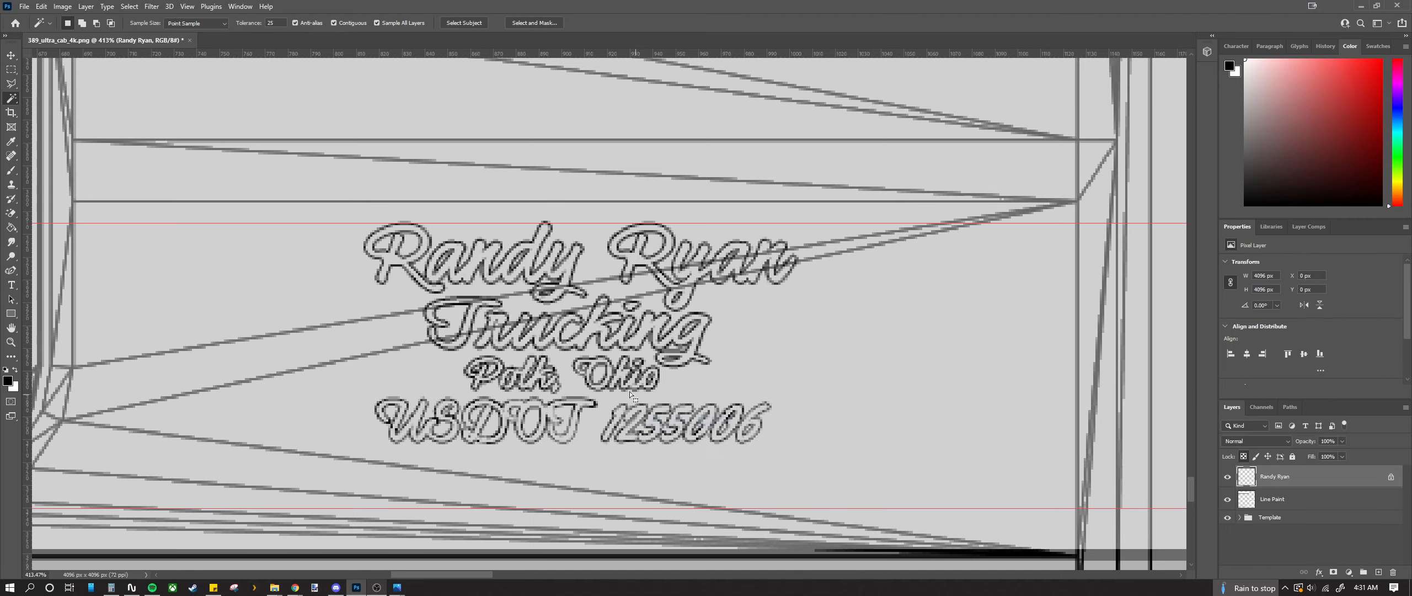
left_click(580, 397)
scroll(568, 402, "up", 4)
scroll(568, 403, "down", 1)
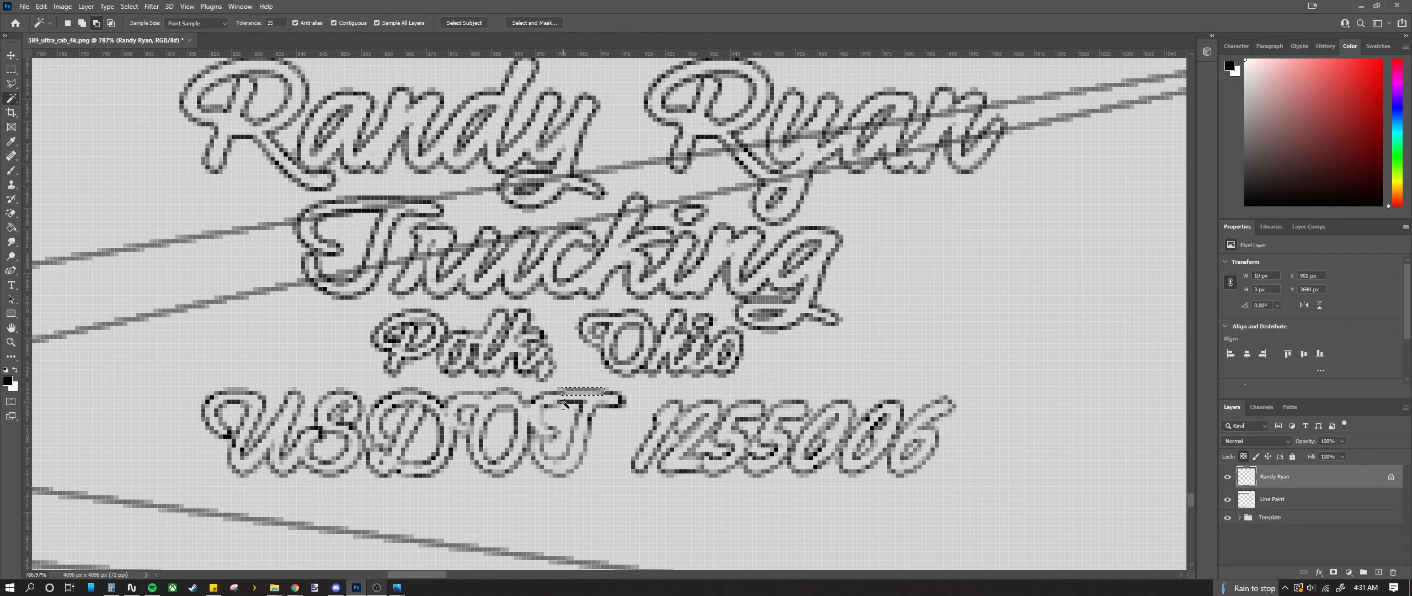
left_click(220, 397)
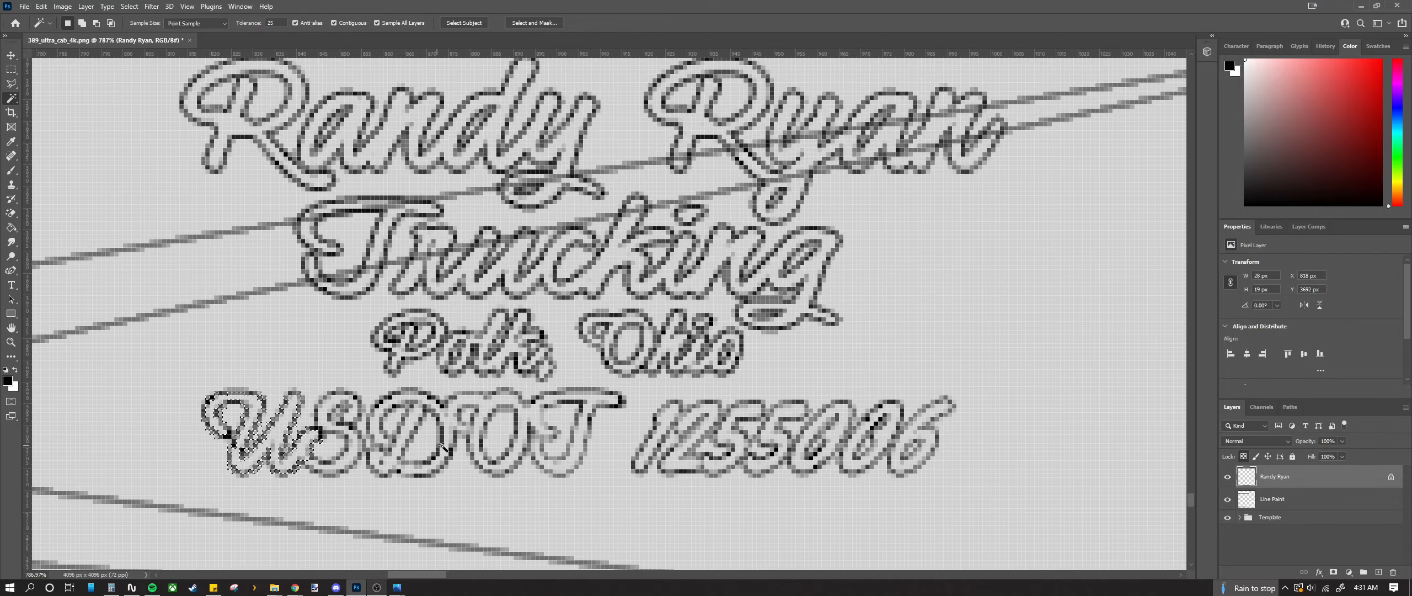
left_click(325, 403, "shift")
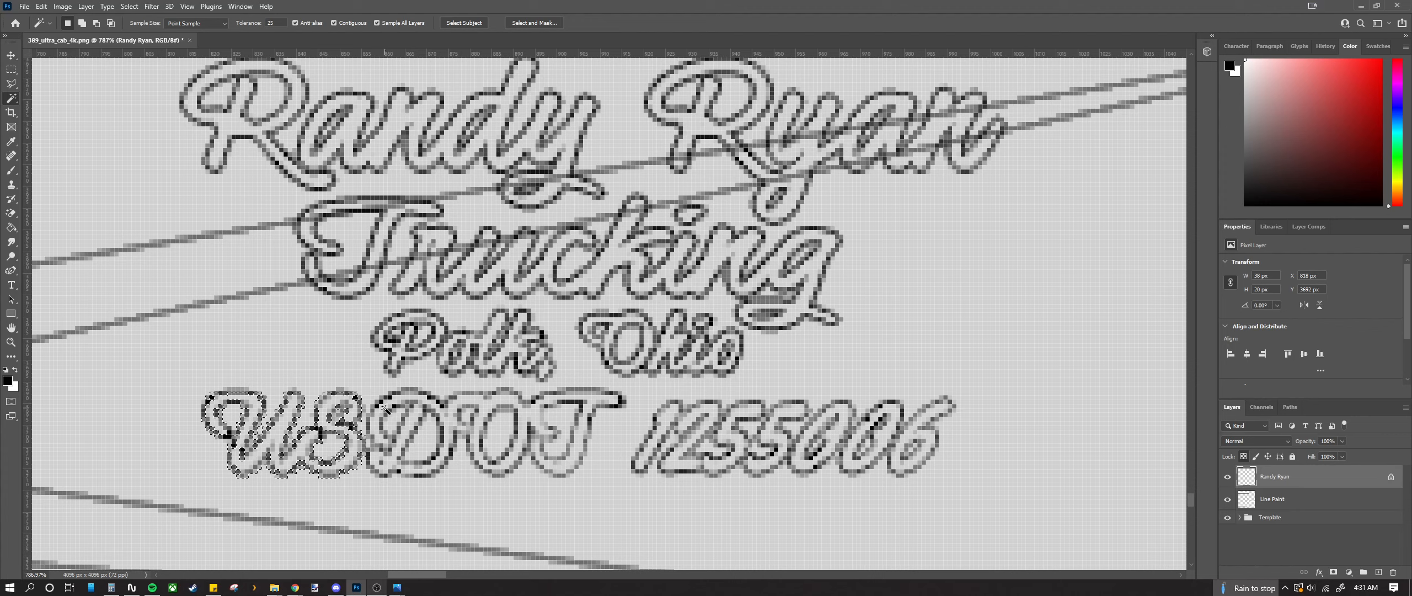
left_click(385, 407, "shift")
left_click(368, 450, "shift")
left_click(368, 459, "shift")
left_click(374, 455)
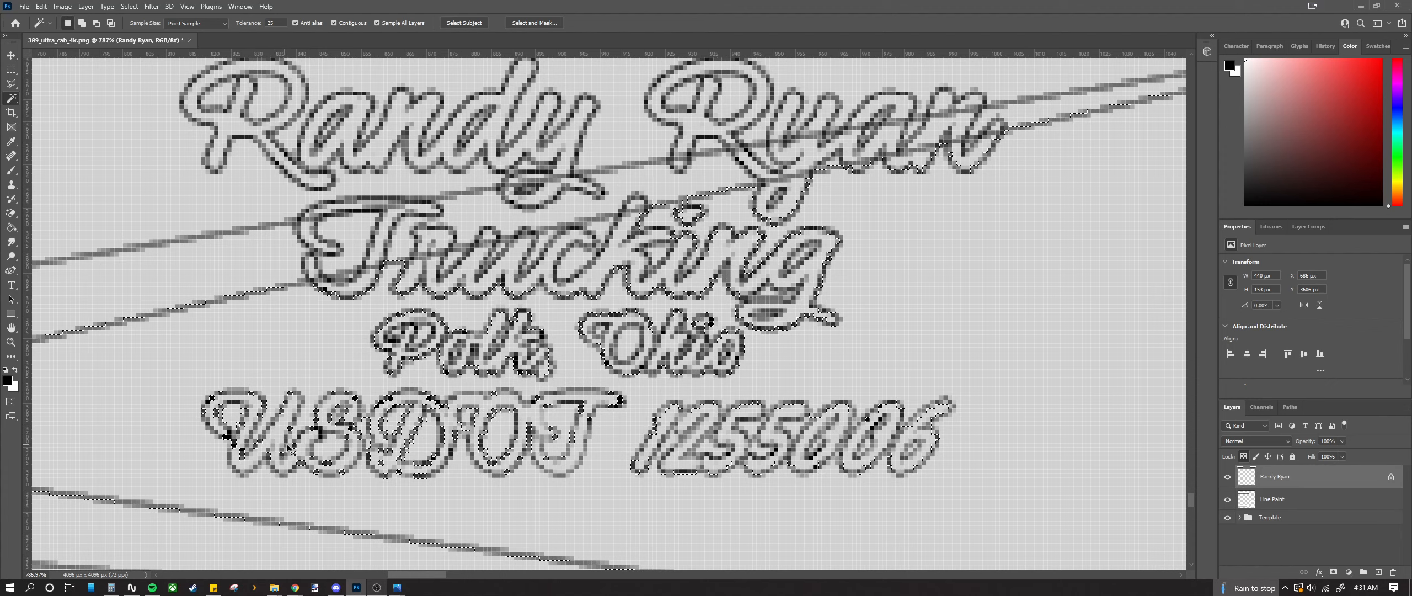
key("ctrl+d")
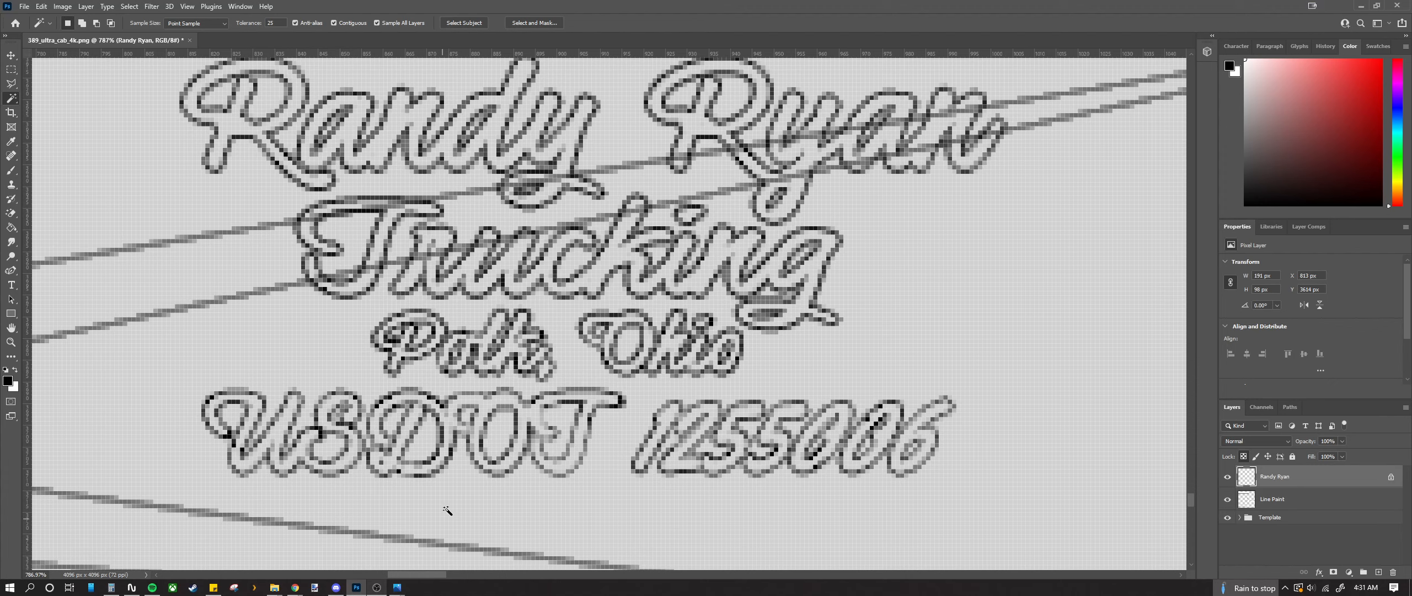
Step: Hide the Template group and Magic Wand-select all the lettering outlines
left_click(1227, 518)
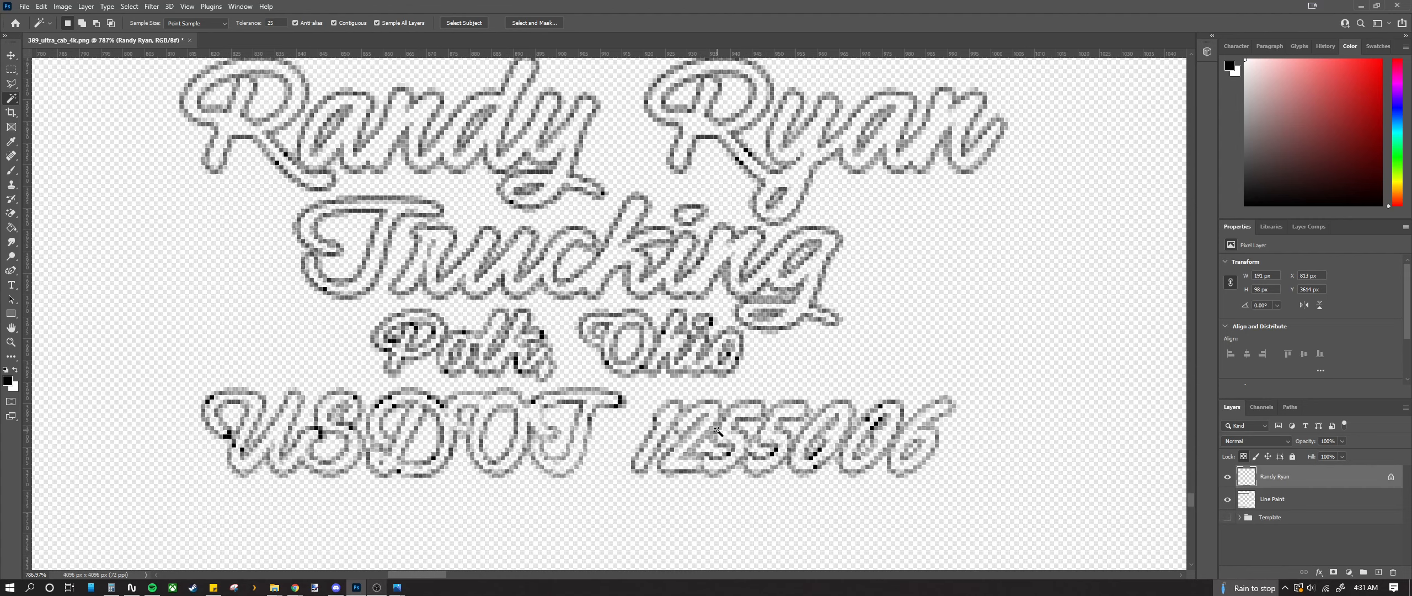
left_click(754, 411, "shift")
left_click(762, 420)
left_click(966, 401)
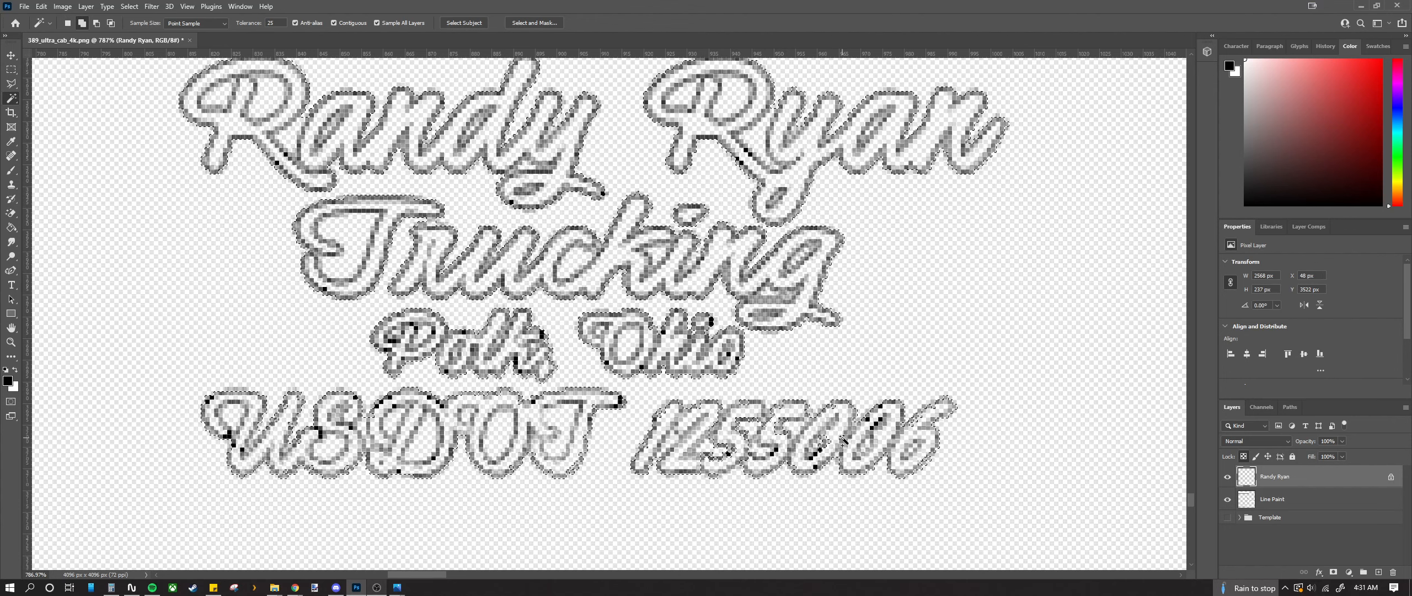
left_click(859, 428)
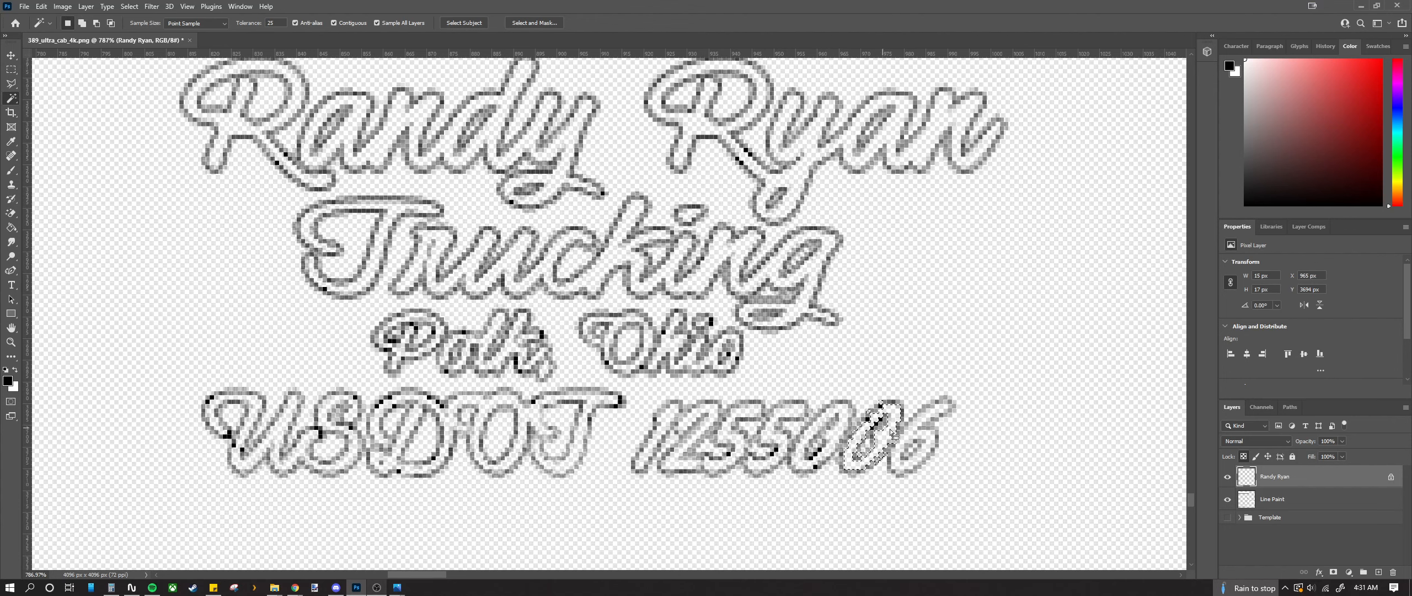
left_click(961, 427)
left_click(964, 419)
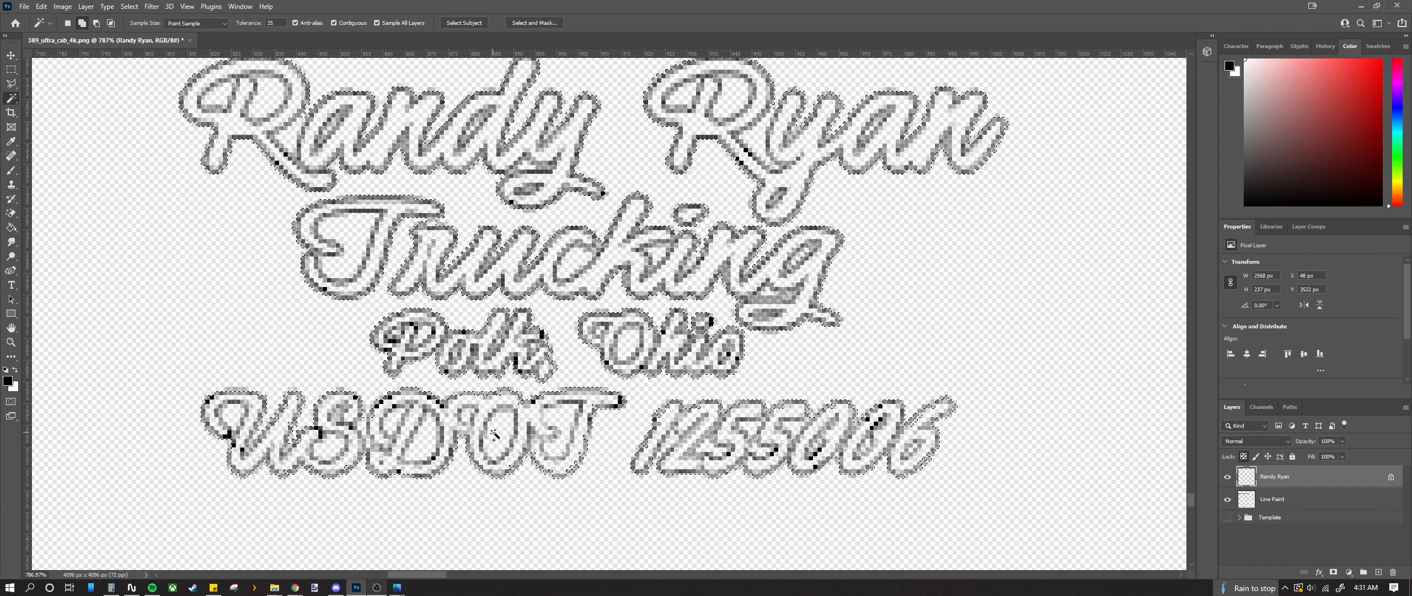
Step: Add the holes of the O and o in Ohio and the g and T in Trucking
key("shift")
left_click(625, 348, "shift")
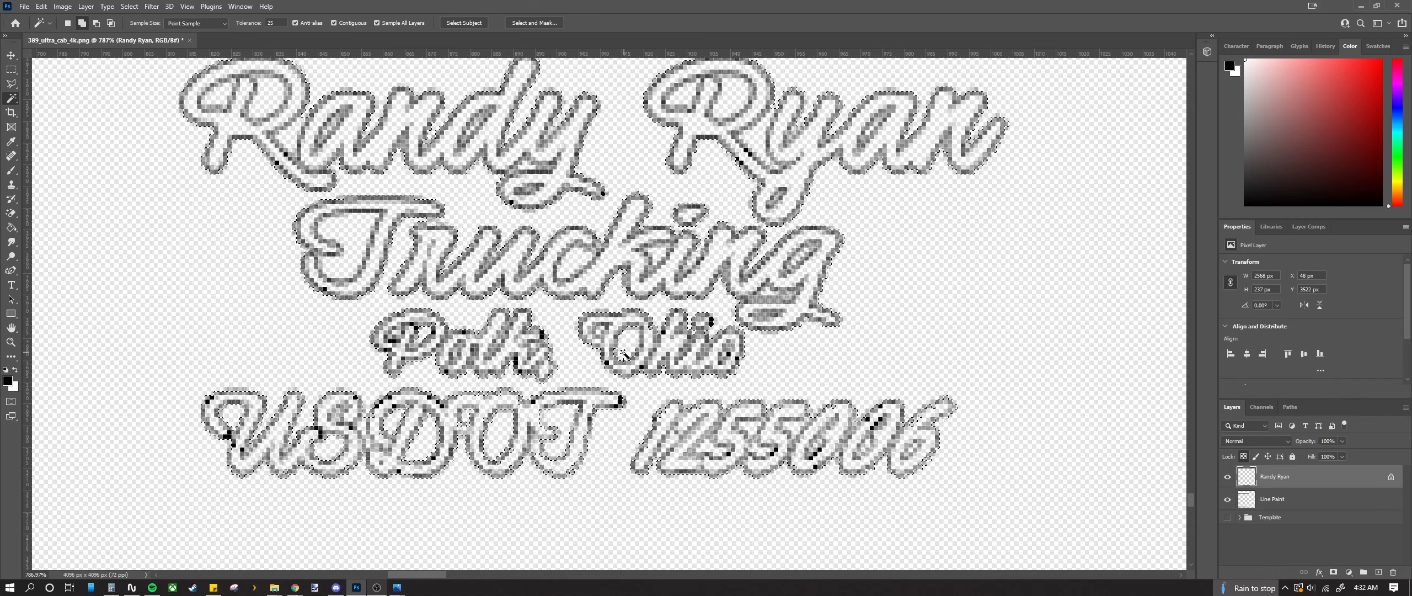
left_click(601, 332, "shift")
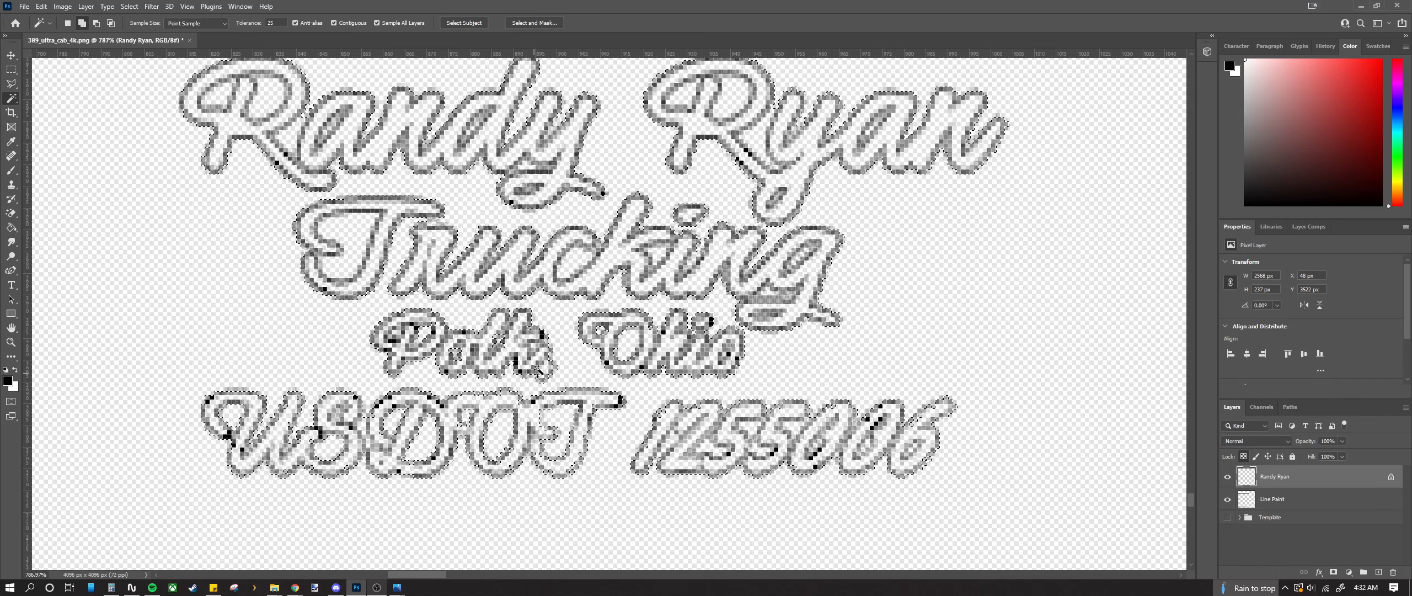
left_click(725, 354, "shift")
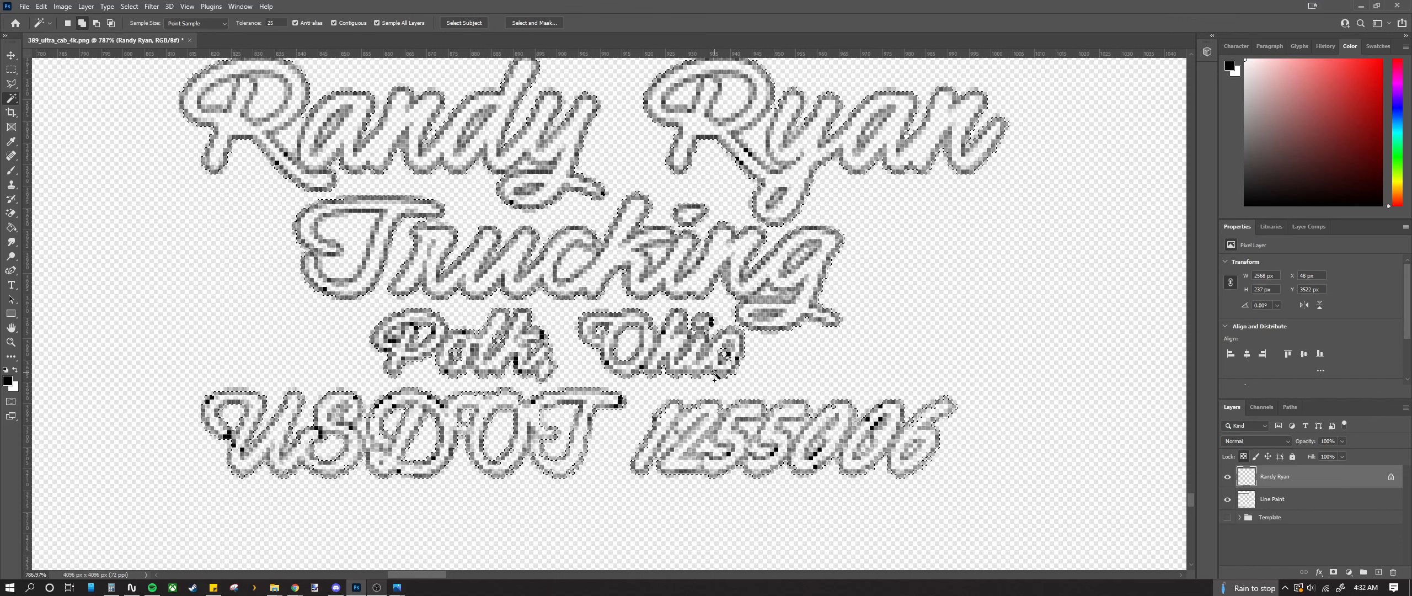
left_click(798, 262, "shift")
left_click(419, 274, "shift")
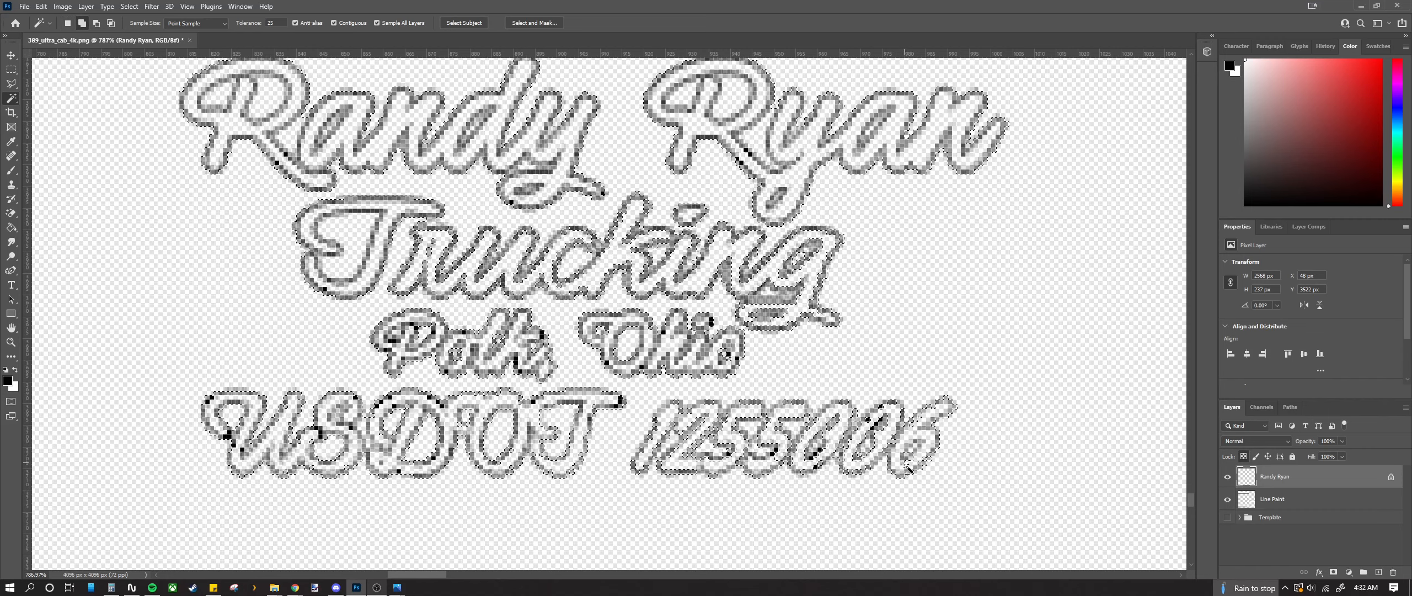
scroll(733, 447, "down", 3)
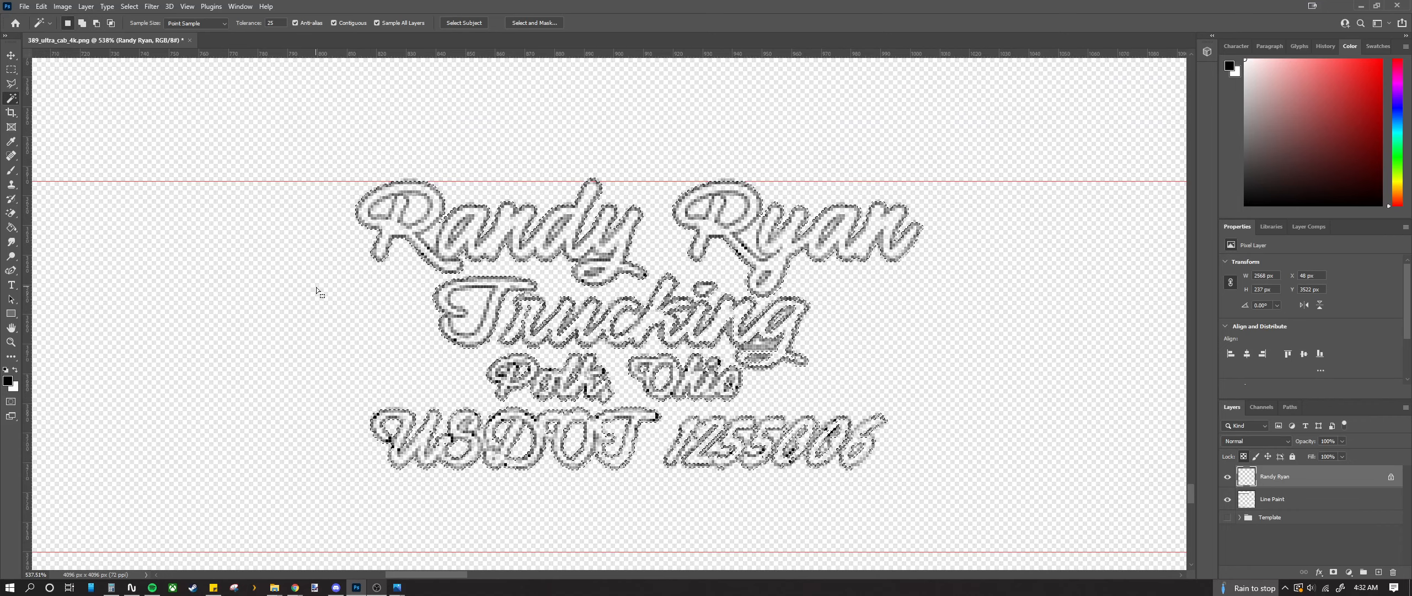
Step: Replace the letter selection with a rectangle around the lettering, then invert it
key("ctrl+d")
left_click(11, 70)
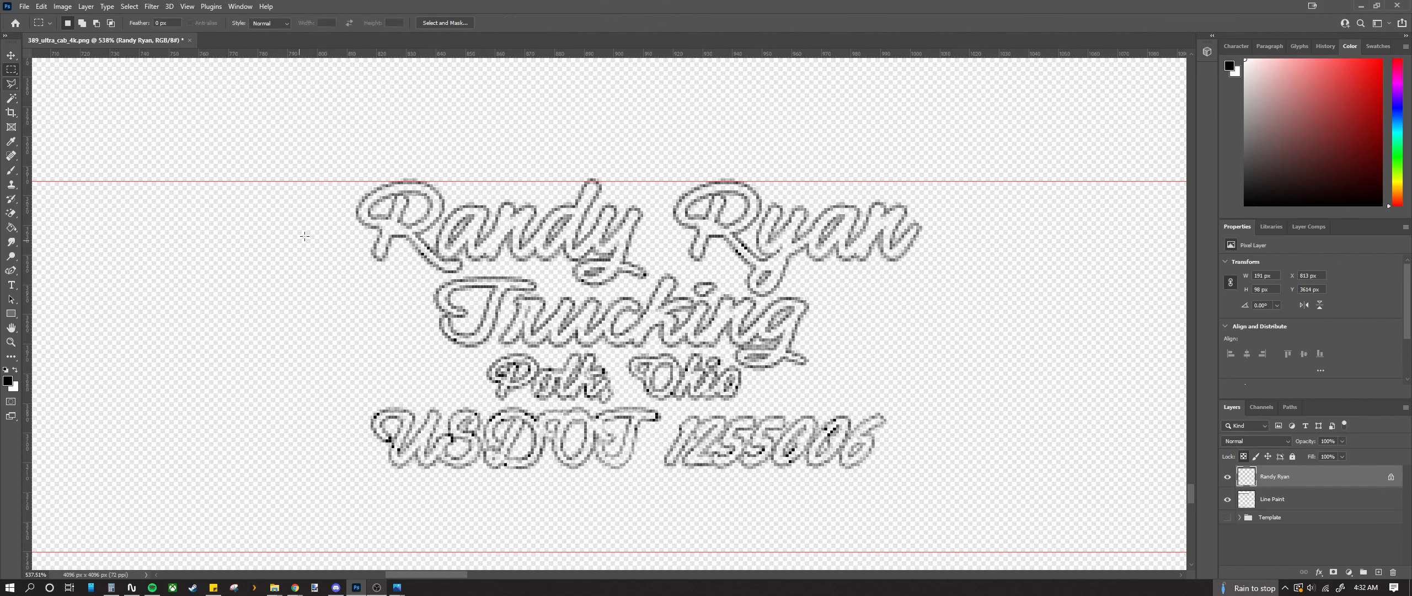
left_click_drag(284, 186, 949, 480)
key("ctrl+d")
left_click_drag(969, 210, 531, 380)
key("ctrl+d")
left_click_drag(1040, 130, 216, 492)
right_click(327, 362)
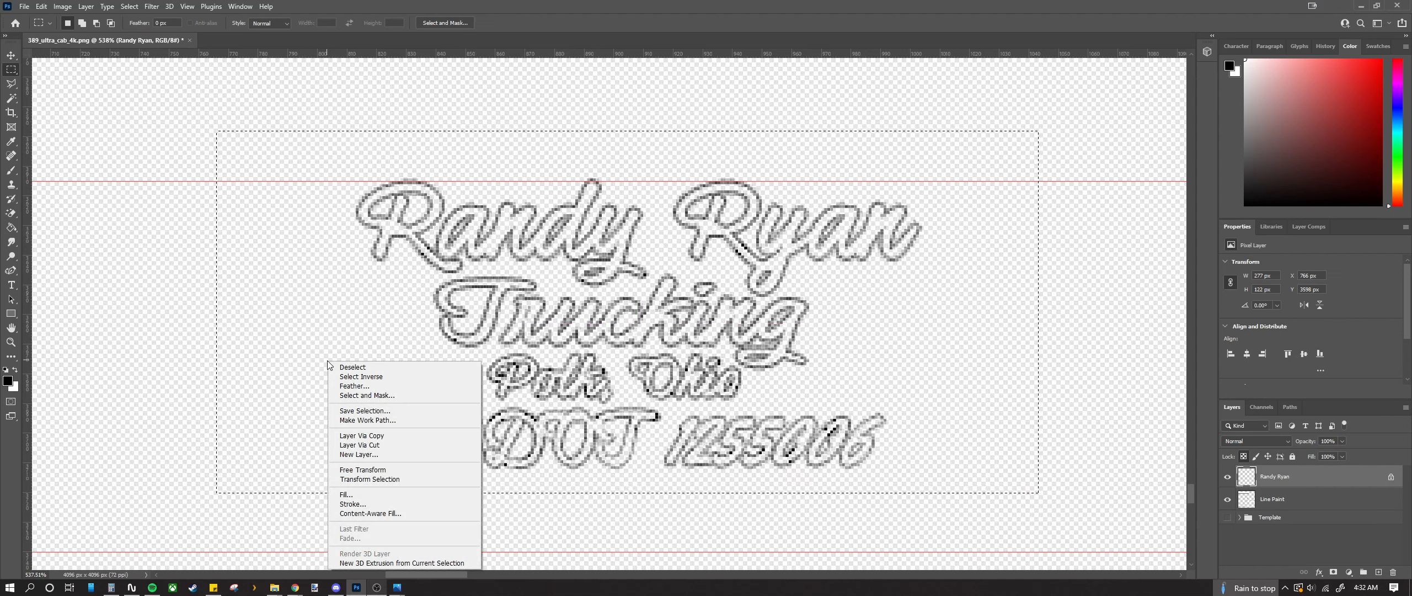
left_click(361, 376)
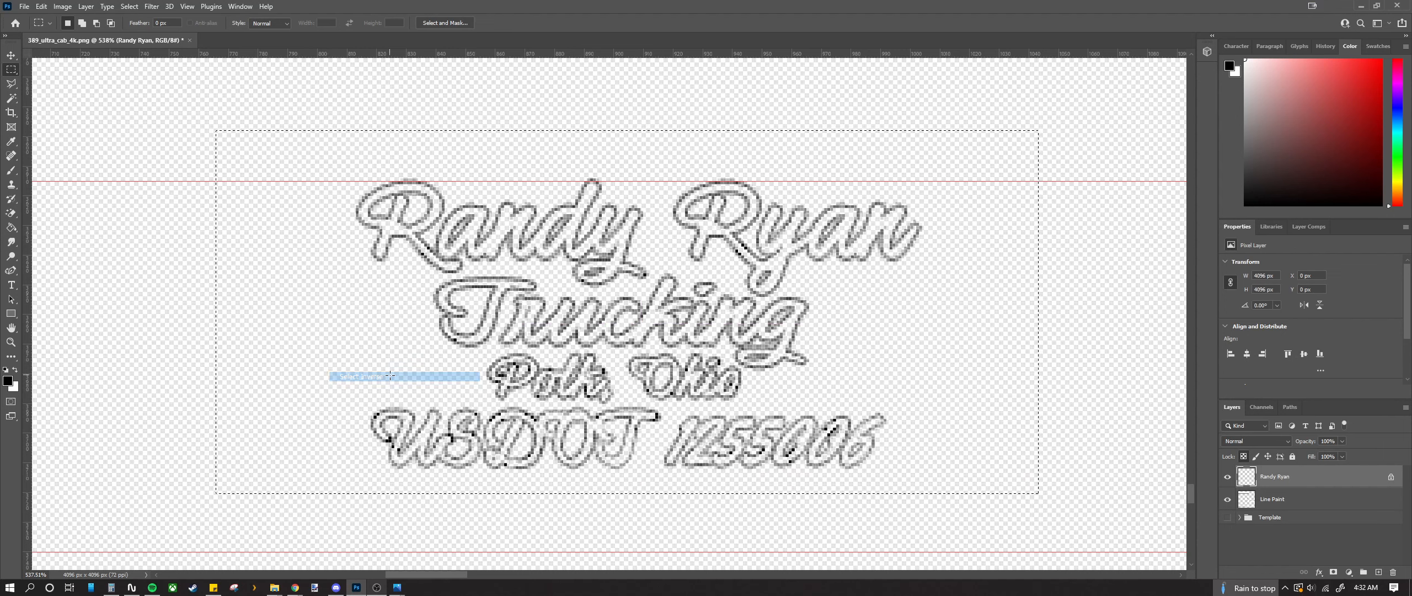
left_click_drag(315, 157, 970, 520)
right_click(431, 380)
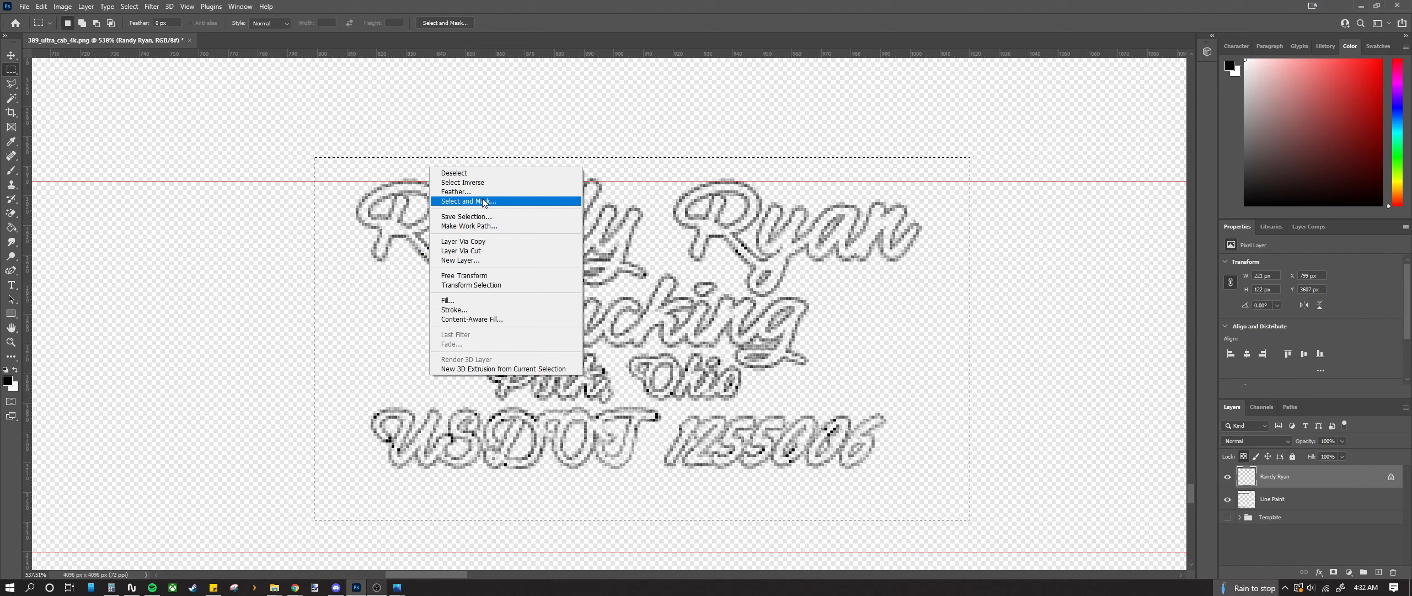
left_click(1278, 556)
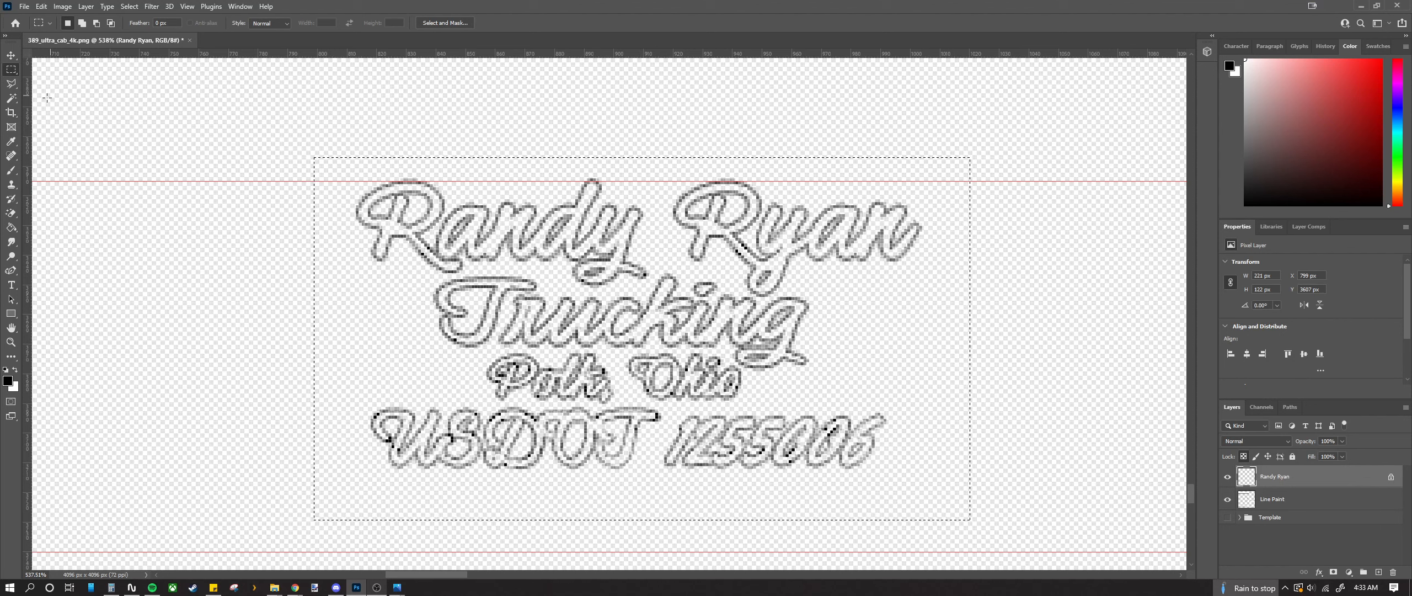
left_click(10, 56)
left_click(1305, 549)
right_click(1288, 482)
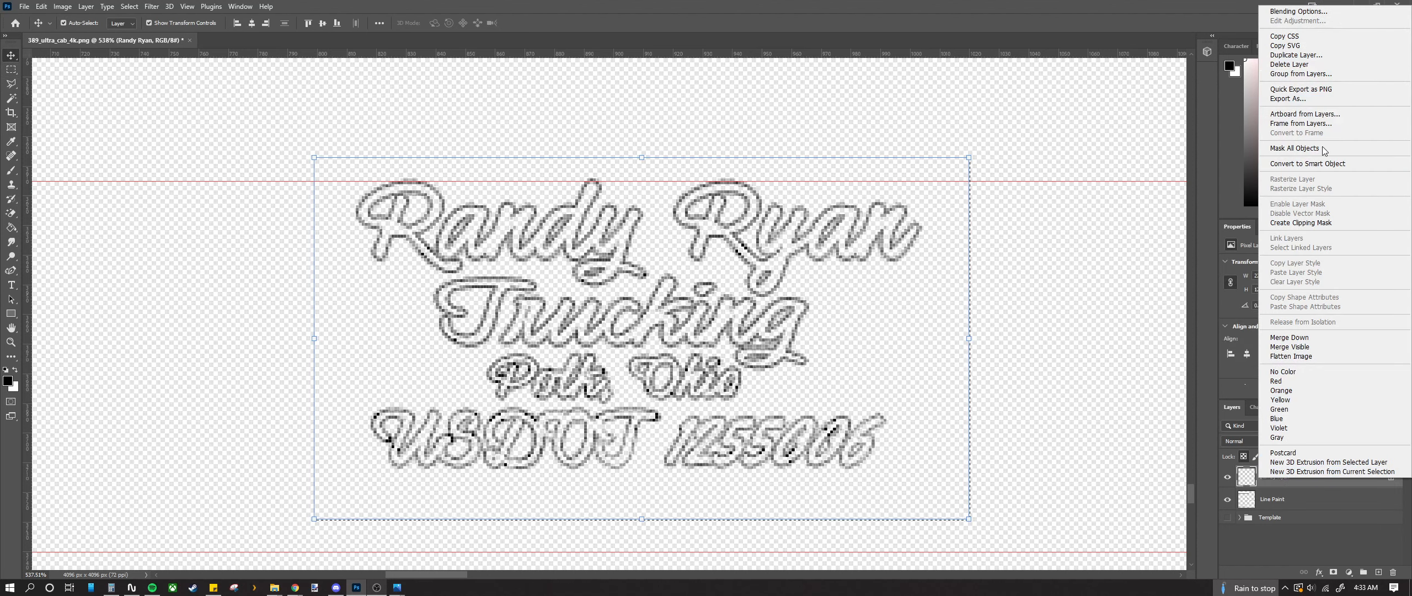
left_click(1269, 540)
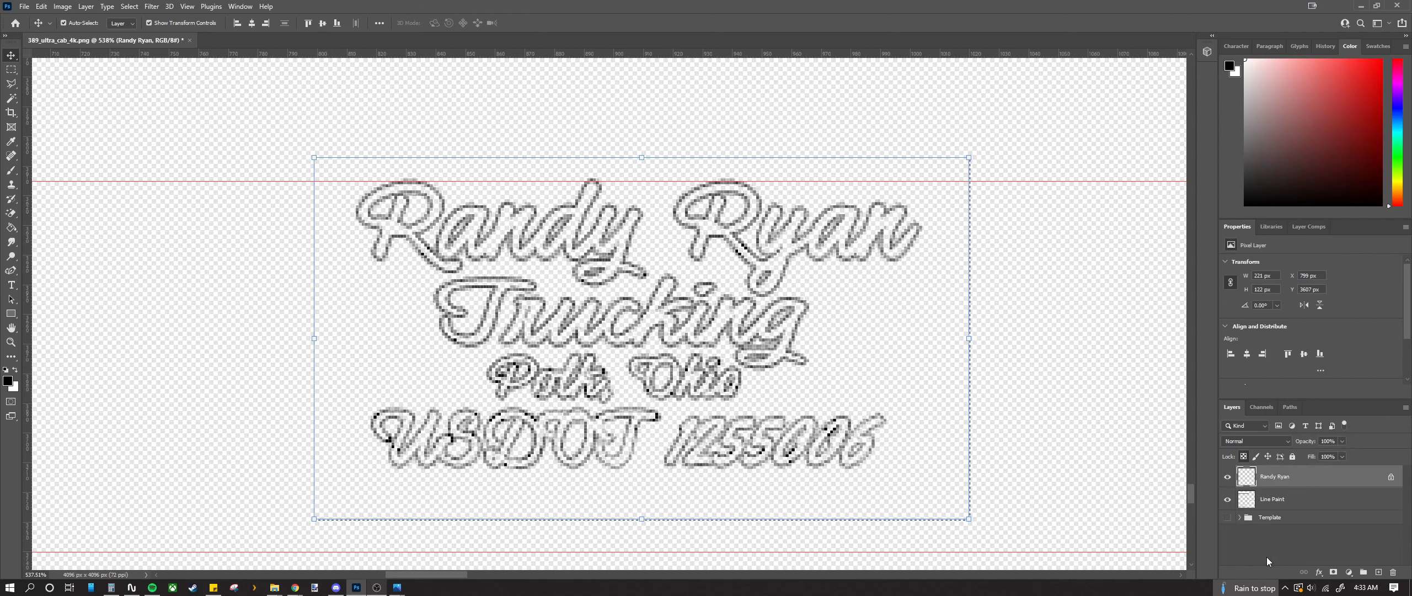
left_click(1266, 556)
left_click(1291, 479)
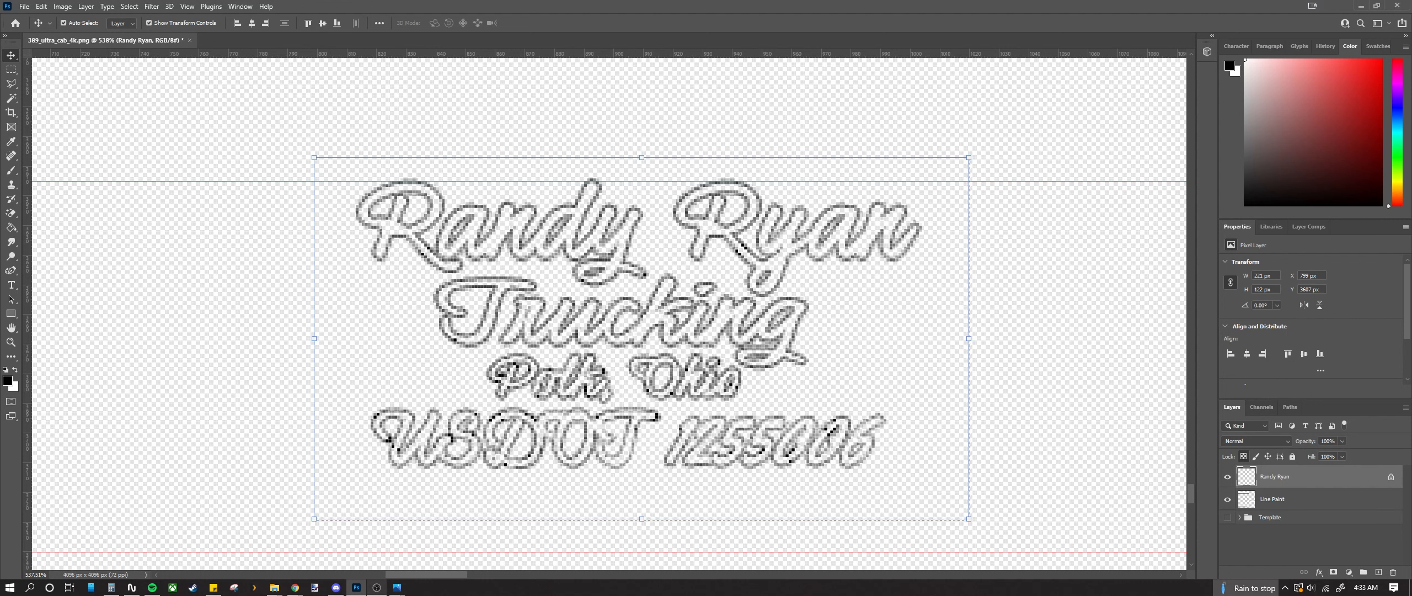
key("ctrl+d")
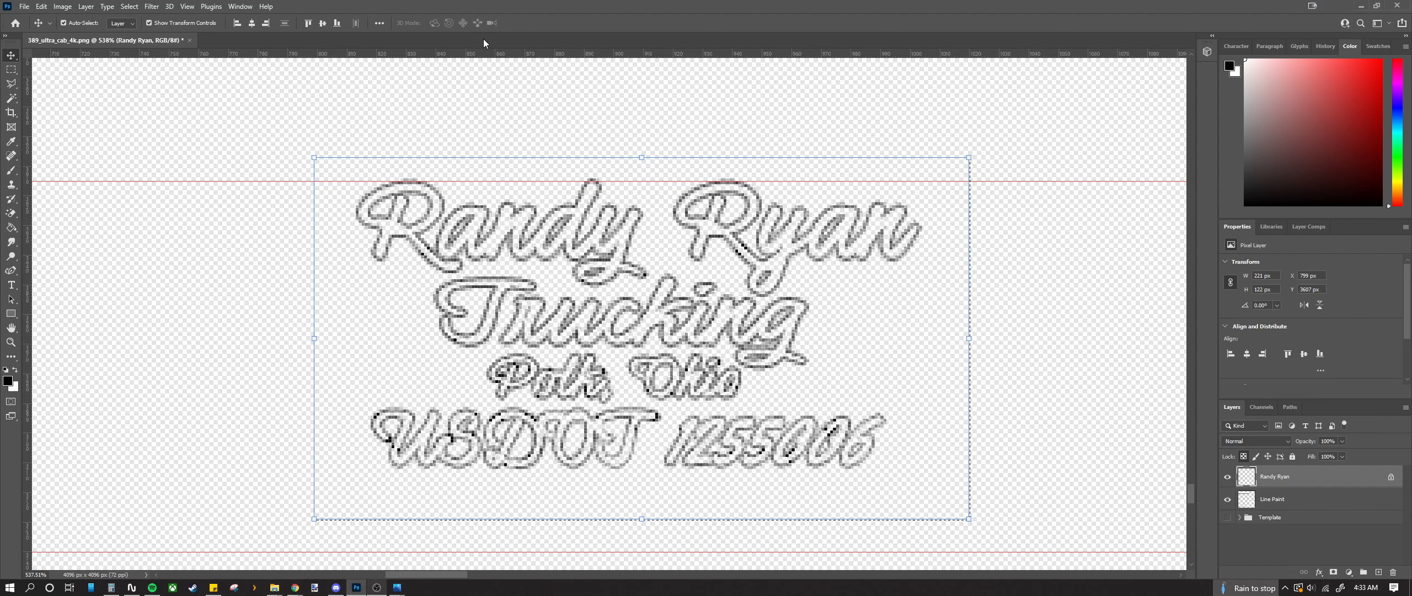
key("m")
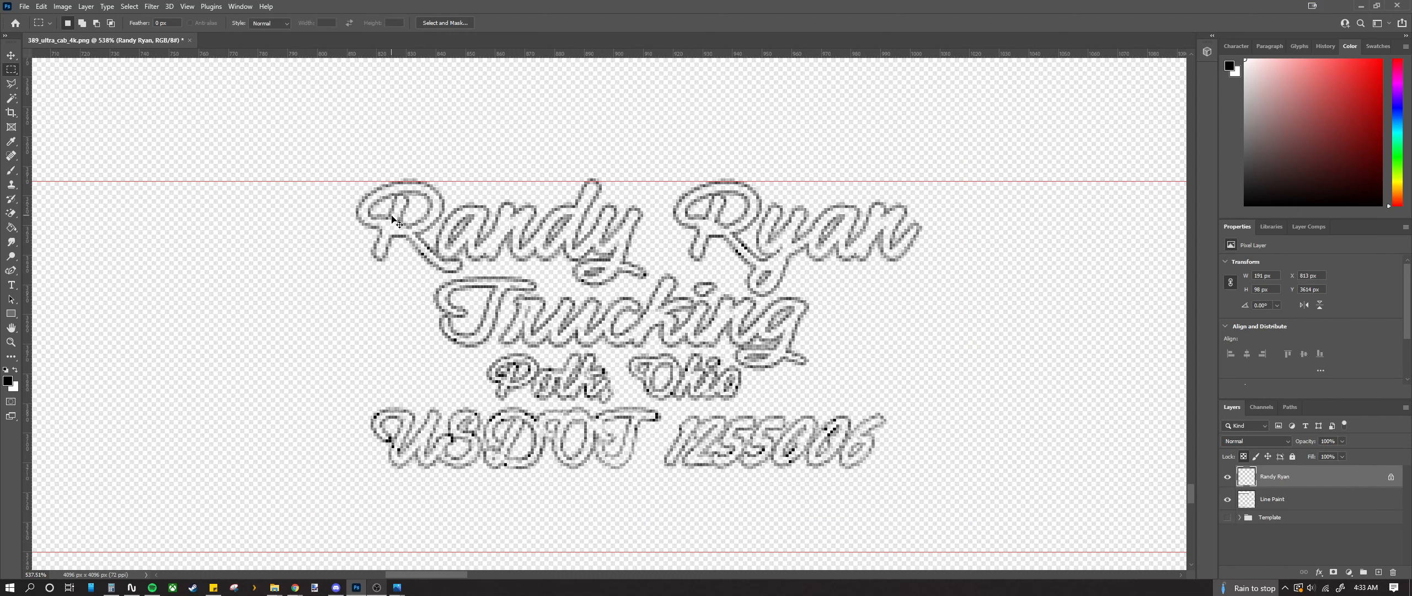
key("ctrl+alt+a")
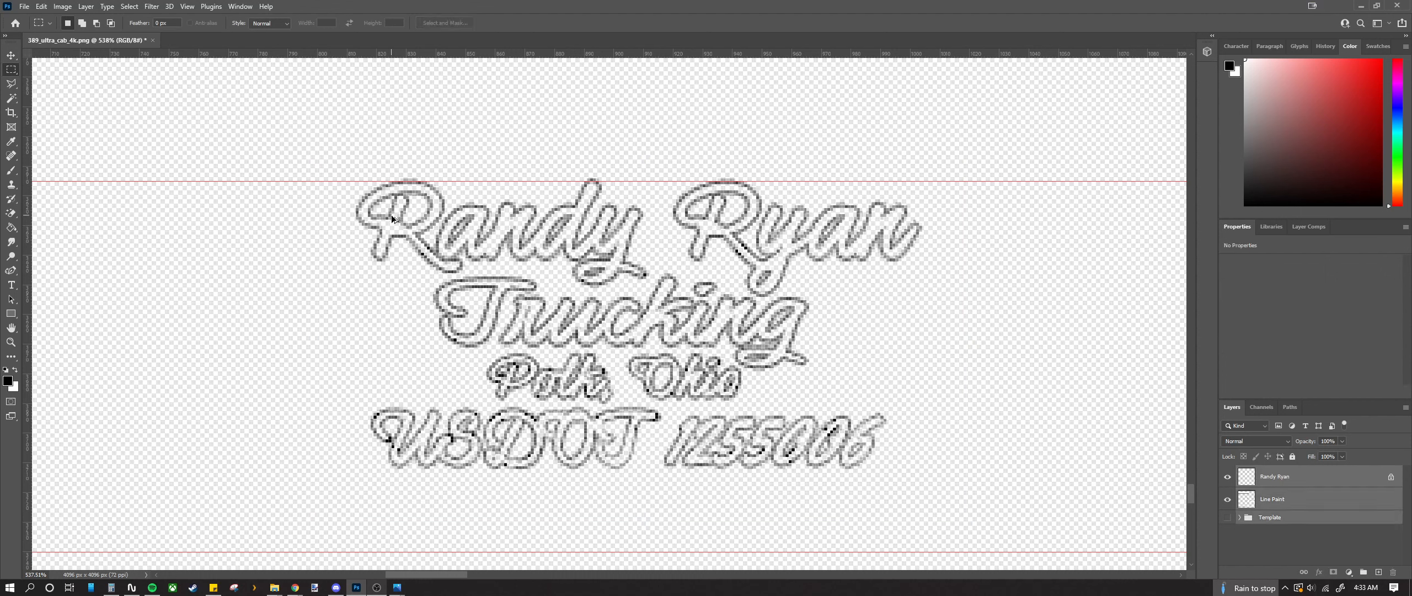
left_click(1267, 532)
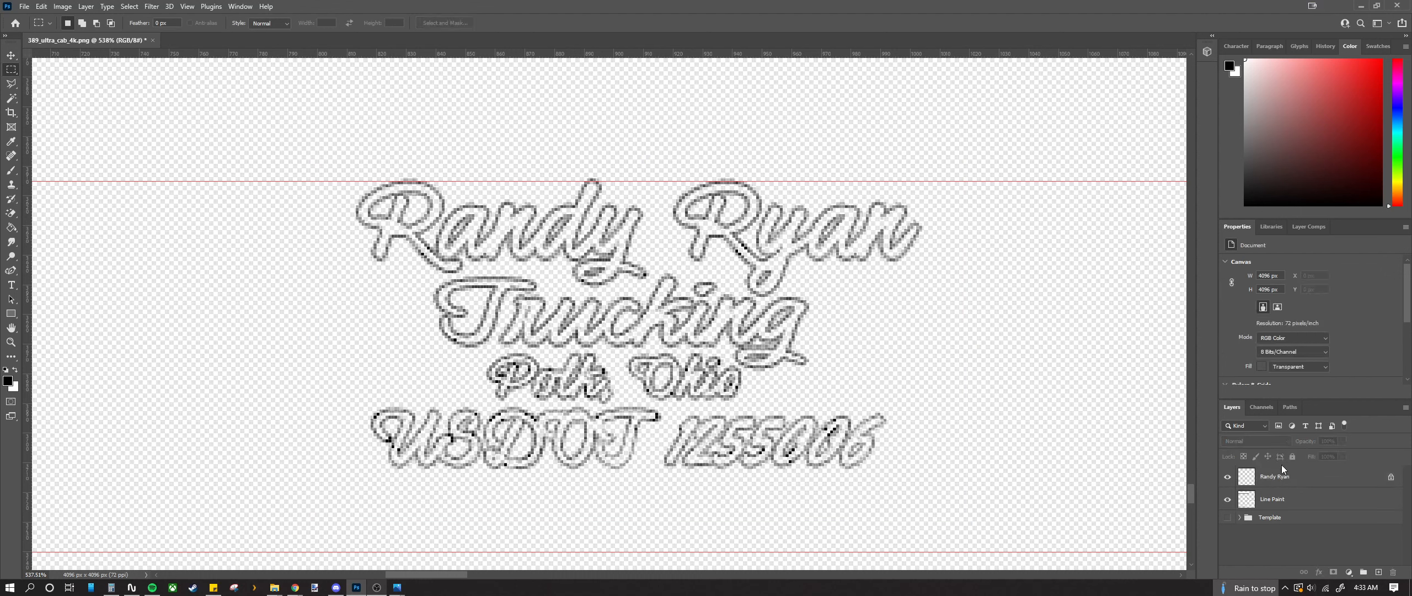
left_click(1302, 478)
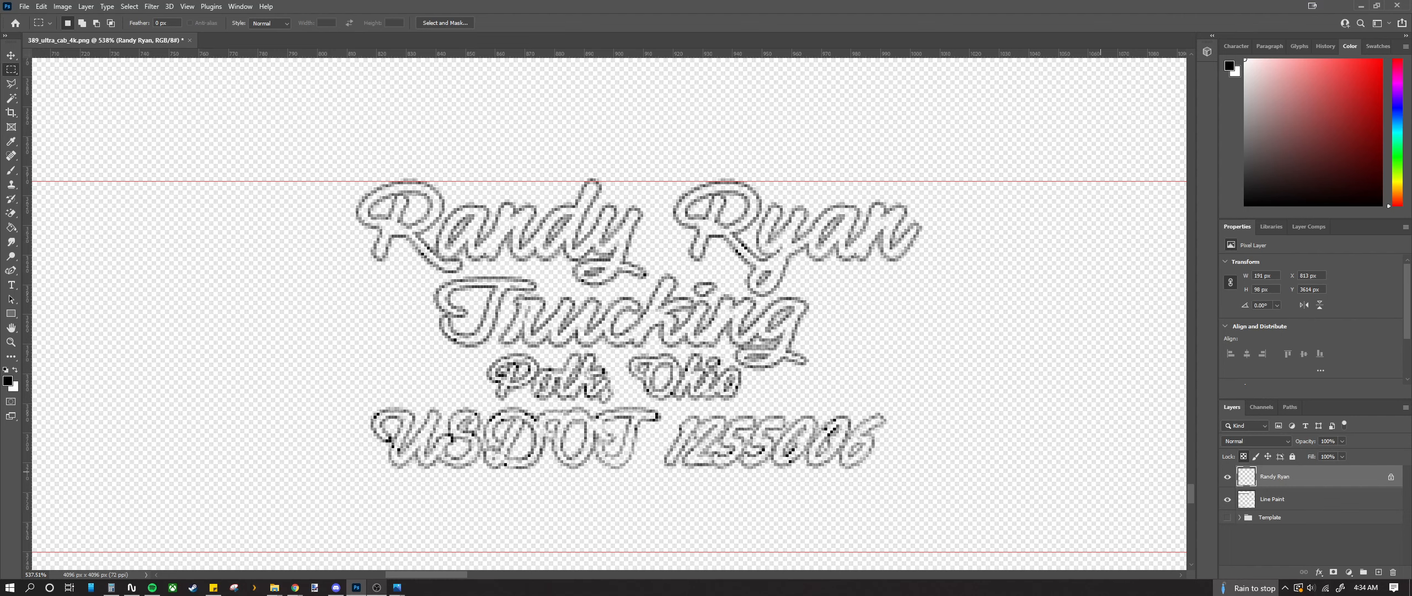
key("ctrl+shift+a")
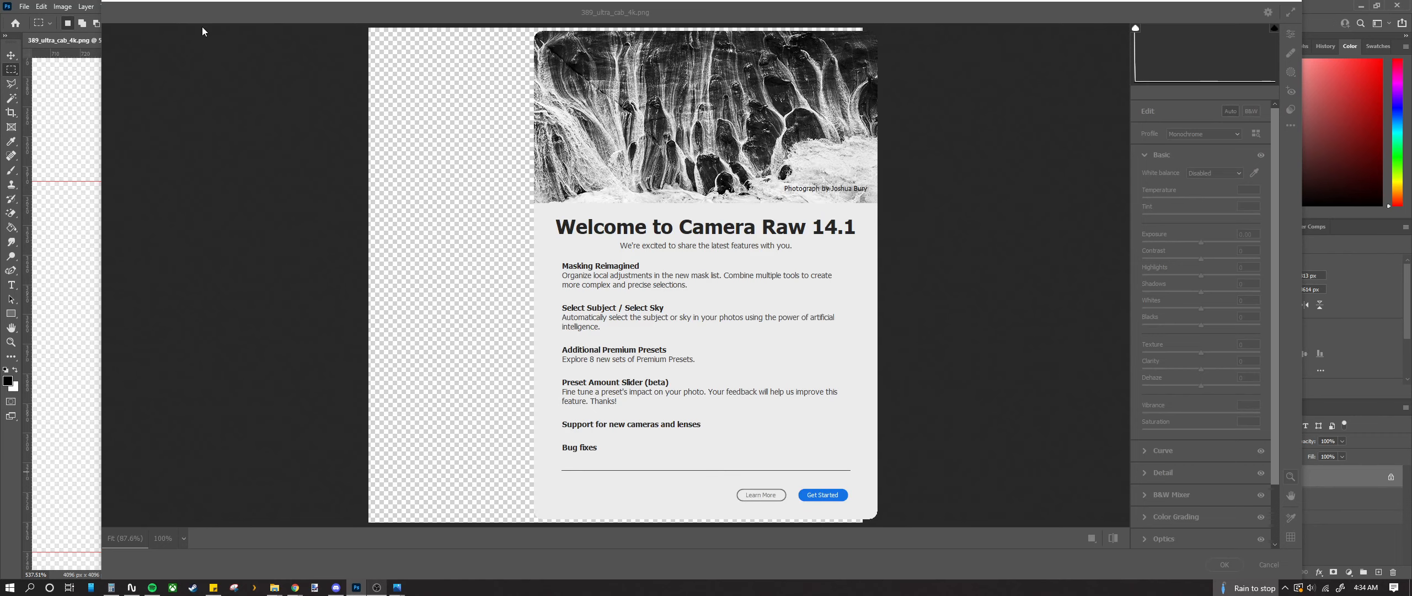
Step: Dismiss the Camera Raw welcome, cancel the filter, and toggle the lettering off and on
left_click(821, 497)
left_click(1269, 565)
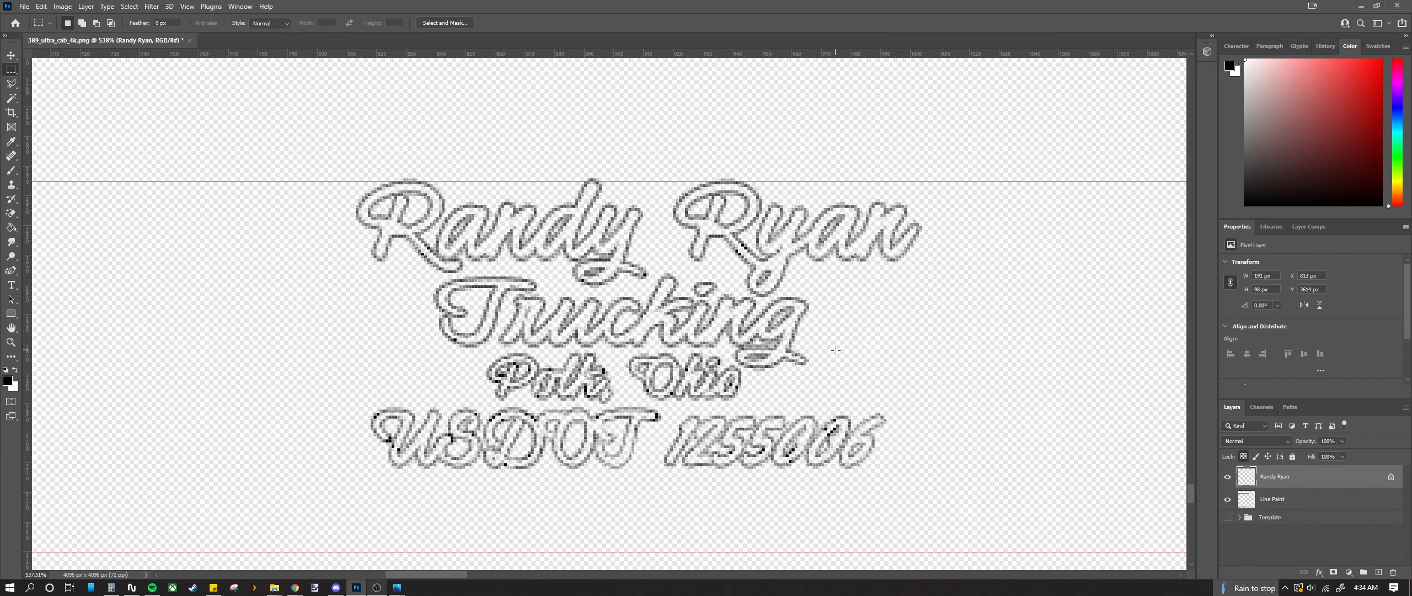
key("ctrl+comma")
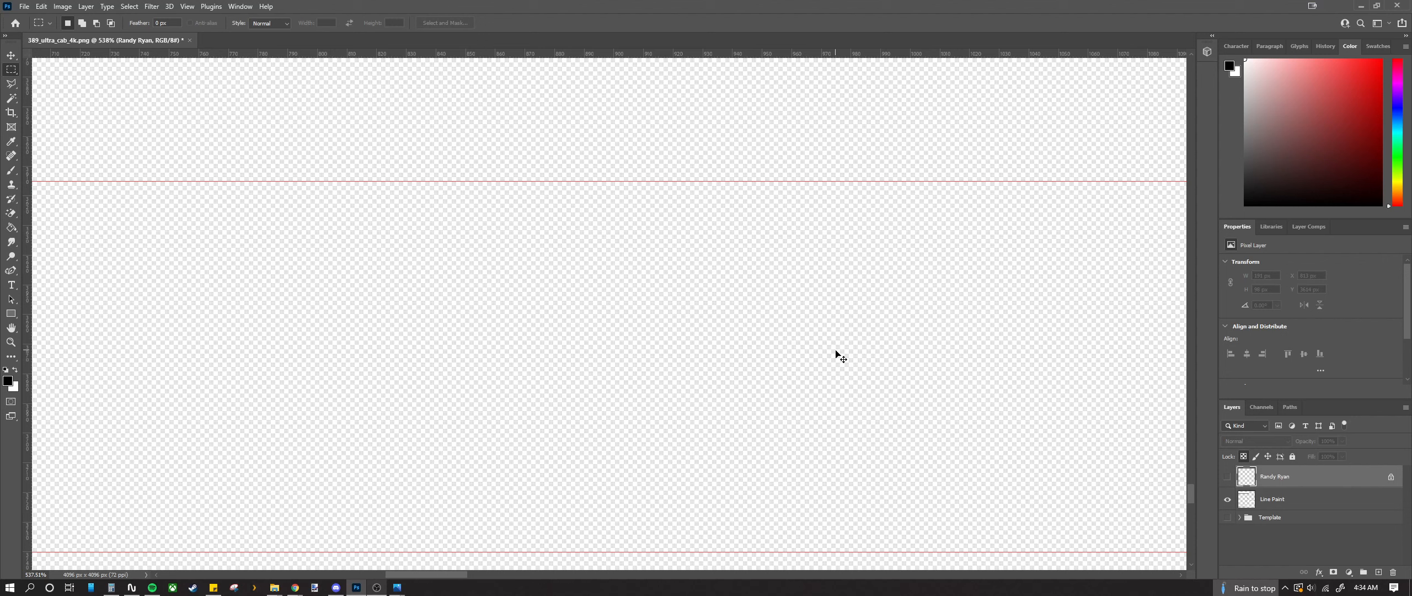
key("ctrl+comma")
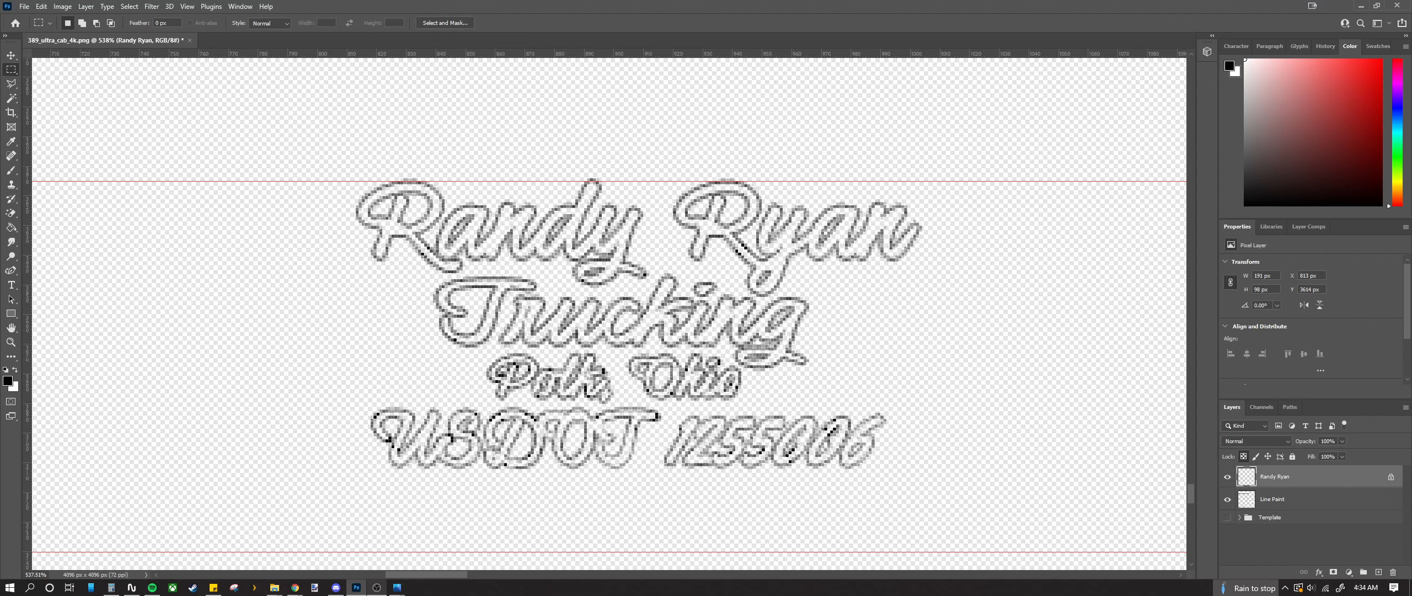
Step: Select the whole canvas and reopen the Camera Raw Filter
key("ctrl+a")
key("ctrl+shift+s")
left_click(865, 34)
key("shift")
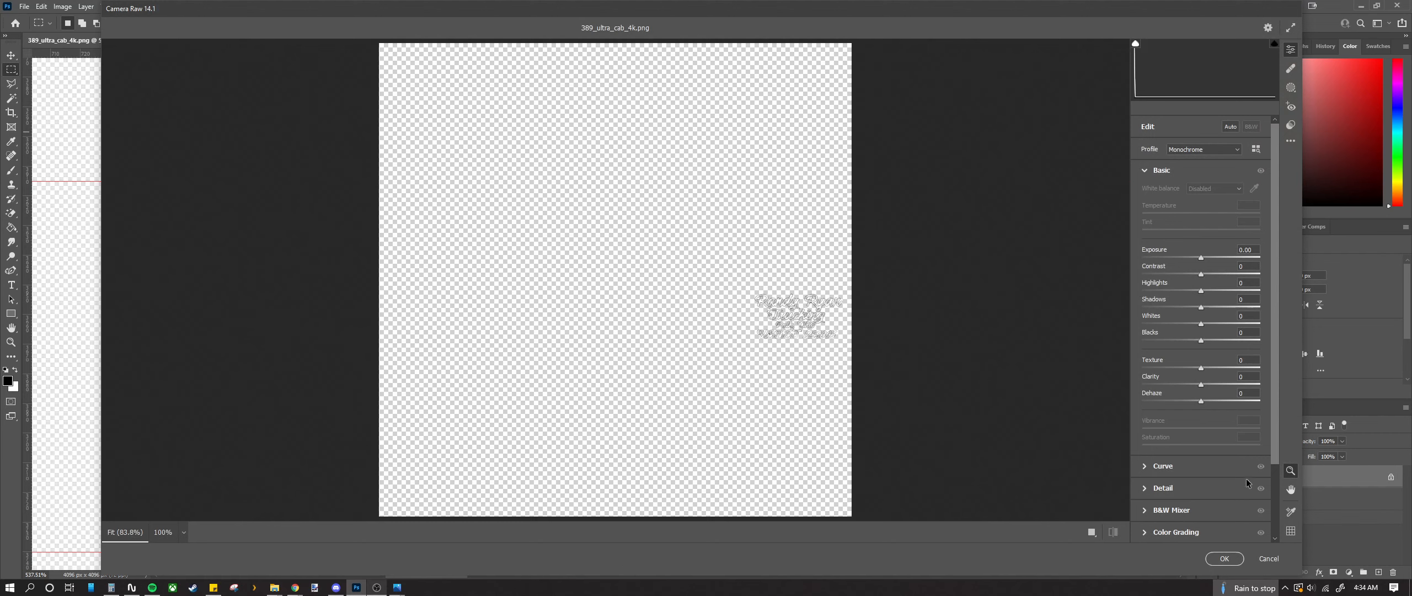
Step: Close Camera Raw and fill the lettering white, then back to black
left_click(1231, 560)
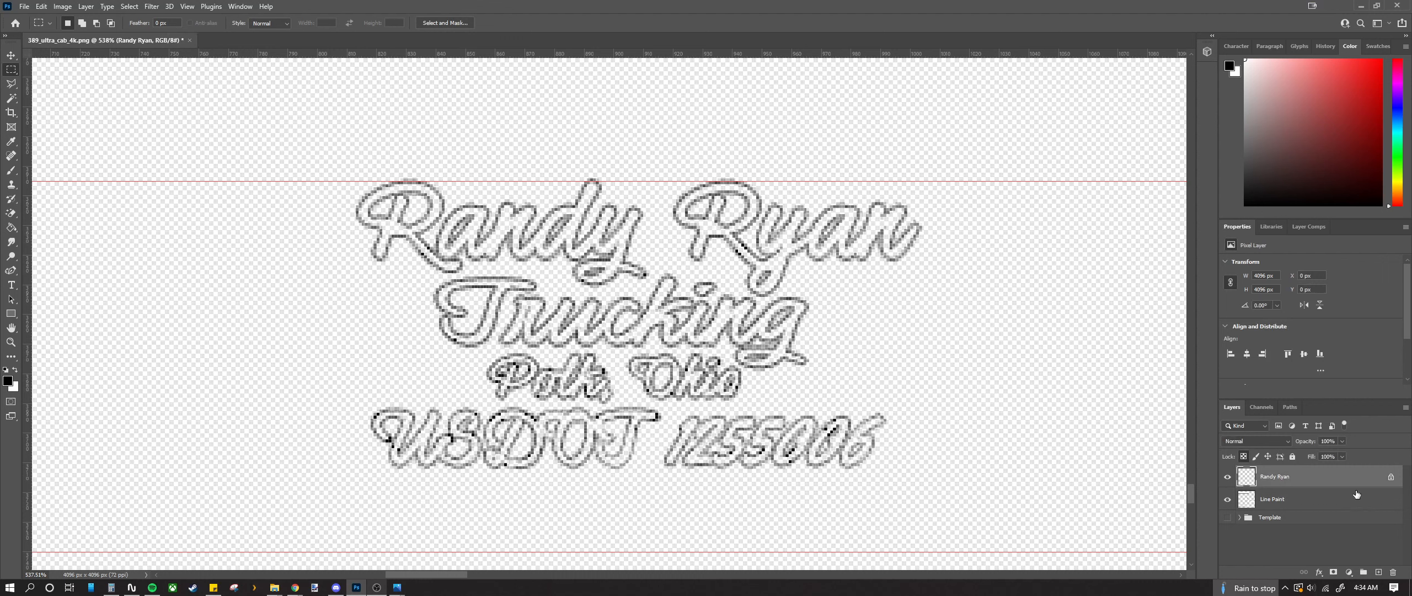
left_click(14, 370)
key("alt+BackSpace")
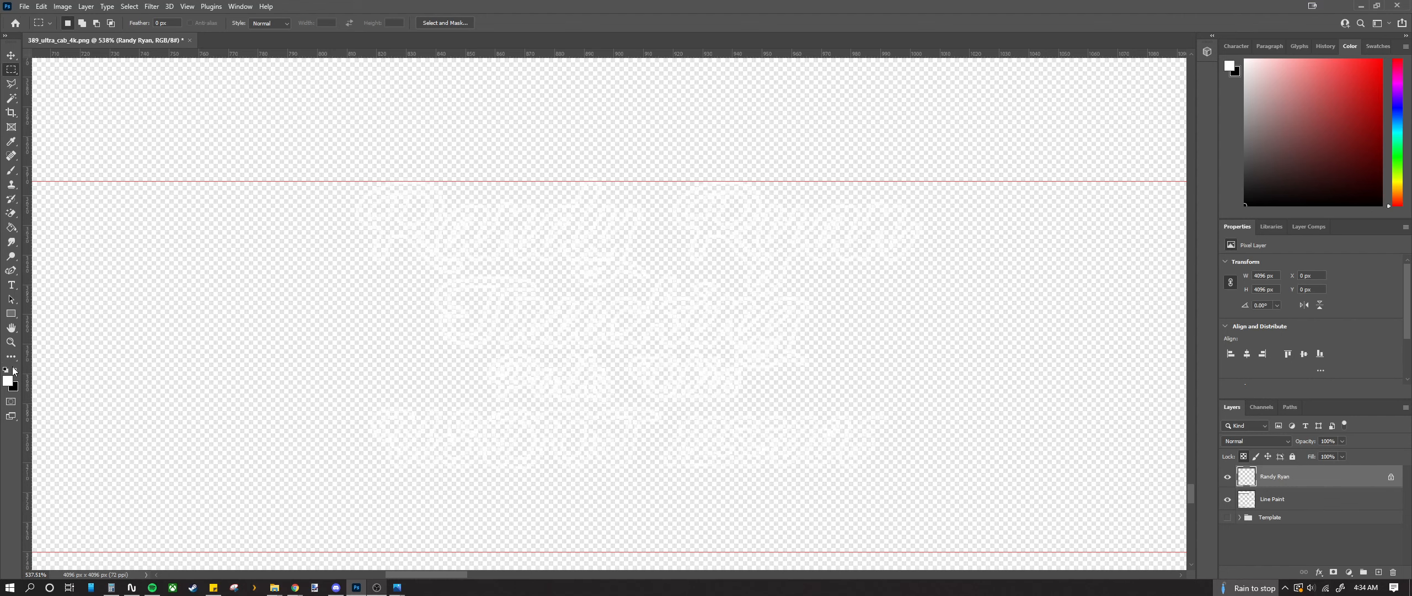
left_click(13, 370)
key("alt+BackSpace")
Step: Hide the Line Paint layer and zoom in on the lettering outlines
scroll(354, 458, "down", 10)
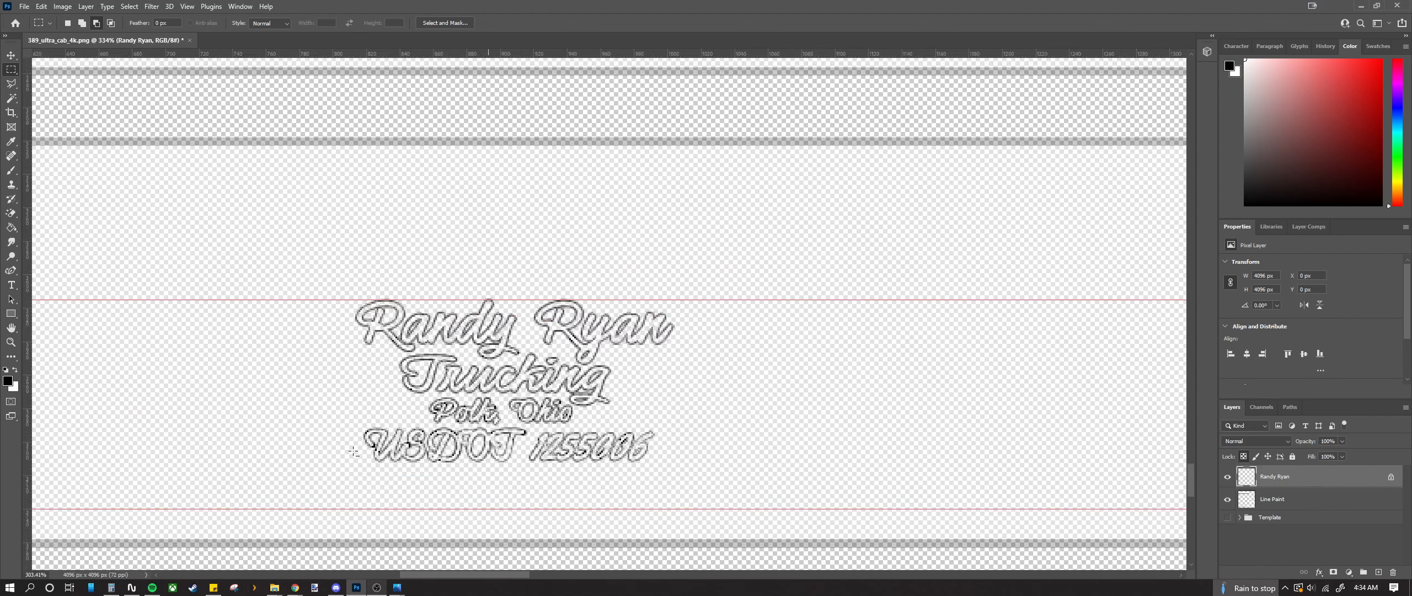
scroll(314, 444, "up", 5)
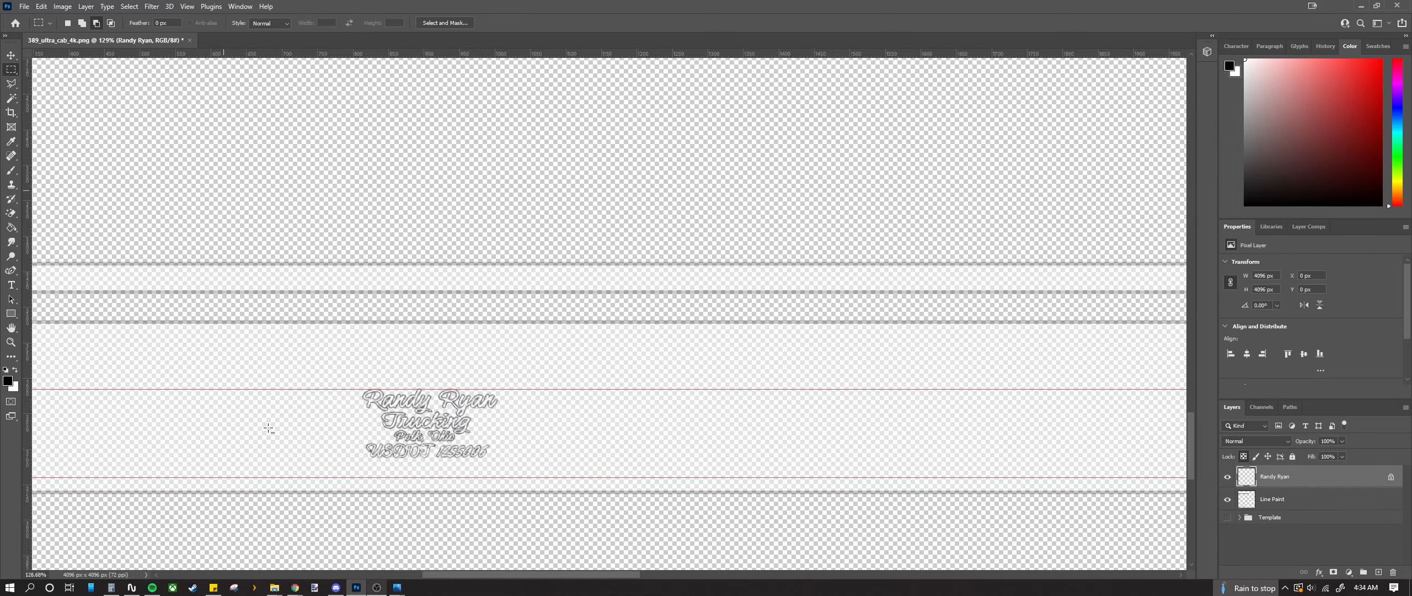
scroll(311, 437, "down", 4)
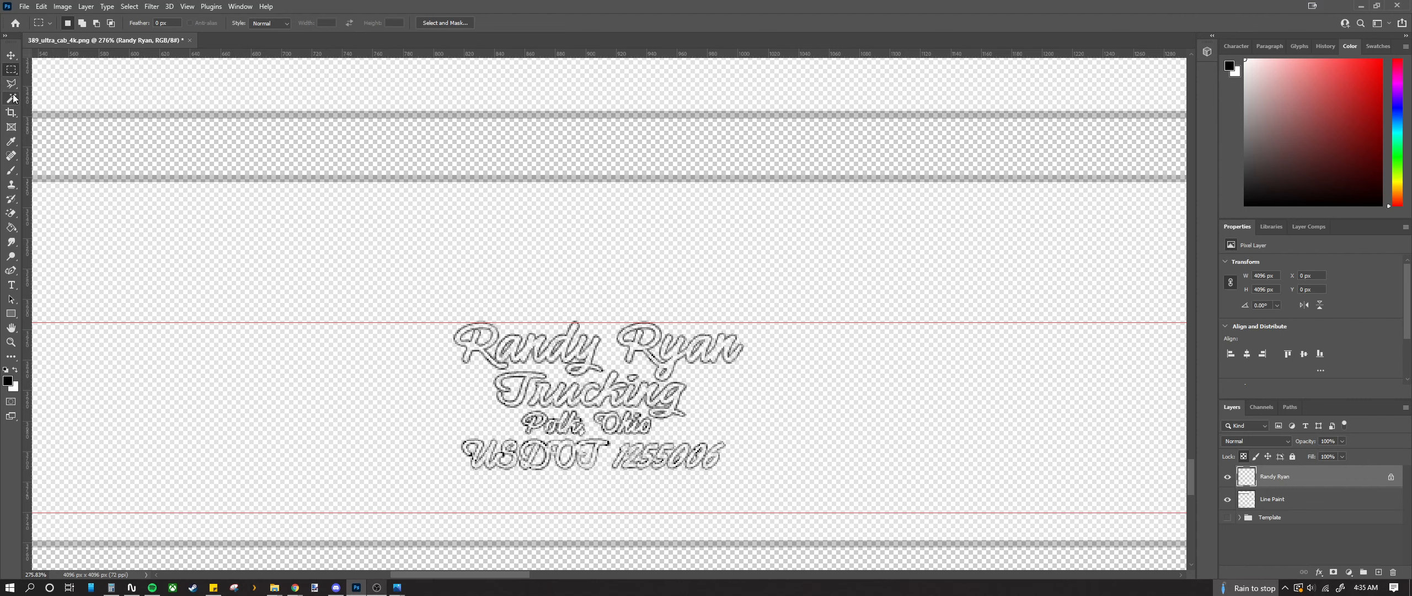
left_click(1228, 499)
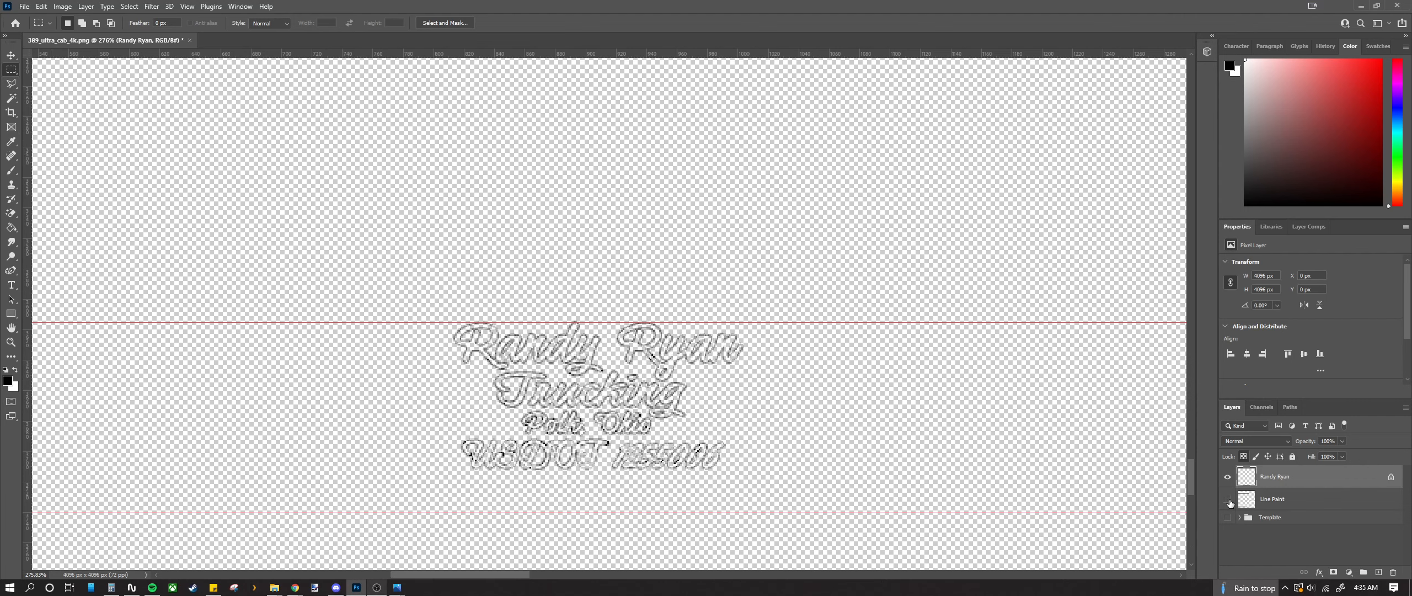
scroll(485, 347, "up", 5)
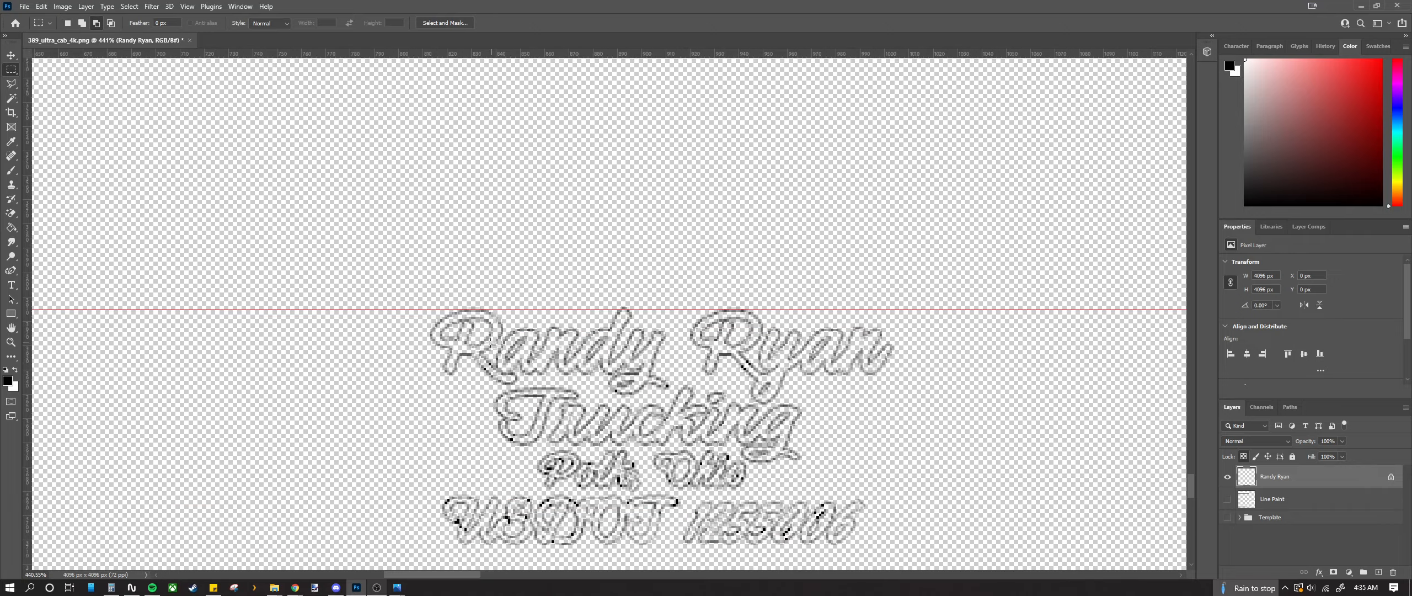
Step: Select the transparent area around the lettering with the Magic Wand
left_click(11, 97)
scroll(245, 377, "down", 10)
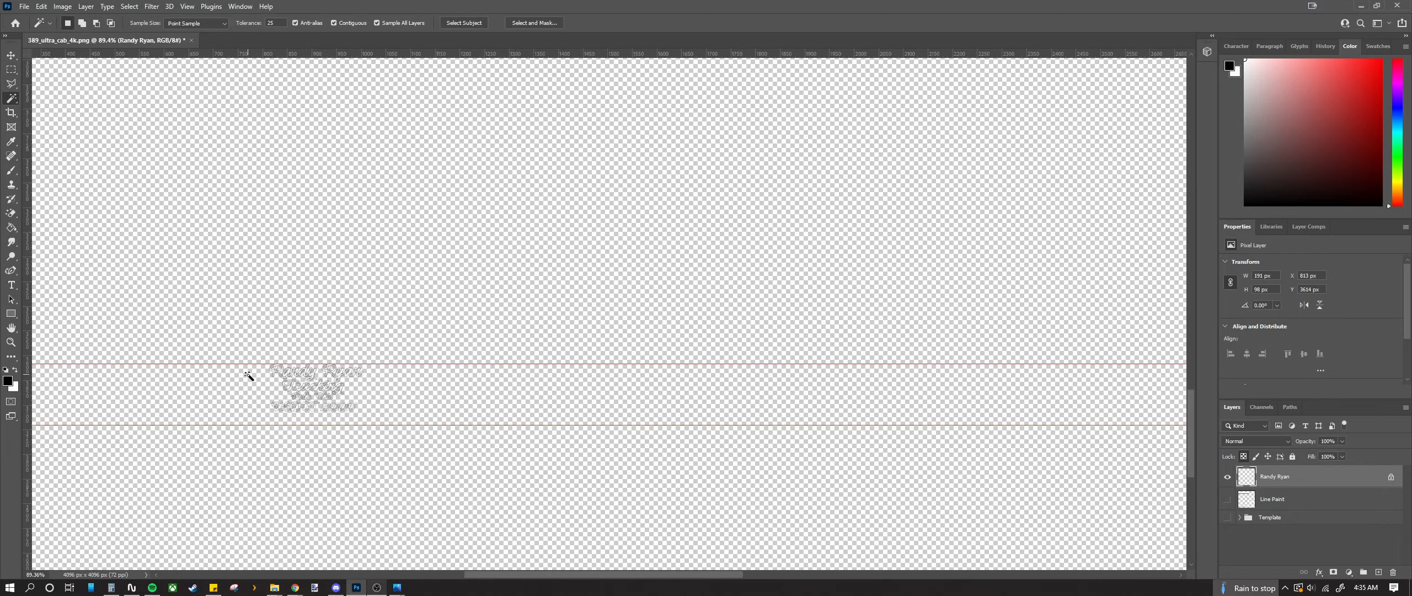
scroll(252, 378, "up", 4)
scroll(271, 417, "up", 10)
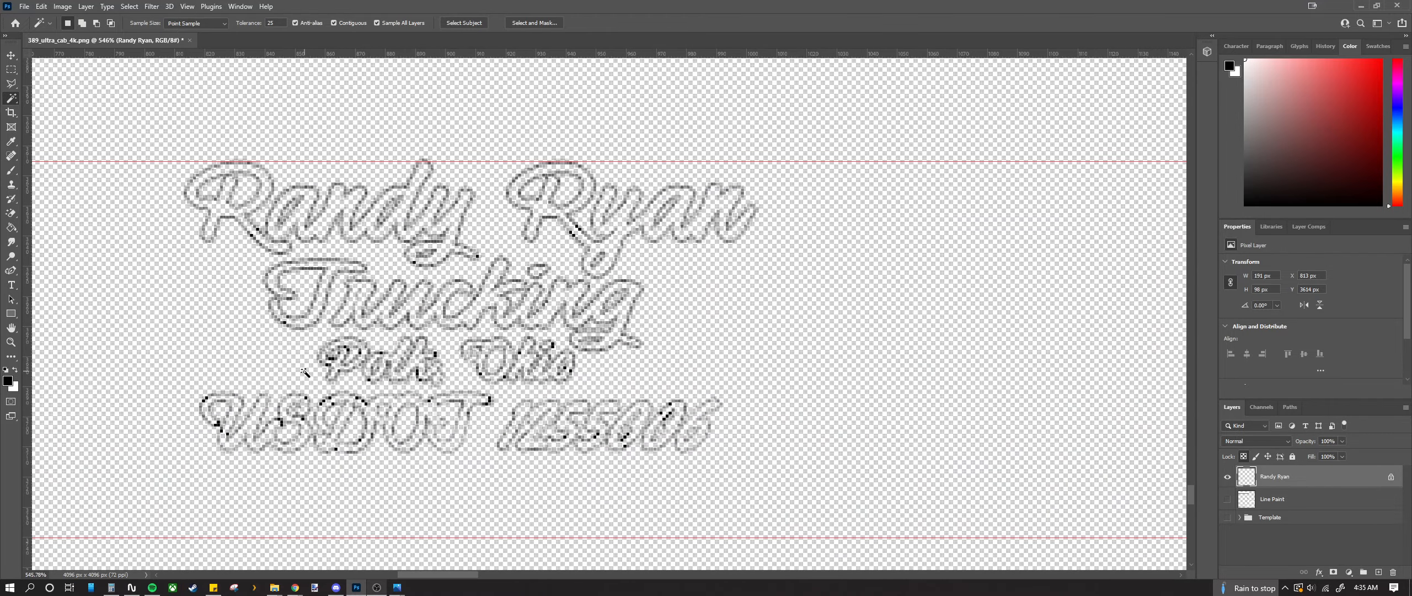
left_click(251, 356)
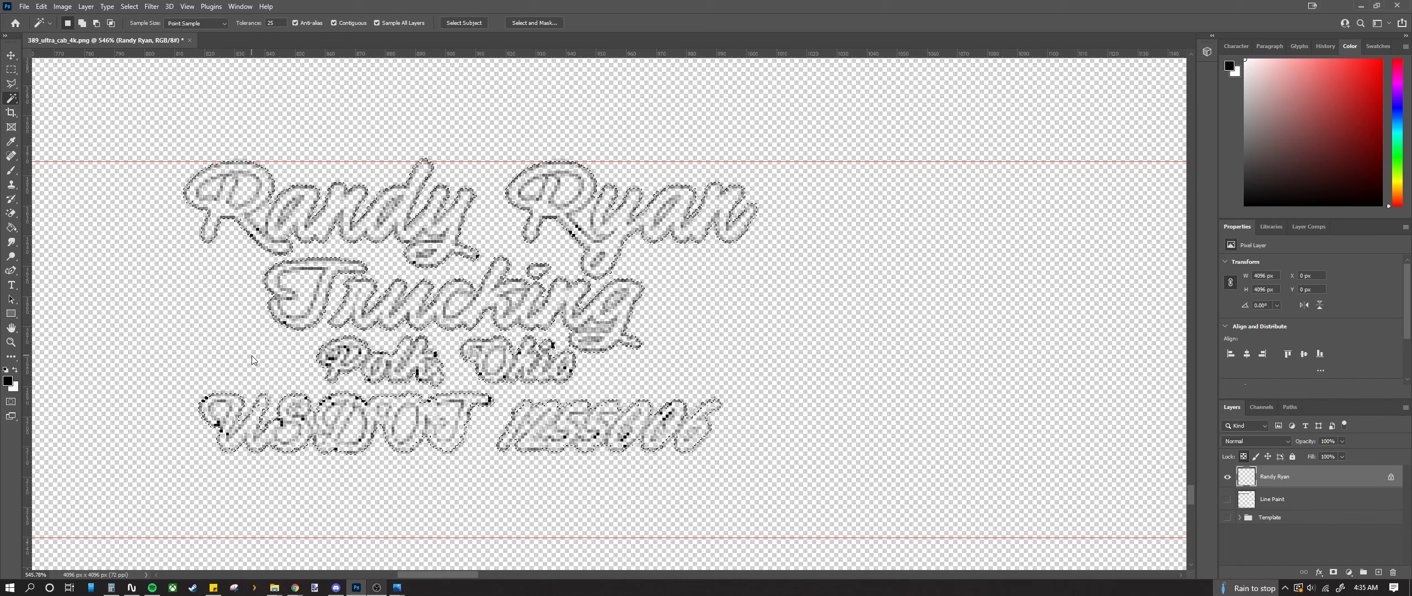
Step: Show the Line Paint layer and fill the inverted lettering selection on it
left_click(1271, 498)
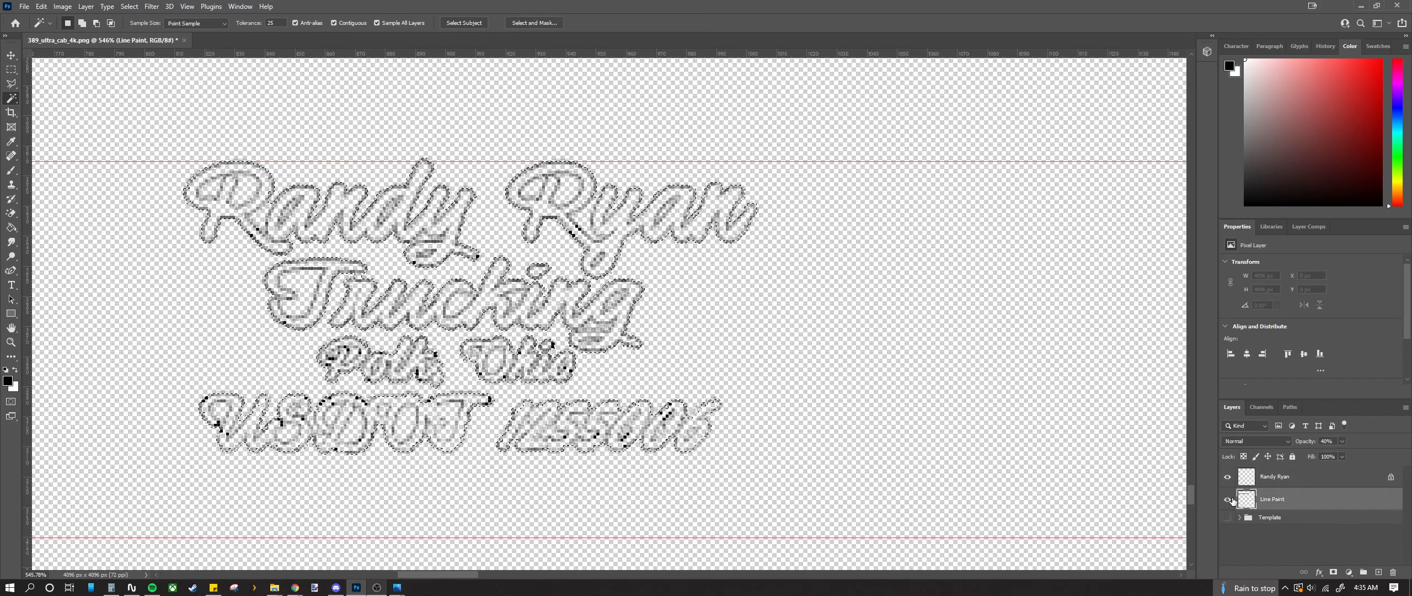
left_click(1228, 499)
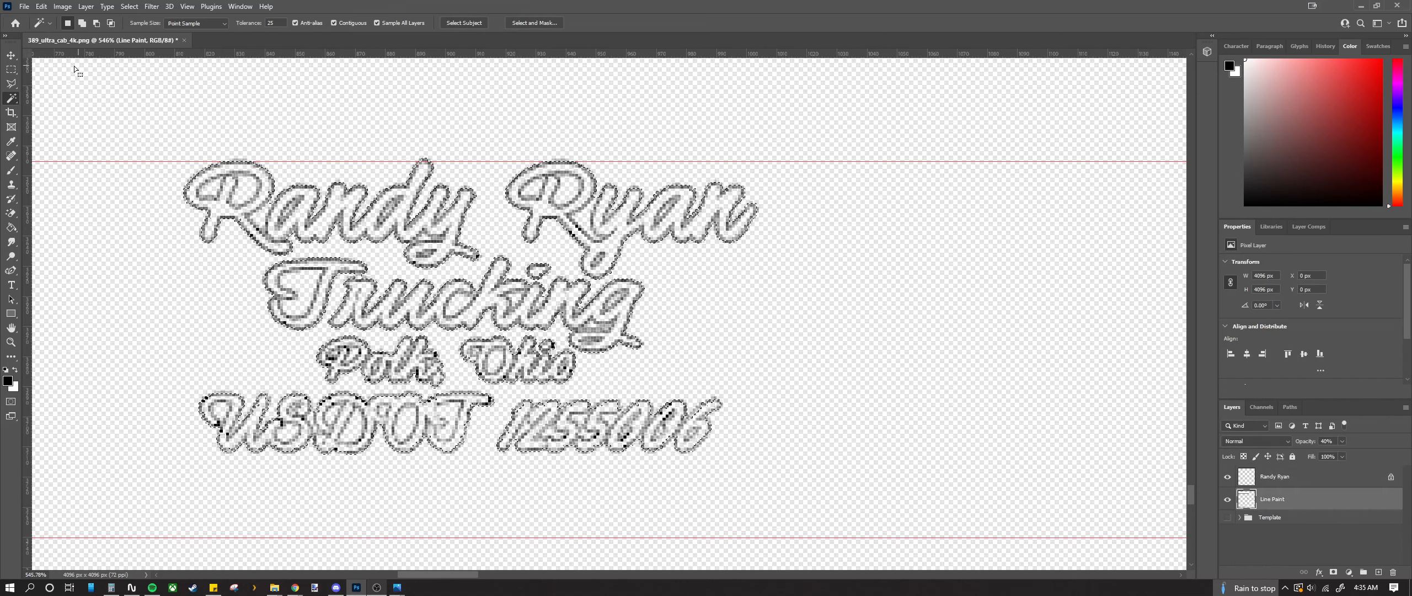
right_click(174, 238)
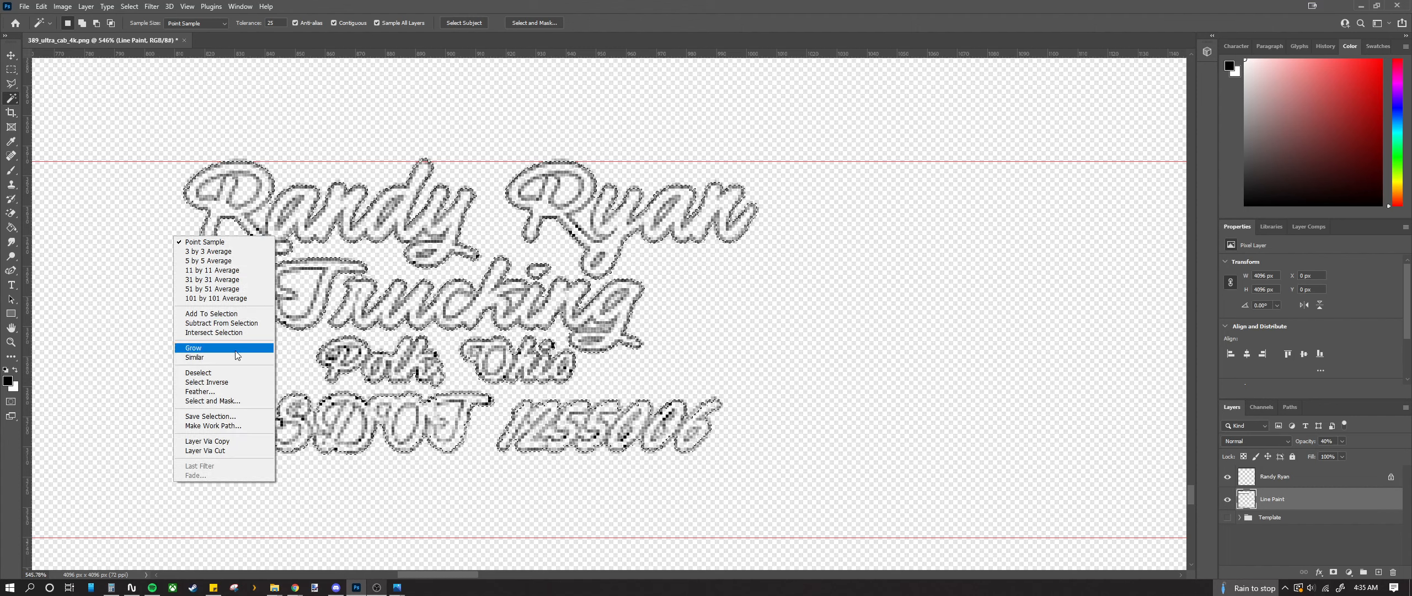
left_click(225, 383)
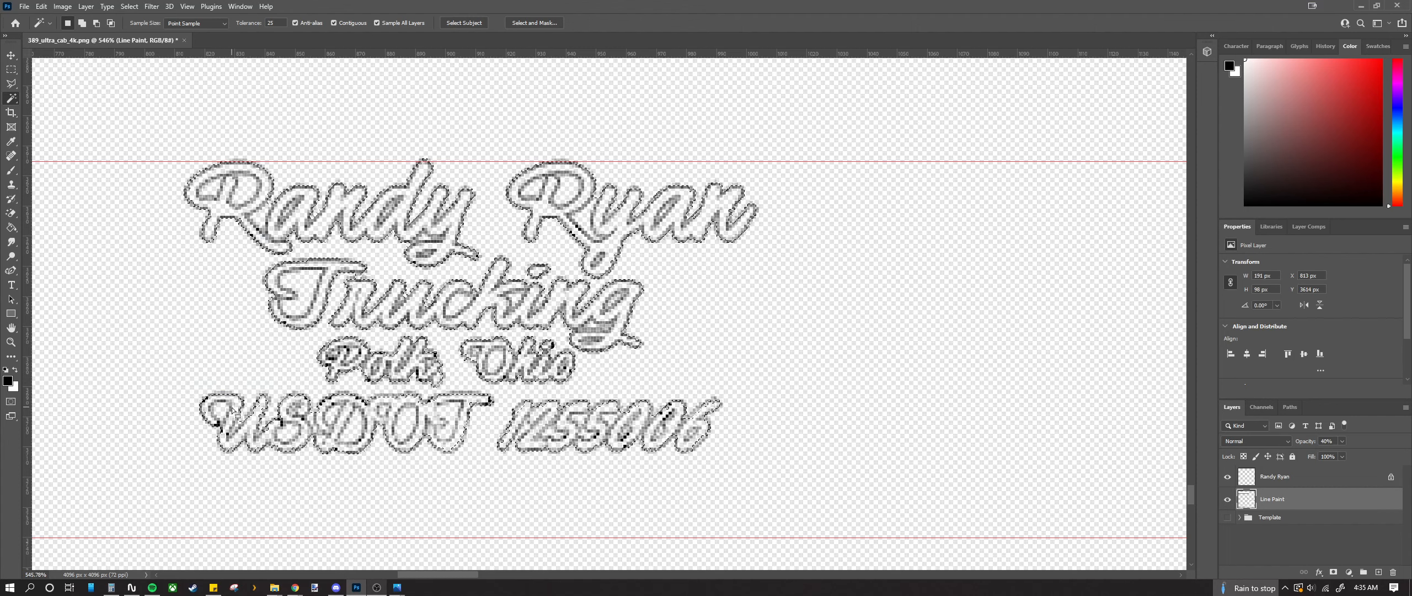
key("alt+BackSpace")
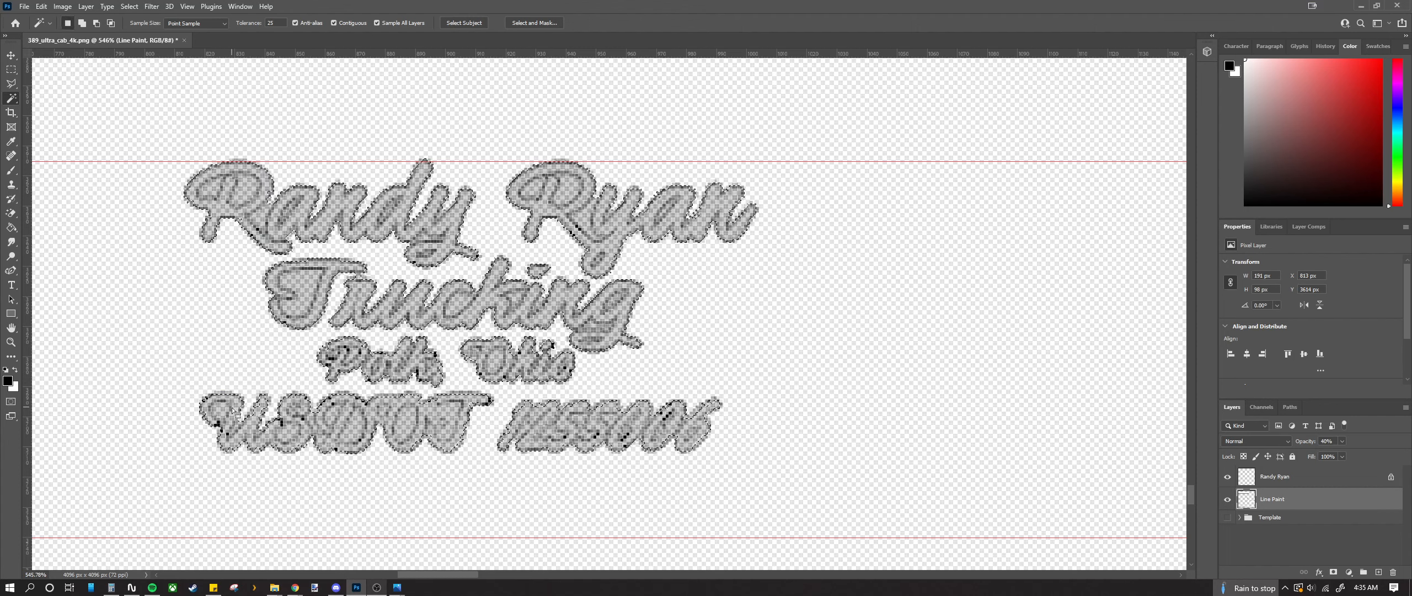
left_click(1324, 483)
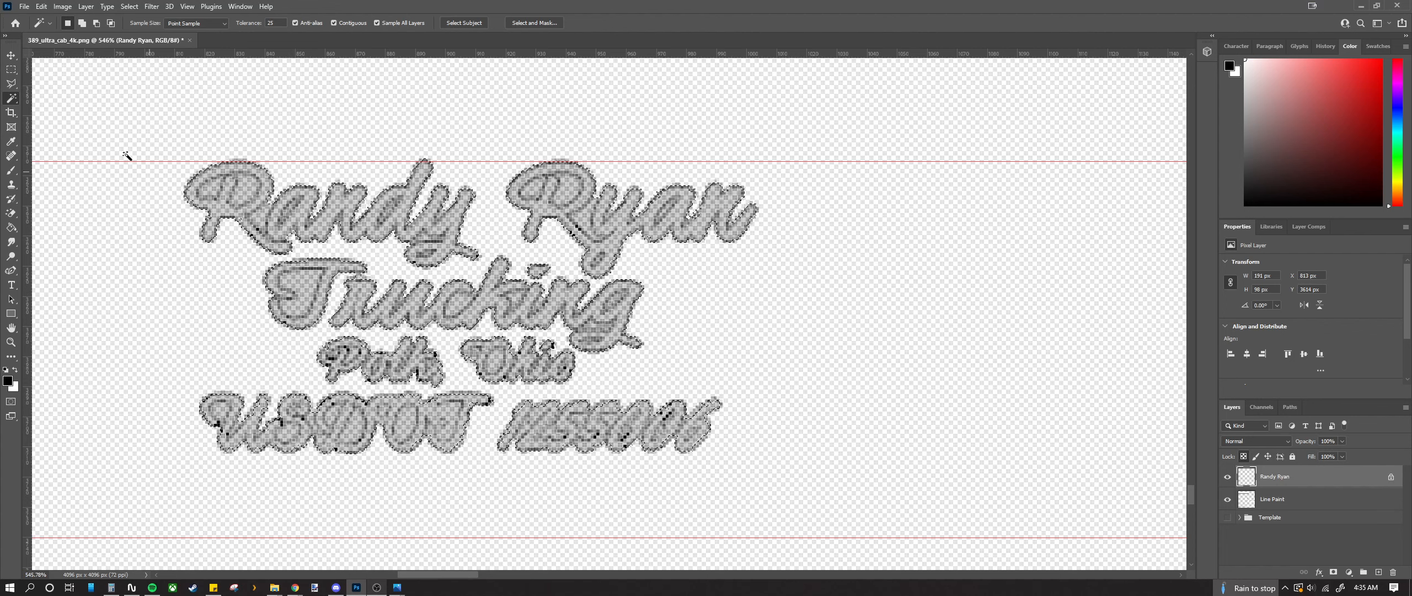
key("ctrl+BackSpace")
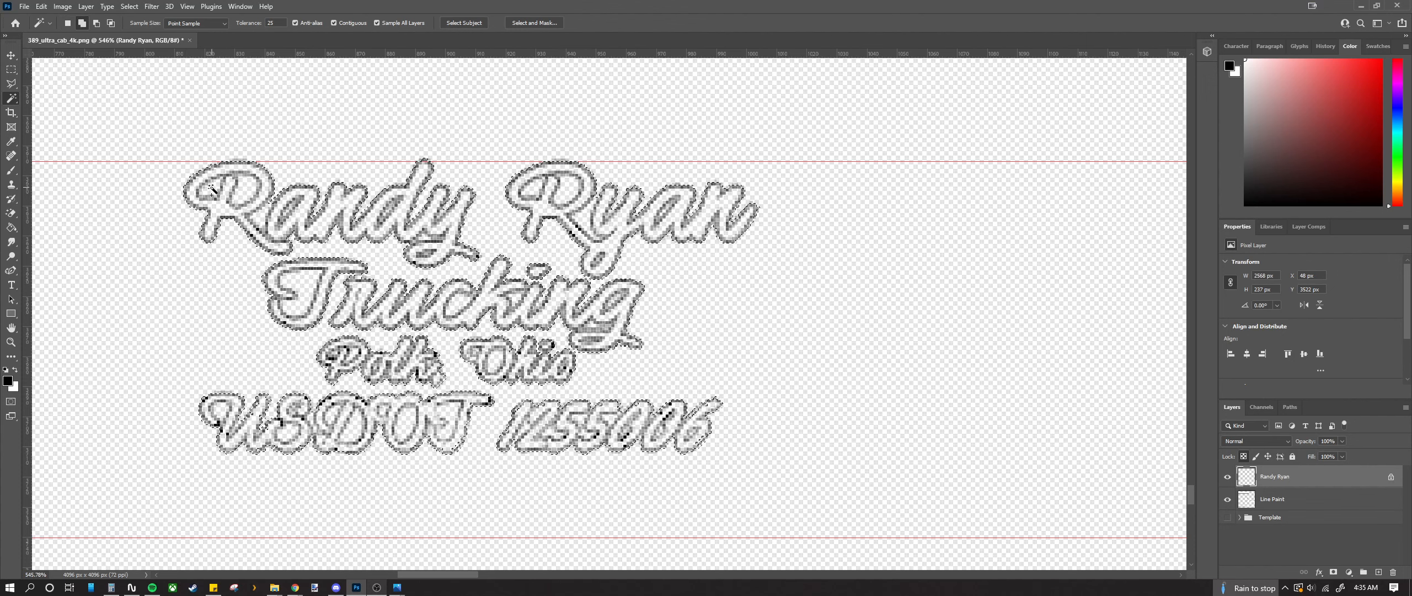
scroll(288, 222, "up", 2)
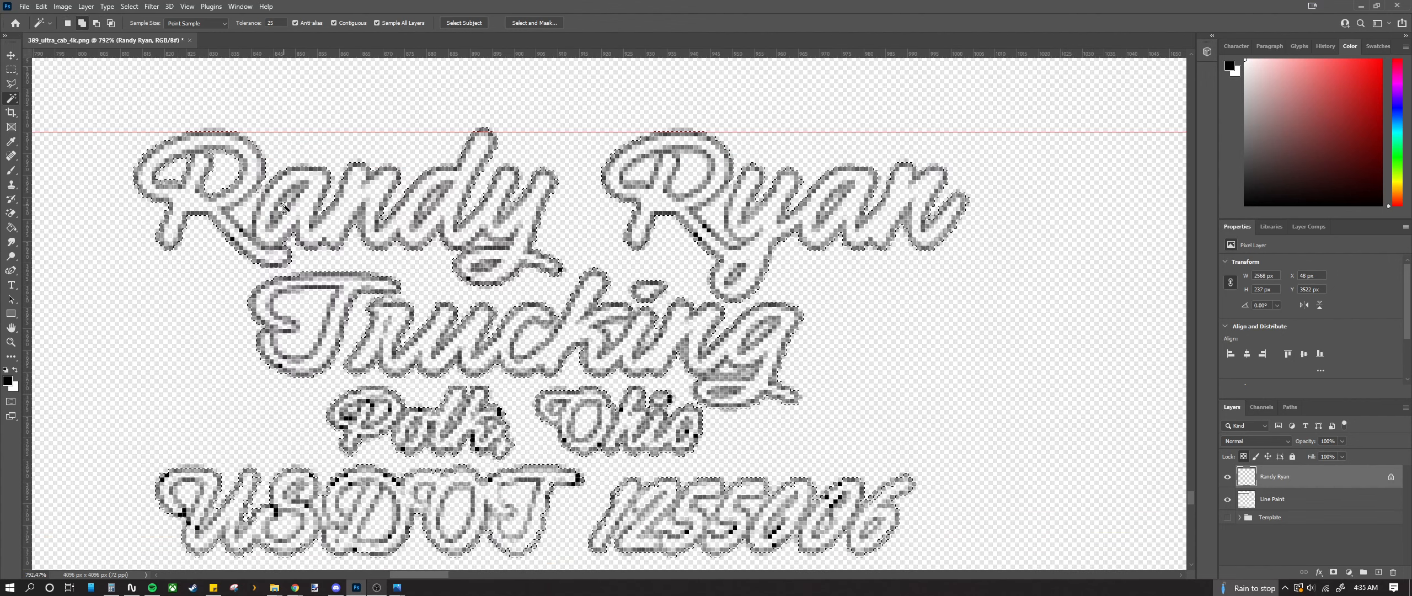
left_click(286, 205, "shift")
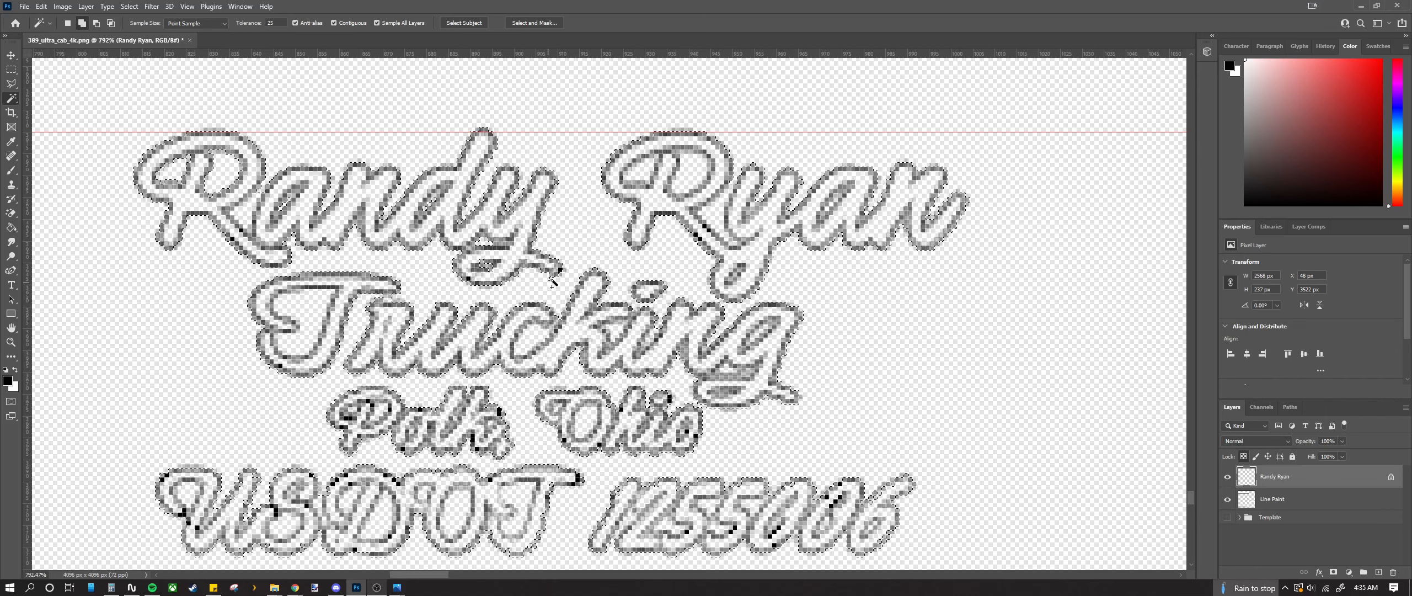
key("ctrl+d")
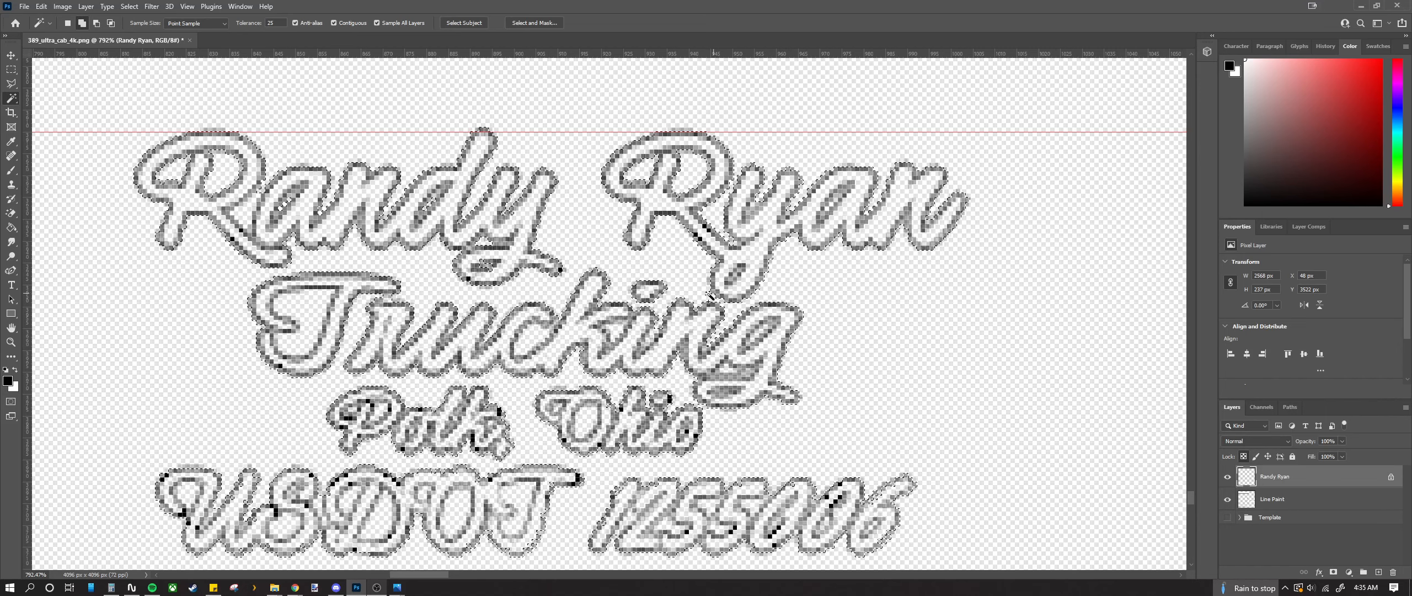
scroll(589, 236, "down", 4)
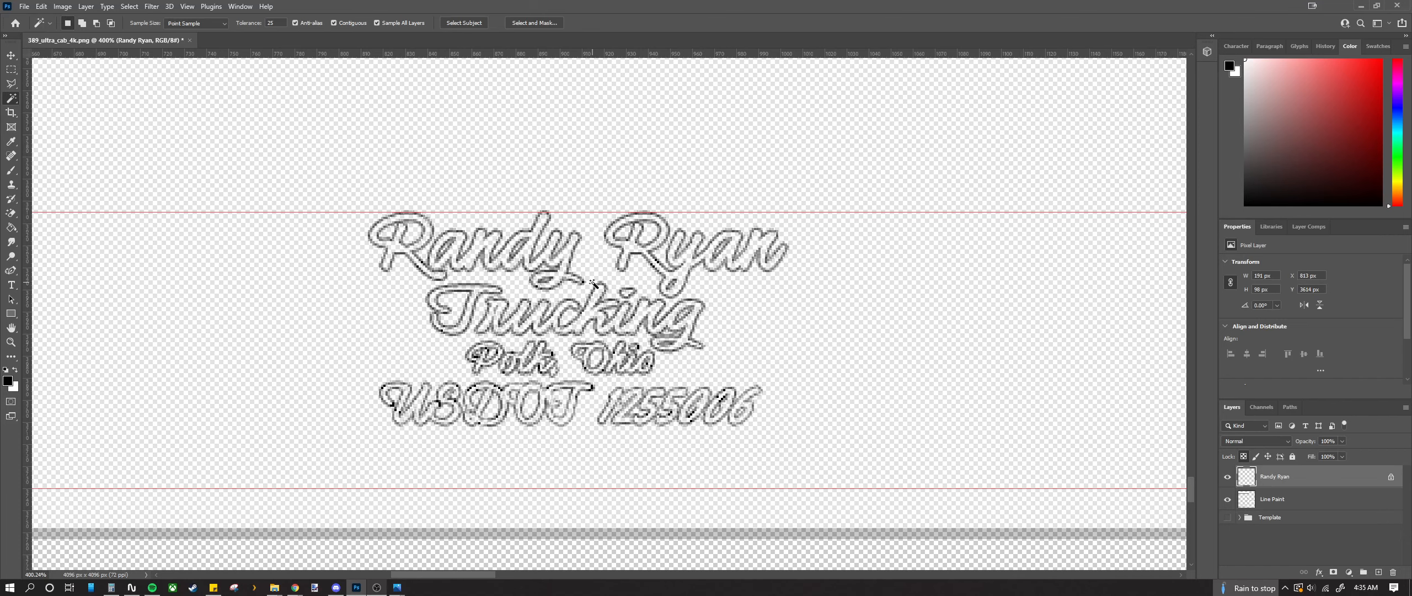
scroll(562, 274, "up", 2)
scroll(556, 271, "down", 2)
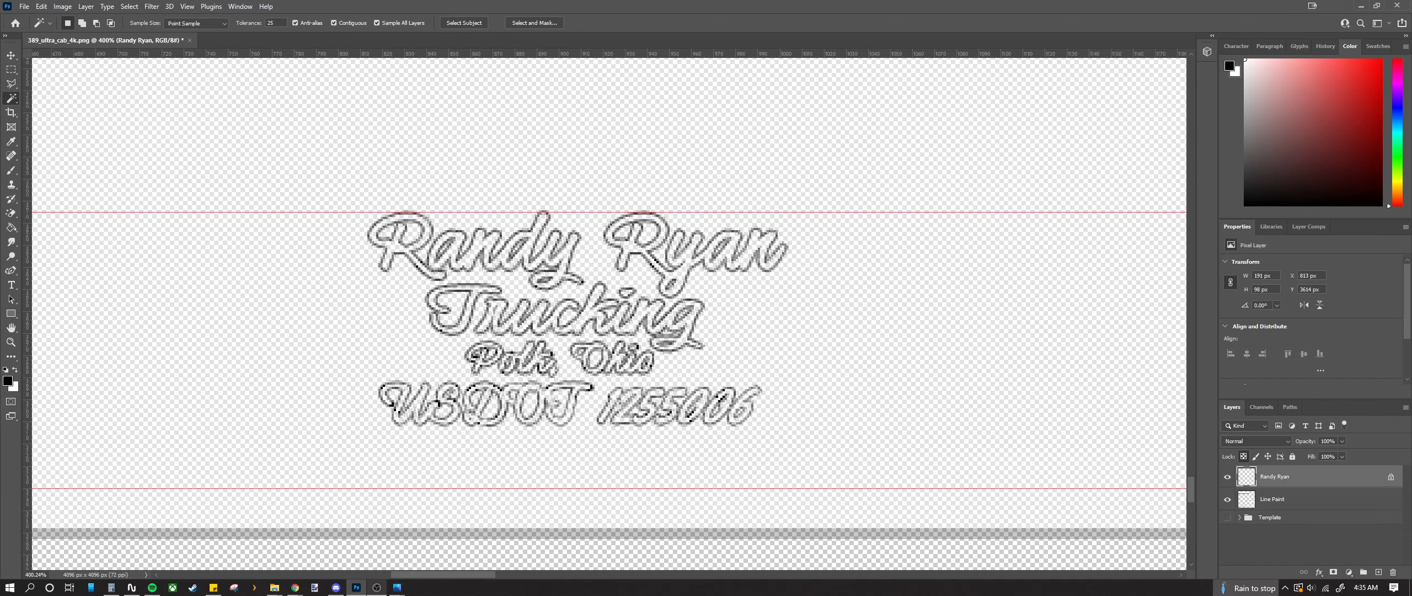
key("alt+Tab")
left_click(1302, 485)
left_click(1301, 484, "ctrl")
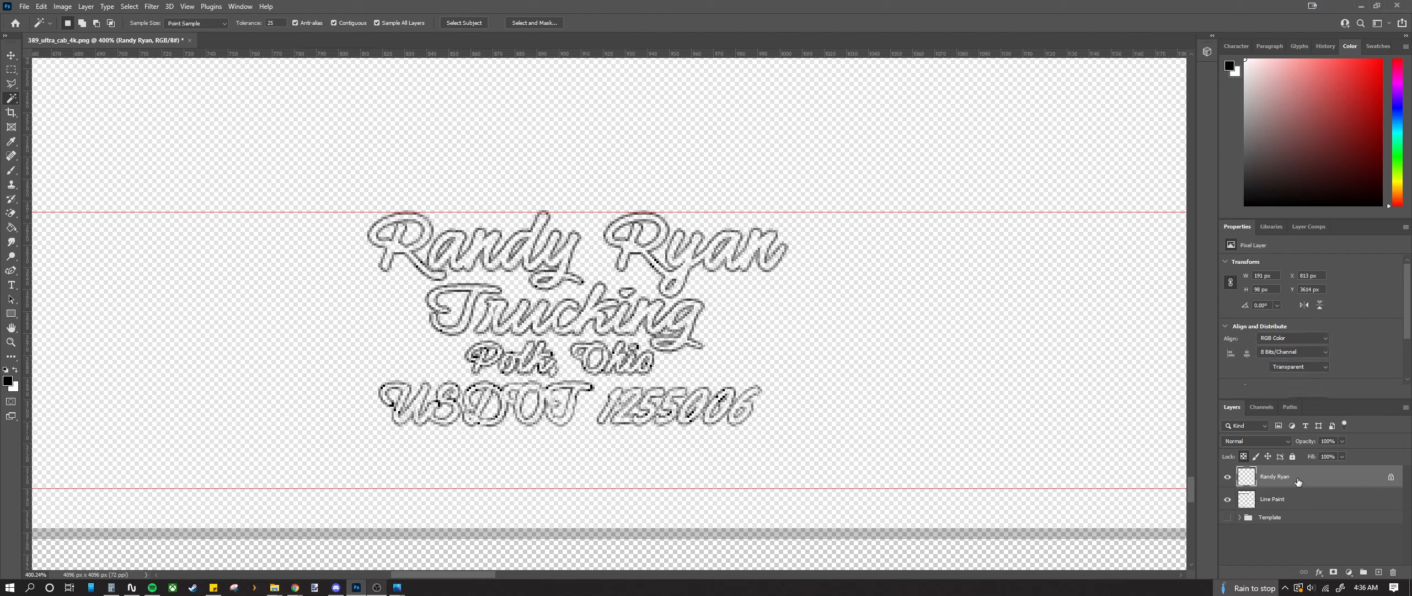
key("v")
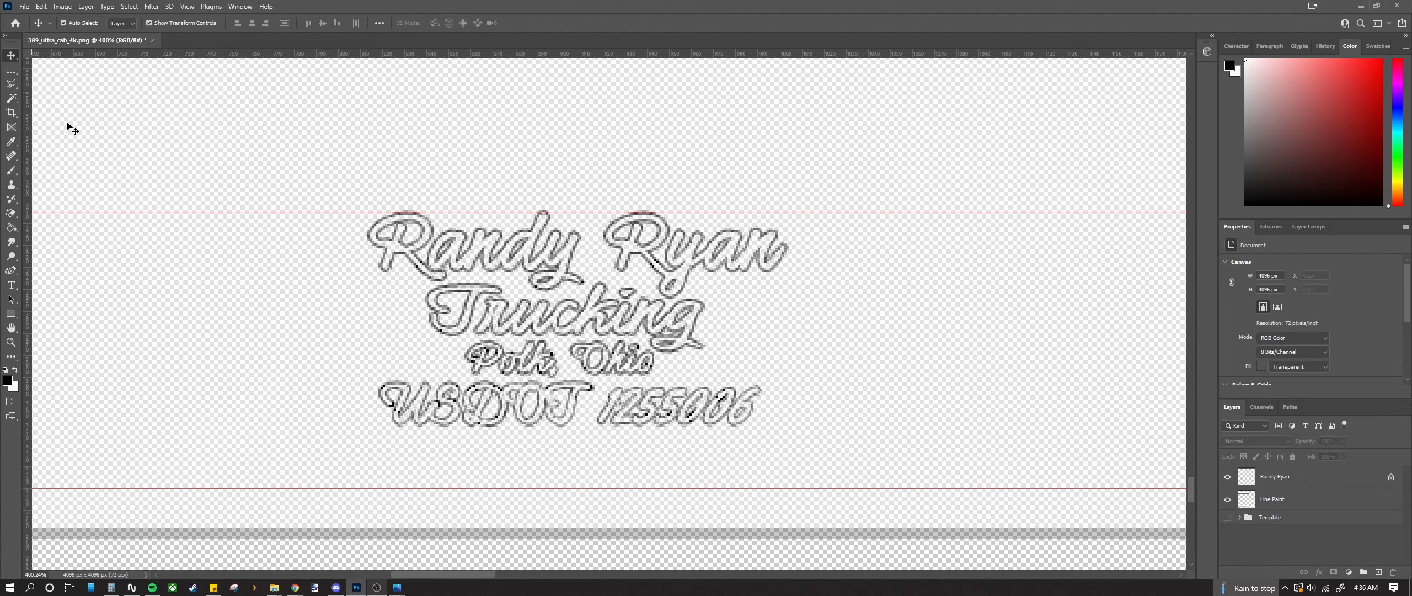
left_click(1302, 478)
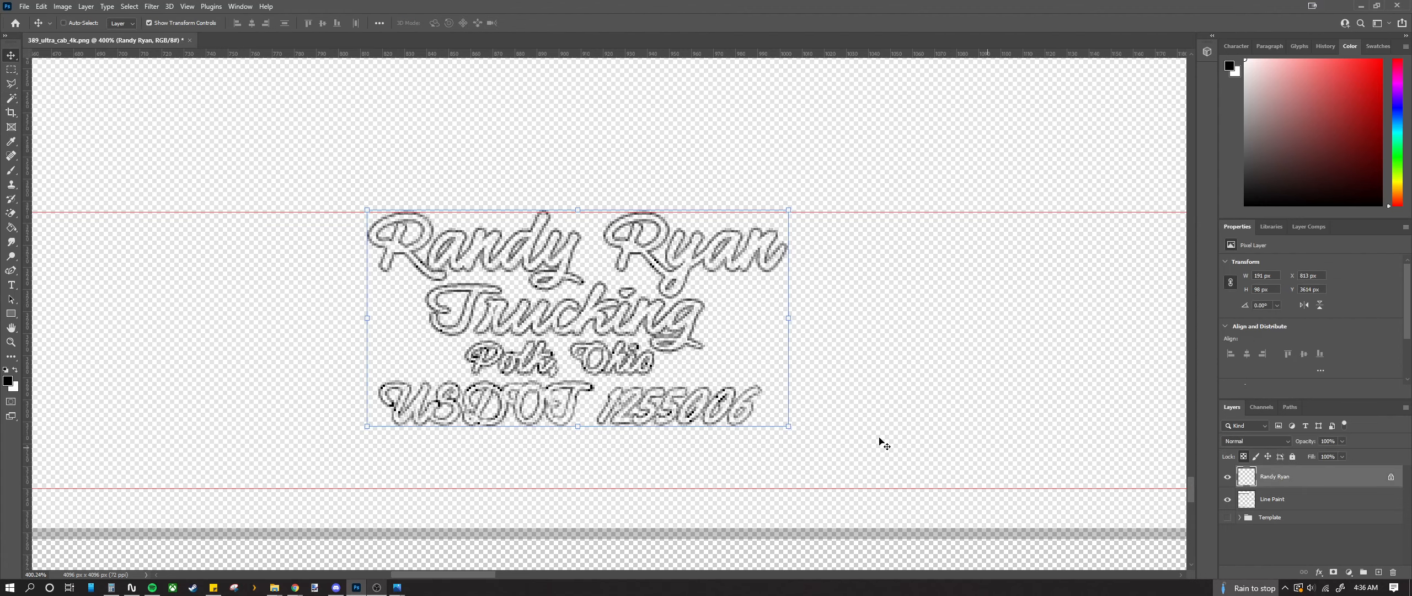
right_click(424, 304)
right_click(442, 271)
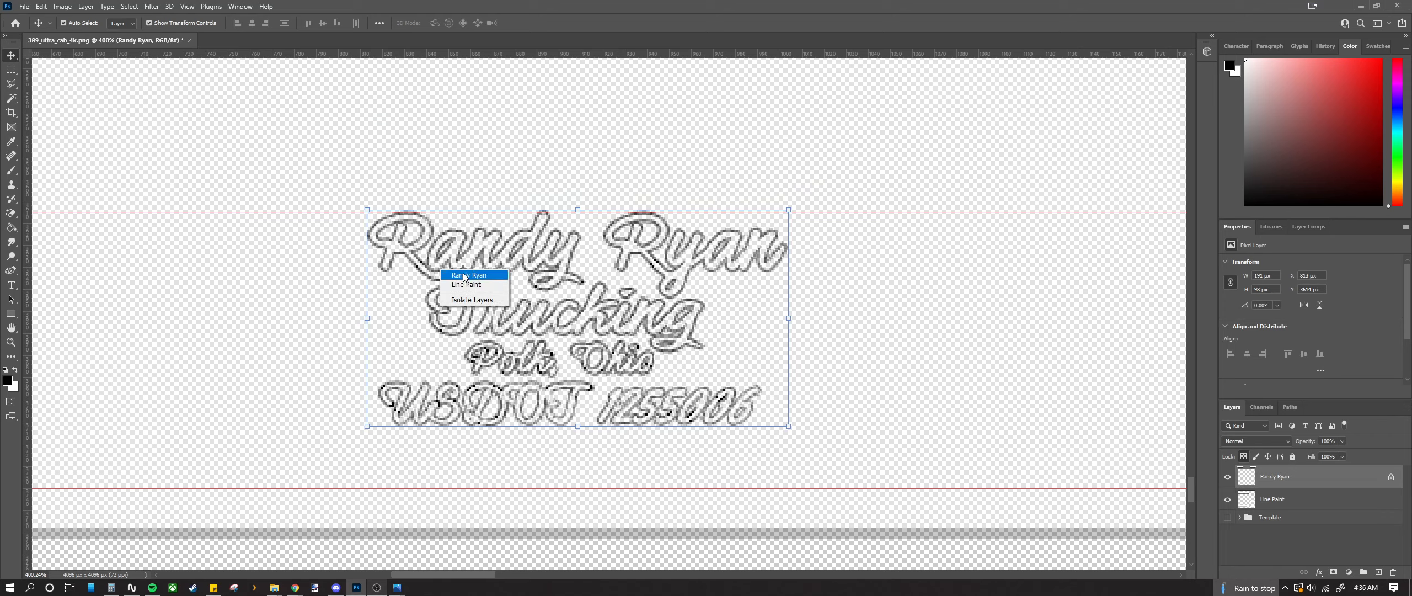
right_click(468, 329)
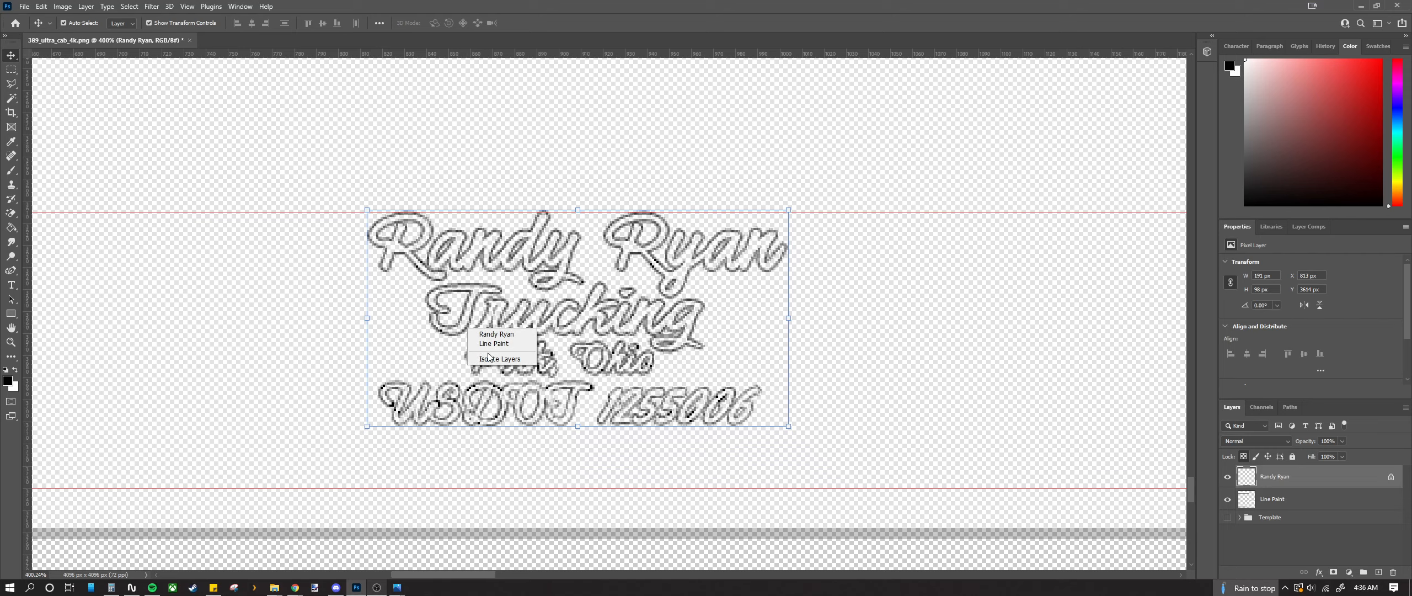
left_click(12, 70)
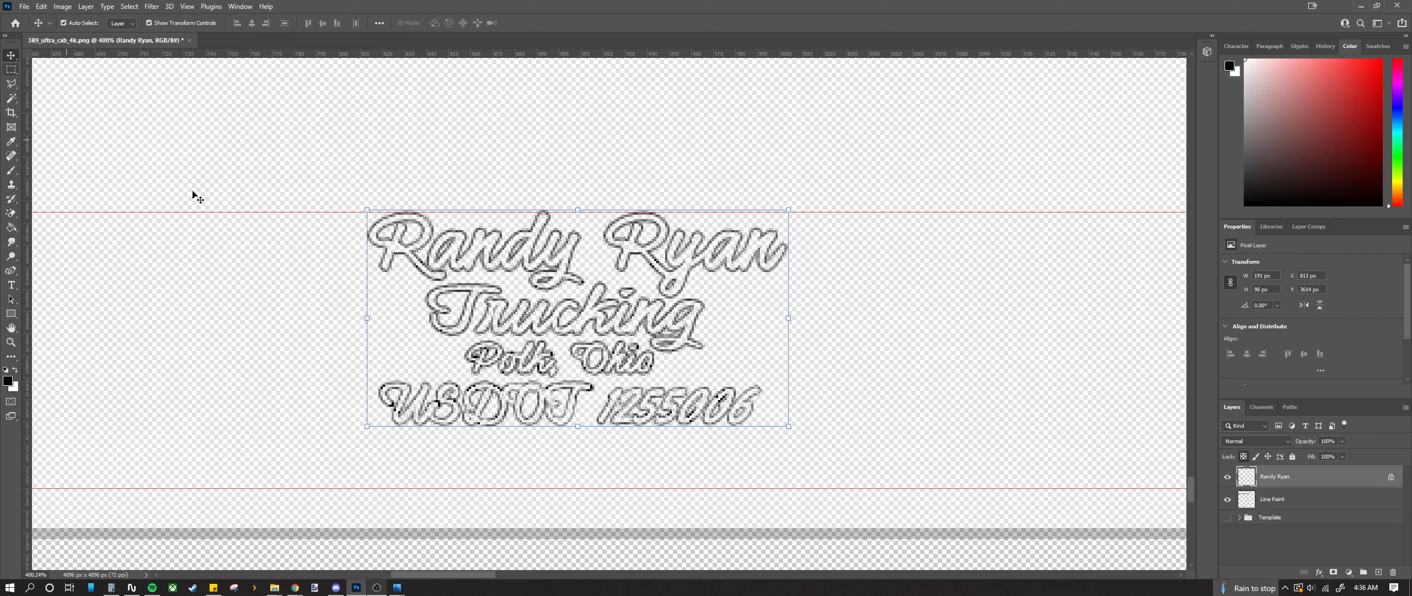
left_click(1297, 481, "ctrl")
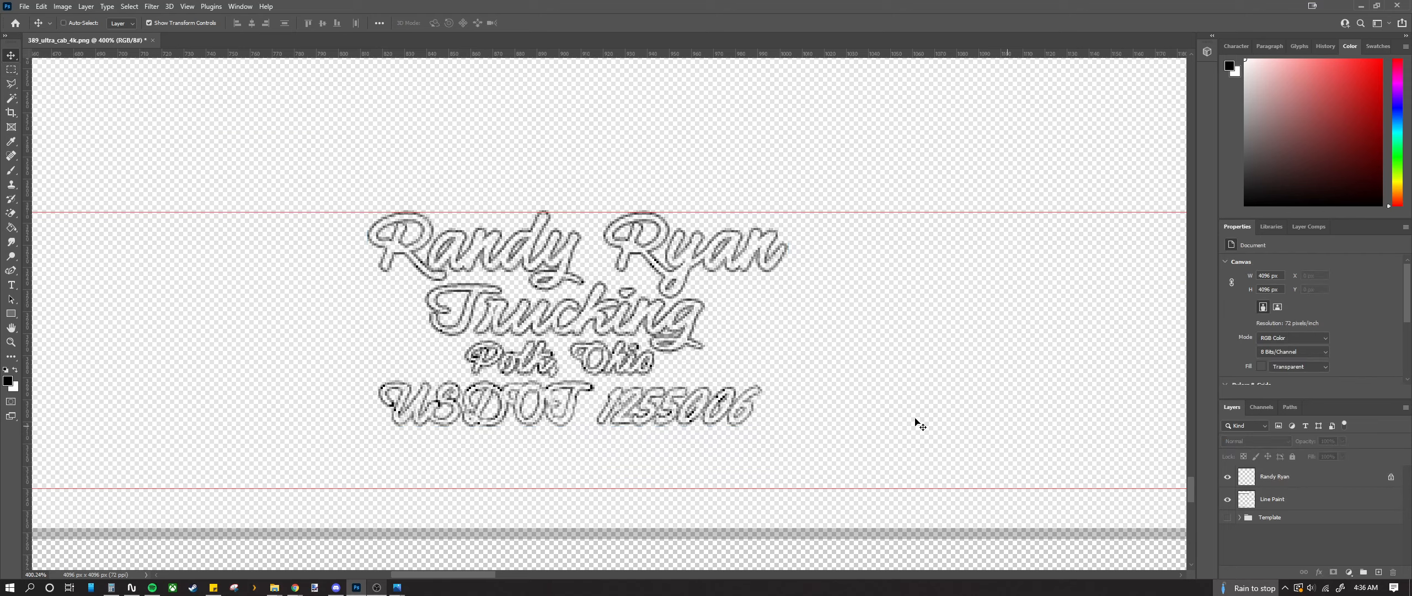
left_click(11, 100)
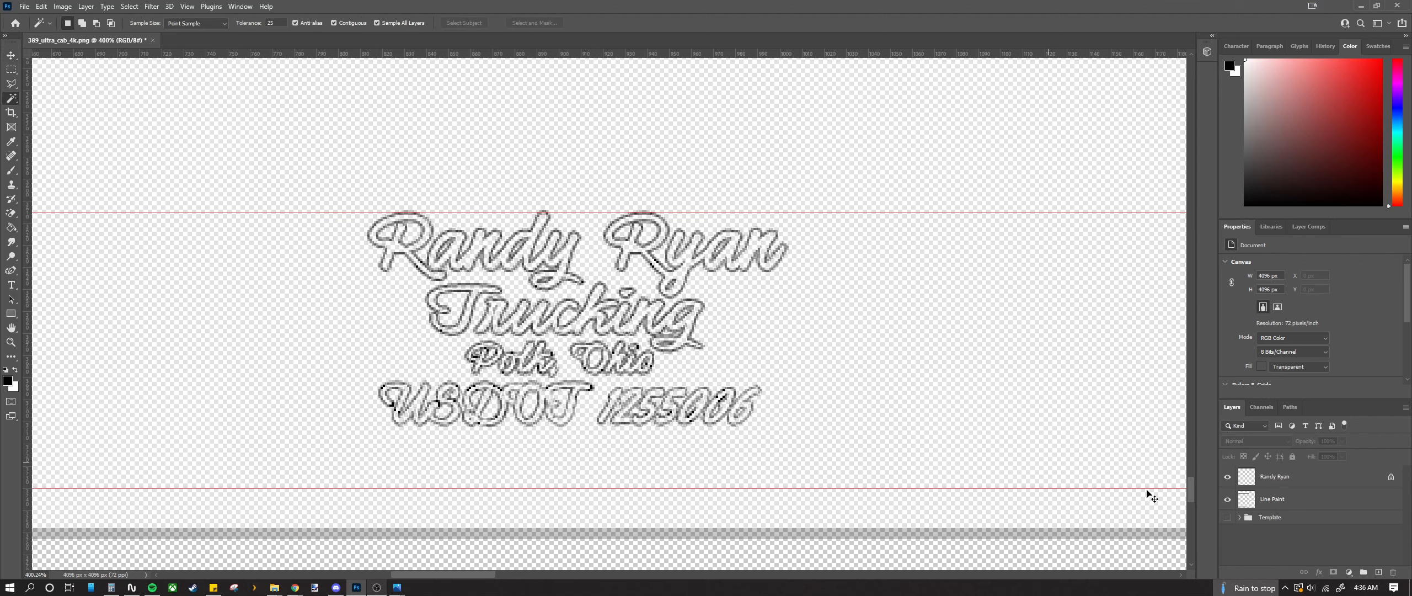
left_click(1315, 484)
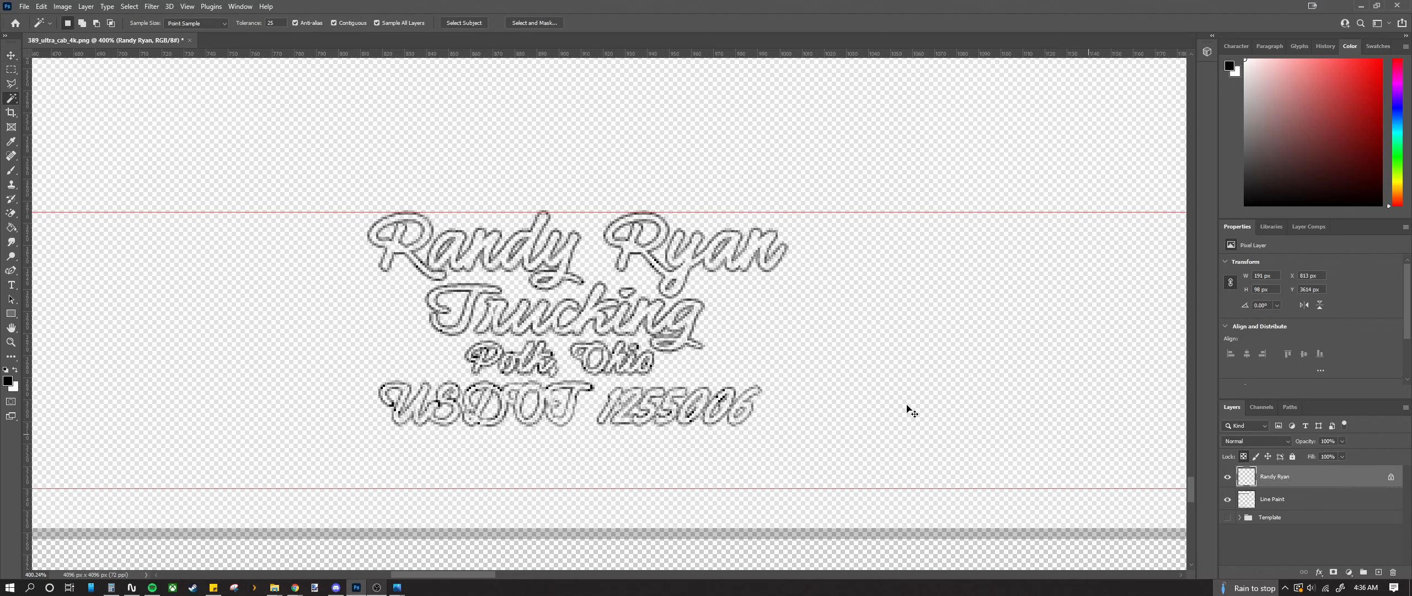
left_click(560, 359)
left_click(1318, 484, "ctrl")
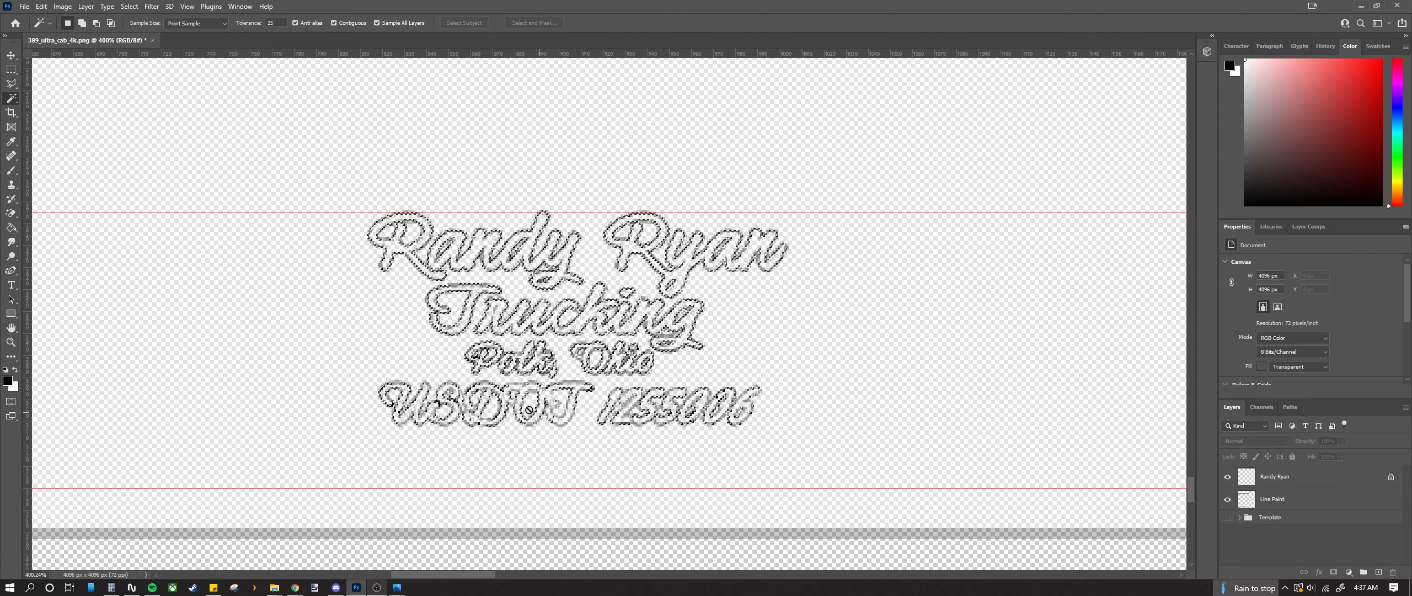
scroll(477, 357, "up", 6)
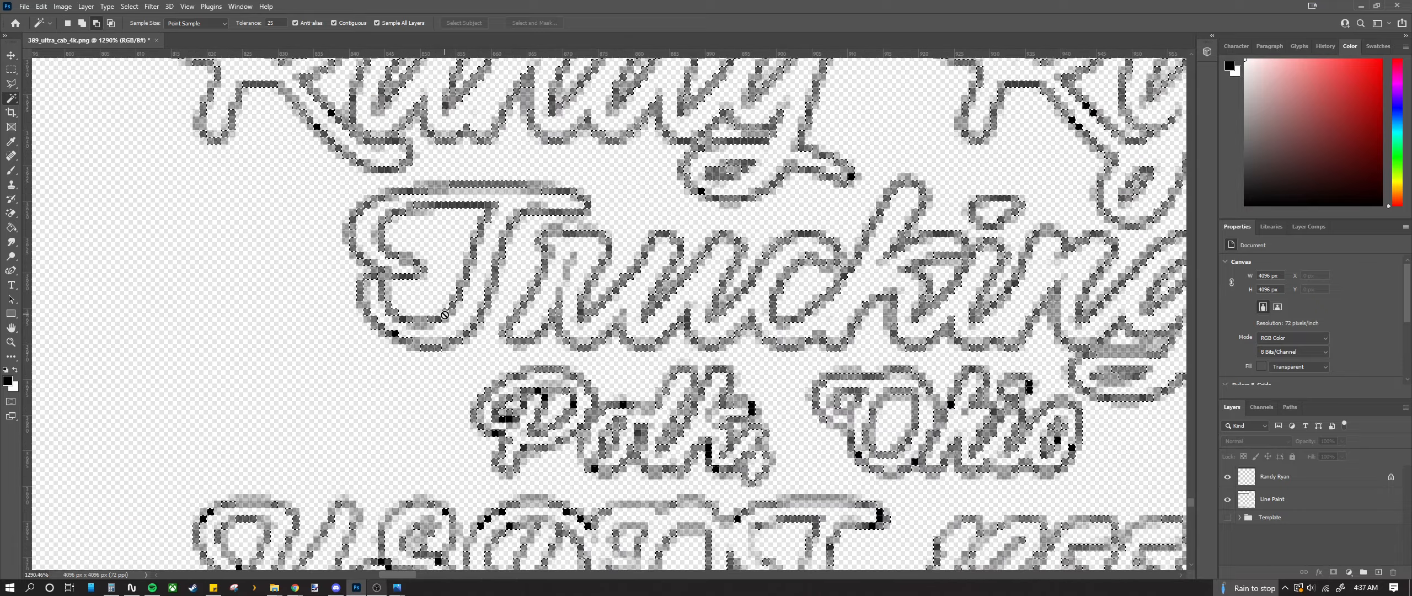
scroll(437, 318, "down", 6)
scroll(437, 318, "up", 8)
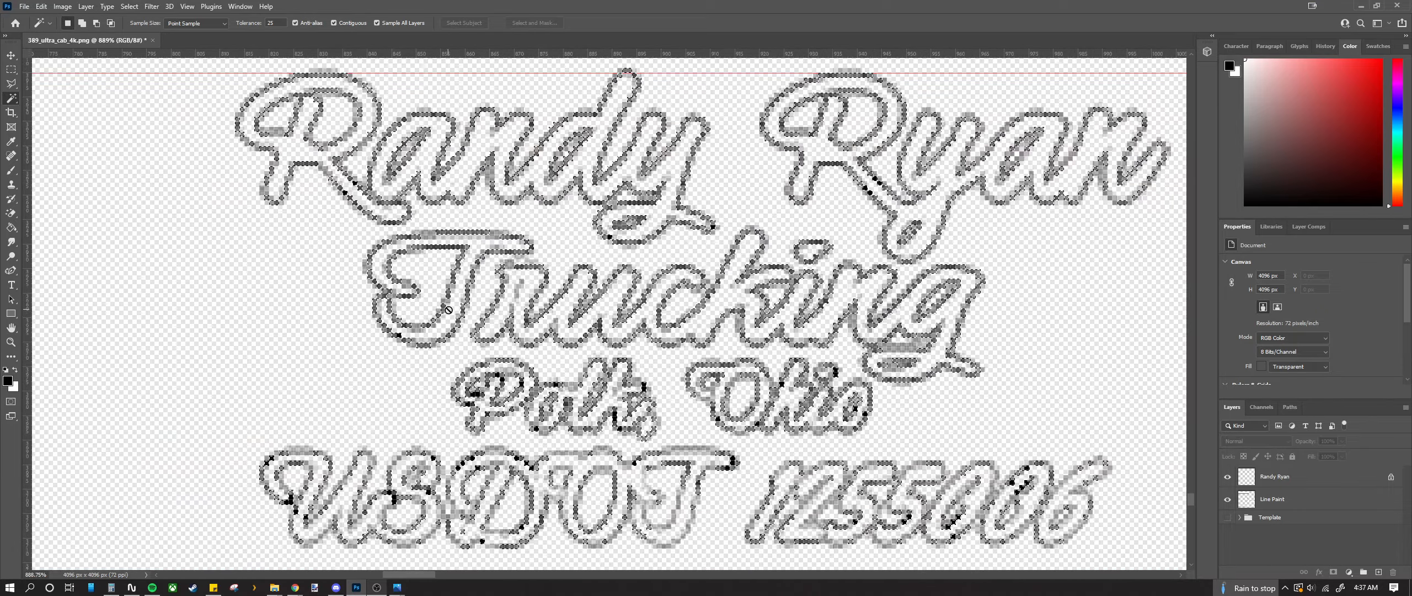
scroll(447, 304, "down", 8)
scroll(431, 299, "up", 12)
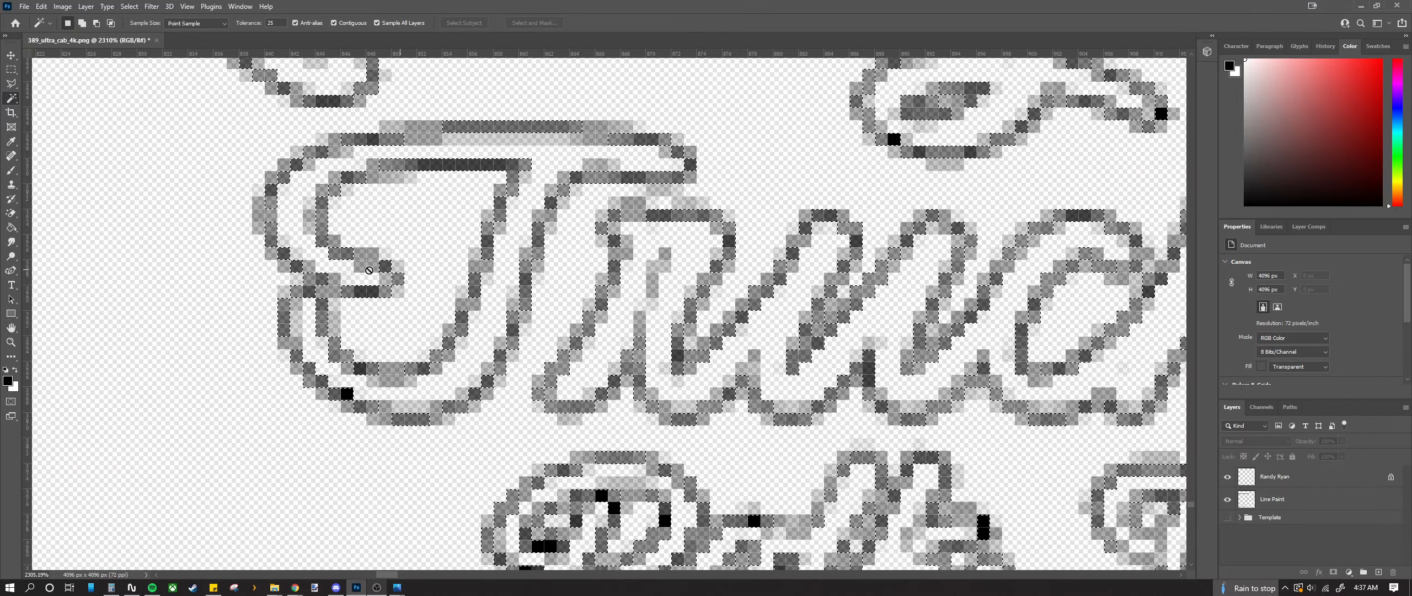
Step: Back in the Move tool, pick the lettering layer from the canvas layer list
key("v")
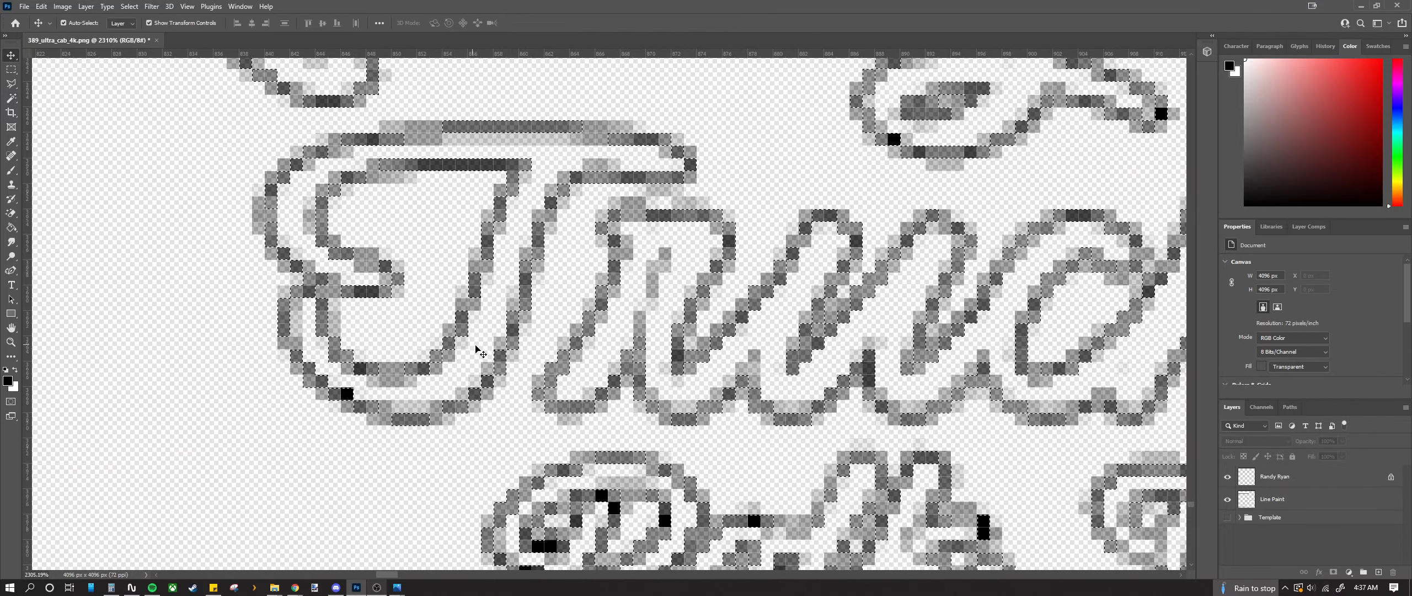
right_click(450, 337)
left_click(472, 341)
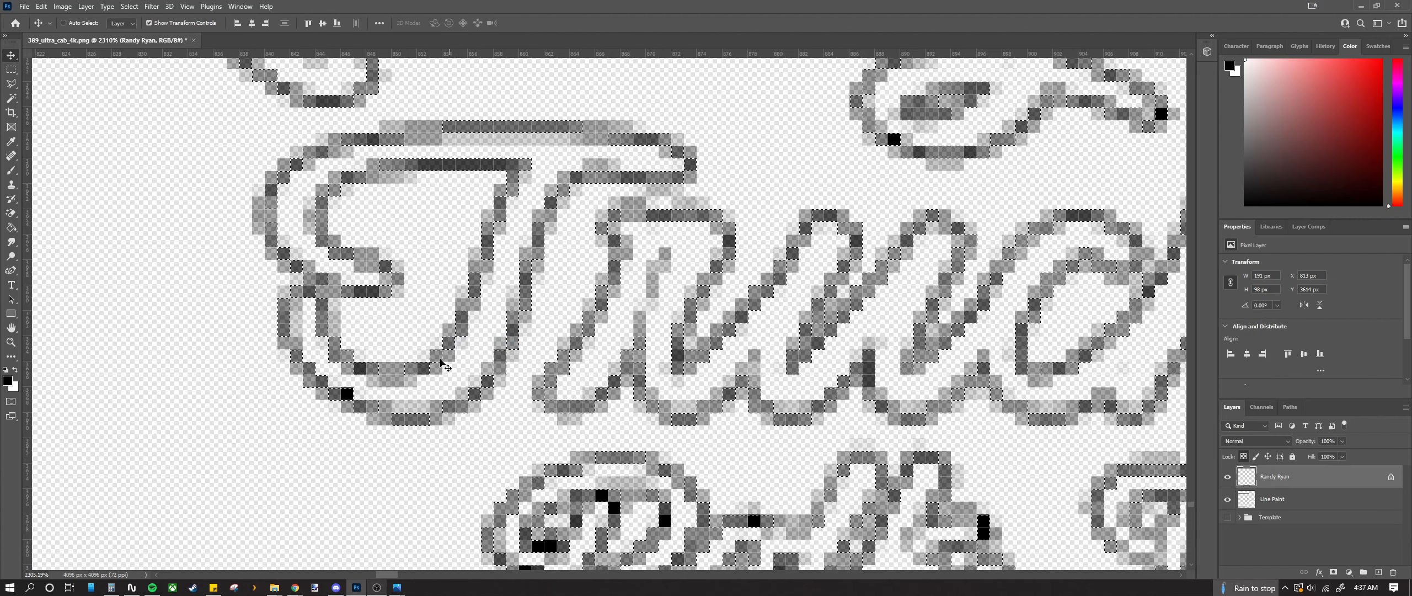
right_click(442, 360)
left_click(420, 333)
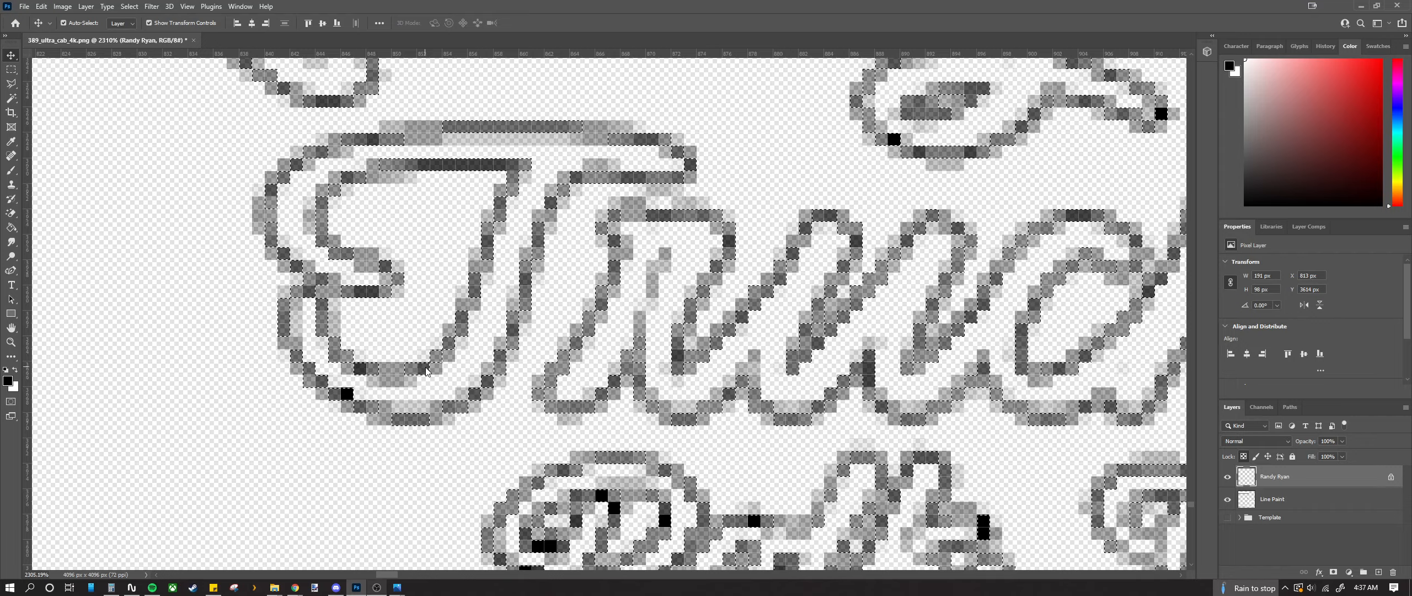
right_click(419, 331)
scroll(420, 335, "down", 5)
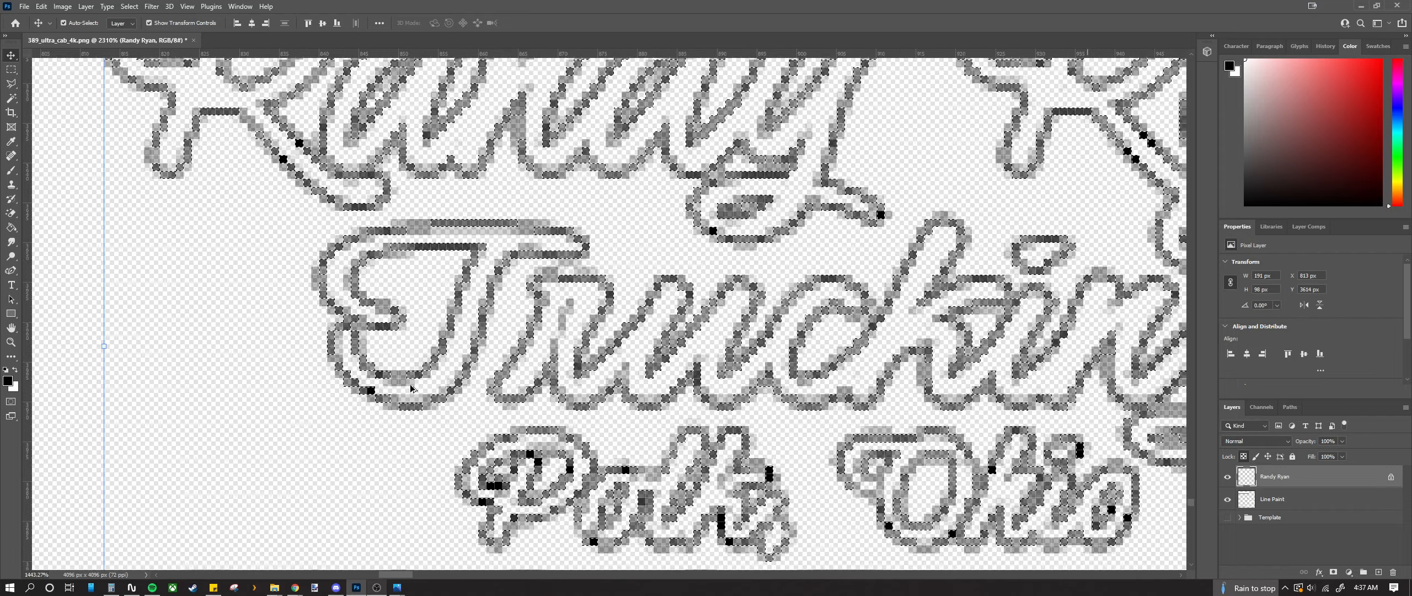
scroll(400, 353, "down", 2)
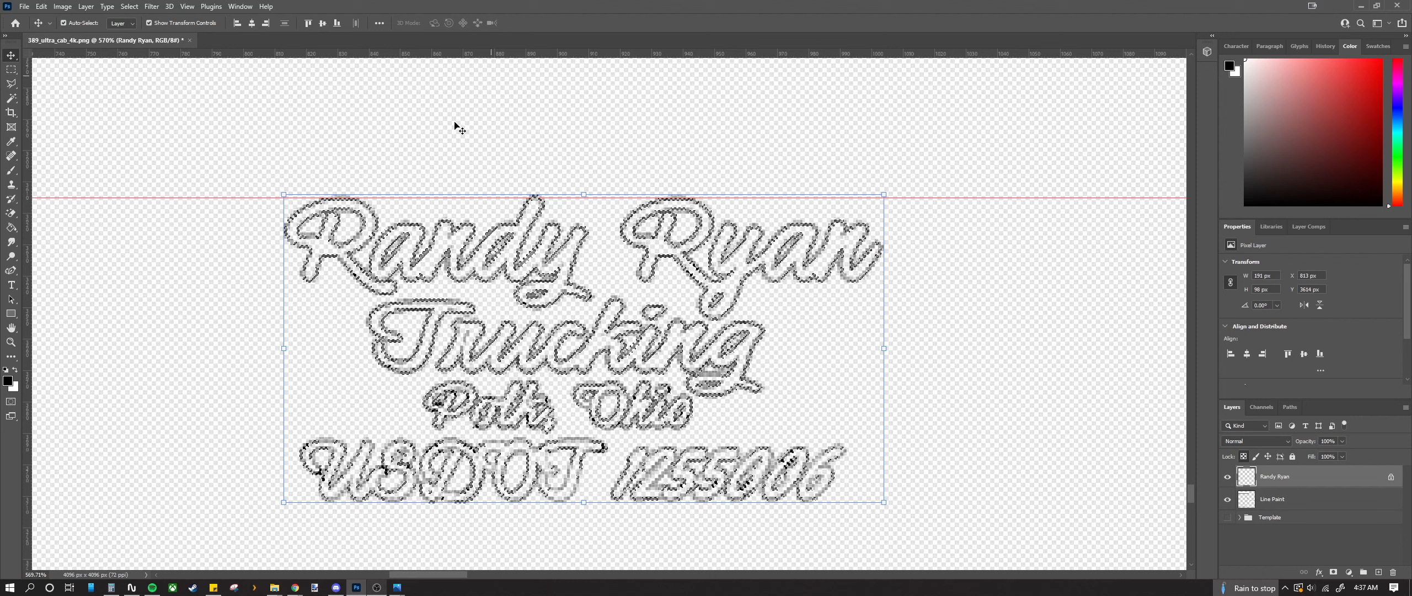
left_click(11, 170)
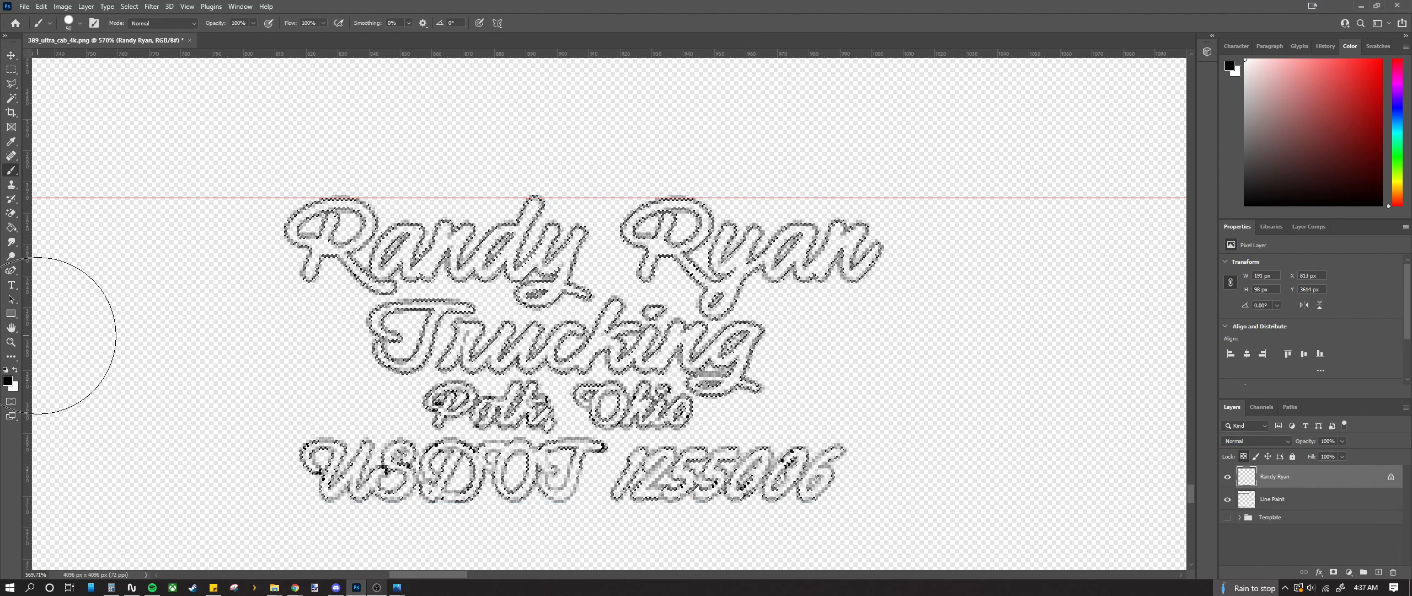
left_click(11, 56)
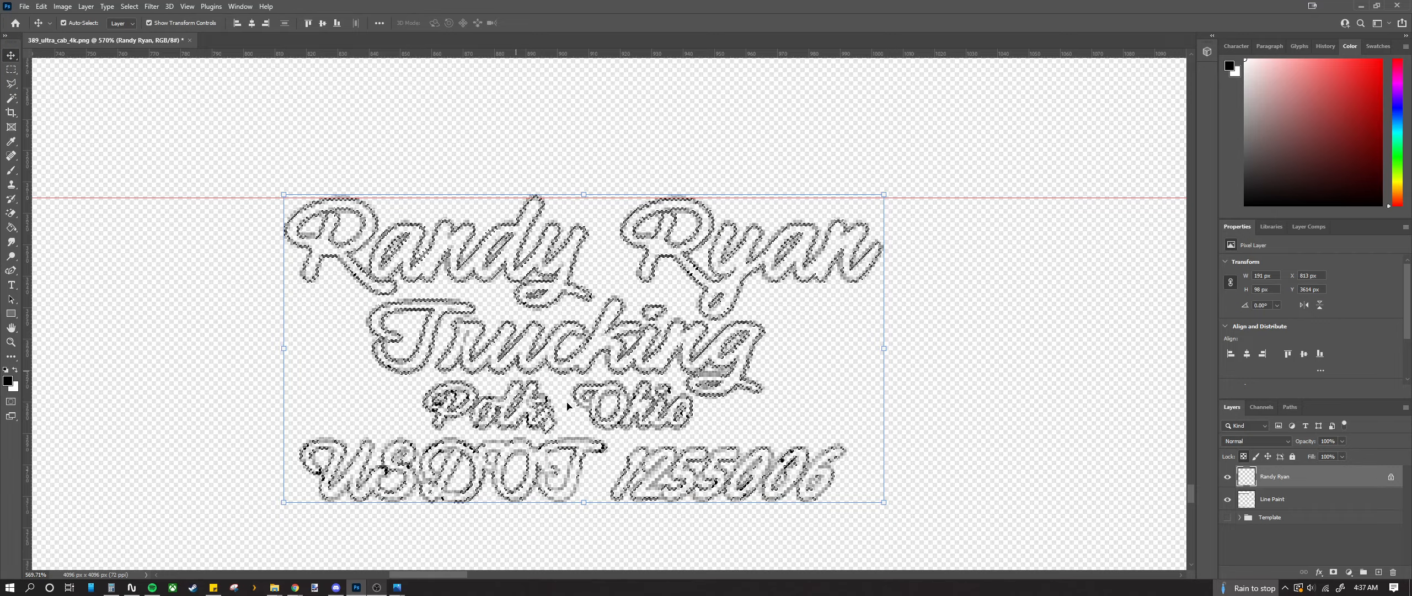
scroll(580, 472, "up", 7)
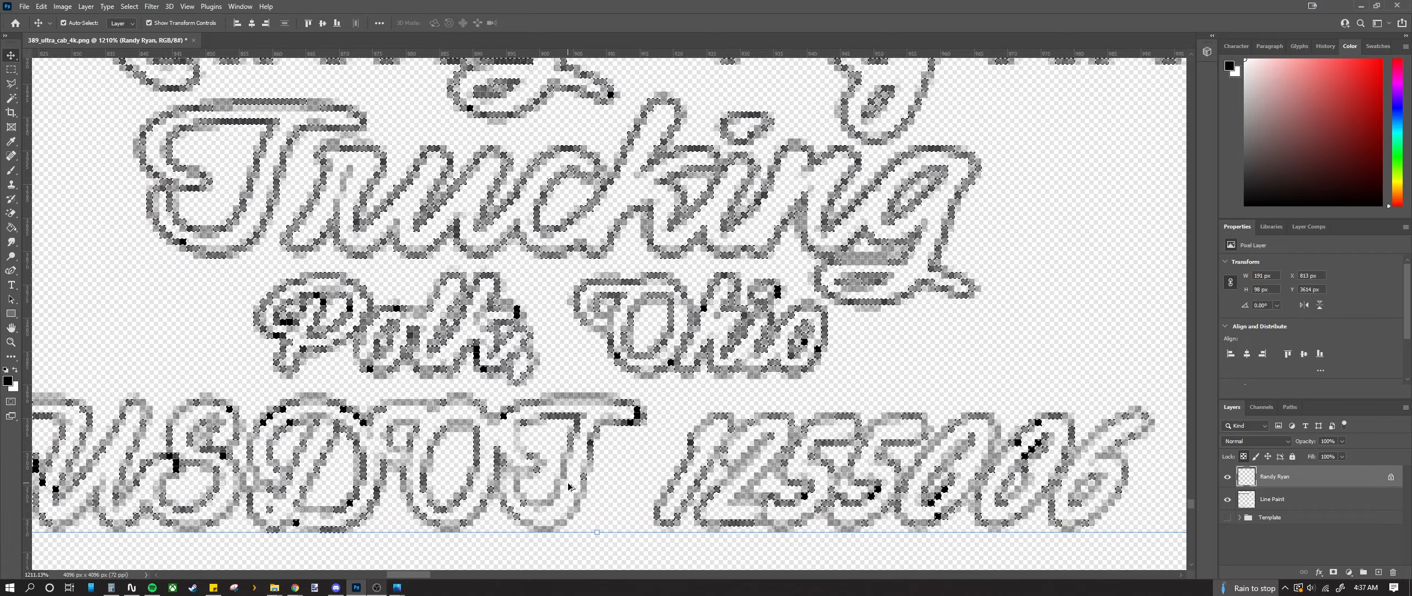
scroll(568, 472, "down", 4)
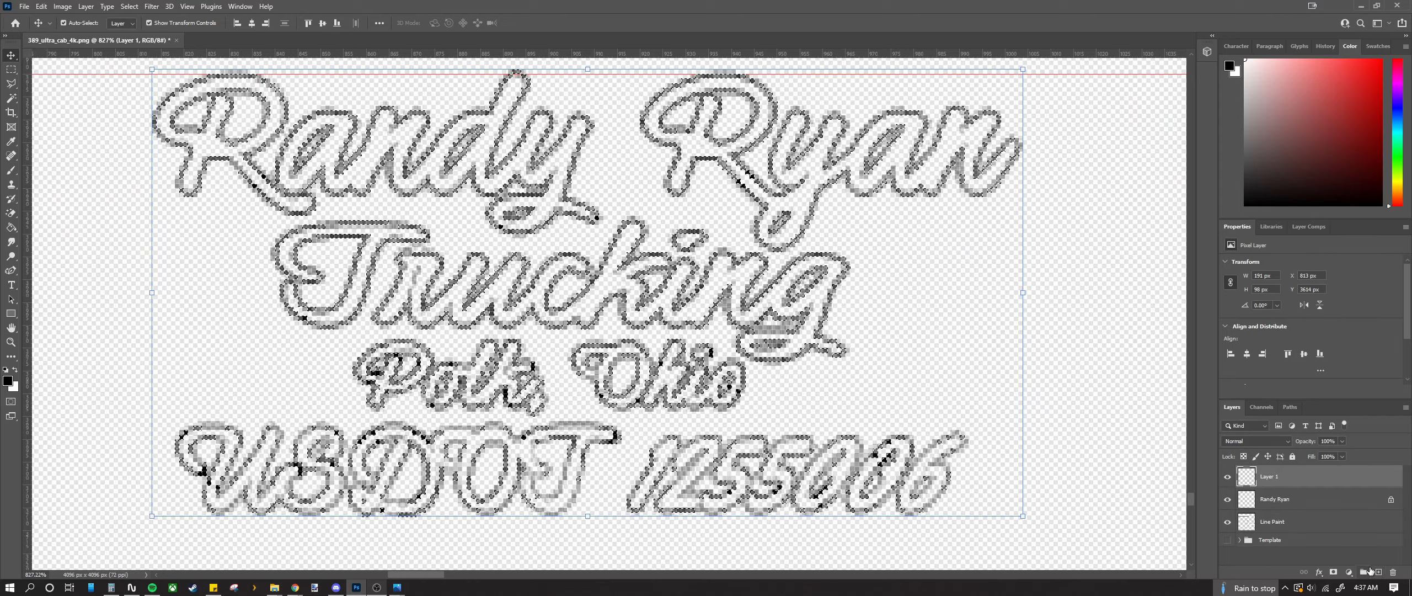
left_click(1377, 572)
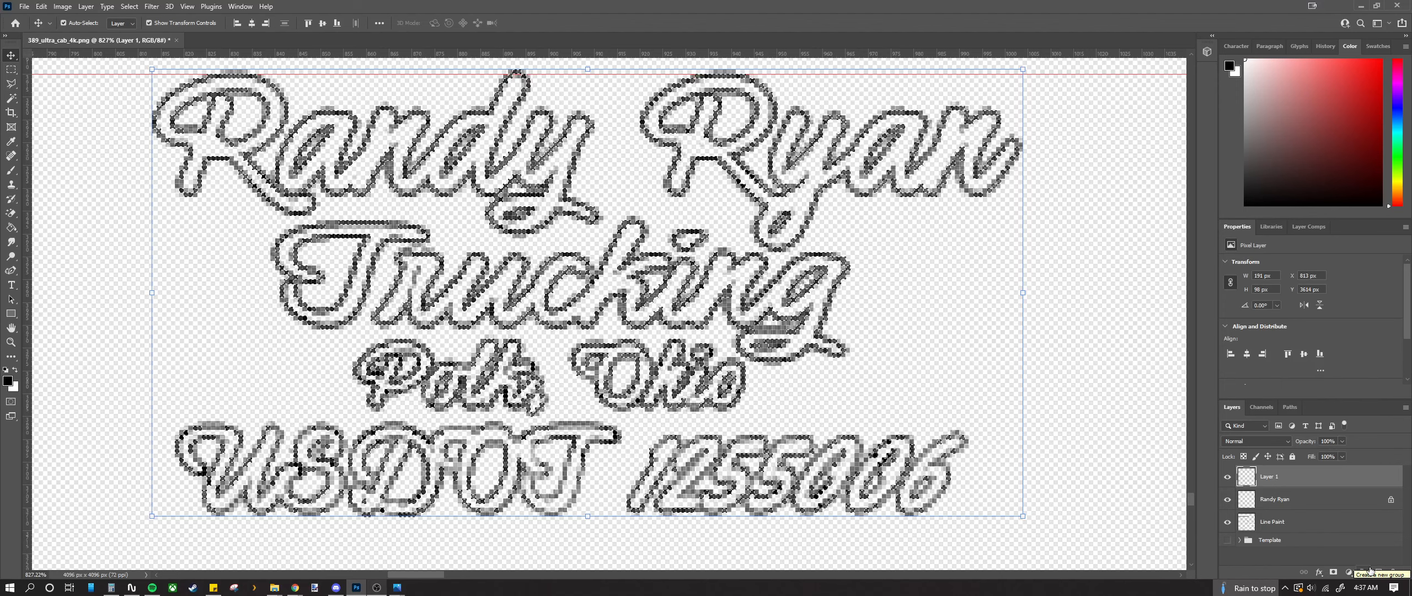
key("ctrl+s")
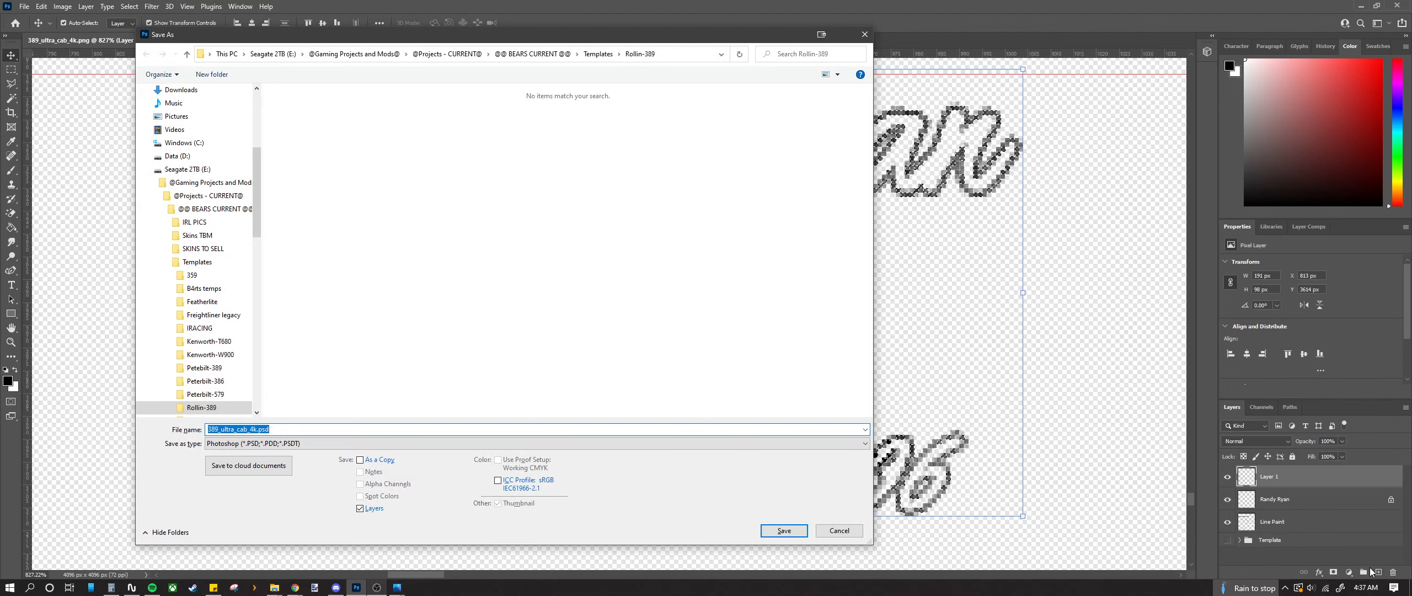
key("Escape")
key("ctrl+x")
key("Return")
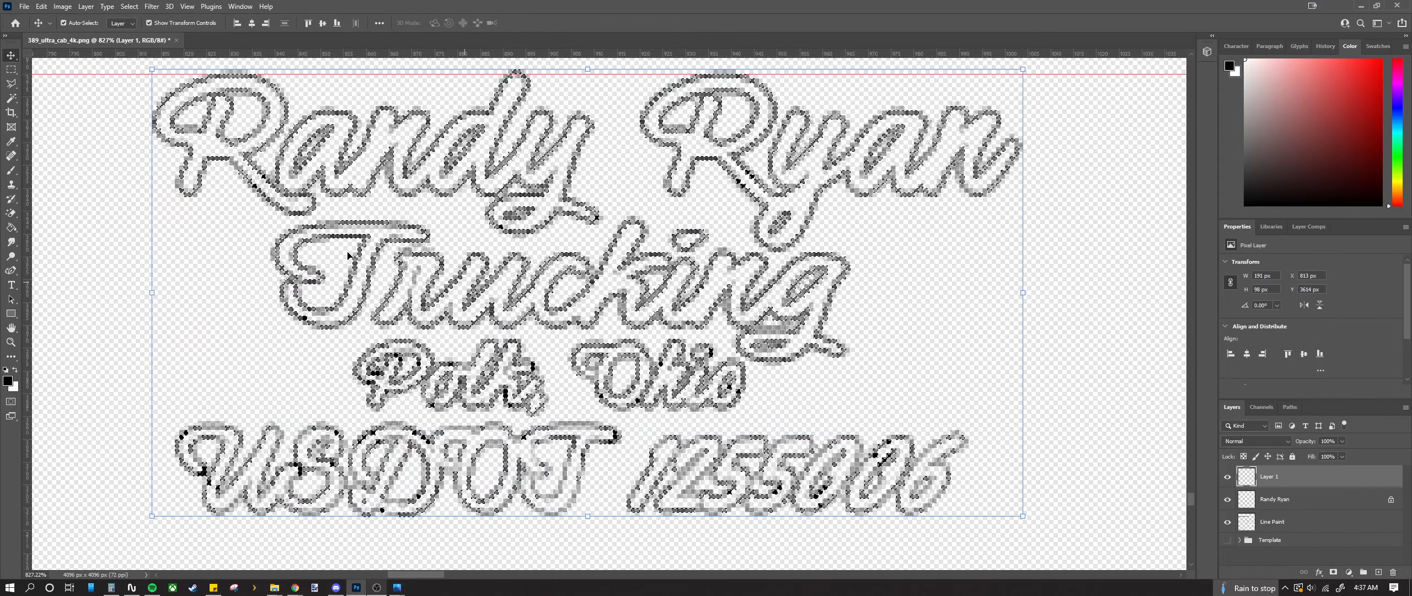
left_click(13, 69)
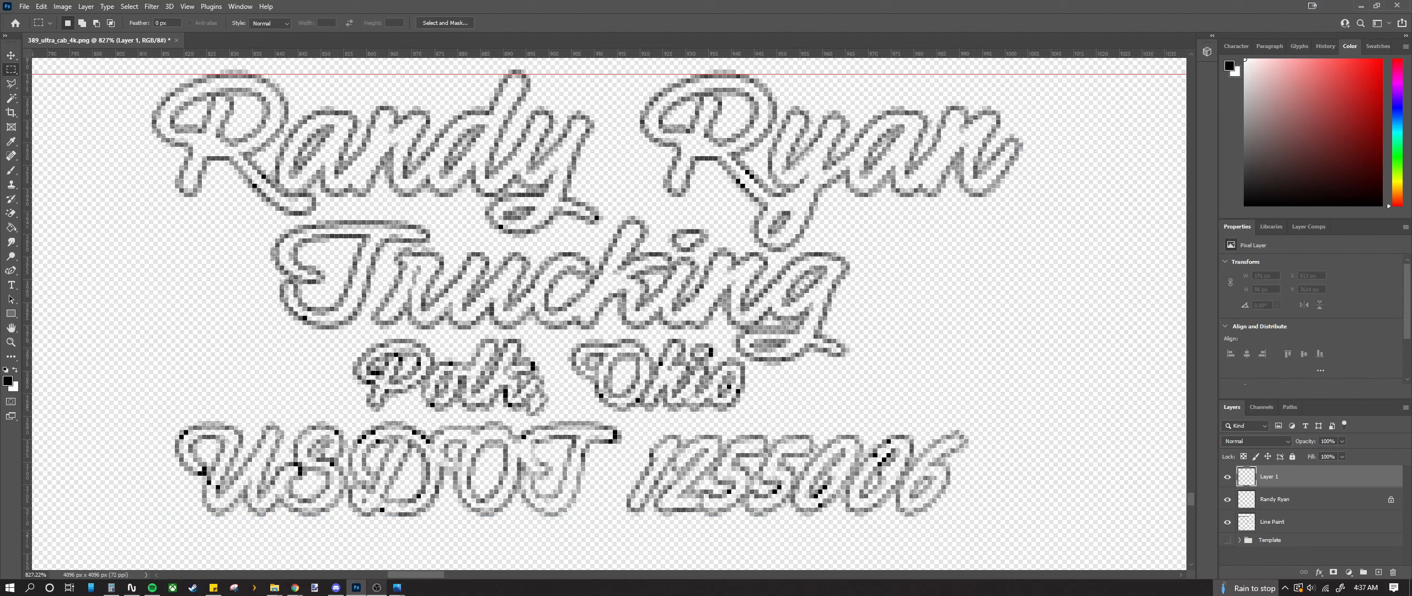
Step: Delete the empty Layer 1 and undo a stray paste
left_click(1393, 572)
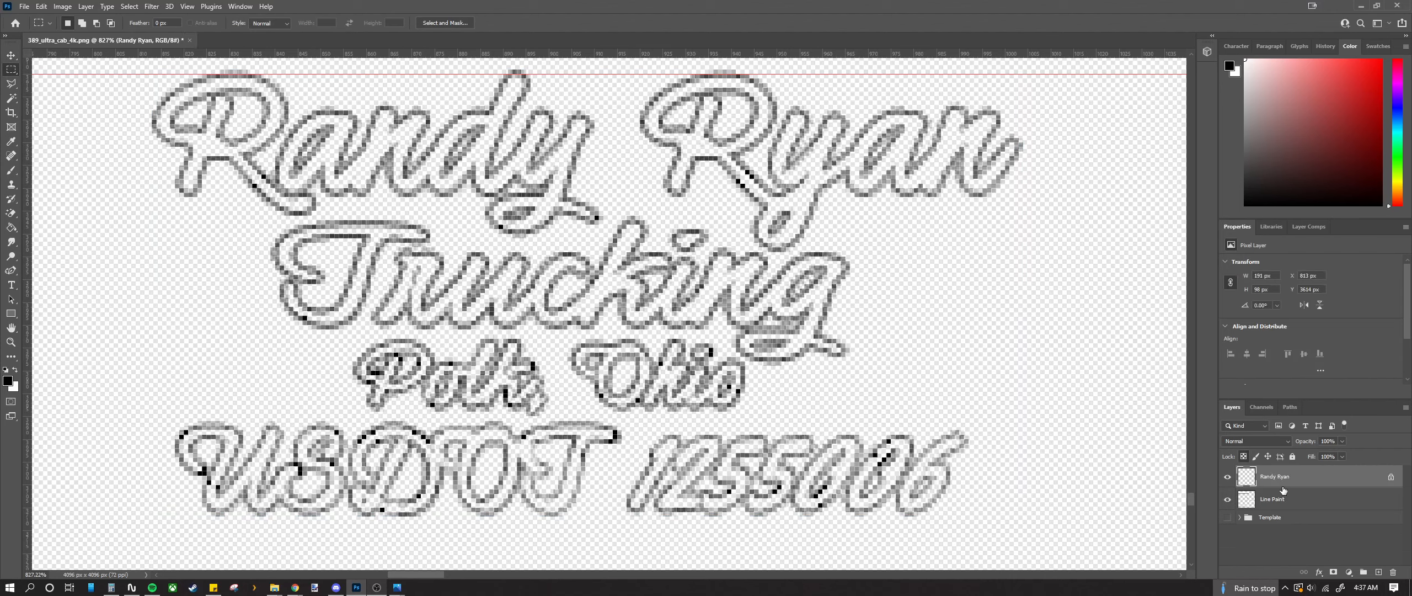
key("ctrl+v")
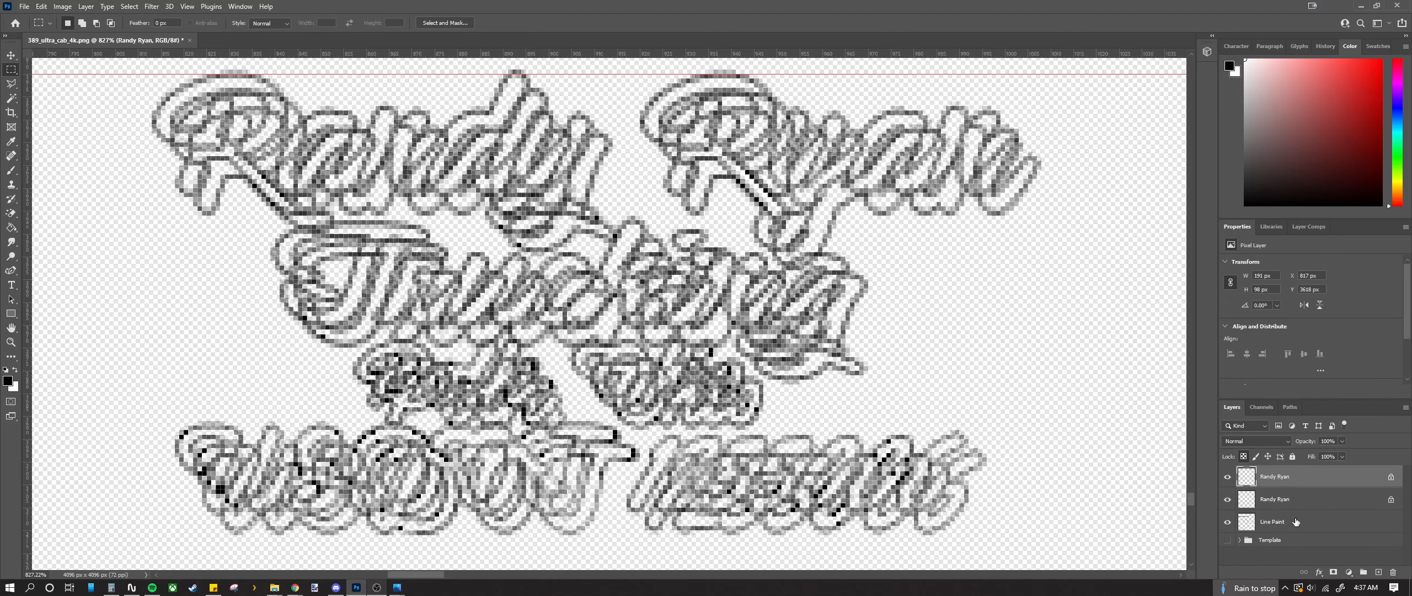
key("ctrl+z")
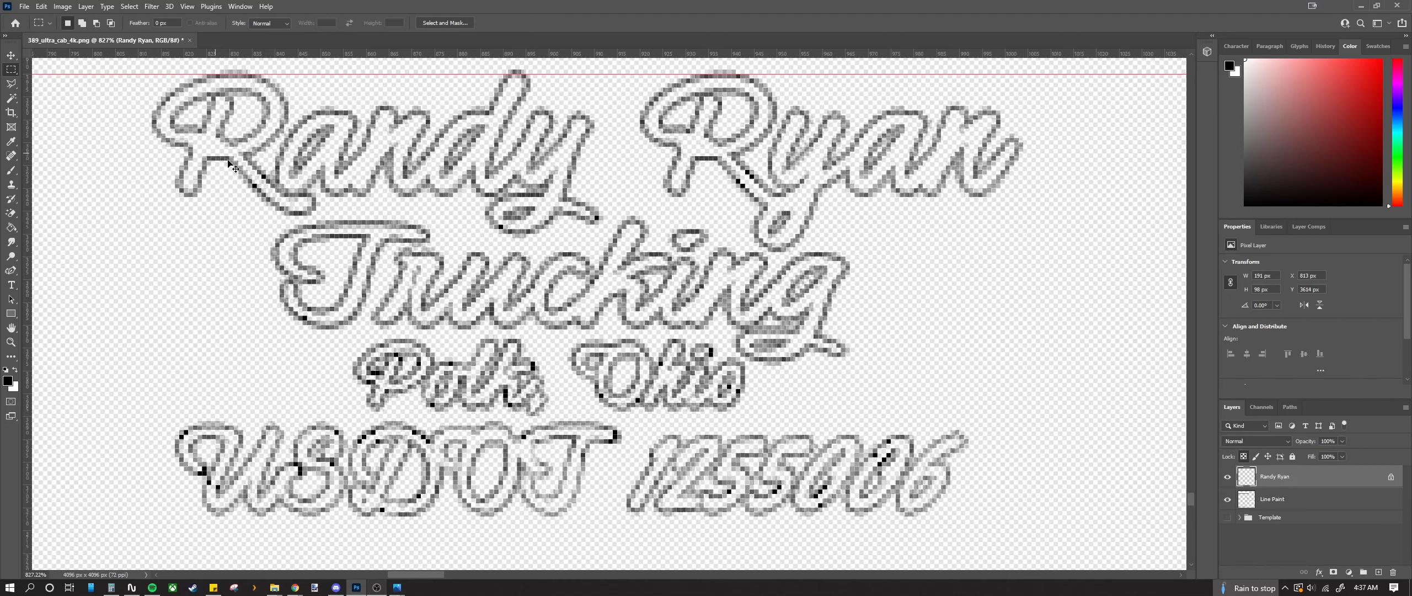
right_click(1309, 480)
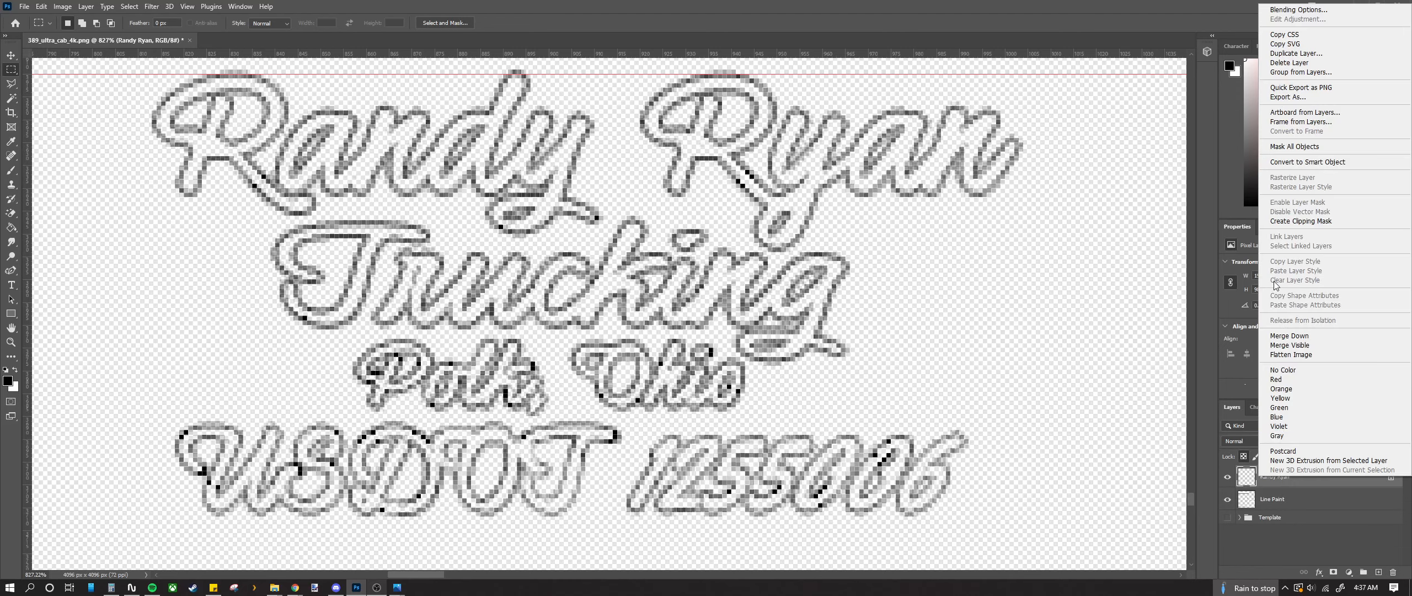
left_click(1296, 55)
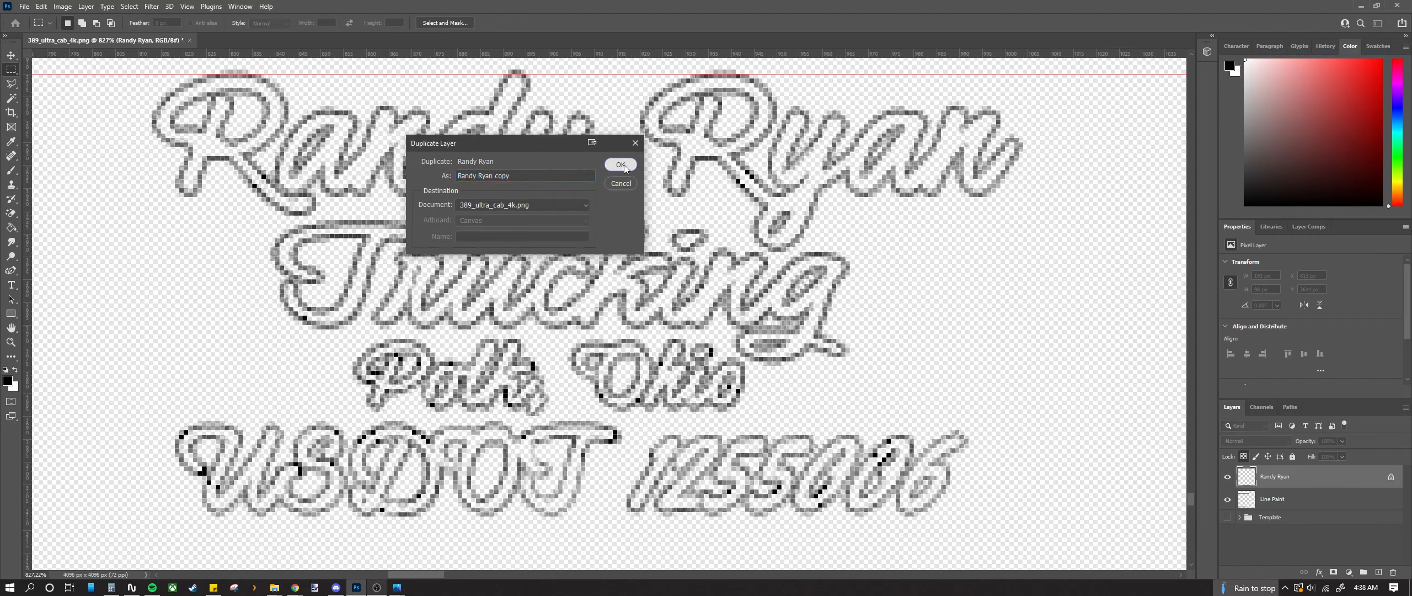
key("Return")
right_click(1321, 473)
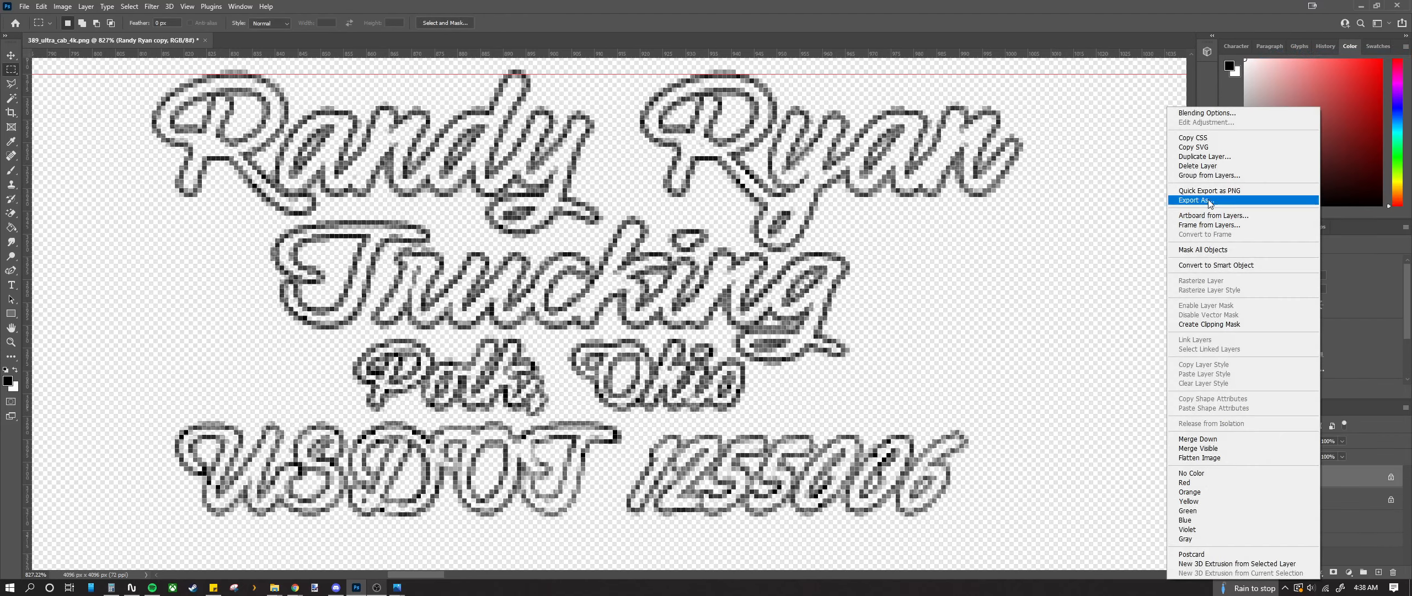
left_click(1208, 157)
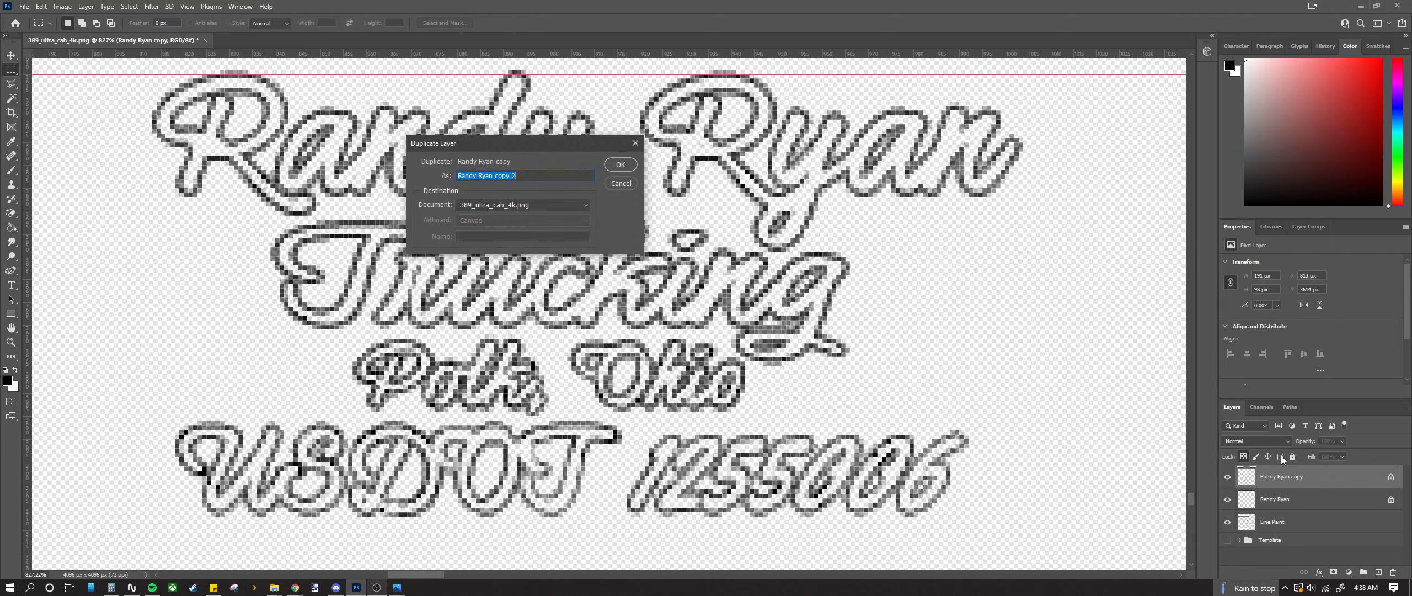
key("Return")
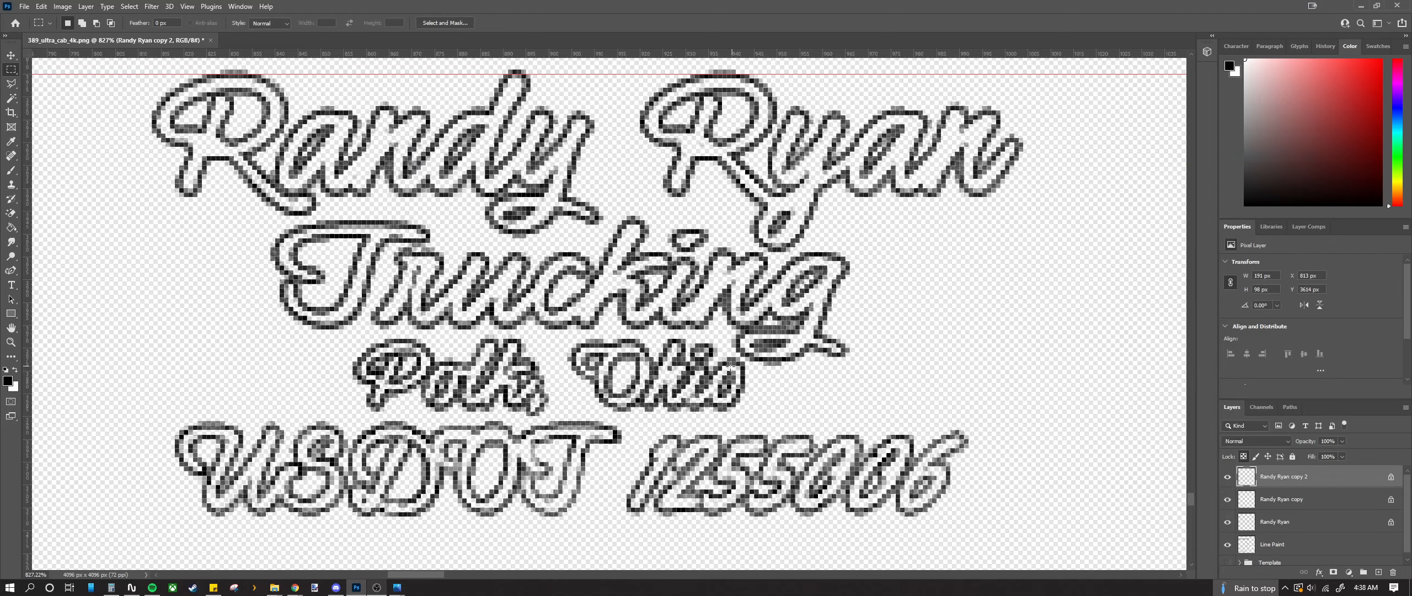
scroll(730, 367, "down", 9)
scroll(702, 364, "up", 7)
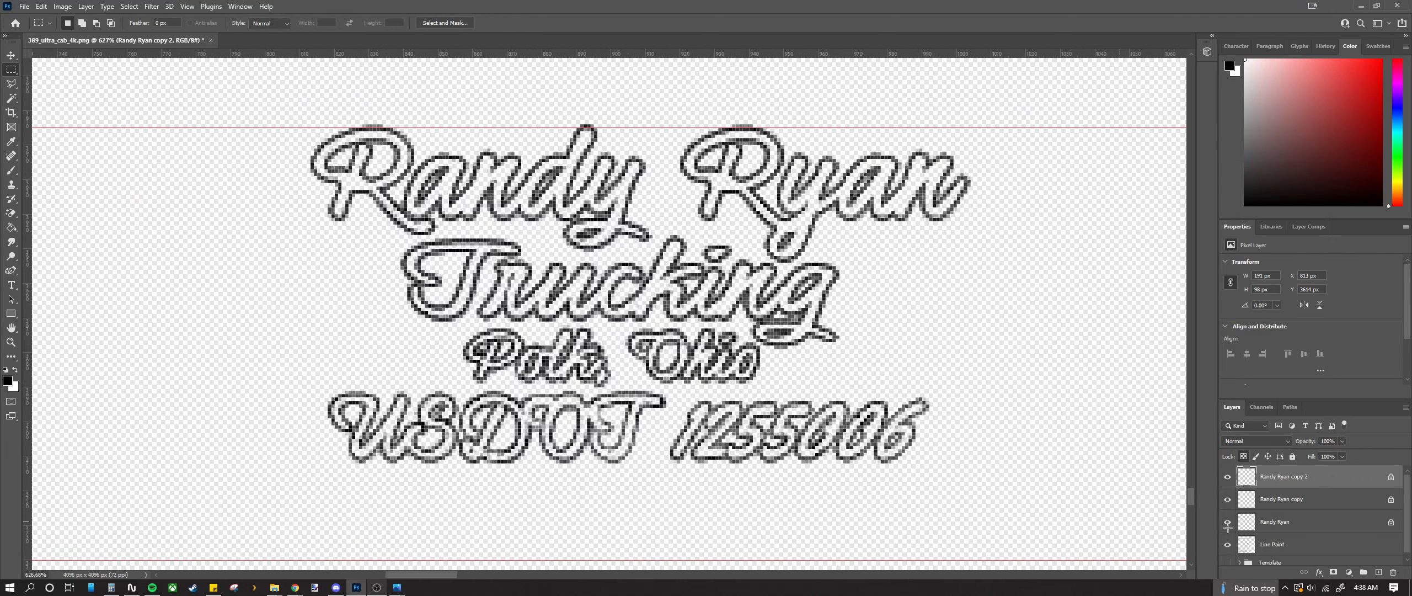
right_click(1298, 481)
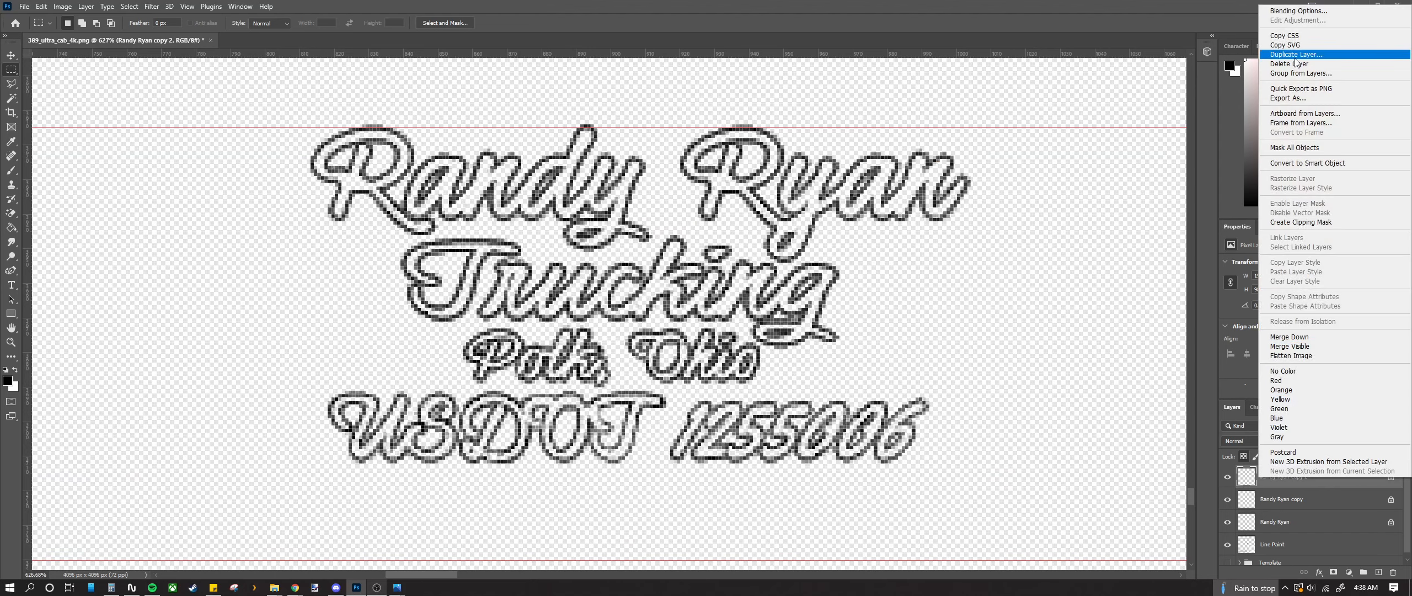
left_click(1280, 54)
left_click(632, 163)
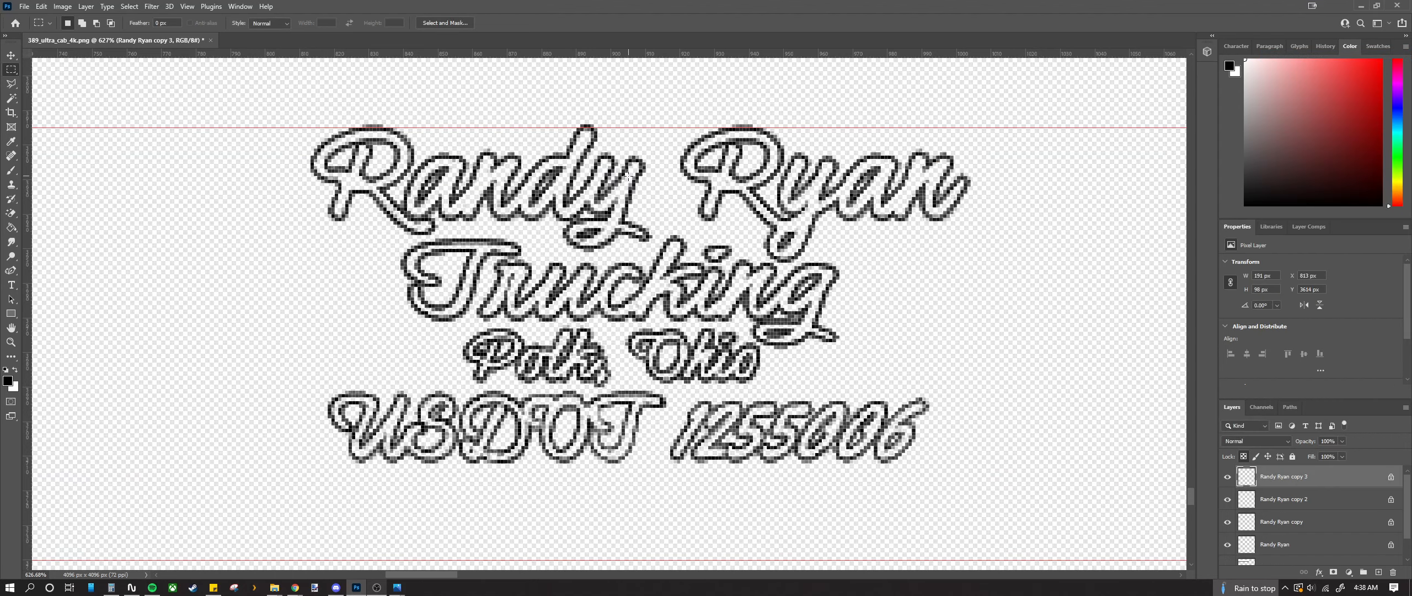
right_click(1328, 483)
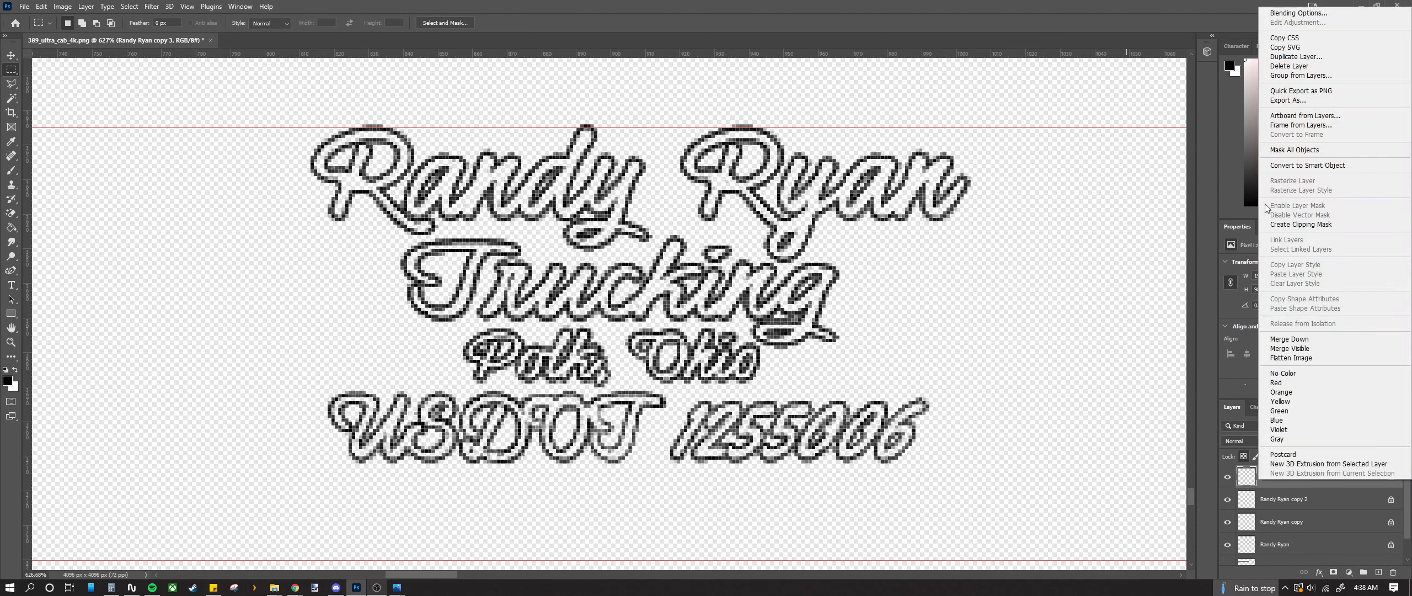
left_click(1296, 56)
left_click(616, 165)
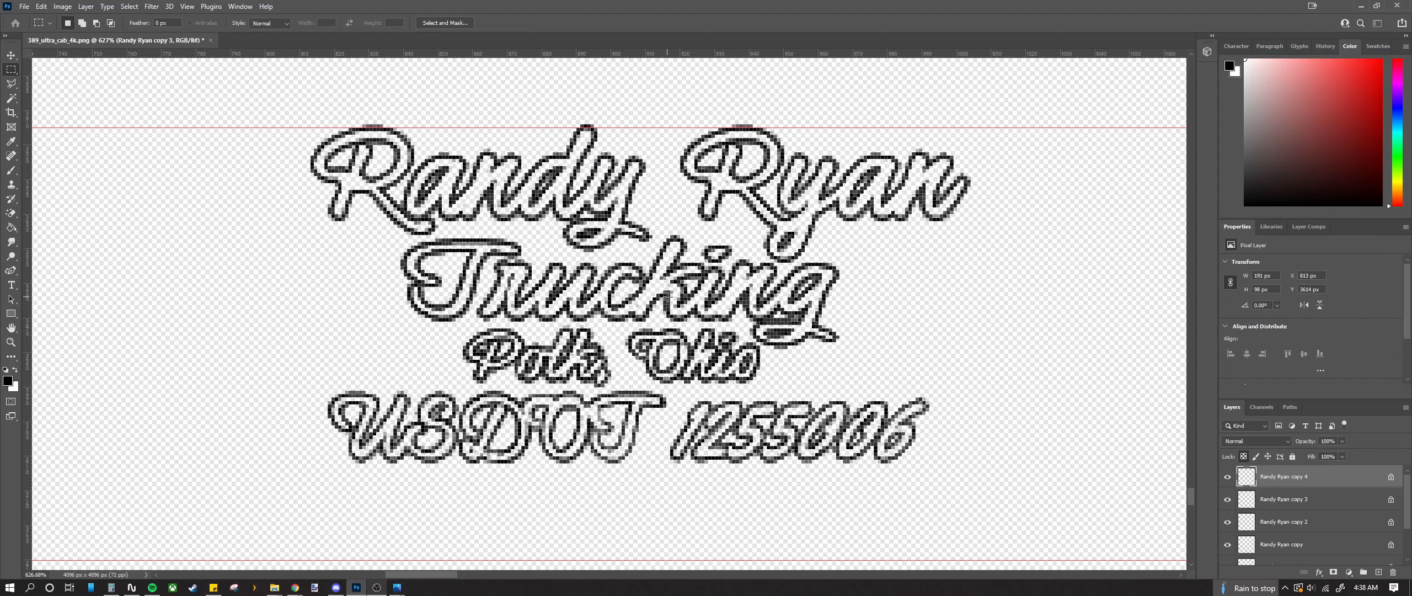
scroll(653, 442, "down", 3)
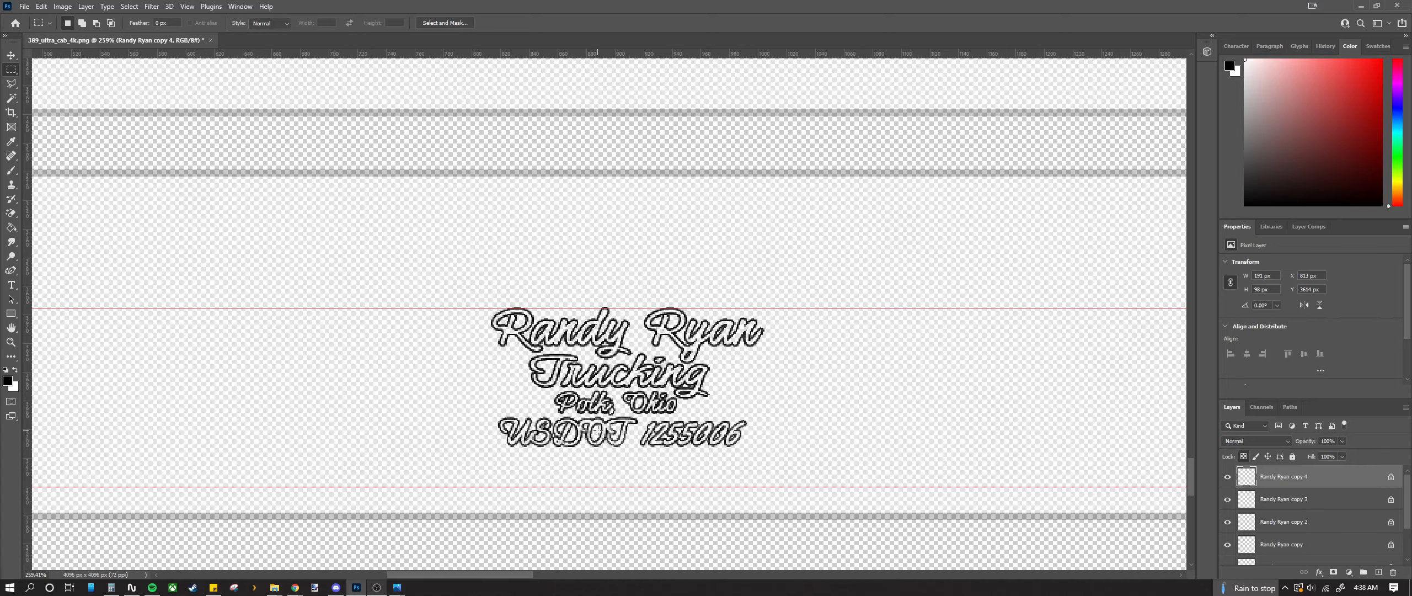
scroll(550, 426, "up", 5)
scroll(538, 418, "down", 4)
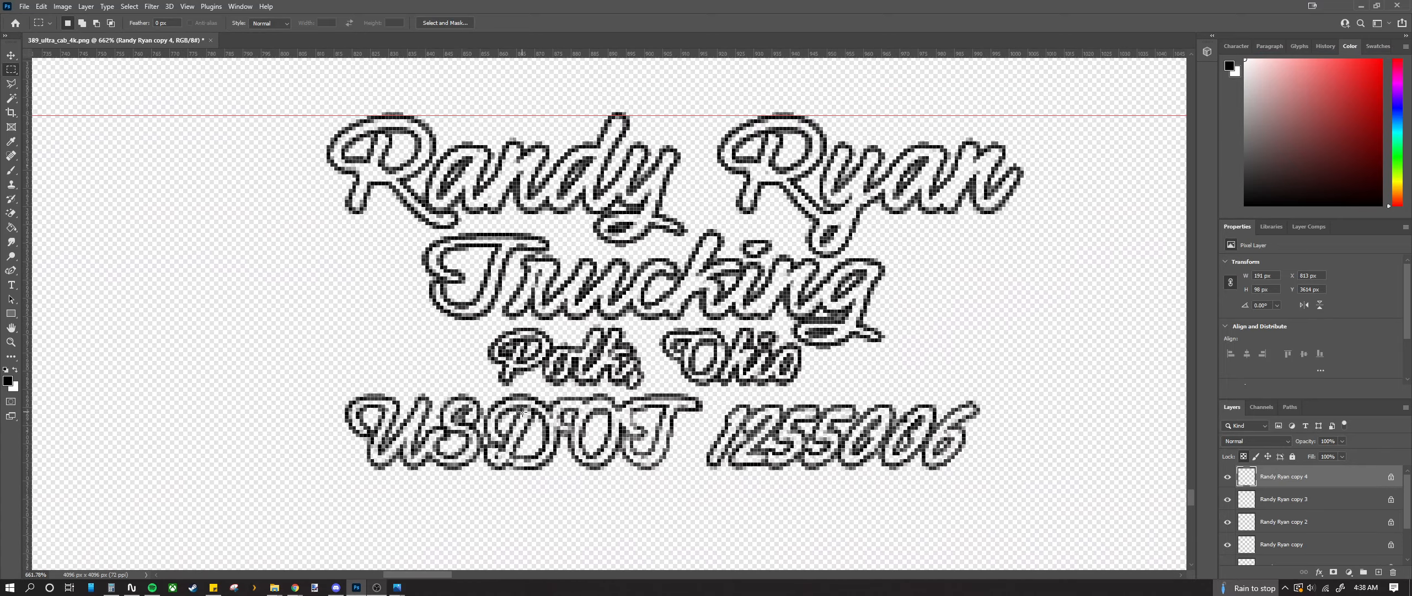
right_click(1315, 475)
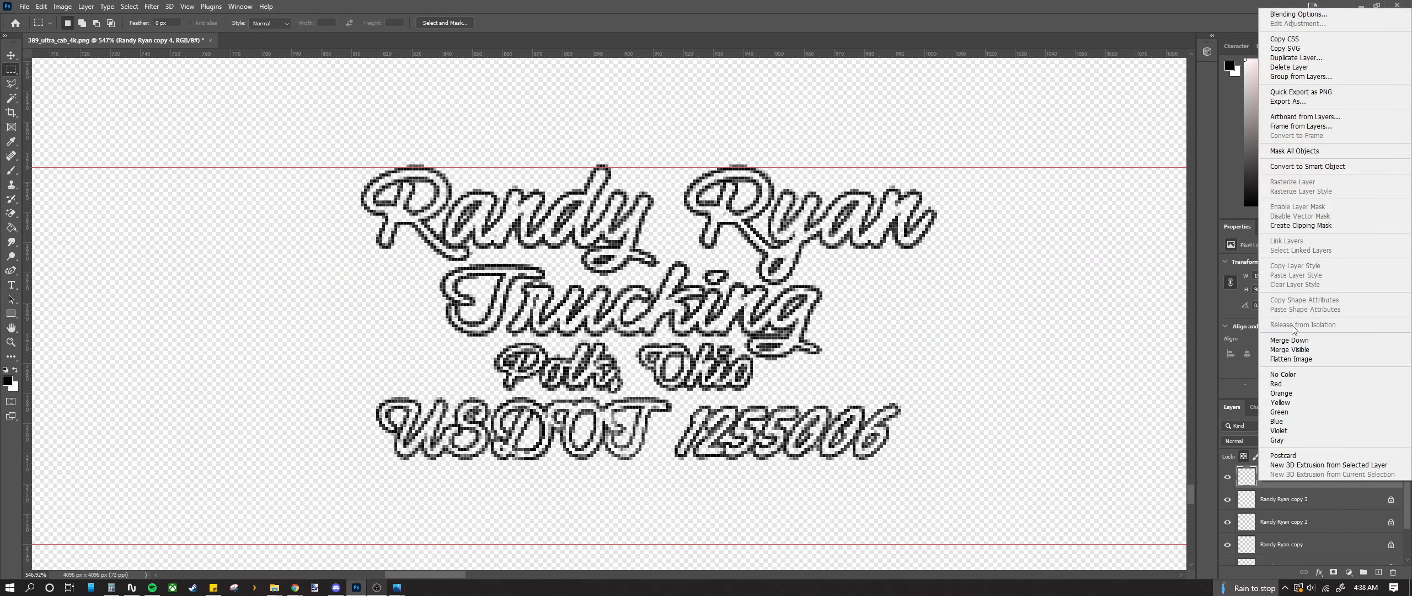
left_click(1295, 58)
left_click(613, 166)
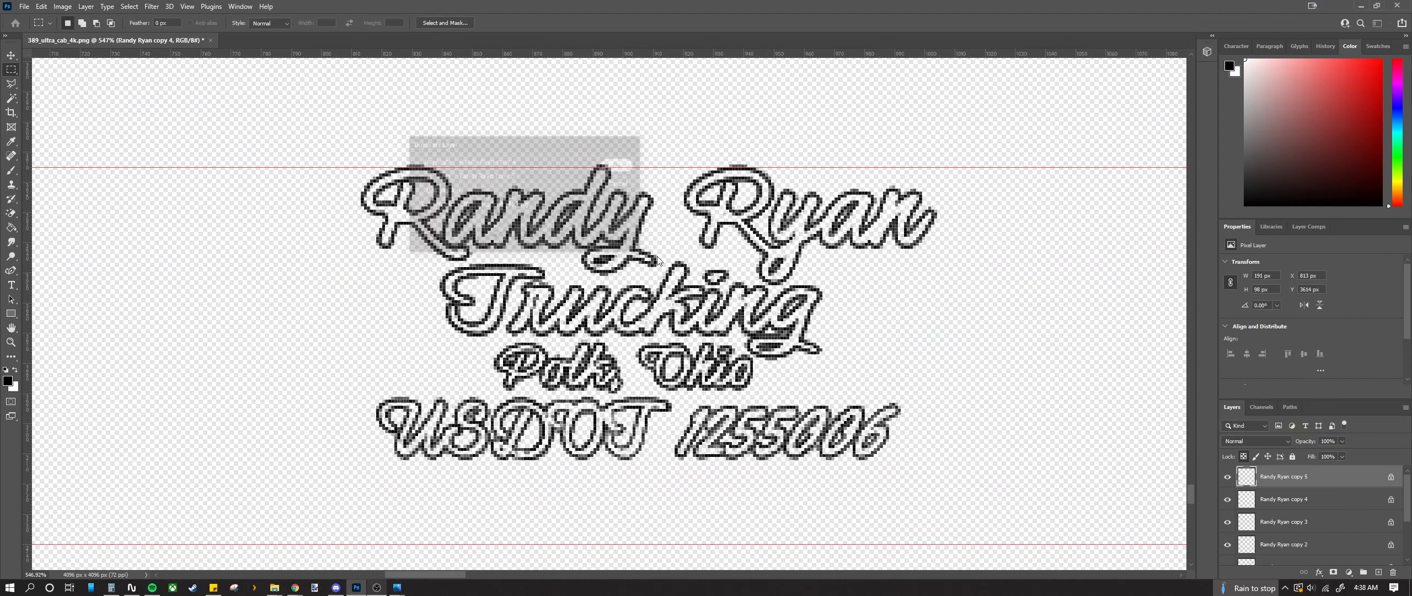
scroll(670, 297, "down", 6)
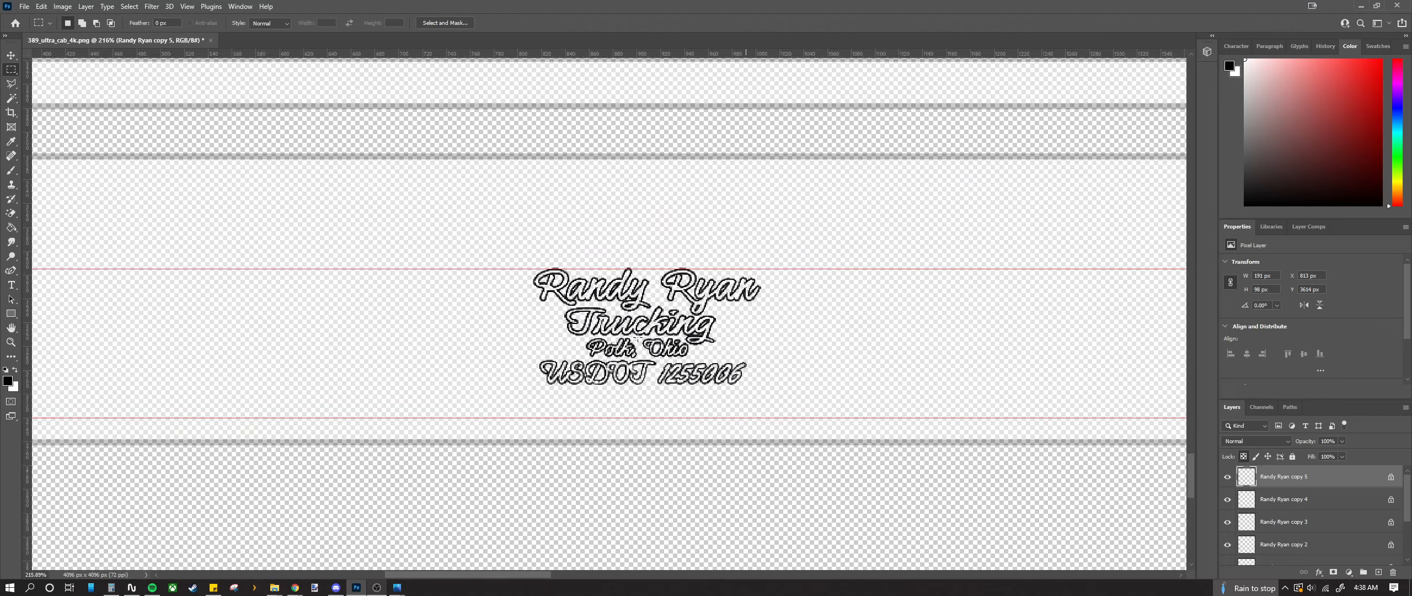
scroll(623, 345, "up", 3)
scroll(615, 352, "up", 4)
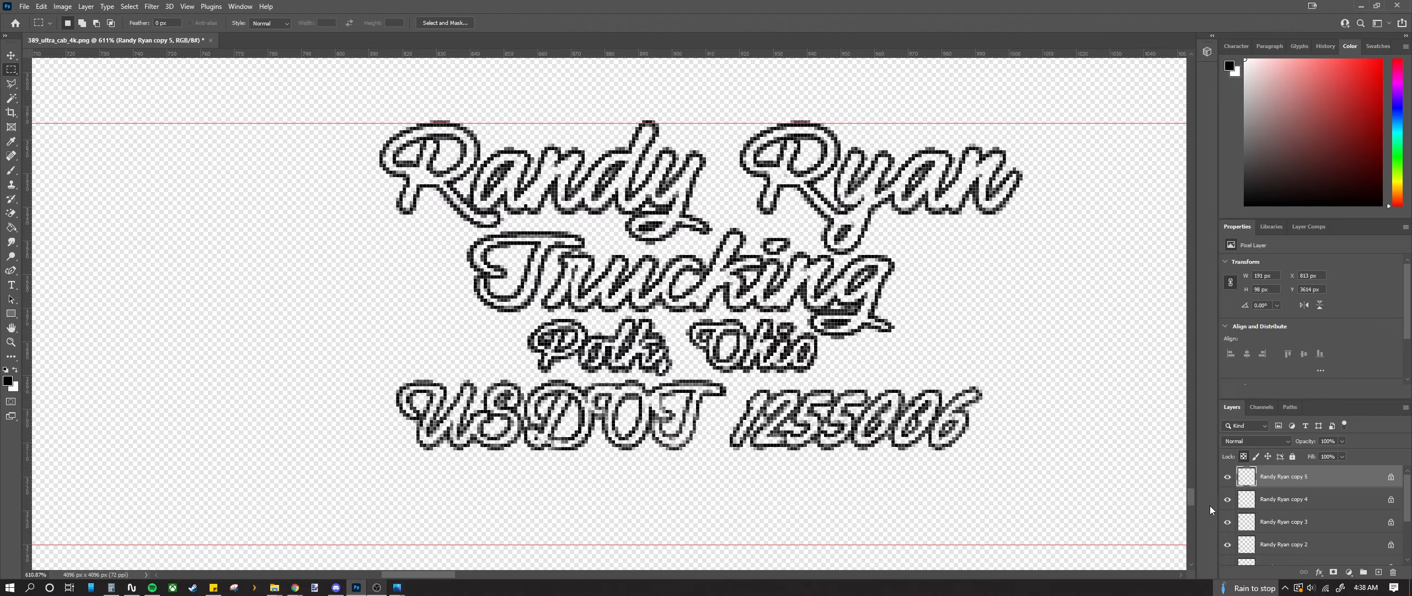
scroll(586, 345, "down", 2)
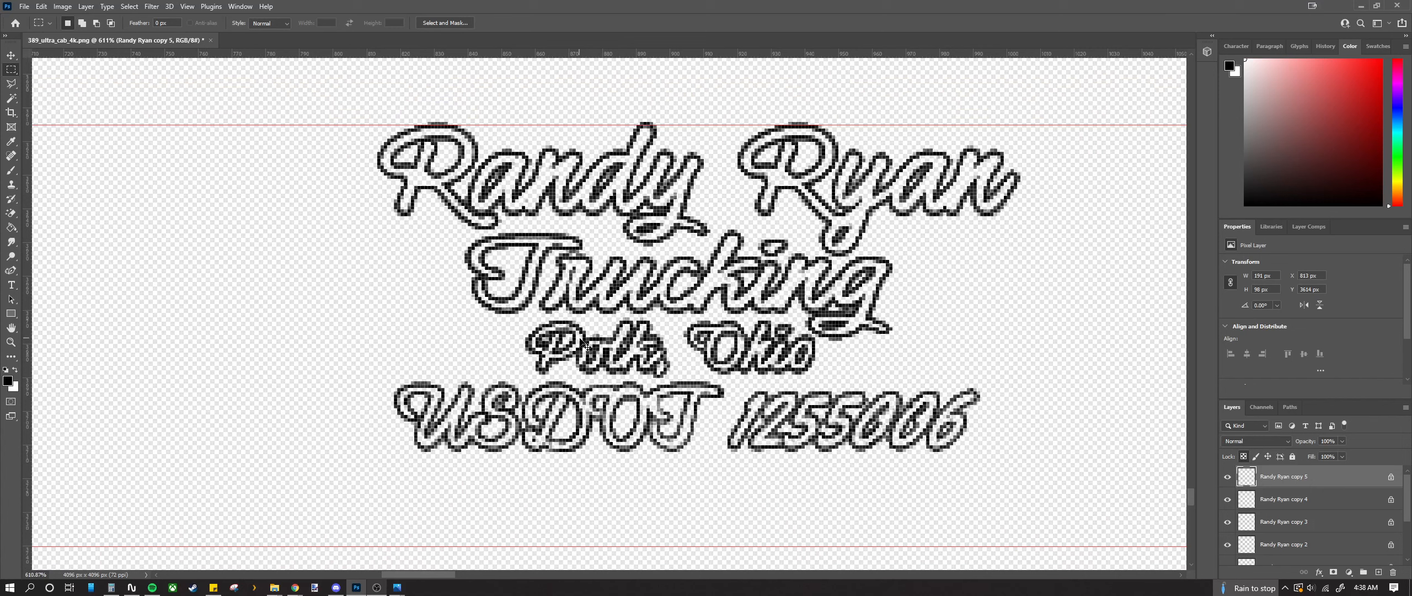
key("ctrl+z")
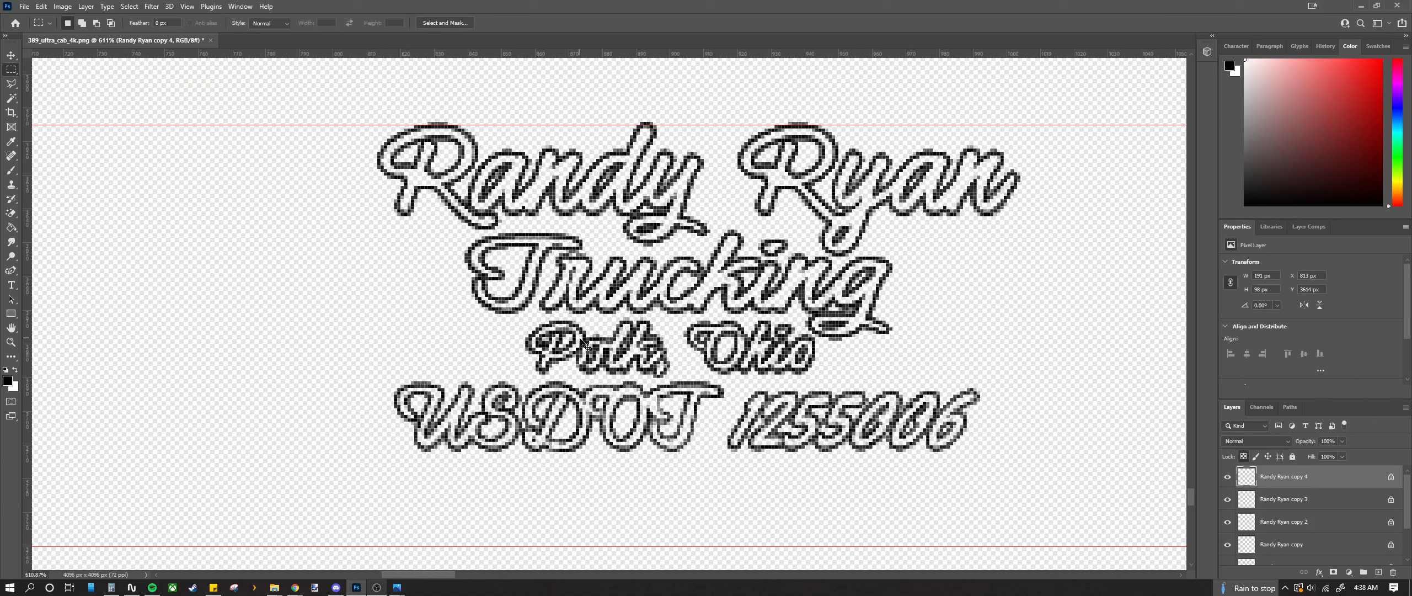
key("ctrl+z")
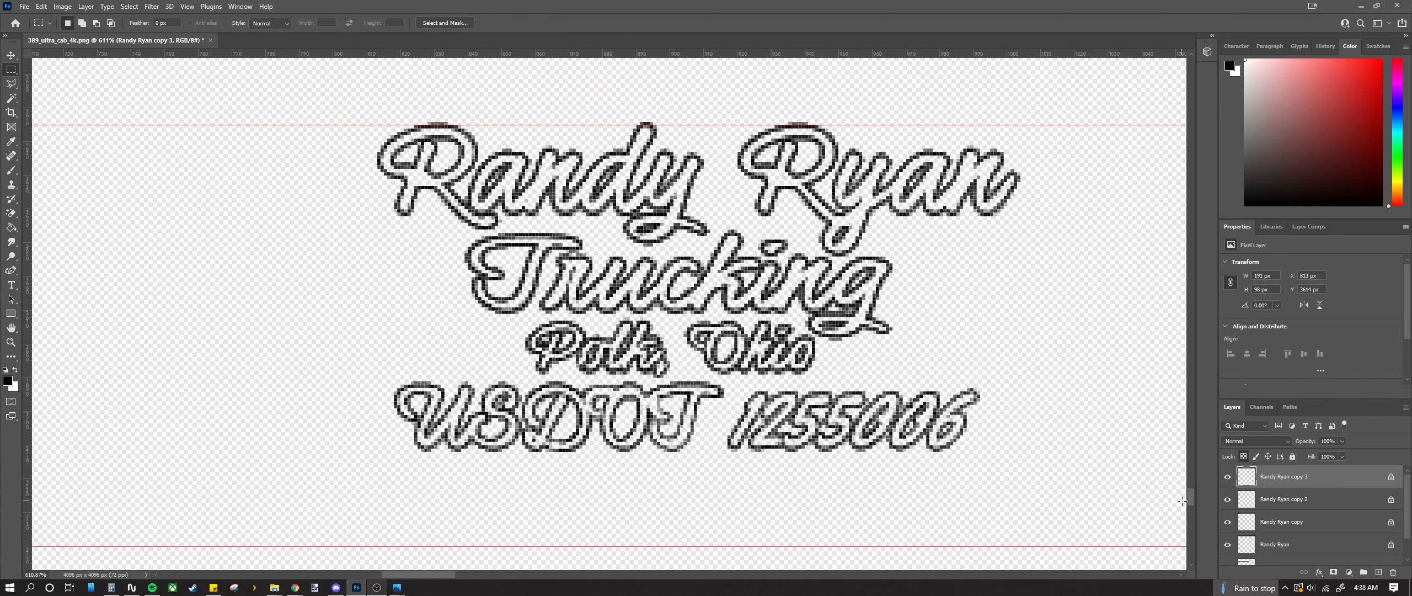
left_click(1317, 523, "shift")
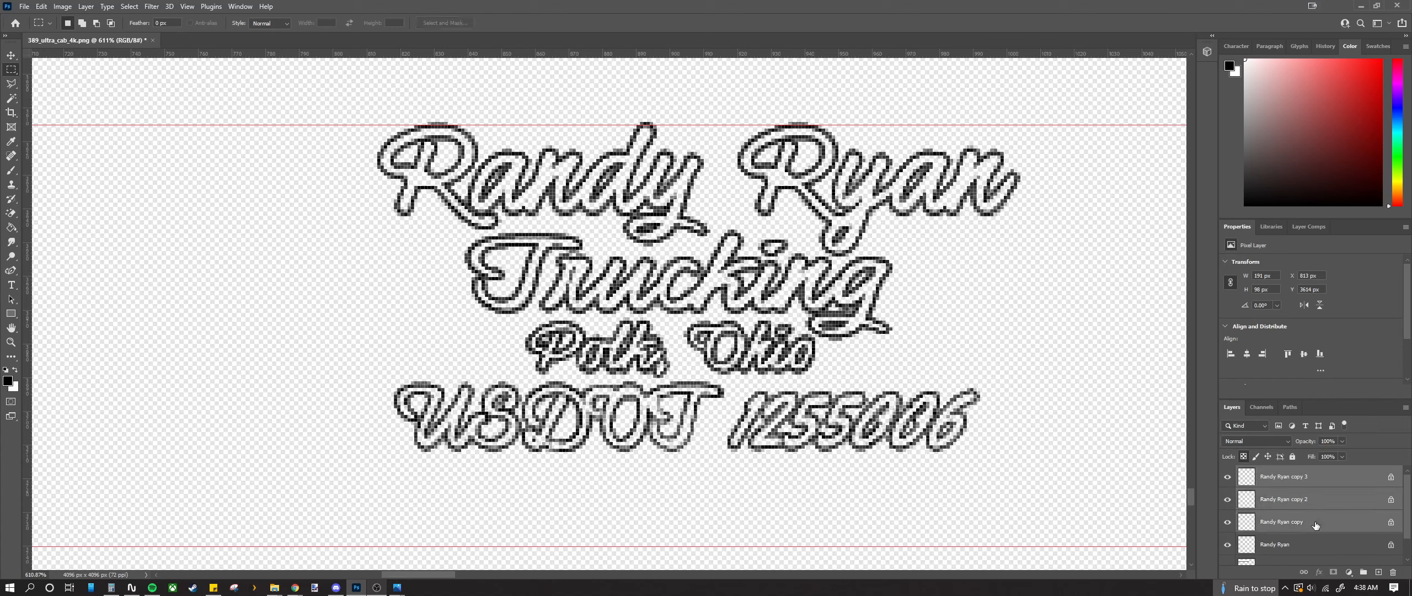
right_click(1304, 506)
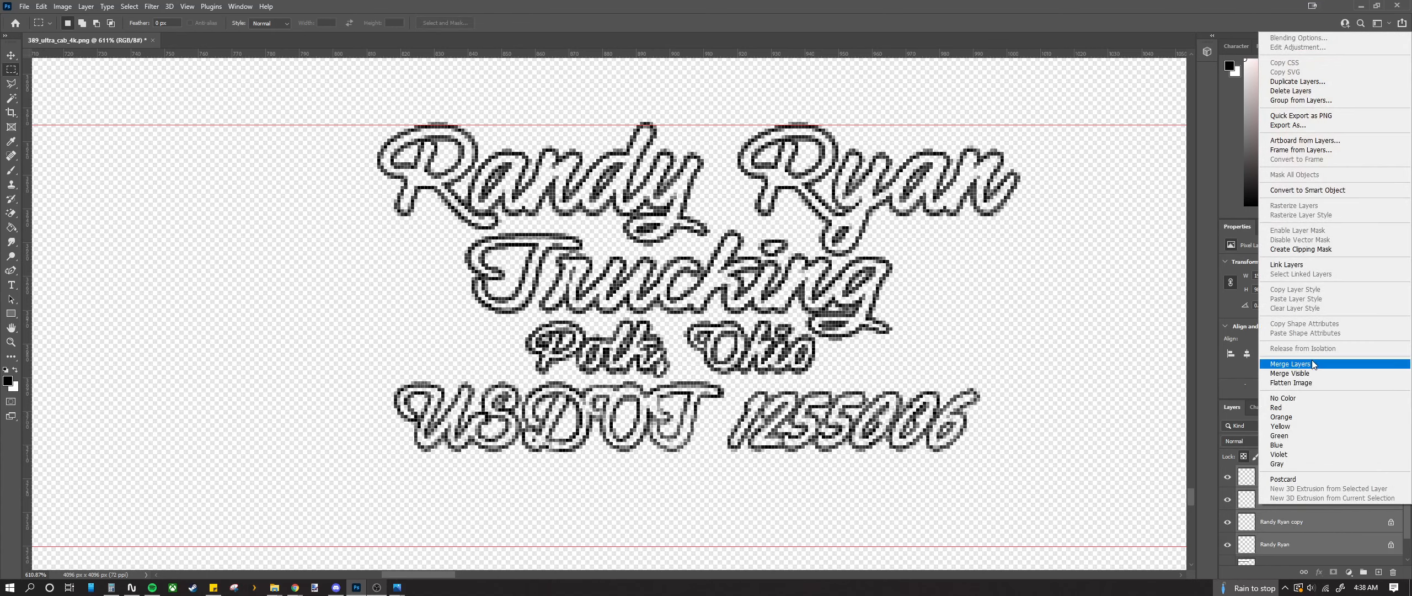
key("Escape")
left_click(1317, 524)
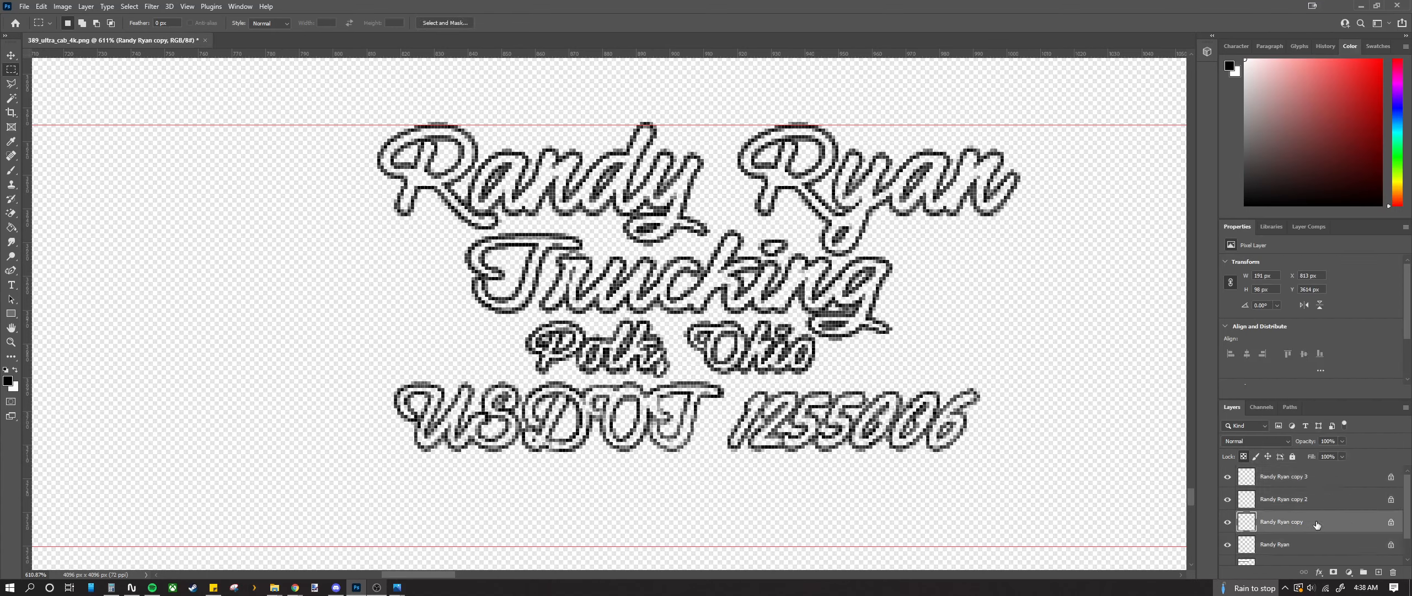
left_click(1319, 483, "shift")
right_click(1318, 483)
left_click(1286, 358)
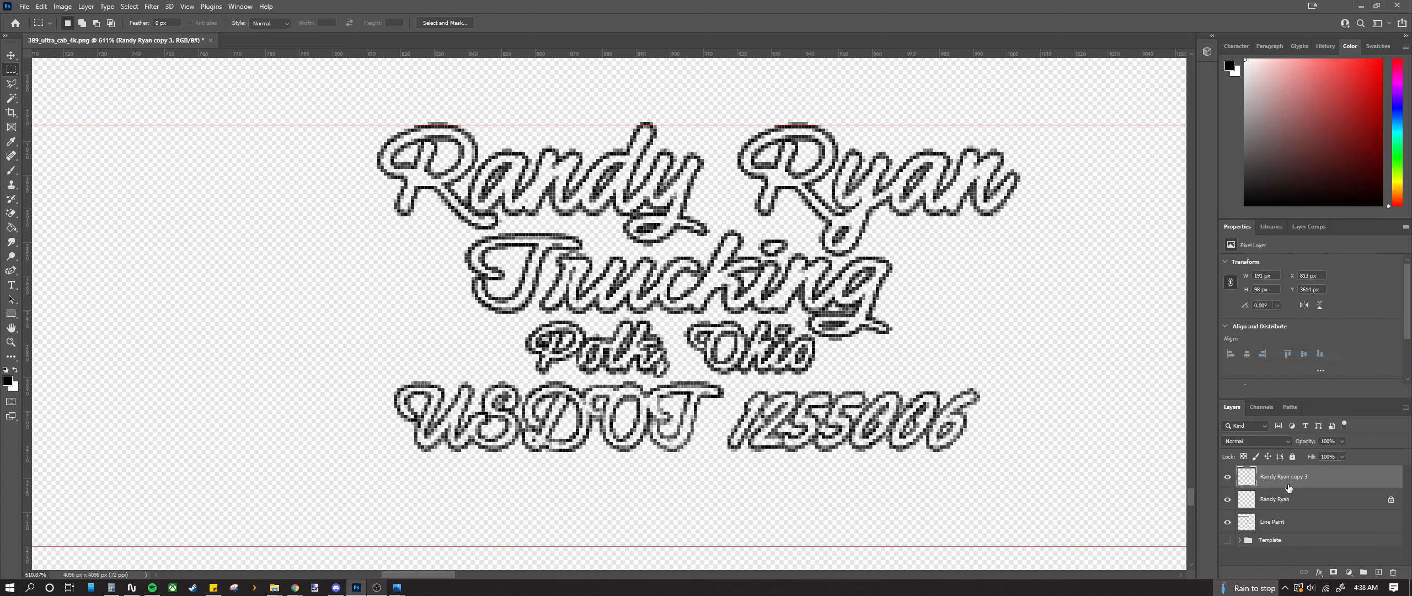
right_click(1290, 493)
left_click(1291, 334)
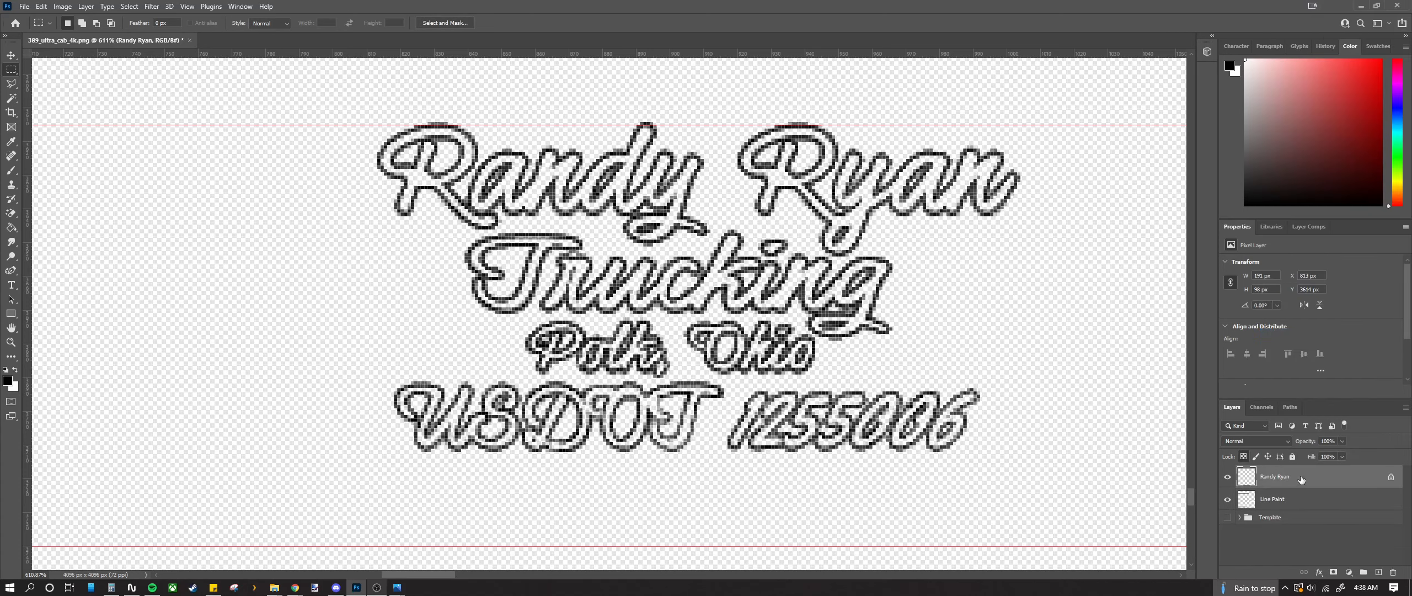
scroll(536, 358, "down", 4)
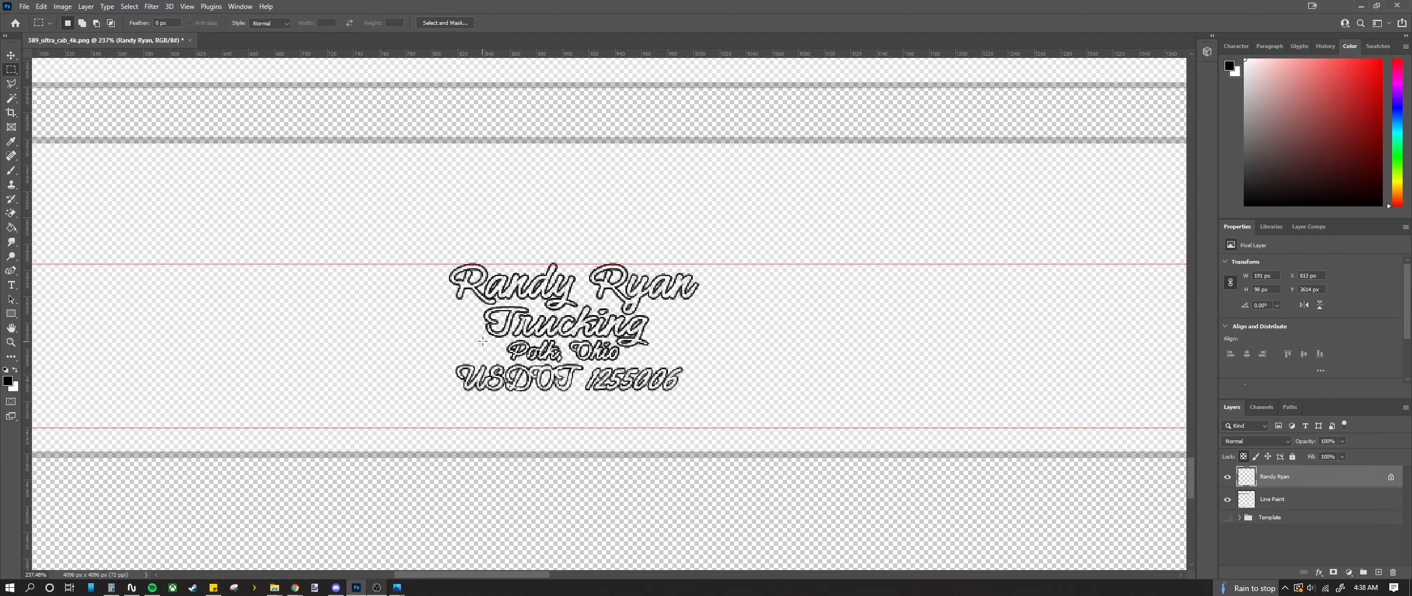
scroll(480, 337, "up", 2)
scroll(591, 407, "up", 3)
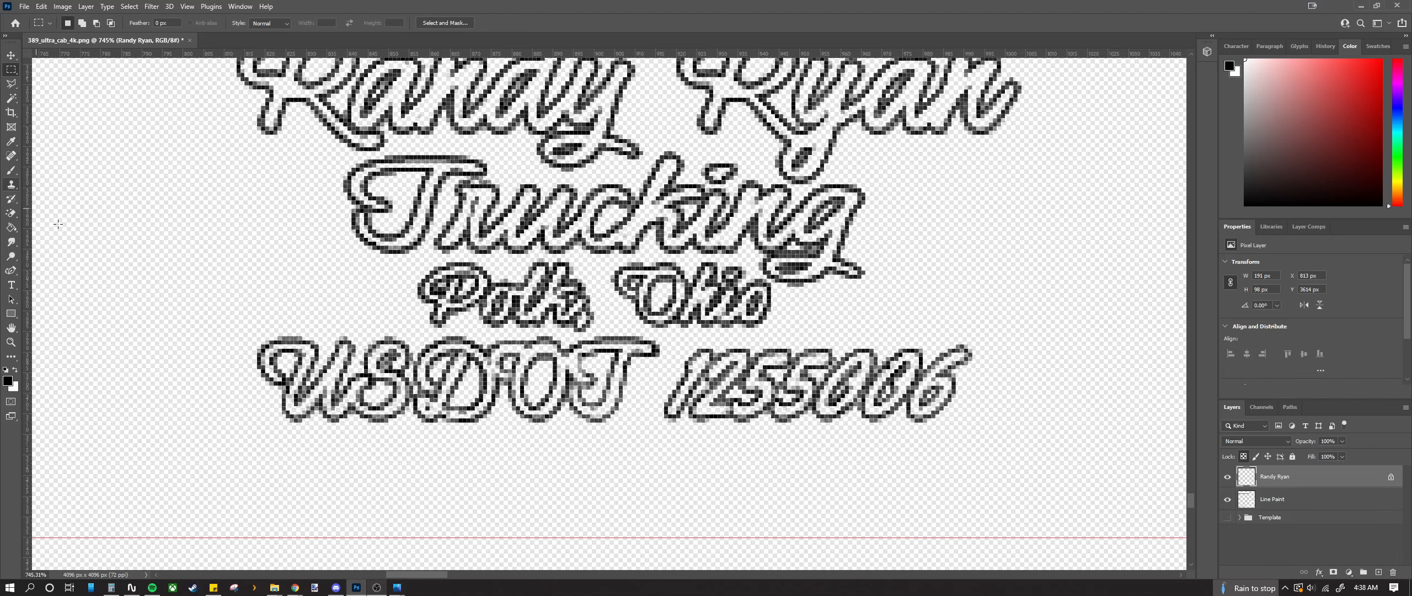
Step: Try a Magic Wand selection inside the U of USDOT, then drop it
left_click(11, 97)
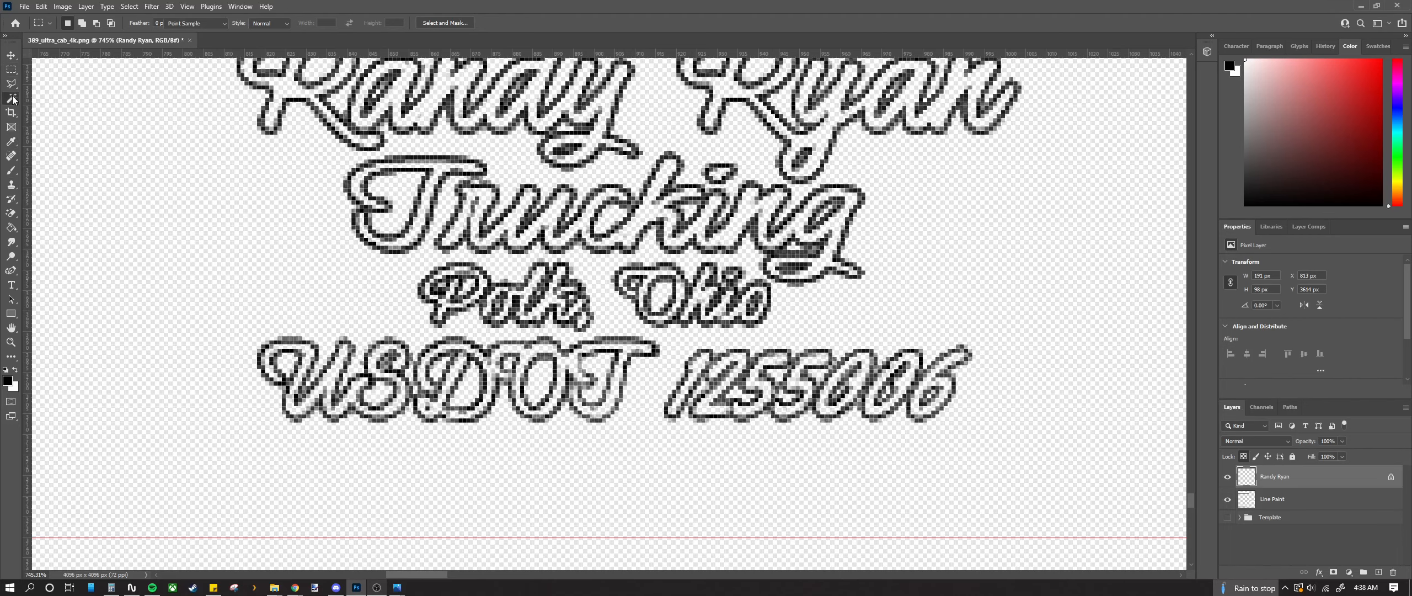
left_click(287, 349)
scroll(289, 380, "up", 2)
key("ctrl+d")
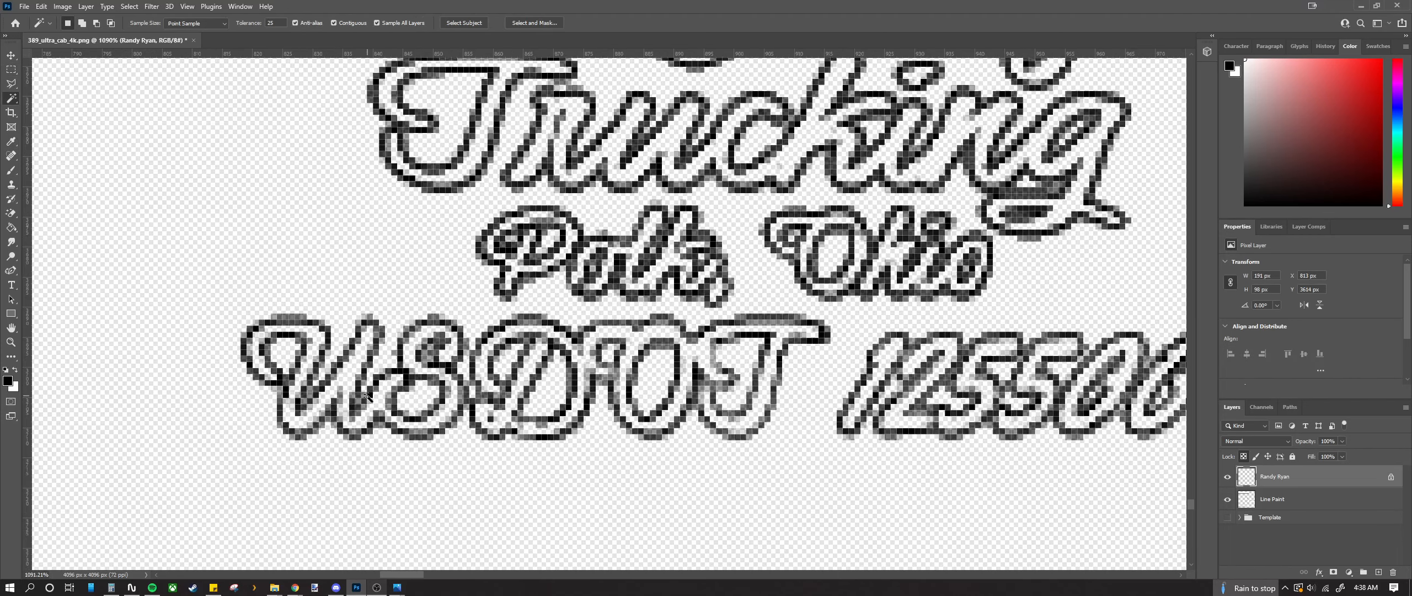
scroll(361, 391, "down", 2)
scroll(350, 376, "down", 3)
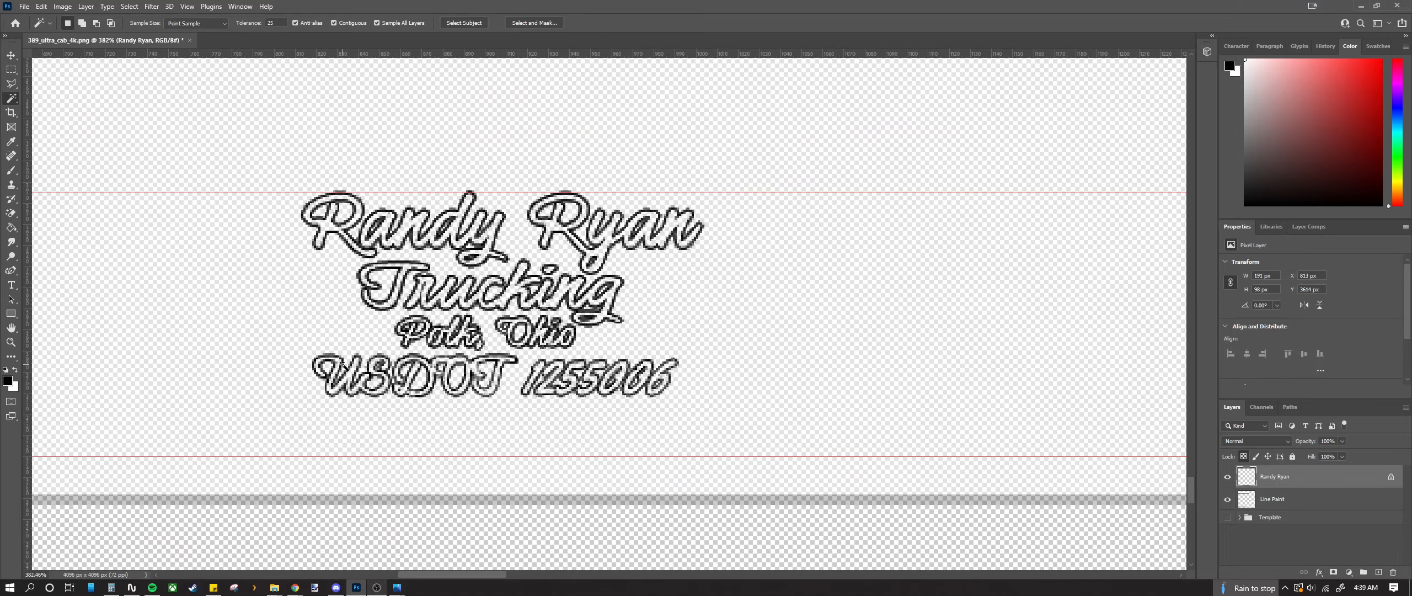
Step: Raise the Line Paint layer's opacity to 100%
left_click(1288, 499)
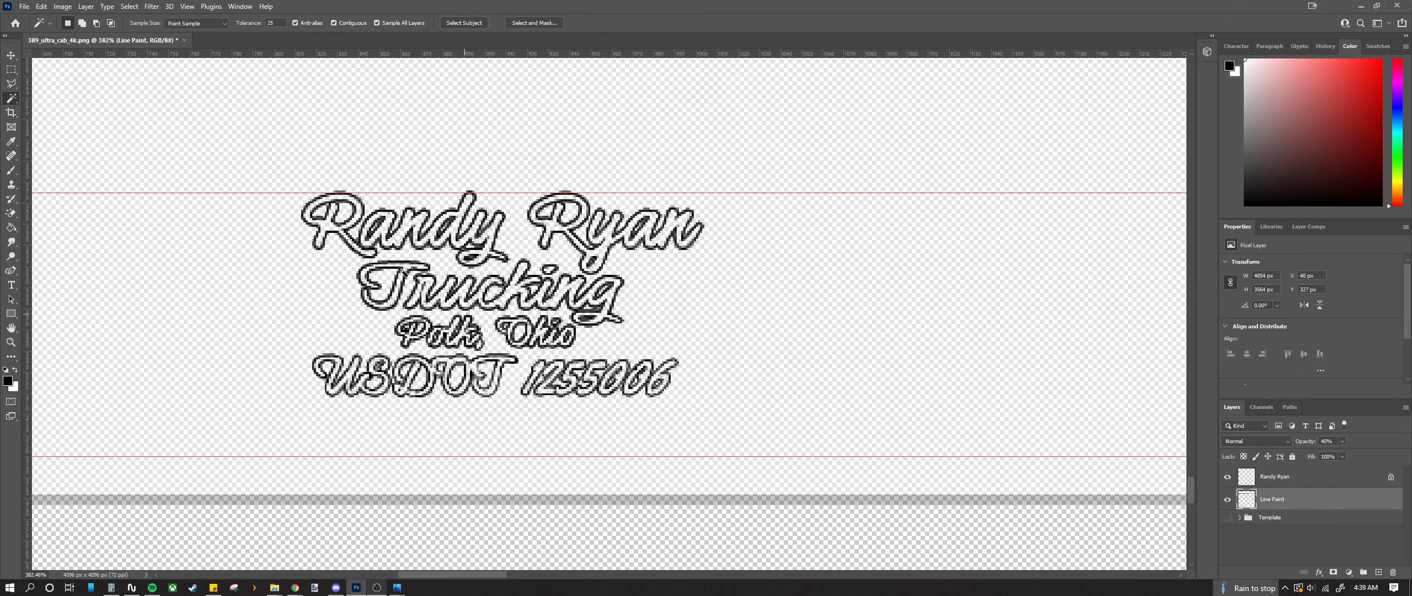
scroll(353, 347, "up", 6)
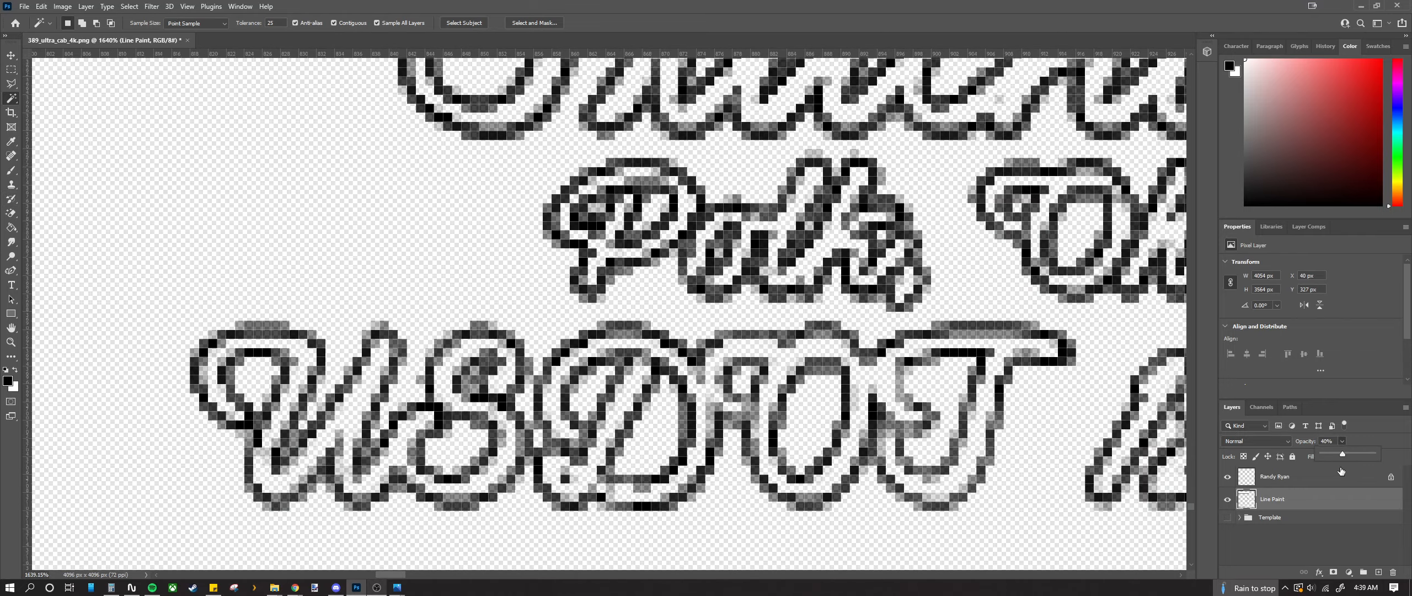
left_click_drag(1343, 452, 1373, 452)
scroll(574, 416, "down", 3)
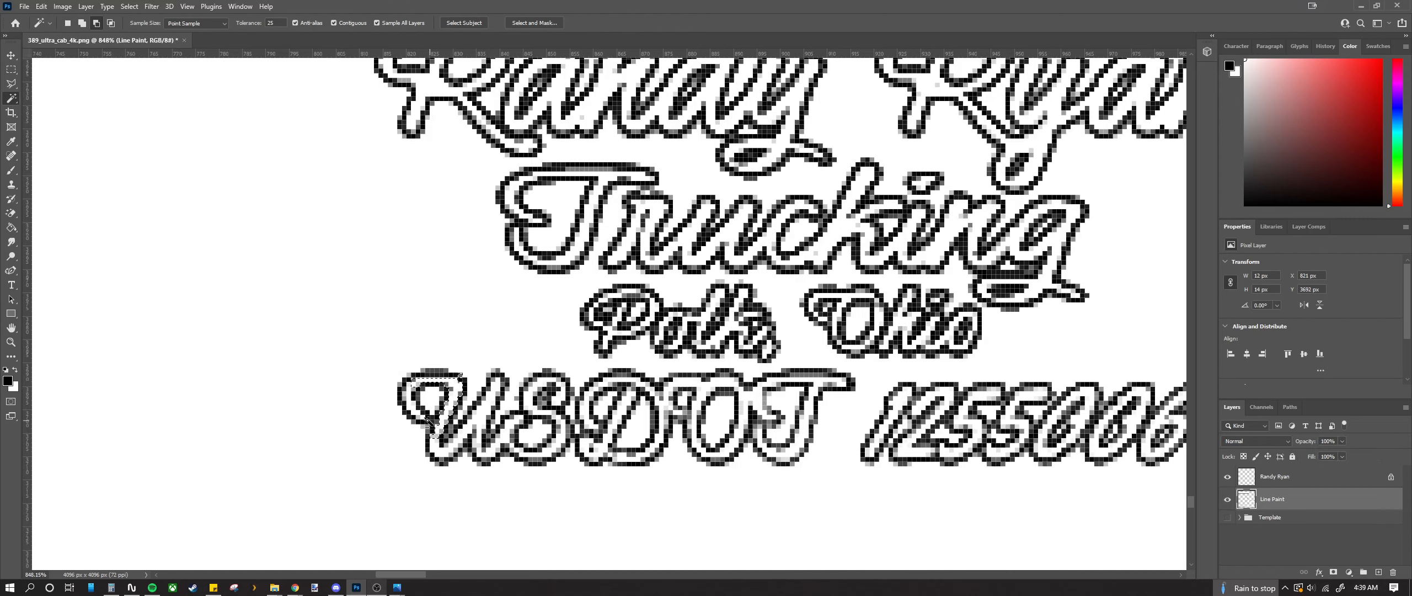
scroll(433, 422, "up", 2)
Step: Select and erase the inside of the U, then undo the erase
left_click(400, 404, "shift")
left_click(444, 473)
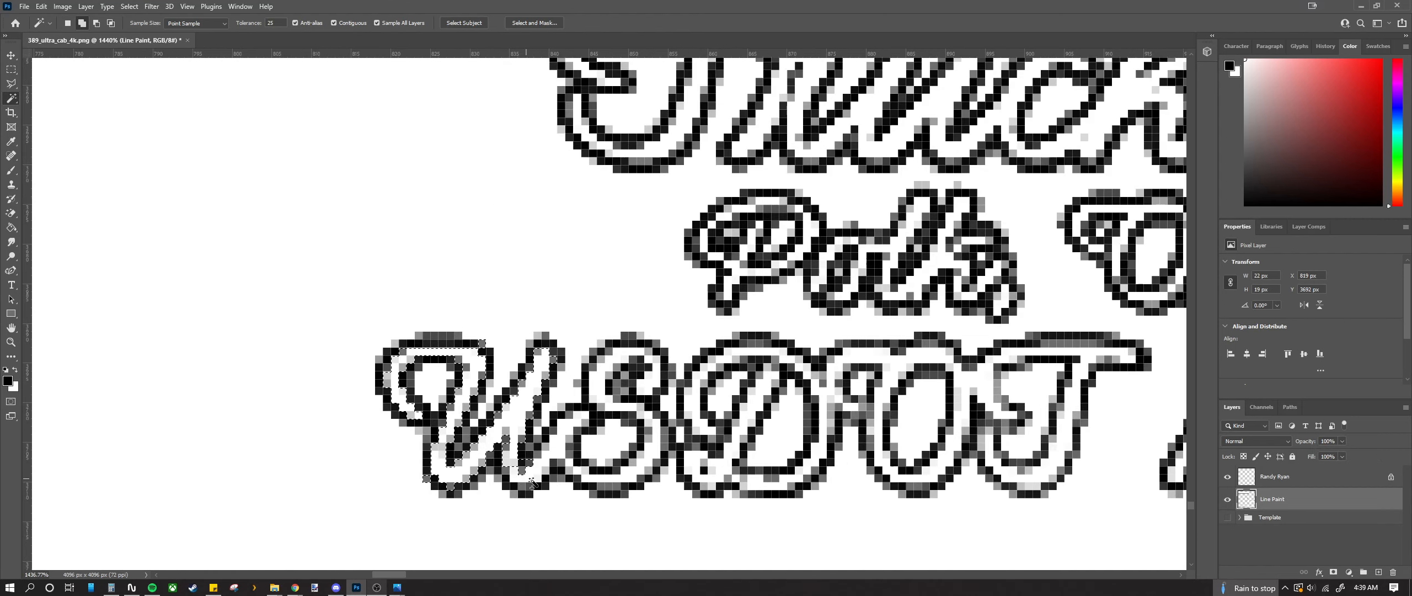
key("Delete")
key("ctrl+d")
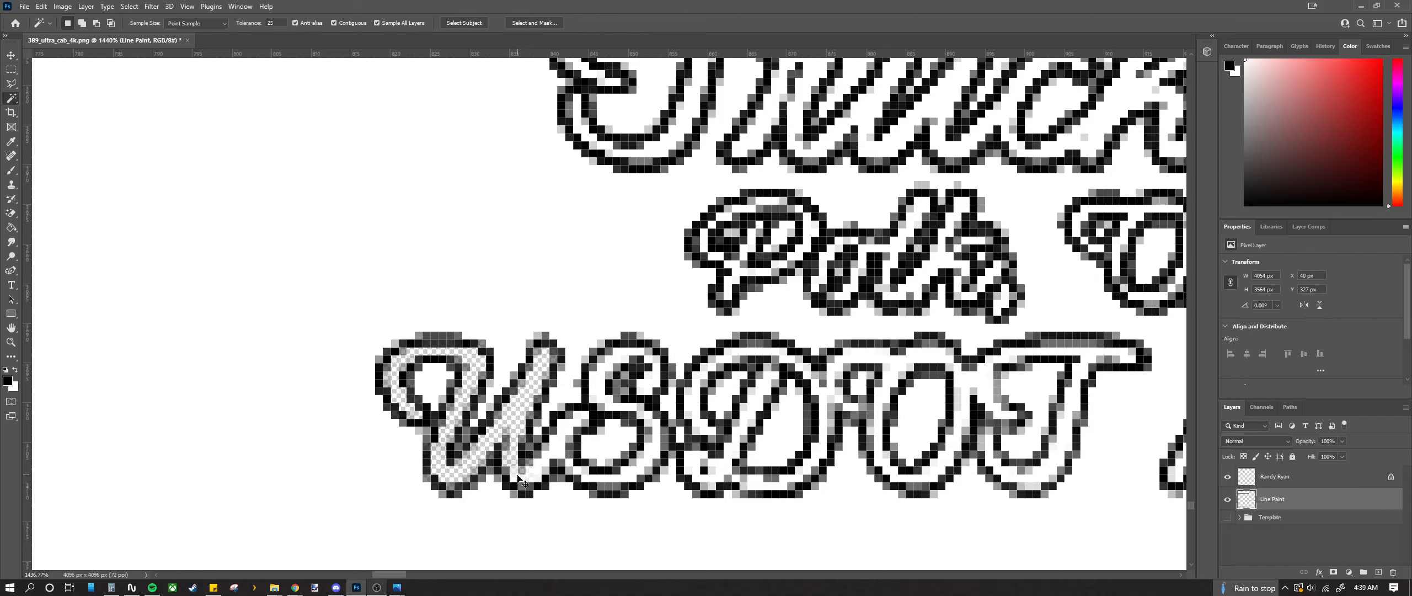
key("ctrl+z")
key("ctrl+z")
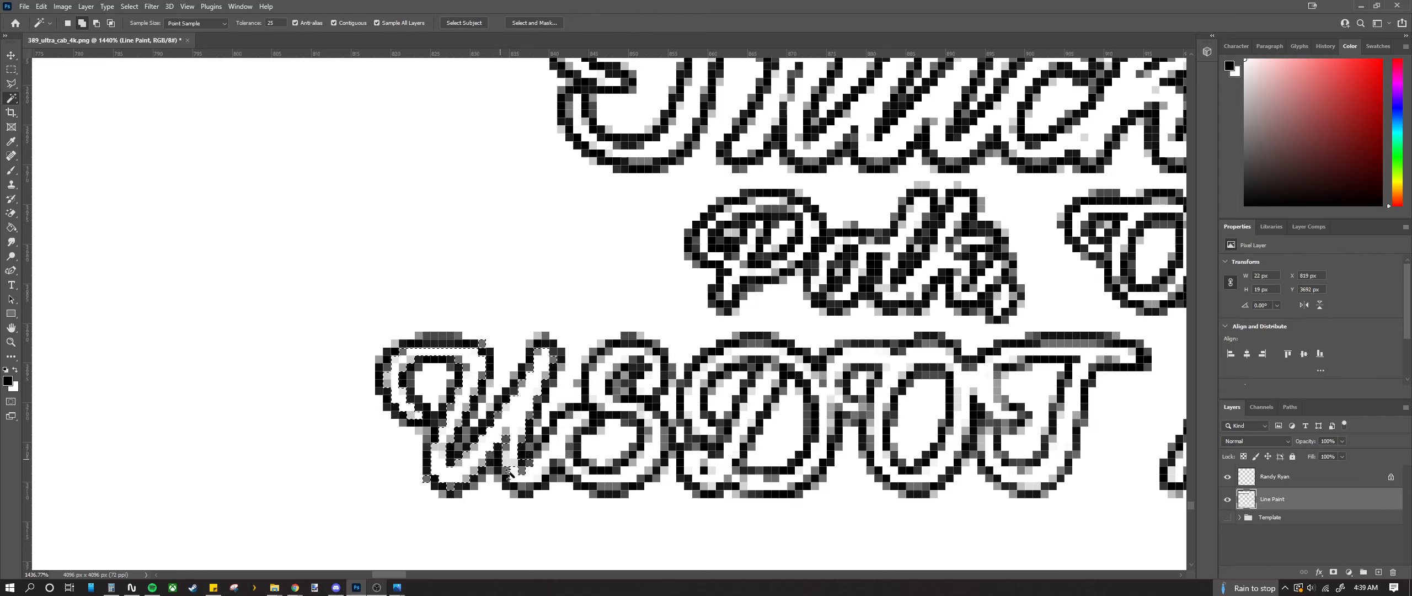
Step: Select the white insides of U, S, D, O and T and delete them
left_click(528, 481)
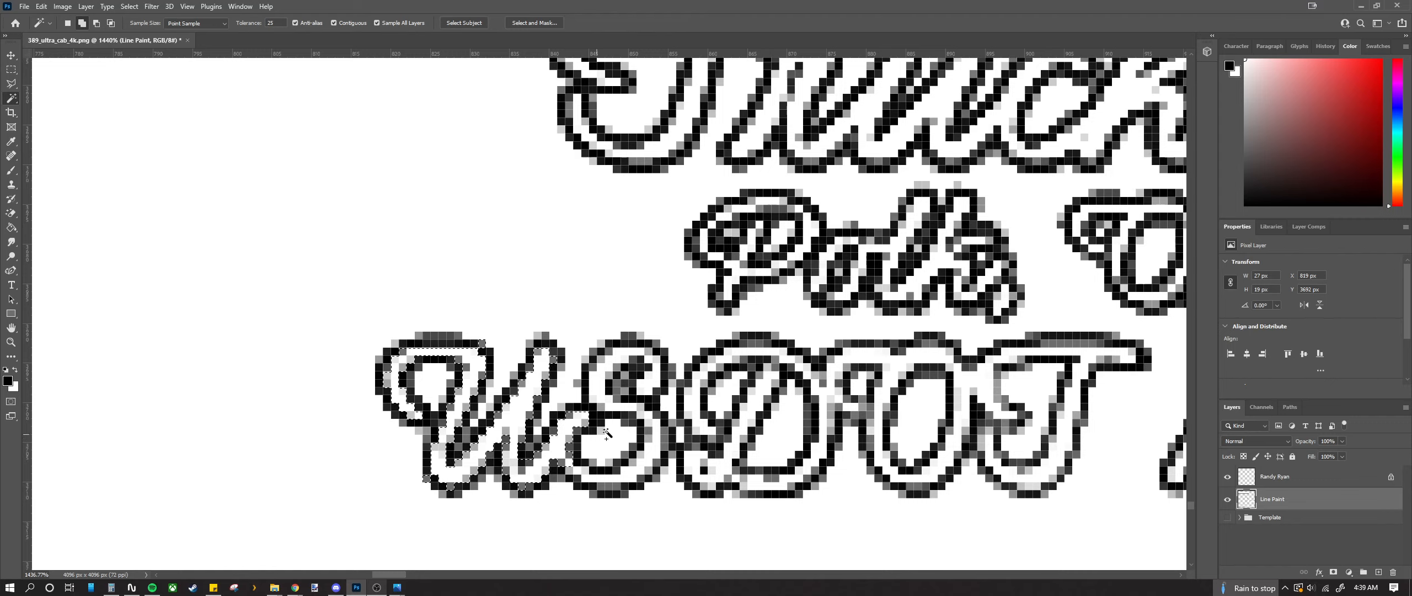
left_click(628, 496)
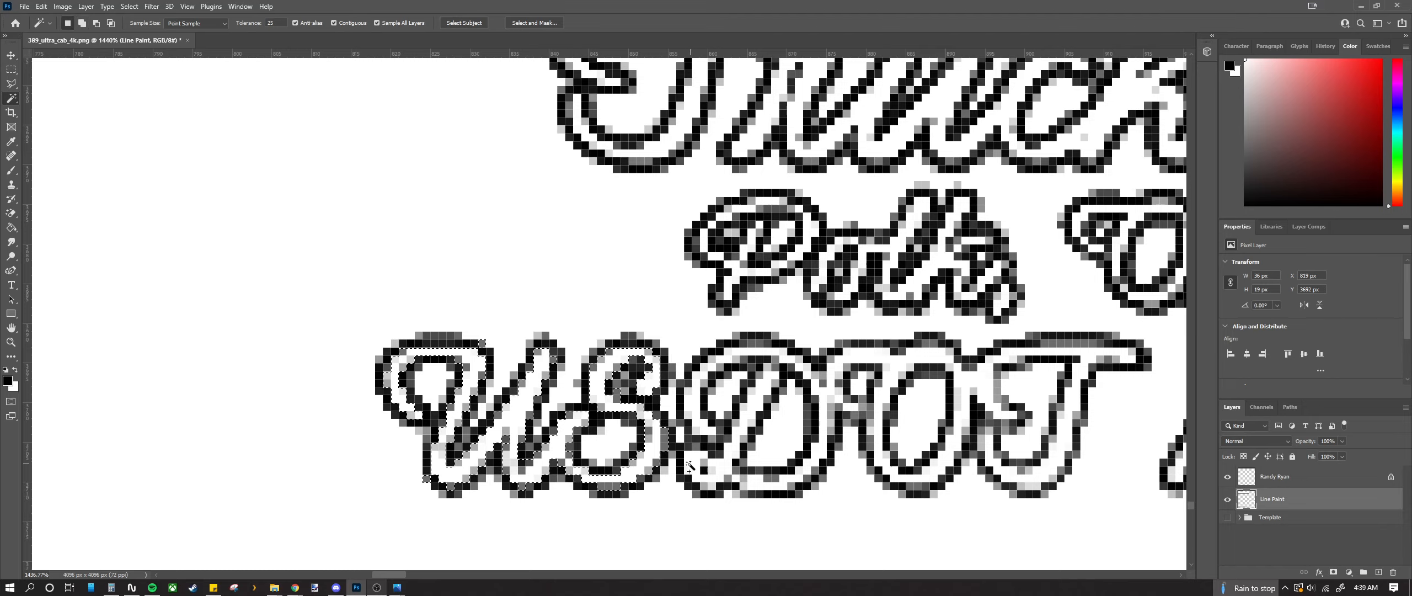
left_click(689, 466, "shift")
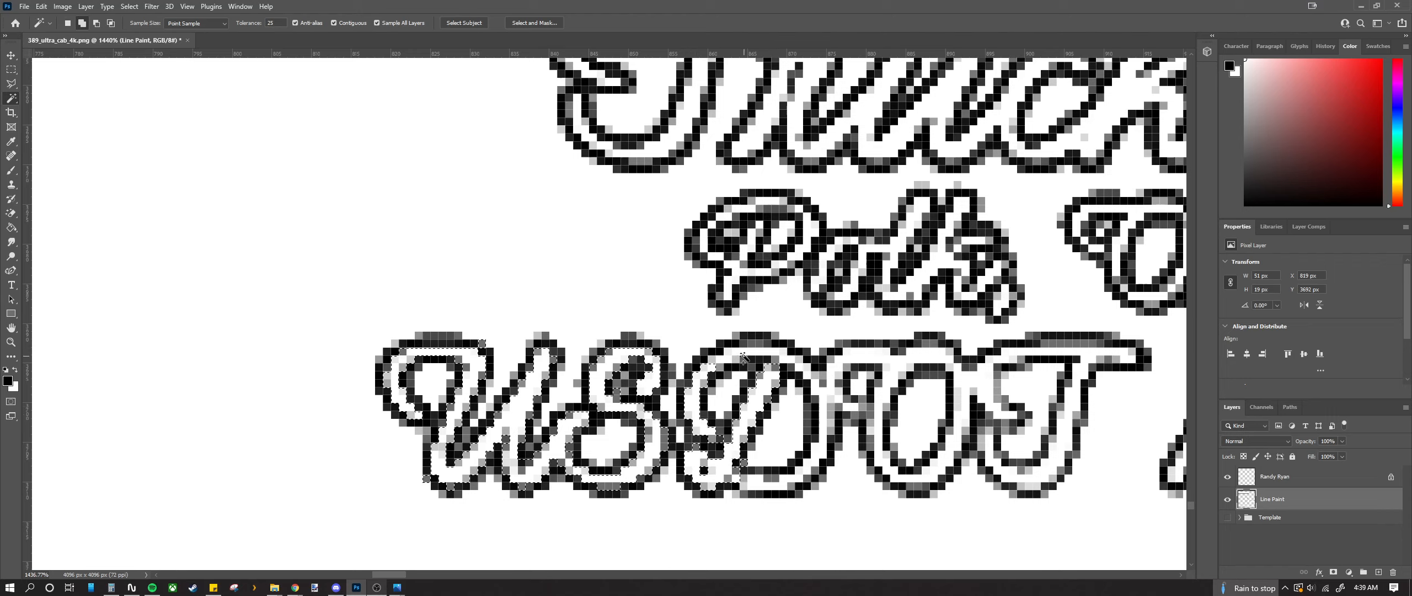
left_click(833, 442, "shift")
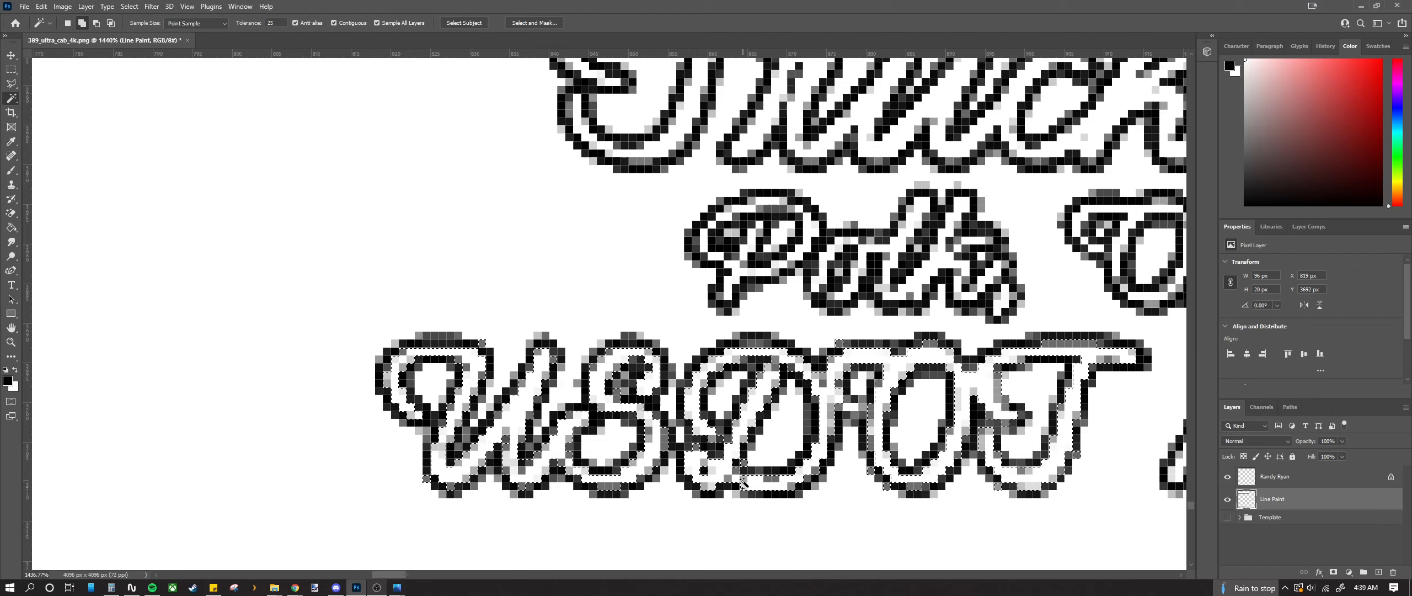
scroll(885, 515, "right", 6)
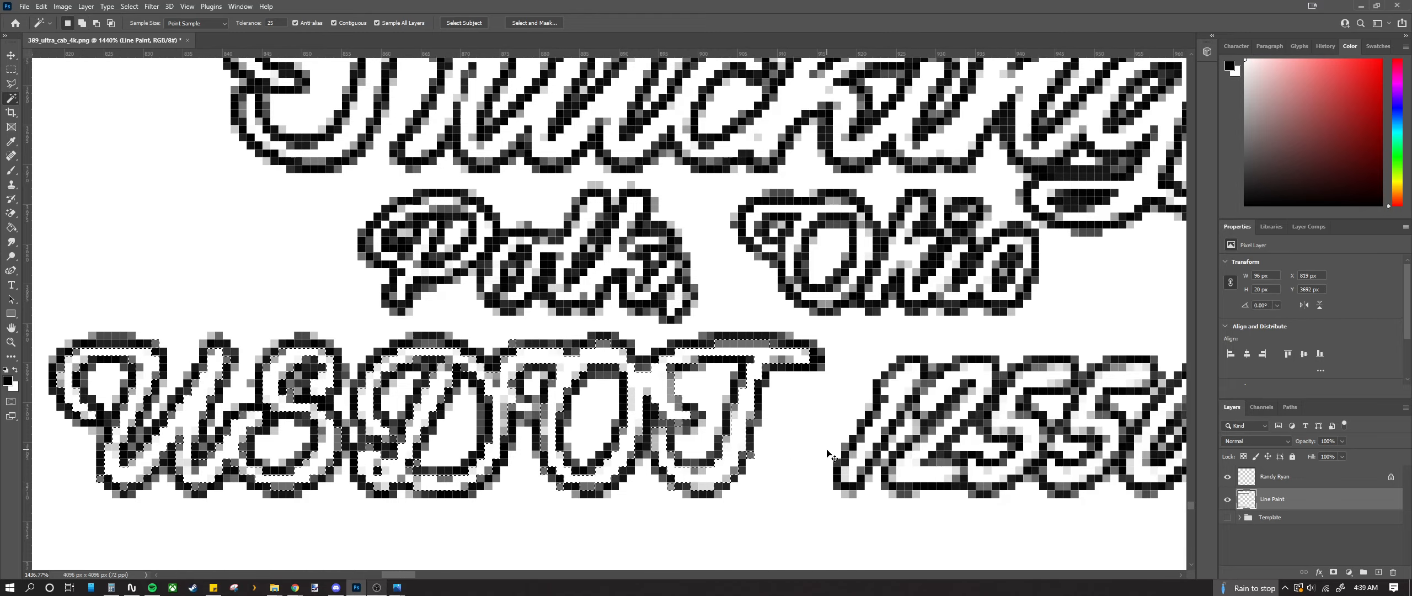
scroll(830, 455, "right", 5)
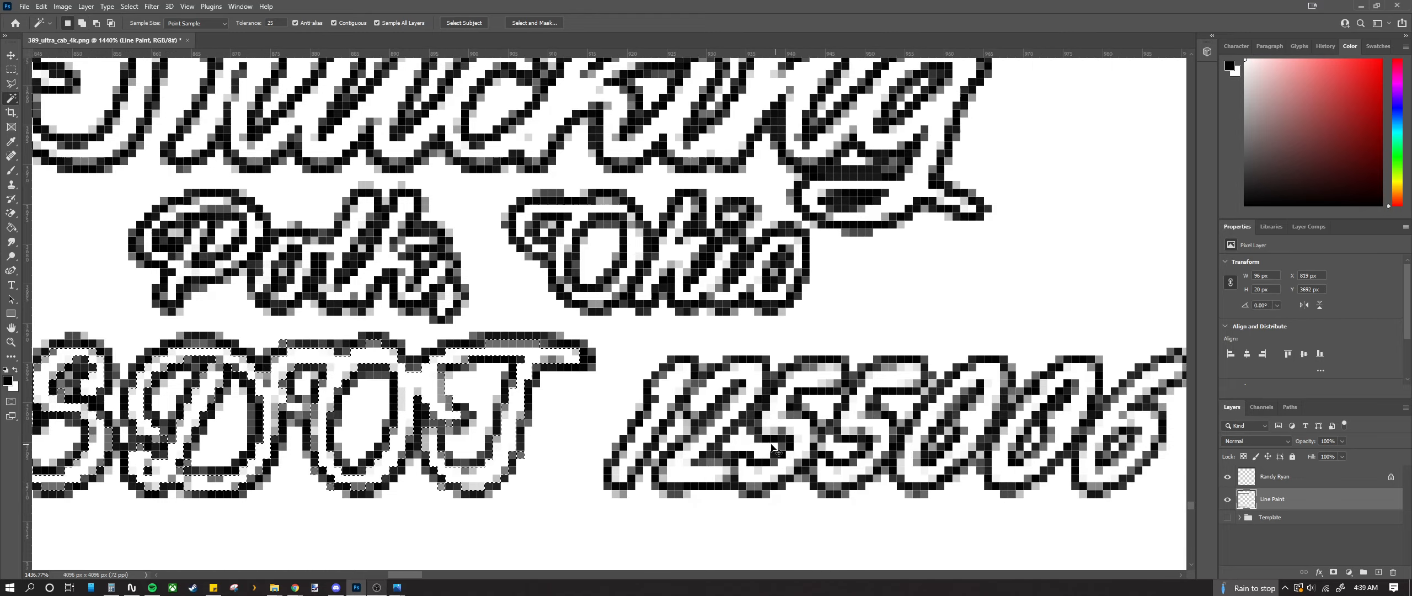
key("Delete")
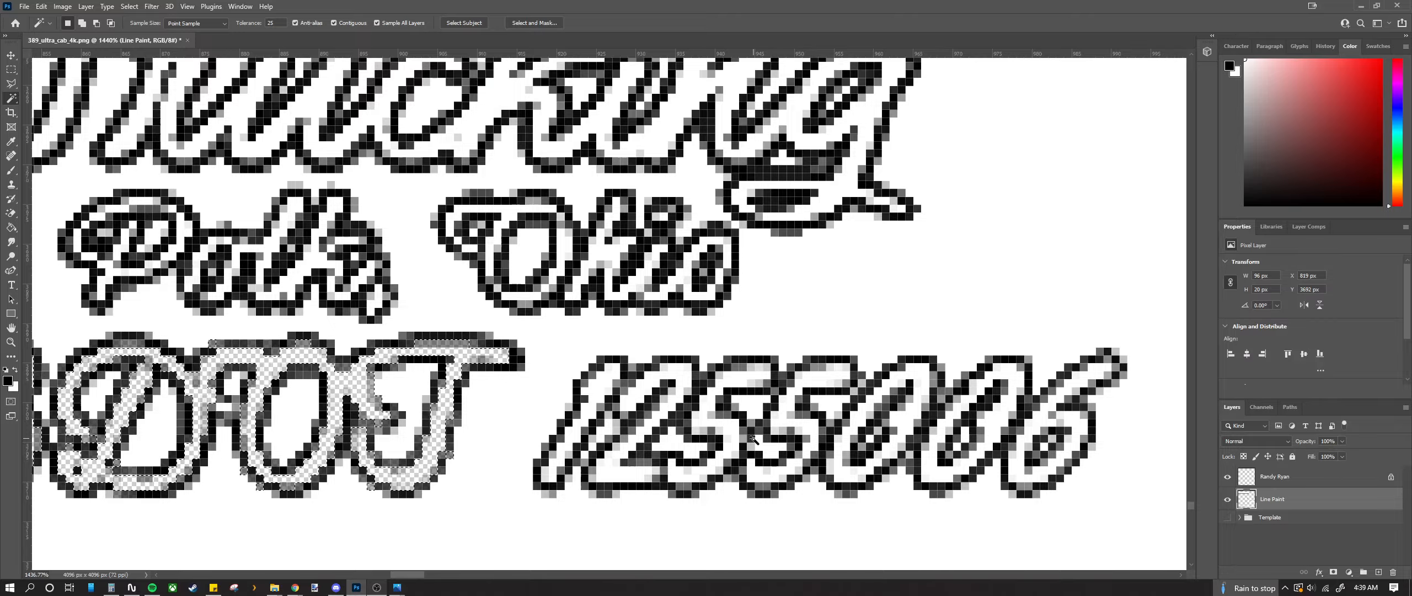
scroll(729, 470, "down", 3)
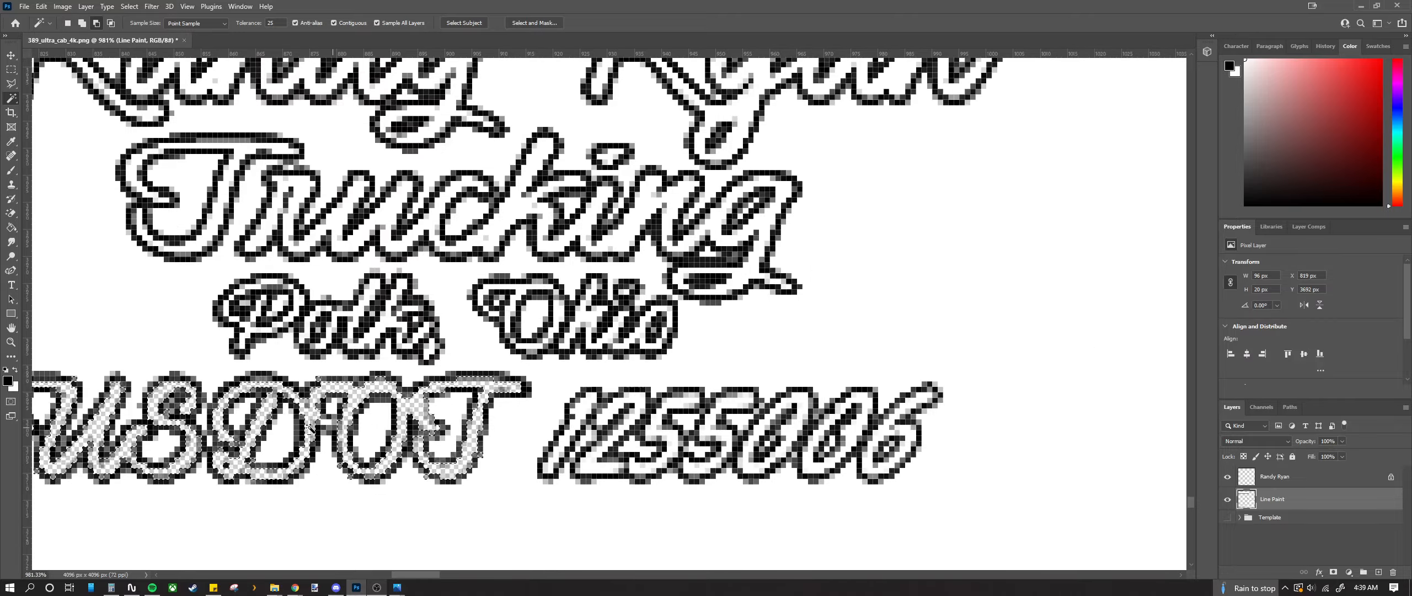
scroll(331, 425, "down", 4)
scroll(382, 387, "up", 8)
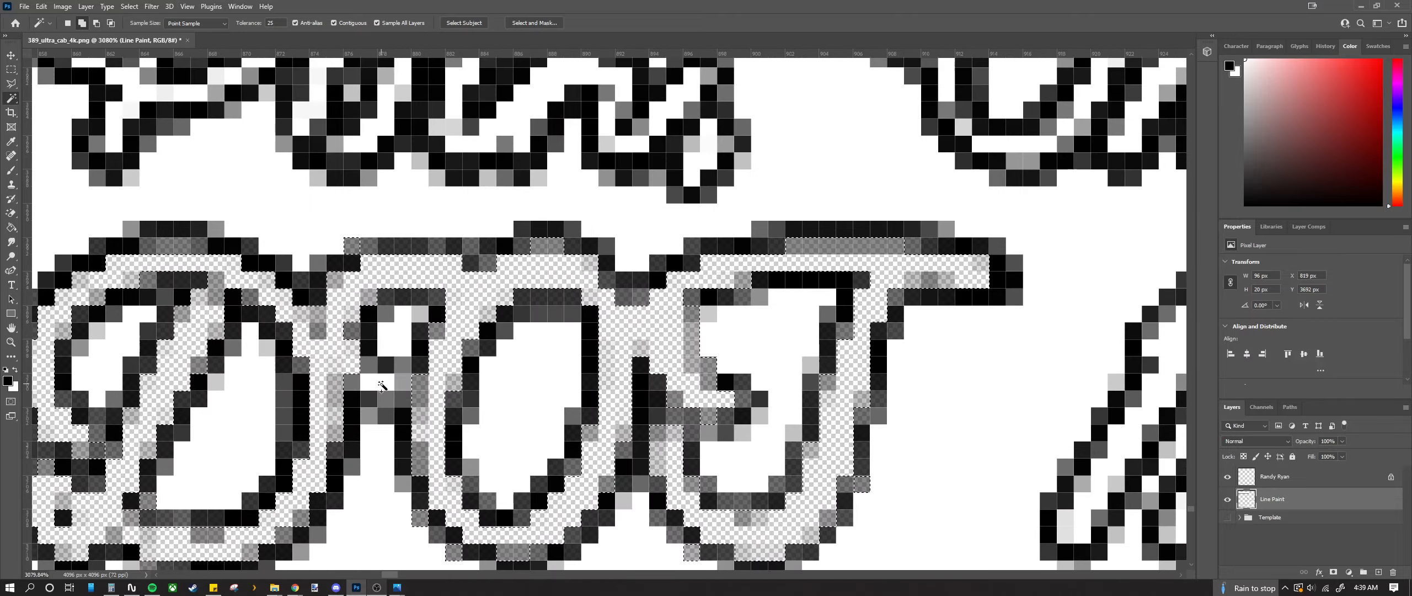
Step: Add the remaining white area to the selection and zoom out to review the lettering
left_click(381, 384, "shift")
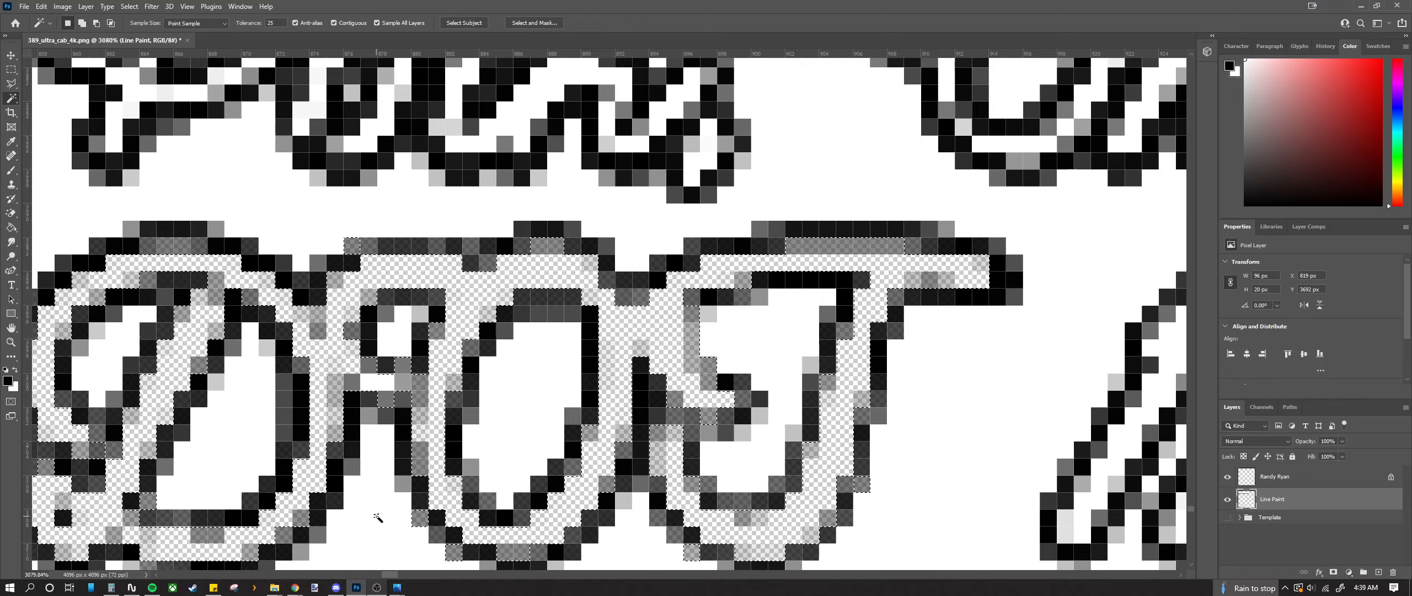
scroll(424, 408, "down", 3)
scroll(425, 408, "down", 3)
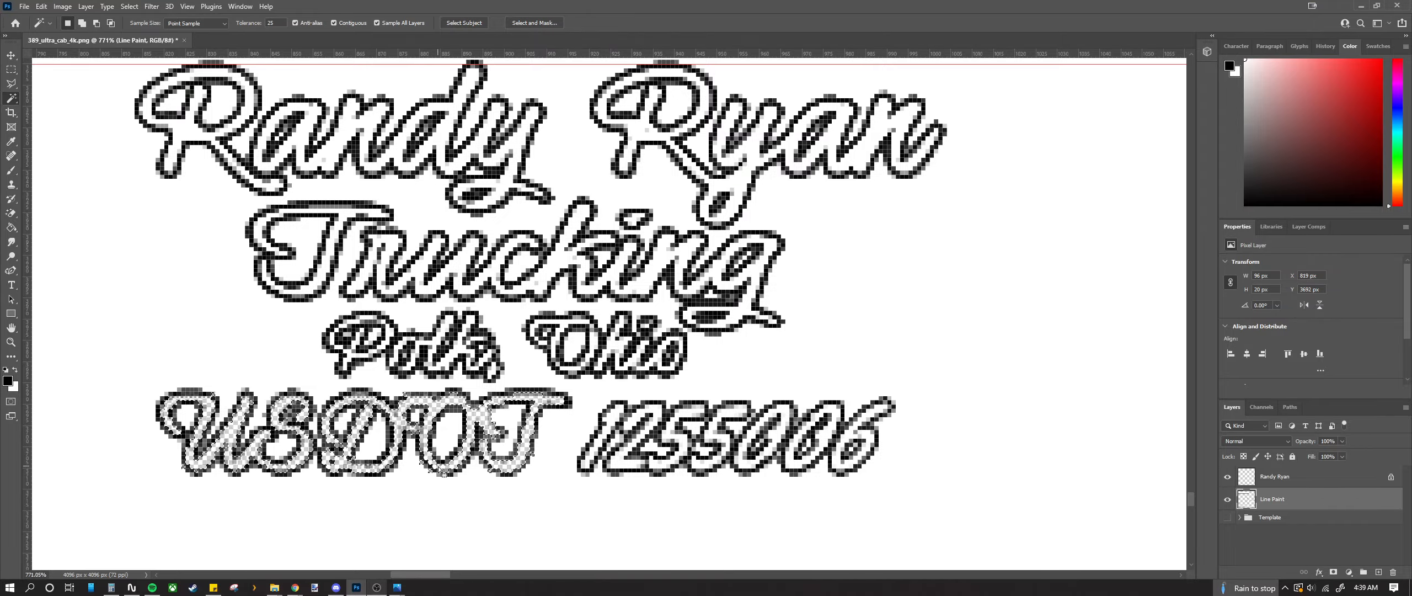
scroll(411, 444, "up", 3)
scroll(408, 442, "down", 2)
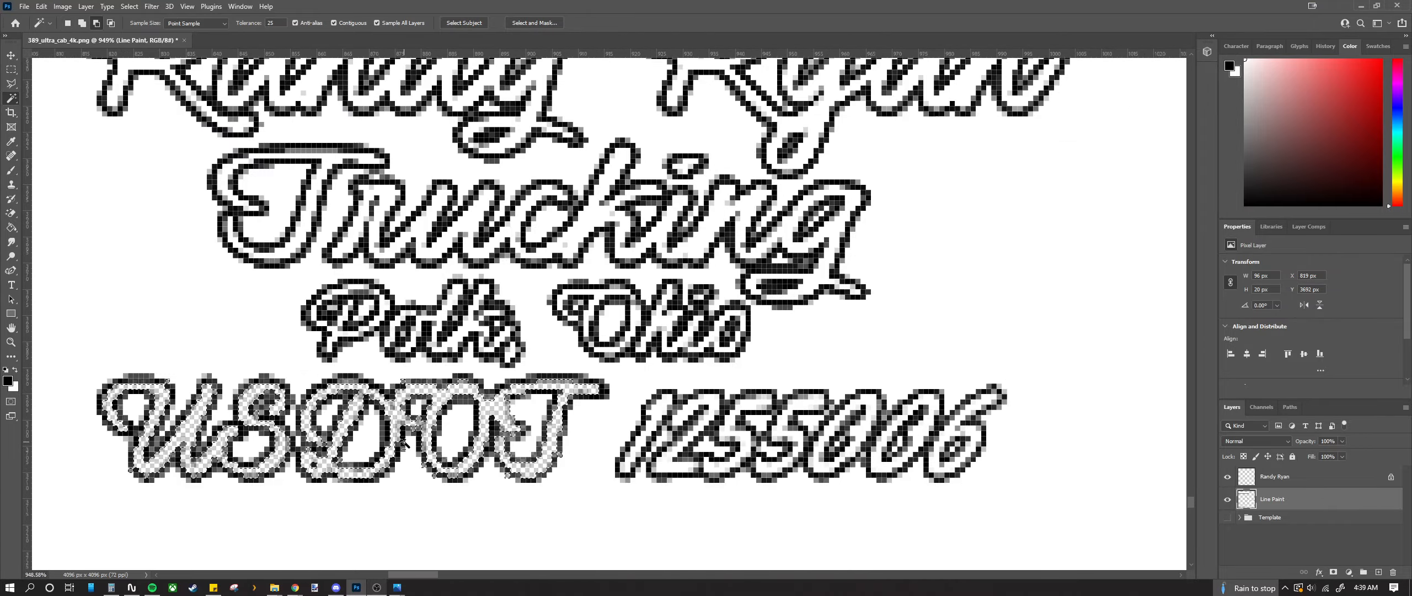
scroll(403, 441, "down", 1)
scroll(331, 465, "up", 3)
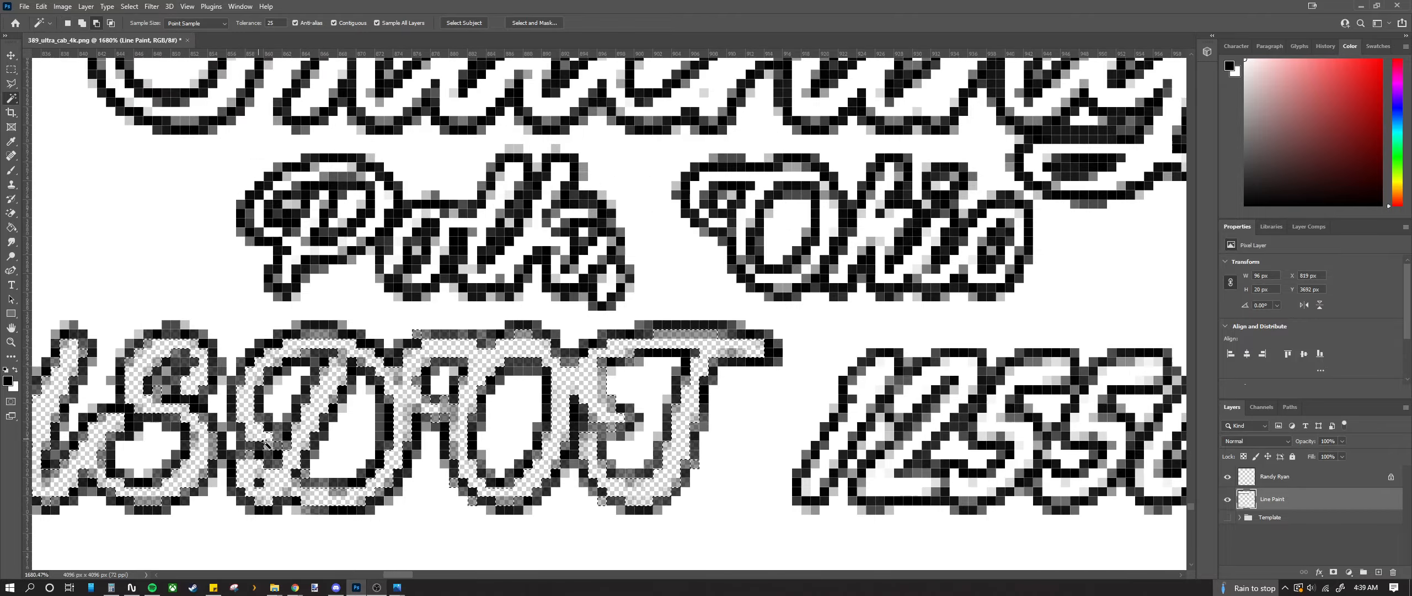
scroll(331, 465, "down", 4)
scroll(309, 465, "up", 2)
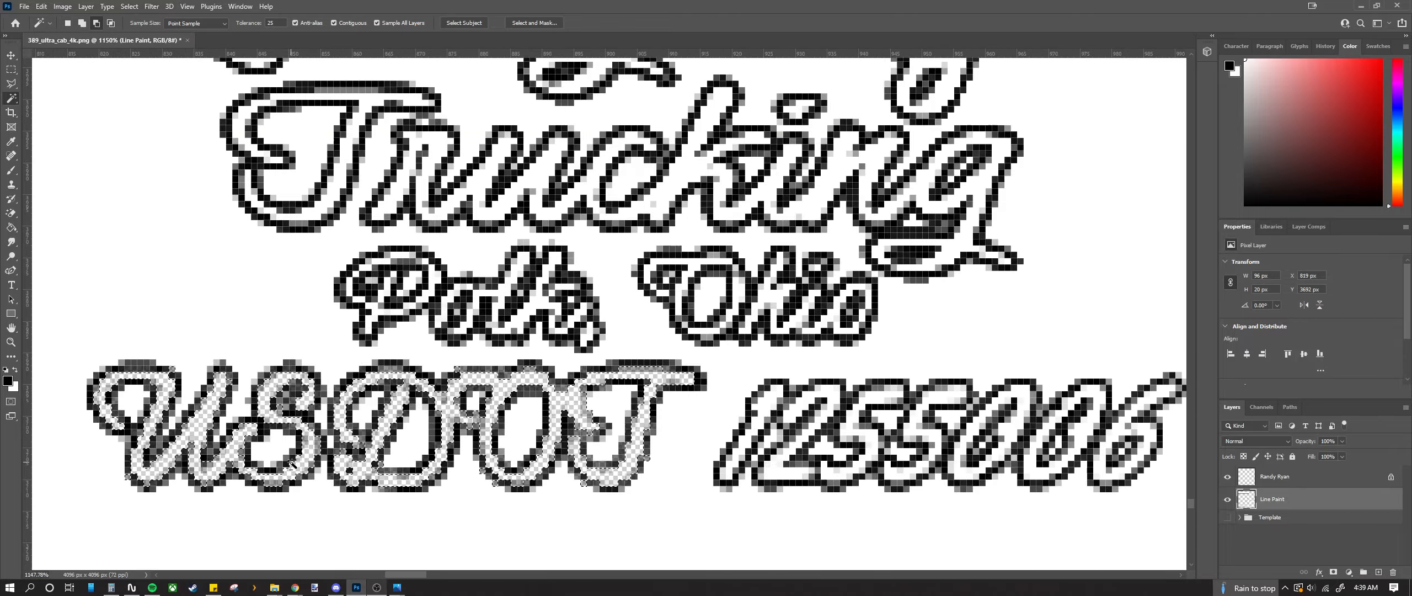
scroll(291, 465, "down", 1)
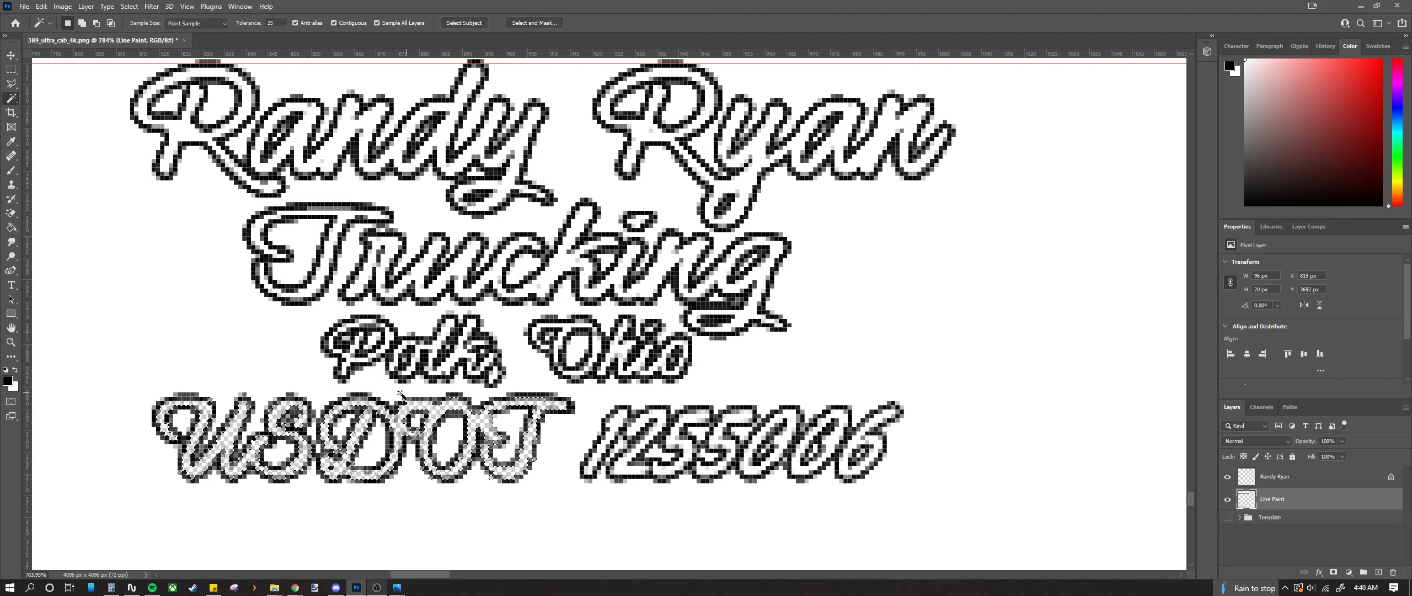
scroll(494, 488, "down", 1)
scroll(590, 494, "up", 1)
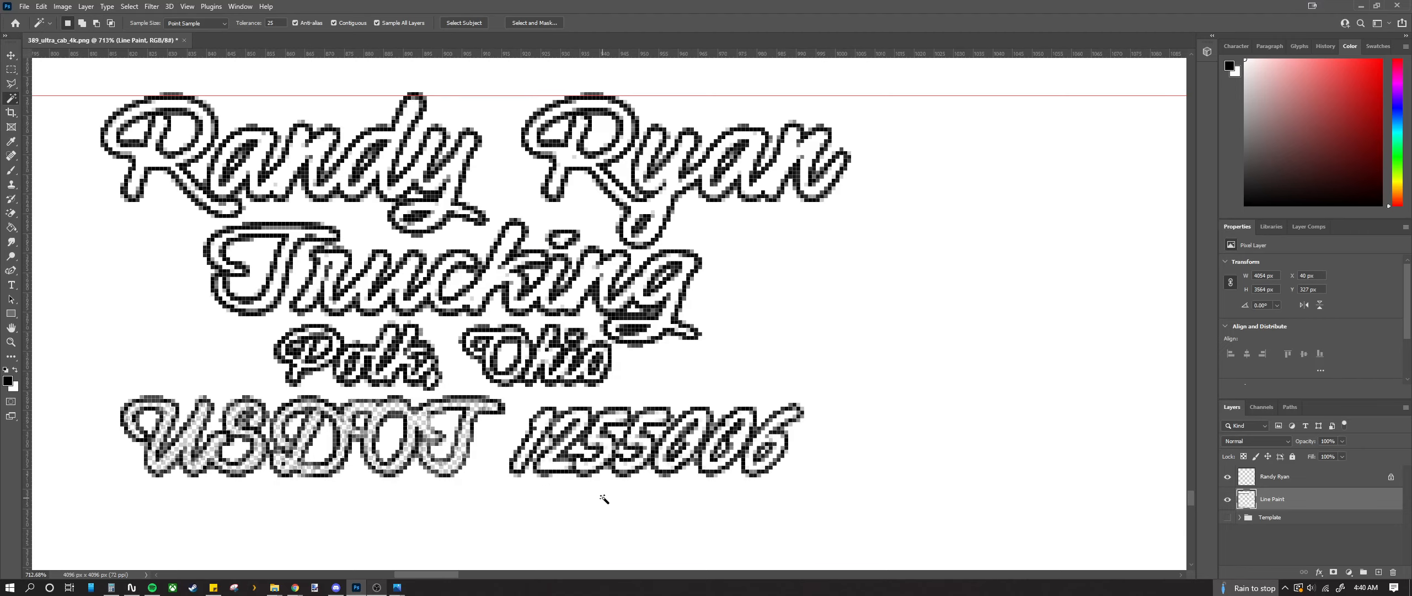
scroll(603, 499, "up", 2)
Step: Magic-wand select the white interiors of the 1, 2, 5 and 0 digits, then deselect to start over
left_click(528, 450)
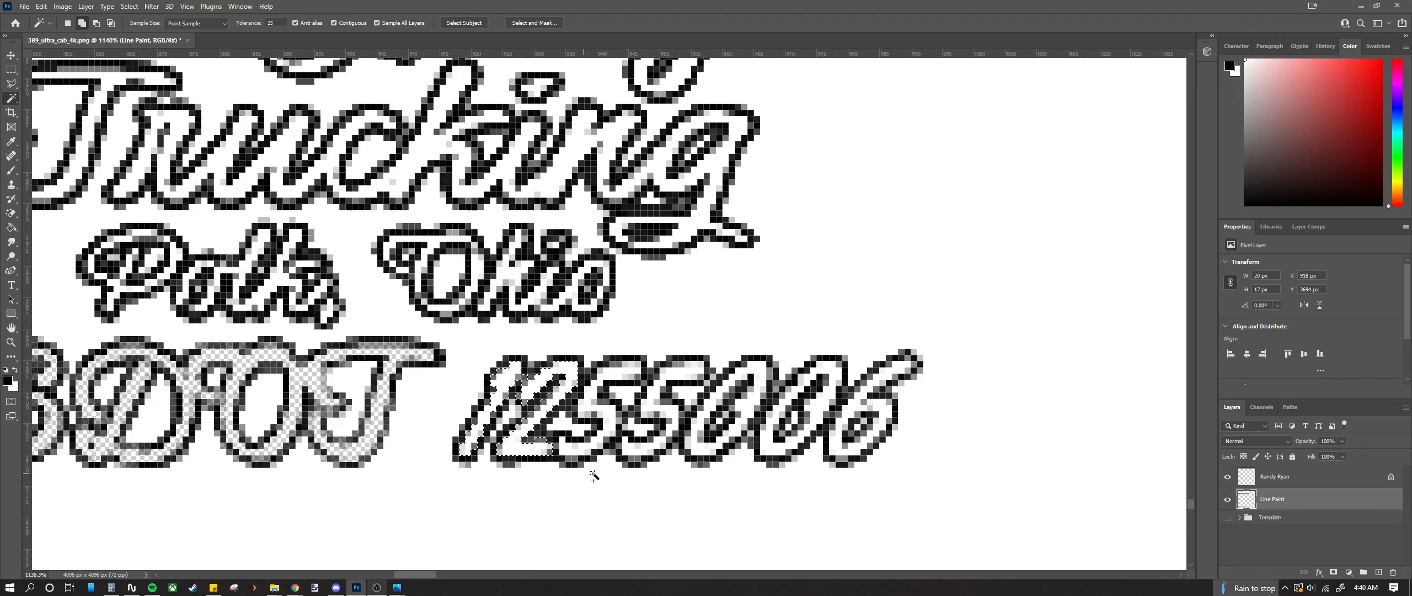
left_click(670, 422)
left_click(649, 455)
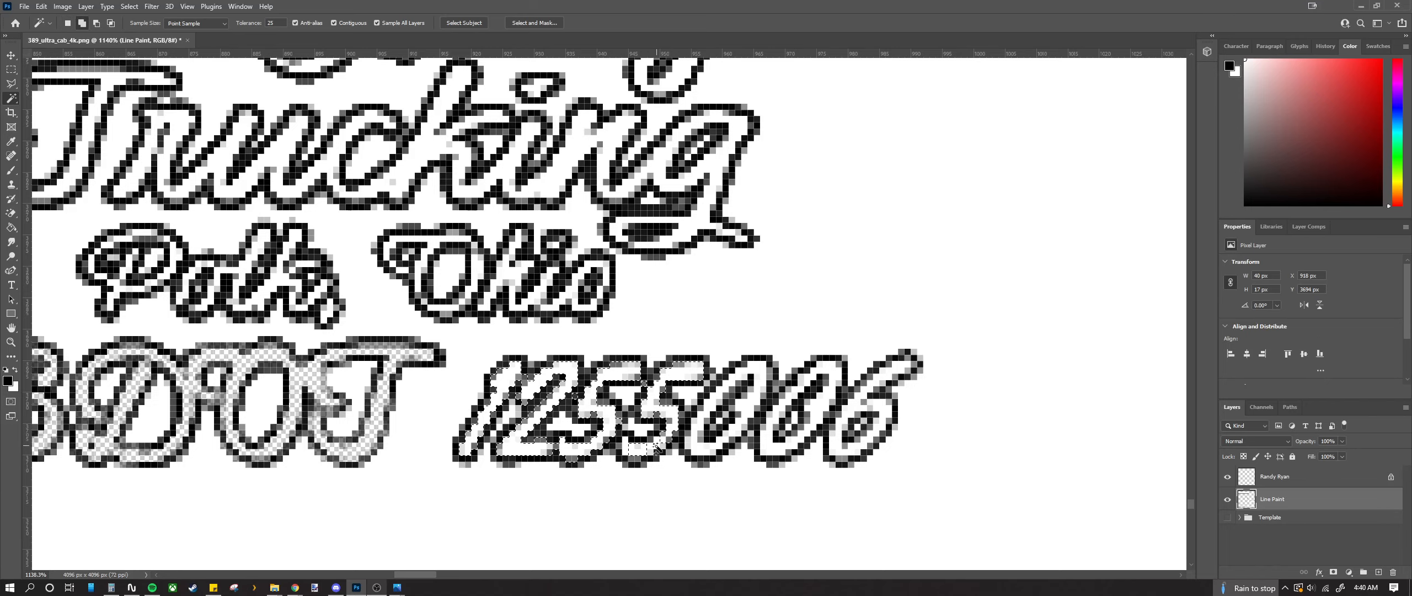
scroll(657, 448, "up", 2)
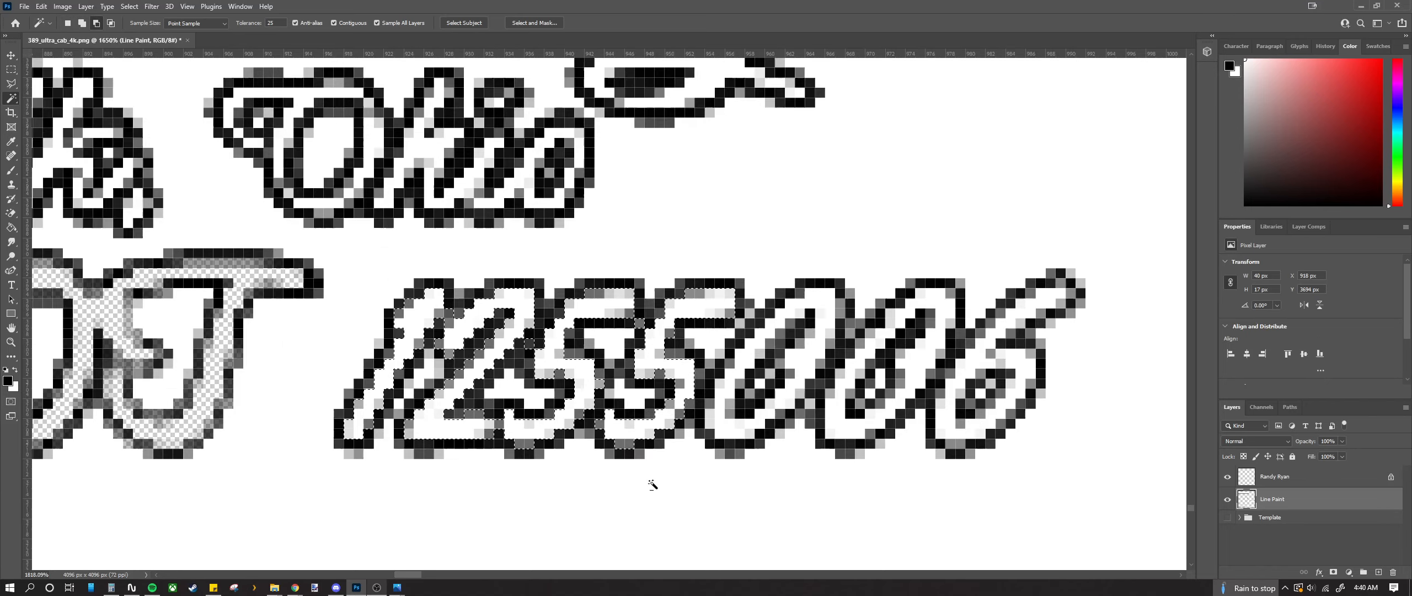
left_click(727, 426)
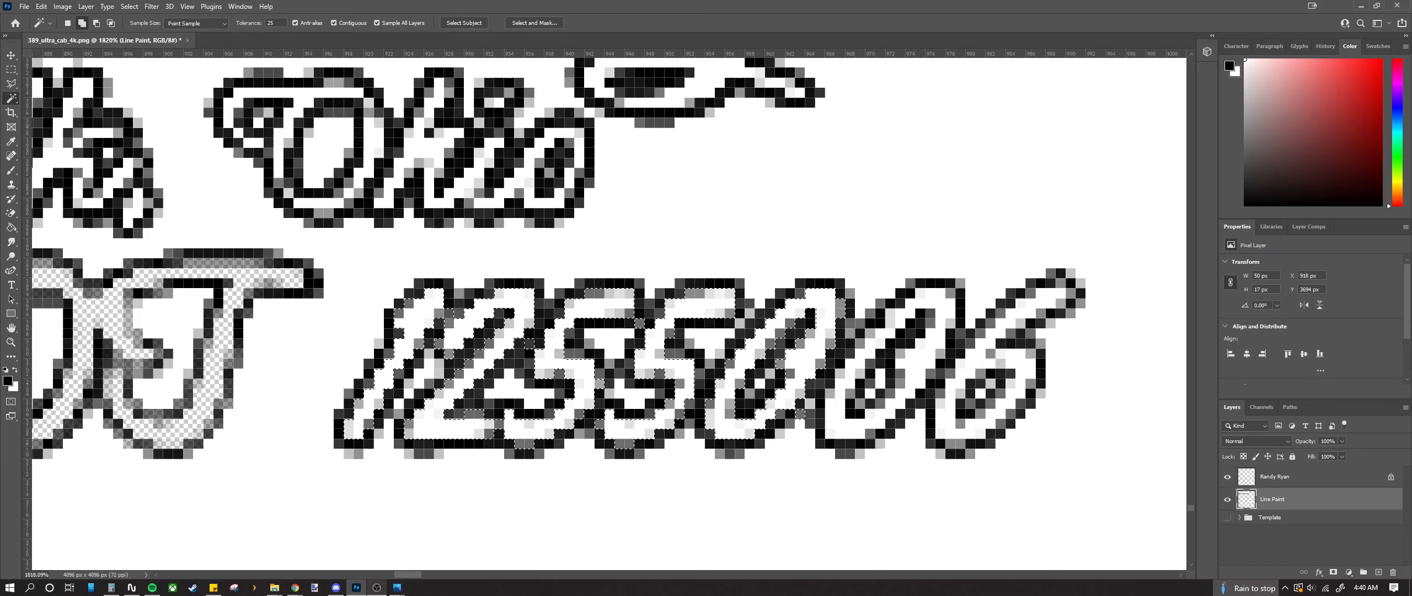
key("alt+Tab")
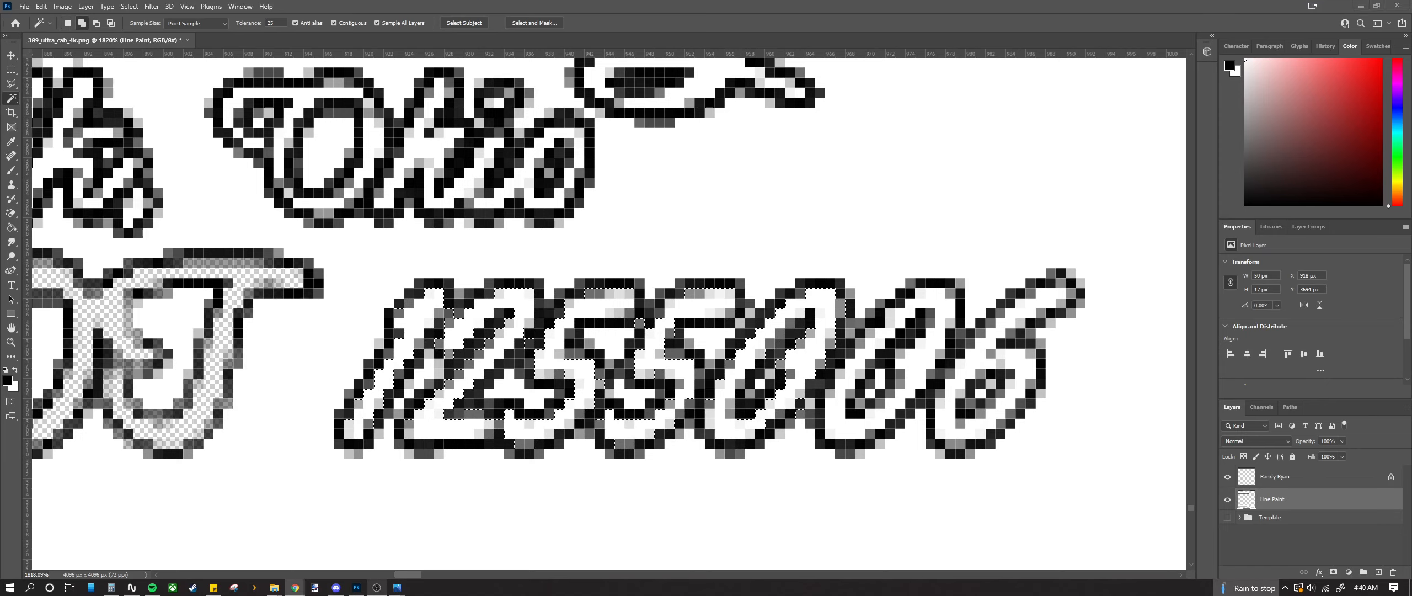
key("ctrl+d")
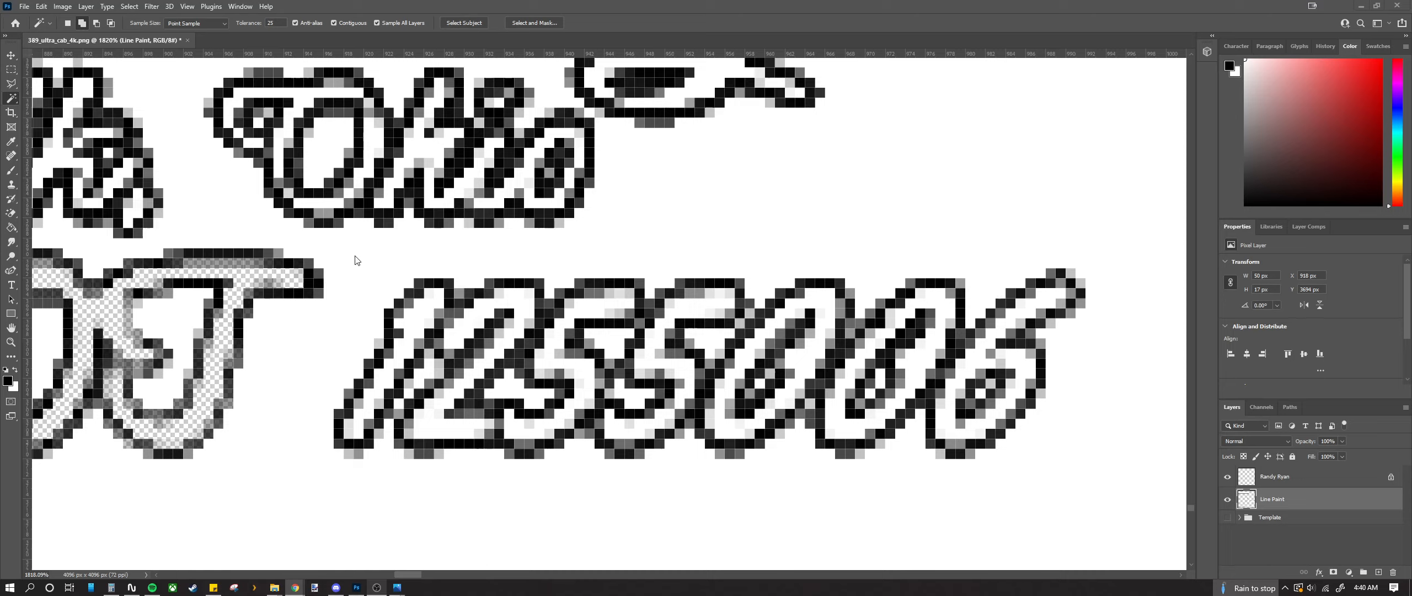
left_click(816, 356)
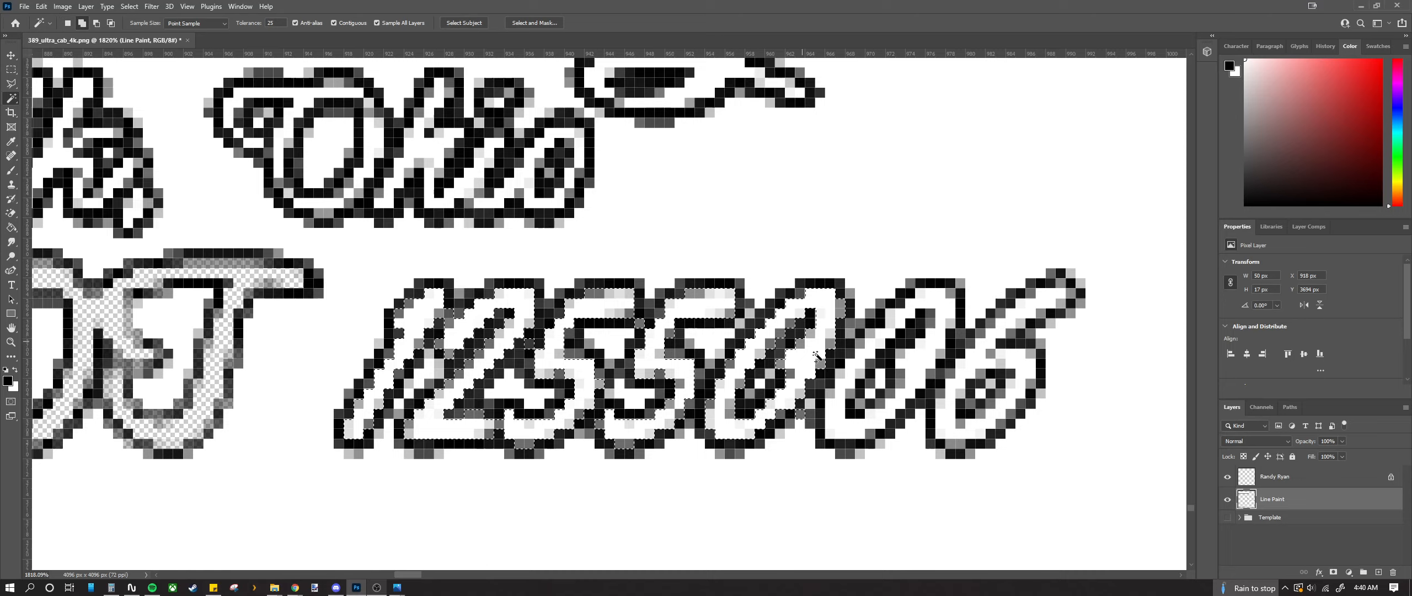
left_click(859, 425)
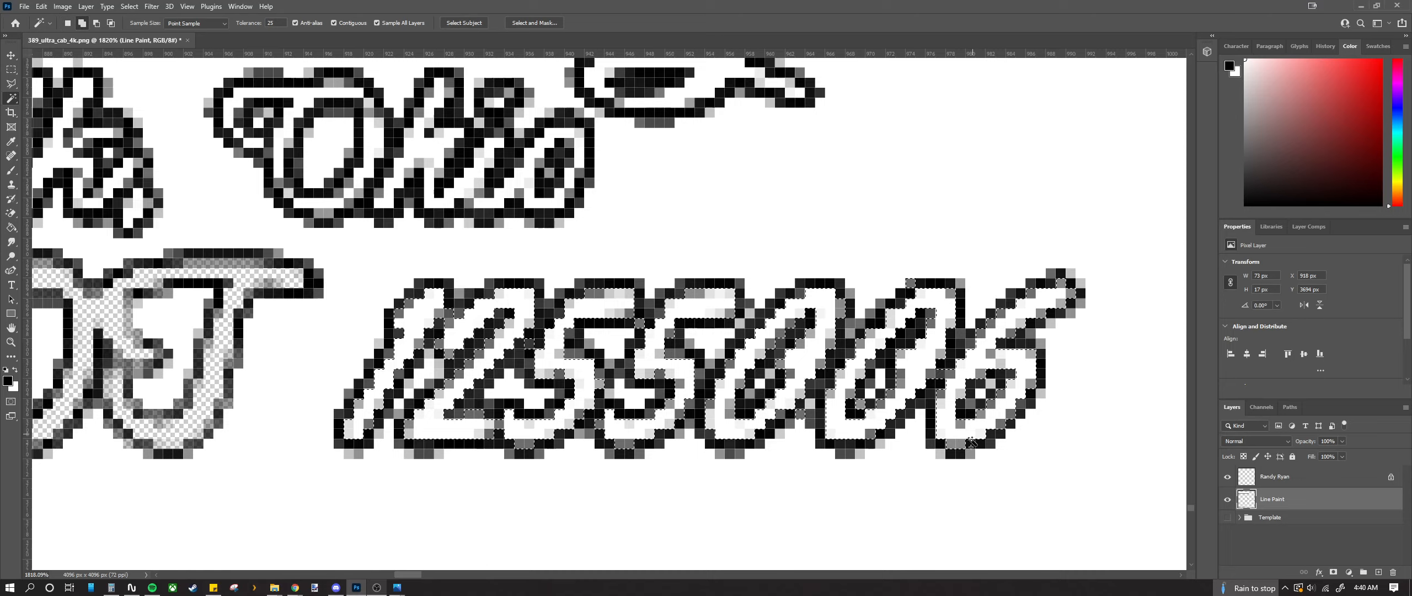
scroll(860, 425, "down", 5)
scroll(497, 276, "up", 1)
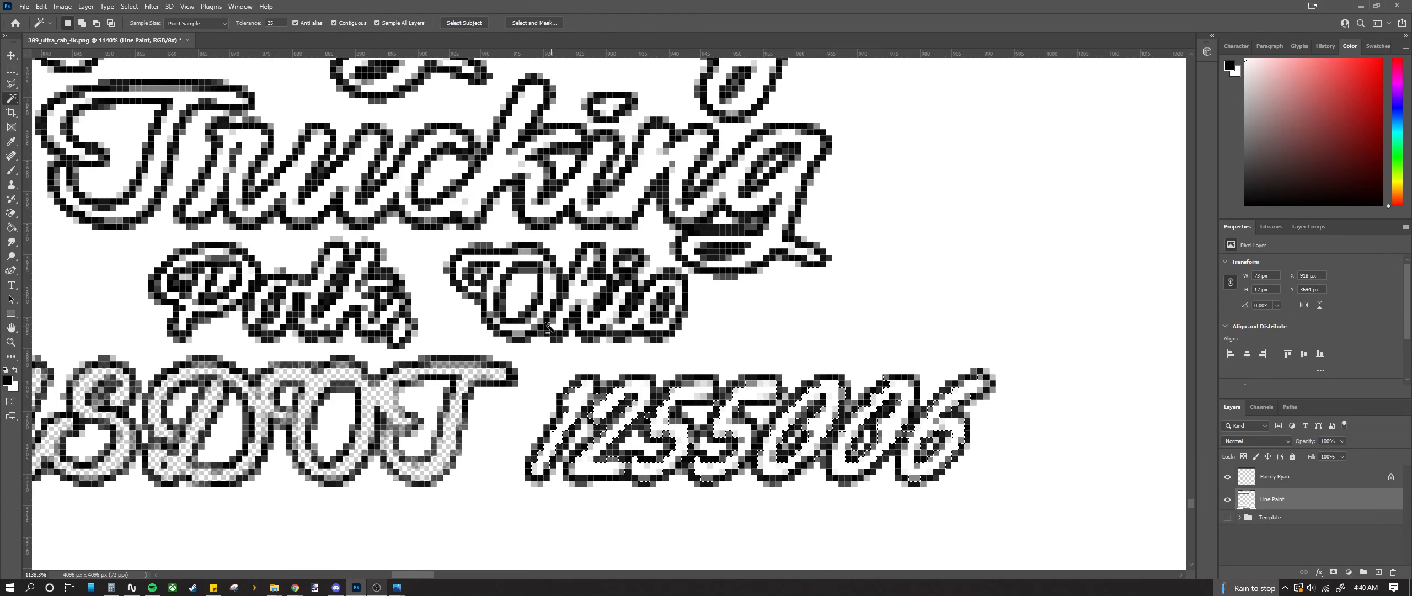
scroll(497, 276, "up", 5)
scroll(497, 276, "up", 3)
Step: Add the white interiors of the O, h, i, i dot and o in Ohio to the selection
left_click(497, 276, "shift")
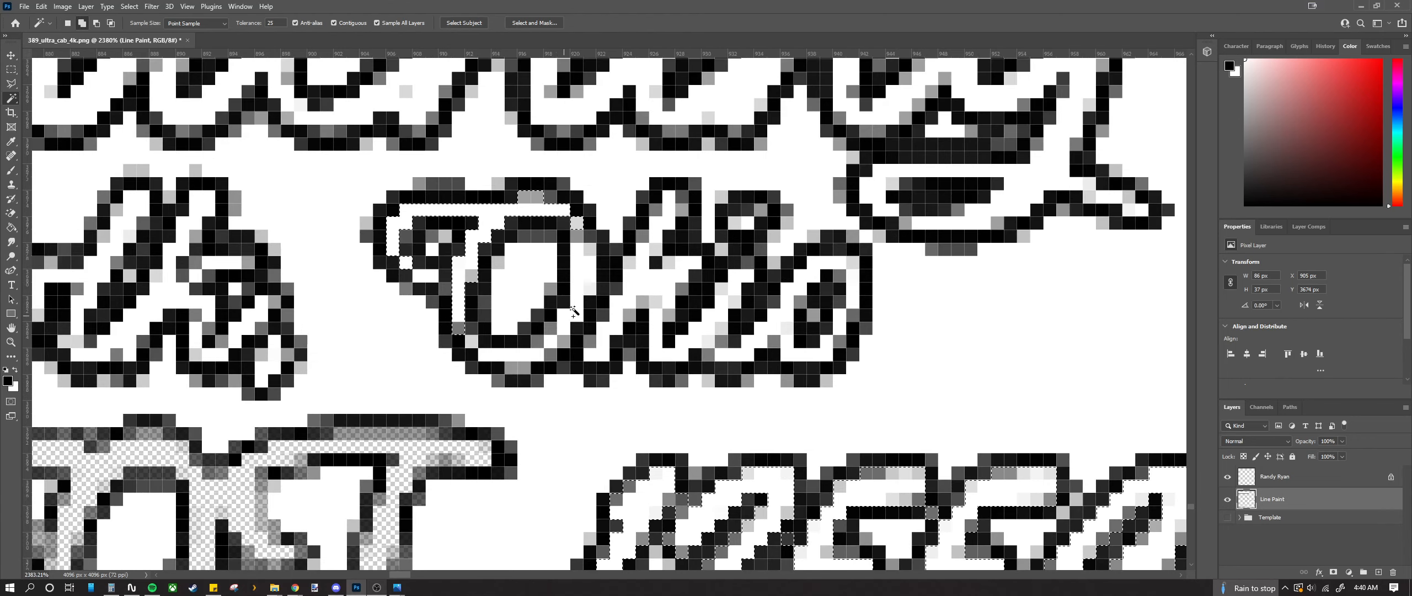
left_click(514, 356, "shift")
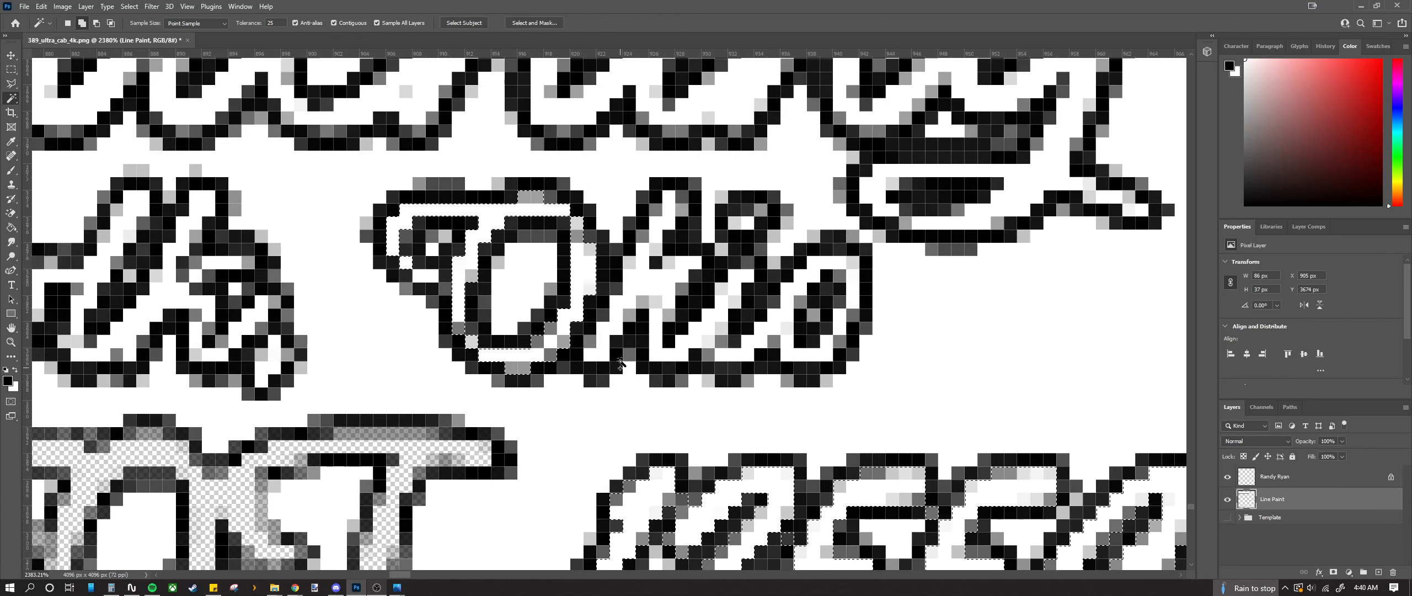
left_click(644, 296, "shift")
left_click(671, 215, "shift")
left_click(668, 355, "shift")
left_click(752, 353, "shift")
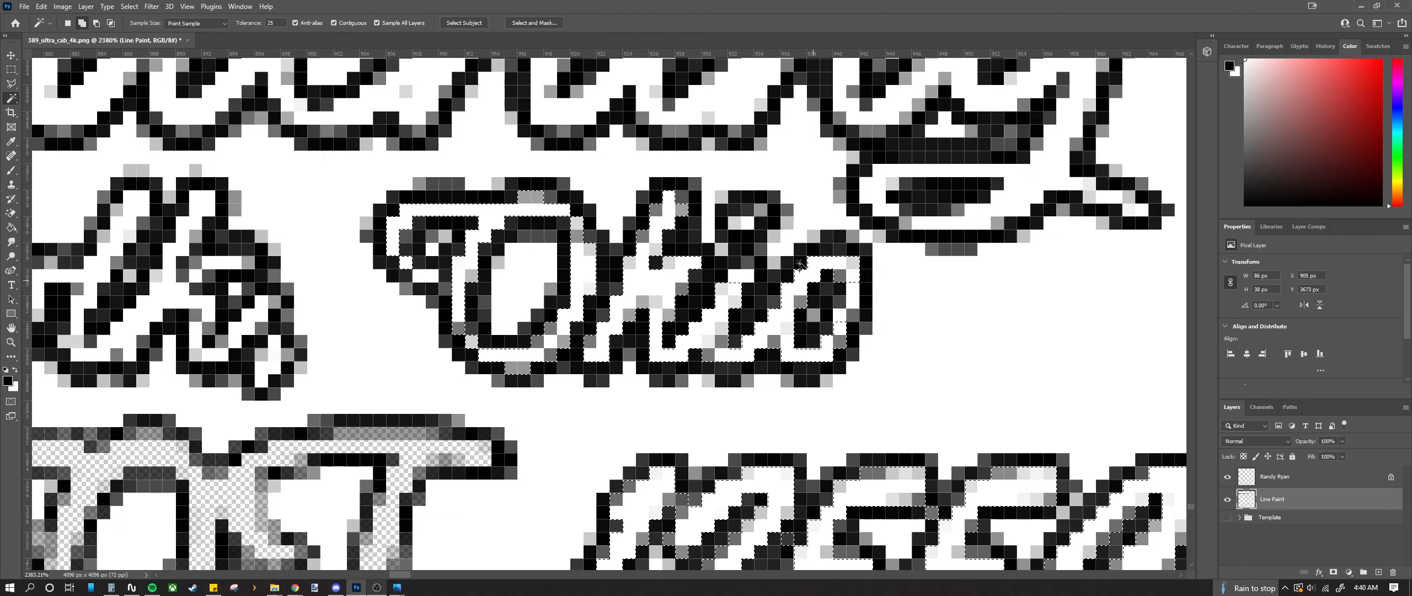
left_click(746, 223, "shift")
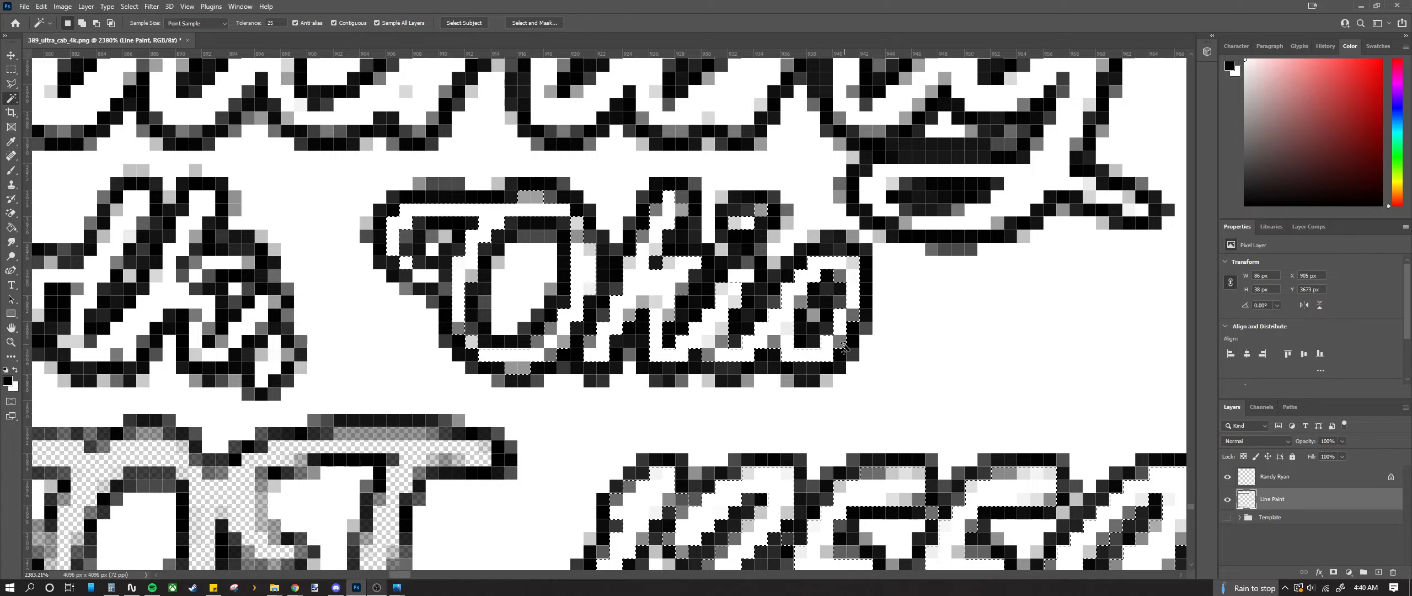
scroll(777, 361, "down", 6)
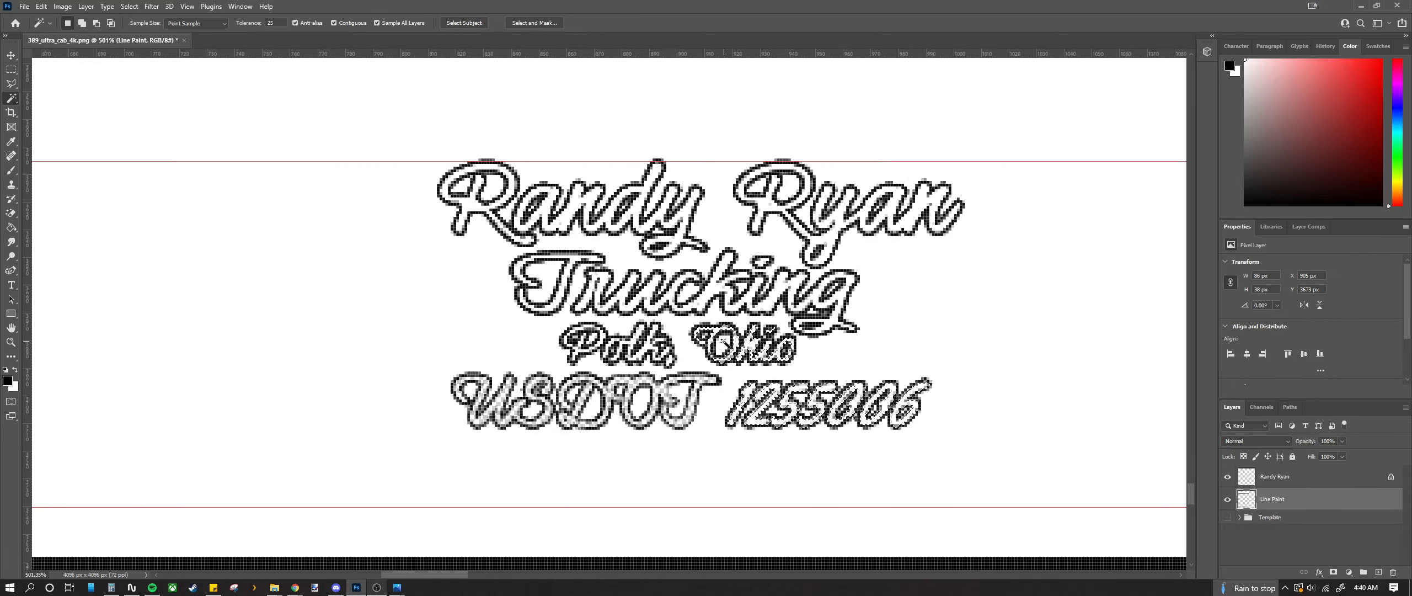
scroll(722, 340, "up", 3)
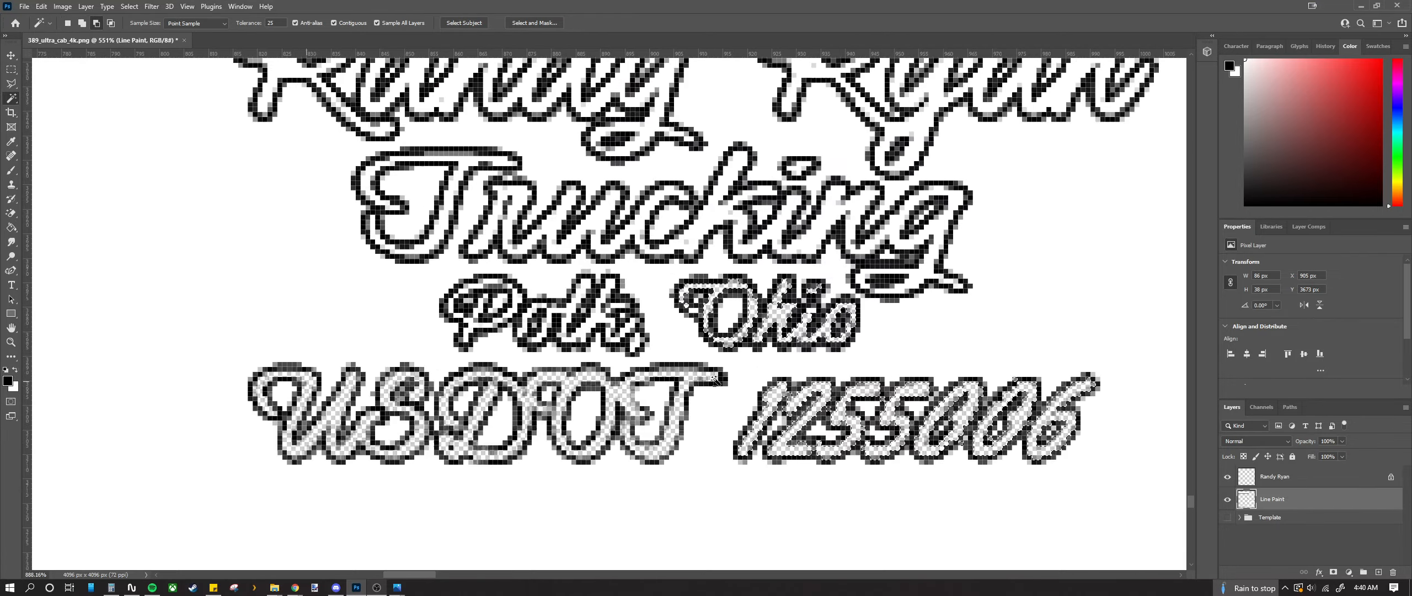
scroll(595, 308, "up", 5)
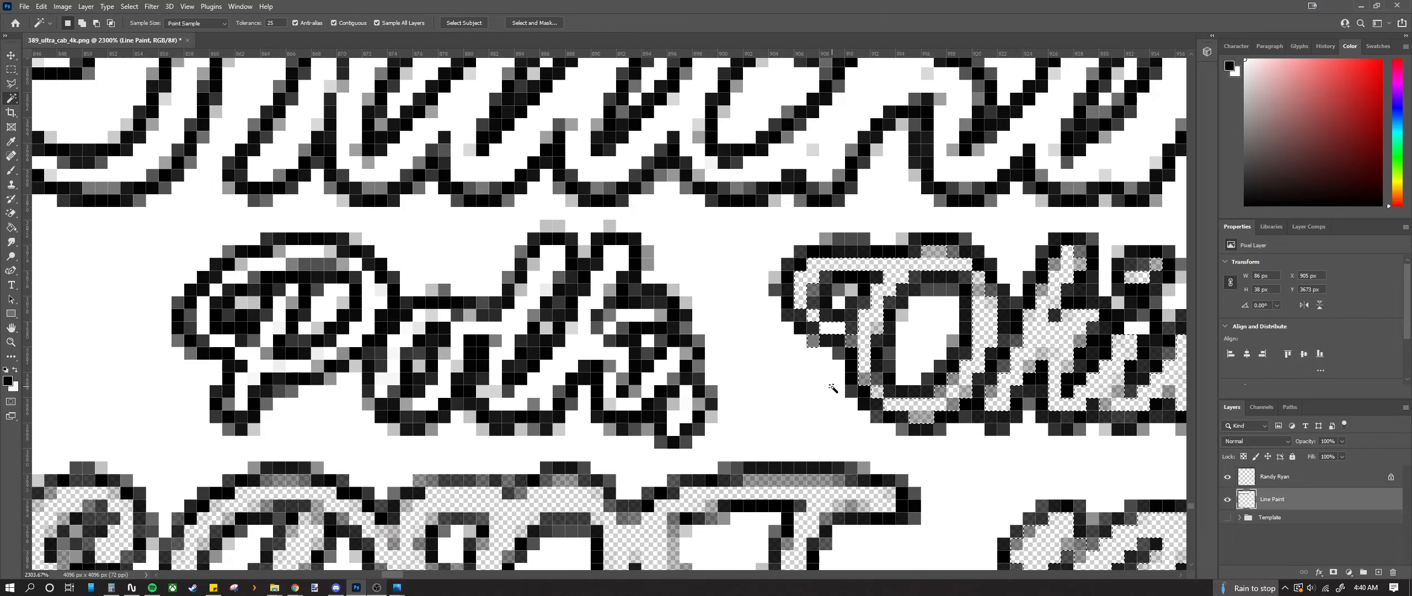
scroll(336, 331, "up", 1)
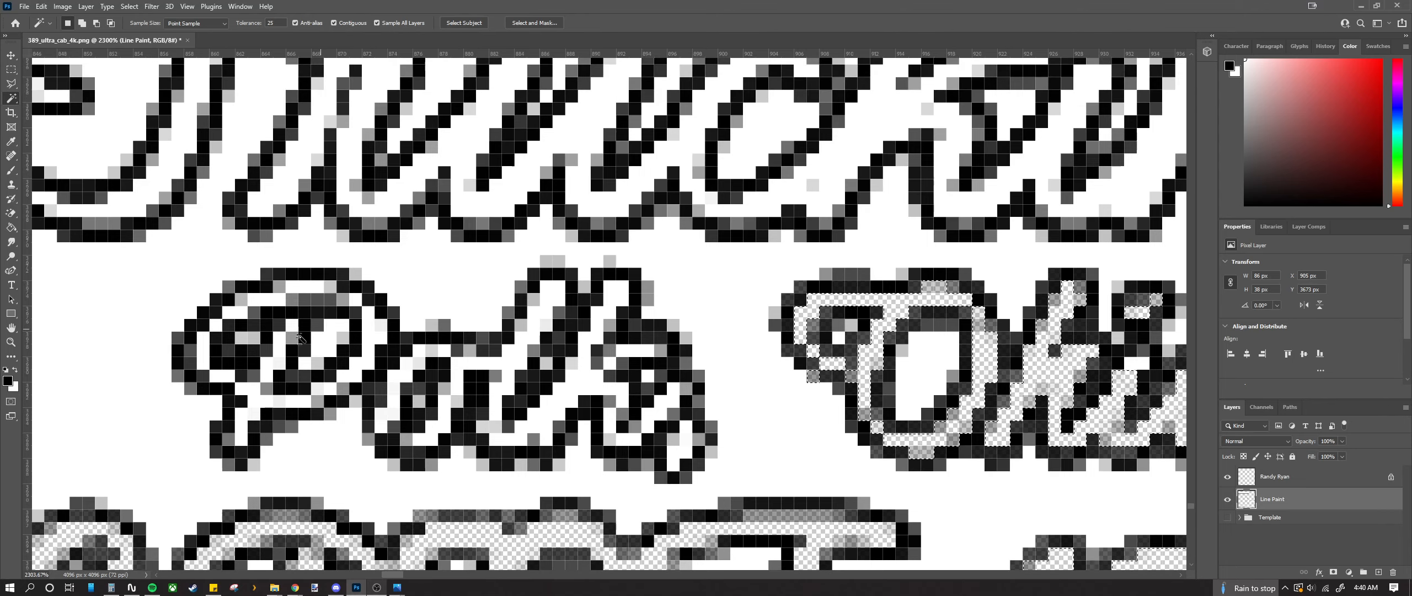
Step: Select the white strokes inside the P of Polk and delete them
scroll(272, 336, "up", 2)
left_click(182, 359)
left_click(229, 305, "shift")
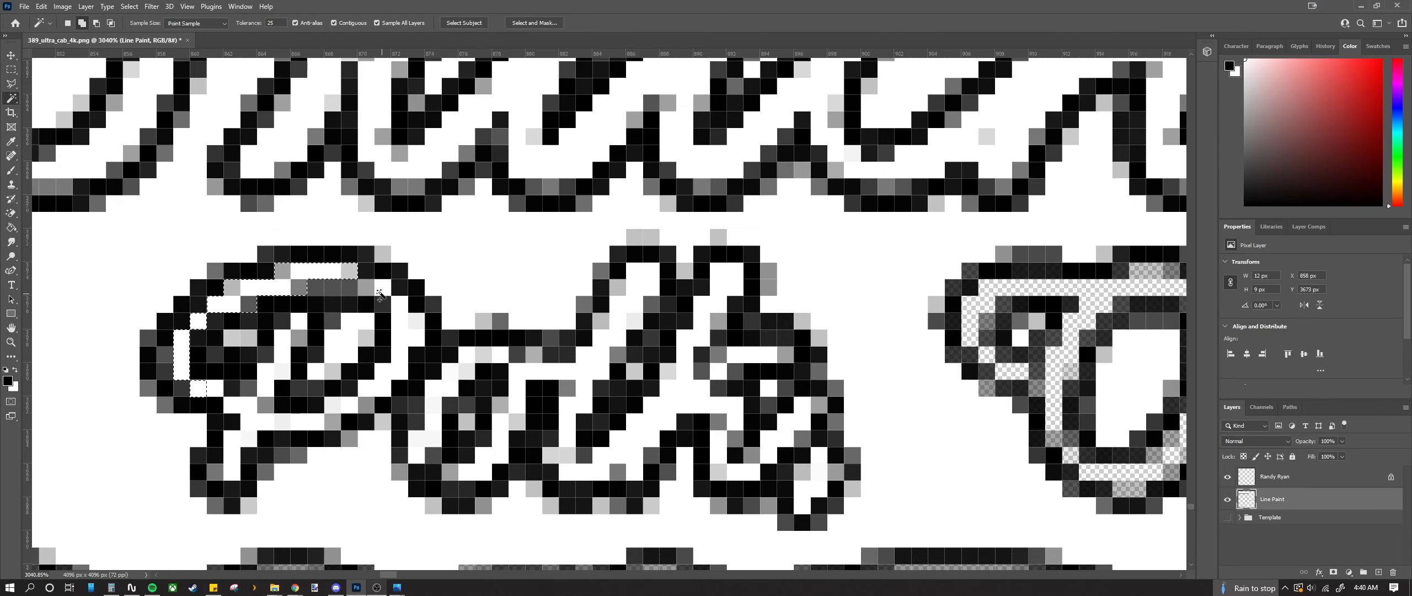
left_click(407, 331, "shift")
left_click(334, 422, "shift")
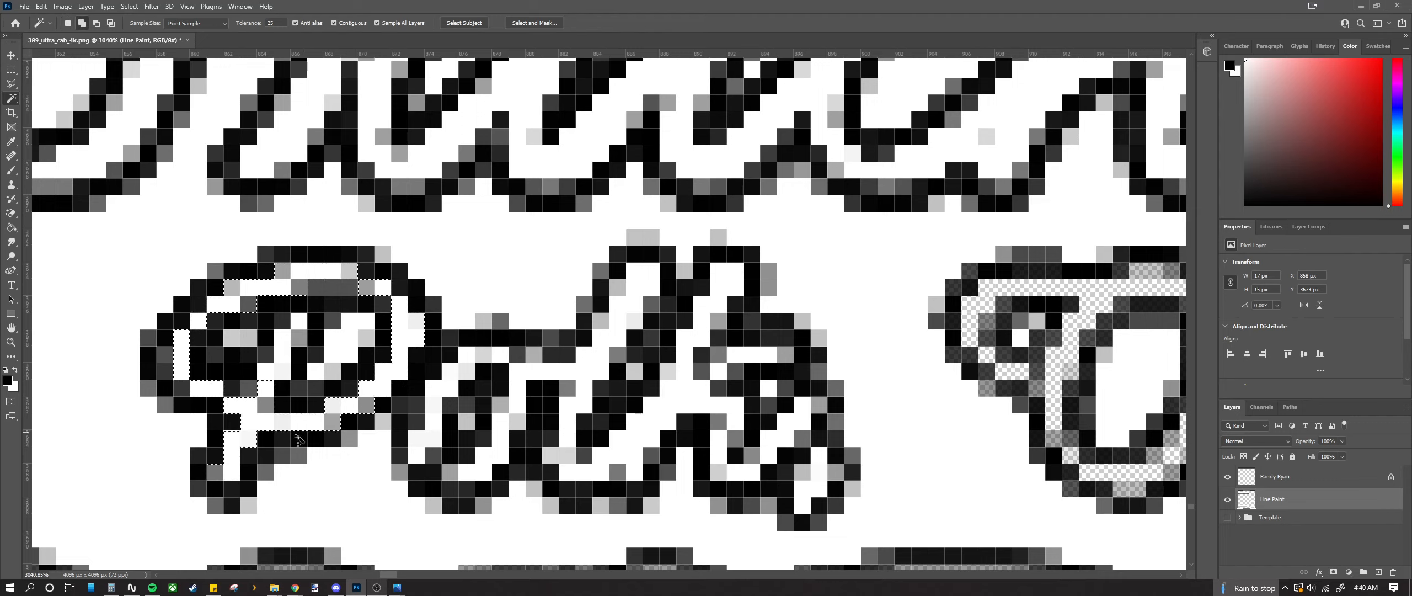
key("Delete")
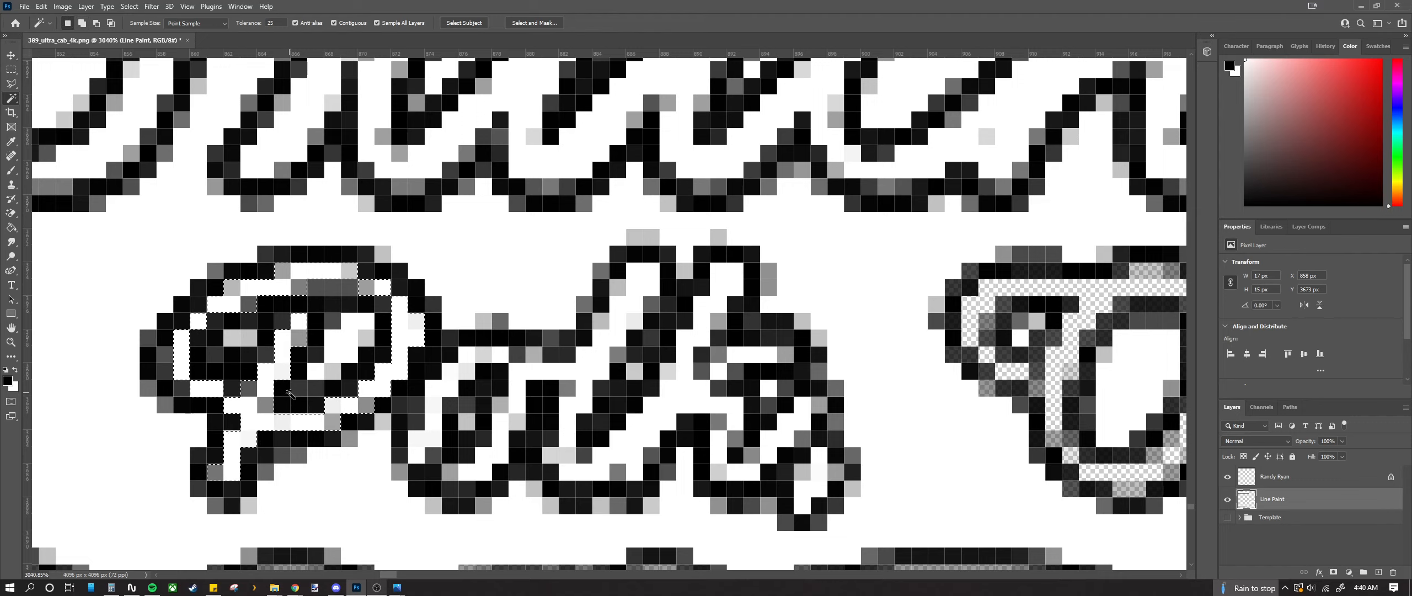
Step: Select the white strokes of the letters after P, then drop the selection
left_click(445, 380)
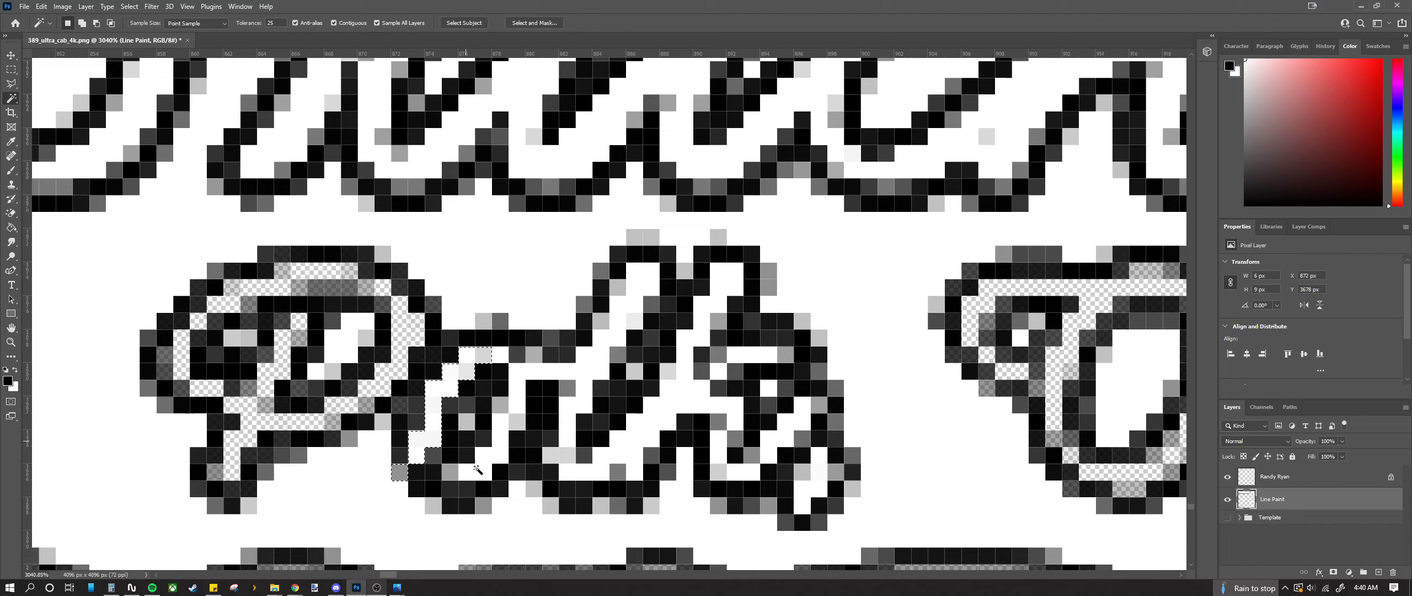
left_click(485, 476, "shift")
left_click(533, 375, "shift")
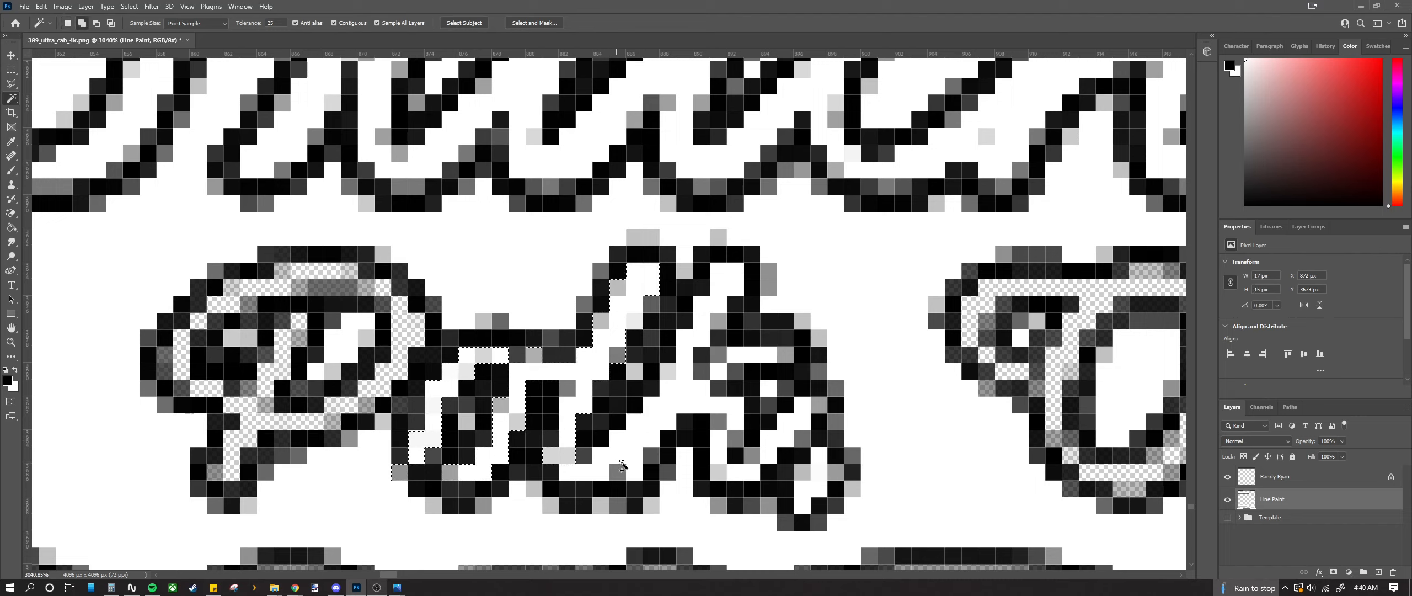
left_click(628, 466, "shift")
left_click(758, 355, "shift")
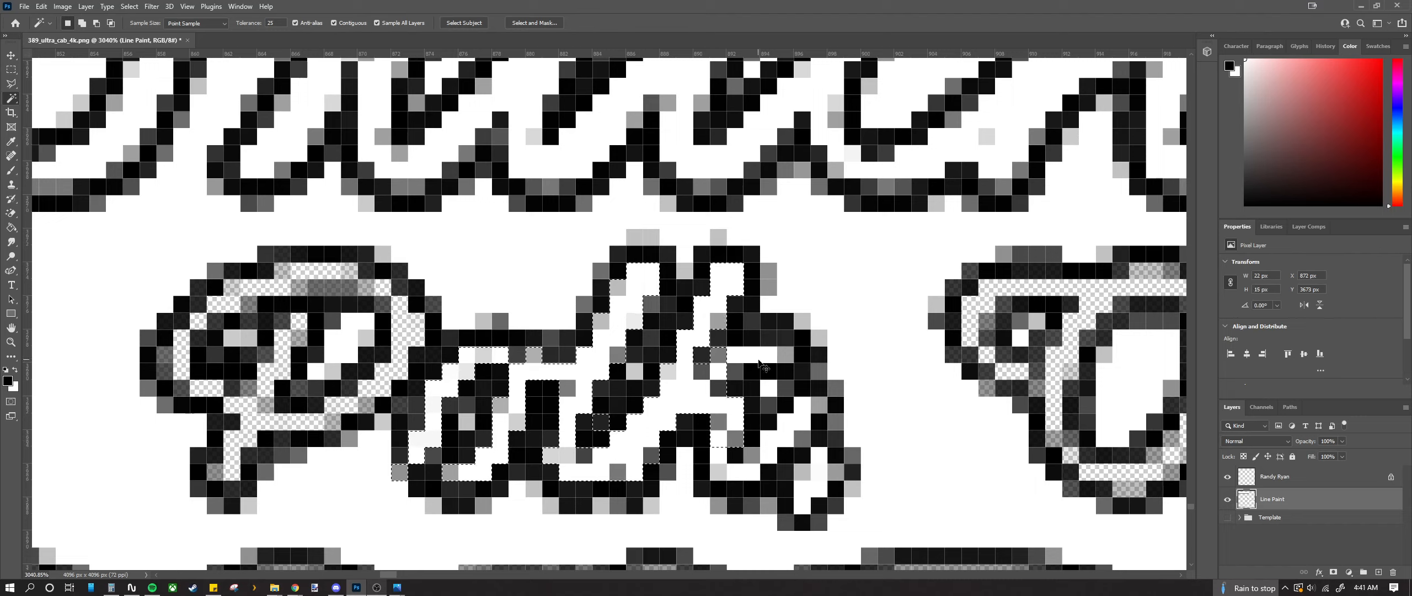
left_click(802, 470, "shift")
left_click(810, 500, "shift")
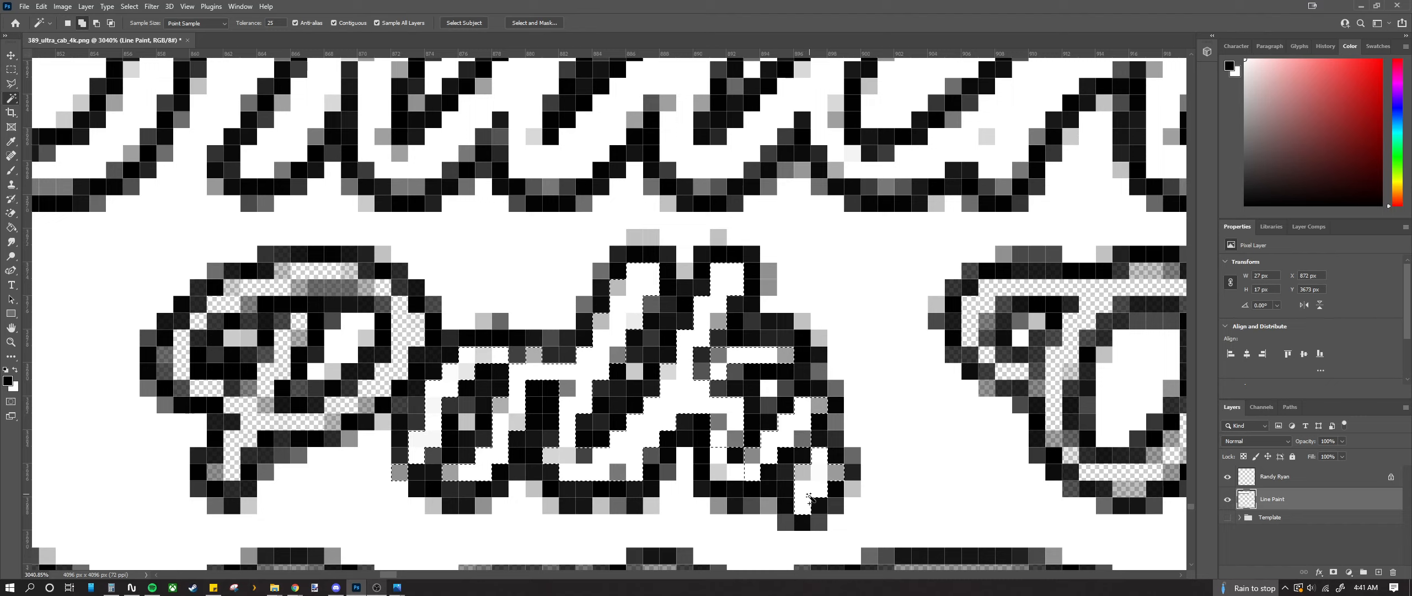
key("ctrl+d")
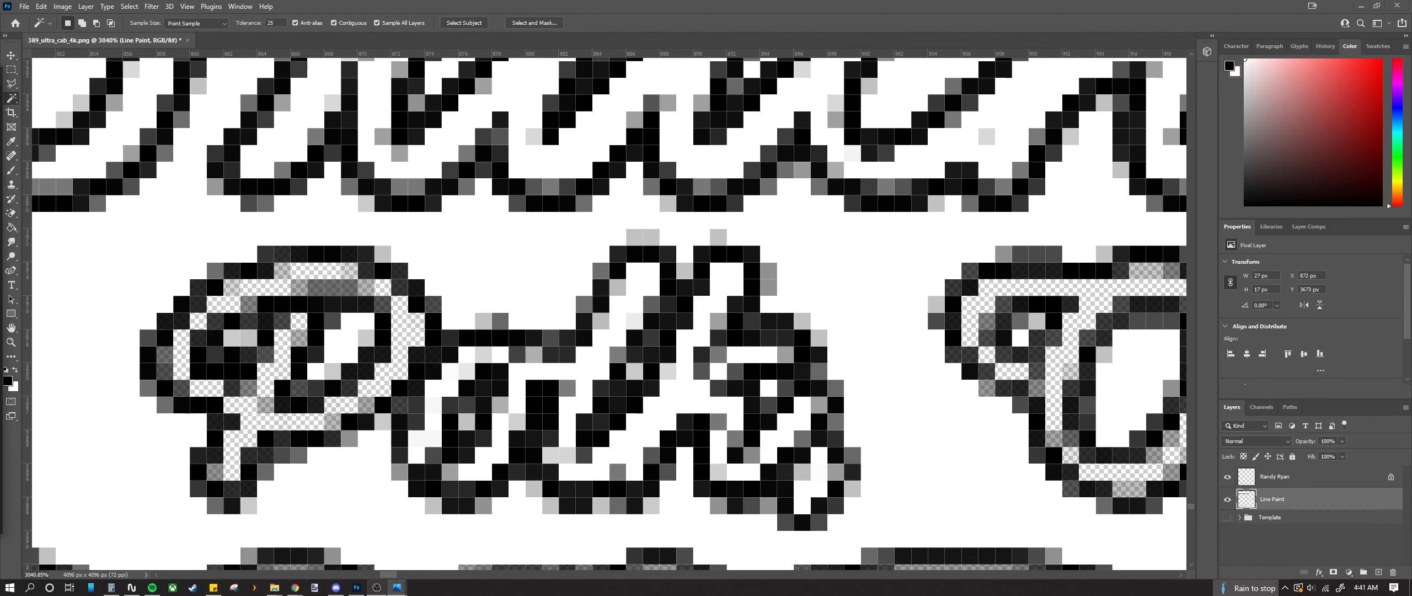
Step: Undo back to the olk selection, deselect it, and pick a tiny white spot inside Polk
scroll(272, 405, "down", 4)
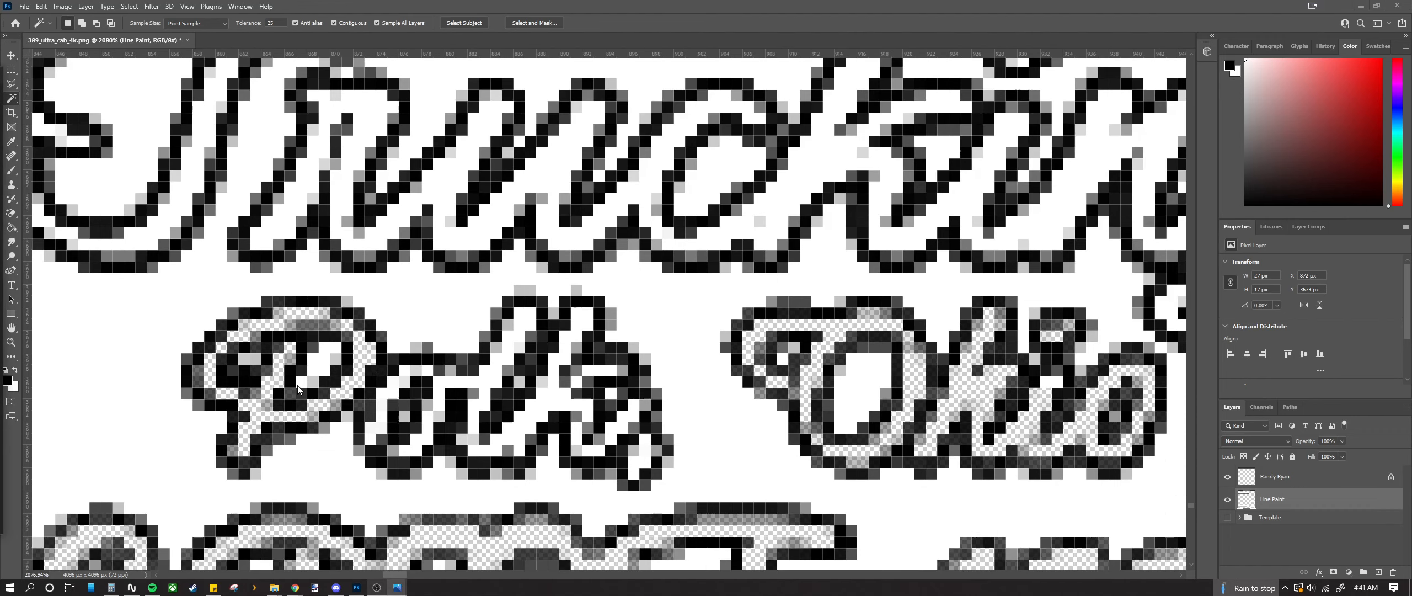
scroll(297, 389, "down", 1)
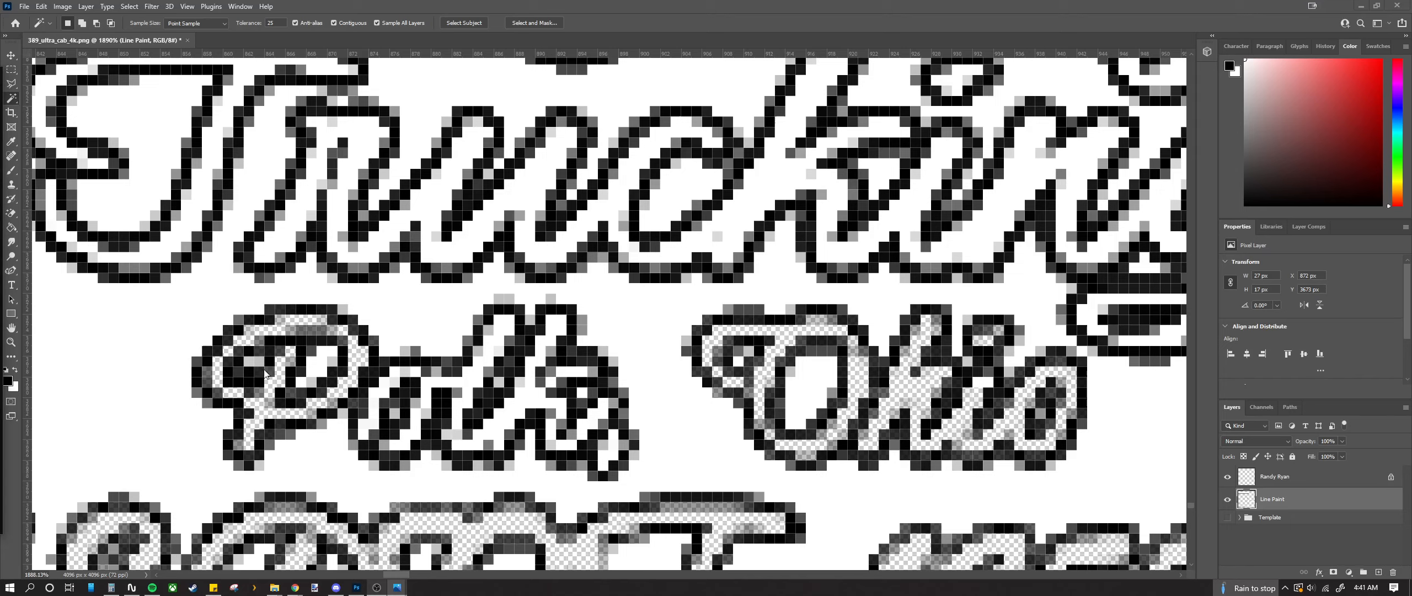
left_click(568, 41)
key("ctrl+z")
key("ctrl+z")
key("ctrl+z")
key("ctrl+z")
key("ctrl+d")
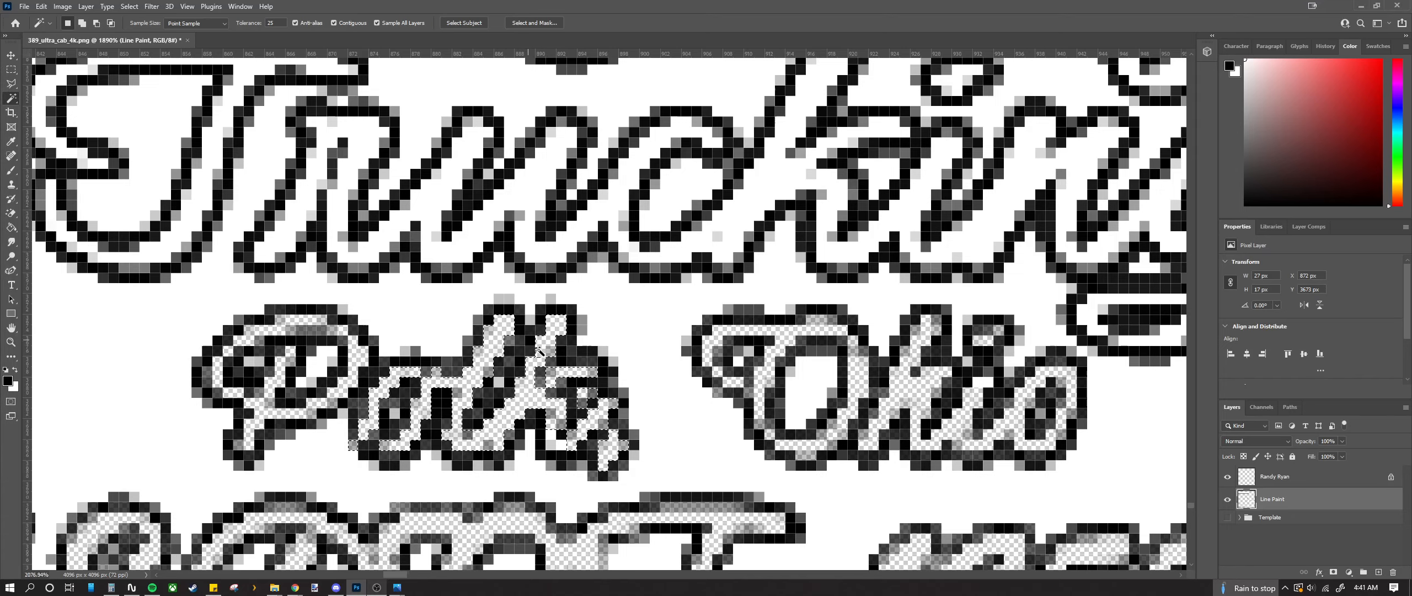
scroll(568, 344, "up", 5)
left_click(568, 501)
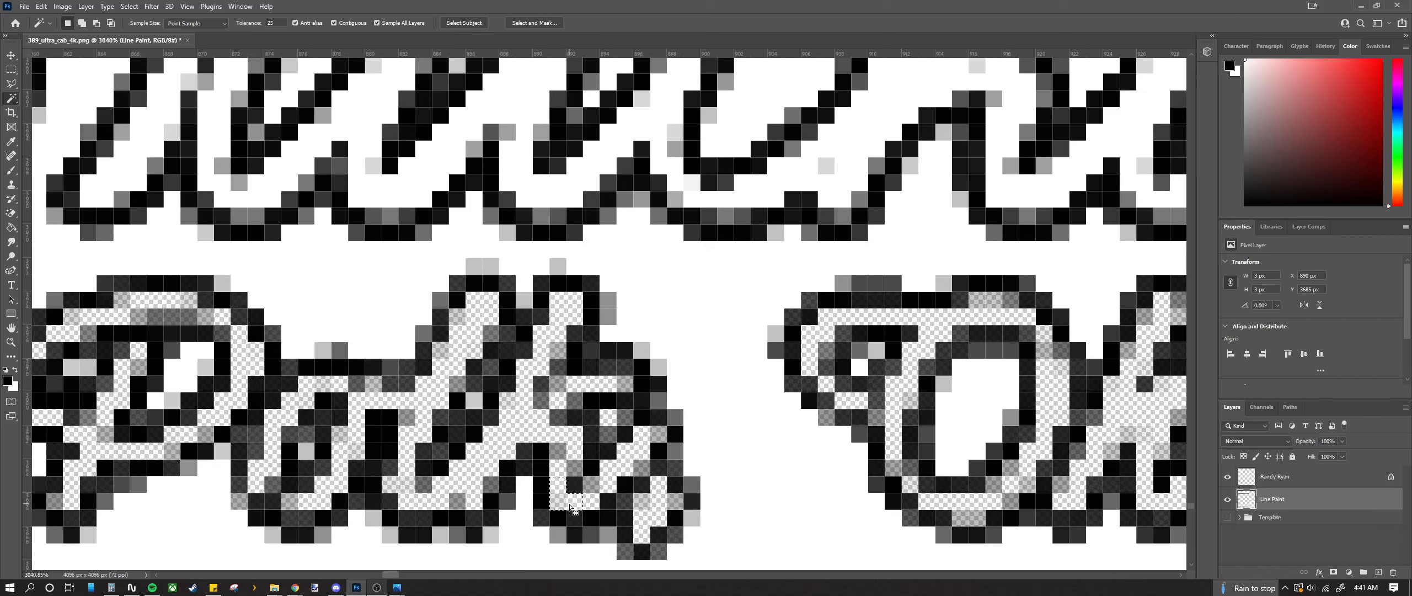
Step: Select the white interiors of the T and 'rucking' and delete them
scroll(539, 480, "down", 3)
scroll(386, 482, "down", 3)
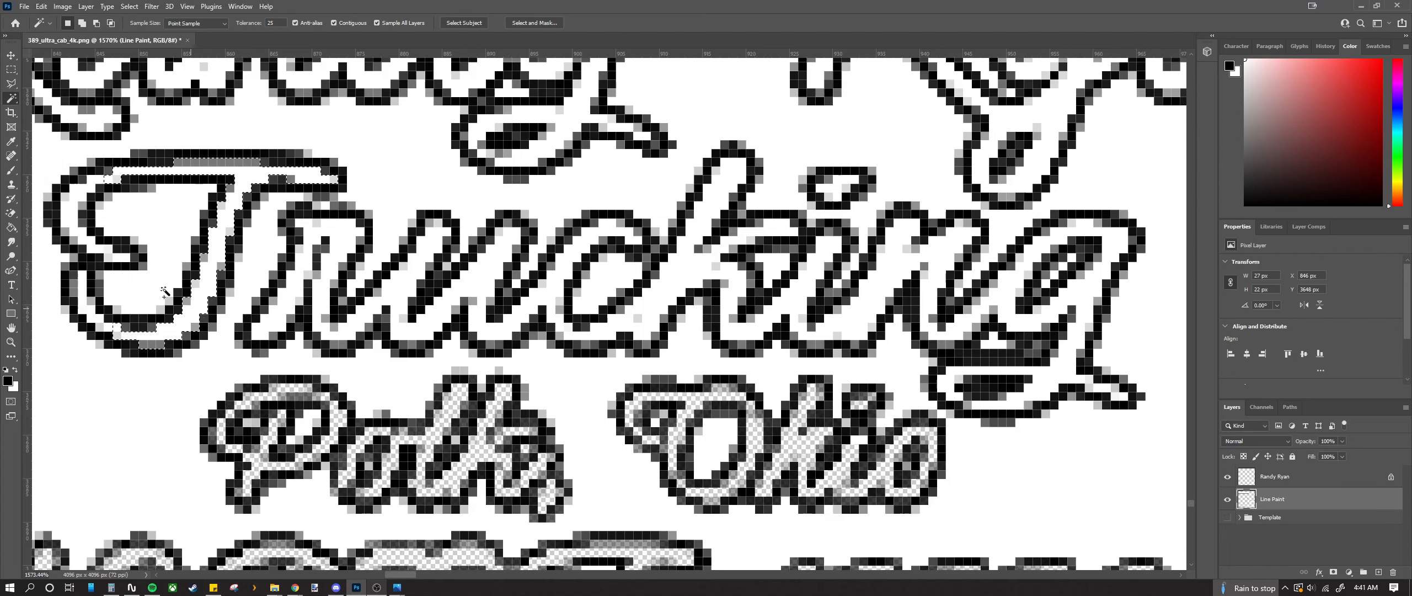
left_click(70, 219)
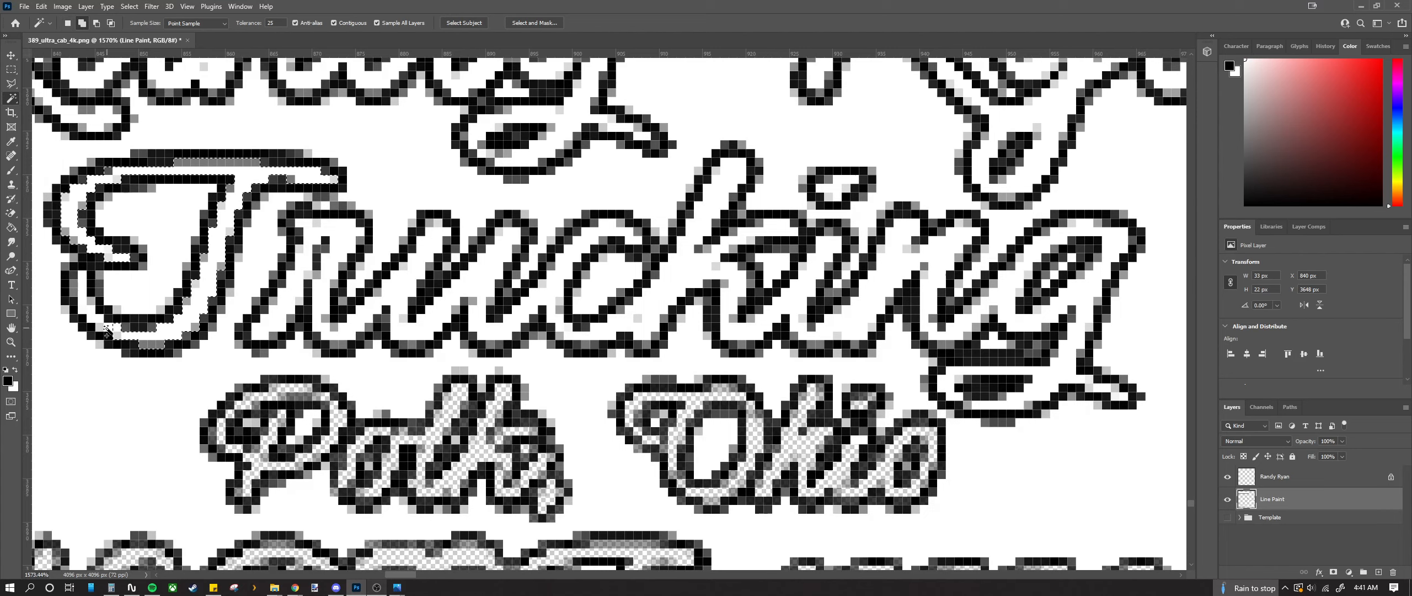
left_click(107, 329, "shift")
left_click(91, 317, "shift")
left_click(285, 313, "shift")
scroll(513, 360, "right", 1)
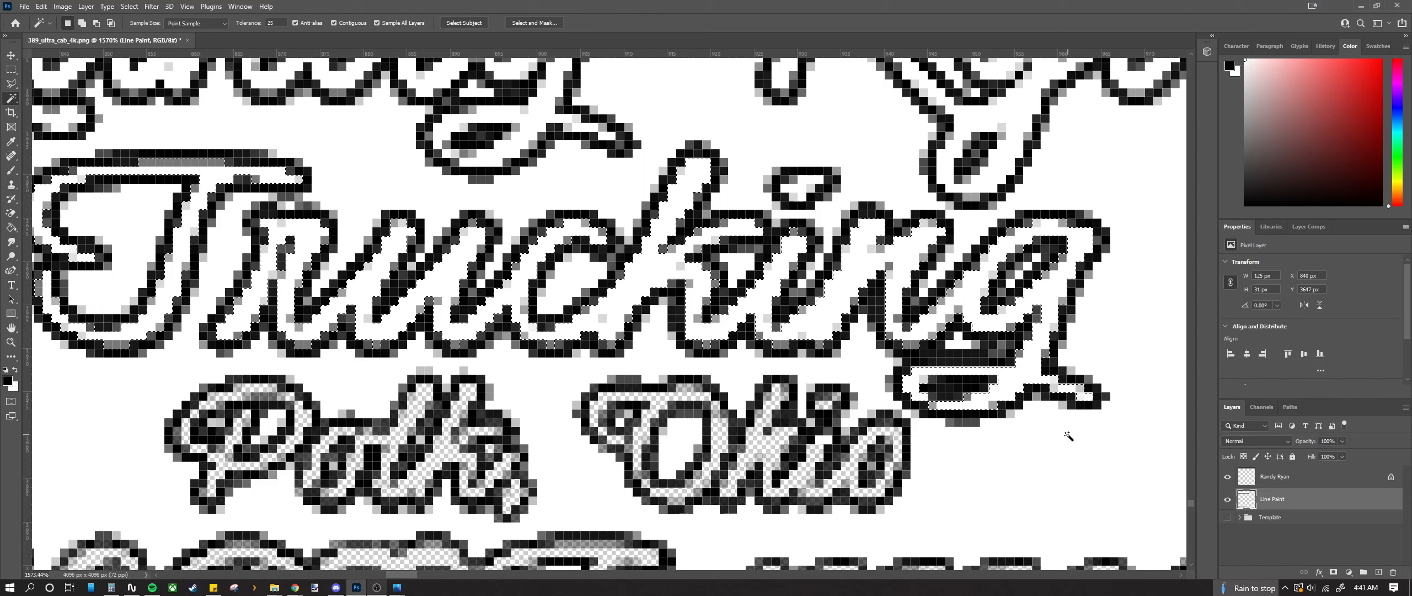
key("Delete")
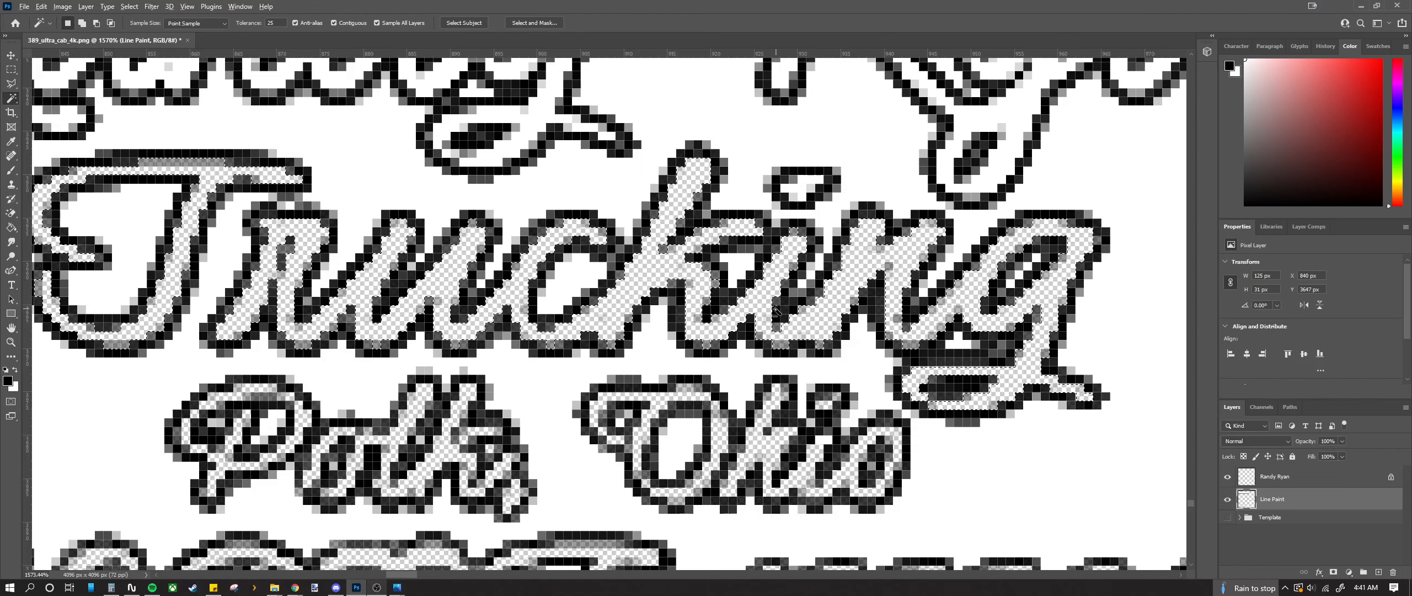
Step: Select the i dot and the R's interior and tail, then delete the white
left_click(800, 186)
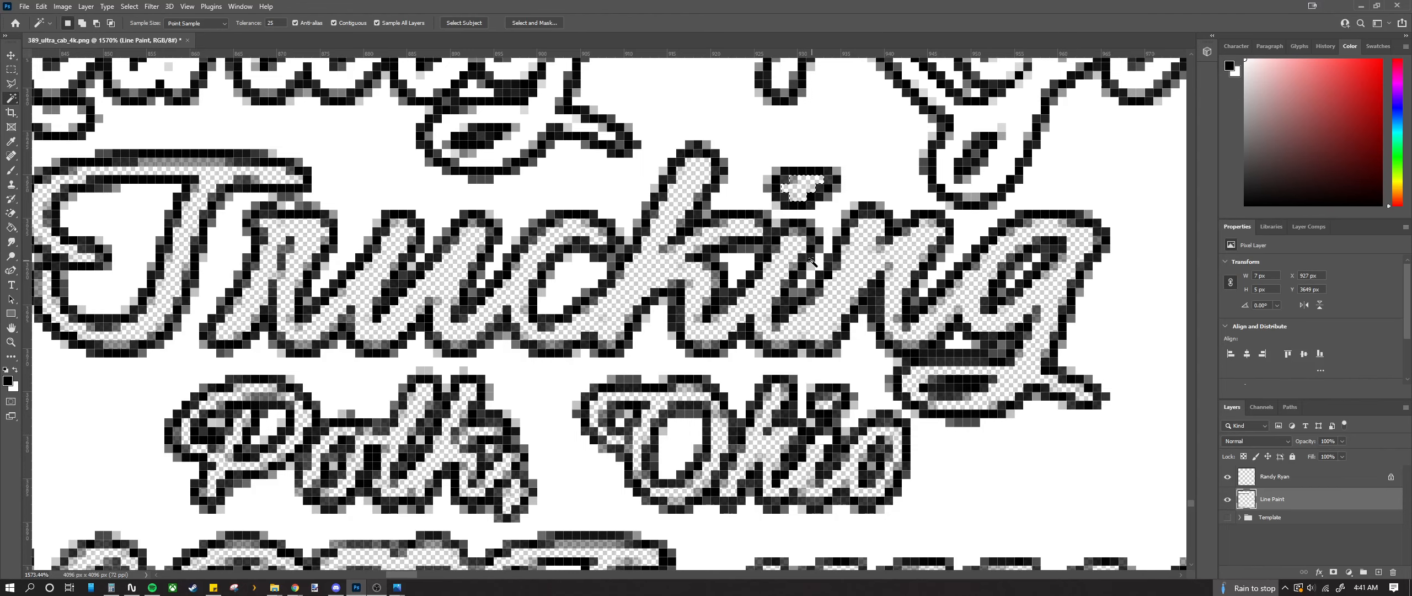
scroll(811, 263, "down", 6)
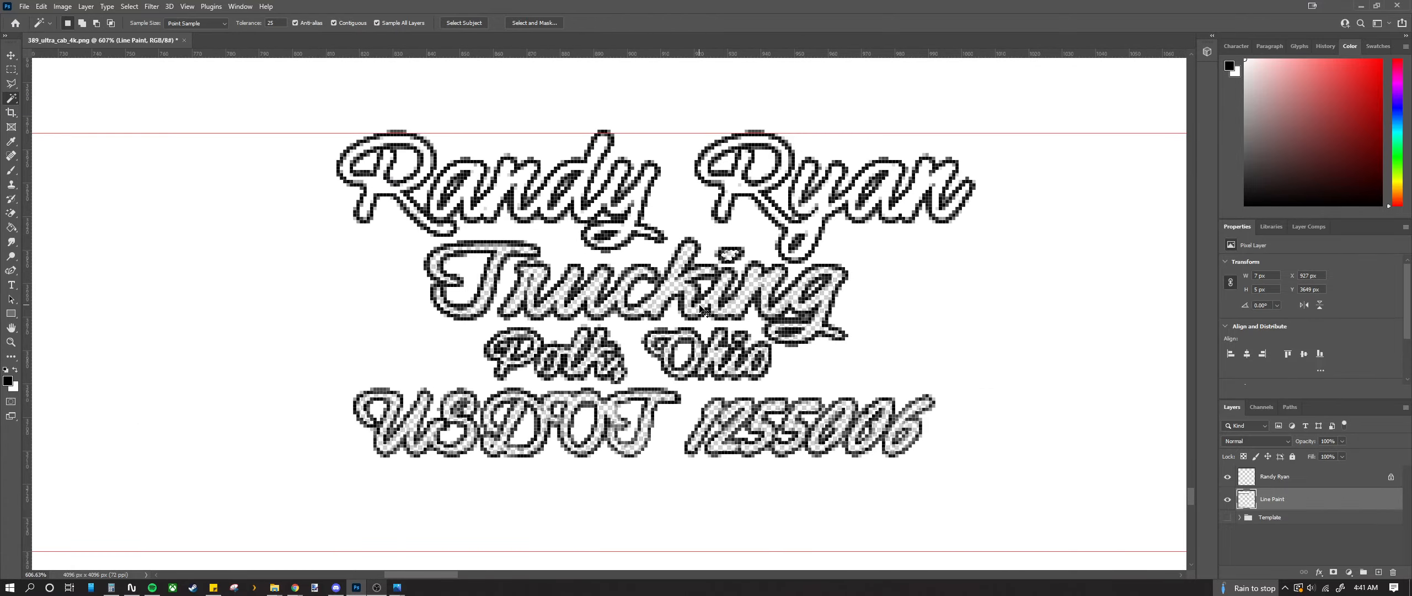
scroll(702, 308, "right", 4)
scroll(323, 261, "up", 1)
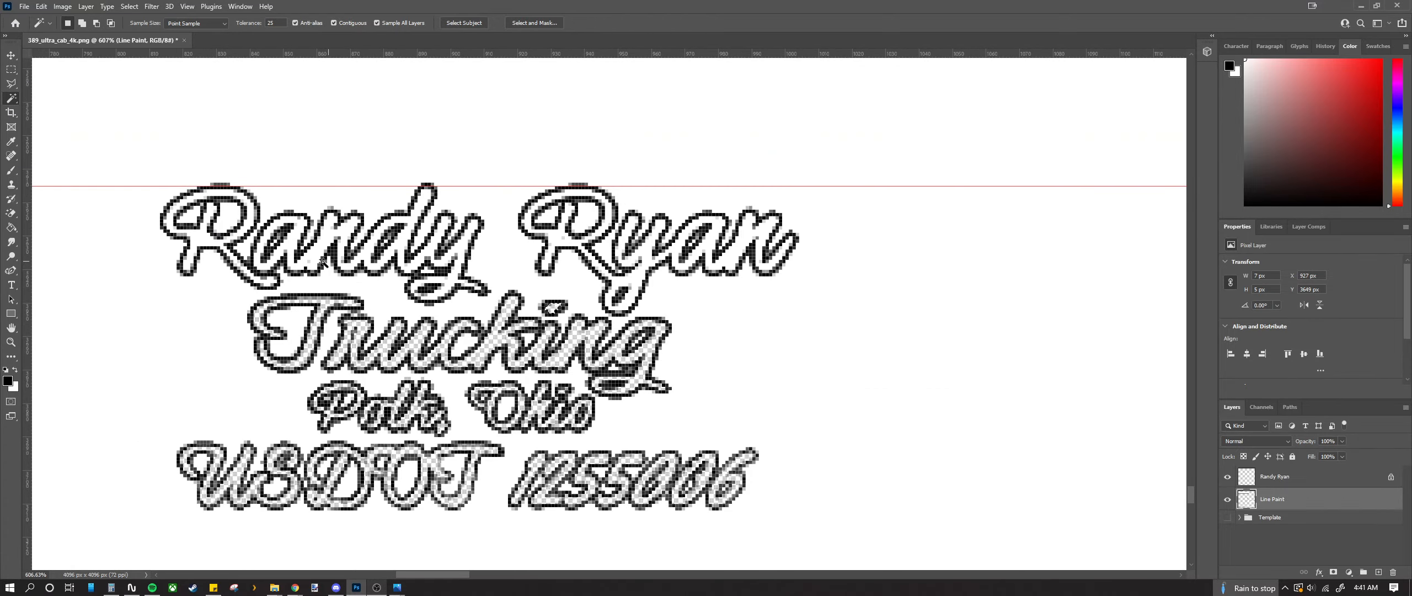
scroll(323, 261, "up", 5)
left_click(205, 247, "shift")
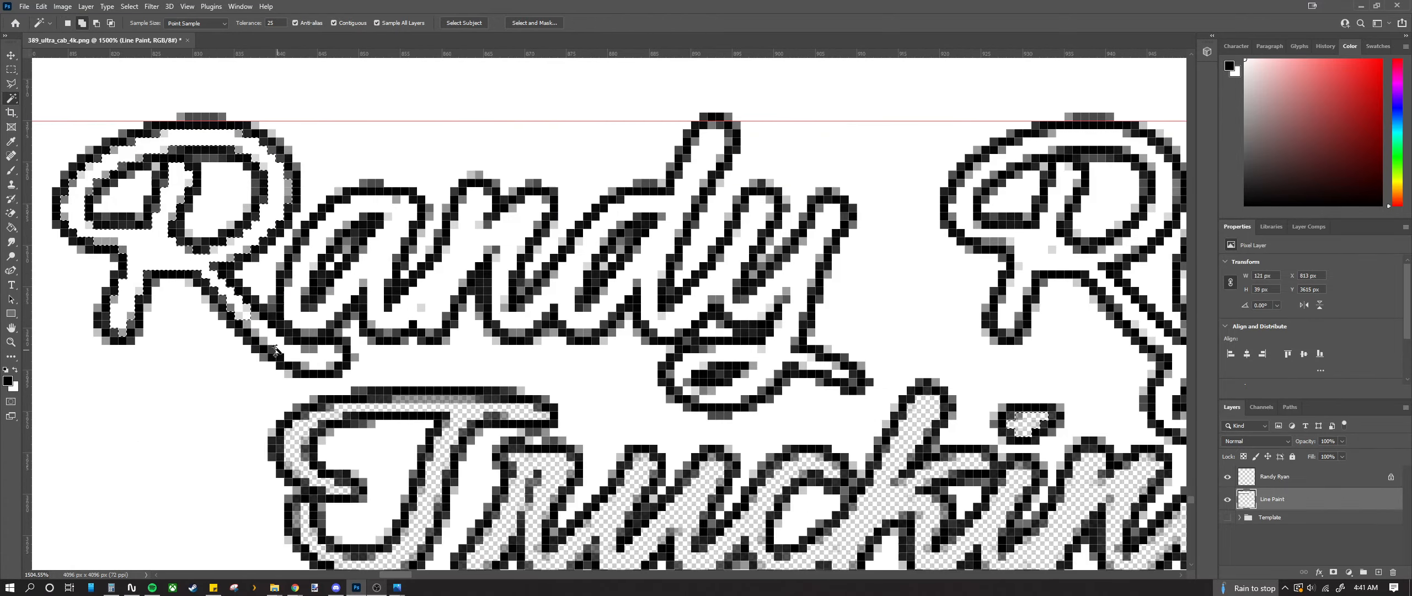
left_click(271, 354, "shift")
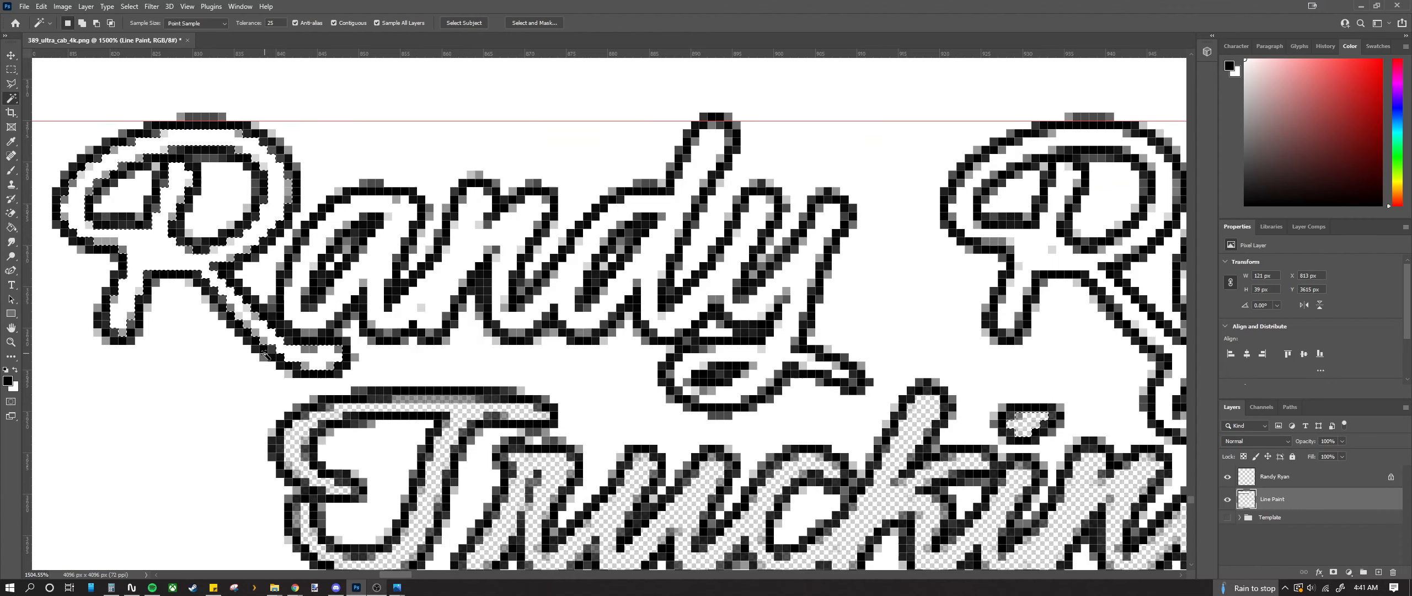
key("Delete")
Step: Clear the white inside the first word's remaining letters, the y's tail, and the second word
left_click(386, 279)
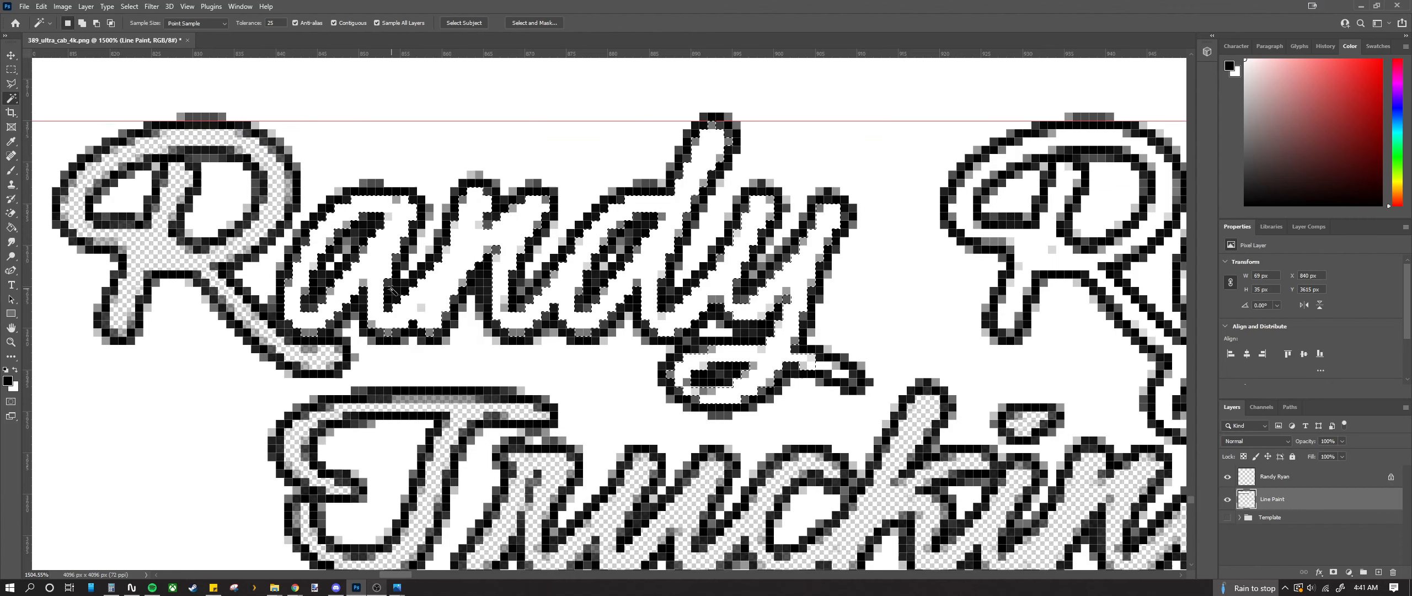
key("Delete")
left_click(829, 373)
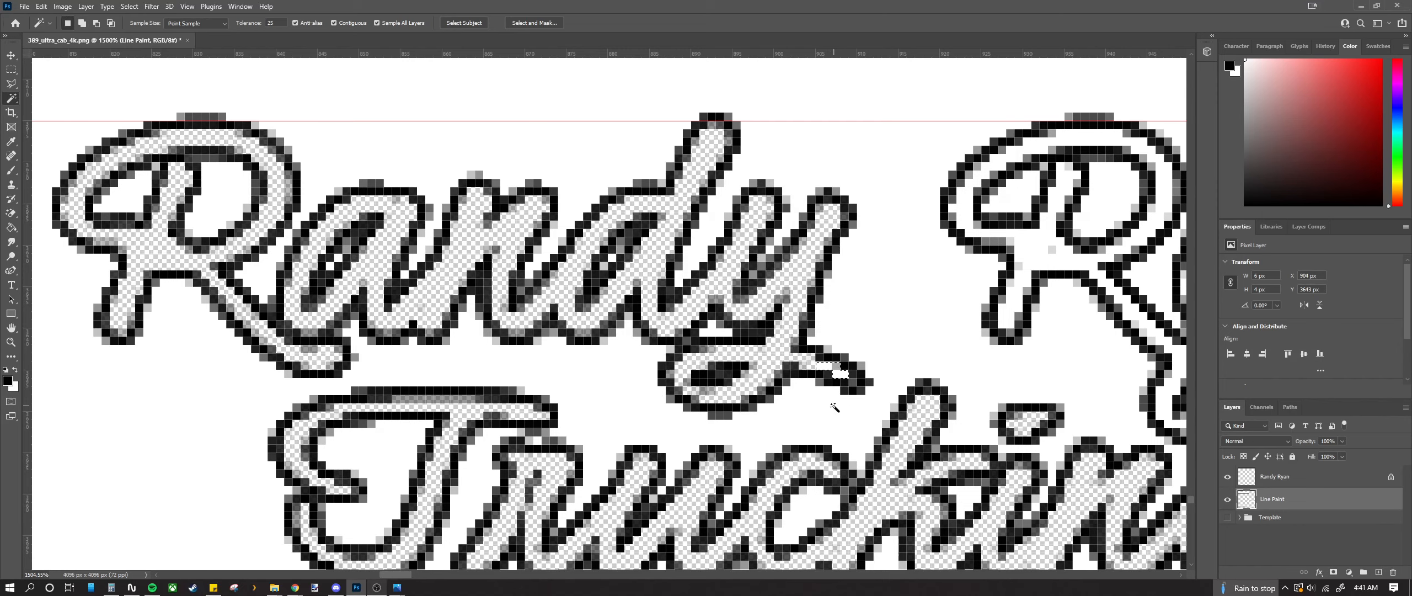
key("Delete")
scroll(627, 354, "right", 8)
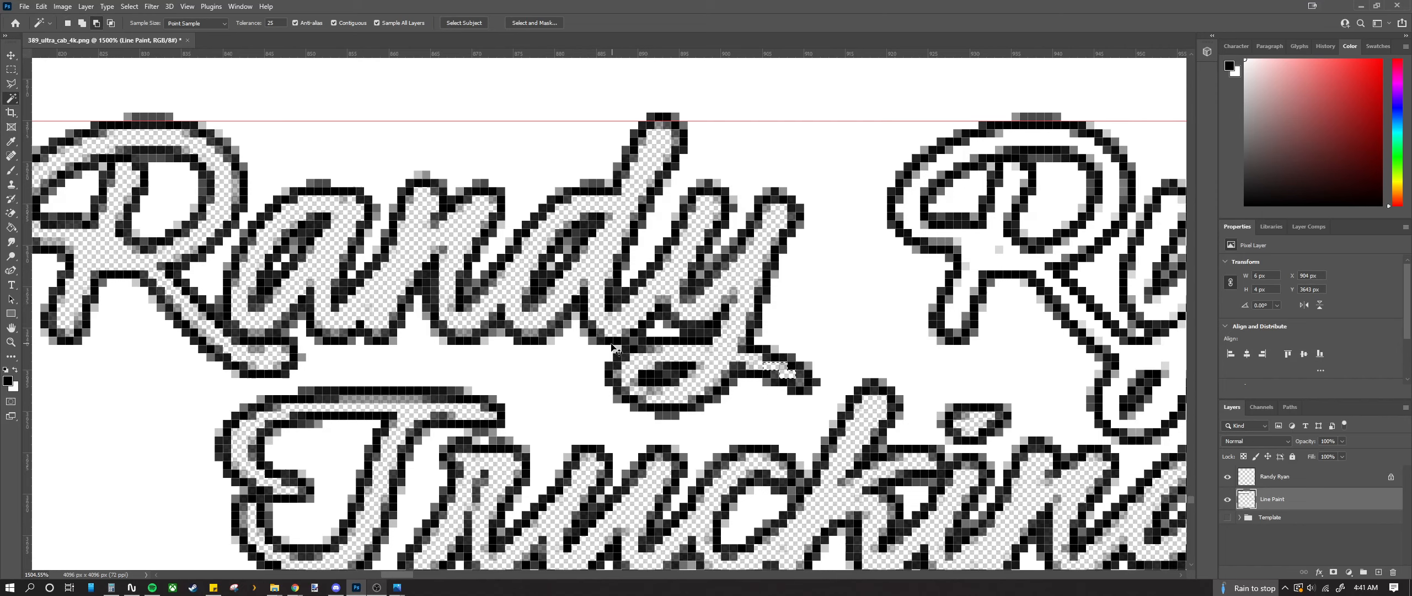
scroll(529, 323, "right", 5)
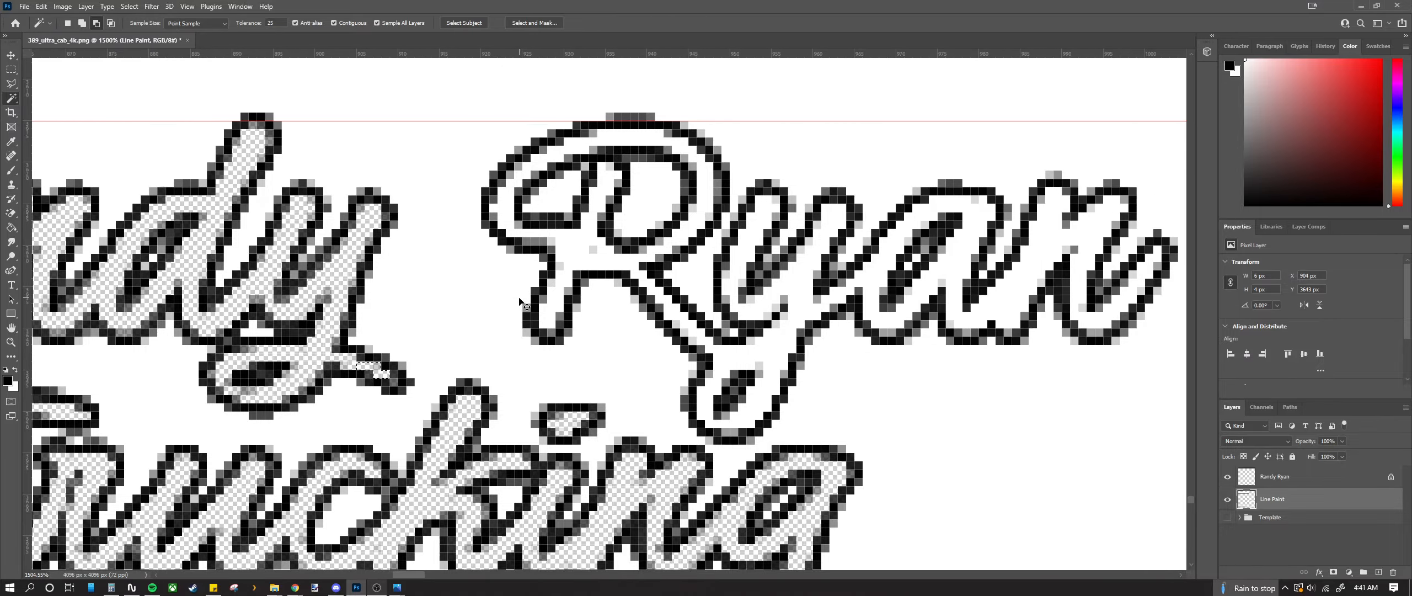
left_click(726, 364, "shift")
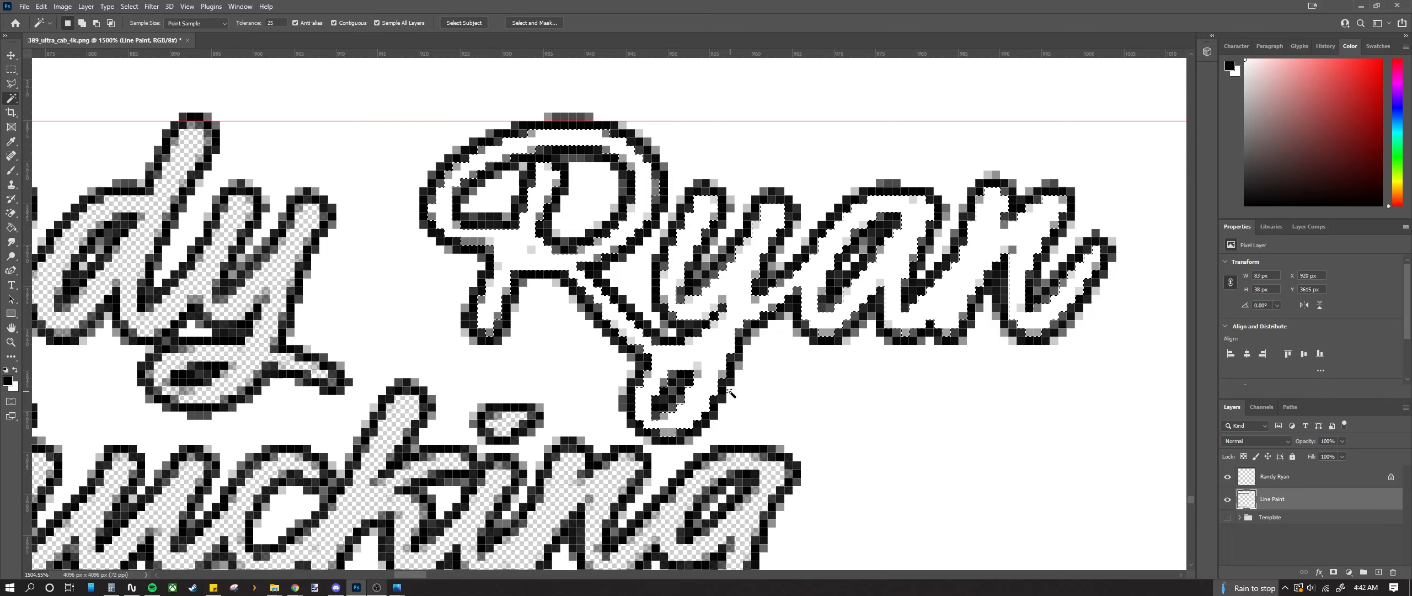
key("Delete")
Step: Deselect the lettering and make the name lettering layer active
scroll(683, 363, "down", 5)
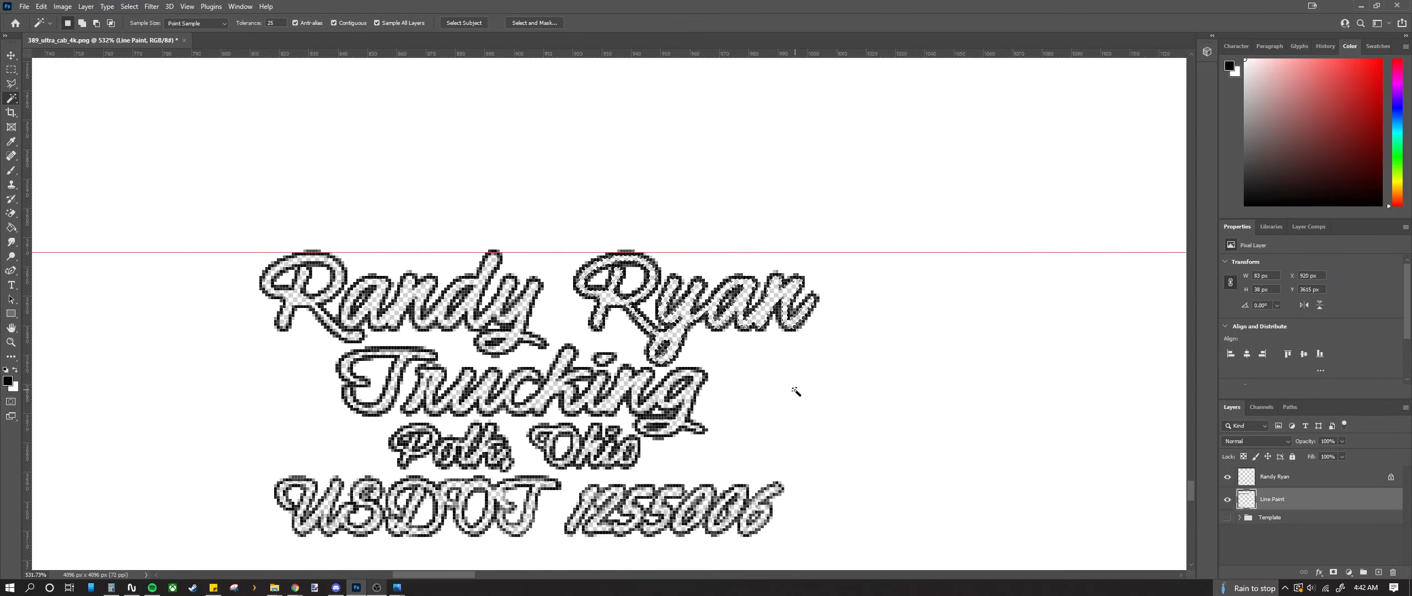
left_click(796, 391)
key("ctrl+d")
scroll(720, 364, "down", 7)
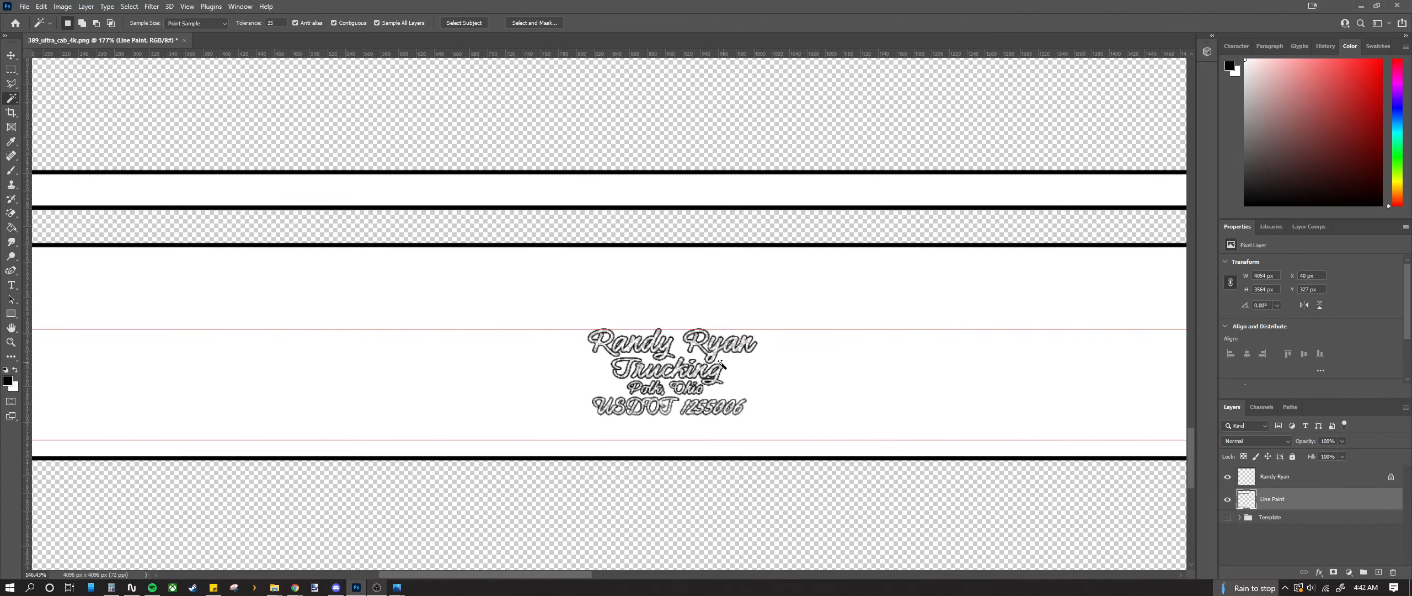
scroll(725, 392, "up", 3)
scroll(725, 391, "down", 3)
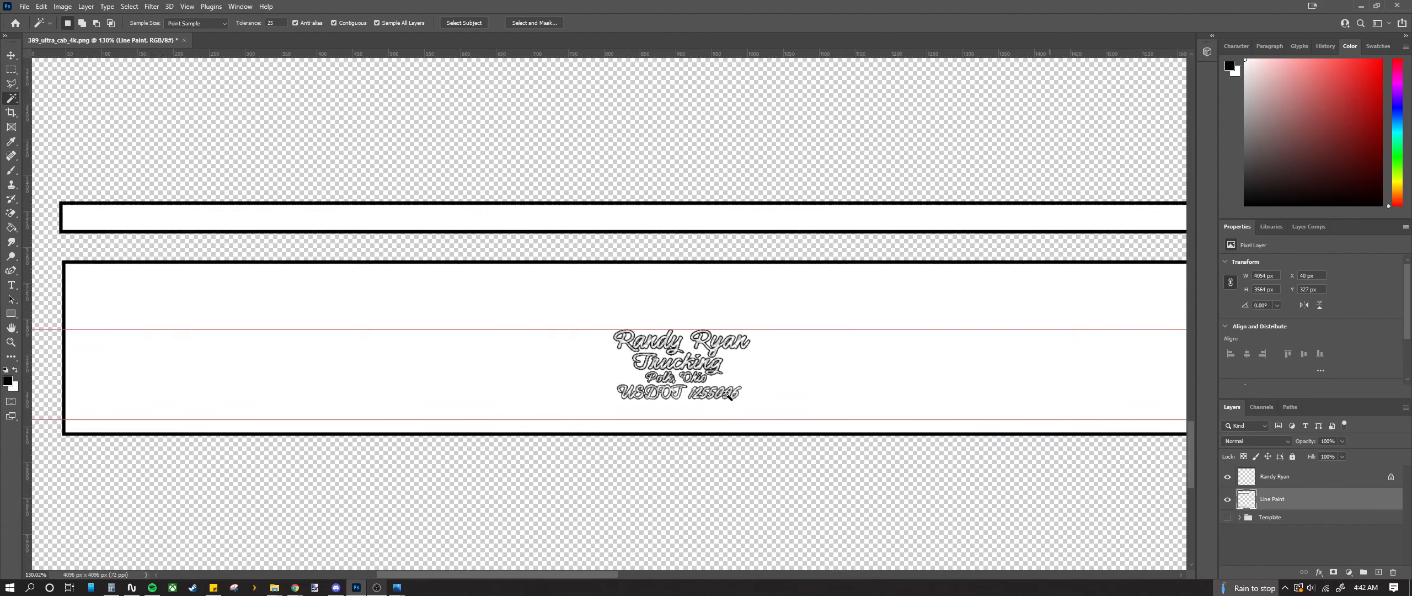
left_click(1318, 537)
left_click(1291, 477)
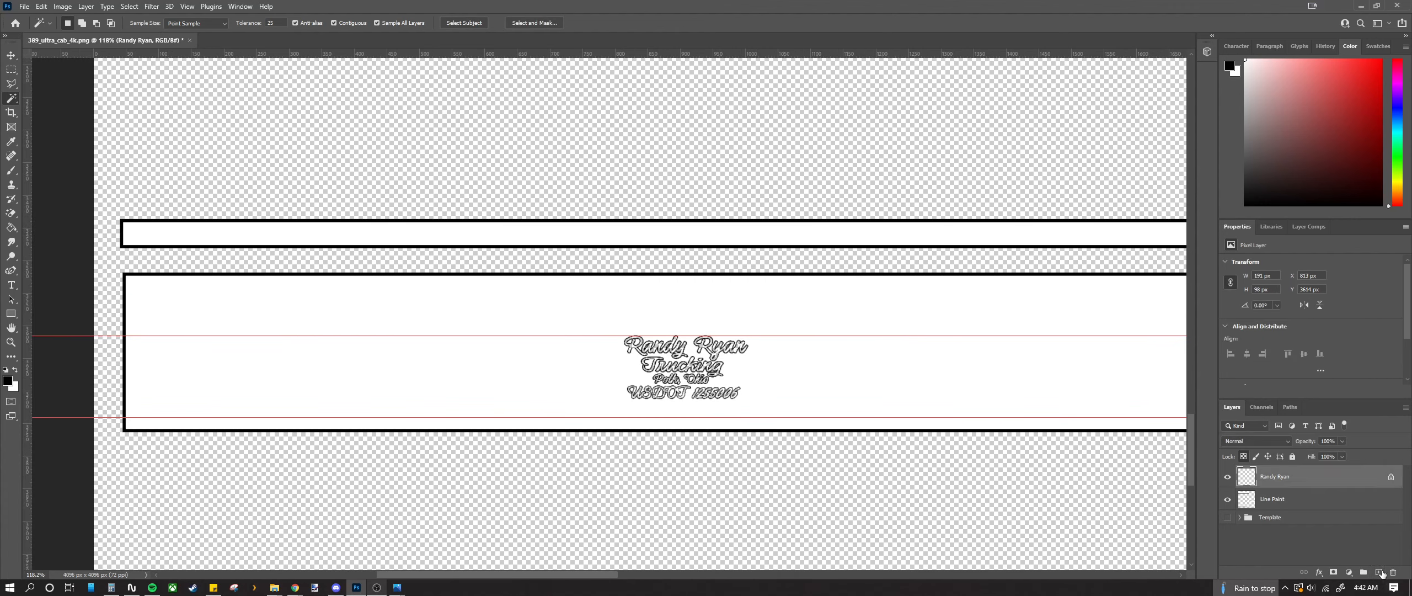
Step: Create a new layer under Line Paint and fill it with bright blue #00c0ff
left_click(1381, 572)
left_click(1309, 529)
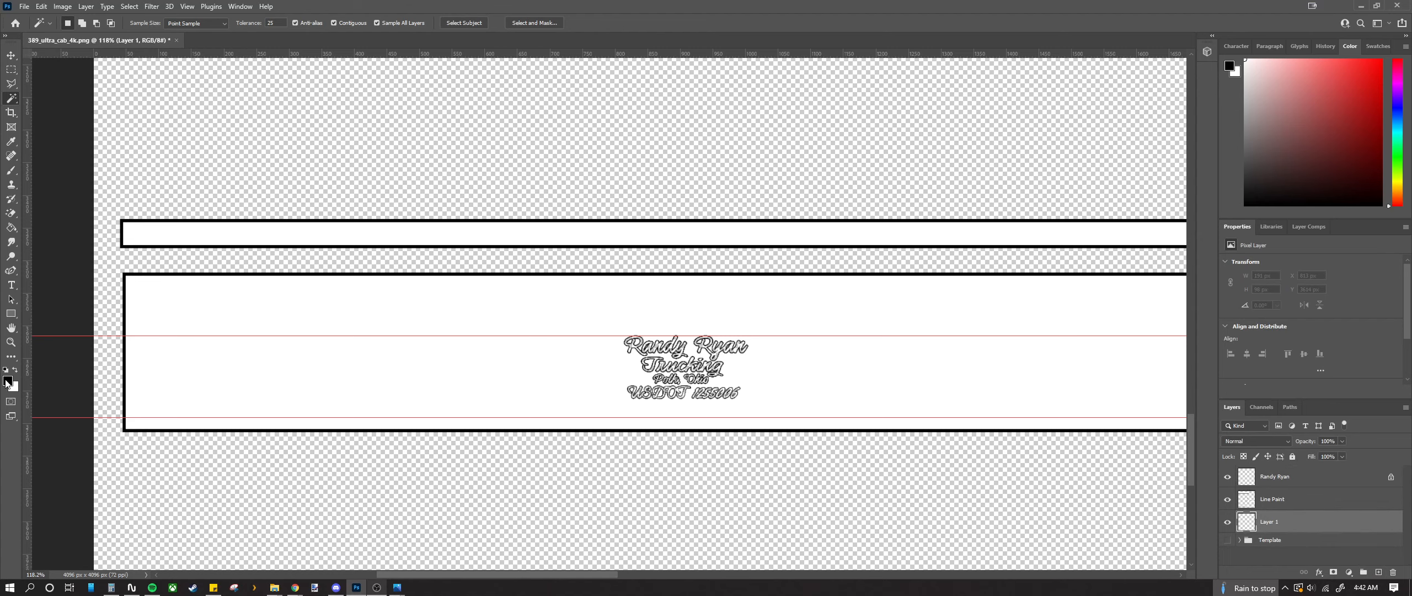
left_click(8, 381)
left_click_drag(734, 232, 736, 220)
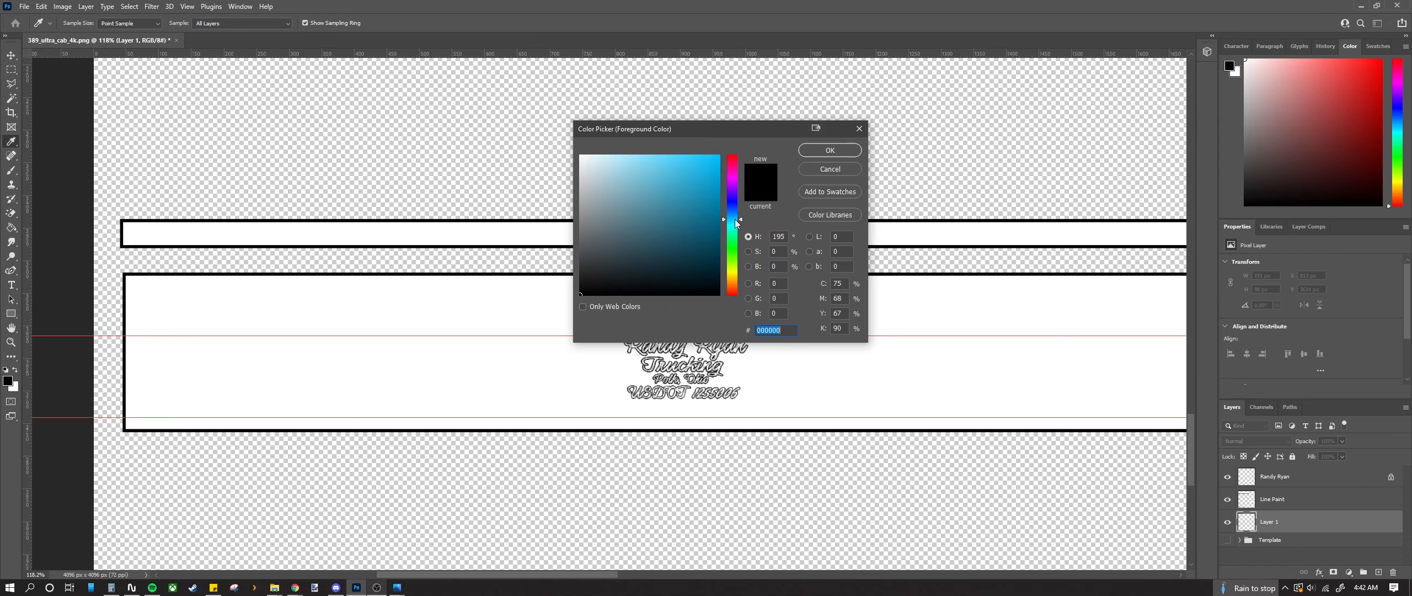
left_click(684, 202)
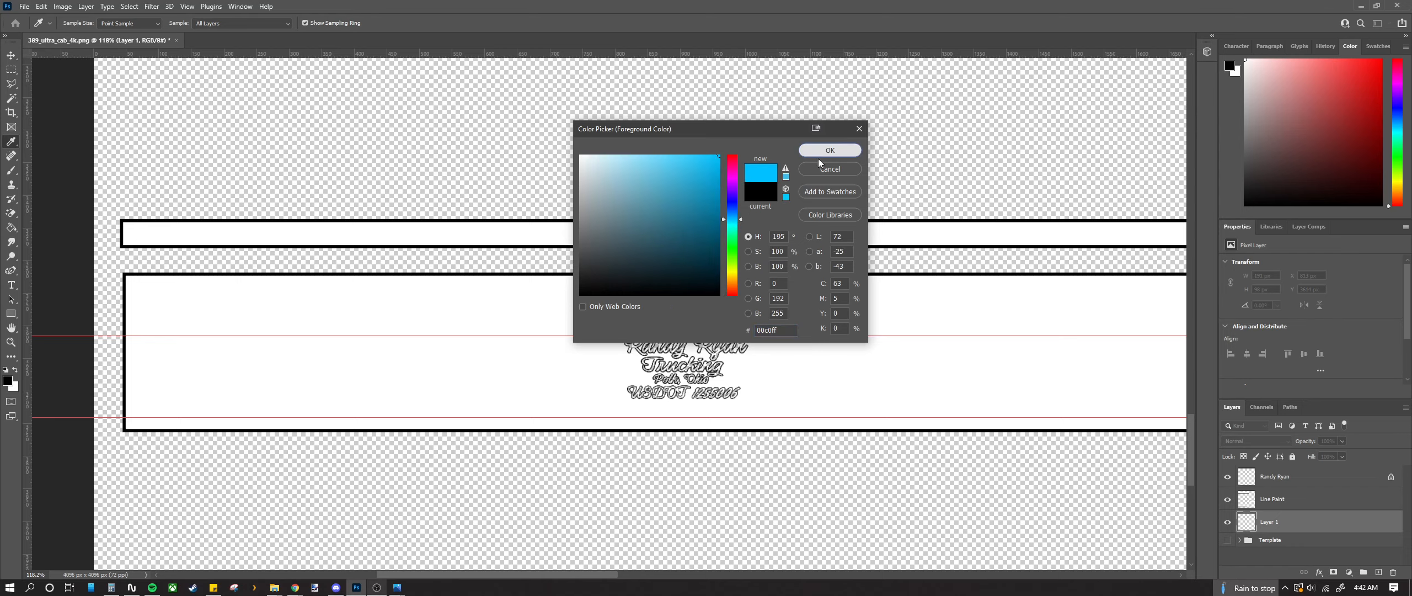
left_click(830, 150)
key("alt+BackSpace")
scroll(720, 331, "up", 6)
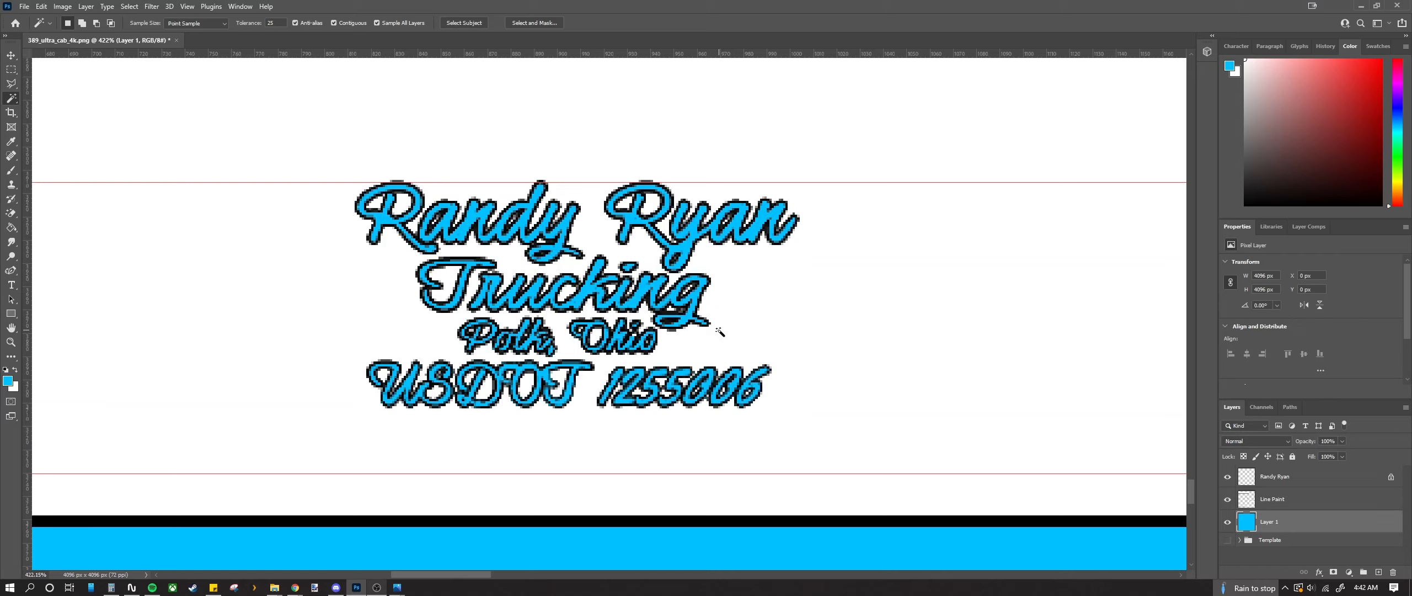
left_click(1291, 478)
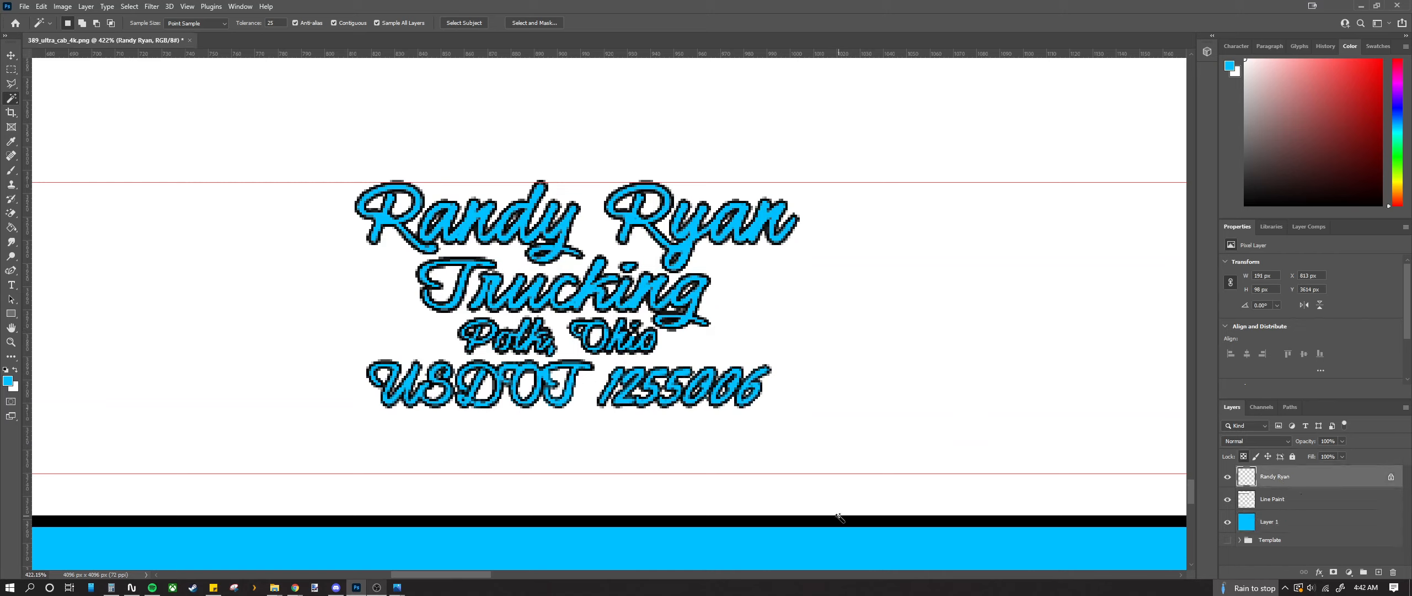
key("ctrl+v")
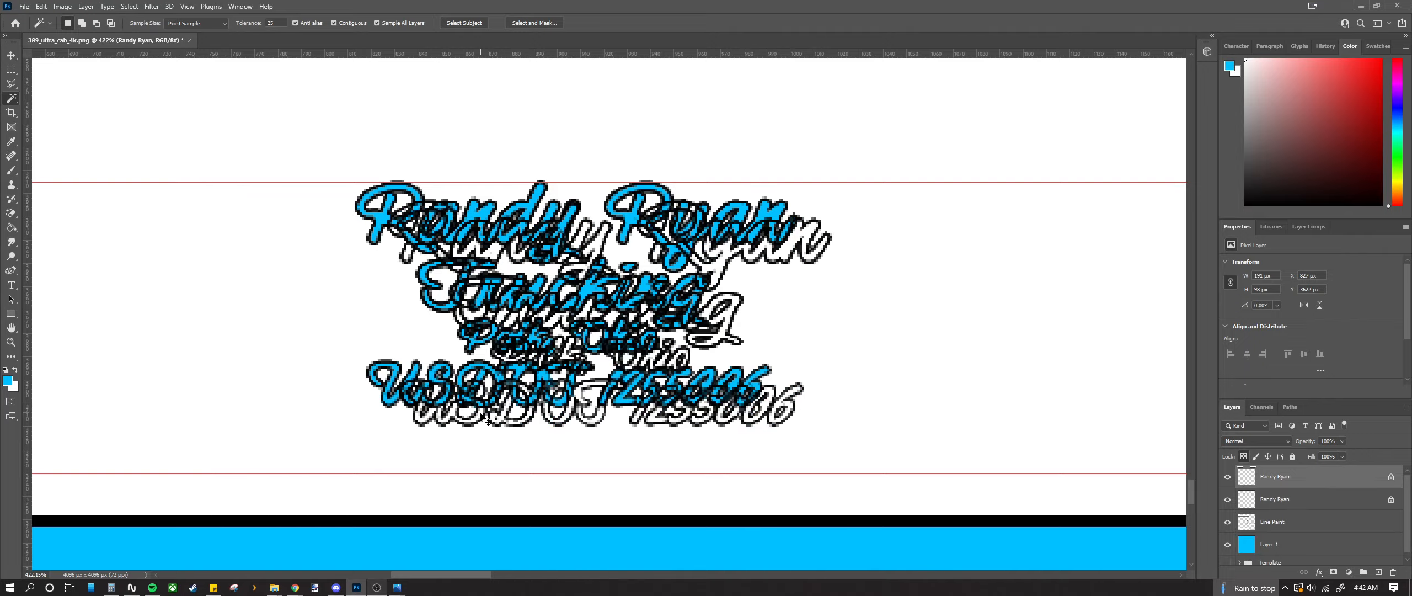
key("v")
scroll(401, 283, "up", 3)
left_click_drag(384, 286, 310, 246)
scroll(342, 258, "down", 10)
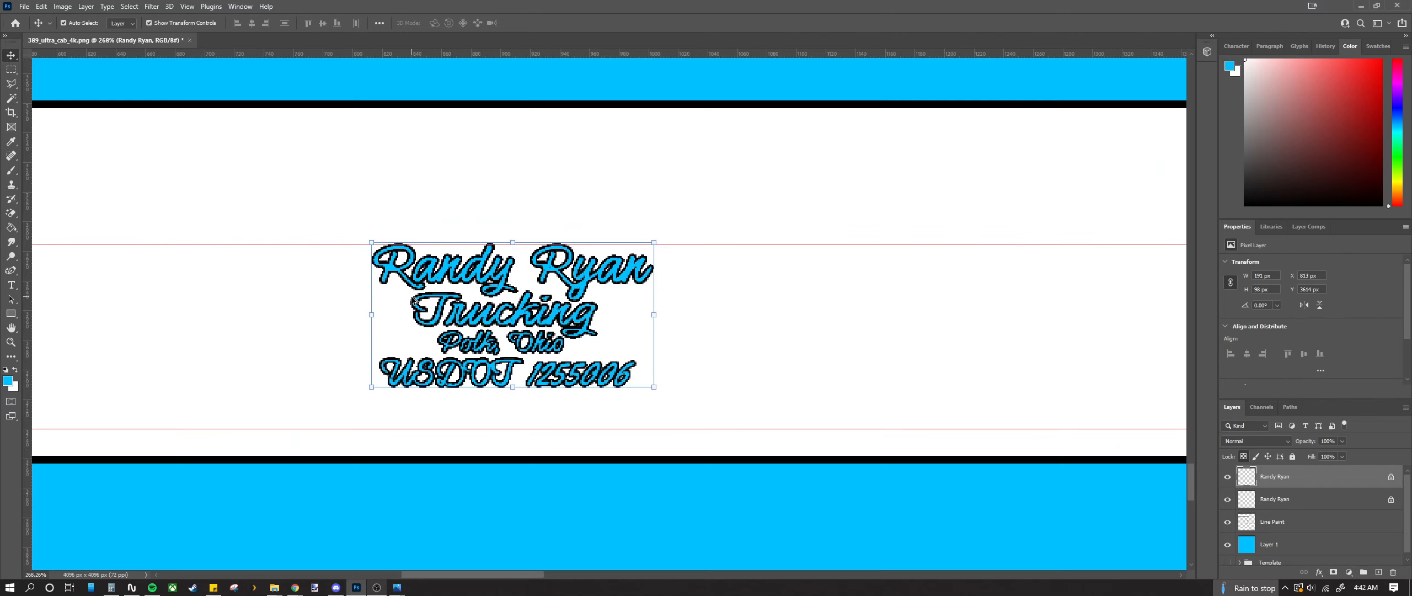
scroll(411, 297, "down", 4)
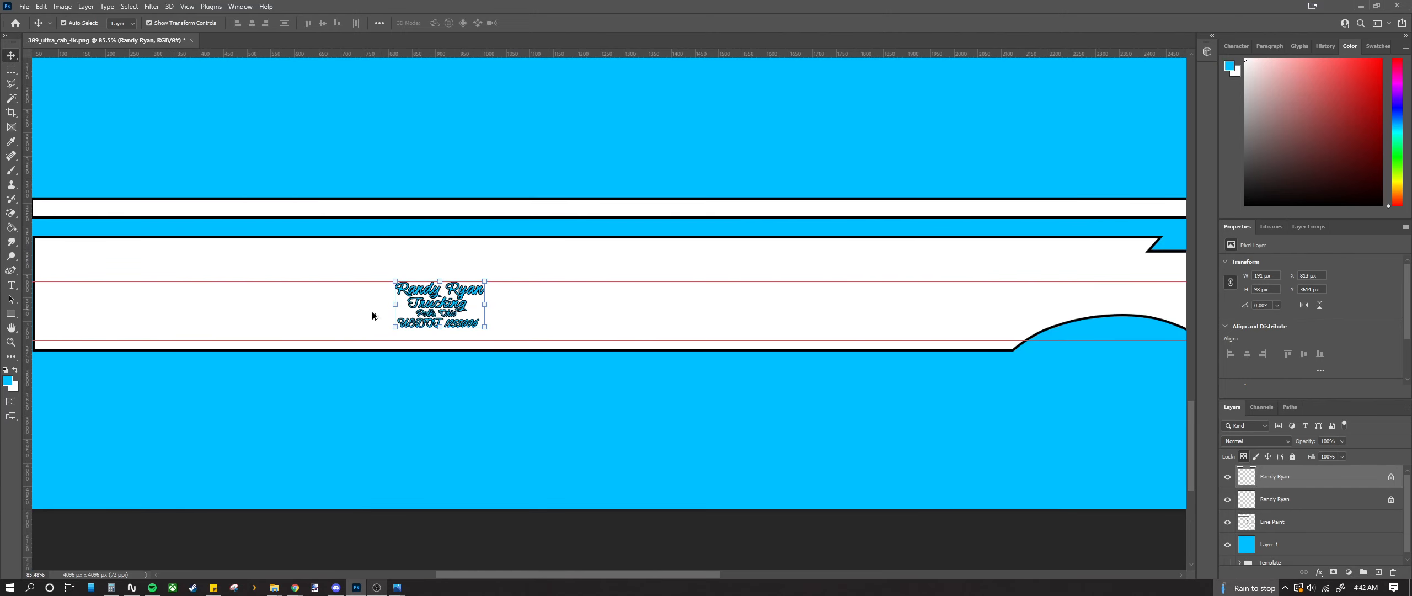
scroll(340, 301, "up", 5)
scroll(342, 299, "up", 4)
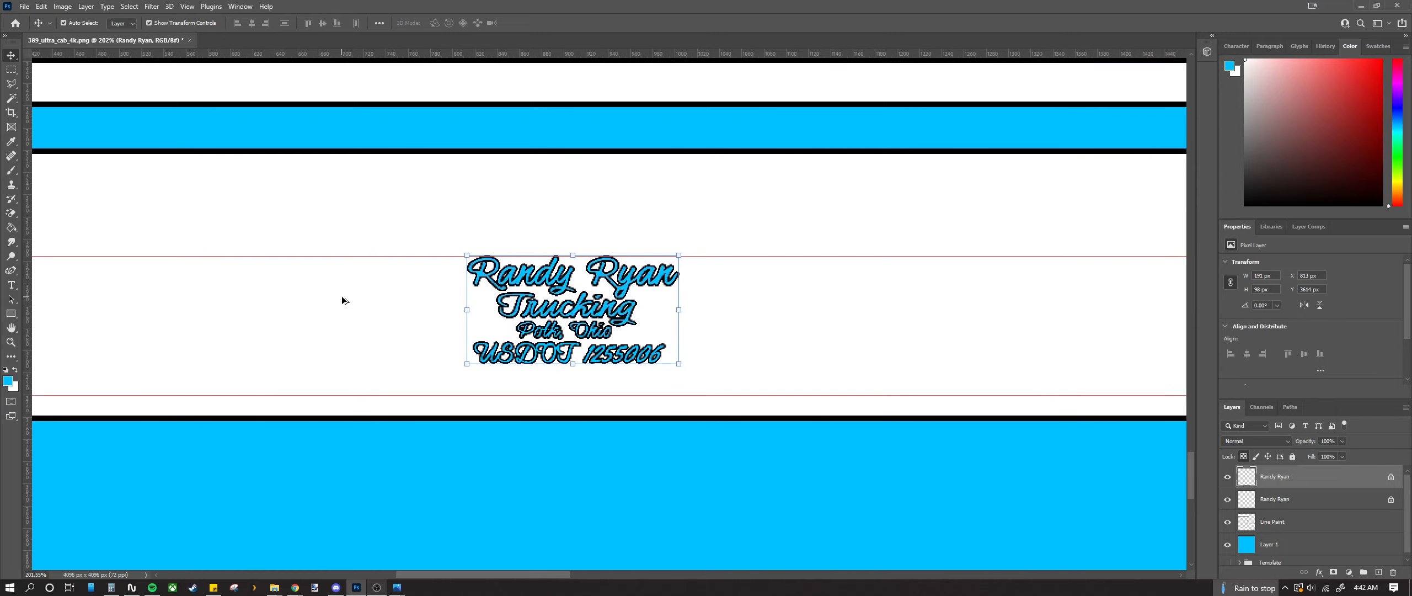
left_click(1227, 500)
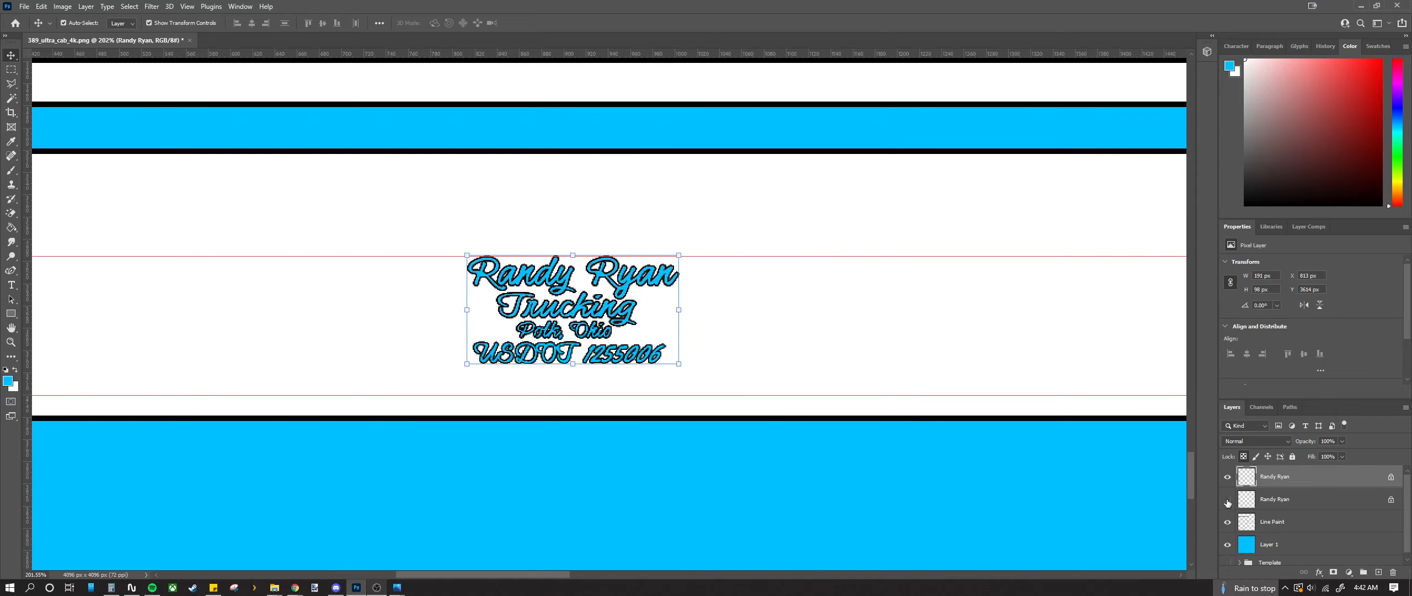
scroll(433, 282, "up", 5)
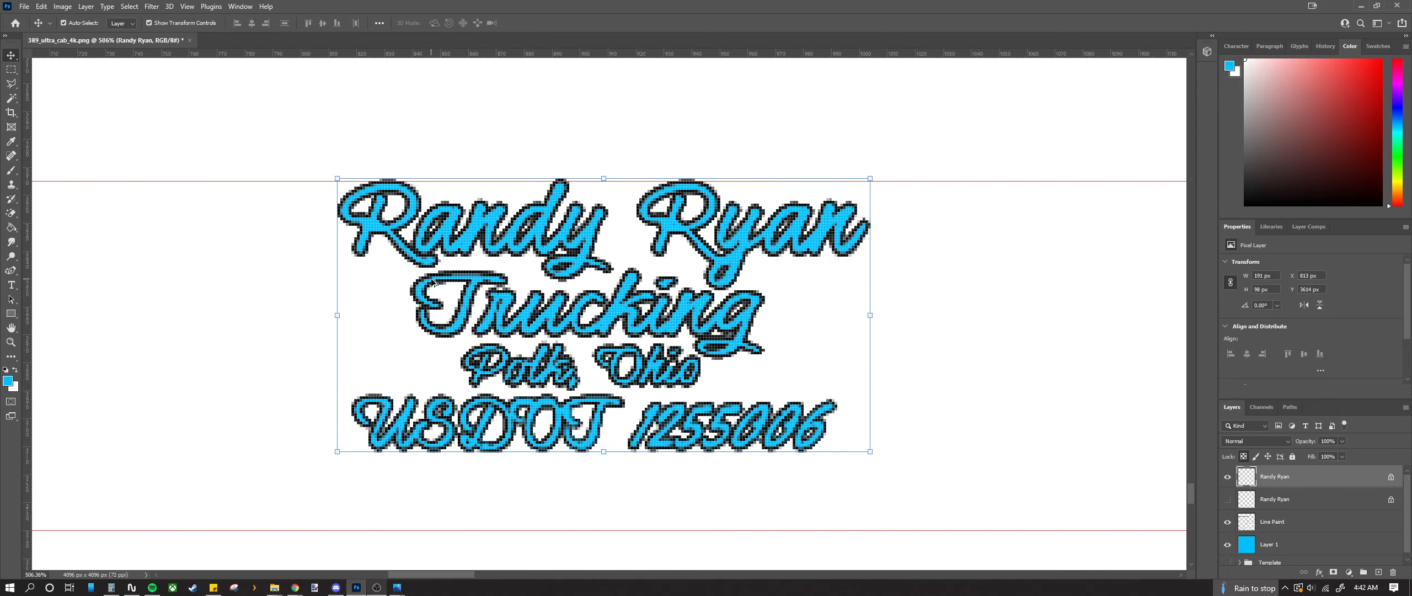
scroll(433, 282, "down", 4)
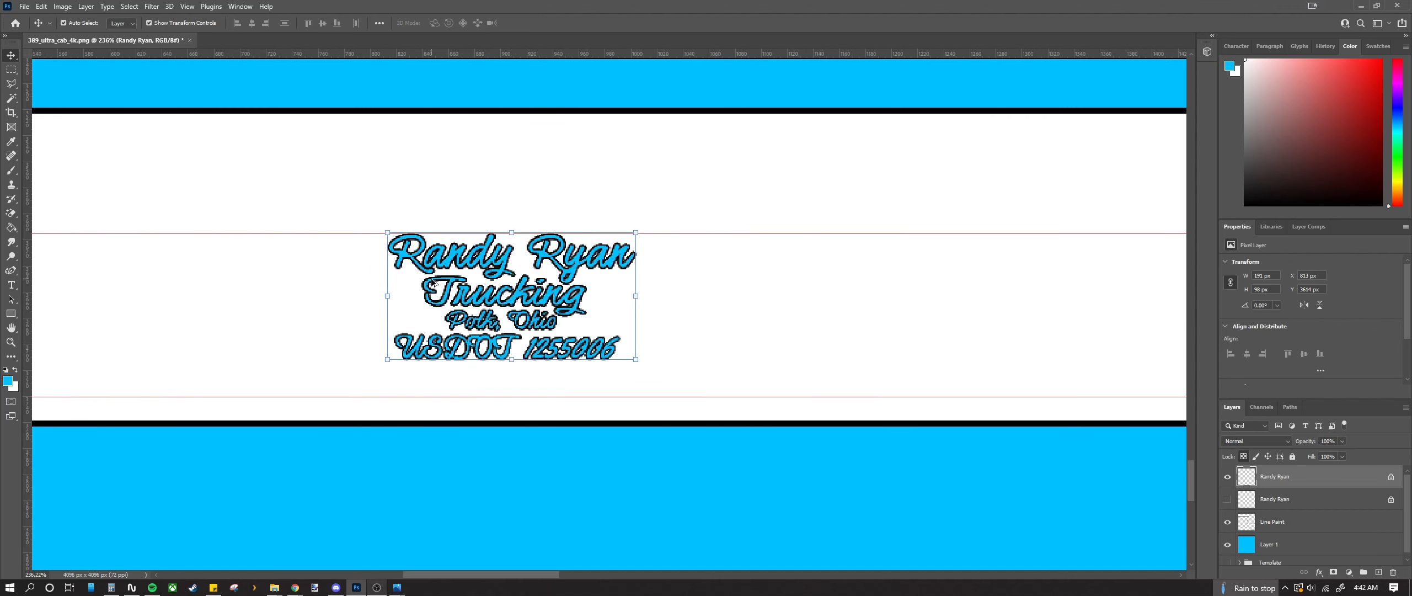
left_click(1274, 501)
key("Delete")
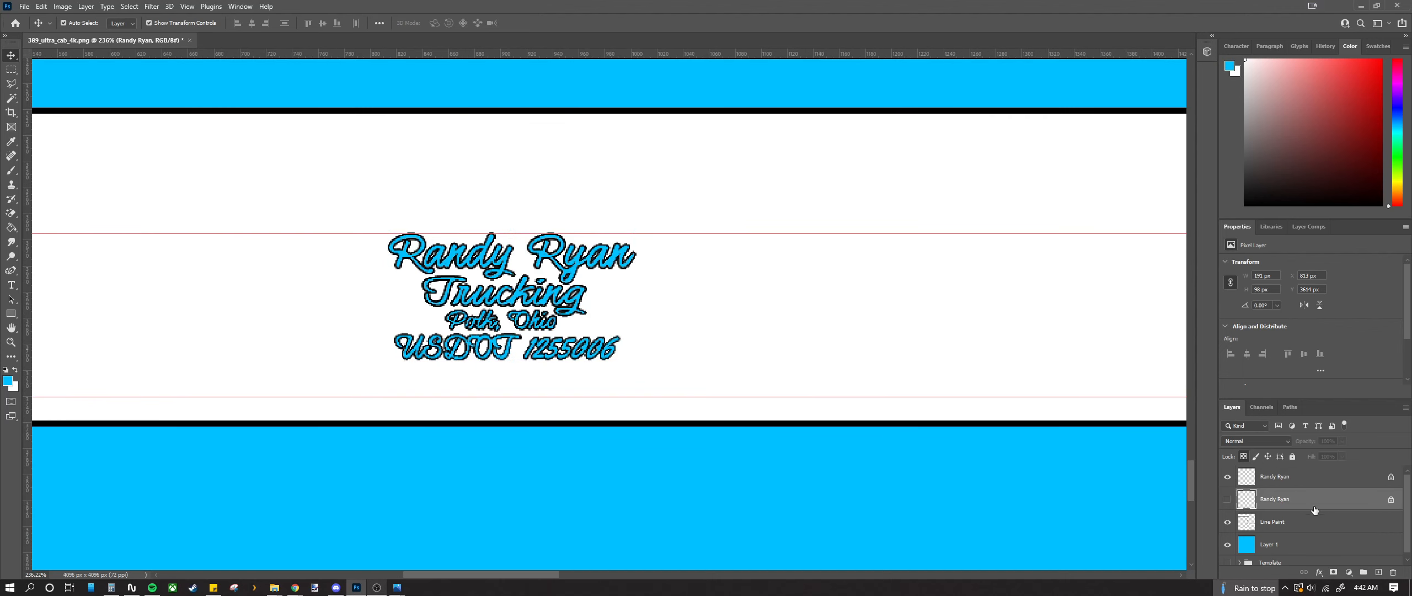
left_click(1300, 481)
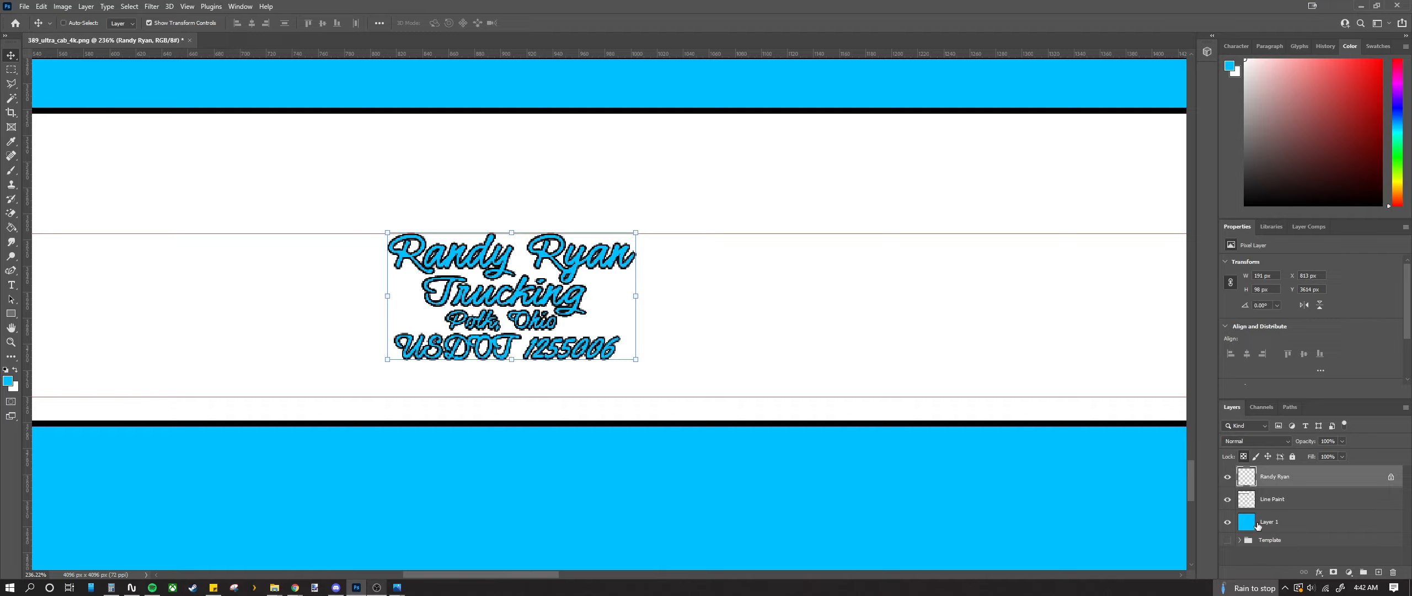
key("ctrl+z")
scroll(496, 308, "up", 7)
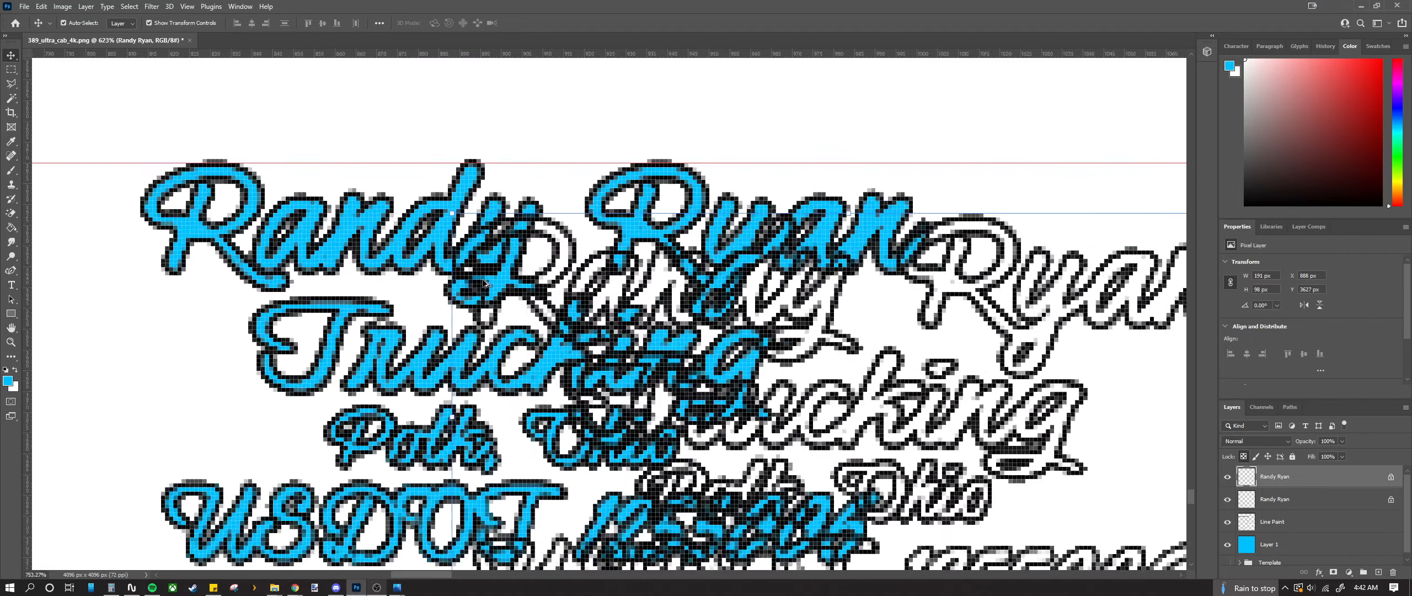
left_click_drag(529, 300, 116, 226)
scroll(461, 343, "down", 6)
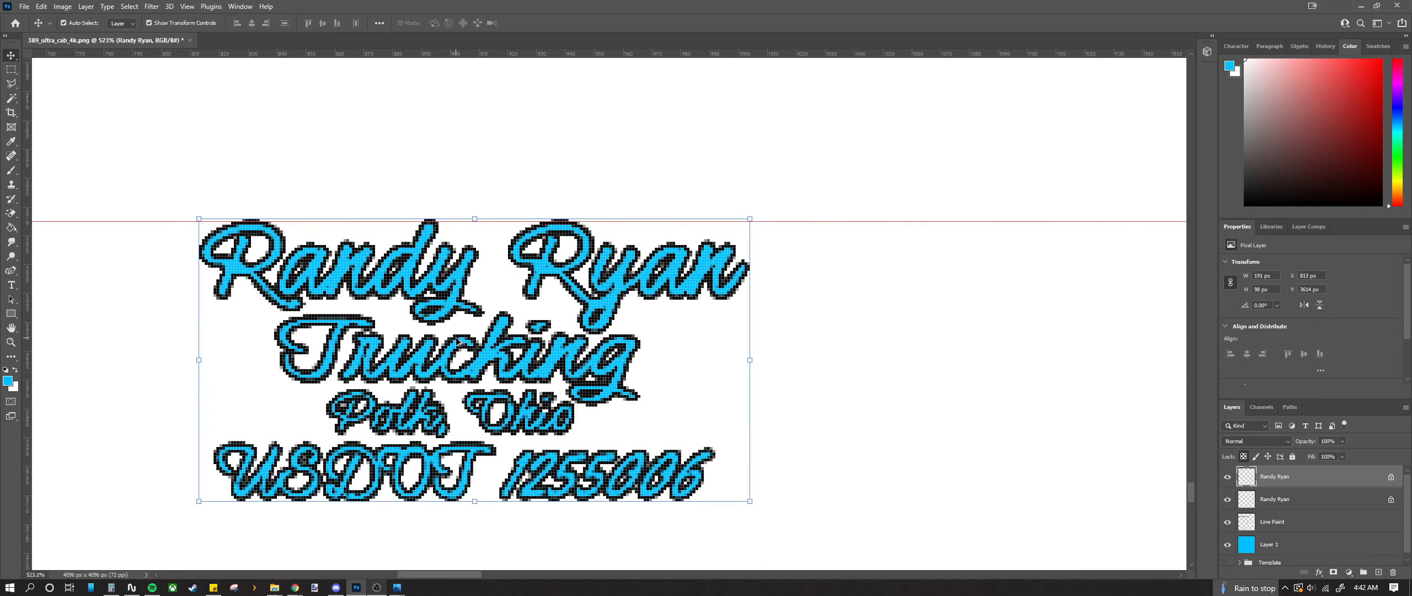
scroll(461, 344, "down", 4)
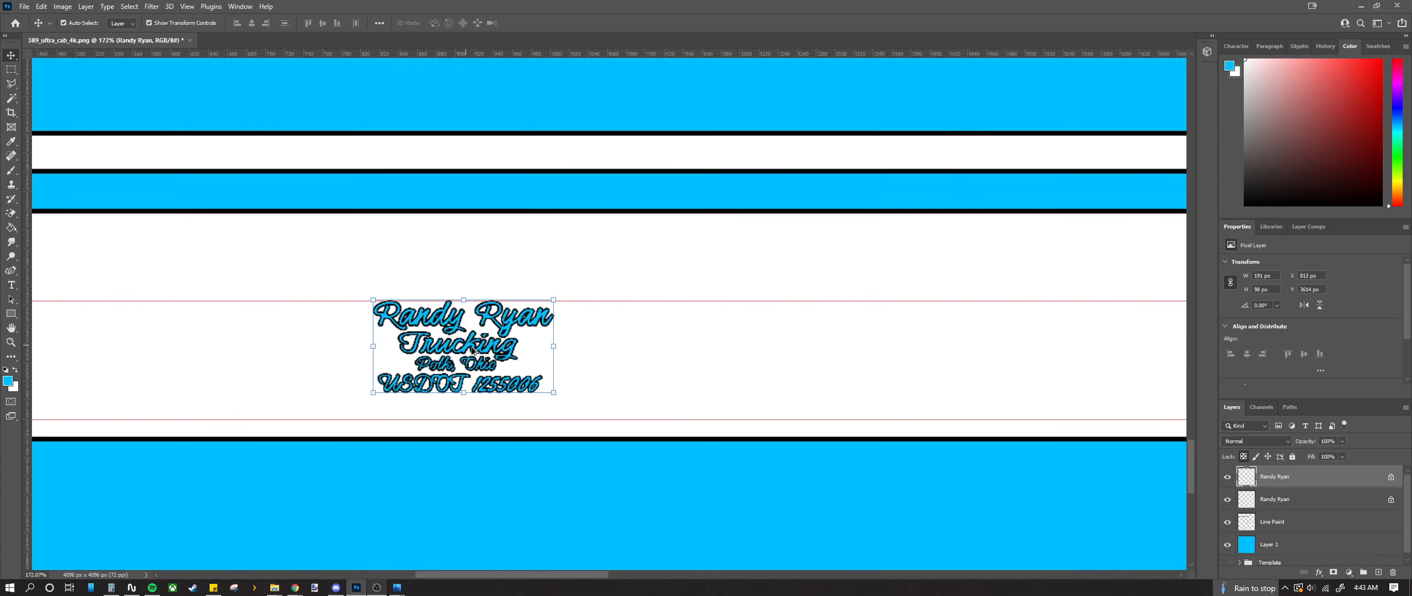
left_click_drag(612, 573, 589, 574)
scroll(503, 422, "down", 3)
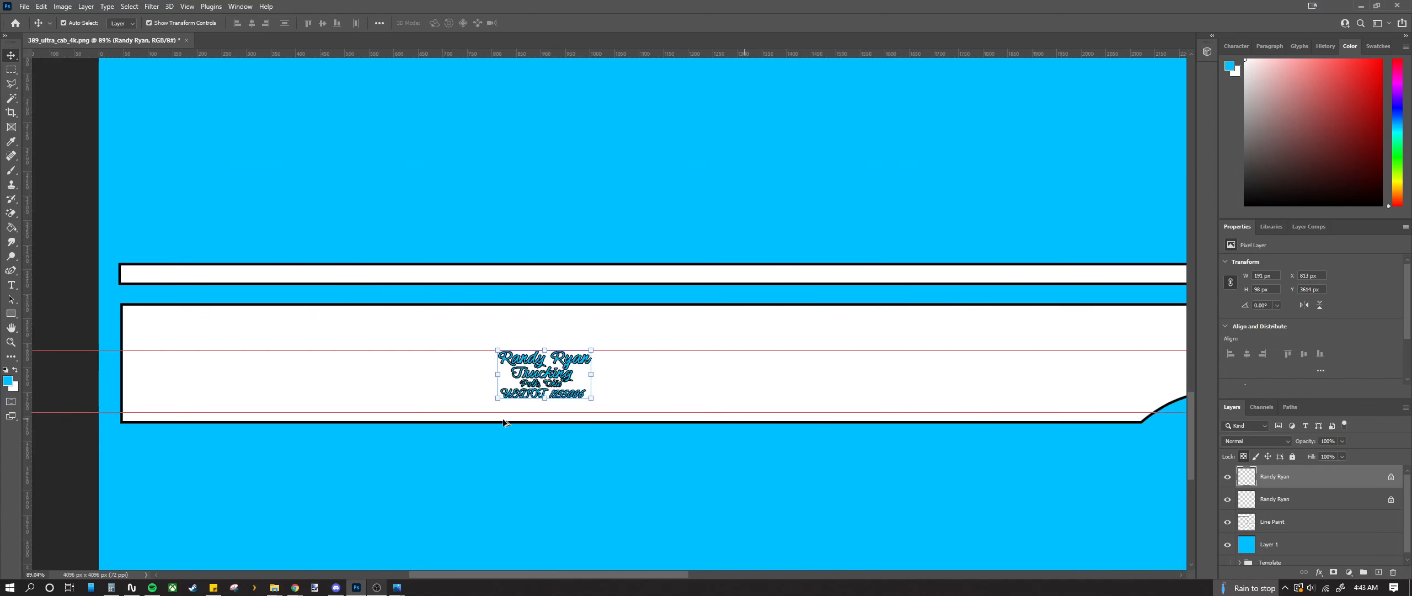
right_click(1315, 479)
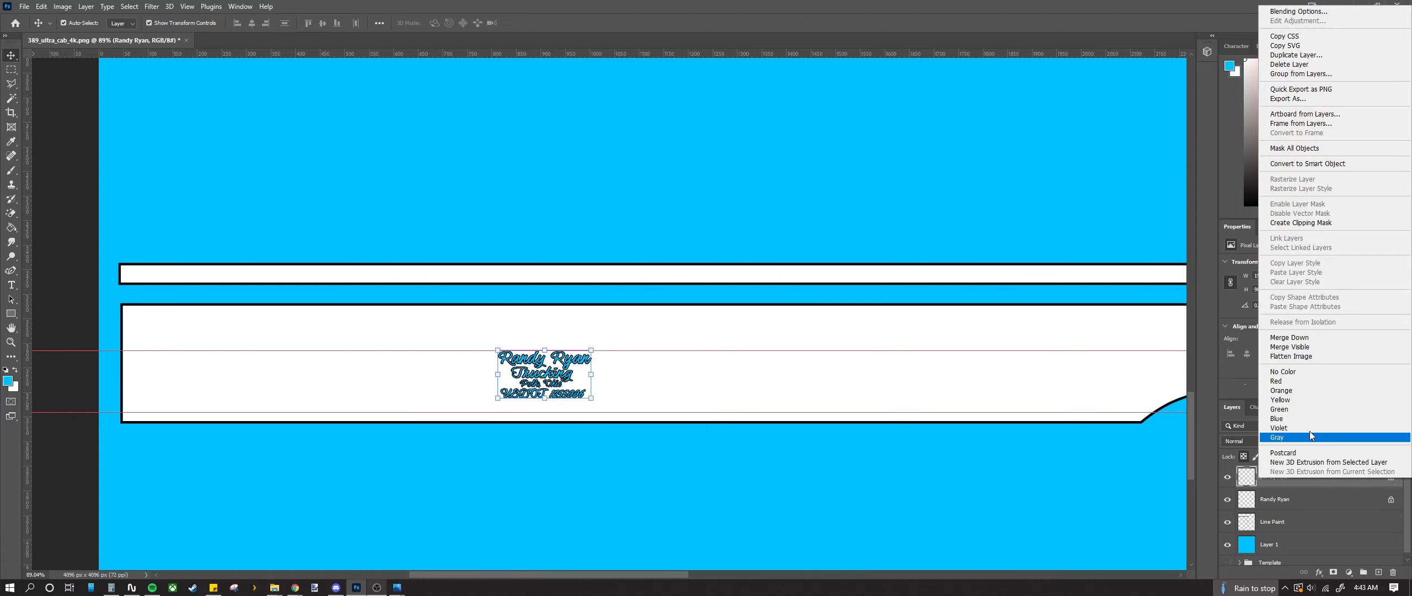
left_click(1295, 339)
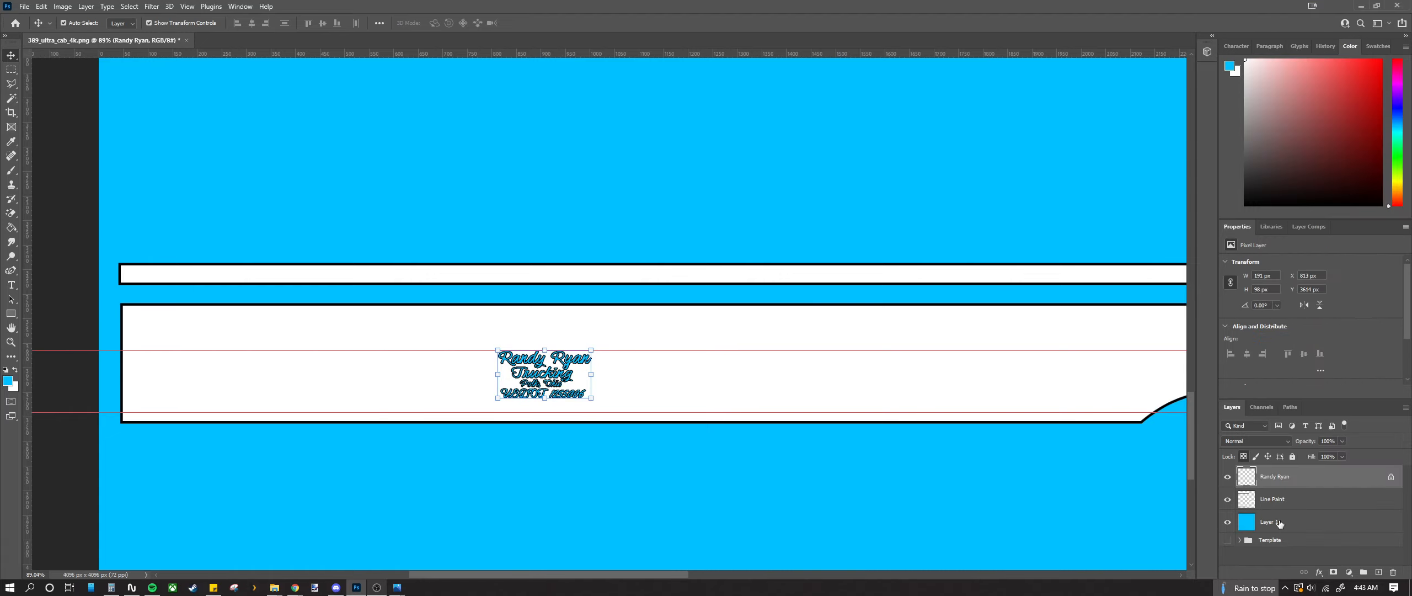
double_click(1280, 522)
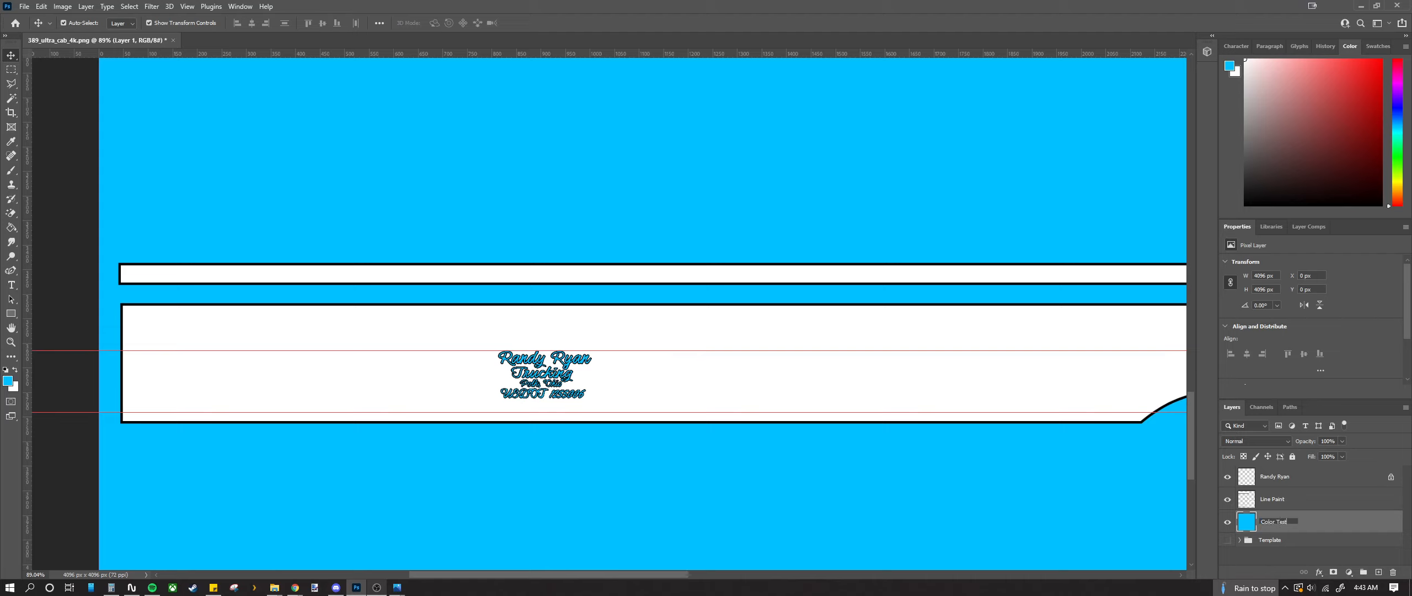
Step: Confirm 'Color Test' as the name of the blue fill layer
key("Return")
scroll(607, 313, "down", 1)
scroll(607, 314, "up", 2)
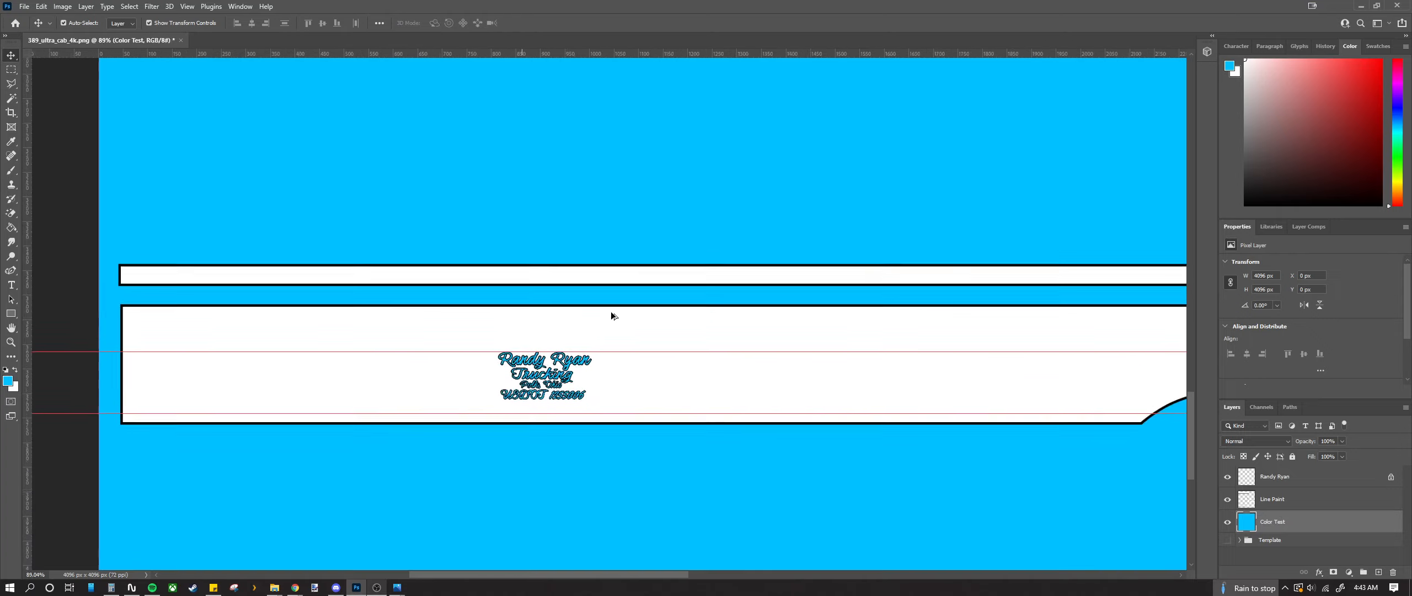
Step: Switch to the Rectangular Marquee tool and scroll around the canvas
left_click(11, 69)
scroll(466, 257, "down", 3)
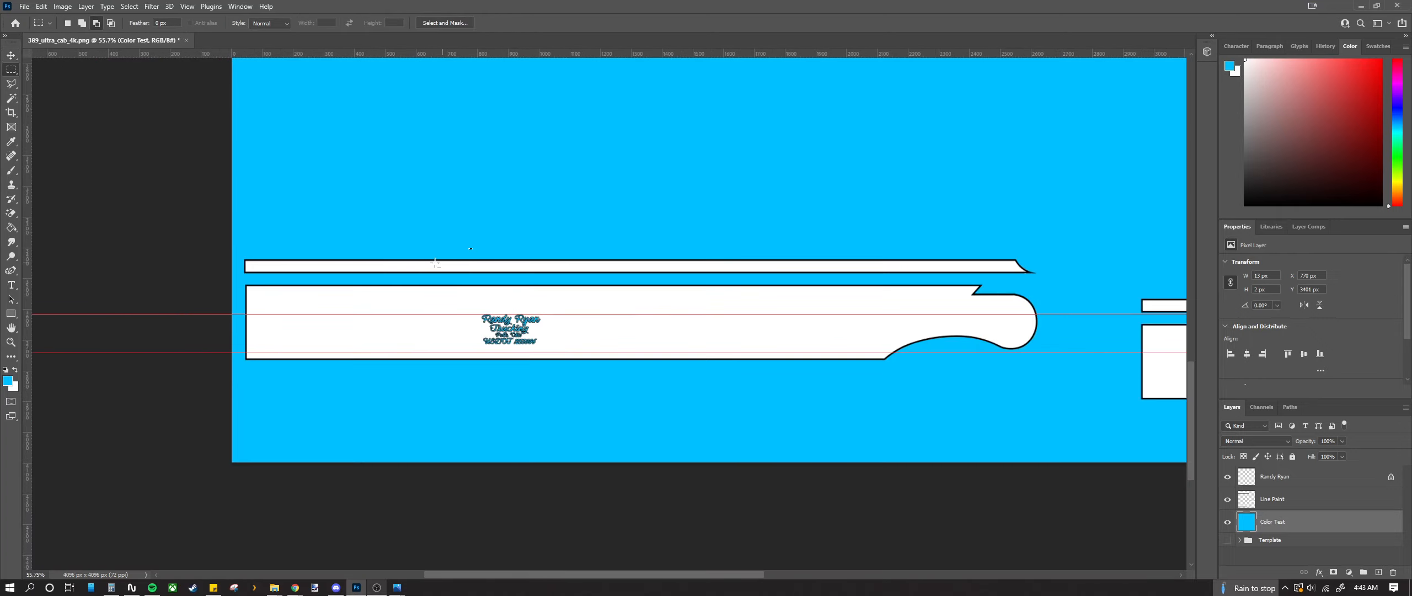
scroll(419, 265, "right", 3)
scroll(761, 429, "up", 1)
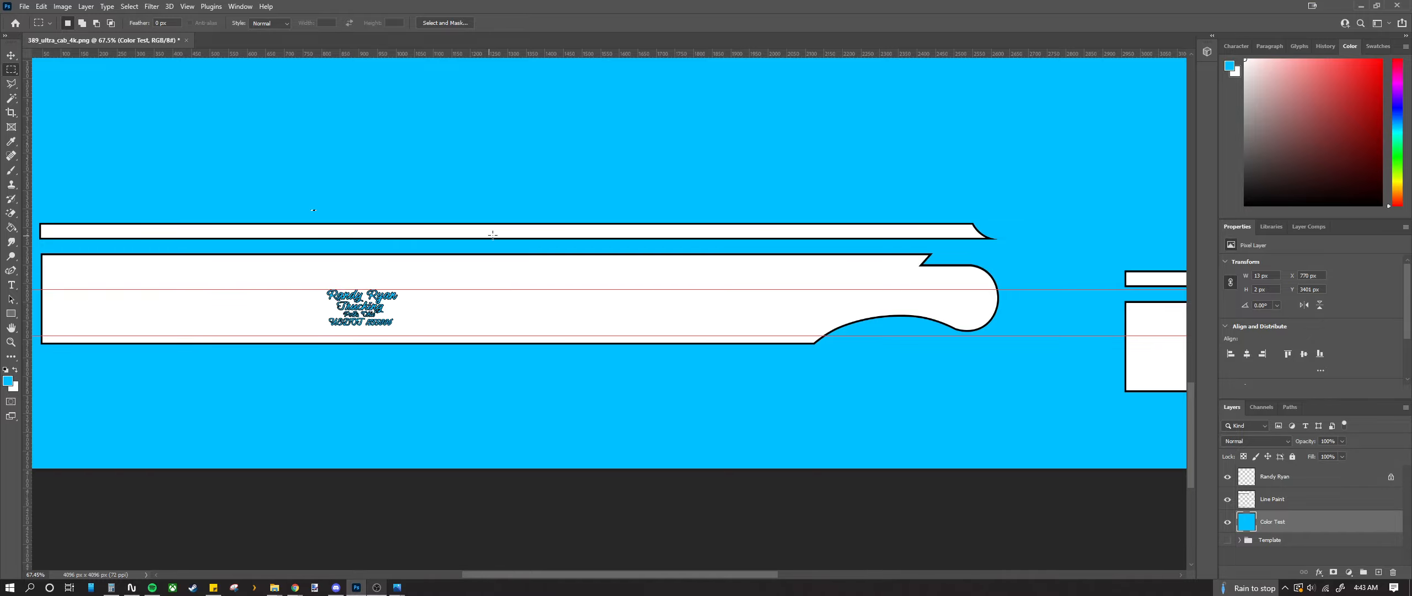
scroll(492, 235, "down", 2)
scroll(453, 270, "up", 8)
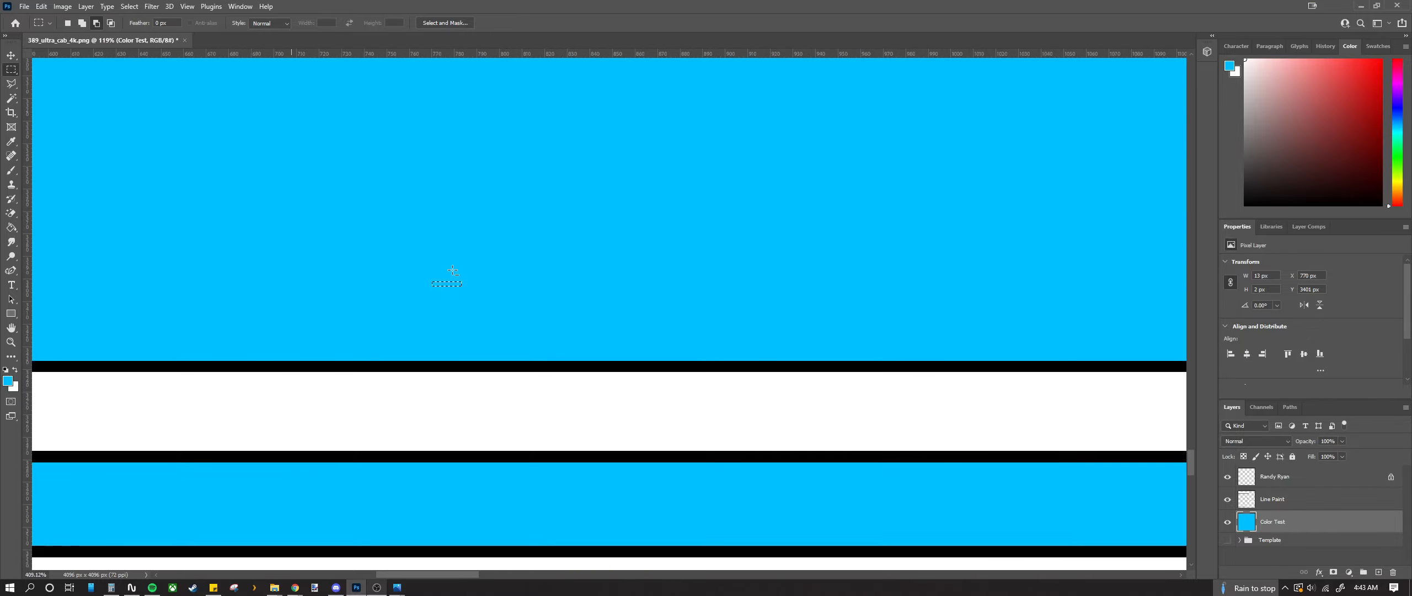
scroll(453, 270, "down", 10)
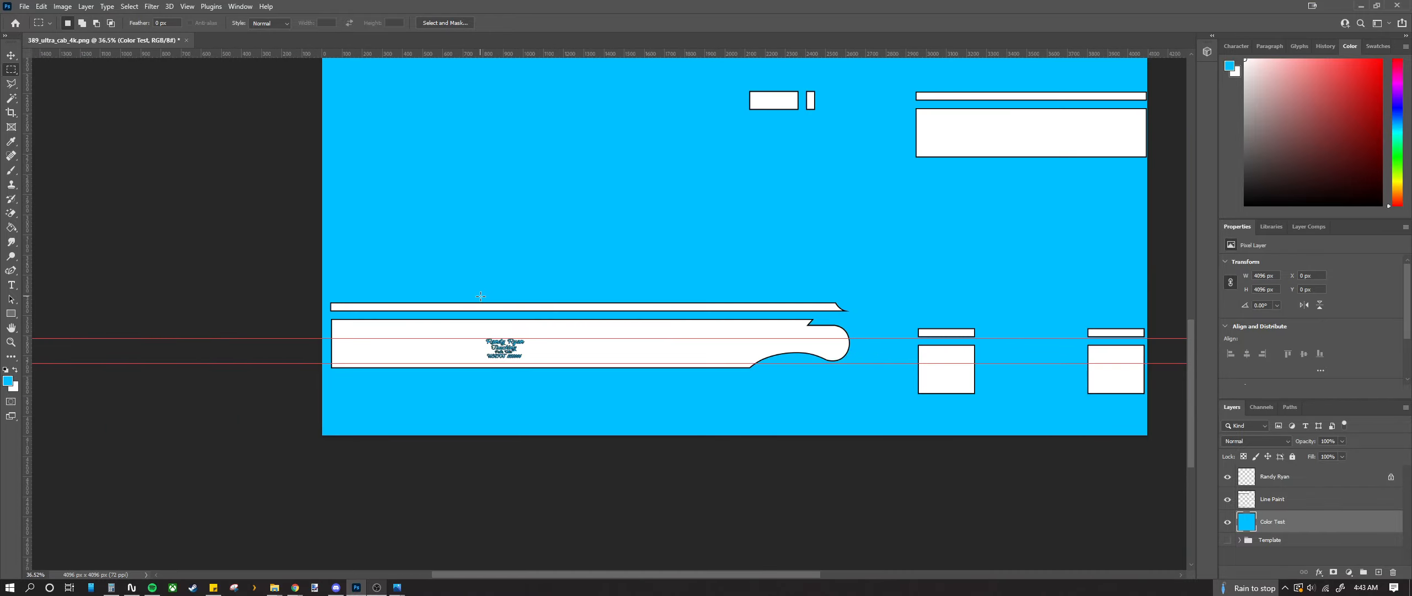
scroll(480, 297, "down", 4)
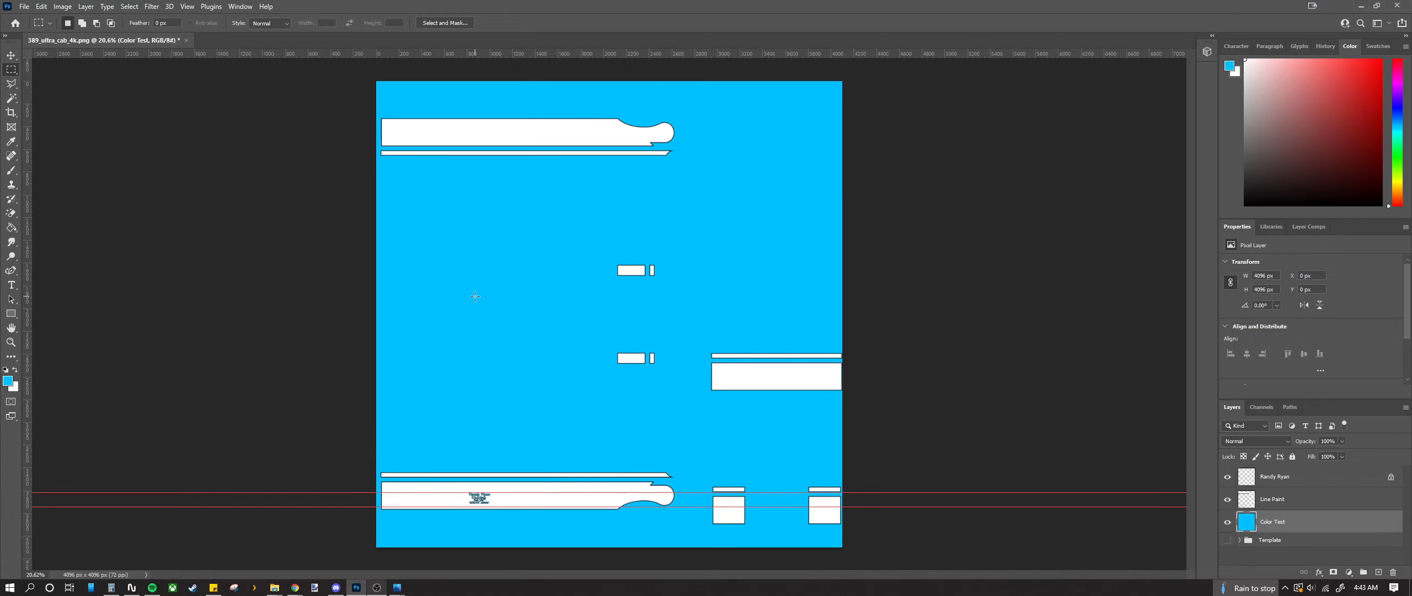
scroll(475, 296, "up", 1)
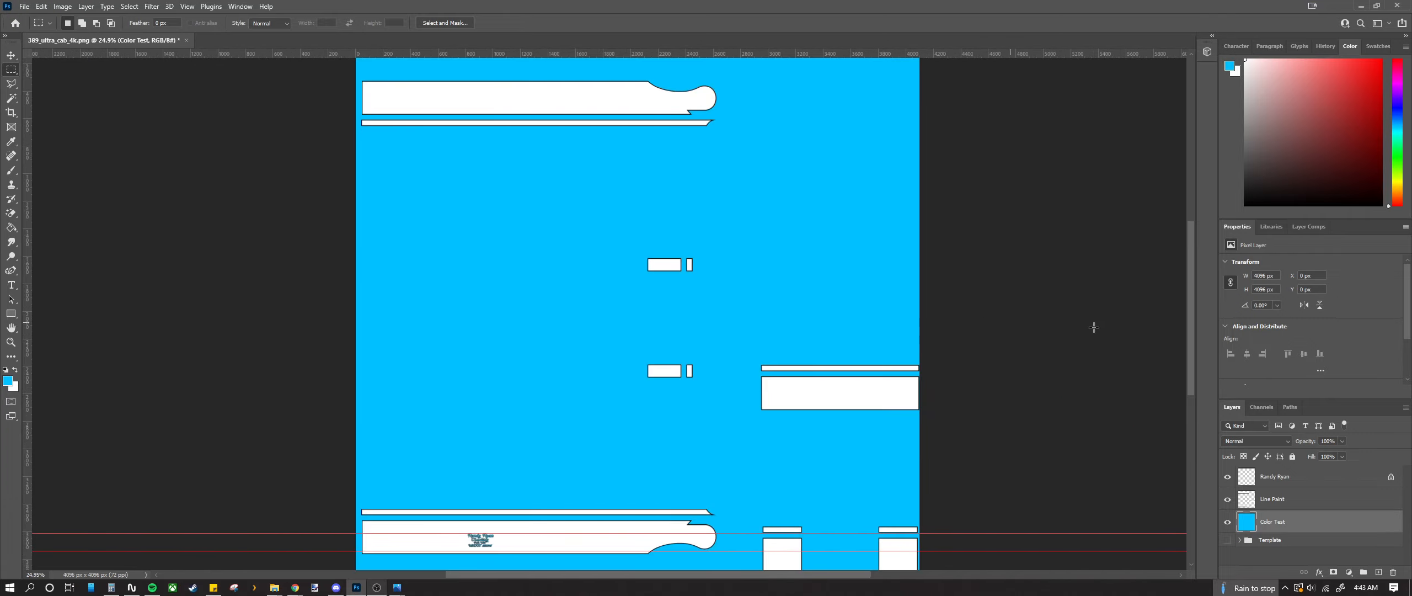
left_click_drag(1191, 330, 1192, 334)
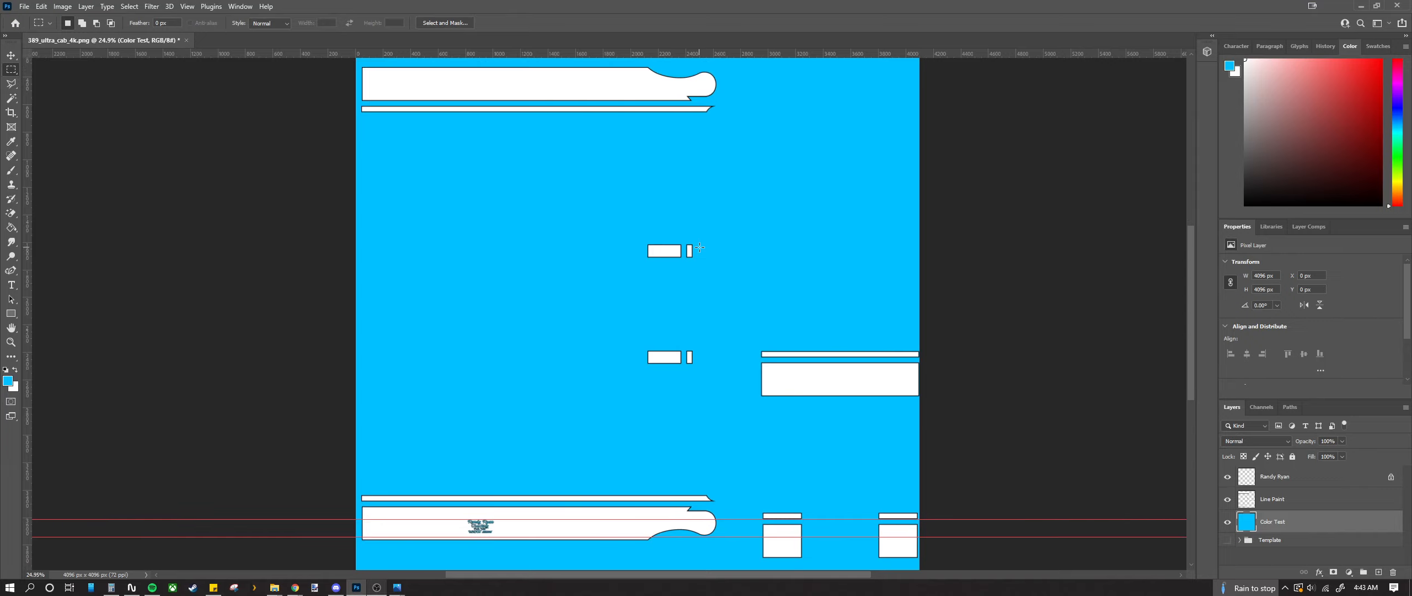